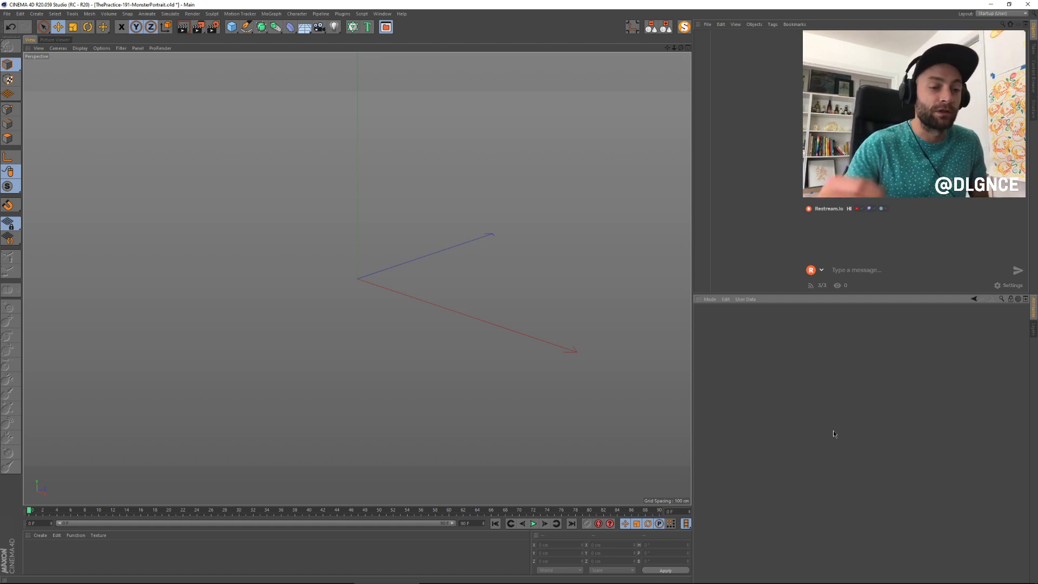
{"action": "mouse_move", "coordinate": [845, 583]}
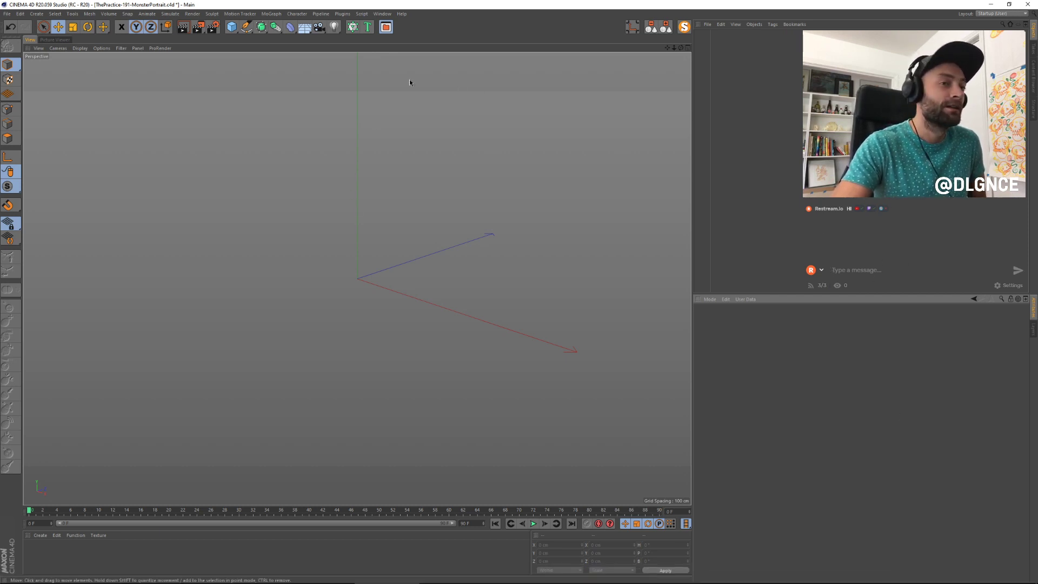
{"action": "key", "text": "x"}
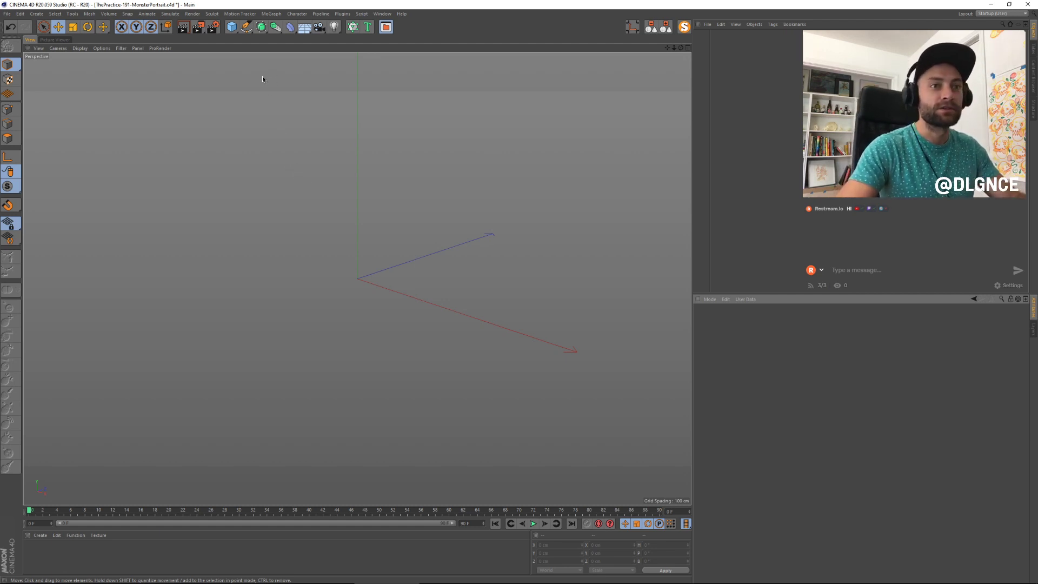
{"action": "mouse_move", "coordinate": [729, 583]}
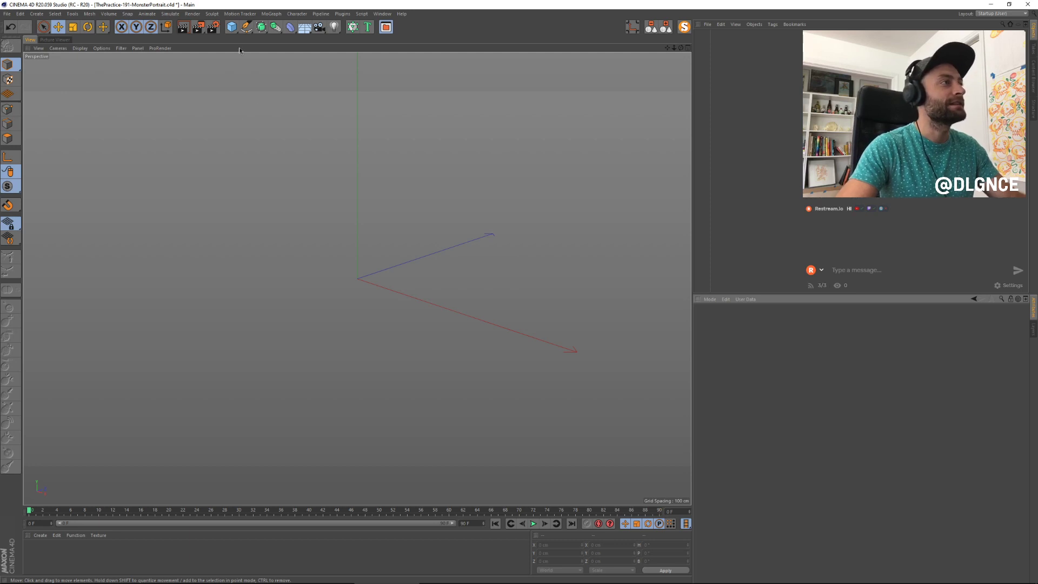
Step: Add a sphere primitive to the empty scene
{"action": "left_click_drag", "start_coordinate": [231, 26], "coordinate": [383, 56]}
{"action": "scroll", "coordinate": [456, 208], "scroll_direction": "down", "scroll_amount": 1}
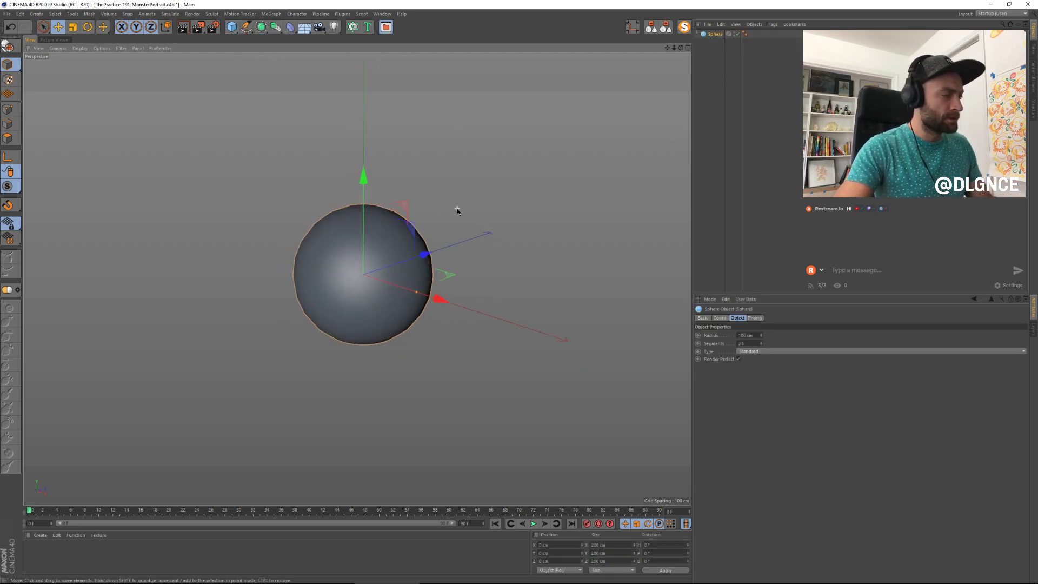
{"action": "left_click_drag", "start_coordinate": [422, 299], "coordinate": [466, 295], "text": "ctrl"}
{"action": "key", "text": "ctrl+z"}
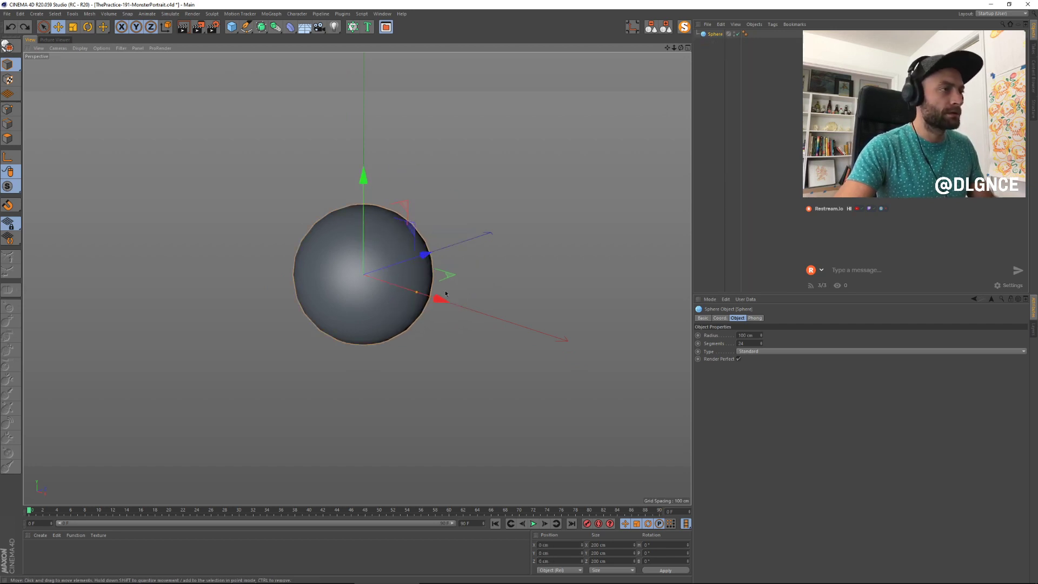
{"action": "scroll", "coordinate": [446, 319], "scroll_direction": "down", "scroll_amount": 1}
{"action": "middle_click_drag", "start_coordinate": [456, 330], "coordinate": [466, 294], "text": "alt"}
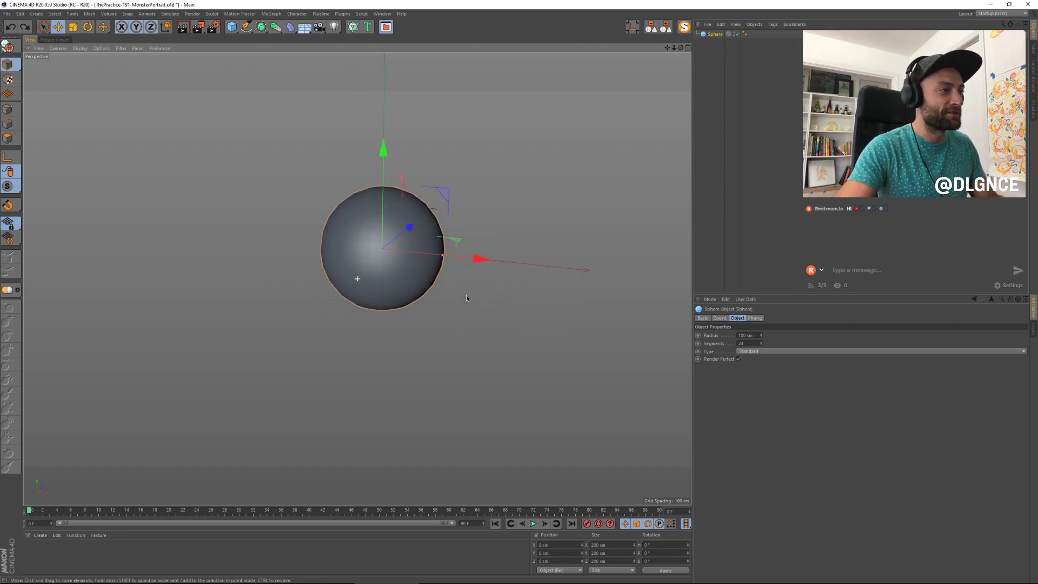
{"action": "mouse_move", "coordinate": [467, 313]}
{"action": "left_mouse_down", "text": "alt"}
{"action": "mouse_move", "coordinate": [475, 320]}
{"action": "mouse_move", "coordinate": [479, 304]}
{"action": "left_mouse_up", "text": "alt"}
{"action": "middle_click_drag", "start_coordinate": [478, 301], "coordinate": [469, 321], "text": "alt"}
{"action": "mouse_move", "coordinate": [469, 321]}
{"action": "left_mouse_down", "text": "alt"}
{"action": "mouse_move", "coordinate": [498, 303]}
{"action": "mouse_move", "coordinate": [443, 317]}
{"action": "mouse_move", "coordinate": [489, 292]}
{"action": "mouse_move", "coordinate": [482, 306]}
{"action": "left_mouse_up", "text": "alt"}
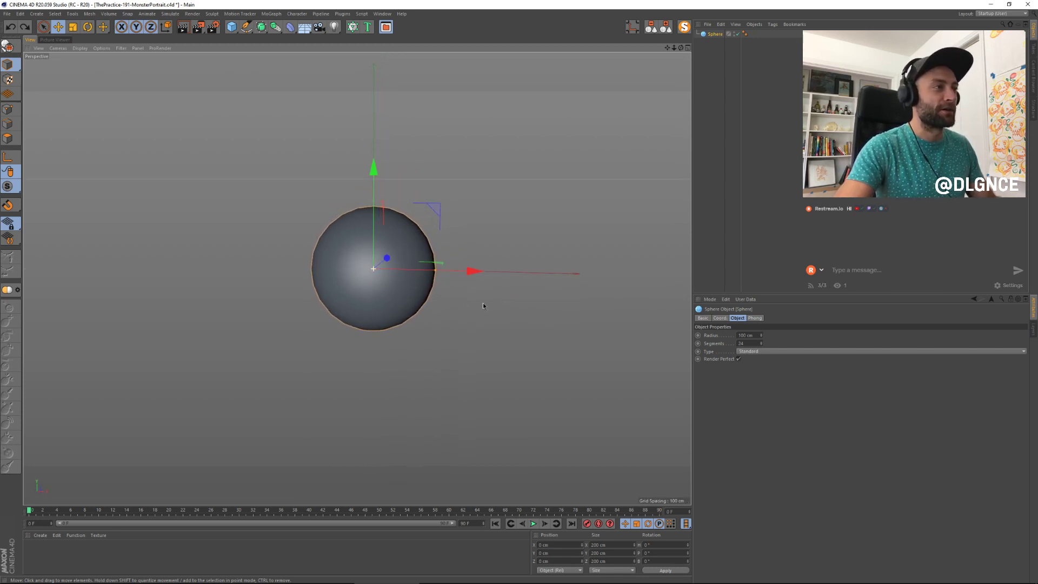
Step: Hide the horizon in the viewport display filter
{"action": "left_click", "coordinate": [120, 48]}
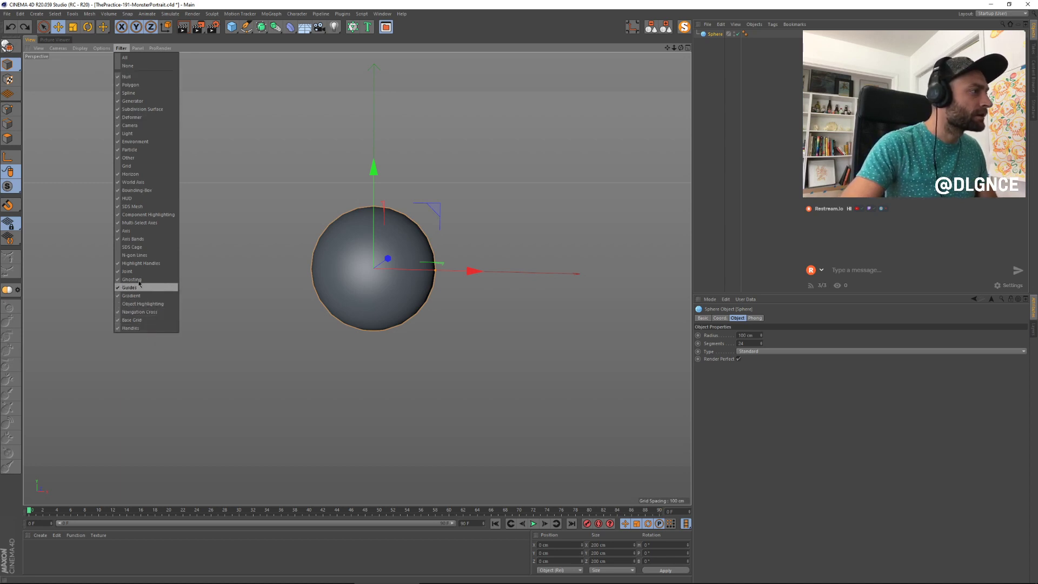
{"action": "left_click", "coordinate": [135, 177]}
{"action": "left_click", "coordinate": [480, 347]}
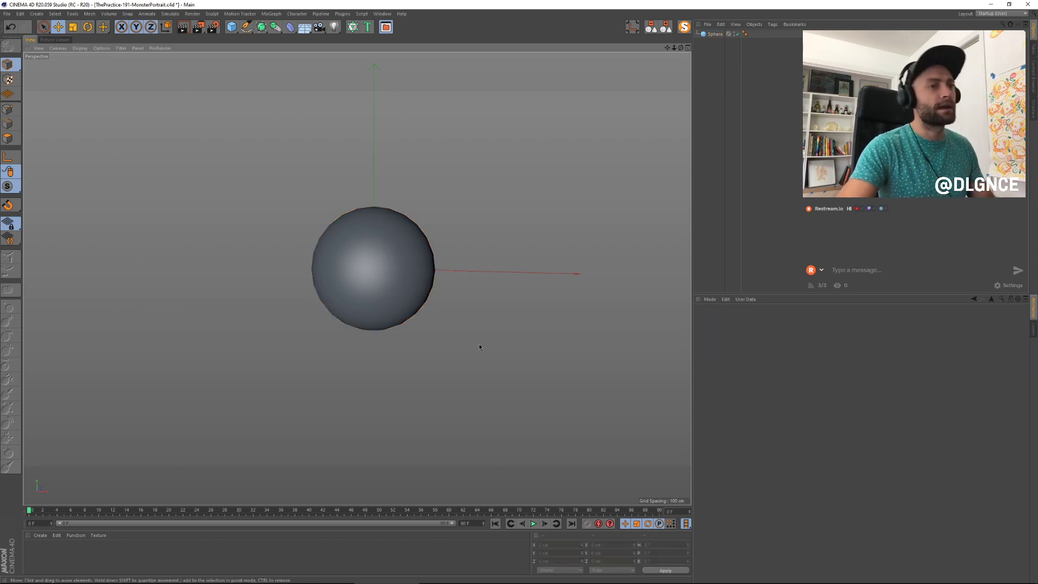
Step: Display the sphere with Gouraud Shading (Lines) so its polygon edges are drawn
{"action": "left_click", "coordinate": [373, 278]}
{"action": "left_click", "coordinate": [80, 48]}
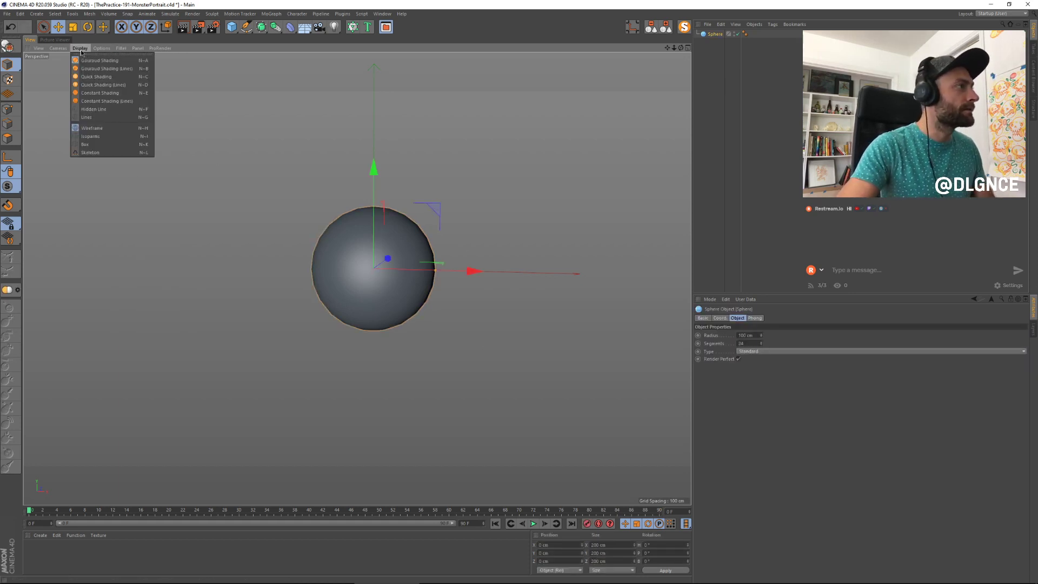
{"action": "left_click", "coordinate": [100, 69]}
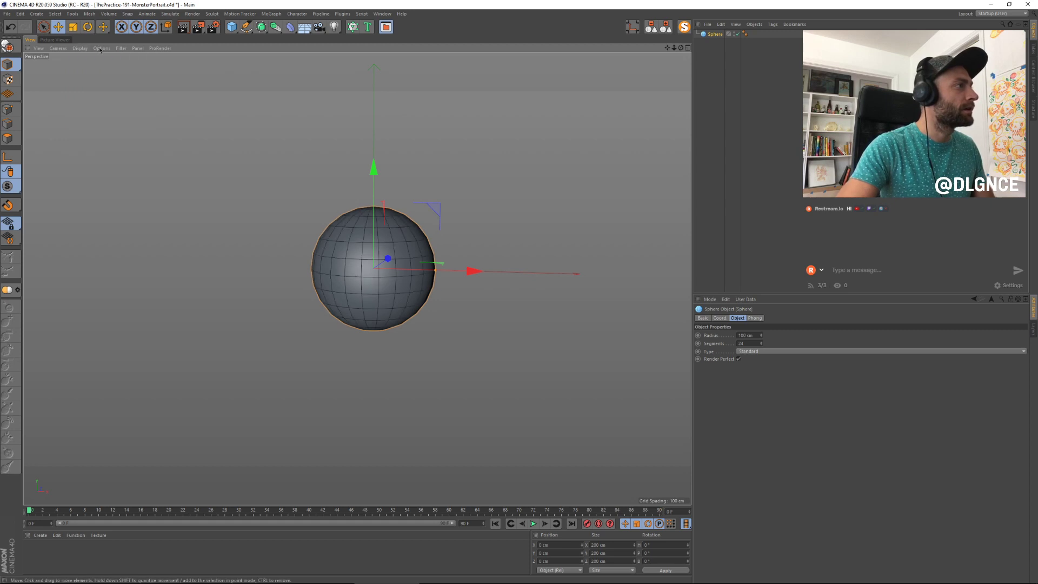
Step: Toggle the viewport display options Shadows, SSAO, Noises and Depth of Field, and deselect the sphere
{"action": "left_click", "coordinate": [102, 48]}
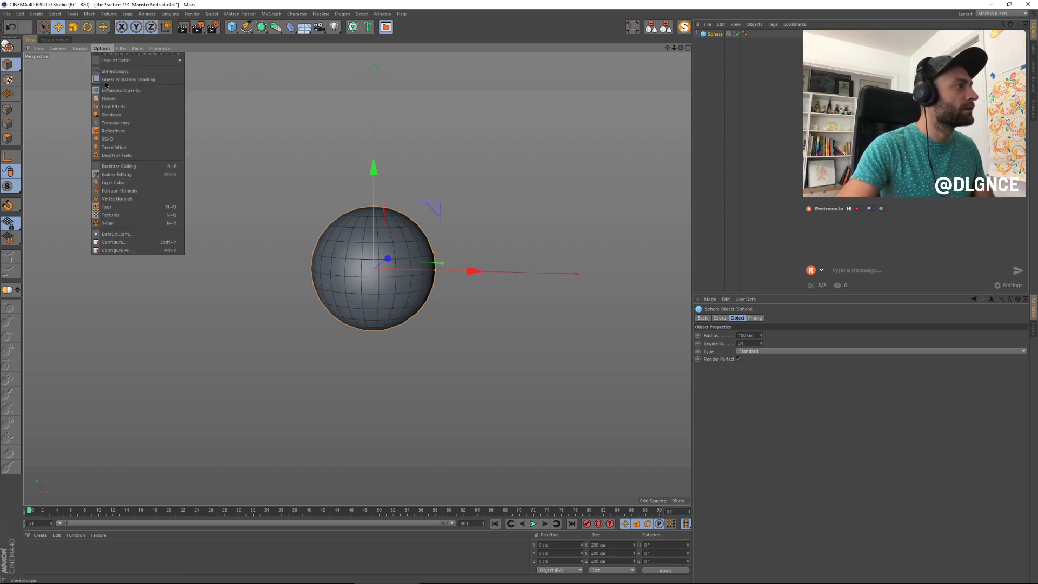
{"action": "left_click", "coordinate": [113, 115]}
{"action": "left_click", "coordinate": [102, 49]}
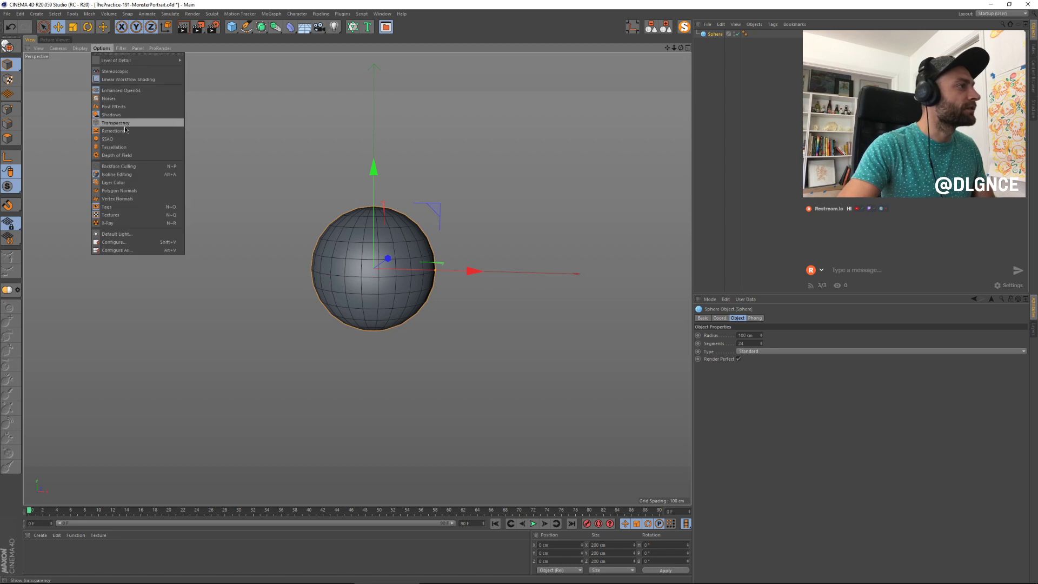
{"action": "left_click", "coordinate": [109, 139]}
{"action": "left_click", "coordinate": [101, 49]}
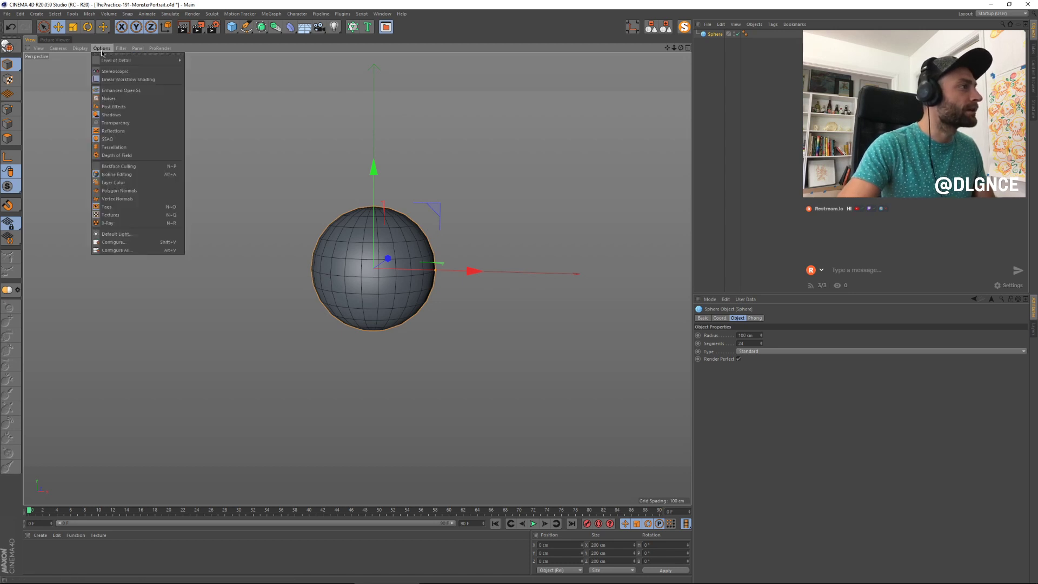
{"action": "left_click", "coordinate": [111, 99]}
{"action": "left_click", "coordinate": [101, 49]}
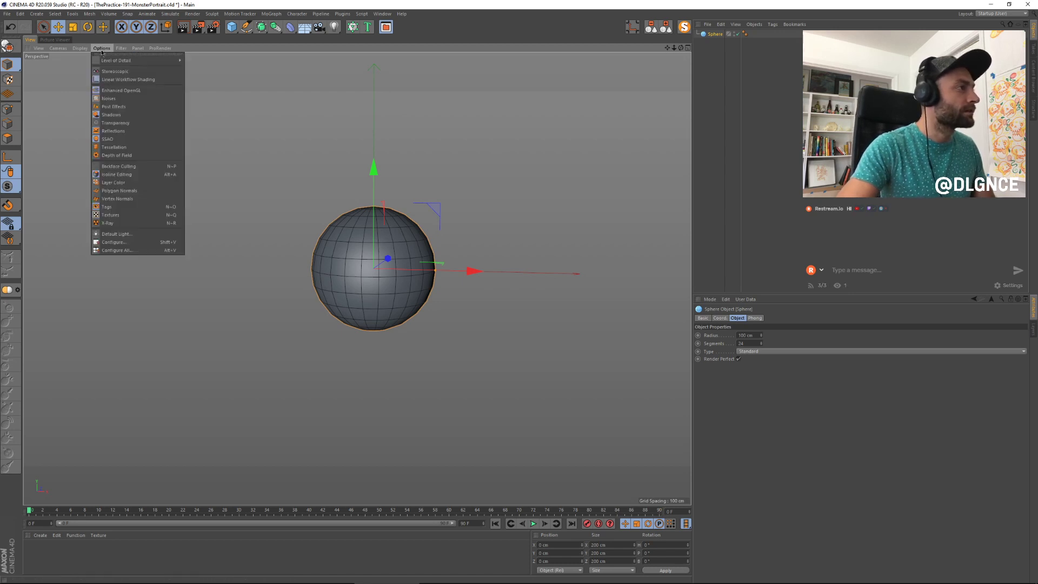
{"action": "left_click", "coordinate": [128, 156]}
{"action": "left_click", "coordinate": [390, 201]}
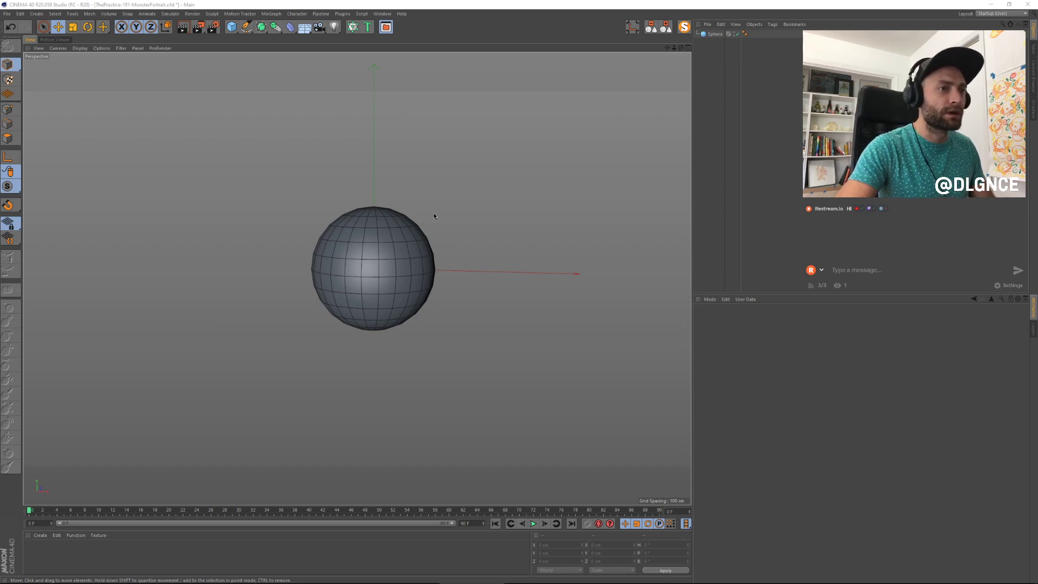
{"action": "key", "text": "alt+Tab"}
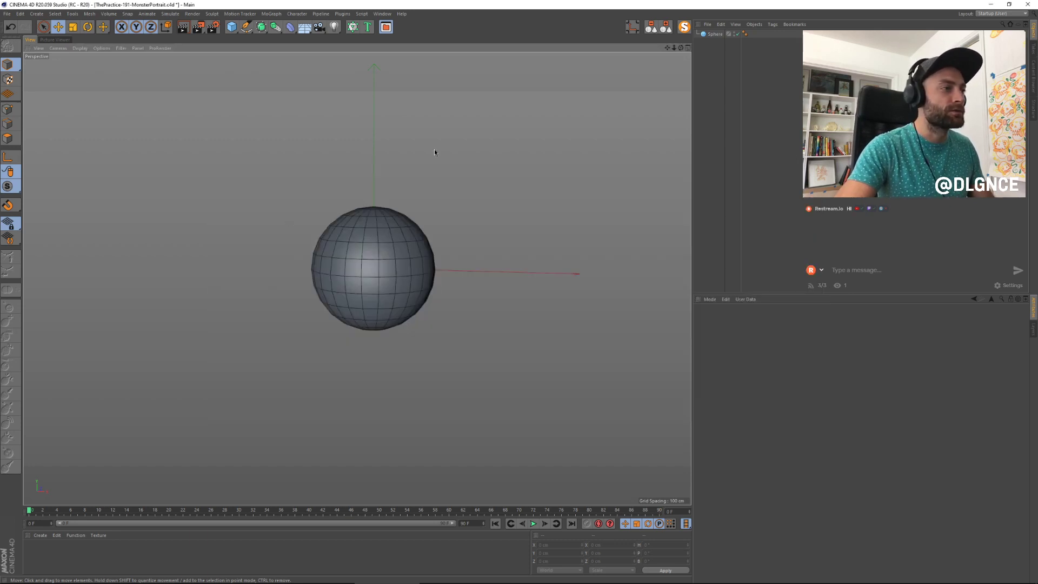
{"action": "key", "text": "alt+Tab"}
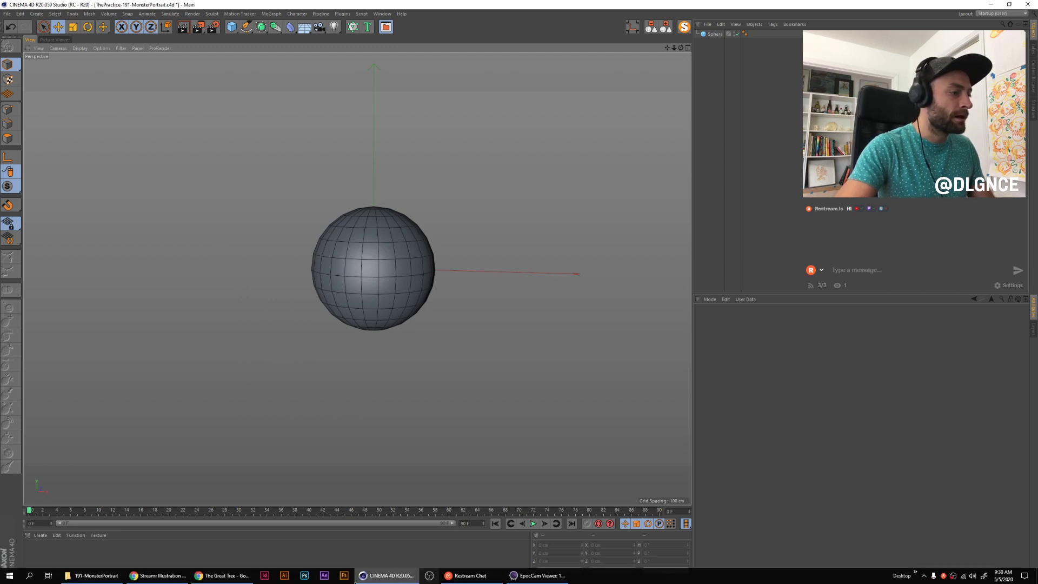
{"action": "right_click", "coordinate": [155, 576]}
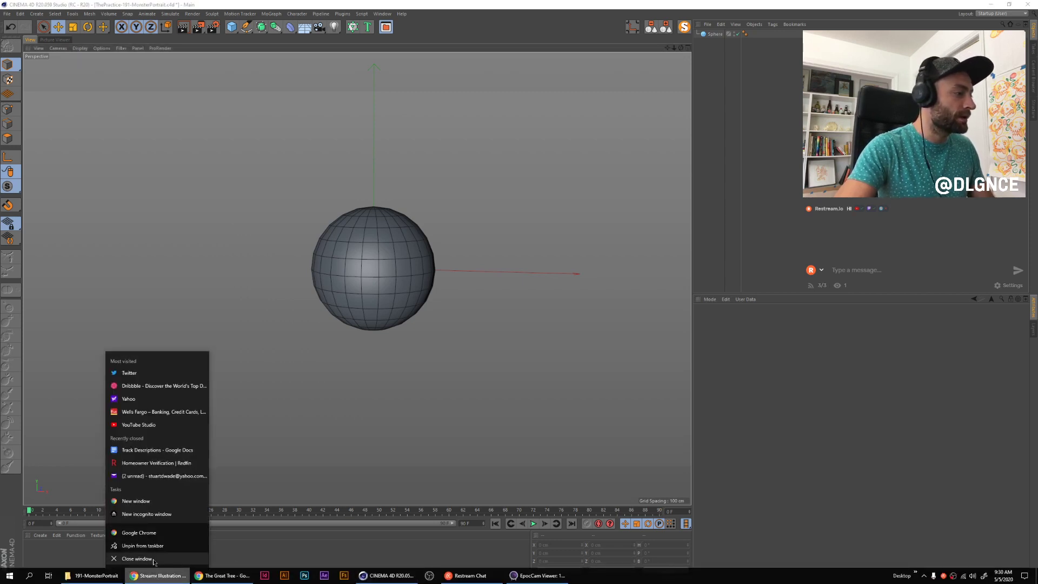
{"action": "left_click", "coordinate": [265, 552]}
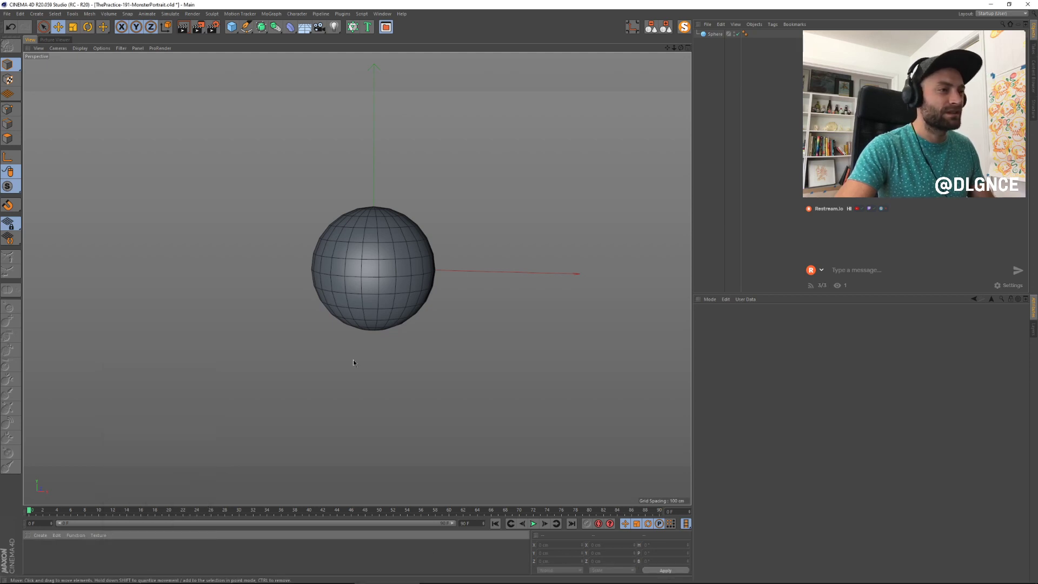
Step: Switch to the Chrome window showing the Google Drive folder The Great Tree and close that window
{"action": "mouse_move", "coordinate": [387, 583]}
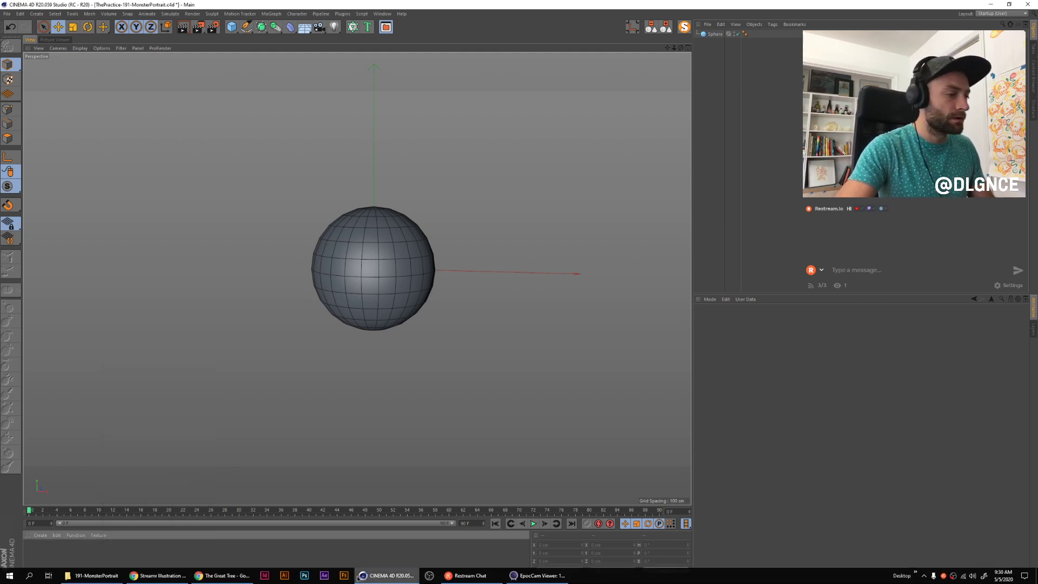
{"action": "right_click", "coordinate": [220, 577]}
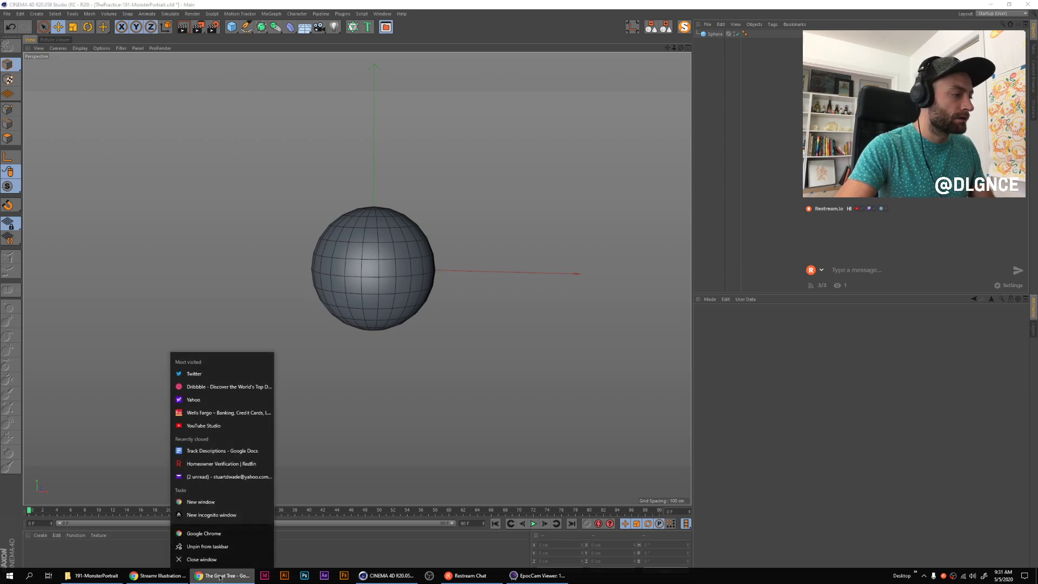
{"action": "key", "text": "alt+Tab"}
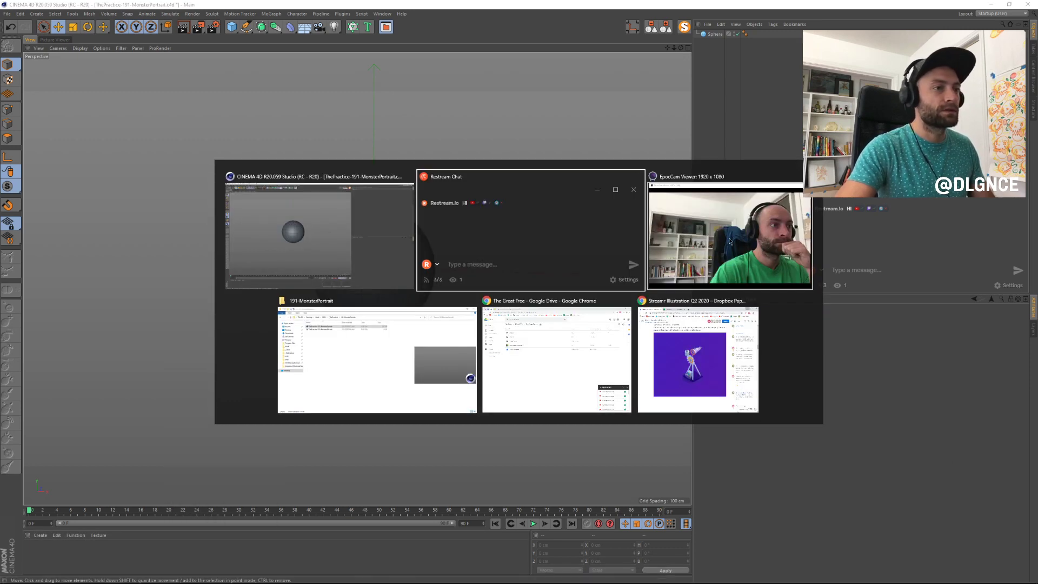
{"action": "left_click", "coordinate": [540, 357]}
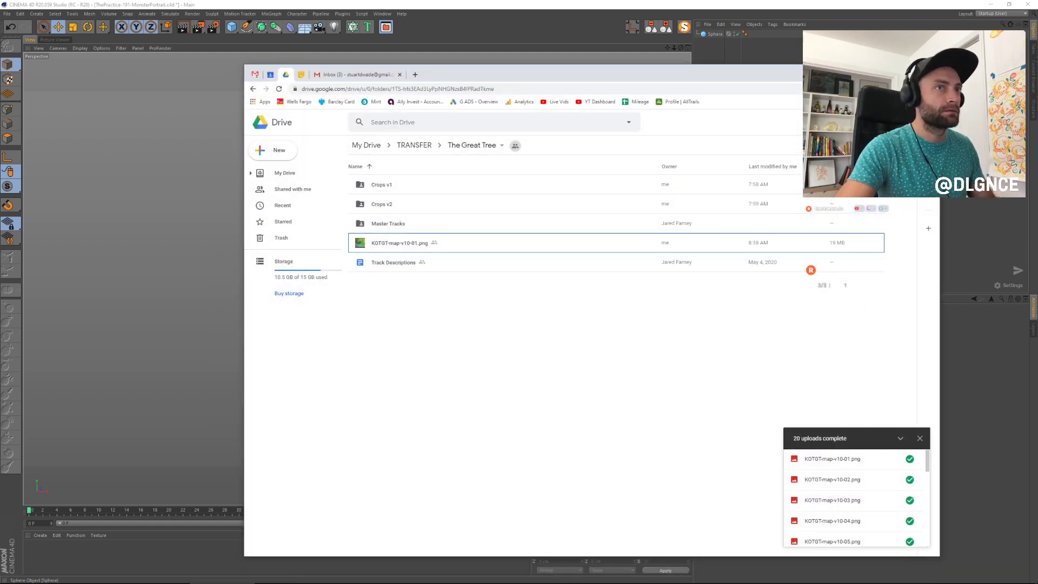
{"action": "left_click", "coordinate": [930, 71]}
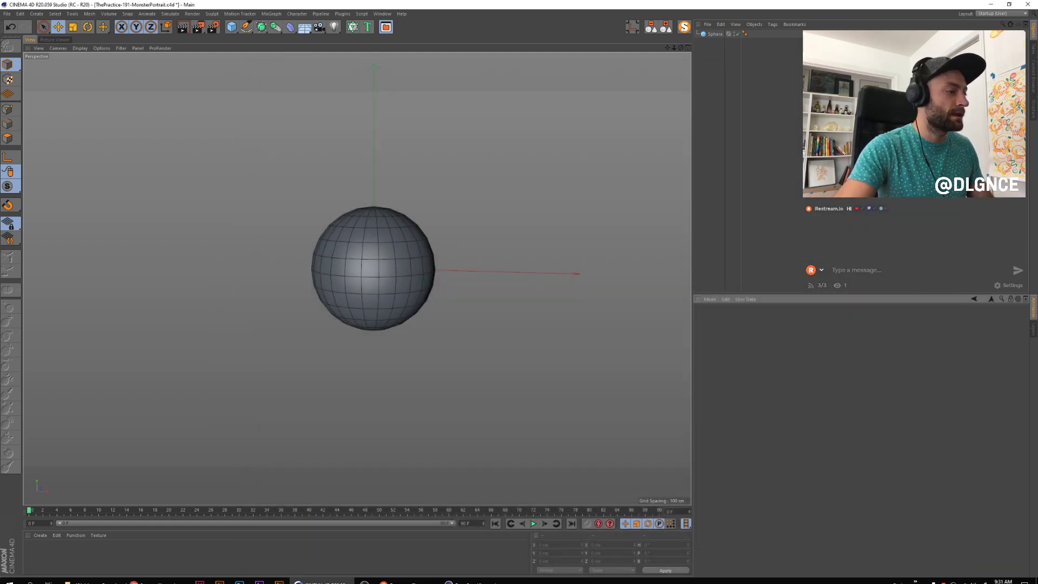
Step: Close the remaining Chrome window with the Streamr Illustration Q2 2020 document
{"action": "right_click", "coordinate": [179, 581]}
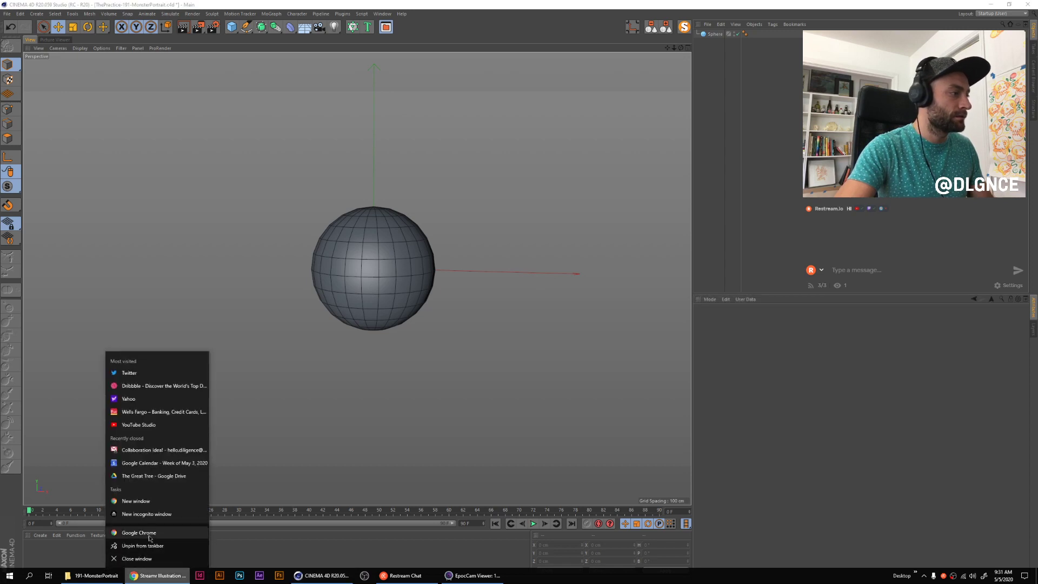
{"action": "left_click", "coordinate": [185, 558]}
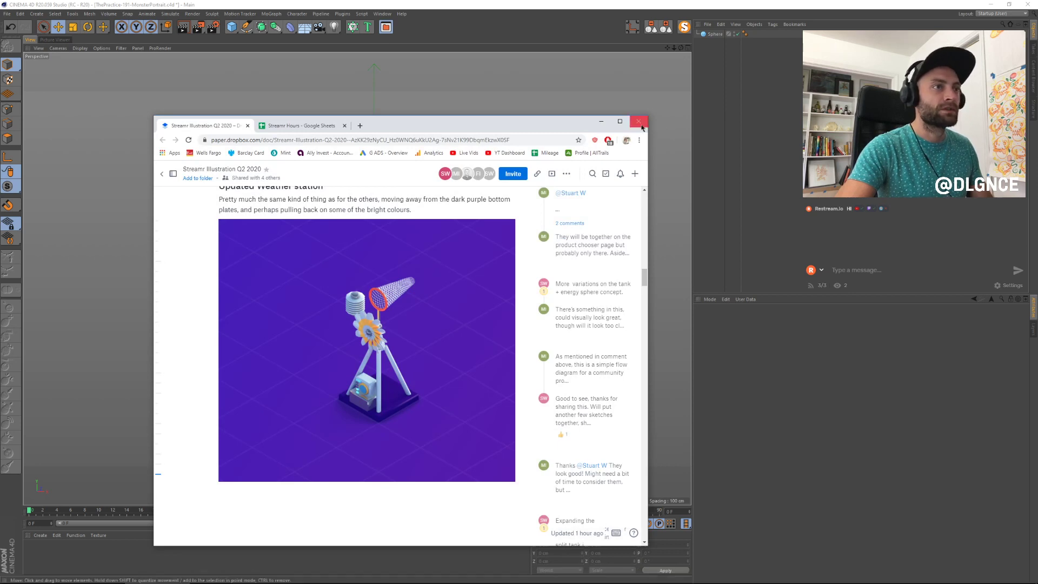
{"action": "left_click", "coordinate": [639, 123]}
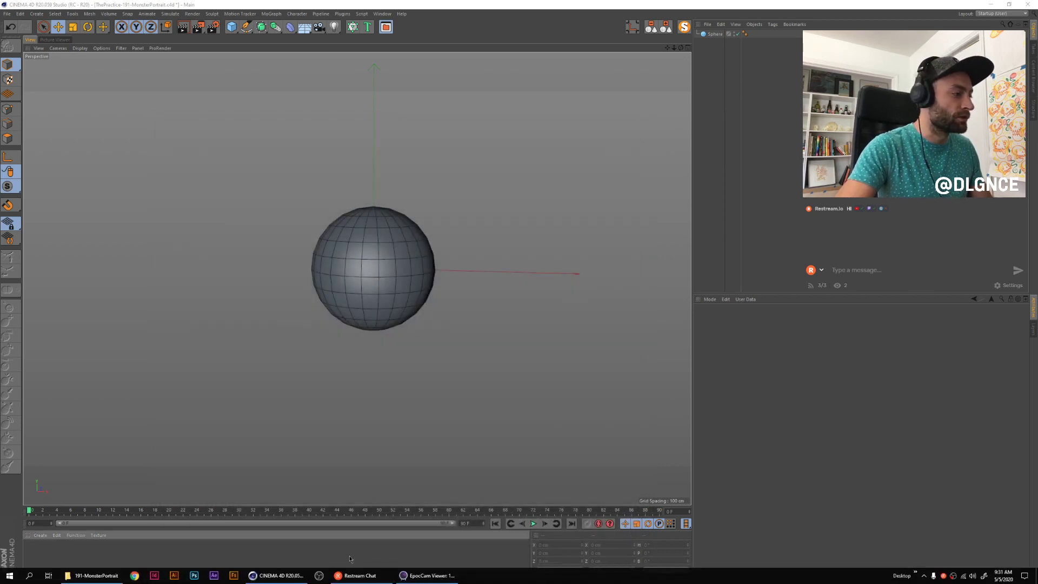
Step: Select the sphere and set its type to Icosahedron
{"action": "left_click", "coordinate": [387, 296]}
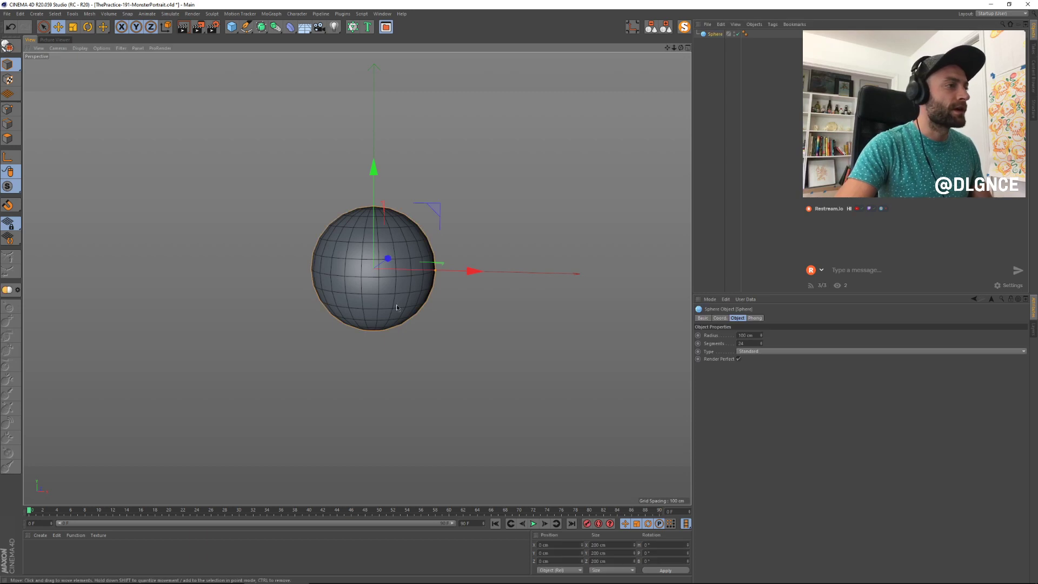
{"action": "left_click", "coordinate": [764, 351]}
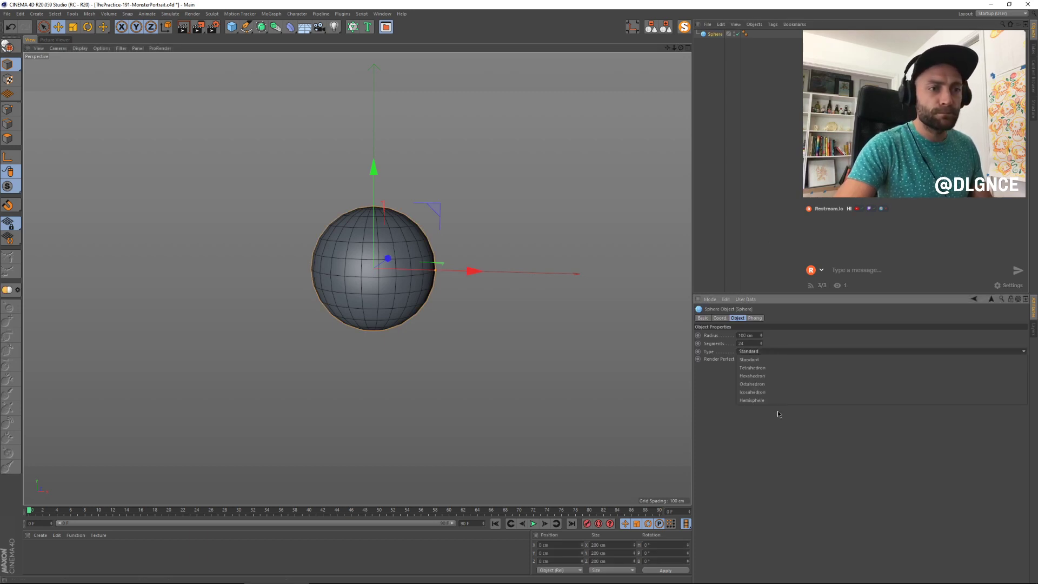
{"action": "left_click", "coordinate": [779, 393]}
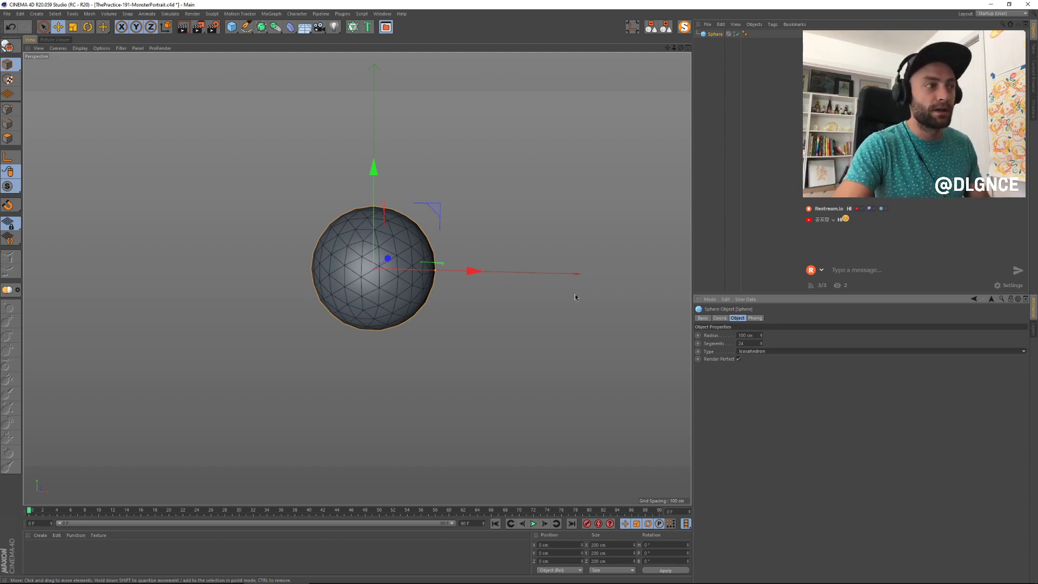
Step: Convert the icosahedral sphere into an editable polygon object
{"action": "scroll", "coordinate": [478, 307], "scroll_direction": "up", "scroll_amount": 1}
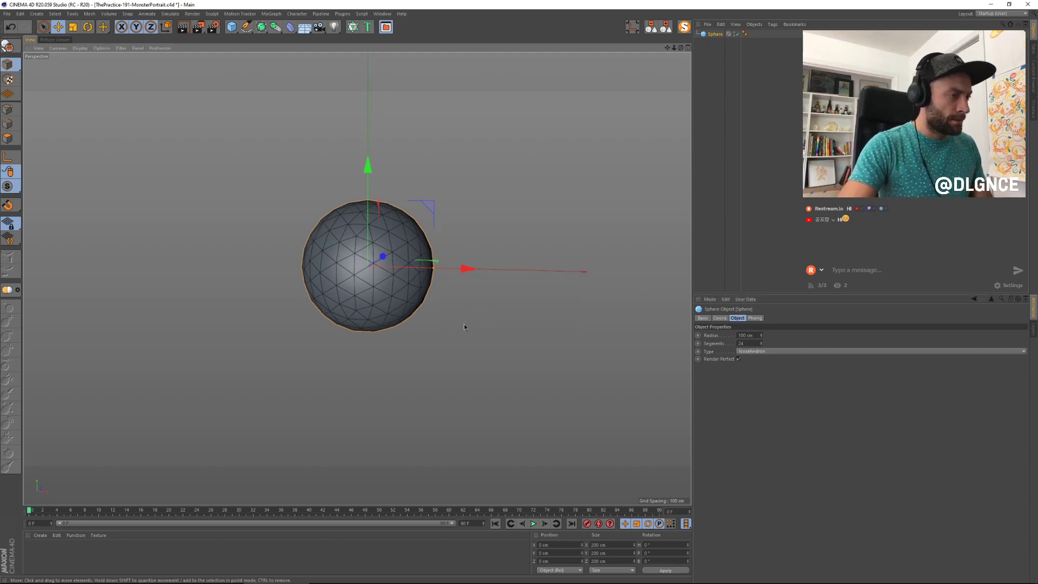
{"action": "left_click_drag", "start_coordinate": [442, 332], "coordinate": [420, 368]}
{"action": "key", "text": "ctrl+z"}
{"action": "scroll", "coordinate": [435, 324], "scroll_direction": "down", "scroll_amount": 2}
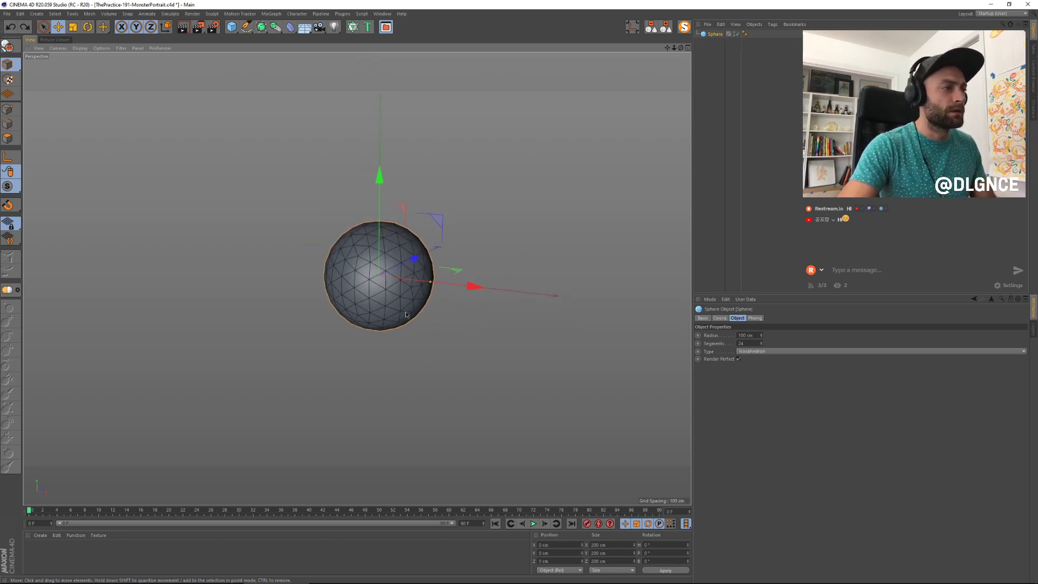
{"action": "key", "text": "c"}
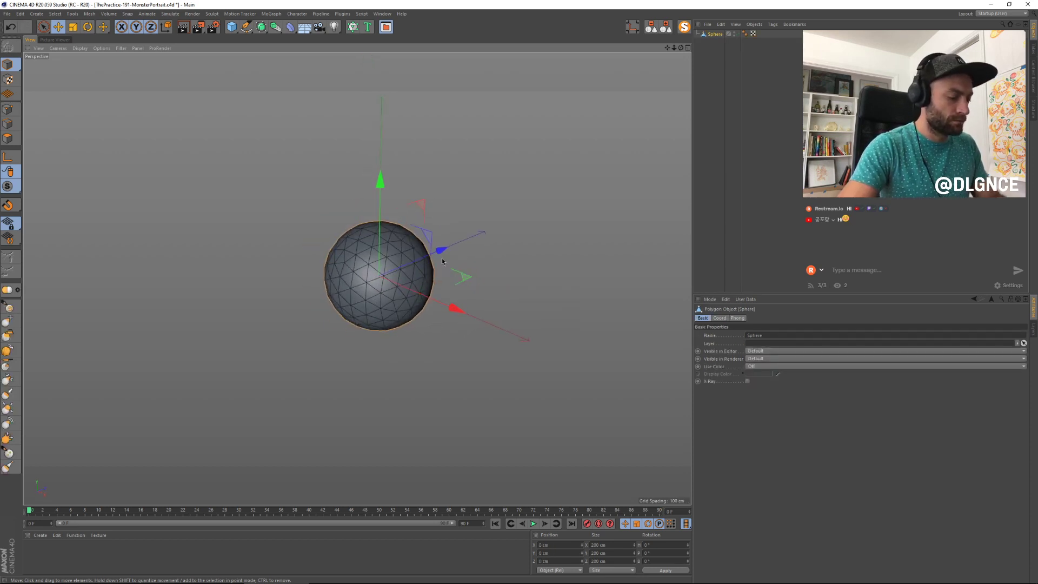
Step: Flatten the polygon sphere into an ellipsoid by scaling it down along its Z axis
{"action": "key", "text": "t"}
{"action": "left_click_drag", "start_coordinate": [444, 247], "coordinate": [467, 274]}
{"action": "key", "text": "super"}
{"action": "key", "text": "super"}
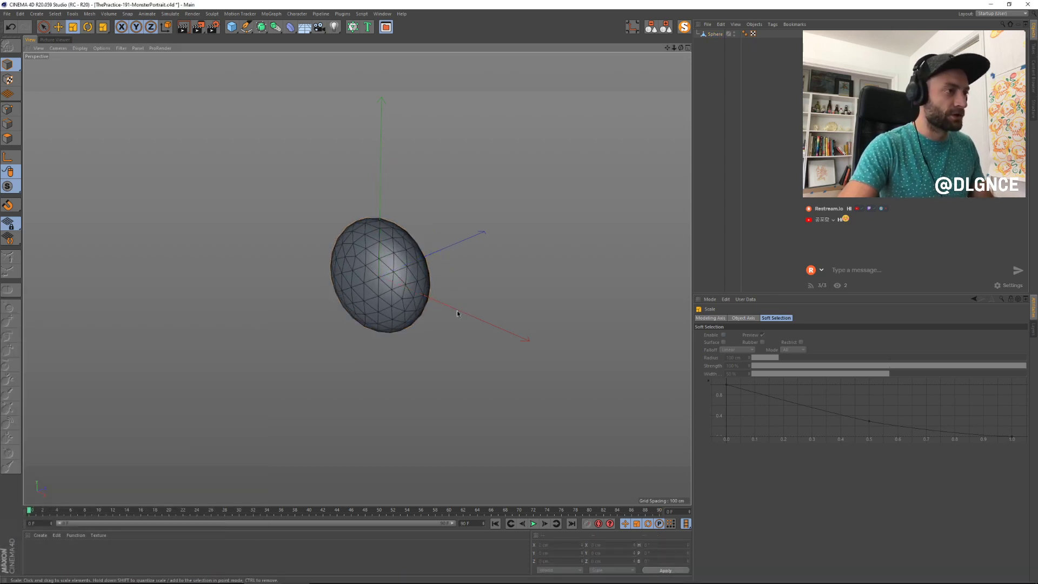
Step: Scale the ellipsoid down to about 158 cm along Y and about 118 cm along Z
{"action": "key", "text": "ctrl+z"}
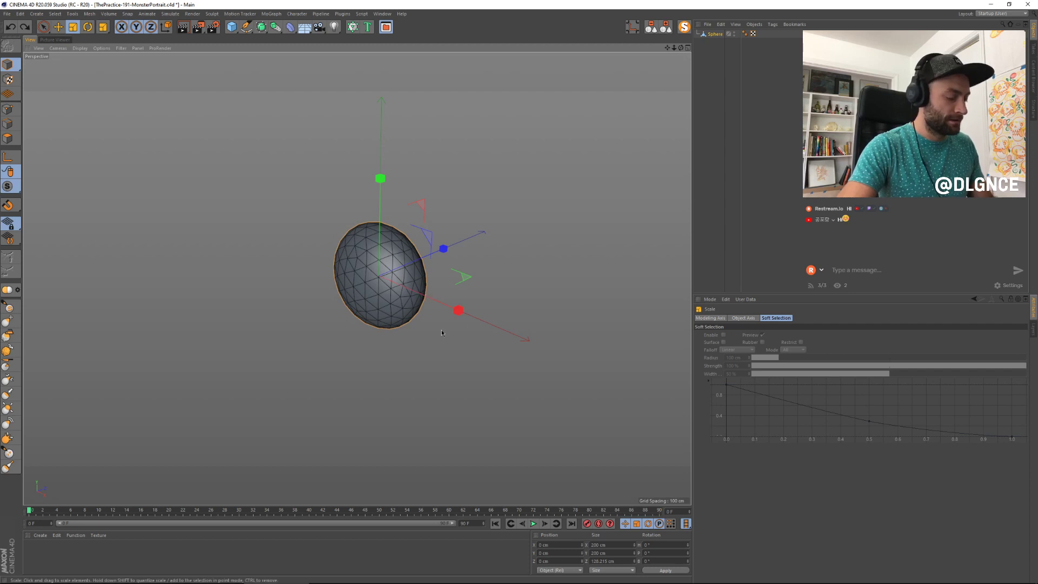
{"action": "left_click_drag", "start_coordinate": [441, 330], "coordinate": [485, 300], "text": "alt"}
{"action": "left_click_drag", "start_coordinate": [380, 175], "coordinate": [384, 202]}
{"action": "left_click_drag", "start_coordinate": [449, 305], "coordinate": [354, 353], "text": "alt"}
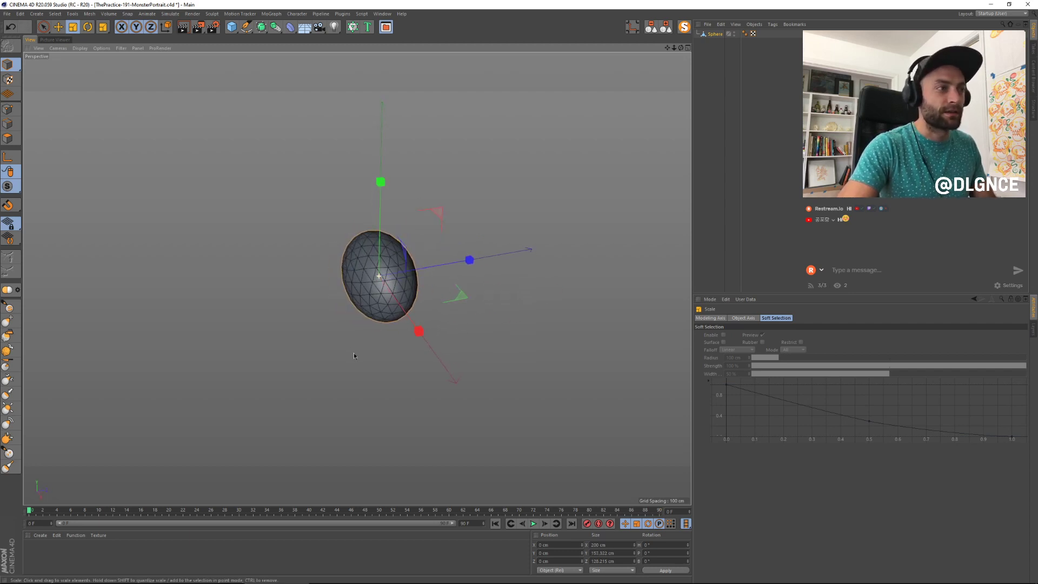
{"action": "left_click_drag", "start_coordinate": [469, 261], "coordinate": [453, 326]}
{"action": "left_click", "coordinate": [301, 218]}
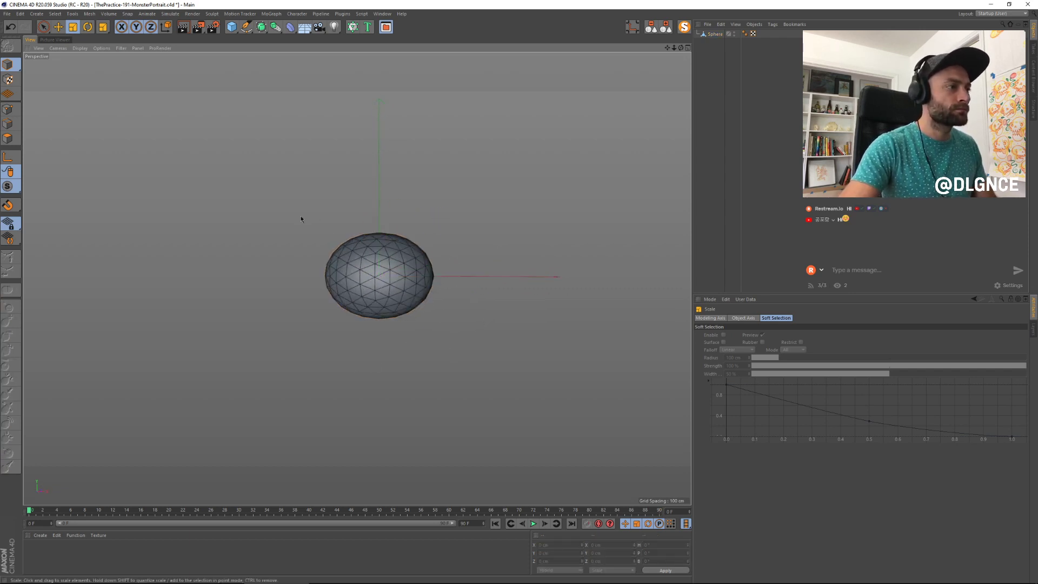
{"action": "scroll", "coordinate": [436, 287], "scroll_direction": "up", "scroll_amount": 1}
{"action": "mouse_move", "coordinate": [480, 295]}
{"action": "middle_mouse_down", "text": "alt"}
{"action": "mouse_move", "coordinate": [457, 281]}
{"action": "mouse_move", "coordinate": [464, 288]}
{"action": "middle_mouse_up", "text": "alt"}
Step: Duplicate the ellipsoid as a smaller copy overlapping the original's lower left, and stretch the copy vertically to about 165 cm
{"action": "left_click", "coordinate": [391, 284]}
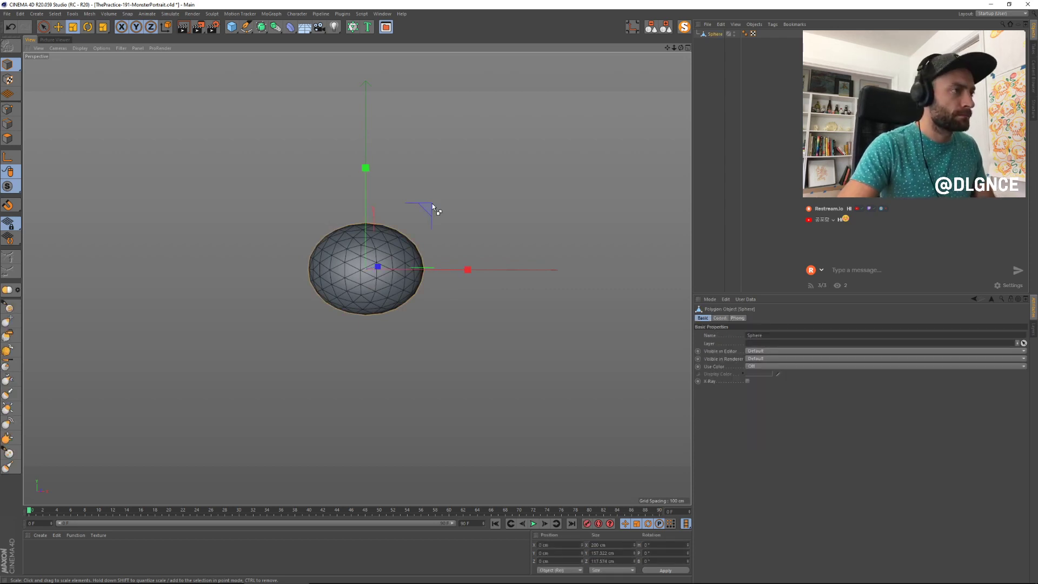
{"action": "left_click_drag", "start_coordinate": [432, 204], "coordinate": [382, 234], "text": "ctrl"}
{"action": "key", "text": "e"}
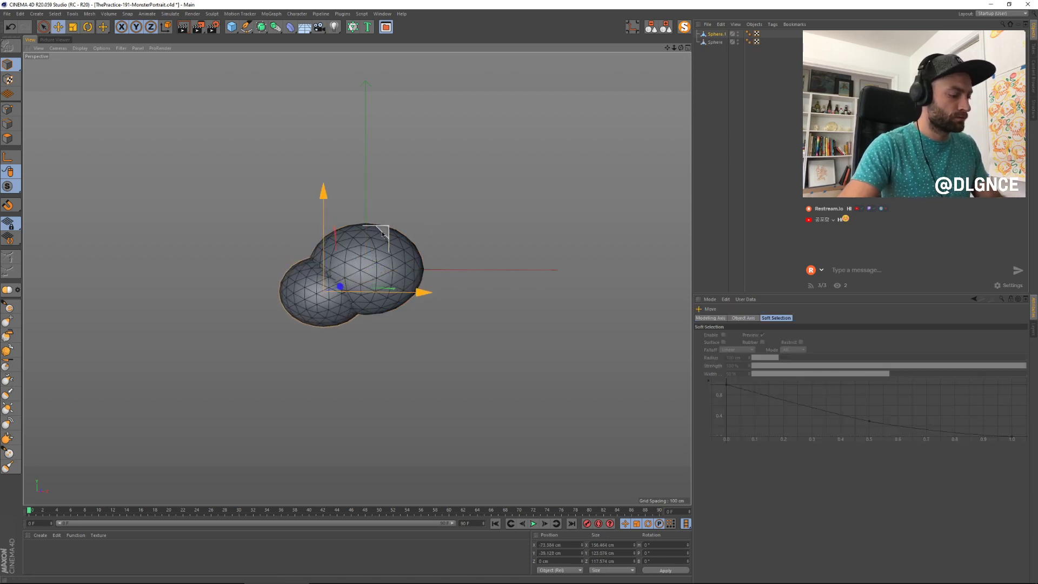
{"action": "key", "text": "r"}
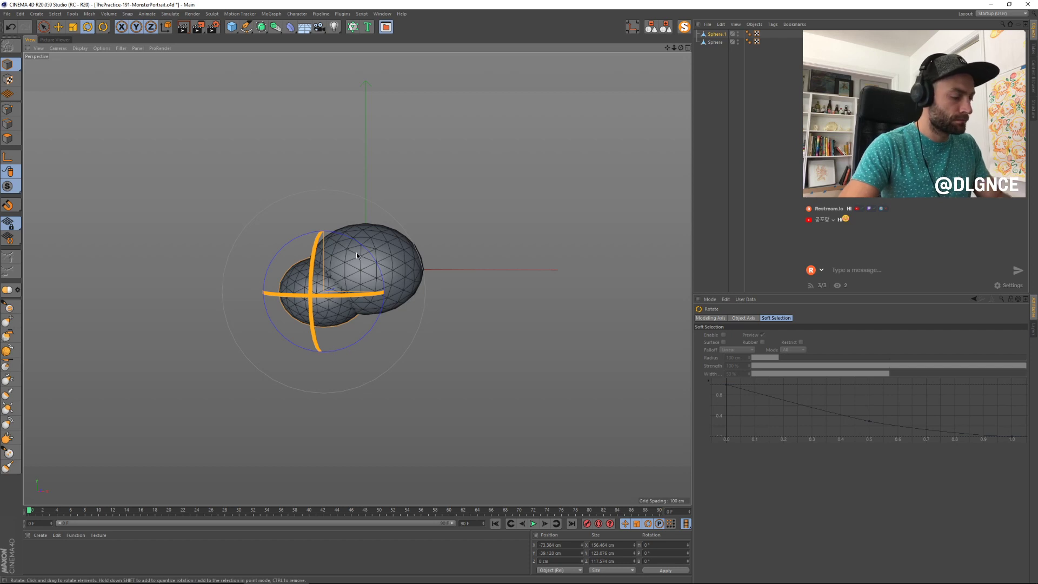
{"action": "key", "text": "t"}
{"action": "left_click_drag", "start_coordinate": [322, 189], "coordinate": [330, 193]}
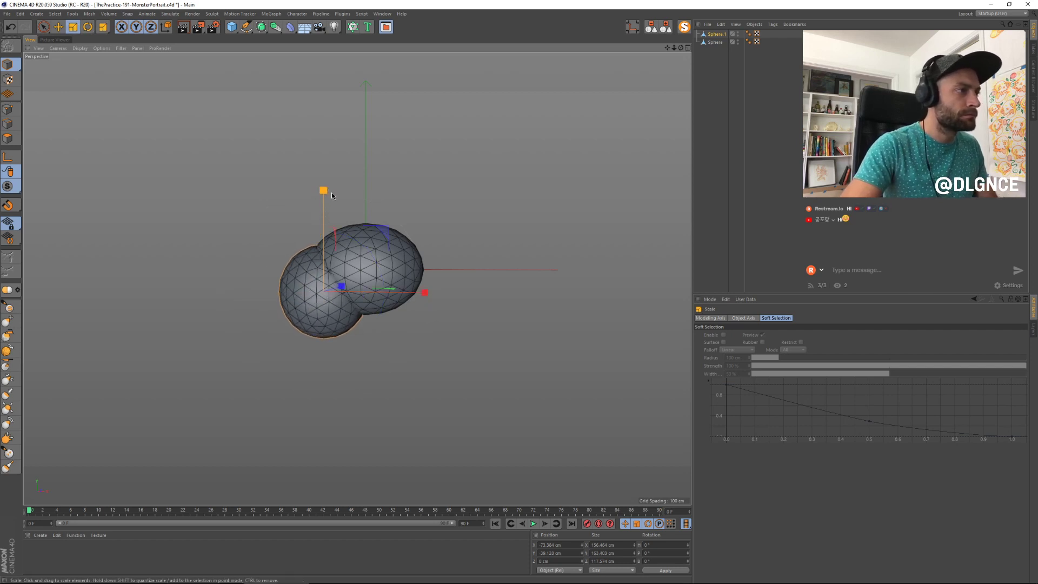
Step: Widen the copied sphere to about 169 cm and reposition it at about X -78 cm, still overlapping the original
{"action": "key", "text": "e"}
{"action": "left_click_drag", "start_coordinate": [384, 233], "coordinate": [370, 232]}
{"action": "key", "text": "t"}
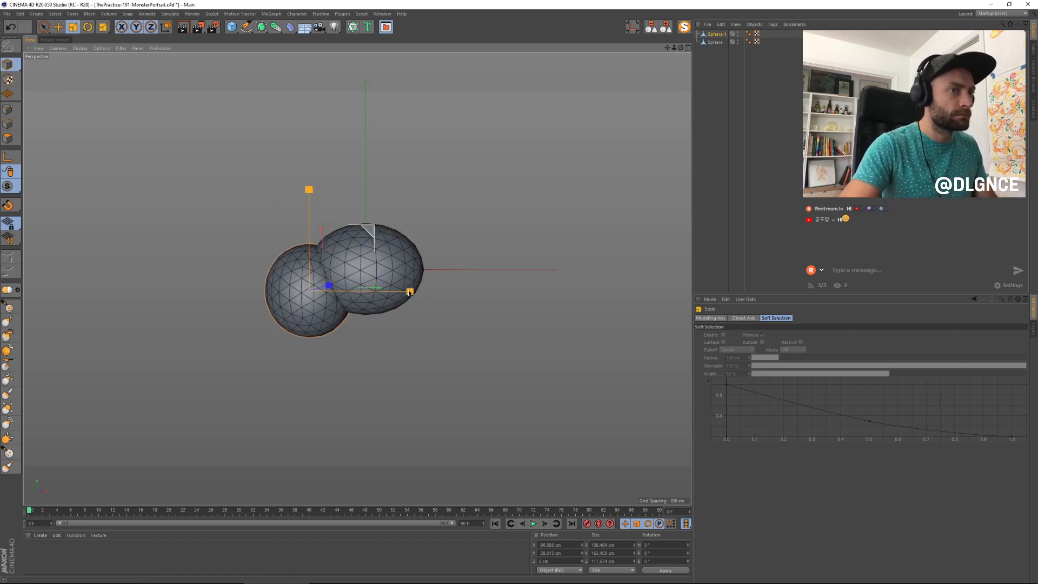
{"action": "left_click_drag", "start_coordinate": [411, 292], "coordinate": [418, 292]}
{"action": "key", "text": "e"}
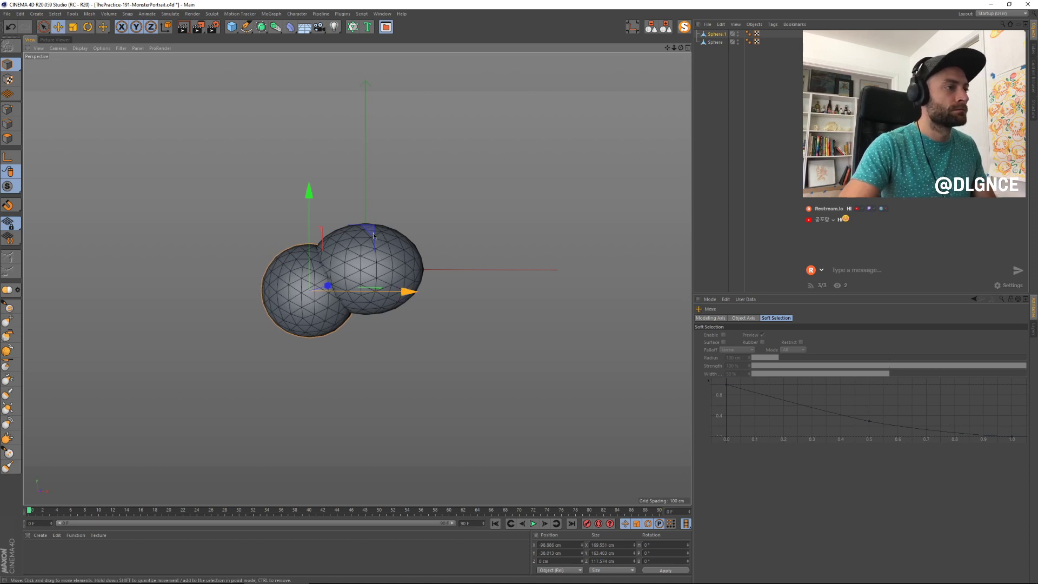
{"action": "left_click_drag", "start_coordinate": [392, 259], "coordinate": [402, 258]}
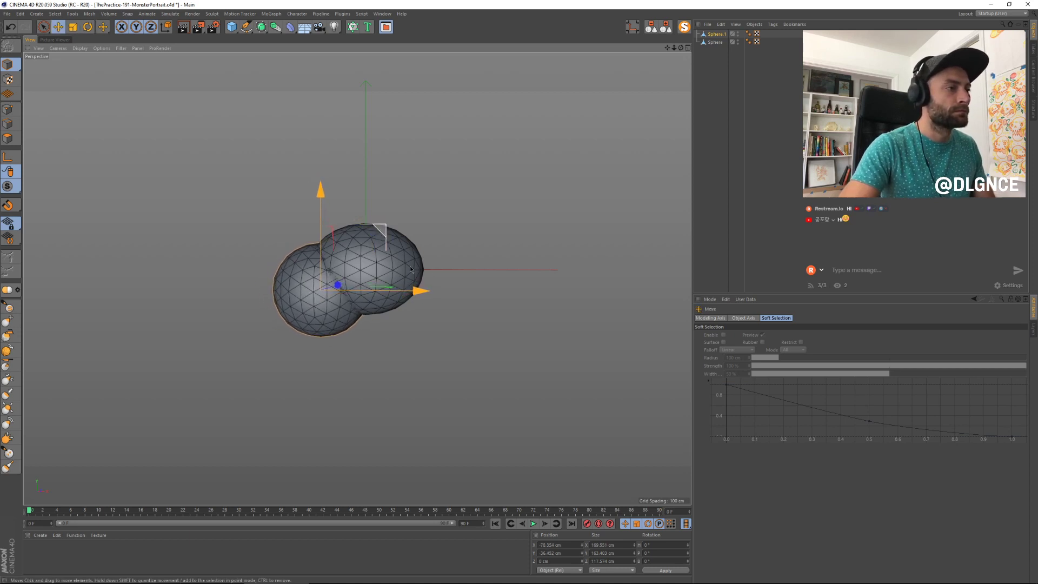
{"action": "left_click", "coordinate": [412, 270]}
{"action": "middle_click_drag", "start_coordinate": [450, 331], "coordinate": [461, 323], "text": "alt"}
{"action": "left_click_drag", "start_coordinate": [403, 302], "coordinate": [400, 308], "text": "alt"}
{"action": "left_click", "coordinate": [407, 307]}
Step: Add a Rectangle spline at the origin and rotate its pitch 90° so it lies horizontally through the spheres
{"action": "left_click", "coordinate": [250, 32]}
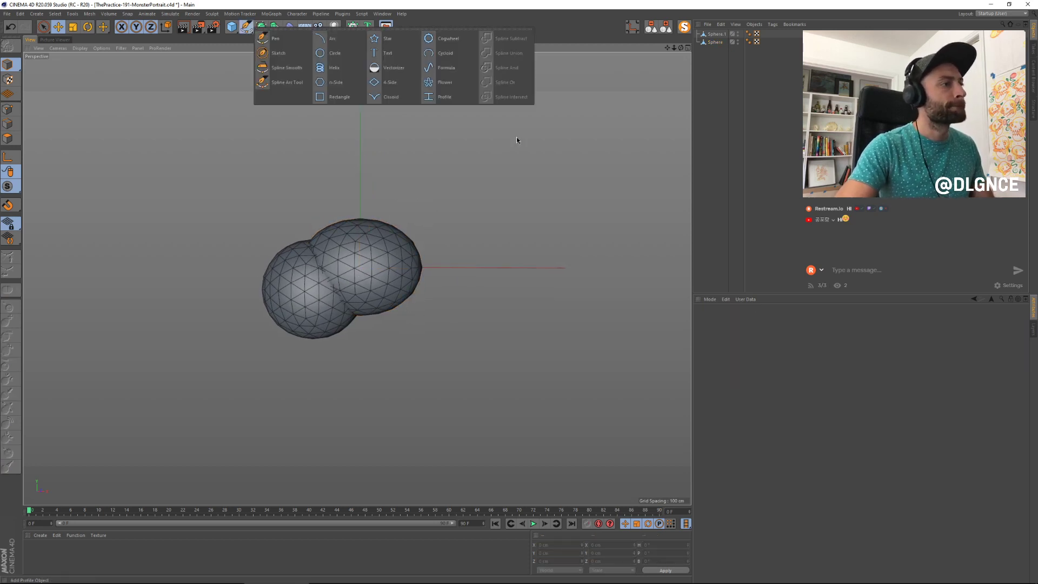
{"action": "left_click", "coordinate": [339, 97]}
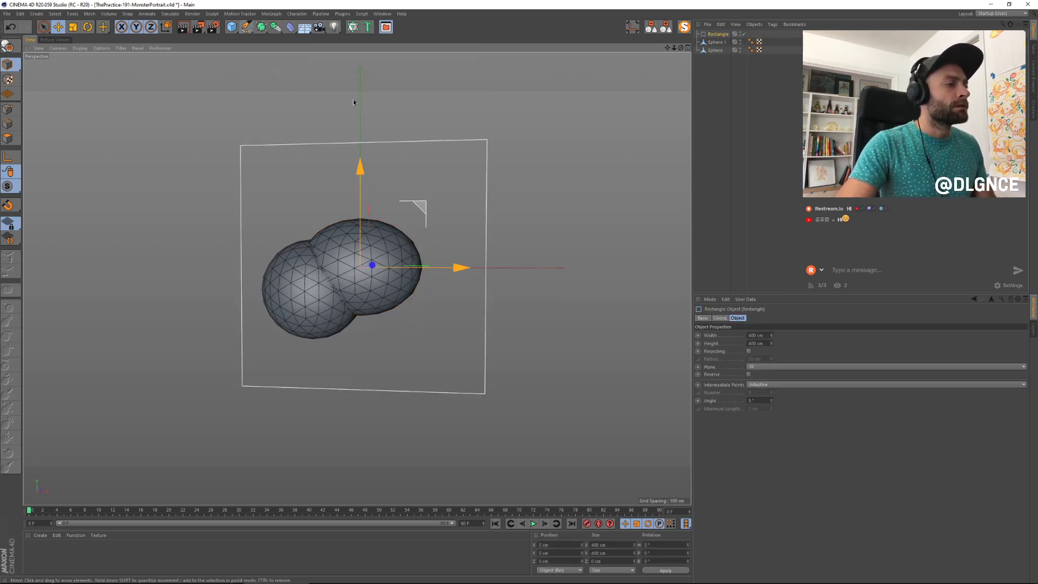
{"action": "key", "text": "r"}
{"action": "left_click_drag", "start_coordinate": [351, 217], "coordinate": [356, 311]}
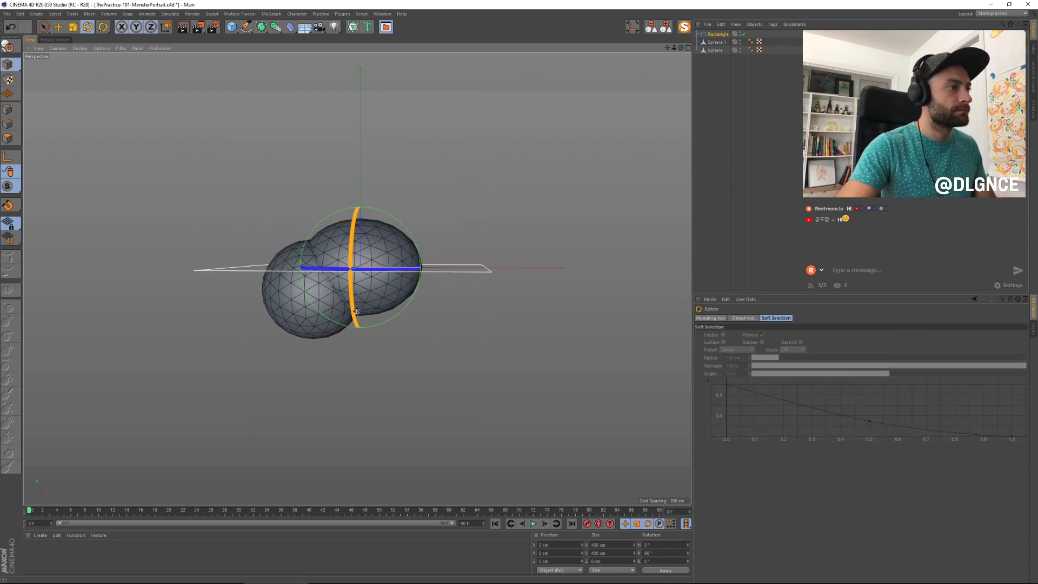
{"action": "left_click_drag", "start_coordinate": [518, 309], "coordinate": [490, 336], "text": "alt"}
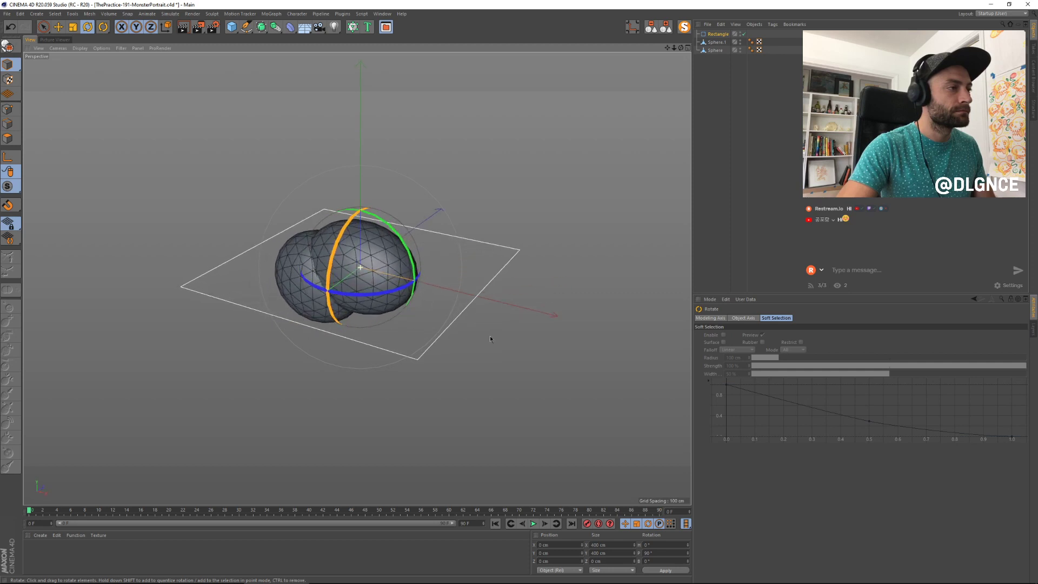
{"action": "mouse_move", "coordinate": [340, 244]}
{"action": "left_mouse_down", "text": "shift"}
{"action": "mouse_move", "coordinate": [367, 208]}
{"action": "mouse_move", "coordinate": [340, 240]}
{"action": "left_mouse_up", "text": "shift"}
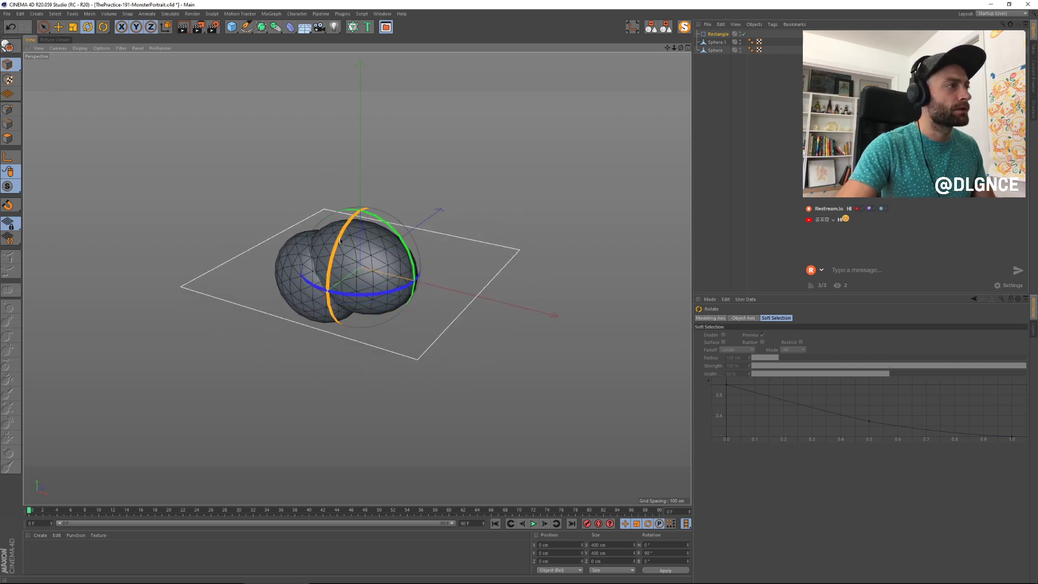
Step: Toggle the Object Highlighting viewport filter and test it by selecting the smaller sphere and the rectangle
{"action": "left_click", "coordinate": [124, 49]}
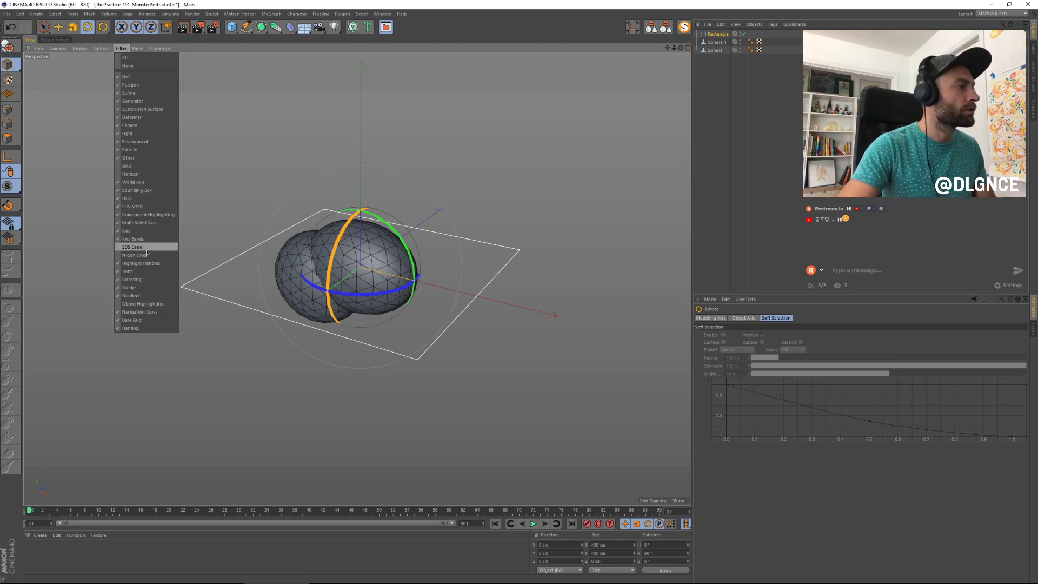
{"action": "left_click", "coordinate": [151, 303]}
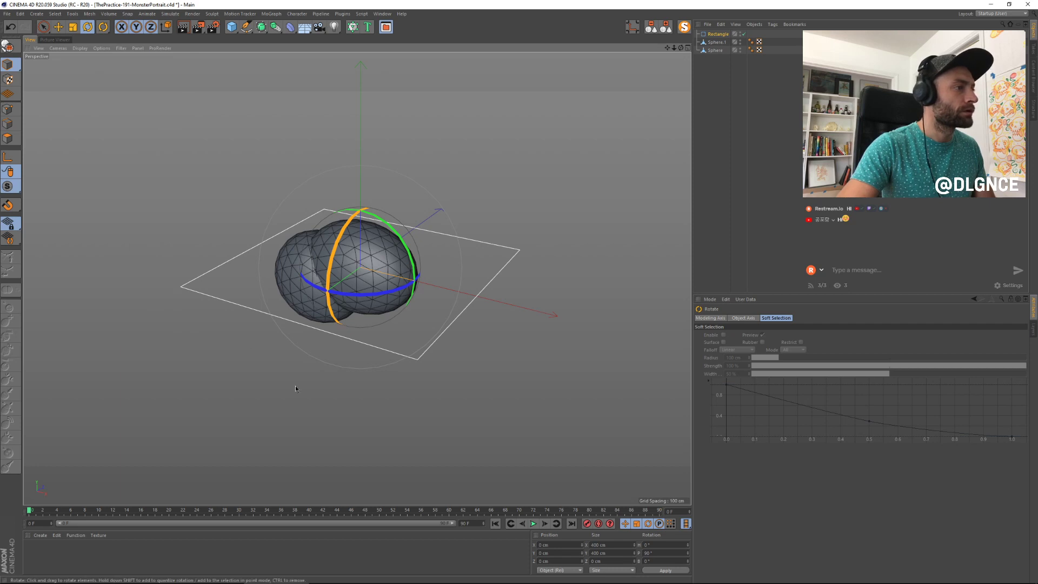
{"action": "left_click", "coordinate": [295, 385]}
{"action": "left_click", "coordinate": [300, 280]}
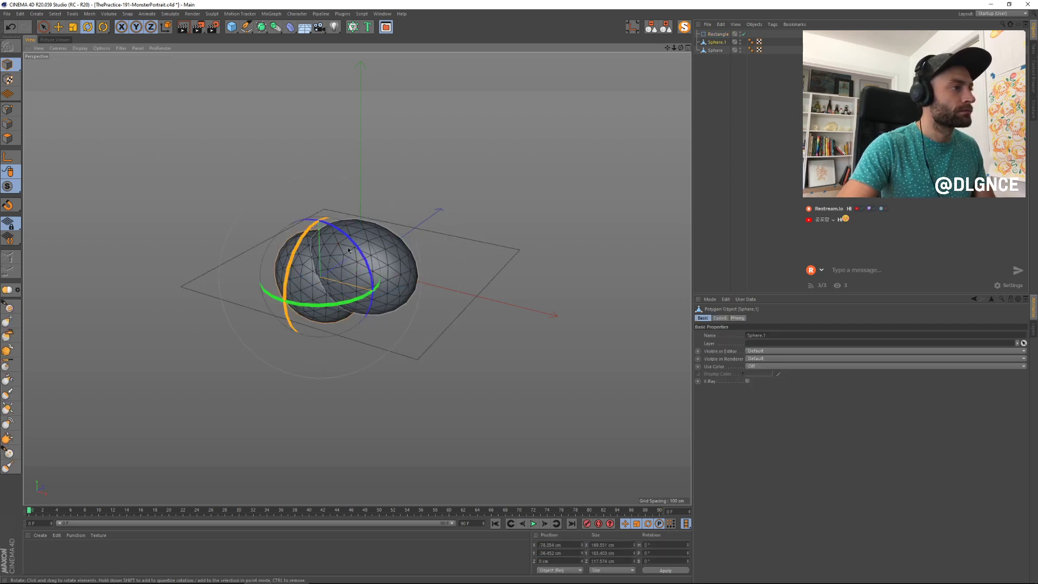
{"action": "left_click", "coordinate": [447, 328]}
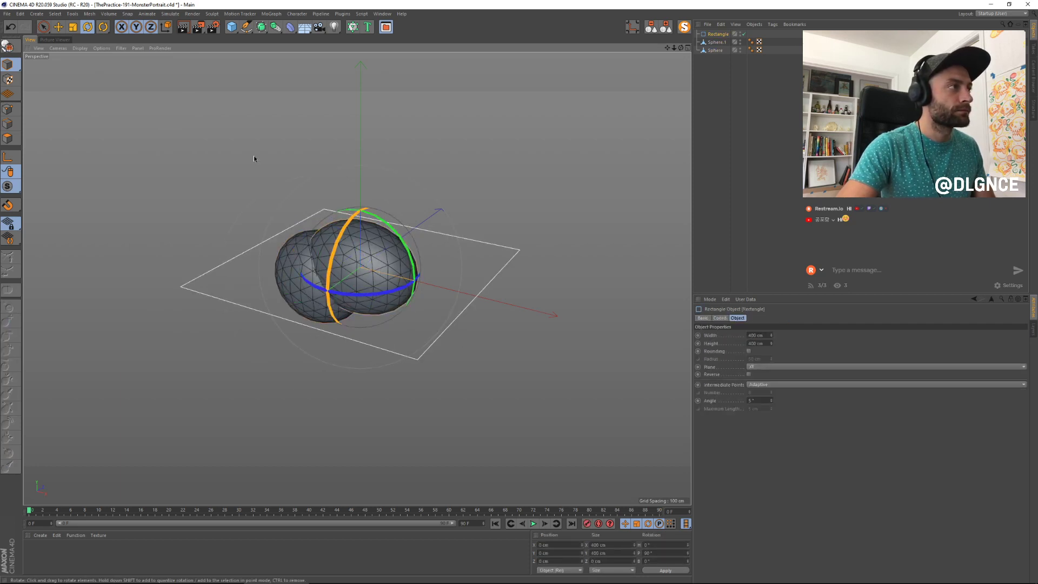
{"action": "left_click", "coordinate": [121, 48]}
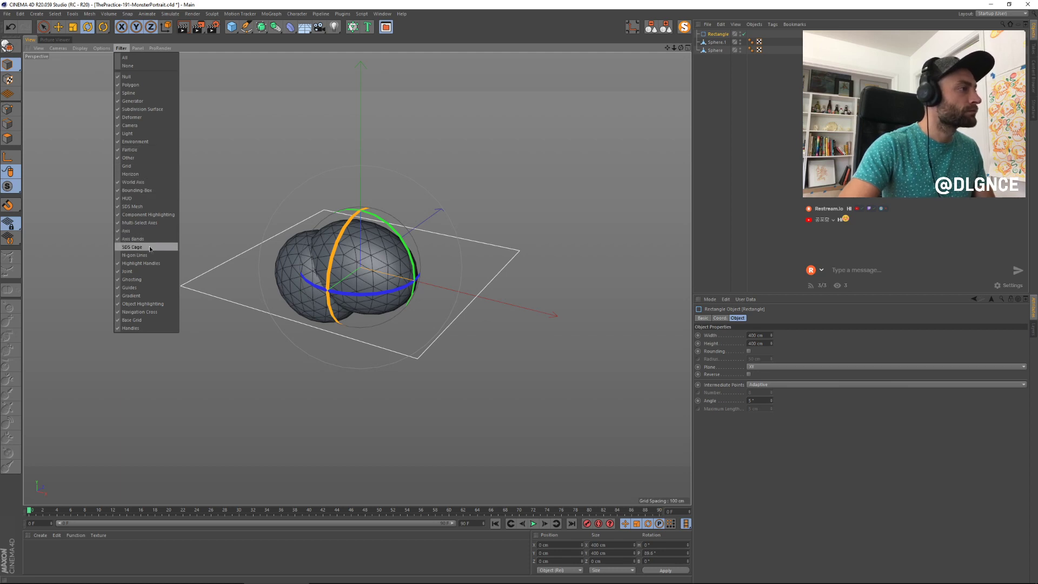
{"action": "left_click", "coordinate": [317, 358]}
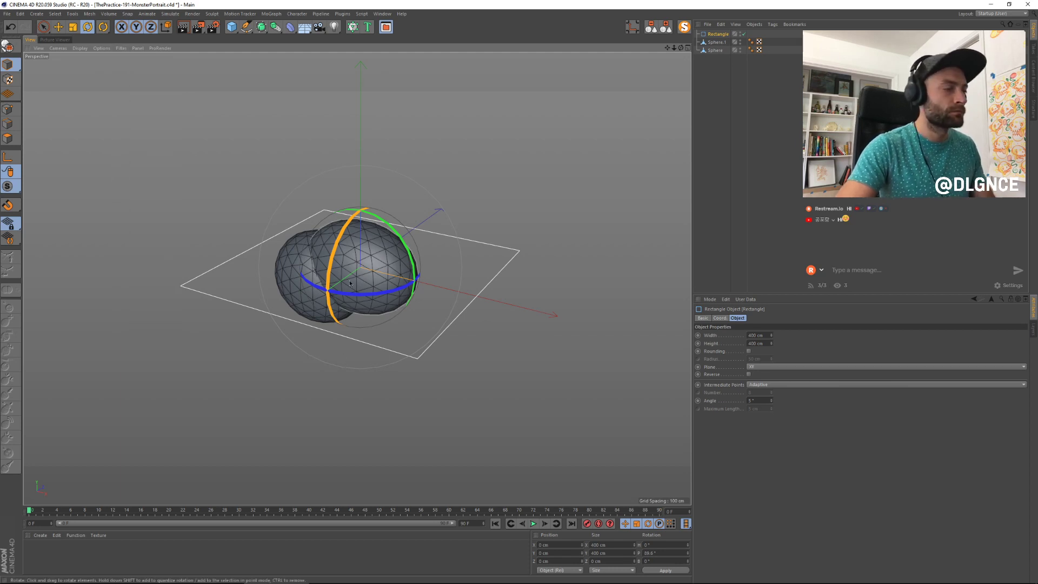
Step: Scale the rectangle uniformly down to about 272 cm and convert it into an editable spline
{"action": "key", "text": "t"}
{"action": "left_click_drag", "start_coordinate": [486, 164], "coordinate": [449, 224]}
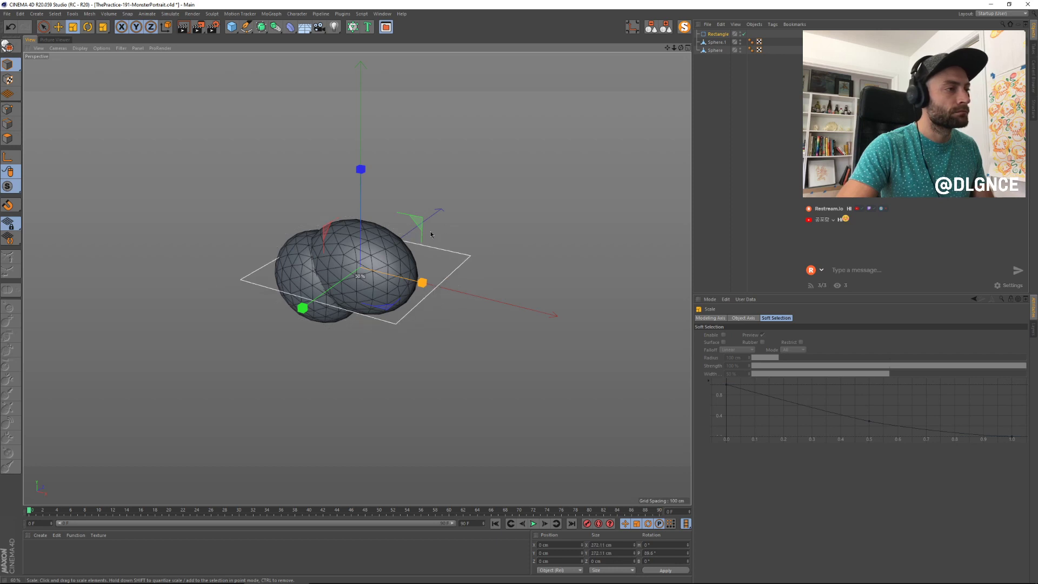
{"action": "key", "text": "c"}
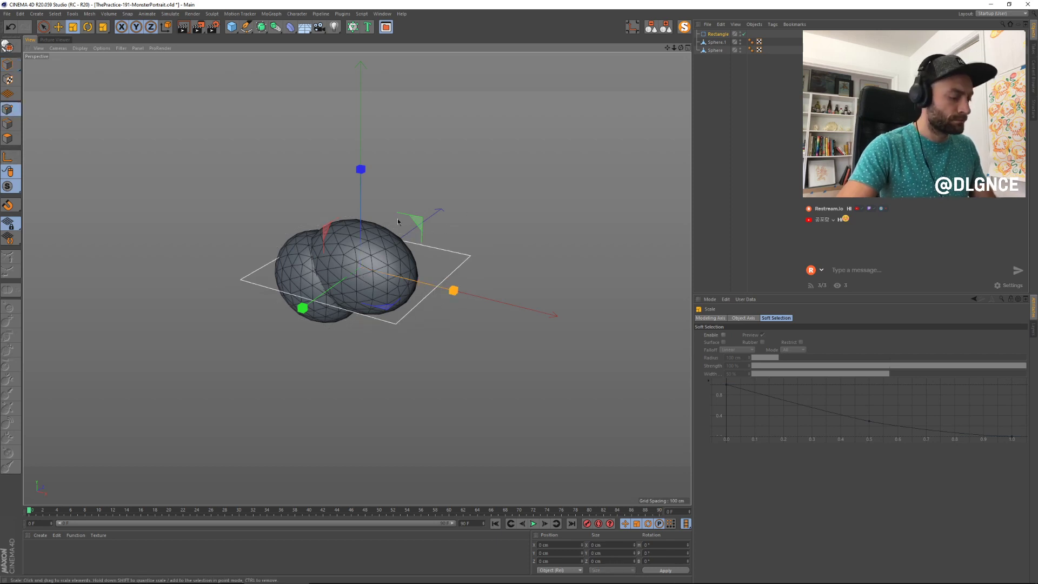
Step: Open the rectangle spline by disabling its Close Spline option
{"action": "left_click_drag", "start_coordinate": [452, 372], "coordinate": [479, 362], "text": "alt"}
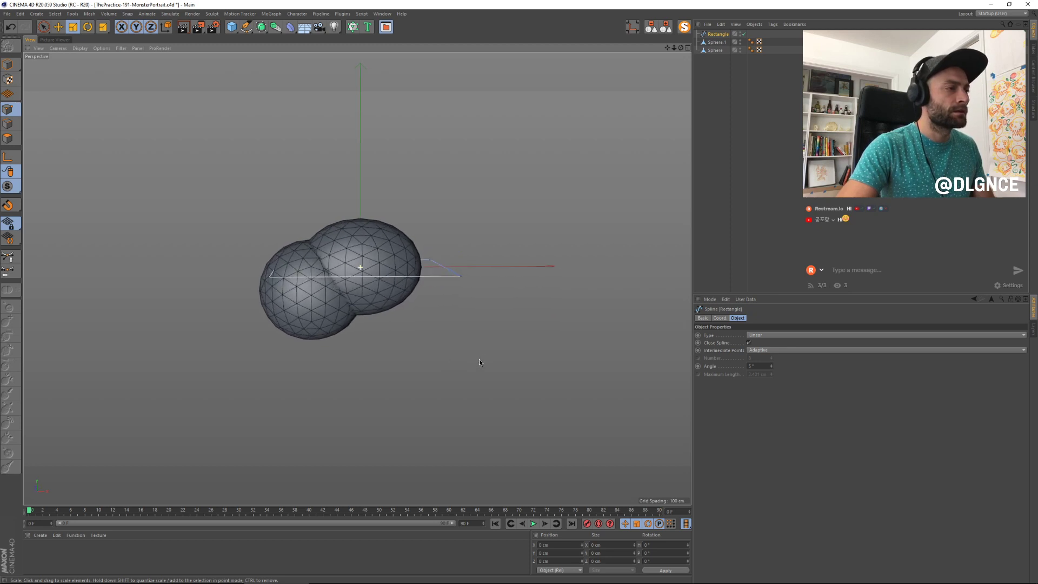
{"action": "left_click_drag", "start_coordinate": [324, 314], "coordinate": [249, 361], "text": "alt"}
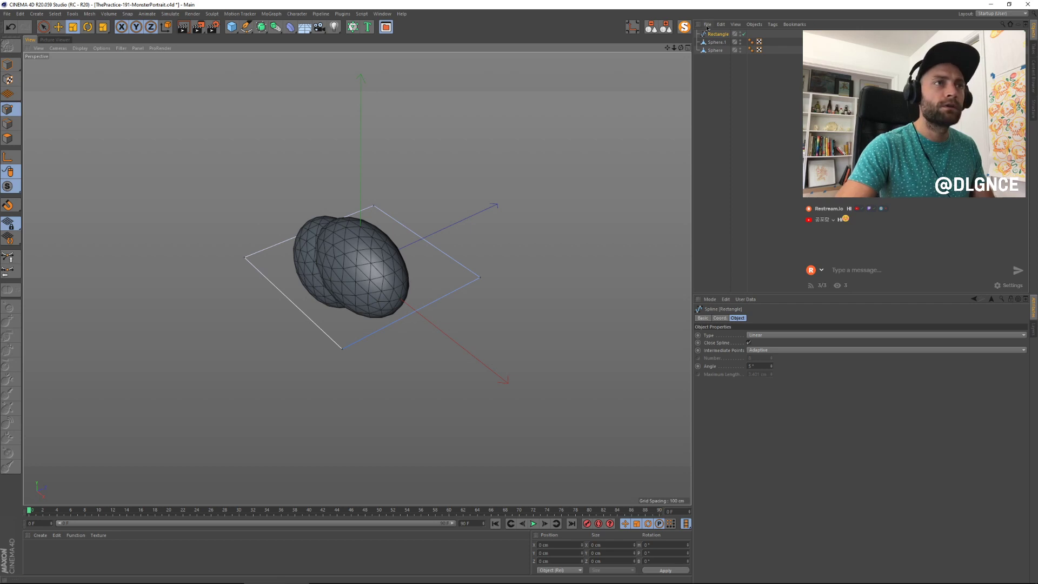
{"action": "left_click", "coordinate": [748, 343]}
{"action": "left_click_drag", "start_coordinate": [445, 342], "coordinate": [503, 333], "text": "alt"}
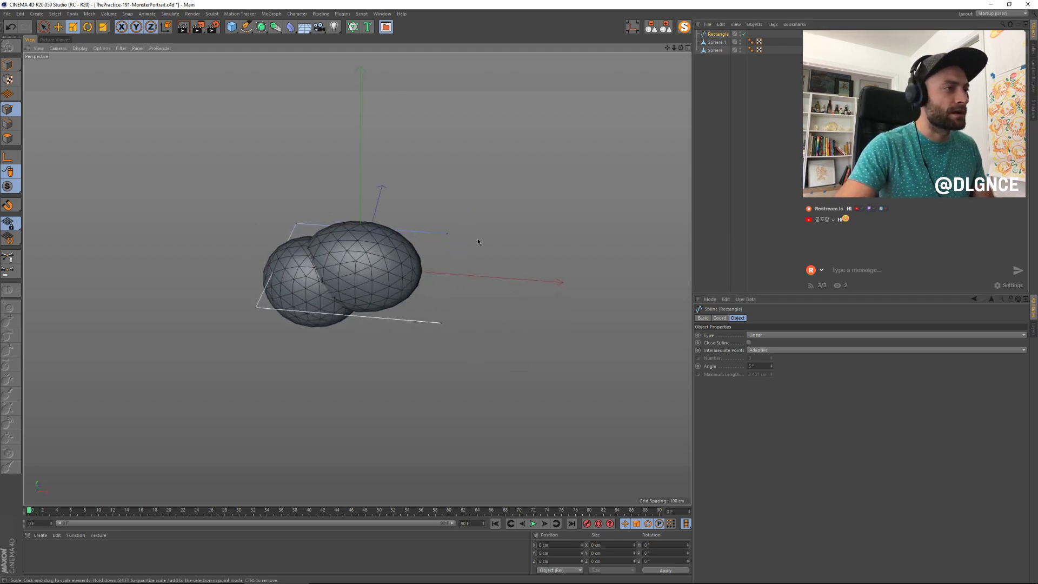
Step: Set the rectangle spline's rear-right corner point as its first point
{"action": "key", "text": "v"}
{"action": "left_click", "coordinate": [453, 272]}
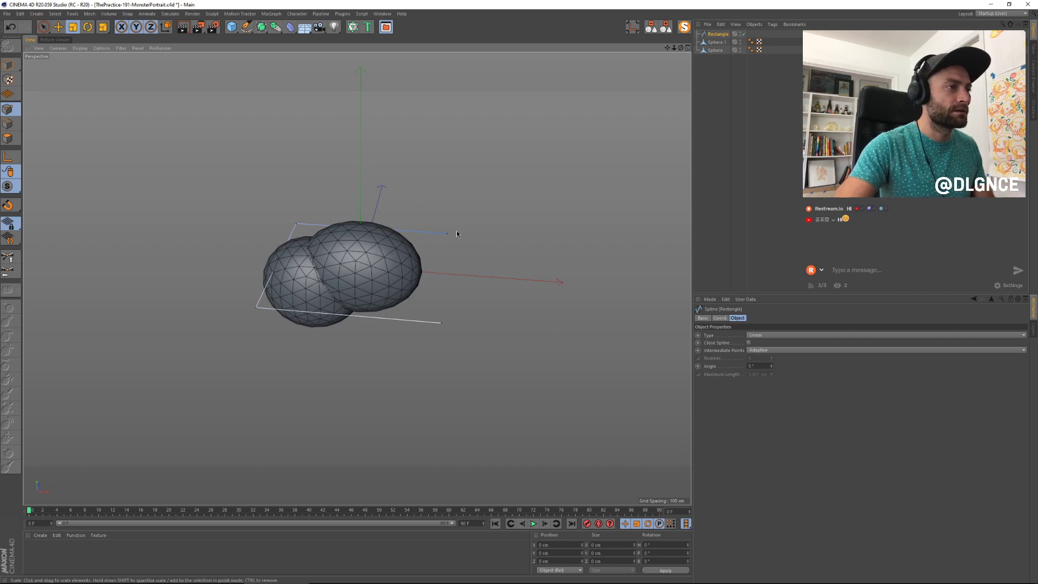
{"action": "left_click_drag", "start_coordinate": [462, 213], "coordinate": [430, 268]}
{"action": "right_click", "coordinate": [503, 260]}
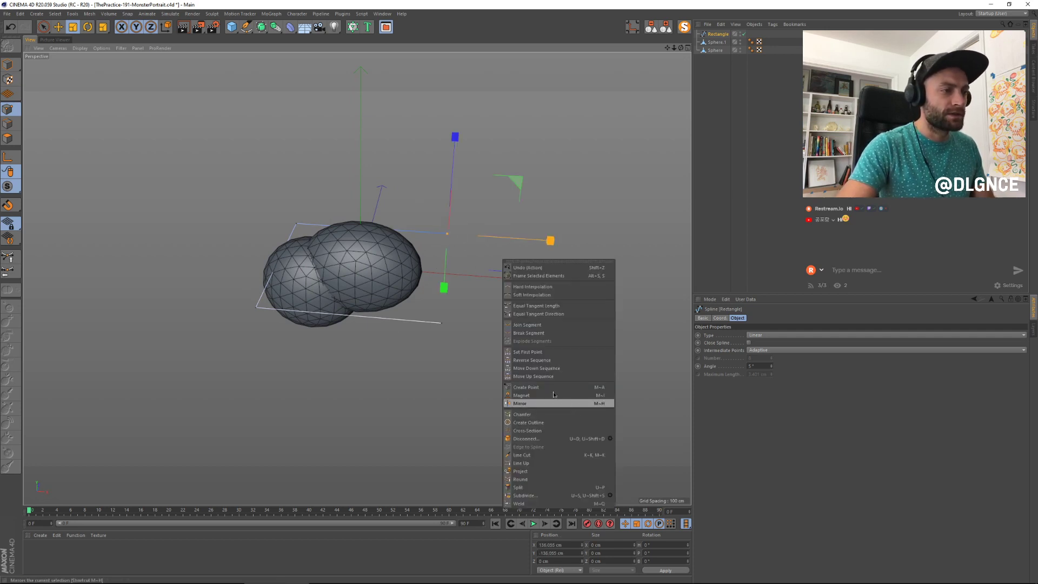
{"action": "left_click", "coordinate": [541, 353]}
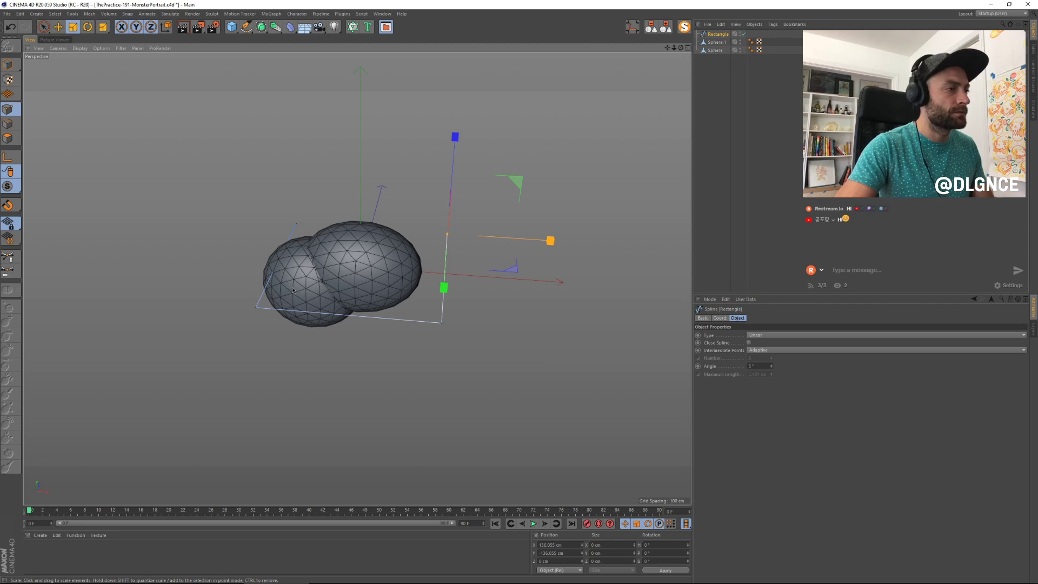
{"action": "left_click", "coordinate": [387, 302]}
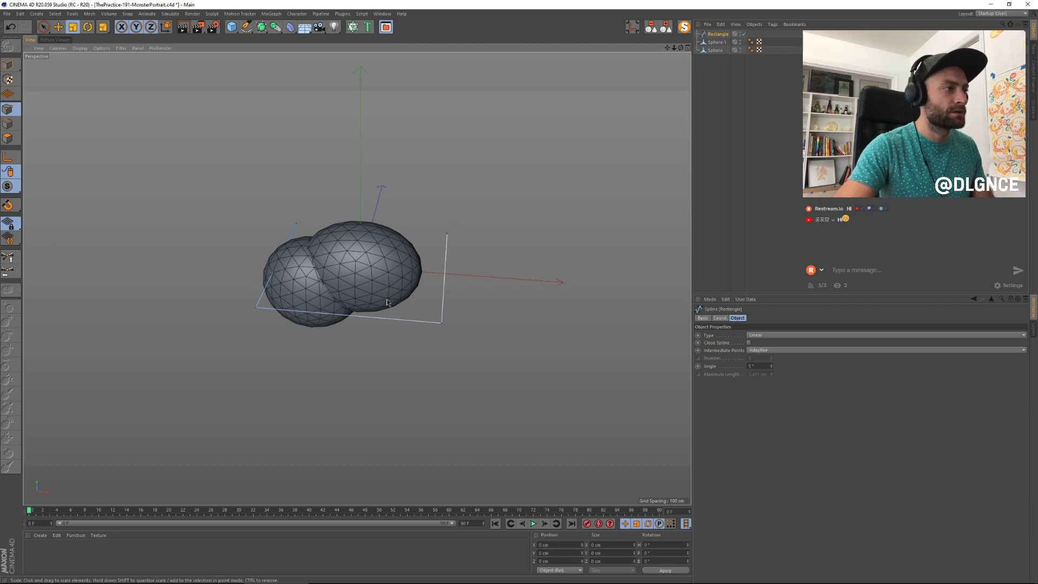
Step: Set the rectangle spline's front-left corner point as its first point
{"action": "left_click_drag", "start_coordinate": [218, 283], "coordinate": [265, 330]}
{"action": "right_click", "coordinate": [427, 336]}
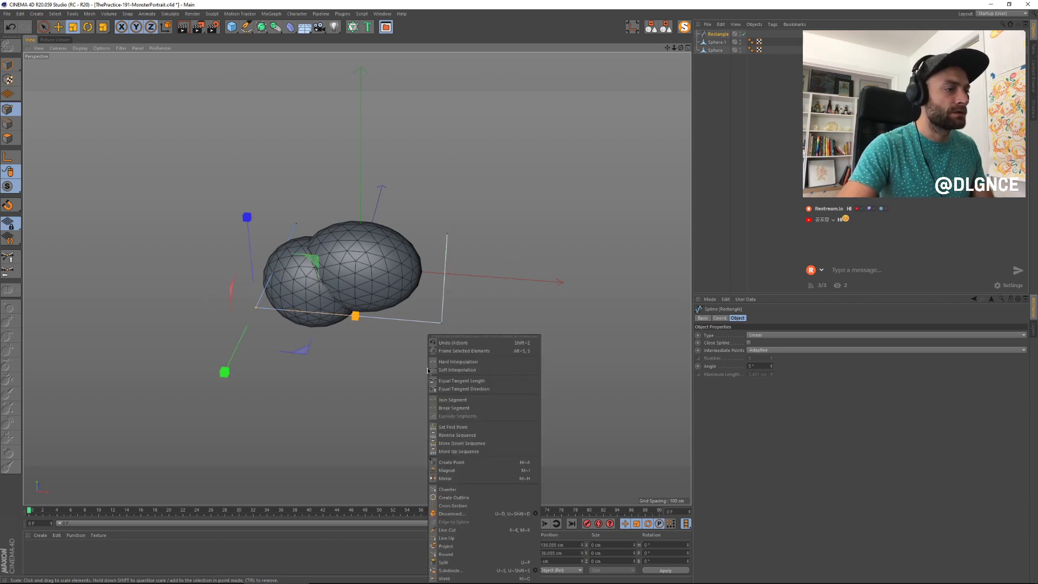
{"action": "left_click", "coordinate": [463, 416]}
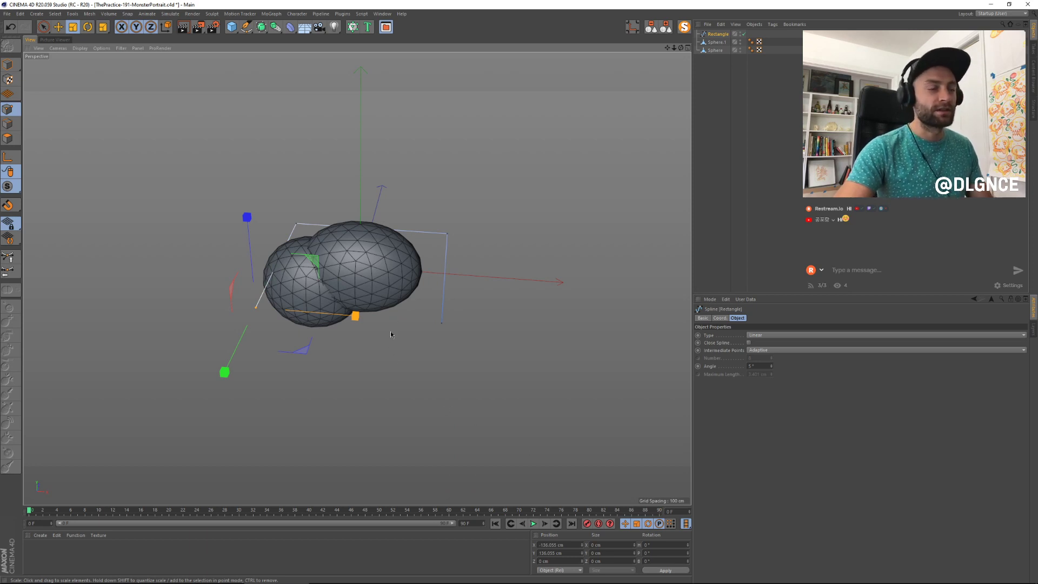
Step: Set the rectangle spline's front-right corner point as its first point and clear the point selection
{"action": "left_click_drag", "start_coordinate": [453, 292], "coordinate": [421, 331]}
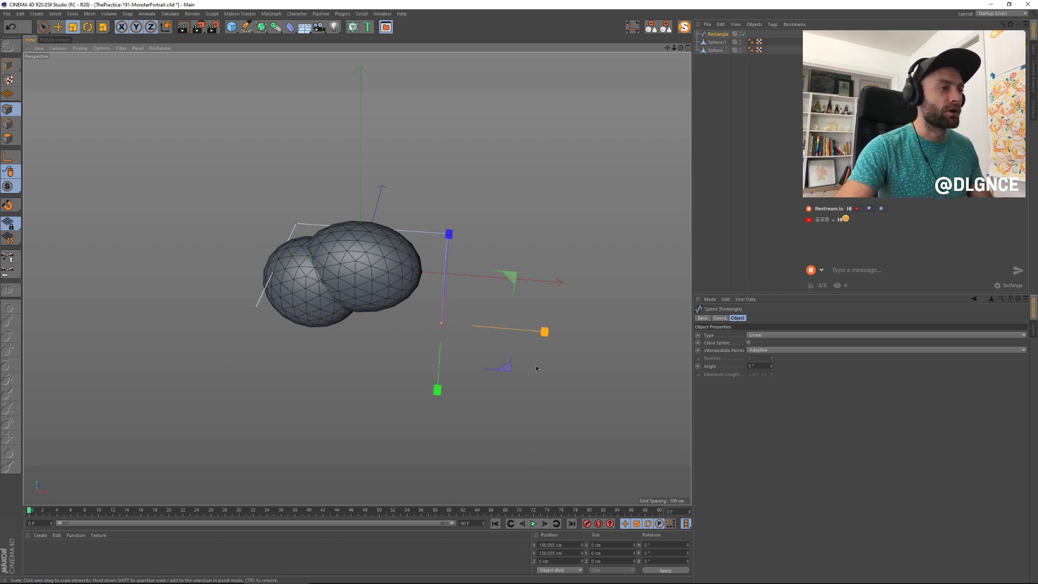
{"action": "right_click", "coordinate": [537, 336]}
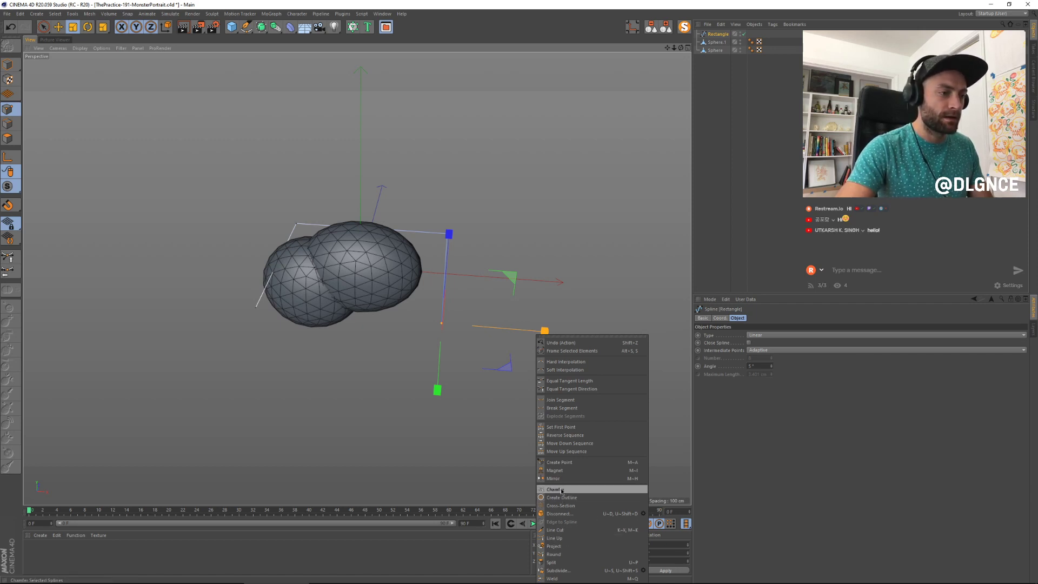
{"action": "left_click", "coordinate": [572, 428]}
{"action": "left_click", "coordinate": [326, 357]}
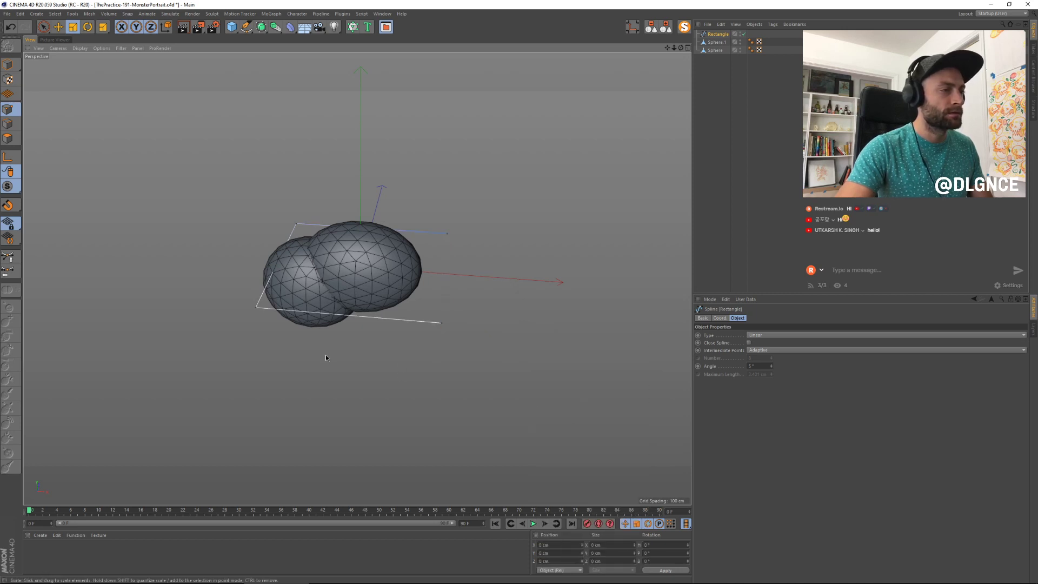
Step: Try rotating all of the rectangle spline's points to change which side its opening faces, and undo the attempts
{"action": "key", "text": "ctrl+a"}
{"action": "key", "text": "r"}
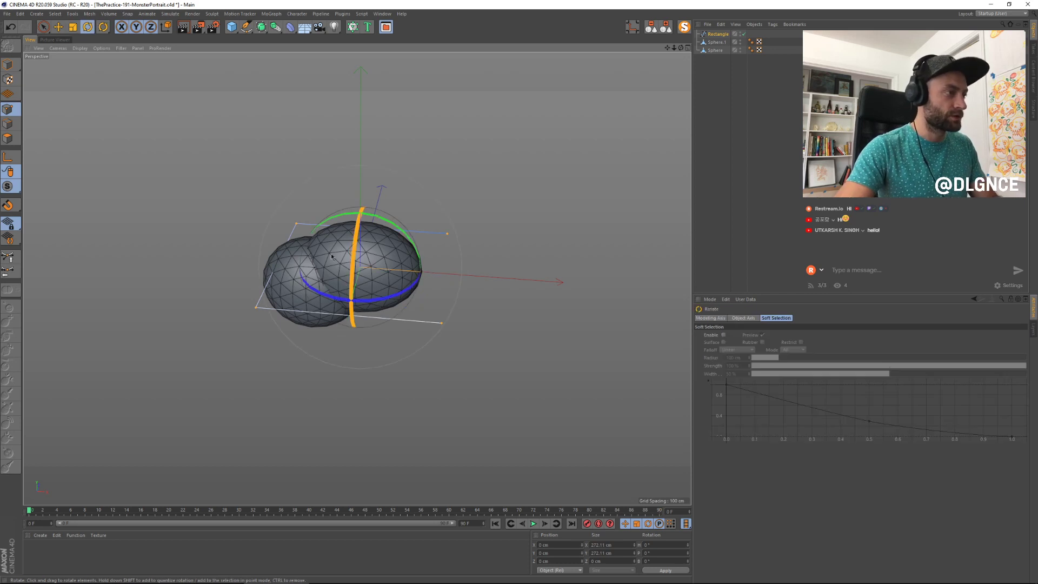
{"action": "left_click_drag", "start_coordinate": [329, 219], "coordinate": [521, 229]}
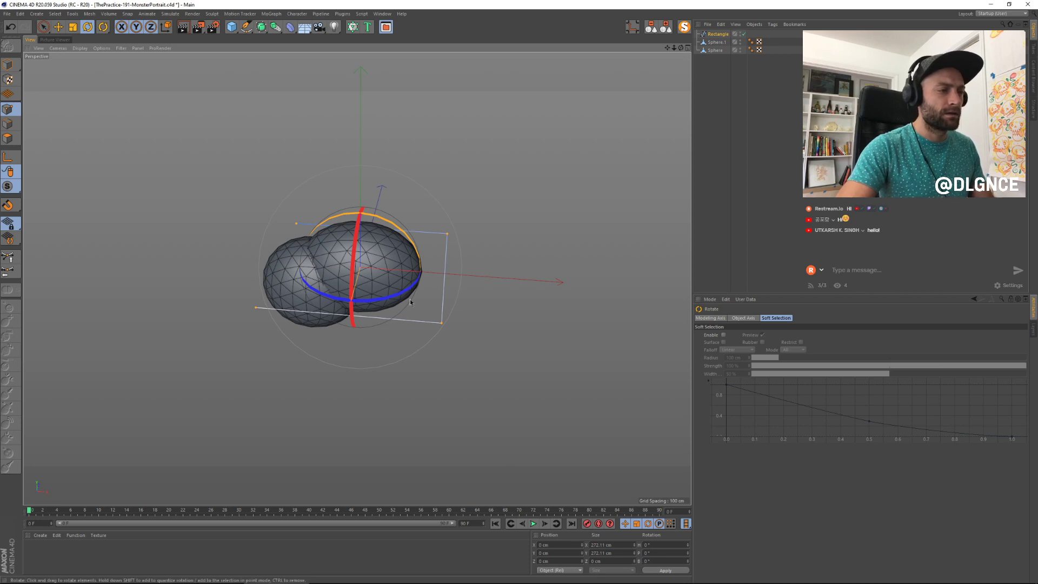
{"action": "left_click_drag", "start_coordinate": [500, 369], "coordinate": [498, 312]}
{"action": "key", "text": "ctrl+z"}
{"action": "key", "text": "ctrl+z"}
{"action": "key", "text": "ctrl+z"}
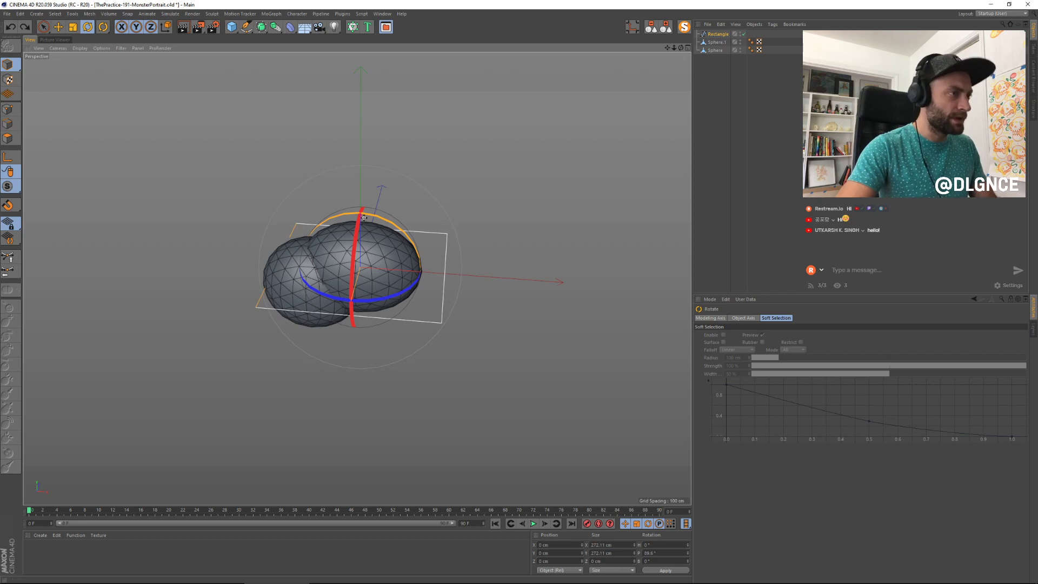
Step: Rotate the rectangle spline object to heading 270°, pitch 0° and bank -90°
{"action": "left_click_drag", "start_coordinate": [449, 310], "coordinate": [495, 316]}
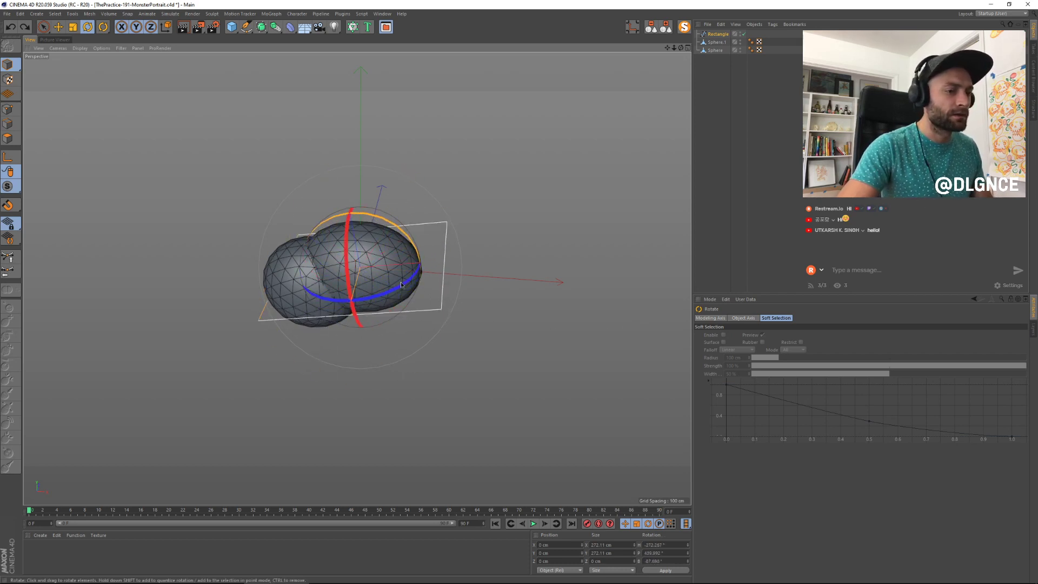
{"action": "left_click", "coordinate": [665, 545]}
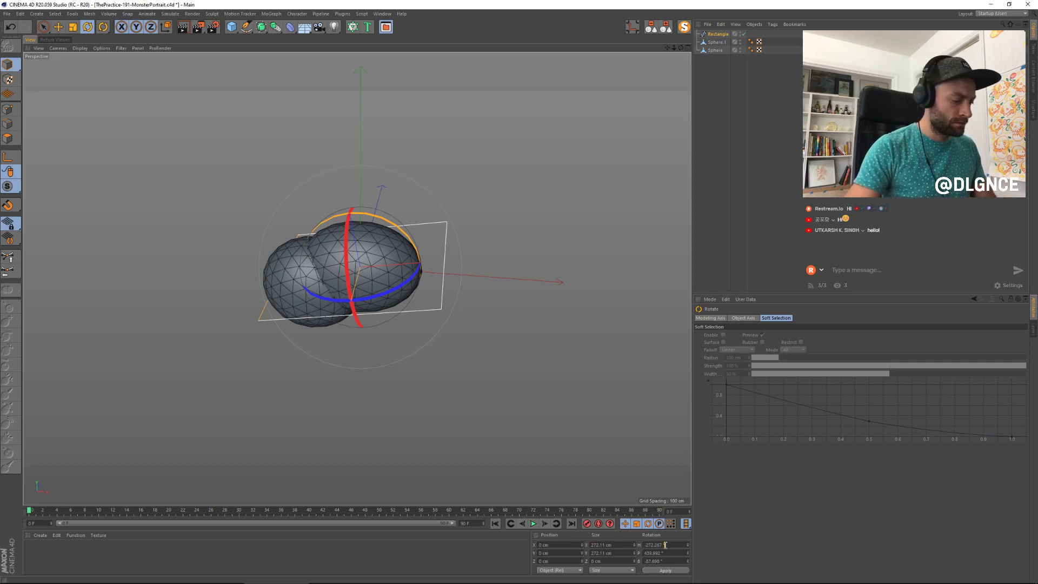
{"action": "double_click", "coordinate": [665, 545]}
{"action": "type", "text": "27"}
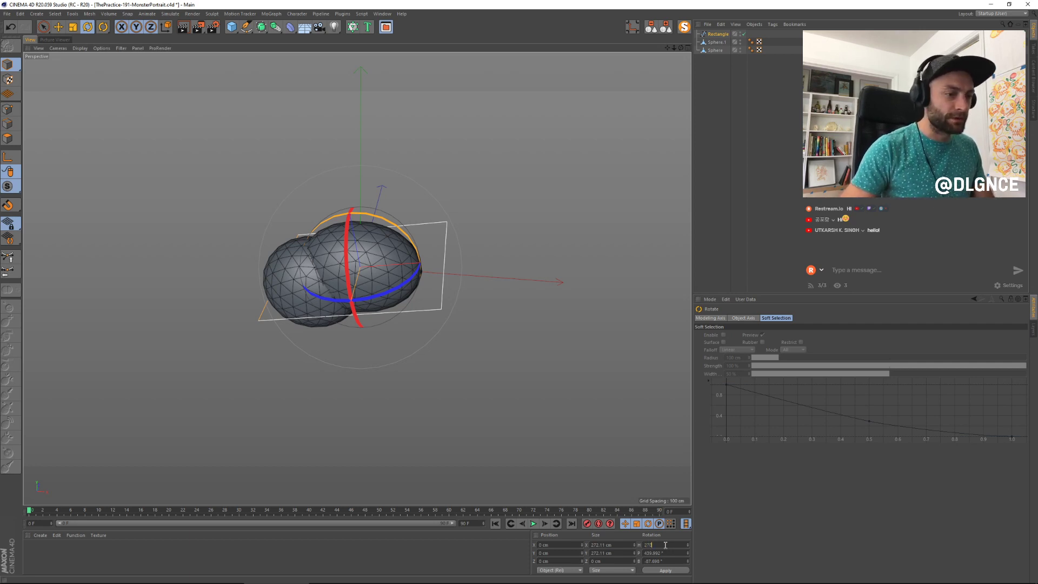
{"action": "type", "text": "0"}
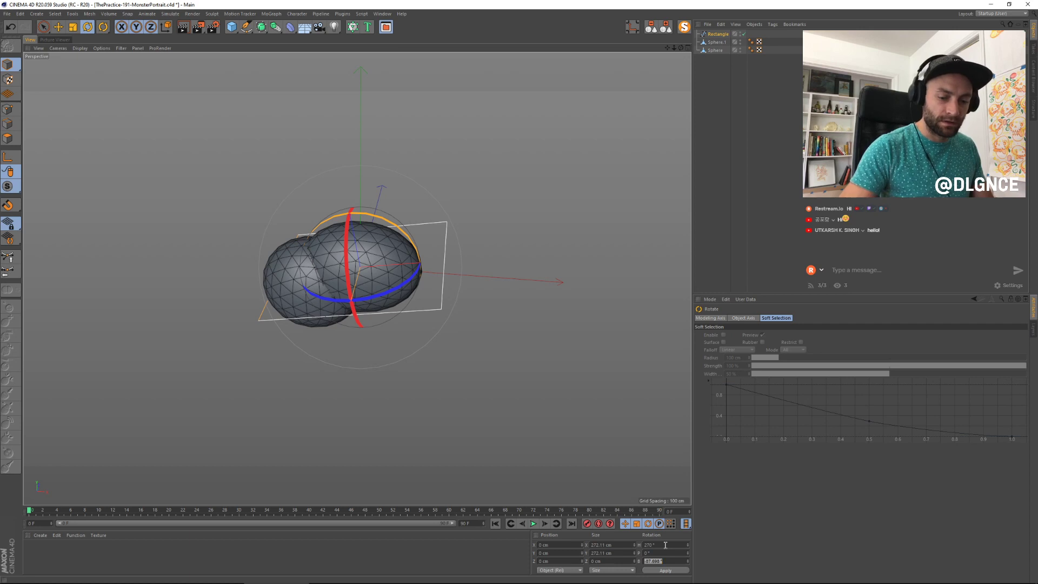
{"action": "type", "text": "-90"}
{"action": "key", "text": "Return"}
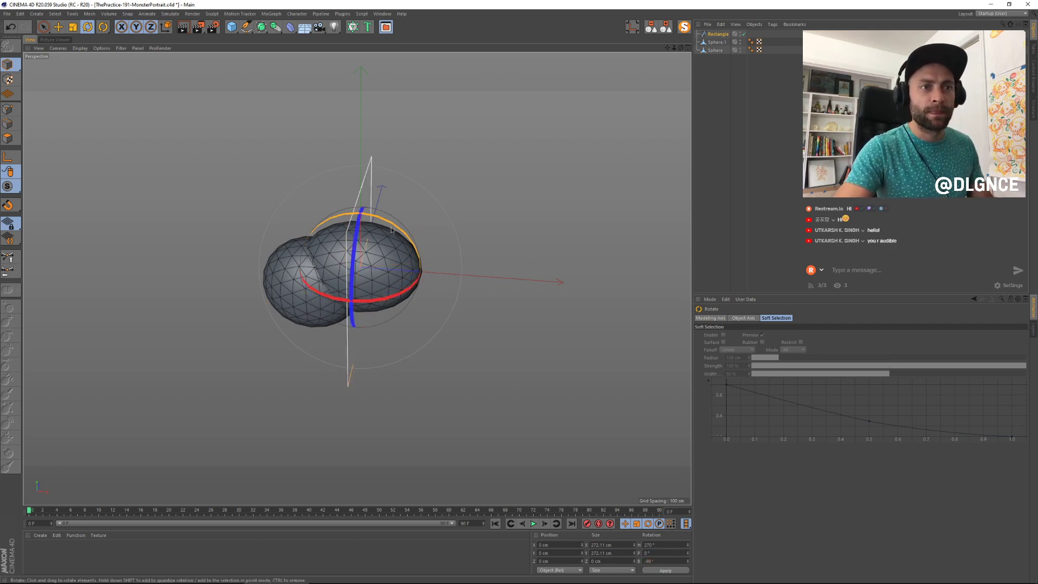
Step: Rotate the rectangle spline so it lies flat around the spheres at heading 360°, pitch -90° and bank 0°, and inspect its orientation
{"action": "left_click_drag", "start_coordinate": [391, 230], "coordinate": [487, 271]}
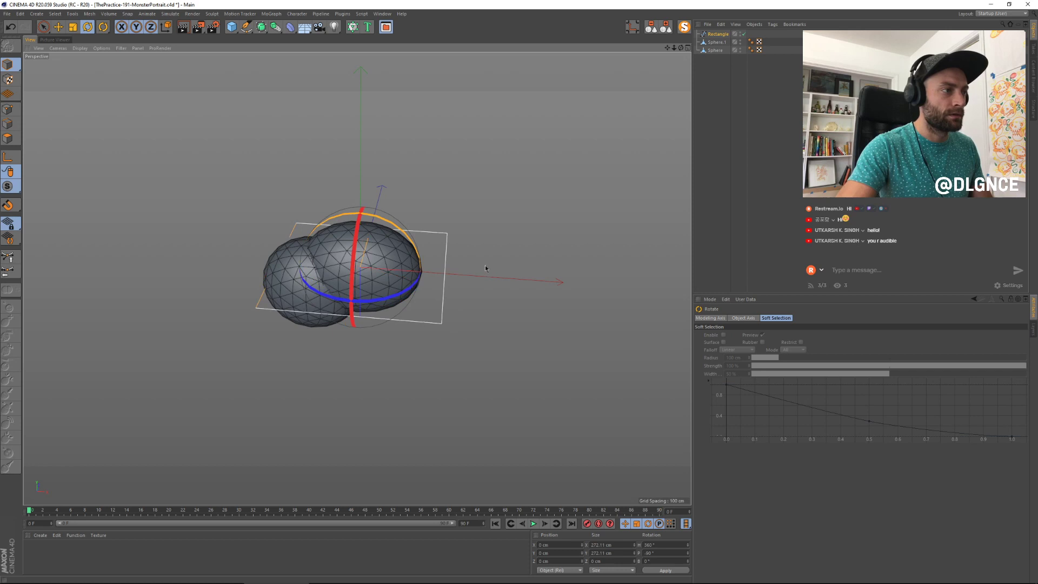
{"action": "middle_click", "coordinate": [539, 358]}
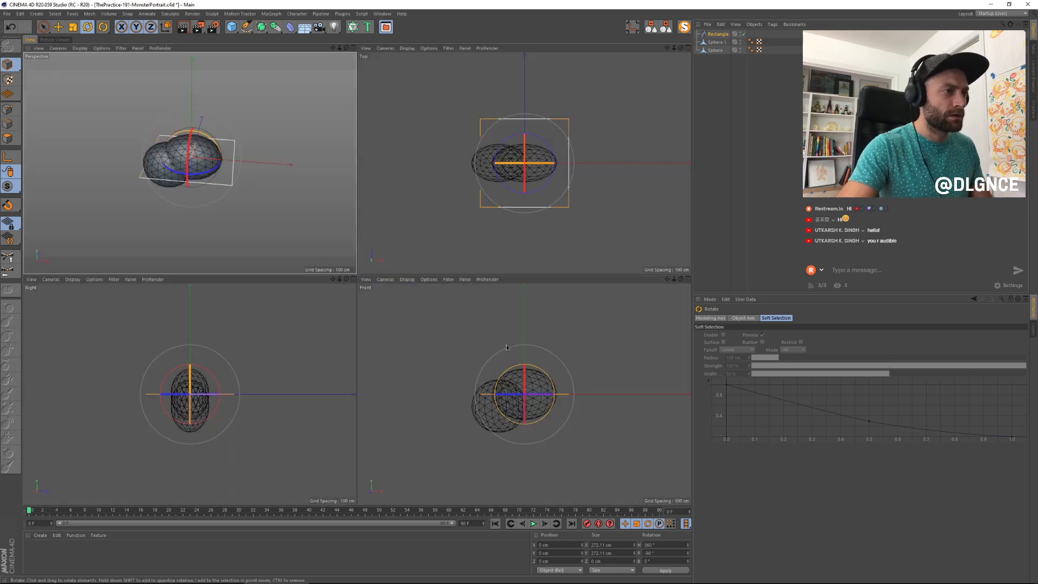
{"action": "middle_click", "coordinate": [254, 227]}
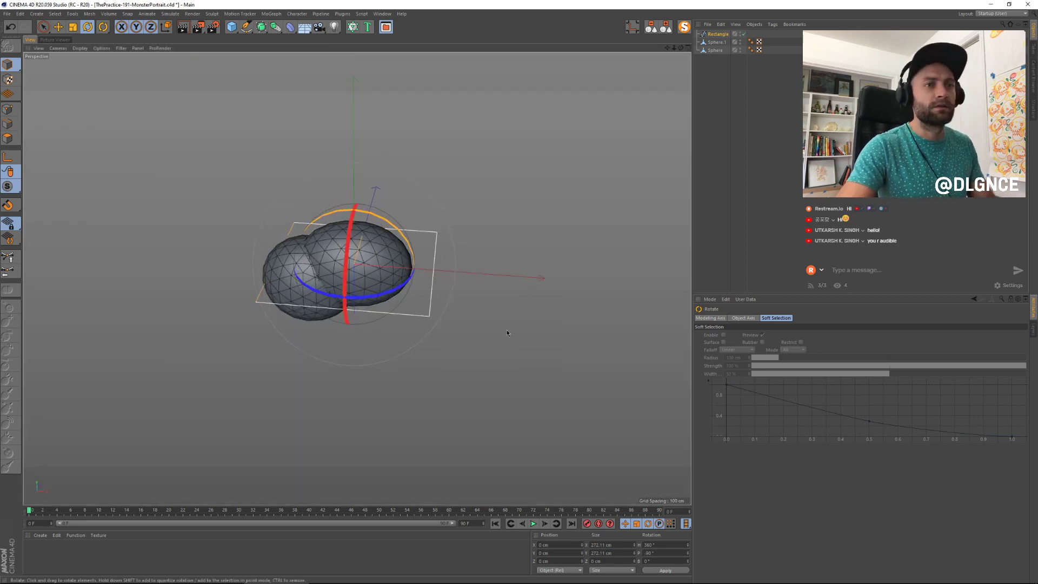
{"action": "left_click_drag", "start_coordinate": [512, 347], "coordinate": [324, 243], "text": "alt"}
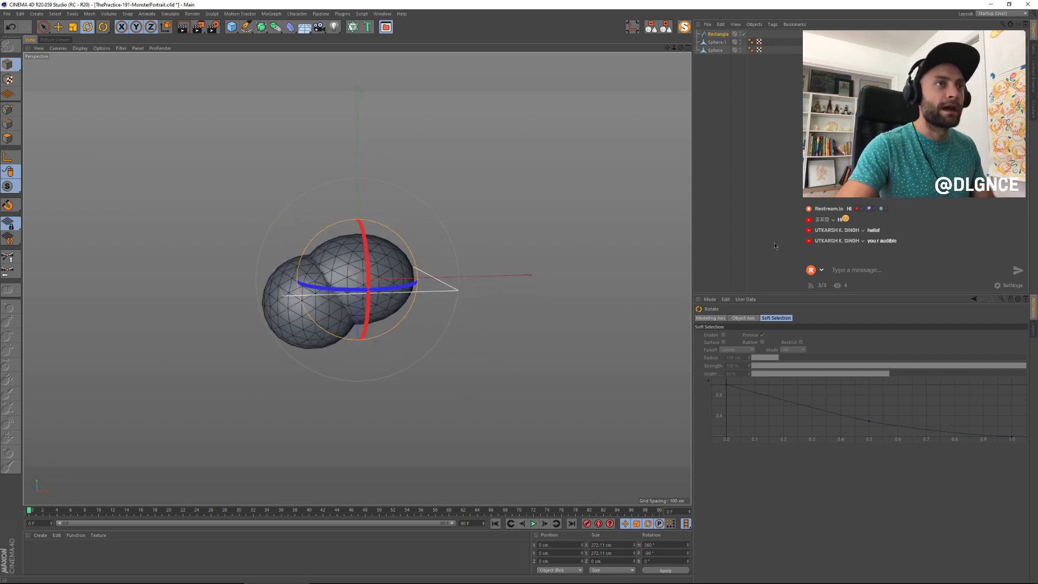
Step: Create an outline of the rectangle spline's points, offset outward by about 67.5 cm
{"action": "left_click", "coordinate": [15, 109]}
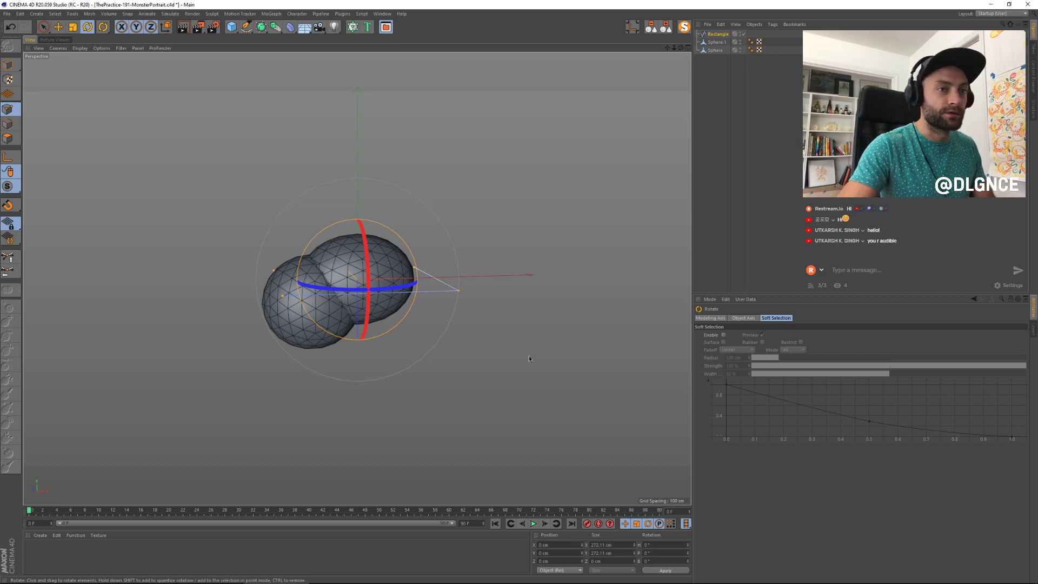
{"action": "left_click_drag", "start_coordinate": [511, 376], "coordinate": [469, 330], "text": "alt"}
{"action": "right_click", "coordinate": [469, 331]}
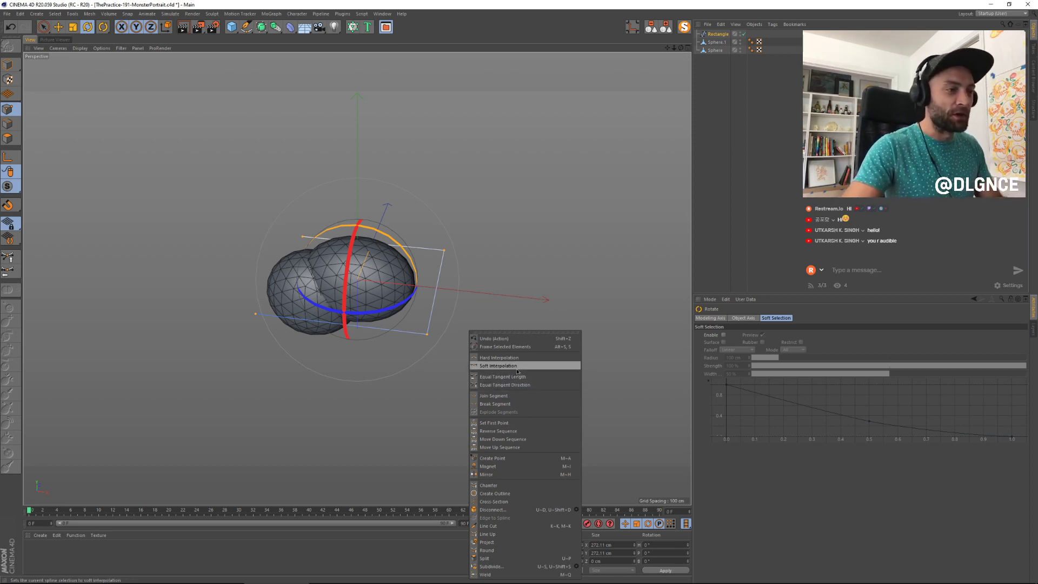
{"action": "left_click", "coordinate": [517, 494]}
{"action": "left_click_drag", "start_coordinate": [407, 420], "coordinate": [441, 407], "text": "alt"}
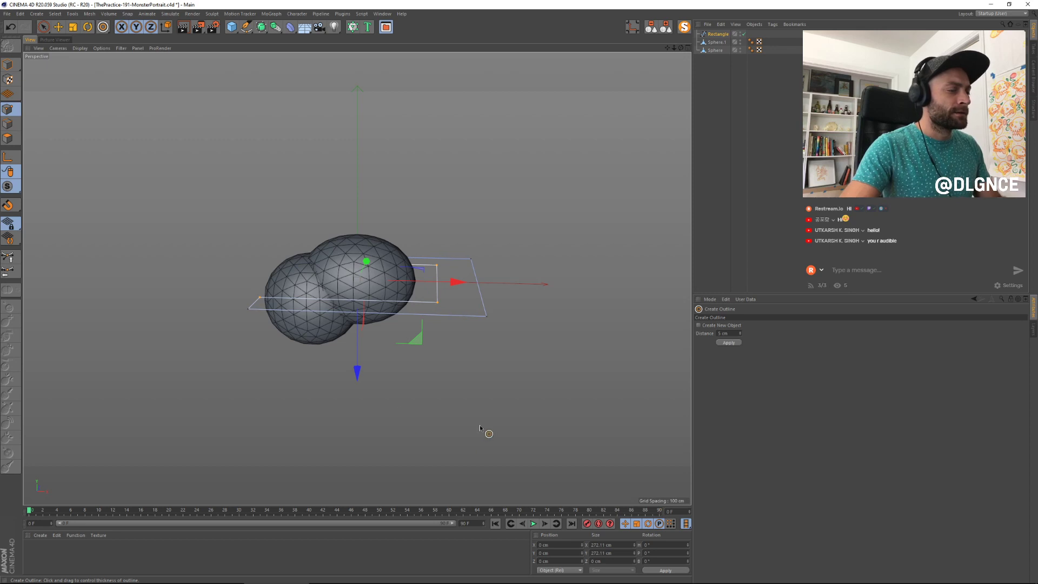
Step: Raise the inner rectangle's points about 47 cm above the outer outline
{"action": "key", "text": "e"}
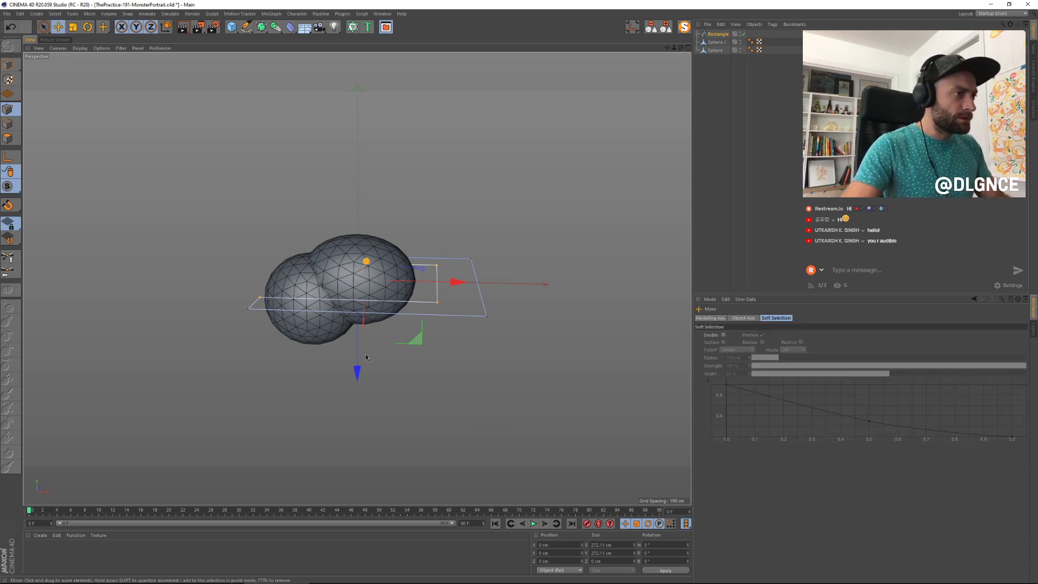
{"action": "left_click_drag", "start_coordinate": [357, 365], "coordinate": [415, 360]}
{"action": "left_click_drag", "start_coordinate": [474, 377], "coordinate": [318, 325], "text": "alt"}
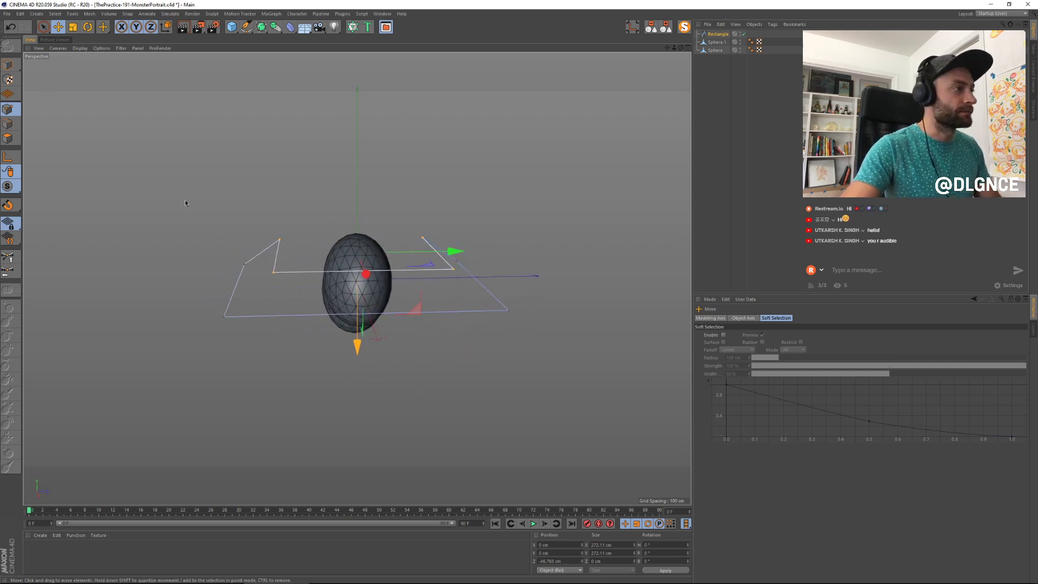
Step: Align the inner and outer points on each of the two long sides by scaling each side's Y size to 0 cm
{"action": "left_click_drag", "start_coordinate": [222, 215], "coordinate": [319, 400]}
{"action": "key", "text": "t"}
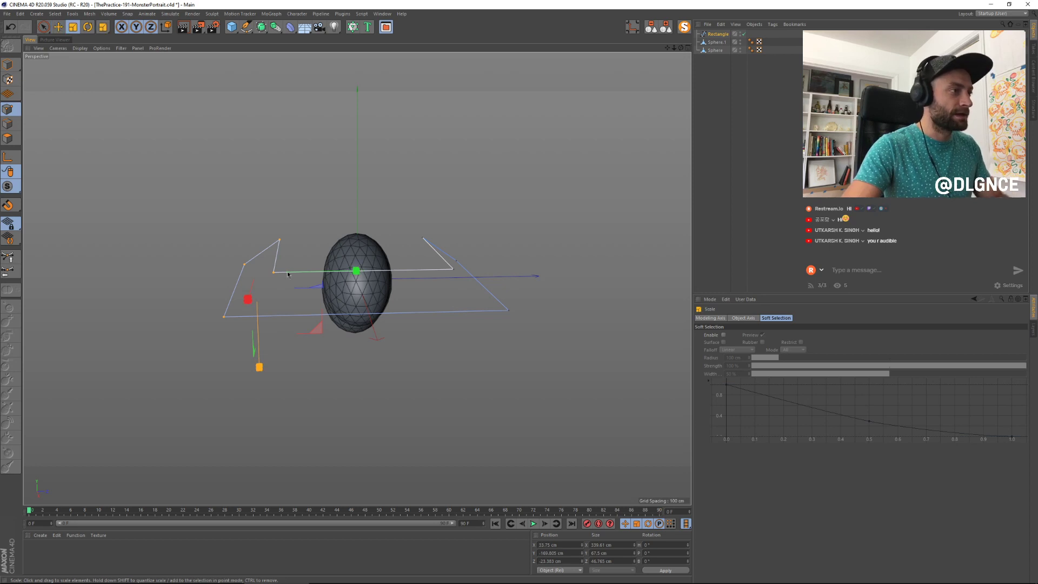
{"action": "left_click_drag", "start_coordinate": [353, 272], "coordinate": [253, 276]}
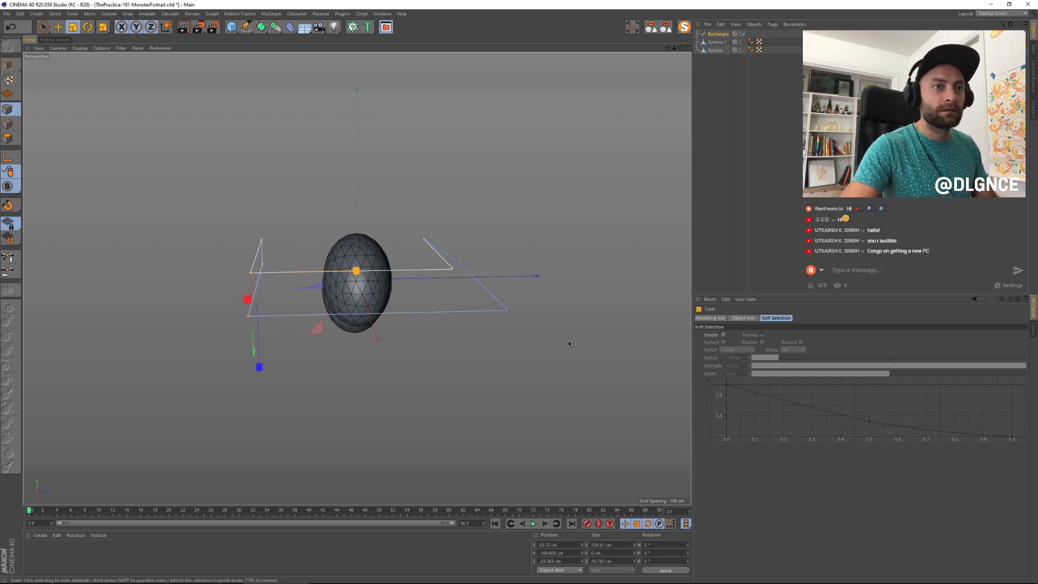
{"action": "left_click_drag", "start_coordinate": [545, 210], "coordinate": [405, 349]}
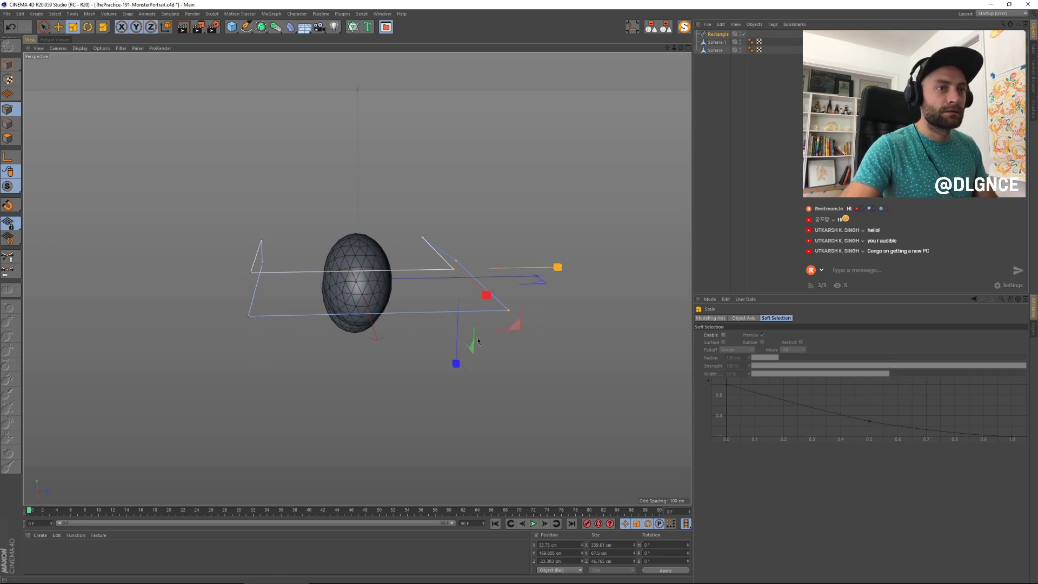
{"action": "left_click_drag", "start_coordinate": [562, 269], "coordinate": [619, 289]}
Step: Align the inner and outer points at the spline's closed end by flattening them along X
{"action": "scroll", "coordinate": [619, 210], "scroll_direction": "up", "scroll_amount": 2}
{"action": "left_click_drag", "start_coordinate": [628, 228], "coordinate": [549, 305]}
{"action": "left_click_drag", "start_coordinate": [505, 334], "coordinate": [453, 398]}
{"action": "left_click_drag", "start_coordinate": [445, 445], "coordinate": [664, 226]}
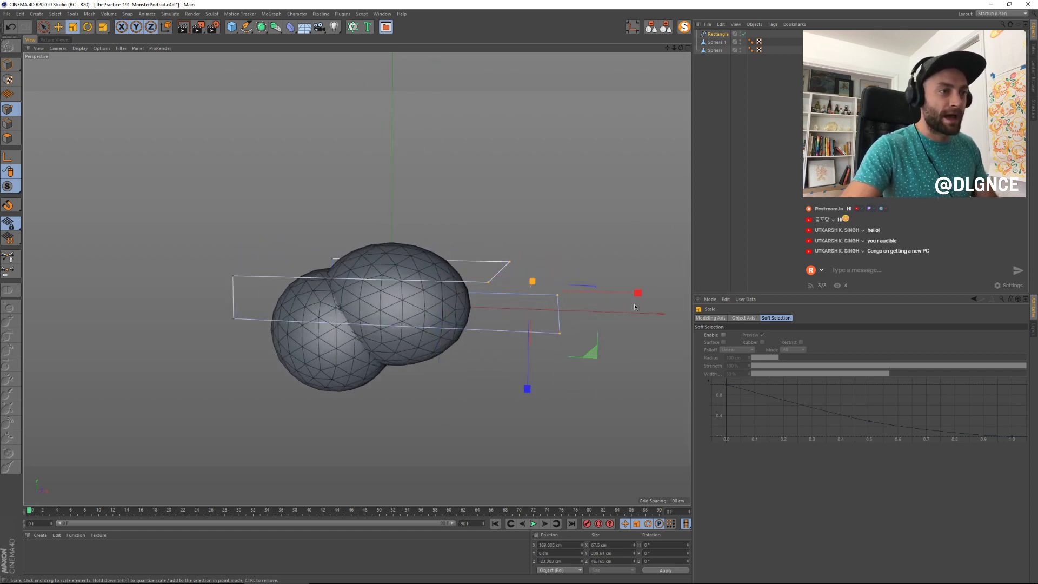
{"action": "left_click_drag", "start_coordinate": [635, 307], "coordinate": [481, 325]}
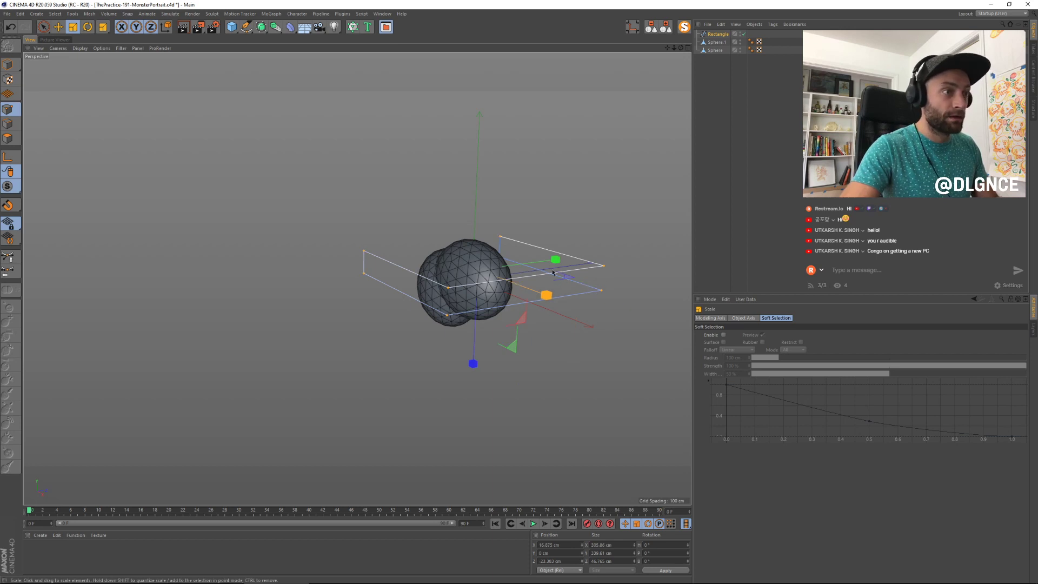
Step: Narrow all of the spline's points to about 130 cm along Y
{"action": "left_click_drag", "start_coordinate": [585, 285], "coordinate": [508, 297]}
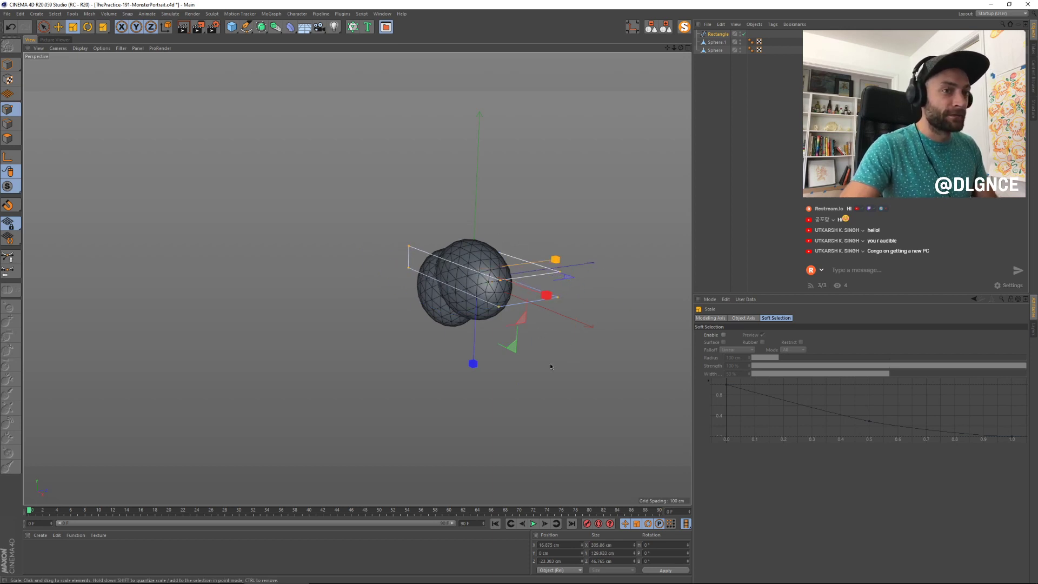
{"action": "left_click_drag", "start_coordinate": [550, 363], "coordinate": [599, 369]}
{"action": "key", "text": "ctrl+z"}
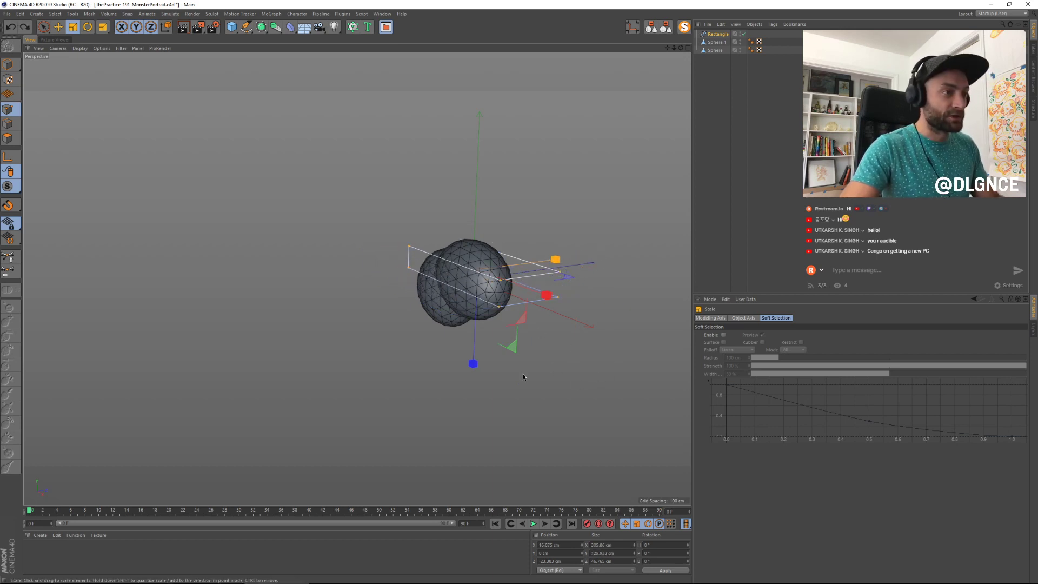
Step: Stretch the spline's points to about 87 cm in height and lower them to about 28 cm in Z
{"action": "left_click_drag", "start_coordinate": [523, 377], "coordinate": [562, 372], "text": "alt"}
{"action": "left_click_drag", "start_coordinate": [473, 364], "coordinate": [471, 441]}
{"action": "key", "text": "e"}
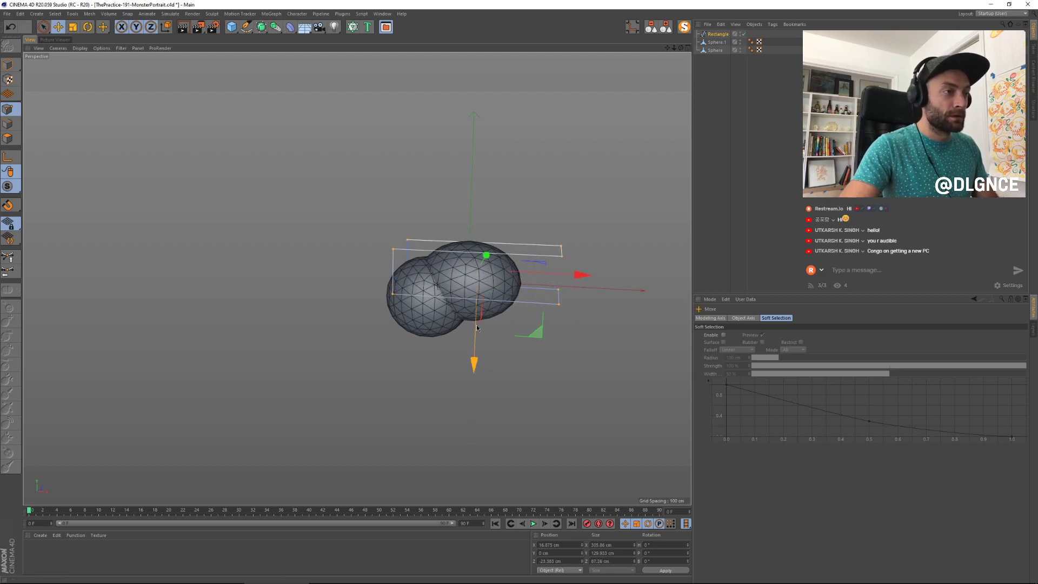
{"action": "key", "text": "t"}
Step: Try squashing the spline's points to about 45 cm in height, and undo the scaling
{"action": "left_click_drag", "start_coordinate": [527, 302], "coordinate": [523, 260]}
{"action": "key", "text": "ctrl+z"}
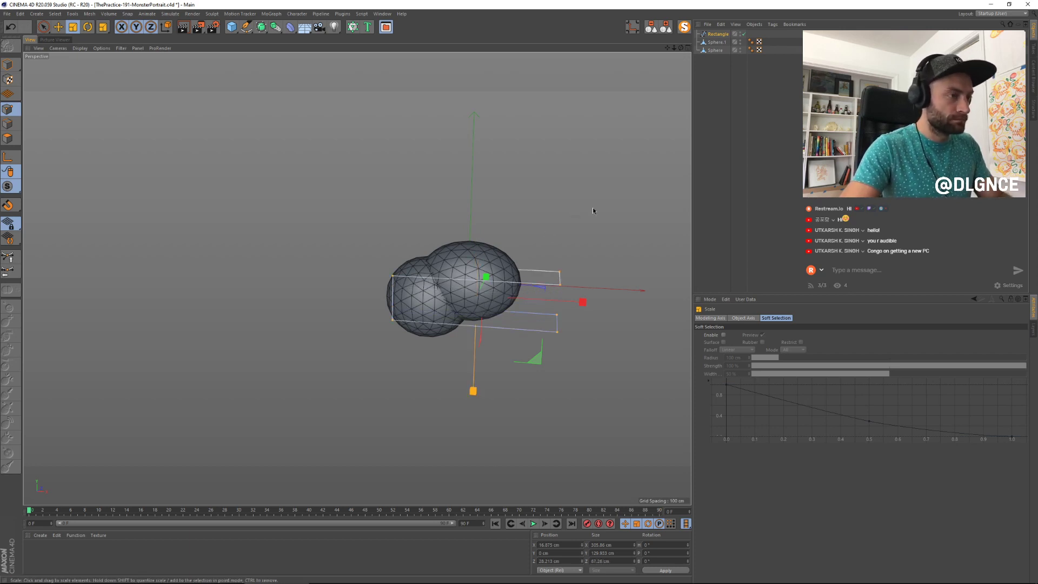
{"action": "left_click_drag", "start_coordinate": [592, 209], "coordinate": [511, 244]}
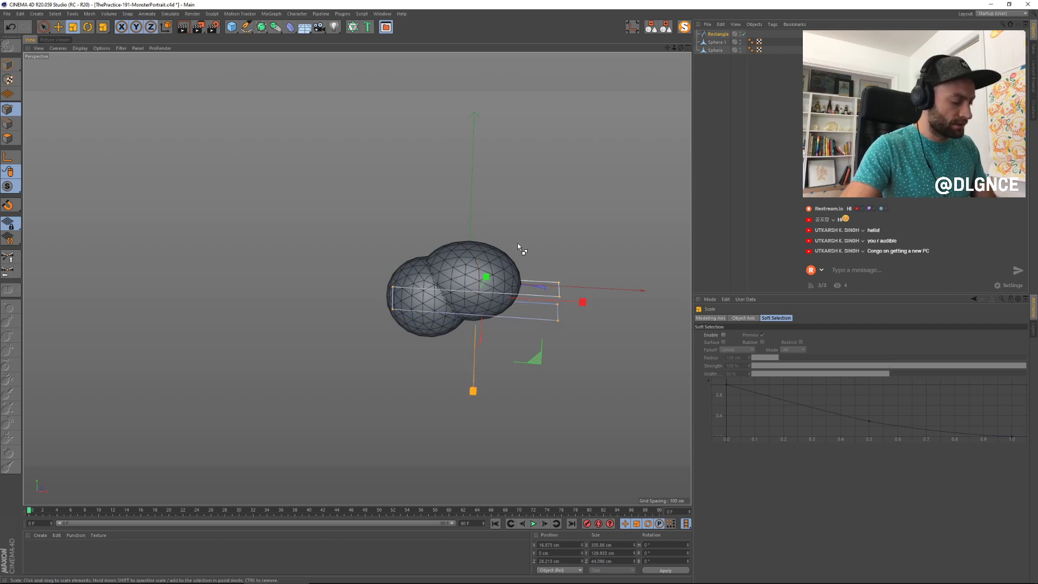
{"action": "key", "text": "ctrl+z"}
Step: Scale the spline's points down to about 117 cm along Y and 225.5 cm along X
{"action": "left_click_drag", "start_coordinate": [622, 325], "coordinate": [573, 328], "text": "alt"}
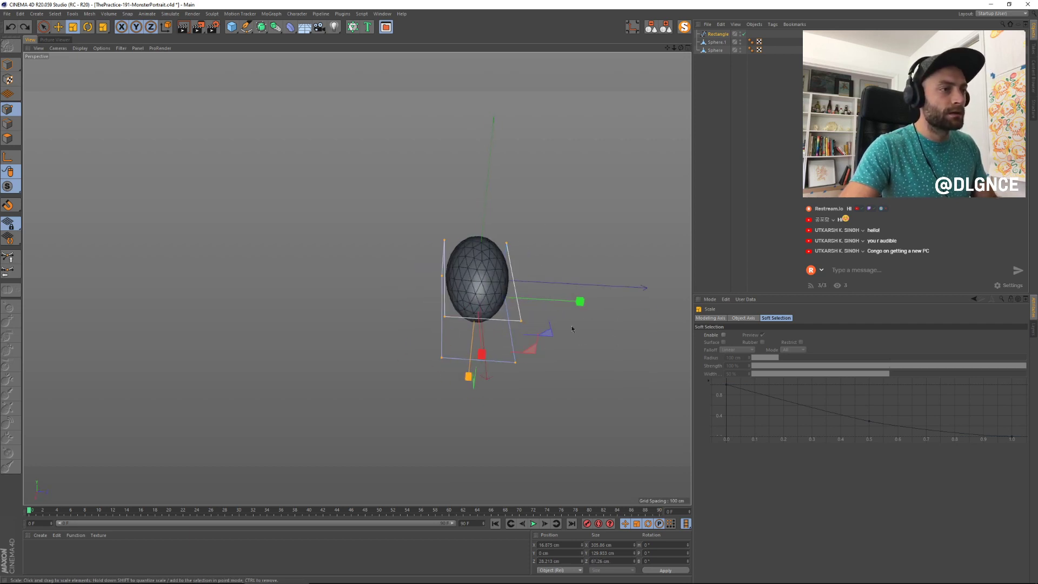
{"action": "left_click_drag", "start_coordinate": [589, 244], "coordinate": [523, 285]}
{"action": "left_click_drag", "start_coordinate": [617, 234], "coordinate": [601, 238]}
{"action": "left_click_drag", "start_coordinate": [581, 304], "coordinate": [571, 303]}
{"action": "left_click_drag", "start_coordinate": [554, 427], "coordinate": [632, 396], "text": "alt"}
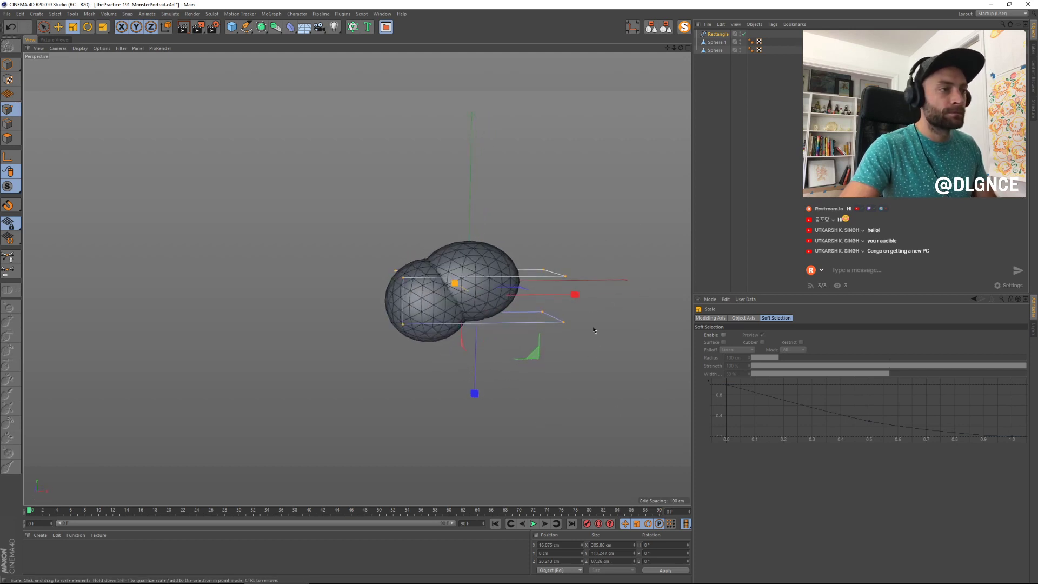
{"action": "left_click_drag", "start_coordinate": [575, 293], "coordinate": [550, 295]}
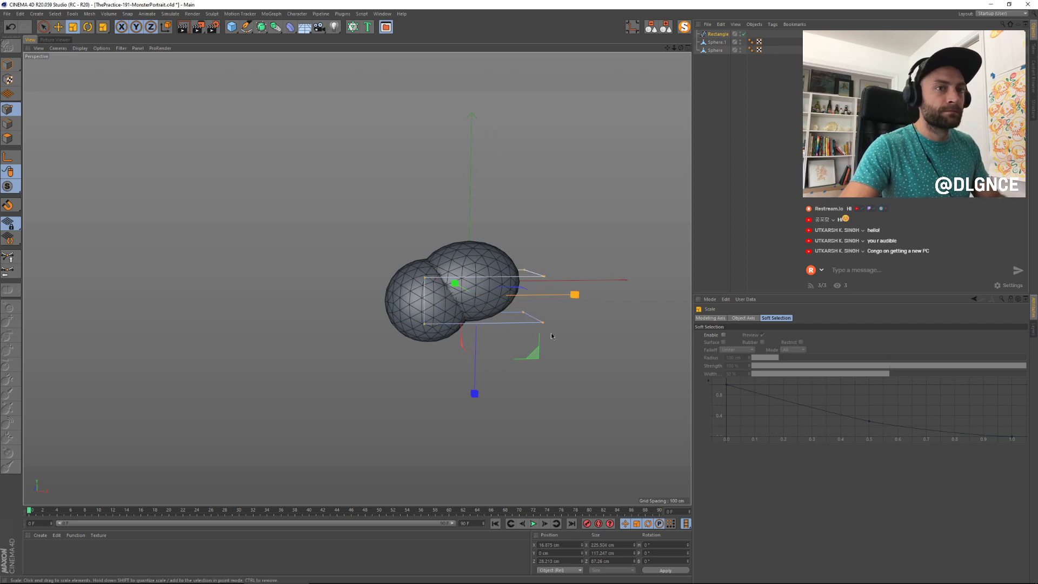
Step: Shift the spline's points along X to about -1.7 cm to position them over the spheres
{"action": "left_click_drag", "start_coordinate": [551, 332], "coordinate": [490, 371], "text": "alt"}
{"action": "key", "text": "e"}
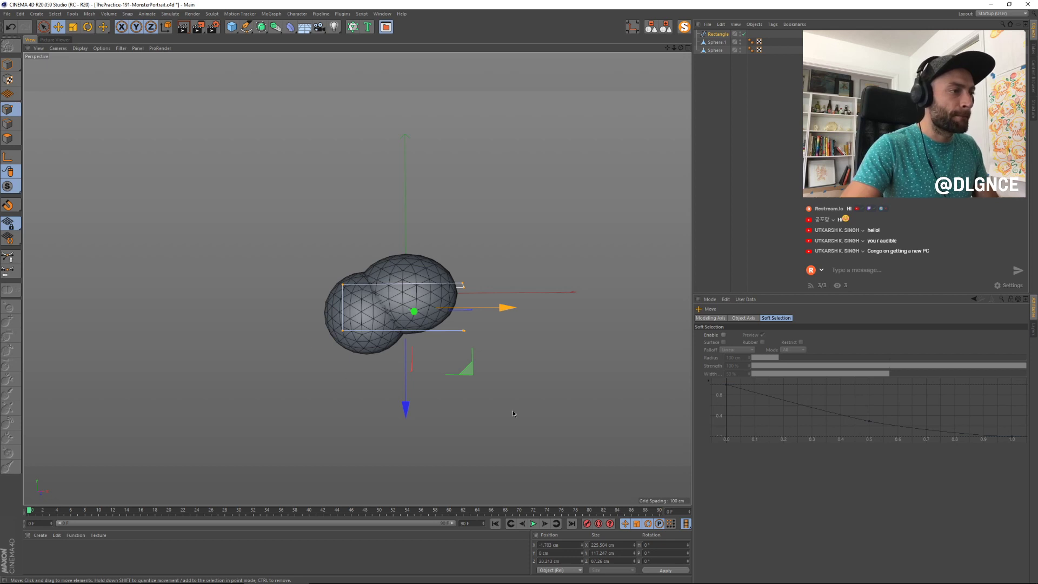
{"action": "mouse_move", "coordinate": [513, 410]}
{"action": "left_mouse_down", "text": "alt"}
{"action": "mouse_move", "coordinate": [519, 424]}
{"action": "mouse_move", "coordinate": [508, 401]}
{"action": "left_mouse_up", "text": "alt"}
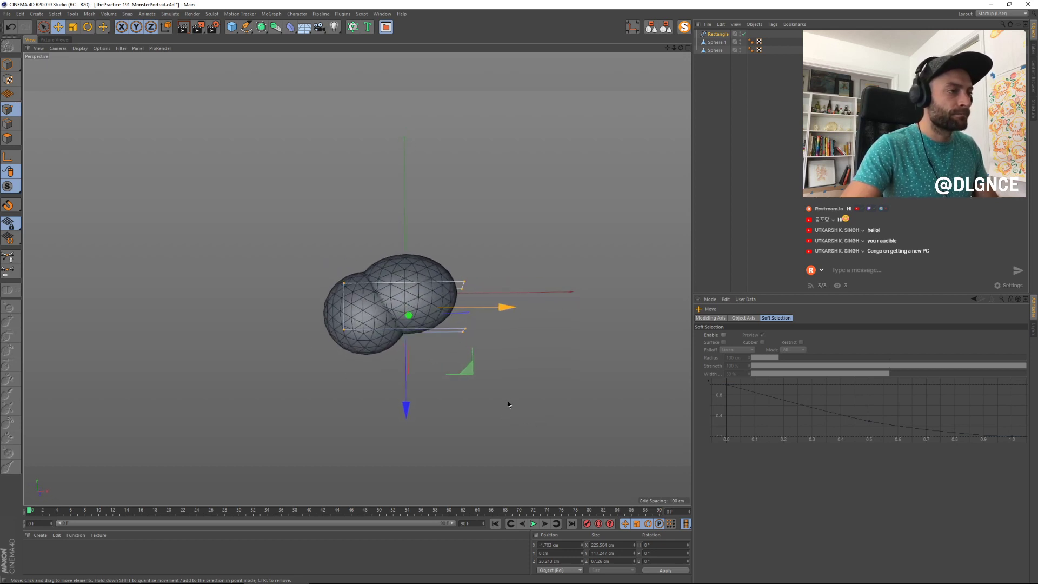
Step: Select both spheres as objects, try stretching them together along X, and undo the stretch
{"action": "left_click", "coordinate": [7, 64]}
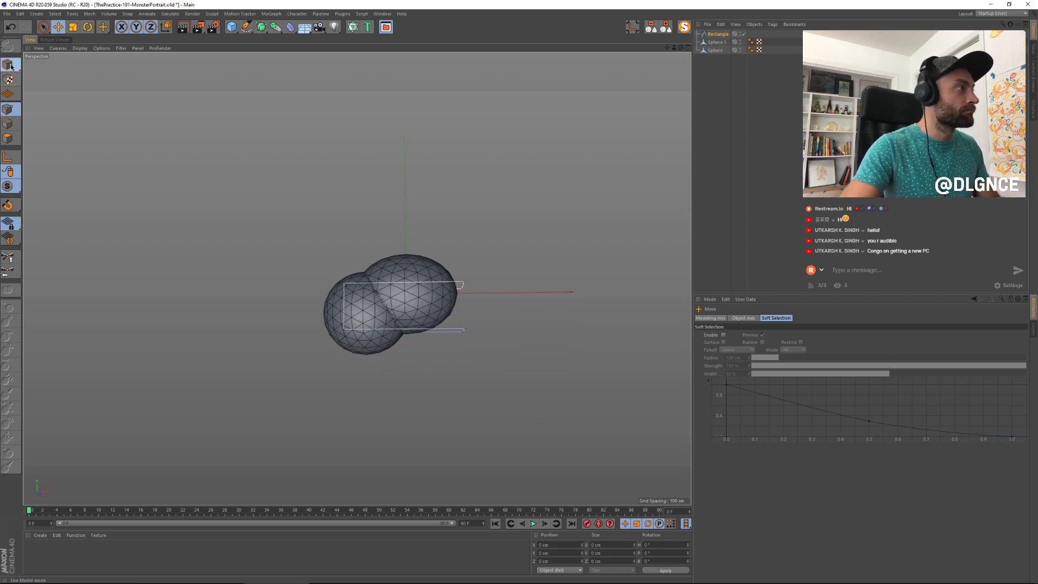
{"action": "left_click", "coordinate": [354, 336]}
{"action": "left_click", "coordinate": [397, 271], "text": "shift"}
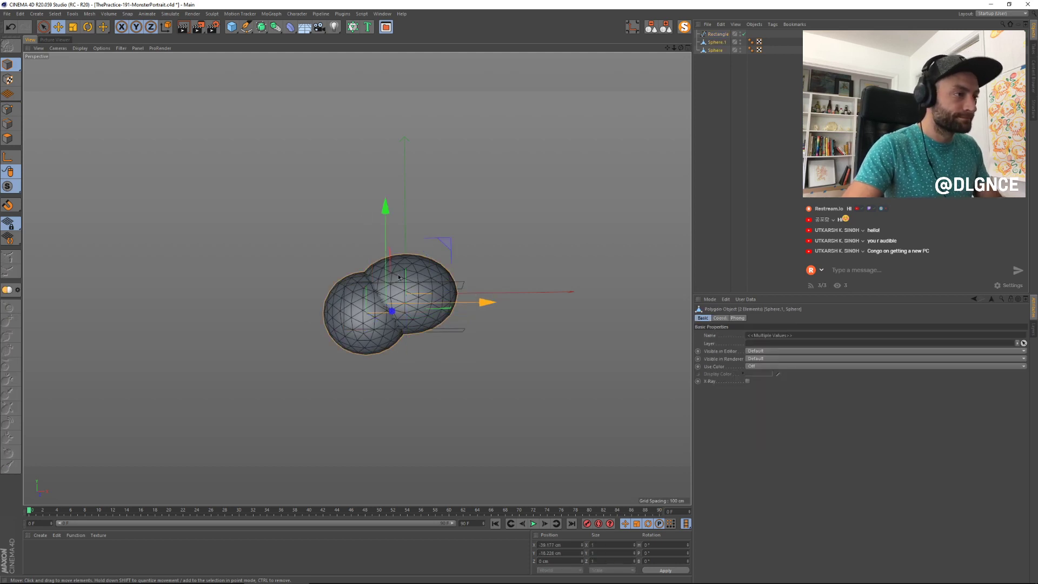
{"action": "key", "text": "t"}
{"action": "left_click_drag", "start_coordinate": [314, 419], "coordinate": [453, 367]}
{"action": "key", "text": "ctrl+z"}
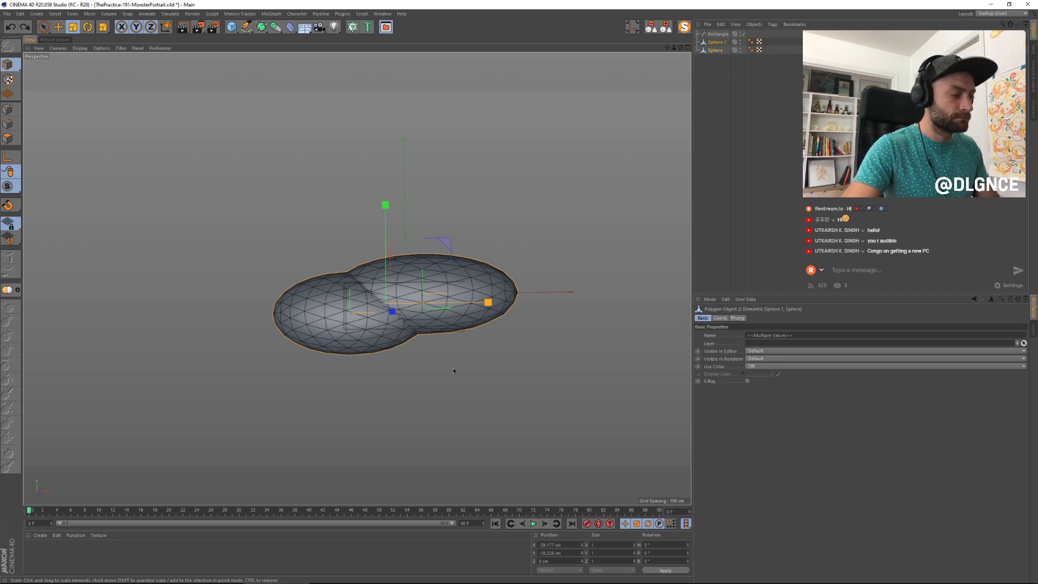
Step: Undo the previous stretch, try stretching both spheres along X once more, and undo that too
{"action": "key", "text": "ctrl+z"}
{"action": "left_click_drag", "start_coordinate": [571, 313], "coordinate": [597, 276]}
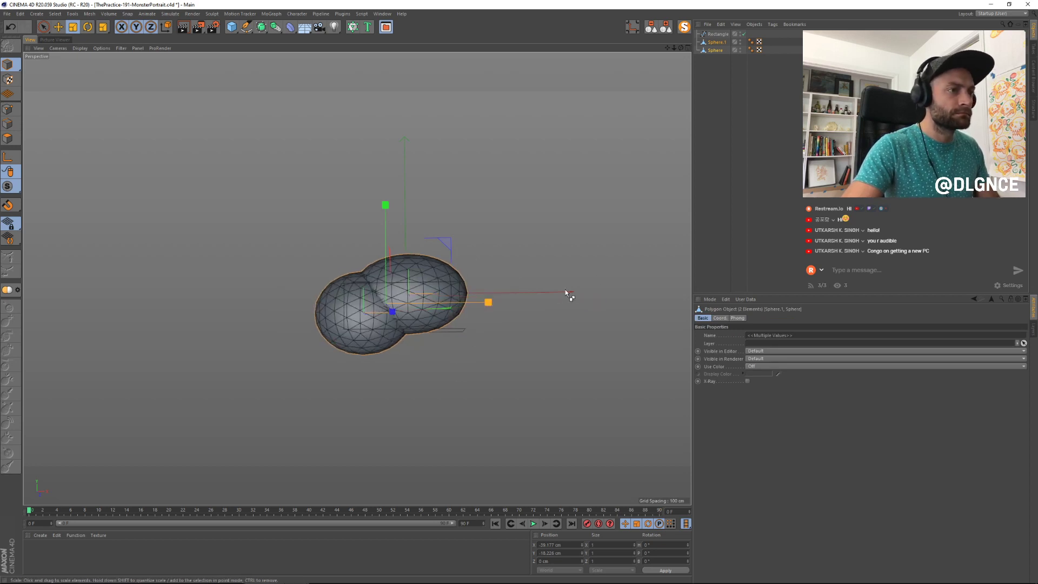
{"action": "key", "text": "ctrl+z"}
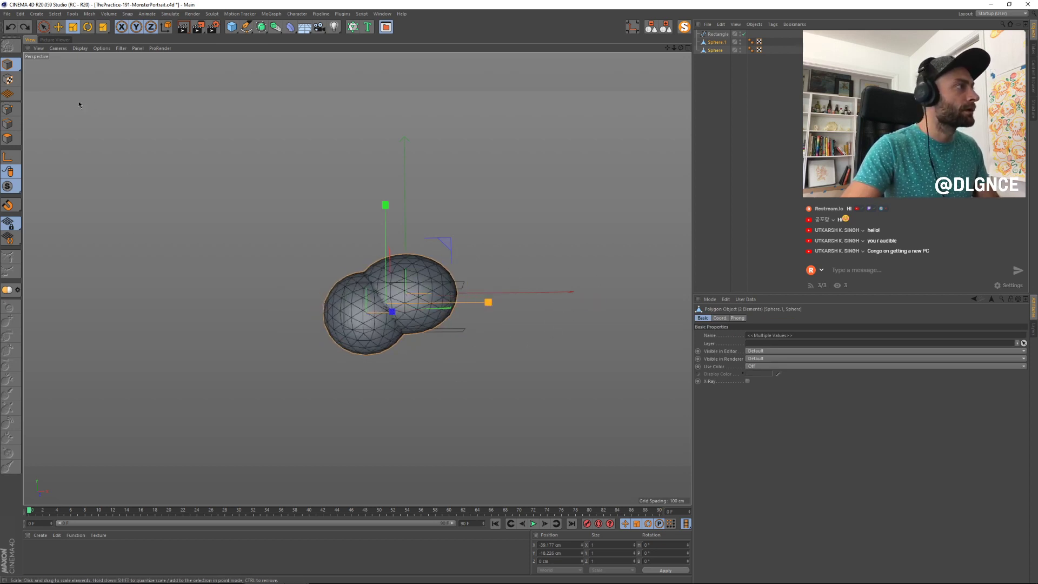
Step: Switch to Object mode and scale both selected spheres up slightly and uniformly
{"action": "left_click", "coordinate": [8, 65]}
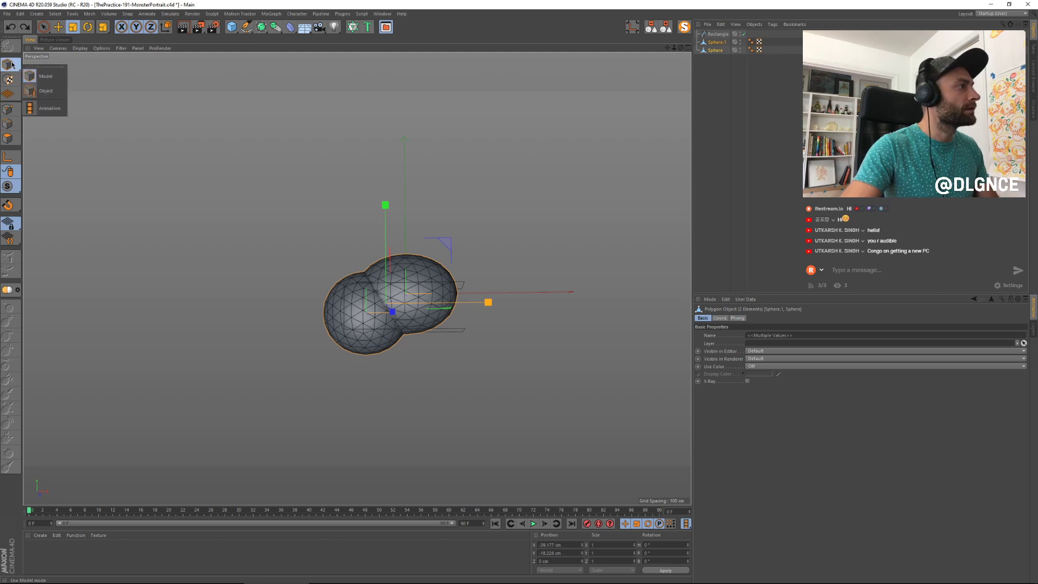
{"action": "left_click", "coordinate": [44, 92]}
{"action": "left_click_drag", "start_coordinate": [415, 397], "coordinate": [447, 343]}
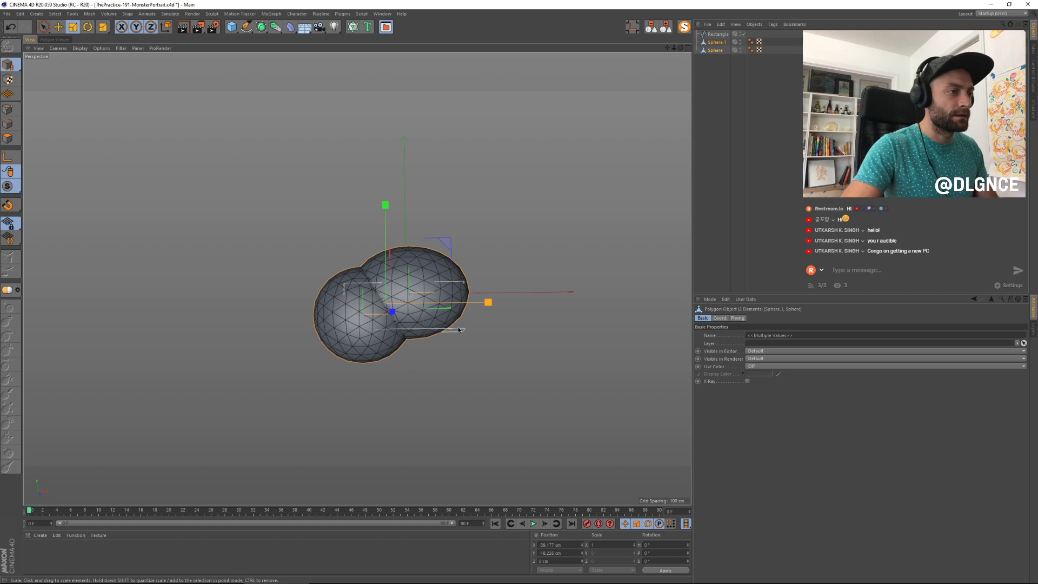
Step: Select the rectangle spline and scale it in its XZ plane to about 265 by 102 cm
{"action": "left_click", "coordinate": [457, 328]}
{"action": "left_click_drag", "start_coordinate": [433, 378], "coordinate": [545, 356]}
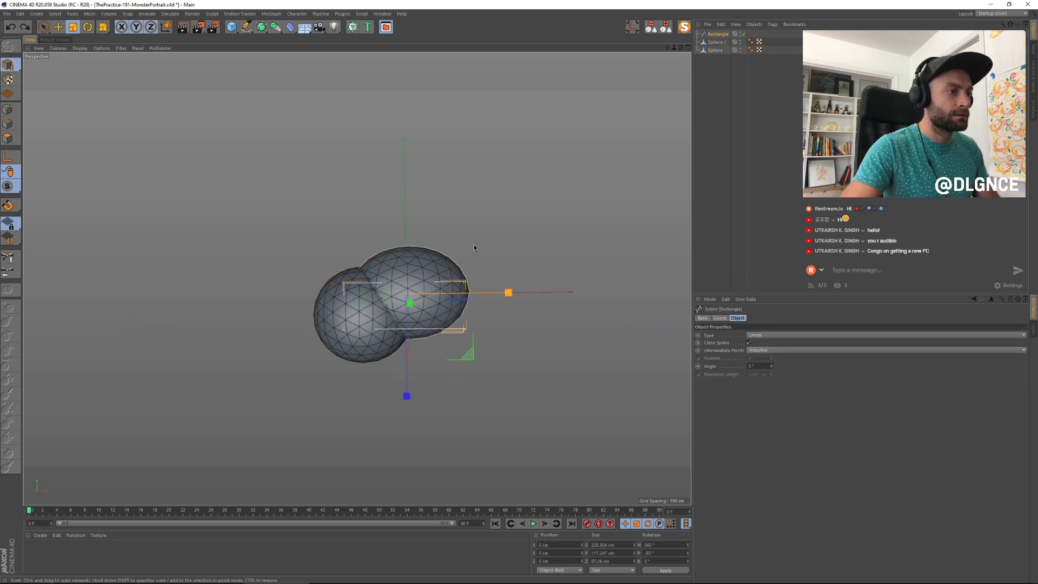
{"action": "left_click_drag", "start_coordinate": [468, 354], "coordinate": [520, 332]}
{"action": "mouse_move", "coordinate": [530, 375]}
{"action": "left_mouse_down", "text": "alt"}
{"action": "mouse_move", "coordinate": [527, 392]}
{"action": "mouse_move", "coordinate": [516, 370]}
{"action": "left_mouse_up", "text": "alt"}
Step: Turn off tweaking, return to Model mode, and scale the rectangle spline to about 349 cm along X and 128 cm along Z
{"action": "left_click", "coordinate": [11, 169]}
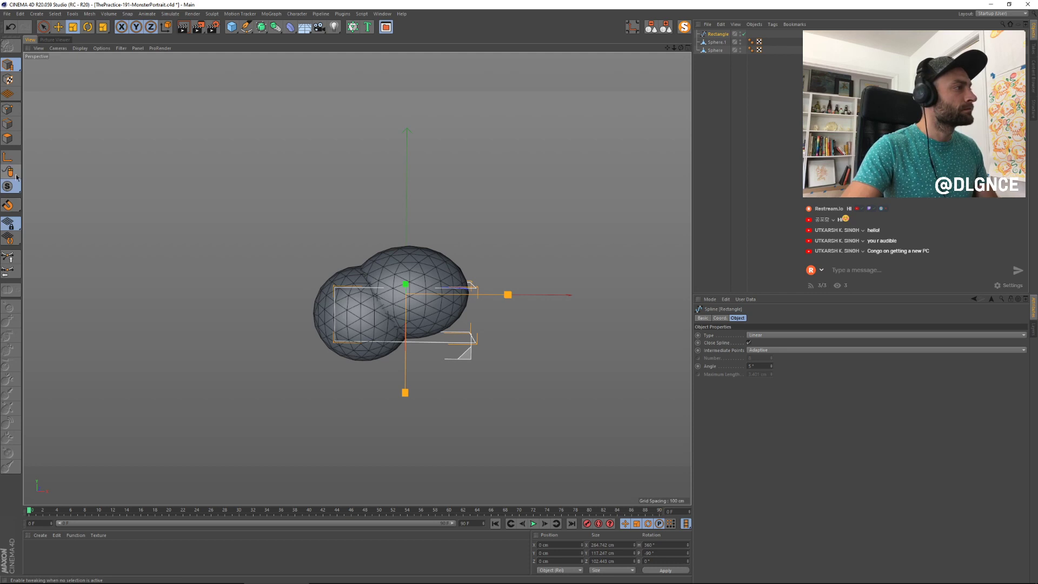
{"action": "left_click", "coordinate": [11, 66]}
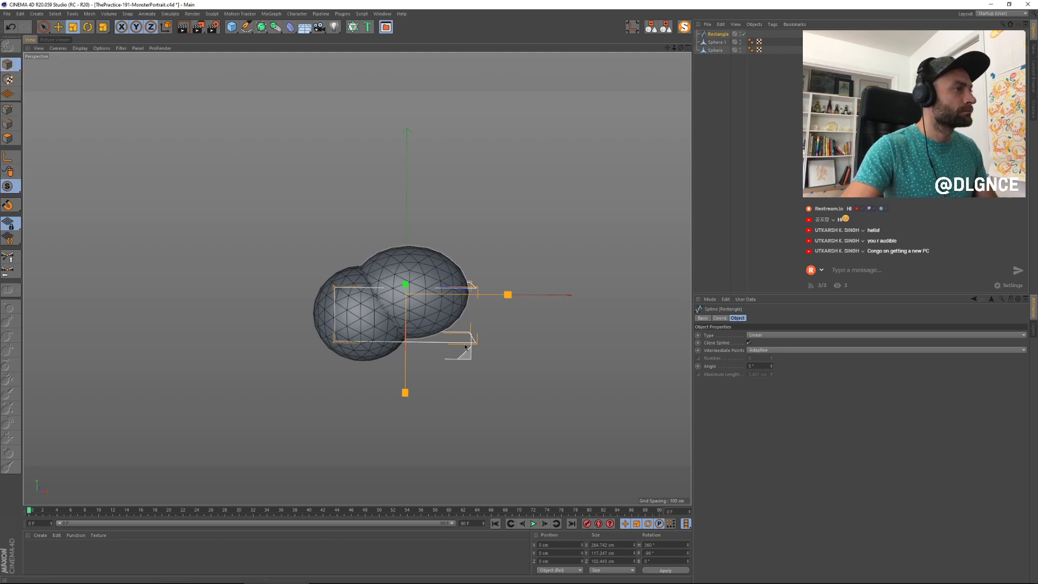
{"action": "left_click_drag", "start_coordinate": [525, 315], "coordinate": [524, 378]}
{"action": "left_click_drag", "start_coordinate": [467, 353], "coordinate": [482, 383]}
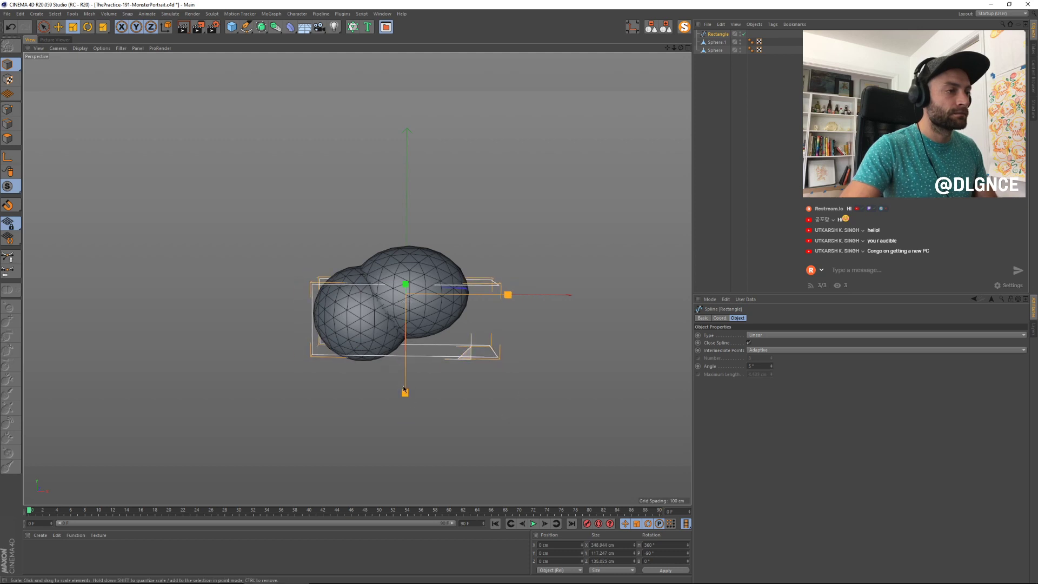
{"action": "left_click_drag", "start_coordinate": [405, 392], "coordinate": [407, 382]}
Step: Try rotating the rectangle spline, and undo the rotation
{"action": "key", "text": "r"}
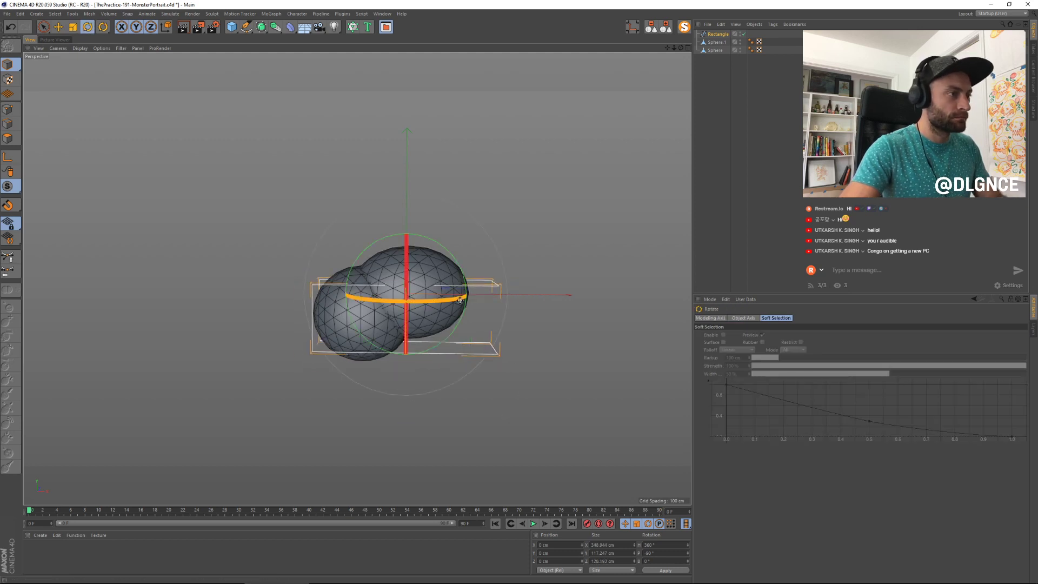
{"action": "mouse_move", "coordinate": [460, 269]}
{"action": "left_mouse_down"}
{"action": "mouse_move", "coordinate": [426, 234]}
{"action": "mouse_move", "coordinate": [452, 261]}
{"action": "left_mouse_up"}
{"action": "key", "text": "ctrl+z"}
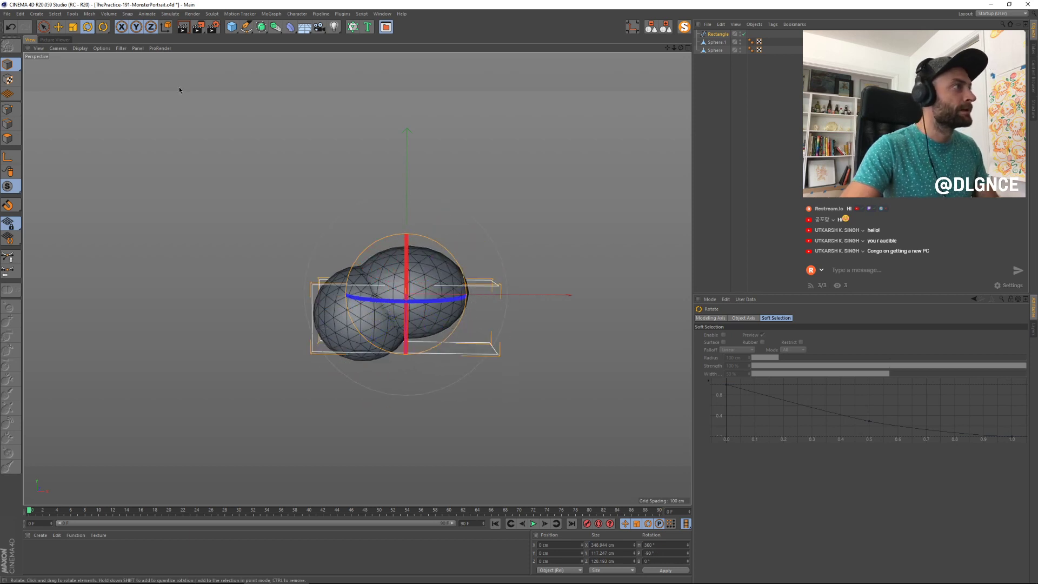
Step: Reselect the rectangle spline and, in Points mode, cut it vertically left of its centre in the front view with Line Cut
{"action": "left_click", "coordinate": [306, 82]}
{"action": "key", "text": "e"}
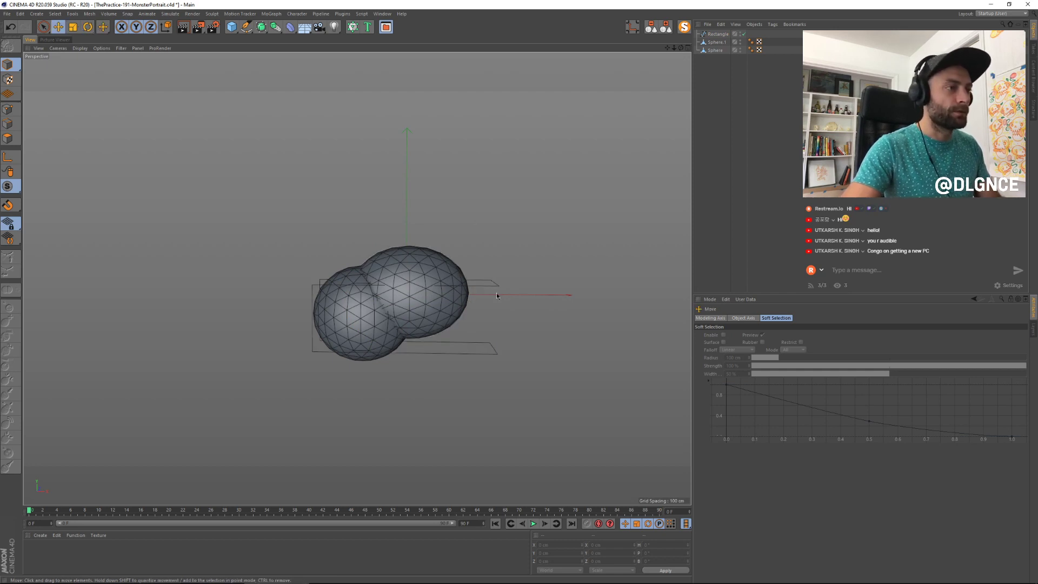
{"action": "left_click", "coordinate": [496, 284]}
{"action": "middle_click_drag", "start_coordinate": [512, 364], "coordinate": [514, 368], "text": "alt"}
{"action": "mouse_move", "coordinate": [515, 368]}
{"action": "left_mouse_down", "text": "alt"}
{"action": "mouse_move", "coordinate": [511, 339]}
{"action": "mouse_move", "coordinate": [512, 361]}
{"action": "left_mouse_up", "text": "alt"}
{"action": "middle_click", "coordinate": [499, 354]}
{"action": "scroll", "coordinate": [480, 348], "scroll_direction": "up", "scroll_amount": 2}
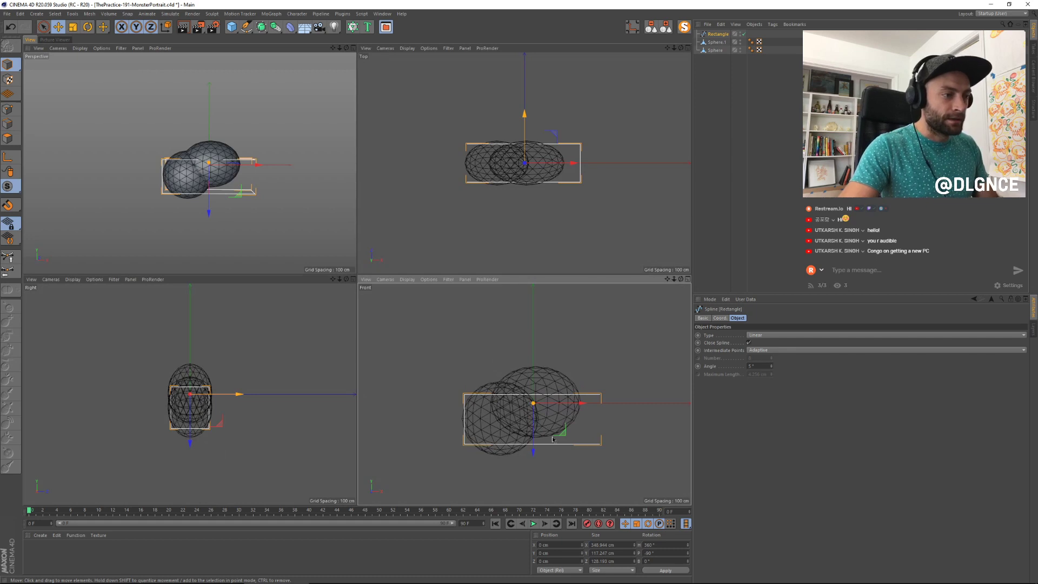
{"action": "middle_click_drag", "start_coordinate": [553, 439], "coordinate": [530, 409], "text": "alt"}
{"action": "key", "text": "k"}
{"action": "key", "text": "k"}
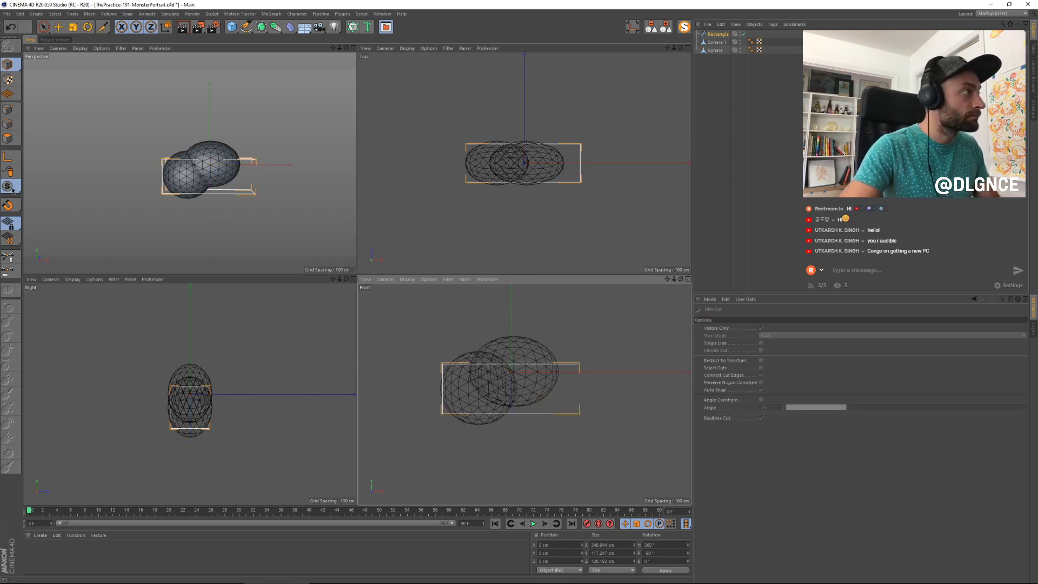
{"action": "left_click", "coordinate": [7, 109]}
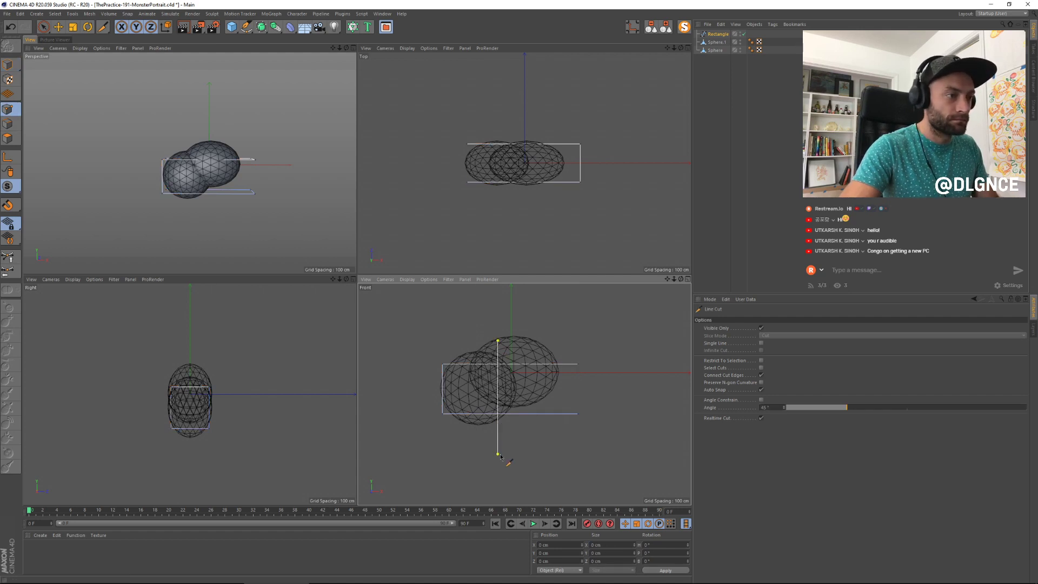
{"action": "key", "text": "9"}
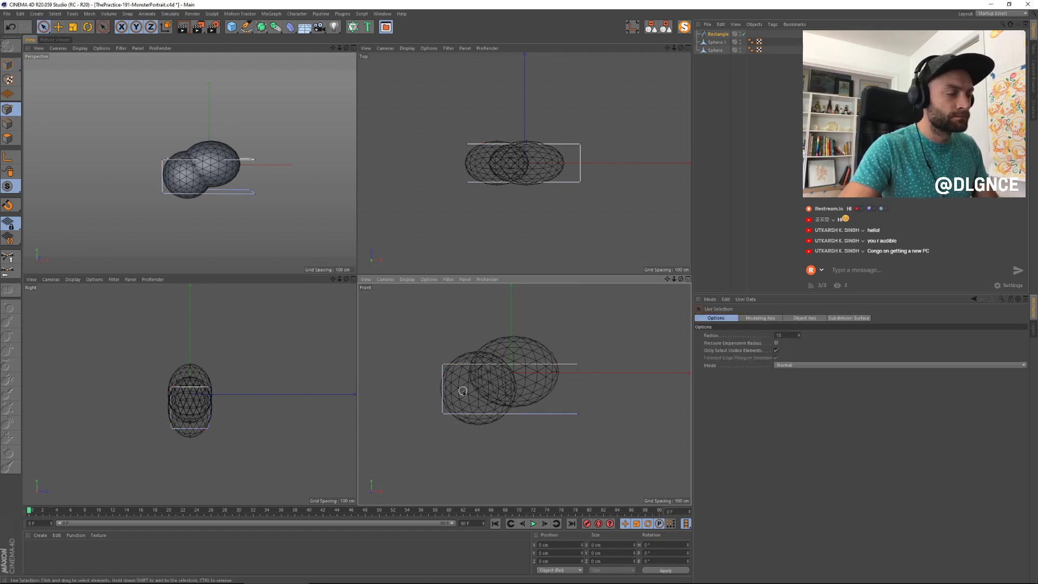
Step: Make a second vertical Line Cut through the spline, slightly closer to its left end
{"action": "key", "text": "k"}
{"action": "key", "text": "k"}
{"action": "left_click_drag", "start_coordinate": [483, 435], "coordinate": [485, 333]}
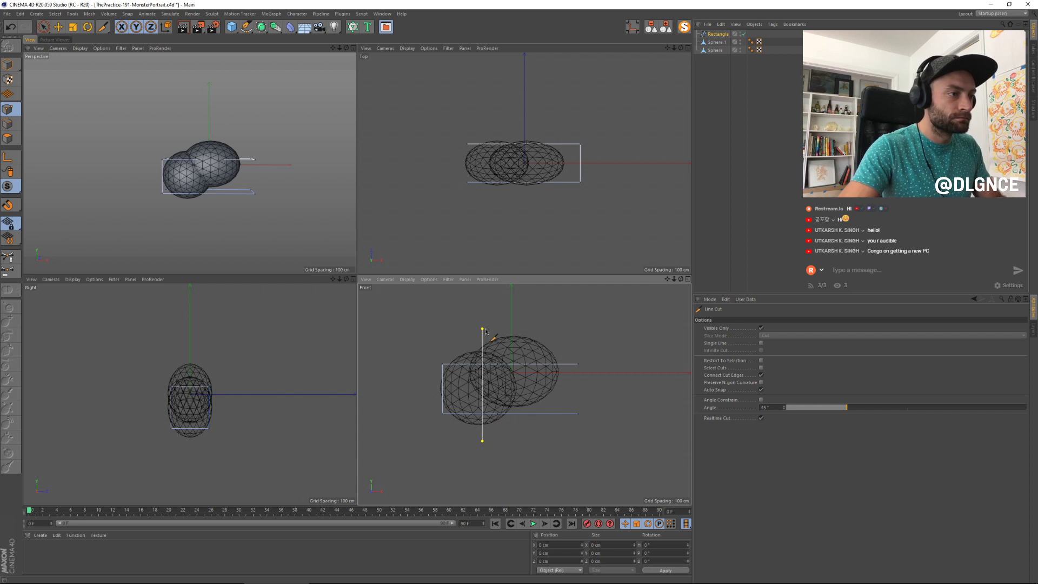
{"action": "key", "text": "9"}
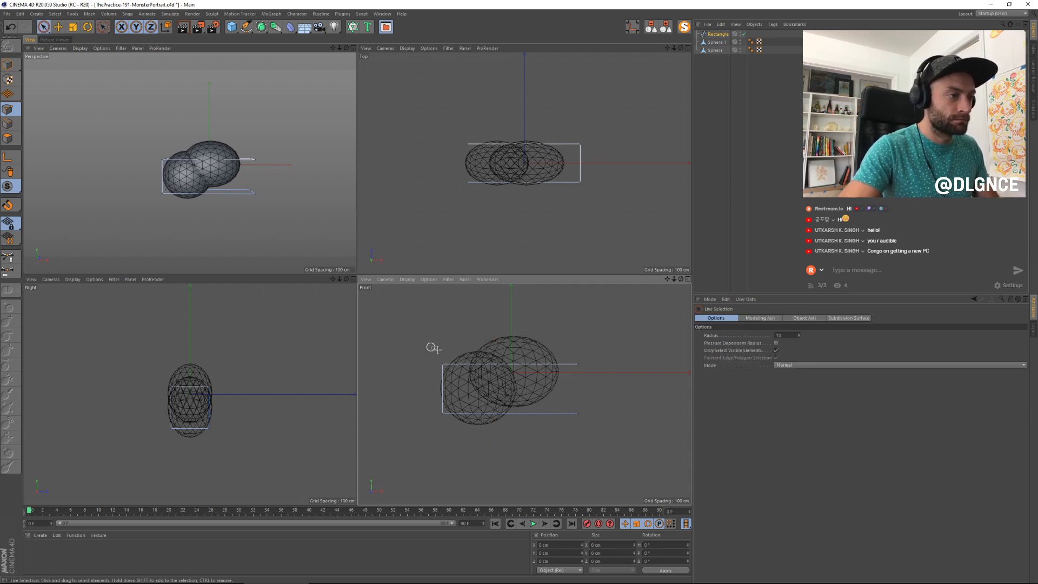
Step: Rotate the spline's left-end points 90° and move them below the spheres to about X -88 cm and Z 142 cm
{"action": "mouse_move", "coordinate": [433, 347]}
{"action": "left_mouse_down"}
{"action": "mouse_move", "coordinate": [482, 440]}
{"action": "mouse_move", "coordinate": [506, 462]}
{"action": "left_mouse_up"}
{"action": "key", "text": "e"}
{"action": "key", "text": "r"}
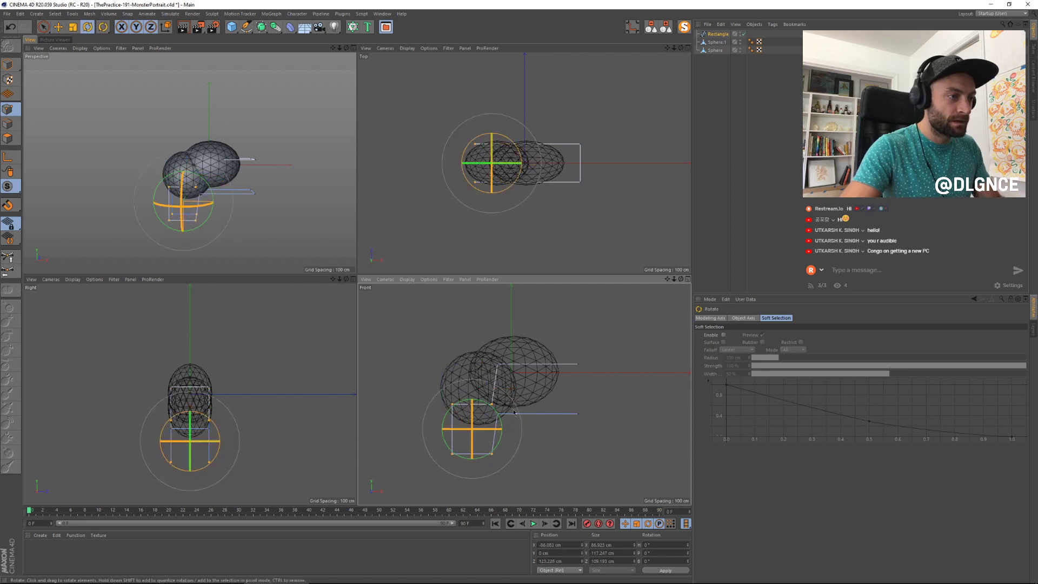
{"action": "left_click_drag", "start_coordinate": [513, 412], "coordinate": [403, 400], "text": "shift"}
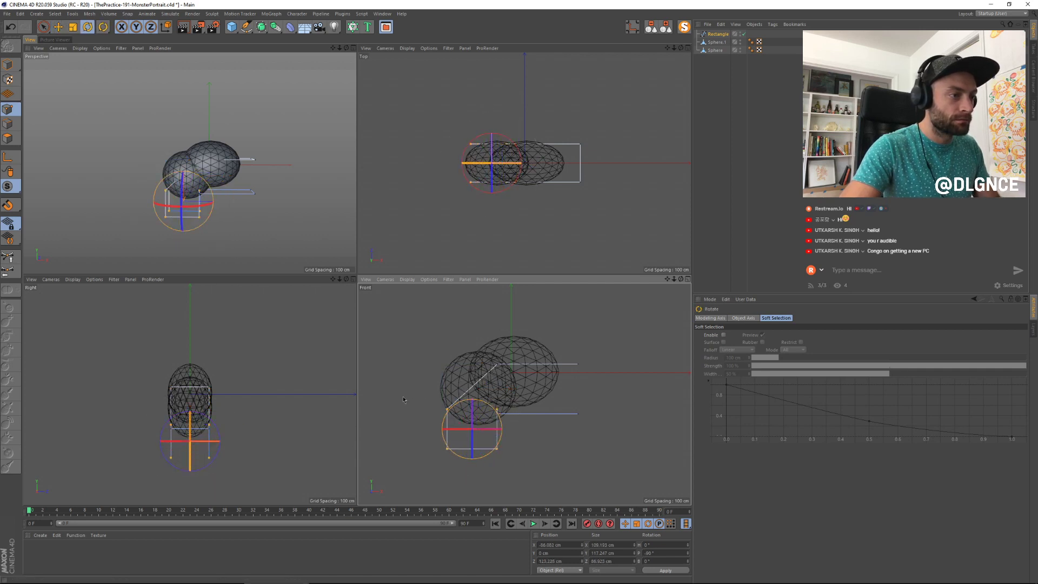
{"action": "key", "text": "e"}
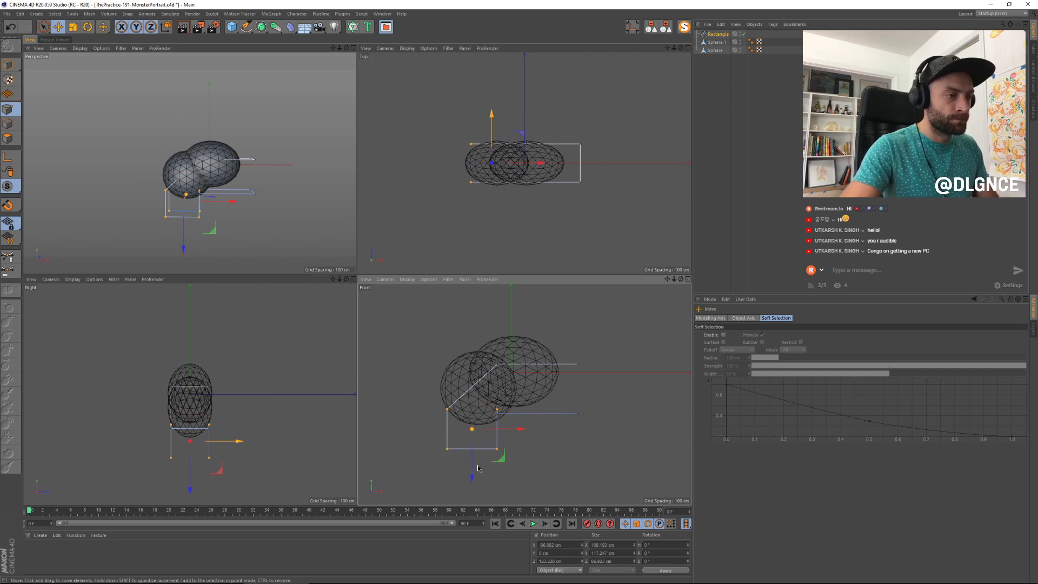
{"action": "left_click_drag", "start_coordinate": [472, 469], "coordinate": [472, 479]}
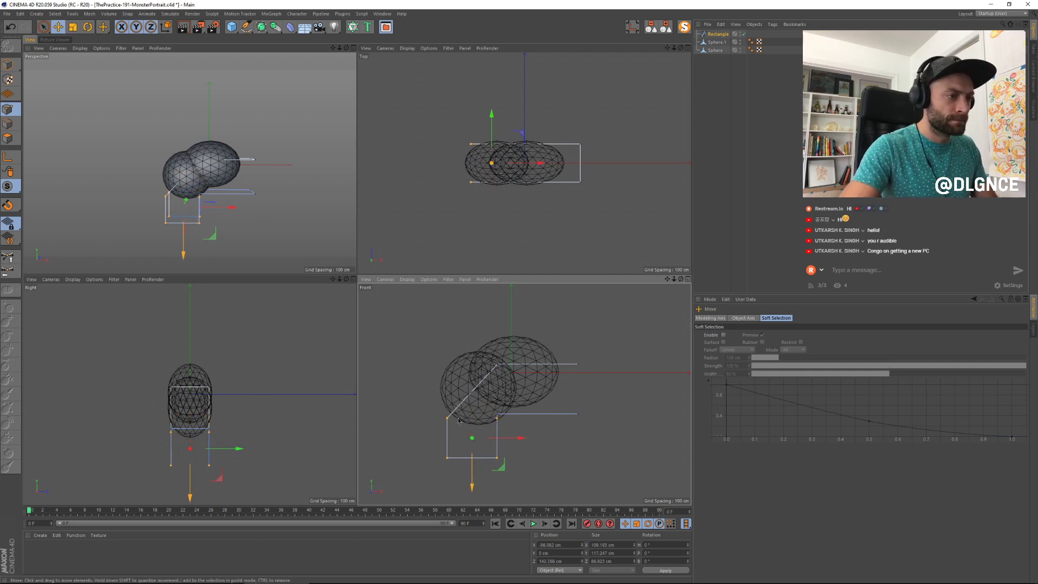
Step: Move the spline's upper cut points along X to about -139 cm, above the outer side of the lowered section
{"action": "left_click", "coordinate": [424, 393]}
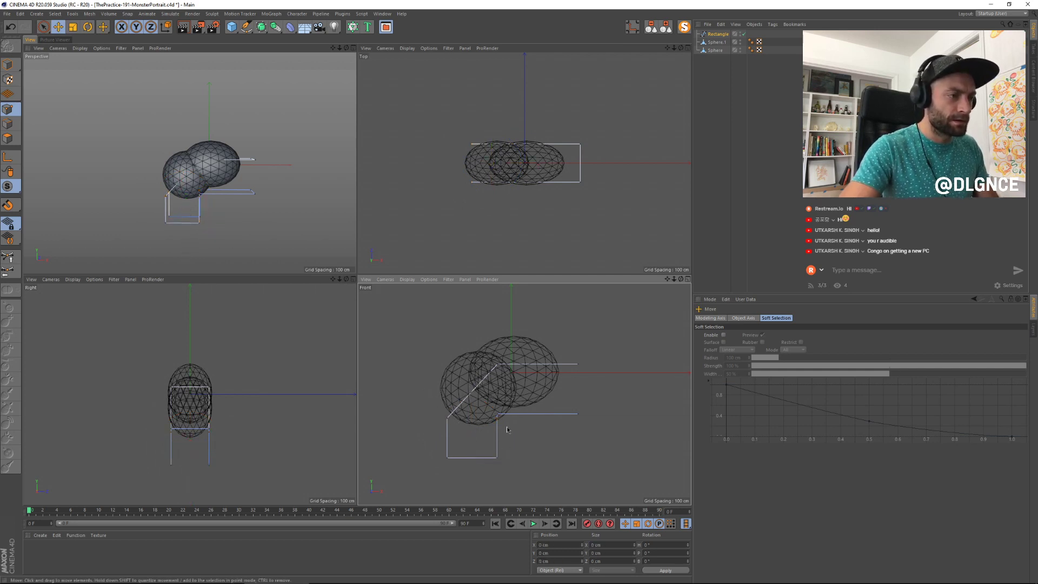
{"action": "mouse_move", "coordinate": [504, 374]}
{"action": "left_mouse_down"}
{"action": "mouse_move", "coordinate": [512, 369]}
{"action": "mouse_move", "coordinate": [494, 372]}
{"action": "left_mouse_up"}
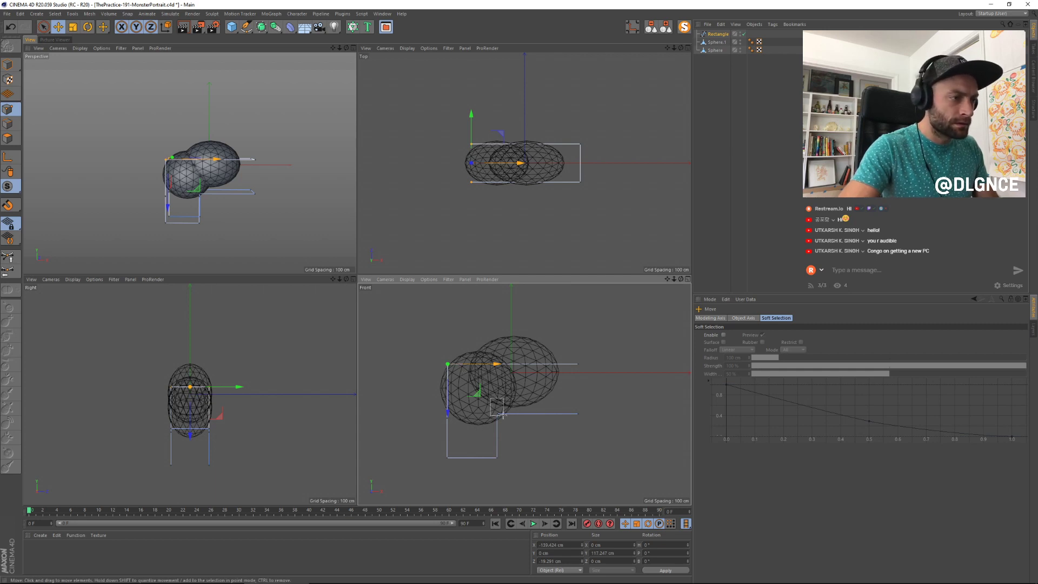
{"action": "left_click_drag", "start_coordinate": [502, 415], "coordinate": [489, 420]}
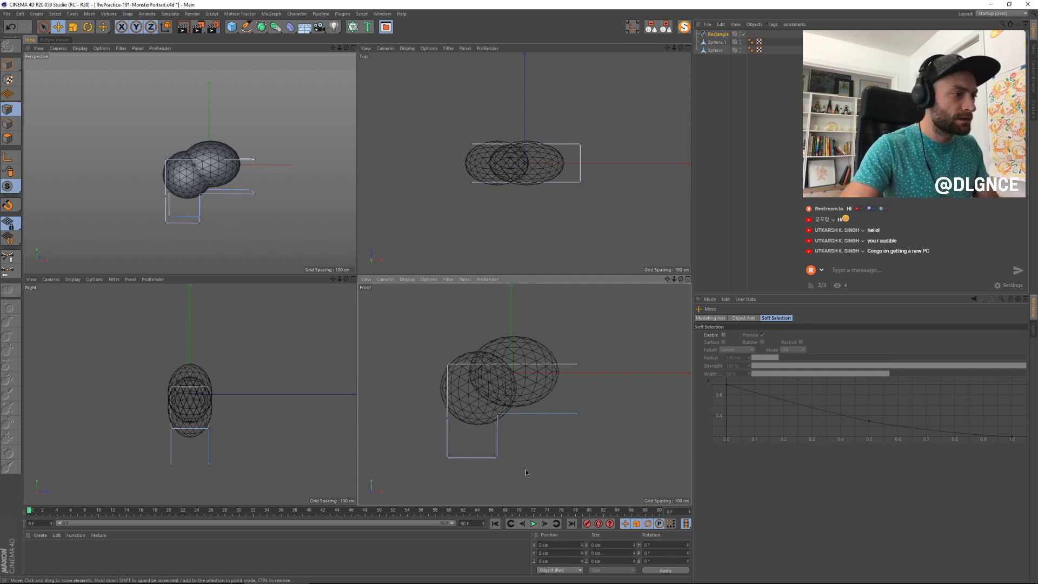
Step: Straighten the inner and outer vertical sides of the lowered section by scaling their points to zero width along X
{"action": "left_click_drag", "start_coordinate": [518, 478], "coordinate": [471, 393]}
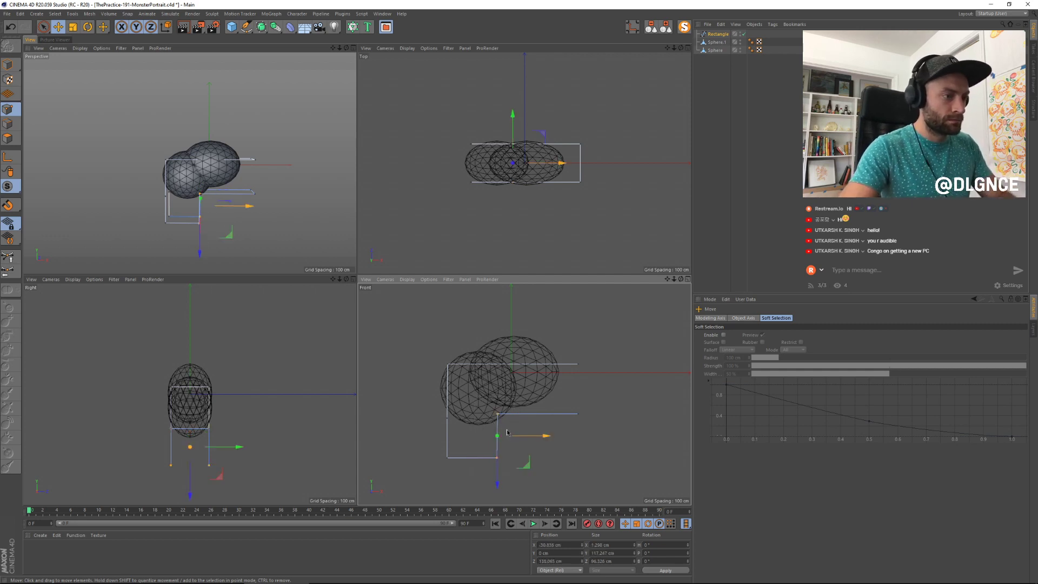
{"action": "key", "text": "t"}
{"action": "left_click_drag", "start_coordinate": [507, 432], "coordinate": [498, 439]}
{"action": "left_click_drag", "start_coordinate": [422, 405], "coordinate": [461, 430]}
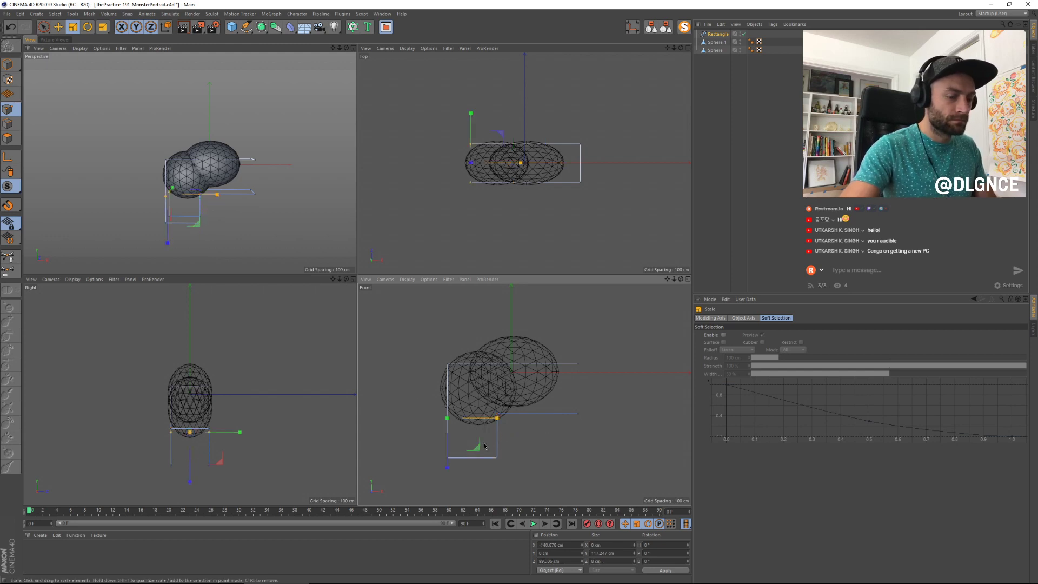
{"action": "left_click", "coordinate": [484, 446]}
{"action": "left_click_drag", "start_coordinate": [438, 337], "coordinate": [452, 484]}
{"action": "left_click_drag", "start_coordinate": [497, 411], "coordinate": [448, 412]}
Step: Level the spline's upper and lower horizontal edges by flattening their points to zero height along Z
{"action": "left_click_drag", "start_coordinate": [492, 357], "coordinate": [602, 392]}
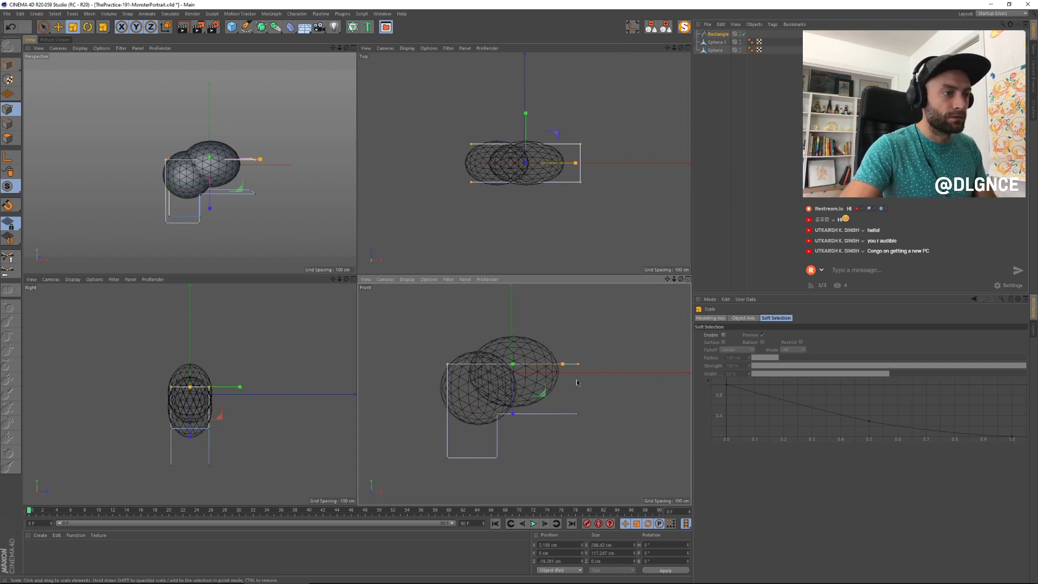
{"action": "left_click_drag", "start_coordinate": [501, 389], "coordinate": [624, 429]}
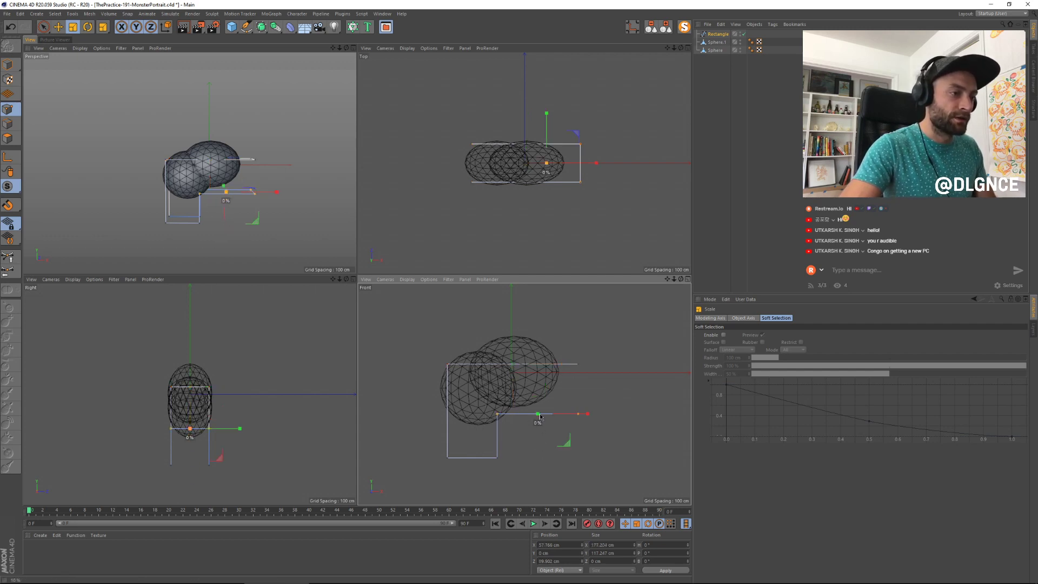
{"action": "left_click", "coordinate": [505, 405]}
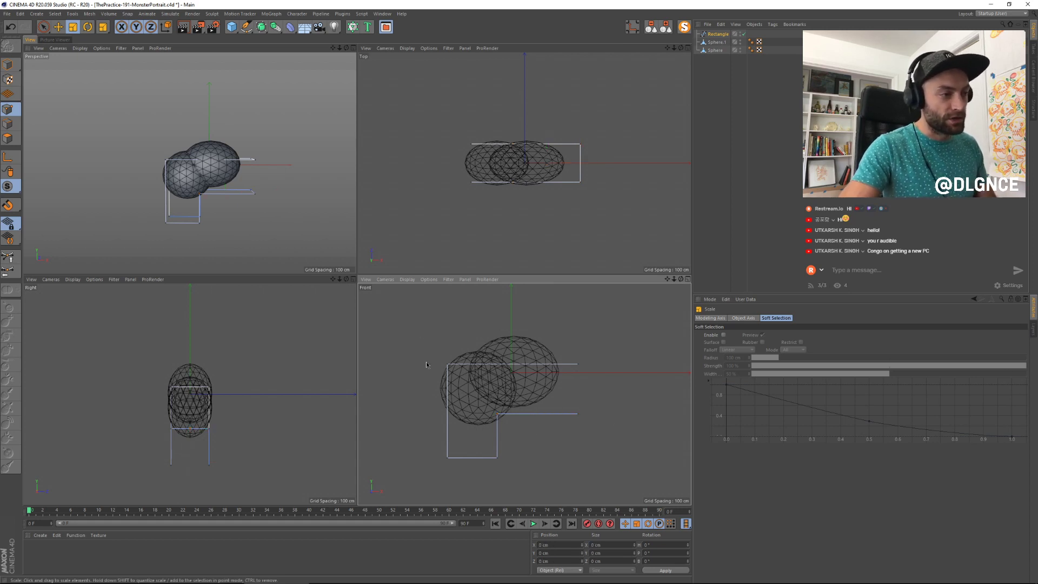
Step: Move all points on the spline's outer left side along X to about -100.7 cm, narrowing the lowered section
{"action": "left_click_drag", "start_coordinate": [397, 364], "coordinate": [469, 491]}
{"action": "key", "text": "e"}
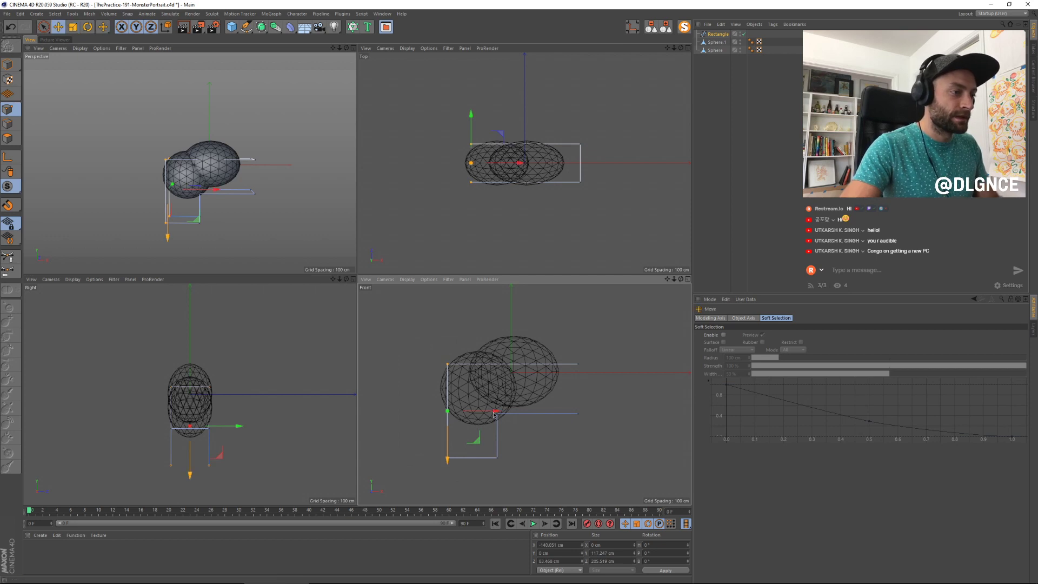
{"action": "left_click_drag", "start_coordinate": [503, 411], "coordinate": [504, 383]}
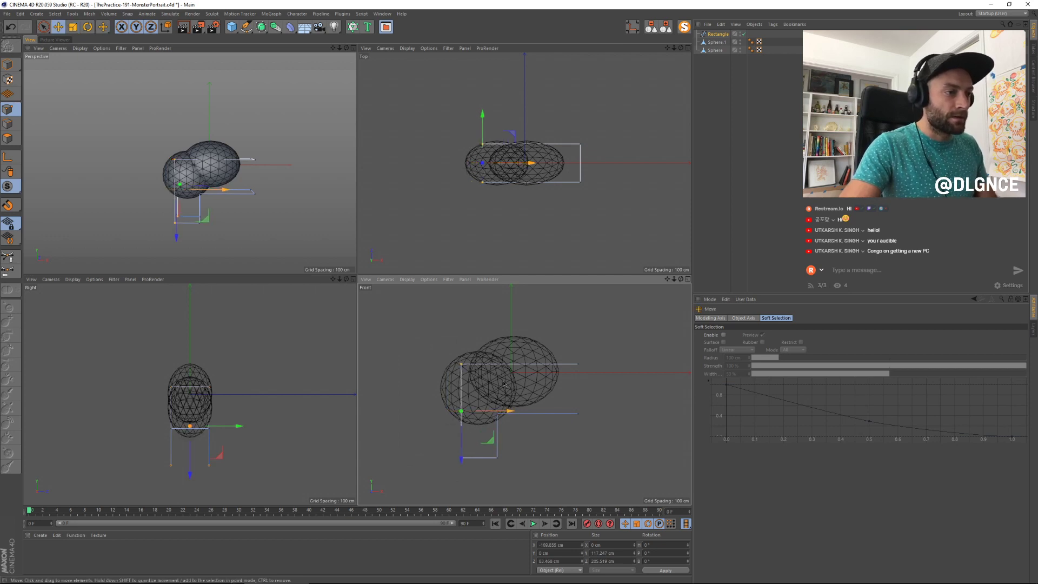
Step: Add a Sweep object in the perspective view and nest the Rectangle spline inside it
{"action": "middle_click", "coordinate": [141, 158]}
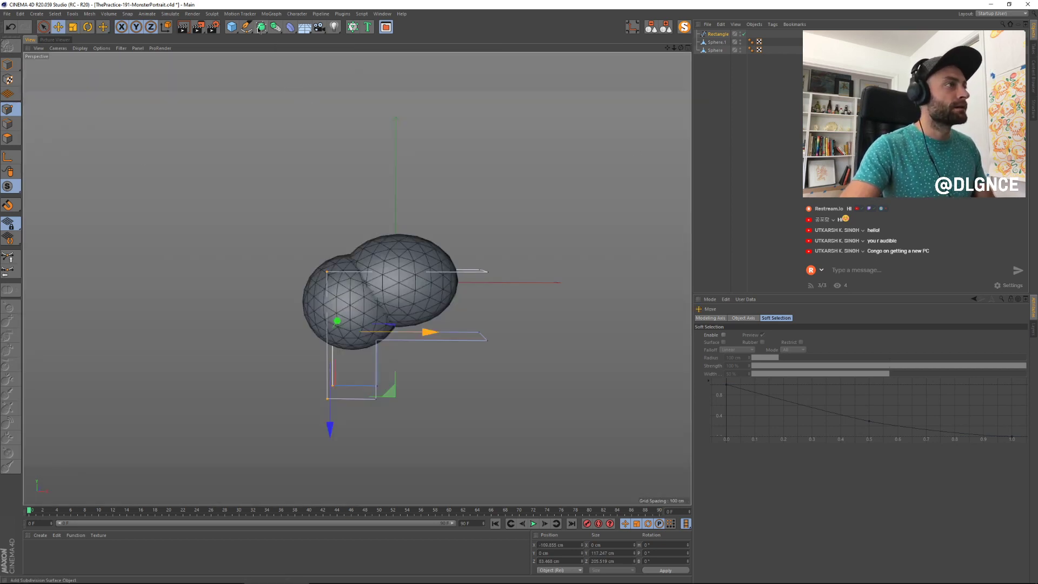
{"action": "left_click_drag", "start_coordinate": [261, 27], "coordinate": [303, 69]}
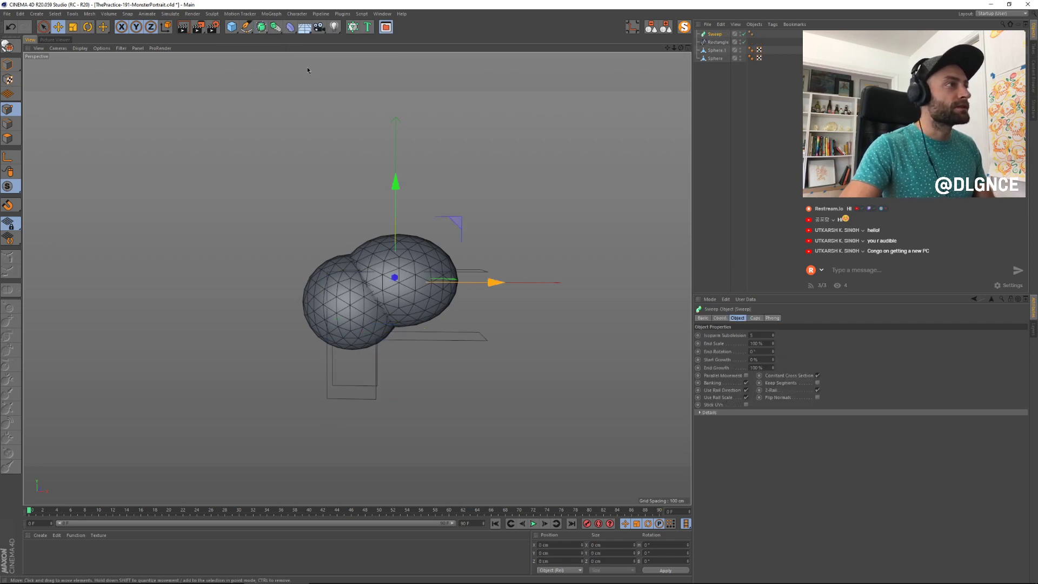
{"action": "key", "text": "super"}
{"action": "left_click", "coordinate": [716, 145]}
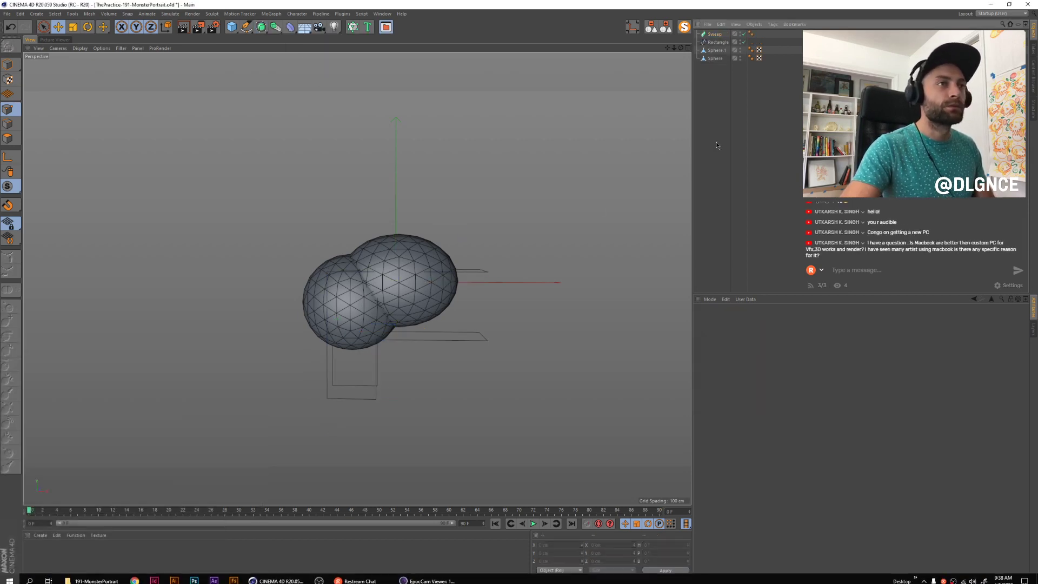
{"action": "left_click", "coordinate": [718, 42]}
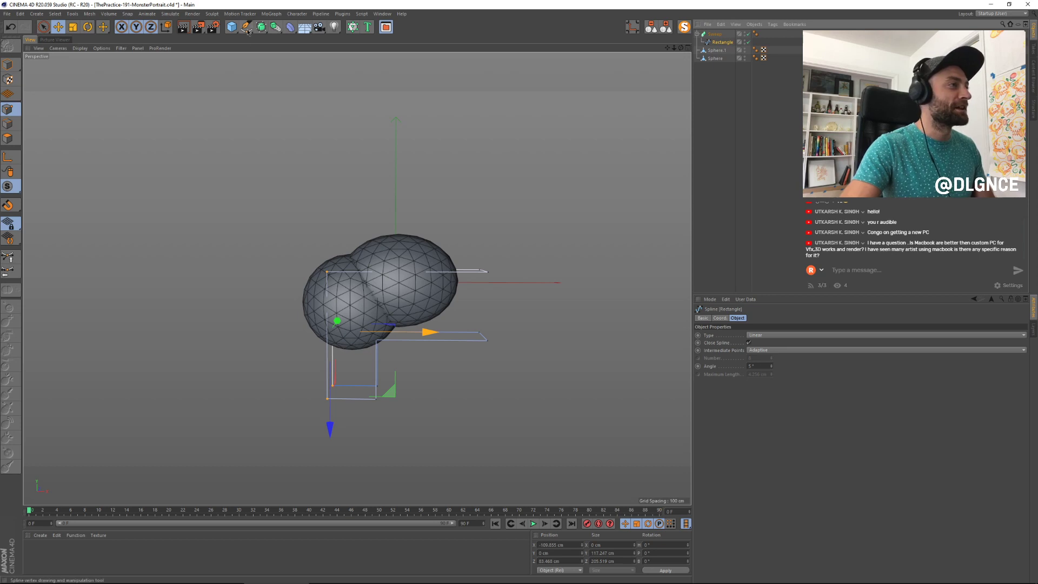
{"action": "left_click_drag", "start_coordinate": [246, 27], "coordinate": [330, 53]}
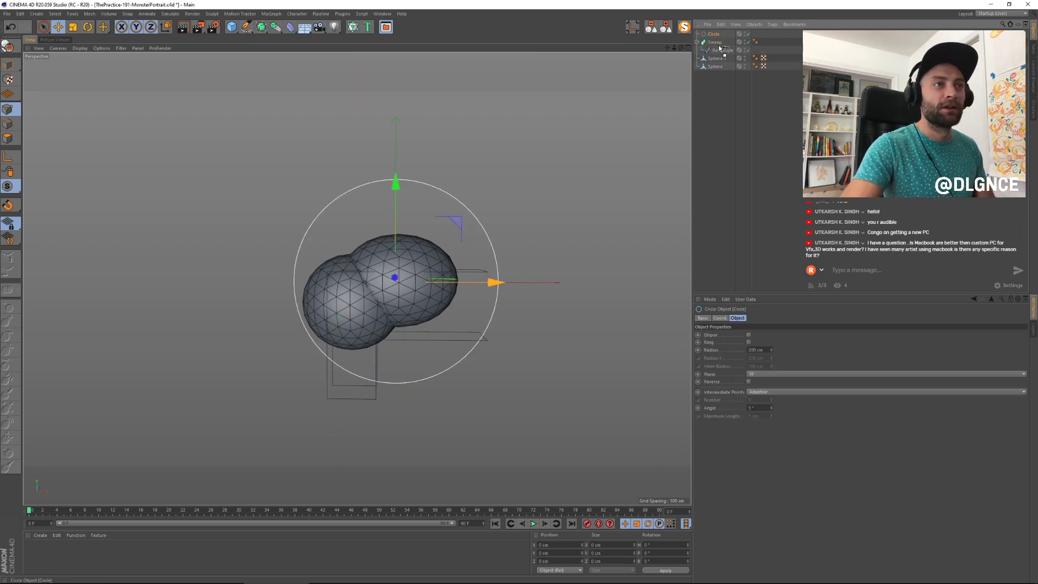
{"action": "left_click_drag", "start_coordinate": [713, 34], "coordinate": [719, 44]}
{"action": "key", "text": "t"}
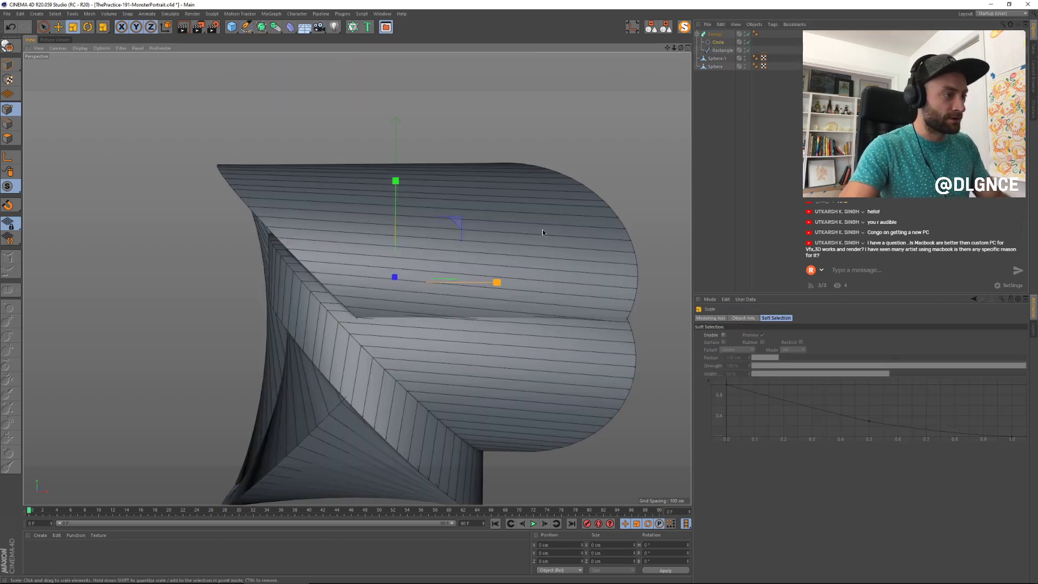
{"action": "left_click_drag", "start_coordinate": [542, 230], "coordinate": [496, 293]}
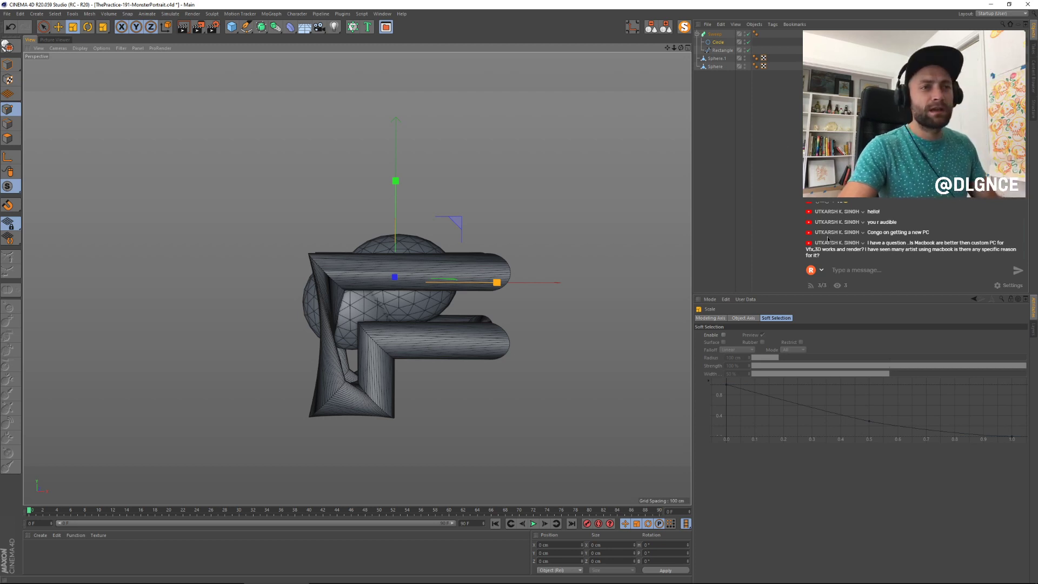
{"action": "left_click", "coordinate": [719, 43]}
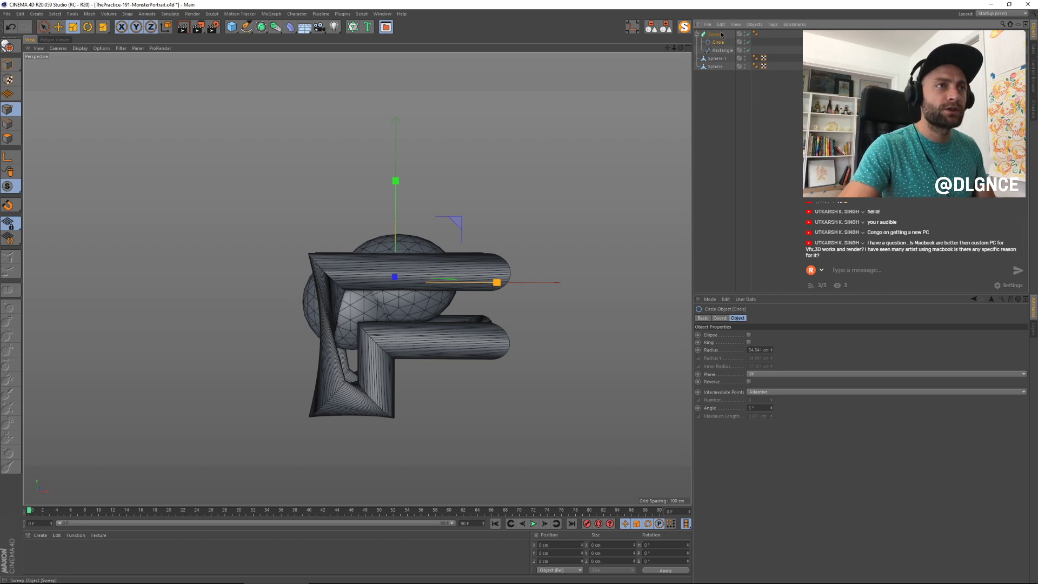
Step: Scale all points of the Rectangle spline along Y to about 150 cm, widening the swept frame around the spheres
{"action": "left_click", "coordinate": [715, 34]}
{"action": "left_click", "coordinate": [724, 51]}
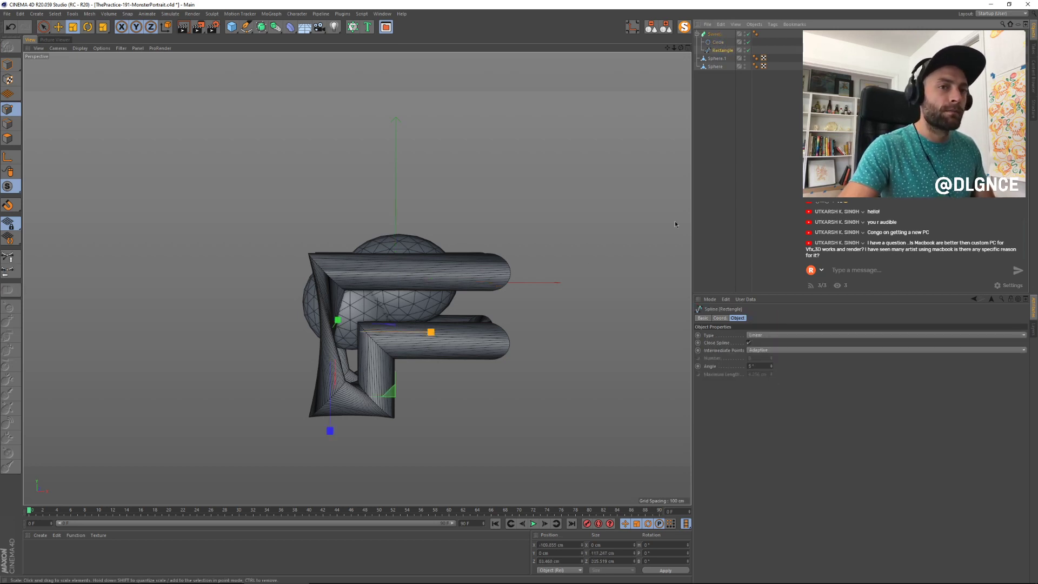
{"action": "left_click", "coordinate": [718, 42]}
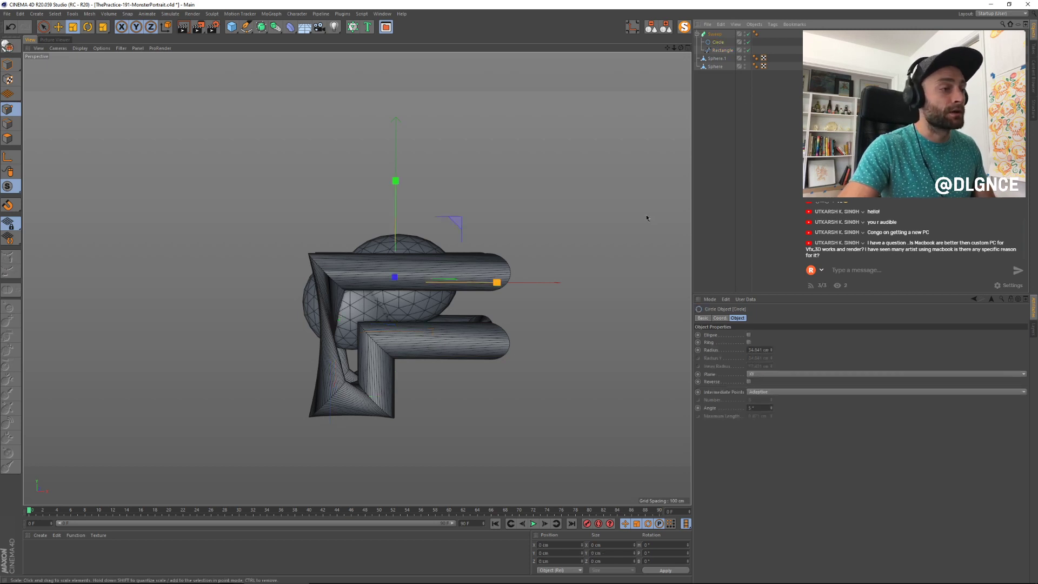
{"action": "left_click_drag", "start_coordinate": [646, 218], "coordinate": [673, 125], "text": "alt"}
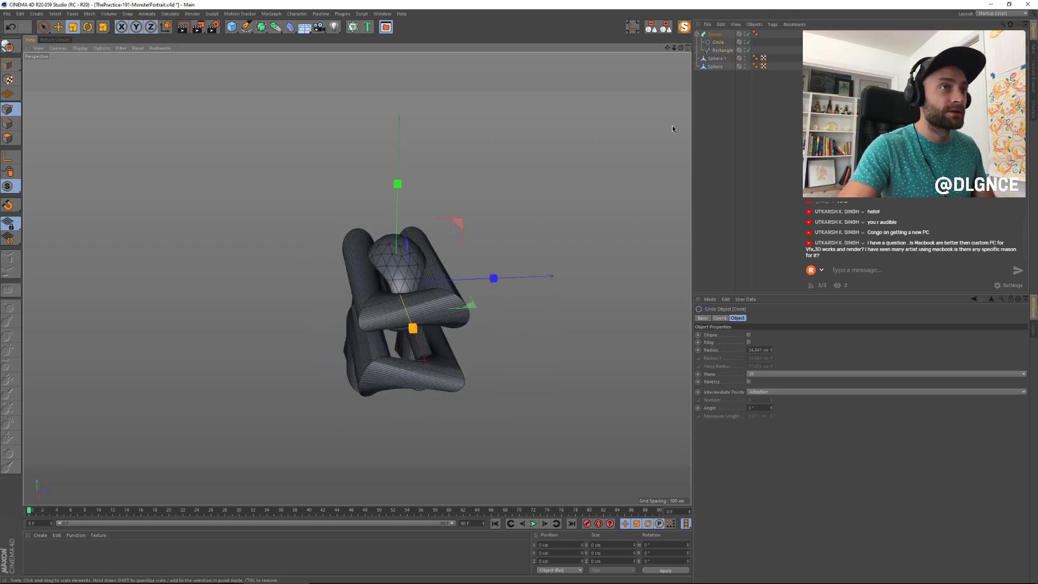
{"action": "left_click", "coordinate": [720, 50]}
{"action": "left_click_drag", "start_coordinate": [482, 295], "coordinate": [516, 293]}
{"action": "key", "text": "ctrl+z"}
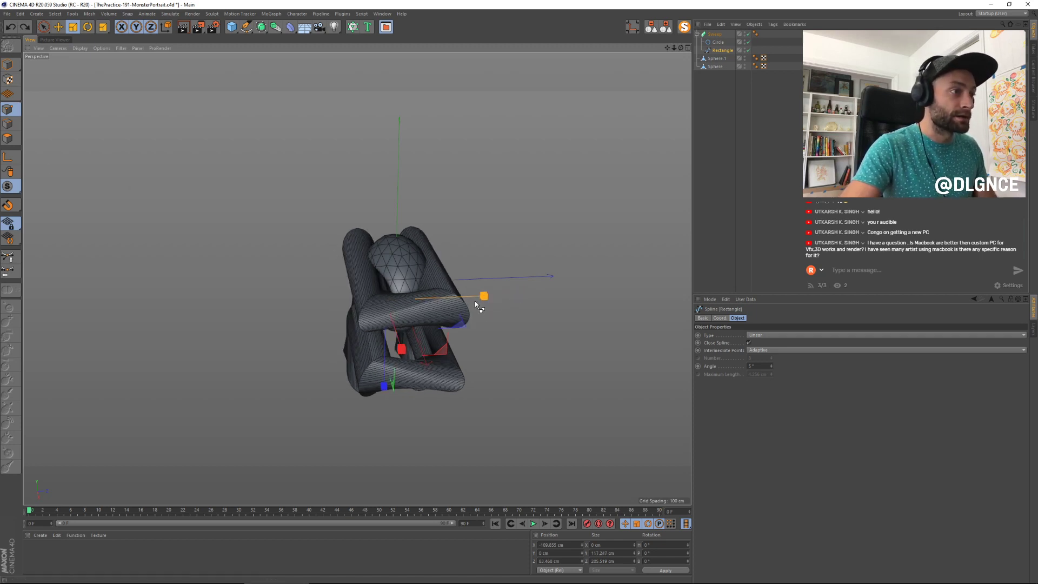
{"action": "left_click_drag", "start_coordinate": [482, 297], "coordinate": [514, 327]}
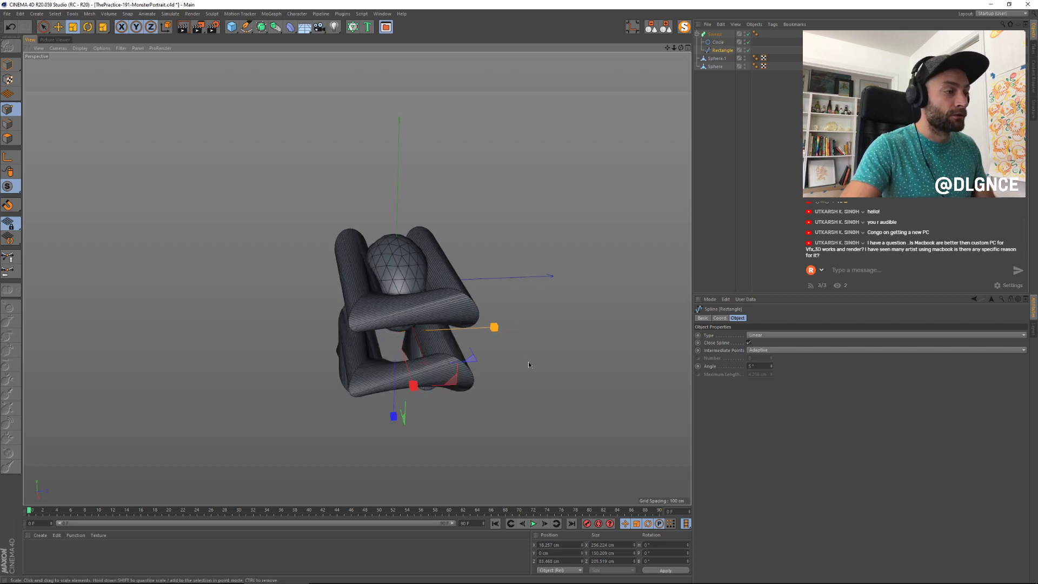
{"action": "mouse_move", "coordinate": [529, 362]}
{"action": "left_mouse_down"}
{"action": "mouse_move", "coordinate": [557, 358]}
{"action": "mouse_move", "coordinate": [531, 358]}
{"action": "mouse_move", "coordinate": [583, 329]}
{"action": "mouse_move", "coordinate": [632, 370]}
{"action": "mouse_move", "coordinate": [514, 355]}
{"action": "left_mouse_up"}
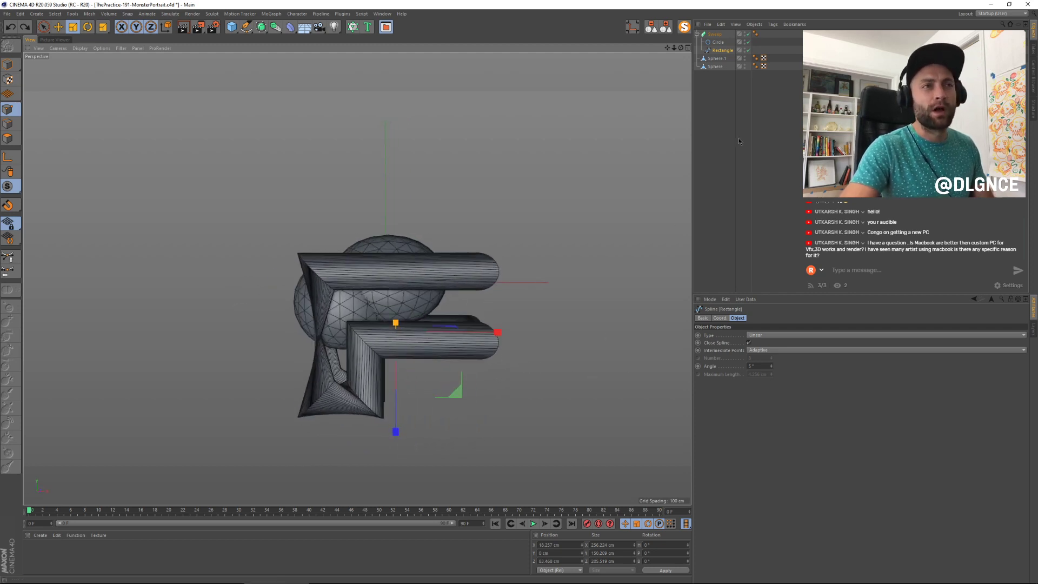
Step: Try the ZY and XZ planes for the Circle profile and undo both plane changes
{"action": "left_click", "coordinate": [735, 94]}
{"action": "left_click", "coordinate": [716, 41]}
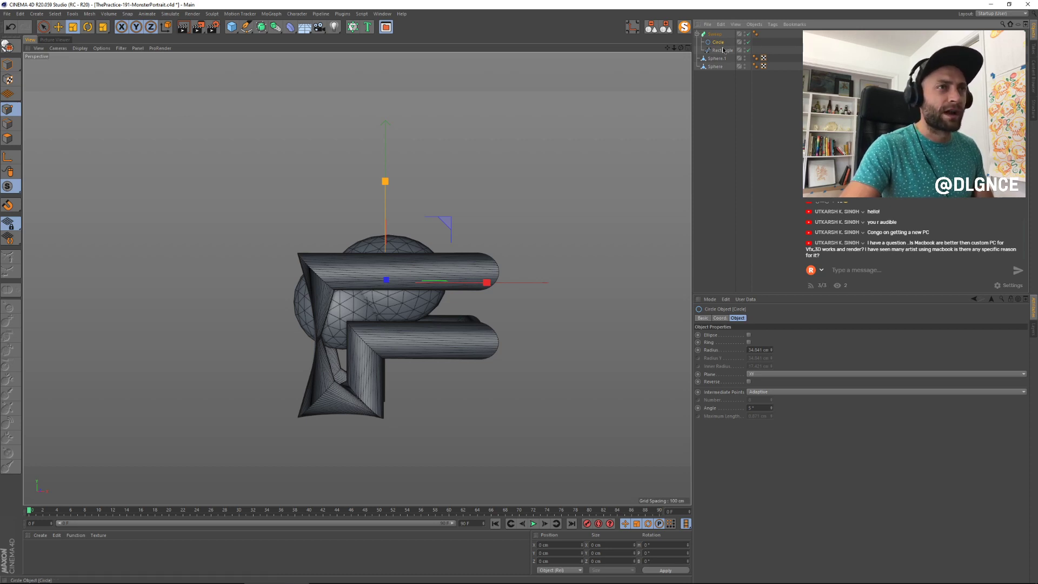
{"action": "left_click", "coordinate": [775, 374]}
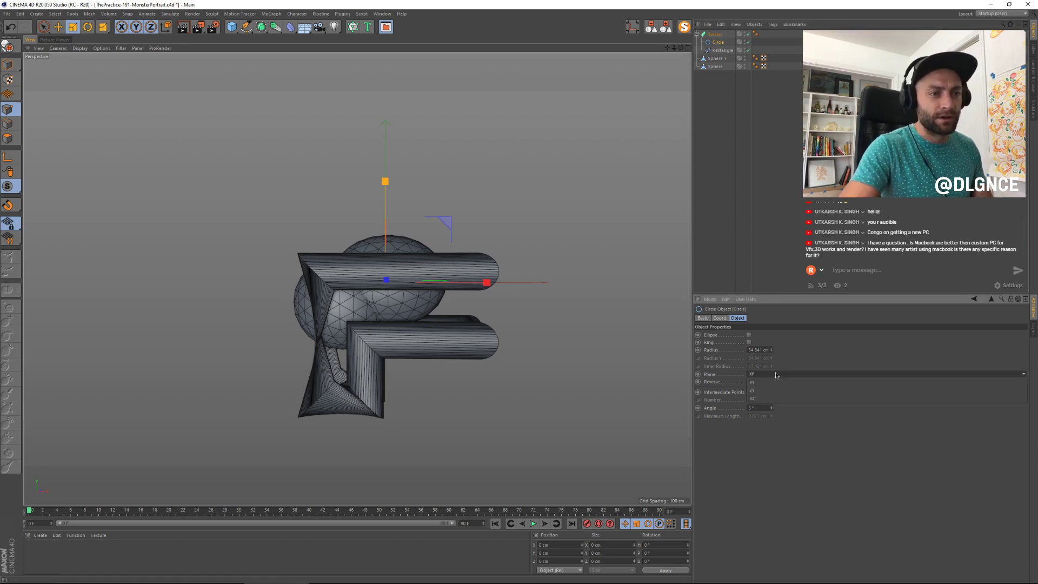
{"action": "left_click", "coordinate": [774, 389]}
{"action": "left_click", "coordinate": [782, 374]}
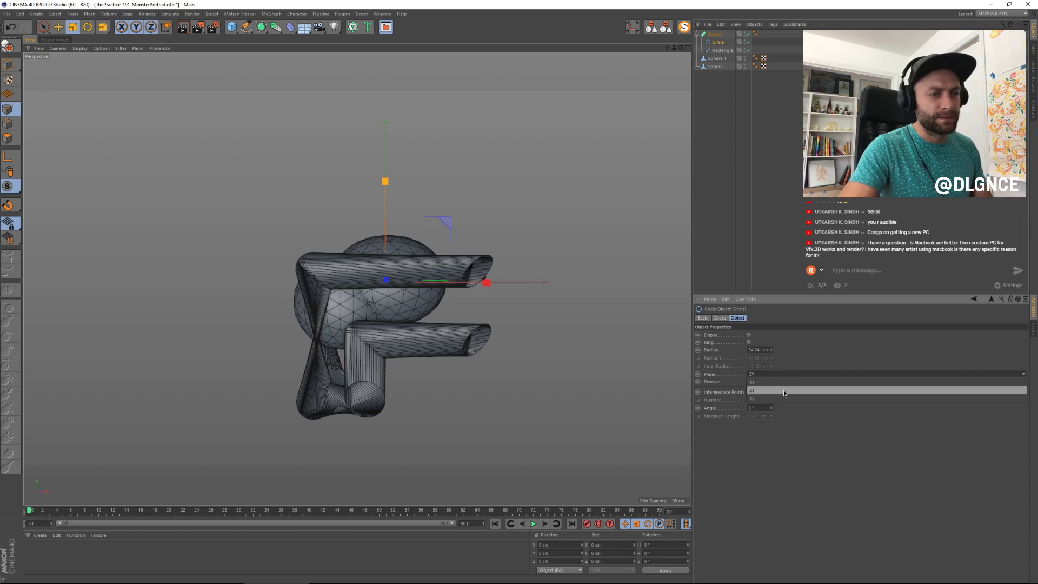
{"action": "left_click", "coordinate": [784, 399]}
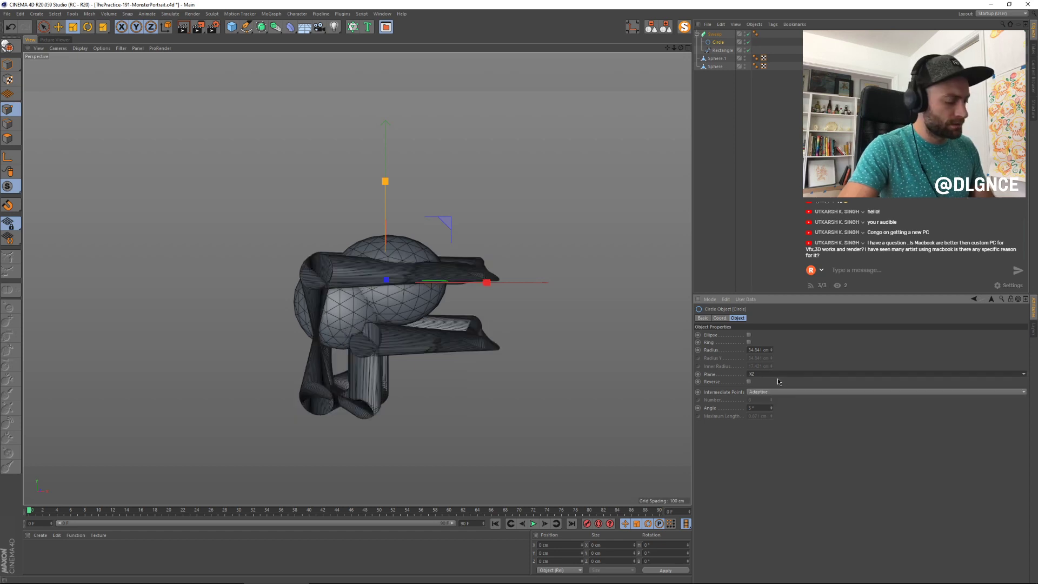
{"action": "key", "text": "ctrl+z"}
{"action": "key", "text": "ctrl+z"}
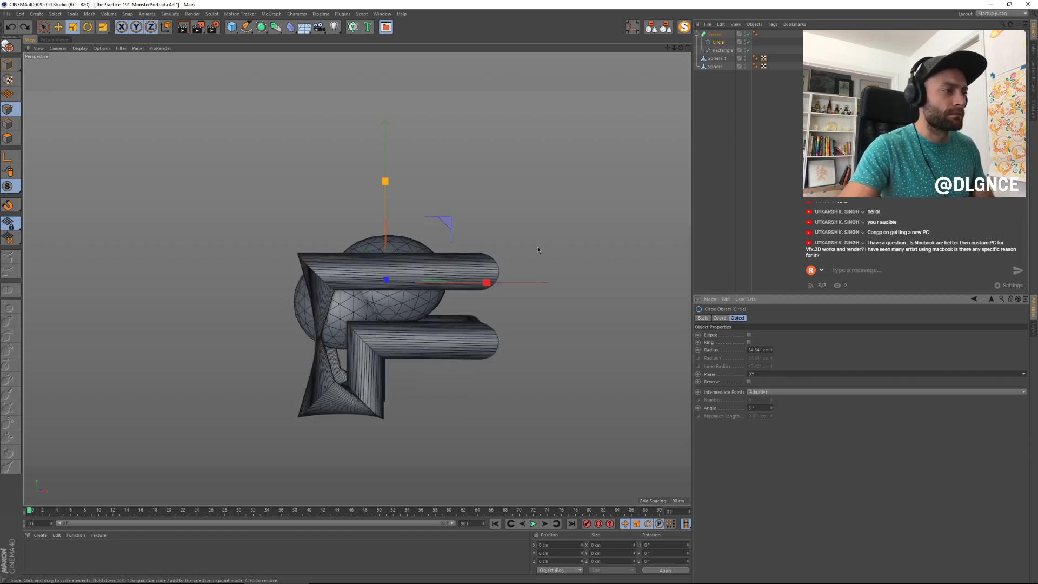
Step: Examine the twisted side of the swept tube and isolate the Rectangle spline with MagicSolo
{"action": "left_click_drag", "start_coordinate": [537, 247], "coordinate": [519, 281], "text": "alt"}
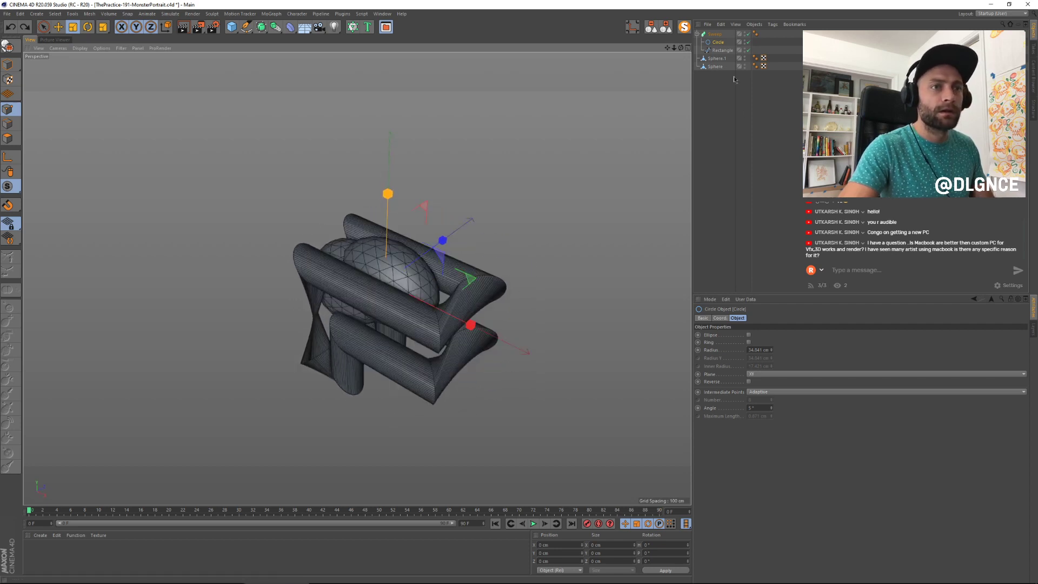
{"action": "left_click", "coordinate": [722, 50]}
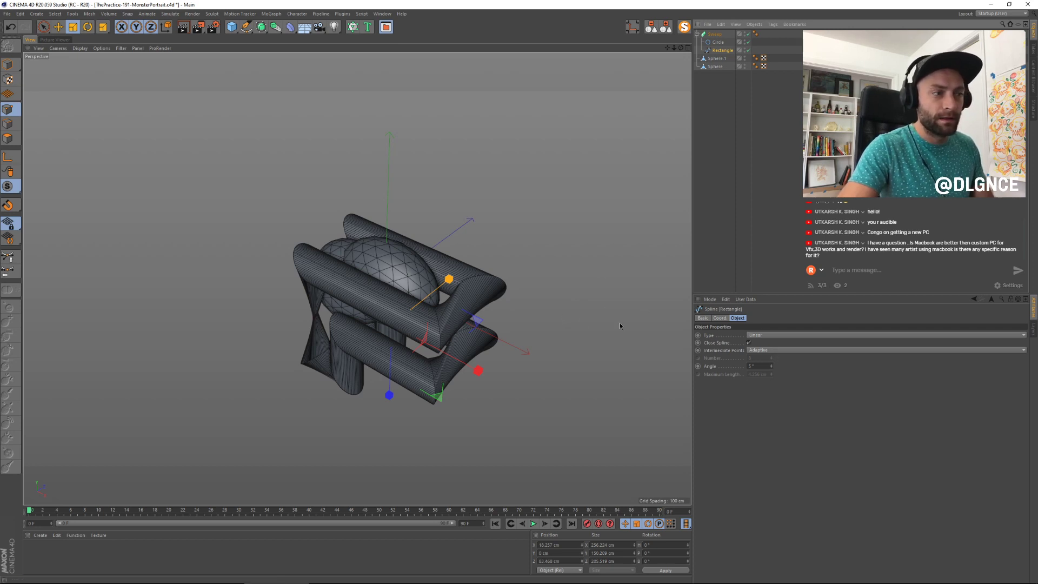
{"action": "left_click_drag", "start_coordinate": [619, 323], "coordinate": [618, 216], "text": "alt"}
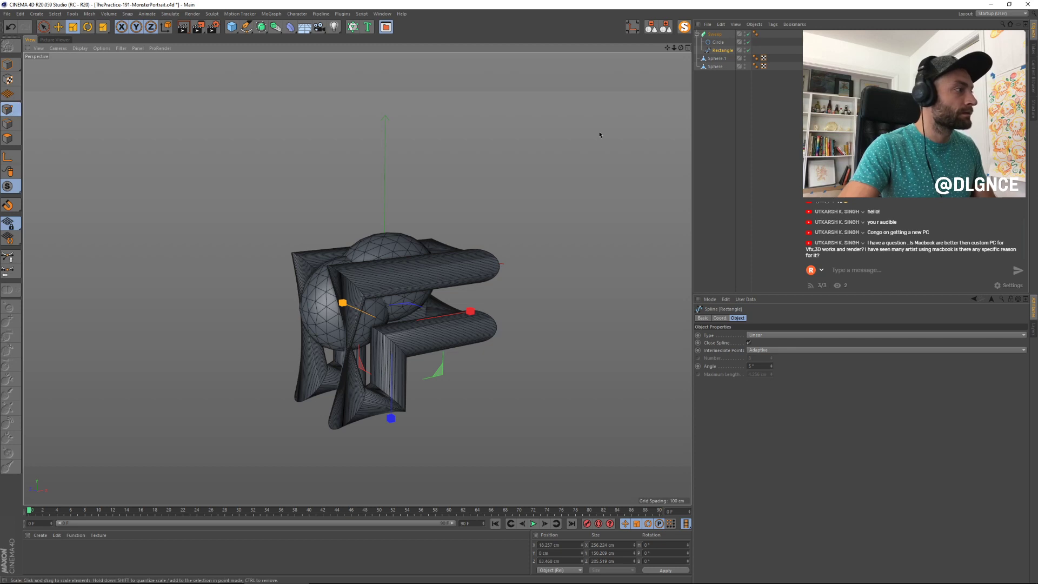
{"action": "left_click", "coordinate": [723, 50]}
{"action": "left_click", "coordinate": [684, 29]}
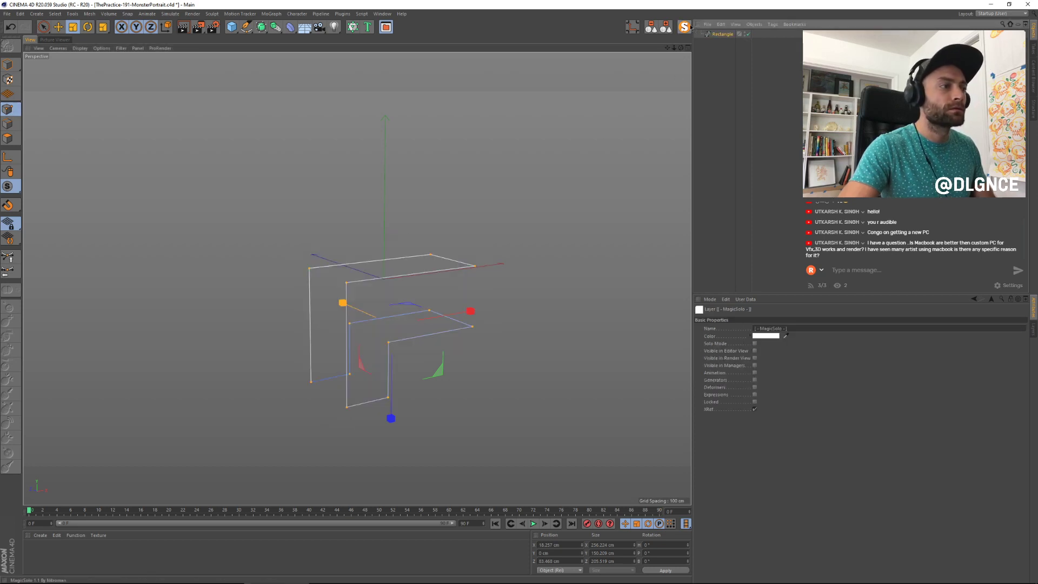
Step: Try lowering one upper corner point of the isolated spline along Z and undo the move
{"action": "left_click", "coordinate": [347, 285]}
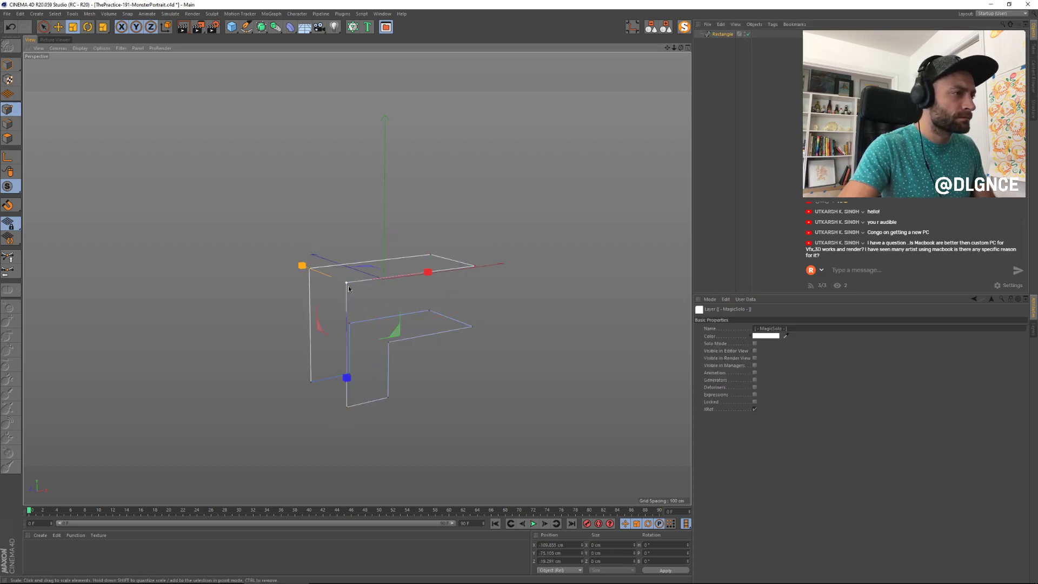
{"action": "key", "text": "e"}
{"action": "left_click_drag", "start_coordinate": [347, 377], "coordinate": [349, 402]}
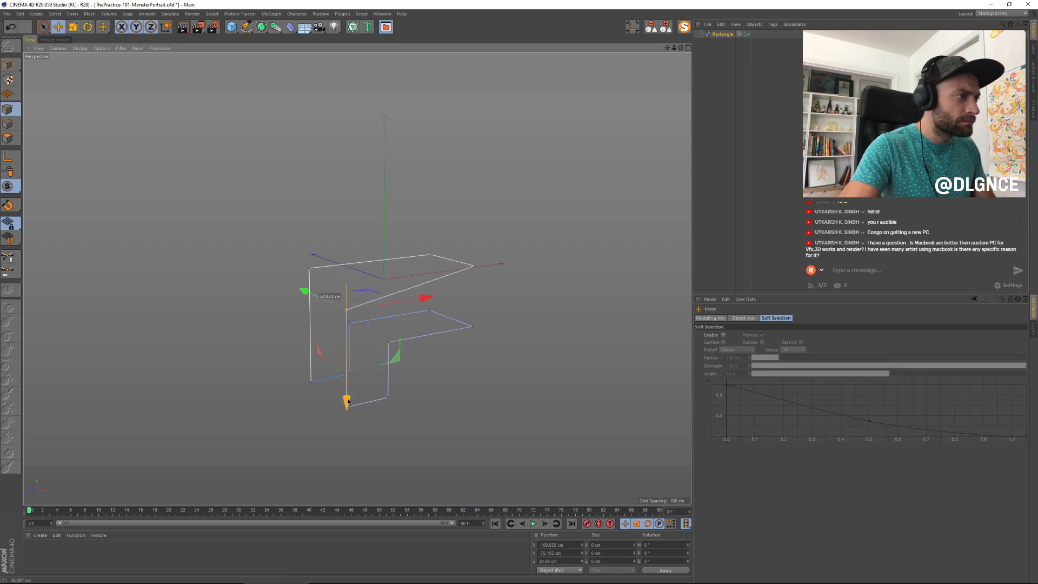
{"action": "key", "text": "ctrl+z"}
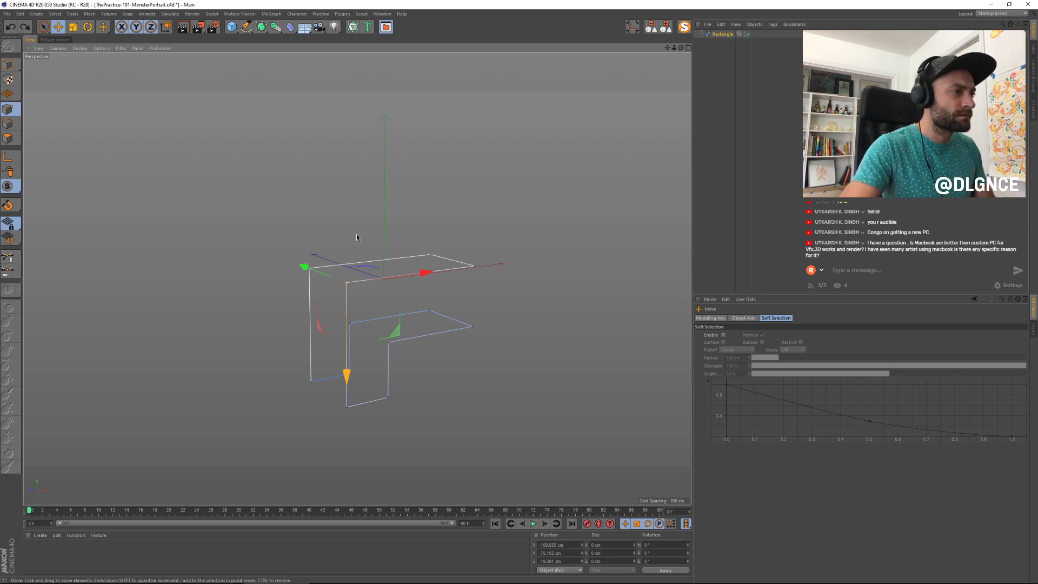
{"action": "key", "text": "ctrl+y"}
{"action": "key", "text": "ctrl+y"}
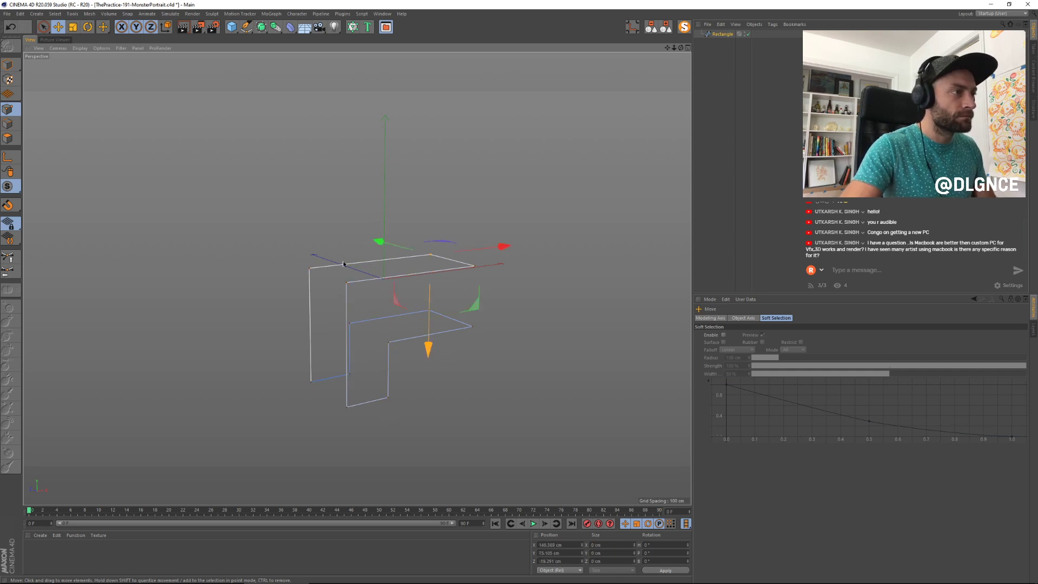
Step: Apply Hard Interpolation to all points of the Rectangle spline and end the solo view
{"action": "key", "text": "ctrl+a"}
{"action": "right_click", "coordinate": [352, 200]}
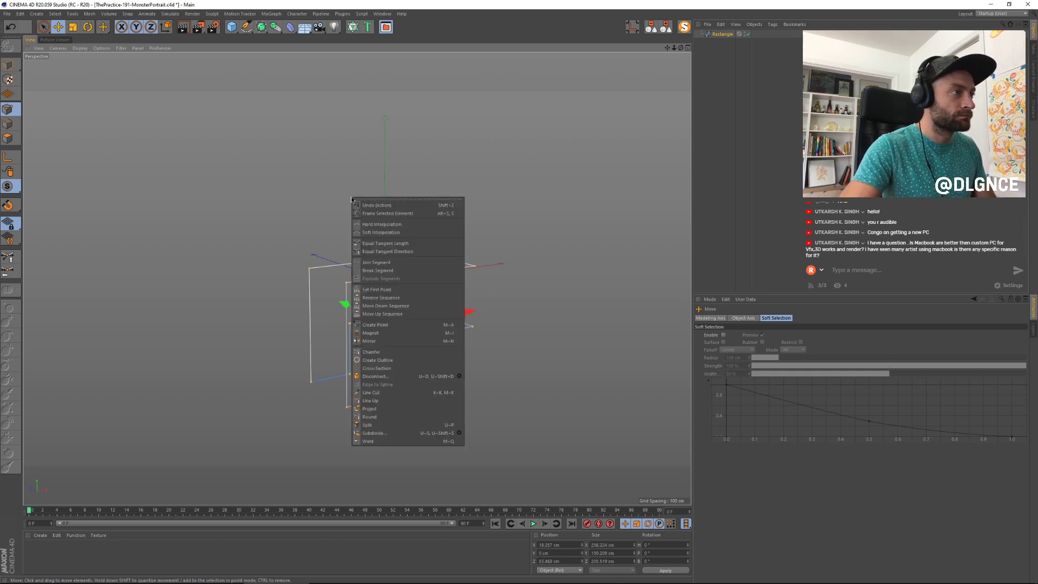
{"action": "left_click", "coordinate": [382, 225]}
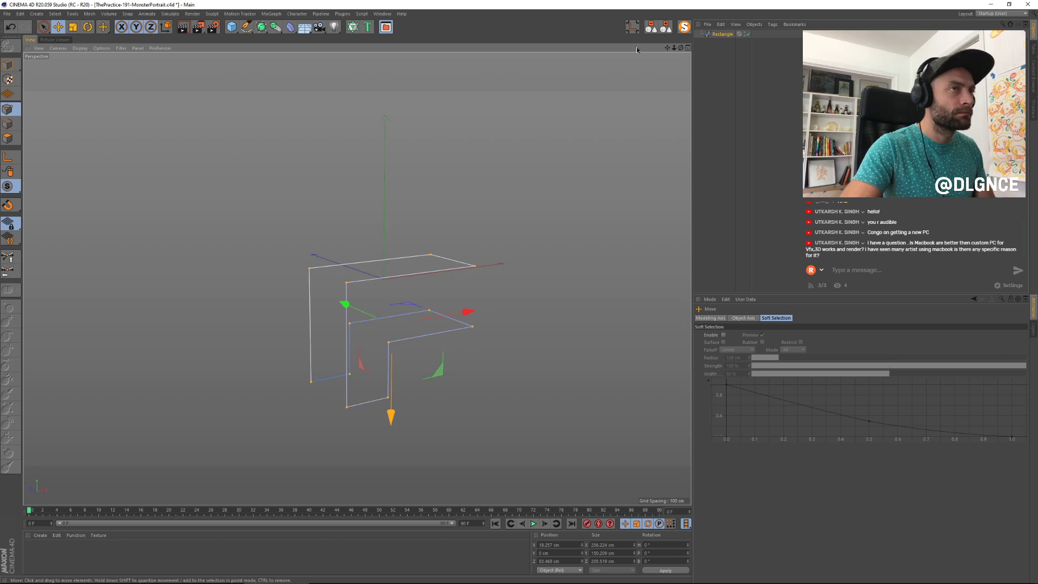
{"action": "left_click", "coordinate": [684, 27]}
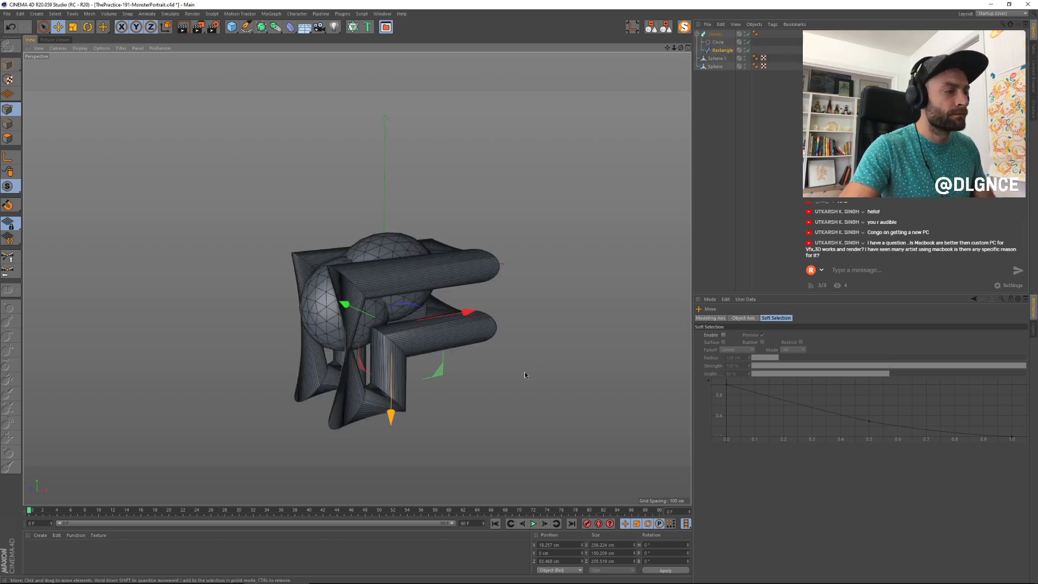
Step: Chamfer all corner points of the Rectangle spline with a radius of about 35 cm to round the swept tube's bends
{"action": "left_click_drag", "start_coordinate": [525, 371], "coordinate": [467, 318], "text": "alt"}
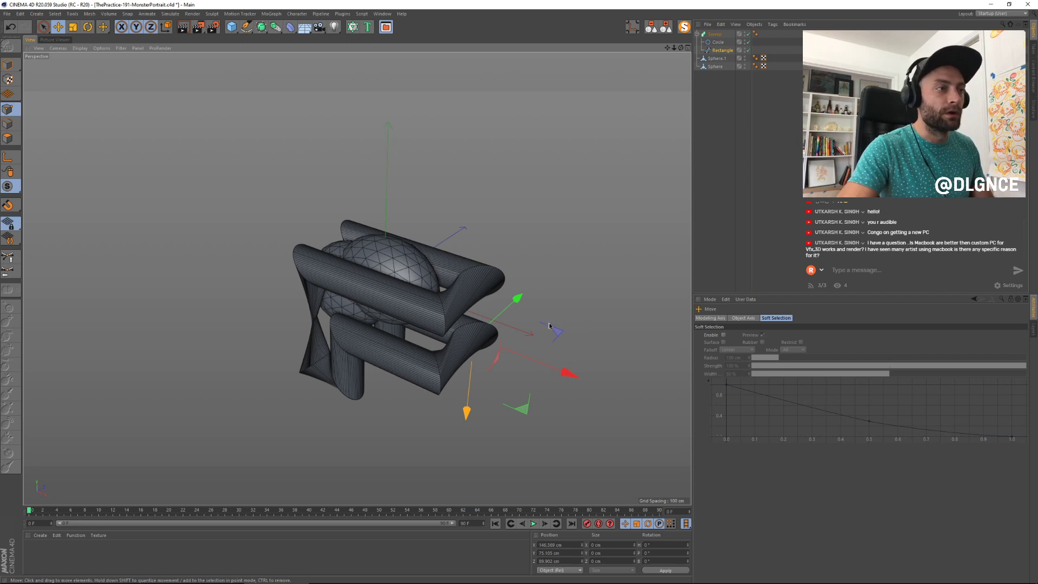
{"action": "right_click", "coordinate": [578, 286]}
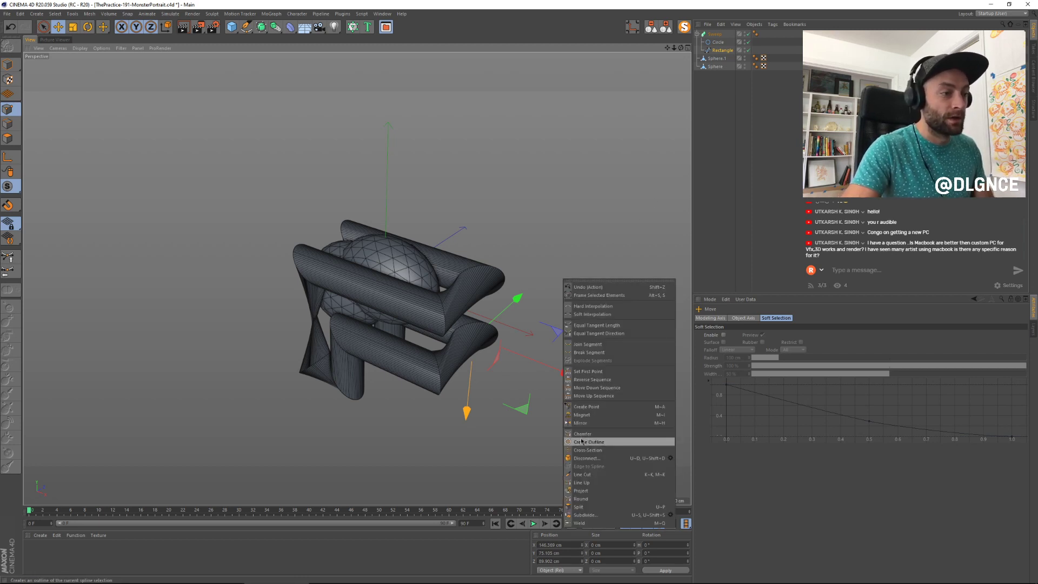
{"action": "left_click", "coordinate": [395, 439]}
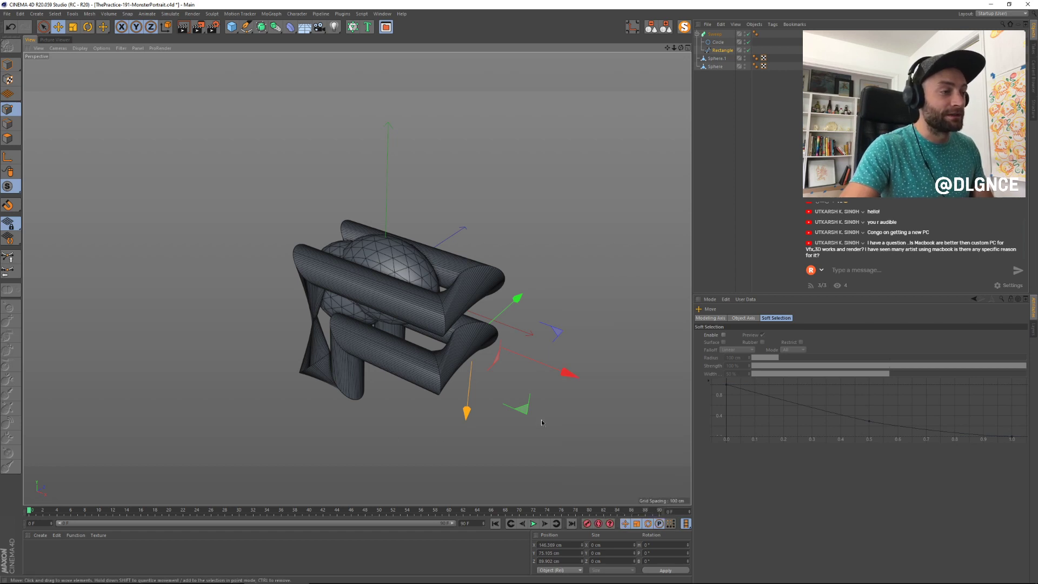
{"action": "key", "text": "ctrl+a"}
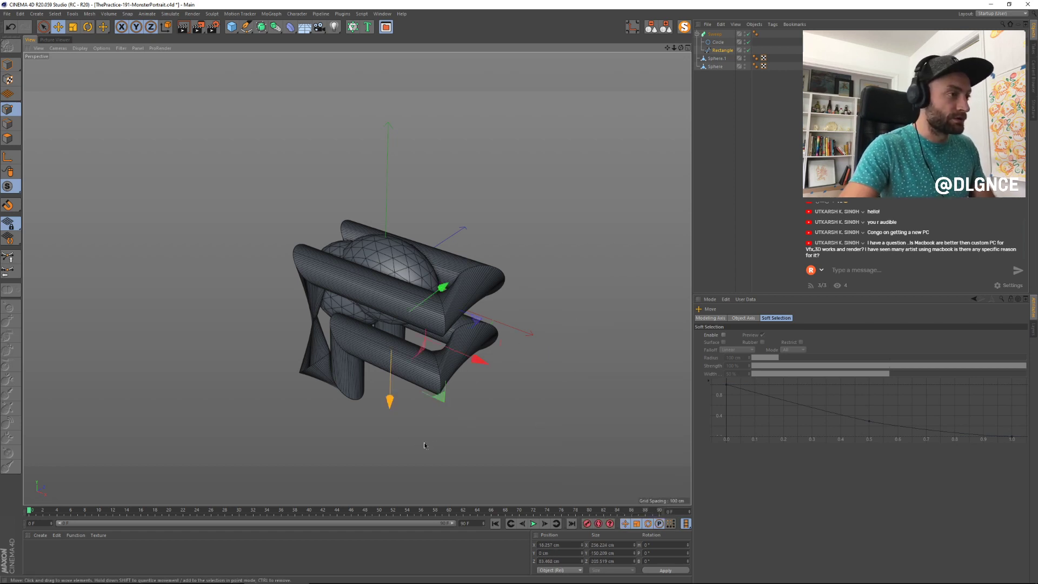
{"action": "left_click_drag", "start_coordinate": [498, 434], "coordinate": [516, 364], "text": "alt"}
{"action": "right_click", "coordinate": [515, 364]}
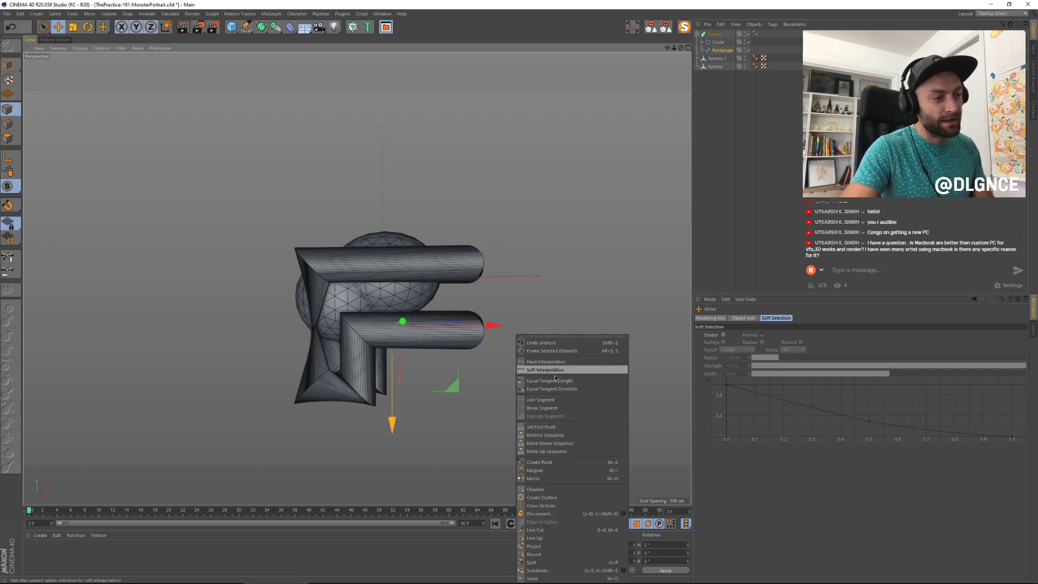
{"action": "left_click", "coordinate": [544, 489]}
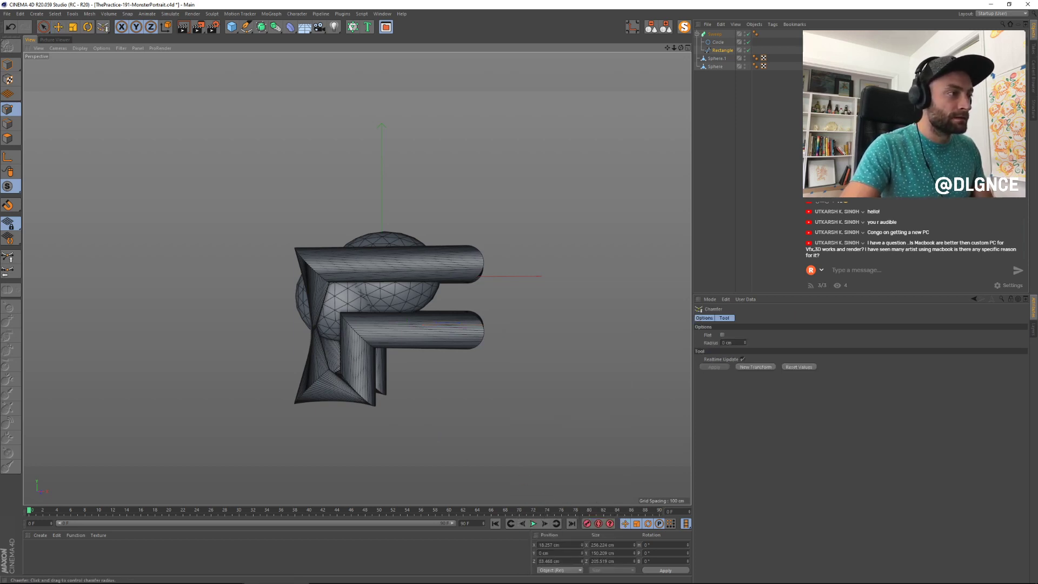
{"action": "left_click_drag", "start_coordinate": [543, 488], "coordinate": [574, 488]}
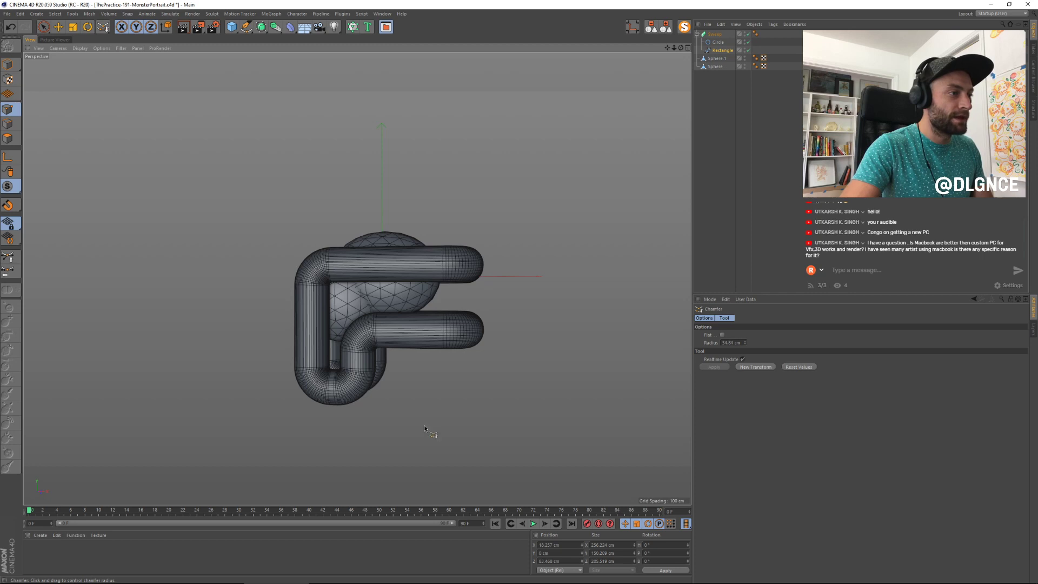
{"action": "left_click_drag", "start_coordinate": [498, 386], "coordinate": [529, 354]}
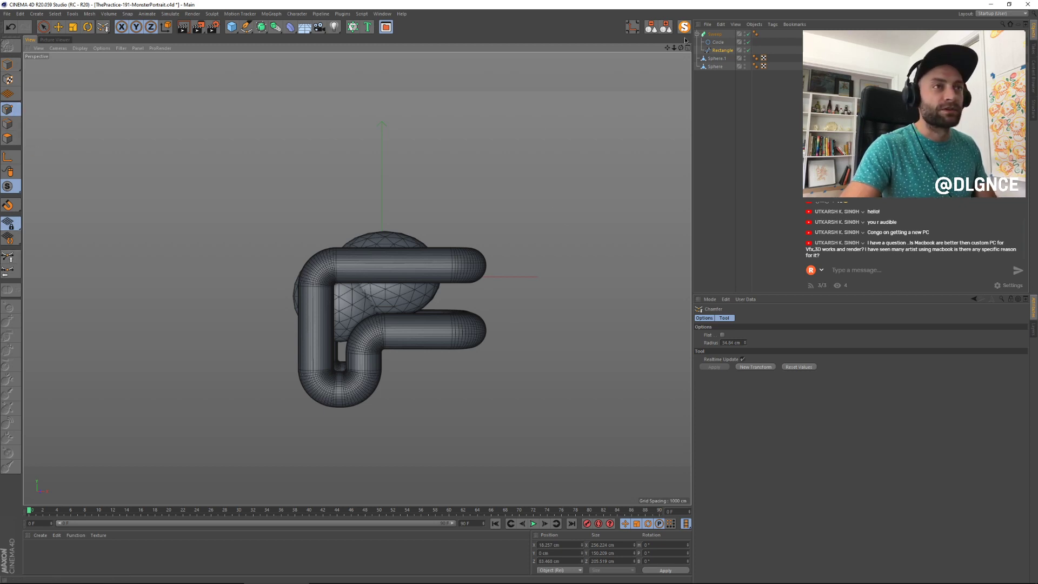
{"action": "key", "text": "e"}
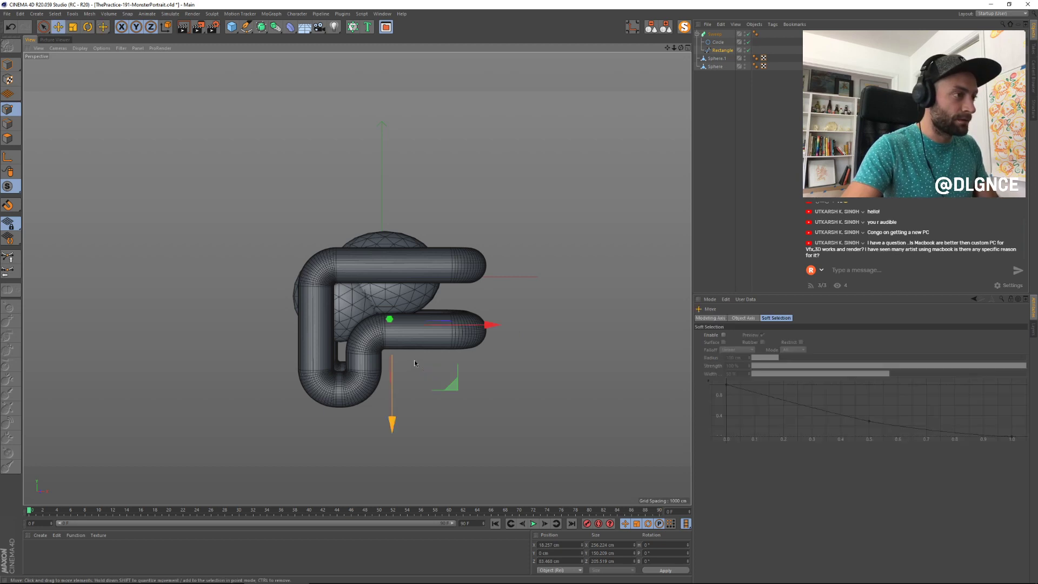
Step: Try shifting the points along the tube frame's left side outward along X, and undo the move
{"action": "left_click_drag", "start_coordinate": [251, 224], "coordinate": [346, 467]}
{"action": "left_click_drag", "start_coordinate": [426, 325], "coordinate": [417, 325]}
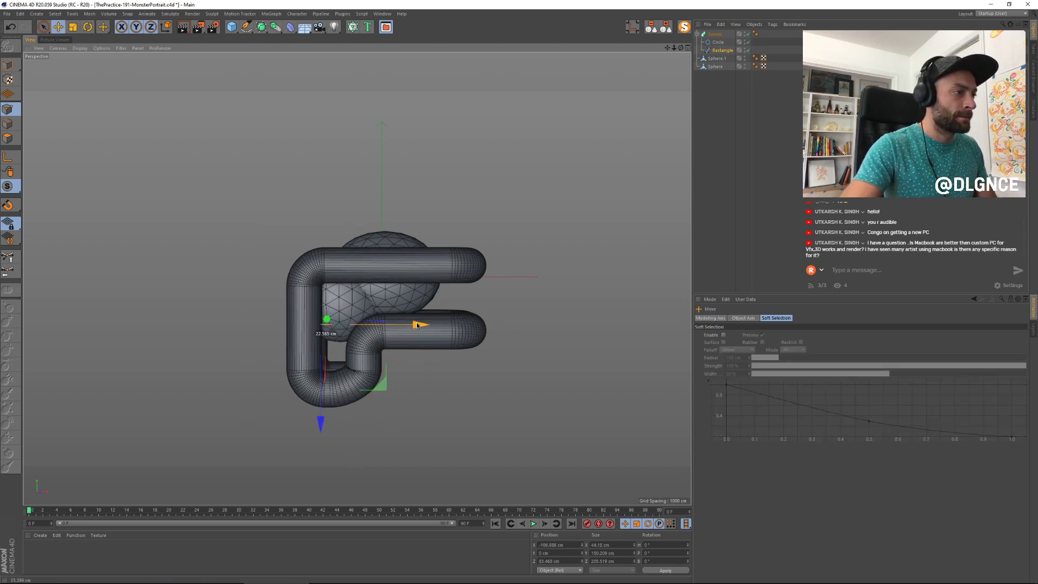
{"action": "key", "text": "ctrl+z"}
{"action": "left_click", "coordinate": [514, 382]}
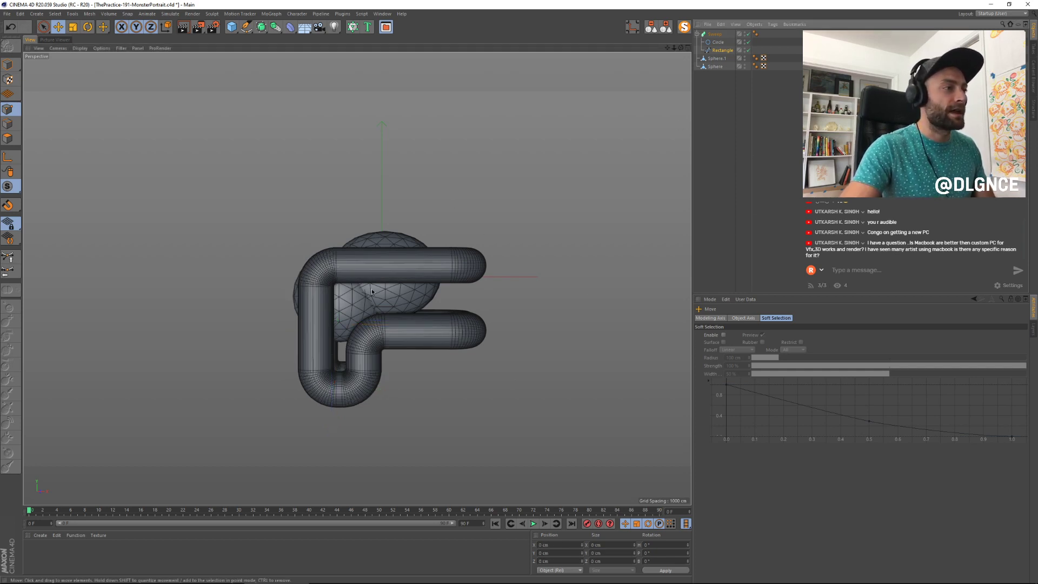
Step: Add a camera, place it at the end of the object hierarchy and look through it
{"action": "left_click", "coordinate": [774, 25]}
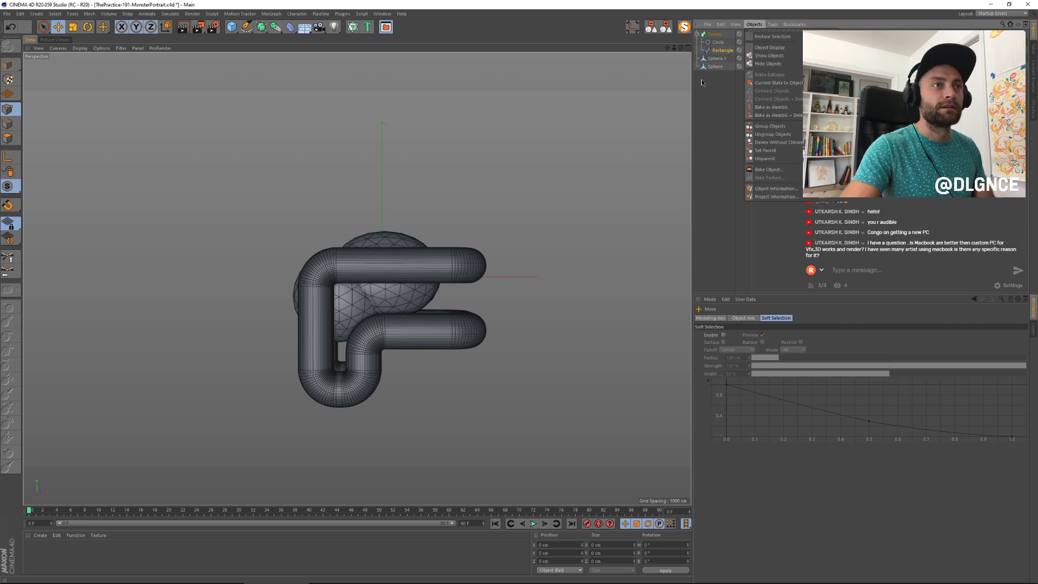
{"action": "left_click_drag", "start_coordinate": [319, 26], "coordinate": [346, 34]}
{"action": "left_click_drag", "start_coordinate": [717, 37], "coordinate": [714, 109]}
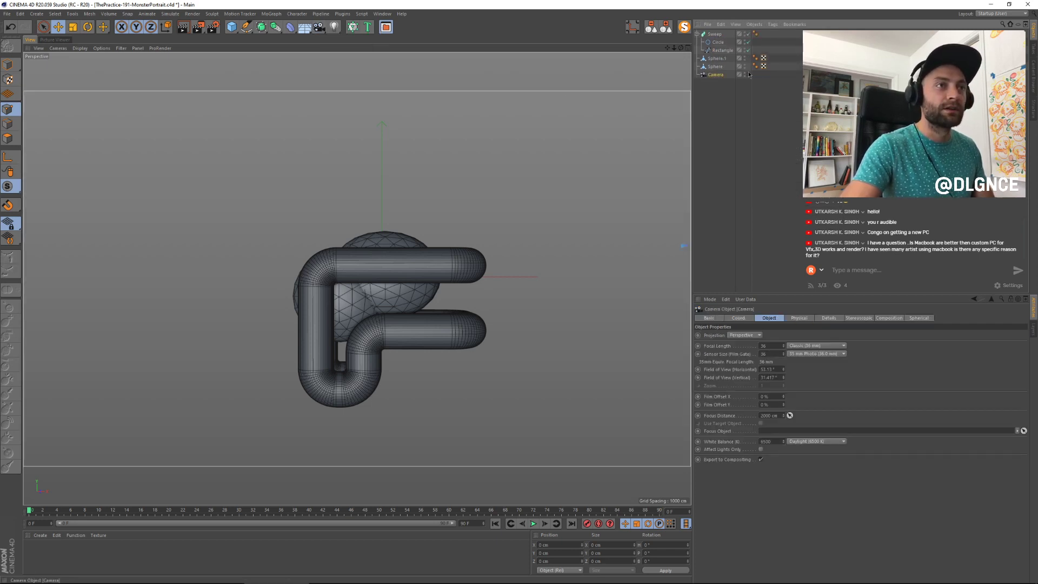
Step: Try the Left projection on the new camera and frame the Sweep object in view
{"action": "left_click", "coordinate": [739, 335]}
{"action": "left_click", "coordinate": [744, 361]}
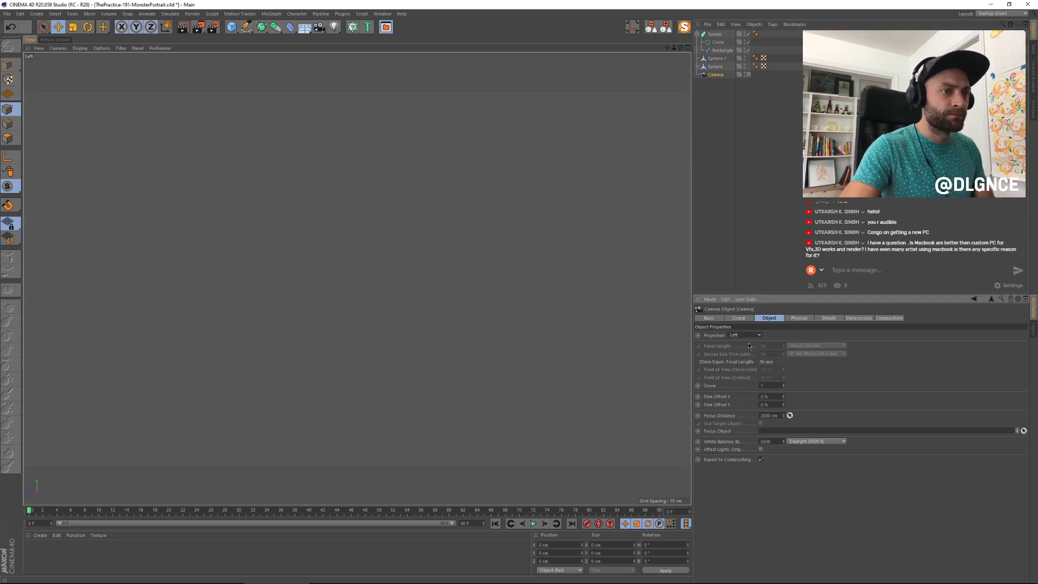
{"action": "left_click", "coordinate": [715, 34]}
{"action": "key", "text": "h"}
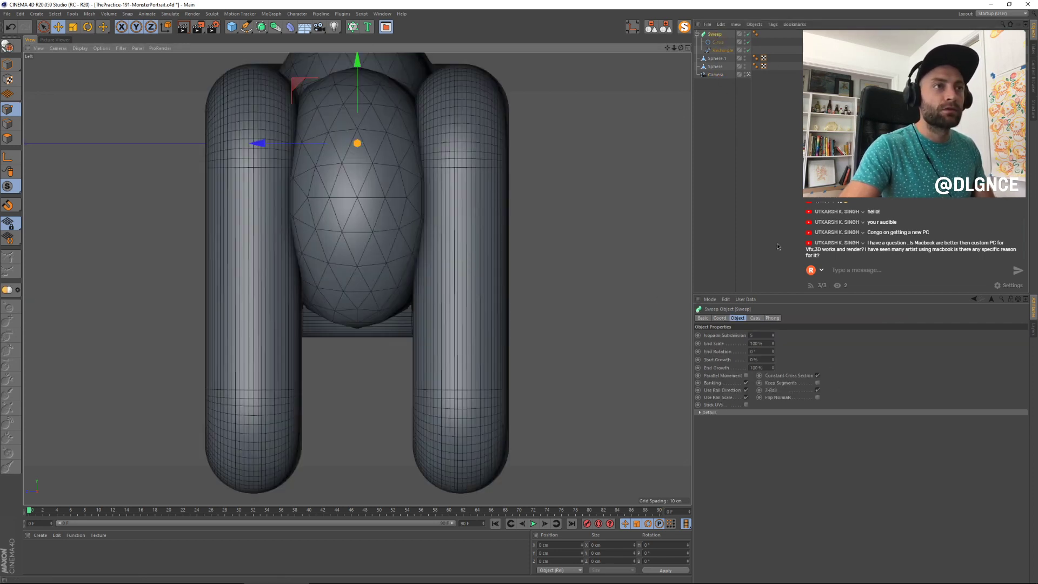
Step: Set the camera's projection to Front, fit the model in view and make the Rectangle spline active
{"action": "left_click", "coordinate": [718, 76]}
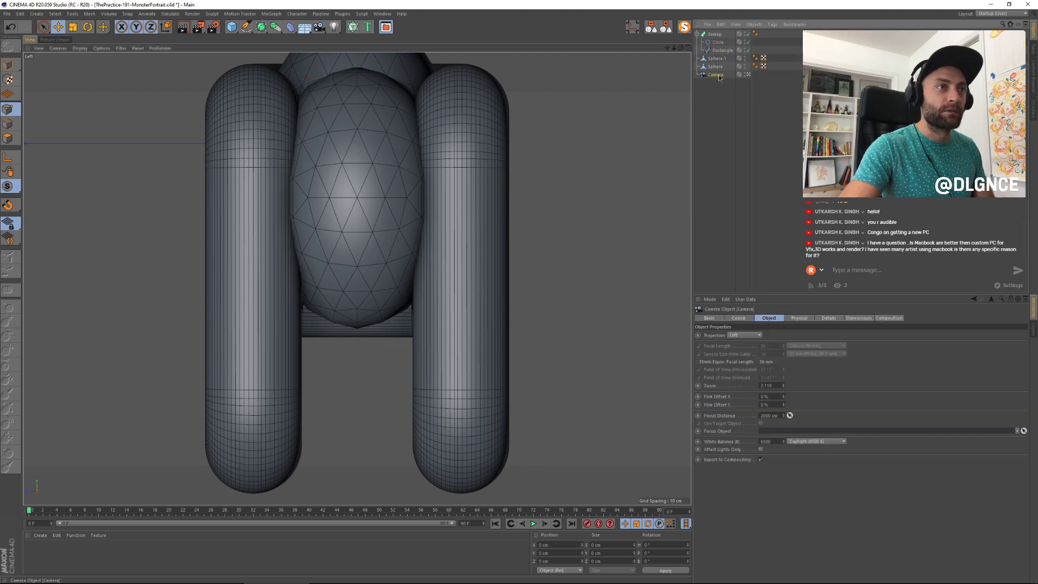
{"action": "left_click", "coordinate": [745, 335]}
{"action": "left_click", "coordinate": [741, 372]}
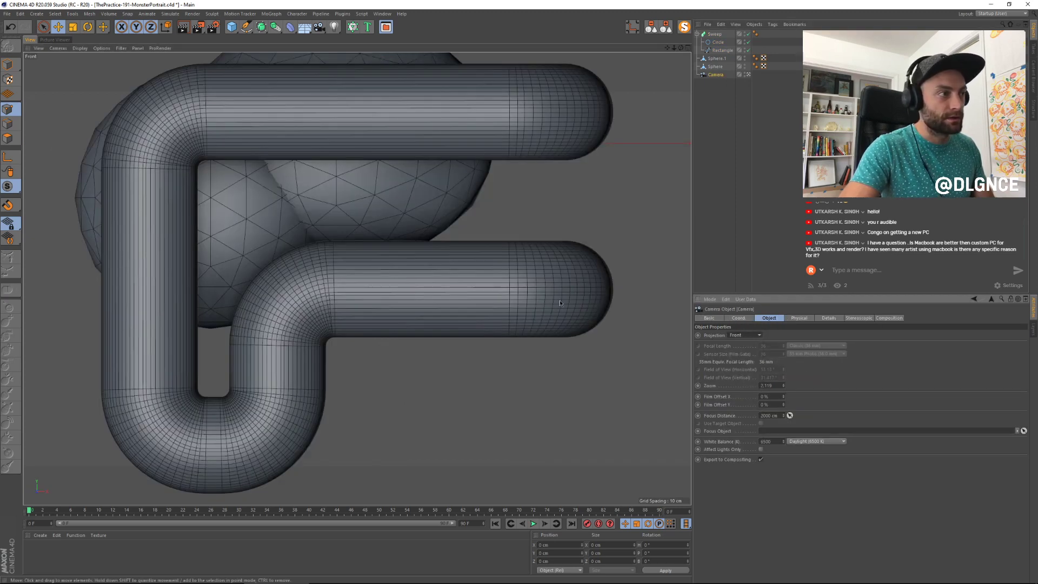
{"action": "scroll", "coordinate": [370, 300], "scroll_direction": "down", "scroll_amount": 6}
{"action": "middle_click_drag", "start_coordinate": [370, 304], "coordinate": [398, 320], "text": "alt"}
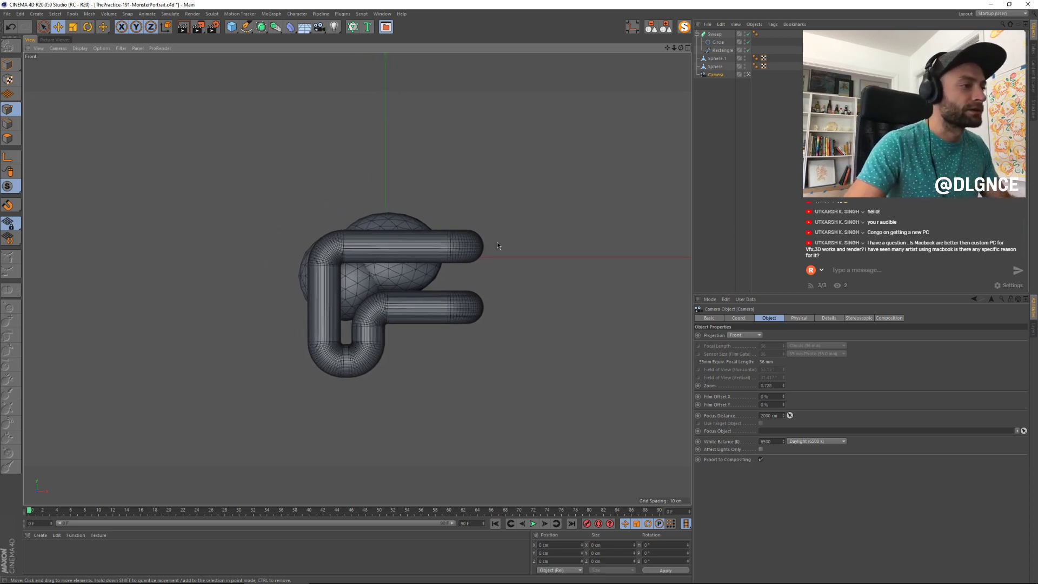
{"action": "left_click", "coordinate": [713, 49]}
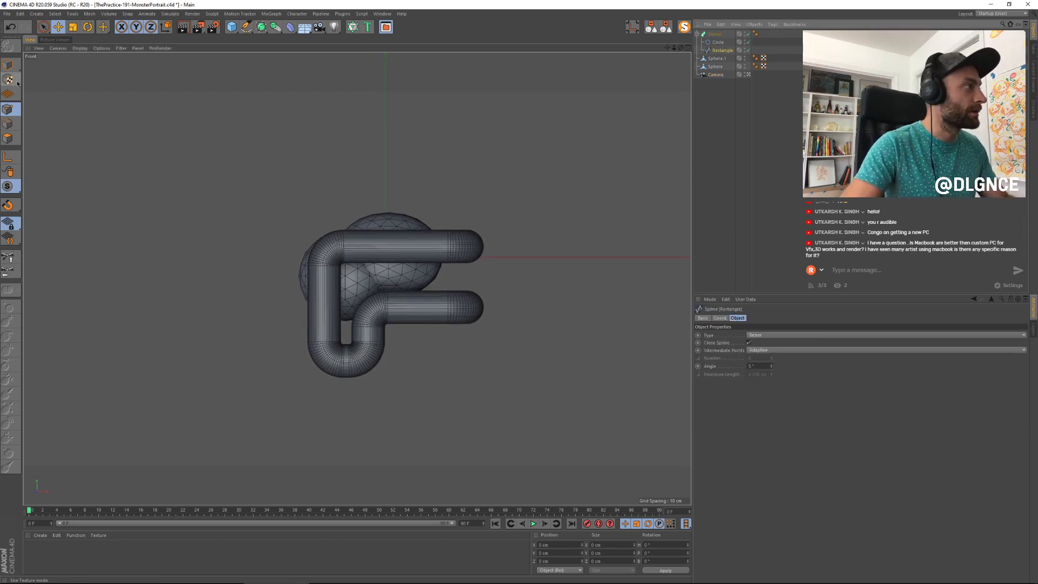
Step: Try shifting the points of the frame's lower arm and adjoining bend outward along X, and undo the move
{"action": "left_click_drag", "start_coordinate": [532, 276], "coordinate": [346, 420]}
{"action": "left_click_drag", "start_coordinate": [502, 342], "coordinate": [515, 335]}
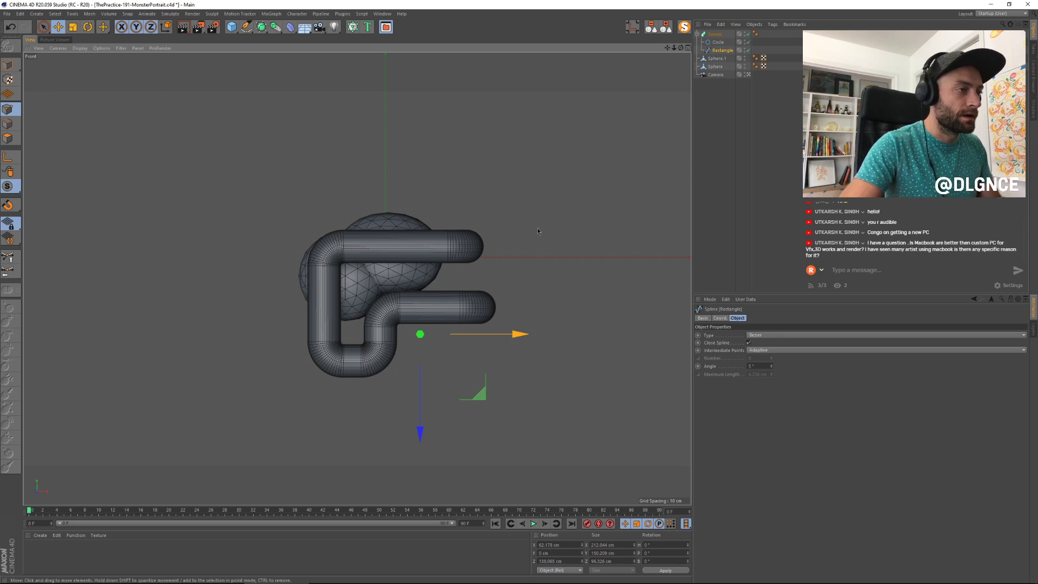
{"action": "key", "text": "ctrl+z"}
Step: Select the Rectangle spline points of both arms and the adjoining lower bend, and shift them slightly outward along X
{"action": "left_click_drag", "start_coordinate": [527, 215], "coordinate": [434, 271]}
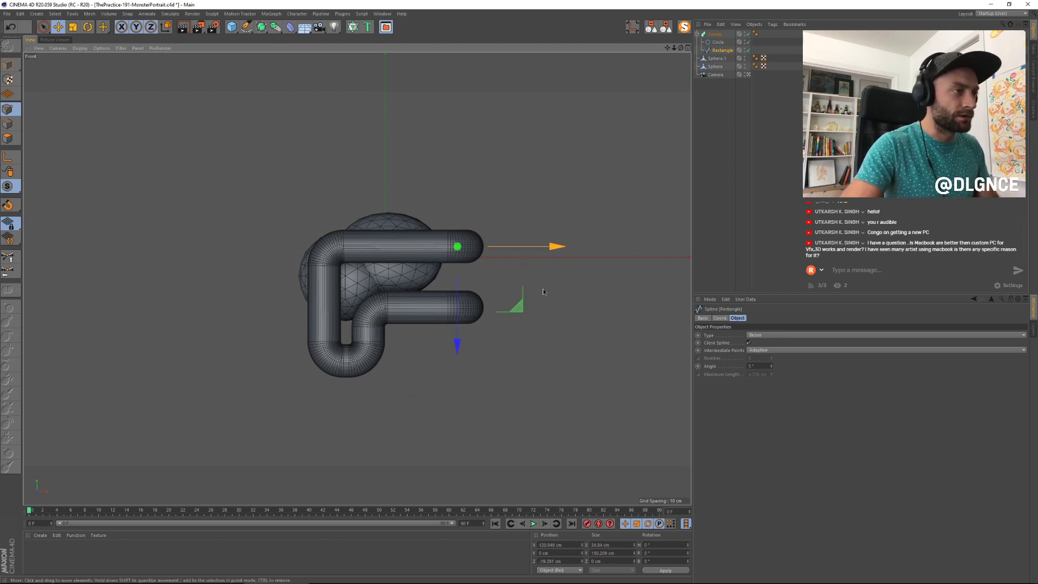
{"action": "left_click_drag", "start_coordinate": [524, 277], "coordinate": [347, 417]}
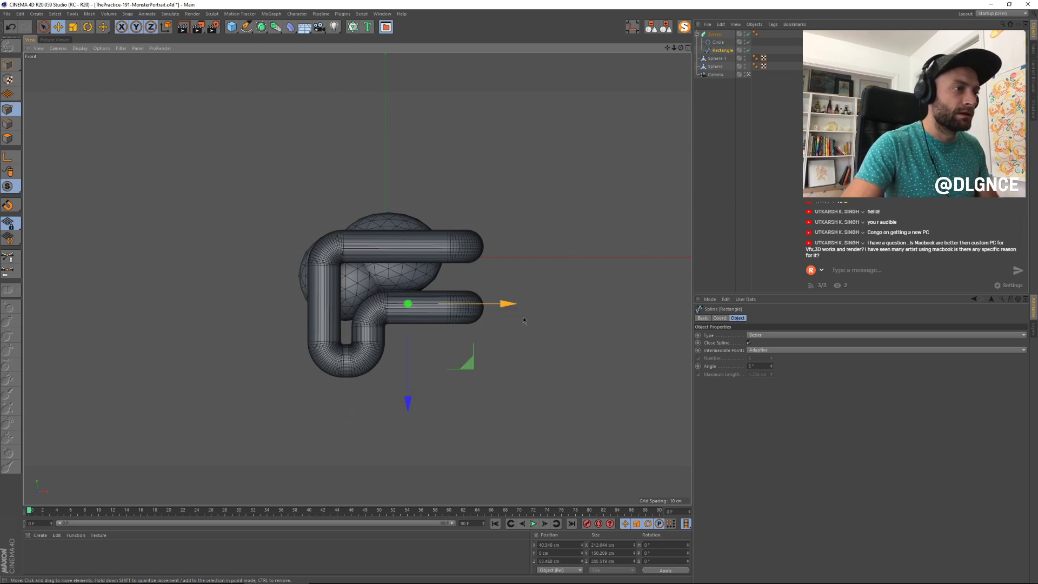
{"action": "left_click_drag", "start_coordinate": [508, 303], "coordinate": [520, 307]}
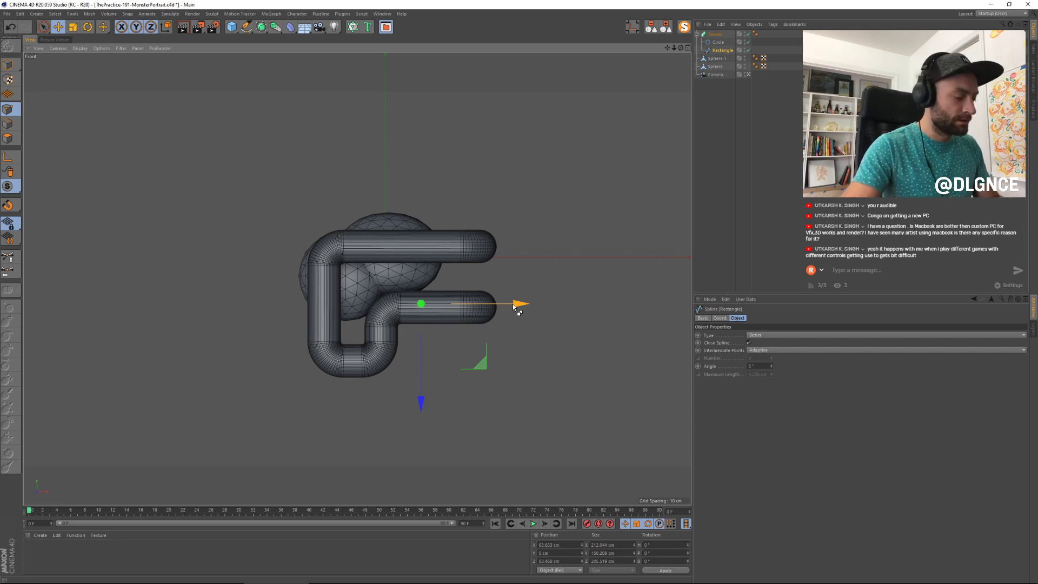
{"action": "left_click", "coordinate": [581, 292]}
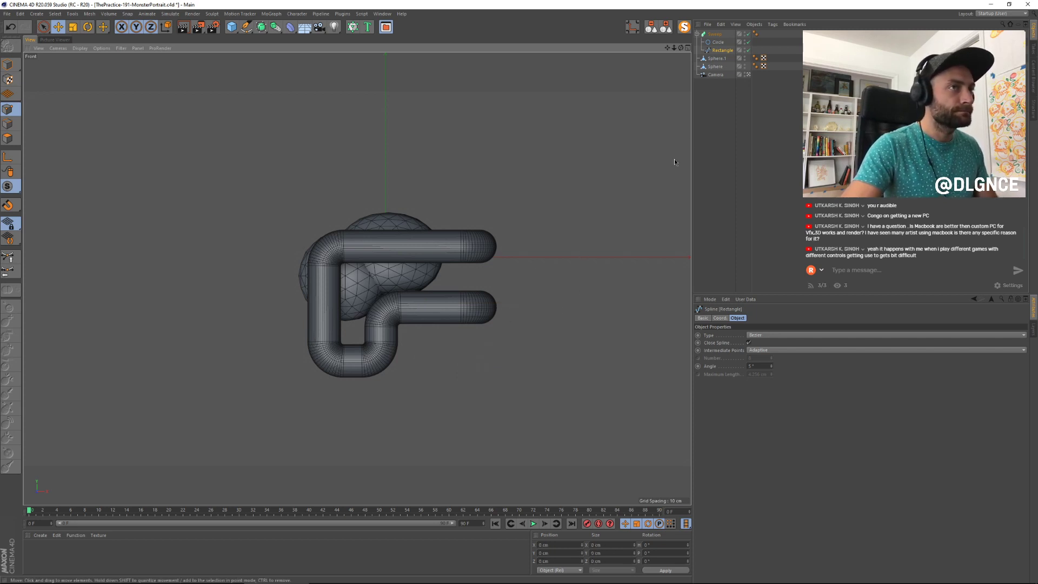
Step: Switch to Model mode, select both Sphere.1 and Sphere, and activate the Scale tool
{"action": "left_click", "coordinate": [7, 71]}
{"action": "left_click", "coordinate": [431, 268]}
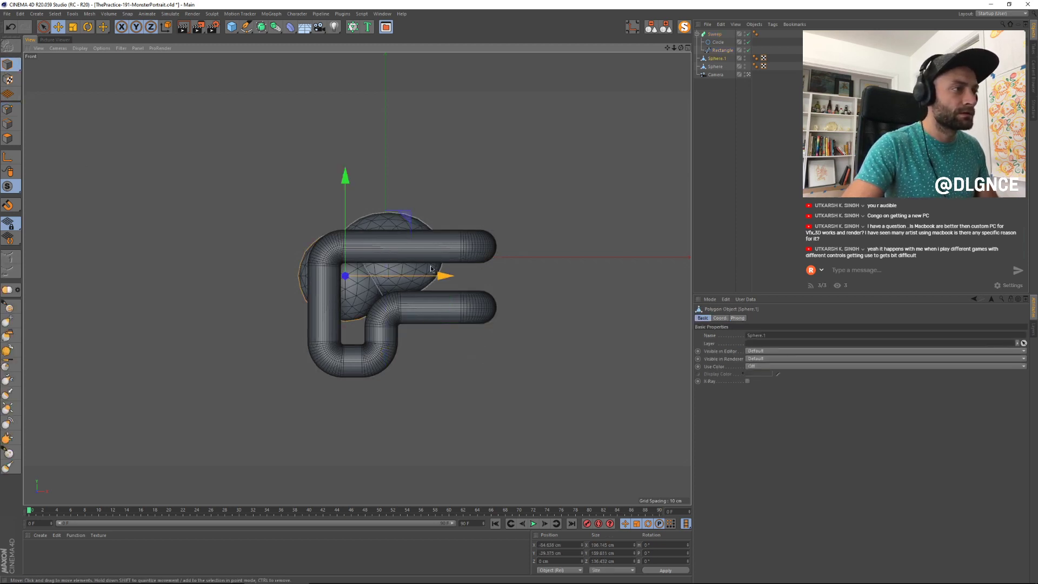
{"action": "left_click", "coordinate": [431, 268], "text": "shift"}
{"action": "key", "text": "t"}
Step: Try freely scaling the two selected spheres several times, undoing each attempt
{"action": "right_click_drag", "start_coordinate": [394, 416], "coordinate": [436, 390]}
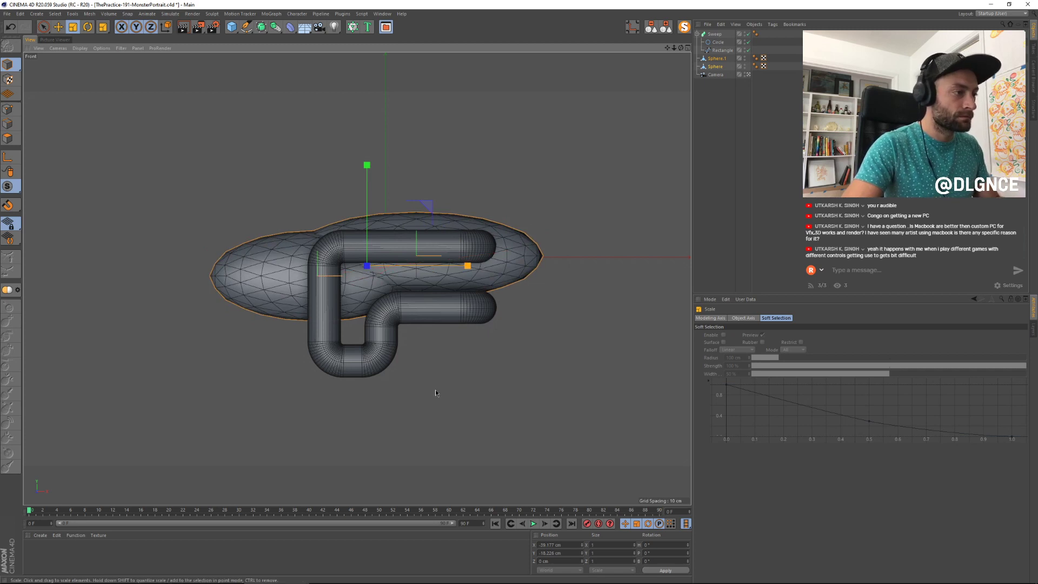
{"action": "key", "text": "ctrl+z"}
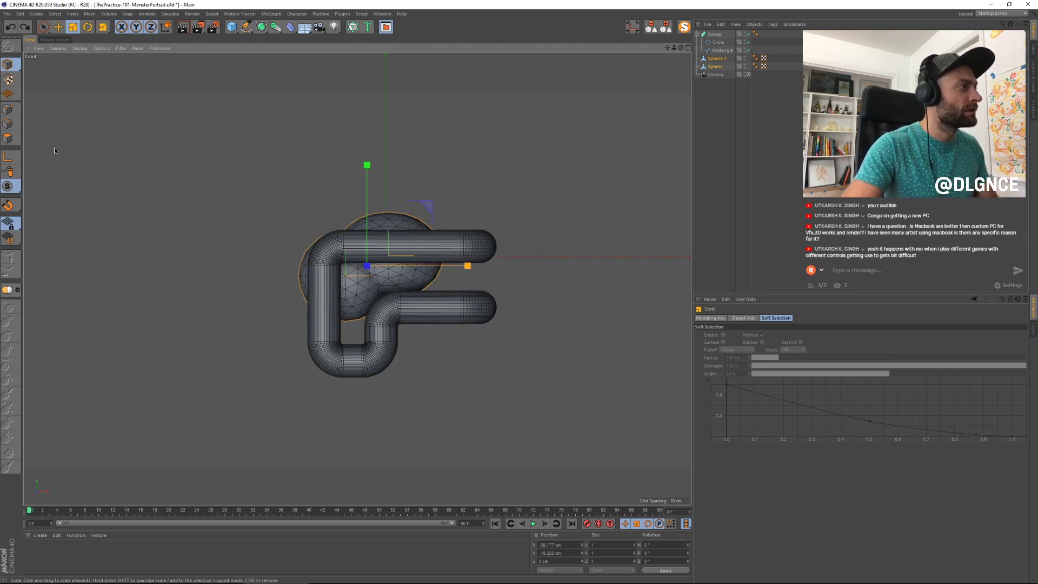
{"action": "left_click_drag", "start_coordinate": [245, 116], "coordinate": [274, 198]}
{"action": "key", "text": "ctrl+z"}
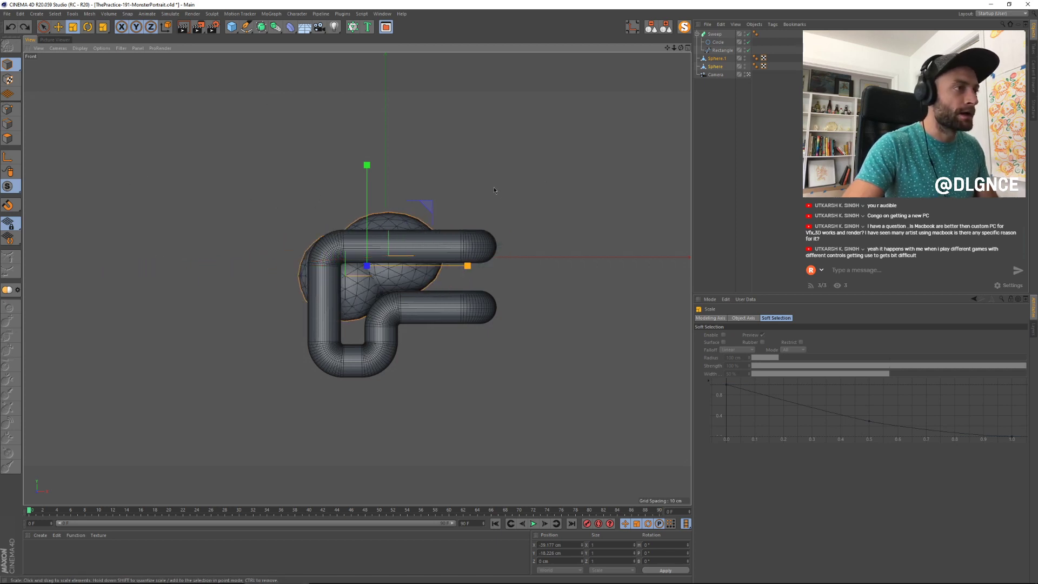
{"action": "left_click_drag", "start_coordinate": [494, 190], "coordinate": [548, 131]}
{"action": "key", "text": "ctrl+z"}
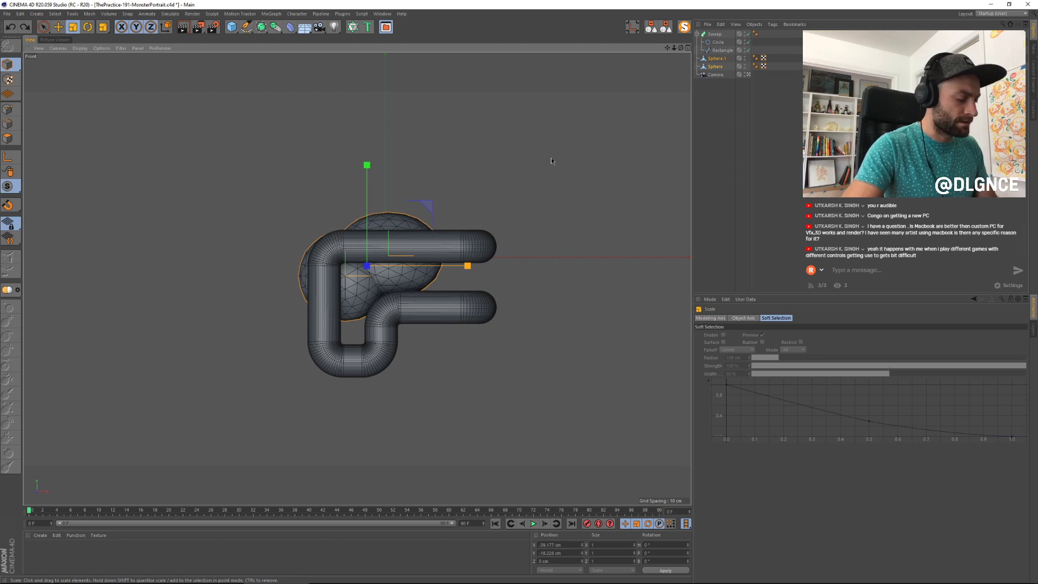
Step: Enlarge both spheres along Y and then along X so they extend beyond the tube frame, and deselect them
{"action": "left_click_drag", "start_coordinate": [368, 165], "coordinate": [365, 135]}
{"action": "left_click_drag", "start_coordinate": [464, 267], "coordinate": [514, 265]}
{"action": "left_click", "coordinate": [479, 217]}
Step: Try scaling only the upper sphere freely and undo the change
{"action": "left_click", "coordinate": [436, 221]}
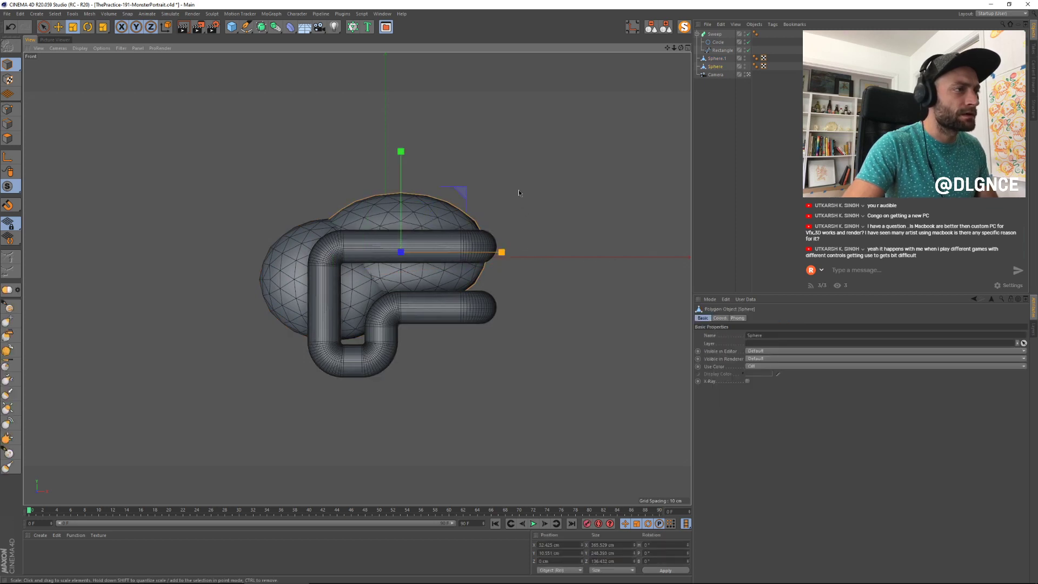
{"action": "mouse_move", "coordinate": [518, 189]}
{"action": "left_mouse_down"}
{"action": "mouse_move", "coordinate": [591, 155]}
{"action": "mouse_move", "coordinate": [531, 180]}
{"action": "left_mouse_up"}
{"action": "key", "text": "ctrl+z"}
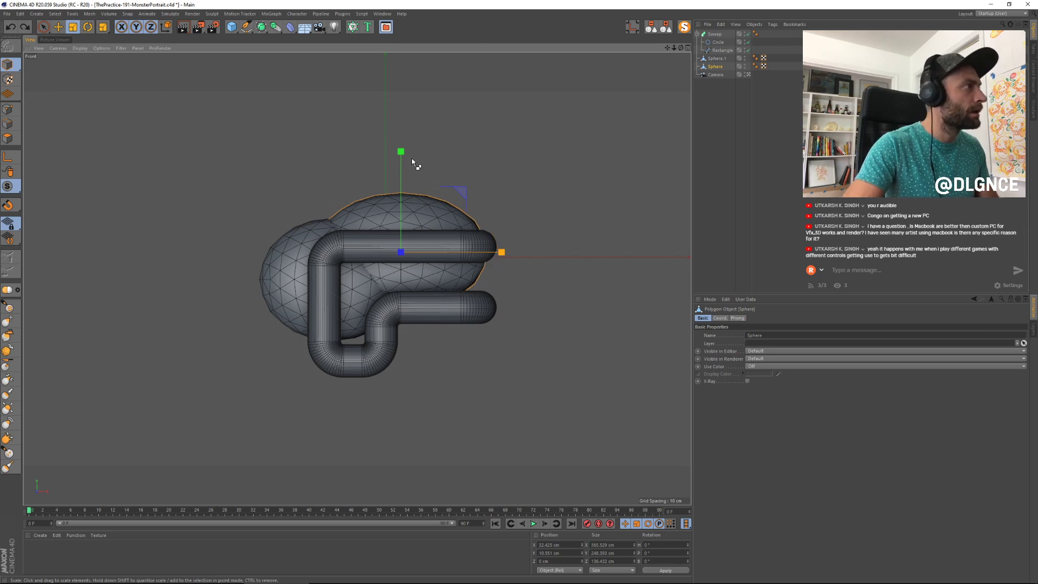
Step: Change the editing mode from Model to Object for the selected sphere
{"action": "left_click", "coordinate": [16, 189]}
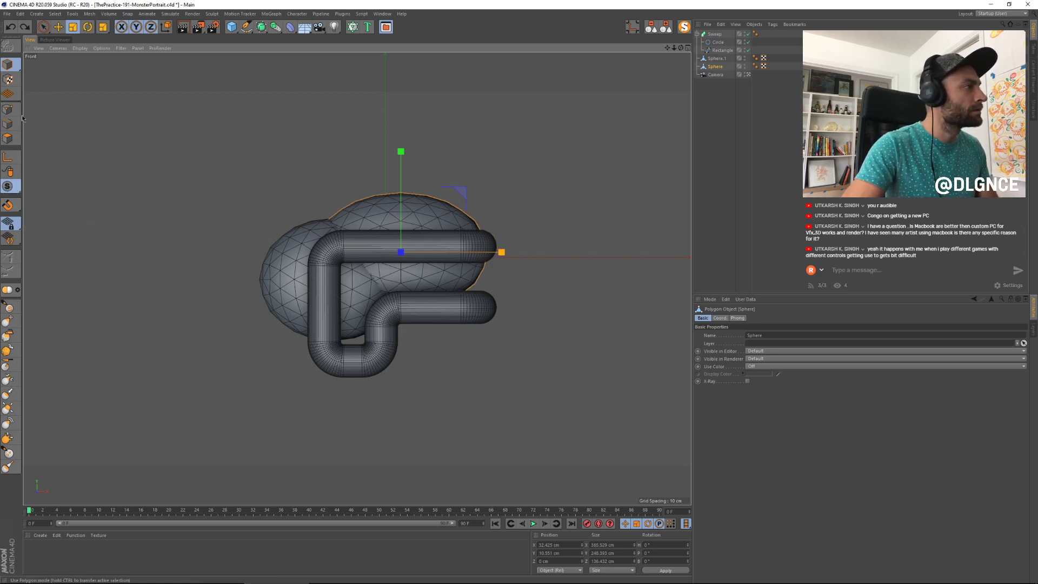
{"action": "left_click", "coordinate": [8, 64]}
{"action": "left_click", "coordinate": [46, 91]}
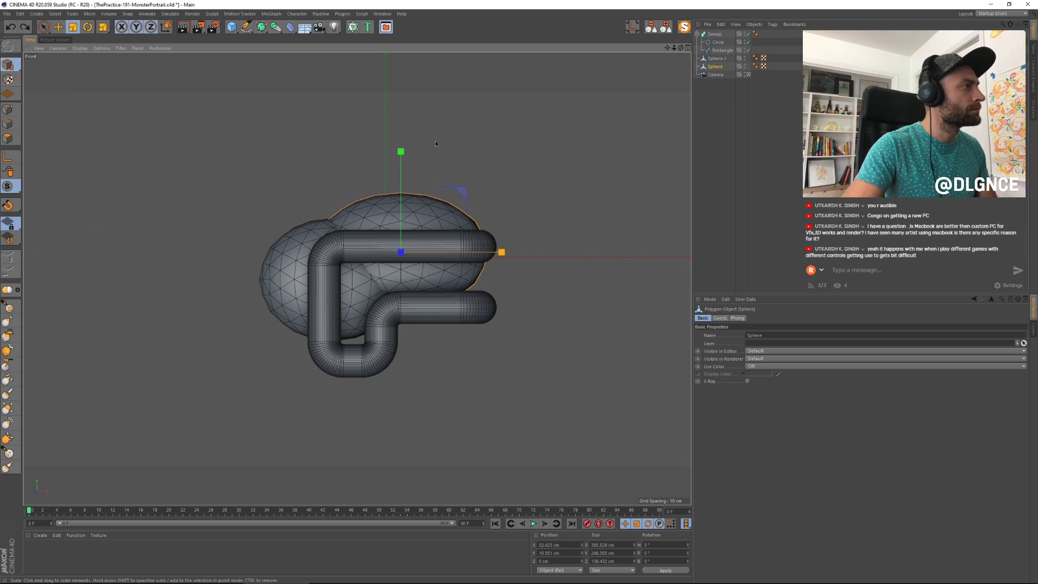
Step: Try scaling the upper sphere along X, along Y and freely, undoing each change
{"action": "left_click_drag", "start_coordinate": [502, 251], "coordinate": [535, 252]}
{"action": "key", "text": "ctrl+z"}
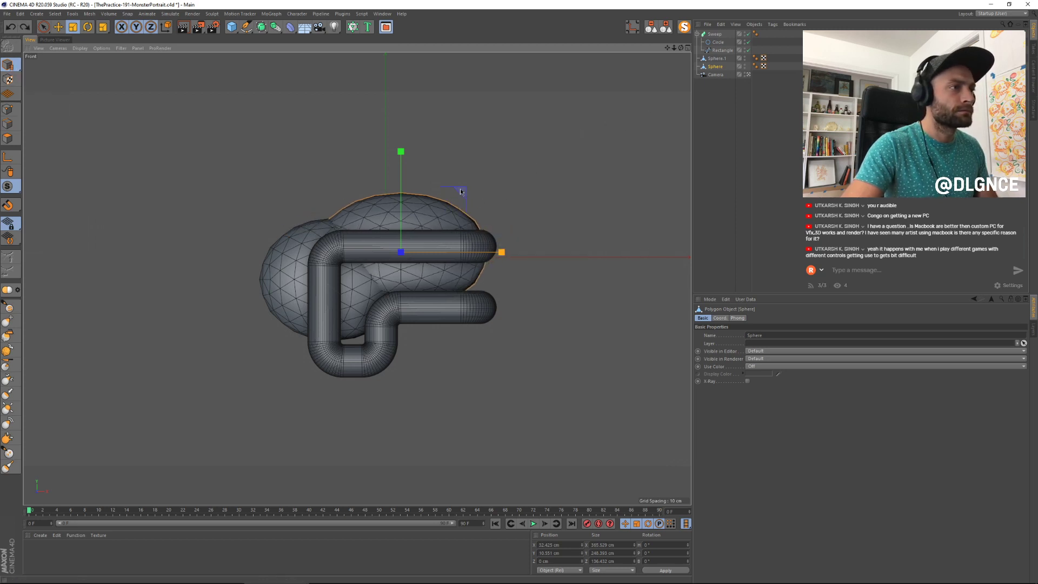
{"action": "left_click_drag", "start_coordinate": [401, 152], "coordinate": [401, 137]}
{"action": "mouse_move", "coordinate": [480, 214]}
{"action": "left_mouse_down"}
{"action": "mouse_move", "coordinate": [543, 181]}
{"action": "mouse_move", "coordinate": [493, 202]}
{"action": "left_mouse_up"}
{"action": "key", "text": "ctrl+z"}
{"action": "key", "text": "ctrl+z"}
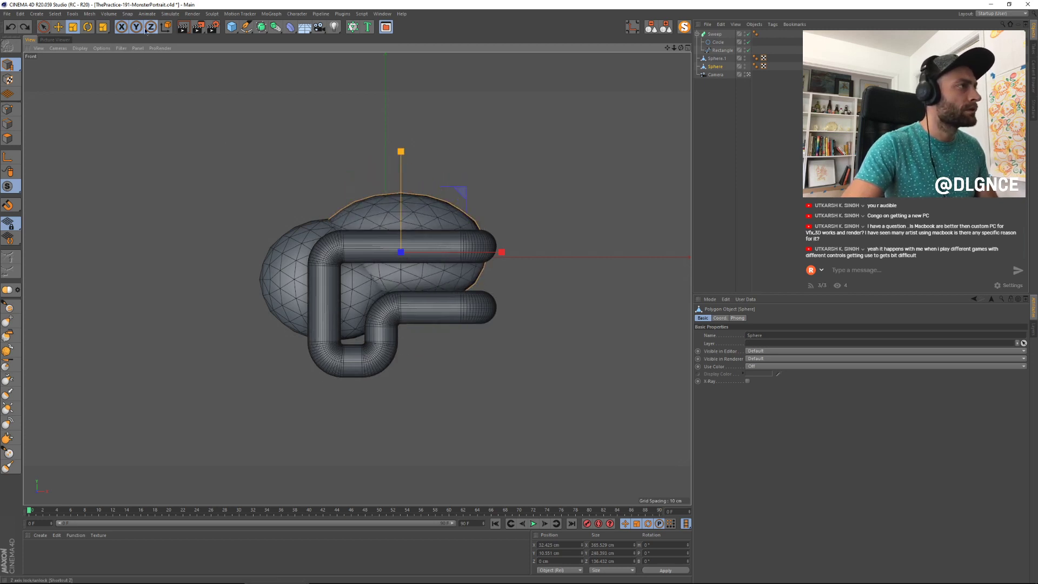
Step: Try moving the upper sphere up and to the right with the Move tool, undoing each move
{"action": "left_click", "coordinate": [107, 30]}
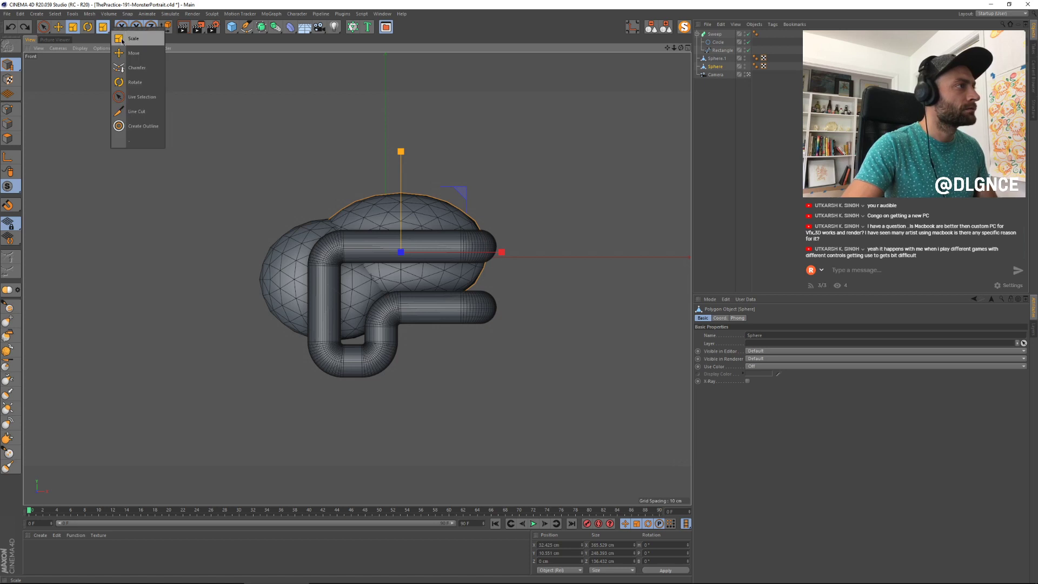
{"action": "left_click", "coordinate": [134, 53]}
{"action": "left_click_drag", "start_coordinate": [535, 152], "coordinate": [609, 121]}
{"action": "key", "text": "ctrl+z"}
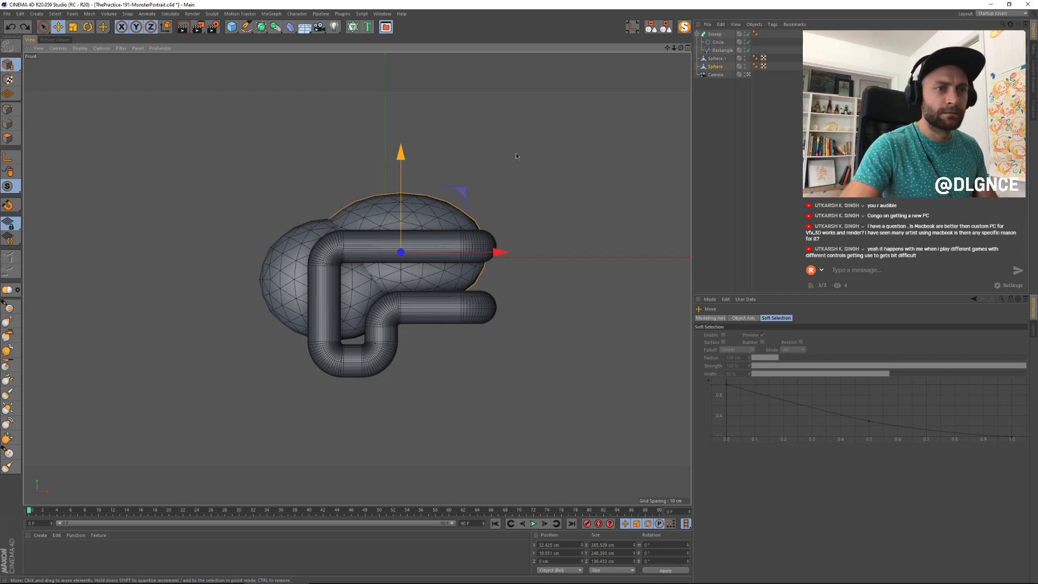
{"action": "left_click_drag", "start_coordinate": [464, 192], "coordinate": [502, 160]}
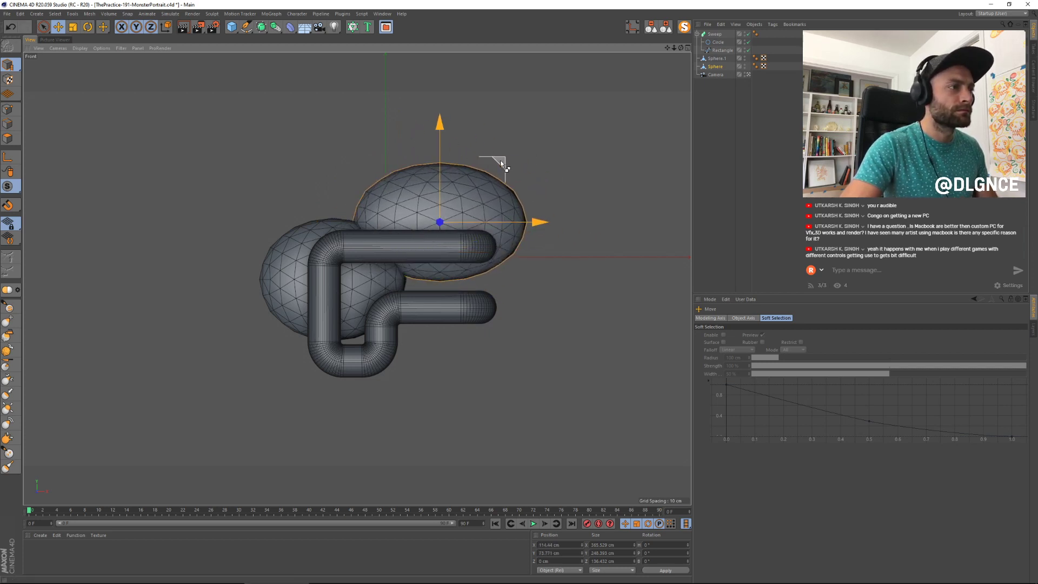
{"action": "key", "text": "ctrl+z"}
Step: Select both spheres, move them together up and to the left behind the tube frame, and deselect them
{"action": "left_click", "coordinate": [579, 189]}
{"action": "left_click", "coordinate": [352, 294]}
{"action": "left_click", "coordinate": [423, 213], "text": "shift"}
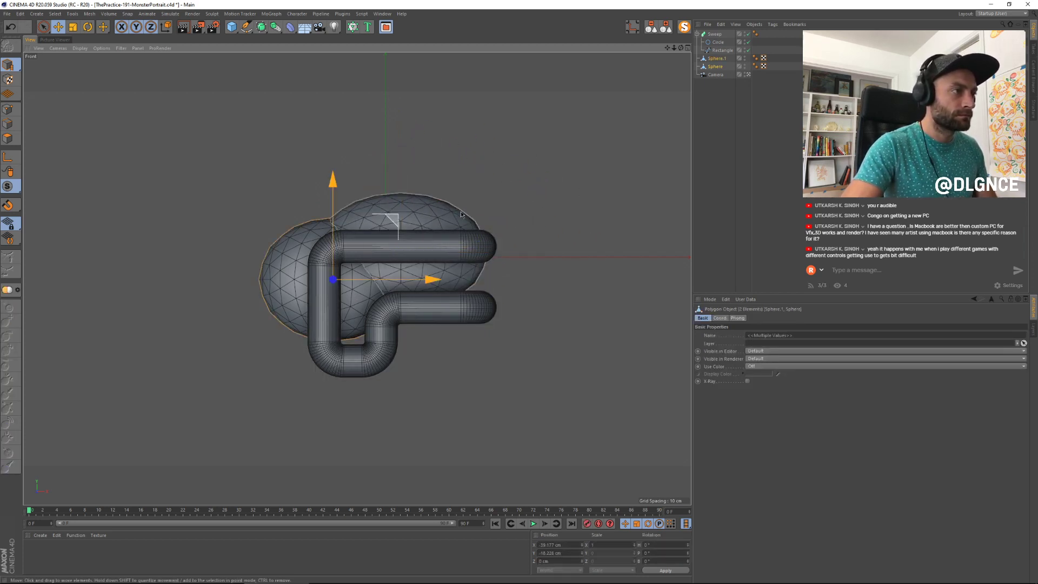
{"action": "left_click_drag", "start_coordinate": [421, 202], "coordinate": [401, 182]}
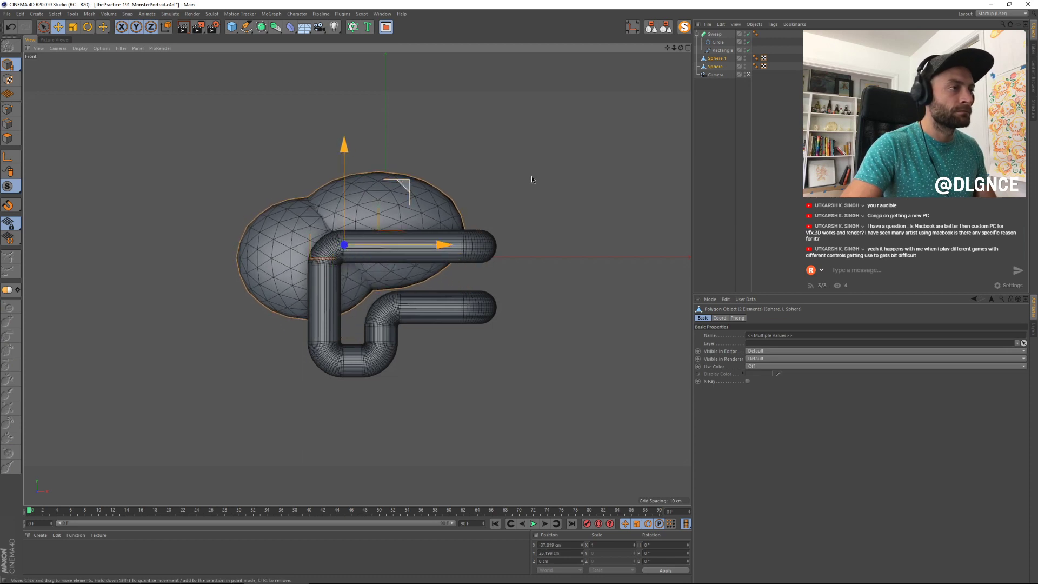
{"action": "left_click", "coordinate": [530, 176]}
Step: Duplicate the upper sphere to the right along X and rotate the copy -90° in the front view
{"action": "left_click", "coordinate": [403, 195]}
{"action": "key", "text": "r"}
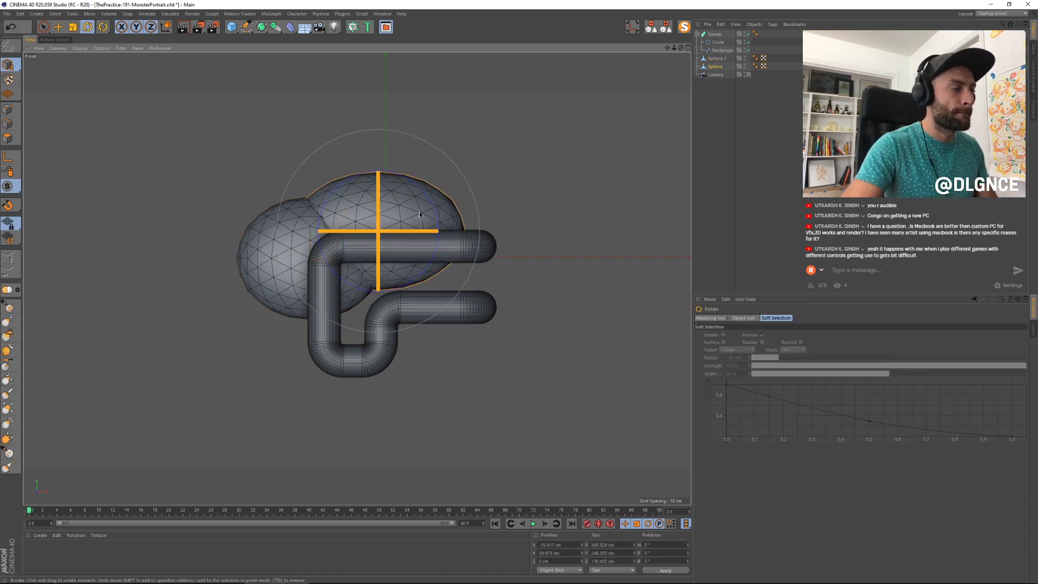
{"action": "key", "text": "e"}
{"action": "left_click_drag", "start_coordinate": [480, 233], "coordinate": [446, 179], "text": "ctrl"}
{"action": "key", "text": "r"}
Step: Narrow the copied sphere along its Y axis to about 140 cm and place it upright behind the upper arm's rounded end
{"action": "key", "text": "t"}
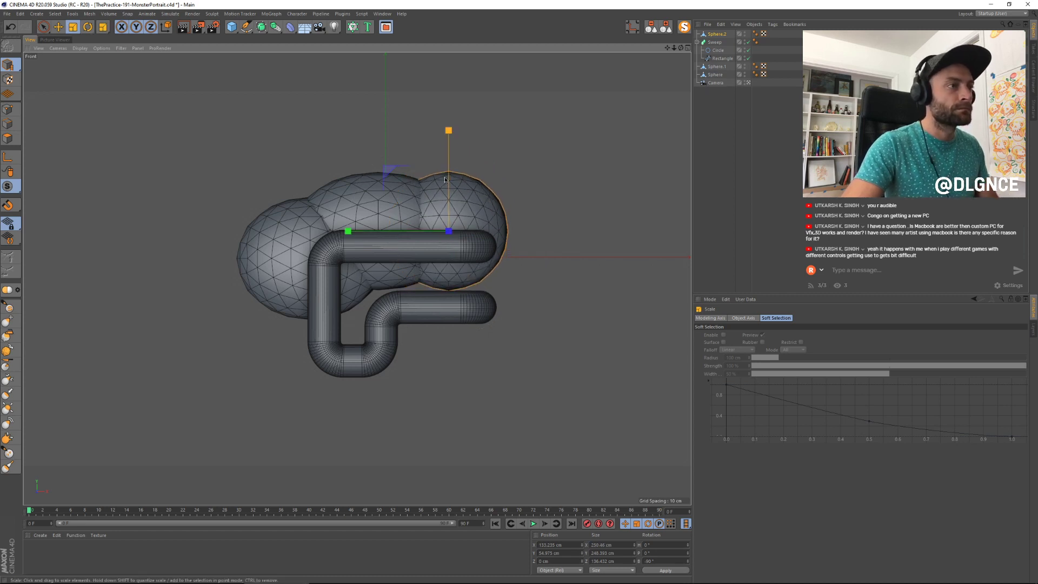
{"action": "left_click_drag", "start_coordinate": [360, 232], "coordinate": [399, 119]}
{"action": "key", "text": "e"}
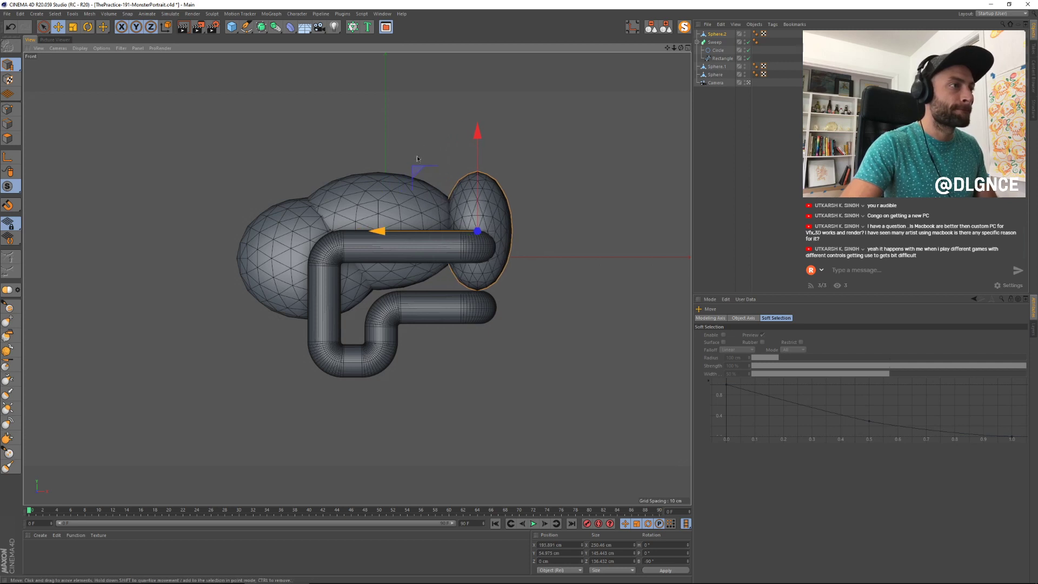
{"action": "left_click_drag", "start_coordinate": [401, 173], "coordinate": [405, 148]}
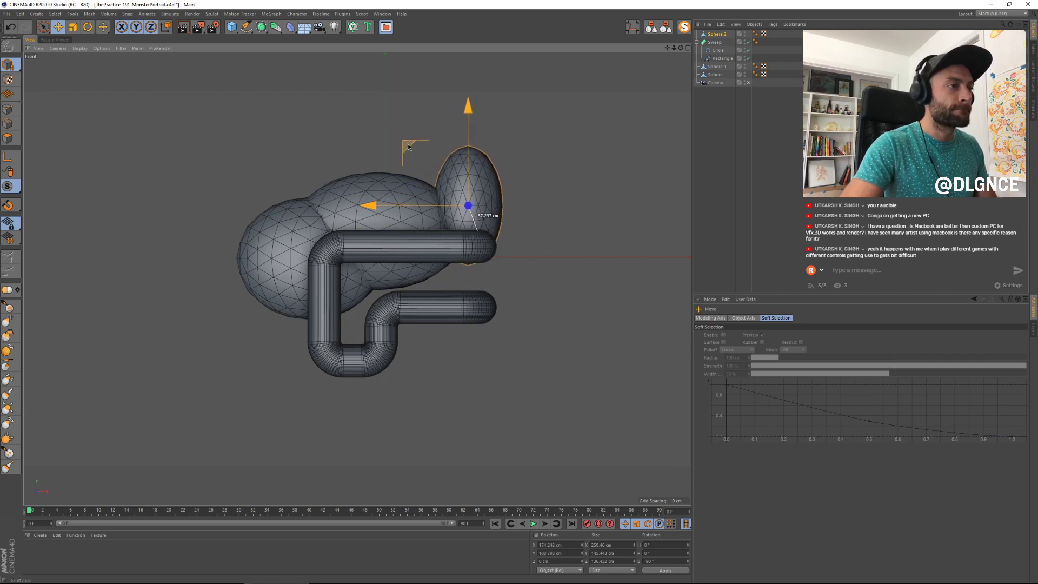
Step: Shift the upright sphere slightly up and to the right, and shorten its vertical length to about 205 cm
{"action": "mouse_move", "coordinate": [593, 128]}
{"action": "left_mouse_down"}
{"action": "mouse_move", "coordinate": [572, 131]}
{"action": "mouse_move", "coordinate": [622, 167]}
{"action": "mouse_move", "coordinate": [589, 119]}
{"action": "mouse_move", "coordinate": [597, 126]}
{"action": "left_mouse_up"}
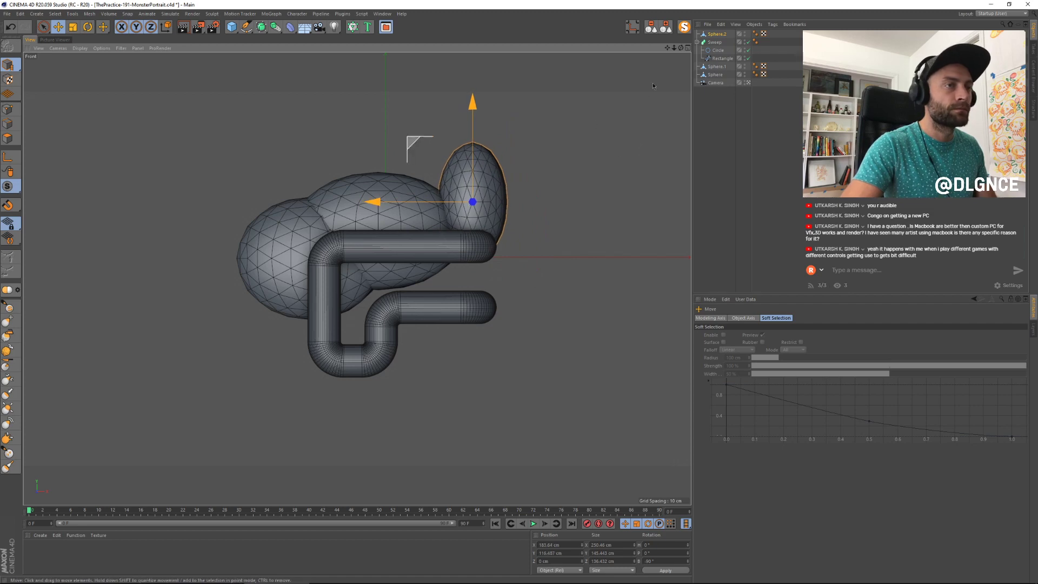
{"action": "left_click", "coordinate": [748, 84]}
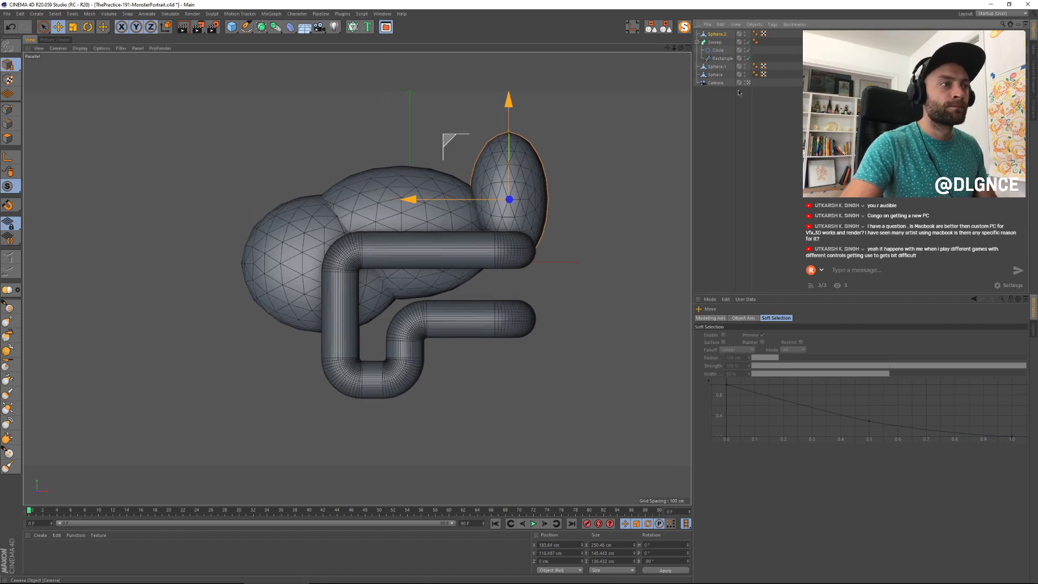
{"action": "left_click_drag", "start_coordinate": [569, 228], "coordinate": [528, 256], "text": "alt"}
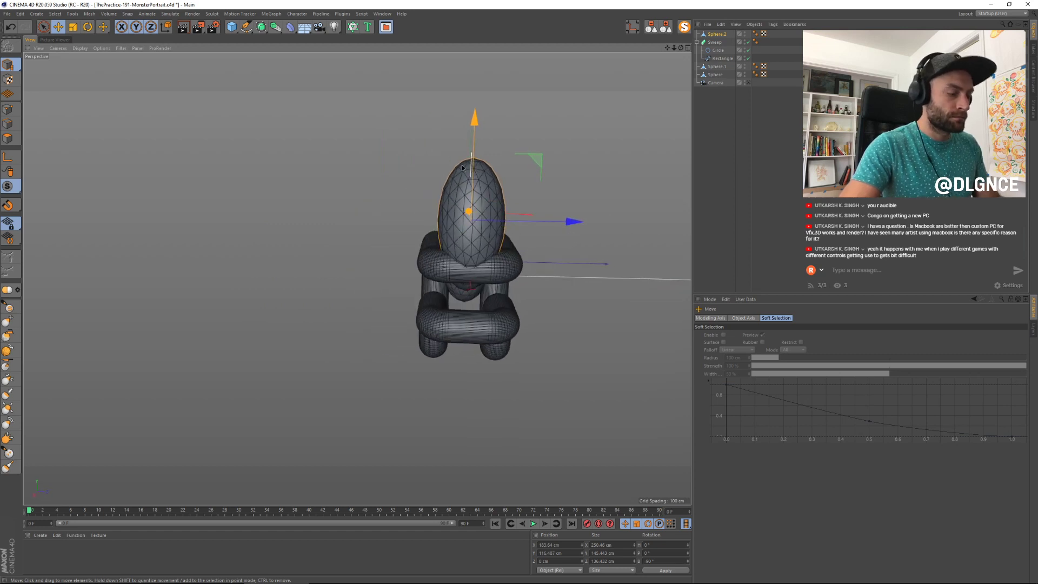
{"action": "key", "text": "t"}
{"action": "mouse_move", "coordinate": [473, 125]}
{"action": "left_mouse_down"}
{"action": "mouse_move", "coordinate": [497, 274]}
{"action": "mouse_move", "coordinate": [611, 284]}
{"action": "mouse_move", "coordinate": [602, 265]}
{"action": "mouse_move", "coordinate": [539, 300]}
{"action": "mouse_move", "coordinate": [533, 270]}
{"action": "left_mouse_up"}
{"action": "left_click", "coordinate": [473, 217]}
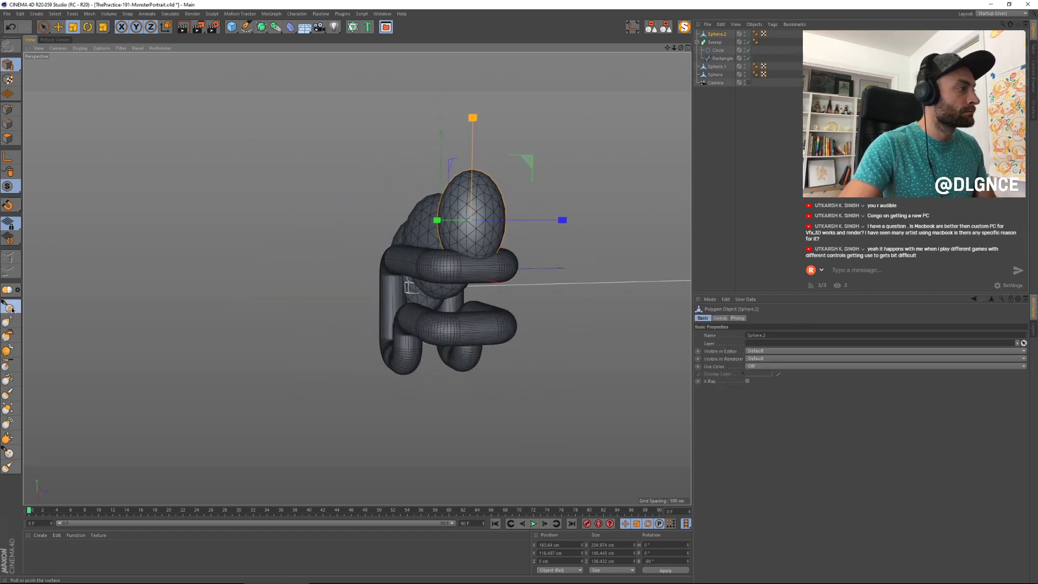
Step: Set up the Pull sculpting brush with size 115 and symmetry enabled only across the local Z (XY) plane
{"action": "left_click", "coordinate": [9, 308]}
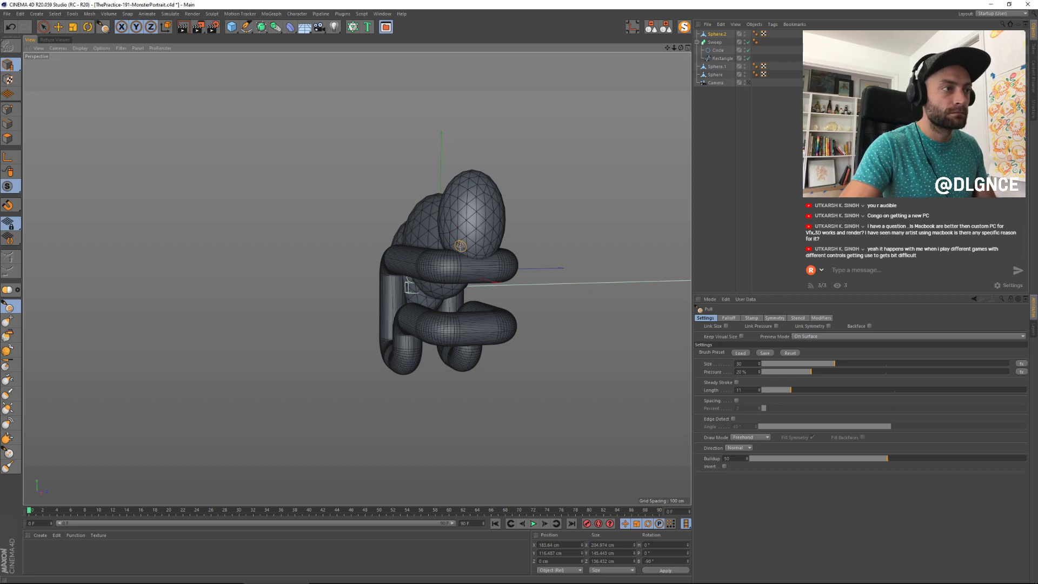
{"action": "key", "text": "]"}
{"action": "key", "text": "]"}
{"action": "key", "text": "]"}
{"action": "key", "text": "]"}
{"action": "key", "text": "]"}
{"action": "key", "text": "]"}
{"action": "key", "text": "]"}
{"action": "key", "text": "]"}
{"action": "key", "text": "]"}
{"action": "key", "text": "]"}
{"action": "key", "text": "]"}
{"action": "key", "text": "]"}
{"action": "key", "text": "]"}
{"action": "key", "text": "]"}
{"action": "key", "text": "]"}
{"action": "key", "text": "]"}
{"action": "key", "text": "]"}
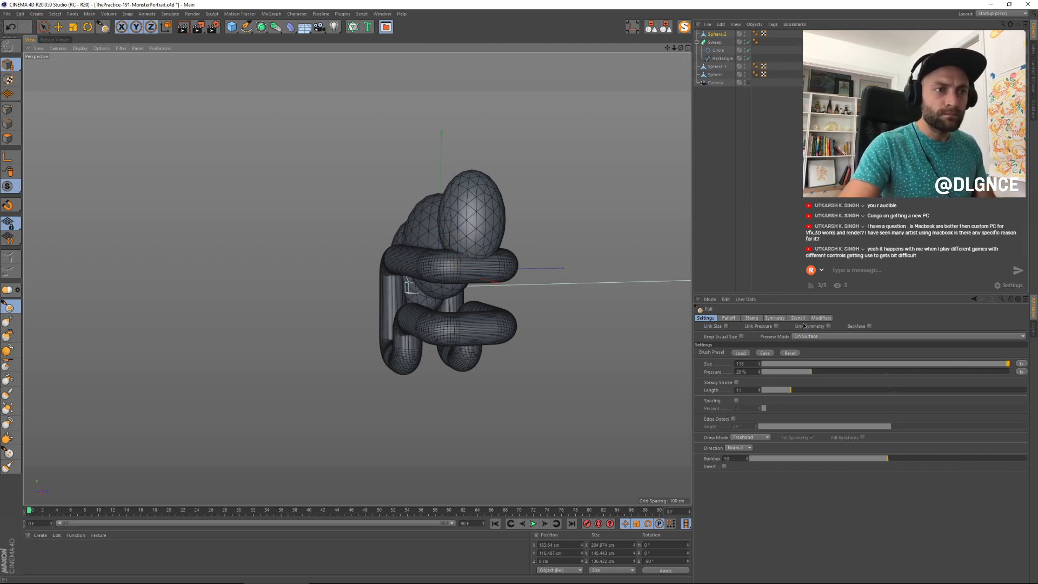
{"action": "left_click", "coordinate": [772, 318]}
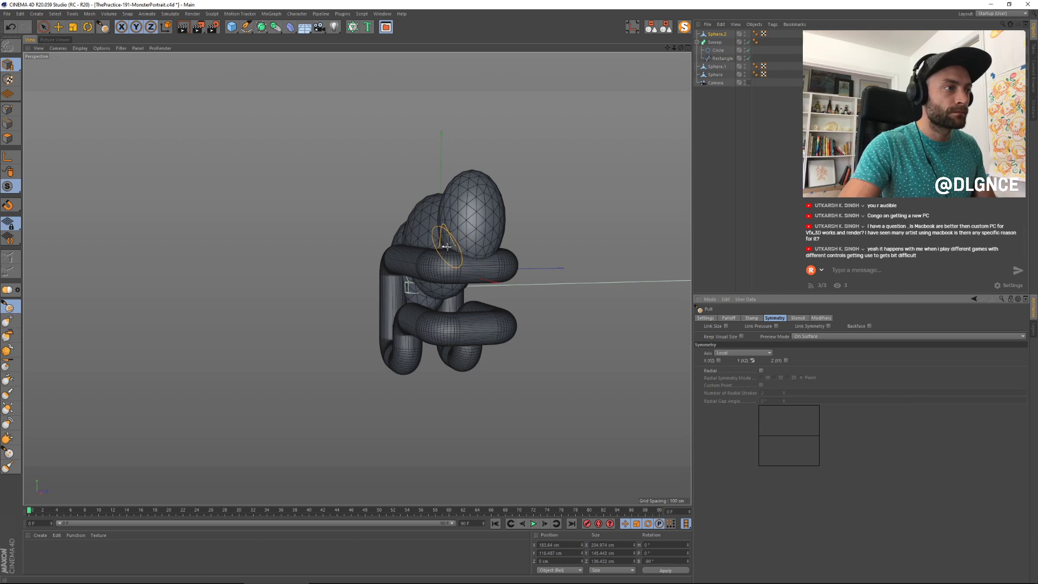
Step: Pull the lower part of the upright sphere outward on both sides over the tube's rounded end
{"action": "scroll", "coordinate": [526, 255], "scroll_direction": "up", "scroll_amount": 5}
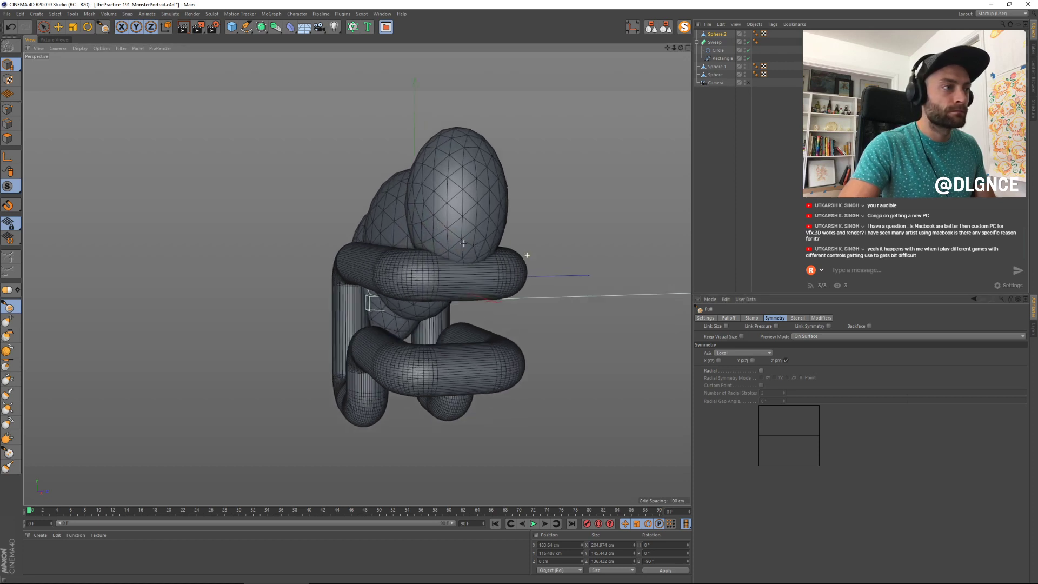
{"action": "mouse_move", "coordinate": [412, 237]}
{"action": "left_mouse_down"}
{"action": "mouse_move", "coordinate": [453, 253]}
{"action": "mouse_move", "coordinate": [459, 273]}
{"action": "left_mouse_up"}
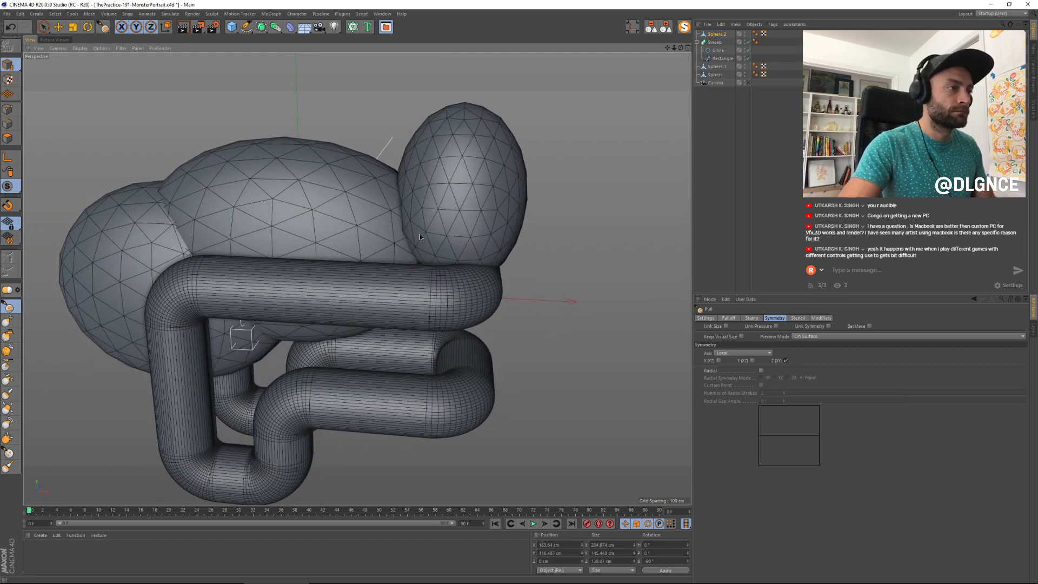
{"action": "mouse_move", "coordinate": [485, 284]}
{"action": "left_mouse_down"}
{"action": "mouse_move", "coordinate": [417, 229]}
{"action": "mouse_move", "coordinate": [414, 268]}
{"action": "left_mouse_up"}
{"action": "mouse_move", "coordinate": [496, 270]}
{"action": "left_mouse_down"}
{"action": "mouse_move", "coordinate": [476, 230]}
{"action": "mouse_move", "coordinate": [476, 265]}
{"action": "left_mouse_up"}
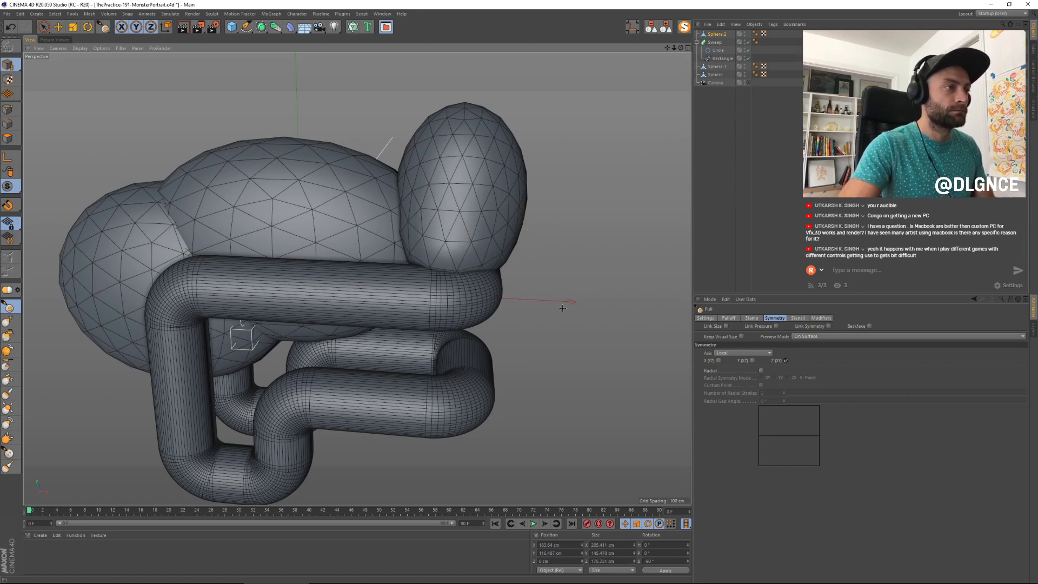
{"action": "mouse_move", "coordinate": [562, 307]}
{"action": "left_mouse_down", "text": "alt"}
{"action": "mouse_move", "coordinate": [462, 305]}
{"action": "mouse_move", "coordinate": [416, 254]}
{"action": "left_mouse_up", "text": "alt"}
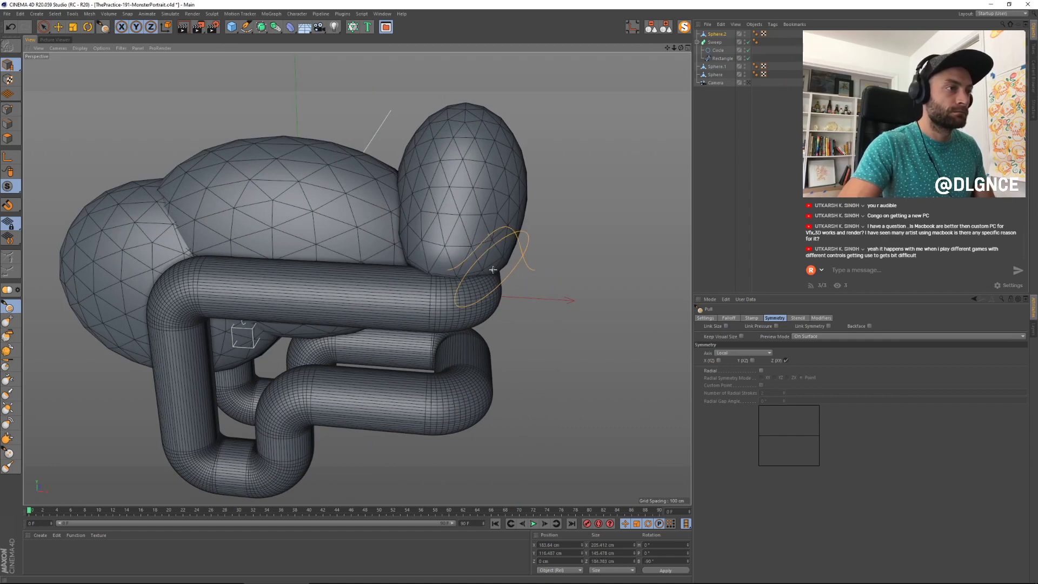
Step: Reshape the upright sphere's front, back and sides with the Pull brush, widening it to about 200 cm along Z
{"action": "left_click_drag", "start_coordinate": [517, 214], "coordinate": [512, 168]}
{"action": "mouse_move", "coordinate": [555, 257]}
{"action": "left_mouse_down", "text": "alt"}
{"action": "mouse_move", "coordinate": [453, 199]}
{"action": "mouse_move", "coordinate": [576, 243]}
{"action": "left_mouse_up", "text": "alt"}
{"action": "mouse_move", "coordinate": [490, 188]}
{"action": "left_mouse_down"}
{"action": "mouse_move", "coordinate": [432, 181]}
{"action": "mouse_move", "coordinate": [687, 258]}
{"action": "left_mouse_up"}
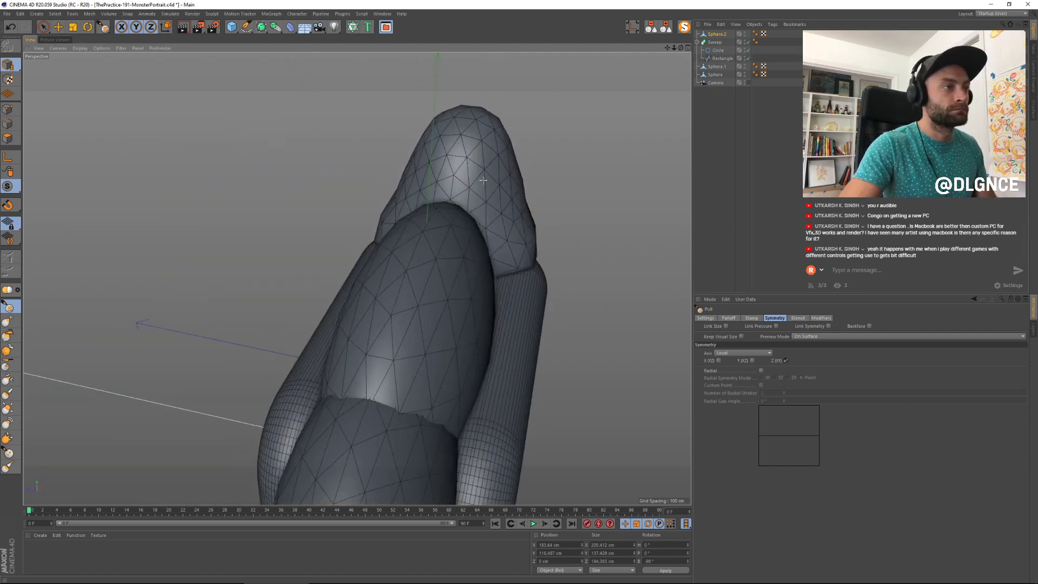
{"action": "left_click_drag", "start_coordinate": [432, 162], "coordinate": [424, 203]}
{"action": "mouse_move", "coordinate": [605, 269]}
{"action": "left_mouse_down", "text": "alt"}
{"action": "mouse_move", "coordinate": [458, 250]}
{"action": "mouse_move", "coordinate": [581, 354]}
{"action": "left_mouse_up", "text": "alt"}
{"action": "mouse_move", "coordinate": [491, 243]}
{"action": "left_mouse_down"}
{"action": "mouse_move", "coordinate": [486, 263]}
{"action": "mouse_move", "coordinate": [416, 207]}
{"action": "mouse_move", "coordinate": [511, 236]}
{"action": "mouse_move", "coordinate": [430, 209]}
{"action": "mouse_move", "coordinate": [482, 225]}
{"action": "left_mouse_up"}
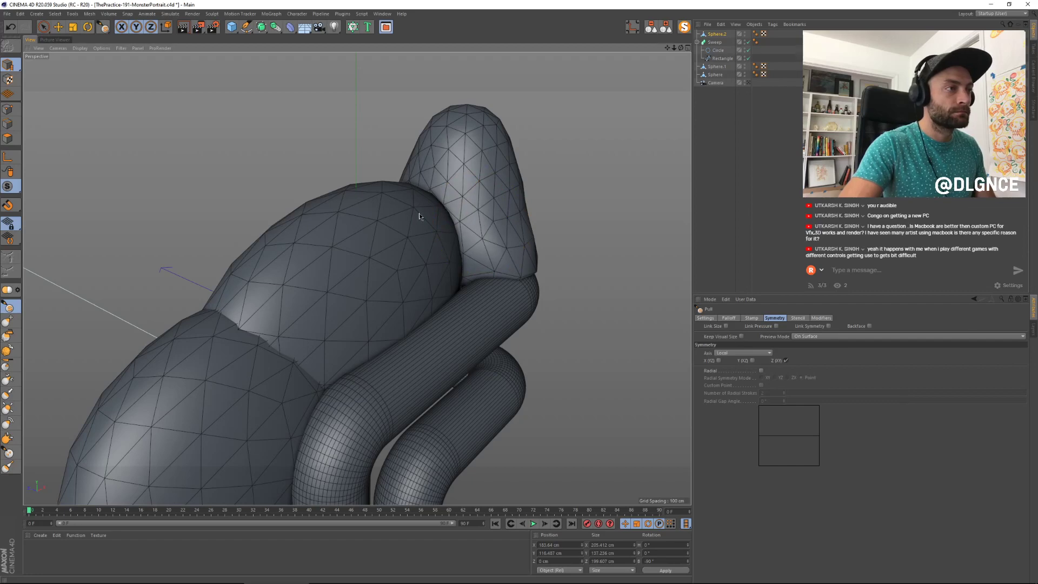
{"action": "left_click_drag", "start_coordinate": [570, 340], "coordinate": [411, 224], "text": "alt"}
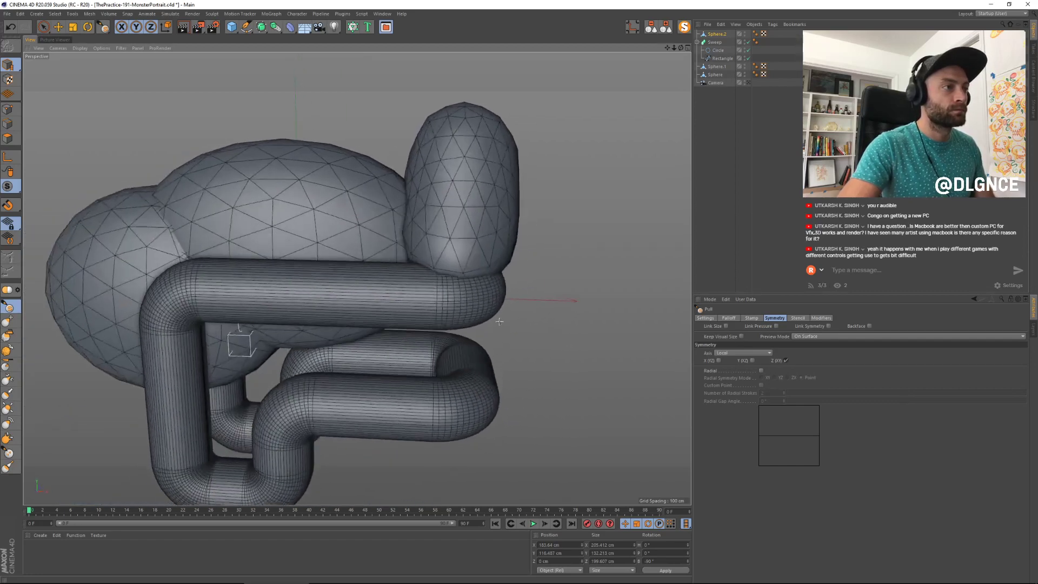
{"action": "scroll", "coordinate": [495, 232], "scroll_direction": "down", "scroll_amount": 3}
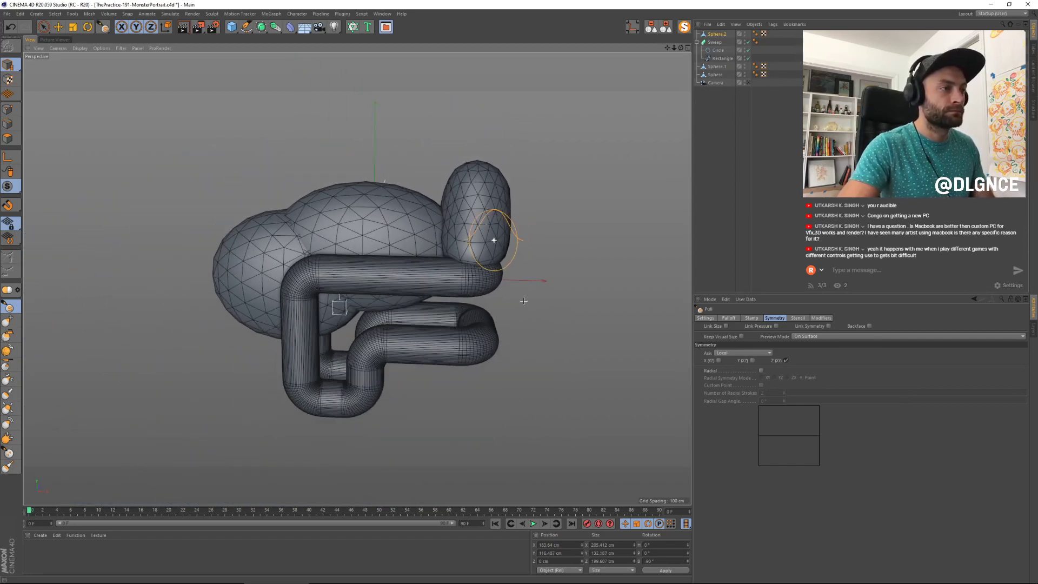
{"action": "scroll", "coordinate": [280, 86], "scroll_direction": "down", "scroll_amount": 1}
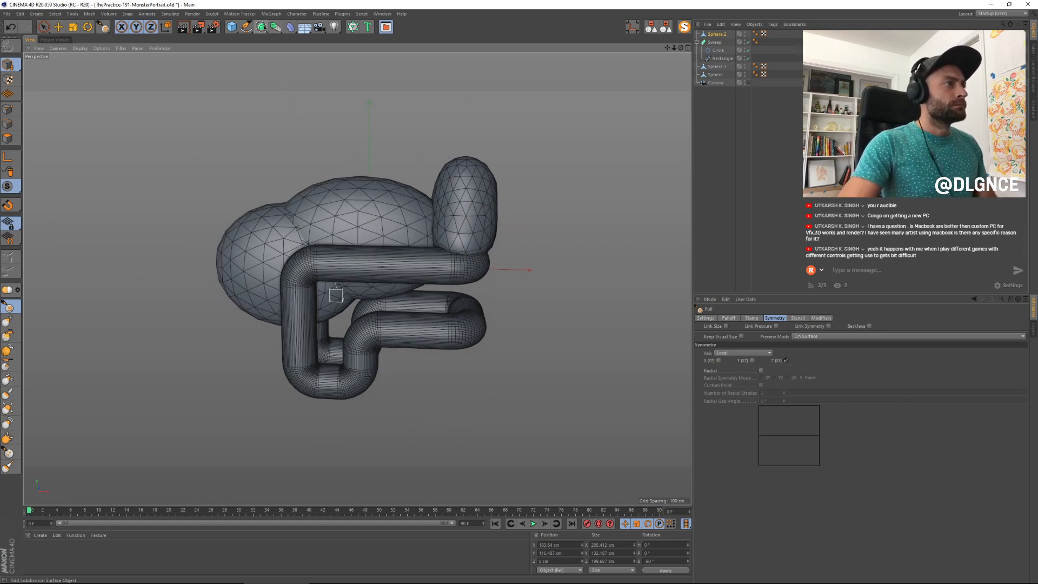
Step: Create a Volume Builder and place the upright sphere and the tube's Sweep inside it
{"action": "left_click", "coordinate": [263, 28]}
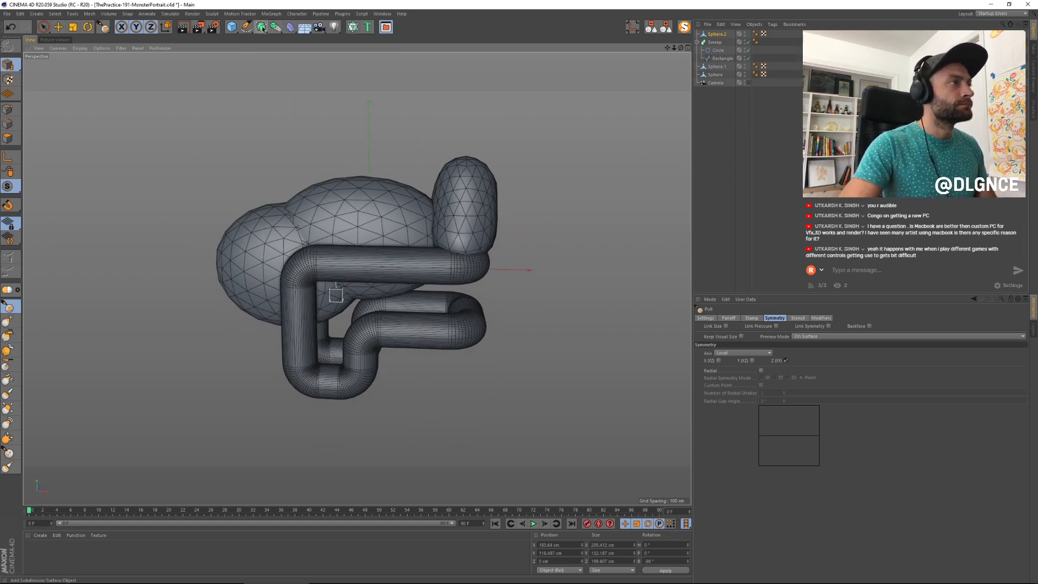
{"action": "left_click", "coordinate": [263, 30]}
{"action": "left_click", "coordinate": [275, 27]}
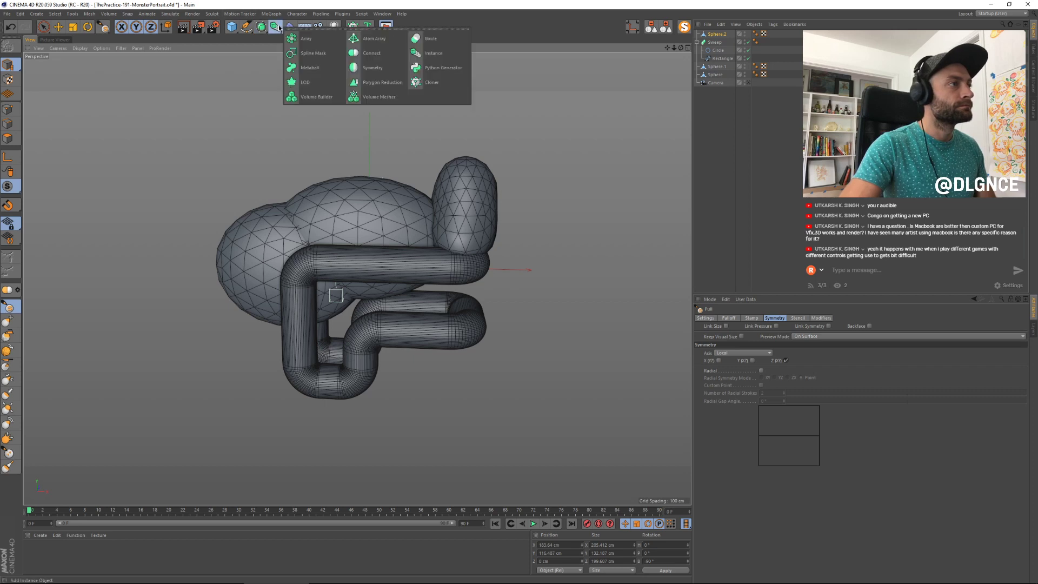
{"action": "left_click", "coordinate": [316, 97]}
{"action": "left_click_drag", "start_coordinate": [716, 34], "coordinate": [724, 47]}
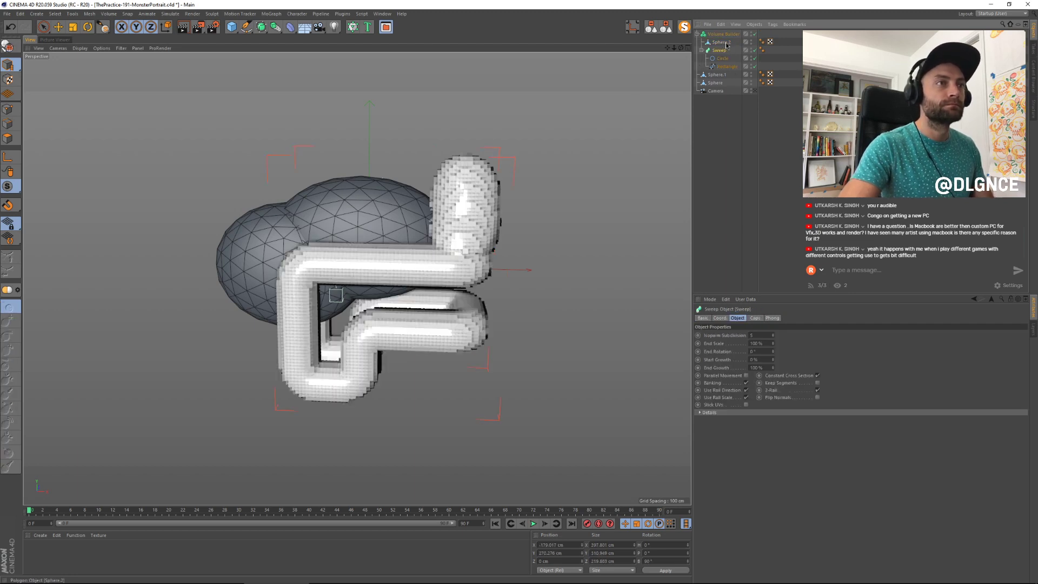
Step: Try wrapping only the Sweep inside the Volume Builder in a Volume Mesher, and undo it
{"action": "left_click", "coordinate": [279, 31]}
{"action": "left_click", "coordinate": [378, 96], "text": "alt"}
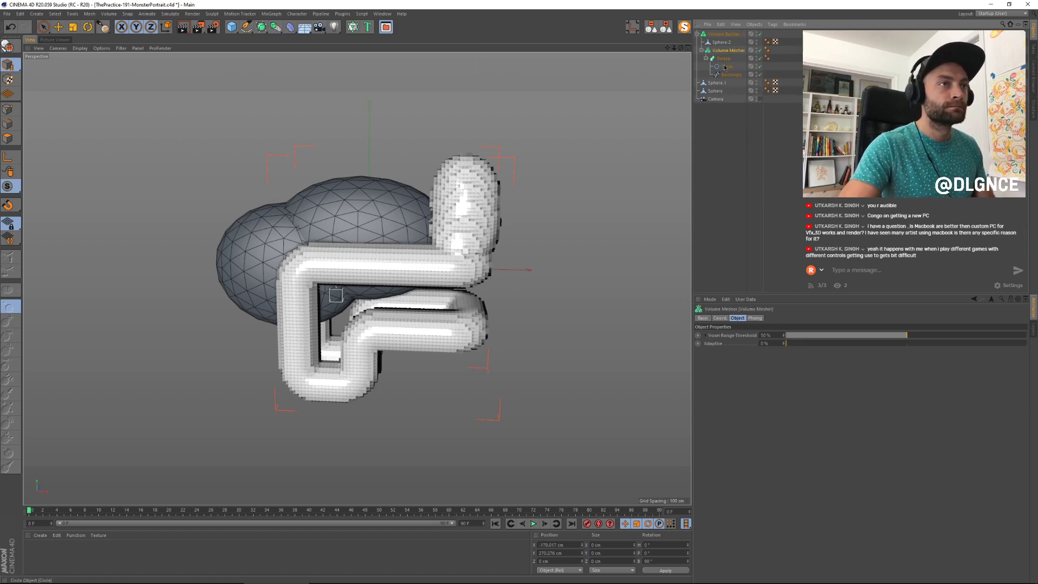
{"action": "key", "text": "ctrl+z"}
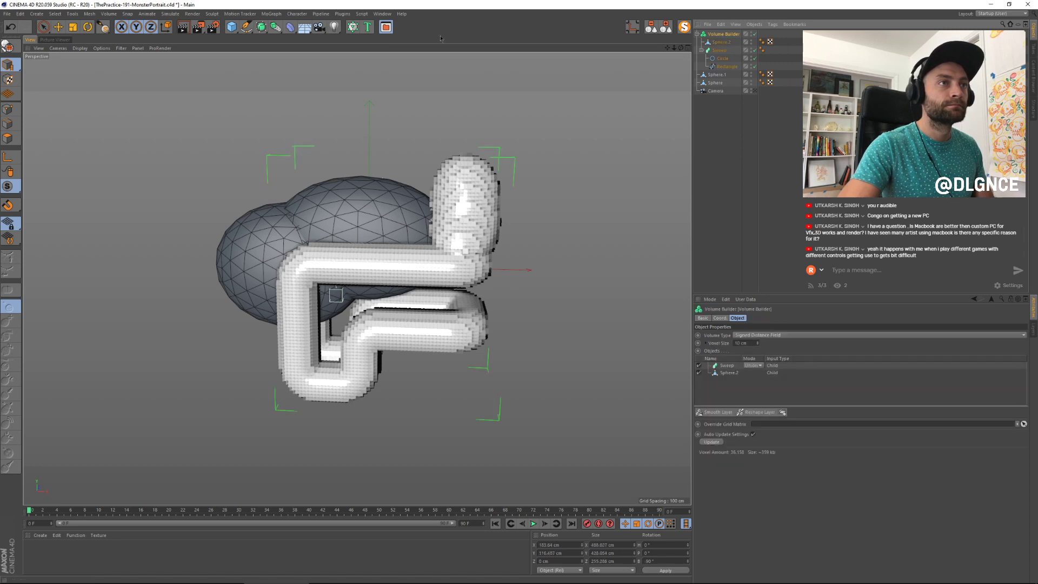
Step: Add a Volume Mesher as the parent of the Volume Builder
{"action": "left_click", "coordinate": [277, 28]}
{"action": "left_click", "coordinate": [383, 97], "text": "alt"}
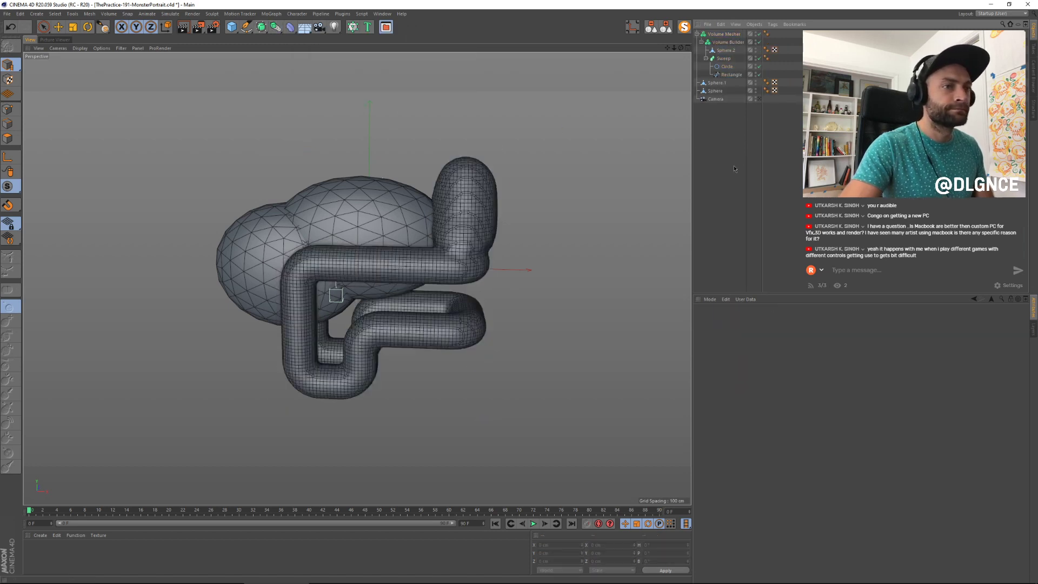
Step: Lower the upright sphere inside the volume and scale it down to about 113 cm along Y, aligned with the tube's end
{"action": "left_click", "coordinate": [733, 51]}
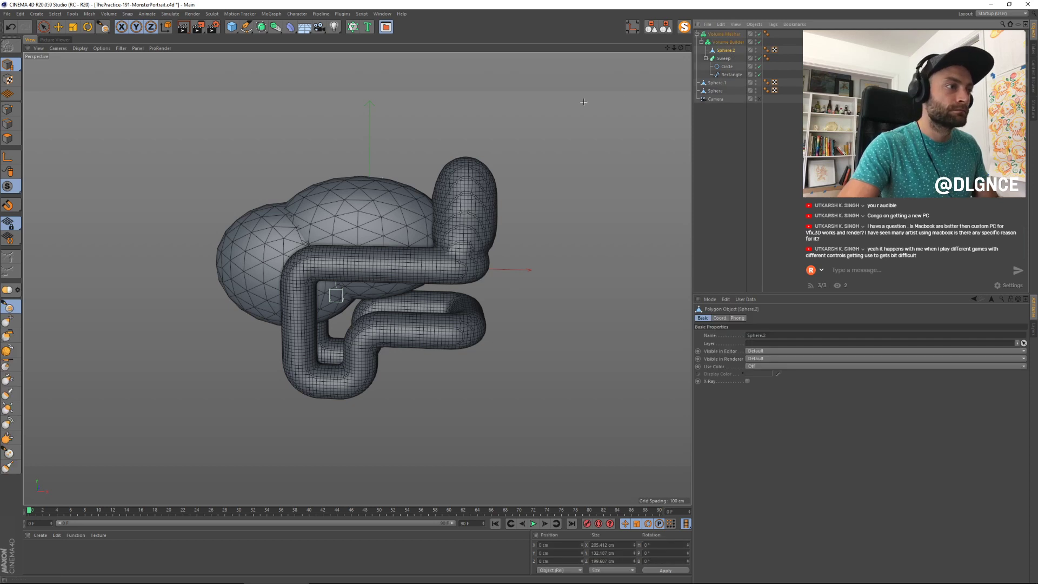
{"action": "key", "text": "e"}
{"action": "left_click_drag", "start_coordinate": [466, 112], "coordinate": [404, 169]}
{"action": "key", "text": "t"}
{"action": "key", "text": "e"}
{"action": "left_click_drag", "start_coordinate": [512, 262], "coordinate": [621, 179], "text": "alt"}
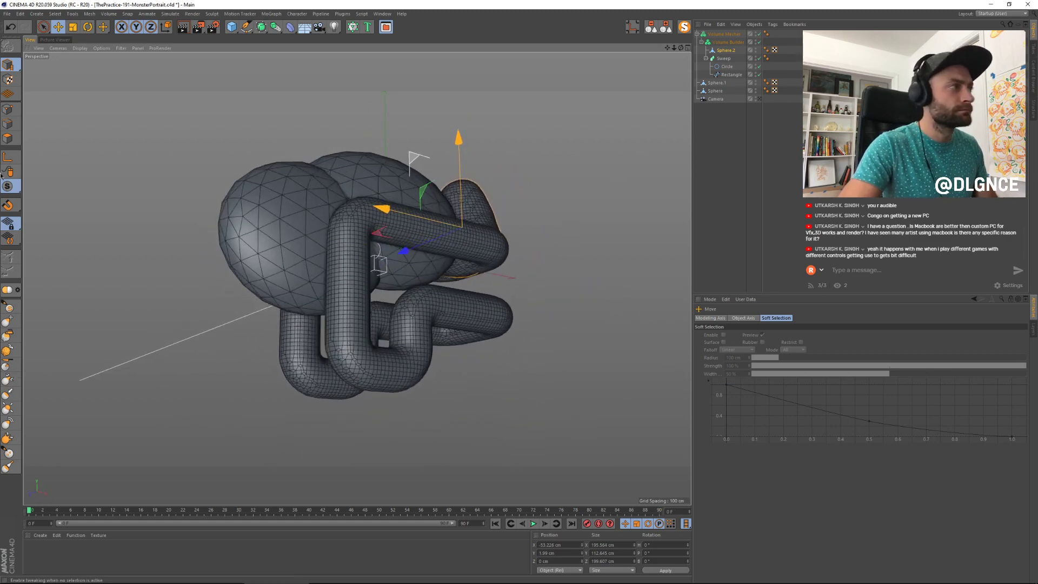
Step: Examine the blend between the upright sphere and the tube from several sides and through the front camera
{"action": "left_click", "coordinate": [8, 306]}
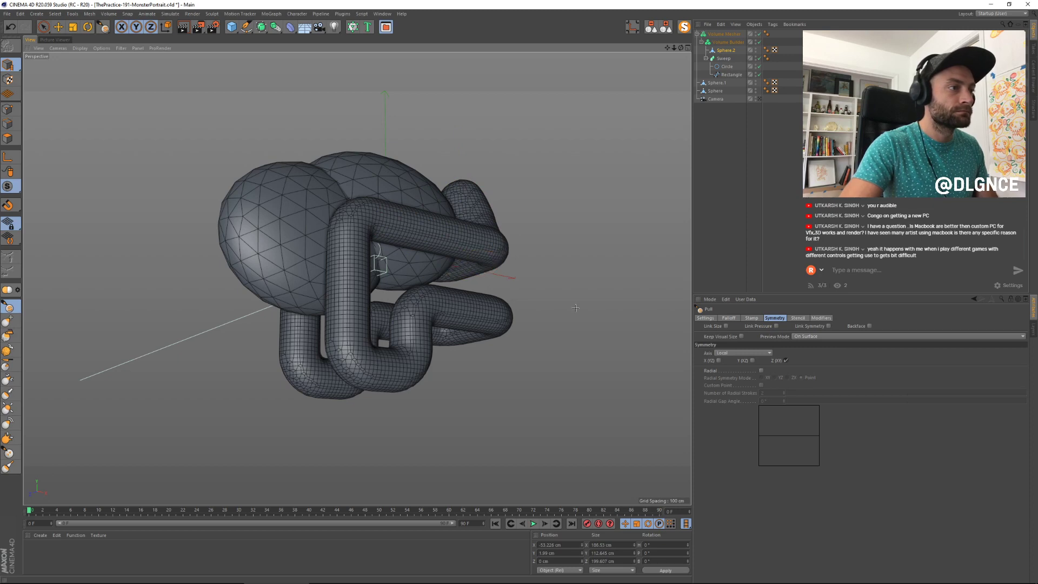
{"action": "left_click_drag", "start_coordinate": [575, 308], "coordinate": [257, 248], "text": "alt"}
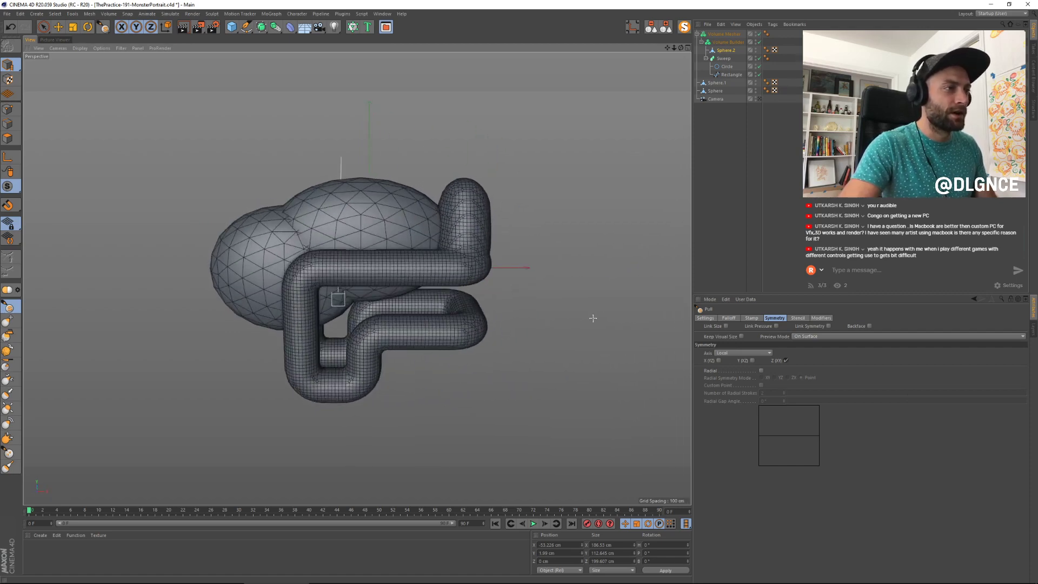
{"action": "left_click_drag", "start_coordinate": [572, 361], "coordinate": [581, 336], "text": "alt"}
{"action": "left_click_drag", "start_coordinate": [433, 387], "coordinate": [627, 171], "text": "alt"}
{"action": "left_click", "coordinate": [758, 99]}
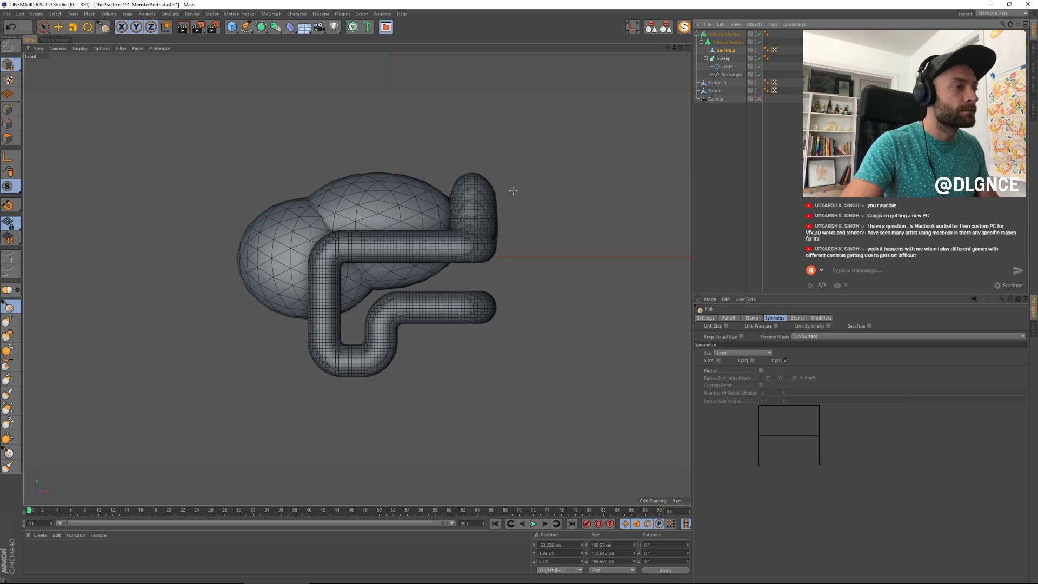
{"action": "middle_click_drag", "start_coordinate": [523, 189], "coordinate": [509, 201], "text": "alt"}
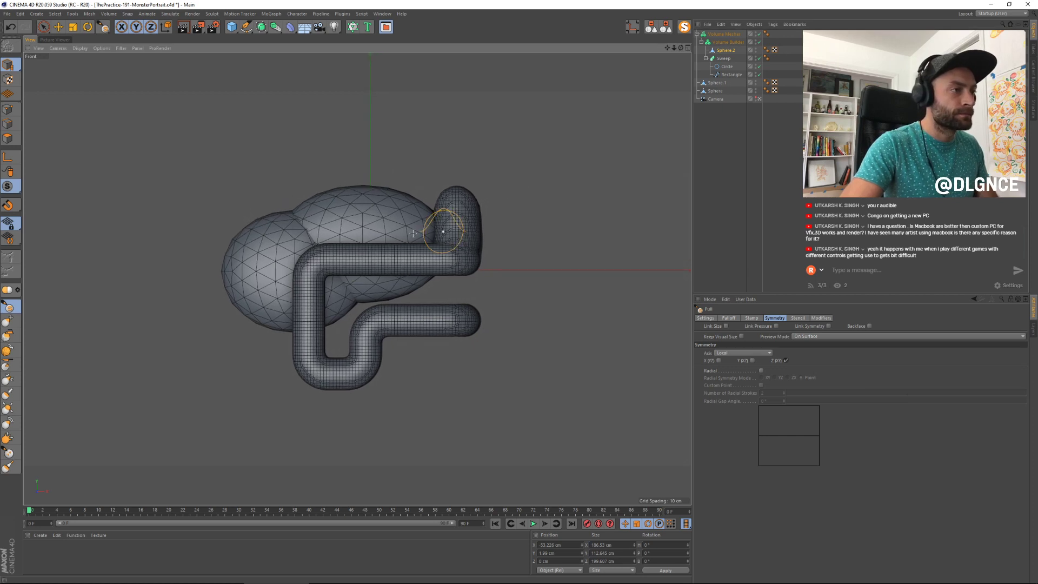
Step: Place the left body sphere in a new Volume Builder under a Volume Mesher, and add the upper body sphere to that builder
{"action": "left_click", "coordinate": [706, 58]}
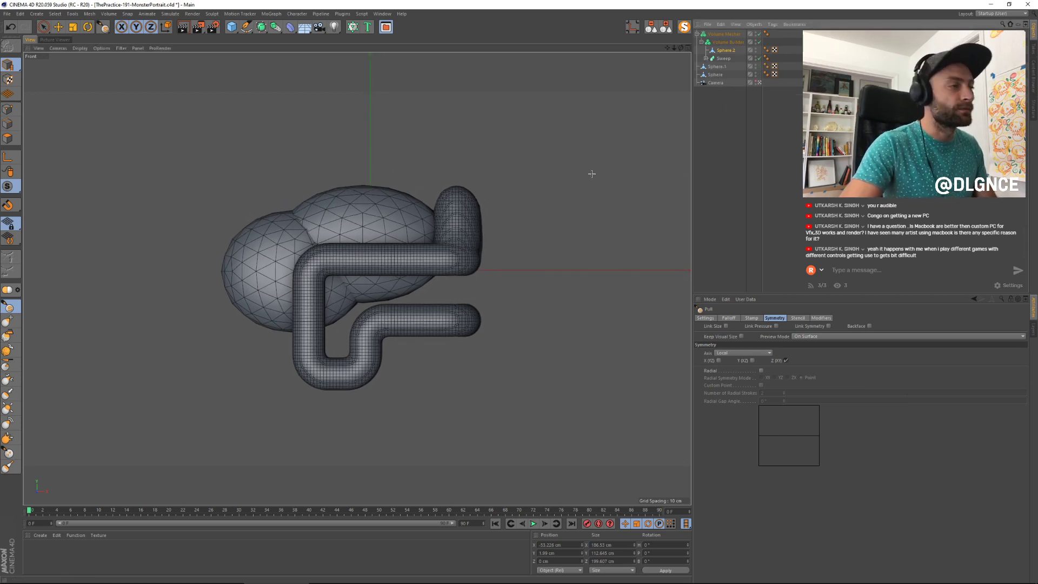
{"action": "key", "text": "e"}
{"action": "left_click", "coordinate": [359, 215]}
{"action": "left_click", "coordinate": [259, 243], "text": "shift"}
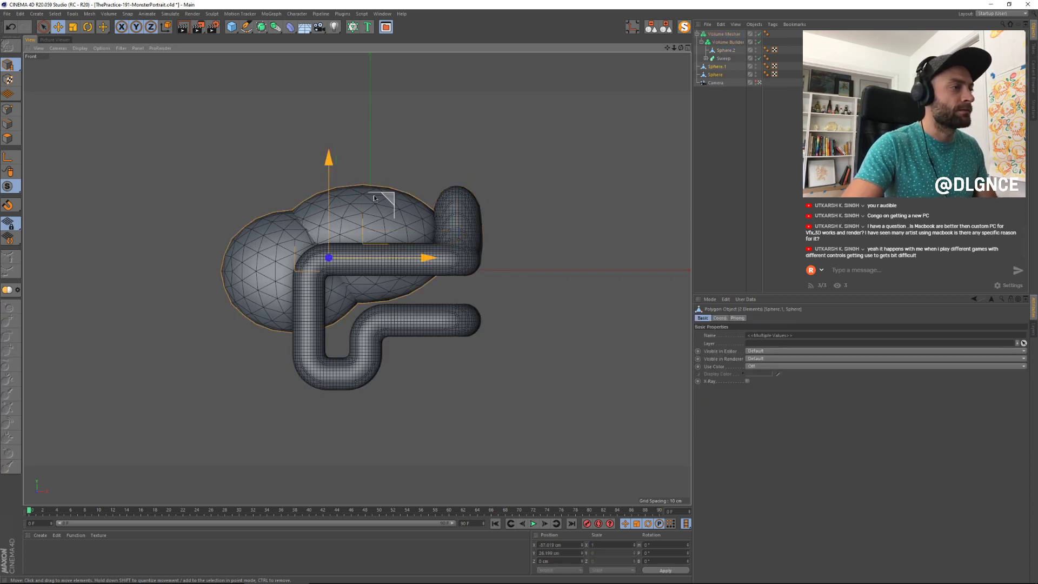
{"action": "left_click", "coordinate": [677, 96]}
{"action": "left_click", "coordinate": [717, 66]}
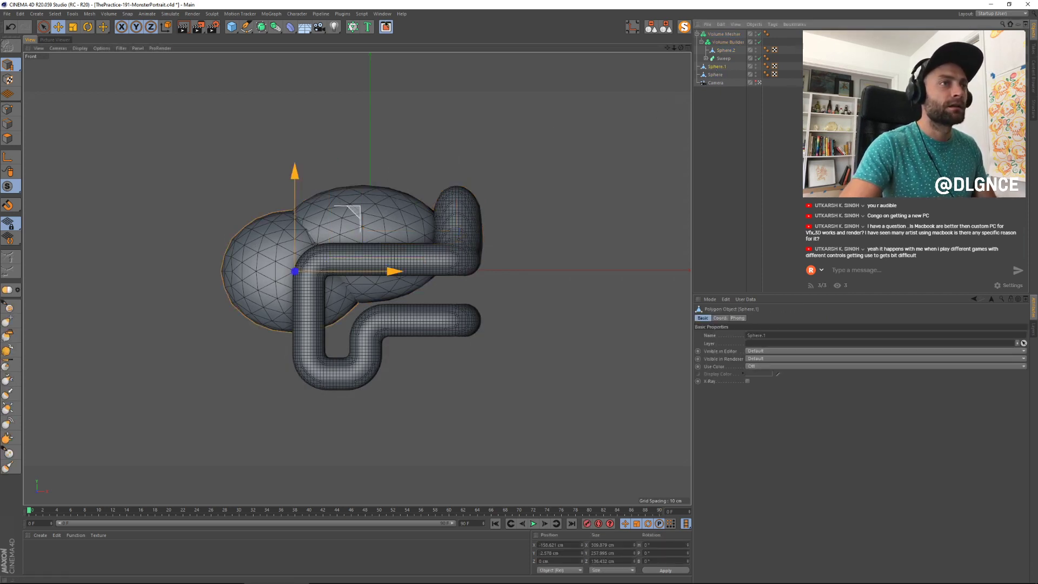
{"action": "left_click_drag", "start_coordinate": [283, 22], "coordinate": [323, 95]}
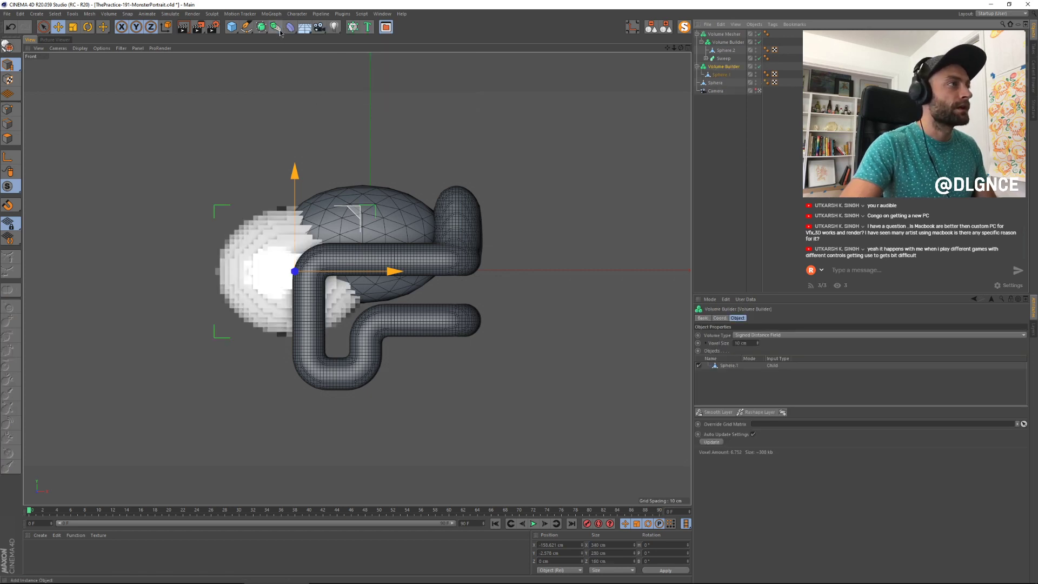
{"action": "left_click_drag", "start_coordinate": [280, 33], "coordinate": [377, 99]}
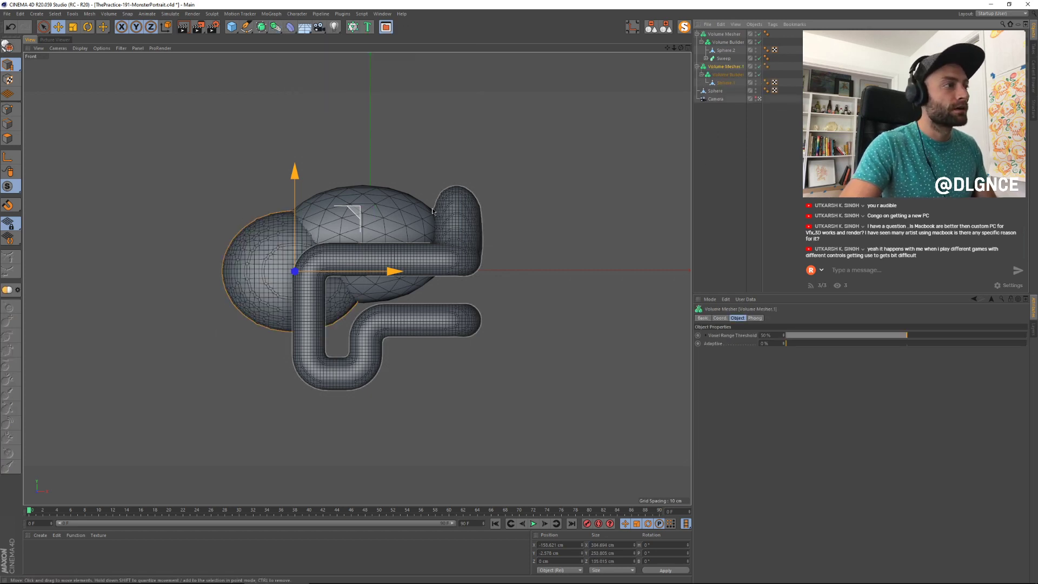
{"action": "left_click", "coordinate": [715, 91]}
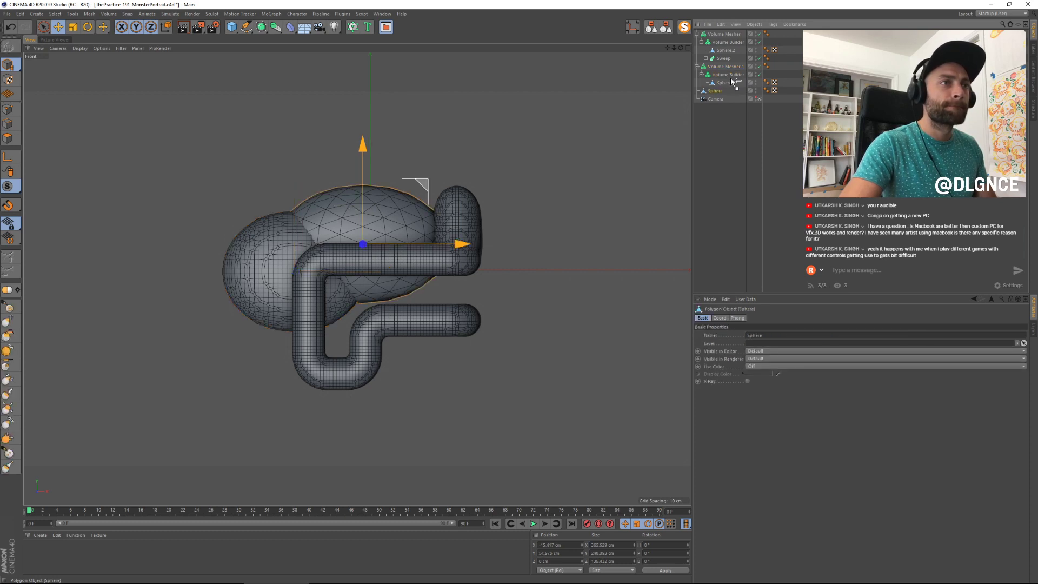
{"action": "left_click_drag", "start_coordinate": [733, 81], "coordinate": [733, 83]}
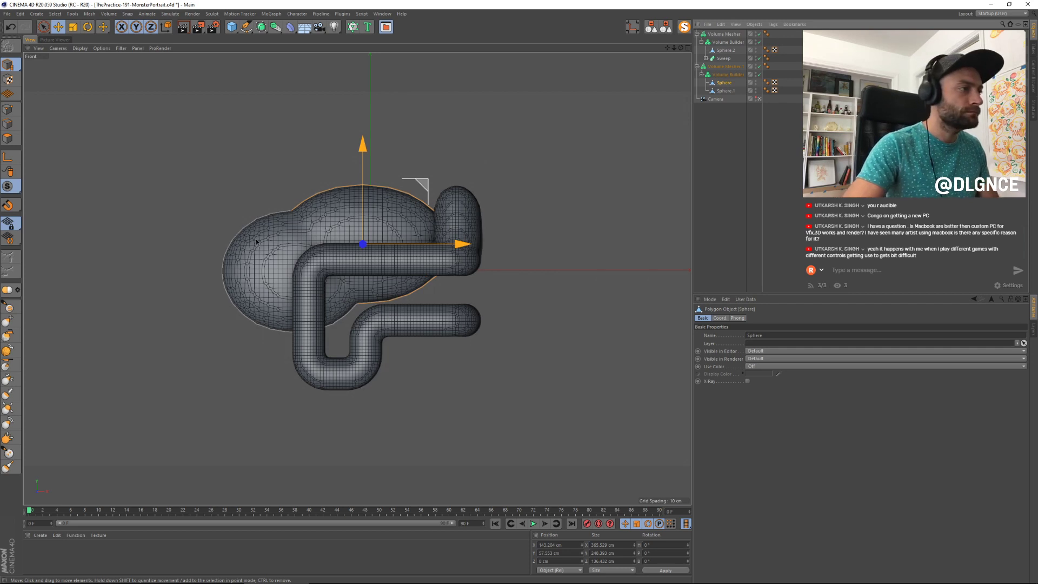
Step: Add a new sphere and place it between the two body spheres in the second Volume Builder
{"action": "left_click", "coordinate": [351, 248]}
{"action": "left_click_drag", "start_coordinate": [231, 26], "coordinate": [350, 52]}
{"action": "left_click_drag", "start_coordinate": [712, 36], "coordinate": [723, 95]}
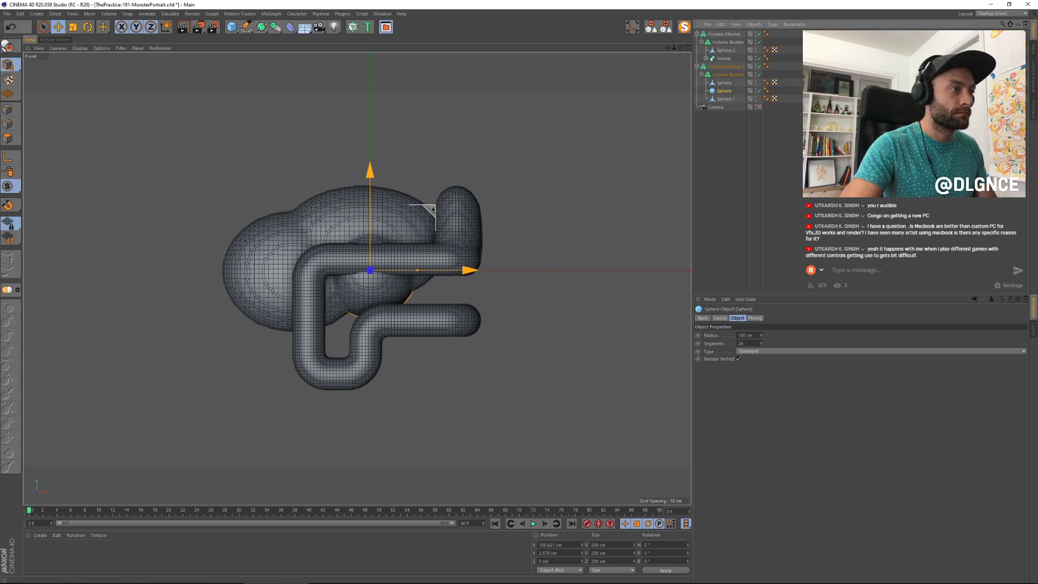
Step: Move the new sphere to the lower left of the body and scale it up to about 405 cm in X and Y
{"action": "left_click_drag", "start_coordinate": [432, 209], "coordinate": [330, 272]}
{"action": "key", "text": "t"}
{"action": "left_click_drag", "start_coordinate": [457, 361], "coordinate": [613, 271]}
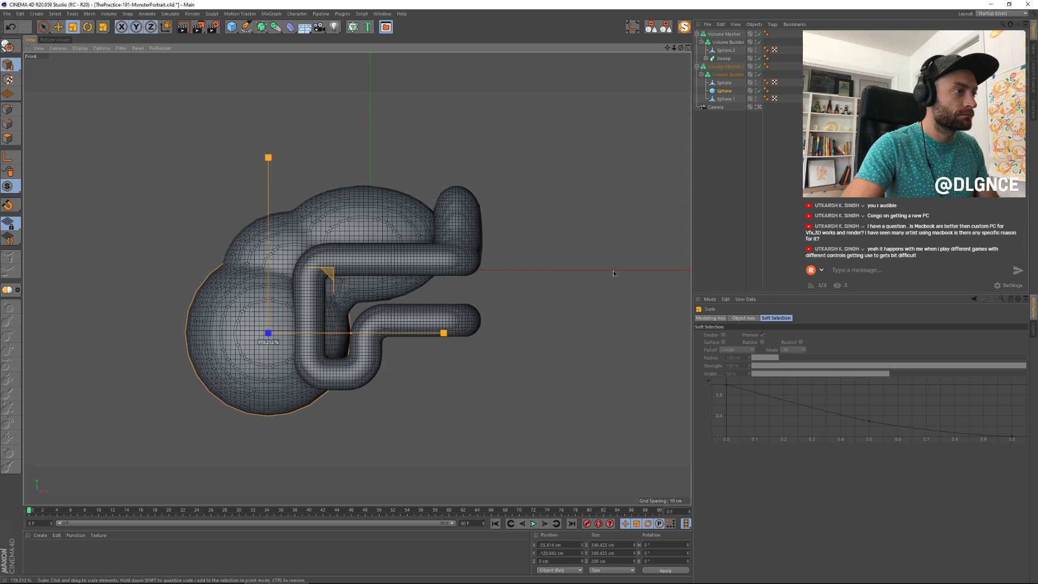
{"action": "key", "text": "e"}
{"action": "left_click_drag", "start_coordinate": [359, 281], "coordinate": [387, 276]}
{"action": "key", "text": "t"}
{"action": "left_click_drag", "start_coordinate": [475, 361], "coordinate": [512, 332]}
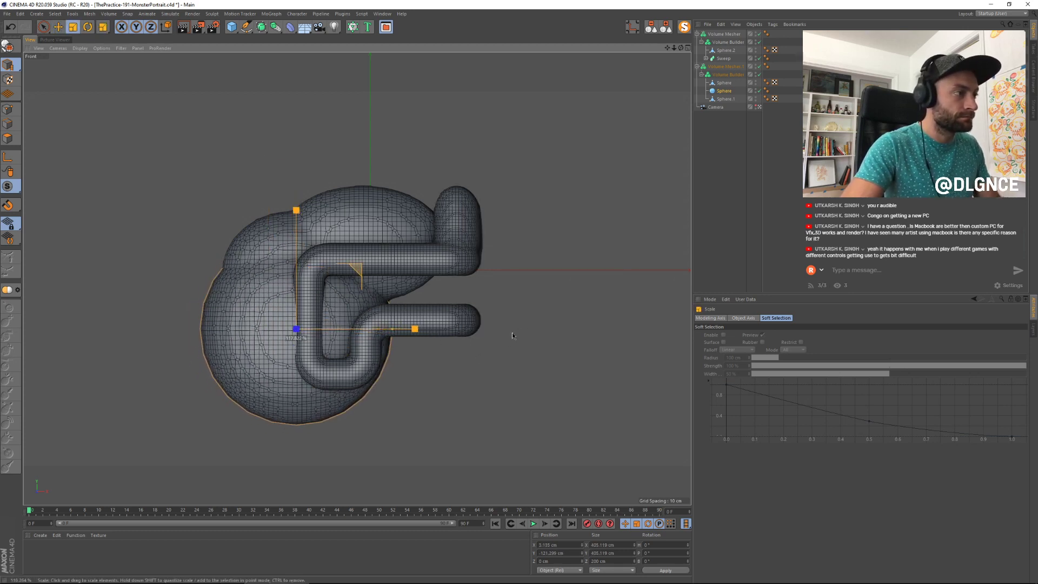
Step: Make the lower body sphere editable and widen it to about 253 cm along Z
{"action": "key", "text": "c"}
{"action": "key", "text": "t"}
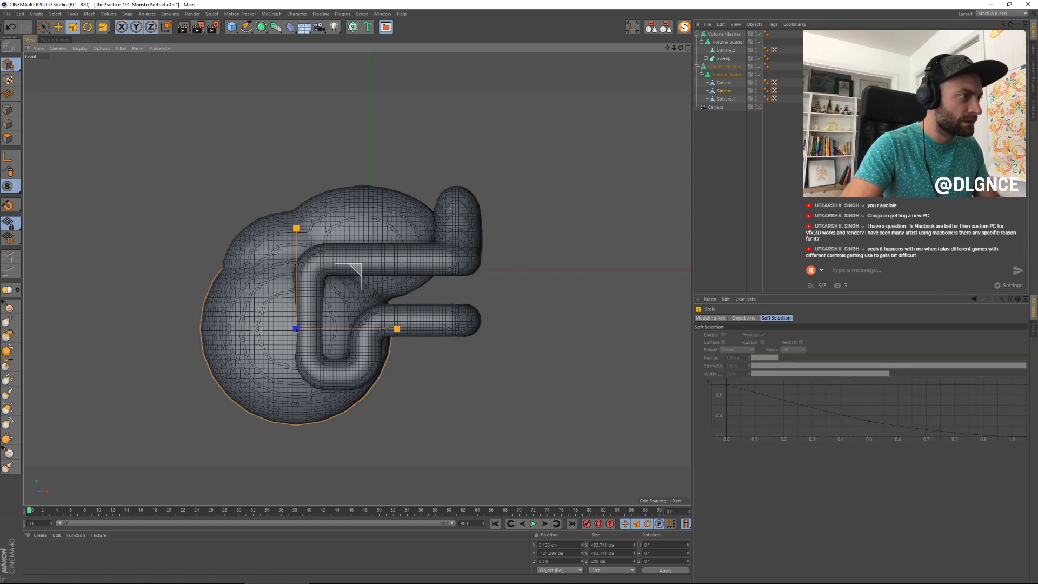
{"action": "left_click_drag", "start_coordinate": [295, 329], "coordinate": [294, 330]}
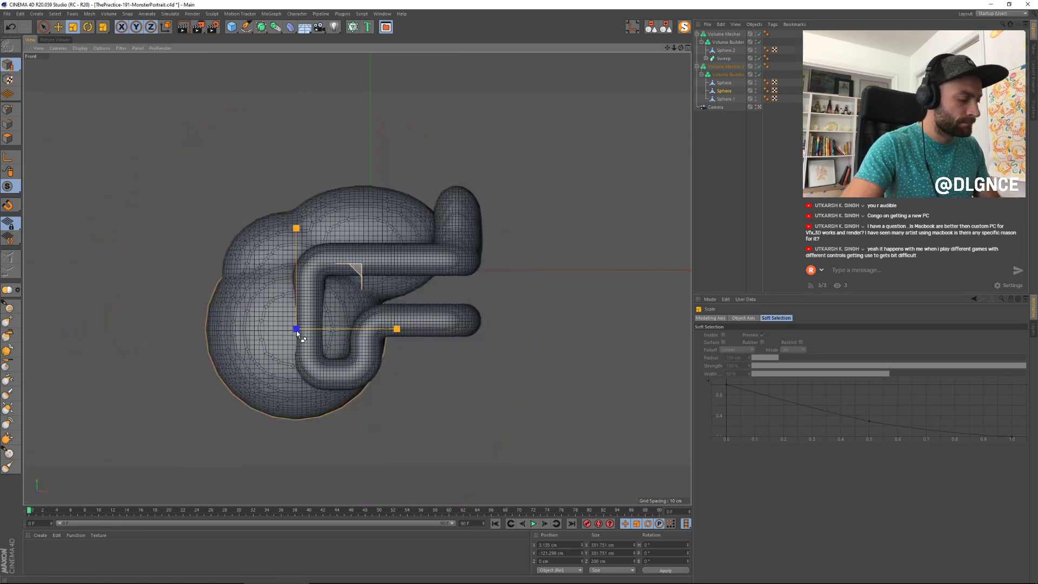
{"action": "key", "text": "ctrl+z"}
{"action": "middle_click", "coordinate": [456, 168]}
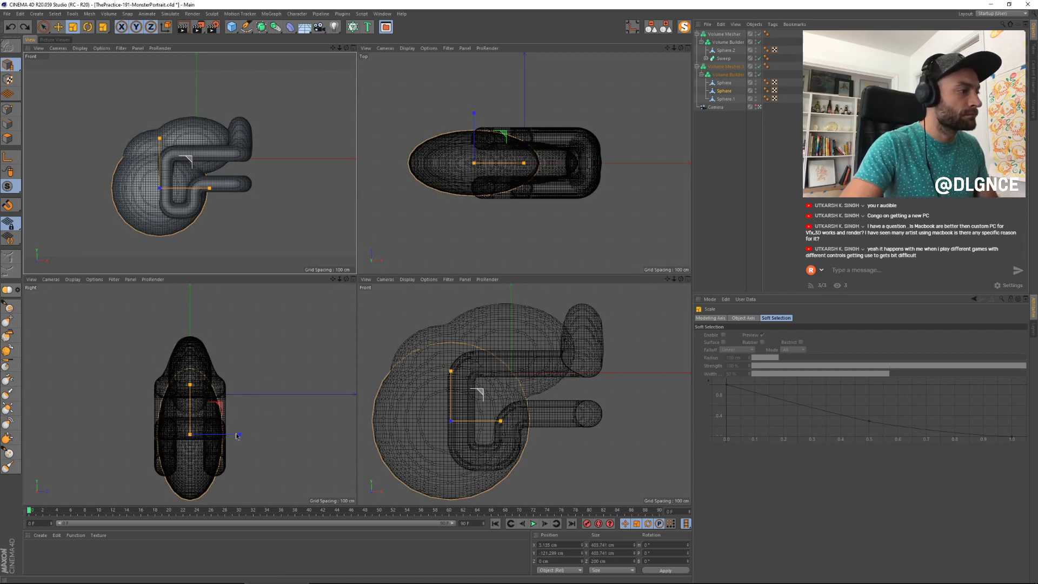
{"action": "left_click_drag", "start_coordinate": [246, 432], "coordinate": [246, 443]}
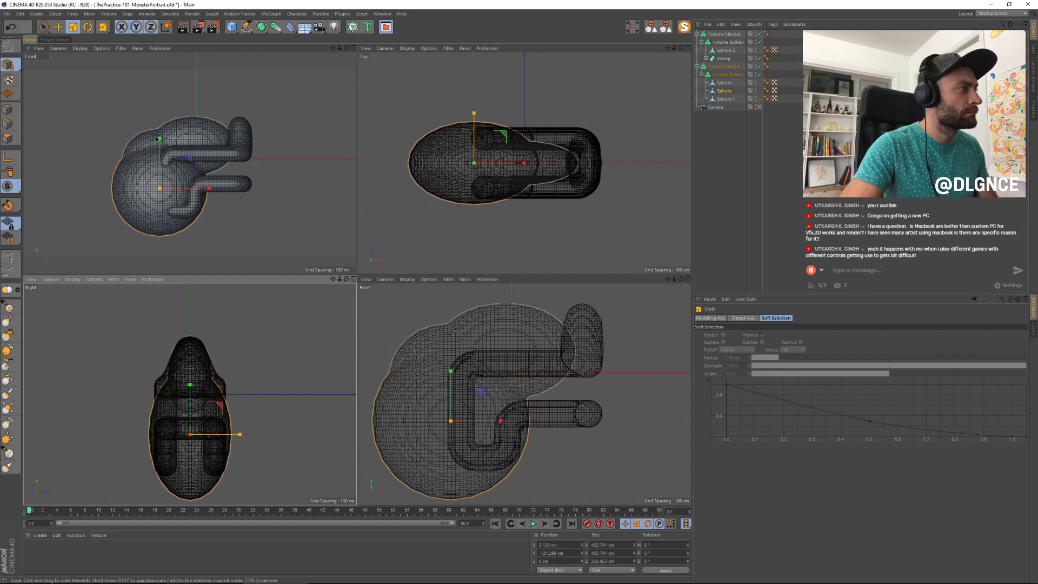
{"action": "left_click_drag", "start_coordinate": [218, 138], "coordinate": [262, 112]}
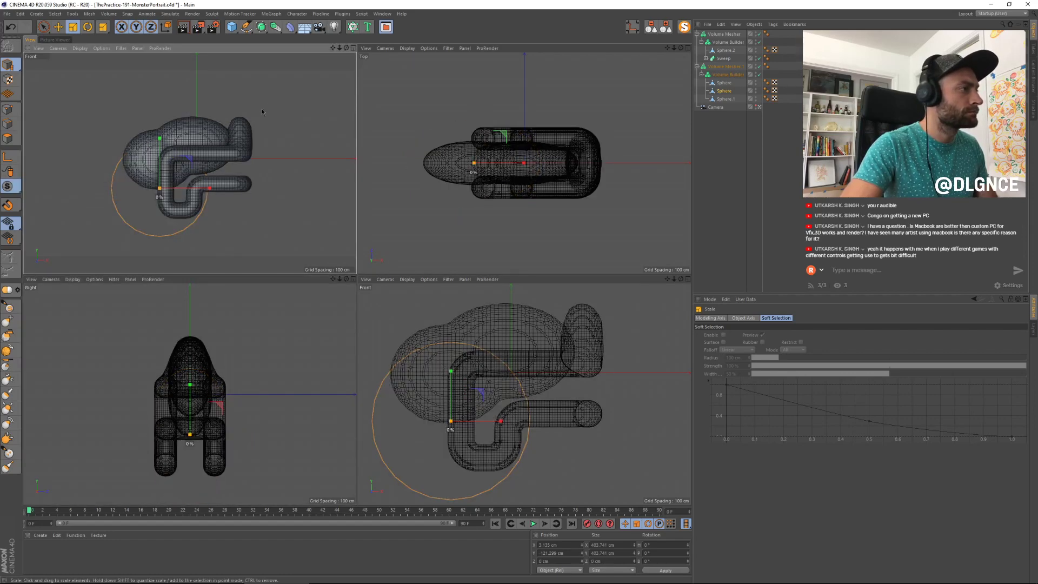
{"action": "key", "text": "ctrl+z"}
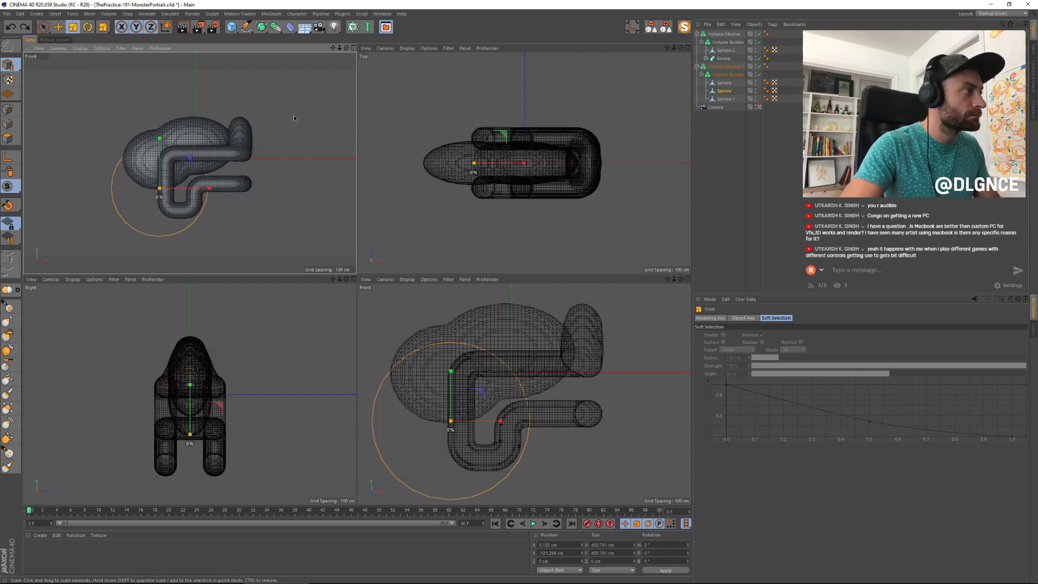
Step: Save the scene, close Cinema 4D, and reopen the ThePractice-191-MonsterPortrait C4D file from its project folder
{"action": "key", "text": "ctrl+s"}
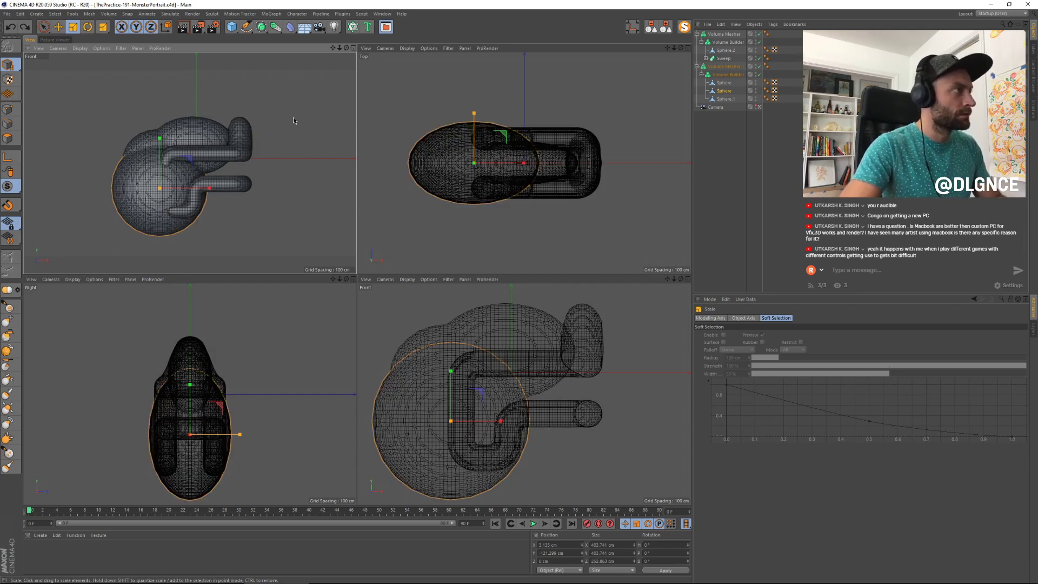
{"action": "left_click", "coordinate": [1029, 4]}
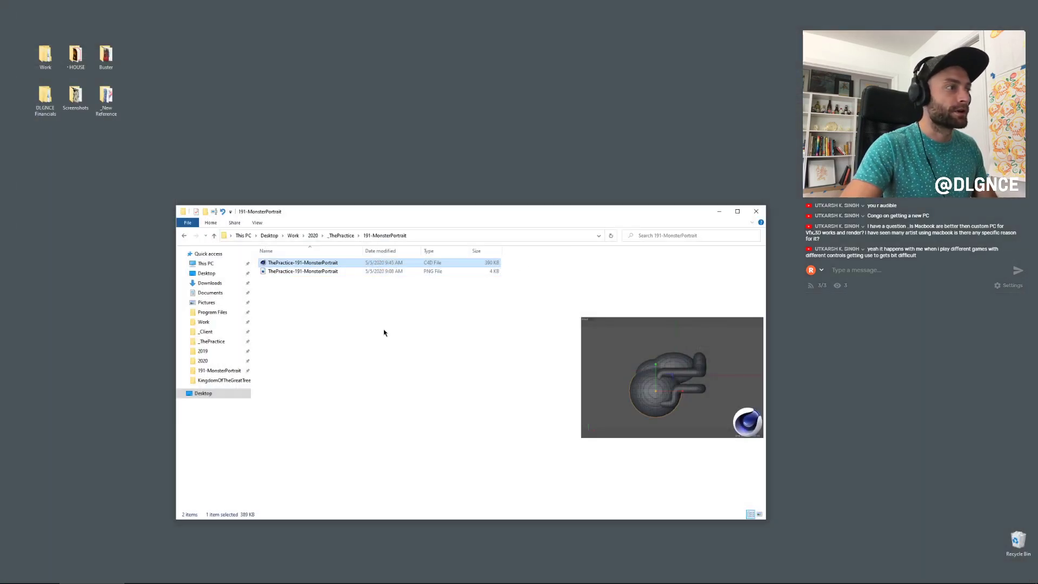
{"action": "left_click", "coordinate": [384, 333]}
{"action": "left_click", "coordinate": [320, 265]}
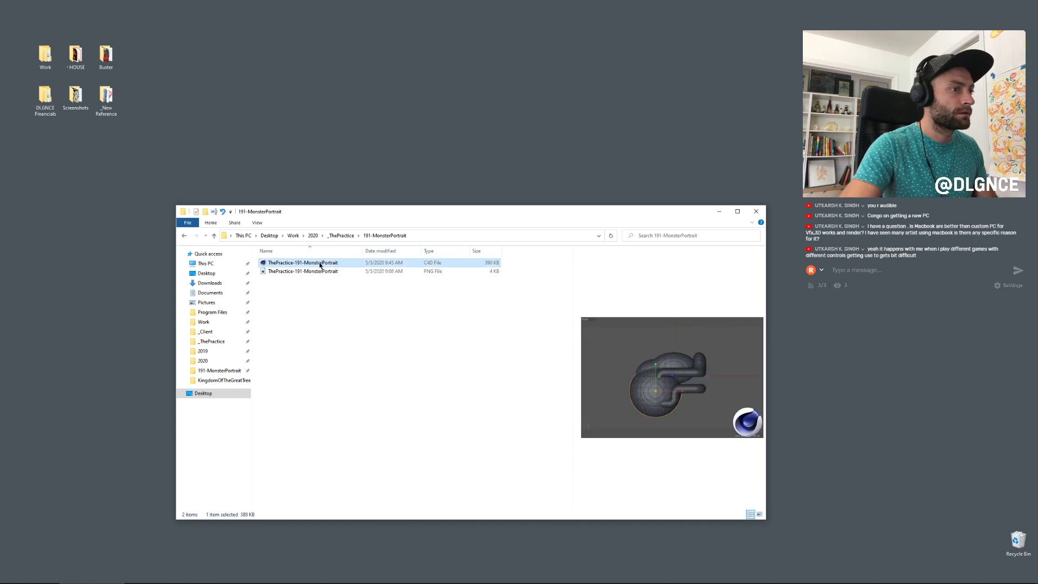
{"action": "double_click", "coordinate": [320, 262]}
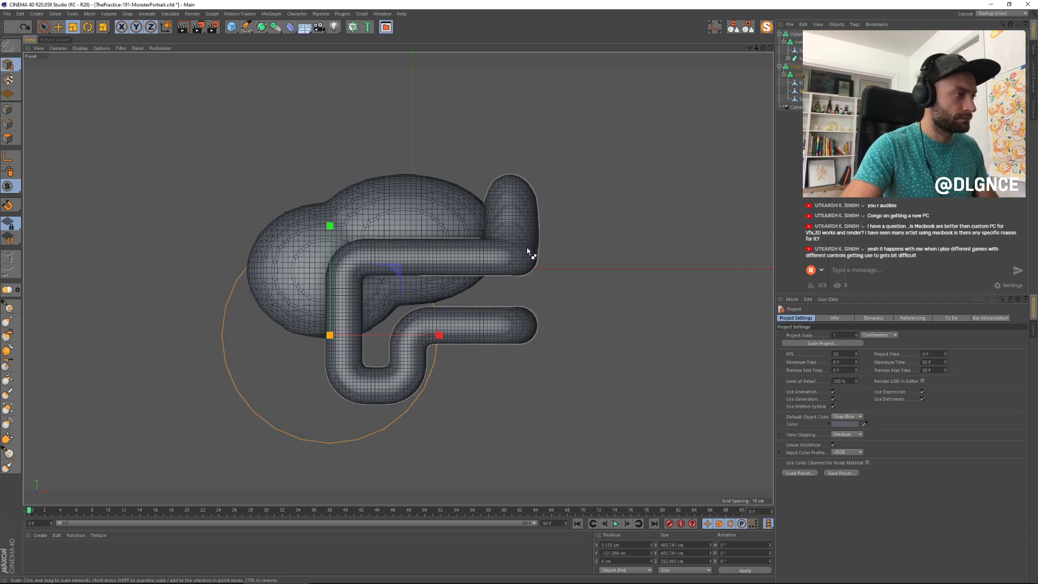
Step: Try to scale the lower body sphere in the perspective view and undo the change
{"action": "scroll", "coordinate": [556, 100], "scroll_direction": "up", "scroll_amount": 5}
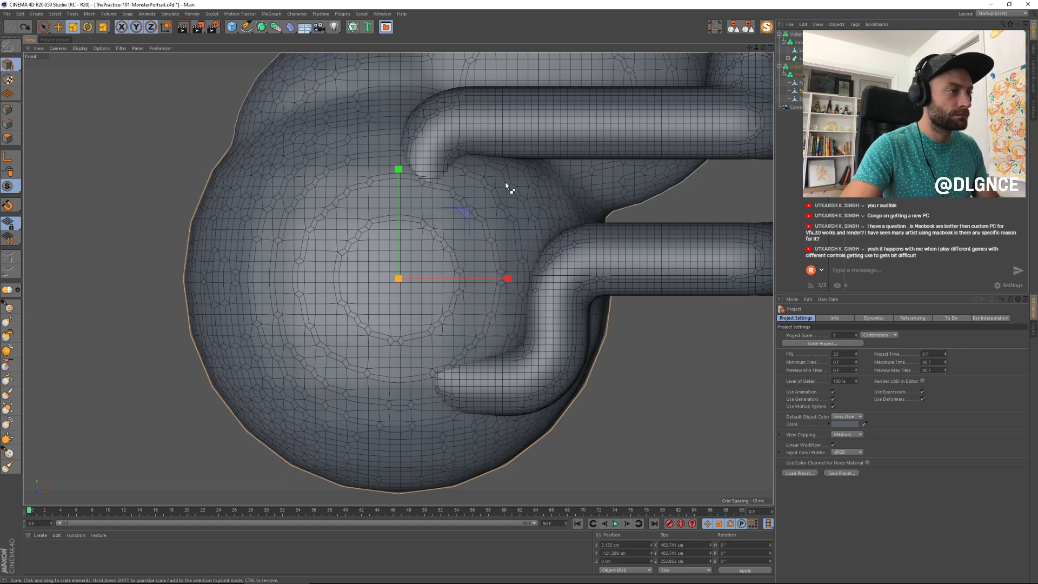
{"action": "key", "text": "ctrl+shift+z"}
{"action": "middle_click_drag", "start_coordinate": [509, 287], "coordinate": [633, 232], "text": "alt"}
{"action": "key", "text": "F1"}
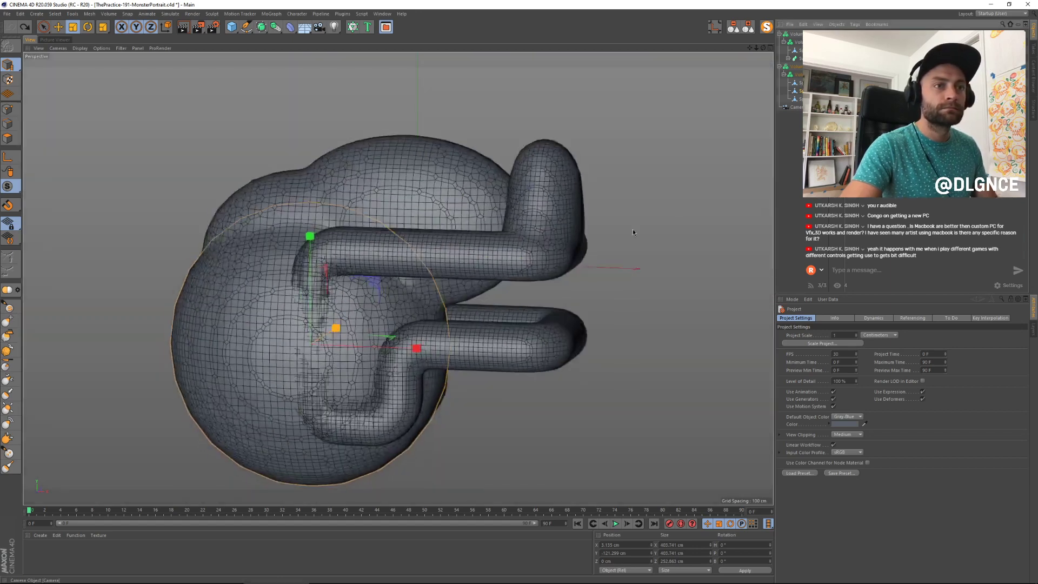
{"action": "right_click_drag", "start_coordinate": [633, 233], "coordinate": [572, 315], "text": "alt"}
{"action": "left_click_drag", "start_coordinate": [572, 315], "coordinate": [549, 327], "text": "alt"}
{"action": "left_click_drag", "start_coordinate": [422, 317], "coordinate": [596, 278]}
{"action": "key", "text": "ctrl+z"}
{"action": "left_click_drag", "start_coordinate": [521, 111], "coordinate": [394, 148]}
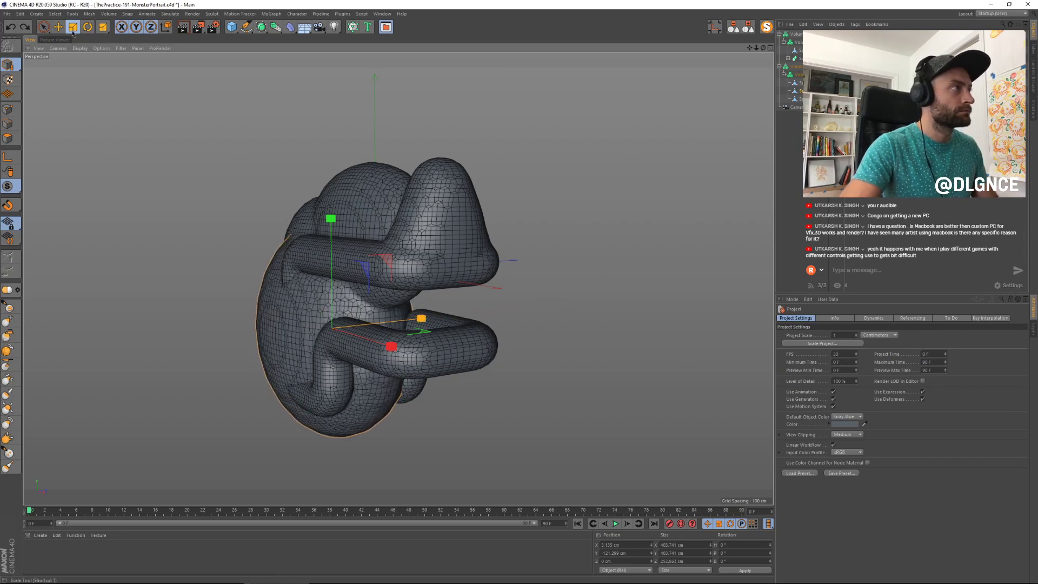
Step: Select the tube's volume mesh, try to scale it, and undo the change
{"action": "left_click", "coordinate": [43, 29]}
{"action": "left_click", "coordinate": [455, 219]}
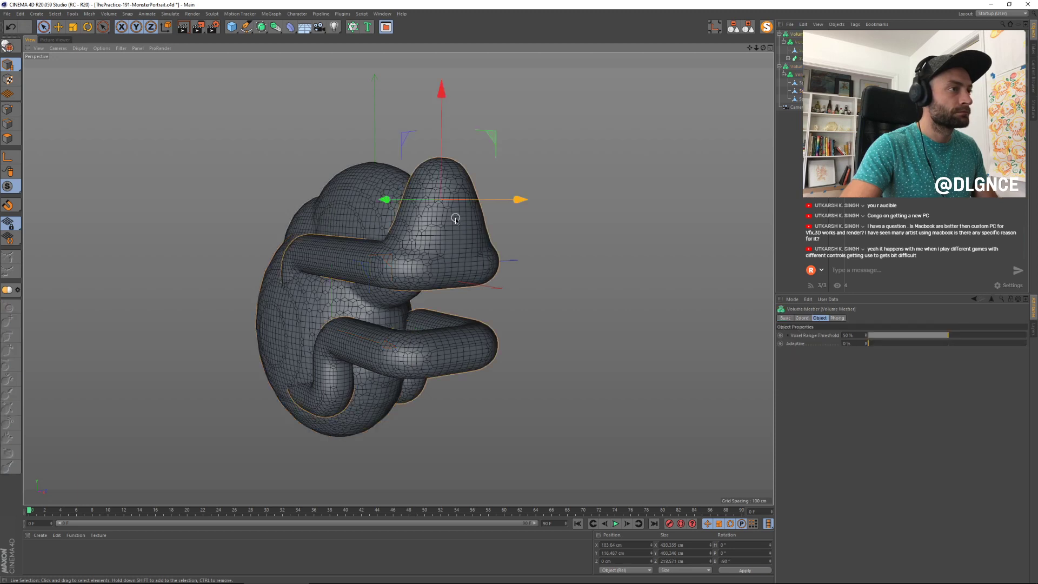
{"action": "key", "text": "t"}
{"action": "left_click_drag", "start_coordinate": [576, 238], "coordinate": [637, 278]}
{"action": "key", "text": "ctrl+z"}
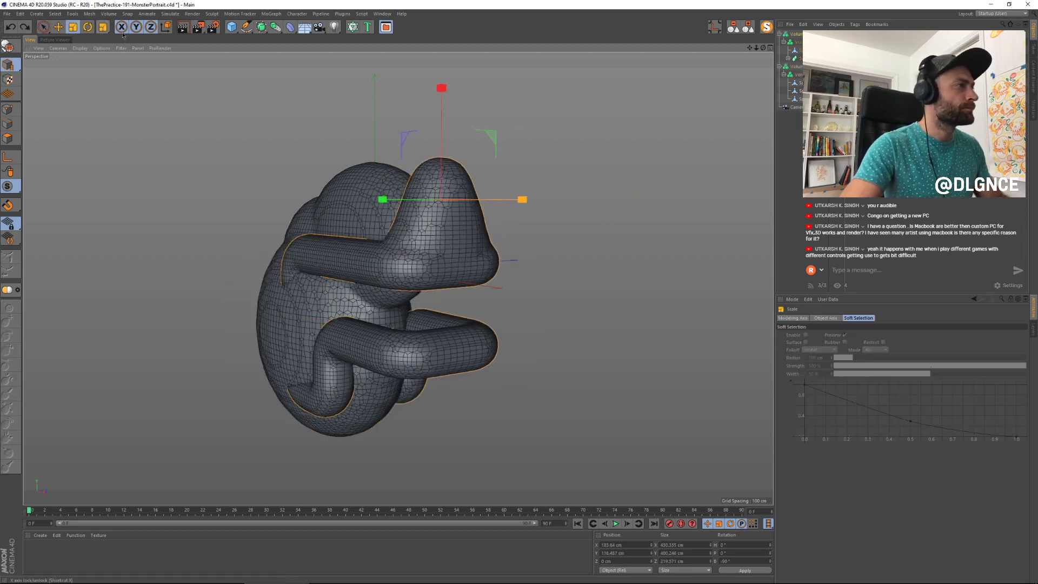
Step: Turn off the locked workplane and test scaling the tube's volume mesh, restoring its size
{"action": "left_click", "coordinate": [104, 49]}
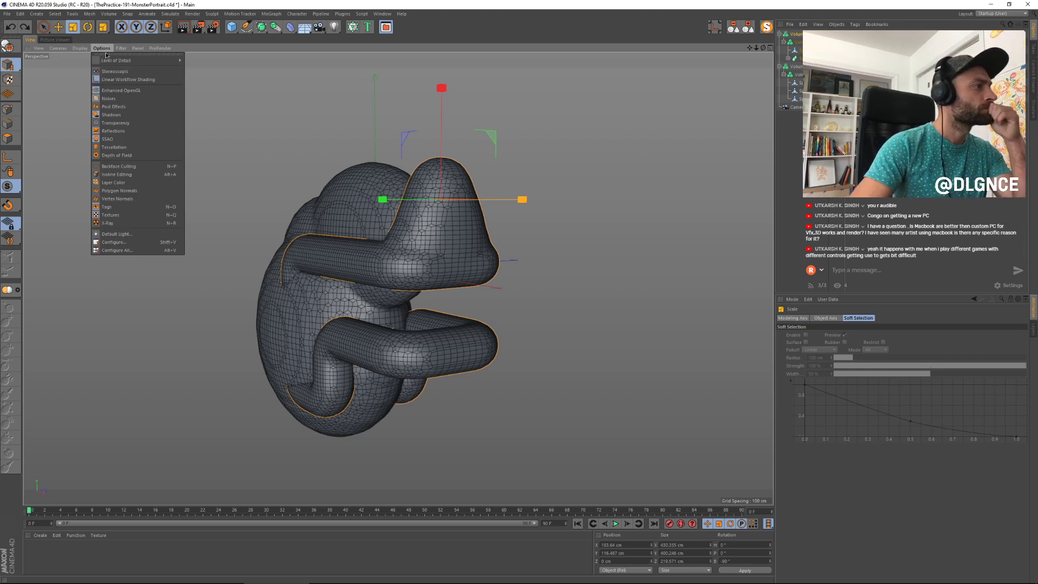
{"action": "left_click", "coordinate": [7, 171]}
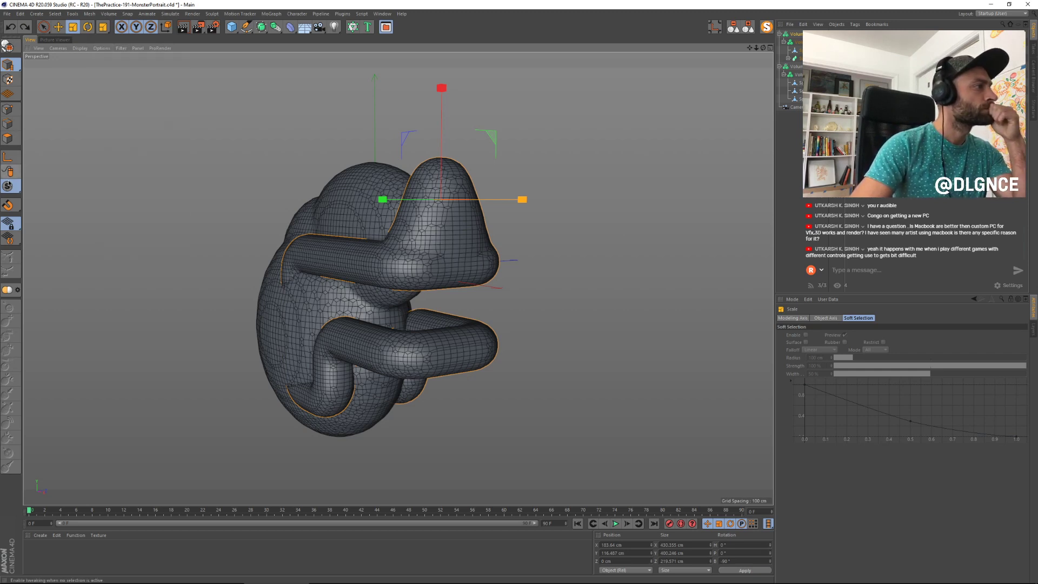
{"action": "left_click", "coordinate": [14, 226]}
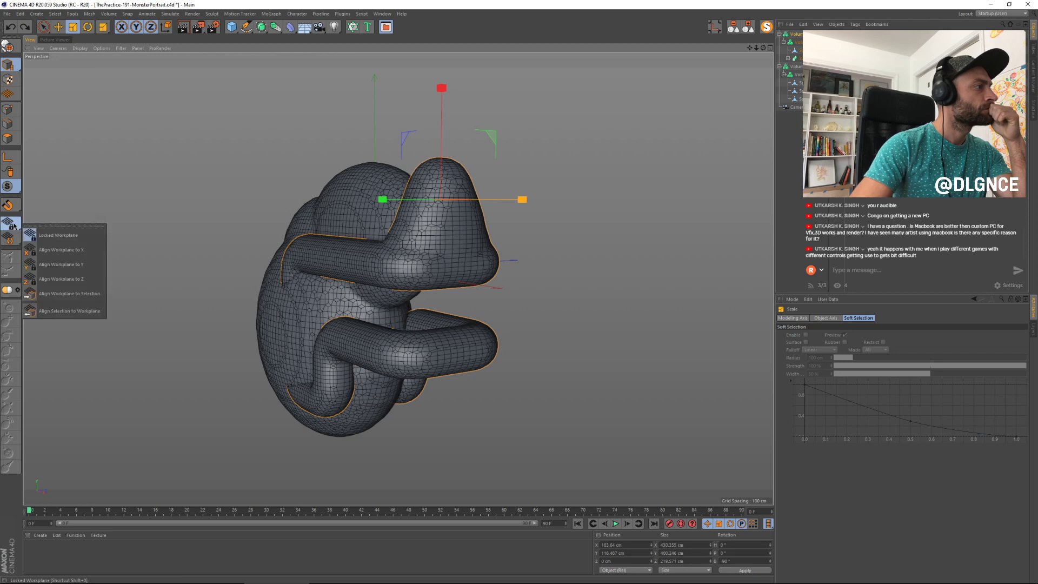
{"action": "left_click", "coordinate": [60, 240]}
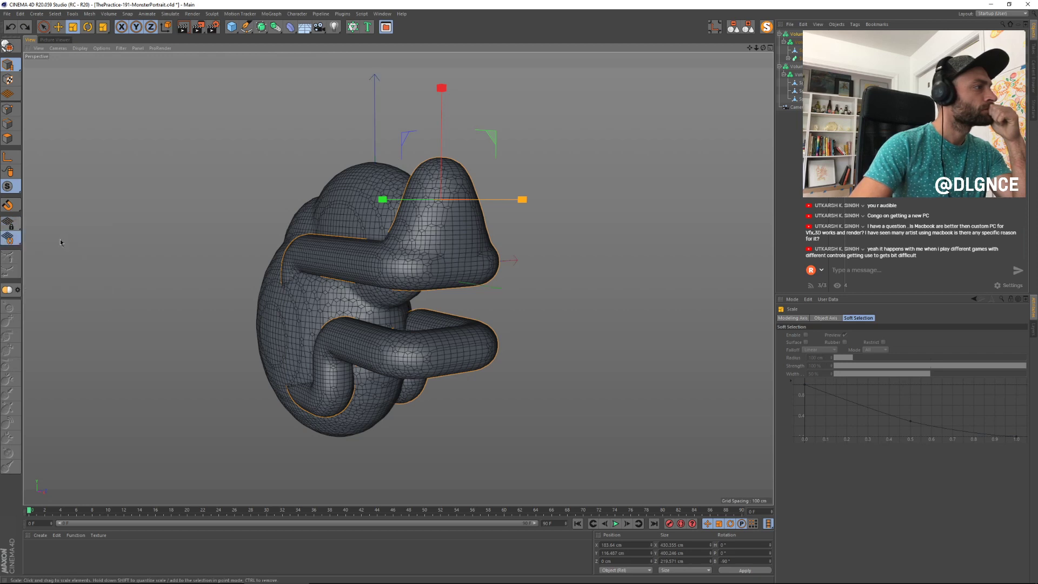
{"action": "left_click_drag", "start_coordinate": [656, 308], "coordinate": [598, 274]}
{"action": "key", "text": "ctrl+z"}
{"action": "key", "text": "ctrl+z"}
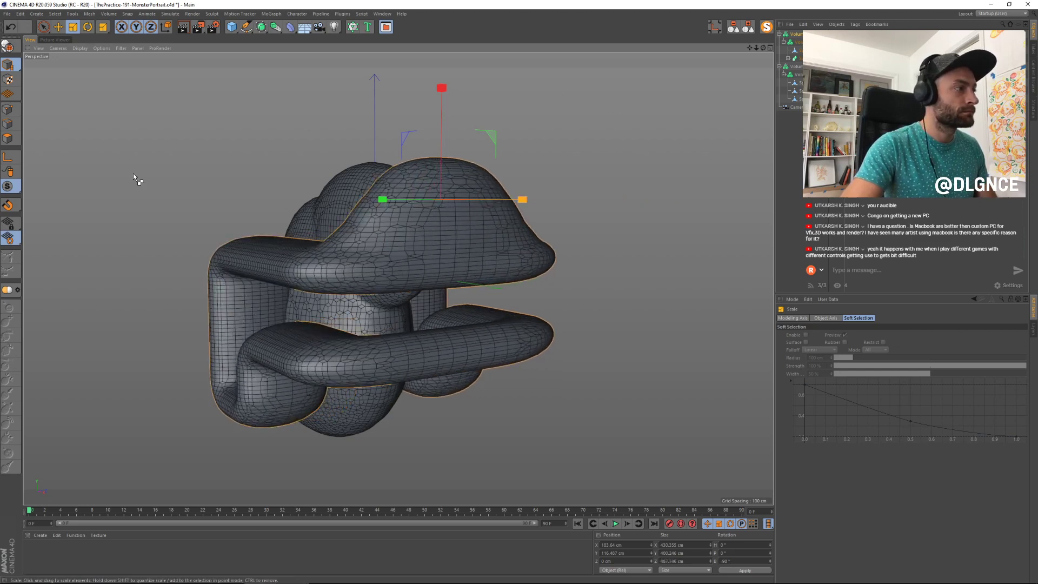
{"action": "key", "text": "ctrl+y"}
Step: Switch to the Axis Workplane and test scaling the tube's volume mesh, undoing each attempt
{"action": "left_click", "coordinate": [10, 238]}
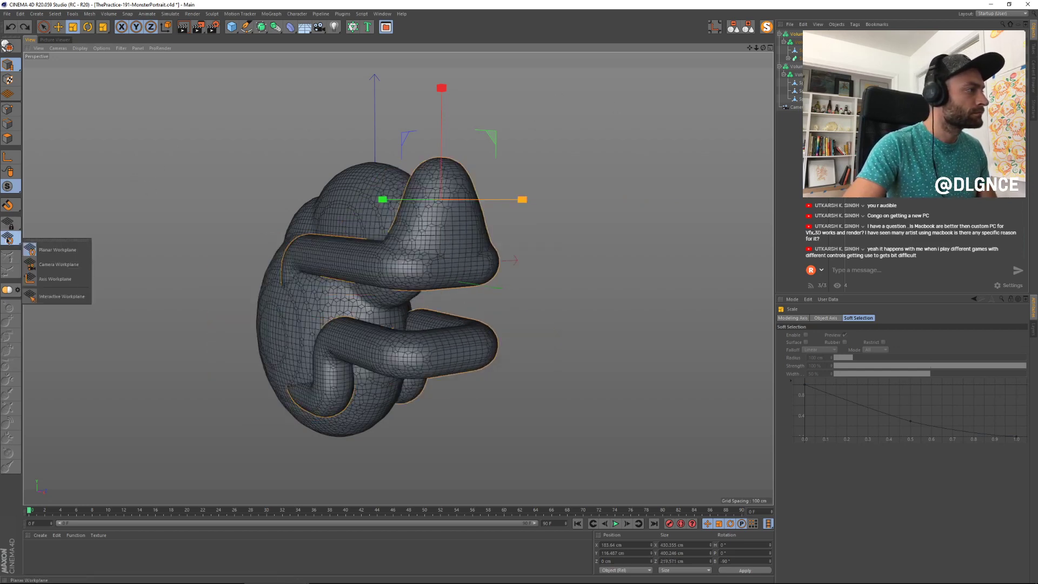
{"action": "left_click", "coordinate": [49, 277]}
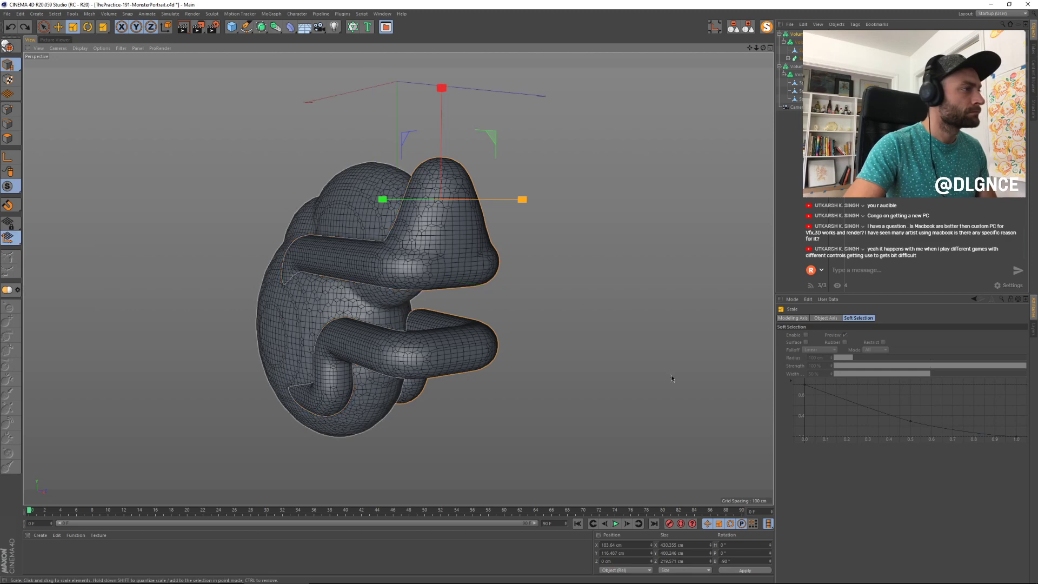
{"action": "left_click", "coordinate": [16, 236]}
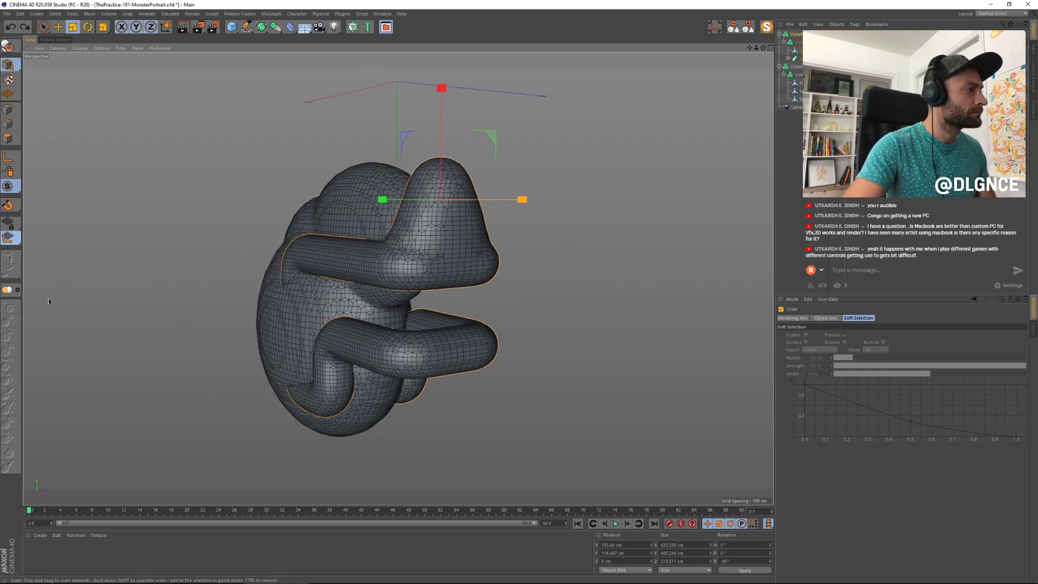
{"action": "left_click_drag", "start_coordinate": [571, 326], "coordinate": [602, 70]}
{"action": "key", "text": "ctrl+z"}
{"action": "left_click_drag", "start_coordinate": [522, 199], "coordinate": [346, 221]}
{"action": "key", "text": "ctrl+z"}
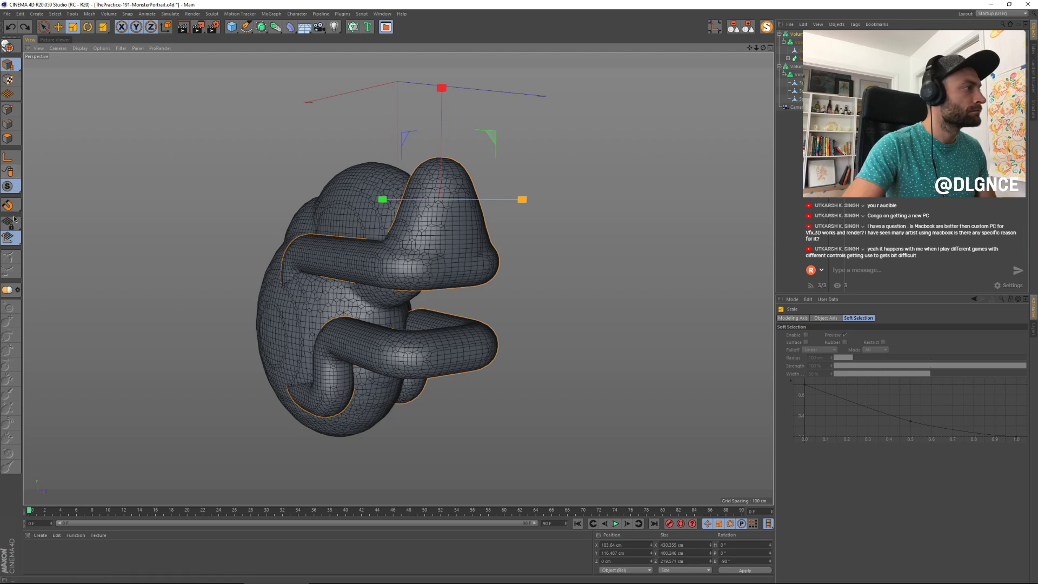
Step: Lock the workplane again, test scaling the tube's volume mesh, and undo the attempt
{"action": "left_click", "coordinate": [19, 234]}
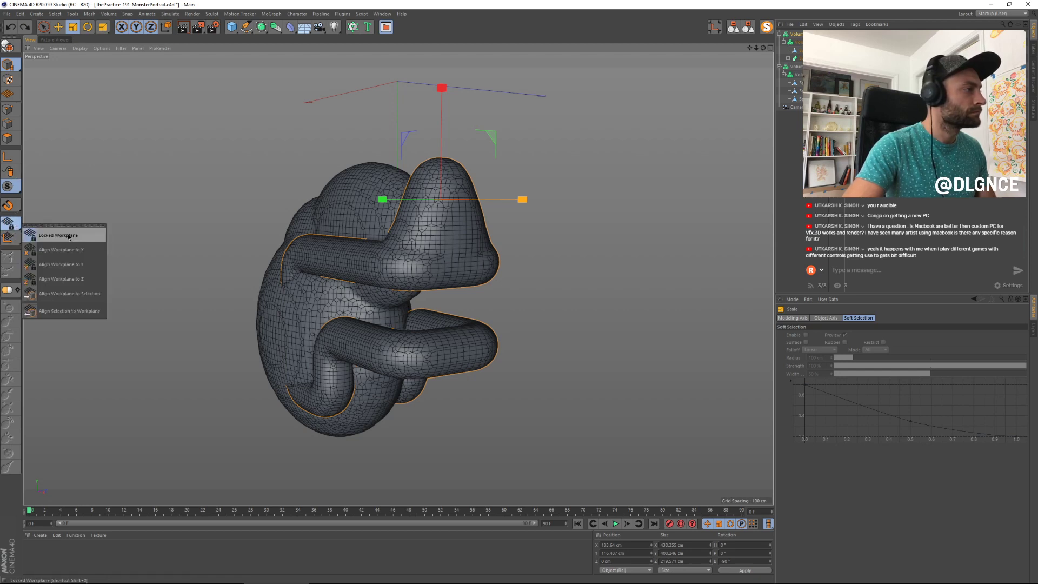
{"action": "left_click", "coordinate": [87, 309]}
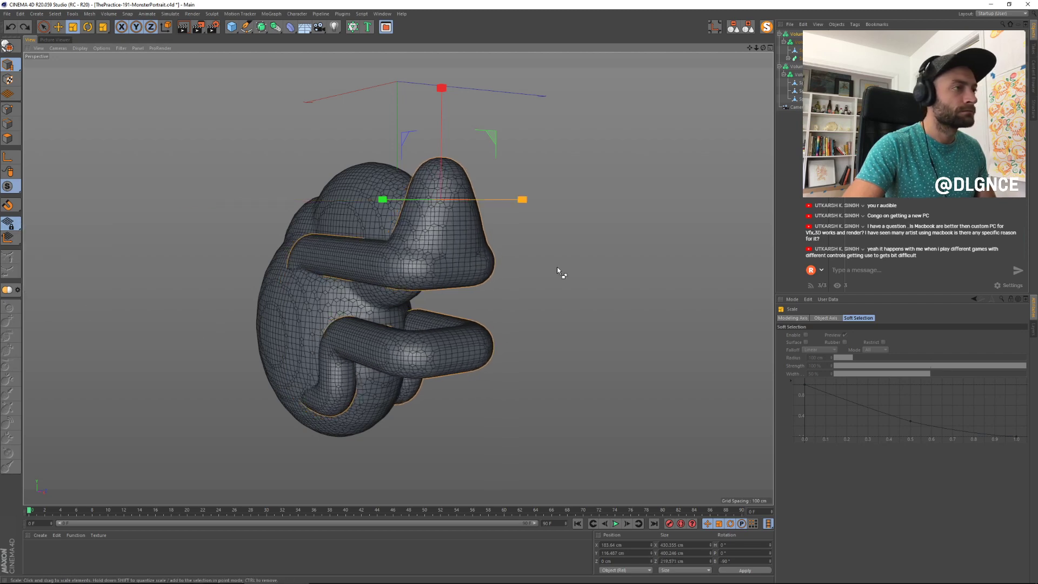
{"action": "left_click_drag", "start_coordinate": [608, 167], "coordinate": [628, 166]}
{"action": "key", "text": "ctrl+z"}
{"action": "scroll", "coordinate": [489, 298], "scroll_direction": "down", "scroll_amount": 3}
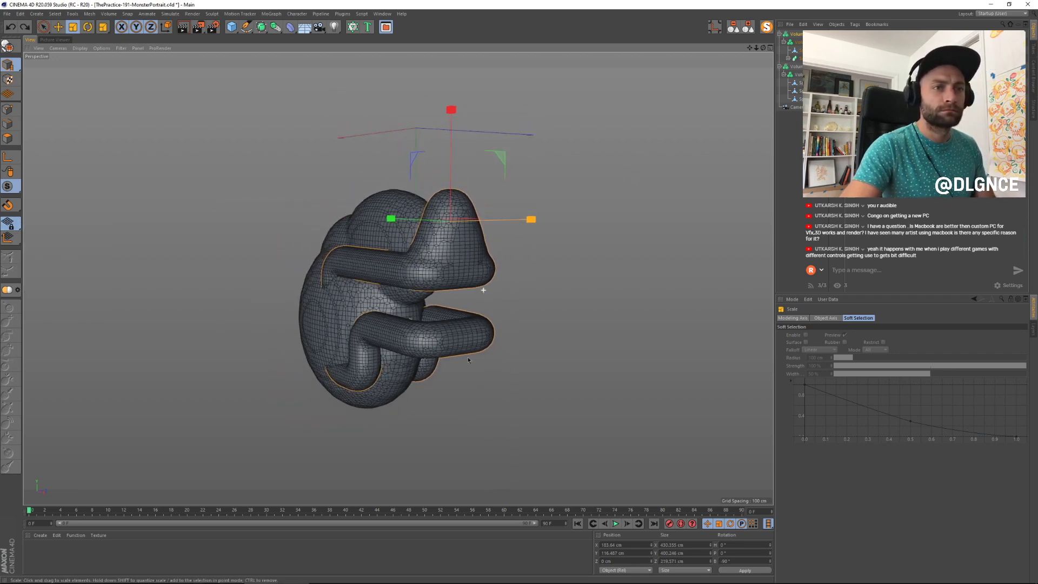
Step: Try to scale the tube's volume mesh while viewing it from different angles
{"action": "left_click_drag", "start_coordinate": [484, 291], "coordinate": [541, 373], "text": "alt"}
{"action": "left_click_drag", "start_coordinate": [447, 197], "coordinate": [270, 154]}
{"action": "key", "text": "ctrl+z"}
{"action": "left_click_drag", "start_coordinate": [556, 297], "coordinate": [471, 303], "text": "alt"}
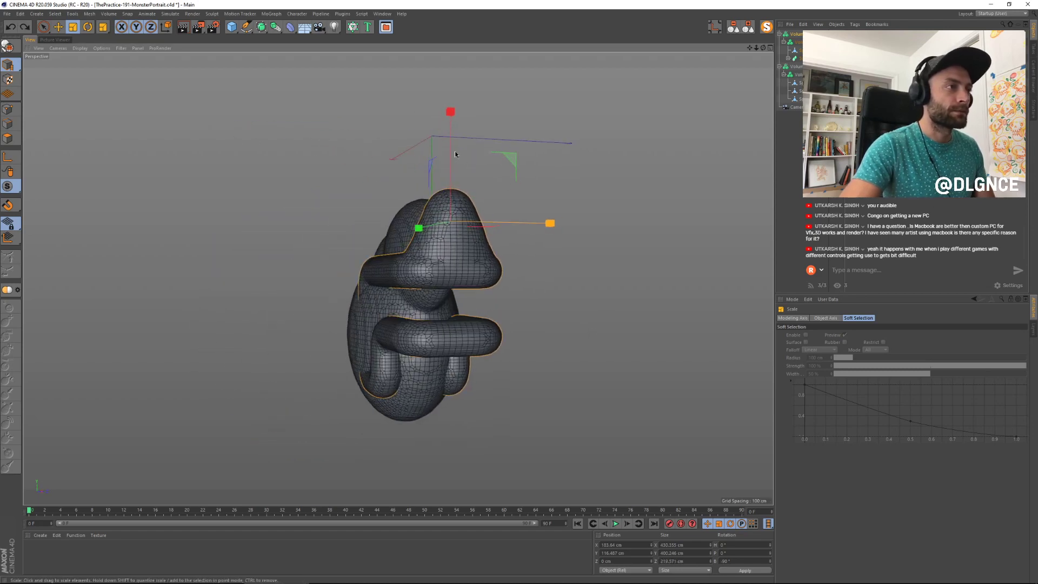
{"action": "mouse_move", "coordinate": [454, 151]}
{"action": "left_mouse_down"}
{"action": "mouse_move", "coordinate": [457, 121]}
{"action": "mouse_move", "coordinate": [460, 145]}
{"action": "left_mouse_up"}
Step: Reselect the tube's volume mesh, try to scale it along X and Z together, and undo the change
{"action": "left_click", "coordinate": [554, 329]}
{"action": "left_click_drag", "start_coordinate": [553, 342], "coordinate": [598, 351], "text": "alt"}
{"action": "left_click", "coordinate": [502, 263]}
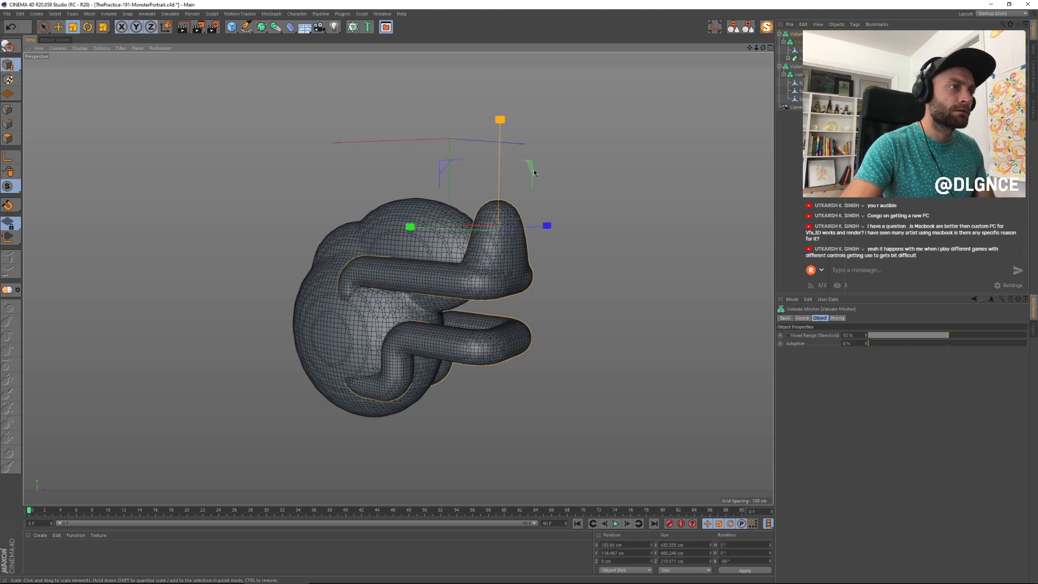
{"action": "left_click_drag", "start_coordinate": [534, 172], "coordinate": [336, 209]}
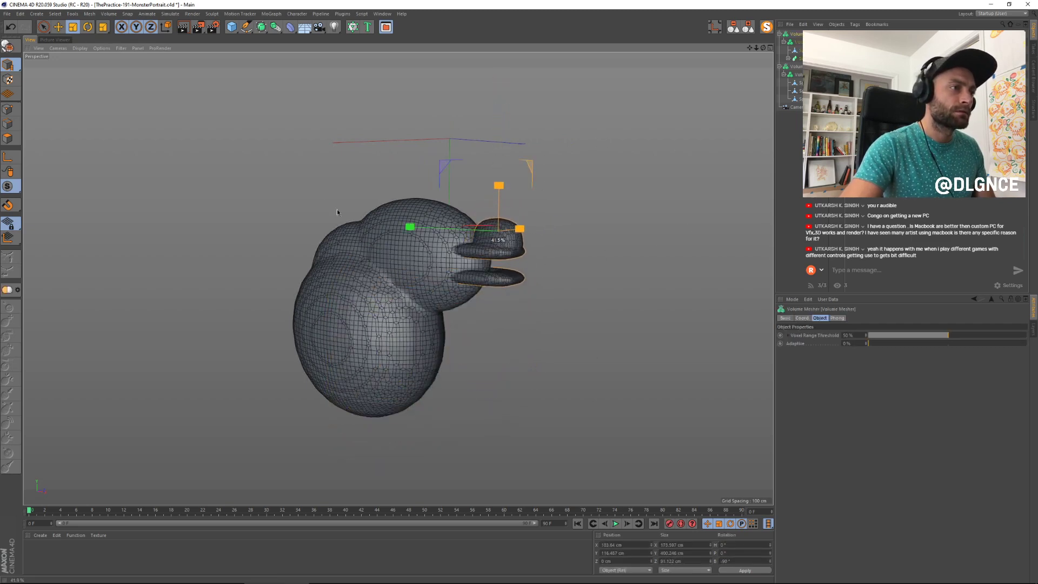
{"action": "key", "text": "ctrl+z"}
{"action": "left_click_drag", "start_coordinate": [595, 347], "coordinate": [541, 276], "text": "alt"}
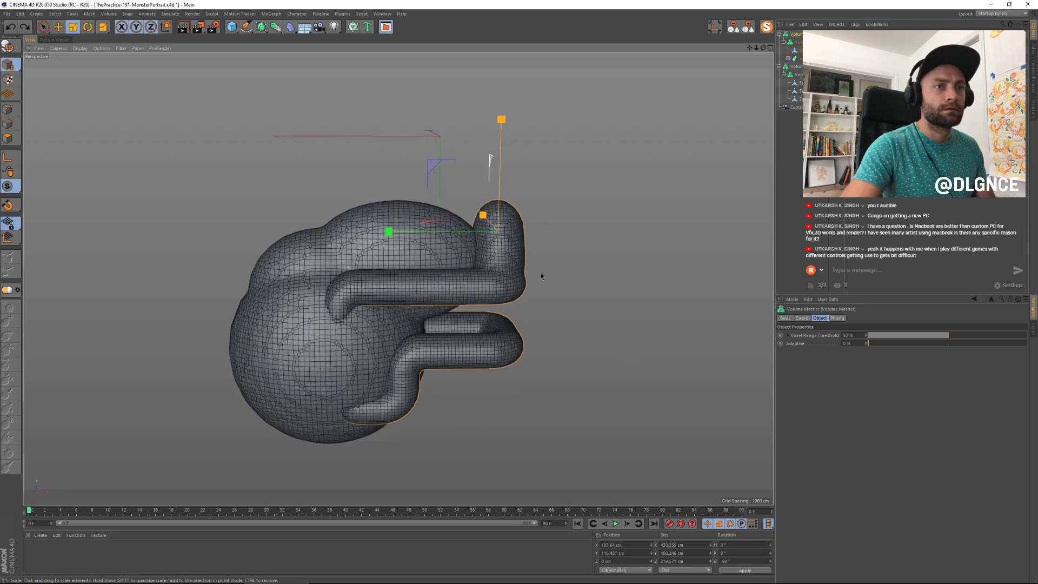
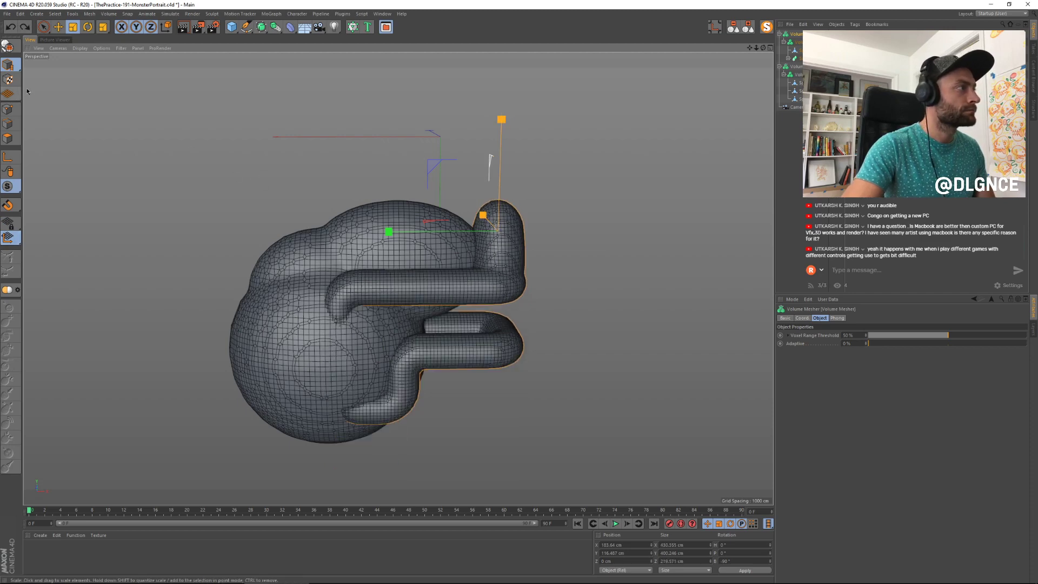
Step: Test scaling the tube's volume mesh in Model mode and again after toggling the coordinate system, undoing each attempt
{"action": "left_click_drag", "start_coordinate": [11, 66], "coordinate": [42, 75]}
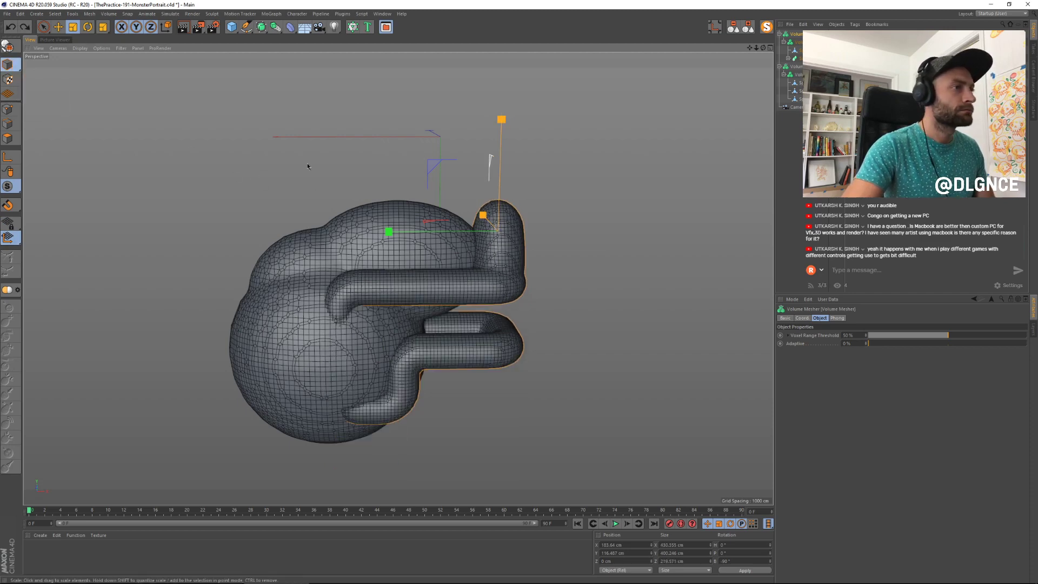
{"action": "left_click_drag", "start_coordinate": [307, 166], "coordinate": [637, 219]}
{"action": "key", "text": "ctrl+z"}
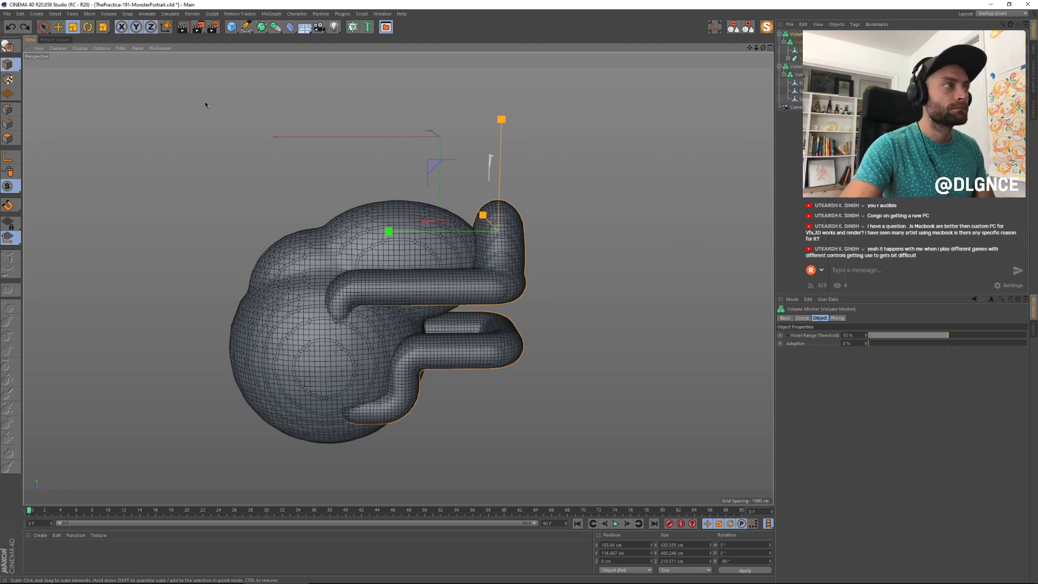
{"action": "left_click", "coordinate": [165, 28]}
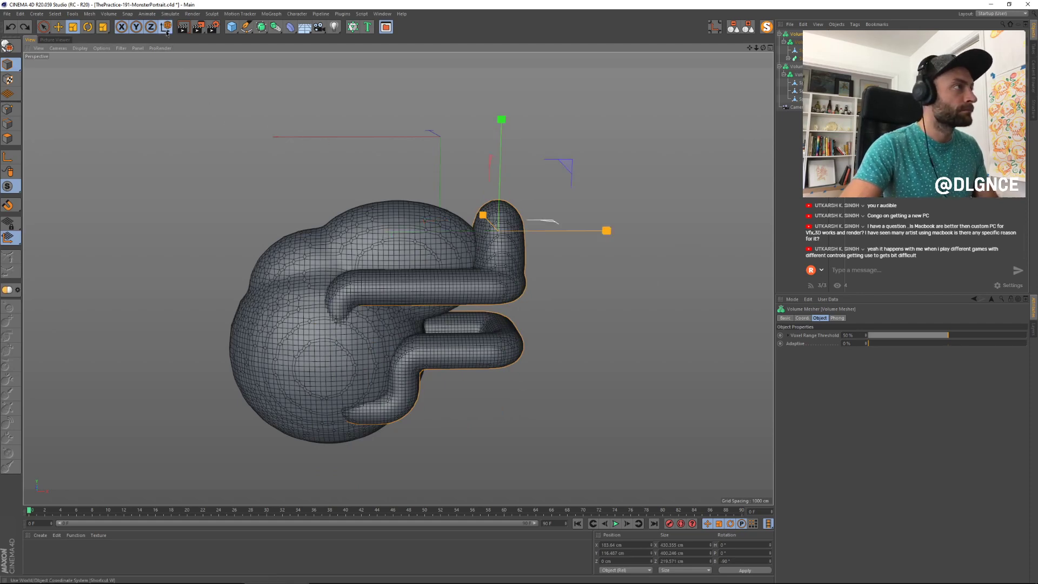
{"action": "left_click_drag", "start_coordinate": [197, 109], "coordinate": [547, 144]}
{"action": "key", "text": "ctrl+z"}
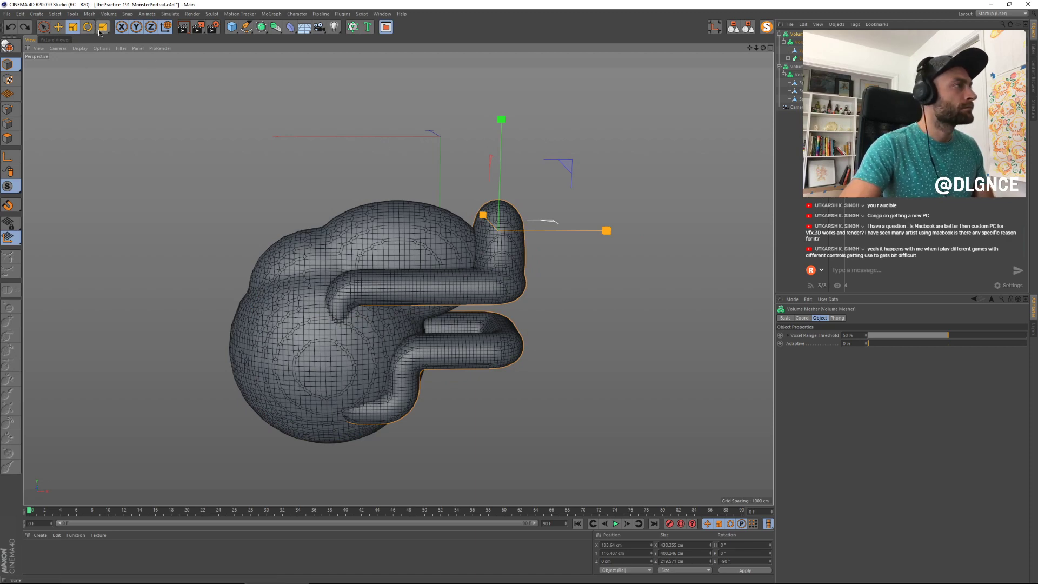
Step: Look through the scene camera, select it, try to rotate it in the four-view layout, and undo the rotation
{"action": "left_click_drag", "start_coordinate": [317, 142], "coordinate": [351, 276], "text": "alt"}
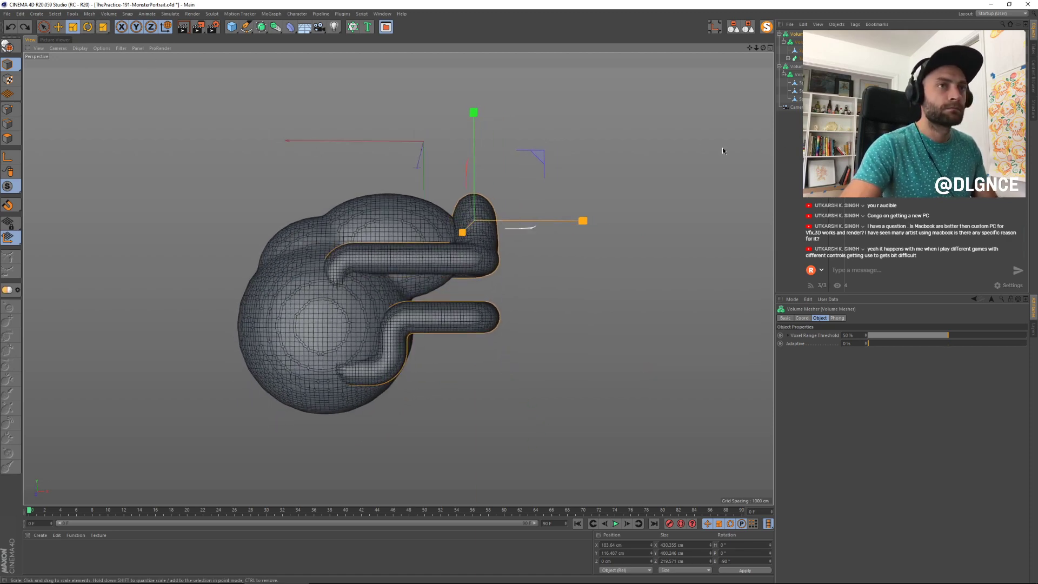
{"action": "left_click", "coordinate": [841, 107]}
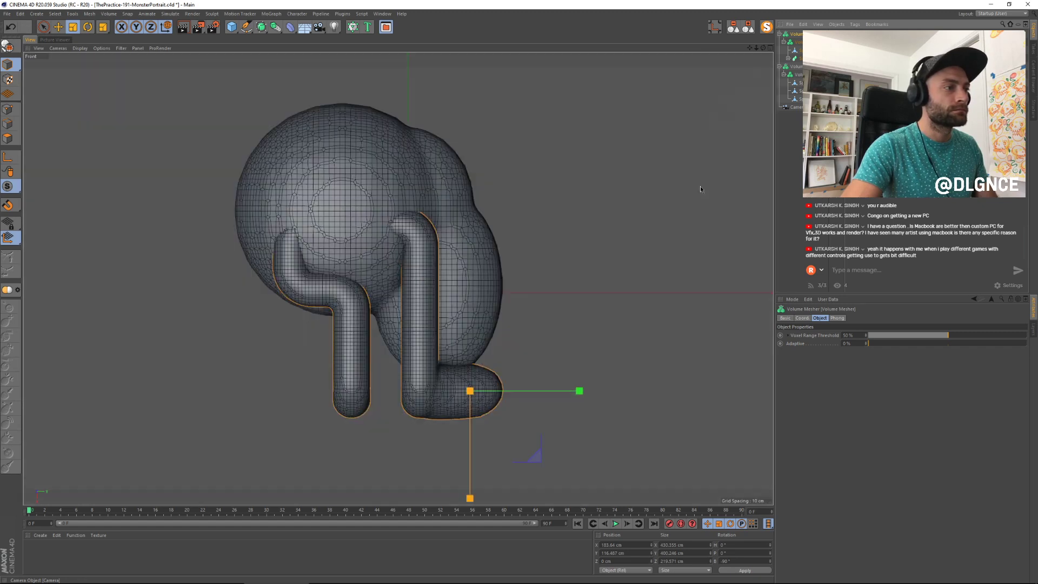
{"action": "left_click", "coordinate": [801, 106]}
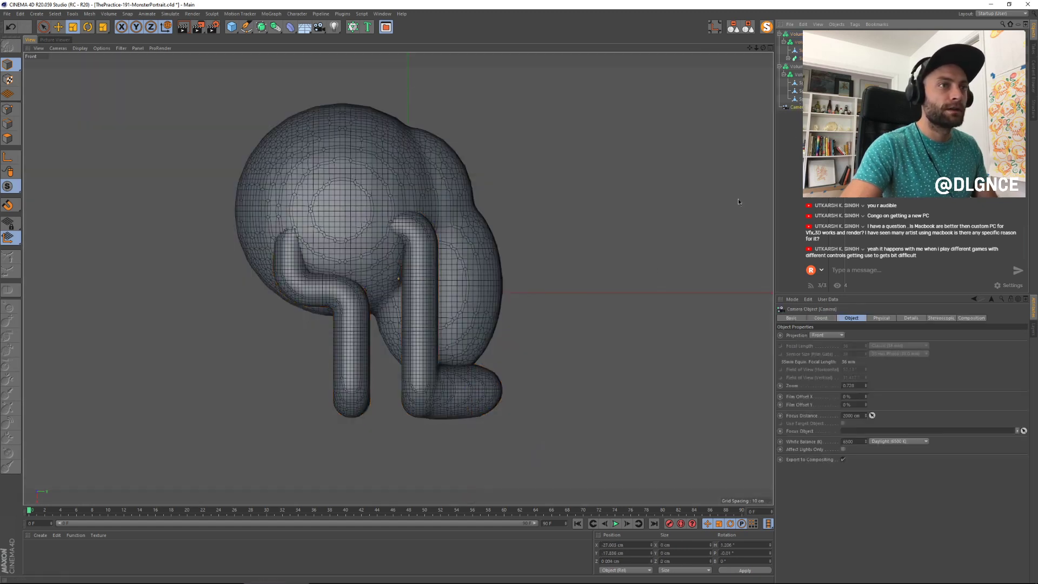
{"action": "key", "text": "r"}
{"action": "middle_click", "coordinate": [674, 316]}
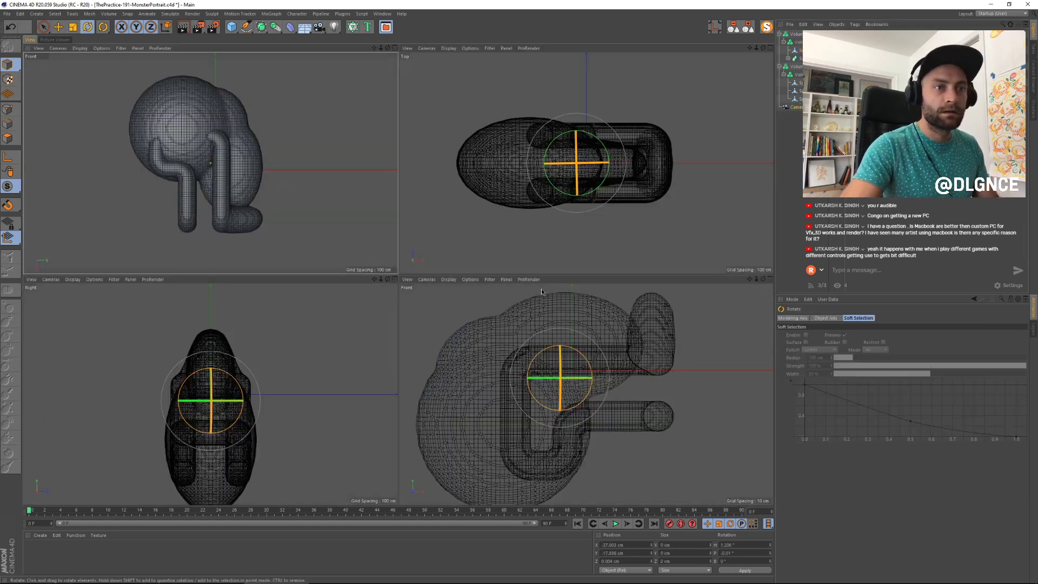
{"action": "left_click_drag", "start_coordinate": [547, 350], "coordinate": [185, 203]}
{"action": "key", "text": "ctrl+z"}
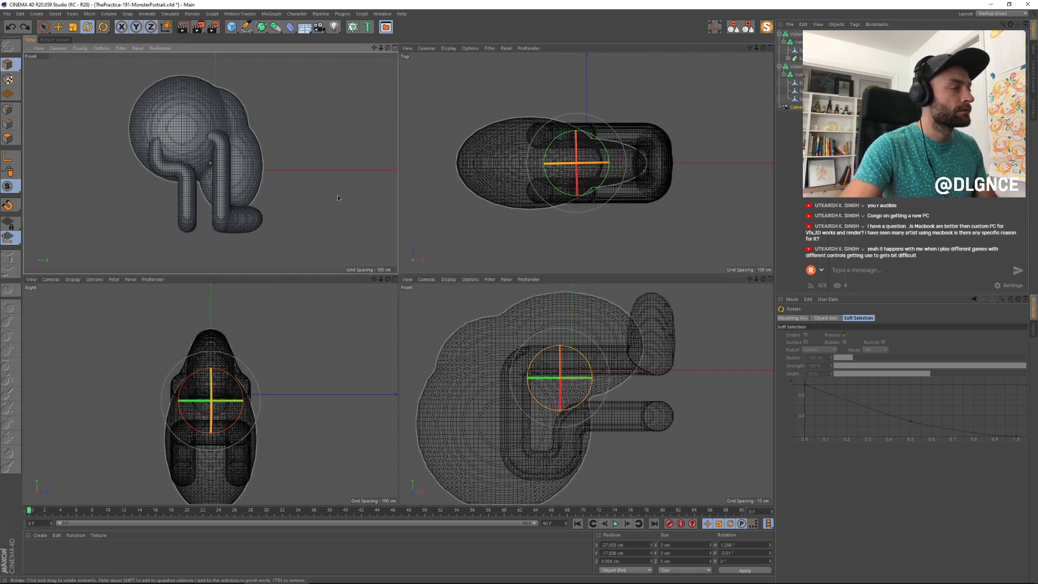
Step: Delete the camera from the scene and show the perspective view on its own
{"action": "key", "text": "ctrl+shift+z"}
{"action": "left_click", "coordinate": [799, 108]}
{"action": "key", "text": "Delete"}
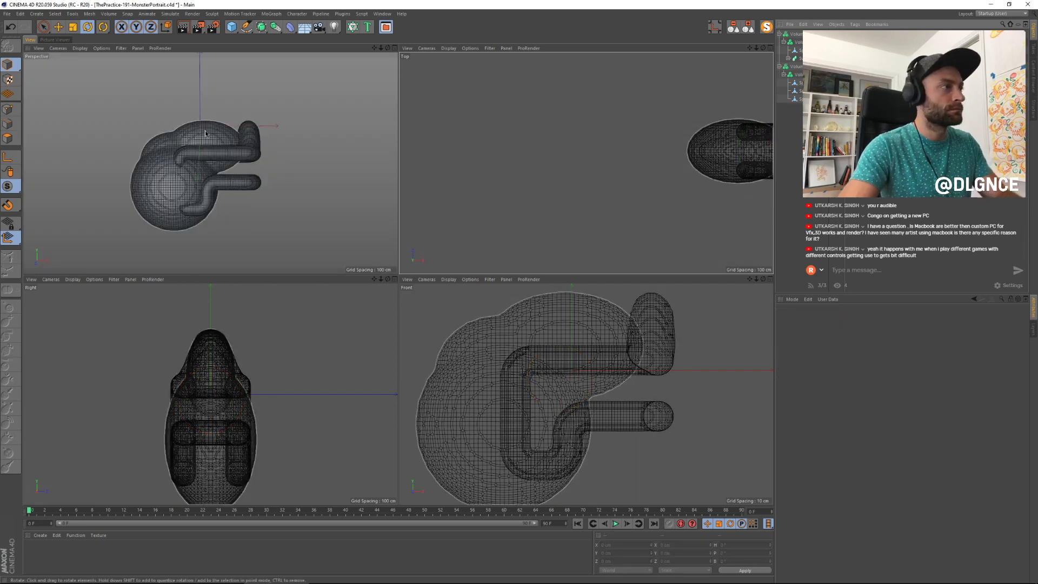
{"action": "key", "text": "F1"}
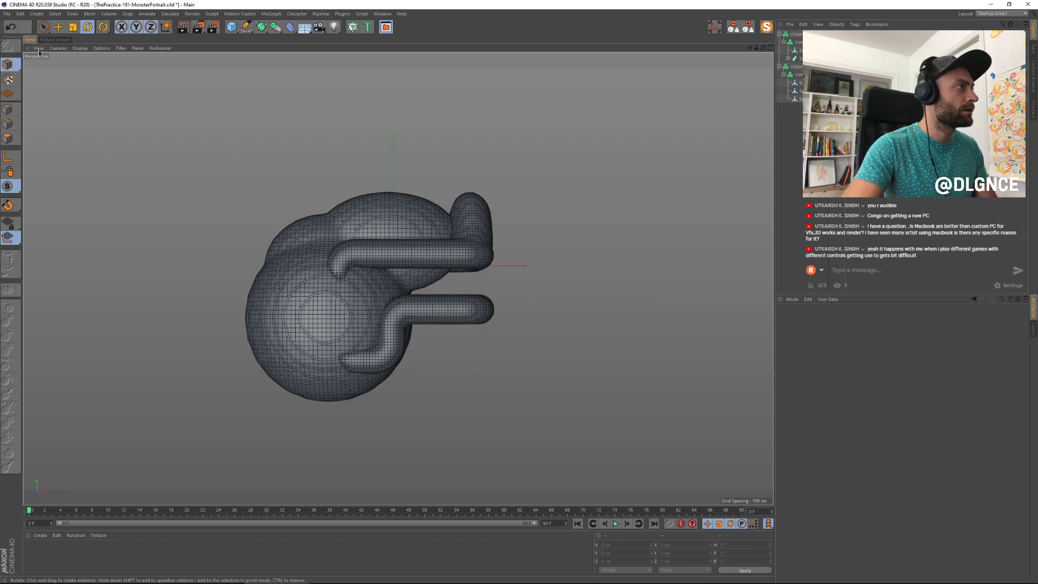
Step: Switch to the Planar Workplane, then change back to a locked workplane
{"action": "left_click", "coordinate": [17, 244]}
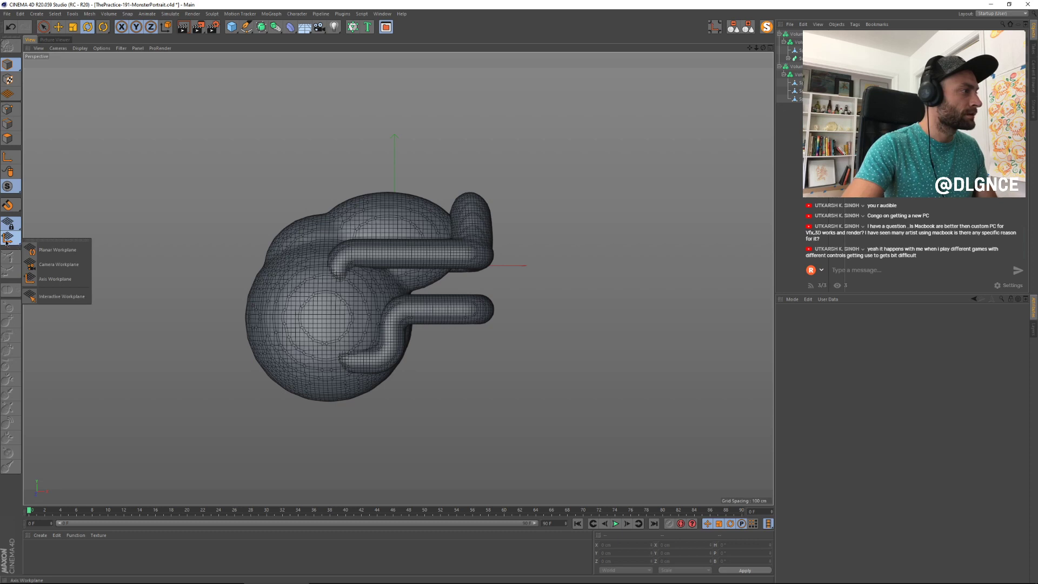
{"action": "left_click", "coordinate": [43, 249]}
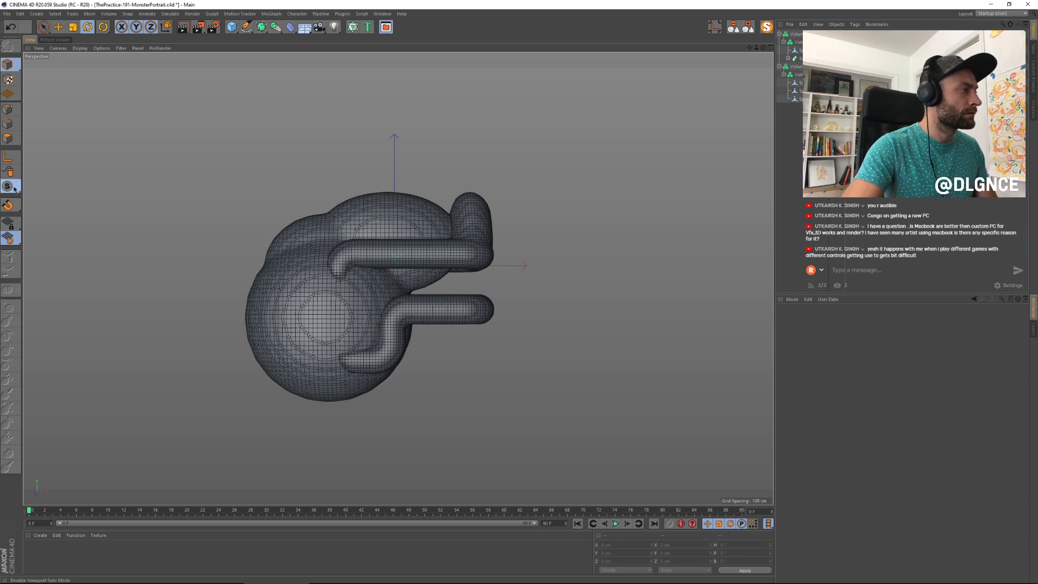
{"action": "left_click", "coordinate": [10, 222]}
{"action": "left_click", "coordinate": [46, 234]}
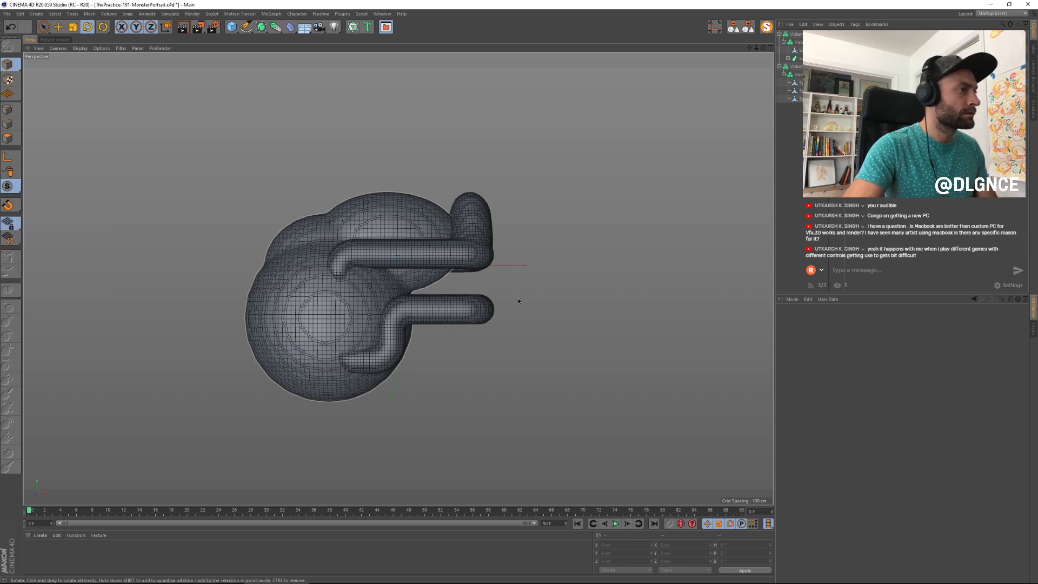
Step: Select the tube's volume mesh, test rotating it, undo the rotation, and return to the Scale tool
{"action": "left_click", "coordinate": [394, 266]}
{"action": "left_click_drag", "start_coordinate": [550, 288], "coordinate": [672, 269]}
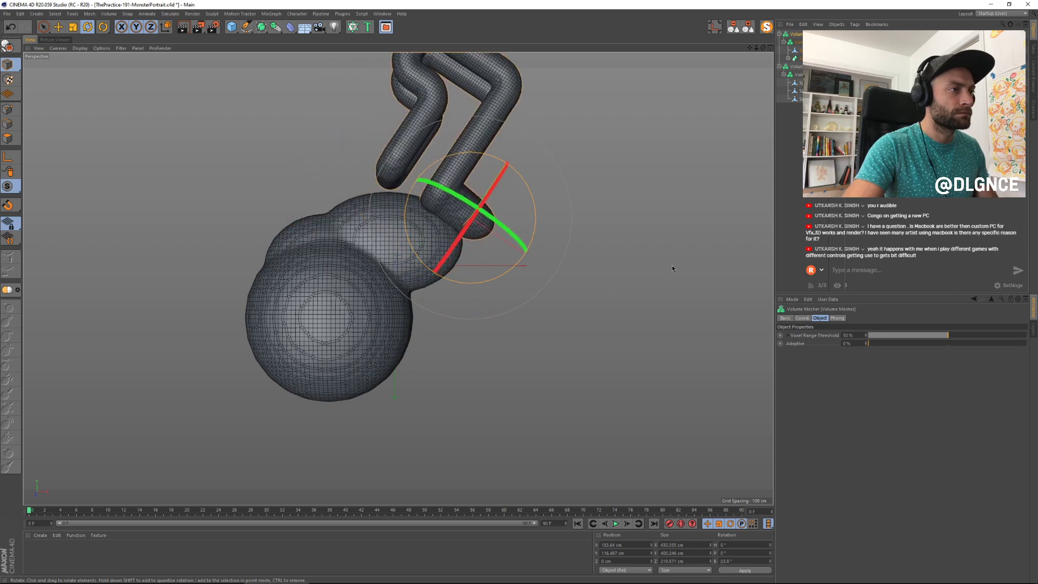
{"action": "key", "text": "ctrl+z"}
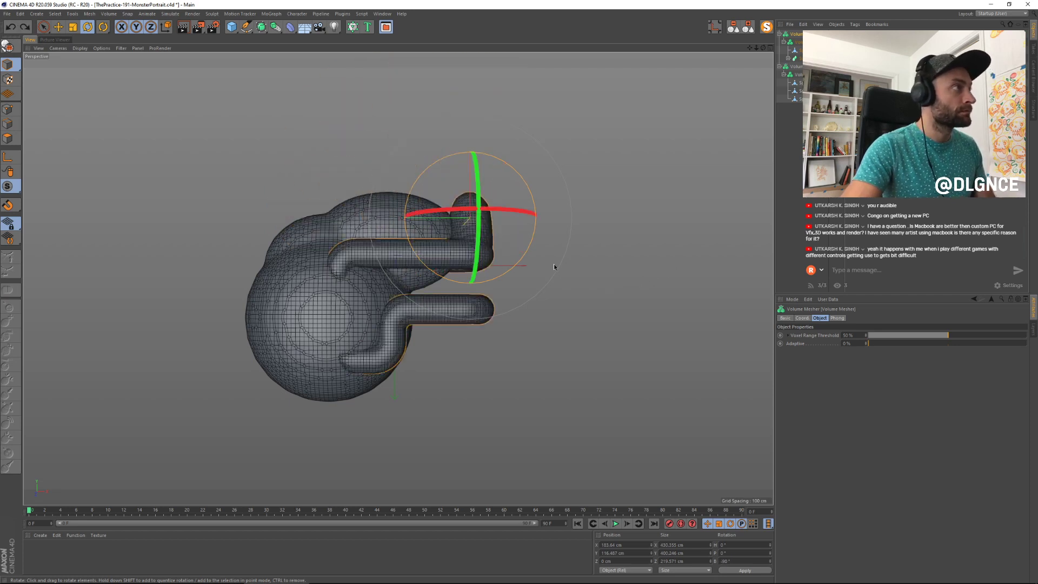
{"action": "key", "text": "t"}
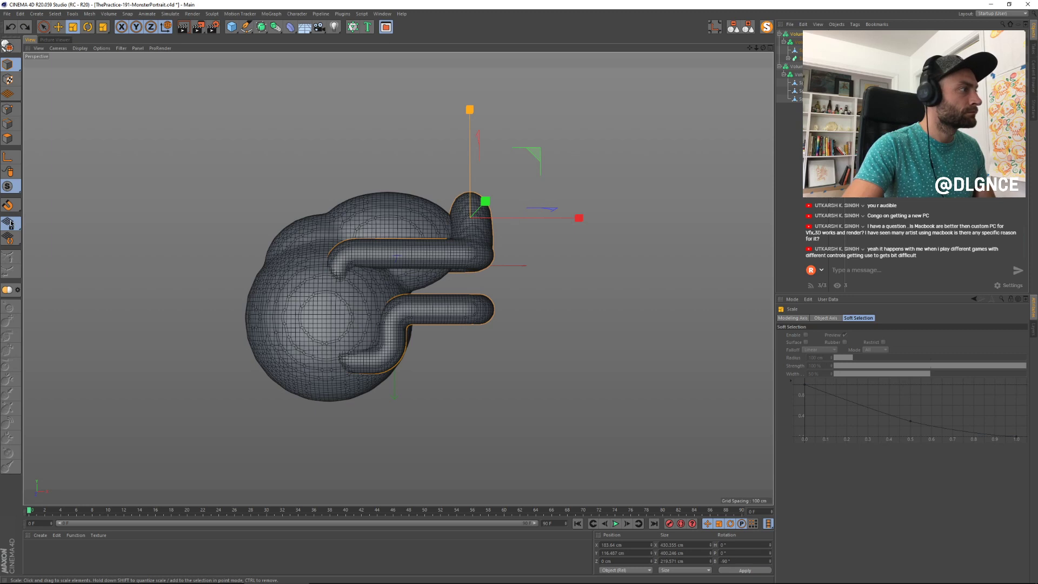
Step: Force-quit Cinema 4D through Task Manager and reopen the C4D file ThePractice-191-MonsterPortrait from its folder
{"action": "key", "text": "alt+Tab"}
{"action": "double_click", "coordinate": [439, 263]}
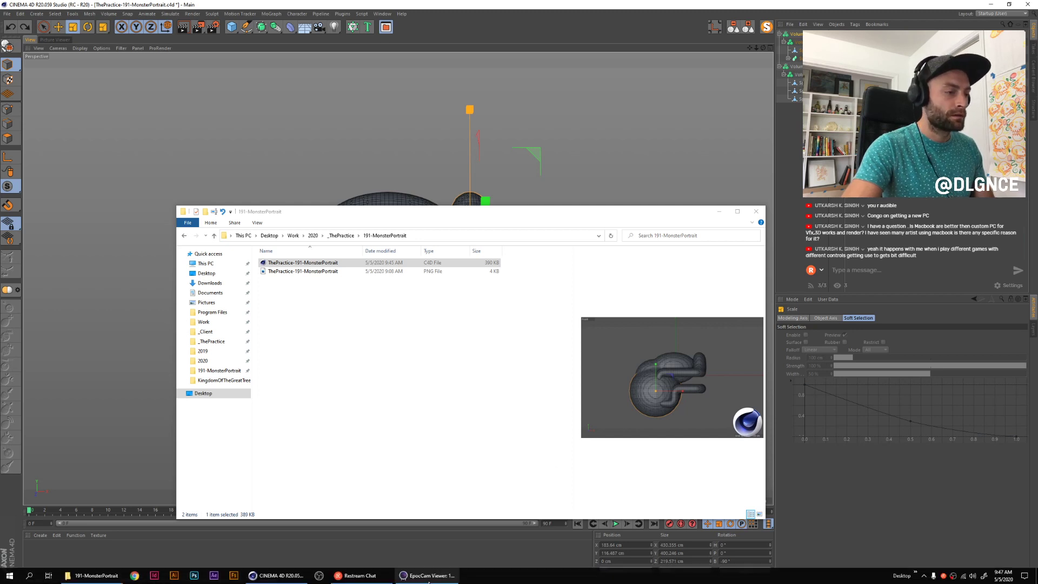
{"action": "right_click", "coordinate": [269, 575]}
{"action": "left_click", "coordinate": [269, 559]}
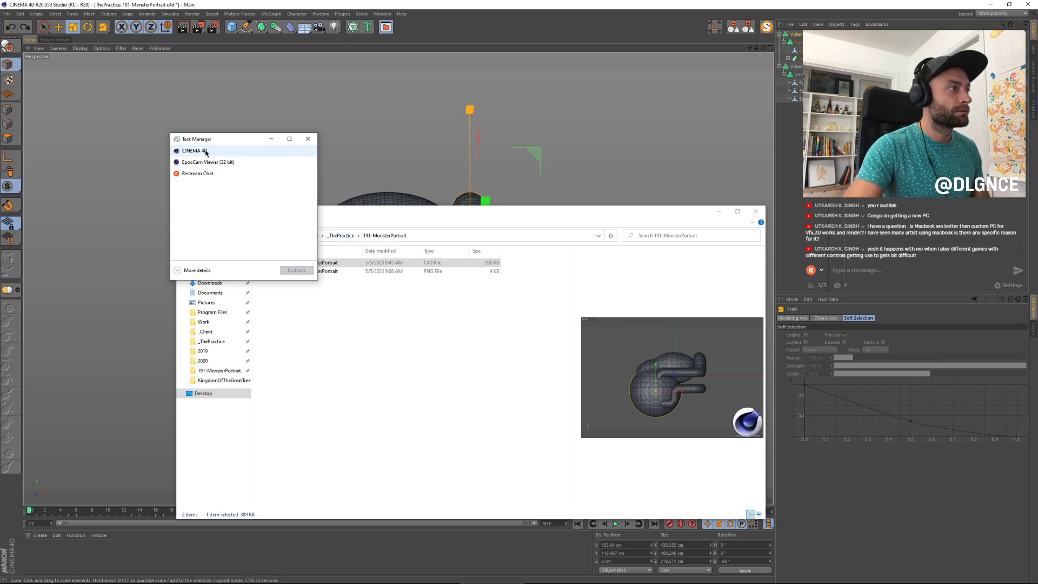
{"action": "left_click", "coordinate": [206, 151]}
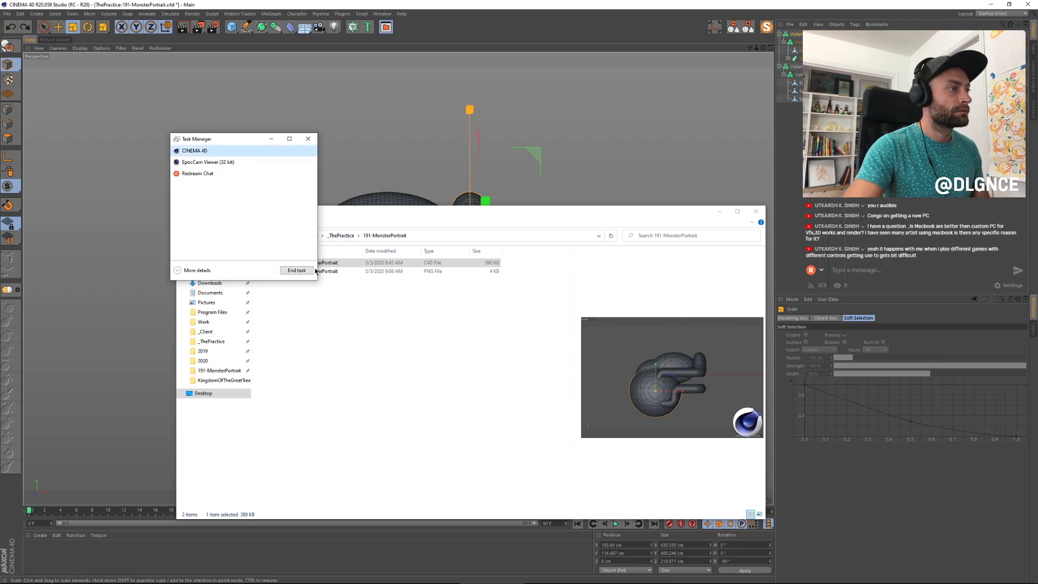
{"action": "left_click", "coordinate": [296, 270]}
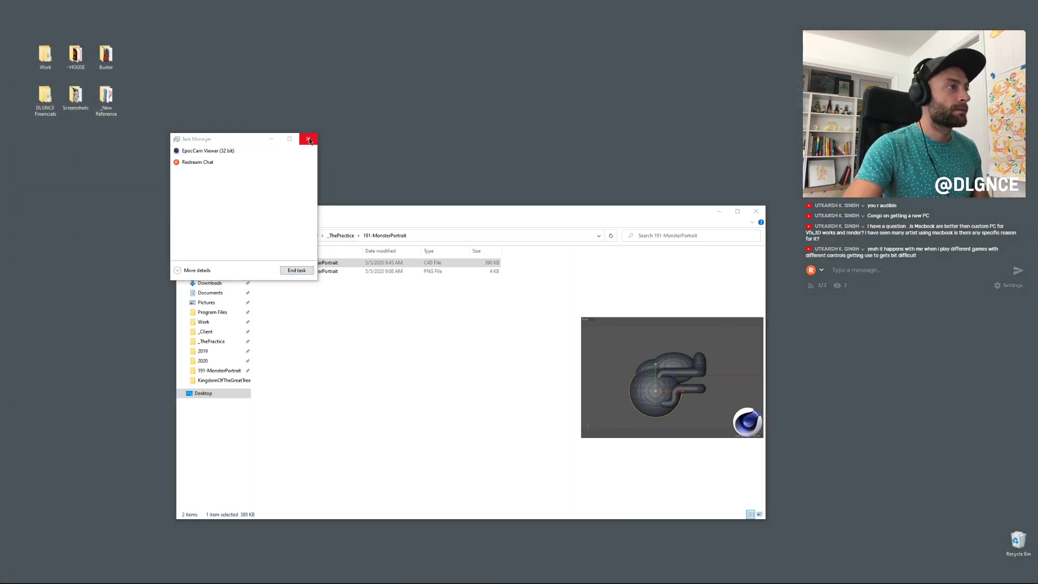
{"action": "left_click", "coordinate": [309, 140]}
{"action": "left_click_drag", "start_coordinate": [619, 218], "coordinate": [610, 169]}
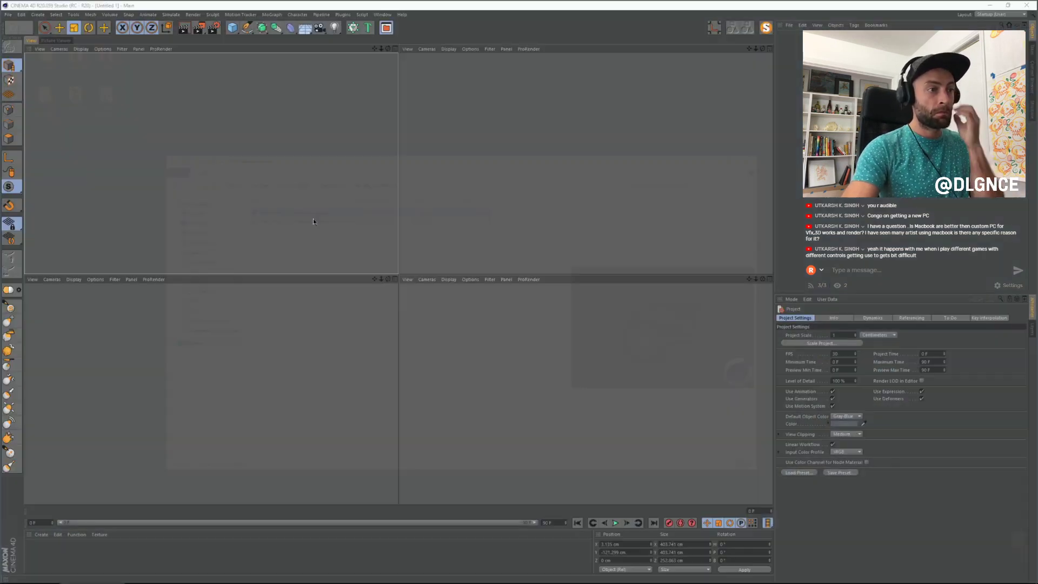
Step: Scale the lower front sphere to about 313 cm in X and Y and about 287 cm in Z
{"action": "middle_click", "coordinate": [235, 141]}
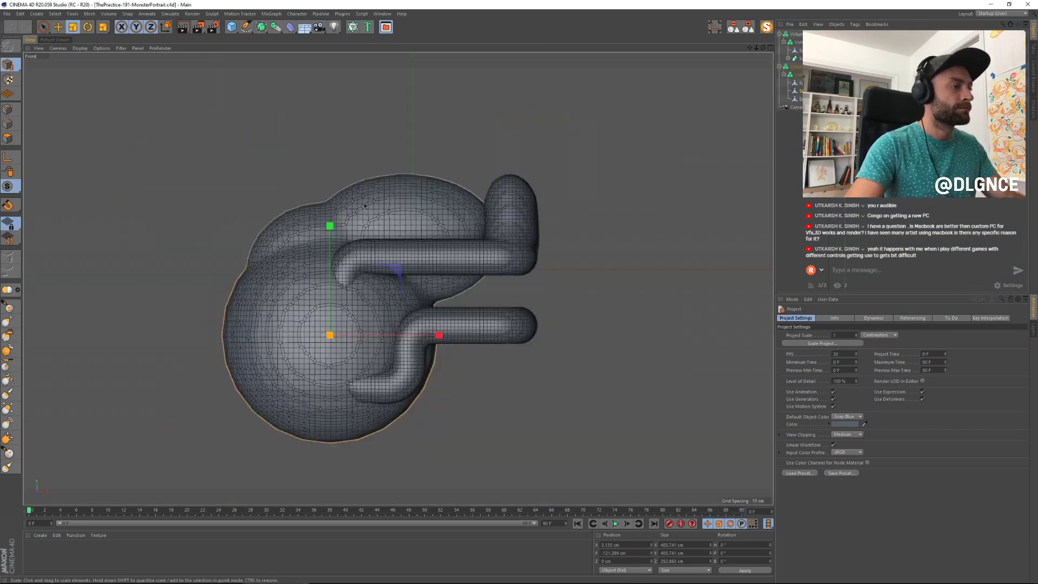
{"action": "left_click_drag", "start_coordinate": [396, 269], "coordinate": [610, 349]}
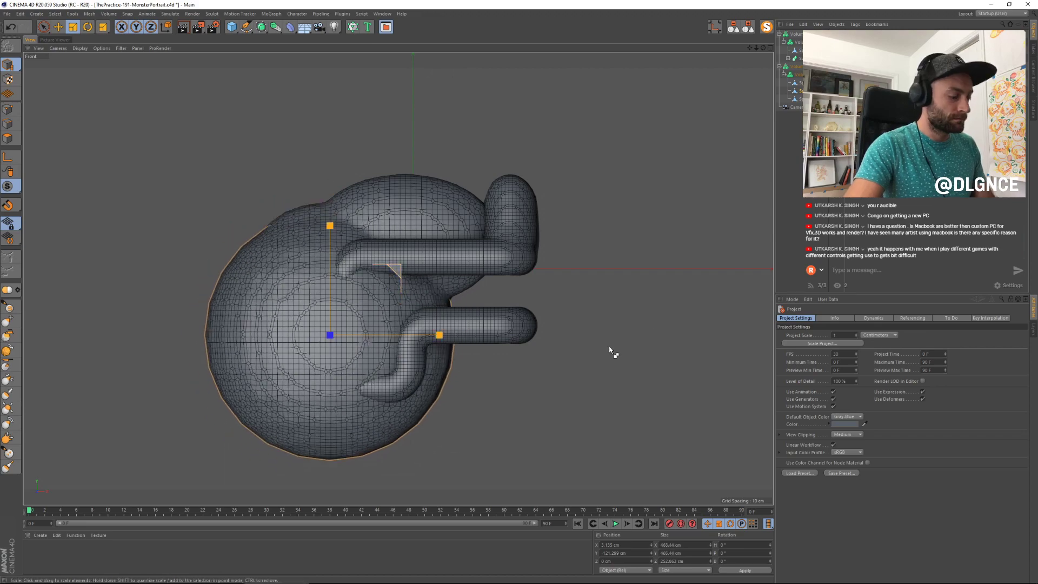
{"action": "key", "text": "ctrl+z"}
{"action": "middle_click", "coordinate": [573, 288]}
{"action": "left_click_drag", "start_coordinate": [260, 400], "coordinate": [294, 401]}
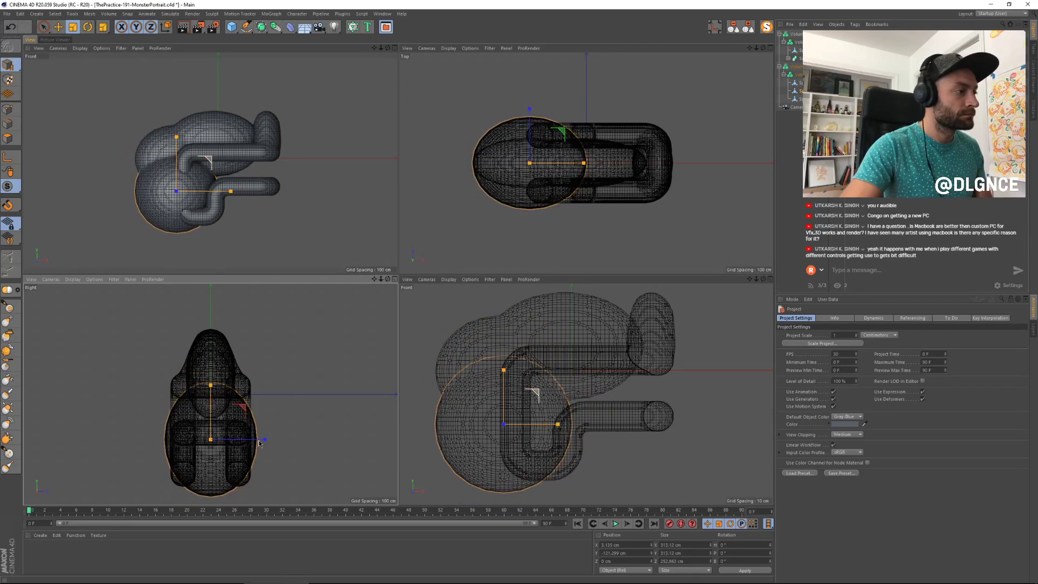
{"action": "left_click_drag", "start_coordinate": [265, 439], "coordinate": [272, 442]}
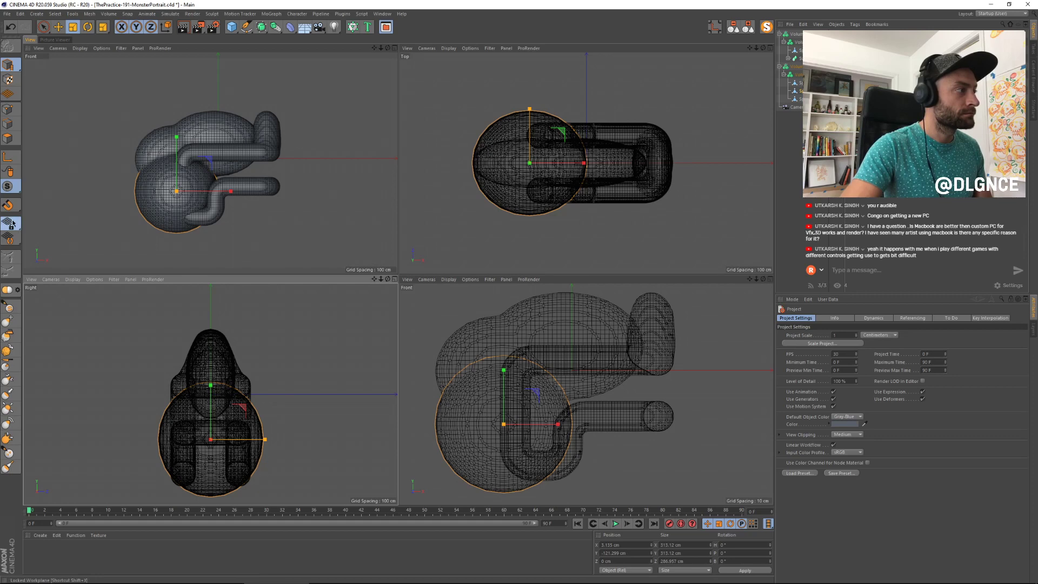
Step: Enable Tweak mode, test scaling in the right view, and undo the attempt
{"action": "left_click", "coordinate": [13, 174]}
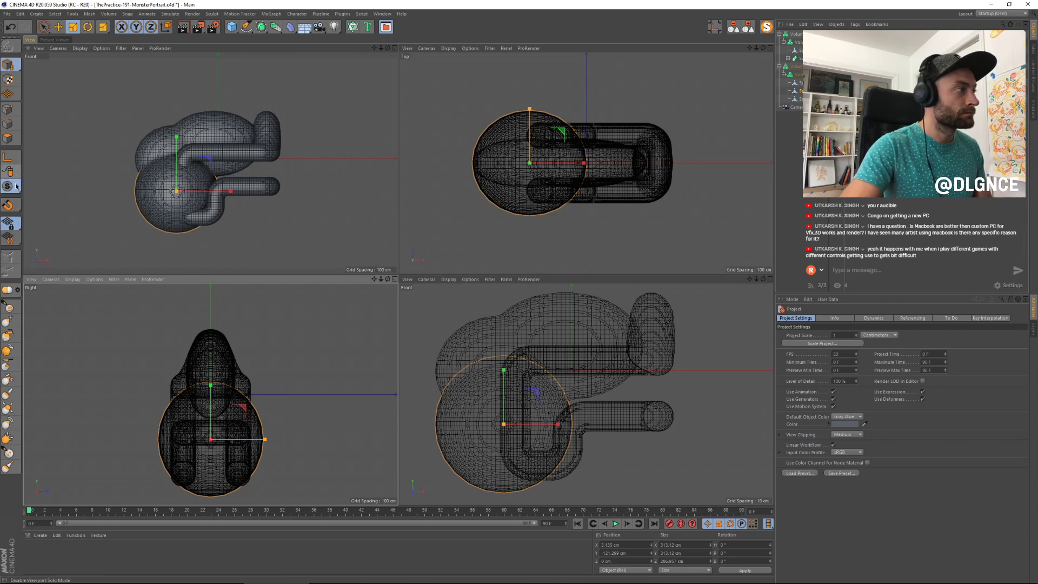
{"action": "left_click_drag", "start_coordinate": [288, 340], "coordinate": [326, 346]}
{"action": "key", "text": "ctrl+z"}
{"action": "key", "text": "ctrl+z"}
Step: Move the lower front sphere slightly left and down in the front view, to about X -45 cm
{"action": "middle_click", "coordinate": [214, 196]}
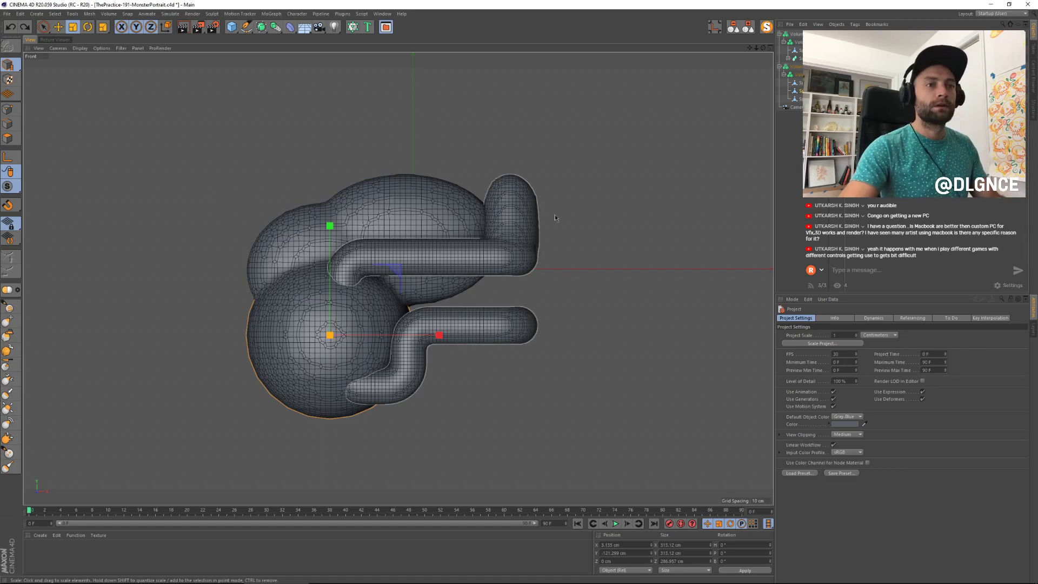
{"action": "left_click_drag", "start_coordinate": [555, 214], "coordinate": [361, 183]}
{"action": "key", "text": "e"}
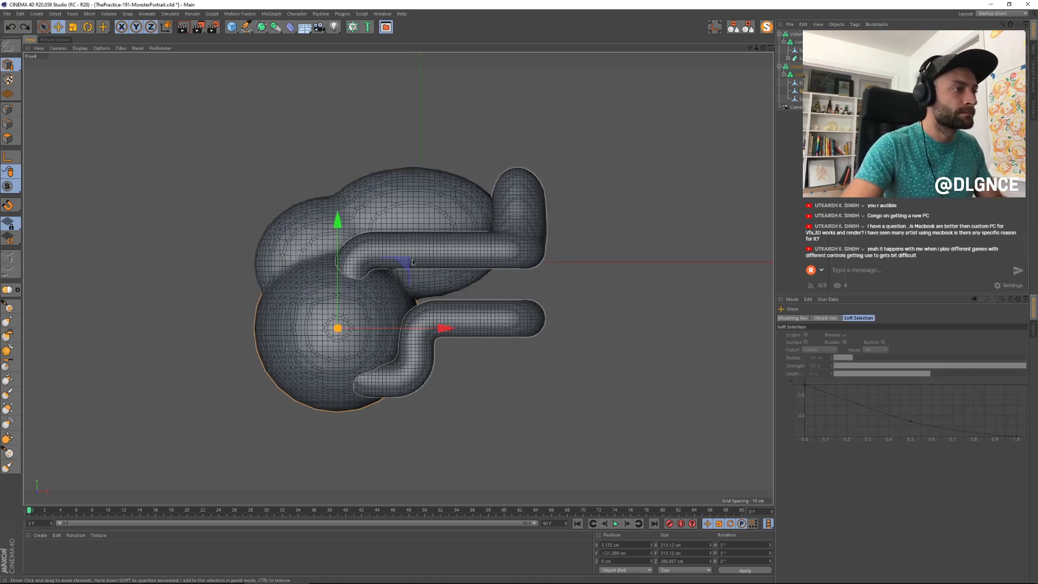
{"action": "left_click_drag", "start_coordinate": [408, 263], "coordinate": [383, 277]}
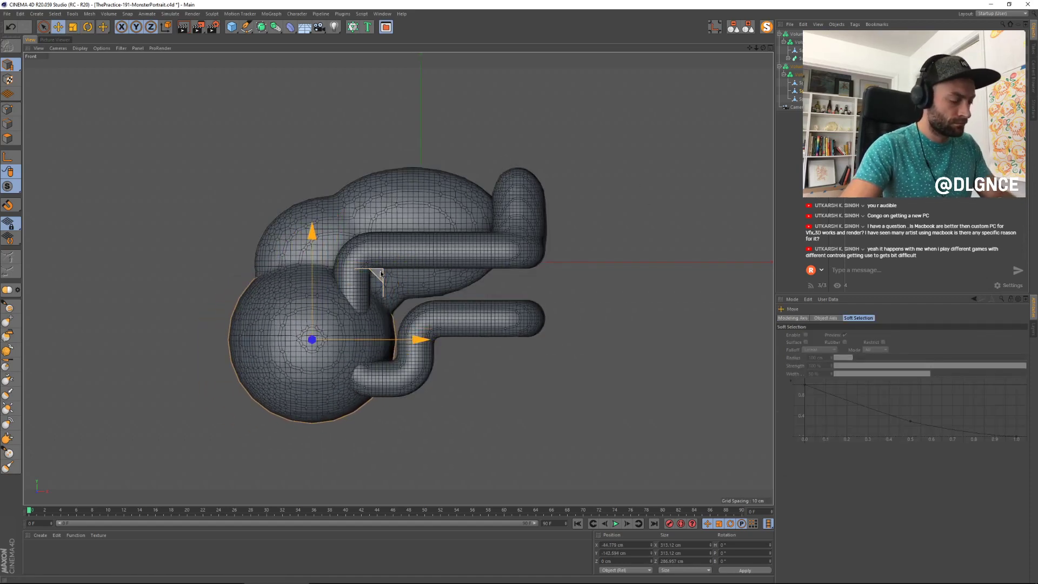
Step: Scale the lower front sphere to about 375 cm in both Y and X
{"action": "key", "text": "t"}
{"action": "left_click_drag", "start_coordinate": [313, 236], "coordinate": [313, 206]}
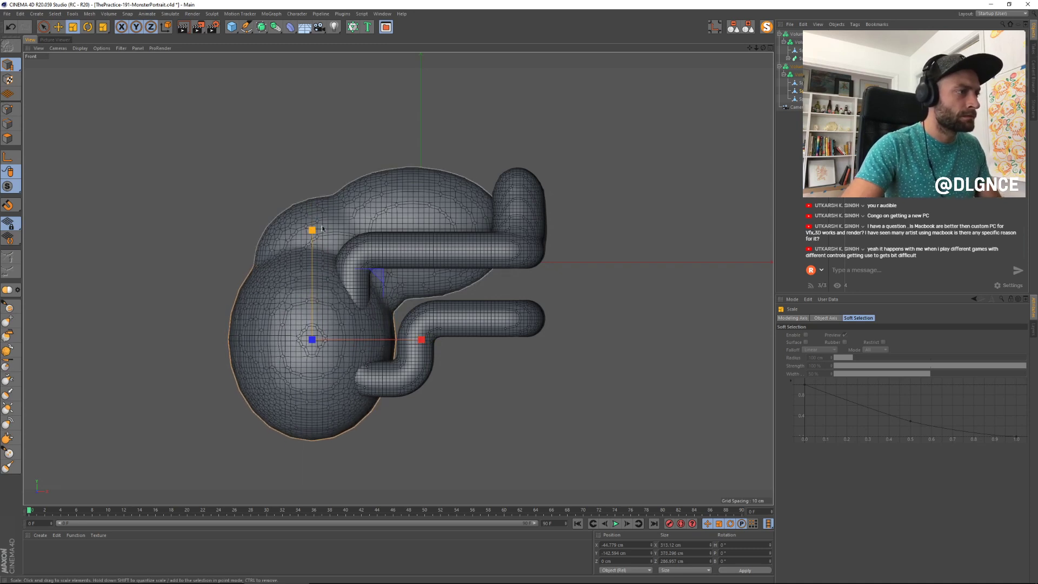
{"action": "mouse_move", "coordinate": [421, 339]}
{"action": "left_mouse_down"}
{"action": "mouse_move", "coordinate": [443, 341]}
{"action": "mouse_move", "coordinate": [424, 340]}
{"action": "left_mouse_up"}
{"action": "scroll", "coordinate": [434, 309], "scroll_direction": "down", "scroll_amount": 1}
{"action": "middle_click_drag", "start_coordinate": [564, 187], "coordinate": [562, 180], "text": "alt"}
{"action": "scroll", "coordinate": [638, 149], "scroll_direction": "down", "scroll_amount": 2}
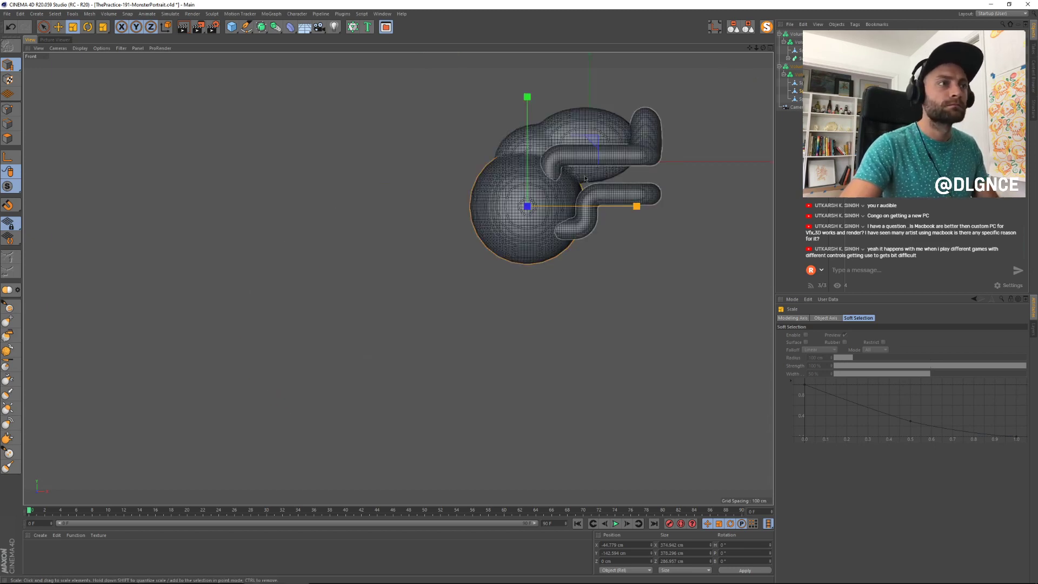
{"action": "middle_click_drag", "start_coordinate": [473, 228], "coordinate": [390, 276], "text": "alt"}
{"action": "scroll", "coordinate": [299, 335], "scroll_direction": "up", "scroll_amount": 5}
{"action": "scroll", "coordinate": [402, 263], "scroll_direction": "down", "scroll_amount": 3}
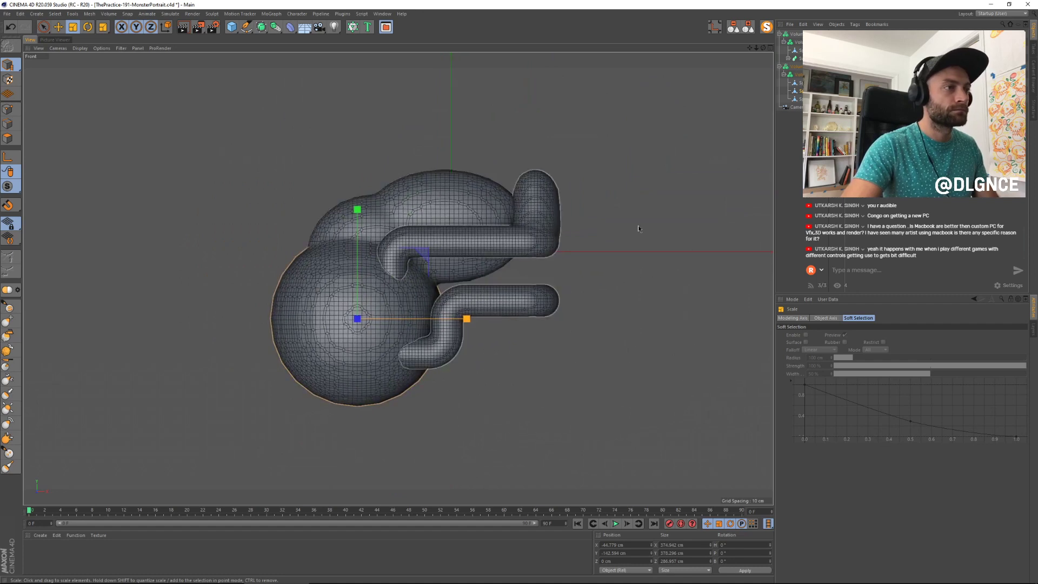
Step: Activate the Pull sculpting brush, undo the lower sphere's last scaling, and restore it in the front view
{"action": "left_click", "coordinate": [9, 307]}
{"action": "mouse_move", "coordinate": [420, 294]}
{"action": "left_mouse_down", "text": "alt"}
{"action": "mouse_move", "coordinate": [396, 311]}
{"action": "mouse_move", "coordinate": [407, 290]}
{"action": "left_mouse_up", "text": "alt"}
{"action": "key", "text": "ctrl+z"}
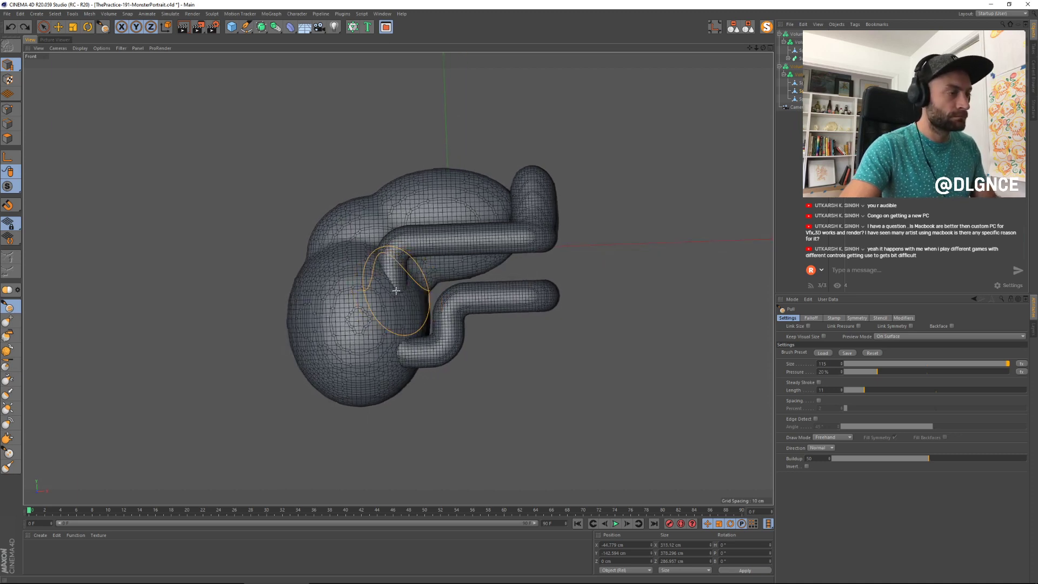
{"action": "key", "text": "ctrl+shift+z"}
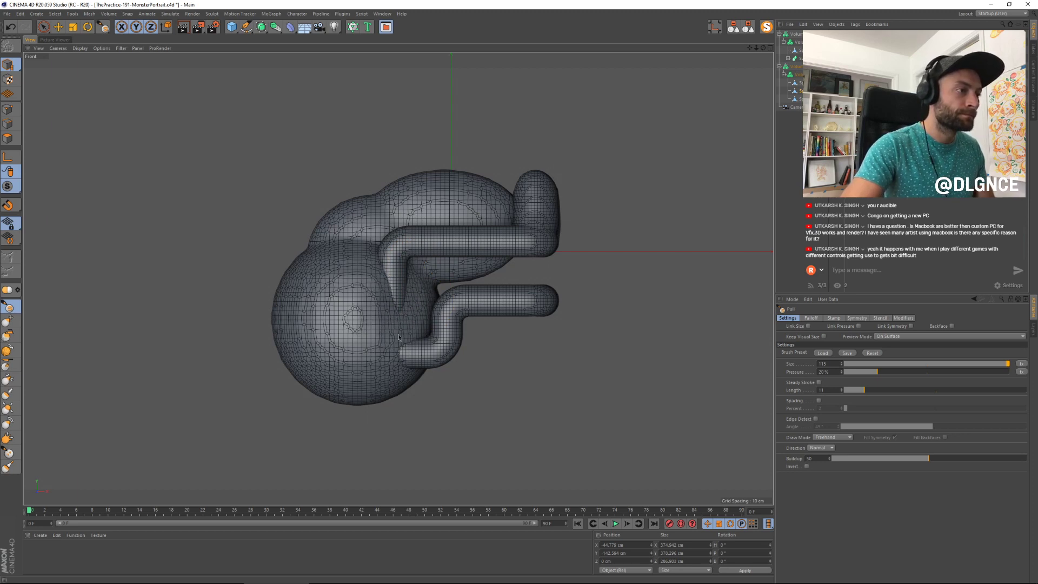
Step: Sculpt the lower front sphere's surface back behind the tube frame's lower bend, and reselect that sphere with the Move tool
{"action": "mouse_move", "coordinate": [404, 339]}
{"action": "left_mouse_down"}
{"action": "mouse_move", "coordinate": [386, 354]}
{"action": "mouse_move", "coordinate": [397, 282]}
{"action": "mouse_move", "coordinate": [423, 323]}
{"action": "left_mouse_up"}
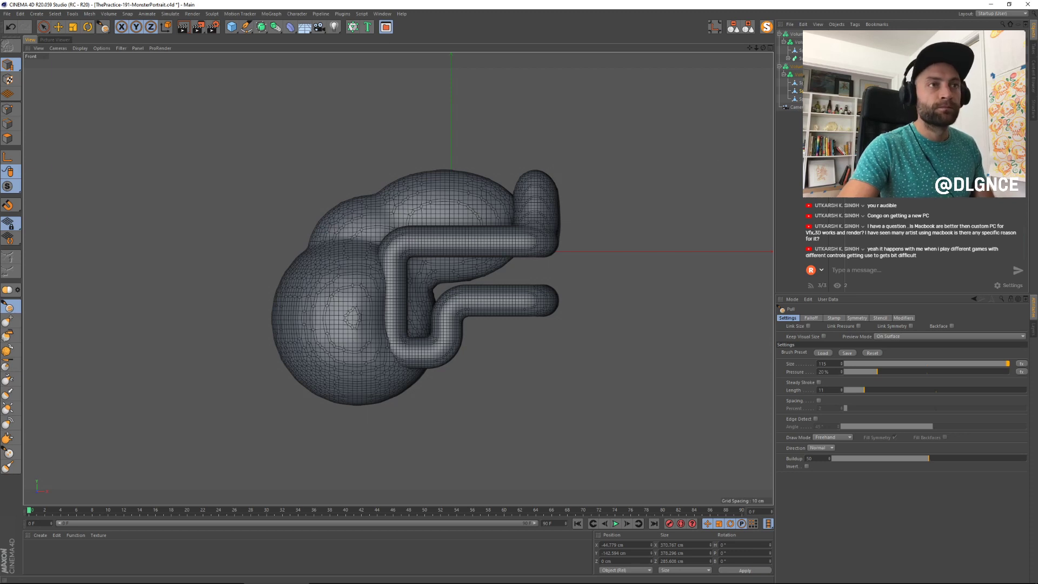
{"action": "key", "text": "e"}
{"action": "left_click", "coordinate": [415, 201]}
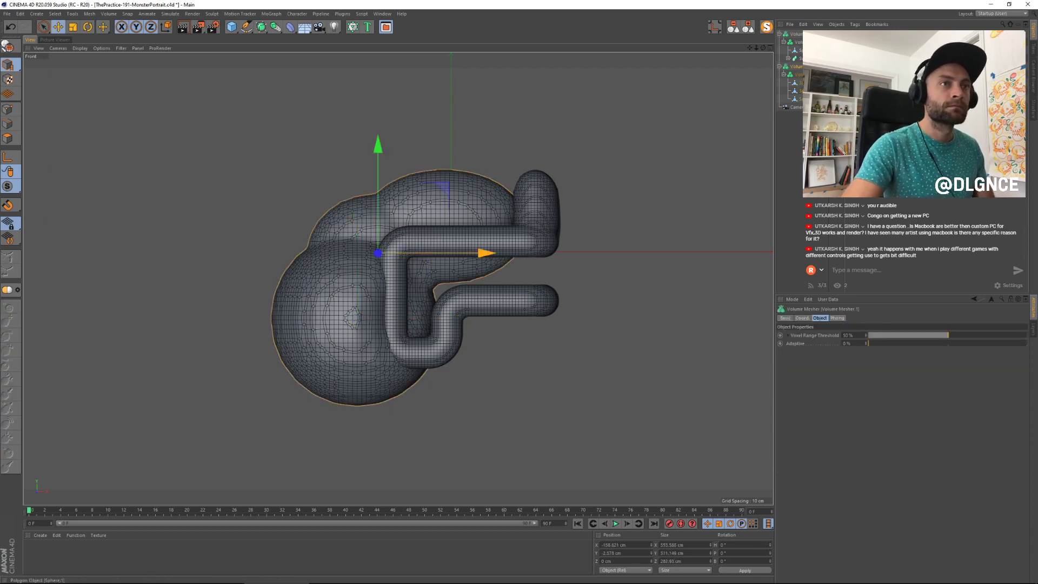
{"action": "left_click", "coordinate": [802, 99]}
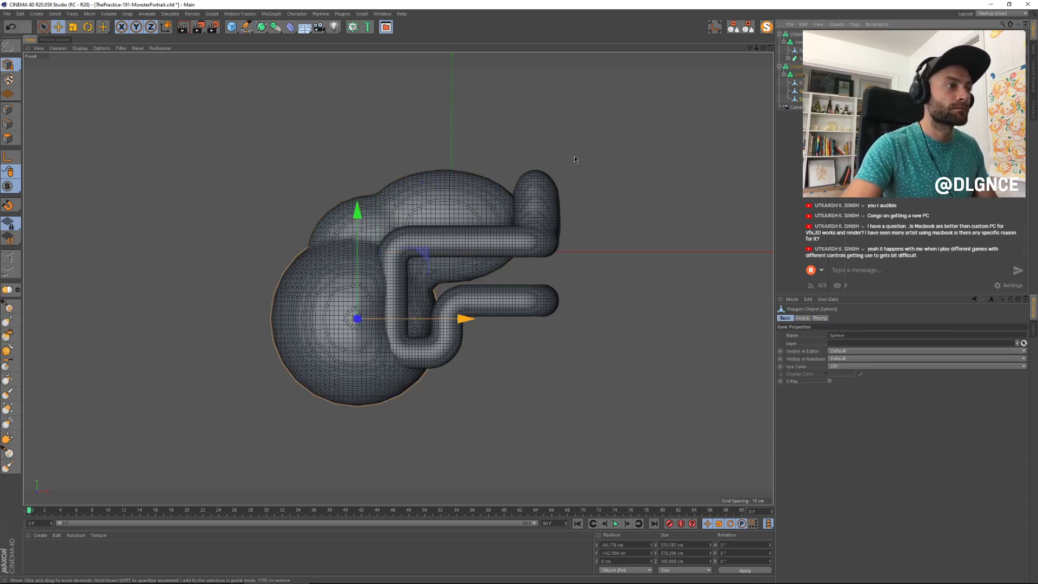
Step: Duplicate the upper front sphere below the tube's lower arm, at about X 284, Y -147 cm, and rotate the copy to -90° bank
{"action": "left_click", "coordinate": [798, 82]}
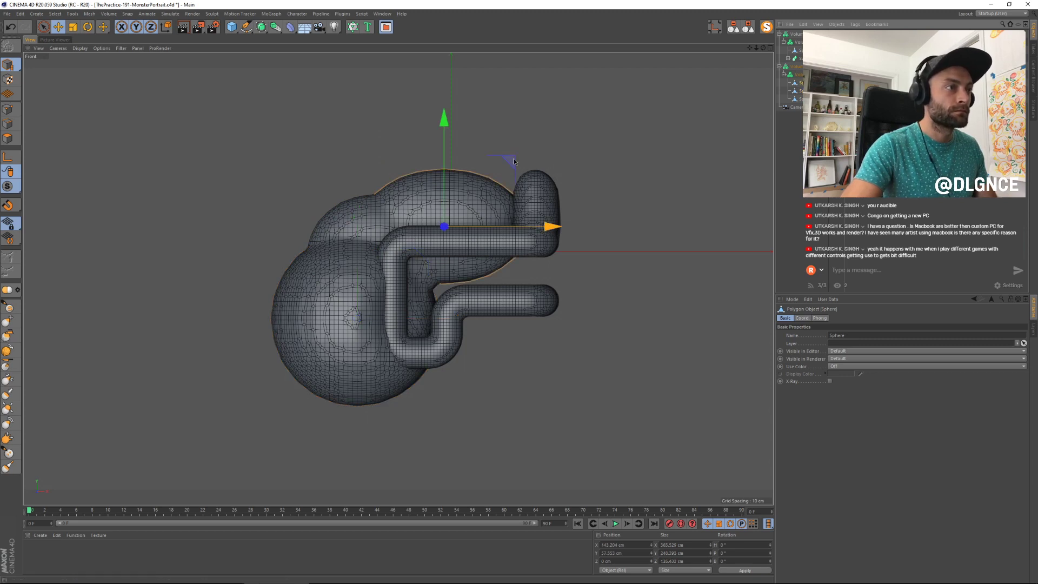
{"action": "left_click_drag", "start_coordinate": [512, 161], "coordinate": [577, 253], "text": "ctrl"}
{"action": "key", "text": "r"}
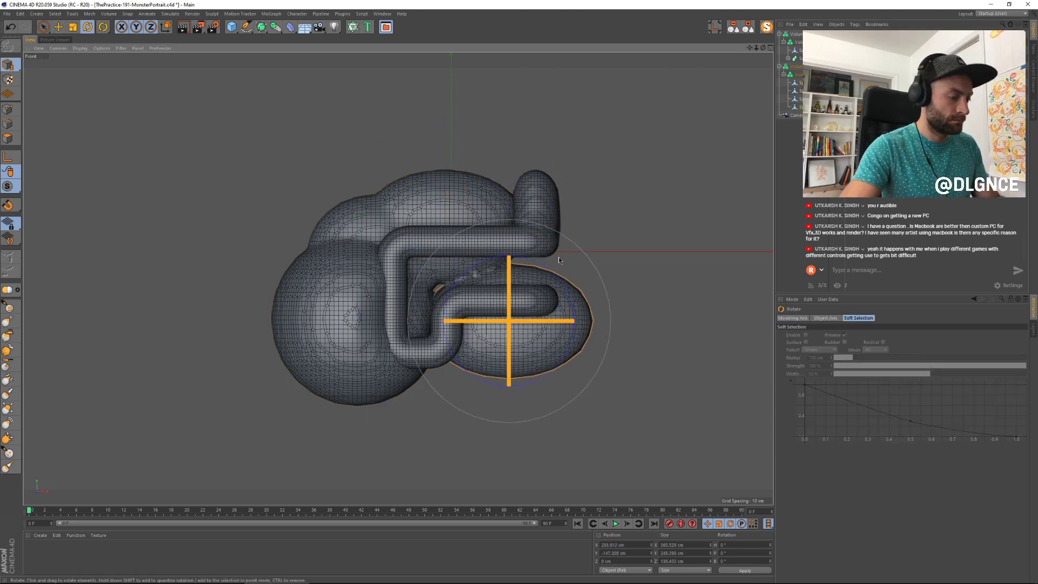
{"action": "left_click_drag", "start_coordinate": [564, 292], "coordinate": [476, 243]}
Step: Scale the duplicated sphere down to about 218 cm in X and 167 cm in Y in the front view
{"action": "key", "text": "t"}
{"action": "left_click_drag", "start_coordinate": [598, 205], "coordinate": [573, 244]}
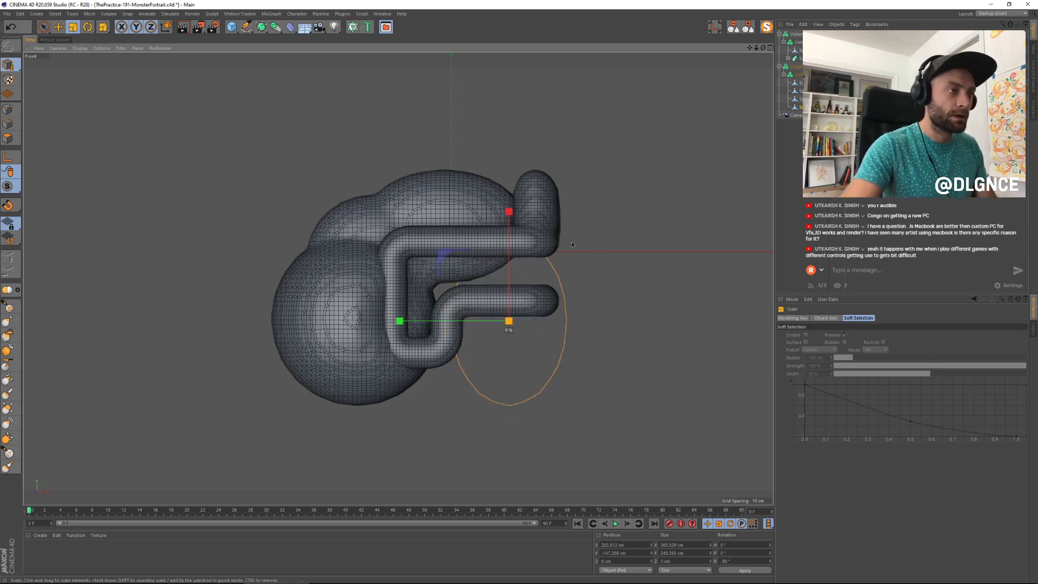
{"action": "key", "text": "ctrl+z"}
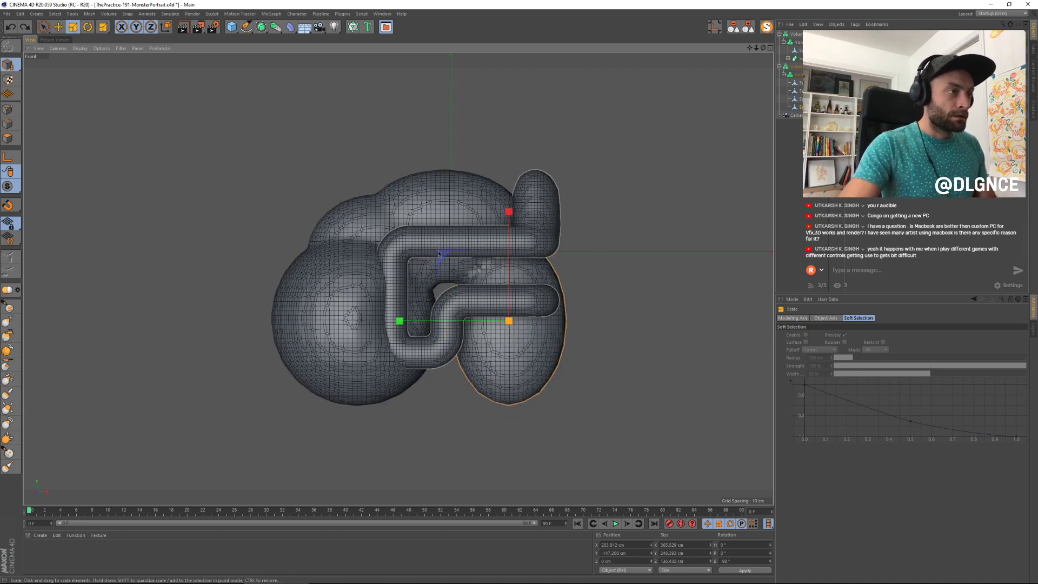
{"action": "mouse_move", "coordinate": [388, 292]}
{"action": "left_mouse_down"}
{"action": "mouse_move", "coordinate": [396, 289]}
{"action": "mouse_move", "coordinate": [371, 299]}
{"action": "left_mouse_up"}
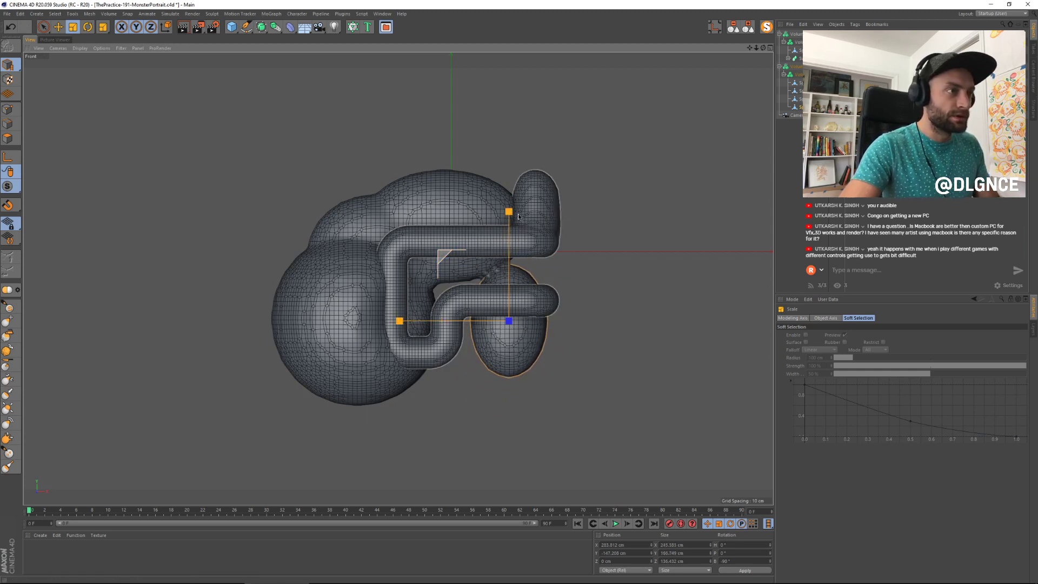
{"action": "left_click_drag", "start_coordinate": [509, 212], "coordinate": [511, 228]}
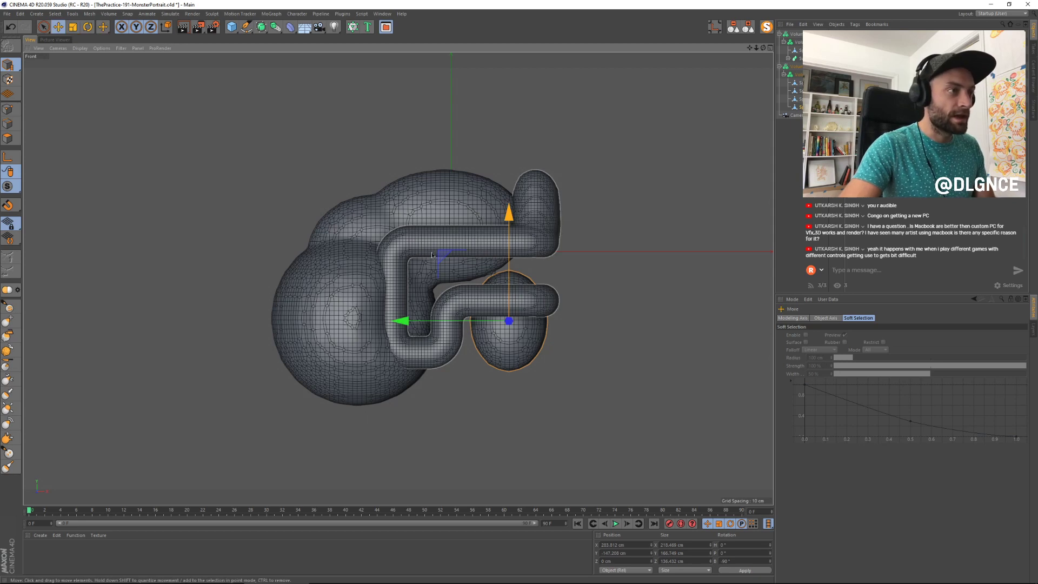
Step: Move the small duplicated sphere under the tube's end, to about X 321, Y -181 cm, and tilt it to about -106° bank
{"action": "left_click_drag", "start_coordinate": [442, 256], "coordinate": [452, 272]}
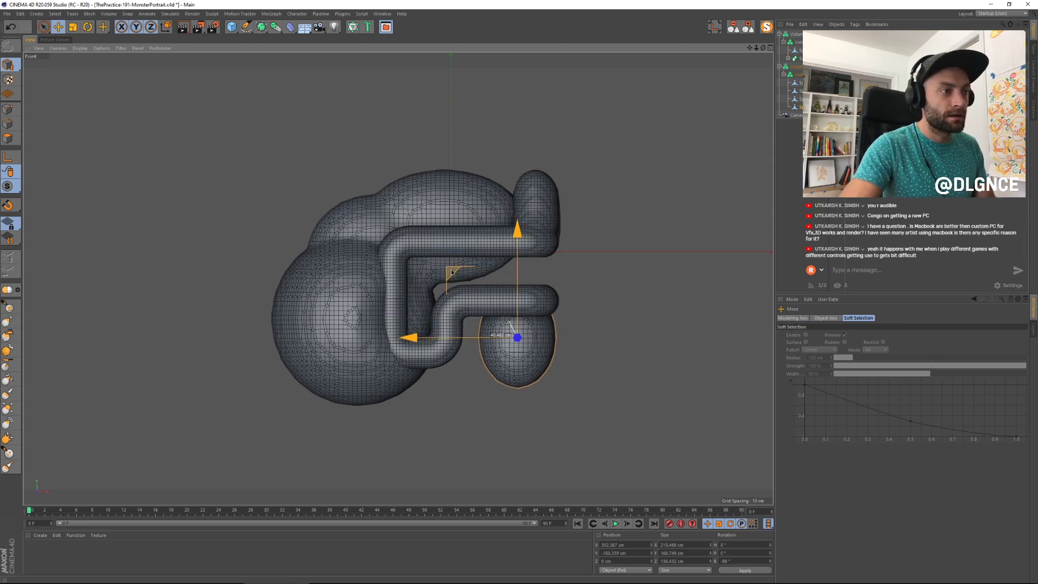
{"action": "key", "text": "r"}
{"action": "left_click_drag", "start_coordinate": [574, 301], "coordinate": [557, 285]}
{"action": "key", "text": "e"}
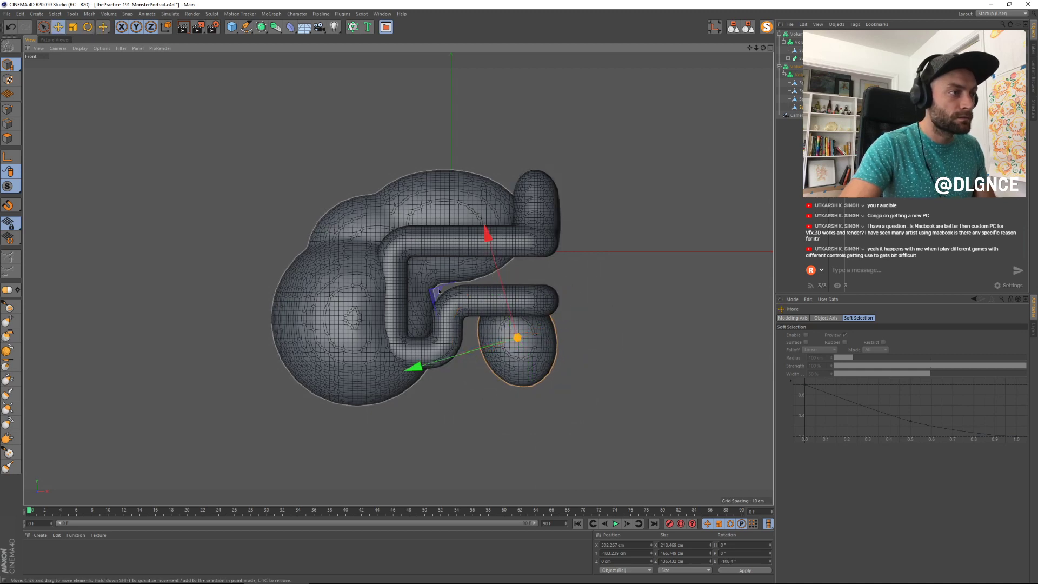
{"action": "left_click_drag", "start_coordinate": [436, 293], "coordinate": [443, 293]}
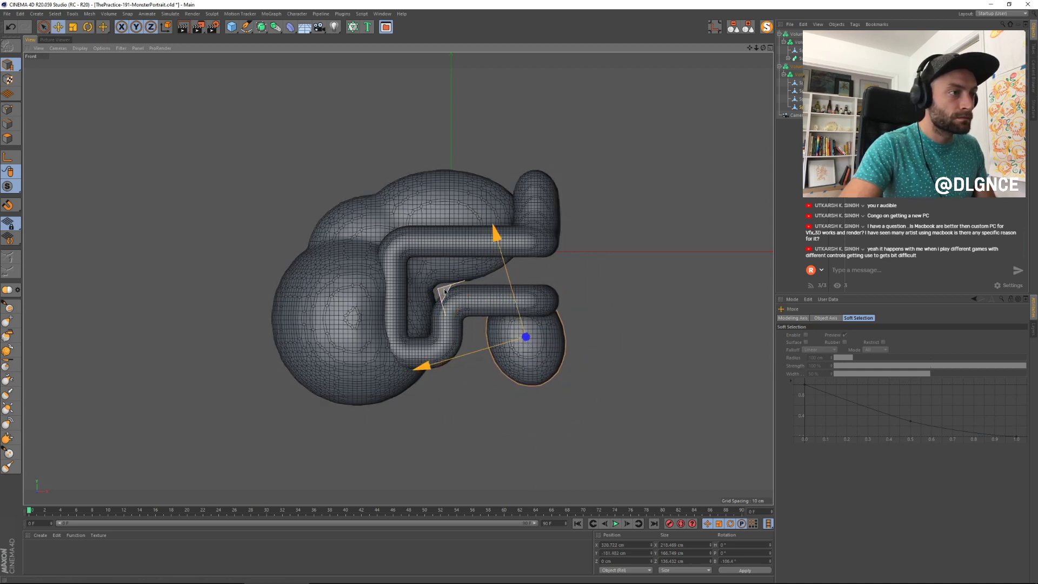
Step: Duplicate the small sphere toward the tube's lower bend, at about X 238, Y -206 cm, and rotate the copy to about 4° bank
{"action": "left_click_drag", "start_coordinate": [468, 354], "coordinate": [428, 366]}
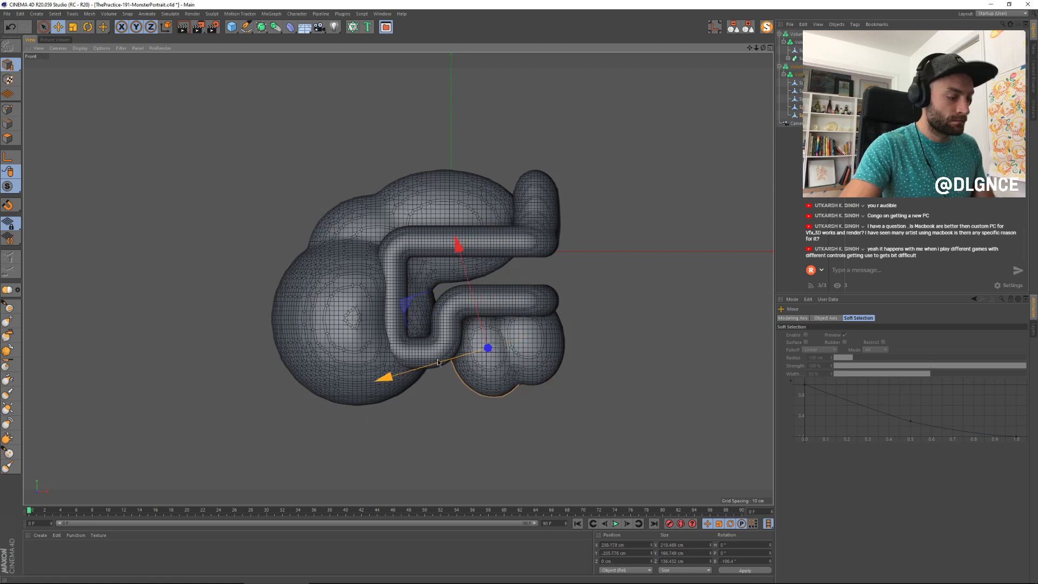
{"action": "key", "text": "r"}
{"action": "left_click_drag", "start_coordinate": [554, 350], "coordinate": [648, 408]}
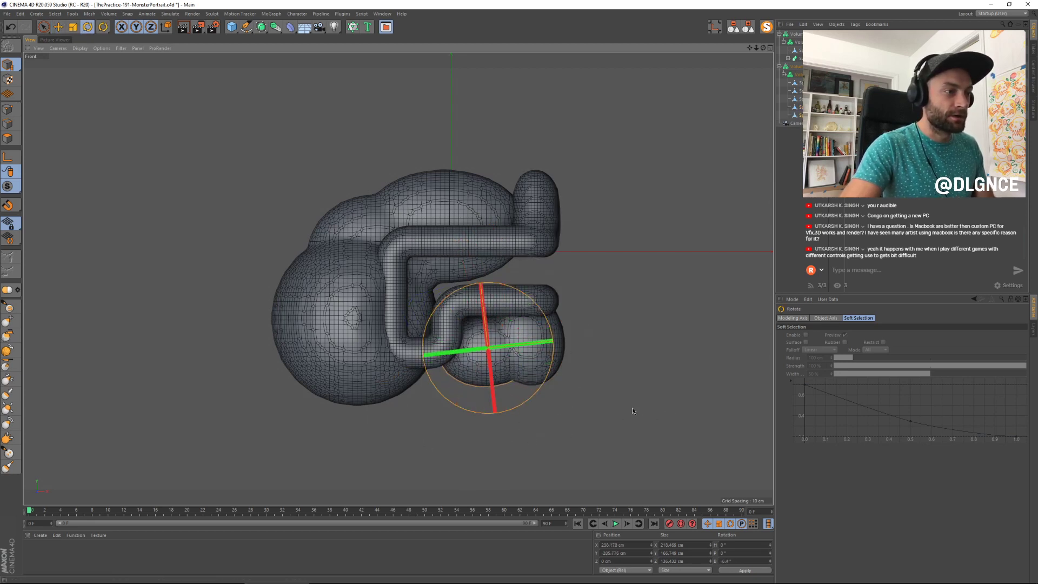
Step: Flatten the new copy to about 126 cm in Y and stretch it to about 300 cm in X
{"action": "key", "text": "t"}
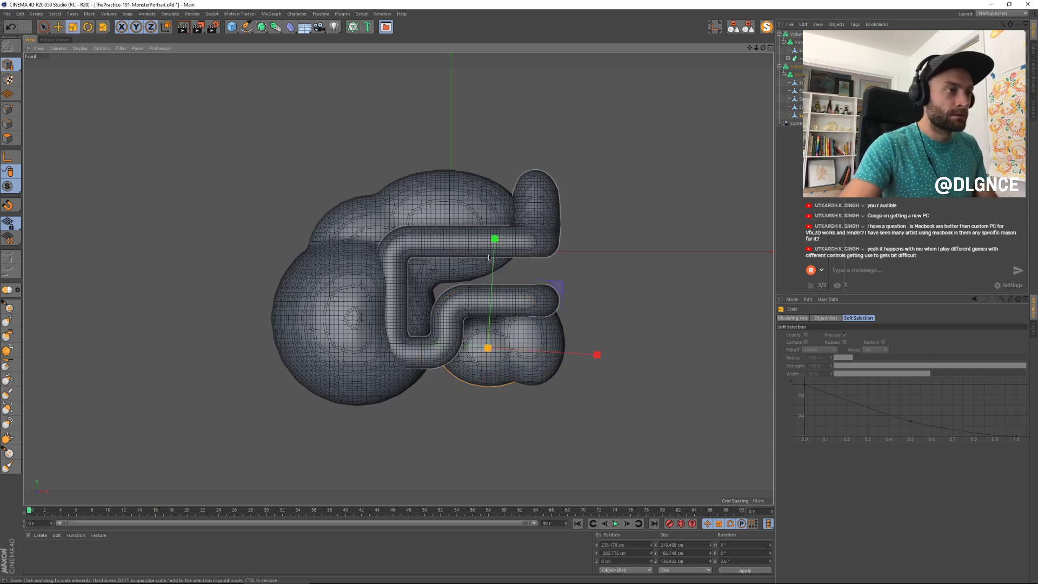
{"action": "left_click_drag", "start_coordinate": [495, 239], "coordinate": [494, 275]}
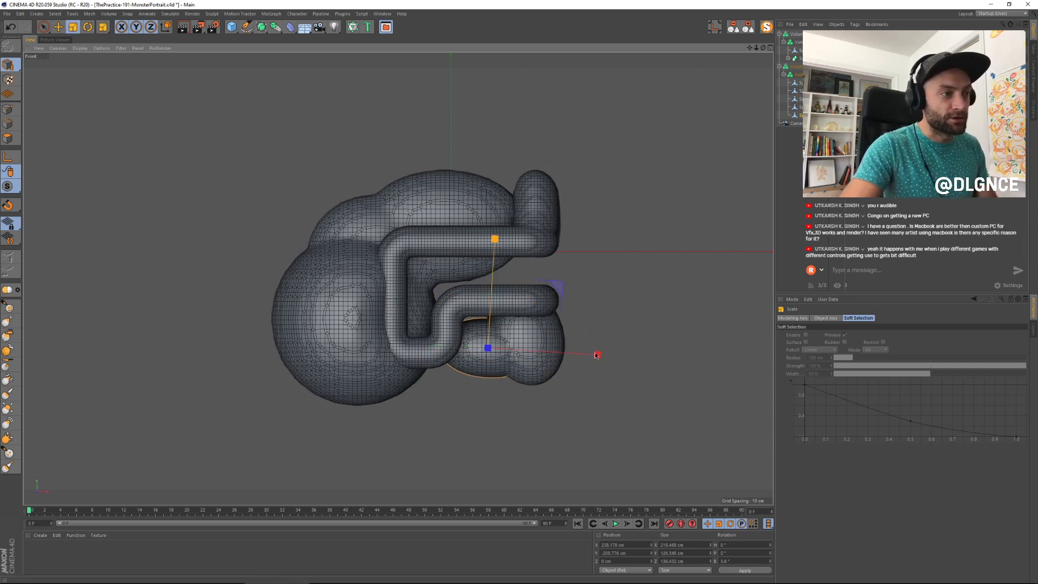
{"action": "left_click_drag", "start_coordinate": [597, 355], "coordinate": [680, 359]}
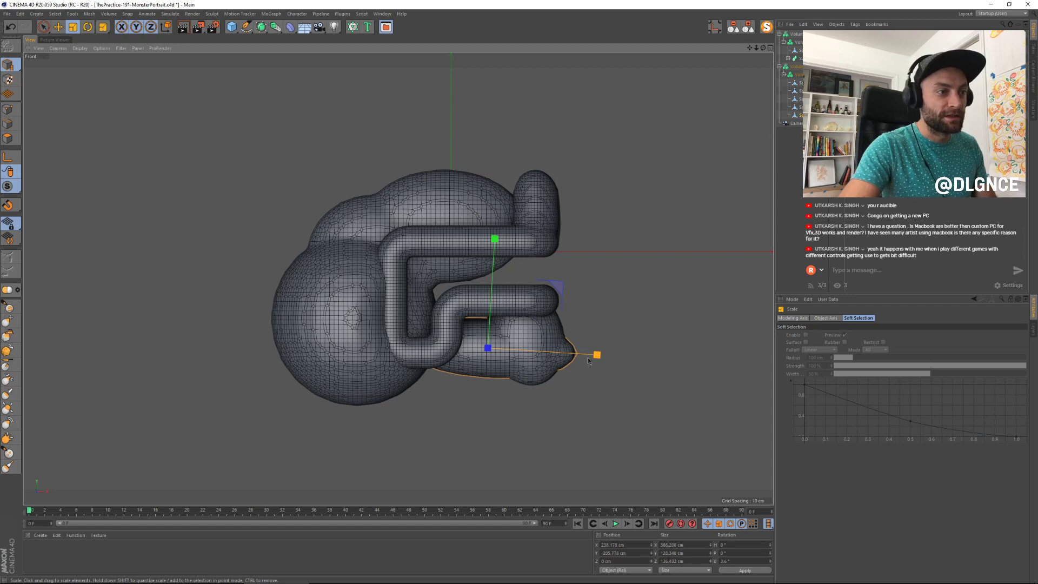
{"action": "left_click_drag", "start_coordinate": [567, 358], "coordinate": [569, 357]}
Step: Move the stretched sphere up behind the tube's lower bend, to about X 176, Y -176 cm, and rotate it to about -1.6° bank
{"action": "key", "text": "e"}
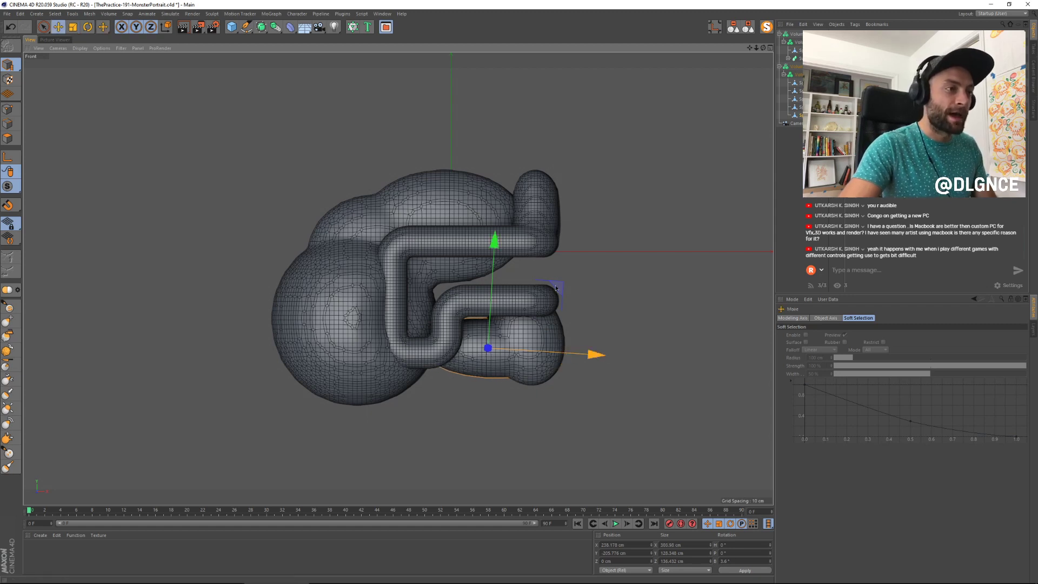
{"action": "left_click_drag", "start_coordinate": [557, 288], "coordinate": [528, 274]}
{"action": "key", "text": "r"}
{"action": "left_click_drag", "start_coordinate": [513, 315], "coordinate": [516, 326]}
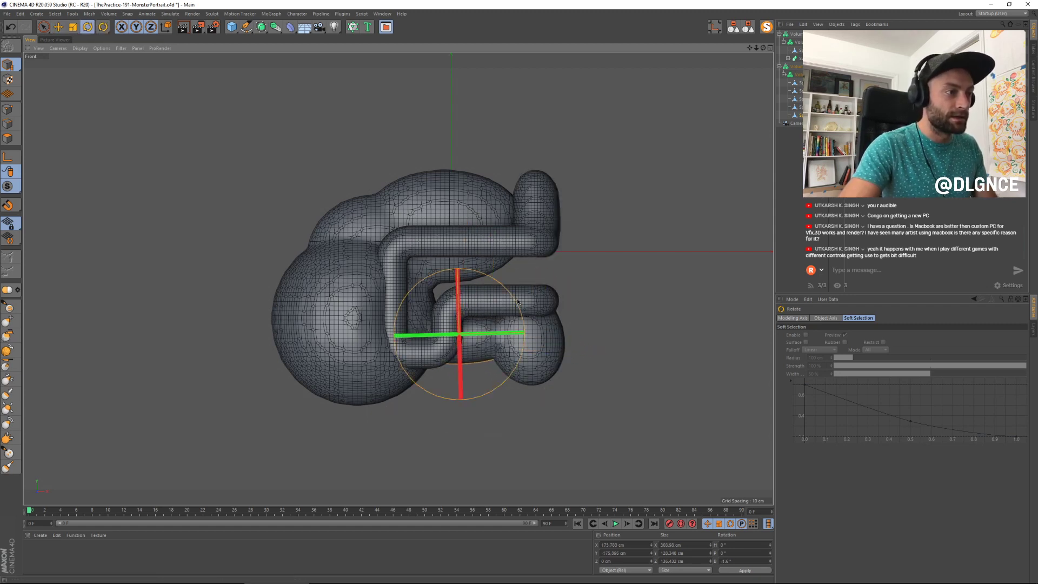
{"action": "key", "text": "t"}
{"action": "left_click_drag", "start_coordinate": [522, 457], "coordinate": [614, 444]}
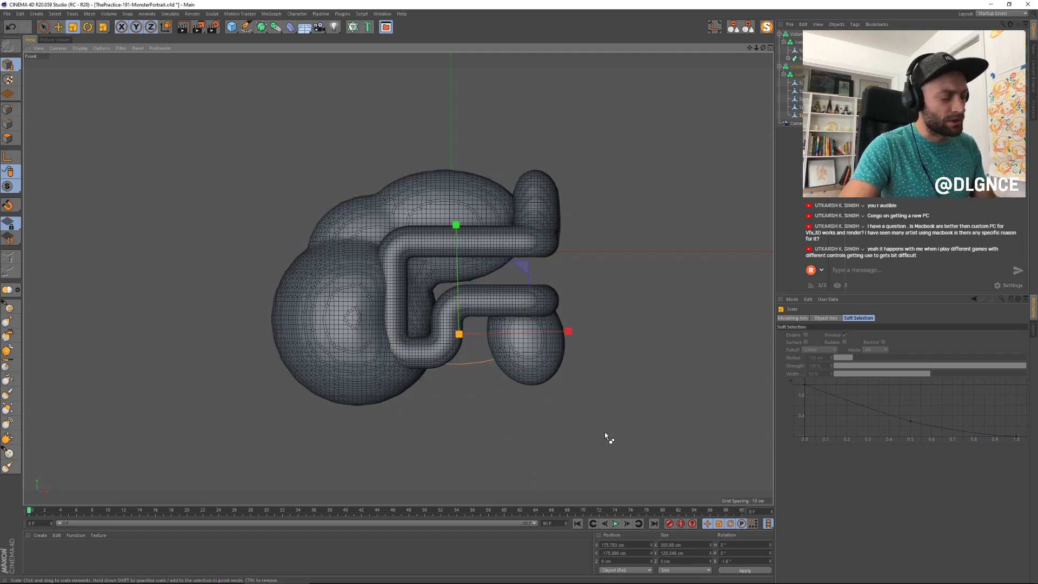
{"action": "left_click", "coordinate": [605, 433]}
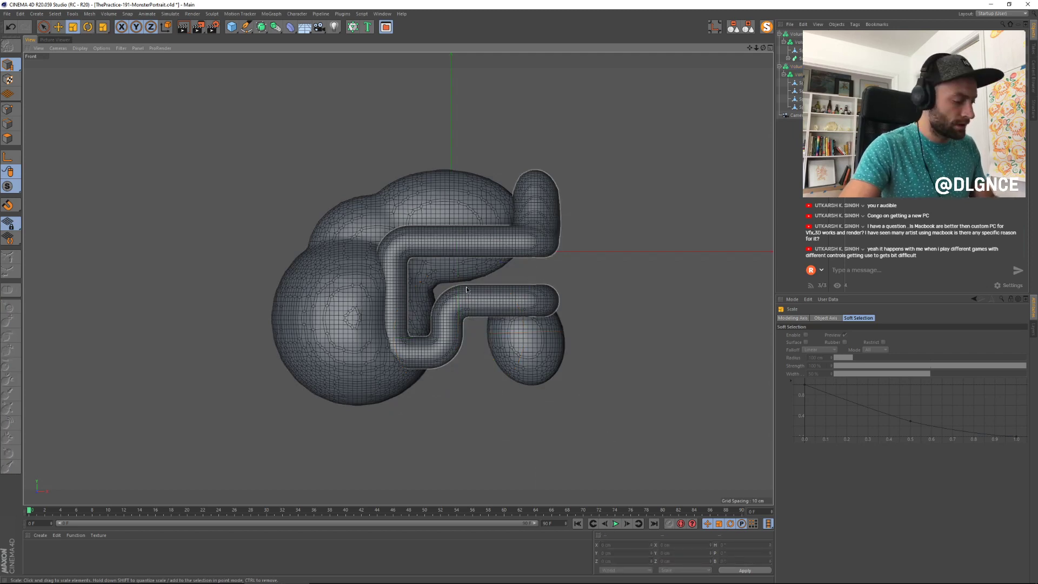
{"action": "key", "text": "ctrl+z"}
{"action": "key", "text": "ctrl+z"}
Step: Scale the stretched sphere to about 206 cm in Z and 169 cm in Y, and lower it to about Y -185 cm
{"action": "middle_click", "coordinate": [544, 353]}
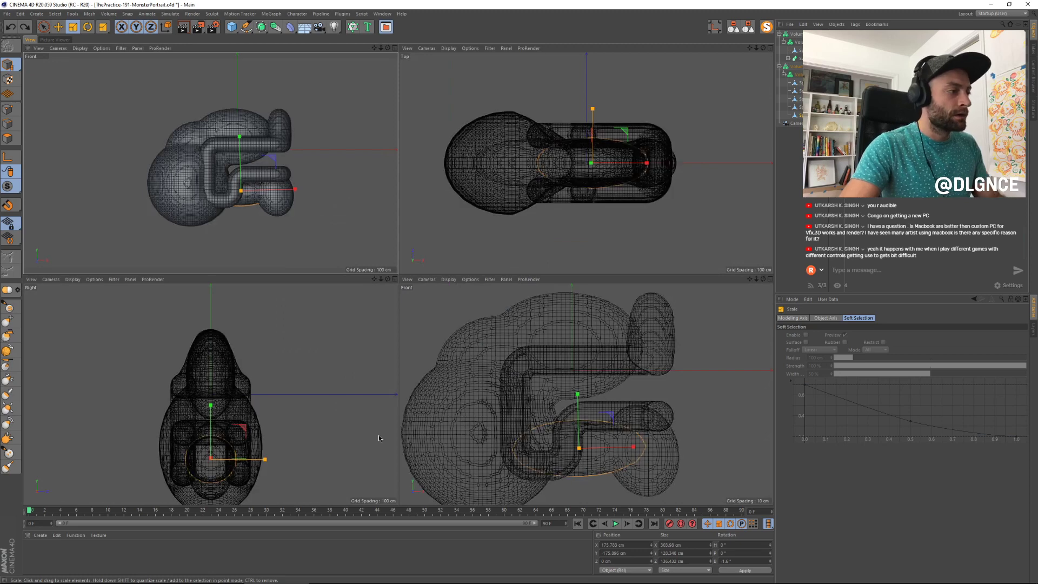
{"action": "left_click_drag", "start_coordinate": [265, 459], "coordinate": [297, 459]}
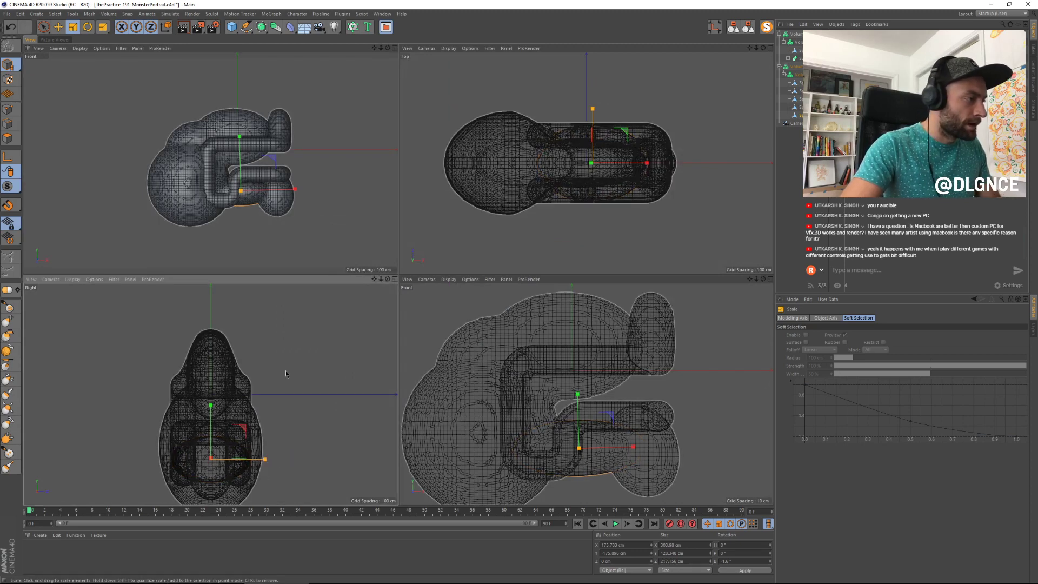
{"action": "mouse_move", "coordinate": [290, 376]}
{"action": "left_mouse_down"}
{"action": "mouse_move", "coordinate": [307, 391]}
{"action": "mouse_move", "coordinate": [288, 396]}
{"action": "left_mouse_up"}
{"action": "mouse_move", "coordinate": [212, 408]}
{"action": "left_mouse_down"}
{"action": "mouse_move", "coordinate": [212, 389]}
{"action": "mouse_move", "coordinate": [211, 412]}
{"action": "left_mouse_up"}
{"action": "key", "text": "e"}
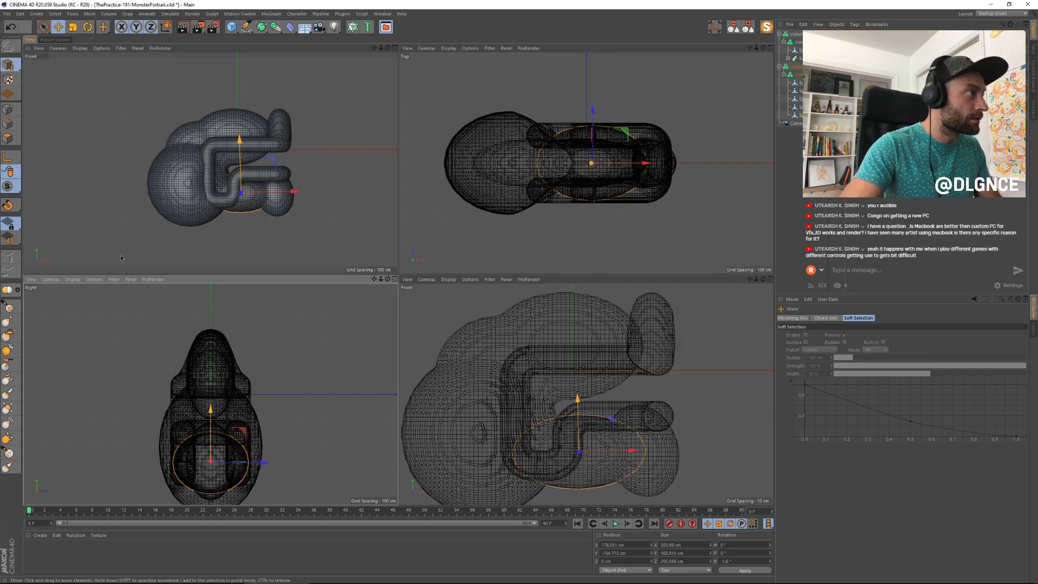
Step: Change the model editing mode and enlarge the stretched sphere in the front view to about 395 cm in X and 221 cm in Y
{"action": "middle_click", "coordinate": [50, 201]}
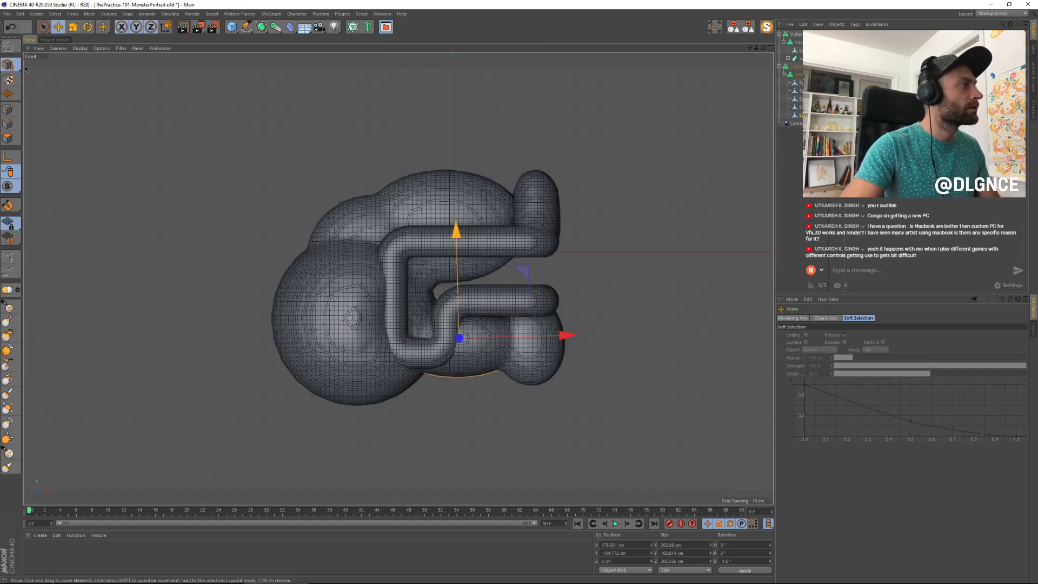
{"action": "left_click_drag", "start_coordinate": [11, 66], "coordinate": [39, 75]}
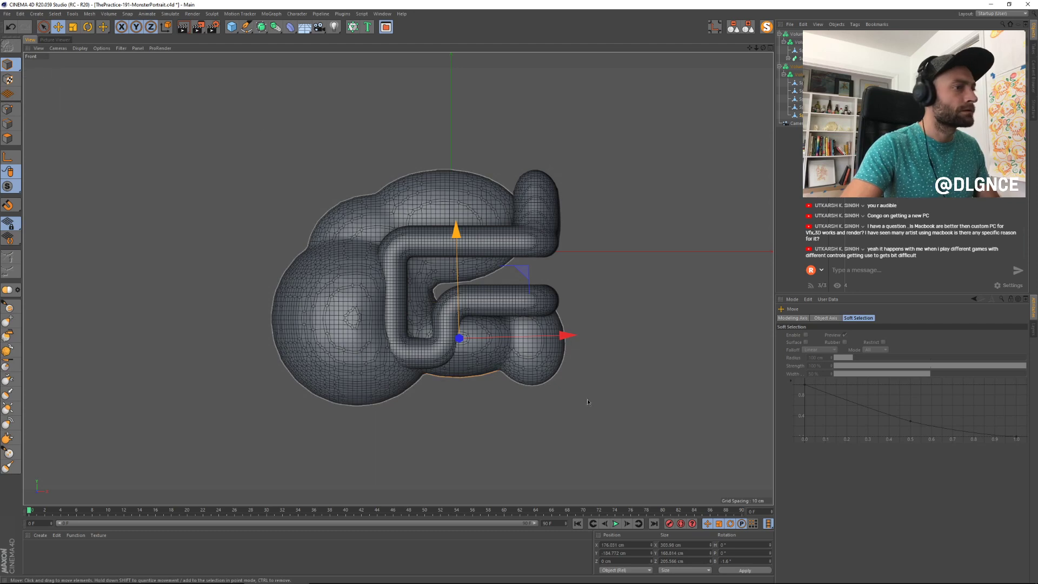
{"action": "key", "text": "t"}
{"action": "left_click_drag", "start_coordinate": [587, 399], "coordinate": [566, 386]}
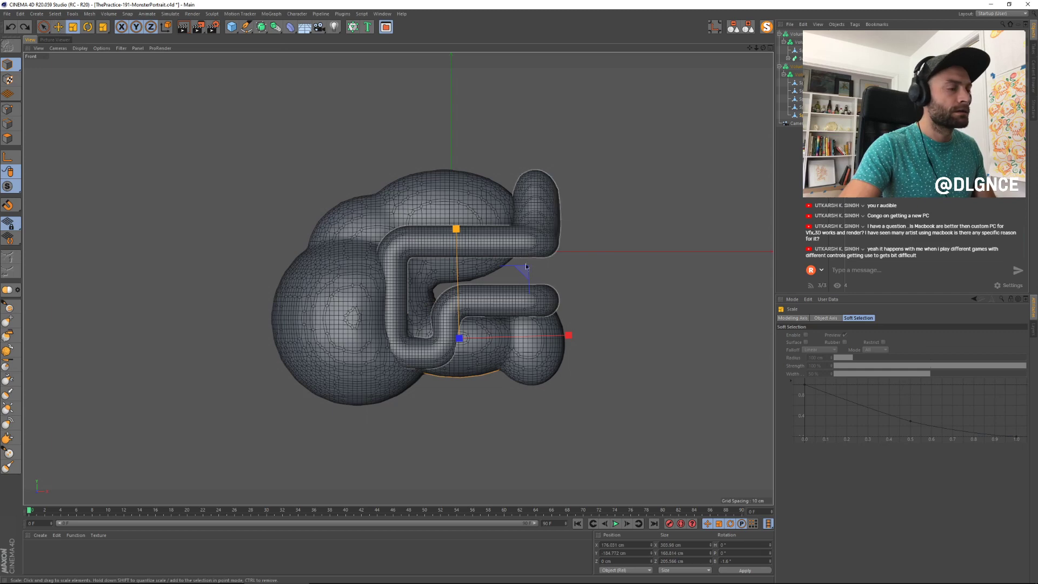
{"action": "mouse_move", "coordinate": [524, 270]}
{"action": "left_mouse_down"}
{"action": "mouse_move", "coordinate": [569, 244]}
{"action": "mouse_move", "coordinate": [529, 267]}
{"action": "left_mouse_up"}
{"action": "key", "text": "F5"}
{"action": "key", "text": "ctrl+z"}
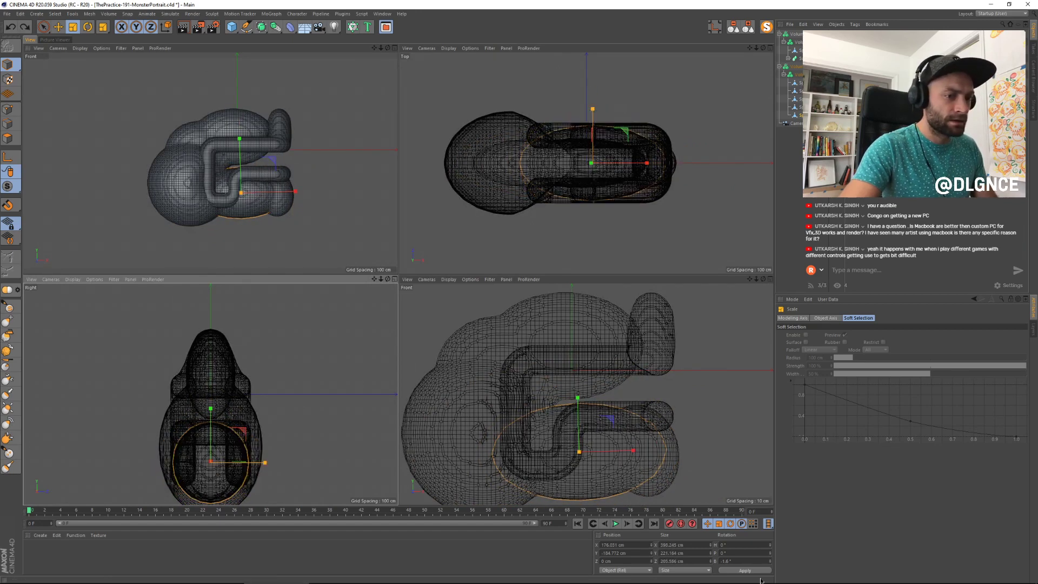
Step: Set the stretched sphere's bank rotation to 0° and save the scene
{"action": "left_click", "coordinate": [748, 561]}
{"action": "type", "text": "0"}
{"action": "key", "text": "Return"}
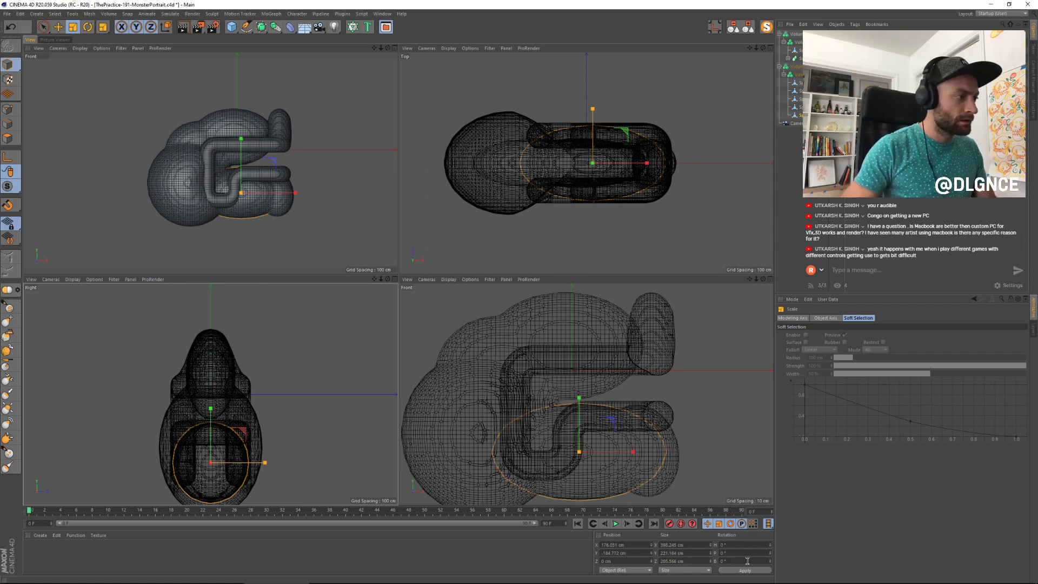
{"action": "key", "text": "ctrl+s"}
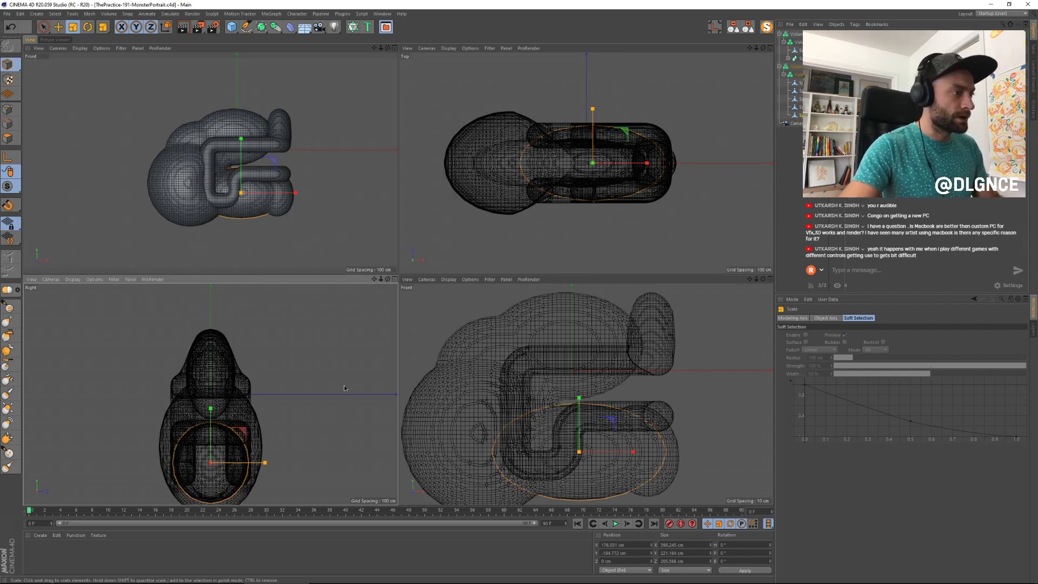
{"action": "middle_click", "coordinate": [156, 213]}
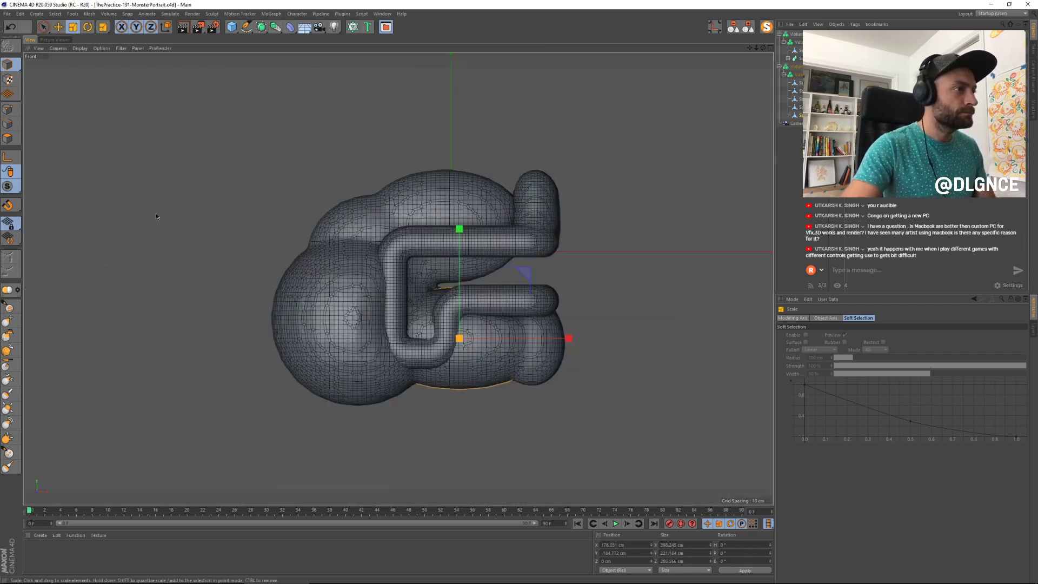
{"action": "middle_click_drag", "start_coordinate": [303, 184], "coordinate": [290, 184], "text": "alt"}
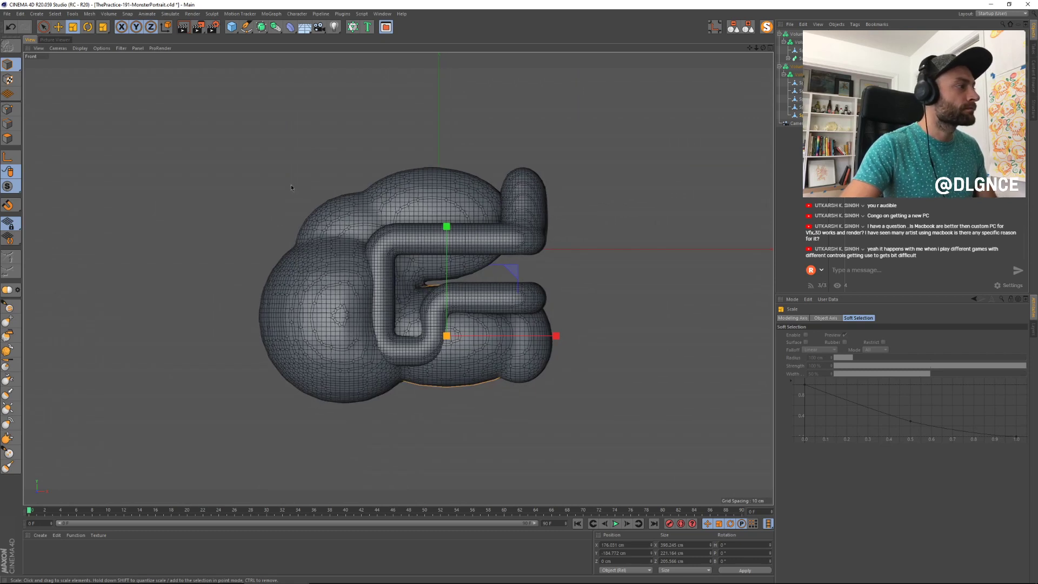
{"action": "right_click", "coordinate": [246, 171]}
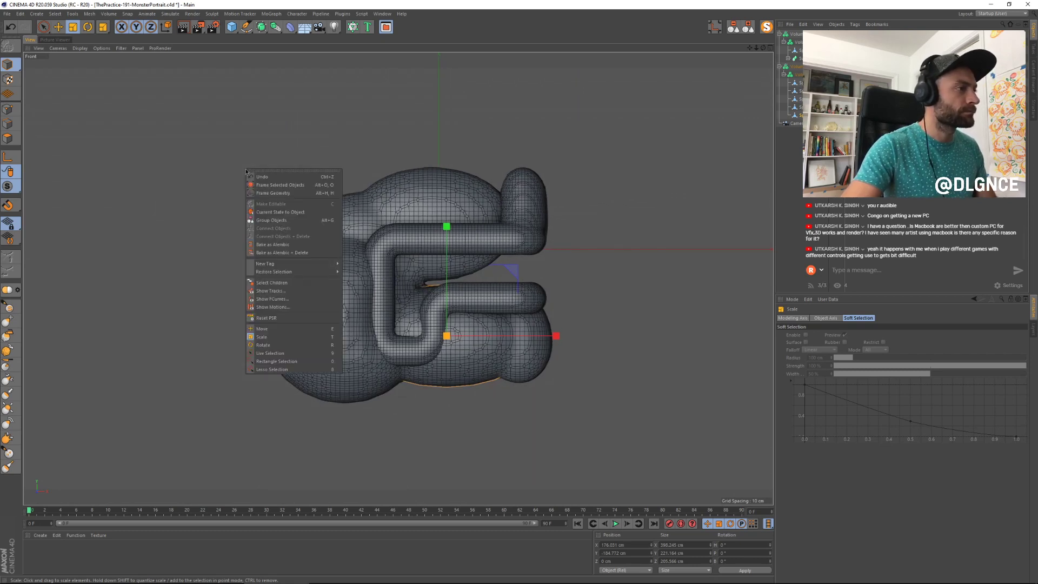
{"action": "left_click", "coordinate": [188, 163]}
{"action": "left_click", "coordinate": [119, 49]}
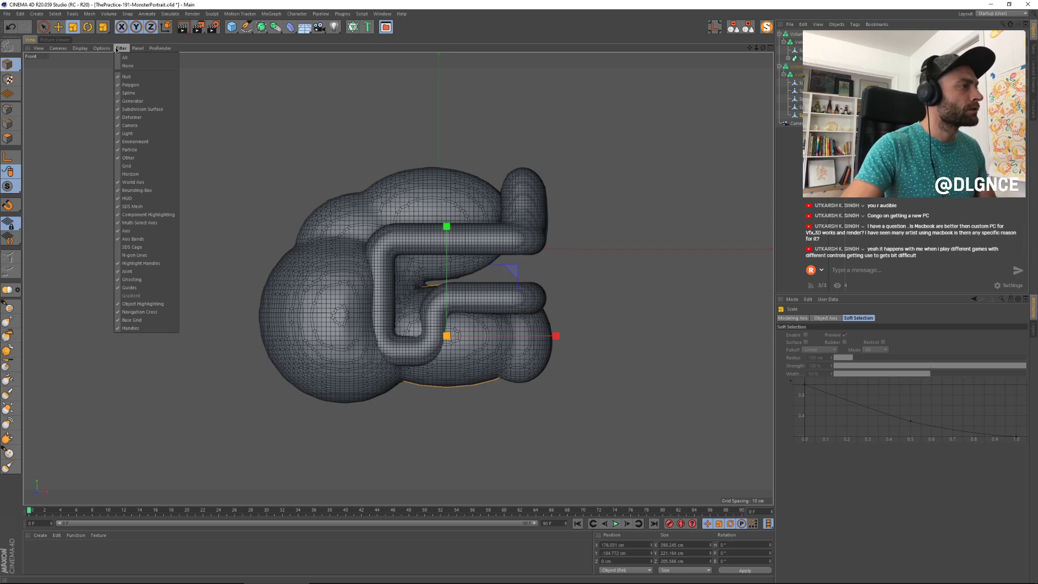
{"action": "mouse_move", "coordinate": [80, 48]}
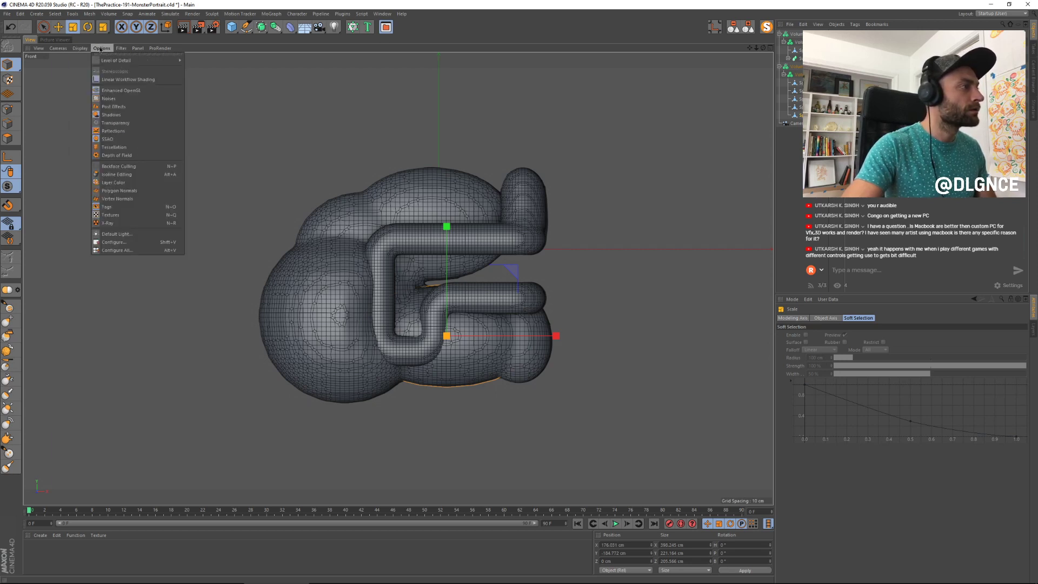
{"action": "left_click", "coordinate": [319, 190]}
{"action": "left_click", "coordinate": [579, 233]}
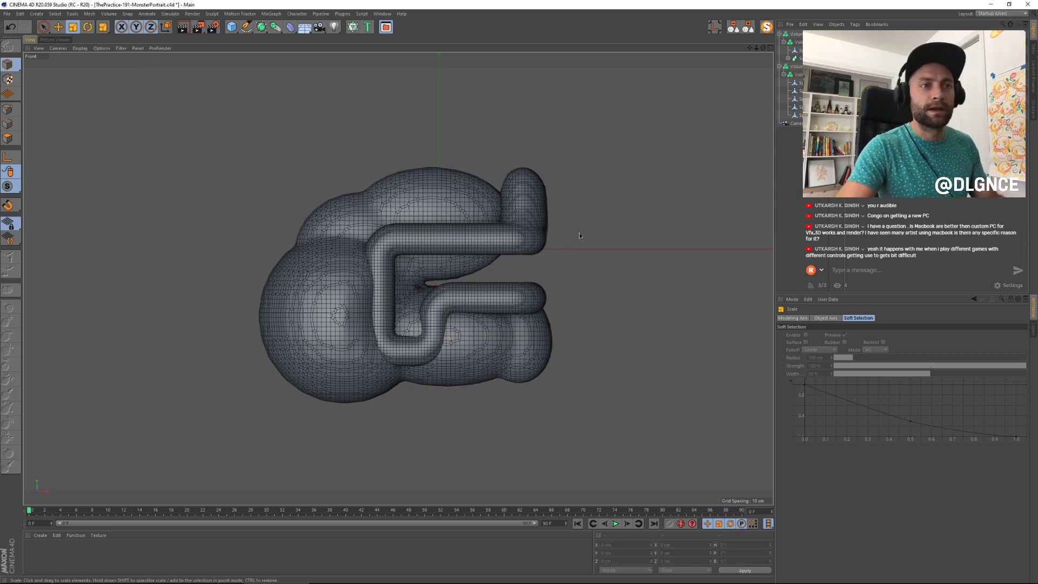
{"action": "left_click", "coordinate": [368, 193]}
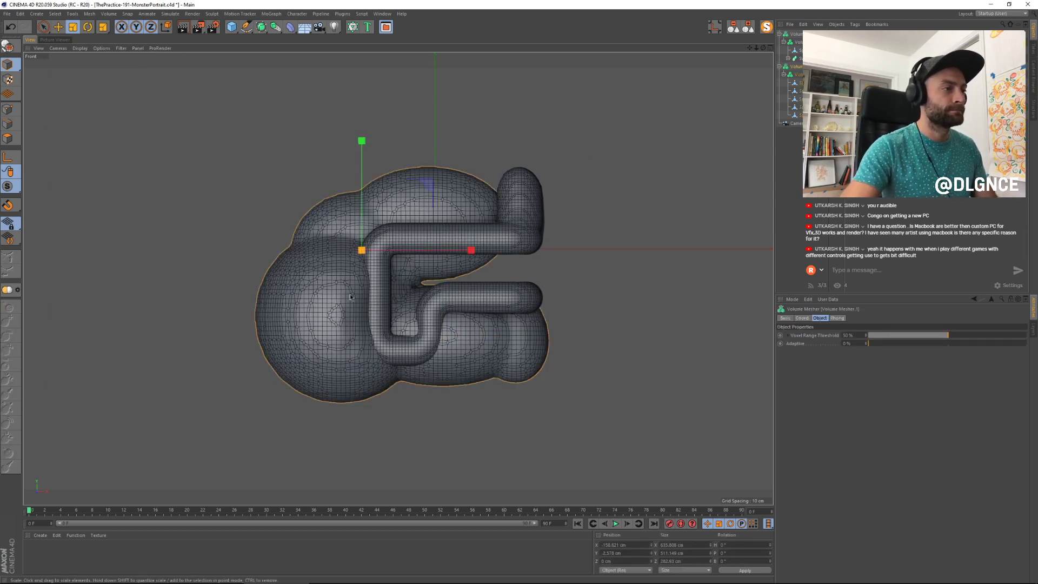
{"action": "scroll", "coordinate": [446, 323], "scroll_direction": "down", "scroll_amount": 6}
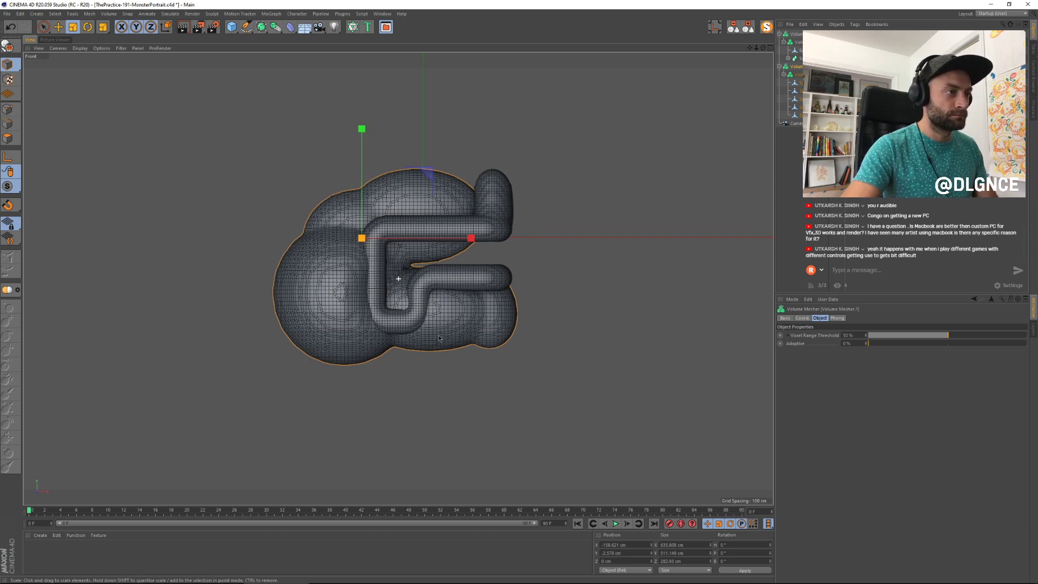
{"action": "left_click", "coordinate": [467, 380]}
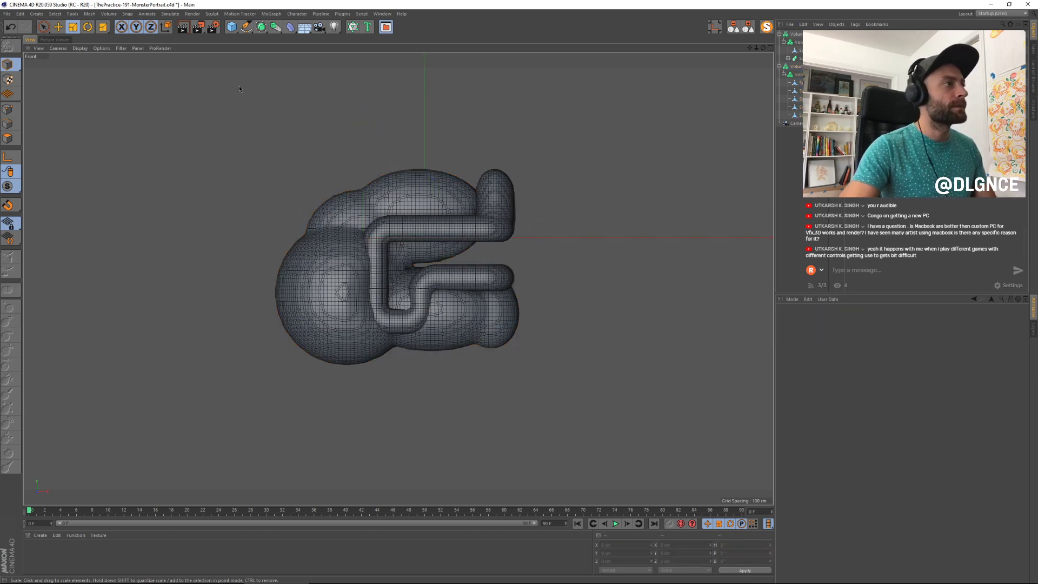
Step: Add a cone primitive, adjust its base radius and tilt it to a pitch of about 18.4°
{"action": "left_click", "coordinate": [234, 29]}
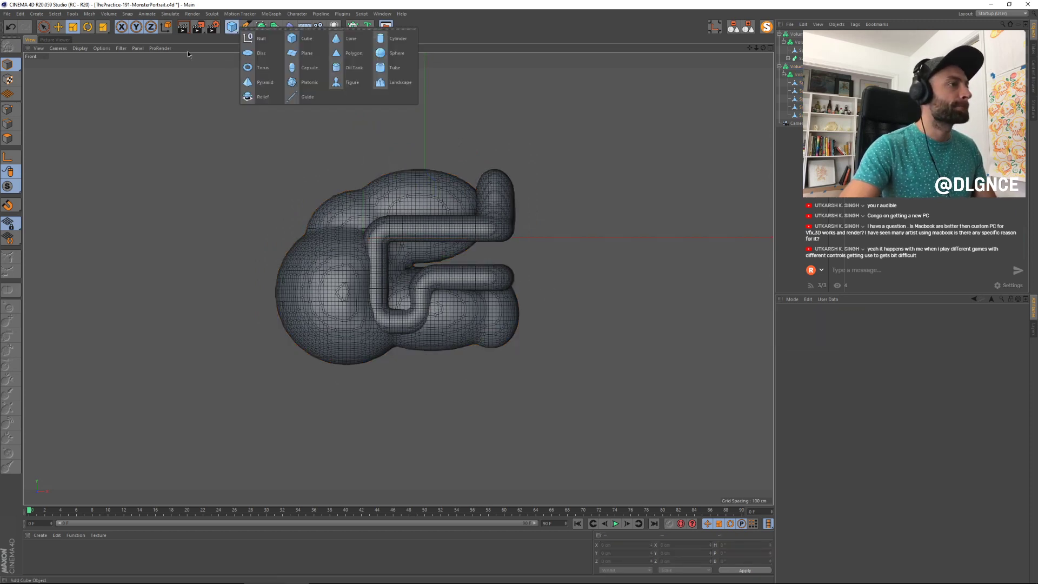
{"action": "left_click", "coordinate": [154, 84]}
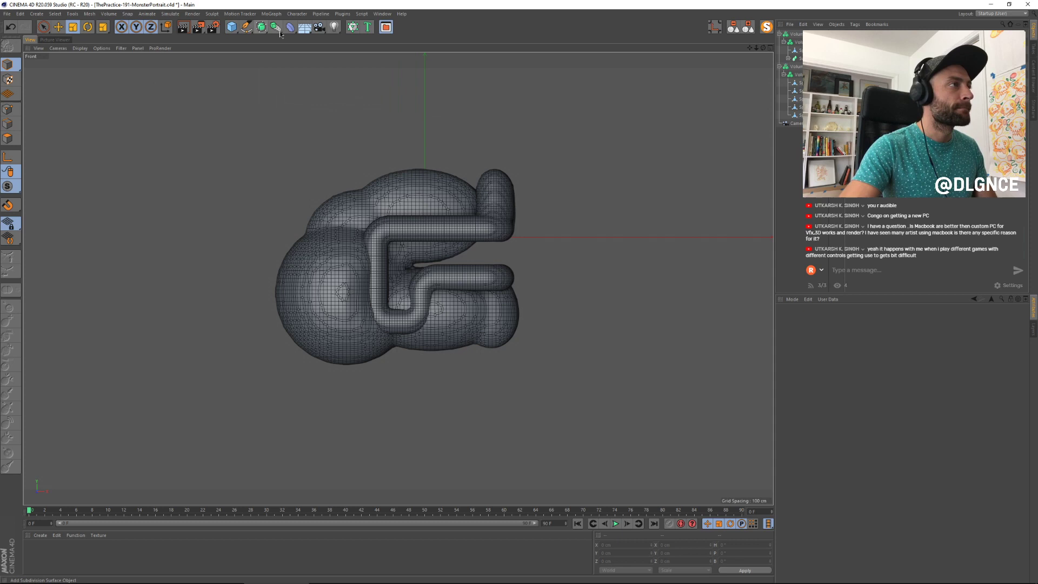
{"action": "left_click", "coordinate": [231, 31]}
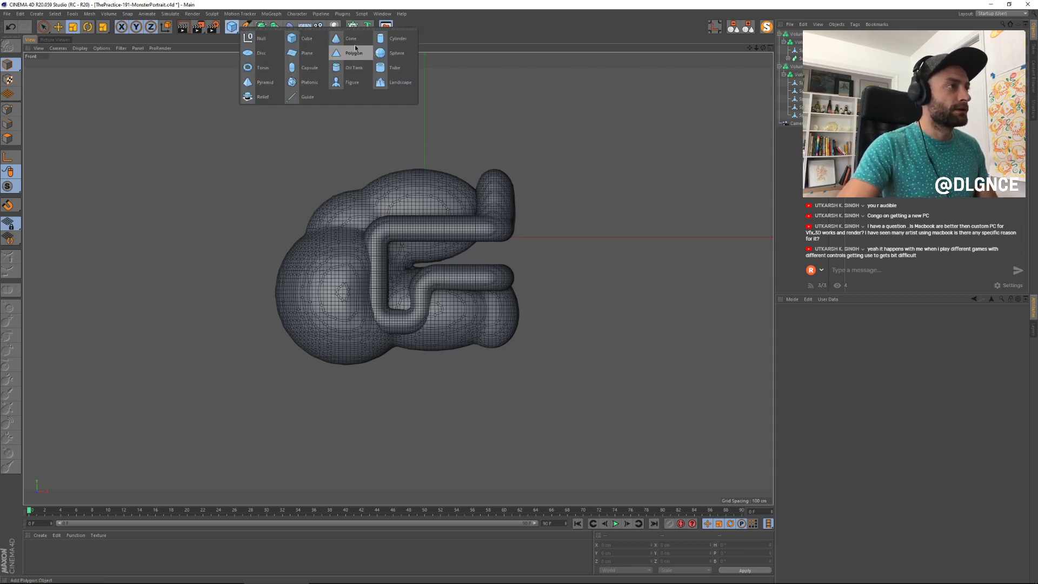
{"action": "left_click", "coordinate": [347, 39]}
{"action": "left_click_drag", "start_coordinate": [463, 275], "coordinate": [442, 280]}
{"action": "key", "text": "r"}
{"action": "left_click_drag", "start_coordinate": [426, 219], "coordinate": [425, 241]}
Step: Move the cone out toward the near side of the lips and scale it up to about 130 cm across its base
{"action": "key", "text": "e"}
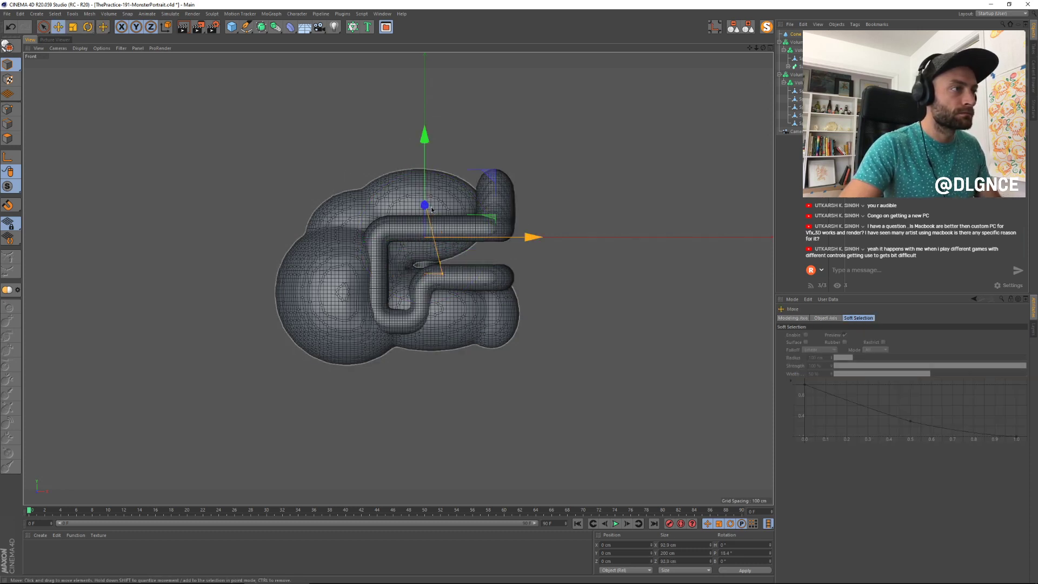
{"action": "middle_click", "coordinate": [430, 211]}
{"action": "left_click_drag", "start_coordinate": [587, 119], "coordinate": [583, 152]}
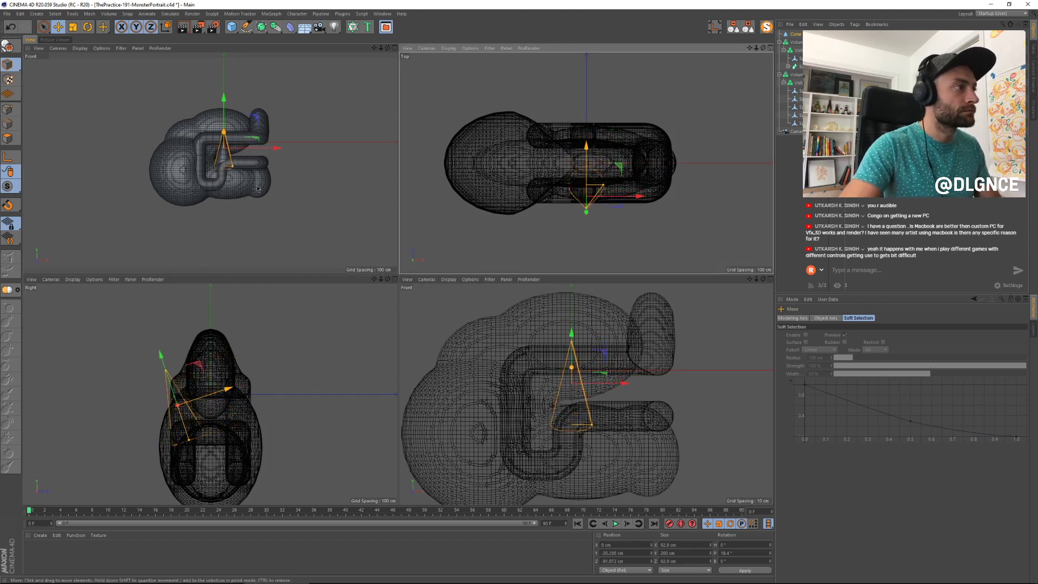
{"action": "middle_click", "coordinate": [252, 172]}
{"action": "key", "text": "t"}
{"action": "left_click_drag", "start_coordinate": [424, 217], "coordinate": [86, 411]}
Step: Shift the cone toward the front of the mouth and adjust its depth so it rises from the lower lip
{"action": "key", "text": "r"}
{"action": "key", "text": "e"}
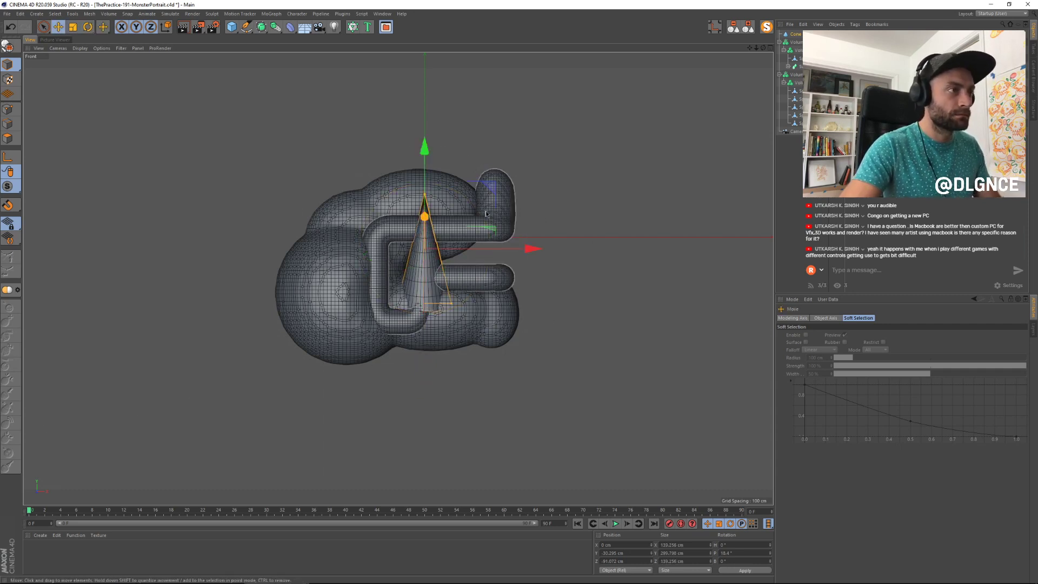
{"action": "mouse_move", "coordinate": [492, 187]}
{"action": "left_mouse_down"}
{"action": "mouse_move", "coordinate": [516, 156]}
{"action": "mouse_move", "coordinate": [499, 190]}
{"action": "left_mouse_up"}
{"action": "middle_click", "coordinate": [527, 261]}
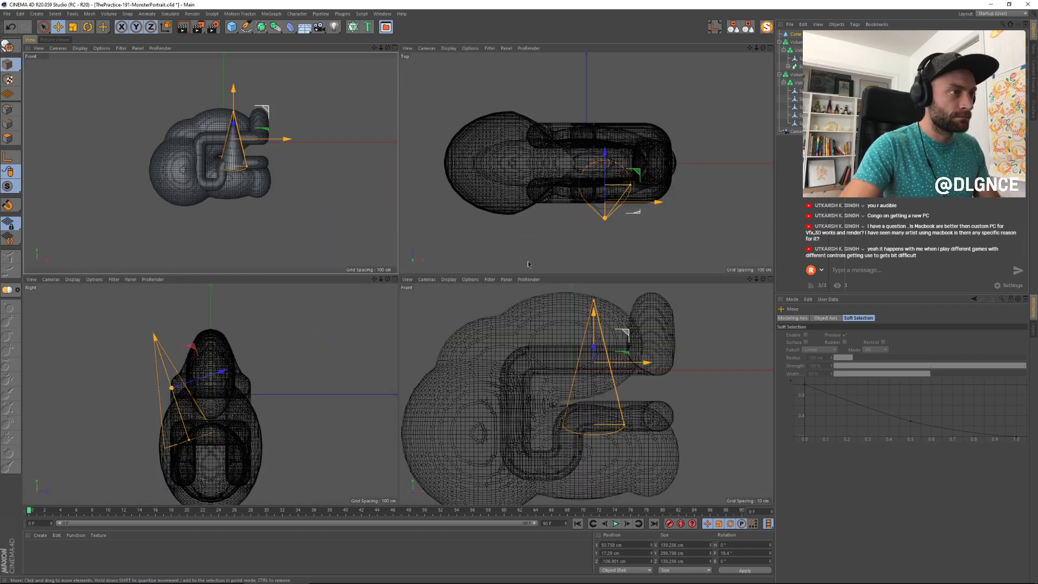
{"action": "left_click_drag", "start_coordinate": [599, 149], "coordinate": [601, 147]}
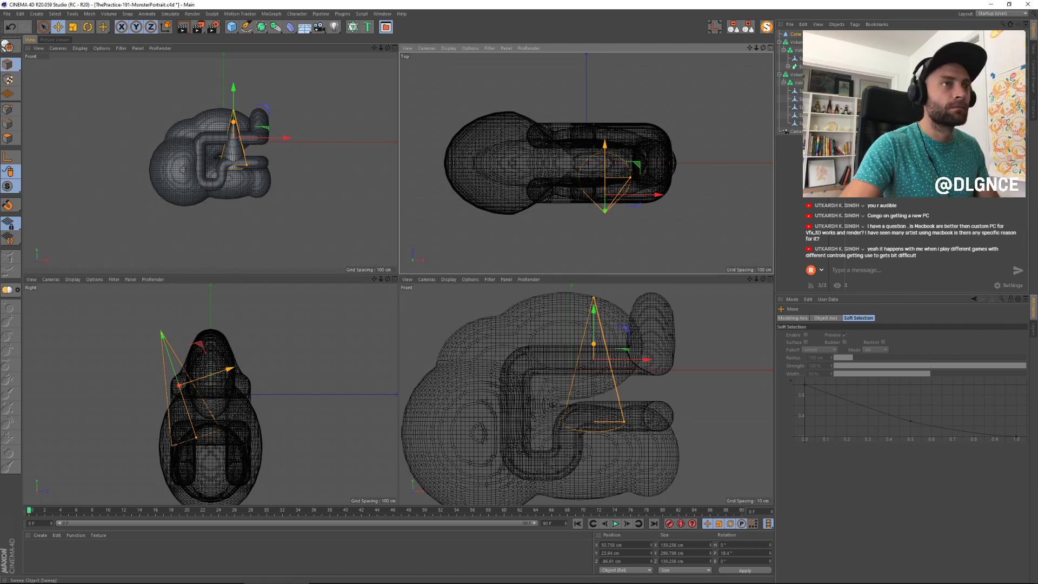
Step: Select the lower points of the lip sweep's path spline and widen them to about 197 cm across
{"action": "left_click", "coordinate": [788, 66]}
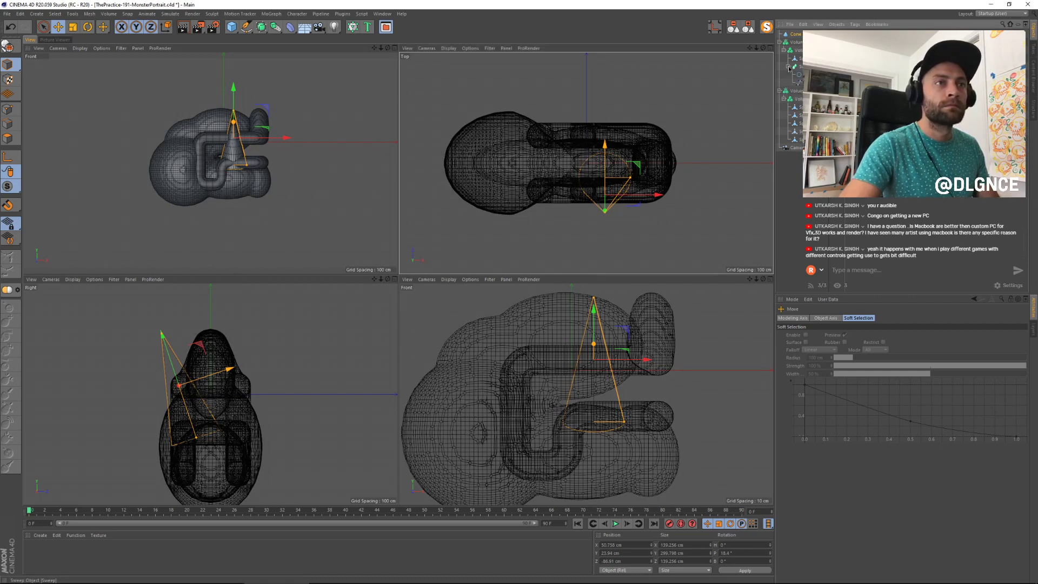
{"action": "left_click", "coordinate": [799, 83]}
{"action": "left_click", "coordinate": [8, 110]}
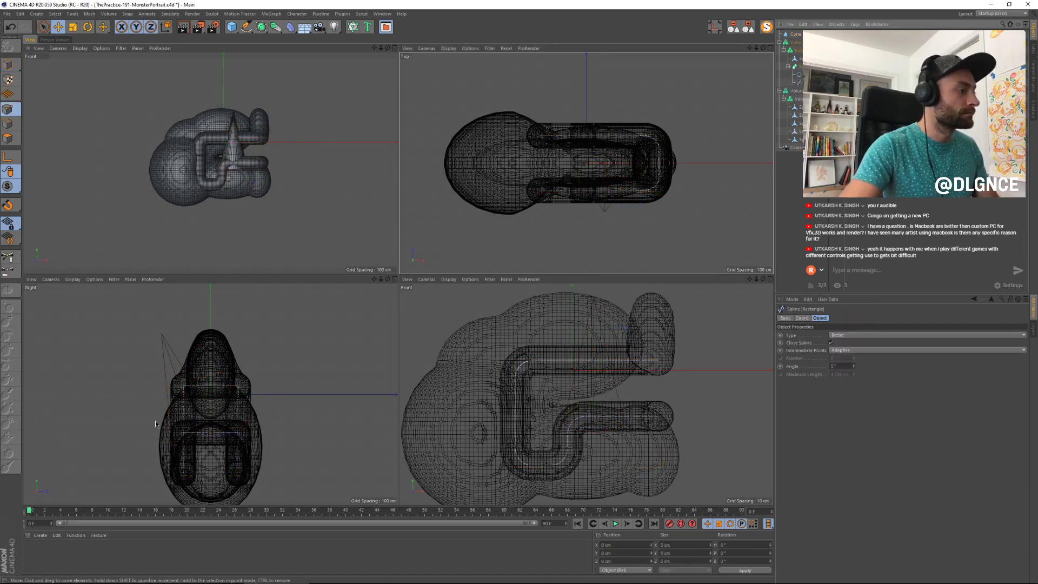
{"action": "left_click_drag", "start_coordinate": [160, 430], "coordinate": [274, 497]}
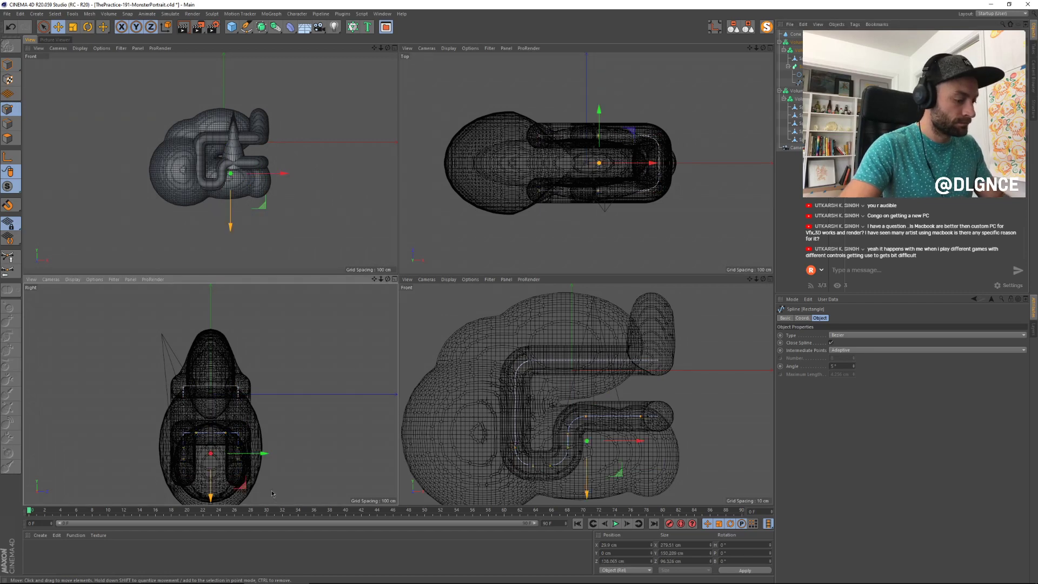
{"action": "key", "text": "t"}
{"action": "left_click_drag", "start_coordinate": [265, 454], "coordinate": [276, 455]}
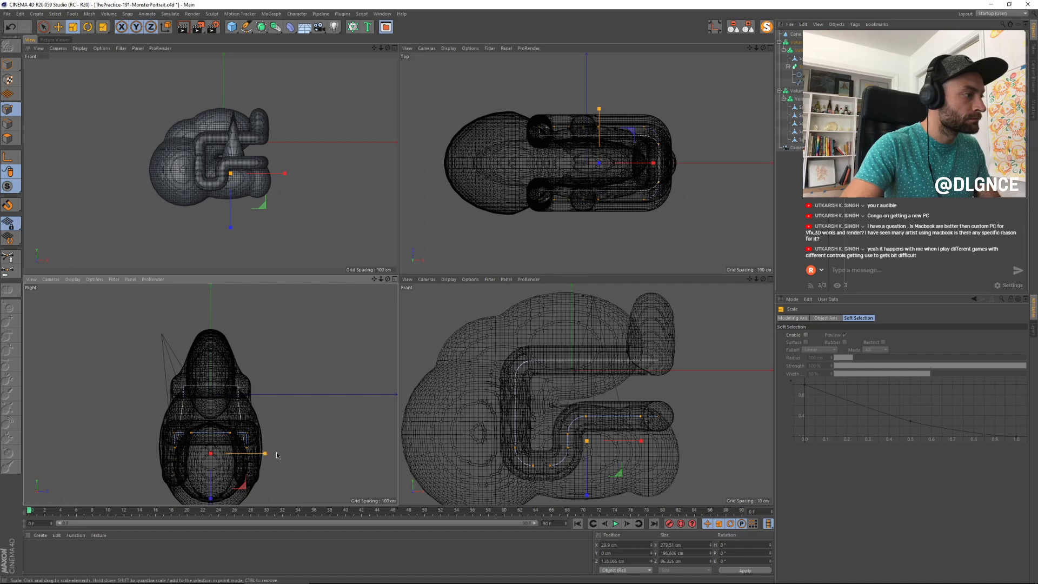
Step: Try to widen only the lowest corner points of the lip spline, and undo that scaling
{"action": "left_click_drag", "start_coordinate": [292, 515], "coordinate": [327, 509]}
{"action": "left_click_drag", "start_coordinate": [265, 466], "coordinate": [272, 464]}
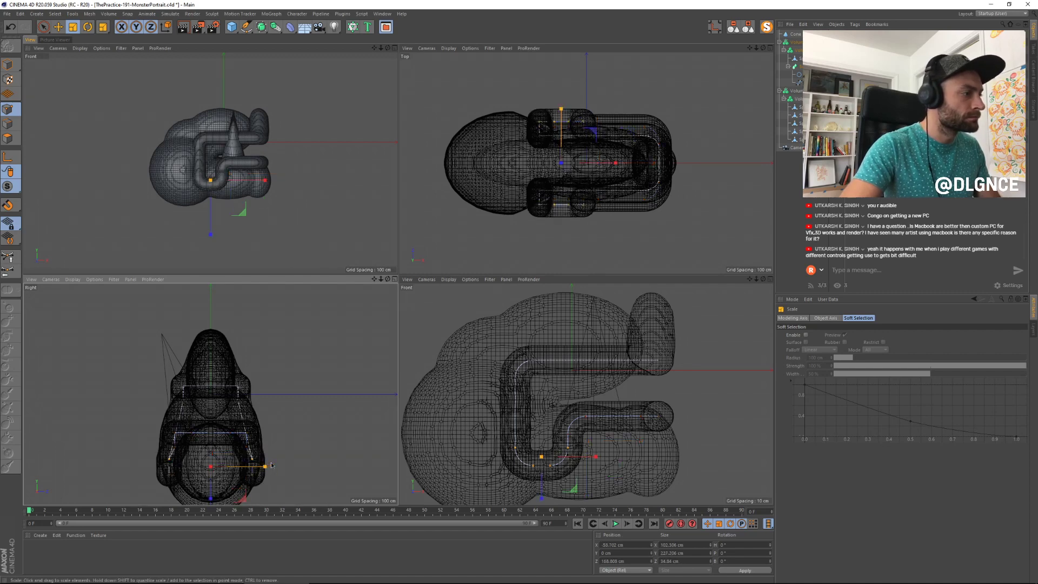
{"action": "key", "text": "ctrl+z"}
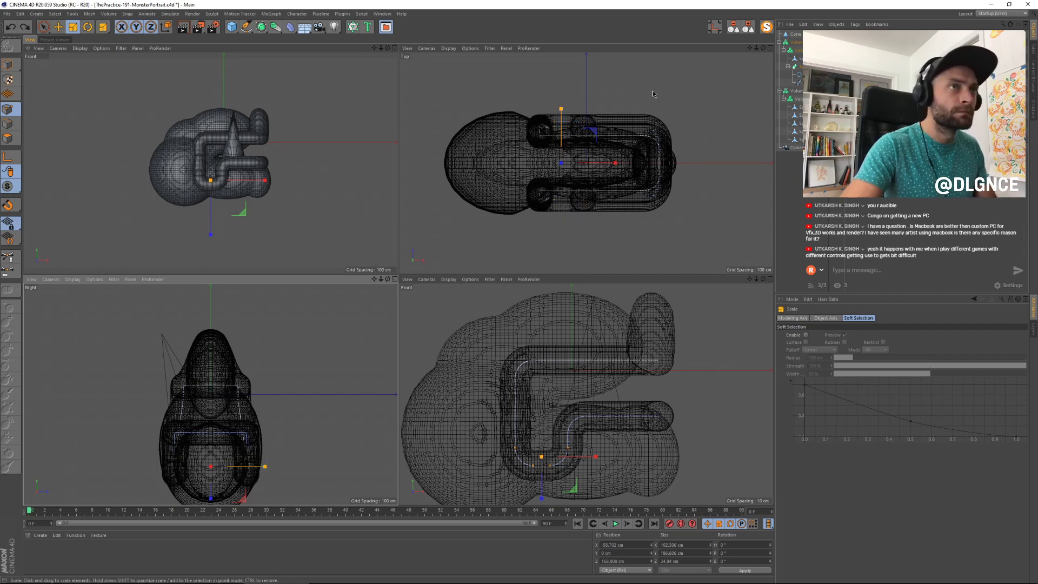
Step: Isolate the lip spline, flare its lowest corner points outward to about 225 cm across, and show all objects again
{"action": "left_click", "coordinate": [766, 27]}
{"action": "middle_click_drag", "start_coordinate": [322, 372], "coordinate": [379, 312], "text": "alt"}
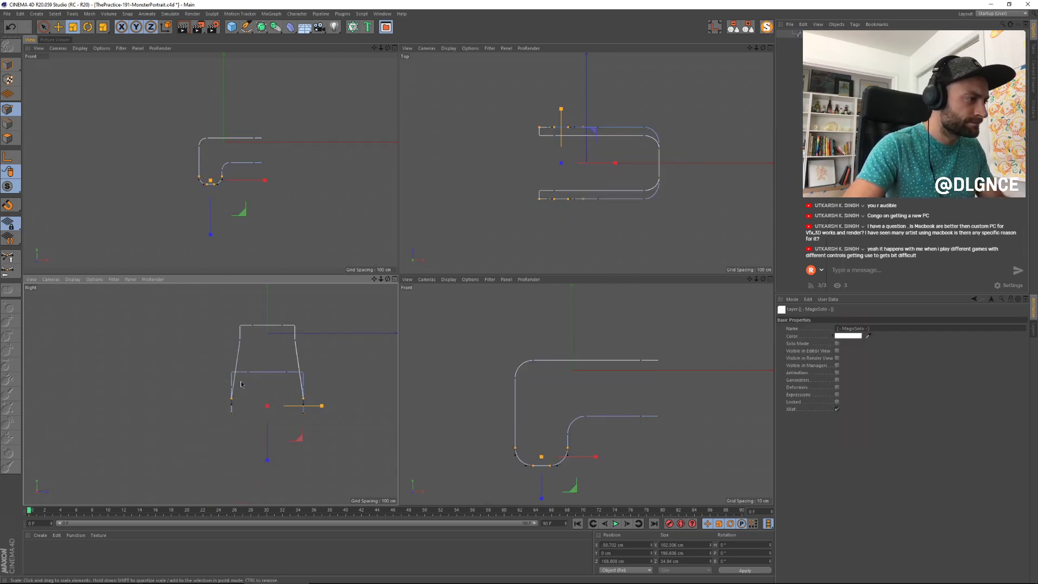
{"action": "left_click_drag", "start_coordinate": [348, 404], "coordinate": [349, 406]}
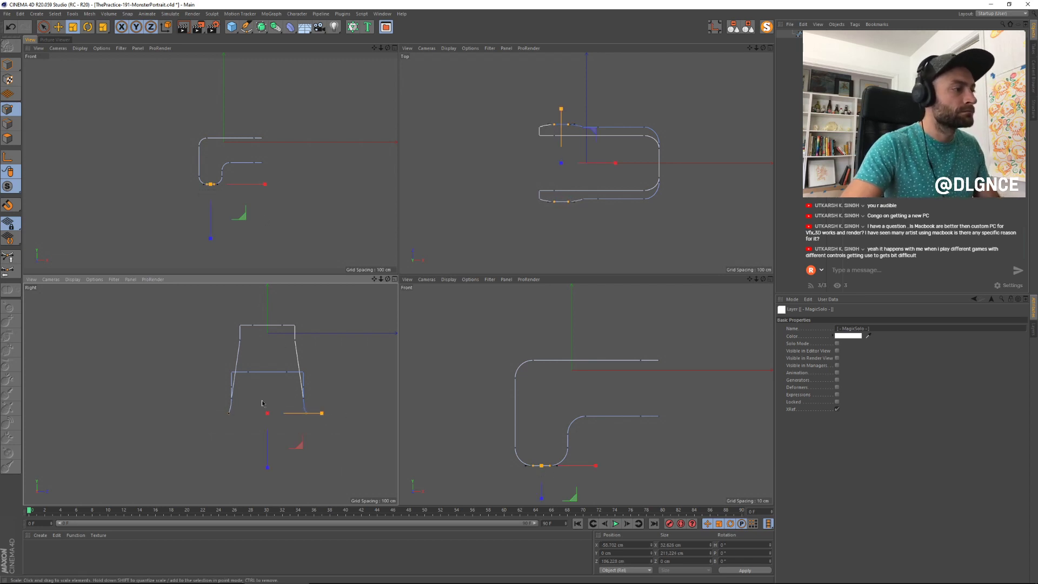
{"action": "left_click_drag", "start_coordinate": [193, 443], "coordinate": [328, 404]}
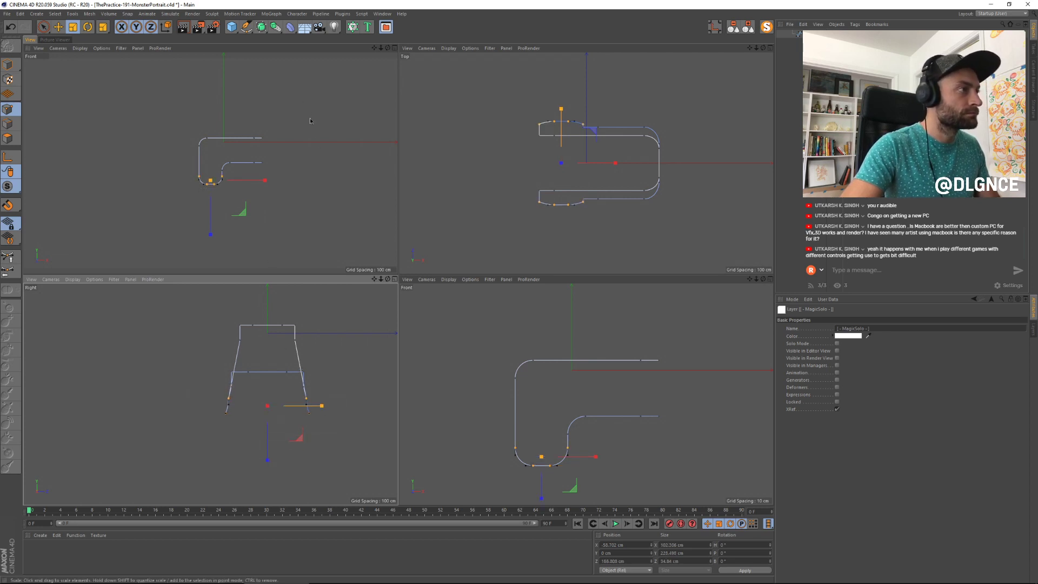
{"action": "middle_click", "coordinate": [317, 141]}
{"action": "left_click", "coordinate": [766, 27]}
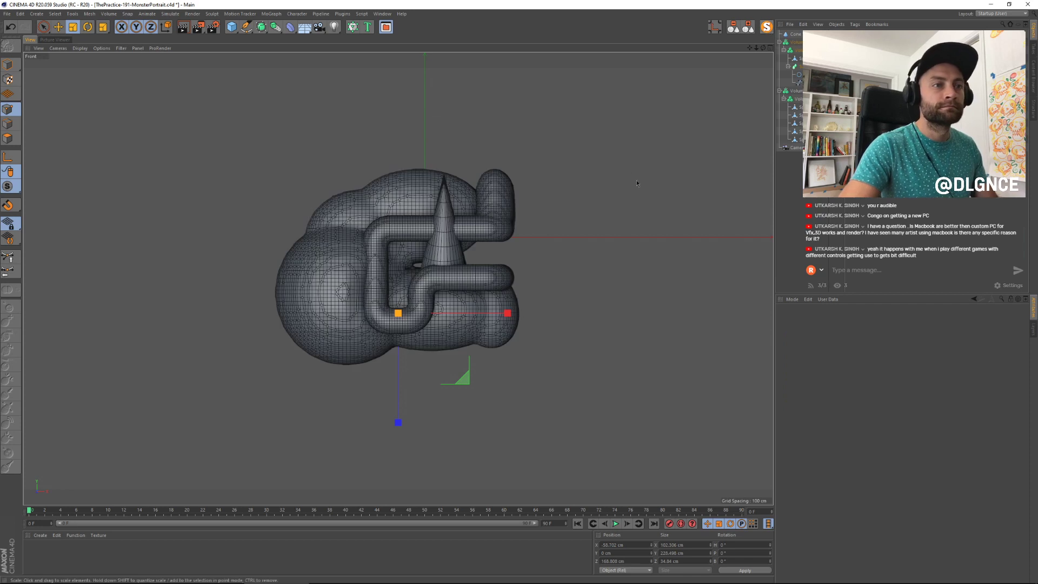
Step: Return to object editing and scale the cone down to about 102 cm across its base, judging it in perspective
{"action": "middle_click_drag", "start_coordinate": [622, 155], "coordinate": [603, 169], "text": "alt"}
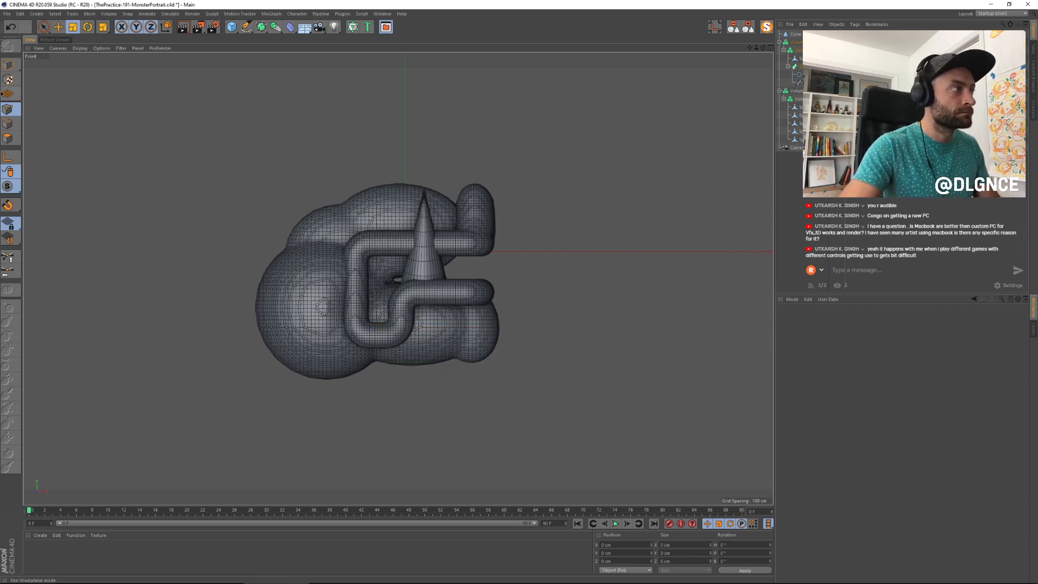
{"action": "left_click", "coordinate": [11, 68]}
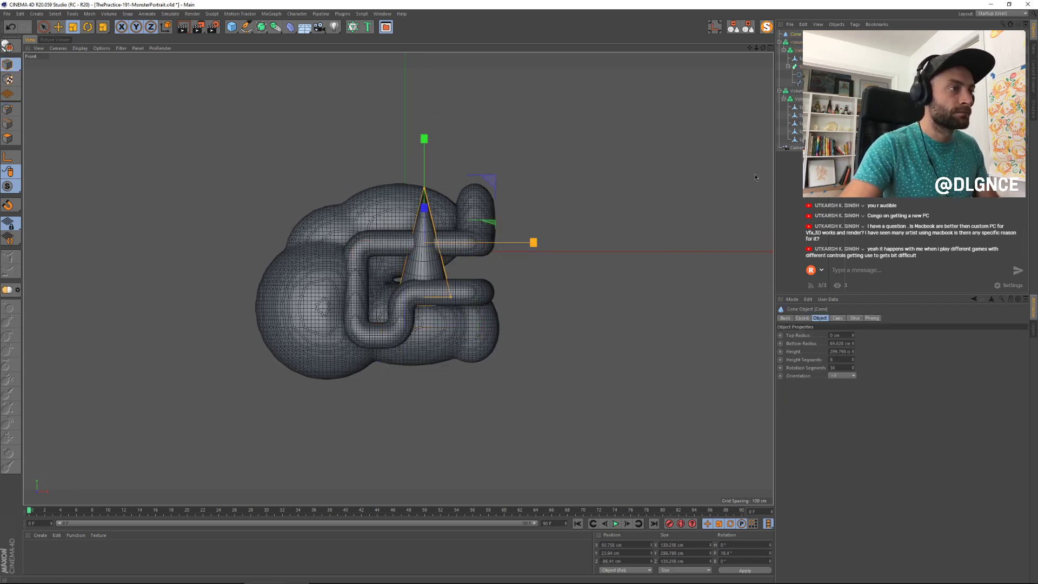
{"action": "left_click", "coordinate": [841, 148]}
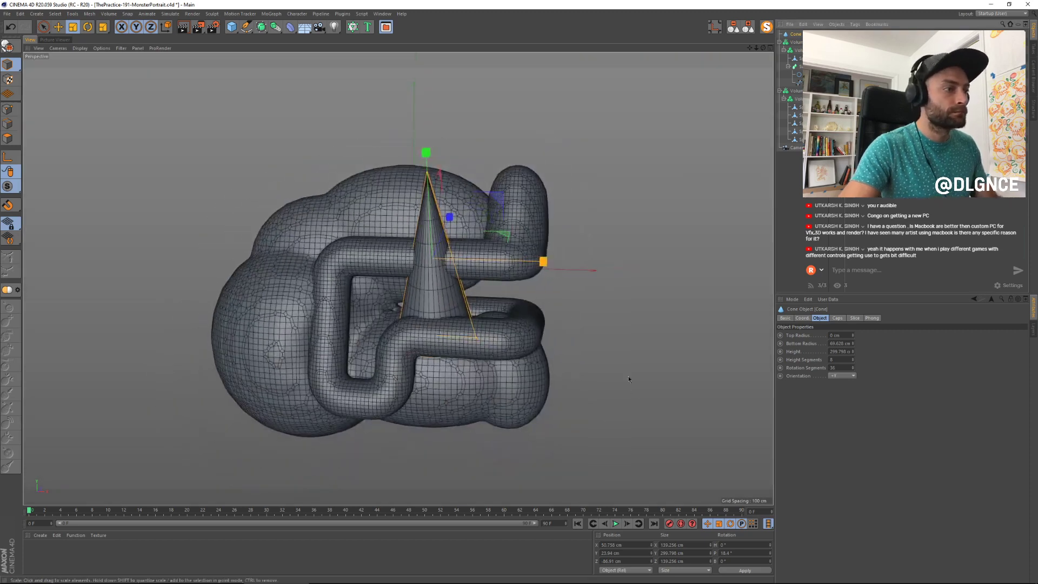
{"action": "left_click_drag", "start_coordinate": [614, 401], "coordinate": [533, 397], "text": "alt"}
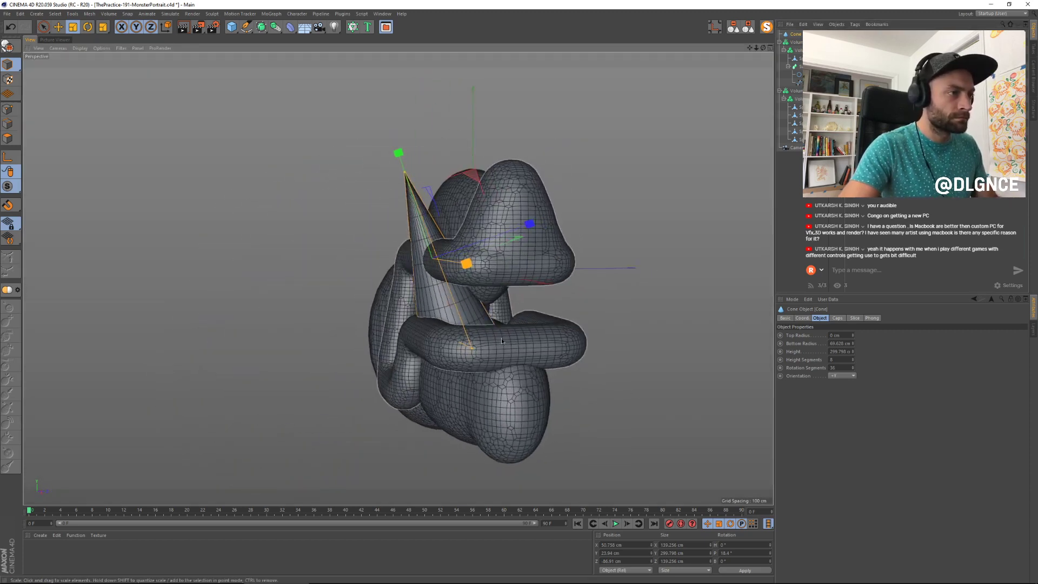
{"action": "key", "text": "t"}
{"action": "left_click_drag", "start_coordinate": [590, 250], "coordinate": [515, 230]}
Step: Move the cone outward over the lower lip with a small shift along X, and save the project
{"action": "key", "text": "e"}
{"action": "left_click_drag", "start_coordinate": [507, 331], "coordinate": [595, 326], "text": "alt"}
{"action": "left_click_drag", "start_coordinate": [528, 263], "coordinate": [536, 263]}
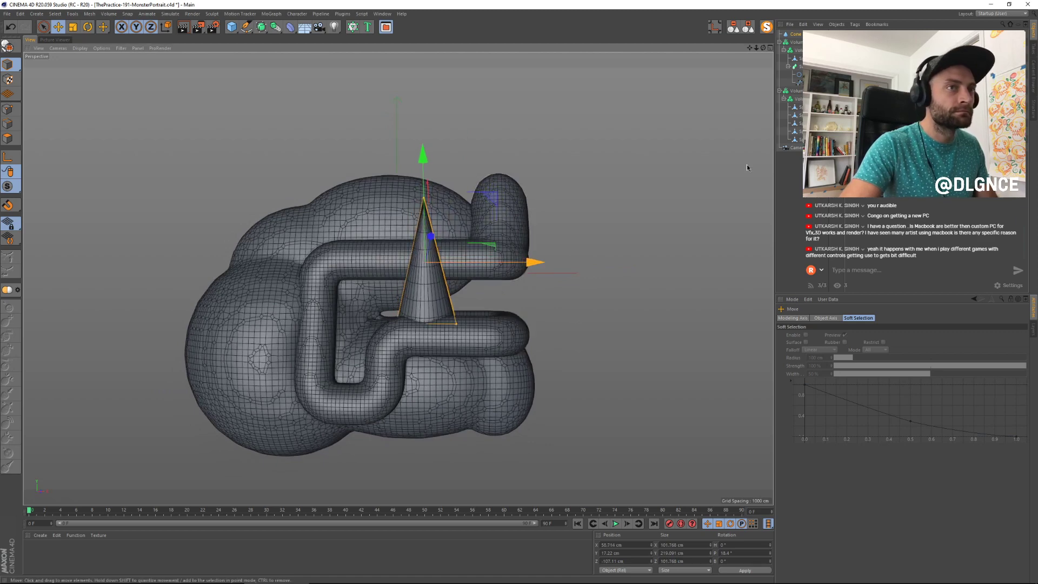
{"action": "right_click_drag", "start_coordinate": [486, 274], "coordinate": [600, 278], "text": "alt"}
{"action": "key", "text": "F4"}
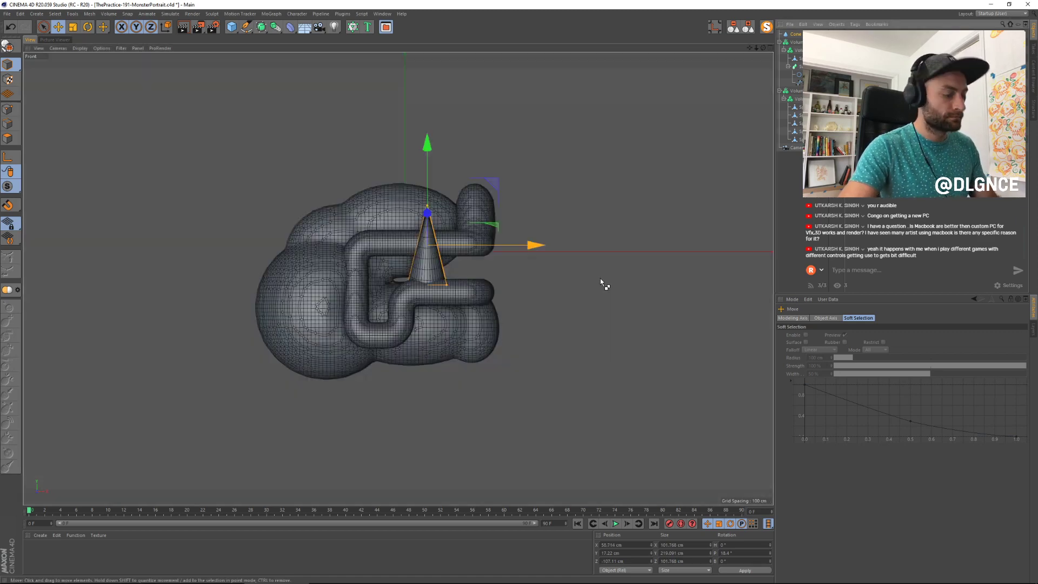
{"action": "key", "text": "ctrl+s"}
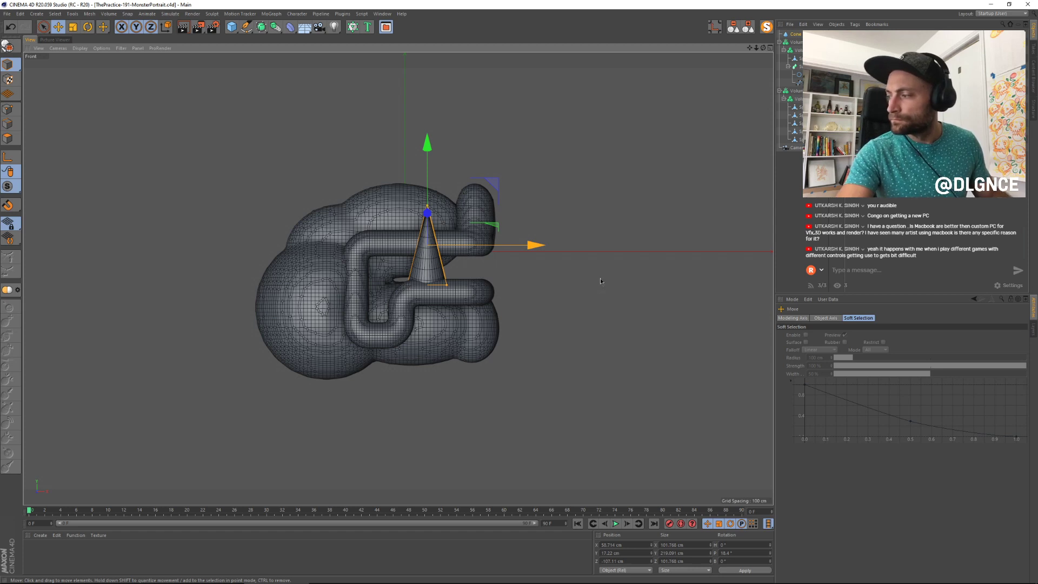
{"action": "left_click", "coordinate": [356, 279]}
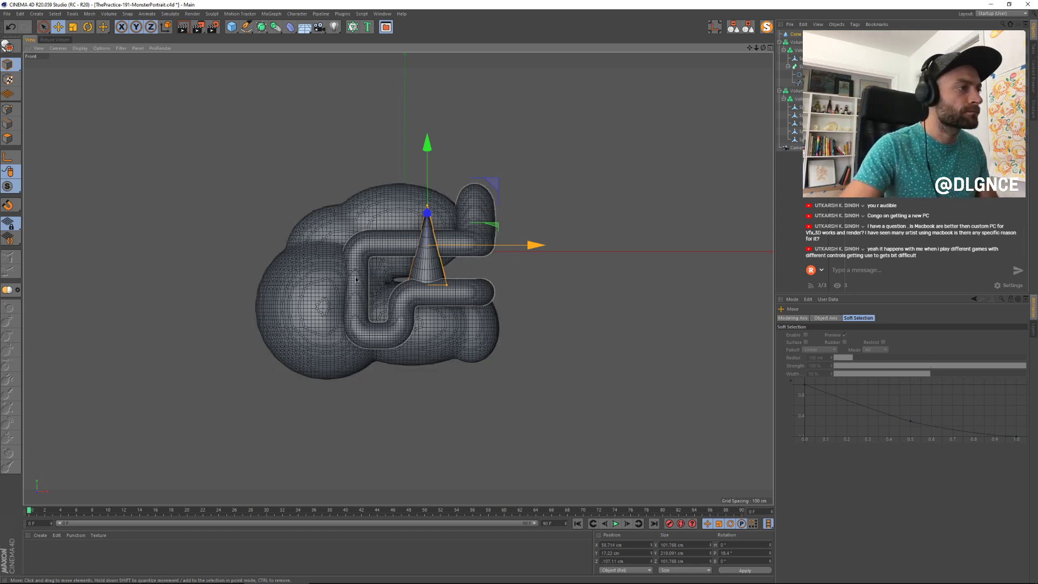
Step: Find the large cheek sphere among the head's volume shapes and push its surface around with a few Pull brush strokes
{"action": "left_click", "coordinate": [356, 279]}
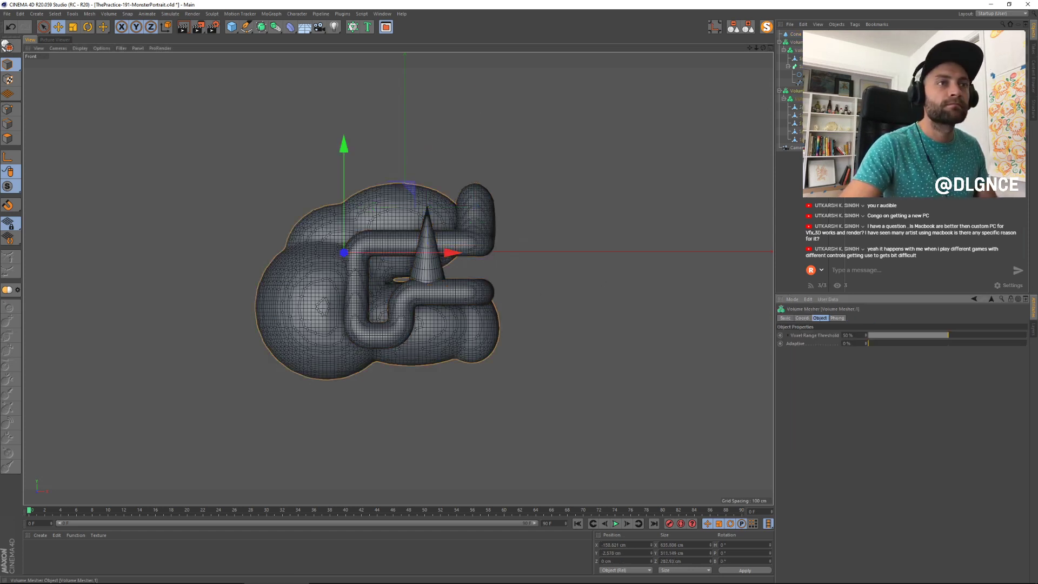
{"action": "left_click", "coordinate": [800, 137]}
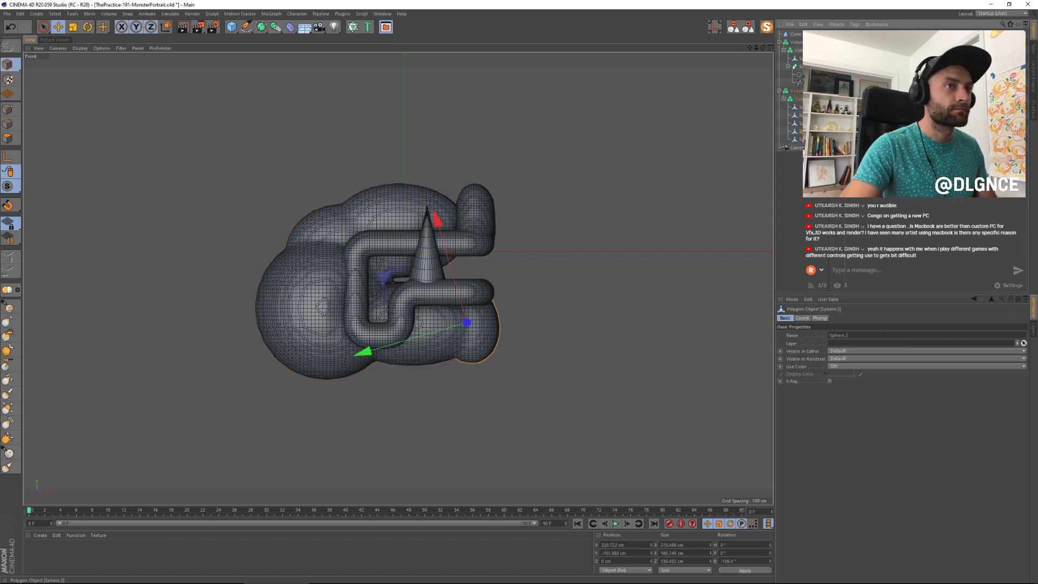
{"action": "left_click", "coordinate": [801, 131]}
{"action": "left_click", "coordinate": [801, 140]}
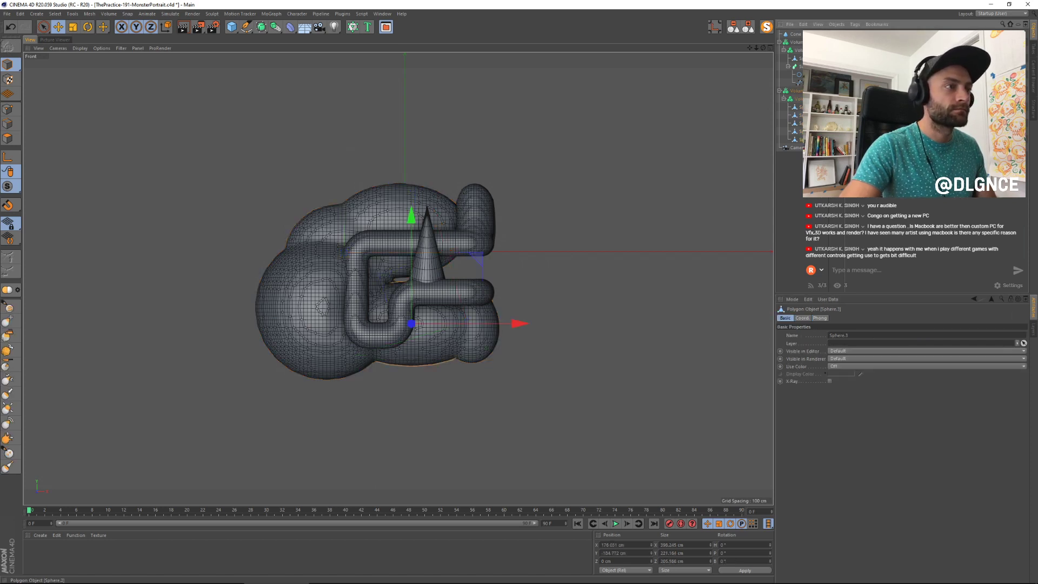
{"action": "left_click", "coordinate": [801, 131]}
{"action": "left_click", "coordinate": [801, 124]}
{"action": "left_click", "coordinate": [801, 115]}
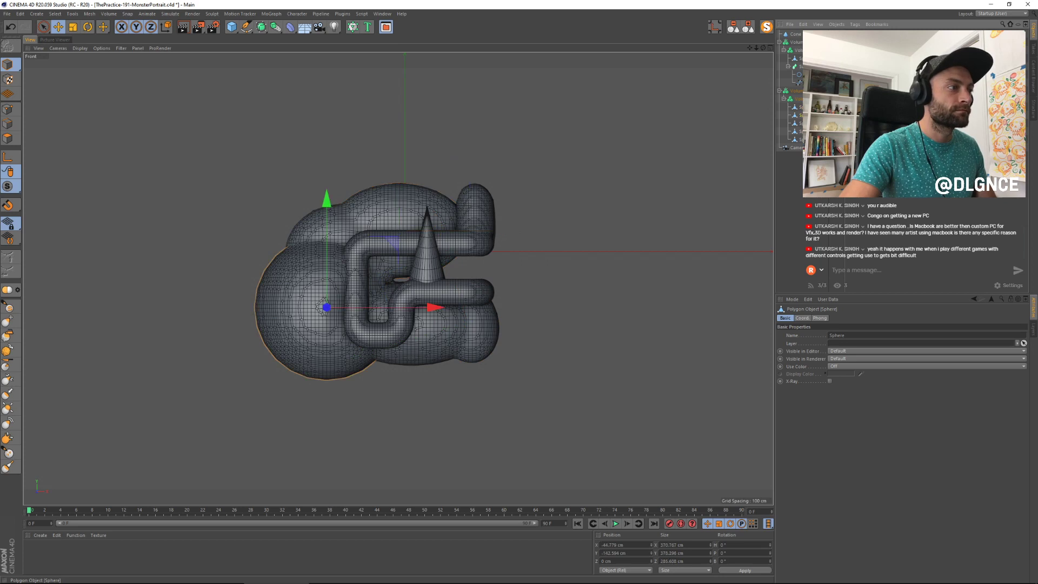
{"action": "left_click", "coordinate": [9, 306]}
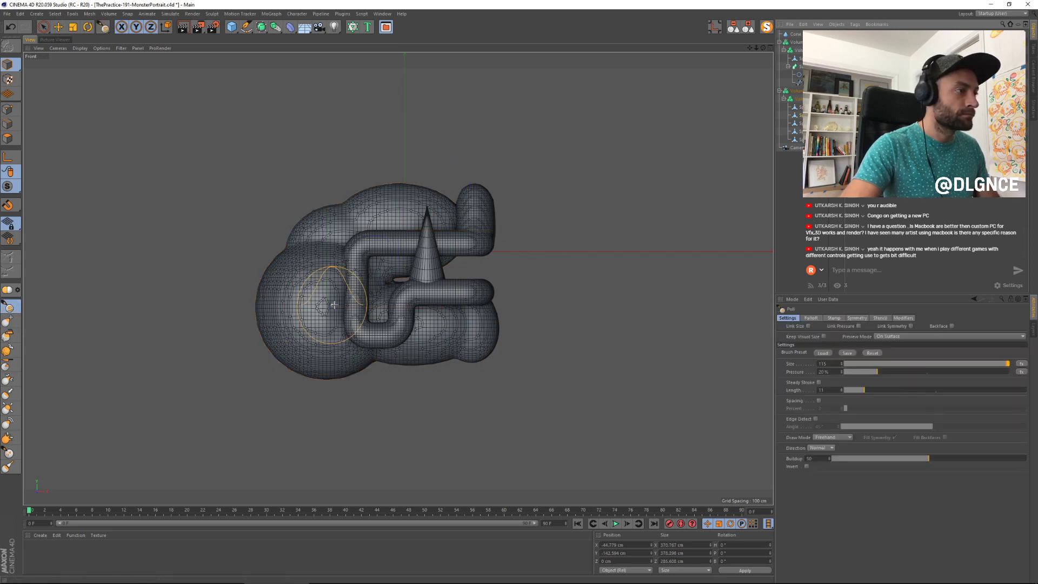
{"action": "mouse_move", "coordinate": [324, 300]}
{"action": "left_mouse_down"}
{"action": "mouse_move", "coordinate": [324, 313]}
{"action": "mouse_move", "coordinate": [342, 278]}
{"action": "left_mouse_up"}
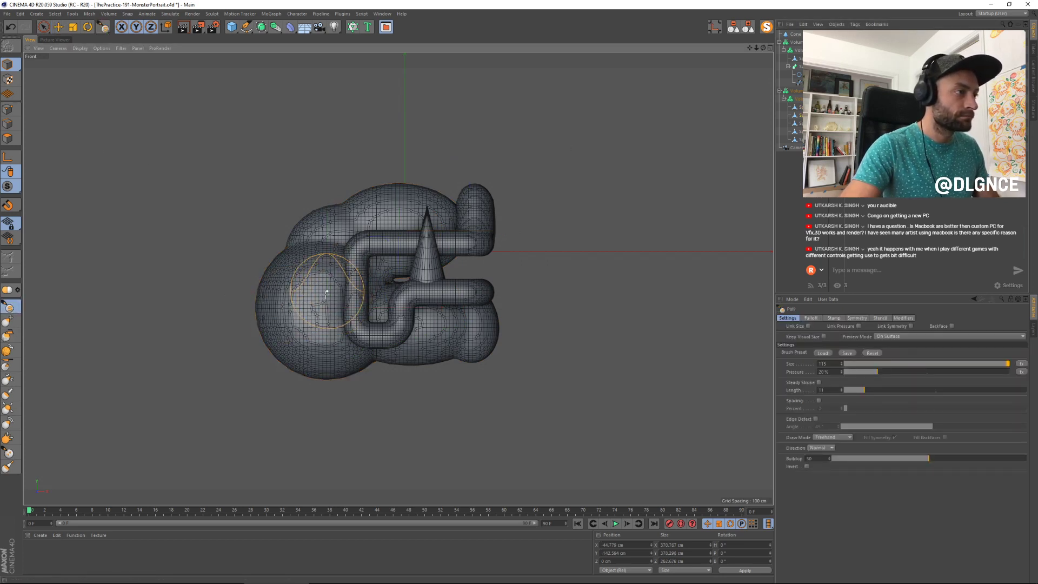
{"action": "left_click_drag", "start_coordinate": [342, 317], "coordinate": [346, 323]}
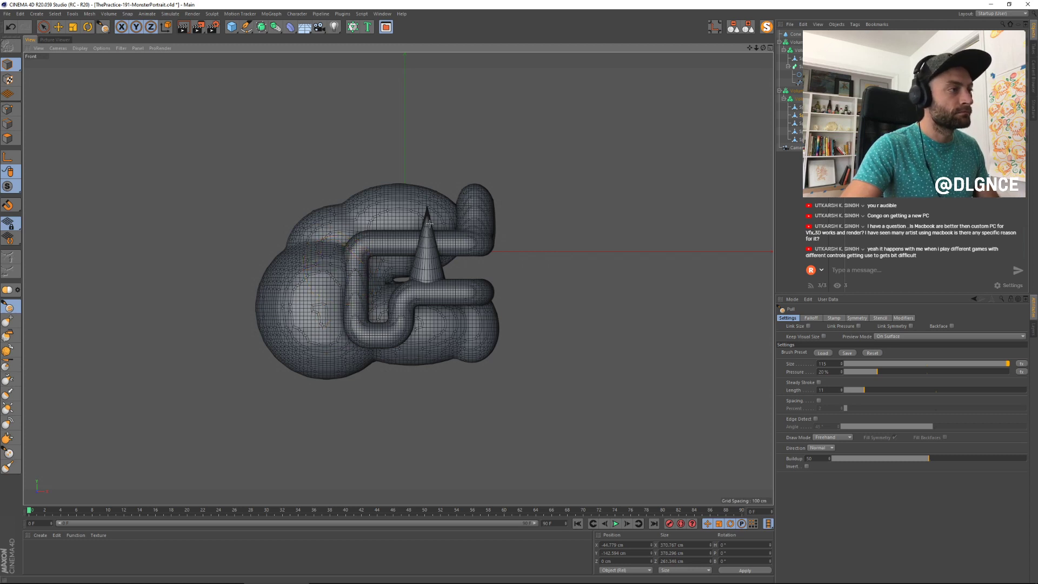
Step: Try the Pull brush on the upper back head sphere and undo the sculpting
{"action": "left_click", "coordinate": [801, 123]}
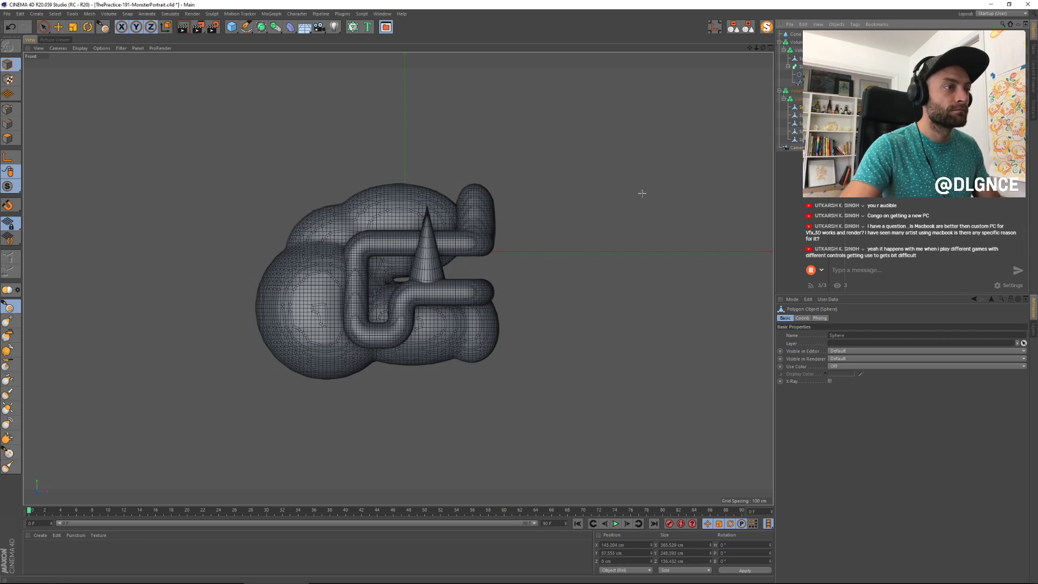
{"action": "key", "text": "e"}
{"action": "left_click", "coordinate": [805, 115]}
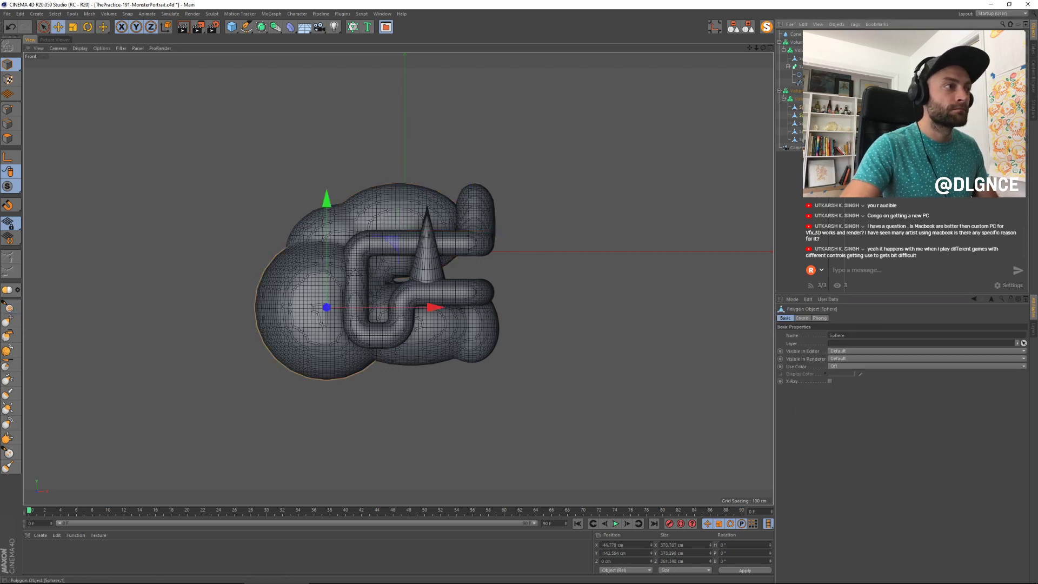
{"action": "left_click", "coordinate": [805, 123]}
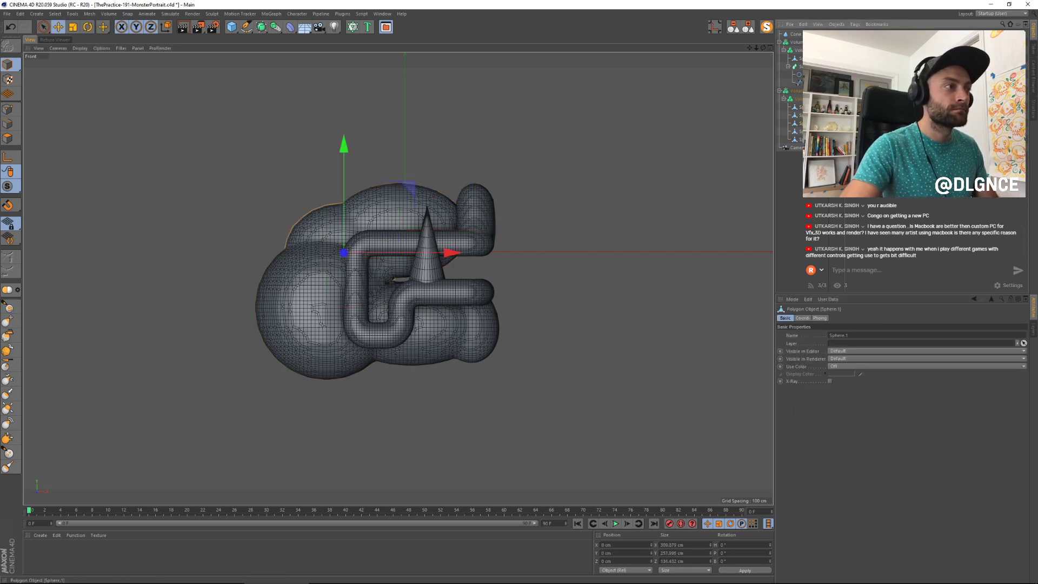
{"action": "left_click", "coordinate": [10, 309]}
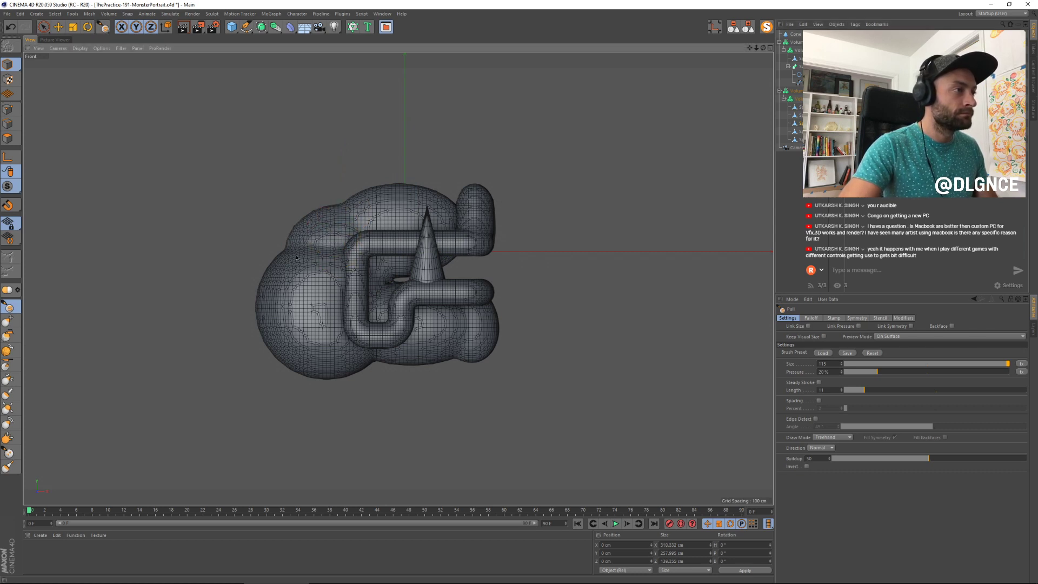
{"action": "key", "text": "ctrl+z"}
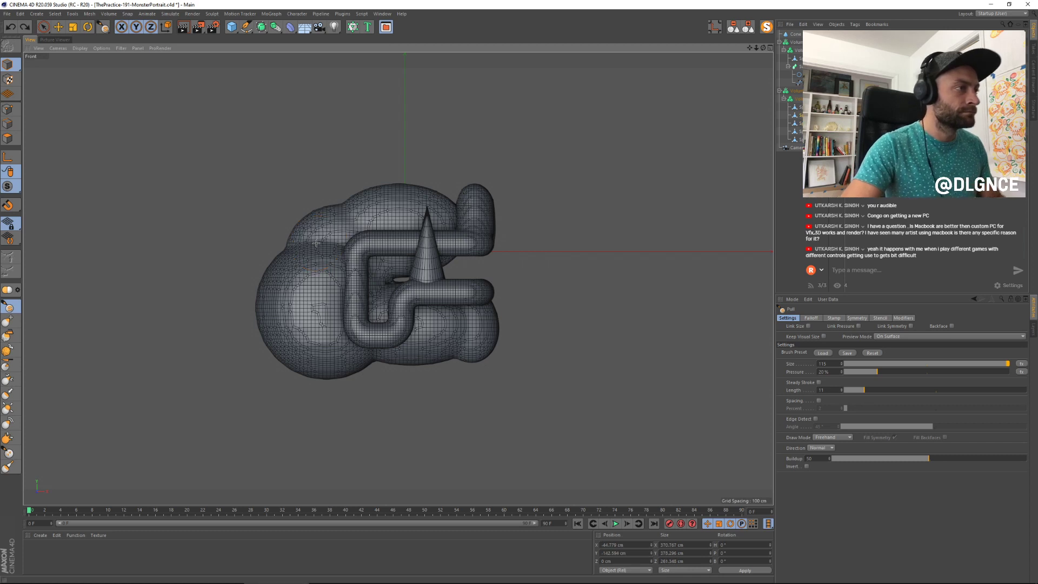
{"action": "key", "text": "e"}
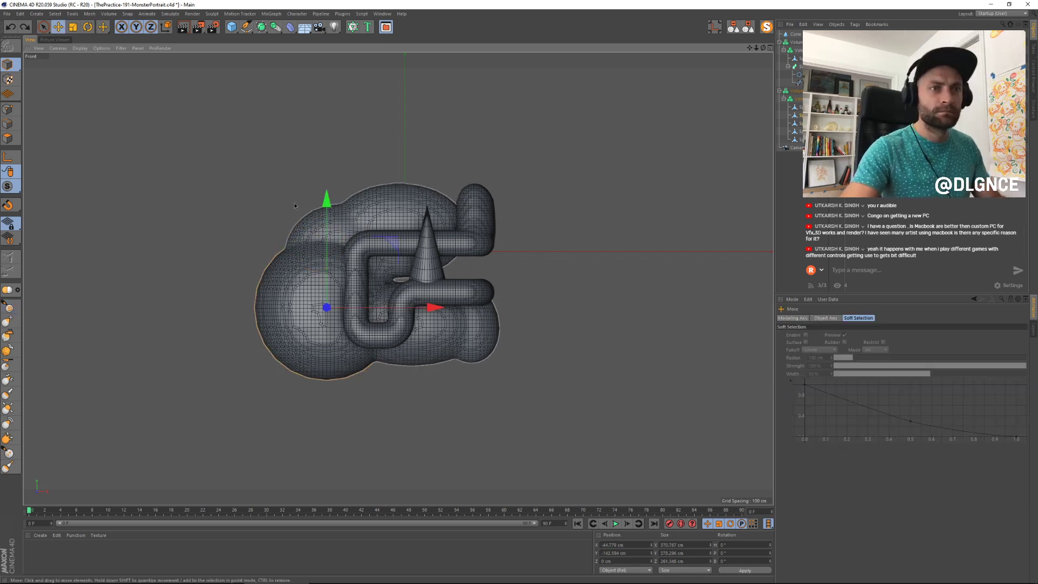
Step: Add a sphere primitive for the eye, place it on the head's upper back bump, and pitch it 90°
{"action": "left_click", "coordinate": [243, 86]}
{"action": "left_click_drag", "start_coordinate": [232, 27], "coordinate": [433, 91]}
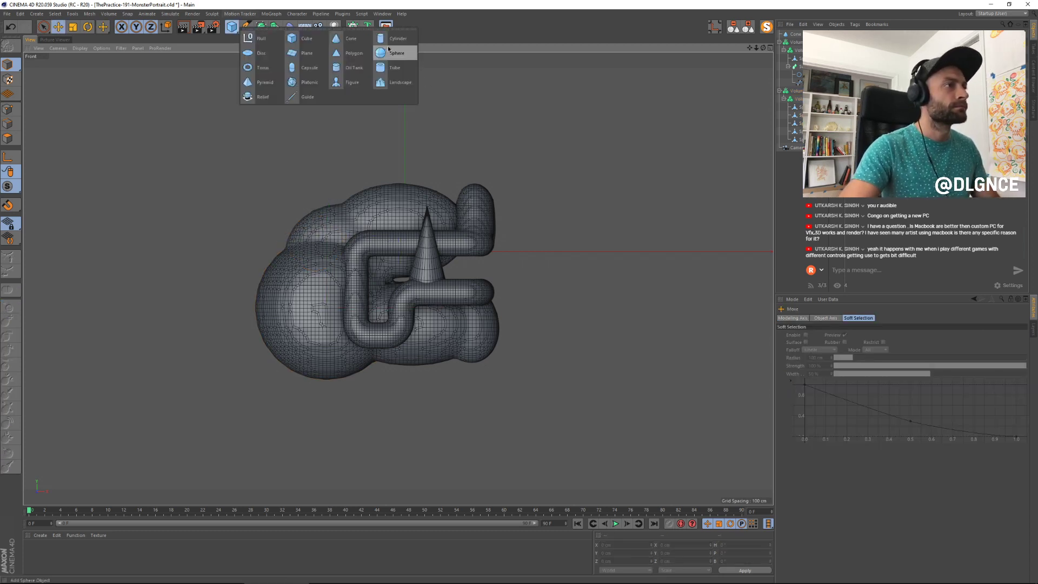
{"action": "left_click", "coordinate": [388, 51]}
{"action": "left_click_drag", "start_coordinate": [475, 189], "coordinate": [405, 173]}
{"action": "key", "text": "r"}
{"action": "left_click_drag", "start_coordinate": [344, 254], "coordinate": [352, 282]}
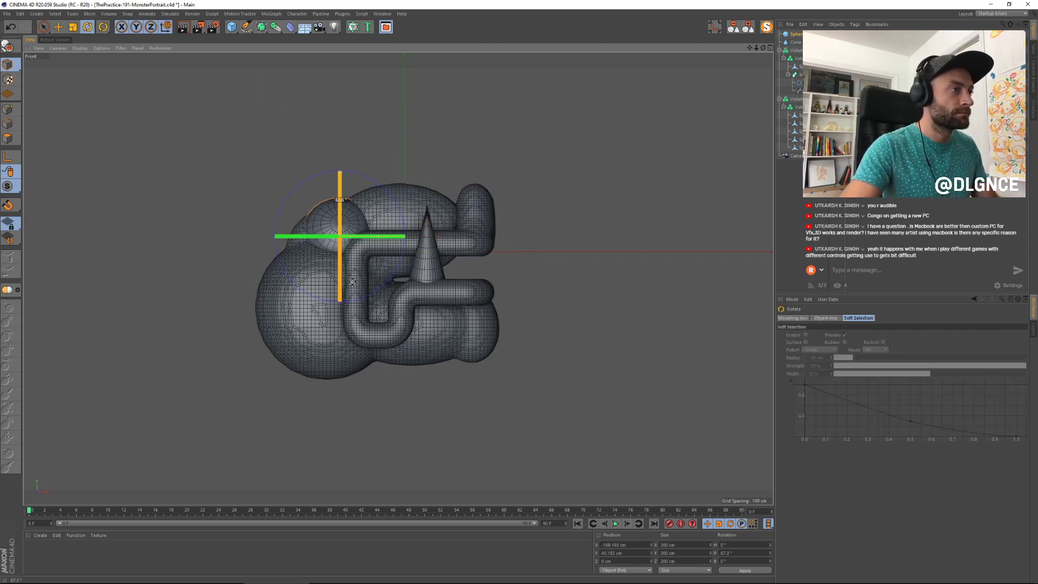
Step: Scale the eye sphere down to about 136 cm across and nudge it into place above the lip corner
{"action": "key", "text": "t"}
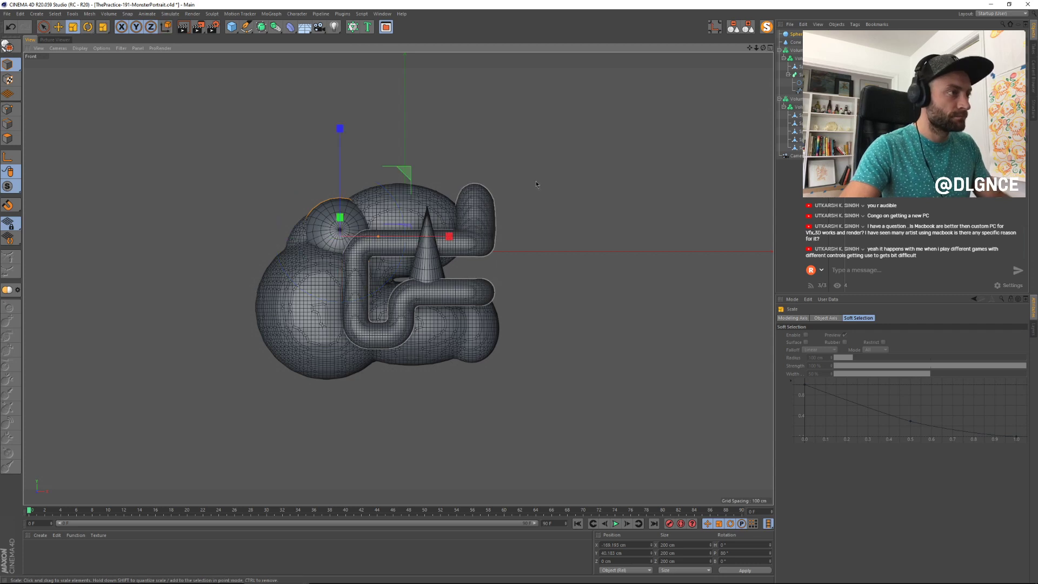
{"action": "left_click_drag", "start_coordinate": [534, 184], "coordinate": [469, 190]}
{"action": "key", "text": "e"}
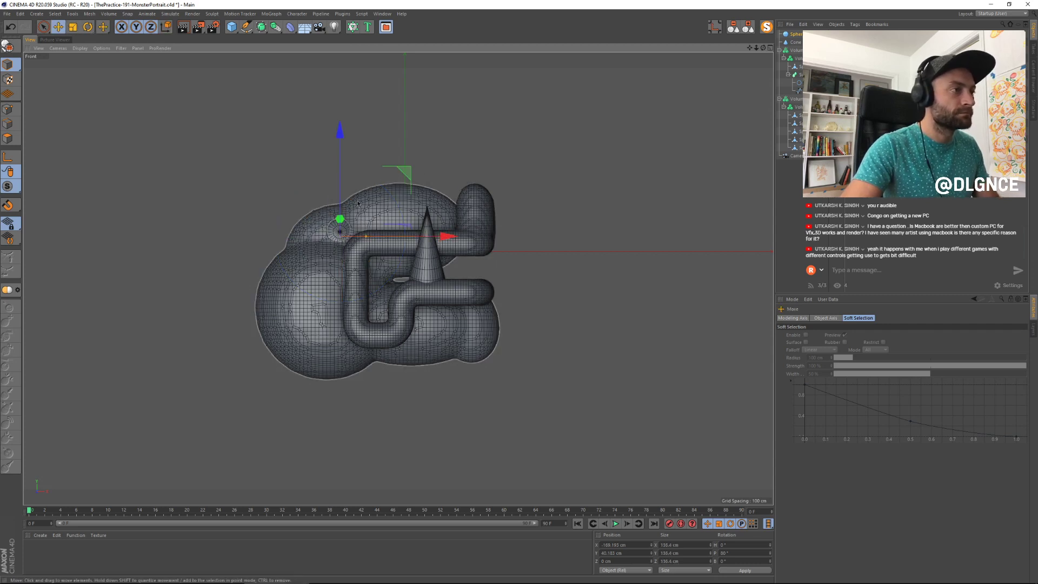
{"action": "mouse_move", "coordinate": [334, 222]}
{"action": "left_mouse_down"}
{"action": "mouse_move", "coordinate": [350, 218]}
{"action": "mouse_move", "coordinate": [337, 218]}
{"action": "left_mouse_up"}
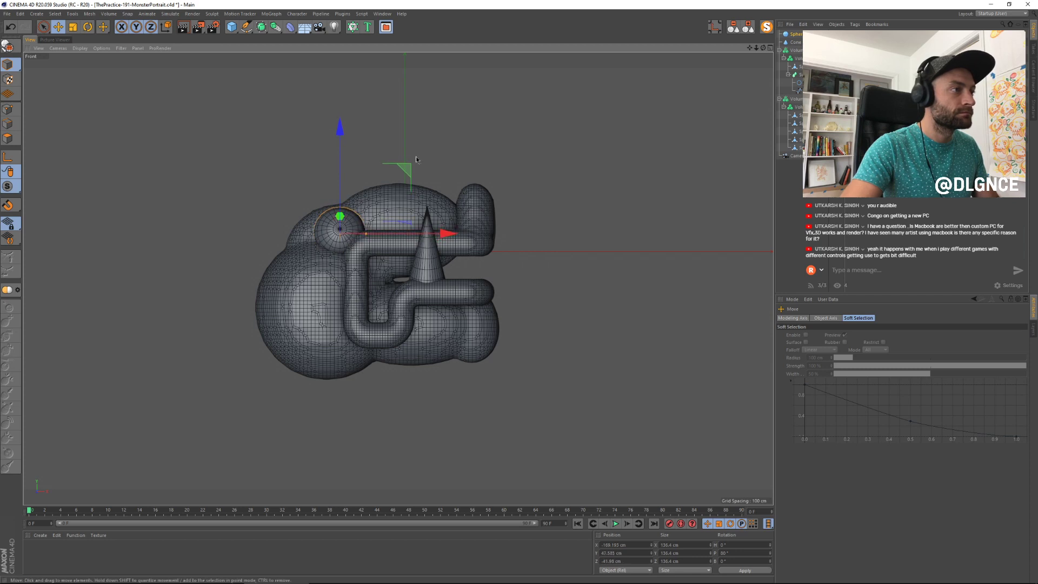
Step: Rotate the eye sphere slightly so its pole turns toward the front of the face
{"action": "key", "text": "r"}
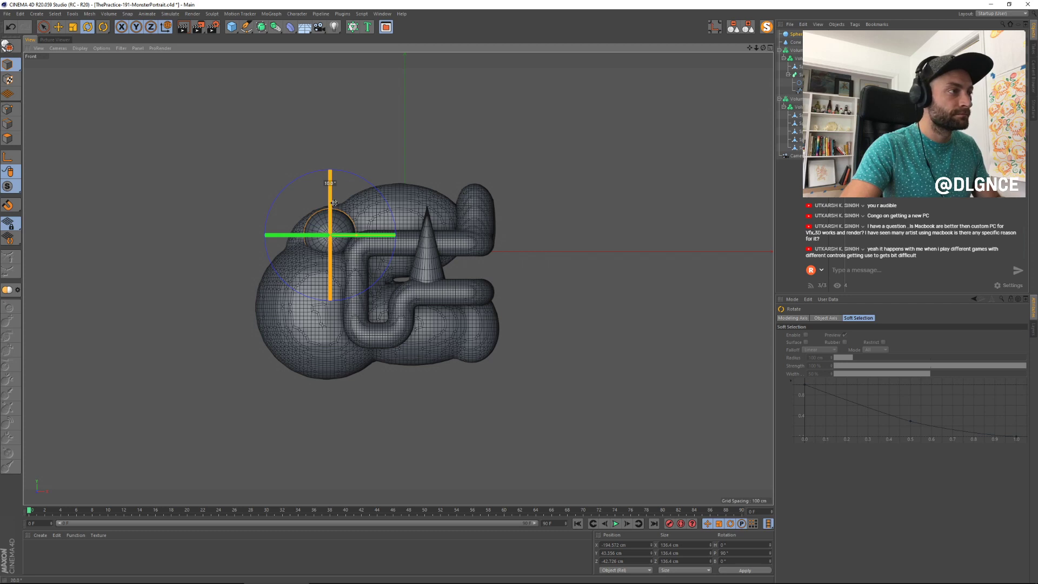
{"action": "mouse_move", "coordinate": [370, 235]}
{"action": "left_mouse_down"}
{"action": "mouse_move", "coordinate": [408, 236]}
{"action": "mouse_move", "coordinate": [381, 241]}
{"action": "left_mouse_up"}
{"action": "scroll", "coordinate": [335, 254], "scroll_direction": "up", "scroll_amount": 4}
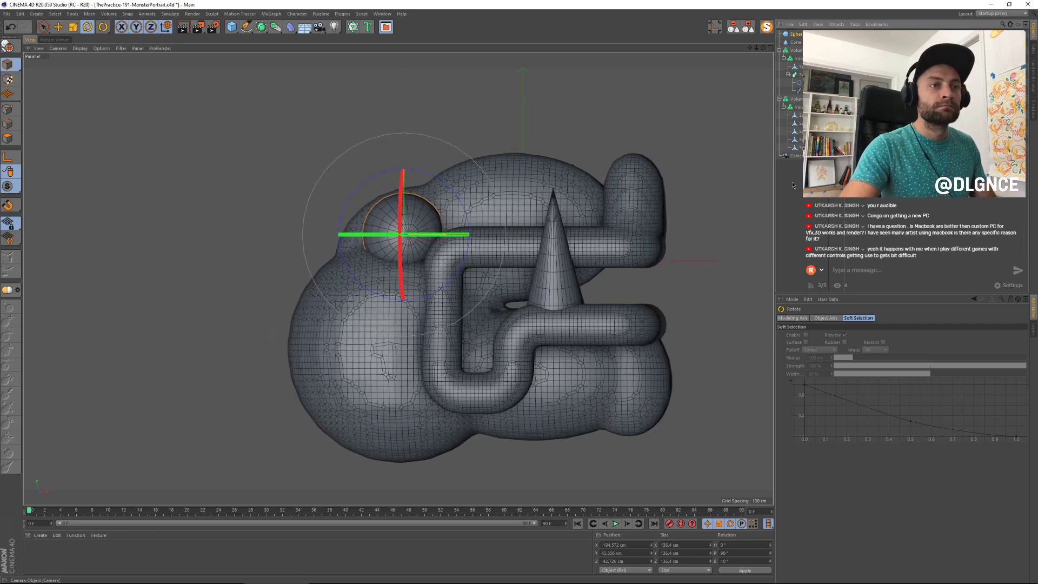
Step: Examine in perspective how the eye sphere sits against the side of the head
{"action": "key", "text": "F1"}
{"action": "scroll", "coordinate": [345, 301], "scroll_direction": "down", "scroll_amount": 3}
{"action": "key", "text": "s"}
{"action": "left_click_drag", "start_coordinate": [350, 308], "coordinate": [458, 359], "text": "alt"}
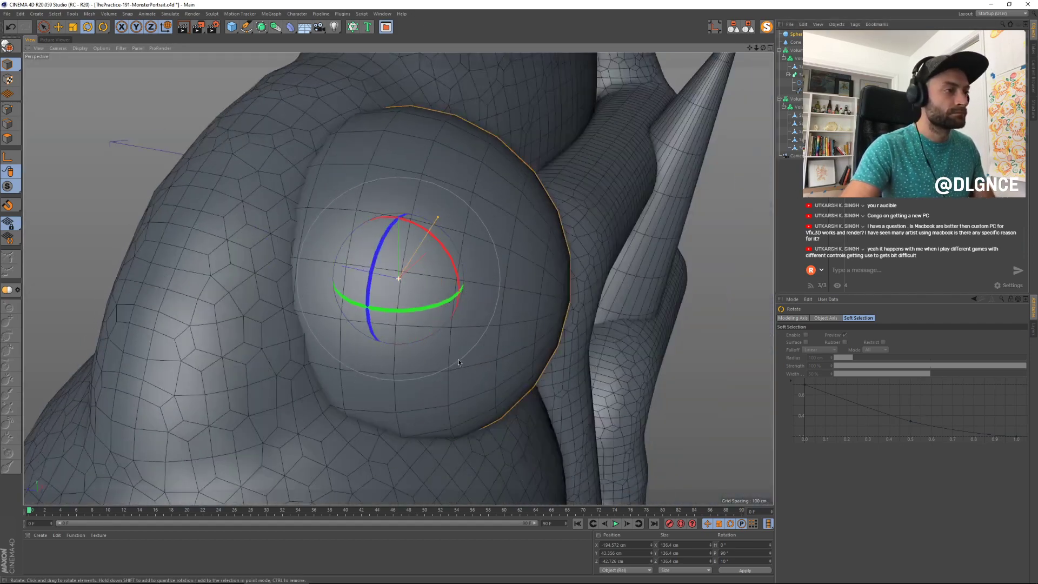
{"action": "right_click_drag", "start_coordinate": [411, 329], "coordinate": [439, 323], "text": "alt"}
{"action": "key", "text": "e"}
{"action": "scroll", "coordinate": [438, 322], "scroll_direction": "up", "scroll_amount": 5}
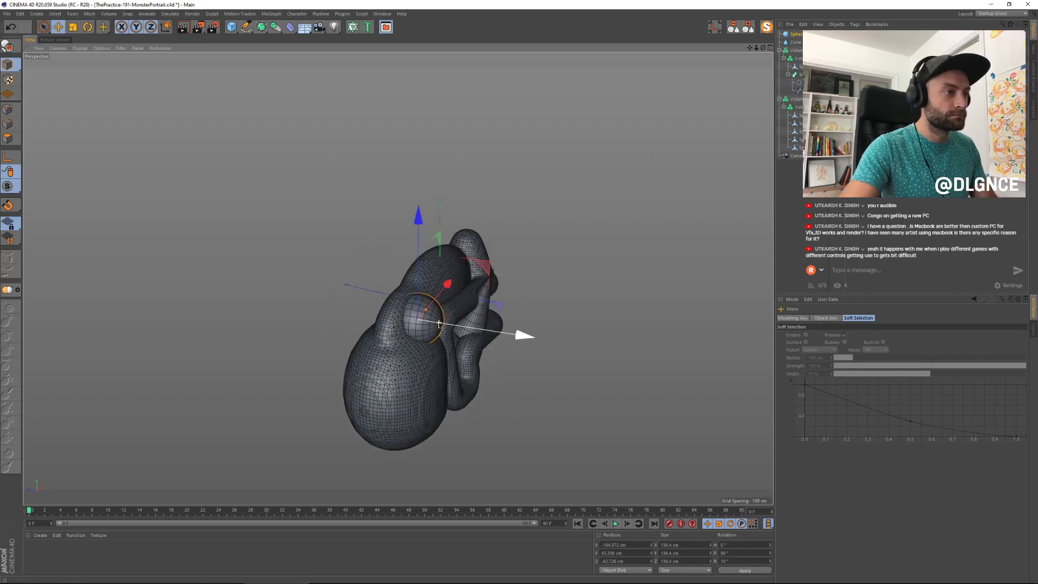
{"action": "left_click_drag", "start_coordinate": [409, 319], "coordinate": [494, 356], "text": "alt"}
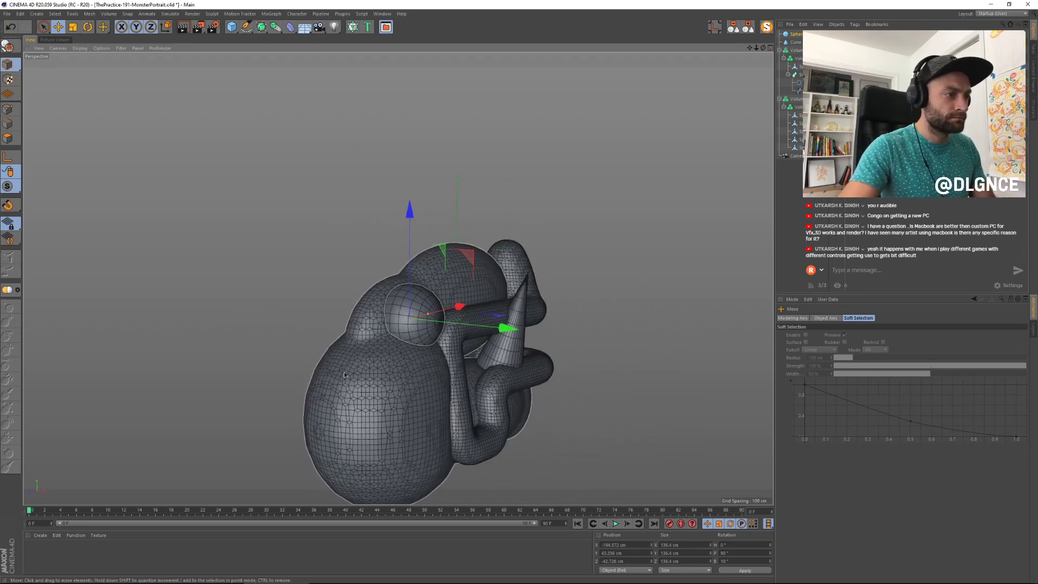
Step: Select all the spheres that form the head volume and scale them wider together along Z
{"action": "left_click", "coordinate": [358, 329]}
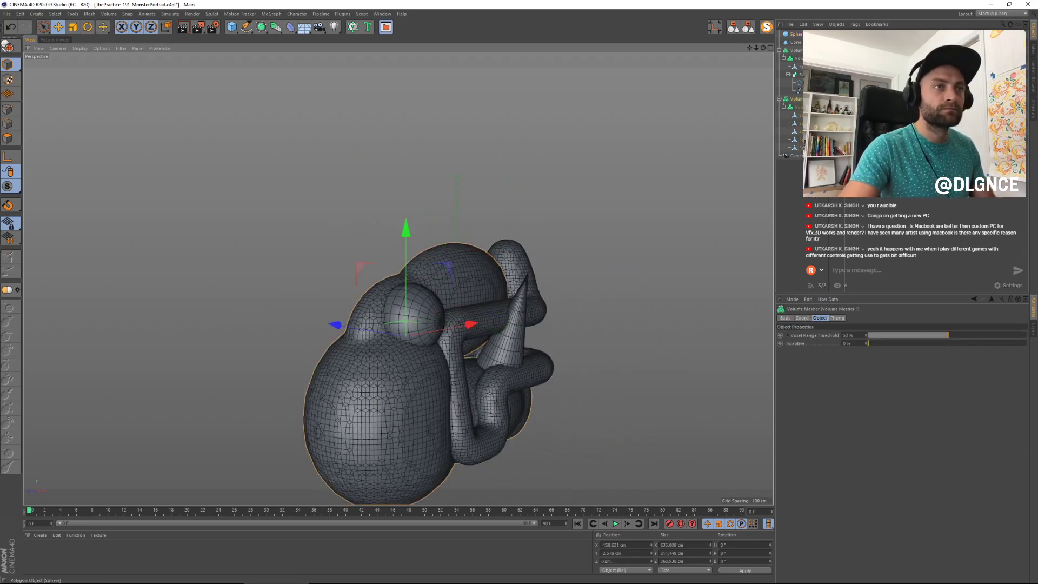
{"action": "left_click", "coordinate": [806, 132]}
{"action": "left_click", "coordinate": [806, 147], "text": "shift"}
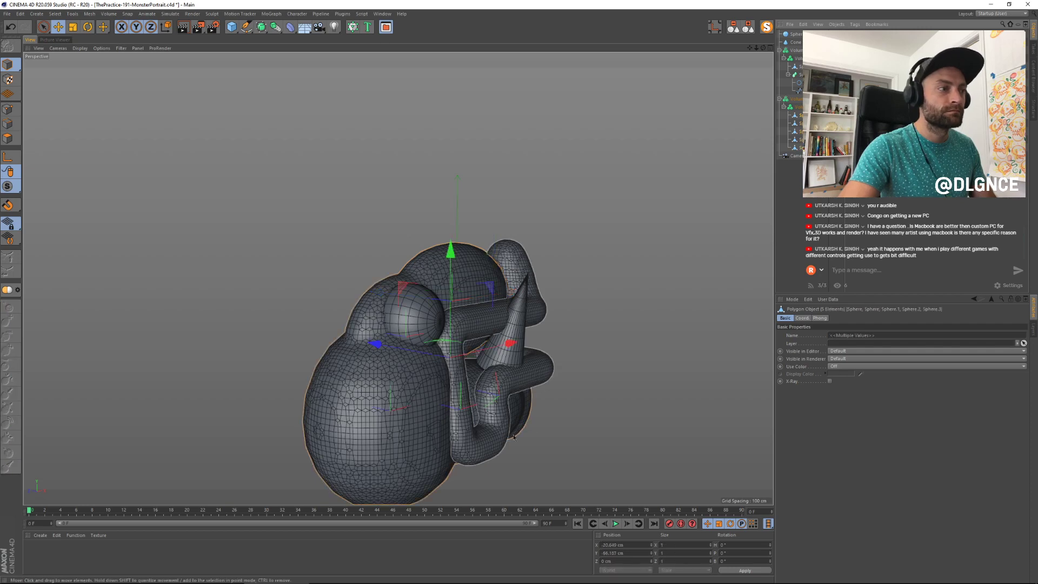
{"action": "left_click_drag", "start_coordinate": [533, 406], "coordinate": [584, 423], "text": "alt"}
{"action": "key", "text": "t"}
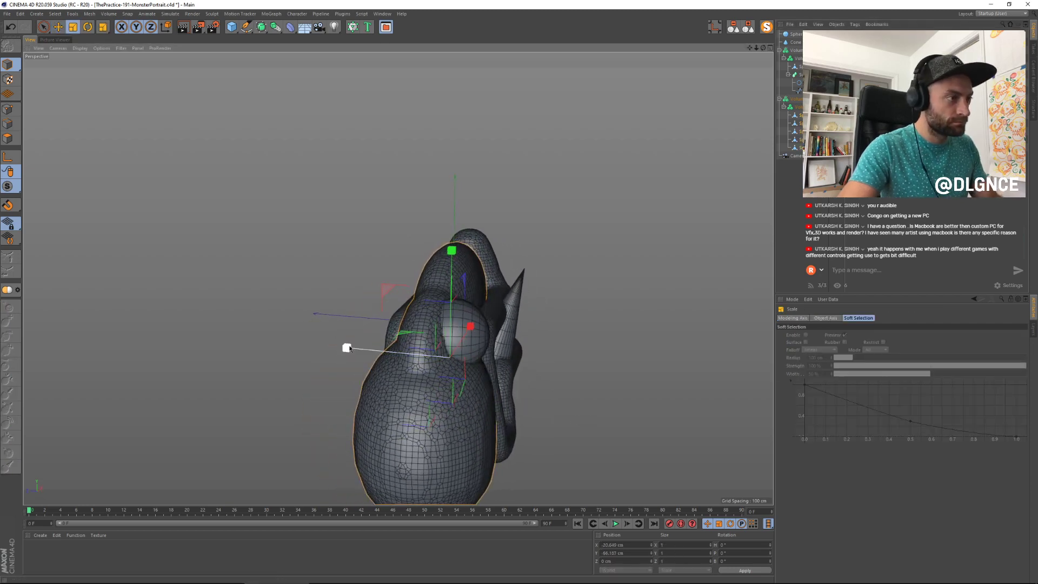
{"action": "left_click_drag", "start_coordinate": [353, 349], "coordinate": [323, 343]}
{"action": "left_click_drag", "start_coordinate": [677, 448], "coordinate": [614, 430], "text": "alt"}
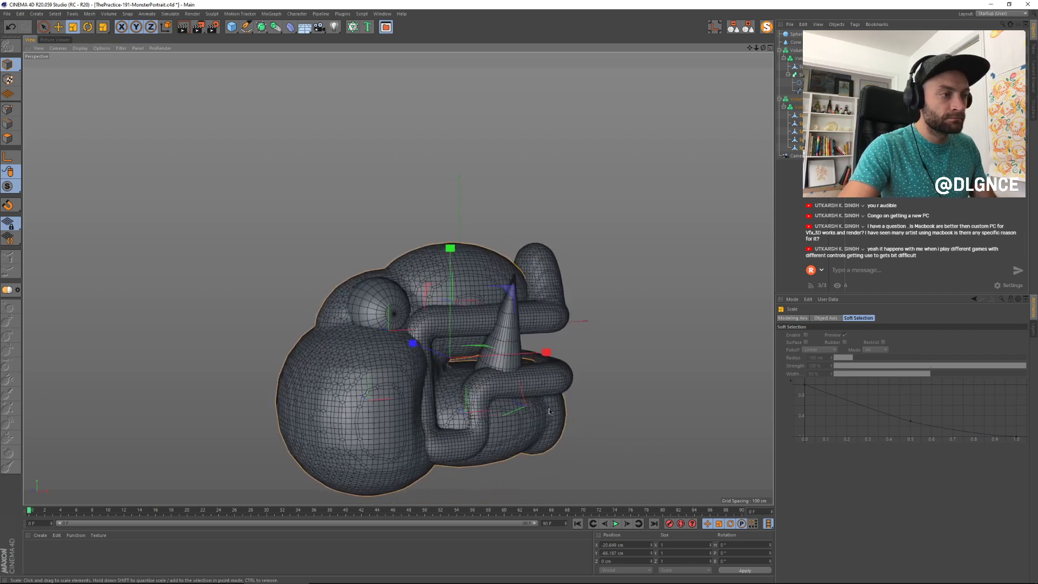
Step: Select the rectangle spline of the lip tube and scale it wider along Y to suit the thicker head
{"action": "left_click", "coordinate": [563, 375]}
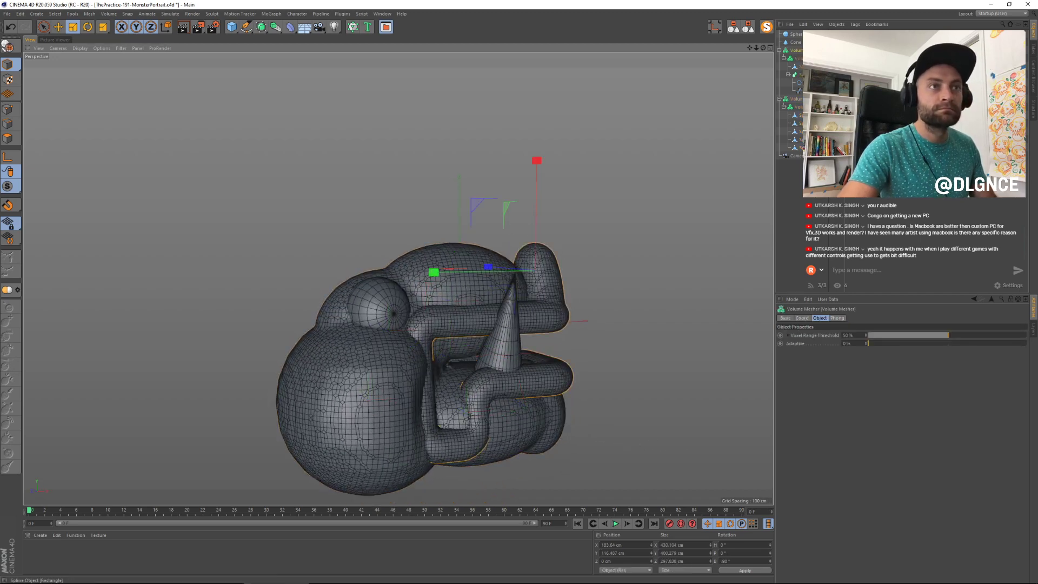
{"action": "left_click", "coordinate": [800, 91]}
{"action": "left_click_drag", "start_coordinate": [420, 316], "coordinate": [406, 300]}
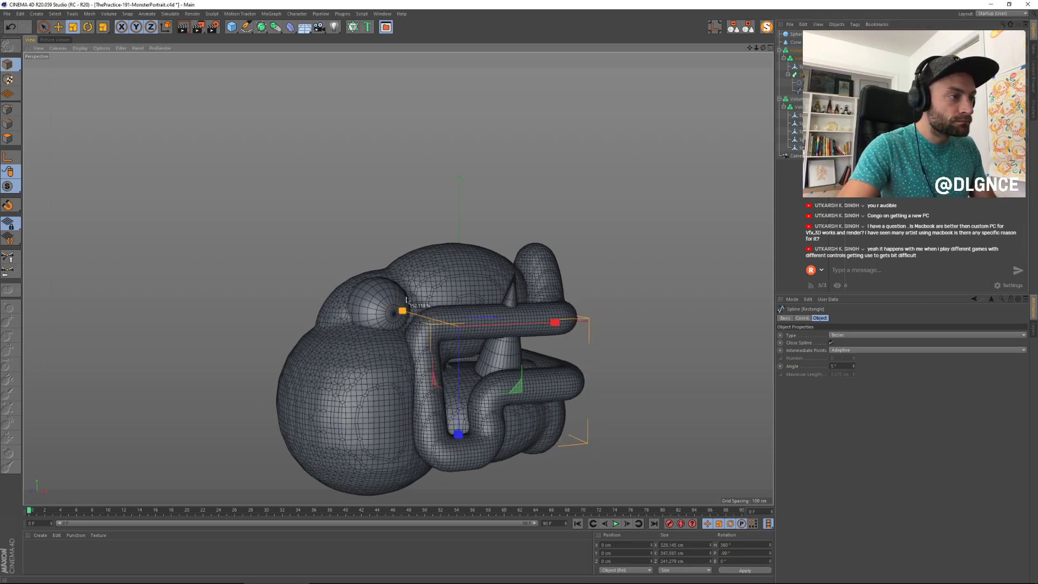
Step: Select the nose shape above the upper lip and scale it wider sideways
{"action": "left_click", "coordinate": [802, 66]}
{"action": "left_click_drag", "start_coordinate": [661, 361], "coordinate": [563, 338], "text": "alt"}
{"action": "left_click_drag", "start_coordinate": [650, 300], "coordinate": [690, 296]}
{"action": "left_click_drag", "start_coordinate": [627, 339], "coordinate": [158, 200], "text": "alt"}
Step: Pull the nose's sides outward with the Pull brush, working from several angles
{"action": "left_click", "coordinate": [17, 308]}
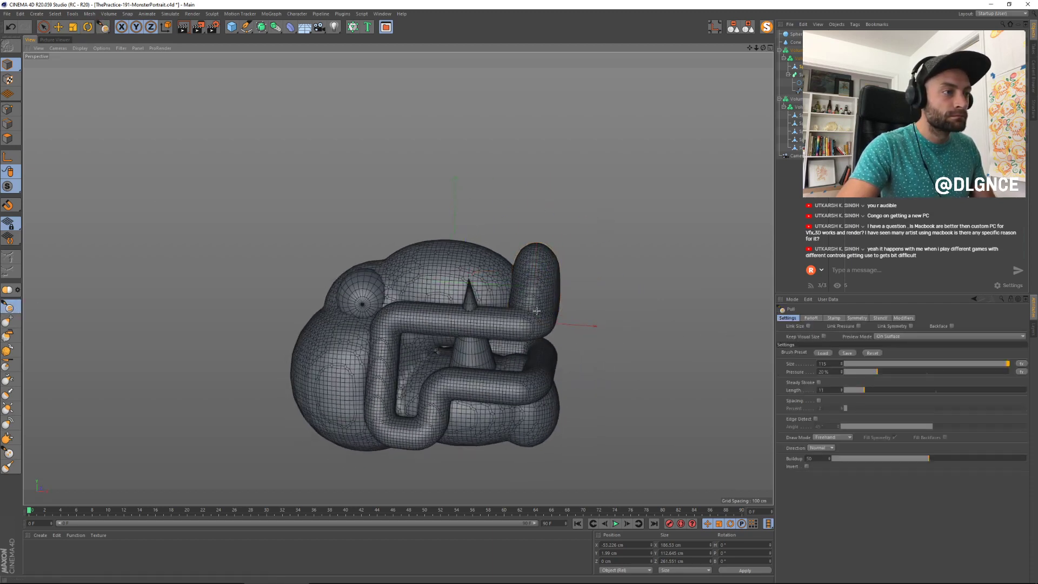
{"action": "left_click_drag", "start_coordinate": [582, 339], "coordinate": [513, 262], "text": "alt"}
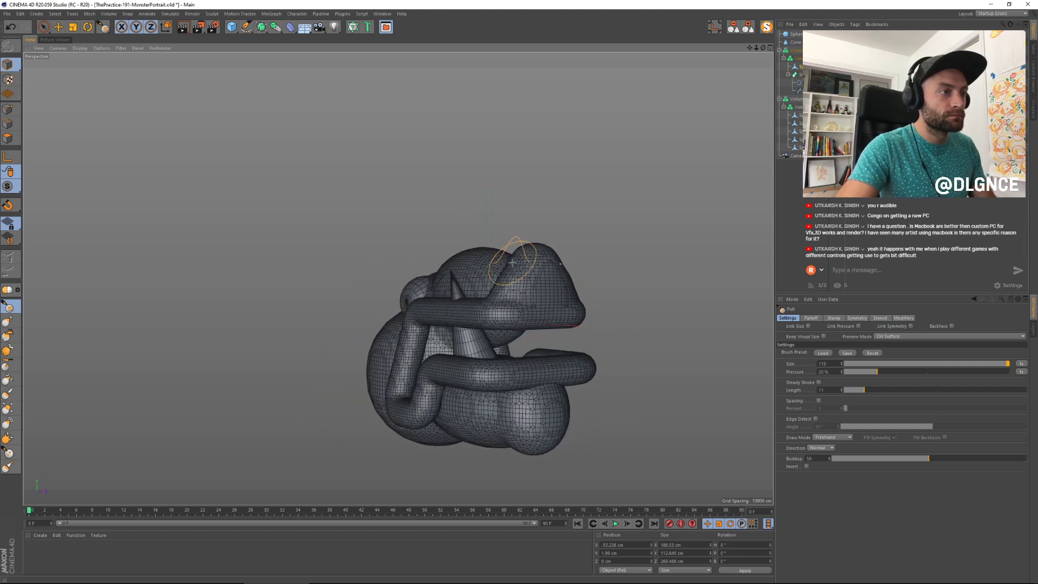
{"action": "mouse_move", "coordinate": [543, 298]}
{"action": "left_mouse_down", "text": "alt"}
{"action": "mouse_move", "coordinate": [679, 364]}
{"action": "mouse_move", "coordinate": [650, 352]}
{"action": "left_mouse_up", "text": "alt"}
{"action": "mouse_move", "coordinate": [561, 312]}
{"action": "left_mouse_down", "text": "alt"}
{"action": "mouse_move", "coordinate": [621, 370]}
{"action": "mouse_move", "coordinate": [607, 355]}
{"action": "mouse_move", "coordinate": [590, 359]}
{"action": "mouse_move", "coordinate": [588, 346]}
{"action": "left_mouse_up", "text": "alt"}
{"action": "right_click_drag", "start_coordinate": [588, 346], "coordinate": [506, 234], "text": "alt"}
Step: Move the eye sphere in the front view to about X -180, Y 42, Z -71 cm, and check it in perspective
{"action": "key", "text": "F4"}
{"action": "key", "text": "e"}
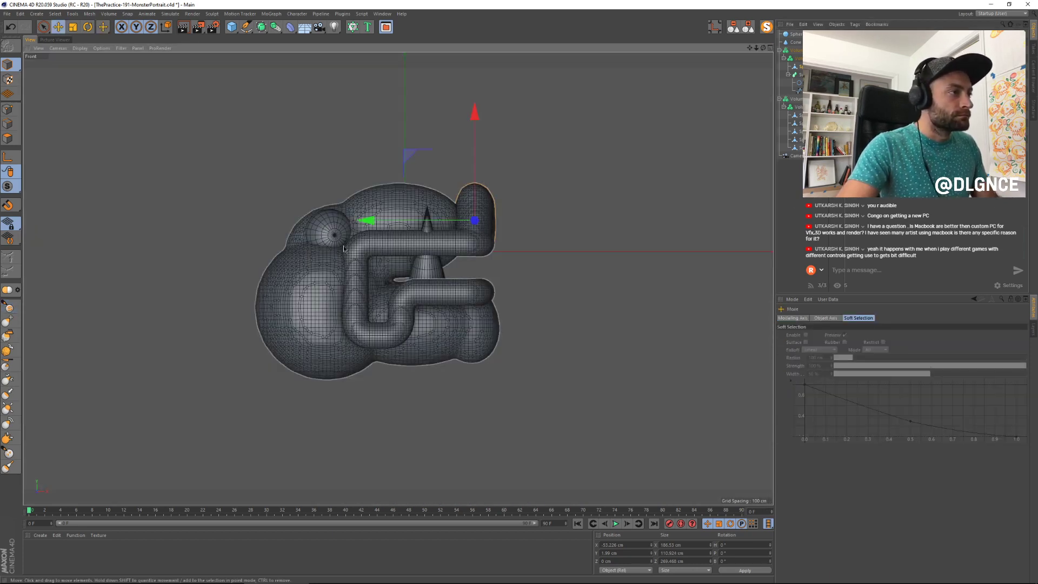
{"action": "left_click", "coordinate": [331, 231]}
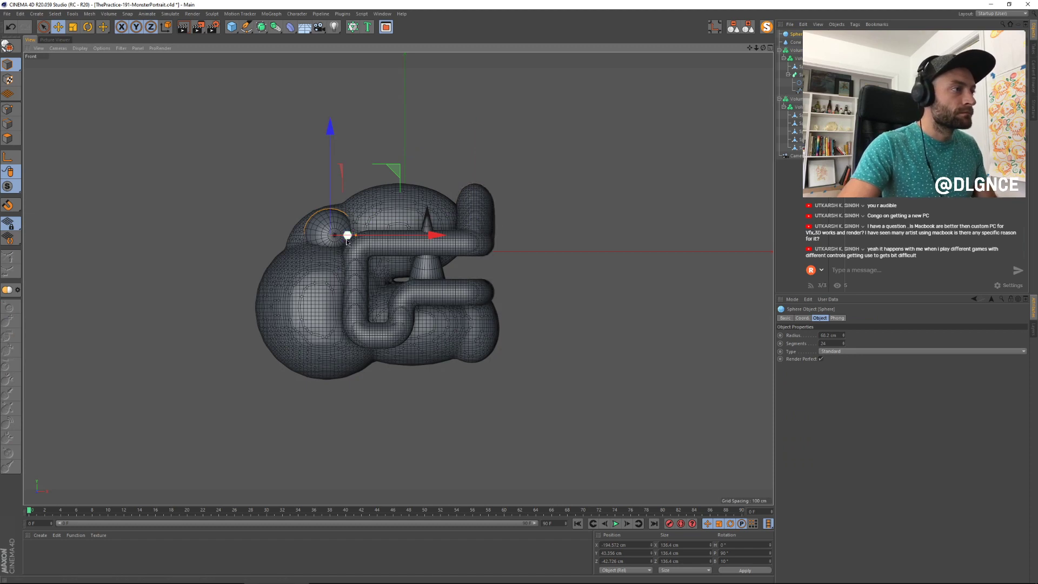
{"action": "left_click_drag", "start_coordinate": [348, 237], "coordinate": [349, 244]}
{"action": "left_click_drag", "start_coordinate": [398, 168], "coordinate": [400, 169]}
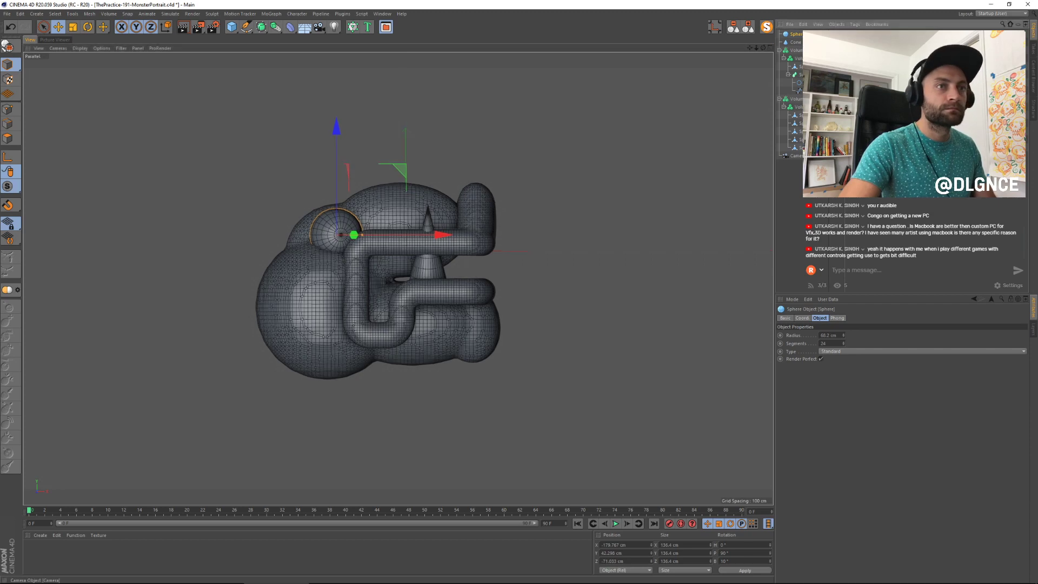
{"action": "key", "text": "F1"}
{"action": "scroll", "coordinate": [423, 360], "scroll_direction": "down", "scroll_amount": 4}
{"action": "left_click_drag", "start_coordinate": [423, 360], "coordinate": [508, 369], "text": "alt"}
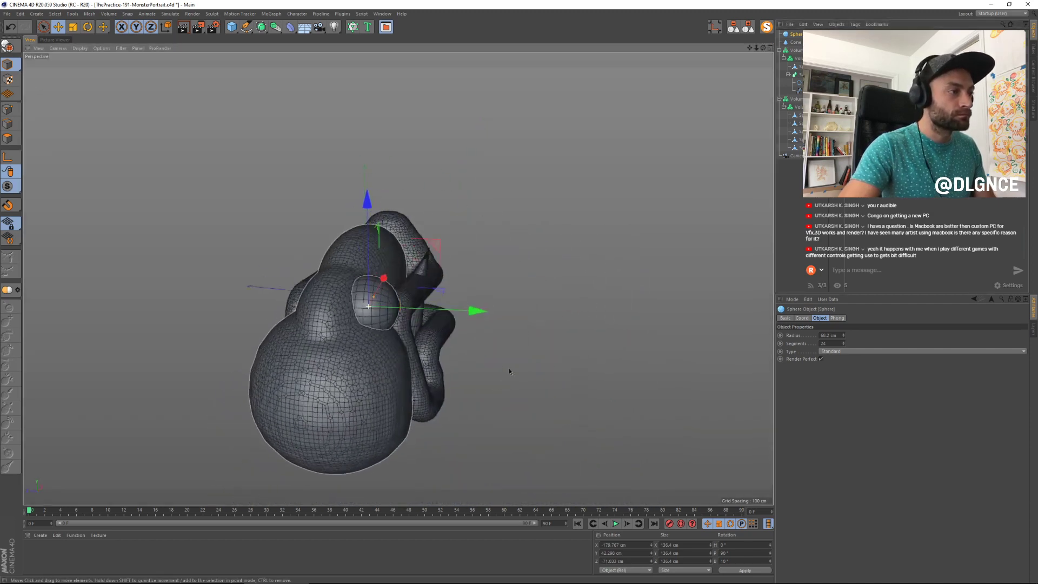
Step: Duplicate the eye sphere forward to about Z -133 cm and scale the copy down to about 83 cm as the pupil
{"action": "scroll", "coordinate": [445, 313], "scroll_direction": "up", "scroll_amount": 6}
{"action": "left_click_drag", "start_coordinate": [427, 314], "coordinate": [463, 326], "text": "alt"}
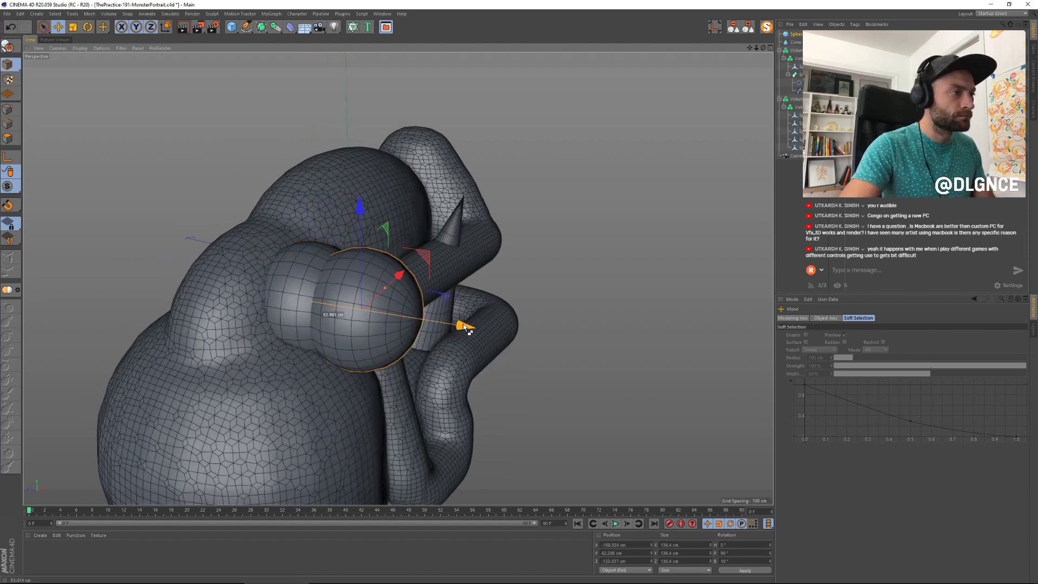
{"action": "key", "text": "t"}
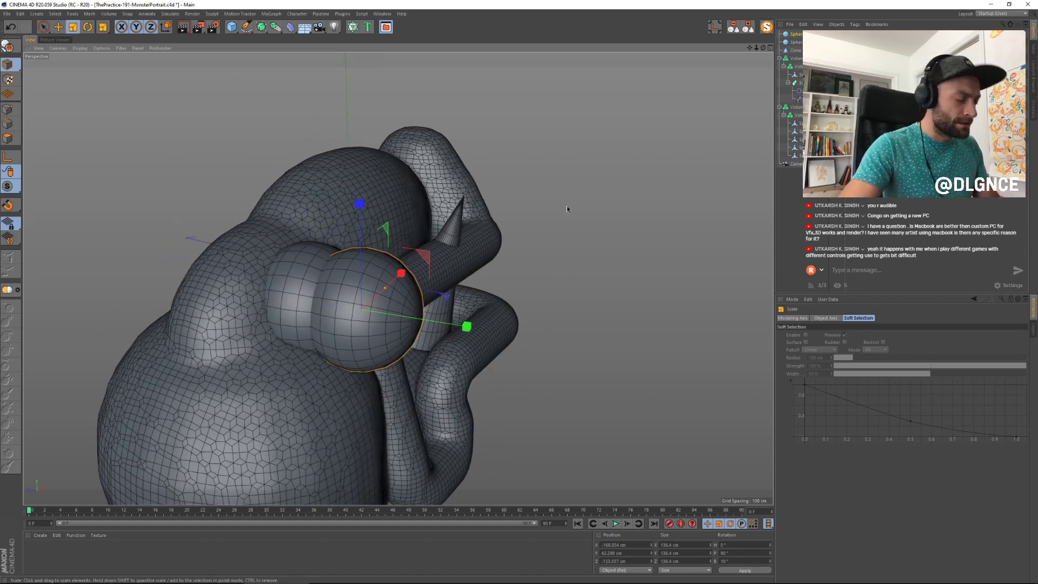
{"action": "left_click_drag", "start_coordinate": [566, 208], "coordinate": [459, 286]}
{"action": "mouse_move", "coordinate": [455, 324]}
{"action": "left_mouse_down"}
{"action": "mouse_move", "coordinate": [443, 324]}
{"action": "mouse_move", "coordinate": [461, 324]}
{"action": "left_mouse_up"}
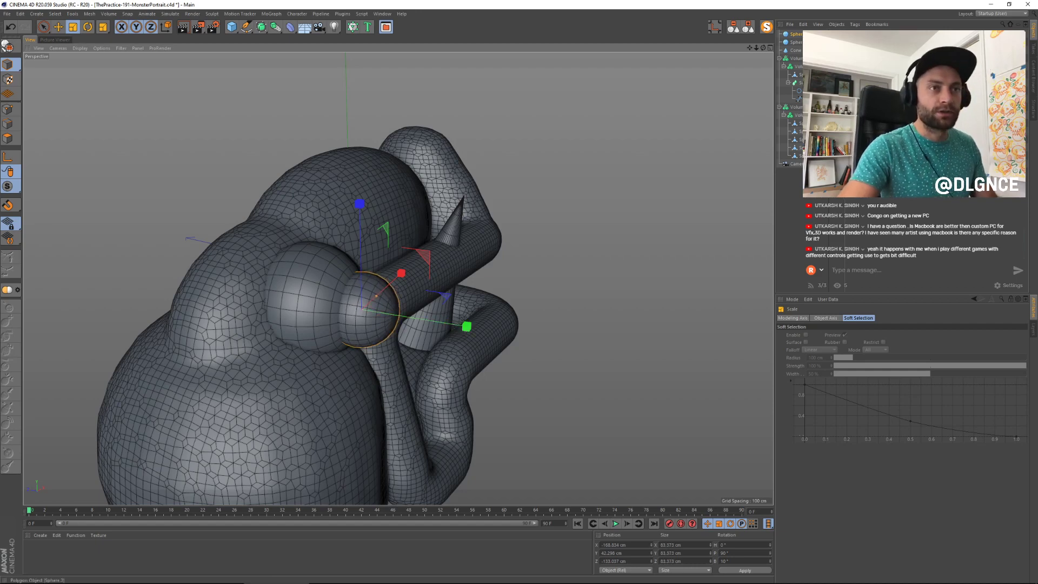
{"action": "key", "text": "F4"}
{"action": "scroll", "coordinate": [361, 274], "scroll_direction": "up", "scroll_amount": 5}
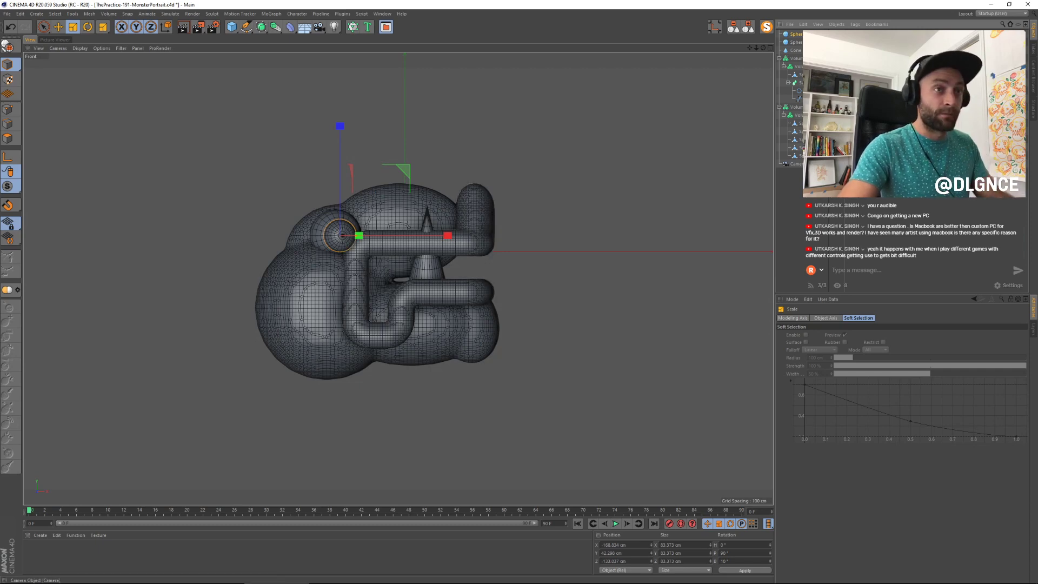
{"action": "key", "text": "F1"}
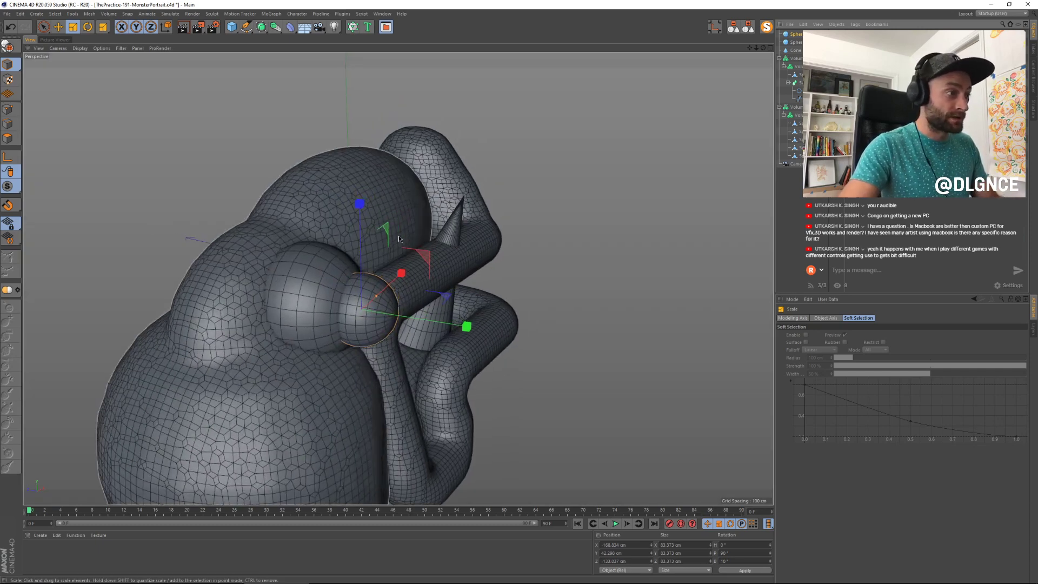
Step: Make the pupil sphere editable, flatten it front to back and set it against the eye's front at about Z -127 cm
{"action": "key", "text": "c"}
{"action": "left_click_drag", "start_coordinate": [464, 327], "coordinate": [430, 302]}
{"action": "key", "text": "e"}
{"action": "key", "text": "t"}
{"action": "key", "text": "e"}
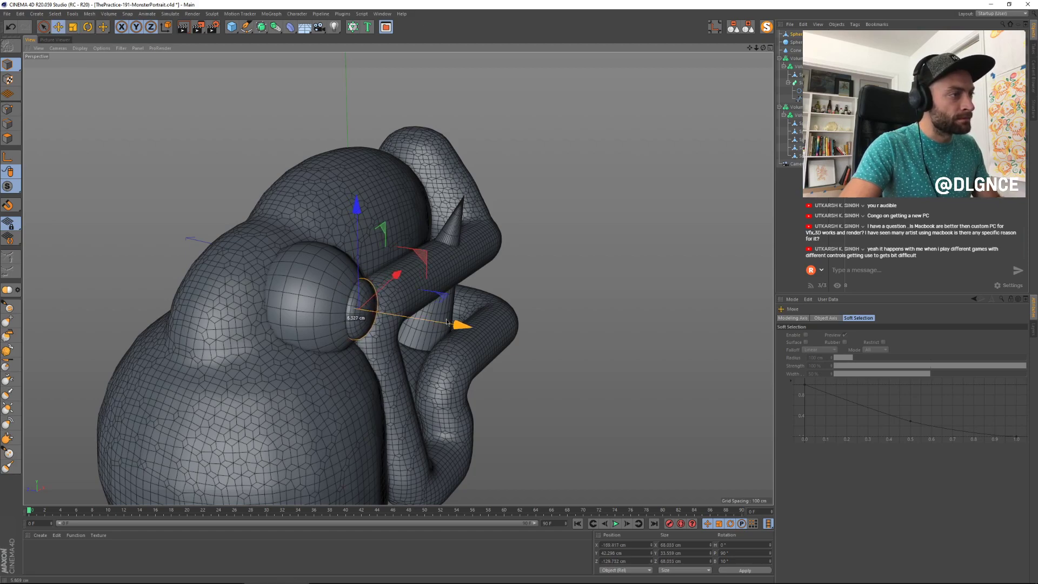
{"action": "left_click_drag", "start_coordinate": [601, 362], "coordinate": [495, 359], "text": "alt"}
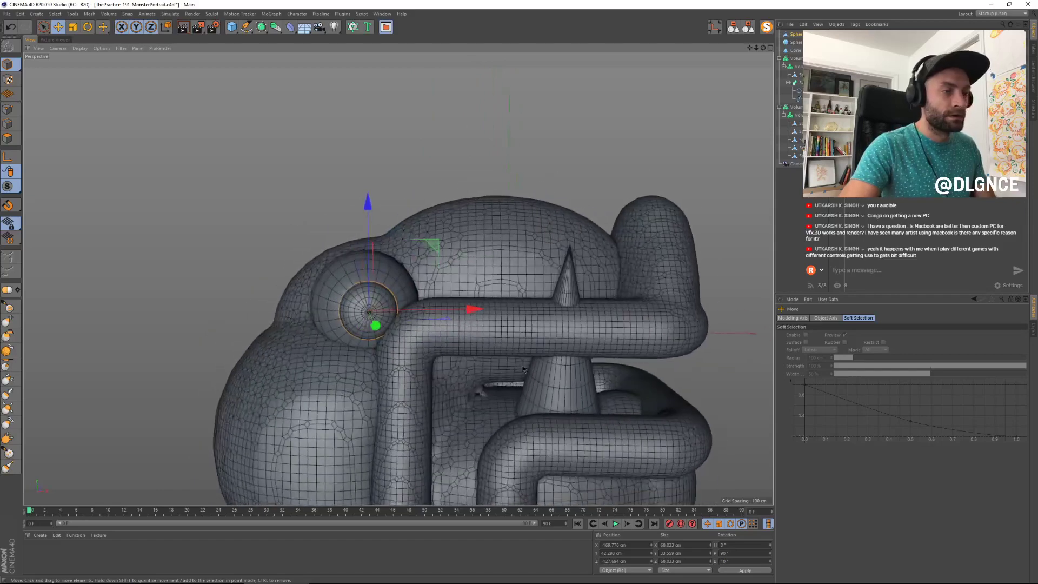
Step: Select the tooth cone on the lower lip, tilt it about 20° and move it outward to about Z -161 cm
{"action": "left_click", "coordinate": [571, 394]}
{"action": "right_click_drag", "start_coordinate": [574, 400], "coordinate": [573, 425], "text": "alt"}
{"action": "left_click_drag", "start_coordinate": [574, 425], "coordinate": [424, 281], "text": "alt"}
{"action": "key", "text": "o"}
{"action": "left_click_drag", "start_coordinate": [564, 375], "coordinate": [459, 303], "text": "alt"}
{"action": "key", "text": "t"}
{"action": "key", "text": "r"}
{"action": "key", "text": "e"}
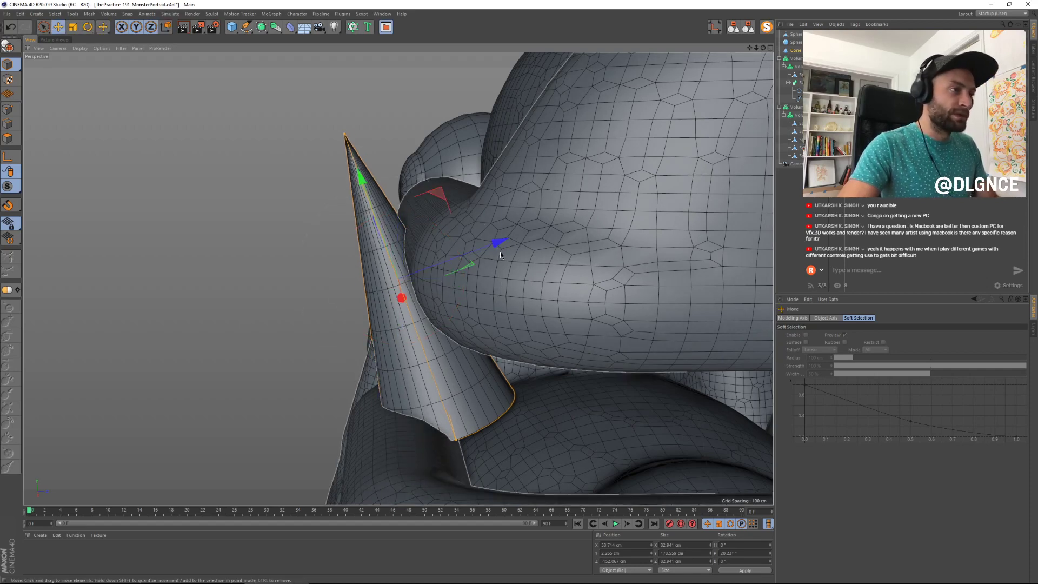
{"action": "left_click_drag", "start_coordinate": [494, 238], "coordinate": [480, 247]}
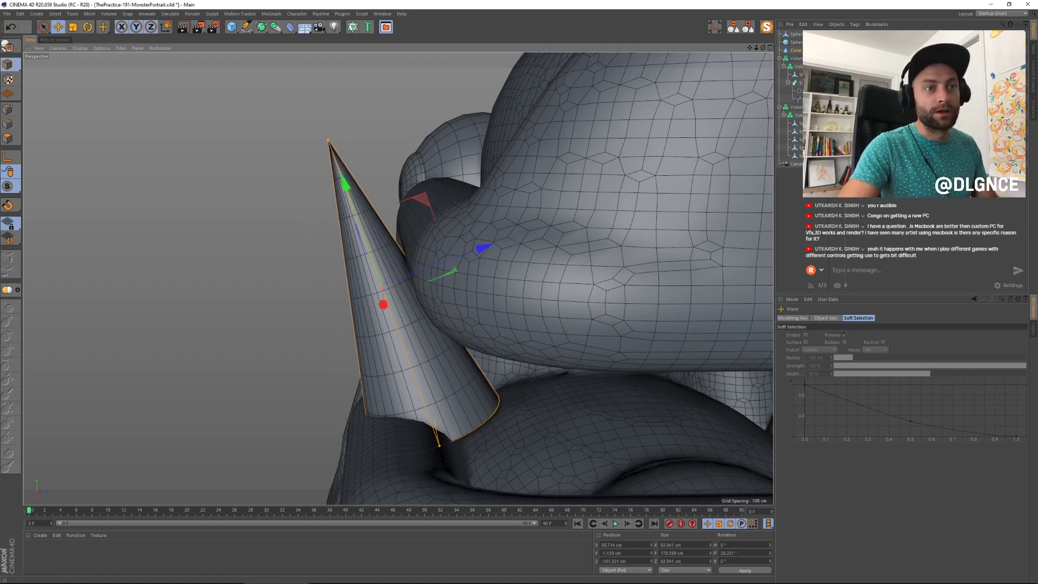
Step: Shift the tooth cone in the front view to about X 67, Y 7 cm above the lower lip
{"action": "left_click", "coordinate": [839, 164]}
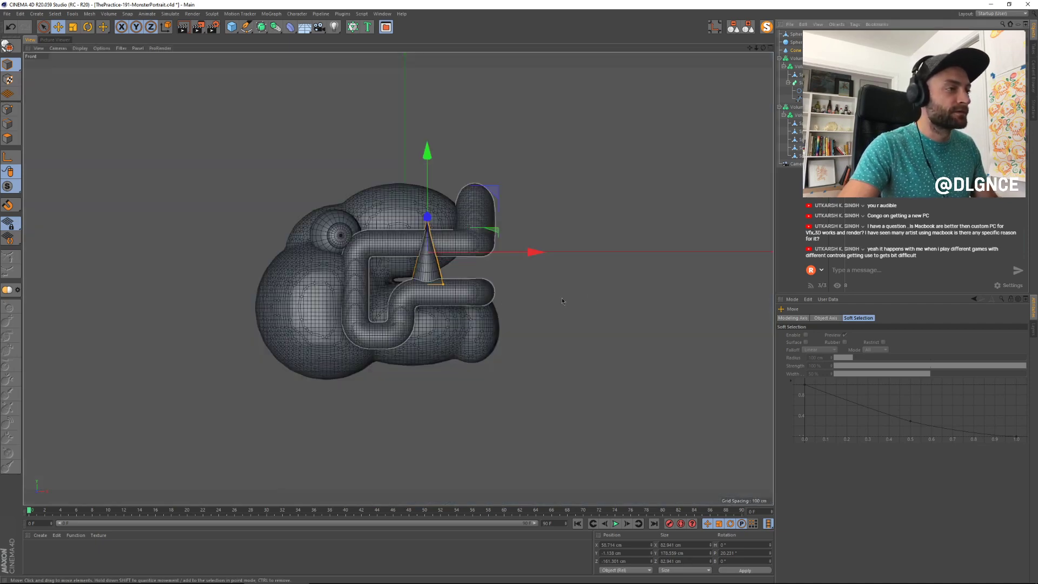
{"action": "middle_click_drag", "start_coordinate": [595, 289], "coordinate": [585, 293], "text": "alt"}
{"action": "left_click_drag", "start_coordinate": [524, 255], "coordinate": [508, 254]}
{"action": "left_click", "coordinate": [547, 295]}
{"action": "left_click", "coordinate": [420, 272]}
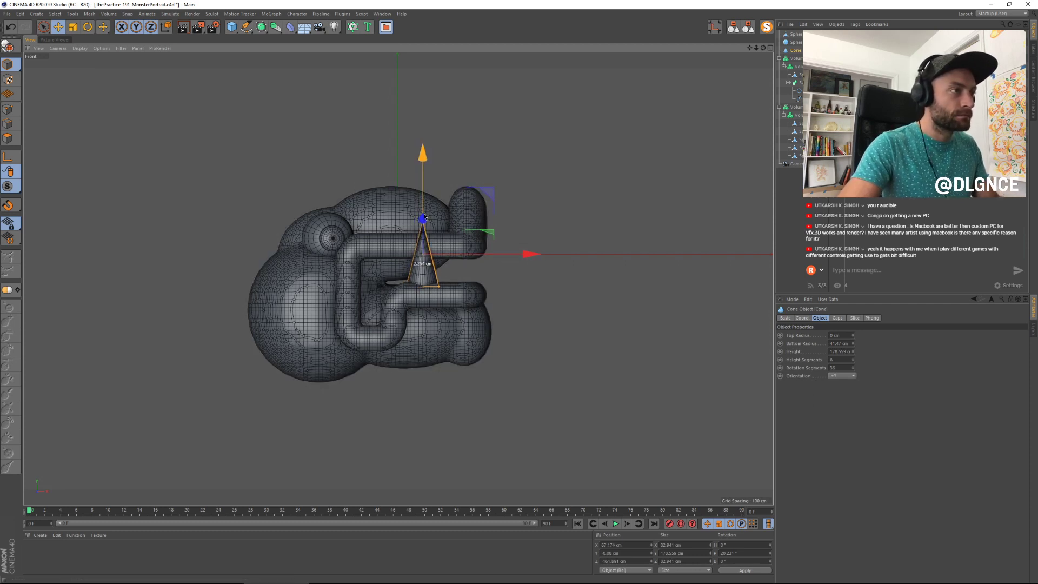
{"action": "left_click_drag", "start_coordinate": [424, 213], "coordinate": [424, 216]}
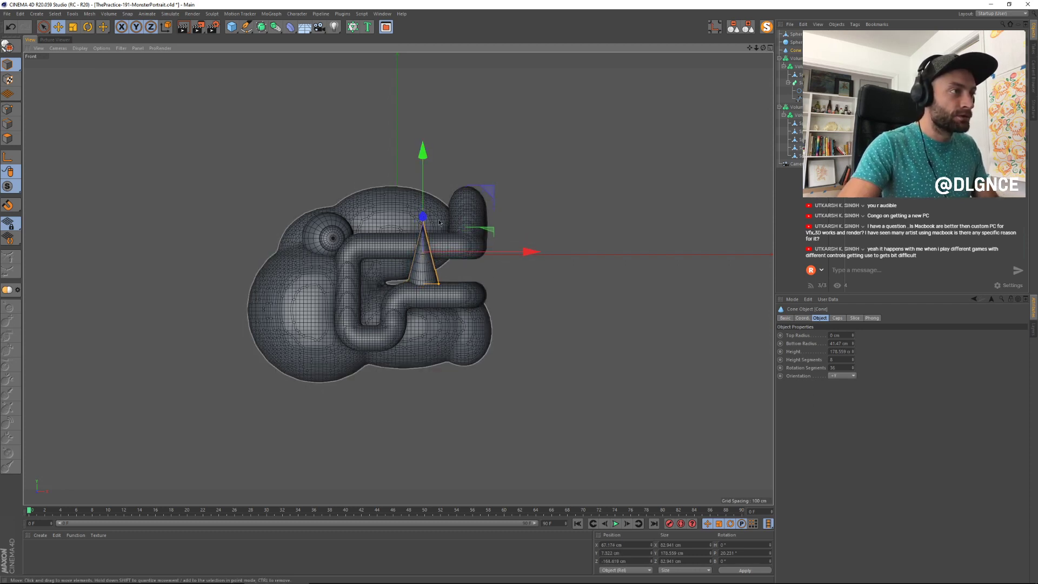
{"action": "left_click", "coordinate": [465, 218]}
{"action": "left_click", "coordinate": [428, 255]}
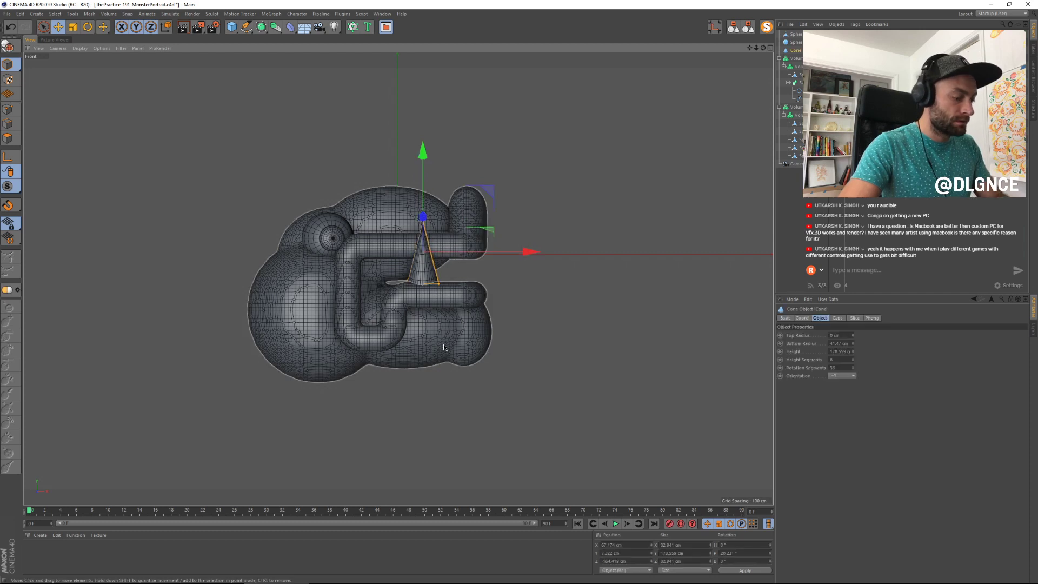
Step: Enlarge the tooth cone to about 212 cm tall and move it back to about X 60 cm
{"action": "key", "text": "t"}
{"action": "left_click_drag", "start_coordinate": [428, 243], "coordinate": [442, 294]}
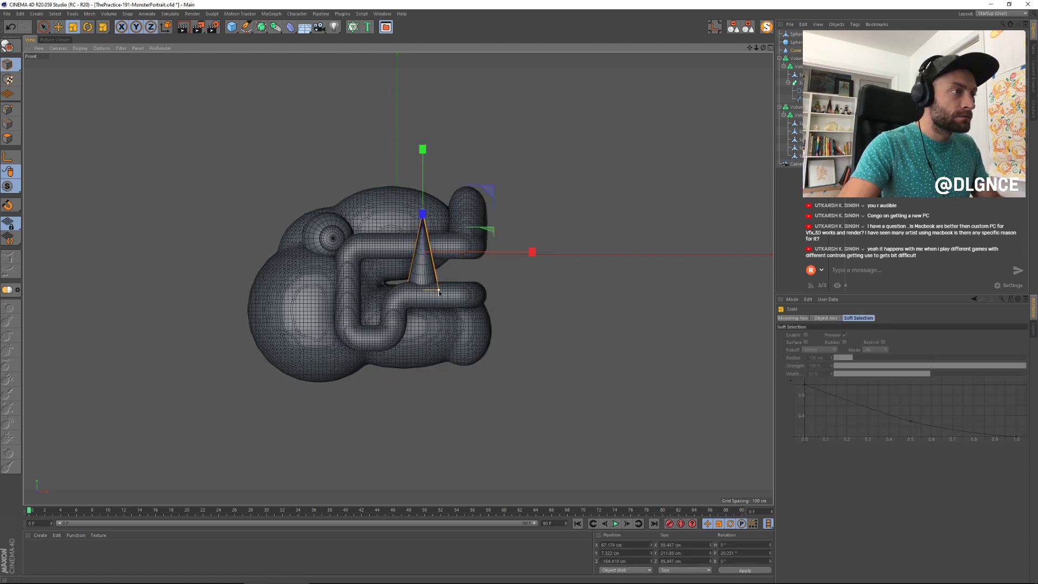
{"action": "left_click_drag", "start_coordinate": [520, 253], "coordinate": [521, 254]}
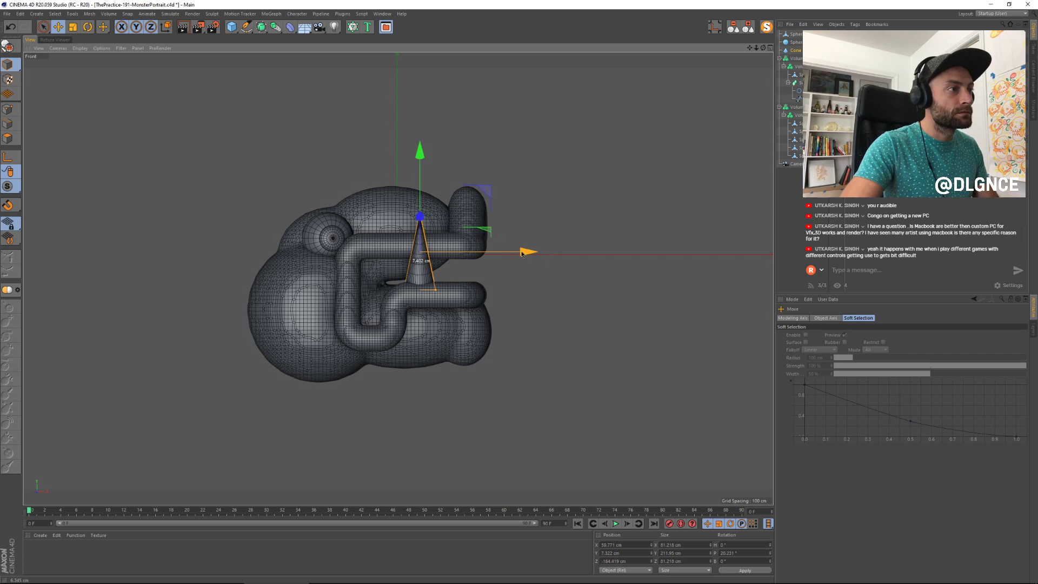
{"action": "left_click", "coordinate": [648, 314]}
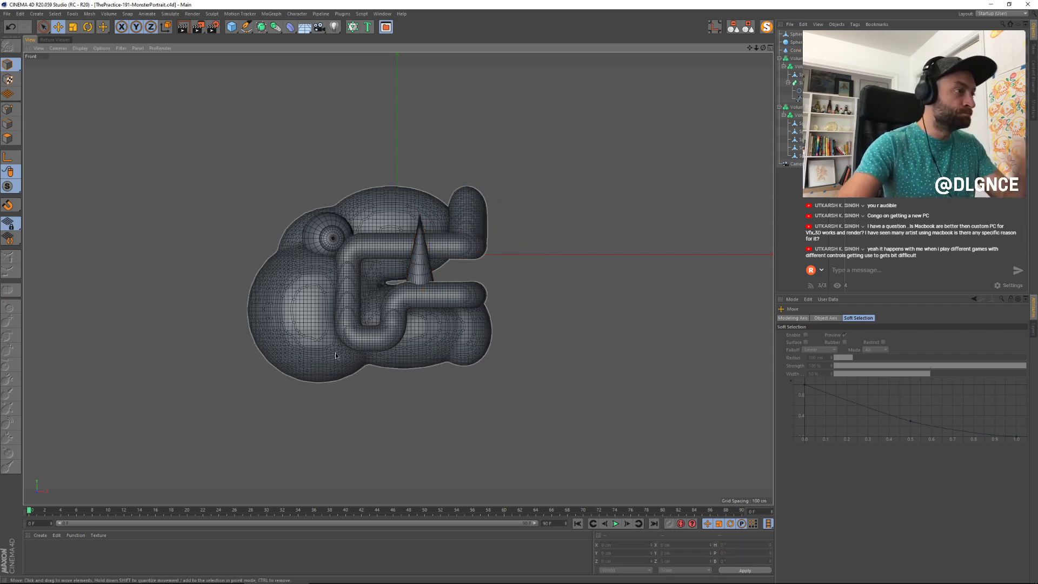
{"action": "left_click", "coordinate": [397, 307]}
{"action": "left_click", "coordinate": [581, 321]}
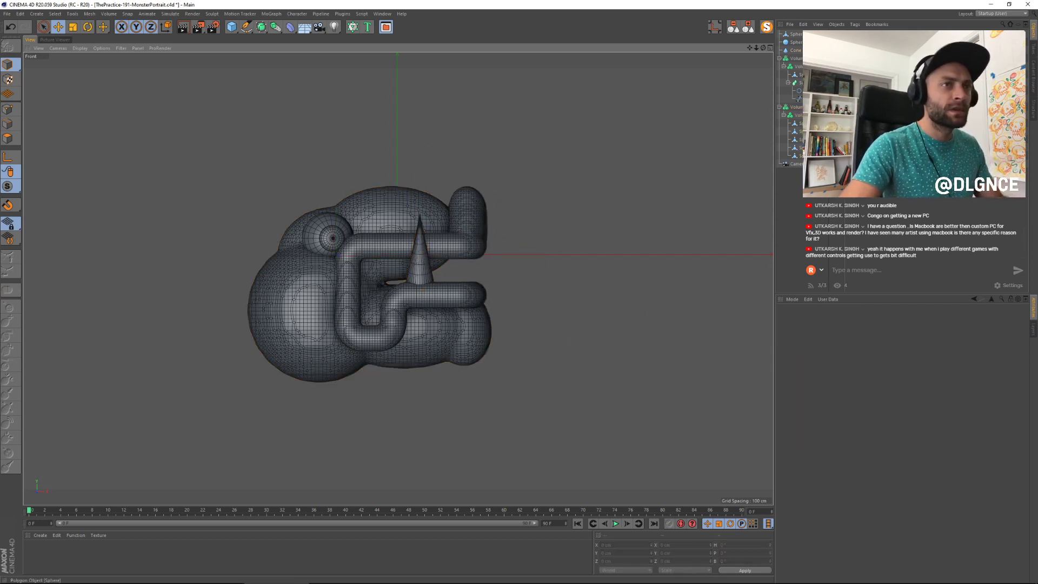
Step: Select the lower jaw sphere Sphere.3 in the head volume, scale it down, rotate it about -13° and raise it slightly
{"action": "left_click", "coordinate": [799, 115]}
{"action": "left_click", "coordinate": [800, 108]}
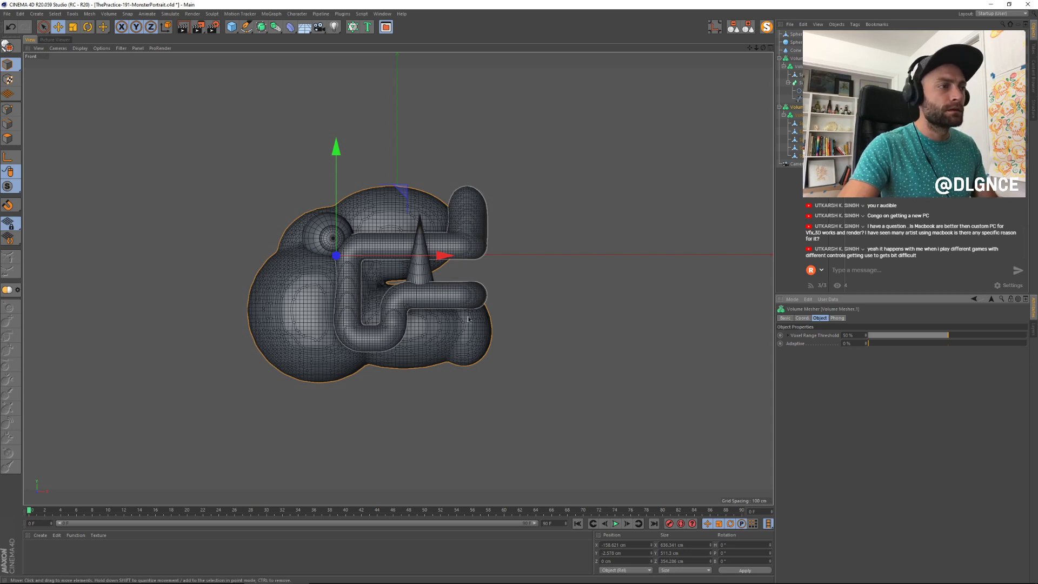
{"action": "left_click", "coordinate": [802, 147]}
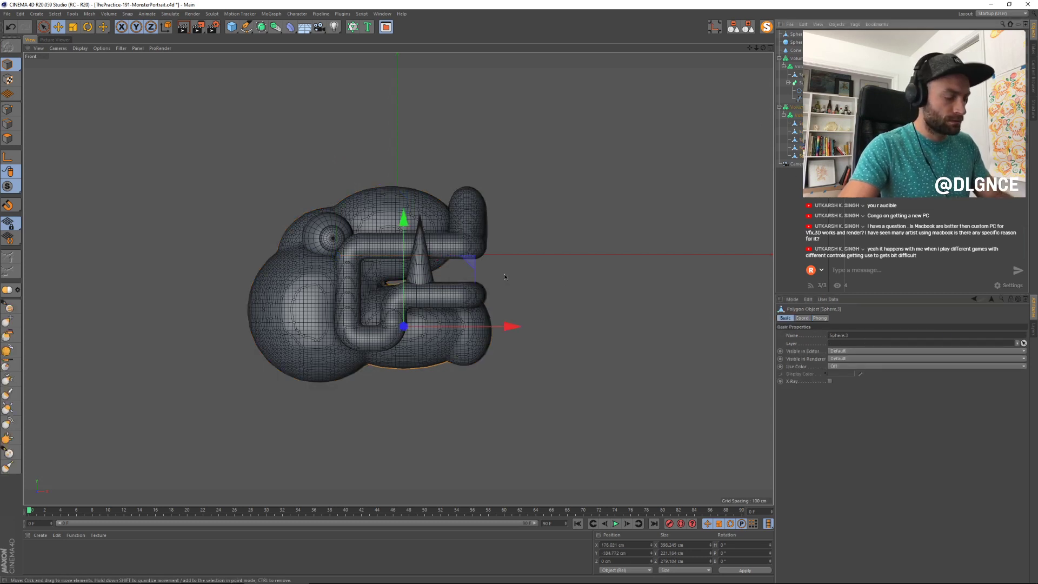
{"action": "key", "text": "t"}
{"action": "left_click_drag", "start_coordinate": [585, 227], "coordinate": [568, 233]}
{"action": "left_click_drag", "start_coordinate": [402, 219], "coordinate": [397, 234]}
{"action": "key", "text": "r"}
{"action": "key", "text": "e"}
{"action": "left_click_drag", "start_coordinate": [451, 286], "coordinate": [457, 244]}
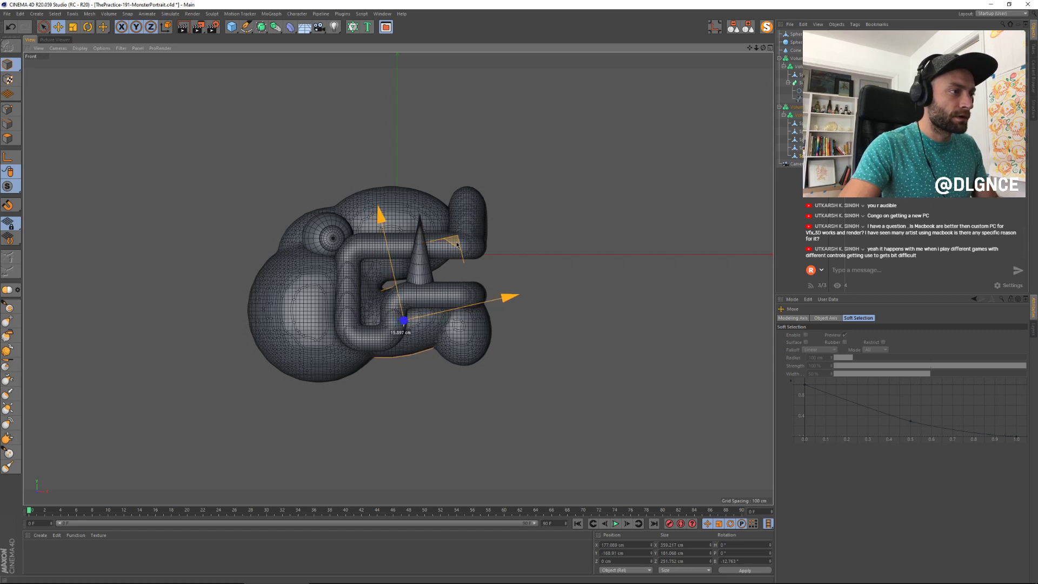
Step: Select the chin sphere Sphere.2, enlarge it, stretch it to about 281 cm along X and move it slightly down
{"action": "left_click", "coordinate": [484, 361]}
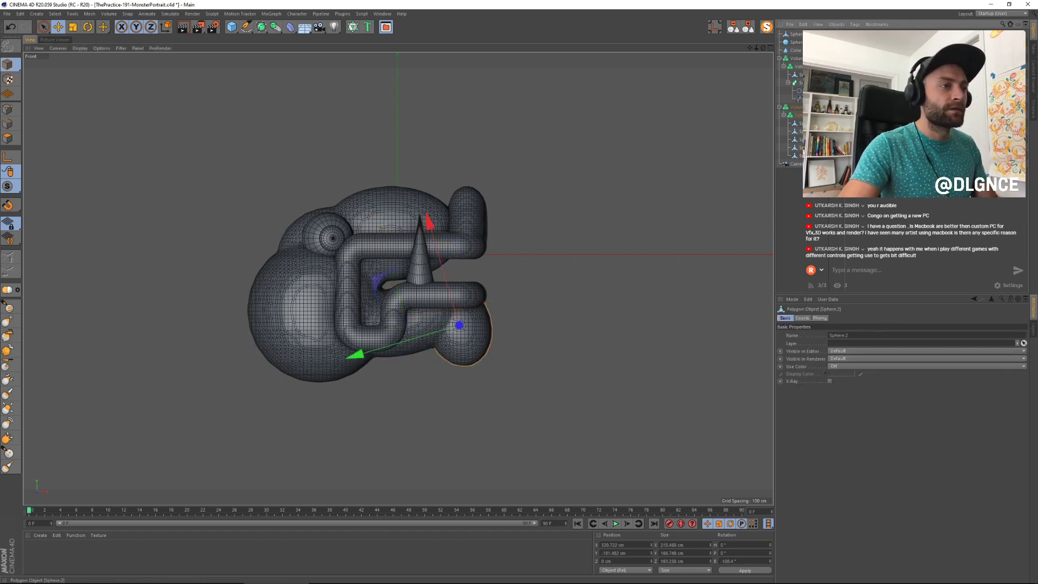
{"action": "key", "text": "t"}
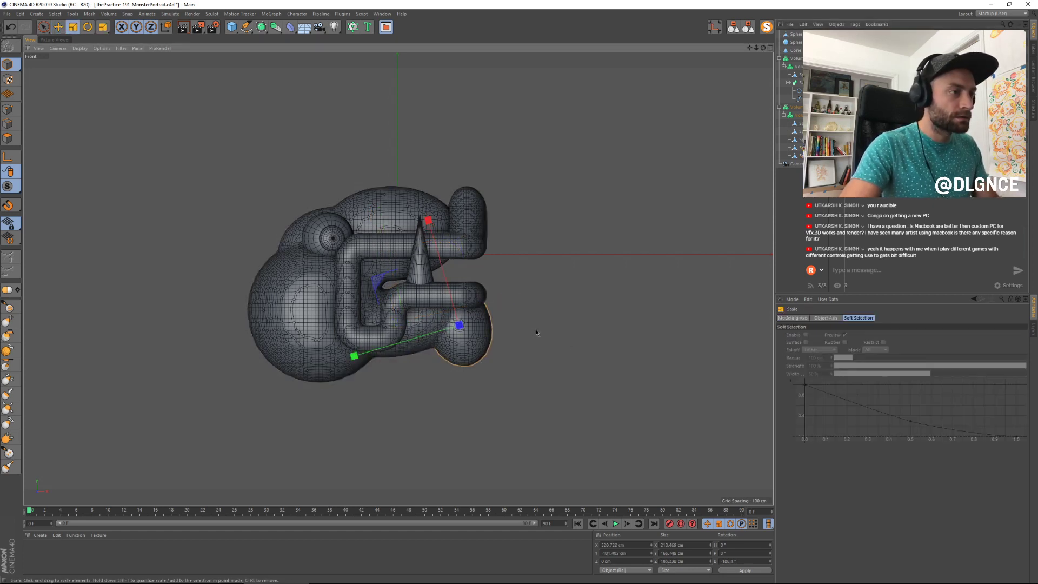
{"action": "left_click_drag", "start_coordinate": [535, 326], "coordinate": [586, 307]}
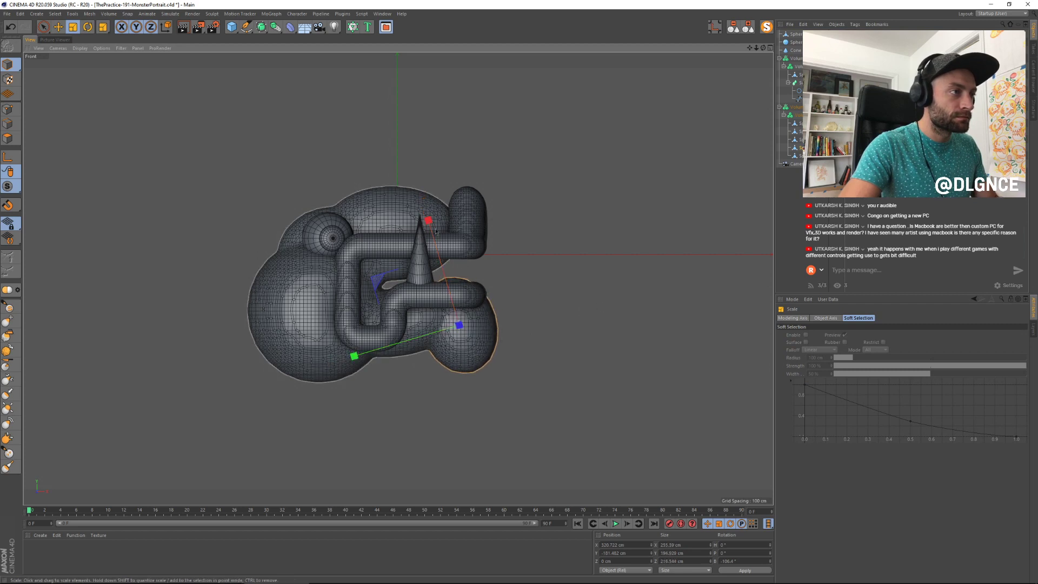
{"action": "left_click_drag", "start_coordinate": [427, 220], "coordinate": [426, 232]}
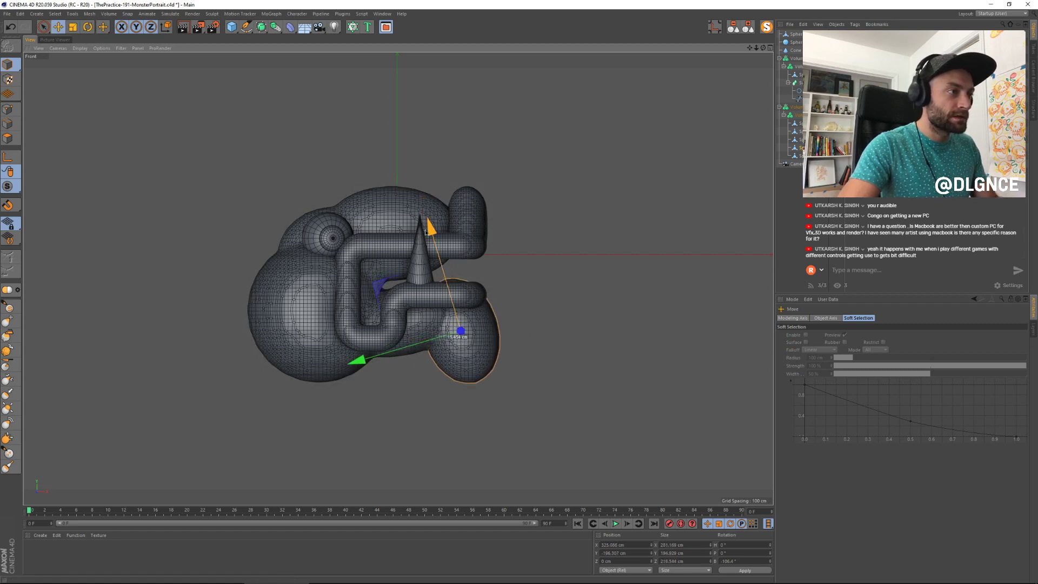
Step: Add a cube and stretch it to about 385 × 129 × 478 cm across the mouth opening
{"action": "left_click", "coordinate": [800, 116]}
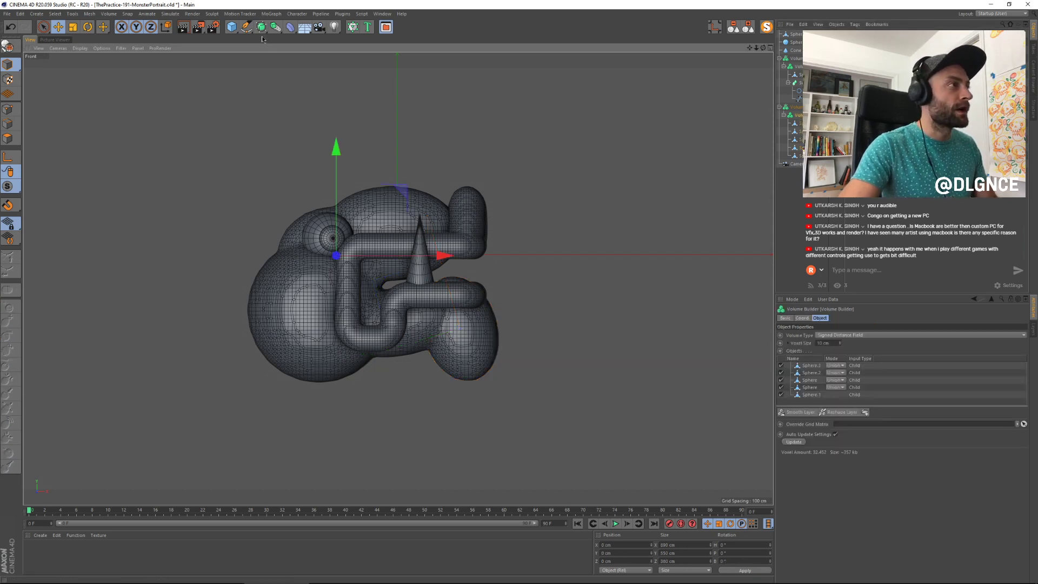
{"action": "left_click_drag", "start_coordinate": [229, 30], "coordinate": [348, 53]}
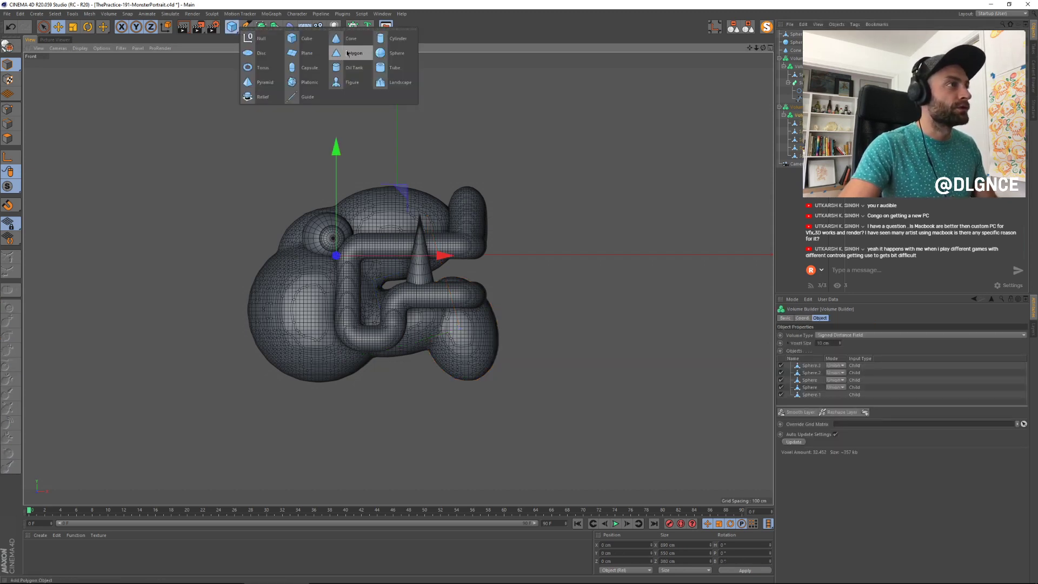
{"action": "left_click", "coordinate": [306, 39]}
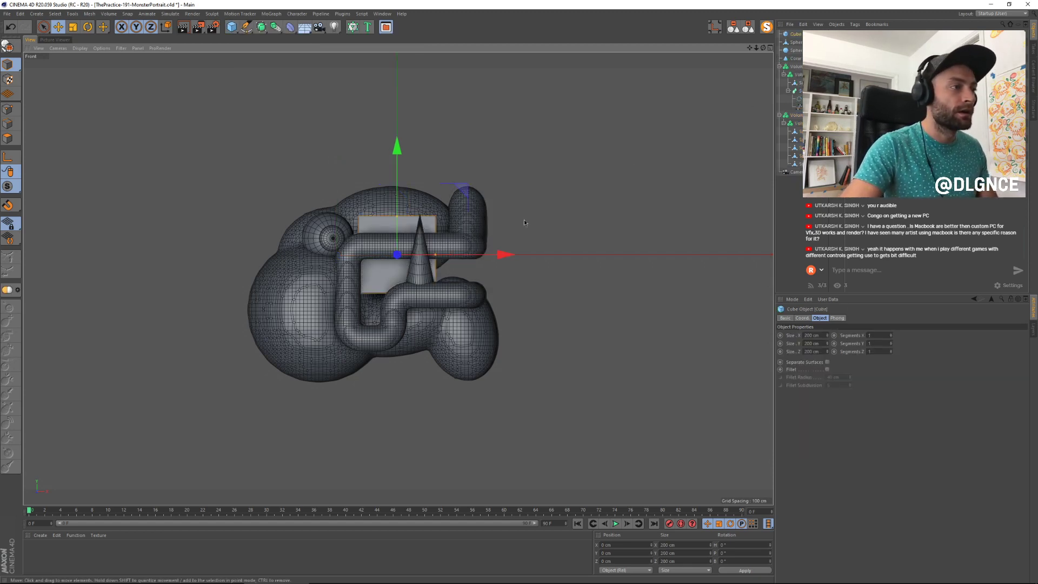
{"action": "key", "text": "F1"}
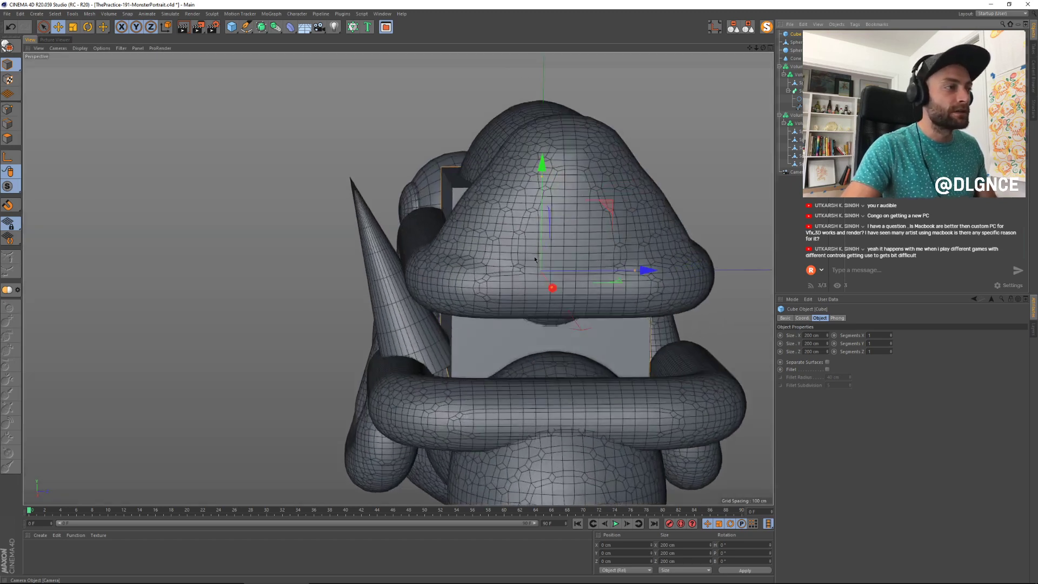
{"action": "left_click_drag", "start_coordinate": [564, 262], "coordinate": [551, 252], "text": "alt"}
{"action": "mouse_move", "coordinate": [552, 252]}
{"action": "right_mouse_down", "text": "alt"}
{"action": "mouse_move", "coordinate": [580, 272]}
{"action": "mouse_move", "coordinate": [352, 285]}
{"action": "right_mouse_up", "text": "alt"}
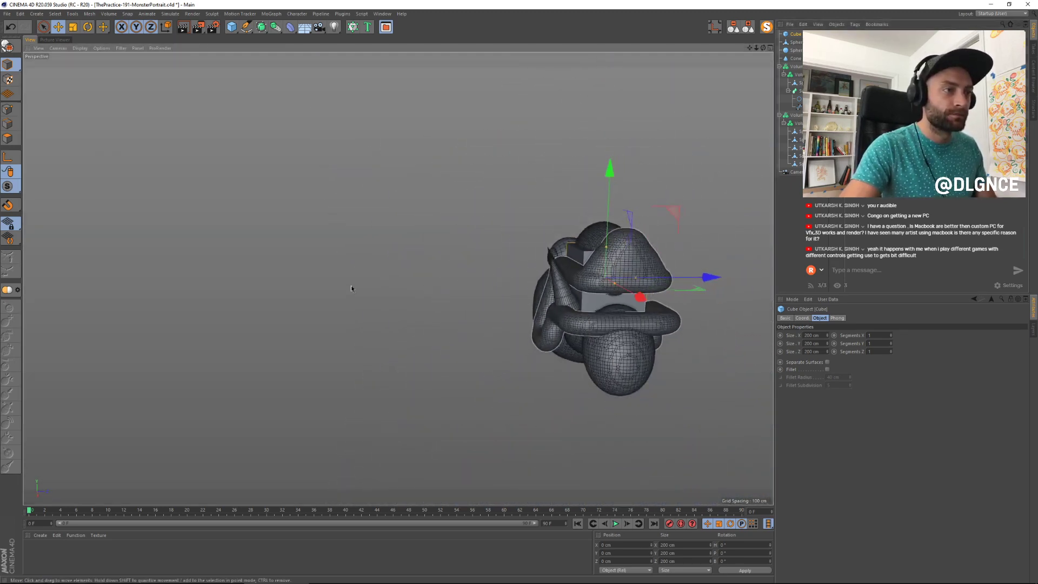
{"action": "middle_click_drag", "start_coordinate": [643, 311], "coordinate": [495, 314], "text": "alt"}
{"action": "right_click_drag", "start_coordinate": [496, 314], "coordinate": [526, 312], "text": "alt"}
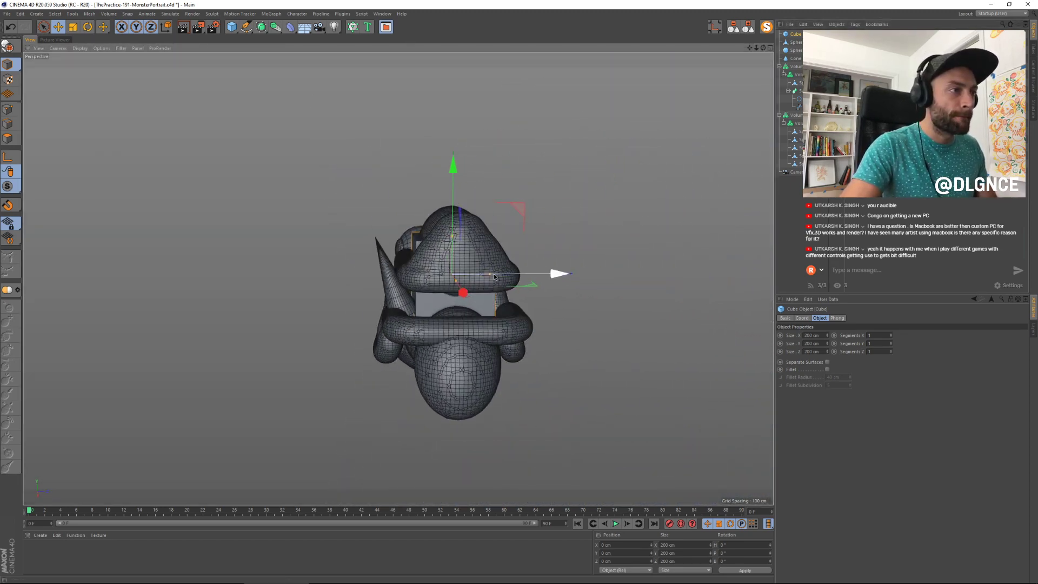
{"action": "left_click_drag", "start_coordinate": [490, 275], "coordinate": [506, 236]}
{"action": "left_click_drag", "start_coordinate": [479, 306], "coordinate": [353, 205]}
{"action": "left_click_drag", "start_coordinate": [449, 201], "coordinate": [450, 204]}
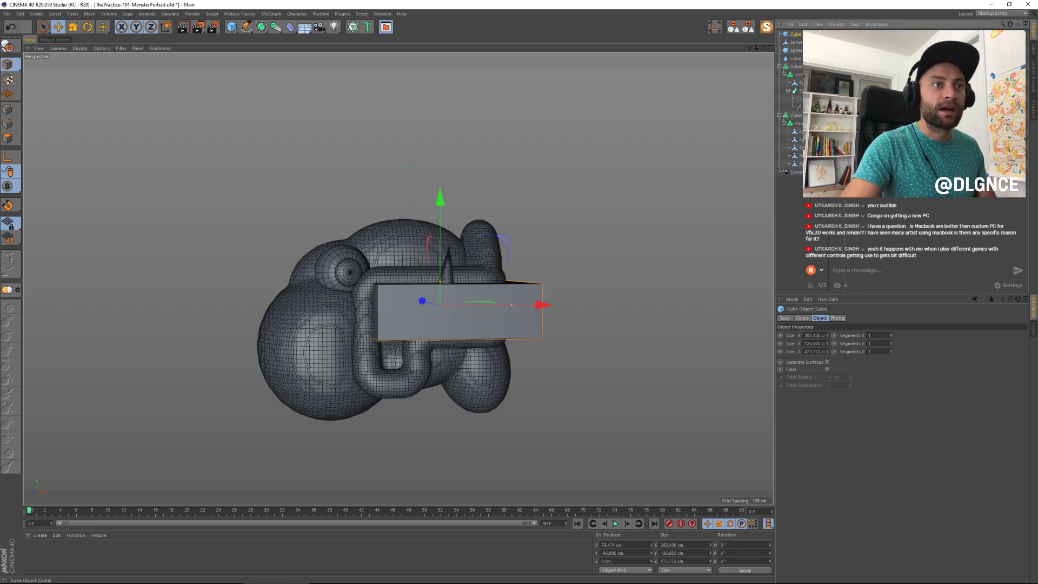
Step: Put the cube into the head's Volume Builder and set its mode to Subtract to cut the mouth open
{"action": "left_click_drag", "start_coordinate": [795, 34], "coordinate": [797, 123]}
{"action": "mouse_move", "coordinate": [616, 327]}
{"action": "left_mouse_down", "text": "alt"}
{"action": "mouse_move", "coordinate": [473, 323]}
{"action": "mouse_move", "coordinate": [608, 318]}
{"action": "left_mouse_up", "text": "alt"}
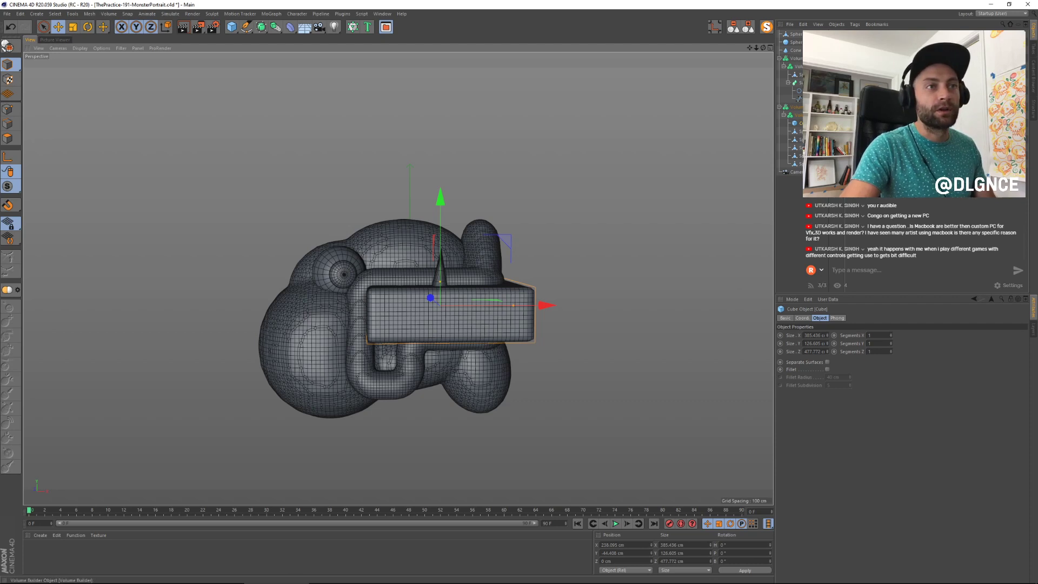
{"action": "left_click", "coordinate": [806, 115]}
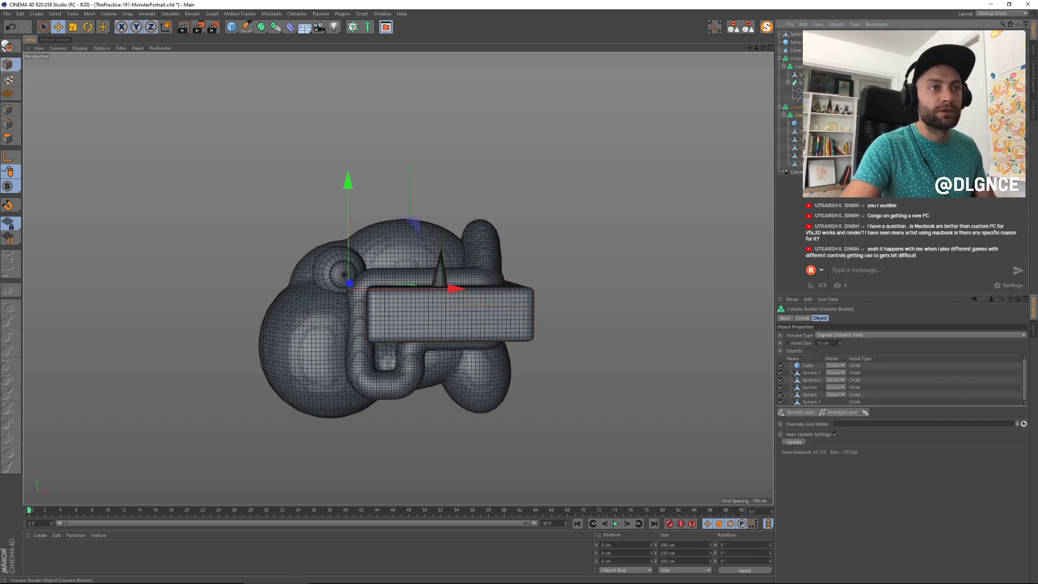
{"action": "left_click", "coordinate": [814, 366]}
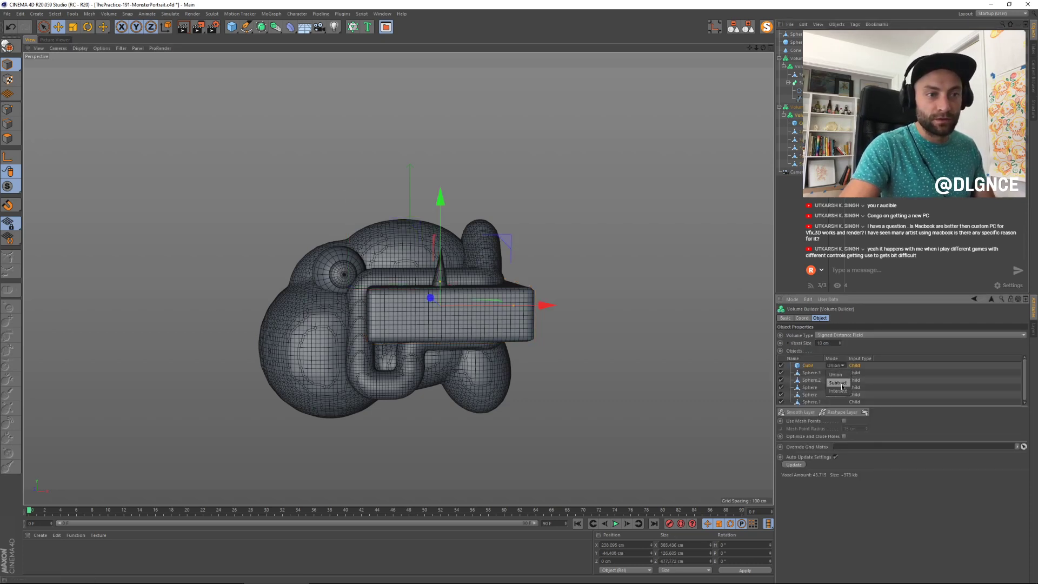
{"action": "left_click", "coordinate": [838, 383]}
{"action": "left_click_drag", "start_coordinate": [636, 374], "coordinate": [566, 390], "text": "alt"}
{"action": "left_click_drag", "start_coordinate": [638, 374], "coordinate": [760, 371], "text": "alt"}
{"action": "left_click", "coordinate": [807, 366]}
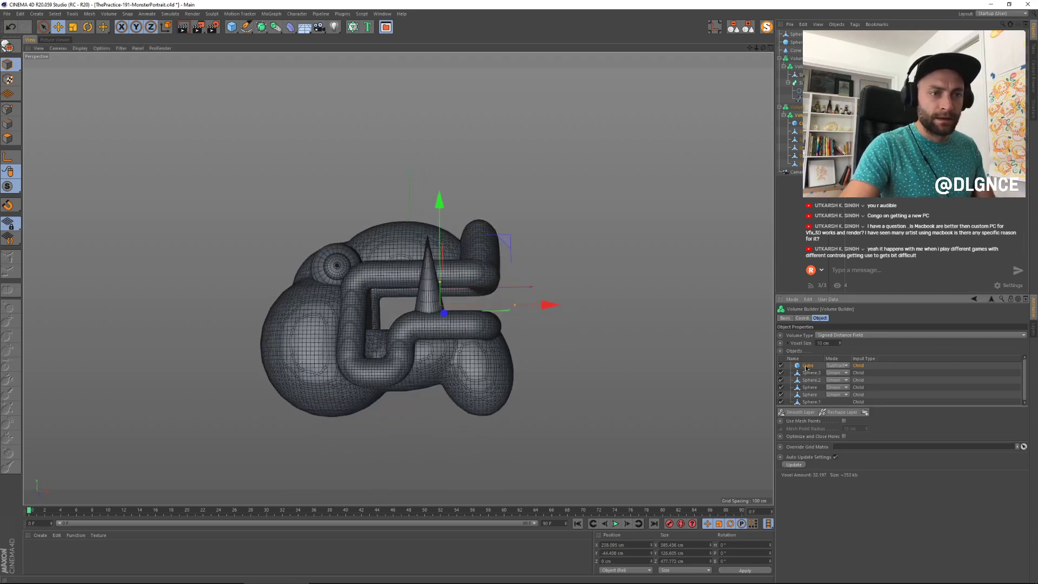
Step: Create a folder in the head's Volume Builder, put the Cube in it and set the folder's mode to Subtract
{"action": "left_click", "coordinate": [865, 413]}
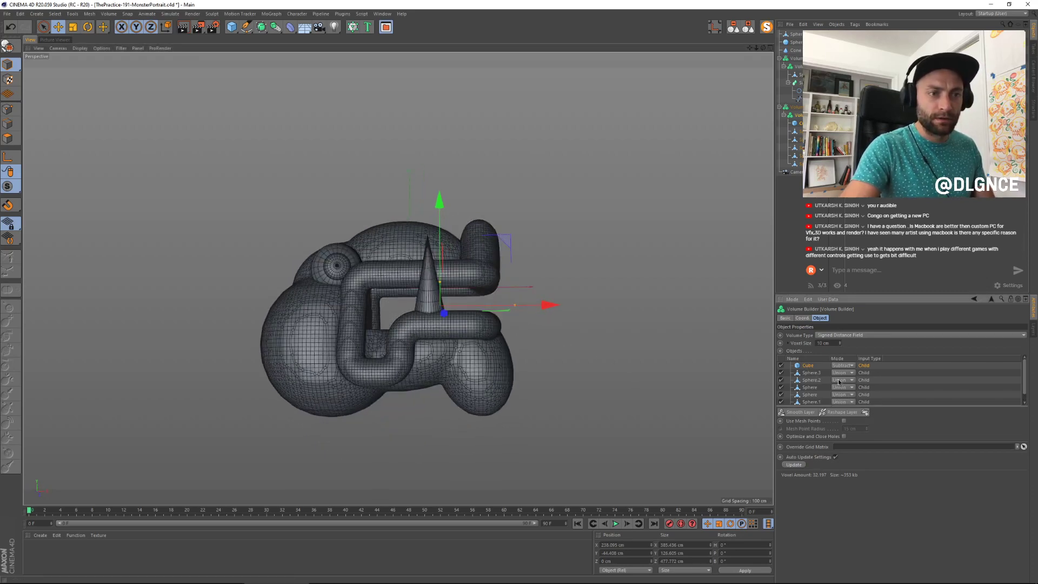
{"action": "scroll", "coordinate": [839, 380], "scroll_direction": "down", "scroll_amount": 1}
{"action": "left_click_drag", "start_coordinate": [827, 383], "coordinate": [813, 366]}
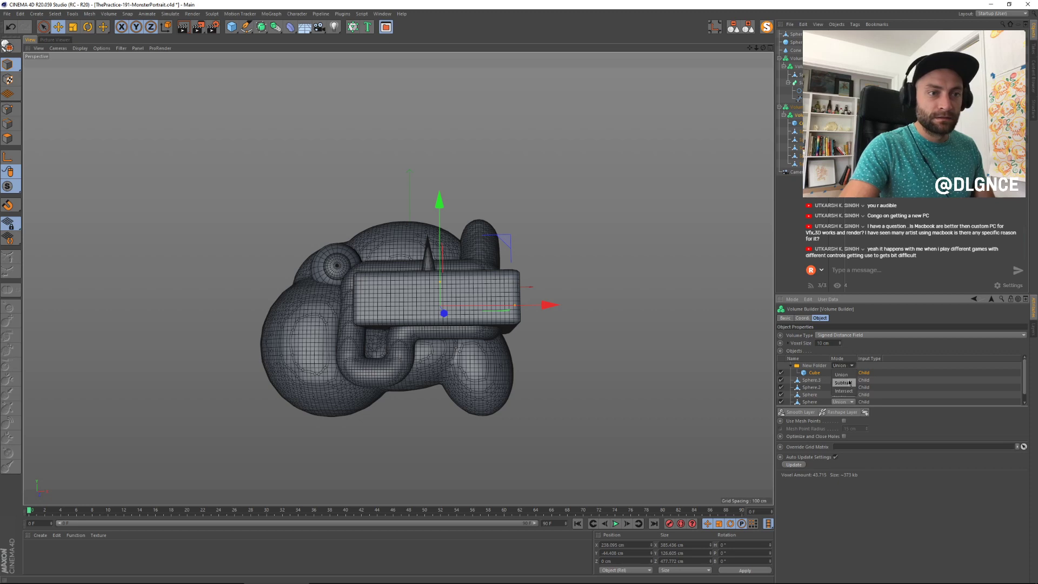
{"action": "left_click", "coordinate": [849, 383]}
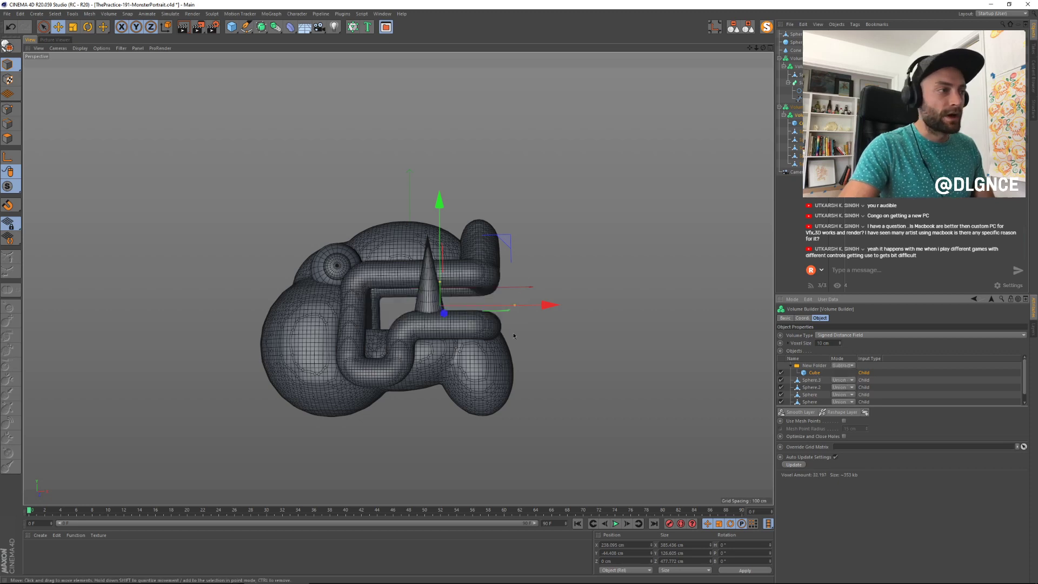
Step: Duplicate the mouth cube, place the copy at about 170 cm along X and rotate it -90° on the bank axis
{"action": "key", "text": "e"}
{"action": "left_click_drag", "start_coordinate": [554, 309], "coordinate": [515, 307], "text": "alt"}
{"action": "key", "text": "r"}
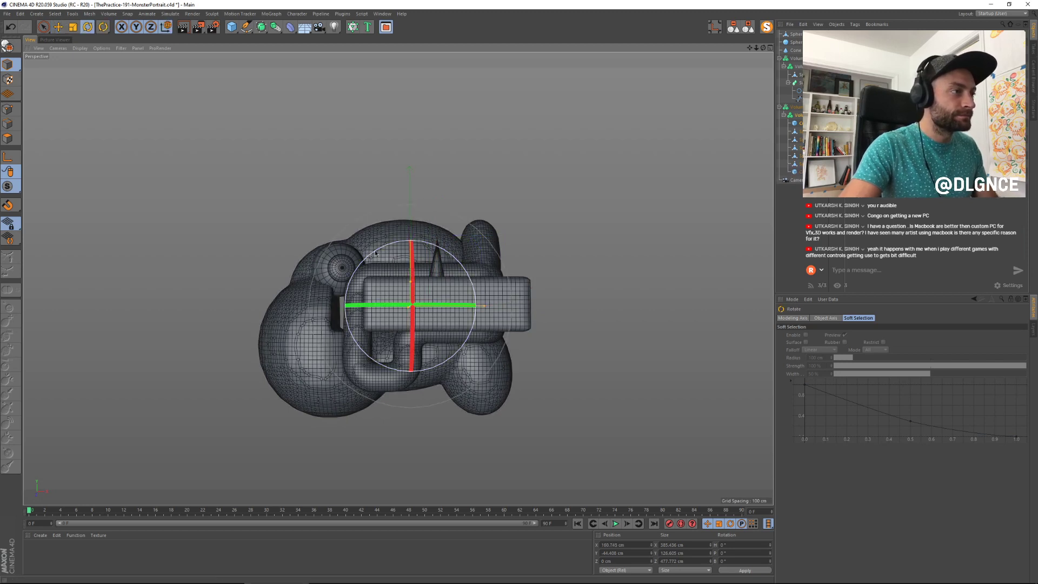
{"action": "left_click_drag", "start_coordinate": [374, 259], "coordinate": [394, 319]}
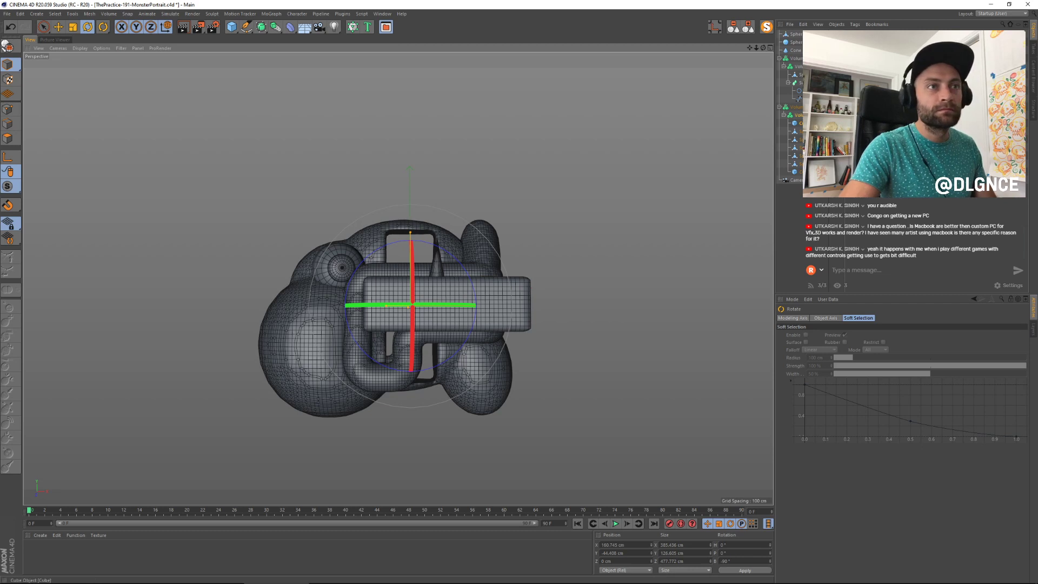
Step: Move Cube.1 into the subtracting folder beside Cube and set the mode of the cubes inside it to Union
{"action": "left_click", "coordinate": [799, 115]}
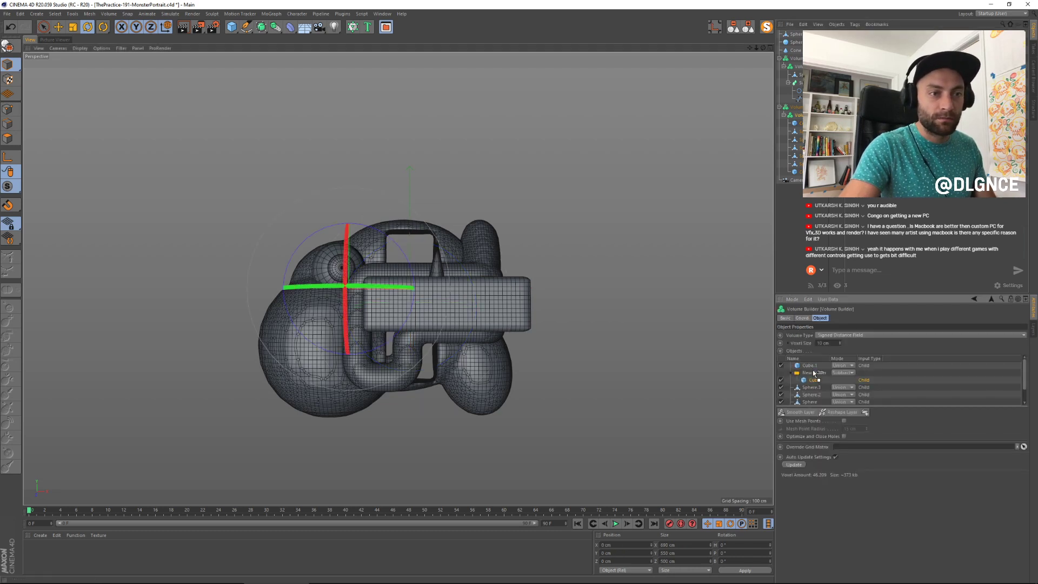
{"action": "left_click_drag", "start_coordinate": [816, 379], "coordinate": [815, 379]}
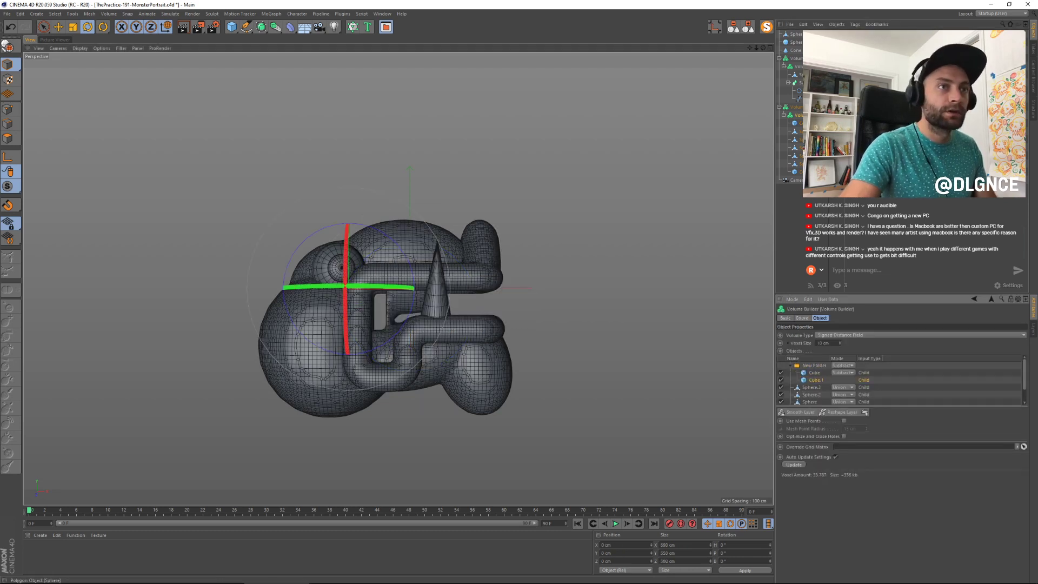
{"action": "left_click", "coordinate": [919, 377]}
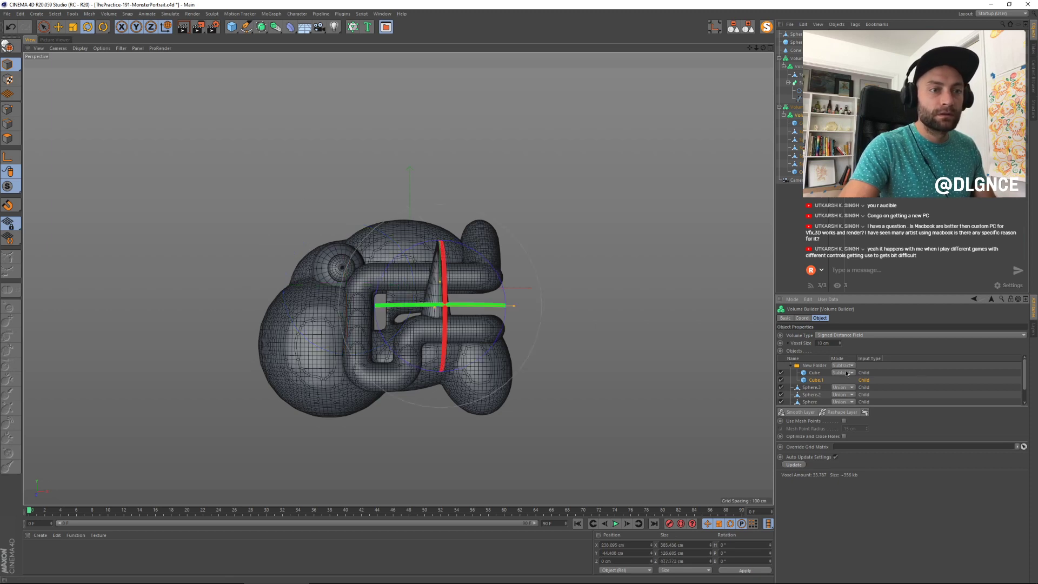
{"action": "left_click", "coordinate": [852, 373]}
{"action": "left_click", "coordinate": [842, 379]}
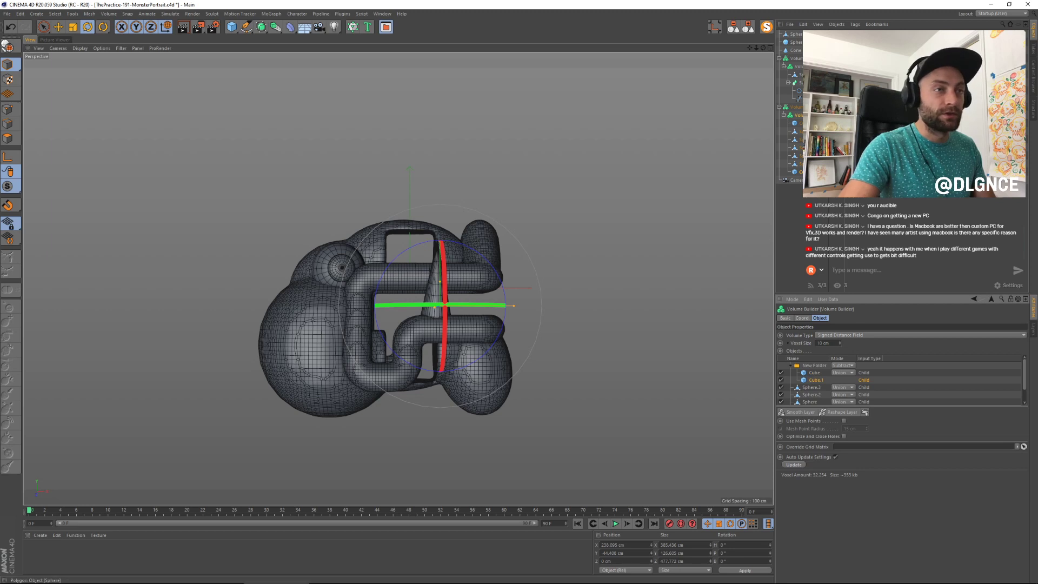
Step: Select the rotated cube and shorten it to about 180 cm along its X axis
{"action": "left_click", "coordinate": [804, 172]}
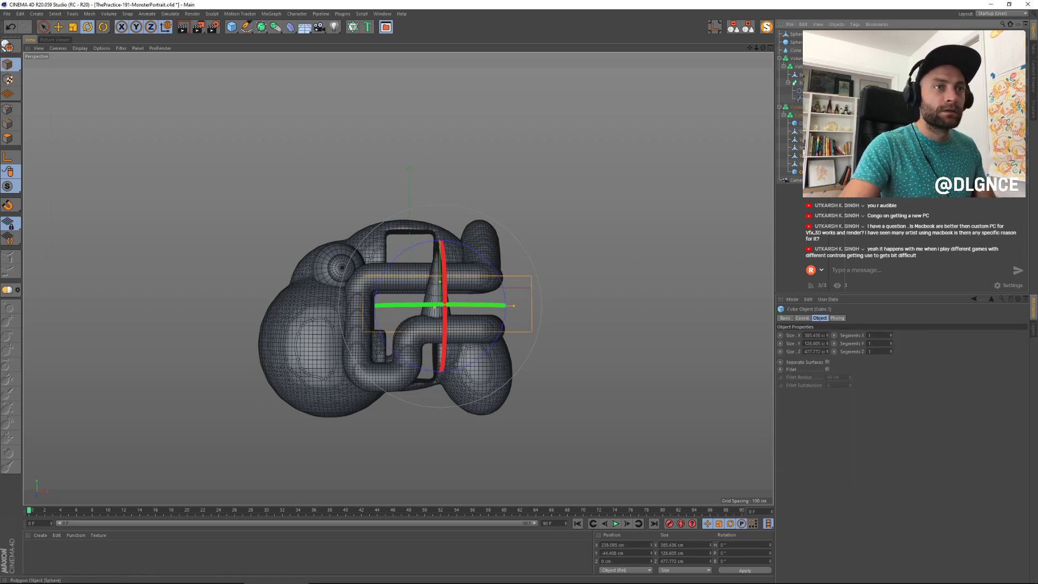
{"action": "left_click", "coordinate": [806, 132]}
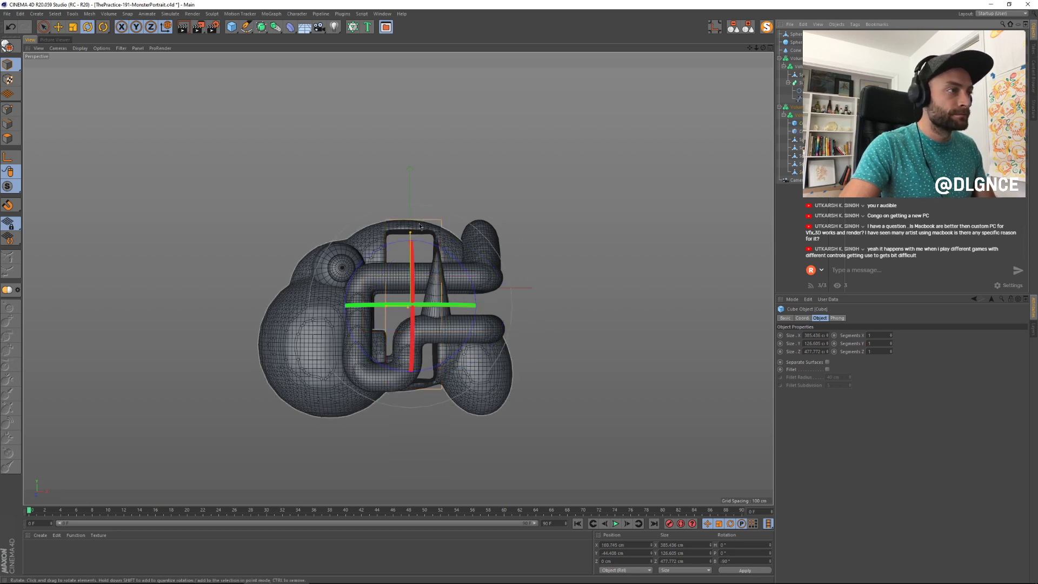
{"action": "left_click_drag", "start_coordinate": [411, 233], "coordinate": [412, 271]}
{"action": "key", "text": "e"}
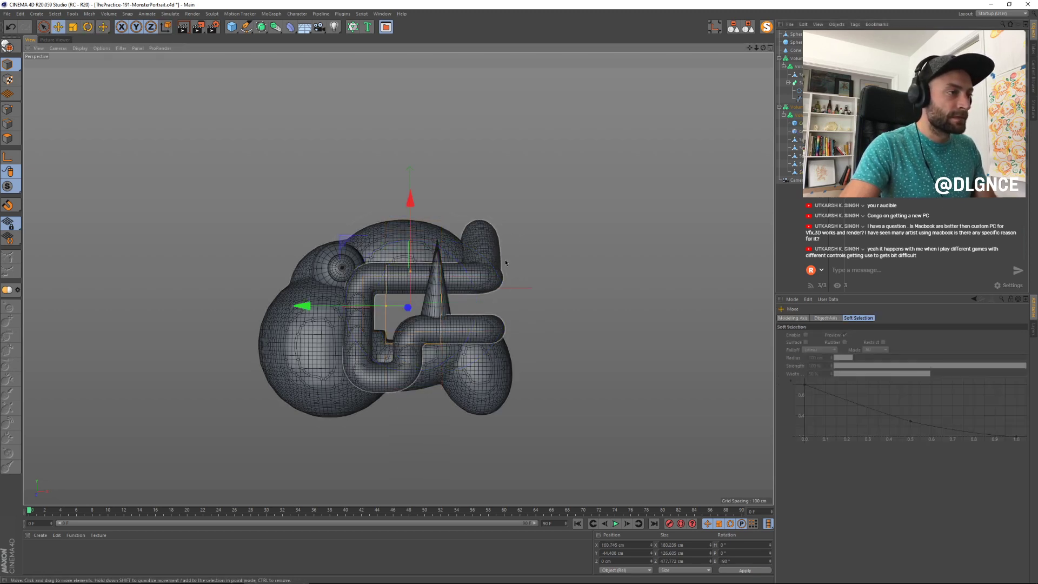
Step: Move the rotated cube to the back corner of the mouth and resize it to about 222 × 89 cm
{"action": "left_click_drag", "start_coordinate": [543, 293], "coordinate": [547, 317], "text": "alt"}
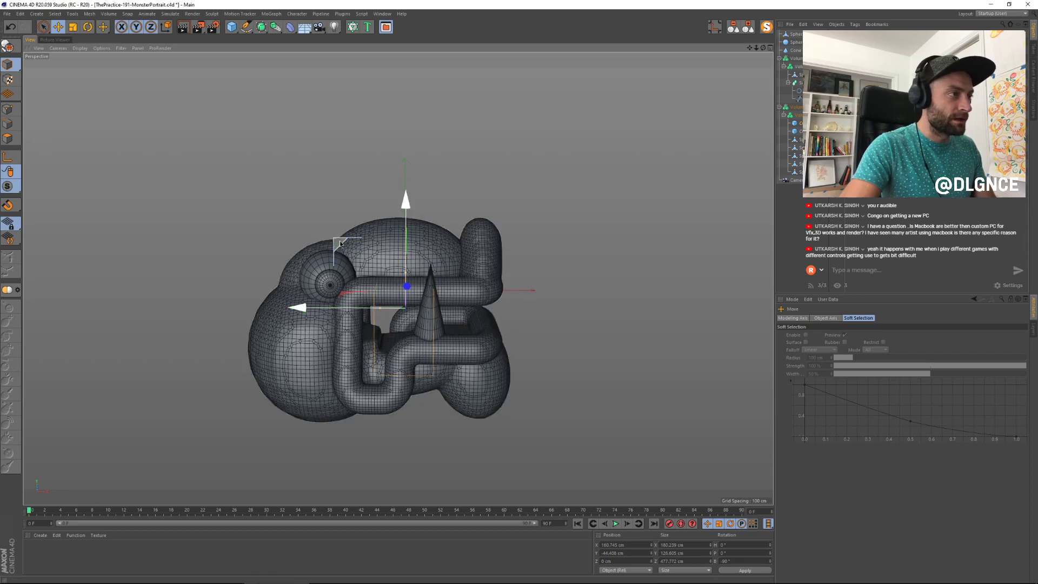
{"action": "left_click_drag", "start_coordinate": [339, 243], "coordinate": [314, 263]}
{"action": "left_click_drag", "start_coordinate": [357, 333], "coordinate": [304, 276]}
{"action": "left_click_drag", "start_coordinate": [369, 296], "coordinate": [377, 360]}
{"action": "scroll", "coordinate": [377, 360], "scroll_direction": "up", "scroll_amount": 3}
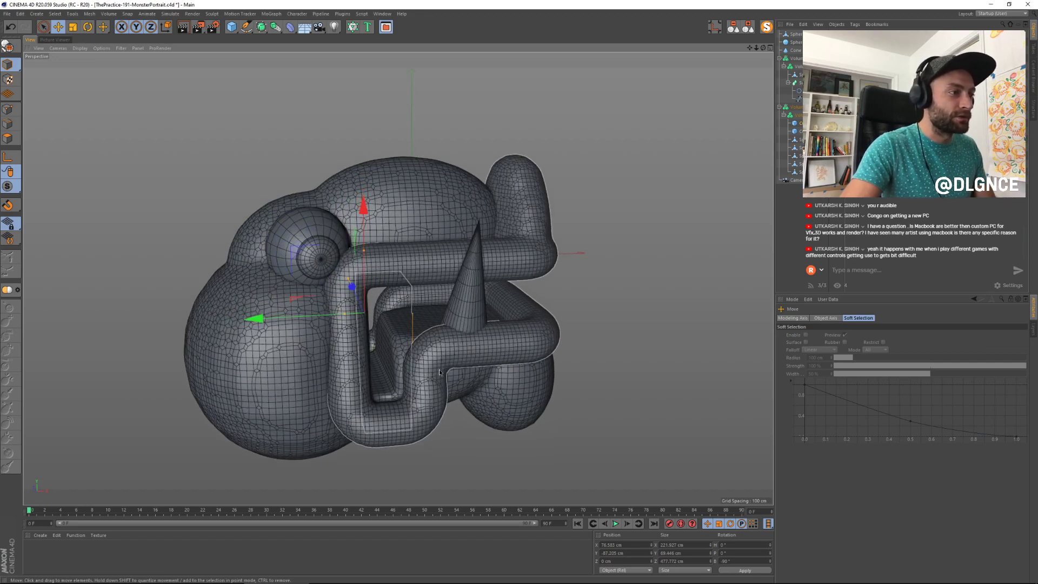
{"action": "left_click_drag", "start_coordinate": [474, 345], "coordinate": [458, 329], "text": "alt"}
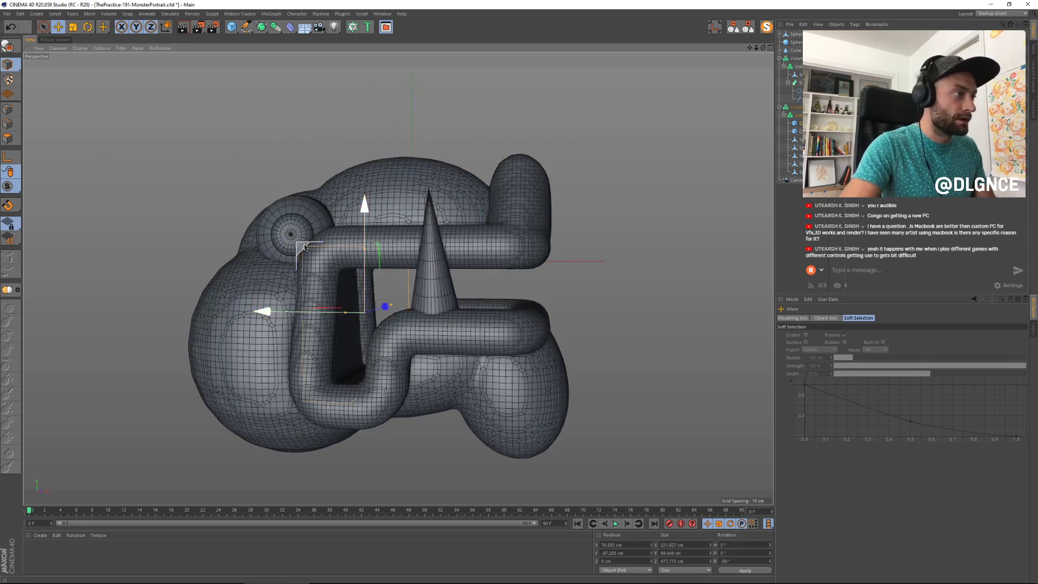
{"action": "left_click_drag", "start_coordinate": [301, 246], "coordinate": [428, 420]}
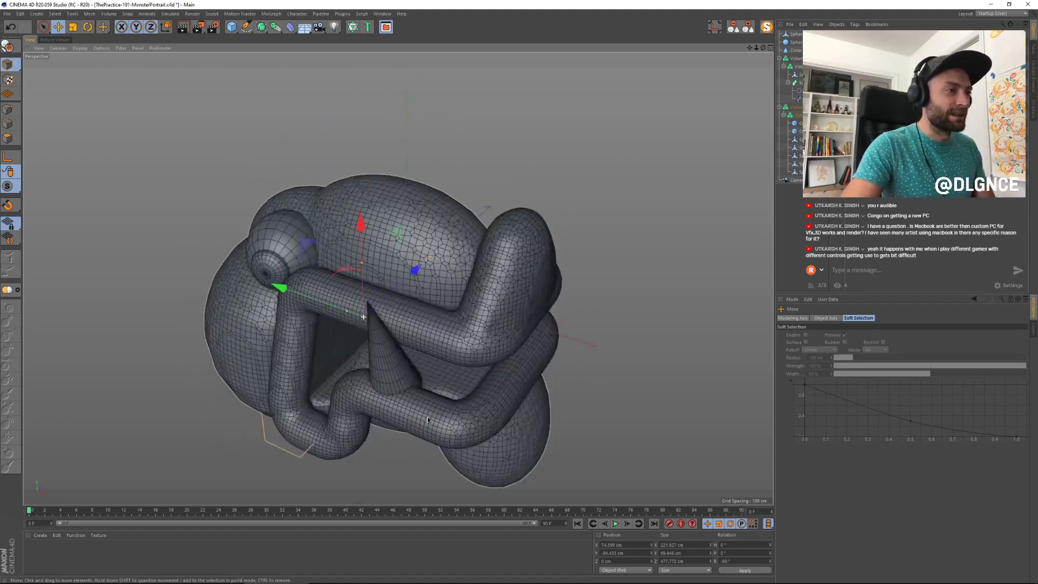
Step: Select the chin sphere Sphere.2 and narrow it to about 200 cm along Z
{"action": "left_click", "coordinate": [455, 274]}
{"action": "left_click_drag", "start_coordinate": [565, 290], "coordinate": [578, 308], "text": "alt"}
{"action": "left_click", "coordinate": [581, 308]}
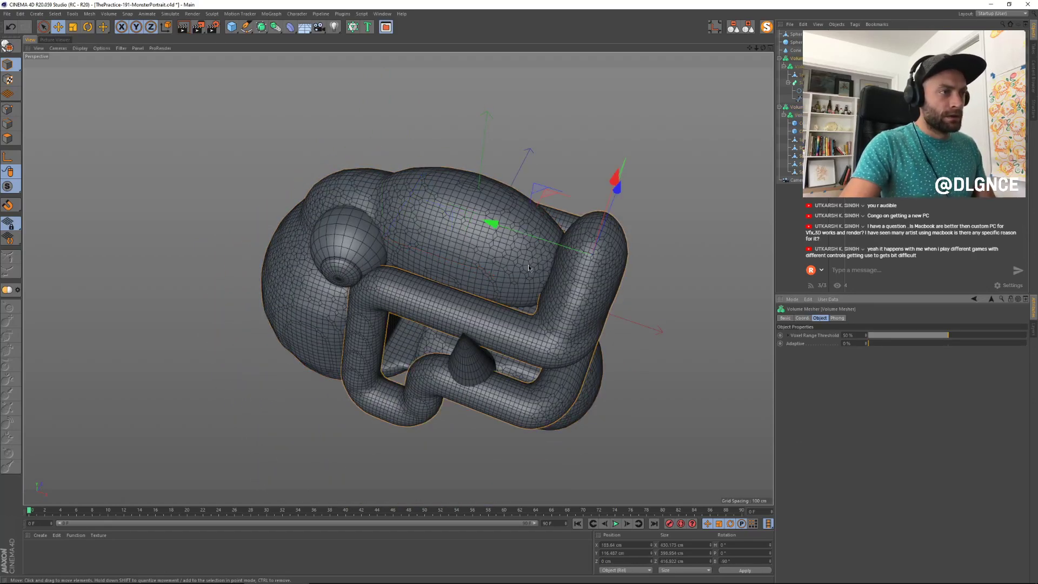
{"action": "left_click", "coordinate": [798, 130]}
{"action": "left_click_drag", "start_coordinate": [517, 267], "coordinate": [635, 152], "text": "alt"}
{"action": "key", "text": "t"}
{"action": "left_click", "coordinate": [806, 155]}
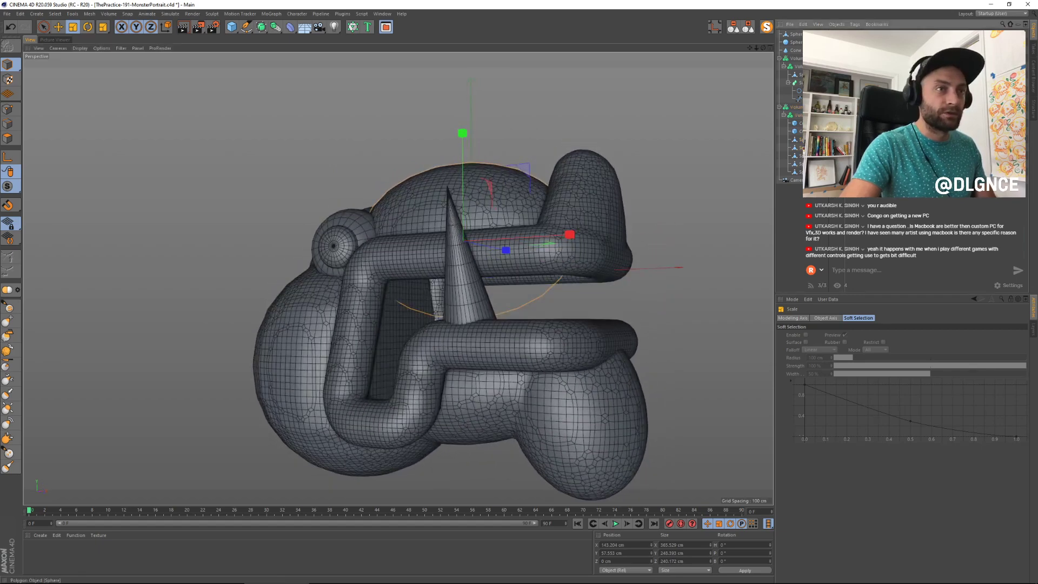
{"action": "left_click", "coordinate": [806, 164]}
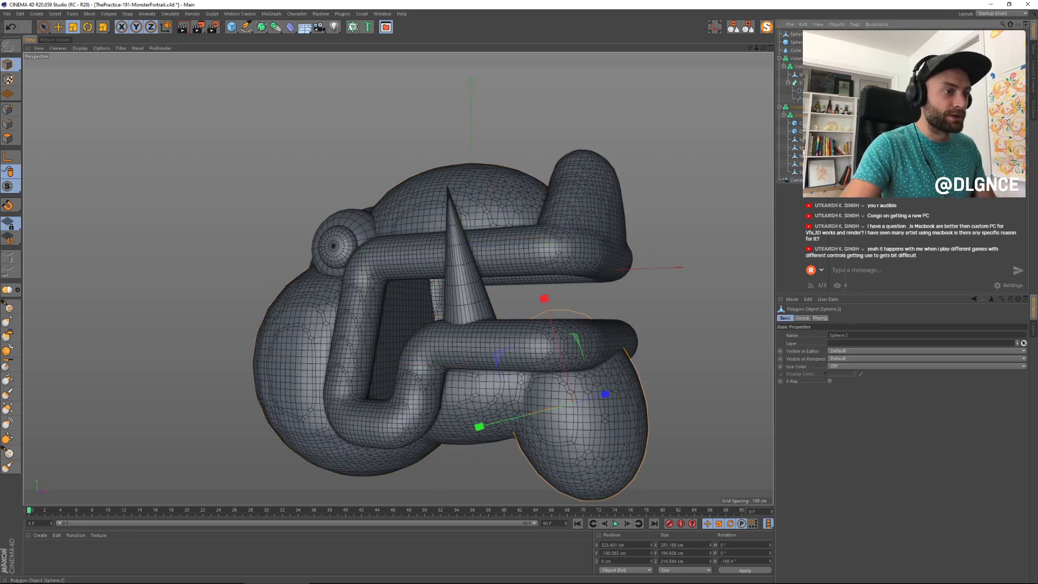
{"action": "left_click_drag", "start_coordinate": [594, 281], "coordinate": [512, 246], "text": "alt"}
{"action": "left_click_drag", "start_coordinate": [683, 403], "coordinate": [725, 397]}
{"action": "left_click_drag", "start_coordinate": [503, 325], "coordinate": [656, 317]}
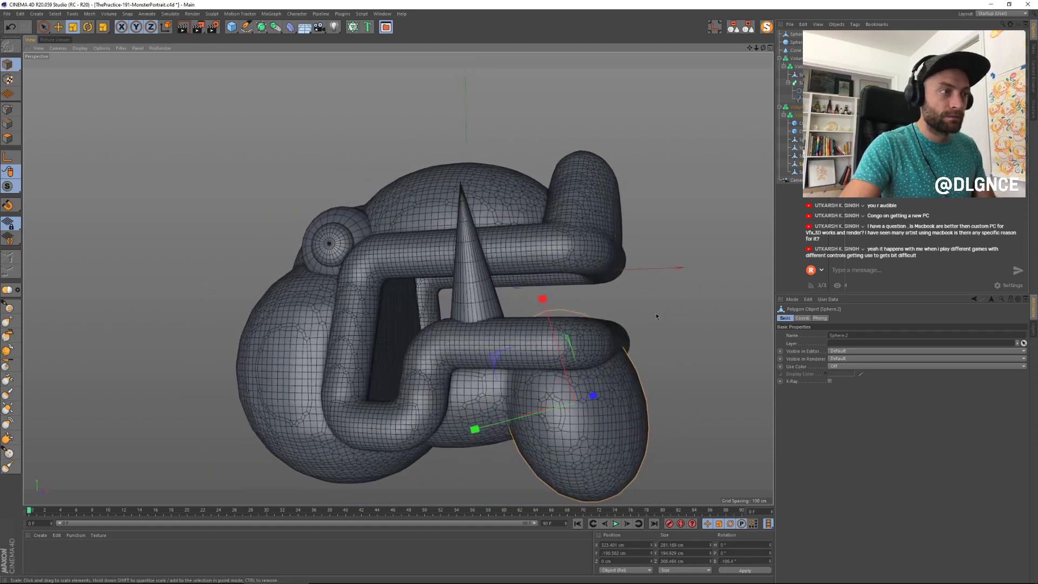
Step: Select the lower jaw sphere Sphere.3 and scale it to about 296 cm along Z
{"action": "left_click", "coordinate": [806, 156]}
{"action": "left_click_drag", "start_coordinate": [651, 372], "coordinate": [541, 330], "text": "alt"}
{"action": "mouse_move", "coordinate": [585, 400]}
{"action": "left_mouse_down"}
{"action": "mouse_move", "coordinate": [605, 401]}
{"action": "mouse_move", "coordinate": [596, 402]}
{"action": "left_mouse_up"}
{"action": "left_click_drag", "start_coordinate": [501, 266], "coordinate": [627, 324], "text": "alt"}
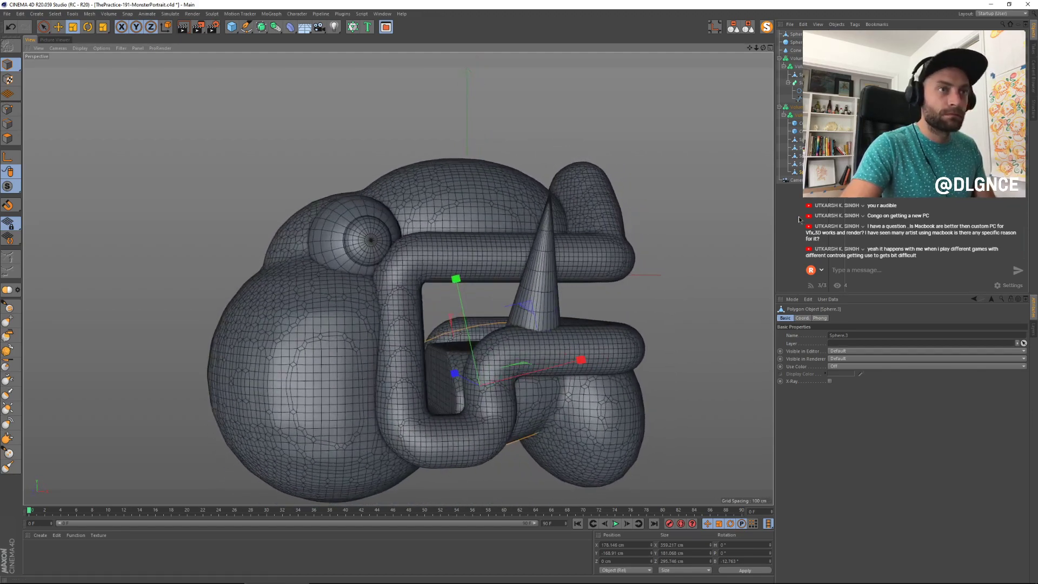
Step: Widen the rotated mouth cube to about 97 cm along Y and shift it to about 81 cm in X
{"action": "left_click", "coordinate": [807, 131]}
{"action": "left_click", "coordinate": [807, 123]}
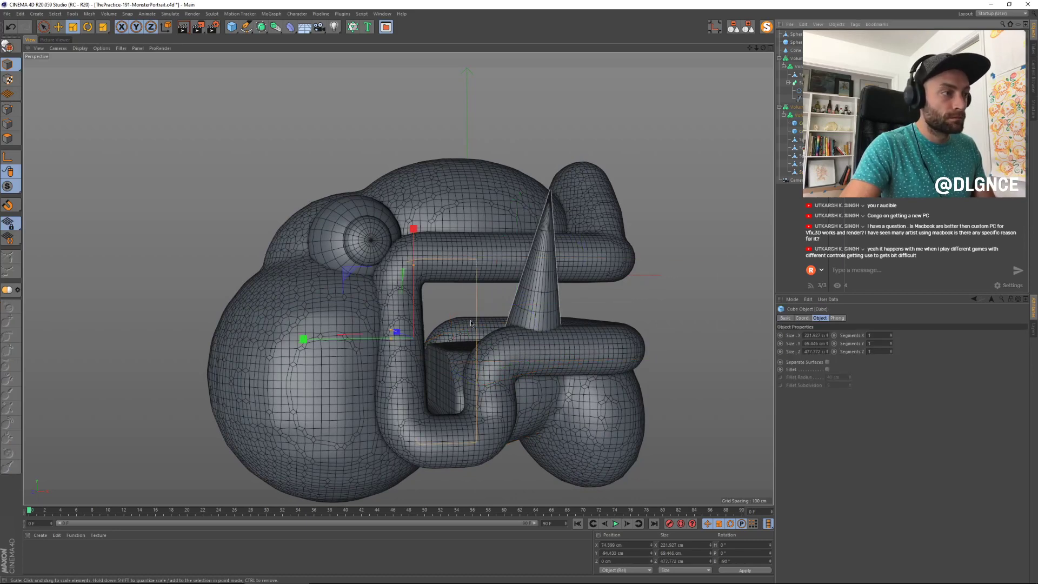
{"action": "key", "text": "e"}
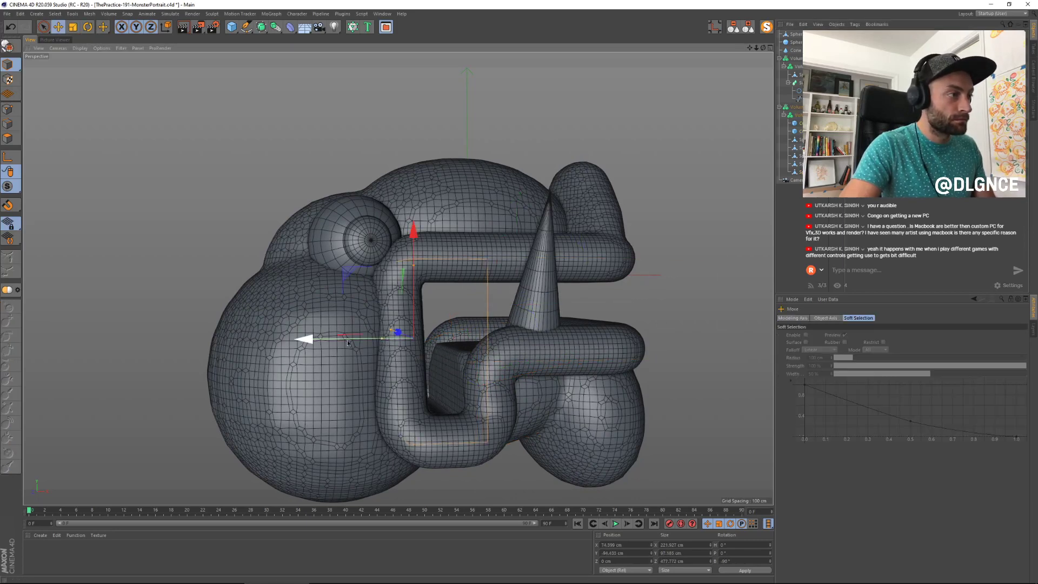
{"action": "left_click_drag", "start_coordinate": [381, 339], "coordinate": [348, 342]}
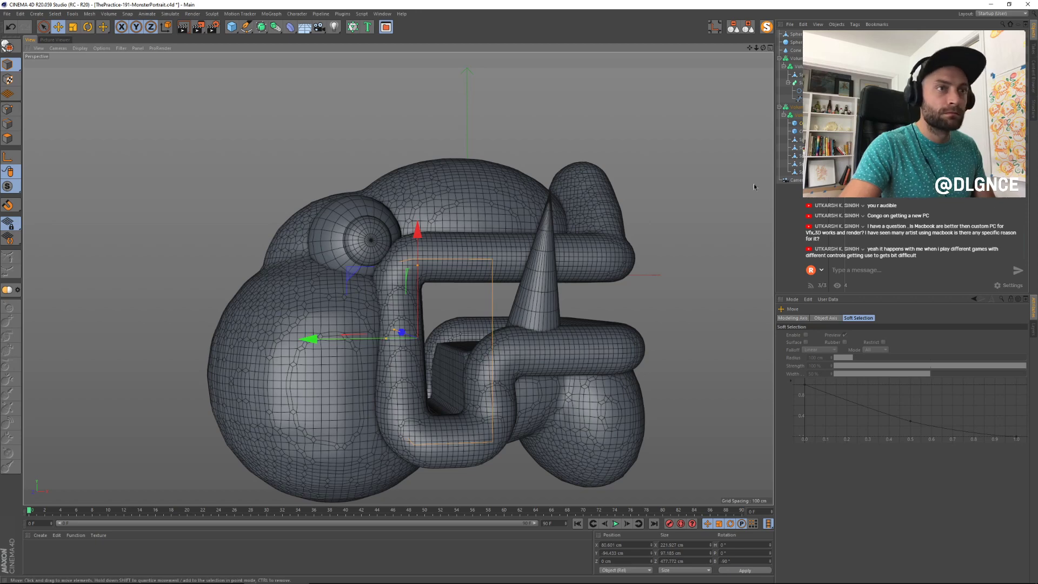
Step: Add a Smooth Layer above Sphere.3 and below the subtracting folder in the head's Volume Builder
{"action": "left_click", "coordinate": [860, 180]}
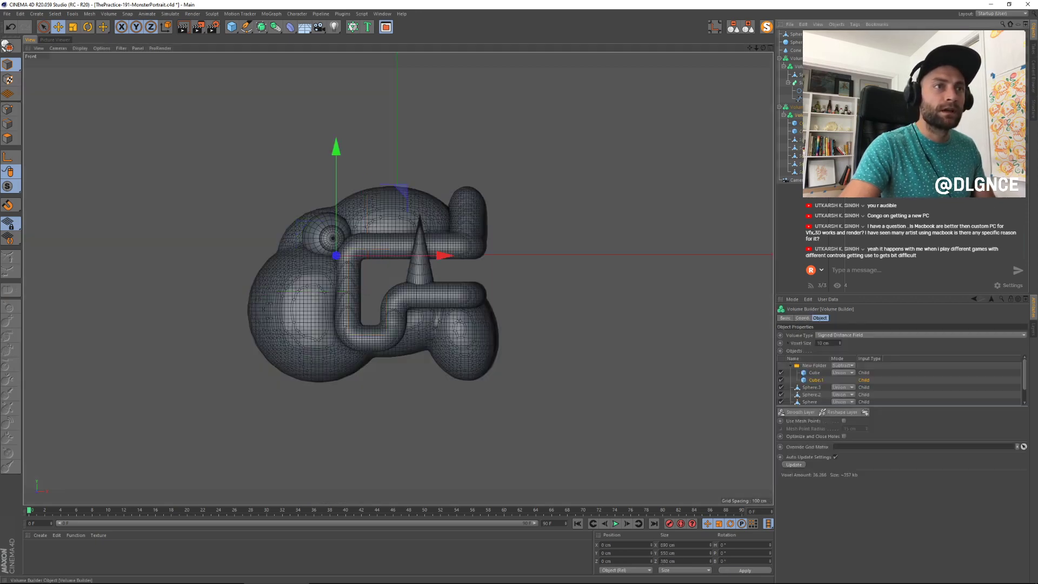
{"action": "left_click", "coordinate": [810, 387]}
{"action": "left_click", "coordinate": [802, 412]}
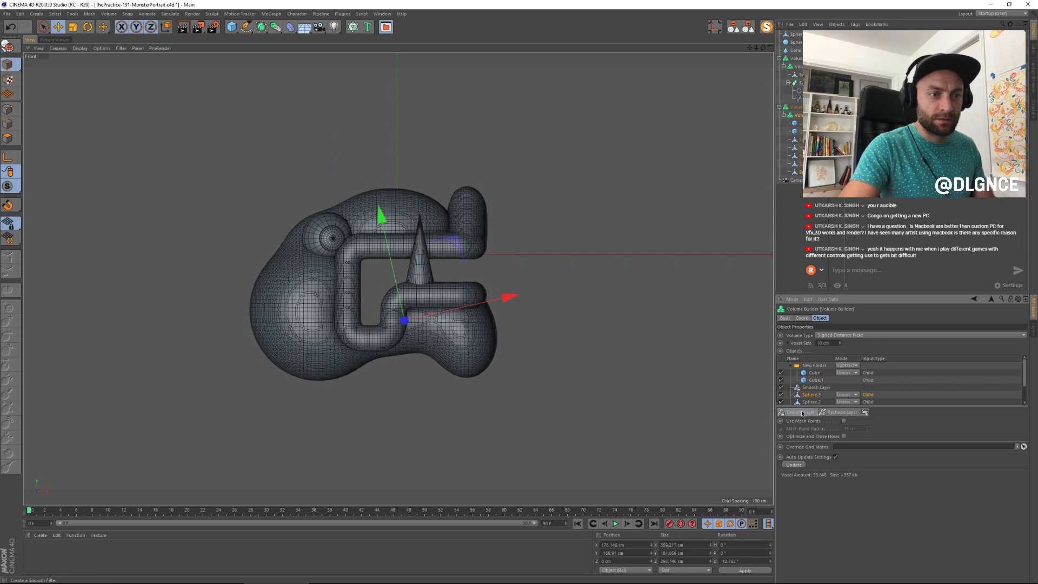
Step: Rename the cube folder Mouth Subtract and set the Smooth Layer's strength to 64 %
{"action": "double_click", "coordinate": [815, 366]}
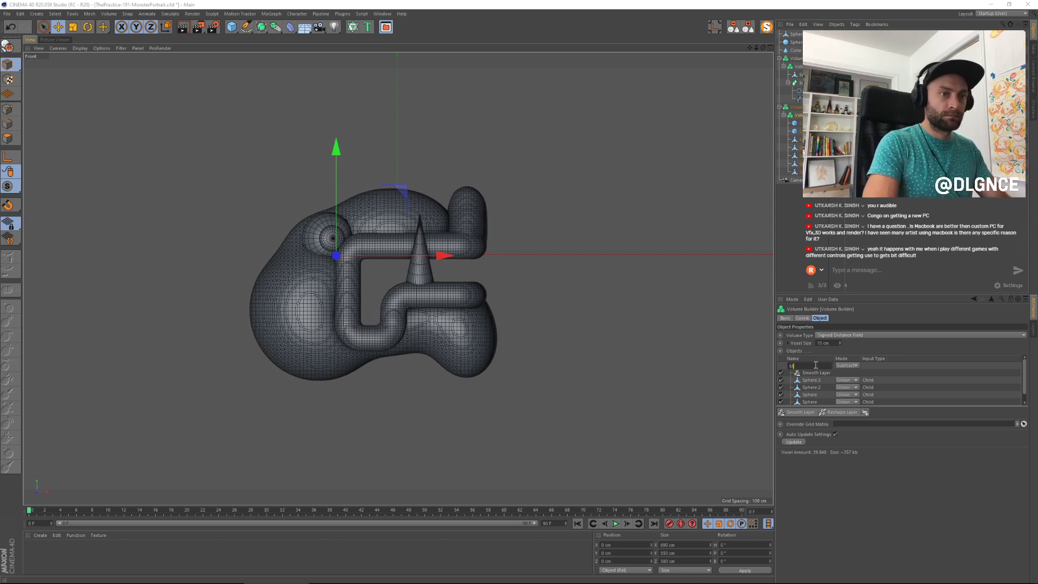
{"action": "type", "text": "Mouth Subtr"}
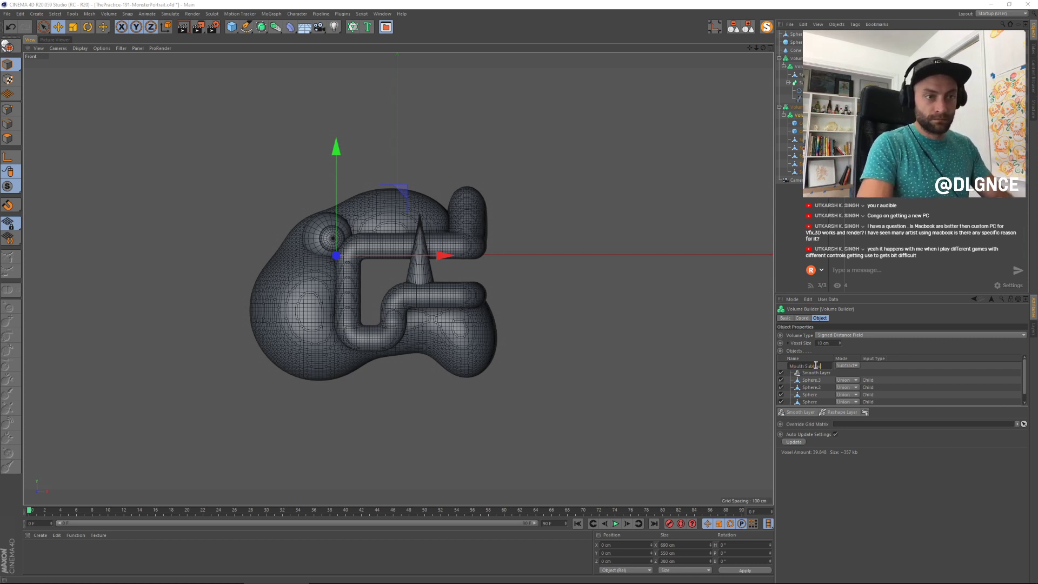
{"action": "type", "text": "act"}
{"action": "key", "text": "Return"}
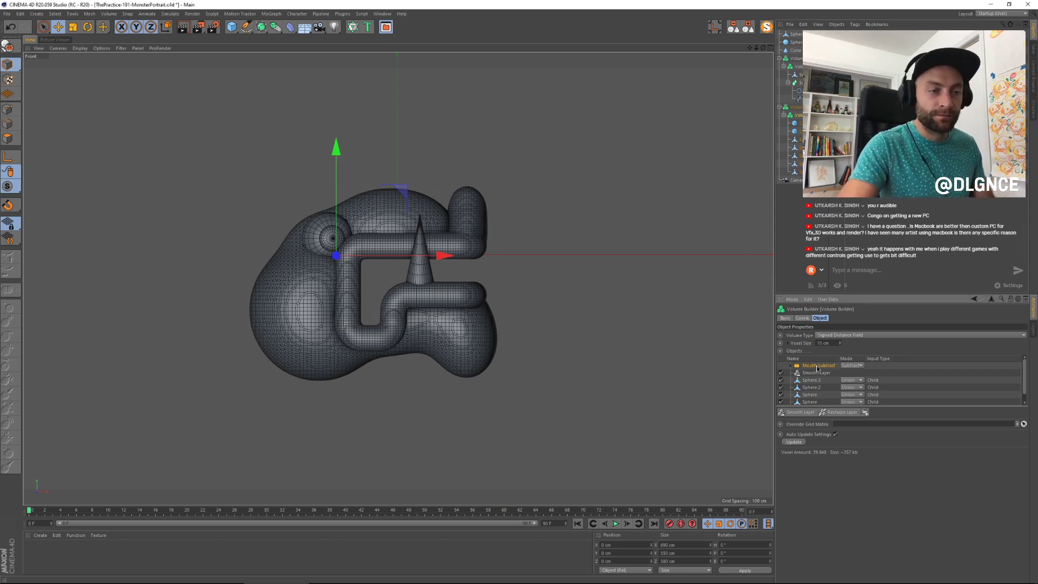
{"action": "left_click", "coordinate": [824, 373]}
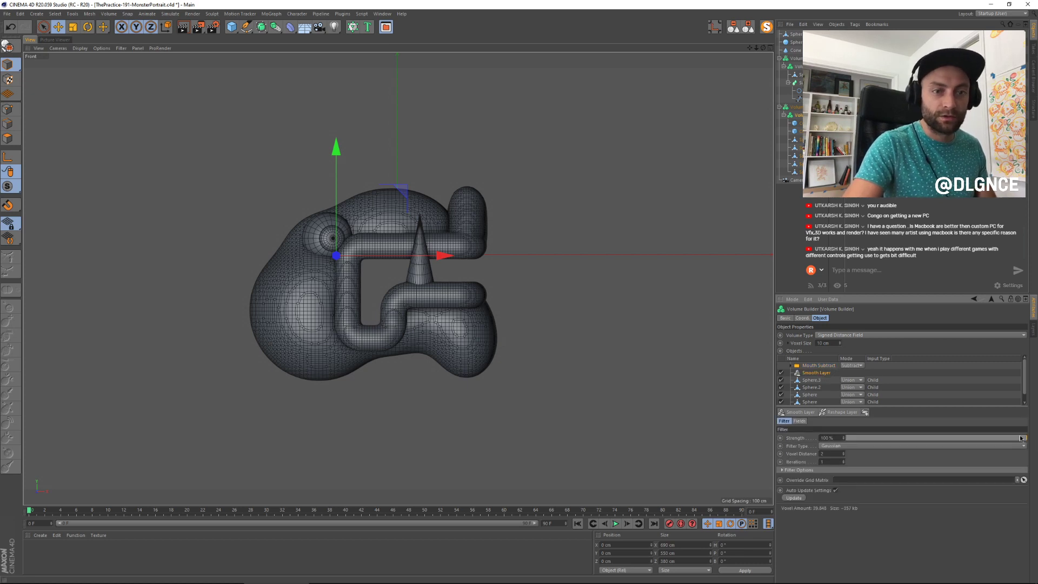
{"action": "left_click_drag", "start_coordinate": [984, 437], "coordinate": [961, 439]}
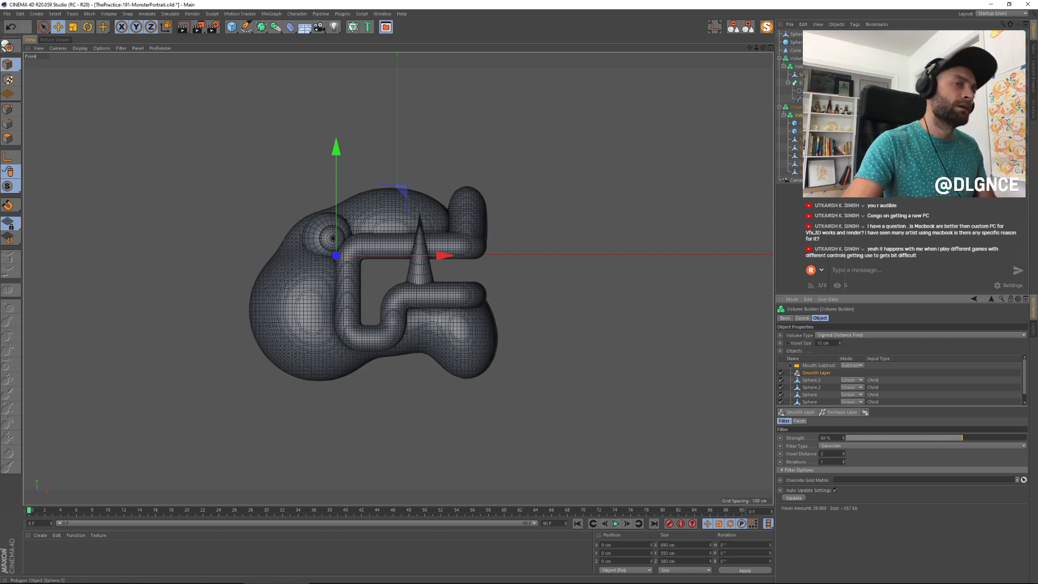
Step: Select the sphere Sphere.1 behind the eye and move it to about 4 cm in X and 13 cm in Y
{"action": "left_click", "coordinate": [799, 129]}
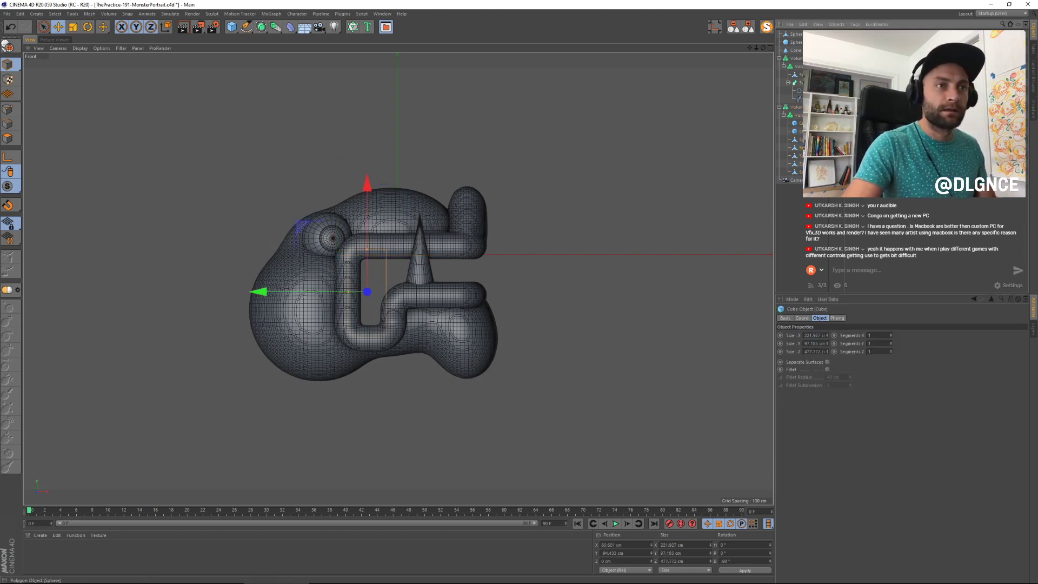
{"action": "left_click", "coordinate": [801, 148]}
{"action": "left_click", "coordinate": [801, 155]}
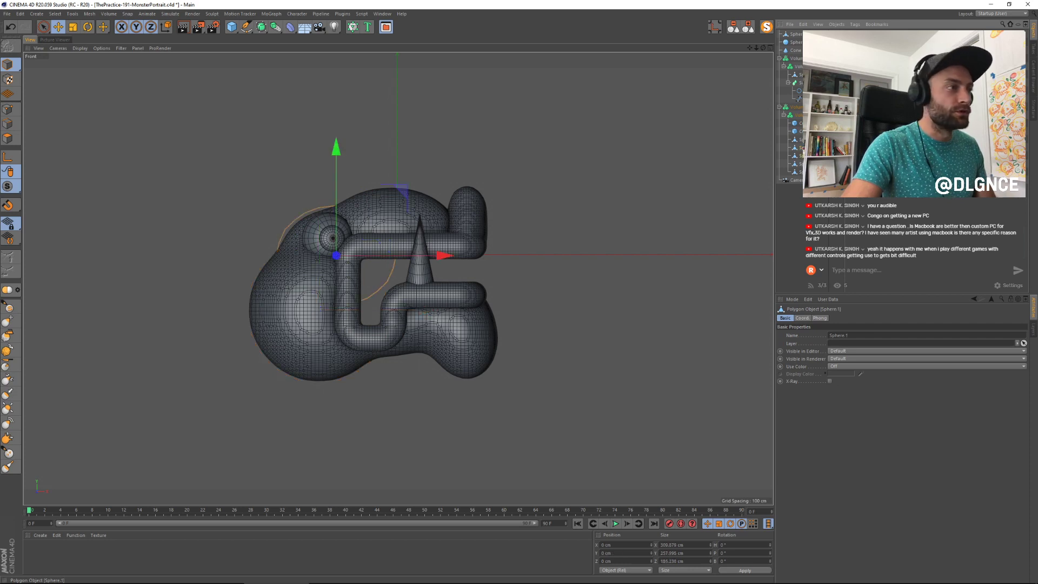
{"action": "key", "text": "e"}
{"action": "left_click_drag", "start_coordinate": [404, 193], "coordinate": [406, 189]}
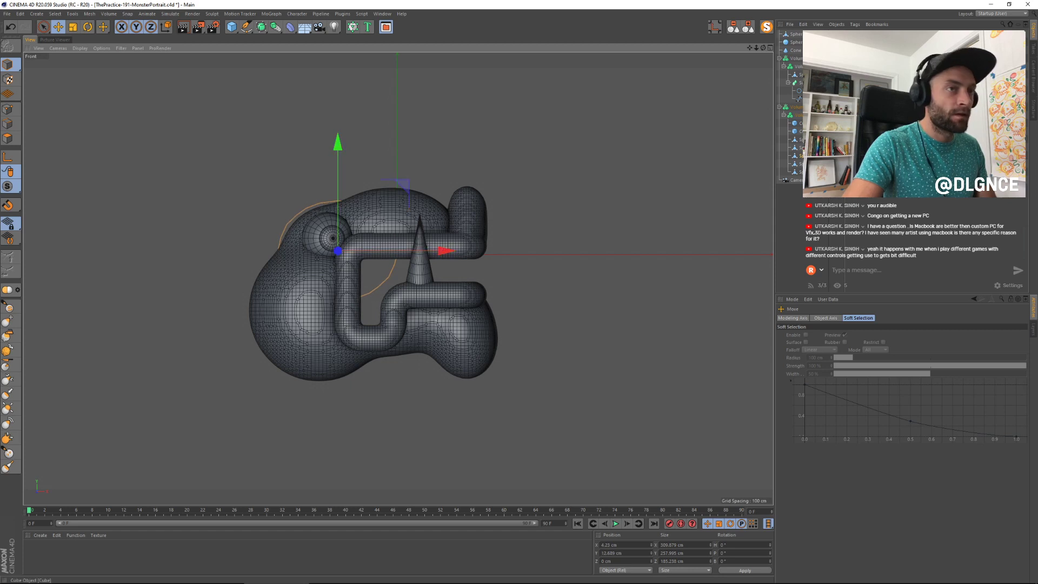
Step: Rotate the brow sphere at the top of the head about -18° and move it to about 172 cm in X and 72 cm in Y
{"action": "left_click", "coordinate": [804, 147]}
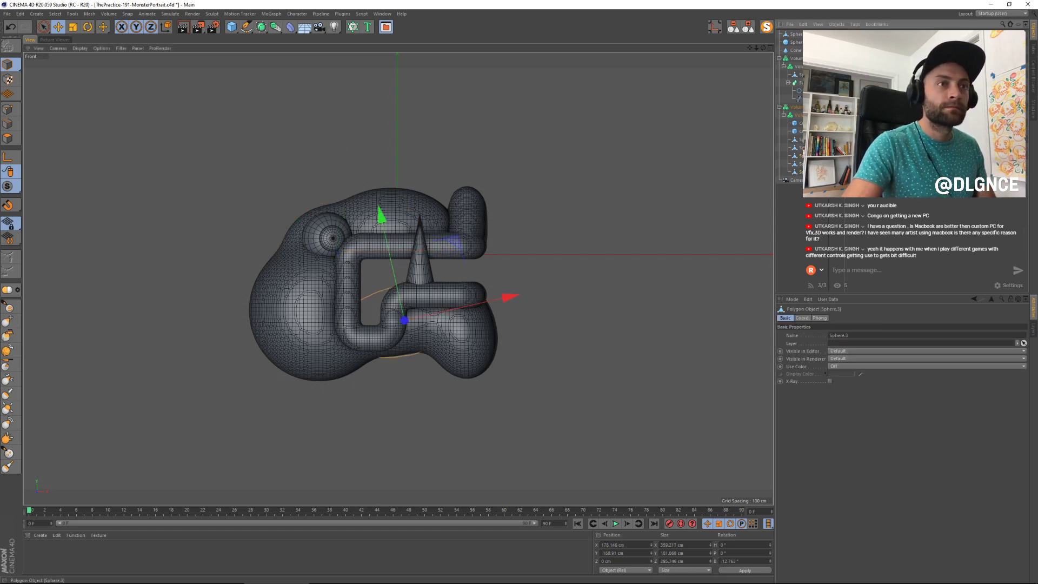
{"action": "left_click", "coordinate": [804, 156]}
{"action": "left_click", "coordinate": [804, 148]}
{"action": "left_click", "coordinate": [804, 139]}
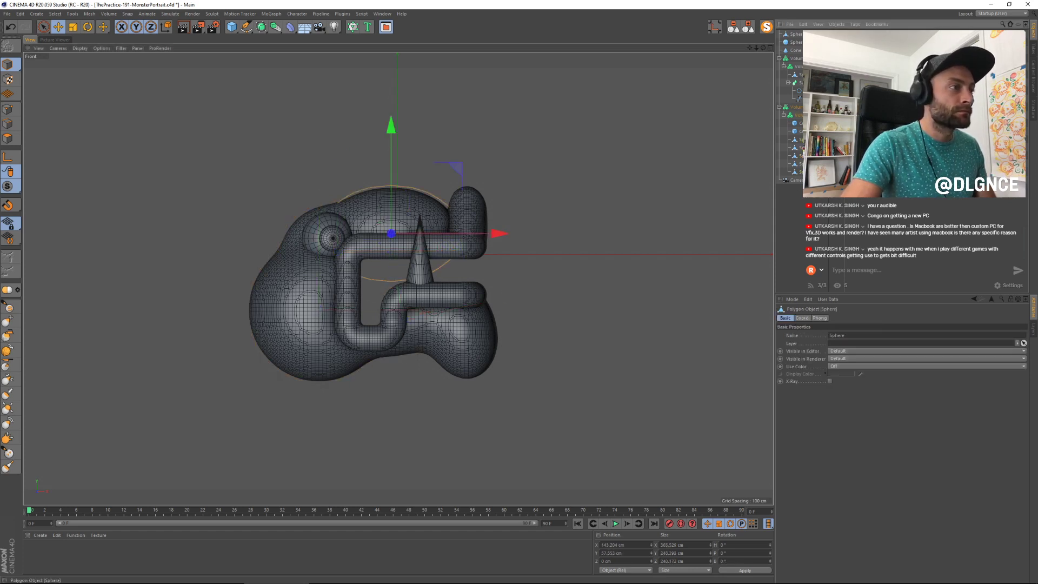
{"action": "key", "text": "r"}
{"action": "left_click_drag", "start_coordinate": [450, 206], "coordinate": [443, 144]}
{"action": "key", "text": "e"}
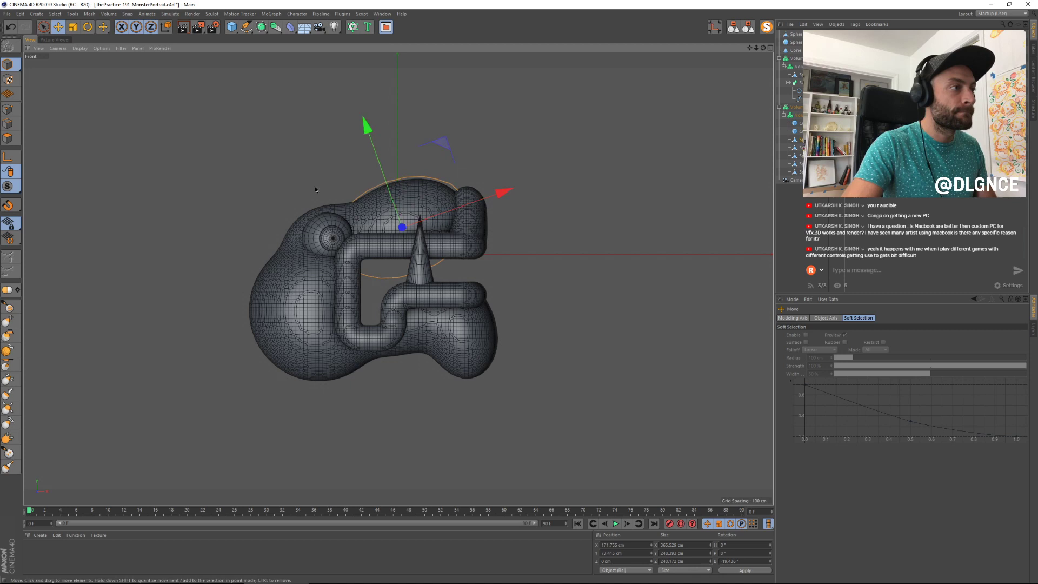
Step: Enlarge the eyeball and pupil spheres together and move them to about -201 cm in X and 42 cm in Y
{"action": "left_click", "coordinate": [330, 236]}
{"action": "left_click", "coordinate": [316, 238], "text": "shift"}
{"action": "key", "text": "t"}
{"action": "left_click_drag", "start_coordinate": [353, 358], "coordinate": [373, 354]}
{"action": "key", "text": "e"}
{"action": "left_click_drag", "start_coordinate": [393, 164], "coordinate": [390, 176]}
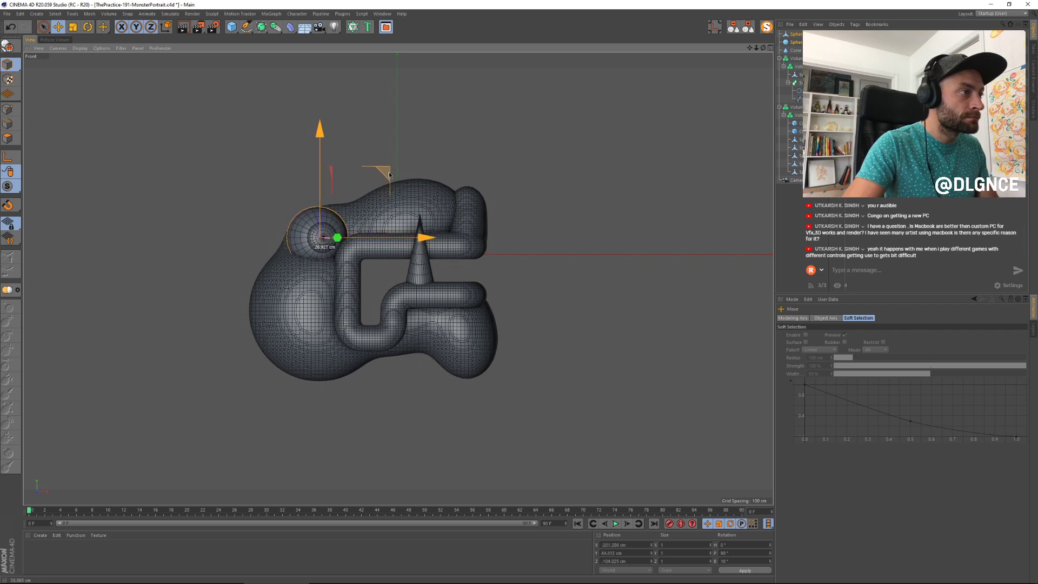
Step: Create a default light grey material and assign it to the eyeball sphere
{"action": "double_click", "coordinate": [76, 563]}
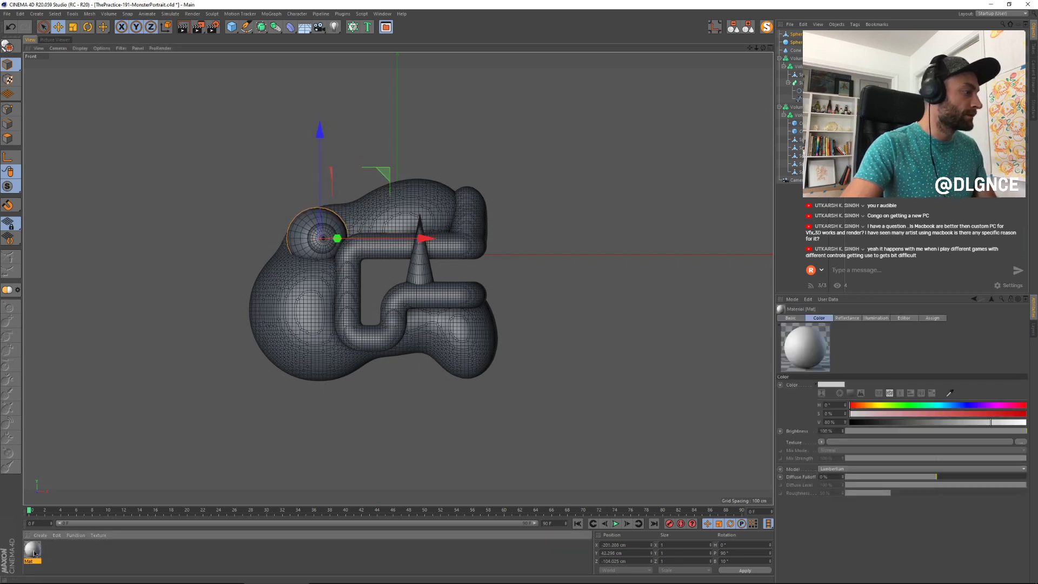
{"action": "left_click_drag", "start_coordinate": [292, 250], "coordinate": [292, 250]}
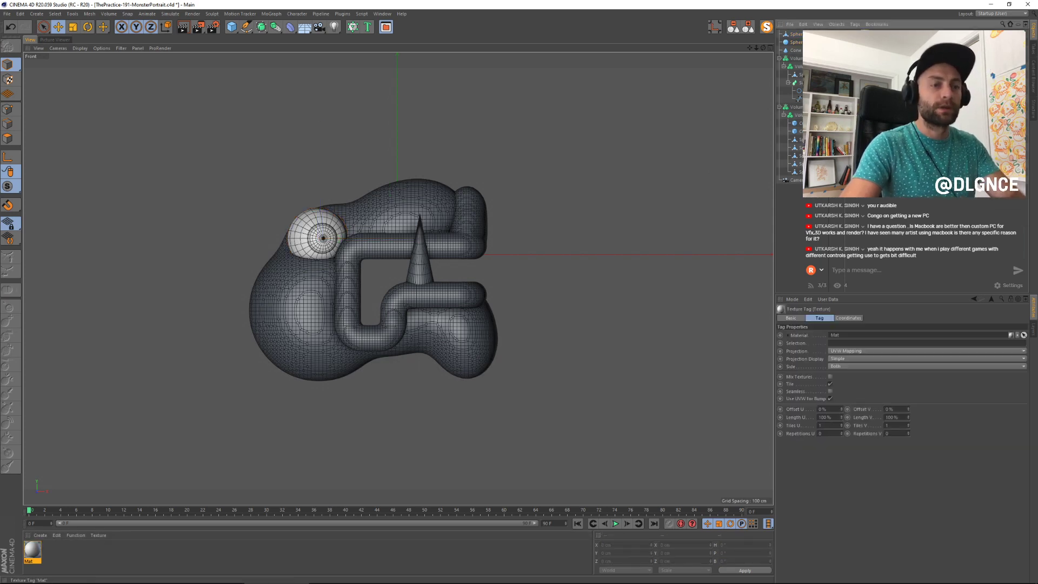
{"action": "left_click", "coordinate": [371, 415]}
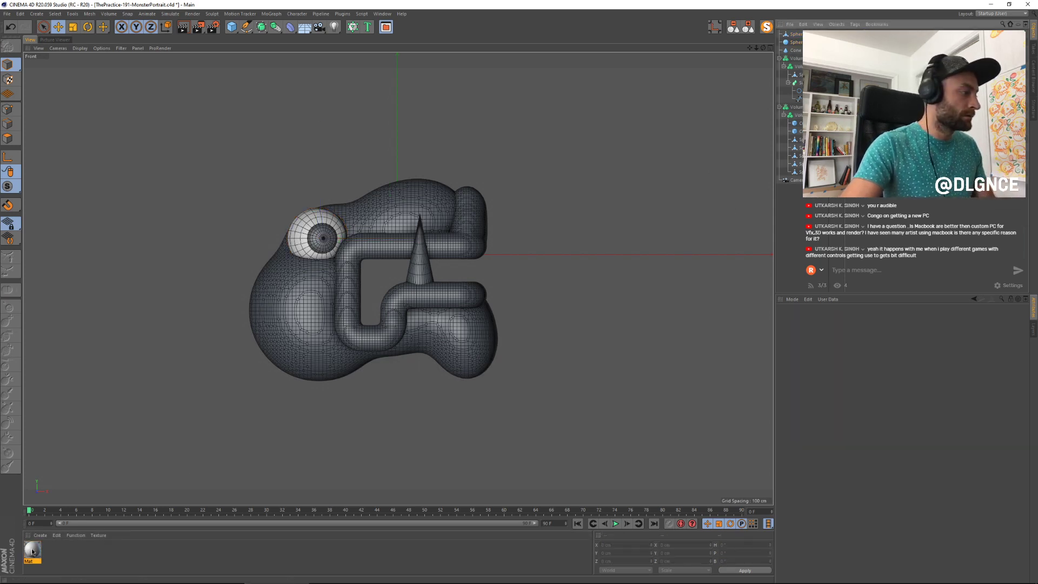
Step: Create a dark blue material with hue 219°, saturation 60 % and value about 23 %, and assign it to the pupil sphere
{"action": "double_click", "coordinate": [54, 551]}
{"action": "double_click", "coordinate": [52, 550]}
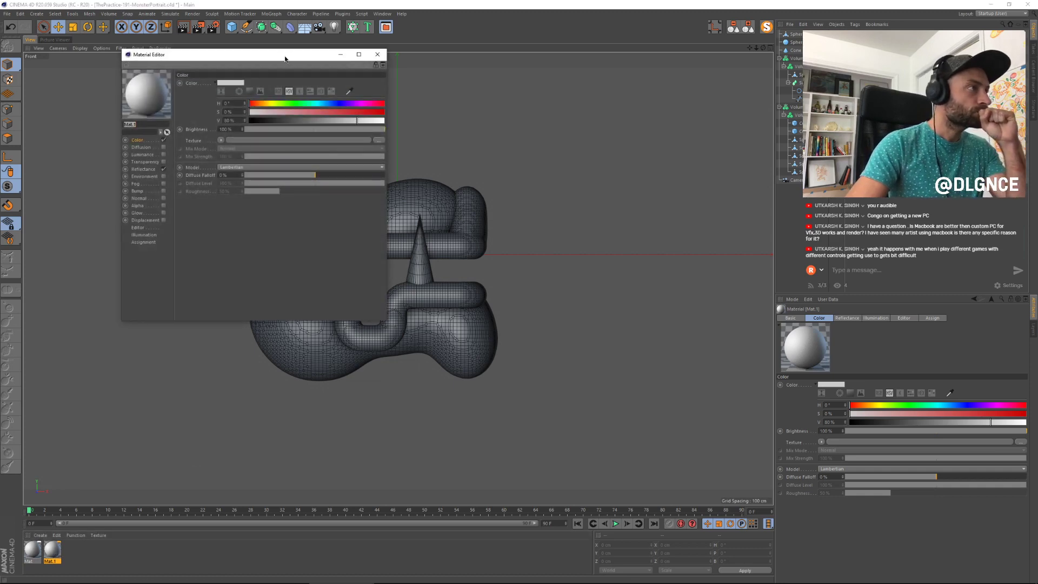
{"action": "left_click_drag", "start_coordinate": [285, 58], "coordinate": [609, 238]}
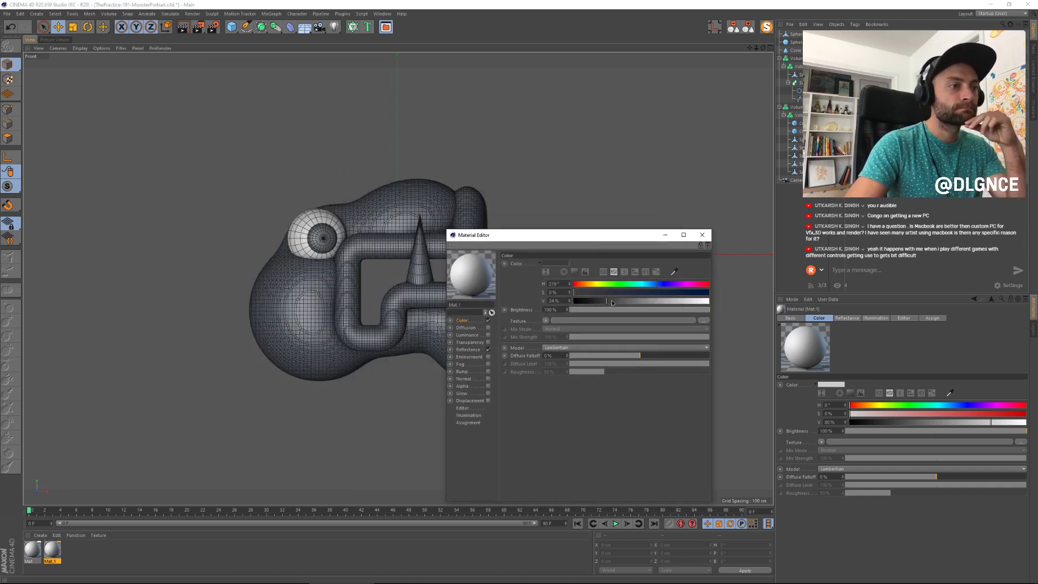
{"action": "left_click", "coordinate": [655, 293]}
{"action": "left_click", "coordinate": [632, 300]}
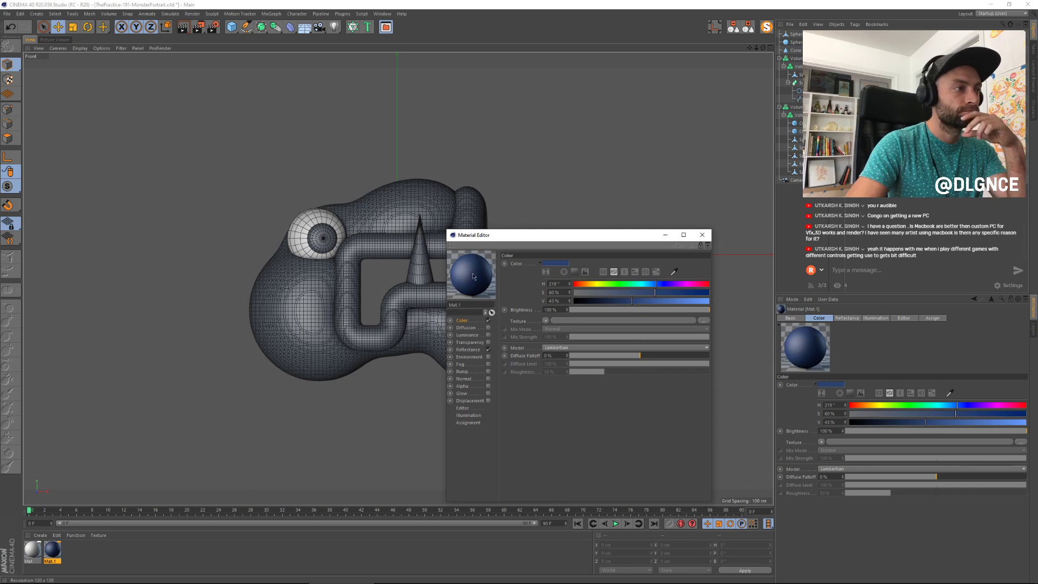
{"action": "left_click_drag", "start_coordinate": [321, 237], "coordinate": [322, 239]}
{"action": "left_click", "coordinate": [606, 301]}
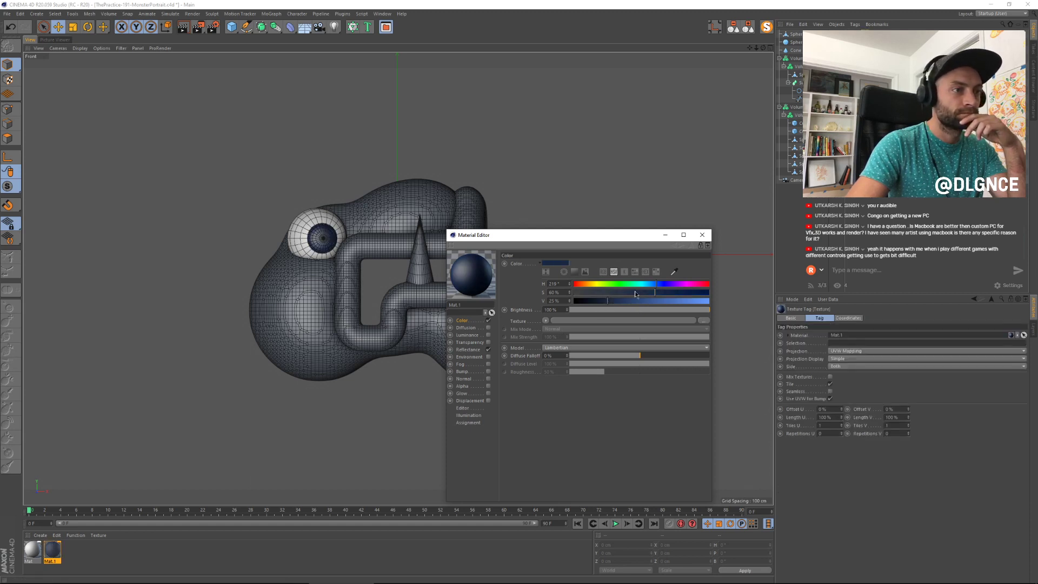
{"action": "left_click", "coordinate": [702, 235]}
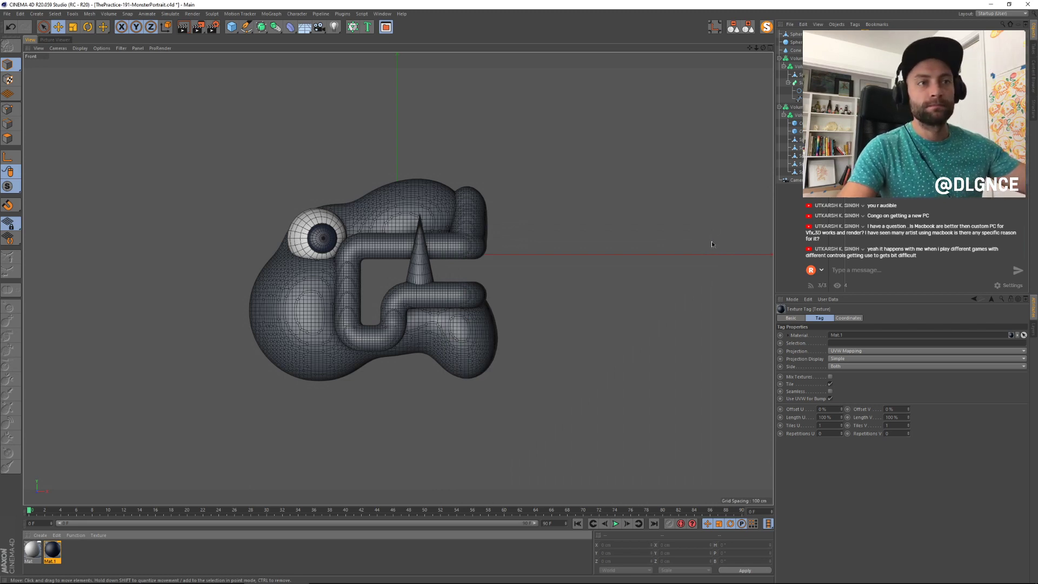
Step: Widen the object hierarchy area and try to shift the tooth cone along X
{"action": "left_click_drag", "start_coordinate": [775, 258], "coordinate": [673, 255]}
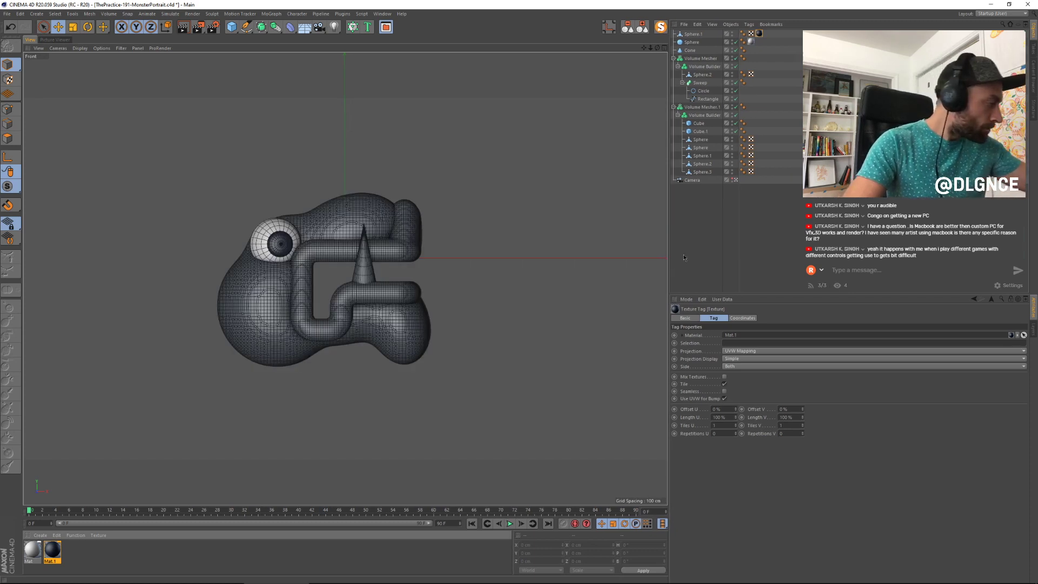
{"action": "left_click", "coordinate": [367, 277]}
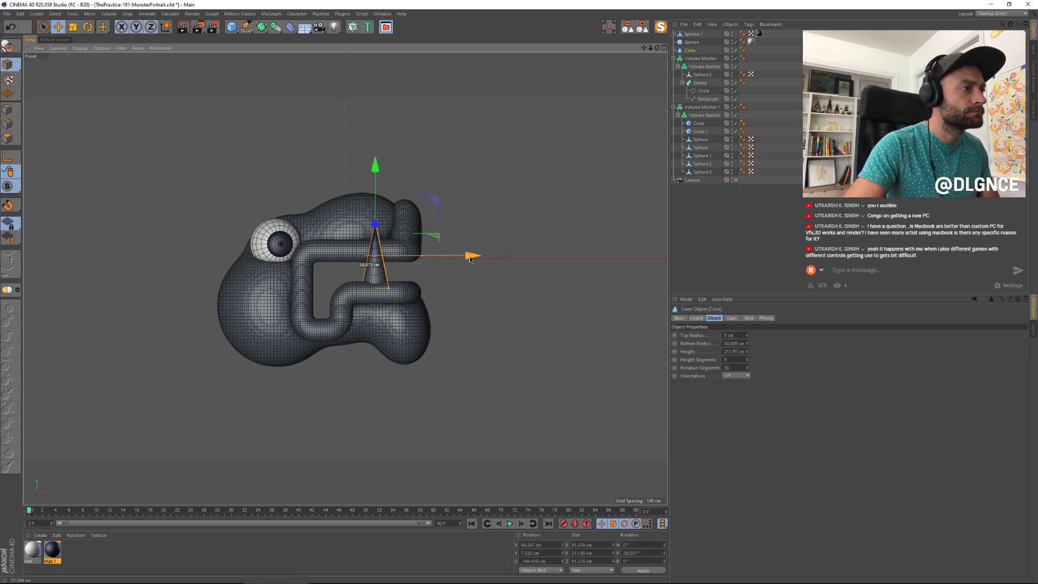
{"action": "left_click", "coordinate": [467, 302]}
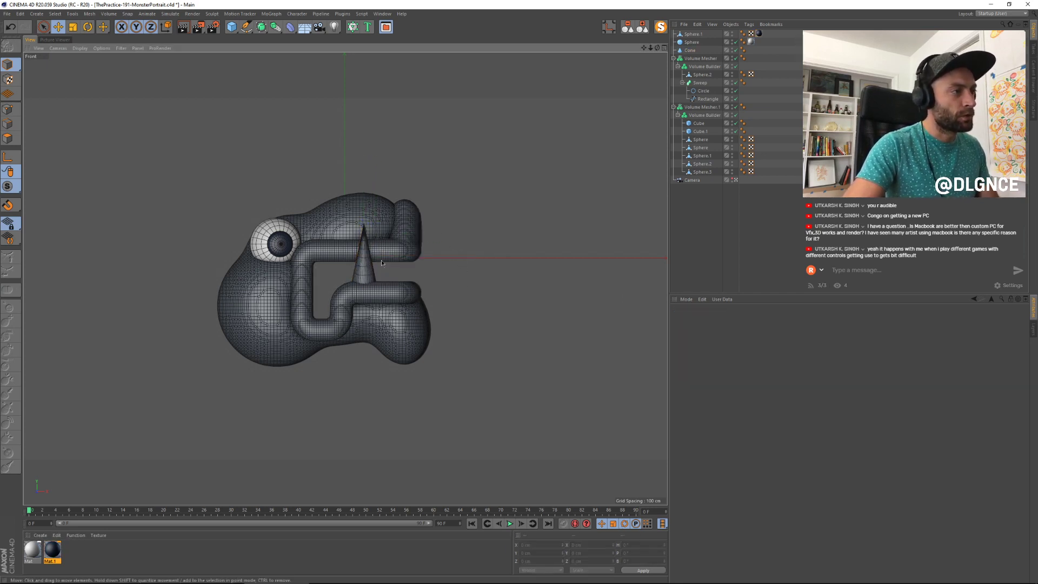
{"action": "middle_click_drag", "start_coordinate": [362, 367], "coordinate": [374, 363], "text": "alt"}
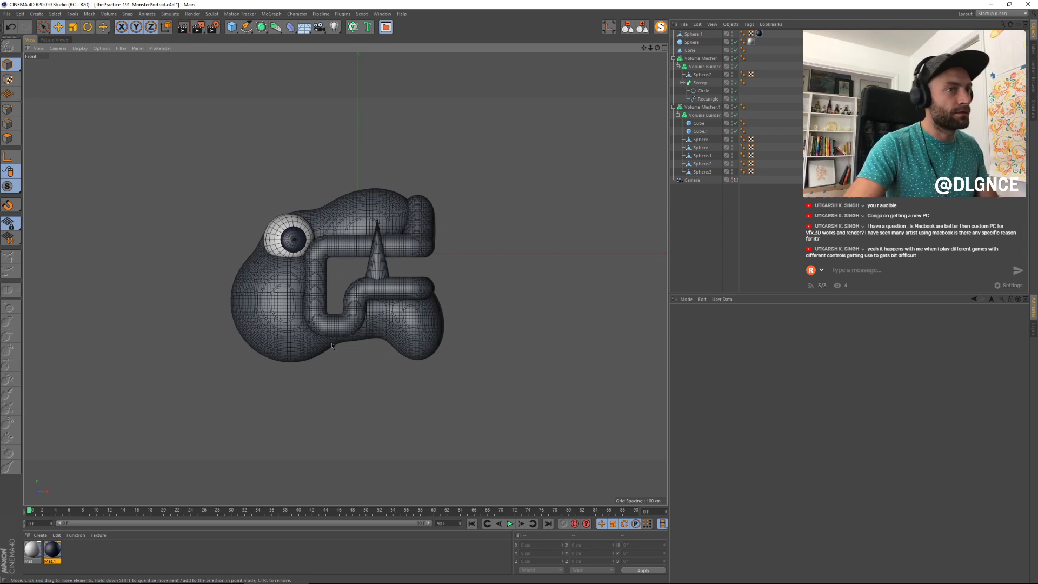
Step: Leave the front camera view for perspective and bulge out the jaw sphere Sphere.3 in the head volume with the Pull brush
{"action": "left_click", "coordinate": [293, 330]}
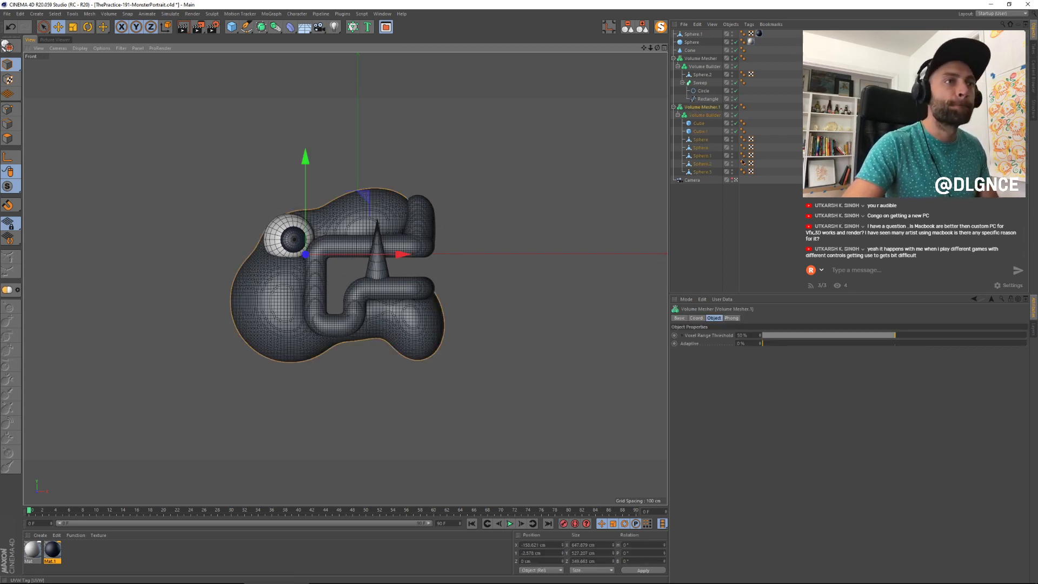
{"action": "left_click", "coordinate": [701, 140]}
{"action": "left_click", "coordinate": [705, 156]}
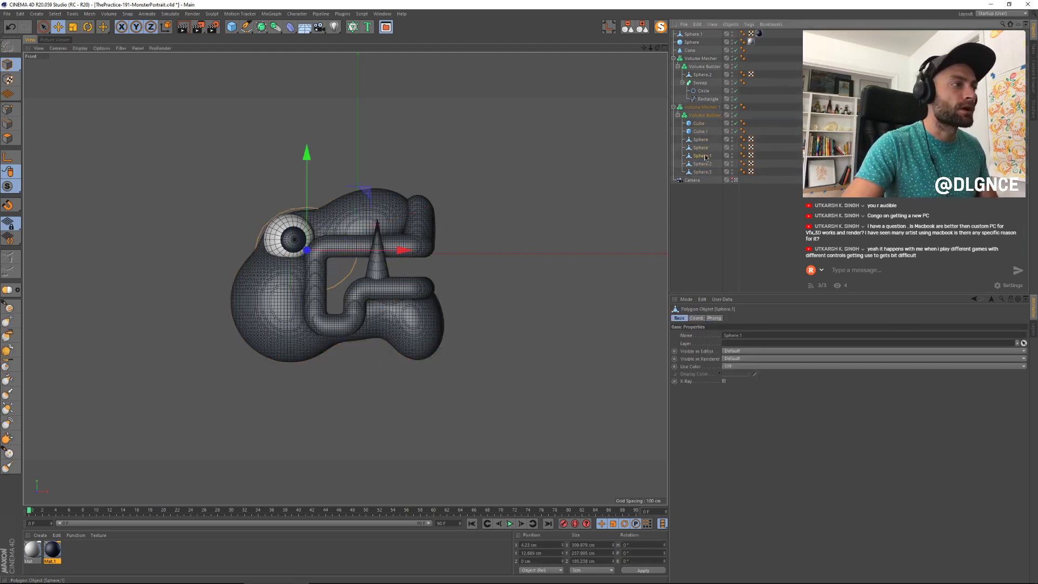
{"action": "left_click", "coordinate": [706, 172]}
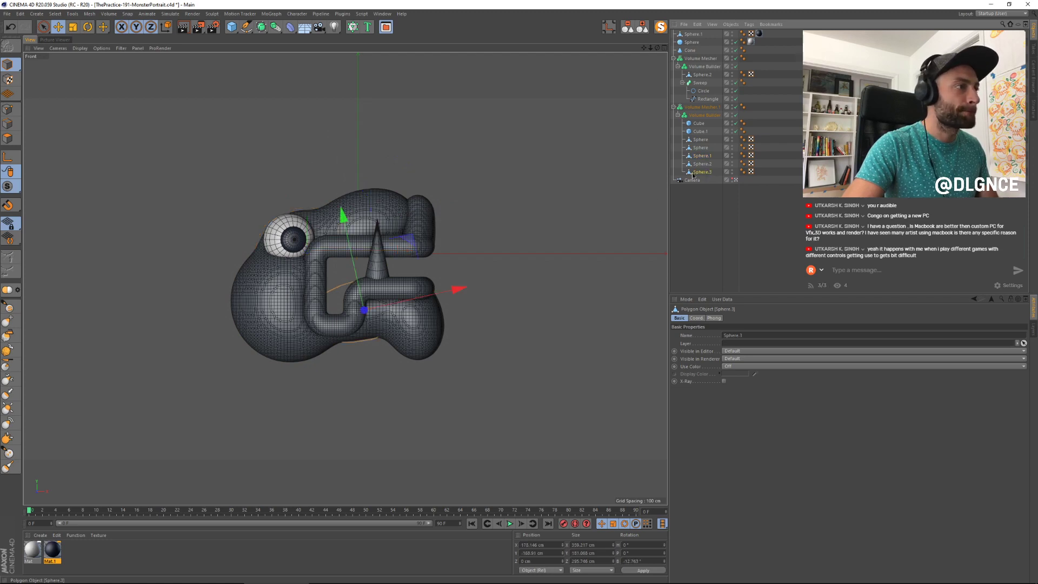
{"action": "left_click", "coordinate": [736, 181]}
{"action": "key", "text": "F1"}
{"action": "left_click_drag", "start_coordinate": [565, 297], "coordinate": [514, 332], "text": "alt"}
{"action": "left_click_drag", "start_coordinate": [643, 303], "coordinate": [72, 190], "text": "alt"}
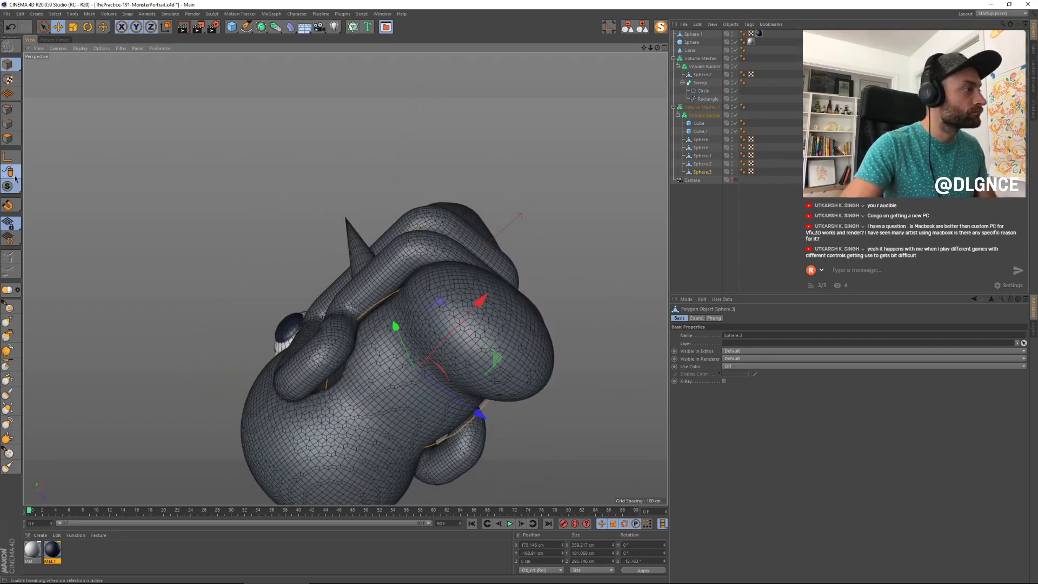
{"action": "left_click", "coordinate": [13, 311]}
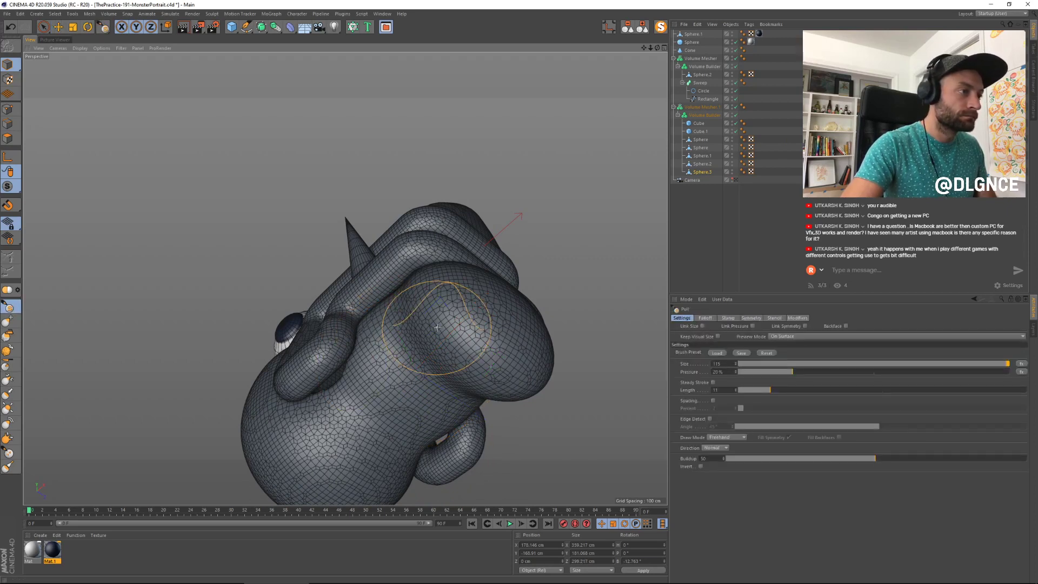
{"action": "left_click_drag", "start_coordinate": [449, 254], "coordinate": [475, 373], "text": "alt"}
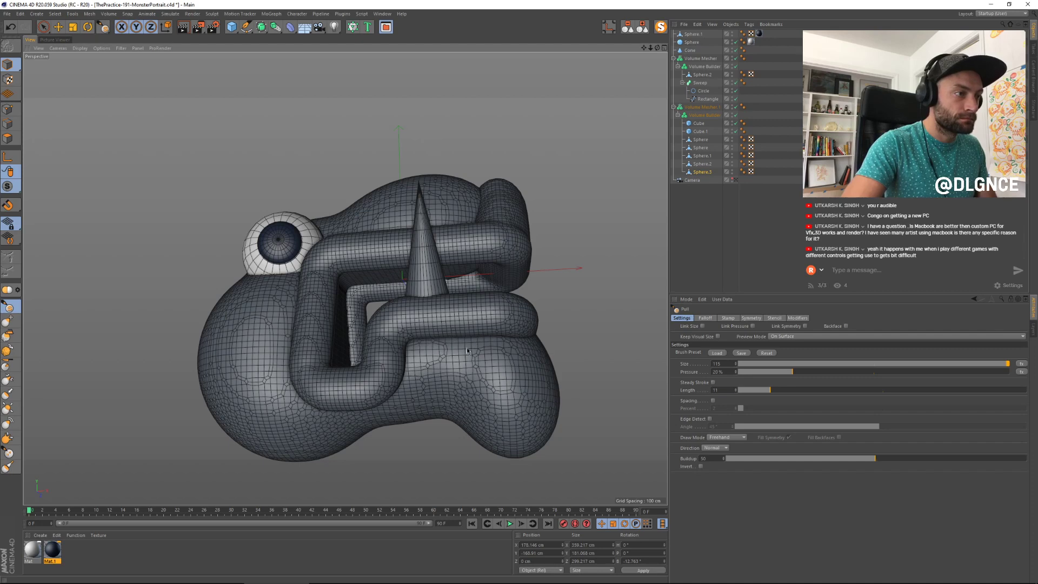
{"action": "mouse_move", "coordinate": [467, 351]}
{"action": "left_mouse_down"}
{"action": "mouse_move", "coordinate": [500, 344]}
{"action": "mouse_move", "coordinate": [415, 371]}
{"action": "mouse_move", "coordinate": [411, 329]}
{"action": "left_mouse_up"}
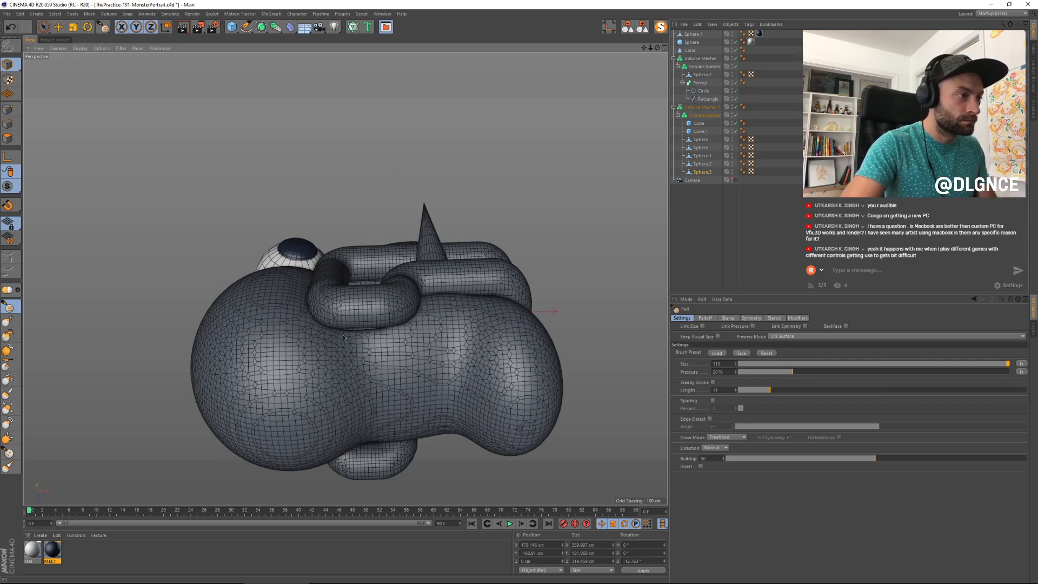
{"action": "mouse_move", "coordinate": [371, 359]}
{"action": "left_mouse_down", "text": "alt"}
{"action": "mouse_move", "coordinate": [415, 370]}
{"action": "mouse_move", "coordinate": [385, 359]}
{"action": "left_mouse_up", "text": "alt"}
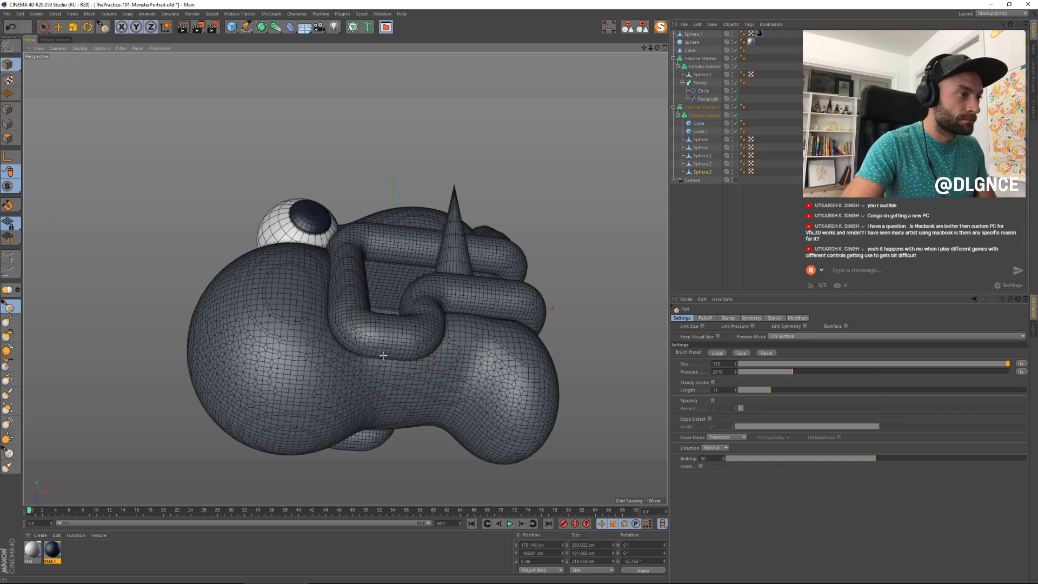
{"action": "mouse_move", "coordinate": [385, 358]}
{"action": "left_mouse_down", "text": "alt"}
{"action": "mouse_move", "coordinate": [331, 320]}
{"action": "mouse_move", "coordinate": [371, 341]}
{"action": "mouse_move", "coordinate": [370, 373]}
{"action": "mouse_move", "coordinate": [432, 359]}
{"action": "mouse_move", "coordinate": [405, 387]}
{"action": "mouse_move", "coordinate": [429, 385]}
{"action": "mouse_move", "coordinate": [420, 299]}
{"action": "mouse_move", "coordinate": [468, 356]}
{"action": "mouse_move", "coordinate": [707, 227]}
{"action": "left_mouse_up", "text": "alt"}
Step: Select the large rear head sphere and build up its lower side toward the mouth with the Pull brush
{"action": "left_click", "coordinate": [701, 166]}
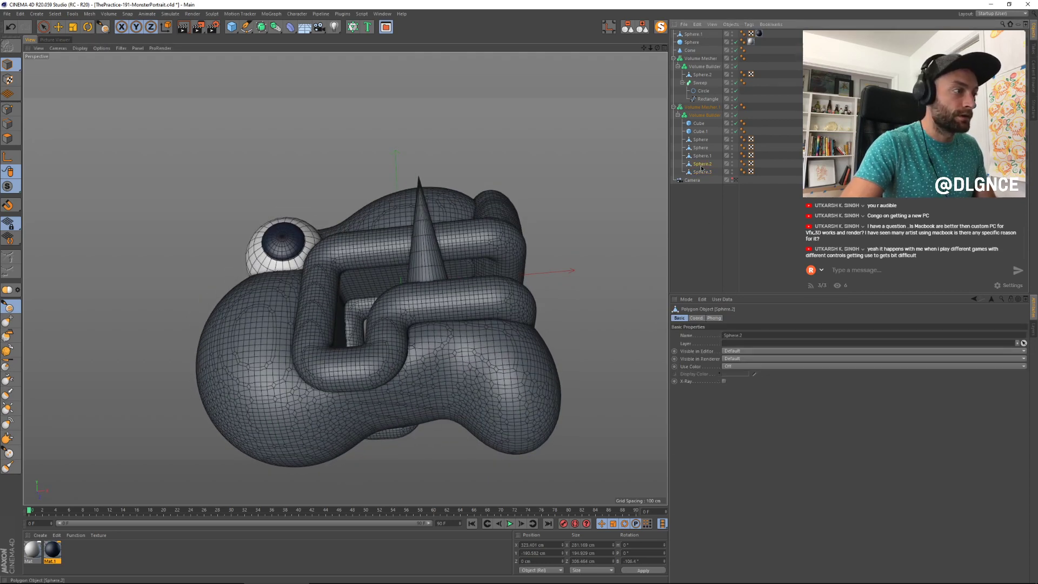
{"action": "key", "text": "e"}
{"action": "left_click", "coordinate": [204, 143]}
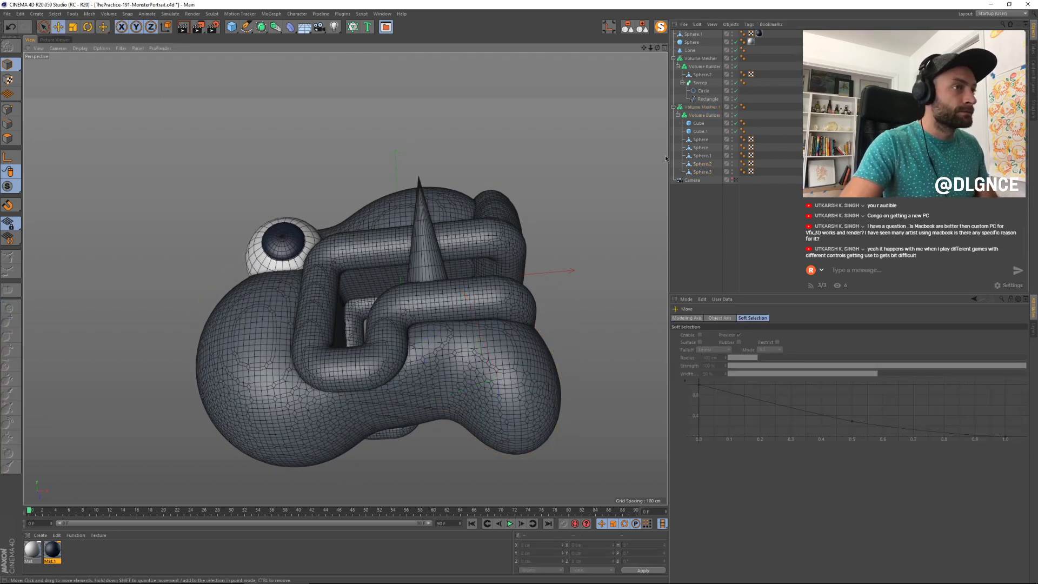
{"action": "left_click", "coordinate": [703, 148]}
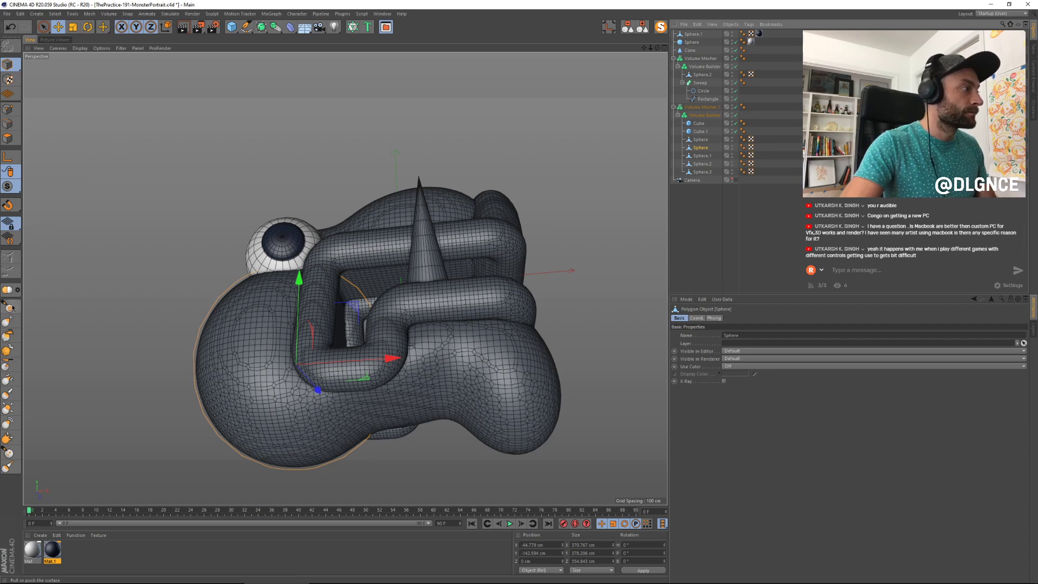
{"action": "left_click", "coordinate": [8, 306]}
{"action": "mouse_move", "coordinate": [267, 254]}
{"action": "left_mouse_down", "text": "alt"}
{"action": "mouse_move", "coordinate": [323, 274]}
{"action": "mouse_move", "coordinate": [351, 303]}
{"action": "left_mouse_up", "text": "alt"}
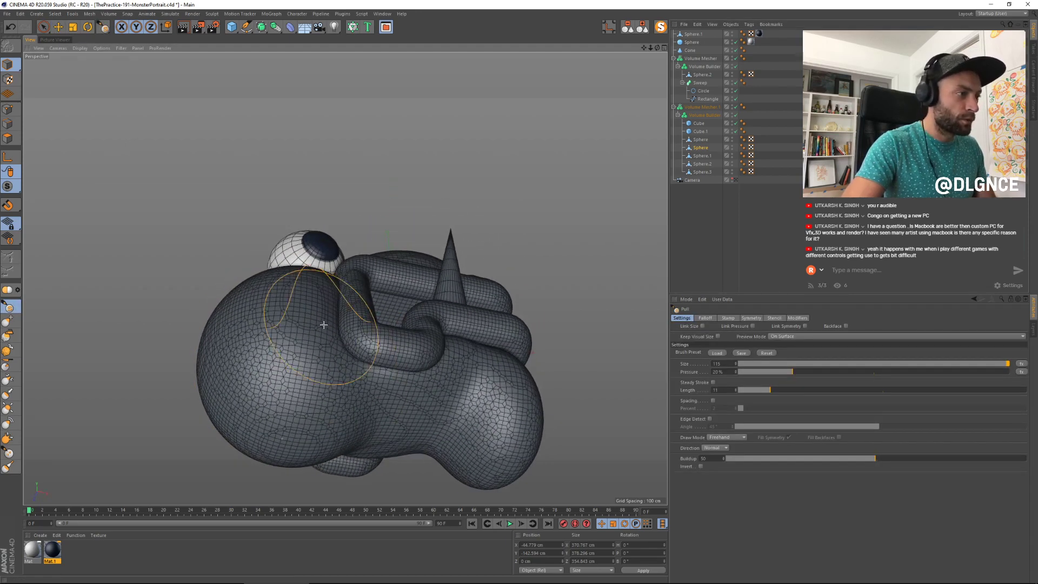
{"action": "mouse_move", "coordinate": [336, 349]}
{"action": "left_mouse_down"}
{"action": "mouse_move", "coordinate": [336, 379]}
{"action": "mouse_move", "coordinate": [378, 370]}
{"action": "left_mouse_up"}
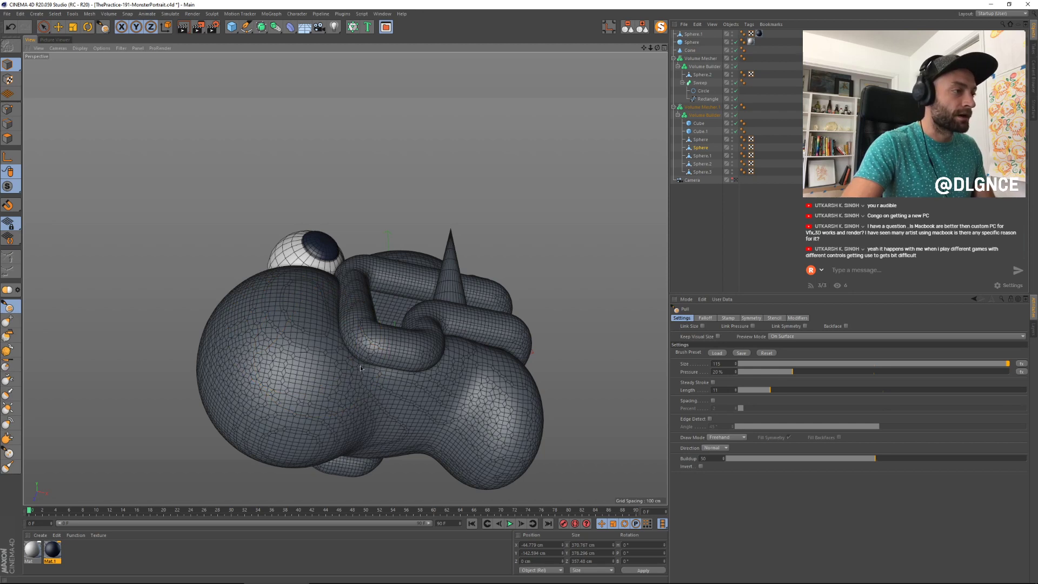
{"action": "left_click_drag", "start_coordinate": [345, 353], "coordinate": [308, 374]}
{"action": "left_click", "coordinate": [1008, 14]}
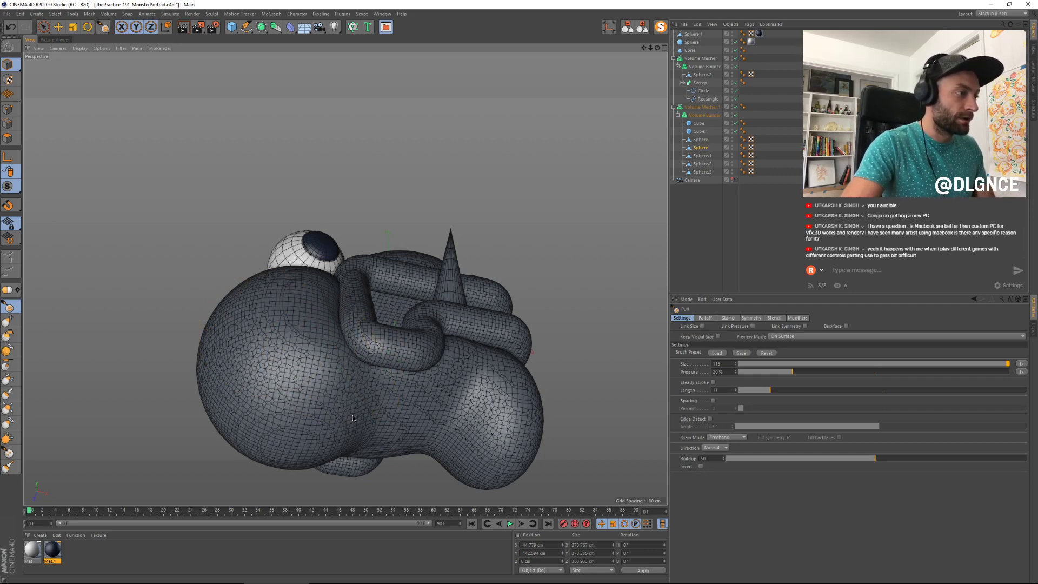
{"action": "scroll", "coordinate": [354, 413], "scroll_direction": "down", "scroll_amount": 3}
{"action": "mouse_move", "coordinate": [364, 416]}
{"action": "left_mouse_down", "text": "alt"}
{"action": "mouse_move", "coordinate": [359, 449]}
{"action": "mouse_move", "coordinate": [325, 417]}
{"action": "left_mouse_up", "text": "alt"}
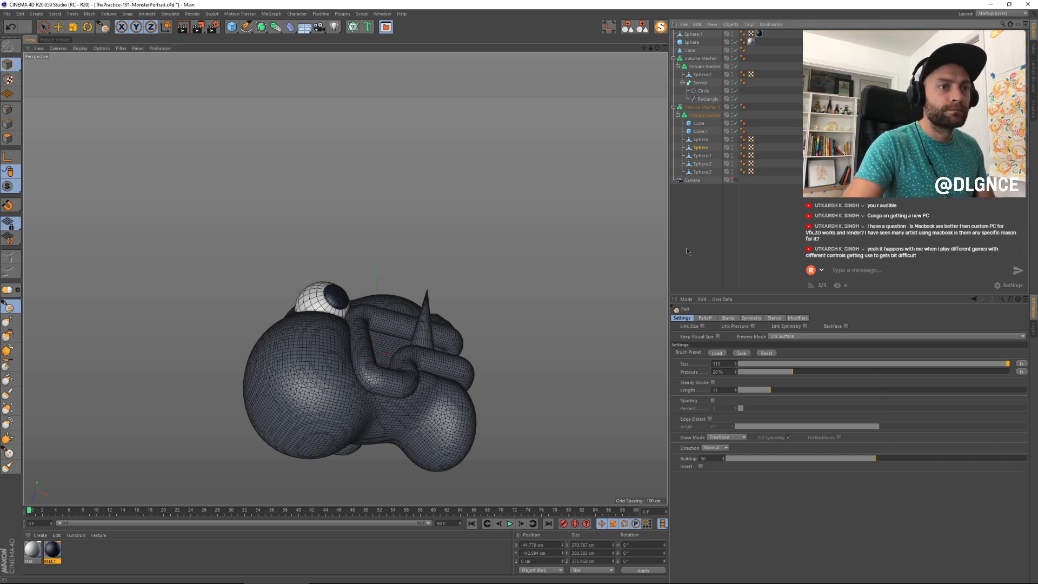
Step: Look through the scene camera and examine the sculpted head in the front view
{"action": "left_click", "coordinate": [734, 180]}
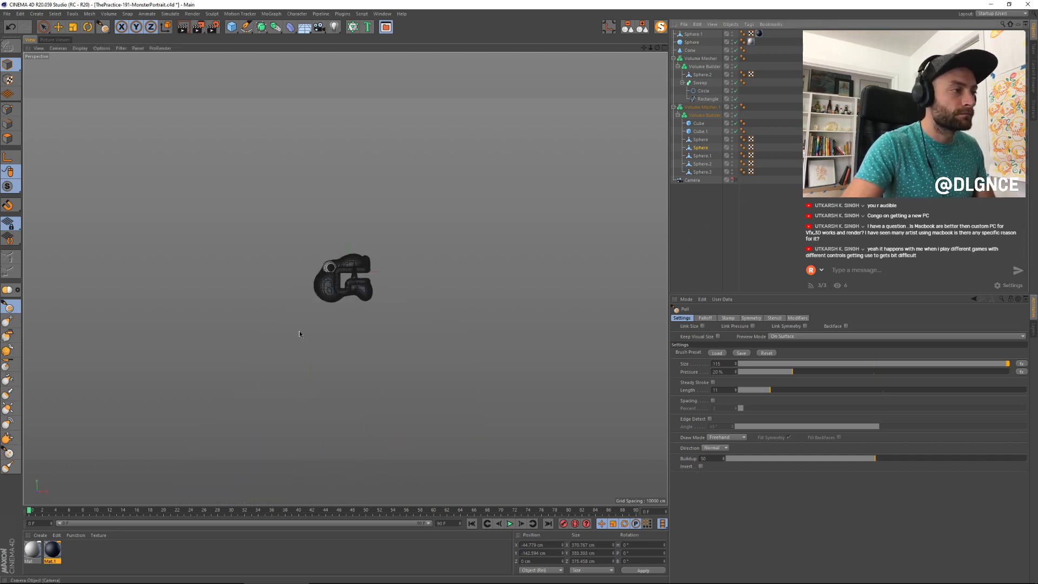
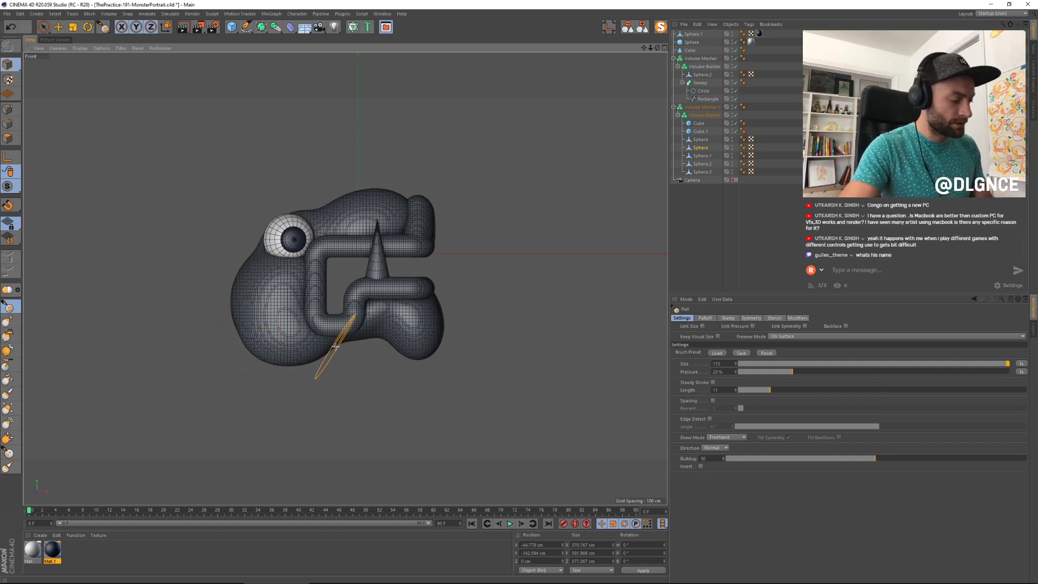
{"action": "scroll", "coordinate": [377, 250], "scroll_direction": "up", "scroll_amount": 4}
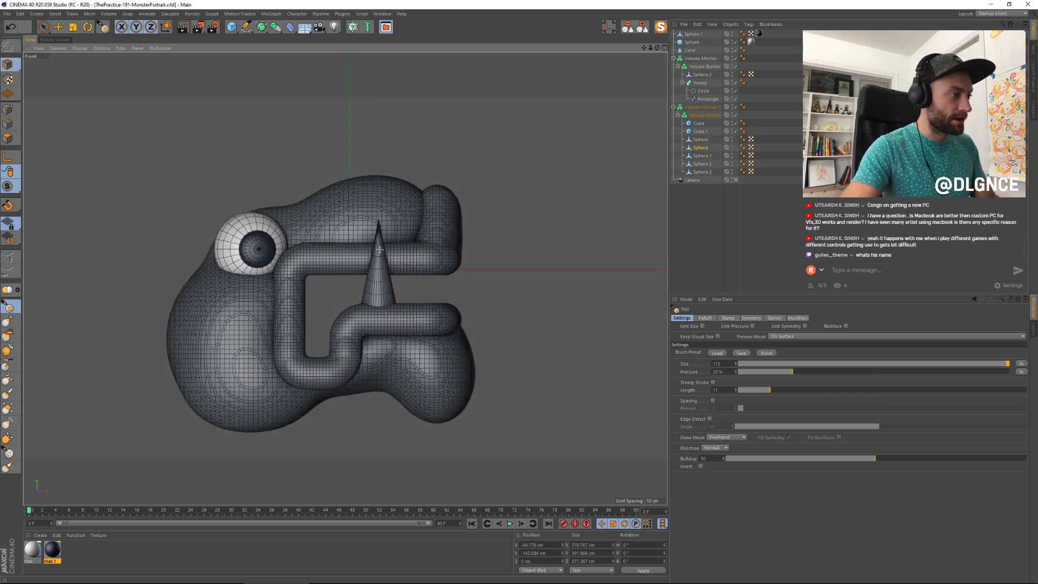
{"action": "scroll", "coordinate": [479, 283], "scroll_direction": "down", "scroll_amount": 3}
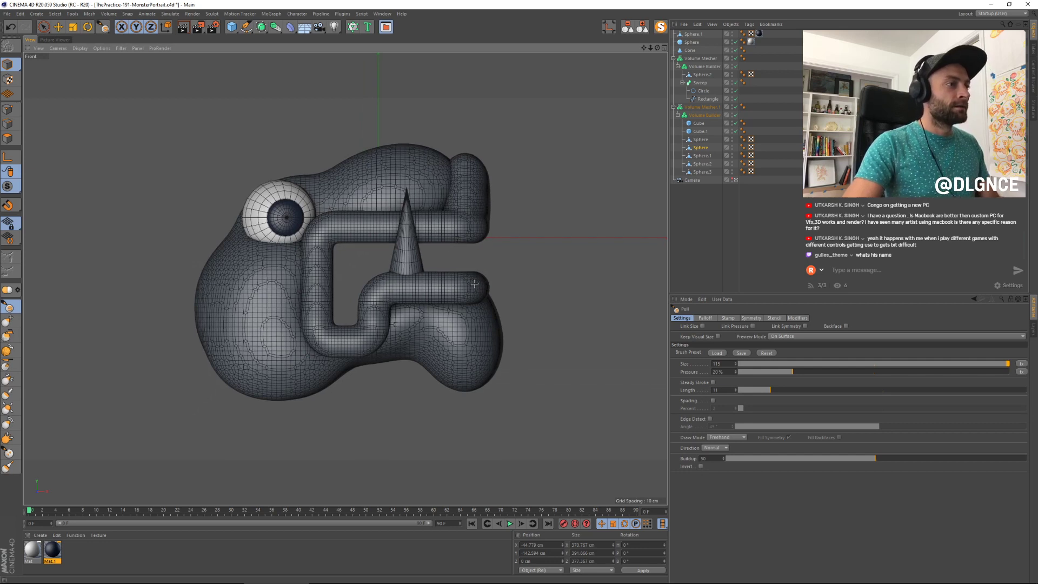
Step: Leave the scene camera for perspective, select the upper snout sphere in the head volume, and raise its top with the Pull brush
{"action": "key", "text": "e"}
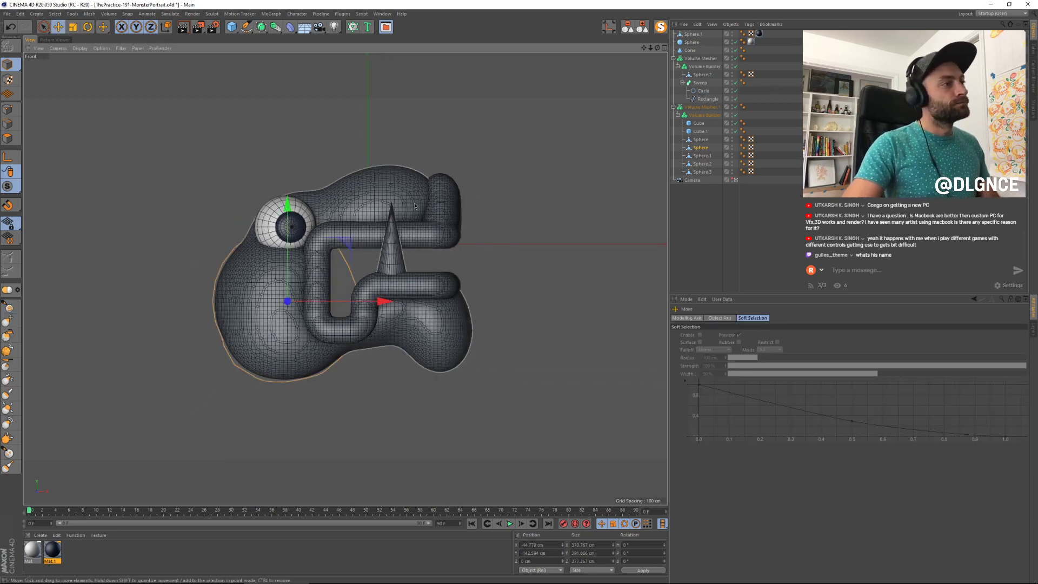
{"action": "left_click", "coordinate": [401, 199]}
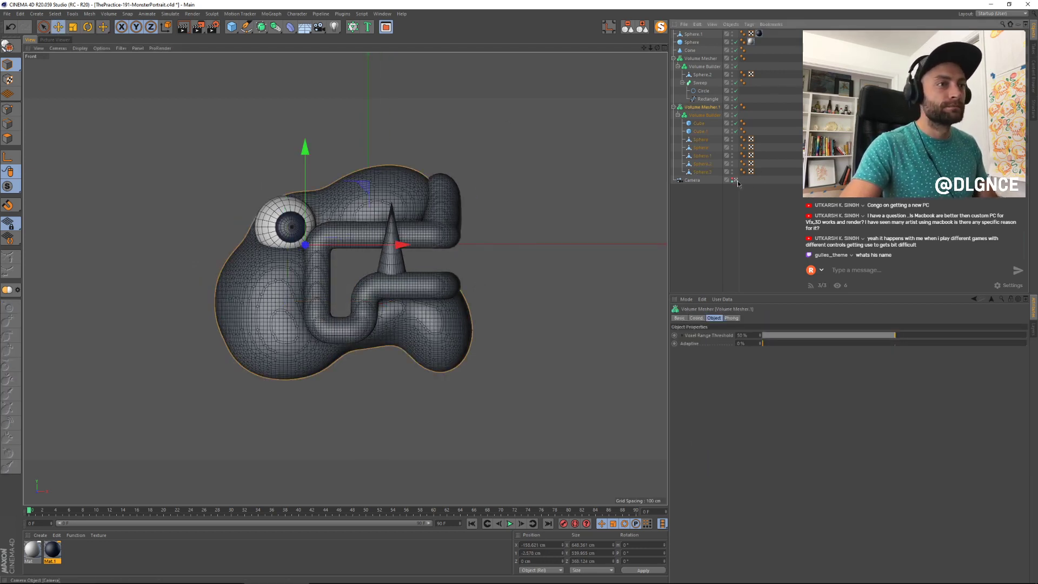
{"action": "left_click", "coordinate": [736, 181]}
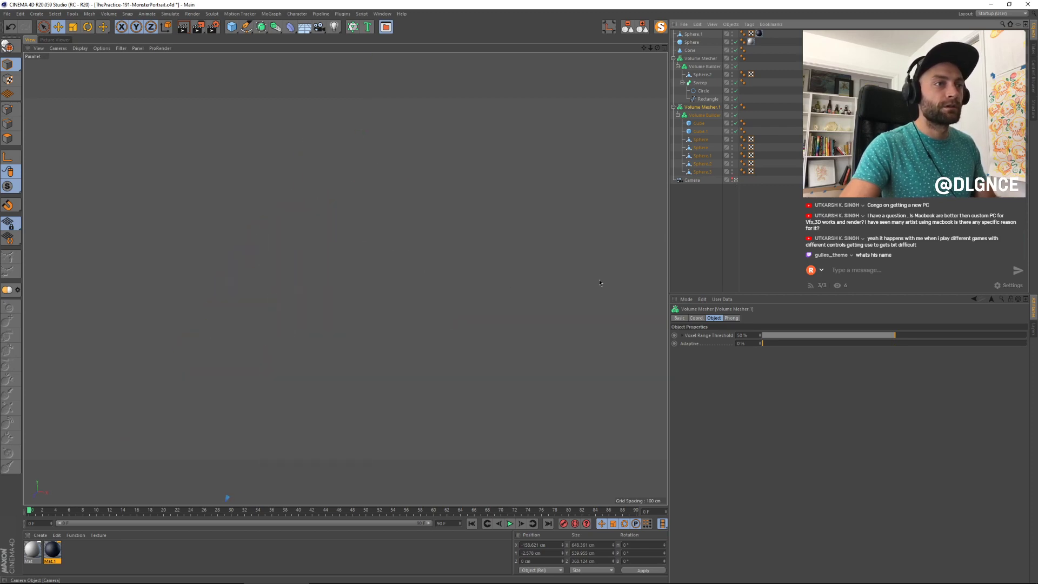
{"action": "scroll", "coordinate": [514, 244], "scroll_direction": "down", "scroll_amount": 3}
{"action": "left_click_drag", "start_coordinate": [540, 271], "coordinate": [484, 357], "text": "alt"}
{"action": "left_click", "coordinate": [702, 140]}
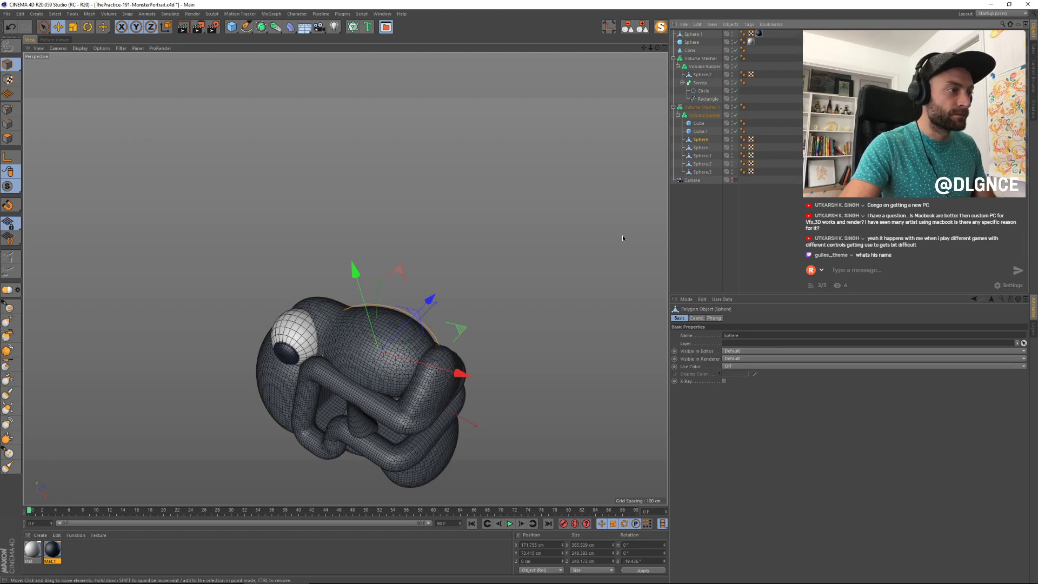
{"action": "left_click_drag", "start_coordinate": [543, 303], "coordinate": [608, 291], "text": "alt"}
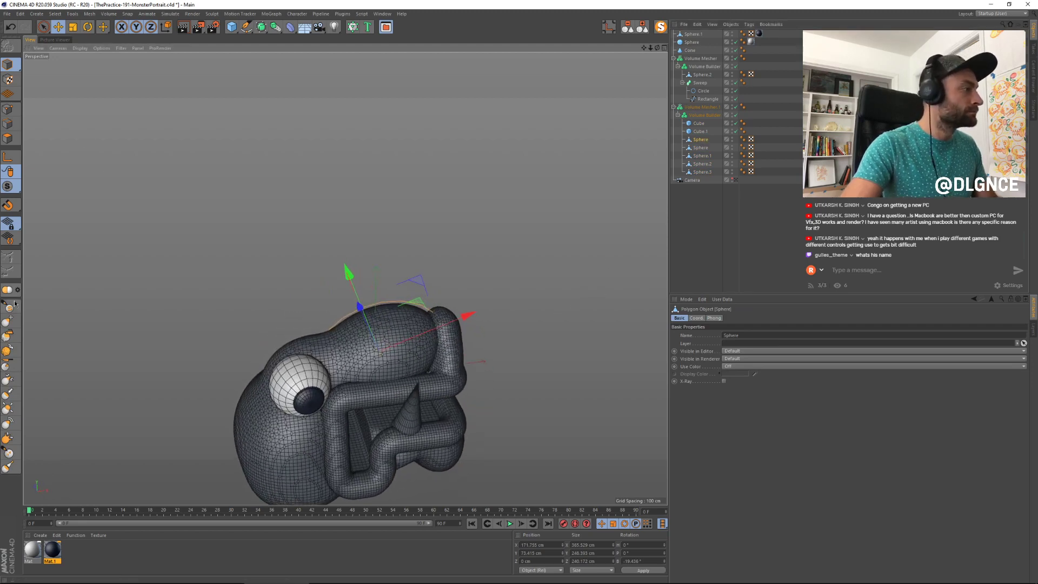
{"action": "left_click", "coordinate": [9, 306]}
{"action": "mouse_move", "coordinate": [363, 341]}
{"action": "left_mouse_down"}
{"action": "mouse_move", "coordinate": [348, 332]}
{"action": "mouse_move", "coordinate": [364, 331]}
{"action": "left_mouse_up"}
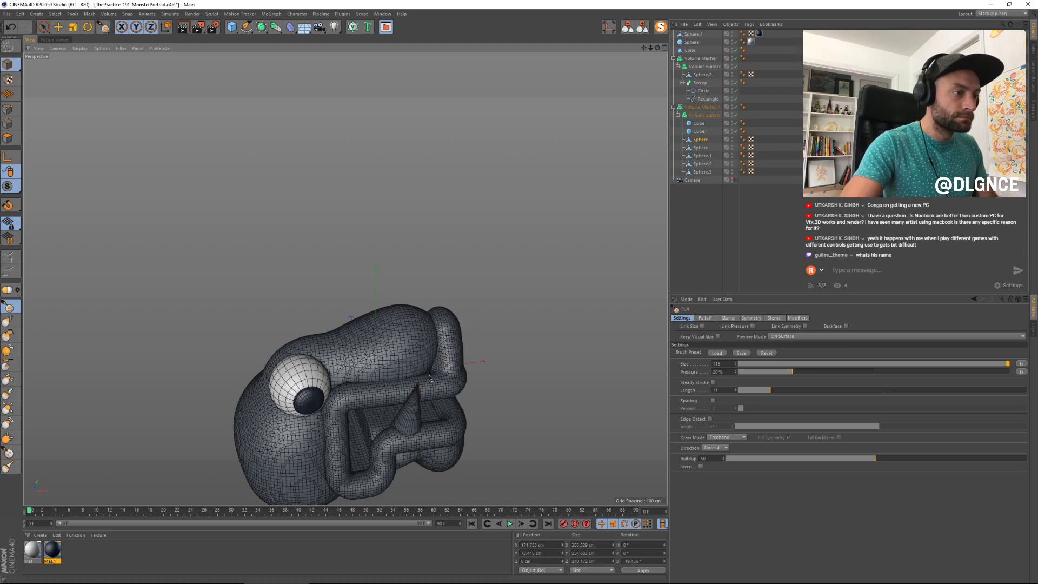
Step: Fill out both sides of the upper snout sphere with the Pull brush
{"action": "left_click_drag", "start_coordinate": [439, 386], "coordinate": [376, 336], "text": "alt"}
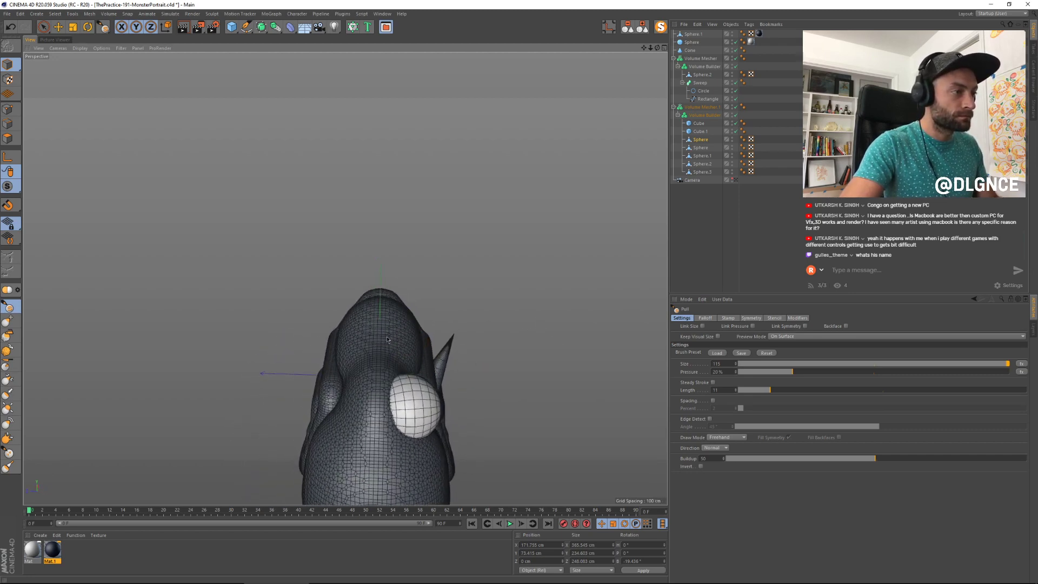
{"action": "left_click_drag", "start_coordinate": [413, 320], "coordinate": [427, 343], "text": "alt"}
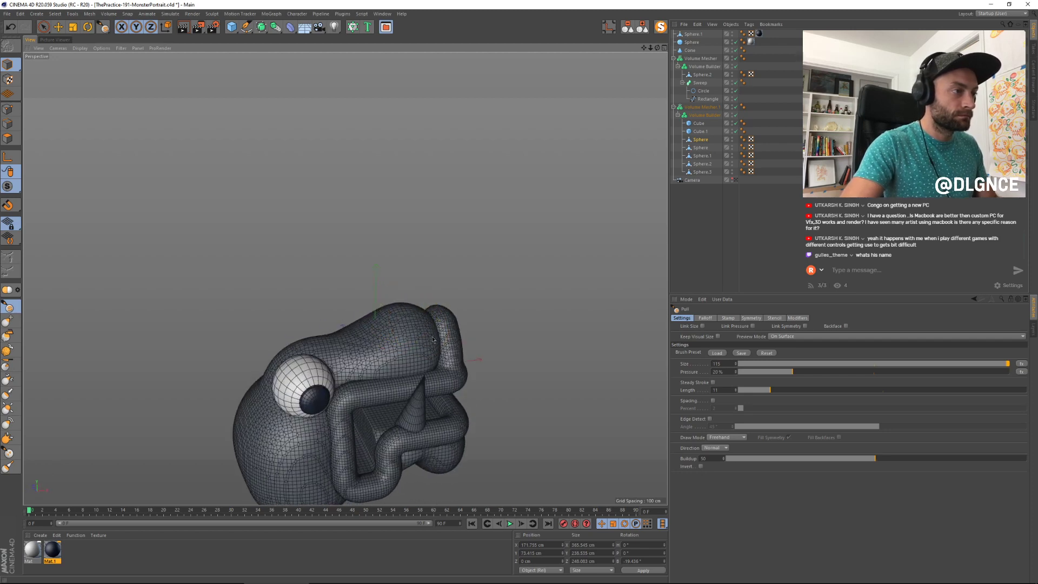
{"action": "mouse_move", "coordinate": [446, 380]}
{"action": "left_mouse_down"}
{"action": "mouse_move", "coordinate": [381, 350]}
{"action": "mouse_move", "coordinate": [420, 313]}
{"action": "mouse_move", "coordinate": [411, 312]}
{"action": "mouse_move", "coordinate": [466, 354]}
{"action": "mouse_move", "coordinate": [376, 392]}
{"action": "mouse_move", "coordinate": [369, 383]}
{"action": "mouse_move", "coordinate": [296, 396]}
{"action": "left_mouse_up"}
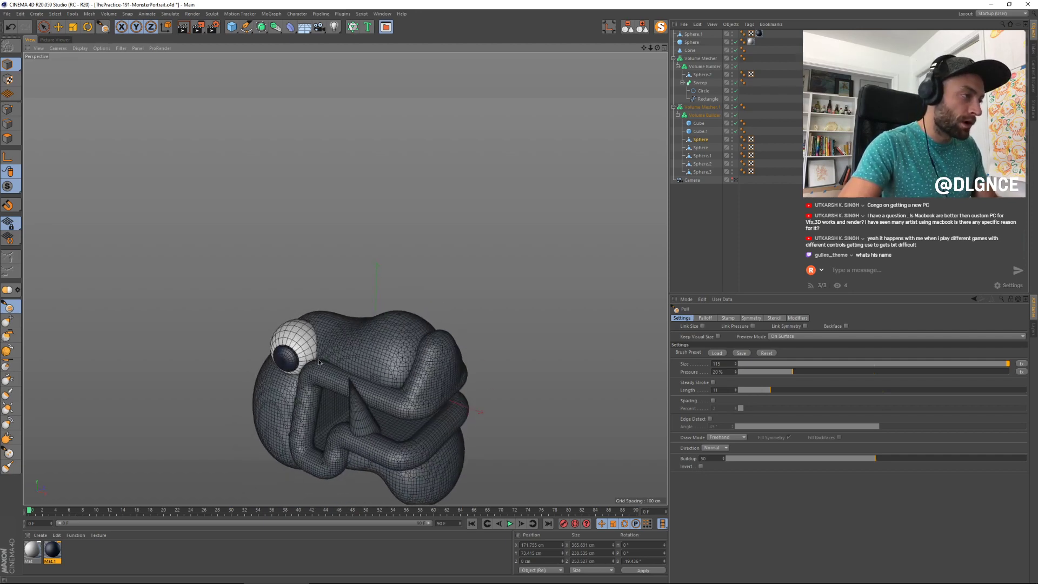
{"action": "left_click_drag", "start_coordinate": [316, 359], "coordinate": [392, 384], "text": "alt"}
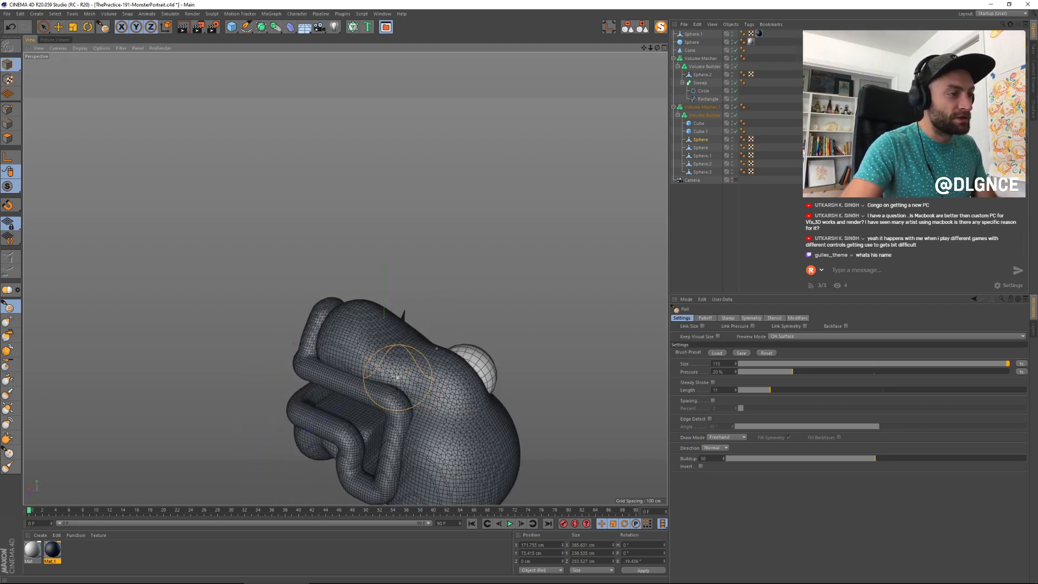
{"action": "left_click_drag", "start_coordinate": [469, 399], "coordinate": [473, 368], "text": "alt"}
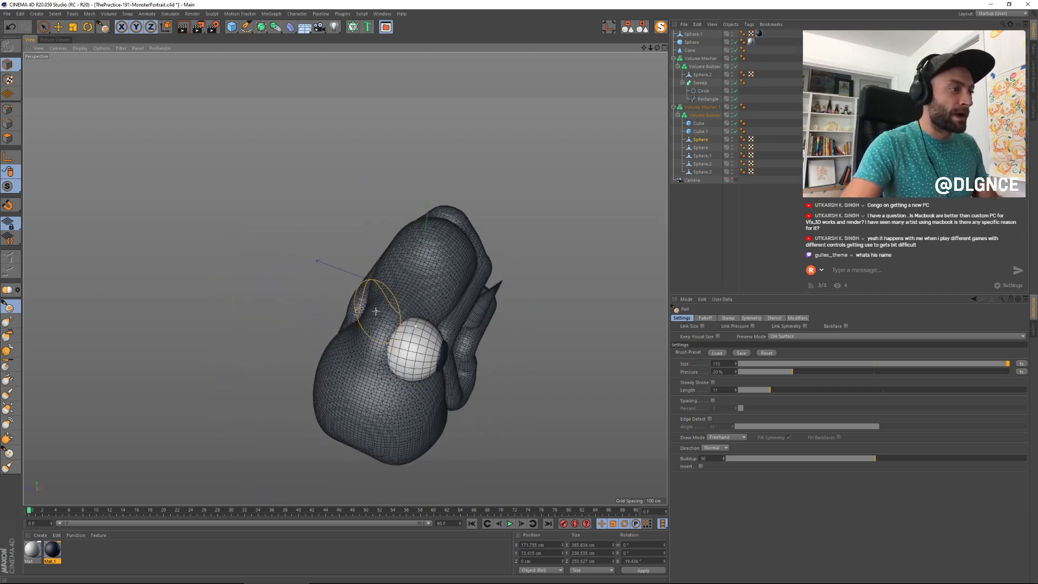
Step: Build up the rear head sphere and Sphere.1 around the eye with the Pull brush, and check the shape through the scene camera
{"action": "left_click", "coordinate": [697, 147]}
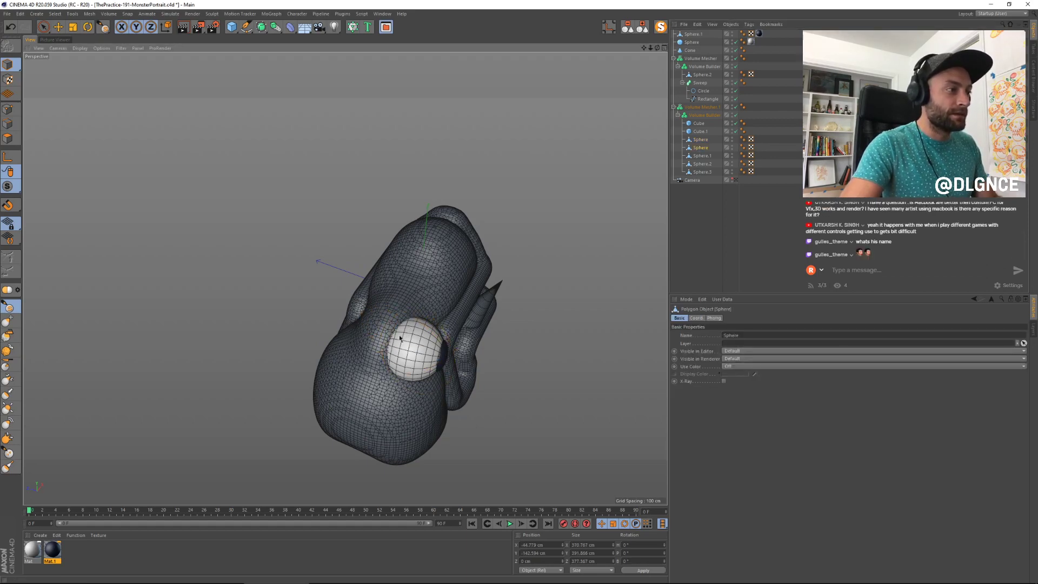
{"action": "left_click_drag", "start_coordinate": [394, 352], "coordinate": [346, 327], "text": "alt"}
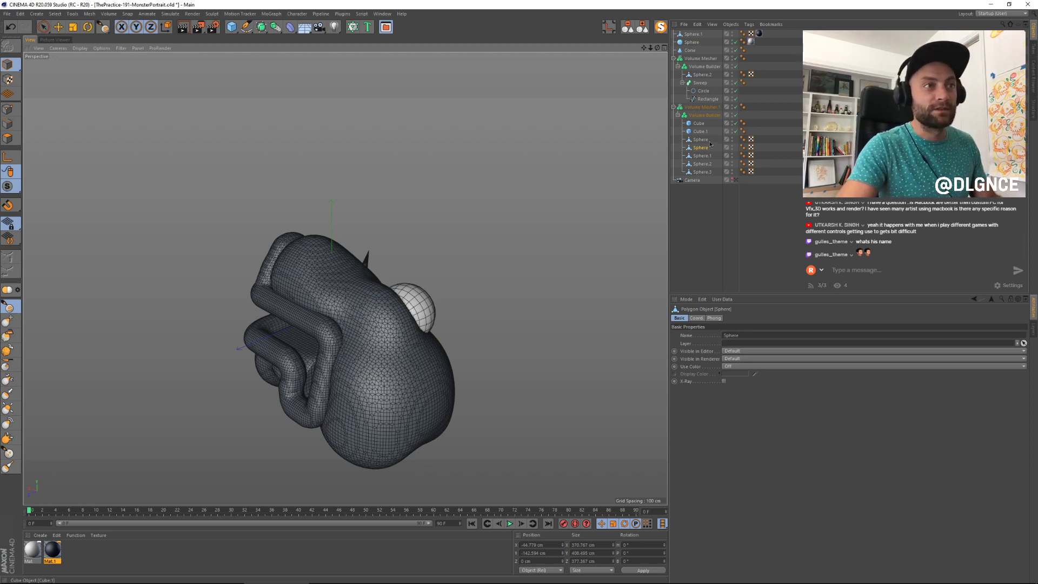
{"action": "left_click", "coordinate": [701, 155]}
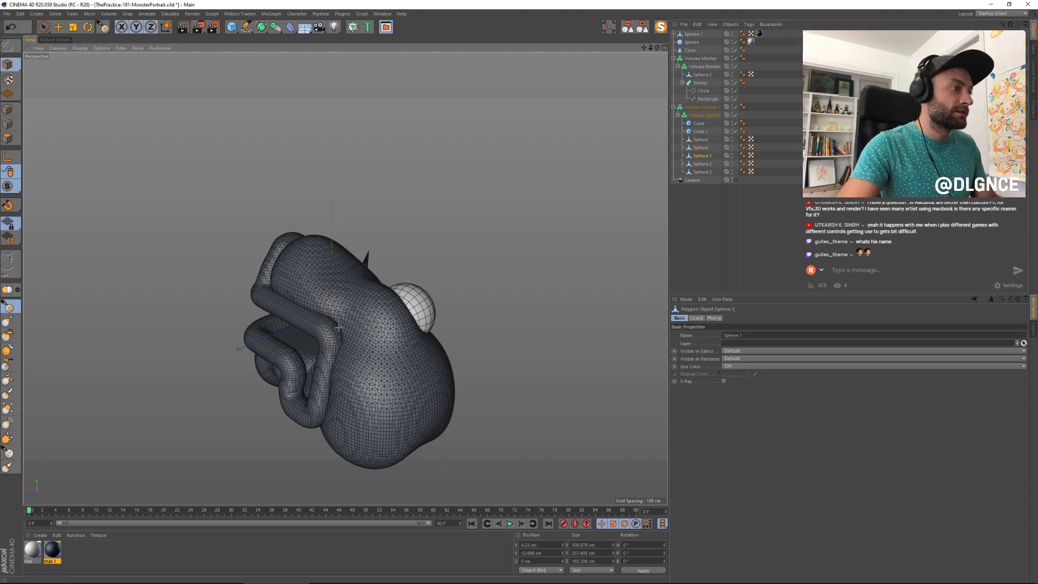
{"action": "mouse_move", "coordinate": [345, 327]}
{"action": "left_mouse_down", "text": "alt"}
{"action": "mouse_move", "coordinate": [468, 343]}
{"action": "mouse_move", "coordinate": [373, 304]}
{"action": "mouse_move", "coordinate": [526, 328]}
{"action": "left_mouse_up", "text": "alt"}
{"action": "left_click_drag", "start_coordinate": [376, 315], "coordinate": [389, 324]}
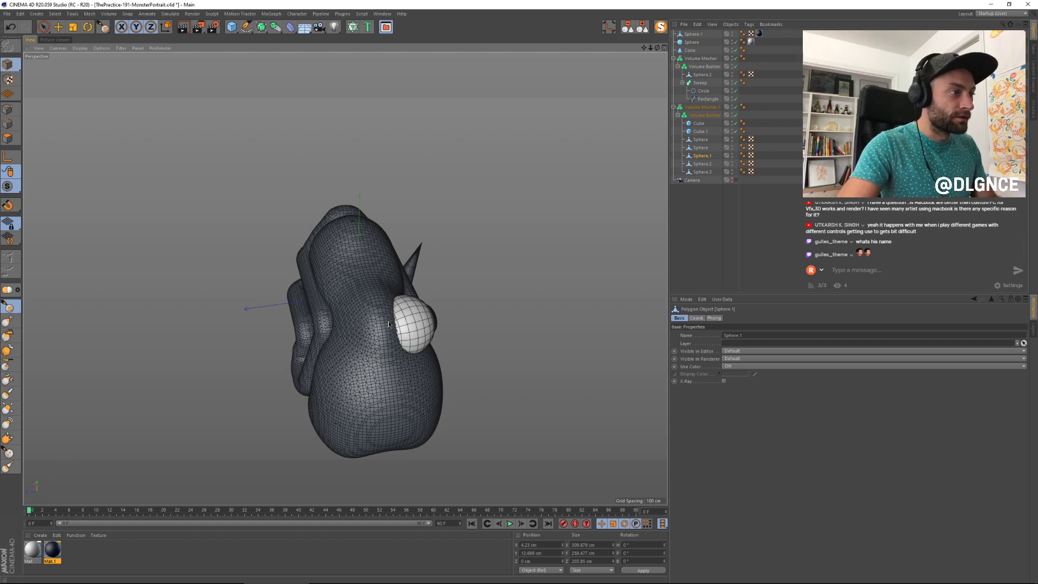
{"action": "left_click_drag", "start_coordinate": [548, 337], "coordinate": [512, 266], "text": "alt"}
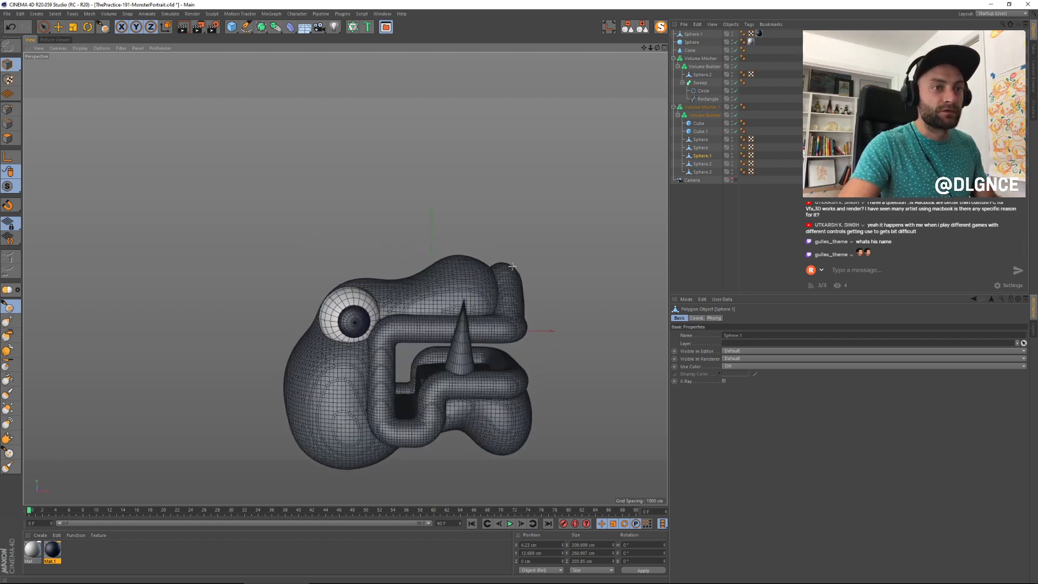
{"action": "right_click_drag", "start_coordinate": [562, 302], "coordinate": [427, 337], "text": "alt"}
{"action": "key", "text": "F4"}
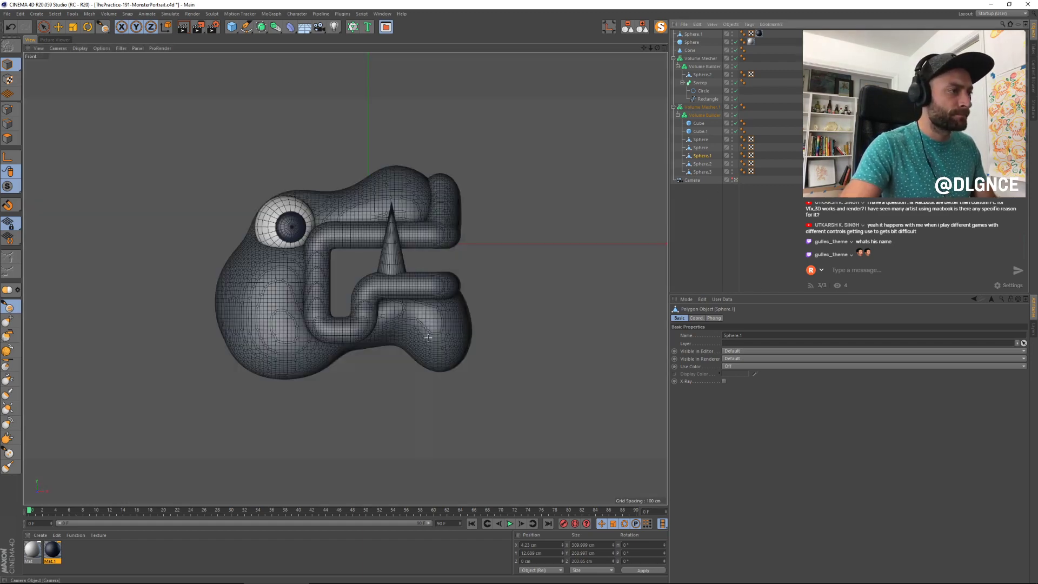
{"action": "key", "text": "e"}
{"action": "left_click", "coordinate": [538, 304]}
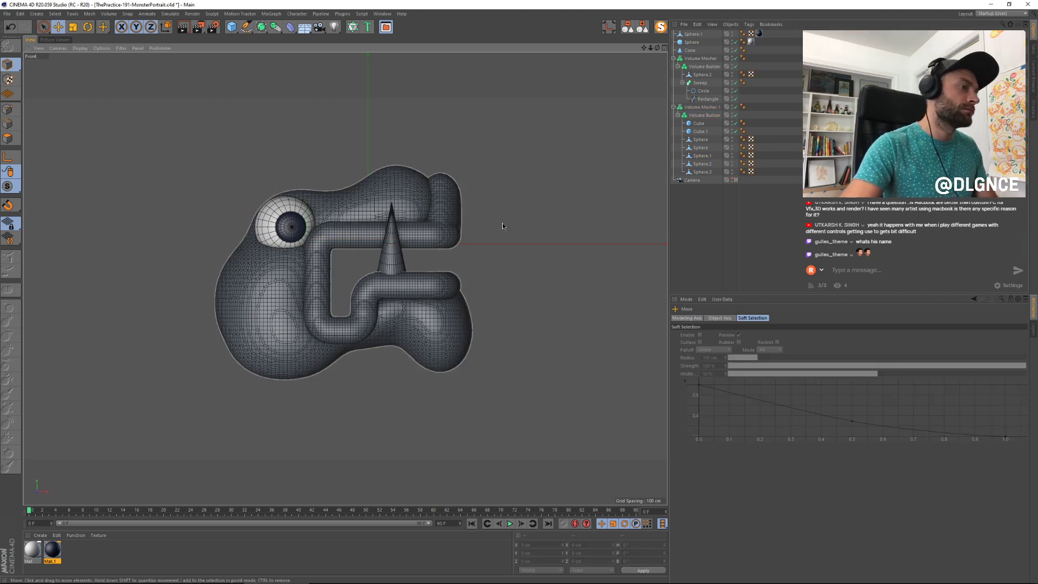
Step: Select the large rear head sphere and swell its back and underside in perspective with the Pull brush
{"action": "left_click", "coordinate": [701, 164]}
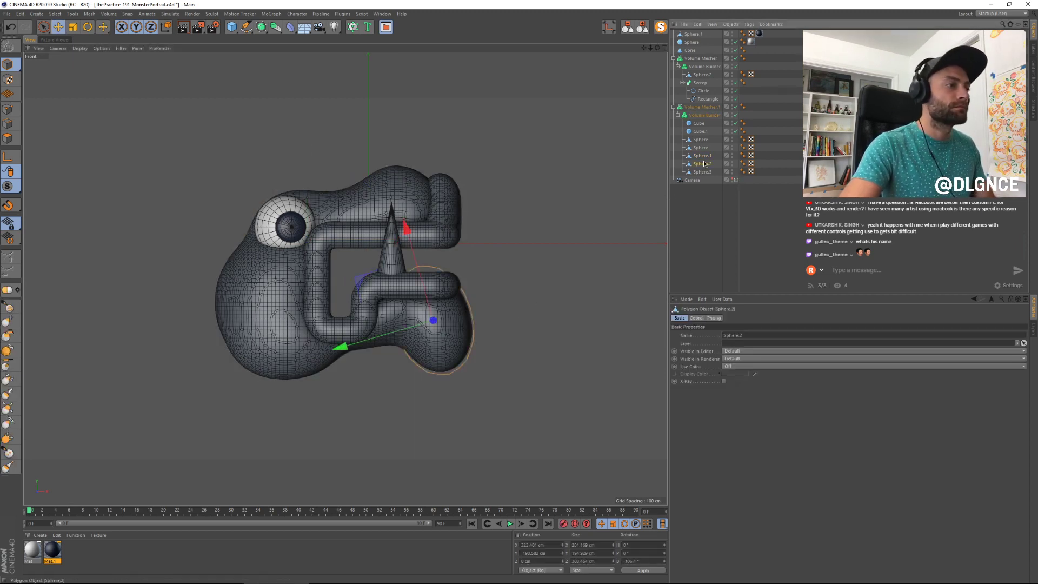
{"action": "left_click", "coordinate": [702, 157]}
{"action": "left_click", "coordinate": [701, 148]}
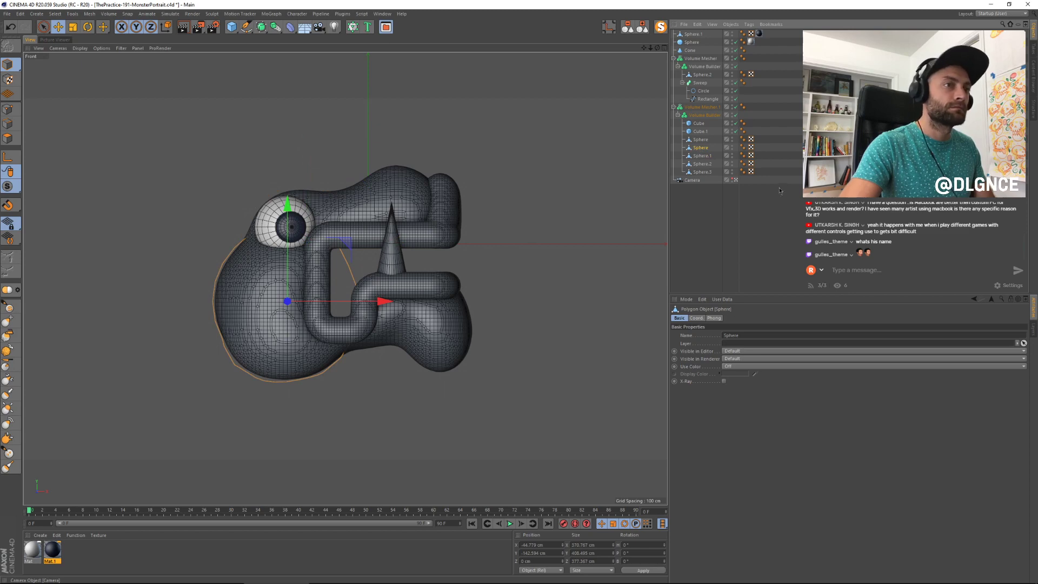
{"action": "left_click", "coordinate": [736, 180]}
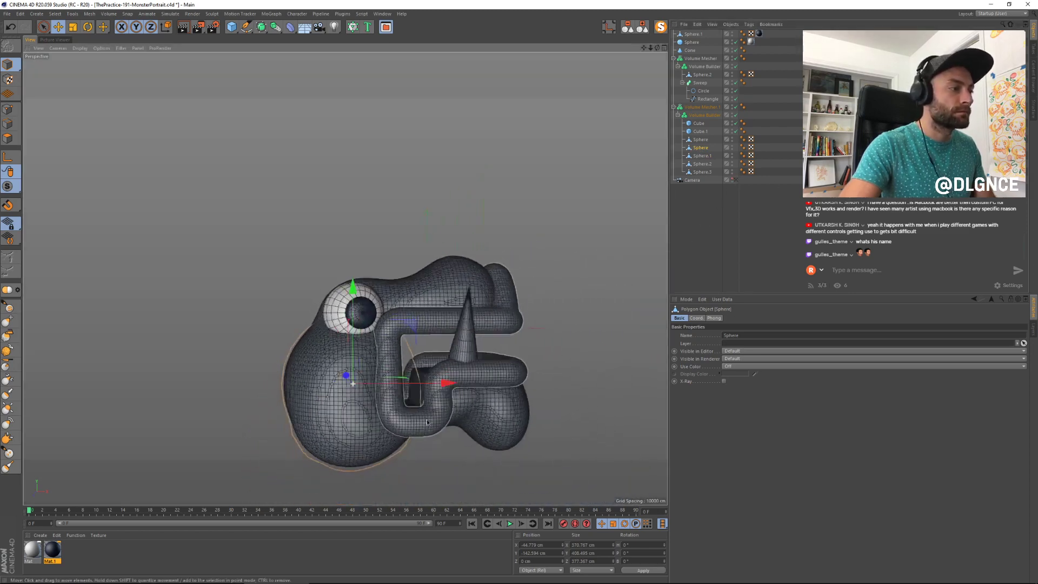
{"action": "mouse_move", "coordinate": [354, 378]}
{"action": "left_mouse_down", "text": "alt"}
{"action": "mouse_move", "coordinate": [475, 394]}
{"action": "mouse_move", "coordinate": [487, 325]}
{"action": "left_mouse_up", "text": "alt"}
{"action": "left_click", "coordinate": [9, 306]}
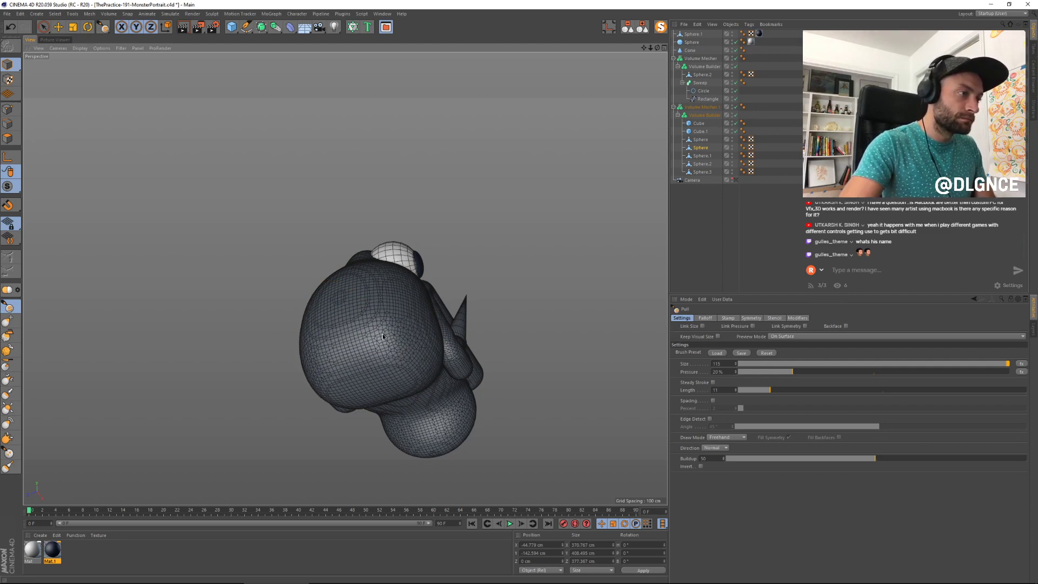
{"action": "mouse_move", "coordinate": [420, 381]}
{"action": "left_mouse_down", "text": "alt"}
{"action": "mouse_move", "coordinate": [369, 408]}
{"action": "mouse_move", "coordinate": [296, 353]}
{"action": "mouse_move", "coordinate": [373, 390]}
{"action": "mouse_move", "coordinate": [363, 411]}
{"action": "mouse_move", "coordinate": [399, 386]}
{"action": "mouse_move", "coordinate": [399, 371]}
{"action": "left_mouse_up", "text": "alt"}
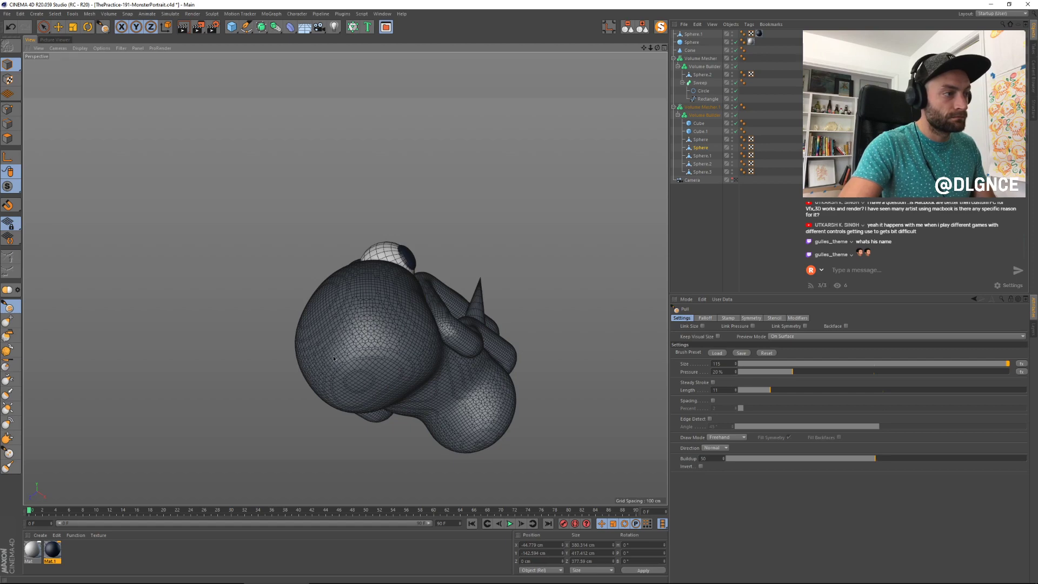
{"action": "left_click_drag", "start_coordinate": [333, 358], "coordinate": [369, 415], "text": "alt"}
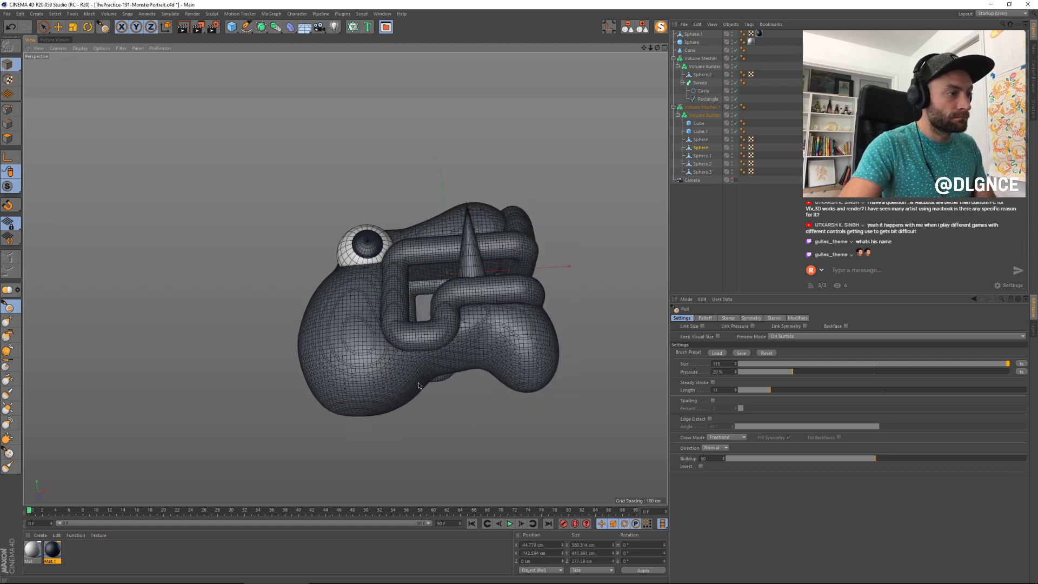
{"action": "mouse_move", "coordinate": [373, 357]}
{"action": "left_mouse_down"}
{"action": "mouse_move", "coordinate": [395, 349]}
{"action": "mouse_move", "coordinate": [352, 296]}
{"action": "left_mouse_up"}
{"action": "left_click_drag", "start_coordinate": [378, 358], "coordinate": [374, 372]}
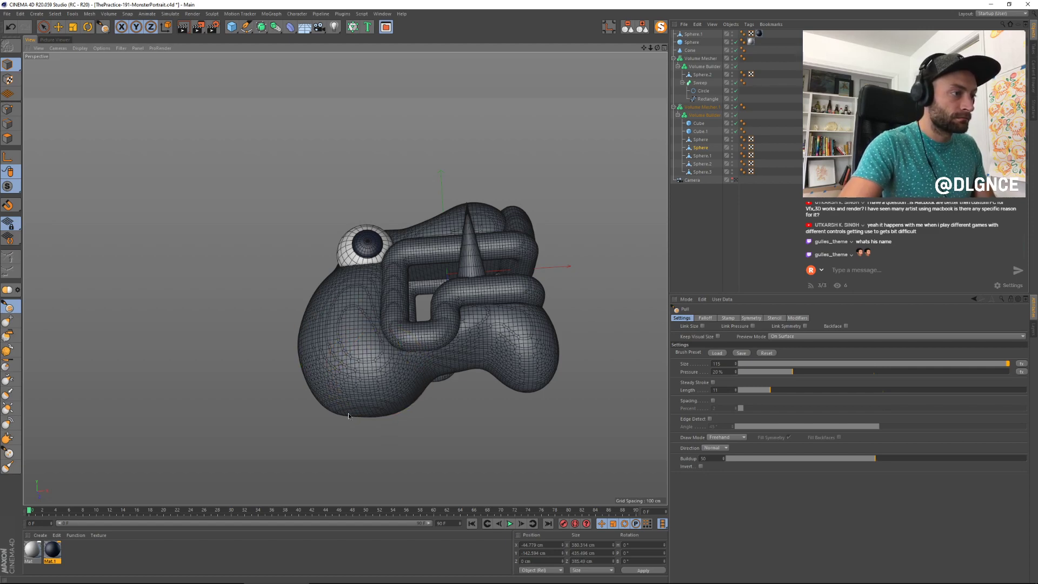
{"action": "mouse_move", "coordinate": [358, 409]}
{"action": "left_mouse_down"}
{"action": "mouse_move", "coordinate": [395, 408]}
{"action": "mouse_move", "coordinate": [342, 404]}
{"action": "mouse_move", "coordinate": [341, 313]}
{"action": "left_mouse_up"}
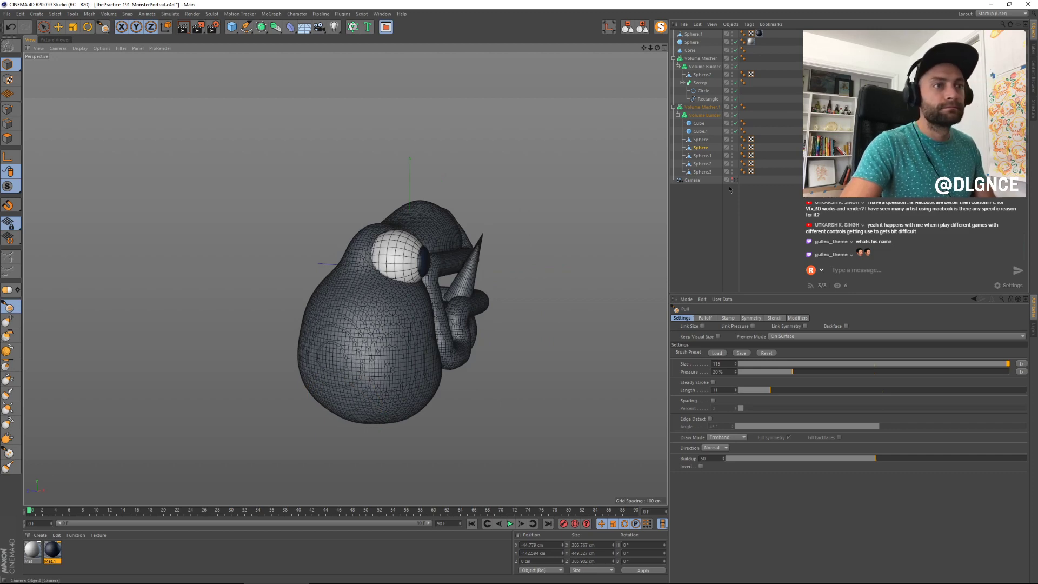
Step: Return to the scene camera's front view and examine the head silhouette with all objects deselected
{"action": "key", "text": "ctrl+shift+z"}
{"action": "key", "text": "ctrl+shift+z"}
{"action": "key", "text": "ctrl+shift+z"}
{"action": "key", "text": "ctrl+shift+z"}
{"action": "key", "text": "F4"}
{"action": "key", "text": "e"}
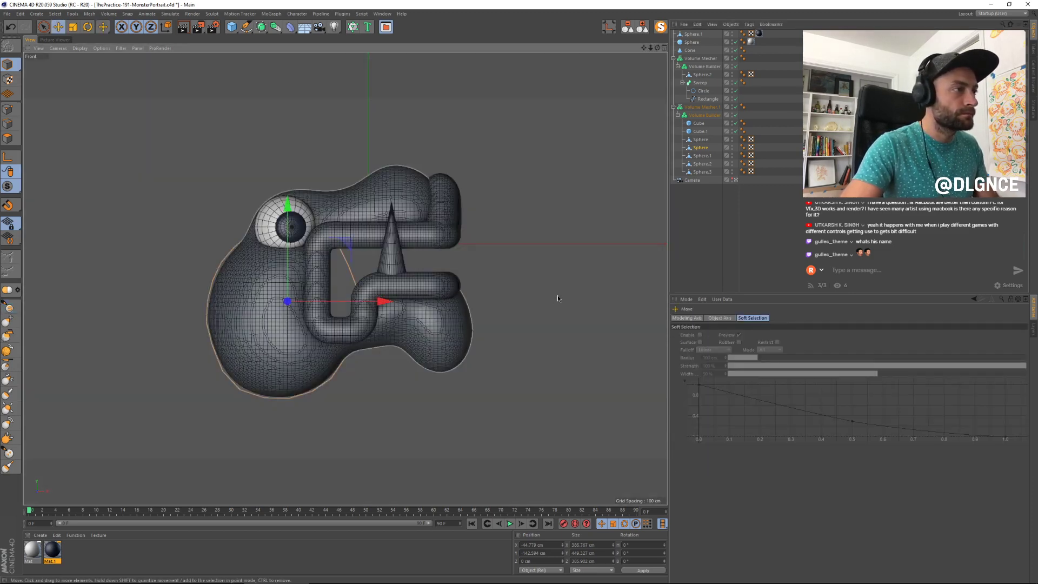
{"action": "left_click", "coordinate": [557, 295]}
{"action": "middle_click_drag", "start_coordinate": [577, 293], "coordinate": [565, 287], "text": "alt"}
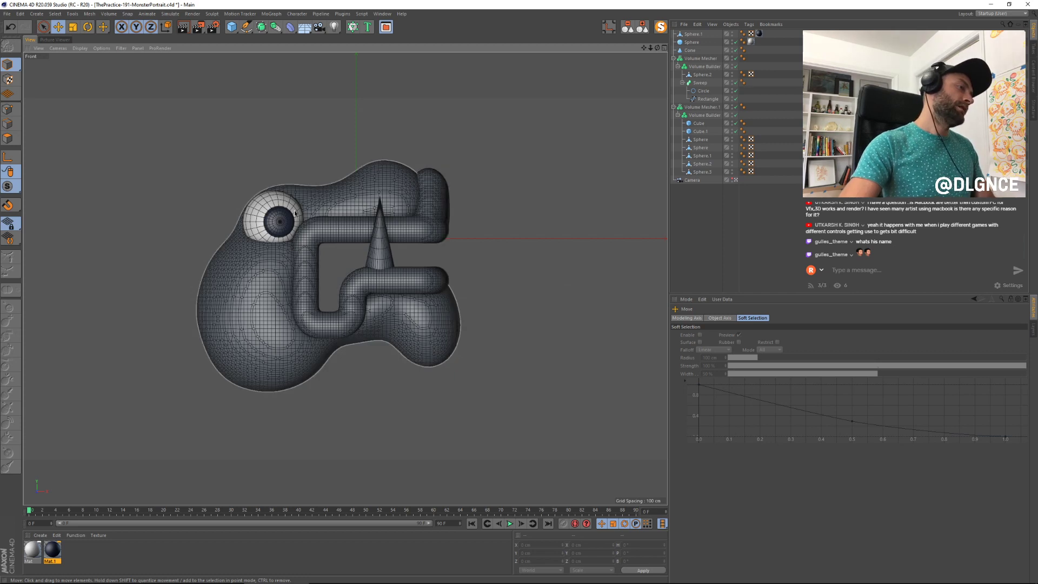
{"action": "left_click", "coordinate": [279, 221]}
{"action": "left_click", "coordinate": [525, 149]}
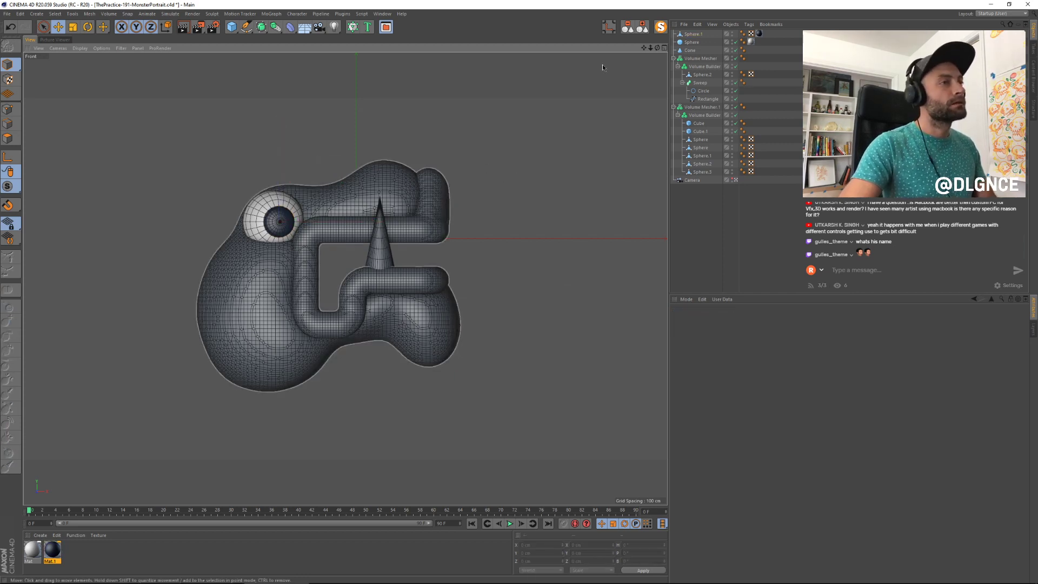
Step: Collapse the object hierarchy, group the eyeball and pupil spheres in a null, and name it Eye
{"action": "left_click", "coordinate": [644, 28]}
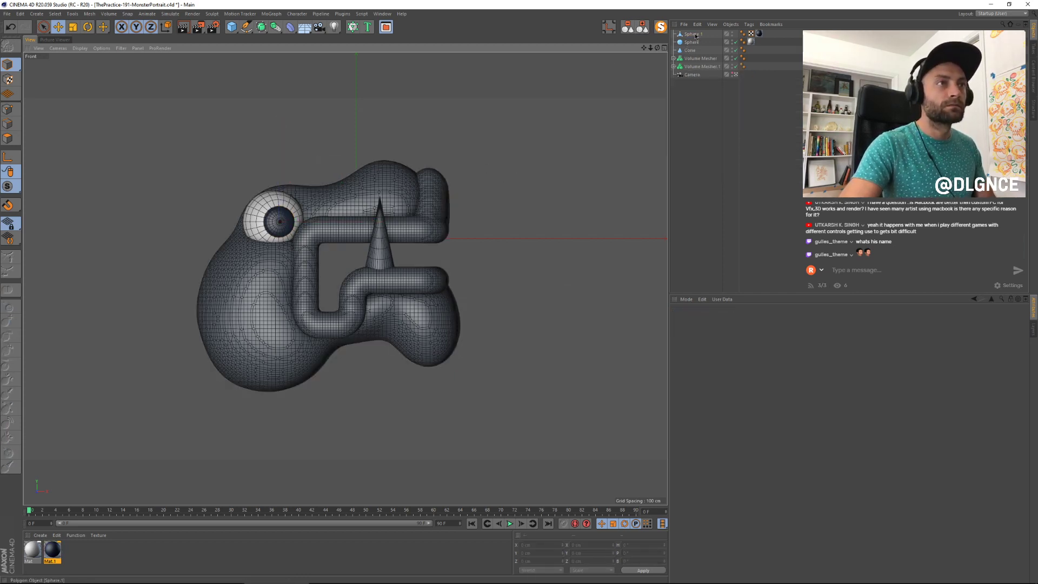
{"action": "left_click", "coordinate": [693, 34]}
{"action": "left_click", "coordinate": [694, 42], "text": "ctrl"}
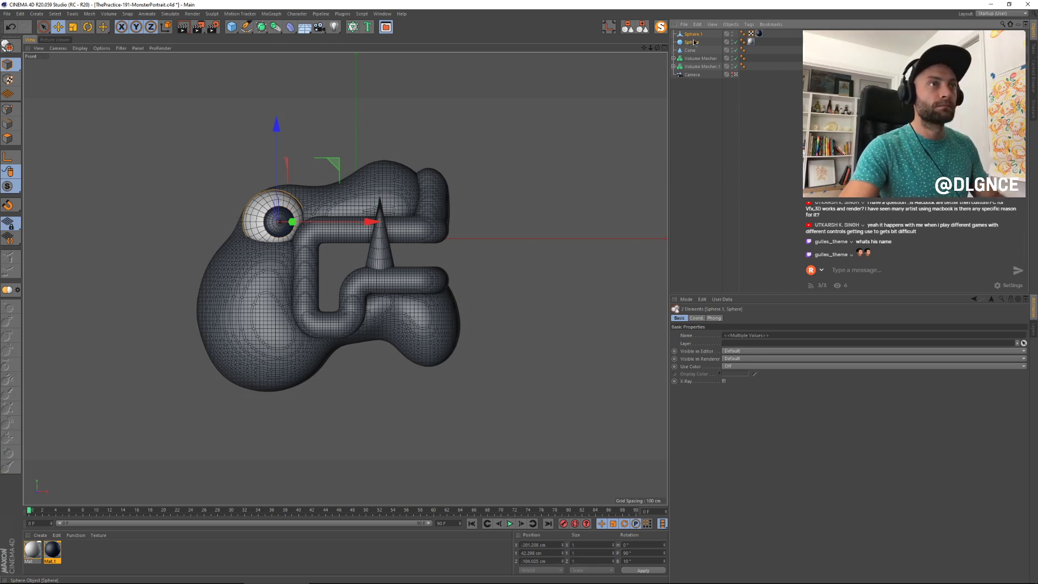
{"action": "key", "text": "alt+g"}
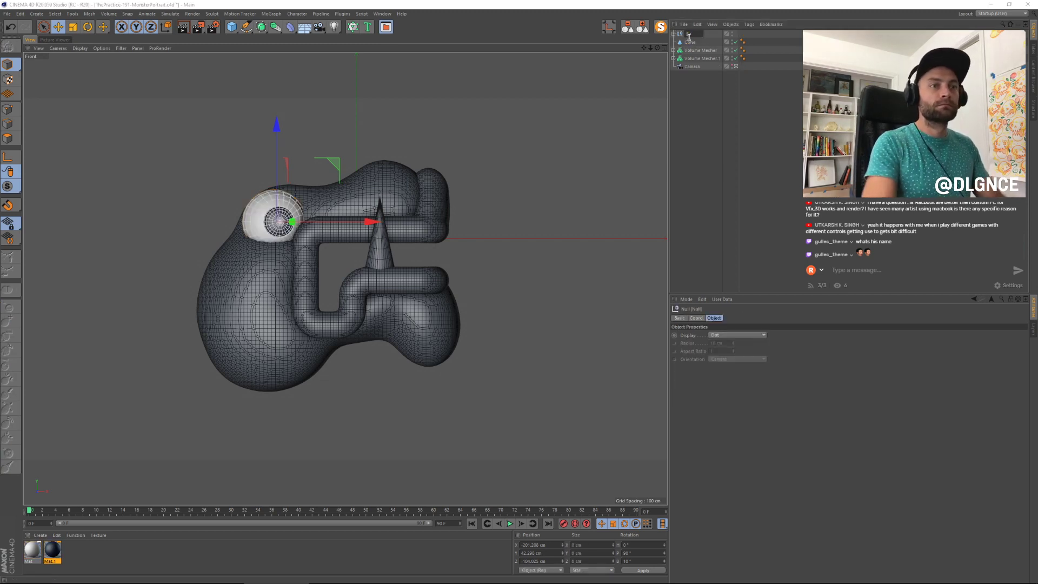
{"action": "left_click", "coordinate": [688, 35]}
{"action": "type", "text": "Eye"}
{"action": "key", "text": "Return"}
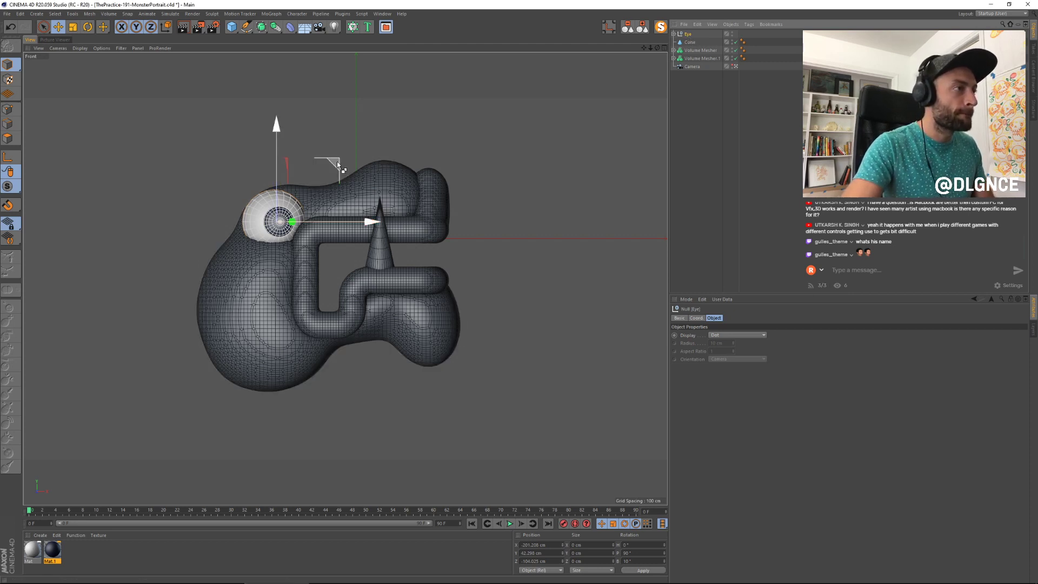
Step: Duplicate the Eye group up beside the first eye toward the snout, and shrink and rotate the copy
{"action": "left_click_drag", "start_coordinate": [336, 161], "coordinate": [413, 138], "text": "ctrl"}
{"action": "key", "text": "t"}
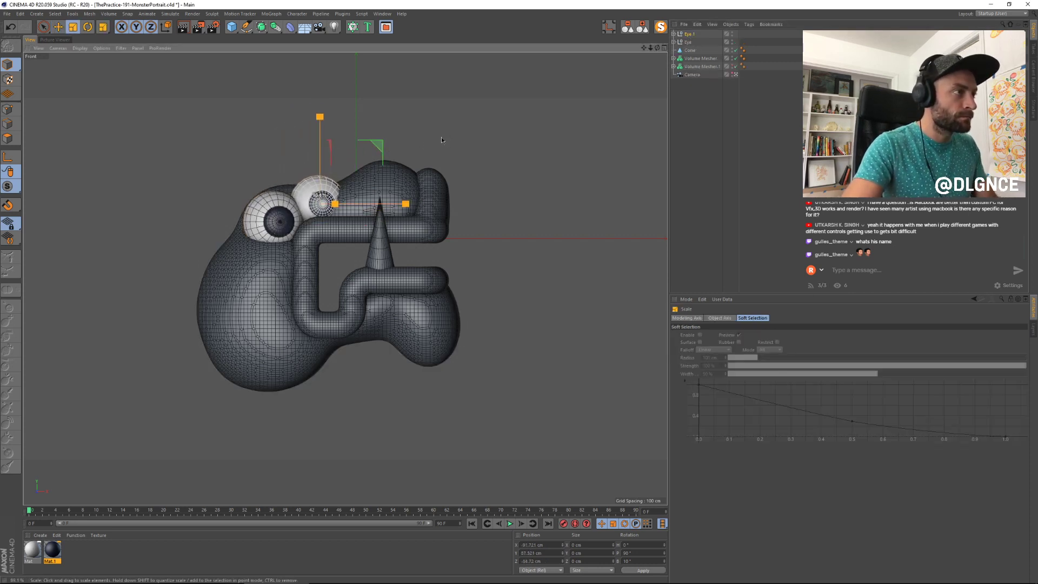
{"action": "key", "text": "r"}
{"action": "left_click_drag", "start_coordinate": [348, 202], "coordinate": [378, 206]}
{"action": "key", "text": "e"}
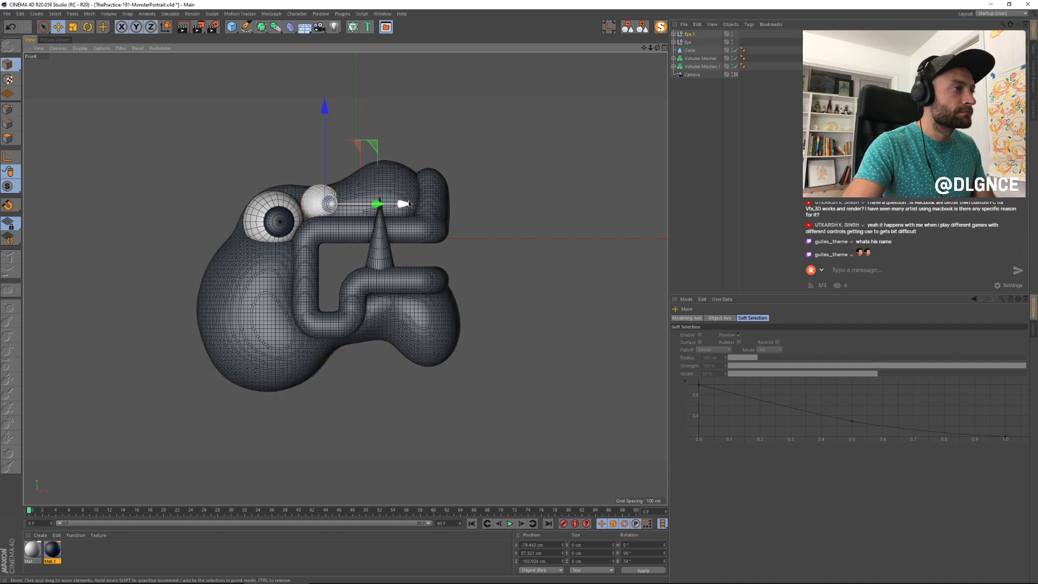
Step: Delete the duplicated second eye, add a torus at the remaining eyeball, and place it first inside the Eye group
{"action": "key", "text": "Delete"}
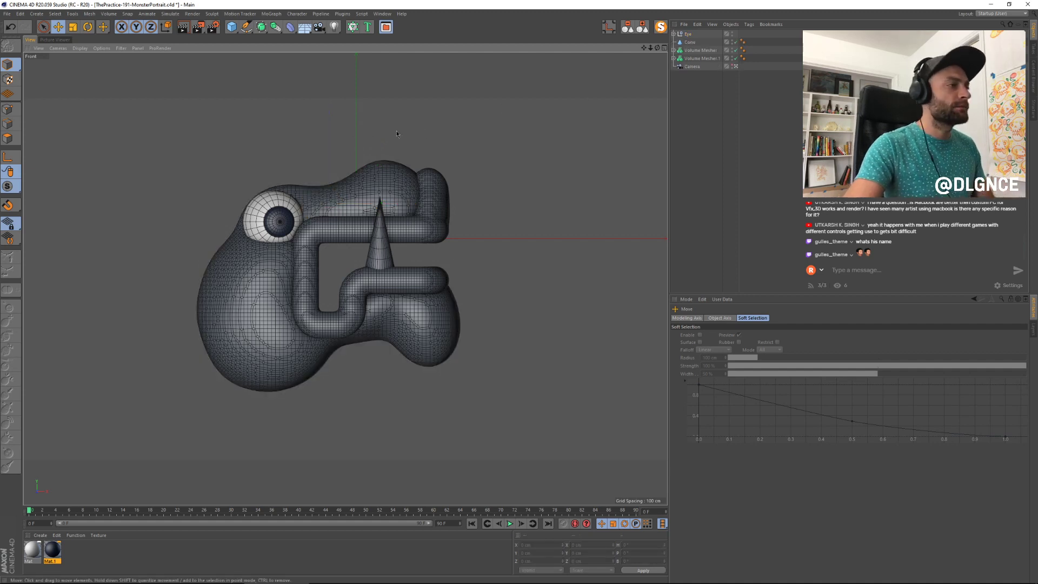
{"action": "left_click", "coordinate": [269, 205]}
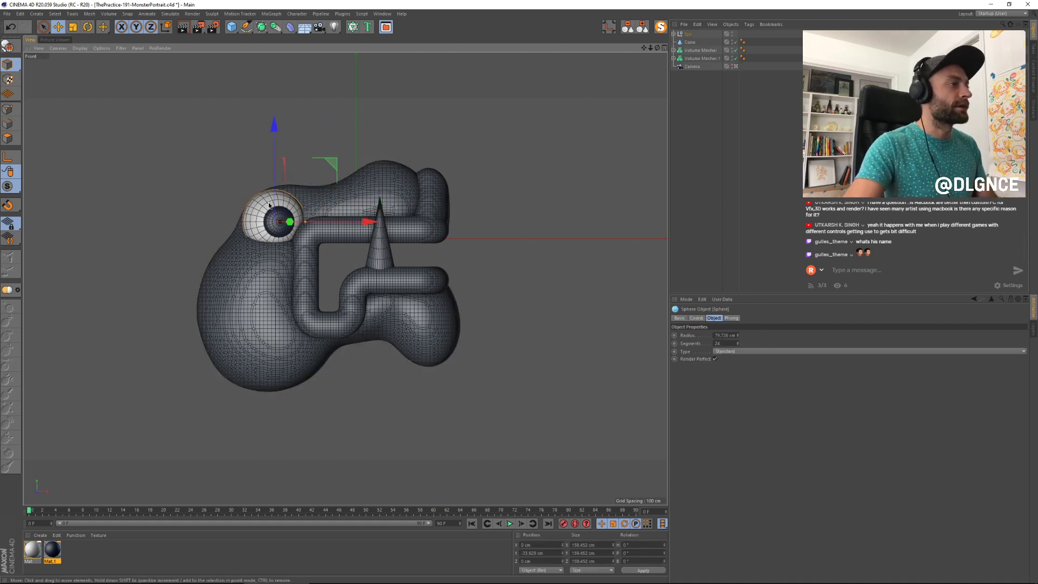
{"action": "left_click", "coordinate": [231, 27]}
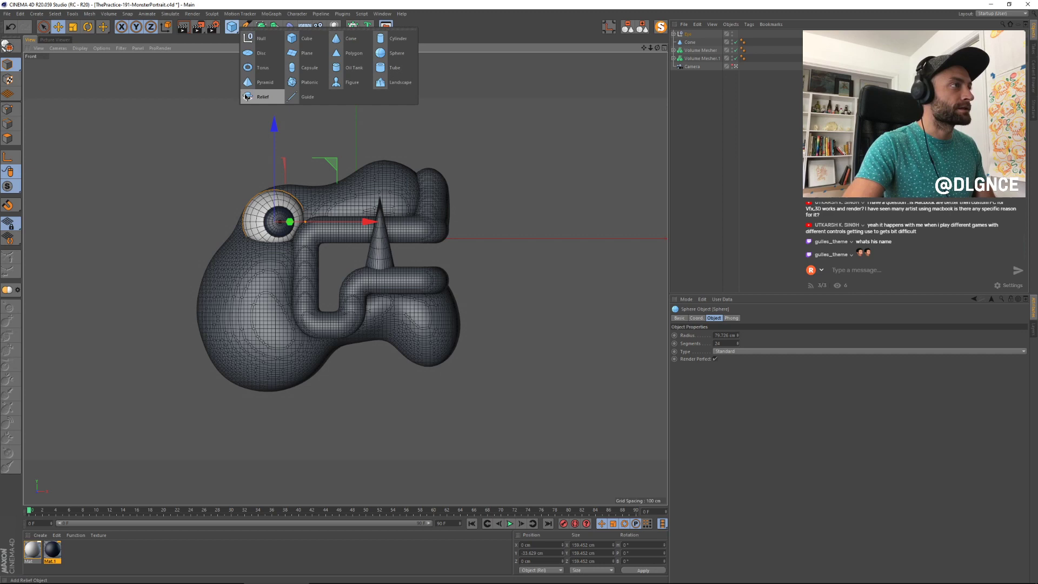
{"action": "left_click", "coordinate": [264, 67]}
{"action": "left_click", "coordinate": [673, 34]}
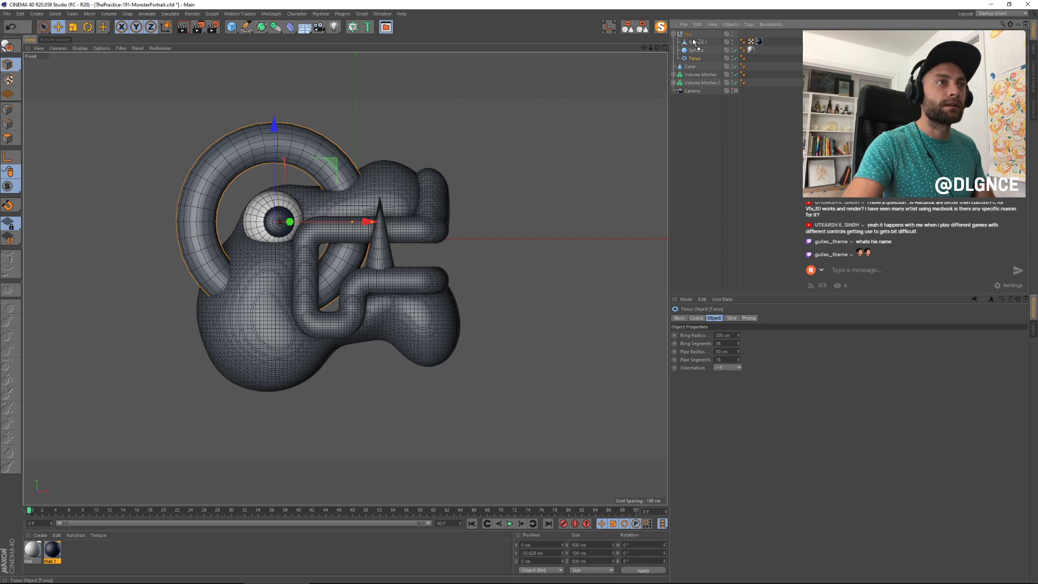
{"action": "left_click_drag", "start_coordinate": [695, 41], "coordinate": [695, 40]}
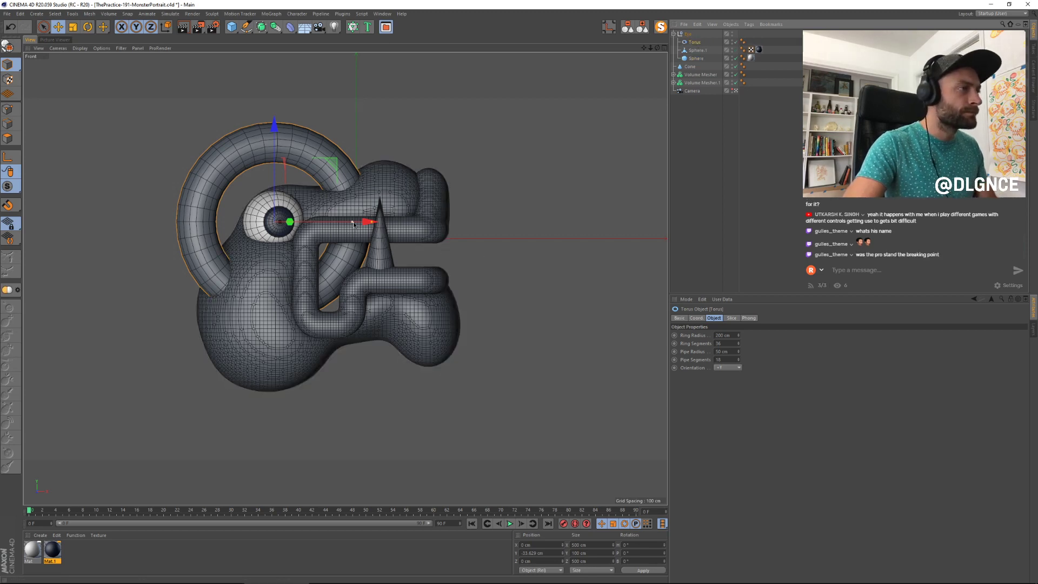
Step: Shrink the torus's ring and pipe radii to wrap the eyeball, and pitch it by about 11°
{"action": "left_click_drag", "start_coordinate": [354, 225], "coordinate": [329, 228]}
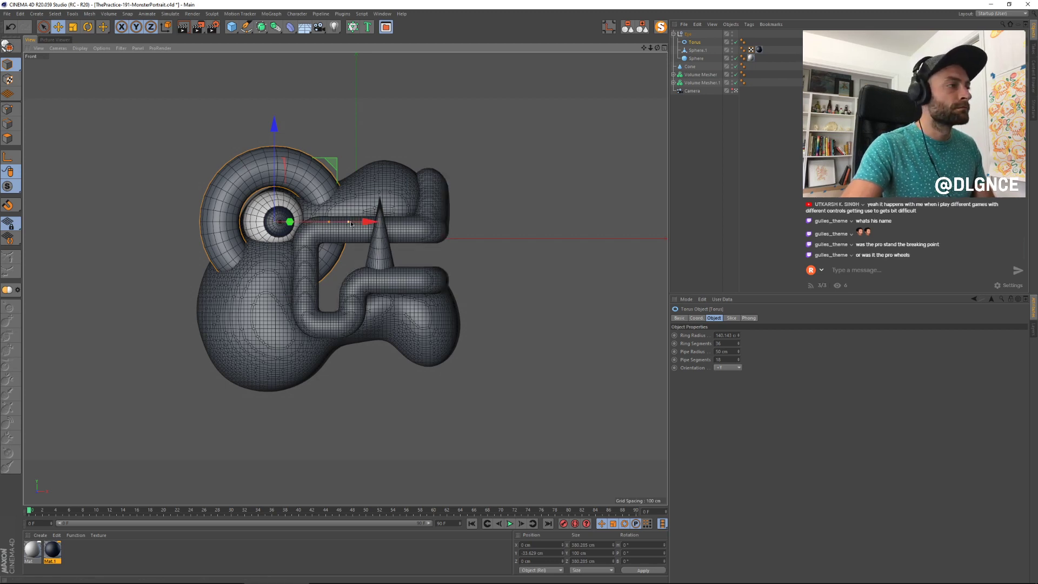
{"action": "left_click_drag", "start_coordinate": [345, 225], "coordinate": [315, 224]}
{"action": "key", "text": "r"}
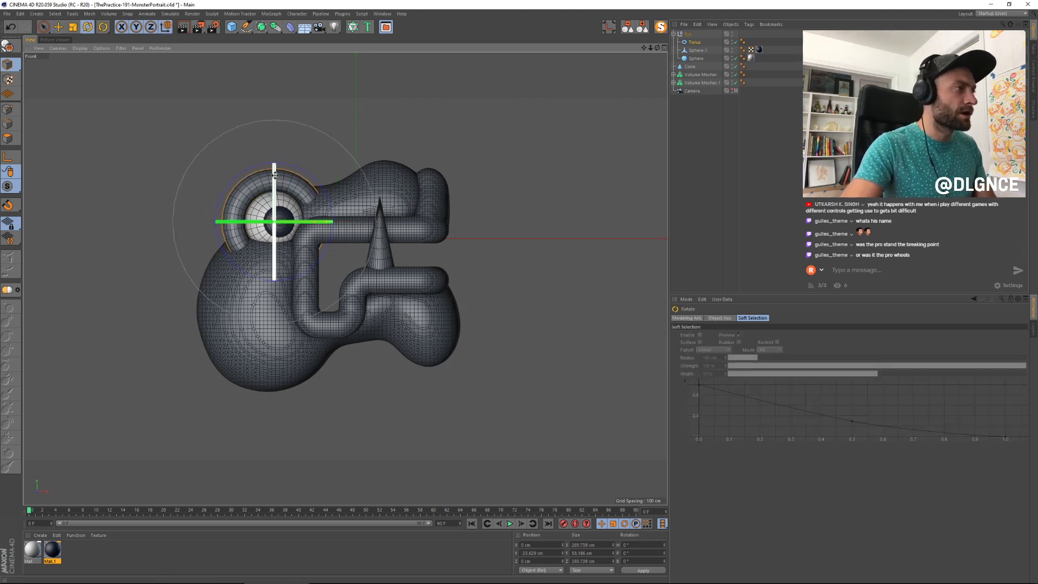
{"action": "left_click_drag", "start_coordinate": [274, 178], "coordinate": [285, 197]}
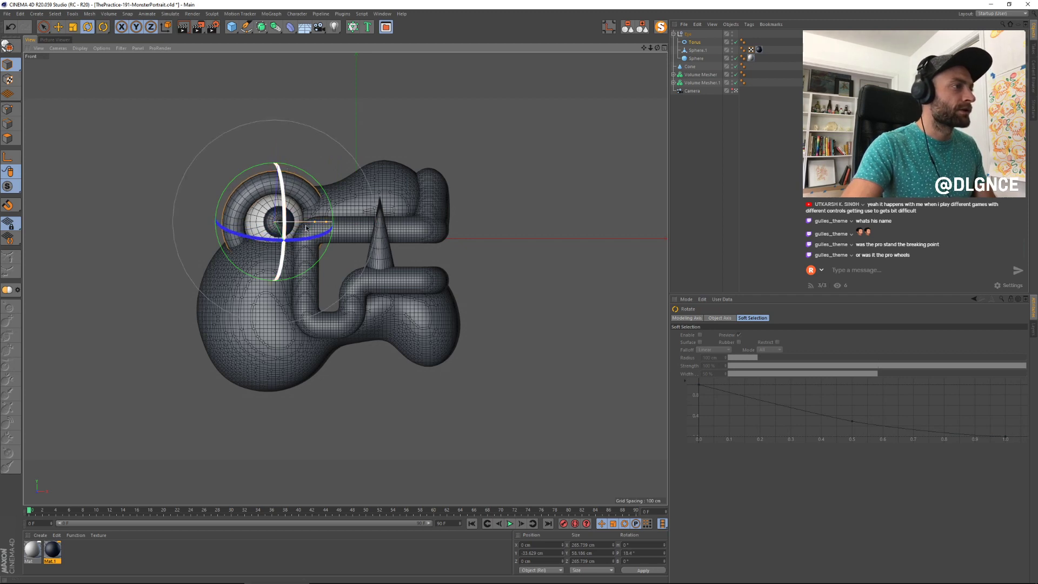
{"action": "left_click_drag", "start_coordinate": [320, 239], "coordinate": [316, 236]}
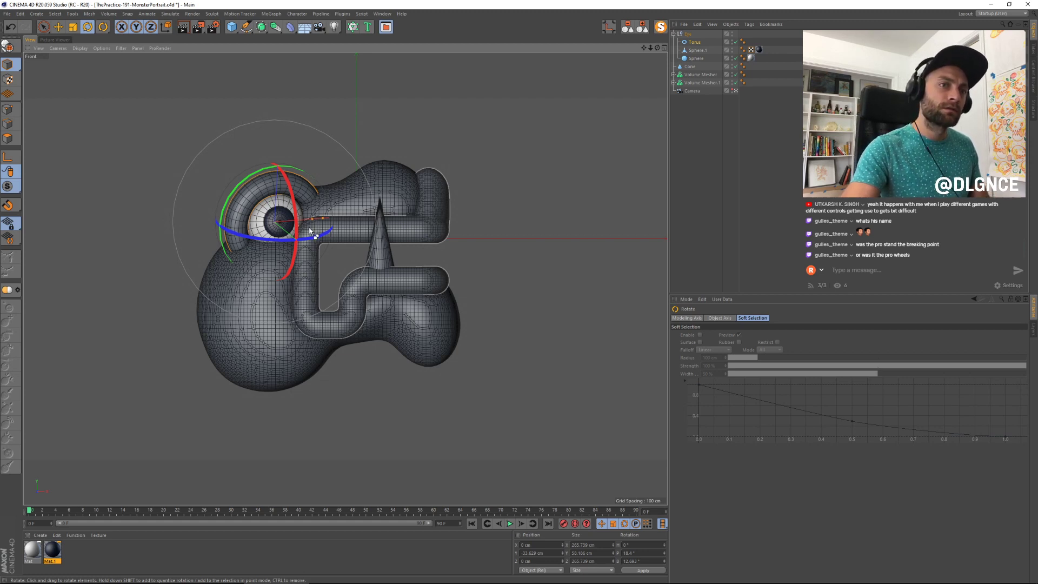
{"action": "key", "text": "ctrl+z"}
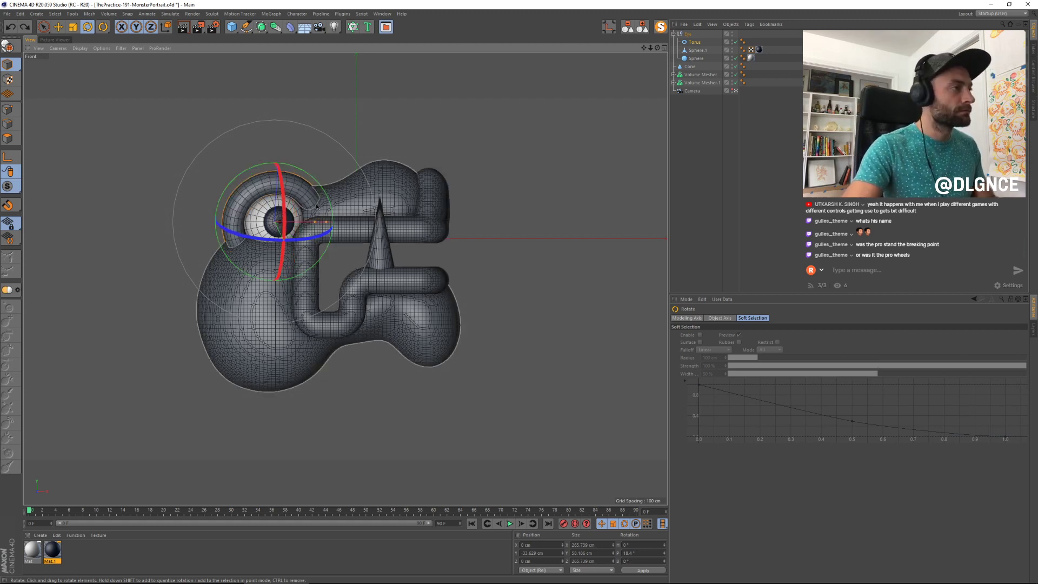
{"action": "left_click_drag", "start_coordinate": [280, 181], "coordinate": [287, 201]}
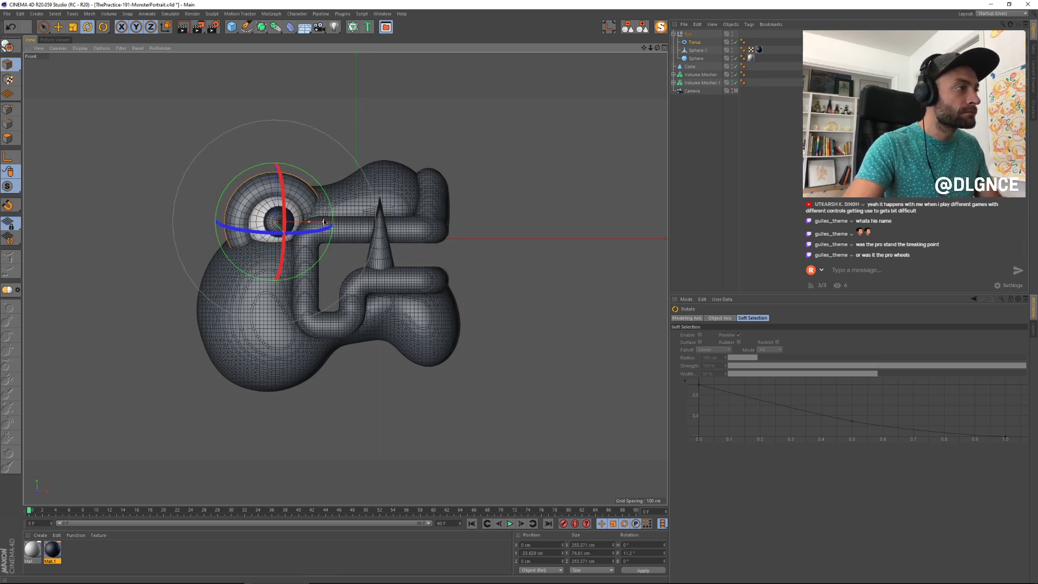
Step: Shift the torus slightly over the eyeball and scale it down to about 230 cm across as an upper eyelid
{"action": "key", "text": "e"}
{"action": "left_click_drag", "start_coordinate": [289, 239], "coordinate": [287, 238]}
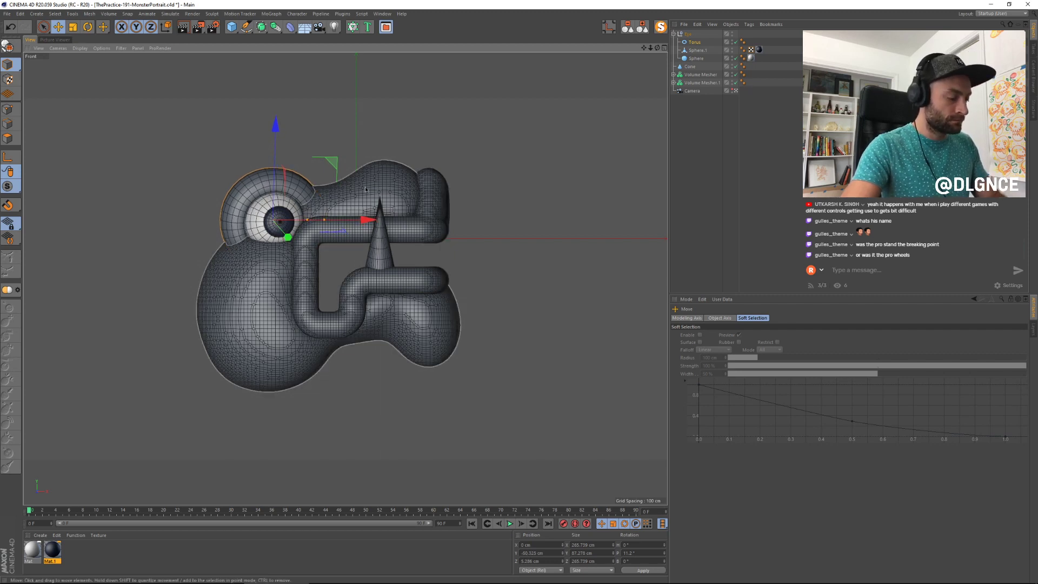
{"action": "key", "text": "t"}
{"action": "left_click_drag", "start_coordinate": [431, 160], "coordinate": [393, 184]}
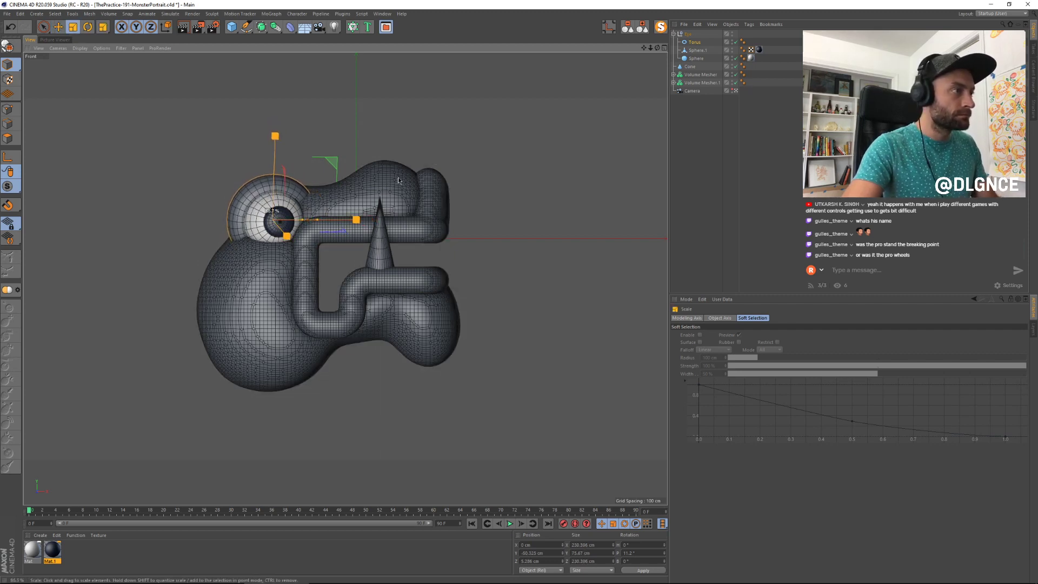
Step: Try to form a lower eyelid from a rotated, enlarged copy of the torus, and delete the copy
{"action": "key", "text": "r"}
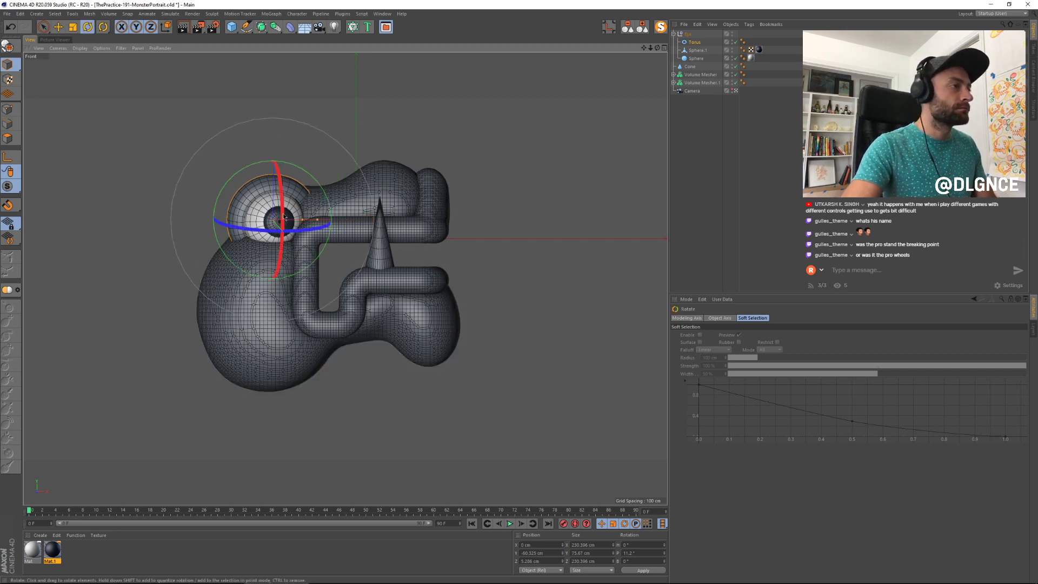
{"action": "left_click_drag", "start_coordinate": [283, 213], "coordinate": [271, 159]}
{"action": "key", "text": "t"}
{"action": "left_click_drag", "start_coordinate": [169, 260], "coordinate": [263, 222]}
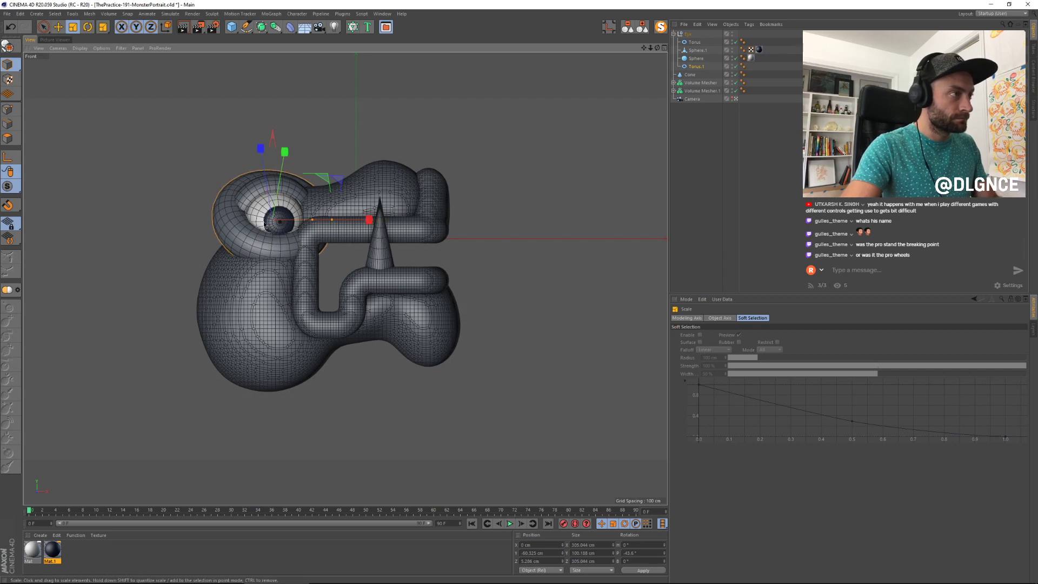
{"action": "key", "text": "e"}
{"action": "left_click_drag", "start_coordinate": [285, 152], "coordinate": [281, 169]}
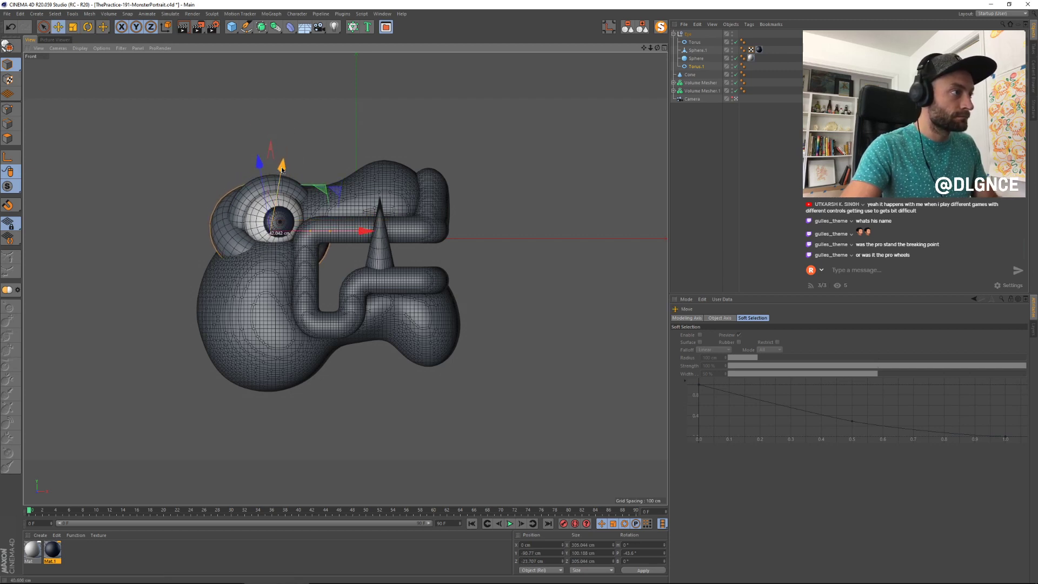
{"action": "key", "text": "r"}
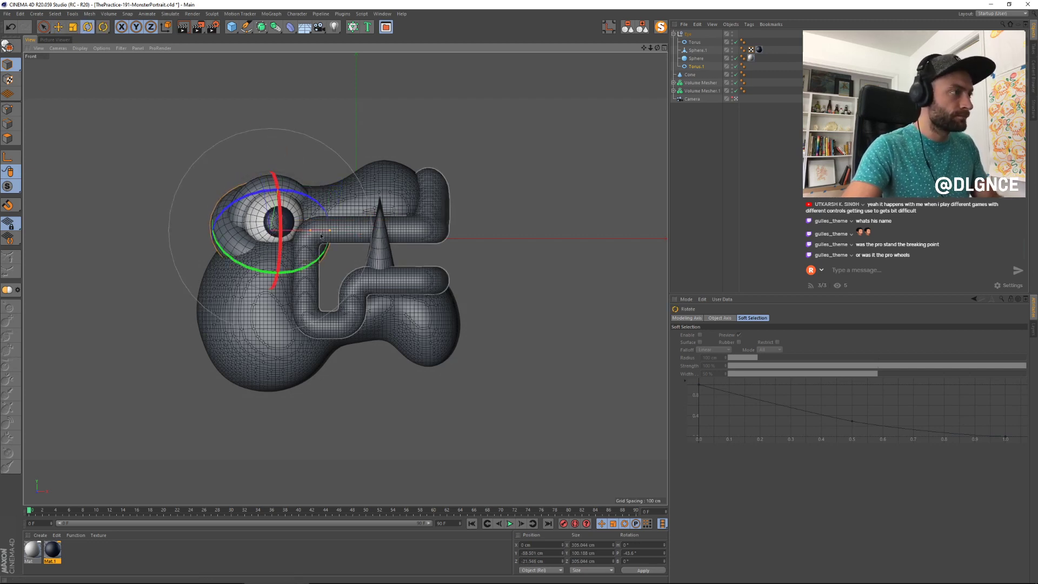
{"action": "left_click_drag", "start_coordinate": [274, 190], "coordinate": [282, 243]}
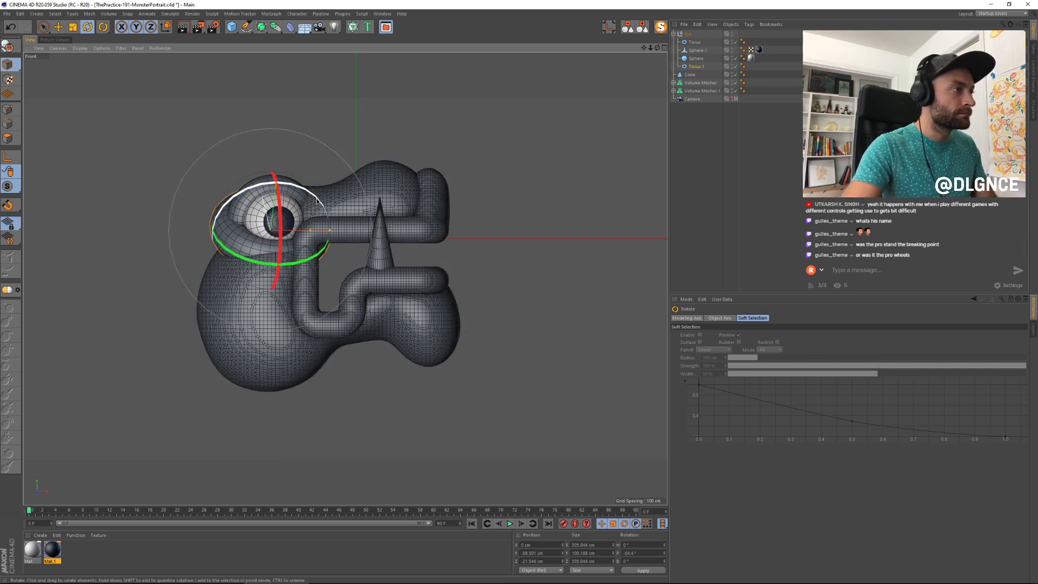
{"action": "left_click_drag", "start_coordinate": [316, 197], "coordinate": [272, 217]}
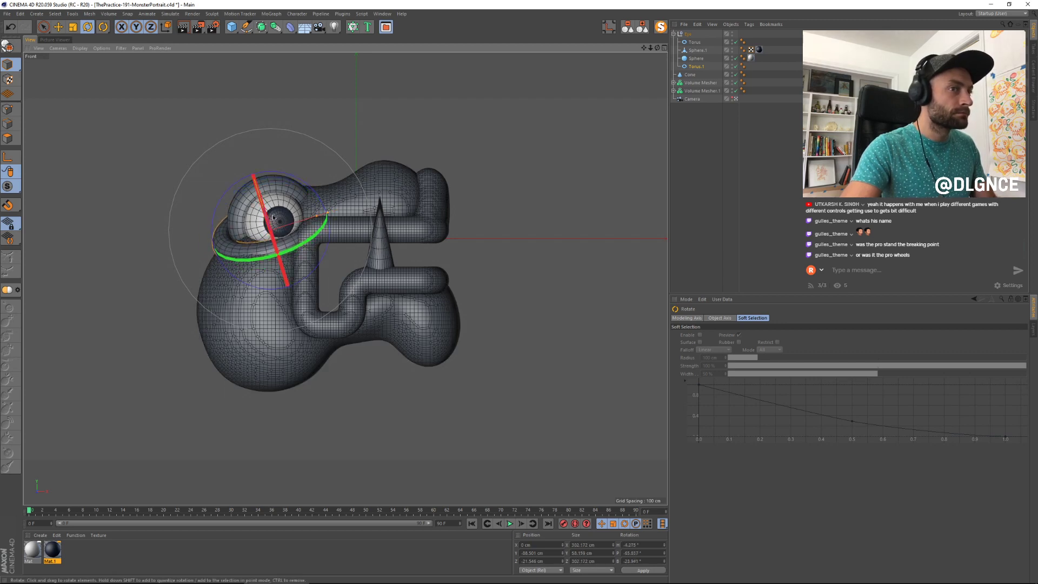
{"action": "key", "text": "Delete"}
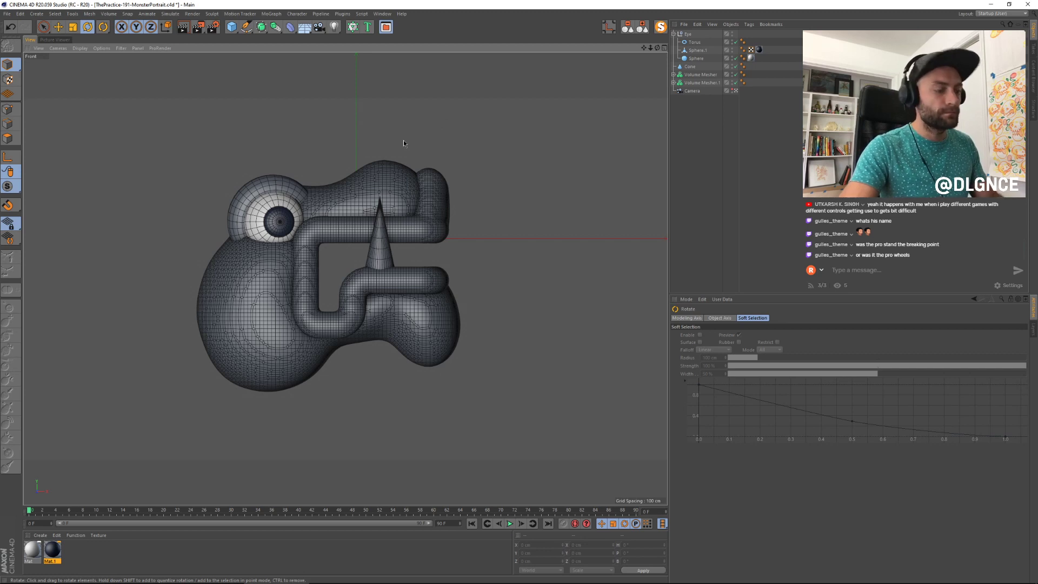
Step: Add a cube in the mouth area, enable its fillet, and scale it down to about 129 cm per side
{"action": "left_click", "coordinate": [231, 27]}
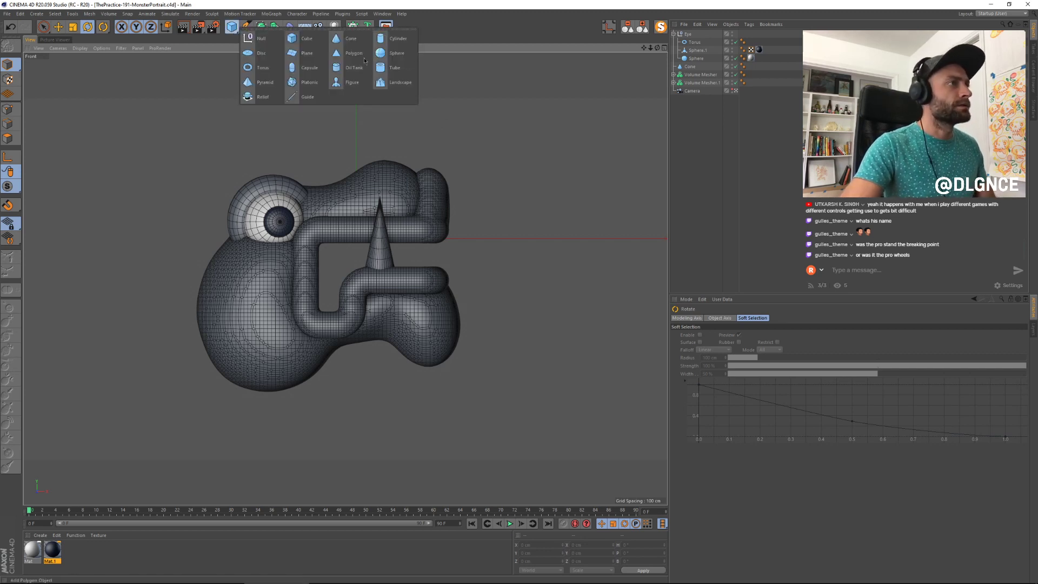
{"action": "left_click", "coordinate": [310, 38]}
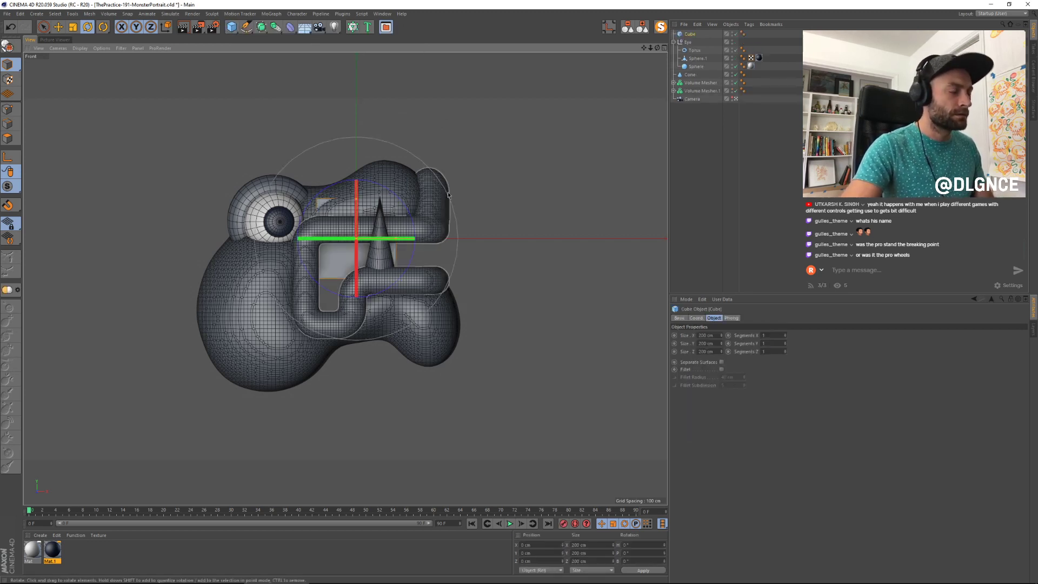
{"action": "left_click", "coordinate": [721, 370]}
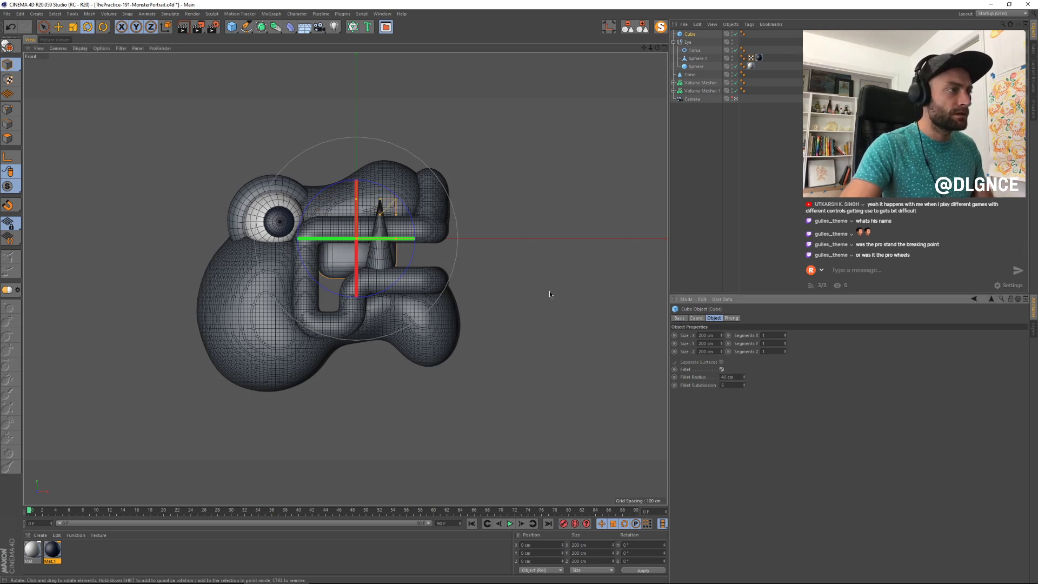
{"action": "key", "text": "t"}
{"action": "left_click_drag", "start_coordinate": [588, 132], "coordinate": [496, 178]}
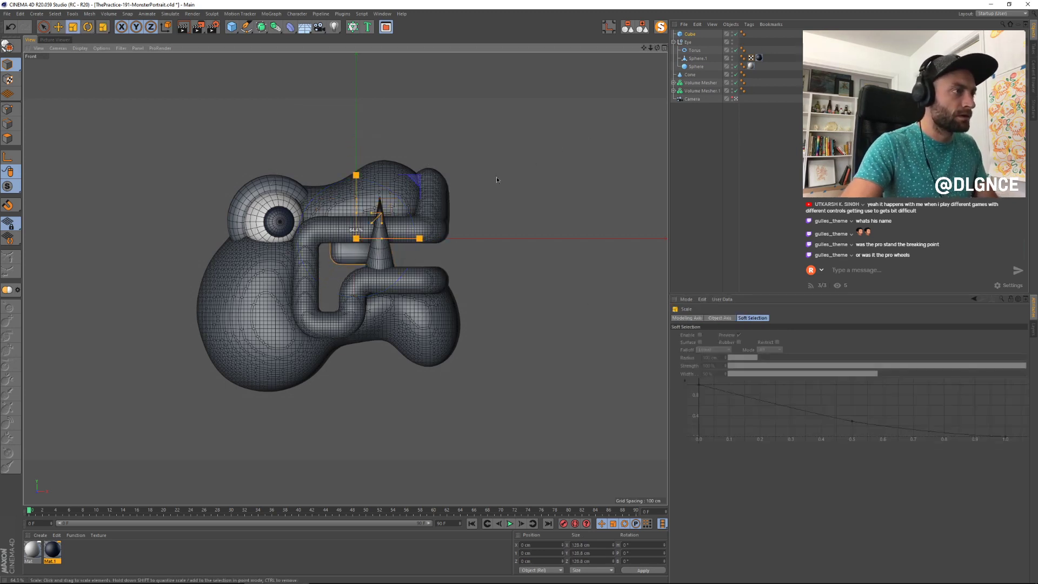
{"action": "key", "text": "e"}
Step: Enlarge the cone tooth on the lower lip slightly and raise it a little
{"action": "left_click", "coordinate": [380, 261]}
{"action": "key", "text": "t"}
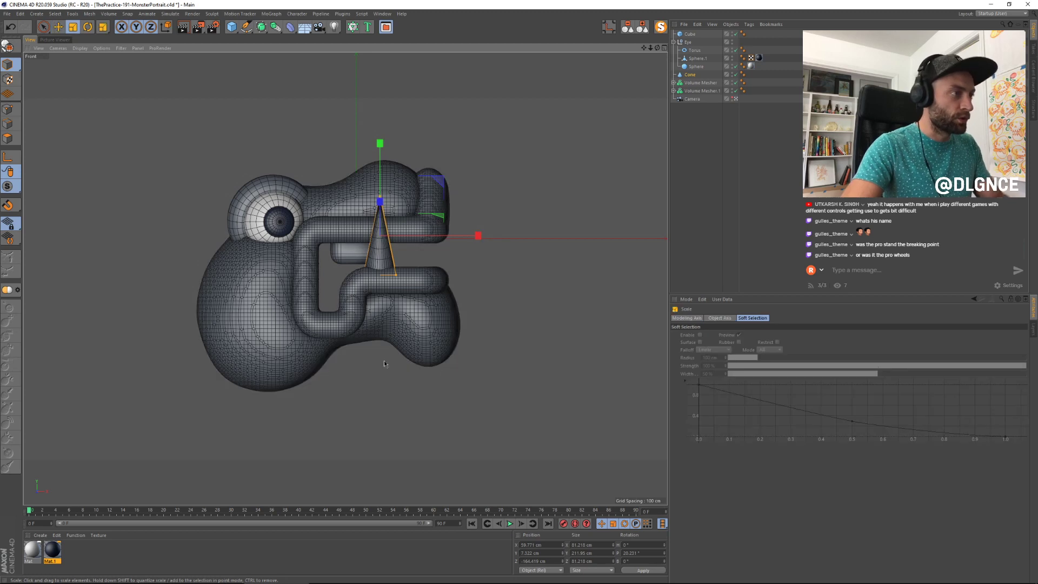
{"action": "left_click_drag", "start_coordinate": [384, 360], "coordinate": [415, 356]}
{"action": "key", "text": "e"}
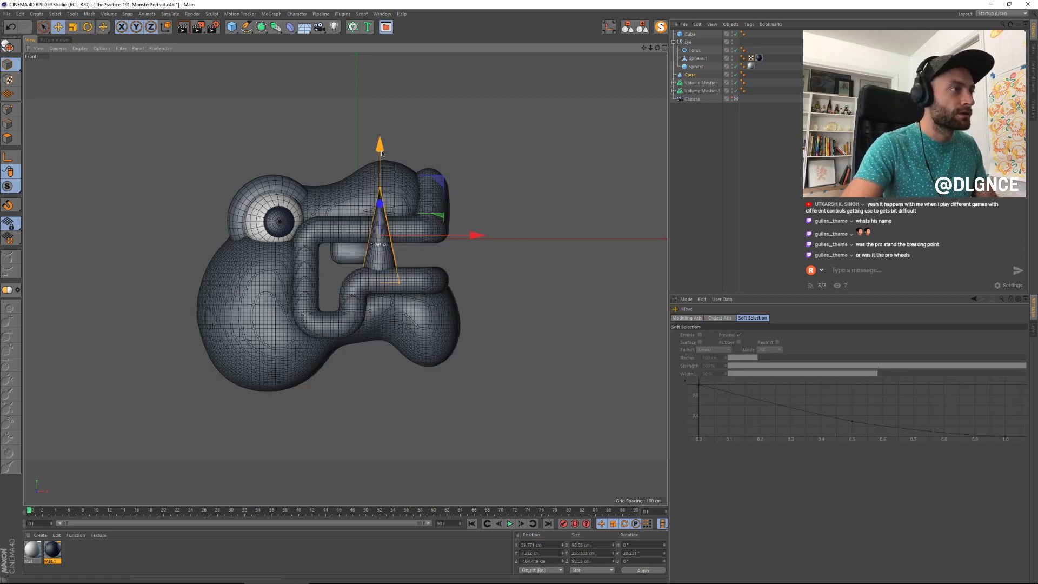
{"action": "left_click_drag", "start_coordinate": [382, 152], "coordinate": [380, 145]}
Step: Select the rounded cube, leave the scene camera for a perspective view, and thin the cube along Z to about 67 cm
{"action": "left_click", "coordinate": [347, 254]}
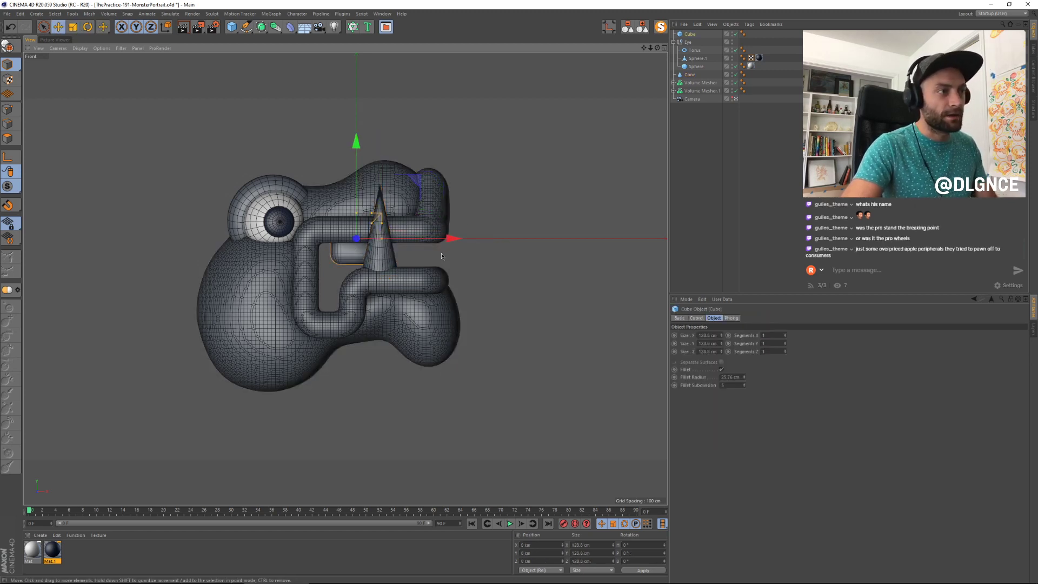
{"action": "left_click", "coordinate": [735, 99]}
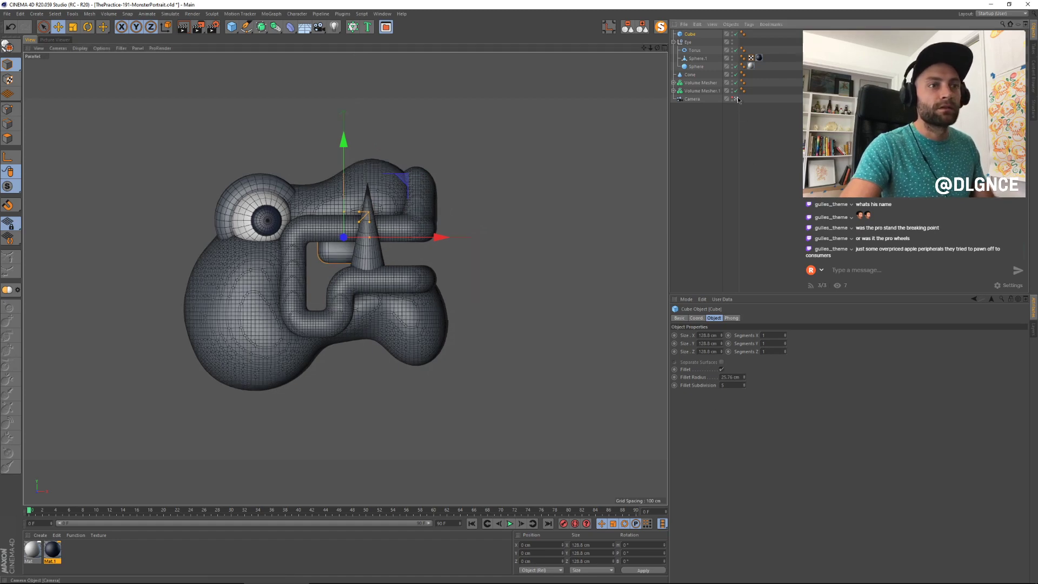
{"action": "key", "text": "F1"}
{"action": "scroll", "coordinate": [540, 257], "scroll_direction": "down", "scroll_amount": 5}
{"action": "key", "text": "s"}
{"action": "key", "text": "super"}
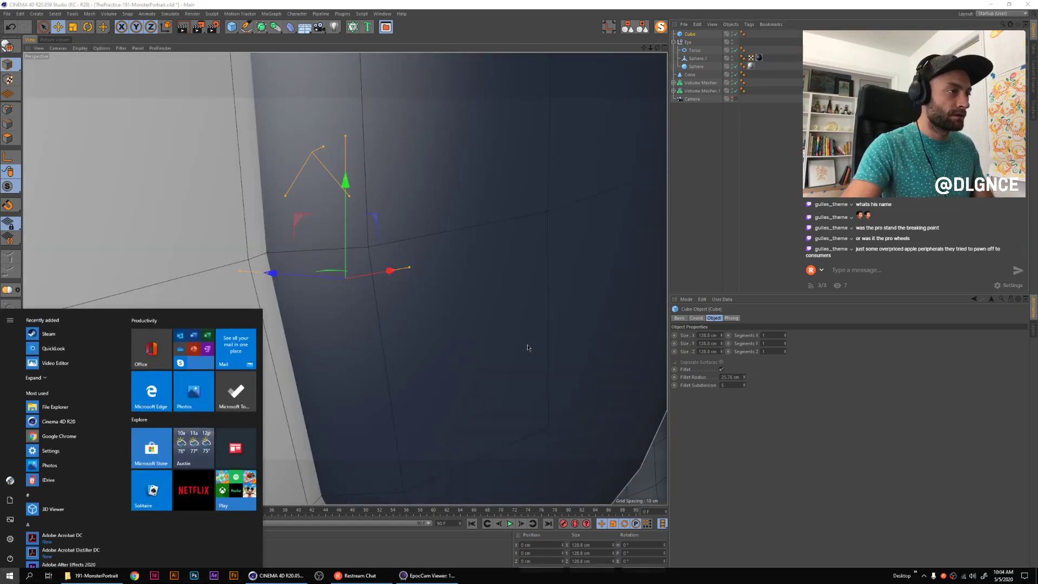
{"action": "key", "text": "super"}
{"action": "scroll", "coordinate": [526, 343], "scroll_direction": "down", "scroll_amount": 4}
{"action": "scroll", "coordinate": [525, 342], "scroll_direction": "down", "scroll_amount": 15}
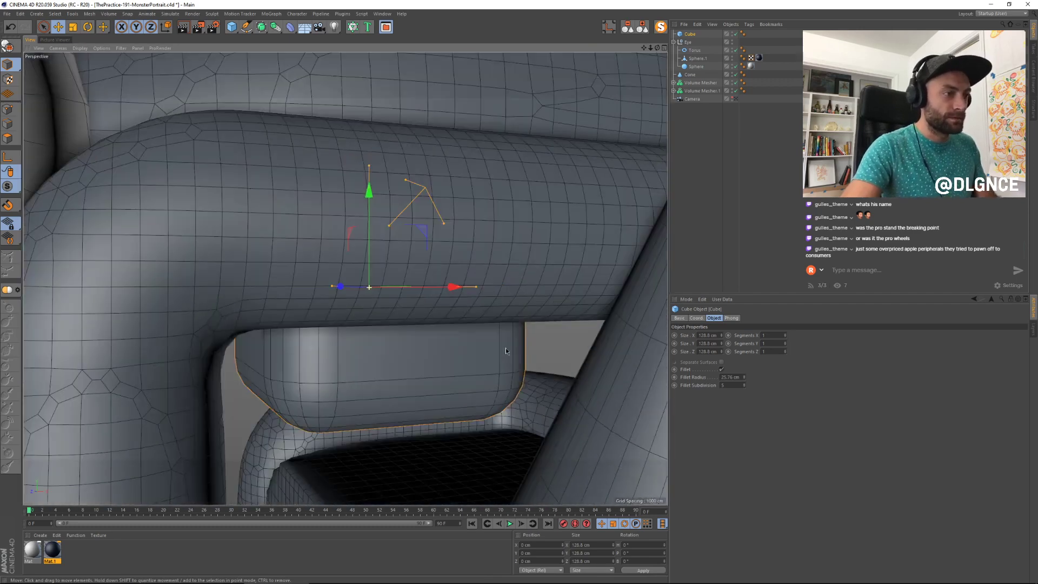
{"action": "scroll", "coordinate": [502, 400], "scroll_direction": "up", "scroll_amount": 10}
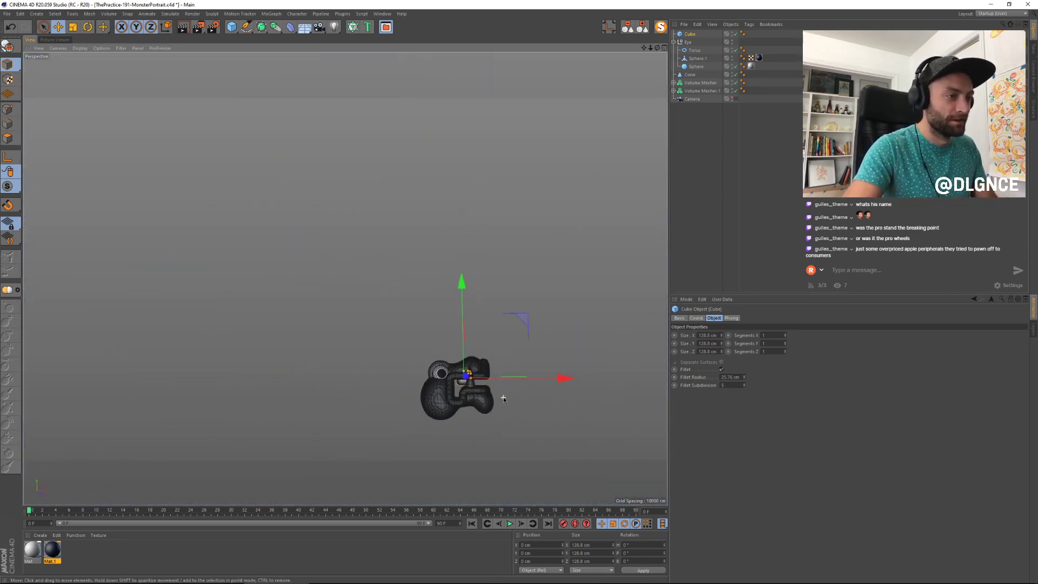
{"action": "left_click_drag", "start_coordinate": [476, 356], "coordinate": [357, 292], "text": "alt"}
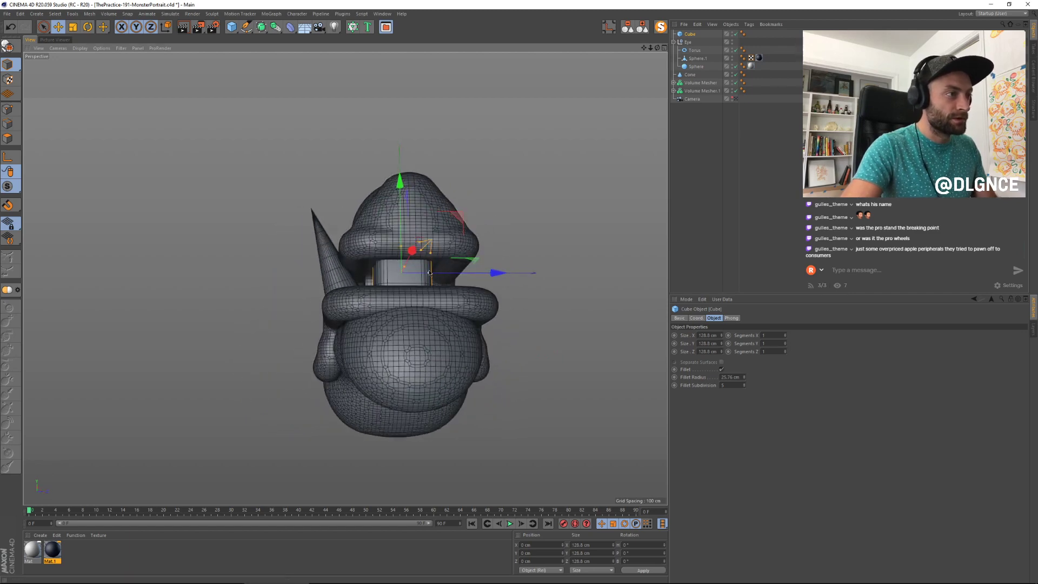
{"action": "mouse_move", "coordinate": [428, 273]}
{"action": "left_mouse_down"}
{"action": "mouse_move", "coordinate": [416, 277]}
{"action": "mouse_move", "coordinate": [421, 257]}
{"action": "left_mouse_up"}
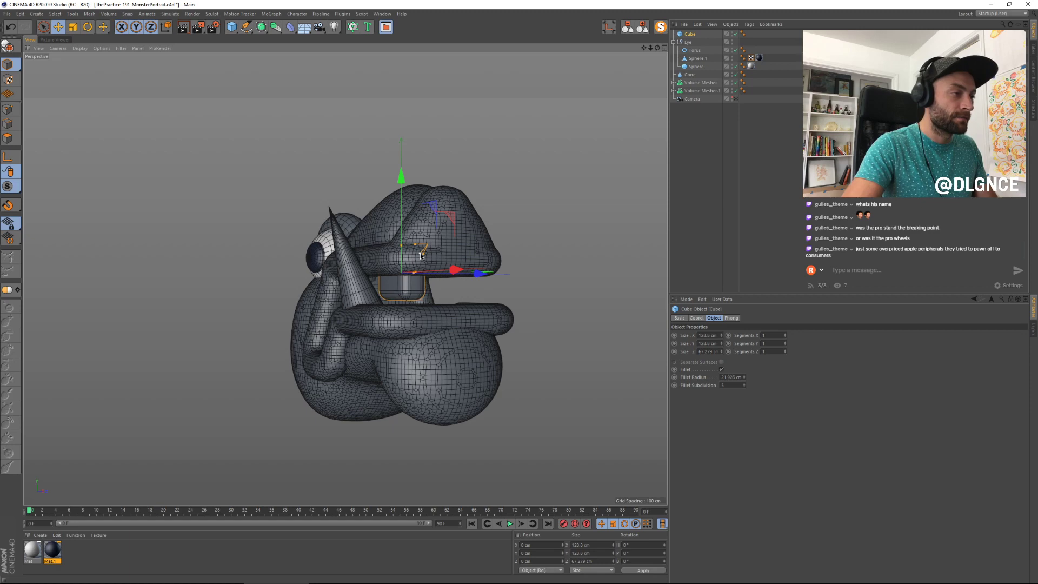
Step: Move the rounded cube under the upper lip near the mouth corner and scale it to about 100 × 100 × 52 cm
{"action": "left_click_drag", "start_coordinate": [479, 274], "coordinate": [333, 309]}
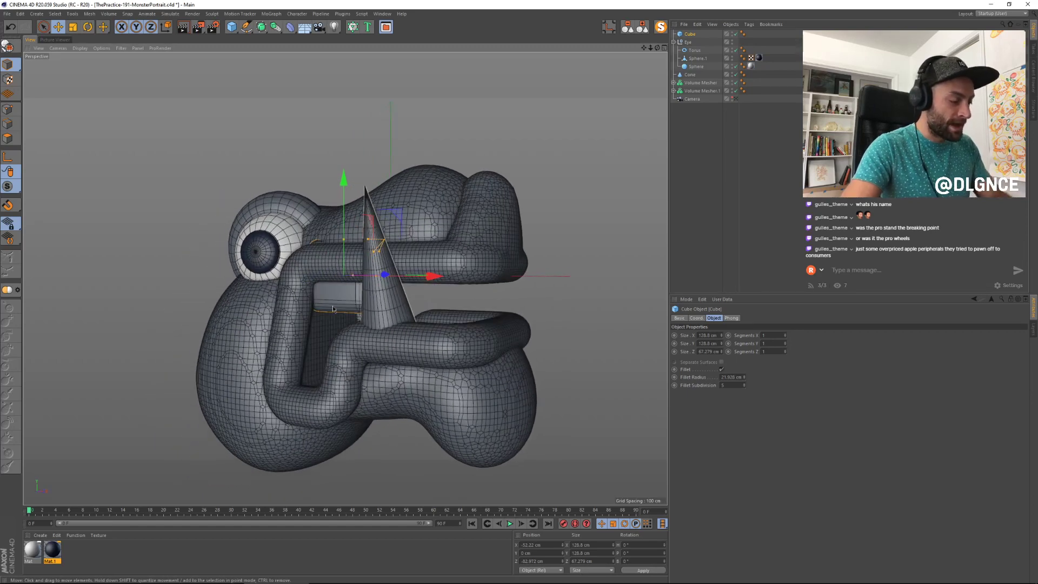
{"action": "key", "text": "t"}
{"action": "left_click_drag", "start_coordinate": [481, 204], "coordinate": [429, 211]}
{"action": "key", "text": "e"}
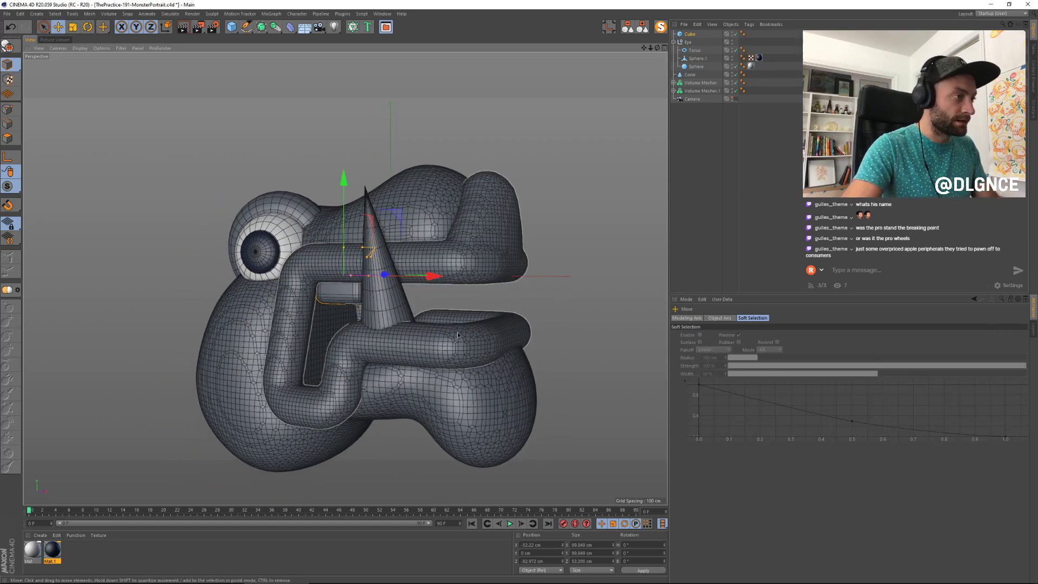
Step: Lower the rounded cube to about -16 cm in Y under the upper lip and make it about 121 cm tall
{"action": "left_click_drag", "start_coordinate": [457, 335], "coordinate": [412, 307], "text": "alt"}
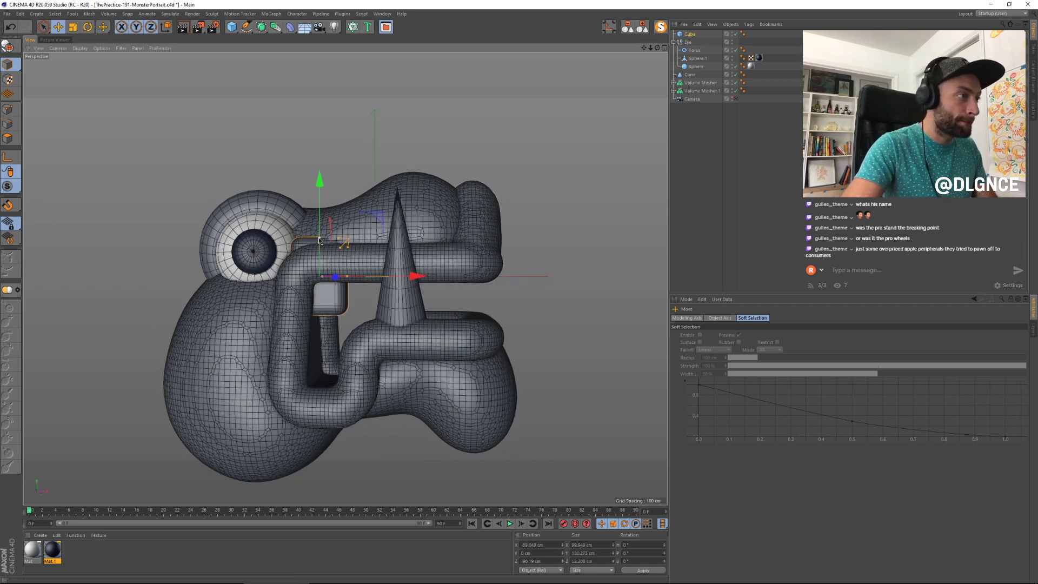
{"action": "left_click_drag", "start_coordinate": [324, 198], "coordinate": [320, 208]}
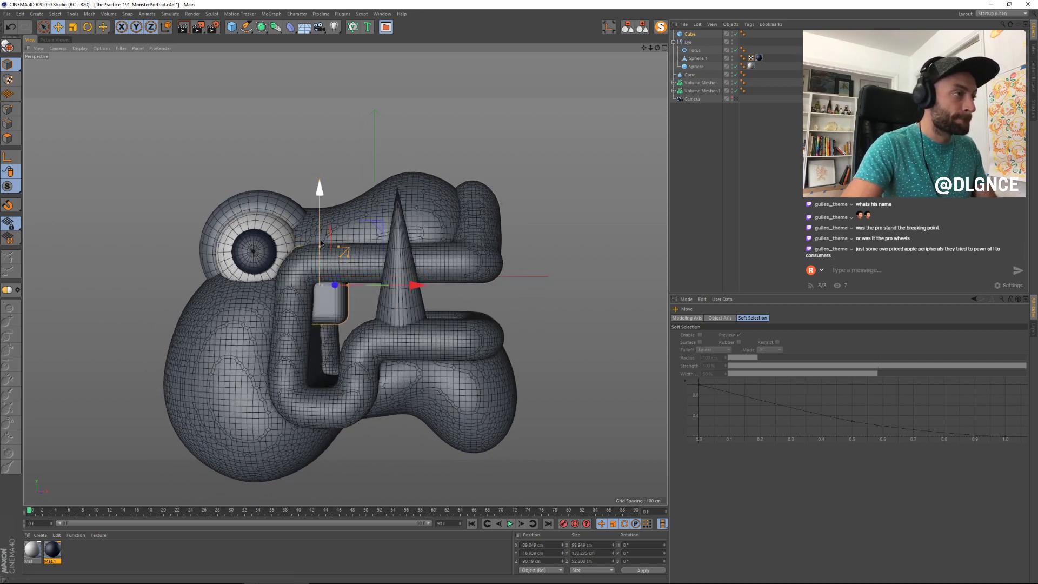
{"action": "left_click_drag", "start_coordinate": [318, 250], "coordinate": [318, 252]}
{"action": "scroll", "coordinate": [302, 152], "scroll_direction": "down", "scroll_amount": 1}
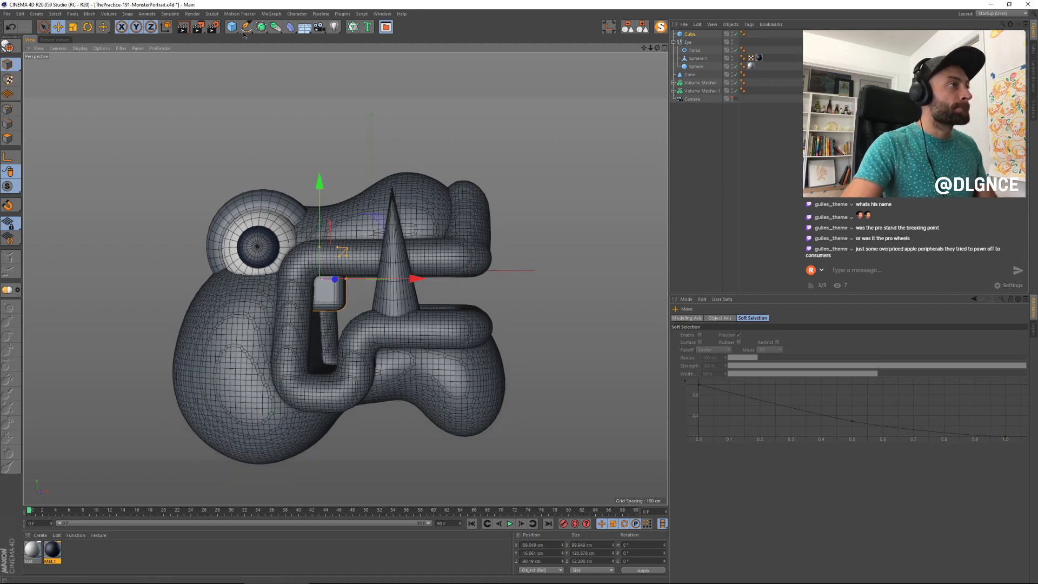
Step: Put the rounded cube in a linear Cloner with 4 copies spaced about 98 cm in X and 0 cm in Y
{"action": "left_click", "coordinate": [275, 29]}
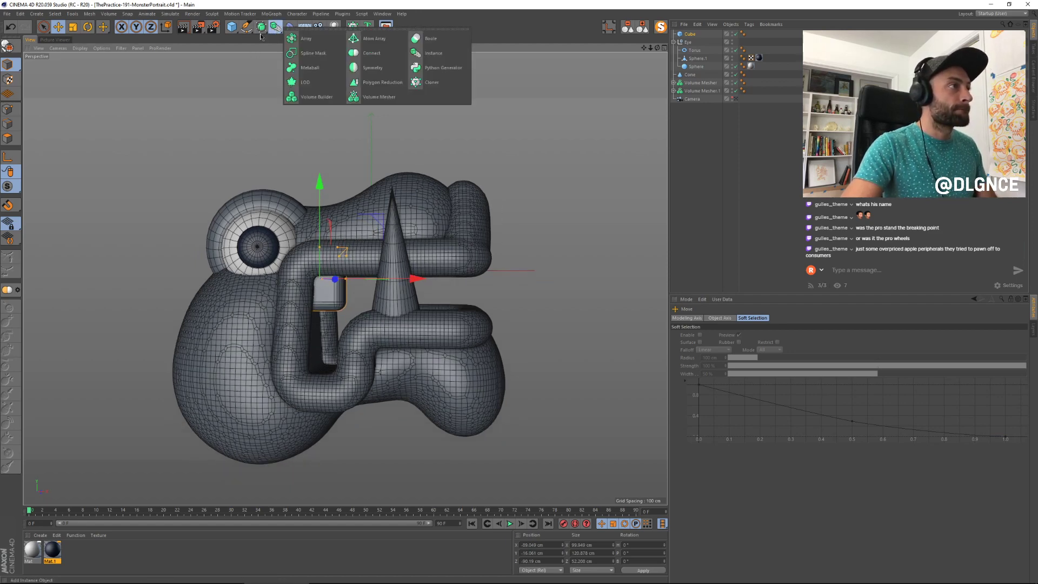
{"action": "left_click", "coordinate": [353, 28], "text": "alt"}
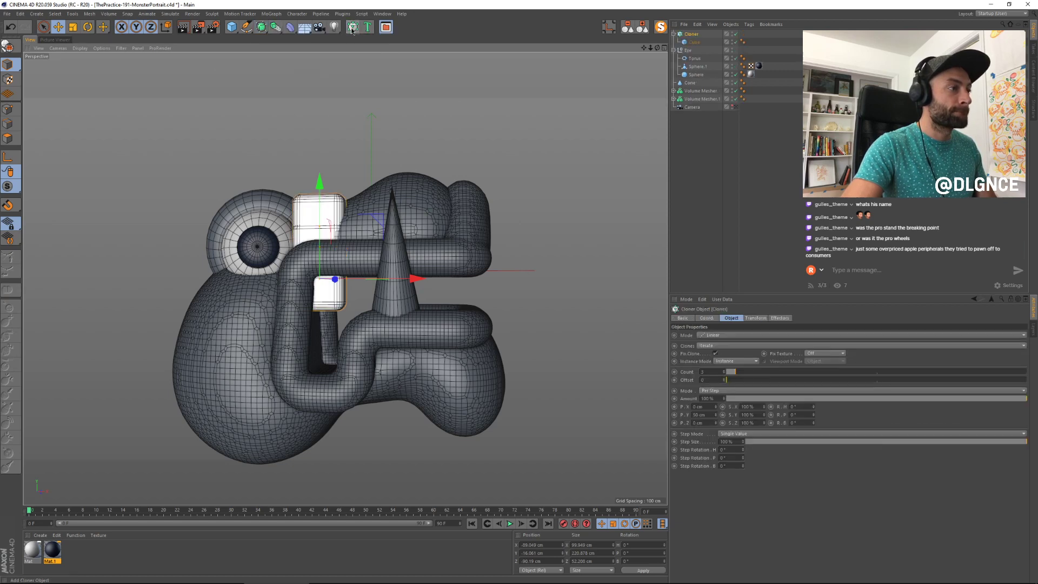
{"action": "double_click", "coordinate": [706, 414]}
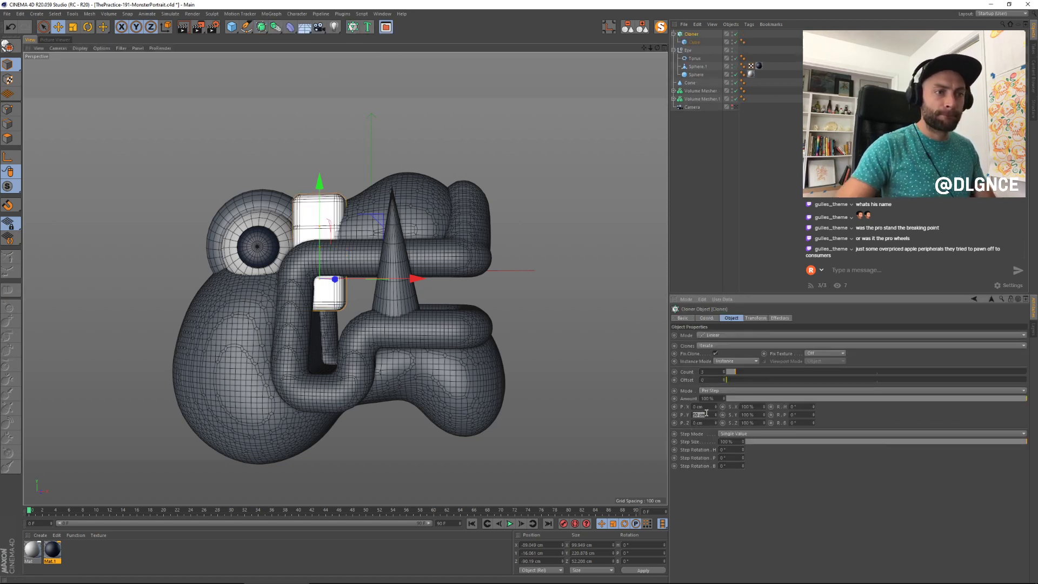
{"action": "type", "text": "0"}
{"action": "key", "text": "Return"}
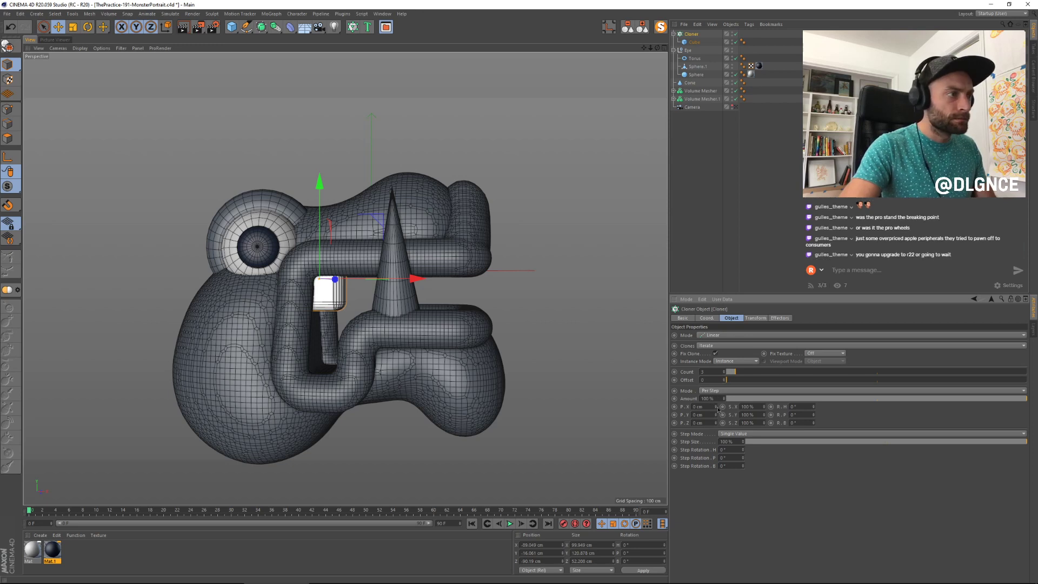
{"action": "left_click_drag", "start_coordinate": [715, 406], "coordinate": [768, 406]}
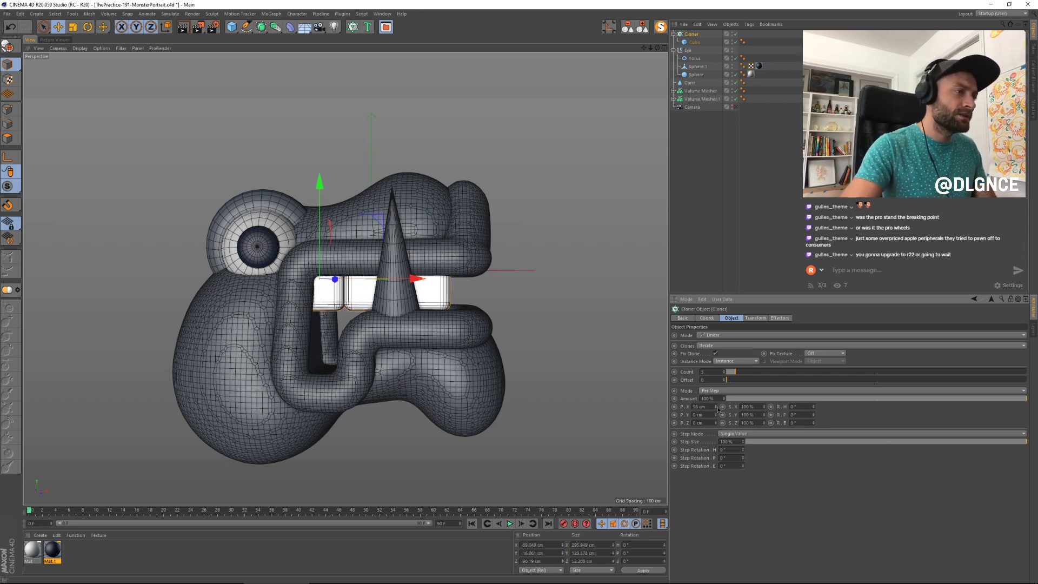
{"action": "left_click", "coordinate": [724, 371]}
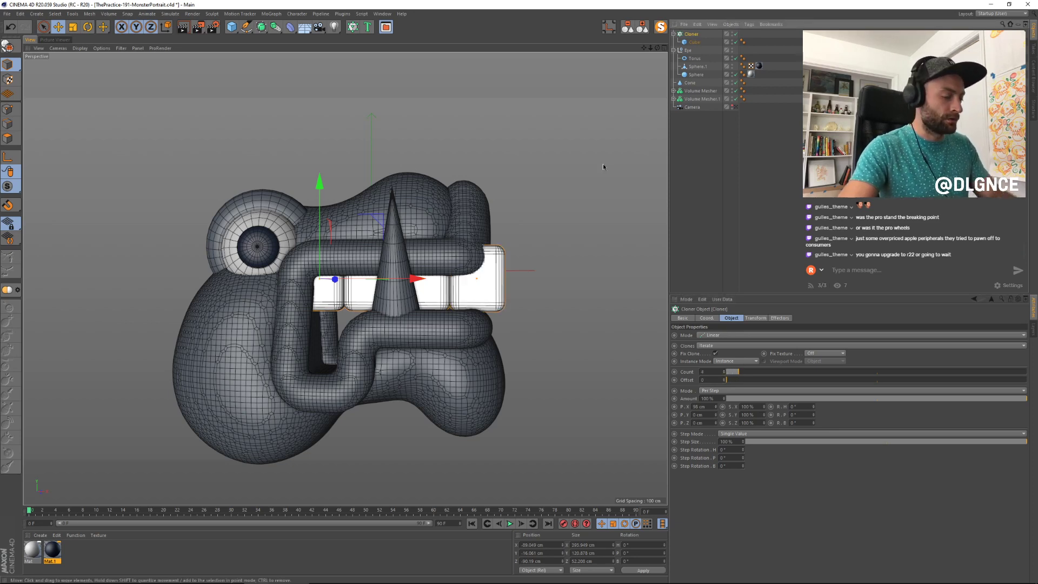
Step: Scale the cloned row of teeth down to about 301 cm wide and shift it slightly along X inside the mouth
{"action": "key", "text": "t"}
{"action": "left_click_drag", "start_coordinate": [558, 123], "coordinate": [502, 160]}
{"action": "key", "text": "e"}
{"action": "left_click_drag", "start_coordinate": [410, 279], "coordinate": [416, 279]}
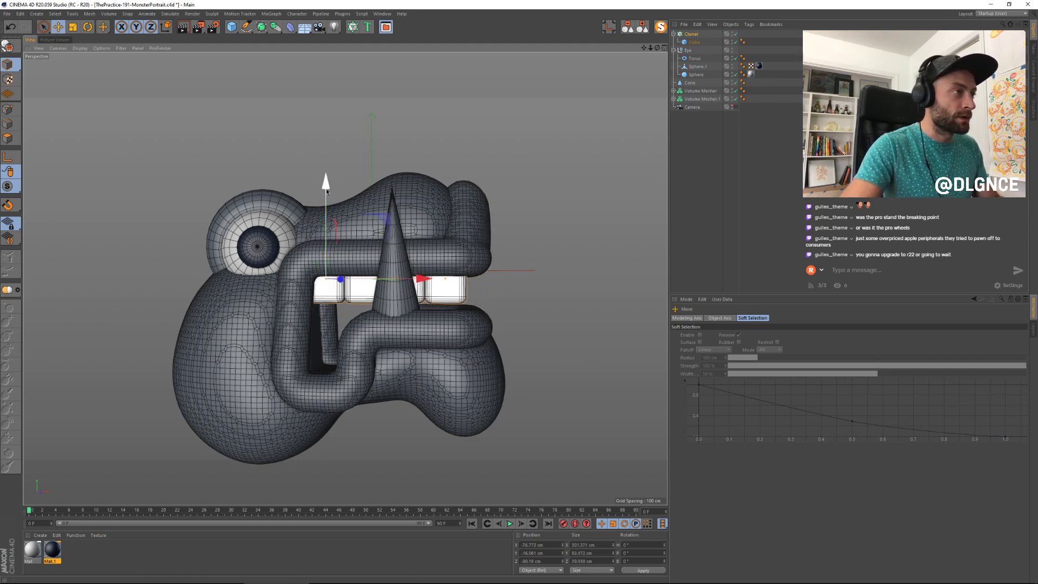
Step: Duplicate the row of teeth straight down to form a lower row directly beneath the first
{"action": "left_click_drag", "start_coordinate": [327, 190], "coordinate": [329, 233]}
{"action": "left_click_drag", "start_coordinate": [523, 290], "coordinate": [582, 287], "text": "alt"}
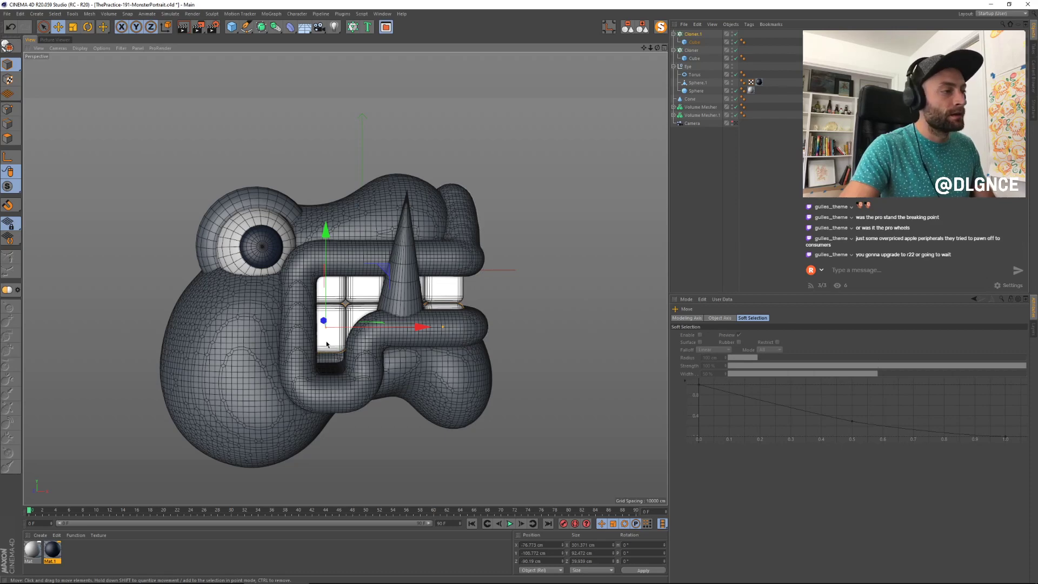
{"action": "left_click_drag", "start_coordinate": [315, 115], "coordinate": [424, 249], "text": "alt"}
Step: Add a cylinder, rotate its bank to 90°, and lower it to about -168 cm in Y at the bottom of the mouth
{"action": "left_click_drag", "start_coordinate": [231, 27], "coordinate": [396, 40]}
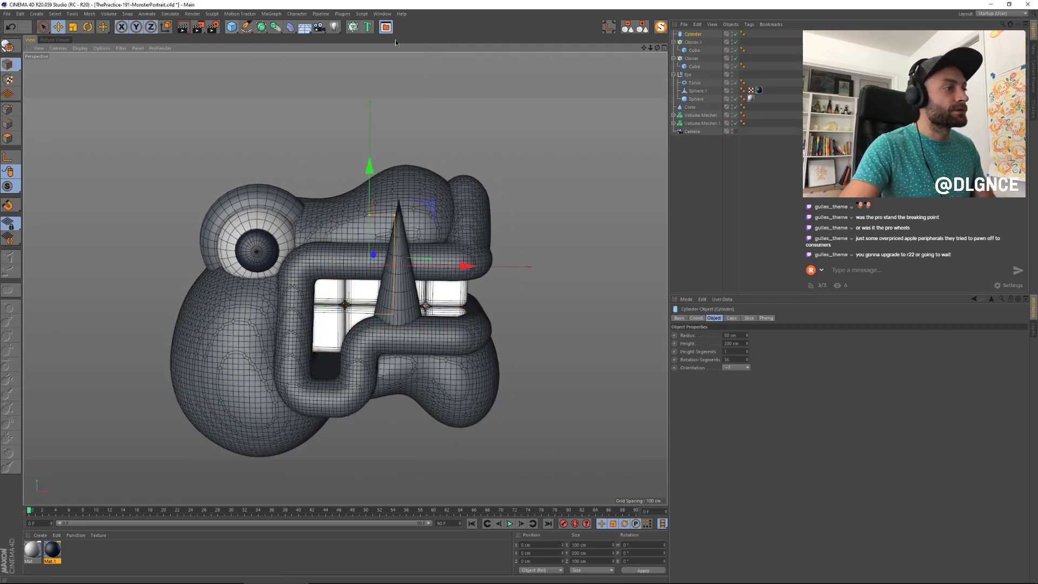
{"action": "key", "text": "r"}
{"action": "left_click_drag", "start_coordinate": [418, 222], "coordinate": [373, 262]}
{"action": "key", "text": "e"}
{"action": "left_click_drag", "start_coordinate": [420, 318], "coordinate": [462, 390]}
{"action": "left_click_drag", "start_coordinate": [311, 386], "coordinate": [310, 409]}
{"action": "left_click_drag", "start_coordinate": [292, 323], "coordinate": [330, 312]}
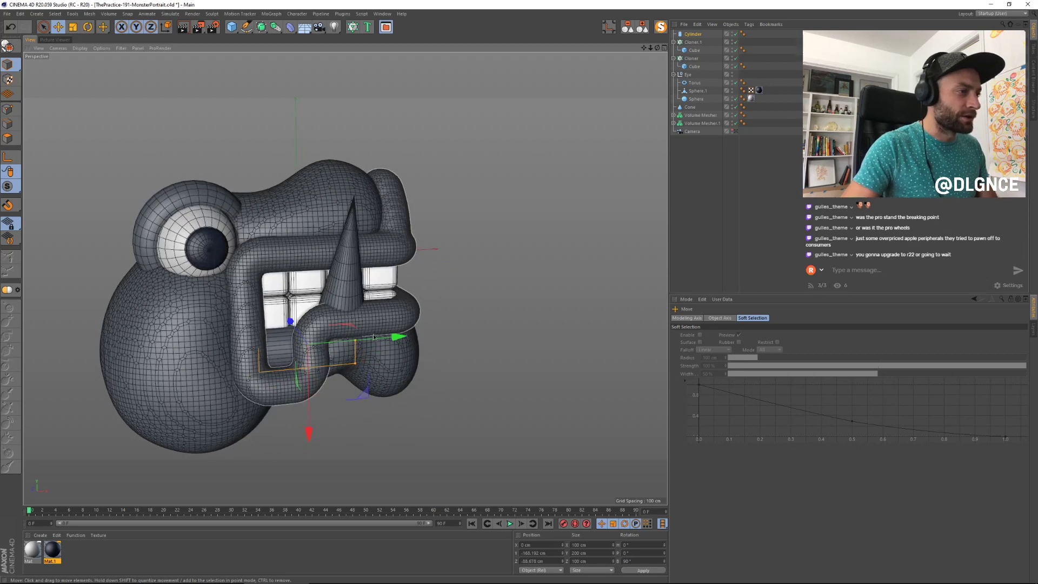
Step: Enlarge the cylinder's radius to about 59 cm and reposition it to about X -28, Y -182, Z -75 cm
{"action": "left_click_drag", "start_coordinate": [373, 337], "coordinate": [283, 336]}
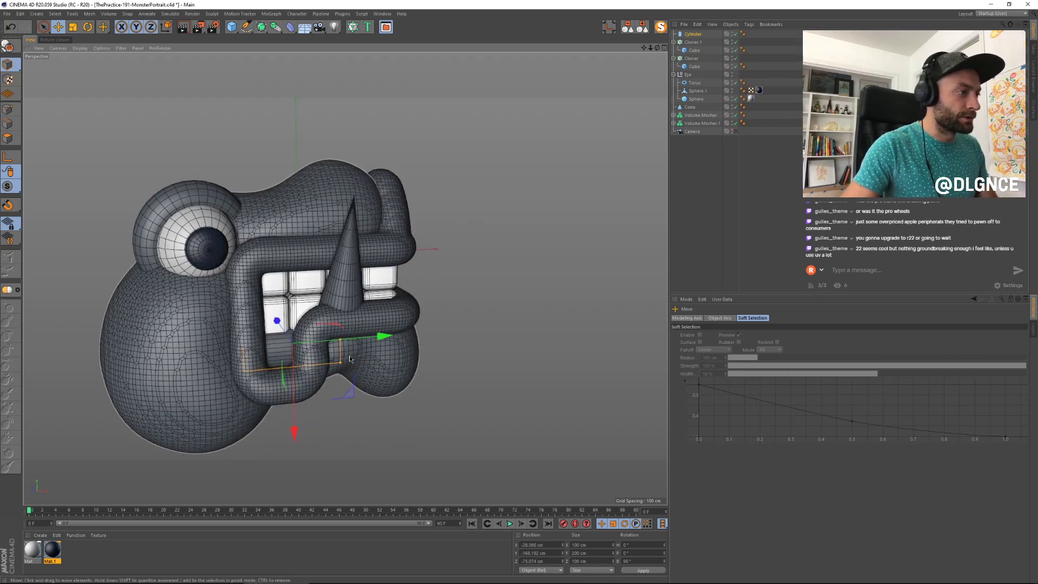
{"action": "left_click_drag", "start_coordinate": [340, 363], "coordinate": [340, 367]}
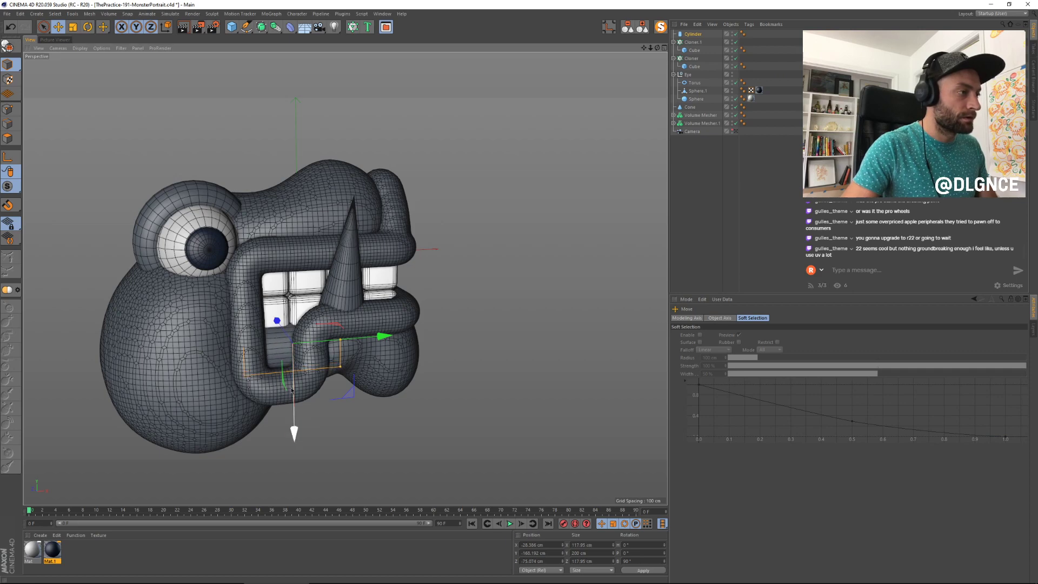
{"action": "left_click_drag", "start_coordinate": [291, 390], "coordinate": [292, 397]}
{"action": "left_click_drag", "start_coordinate": [308, 360], "coordinate": [275, 353], "text": "alt"}
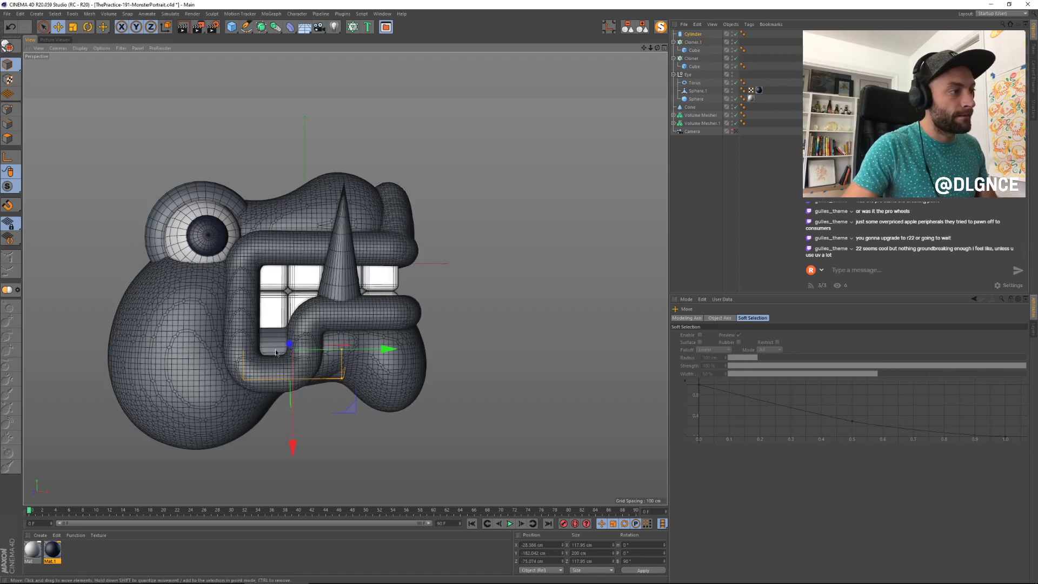
Step: Look through the scene camera again and switch to the front view of the head
{"action": "left_click", "coordinate": [736, 131]}
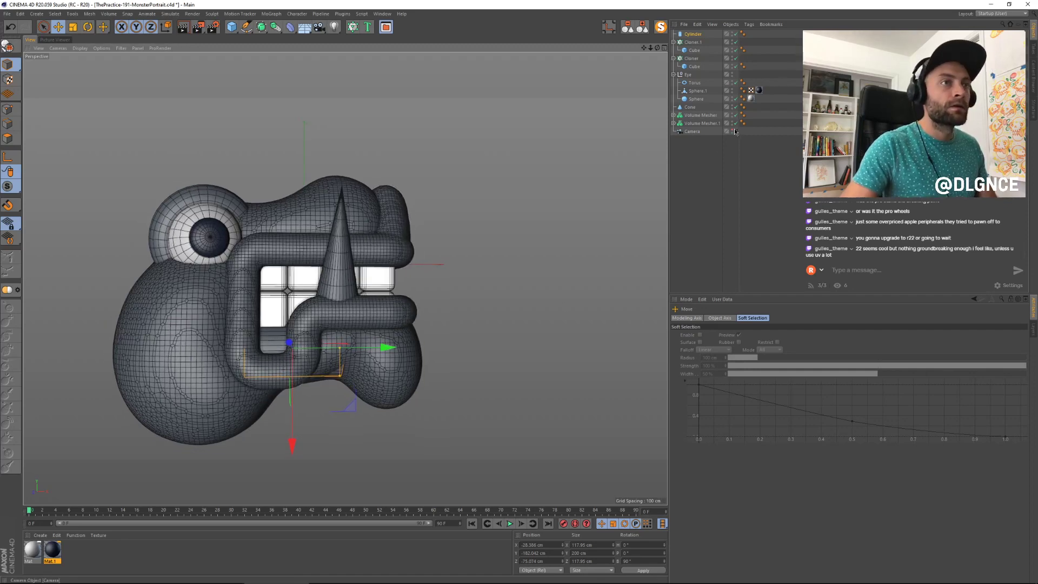
{"action": "left_click", "coordinate": [735, 131]}
{"action": "key", "text": "F4"}
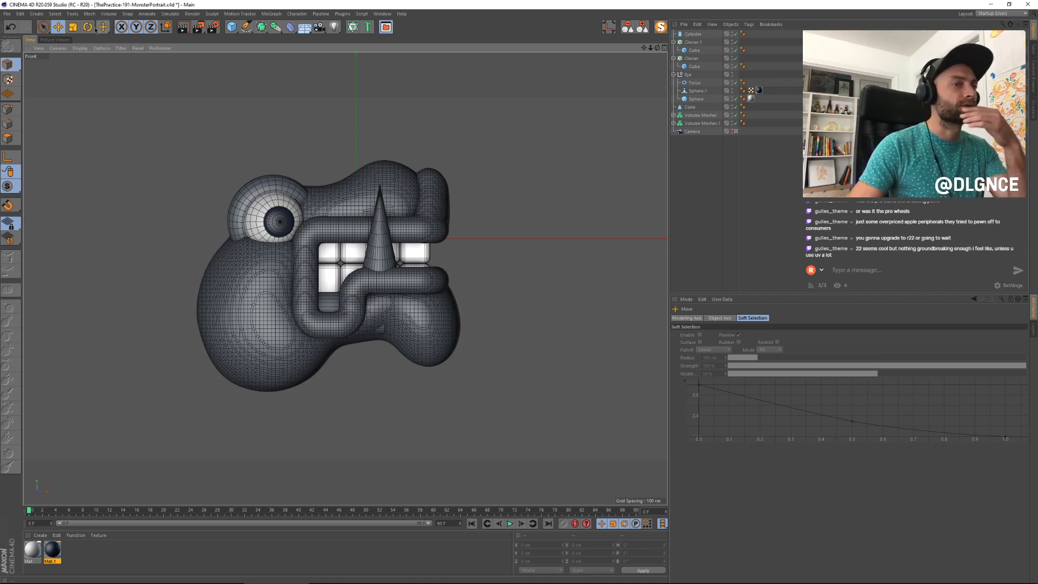
Step: Add the Ambient Occlusion effect to the render settings
{"action": "left_click", "coordinate": [196, 30]}
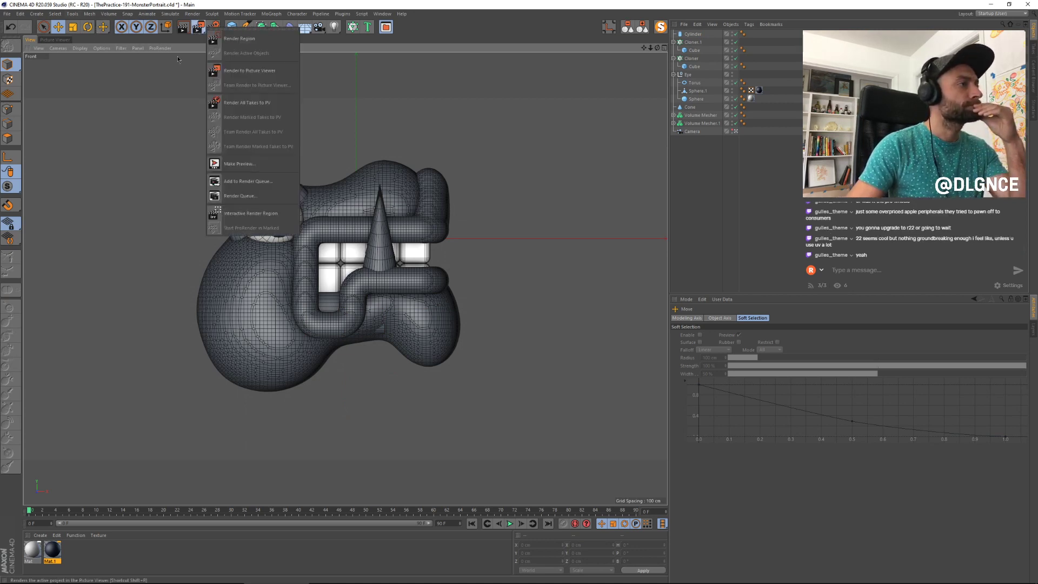
{"action": "left_click", "coordinate": [178, 60]}
{"action": "left_click", "coordinate": [214, 27]}
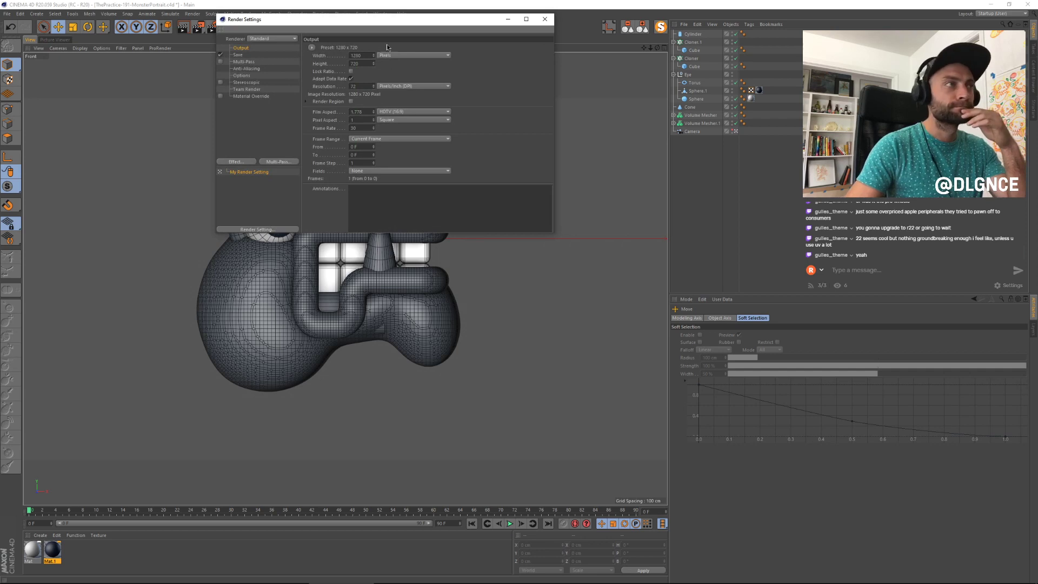
{"action": "left_click_drag", "start_coordinate": [400, 24], "coordinate": [513, 207]}
{"action": "left_click", "coordinate": [360, 344]}
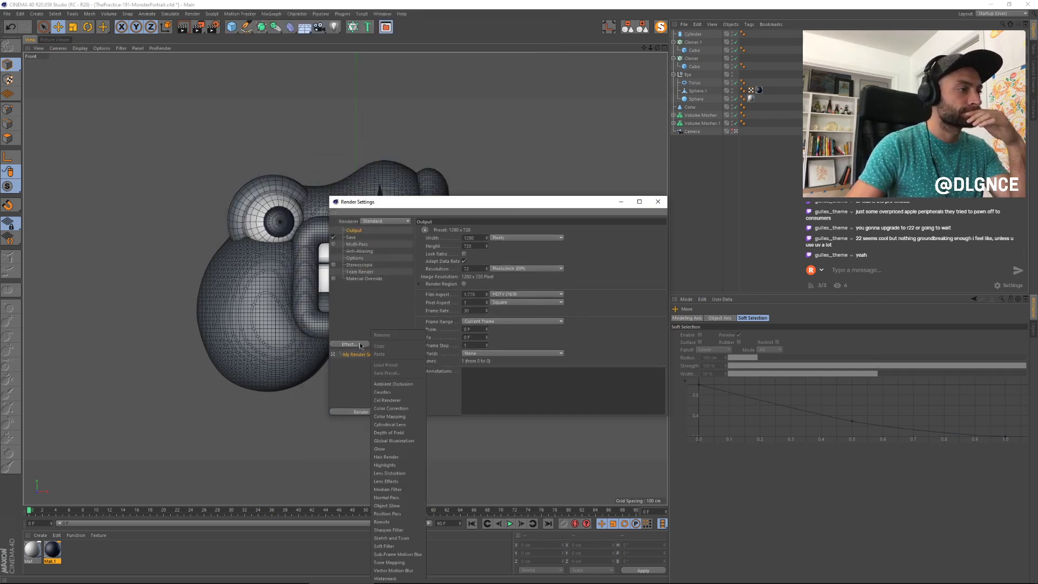
{"action": "left_click", "coordinate": [385, 349]}
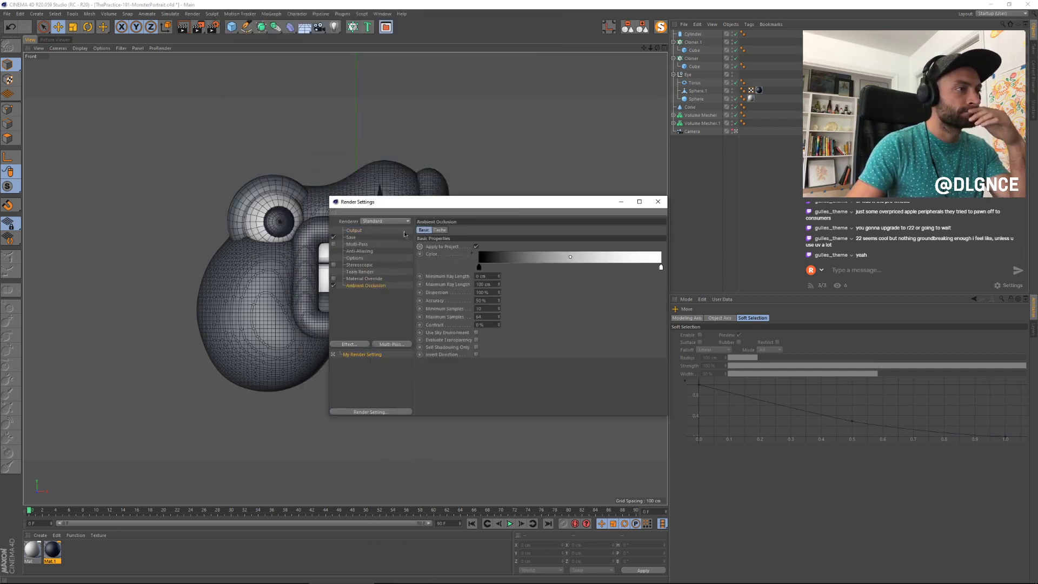
{"action": "double_click", "coordinate": [479, 266]}
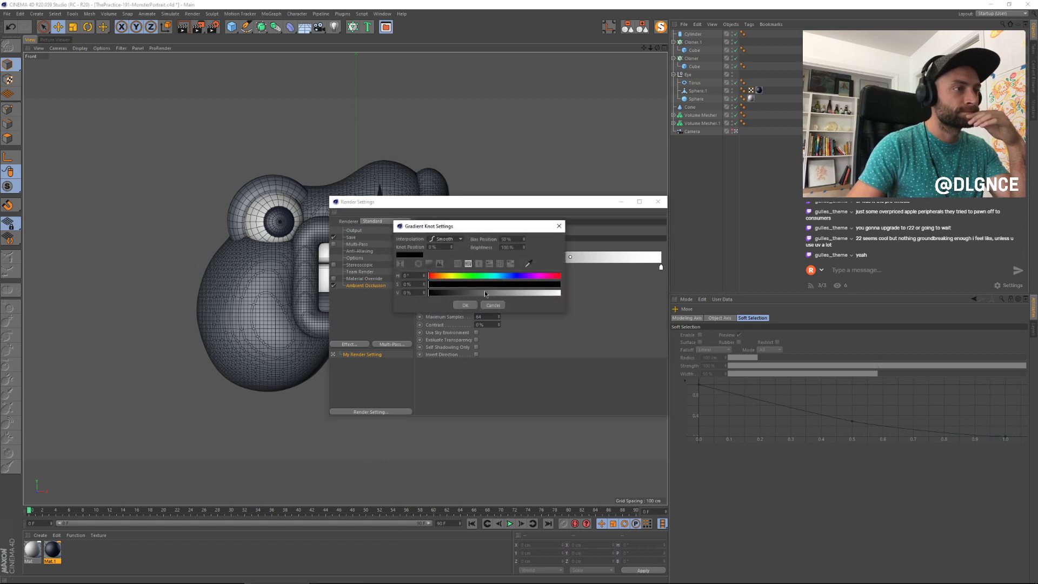
{"action": "left_click", "coordinate": [459, 292]}
{"action": "left_click_drag", "start_coordinate": [488, 285], "coordinate": [506, 281]}
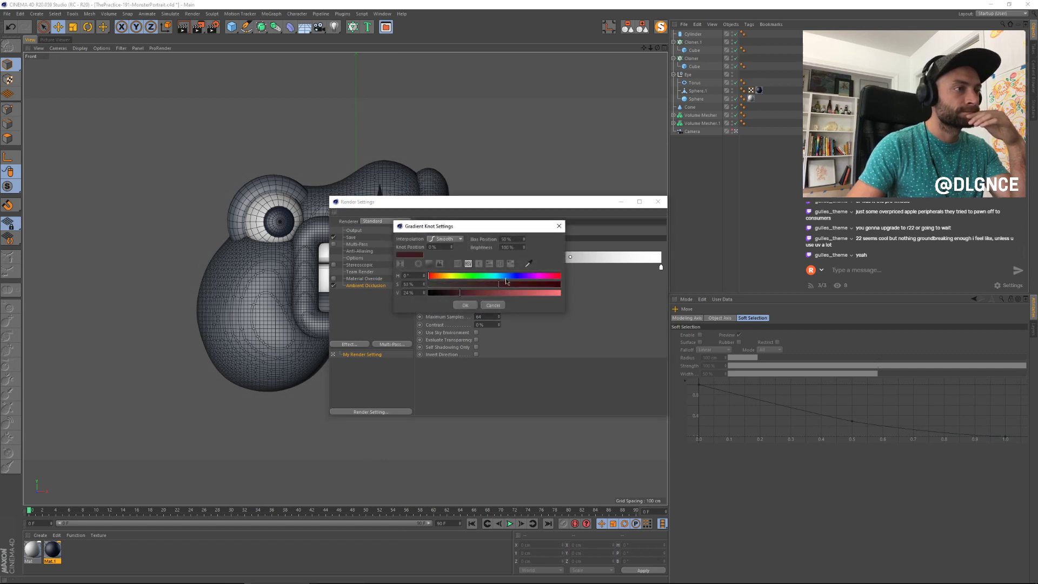
{"action": "left_click", "coordinate": [492, 306]}
Step: Render the head to the Picture Viewer, close the render settings, and go back to the modeling view
{"action": "key", "text": "shift+r"}
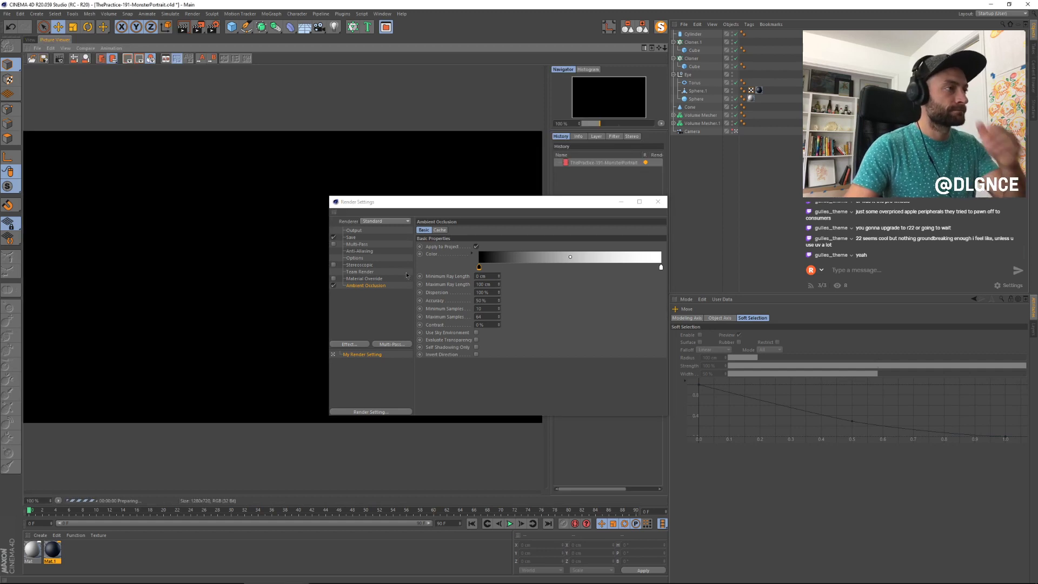
{"action": "left_click", "coordinate": [658, 202]}
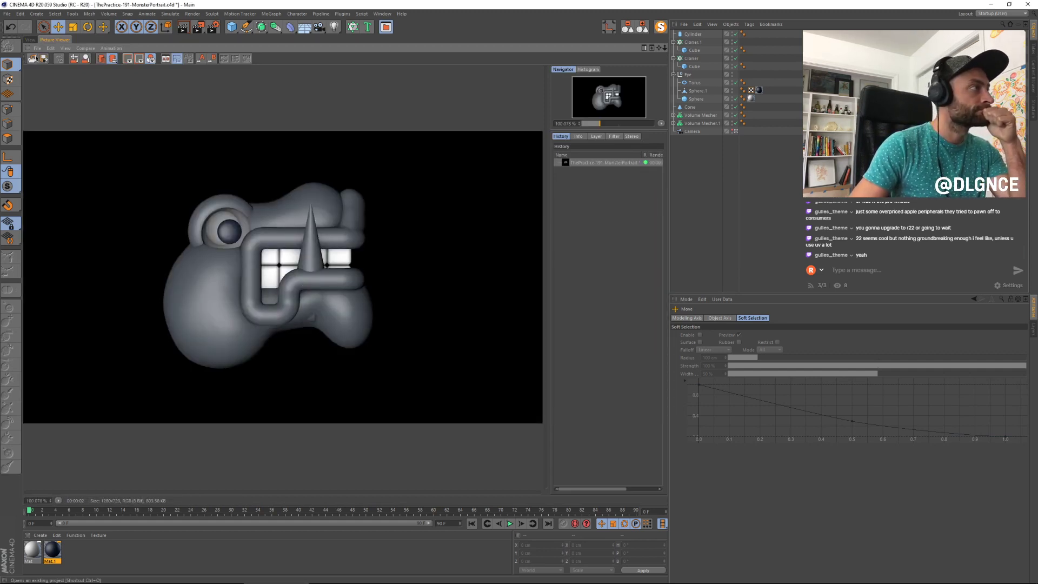
{"action": "left_click", "coordinate": [30, 39]}
Step: Shorten the cylinder in the lower mouth to about 134 cm and move it to about -65 cm in X
{"action": "left_click", "coordinate": [362, 294]}
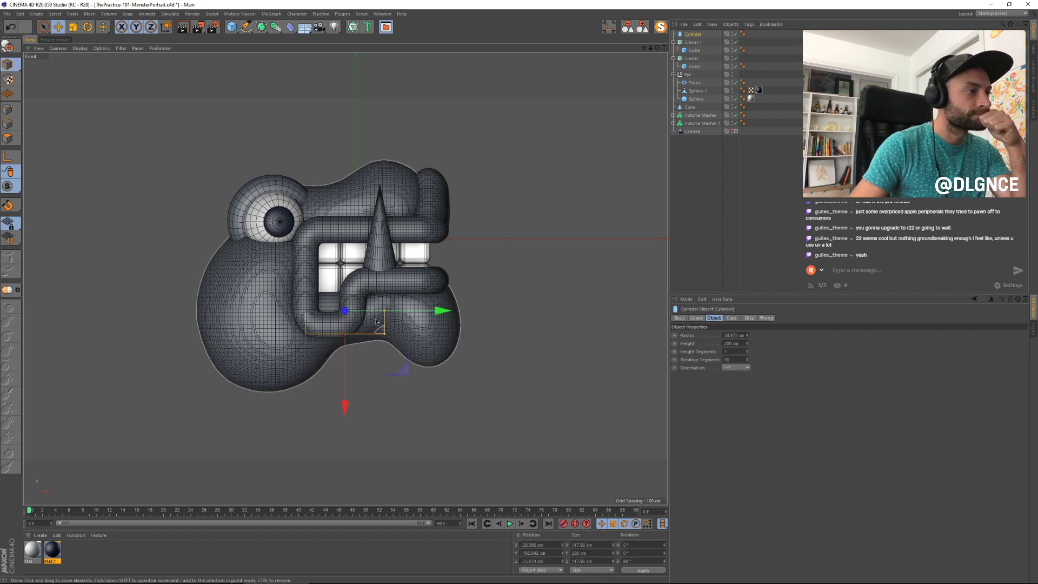
{"action": "mouse_move", "coordinate": [409, 313]}
{"action": "left_mouse_down"}
{"action": "mouse_move", "coordinate": [363, 313]}
{"action": "mouse_move", "coordinate": [393, 313]}
{"action": "left_mouse_up"}
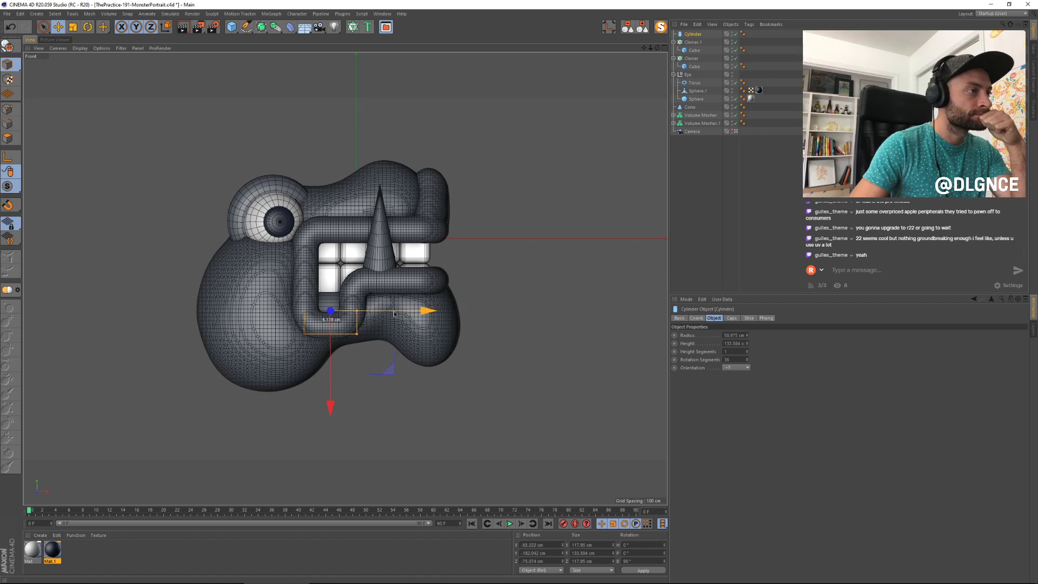
Step: Create a new material with a peach color of hue 28°, saturation 42% and value 80%
{"action": "double_click", "coordinate": [91, 562]}
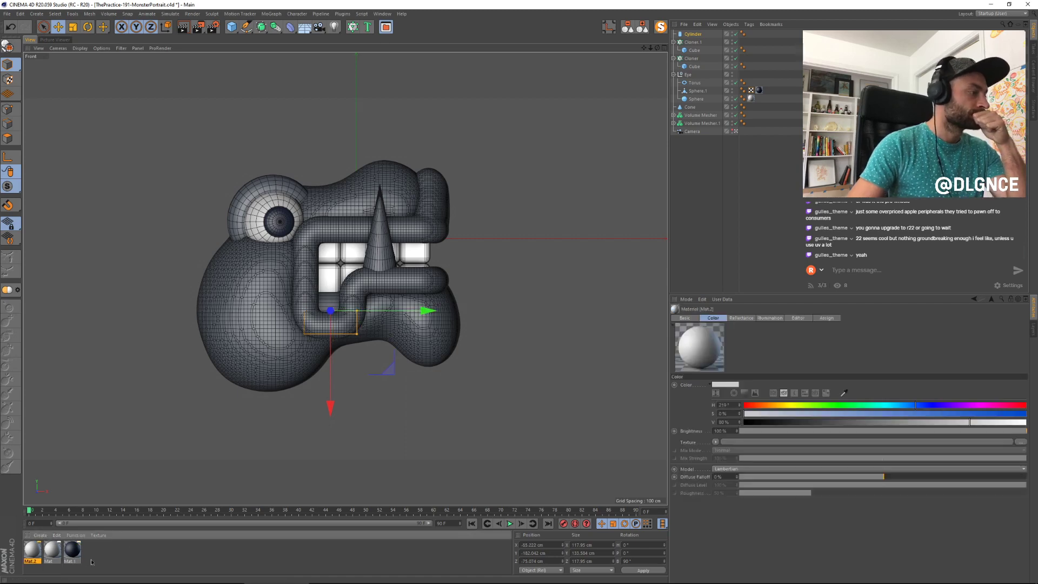
{"action": "double_click", "coordinate": [34, 551]}
{"action": "left_click_drag", "start_coordinate": [240, 48], "coordinate": [589, 222]}
{"action": "left_click", "coordinate": [610, 277]}
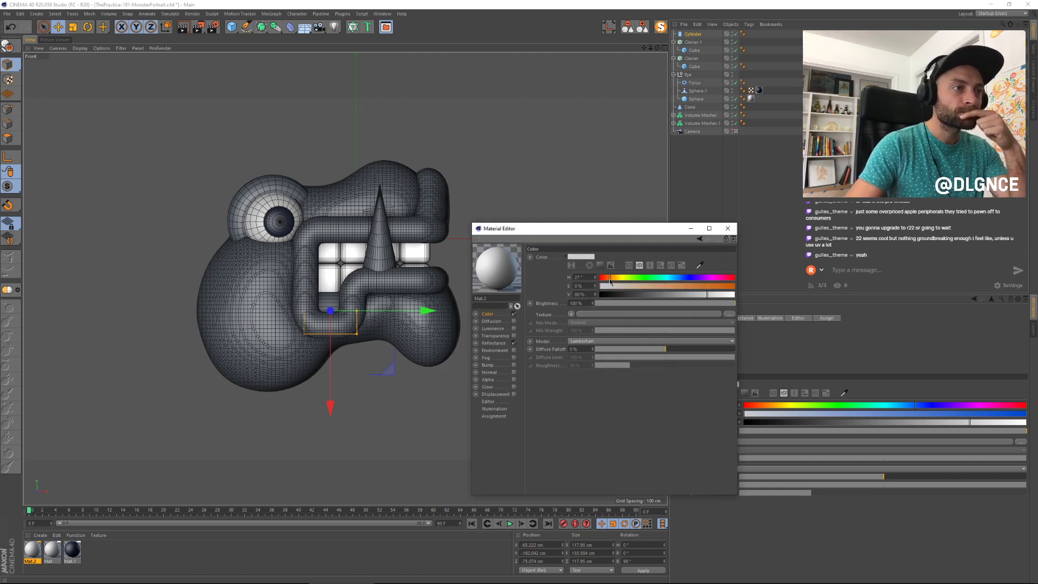
{"action": "left_click", "coordinate": [651, 291]}
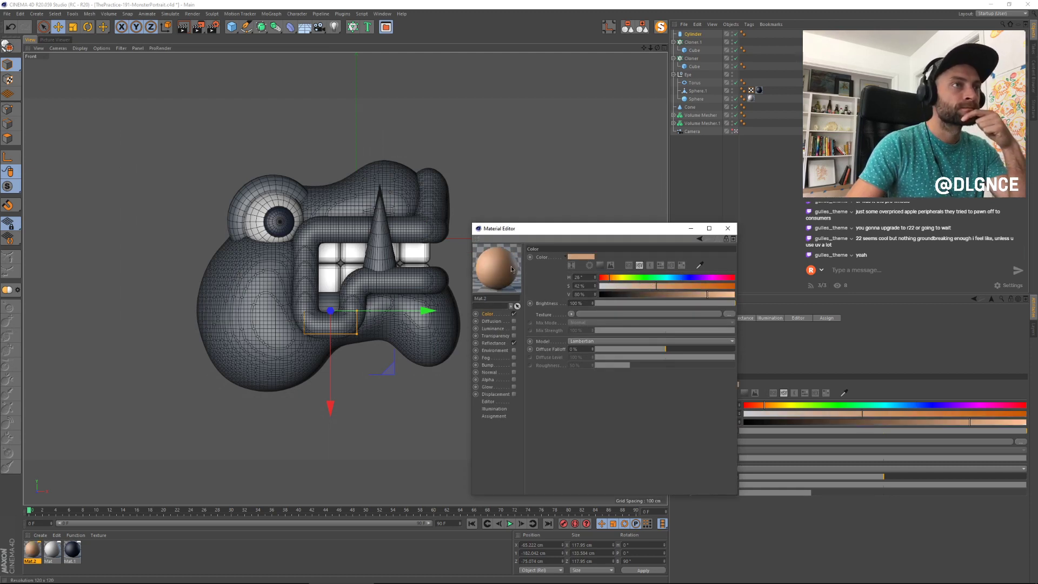
Step: Group all head objects from the cylinder through the second Volume Mesher under a null and apply the peach material to that null
{"action": "left_click", "coordinate": [628, 27]}
{"action": "left_click", "coordinate": [703, 82]}
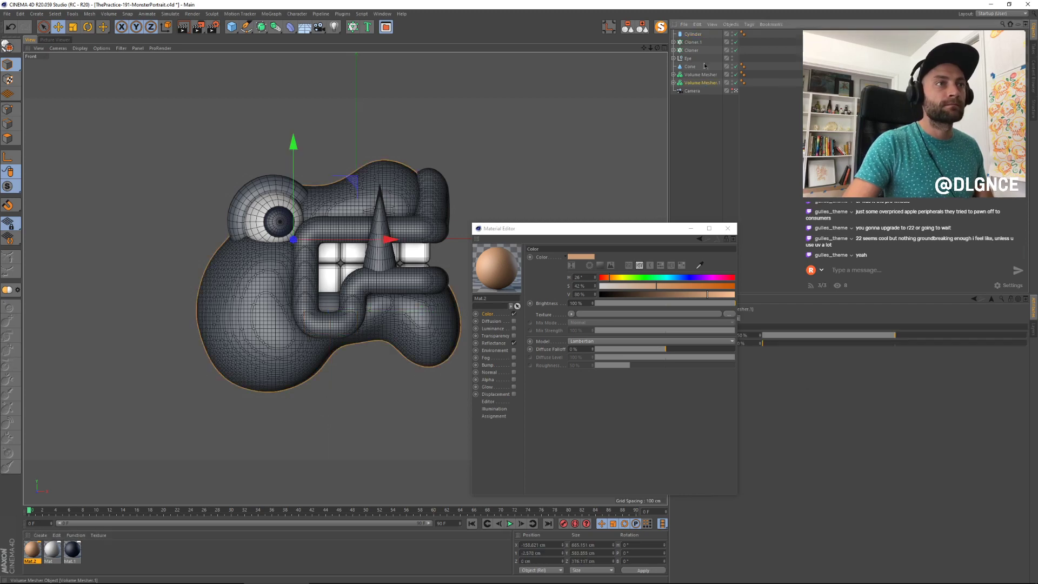
{"action": "left_click", "coordinate": [695, 36], "text": "shift"}
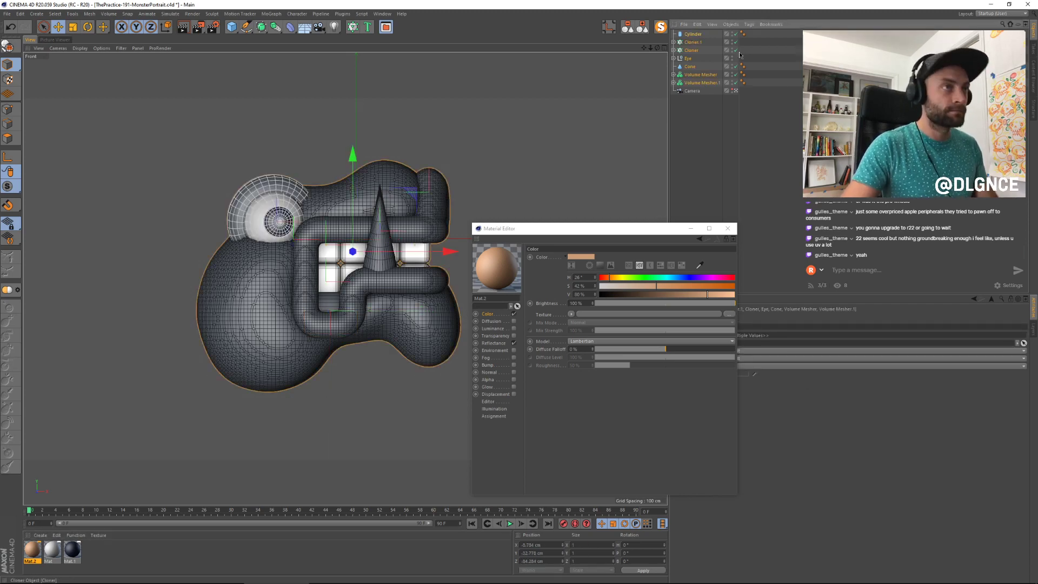
{"action": "key", "text": "alt+g"}
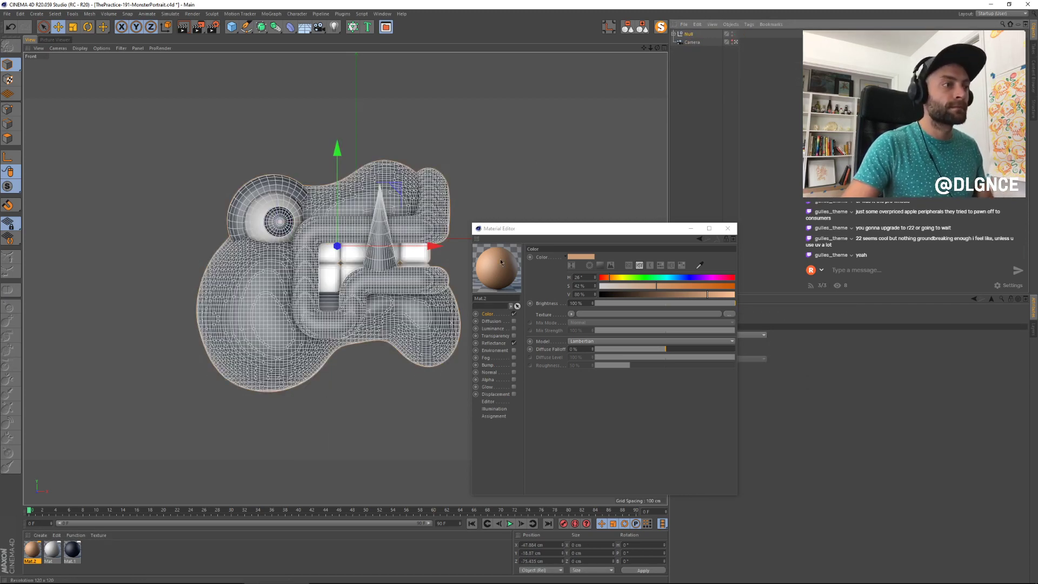
{"action": "left_click_drag", "start_coordinate": [688, 39], "coordinate": [688, 35]}
{"action": "left_click", "coordinate": [674, 33]}
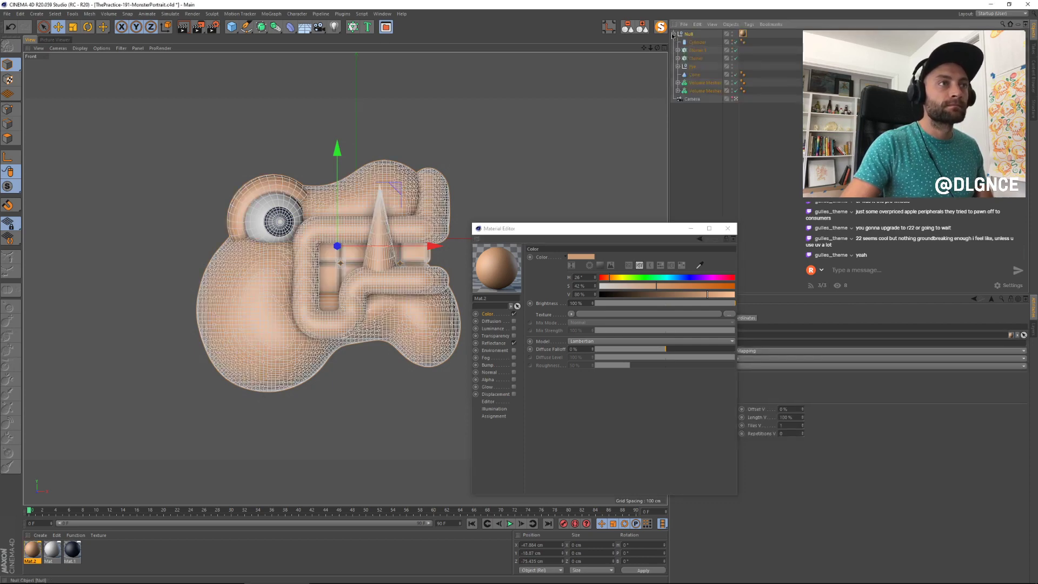
Step: Duplicate the peach material and recolor the copy red-brown with hue 13°, saturation 55% and value 62%
{"action": "left_click", "coordinate": [727, 229]}
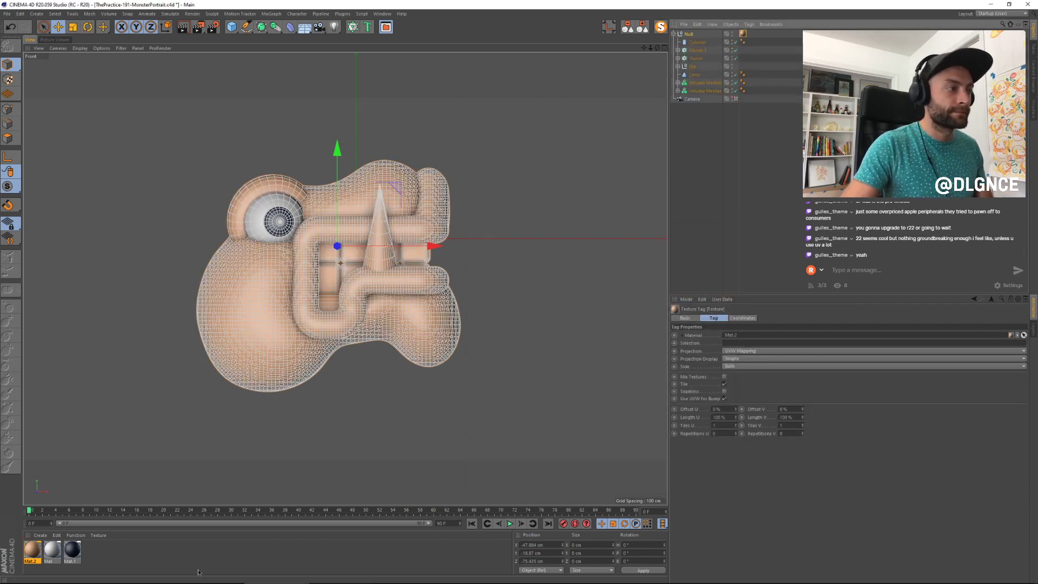
{"action": "key", "text": "ctrl+c"}
{"action": "key", "text": "ctrl+v"}
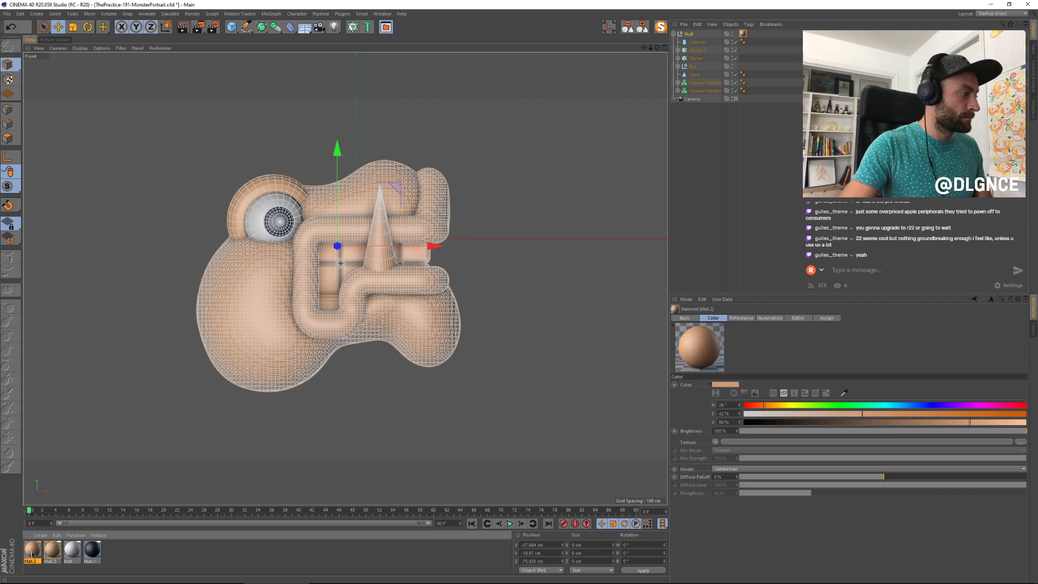
{"action": "double_click", "coordinate": [31, 552]}
{"action": "left_click_drag", "start_coordinate": [274, 57], "coordinate": [507, 198]}
{"action": "left_click", "coordinate": [488, 245]}
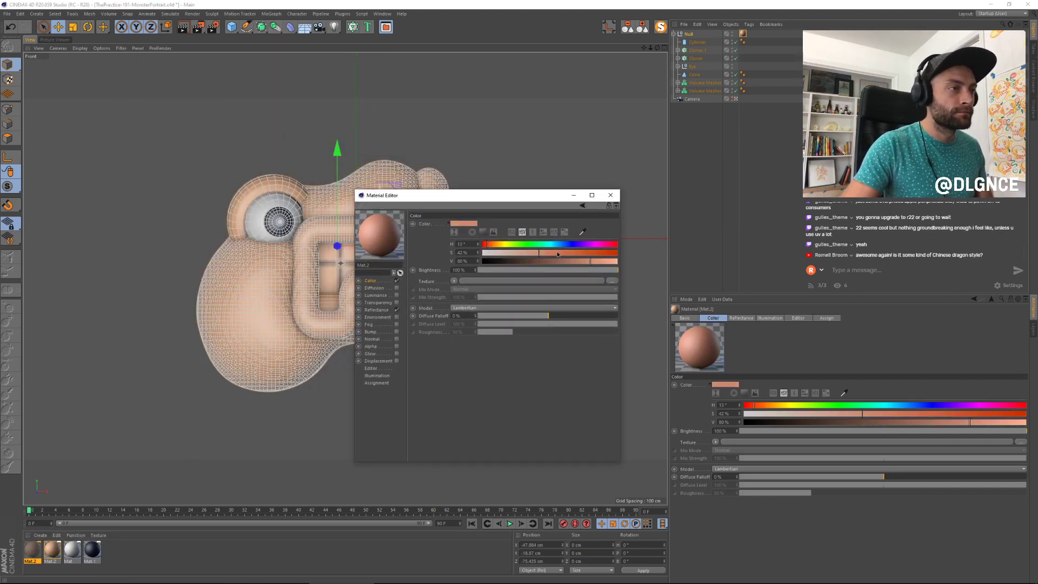
{"action": "left_click", "coordinate": [557, 253]}
{"action": "left_click", "coordinate": [566, 261]}
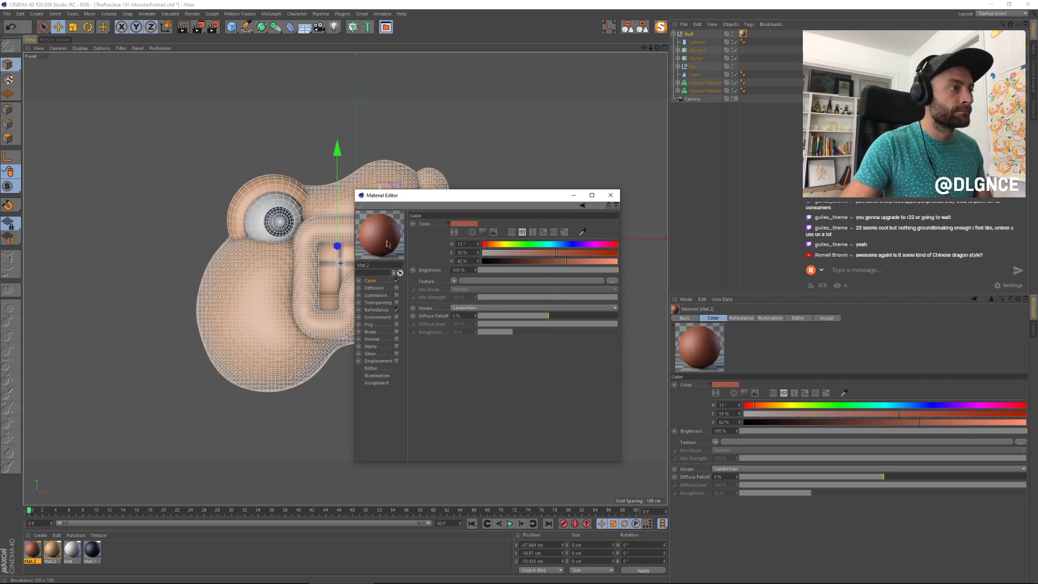
Step: Apply the red-brown material to the lips' Volume Mesher and render the head to the Picture Viewer
{"action": "left_click_drag", "start_coordinate": [379, 242], "coordinate": [308, 270]}
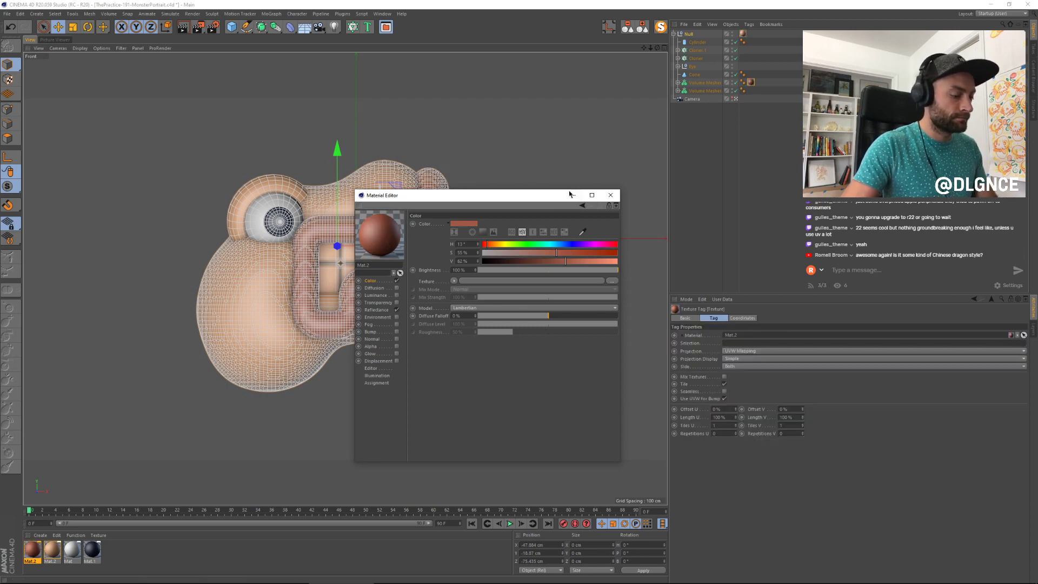
{"action": "key", "text": "shift+r"}
{"action": "left_click", "coordinate": [610, 195]}
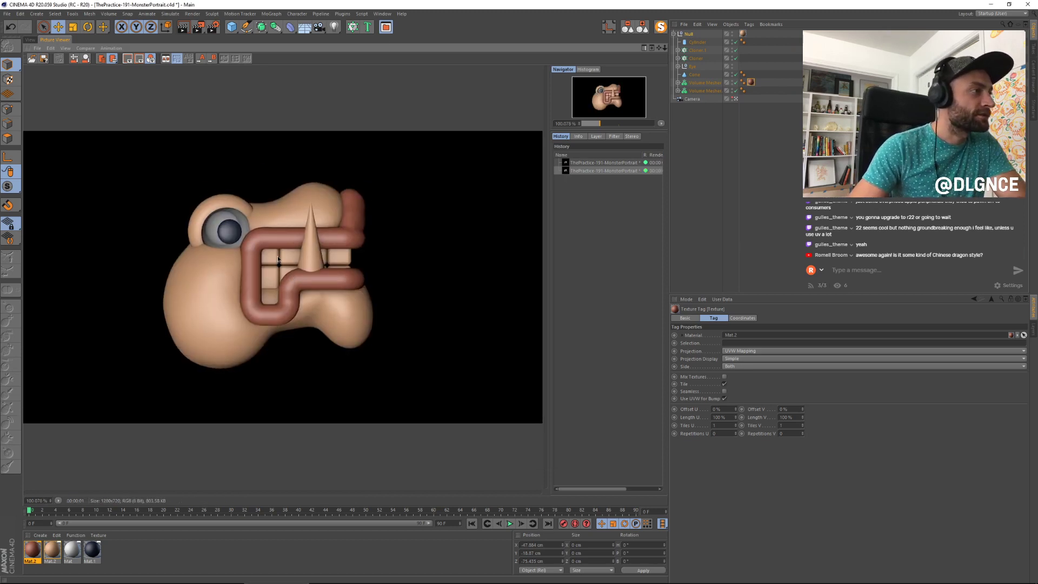
{"action": "left_click", "coordinate": [30, 40]}
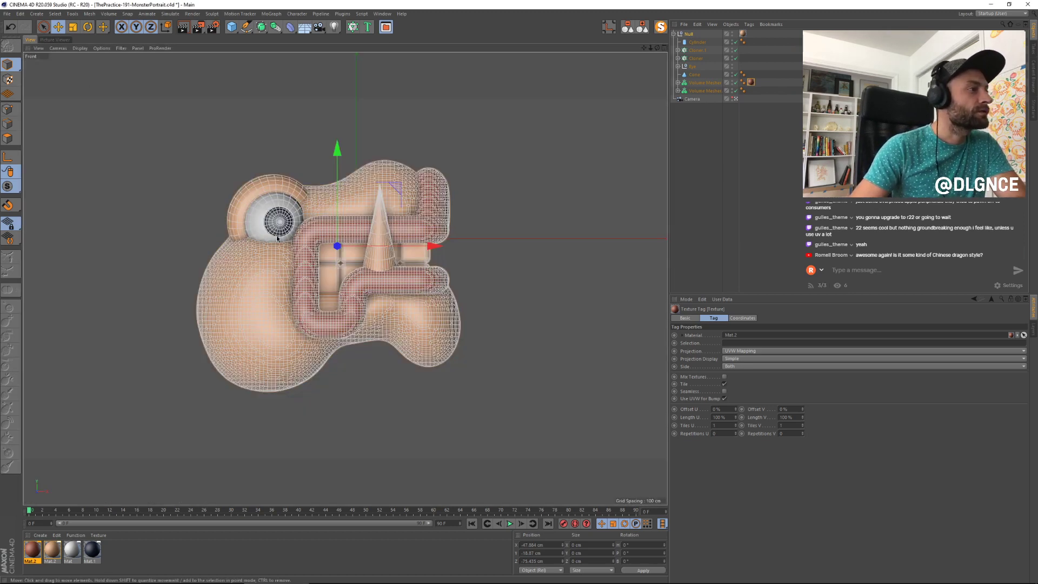
{"action": "left_click", "coordinate": [259, 233]}
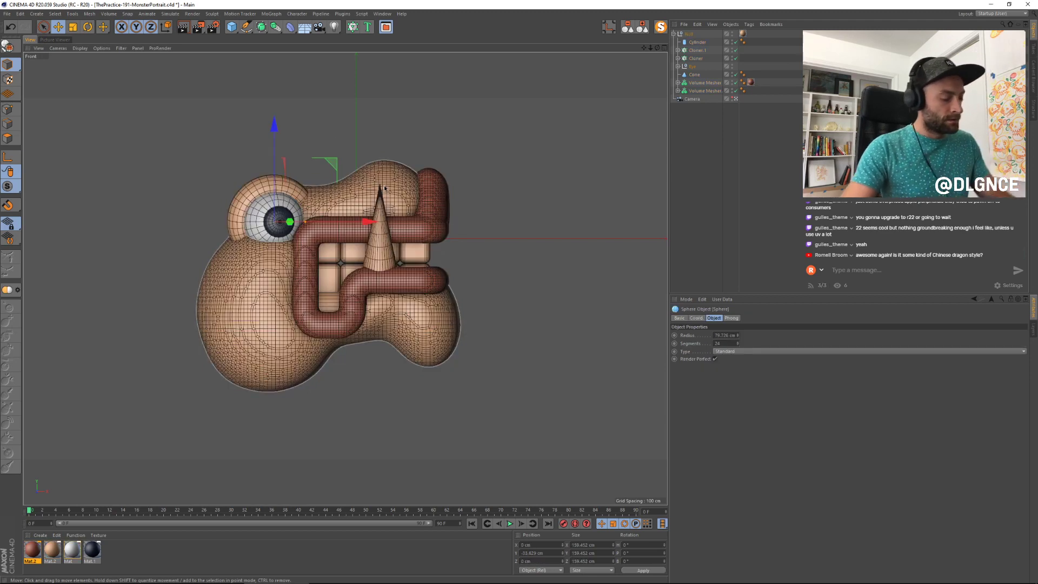
{"action": "key", "text": "c"}
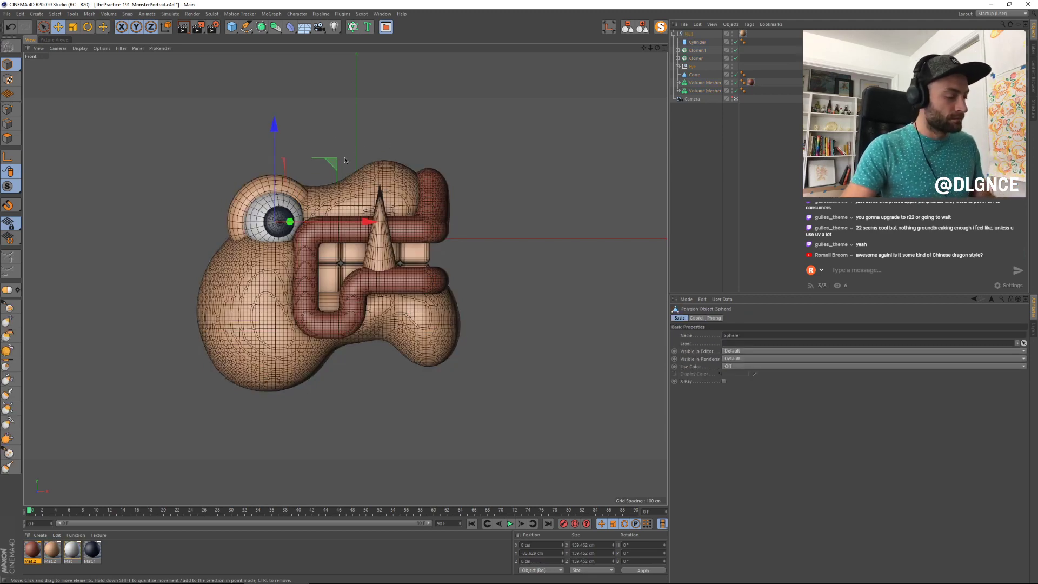
{"action": "key", "text": "ctrl+z"}
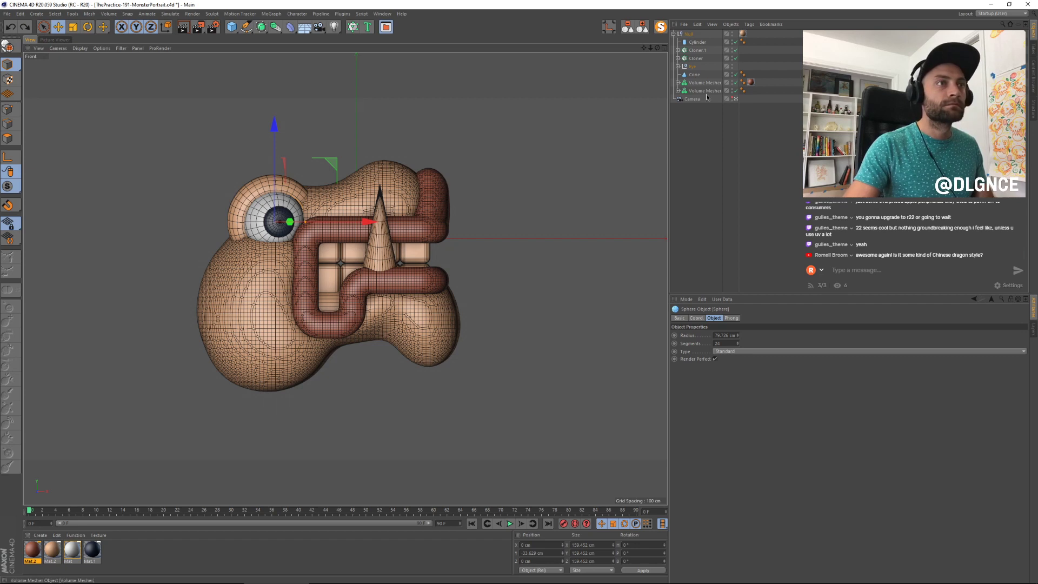
Step: Turn off Render Perfect for the eyeball sphere, render the head again, and go back to the modeling view
{"action": "left_click", "coordinate": [677, 66]}
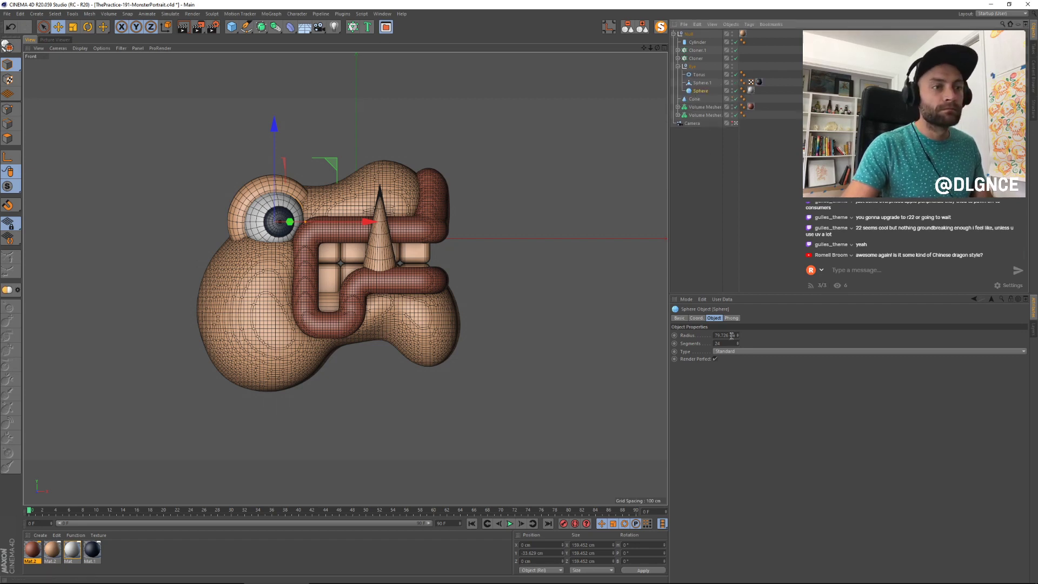
{"action": "key", "text": "shift+r"}
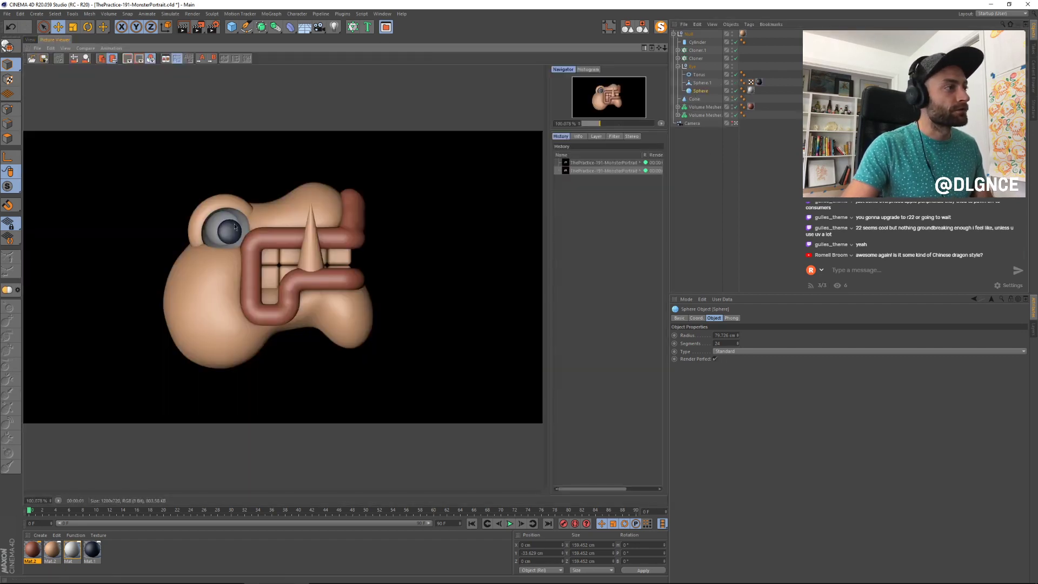
{"action": "left_click", "coordinate": [30, 40]}
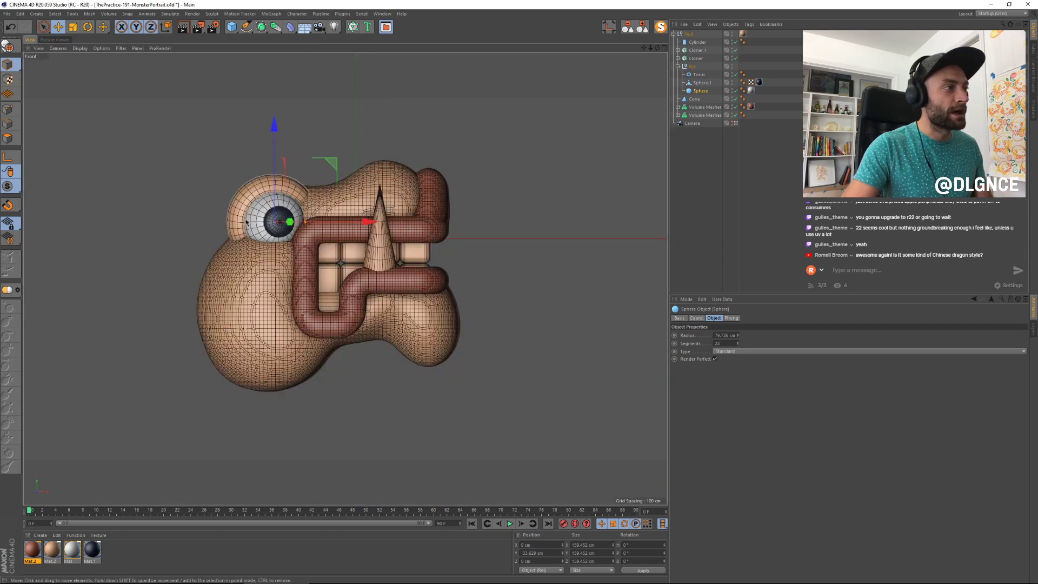
{"action": "left_click", "coordinate": [688, 123]}
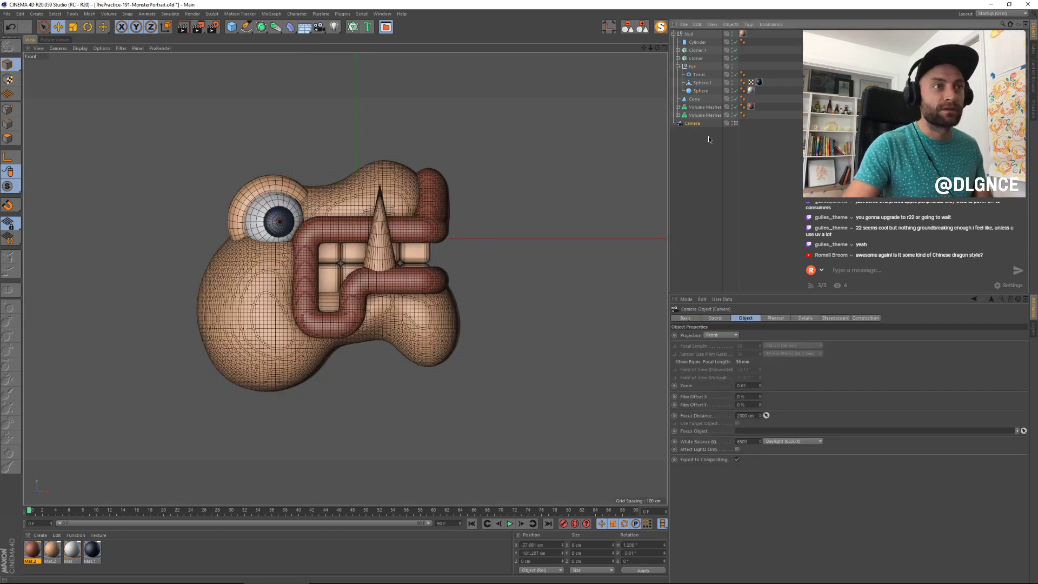
{"action": "left_click", "coordinate": [700, 90]}
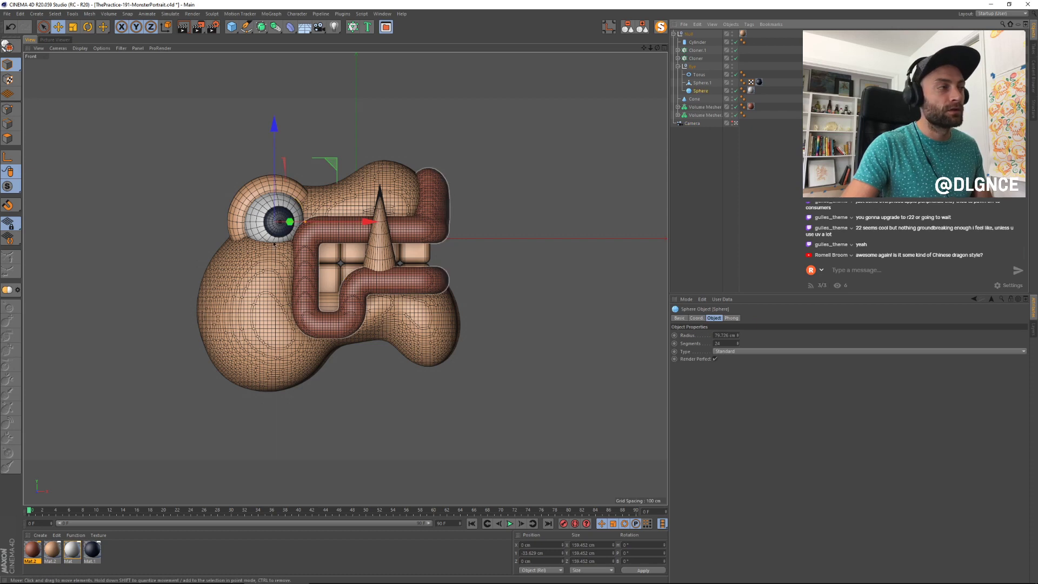
{"action": "left_click", "coordinate": [716, 360]}
{"action": "key", "text": "shift+r"}
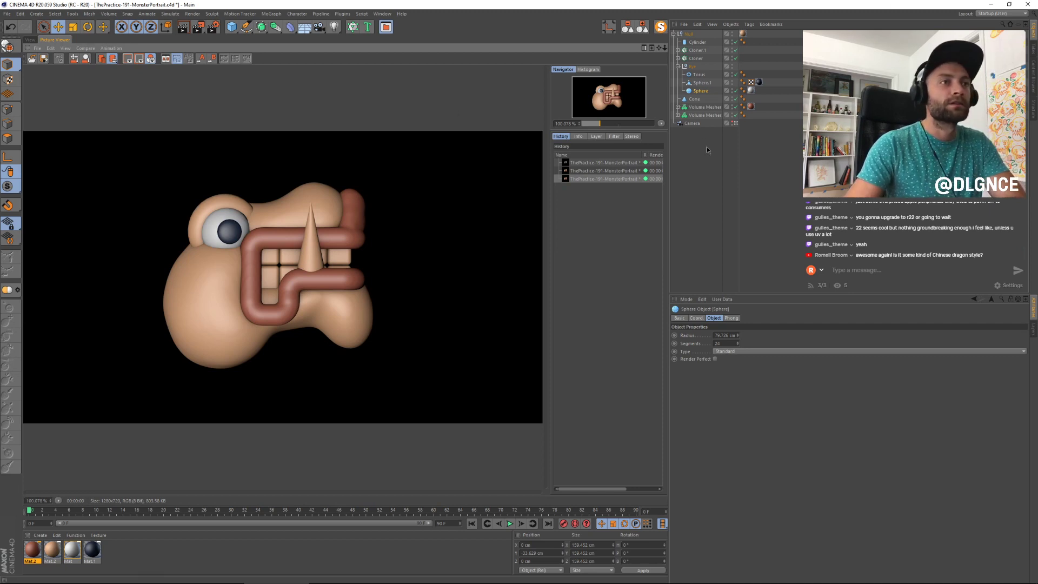
{"action": "left_click", "coordinate": [31, 39]}
Step: Scale up the torus around the eye to a diameter of about 240 cm
{"action": "left_click", "coordinate": [311, 221]}
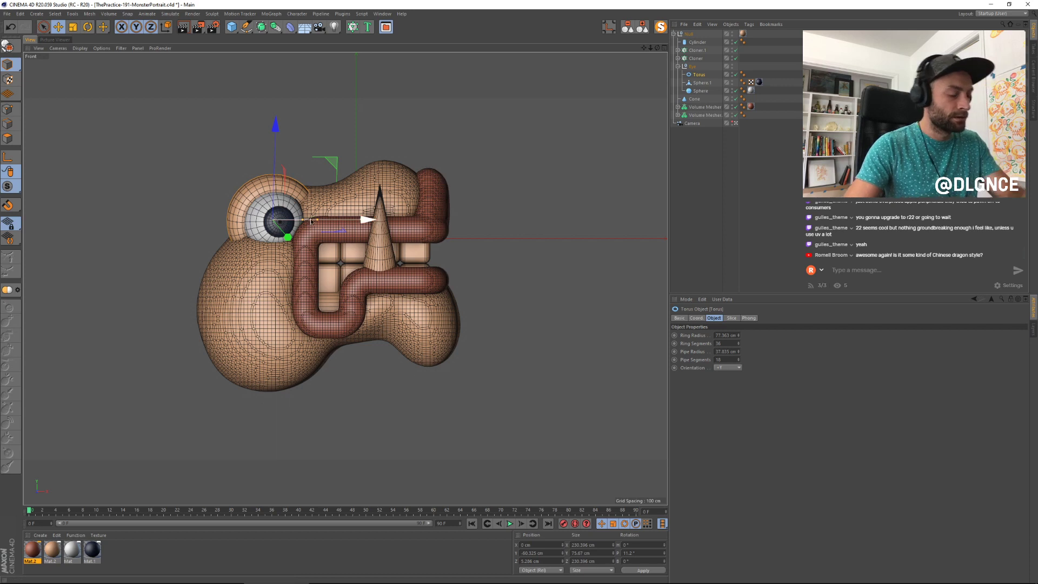
{"action": "key", "text": "t"}
{"action": "left_click_drag", "start_coordinate": [318, 274], "coordinate": [329, 271]}
{"action": "middle_click_drag", "start_coordinate": [469, 261], "coordinate": [473, 256], "text": "alt"}
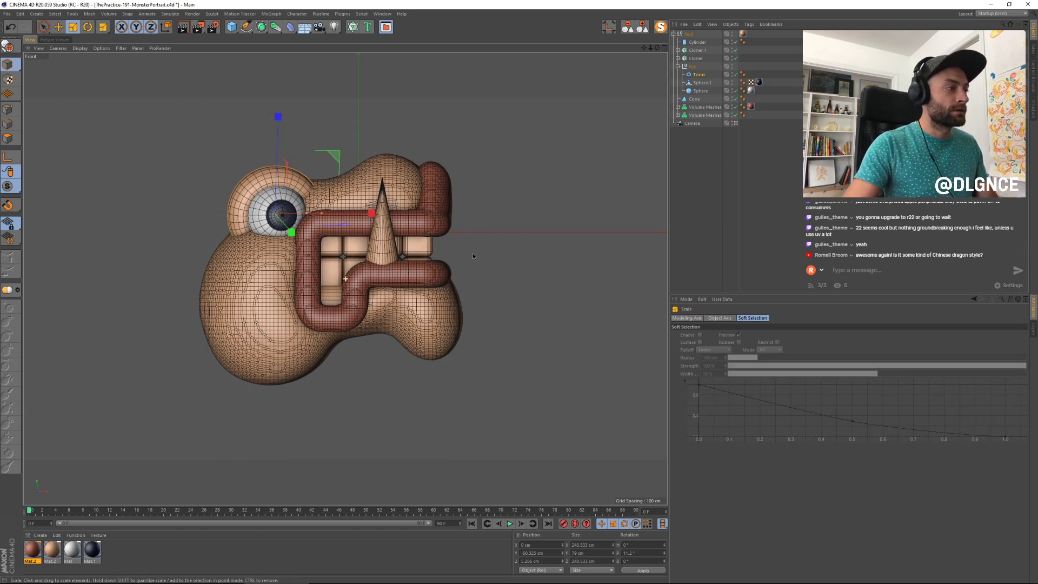
Step: Apply the white material to the upper teeth's cloner and group both cloners under a null named Teeth
{"action": "left_click_drag", "start_coordinate": [691, 57], "coordinate": [693, 58]}
{"action": "left_click", "coordinate": [698, 51]}
{"action": "left_click", "coordinate": [701, 58], "text": "shift"}
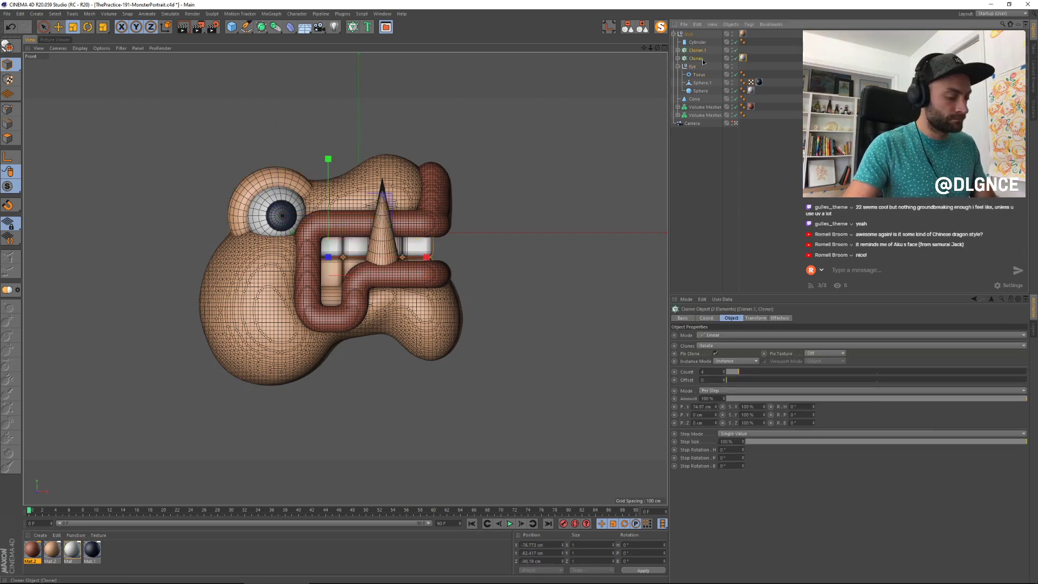
{"action": "key", "text": "alt+g"}
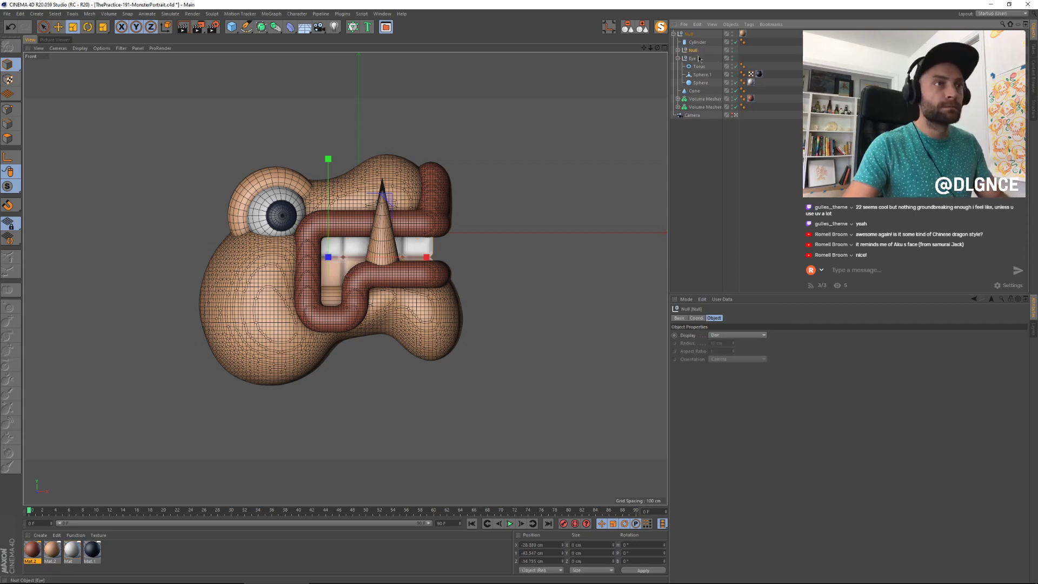
{"action": "double_click", "coordinate": [694, 50]}
{"action": "type", "text": "Teeth"}
{"action": "key", "text": "Return"}
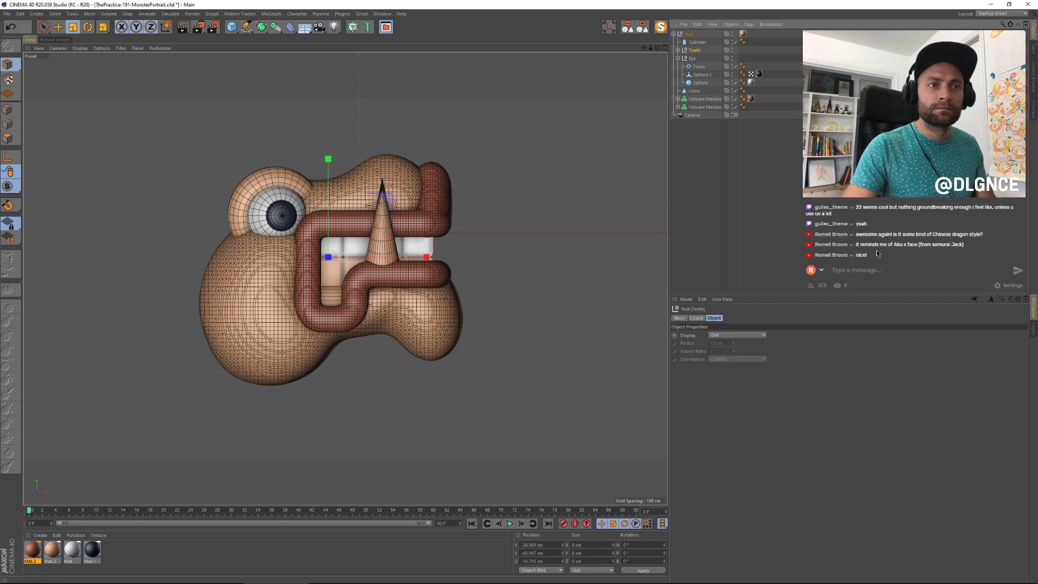
Step: Move the white material's texture tag from the cloner to the Teeth null so it covers all teeth
{"action": "left_click", "coordinate": [678, 50]}
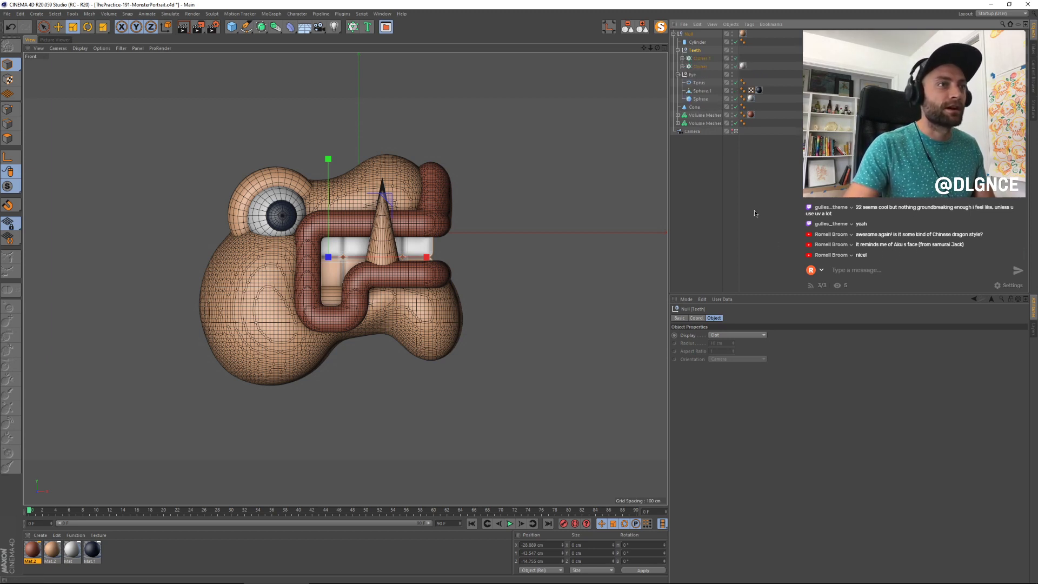
{"action": "left_click", "coordinate": [744, 66]}
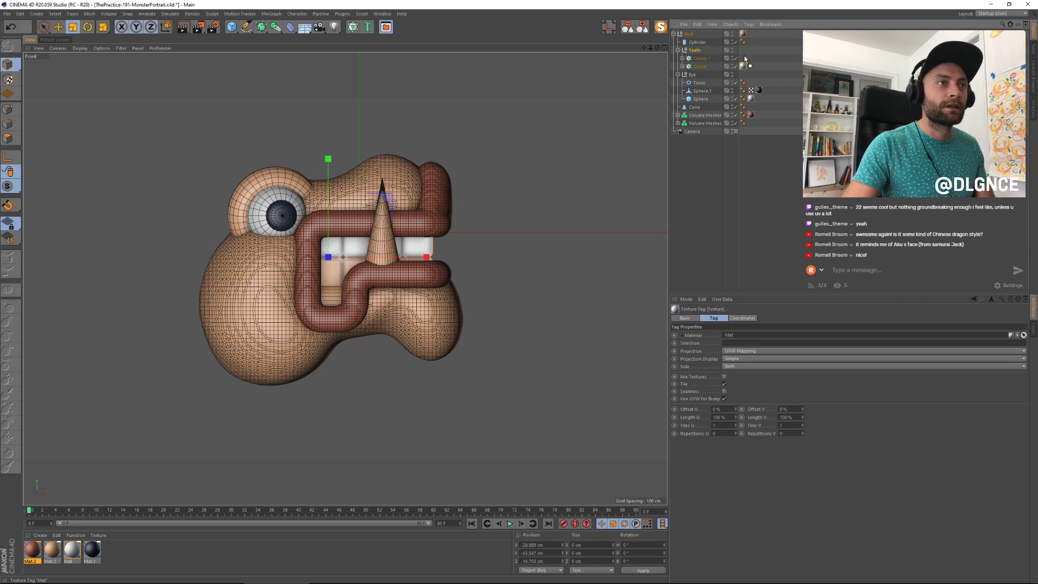
{"action": "left_click_drag", "start_coordinate": [745, 59], "coordinate": [743, 49]}
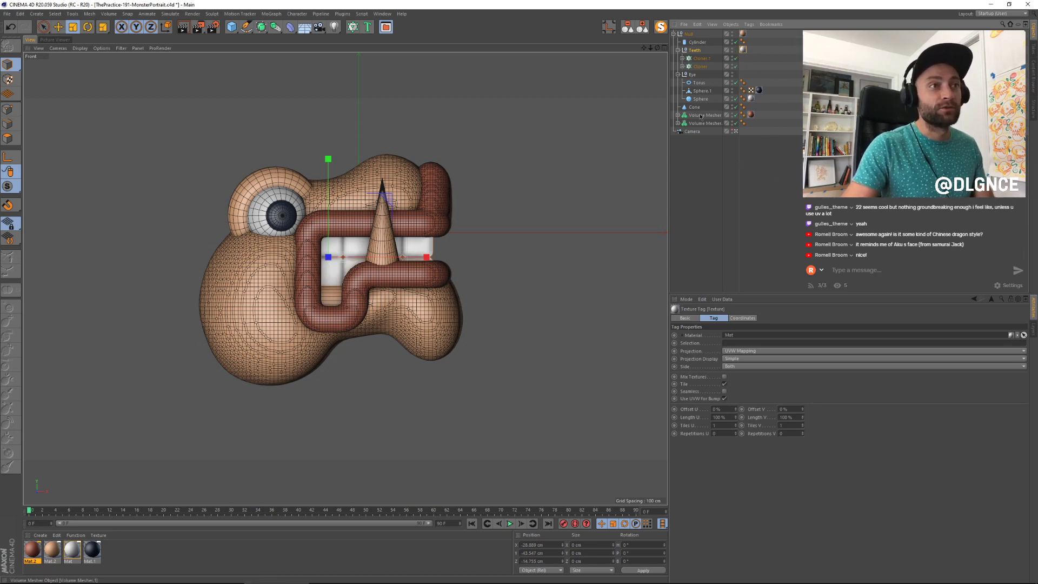
Step: Apply the red-brown material to the mouth cylinder and place the cylinder inside the Teeth null
{"action": "left_click", "coordinate": [711, 186]}
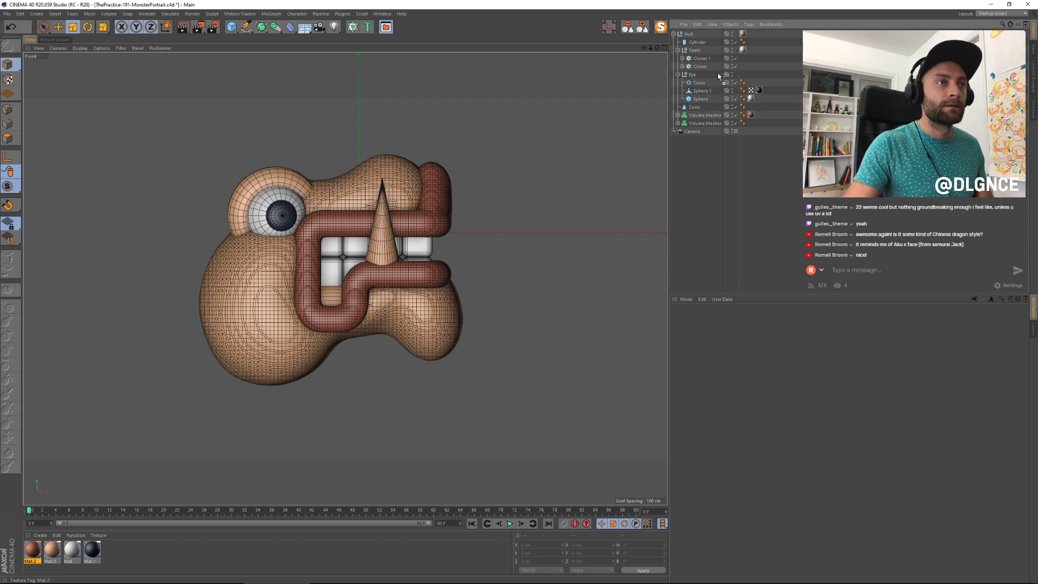
{"action": "left_click_drag", "start_coordinate": [701, 43], "coordinate": [697, 51]}
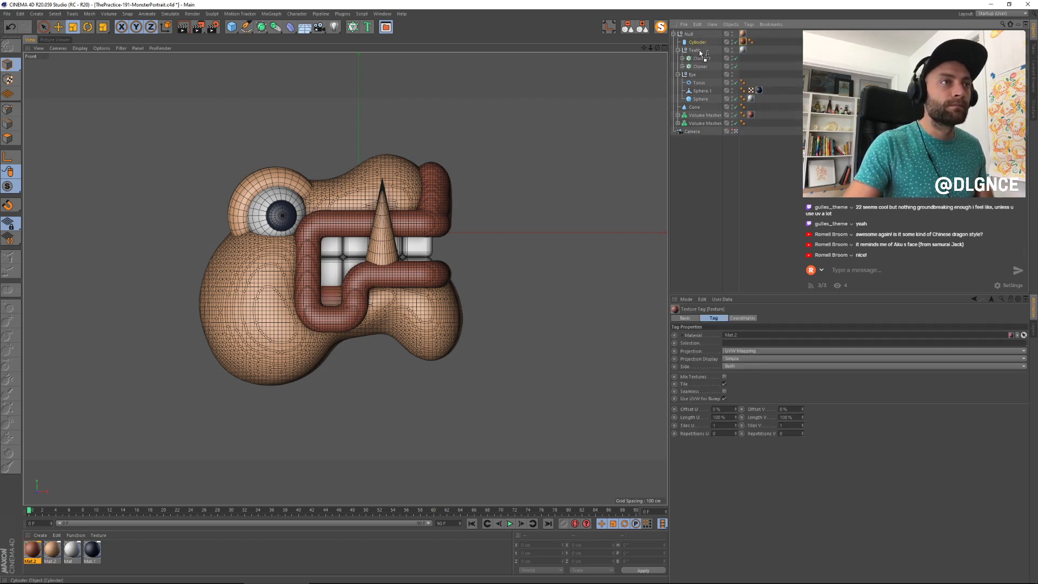
{"action": "left_click", "coordinate": [547, 265]}
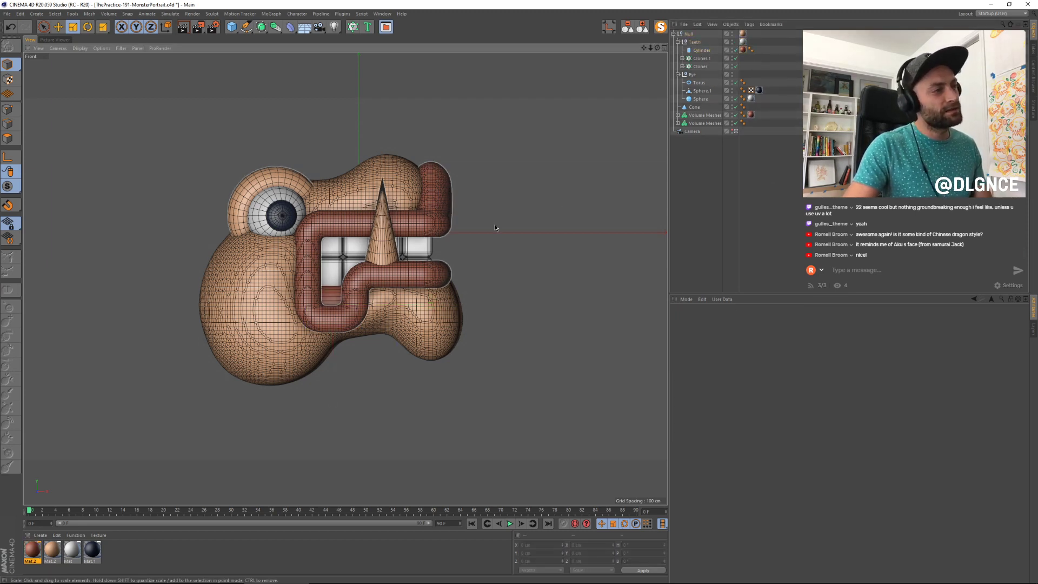
Step: Render the recolored mouth and teeth to the Picture Viewer, then return to the modeling view
{"action": "left_click", "coordinate": [252, 292]}
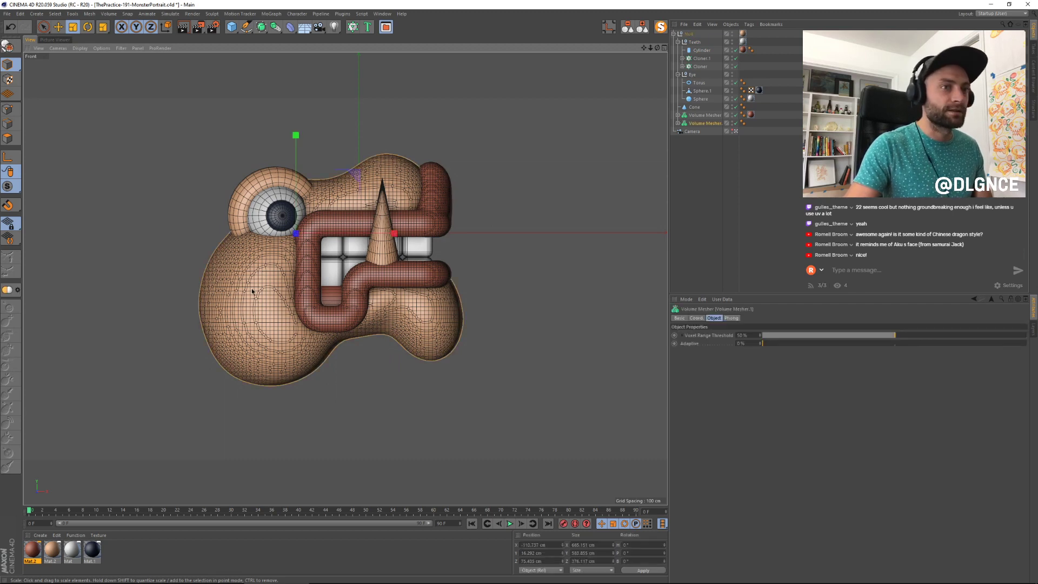
{"action": "key", "text": "shift+r"}
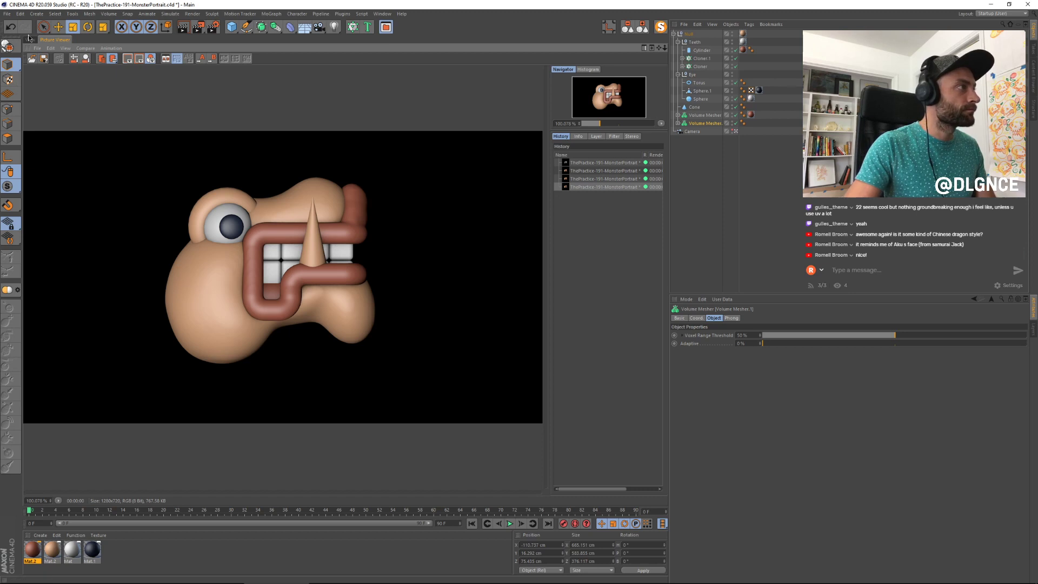
{"action": "left_click", "coordinate": [30, 39]}
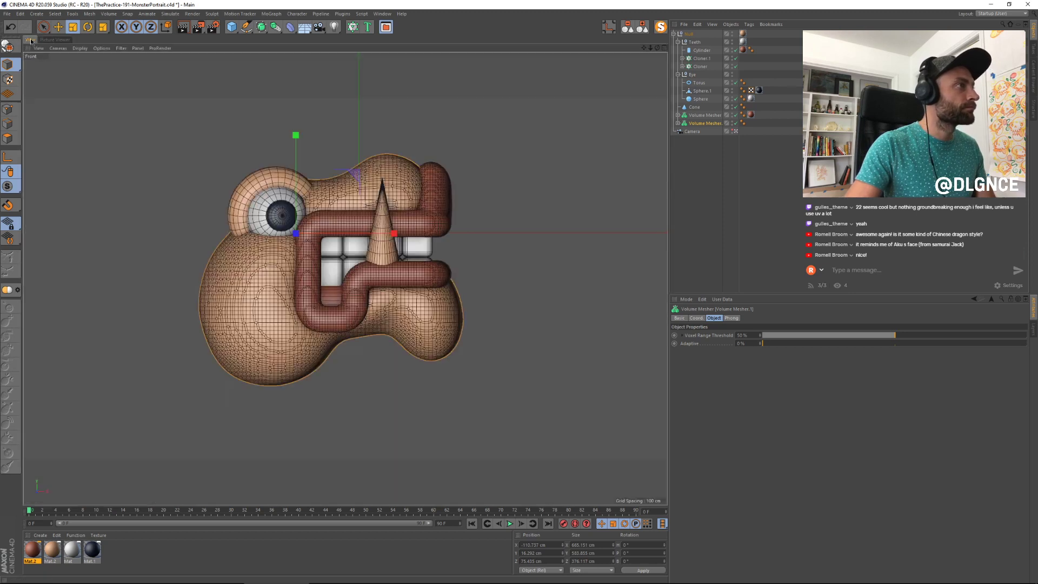
Step: Add a spot light to the scene and rotate its heading by about 90° so it shines sideways
{"action": "left_click", "coordinate": [336, 29]}
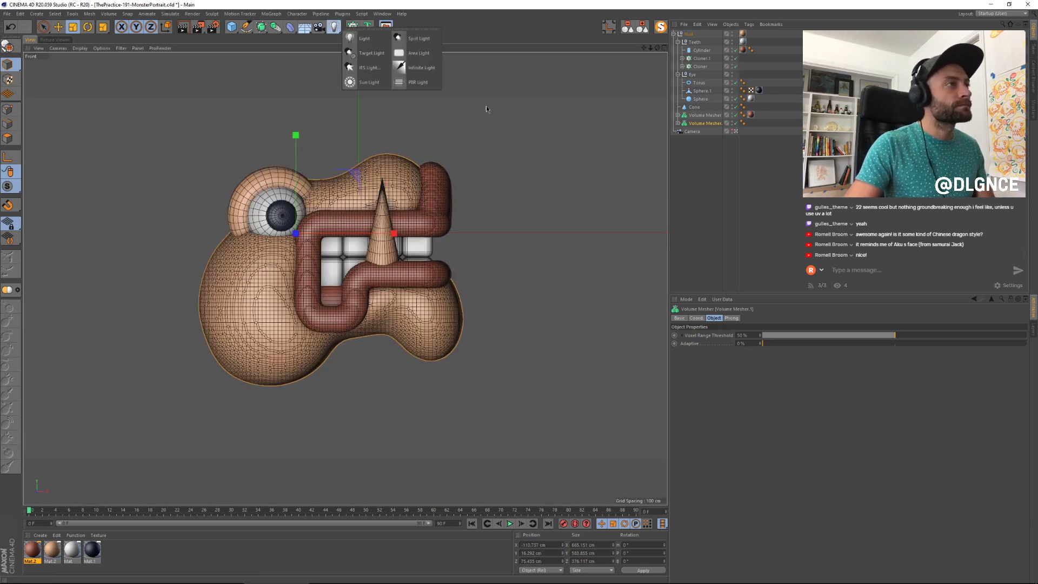
{"action": "left_click", "coordinate": [417, 39]}
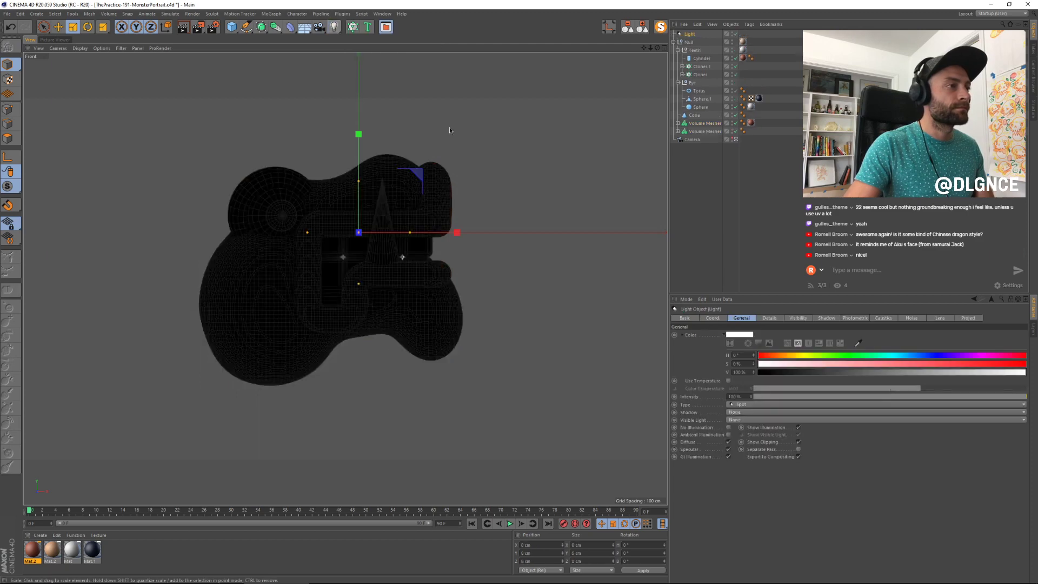
{"action": "key", "text": "r"}
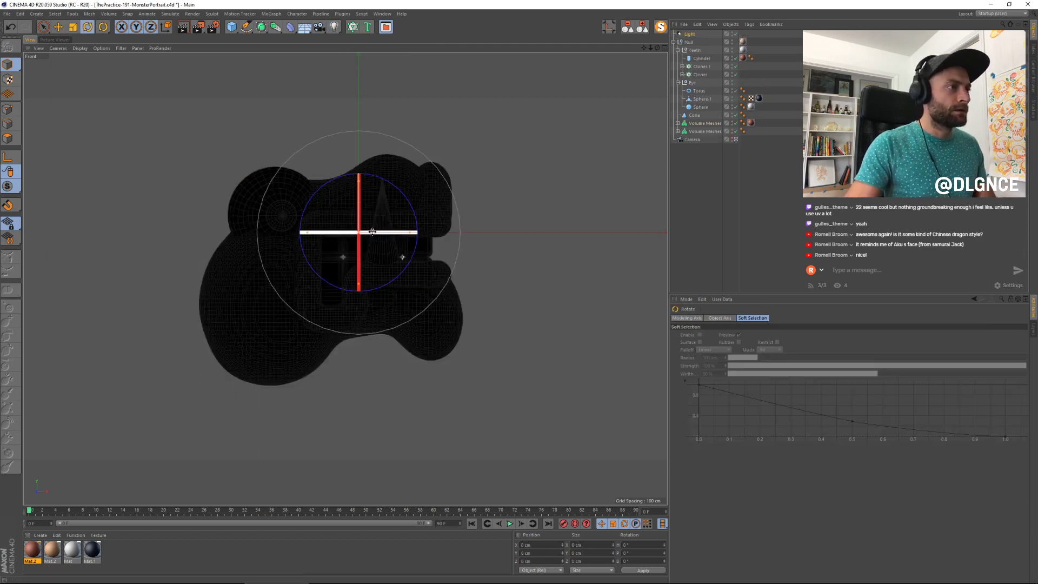
{"action": "left_click_drag", "start_coordinate": [416, 233], "coordinate": [462, 236]}
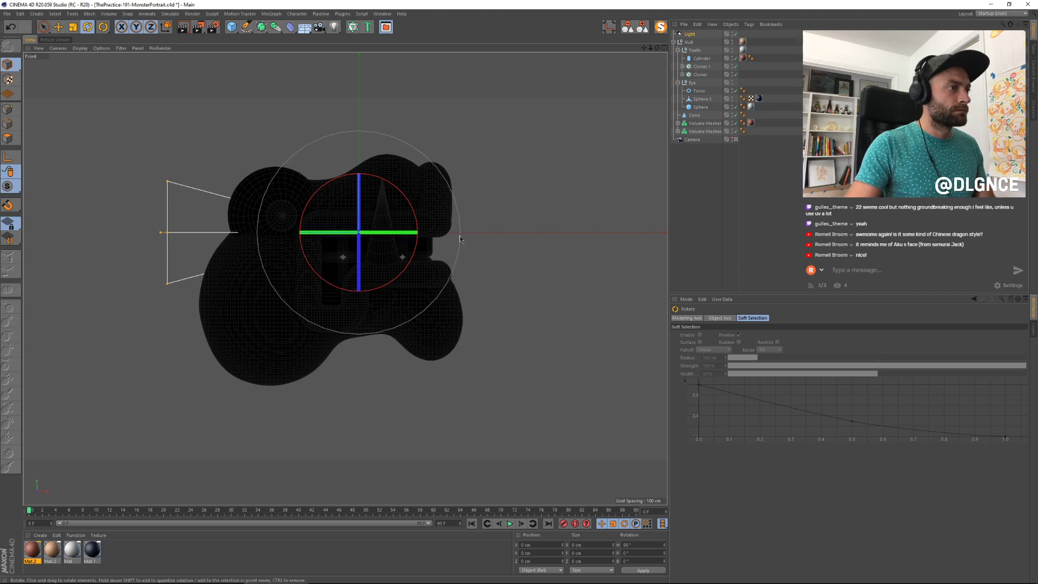
Step: Enlarge the spot light's cone, pitch it about -30° and move it to the upper right of the head, aimed down at it
{"action": "key", "text": "t"}
{"action": "left_click_drag", "start_coordinate": [413, 295], "coordinate": [457, 281]}
{"action": "key", "text": "r"}
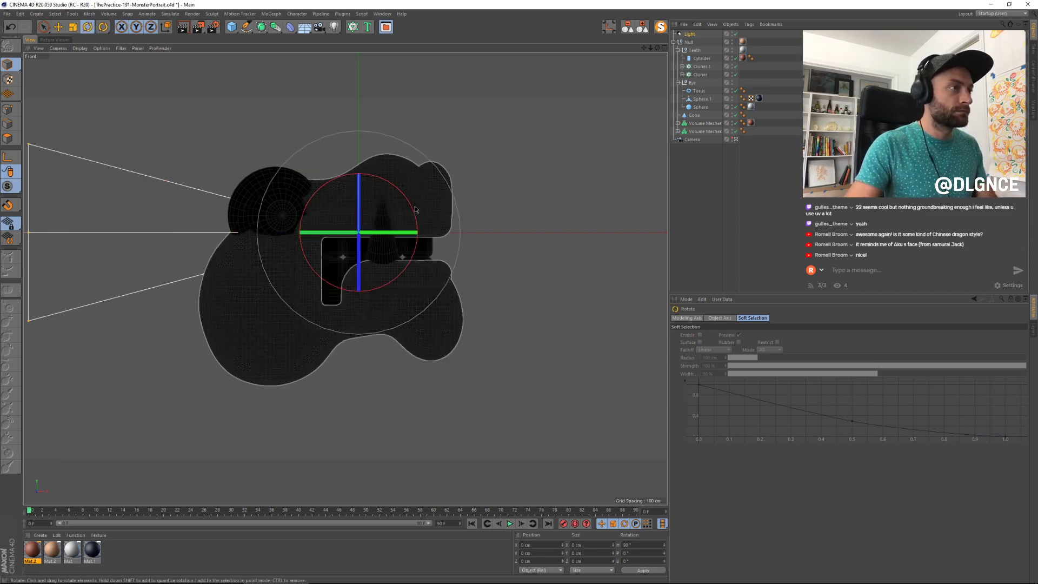
{"action": "left_click_drag", "start_coordinate": [411, 206], "coordinate": [385, 175]}
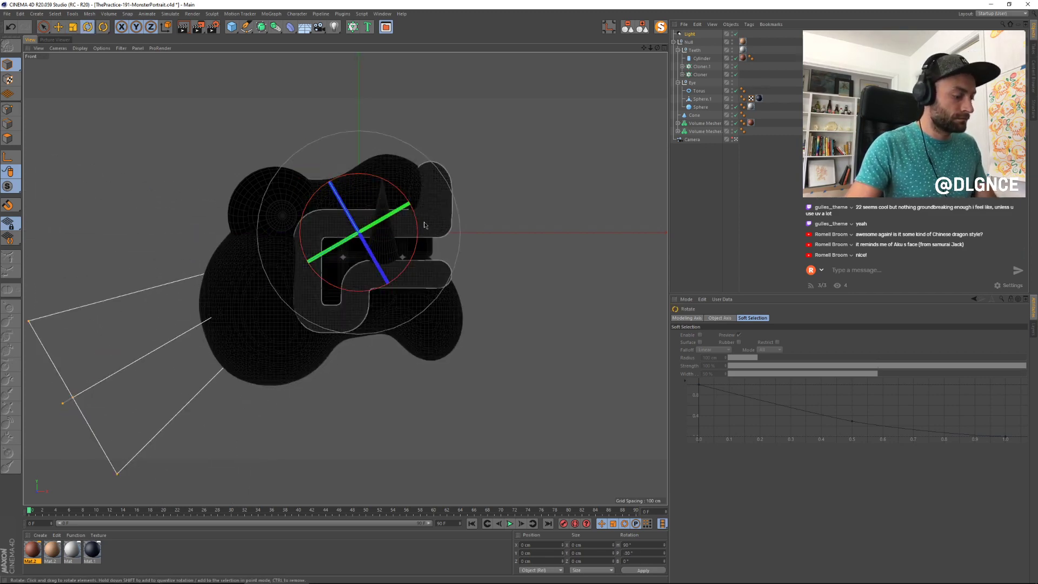
{"action": "key", "text": "e"}
{"action": "left_click_drag", "start_coordinate": [278, 283], "coordinate": [660, 74]}
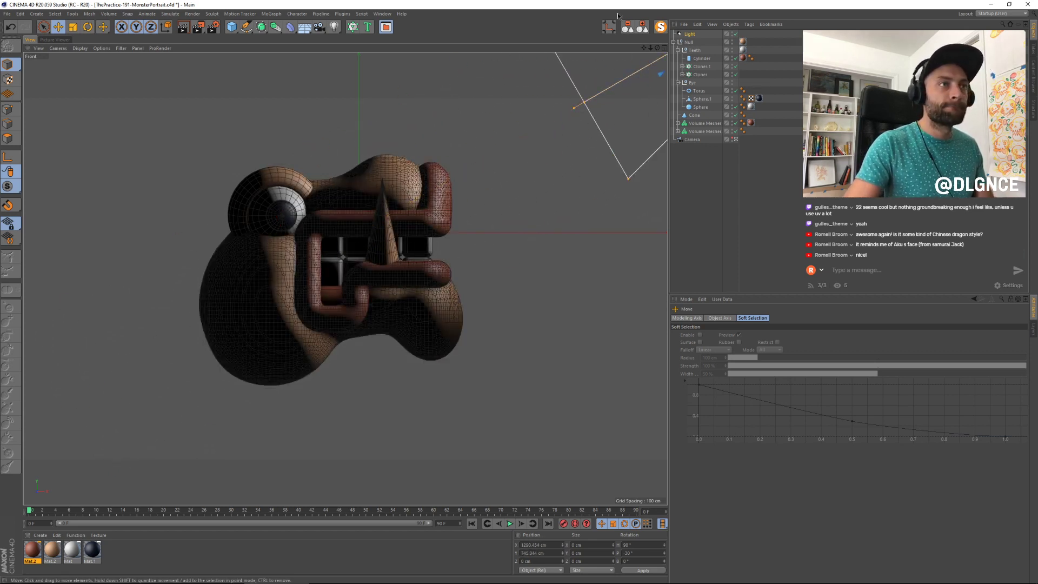
Step: Collapse the object hierarchy, move the light to the end of the object list and set its shadow type to Area
{"action": "left_click", "coordinate": [642, 27]}
{"action": "left_click_drag", "start_coordinate": [690, 34], "coordinate": [694, 83]}
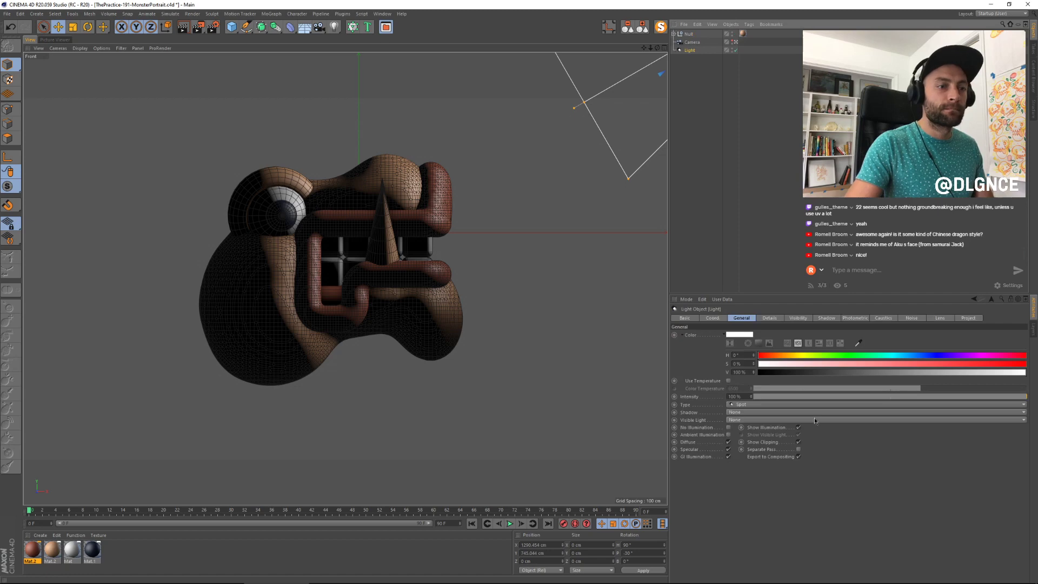
{"action": "left_click", "coordinate": [728, 412]}
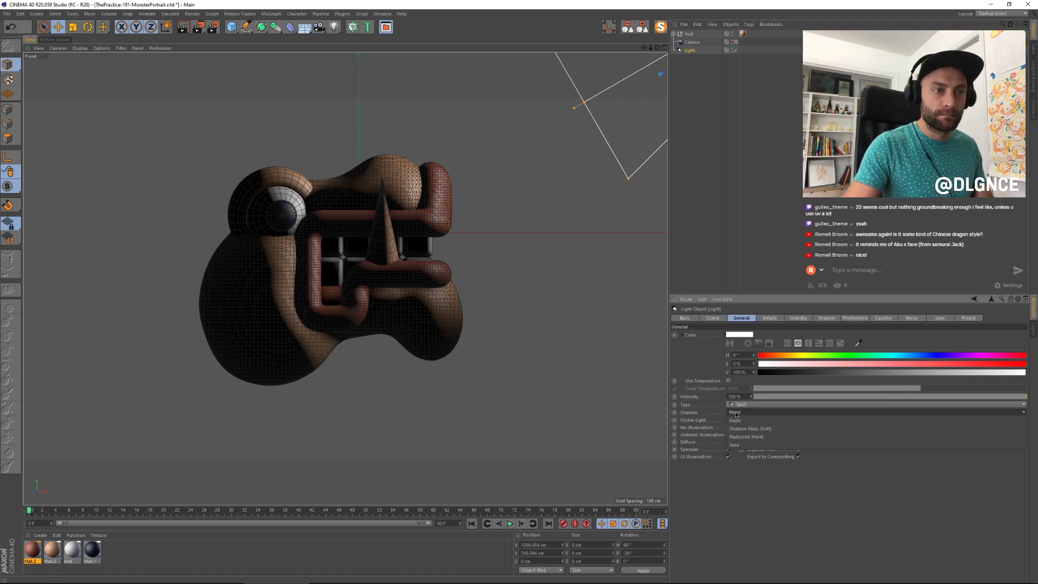
{"action": "left_click", "coordinate": [746, 442]}
Step: Move the spot light about 390 cm toward the front of the head and turn its heading to about 71° so it still aims there
{"action": "middle_click", "coordinate": [409, 299]}
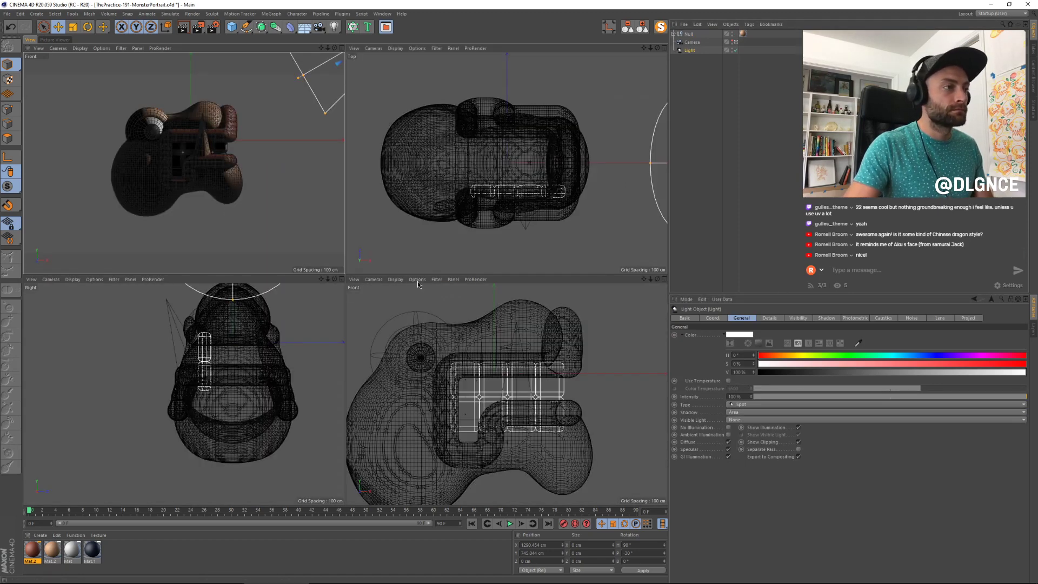
{"action": "scroll", "coordinate": [216, 372], "scroll_direction": "down", "scroll_amount": 9}
{"action": "middle_click_drag", "start_coordinate": [216, 372], "coordinate": [254, 387], "text": "alt"}
{"action": "left_click_drag", "start_coordinate": [263, 350], "coordinate": [233, 354]}
{"action": "key", "text": "r"}
{"action": "key", "text": "e"}
{"action": "middle_click", "coordinate": [226, 205]}
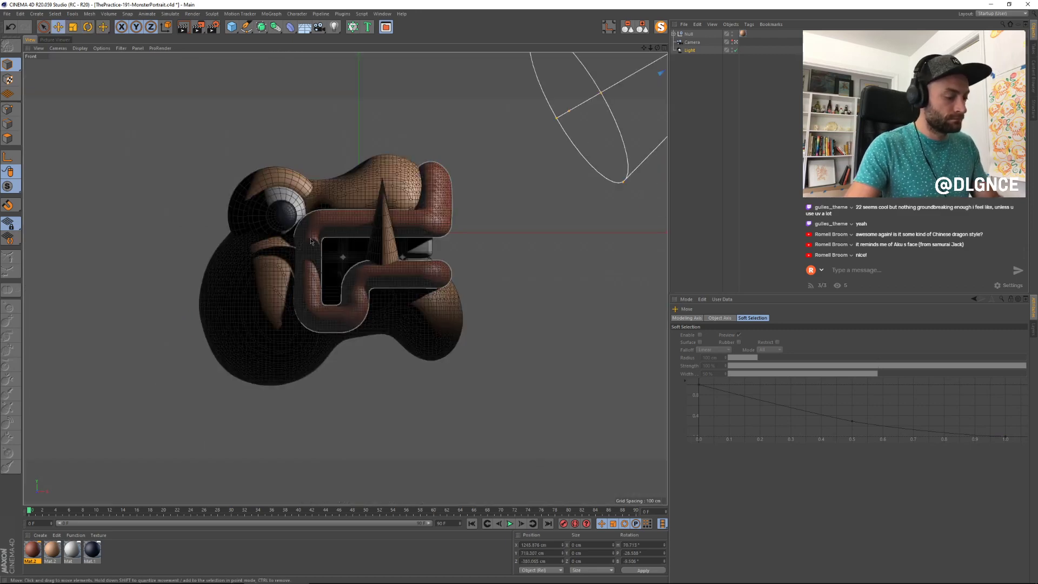
Step: Render the spot-lit head to the Picture Viewer, return to the modeling view and deselect the light
{"action": "key", "text": "shift+r"}
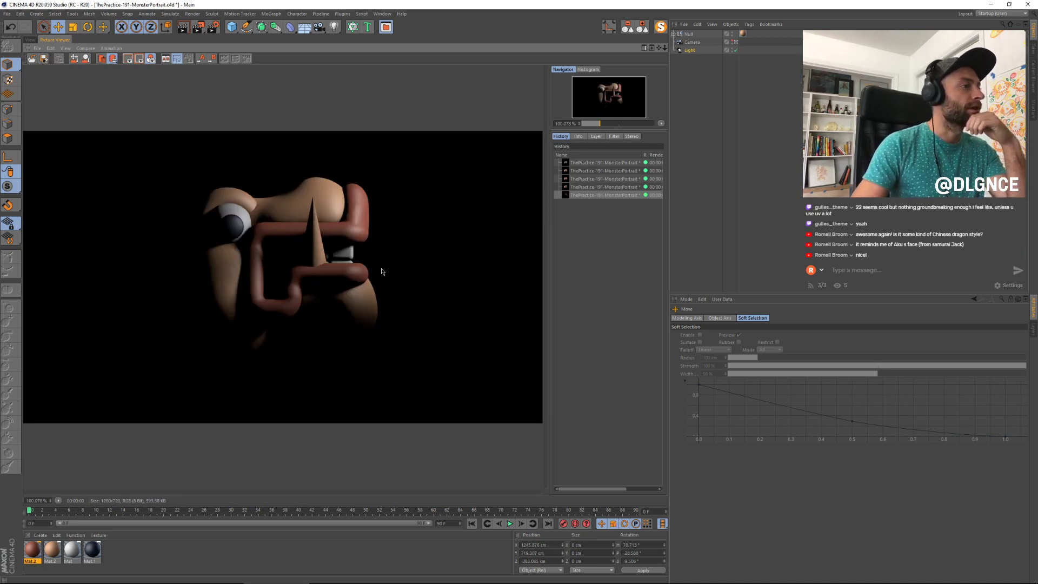
{"action": "left_click", "coordinate": [30, 40]}
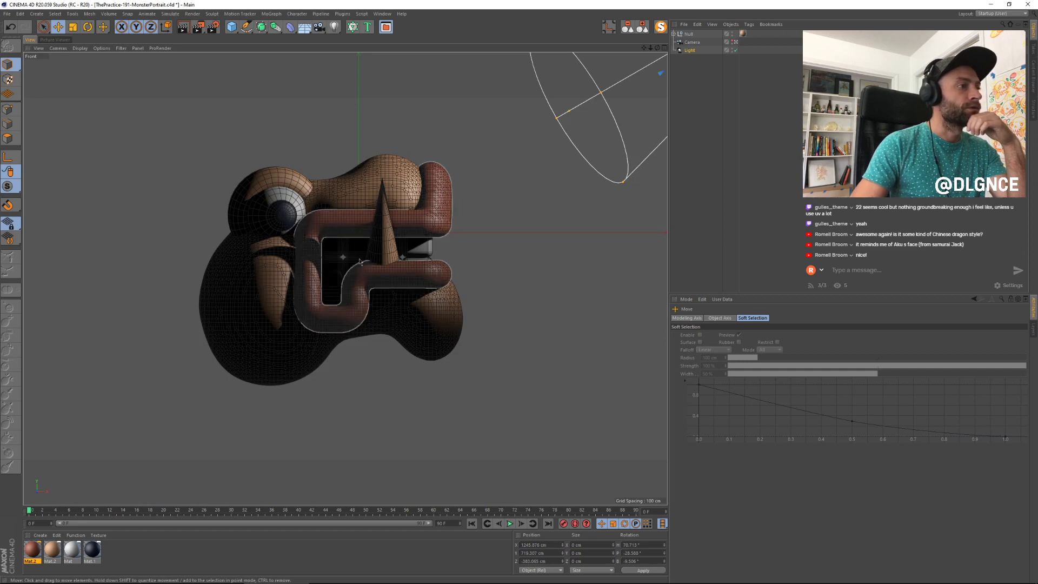
{"action": "left_click", "coordinate": [162, 180]}
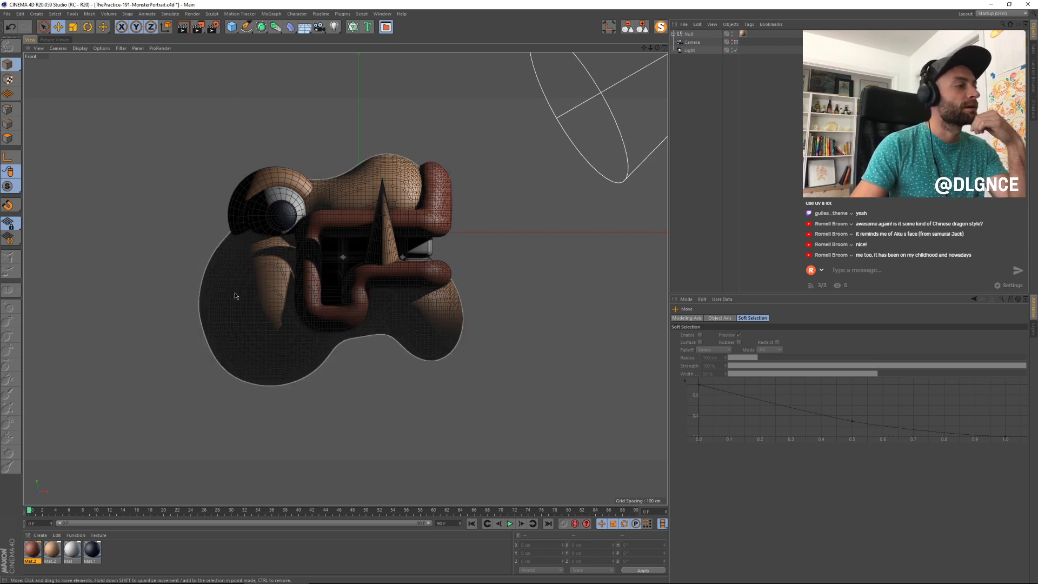
{"action": "left_click", "coordinate": [107, 48]}
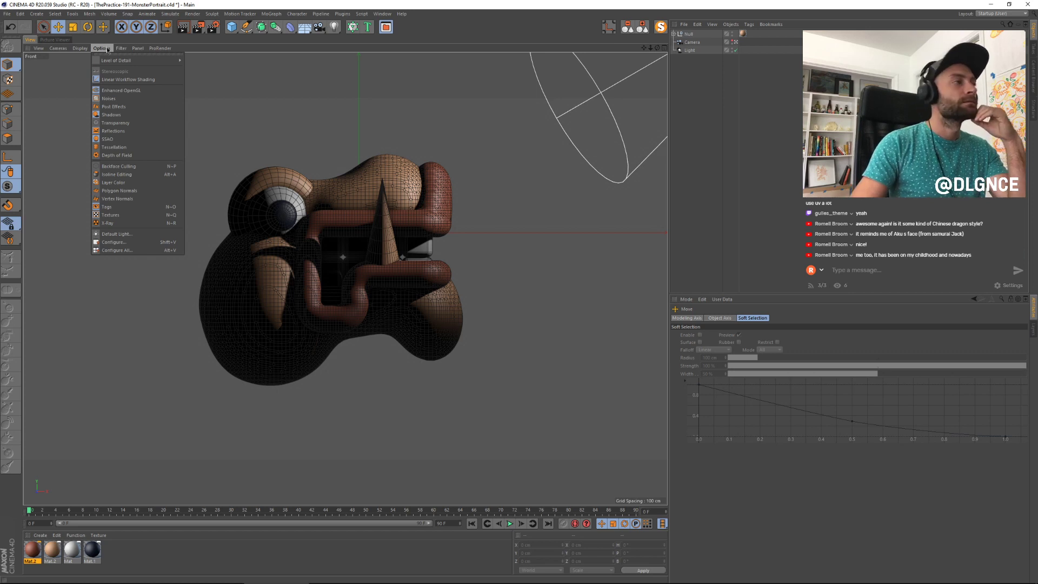
{"action": "left_click", "coordinate": [248, 66]}
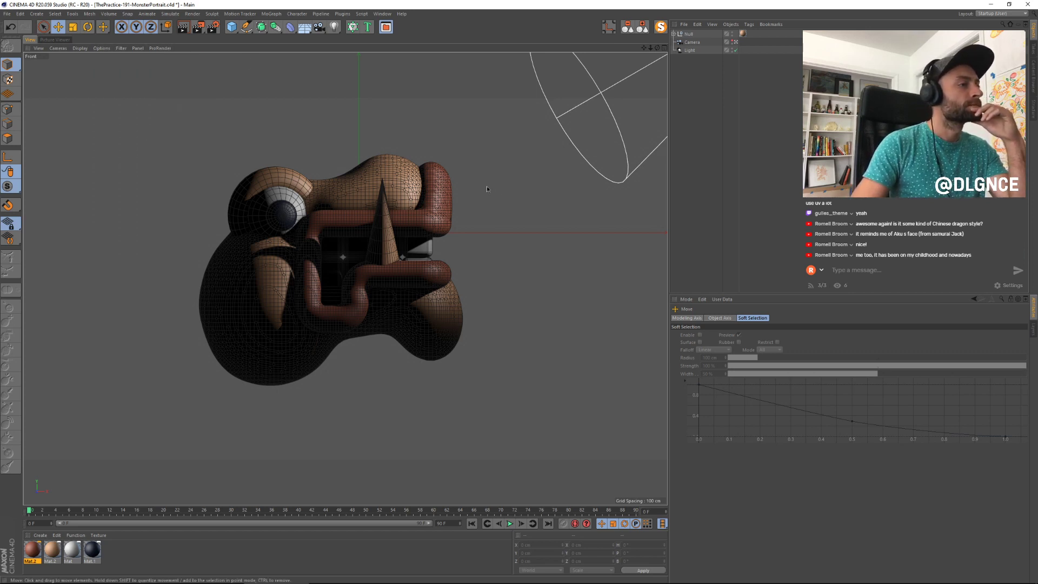
Step: Open the render settings and add the Global Illumination effect
{"action": "left_click", "coordinate": [205, 27]}
{"action": "left_click", "coordinate": [213, 28]}
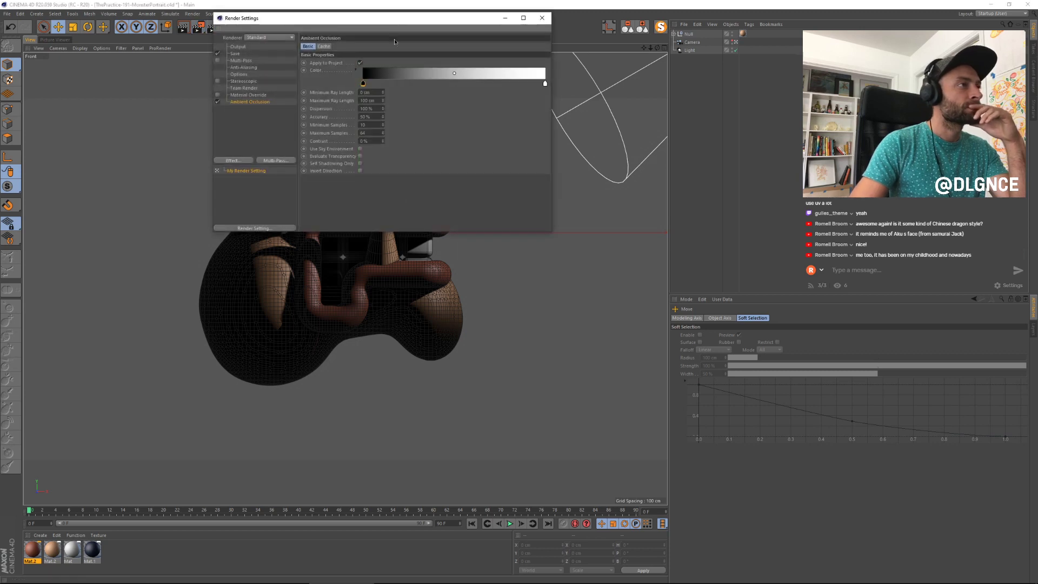
{"action": "left_click_drag", "start_coordinate": [394, 19], "coordinate": [579, 193]}
{"action": "left_click", "coordinate": [433, 335]}
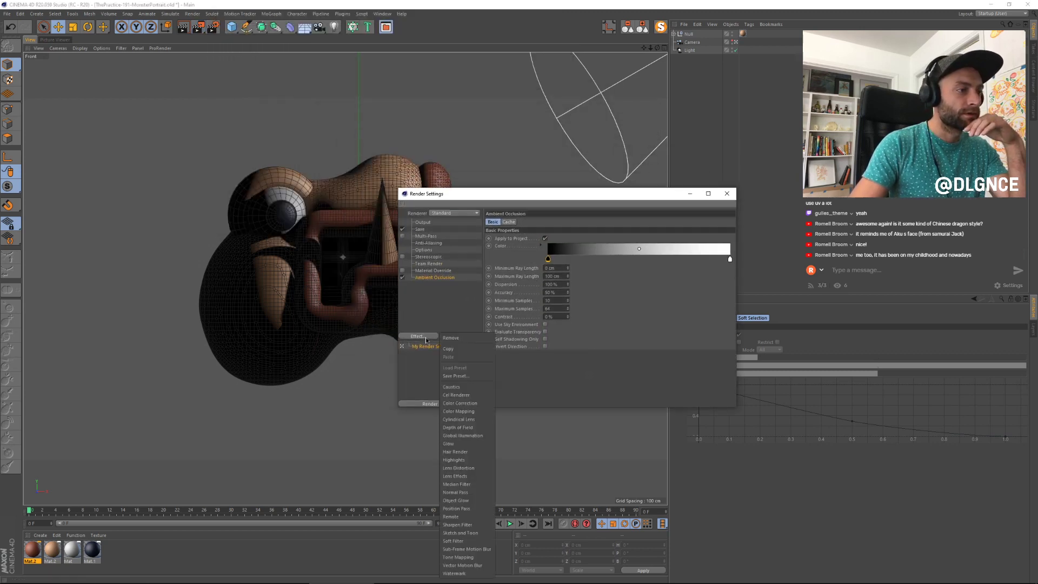
{"action": "left_click", "coordinate": [466, 427]}
Step: Adjust Global Illumination's secondary method, set the irradiance cache record density to Preview and close the render settings
{"action": "left_click", "coordinate": [565, 257]}
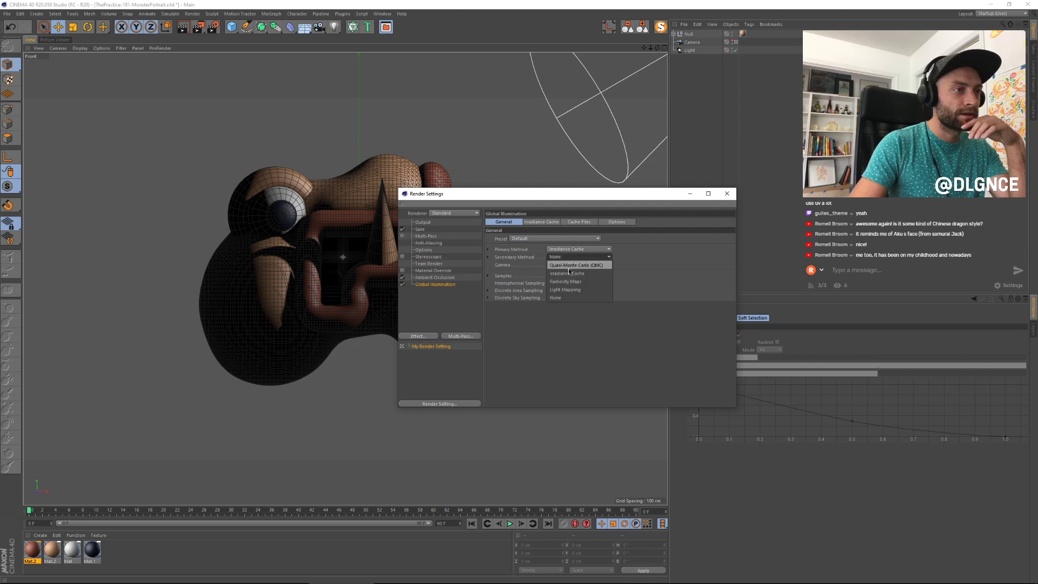
{"action": "left_click", "coordinate": [570, 270]}
{"action": "left_click", "coordinate": [570, 284]}
{"action": "left_click", "coordinate": [562, 288]}
{"action": "left_click", "coordinate": [541, 222]}
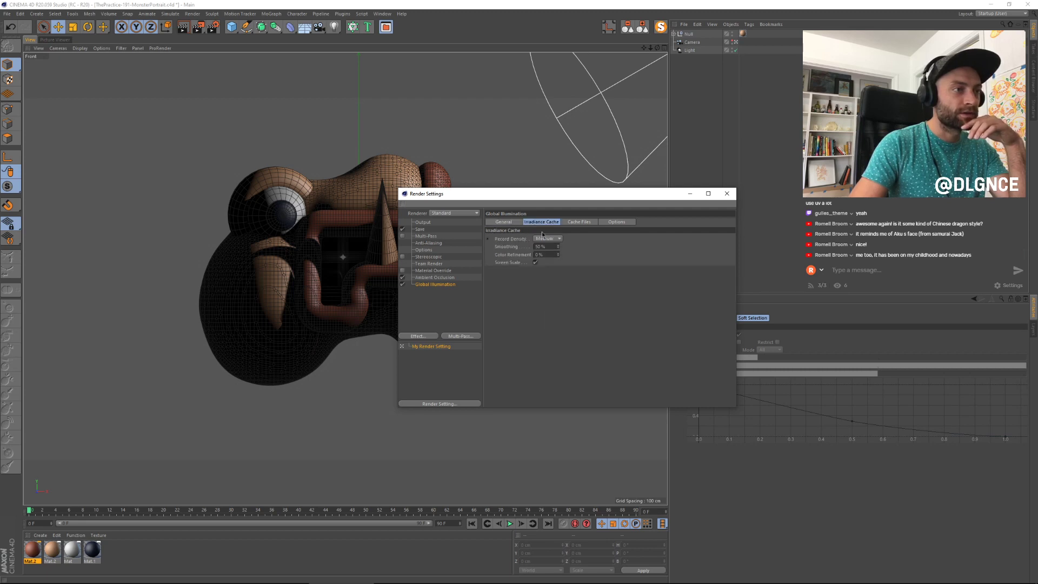
{"action": "left_click", "coordinate": [547, 239]}
{"action": "left_click", "coordinate": [550, 257]}
{"action": "left_click", "coordinate": [728, 193]}
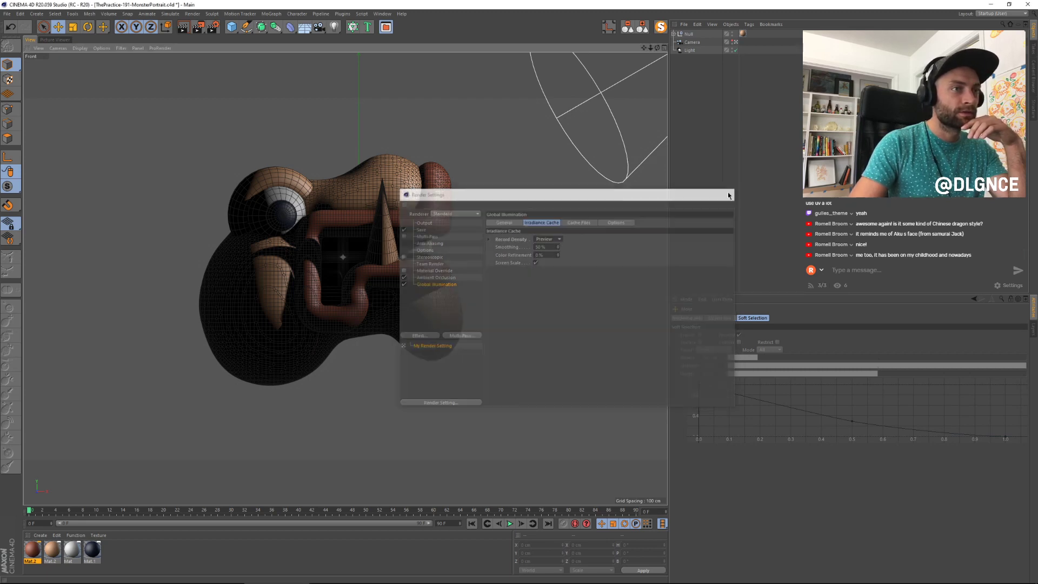
Step: Render the head with global illumination to the Picture Viewer, then return to the modeling view
{"action": "key", "text": "shift+r"}
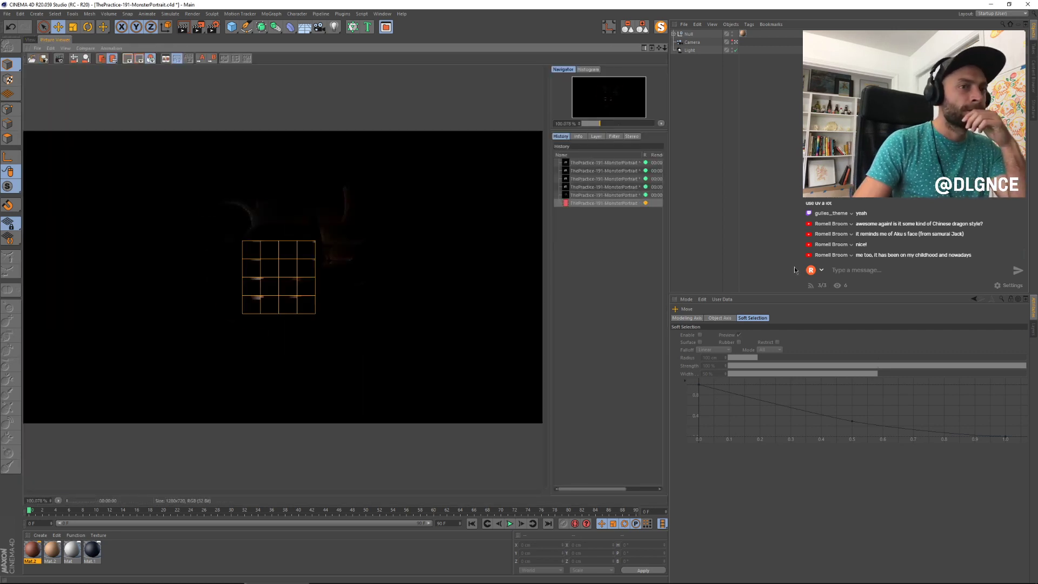
{"action": "left_click", "coordinate": [31, 40]}
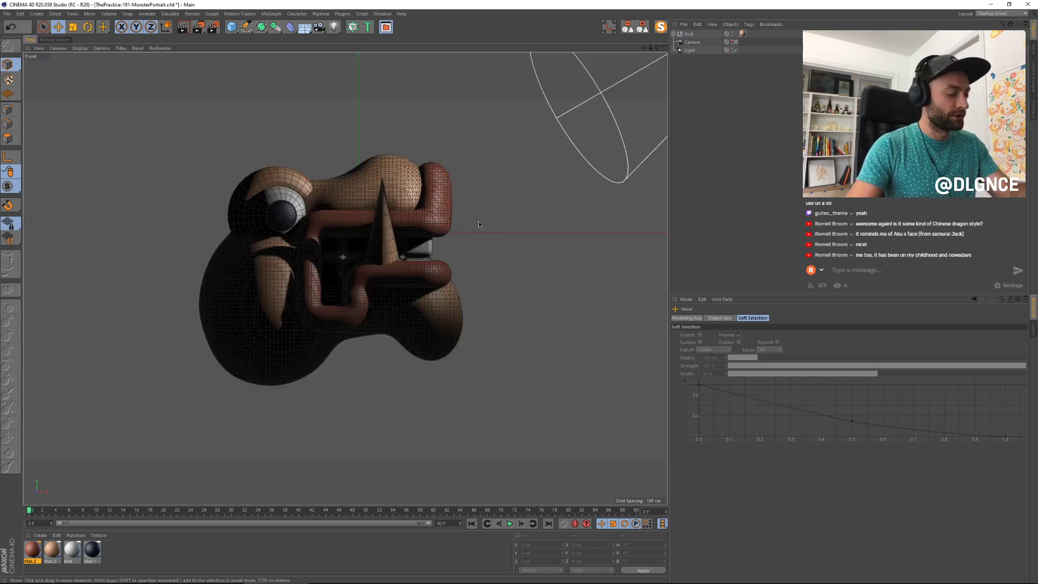
{"action": "scroll", "coordinate": [478, 224], "scroll_direction": "up", "scroll_amount": 2}
{"action": "scroll", "coordinate": [457, 249], "scroll_direction": "down", "scroll_amount": 4}
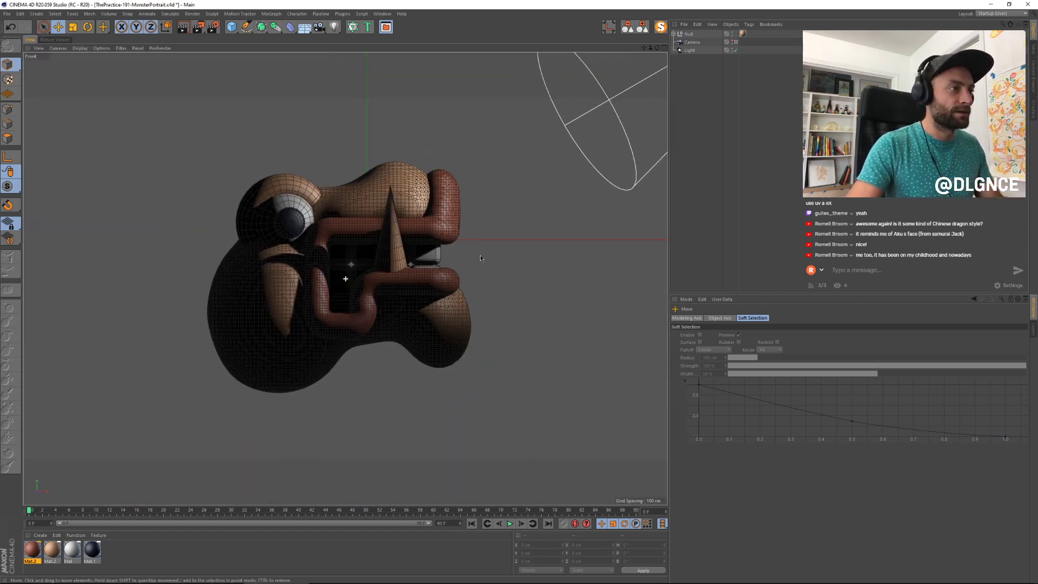
{"action": "middle_click_drag", "start_coordinate": [498, 244], "coordinate": [487, 245], "text": "alt"}
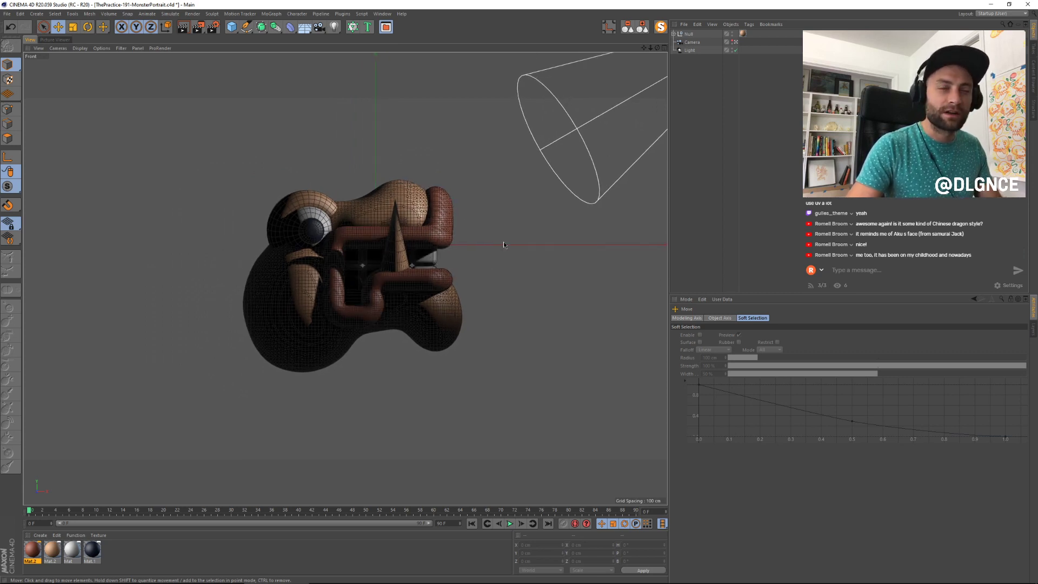
{"action": "middle_click_drag", "start_coordinate": [479, 184], "coordinate": [480, 178], "text": "alt"}
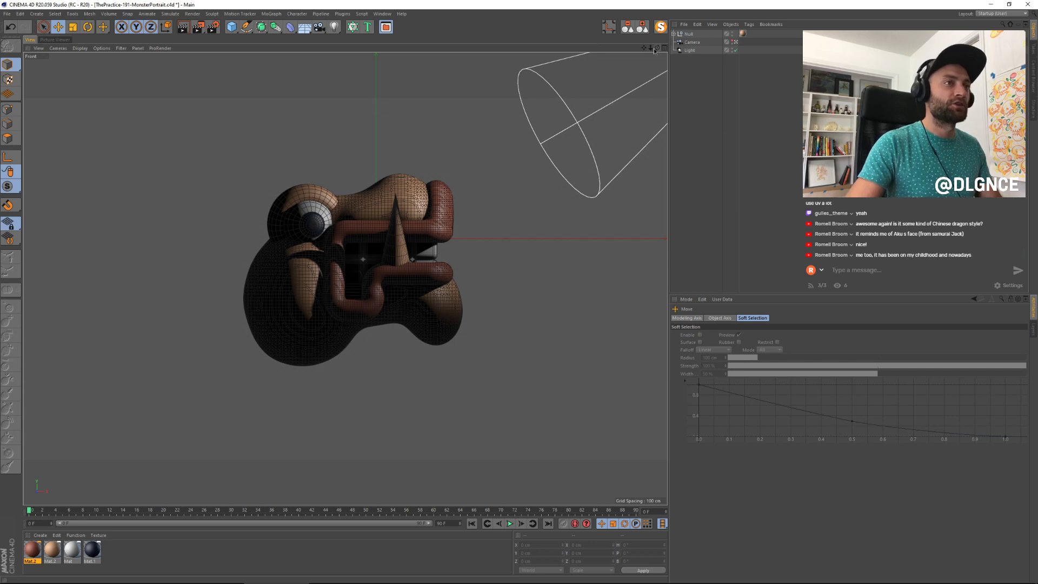
{"action": "left_click_drag", "start_coordinate": [651, 48], "coordinate": [635, 49]}
{"action": "middle_click_drag", "start_coordinate": [557, 210], "coordinate": [558, 221], "text": "alt"}
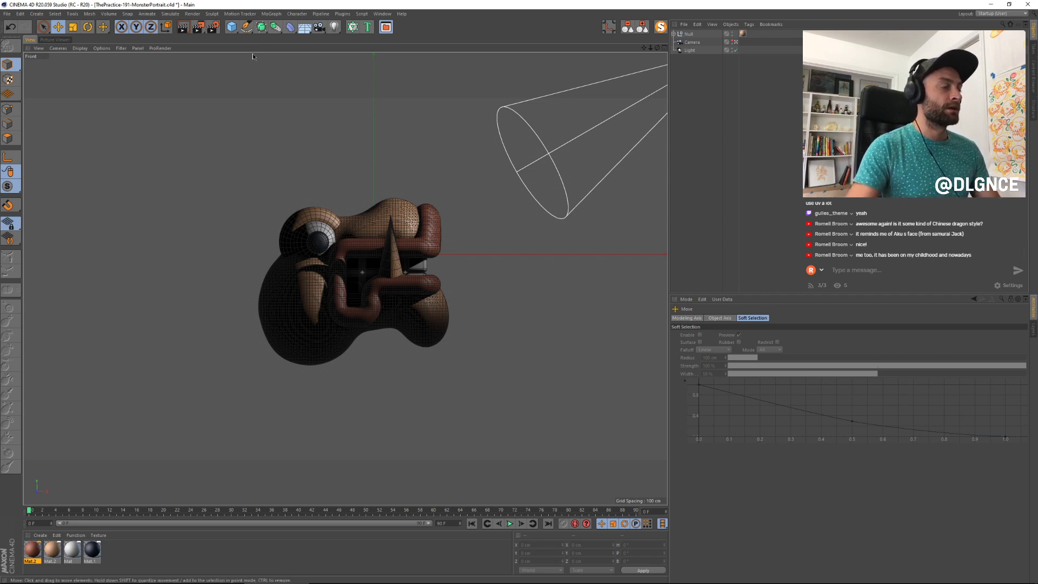
Step: Rotate the Eye null's bank to about 15°, shift it slightly right and up on the head, and deselect it
{"action": "left_click", "coordinate": [305, 239]}
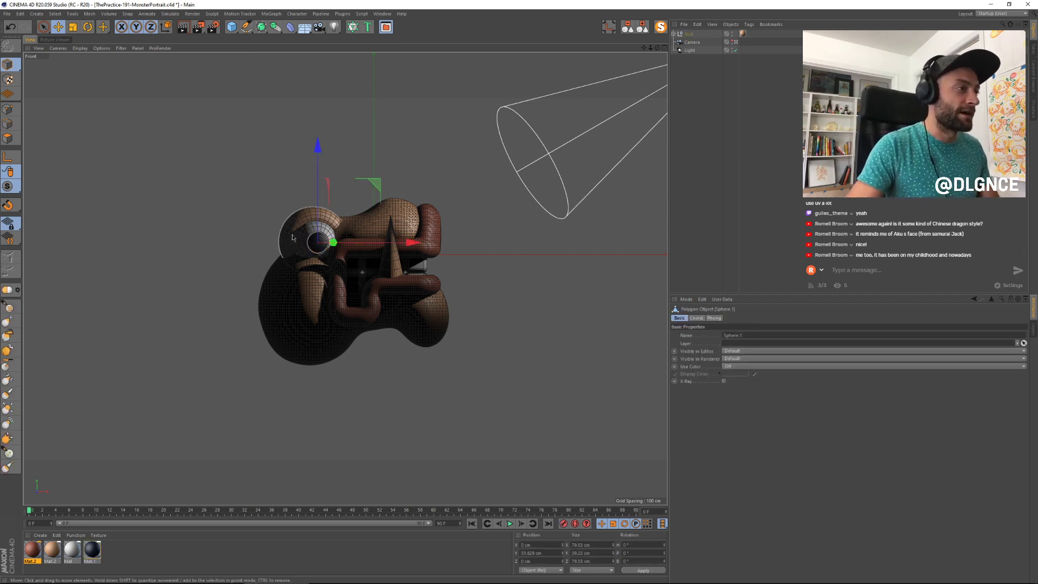
{"action": "left_click", "coordinate": [304, 240], "text": "shift"}
{"action": "key", "text": "s"}
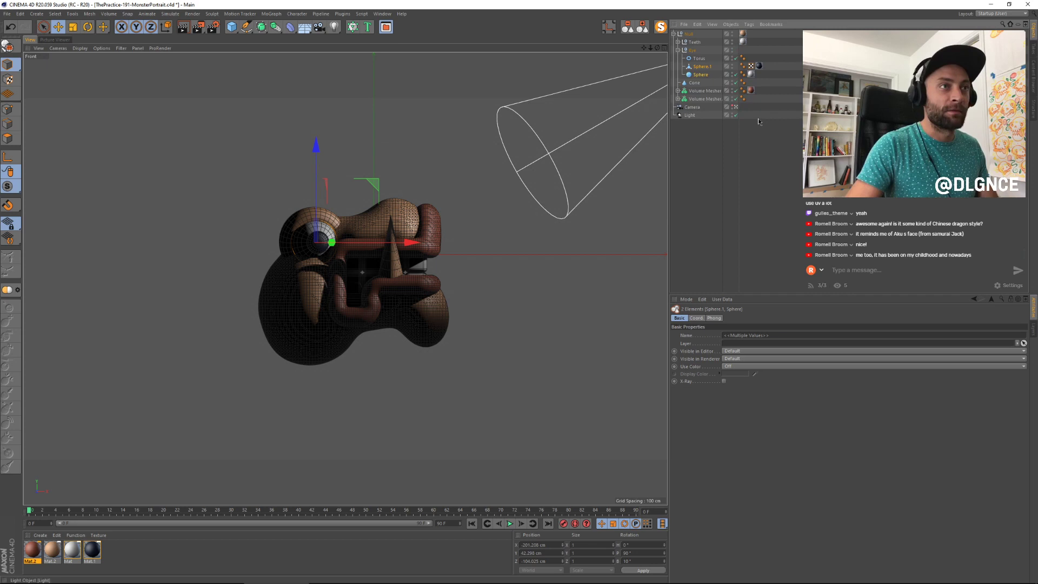
{"action": "left_click", "coordinate": [692, 52]}
{"action": "key", "text": "r"}
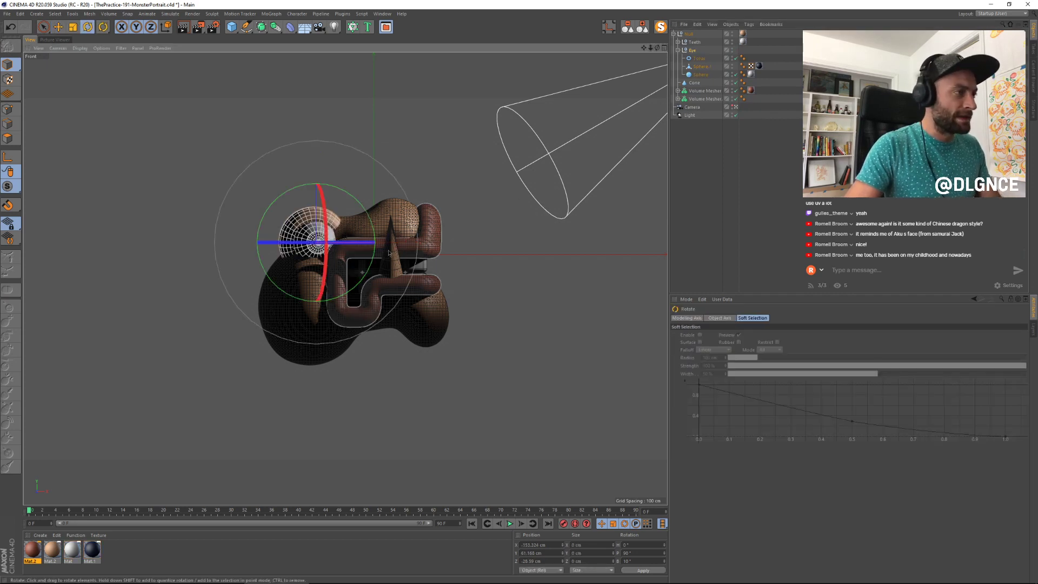
{"action": "left_click_drag", "start_coordinate": [318, 243], "coordinate": [343, 244]}
{"action": "key", "text": "e"}
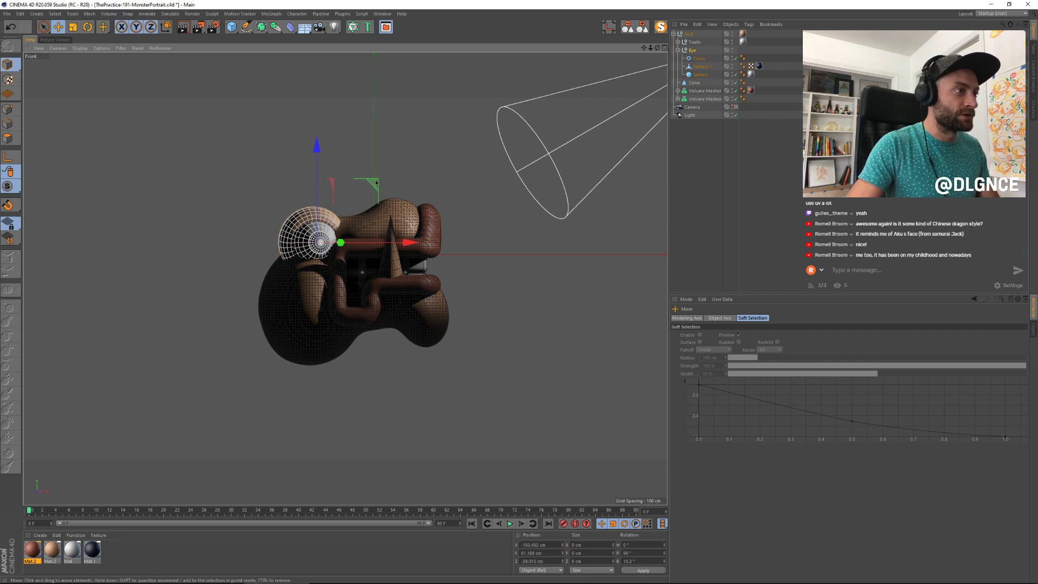
{"action": "left_click_drag", "start_coordinate": [375, 185], "coordinate": [378, 186]}
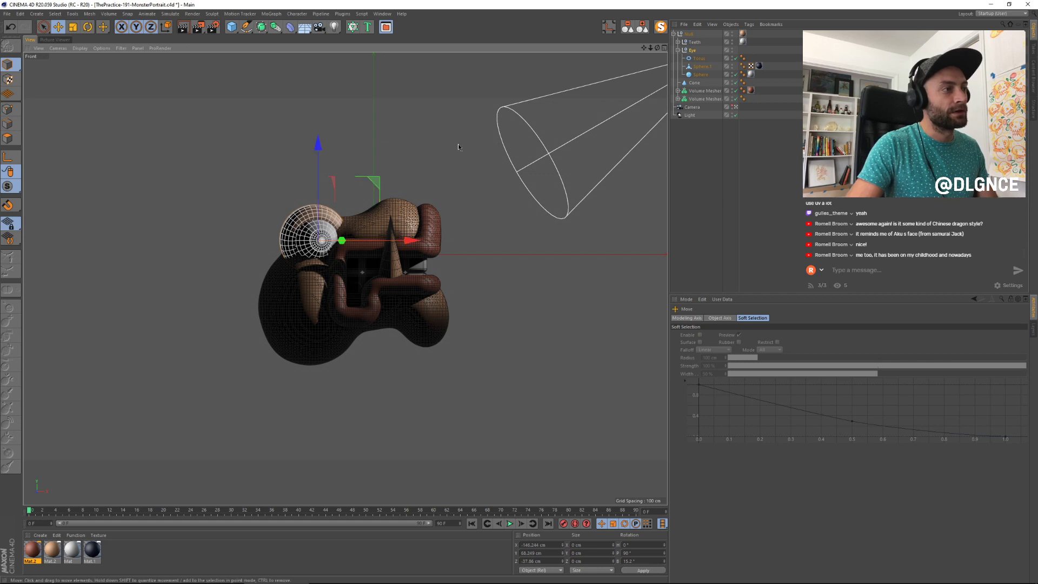
{"action": "left_click", "coordinate": [440, 178]}
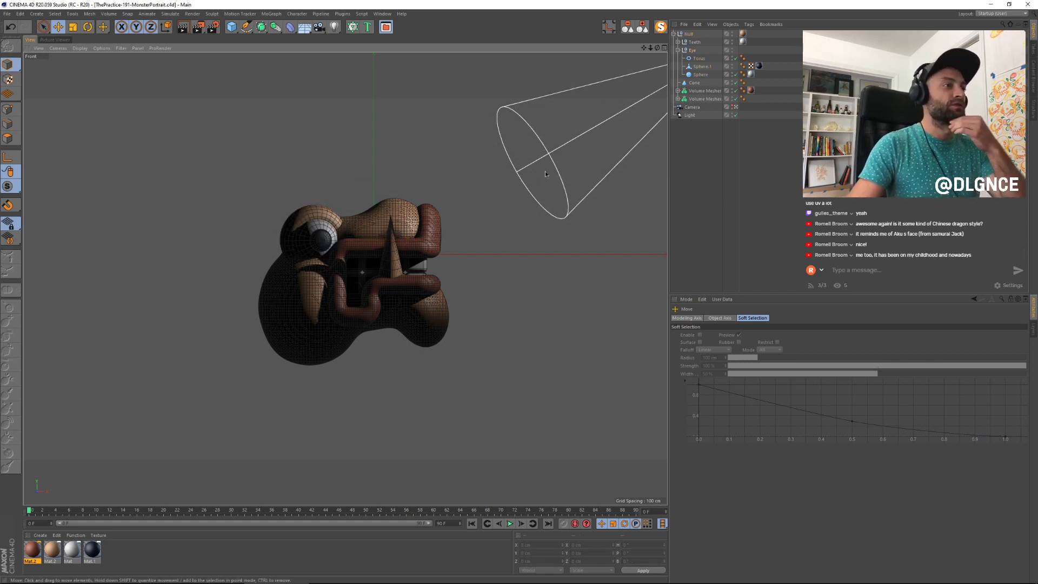
{"action": "scroll", "coordinate": [347, 115], "scroll_direction": "up", "scroll_amount": 2}
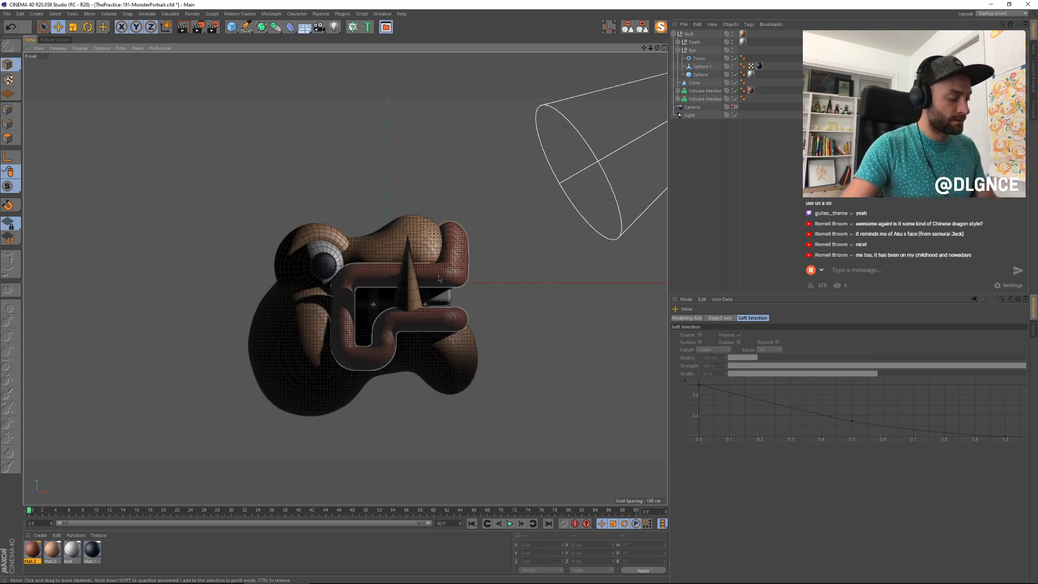
{"action": "scroll", "coordinate": [426, 291], "scroll_direction": "down", "scroll_amount": 1}
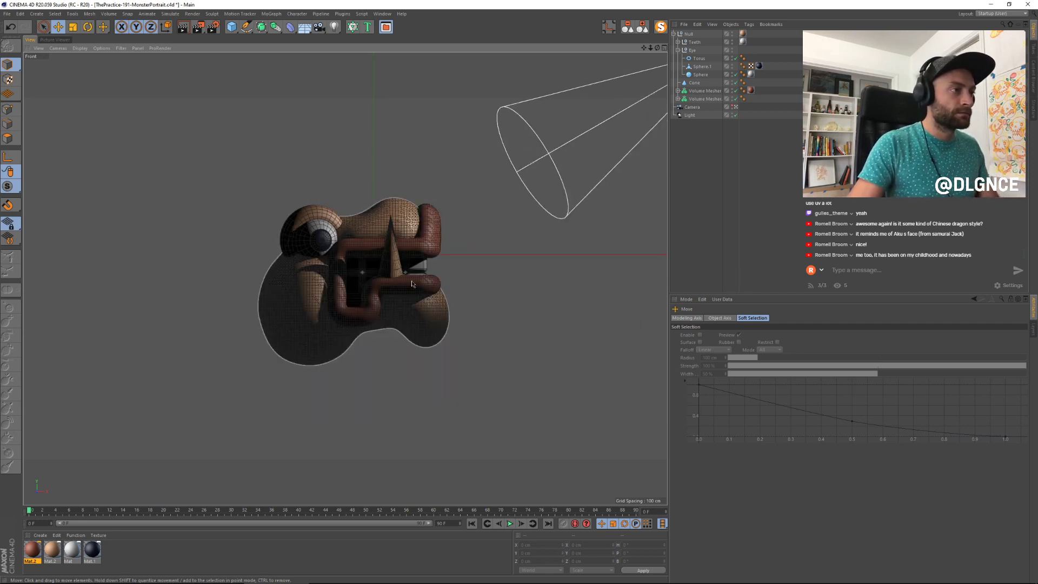
{"action": "middle_click_drag", "start_coordinate": [480, 272], "coordinate": [475, 269], "text": "alt"}
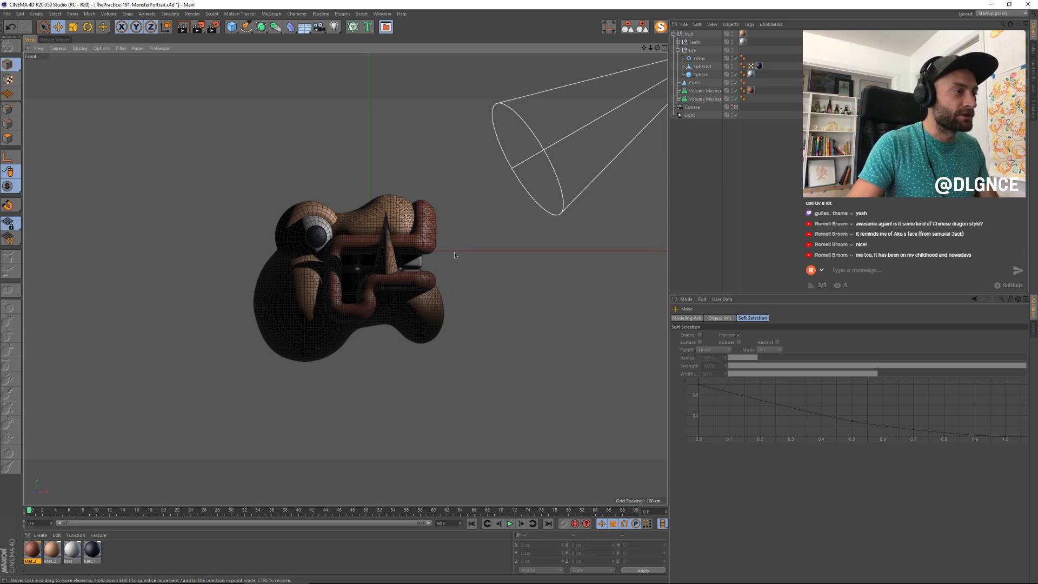
Step: Add a Sky object to the scene and apply the Cloudy Park 02 HDRI preset to it
{"action": "left_click_drag", "start_coordinate": [651, 48], "coordinate": [588, 229]}
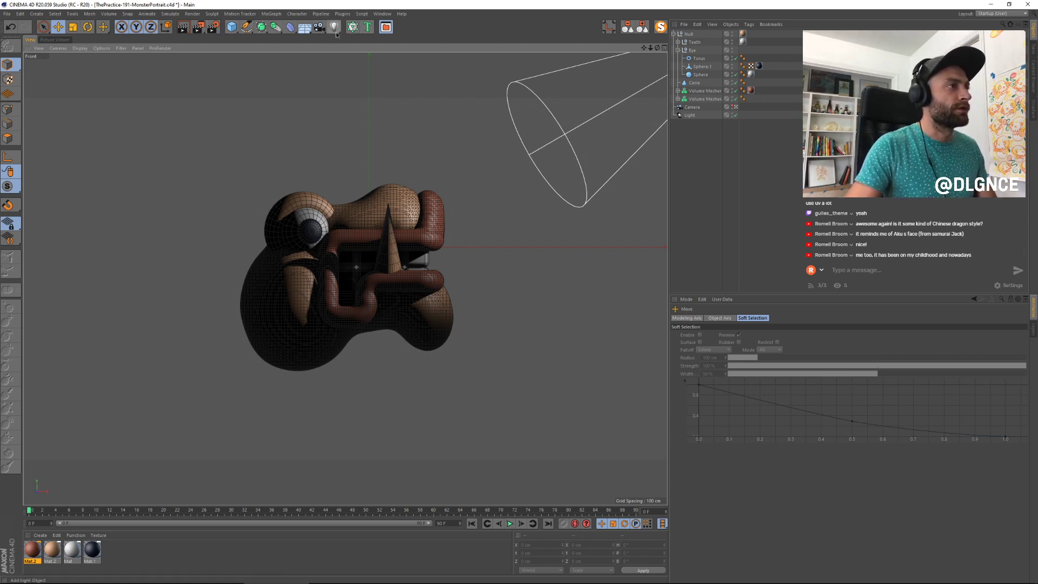
{"action": "left_click_drag", "start_coordinate": [305, 27], "coordinate": [338, 51]}
{"action": "left_click", "coordinate": [386, 27]}
{"action": "scroll", "coordinate": [643, 198], "scroll_direction": "down", "scroll_amount": 3}
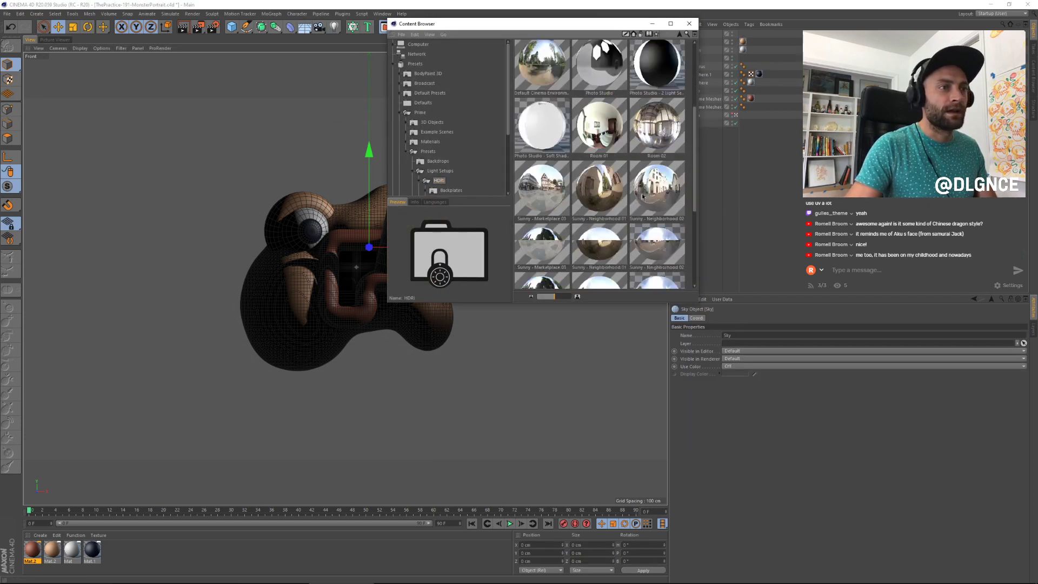
{"action": "scroll", "coordinate": [630, 242], "scroll_direction": "up", "scroll_amount": 2}
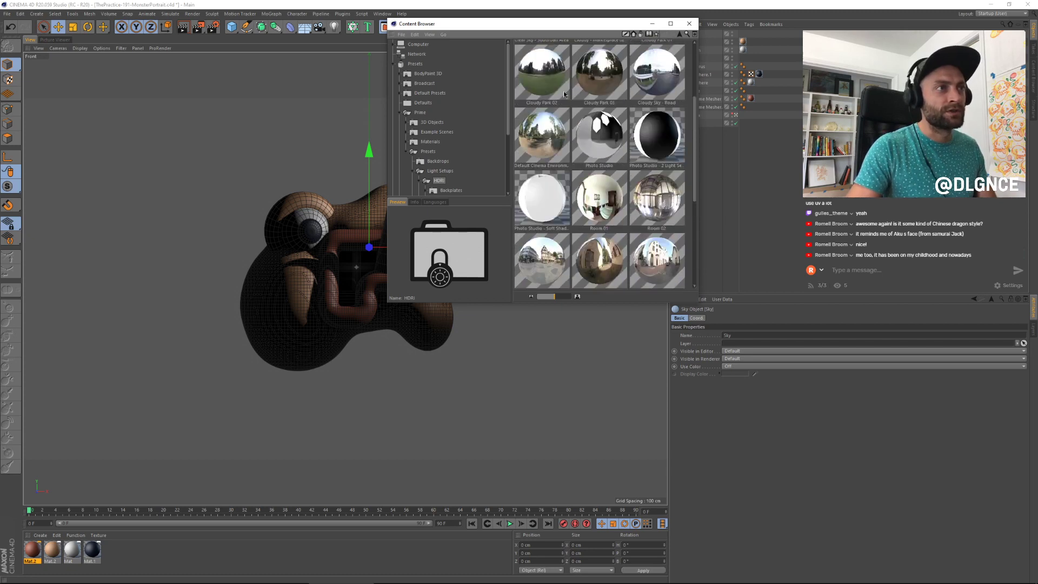
{"action": "left_click_drag", "start_coordinate": [557, 28], "coordinate": [573, 116]}
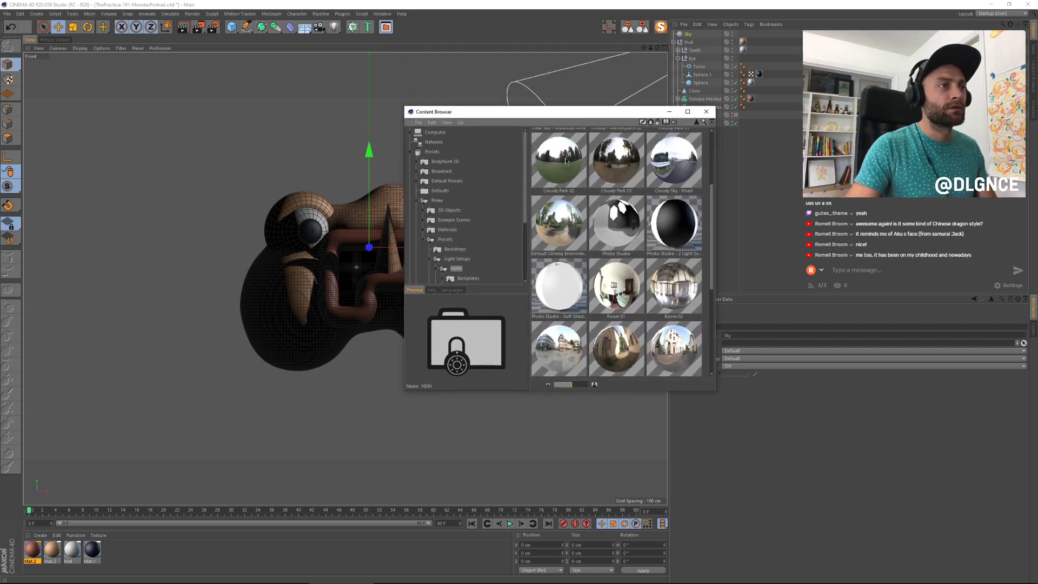
{"action": "left_click_drag", "start_coordinate": [565, 157], "coordinate": [685, 85]}
{"action": "left_click", "coordinate": [706, 111]}
{"action": "left_click", "coordinate": [644, 33]}
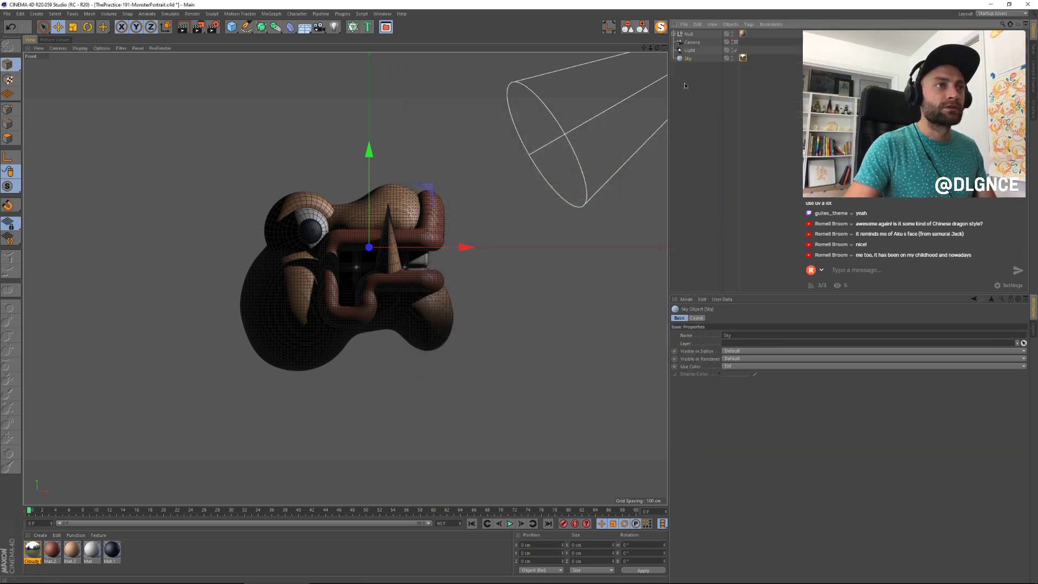
Step: Disable reflectance on the Cloudy Park 02 material, set its luminance to 0% brightness and 61% mix strength, and render the scene
{"action": "double_click", "coordinate": [42, 552]}
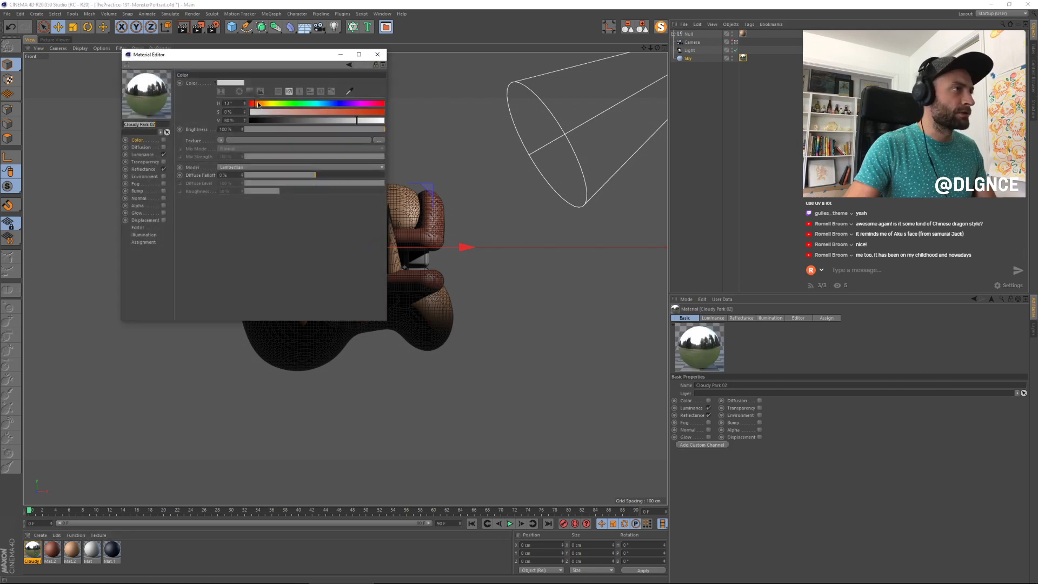
{"action": "left_click_drag", "start_coordinate": [265, 59], "coordinate": [609, 228]}
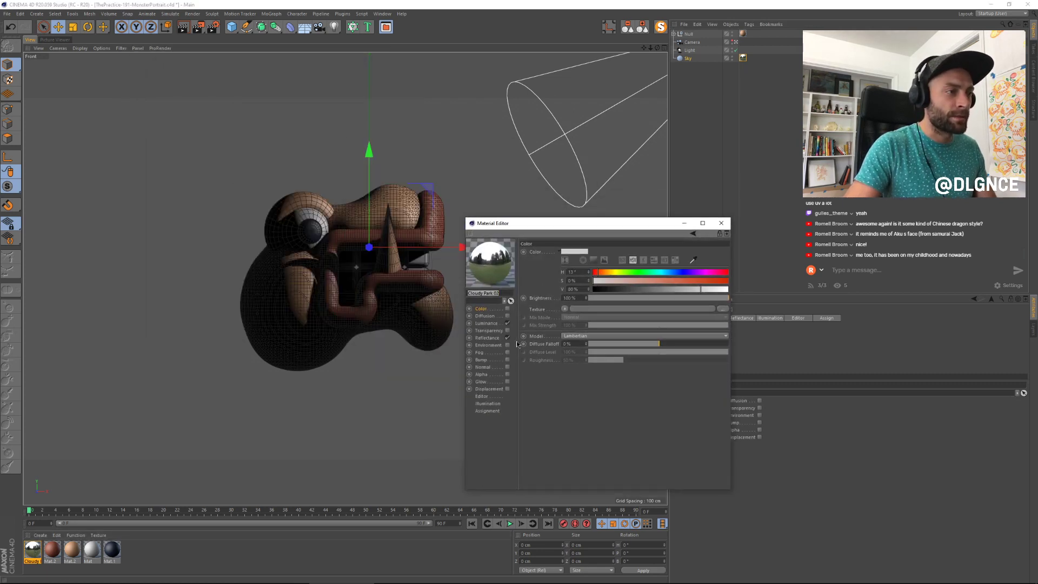
{"action": "left_click", "coordinate": [486, 323]}
{"action": "left_click_drag", "start_coordinate": [622, 297], "coordinate": [585, 298]}
{"action": "left_click_drag", "start_coordinate": [704, 356], "coordinate": [683, 357]}
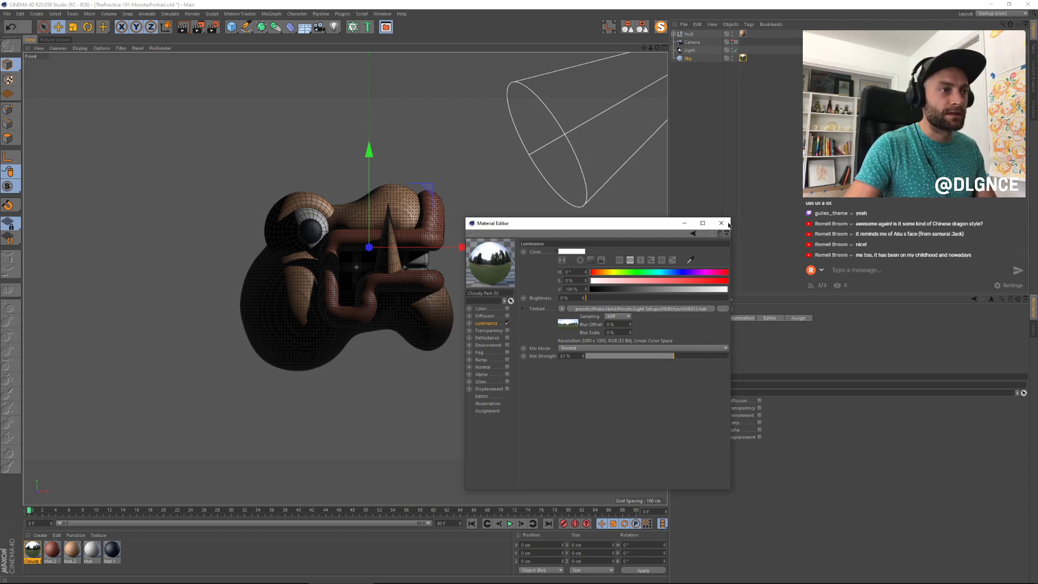
{"action": "left_click", "coordinate": [721, 222]}
{"action": "key", "text": "shift+r"}
{"action": "key", "text": "shift+r"}
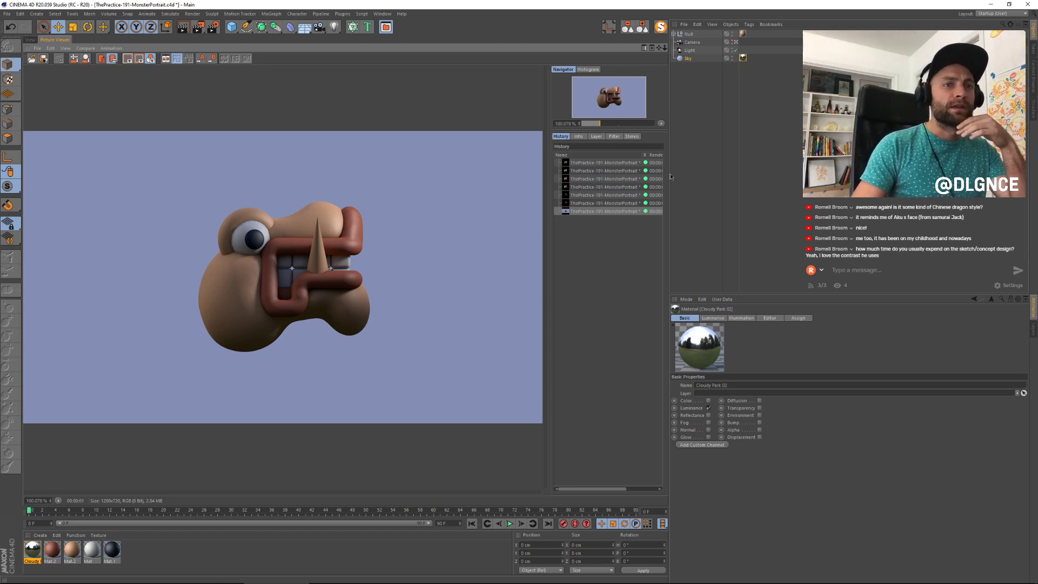
Step: Add a Compositing tag to the Sky object
{"action": "left_click", "coordinate": [742, 58]}
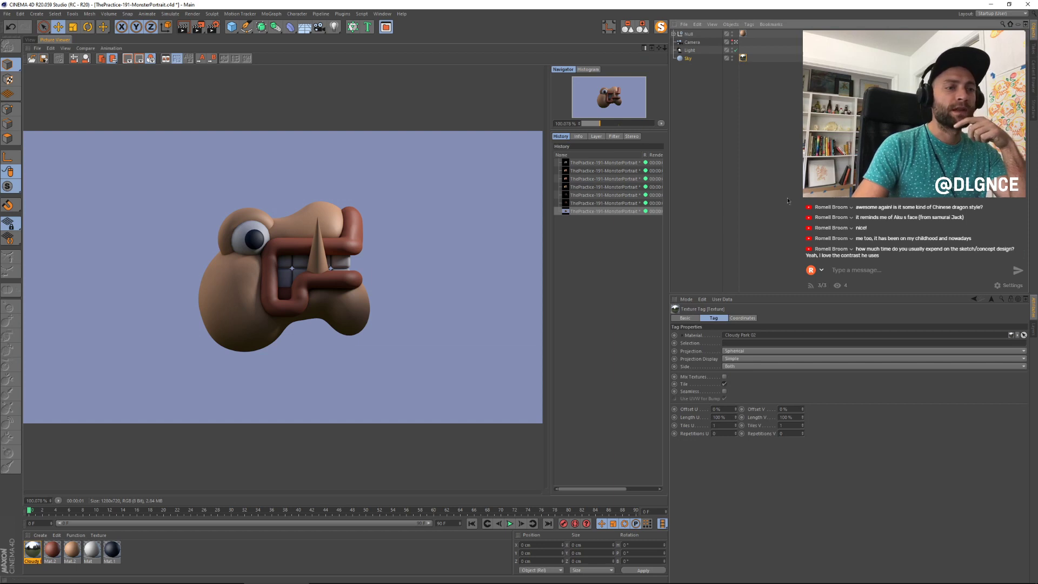
{"action": "left_click", "coordinate": [688, 59]}
{"action": "left_click", "coordinate": [749, 24]}
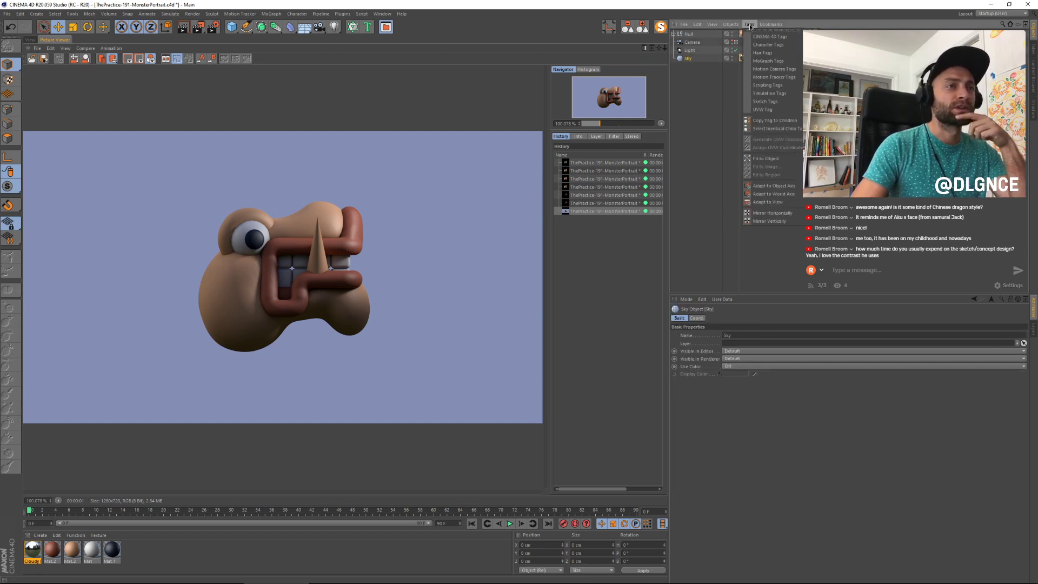
{"action": "mouse_move", "coordinate": [754, 39]}
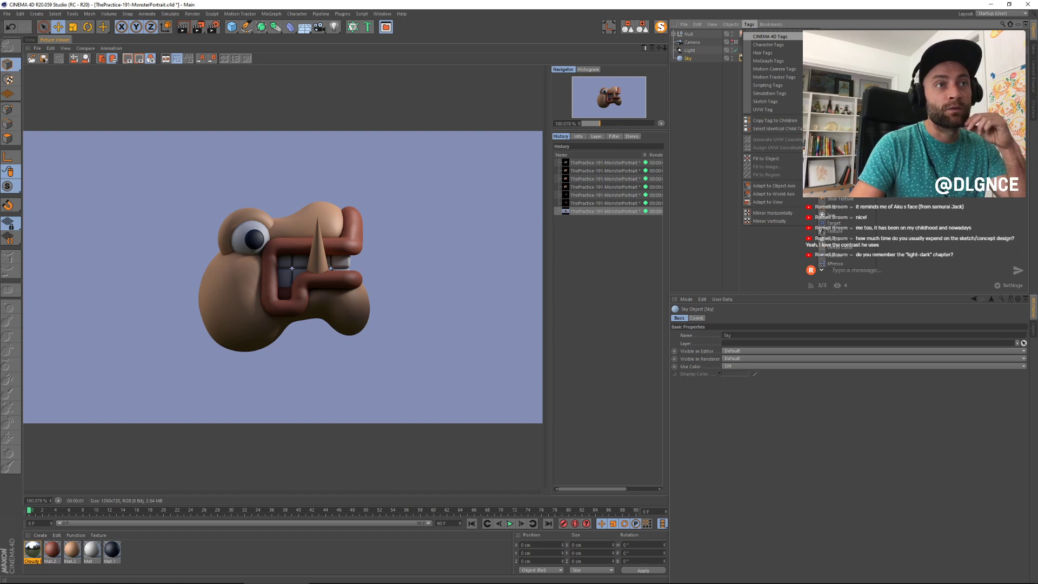
{"action": "left_click", "coordinate": [832, 52]}
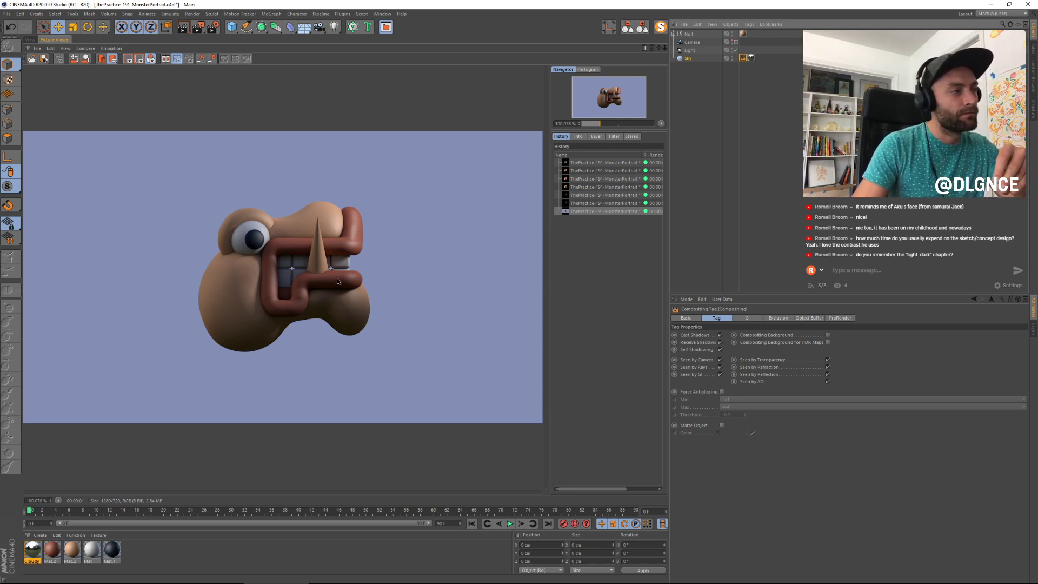
Step: Return to the model view and apply the white Mat material to the monster's cone-shaped tusk
{"action": "left_click", "coordinate": [26, 40]}
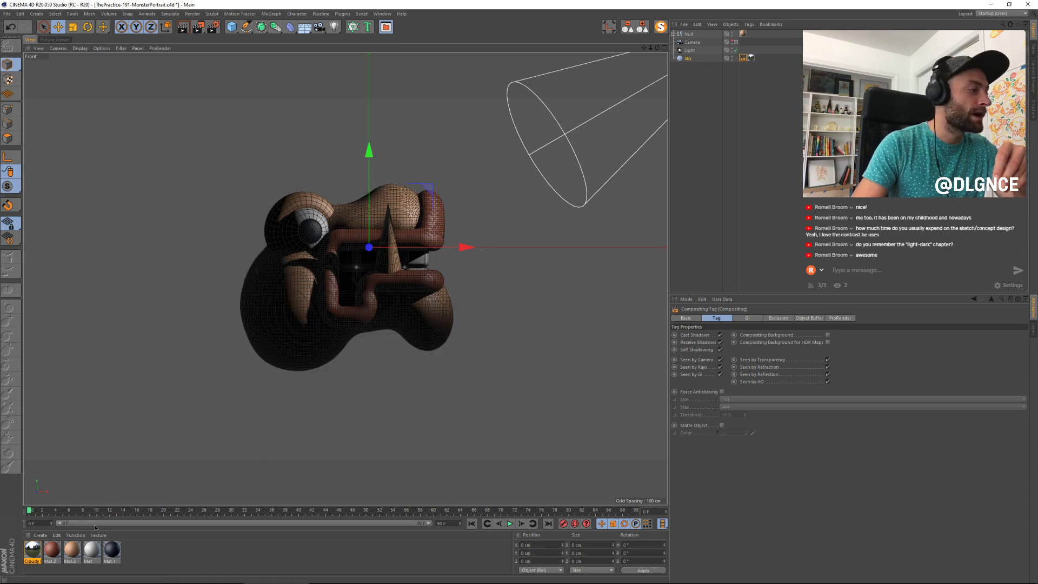
{"action": "left_click_drag", "start_coordinate": [95, 551], "coordinate": [390, 259]}
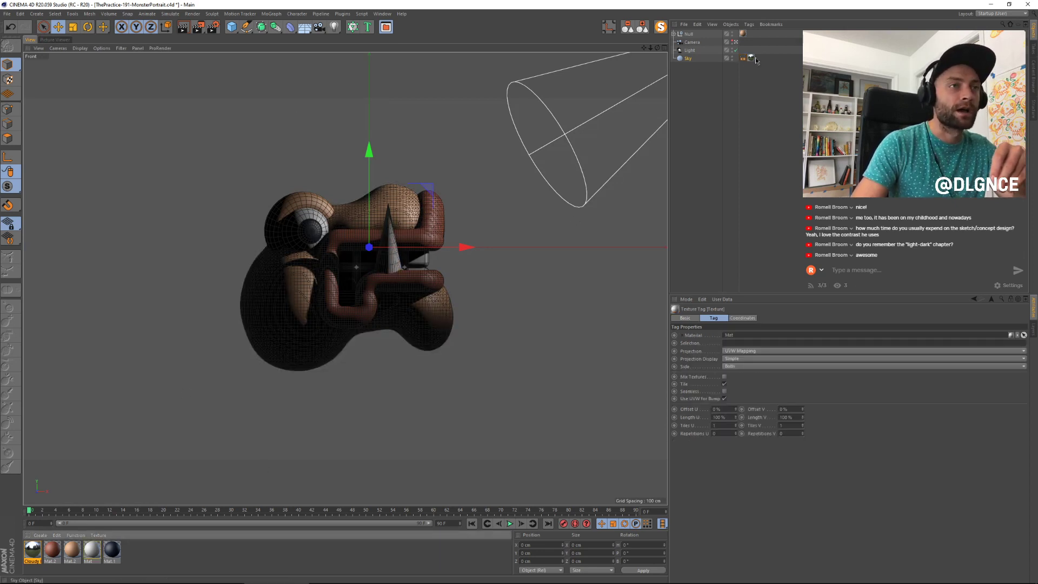
Step: Turn off Seen by Camera in the sky's Compositing tag and render the monster to inspect the result
{"action": "mouse_move", "coordinate": [742, 58]}
{"action": "left_mouse_down"}
{"action": "mouse_move", "coordinate": [770, 53]}
{"action": "mouse_move", "coordinate": [761, 59]}
{"action": "left_mouse_up"}
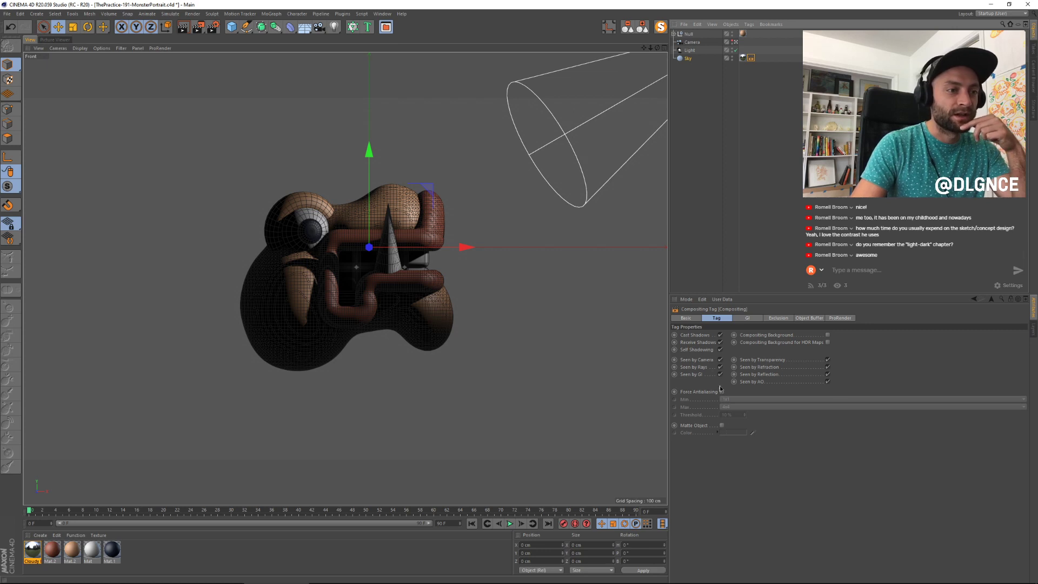
{"action": "left_click", "coordinate": [720, 360]}
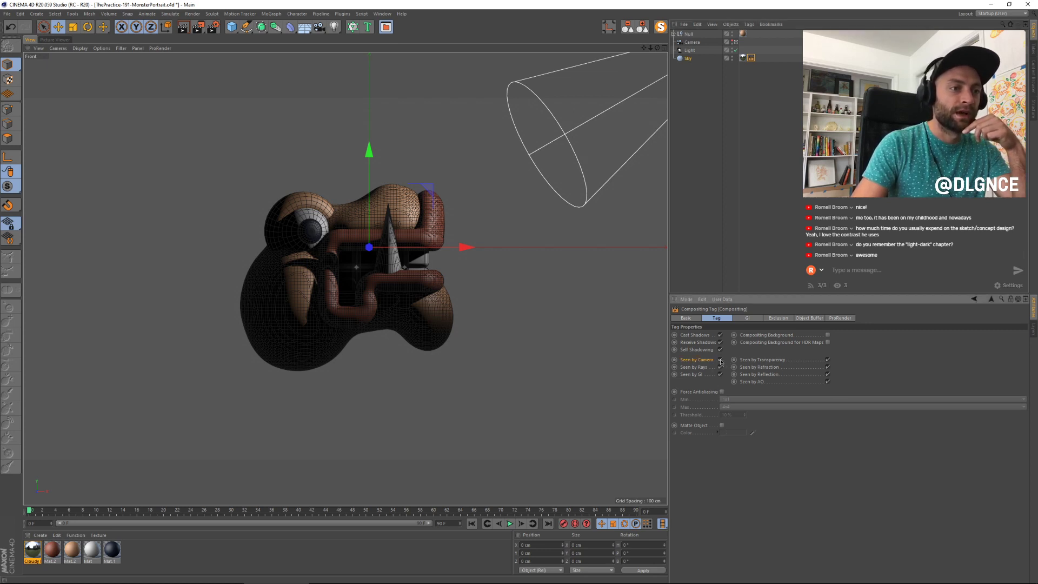
{"action": "left_click", "coordinate": [712, 142]}
{"action": "key", "text": "shift+r"}
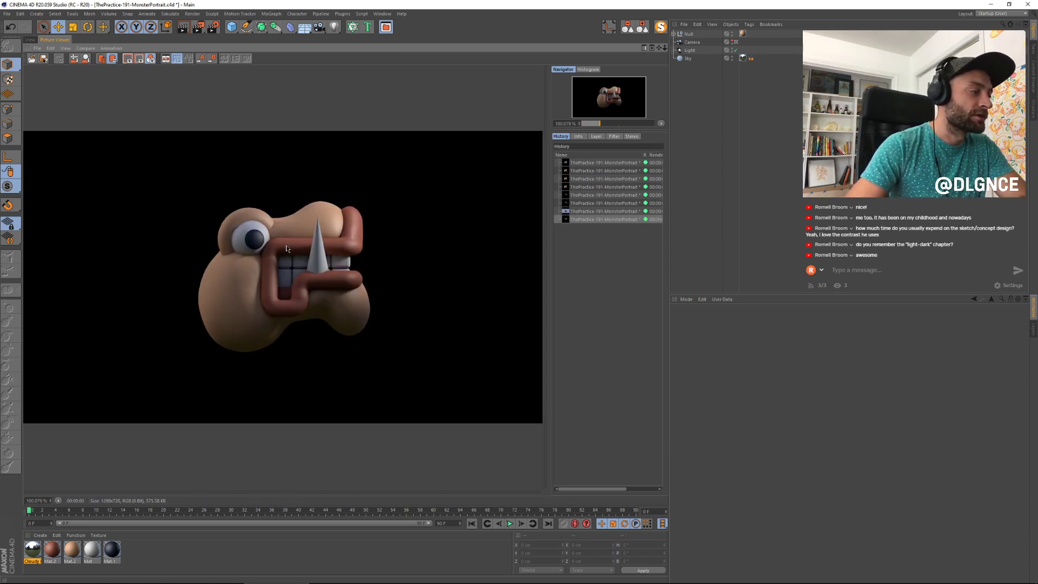
{"action": "scroll", "coordinate": [287, 248], "scroll_direction": "up", "scroll_amount": 2}
{"action": "scroll", "coordinate": [287, 249], "scroll_direction": "down", "scroll_amount": 3}
{"action": "left_click", "coordinate": [29, 40]}
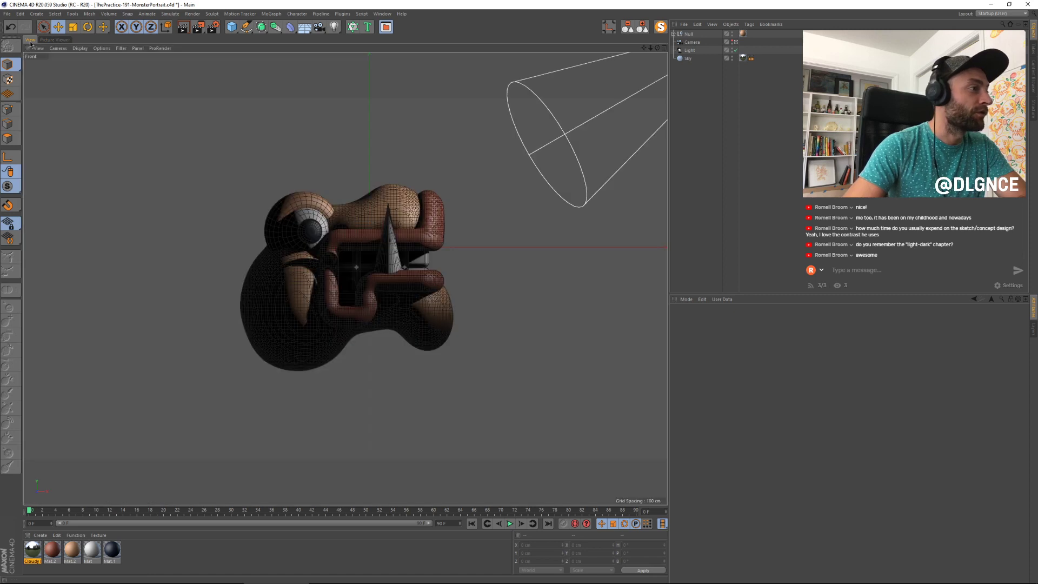
Step: Add a Smooth Layer to the Volume Builder inside the red lips' Volume Mesher
{"action": "left_click", "coordinate": [352, 318]}
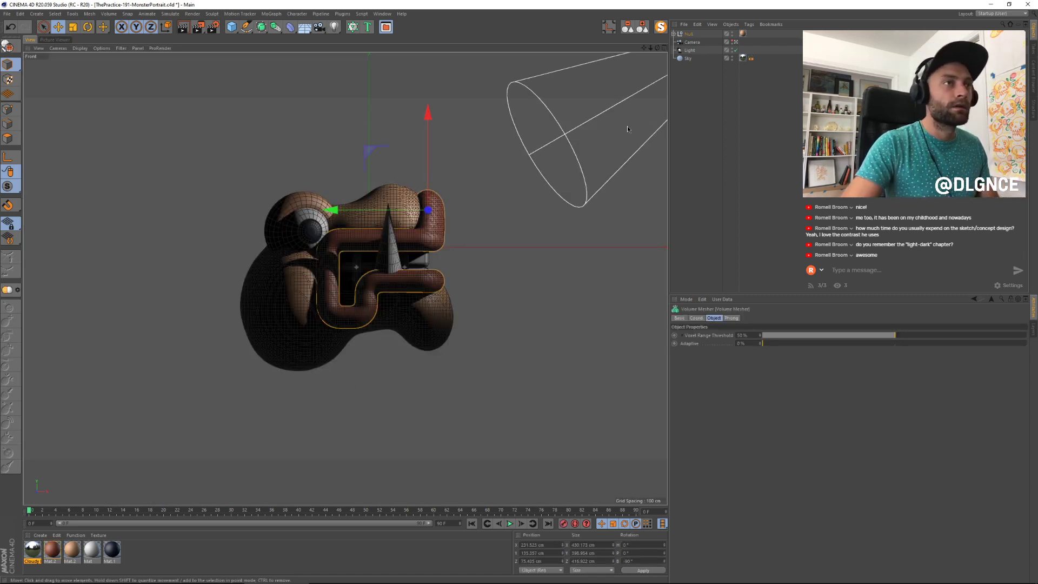
{"action": "key", "text": "s"}
{"action": "left_click", "coordinate": [678, 67]}
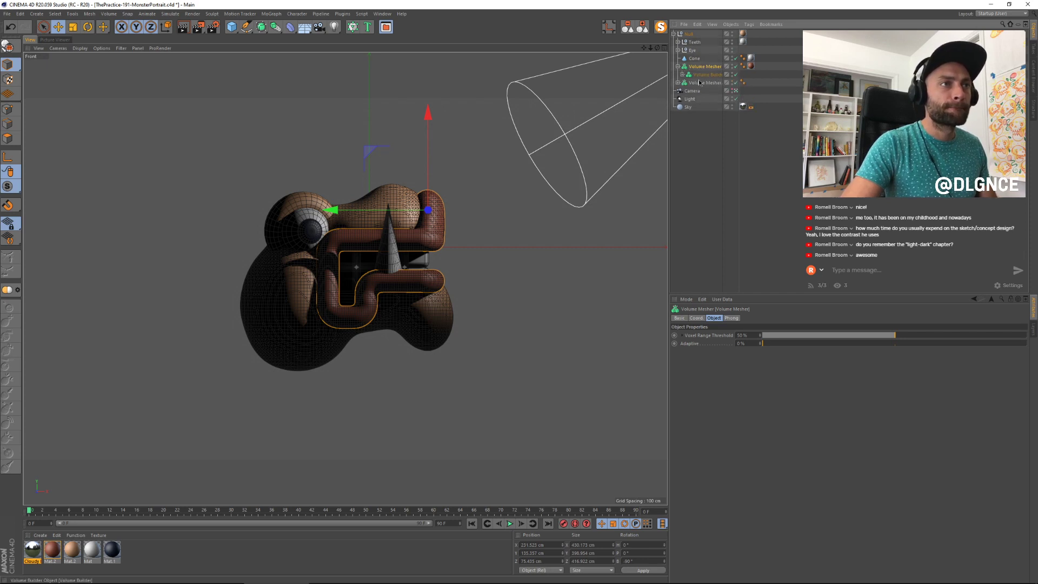
{"action": "left_click", "coordinate": [704, 74]}
{"action": "left_click", "coordinate": [682, 75]}
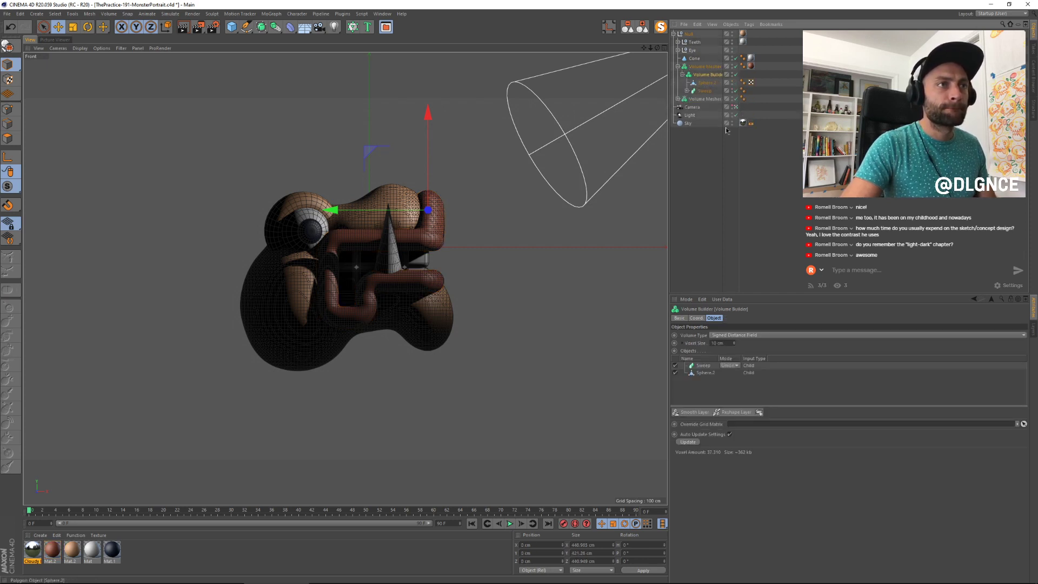
{"action": "left_click", "coordinate": [694, 412]}
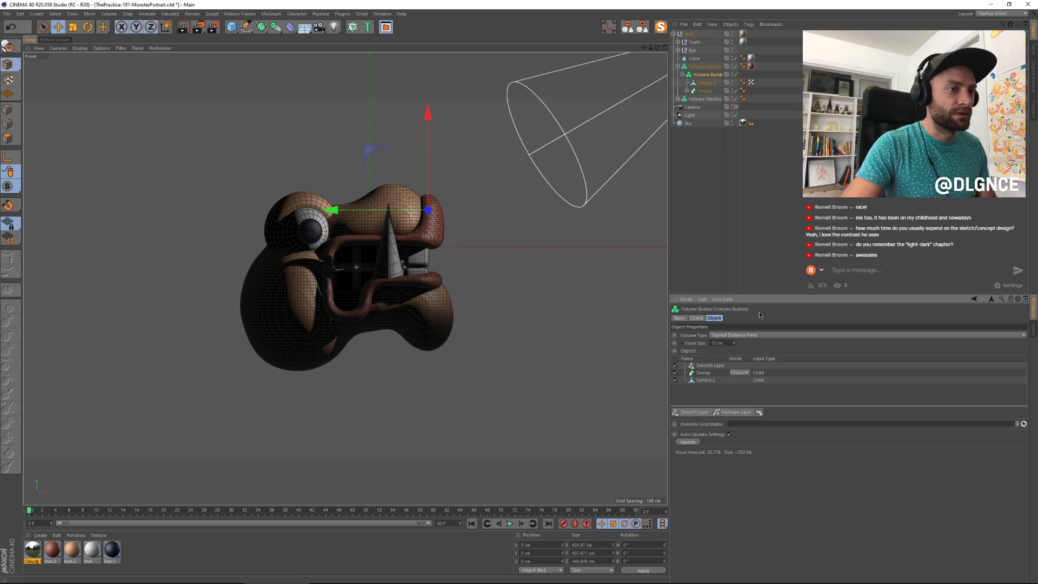
Step: Set the lips' voxel size to 9 cm and the Smooth Layer's strength to 37%
{"action": "left_click", "coordinate": [734, 345]}
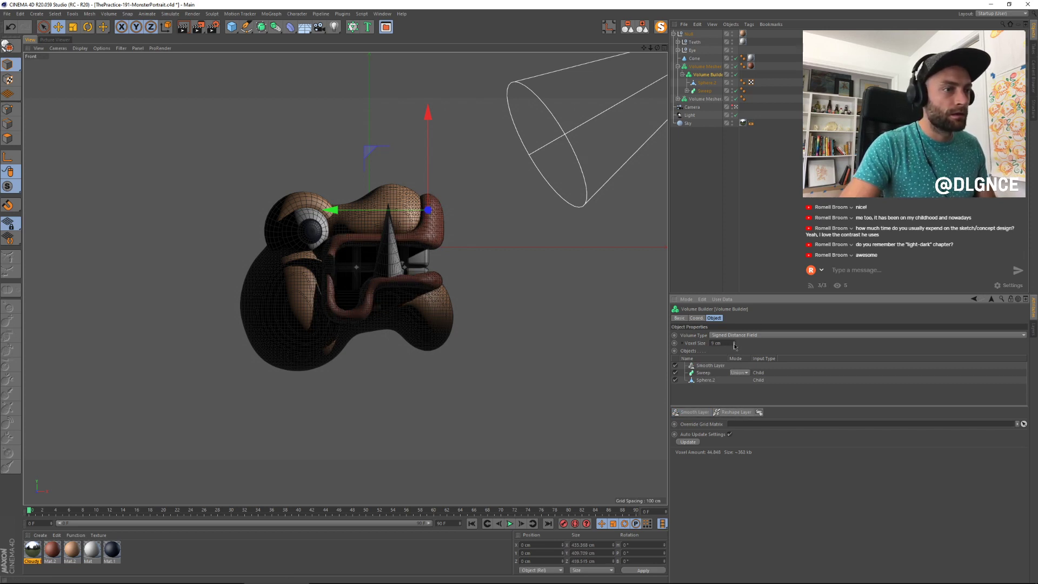
{"action": "left_click", "coordinate": [712, 365]}
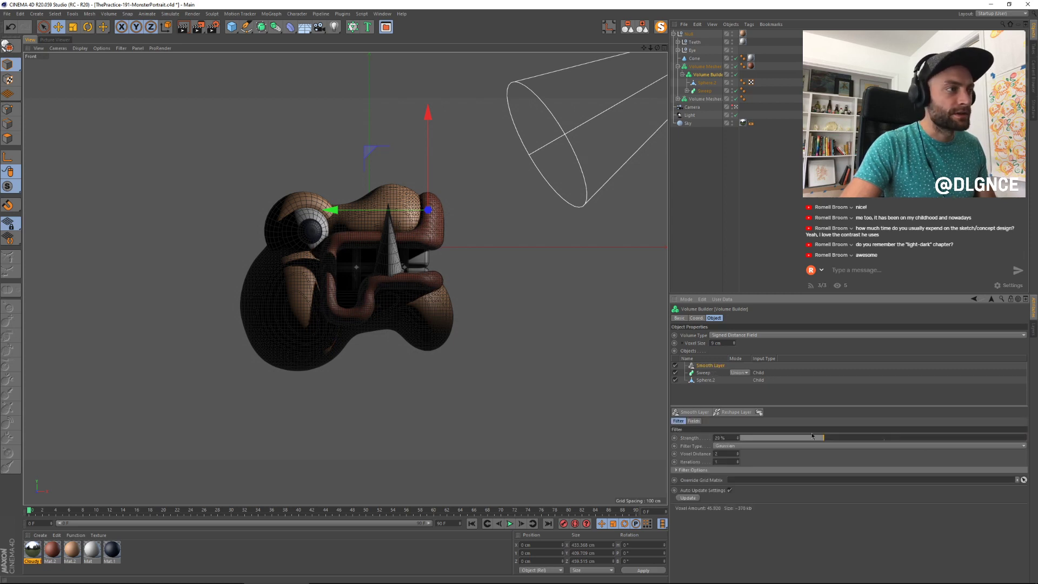
{"action": "left_click_drag", "start_coordinate": [741, 438], "coordinate": [842, 440]}
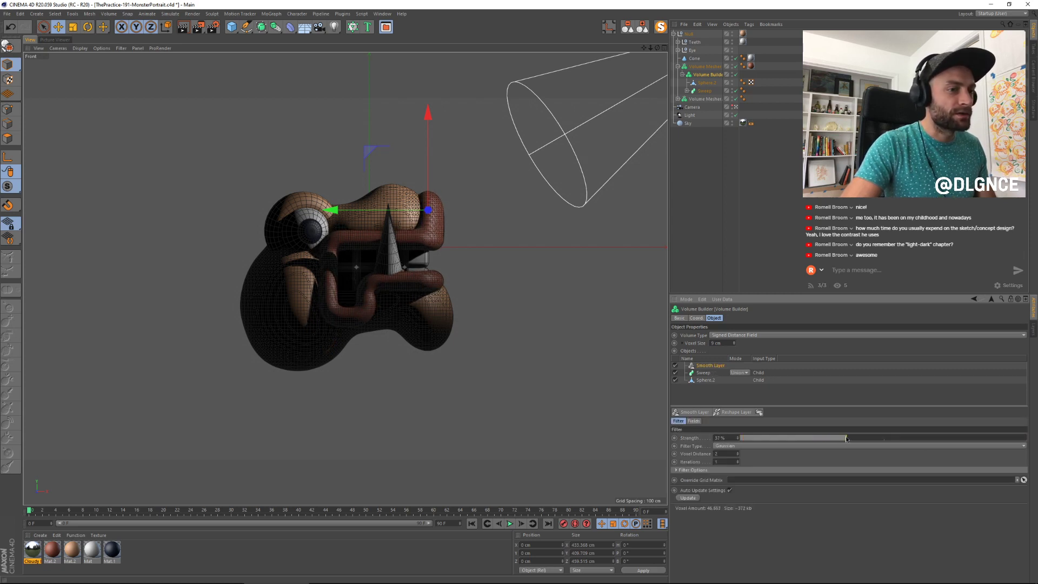
Step: Scale up the Circle profile of the lips' Sweep slightly to thicken the lips
{"action": "left_click", "coordinate": [687, 91]}
{"action": "left_click", "coordinate": [708, 99]}
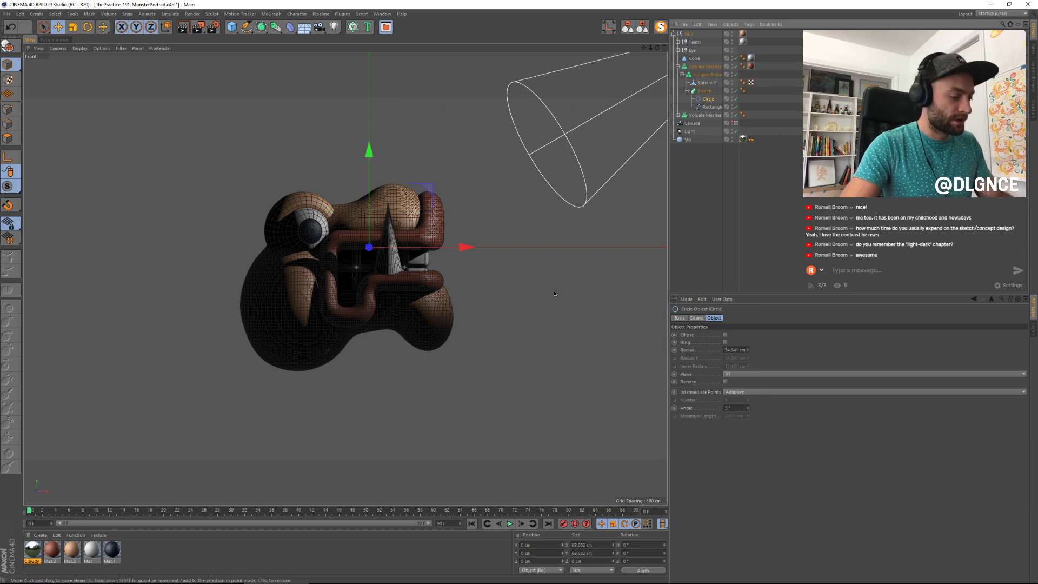
{"action": "key", "text": "t"}
{"action": "left_click_drag", "start_coordinate": [495, 349], "coordinate": [523, 344]}
Step: Move the lowest points of the lips' Rectangle spline slightly downward, then deselect them
{"action": "left_click", "coordinate": [712, 107]}
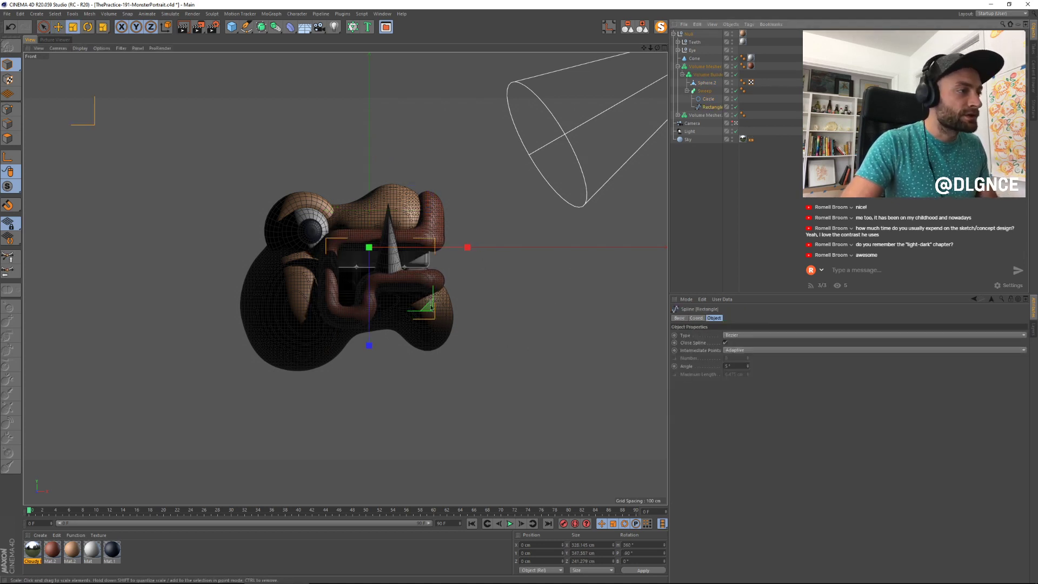
{"action": "left_click", "coordinate": [7, 109]}
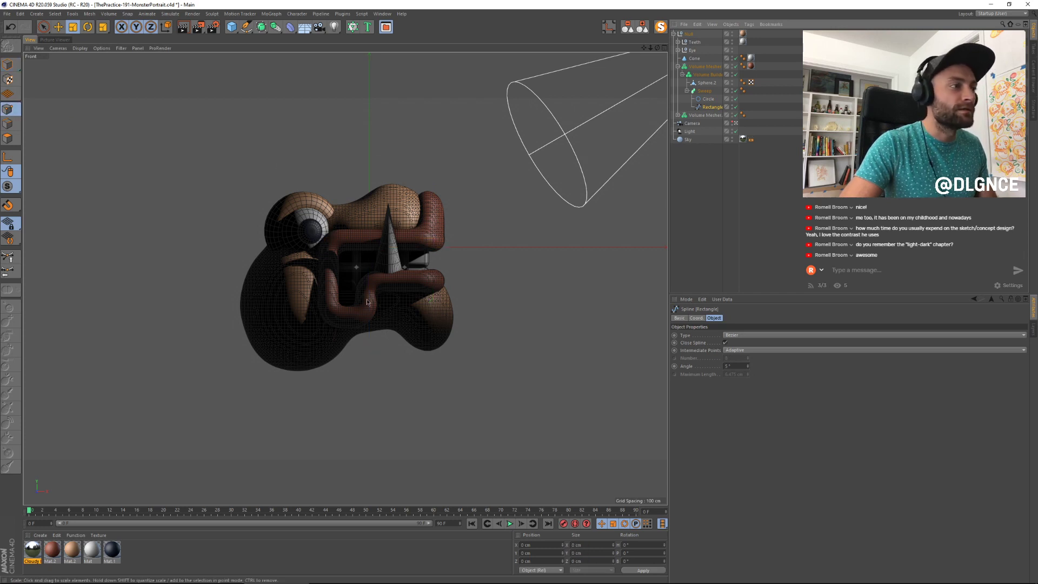
{"action": "left_click_drag", "start_coordinate": [292, 358], "coordinate": [413, 295]}
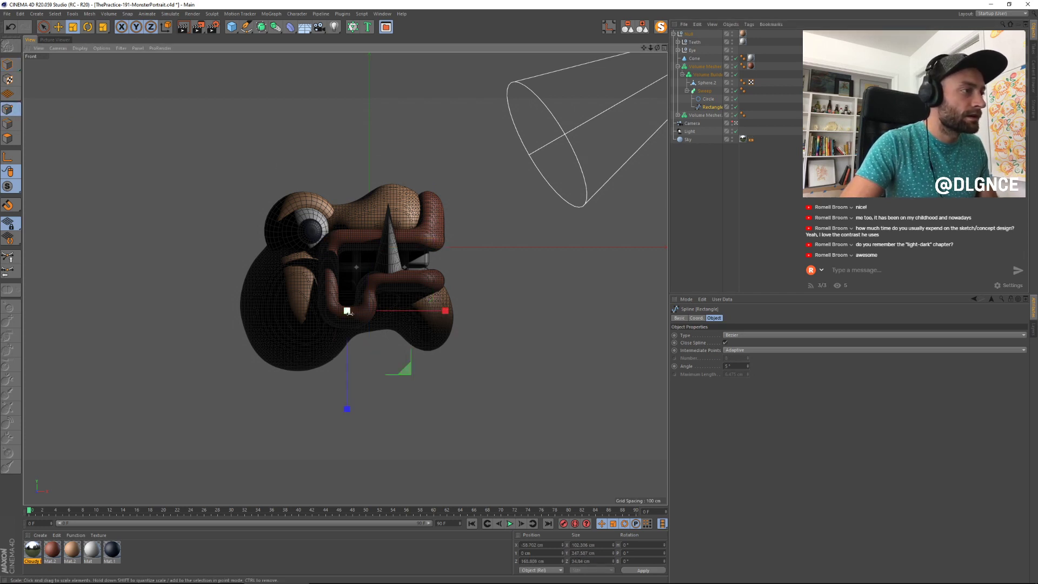
{"action": "key", "text": "e"}
{"action": "left_click_drag", "start_coordinate": [346, 356], "coordinate": [346, 364]}
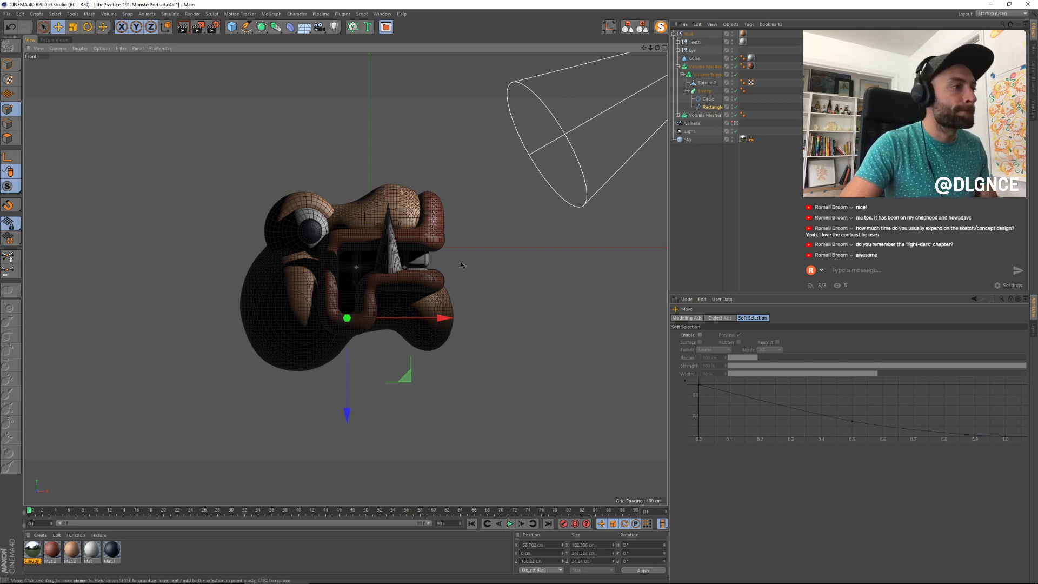
{"action": "left_click_drag", "start_coordinate": [461, 261], "coordinate": [528, 294]}
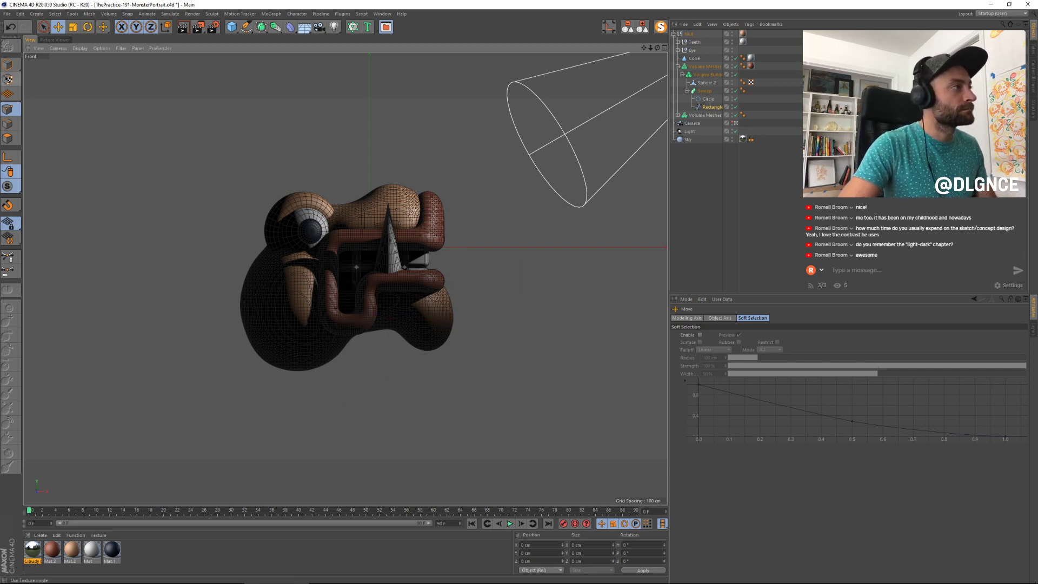
Step: Sculpt the first Sphere in the head's Volume Builder with an enlarged Grab brush, pulling the top of the snout tip upward and outward
{"action": "left_click", "coordinate": [8, 65]}
{"action": "left_click", "coordinate": [367, 208]}
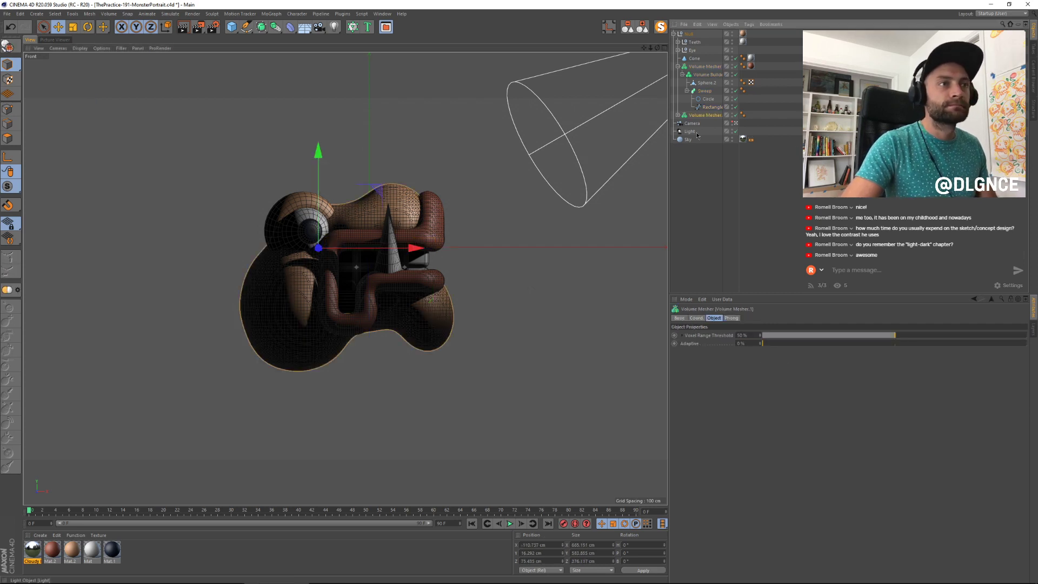
{"action": "left_click", "coordinate": [678, 115]}
{"action": "left_click", "coordinate": [682, 123]}
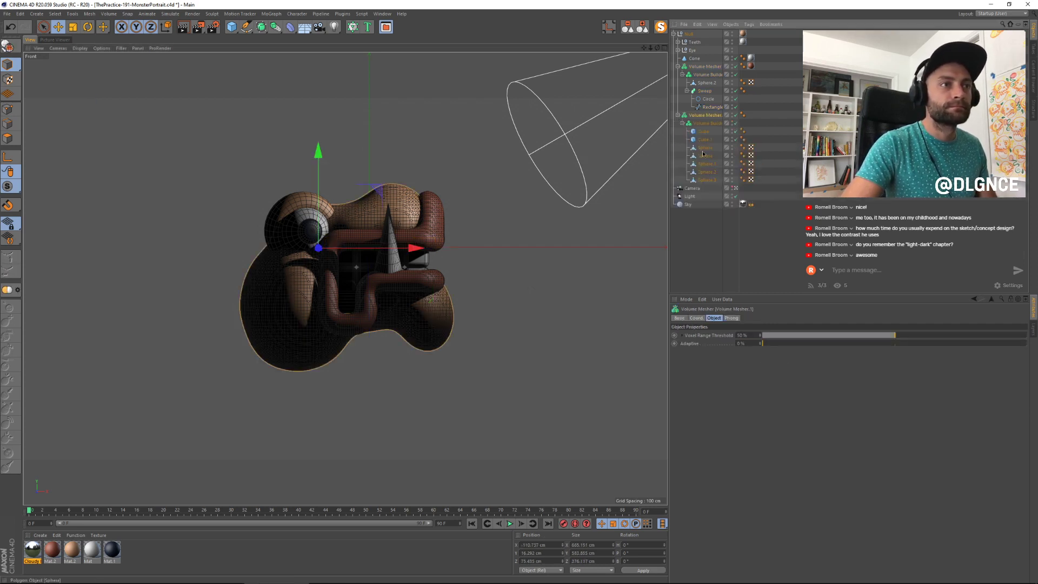
{"action": "left_click", "coordinate": [704, 156]}
{"action": "left_click", "coordinate": [705, 148]}
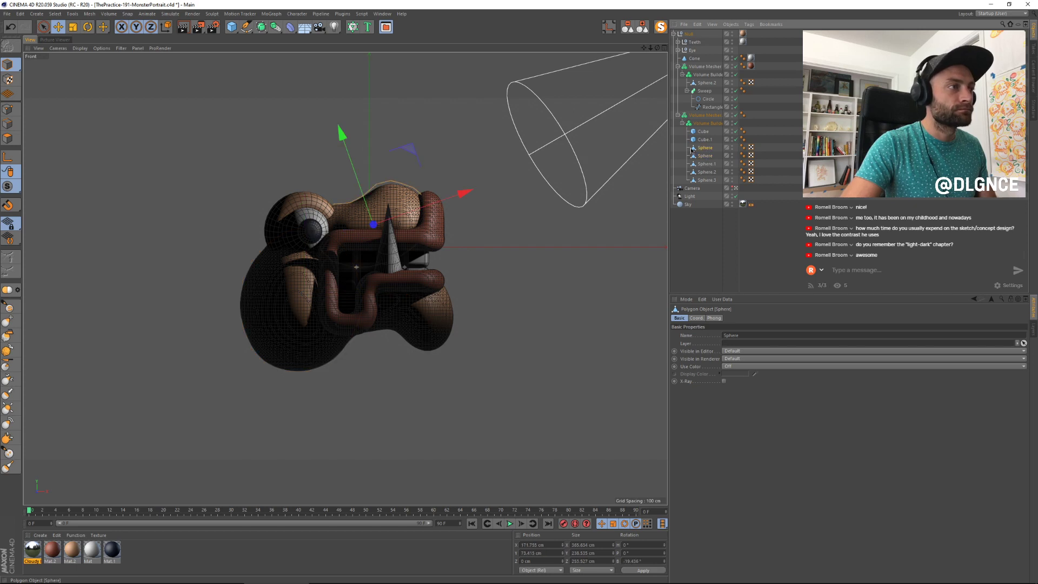
{"action": "left_click", "coordinate": [18, 323]}
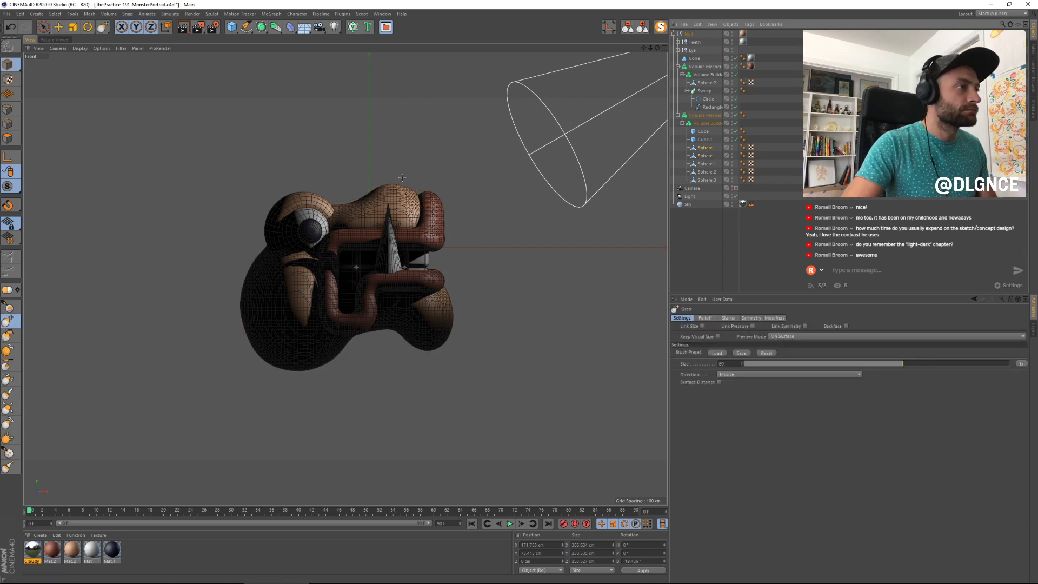
{"action": "middle_click_drag", "start_coordinate": [404, 188], "coordinate": [404, 188]}
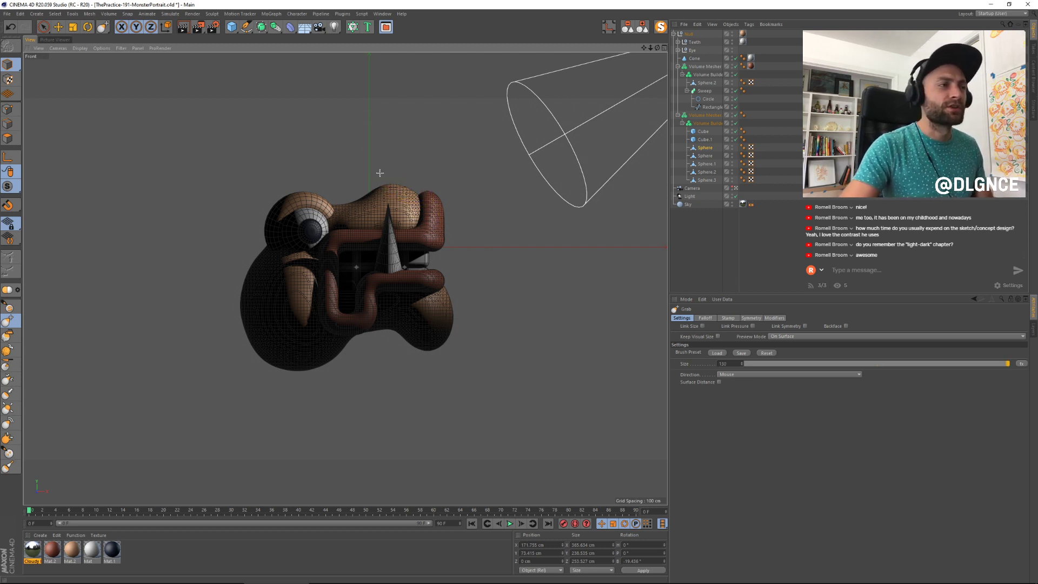
{"action": "mouse_move", "coordinate": [413, 185]}
{"action": "left_mouse_down"}
{"action": "mouse_move", "coordinate": [407, 175]}
{"action": "mouse_move", "coordinate": [409, 185]}
{"action": "mouse_move", "coordinate": [377, 189]}
{"action": "mouse_move", "coordinate": [372, 200]}
{"action": "left_mouse_up"}
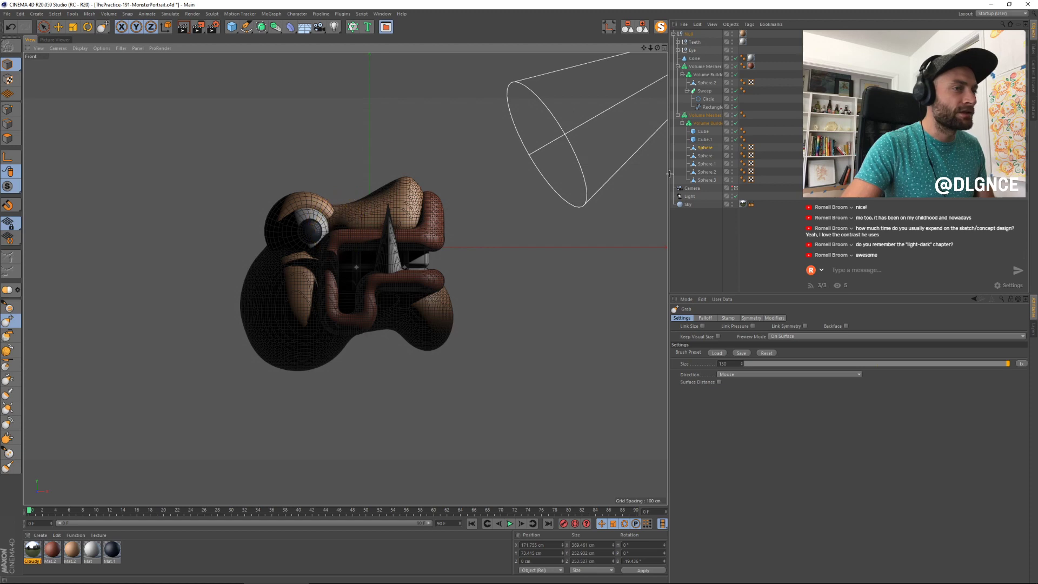
Step: Inspect the reshaped snout from a perspective angle and render the camera view to the Picture Viewer
{"action": "left_click", "coordinate": [736, 188]}
{"action": "scroll", "coordinate": [311, 230], "scroll_direction": "down", "scroll_amount": 2}
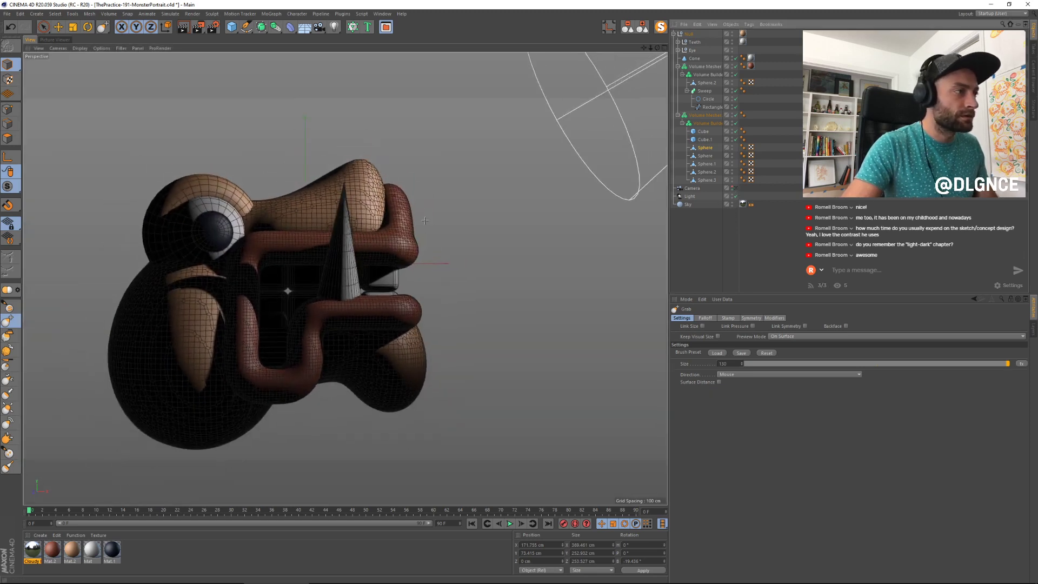
{"action": "left_click_drag", "start_coordinate": [311, 230], "coordinate": [459, 324], "text": "alt"}
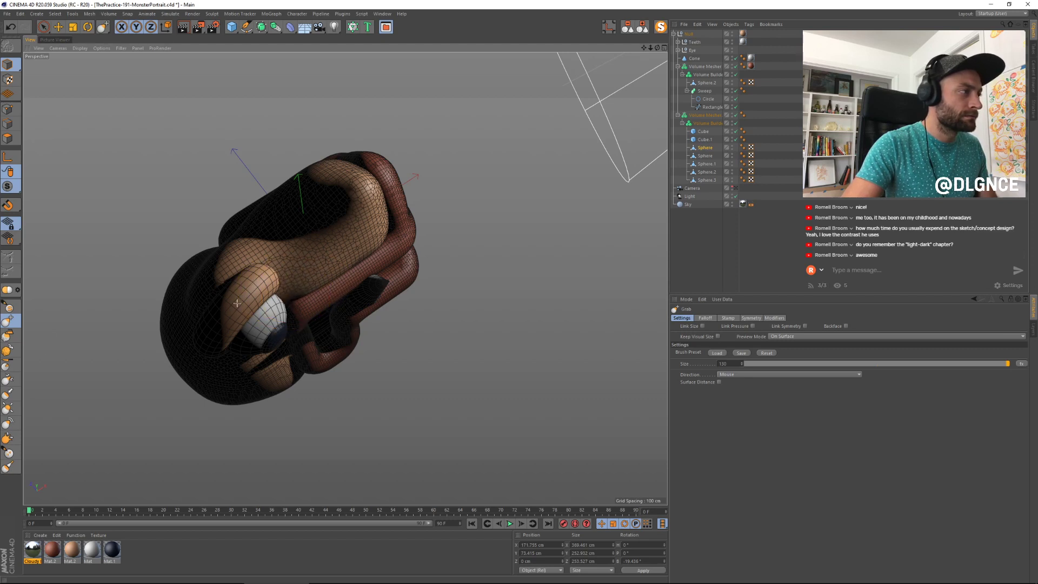
{"action": "left_click", "coordinate": [9, 307]}
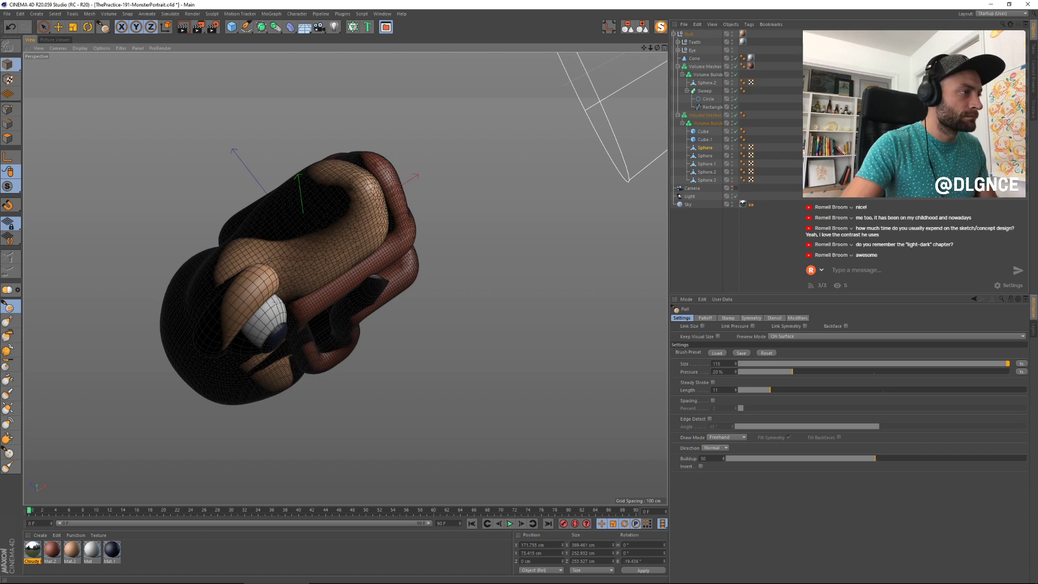
{"action": "left_click", "coordinate": [736, 189]}
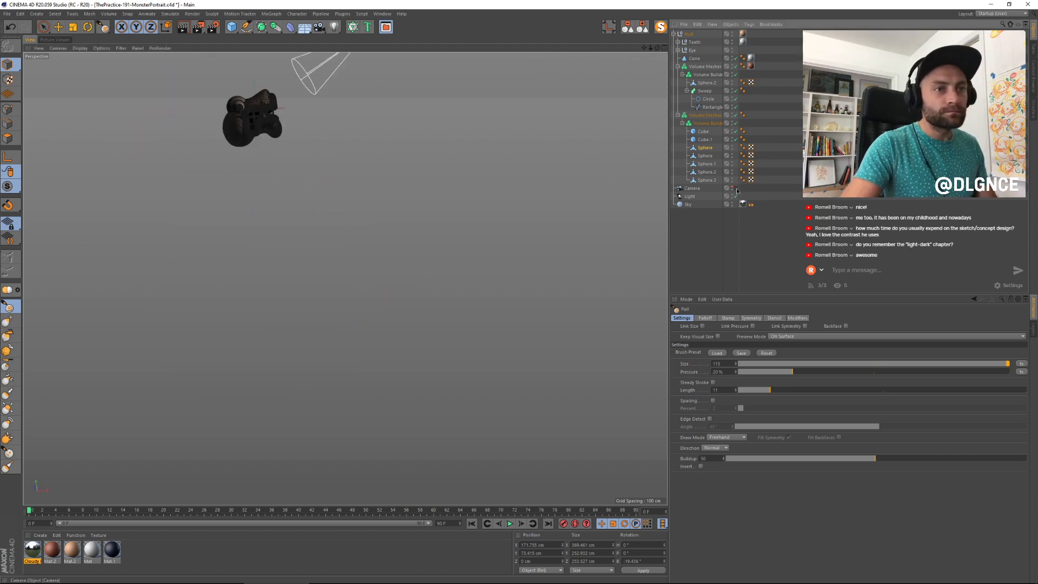
{"action": "key", "text": "F4"}
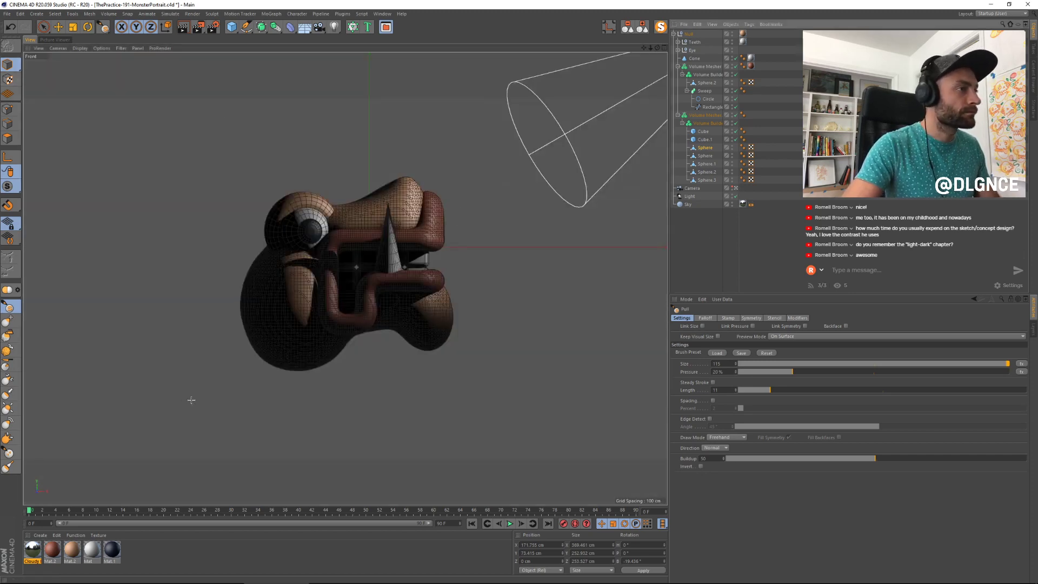
{"action": "key", "text": "shift+r"}
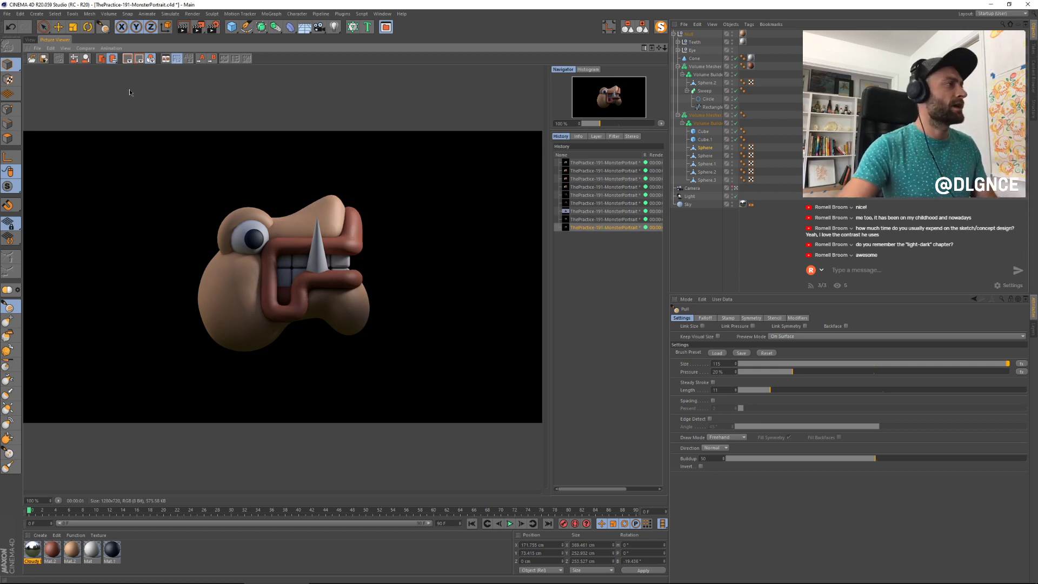
{"action": "left_click", "coordinate": [33, 40]}
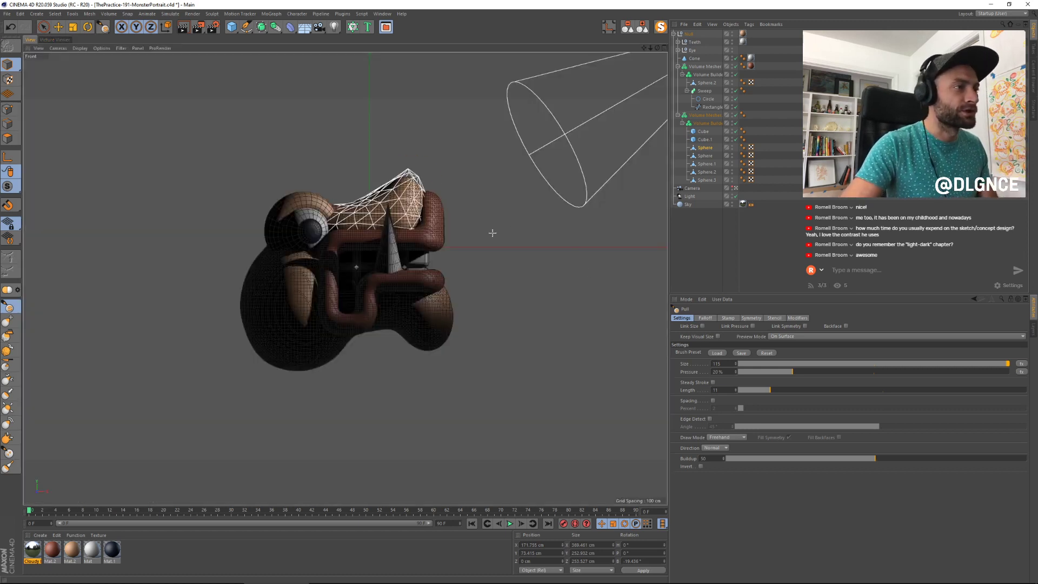
Step: Select the inner mouth-corner and lower-lip bend points of the lips' Rectangle spline and move them about 145 cm toward the back of the head
{"action": "key", "text": "e"}
{"action": "left_click", "coordinate": [433, 238]}
{"action": "left_click", "coordinate": [713, 107]}
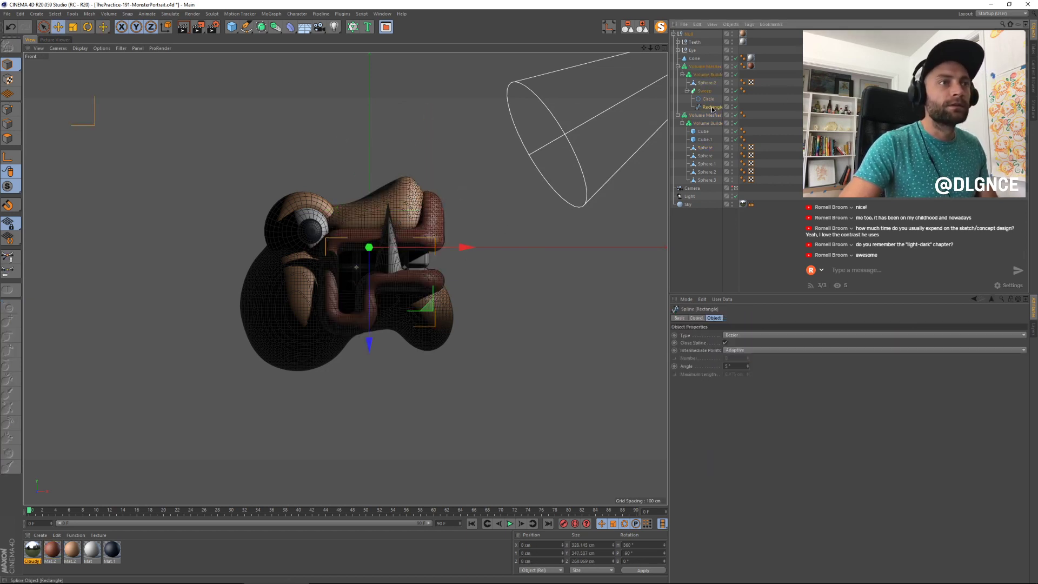
{"action": "left_click", "coordinate": [7, 109]}
{"action": "left_click_drag", "start_coordinate": [212, 175], "coordinate": [347, 384]}
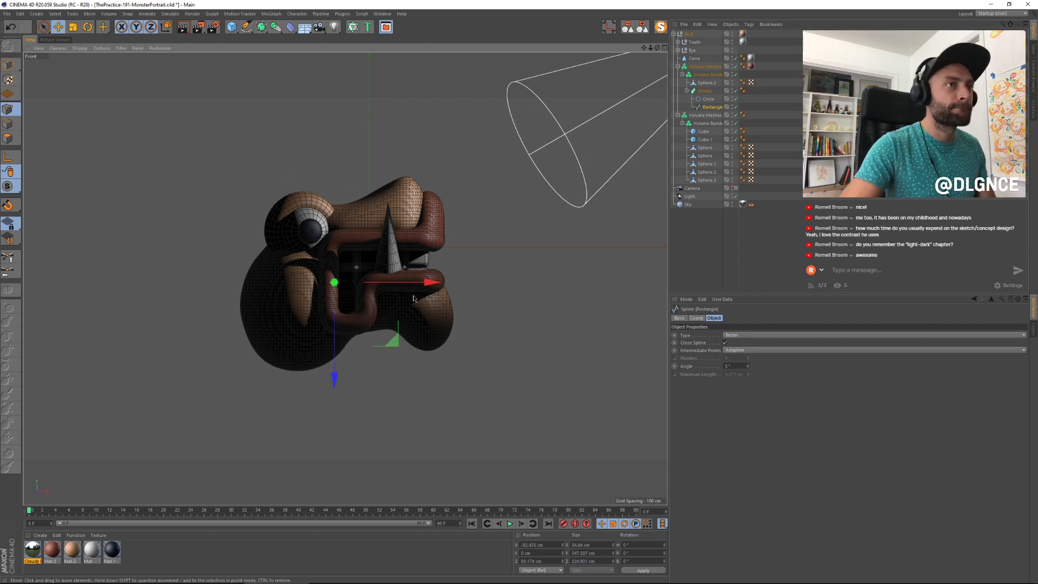
{"action": "left_click_drag", "start_coordinate": [433, 291], "coordinate": [325, 274]}
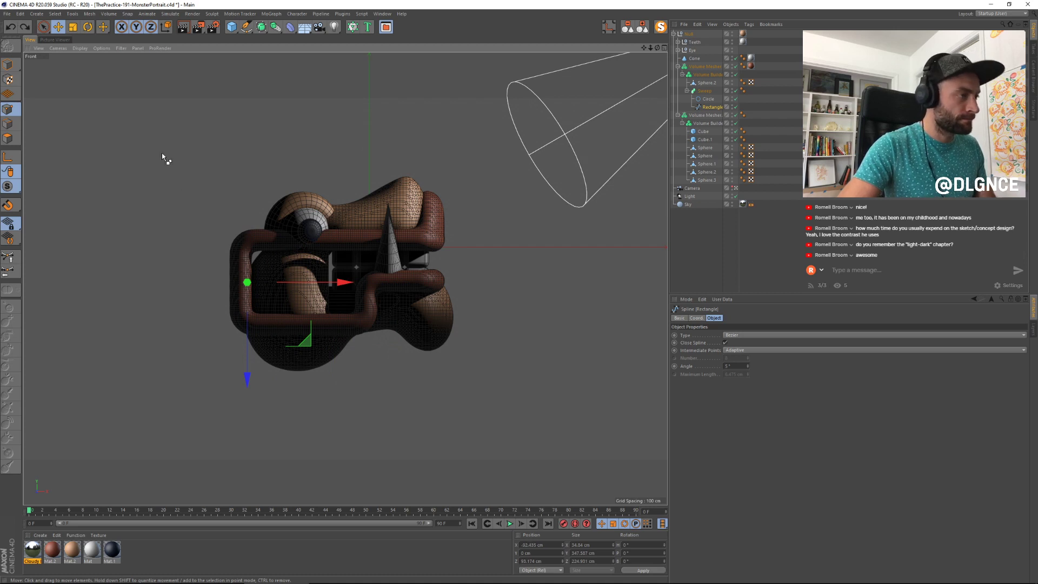
{"action": "key", "text": "ctrl+z"}
{"action": "left_click_drag", "start_coordinate": [167, 145], "coordinate": [390, 439]}
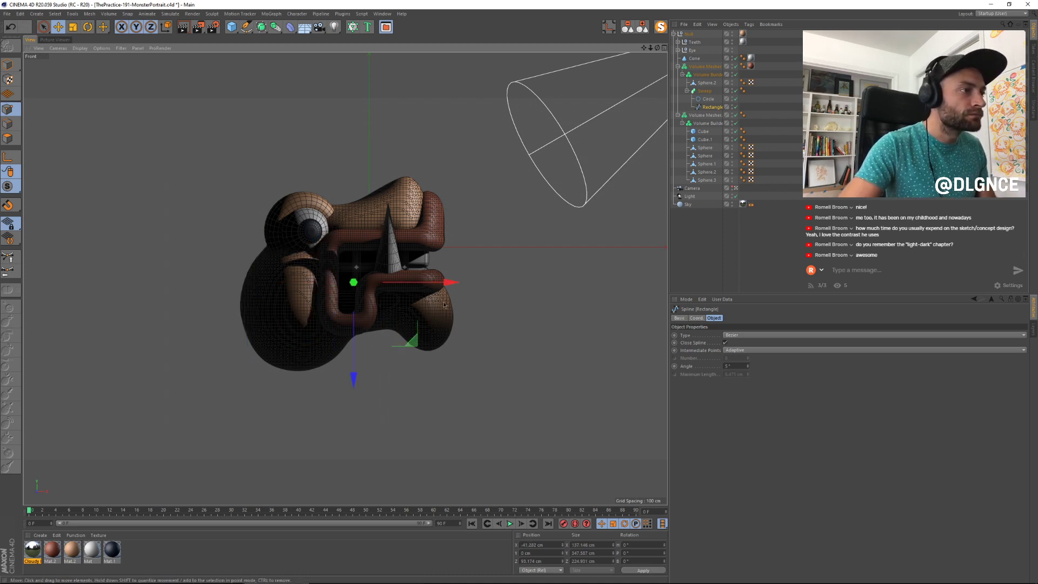
{"action": "left_click_drag", "start_coordinate": [448, 283], "coordinate": [397, 290]}
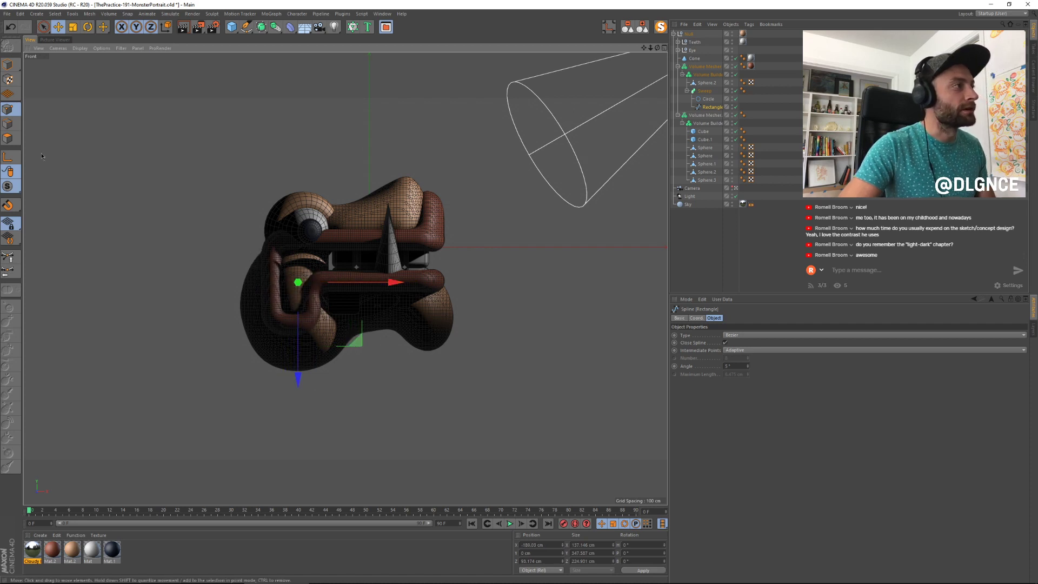
Step: Move the whole lips' Rectangle spline about 160 cm forward along X and shift Sphere.2 to the upper lip's new end
{"action": "left_click", "coordinate": [9, 64]}
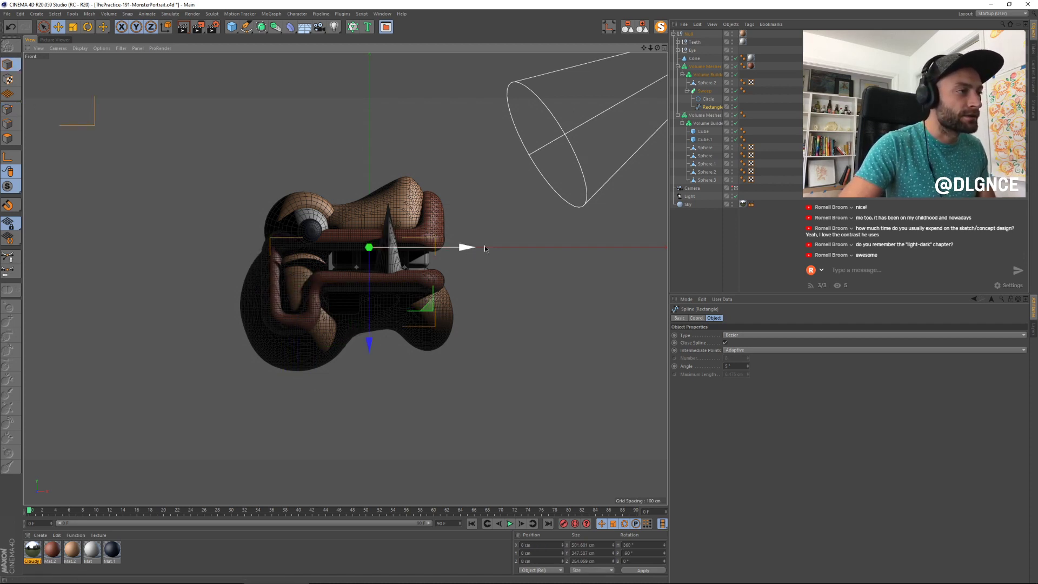
{"action": "left_click_drag", "start_coordinate": [484, 249], "coordinate": [515, 255]}
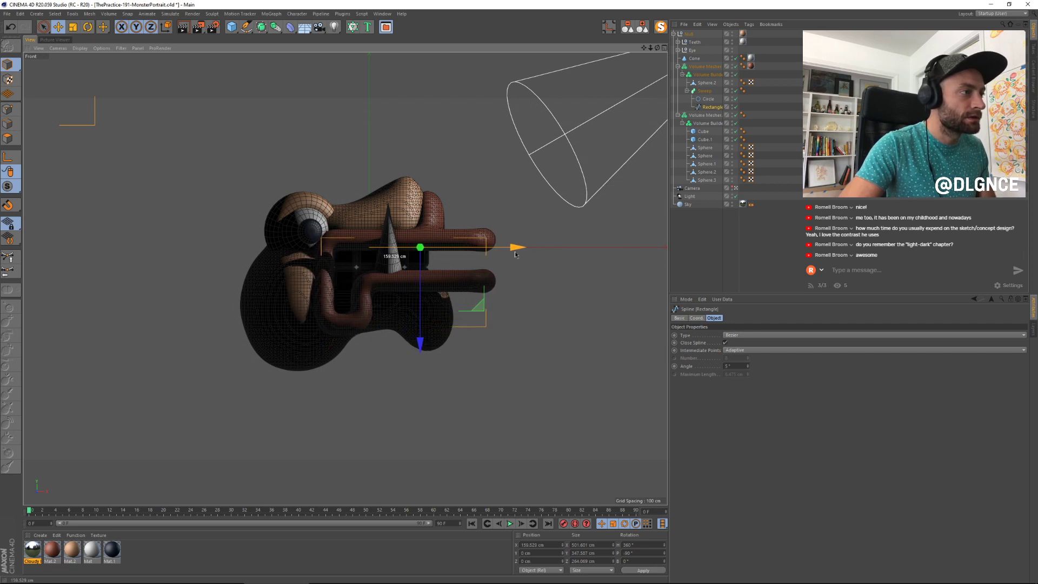
{"action": "left_click", "coordinate": [705, 85]}
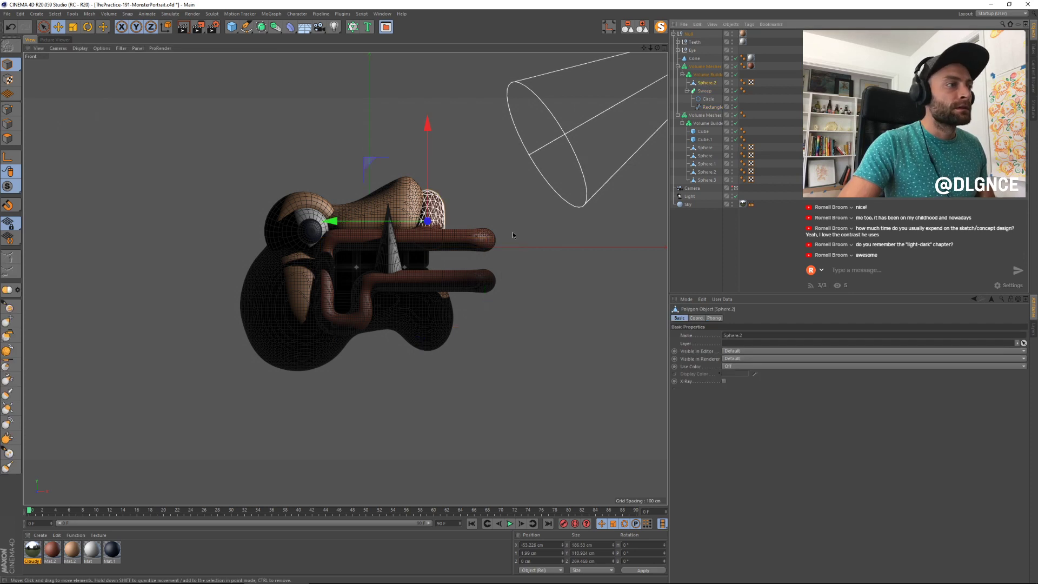
{"action": "left_click_drag", "start_coordinate": [341, 224], "coordinate": [387, 227]}
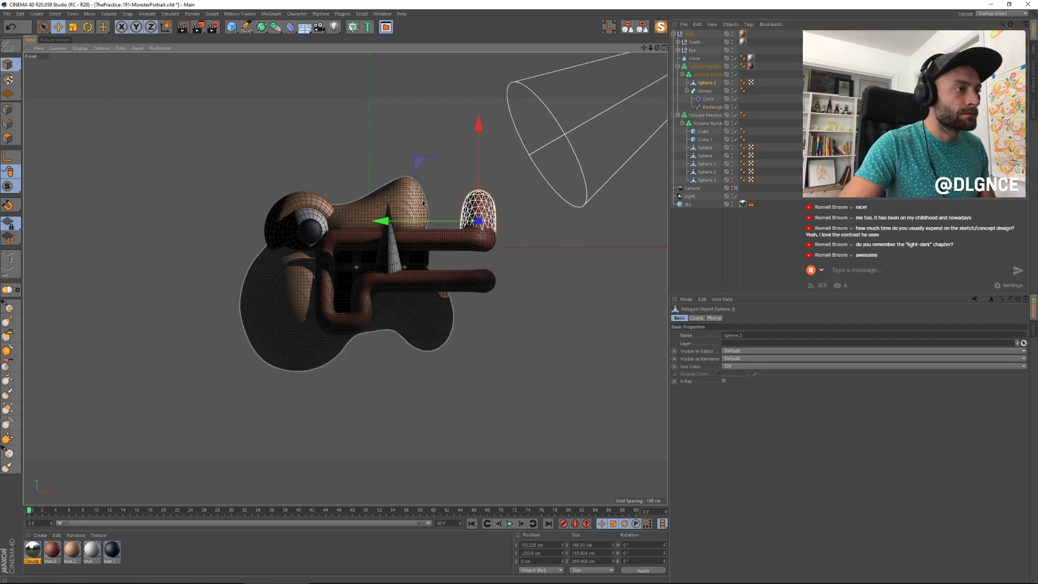
Step: Stretch Sphere.2 vertically to about 224 cm and raise it slightly above the end of the upper lip
{"action": "key", "text": "t"}
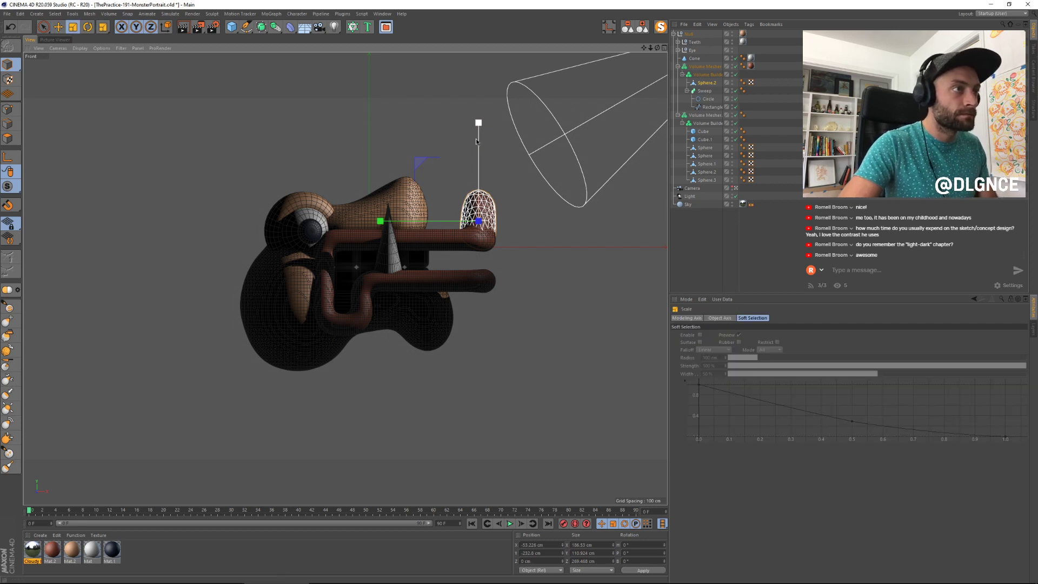
{"action": "mouse_move", "coordinate": [479, 123]}
{"action": "left_mouse_down"}
{"action": "mouse_move", "coordinate": [480, 135]}
{"action": "mouse_move", "coordinate": [479, 127]}
{"action": "left_mouse_up"}
{"action": "key", "text": "e"}
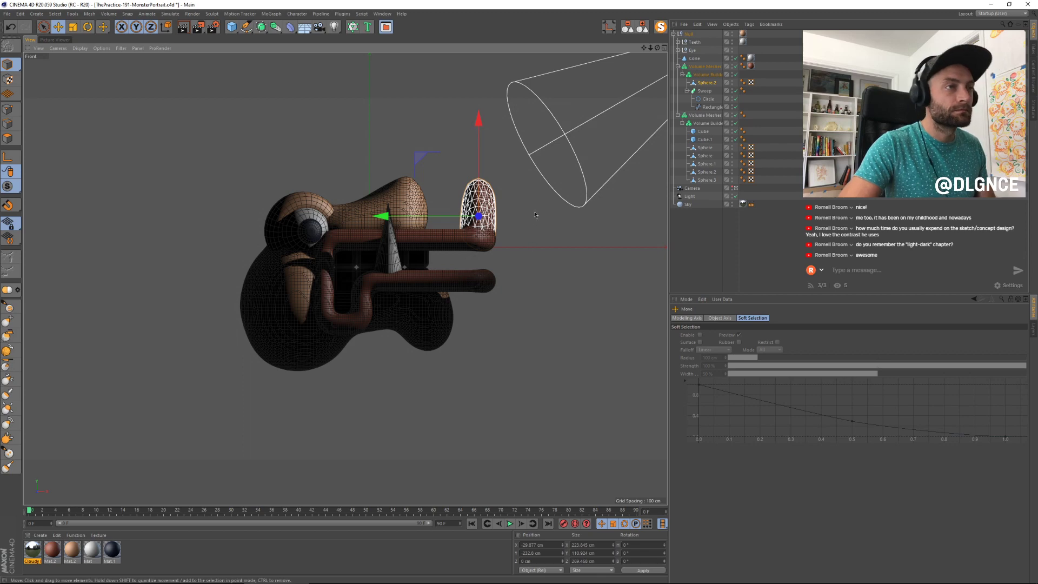
Step: Move all lower-lip points of the Rectangle spline downward to open the mouth wider, then deselect everything
{"action": "left_click", "coordinate": [711, 107]}
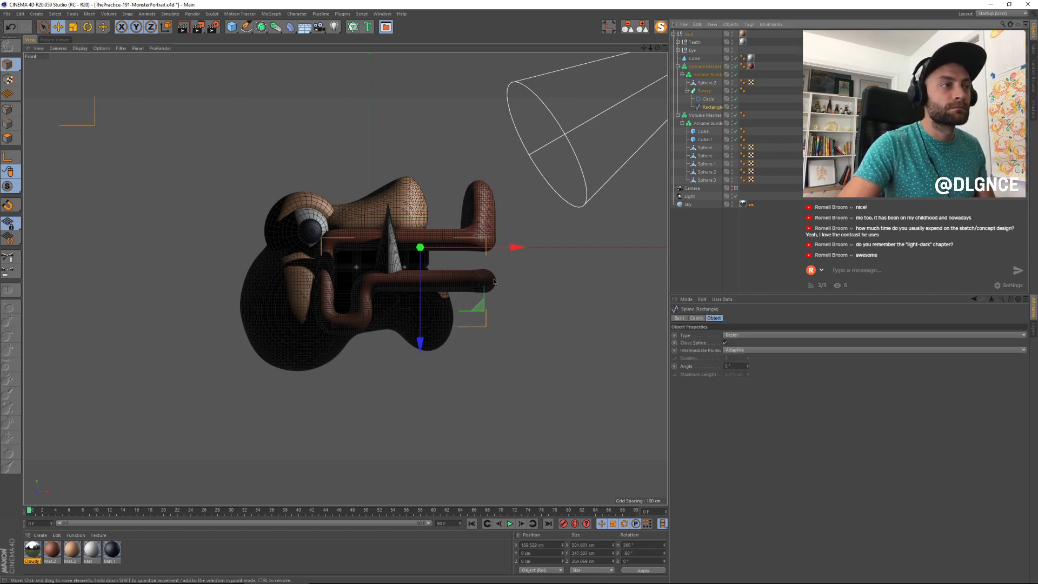
{"action": "left_click_drag", "start_coordinate": [524, 267], "coordinate": [252, 384]}
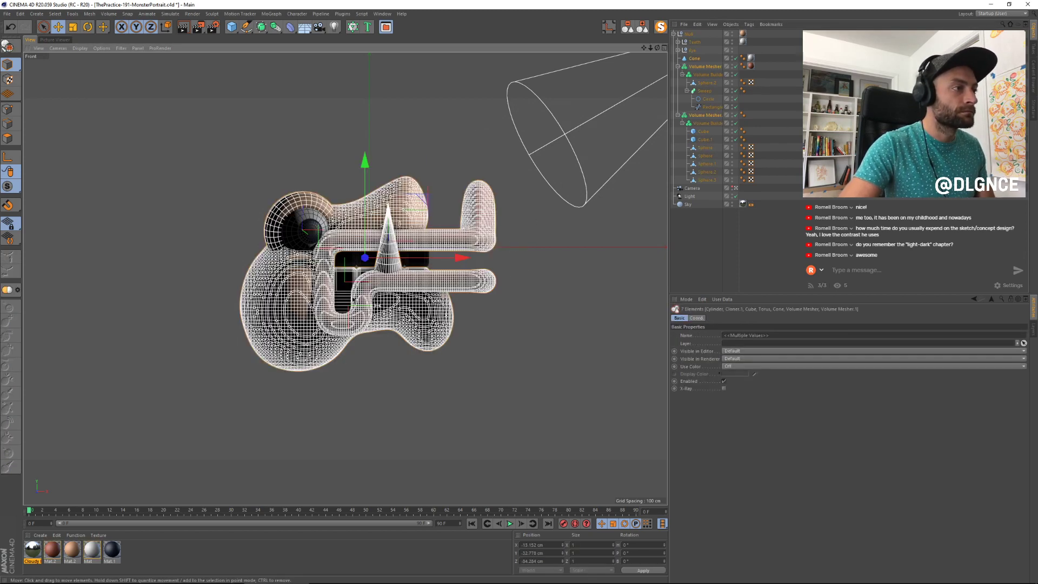
{"action": "left_click", "coordinate": [710, 107]}
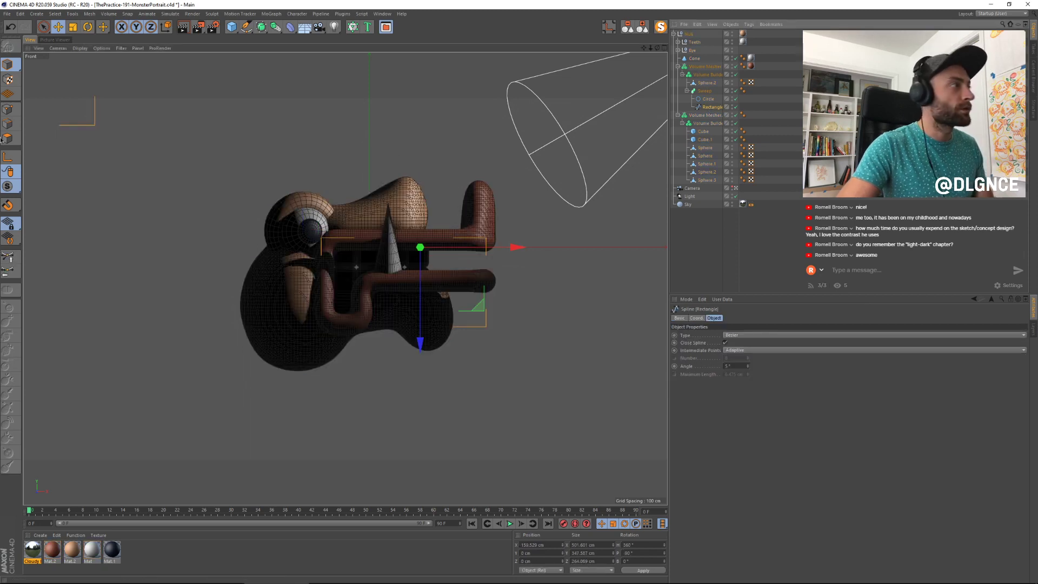
{"action": "left_click", "coordinate": [7, 108]}
{"action": "left_click_drag", "start_coordinate": [541, 263], "coordinate": [257, 373]}
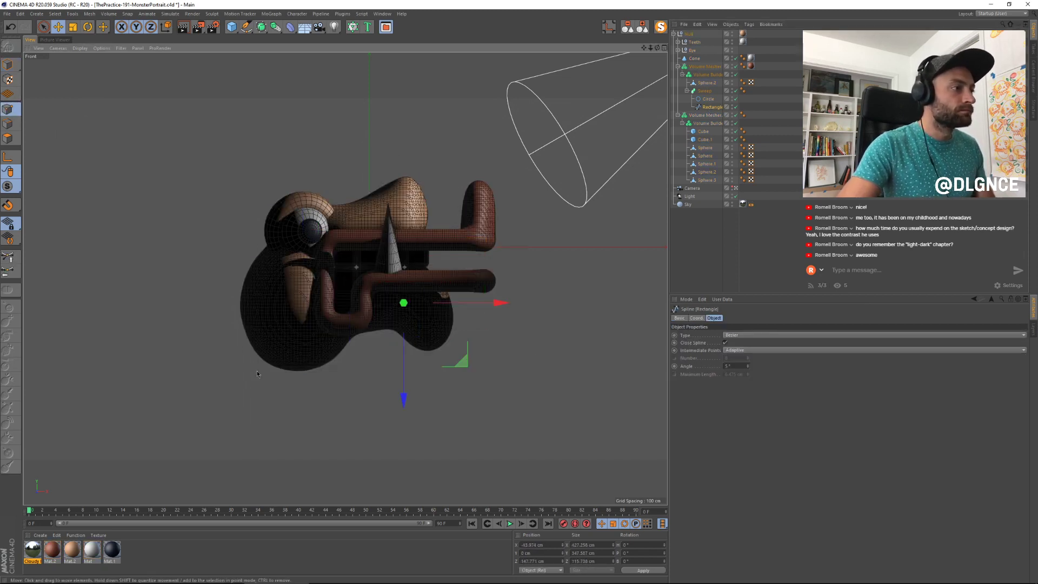
{"action": "left_click_drag", "start_coordinate": [403, 399], "coordinate": [407, 411]}
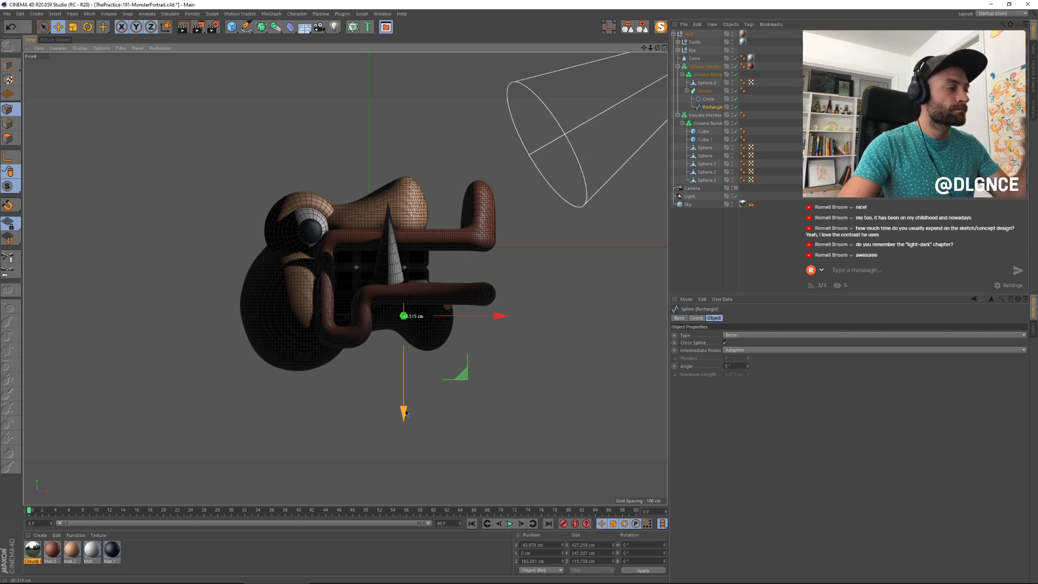
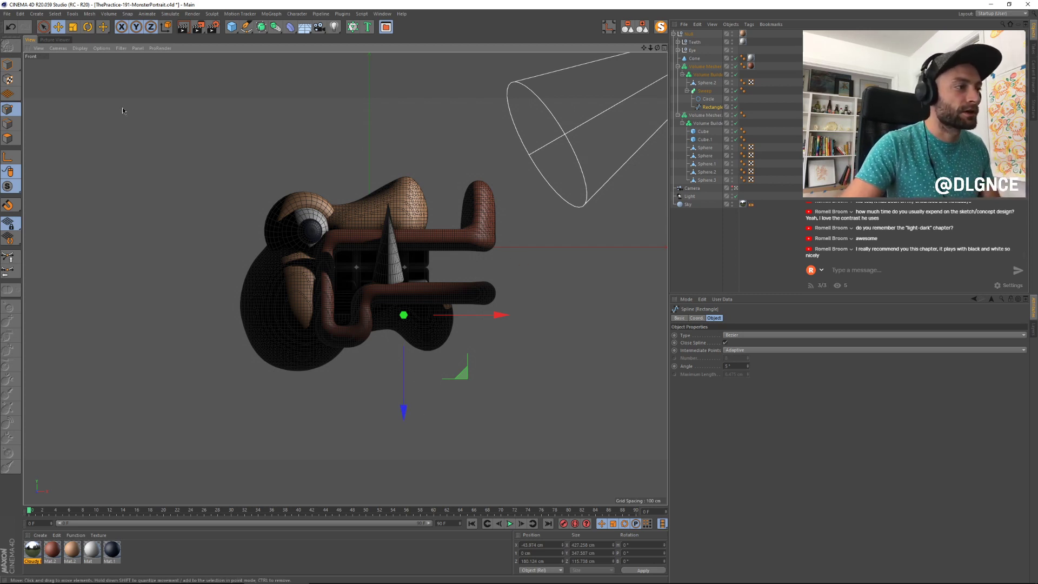
{"action": "left_click", "coordinate": [551, 235]}
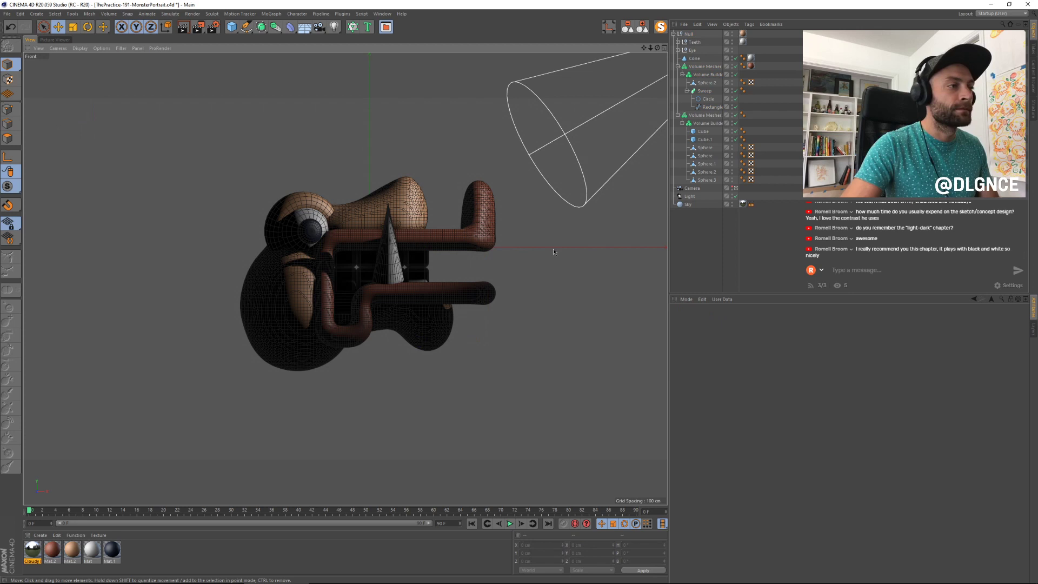
Step: Select both the upper and lower teeth Cloners and set their count to 7 to fill the longer mouth
{"action": "left_click", "coordinate": [403, 271]}
{"action": "left_click", "coordinate": [352, 268]}
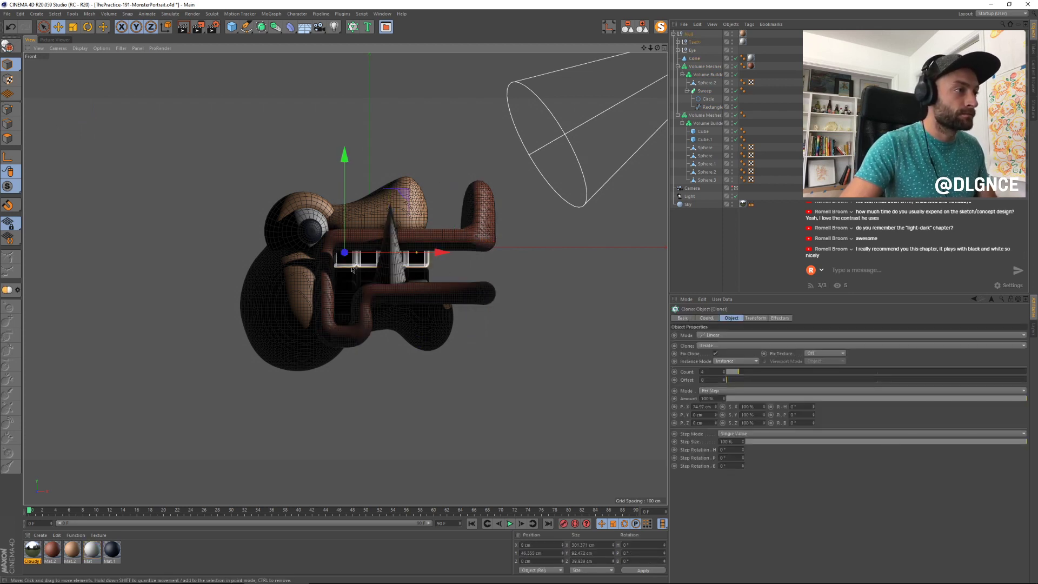
{"action": "left_click", "coordinate": [352, 272], "text": "shift"}
{"action": "left_click", "coordinate": [724, 371]}
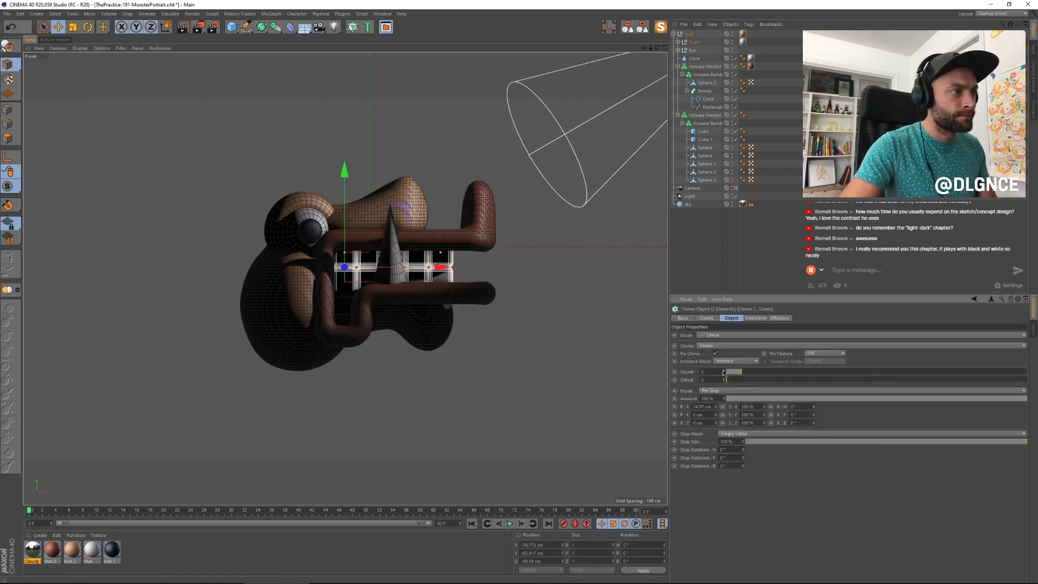
{"action": "left_click", "coordinate": [724, 371]}
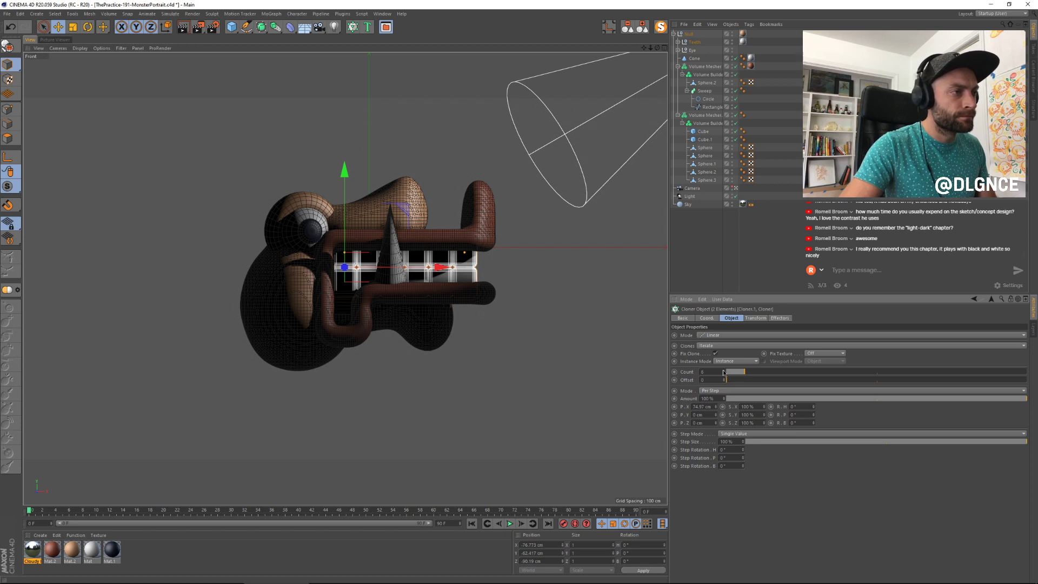
{"action": "left_click", "coordinate": [724, 372]}
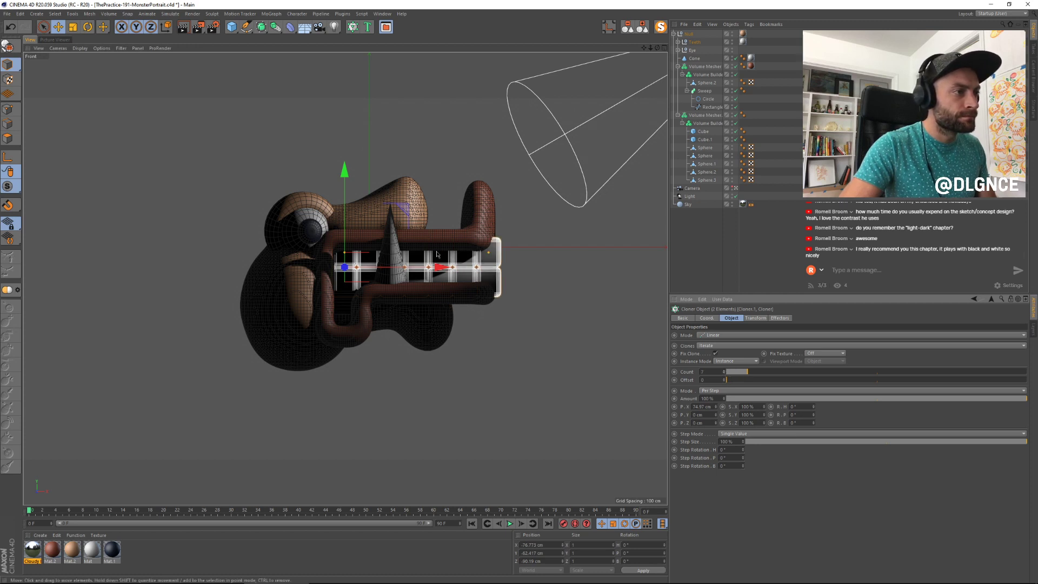
Step: Move both teeth Cloners back along X to about -119 cm so the rows sit within the lips
{"action": "mouse_move", "coordinate": [440, 267]}
{"action": "left_mouse_down"}
{"action": "mouse_move", "coordinate": [451, 269]}
{"action": "mouse_move", "coordinate": [423, 272]}
{"action": "left_mouse_up"}
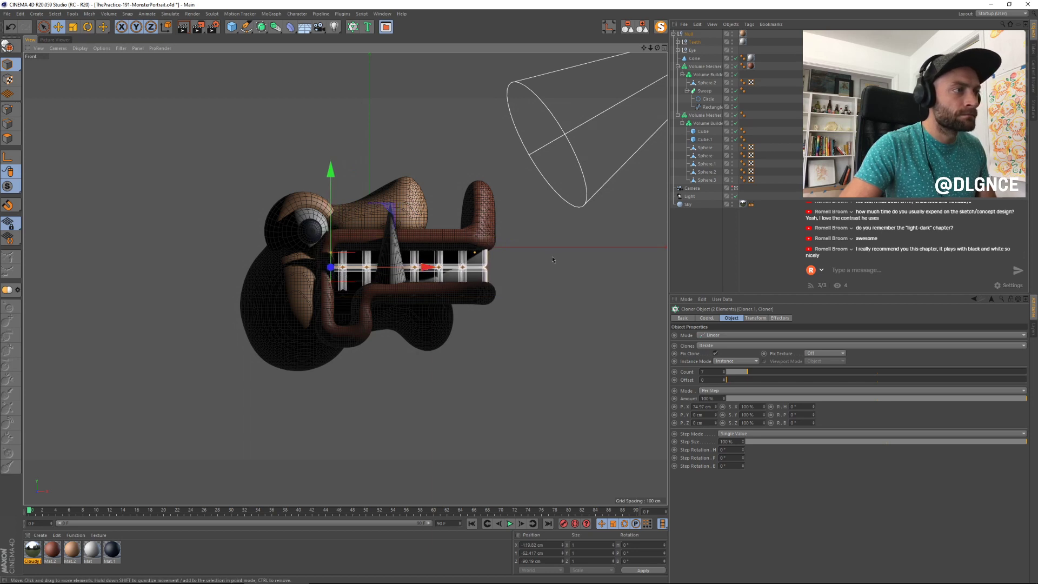
{"action": "left_click", "coordinate": [449, 313]}
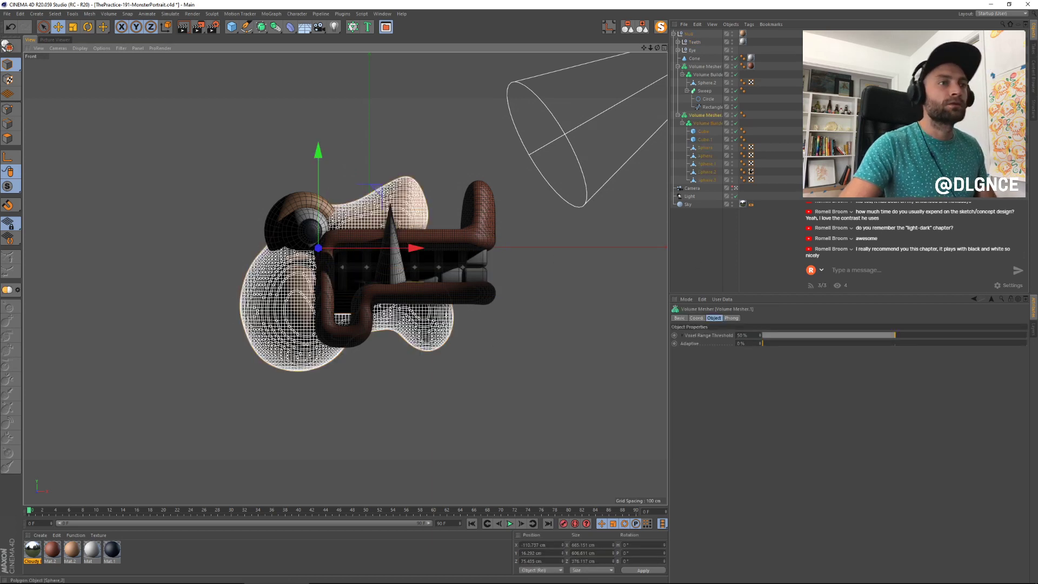
Step: Shift the chin's Sphere.2 forward under the lower lip's end, then move Sphere.3 forward to bridge the jaw
{"action": "left_click", "coordinate": [699, 183]}
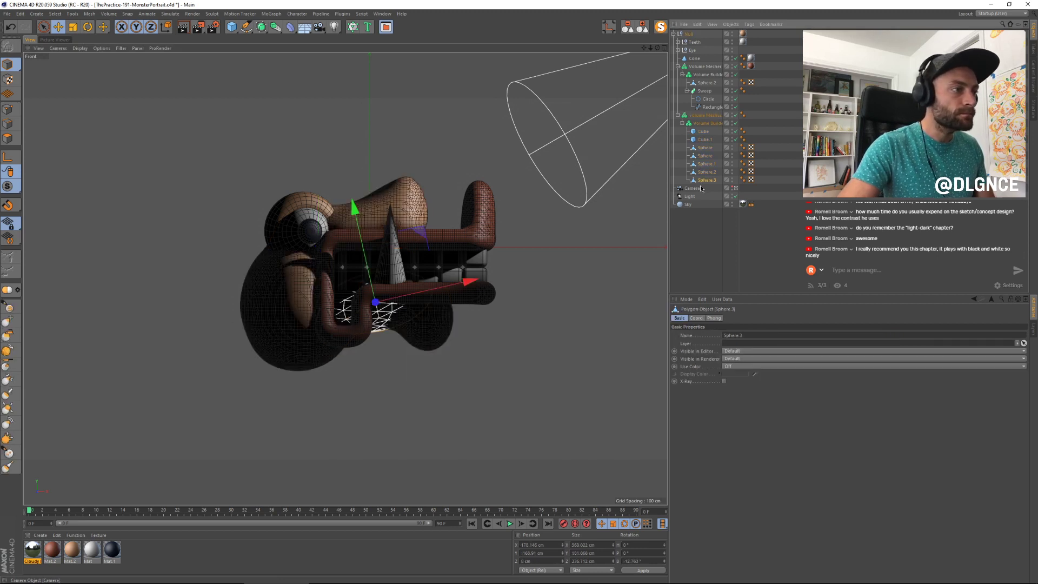
{"action": "left_click", "coordinate": [707, 172]}
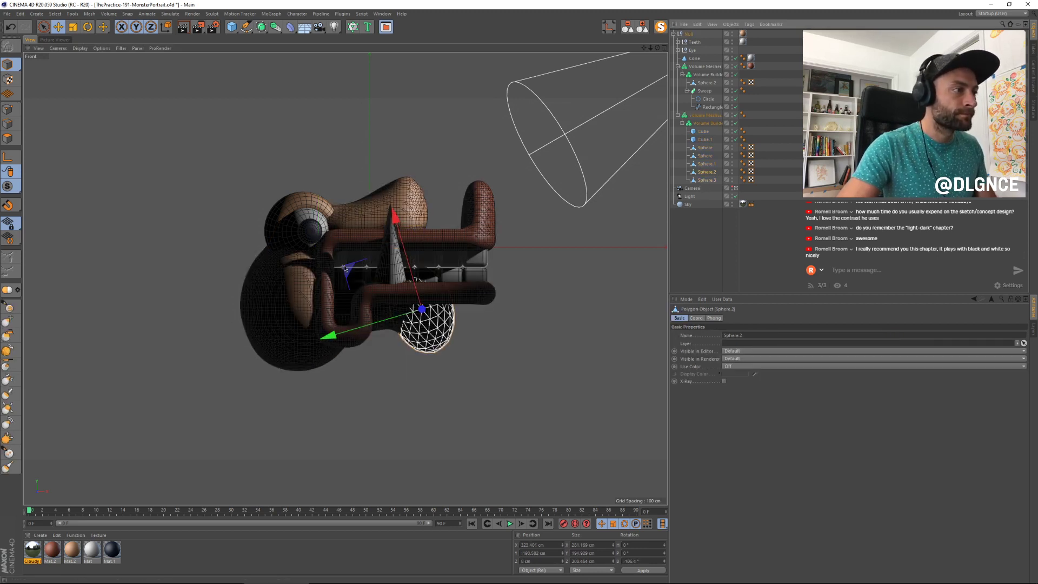
{"action": "left_click_drag", "start_coordinate": [361, 269], "coordinate": [384, 275]}
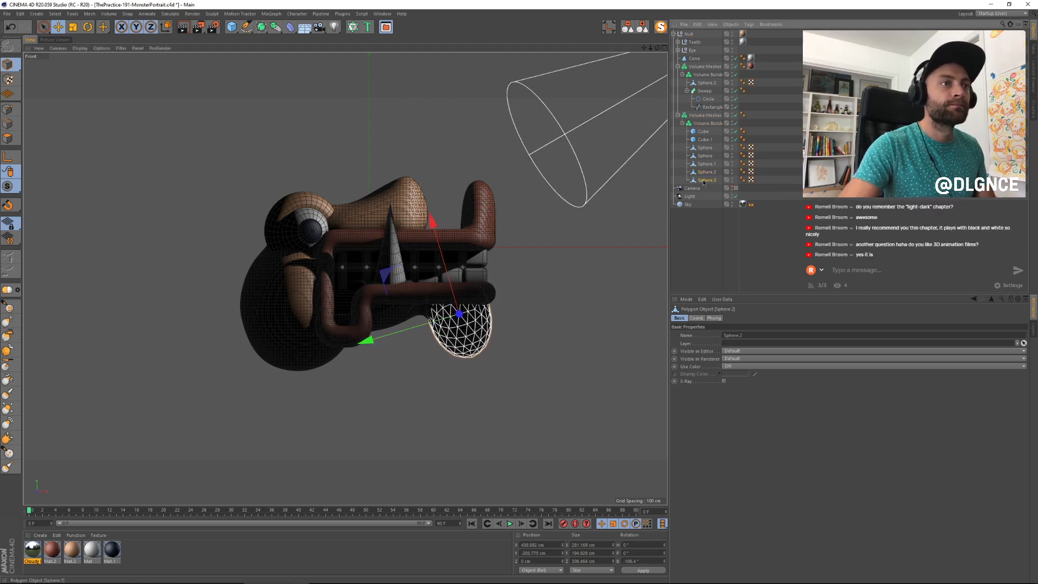
{"action": "left_click", "coordinate": [706, 180]}
{"action": "left_click_drag", "start_coordinate": [424, 233], "coordinate": [435, 233]}
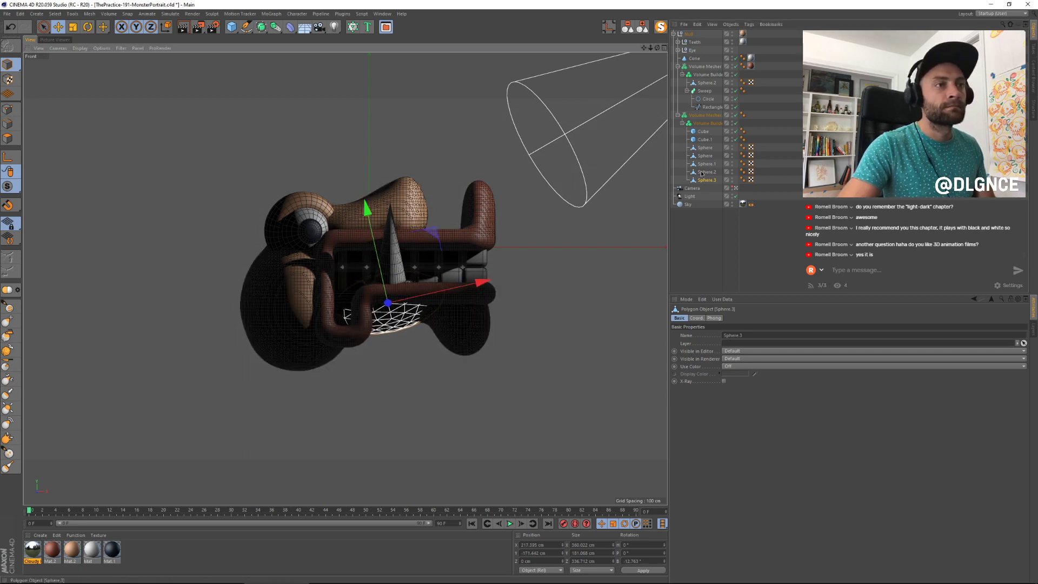
Step: Move the snout's Sphere forward along X until it nearly reaches the raised end of the upper lip
{"action": "left_click", "coordinate": [705, 147]}
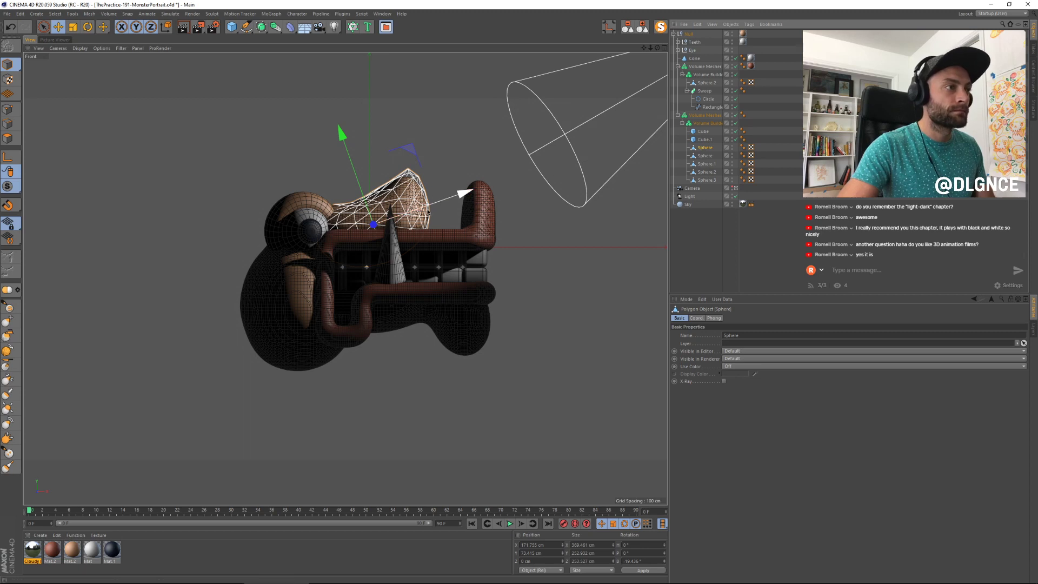
{"action": "key", "text": "w"}
{"action": "left_click_drag", "start_coordinate": [462, 225], "coordinate": [502, 226]}
{"action": "key", "text": "t"}
{"action": "key", "text": "e"}
{"action": "left_click", "coordinate": [546, 213]}
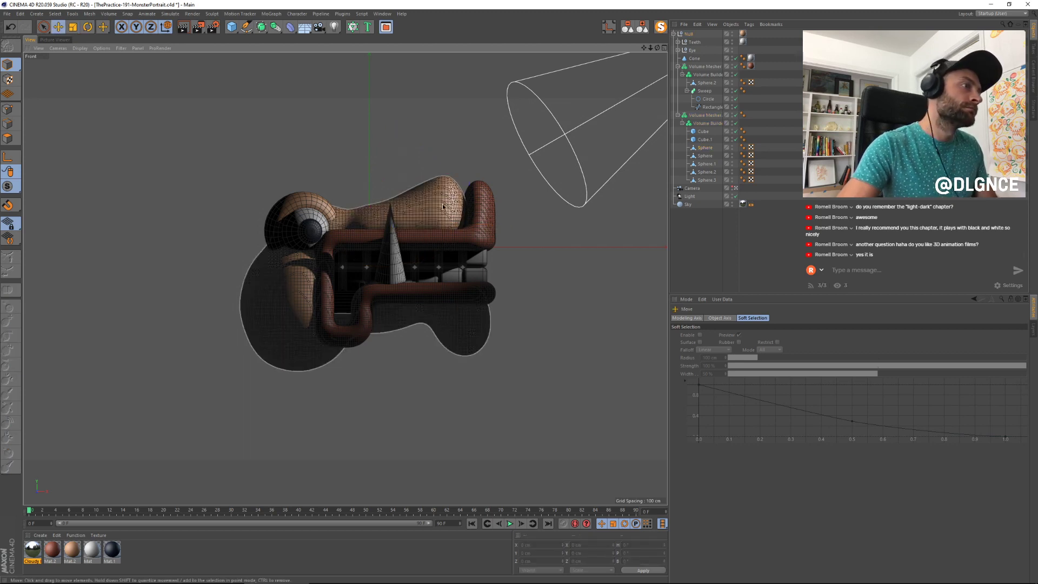
Step: Scale the back-of-head Sphere to about 490 cm tall, widen it along X, and lower it slightly
{"action": "left_click", "coordinate": [703, 152]}
{"action": "left_click", "coordinate": [704, 156]}
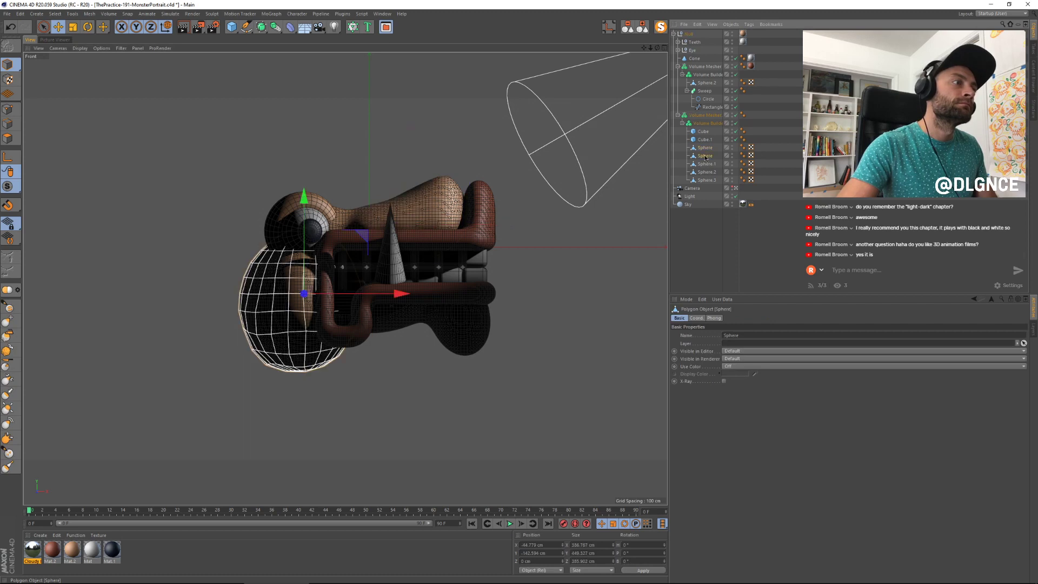
{"action": "key", "text": "t"}
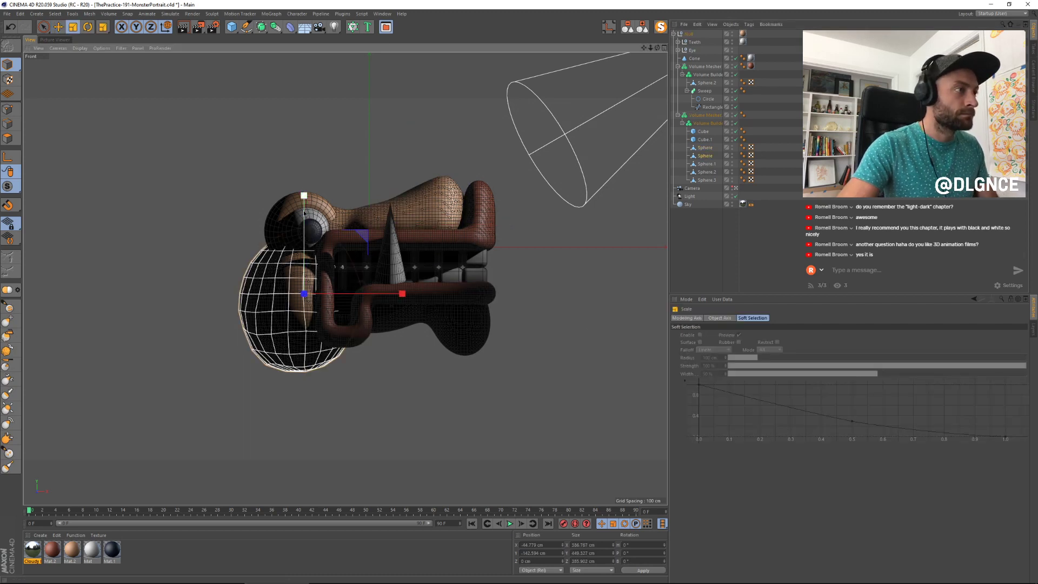
{"action": "left_click_drag", "start_coordinate": [304, 196], "coordinate": [305, 203]}
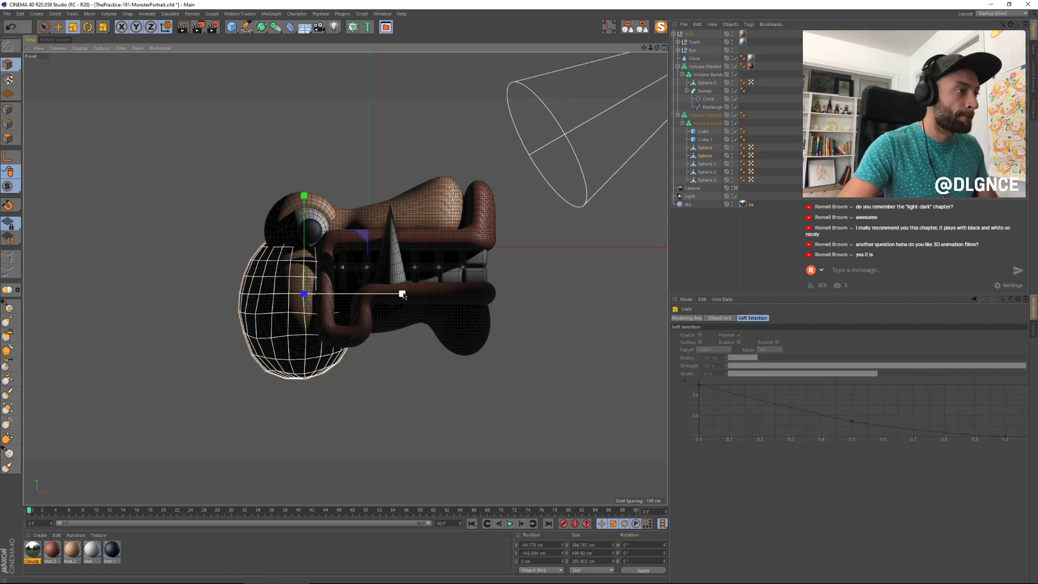
{"action": "left_click_drag", "start_coordinate": [403, 294], "coordinate": [425, 295]}
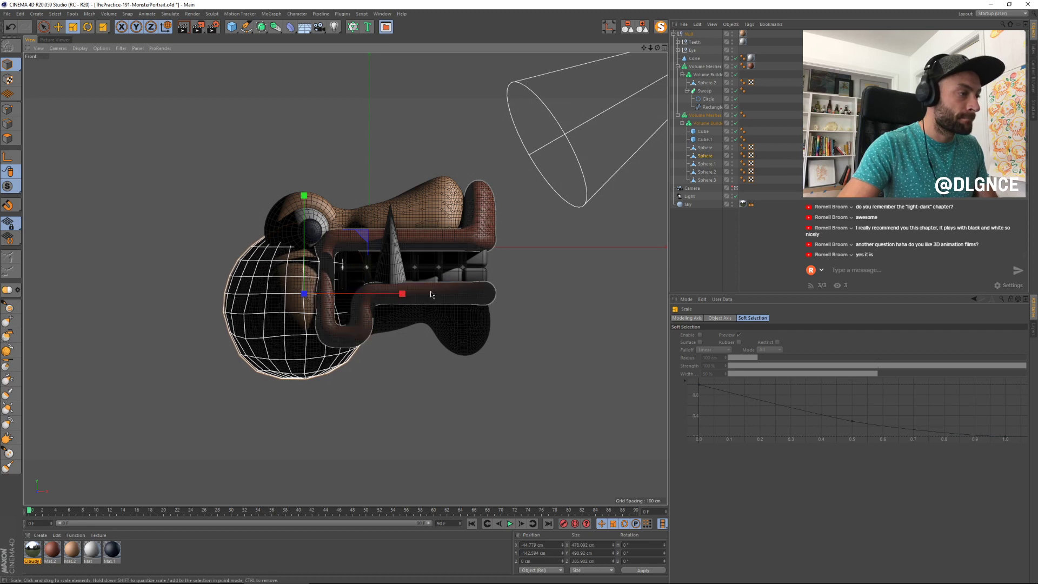
{"action": "key", "text": "e"}
{"action": "left_click_drag", "start_coordinate": [357, 231], "coordinate": [356, 234]}
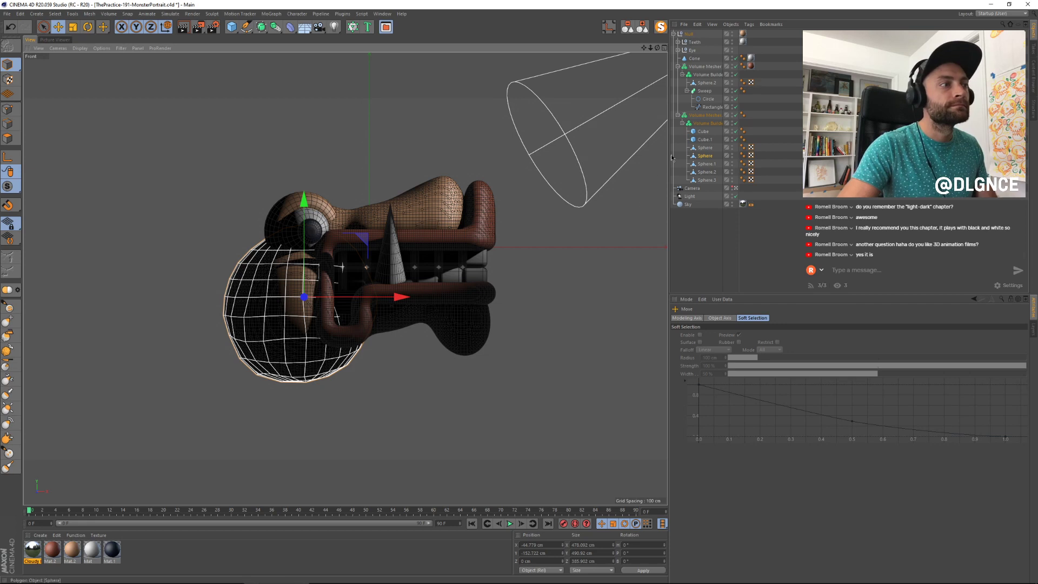
Step: Resize the mouth-cavity Cube.1 to about 615 by 151 cm and extend the vertical Cube downward to about 264 cm long
{"action": "left_click", "coordinate": [704, 141]}
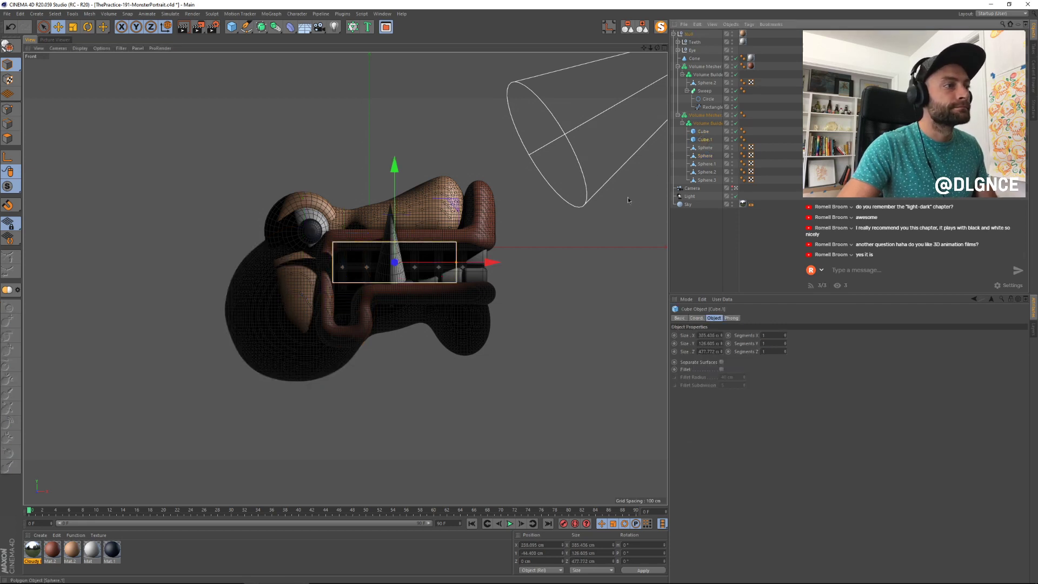
{"action": "left_click_drag", "start_coordinate": [493, 262], "coordinate": [524, 262]}
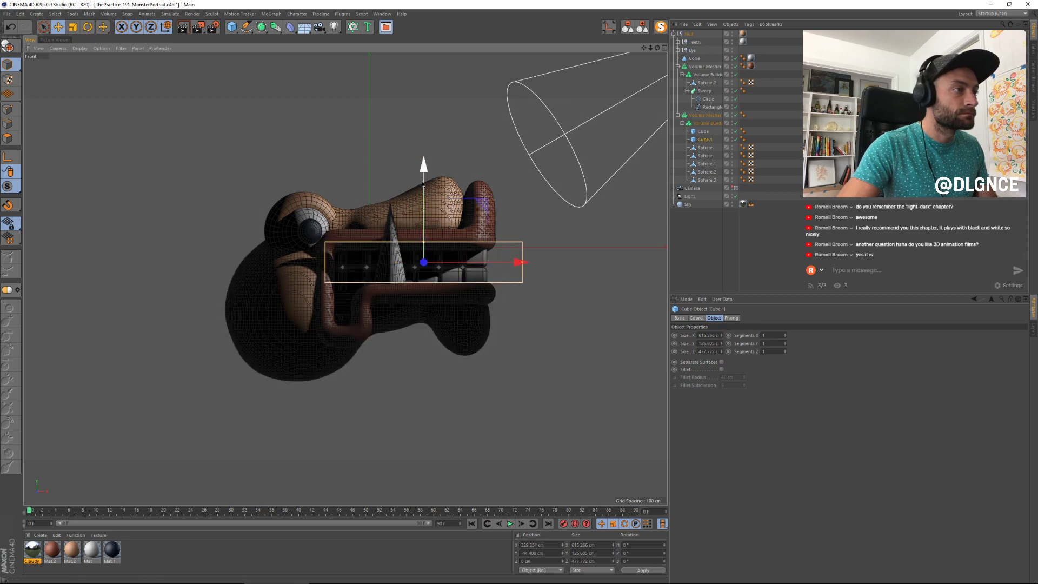
{"action": "left_click_drag", "start_coordinate": [424, 244], "coordinate": [465, 267]}
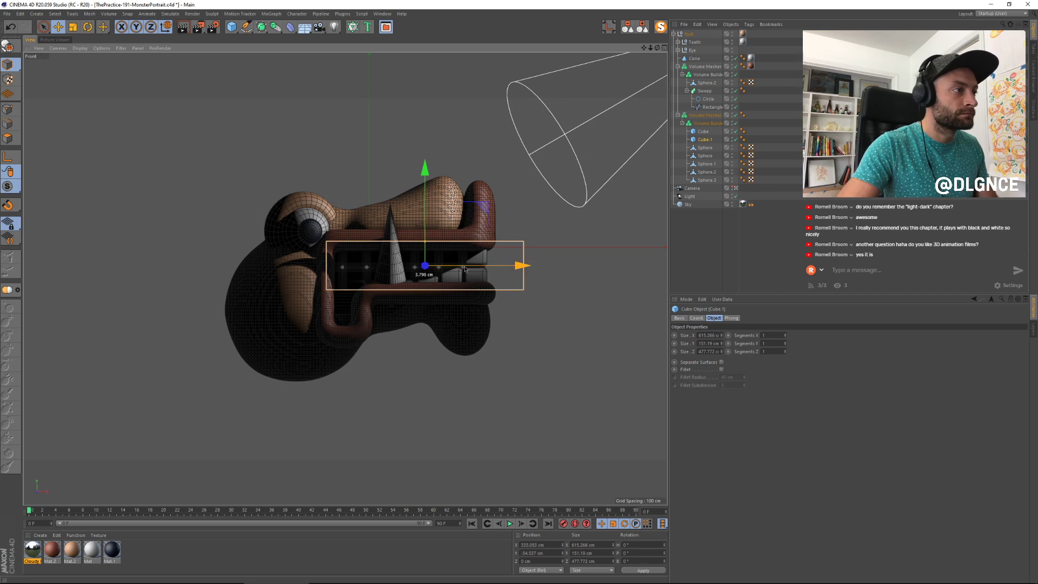
{"action": "left_click", "coordinate": [703, 132]}
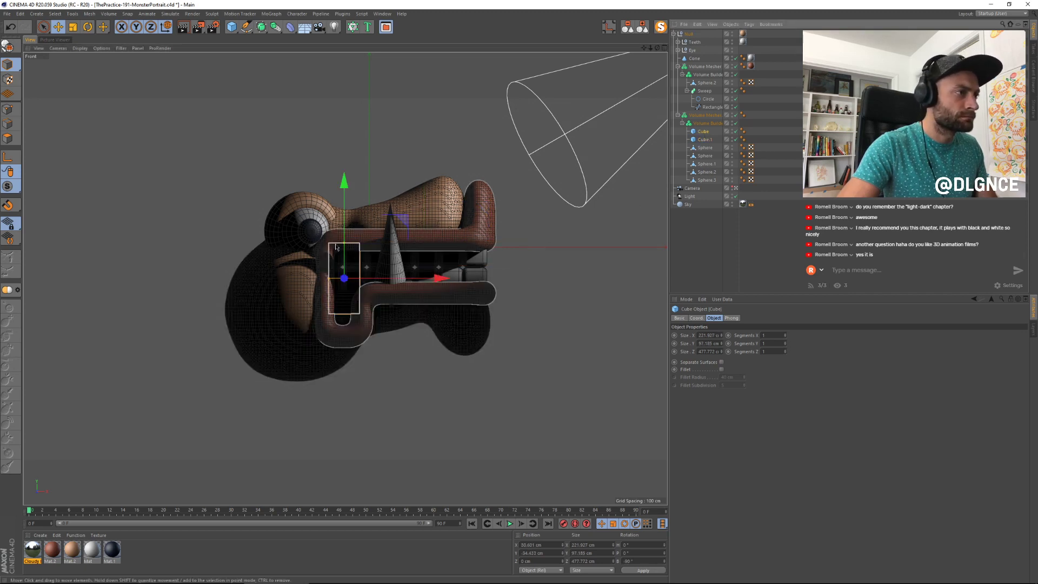
{"action": "left_click_drag", "start_coordinate": [346, 203], "coordinate": [346, 209]}
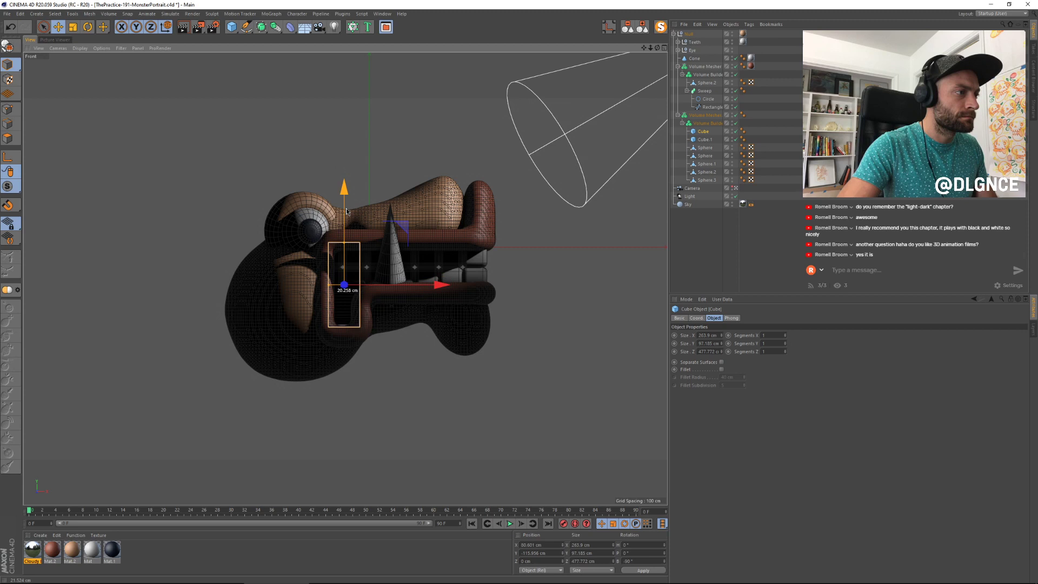
Step: Switch the viewport to Gouraud Shading and lower the mouth-corner Cylinder together with both teeth Cloners slightly
{"action": "left_click", "coordinate": [337, 297]}
{"action": "left_click", "coordinate": [80, 48]}
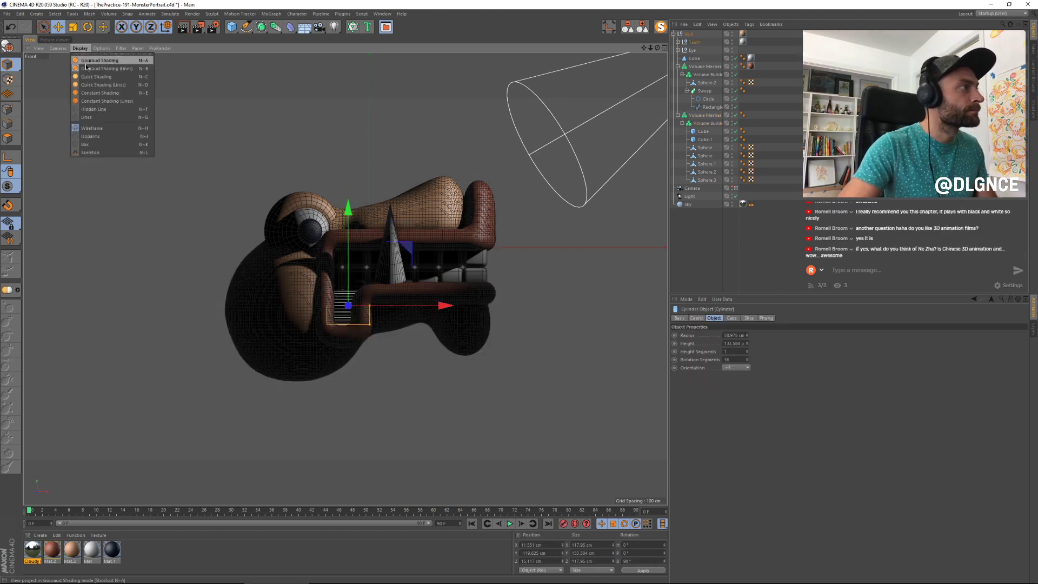
{"action": "left_click", "coordinate": [95, 61]}
{"action": "left_click_drag", "start_coordinate": [347, 229], "coordinate": [341, 209]}
{"action": "left_click", "coordinate": [352, 260], "text": "shift"}
{"action": "key", "text": "ctrl+z"}
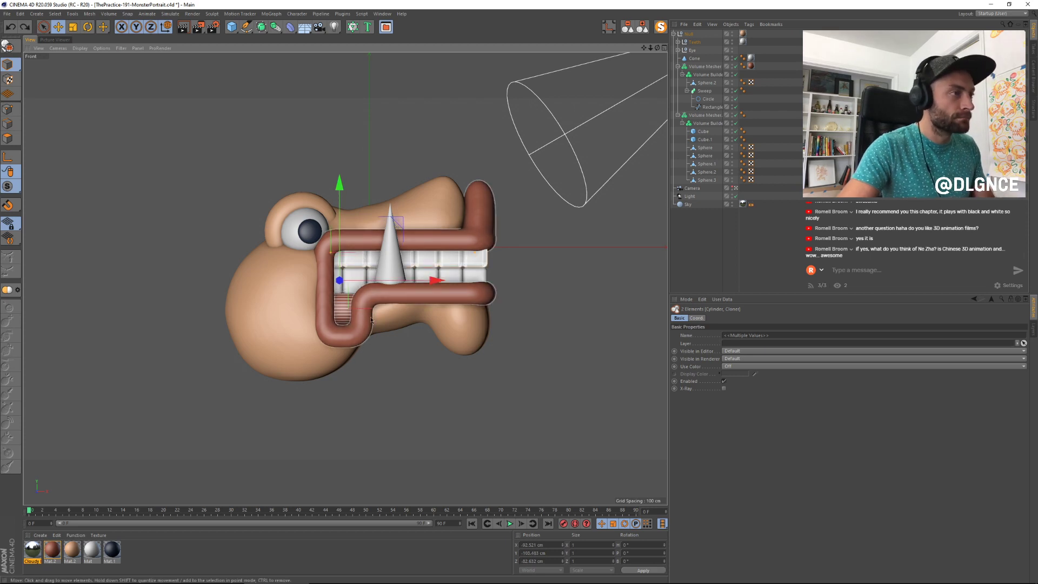
{"action": "left_click", "coordinate": [466, 278], "text": "shift"}
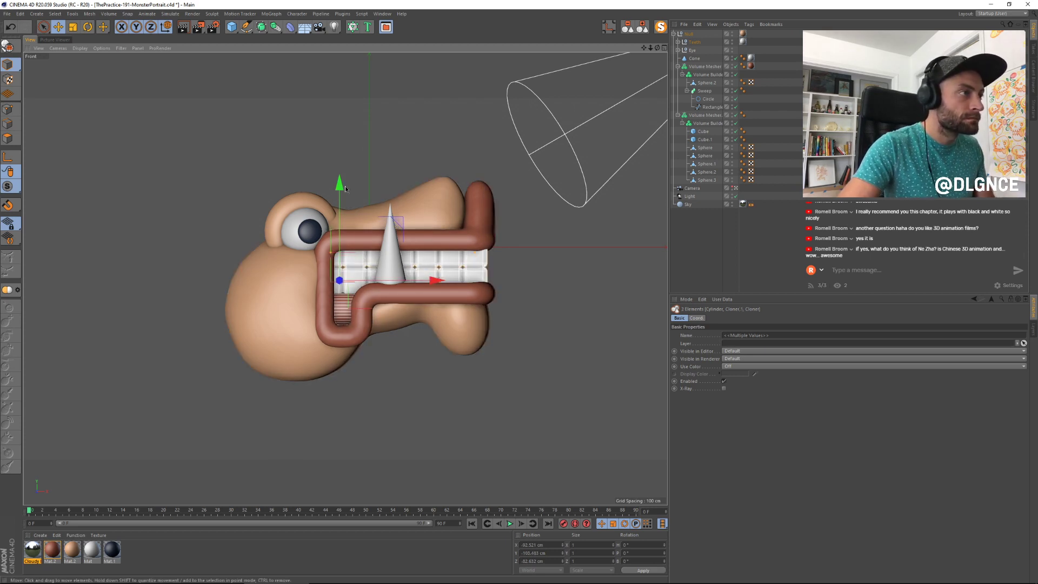
{"action": "left_click_drag", "start_coordinate": [339, 184], "coordinate": [336, 191]}
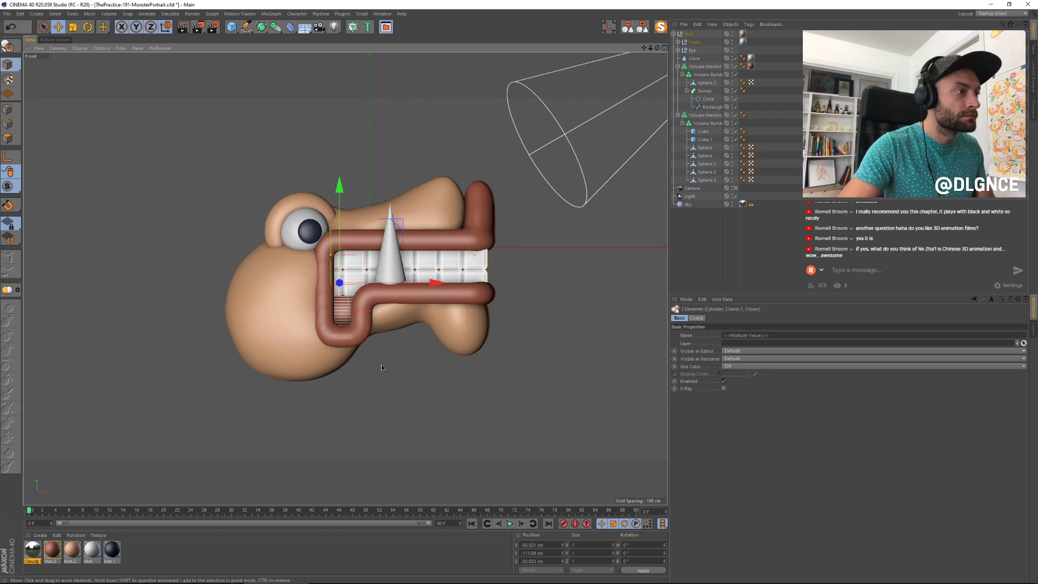
Step: Give the mouth-corner Cylinder a radius of about 71 cm and lower it to about -147 cm along Y
{"action": "left_click", "coordinate": [333, 306]}
{"action": "left_click", "coordinate": [346, 312]}
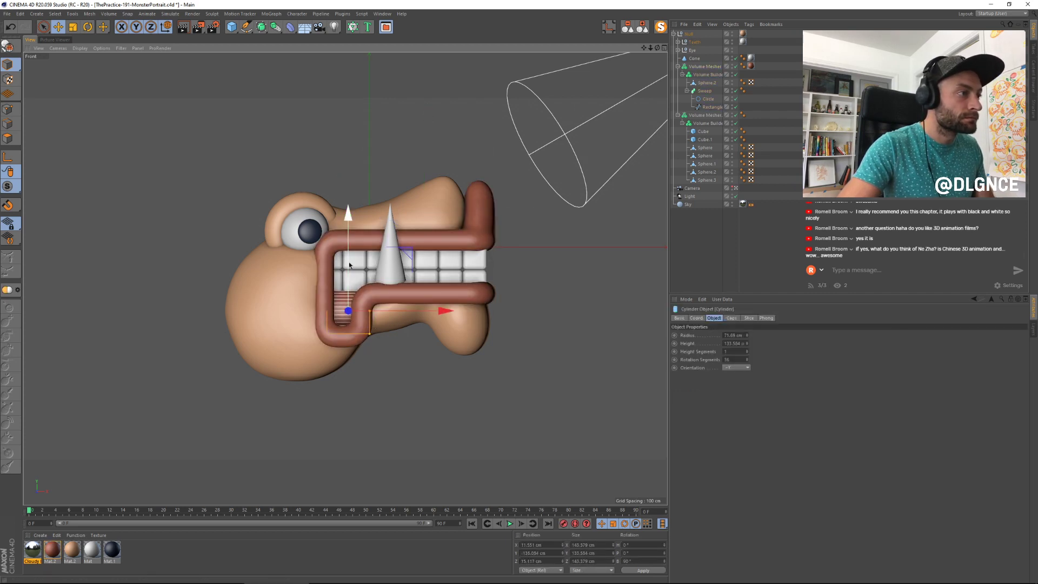
{"action": "left_click_drag", "start_coordinate": [347, 263], "coordinate": [346, 266]}
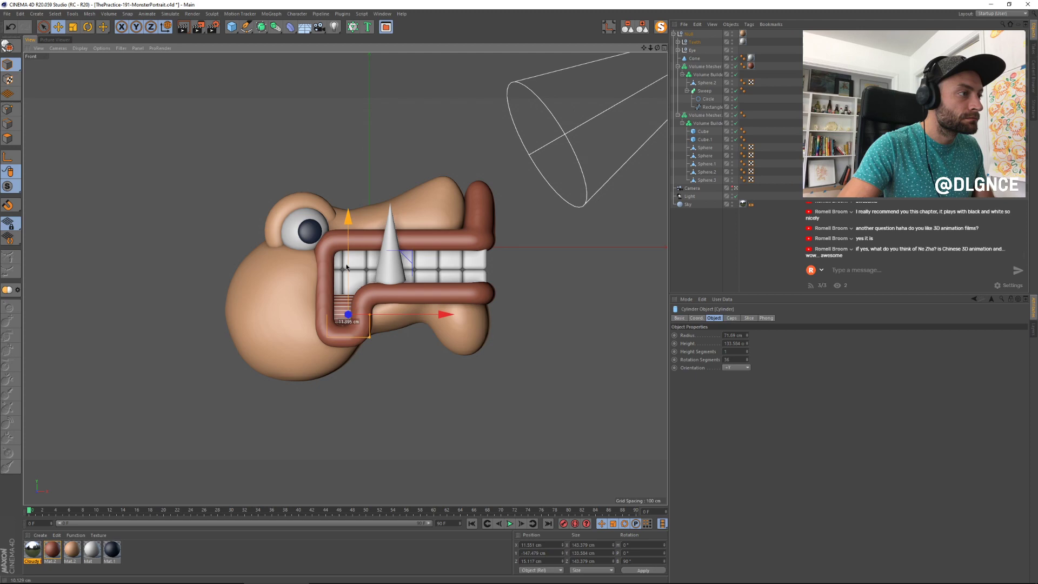
Step: In the perspective view, move the mouth-corner Cylinder to about -1 cm along X and about 2 cm along Z
{"action": "left_click", "coordinate": [736, 188]}
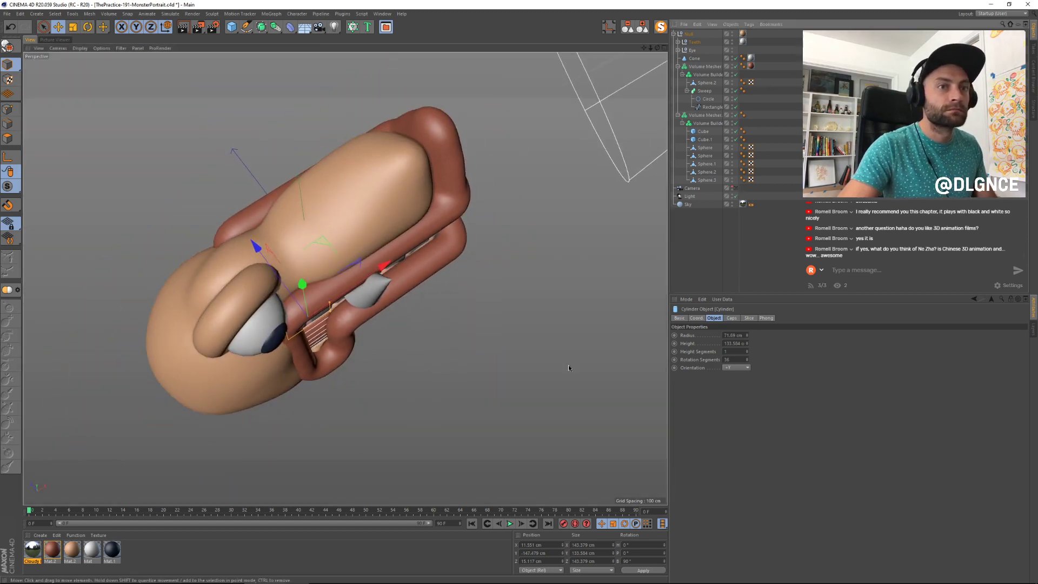
{"action": "left_click_drag", "start_coordinate": [569, 364], "coordinate": [488, 306], "text": "alt"}
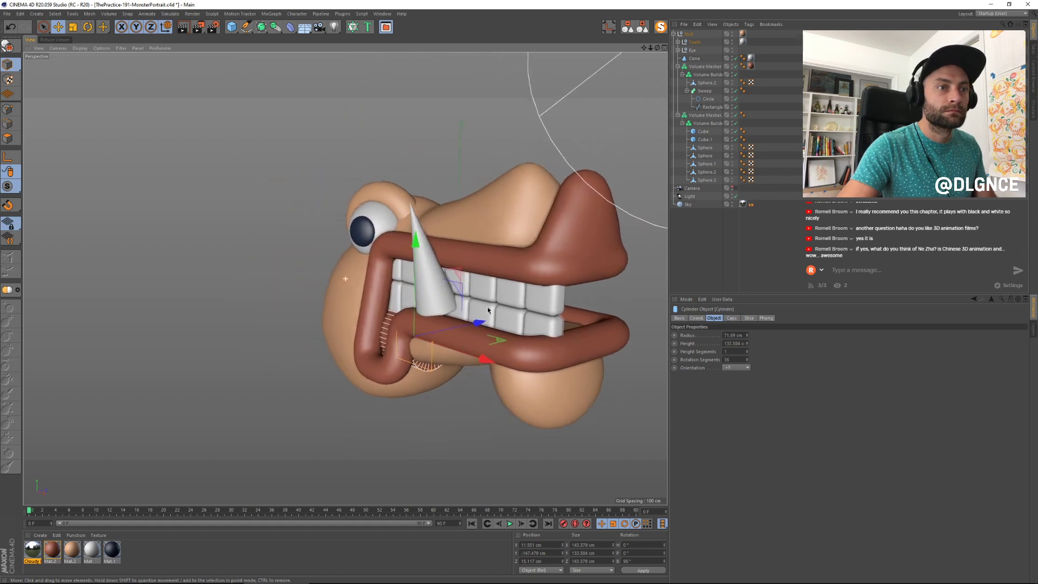
{"action": "scroll", "coordinate": [488, 307], "scroll_direction": "up", "scroll_amount": 4}
{"action": "left_click_drag", "start_coordinate": [427, 352], "coordinate": [491, 366], "text": "alt"}
{"action": "left_click_drag", "start_coordinate": [433, 349], "coordinate": [431, 352]}
{"action": "left_click_drag", "start_coordinate": [431, 351], "coordinate": [466, 382], "text": "alt"}
{"action": "left_click_drag", "start_coordinate": [498, 347], "coordinate": [426, 355]}
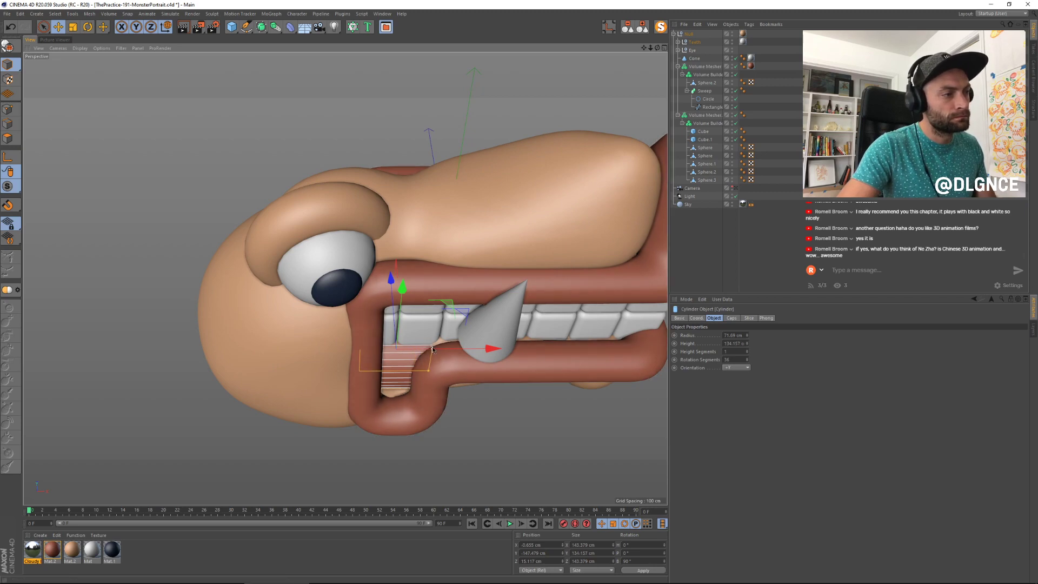
{"action": "left_click_drag", "start_coordinate": [432, 350], "coordinate": [341, 346], "text": "alt"}
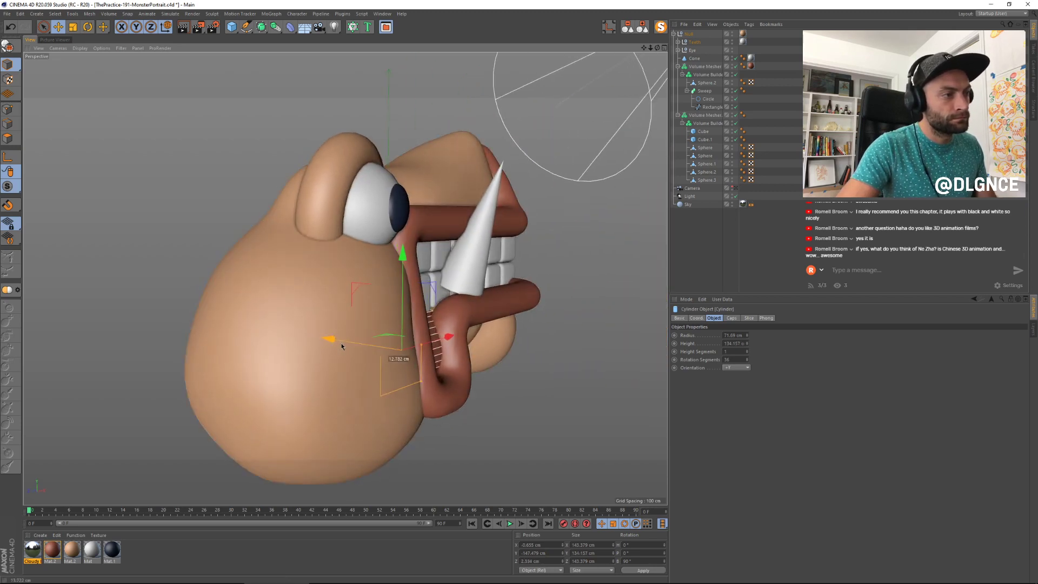
Step: Select both teeth Cloners and move them outward along Z to about -102 cm, towards the tusk
{"action": "left_click_drag", "start_coordinate": [549, 297], "coordinate": [514, 331], "text": "alt"}
{"action": "left_click", "coordinate": [496, 336]}
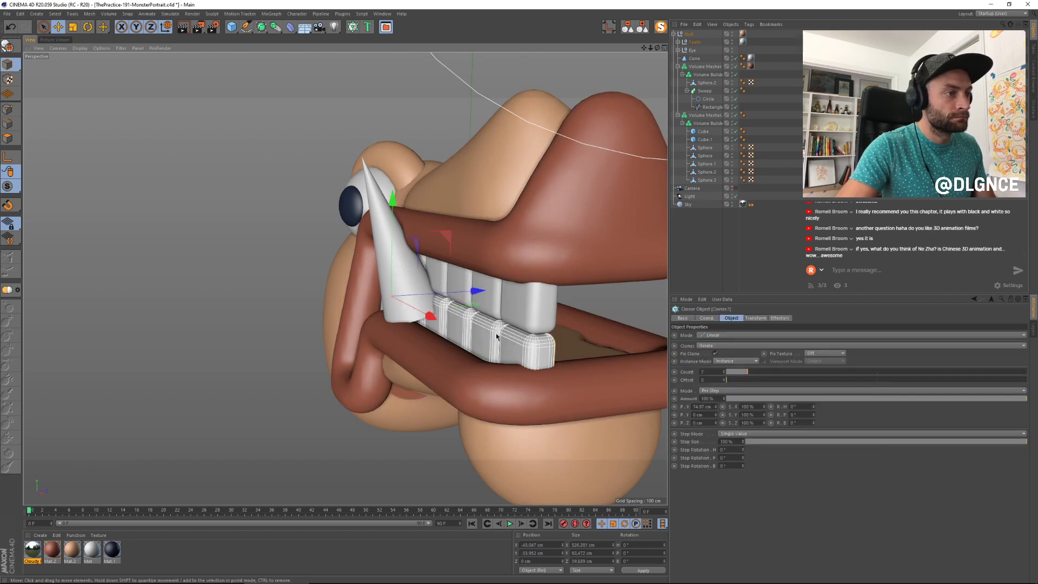
{"action": "left_click", "coordinate": [472, 271], "text": "shift"}
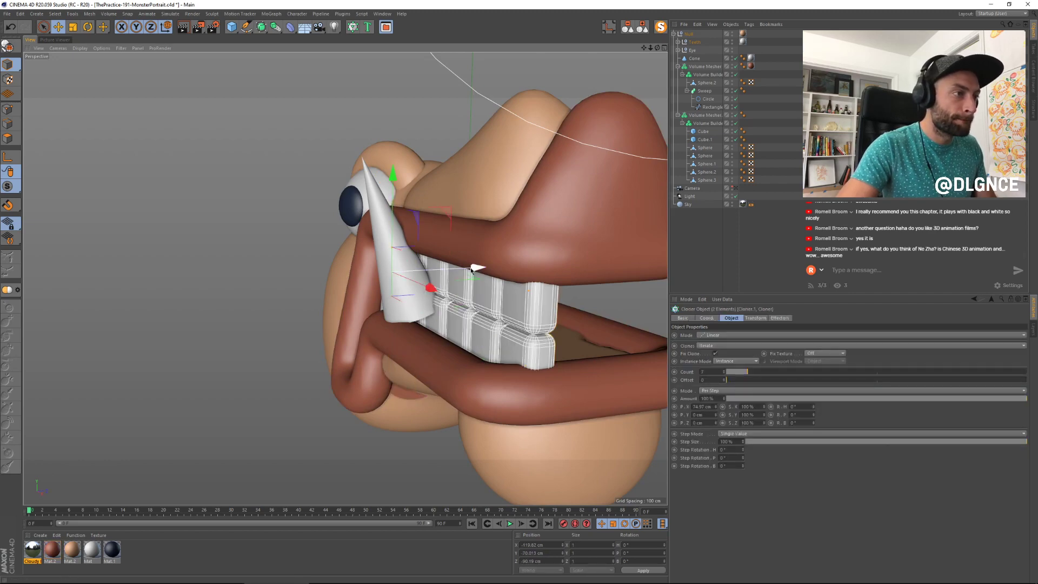
{"action": "mouse_move", "coordinate": [472, 270]}
{"action": "left_mouse_down"}
{"action": "mouse_move", "coordinate": [462, 273]}
{"action": "mouse_move", "coordinate": [468, 282]}
{"action": "left_mouse_up"}
{"action": "key", "text": "super"}
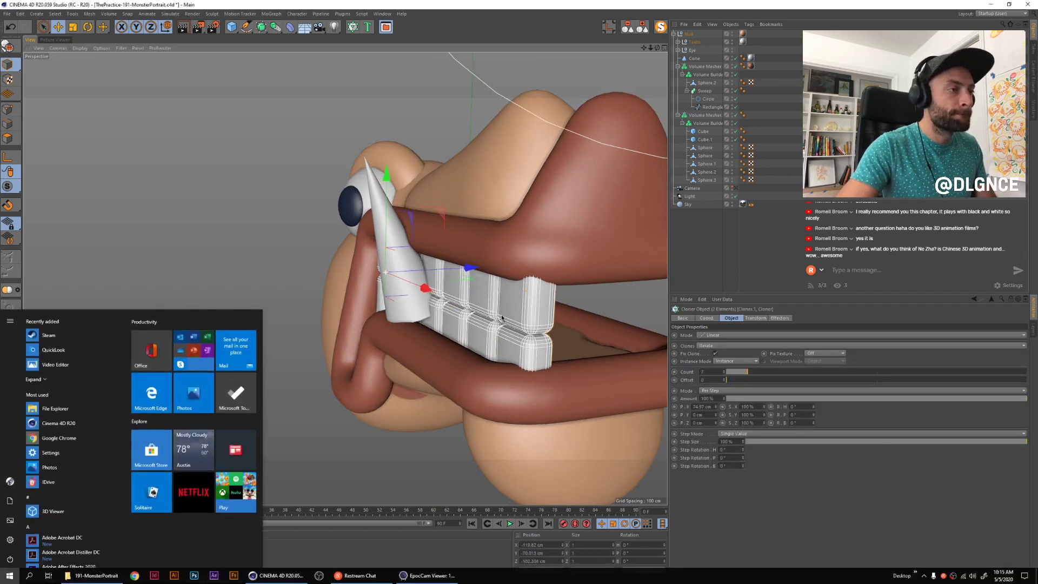
{"action": "left_click_drag", "start_coordinate": [501, 318], "coordinate": [594, 311], "text": "alt"}
{"action": "left_click_drag", "start_coordinate": [477, 272], "coordinate": [478, 277]}
{"action": "key", "text": "t"}
{"action": "left_click_drag", "start_coordinate": [583, 188], "coordinate": [572, 185]}
{"action": "key", "text": "e"}
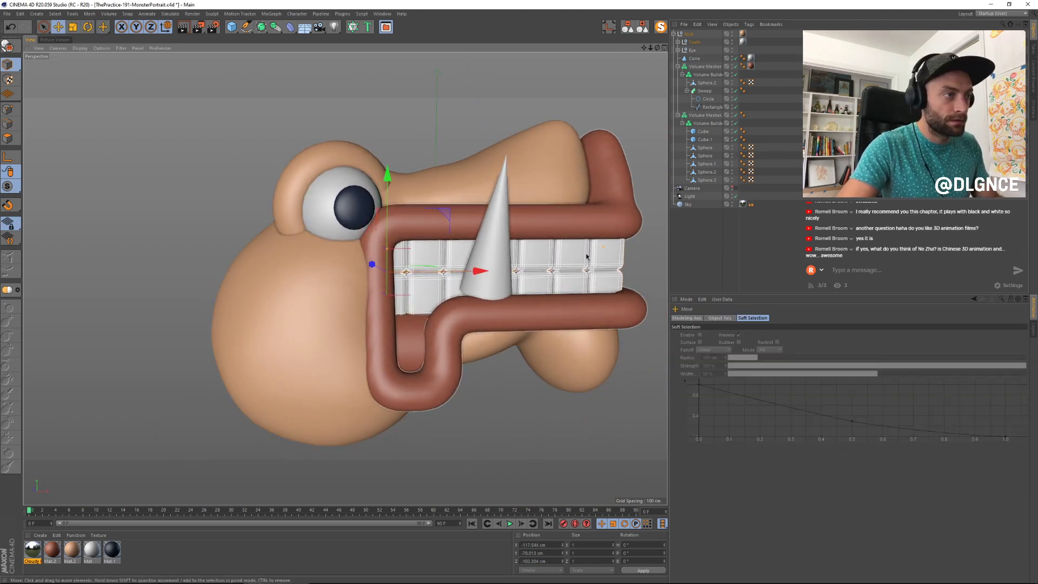
Step: Rotate both teeth Cloners by about 11° to follow the run of the lips
{"action": "left_click_drag", "start_coordinate": [587, 257], "coordinate": [440, 292], "text": "alt"}
{"action": "key", "text": "r"}
{"action": "left_click_drag", "start_coordinate": [444, 284], "coordinate": [574, 324], "text": "alt"}
{"action": "key", "text": "e"}
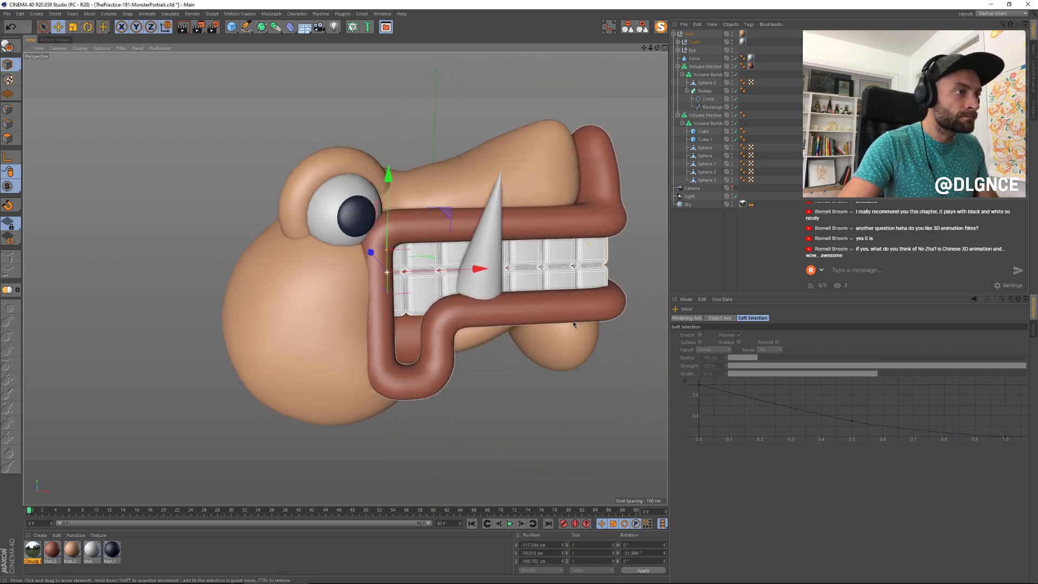
Step: Lower the tusk's Cone to about 21 cm along Y so its base meets the lower lip
{"action": "left_click", "coordinate": [486, 295]}
{"action": "left_click_drag", "start_coordinate": [486, 295], "coordinate": [465, 300], "text": "alt"}
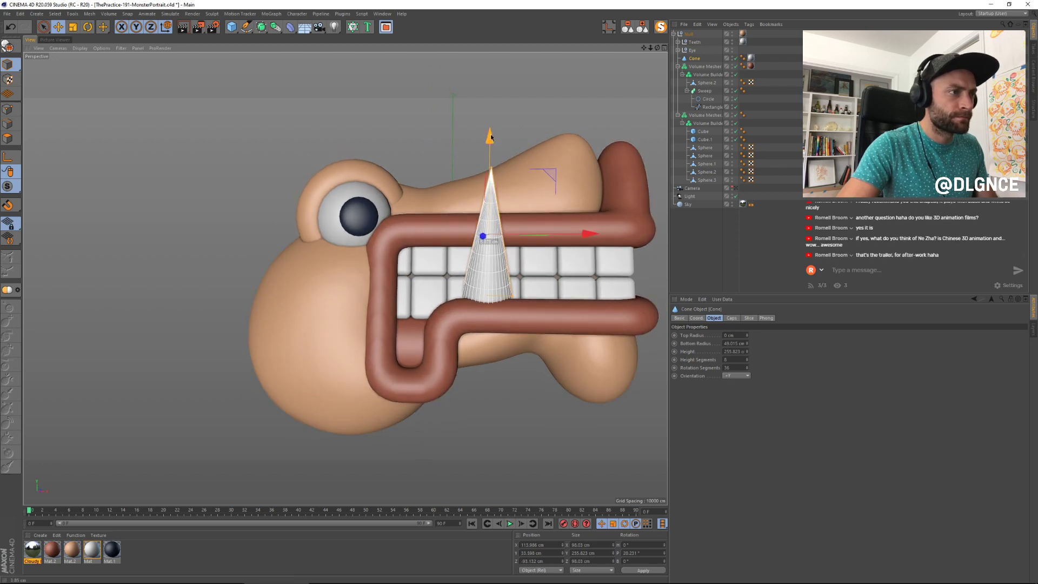
{"action": "left_click_drag", "start_coordinate": [491, 137], "coordinate": [489, 141]}
{"action": "key", "text": "o"}
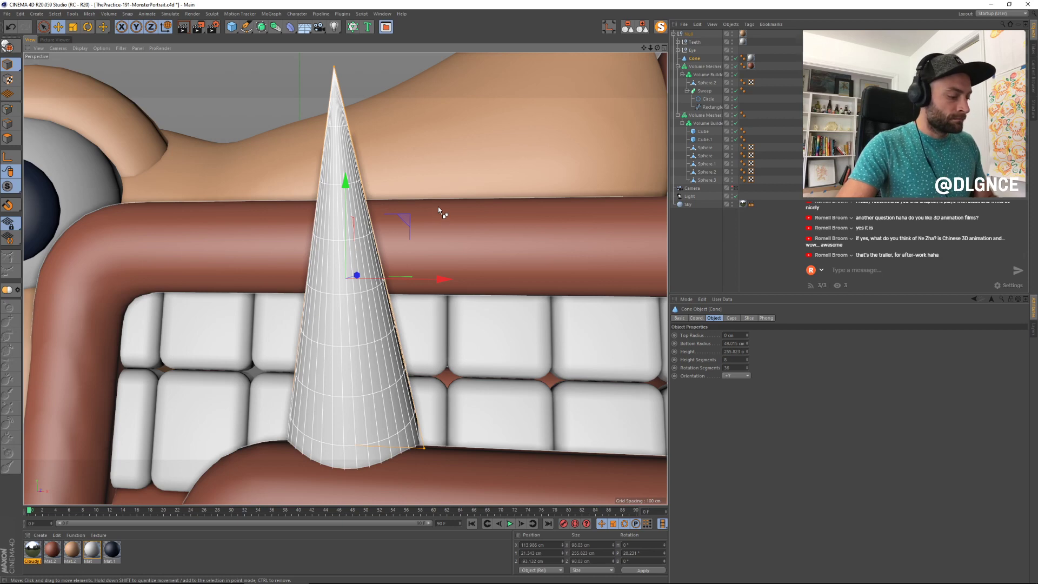
Step: Select Sphere.1 behind the eye in the head's Volume Builder and stretch it along X and to about 222 cm along Z
{"action": "scroll", "coordinate": [443, 202], "scroll_direction": "down", "scroll_amount": 3}
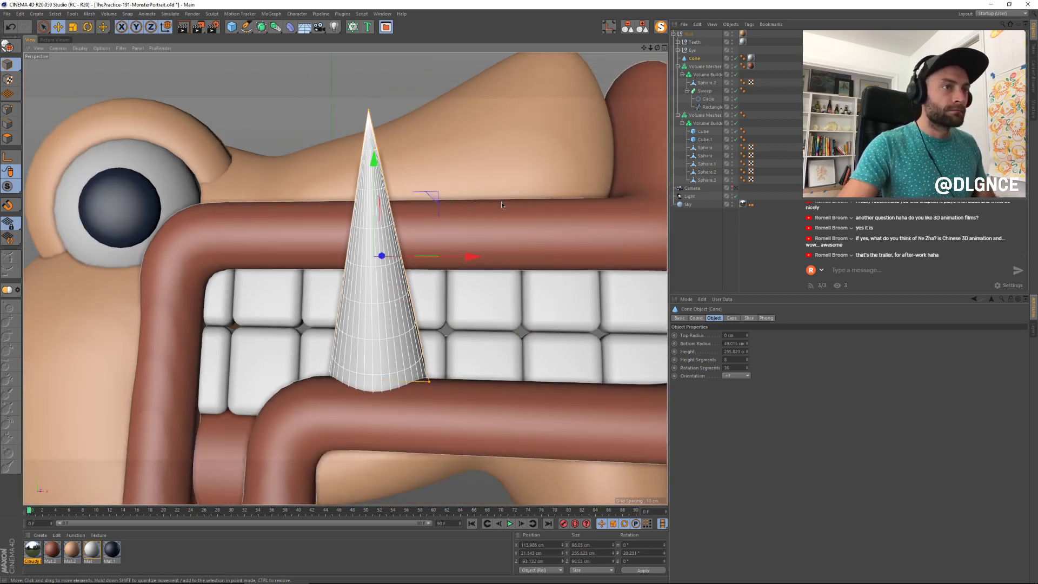
{"action": "scroll", "coordinate": [521, 271], "scroll_direction": "down", "scroll_amount": 5}
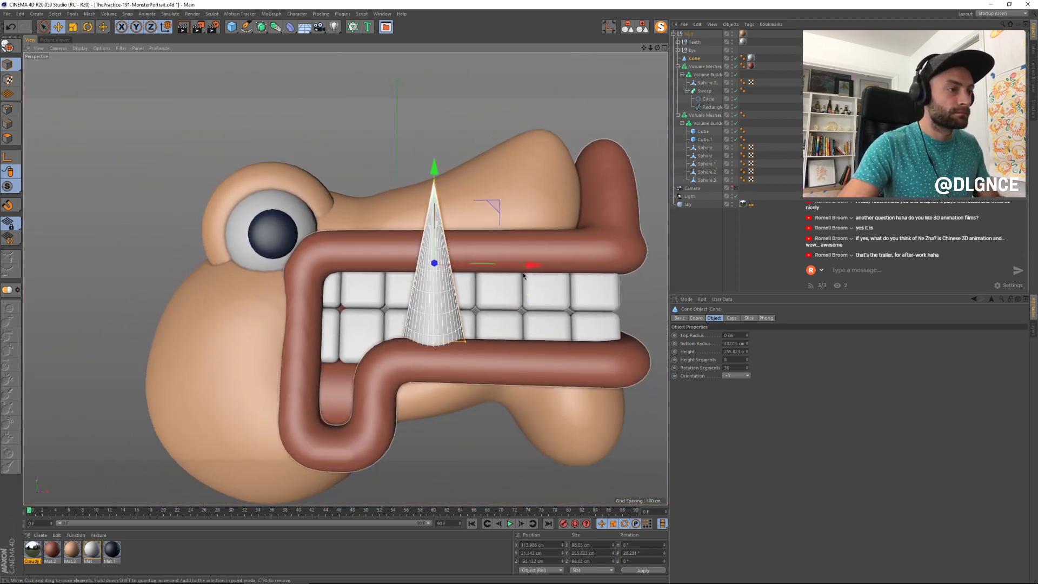
{"action": "middle_click_drag", "start_coordinate": [522, 266], "coordinate": [518, 248], "text": "alt"}
{"action": "left_click_drag", "start_coordinate": [518, 247], "coordinate": [537, 185], "text": "alt"}
{"action": "left_click", "coordinate": [538, 186]}
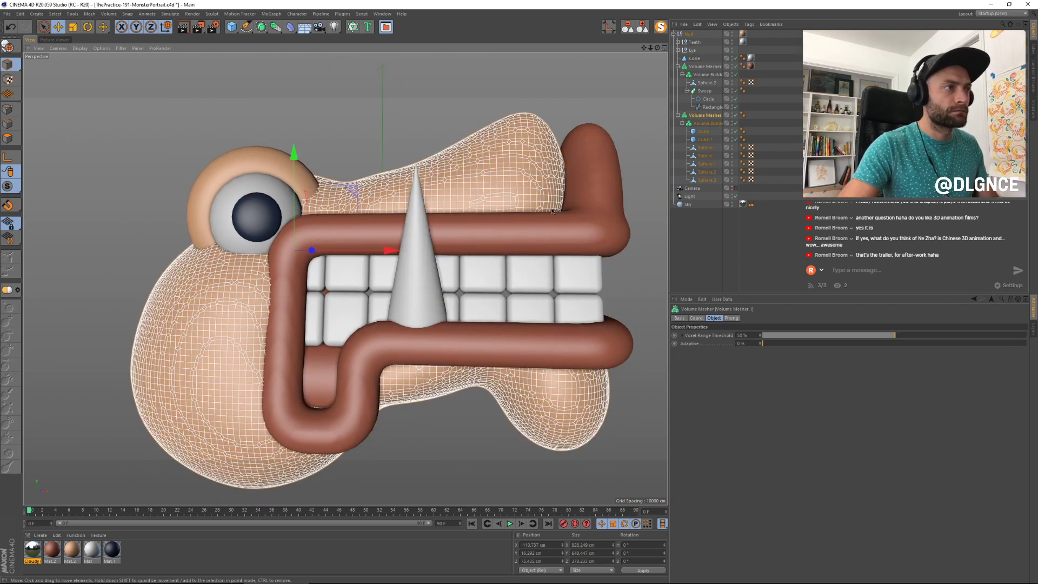
{"action": "left_click_drag", "start_coordinate": [531, 224], "coordinate": [565, 286], "text": "alt"}
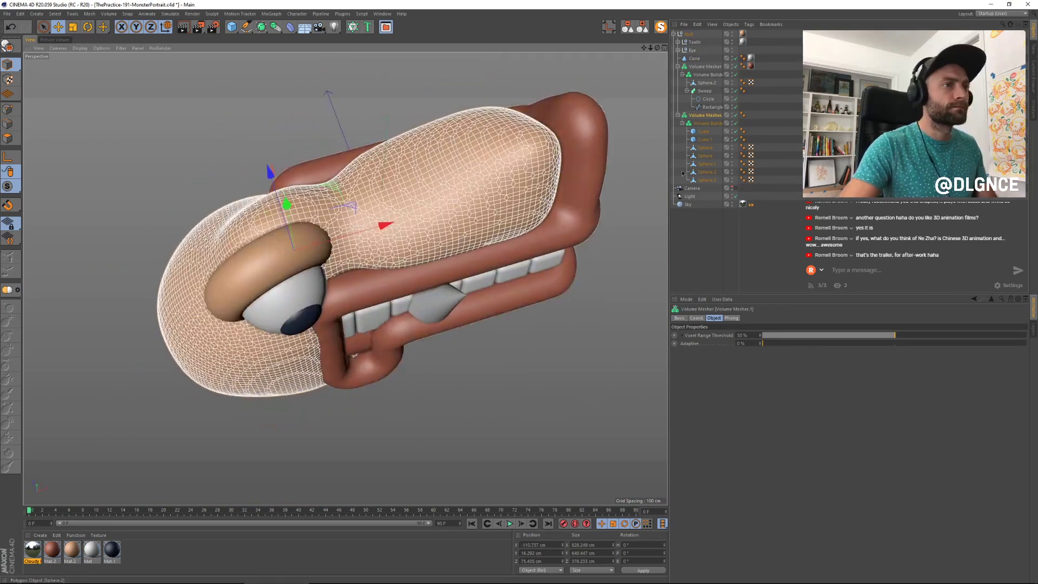
{"action": "left_click", "coordinate": [705, 155]}
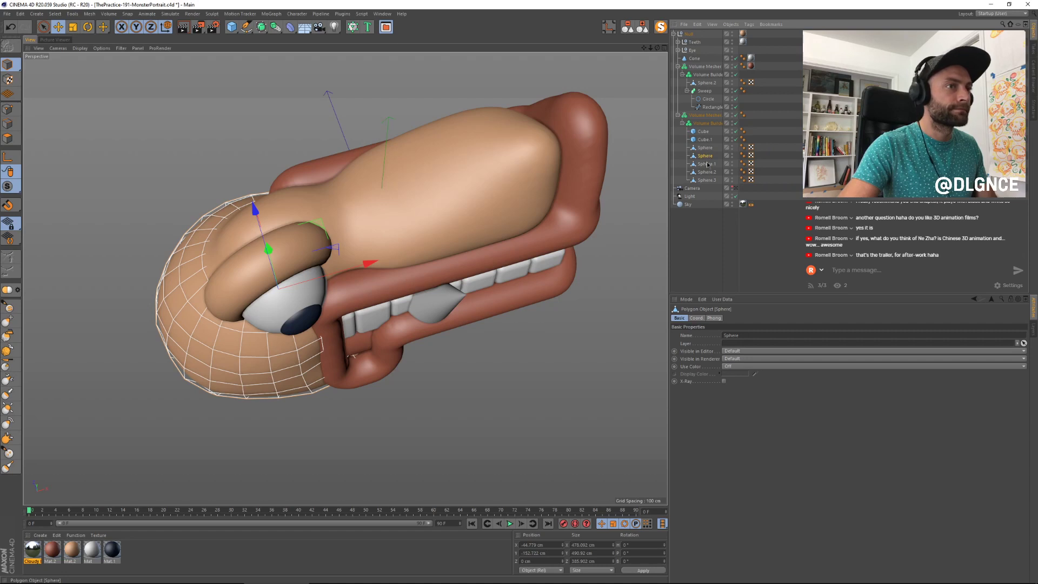
{"action": "left_click", "coordinate": [705, 164]}
{"action": "key", "text": "t"}
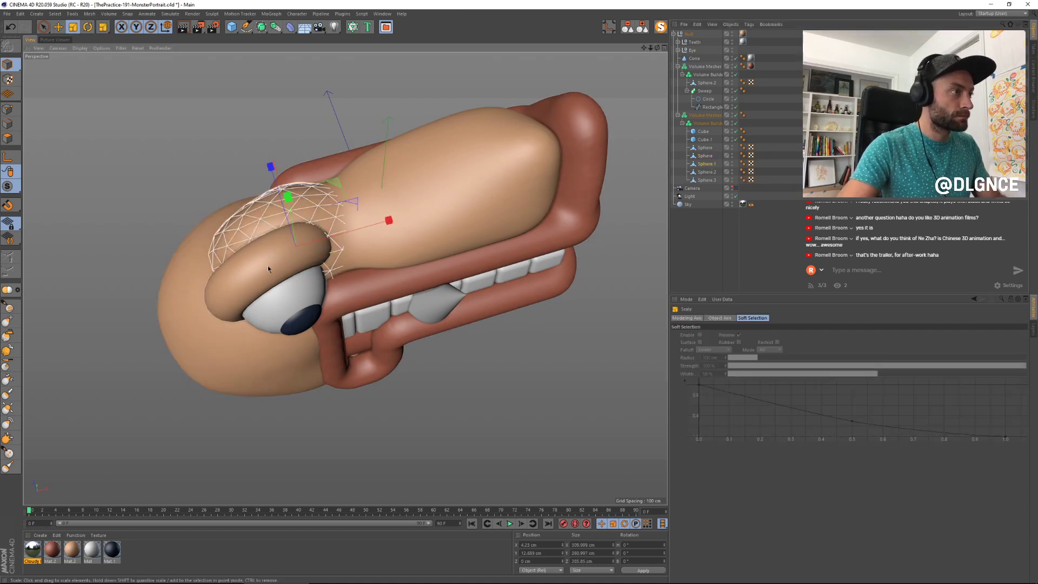
{"action": "left_click_drag", "start_coordinate": [389, 220], "coordinate": [401, 216]}
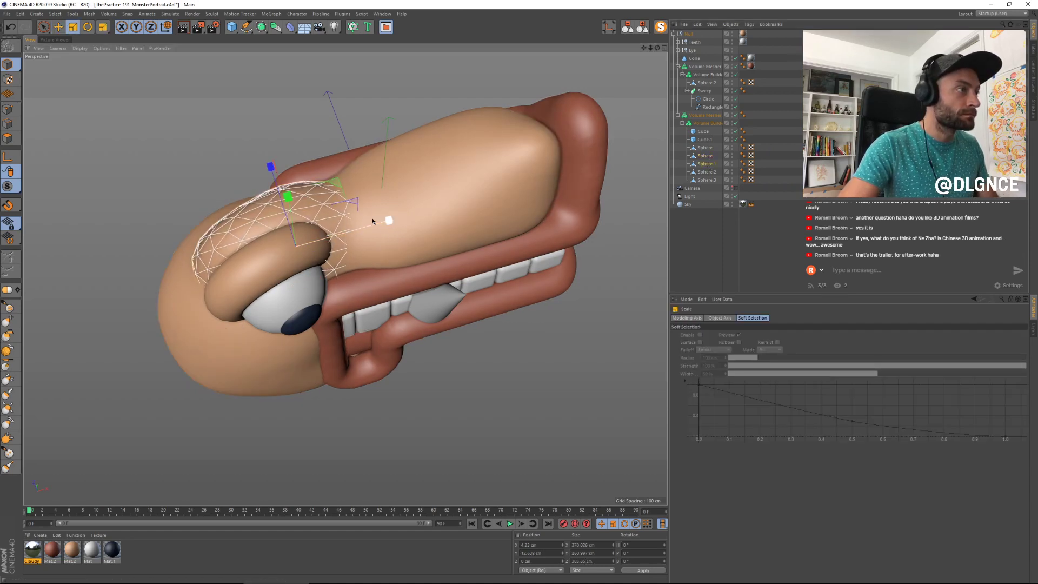
{"action": "left_click_drag", "start_coordinate": [269, 167], "coordinate": [272, 163]}
Step: In the front view, copy the Eye null towards the snout and scale the copy down beside the original eye
{"action": "left_click", "coordinate": [736, 188]}
{"action": "scroll", "coordinate": [500, 239], "scroll_direction": "up", "scroll_amount": 10}
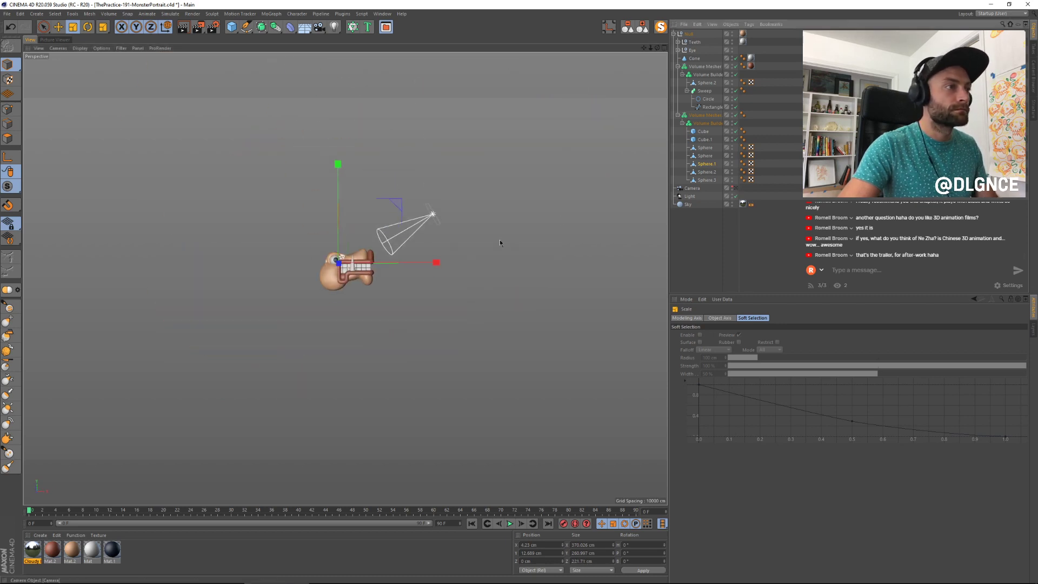
{"action": "key", "text": "F4"}
{"action": "left_click", "coordinate": [523, 310]}
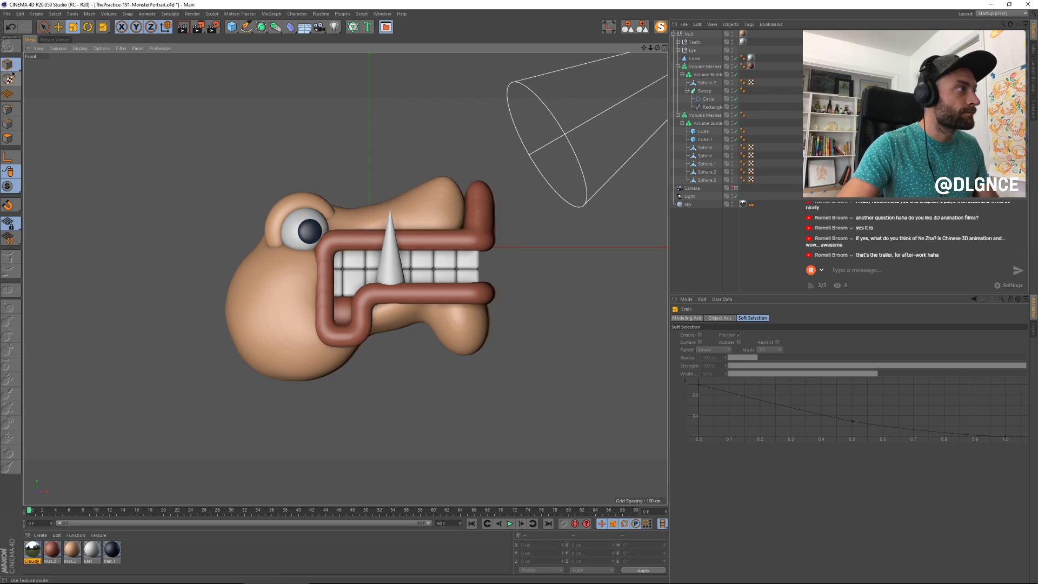
{"action": "left_click", "coordinate": [692, 50]}
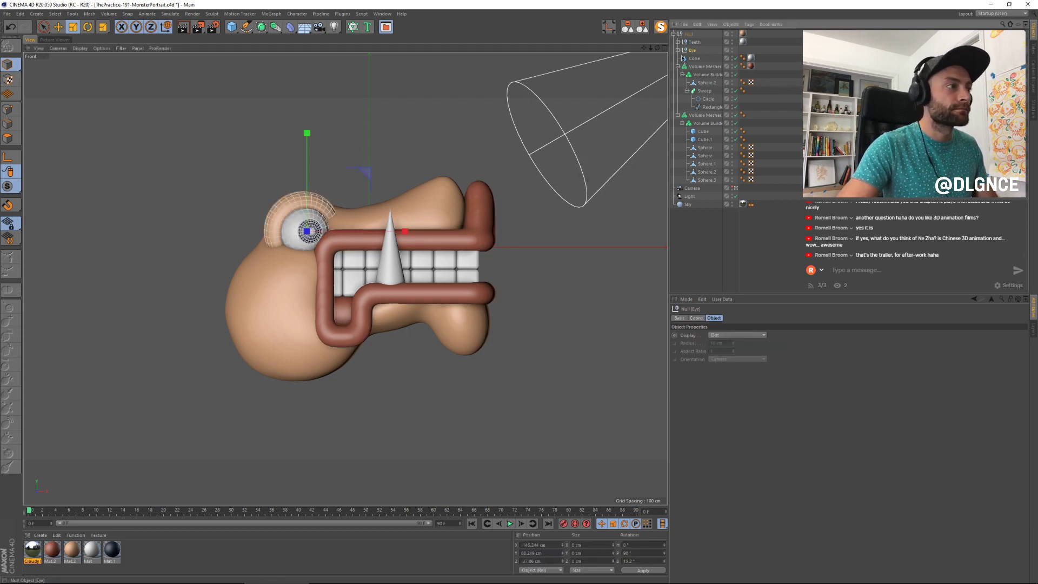
{"action": "key", "text": "e"}
{"action": "left_click_drag", "start_coordinate": [371, 176], "coordinate": [400, 159], "text": "ctrl"}
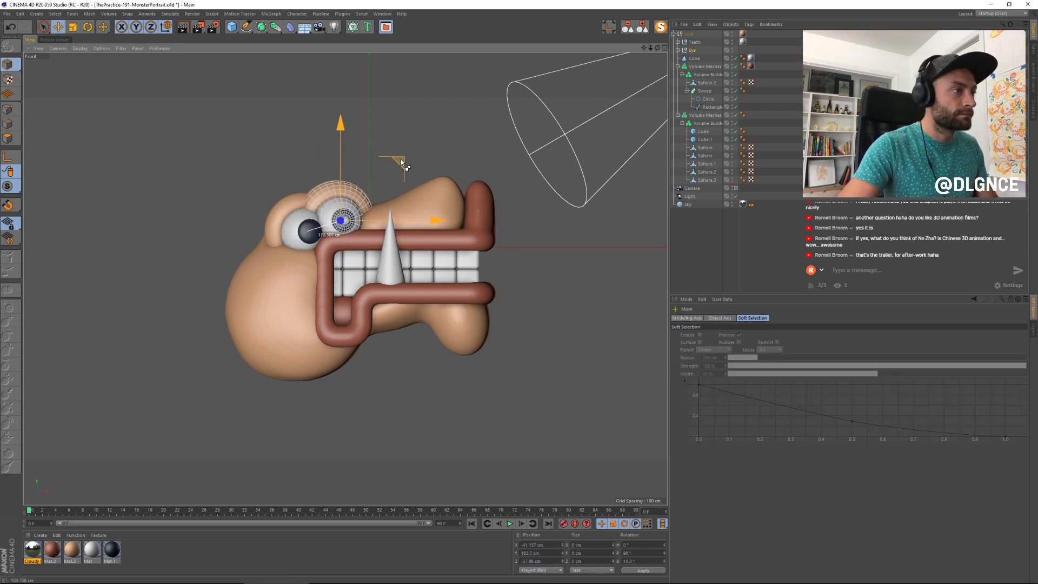
{"action": "key", "text": "t"}
{"action": "left_click_drag", "start_coordinate": [532, 137], "coordinate": [432, 190]}
{"action": "left_click", "coordinate": [367, 195]}
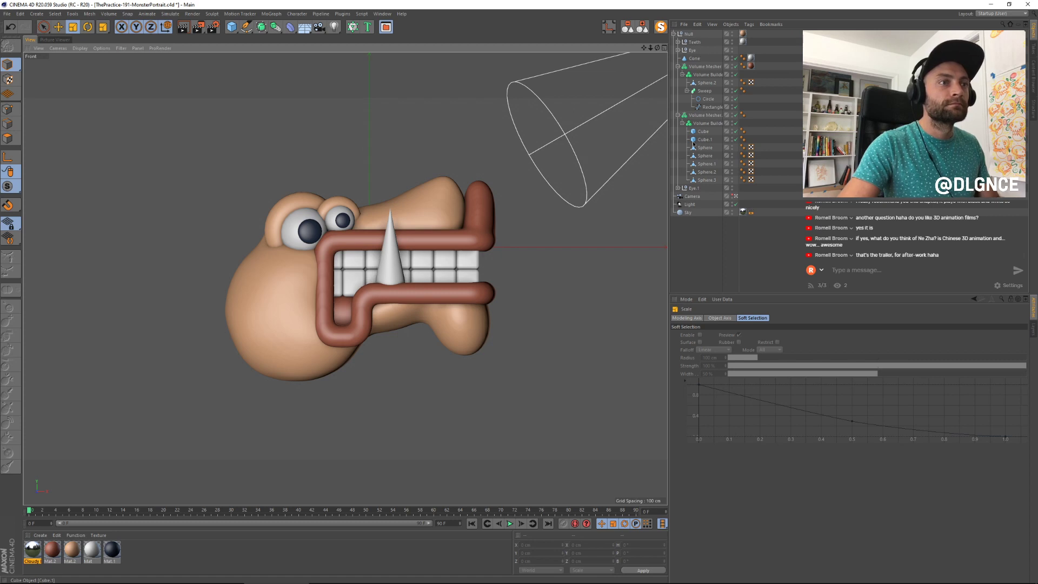
Step: Place the Eye.1 null directly above Eye in the monster's object hierarchy
{"action": "left_click", "coordinate": [690, 188]}
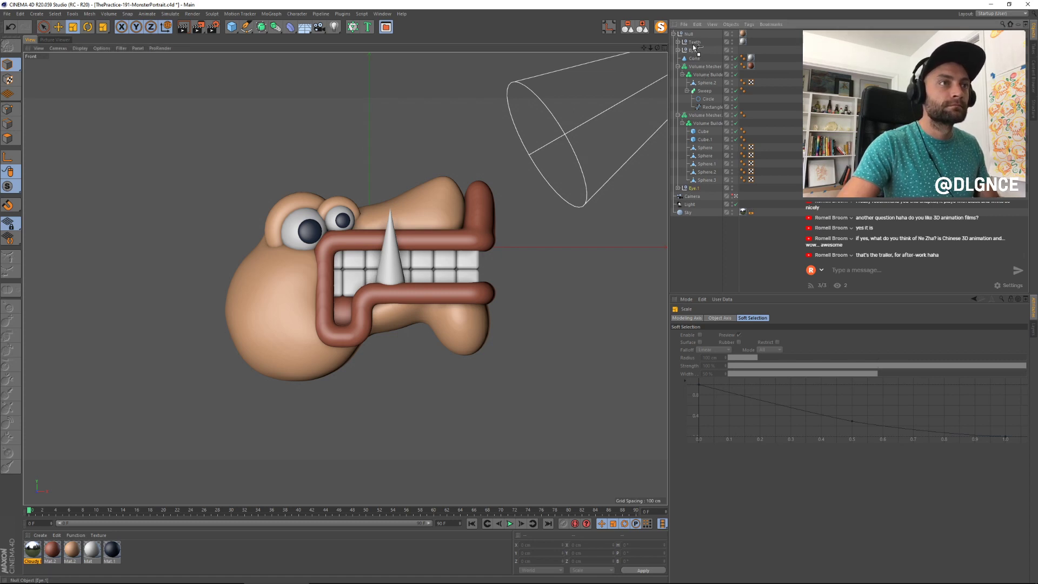
{"action": "left_click_drag", "start_coordinate": [695, 48], "coordinate": [694, 48]}
{"action": "key", "text": "e"}
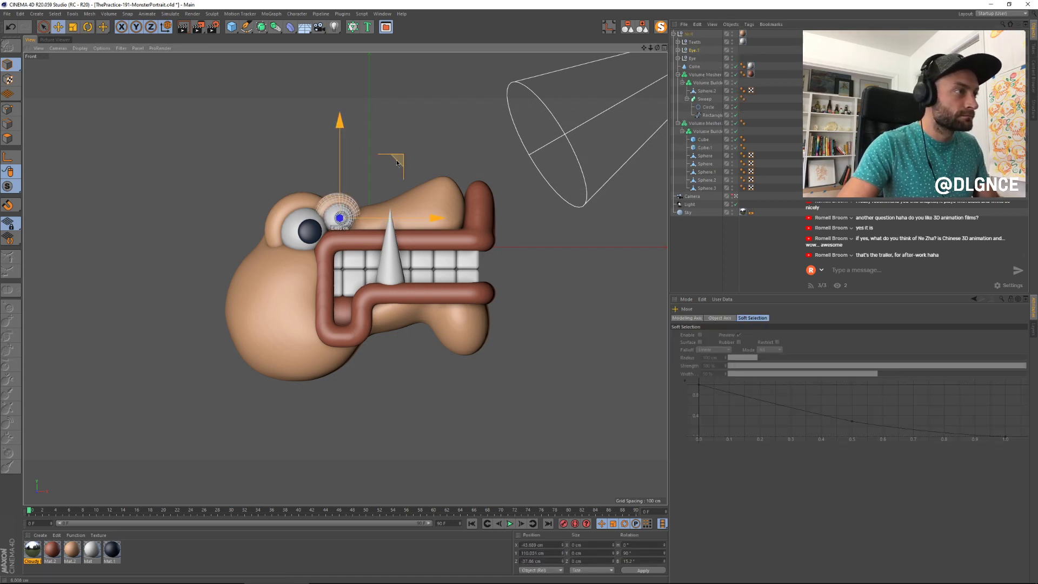
Step: Copy Eye.1 further along the snout to about 41 cm along X and rotate the copy slightly
{"action": "left_click_drag", "start_coordinate": [397, 162], "coordinate": [426, 161]}
{"action": "key", "text": "r"}
{"action": "mouse_move", "coordinate": [403, 220]}
{"action": "left_mouse_down"}
{"action": "mouse_move", "coordinate": [368, 221]}
{"action": "mouse_move", "coordinate": [392, 220]}
{"action": "left_mouse_up"}
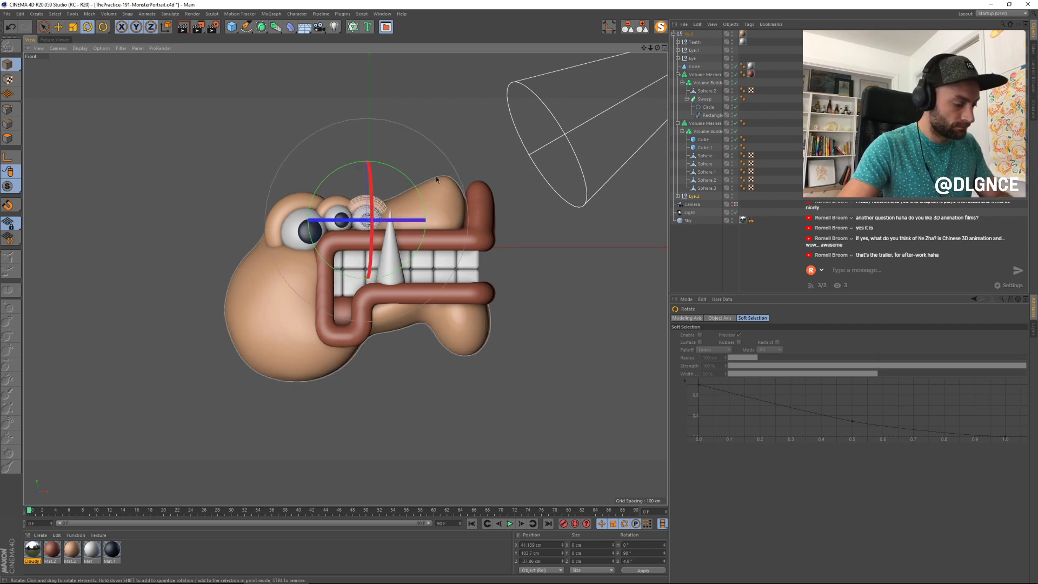
Step: Scale Eye.2 down and place it beside the second eye at about 31 cm along X and 101 cm along Y
{"action": "key", "text": "t"}
{"action": "key", "text": "e"}
{"action": "left_click_drag", "start_coordinate": [419, 163], "coordinate": [423, 161]}
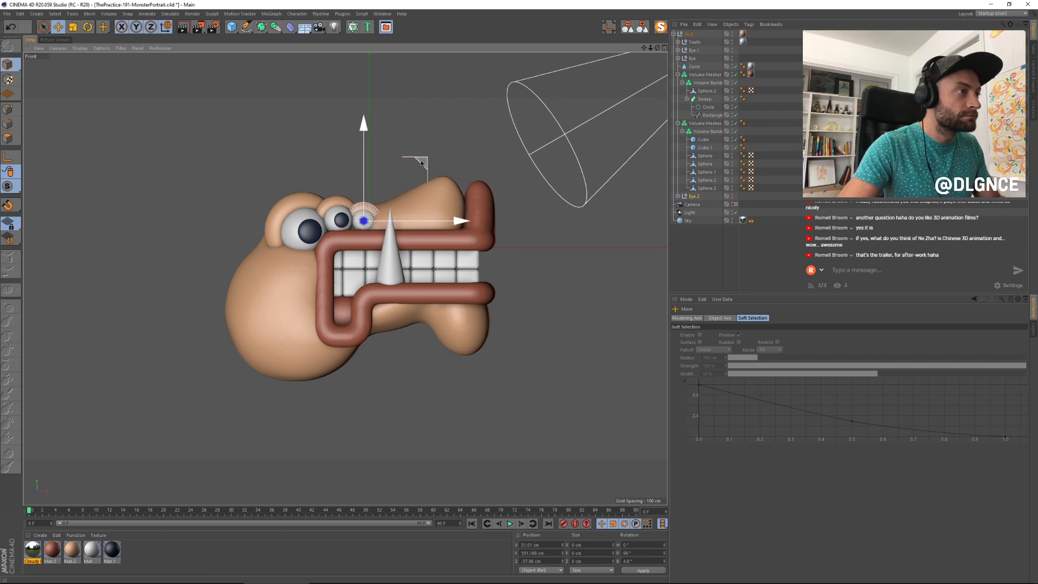
Step: Thicken and widen the smallest eye's eyelid Torus to a ring radius of about 48 cm and a pipe radius of about 24 cm
{"action": "left_click", "coordinate": [401, 181]}
{"action": "left_click", "coordinate": [371, 209]}
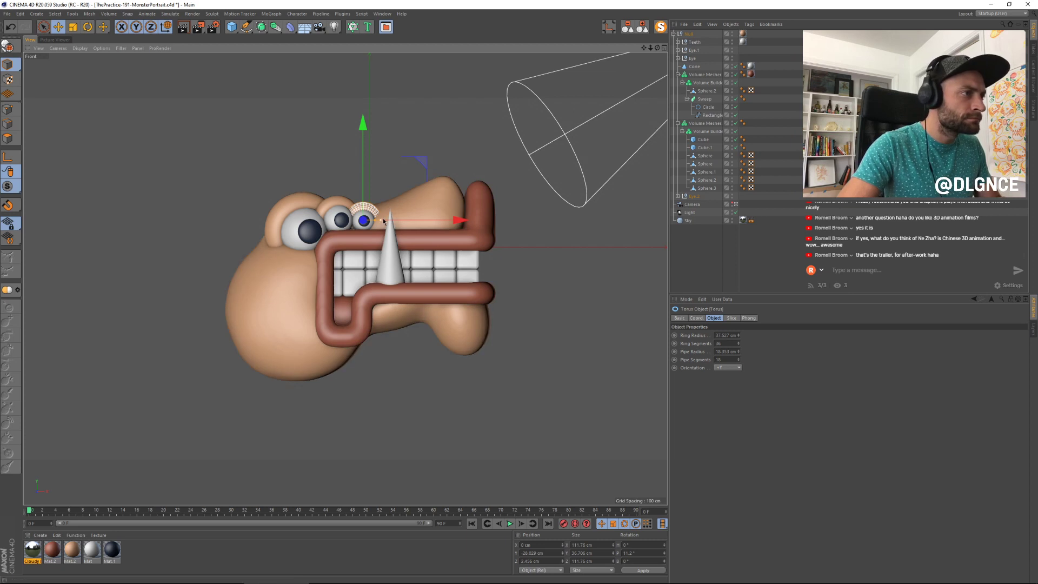
{"action": "left_click_drag", "start_coordinate": [376, 221], "coordinate": [391, 220]}
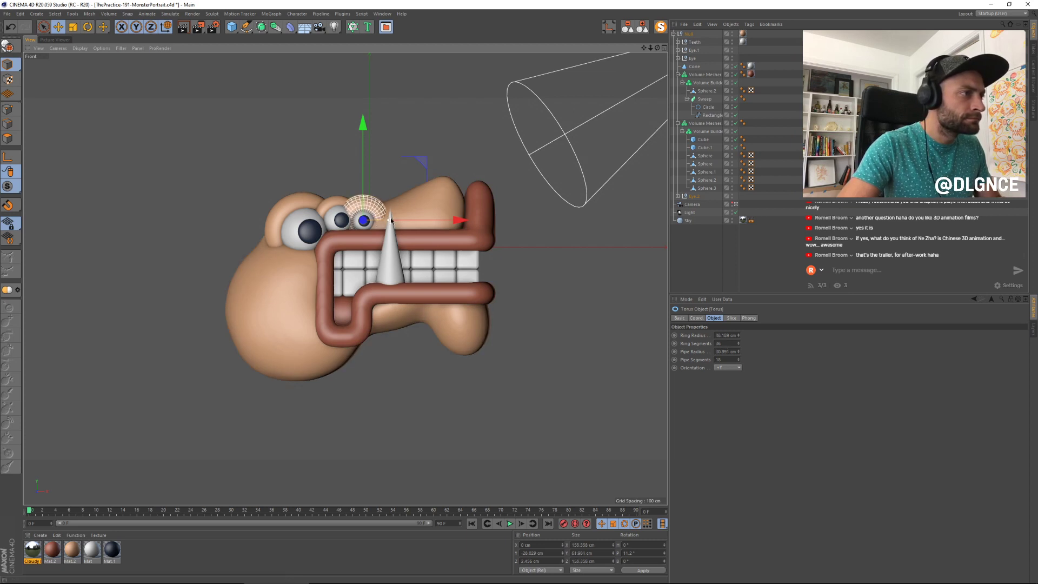
{"action": "key", "text": "r"}
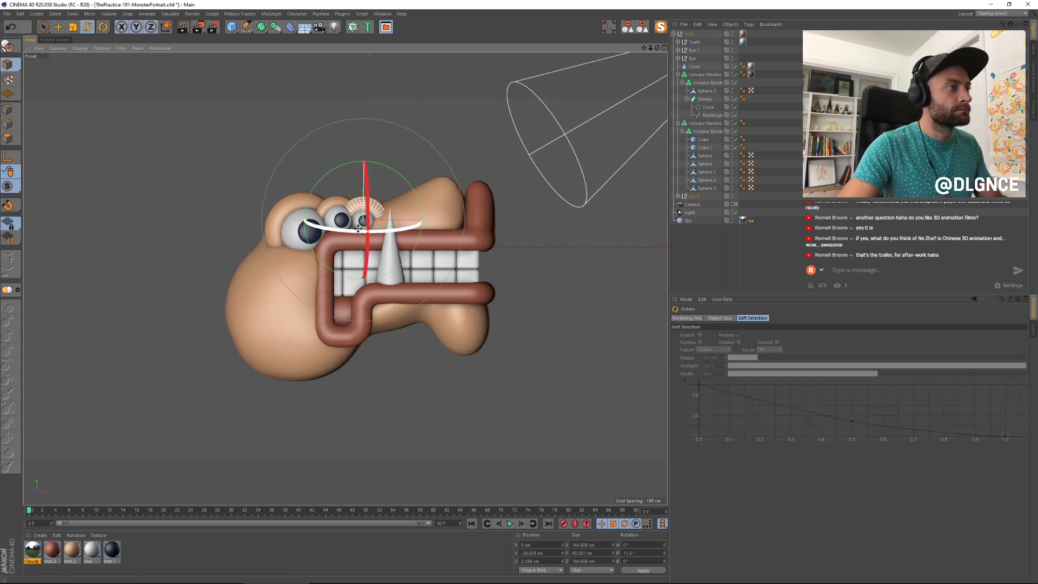
{"action": "left_click_drag", "start_coordinate": [356, 228], "coordinate": [365, 230]}
{"action": "key", "text": "ctrl+z"}
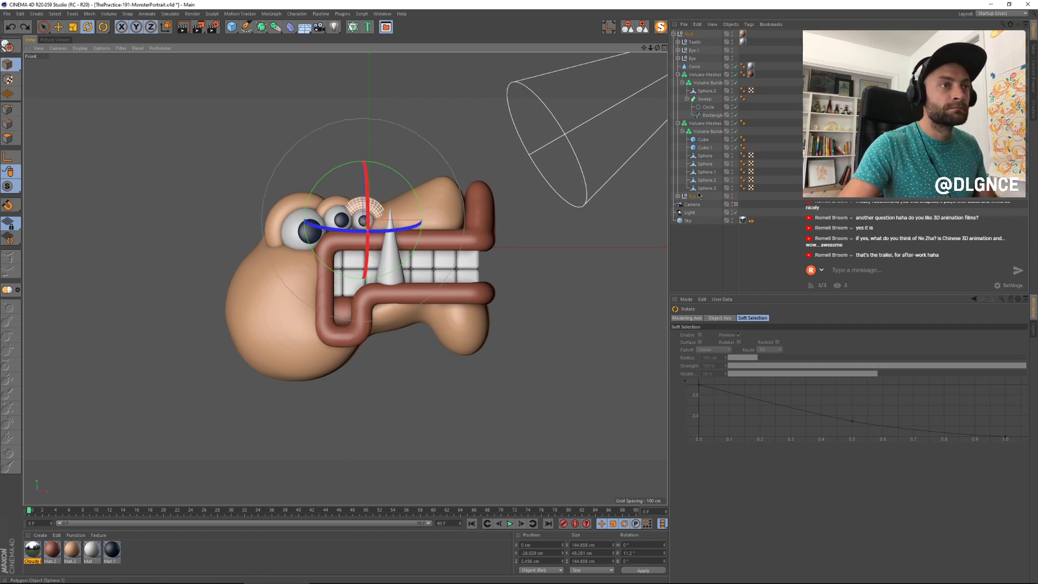
Step: Reorder the hierarchy so the three eye nulls sit together above Teeth, and select Eye.2 for moving
{"action": "left_click_drag", "start_coordinate": [695, 39], "coordinate": [697, 70]}
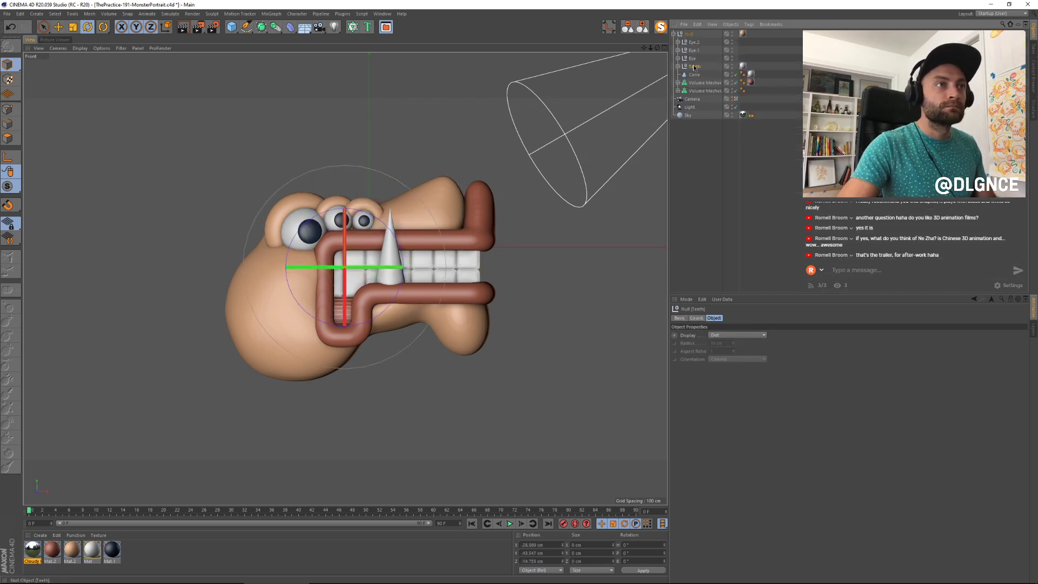
{"action": "left_click", "coordinate": [362, 205]}
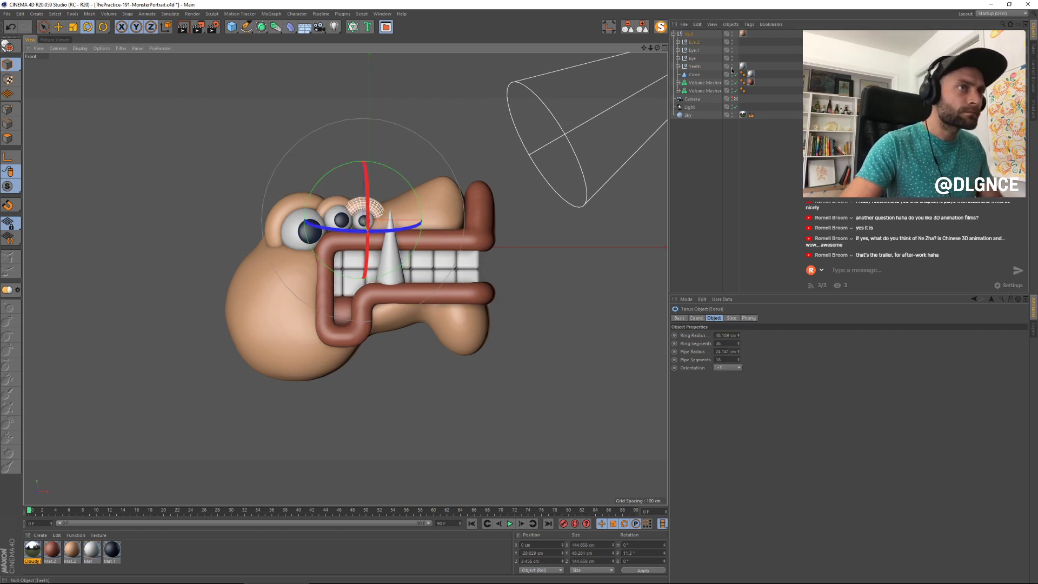
{"action": "key", "text": "e"}
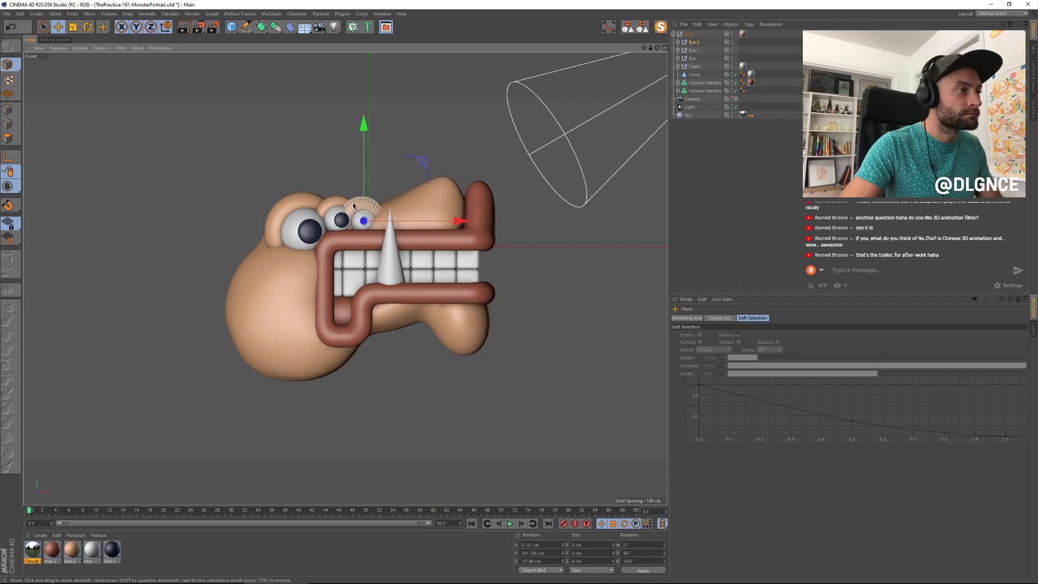
Step: In the perspective view, expand the head's Volume Mesher and Volume Builder and select the snout's Sphere
{"action": "left_click", "coordinate": [735, 100]}
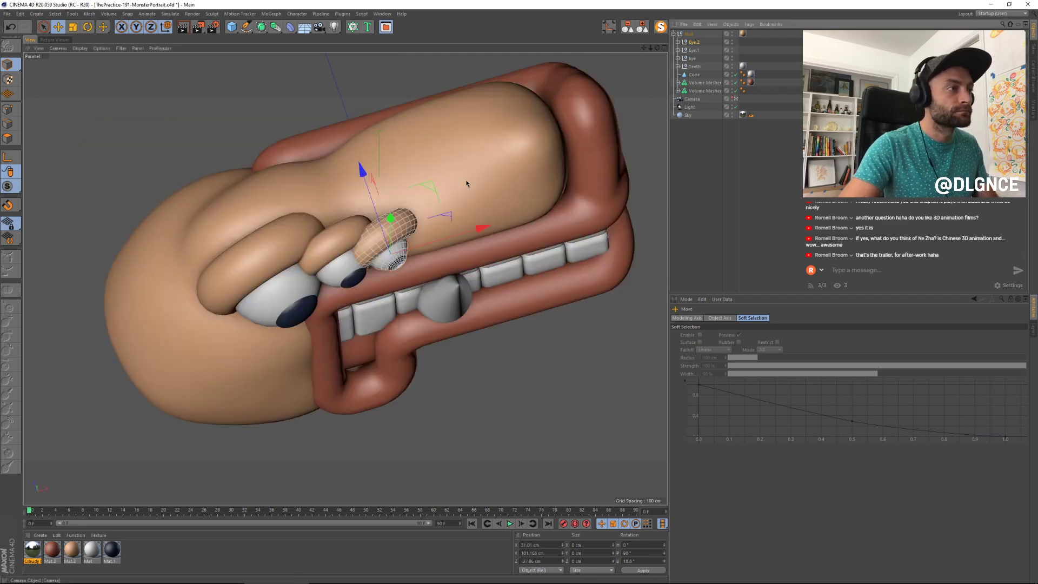
{"action": "right_click_drag", "start_coordinate": [465, 183], "coordinate": [456, 234], "text": "alt"}
{"action": "left_click_drag", "start_coordinate": [457, 289], "coordinate": [407, 305], "text": "alt"}
{"action": "left_click_drag", "start_coordinate": [468, 252], "coordinate": [507, 252], "text": "alt"}
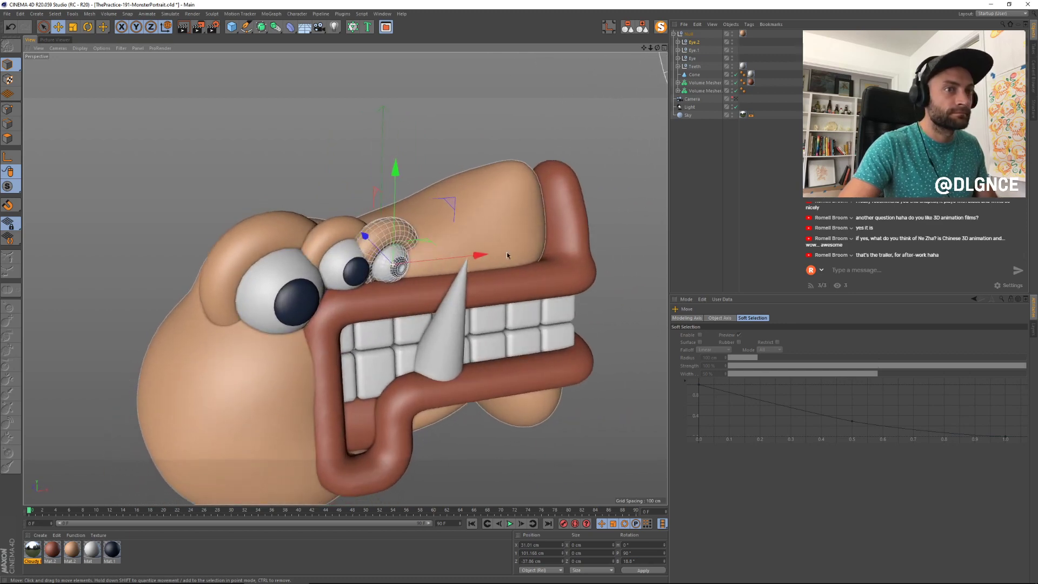
{"action": "left_click", "coordinate": [473, 229]}
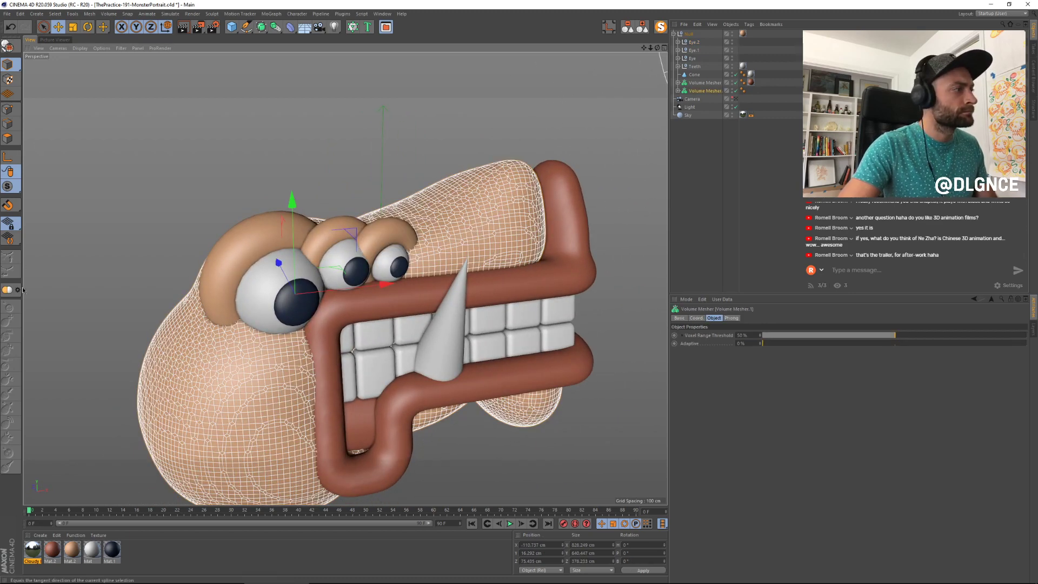
{"action": "left_click", "coordinate": [678, 90]}
{"action": "left_click", "coordinate": [681, 99]}
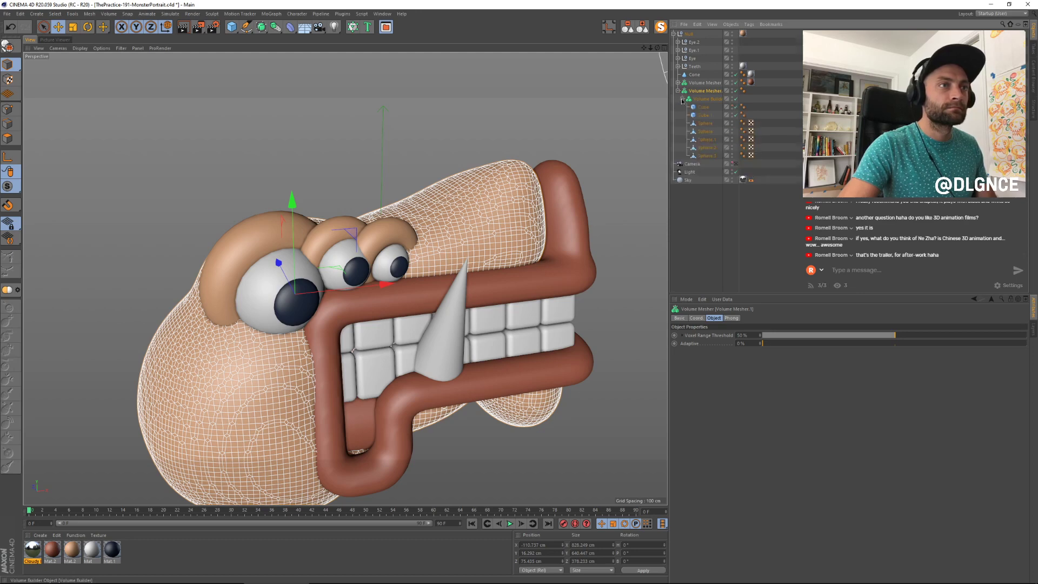
{"action": "left_click", "coordinate": [707, 123]}
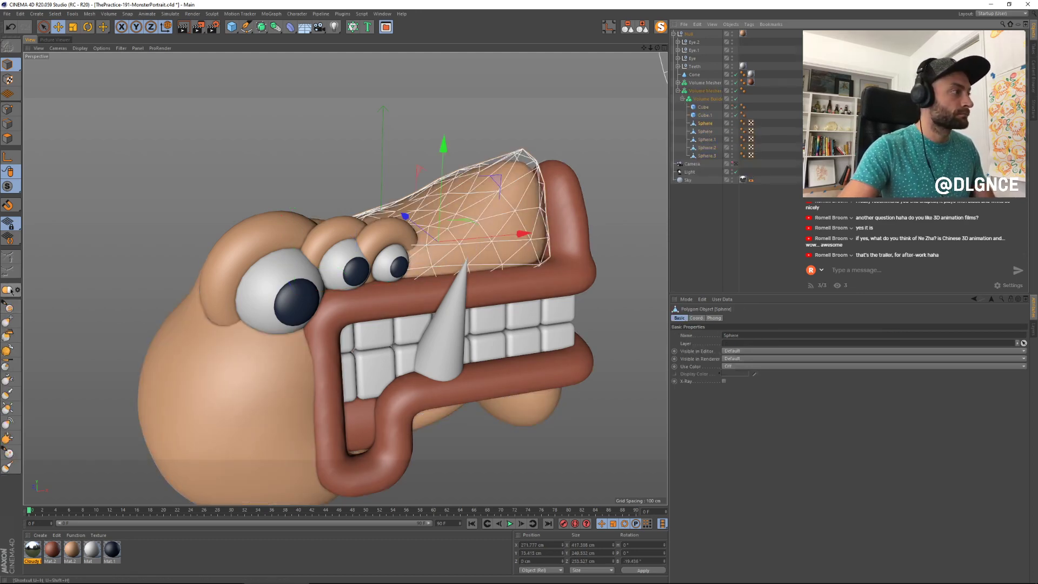
Step: Undo the replacement of the snout's Sphere by Sphere.4 and subdivide all polygons of the original Sphere
{"action": "left_click", "coordinate": [11, 291]}
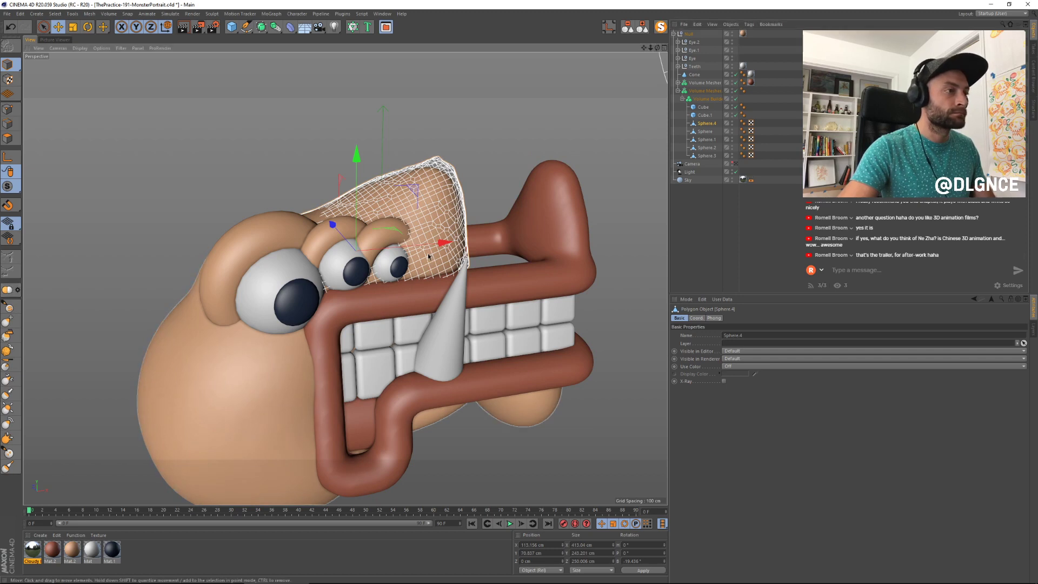
{"action": "key", "text": "ctrl+z"}
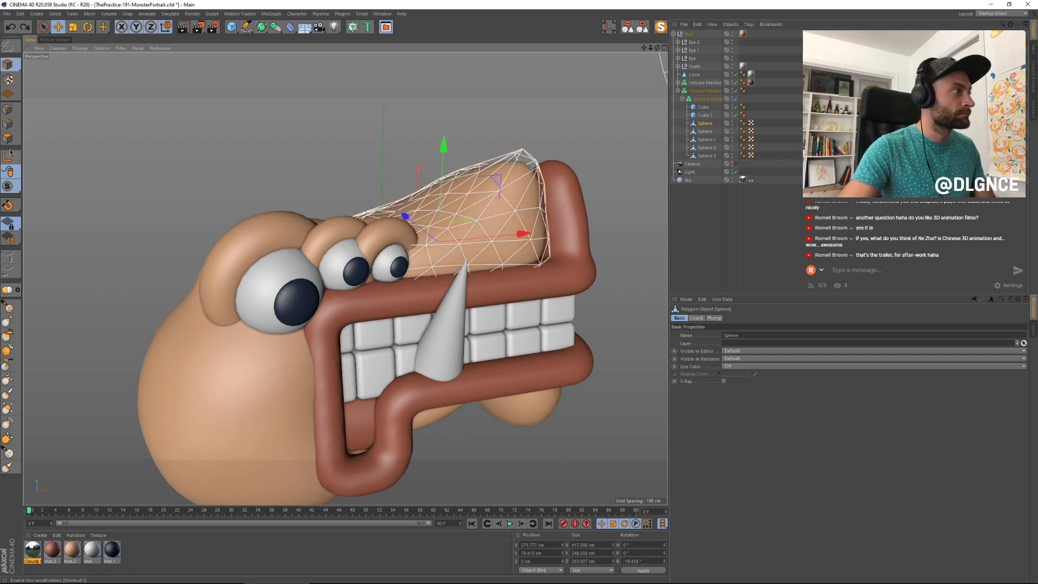
{"action": "left_click", "coordinate": [8, 139]}
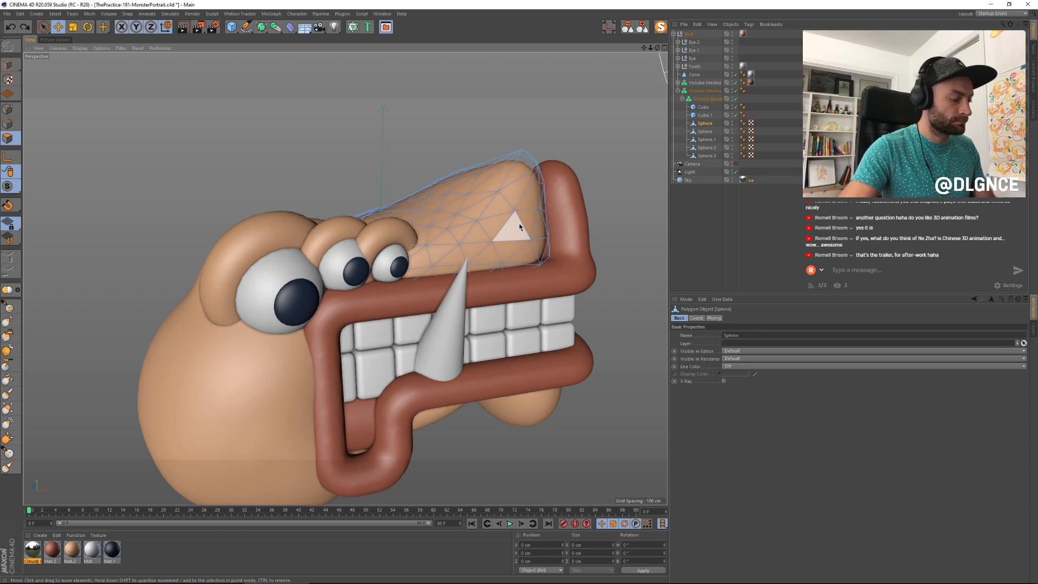
{"action": "key", "text": "ctrl+a"}
{"action": "right_click", "coordinate": [538, 215]}
{"action": "left_click", "coordinate": [581, 514]}
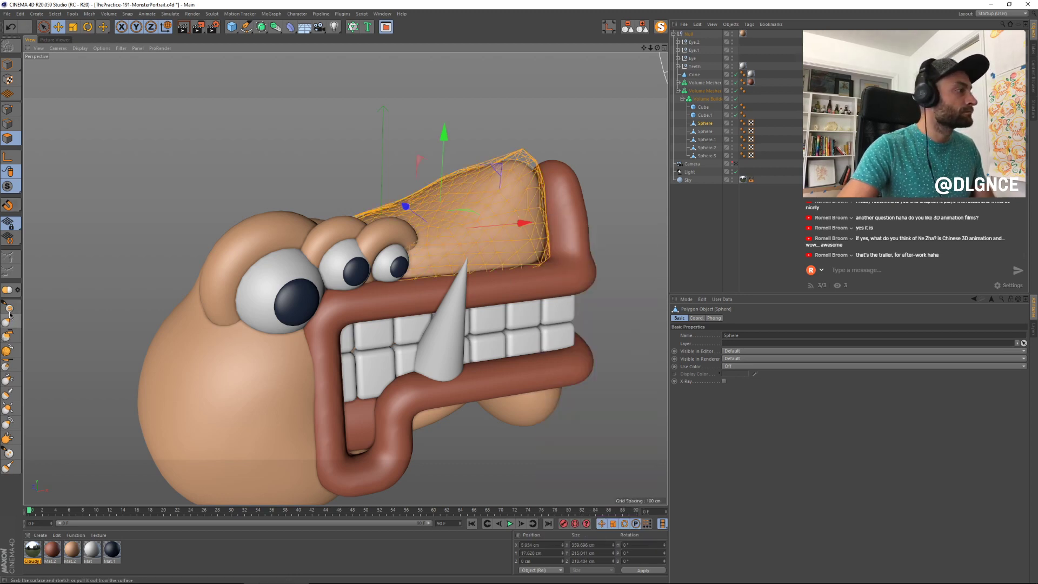
Step: Activate the Pull sculpt brush on the snout's Sphere, deselect the mesh and return to Model mode
{"action": "left_click", "coordinate": [8, 308]}
{"action": "mouse_move", "coordinate": [381, 270]}
{"action": "left_mouse_down", "text": "alt"}
{"action": "mouse_move", "coordinate": [404, 270]}
{"action": "mouse_move", "coordinate": [395, 265]}
{"action": "left_mouse_up", "text": "alt"}
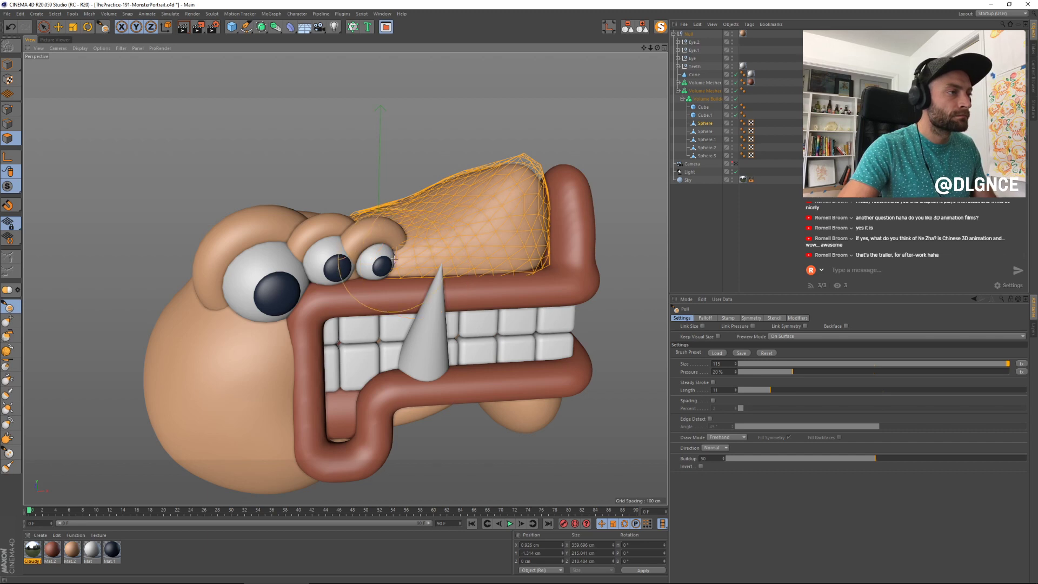
{"action": "left_click", "coordinate": [702, 211]}
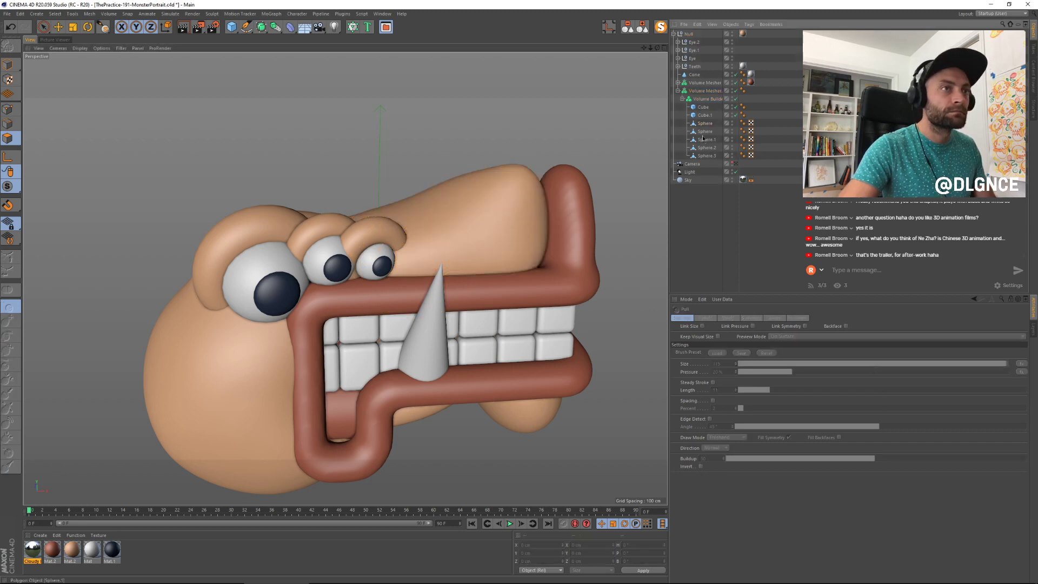
{"action": "left_click", "coordinate": [8, 63]}
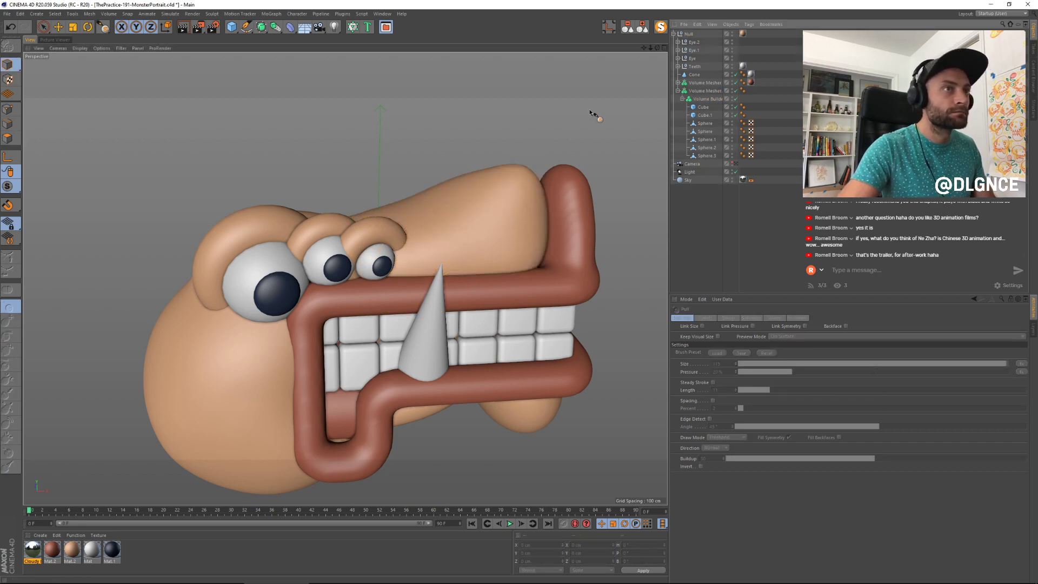
Step: Select the snout's Sphere in the head's Volume Builder and reshape it from several sides with the sculpt brush
{"action": "left_click", "coordinate": [710, 139]}
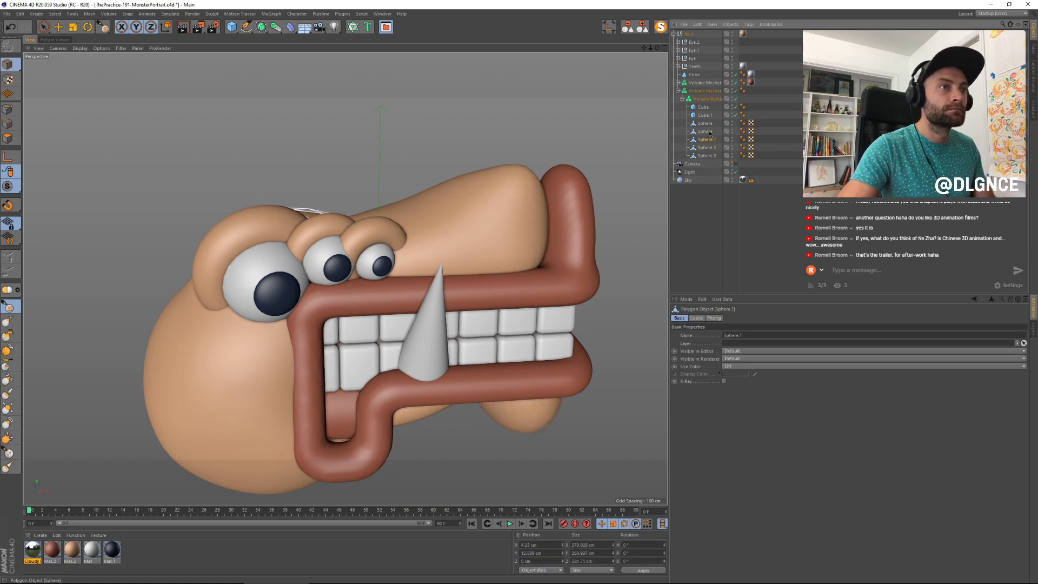
{"action": "left_click", "coordinate": [705, 130]}
{"action": "left_click", "coordinate": [706, 123]}
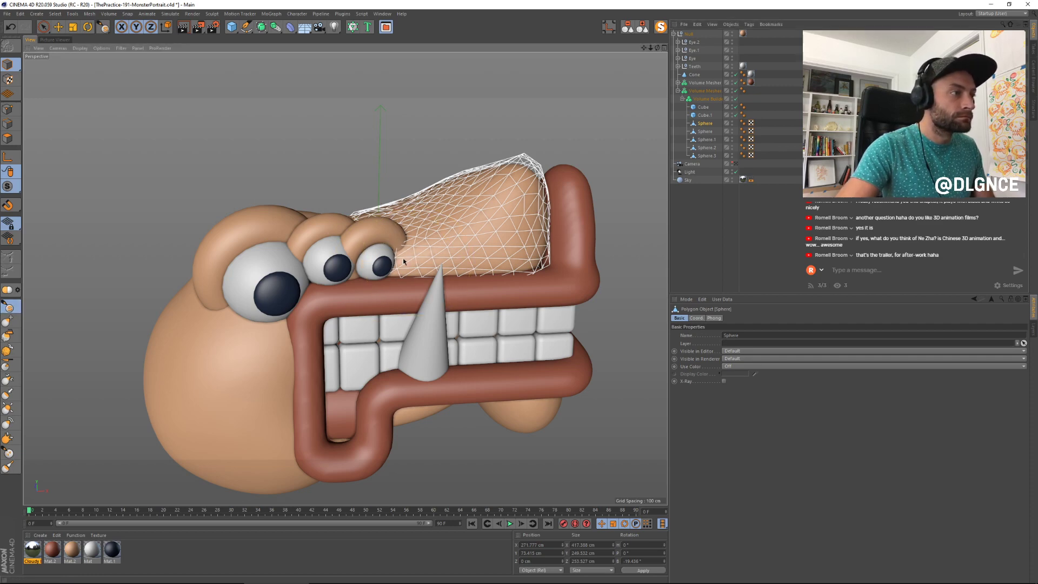
{"action": "left_click_drag", "start_coordinate": [397, 342], "coordinate": [437, 286], "text": "alt"}
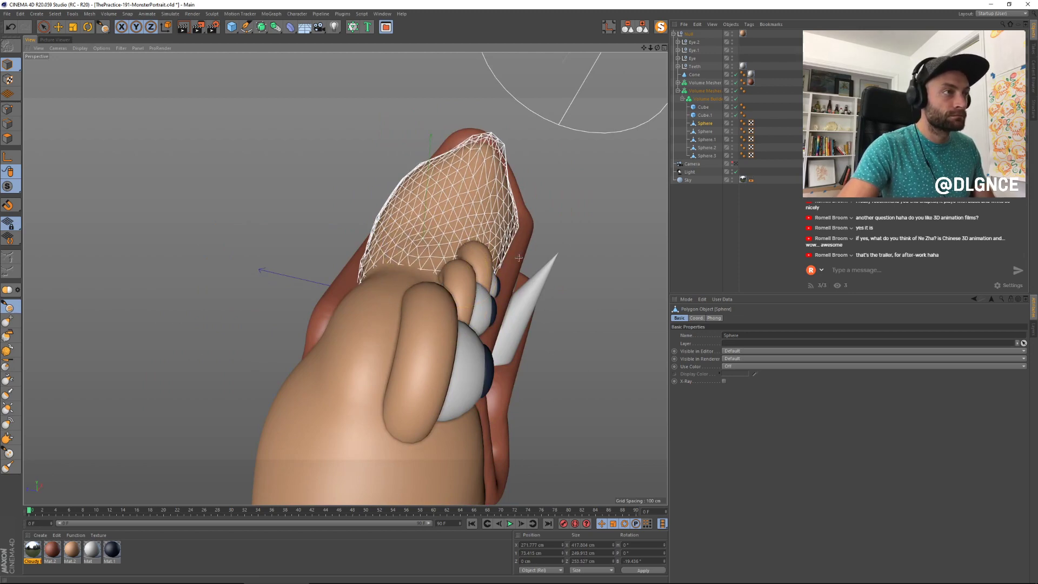
{"action": "left_click_drag", "start_coordinate": [519, 258], "coordinate": [425, 222], "text": "alt"}
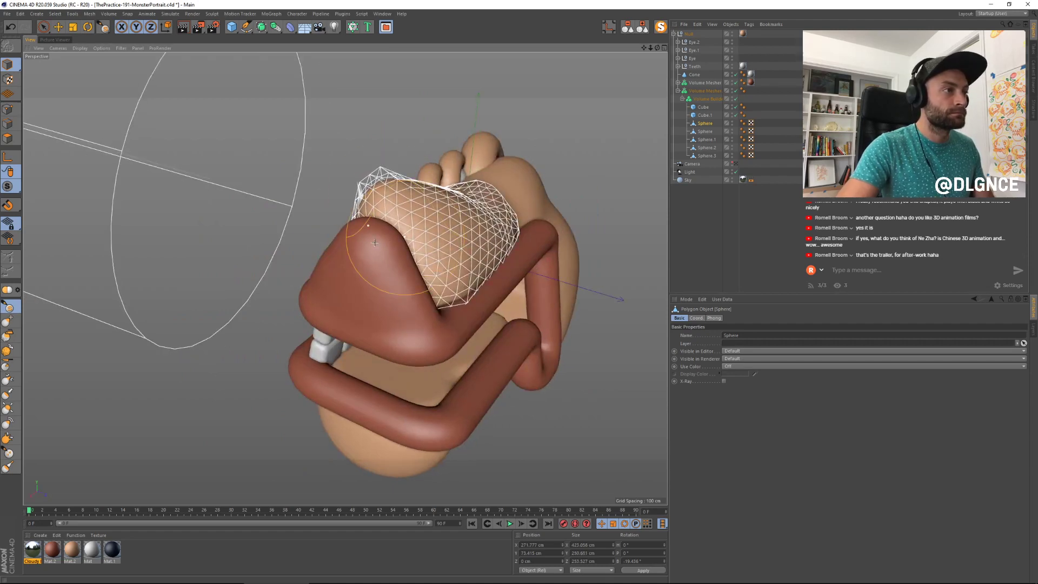
{"action": "mouse_move", "coordinate": [375, 243]}
{"action": "left_mouse_down", "text": "alt"}
{"action": "mouse_move", "coordinate": [498, 179]}
{"action": "mouse_move", "coordinate": [498, 201]}
{"action": "mouse_move", "coordinate": [459, 263]}
{"action": "mouse_move", "coordinate": [409, 263]}
{"action": "left_mouse_up", "text": "alt"}
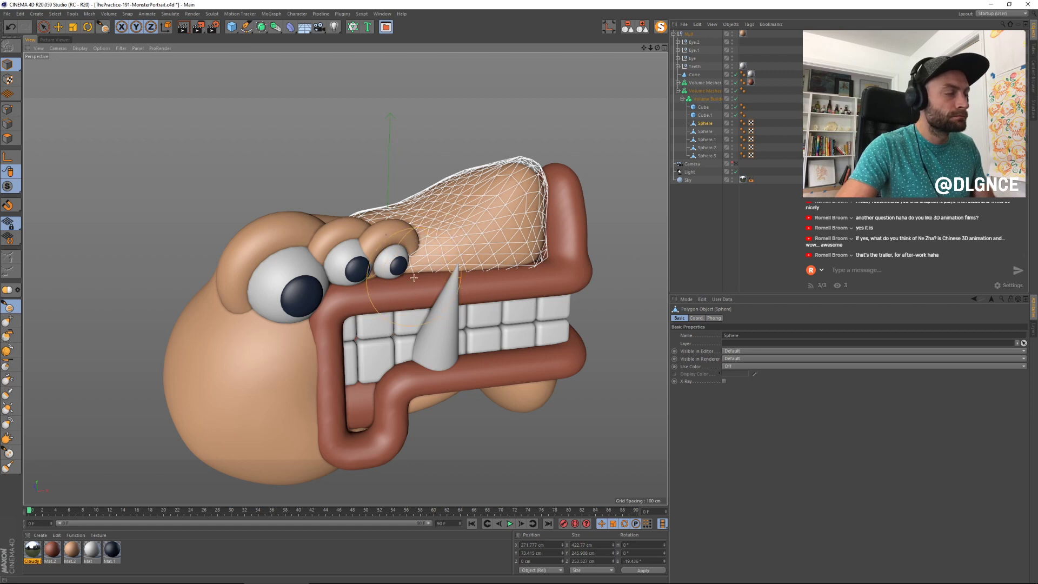
Step: Select the Torus eyelid of the smallest eye and shift it slightly with the Move tool
{"action": "key", "text": "e"}
{"action": "left_click", "coordinate": [391, 242]}
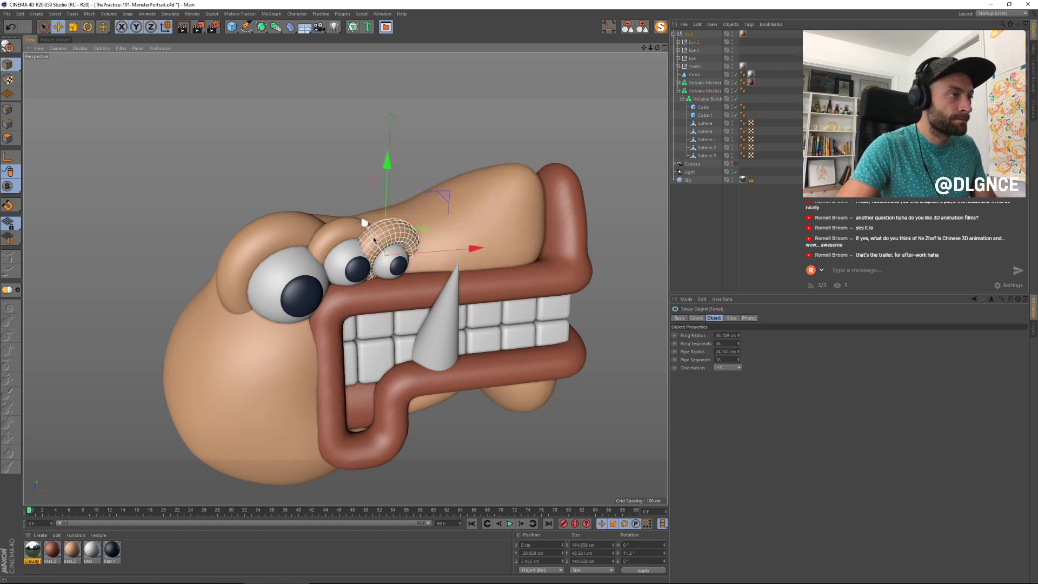
{"action": "key", "text": "w"}
{"action": "left_click_drag", "start_coordinate": [410, 283], "coordinate": [400, 281]}
Step: Look through the Camera, switch it to the Front view with the monster centred, and render it to the Picture Viewer
{"action": "left_click", "coordinate": [736, 164]}
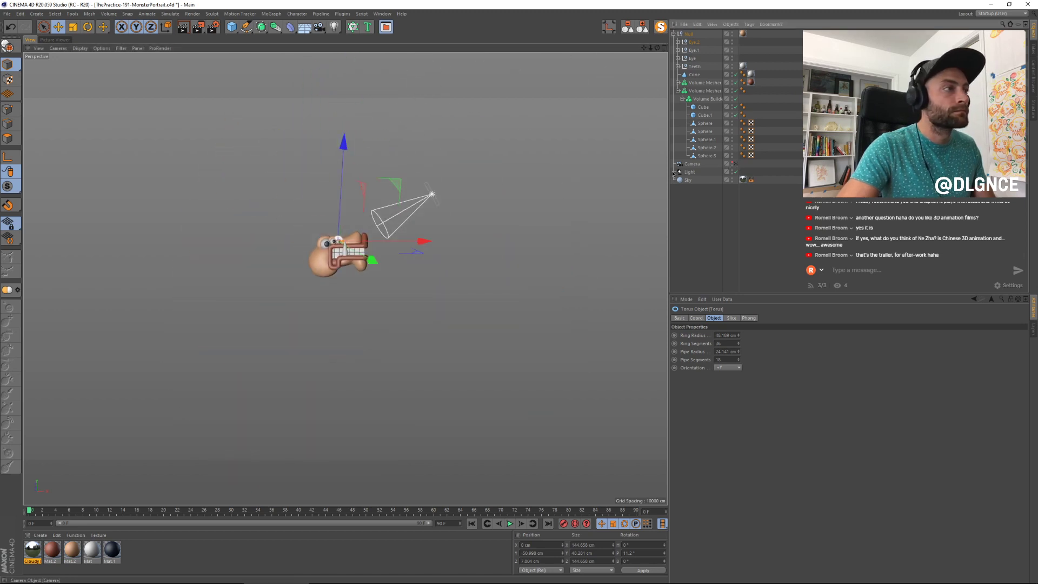
{"action": "scroll", "coordinate": [535, 322], "scroll_direction": "up", "scroll_amount": 6}
{"action": "key", "text": "F4"}
{"action": "left_click", "coordinate": [535, 321]}
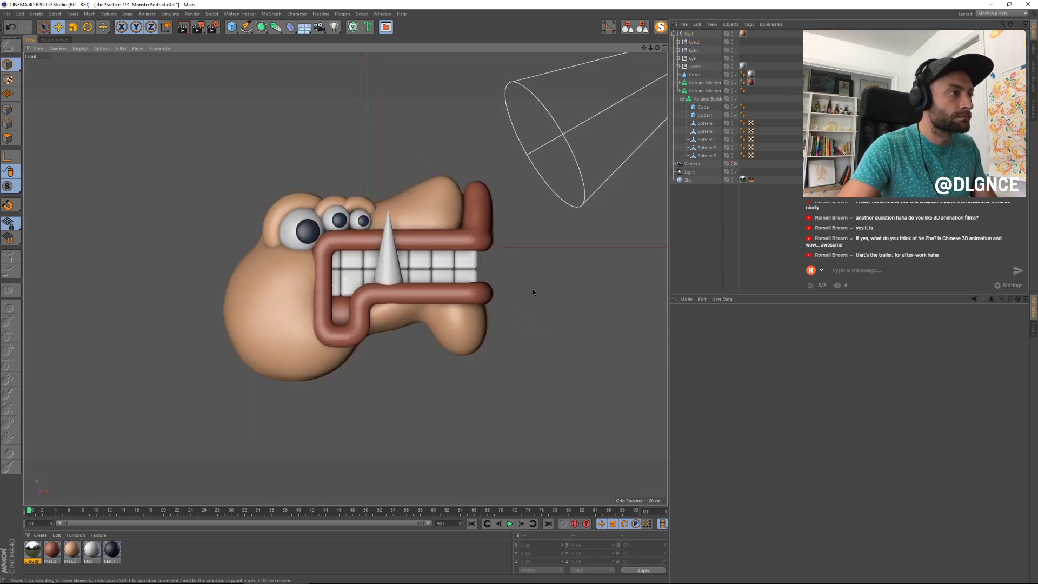
{"action": "middle_click_drag", "start_coordinate": [534, 325], "coordinate": [523, 273], "text": "alt"}
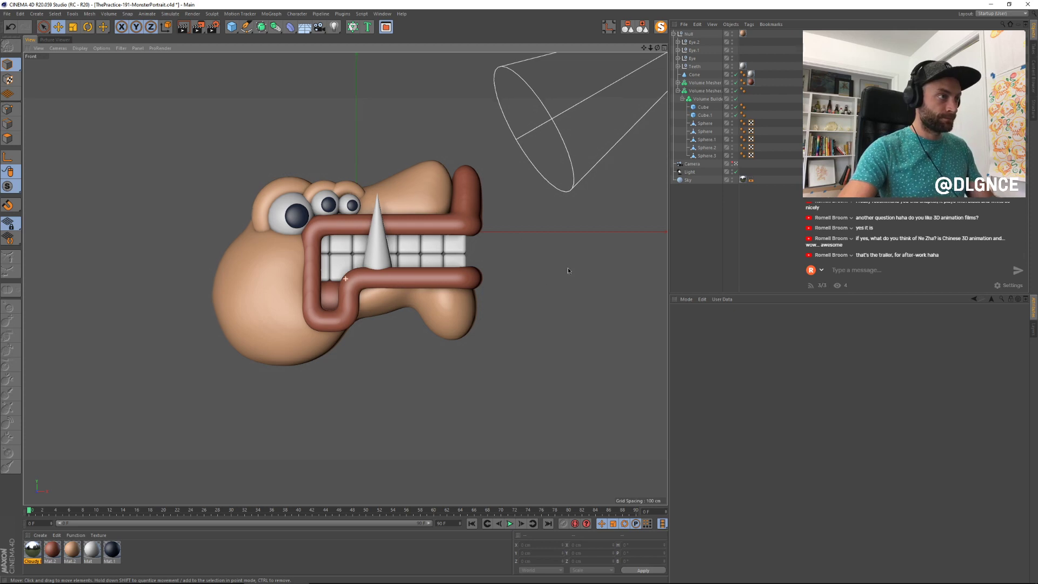
{"action": "key", "text": "shift+r"}
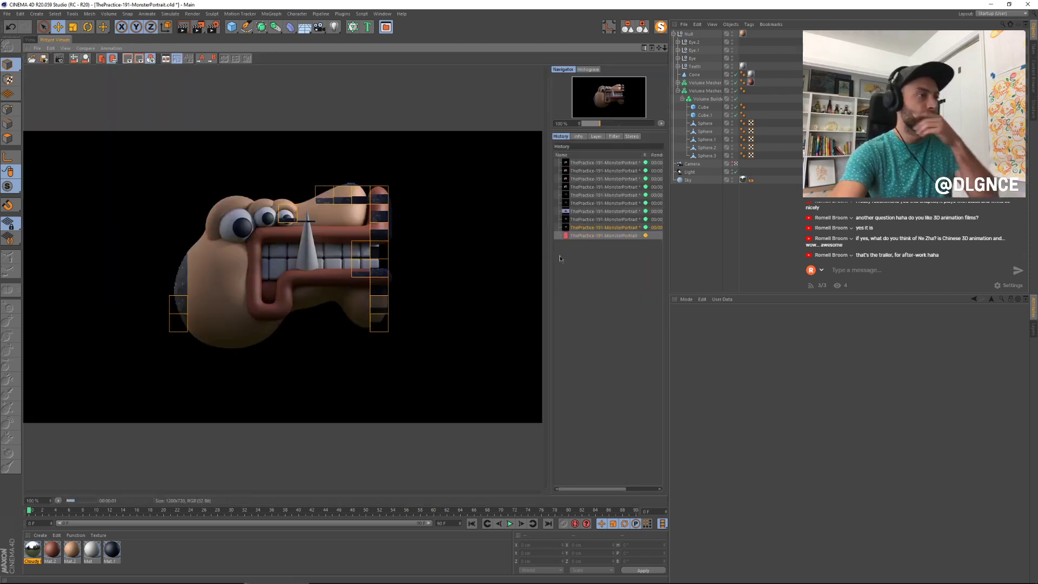
Step: Compare the new monster render with the earlier one-eyed version in the render history
{"action": "left_click", "coordinate": [585, 220]}
{"action": "key", "text": "Down"}
{"action": "key", "text": "Down"}
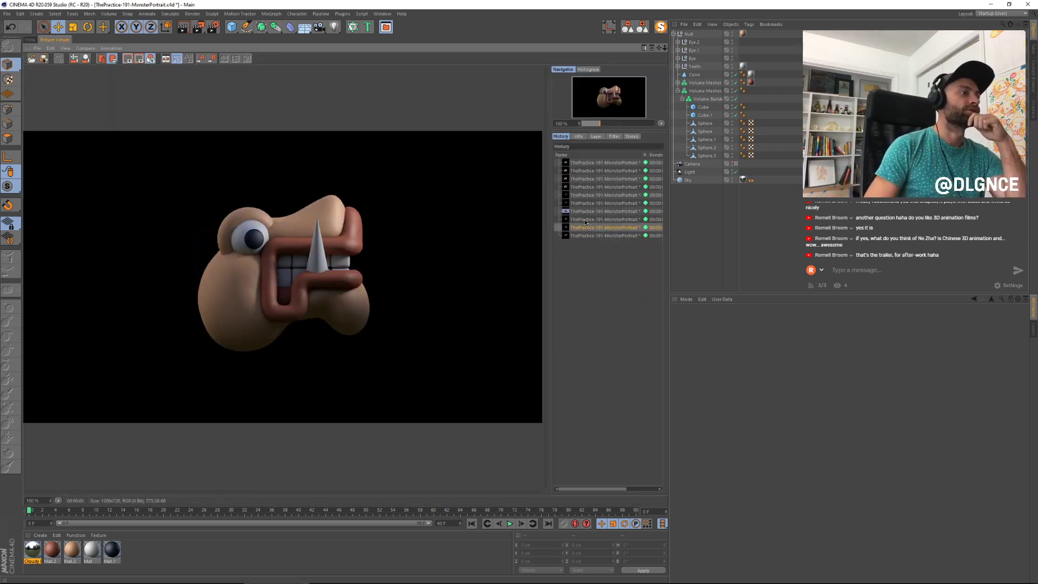
{"action": "key", "text": "Up"}
{"action": "key", "text": "Down"}
{"action": "key", "text": "Up"}
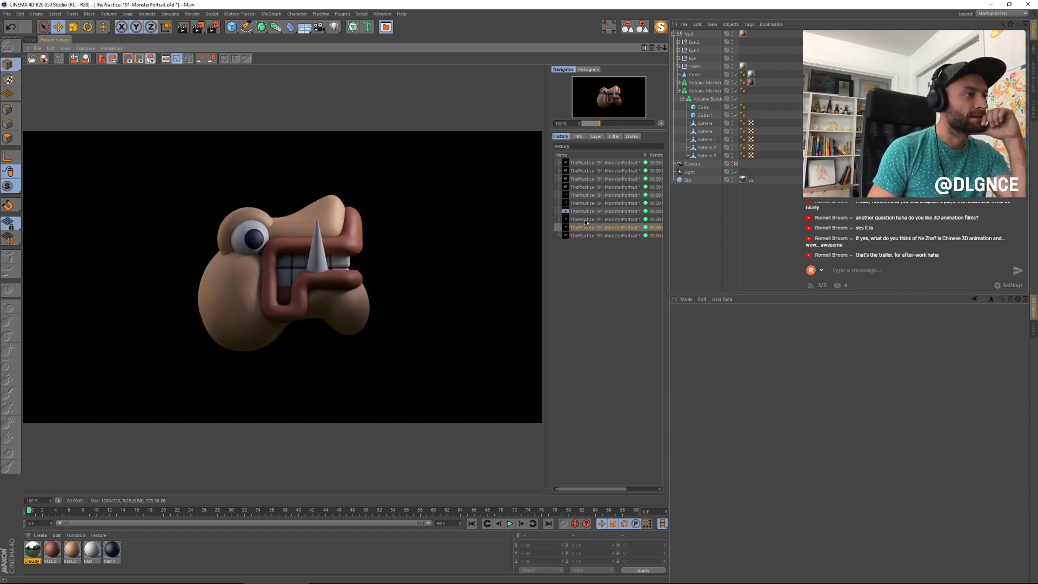
{"action": "key", "text": "Down"}
{"action": "key", "text": "Up"}
{"action": "key", "text": "Down"}
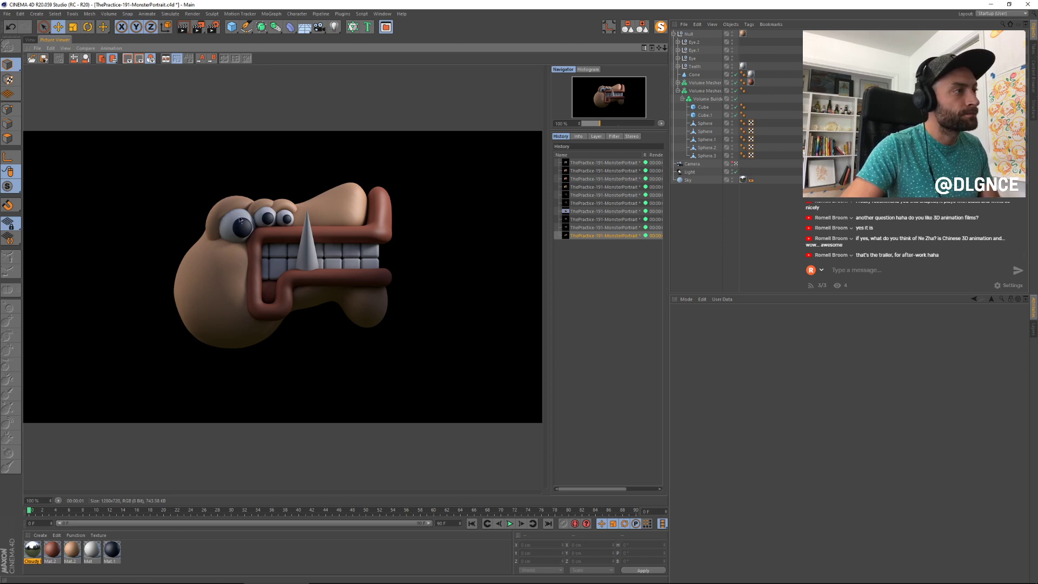
Step: Back in the perspective viewport, shorten the Cylinder inside the mouth's lower corner to about 109 cm and move it slightly upward
{"action": "left_click", "coordinate": [32, 39]}
{"action": "left_click", "coordinate": [346, 326]}
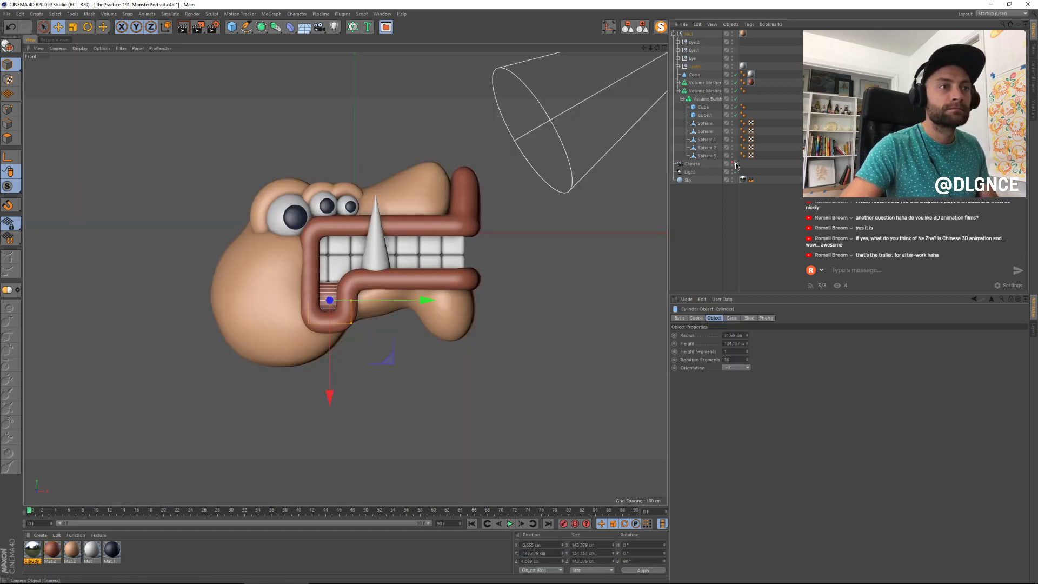
{"action": "left_click", "coordinate": [736, 164]}
{"action": "mouse_move", "coordinate": [539, 402]}
{"action": "left_mouse_down", "text": "alt"}
{"action": "mouse_move", "coordinate": [385, 404]}
{"action": "mouse_move", "coordinate": [405, 383]}
{"action": "mouse_move", "coordinate": [511, 378]}
{"action": "mouse_move", "coordinate": [352, 434]}
{"action": "mouse_move", "coordinate": [505, 403]}
{"action": "left_mouse_up", "text": "alt"}
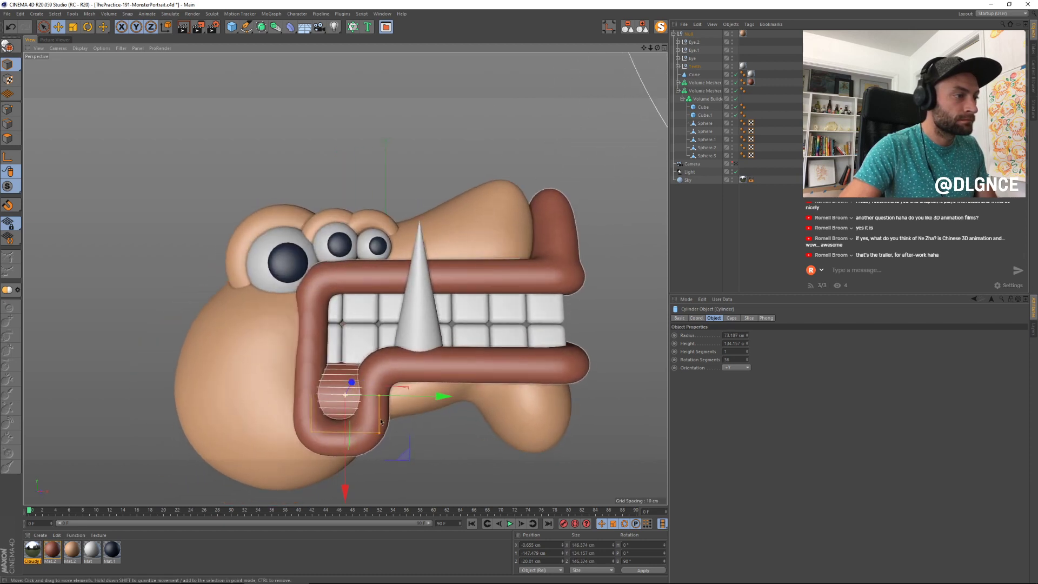
{"action": "left_click_drag", "start_coordinate": [379, 395], "coordinate": [308, 423]}
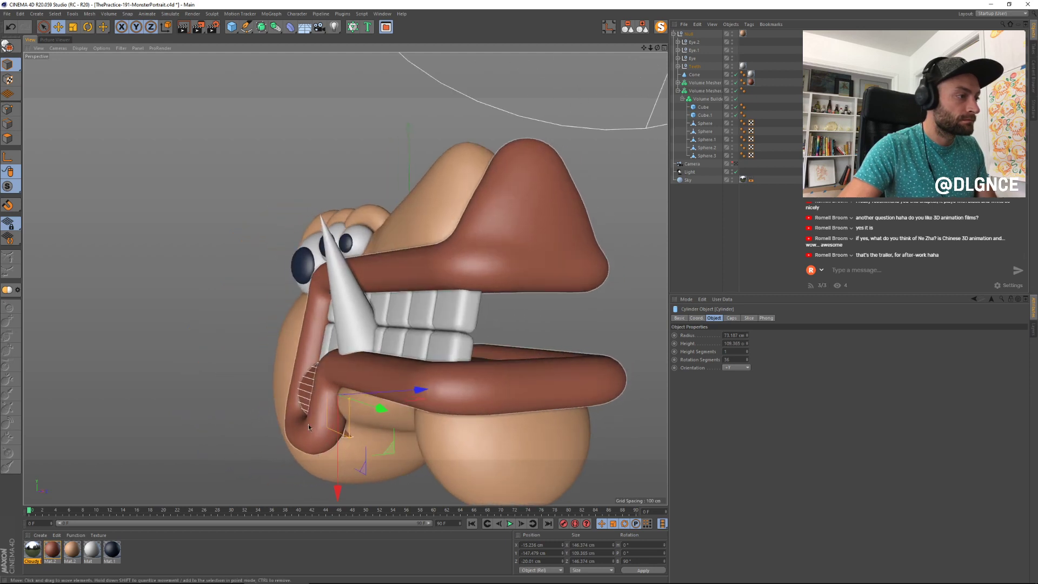
{"action": "left_click_drag", "start_coordinate": [341, 457], "coordinate": [457, 429]}
Step: Scale the mouth's Cylinder to about 119 cm deep and rotate it about 11 degrees
{"action": "key", "text": "t"}
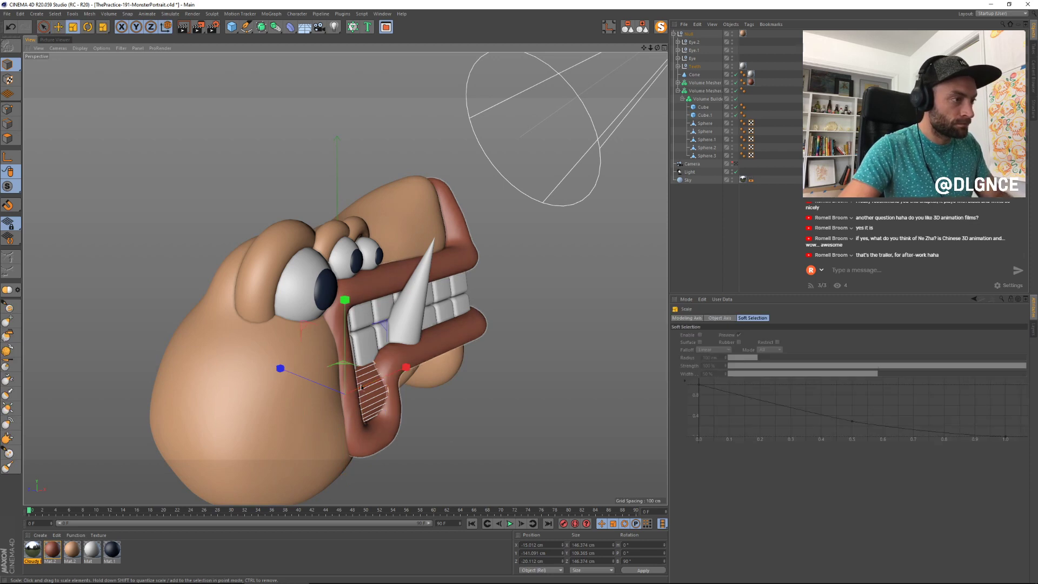
{"action": "left_click_drag", "start_coordinate": [294, 376], "coordinate": [301, 373]}
{"action": "key", "text": "r"}
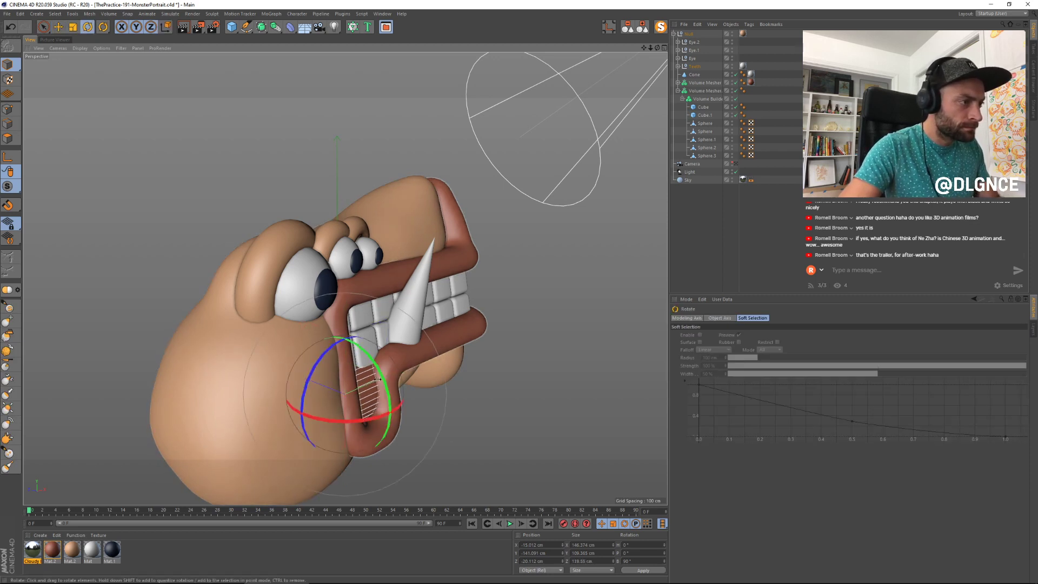
{"action": "left_click_drag", "start_coordinate": [384, 378], "coordinate": [386, 391]}
Step: Stretch the mouth's Cylinder to about 180 cm along its own X axis and reposition it within the lip loop
{"action": "key", "text": "e"}
{"action": "key", "text": "t"}
{"action": "key", "text": "w"}
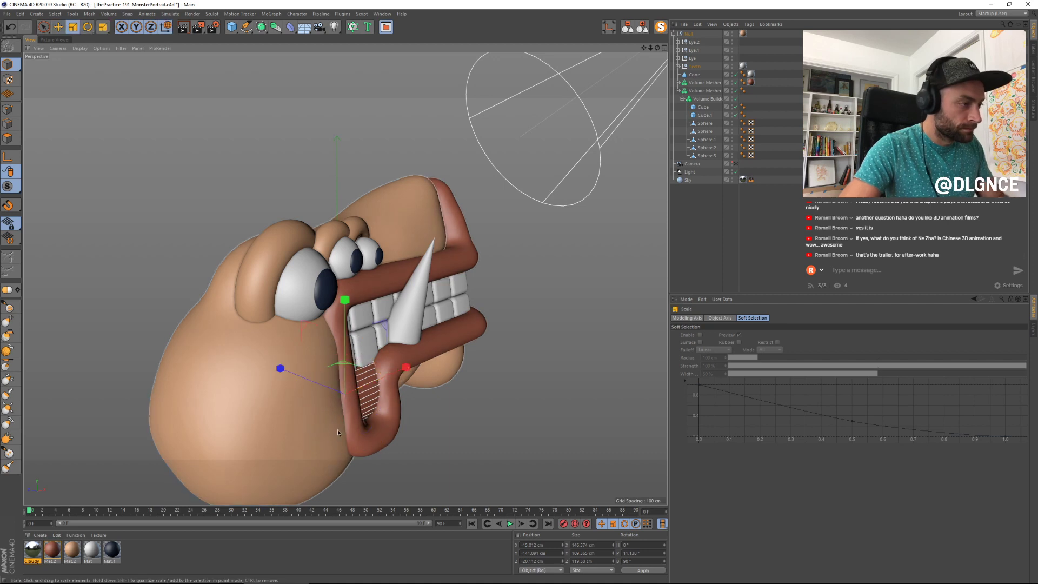
{"action": "key", "text": "w"}
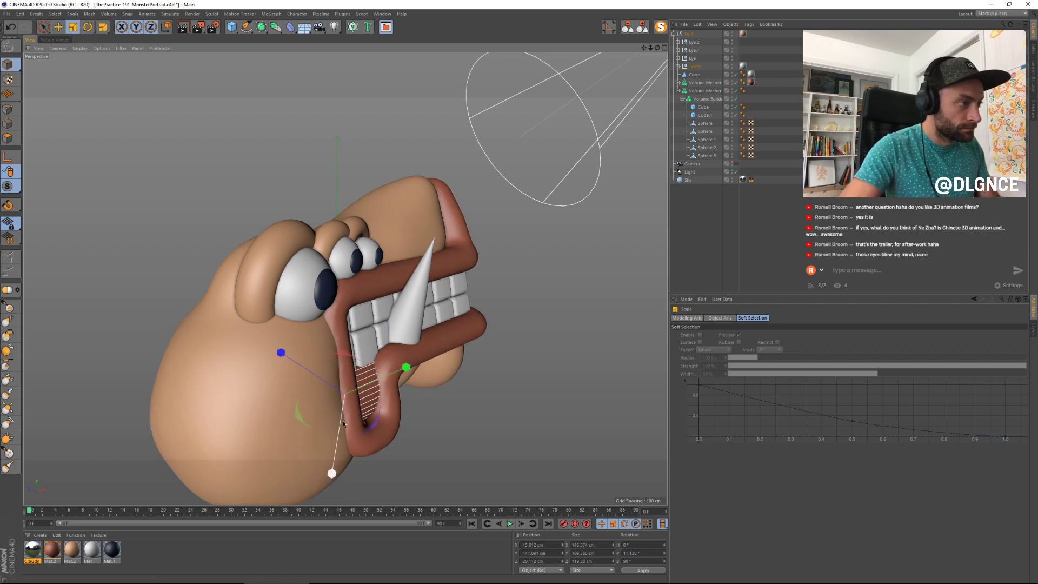
{"action": "left_click_drag", "start_coordinate": [341, 420], "coordinate": [514, 378]}
{"action": "key", "text": "e"}
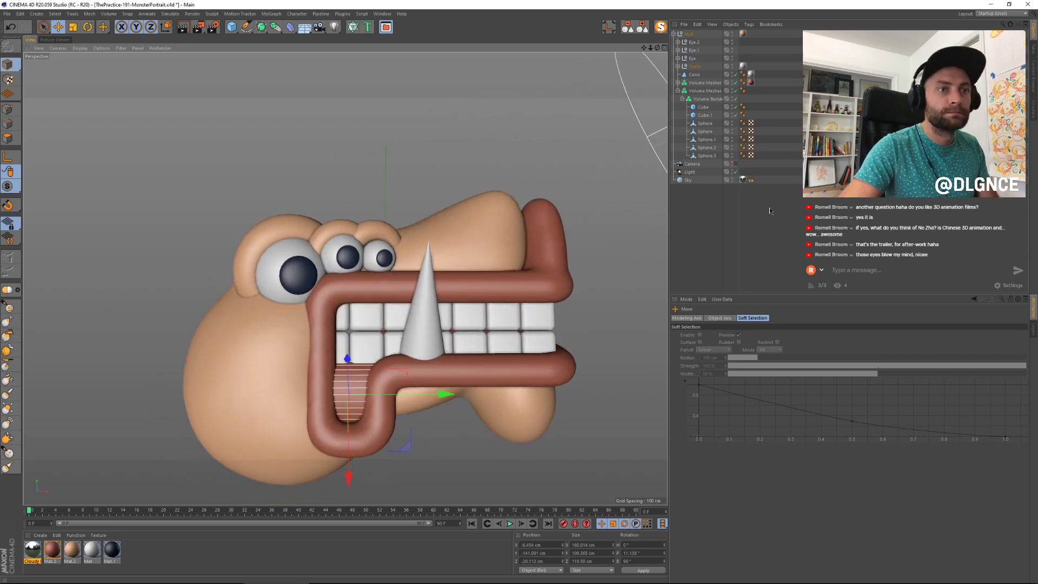
Step: Return the Camera to the Front view, deselect everything and frame the whole monster in the centre
{"action": "left_click", "coordinate": [736, 164]}
{"action": "scroll", "coordinate": [369, 225], "scroll_direction": "down", "scroll_amount": 5}
{"action": "scroll", "coordinate": [368, 225], "scroll_direction": "up", "scroll_amount": 5}
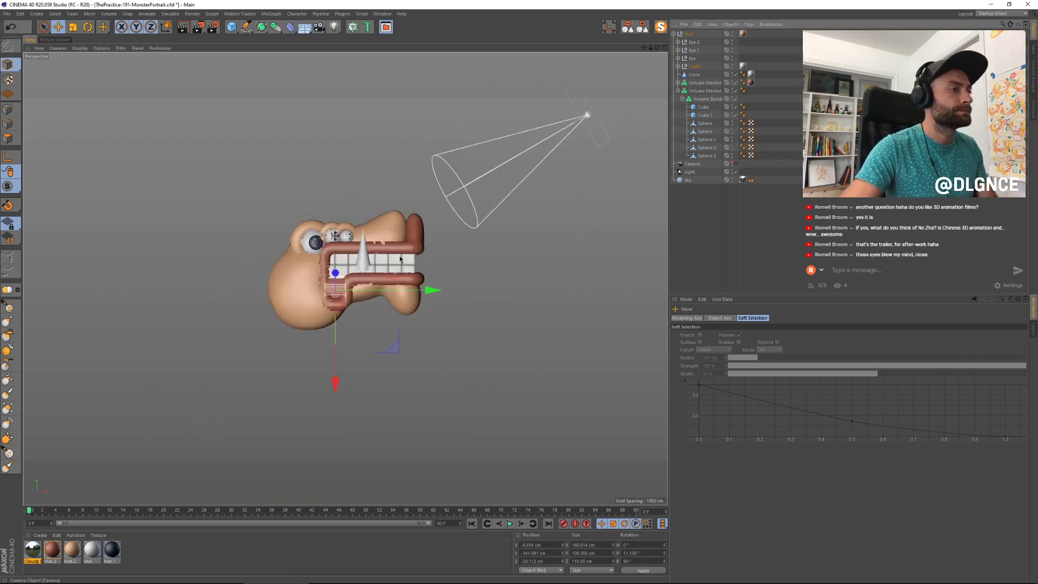
{"action": "key", "text": "F4"}
{"action": "left_click", "coordinate": [246, 181]}
{"action": "scroll", "coordinate": [246, 181], "scroll_direction": "down", "scroll_amount": 2}
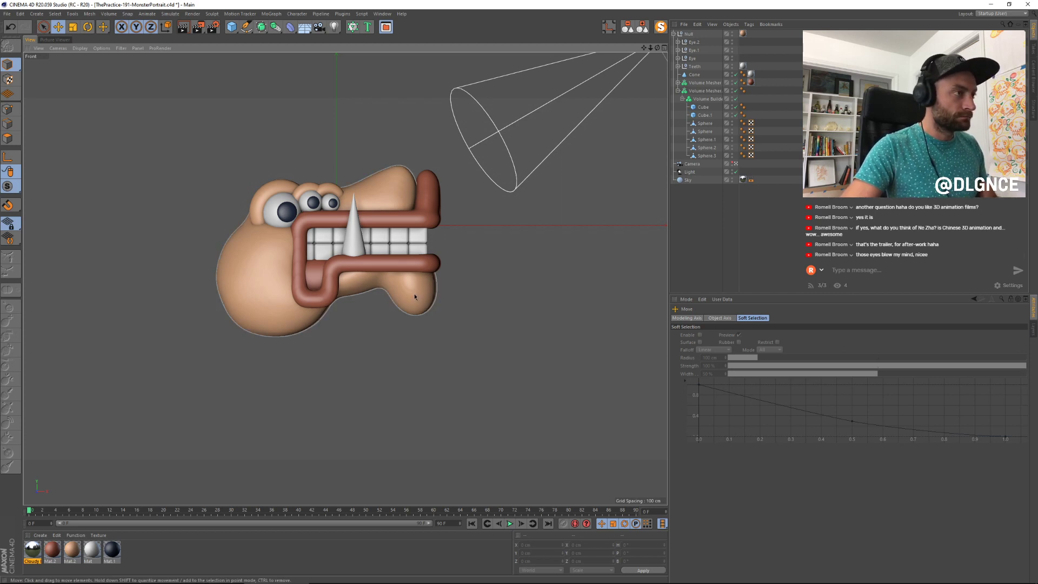
{"action": "scroll", "coordinate": [414, 293], "scroll_direction": "up", "scroll_amount": 2}
{"action": "middle_click_drag", "start_coordinate": [487, 205], "coordinate": [489, 216], "text": "alt"}
{"action": "scroll", "coordinate": [578, 207], "scroll_direction": "up", "scroll_amount": 2}
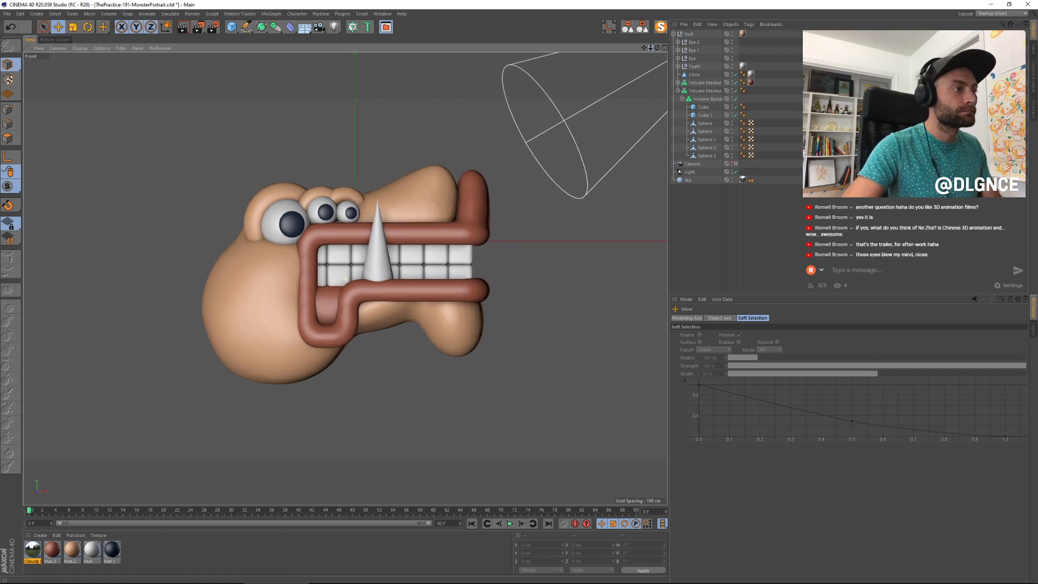
{"action": "scroll", "coordinate": [579, 206], "scroll_direction": "up", "scroll_amount": 1}
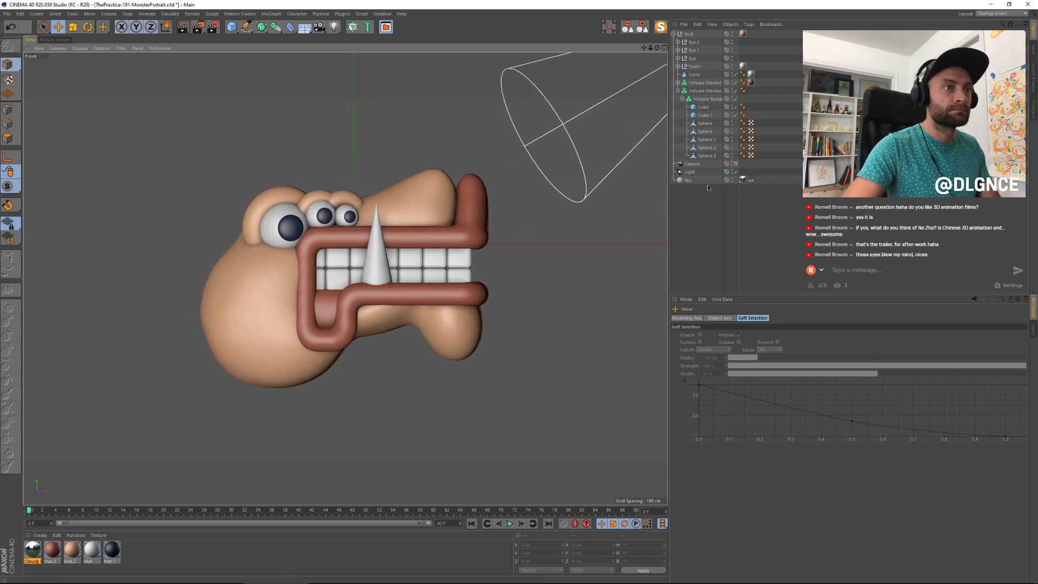
Step: Add a Protection tag to the Camera to lock its framing
{"action": "left_click", "coordinate": [693, 164]}
{"action": "left_click", "coordinate": [749, 25]}
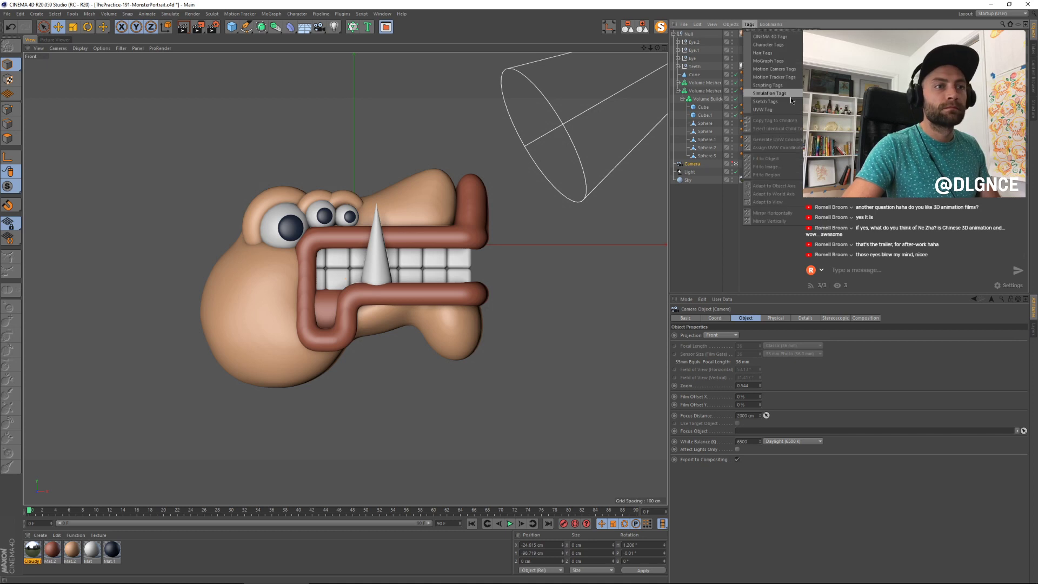
{"action": "mouse_move", "coordinate": [787, 37]}
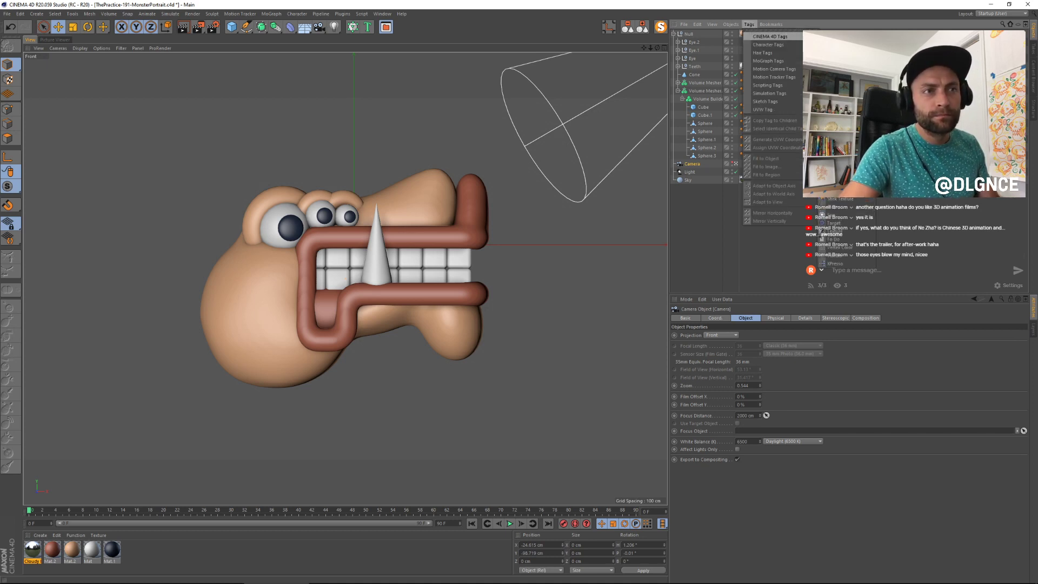
{"action": "left_click", "coordinate": [835, 183]}
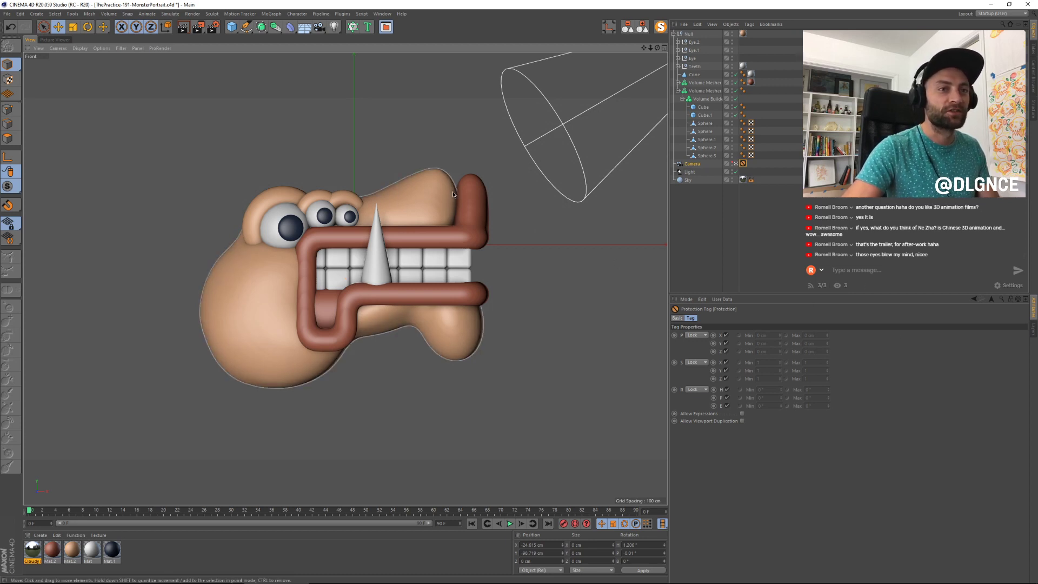
Step: Check which spheres form each head part and select the Sphere shaping the large back of the head
{"action": "left_click", "coordinate": [306, 190]}
{"action": "left_click", "coordinate": [278, 281]}
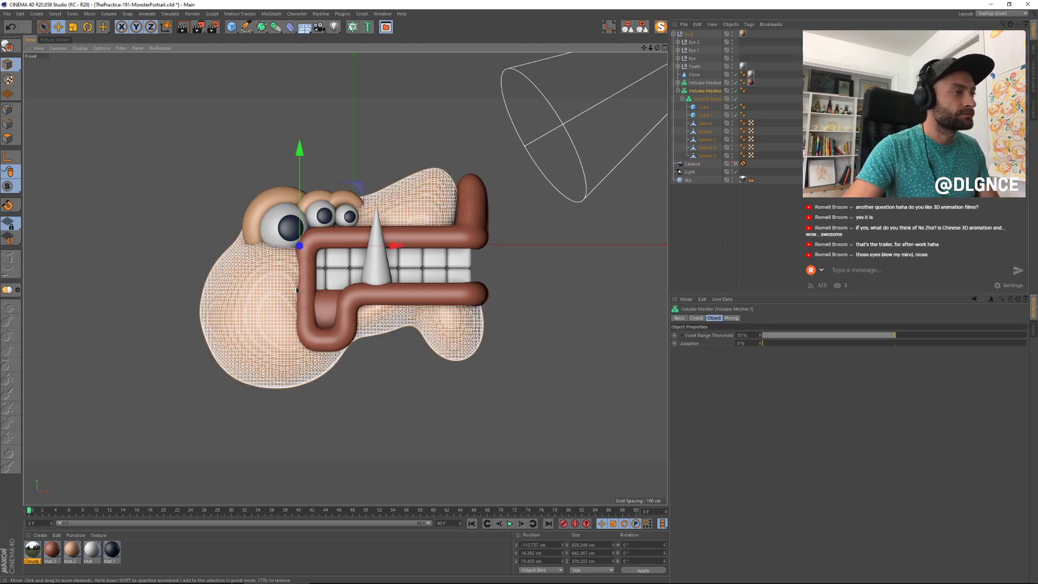
{"action": "left_click", "coordinate": [275, 210]}
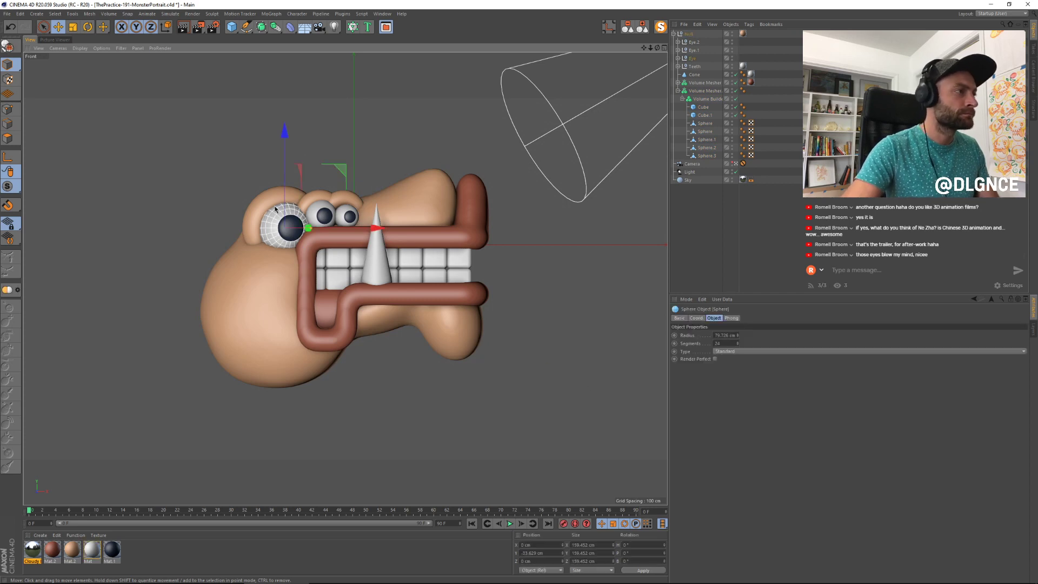
{"action": "left_click", "coordinate": [262, 201]}
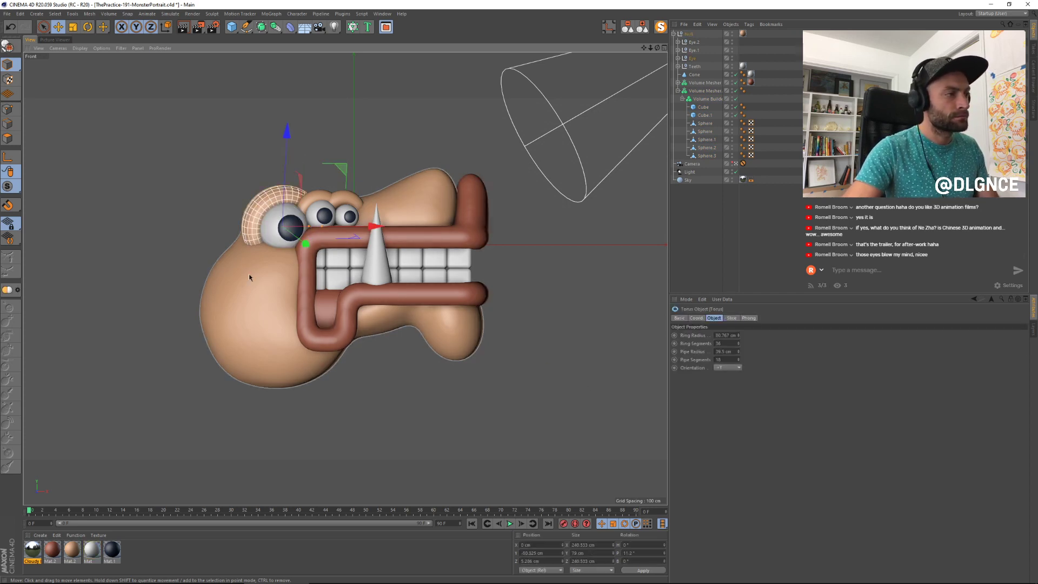
{"action": "left_click", "coordinate": [274, 250]}
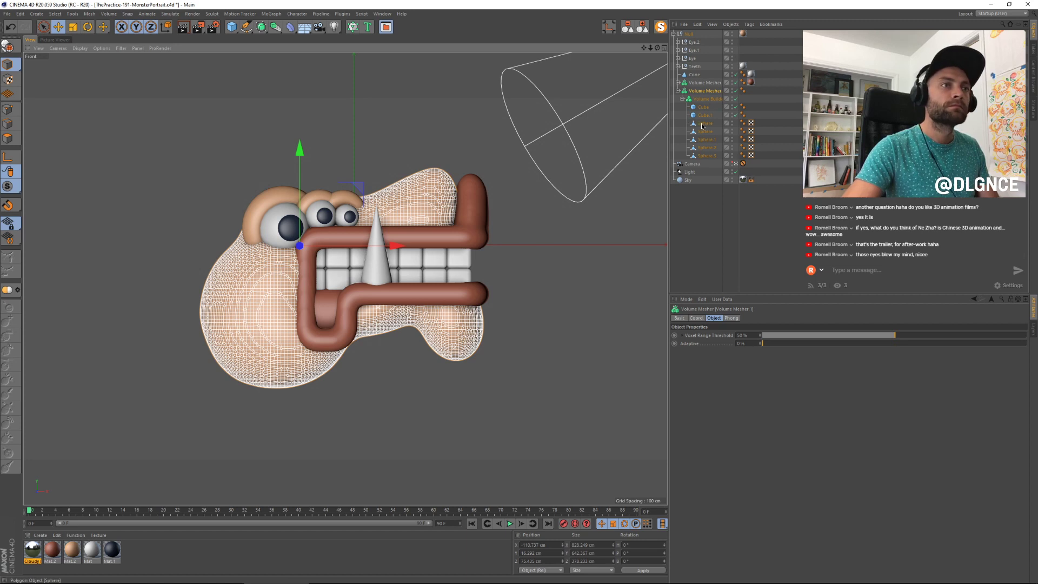
{"action": "left_click", "coordinate": [709, 139]}
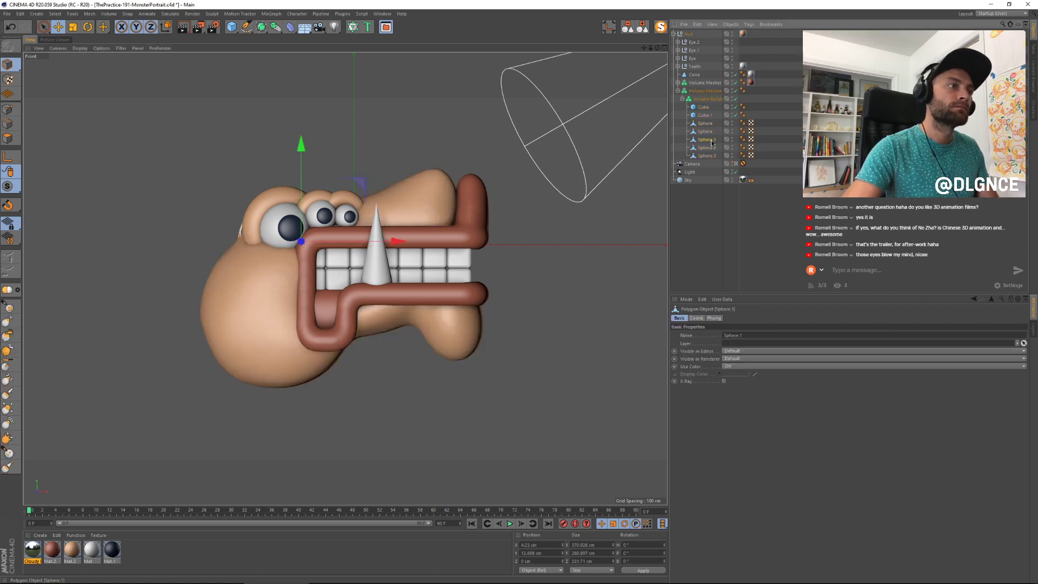
{"action": "left_click", "coordinate": [709, 149]}
{"action": "left_click", "coordinate": [710, 156]}
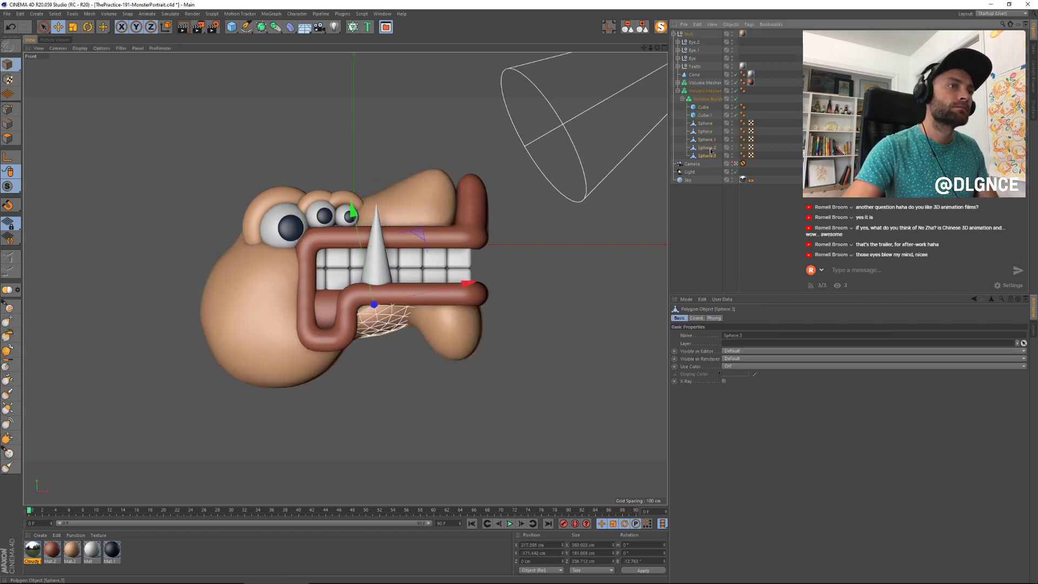
{"action": "left_click", "coordinate": [705, 123]}
{"action": "left_click", "coordinate": [705, 131]}
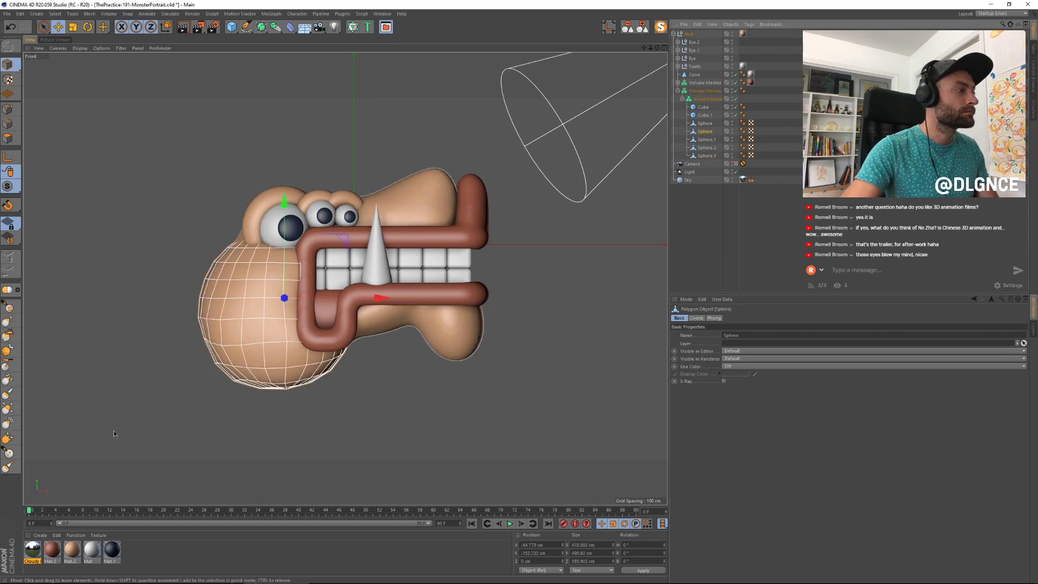
Step: Sculpt the surface of the large back-of-head Sphere lightly with the Pull brush, undoing any unwanted changes
{"action": "left_click", "coordinate": [8, 307]}
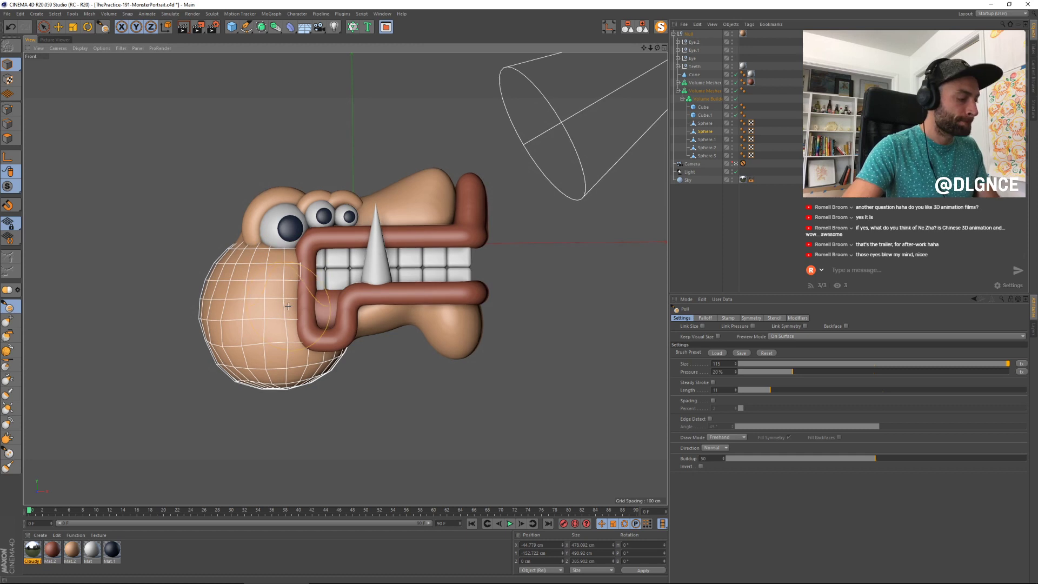
{"action": "key", "text": "ctrl+z"}
{"action": "key", "text": "ctrl+shift+z"}
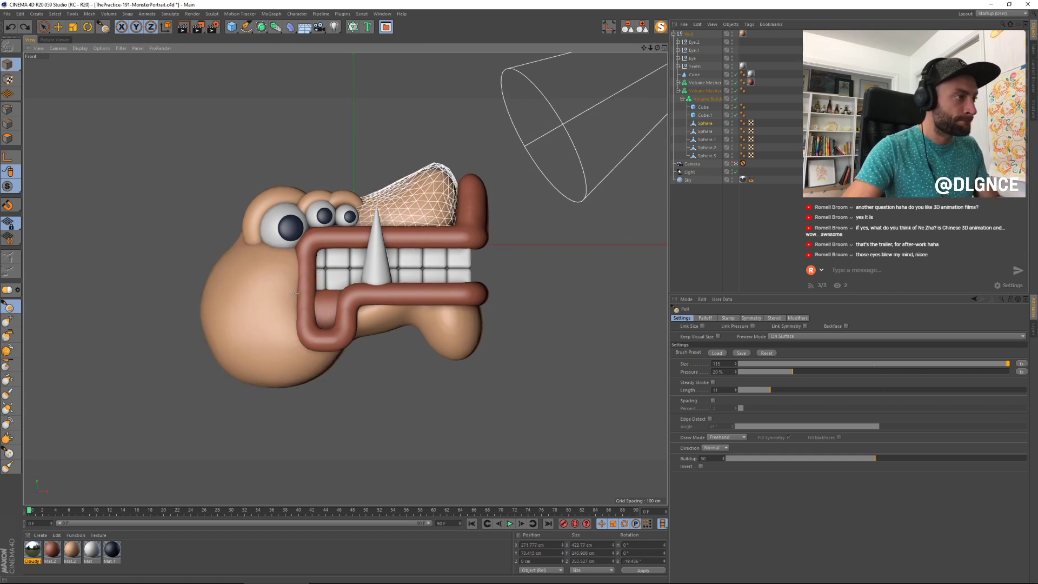
{"action": "key", "text": "ctrl+y"}
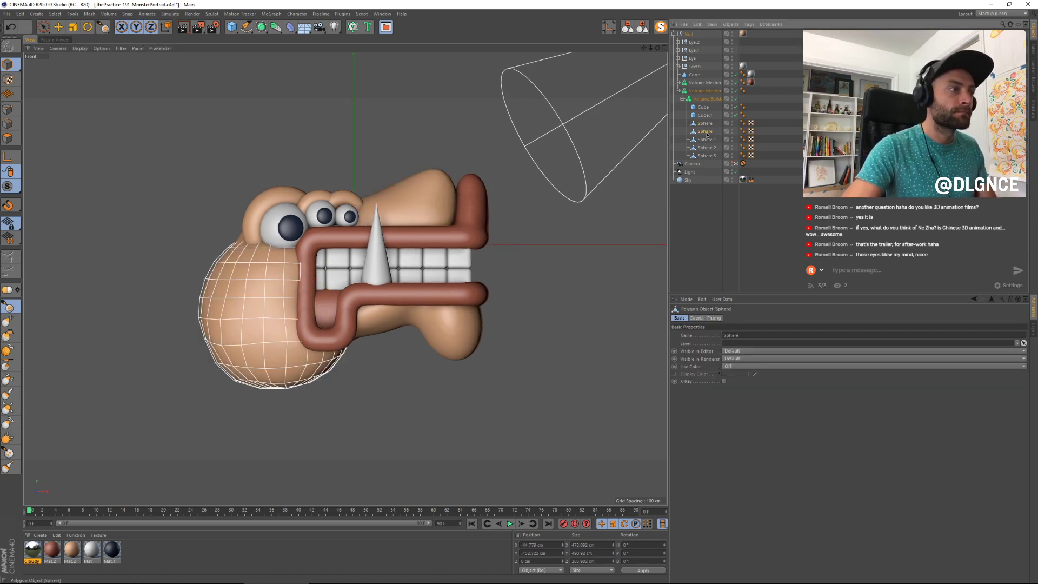
{"action": "left_click", "coordinate": [286, 286]}
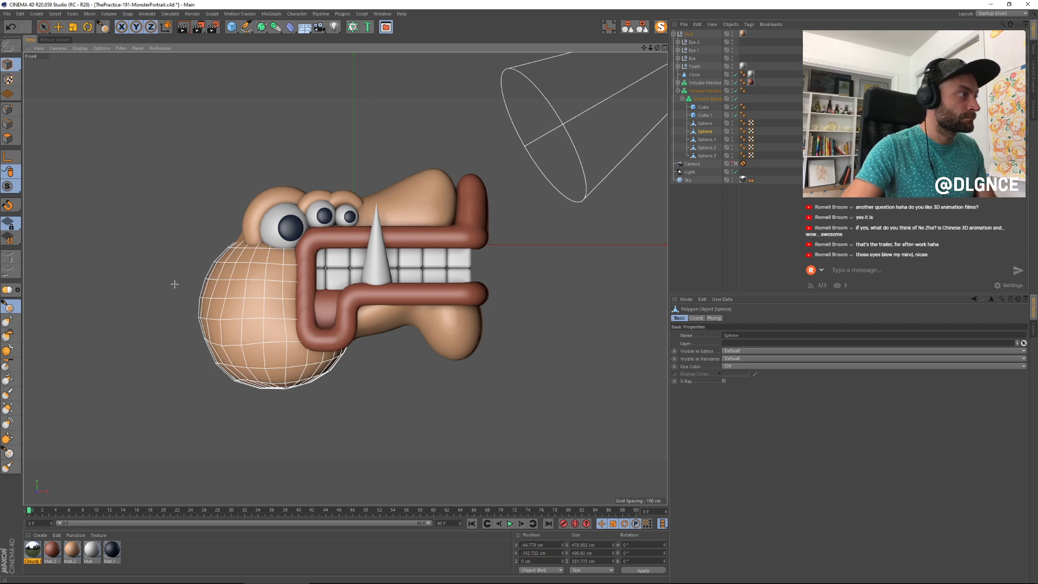
{"action": "left_click", "coordinate": [9, 291]}
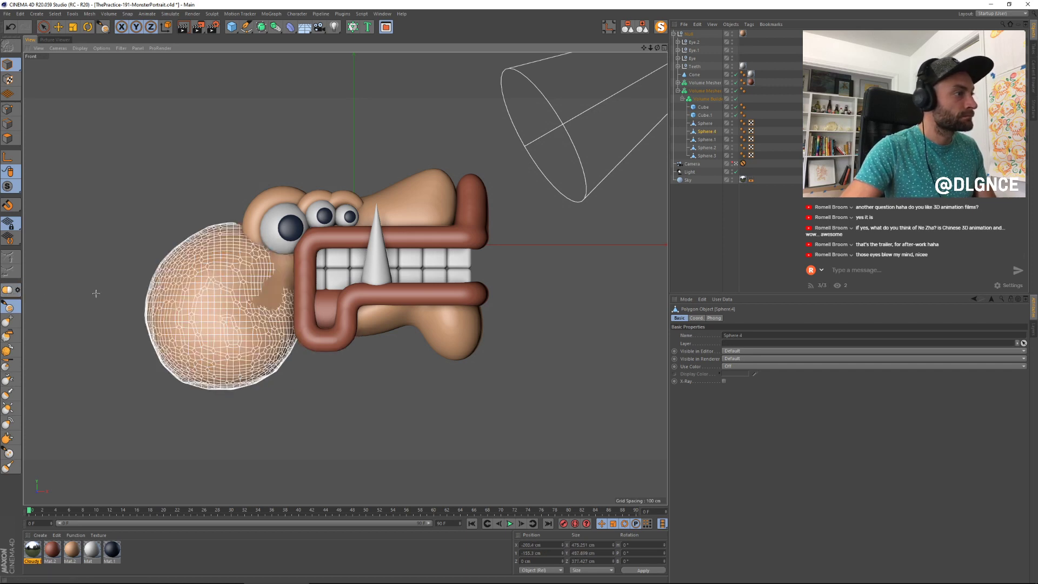
{"action": "key", "text": "ctrl+z"}
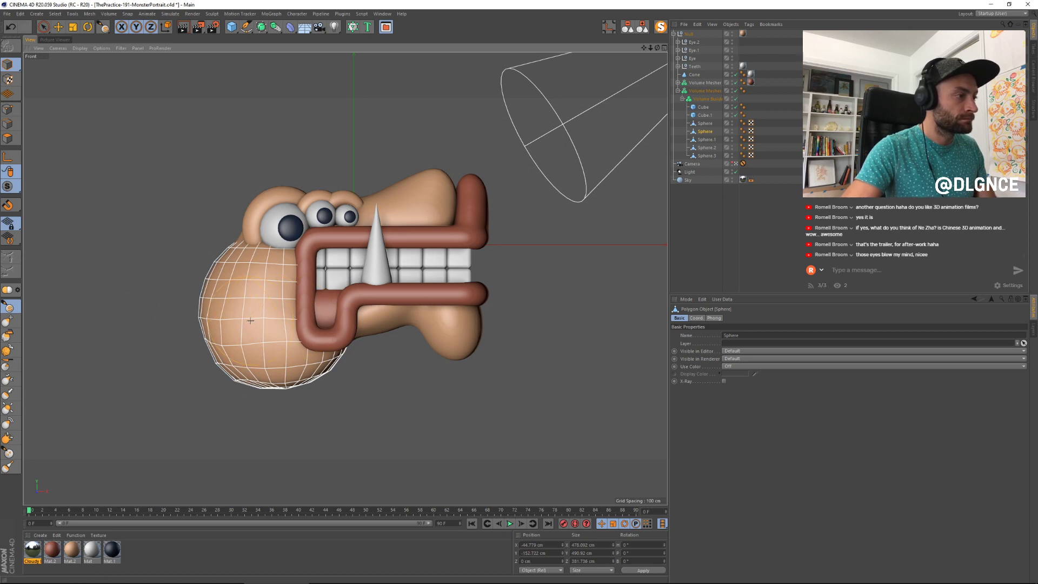
Step: Select all polygons of the large back-of-head Sphere and triangulate them
{"action": "left_click", "coordinate": [8, 137]}
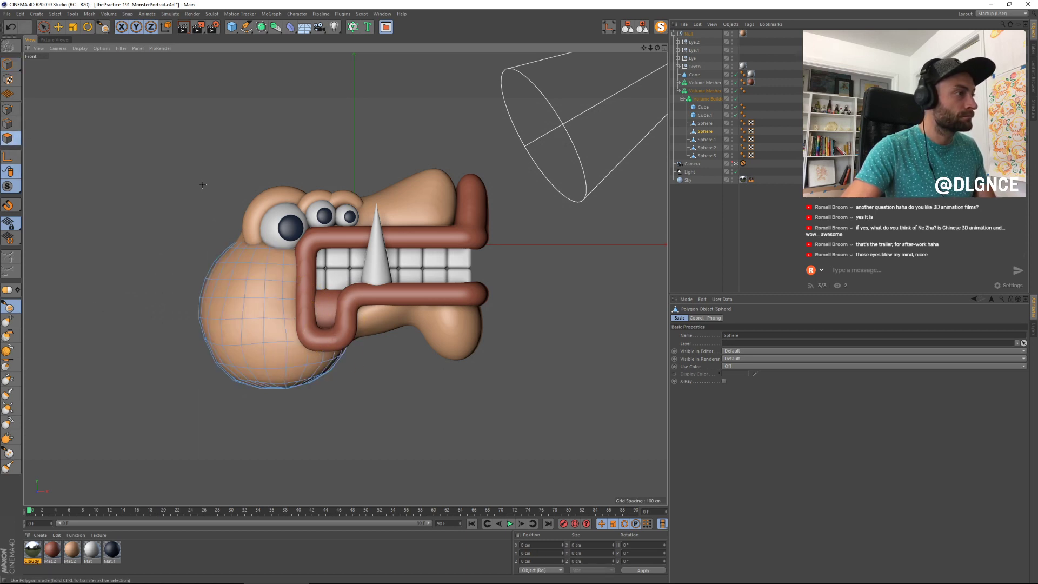
{"action": "key", "text": "ctrl+a"}
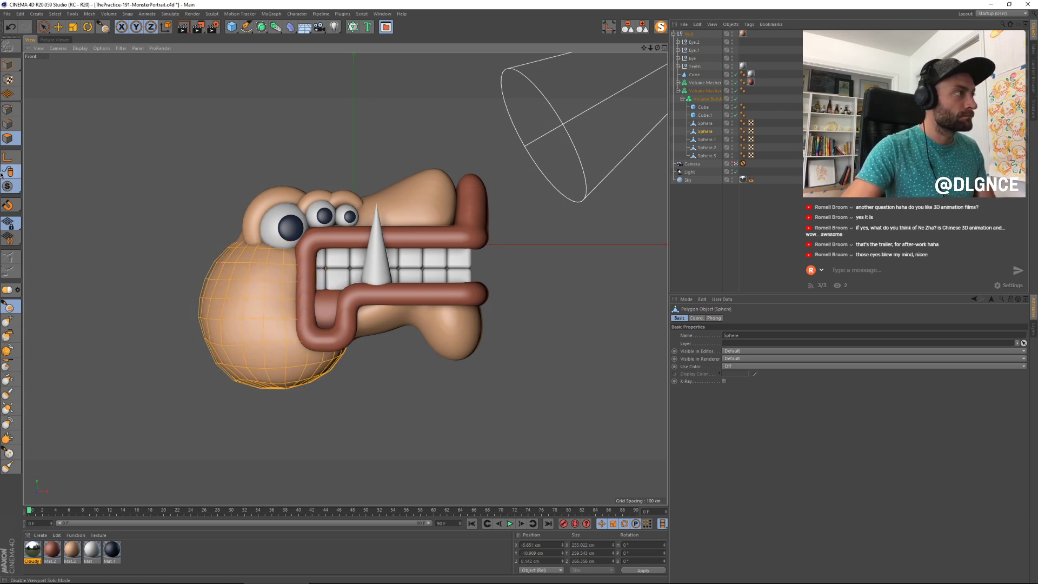
{"action": "key", "text": "e"}
{"action": "right_click", "coordinate": [306, 340]}
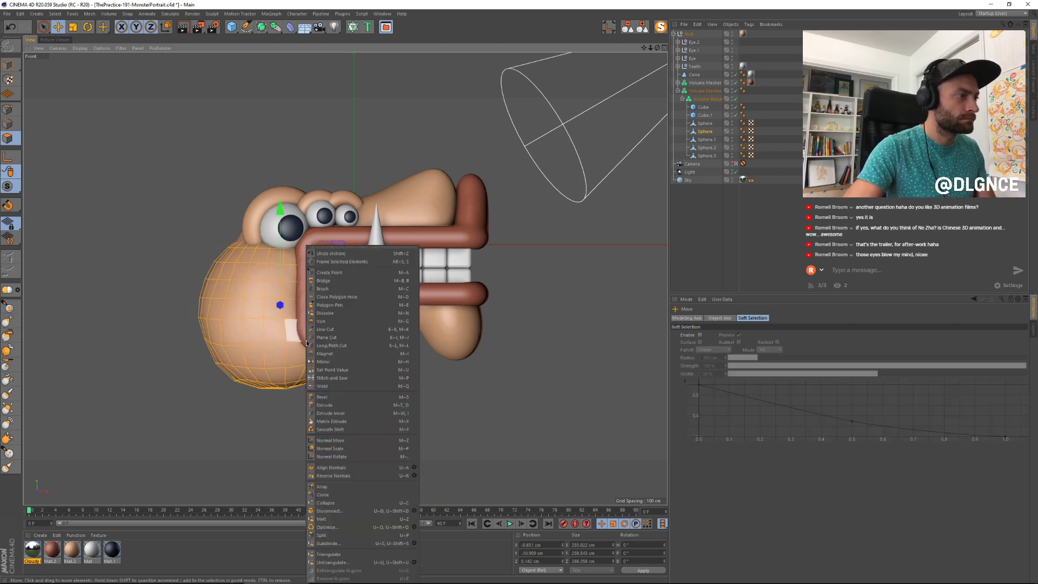
{"action": "left_click", "coordinate": [334, 554]}
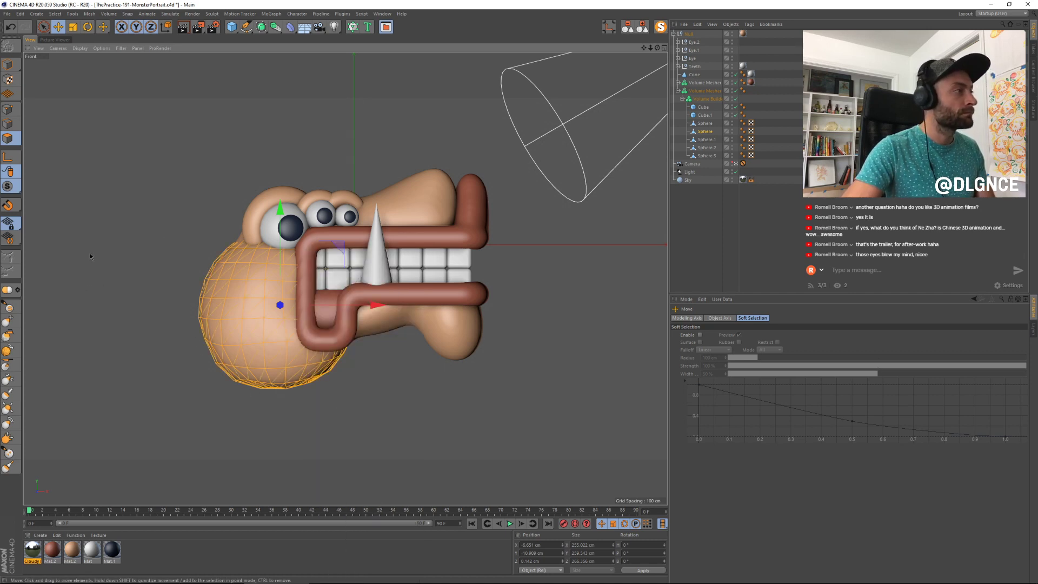
Step: Sculpt the back-of-head Sphere with the Pull brush from its middle up to its upper edge, then clear the polygon selection
{"action": "left_click", "coordinate": [9, 307]}
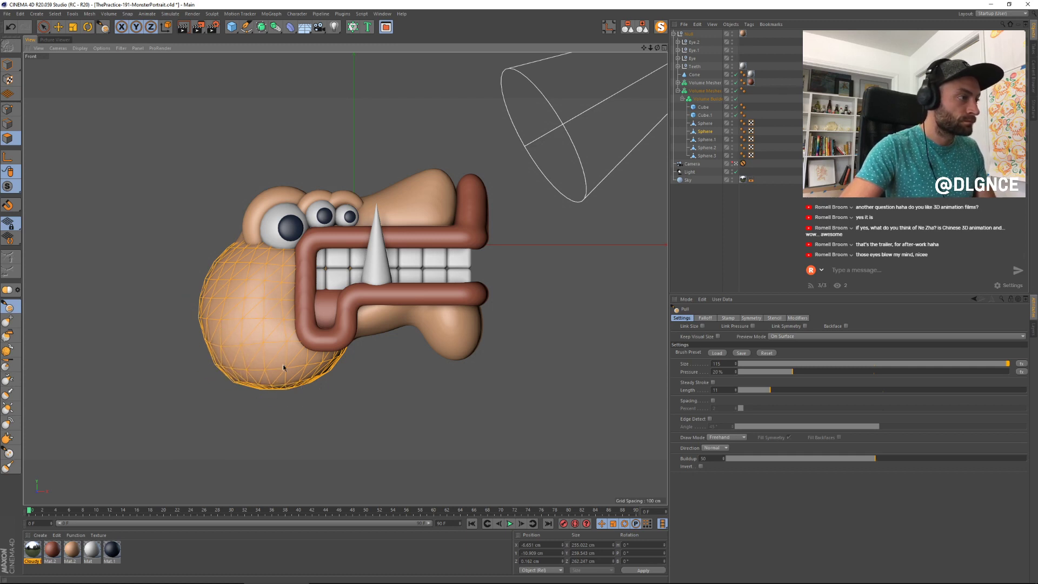
{"action": "mouse_move", "coordinate": [234, 293]}
{"action": "left_mouse_down"}
{"action": "mouse_move", "coordinate": [213, 238]}
{"action": "mouse_move", "coordinate": [242, 242]}
{"action": "left_mouse_up"}
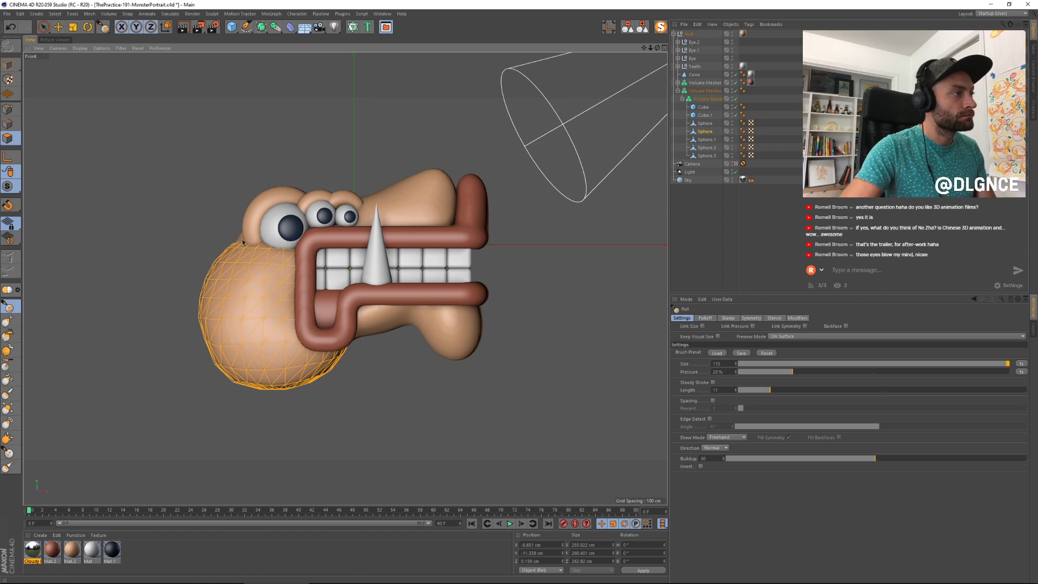
{"action": "key", "text": "e"}
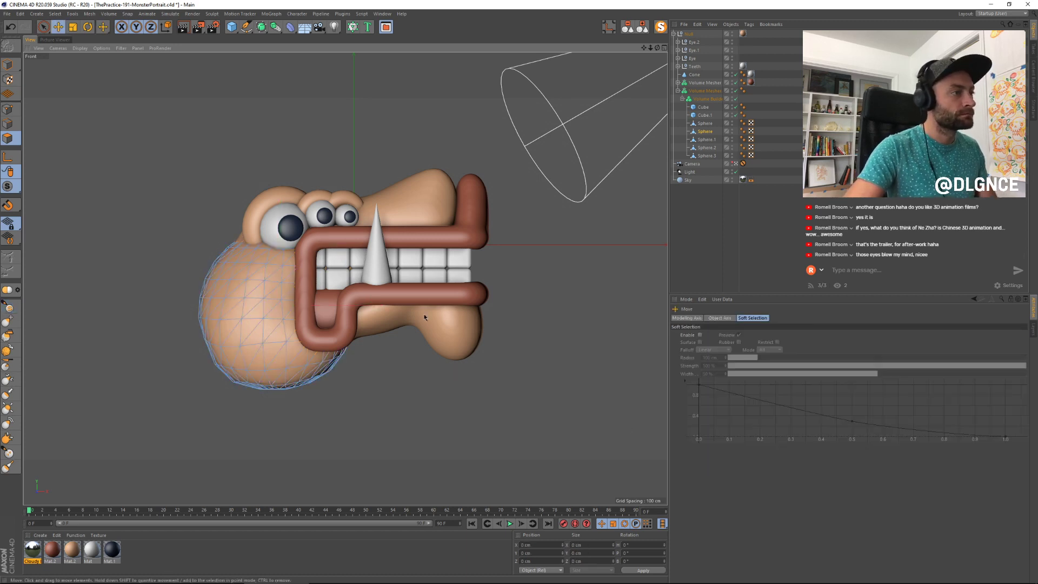
Step: Render the monster to the Picture Viewer, compare it with the previous render and return to the viewport
{"action": "key", "text": "shift+r"}
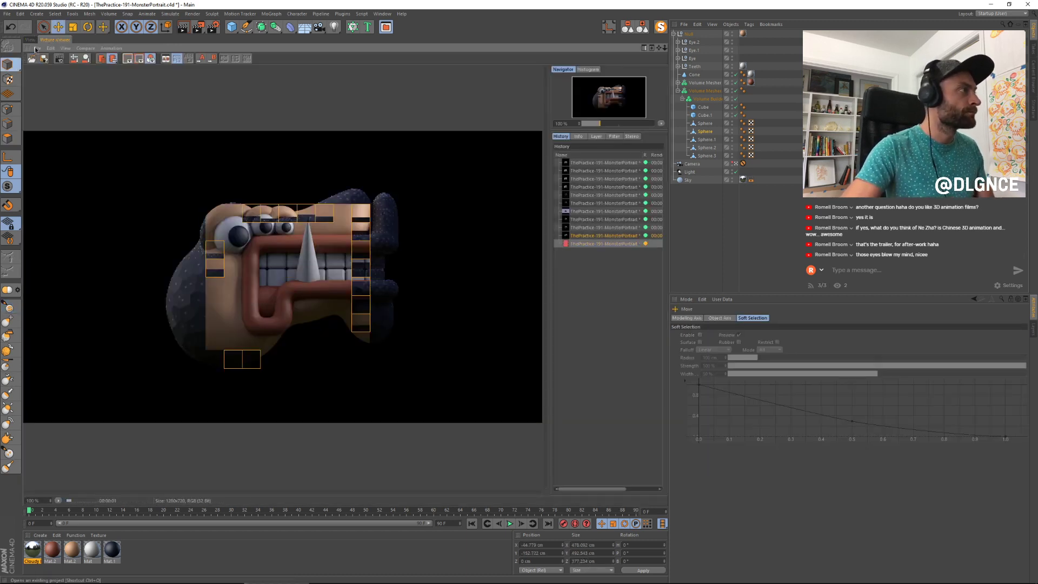
{"action": "key", "text": "Up"}
{"action": "key", "text": "Down"}
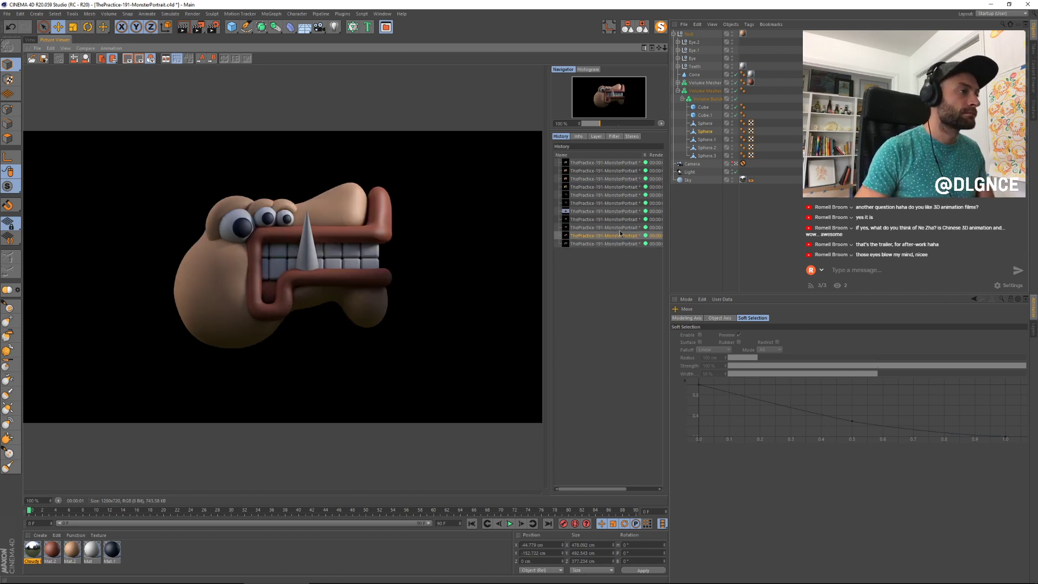
{"action": "key", "text": "Down"}
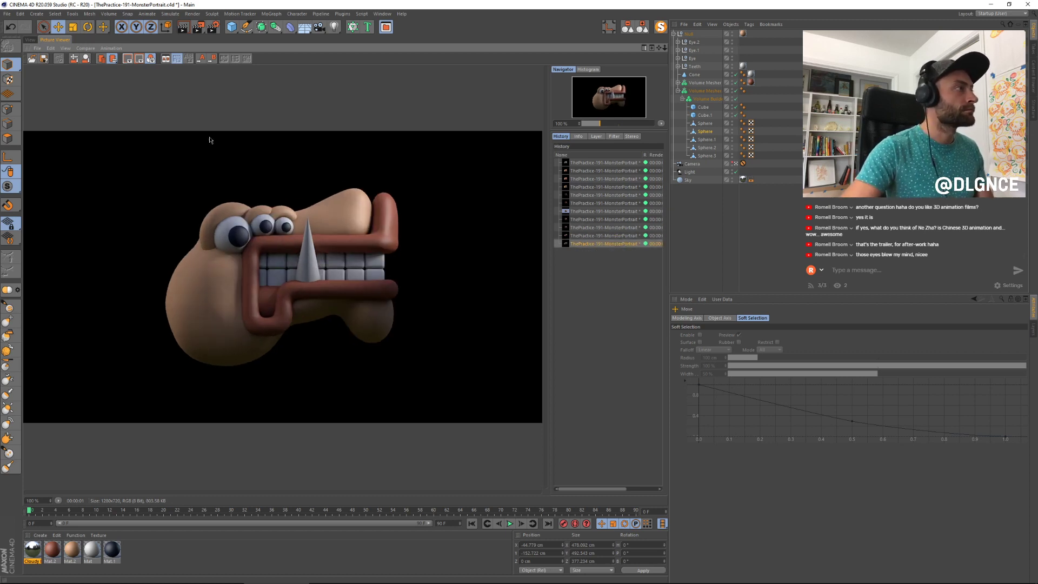
{"action": "left_click", "coordinate": [30, 40]}
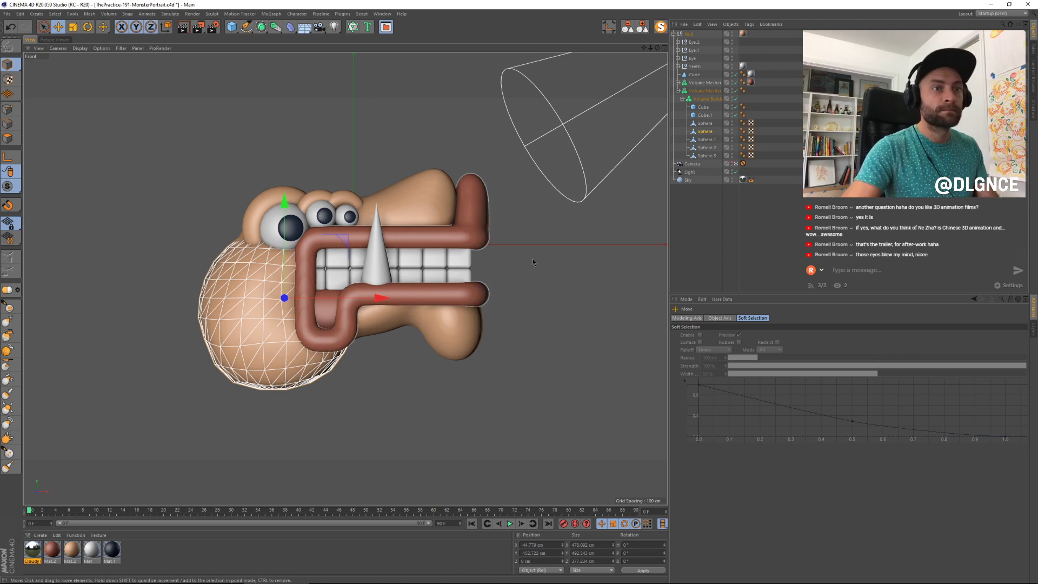
Step: Add a Cone about 612 cm tall and place it behind the back of the monster's head
{"action": "left_click", "coordinate": [342, 172]}
{"action": "left_click", "coordinate": [628, 27]}
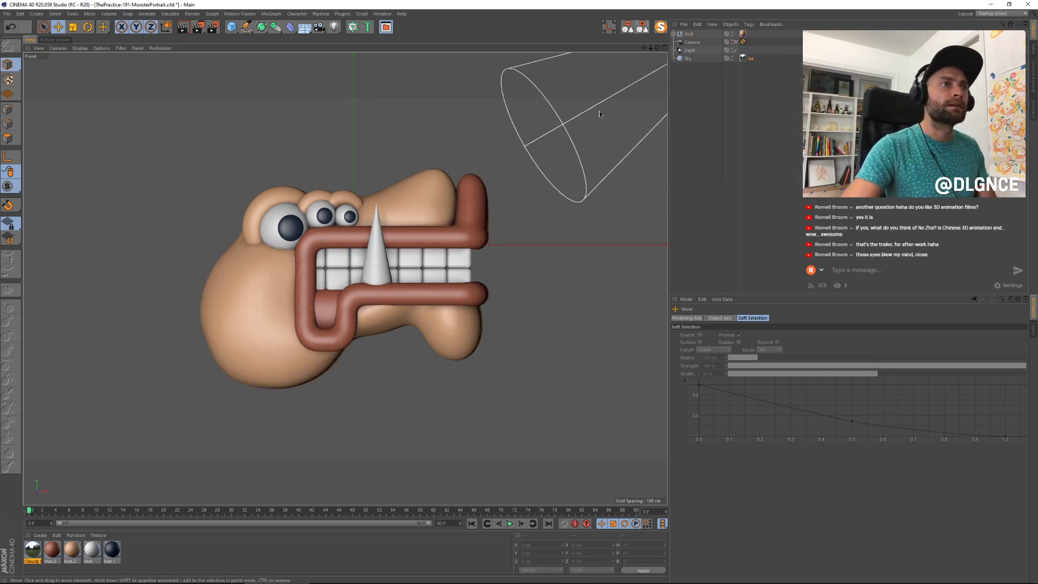
{"action": "left_click", "coordinate": [232, 28]}
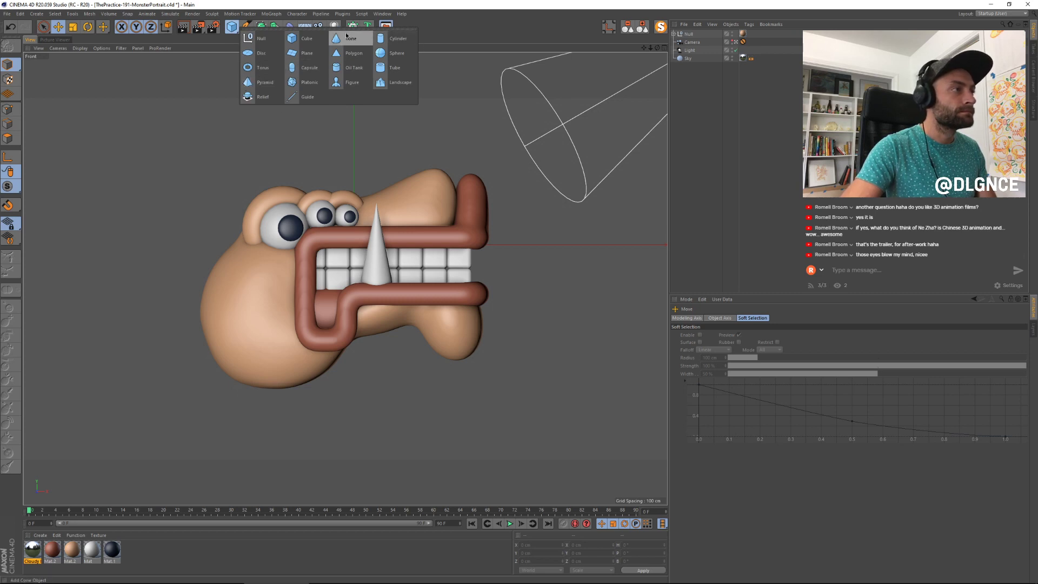
{"action": "left_click", "coordinate": [347, 36]}
{"action": "left_click_drag", "start_coordinate": [366, 208], "coordinate": [155, 211]}
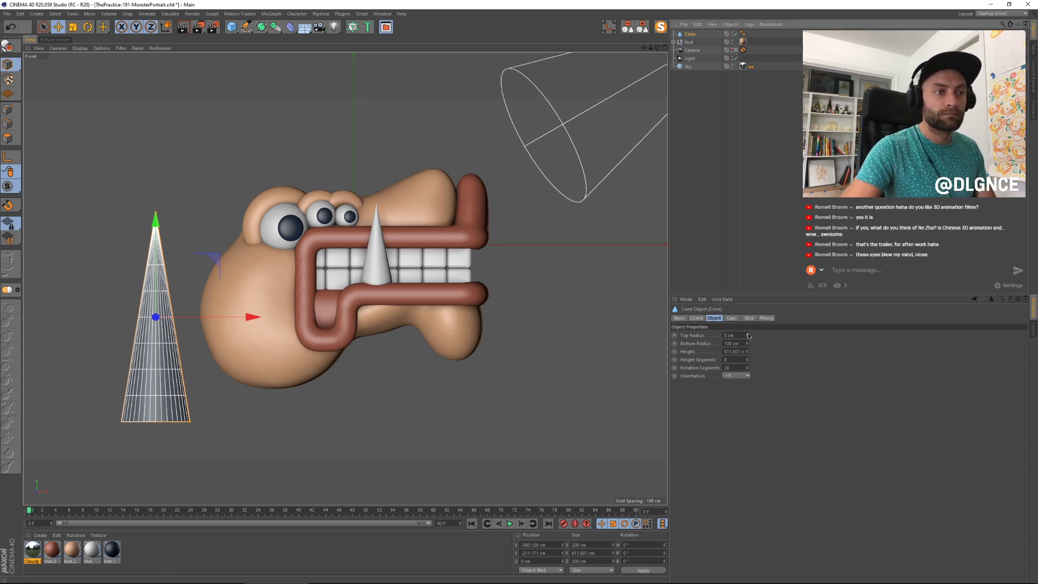
Step: Widen the Cone to a top radius of about 106 cm and a bottom radius of about 225 cm
{"action": "left_click_drag", "start_coordinate": [748, 336], "coordinate": [748, 367]}
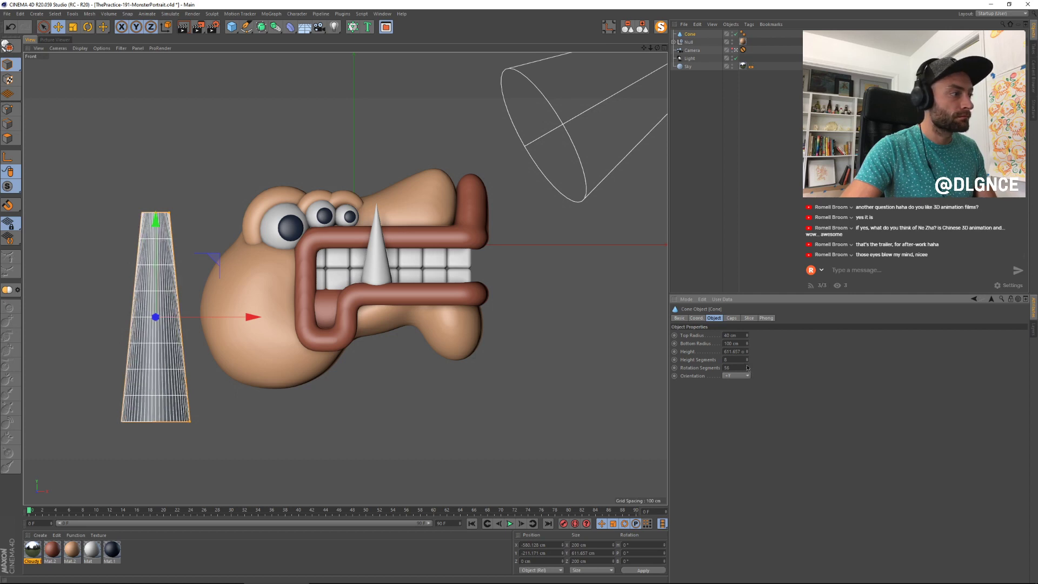
{"action": "key", "text": "ctrl+z"}
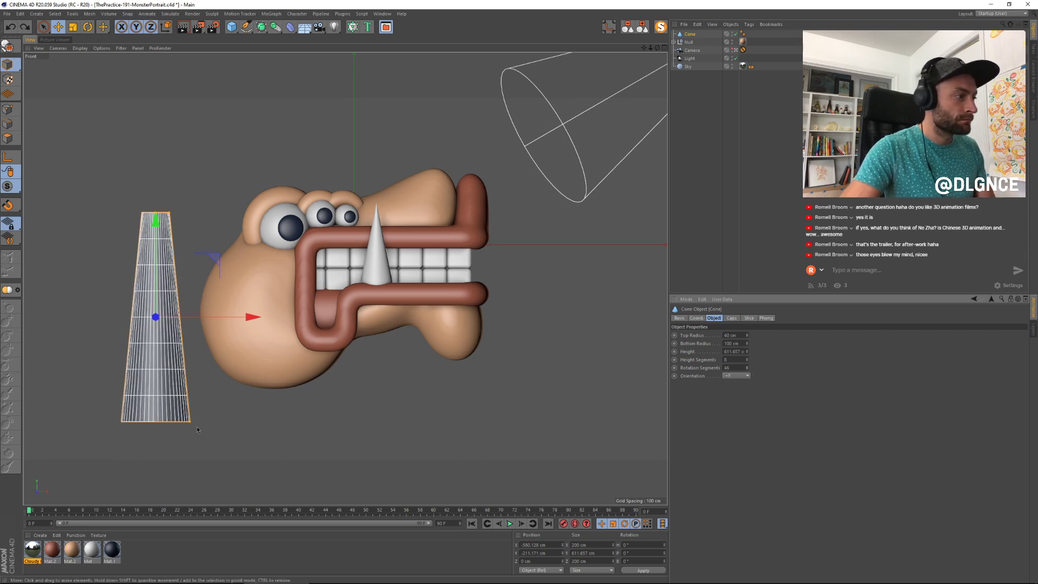
{"action": "left_click_drag", "start_coordinate": [191, 422], "coordinate": [233, 428]}
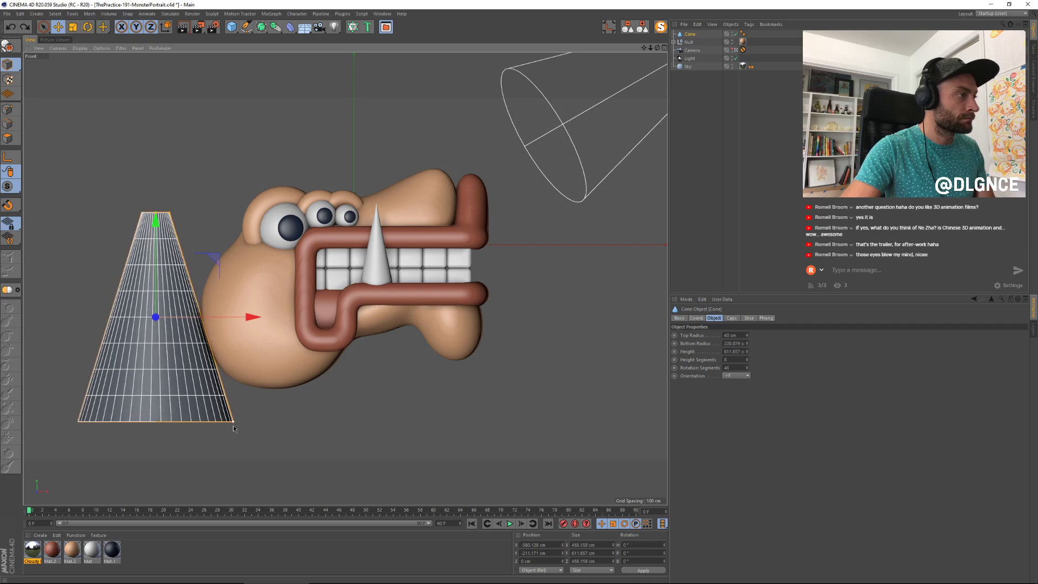
{"action": "left_click_drag", "start_coordinate": [170, 213], "coordinate": [193, 216]}
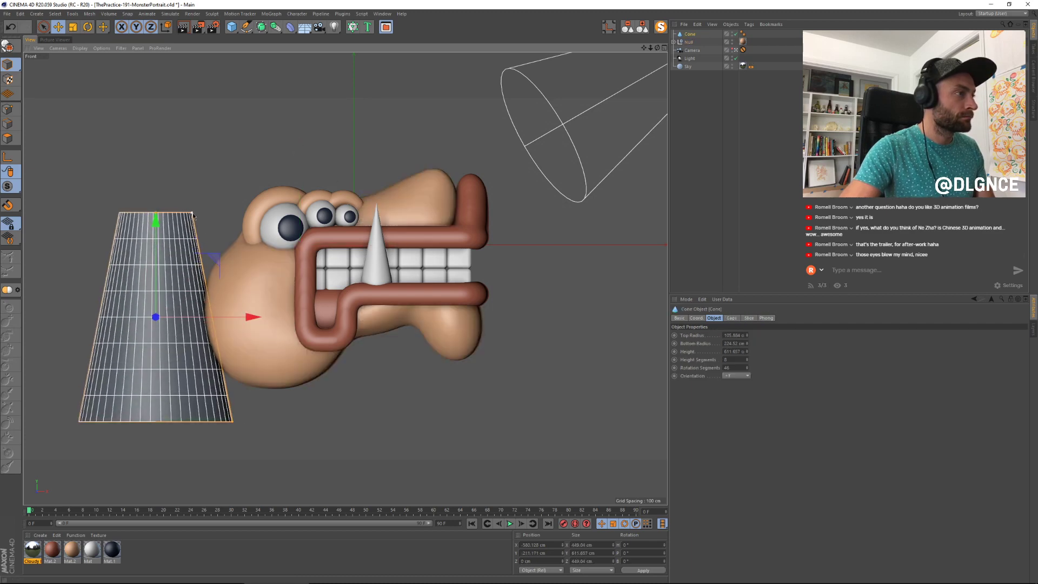
Step: Rotate the Cone about 32° and move it against the lower back of the head as a neck
{"action": "key", "text": "r"}
{"action": "left_click_drag", "start_coordinate": [204, 284], "coordinate": [291, 337]}
{"action": "key", "text": "e"}
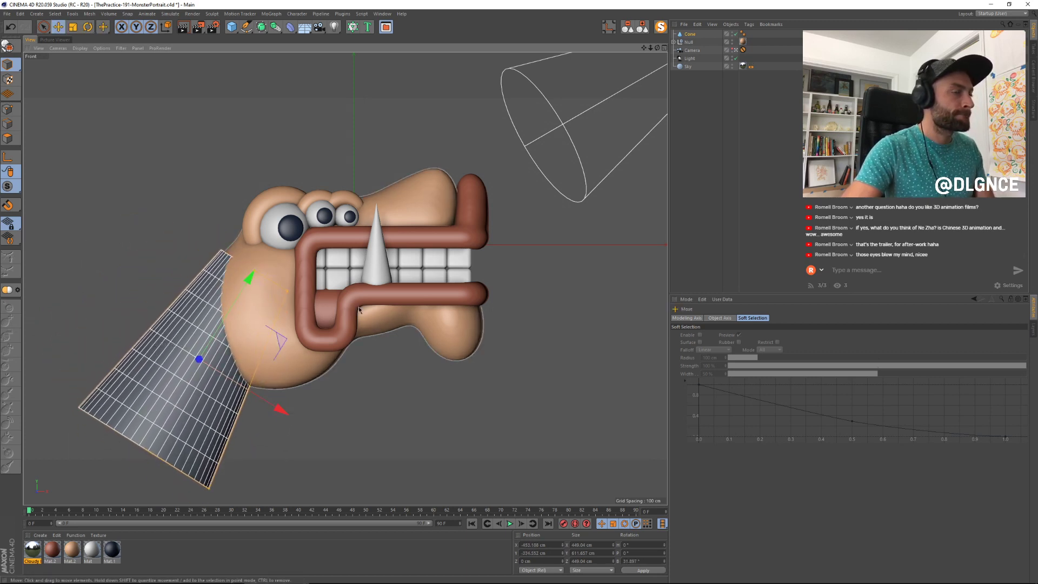
Step: Switch to a perspective view and widen the neck Cone's bottom radius to about 307 cm
{"action": "left_click", "coordinate": [742, 49]}
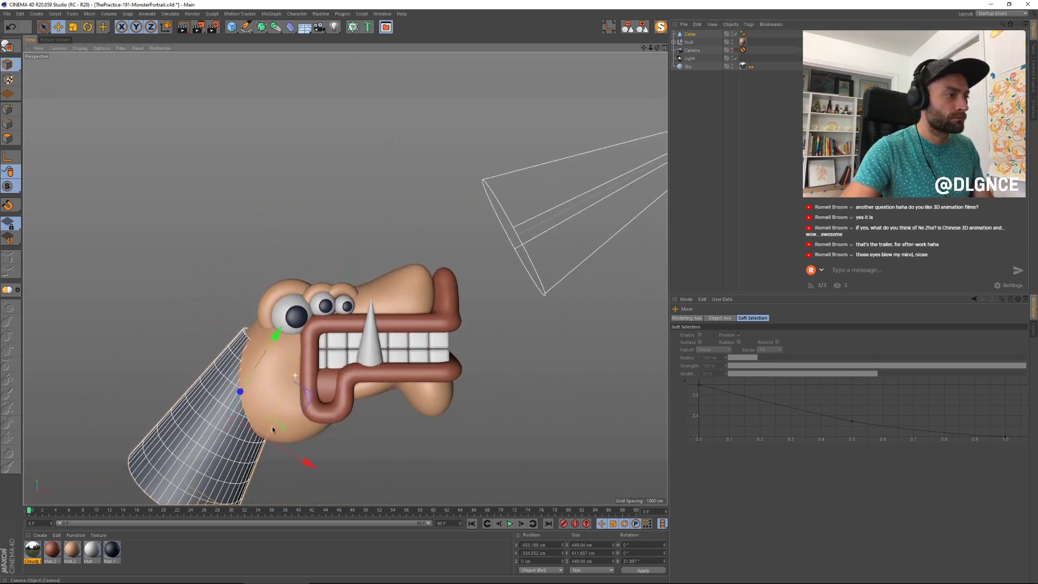
{"action": "mouse_move", "coordinate": [272, 426]}
{"action": "left_mouse_down", "text": "alt"}
{"action": "mouse_move", "coordinate": [403, 433]}
{"action": "mouse_move", "coordinate": [252, 400]}
{"action": "mouse_move", "coordinate": [256, 417]}
{"action": "left_mouse_up", "text": "alt"}
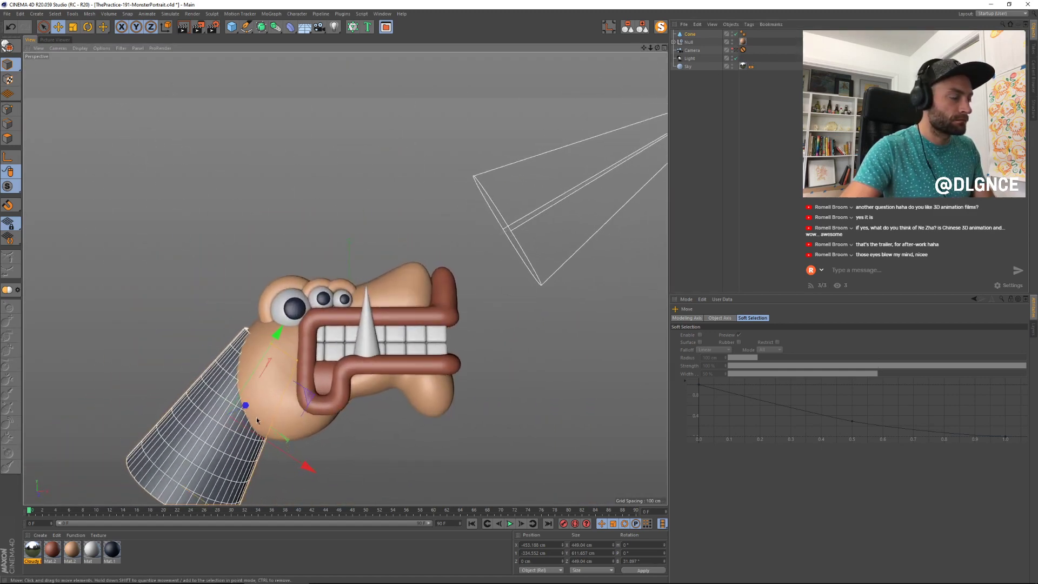
{"action": "middle_click_drag", "start_coordinate": [256, 417], "coordinate": [379, 297], "text": "alt"}
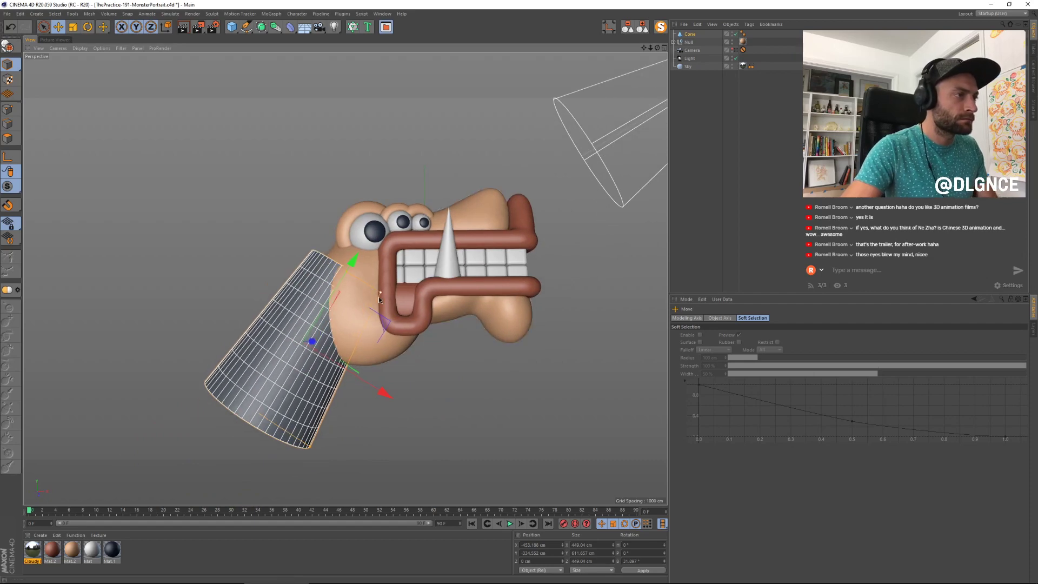
{"action": "left_click_drag", "start_coordinate": [379, 301], "coordinate": [516, 331], "text": "alt"}
{"action": "left_click_drag", "start_coordinate": [295, 444], "coordinate": [277, 459]}
{"action": "left_click_drag", "start_coordinate": [500, 364], "coordinate": [447, 326], "text": "alt"}
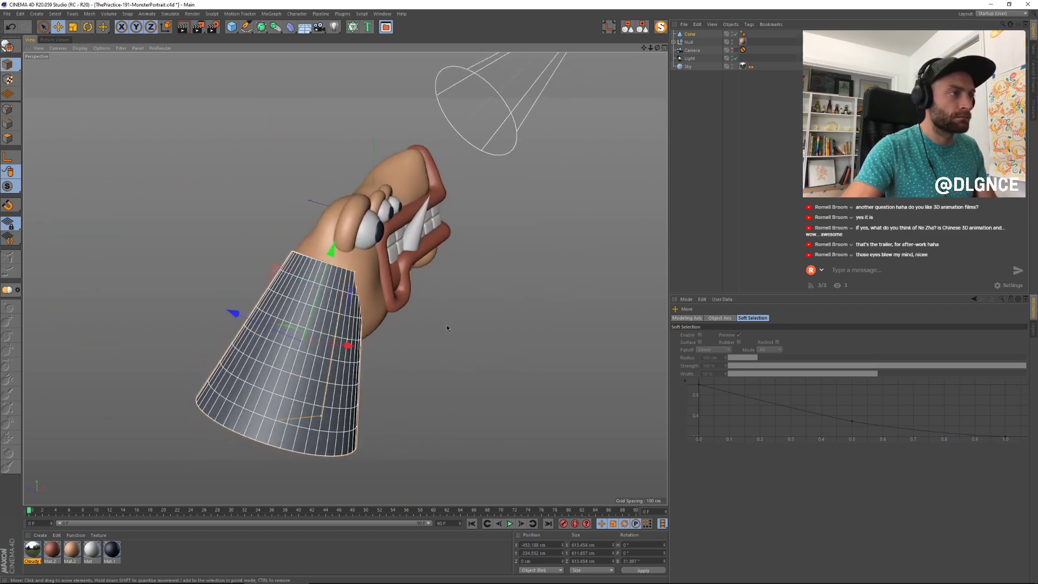
Step: Select the neck Cone and display its coordinate settings
{"action": "left_click", "coordinate": [689, 34]}
{"action": "left_click", "coordinate": [731, 318]}
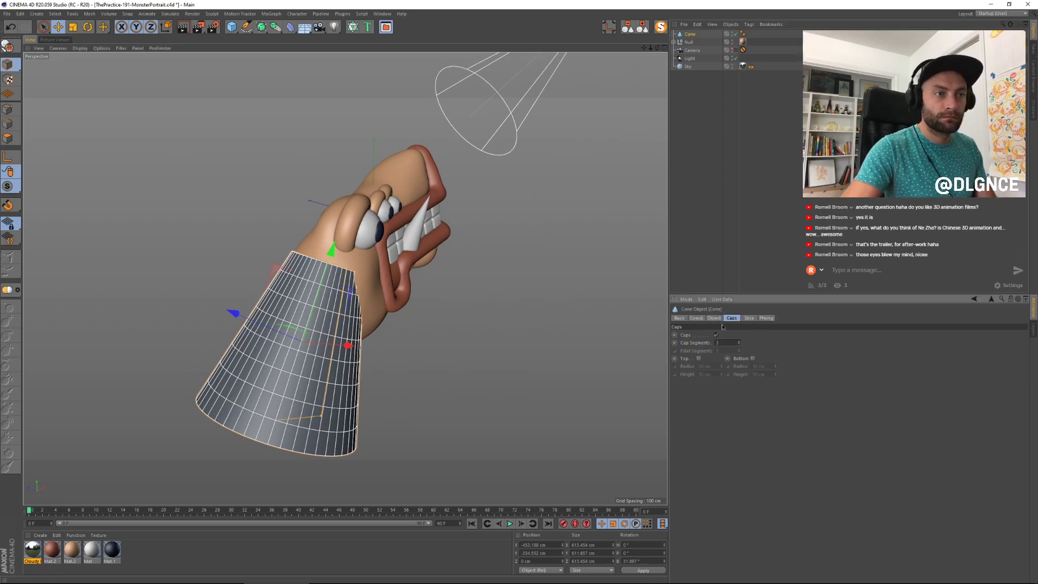
{"action": "left_click", "coordinate": [697, 318]}
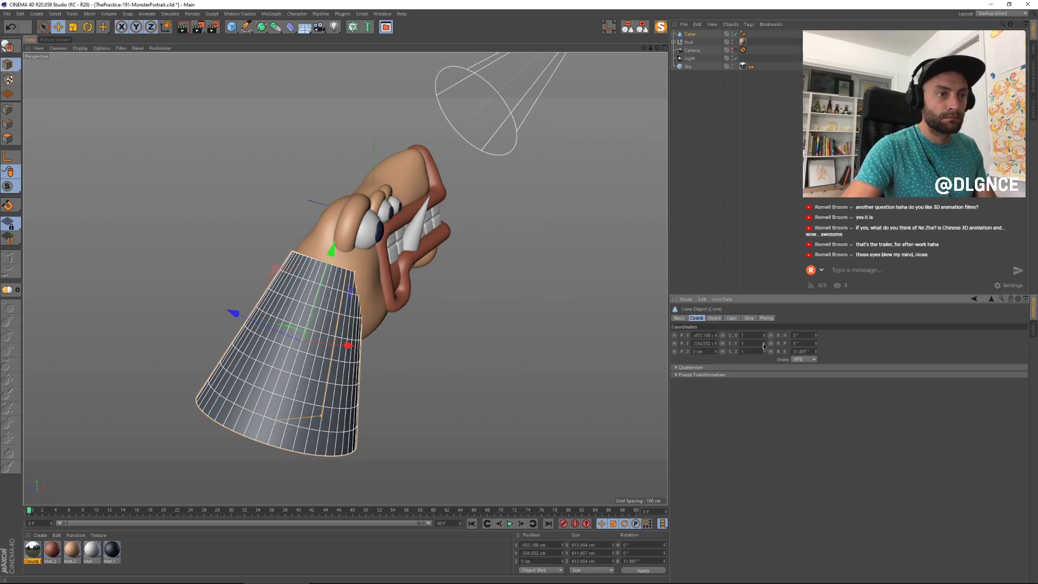
{"action": "left_click", "coordinate": [764, 346]}
{"action": "key", "text": "ctrl+z"}
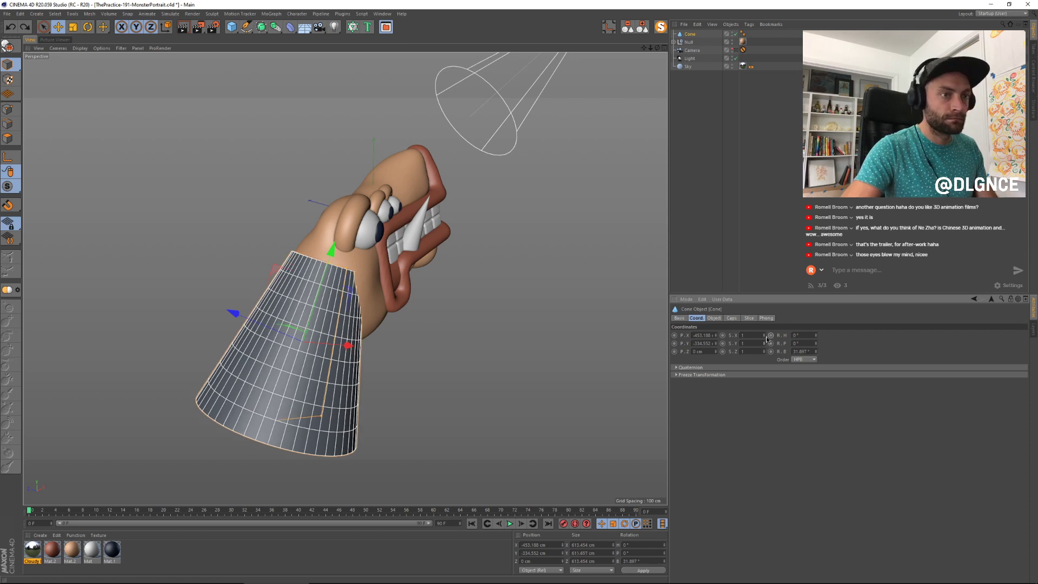
{"action": "left_click", "coordinate": [764, 338]}
{"action": "key", "text": "ctrl+z"}
{"action": "key", "text": "ctrl+z"}
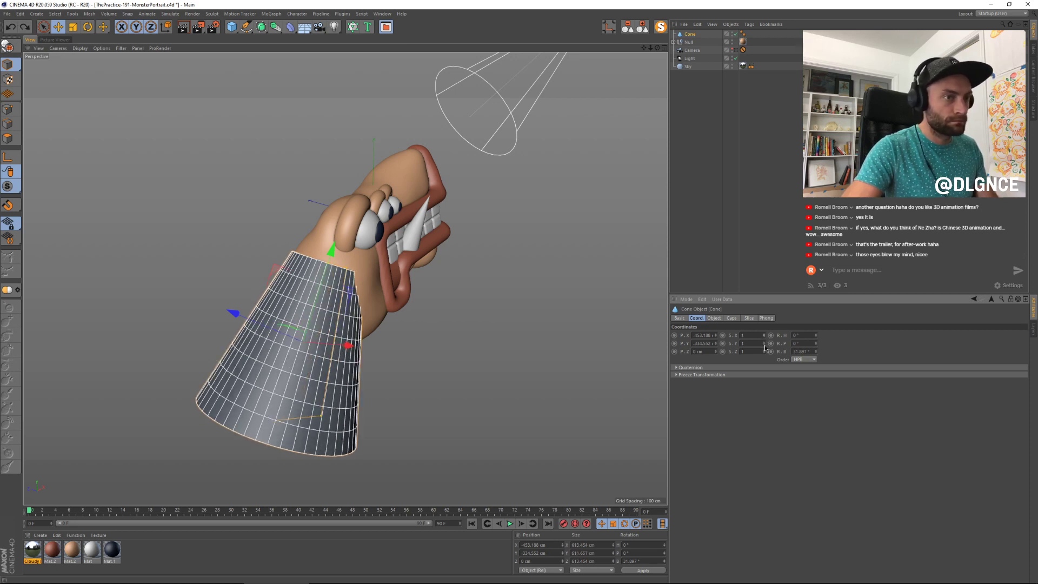
Step: Flatten the neck Cone in depth by setting its Z scale to 0.7
{"action": "left_click", "coordinate": [764, 354]}
{"action": "left_click", "coordinate": [764, 354]}
{"action": "left_click", "coordinate": [763, 354]}
{"action": "left_click", "coordinate": [764, 354]}
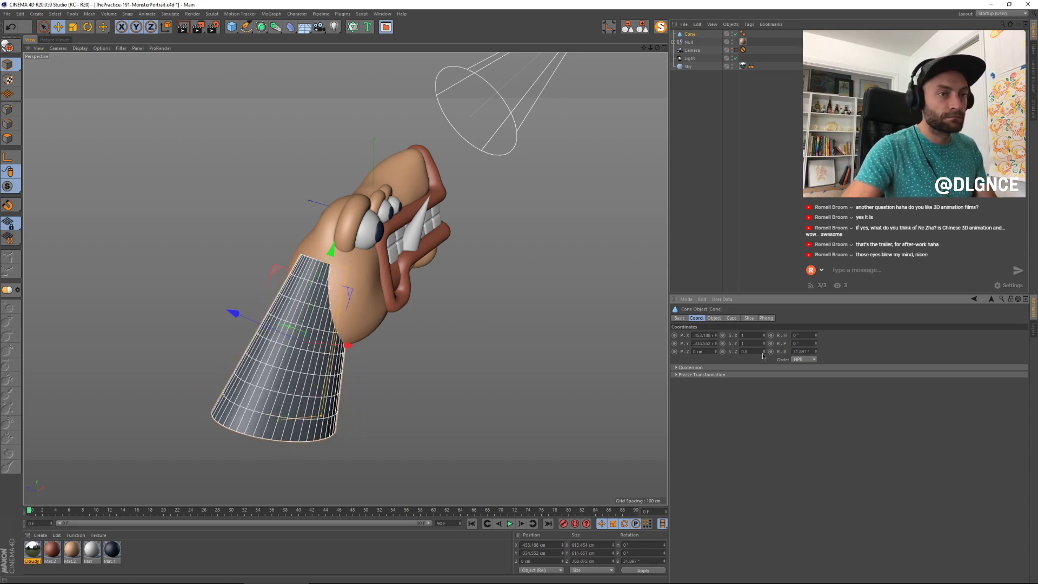
{"action": "left_click", "coordinate": [764, 350]}
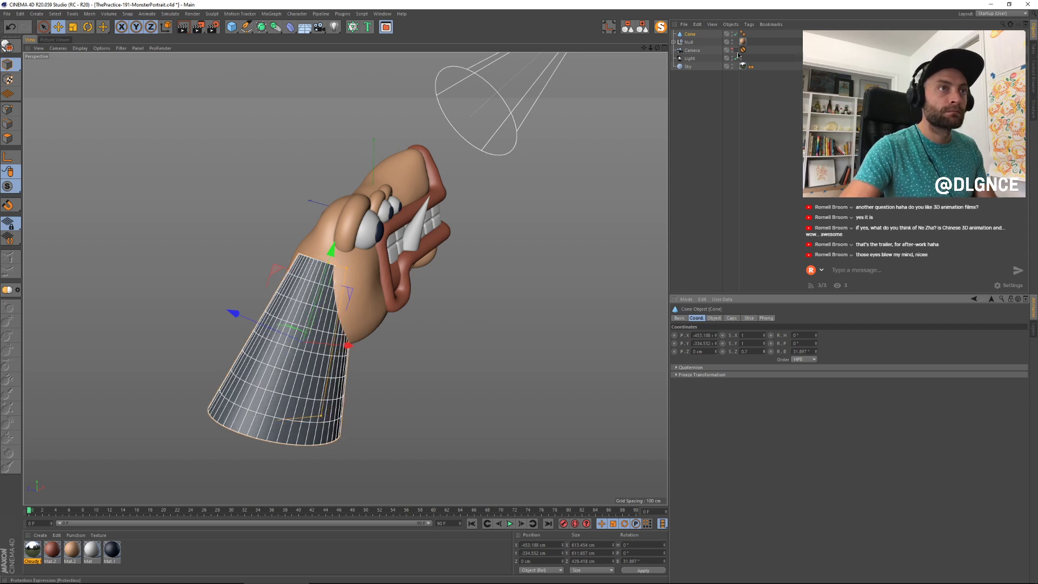
Step: Return to the scene camera's front framing and flatten the neck Cone further by setting its Z scale to 0.5
{"action": "left_click", "coordinate": [736, 50]}
{"action": "key", "text": "F4"}
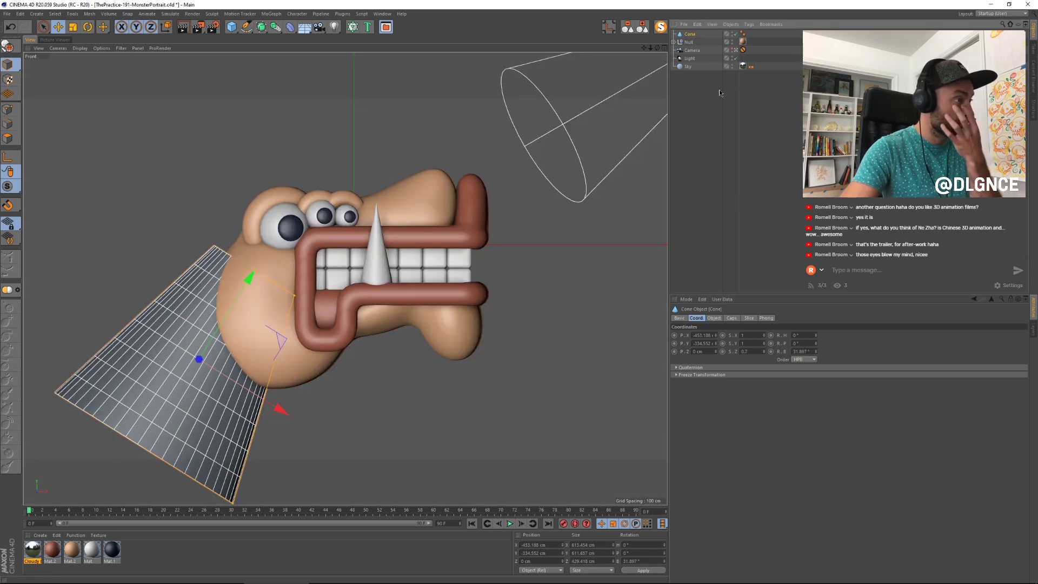
{"action": "left_click", "coordinate": [764, 354]}
{"action": "left_click", "coordinate": [764, 354]}
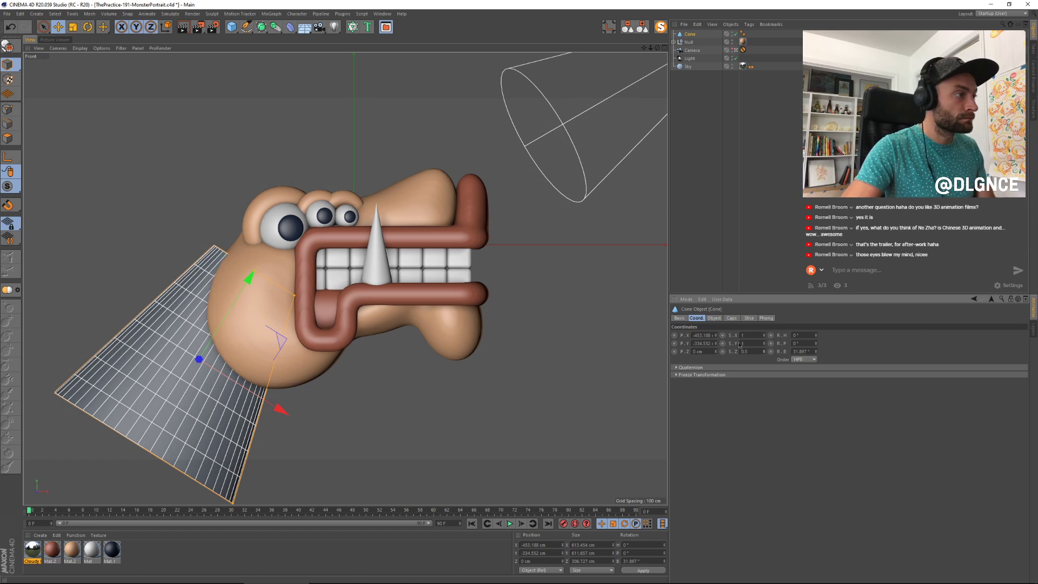
Step: Enable the top cap fillet on the neck Cone and reshape it to a radius of about 44 cm with a taller height
{"action": "left_click", "coordinate": [730, 318]}
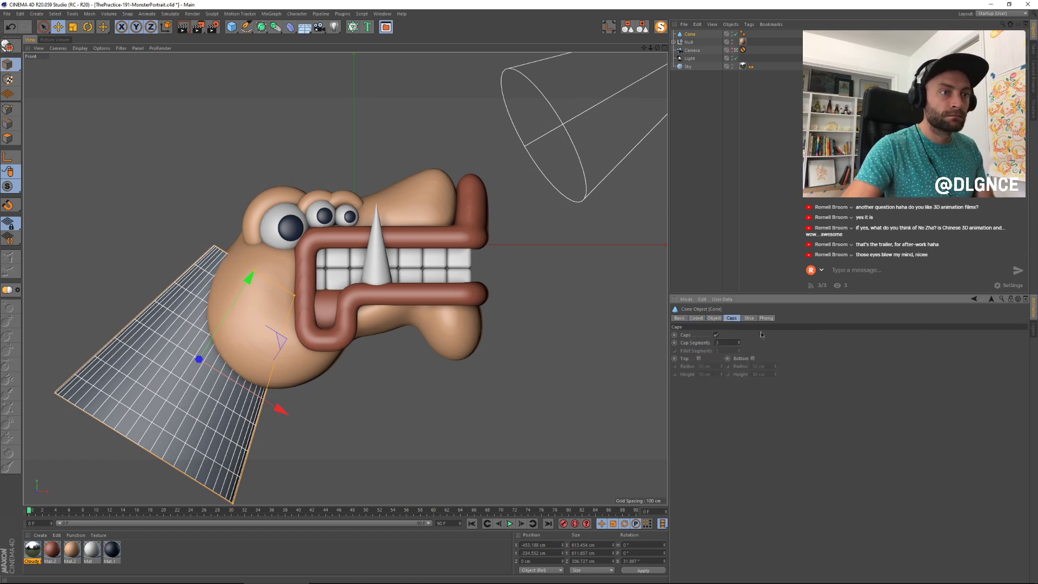
{"action": "left_click", "coordinate": [699, 359]}
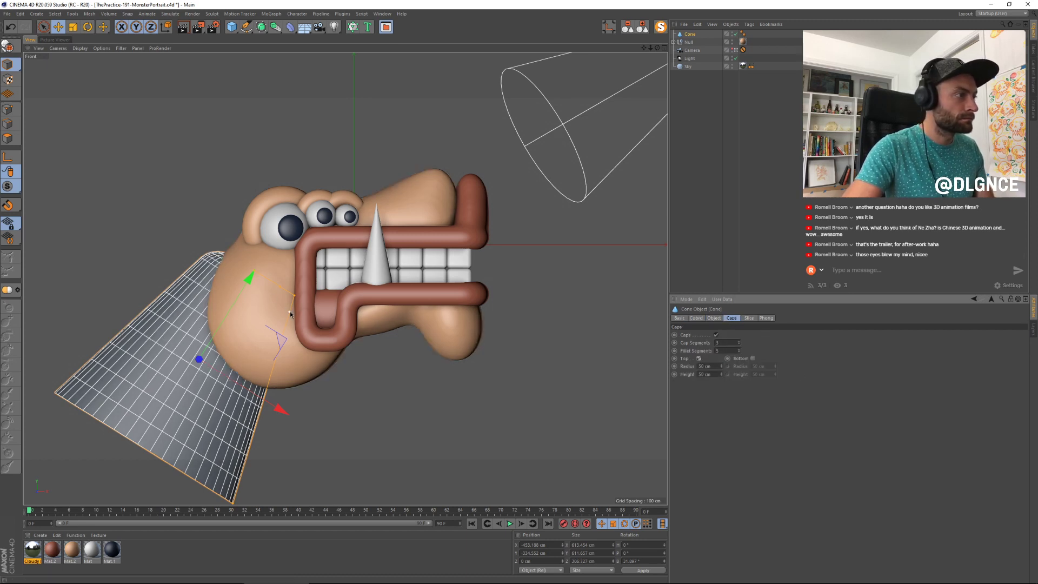
{"action": "left_click_drag", "start_coordinate": [290, 314], "coordinate": [286, 292]}
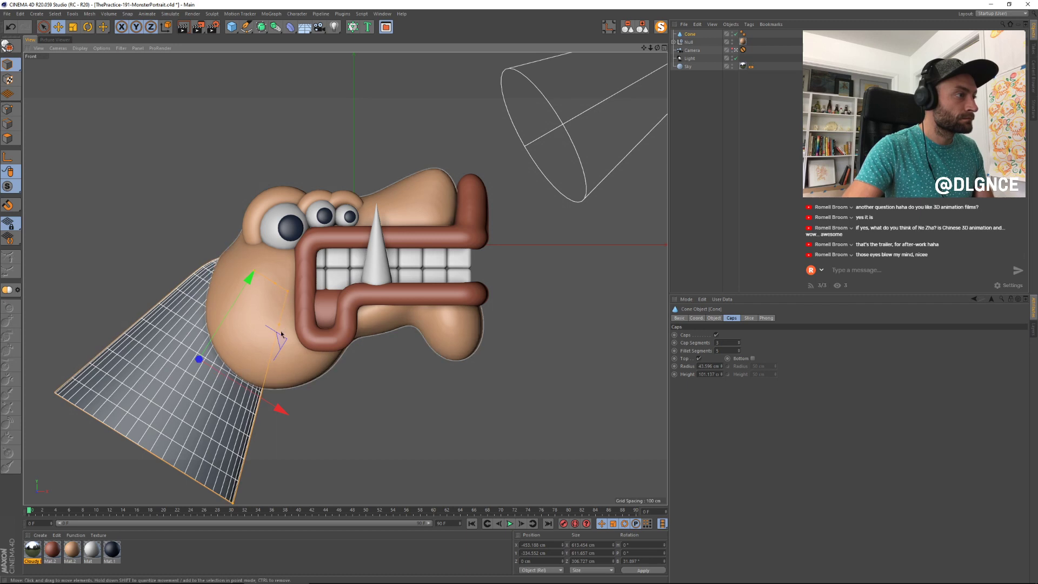
{"action": "left_click_drag", "start_coordinate": [281, 334], "coordinate": [278, 346]}
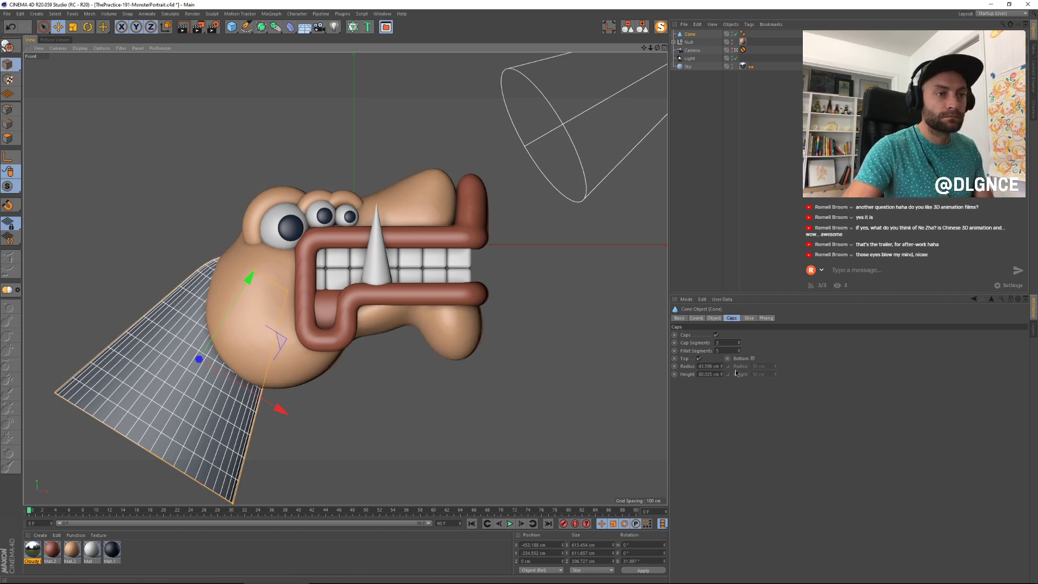
Step: Round the neck Cone's bottom cap with a fillet about 200 cm in radius and 130 cm high, and shift the neck slightly down and back
{"action": "left_click", "coordinate": [752, 358]}
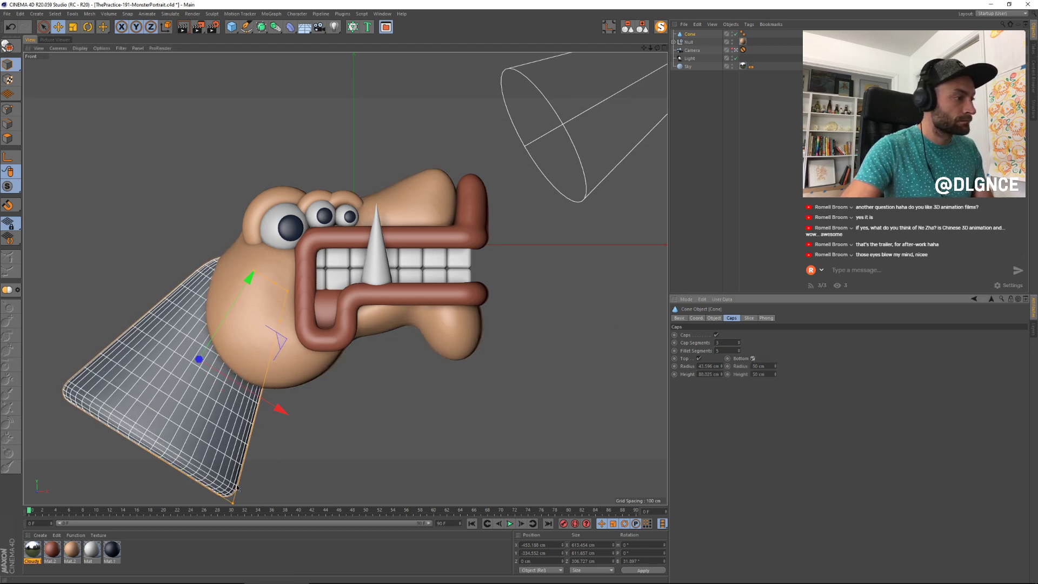
{"action": "left_click_drag", "start_coordinate": [238, 483], "coordinate": [244, 461]}
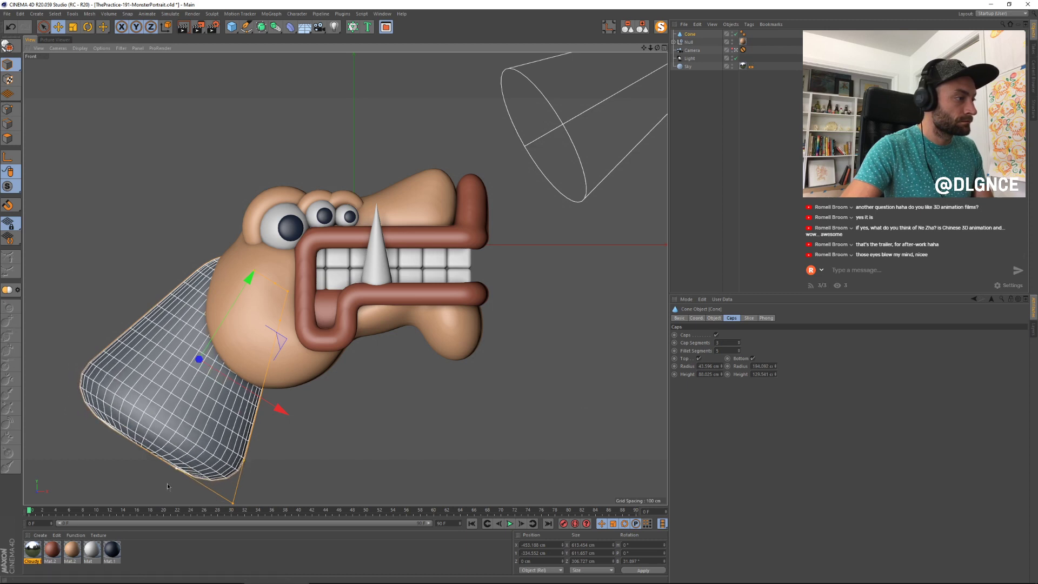
{"action": "mouse_move", "coordinate": [254, 271]}
{"action": "left_mouse_down"}
{"action": "mouse_move", "coordinate": [264, 257]}
{"action": "mouse_move", "coordinate": [242, 284]}
{"action": "left_mouse_up"}
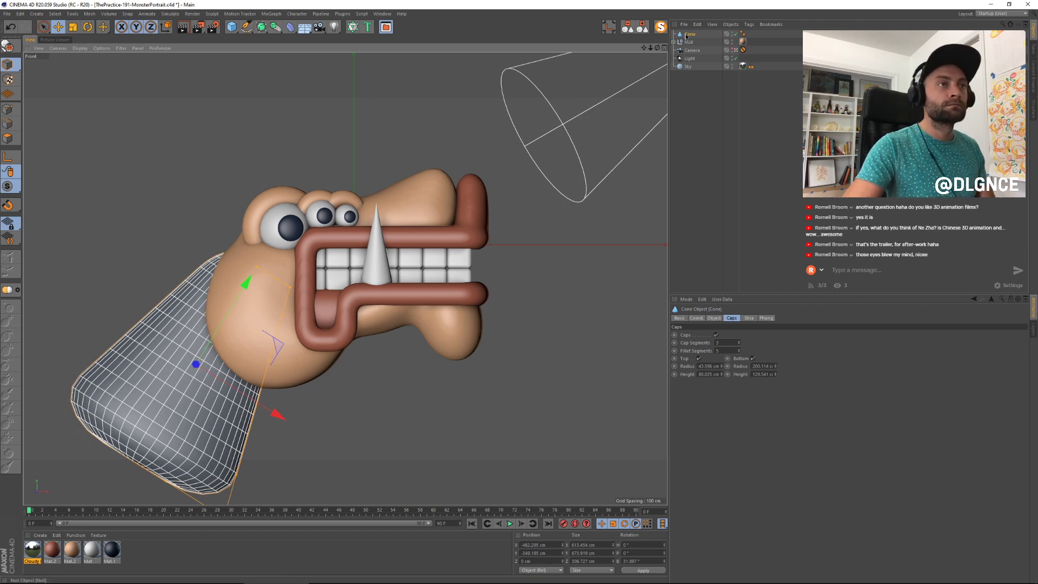
Step: Move the neck Cone into the Null holding the head parts so it takes the skin material, and render the portrait
{"action": "left_click_drag", "start_coordinate": [690, 34], "coordinate": [689, 42]}
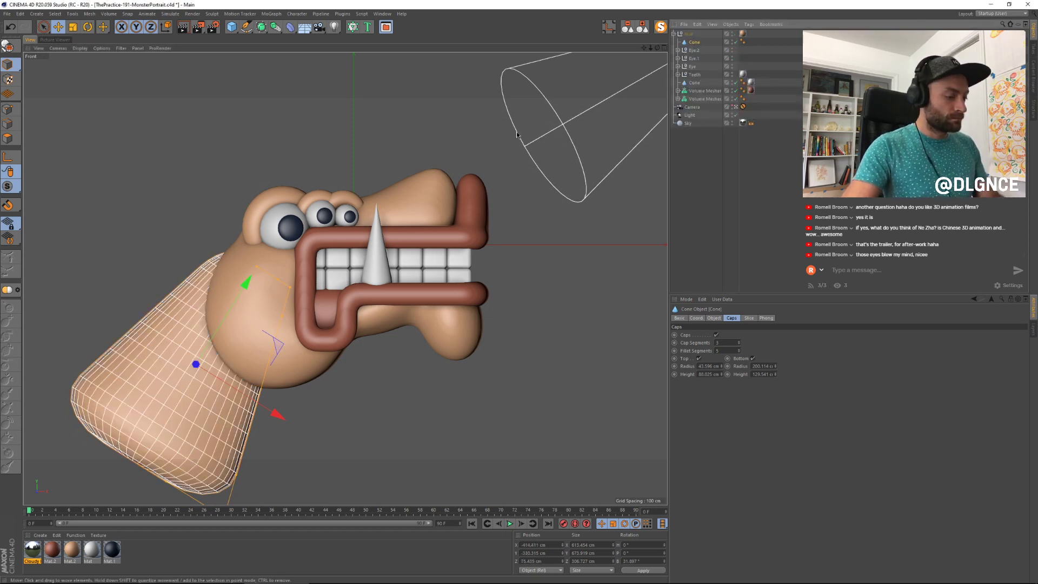
{"action": "key", "text": "shift+r"}
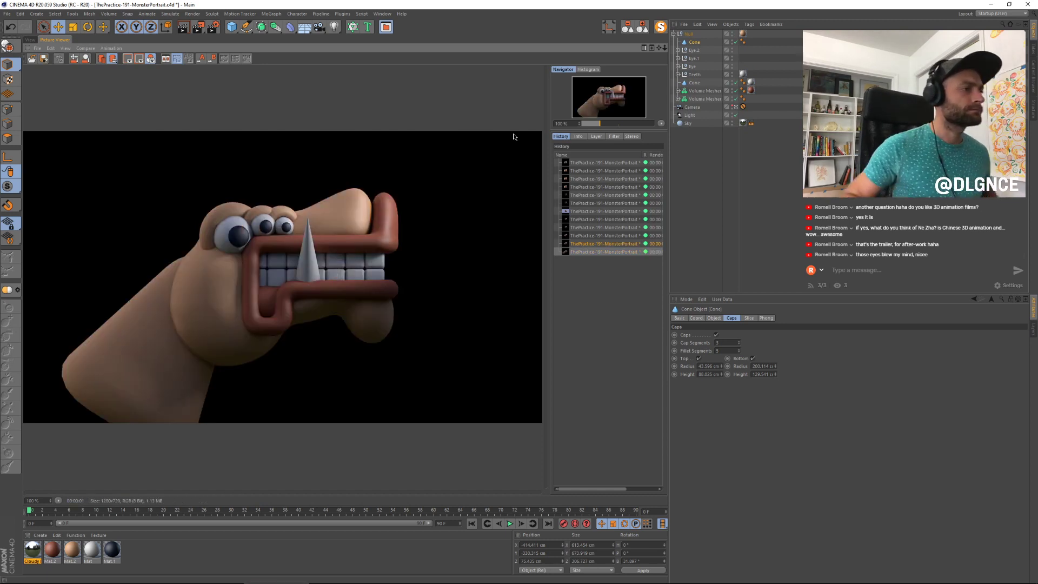
Step: Raise the Global Illumination gamma in the render settings and render the portrait again
{"action": "left_click", "coordinate": [213, 27]}
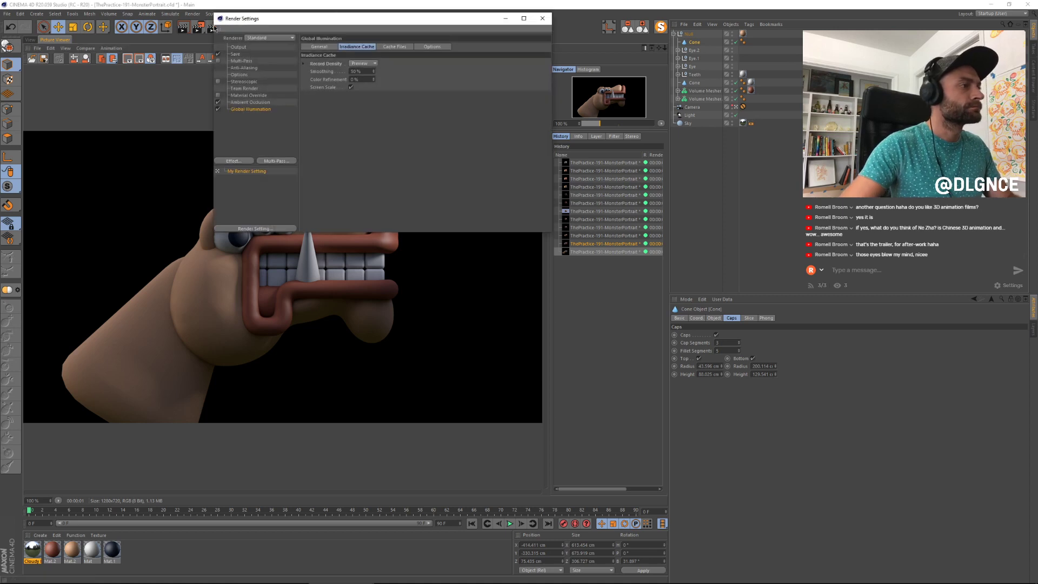
{"action": "left_click_drag", "start_coordinate": [387, 18], "coordinate": [575, 287]}
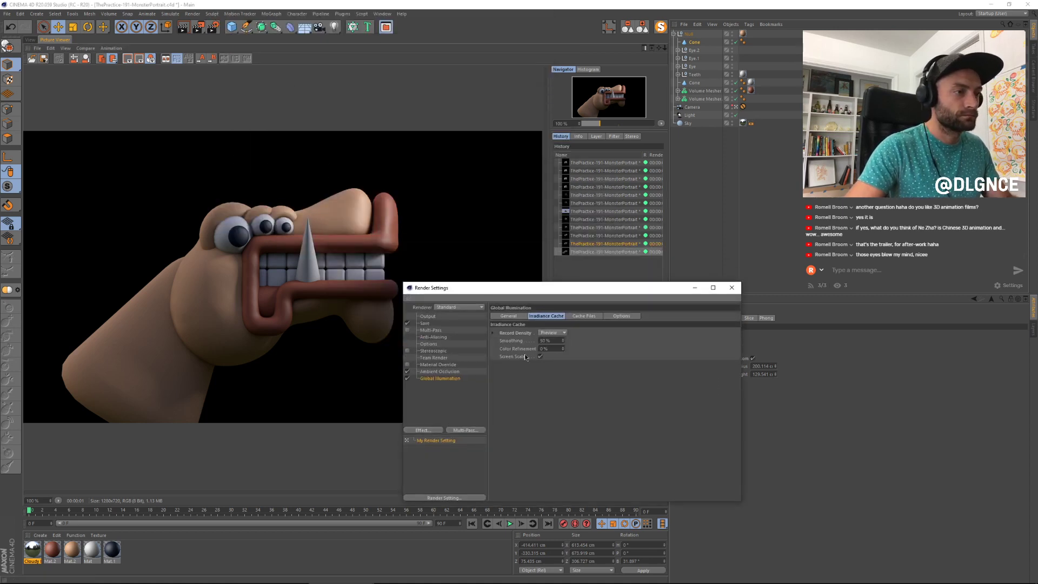
{"action": "left_click", "coordinate": [509, 316]}
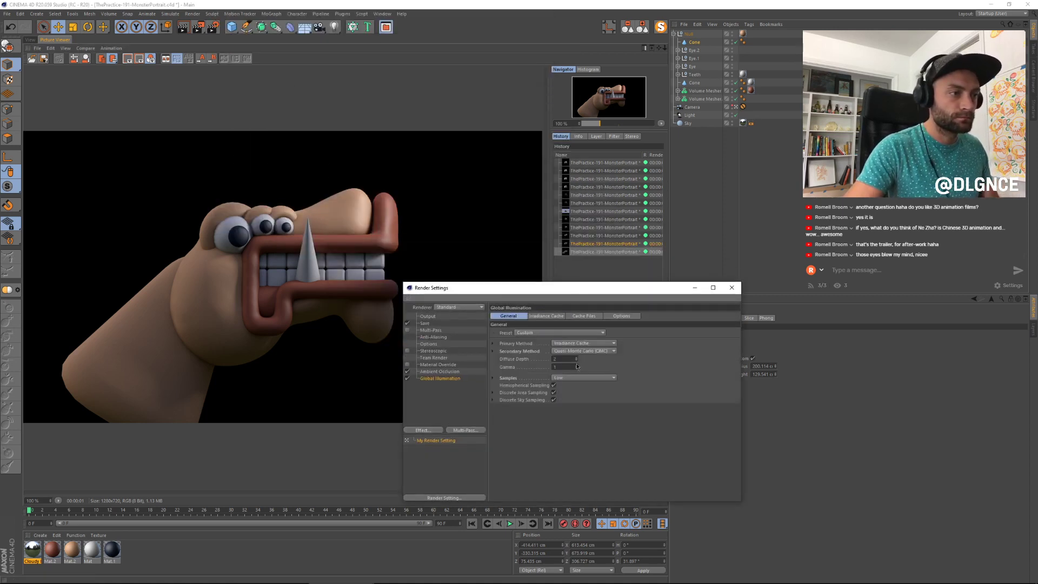
{"action": "left_click", "coordinate": [577, 366]}
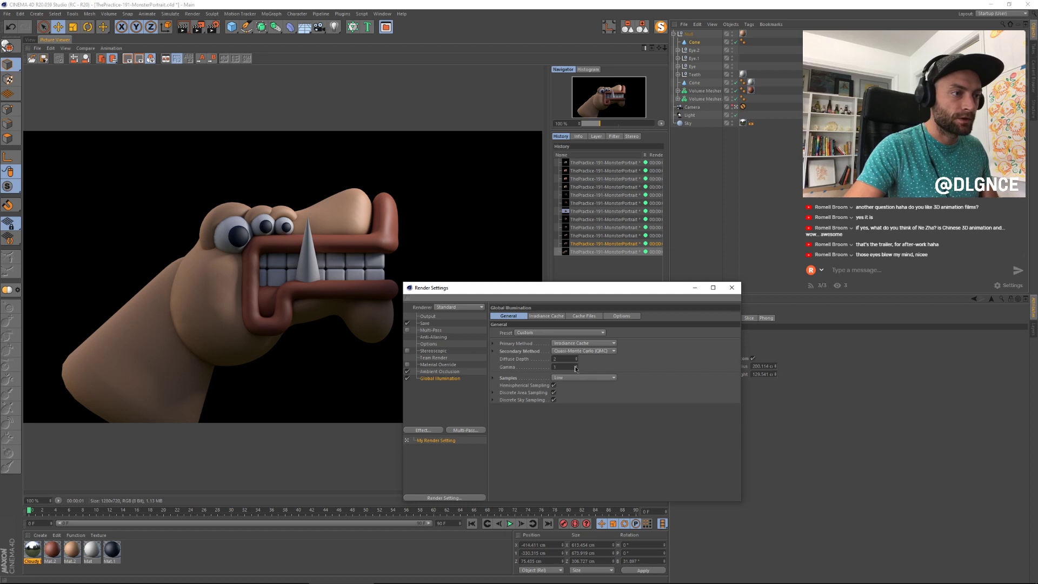
{"action": "left_click", "coordinate": [731, 288]}
{"action": "key", "text": "shift+r"}
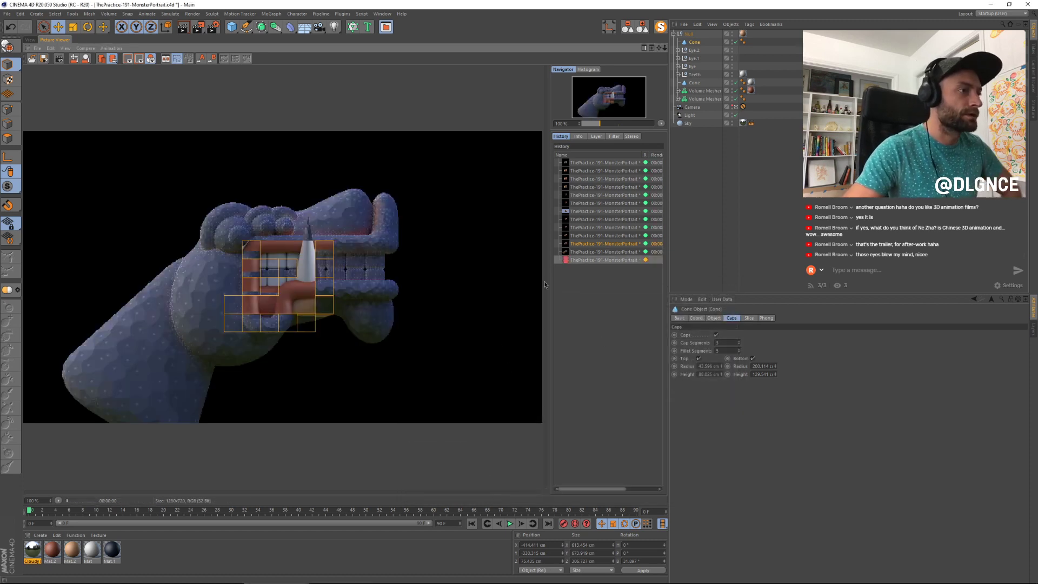
Step: Compare the two latest renders in the history to examine how the gamma change affects the lighting
{"action": "left_click", "coordinate": [604, 260]}
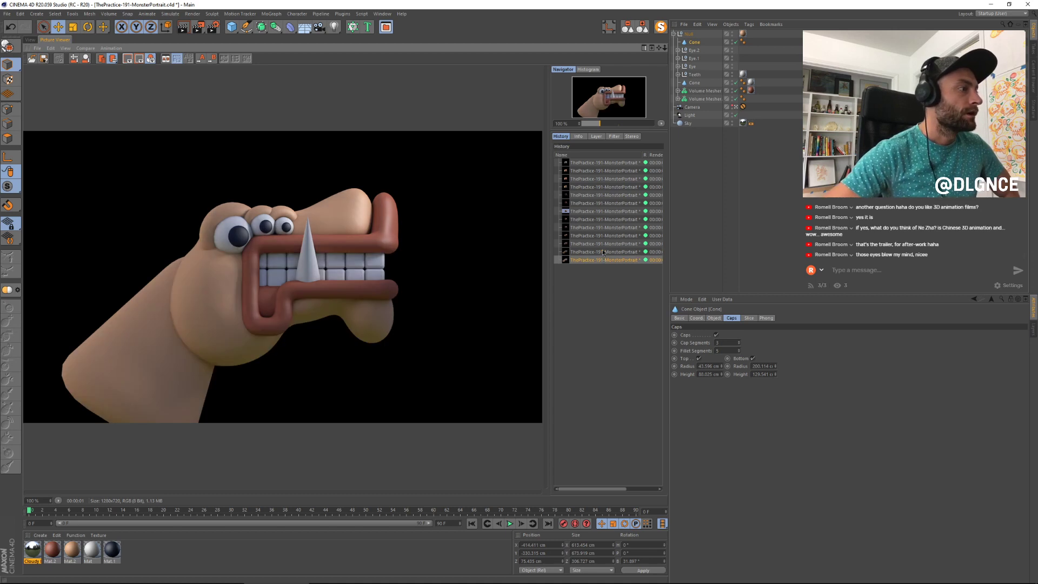
{"action": "left_click", "coordinate": [603, 252]}
{"action": "left_click", "coordinate": [604, 260]}
{"action": "left_click", "coordinate": [604, 253]}
{"action": "key", "text": "Down"}
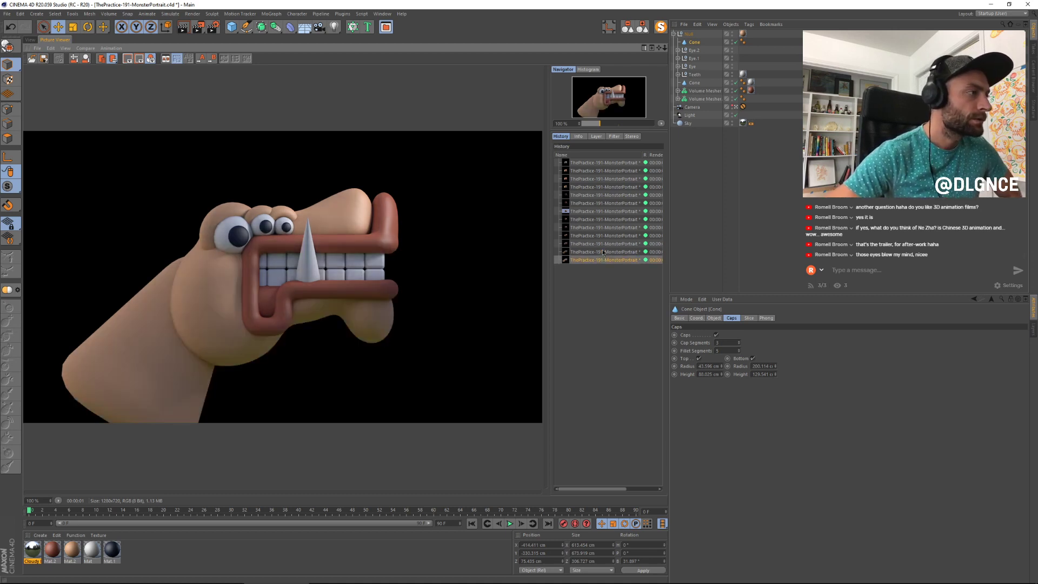
{"action": "left_click", "coordinate": [606, 253]}
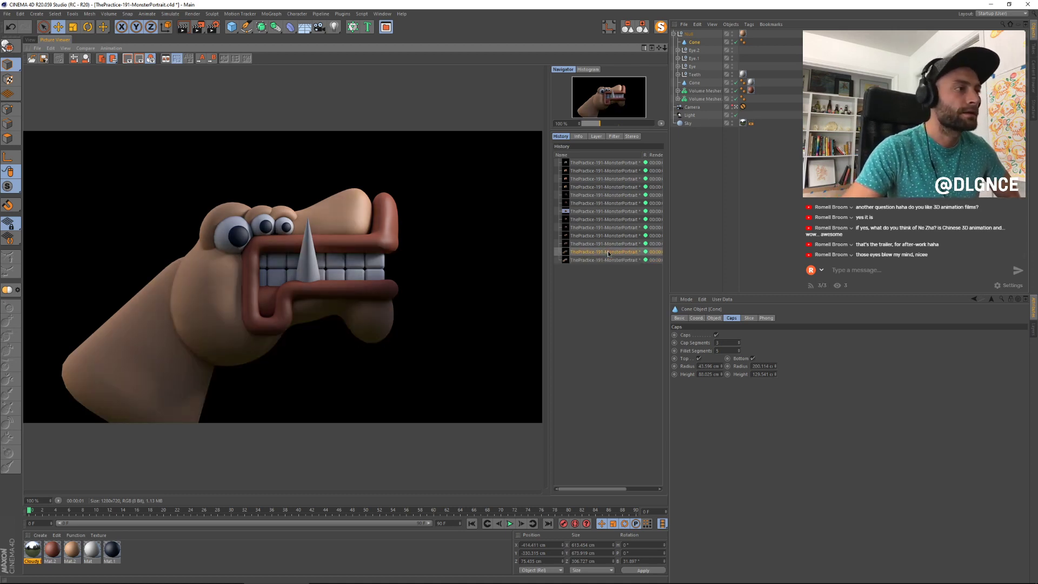
{"action": "key", "text": "Down"}
{"action": "left_click", "coordinate": [609, 252]}
{"action": "key", "text": "Down"}
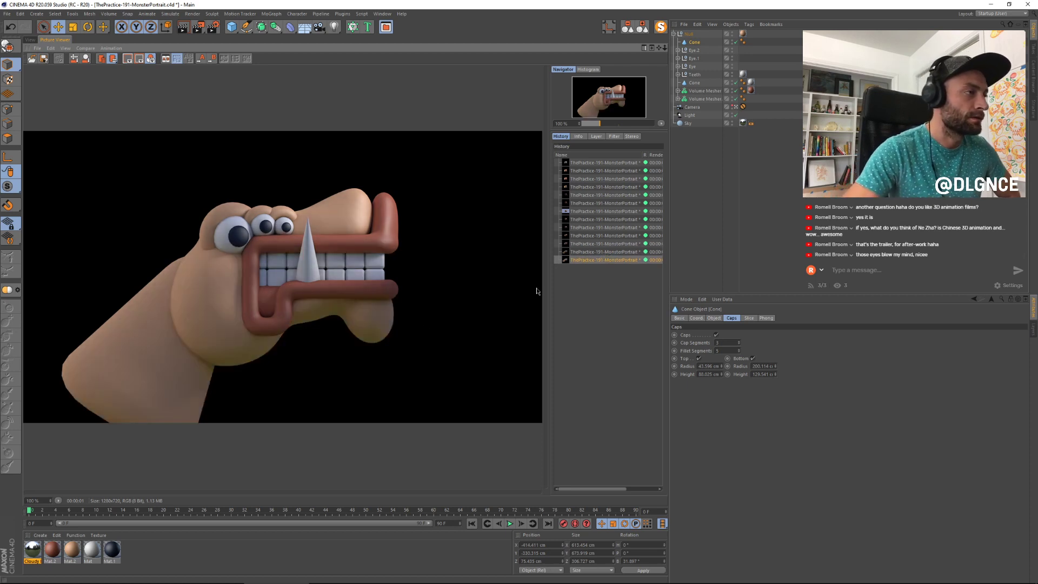
{"action": "left_click", "coordinate": [588, 252]}
{"action": "left_click", "coordinate": [587, 262]}
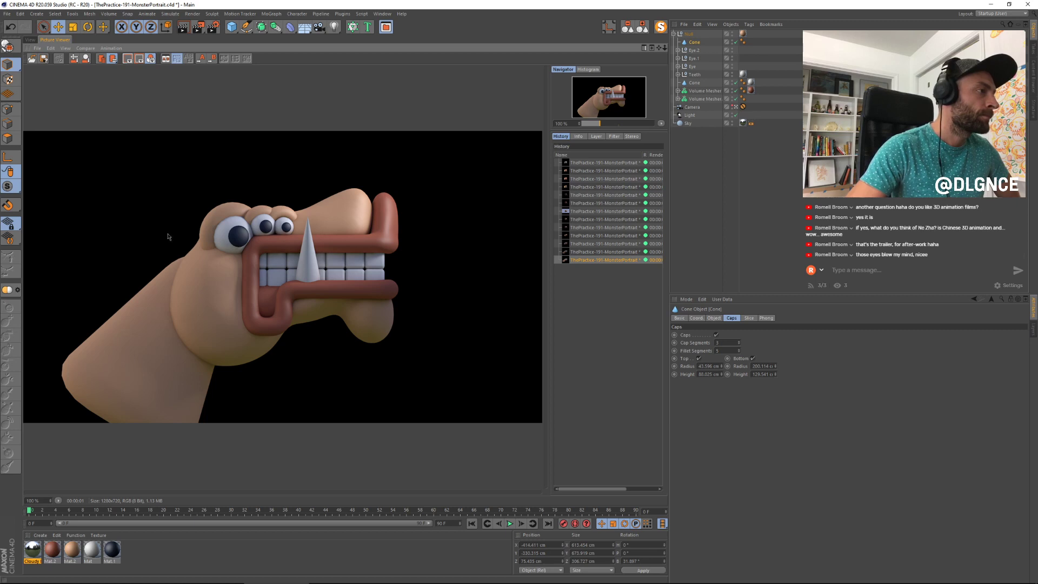
Step: Back in the scene view, add a Capsule, place it behind the large eye at the back of the head and tilt it about -19°
{"action": "left_click", "coordinate": [31, 39]}
{"action": "left_click", "coordinate": [171, 136]}
{"action": "left_click", "coordinate": [231, 27]}
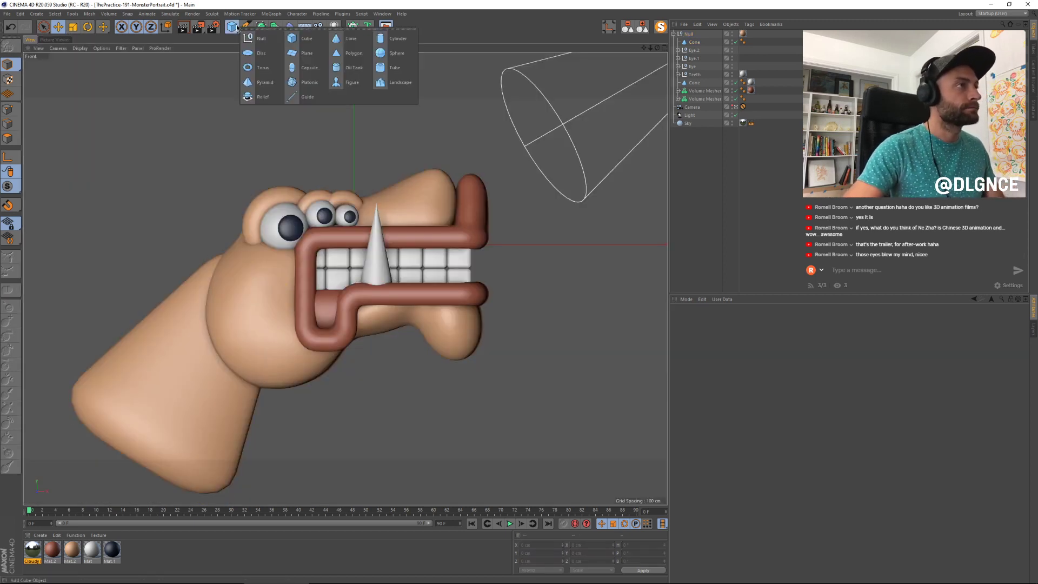
{"action": "left_click", "coordinate": [297, 68]}
{"action": "left_click_drag", "start_coordinate": [411, 187], "coordinate": [285, 181]}
{"action": "key", "text": "t"}
{"action": "key", "text": "r"}
{"action": "key", "text": "e"}
{"action": "key", "text": "r"}
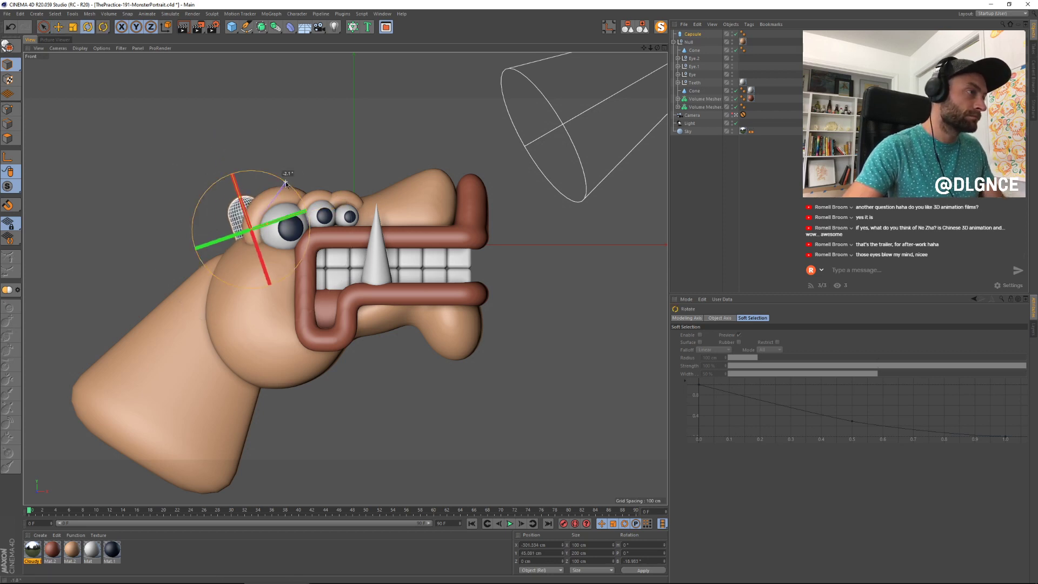
Step: Put the Capsule in a linear Cloner with 8 clones, offset -99 cm in X and 0 cm in Y per step
{"action": "left_click", "coordinate": [352, 26], "text": "alt"}
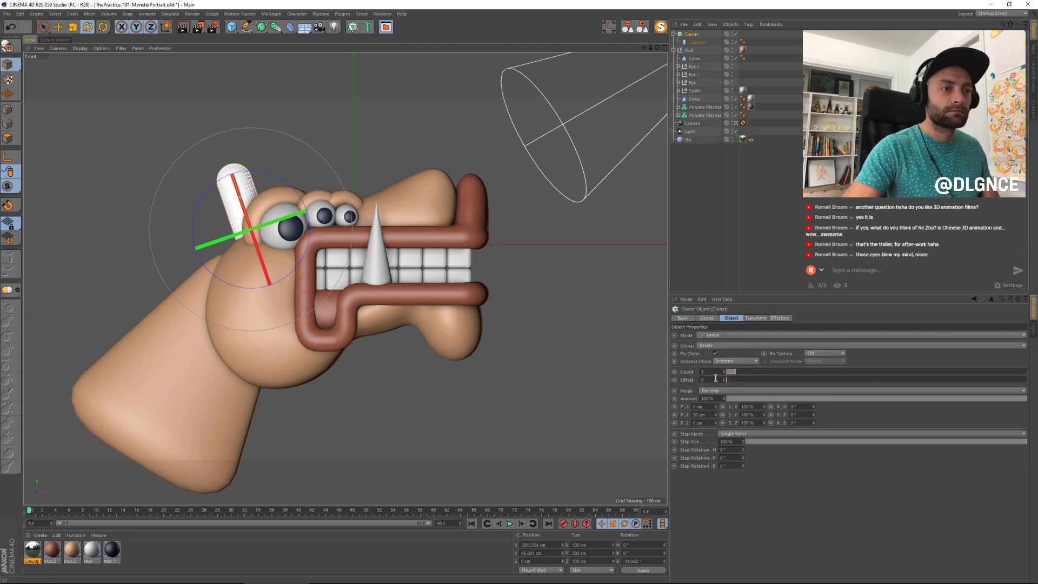
{"action": "left_click", "coordinate": [711, 416]}
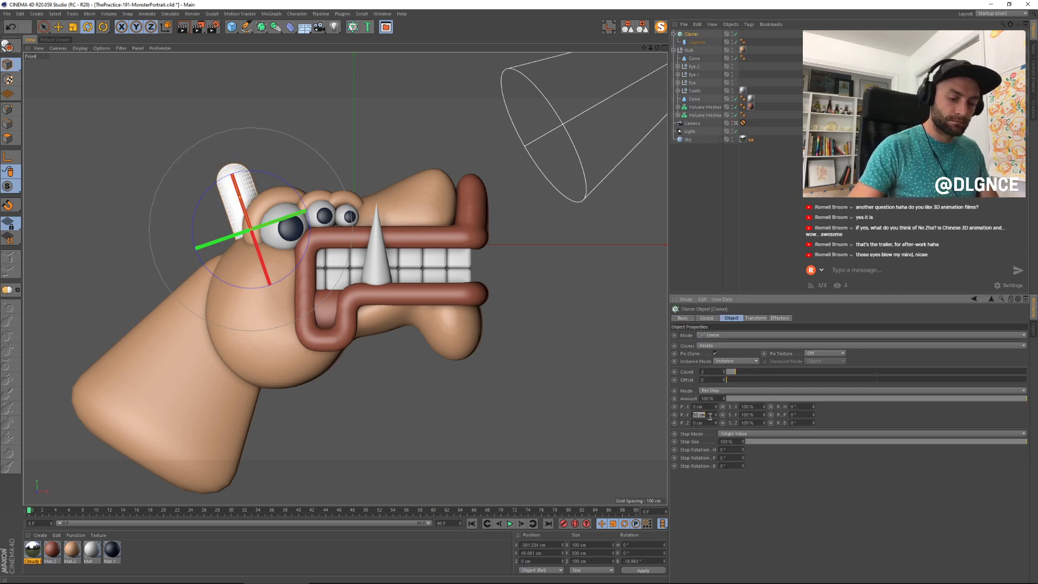
{"action": "type", "text": "0"}
{"action": "key", "text": "Return"}
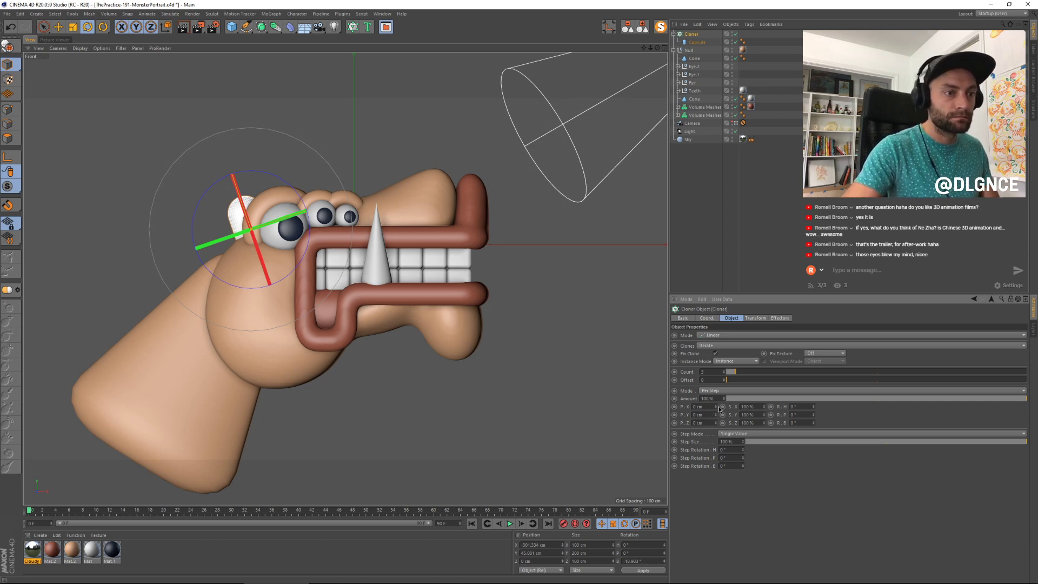
{"action": "left_click_drag", "start_coordinate": [716, 406], "coordinate": [716, 461]}
{"action": "left_click_drag", "start_coordinate": [728, 373], "coordinate": [750, 373]}
Step: Rotate the Cloner to about -41.6° and move it so the capsule row follows the back of the head and neck
{"action": "left_click_drag", "start_coordinate": [262, 158], "coordinate": [245, 201]}
{"action": "key", "text": "e"}
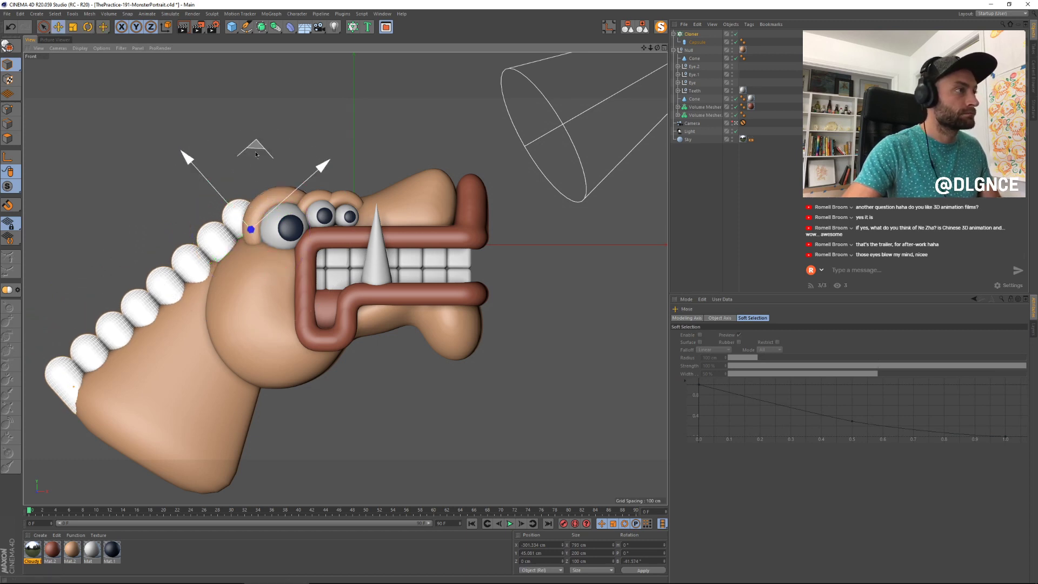
{"action": "left_click_drag", "start_coordinate": [256, 147], "coordinate": [285, 122]}
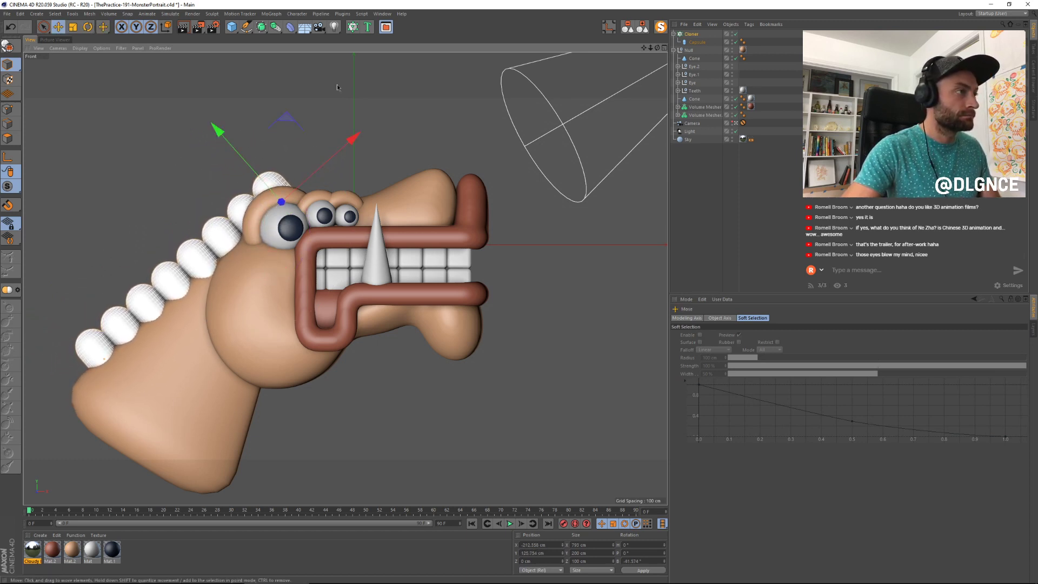
Step: Try rotating the clones through the Cloner's transform settings, keeping only a bank rotation of -15°
{"action": "left_click", "coordinate": [691, 34]}
{"action": "left_click", "coordinate": [756, 319]}
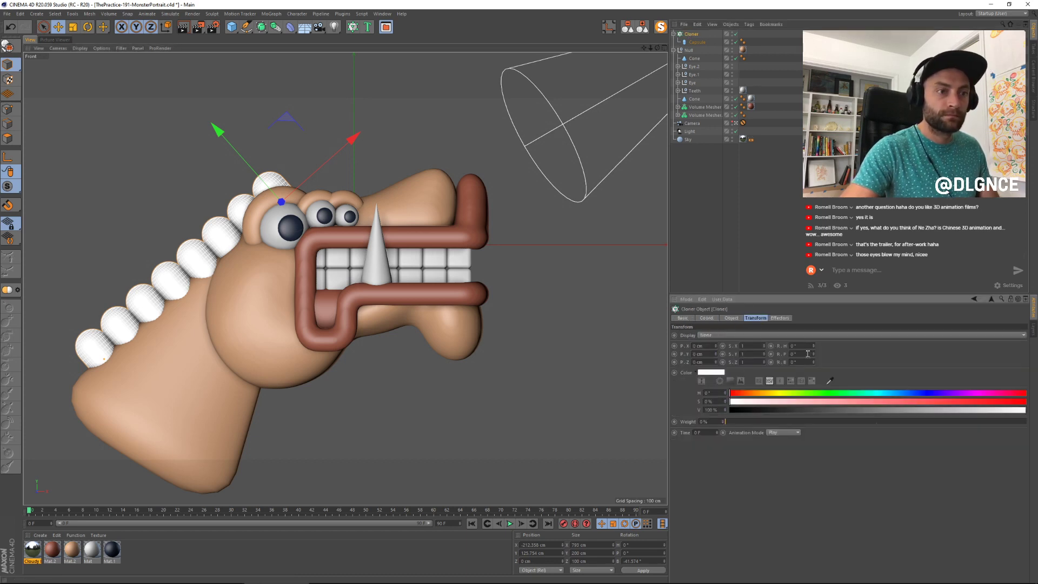
{"action": "mouse_move", "coordinate": [814, 346]}
{"action": "left_mouse_down"}
{"action": "mouse_move", "coordinate": [814, 329]}
{"action": "mouse_move", "coordinate": [814, 364]}
{"action": "left_mouse_up"}
{"action": "key", "text": "ctrl+z"}
{"action": "key", "text": "ctrl+z"}
{"action": "key", "text": "ctrl+z"}
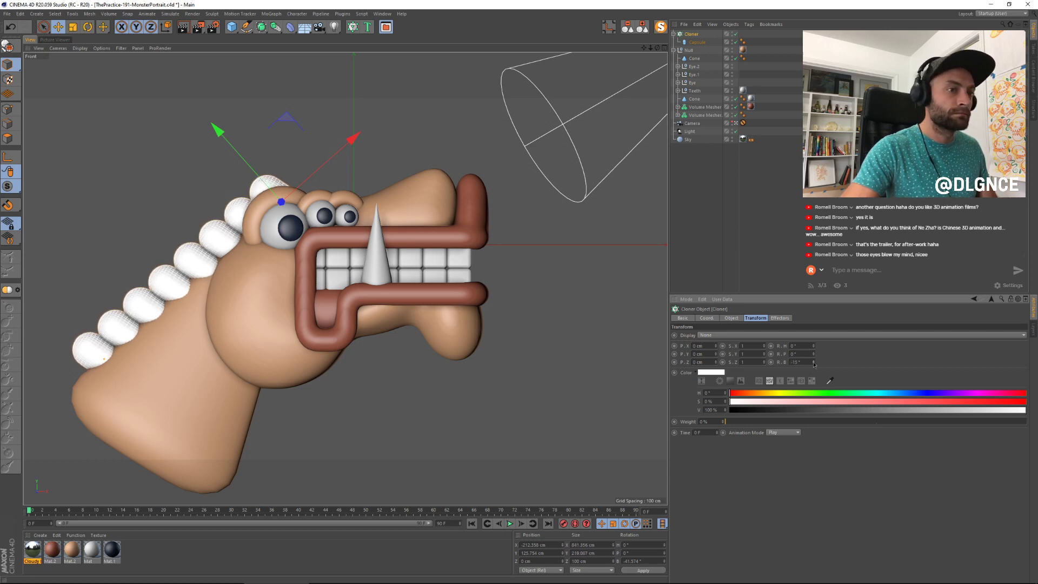
Step: Test the Cloner's per-step rotations, undo the unwanted ones and keep a slight negative bank rotation per clone
{"action": "left_click", "coordinate": [732, 318]}
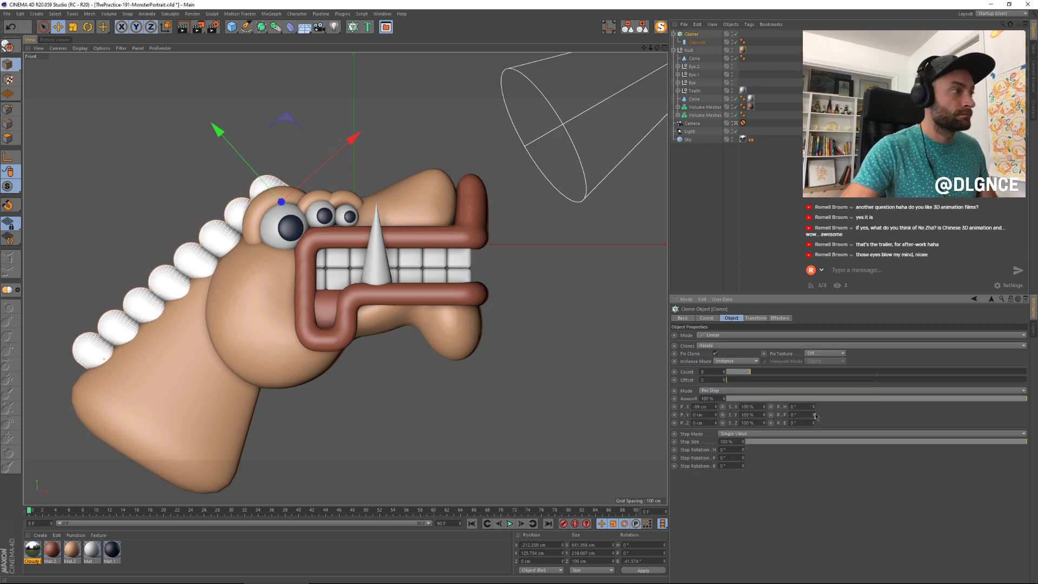
{"action": "mouse_move", "coordinate": [814, 415]}
{"action": "left_mouse_down"}
{"action": "mouse_move", "coordinate": [813, 399]}
{"action": "mouse_move", "coordinate": [813, 430]}
{"action": "left_mouse_up"}
{"action": "key", "text": "ctrl+z"}
{"action": "key", "text": "ctrl+z"}
{"action": "key", "text": "ctrl+z"}
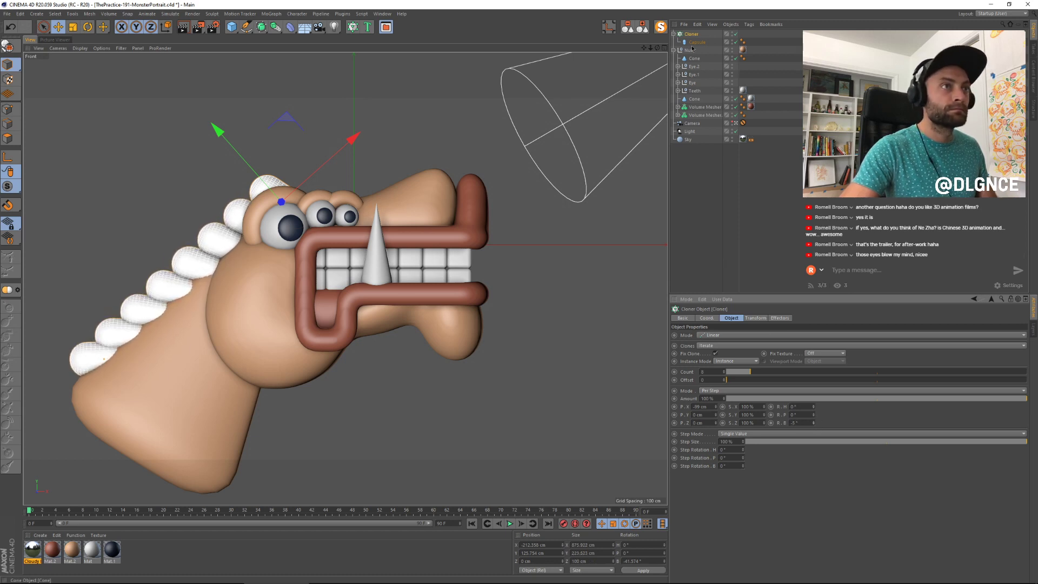
Step: Rotate the Cloner to about -35° and reposition the capsule row against the back of the head and neck
{"action": "key", "text": "r"}
{"action": "mouse_move", "coordinate": [298, 143]}
{"action": "left_mouse_down"}
{"action": "mouse_move", "coordinate": [307, 139]}
{"action": "mouse_move", "coordinate": [308, 168]}
{"action": "mouse_move", "coordinate": [301, 136]}
{"action": "mouse_move", "coordinate": [282, 141]}
{"action": "mouse_move", "coordinate": [294, 127]}
{"action": "left_mouse_up"}
{"action": "key", "text": "e"}
{"action": "key", "text": "r"}
{"action": "key", "text": "e"}
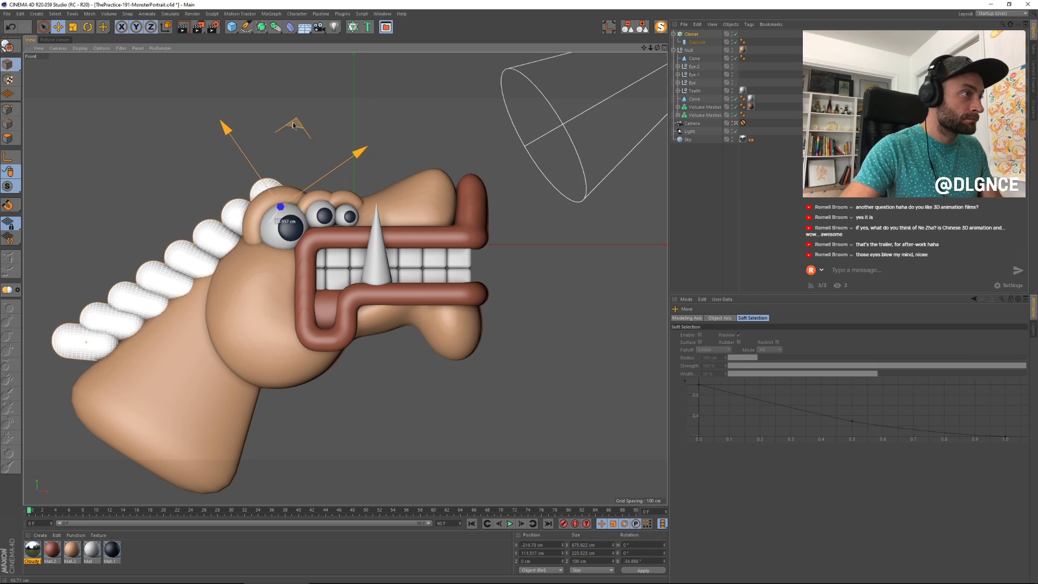
Step: Set the Cloner's per-step bank rotation to -4° and nudge the capsule row closer into the back of the neck
{"action": "left_click", "coordinate": [692, 35]}
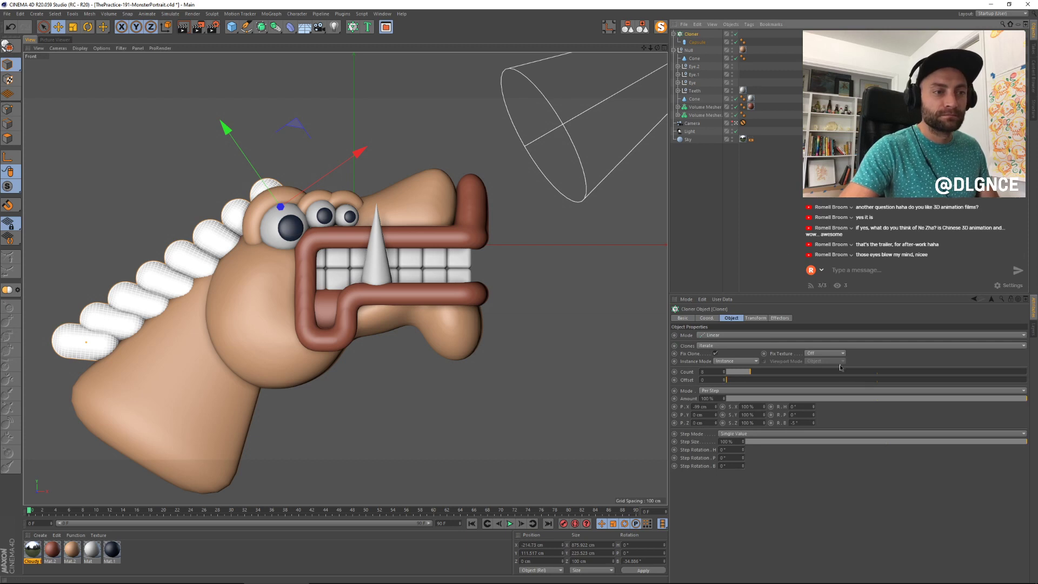
{"action": "left_click", "coordinate": [814, 421]}
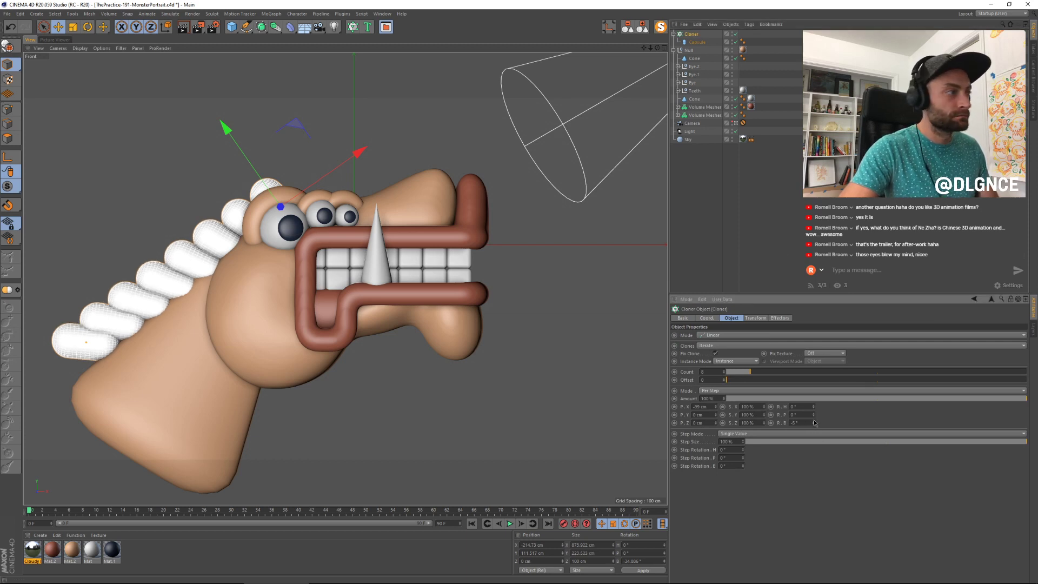
{"action": "left_click_drag", "start_coordinate": [220, 125], "coordinate": [224, 130]}
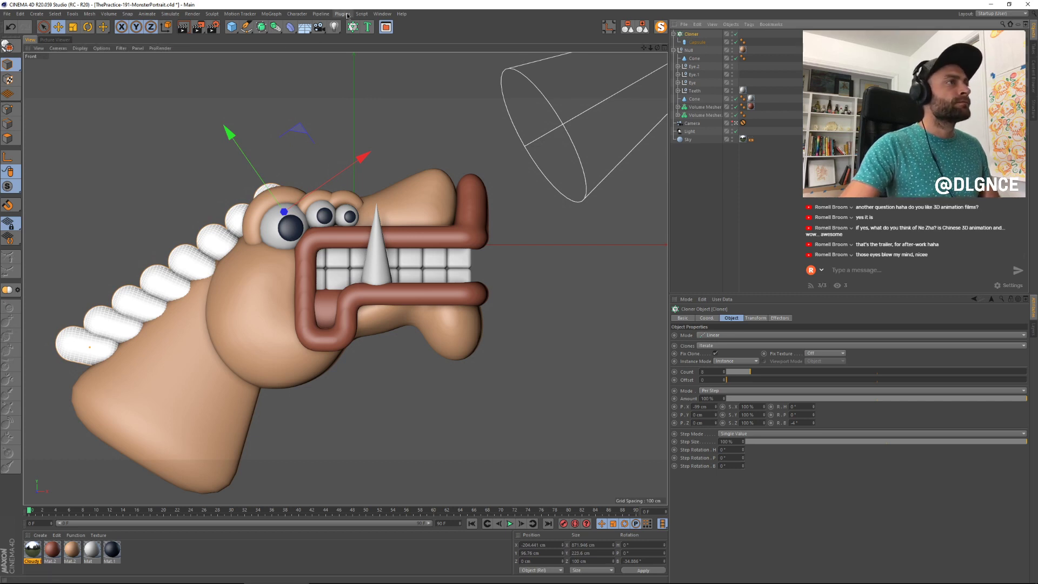
Step: Add a Plain effector to the capsule Cloner, undoing a trial move of the effector
{"action": "left_click", "coordinate": [321, 14]}
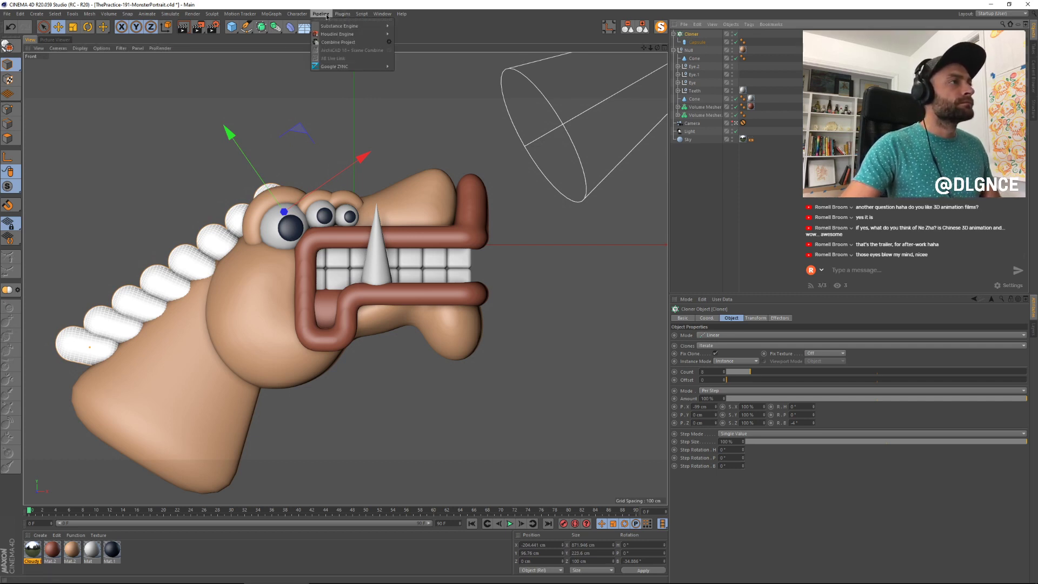
{"action": "left_click", "coordinate": [363, 5]}
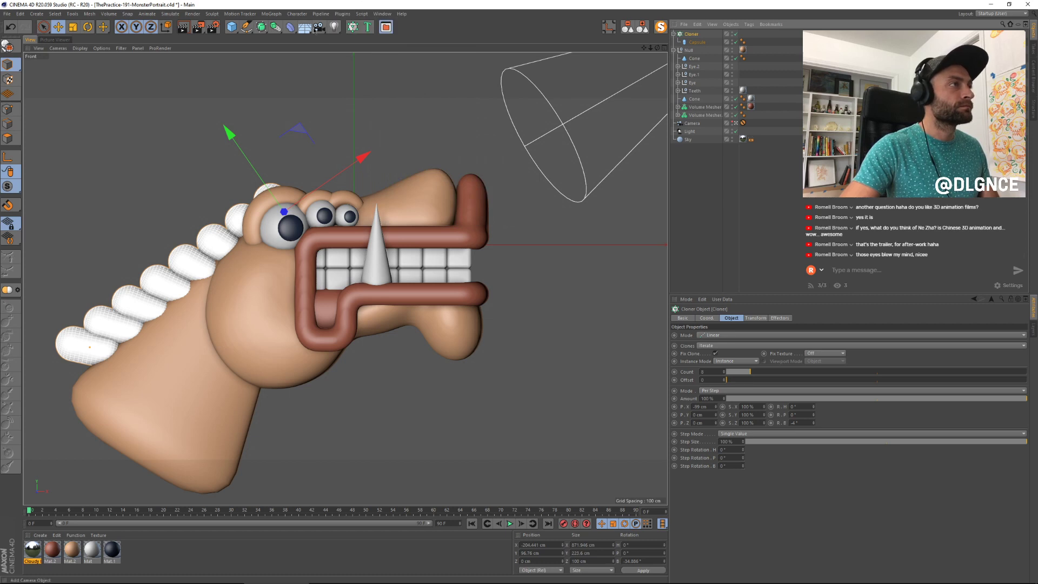
{"action": "left_click", "coordinate": [297, 14]}
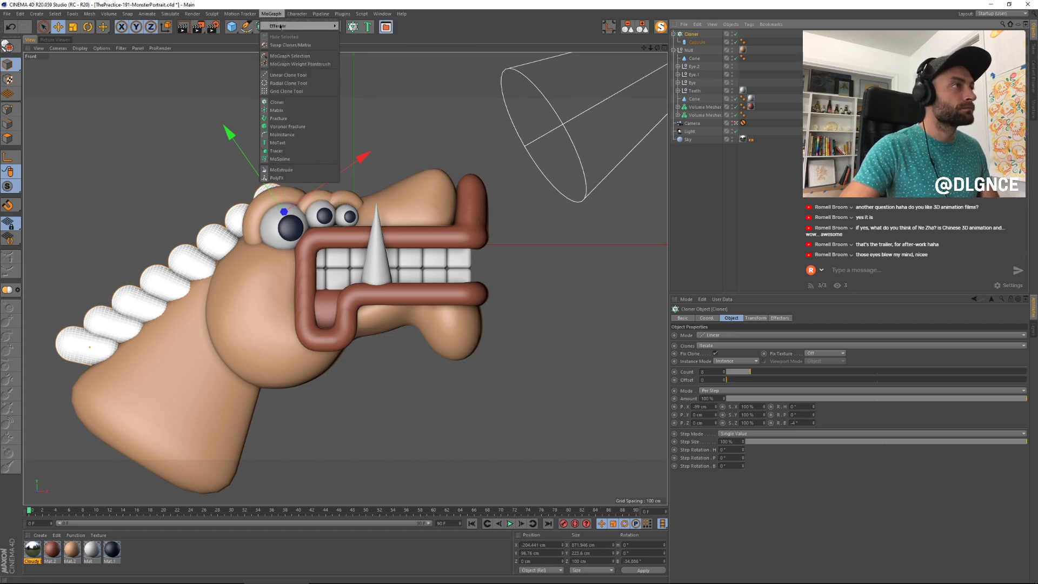
{"action": "left_click", "coordinate": [358, 26]}
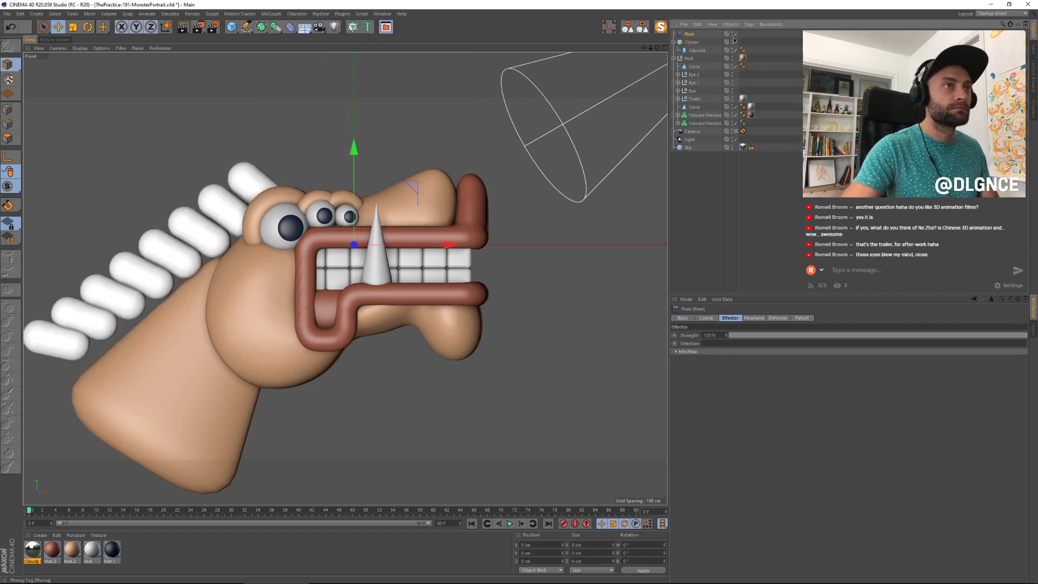
{"action": "left_click_drag", "start_coordinate": [418, 188], "coordinate": [378, 182]}
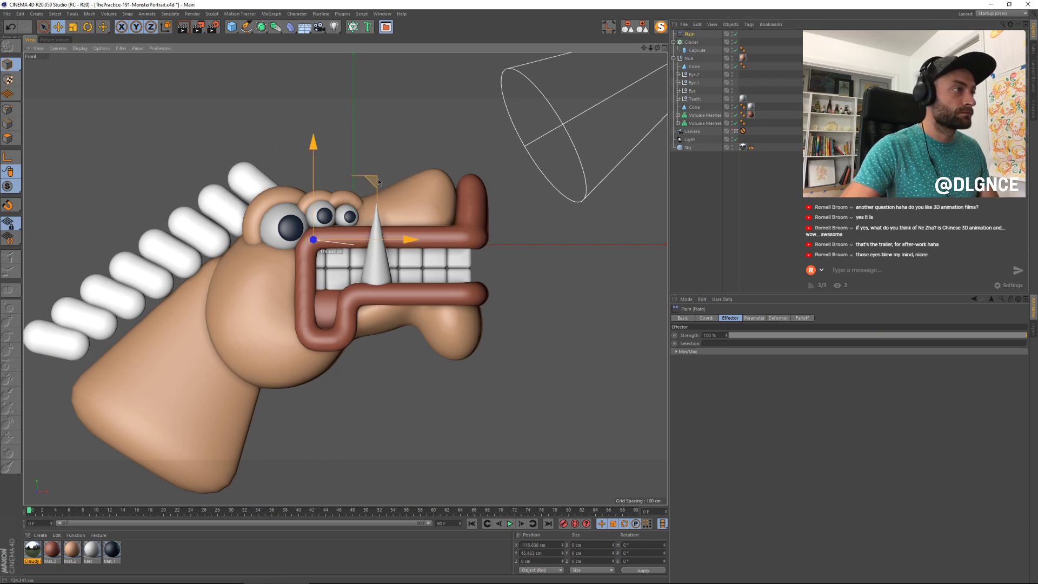
{"action": "key", "text": "ctrl+z"}
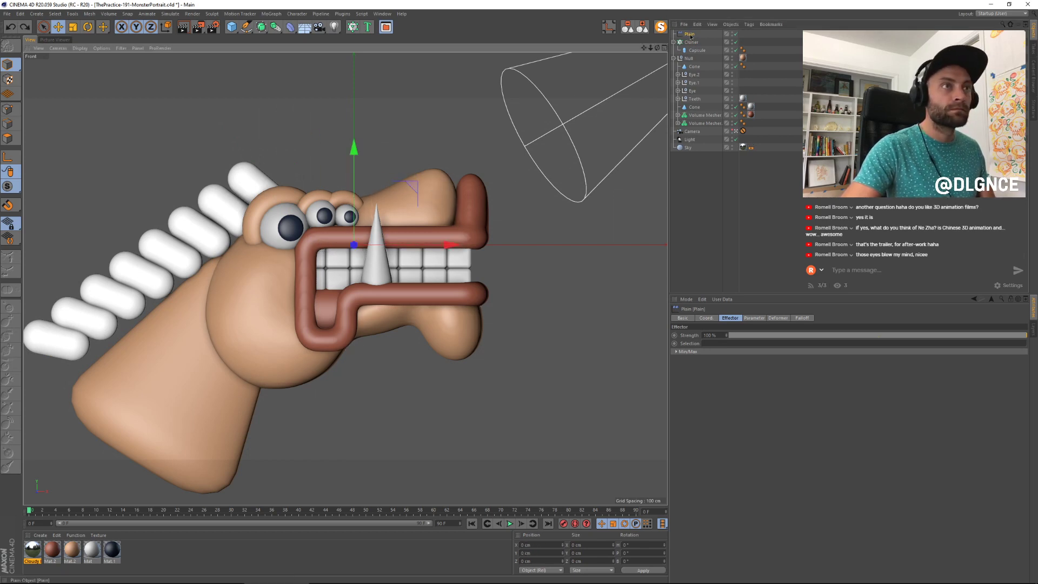
Step: Test the Plain effector's position influence off and on, then set its Y offset to 30 cm
{"action": "left_click", "coordinate": [690, 37]}
{"action": "left_click", "coordinate": [751, 318]}
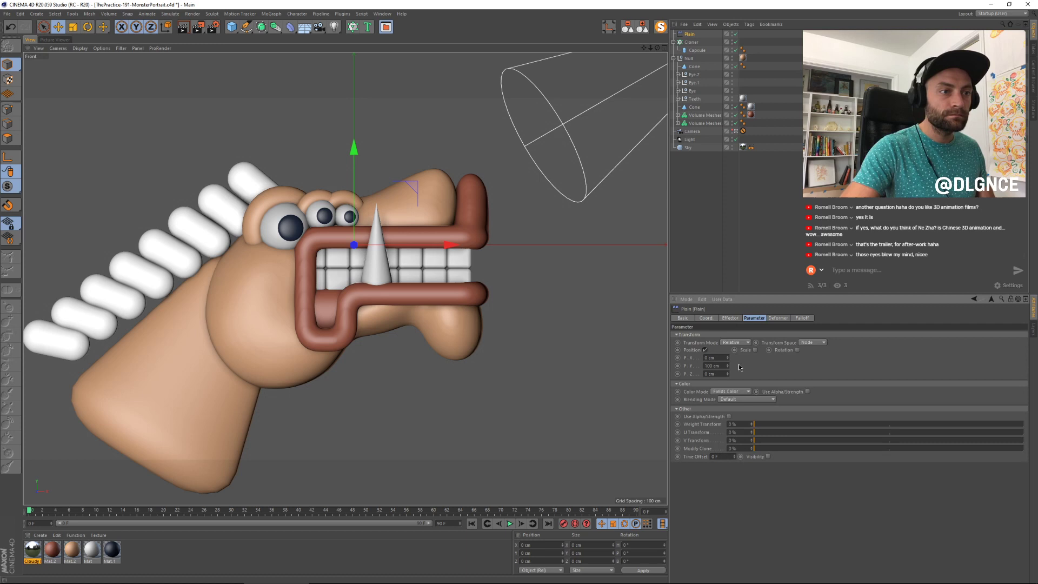
{"action": "left_click", "coordinate": [705, 351]}
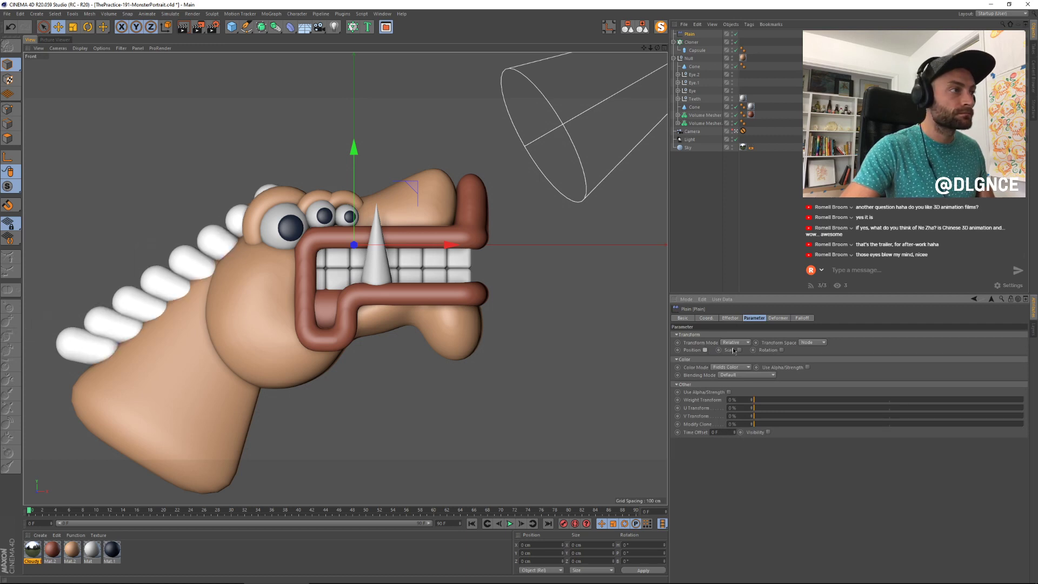
{"action": "left_click", "coordinate": [705, 350]}
{"action": "mouse_move", "coordinate": [729, 367]}
{"action": "left_mouse_down"}
{"action": "mouse_move", "coordinate": [711, 369]}
{"action": "mouse_move", "coordinate": [727, 366]}
{"action": "left_mouse_up"}
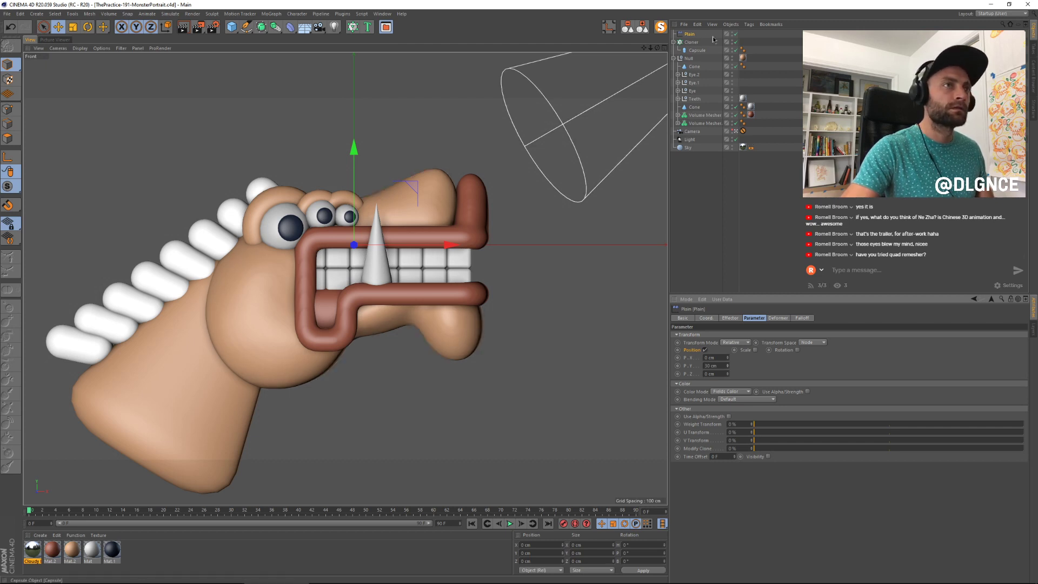
Step: Enable scale on the Plain effector and lengthen the capsules by raising only the Y scale
{"action": "left_click", "coordinate": [690, 34]}
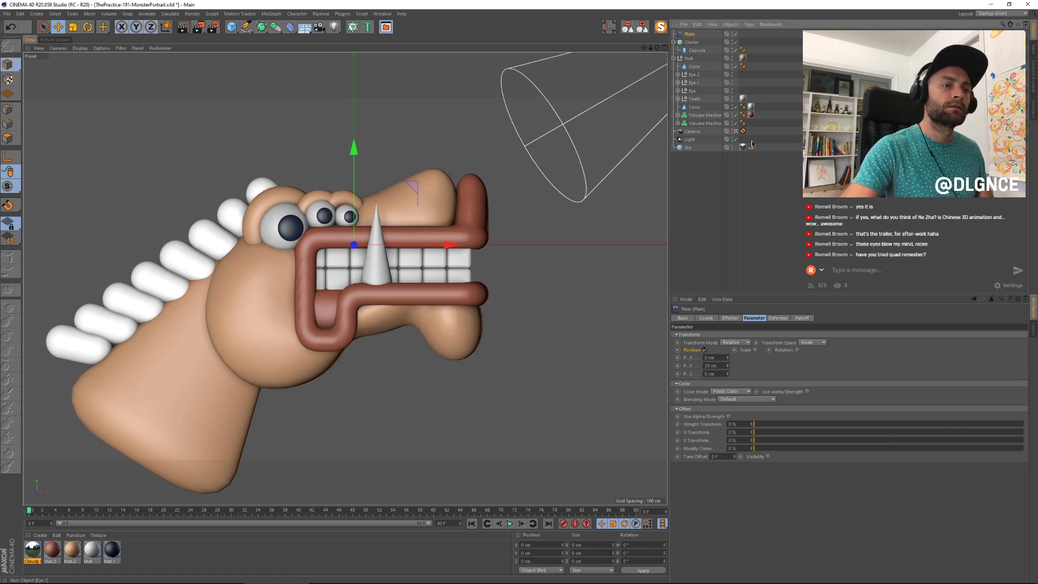
{"action": "left_click", "coordinate": [755, 350]}
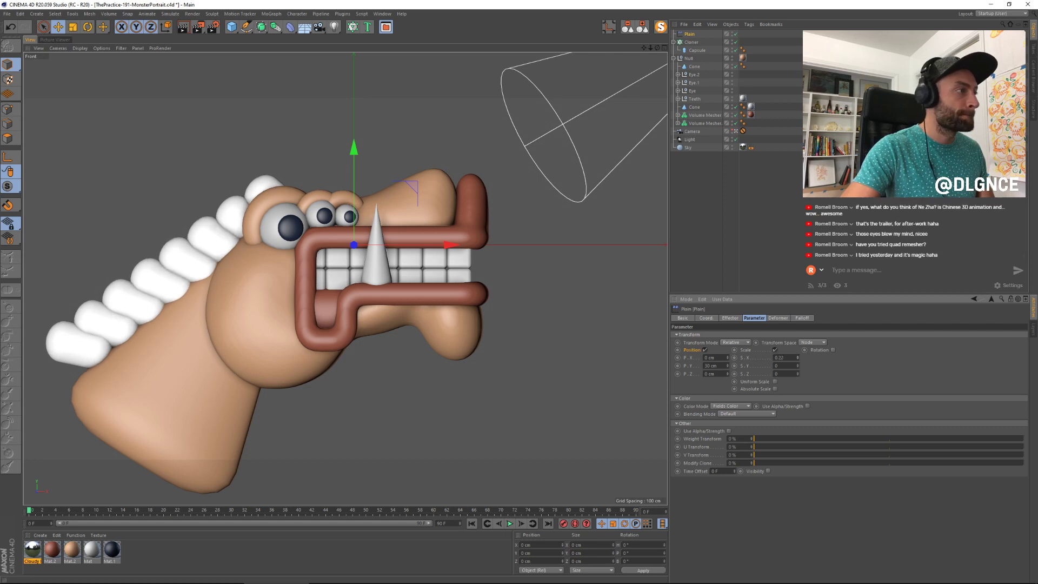
{"action": "mouse_move", "coordinate": [797, 367]}
{"action": "left_mouse_down"}
{"action": "mouse_move", "coordinate": [804, 379]}
{"action": "mouse_move", "coordinate": [797, 335]}
{"action": "left_mouse_up"}
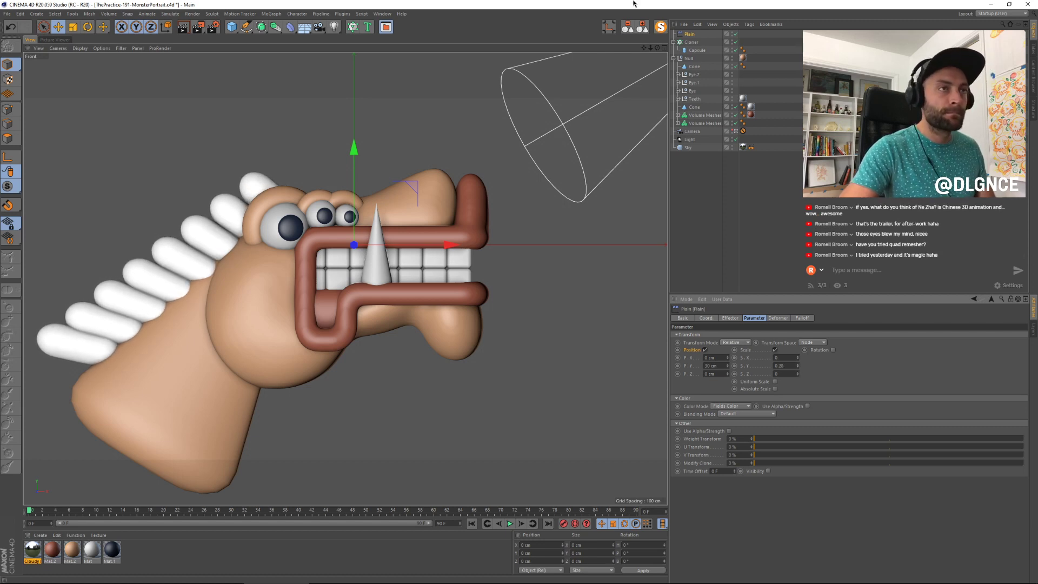
{"action": "left_click", "coordinate": [749, 24]}
{"action": "left_click", "coordinate": [721, 49]}
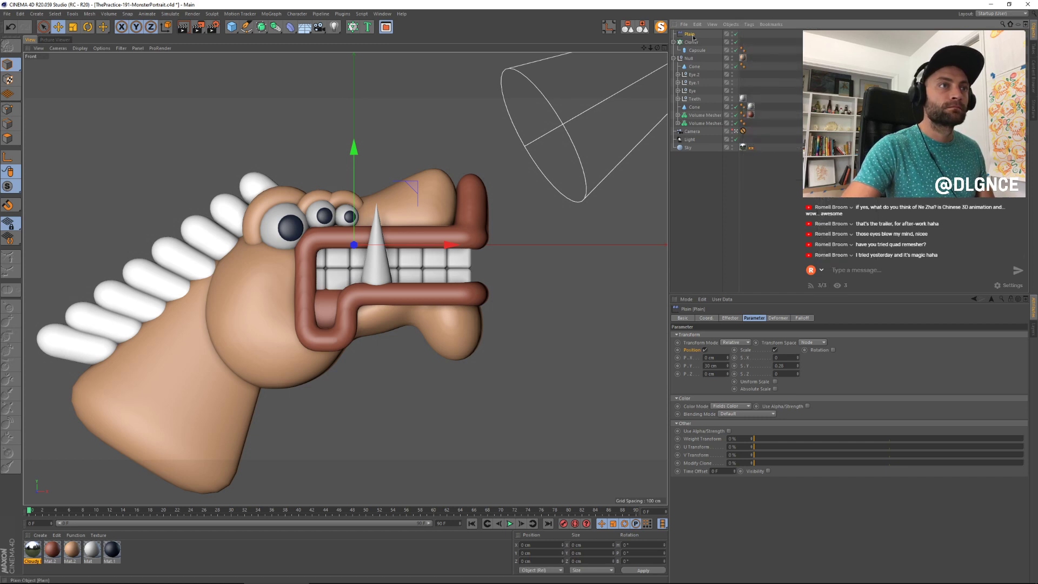
Step: Limit the Plain effector's falloff with a Spherical Field, undoing the Linear Field added first
{"action": "left_click", "coordinate": [802, 318]}
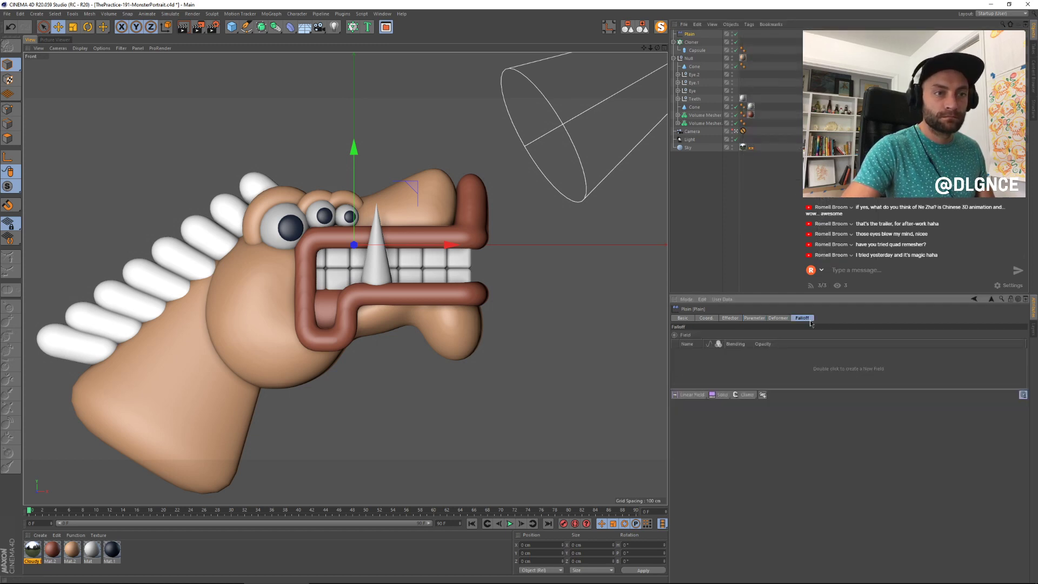
{"action": "left_click", "coordinate": [695, 397]}
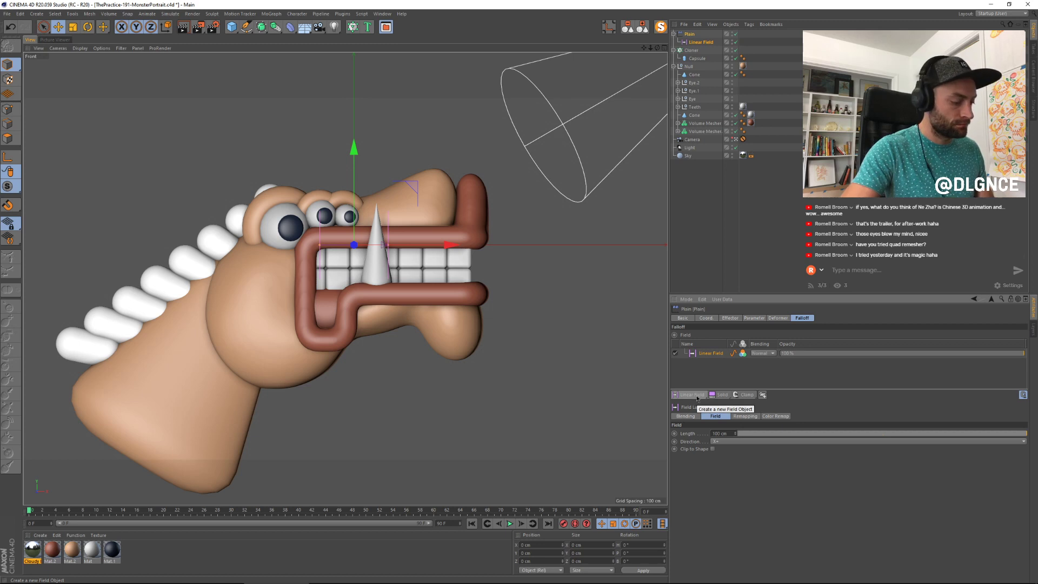
{"action": "key", "text": "ctrl+z"}
{"action": "left_click", "coordinate": [720, 395]}
{"action": "left_click", "coordinate": [676, 394]}
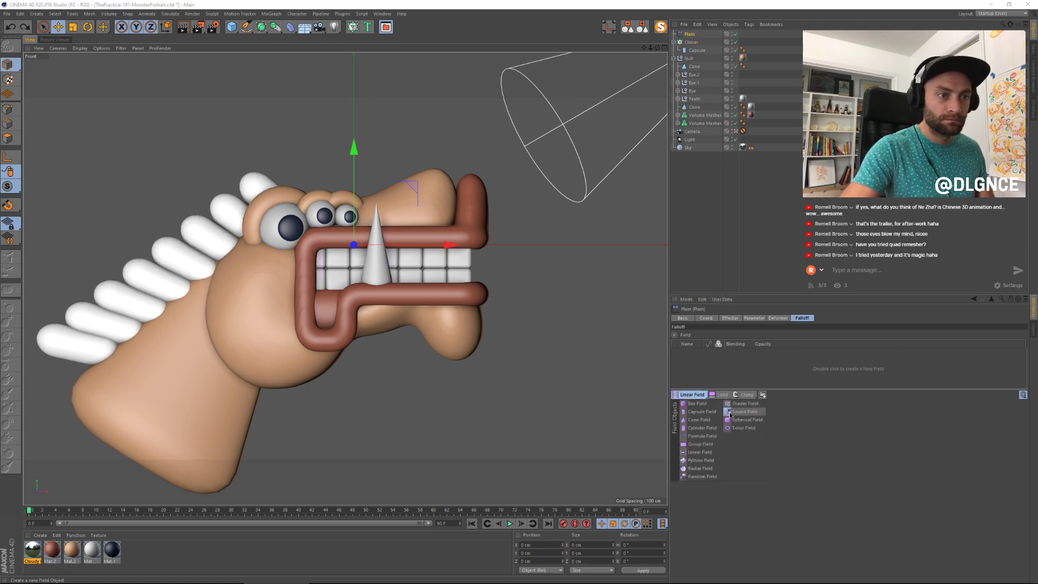
{"action": "left_click", "coordinate": [740, 419]}
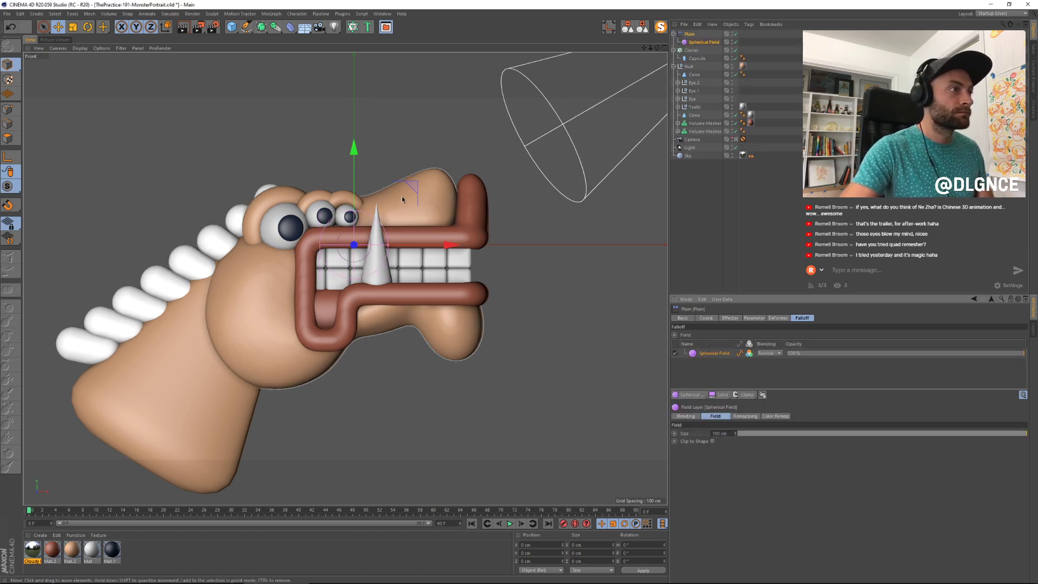
Step: Move the Spherical Field along X onto the middle of the capsule row and enlarge it to about 319 cm
{"action": "left_click_drag", "start_coordinate": [411, 227], "coordinate": [216, 270]}
{"action": "left_click_drag", "start_coordinate": [262, 209], "coordinate": [273, 187]}
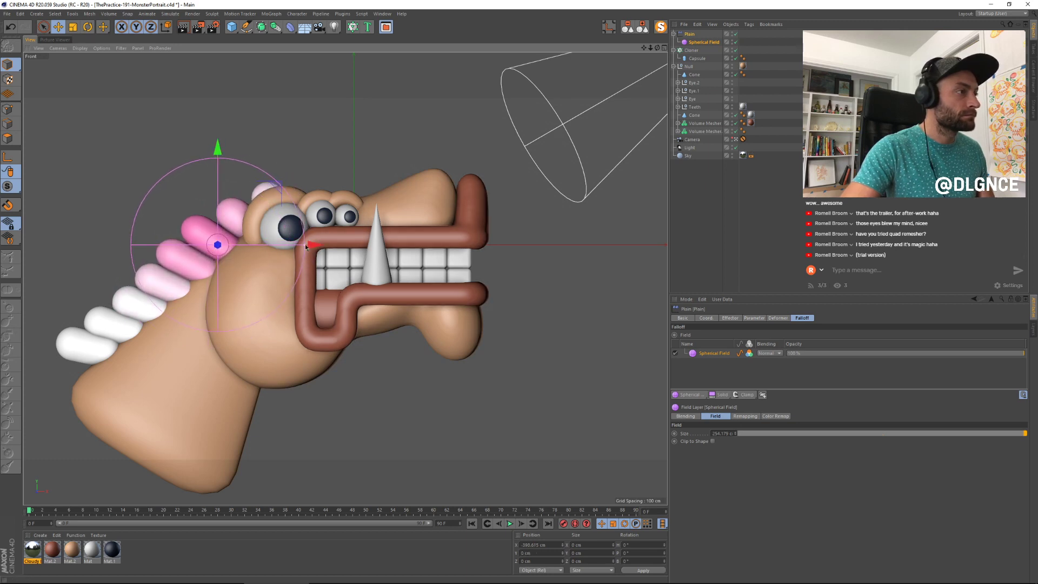
{"action": "left_click_drag", "start_coordinate": [304, 245], "coordinate": [326, 244]}
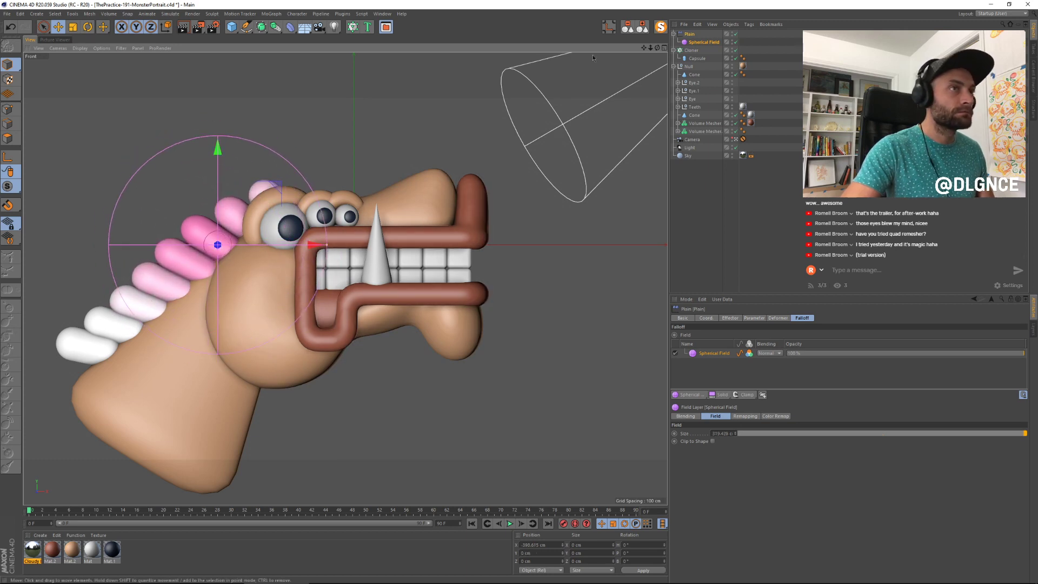
Step: Scale the Capsule inside the Cloner down uniformly to about 73 cm wide and 146 cm tall
{"action": "left_click", "coordinate": [692, 49]}
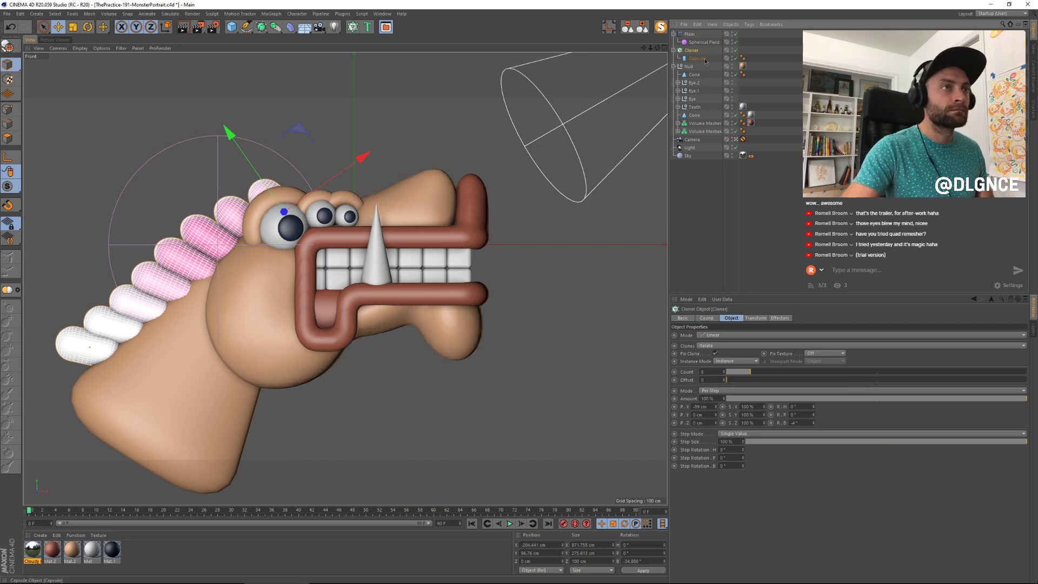
{"action": "left_click", "coordinate": [697, 58]}
{"action": "key", "text": "t"}
{"action": "left_click_drag", "start_coordinate": [465, 128], "coordinate": [398, 170]}
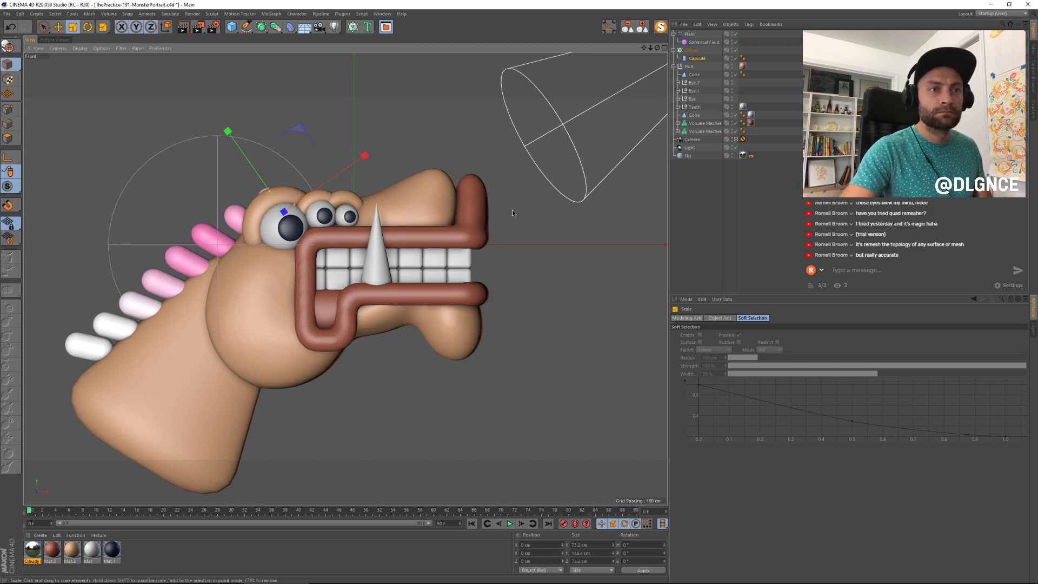
Step: Tighten the Cloner's per-step X spacing to -76 cm and set the clone count to 10
{"action": "left_click", "coordinate": [691, 49]}
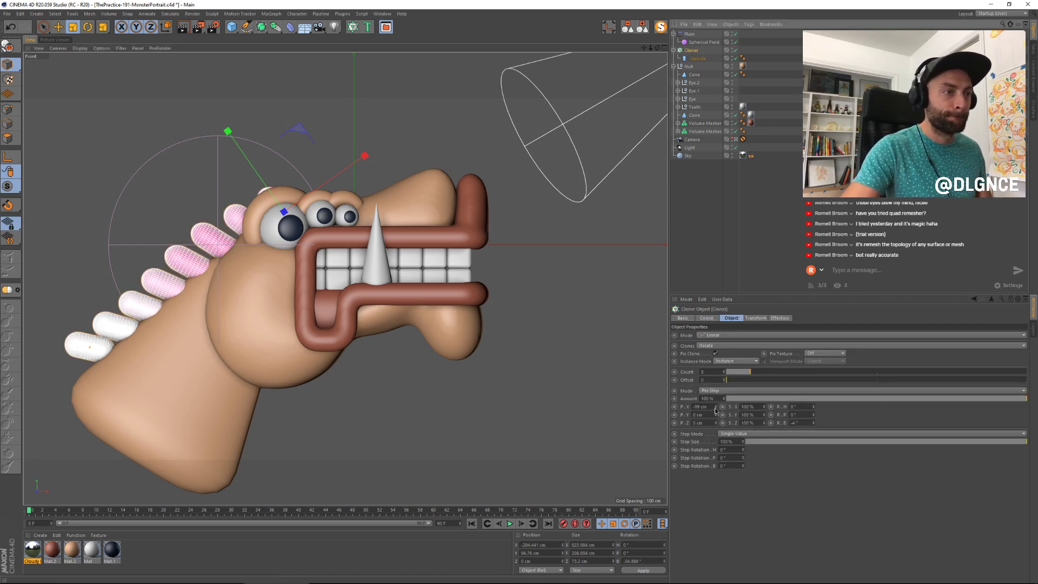
{"action": "left_click_drag", "start_coordinate": [716, 409], "coordinate": [724, 372]}
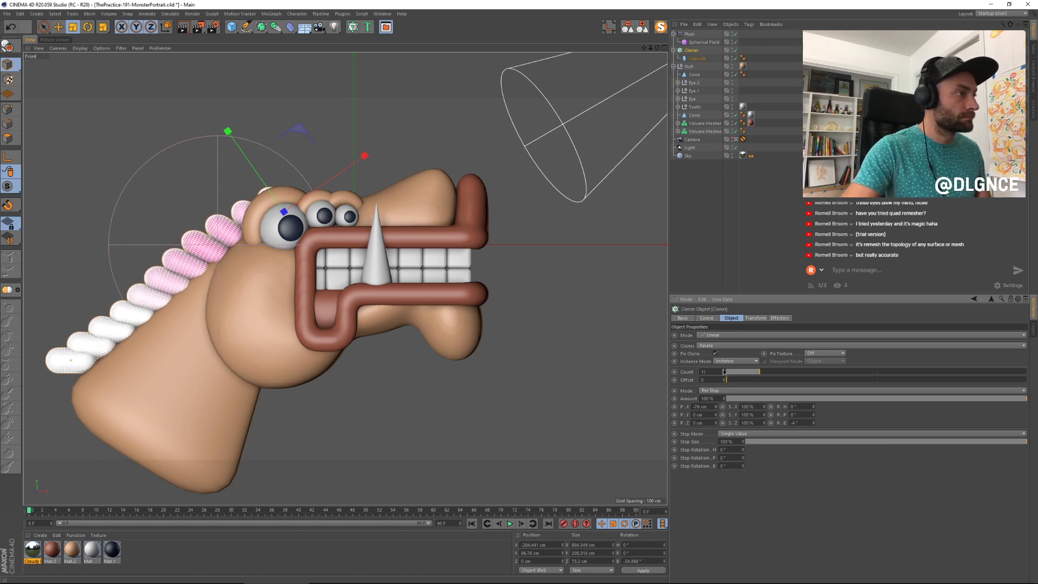
{"action": "left_click", "coordinate": [702, 42]}
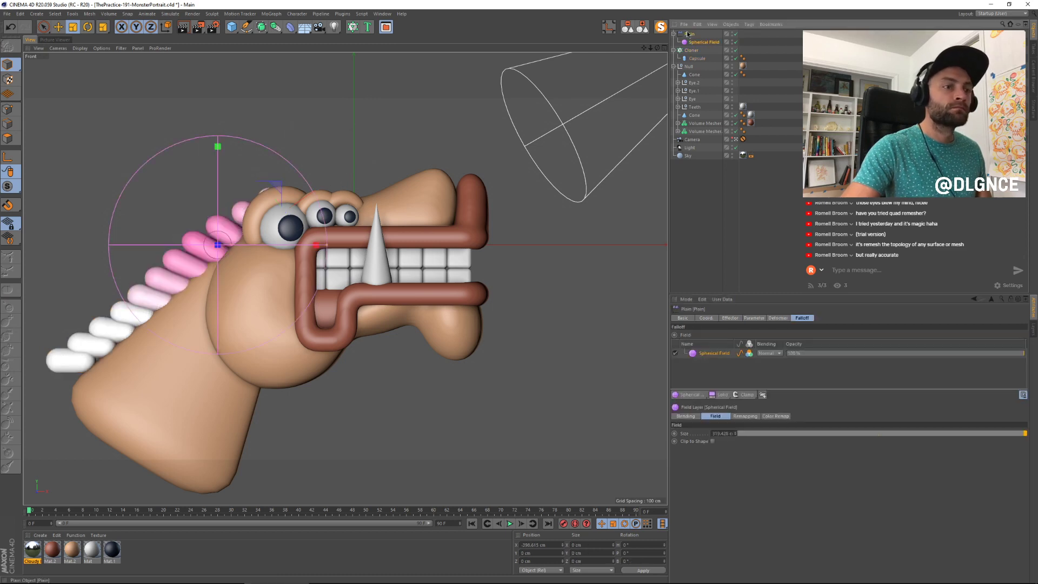
{"action": "left_click", "coordinate": [704, 50]}
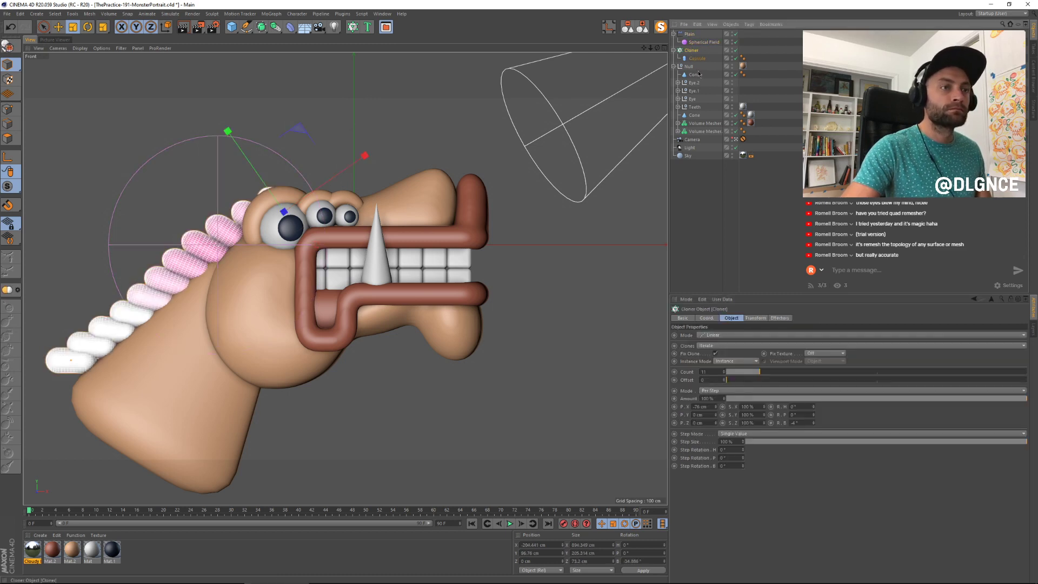
{"action": "left_click", "coordinate": [725, 373]}
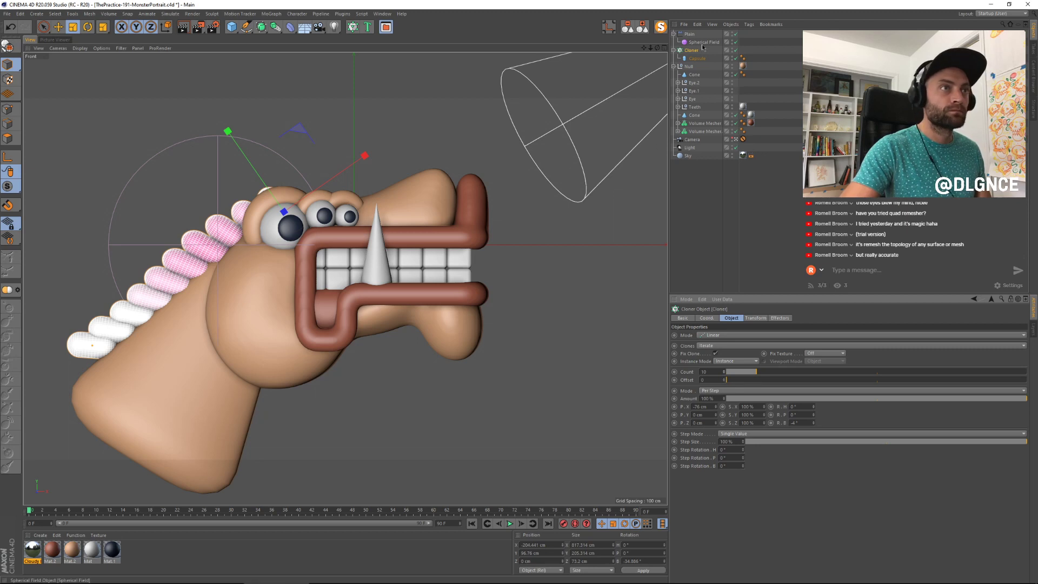
{"action": "left_click", "coordinate": [697, 59]}
{"action": "key", "text": "t"}
{"action": "left_click_drag", "start_coordinate": [456, 380], "coordinate": [477, 368]}
{"action": "key", "text": "ctrl+z"}
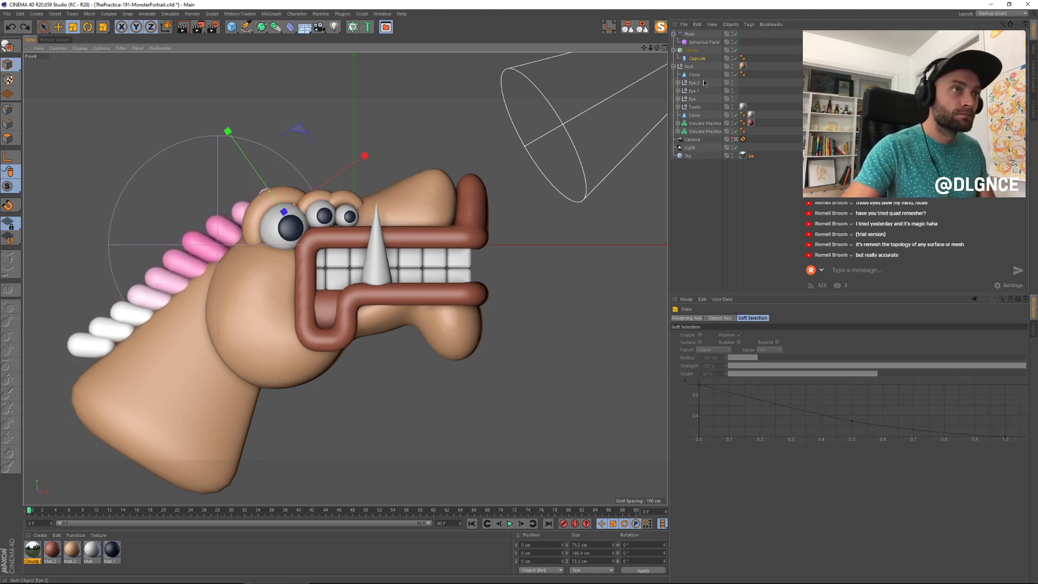
Step: Scale the whole Cloner up slightly and move the capsule row deeper into the back of the neck
{"action": "left_click", "coordinate": [692, 51]}
{"action": "left_click_drag", "start_coordinate": [531, 258], "coordinate": [552, 242]}
{"action": "key", "text": "e"}
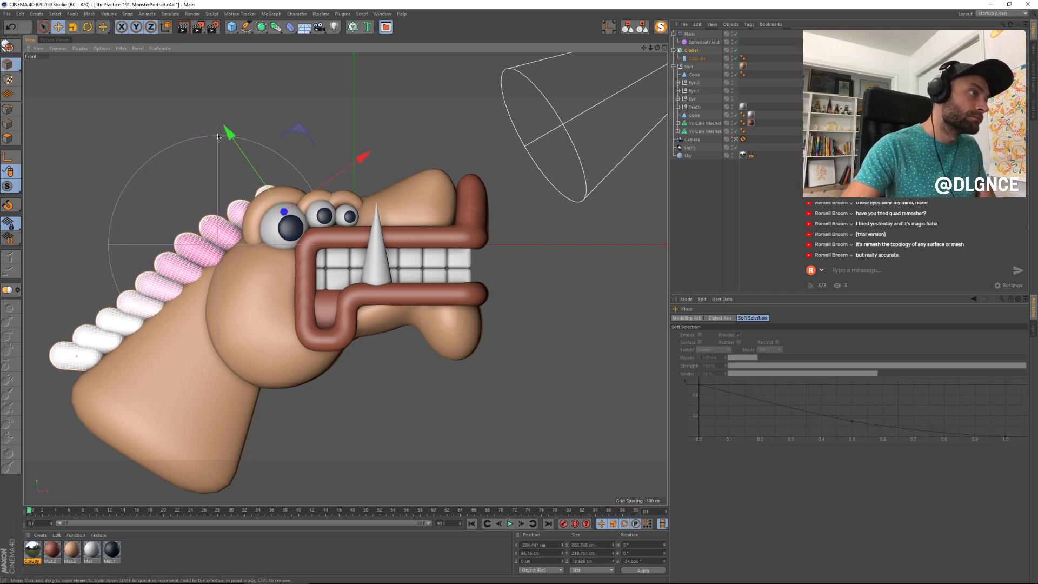
{"action": "left_click_drag", "start_coordinate": [228, 133], "coordinate": [236, 144]}
Step: Set the Plain effector's scale influence to X 0.12, Y 0.61 and Z 0.14
{"action": "left_click", "coordinate": [691, 35]}
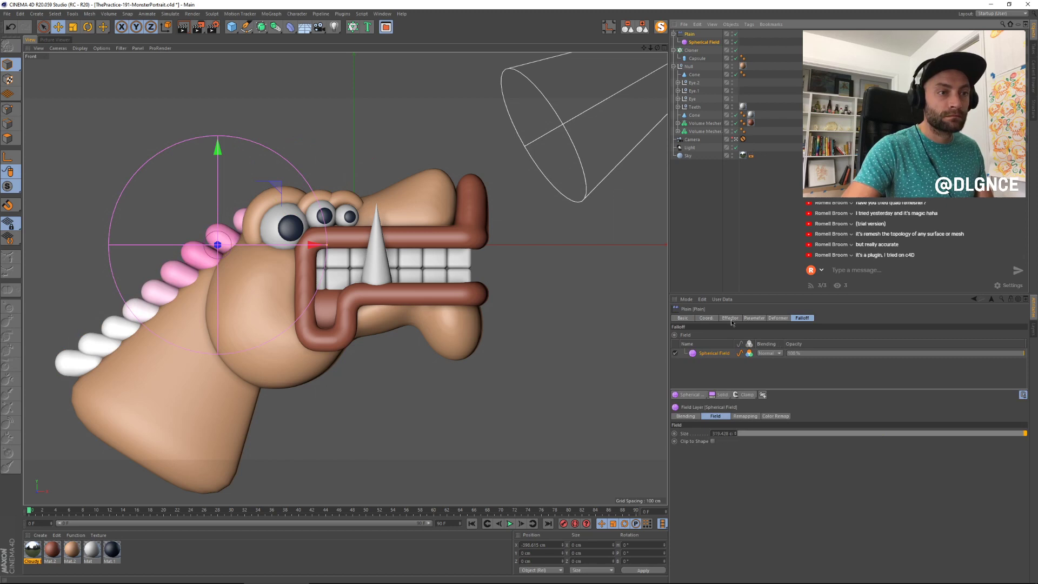
{"action": "left_click", "coordinate": [754, 318]}
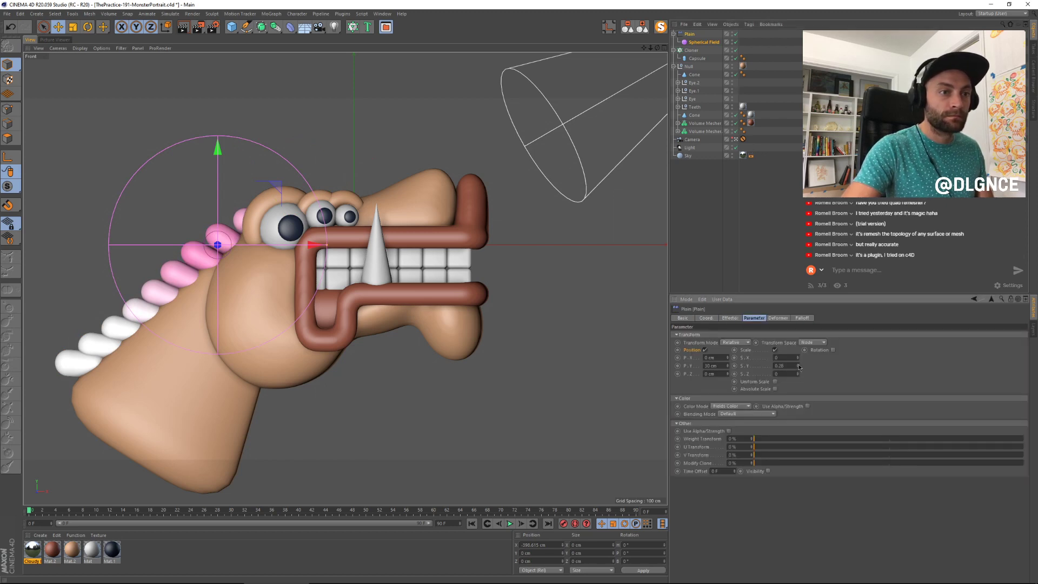
{"action": "left_click_drag", "start_coordinate": [799, 367], "coordinate": [799, 349]}
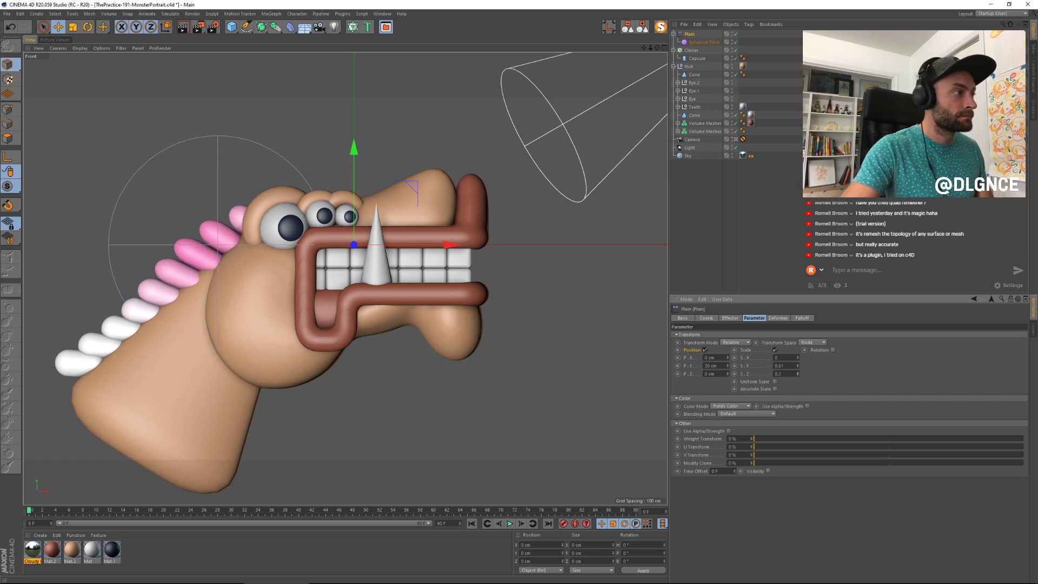
{"action": "left_click_drag", "start_coordinate": [799, 361], "coordinate": [799, 355]}
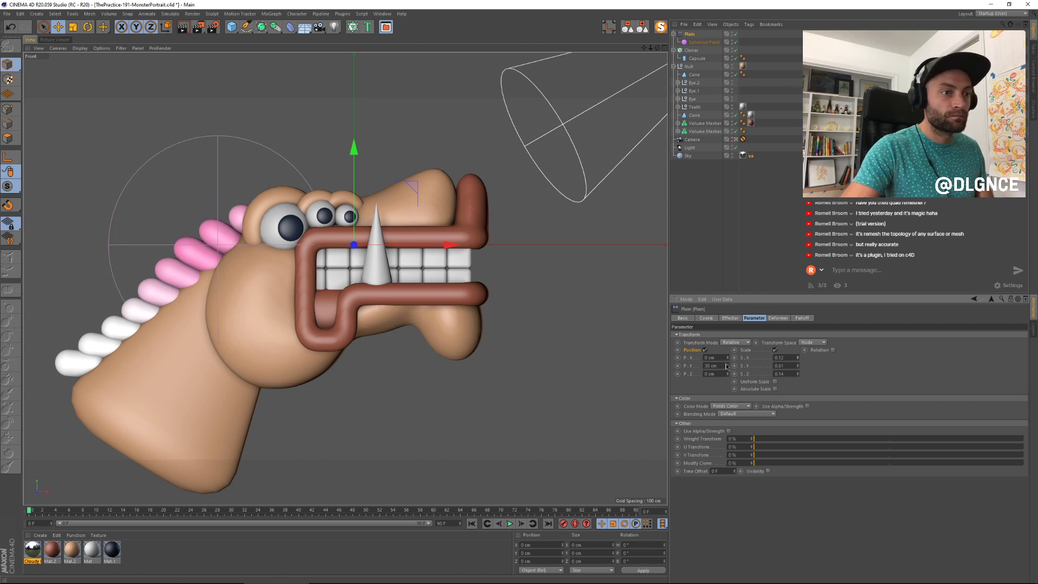
Step: Set the Plain effector's Y position offset to 67 cm and enlarge its Spherical Field slightly
{"action": "left_click_drag", "start_coordinate": [727, 366], "coordinate": [727, 347]}
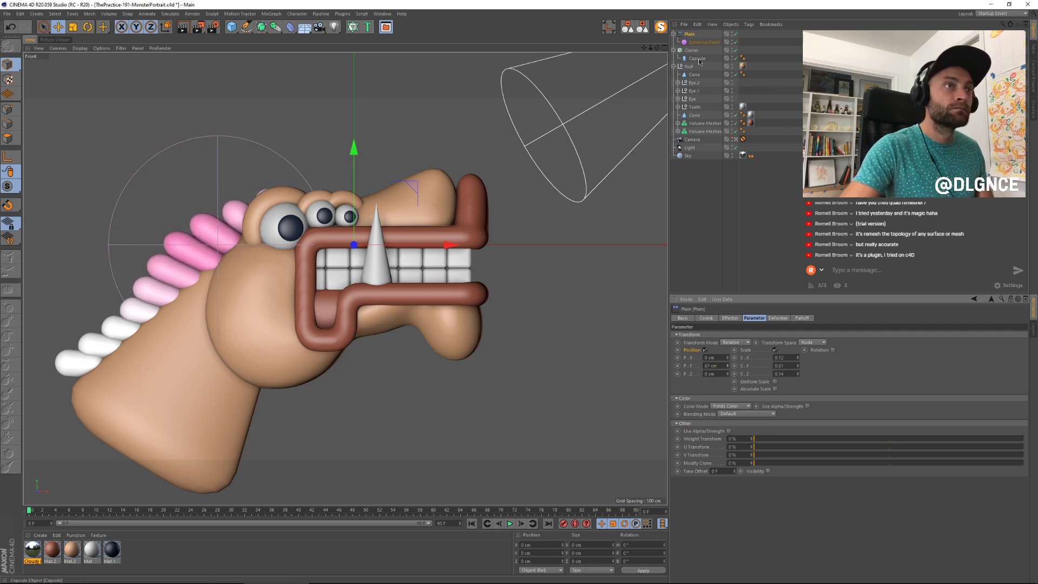
{"action": "left_click", "coordinate": [695, 43]}
{"action": "left_click_drag", "start_coordinate": [328, 245], "coordinate": [345, 245]}
Step: Group the Plain effector, its field and the Cloner as "Bumps" inside the monster's Null, and render the result
{"action": "left_click", "coordinate": [689, 34], "text": "ctrl"}
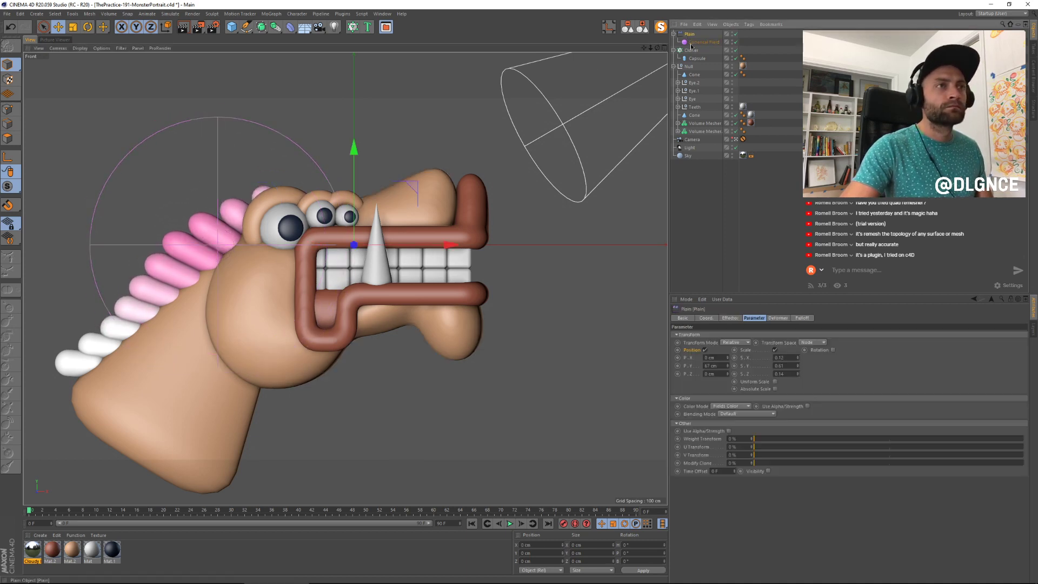
{"action": "left_click", "coordinate": [691, 50], "text": "ctrl"}
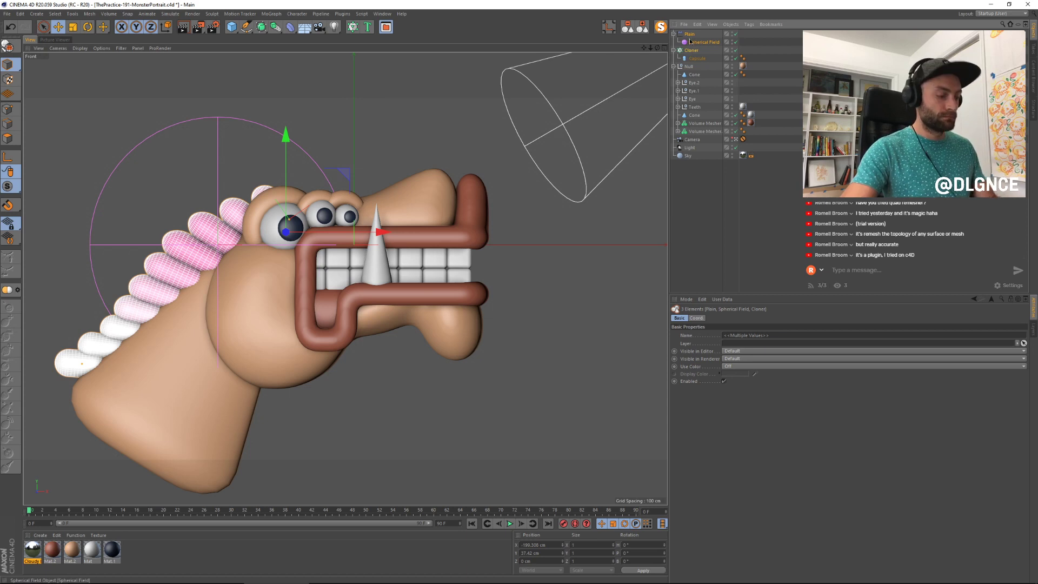
{"action": "key", "text": "alt+g"}
{"action": "double_click", "coordinate": [690, 34]}
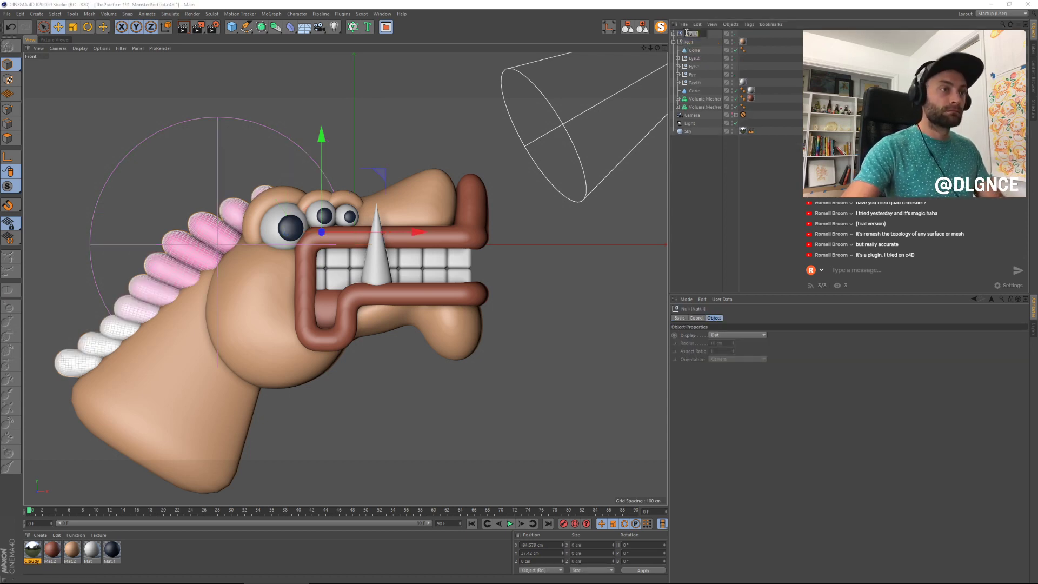
{"action": "type", "text": "Bumps"}
{"action": "key", "text": "Return"}
{"action": "left_click_drag", "start_coordinate": [690, 33], "coordinate": [689, 48]}
{"action": "left_click", "coordinate": [414, 109]}
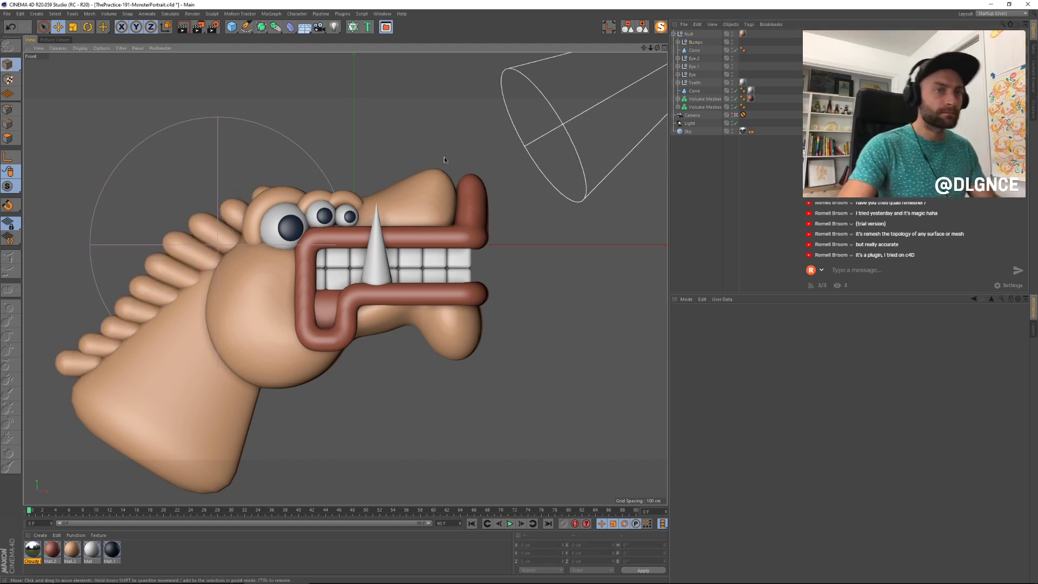
{"action": "key", "text": "shift+r"}
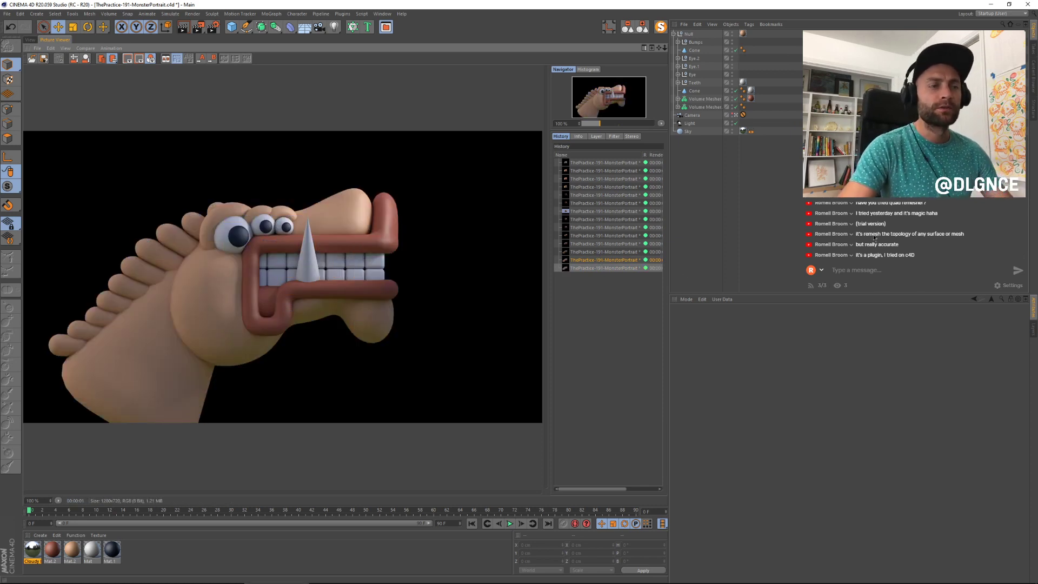
Step: Recolour the monster's skin material, testing pink at hue 321° before choosing teal at hue 162°, with a render of each
{"action": "double_click", "coordinate": [76, 554]}
{"action": "left_click_drag", "start_coordinate": [254, 54], "coordinate": [603, 165]}
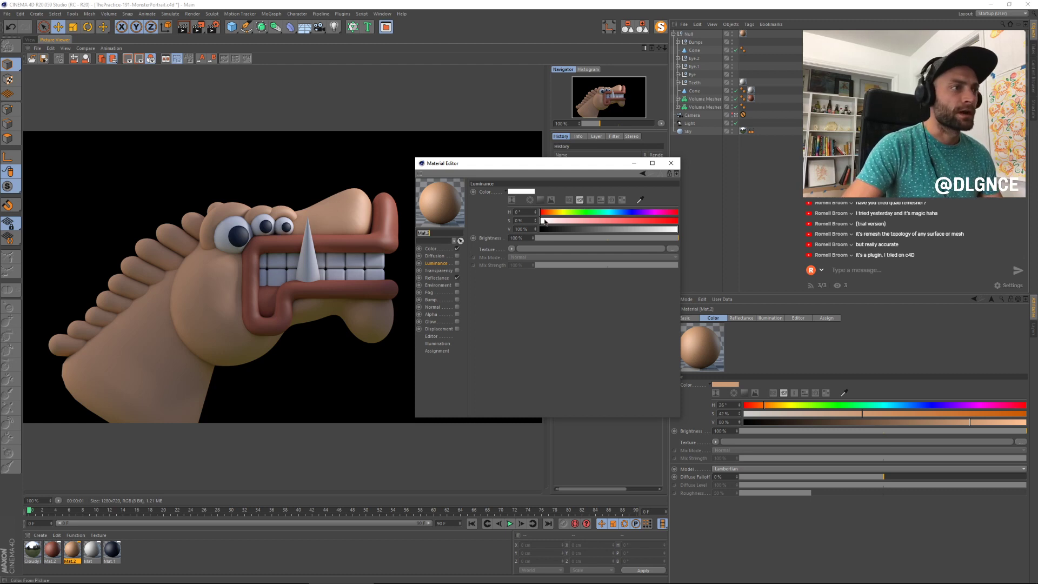
{"action": "left_click", "coordinate": [447, 278]}
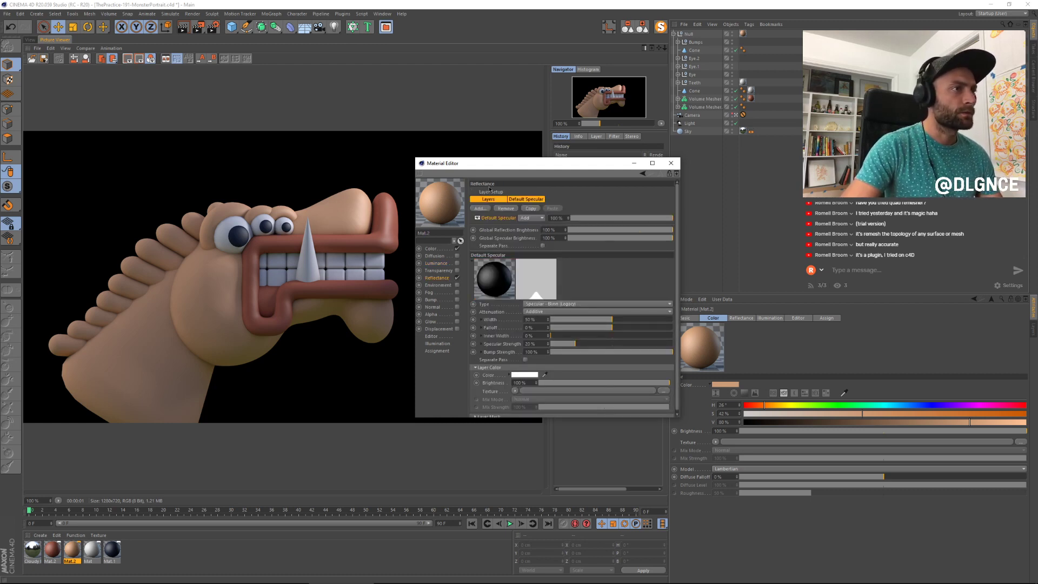
{"action": "left_click_drag", "start_coordinate": [489, 165], "coordinate": [537, 217]}
{"action": "left_click", "coordinate": [478, 300]}
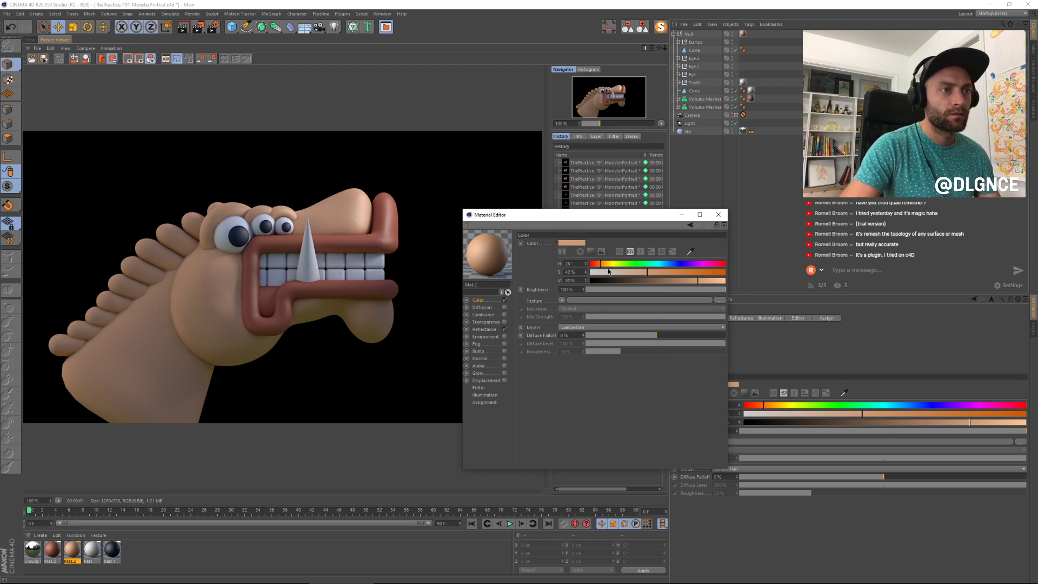
{"action": "left_click_drag", "start_coordinate": [708, 264], "coordinate": [712, 264]}
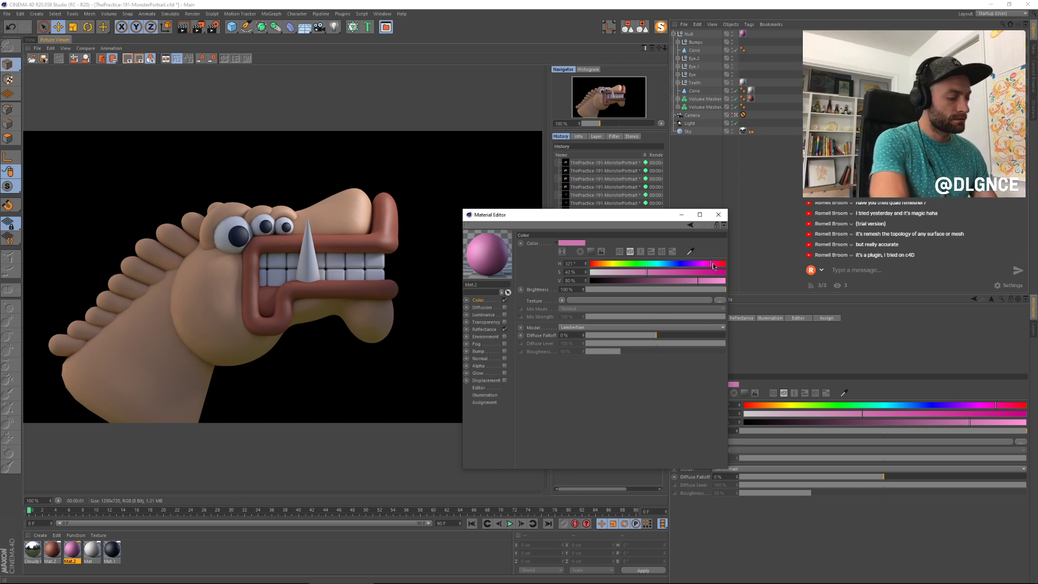
{"action": "key", "text": "shift+r"}
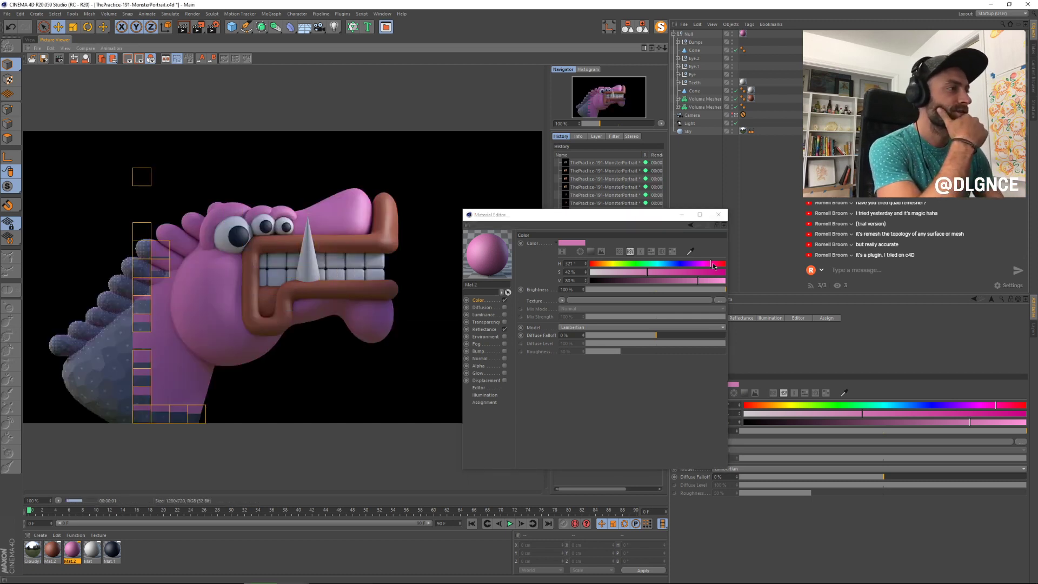
{"action": "left_click", "coordinate": [651, 263]}
{"action": "key", "text": "shift+r"}
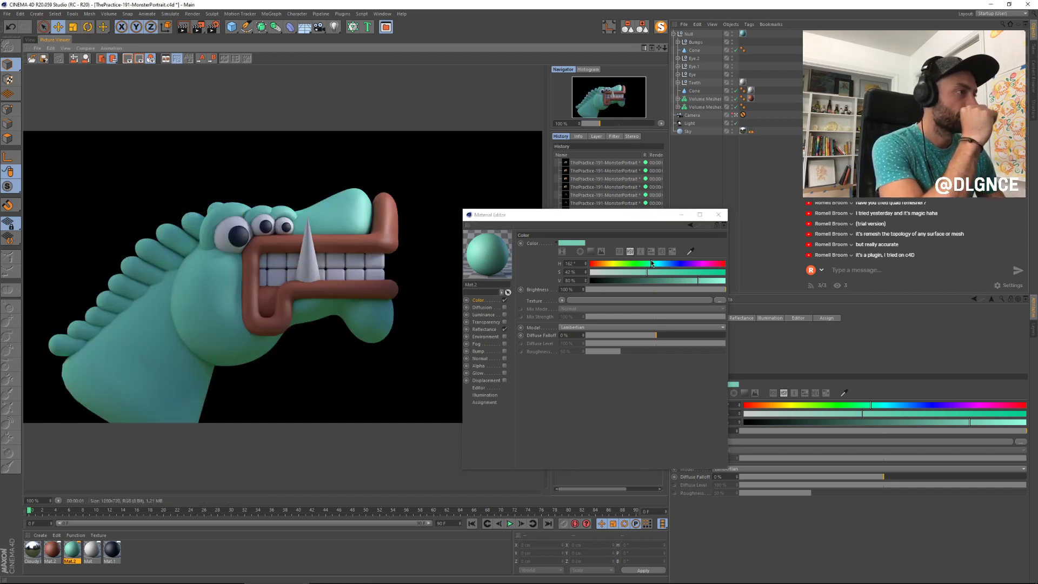
Step: Recolour the lip material dark green with hue 153°, saturation 55% and value 48%, and render it
{"action": "left_click", "coordinate": [57, 554]}
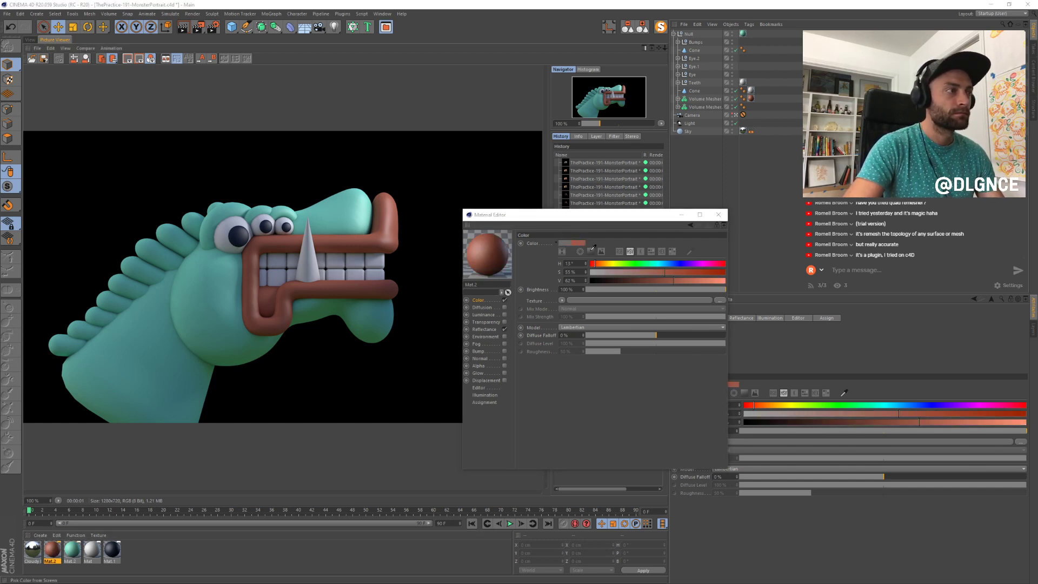
{"action": "left_click", "coordinate": [339, 203]}
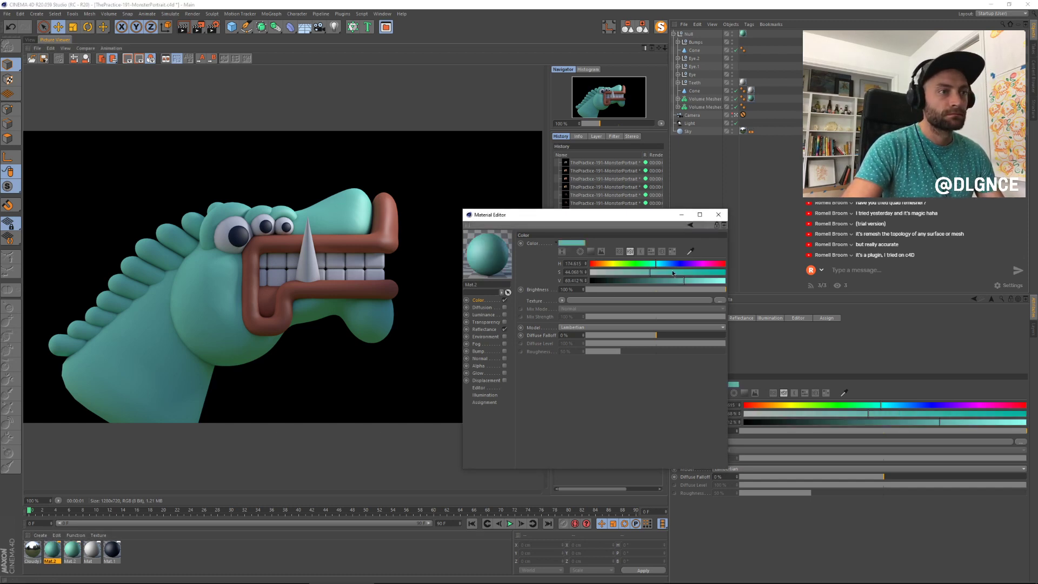
{"action": "left_click", "coordinate": [648, 264]}
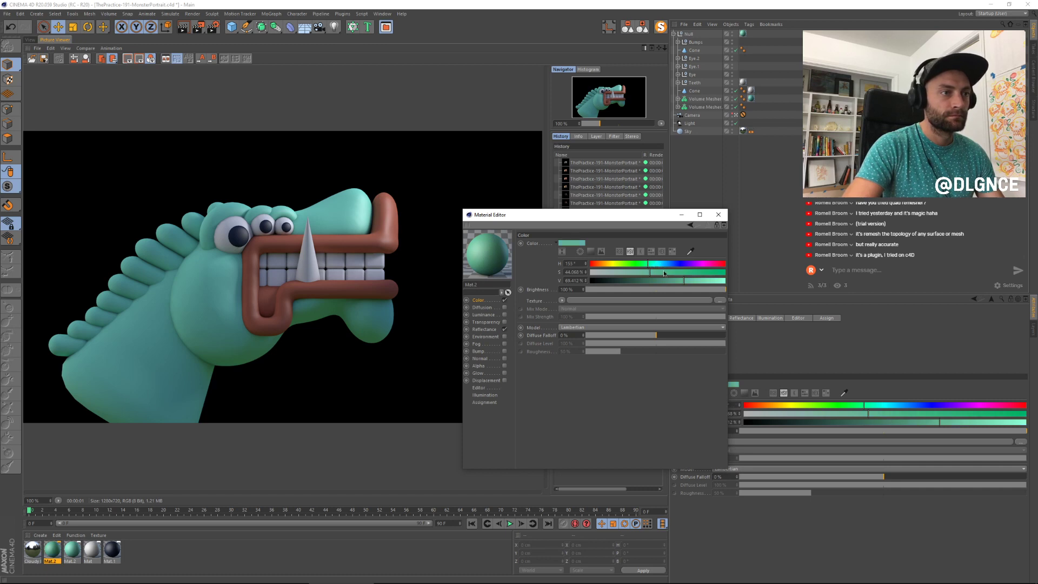
{"action": "left_click_drag", "start_coordinate": [651, 272], "coordinate": [664, 273]}
{"action": "left_click", "coordinate": [655, 281]}
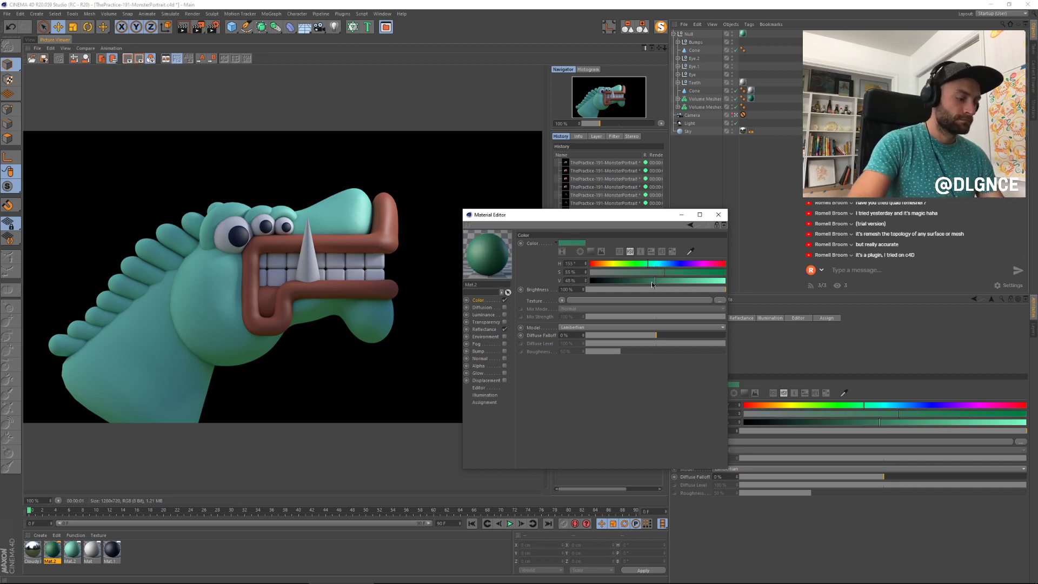
{"action": "key", "text": "shift+r"}
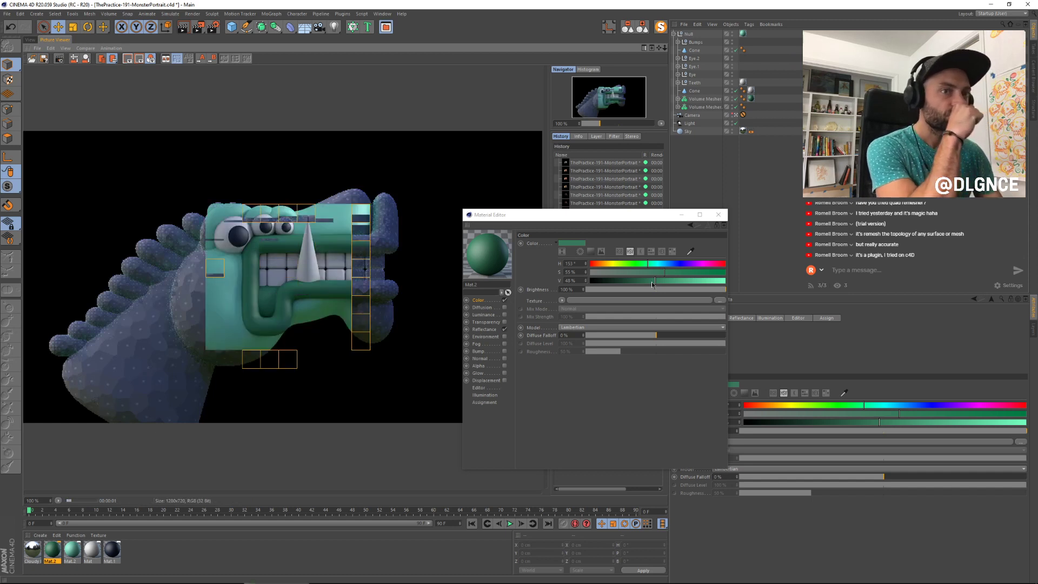
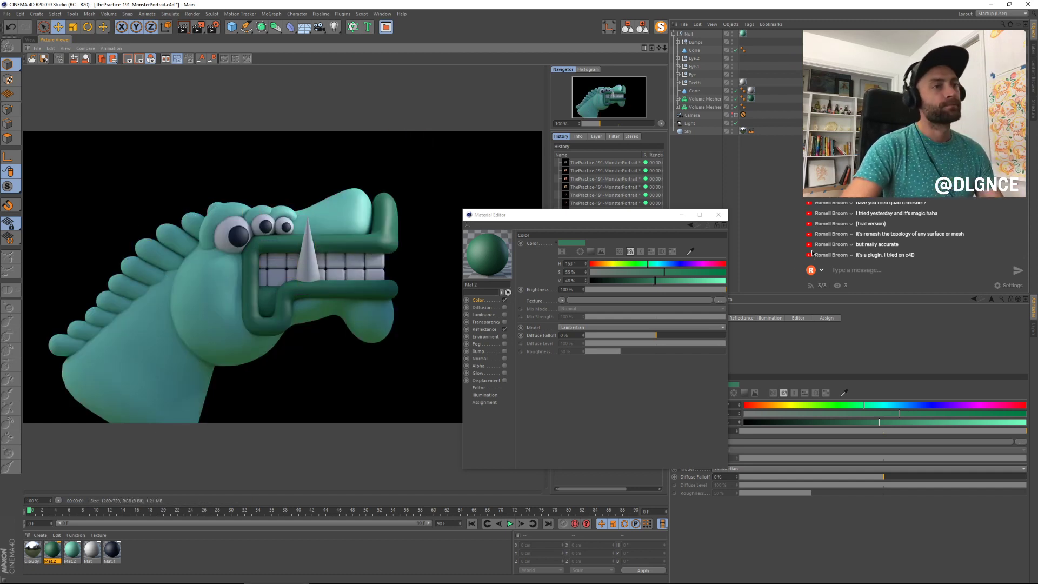
Step: Return to the 3D viewport and expand the face's Volume Mesher and Volume Builder down to their source shapes
{"action": "left_click", "coordinate": [718, 215]}
{"action": "left_click", "coordinate": [33, 39]}
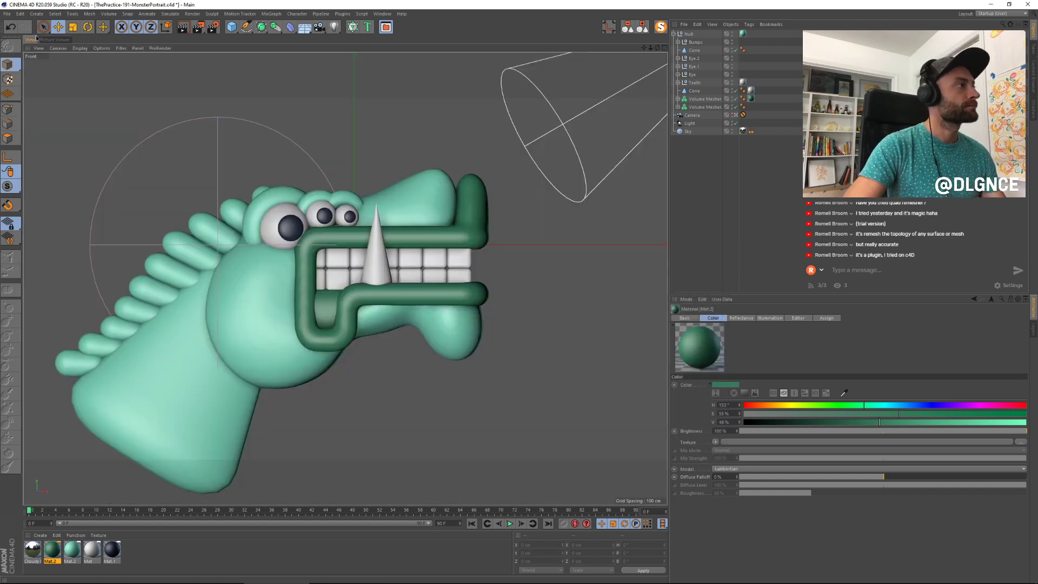
{"action": "left_click", "coordinate": [456, 325]}
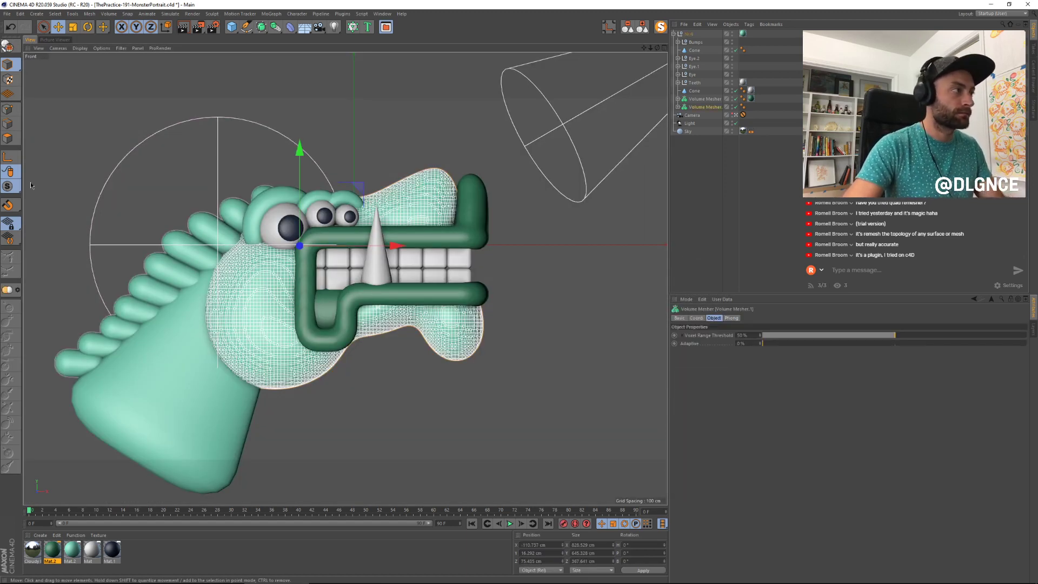
{"action": "key", "text": "Return"}
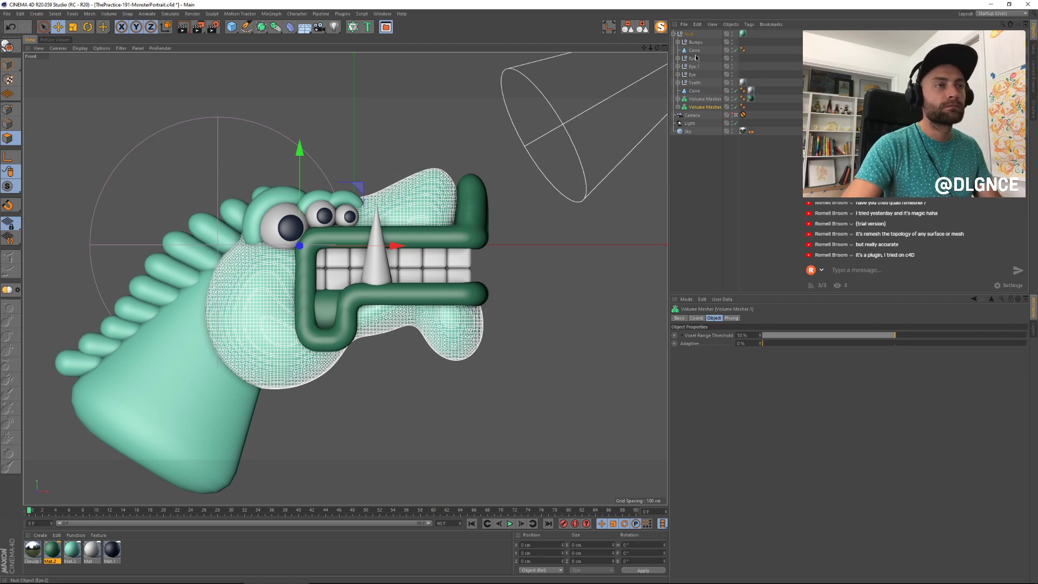
{"action": "left_click", "coordinate": [673, 33]}
{"action": "left_click", "coordinate": [673, 34]}
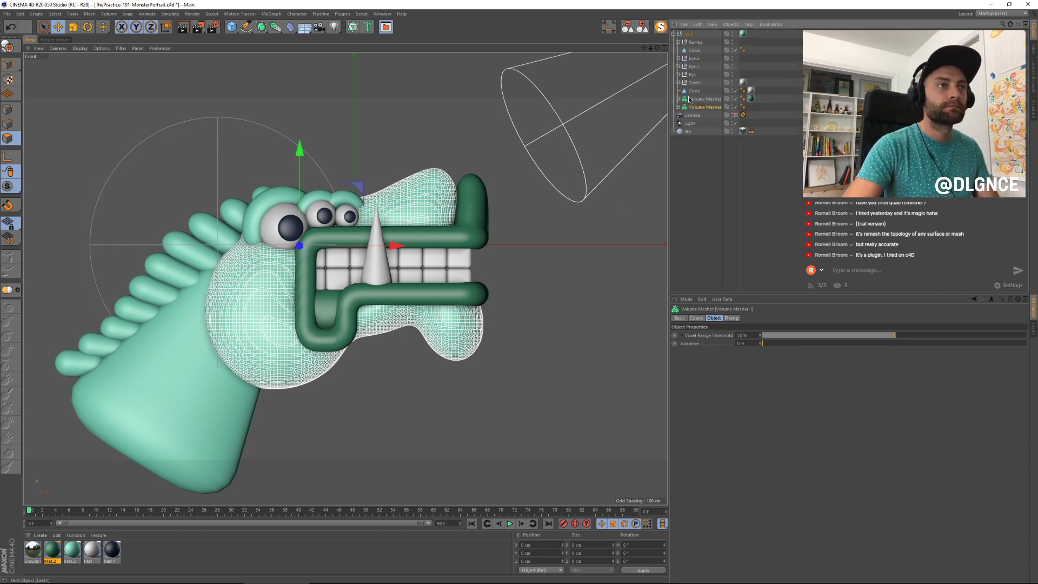
{"action": "left_click", "coordinate": [678, 107]}
{"action": "left_click", "coordinate": [682, 115]}
{"action": "left_click", "coordinate": [698, 122]}
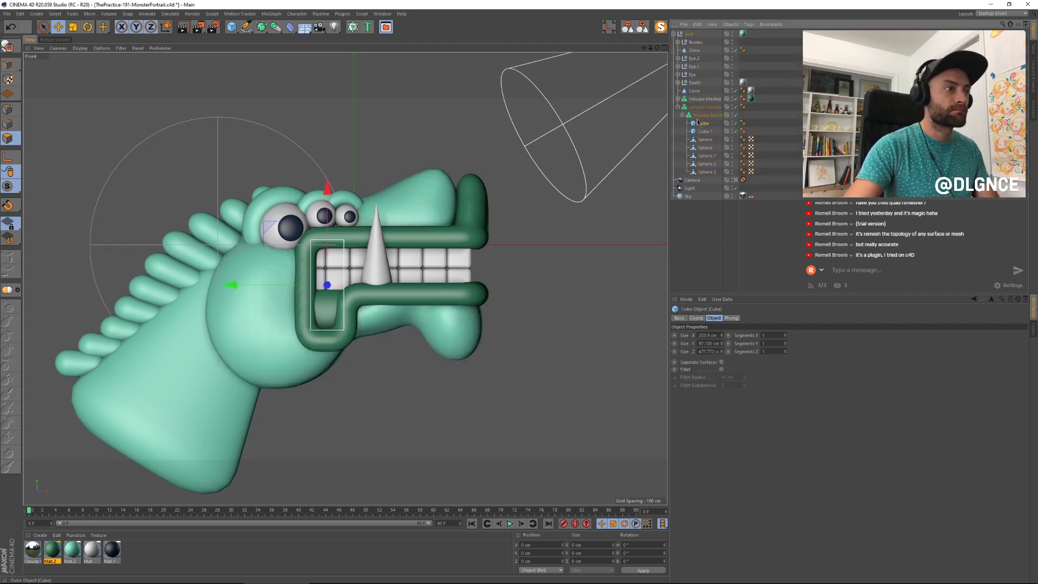
Step: Find the chin sphere among the Volume Builder's shapes and copy it out to the scene's top level
{"action": "key", "text": "Down"}
{"action": "key", "text": "Down"}
{"action": "key", "text": "Down"}
{"action": "key", "text": "Down"}
{"action": "key", "text": "Down"}
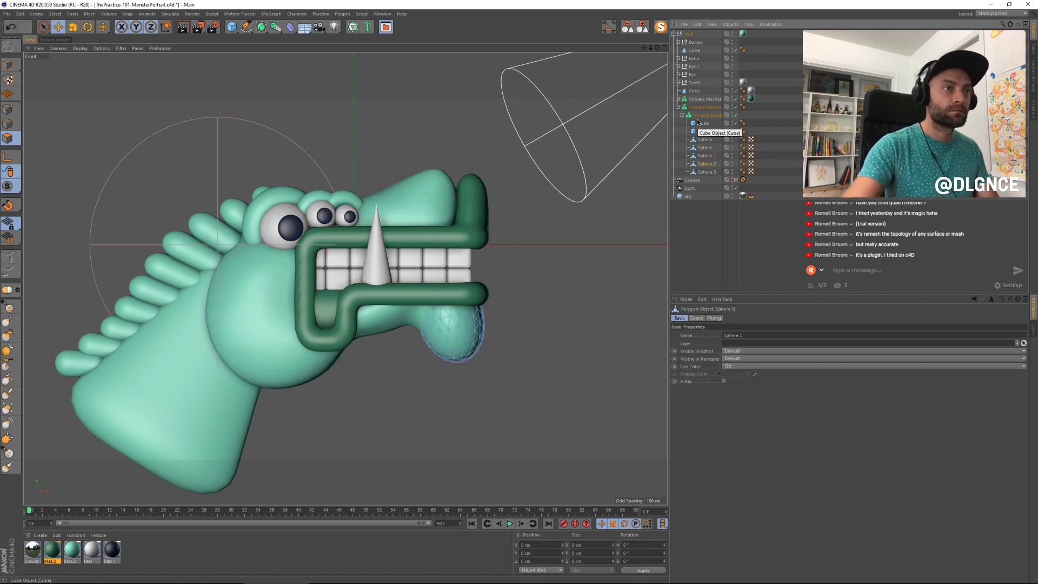
{"action": "left_click_drag", "start_coordinate": [710, 167], "coordinate": [698, 183], "text": "ctrl"}
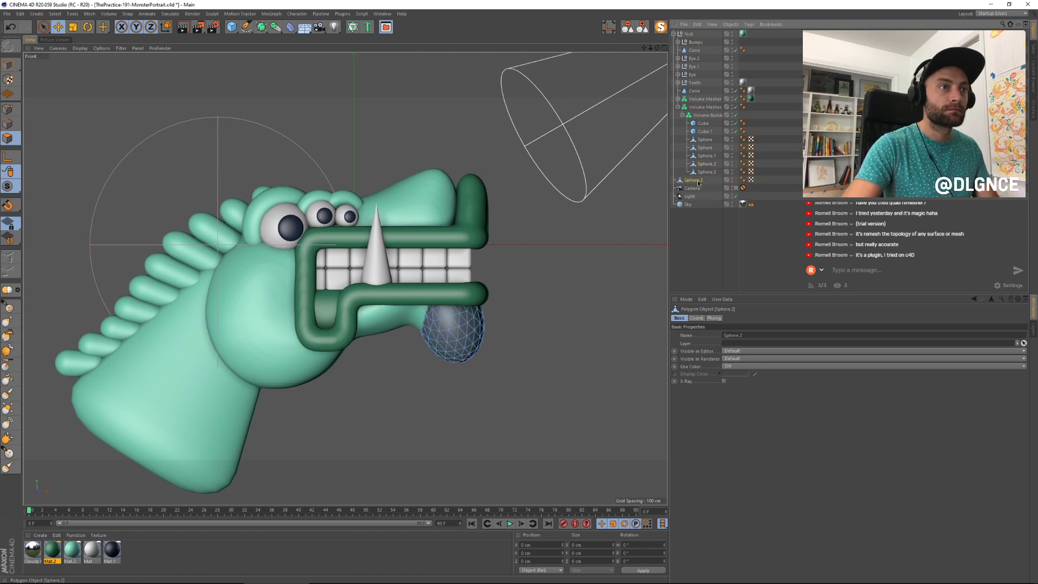
Step: Isolate the copied chin sphere in the perspective view and scale it up uniformly to about 260 cm in X
{"action": "left_click", "coordinate": [8, 64]}
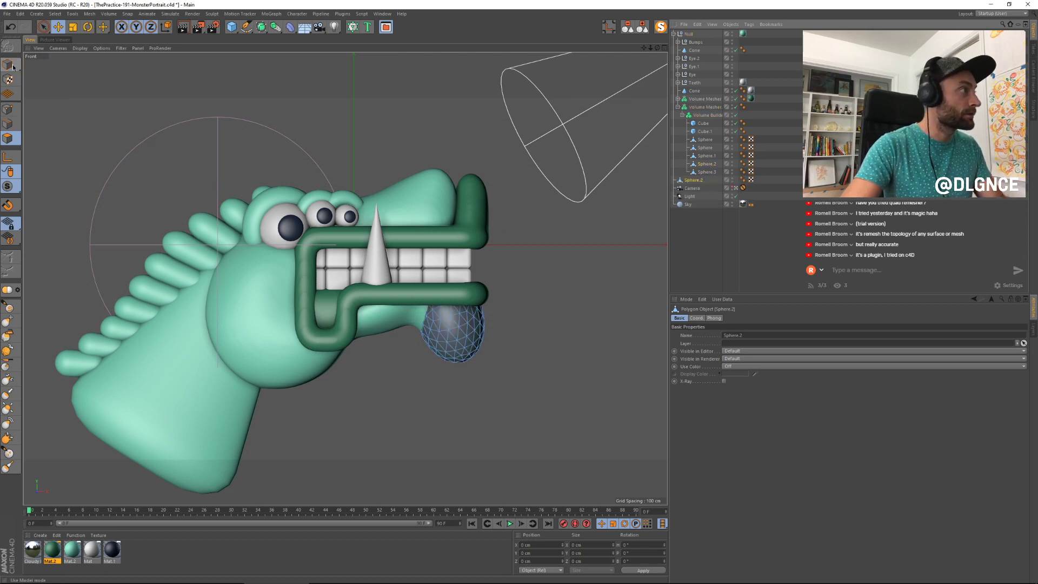
{"action": "key", "text": "t"}
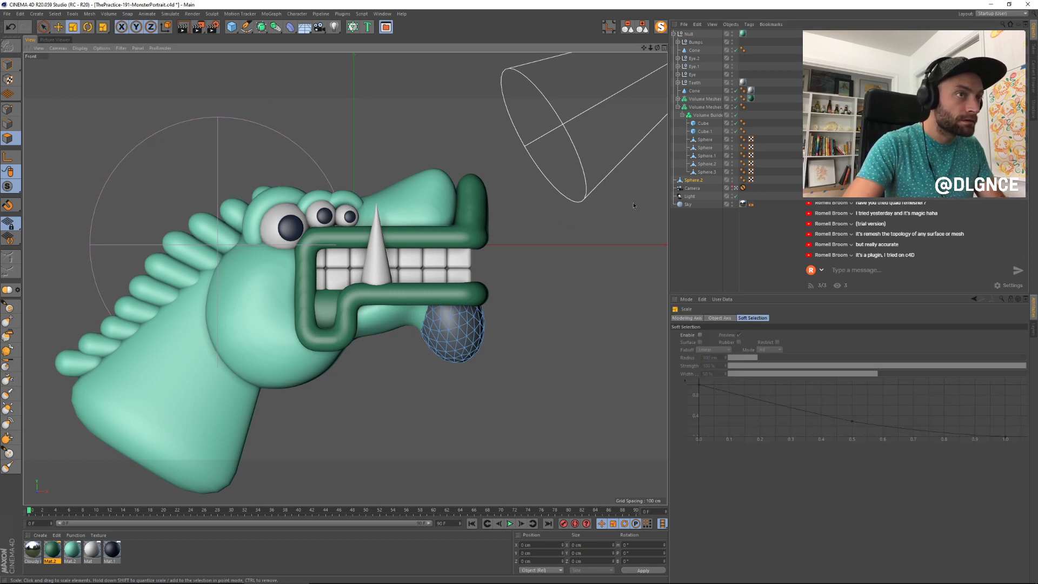
{"action": "left_click", "coordinate": [693, 180]}
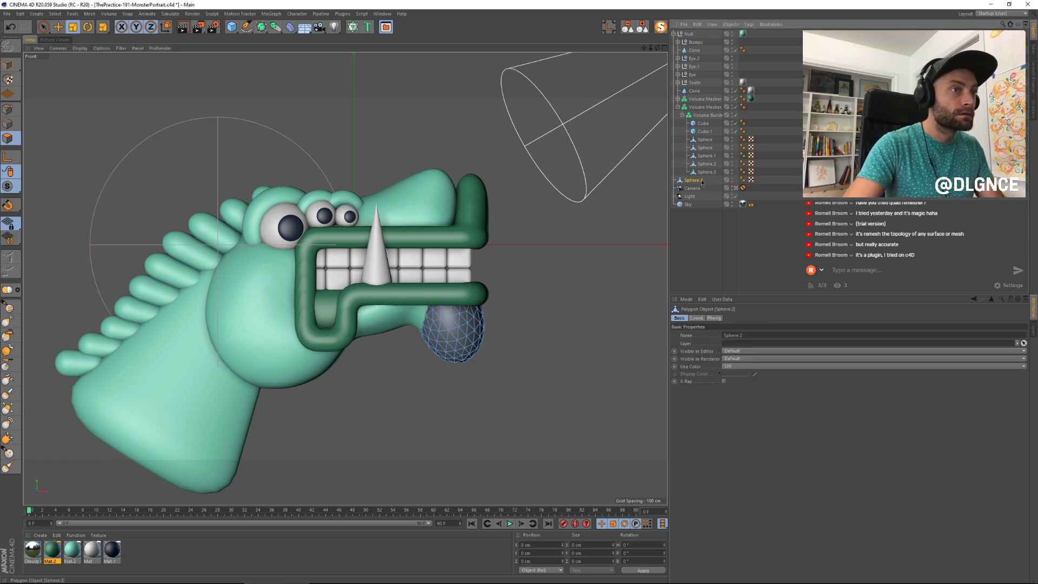
{"action": "left_click", "coordinate": [9, 65]}
{"action": "left_click_drag", "start_coordinate": [589, 203], "coordinate": [564, 221]}
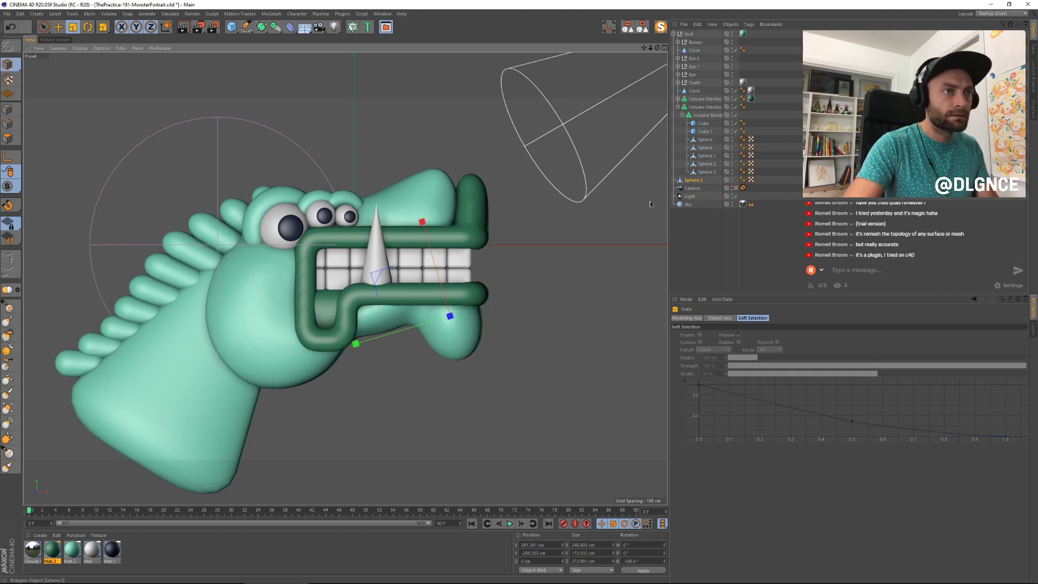
{"action": "left_click", "coordinate": [736, 188]}
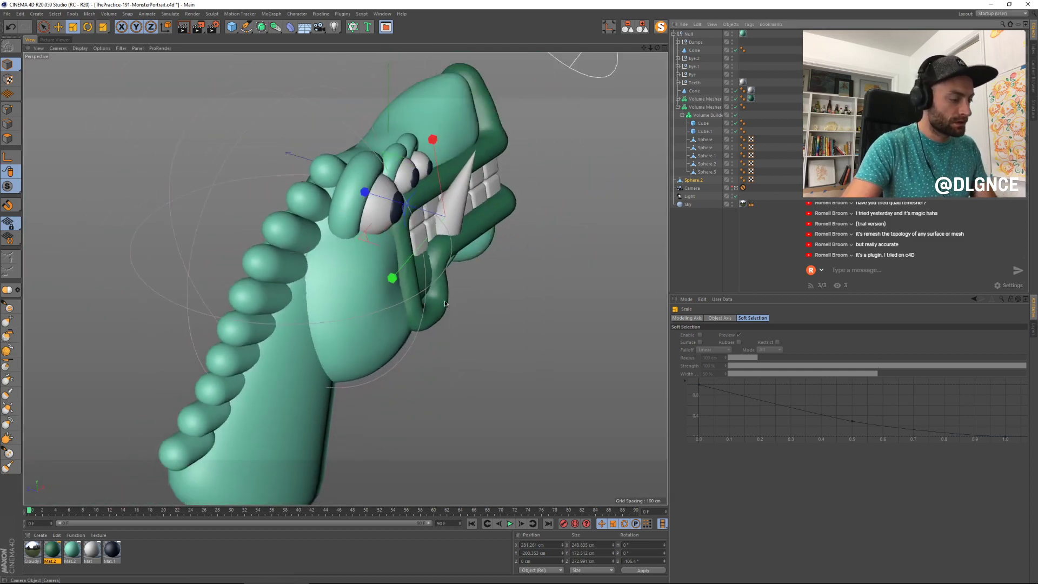
{"action": "key", "text": "s"}
{"action": "left_click_drag", "start_coordinate": [474, 312], "coordinate": [367, 326], "text": "alt"}
{"action": "right_click_drag", "start_coordinate": [445, 319], "coordinate": [506, 240], "text": "alt"}
{"action": "key", "text": "s"}
{"action": "left_click", "coordinate": [658, 30]}
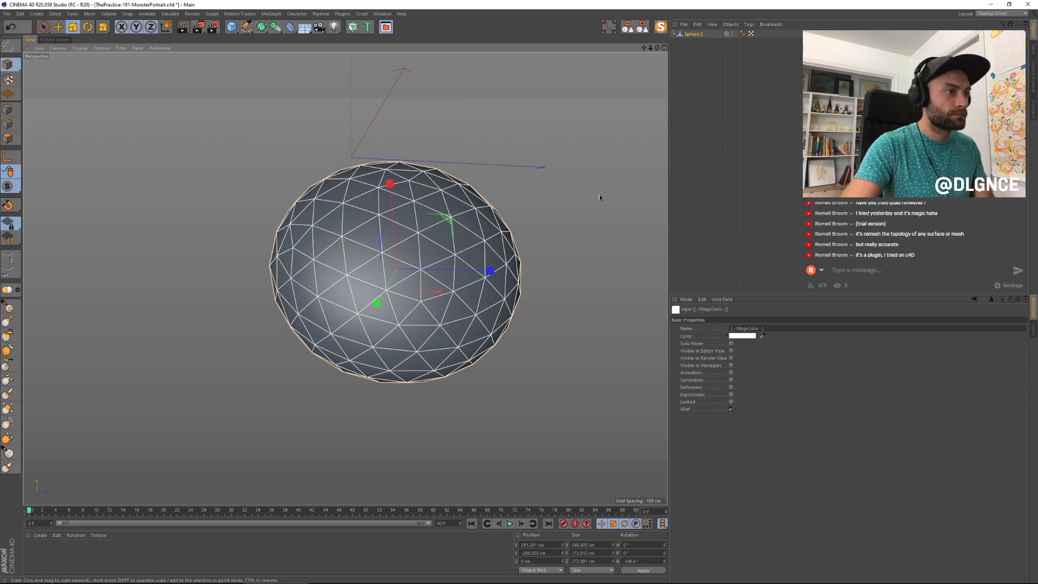
{"action": "left_click_drag", "start_coordinate": [599, 195], "coordinate": [620, 123]}
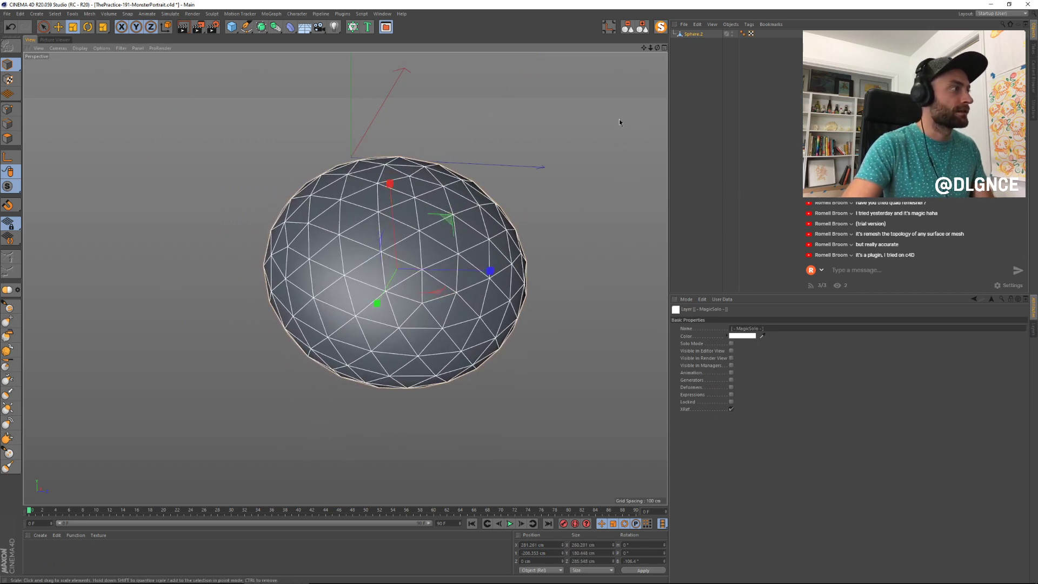
Step: Show the whole scene again and inspect the enlarged chin sphere against the face from the front and side
{"action": "left_click", "coordinate": [660, 28]}
{"action": "right_click_drag", "start_coordinate": [560, 229], "coordinate": [522, 314], "text": "alt"}
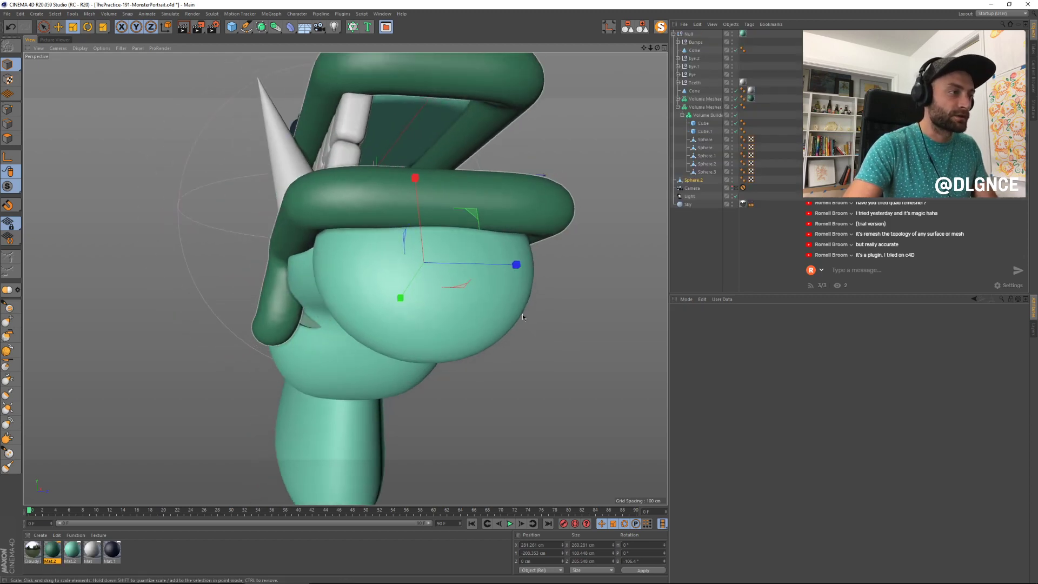
{"action": "left_click_drag", "start_coordinate": [522, 315], "coordinate": [611, 319], "text": "alt"}
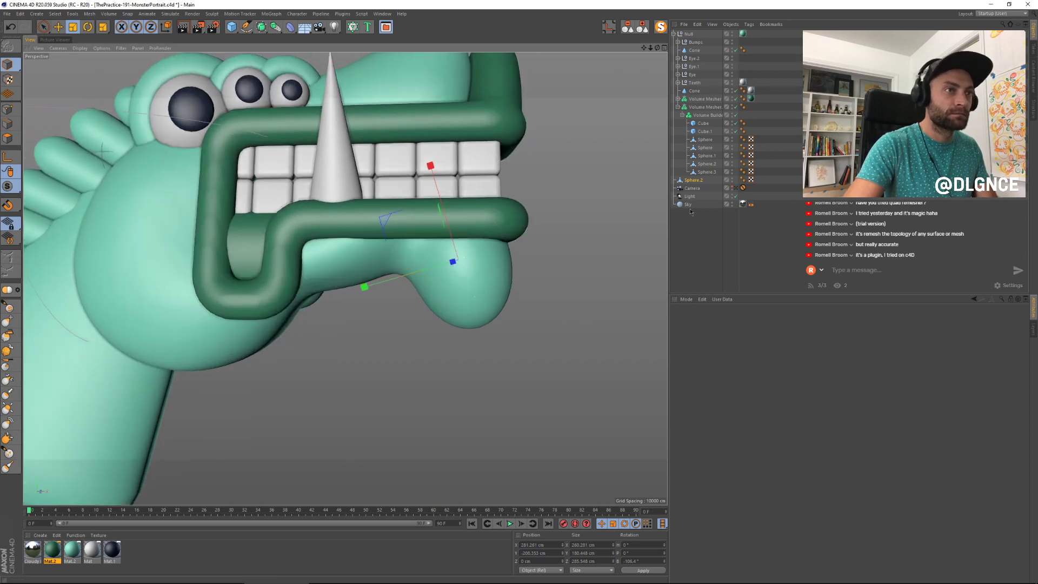
{"action": "left_click", "coordinate": [736, 189]}
{"action": "scroll", "coordinate": [611, 223], "scroll_direction": "up", "scroll_amount": 3}
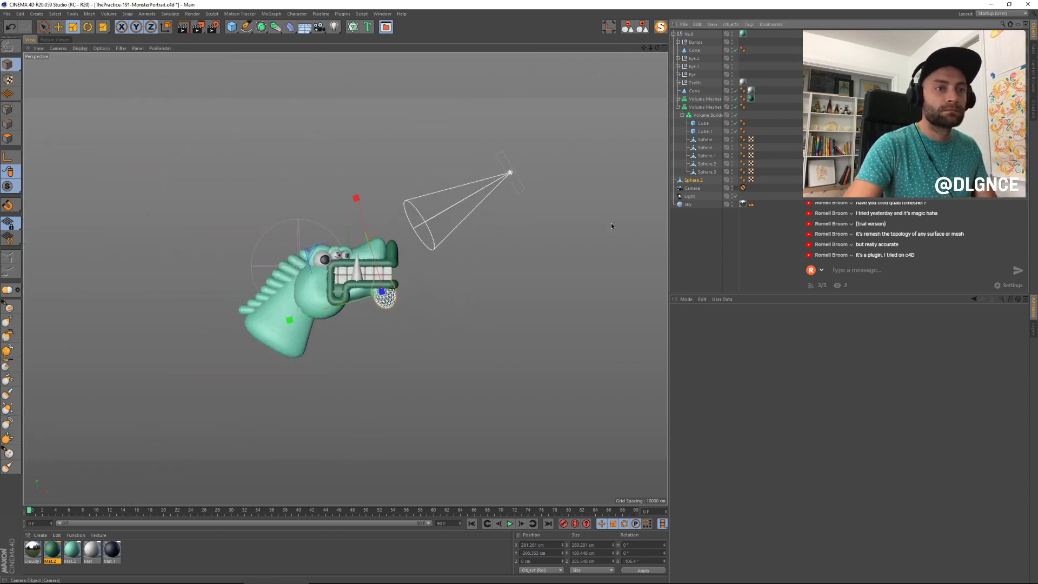
Step: Add a Hair object to the enlarged chin sphere and run the simulation to about frame 40 to let the guides droop
{"action": "key", "text": "F4"}
{"action": "left_click_drag", "start_coordinate": [576, 255], "coordinate": [570, 259]}
{"action": "left_click", "coordinate": [128, 14]}
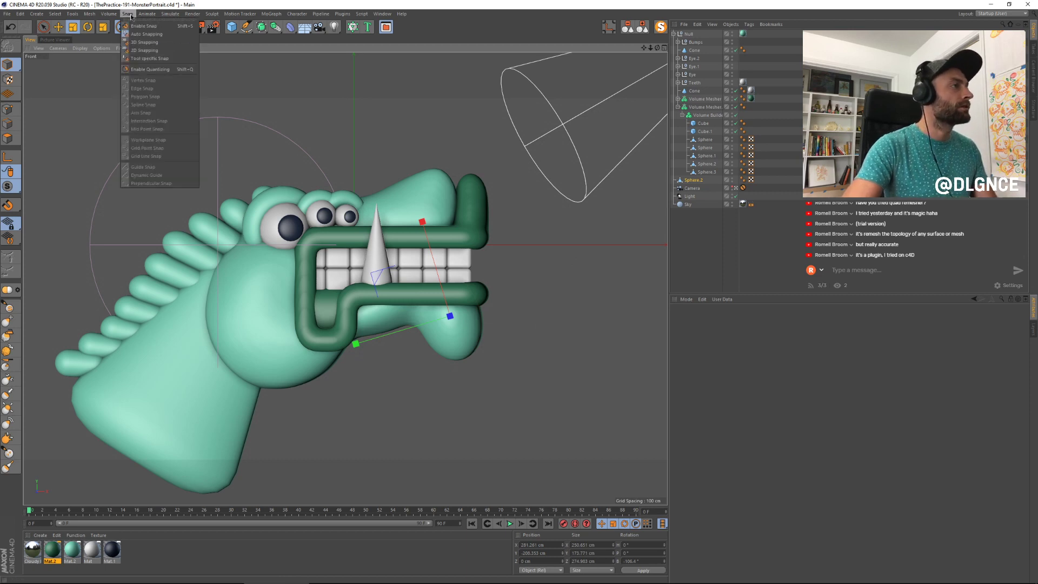
{"action": "mouse_move", "coordinate": [170, 14]}
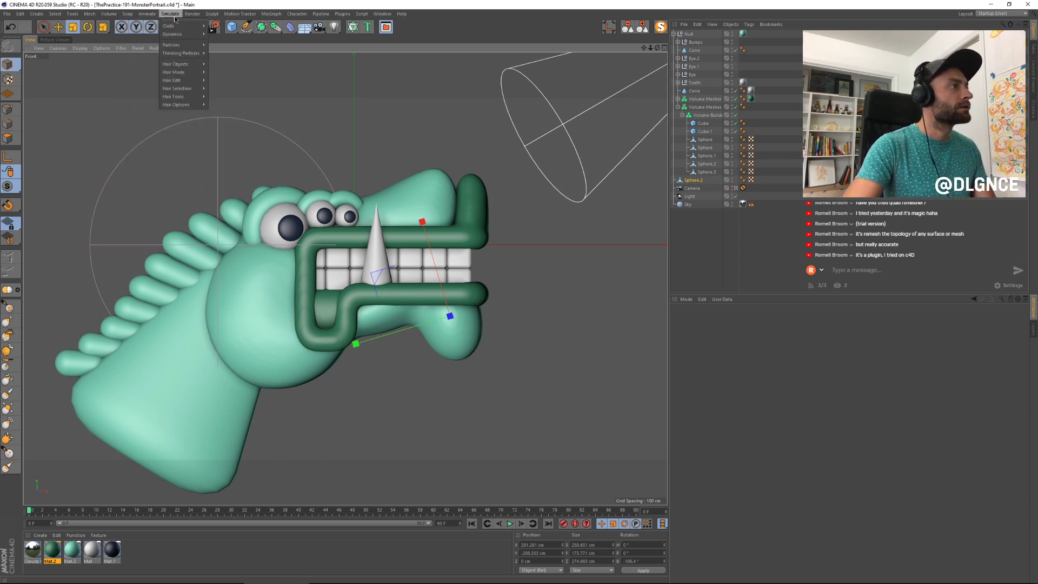
{"action": "mouse_move", "coordinate": [178, 64]}
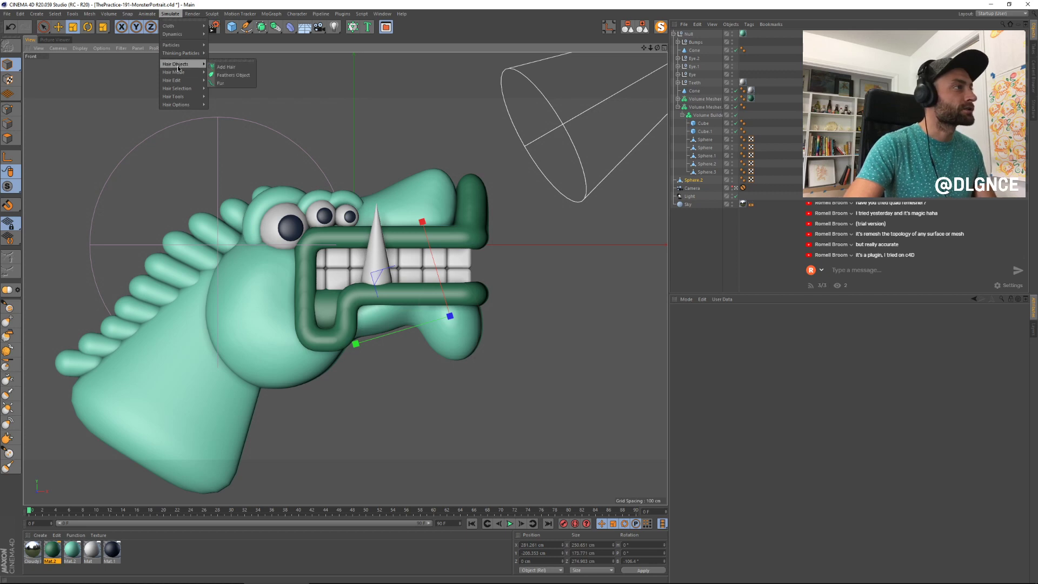
{"action": "left_click", "coordinate": [229, 73]}
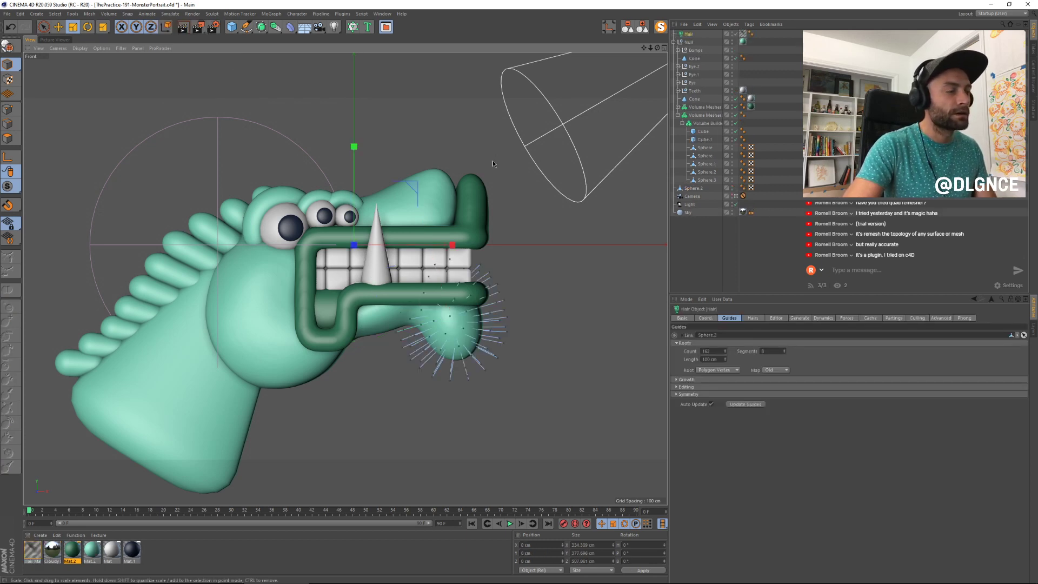
{"action": "left_click", "coordinate": [510, 523]}
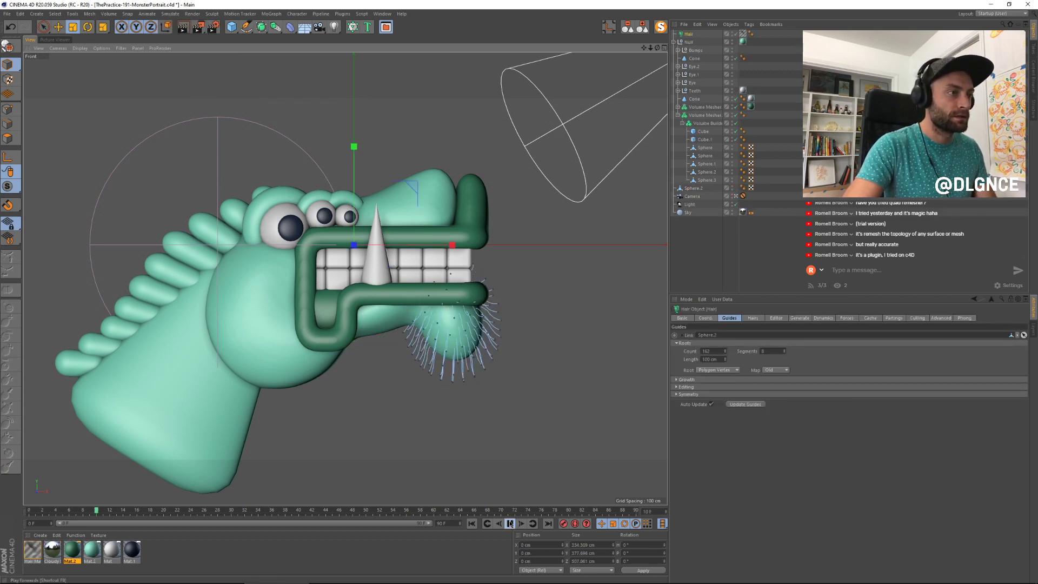
{"action": "left_click", "coordinate": [510, 523]}
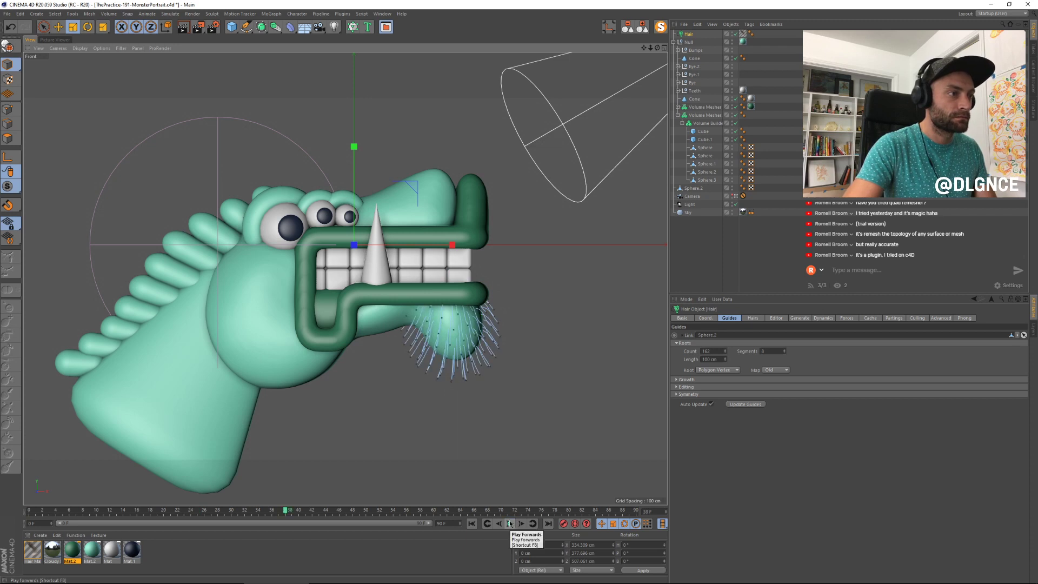
Step: Lower the hair material's primary specular strength to about 18% and its secondary strength to about 30%
{"action": "double_click", "coordinate": [33, 550]}
{"action": "left_click_drag", "start_coordinate": [274, 60], "coordinate": [677, 264]}
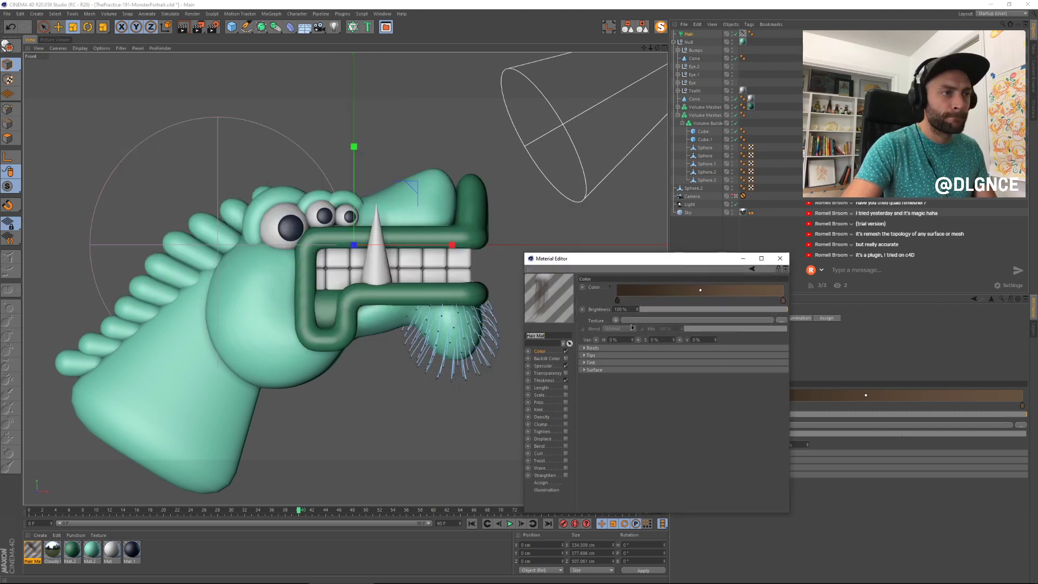
{"action": "left_click", "coordinate": [552, 367]}
{"action": "left_click_drag", "start_coordinate": [682, 346], "coordinate": [665, 348]}
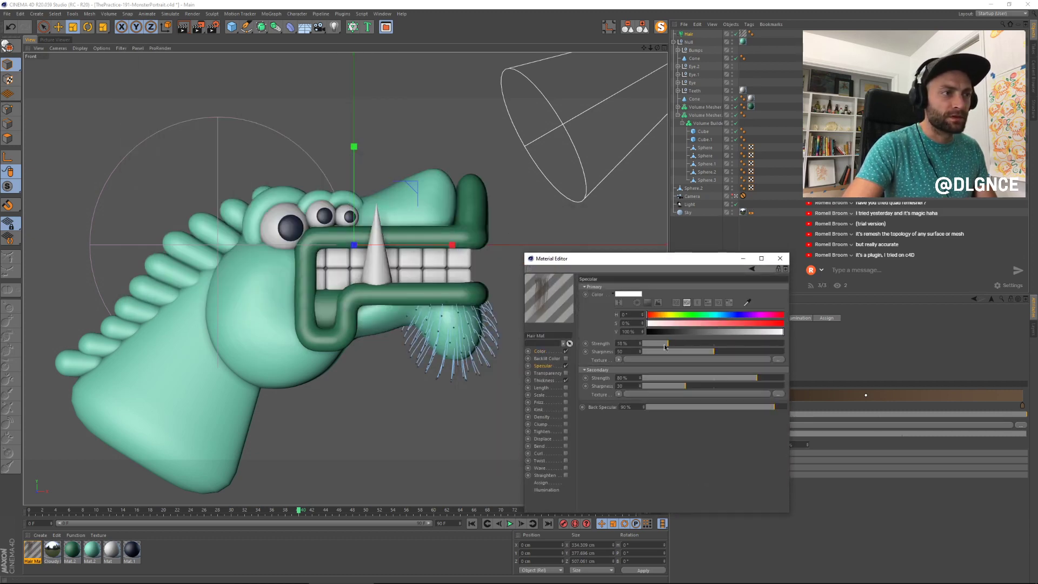
{"action": "left_click_drag", "start_coordinate": [695, 380], "coordinate": [685, 381]}
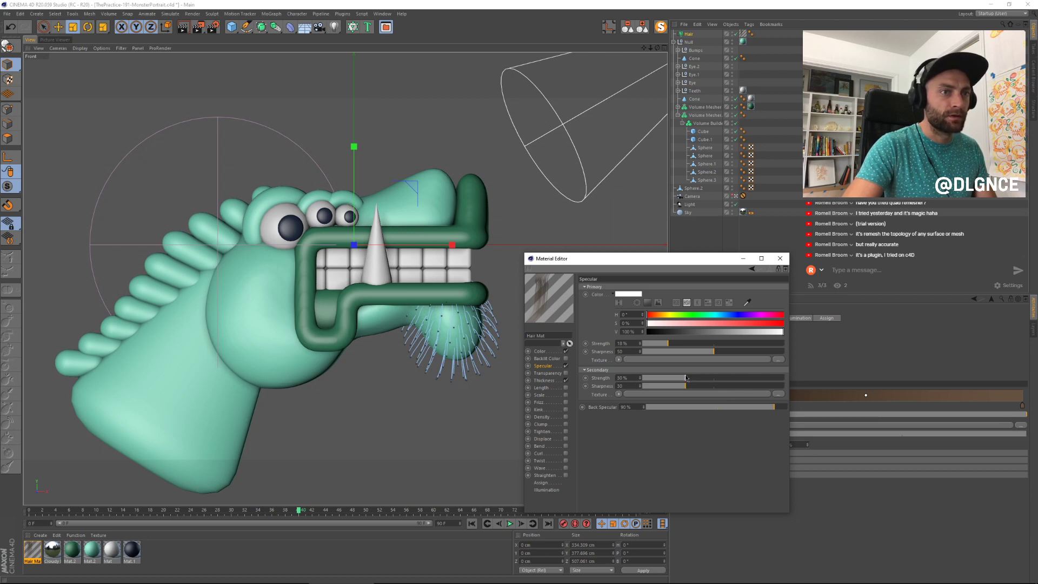
{"action": "left_click", "coordinate": [541, 352]}
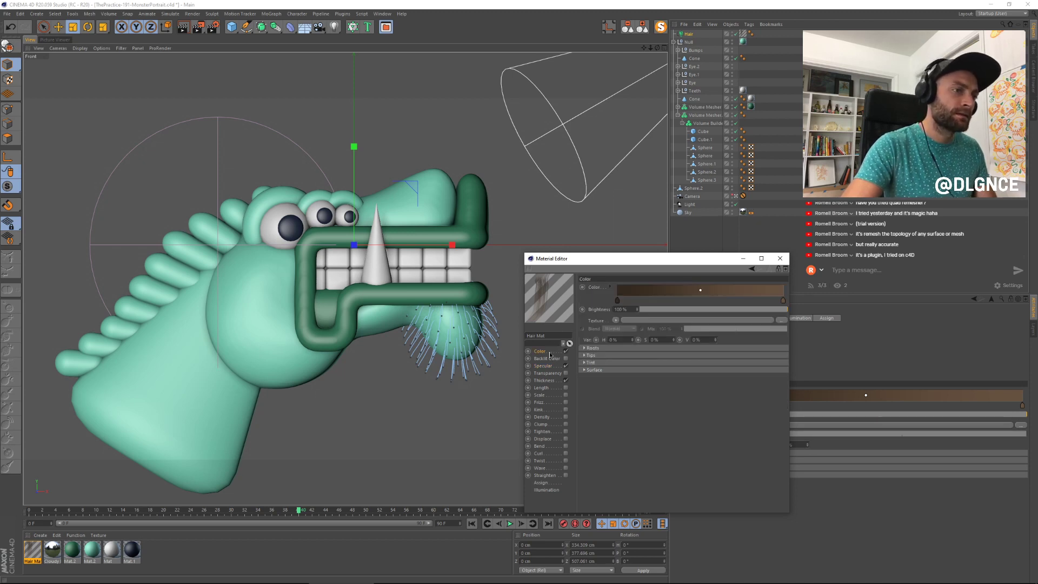
{"action": "double_click", "coordinate": [616, 301]}
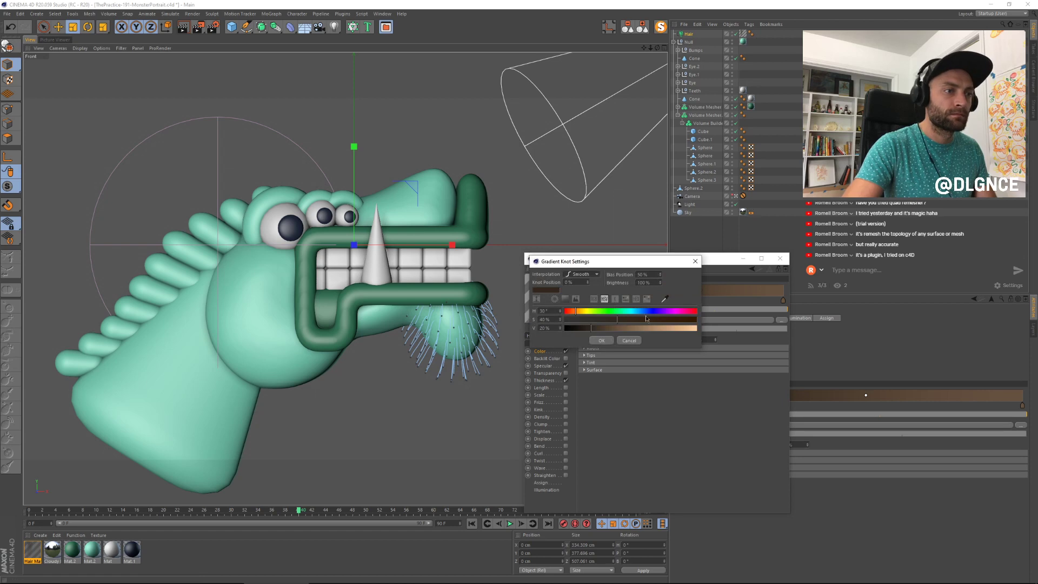
{"action": "left_click", "coordinate": [646, 312]}
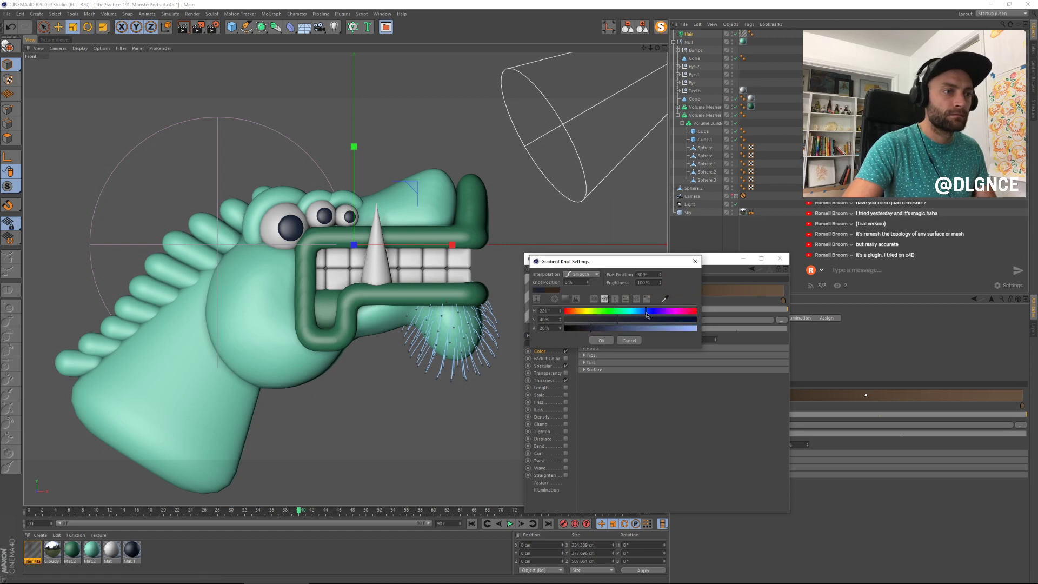
{"action": "left_click", "coordinate": [629, 340]}
Step: Recolour the root knot of the hair material's colour gradient to dark blue
{"action": "double_click", "coordinate": [617, 301]}
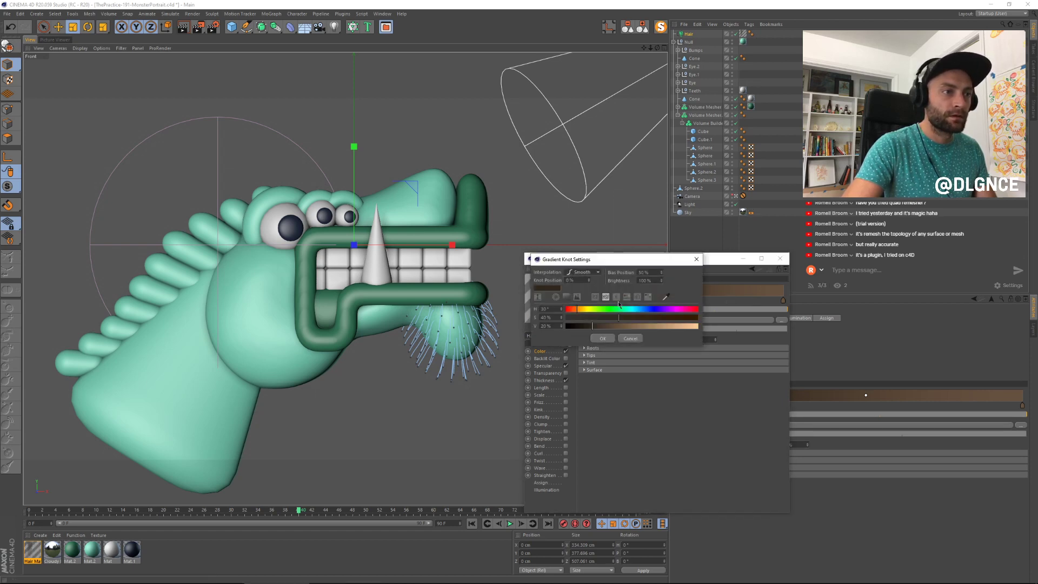
{"action": "left_click_drag", "start_coordinate": [644, 310], "coordinate": [610, 333]}
{"action": "left_click", "coordinate": [603, 339]}
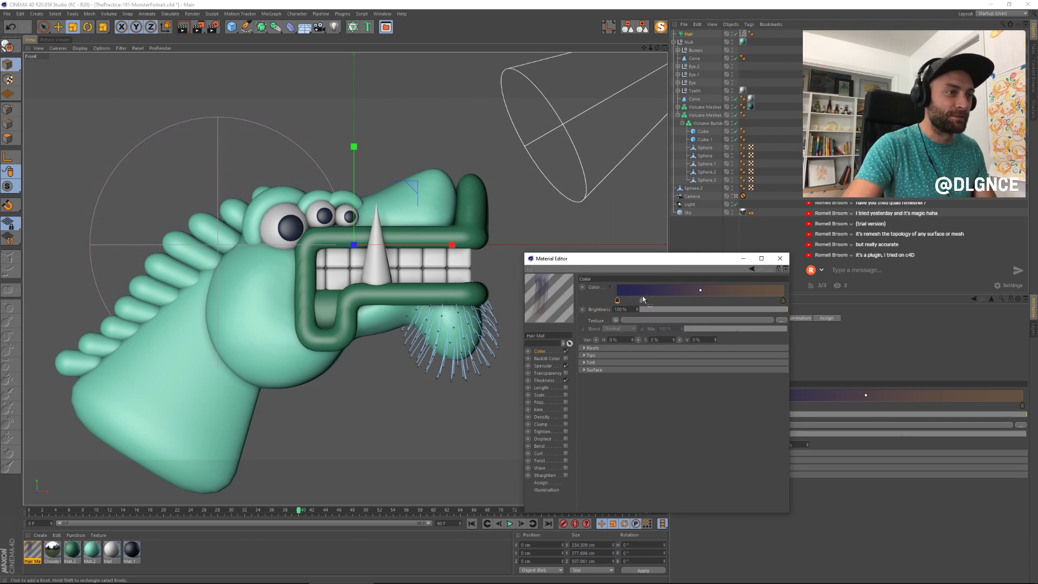
Step: Recolour the tip end of the hair gradient to teal and adjust the knots for a two-colour blend from dark blue
{"action": "left_click", "coordinate": [783, 302]}
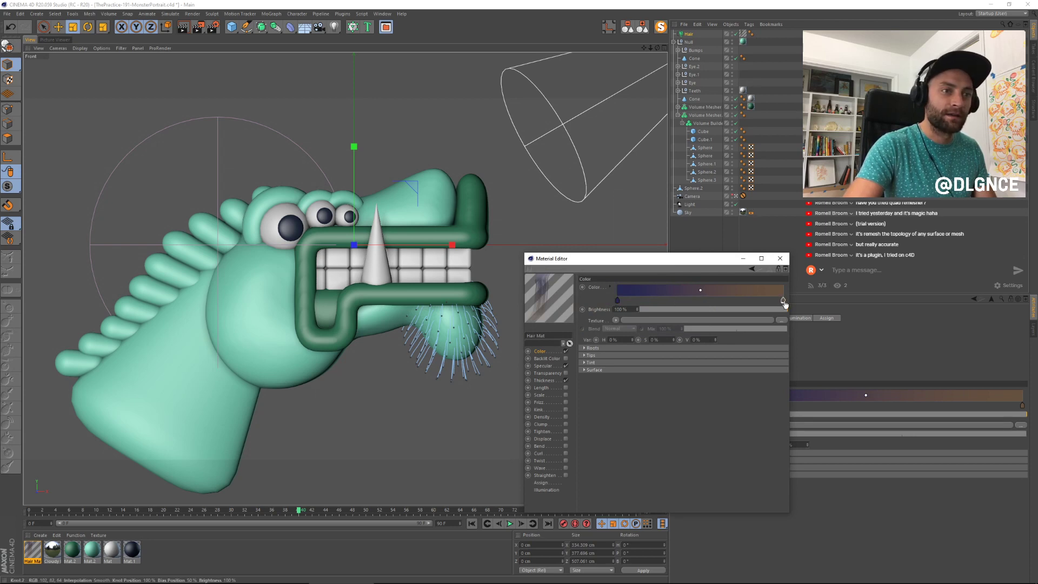
{"action": "double_click", "coordinate": [783, 301]}
{"action": "left_click", "coordinate": [808, 310]}
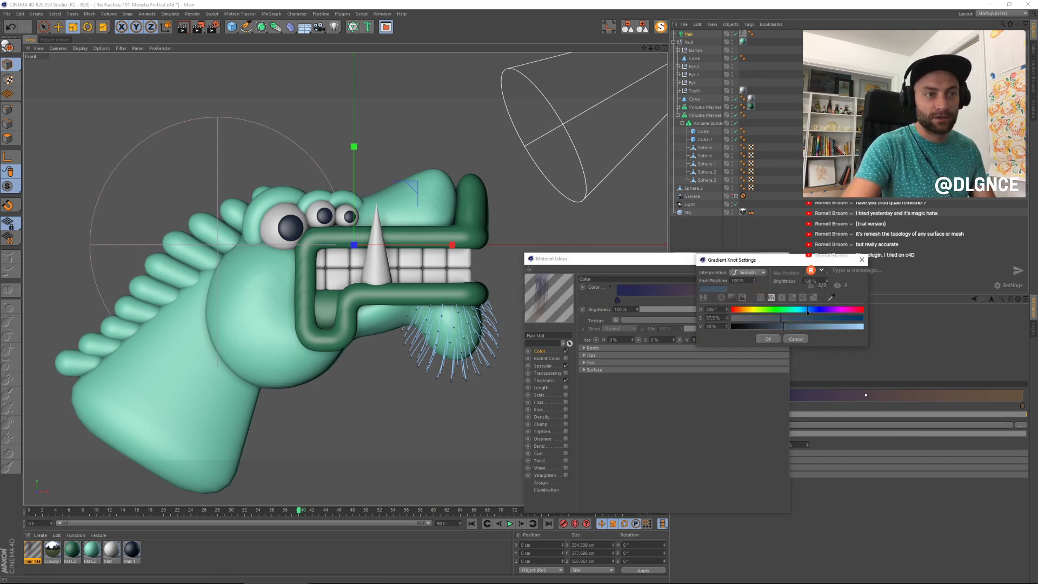
{"action": "left_click_drag", "start_coordinate": [807, 311], "coordinate": [790, 312]}
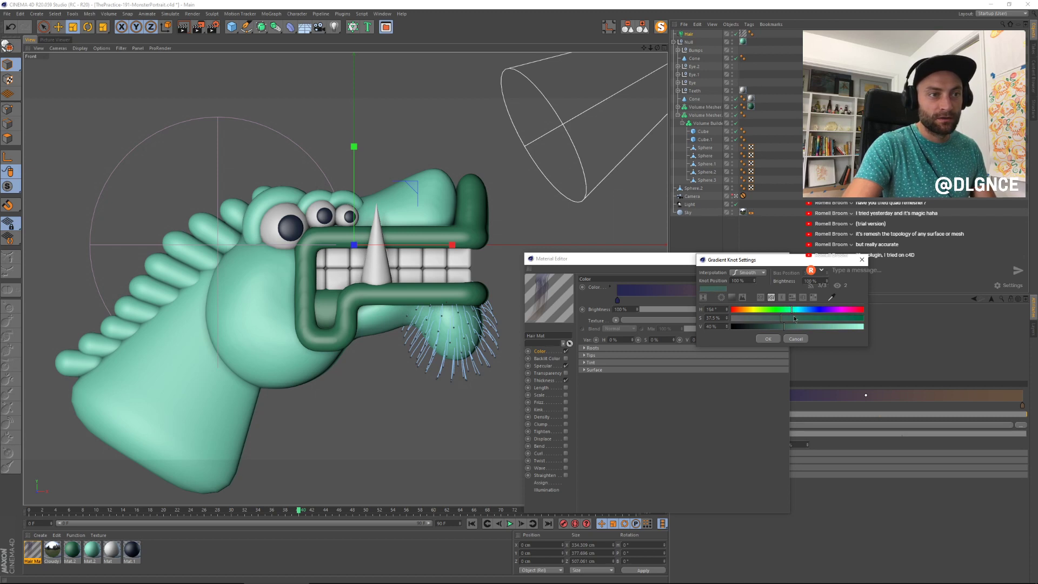
{"action": "left_click", "coordinate": [795, 318]}
{"action": "left_click", "coordinate": [831, 326]}
{"action": "left_click", "coordinate": [777, 318]}
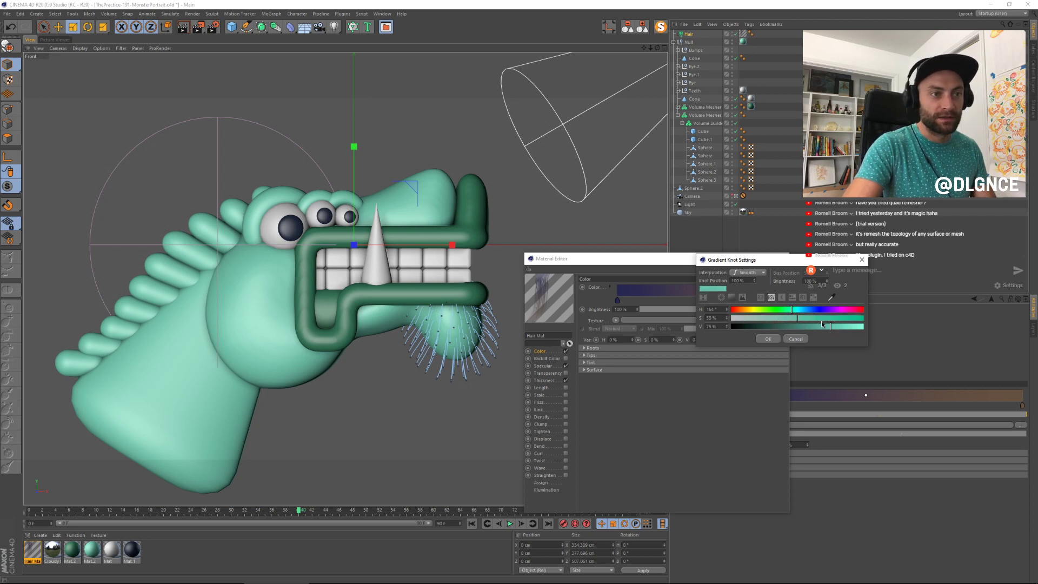
{"action": "left_click", "coordinate": [822, 326]}
{"action": "left_click", "coordinate": [767, 339]}
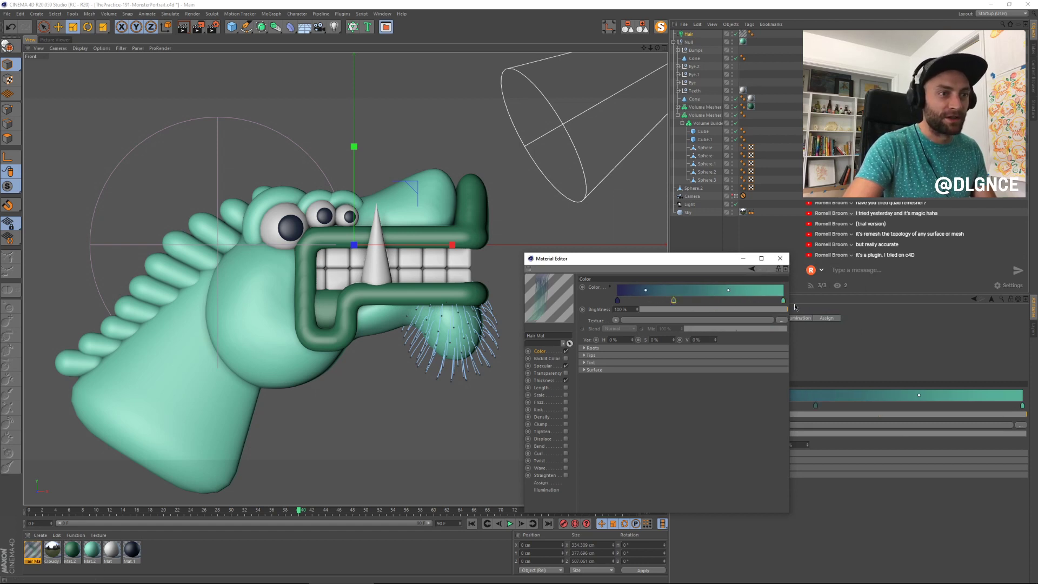
{"action": "mouse_move", "coordinate": [784, 300]}
{"action": "left_mouse_down"}
{"action": "mouse_move", "coordinate": [674, 300]}
{"action": "mouse_move", "coordinate": [784, 300]}
{"action": "left_mouse_up"}
Step: Thicken the hair to 3 cm at the root and 2.4 cm at the tip, and enable Clump in the material
{"action": "left_click", "coordinate": [556, 381]}
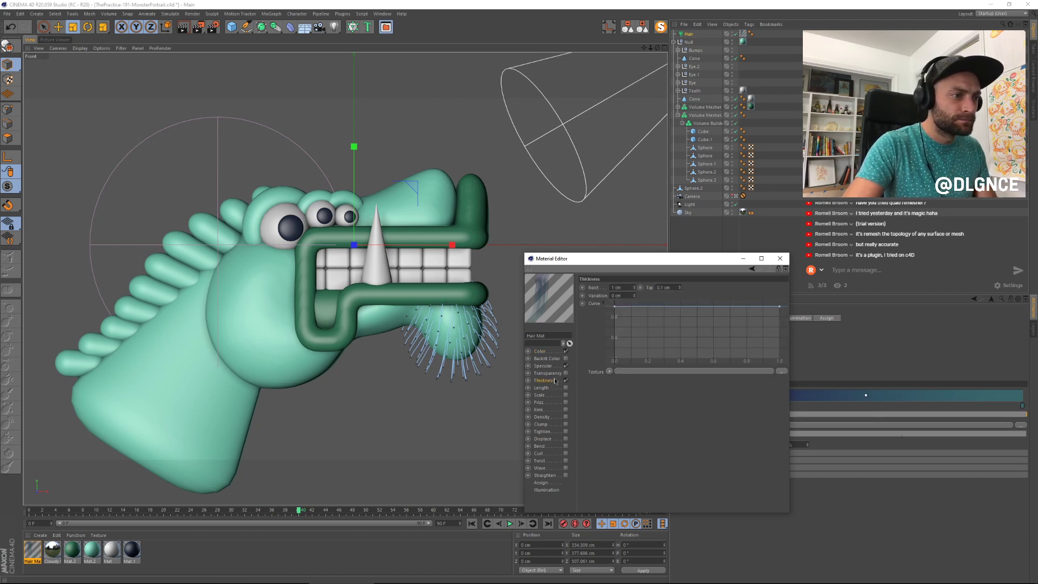
{"action": "left_click_drag", "start_coordinate": [634, 287], "coordinate": [681, 286]}
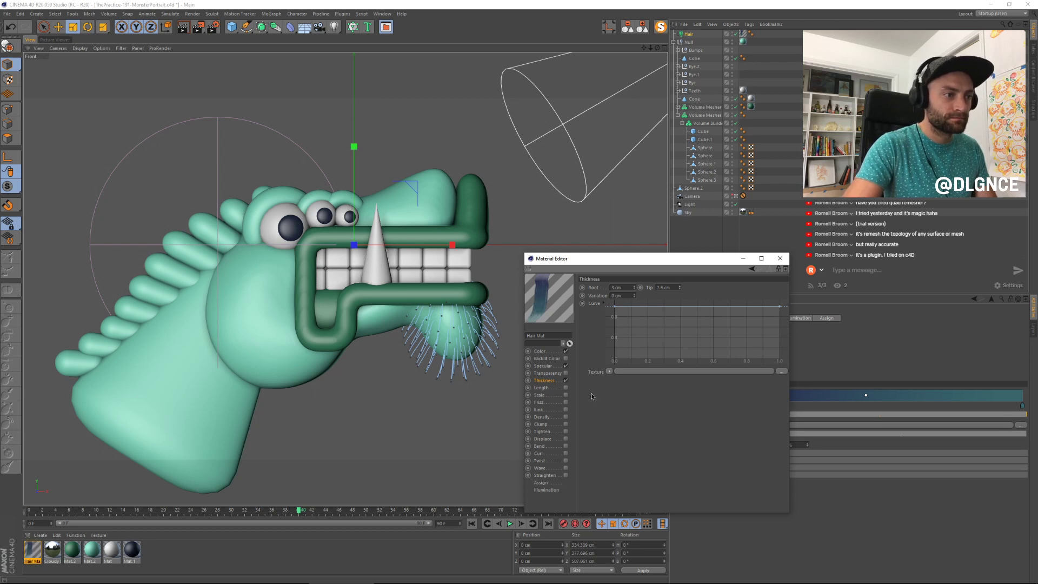
{"action": "left_click", "coordinate": [565, 425]}
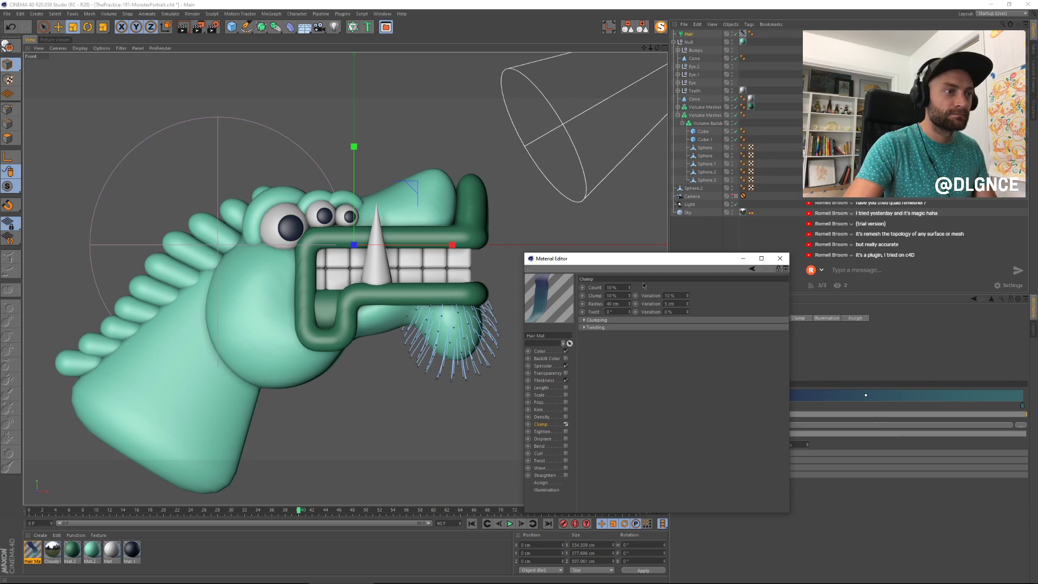
Step: Render the scene in the Picture Viewer to check for the chin hair, and return to the viewport
{"action": "key", "text": "shift+r"}
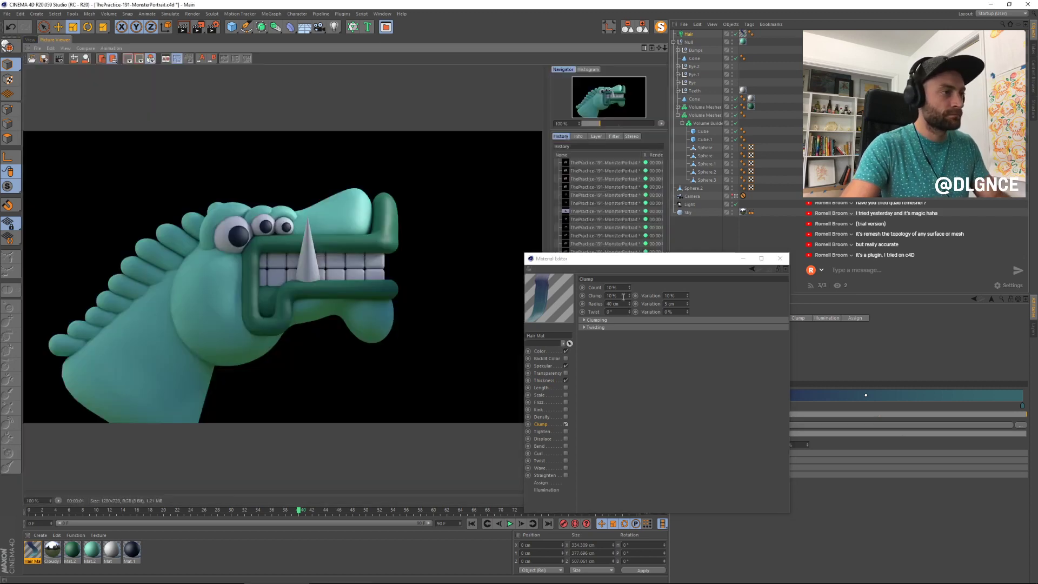
{"action": "left_click_drag", "start_coordinate": [616, 262], "coordinate": [634, 274]}
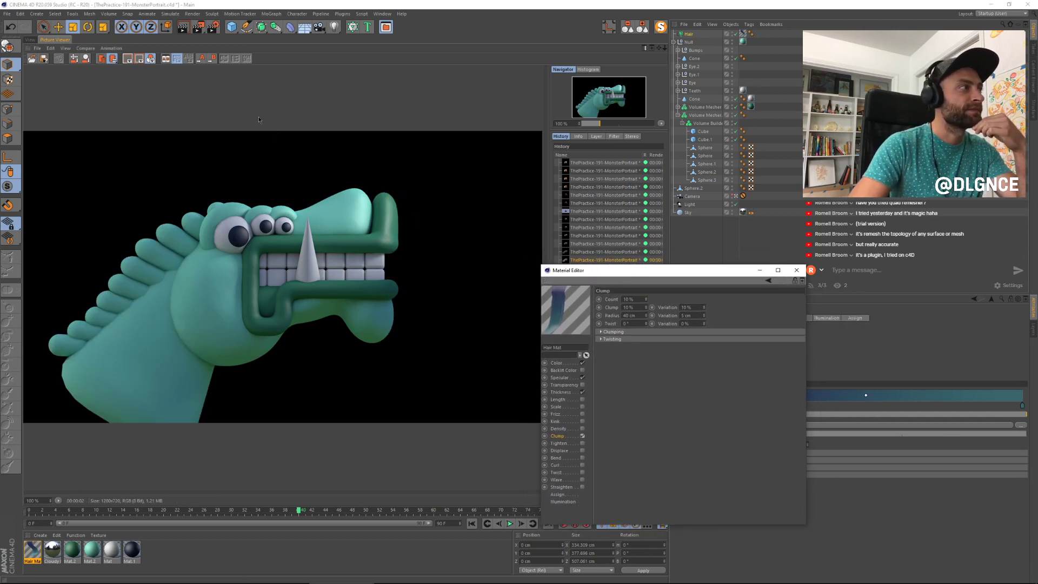
{"action": "left_click", "coordinate": [30, 39]}
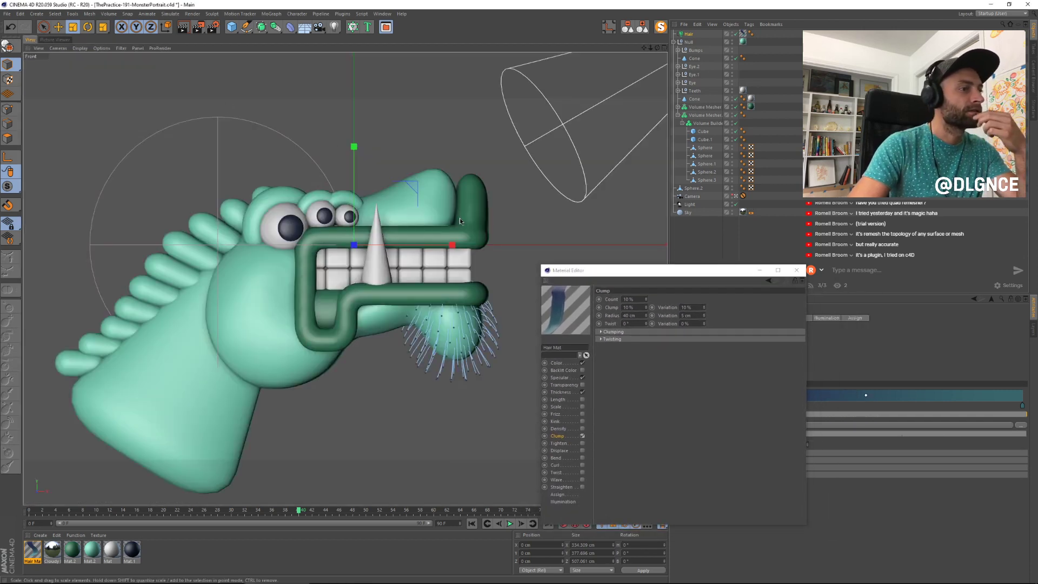
Step: Check the Hair Render effect in the render settings and test-render the chin region in the front view
{"action": "left_click", "coordinate": [213, 27]}
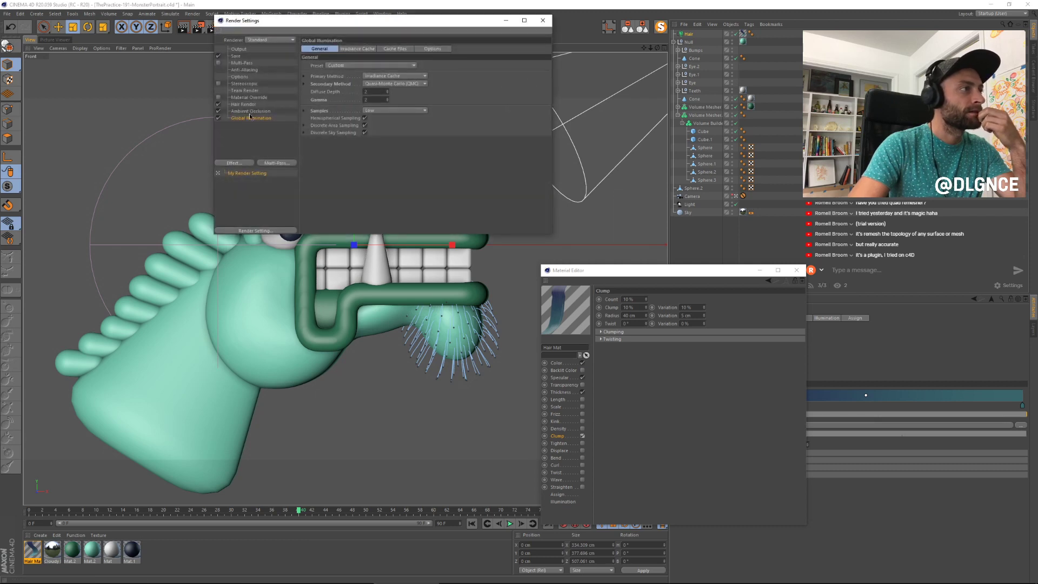
{"action": "left_click", "coordinate": [244, 105]}
{"action": "left_click_drag", "start_coordinate": [335, 27], "coordinate": [691, 240]}
{"action": "left_click_drag", "start_coordinate": [199, 27], "coordinate": [233, 42]}
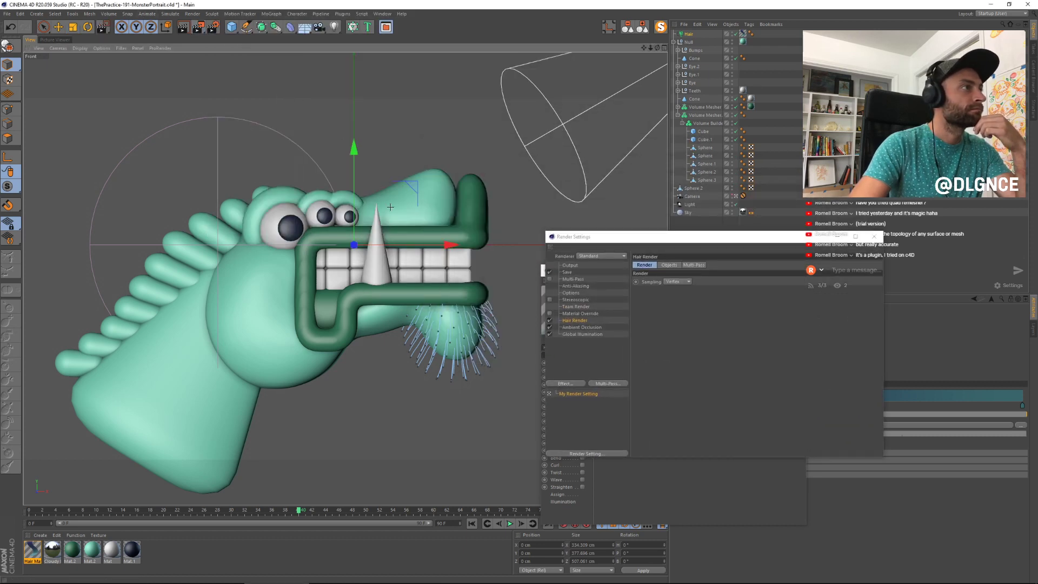
{"action": "left_click_drag", "start_coordinate": [380, 307], "coordinate": [502, 398]}
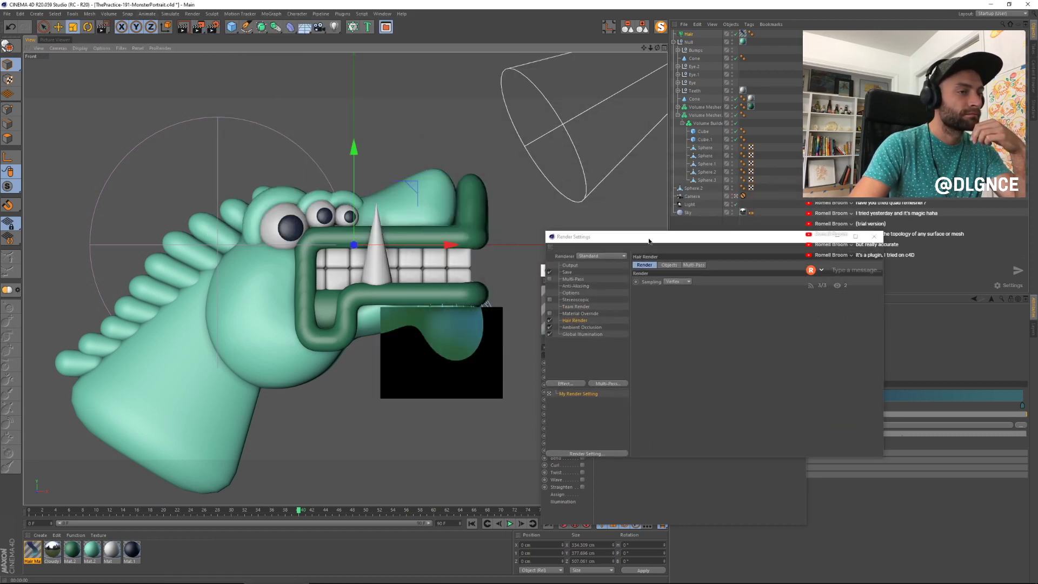
Step: Look through the scene camera, test-render a region over the chin hair and close the render settings
{"action": "left_click_drag", "start_coordinate": [651, 238], "coordinate": [557, 318]}
{"action": "left_click", "coordinate": [736, 196]}
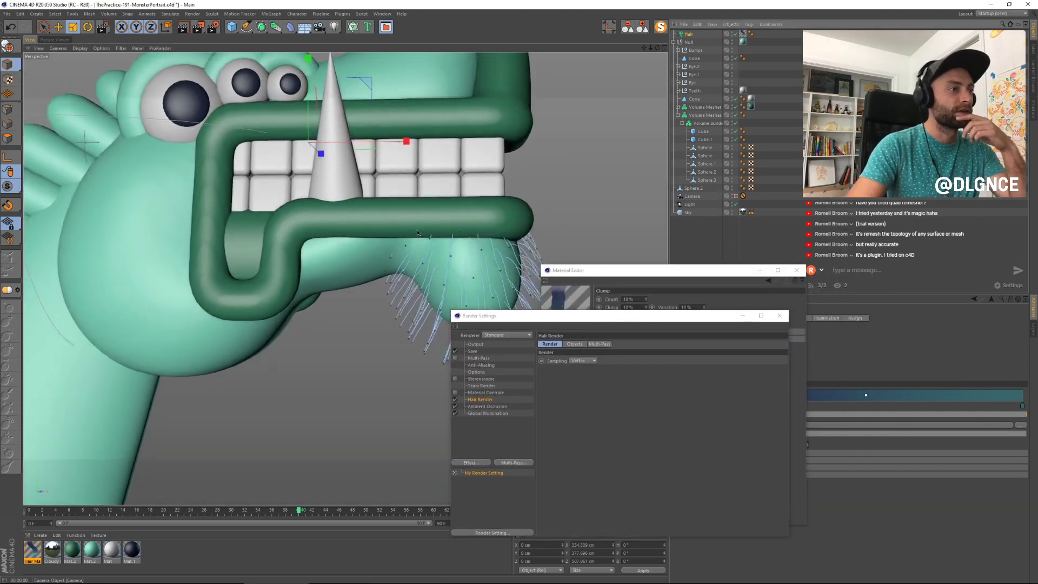
{"action": "left_click_drag", "start_coordinate": [198, 27], "coordinate": [223, 39]}
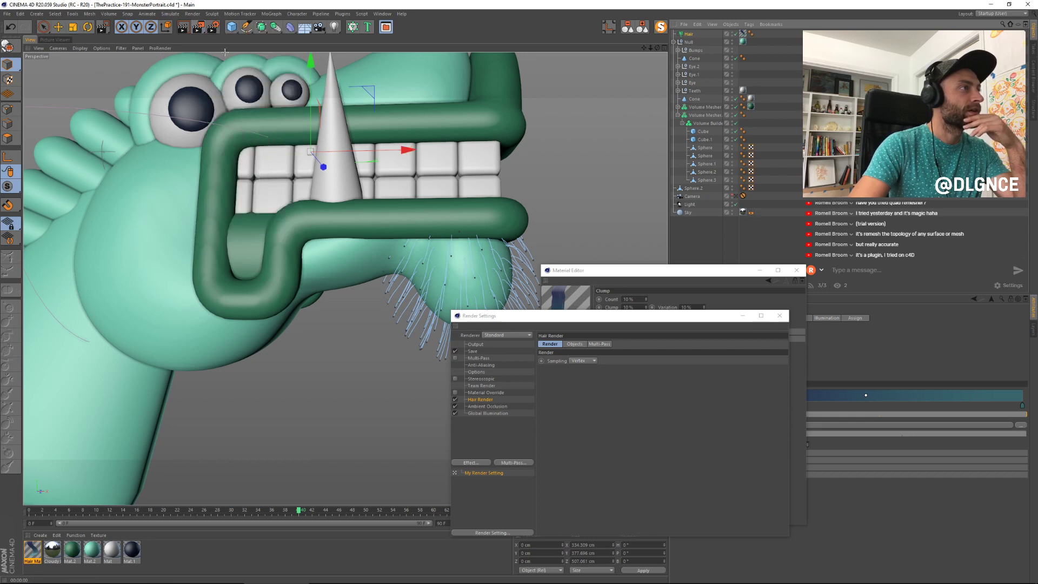
{"action": "left_click_drag", "start_coordinate": [345, 227], "coordinate": [431, 343]}
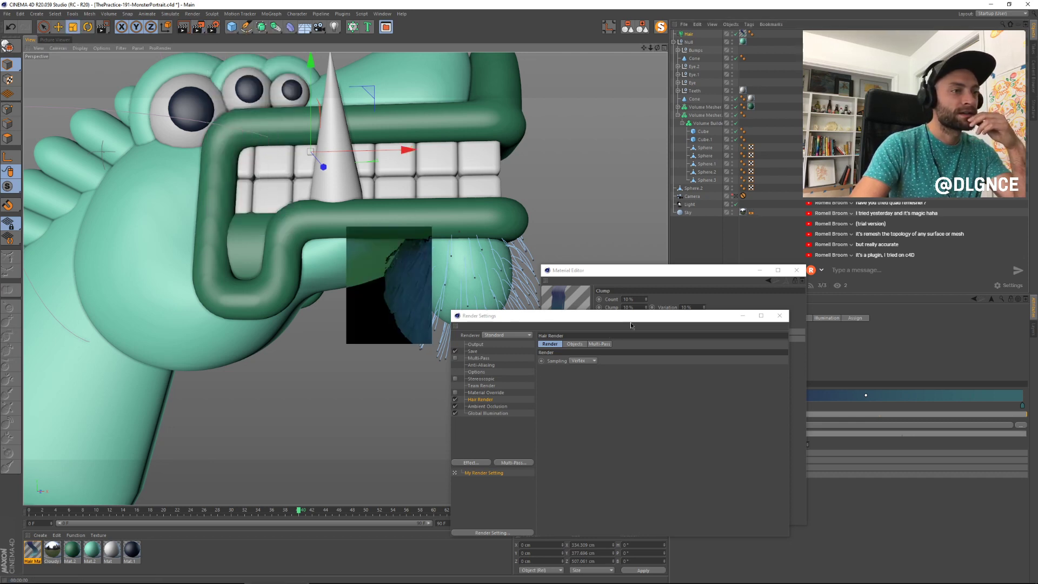
{"action": "left_click", "coordinate": [779, 315]}
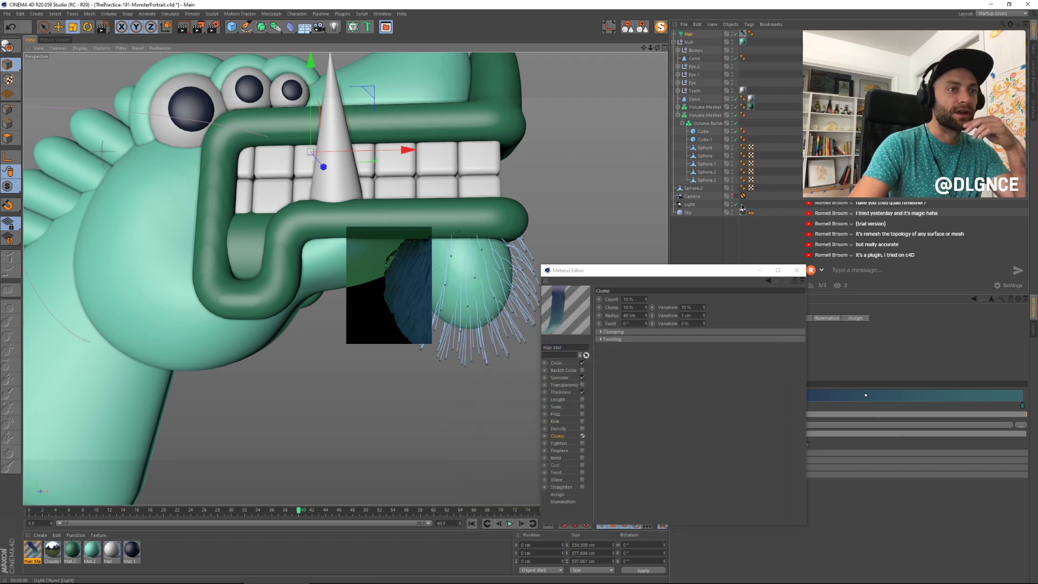
Step: Return from the camera to the front view, close the Material Editor and bring up the Hair object's guide settings
{"action": "left_click", "coordinate": [734, 196]}
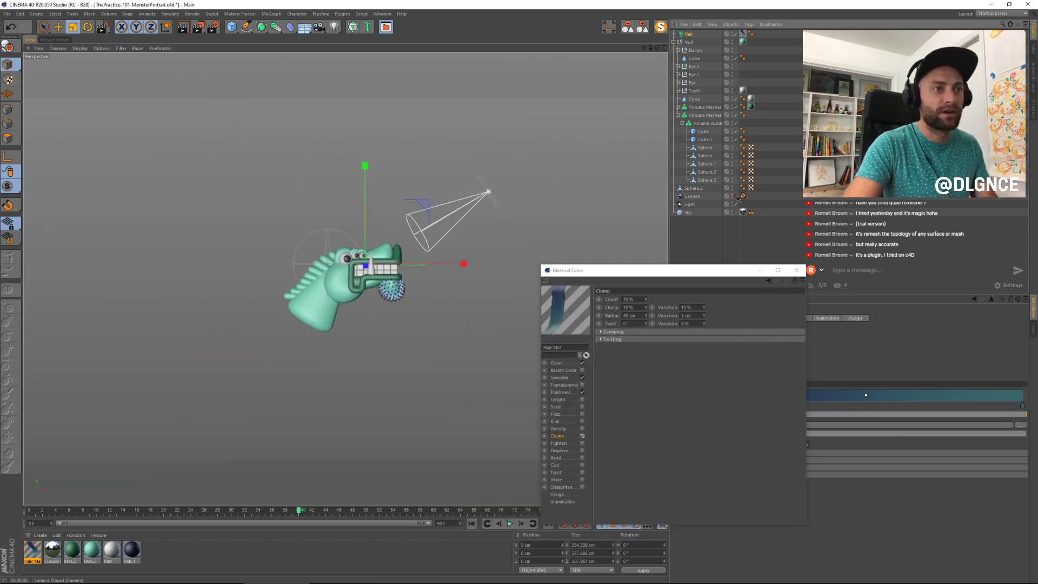
{"action": "key", "text": "F4"}
{"action": "mouse_move", "coordinate": [654, 271]}
{"action": "left_mouse_down"}
{"action": "mouse_move", "coordinate": [710, 327]}
{"action": "mouse_move", "coordinate": [646, 281]}
{"action": "left_mouse_up"}
{"action": "left_click", "coordinate": [789, 280]}
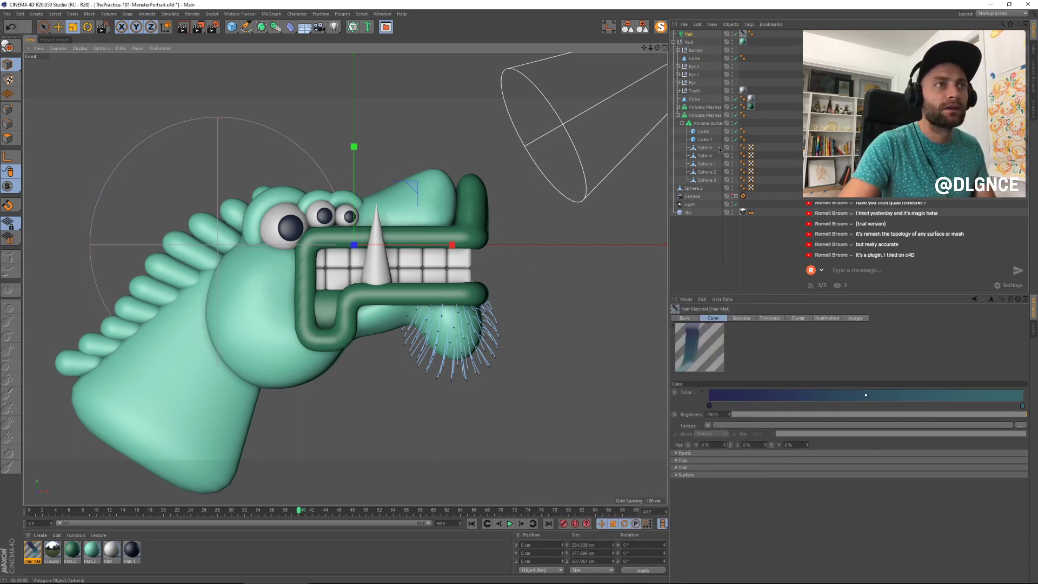
{"action": "left_click", "coordinate": [689, 34]}
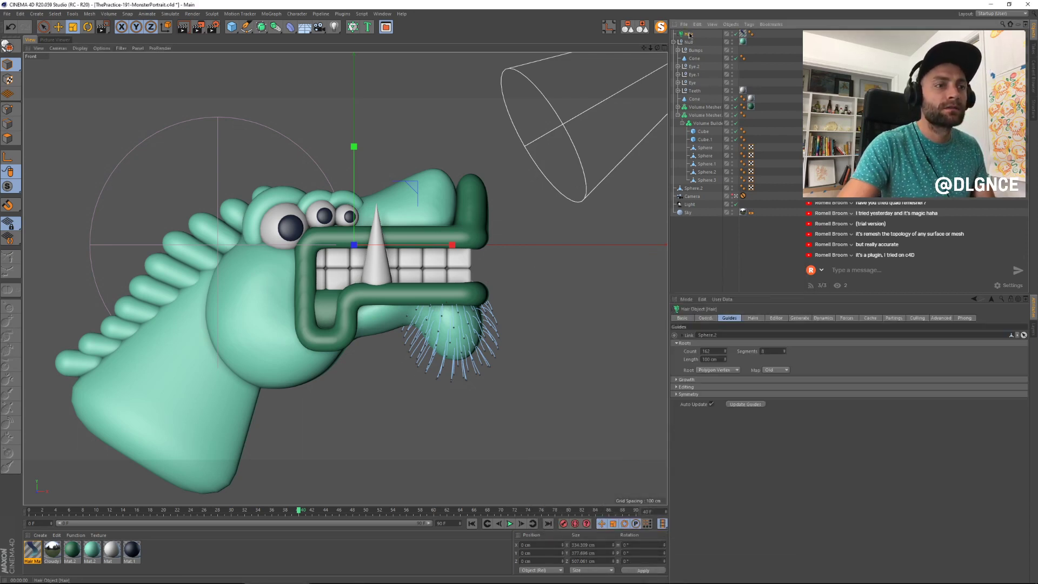
Step: Set the hair guides' Map to New and test-render, switch it to the option below Old, and render again
{"action": "left_click", "coordinate": [777, 370]}
{"action": "left_click", "coordinate": [771, 379]}
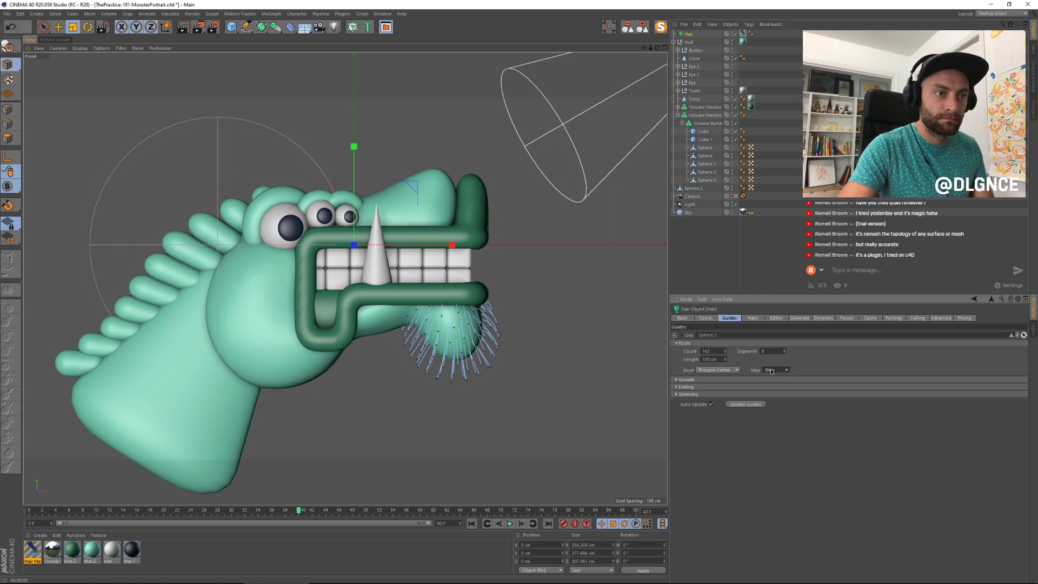
{"action": "key", "text": "shift+r"}
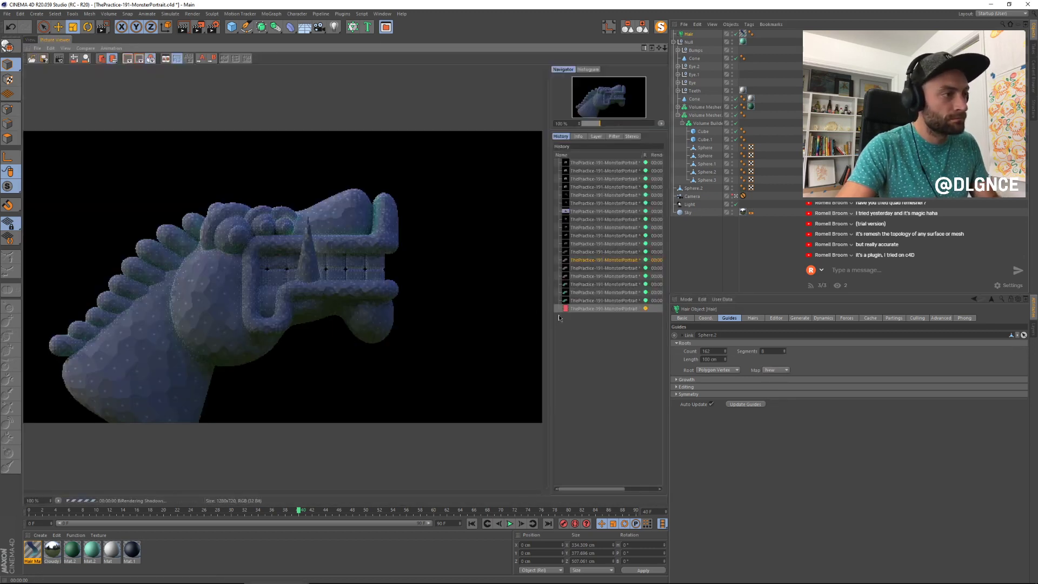
{"action": "left_click", "coordinate": [779, 371]}
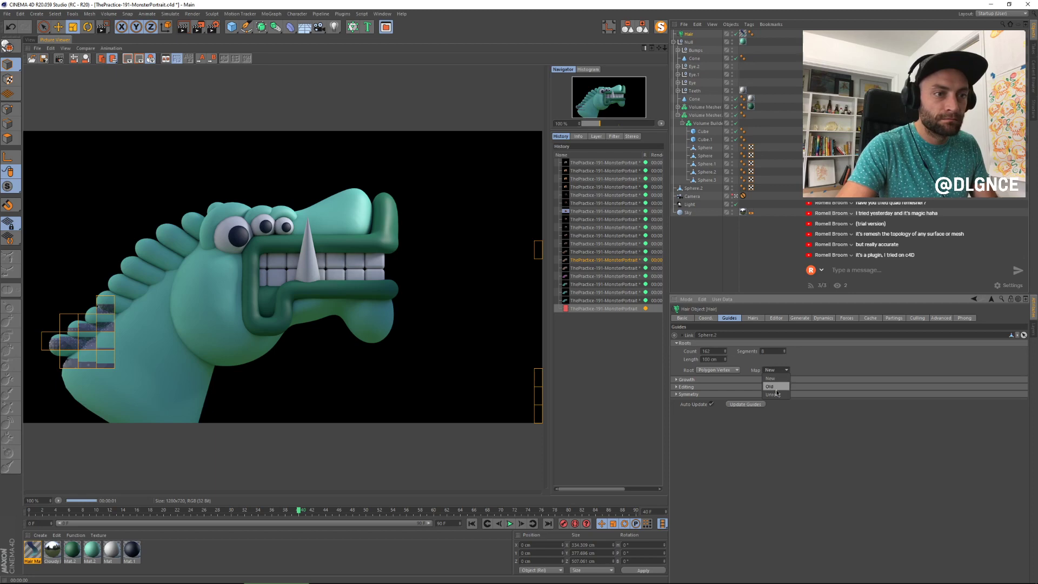
{"action": "left_click", "coordinate": [777, 393]}
{"action": "key", "text": "shift+r"}
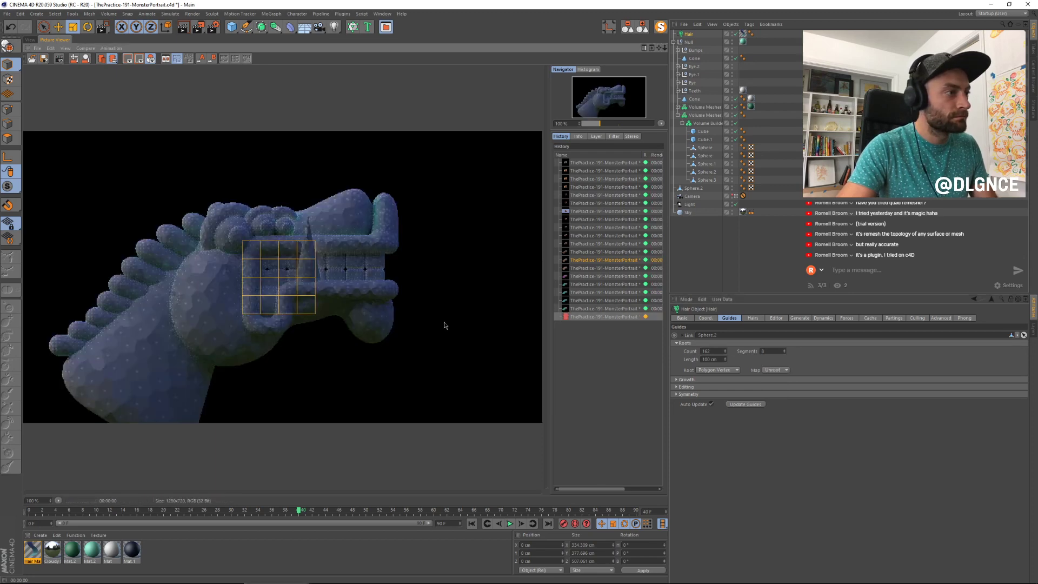
Step: Rewind the timeline to frame 0 and render that frame, returning to the viewport
{"action": "left_click", "coordinate": [30, 40]}
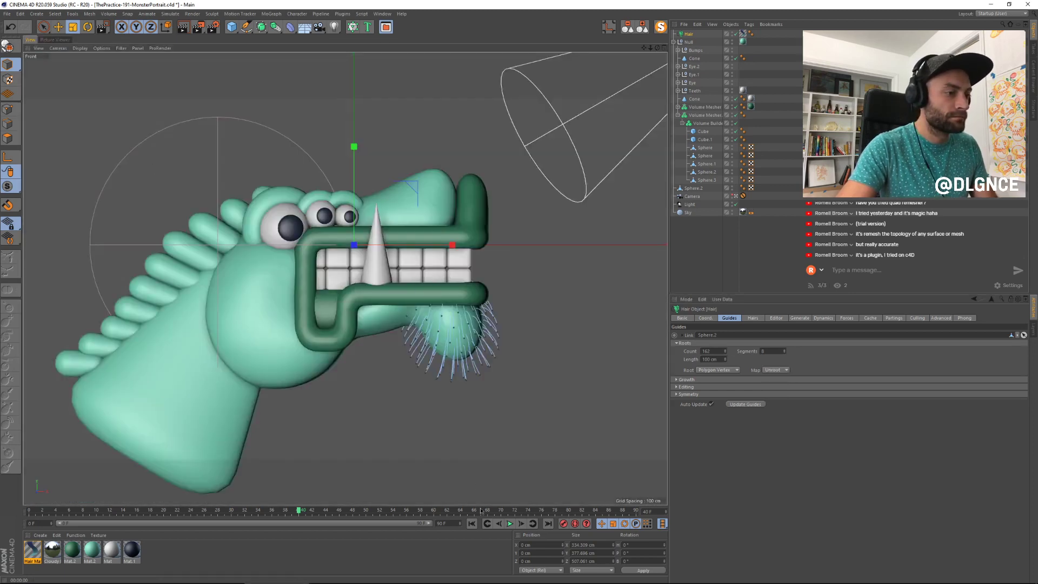
{"action": "left_click", "coordinate": [471, 523]}
{"action": "key", "text": "shift+r"}
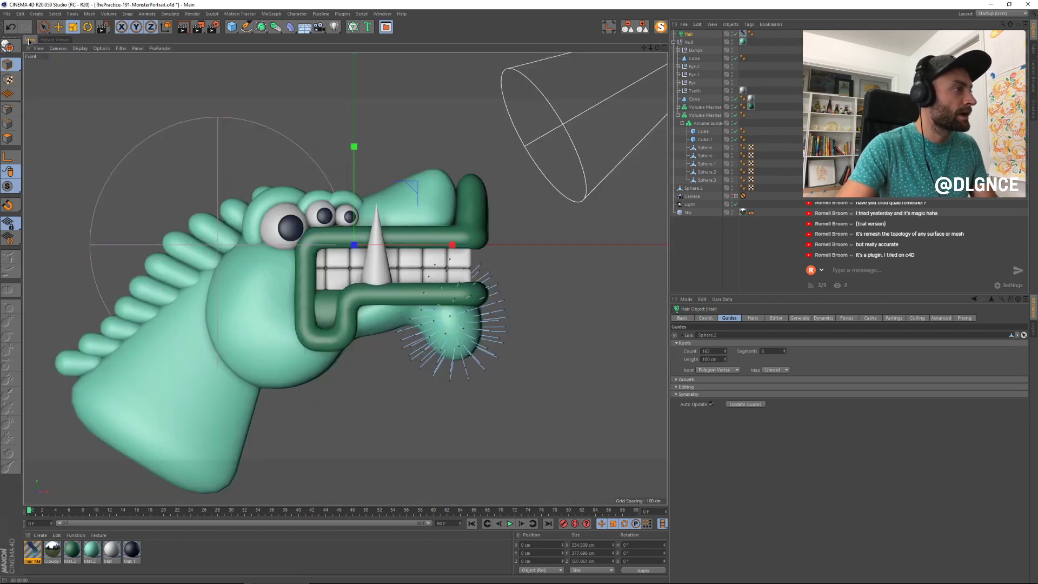
{"action": "left_click", "coordinate": [31, 40]}
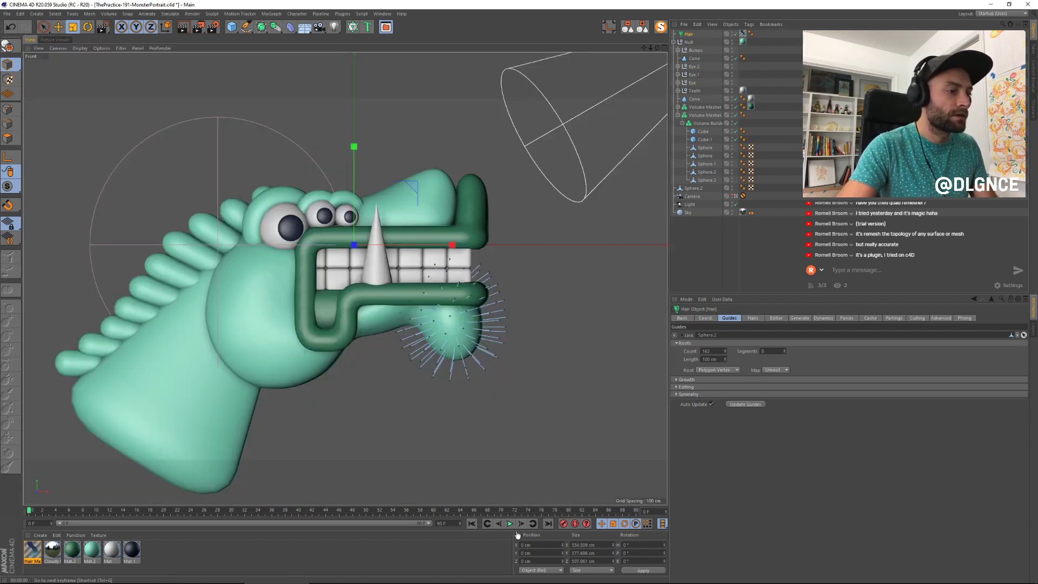
Step: Play the hair simulation, stop it at frame 54, and show the hair object's Hairs settings
{"action": "left_click", "coordinate": [511, 524]}
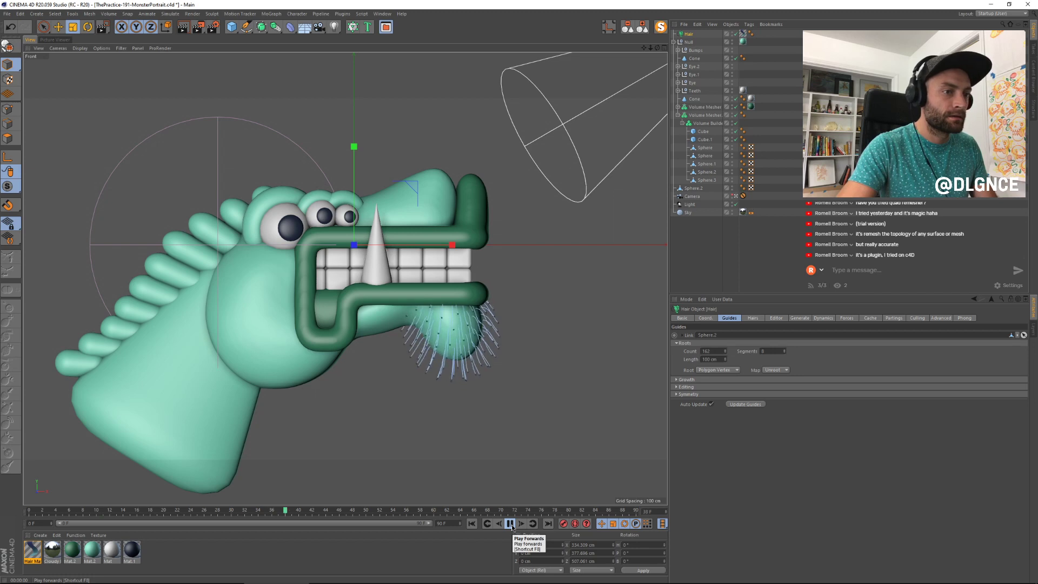
{"action": "left_click", "coordinate": [511, 524]}
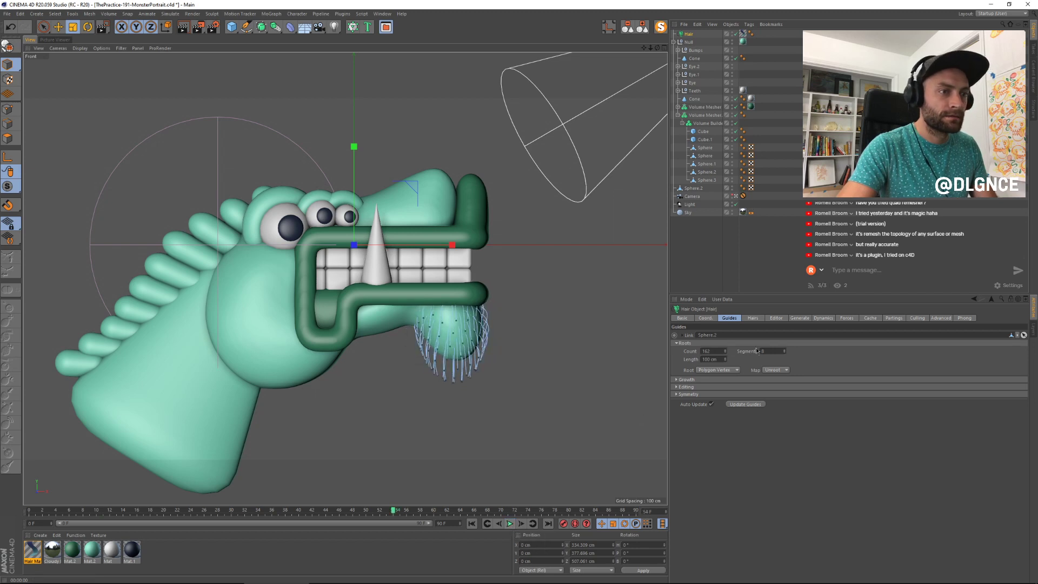
{"action": "left_click", "coordinate": [753, 319]}
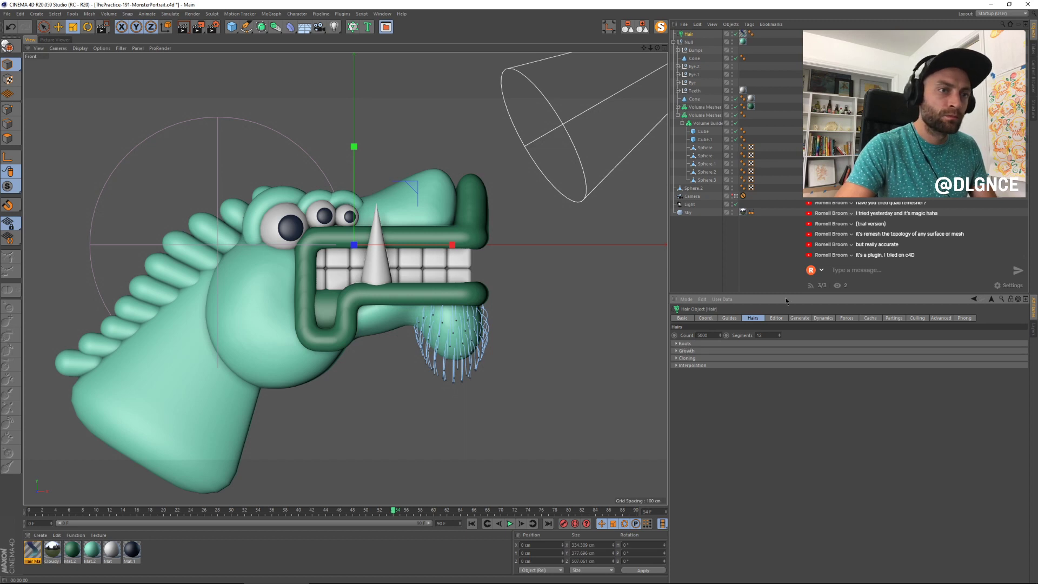
Step: Collapse the Null hierarchy and change the camera's projection to Perspective
{"action": "left_click", "coordinate": [674, 42]}
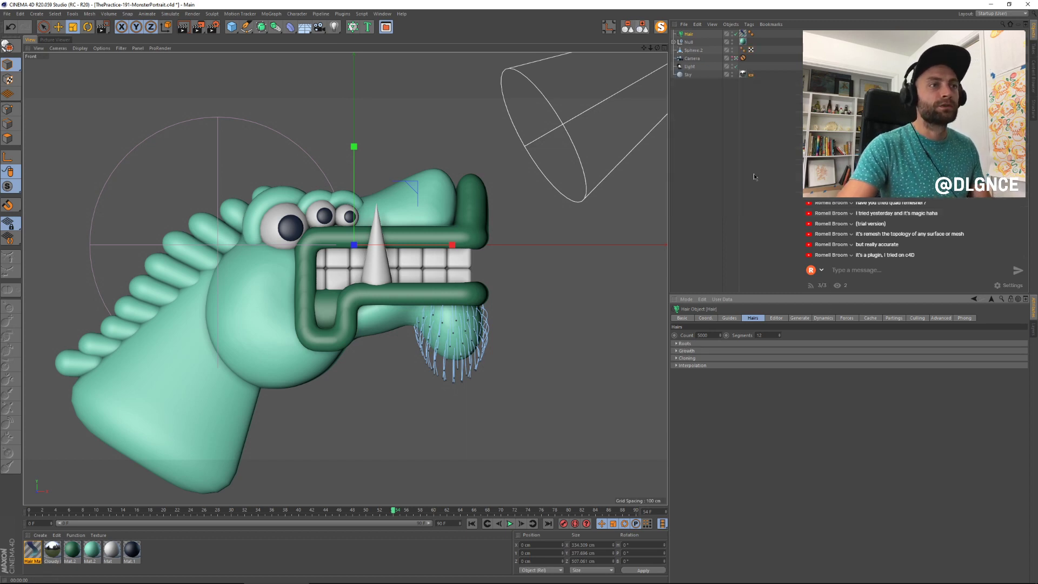
{"action": "left_click", "coordinate": [692, 59]}
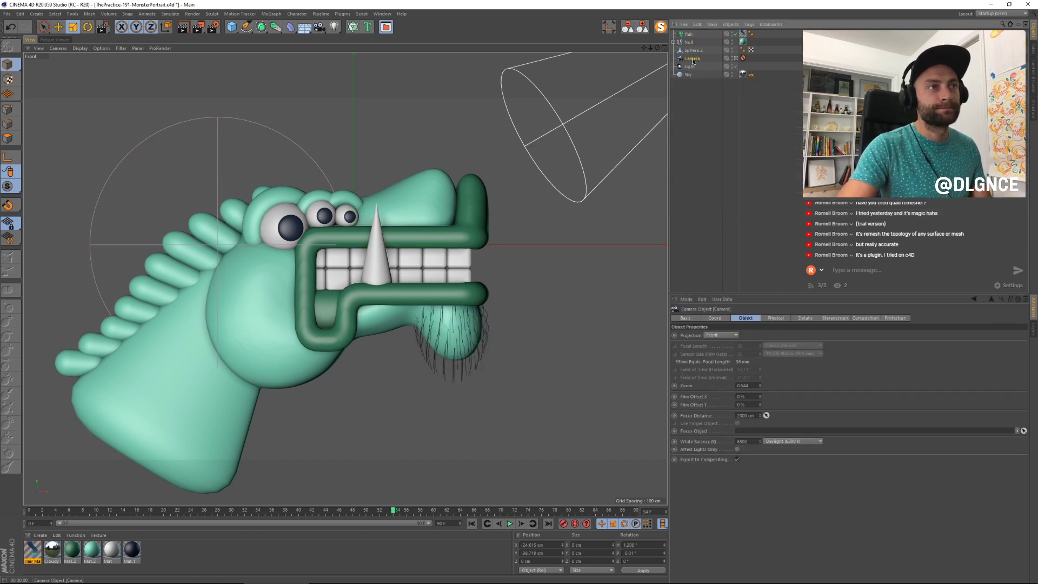
{"action": "left_click", "coordinate": [728, 336]}
{"action": "left_click", "coordinate": [719, 343]}
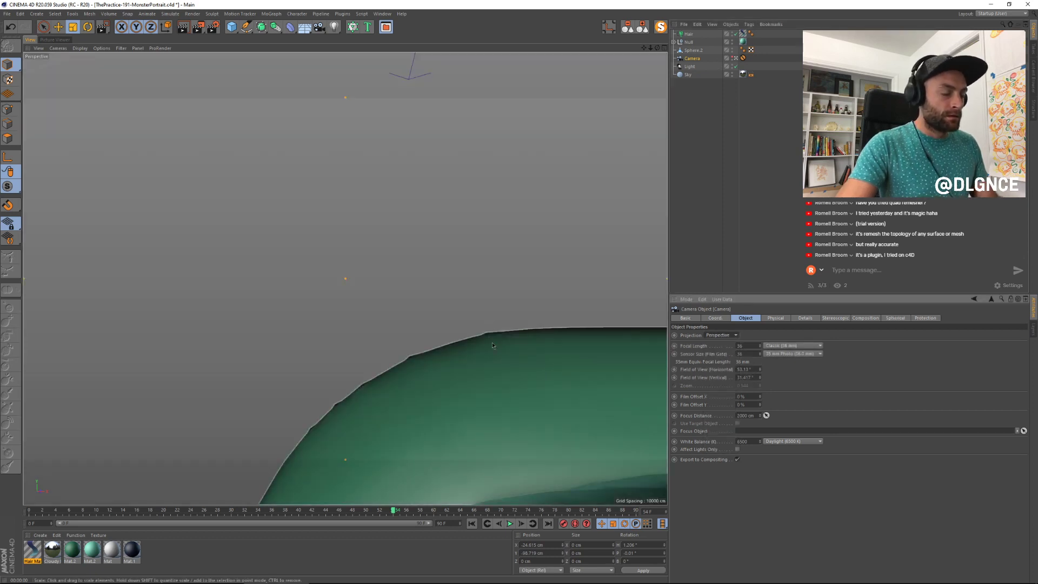
Step: Move the Protection tag from the camera to Sphere.2 so the camera can be moved
{"action": "left_click", "coordinate": [568, 348]}
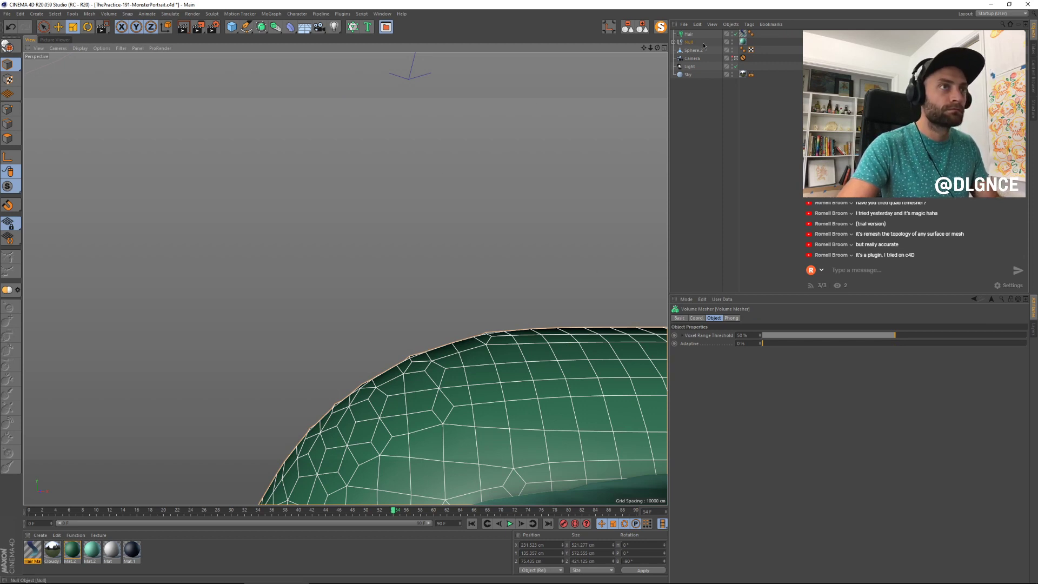
{"action": "left_click", "coordinate": [692, 65]}
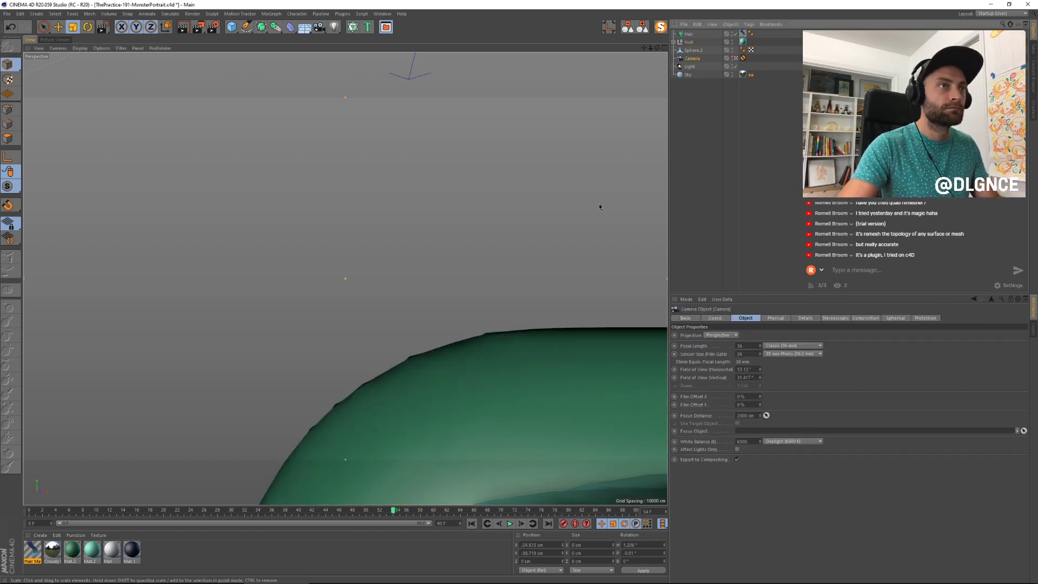
{"action": "left_click", "coordinate": [539, 384]}
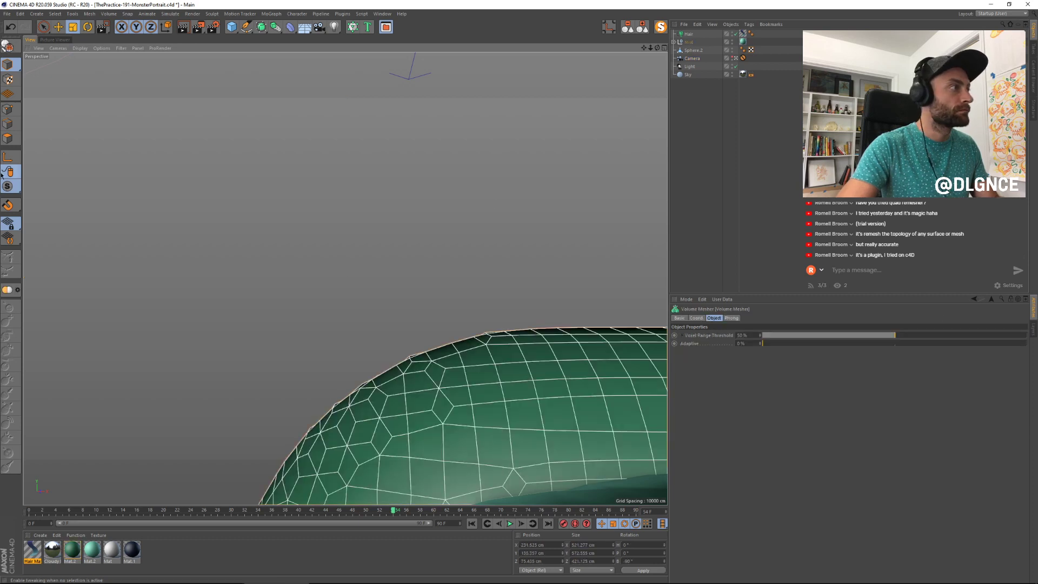
{"action": "left_click", "coordinate": [686, 74]}
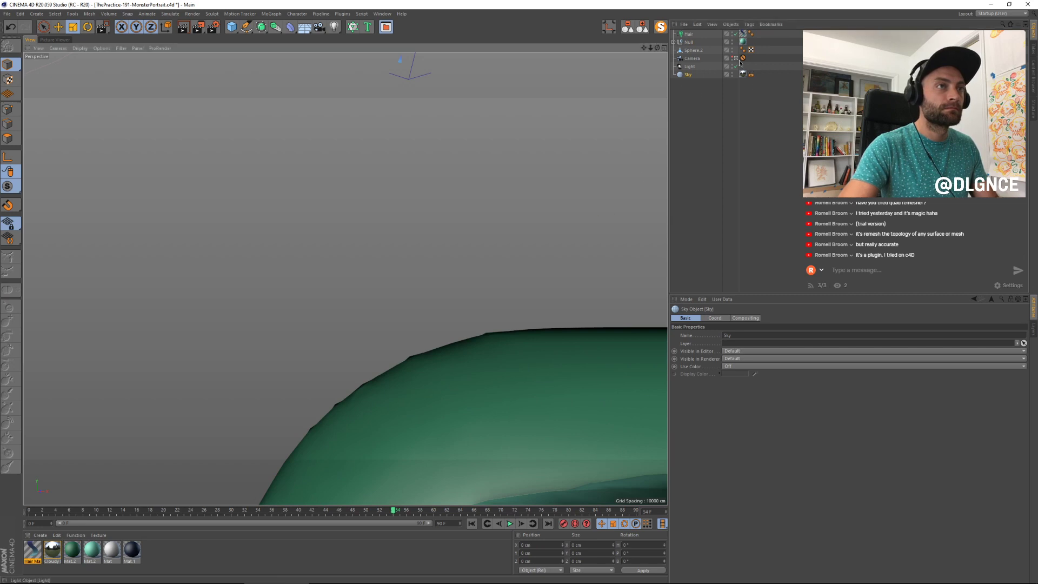
{"action": "left_click_drag", "start_coordinate": [763, 50], "coordinate": [763, 50]}
{"action": "left_click", "coordinate": [687, 42]}
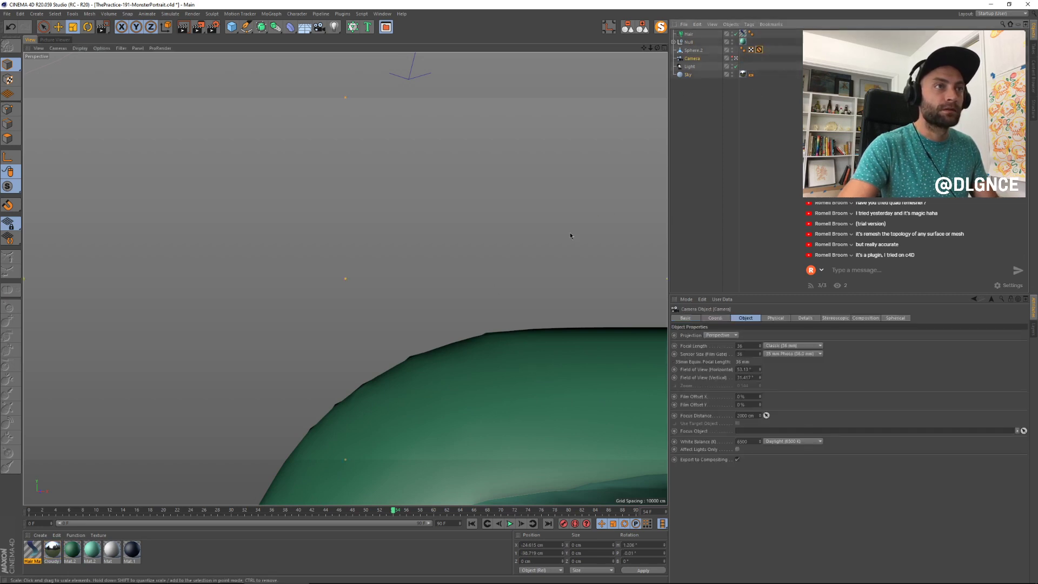
Step: Reposition the camera around the mouth mesh so the monster's whole head and neck are in view
{"action": "key", "text": "s"}
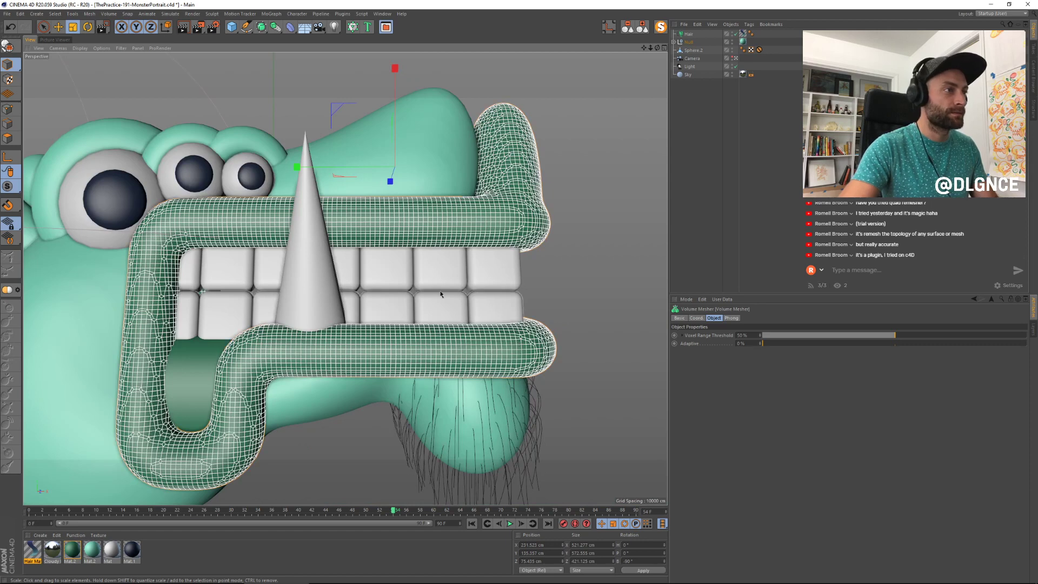
{"action": "scroll", "coordinate": [442, 295], "scroll_direction": "up", "scroll_amount": 1}
{"action": "scroll", "coordinate": [488, 189], "scroll_direction": "down", "scroll_amount": 8}
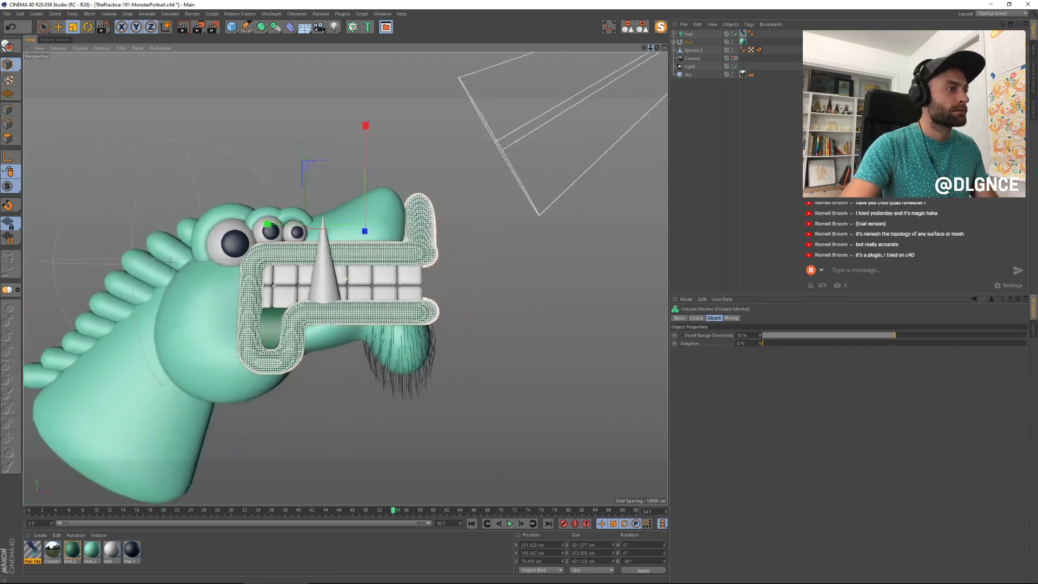
{"action": "middle_click_drag", "start_coordinate": [489, 192], "coordinate": [582, 165], "text": "alt"}
Step: Set the camera's focal length to 150 mm
{"action": "left_click", "coordinate": [695, 67]}
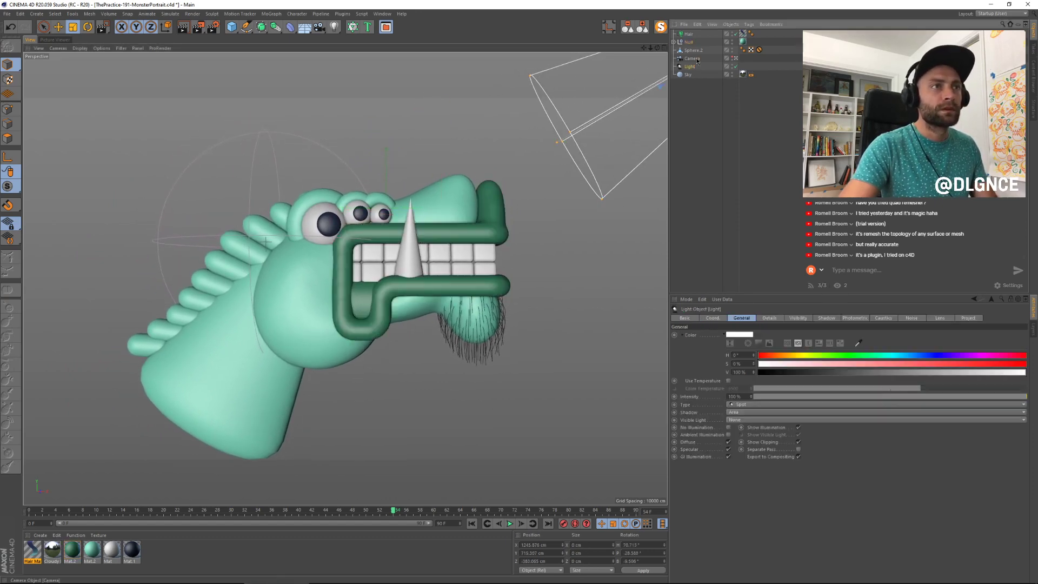
{"action": "left_click", "coordinate": [693, 58]}
{"action": "mouse_move", "coordinate": [760, 346]}
{"action": "left_mouse_down"}
{"action": "mouse_move", "coordinate": [809, 346]}
{"action": "mouse_move", "coordinate": [752, 354]}
{"action": "left_mouse_up"}
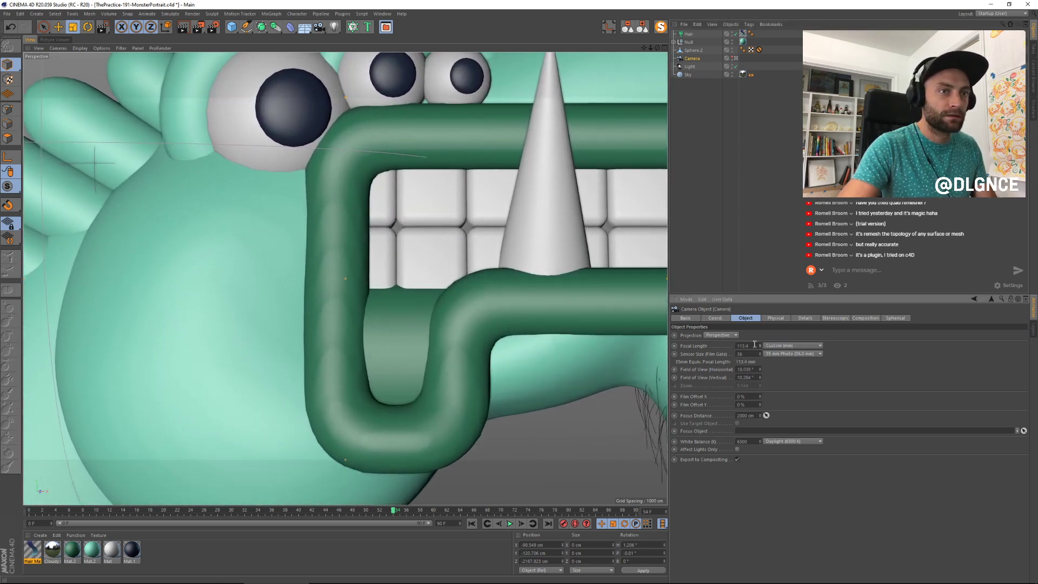
{"action": "double_click", "coordinate": [754, 345]}
{"action": "type", "text": "1"}
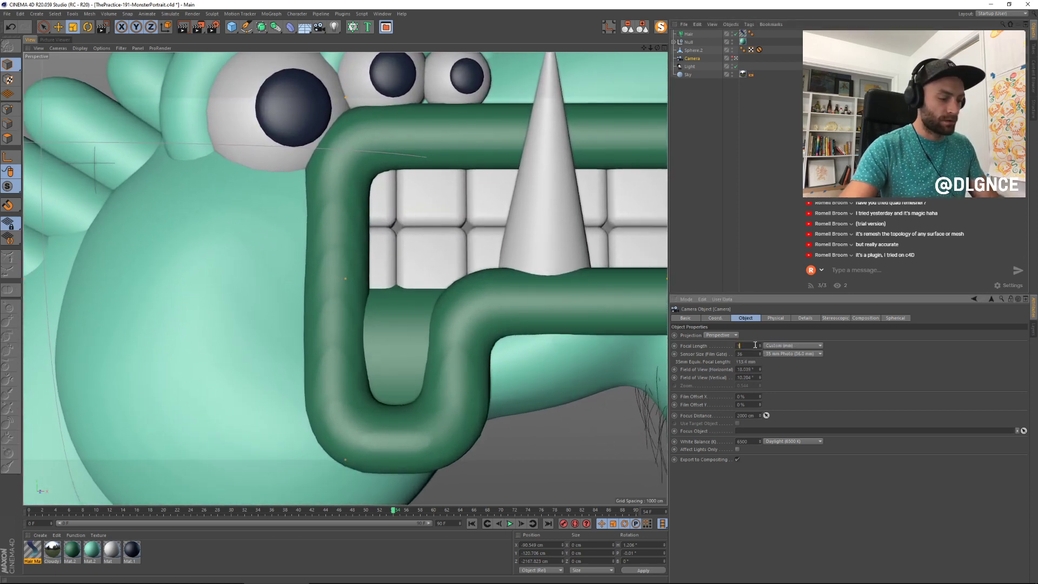
{"action": "type", "text": "50"}
{"action": "key", "text": "Return"}
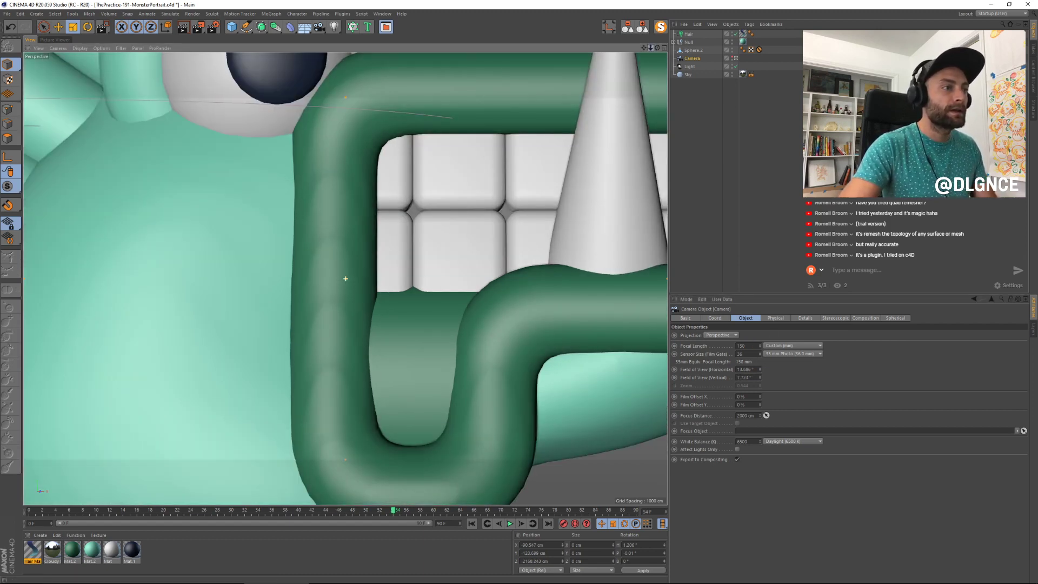
Step: Pull the camera back to frame the whole monster head and neck, and render the new view
{"action": "left_click", "coordinate": [339, 249]}
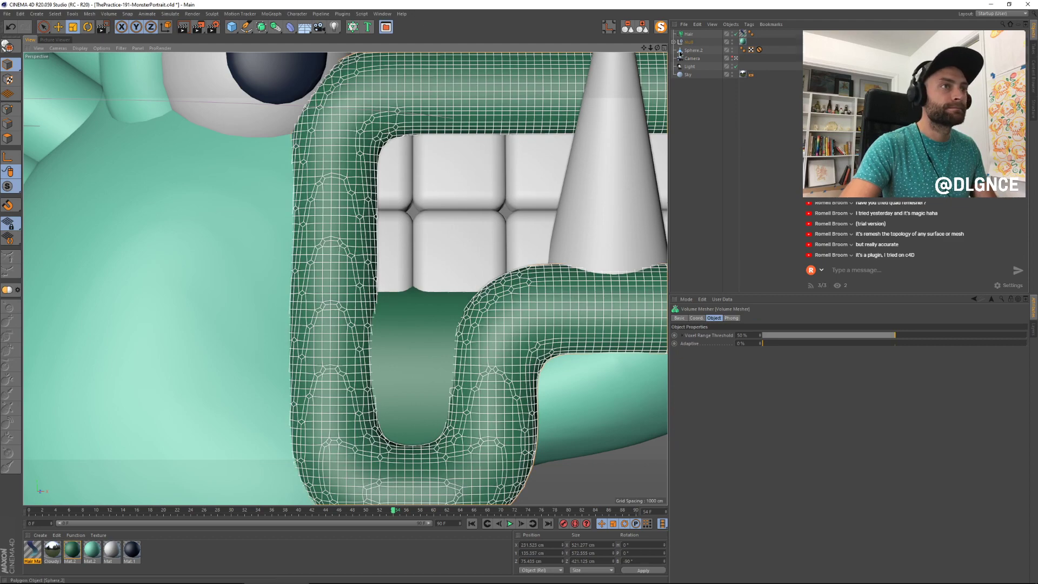
{"action": "left_click_drag", "start_coordinate": [651, 48], "coordinate": [590, 54]}
{"action": "right_click_drag", "start_coordinate": [362, 141], "coordinate": [339, 142], "text": "alt"}
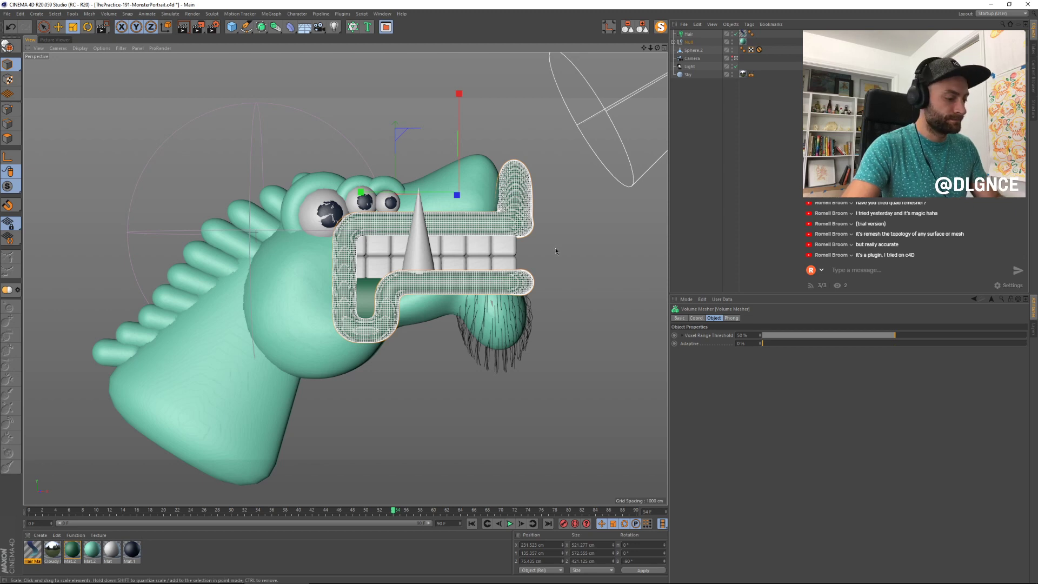
{"action": "key", "text": "shift+r"}
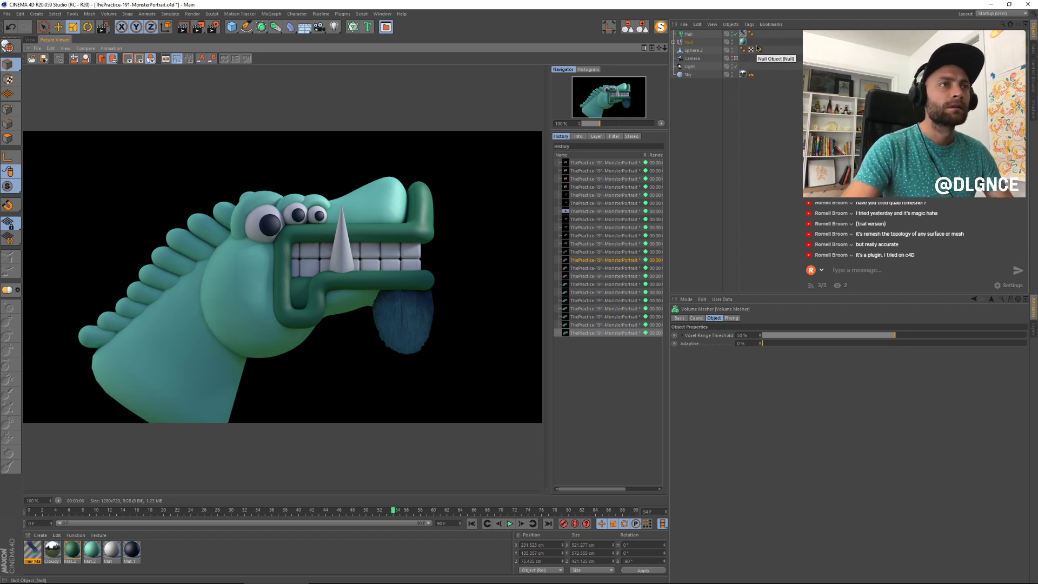
{"action": "left_click", "coordinate": [31, 40]}
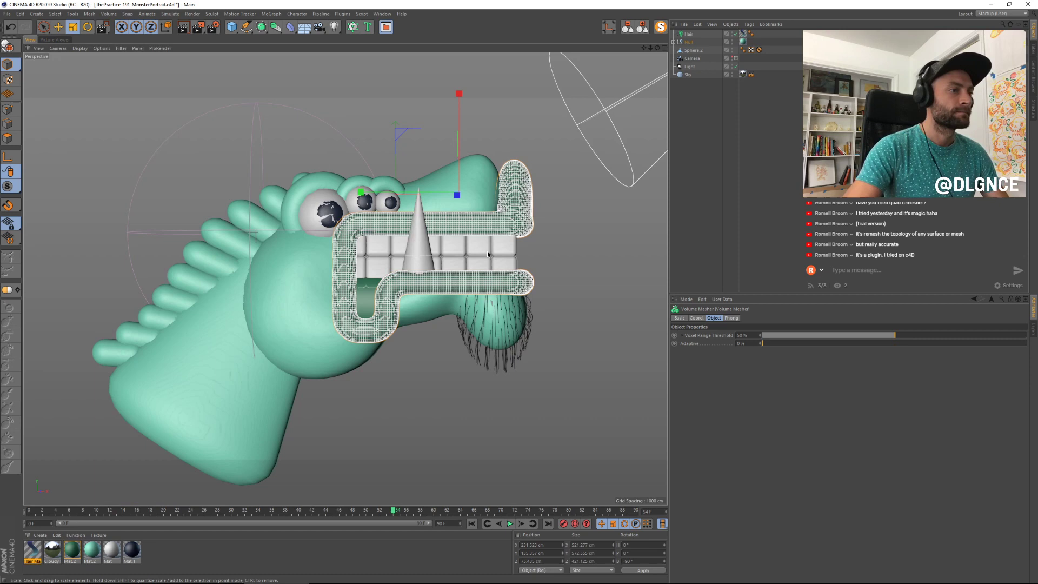
Step: Set the hair object's hair count to 1000
{"action": "left_click", "coordinate": [510, 328]}
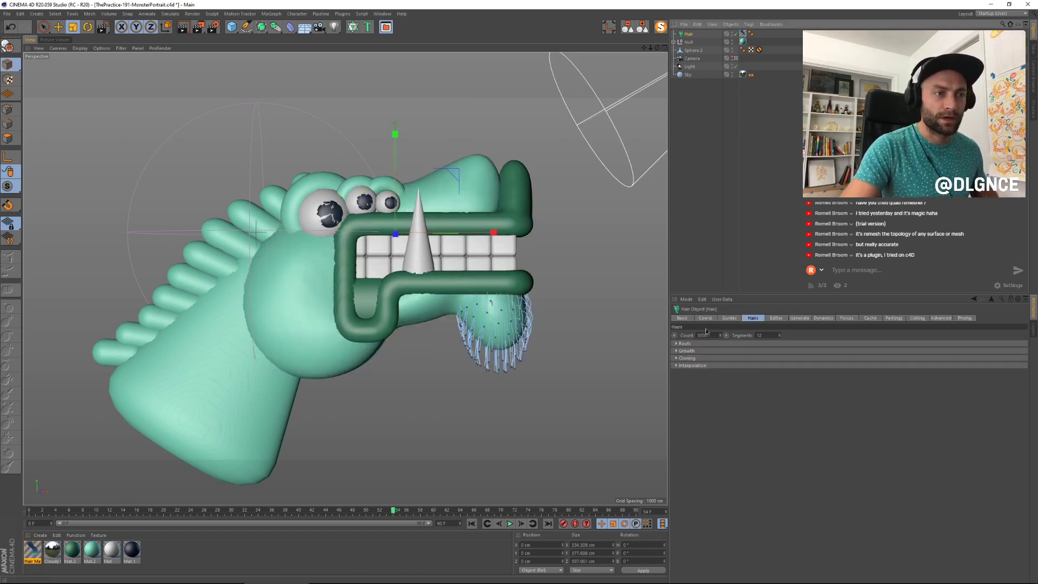
{"action": "left_click", "coordinate": [700, 335]}
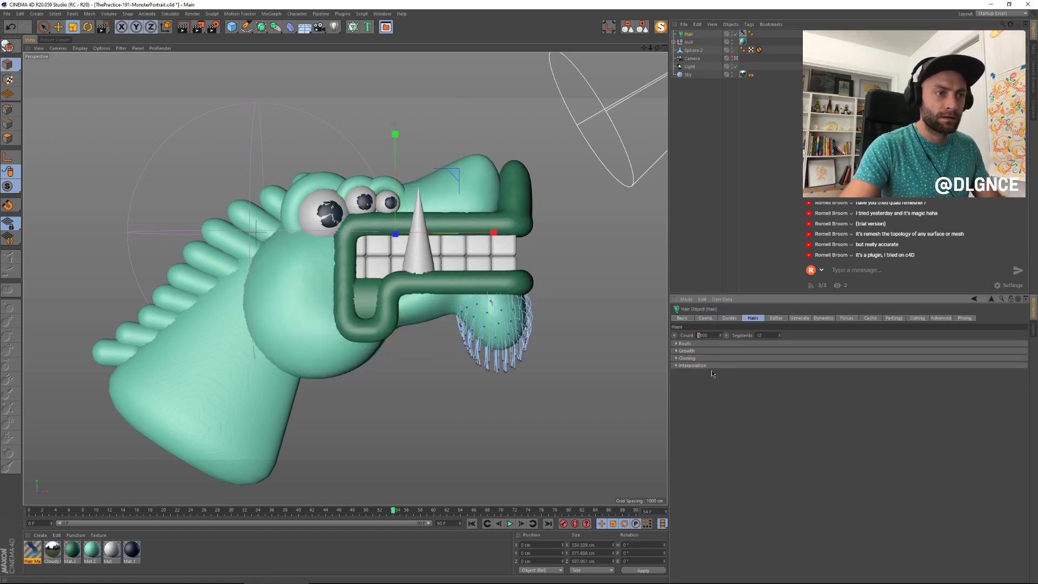
{"action": "left_click", "coordinate": [768, 422]}
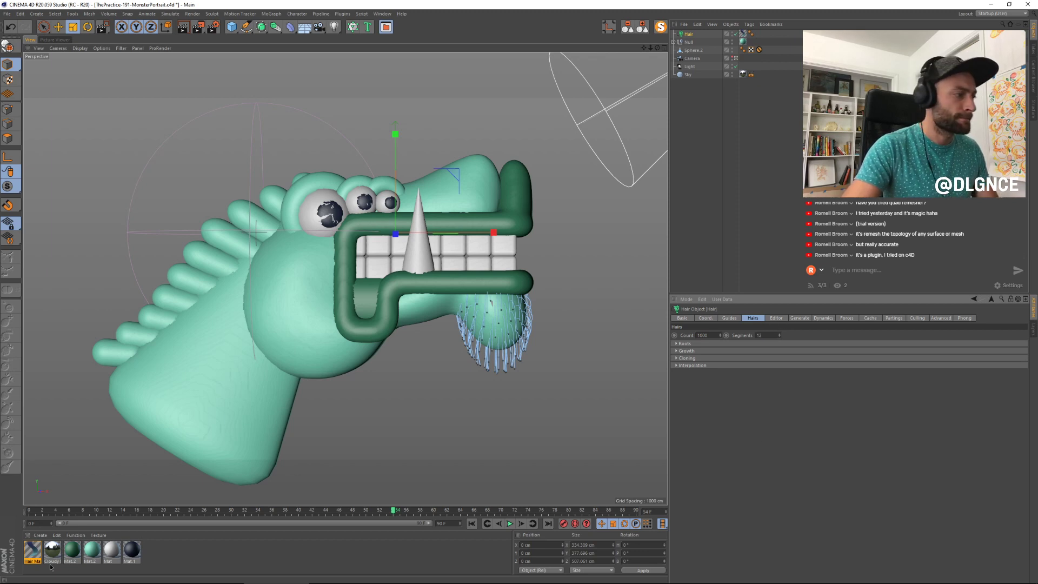
Step: Set the hair material's root thickness to 4 cm, increase its tip thickness, and render the result
{"action": "double_click", "coordinate": [32, 550]}
{"action": "left_click_drag", "start_coordinate": [238, 56], "coordinate": [705, 269]}
{"action": "left_click", "coordinate": [614, 390]}
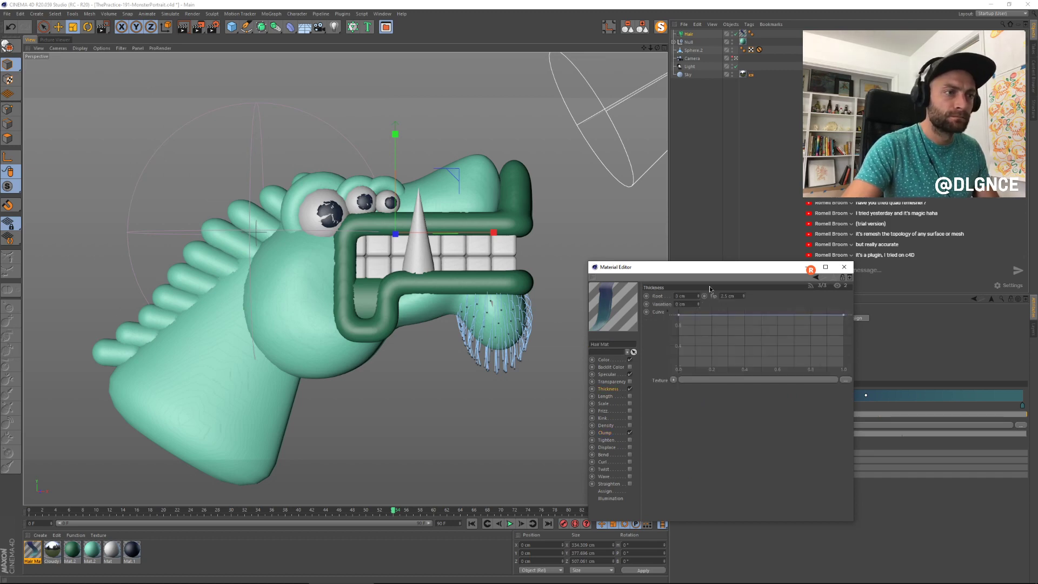
{"action": "left_click", "coordinate": [744, 295]}
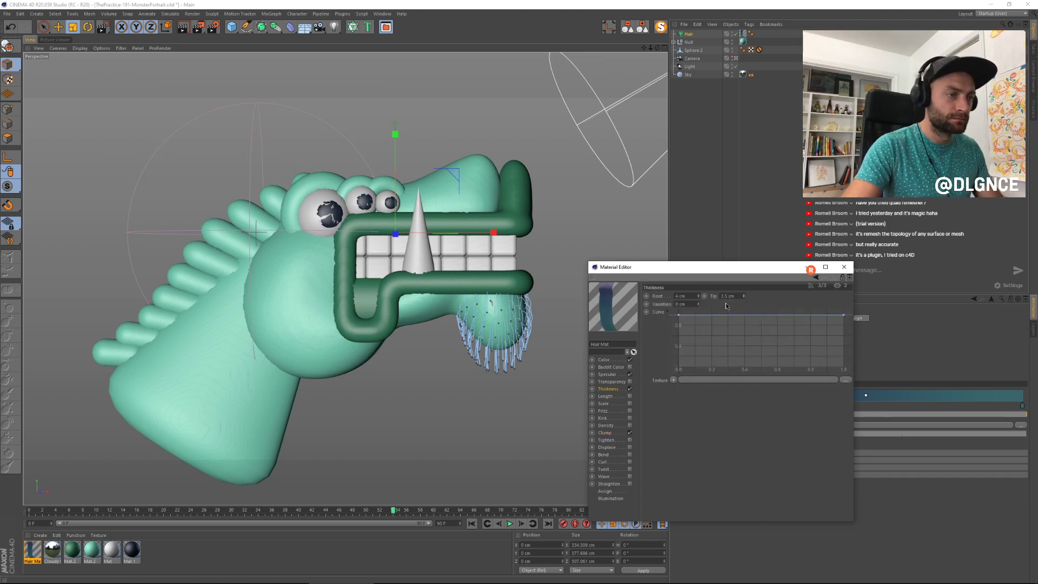
{"action": "key", "text": "shift+r"}
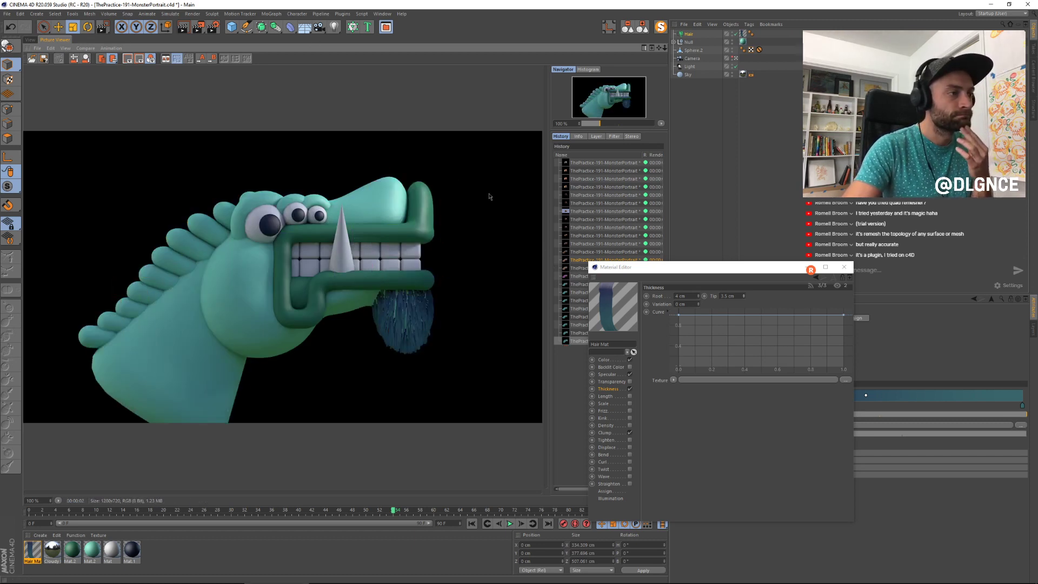
Step: Switch the renderer to Physical, render the portrait, and inspect the beard hair up close
{"action": "left_click", "coordinate": [214, 27]}
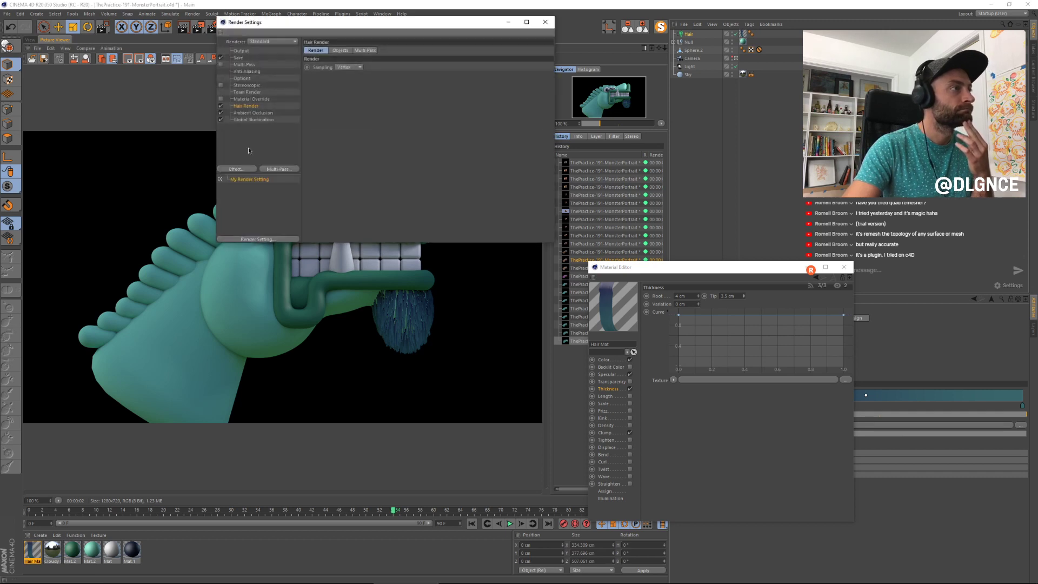
{"action": "left_click", "coordinate": [275, 40]}
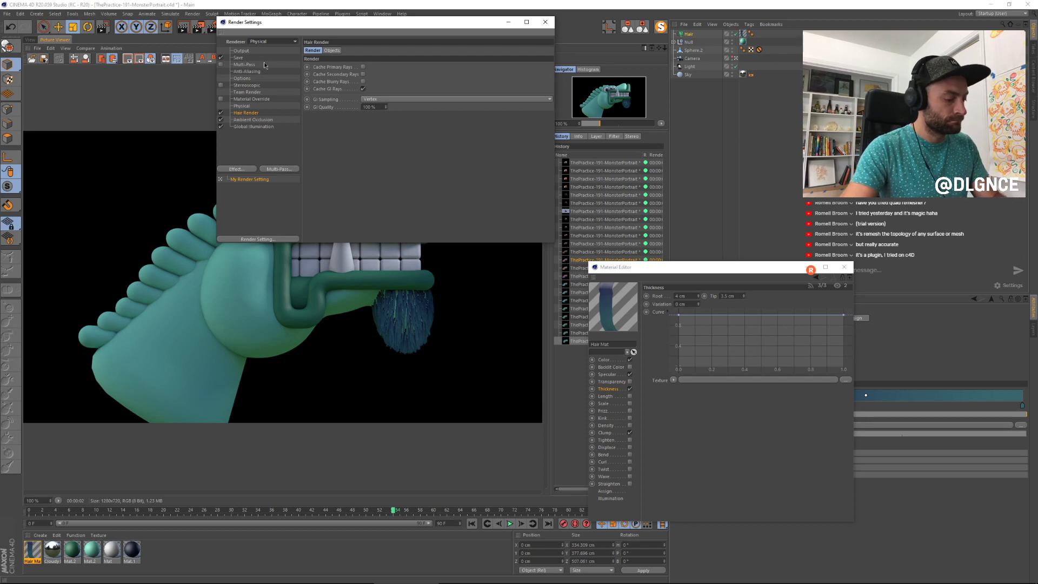
{"action": "key", "text": "shift+r"}
{"action": "left_click", "coordinate": [546, 22]}
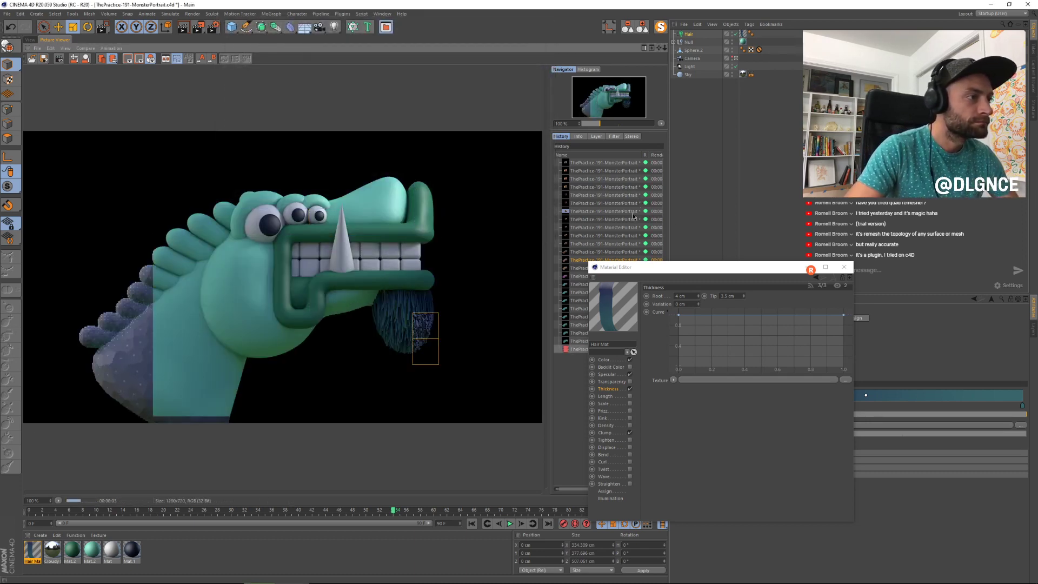
{"action": "left_click_drag", "start_coordinate": [666, 268], "coordinate": [651, 249]}
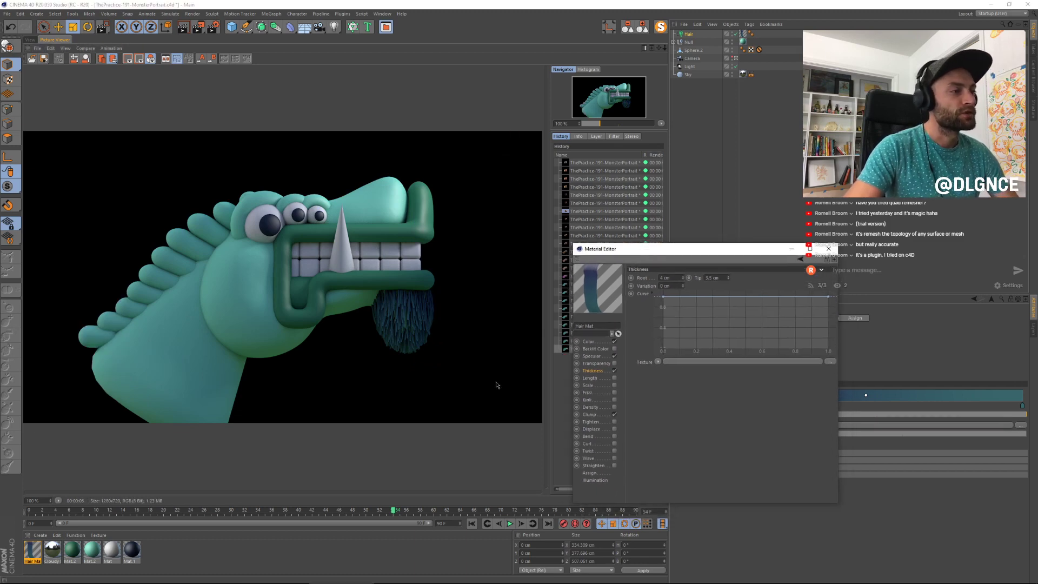
{"action": "scroll", "coordinate": [420, 337], "scroll_direction": "up", "scroll_amount": 3}
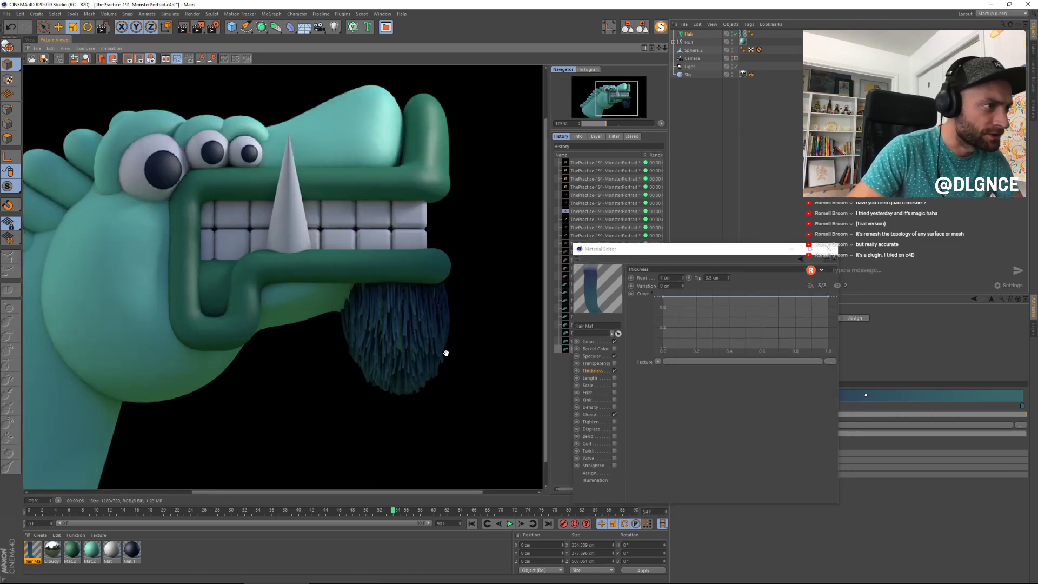
{"action": "scroll", "coordinate": [419, 356], "scroll_direction": "down", "scroll_amount": 3}
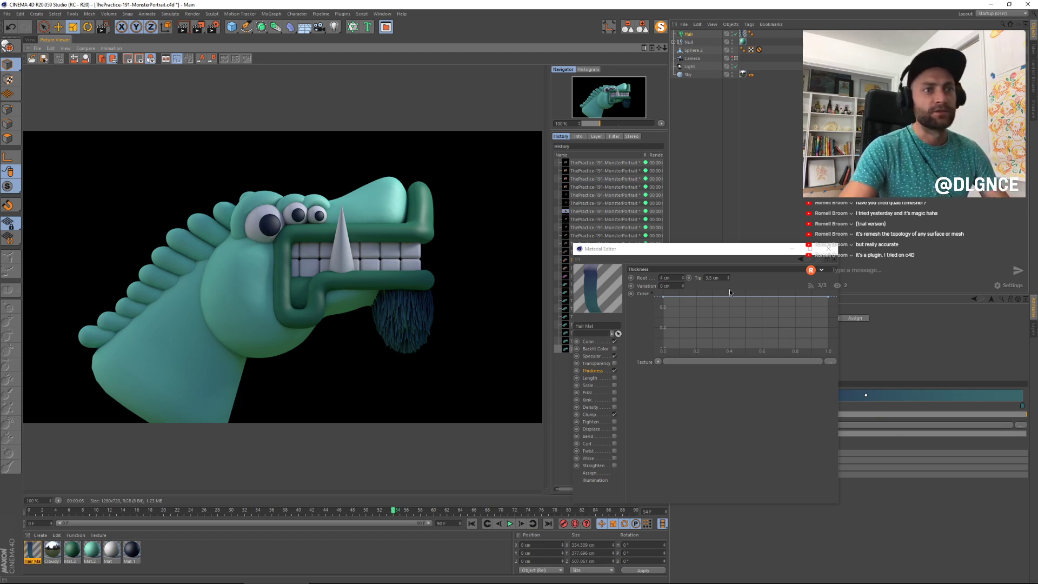
Step: Enable Curl in the hair material with a 41° curl, 29% variation and 87% amount
{"action": "left_click_drag", "start_coordinate": [743, 254], "coordinate": [675, 262]}
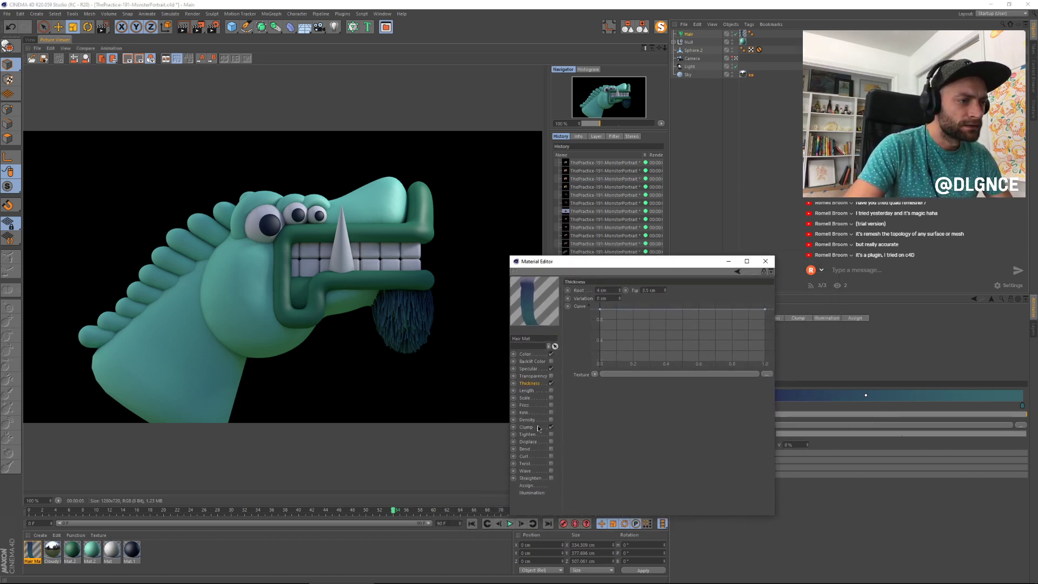
{"action": "left_click", "coordinate": [551, 456]}
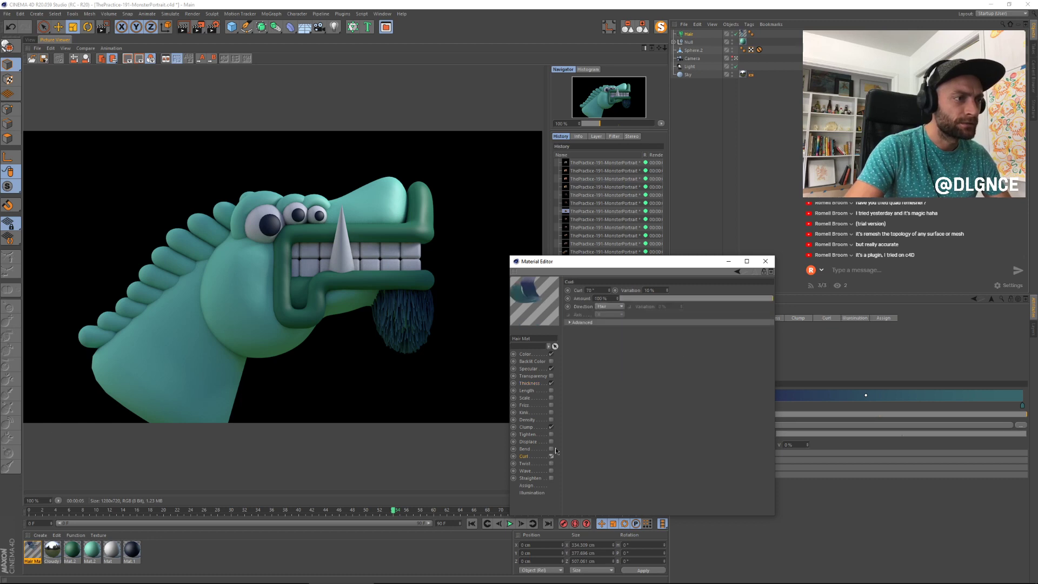
{"action": "left_click_drag", "start_coordinate": [609, 290], "coordinate": [609, 306]}
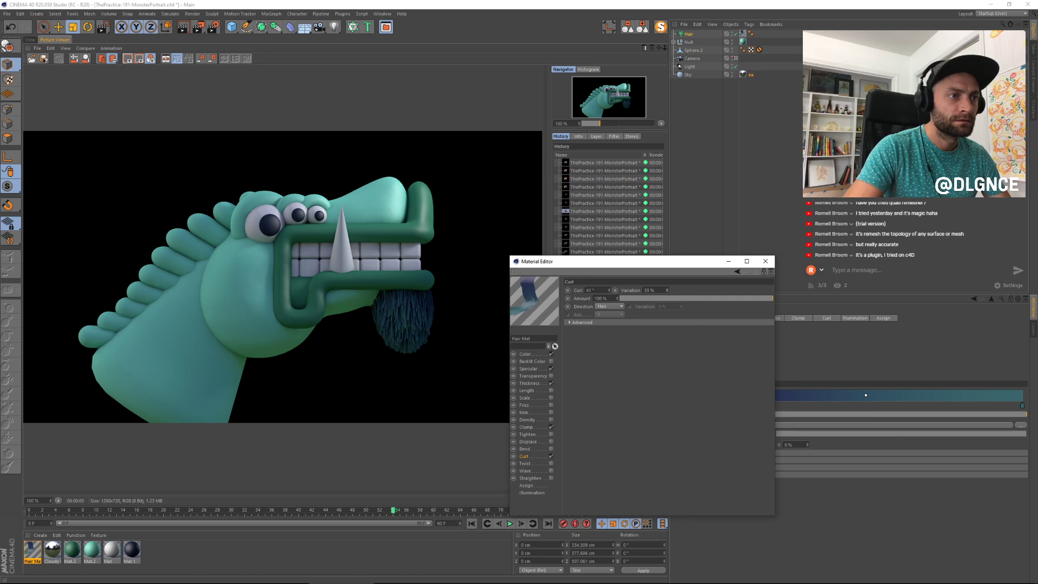
{"action": "left_click_drag", "start_coordinate": [667, 290], "coordinate": [668, 292]}
{"action": "mouse_move", "coordinate": [741, 300]}
{"action": "left_mouse_down"}
{"action": "mouse_move", "coordinate": [769, 299]}
{"action": "mouse_move", "coordinate": [722, 299]}
{"action": "mouse_move", "coordinate": [754, 299]}
{"action": "left_mouse_up"}
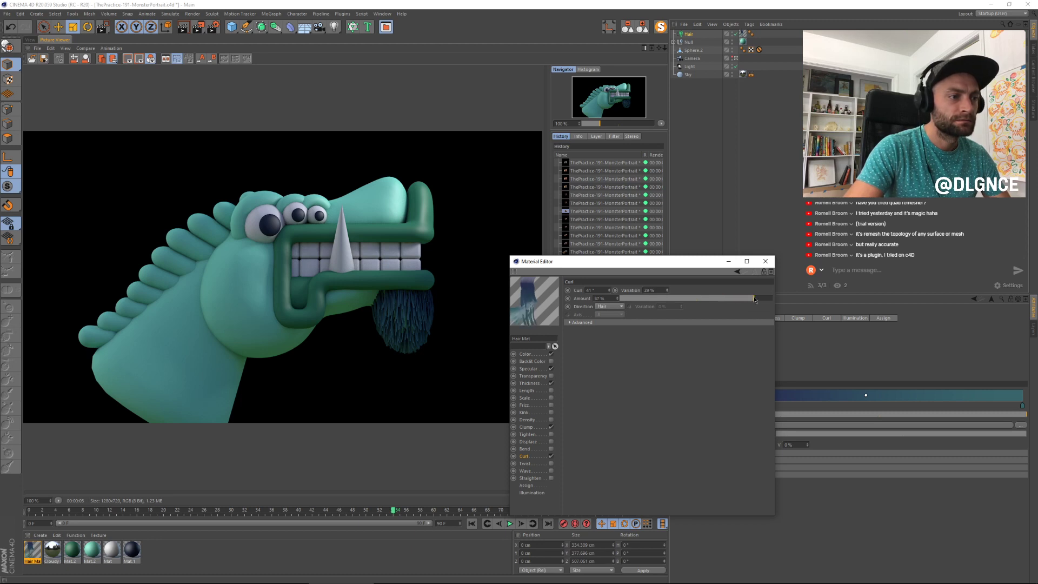
Step: Enable Twist in the hair material with a 10° twist, 25% variation and 64% amount, and render the result
{"action": "left_click", "coordinate": [551, 464]}
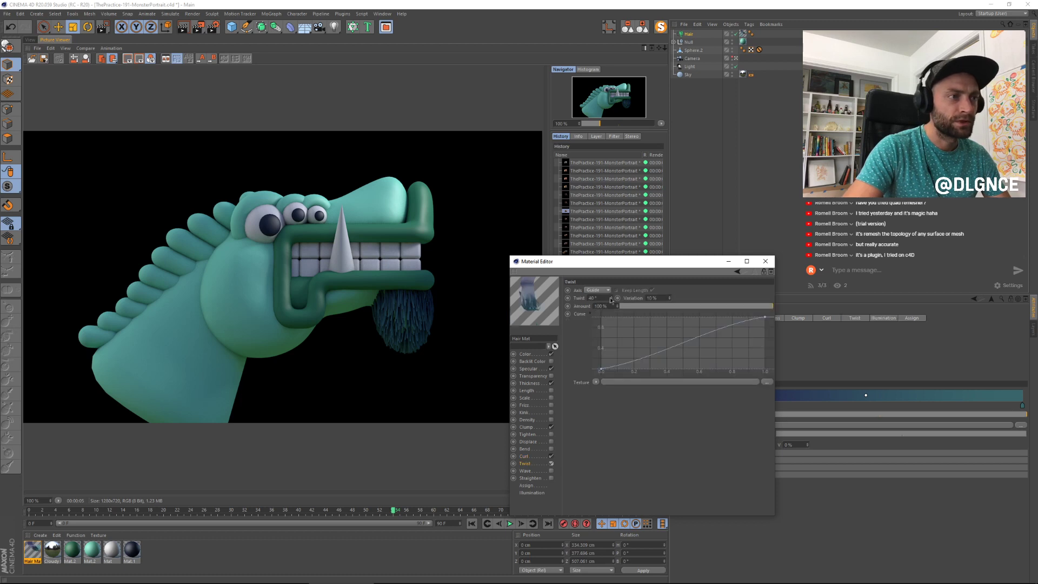
{"action": "left_click_drag", "start_coordinate": [611, 298], "coordinate": [669, 297]}
{"action": "left_click", "coordinate": [720, 306]}
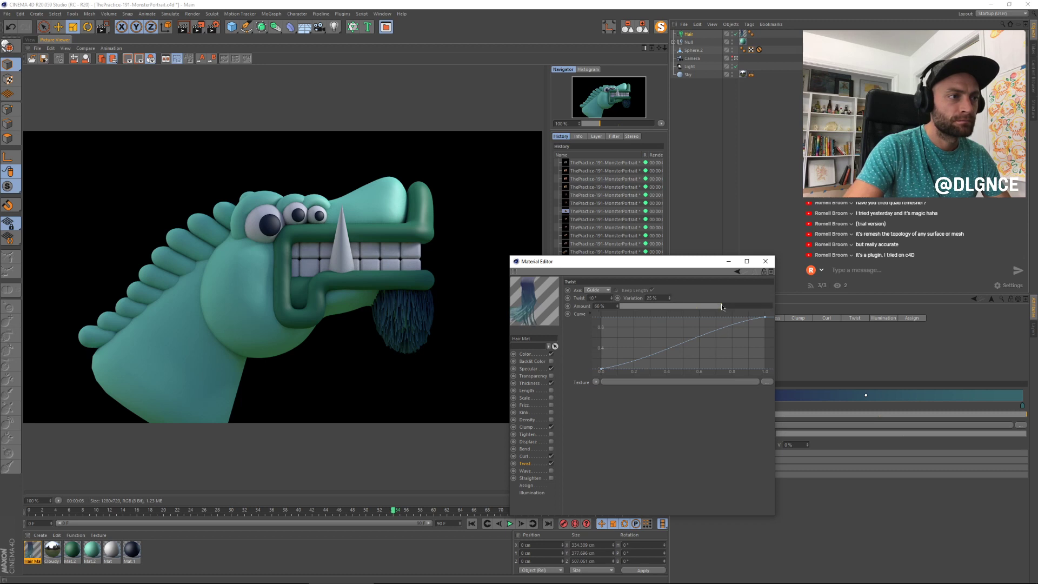
{"action": "key", "text": "shift+r"}
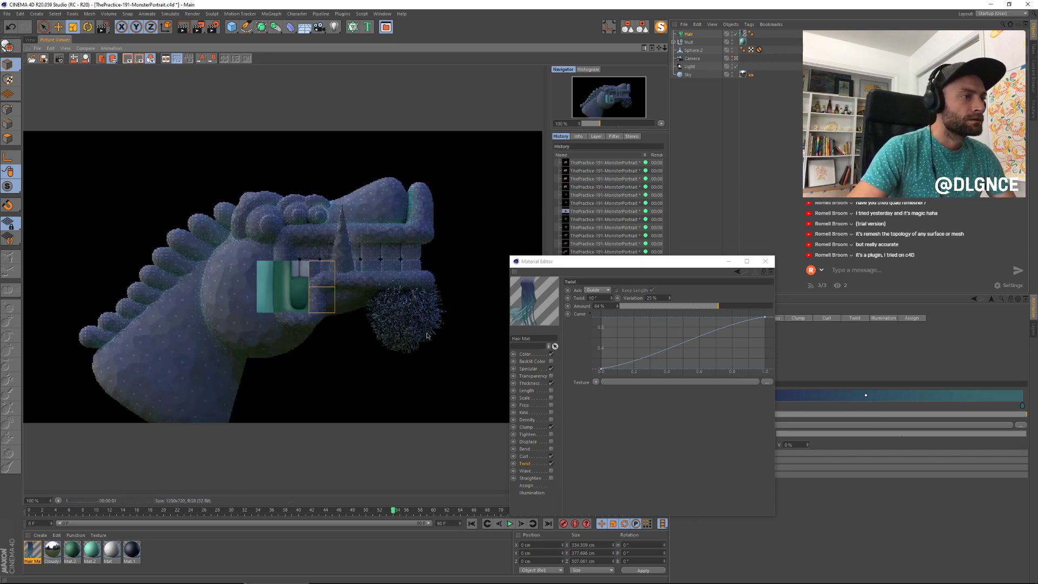
{"action": "mouse_move", "coordinate": [588, 267]}
{"action": "left_mouse_down"}
{"action": "mouse_move", "coordinate": [623, 277]}
{"action": "mouse_move", "coordinate": [587, 268]}
{"action": "left_mouse_up"}
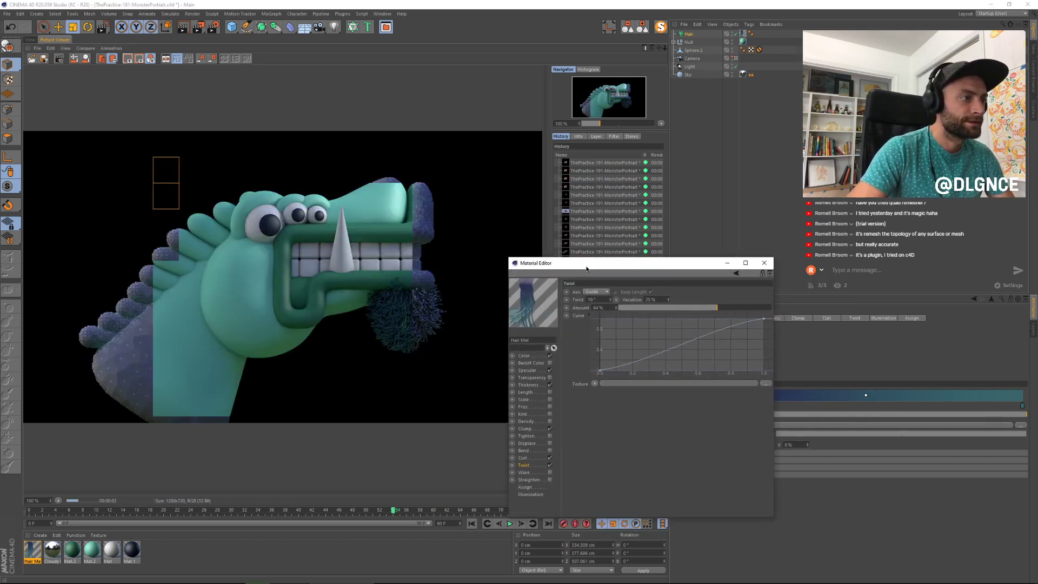
Step: Lower the hair material's curl amount to about 30% and its twist amount to 34%, and render the result
{"action": "left_click", "coordinate": [534, 458]}
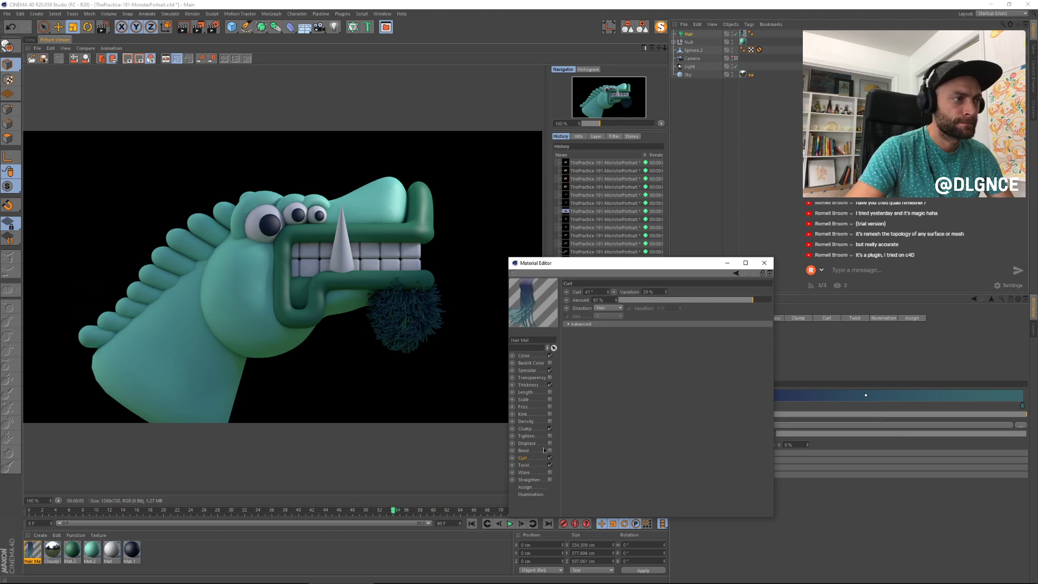
{"action": "left_click", "coordinate": [665, 301]}
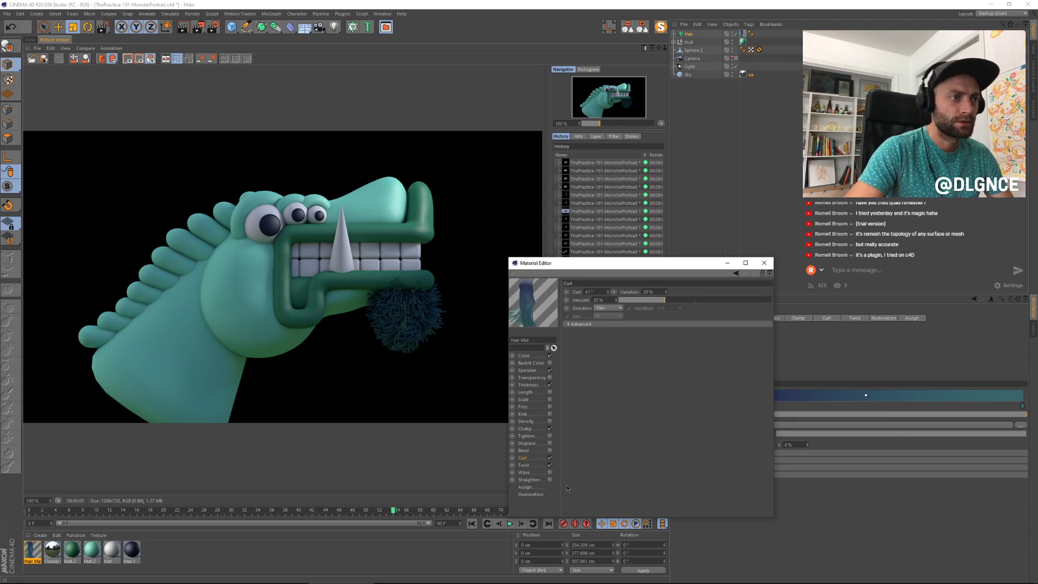
{"action": "left_click", "coordinate": [533, 466]}
{"action": "left_click", "coordinate": [671, 308]}
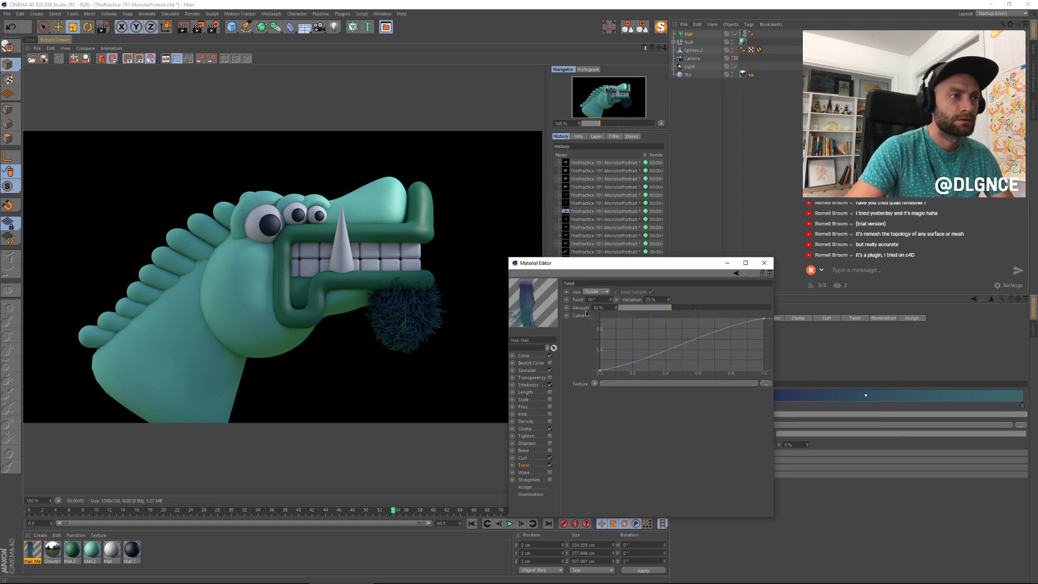
{"action": "key", "text": "shift+r"}
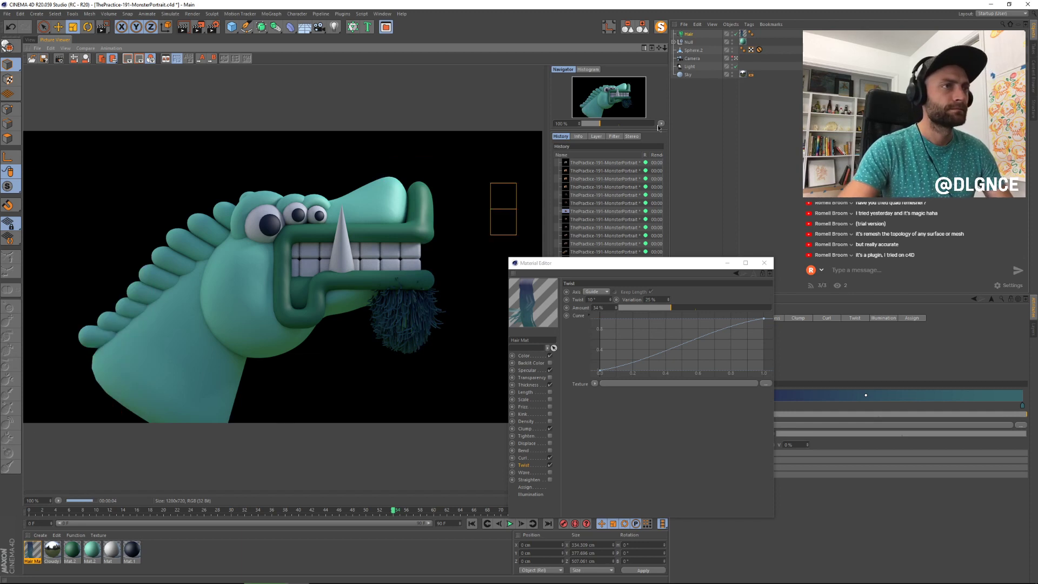
Step: Set the hair object's hair count to 500, render it, and close the material editor
{"action": "left_click", "coordinate": [689, 35]}
{"action": "left_click_drag", "start_coordinate": [622, 263], "coordinate": [454, 269]}
{"action": "left_click", "coordinate": [711, 336]}
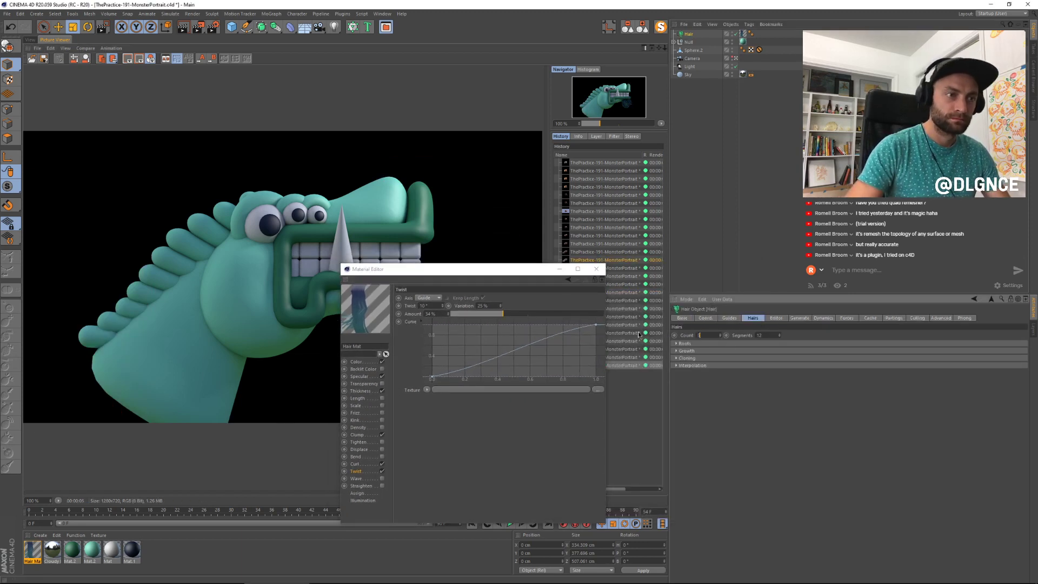
{"action": "key", "text": "shift+r"}
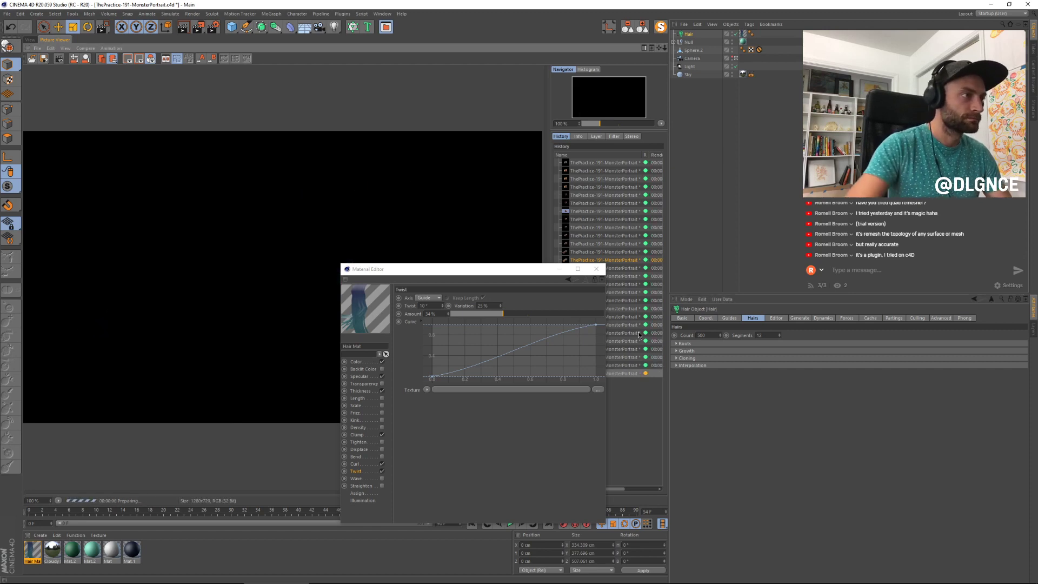
{"action": "left_click", "coordinate": [592, 270]}
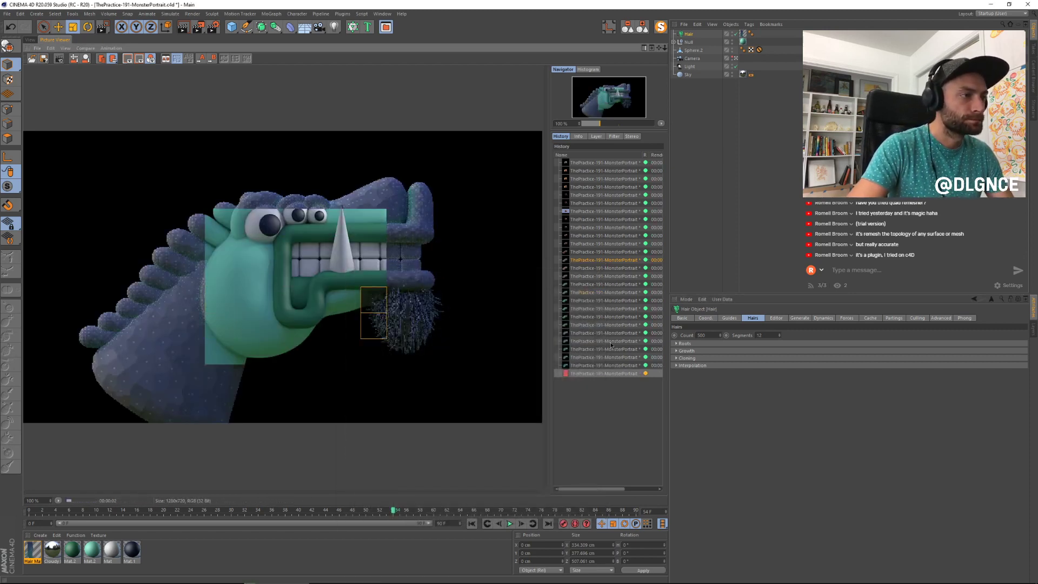
Step: Set the hair object's hair count to 700 and compare the latest beard renders in the history
{"action": "left_click", "coordinate": [585, 366]}
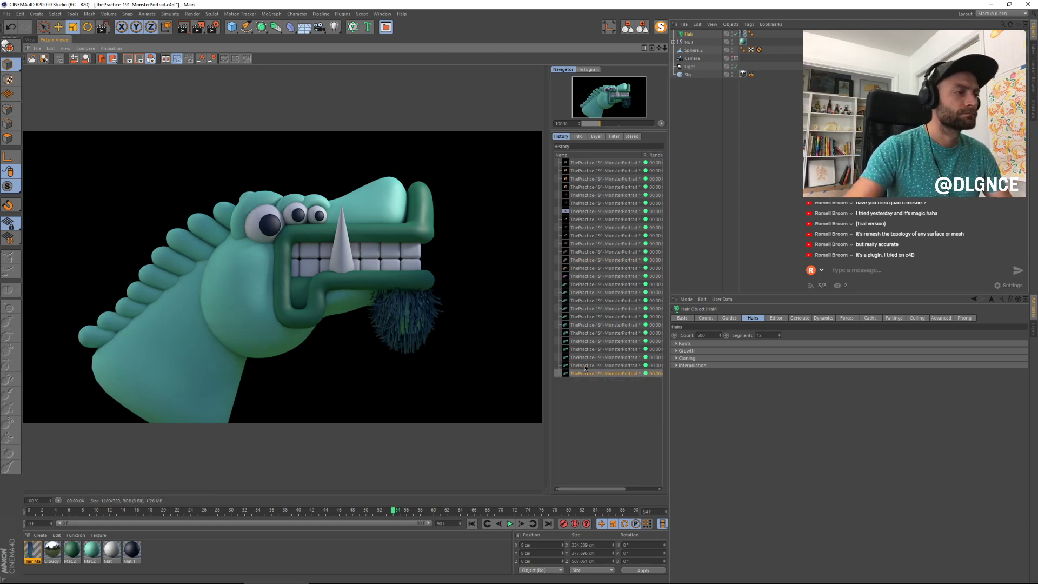
{"action": "left_click", "coordinate": [701, 335]}
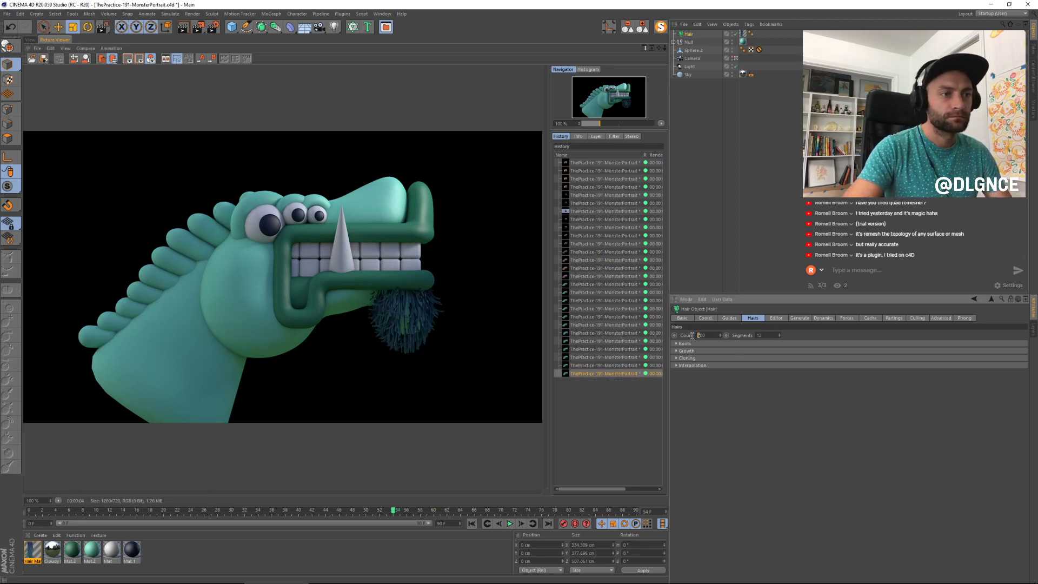
{"action": "left_click", "coordinate": [588, 357]}
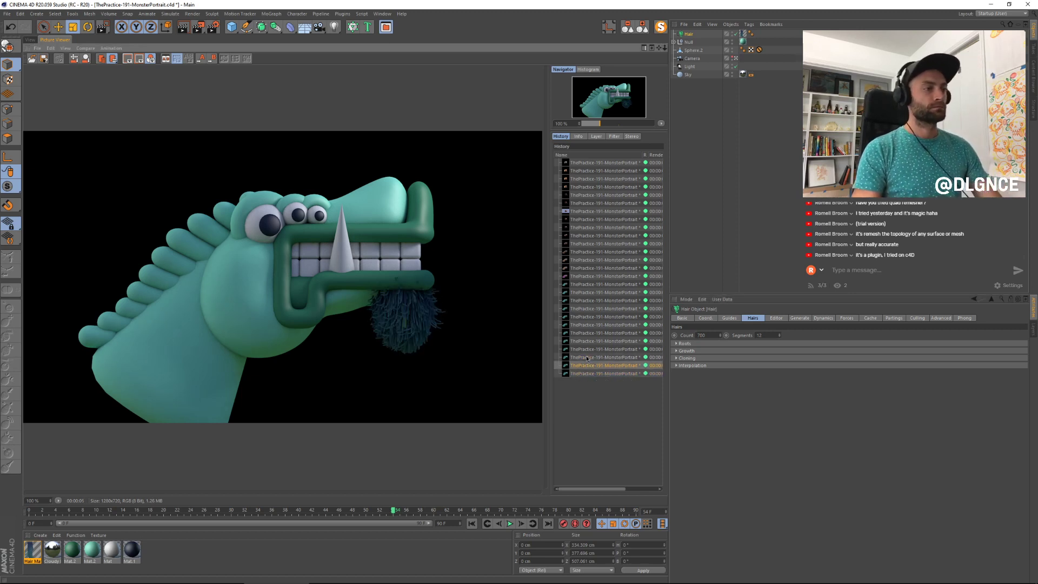
{"action": "key", "text": "Up"}
{"action": "key", "text": "Up"}
{"action": "key", "text": "Down"}
{"action": "key", "text": "Down"}
{"action": "key", "text": "Down"}
{"action": "key", "text": "Down"}
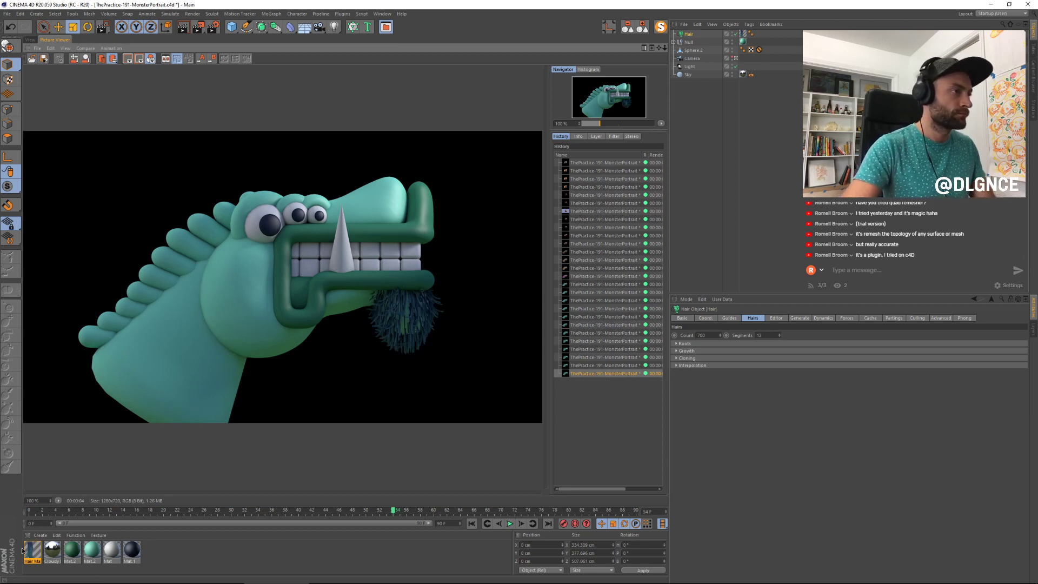
Step: Give the Cloudy Park 02 material's luminance a pale yellow color, 22% brightness and 35% mix strength, and render the result
{"action": "double_click", "coordinate": [53, 551]}
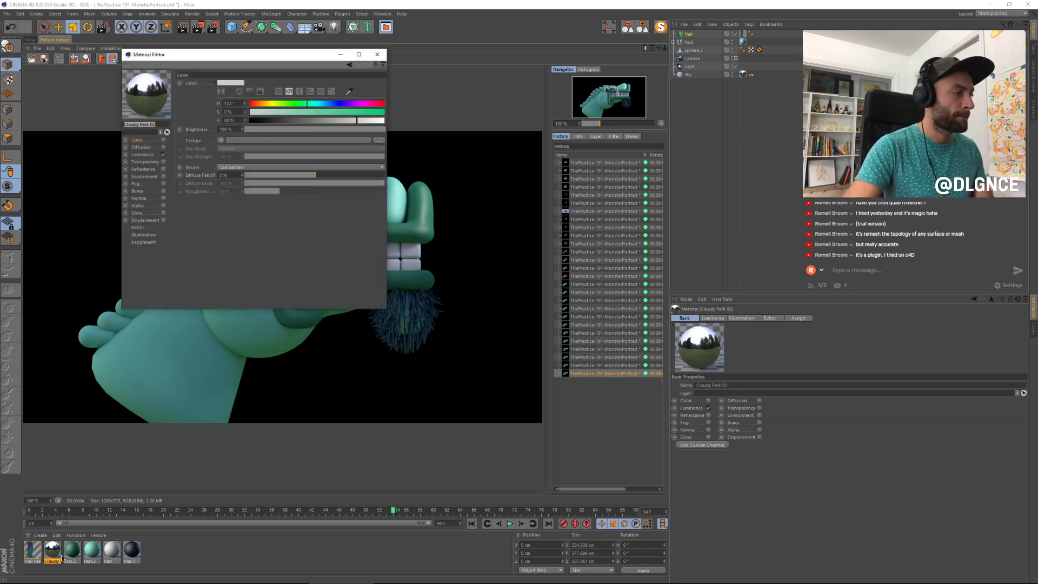
{"action": "left_click_drag", "start_coordinate": [53, 550], "coordinate": [24, 547]}
{"action": "left_click_drag", "start_coordinate": [217, 54], "coordinate": [570, 270]}
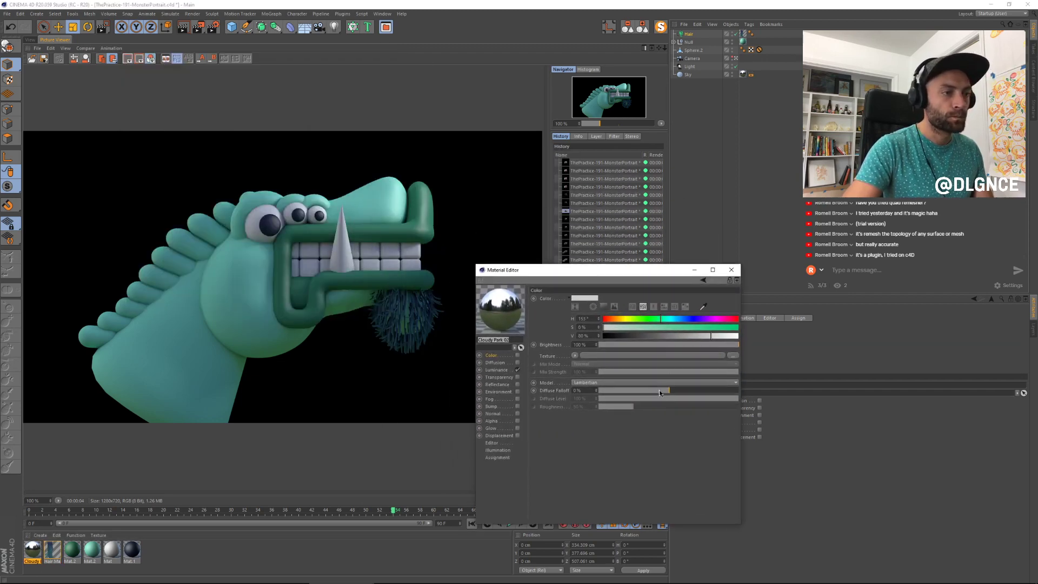
{"action": "left_click", "coordinate": [503, 371]}
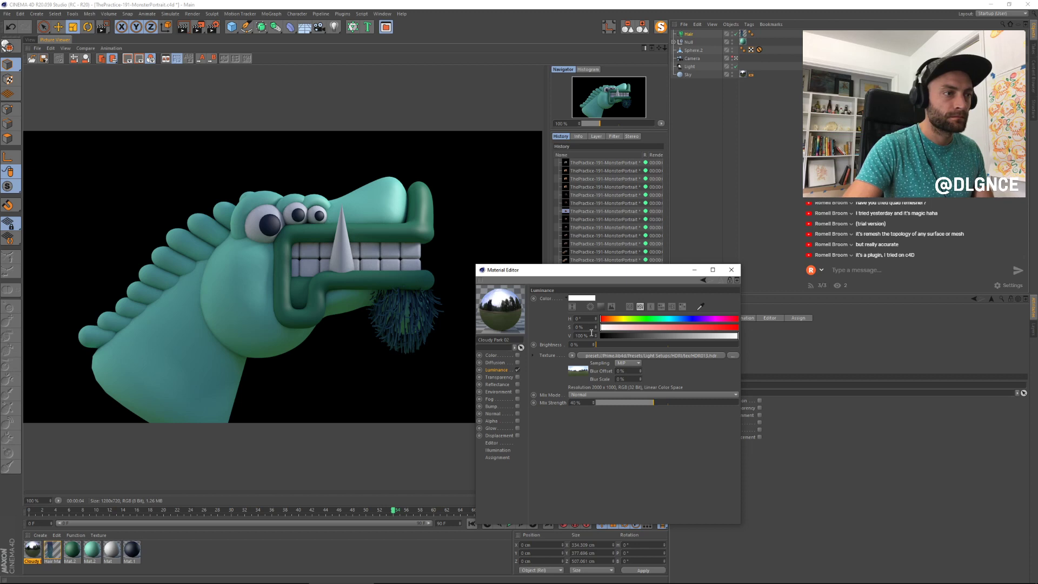
{"action": "mouse_move", "coordinate": [630, 320]}
{"action": "left_mouse_down"}
{"action": "mouse_move", "coordinate": [612, 345]}
{"action": "mouse_move", "coordinate": [626, 346]}
{"action": "left_mouse_up"}
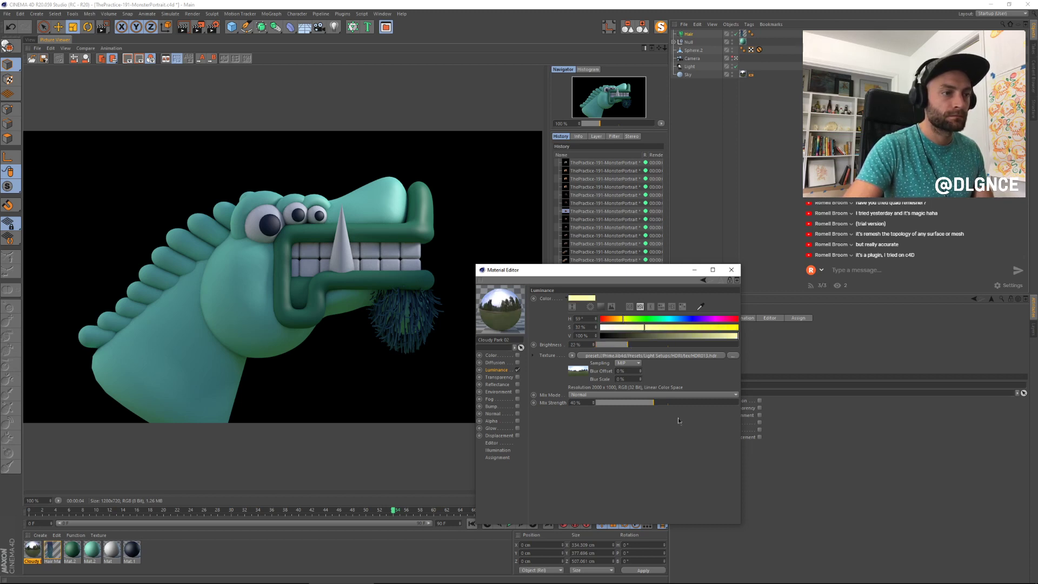
{"action": "left_click", "coordinate": [646, 403]}
{"action": "key", "text": "shift+r"}
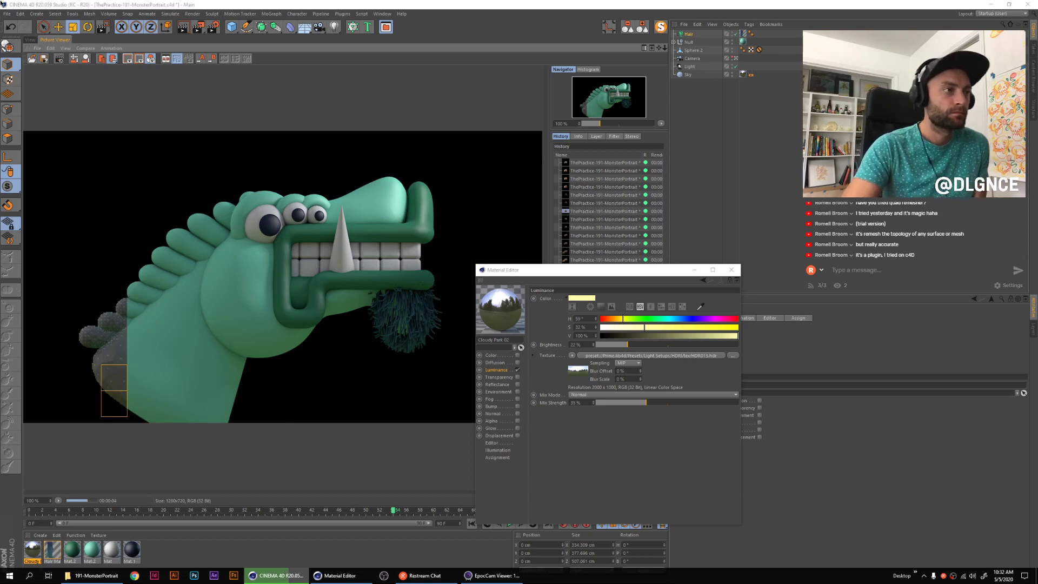
{"action": "key", "text": "super+Tab"}
{"action": "key", "text": "super+Tab"}
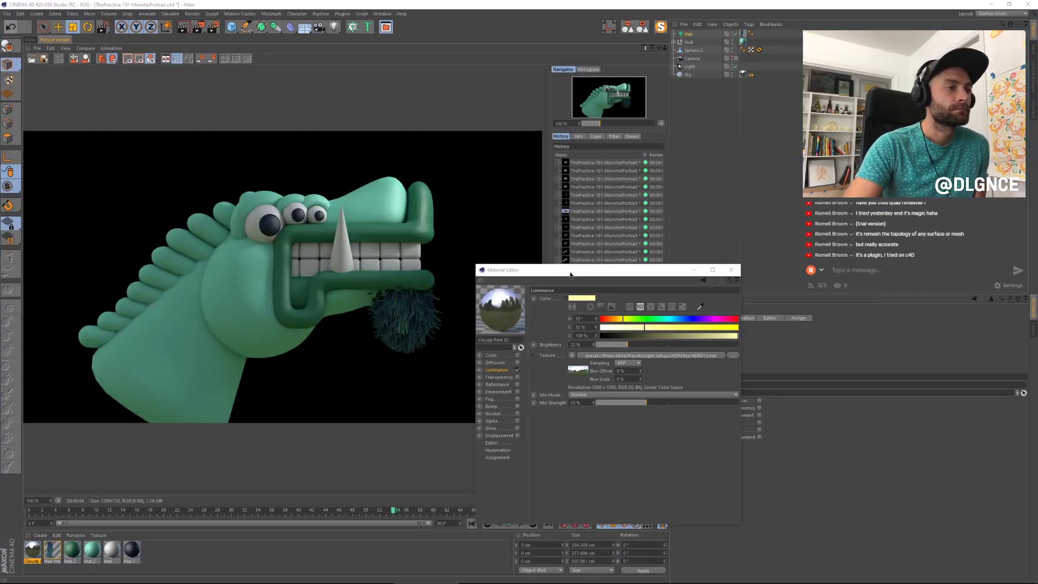
{"action": "left_click_drag", "start_coordinate": [570, 275], "coordinate": [592, 266]}
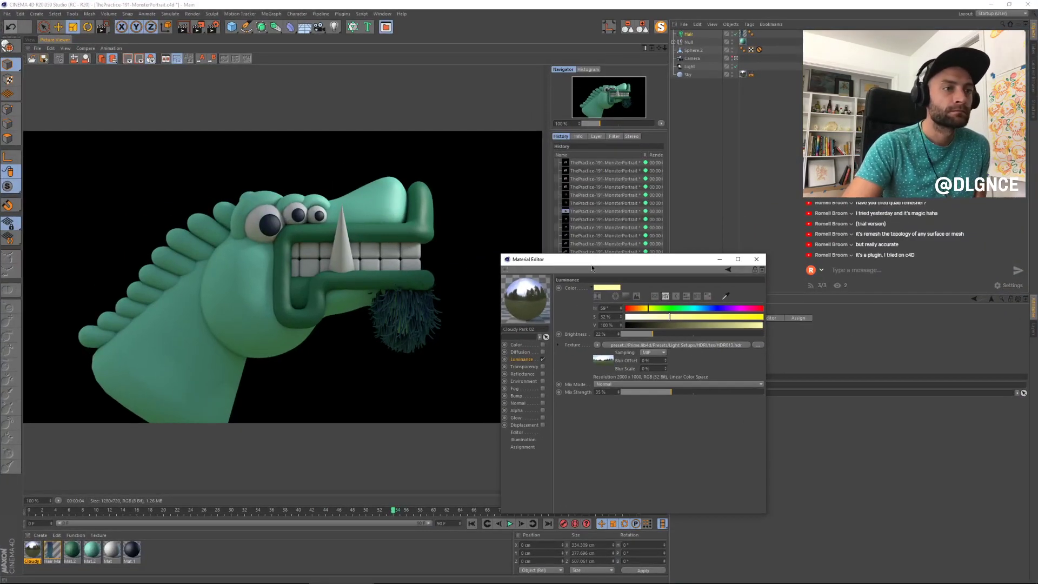
{"action": "left_click", "coordinate": [757, 259]}
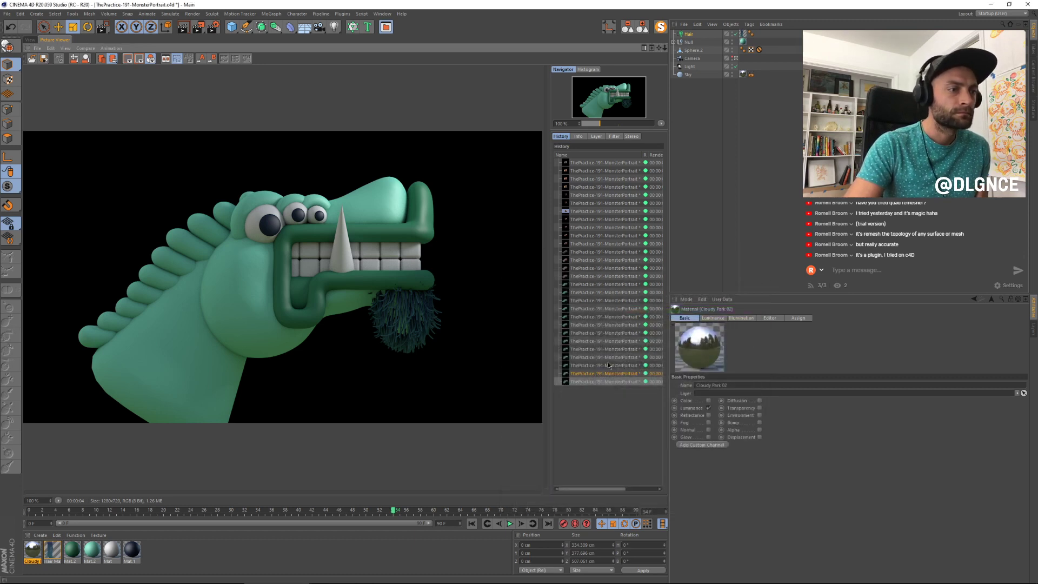
Step: Go back through the render history to compare the warmer lighting with the earlier versions of the portrait
{"action": "left_click", "coordinate": [605, 373]}
{"action": "key", "text": "Up"}
{"action": "key", "text": "Up"}
{"action": "key", "text": "Up"}
{"action": "key", "text": "Up"}
{"action": "key", "text": "Up"}
{"action": "key", "text": "Up"}
{"action": "key", "text": "Up"}
{"action": "key", "text": "Up"}
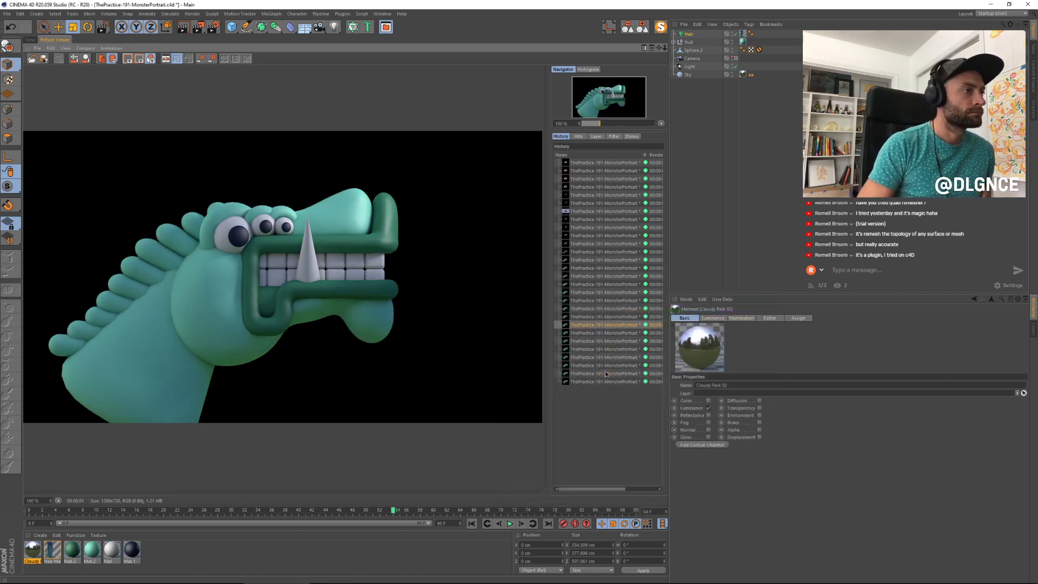
{"action": "key", "text": "Up"}
{"action": "key", "text": "Up"}
{"action": "key", "text": "Up"}
{"action": "key", "text": "Up"}
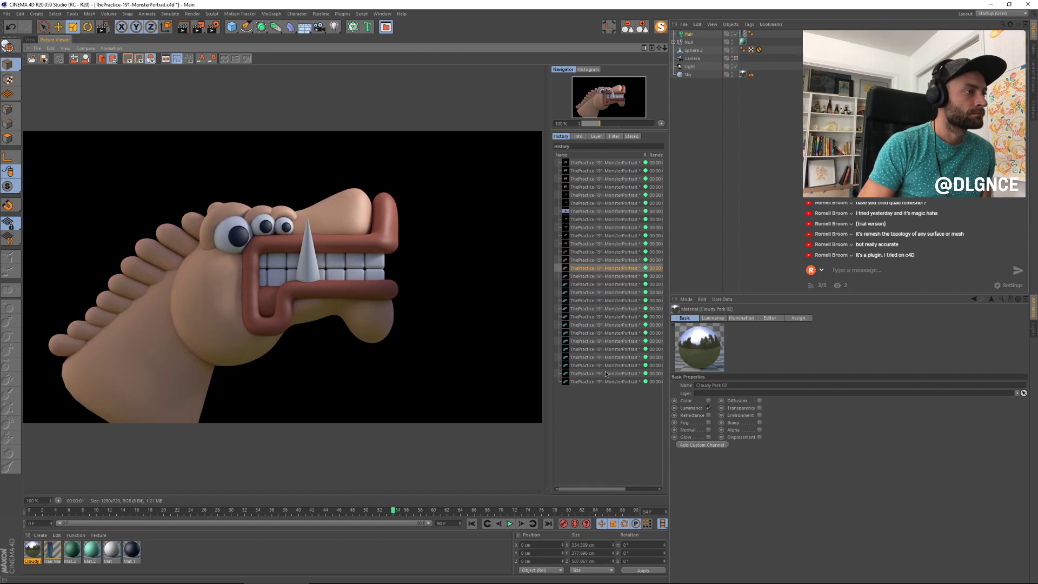
Step: View the most recent bearded green render in the history again and return to the modeling viewport
{"action": "left_click", "coordinate": [605, 373]}
{"action": "key", "text": "Down"}
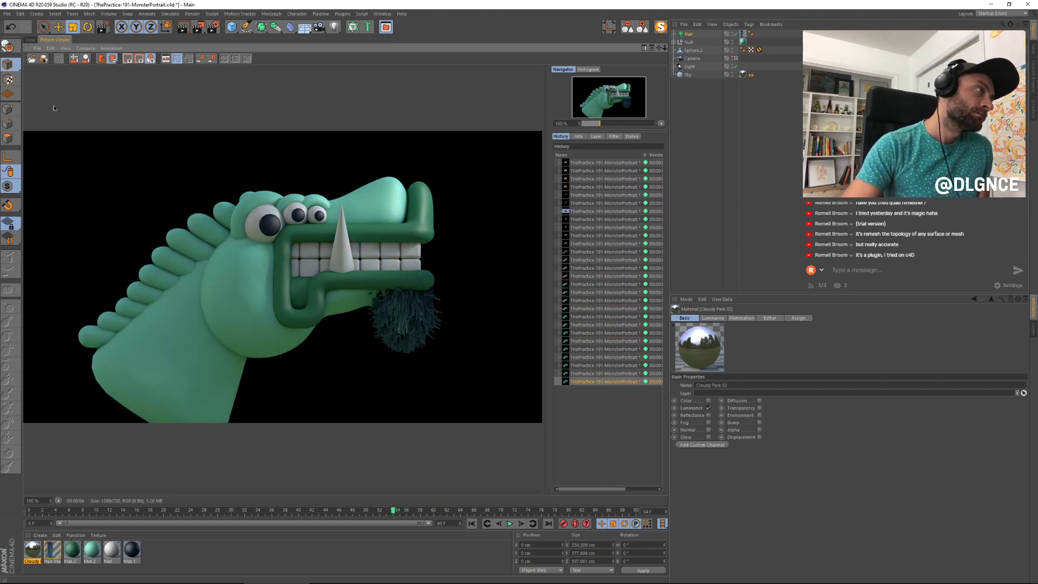
{"action": "left_click", "coordinate": [30, 39]}
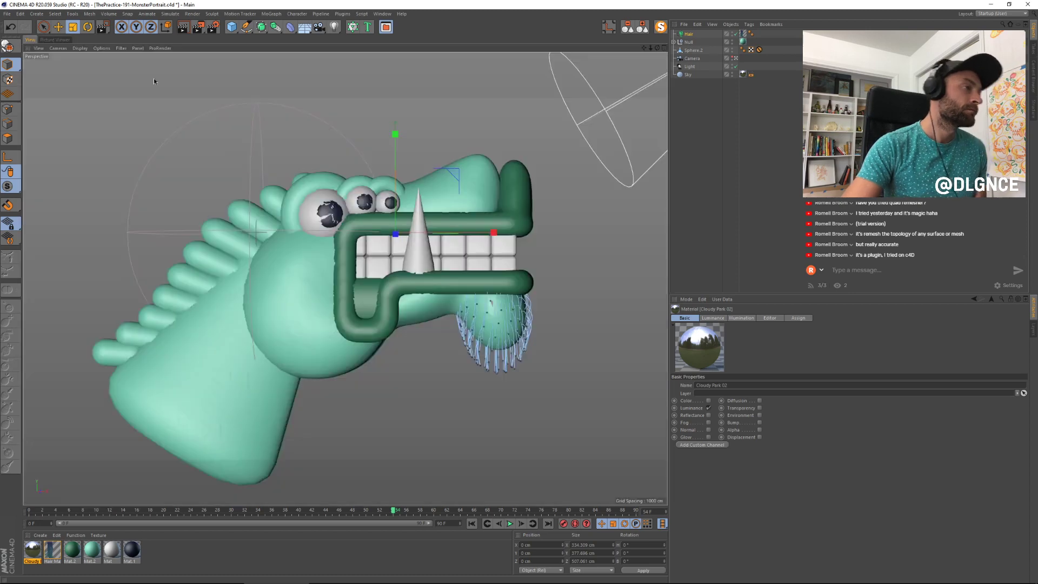
Step: Hide the Bumps group along the monster's neck and place the Hair object inside the head's Null group
{"action": "left_click", "coordinate": [245, 241]}
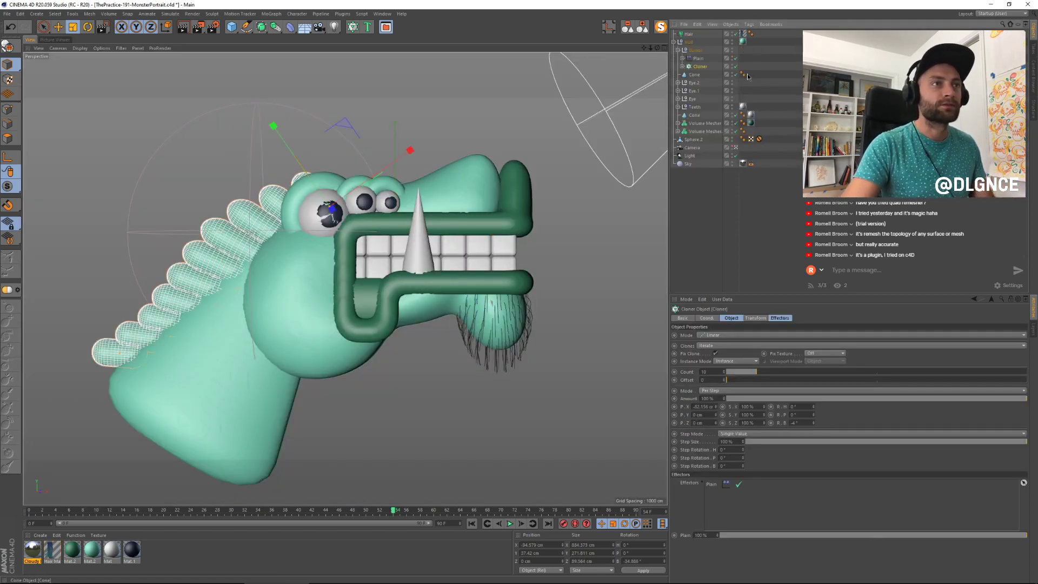
{"action": "left_click", "coordinate": [677, 50]}
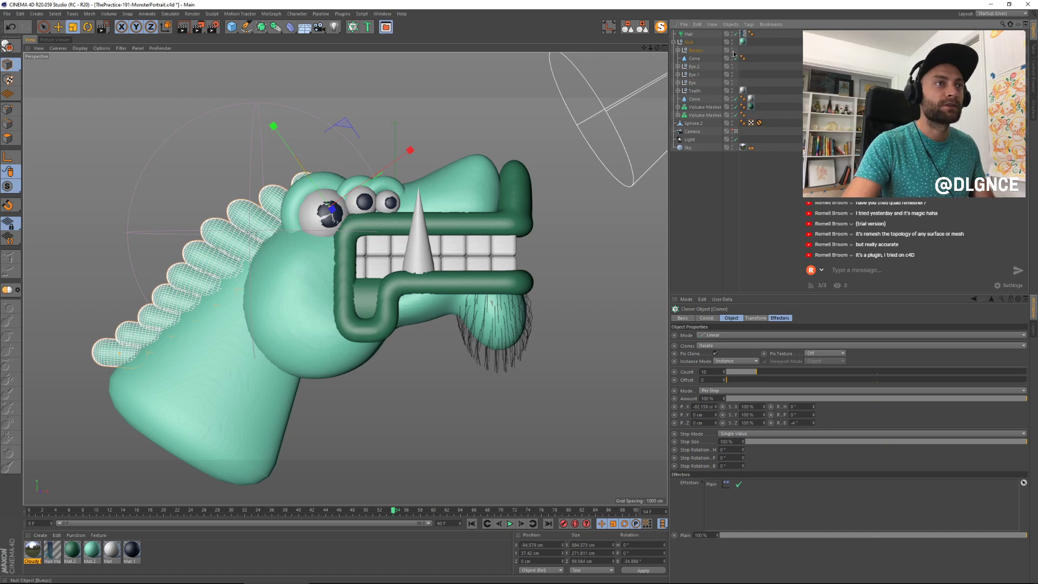
{"action": "left_click", "coordinate": [733, 49]}
{"action": "left_click", "coordinate": [699, 34]}
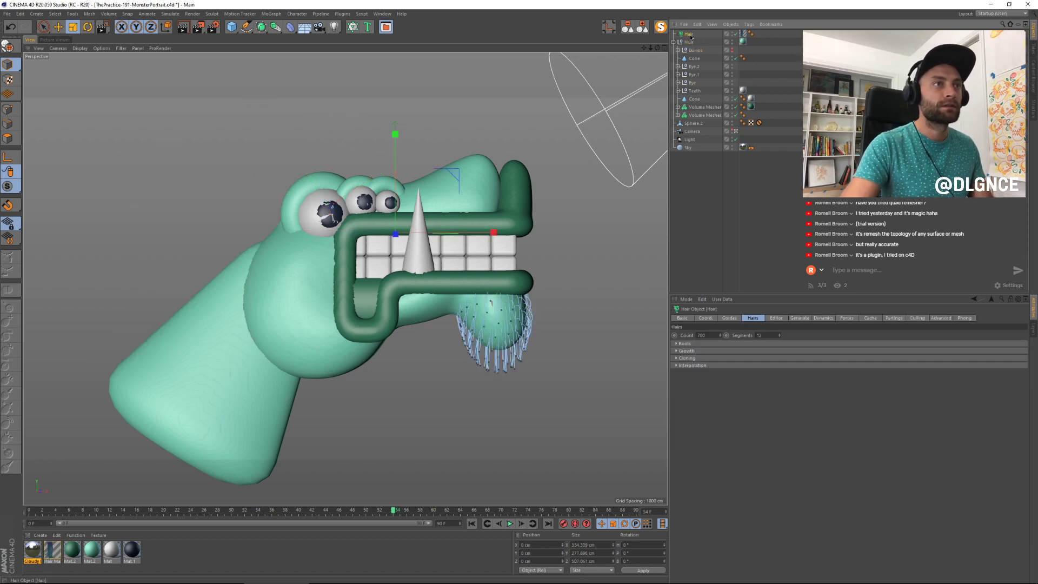
{"action": "left_click_drag", "start_coordinate": [692, 48], "coordinate": [691, 43]}
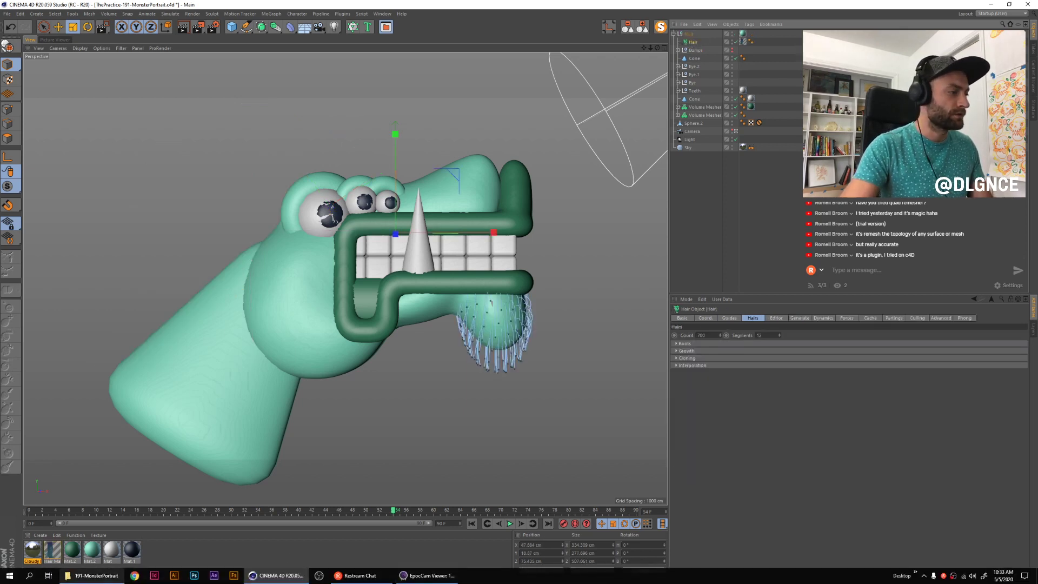
Step: Switch to Chrome, go to Instagram in a new window, and open the account's own profile page
{"action": "left_click", "coordinate": [135, 576]}
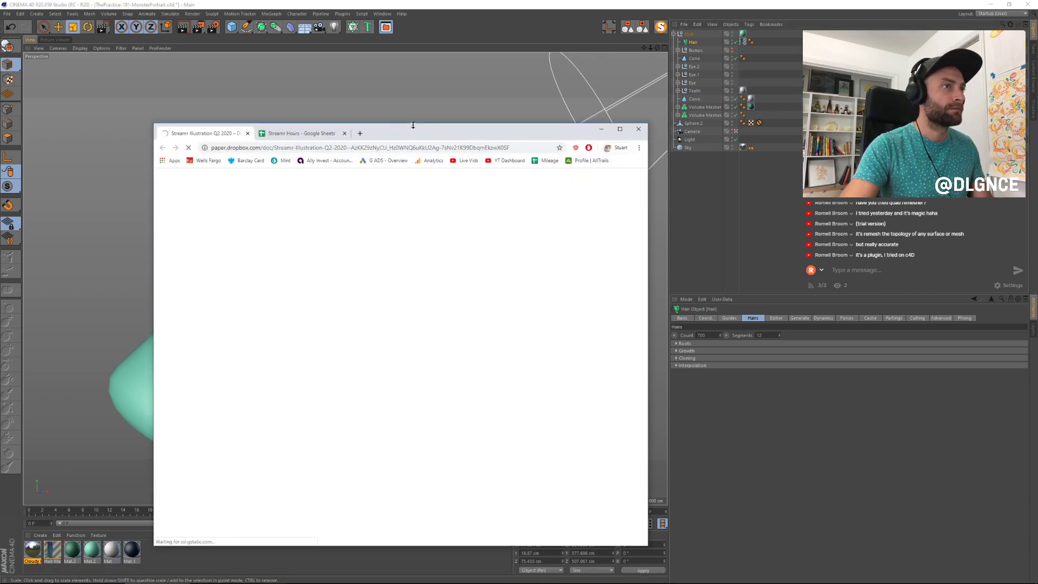
{"action": "left_click", "coordinate": [601, 122]}
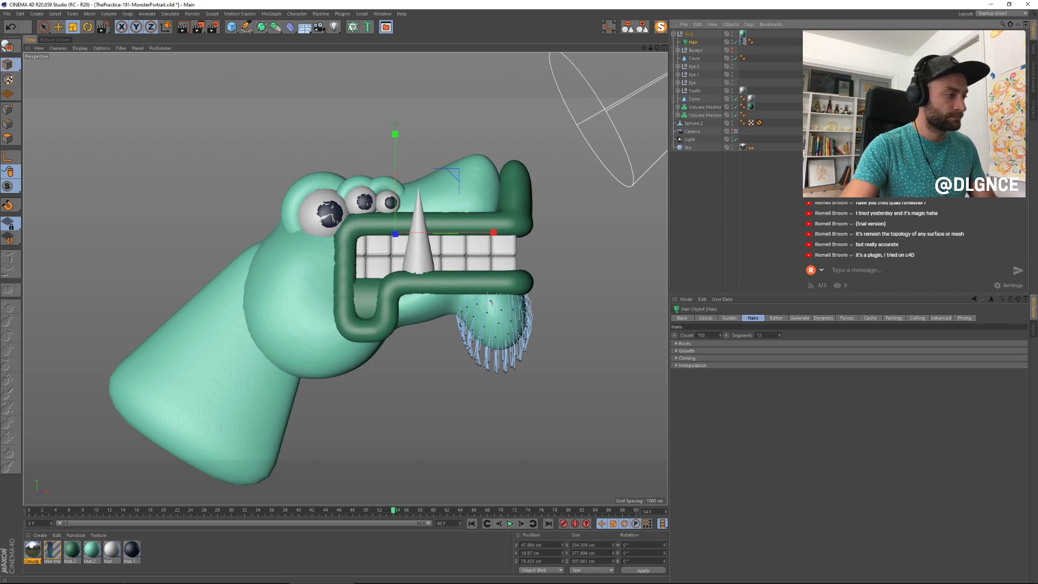
{"action": "right_click", "coordinate": [144, 576]}
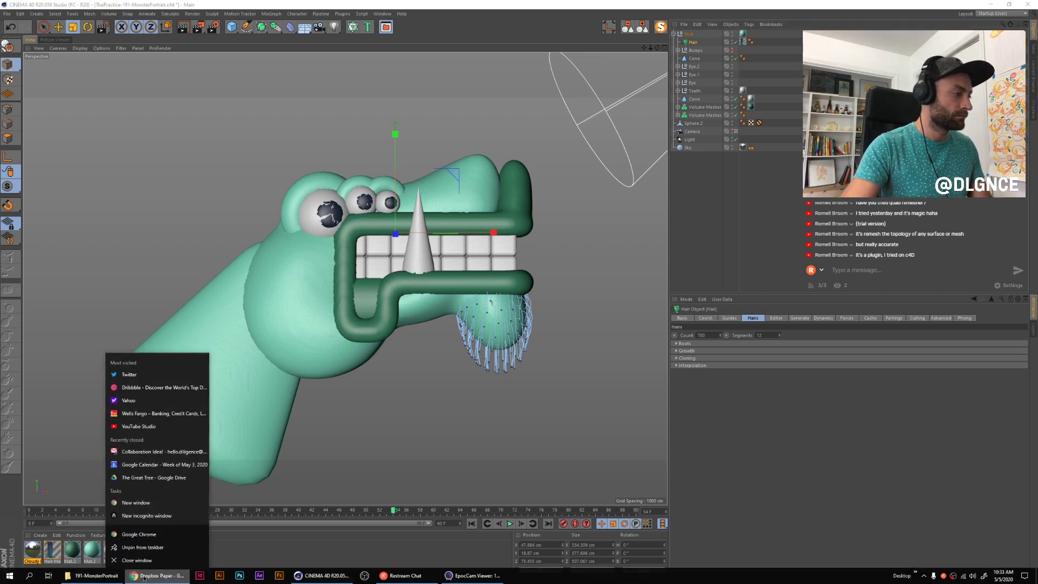
{"action": "left_click", "coordinate": [163, 501]}
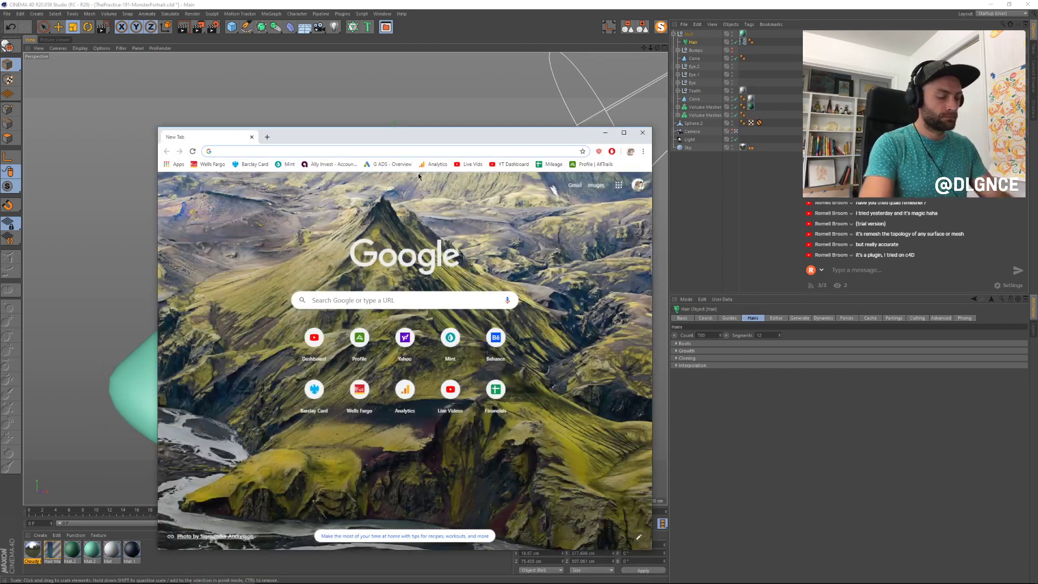
{"action": "type", "text": "inst"}
{"action": "key", "text": "Return"}
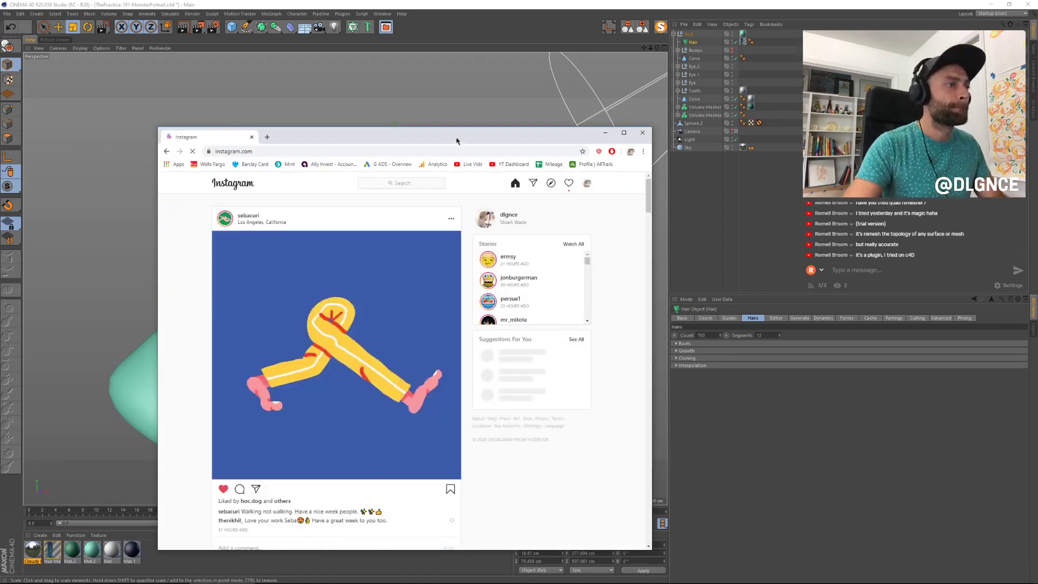
{"action": "left_click_drag", "start_coordinate": [456, 141], "coordinate": [535, 109]}
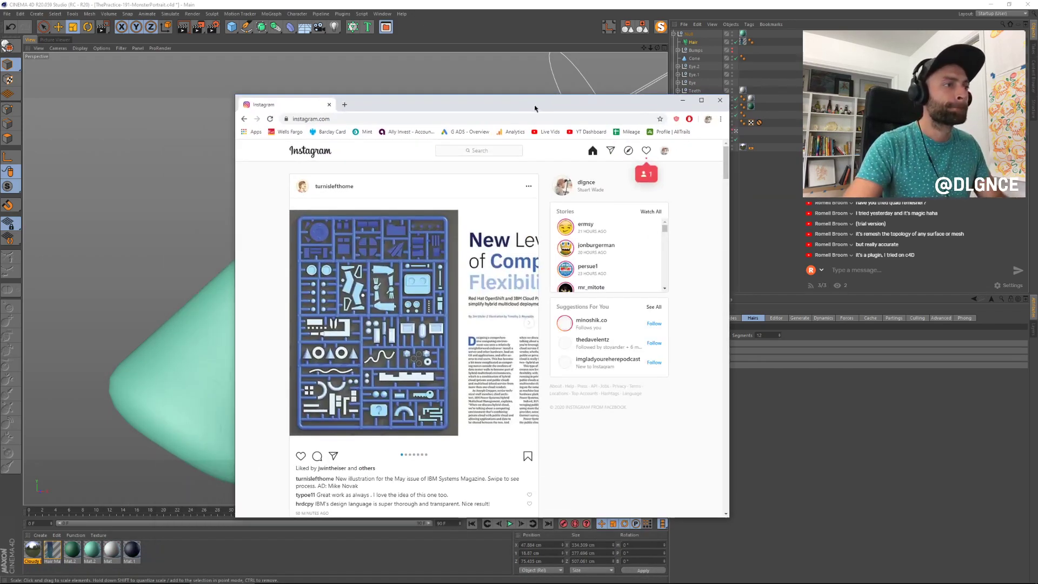
{"action": "left_click", "coordinate": [665, 151]}
Step: Browse the profile's posts, examine the yellow serpent and green monster artworks as color references, and return to Cinema 4D
{"action": "scroll", "coordinate": [617, 219], "scroll_direction": "down", "scroll_amount": 2}
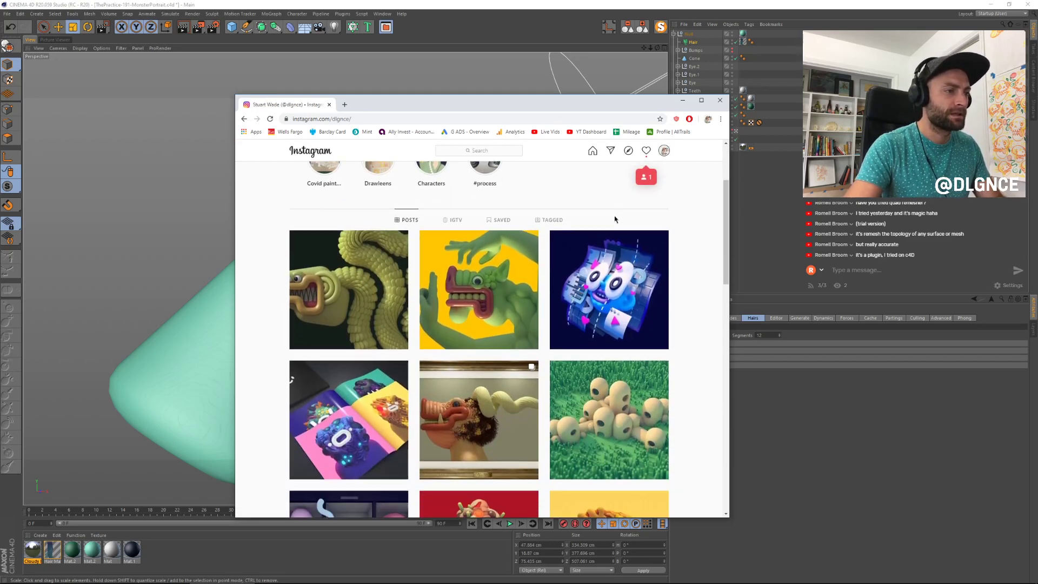
{"action": "scroll", "coordinate": [614, 219], "scroll_direction": "down", "scroll_amount": 2}
{"action": "scroll", "coordinate": [614, 219], "scroll_direction": "up", "scroll_amount": 1}
{"action": "scroll", "coordinate": [615, 219], "scroll_direction": "down", "scroll_amount": 1}
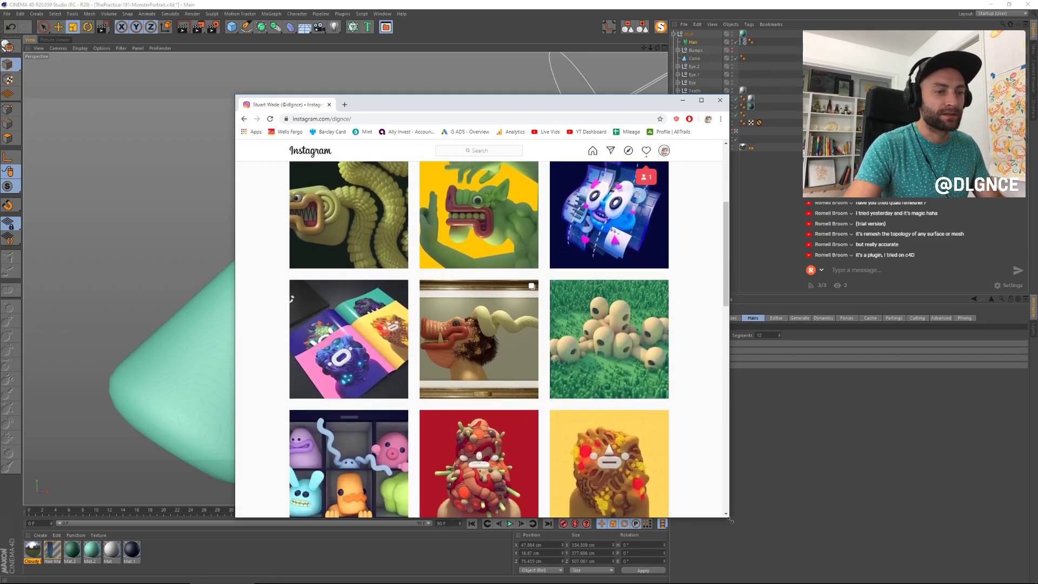
{"action": "left_click_drag", "start_coordinate": [730, 520], "coordinate": [837, 529]}
{"action": "scroll", "coordinate": [400, 287], "scroll_direction": "up", "scroll_amount": 1}
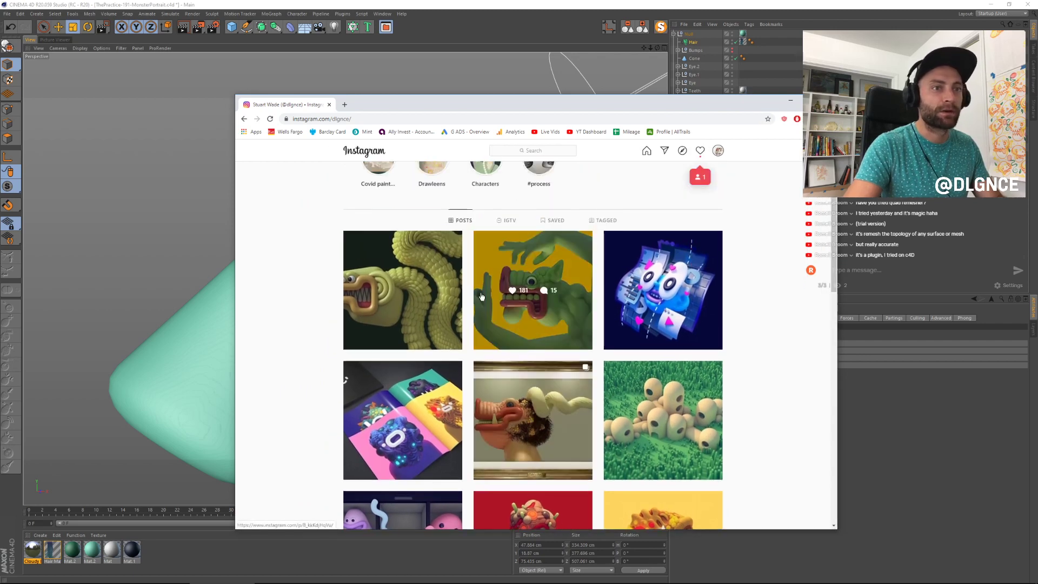
{"action": "left_click", "coordinate": [397, 286]}
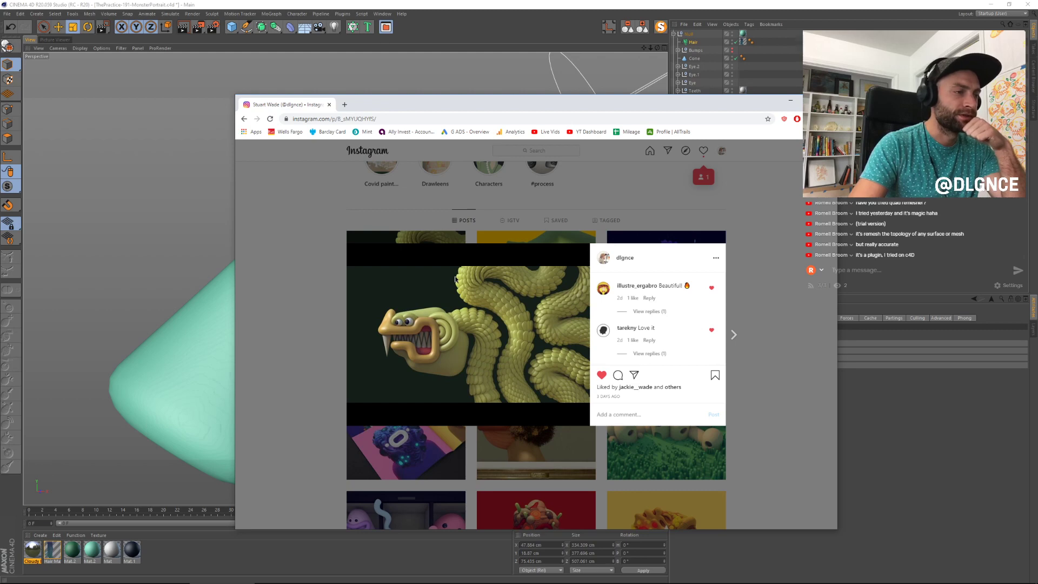
{"action": "left_click", "coordinate": [303, 253]}
{"action": "left_click", "coordinate": [565, 327]}
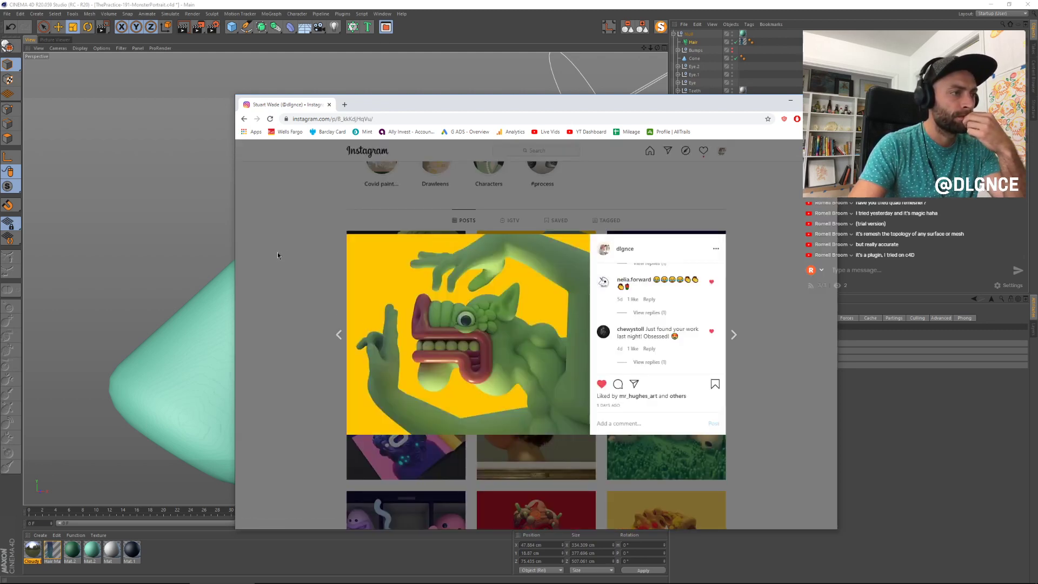
{"action": "left_click", "coordinate": [492, 7]}
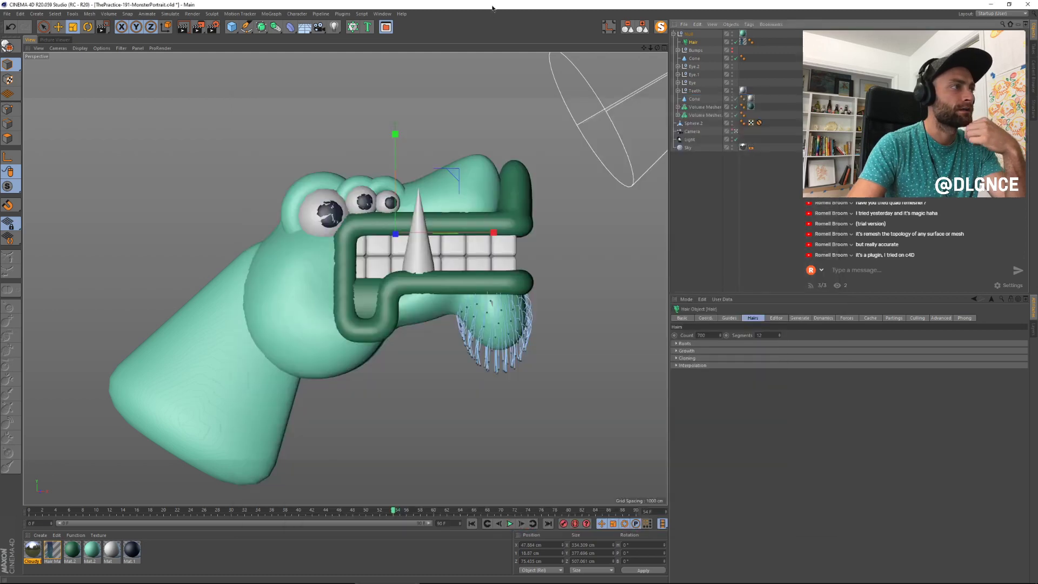
Step: Lighten the mouth mesh's Mat.2 material color to 43% saturation and 65% value
{"action": "left_click", "coordinate": [399, 283]}
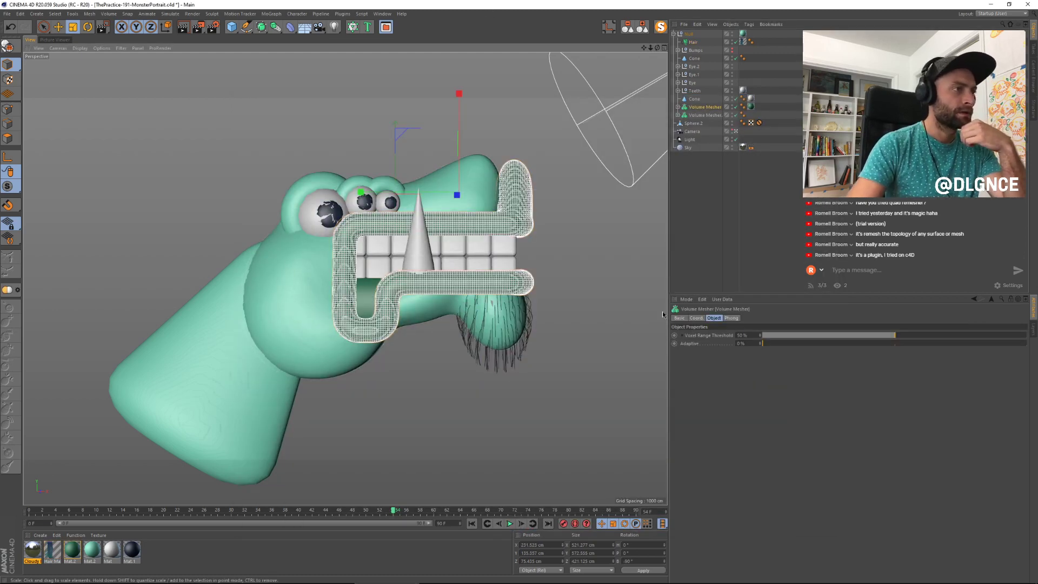
{"action": "double_click", "coordinate": [72, 549]}
{"action": "left_click_drag", "start_coordinate": [293, 57], "coordinate": [587, 234]}
{"action": "left_click", "coordinate": [432, 317]}
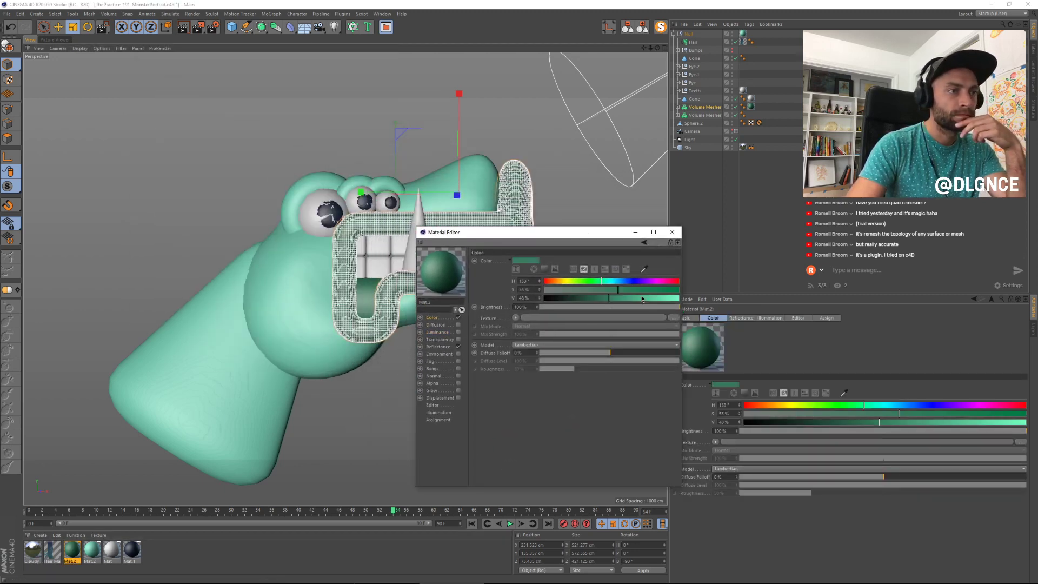
{"action": "left_click", "coordinate": [636, 298]}
{"action": "left_click_drag", "start_coordinate": [619, 291], "coordinate": [602, 290]}
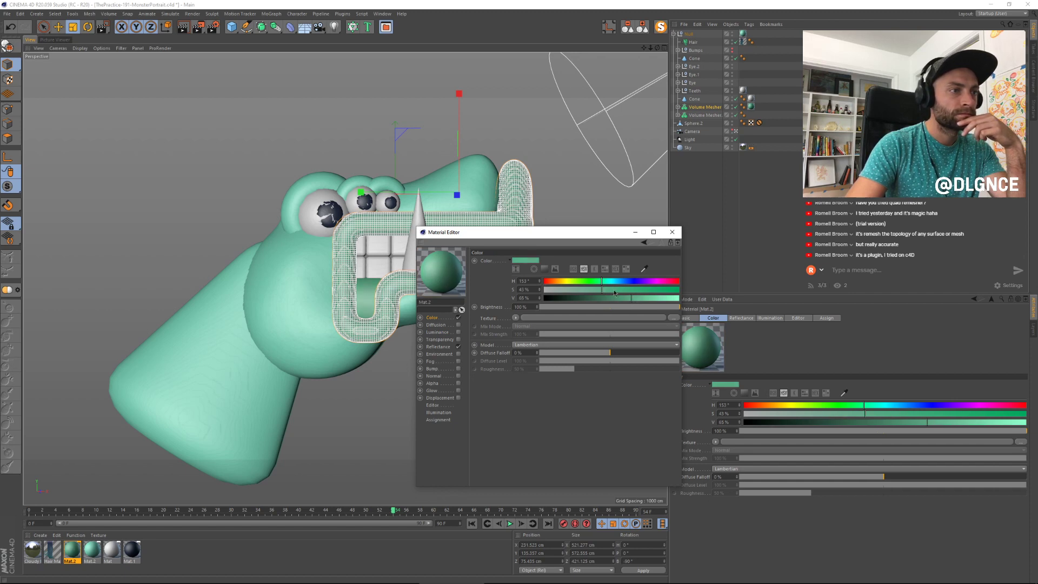
{"action": "left_click", "coordinate": [379, 117]}
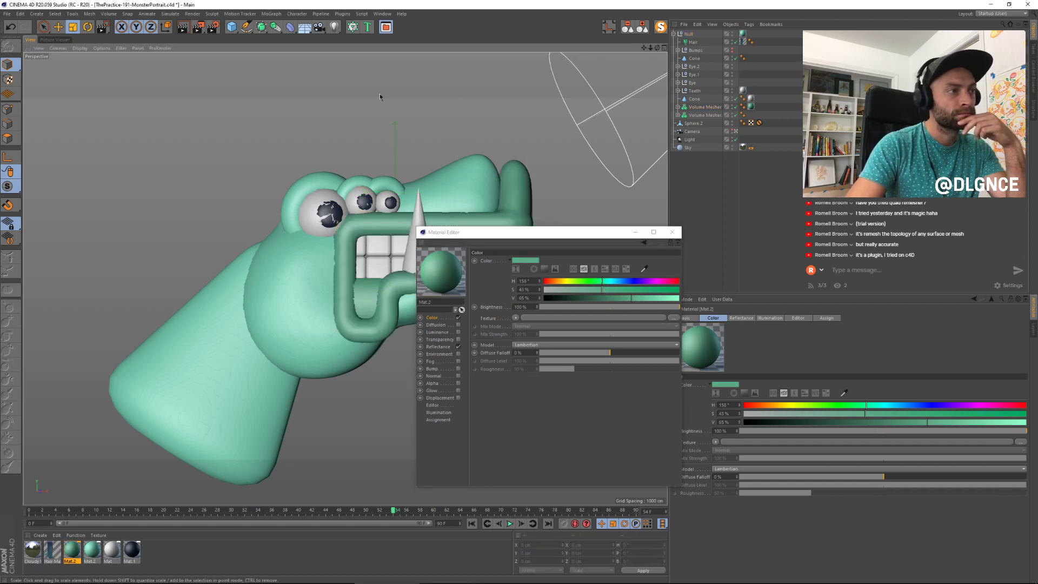
Step: Add a Beckmann reflectance layer to Mat.2 with 10% layer opacity and 23% roughness
{"action": "left_click", "coordinate": [441, 347]}
{"action": "left_click", "coordinate": [484, 280]}
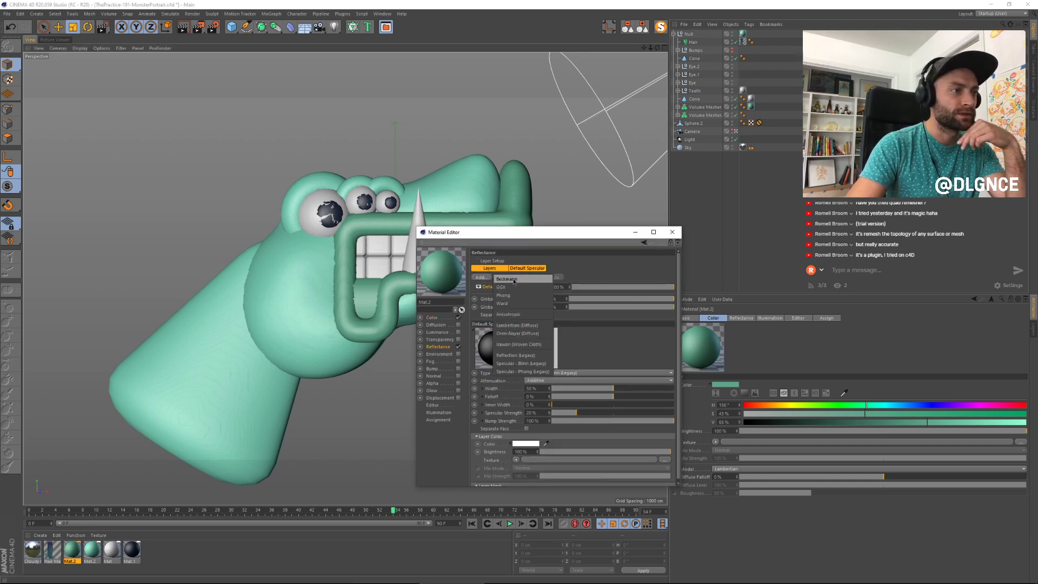
{"action": "left_click", "coordinate": [513, 280]}
{"action": "left_click_drag", "start_coordinate": [626, 286], "coordinate": [585, 287]}
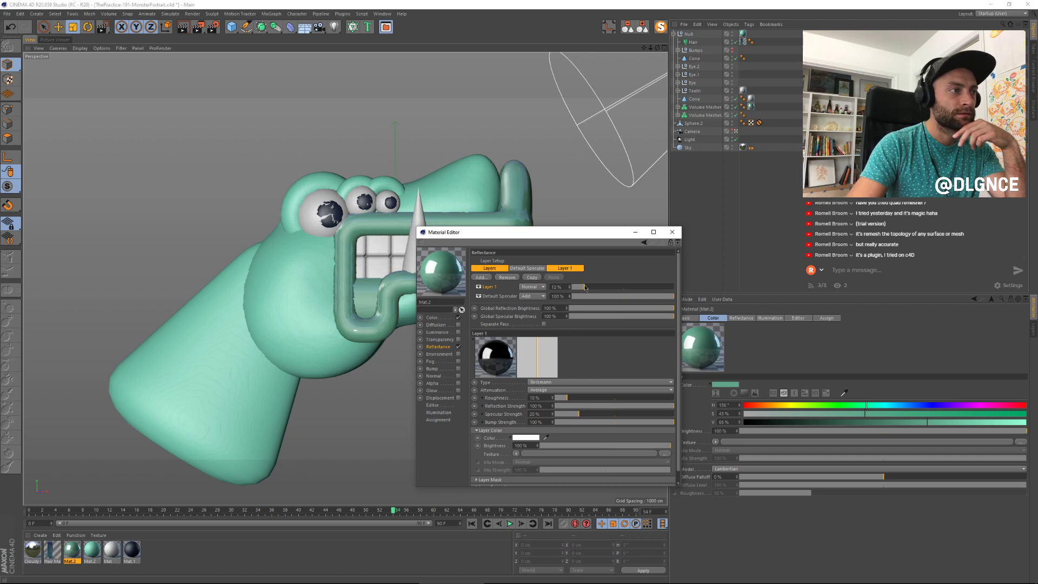
{"action": "left_click", "coordinate": [580, 398]}
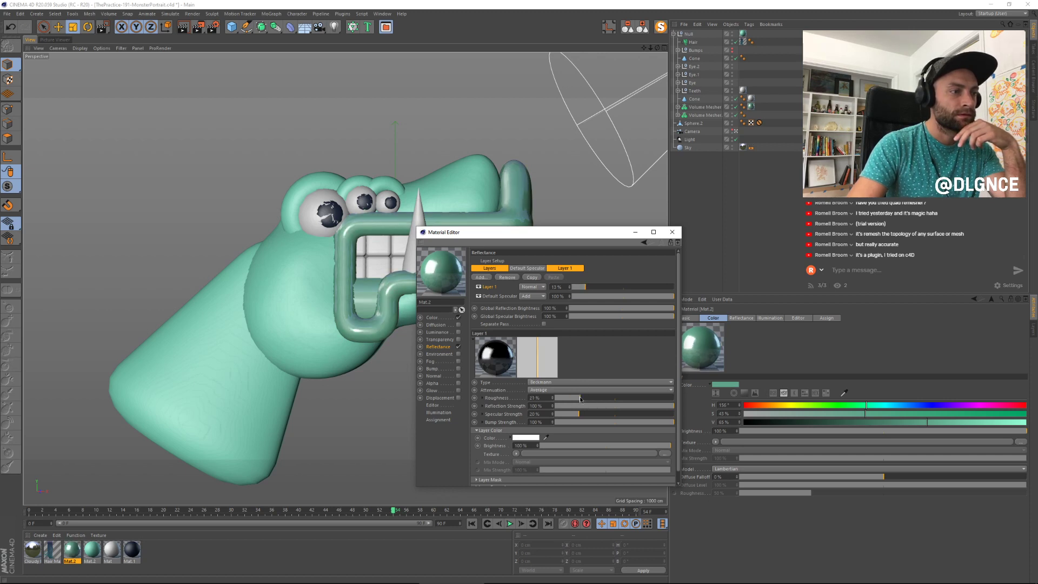
{"action": "left_click", "coordinate": [569, 289]}
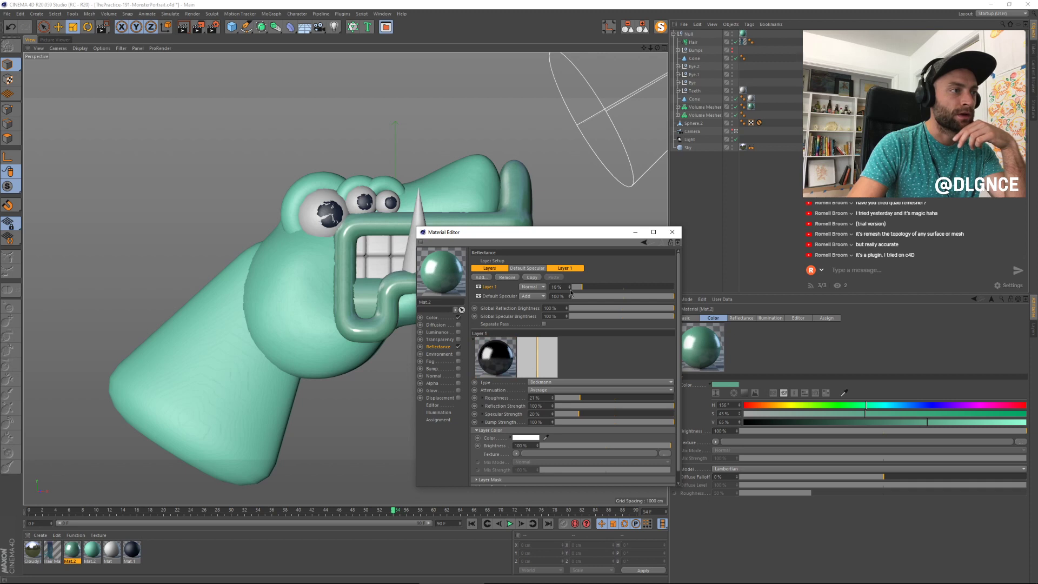
Step: Add a Beckmann reflectance layer to the white Mat material with 9% layer opacity and 25% roughness
{"action": "left_click", "coordinate": [111, 554]}
{"action": "left_click_drag", "start_coordinate": [433, 232], "coordinate": [531, 269]}
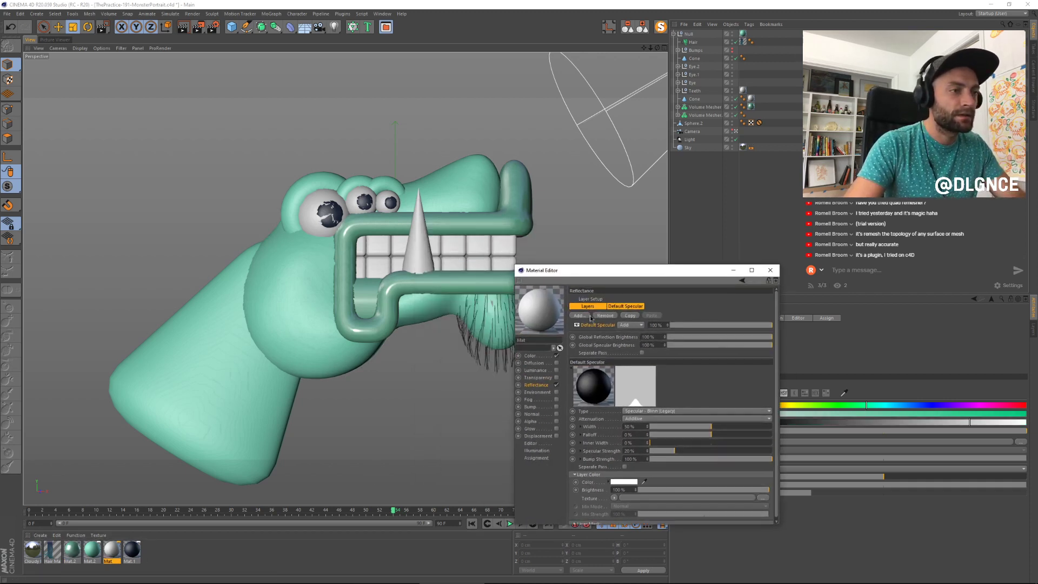
{"action": "left_click", "coordinate": [579, 315]}
{"action": "left_click", "coordinate": [600, 324]}
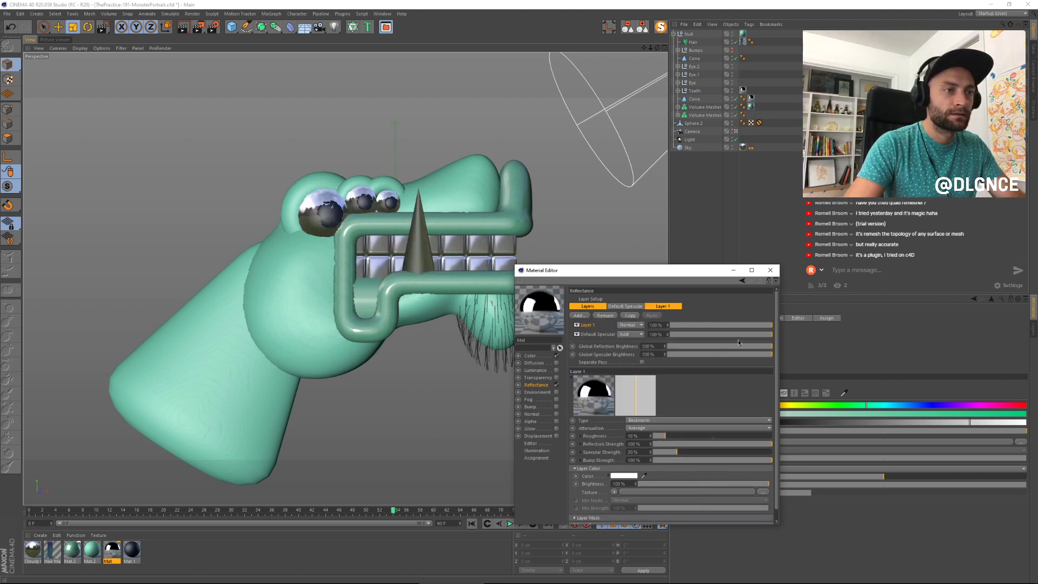
{"action": "left_click", "coordinate": [684, 326]}
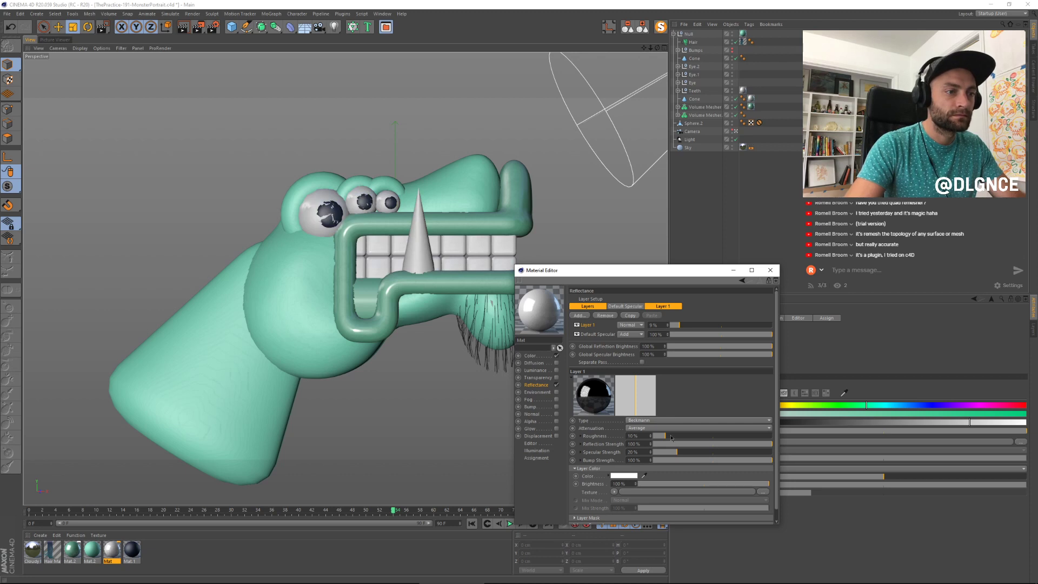
{"action": "left_click_drag", "start_coordinate": [680, 437], "coordinate": [696, 435]}
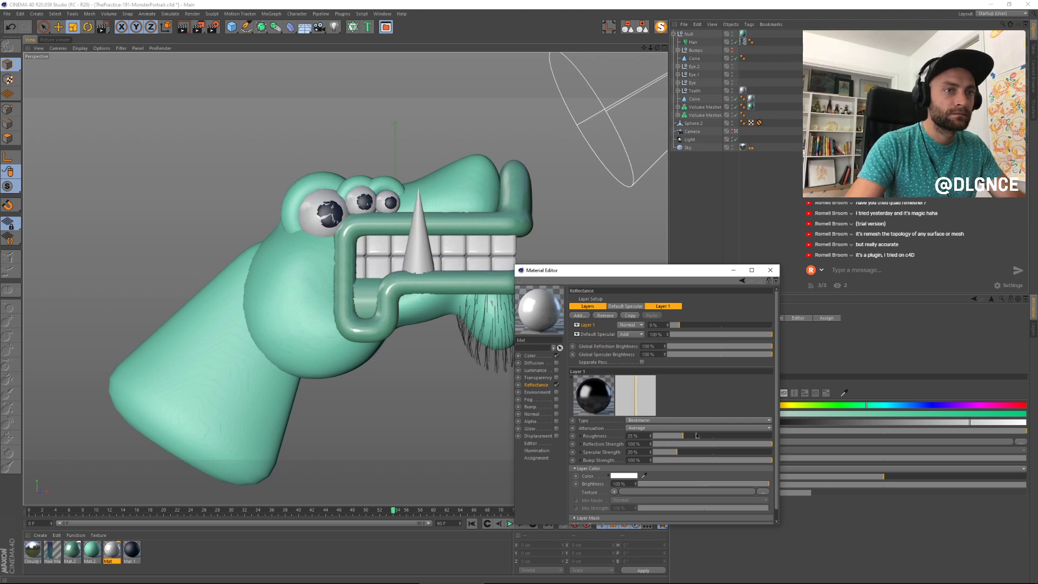
Step: Duplicate the white Mat material and color the copy pale yellow with hue 60° and saturation 21%
{"action": "left_click", "coordinate": [115, 554]}
{"action": "left_click_drag", "start_coordinate": [122, 553], "coordinate": [124, 553], "text": "ctrl"}
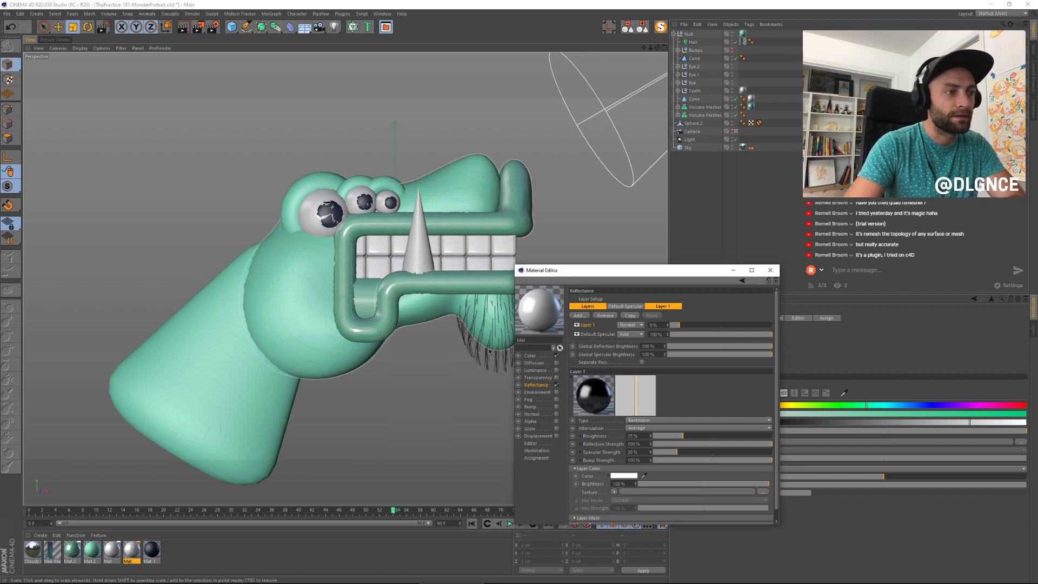
{"action": "left_click", "coordinate": [530, 356]}
{"action": "left_click_drag", "start_coordinate": [695, 321], "coordinate": [674, 330]}
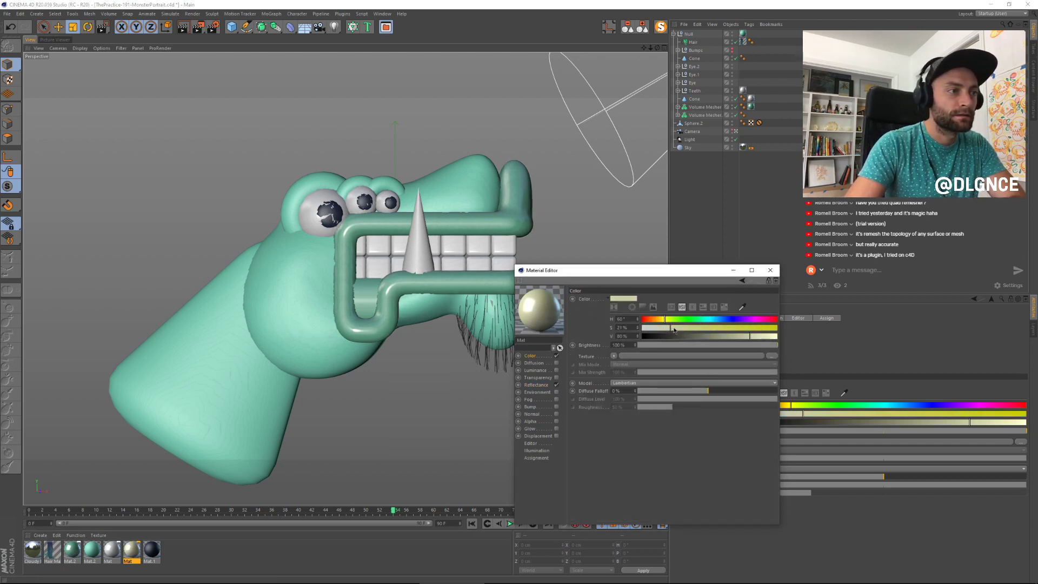
Step: Reduce the pale yellow material's Beckmann layer opacity to 5% and apply the material to the teeth
{"action": "left_click", "coordinate": [543, 384]}
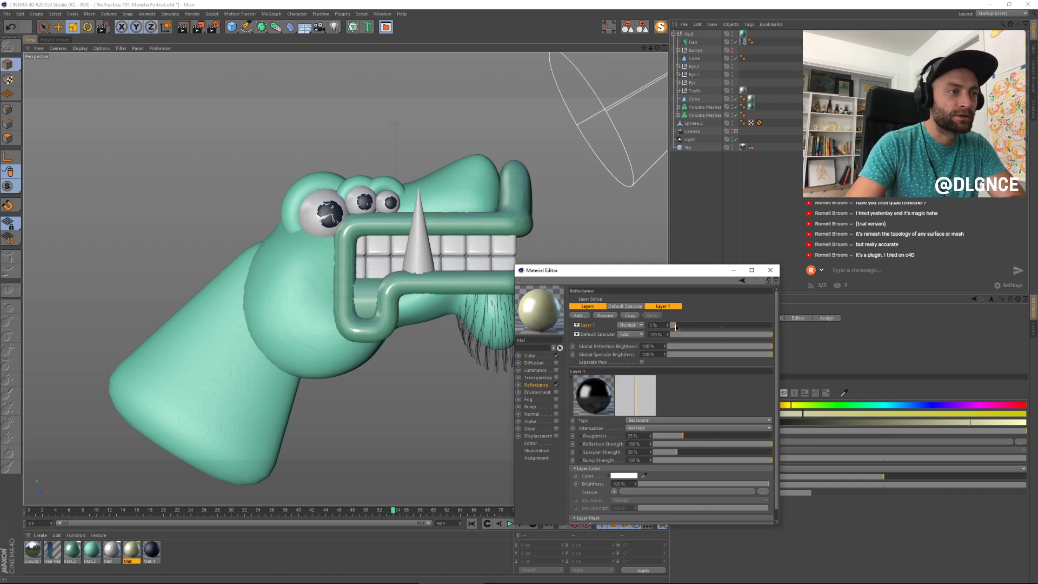
{"action": "left_click_drag", "start_coordinate": [540, 308], "coordinate": [536, 283]}
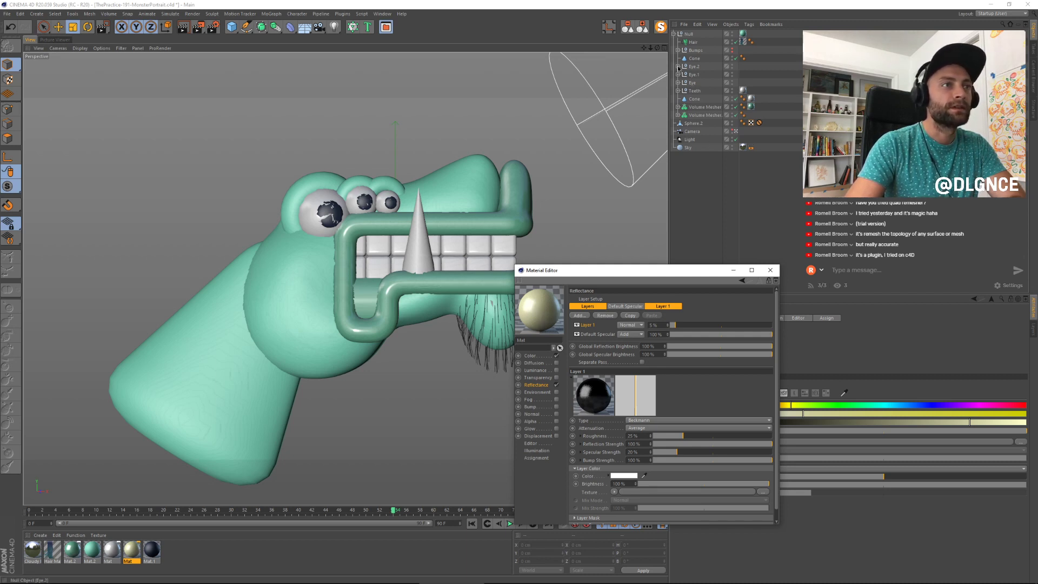
{"action": "left_click", "coordinate": [510, 261]}
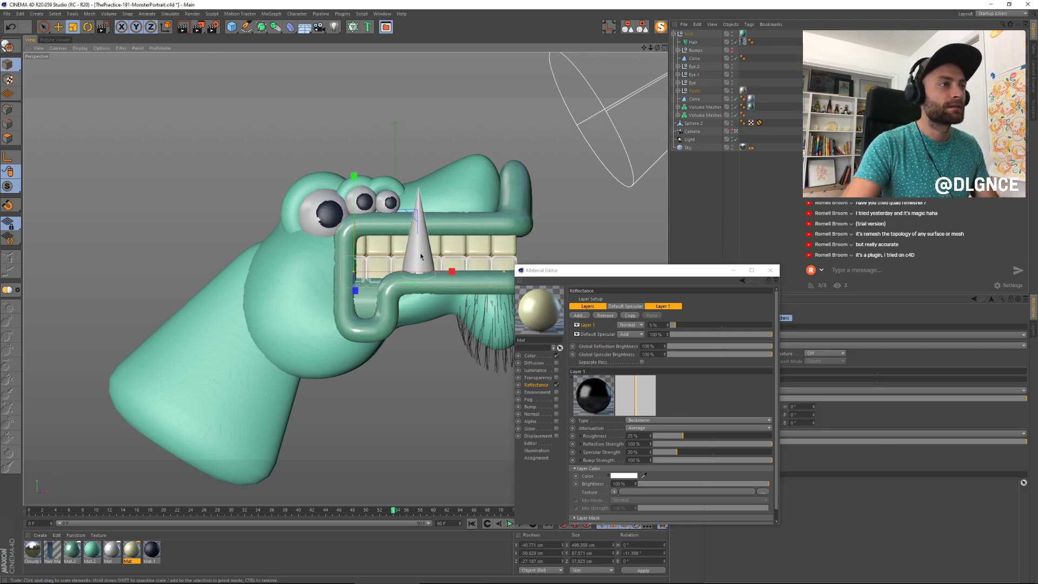
Step: Move the spike tooth's cone into the Teeth group and delete its own material tag
{"action": "left_click", "coordinate": [694, 99]}
{"action": "left_click_drag", "start_coordinate": [694, 100], "coordinate": [696, 91]}
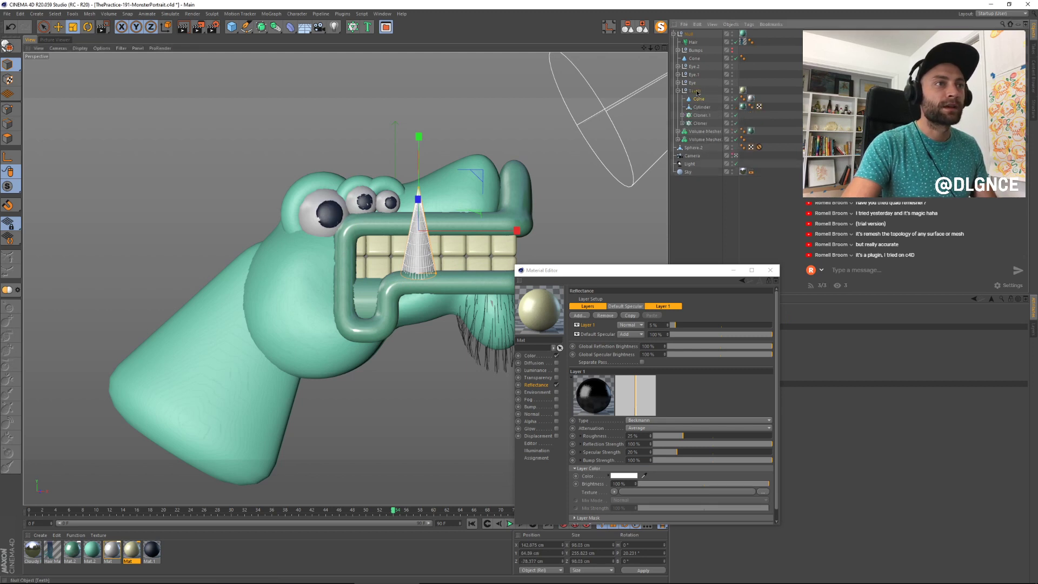
{"action": "left_click", "coordinate": [695, 90]}
{"action": "left_click", "coordinate": [752, 99]}
{"action": "key", "text": "Delete"}
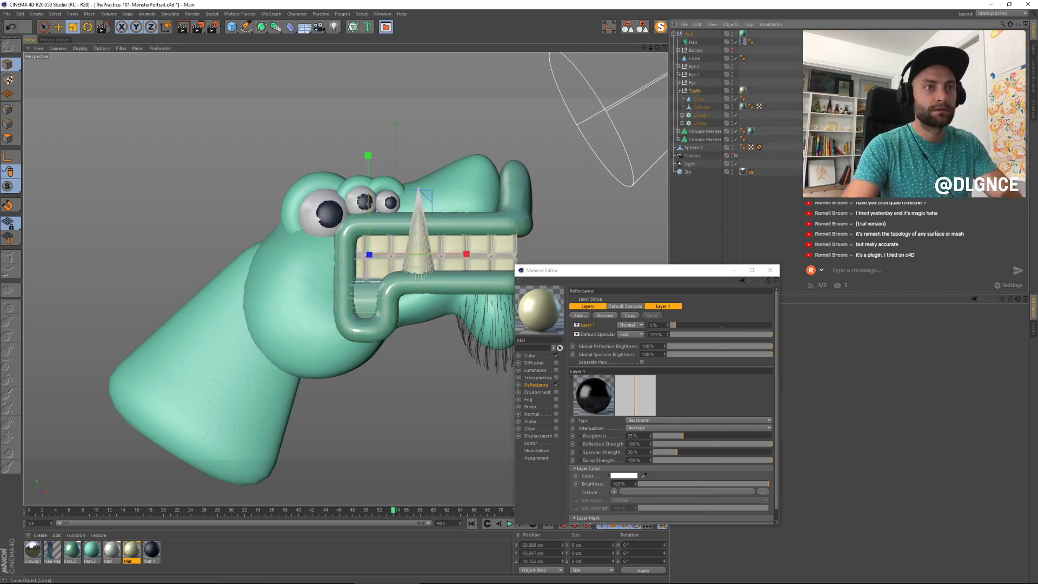
Step: Render the portrait to check the spike tooth's material, and return to the perspective view
{"action": "left_click", "coordinate": [744, 210]}
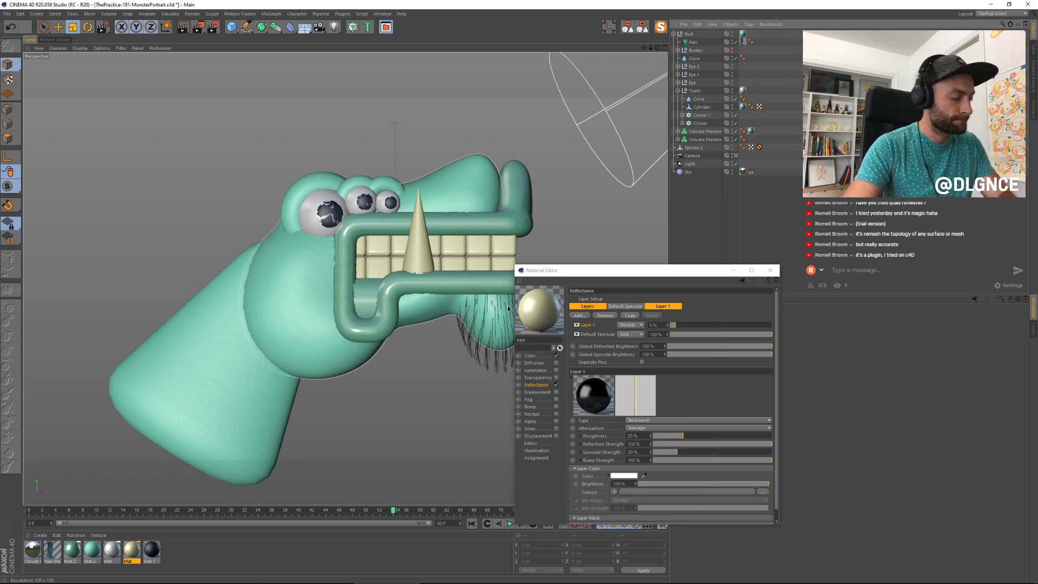
{"action": "key", "text": "shift+r"}
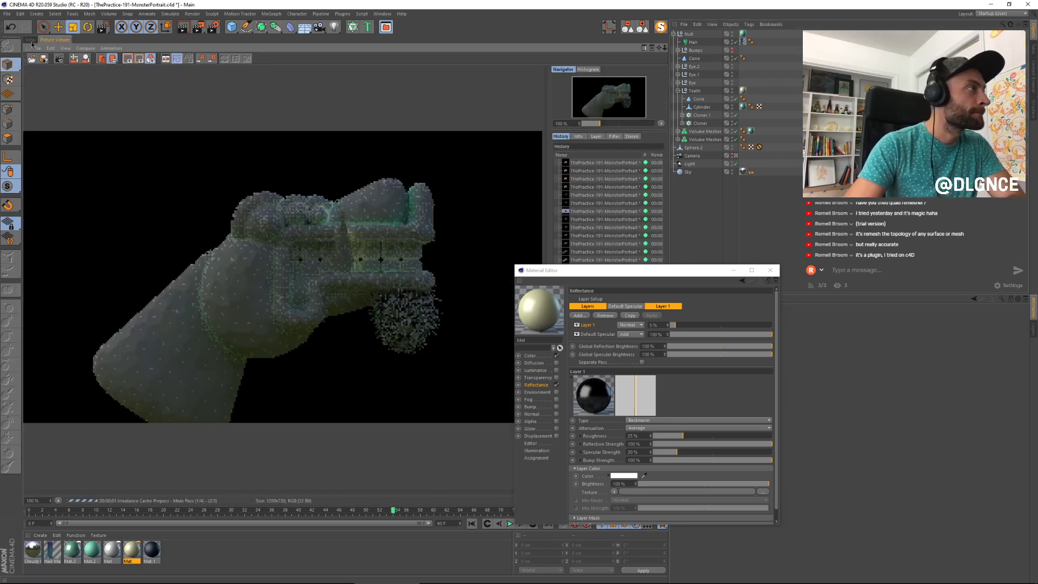
{"action": "left_click", "coordinate": [30, 39]}
Step: Increase the fillet radius of both cubes inside the teeth cloners together to round the teeth more
{"action": "left_click", "coordinate": [516, 252]}
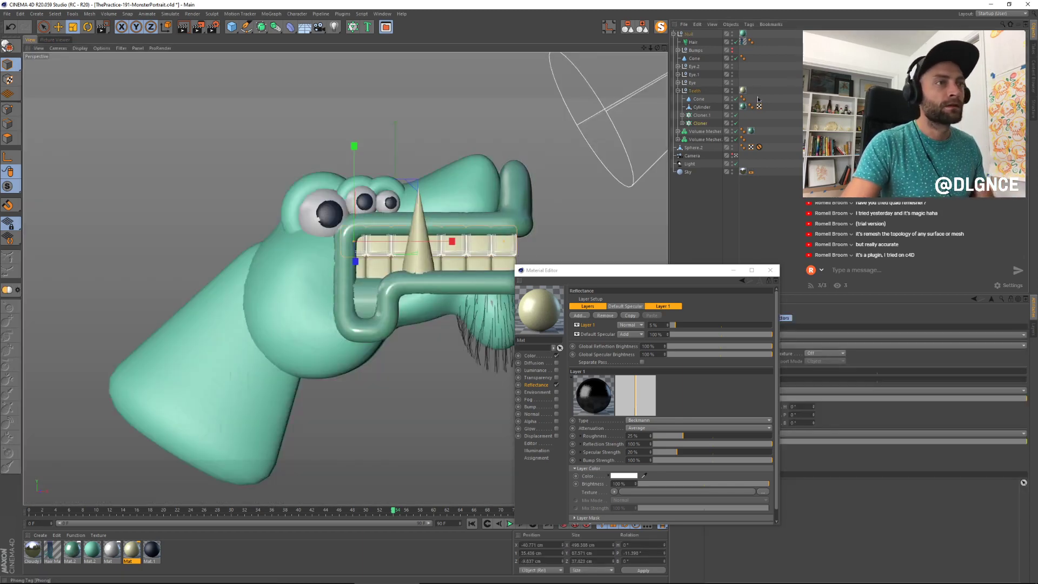
{"action": "left_click", "coordinate": [683, 123]}
{"action": "left_click", "coordinate": [682, 115]}
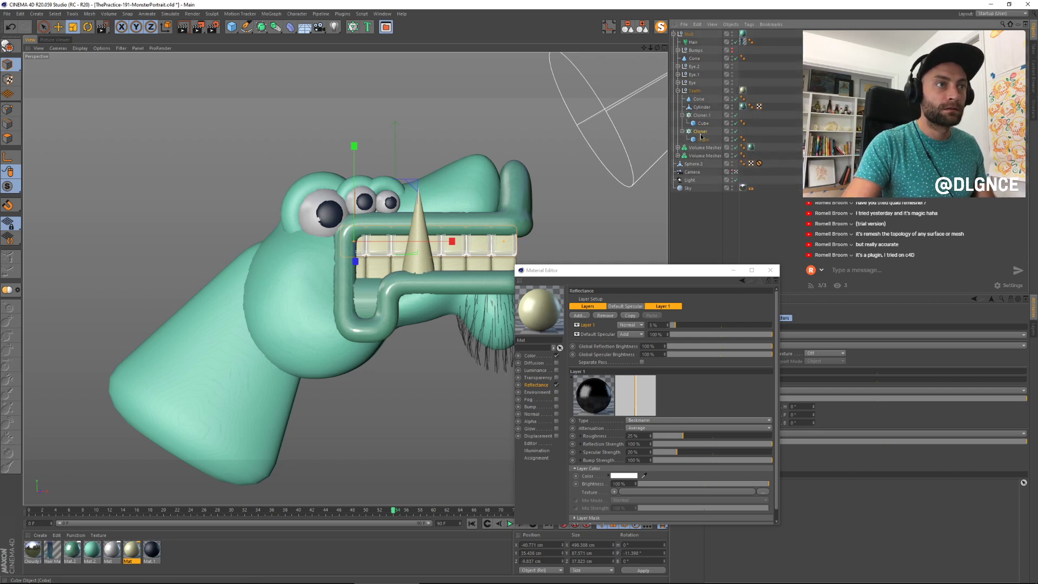
{"action": "left_click", "coordinate": [702, 139]}
{"action": "left_click", "coordinate": [703, 123], "text": "ctrl"}
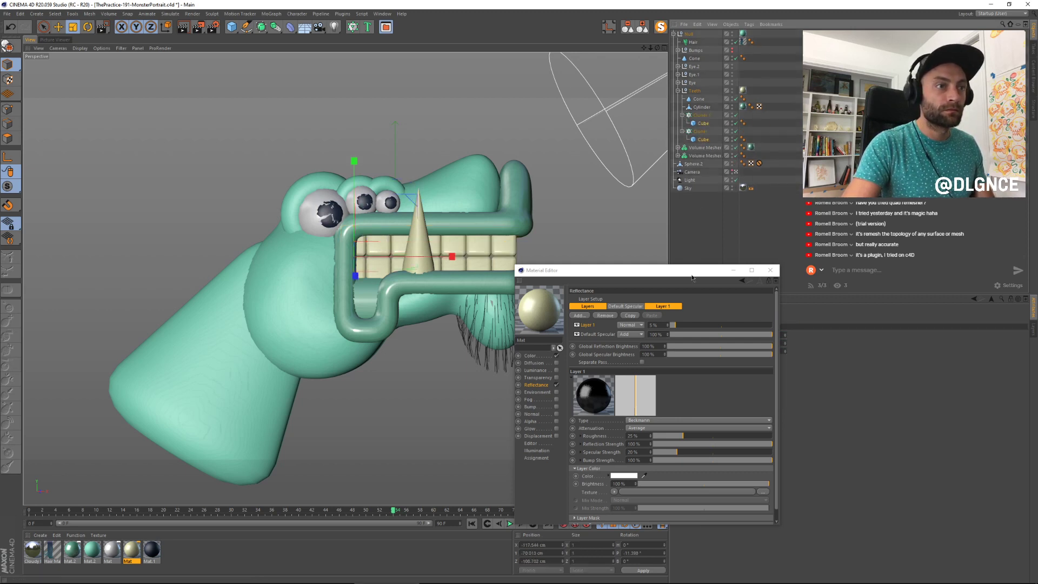
{"action": "left_click_drag", "start_coordinate": [692, 271], "coordinate": [477, 420]}
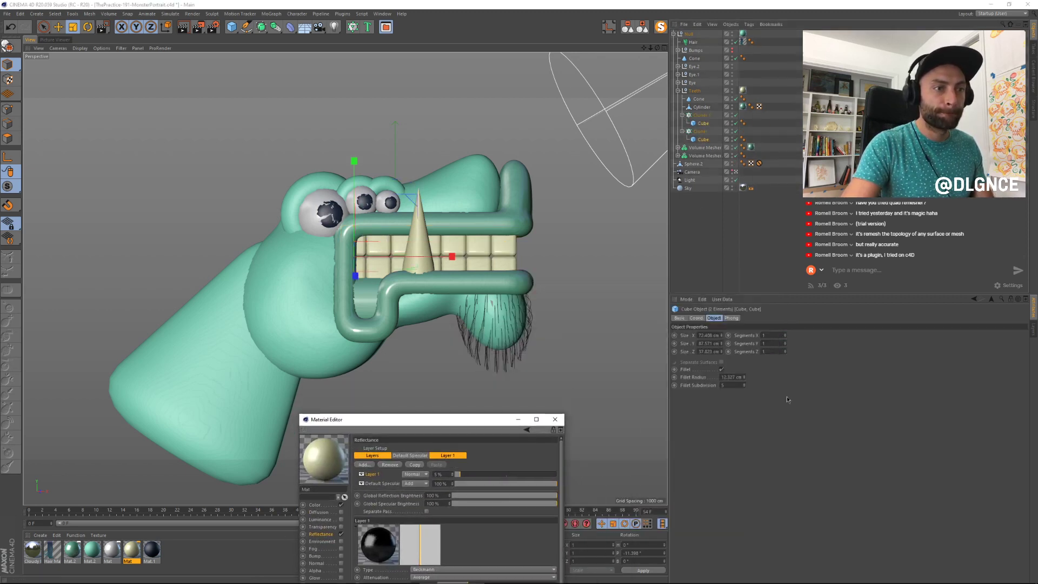
{"action": "left_click", "coordinate": [743, 375]}
{"action": "left_click_drag", "start_coordinate": [744, 377], "coordinate": [744, 375]}
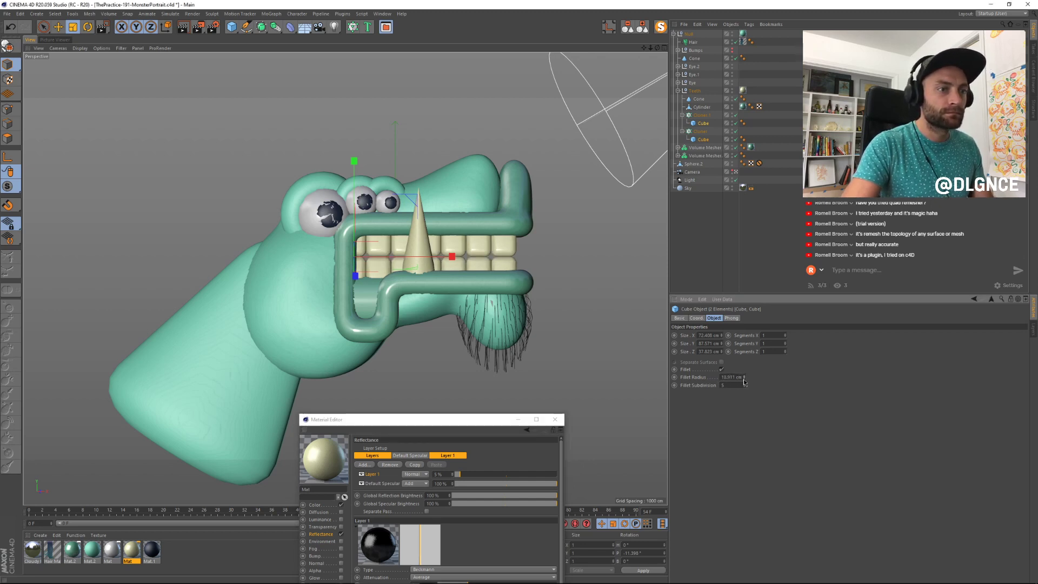
{"action": "left_click_drag", "start_coordinate": [468, 421], "coordinate": [606, 269]}
{"action": "left_click", "coordinate": [694, 266]}
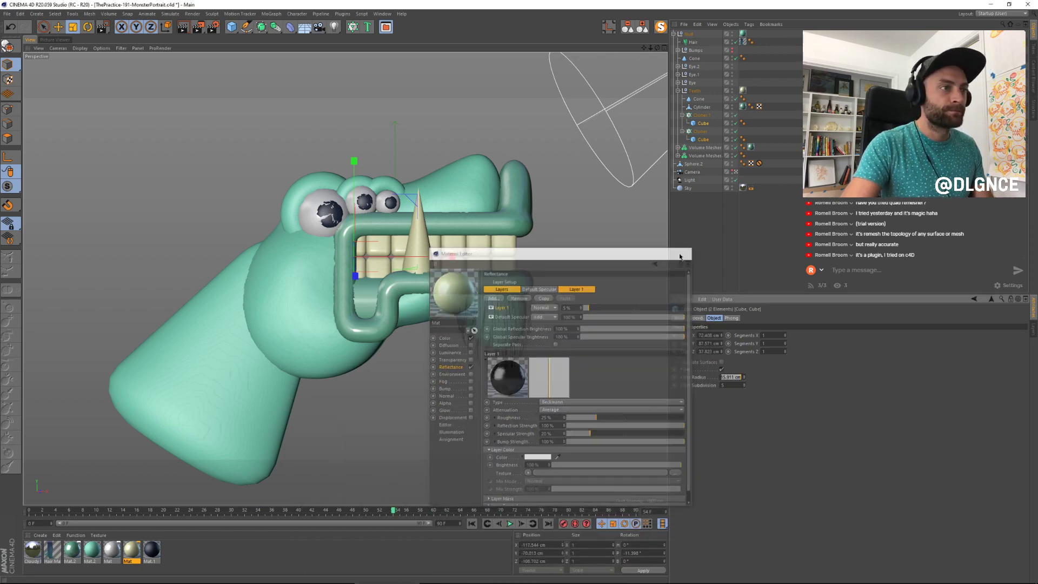
Step: Lower the pale yellow tooth material's Beckmann layer opacity to 3%
{"action": "double_click", "coordinate": [122, 551]}
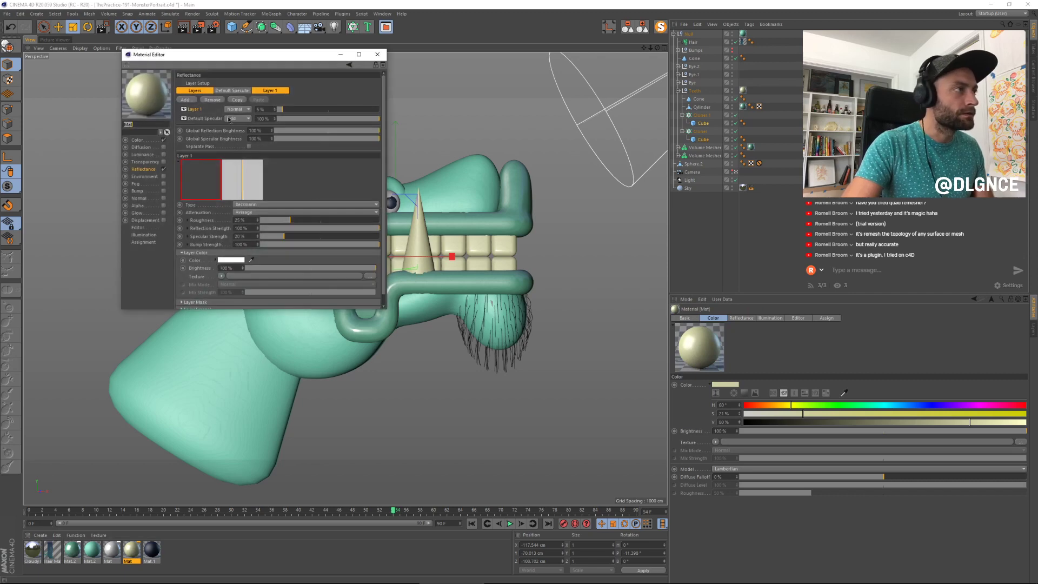
{"action": "left_click_drag", "start_coordinate": [263, 55], "coordinate": [647, 173]}
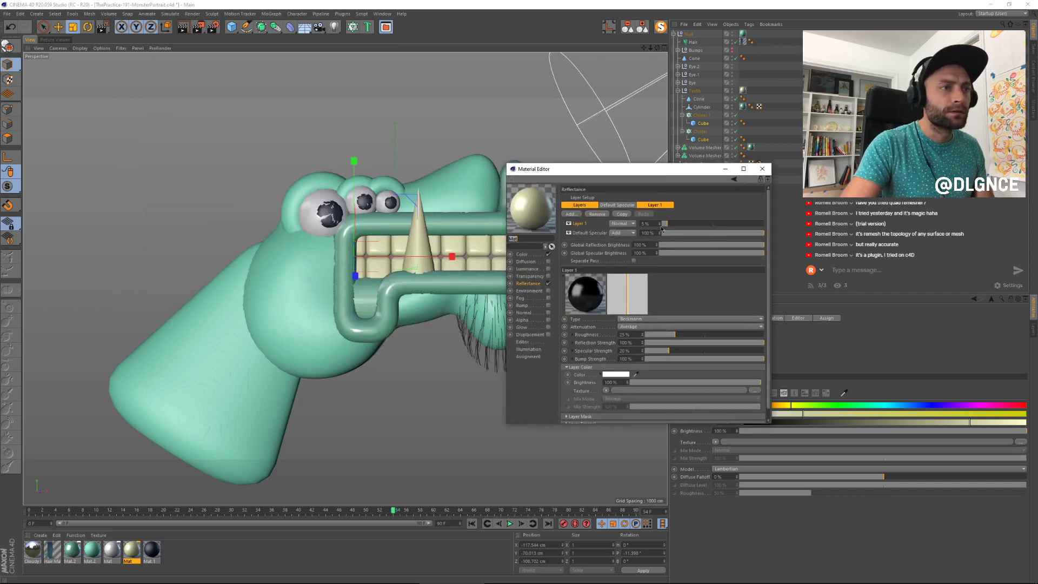
{"action": "left_click", "coordinate": [659, 225]}
{"action": "left_click", "coordinate": [659, 225]}
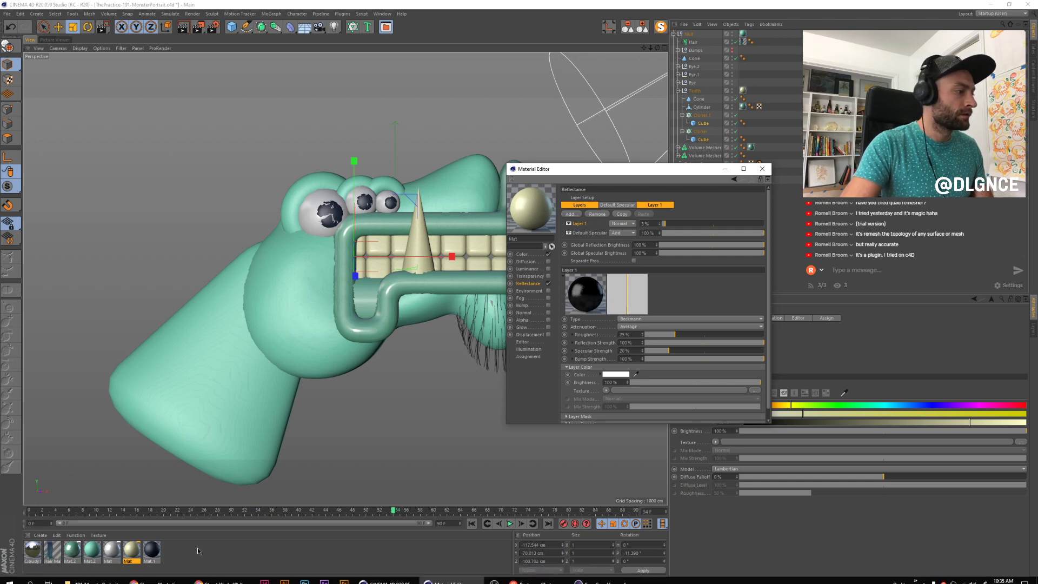
Step: Reduce the Default Specular layer of both green Mat.2 materials to about 50% opacity
{"action": "left_click_drag", "start_coordinate": [198, 551], "coordinate": [65, 571]}
{"action": "left_click", "coordinate": [530, 283]}
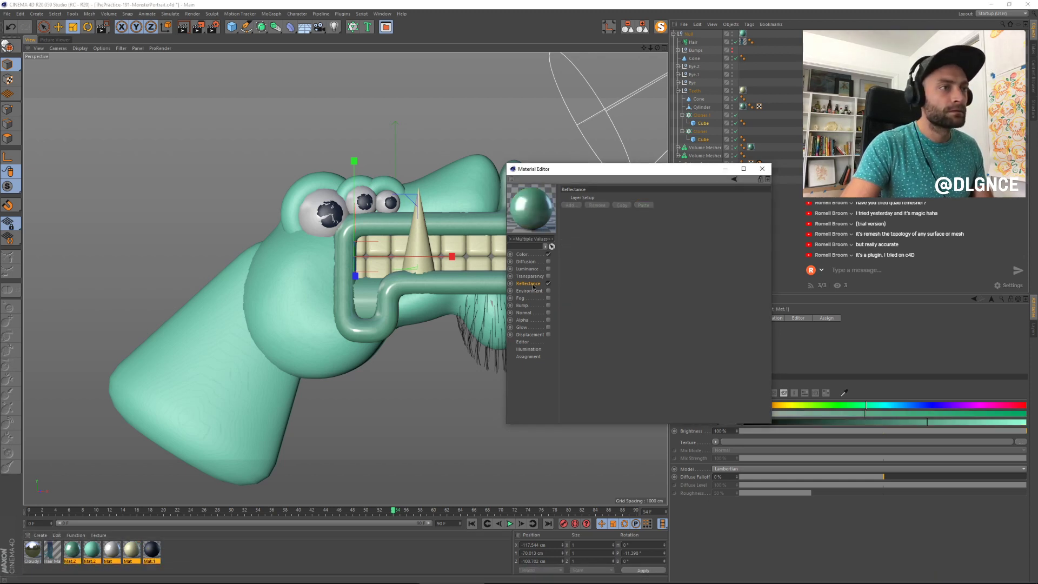
{"action": "left_click", "coordinate": [72, 550]}
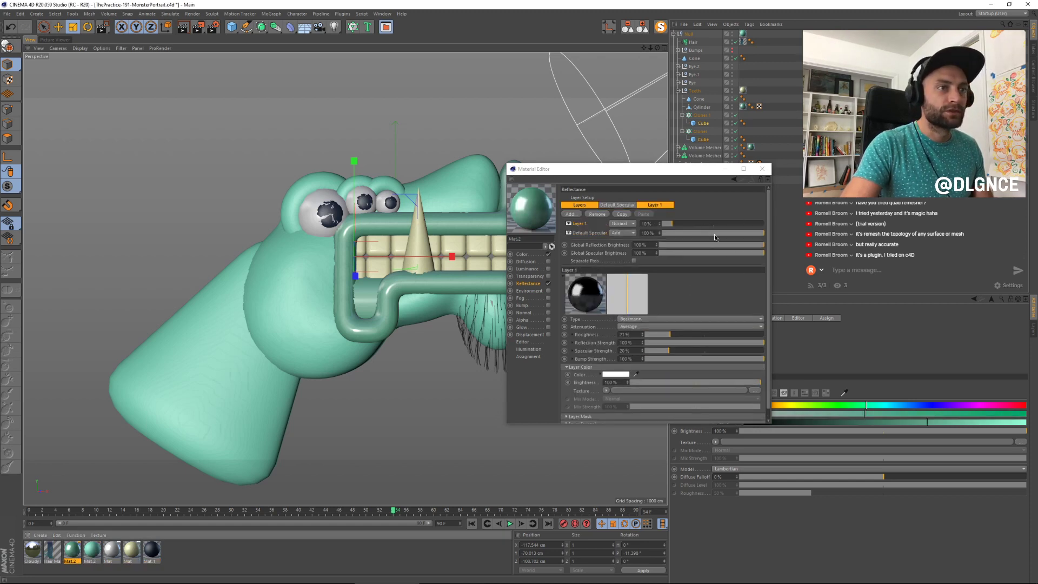
{"action": "left_click", "coordinate": [714, 233]}
{"action": "left_click", "coordinate": [92, 550]}
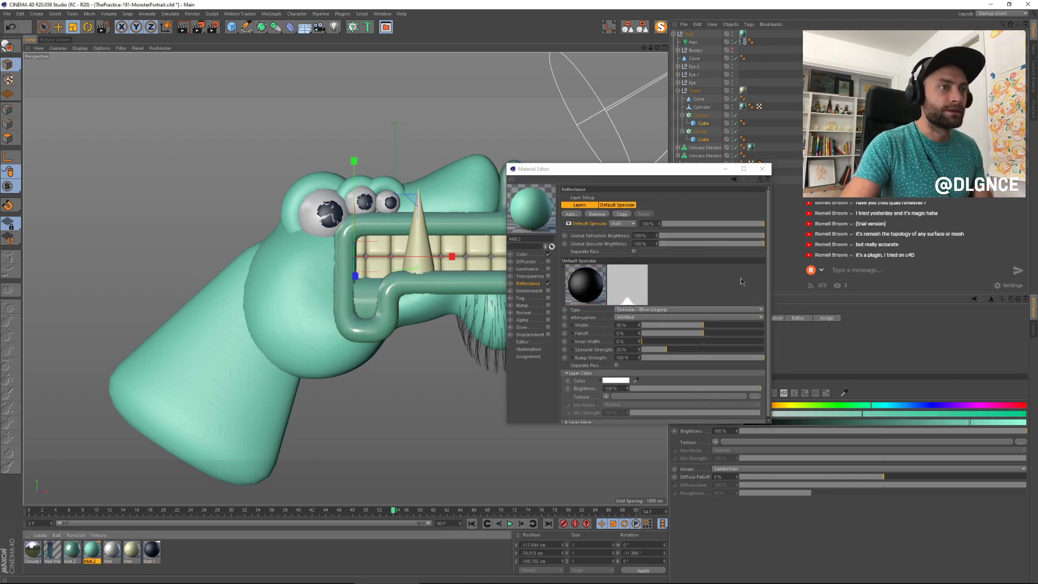
{"action": "left_click", "coordinate": [713, 224]}
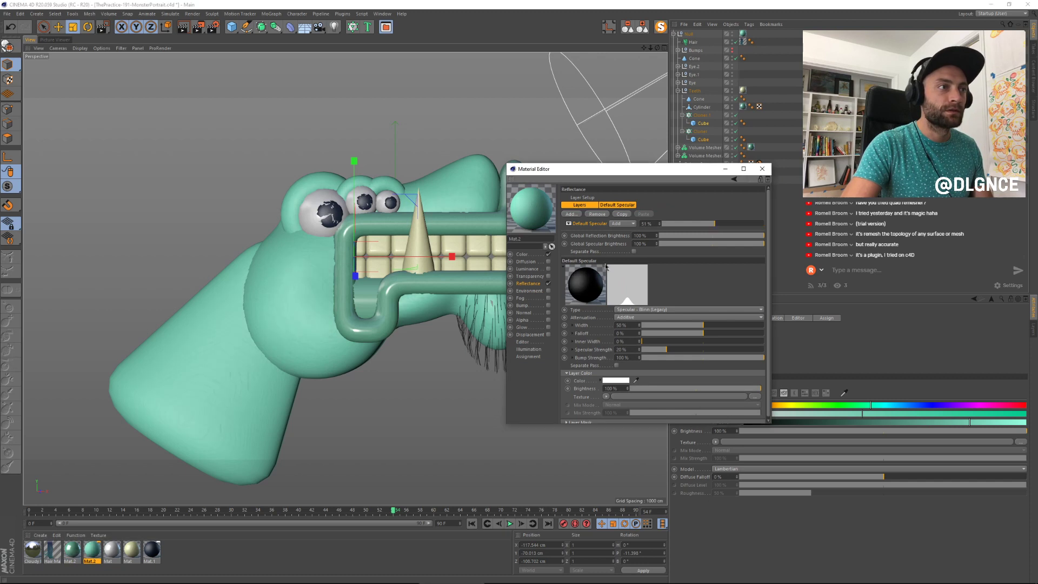
Step: Reduce the Default Specular layer of the white, pale yellow and dark blue materials to about 50% opacity
{"action": "left_click", "coordinate": [110, 549]}
{"action": "left_click", "coordinate": [132, 550]}
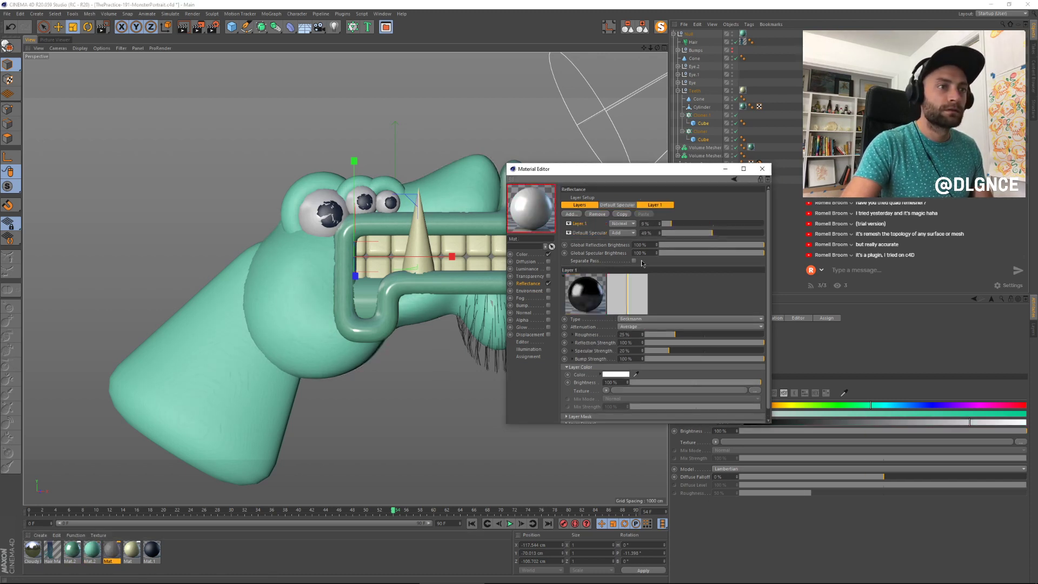
{"action": "left_click", "coordinate": [715, 233]}
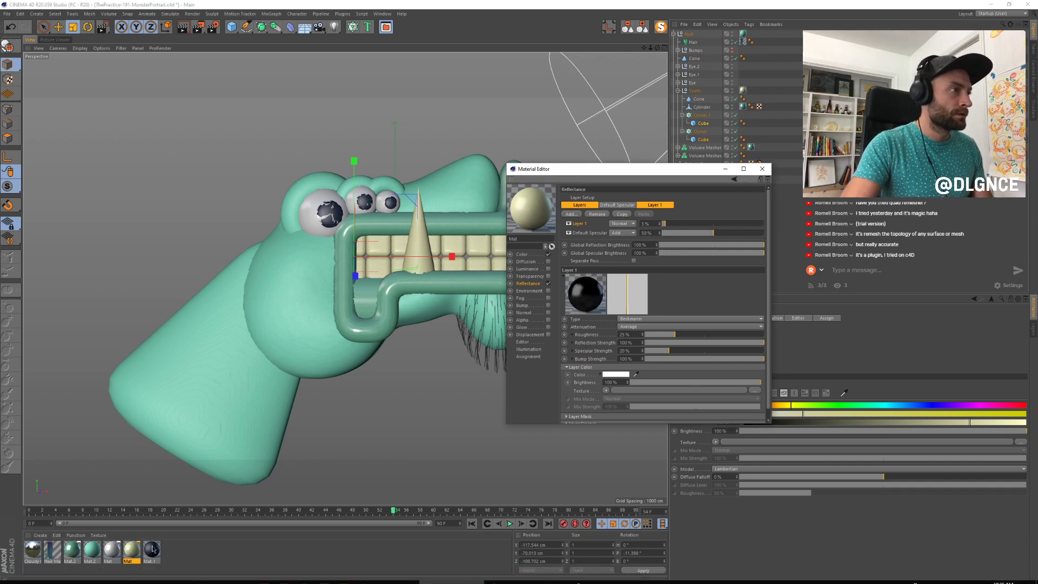
{"action": "left_click", "coordinate": [152, 549]}
{"action": "left_click", "coordinate": [711, 224]}
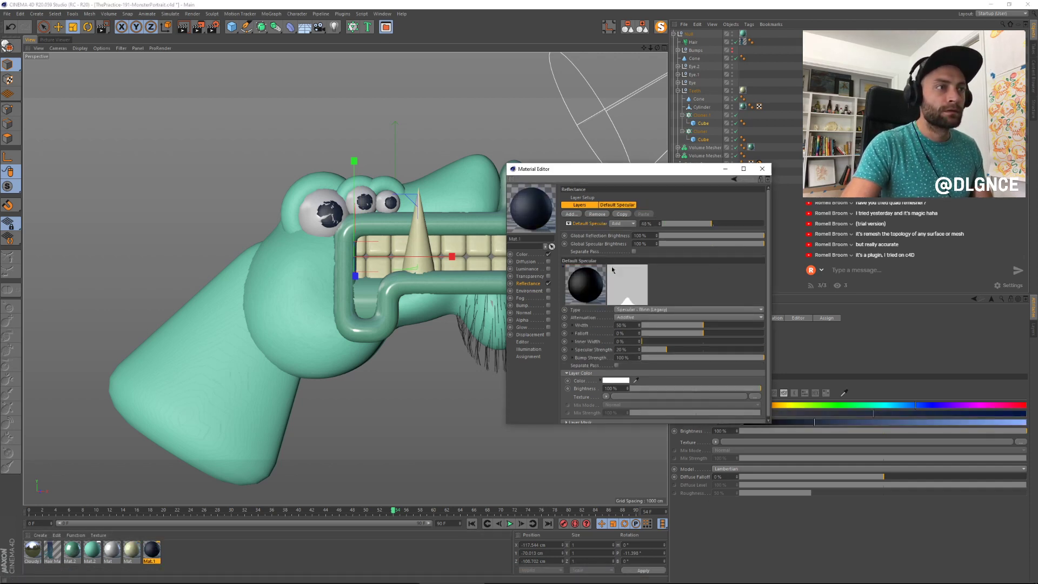
Step: Set the white Mat material's Beckmann layer to 16% opacity and 16% roughness
{"action": "left_click", "coordinate": [112, 551]}
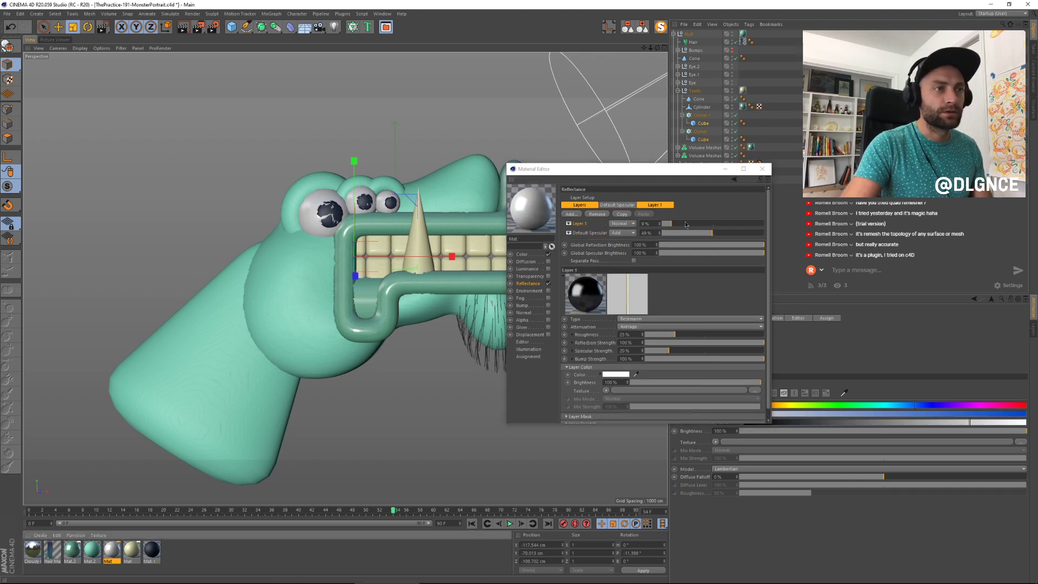
{"action": "left_click", "coordinate": [677, 224]}
{"action": "left_click", "coordinate": [665, 335]}
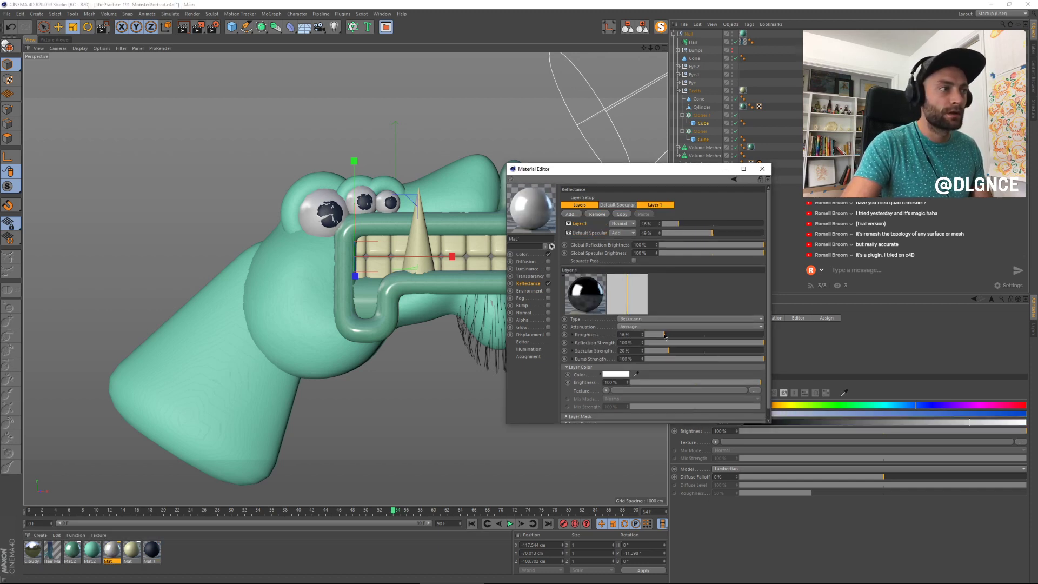
{"action": "left_click", "coordinate": [762, 169]}
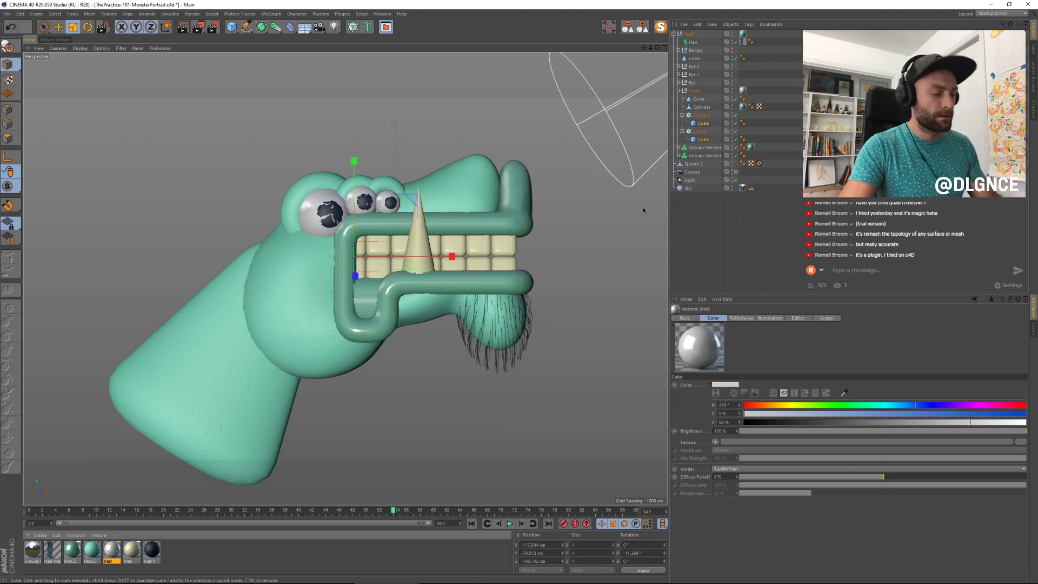
Step: Copy Layer 1 from the white material's reflectance and paste it into the dark blue Mat.1 material
{"action": "left_click", "coordinate": [152, 550]}
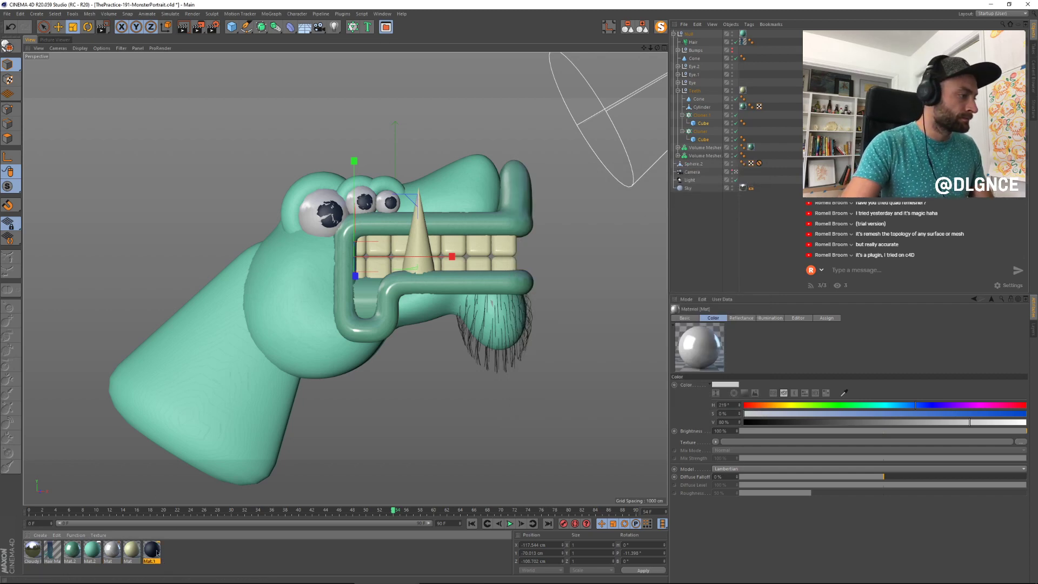
{"action": "double_click", "coordinate": [111, 549]}
{"action": "left_click_drag", "start_coordinate": [288, 56], "coordinate": [627, 275]}
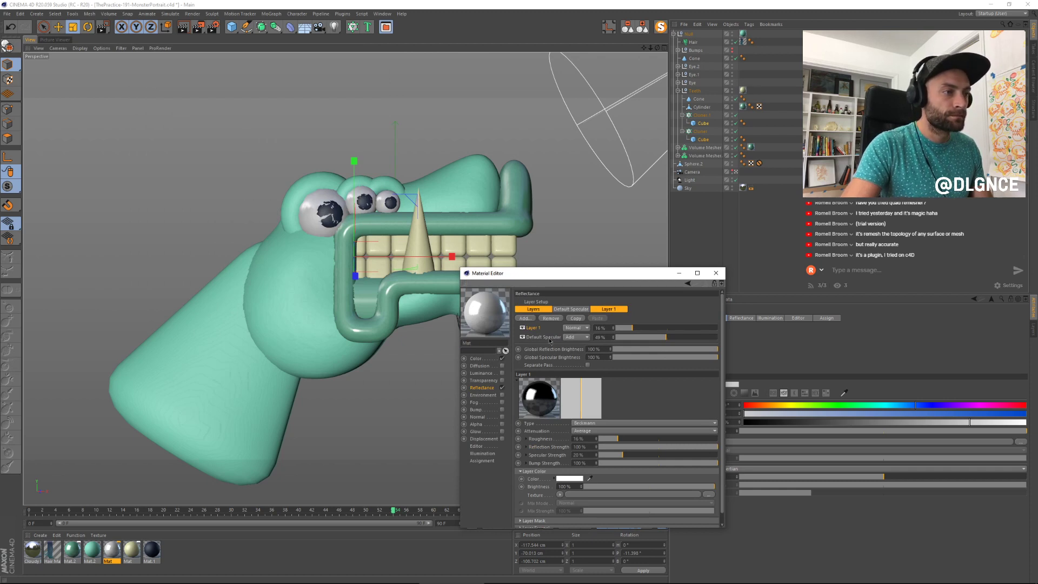
{"action": "right_click", "coordinate": [537, 330]}
{"action": "left_click", "coordinate": [550, 346]}
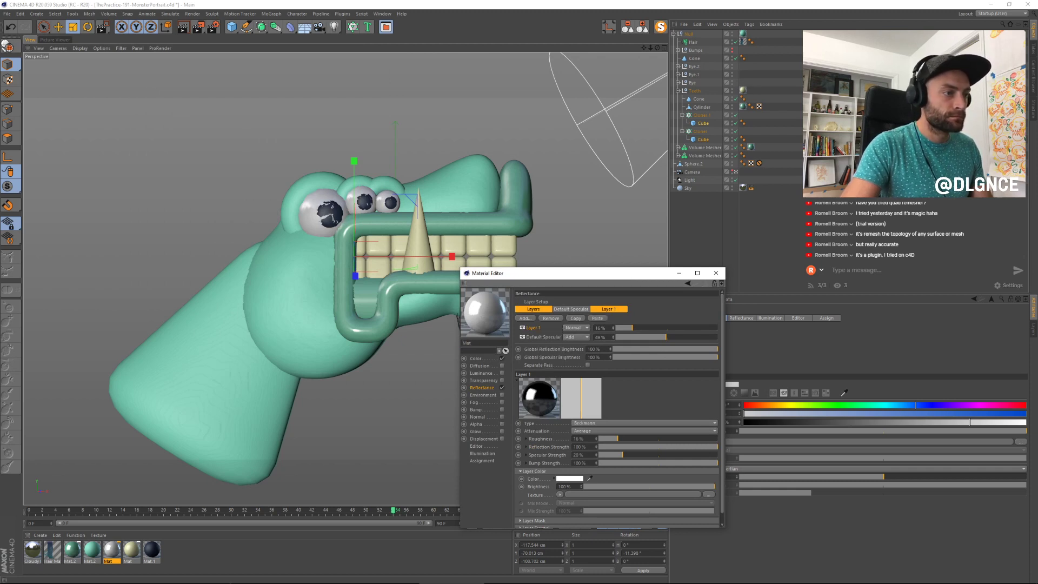
{"action": "left_click", "coordinate": [151, 550]}
{"action": "left_click", "coordinate": [152, 549]}
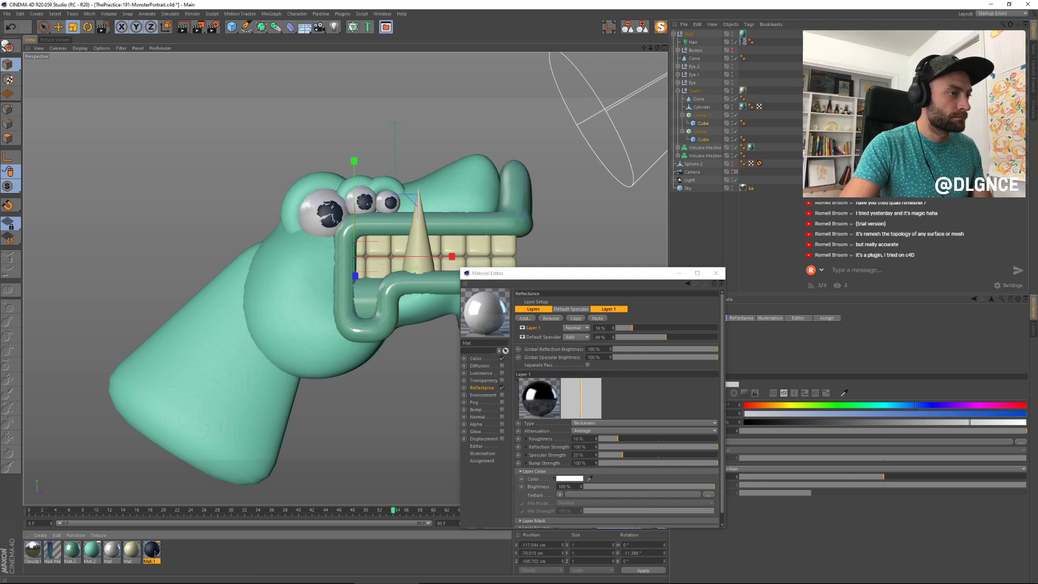
{"action": "right_click", "coordinate": [537, 330]}
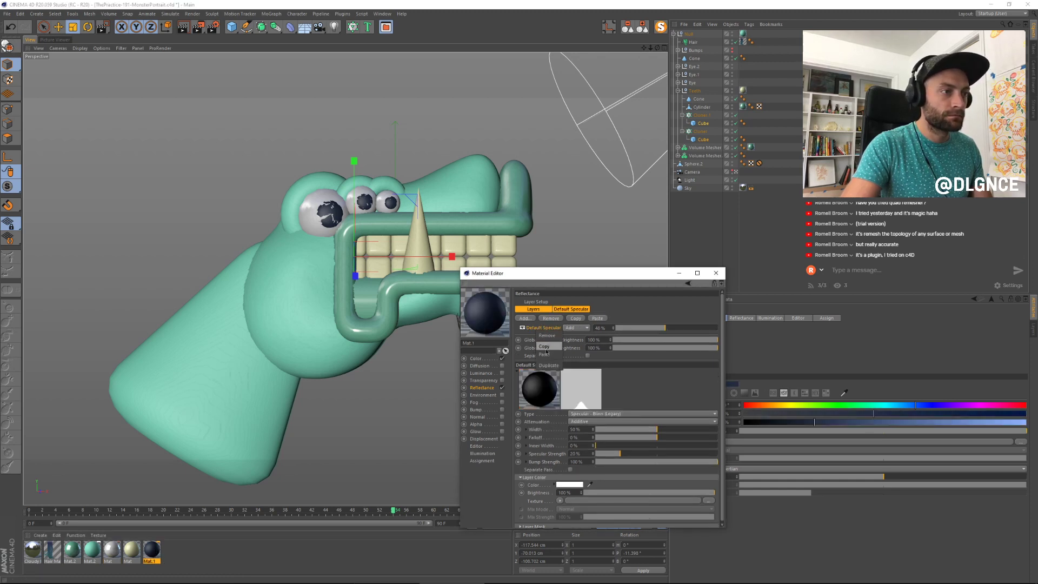
{"action": "left_click", "coordinate": [549, 354]}
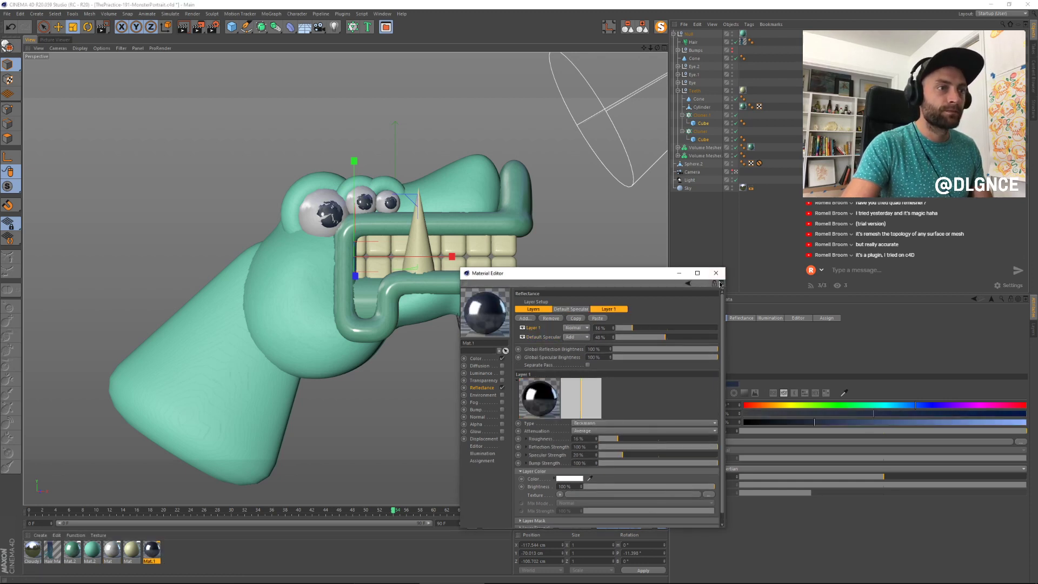
{"action": "left_click", "coordinate": [715, 273]}
Step: Render the portrait, compare it with the previous render in the history, and return to the perspective view
{"action": "key", "text": "shift+r"}
{"action": "key", "text": "shift+r"}
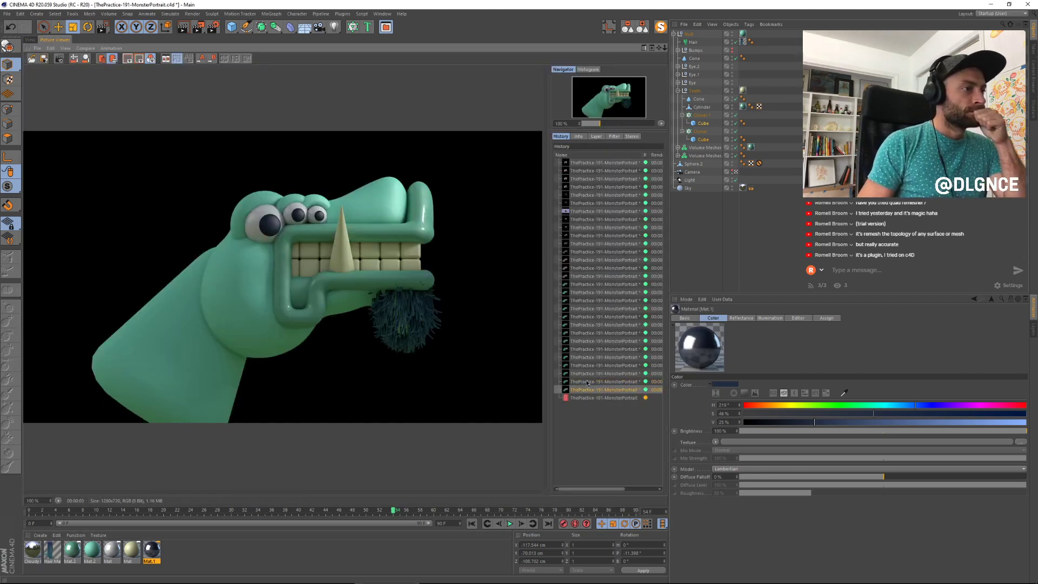
{"action": "key", "text": "Up"}
{"action": "key", "text": "Down"}
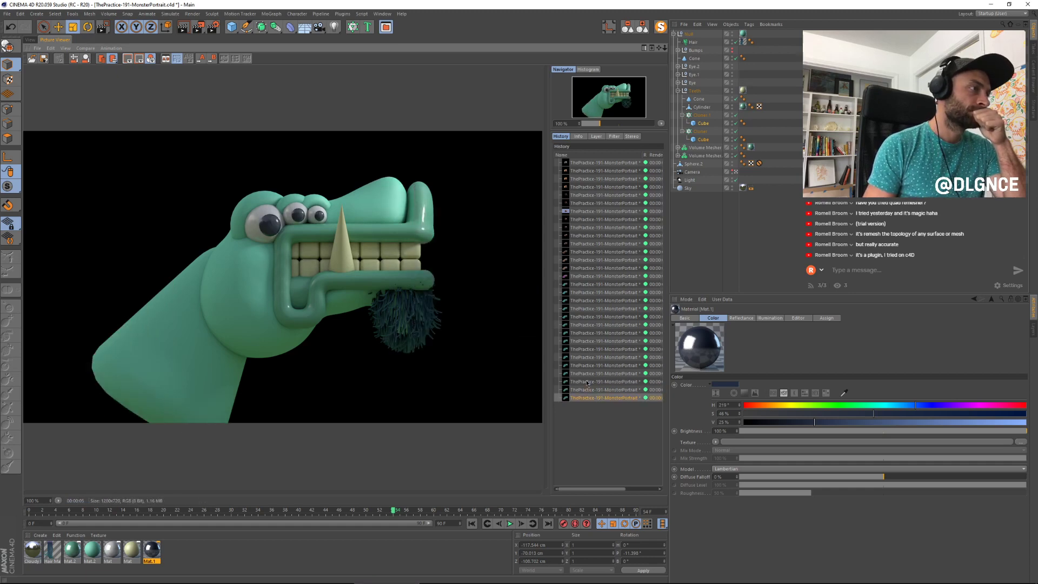
{"action": "left_click", "coordinate": [30, 39]}
Step: Try to rotate the largest eye's white sphere on its own, and undo the rotation
{"action": "left_click", "coordinate": [330, 213]}
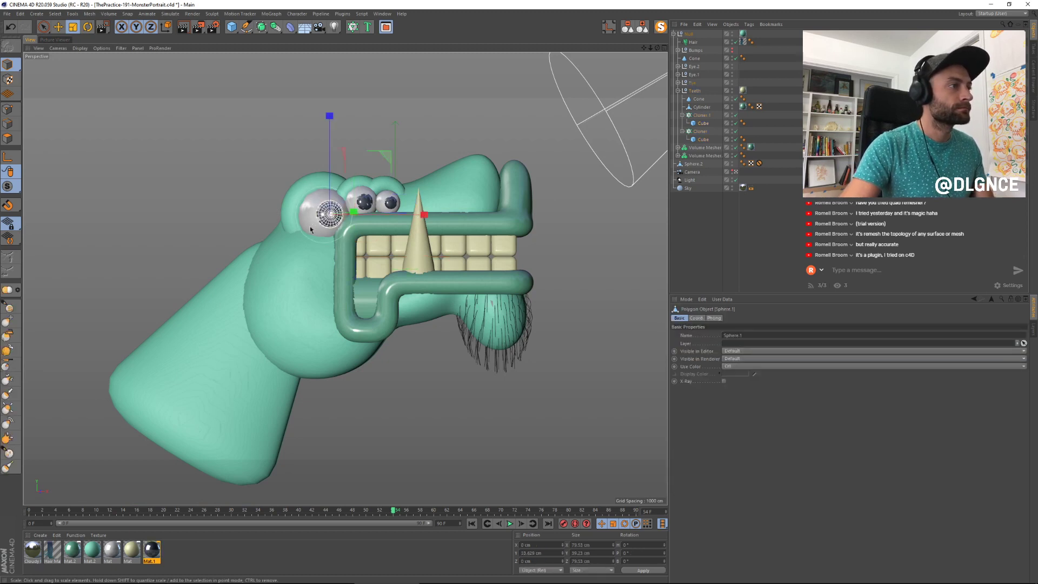
{"action": "left_click", "coordinate": [313, 219]}
{"action": "key", "text": "r"}
{"action": "left_click_drag", "start_coordinate": [368, 199], "coordinate": [378, 232]}
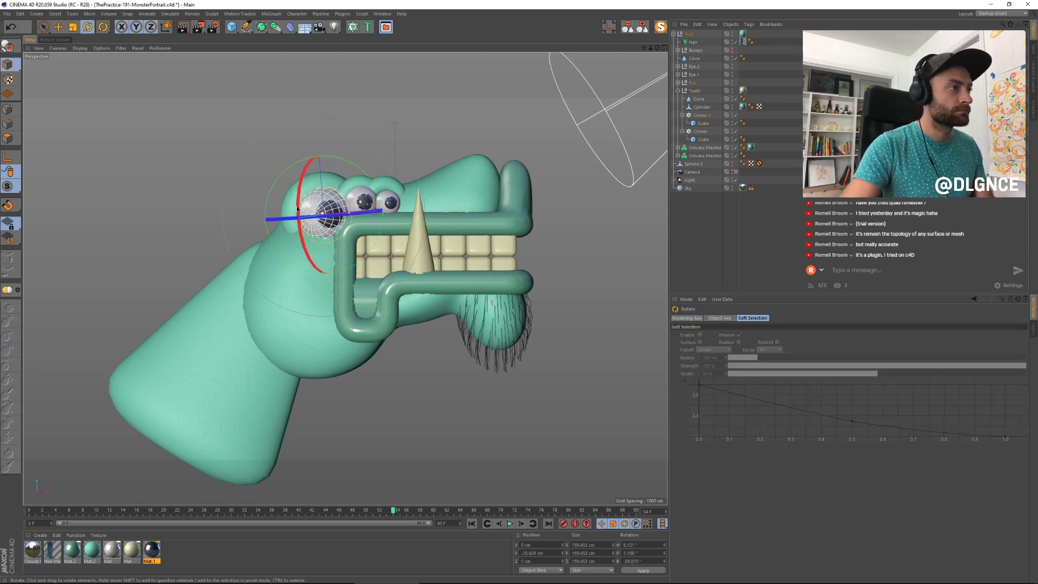
{"action": "key", "text": "ctrl+z"}
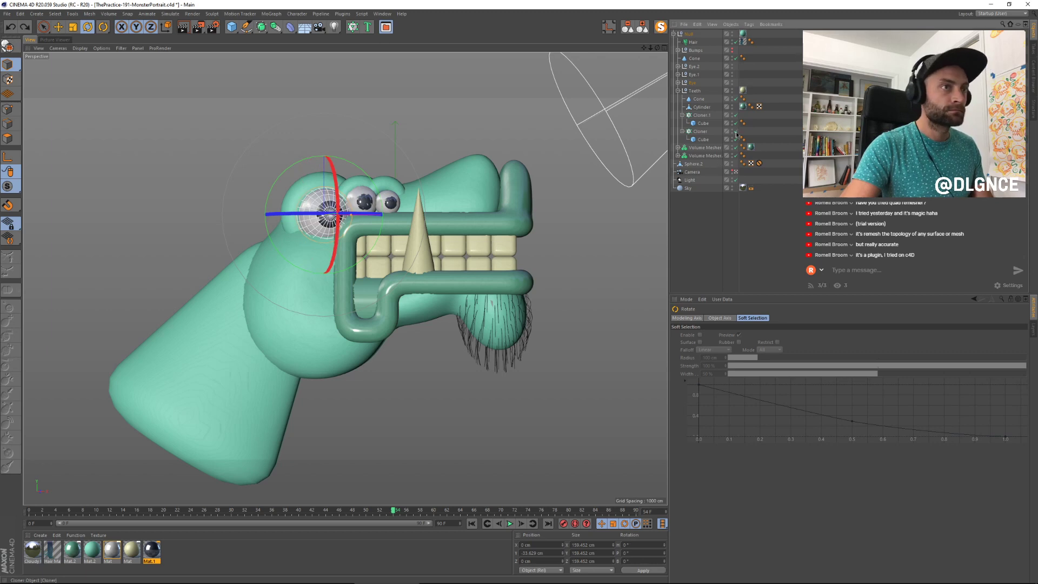
Step: Try to rotate the largest eye's white sphere and pupil together as a multi-selection, and undo the rotation
{"action": "left_click", "coordinate": [678, 83]}
{"action": "left_click", "coordinate": [707, 107]}
{"action": "left_click", "coordinate": [702, 99], "text": "ctrl"}
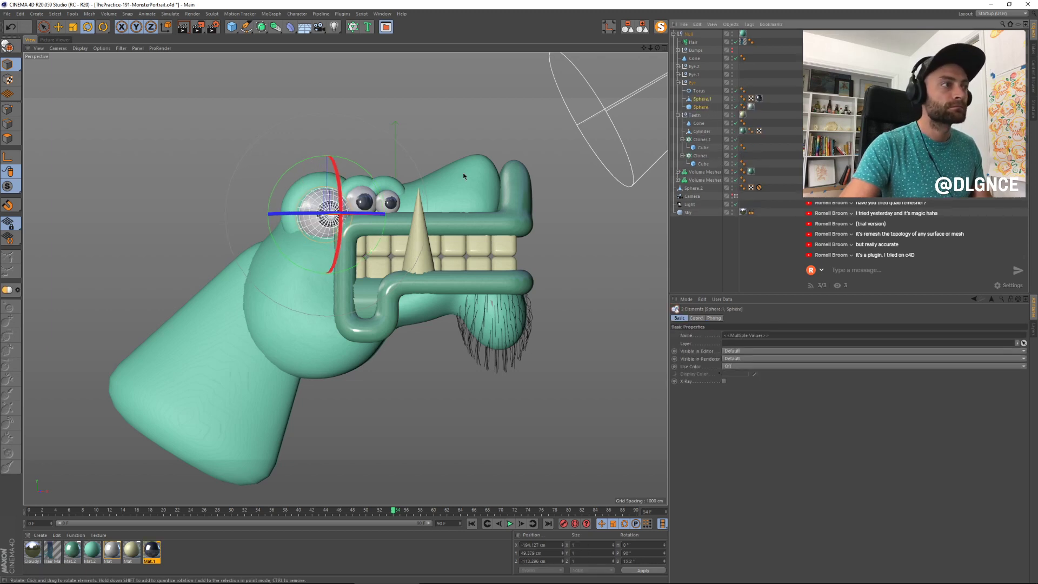
{"action": "left_click_drag", "start_coordinate": [361, 214], "coordinate": [352, 220]}
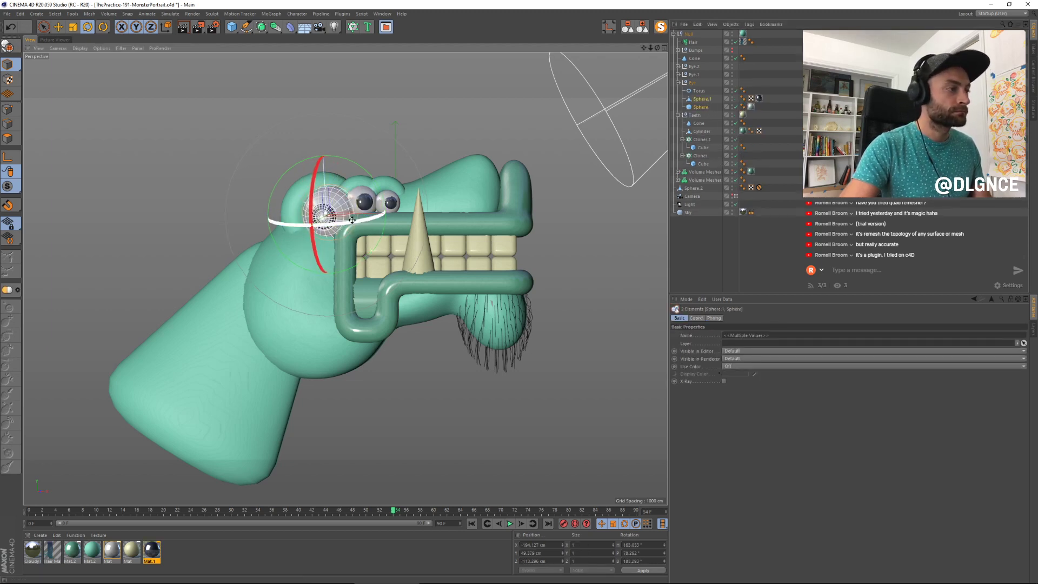
{"action": "key", "text": "ctrl+z"}
Step: Parent the largest eye's pupil to its white sphere and rotate the eyeball to look back toward the neck and slightly down
{"action": "left_click", "coordinate": [707, 99]}
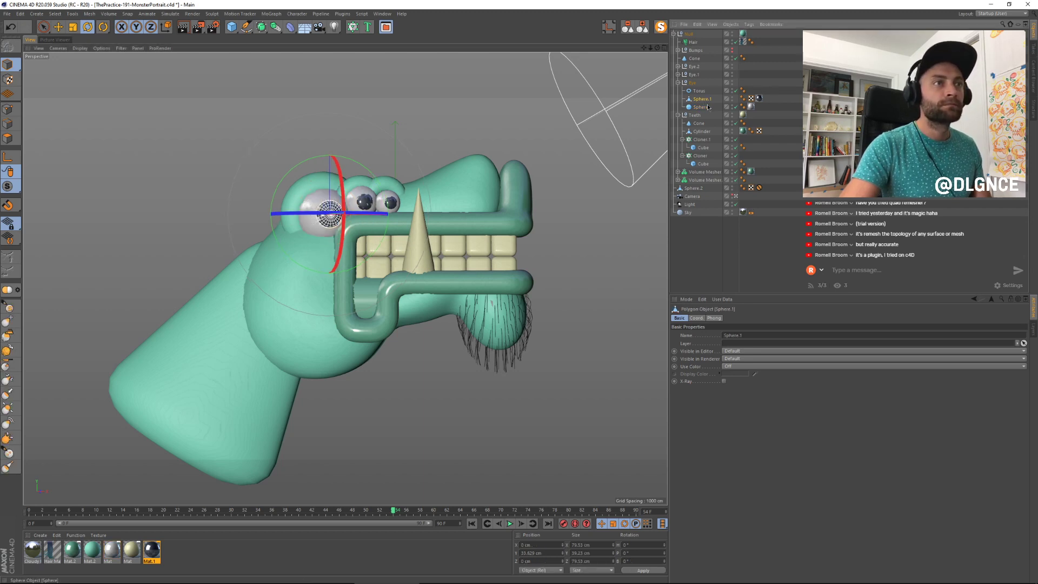
{"action": "left_click_drag", "start_coordinate": [705, 108], "coordinate": [704, 107]}
{"action": "left_click", "coordinate": [702, 99]}
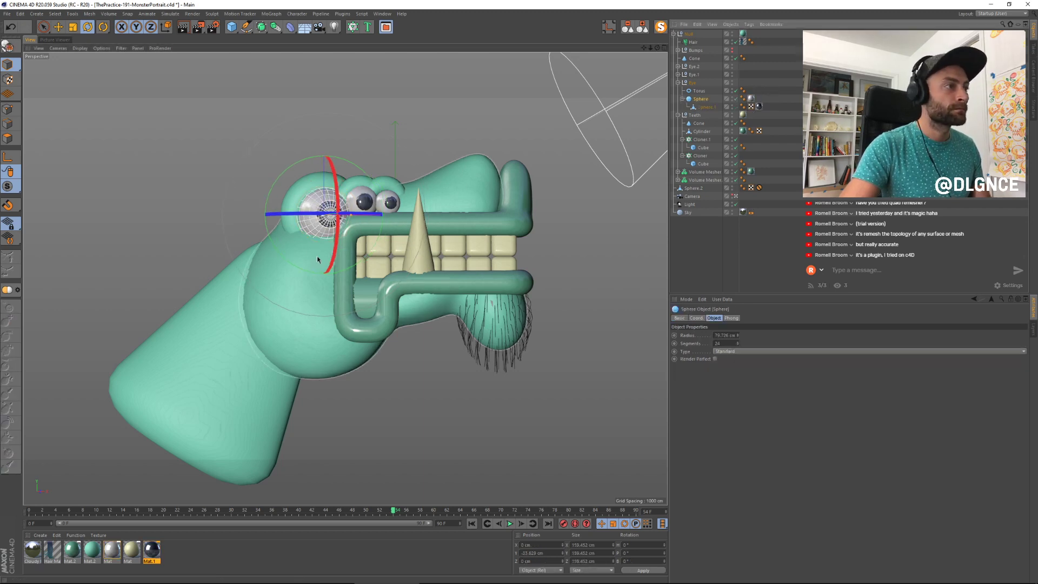
{"action": "left_click_drag", "start_coordinate": [364, 214], "coordinate": [320, 195]}
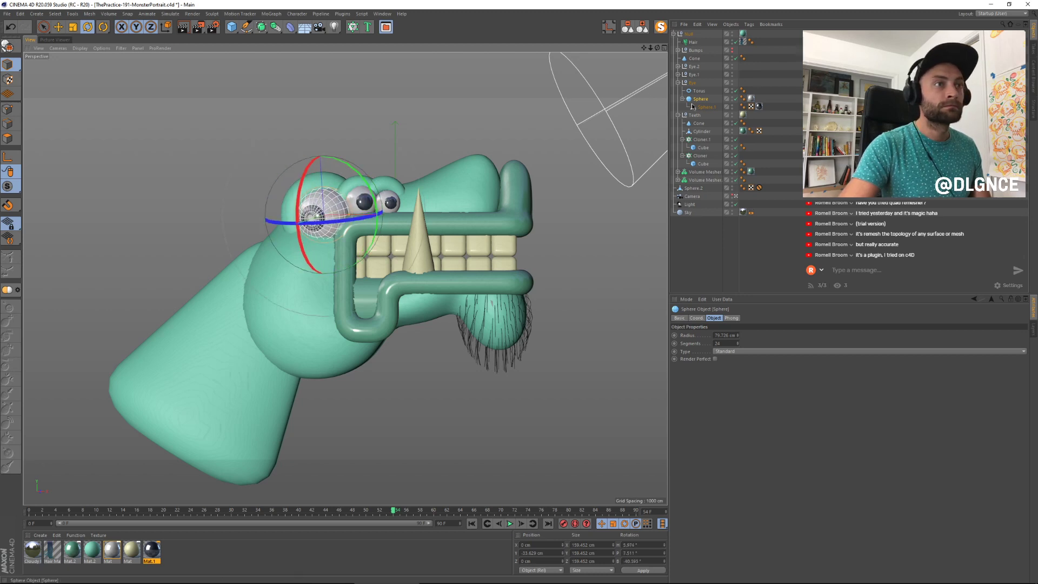
Step: Parent the pupil in the Eye.1 group to its white sphere and rotate the middle eyeball to look slightly upward
{"action": "left_click", "coordinate": [678, 74]}
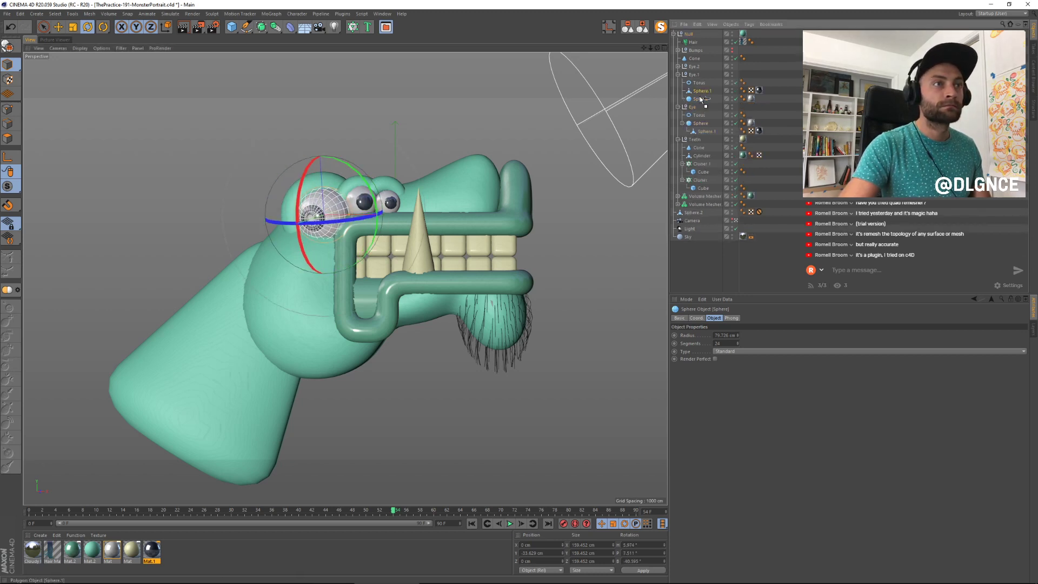
{"action": "left_click_drag", "start_coordinate": [699, 97], "coordinate": [699, 99]}
{"action": "left_click_drag", "start_coordinate": [364, 173], "coordinate": [376, 162]}
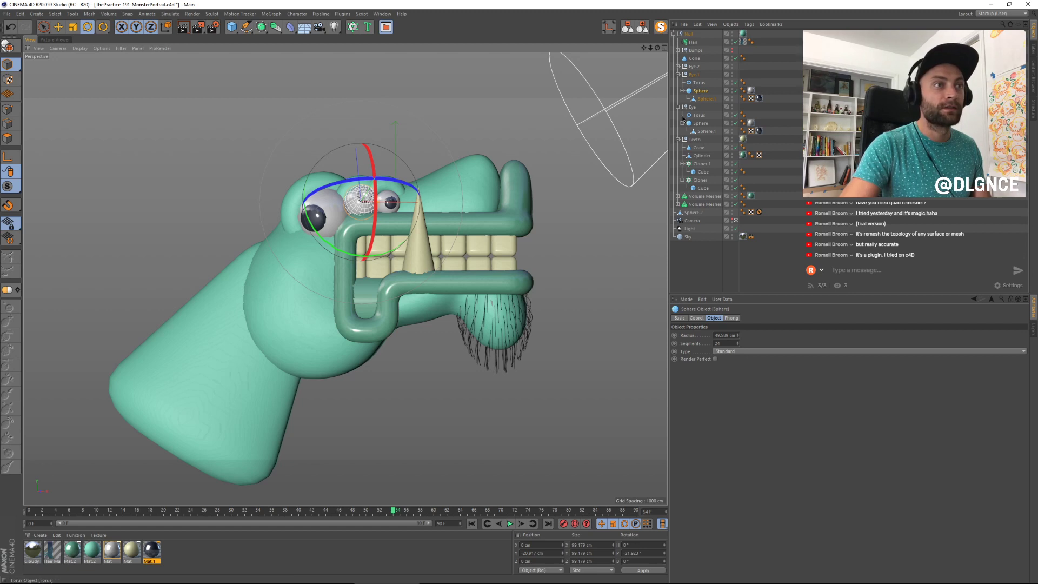
Step: Parent the pupil in the Eye.2 group to its white sphere and rotate the smallest eyeball to look slightly downward
{"action": "left_click", "coordinate": [677, 67]}
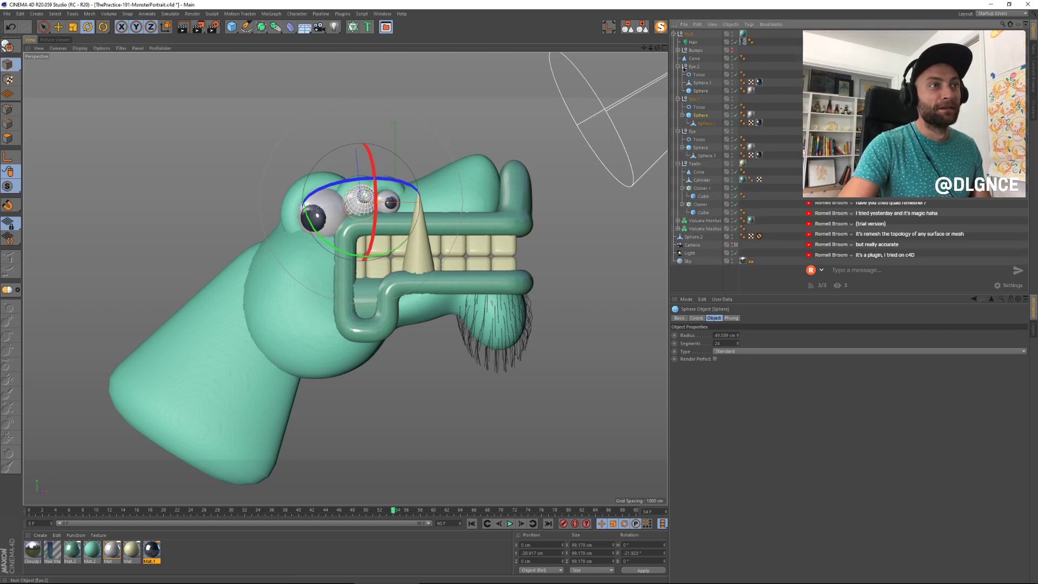
{"action": "left_click_drag", "start_coordinate": [703, 91], "coordinate": [701, 91]}
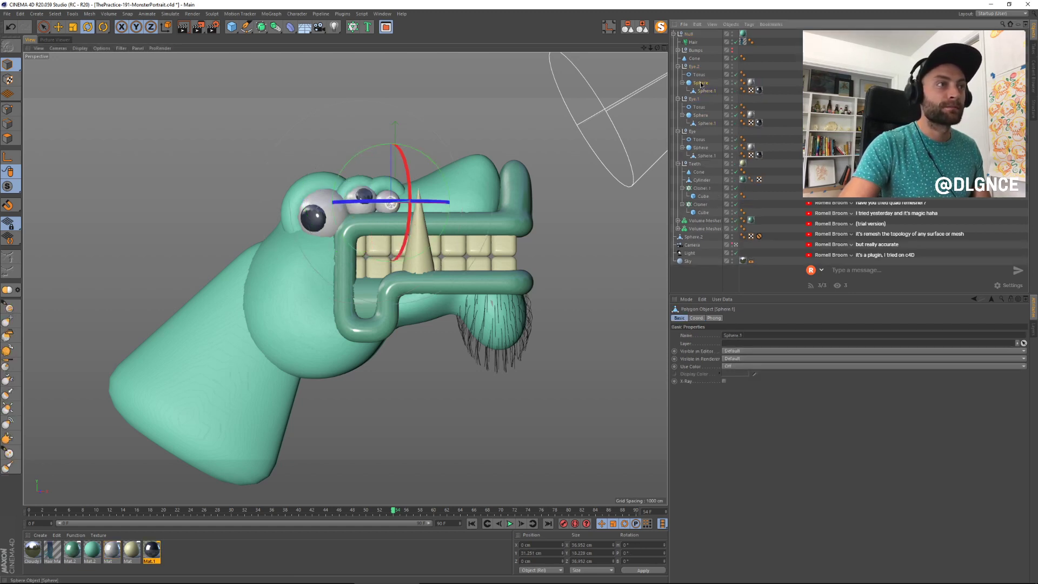
{"action": "left_click", "coordinate": [701, 83]}
{"action": "left_click_drag", "start_coordinate": [387, 187], "coordinate": [393, 182]}
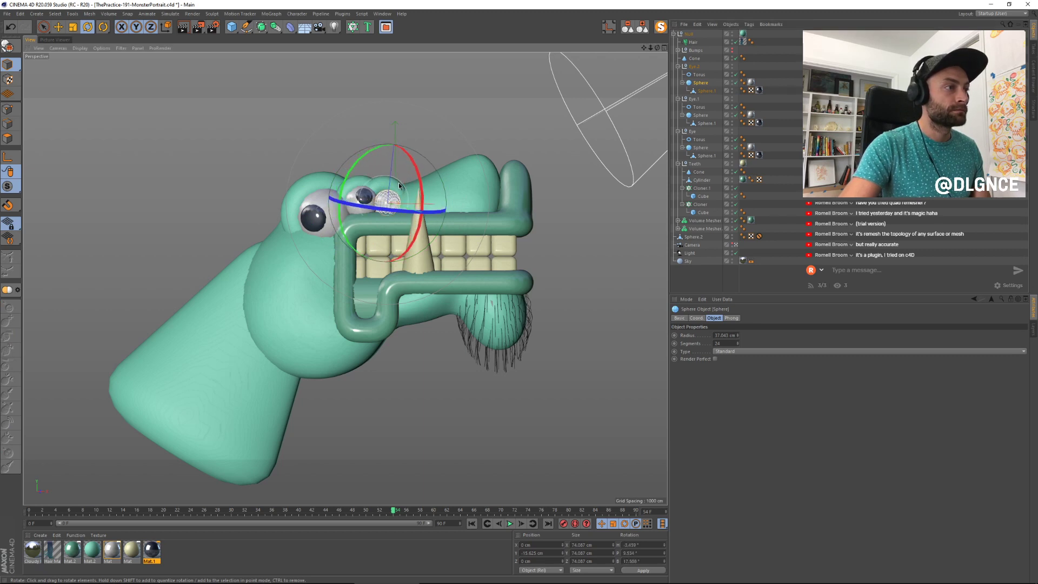
Step: Fine-tune the gaze of the largest and smallest eyes, checking the portrait with a test render before and after
{"action": "key", "text": "shift+r"}
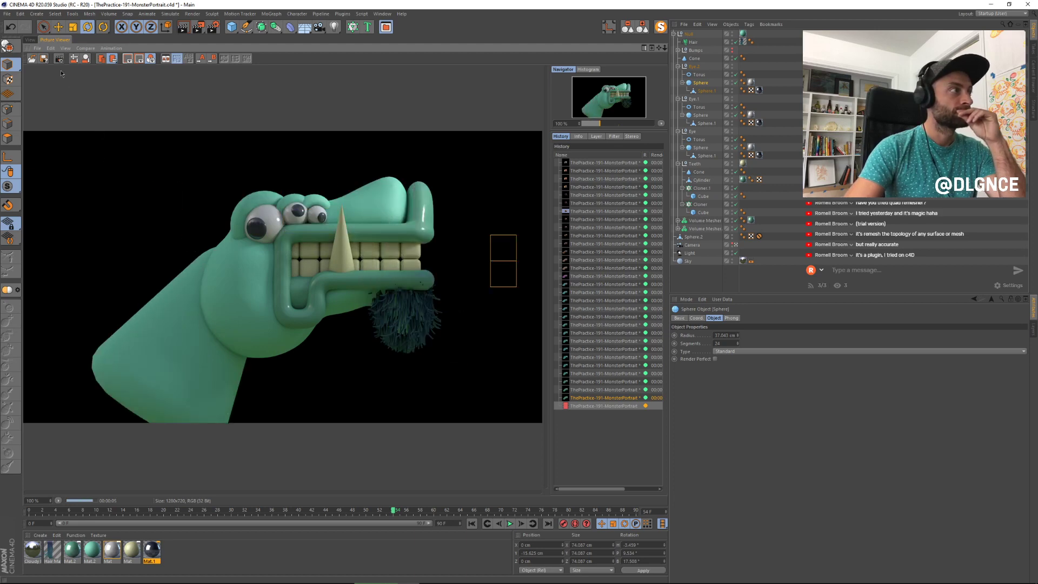
{"action": "left_click", "coordinate": [30, 40]}
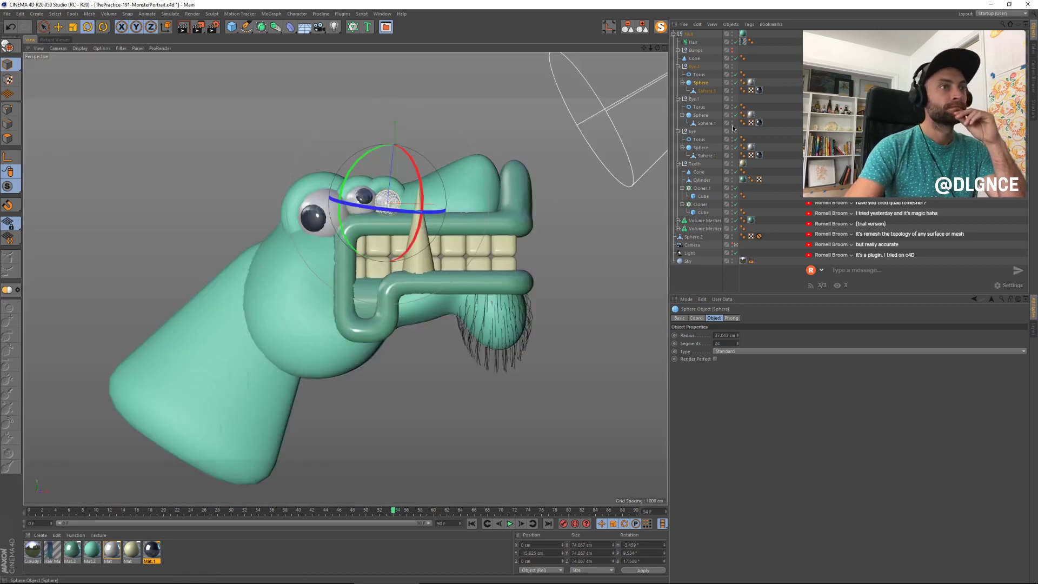
{"action": "left_click", "coordinate": [316, 198]}
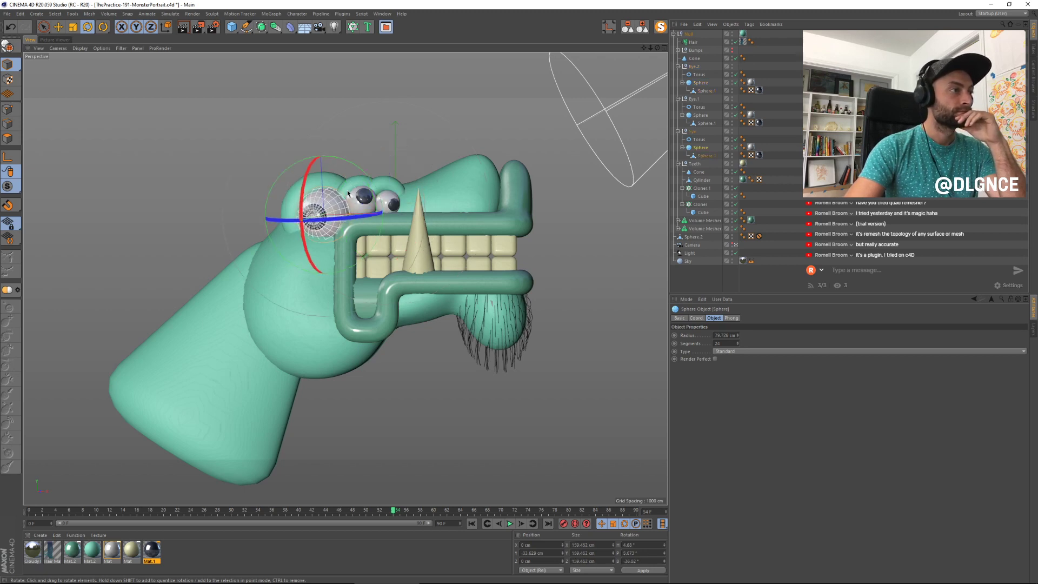
{"action": "left_click", "coordinate": [391, 200]}
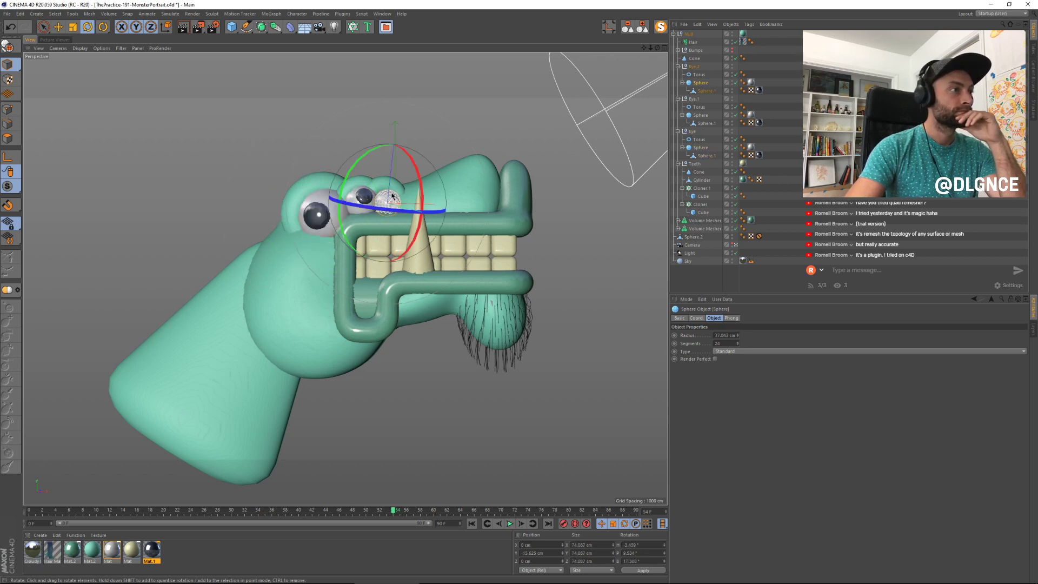
{"action": "mouse_move", "coordinate": [383, 204]}
{"action": "left_mouse_down"}
{"action": "mouse_move", "coordinate": [367, 213]}
{"action": "mouse_move", "coordinate": [380, 211]}
{"action": "left_mouse_up"}
{"action": "left_click", "coordinate": [405, 112]}
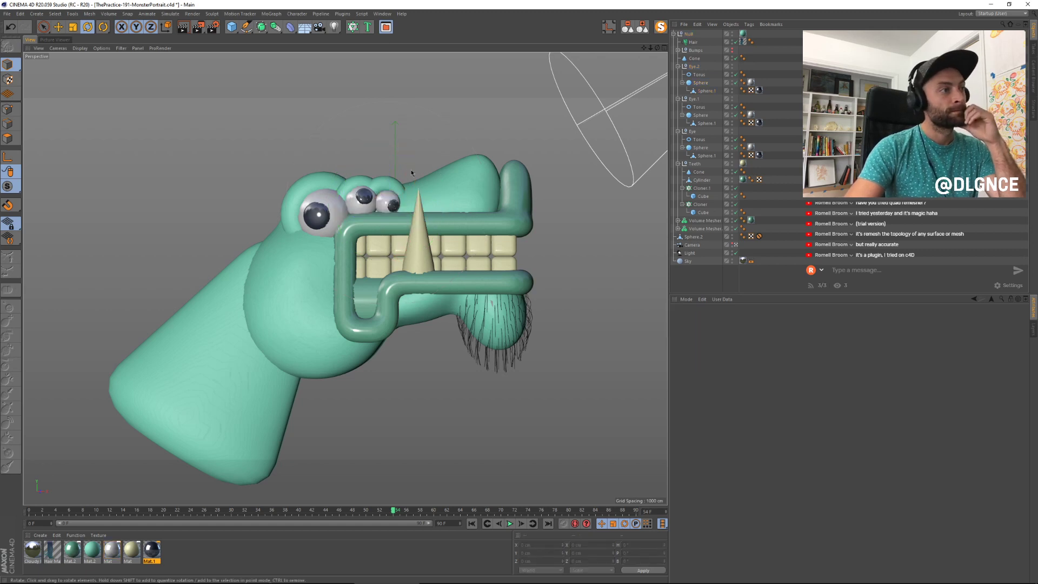
{"action": "key", "text": "shift+r"}
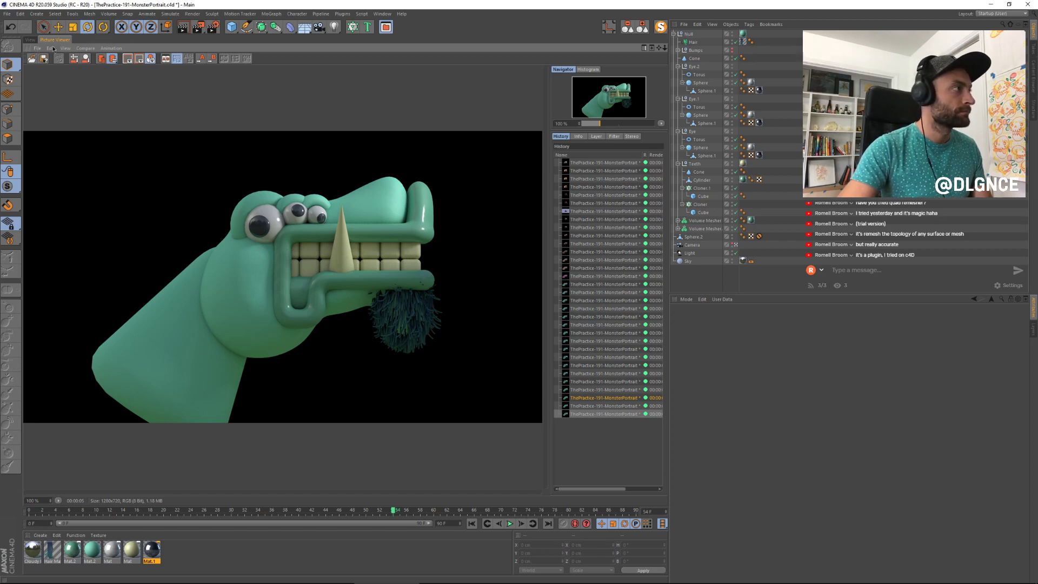
{"action": "left_click", "coordinate": [30, 39]}
Step: Add a Phong reflectance layer to the light green skin material with 5% opacity and about 30% roughness, and render the portrait
{"action": "double_click", "coordinate": [92, 551]}
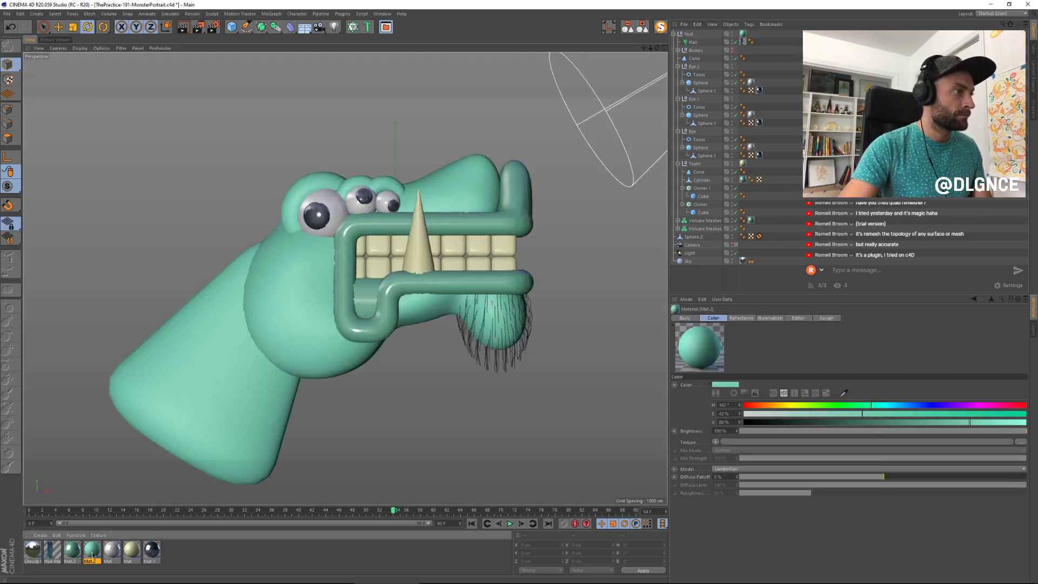
{"action": "left_click_drag", "start_coordinate": [279, 55], "coordinate": [634, 245]}
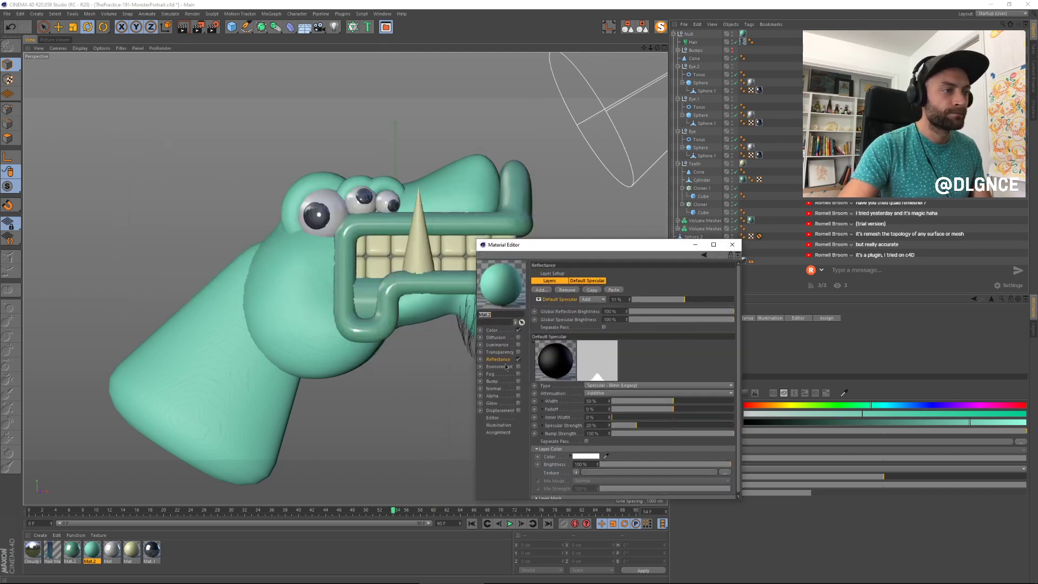
{"action": "left_click", "coordinate": [493, 330]}
{"action": "left_click", "coordinate": [497, 359]}
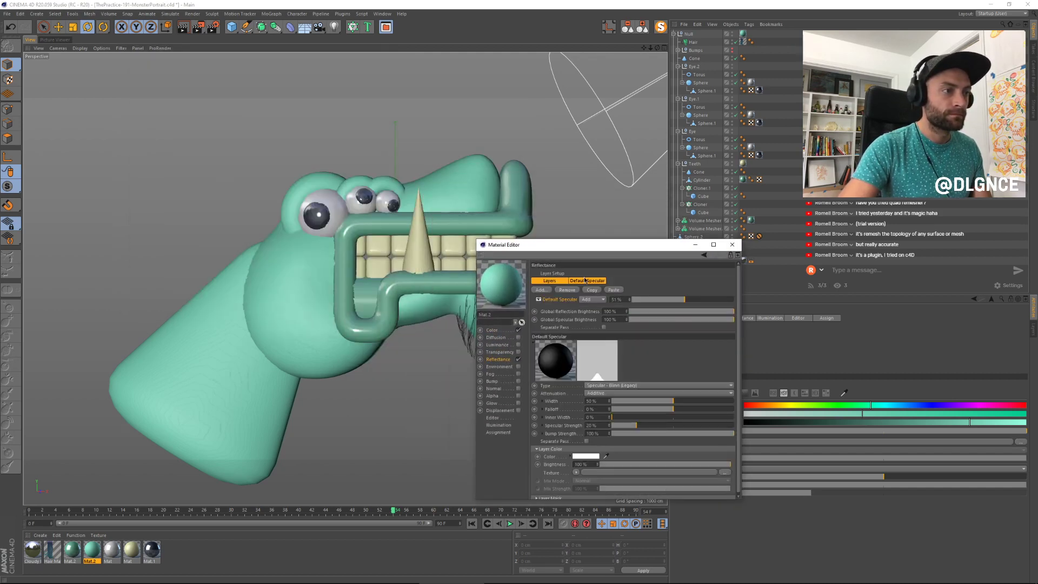
{"action": "left_click", "coordinate": [549, 290]}
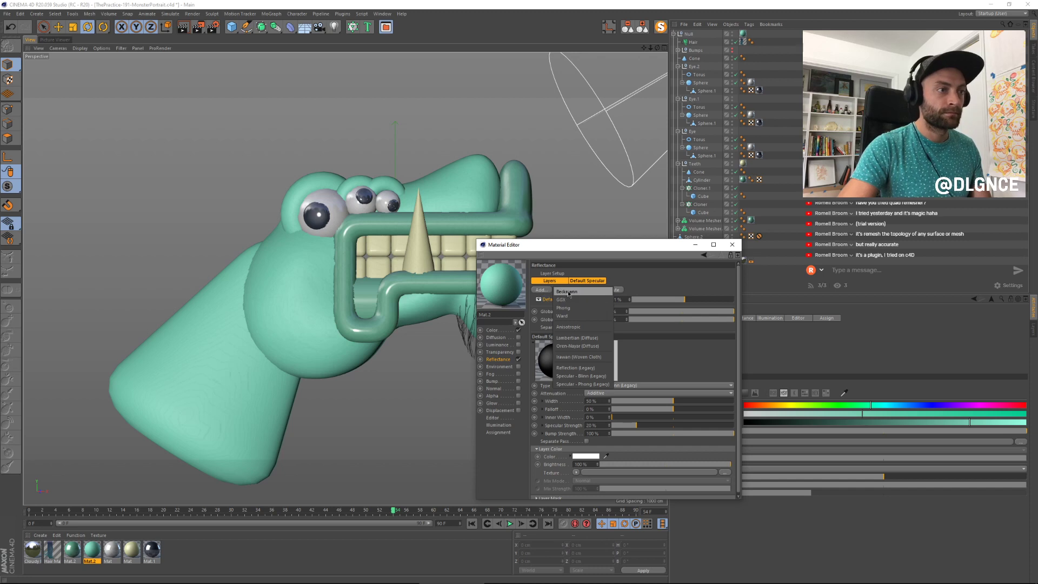
{"action": "left_click", "coordinate": [563, 308]}
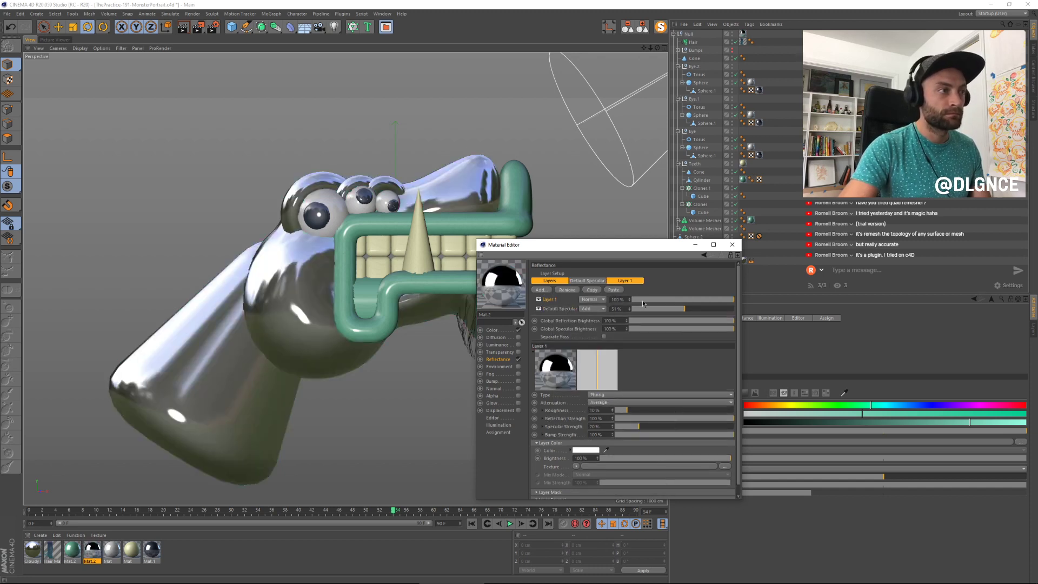
{"action": "left_click_drag", "start_coordinate": [642, 303], "coordinate": [636, 300]}
{"action": "left_click", "coordinate": [652, 410]}
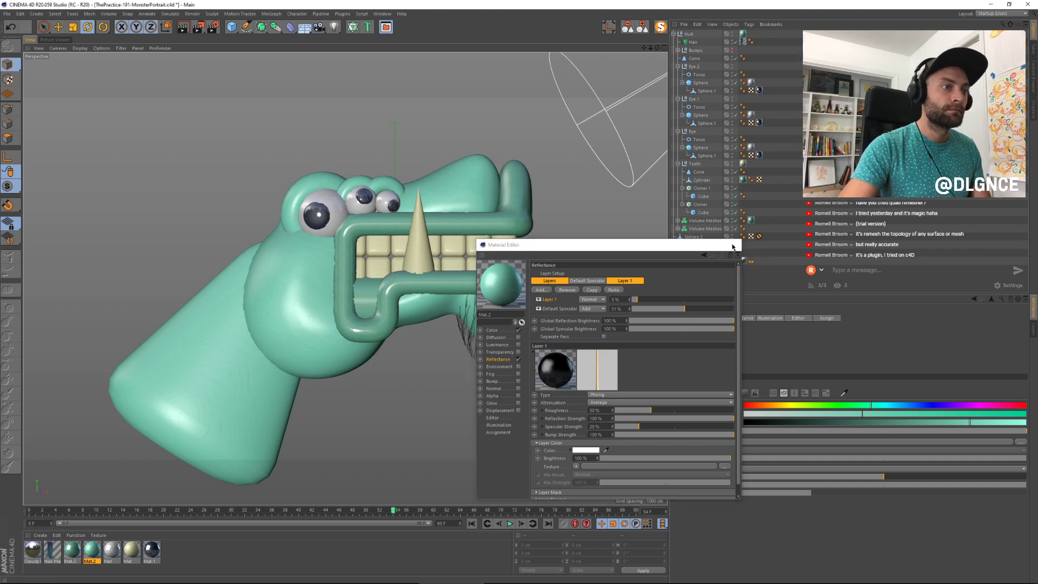
{"action": "left_click", "coordinate": [732, 244]}
{"action": "key", "text": "shift+r"}
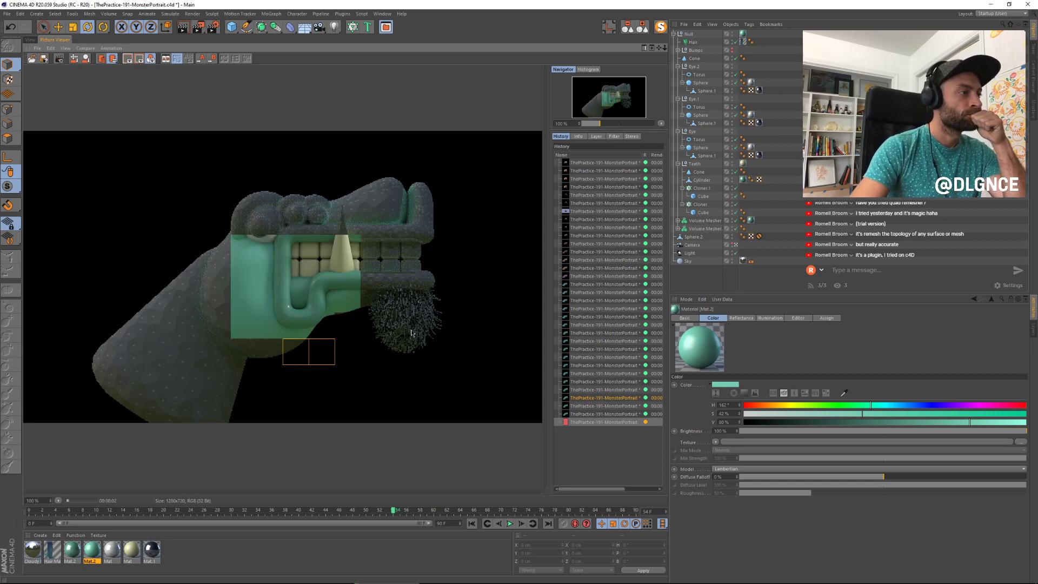
Step: Rename the darker green mouth material to Lips
{"action": "left_click", "coordinate": [72, 550]}
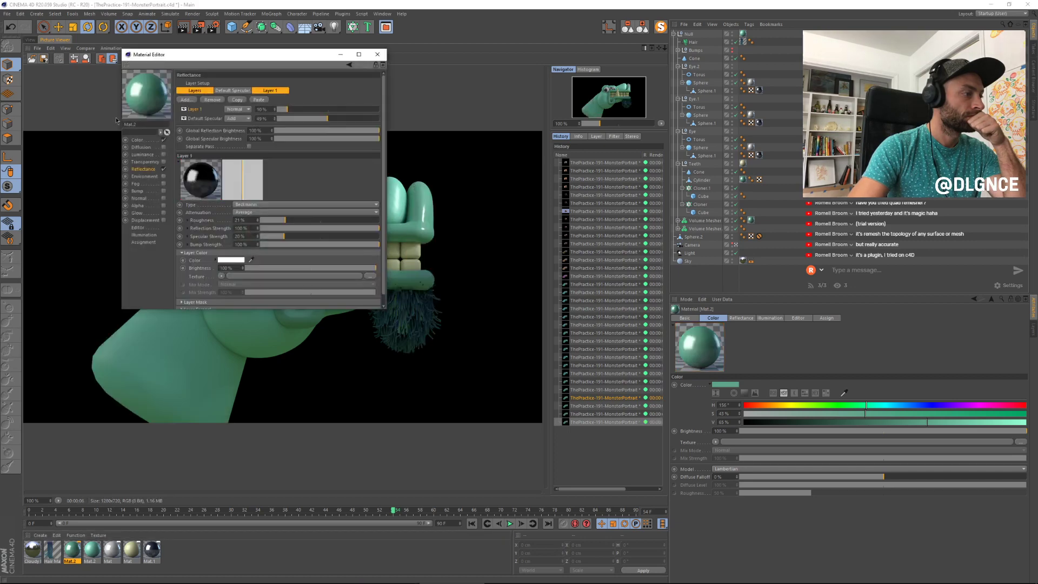
{"action": "left_click_drag", "start_coordinate": [242, 55], "coordinate": [616, 287]}
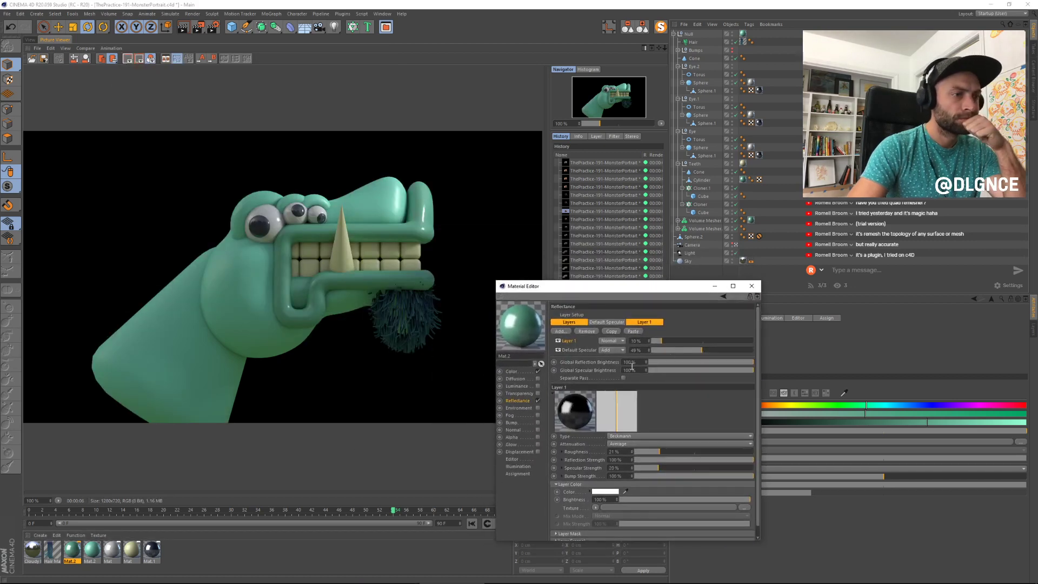
{"action": "left_click", "coordinate": [512, 371]}
{"action": "double_click", "coordinate": [508, 357]}
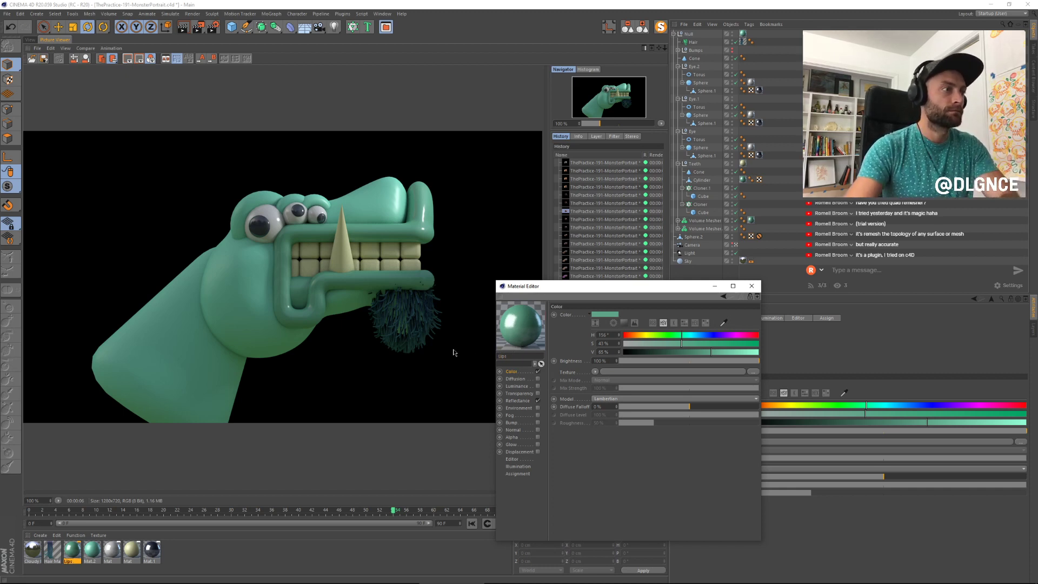
Step: Set the Lips material's color to about H 167°, S 54% and V 60%, and close its editor
{"action": "mouse_move", "coordinate": [567, 297]}
{"action": "left_mouse_down"}
{"action": "mouse_move", "coordinate": [533, 298]}
{"action": "mouse_move", "coordinate": [556, 299]}
{"action": "left_mouse_up"}
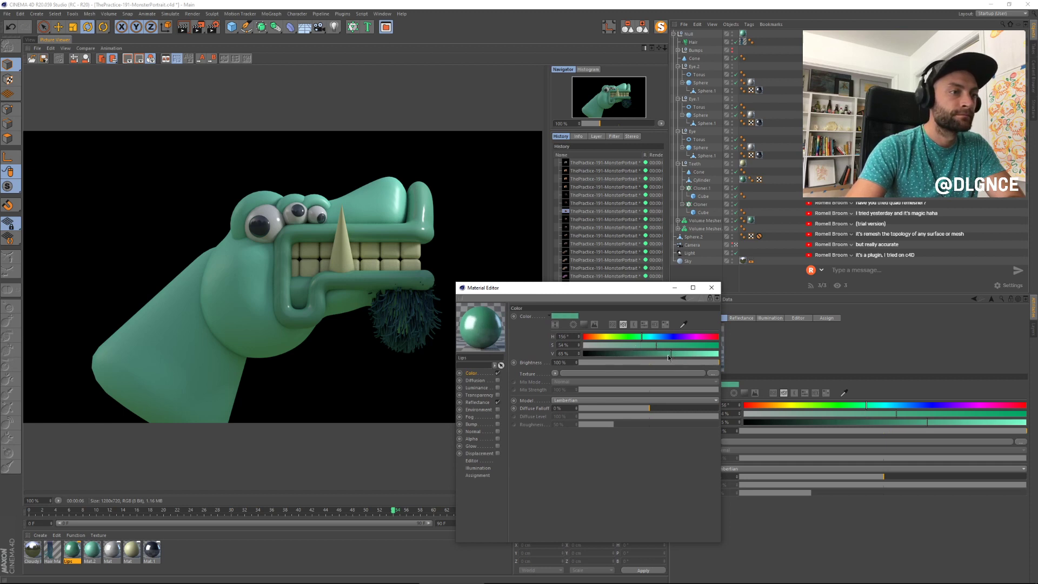
{"action": "left_click_drag", "start_coordinate": [668, 354], "coordinate": [647, 338]}
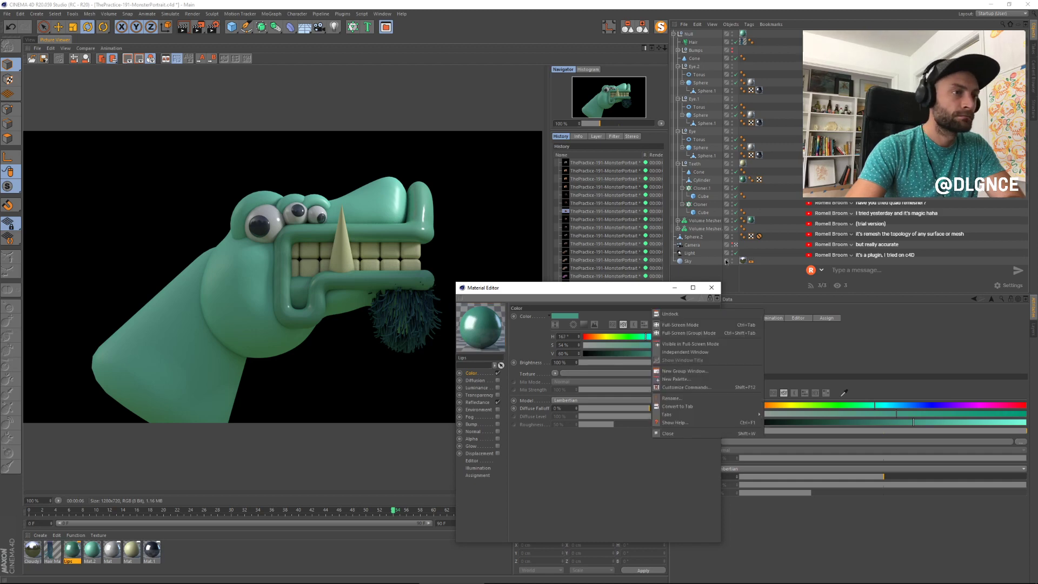
{"action": "left_click", "coordinate": [711, 288]}
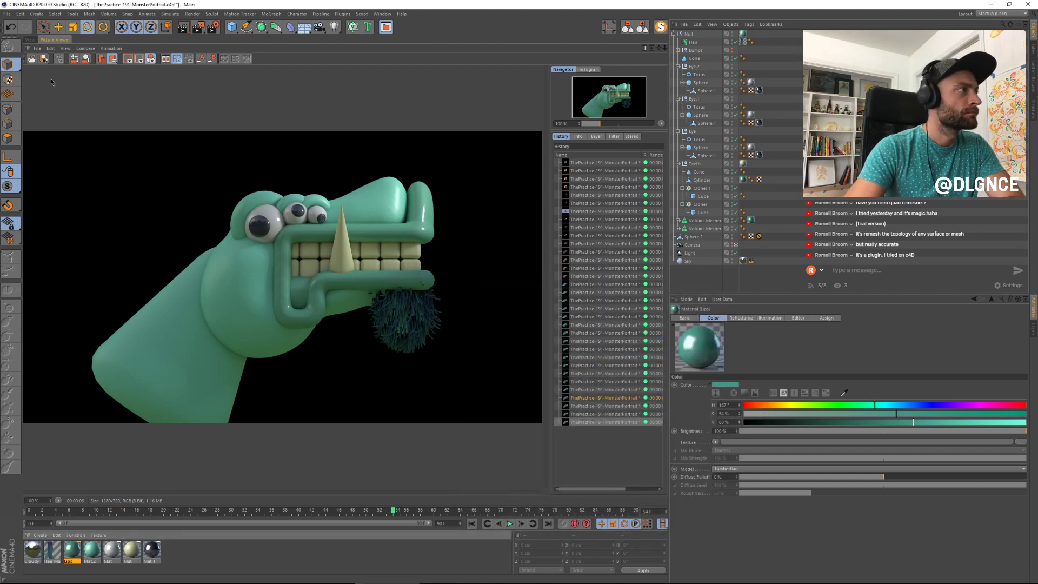
Step: Rewind the animation to the first frame and lengthen the beard Hair object's guides to about 265 cm
{"action": "left_click", "coordinate": [30, 40]}
{"action": "left_click", "coordinate": [692, 42]}
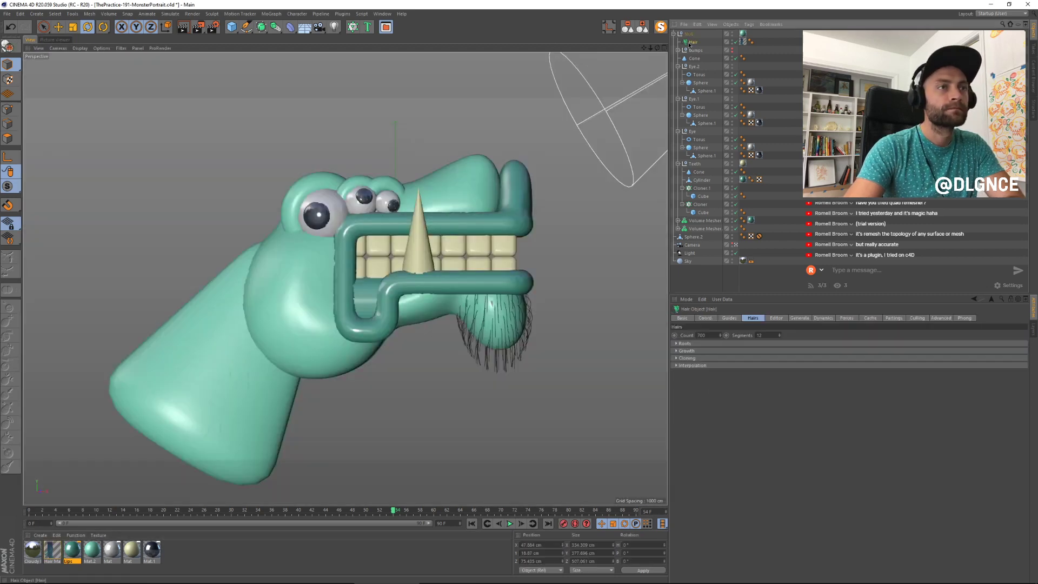
{"action": "left_click", "coordinate": [472, 523]}
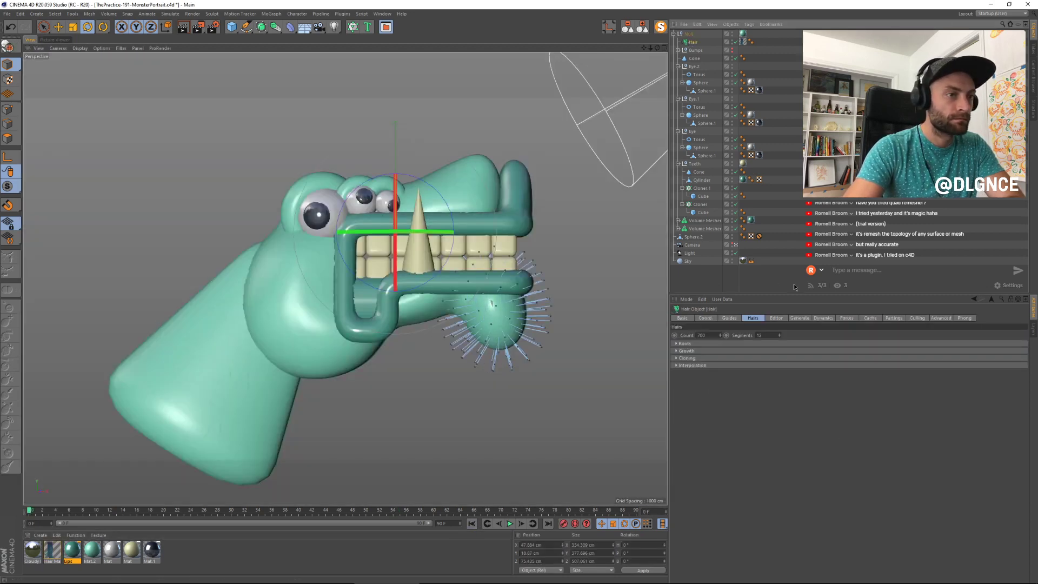
{"action": "left_click", "coordinate": [730, 319]}
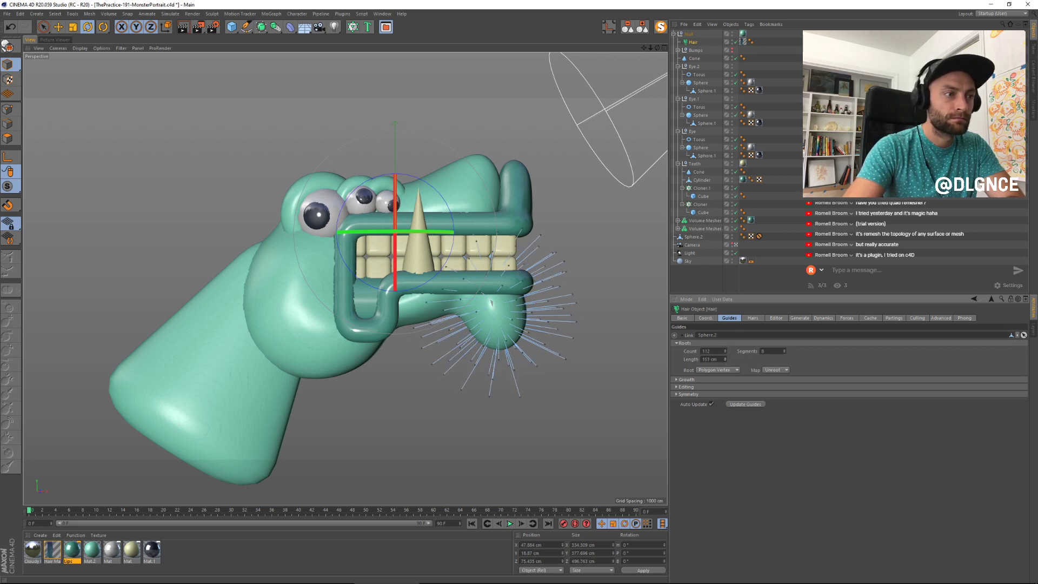
{"action": "left_click_drag", "start_coordinate": [725, 359], "coordinate": [725, 327]}
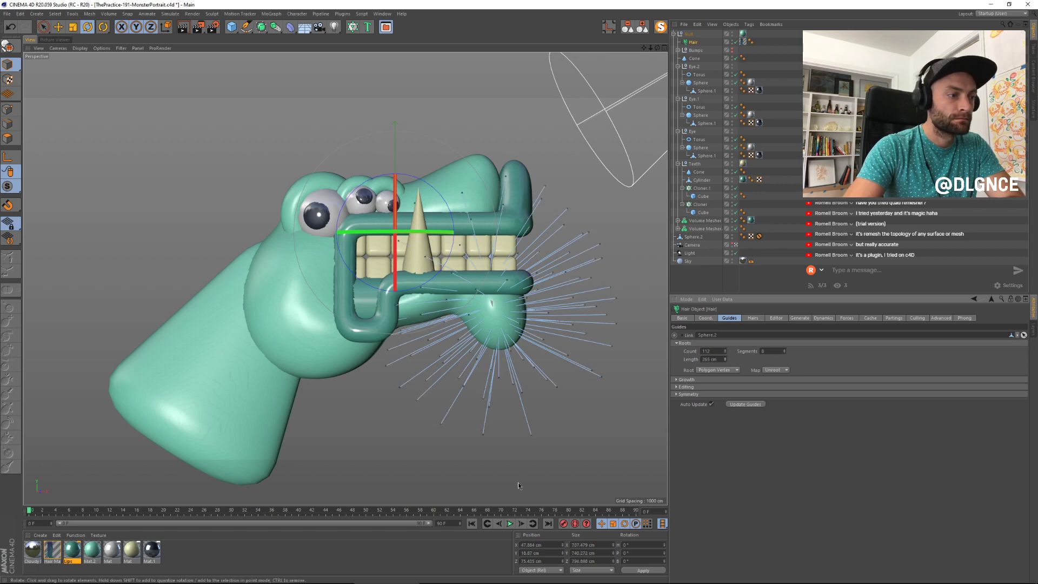
Step: Play the hair simulation to about frame 88 to let the longer beard fall under gravity
{"action": "left_click", "coordinate": [509, 524]}
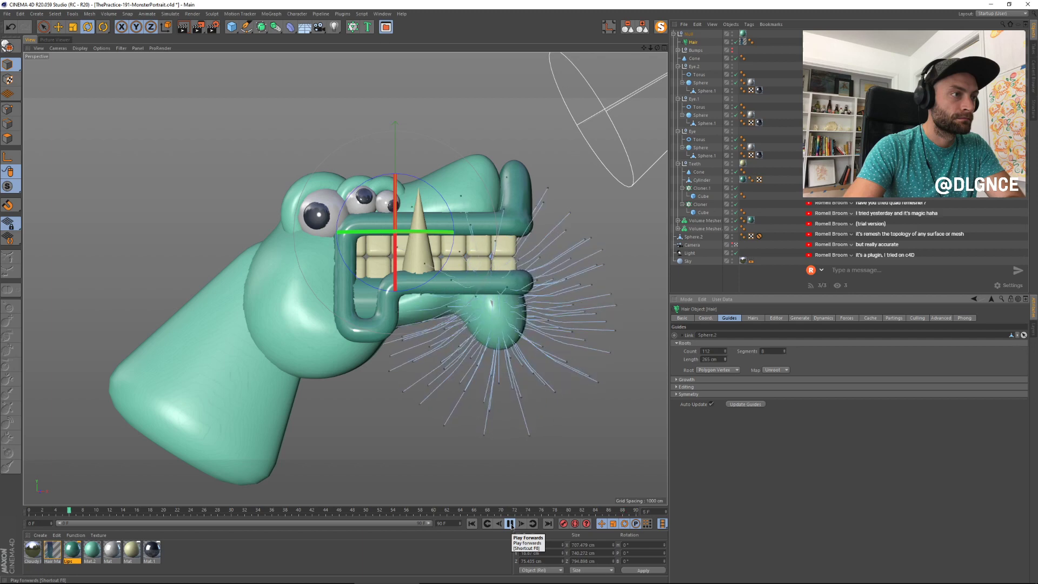
{"action": "left_click", "coordinate": [509, 523]}
{"action": "left_click", "coordinate": [510, 523]}
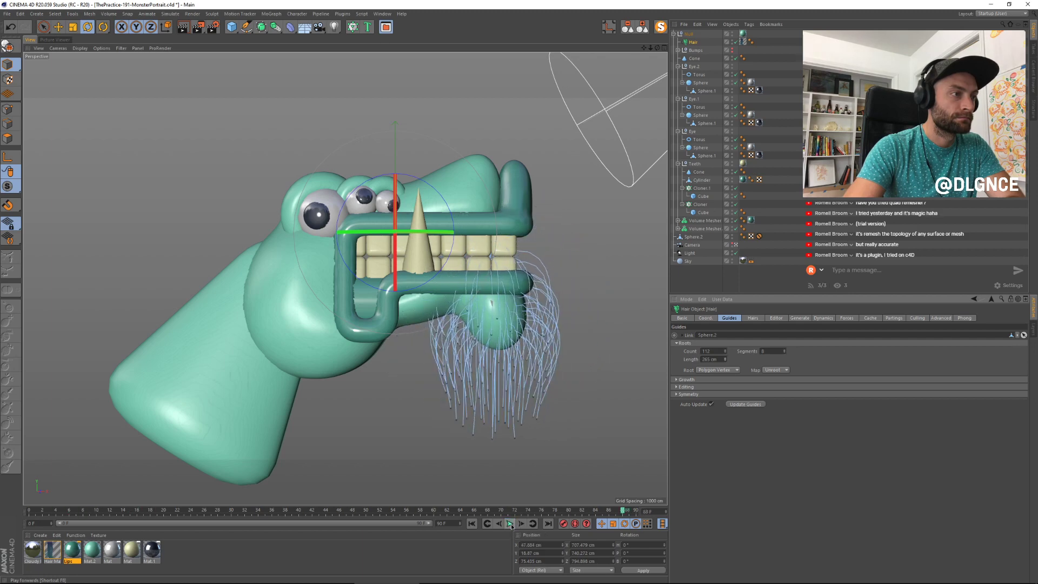
Step: Render the monster to the Picture Viewer, and move Sphere.2 into the main Null group directly above Hair
{"action": "key", "text": "shift+r"}
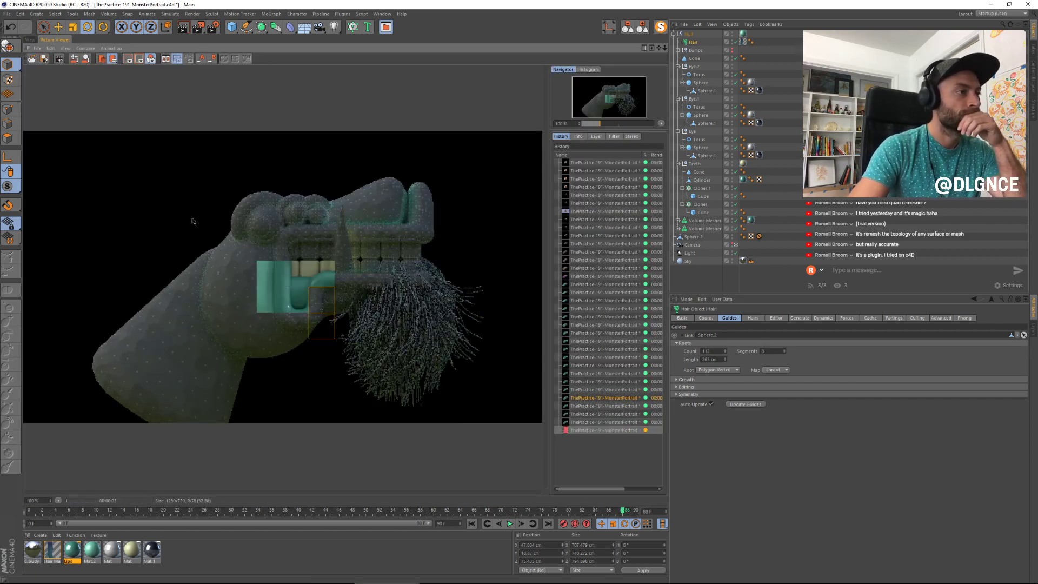
{"action": "left_click", "coordinate": [30, 40]}
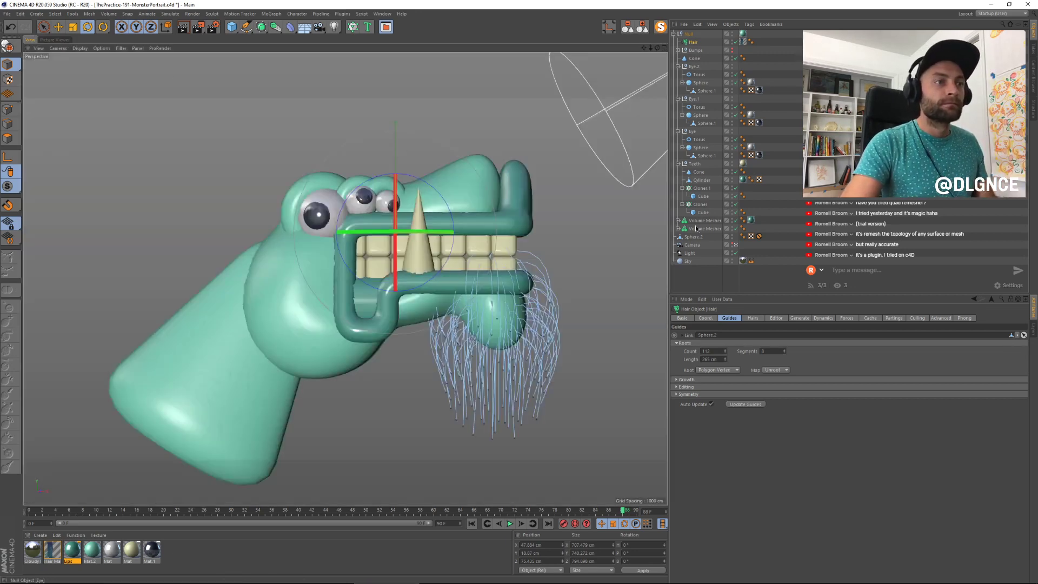
{"action": "left_click_drag", "start_coordinate": [693, 237], "coordinate": [692, 40]}
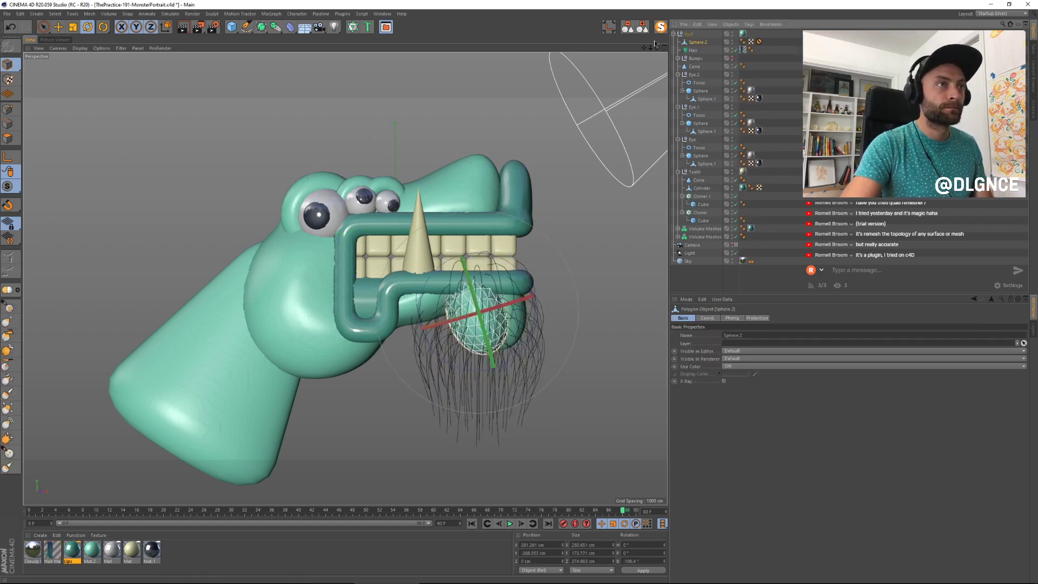
Step: Isolate Sphere.2 in polygon mode, try selecting the polygons of its upper cap, and undo that selection
{"action": "left_click", "coordinate": [664, 28]}
{"action": "left_click", "coordinate": [7, 138]}
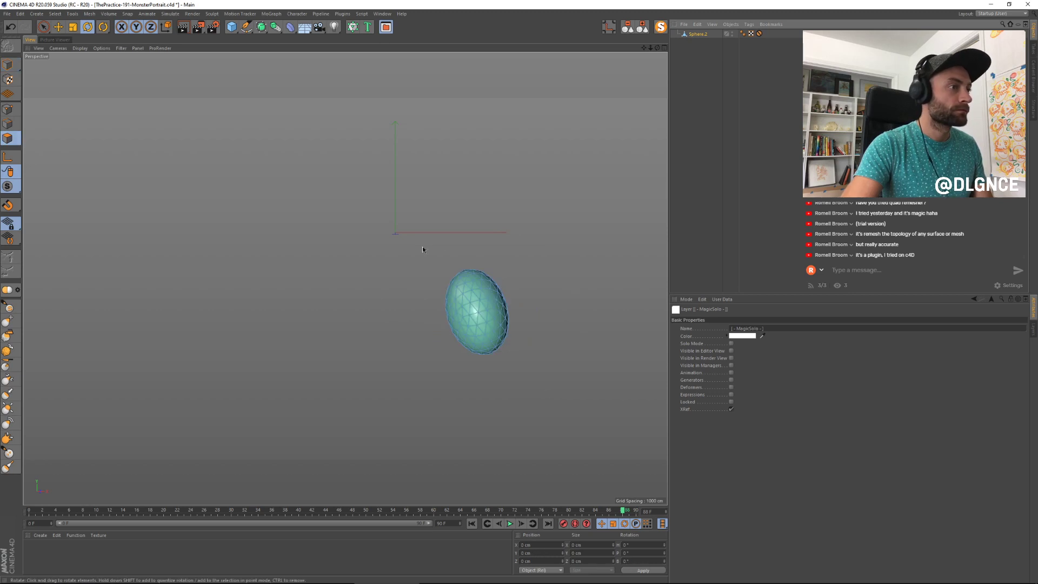
{"action": "key", "text": "u"}
{"action": "key", "text": "l"}
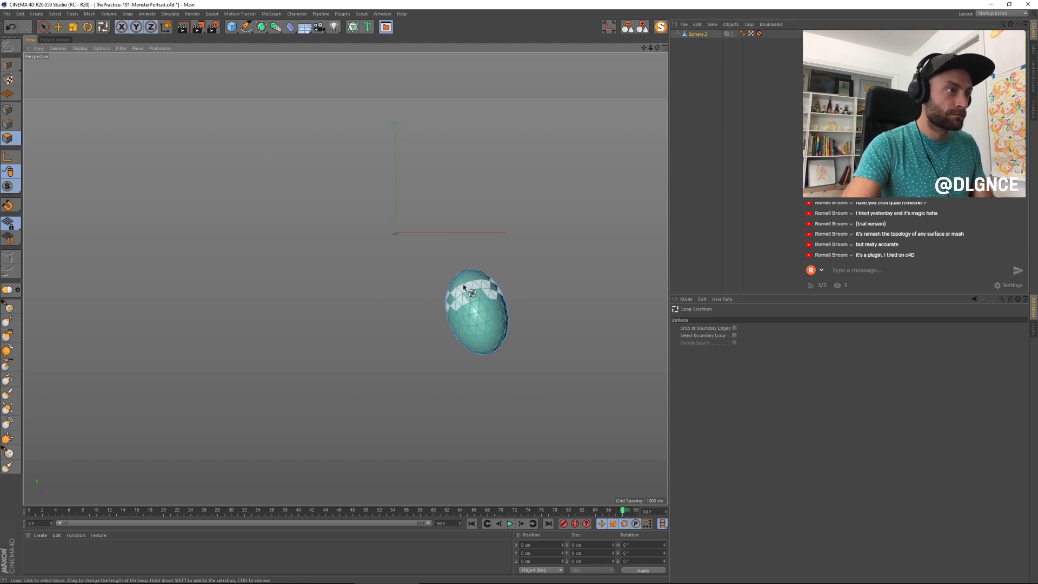
{"action": "key", "text": "space"}
{"action": "left_click", "coordinate": [455, 267]}
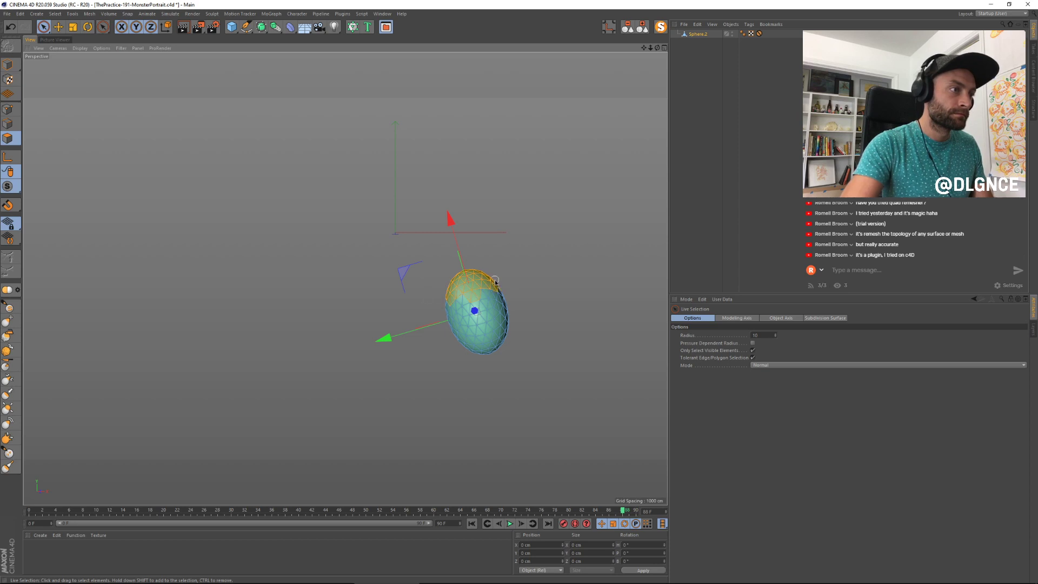
{"action": "key", "text": "ctrl+z"}
{"action": "key", "text": "ctrl+z"}
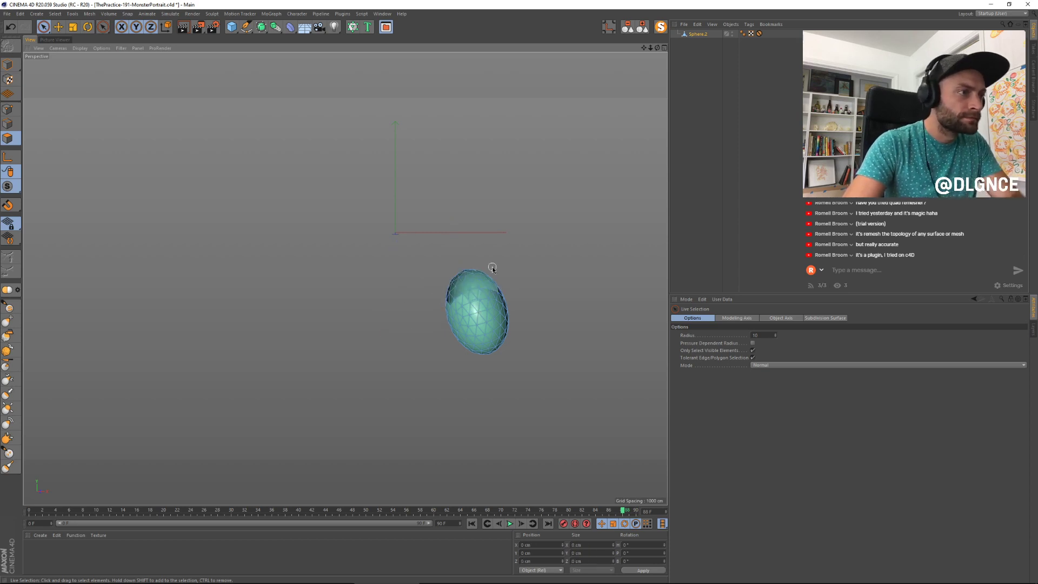
Step: Delete the polygons of Sphere.2's upper cap, return to model mode and check the shape in the four views
{"action": "left_click_drag", "start_coordinate": [492, 269], "coordinate": [483, 276]}
{"action": "key", "text": "Delete"}
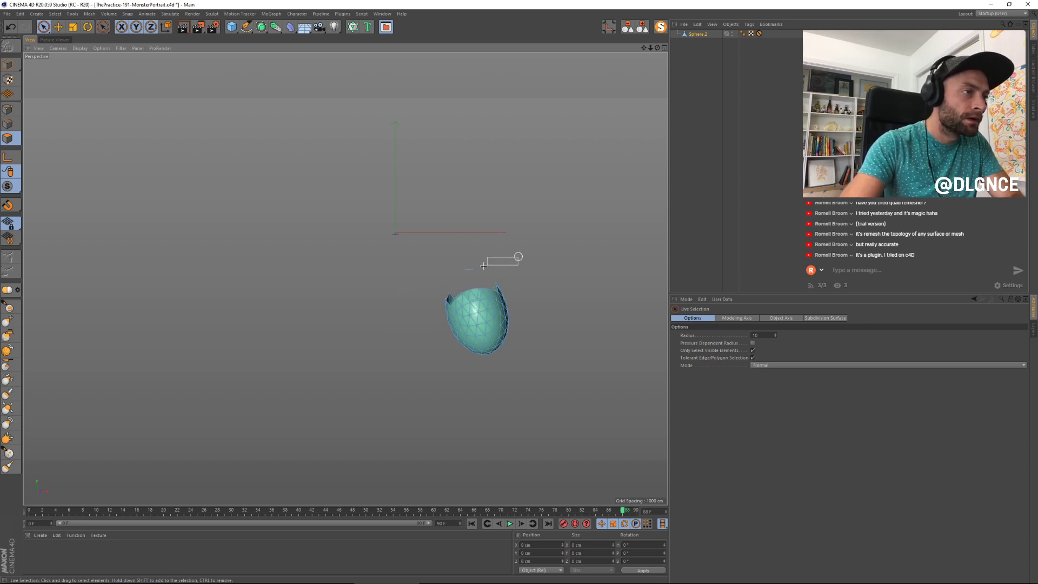
{"action": "mouse_move", "coordinate": [483, 265]}
{"action": "left_mouse_down"}
{"action": "mouse_move", "coordinate": [447, 303]}
{"action": "mouse_move", "coordinate": [457, 287]}
{"action": "left_mouse_up"}
{"action": "key", "text": "Delete"}
{"action": "key", "text": "Delete"}
{"action": "key", "text": "Delete"}
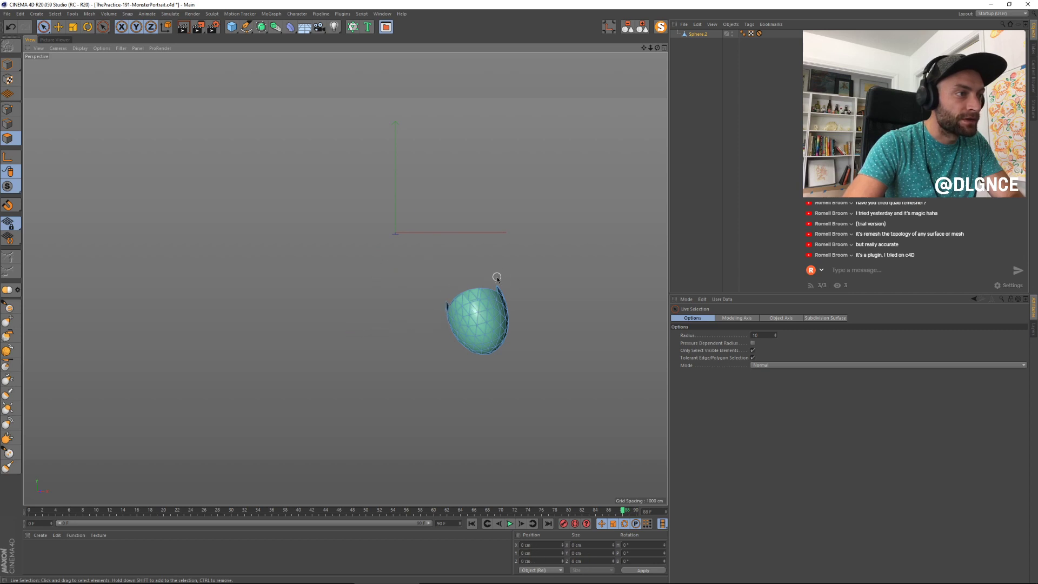
{"action": "left_click", "coordinate": [9, 65]}
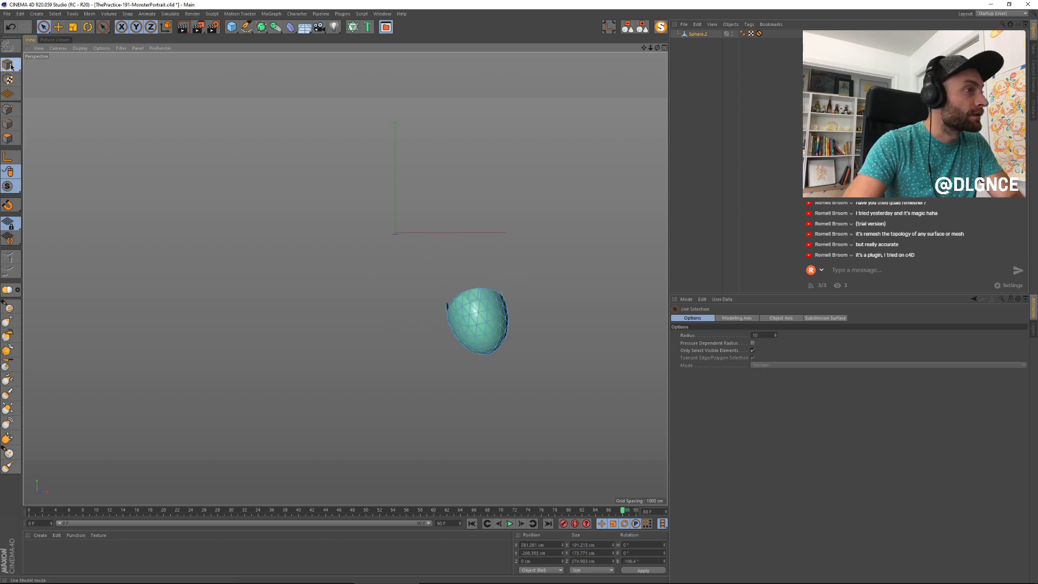
{"action": "middle_click", "coordinate": [410, 171]}
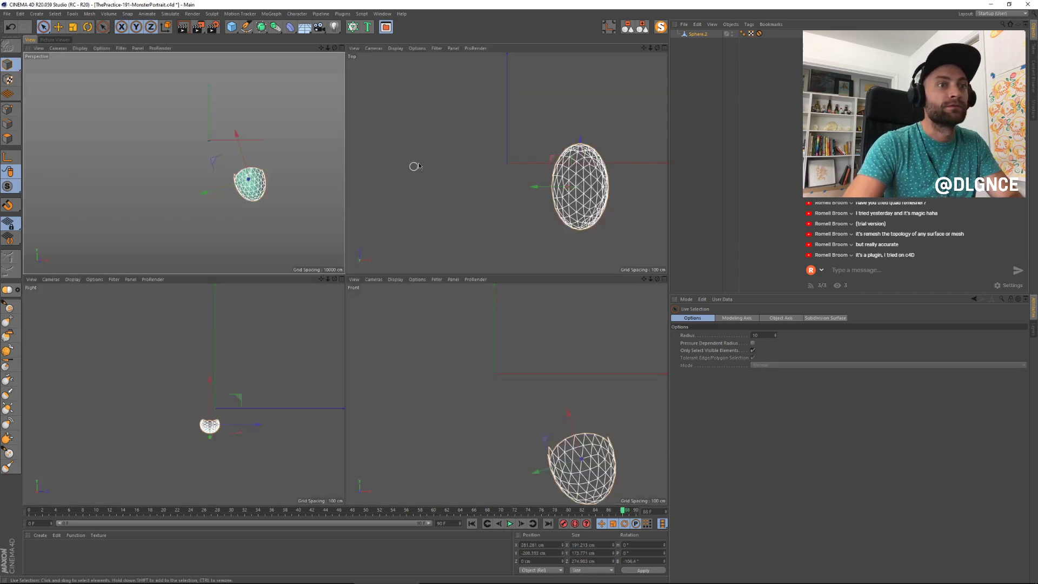
{"action": "middle_click", "coordinate": [281, 90]}
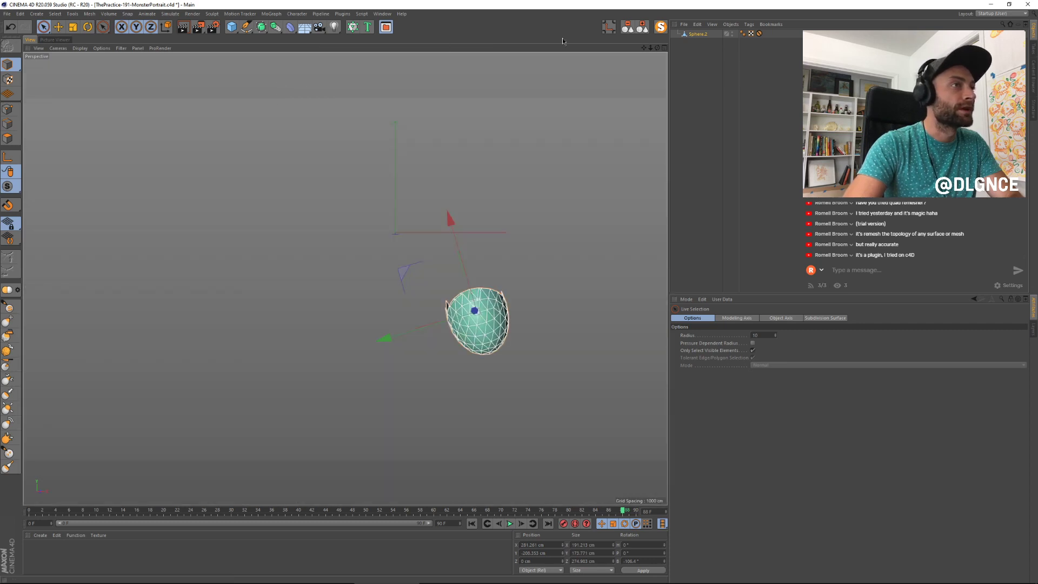
Step: Show the whole scene again, test the hair simulation on the trimmed sphere, rewind to the first frame and clear the selection
{"action": "left_click", "coordinate": [661, 29]}
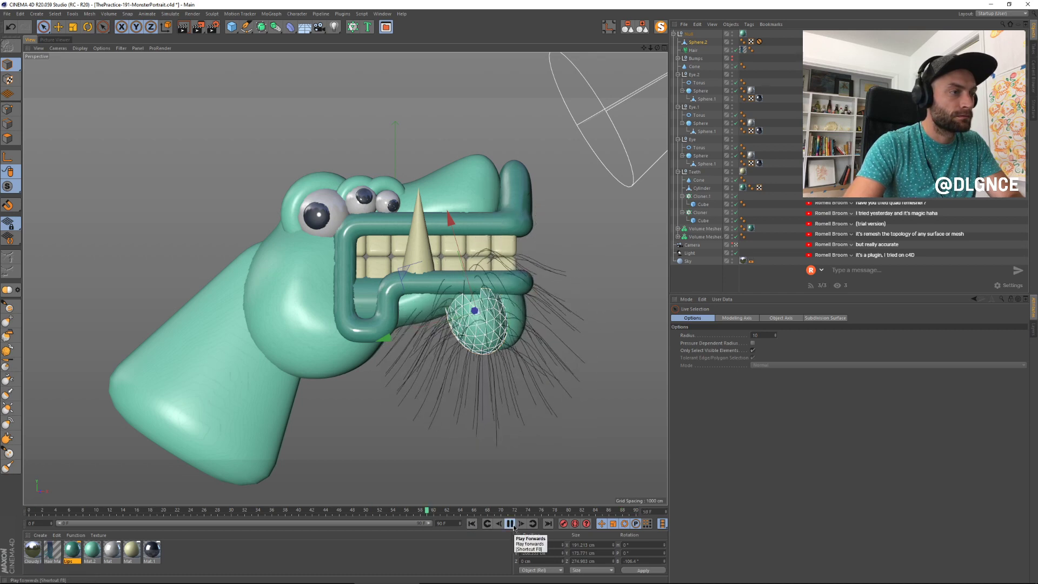
{"action": "left_click", "coordinate": [510, 523]}
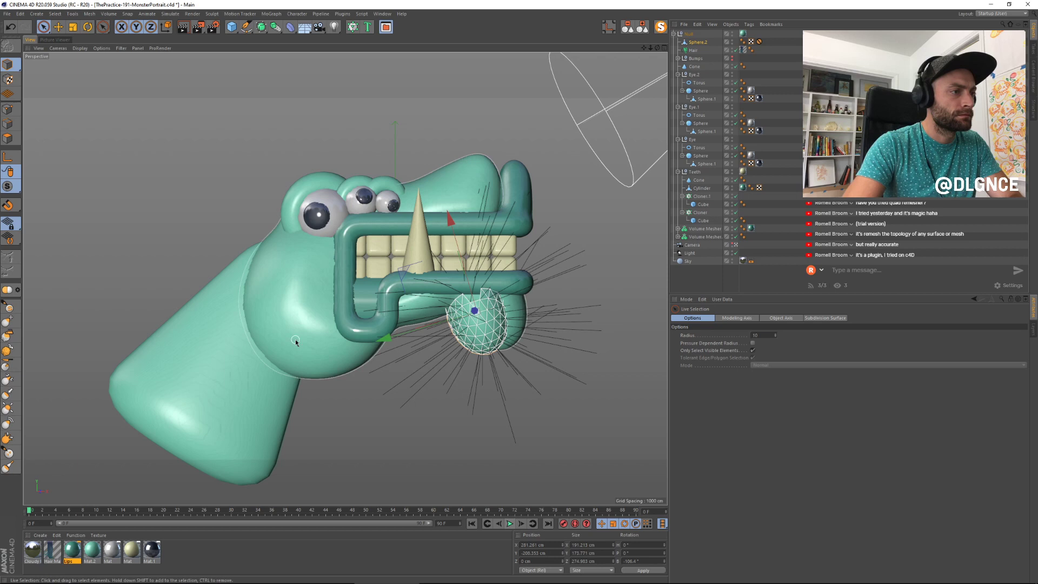
{"action": "left_click", "coordinate": [11, 70]}
{"action": "left_click", "coordinate": [154, 122]}
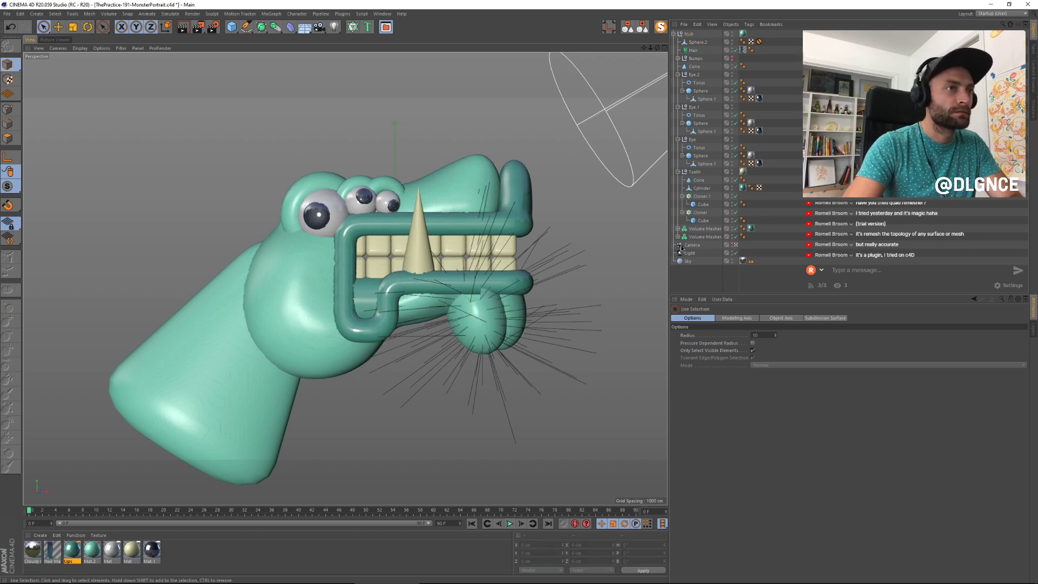
Step: Move the Protection tag from Sphere.2 to the Camera
{"action": "left_click", "coordinate": [697, 43]}
{"action": "key", "text": "e"}
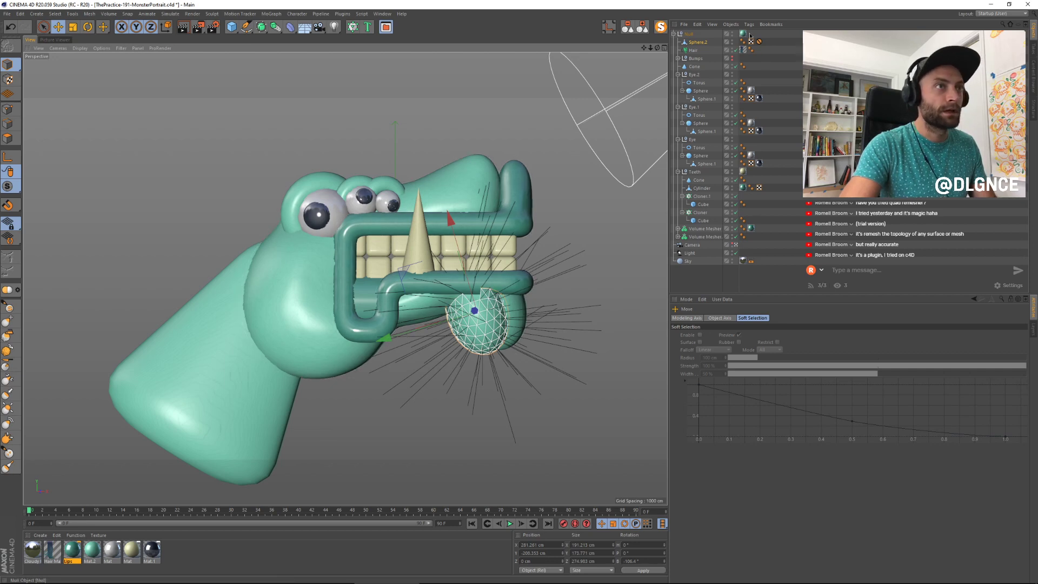
{"action": "left_click", "coordinate": [776, 48]}
{"action": "left_click", "coordinate": [760, 42]}
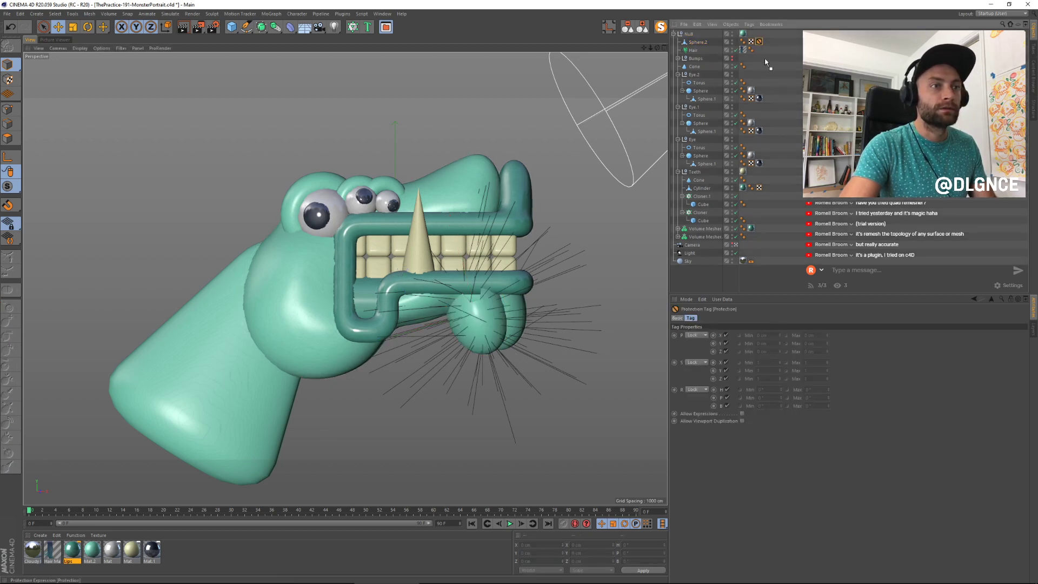
Step: Move Sphere.2 forward and sideways into the middle of the chin bump, to a Z position of about 87 cm
{"action": "left_click", "coordinate": [698, 42]}
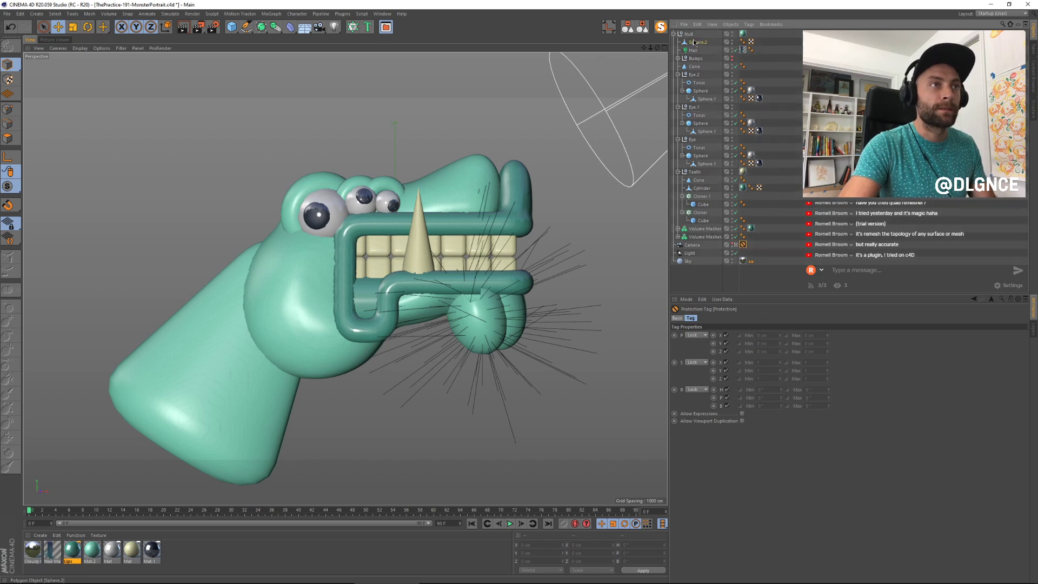
{"action": "left_click_drag", "start_coordinate": [414, 271], "coordinate": [420, 271]}
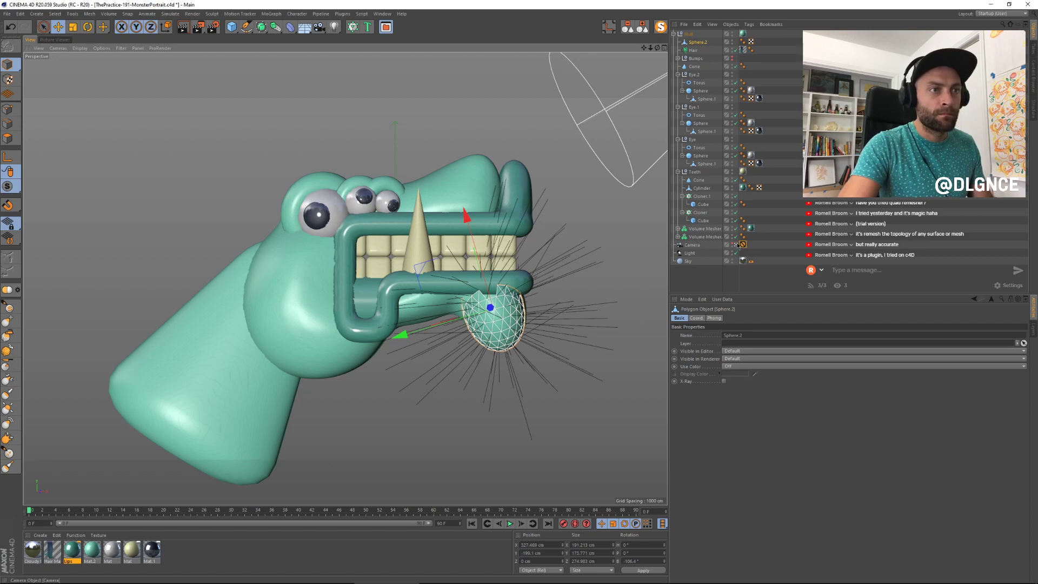
{"action": "key", "text": "o"}
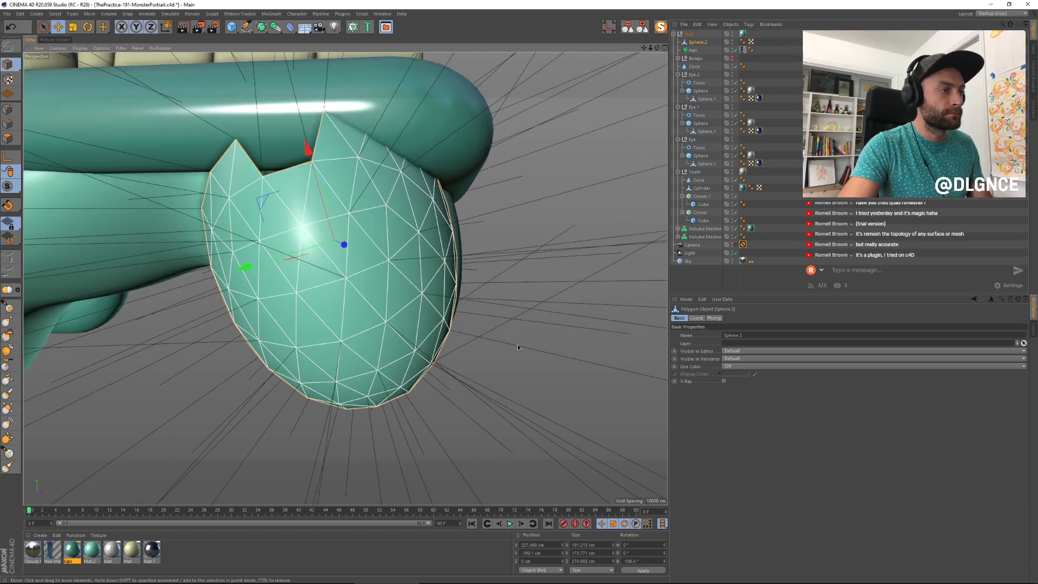
{"action": "scroll", "coordinate": [422, 348], "scroll_direction": "down", "scroll_amount": 10}
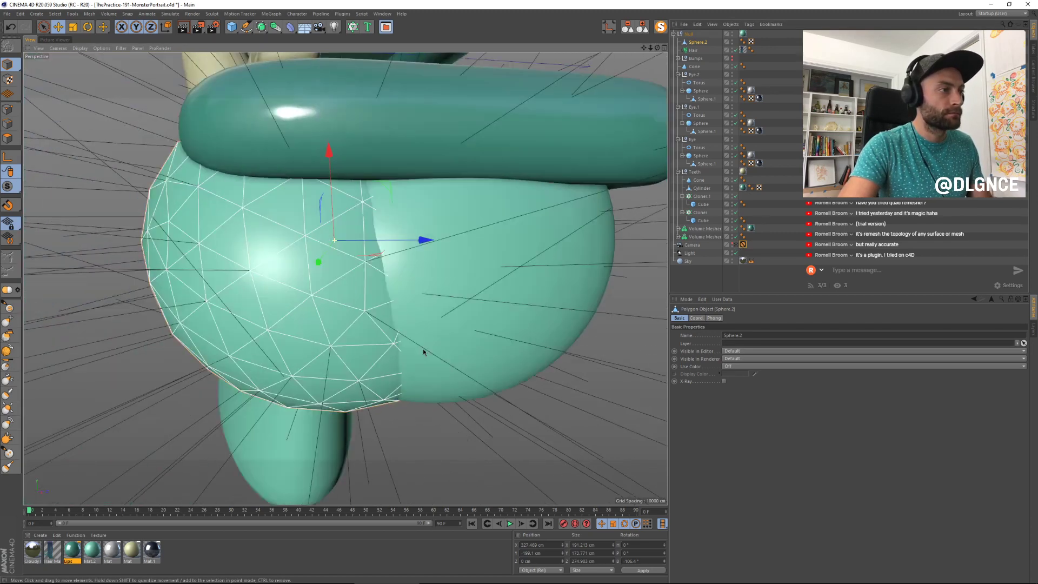
{"action": "scroll", "coordinate": [427, 323], "scroll_direction": "up", "scroll_amount": 3}
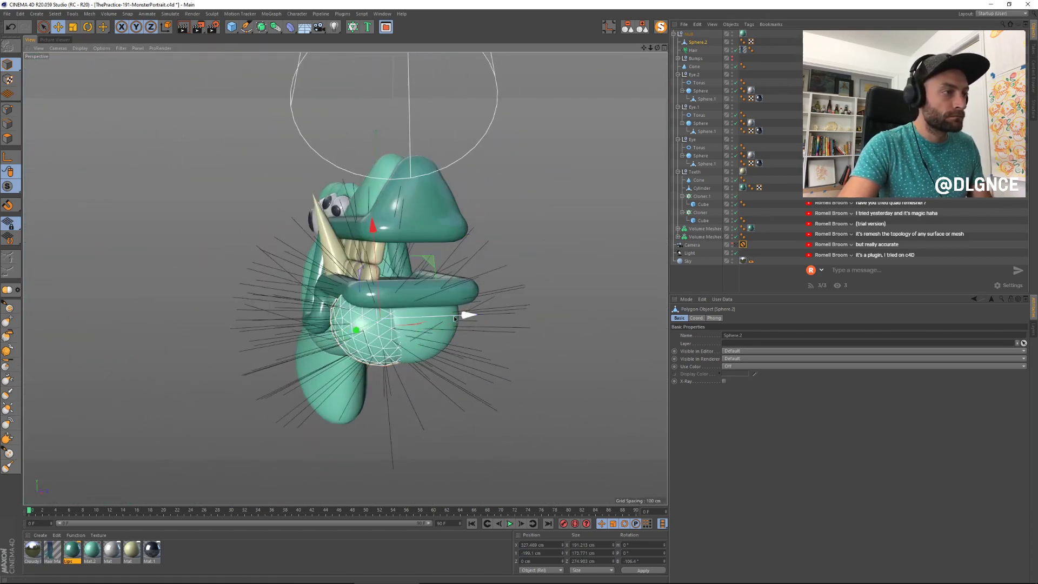
{"action": "left_click_drag", "start_coordinate": [457, 316], "coordinate": [538, 246]}
Step: Scale Sphere.2 down uniformly to about 163 × 148 × 235 cm, lower it slightly inside the chin, and return to the camera view
{"action": "key", "text": "t"}
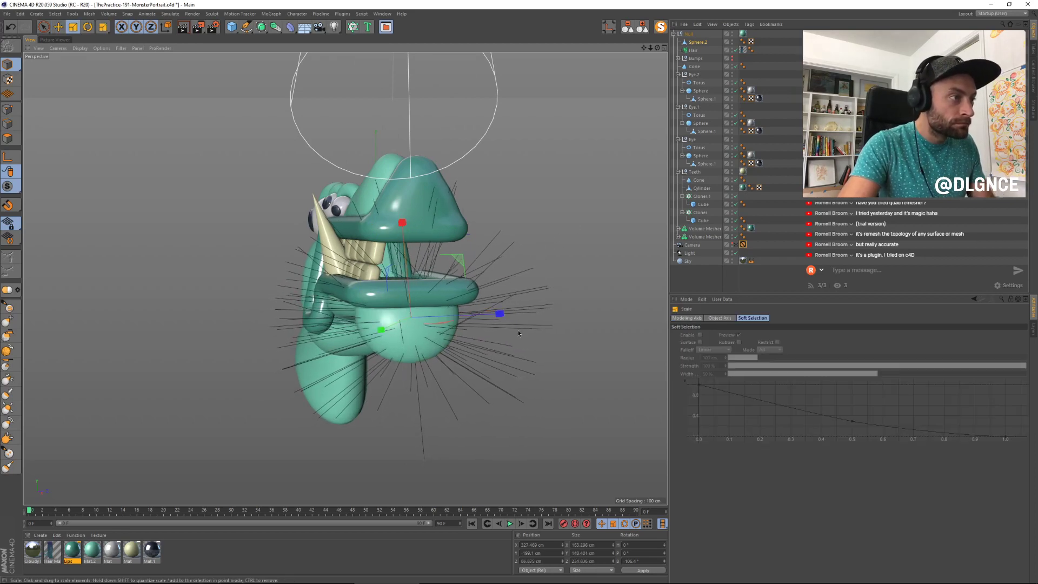
{"action": "left_click_drag", "start_coordinate": [533, 335], "coordinate": [507, 368], "text": "alt"}
{"action": "left_click_drag", "start_coordinate": [587, 340], "coordinate": [553, 351], "text": "alt"}
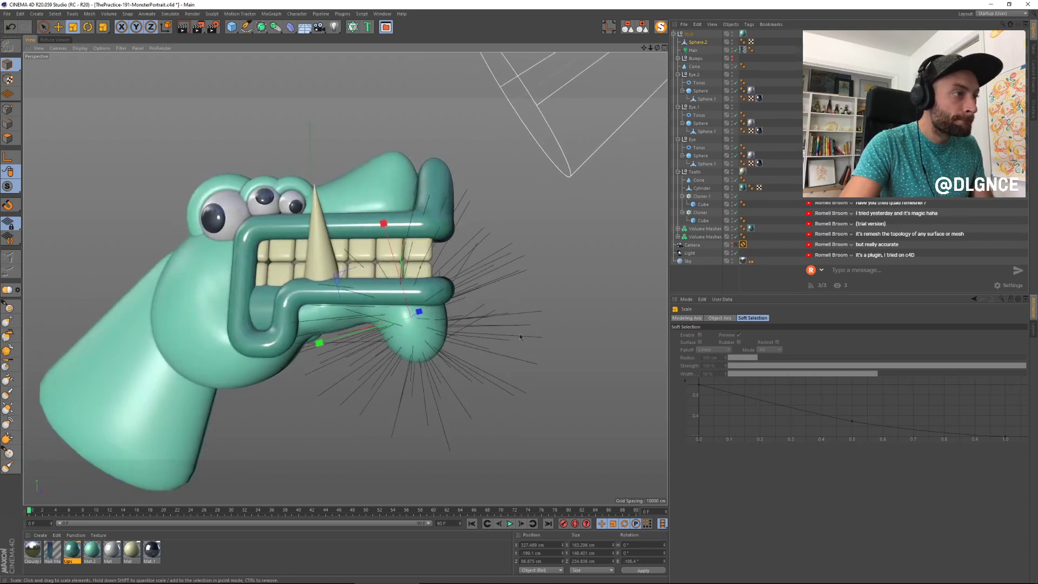
{"action": "key", "text": "e"}
{"action": "left_click_drag", "start_coordinate": [382, 227], "coordinate": [383, 230]}
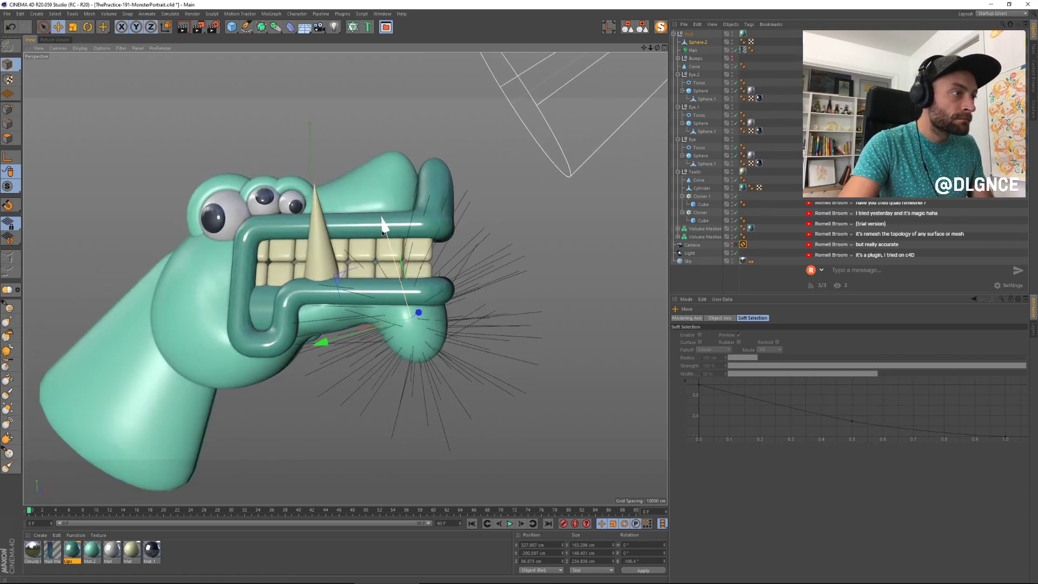
{"action": "left_click", "coordinate": [734, 245]}
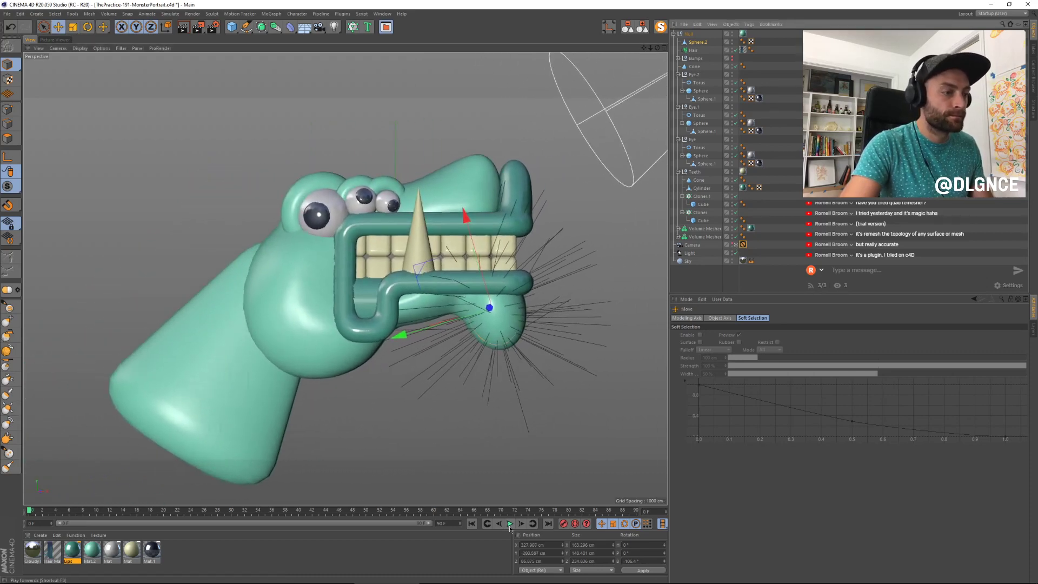
Step: Play the hair simulation to about frame 55 to check how the beard falls from the repositioned sphere
{"action": "left_click", "coordinate": [511, 524]}
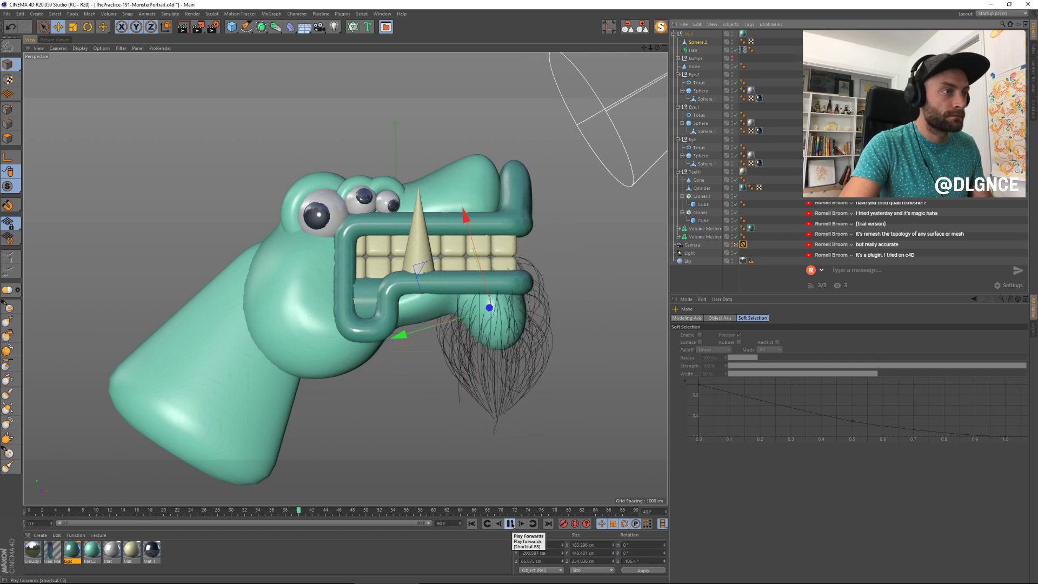
{"action": "left_click", "coordinate": [511, 524]}
{"action": "left_click", "coordinate": [660, 27]}
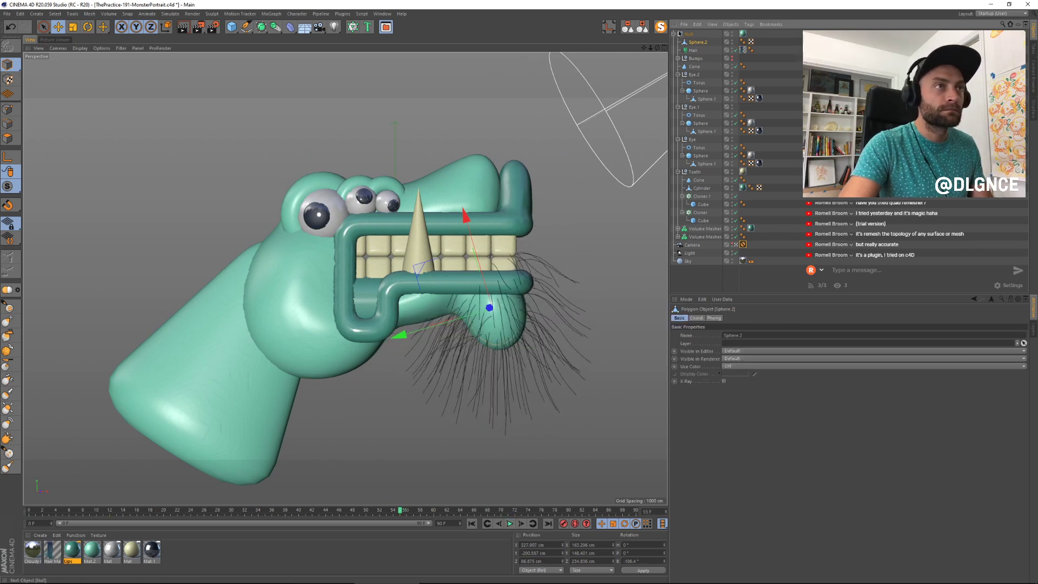
{"action": "left_click", "coordinate": [663, 29]}
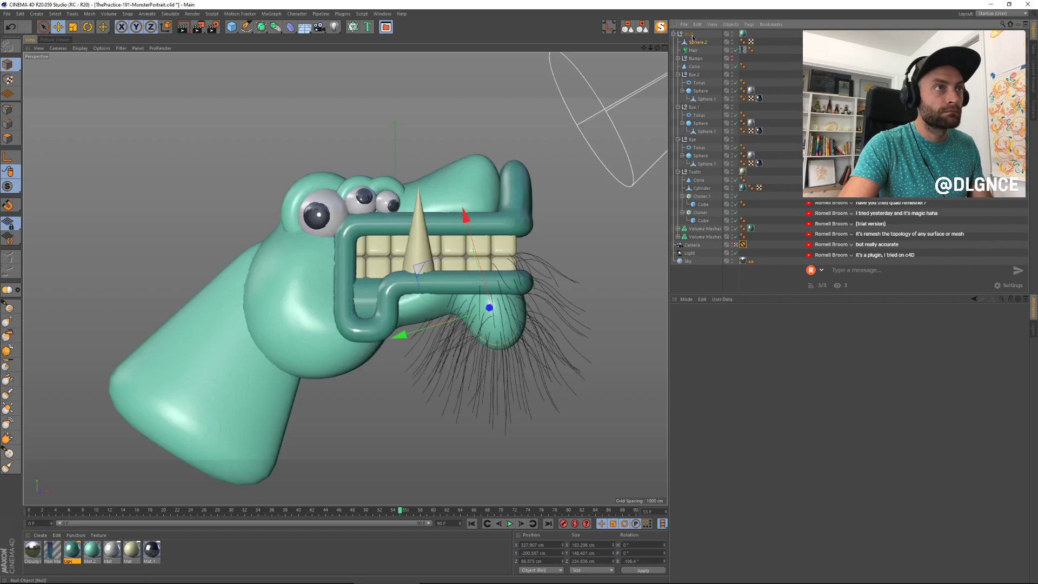
Step: Rewind the animation to the first frame and update the Hair object's guides
{"action": "left_click", "coordinate": [692, 51]}
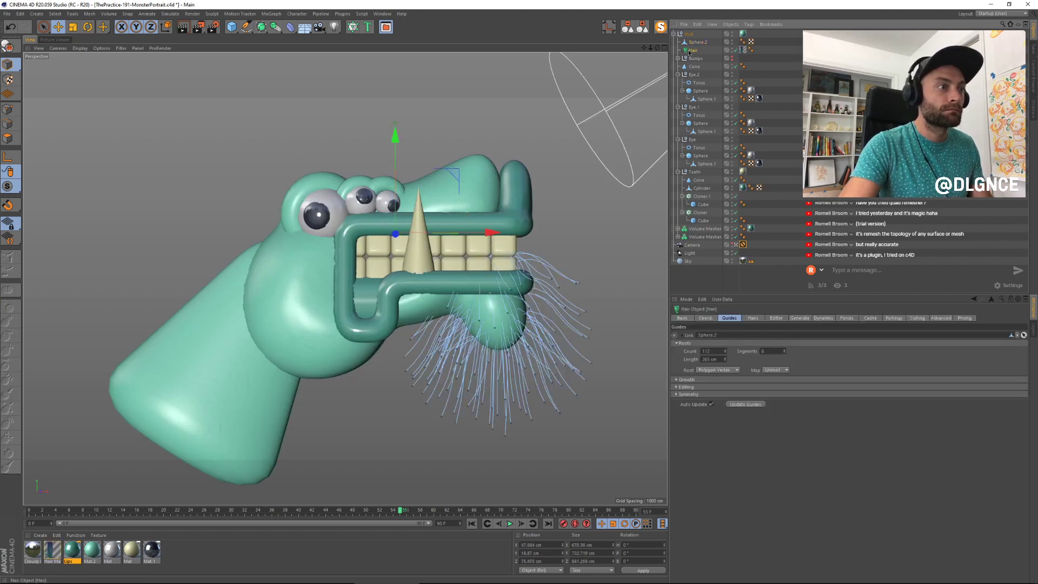
{"action": "left_click", "coordinate": [474, 524]}
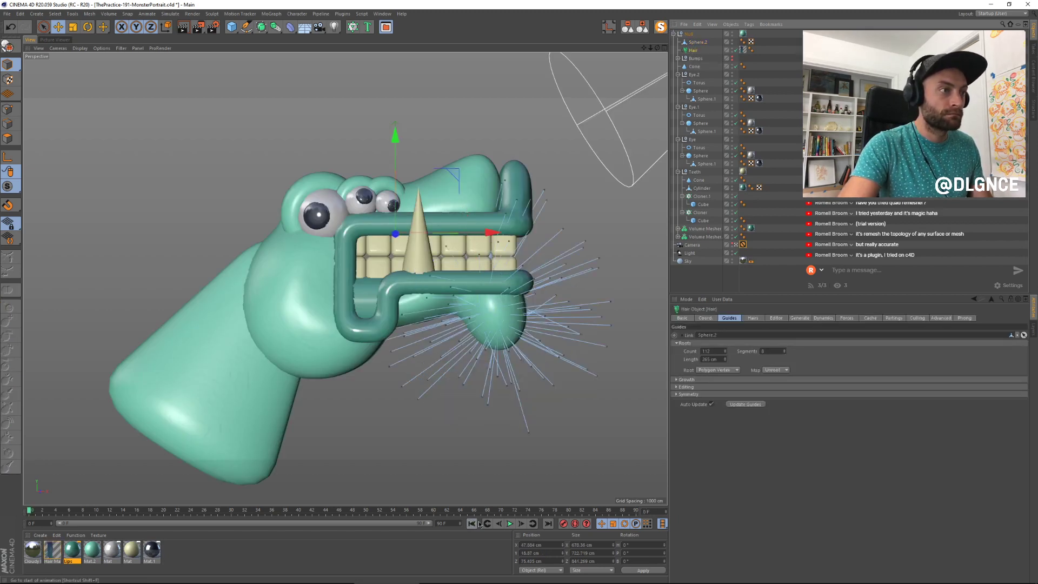
{"action": "left_click", "coordinate": [758, 406]}
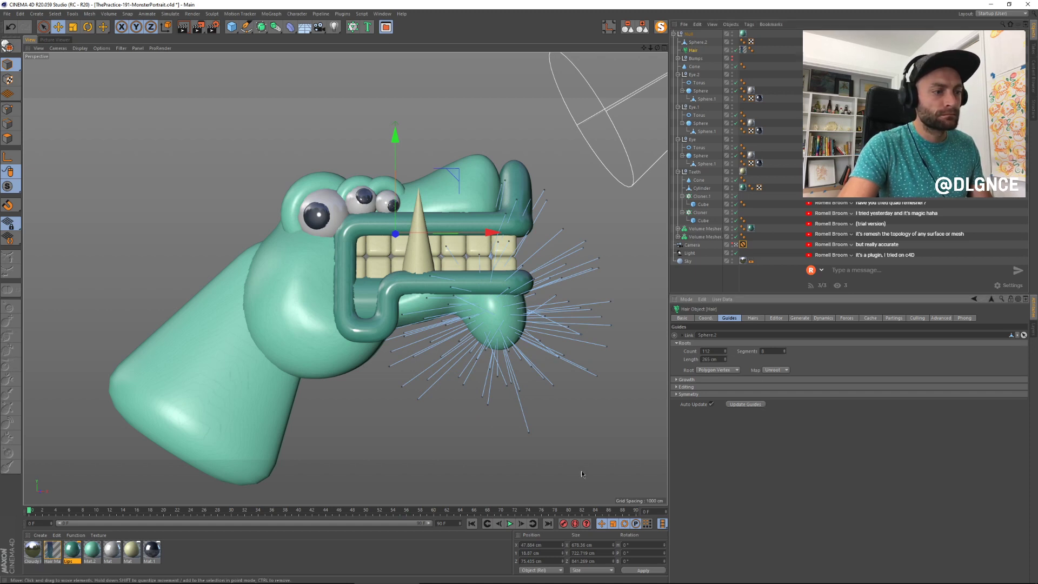
Step: Play the hair simulation to about frame 30 and render the portrait to the Picture Viewer
{"action": "left_click", "coordinate": [511, 525]}
{"action": "left_click", "coordinate": [511, 526]}
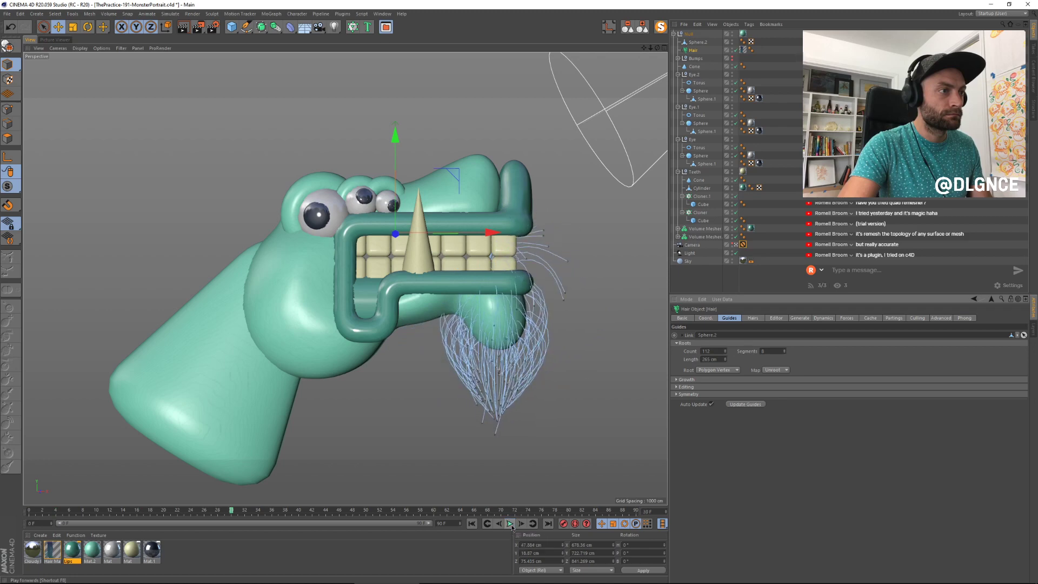
{"action": "left_click", "coordinate": [137, 47]}
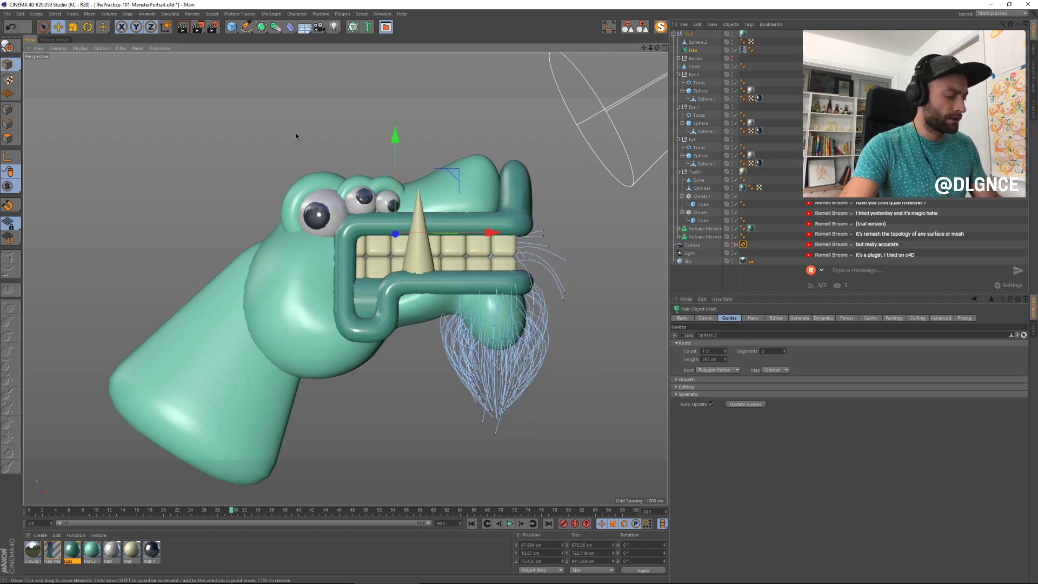
{"action": "key", "text": "shift+r"}
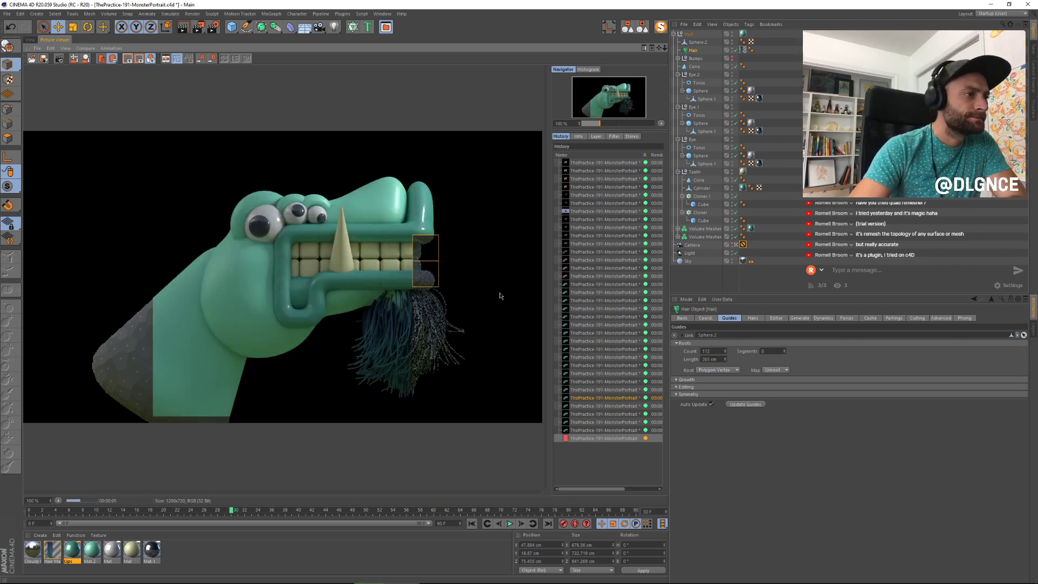
Step: Scale Sphere.2 down uniformly to about 138 × 126 × 199 cm and shift it slightly lower inside the chin
{"action": "left_click", "coordinate": [30, 40]}
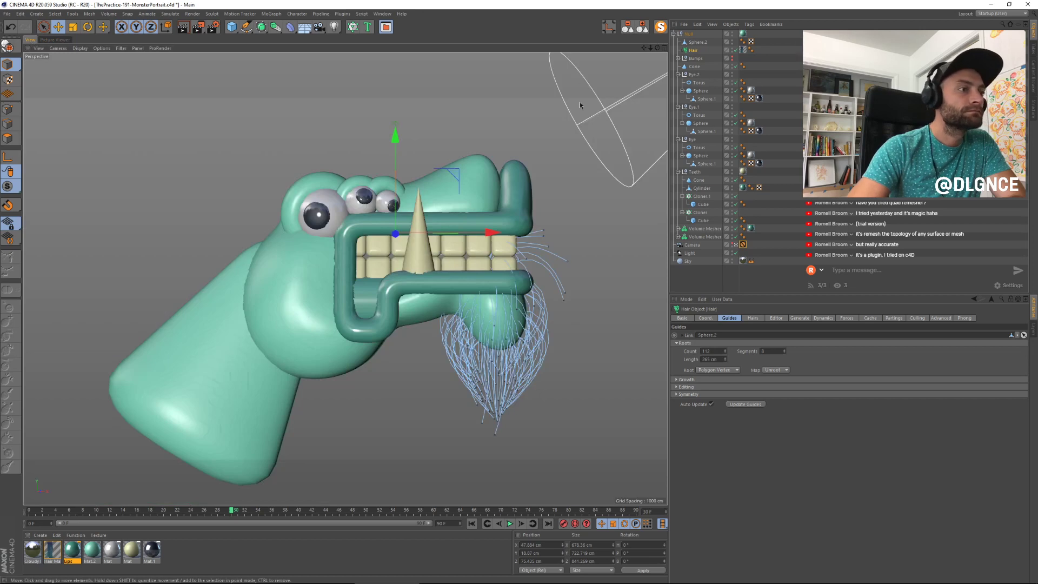
{"action": "left_click", "coordinate": [697, 42]}
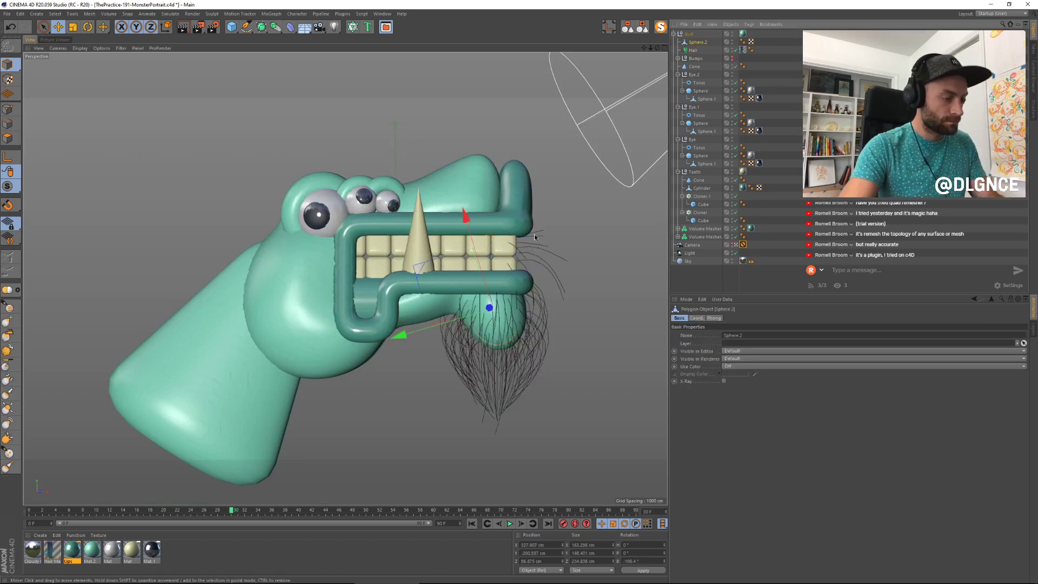
{"action": "key", "text": "t"}
{"action": "left_click_drag", "start_coordinate": [563, 200], "coordinate": [553, 208]}
{"action": "key", "text": "e"}
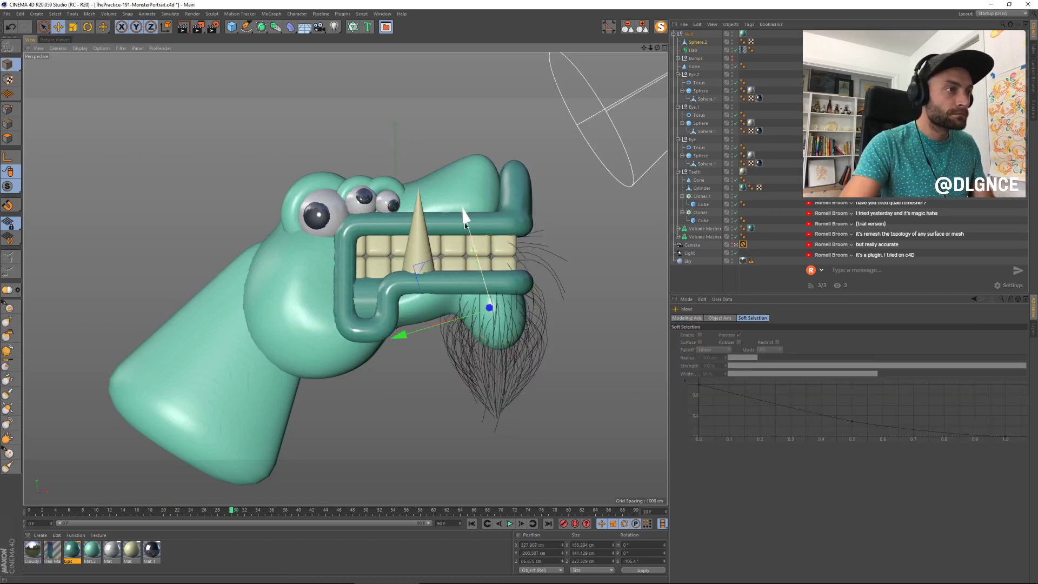
{"action": "left_click_drag", "start_coordinate": [465, 222], "coordinate": [463, 227]}
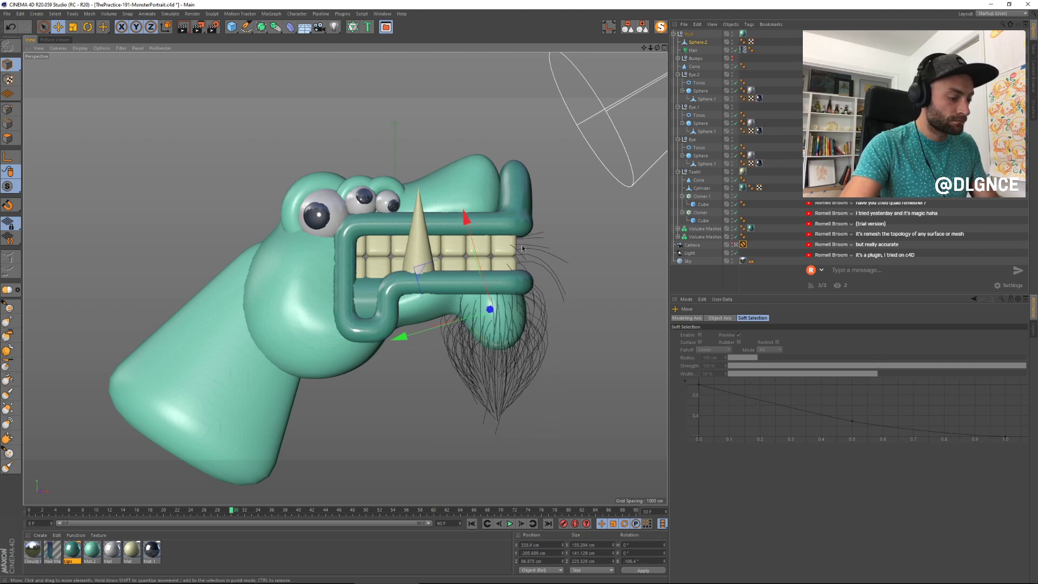
{"action": "key", "text": "t"}
{"action": "left_click_drag", "start_coordinate": [606, 215], "coordinate": [583, 222]}
{"action": "key", "text": "e"}
{"action": "left_click_drag", "start_coordinate": [463, 225], "coordinate": [465, 235]}
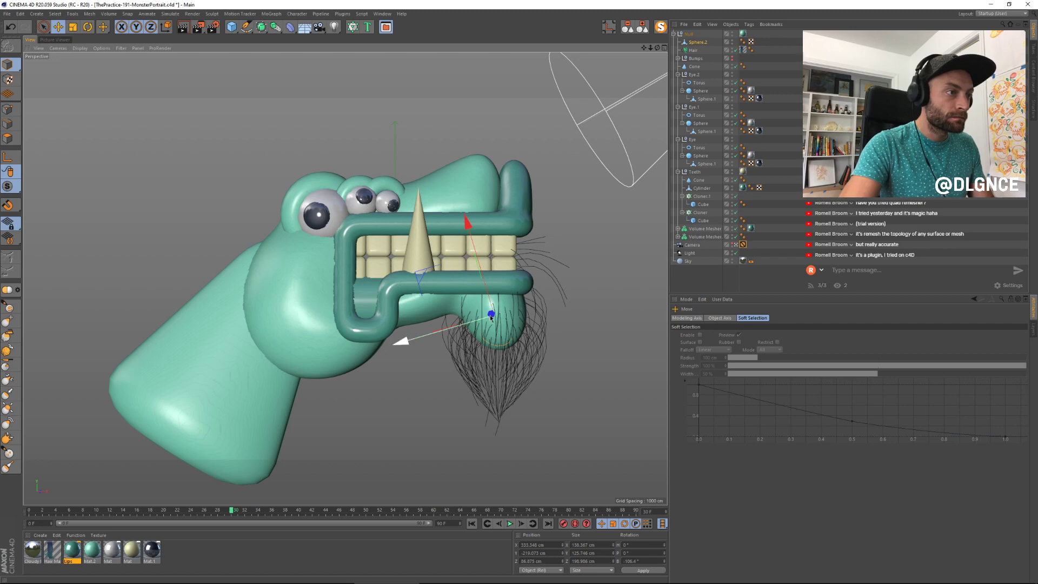
{"action": "left_click_drag", "start_coordinate": [490, 318], "coordinate": [489, 318]}
{"action": "left_click", "coordinate": [562, 330]}
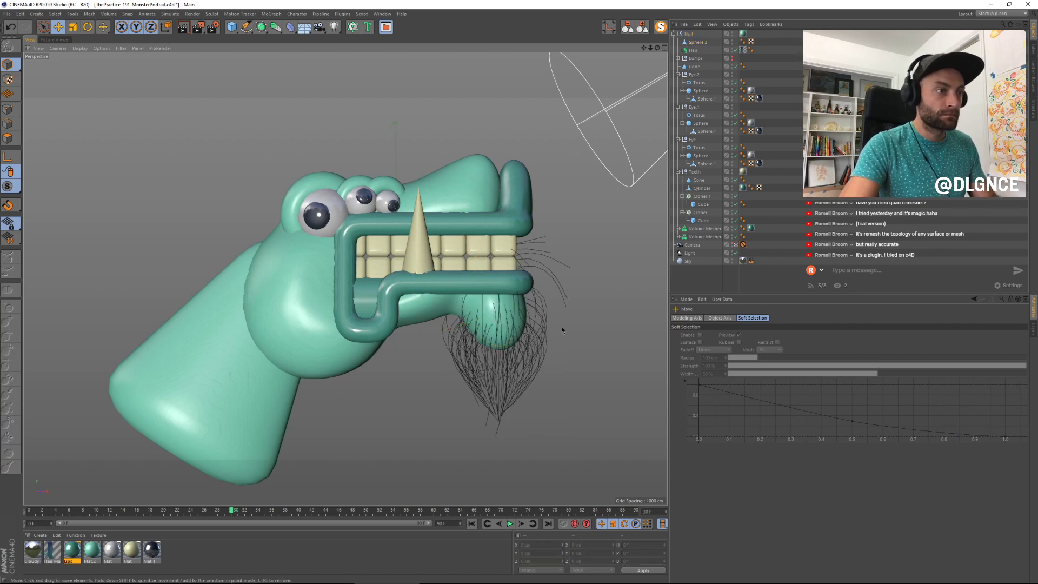
Step: Render the portrait and compare the new beard with the previous render in the history, then return to the viewport
{"action": "key", "text": "shift+r"}
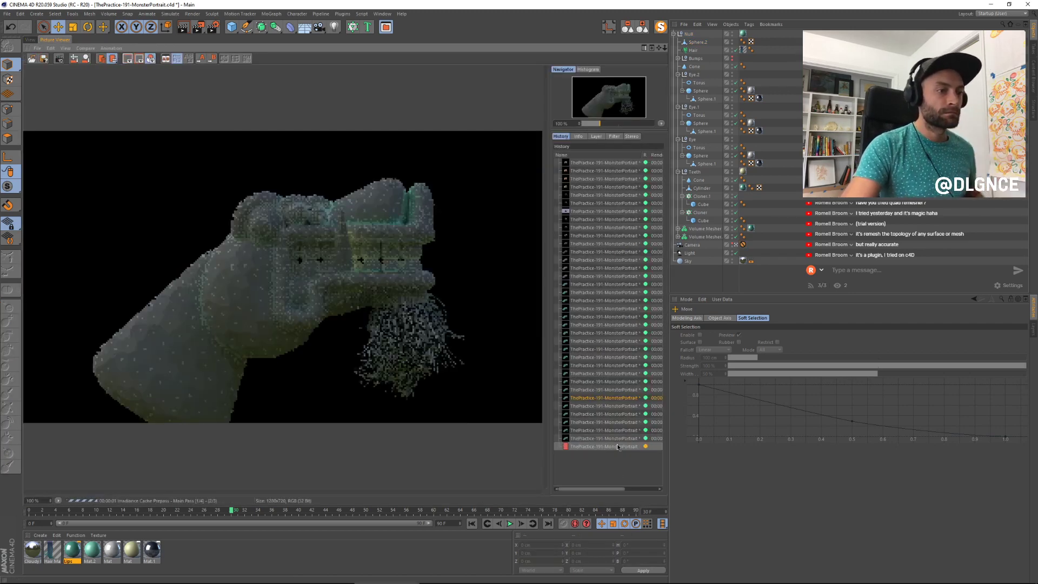
{"action": "left_click", "coordinate": [618, 439]}
{"action": "key", "text": "Up"}
{"action": "key", "text": "Down"}
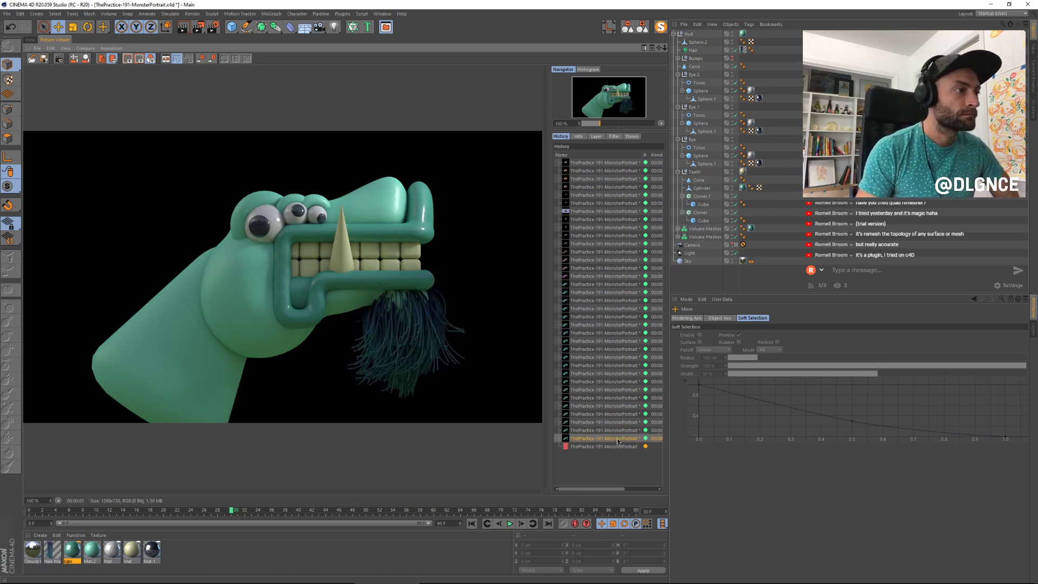
{"action": "key", "text": "Down"}
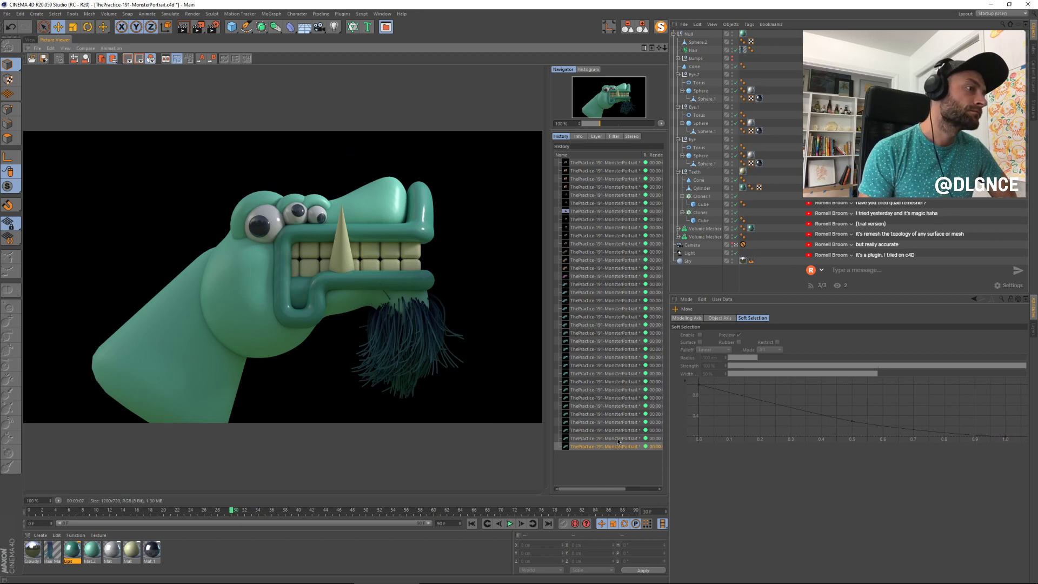
{"action": "key", "text": "Up"}
{"action": "key", "text": "Down"}
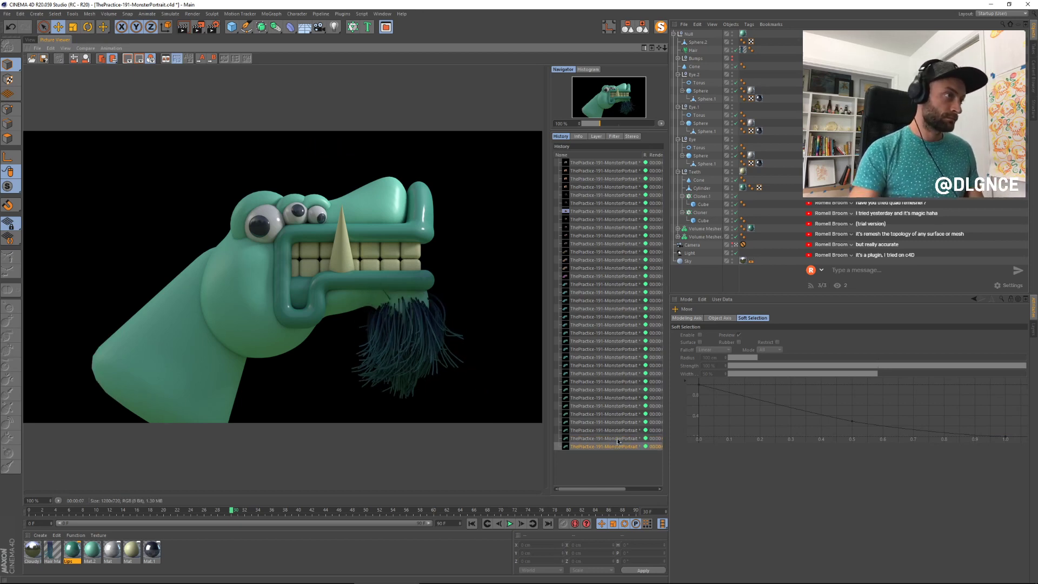
{"action": "left_click", "coordinate": [32, 40]}
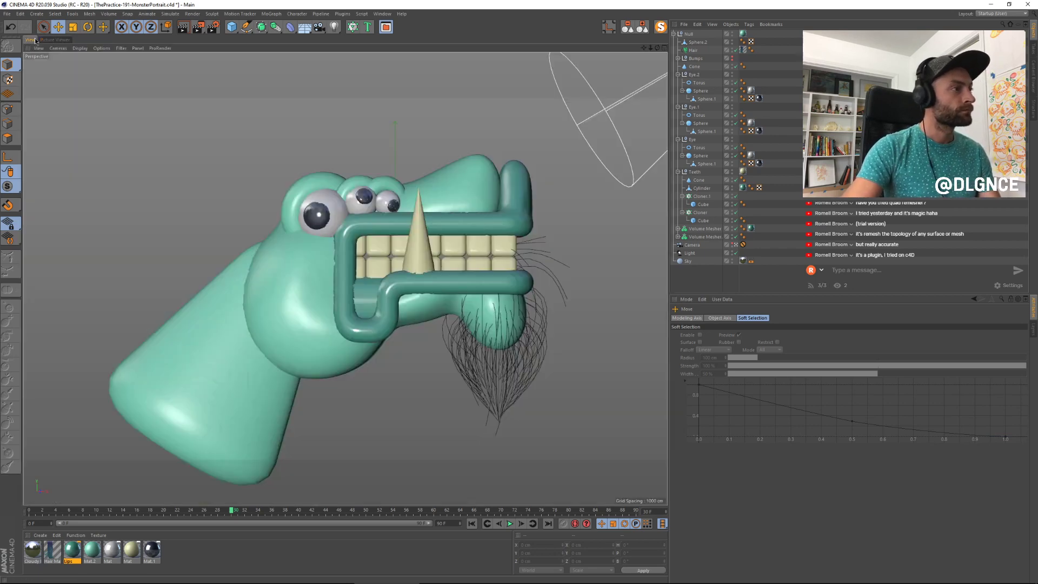
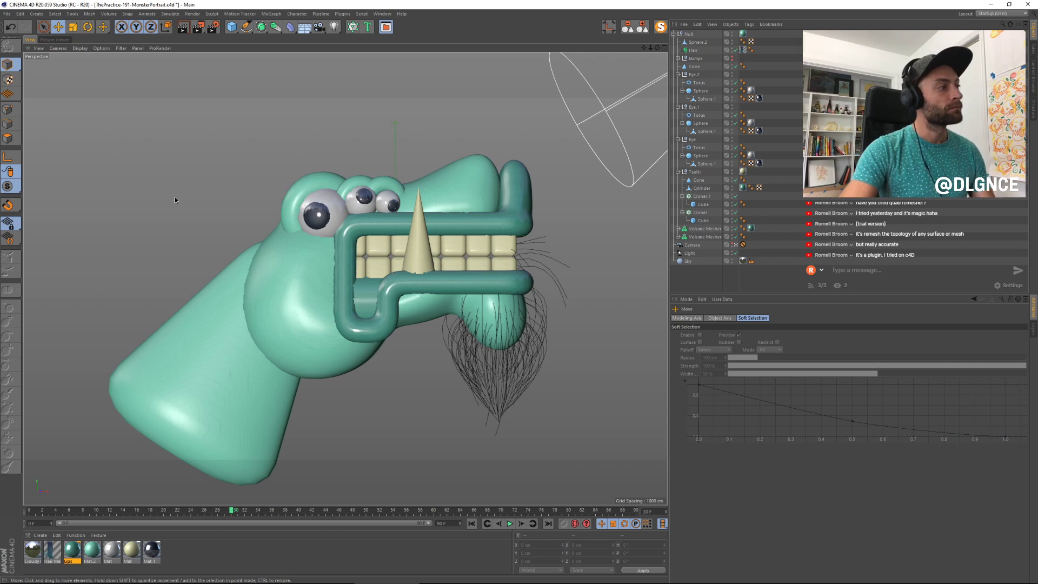
Step: Add a sphere about 421 cm across and place it at the lower back end of the monster's neck
{"action": "left_click", "coordinate": [231, 27]}
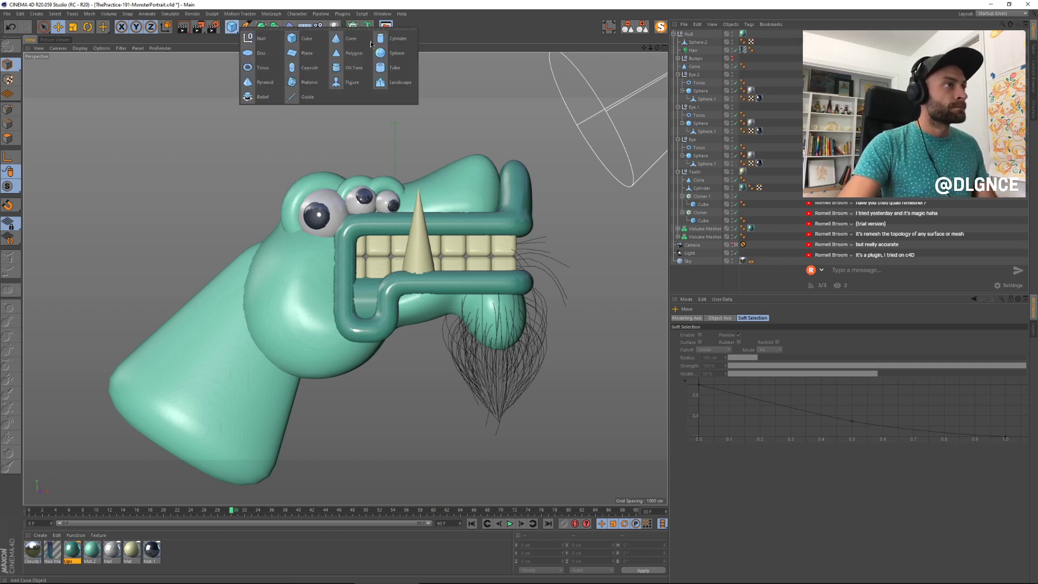
{"action": "left_click", "coordinate": [394, 53]}
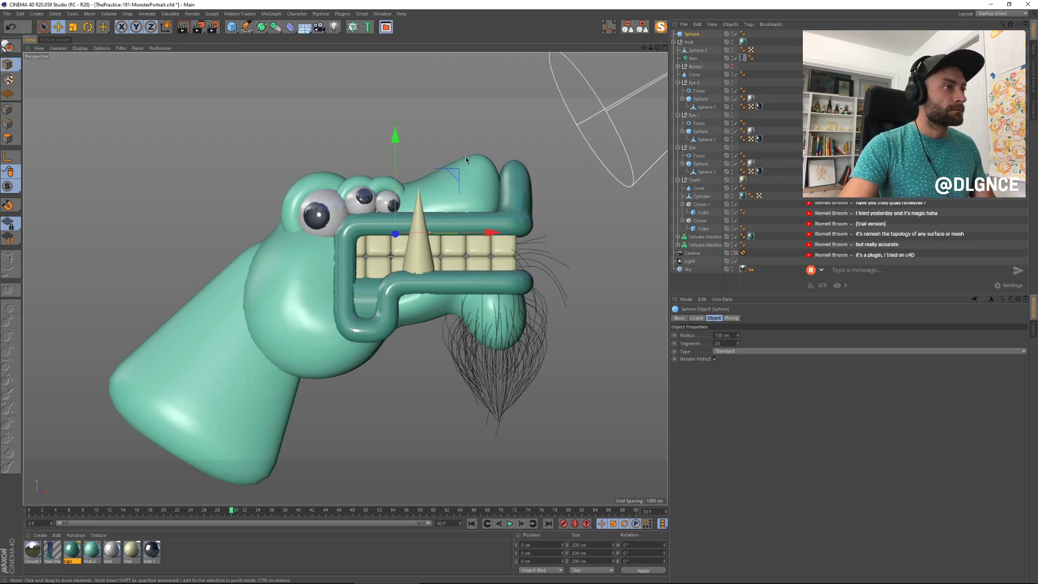
{"action": "left_click_drag", "start_coordinate": [458, 173], "coordinate": [200, 319]}
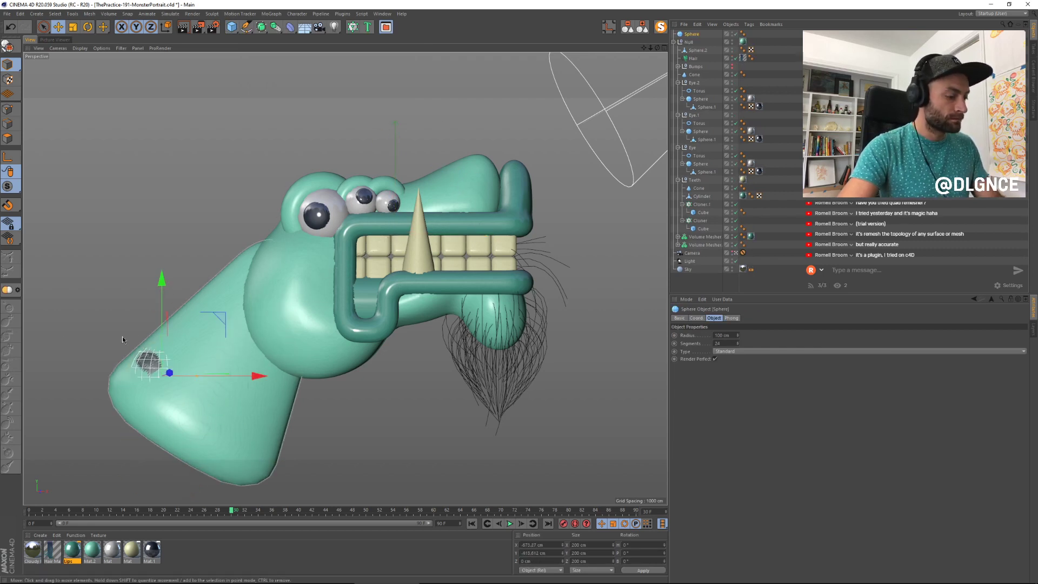
{"action": "key", "text": "t"}
{"action": "left_click_drag", "start_coordinate": [122, 337], "coordinate": [439, 277]}
{"action": "key", "text": "e"}
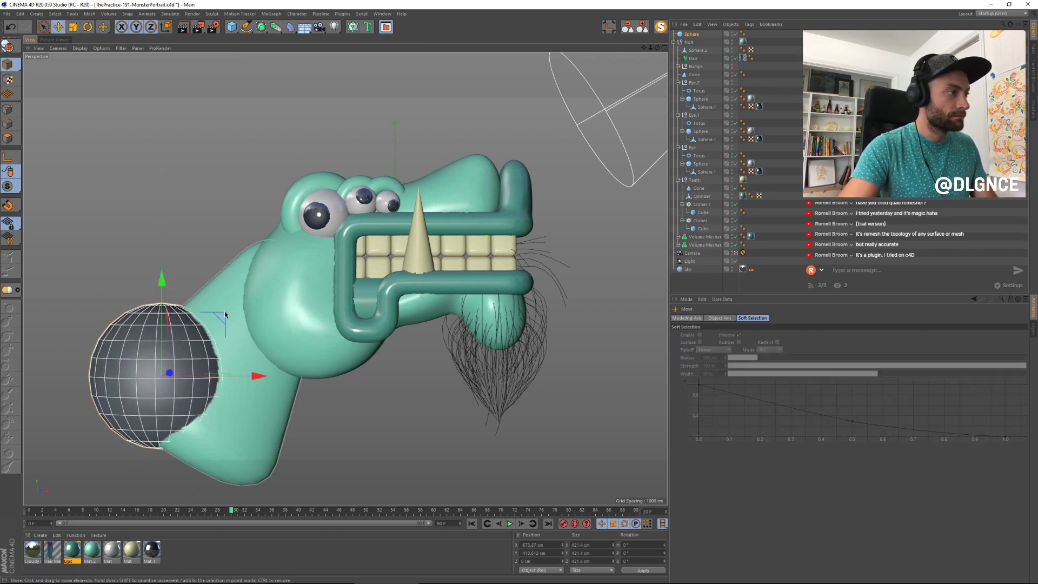
{"action": "left_click_drag", "start_coordinate": [194, 319], "coordinate": [169, 365]}
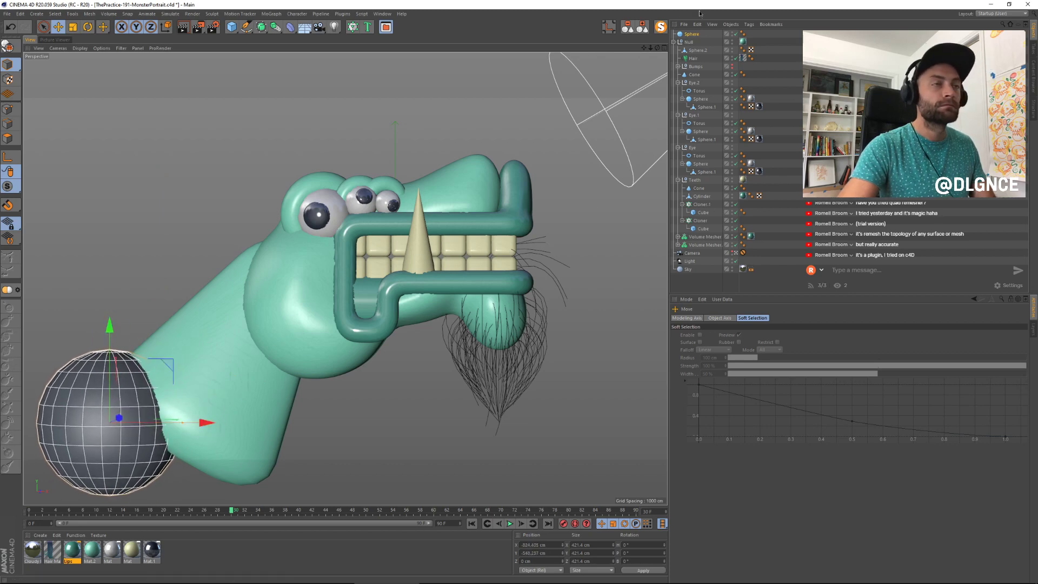
Step: Group the new sphere with the neck cone inside the monster's main null and name the group Neck
{"action": "left_click_drag", "start_coordinate": [692, 35], "coordinate": [697, 43]}
{"action": "left_click", "coordinate": [699, 50]}
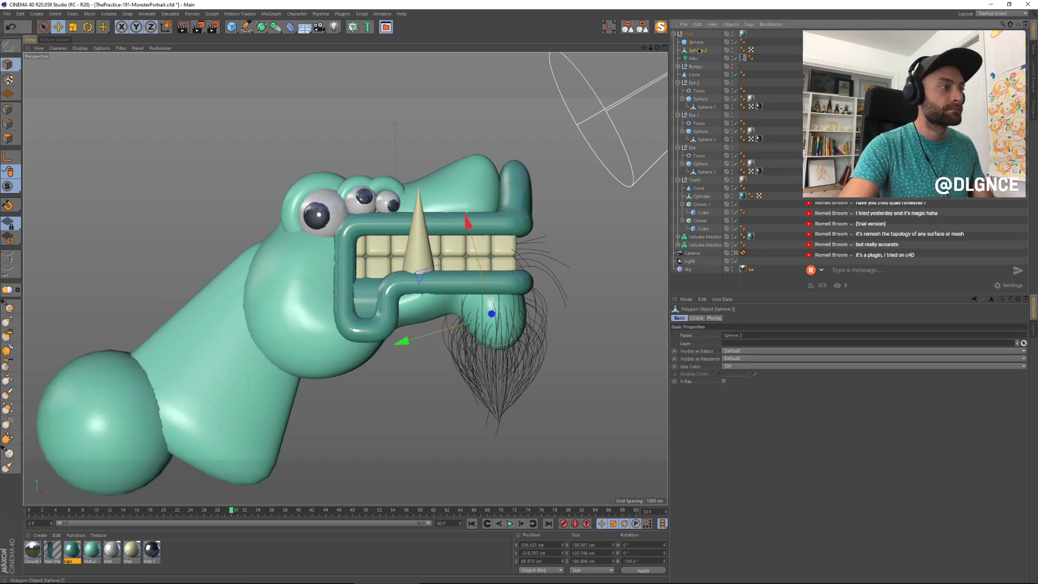
{"action": "left_click", "coordinate": [213, 350]}
{"action": "left_click", "coordinate": [111, 395], "text": "shift"}
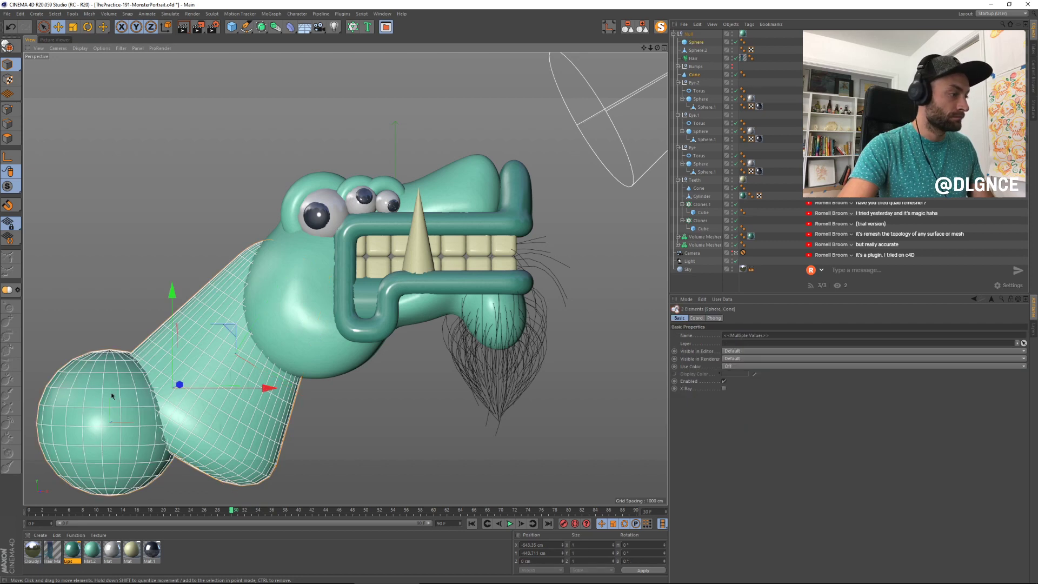
{"action": "key", "text": "alt+g"}
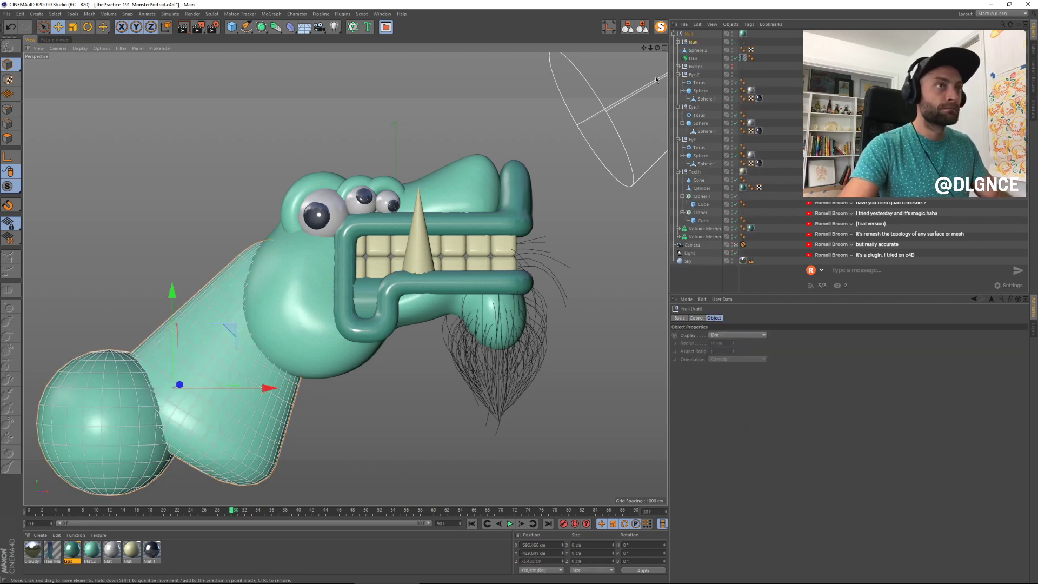
{"action": "double_click", "coordinate": [697, 42]}
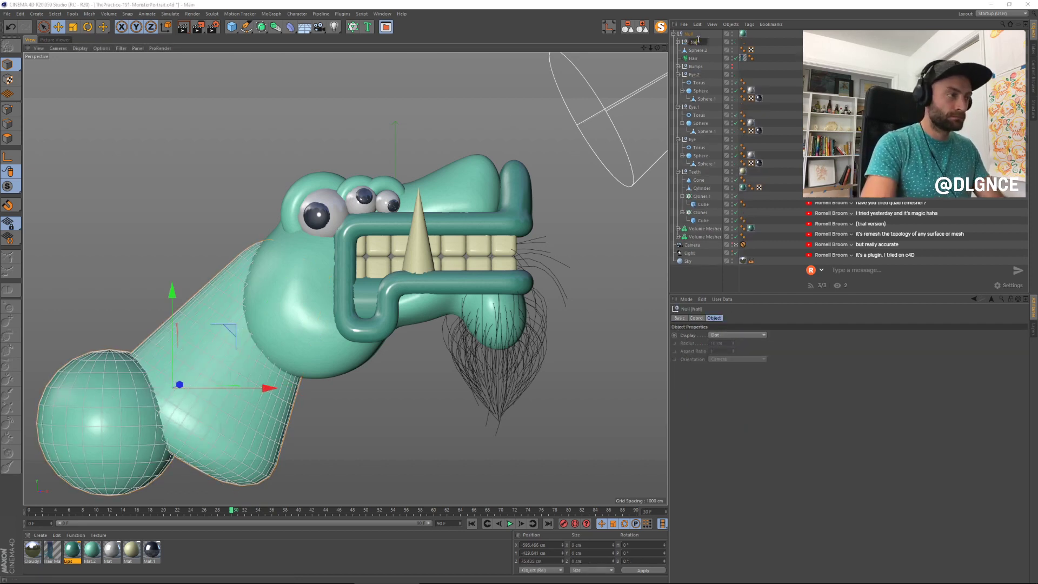
{"action": "key", "text": "Return"}
Step: Enlarge the sphere at the neck's base slightly and add a copy about 240 cm across overlapping its front side
{"action": "left_click", "coordinate": [96, 415]}
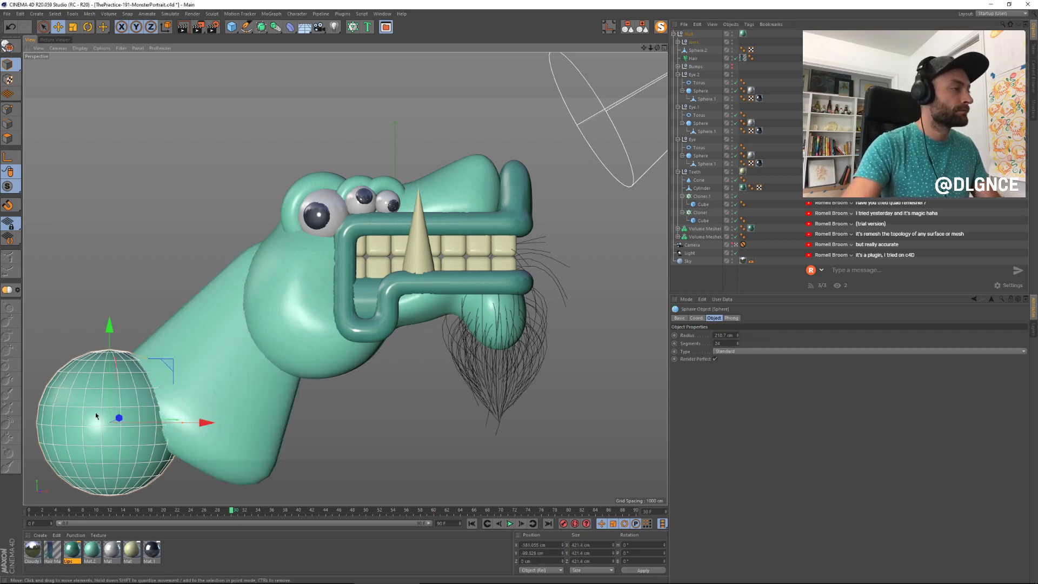
{"action": "key", "text": "t"}
{"action": "left_click_drag", "start_coordinate": [173, 358], "coordinate": [226, 342]}
{"action": "key", "text": "e"}
{"action": "left_click_drag", "start_coordinate": [167, 367], "coordinate": [198, 433]}
{"action": "key", "text": "t"}
{"action": "key", "text": "e"}
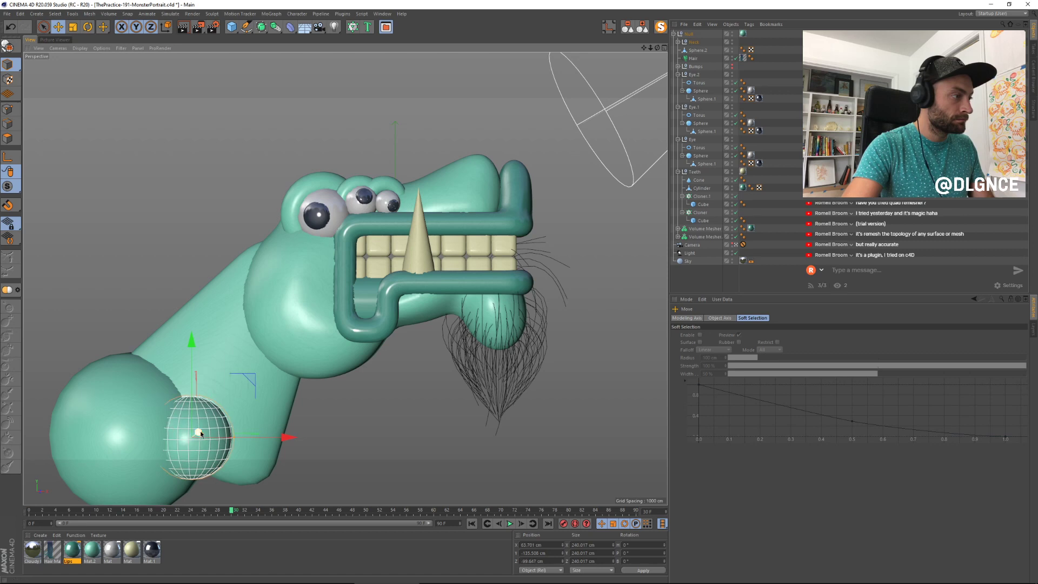
Step: Add another sphere copy about 201 cm across at the neck's base, in front of the previous copy
{"action": "left_click_drag", "start_coordinate": [251, 375], "coordinate": [316, 400]}
{"action": "key", "text": "t"}
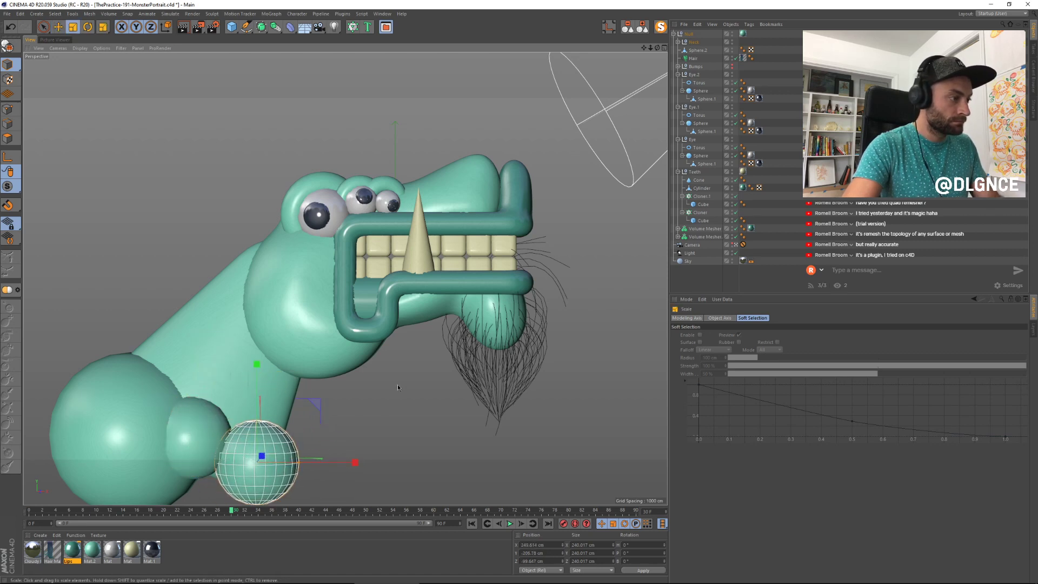
{"action": "left_click_drag", "start_coordinate": [397, 384], "coordinate": [368, 392]}
{"action": "key", "text": "e"}
{"action": "left_click_drag", "start_coordinate": [263, 458], "coordinate": [265, 458]}
Step: Add a smaller sphere copy about 168 cm across, tucked behind the last one at the neck's front lower edge
{"action": "mouse_move", "coordinate": [355, 461]}
{"action": "left_mouse_down"}
{"action": "mouse_move", "coordinate": [333, 463]}
{"action": "mouse_move", "coordinate": [369, 464]}
{"action": "left_mouse_up"}
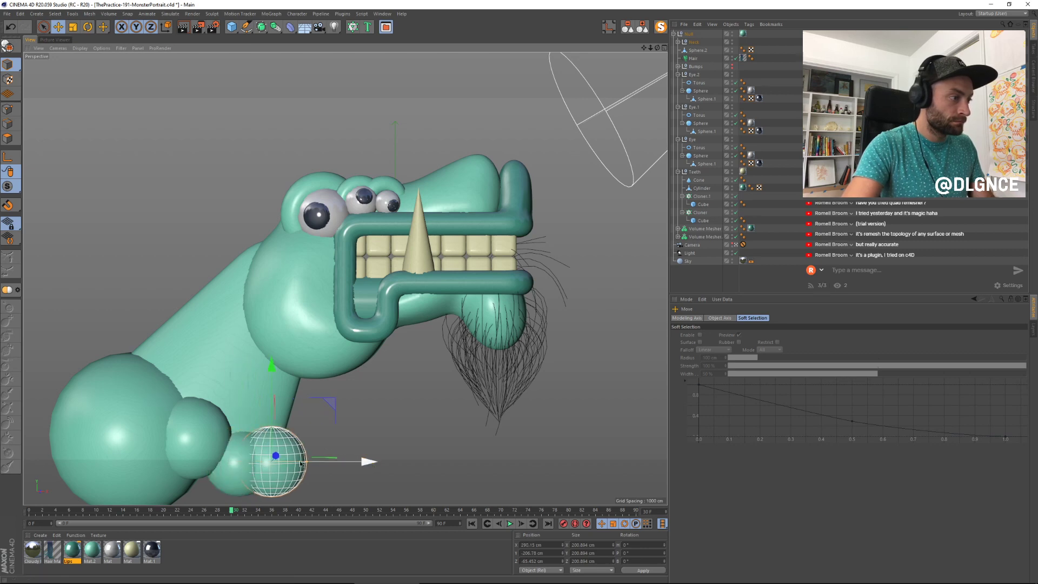
{"action": "left_click_drag", "start_coordinate": [279, 457], "coordinate": [281, 456]}
{"action": "key", "text": "t"}
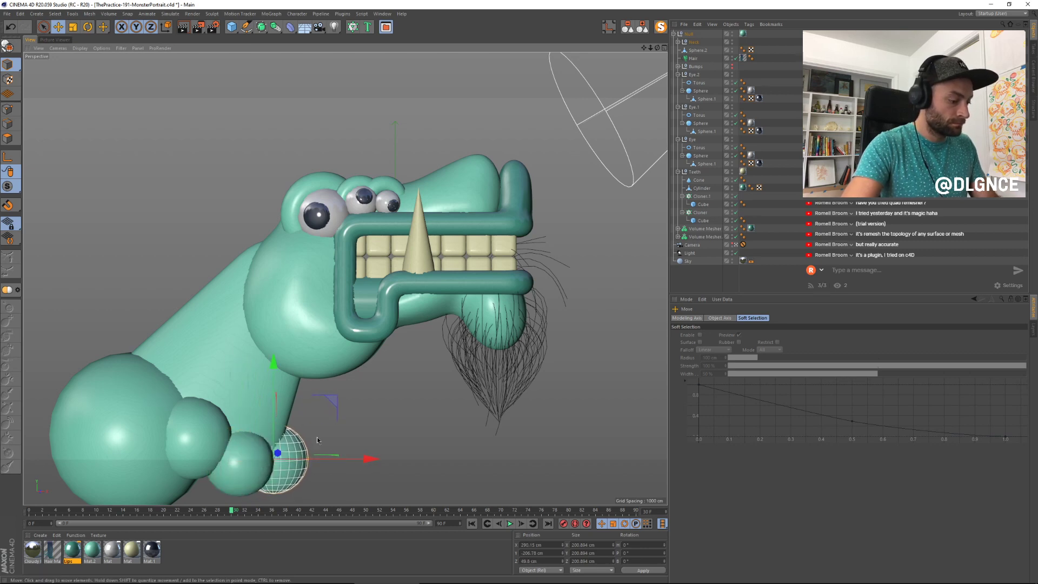
{"action": "left_click_drag", "start_coordinate": [363, 403], "coordinate": [330, 402]}
{"action": "key", "text": "e"}
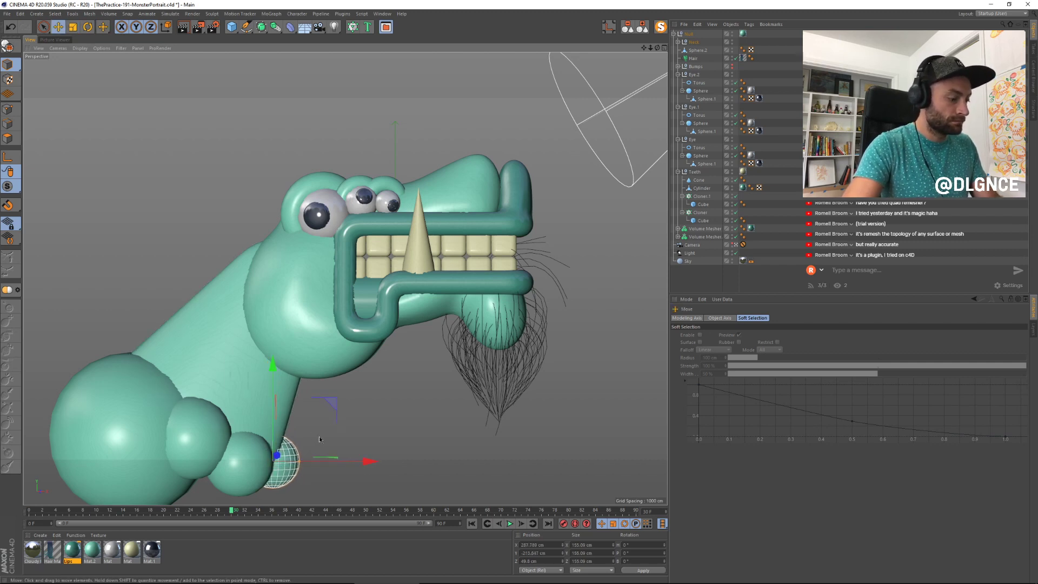
{"action": "key", "text": "t"}
{"action": "left_click_drag", "start_coordinate": [350, 436], "coordinate": [359, 431]}
{"action": "key", "text": "e"}
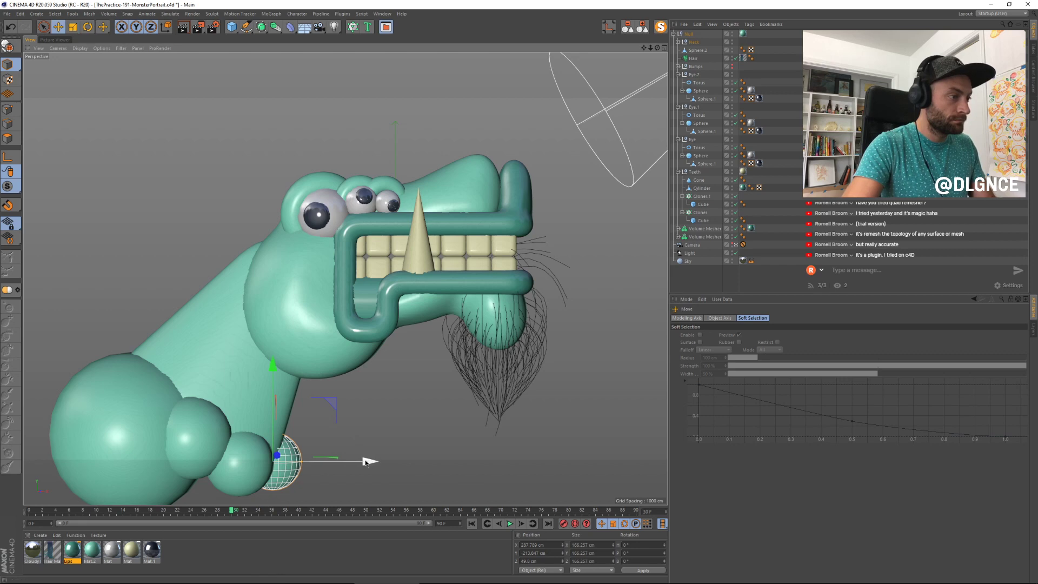
{"action": "left_click_drag", "start_coordinate": [278, 459], "coordinate": [271, 455]}
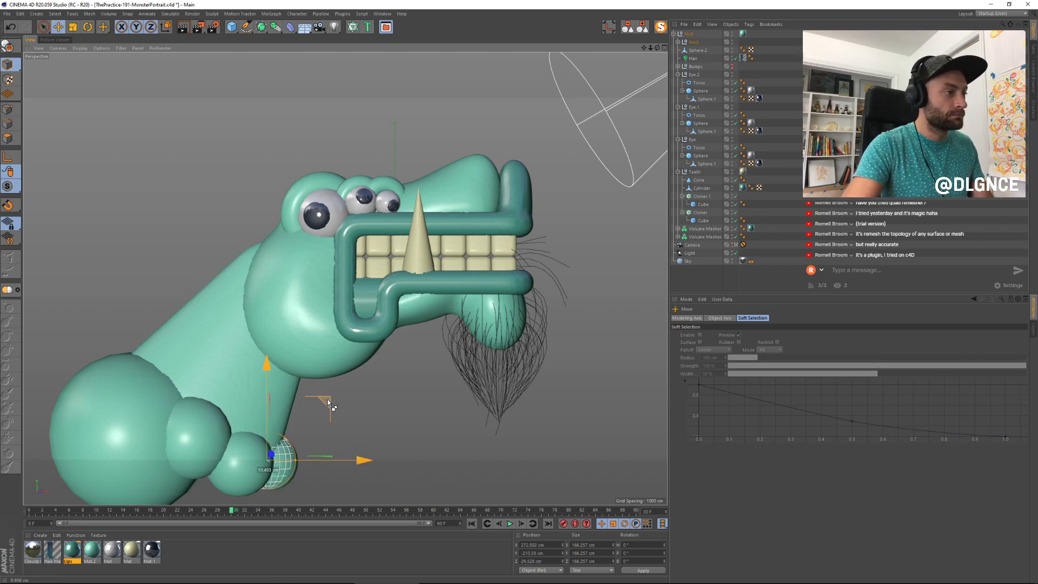
Step: Copy the sphere to the upper back of the neck, behind the largest sphere, and enlarge it to about 229 cm
{"action": "left_click_drag", "start_coordinate": [328, 402], "coordinate": [184, 284]}
{"action": "key", "text": "t"}
{"action": "left_click_drag", "start_coordinate": [155, 414], "coordinate": [262, 363]}
{"action": "key", "text": "e"}
{"action": "left_click_drag", "start_coordinate": [187, 295], "coordinate": [200, 294]}
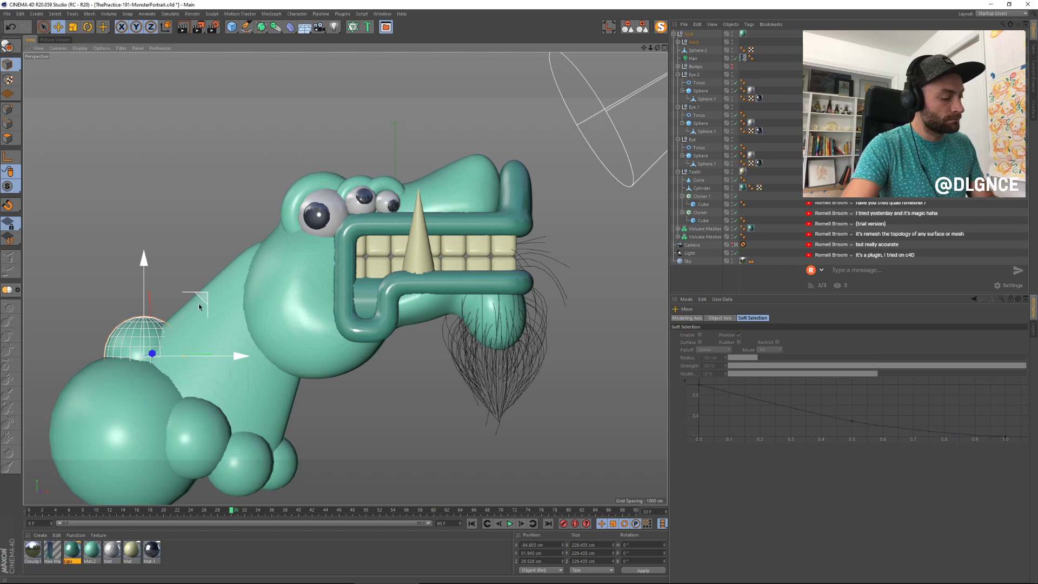
Step: Save the scene and render the portrait to check the added neck spheres, then return to the viewport
{"action": "key", "text": "ctrl+s"}
{"action": "key", "text": "shift+r"}
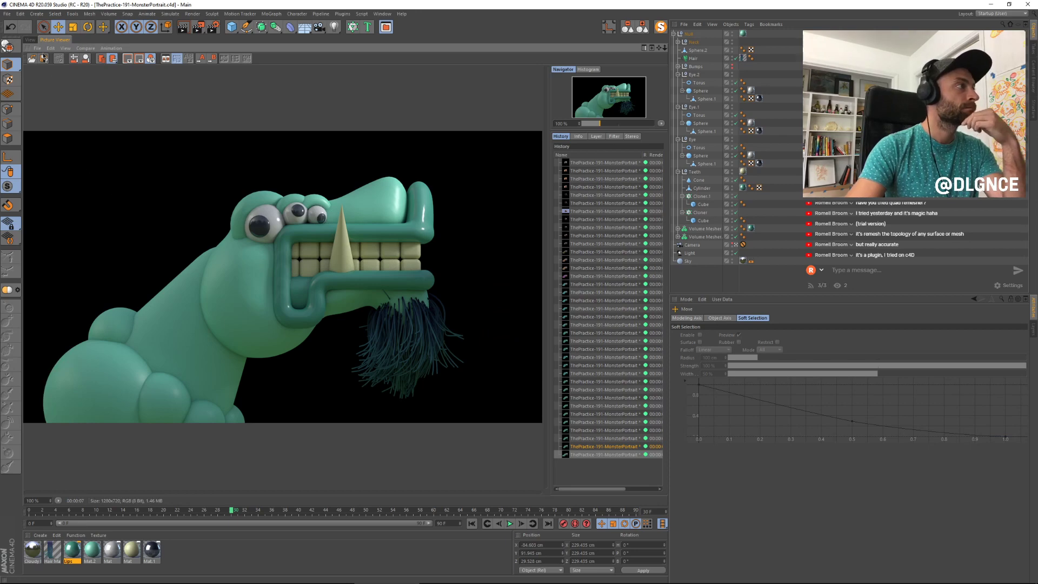
{"action": "left_click", "coordinate": [30, 40]}
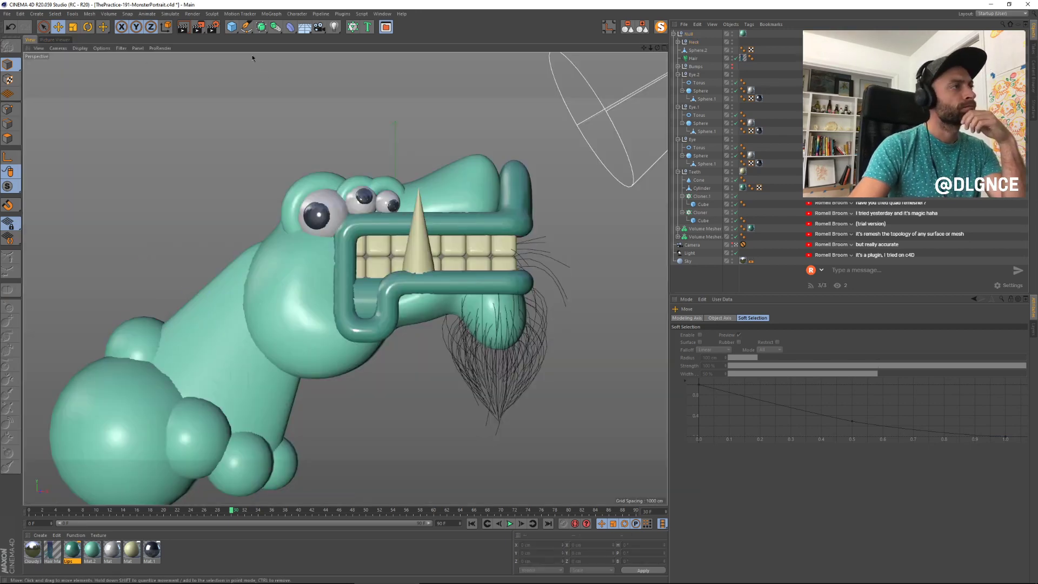
Step: Sketch a wavy freehand spline from the large neck-base sphere over the back to the top of the head
{"action": "left_click", "coordinate": [246, 27]}
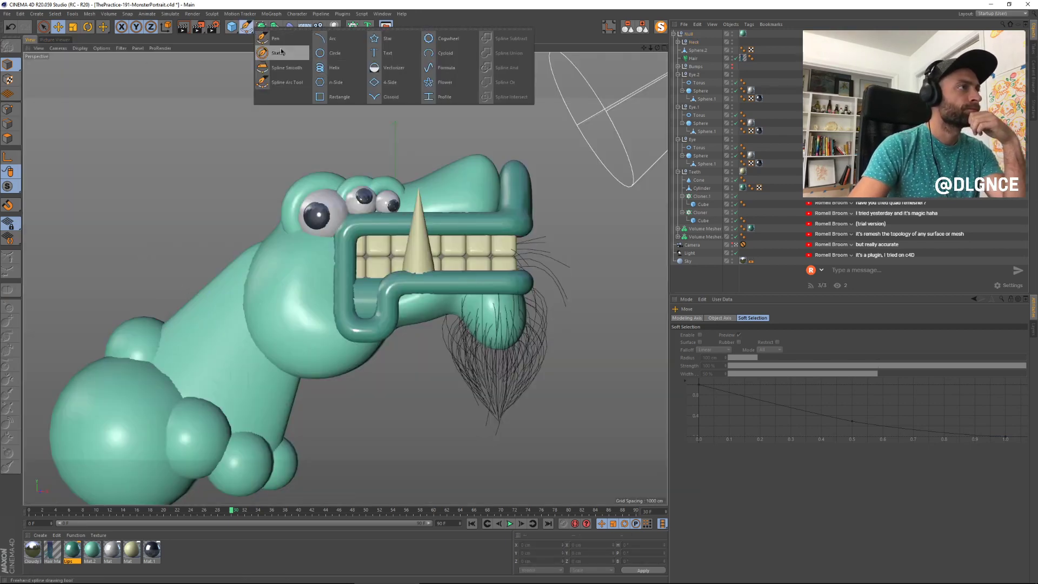
{"action": "left_click", "coordinate": [278, 53]}
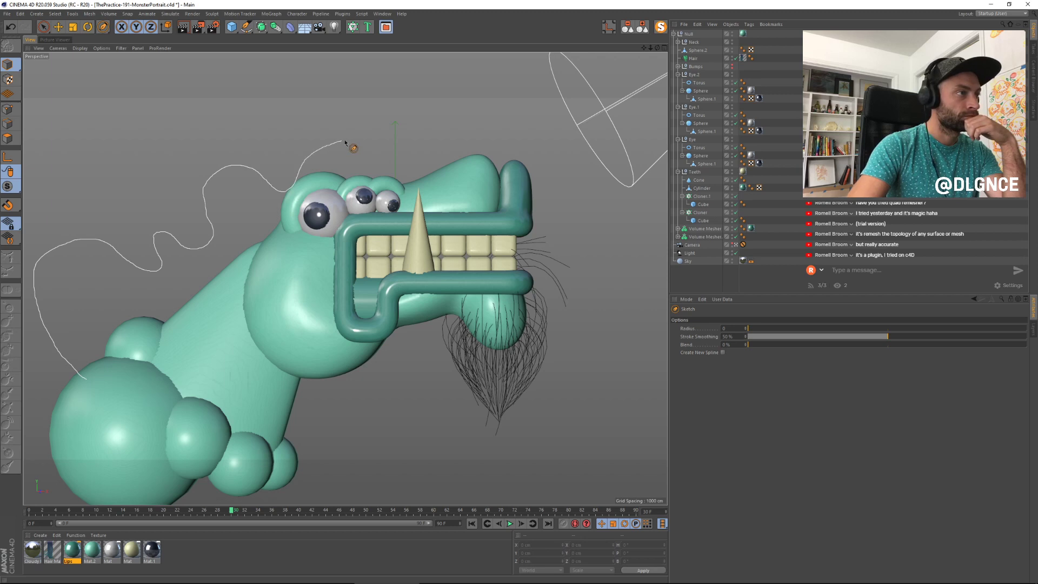
{"action": "left_click_drag", "start_coordinate": [372, 176], "coordinate": [372, 180]}
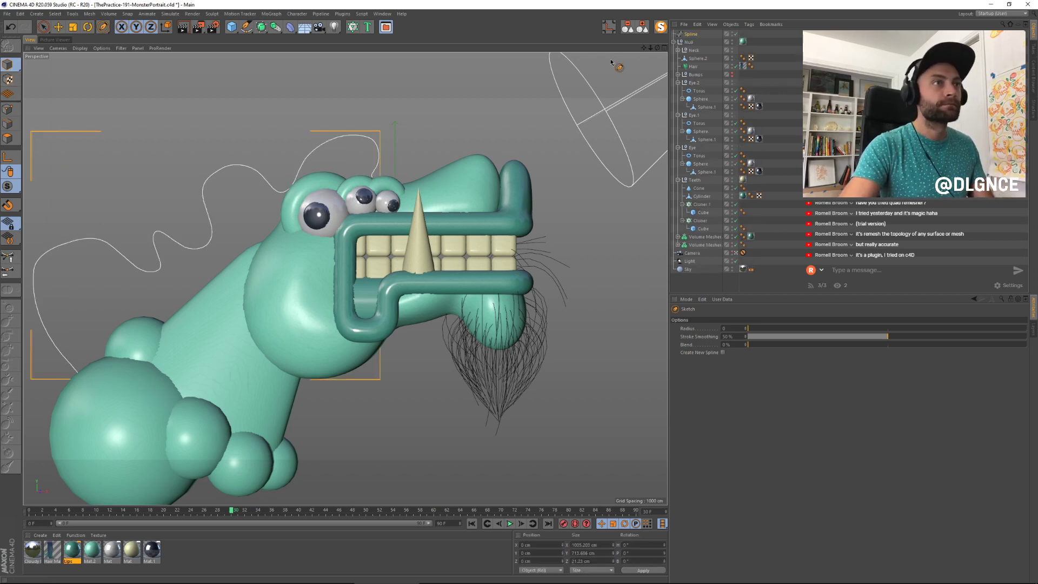
Step: Add an Extrude generator around the wavy back spline and close the spline so it forms a solid crest
{"action": "left_click", "coordinate": [689, 37]}
{"action": "key", "text": "e"}
{"action": "left_click", "coordinate": [528, 103]}
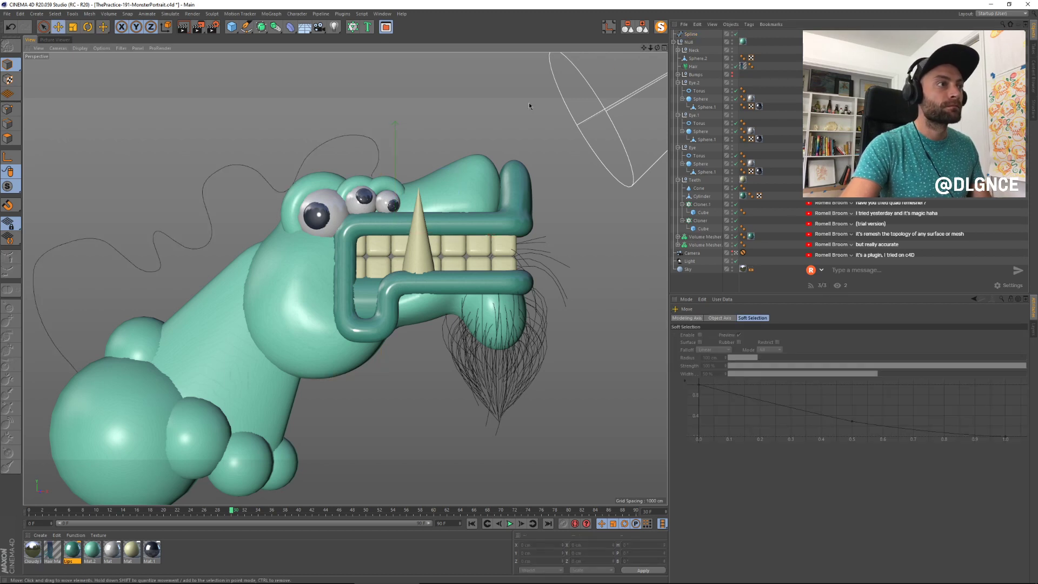
{"action": "left_click", "coordinate": [689, 36]}
{"action": "left_click", "coordinate": [275, 26]}
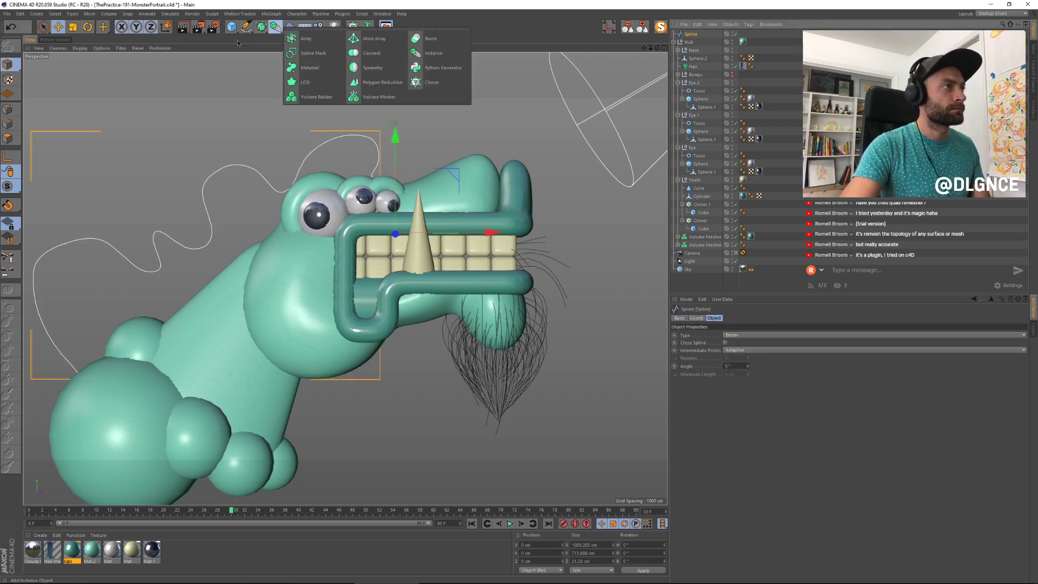
{"action": "left_click", "coordinate": [260, 26]}
{"action": "key", "text": "super"}
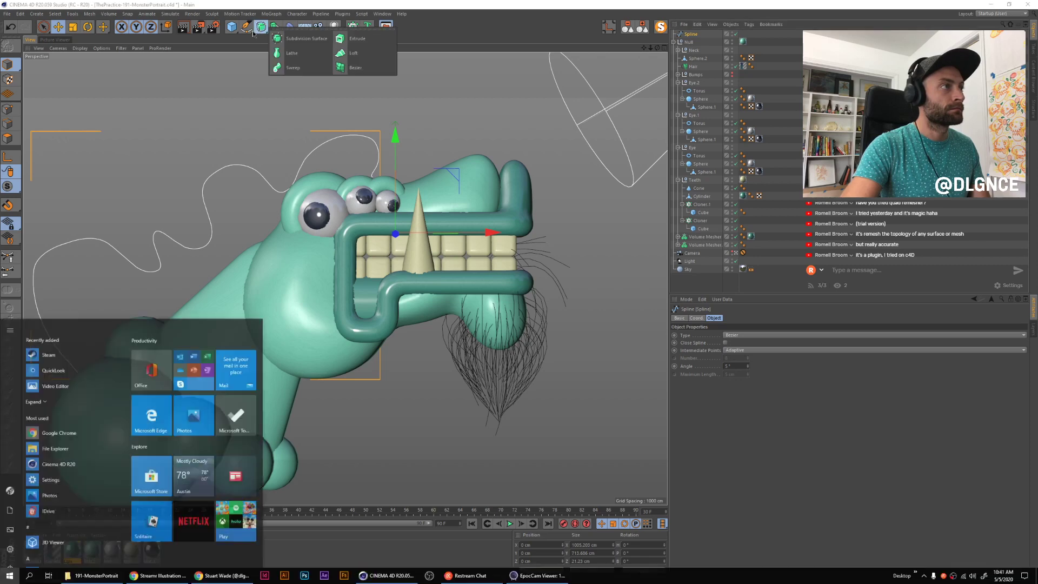
{"action": "key", "text": "super"}
{"action": "left_click", "coordinate": [212, 124]}
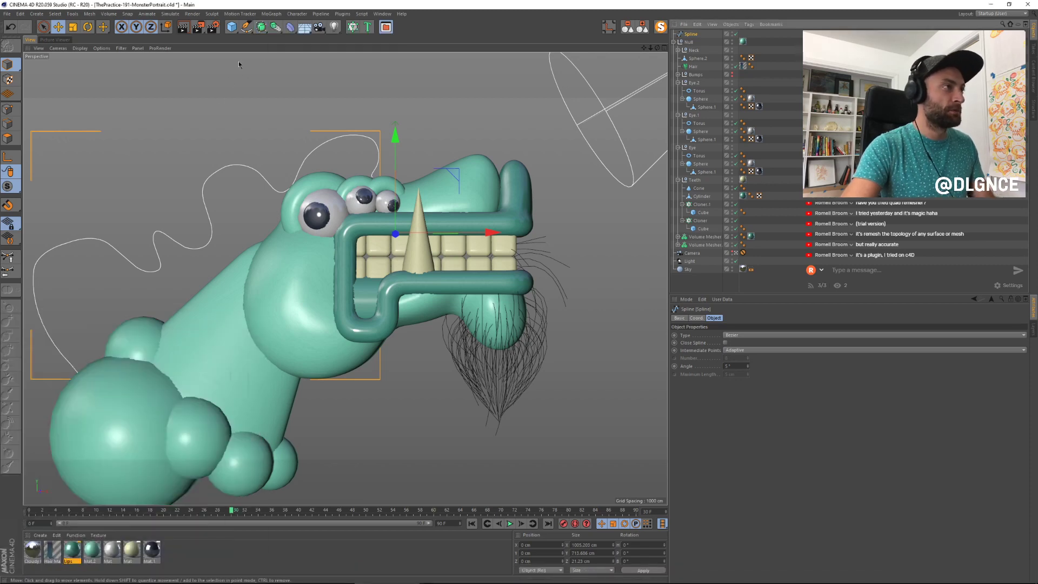
{"action": "left_click", "coordinate": [279, 29]}
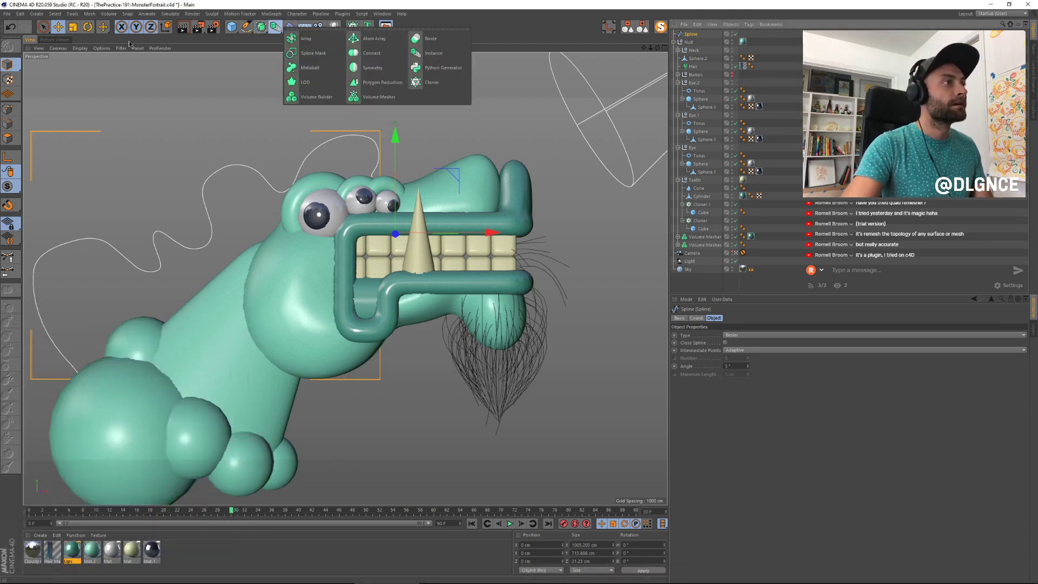
{"action": "left_click", "coordinate": [261, 26]}
{"action": "left_click", "coordinate": [361, 41]}
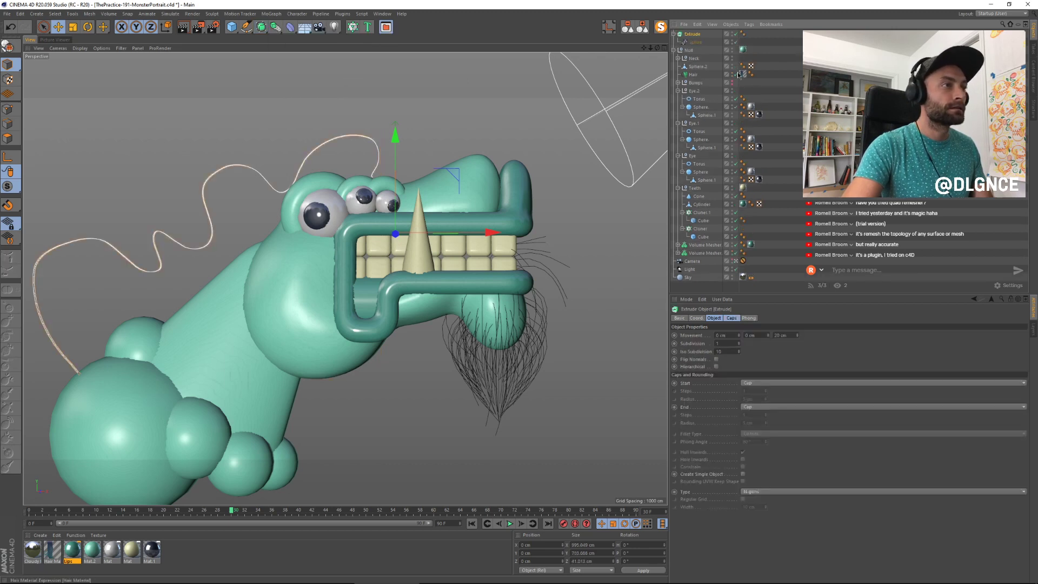
{"action": "left_click", "coordinate": [693, 42]}
{"action": "left_click", "coordinate": [725, 342]}
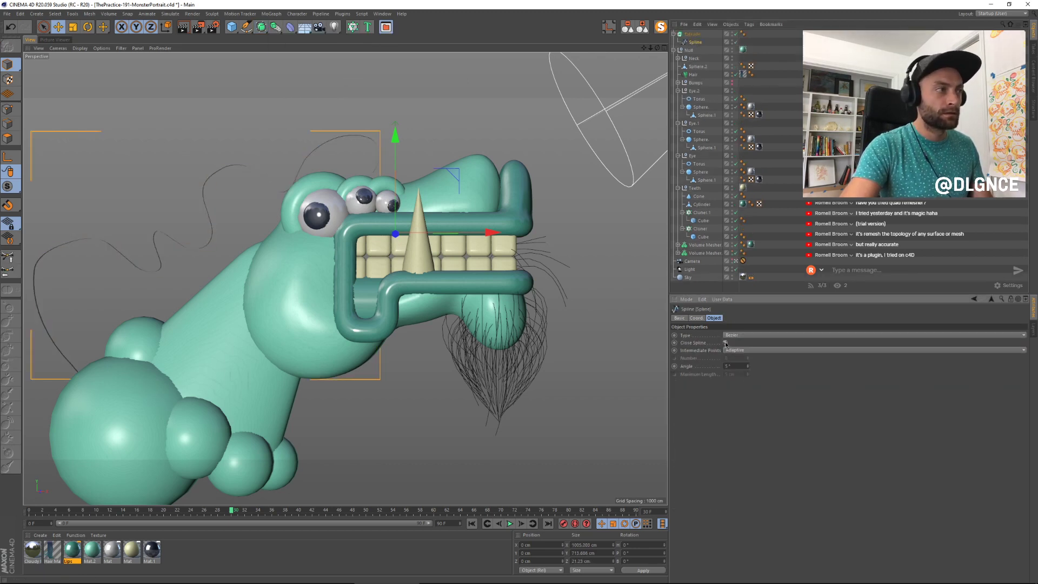
Step: Set the crest's extrusion depth to 87 cm and shift it sideways along Z to center it over the neck
{"action": "left_click_drag", "start_coordinate": [373, 189], "coordinate": [312, 183], "text": "alt"}
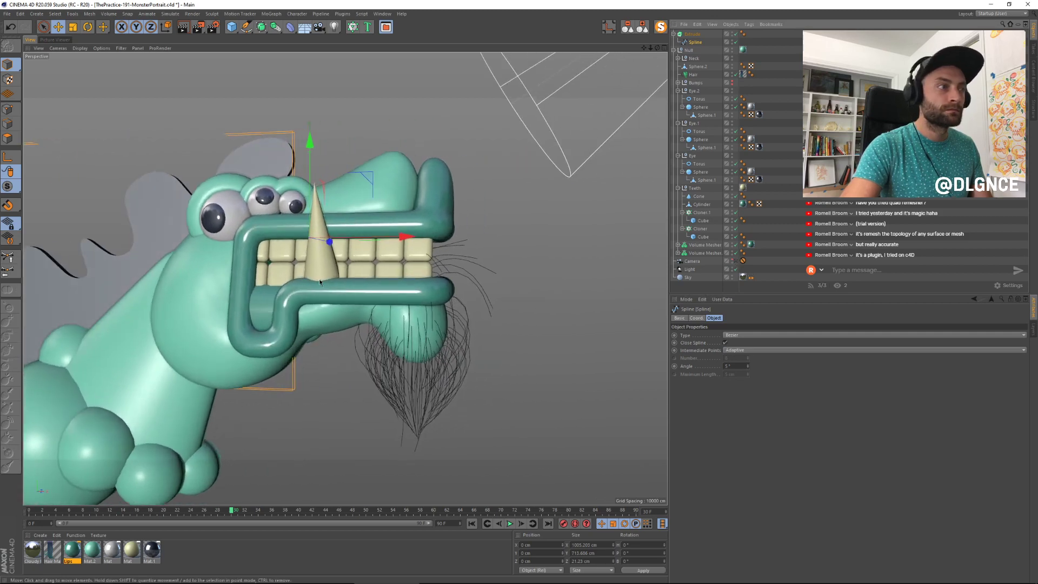
{"action": "right_click_drag", "start_coordinate": [312, 182], "coordinate": [320, 338], "text": "alt"}
{"action": "left_click_drag", "start_coordinate": [382, 355], "coordinate": [442, 389], "text": "alt"}
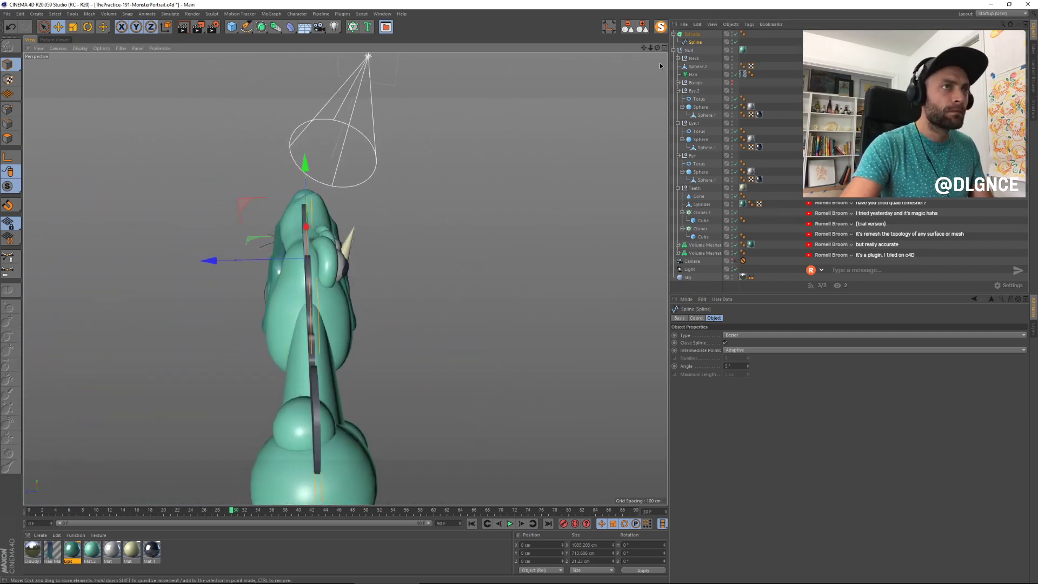
{"action": "left_click", "coordinate": [693, 34]}
{"action": "left_click_drag", "start_coordinate": [798, 335], "coordinate": [798, 304]}
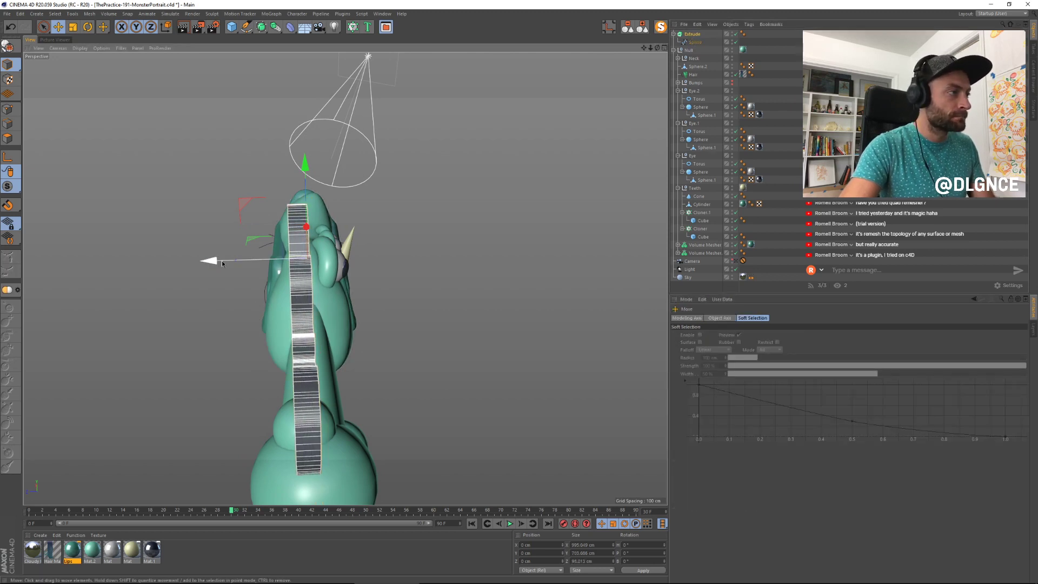
{"action": "left_click_drag", "start_coordinate": [209, 260], "coordinate": [214, 261]}
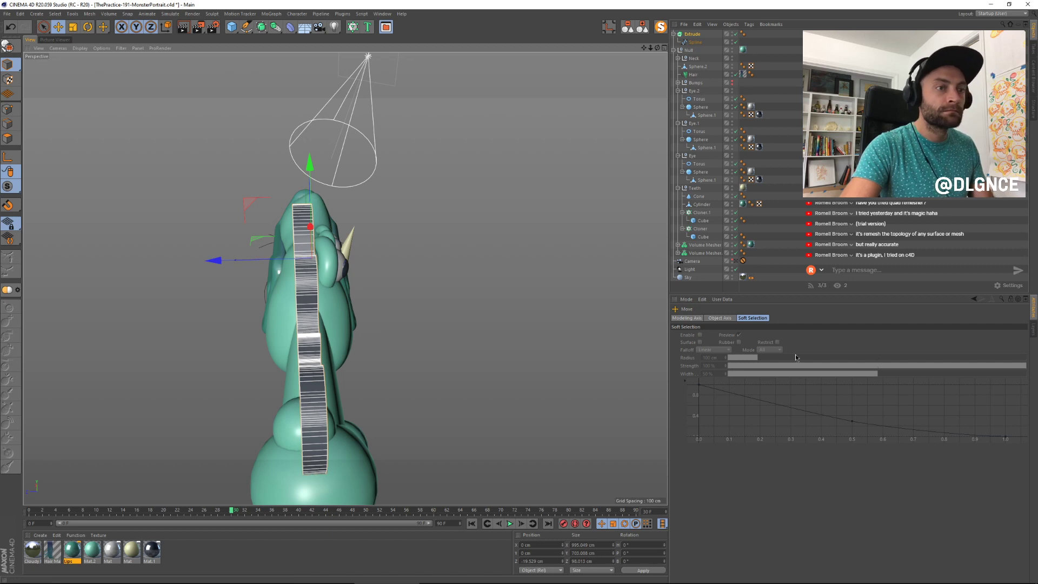
{"action": "left_click", "coordinate": [690, 34]}
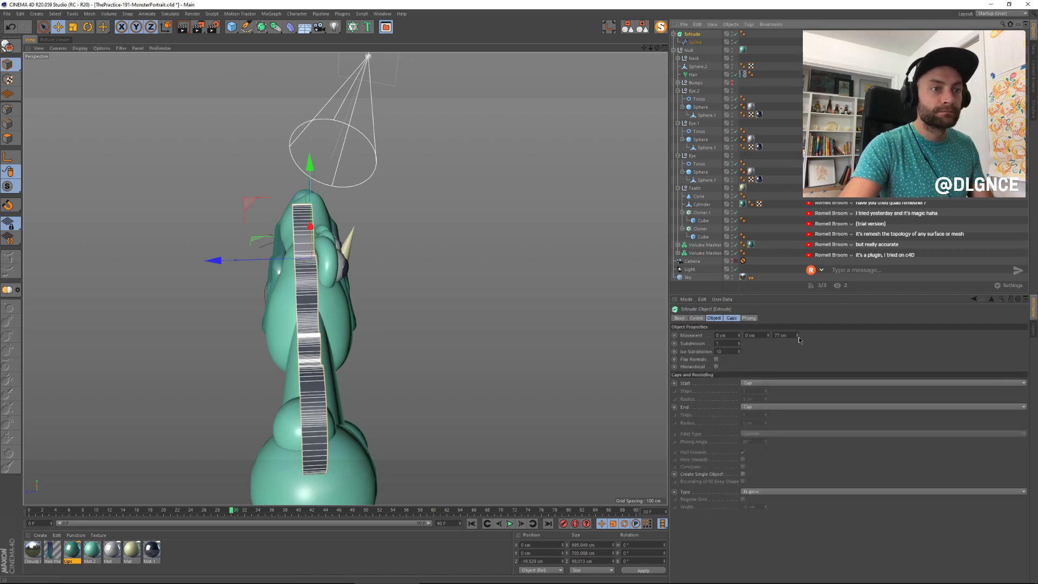
{"action": "left_click_drag", "start_coordinate": [798, 338], "coordinate": [797, 339]}
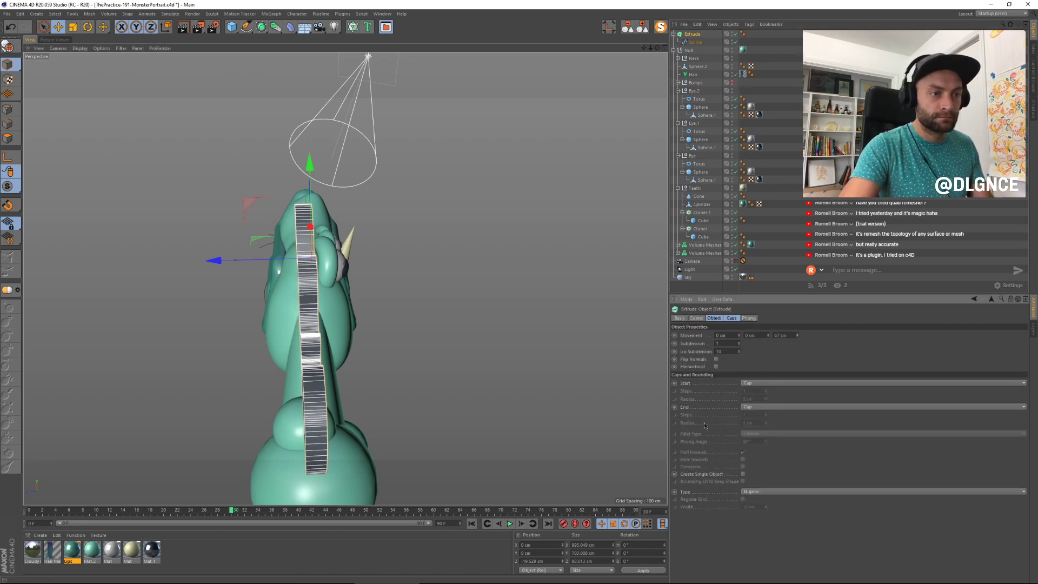
Step: Set both the start and end caps of the crest extrusion to Fillet Cap and view it through the scene camera
{"action": "left_click", "coordinate": [774, 383]}
{"action": "left_click", "coordinate": [757, 416]}
{"action": "left_click", "coordinate": [756, 407]}
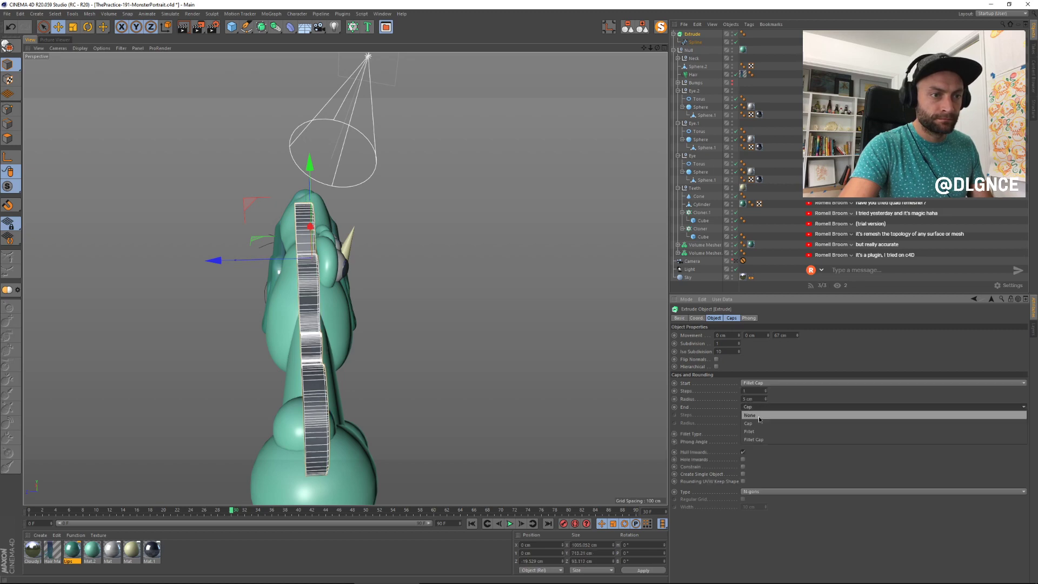
{"action": "left_click", "coordinate": [759, 440]}
{"action": "left_click", "coordinate": [734, 261]}
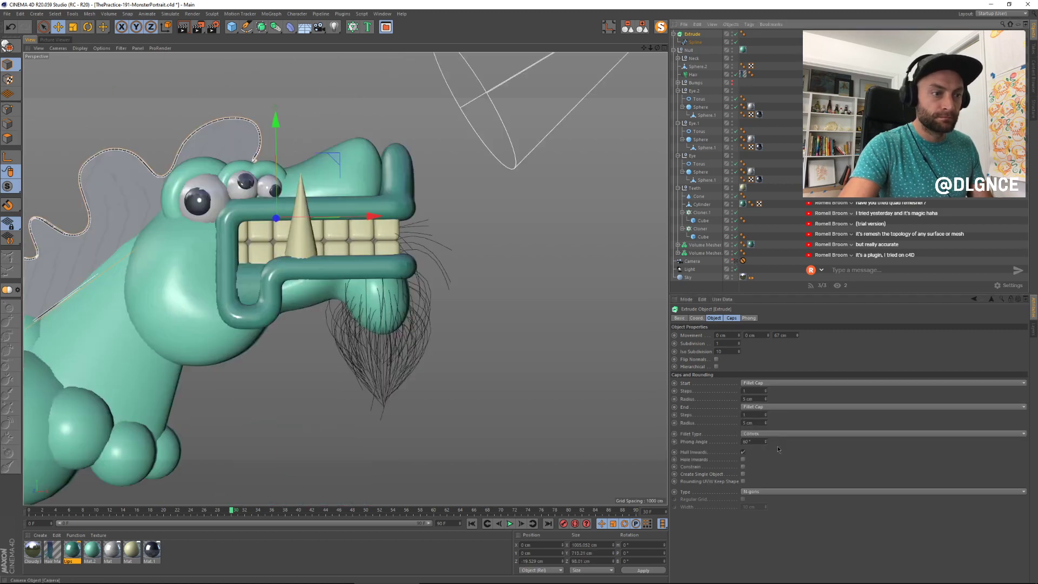
Step: Enable Create Single Object for the crest and set both fillets to 3 steps and a 15 cm radius
{"action": "left_click", "coordinate": [743, 475]}
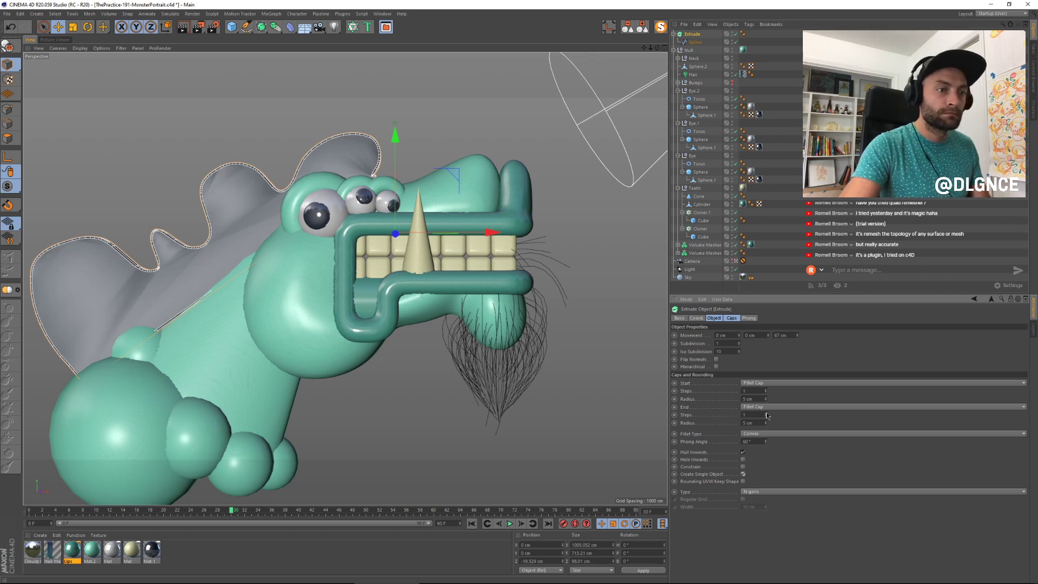
{"action": "left_click", "coordinate": [766, 390]}
{"action": "left_click", "coordinate": [766, 389]}
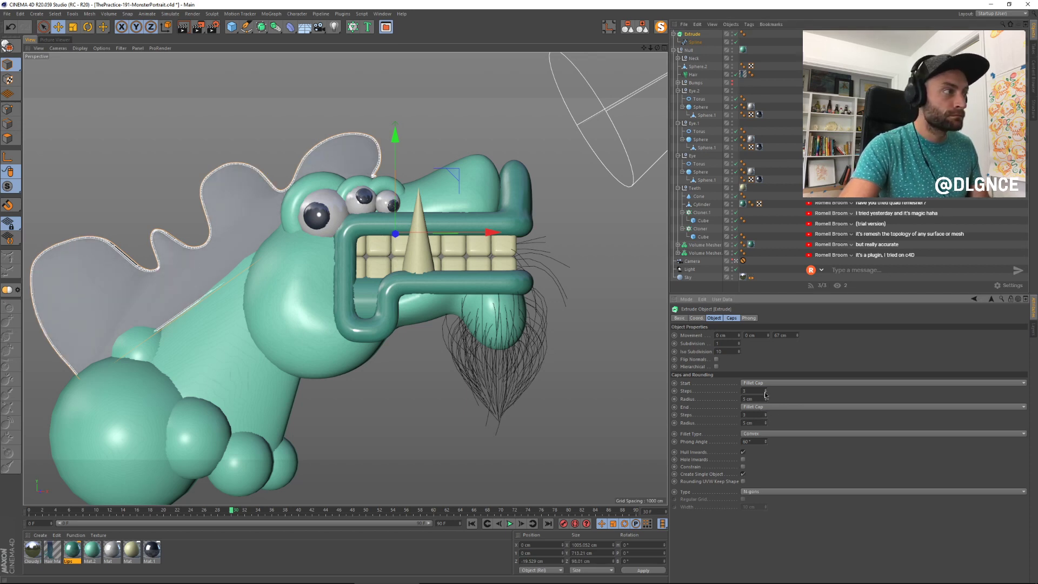
{"action": "left_click_drag", "start_coordinate": [766, 400], "coordinate": [766, 398]}
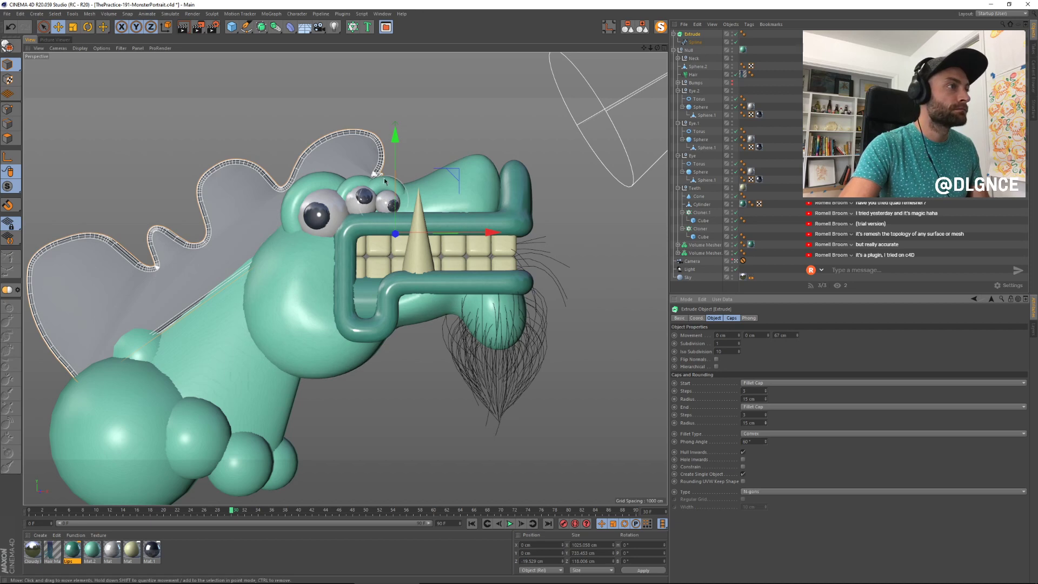
{"action": "left_click_drag", "start_coordinate": [395, 134], "coordinate": [399, 153]}
{"action": "key", "text": "ctrl+z"}
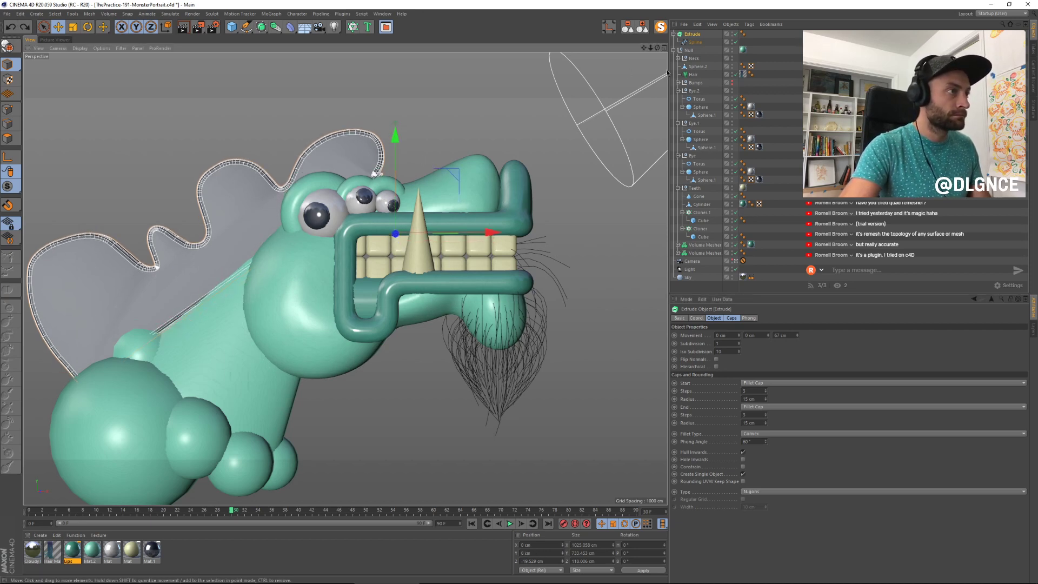
Step: Isolate the crest spline and move its head-end point down and forward into the head, adjusting the tangent scale
{"action": "left_click", "coordinate": [689, 43]}
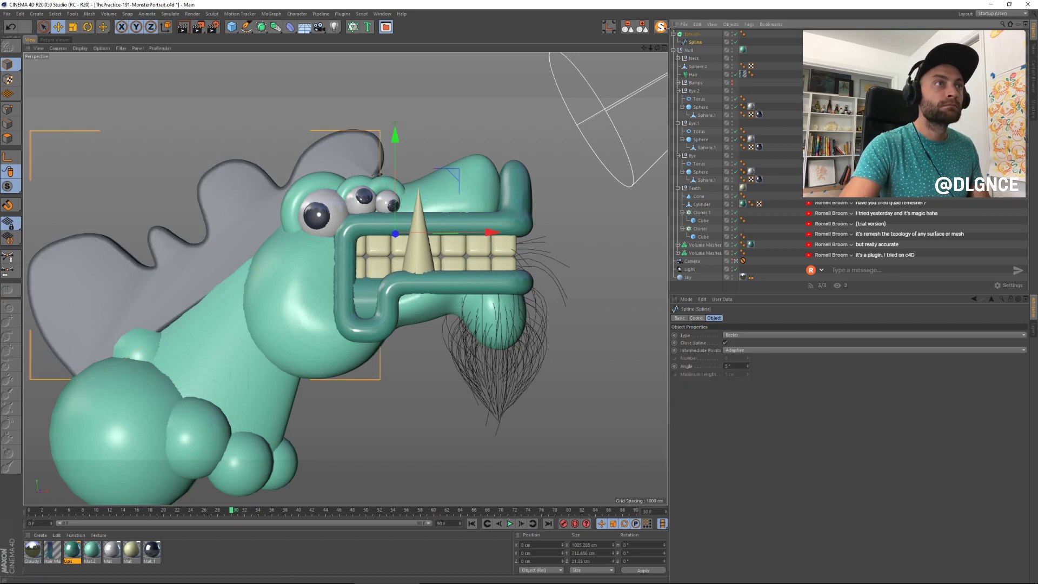
{"action": "left_click", "coordinate": [660, 27]}
{"action": "left_click", "coordinate": [7, 109]}
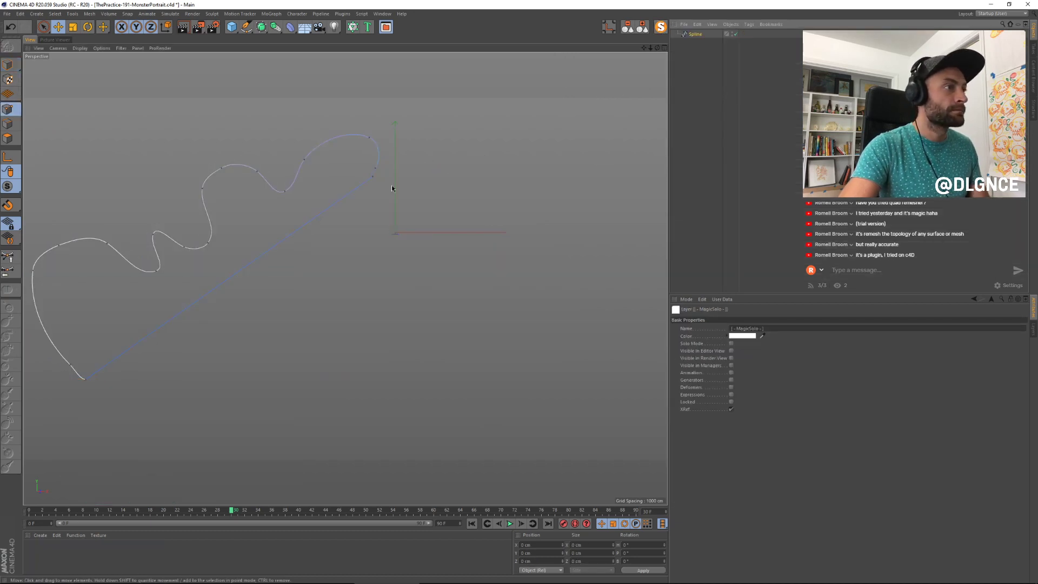
{"action": "left_click", "coordinate": [375, 177]}
{"action": "left_click_drag", "start_coordinate": [429, 116], "coordinate": [454, 139]}
{"action": "key", "text": "t"}
{"action": "left_click_drag", "start_coordinate": [284, 278], "coordinate": [543, 254]}
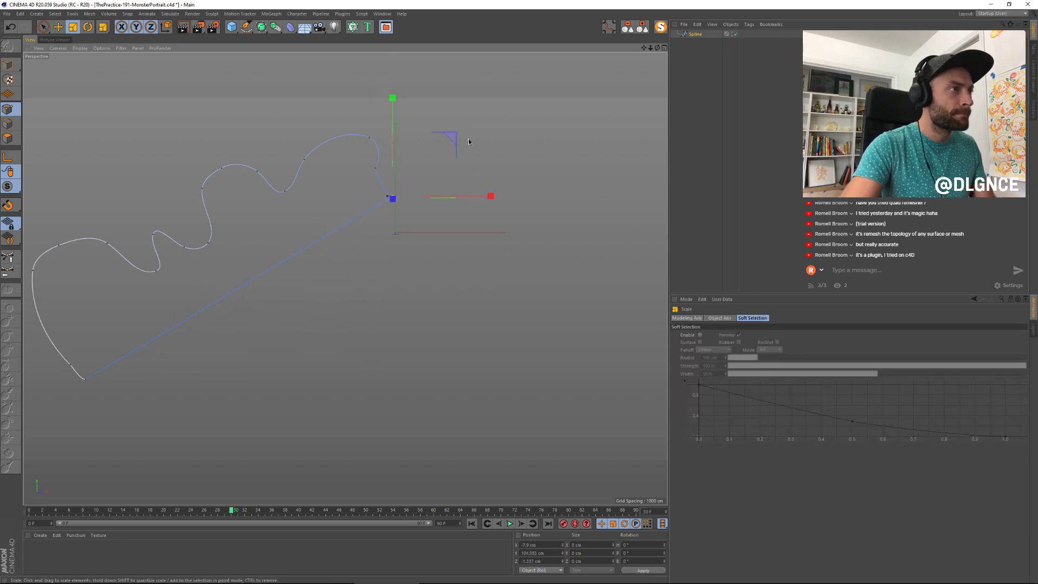
Step: Soften the spline point just above the head end by lengthening its tangents and rotating them slightly
{"action": "left_click", "coordinate": [375, 170]}
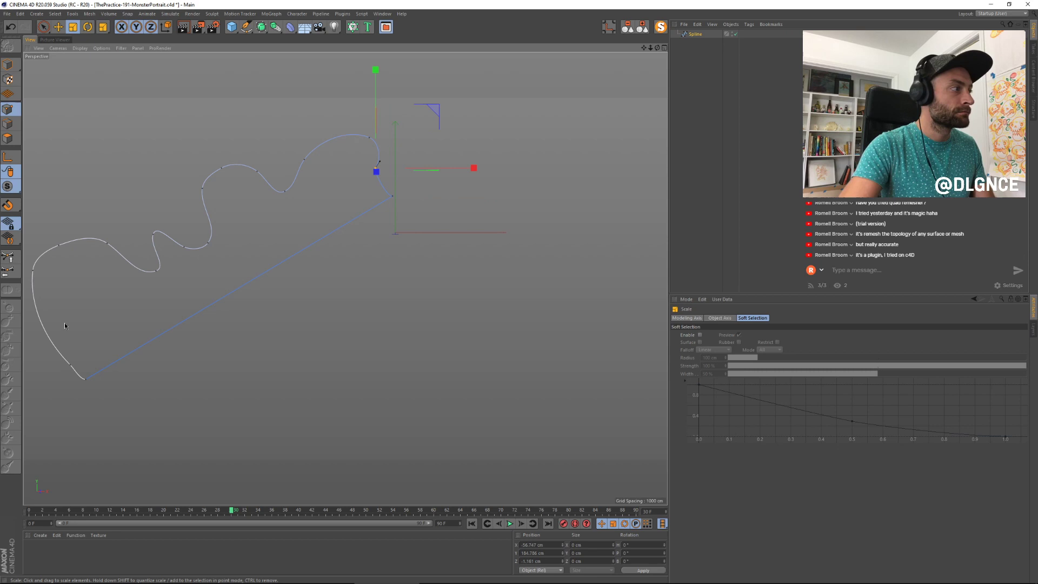
{"action": "left_click", "coordinate": [8, 272]}
{"action": "left_click_drag", "start_coordinate": [371, 310], "coordinate": [488, 308]}
{"action": "key", "text": "r"}
{"action": "left_click_drag", "start_coordinate": [420, 129], "coordinate": [417, 121]}
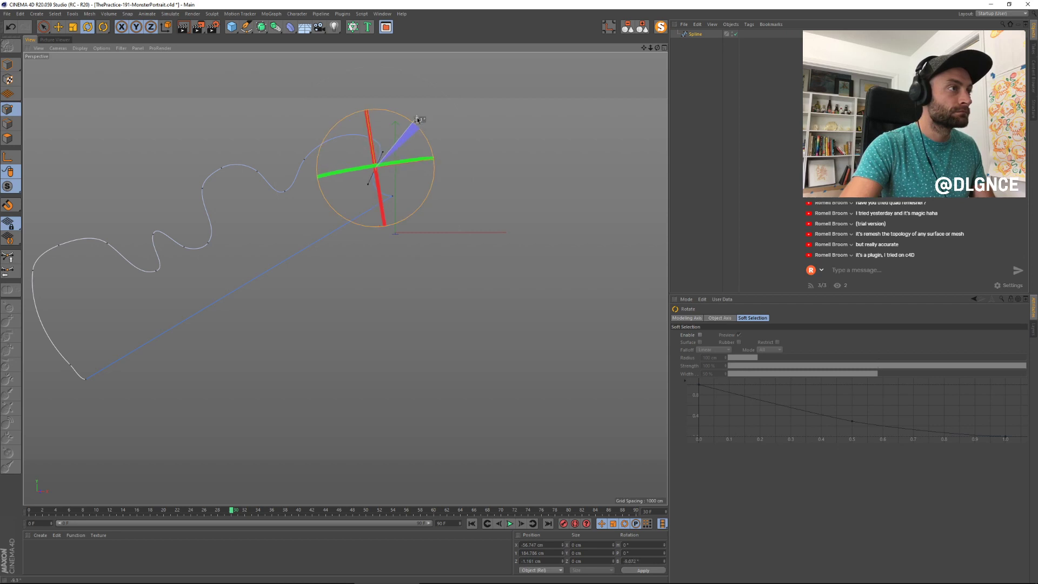
{"action": "key", "text": "e"}
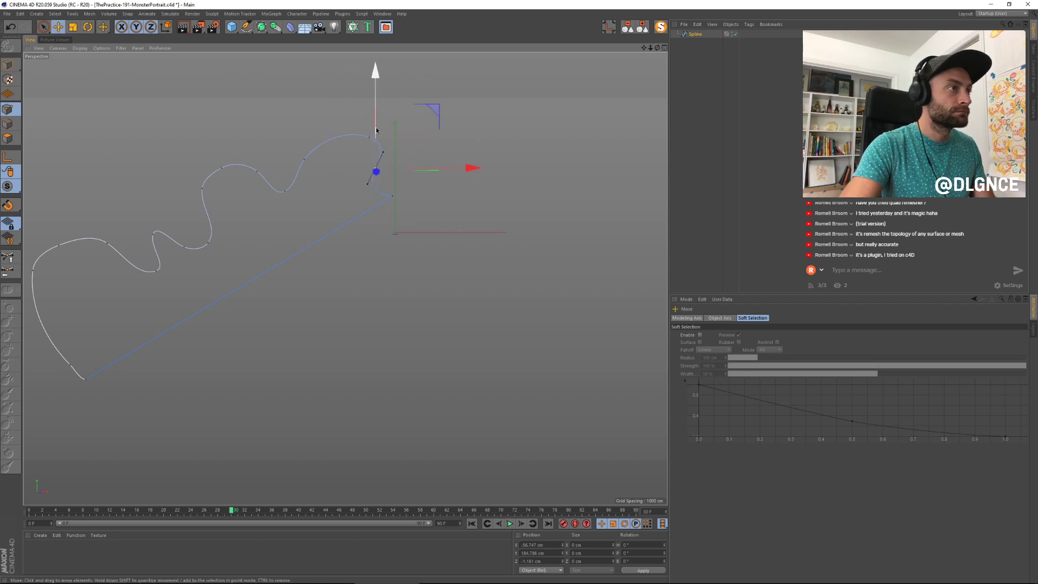
Step: Show the full scene again and move the crest extrusion into the monster's main Null group
{"action": "left_click", "coordinate": [661, 27]}
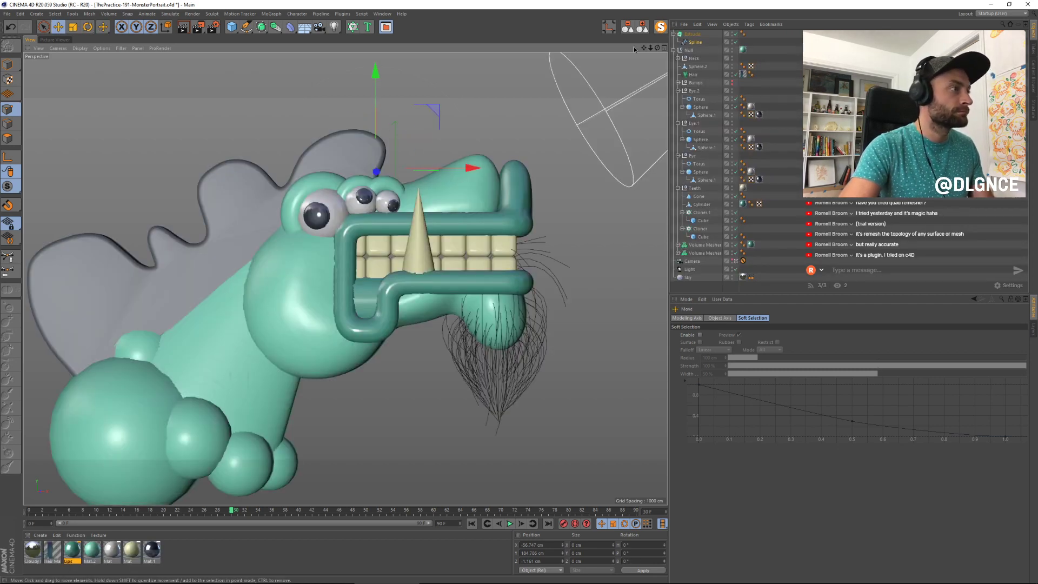
{"action": "left_click", "coordinate": [695, 35]}
{"action": "left_click_drag", "start_coordinate": [691, 55], "coordinate": [690, 51]}
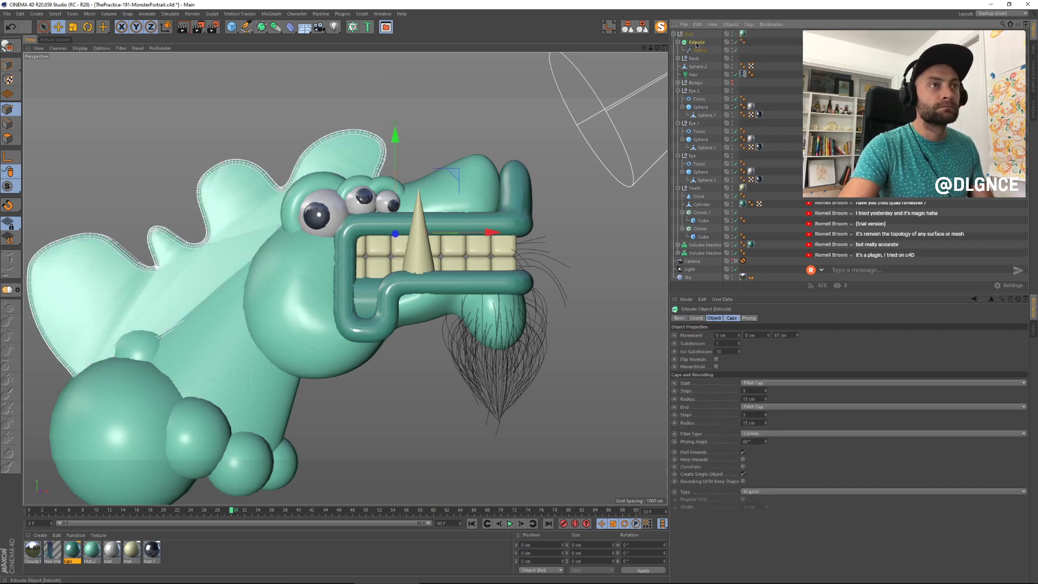
Step: Try the Quadrangles cap type on the crest extrusion and undo the change
{"action": "left_click", "coordinate": [753, 491]}
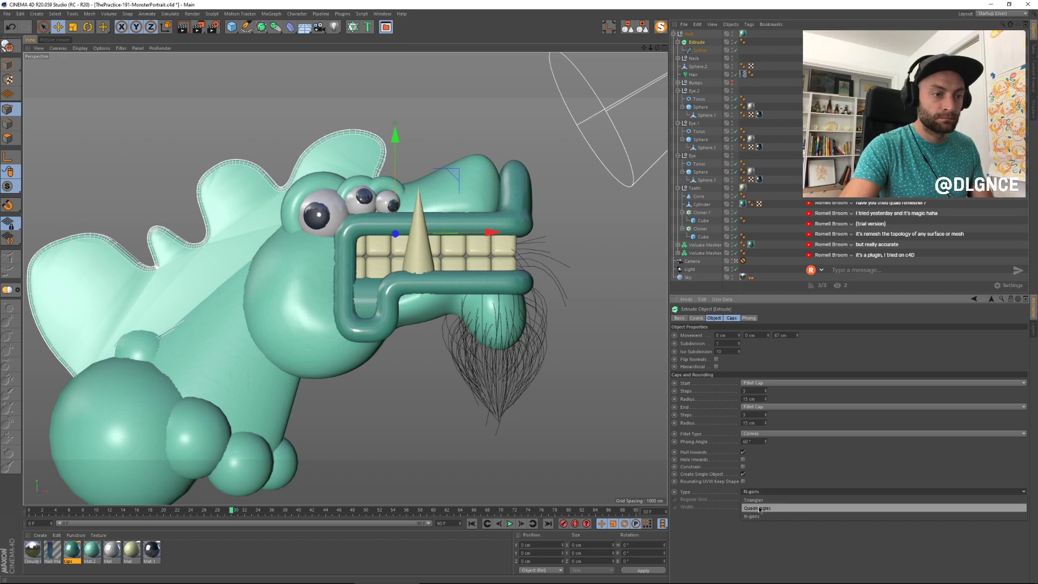
{"action": "left_click", "coordinate": [759, 508]}
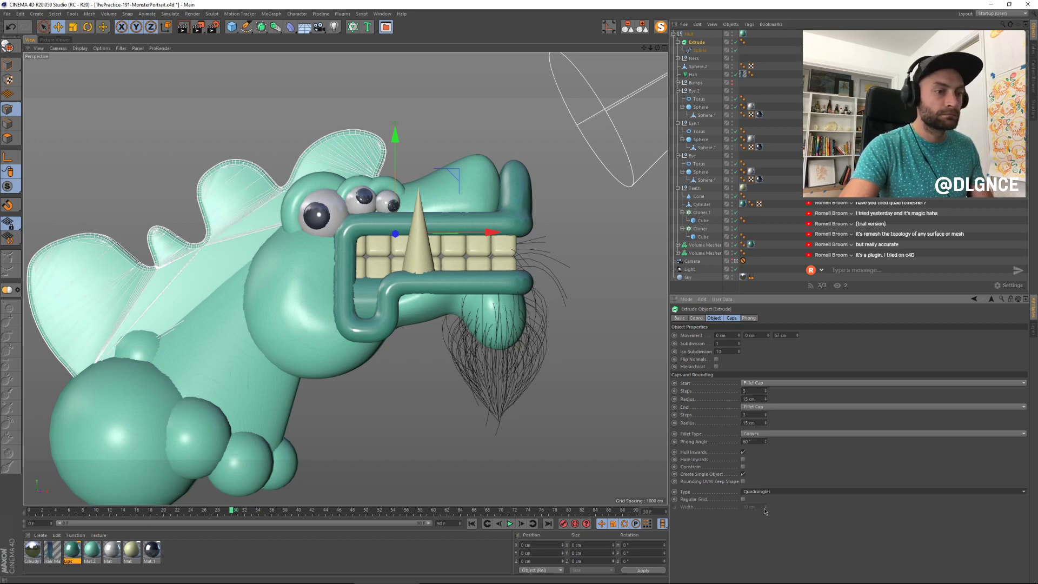
{"action": "key", "text": "ctrl+z"}
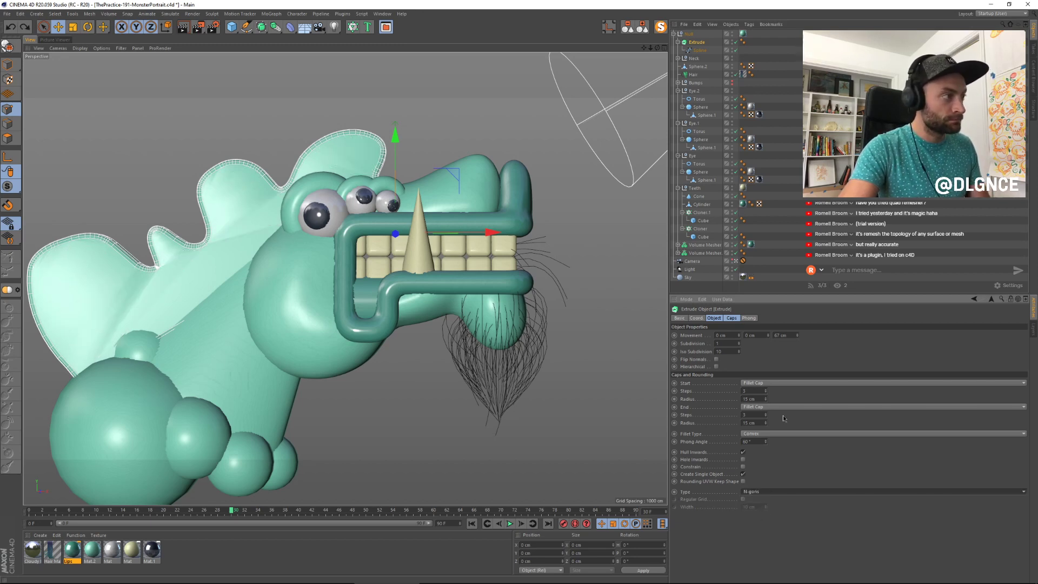
Step: Isolate the crest spline, move its lower end point inward behind the large neck sphere, scale and rotate its tangents, and show the scene again
{"action": "left_click", "coordinate": [700, 50]}
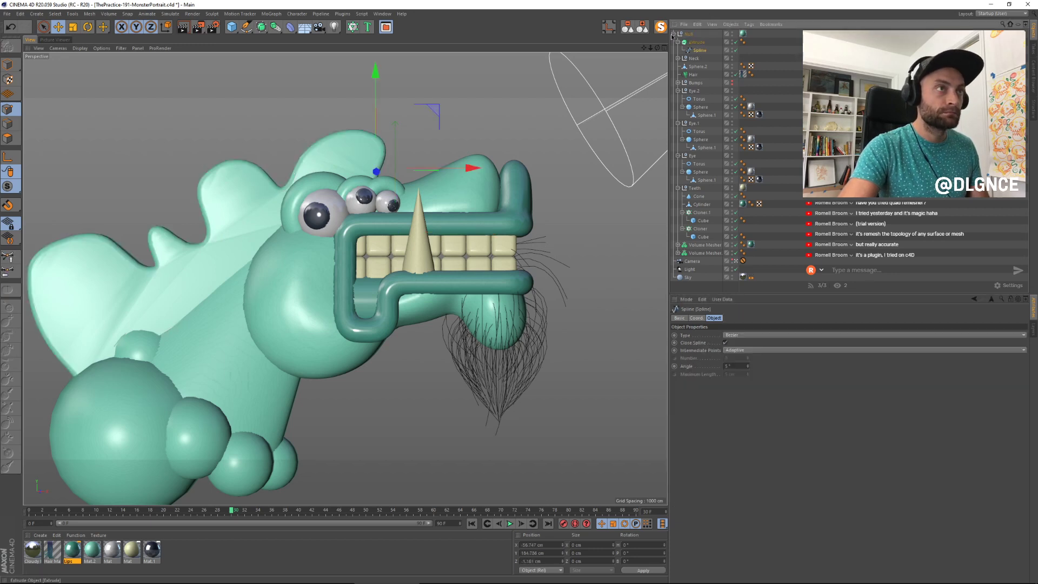
{"action": "left_click", "coordinate": [660, 28]}
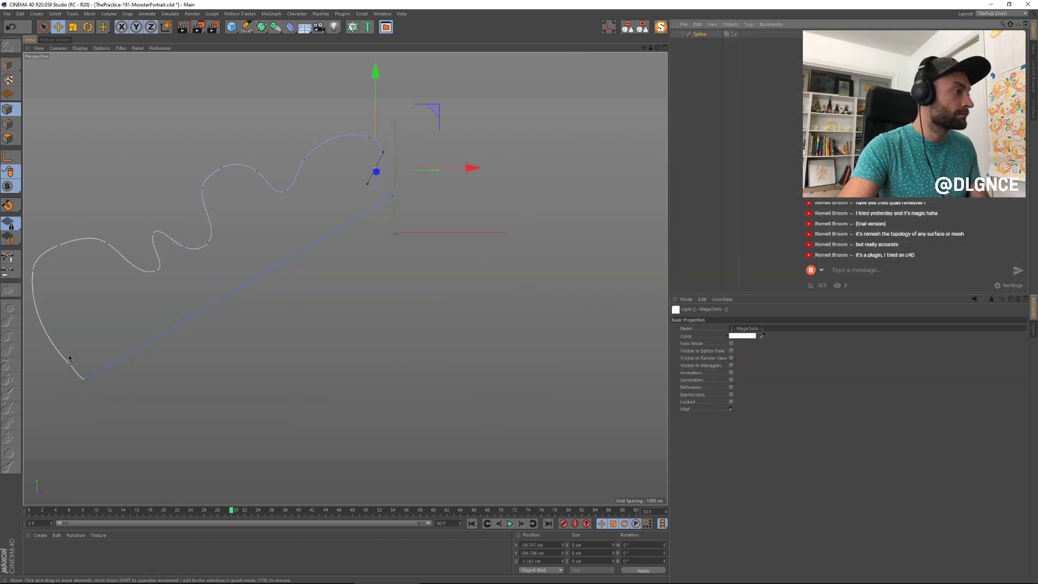
{"action": "left_click", "coordinate": [84, 378]}
{"action": "left_click_drag", "start_coordinate": [142, 342], "coordinate": [176, 336]}
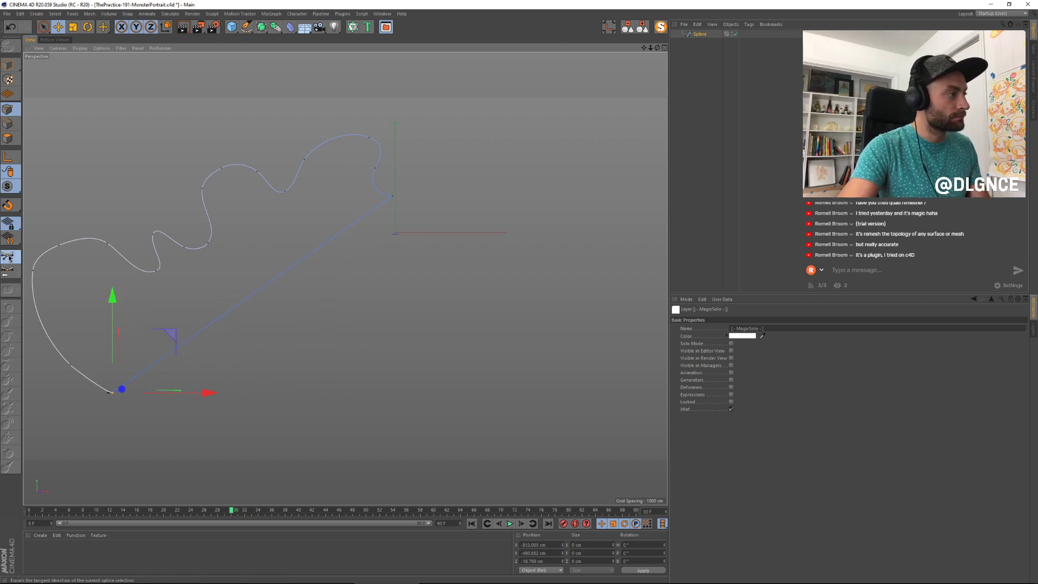
{"action": "key", "text": "t"}
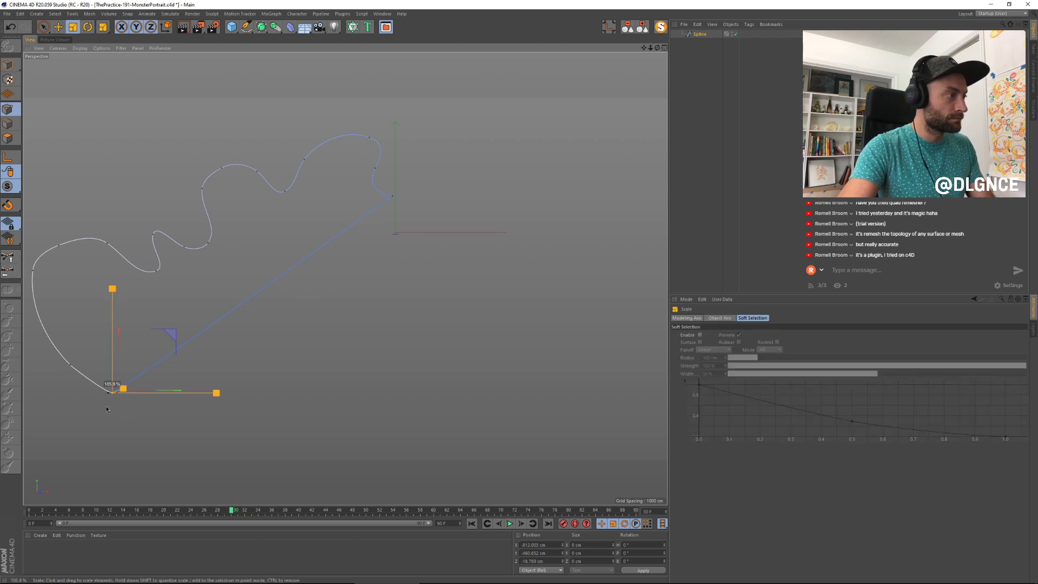
{"action": "left_click_drag", "start_coordinate": [154, 401], "coordinate": [200, 401]}
{"action": "key", "text": "e"}
{"action": "left_click_drag", "start_coordinate": [156, 342], "coordinate": [183, 323]}
{"action": "key", "text": "r"}
{"action": "left_click_drag", "start_coordinate": [97, 326], "coordinate": [80, 345]}
{"action": "left_click", "coordinate": [660, 26]}
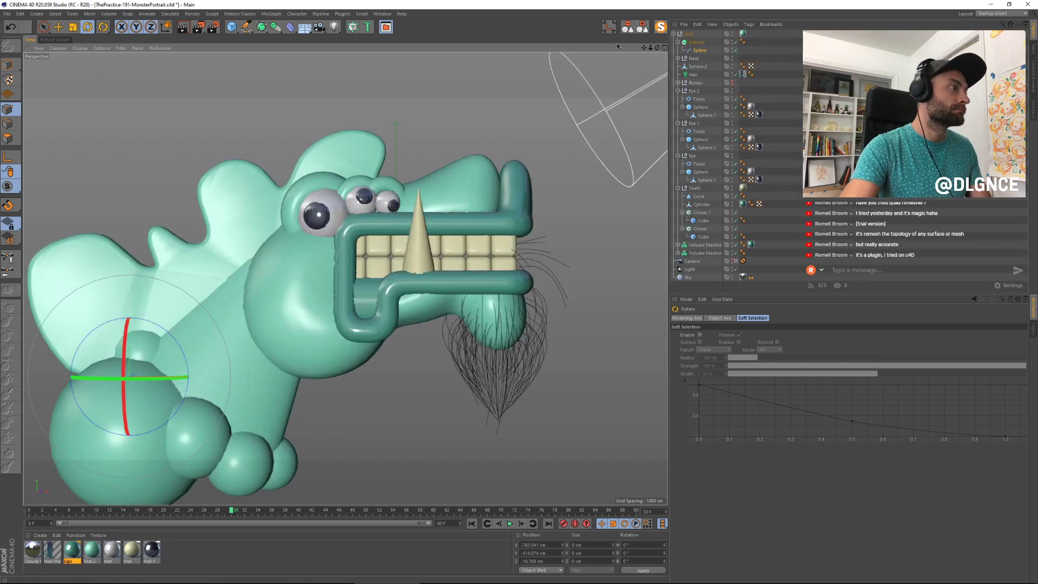
Step: Flatten all points of the crest spline to 0 cm depth along Z and return to the camera view
{"action": "left_click", "coordinate": [736, 261]}
{"action": "key", "text": "h"}
{"action": "left_click_drag", "start_coordinate": [397, 354], "coordinate": [352, 351], "text": "alt"}
{"action": "left_click", "coordinate": [699, 50]}
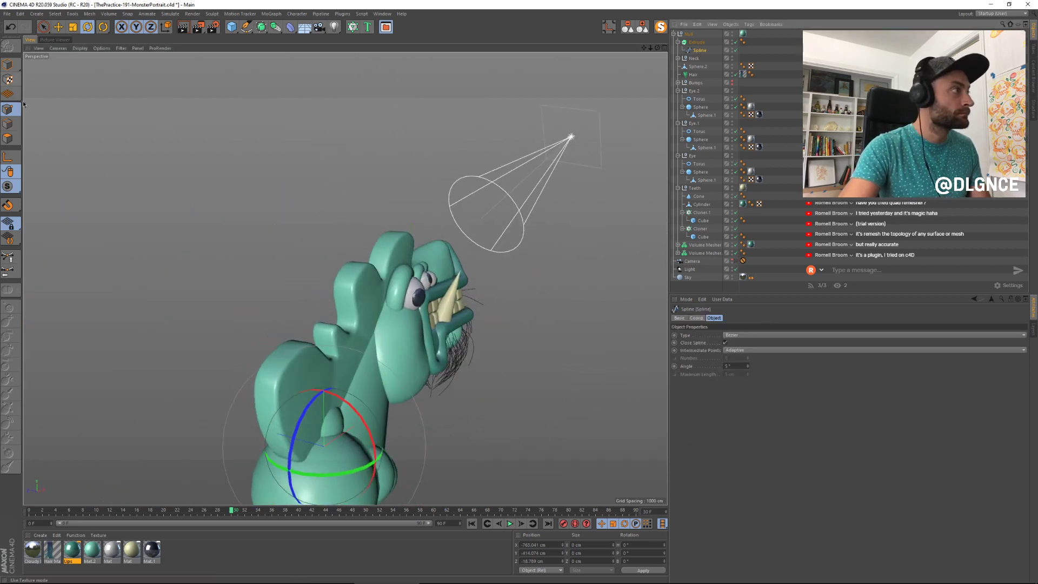
{"action": "key", "text": "ctrl+a"}
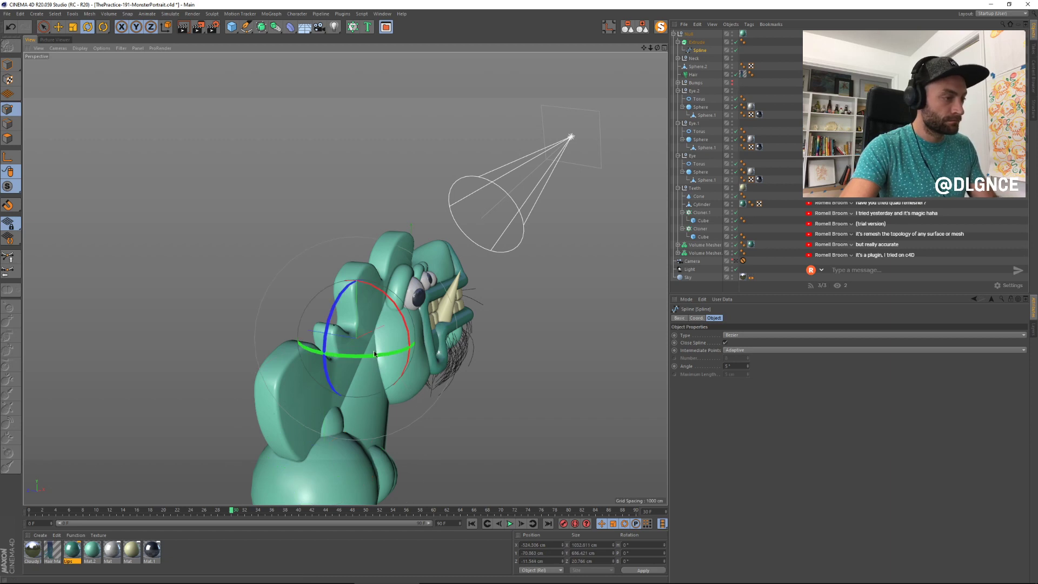
{"action": "key", "text": "t"}
{"action": "left_click_drag", "start_coordinate": [278, 326], "coordinate": [364, 342], "text": "shift"}
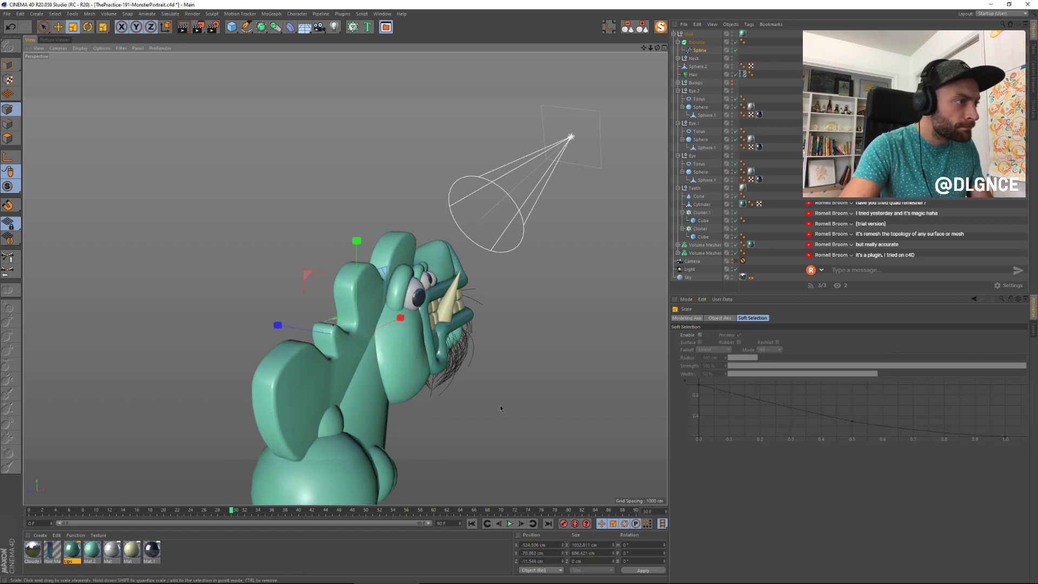
{"action": "left_click_drag", "start_coordinate": [468, 403], "coordinate": [404, 349], "text": "alt"}
{"action": "key", "text": "w"}
{"action": "key", "text": "w"}
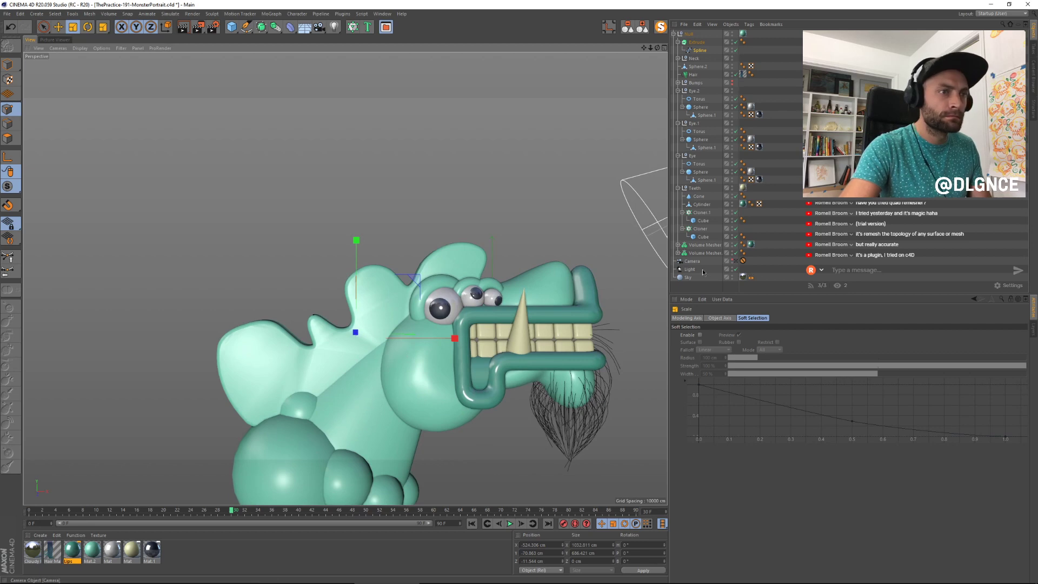
{"action": "left_click", "coordinate": [736, 261]}
Step: Try toggling the crest extrusion's Constrain and Create Single Object options and restore both
{"action": "left_click", "coordinate": [696, 41]}
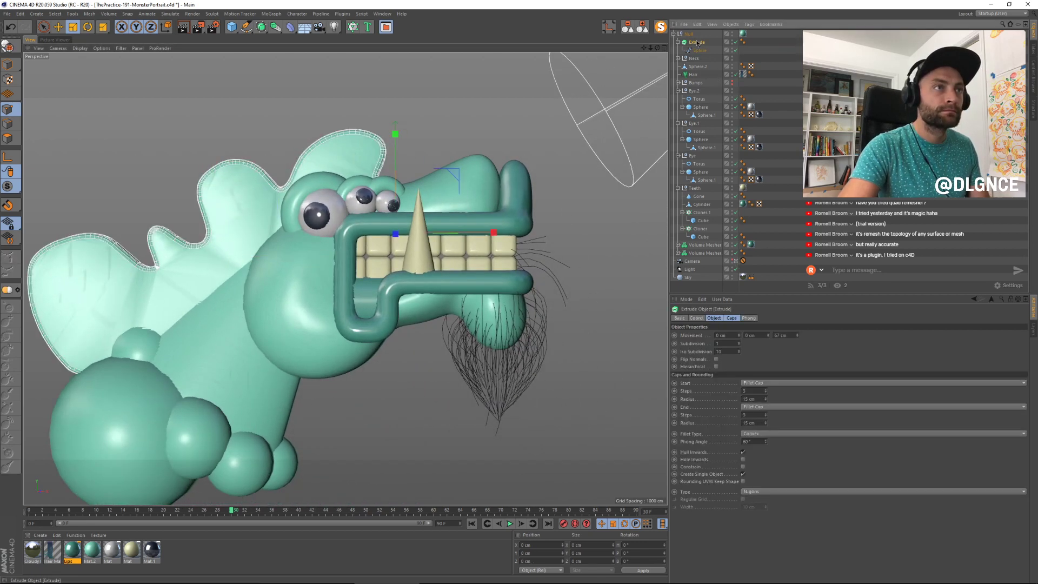
{"action": "left_click", "coordinate": [743, 467]}
{"action": "left_click", "coordinate": [742, 467]}
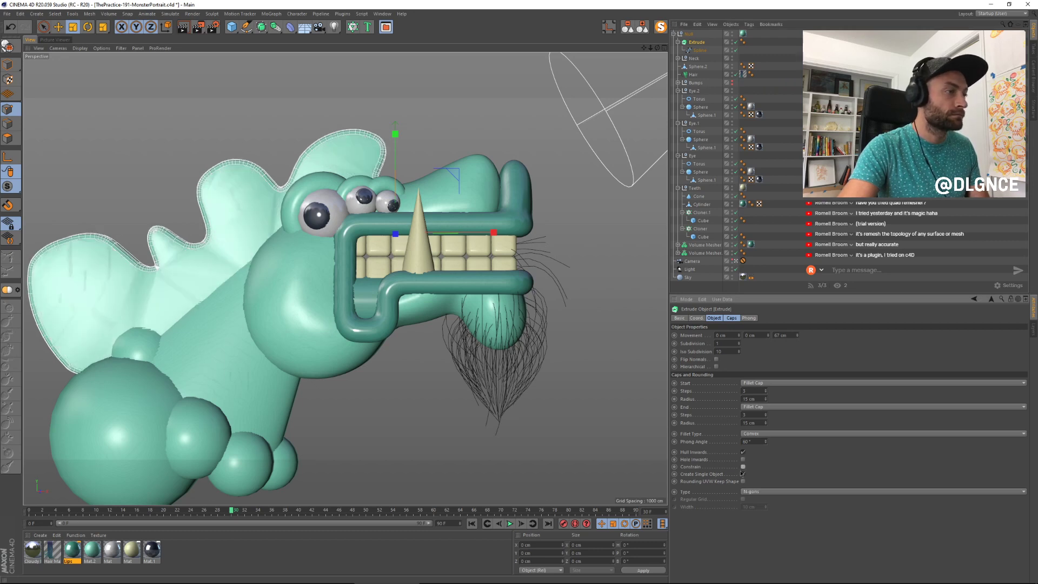
{"action": "left_click", "coordinate": [742, 475]}
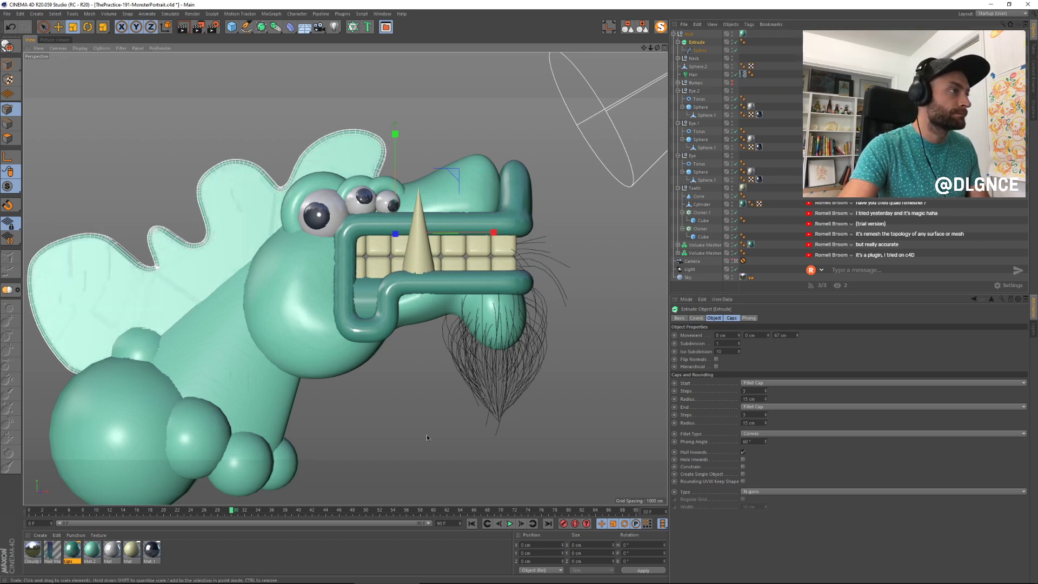
{"action": "left_click", "coordinate": [8, 63]}
{"action": "left_click", "coordinate": [157, 74]}
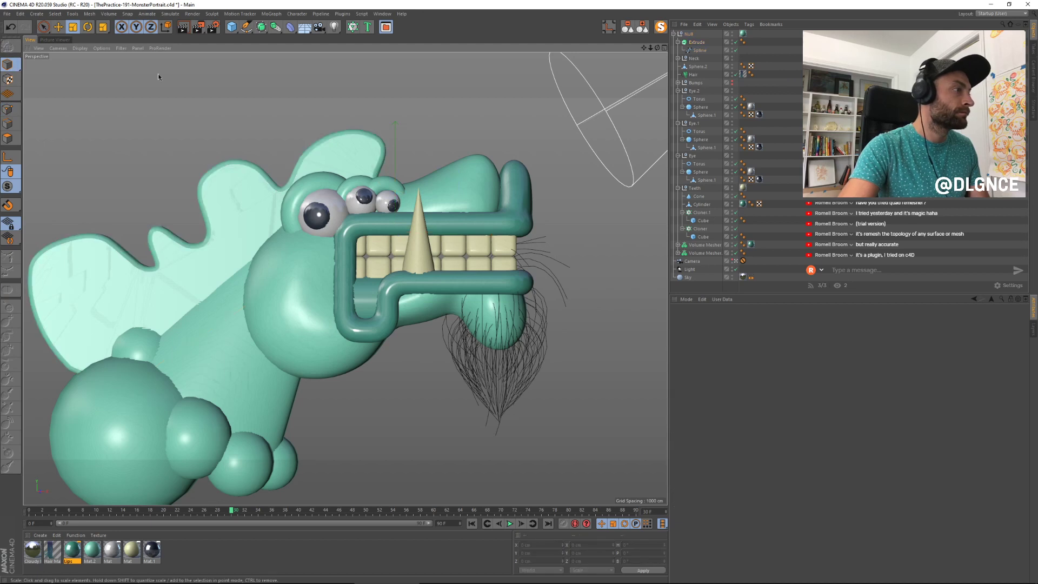
{"action": "left_click", "coordinate": [351, 138]}
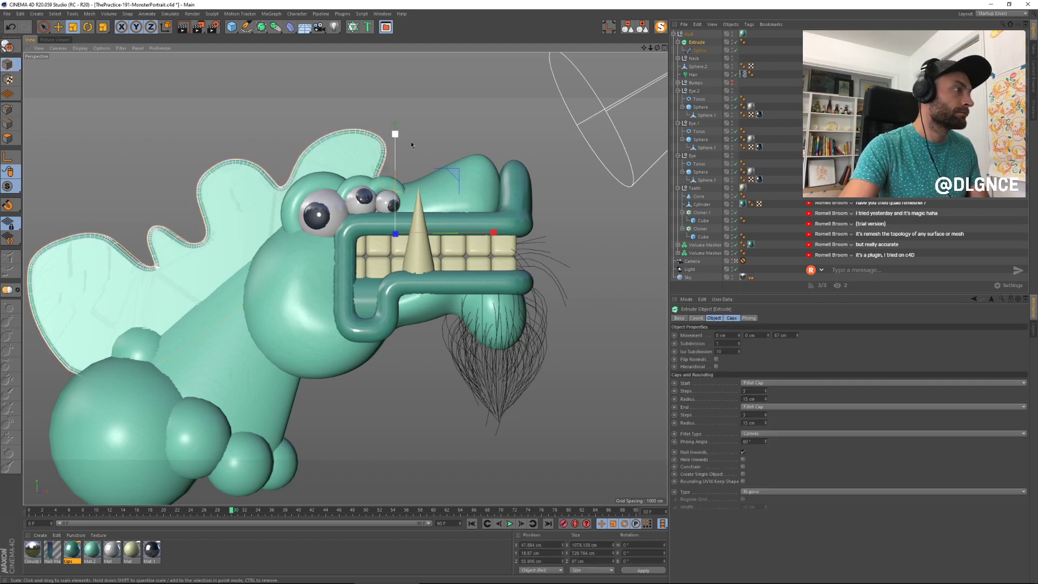
{"action": "left_click", "coordinate": [743, 474]}
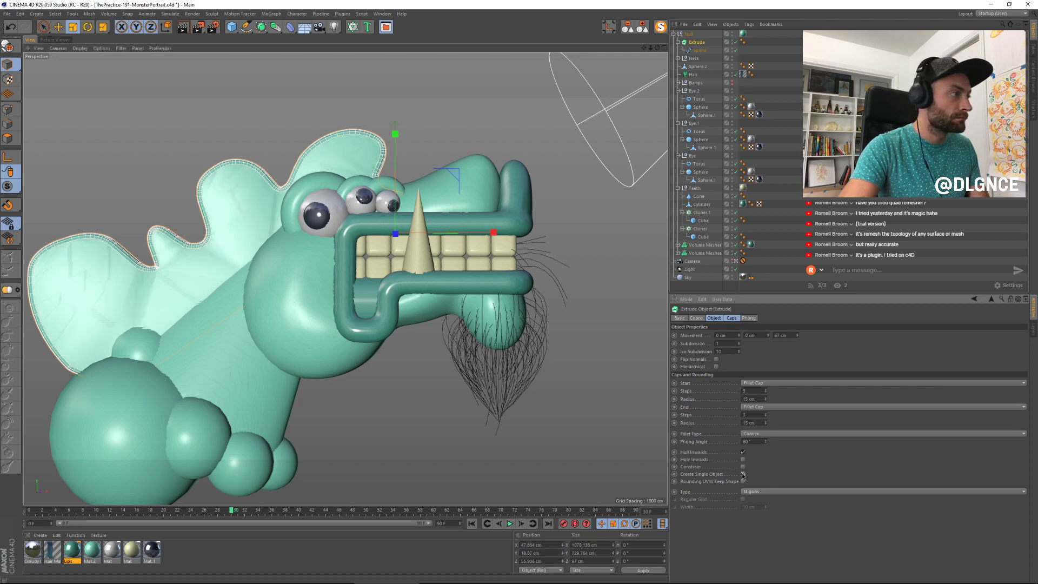
Step: Set the crest extrusion's caps to Quadrangles with a regular grid 40 cm wide and render the picture
{"action": "left_click", "coordinate": [766, 495]}
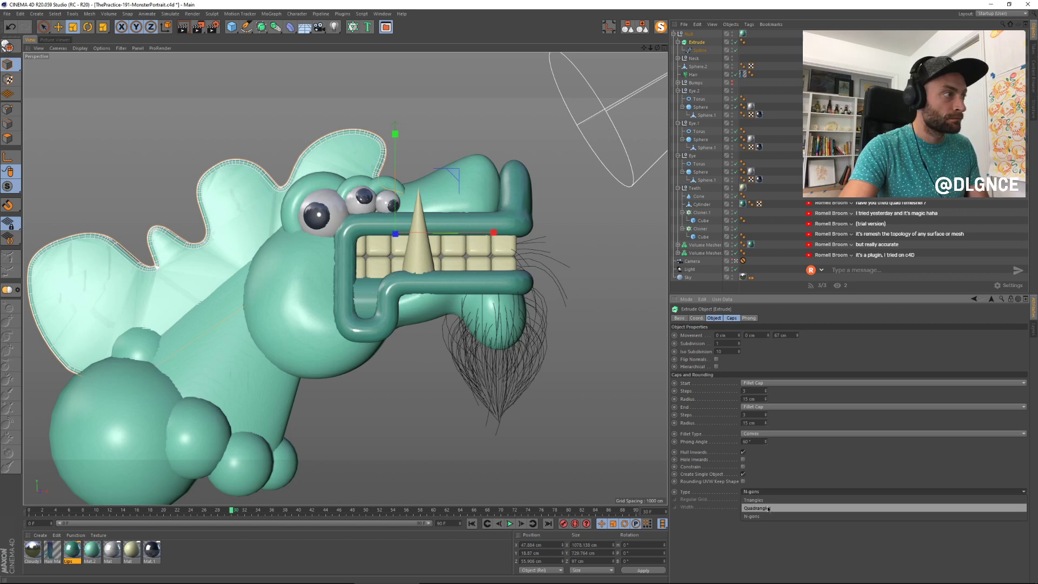
{"action": "left_click", "coordinate": [768, 508]}
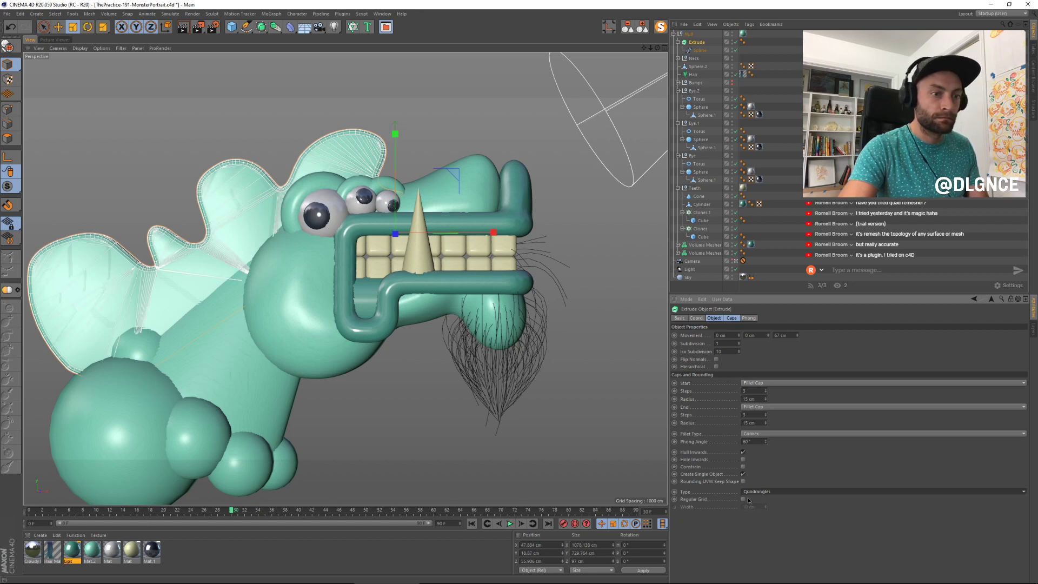
{"action": "left_click", "coordinate": [743, 499]}
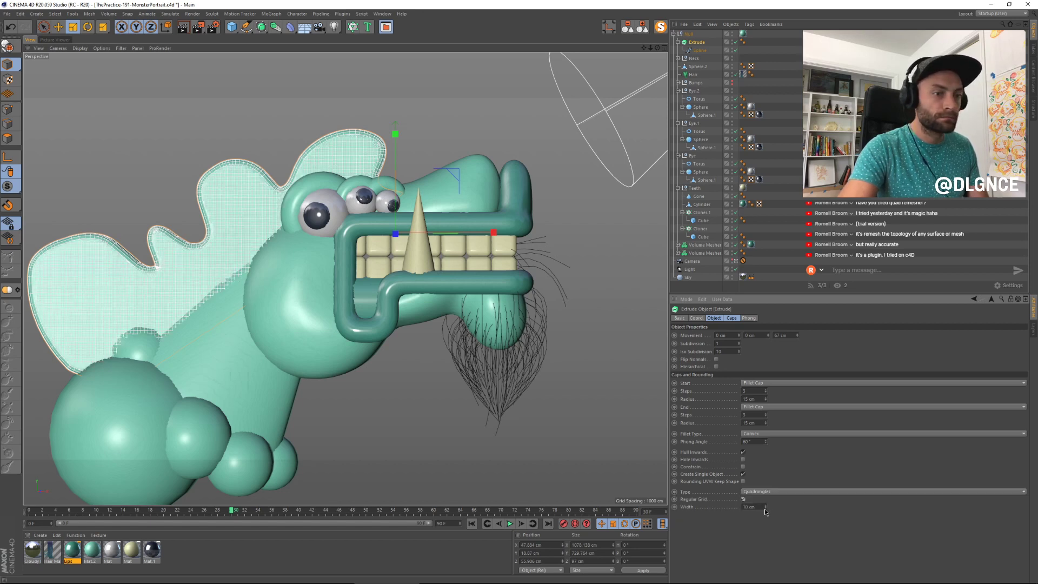
{"action": "left_click_drag", "start_coordinate": [765, 506], "coordinate": [767, 506]}
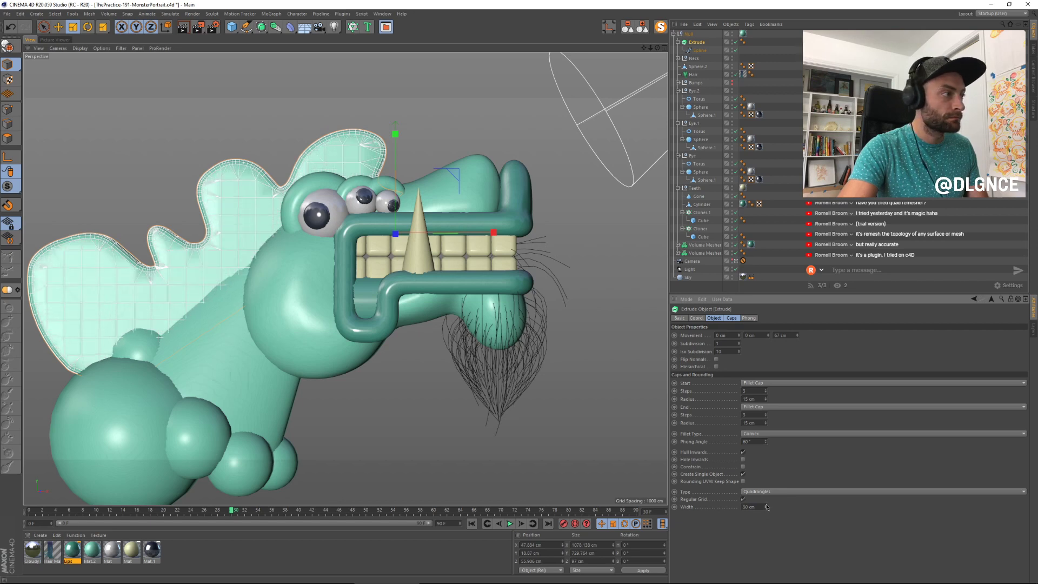
{"action": "left_click", "coordinate": [767, 508]}
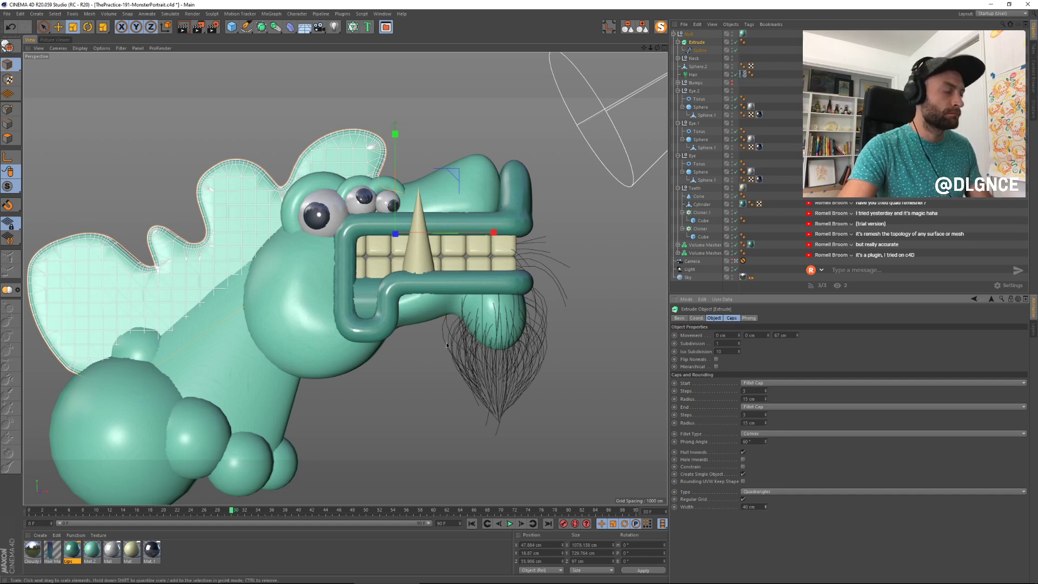
{"action": "key", "text": "shift+r"}
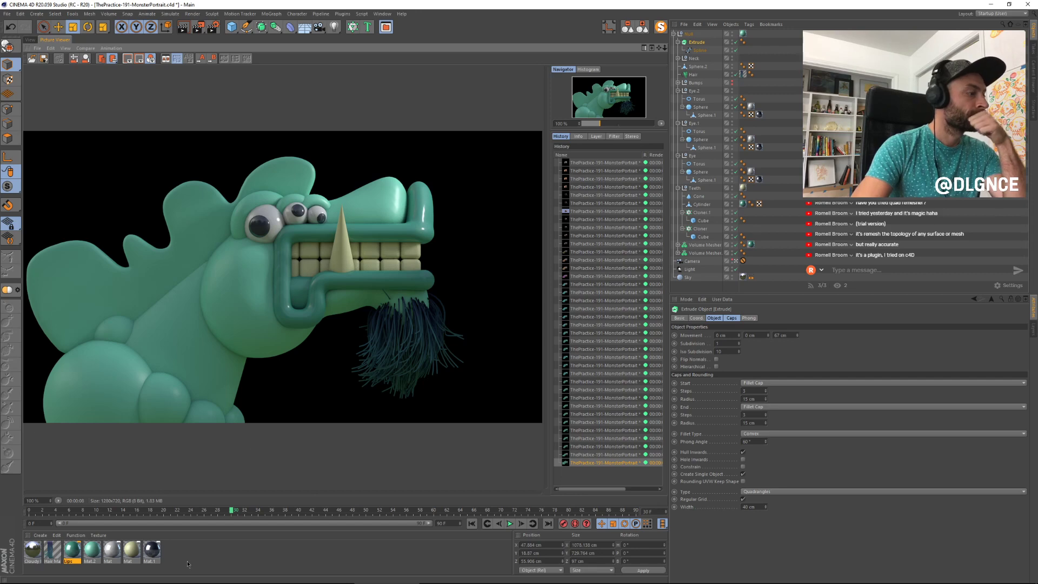
Step: Duplicate the Mat.2 material and set the copy's color to hue 138° and saturation 52%
{"action": "left_click", "coordinate": [92, 551]}
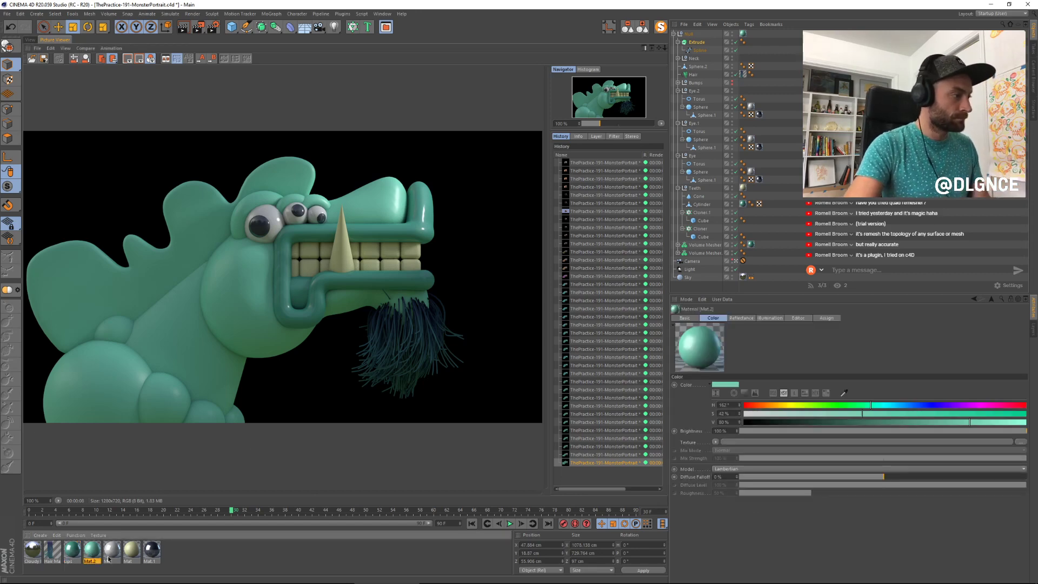
{"action": "left_click_drag", "start_coordinate": [101, 554], "coordinate": [111, 551], "text": "ctrl"}
{"action": "double_click", "coordinate": [112, 550]}
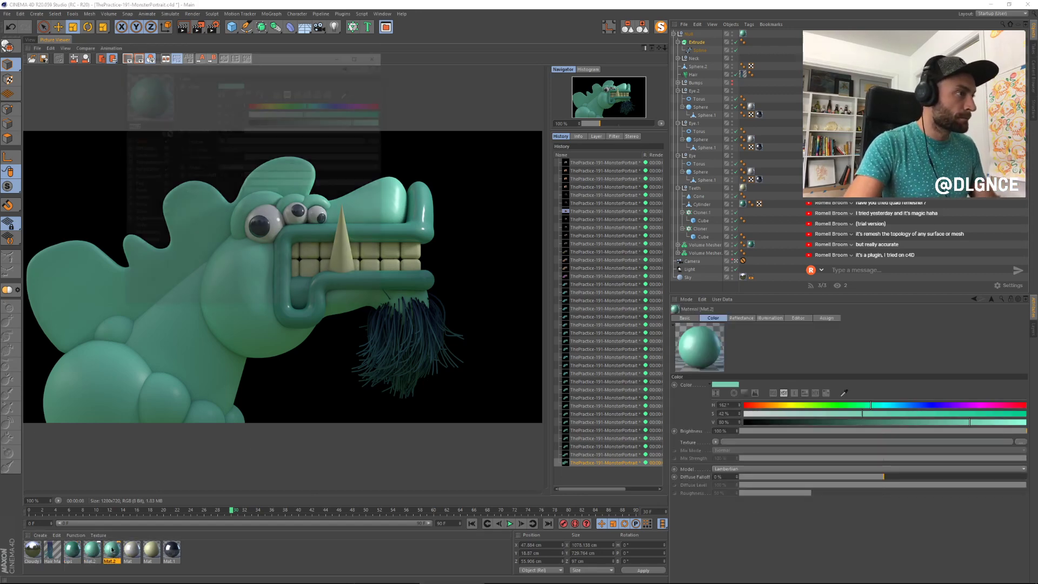
{"action": "left_click_drag", "start_coordinate": [242, 57], "coordinate": [496, 255]}
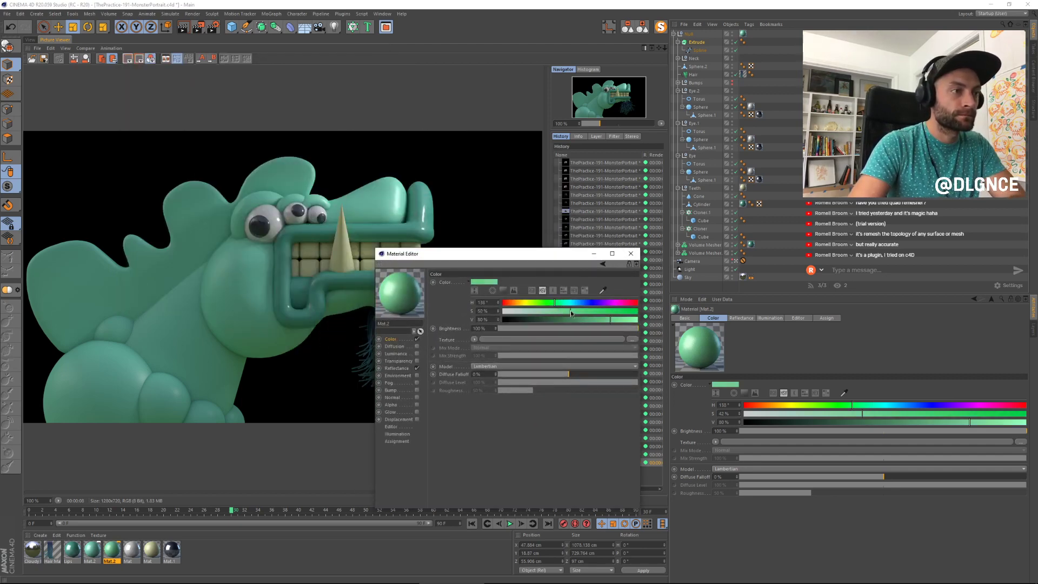
{"action": "left_click", "coordinate": [572, 311]}
Step: Load a Gradient shader into the new material's color texture and lower its mix strength to 0%
{"action": "left_click", "coordinate": [475, 339]}
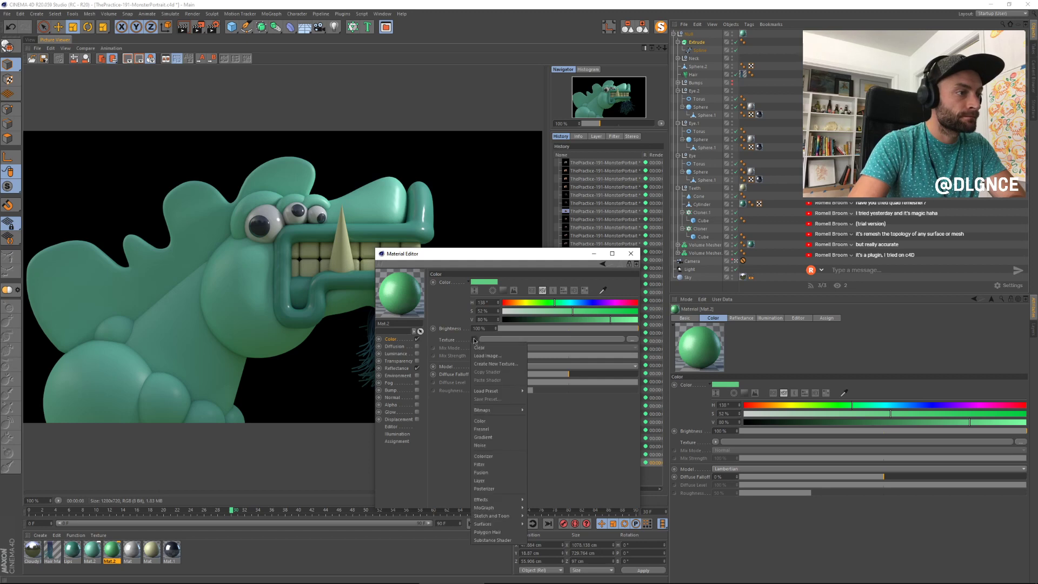
{"action": "left_click", "coordinate": [499, 438]}
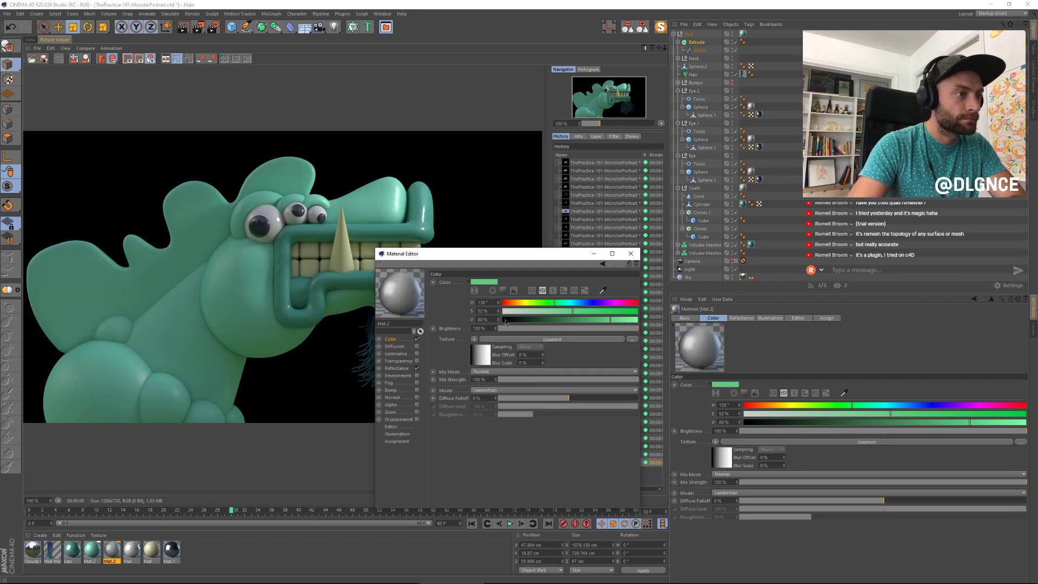
{"action": "left_click", "coordinate": [488, 357]}
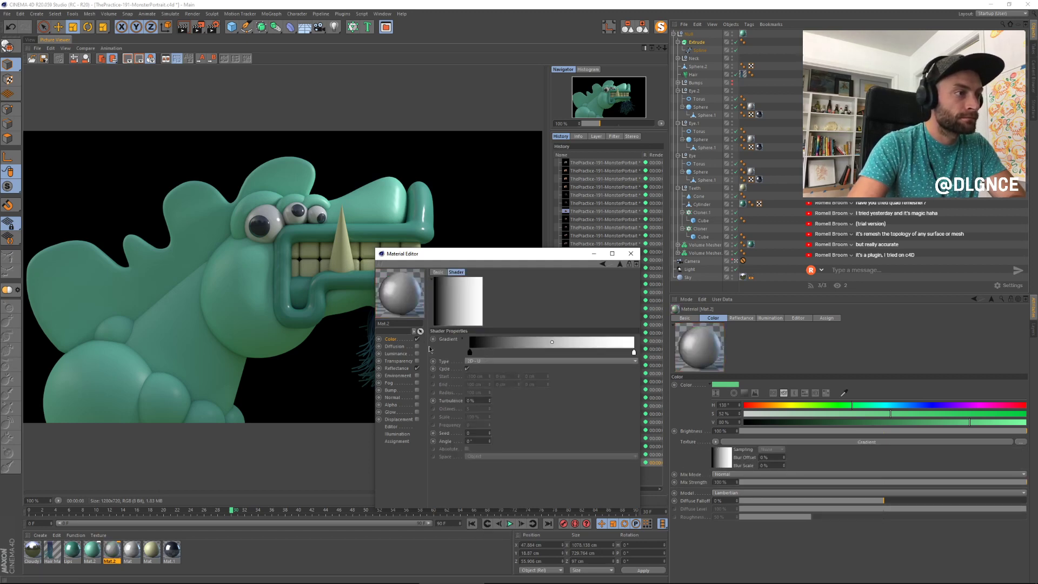
{"action": "double_click", "coordinate": [470, 355]}
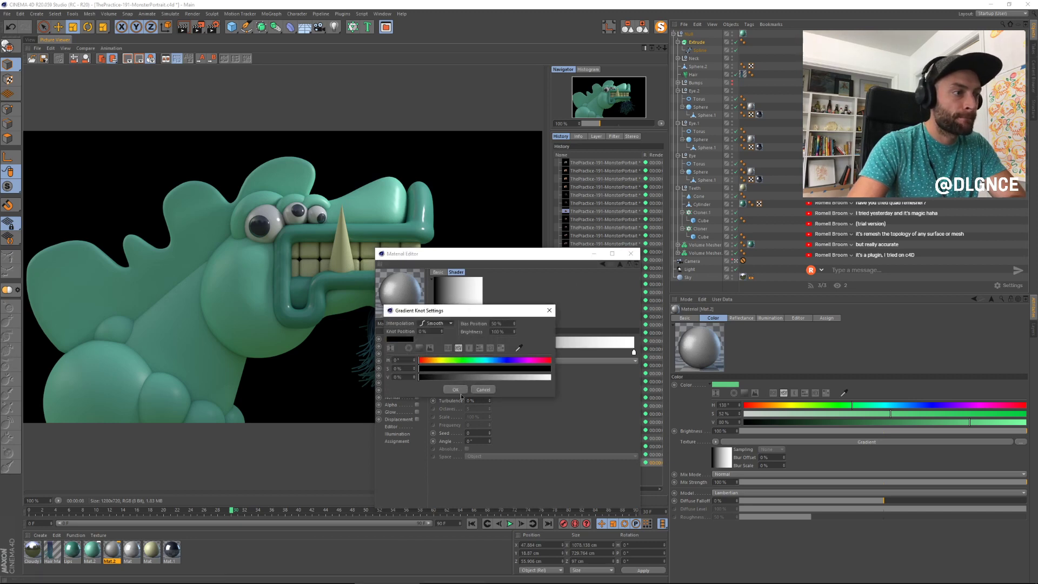
{"action": "left_click", "coordinate": [480, 390]}
{"action": "left_click", "coordinate": [402, 339]}
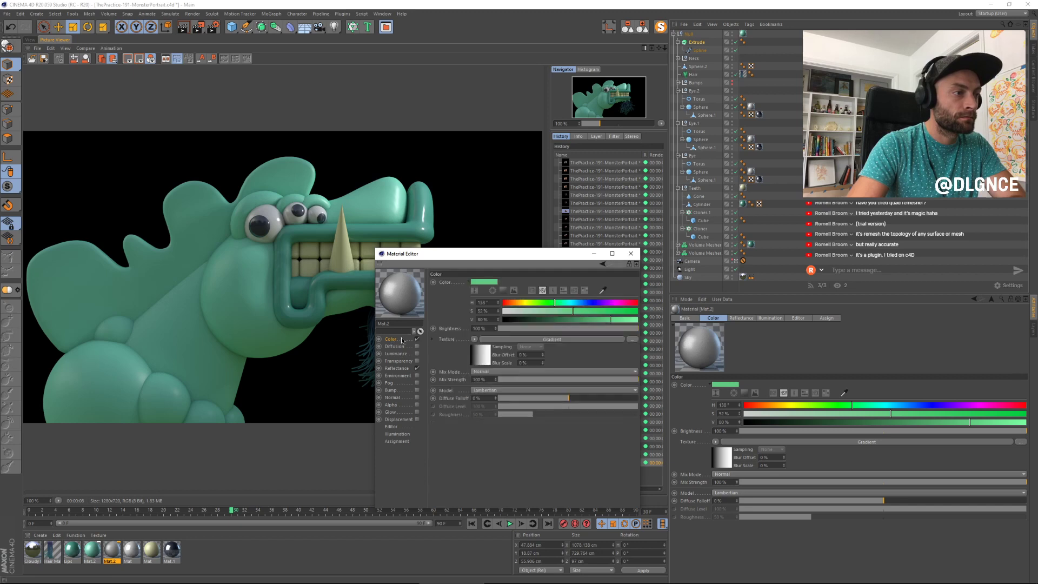
{"action": "left_click_drag", "start_coordinate": [512, 380], "coordinate": [496, 380]}
Step: Color the gradient's black start knot with the green sampled from the material preview
{"action": "left_click", "coordinate": [513, 340]}
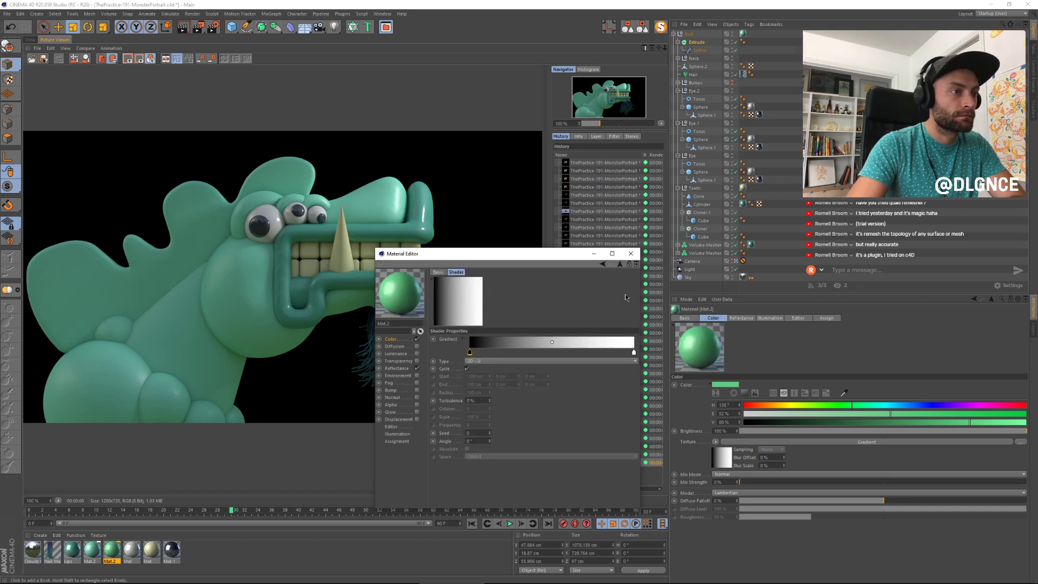
{"action": "double_click", "coordinate": [469, 352]}
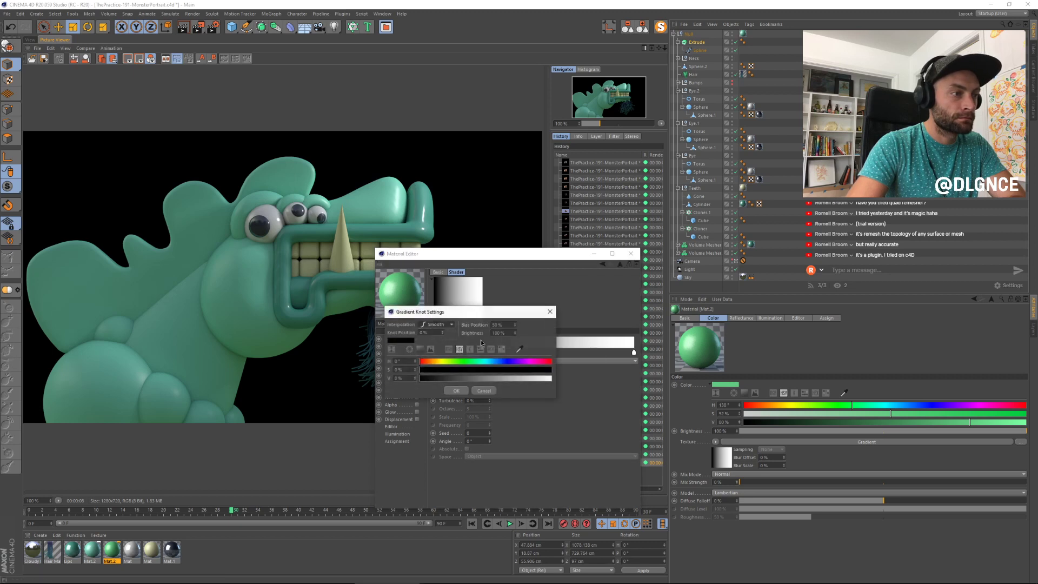
{"action": "left_click", "coordinate": [401, 274]}
{"action": "left_click", "coordinate": [466, 393]}
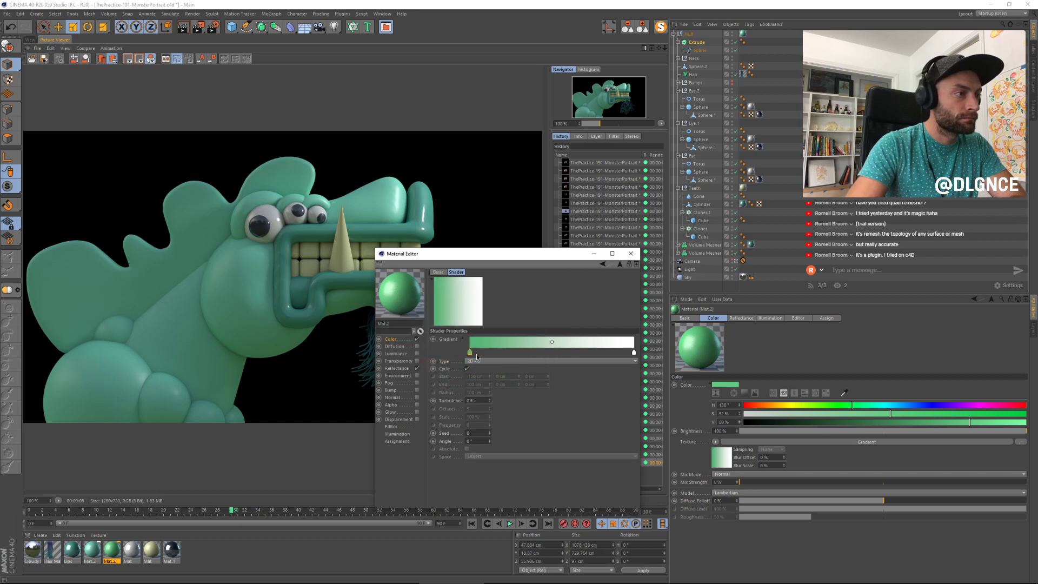
Step: Color the gradient's white end knot yellow-green and set the texture's mix strength to 100%
{"action": "left_click_drag", "start_coordinate": [503, 352], "coordinate": [610, 361]}
{"action": "double_click", "coordinate": [634, 353]}
{"action": "left_click_drag", "start_coordinate": [681, 376], "coordinate": [715, 376]}
{"action": "left_click", "coordinate": [619, 388]}
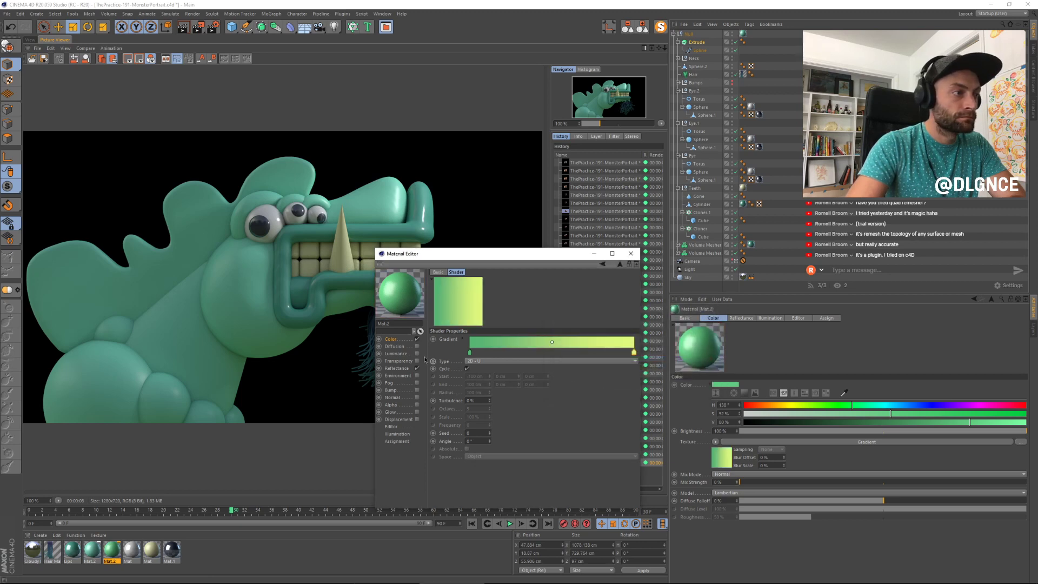
{"action": "left_click", "coordinate": [396, 341]}
{"action": "left_click_drag", "start_coordinate": [550, 382], "coordinate": [641, 381]}
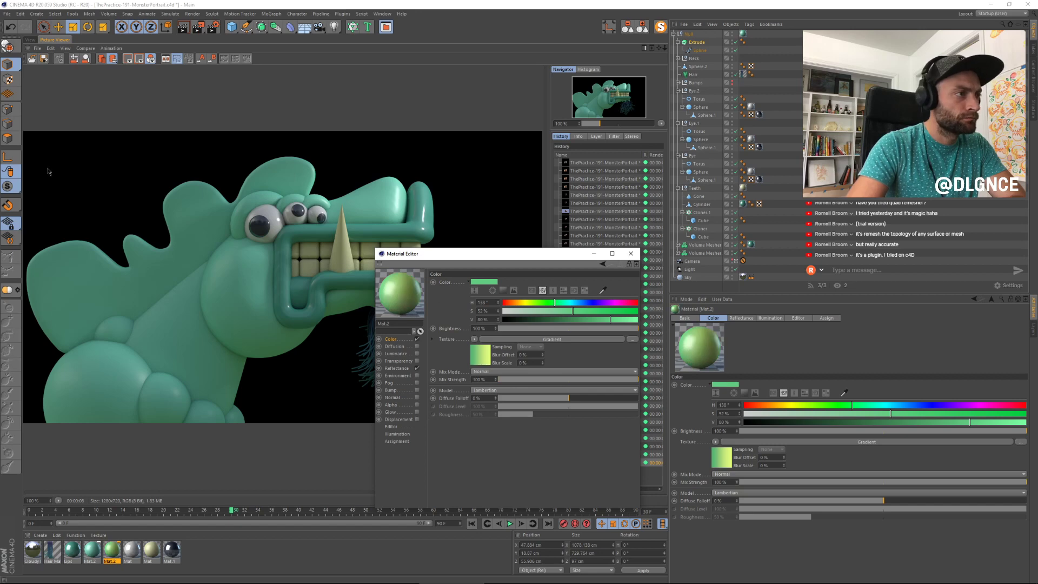
Step: Apply the gradient material to the crest and set the gradient type to 2D - V
{"action": "left_click", "coordinate": [31, 40]}
{"action": "left_click_drag", "start_coordinate": [400, 295], "coordinate": [225, 250]}
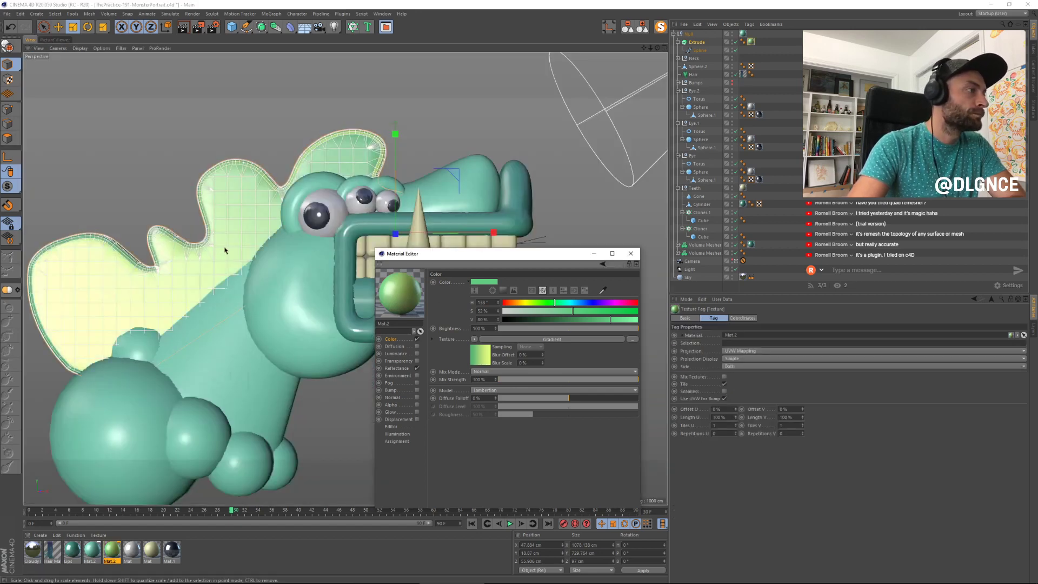
{"action": "left_click", "coordinate": [482, 360]}
{"action": "left_click", "coordinate": [482, 361]}
{"action": "left_click", "coordinate": [492, 382]}
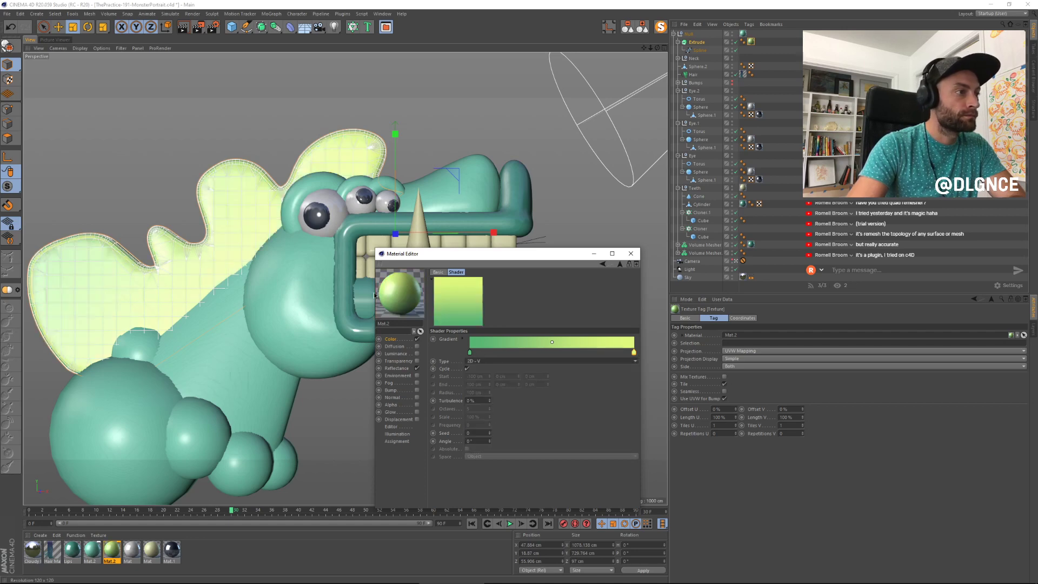
{"action": "left_click", "coordinate": [631, 253]}
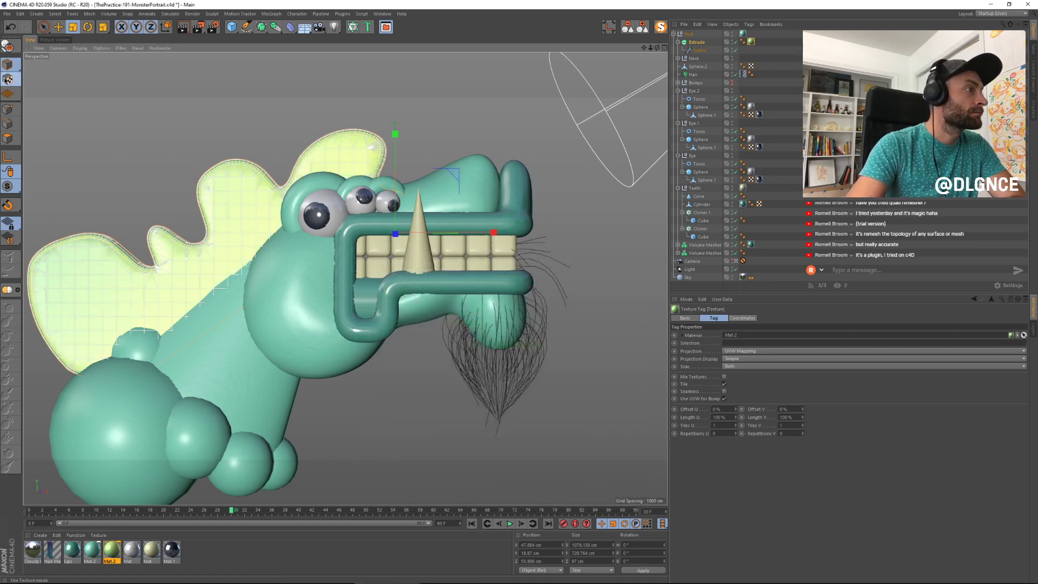
Step: Enter Texture mode and set the crest material's projection to Flat, ready for moving the texture
{"action": "left_click", "coordinate": [8, 80]}
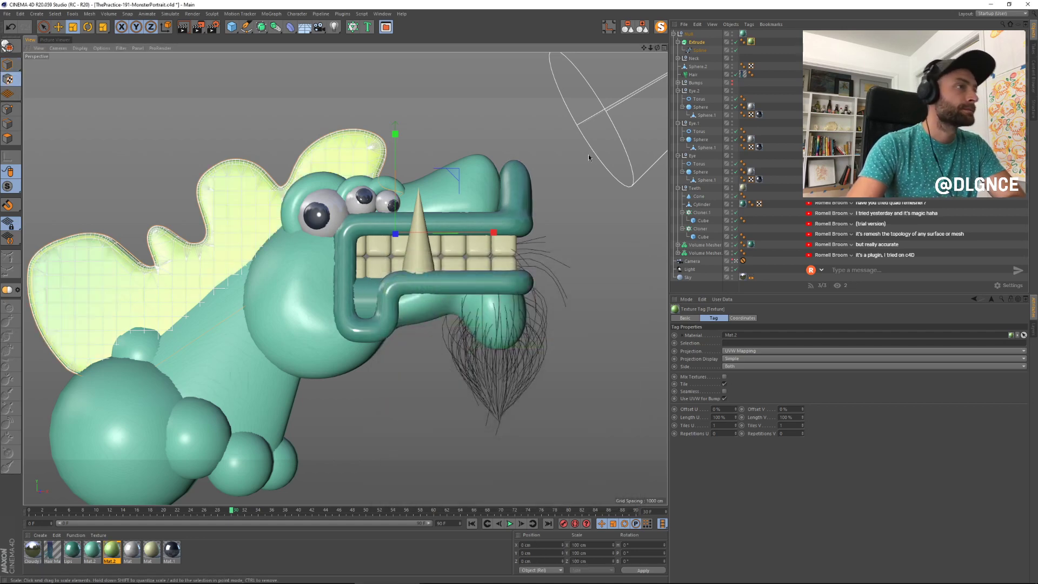
{"action": "left_click", "coordinate": [751, 354]}
{"action": "left_click", "coordinate": [743, 378]}
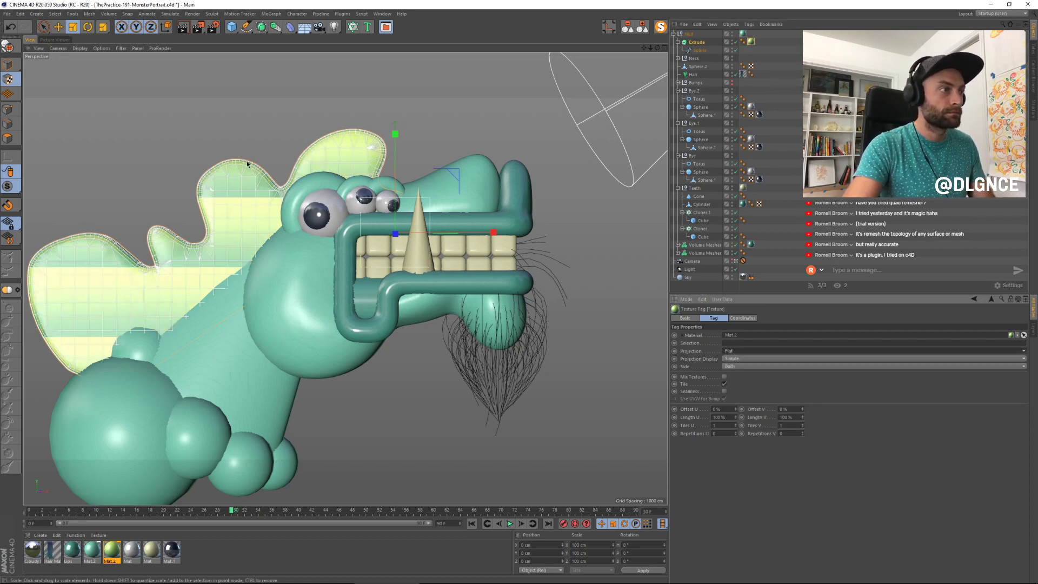
{"action": "key", "text": "e"}
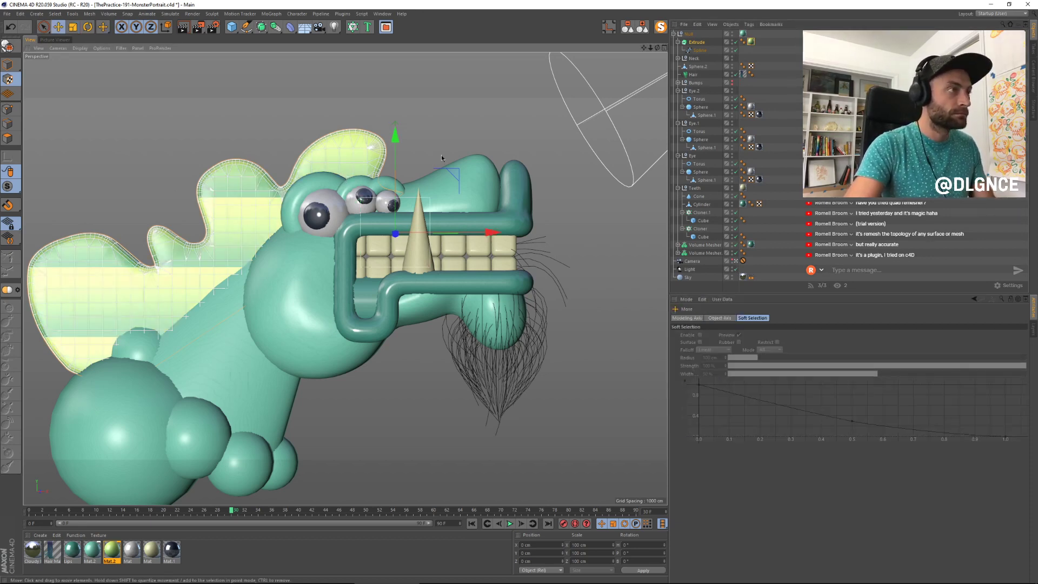
Step: Move, scale and rotate the crest's flat texture projection to follow the crest's slope, tilting it about -27°
{"action": "left_click_drag", "start_coordinate": [454, 233], "coordinate": [127, 136]}
{"action": "key", "text": "r"}
{"action": "key", "text": "t"}
{"action": "key", "text": "e"}
{"action": "left_click_drag", "start_coordinate": [151, 178], "coordinate": [125, 157]}
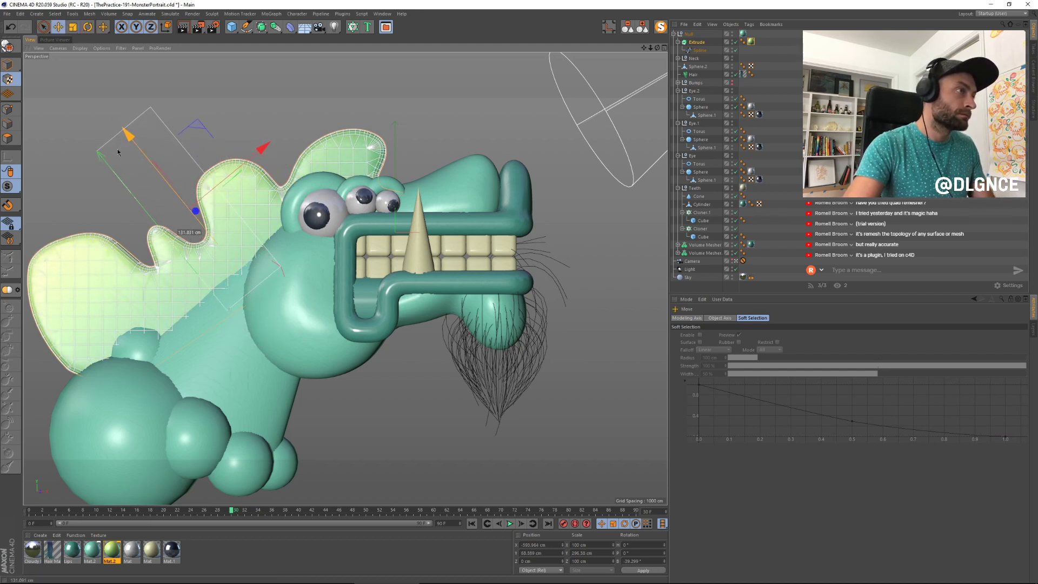
{"action": "key", "text": "r"}
{"action": "left_click_drag", "start_coordinate": [214, 160], "coordinate": [221, 155]}
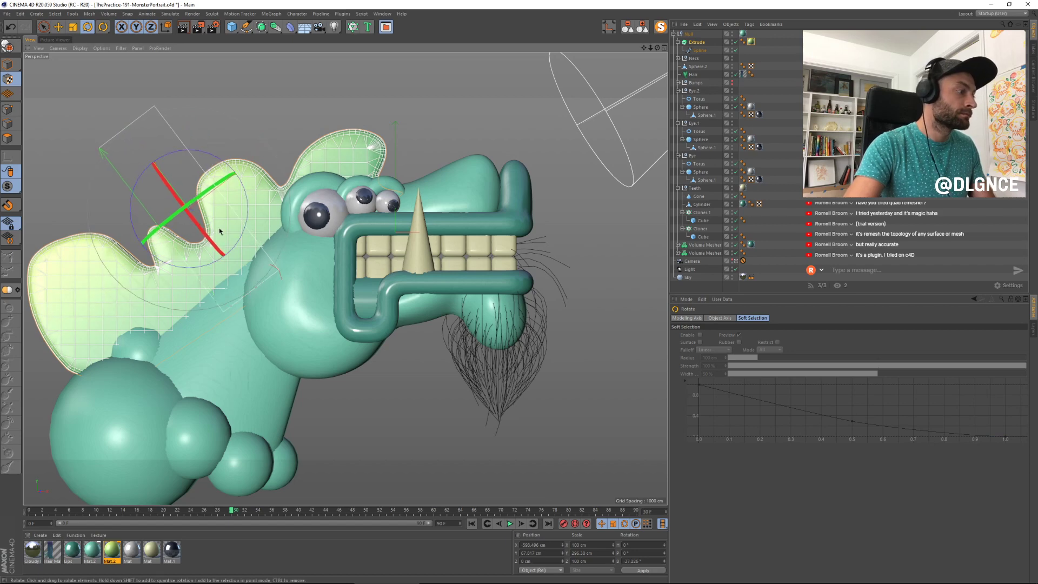
Step: Open the crest material's gradient and move its green start knot inward to a position of about 26%
{"action": "left_click", "coordinate": [112, 550]}
{"action": "double_click", "coordinate": [114, 550]}
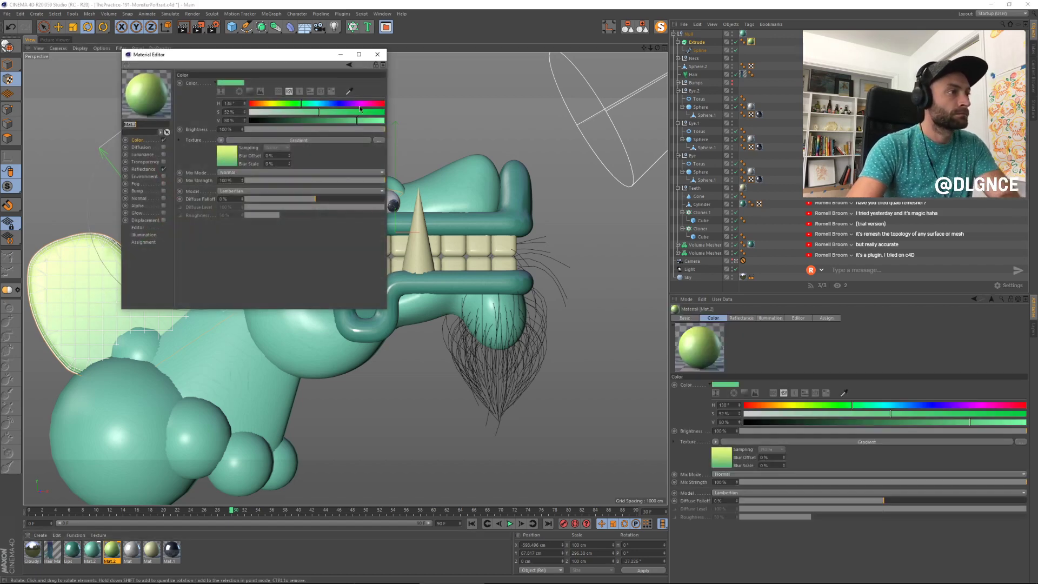
{"action": "left_click_drag", "start_coordinate": [308, 47], "coordinate": [593, 207]}
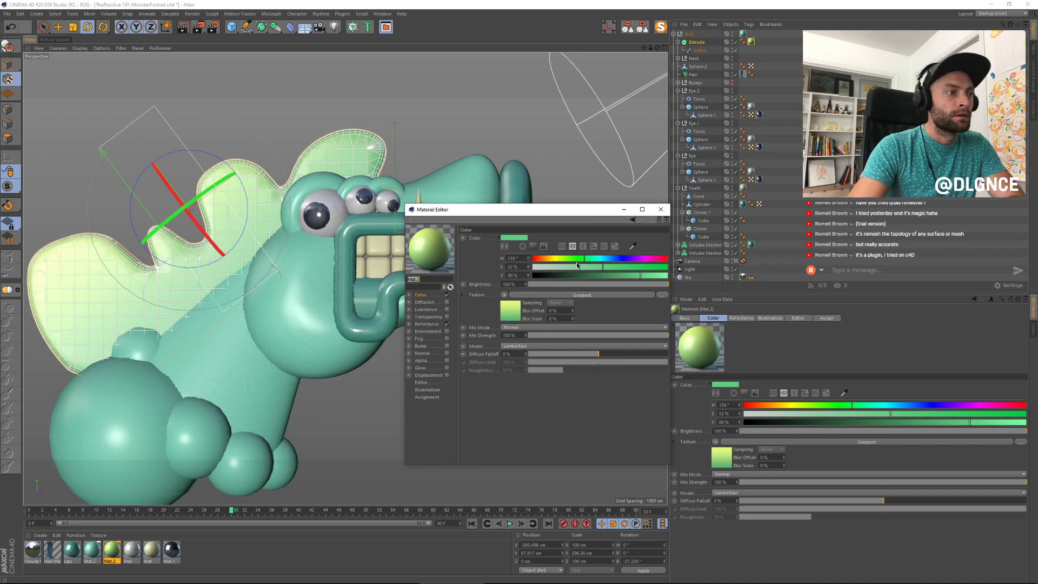
{"action": "left_click", "coordinate": [505, 312]}
{"action": "left_click_drag", "start_coordinate": [500, 311], "coordinate": [542, 311]}
{"action": "left_click", "coordinate": [664, 309]}
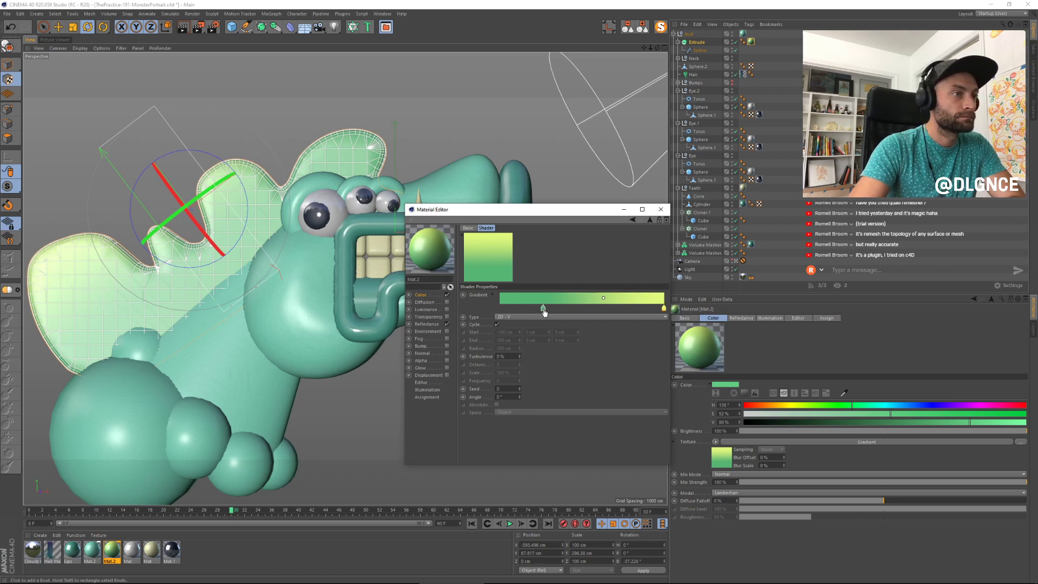
Step: Recolor the gradient's green knot with a more saturated teal sampled from the monster's neck and move it nearer the start
{"action": "double_click", "coordinate": [544, 309]}
{"action": "left_click", "coordinate": [591, 305]}
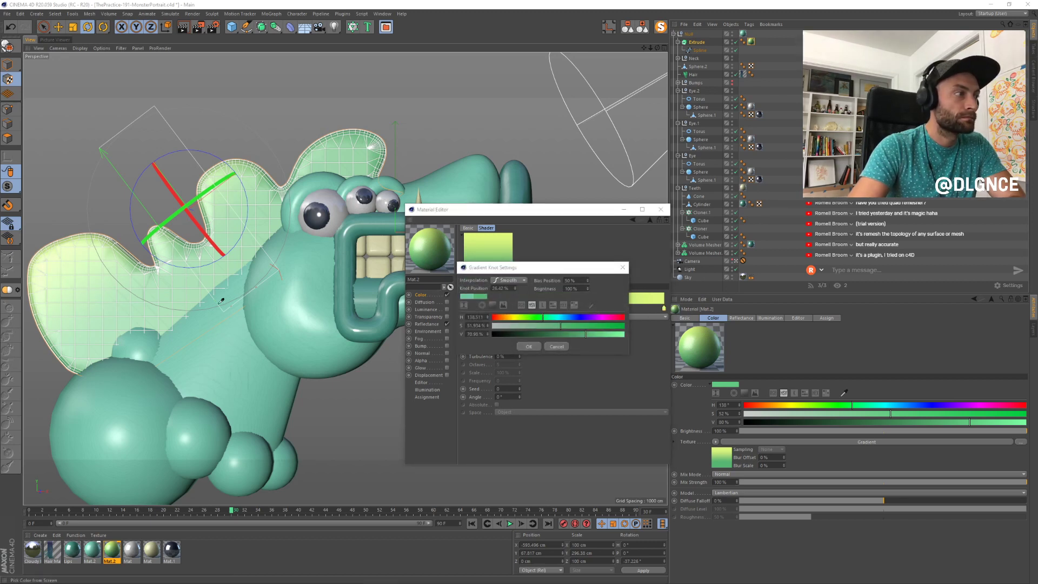
{"action": "left_click", "coordinate": [195, 326]}
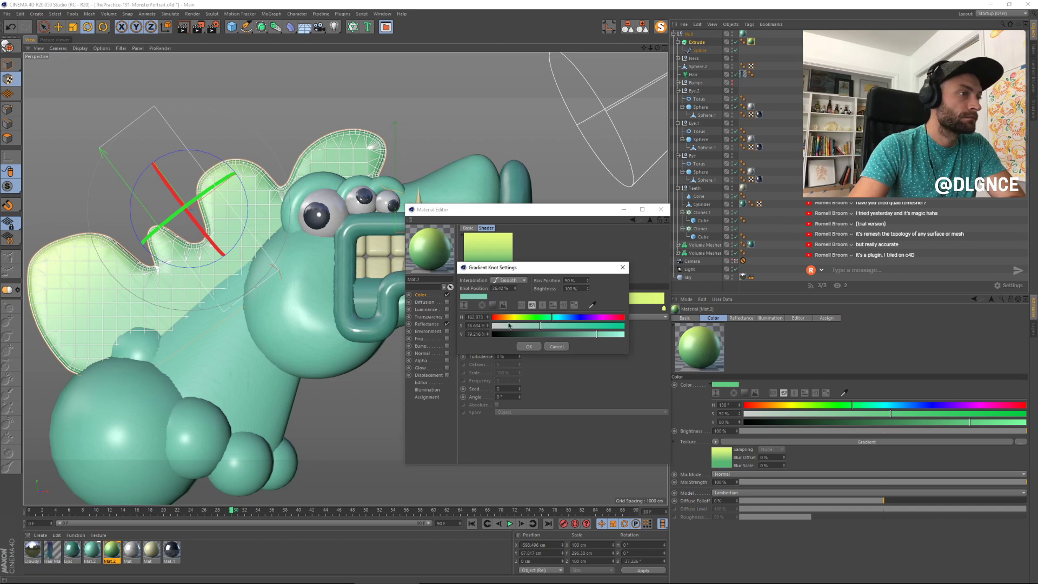
{"action": "left_click", "coordinate": [530, 347]}
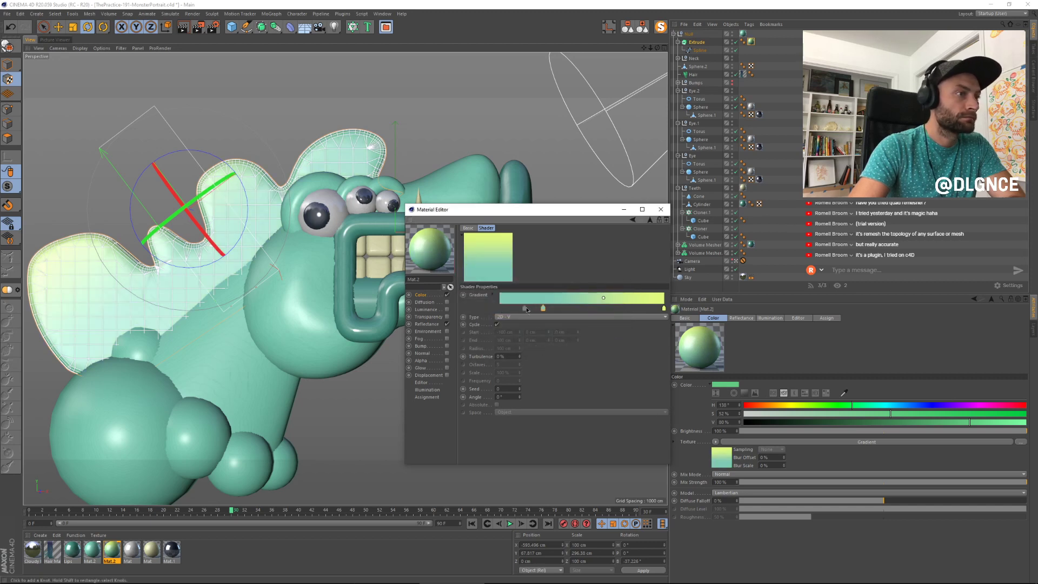
{"action": "double_click", "coordinate": [544, 309]}
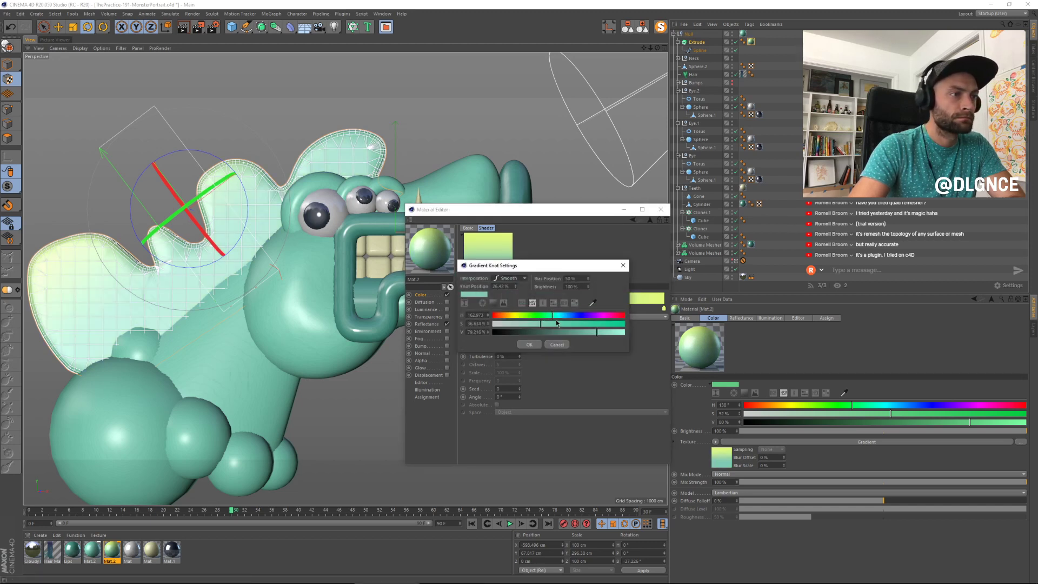
{"action": "left_click_drag", "start_coordinate": [557, 323], "coordinate": [570, 326]}
{"action": "left_click", "coordinate": [531, 344]}
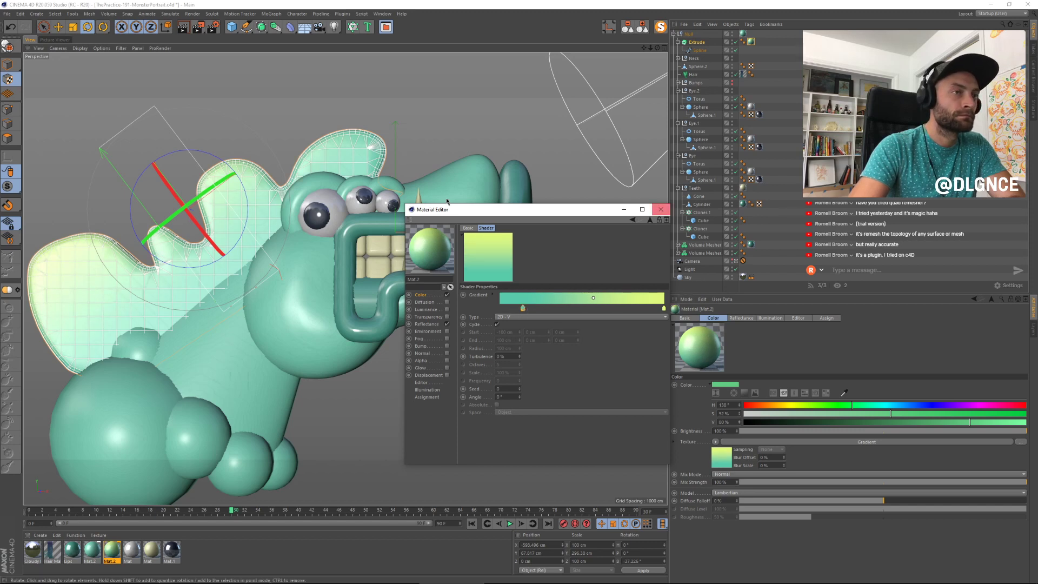
Step: Fine-tune the crest's texture projection by scaling its height to about 276 cm, moving it along the slope and rotating it slightly
{"action": "key", "text": "t"}
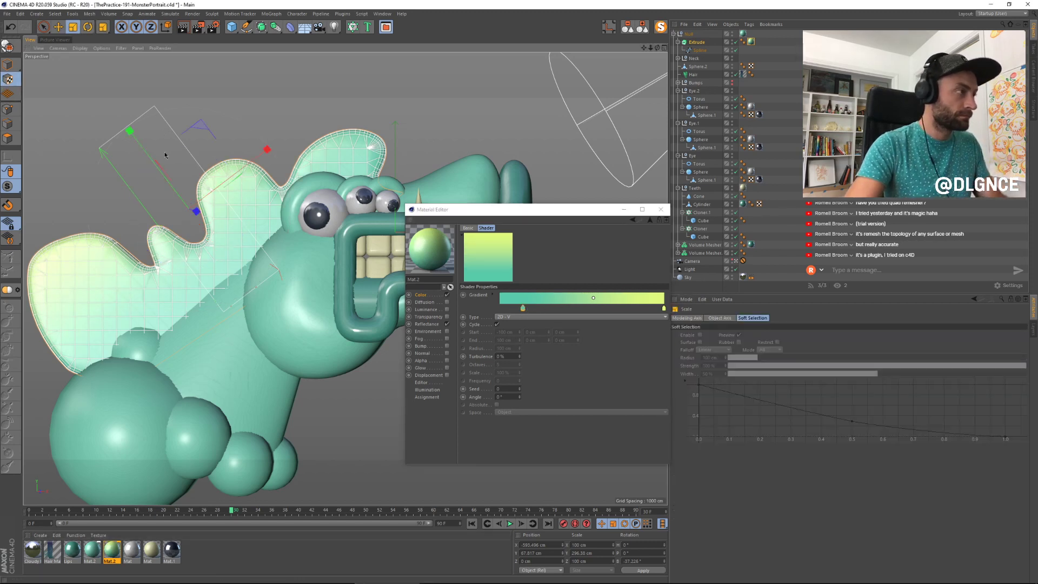
{"action": "left_click_drag", "start_coordinate": [148, 157], "coordinate": [149, 161]}
{"action": "key", "text": "r"}
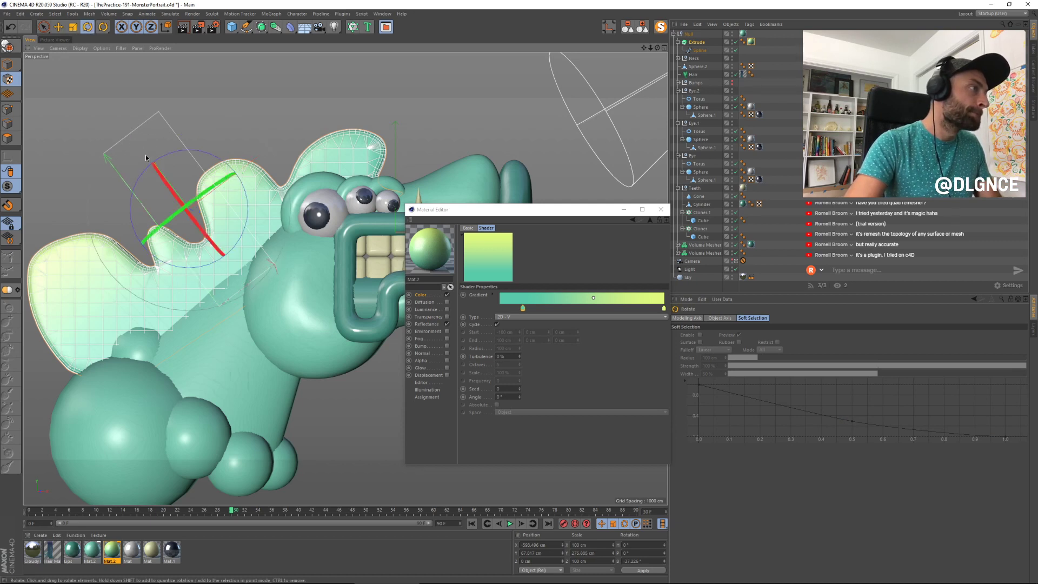
{"action": "key", "text": "e"}
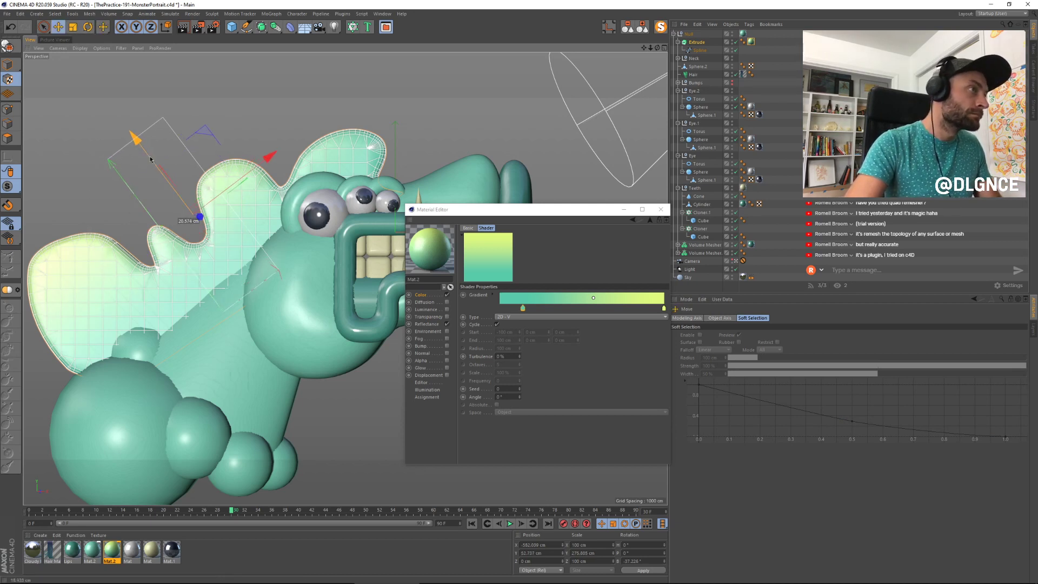
{"action": "left_click_drag", "start_coordinate": [160, 174], "coordinate": [126, 150]}
{"action": "key", "text": "t"}
{"action": "key", "text": "r"}
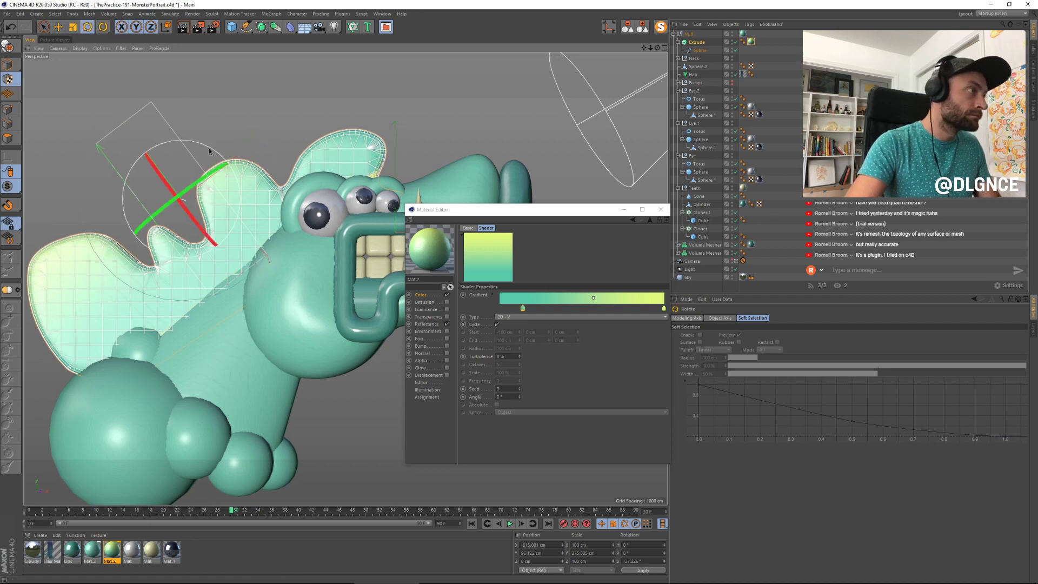
{"action": "left_click_drag", "start_coordinate": [210, 152], "coordinate": [207, 154]}
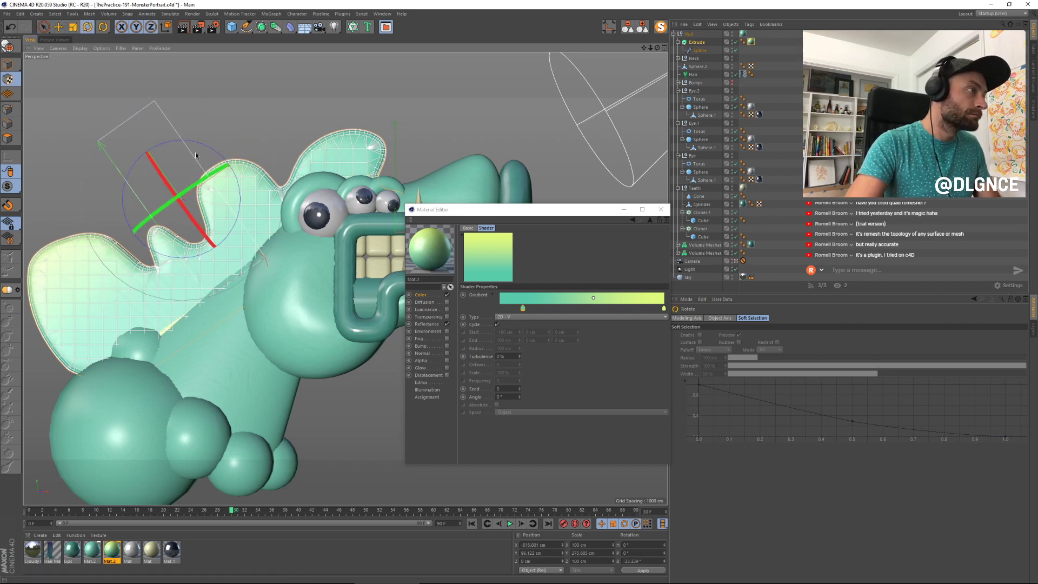
{"action": "key", "text": "e"}
{"action": "left_click_drag", "start_coordinate": [126, 122], "coordinate": [129, 127]}
{"action": "left_click", "coordinate": [660, 209]}
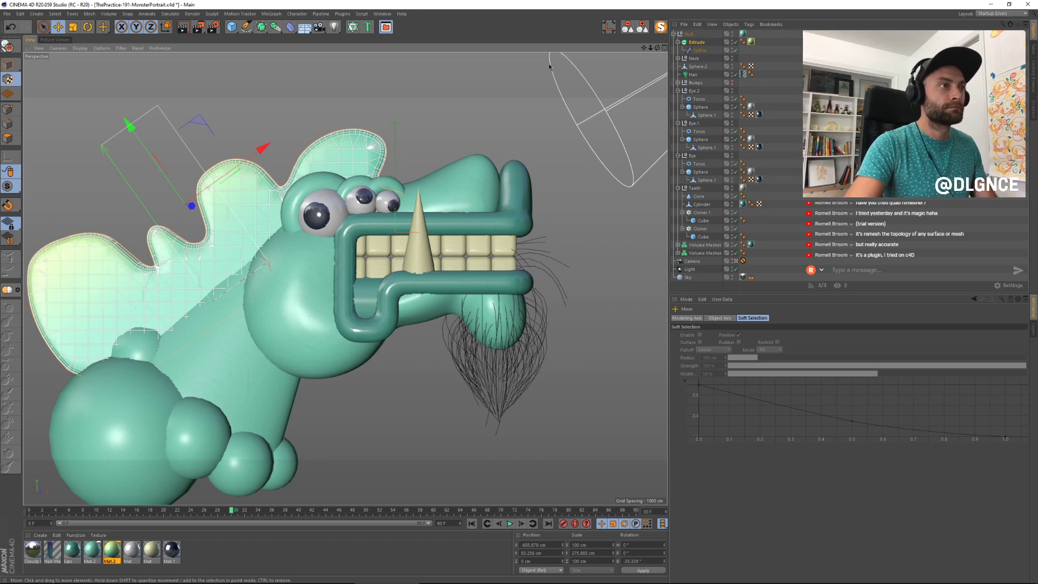
Step: Shift the whole monster group slightly forward along X in Model mode and render it to the Picture Viewer
{"action": "left_click", "coordinate": [674, 34]}
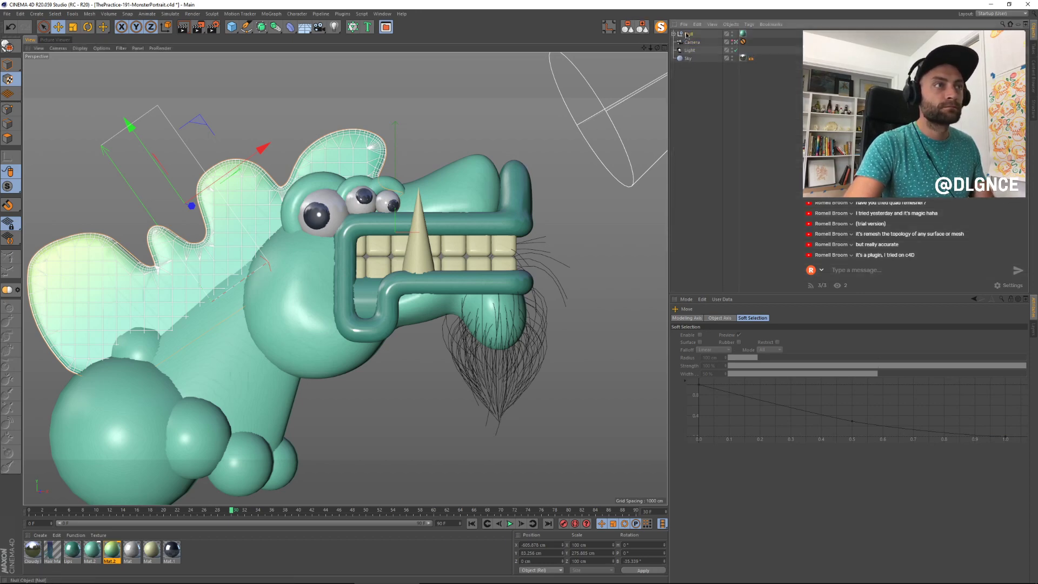
{"action": "left_click", "coordinate": [688, 34]}
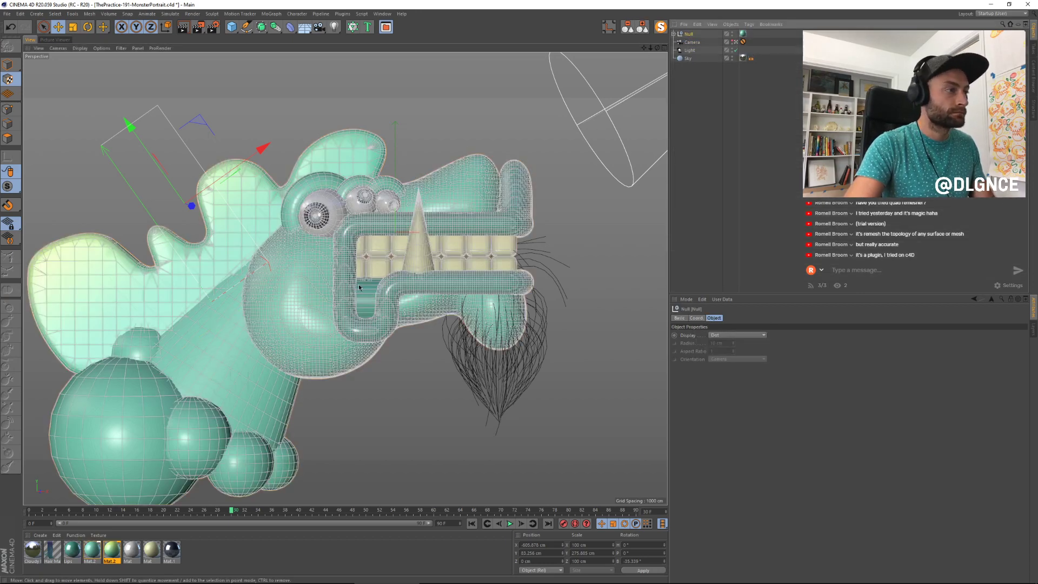
{"action": "left_click", "coordinate": [9, 65]}
{"action": "left_click_drag", "start_coordinate": [447, 236], "coordinate": [459, 237]}
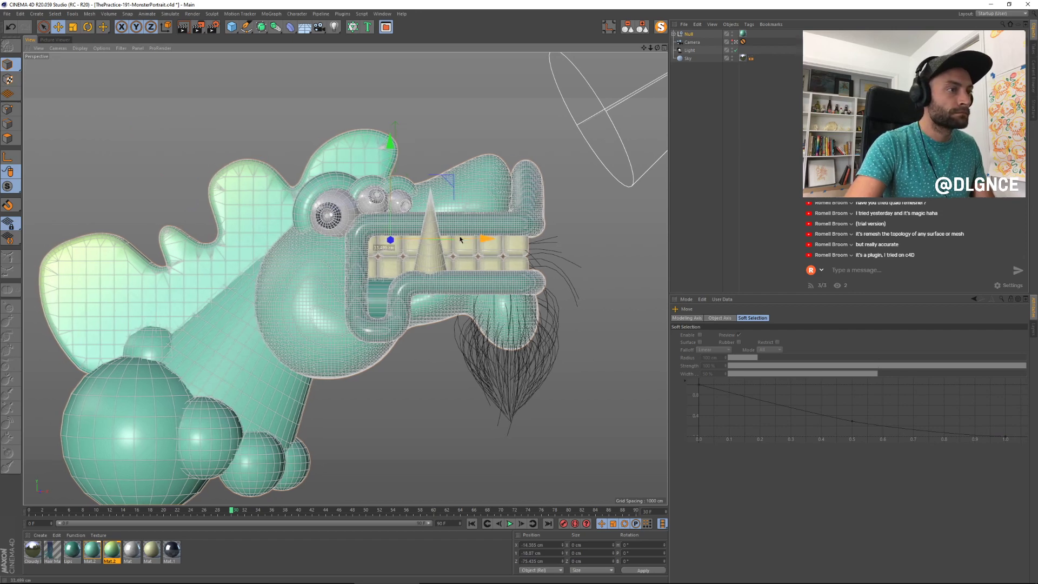
{"action": "left_click", "coordinate": [55, 40]}
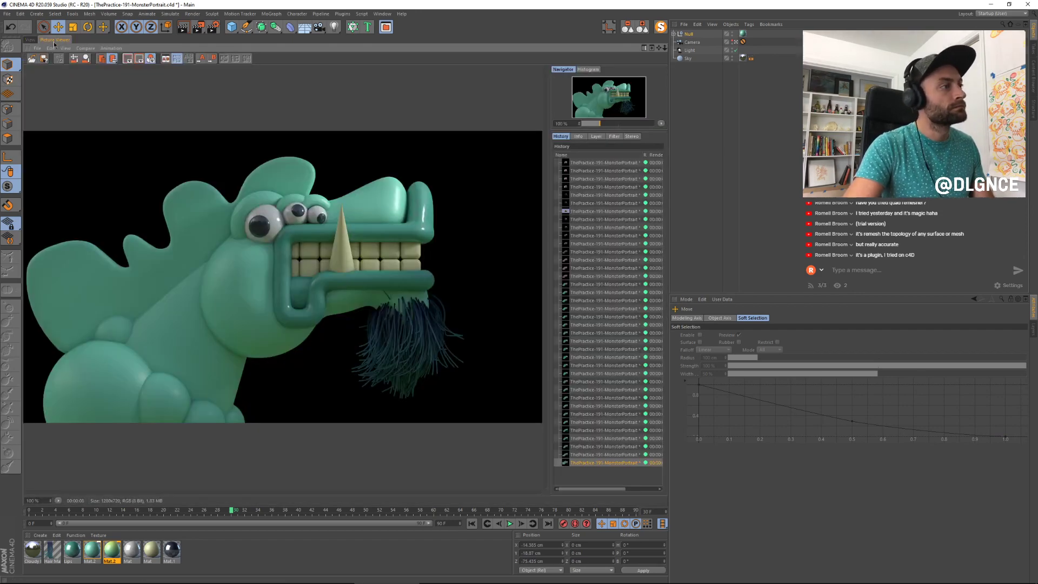
{"action": "key", "text": "shift+r"}
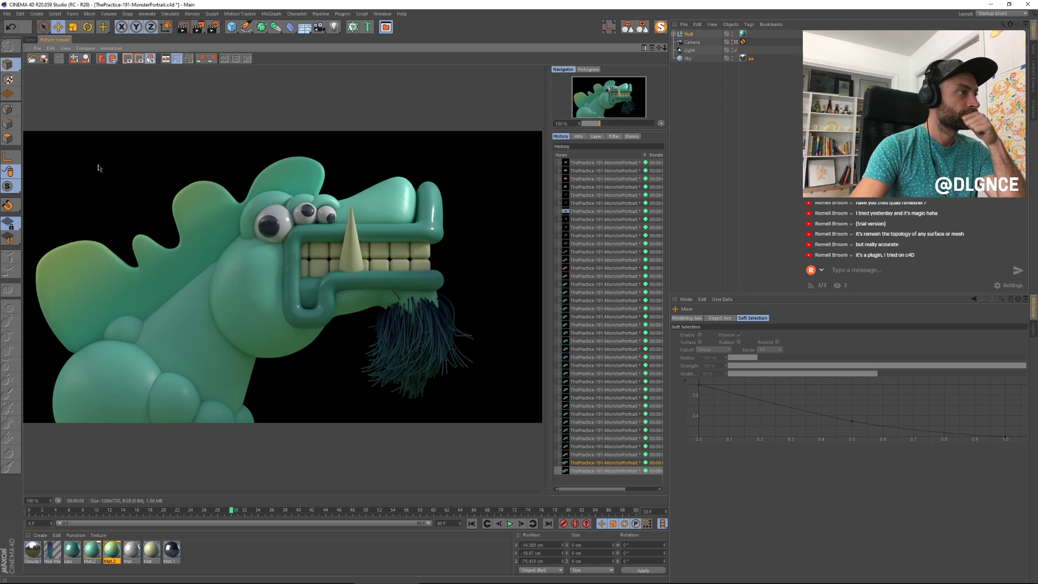
Step: Enable Transparency on the crest's gradient material and set its brightness to 65%
{"action": "left_click", "coordinate": [30, 40]}
{"action": "left_click", "coordinate": [246, 241]}
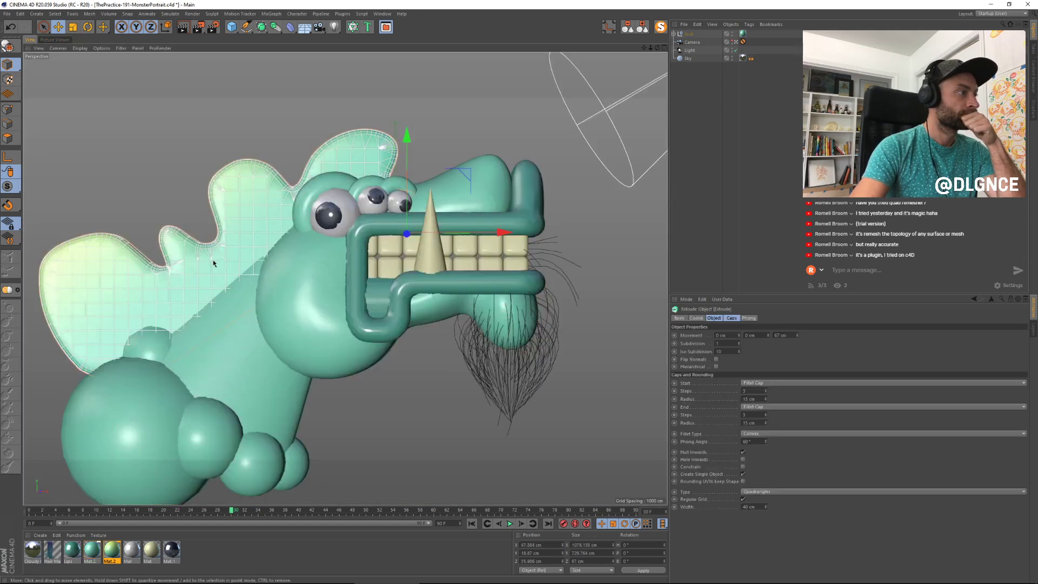
{"action": "left_click", "coordinate": [674, 34]}
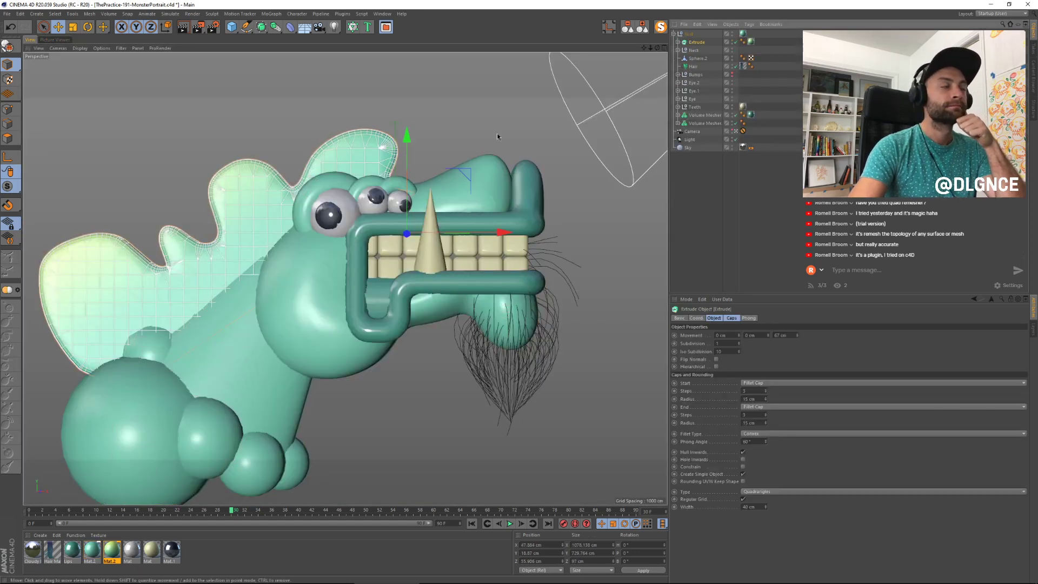
{"action": "left_click", "coordinate": [189, 94]}
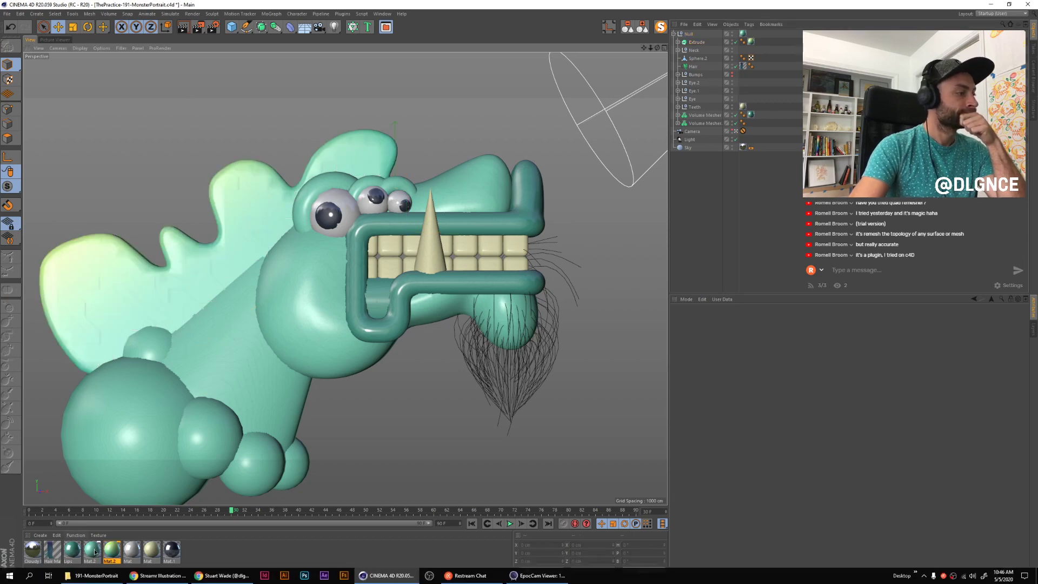
{"action": "double_click", "coordinate": [112, 549]}
{"action": "left_click_drag", "start_coordinate": [277, 59], "coordinate": [599, 228]}
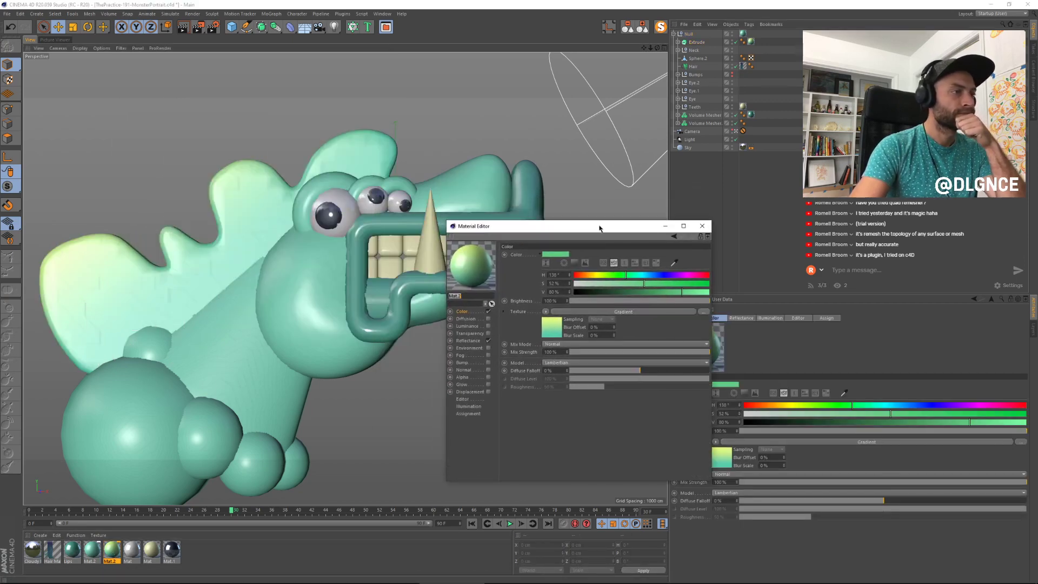
{"action": "left_click", "coordinate": [478, 335]}
{"action": "left_click", "coordinate": [489, 333]}
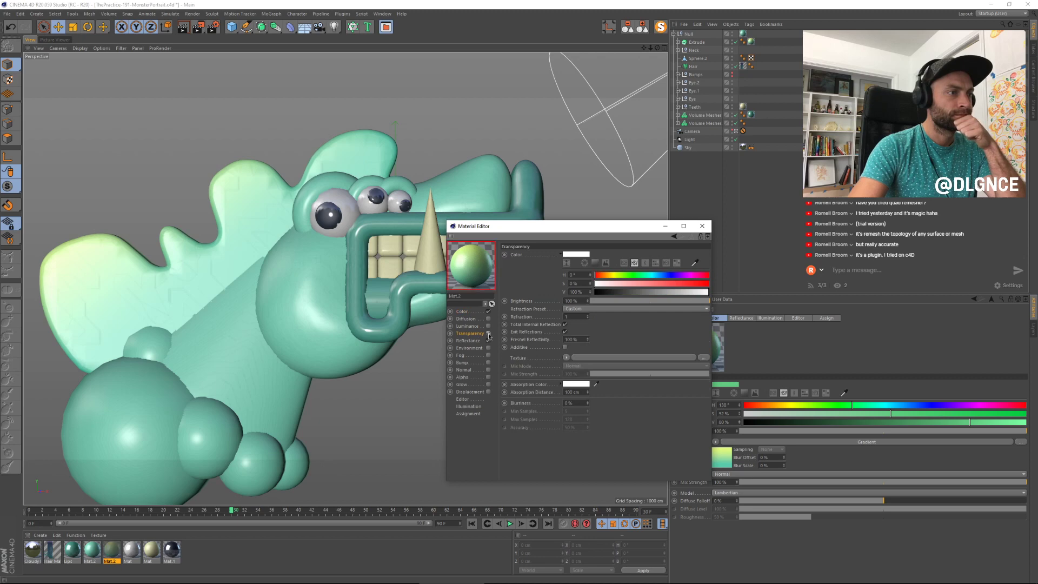
{"action": "left_click_drag", "start_coordinate": [678, 302], "coordinate": [673, 302]}
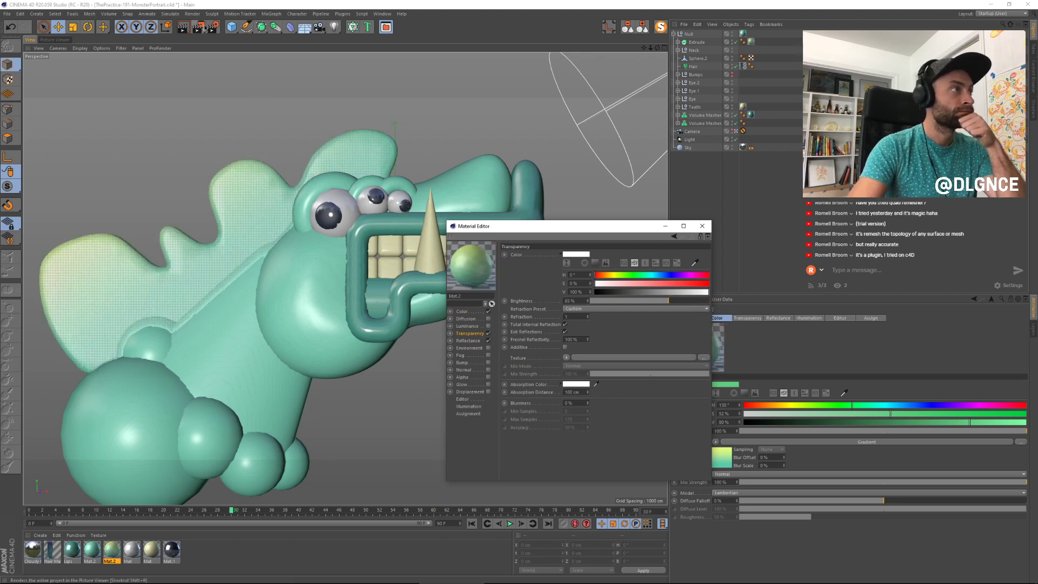
Step: Turn on Evaluate Transparency for Ambient Occlusion in the render settings
{"action": "key", "text": "ctrl+b"}
{"action": "left_click", "coordinate": [248, 116]}
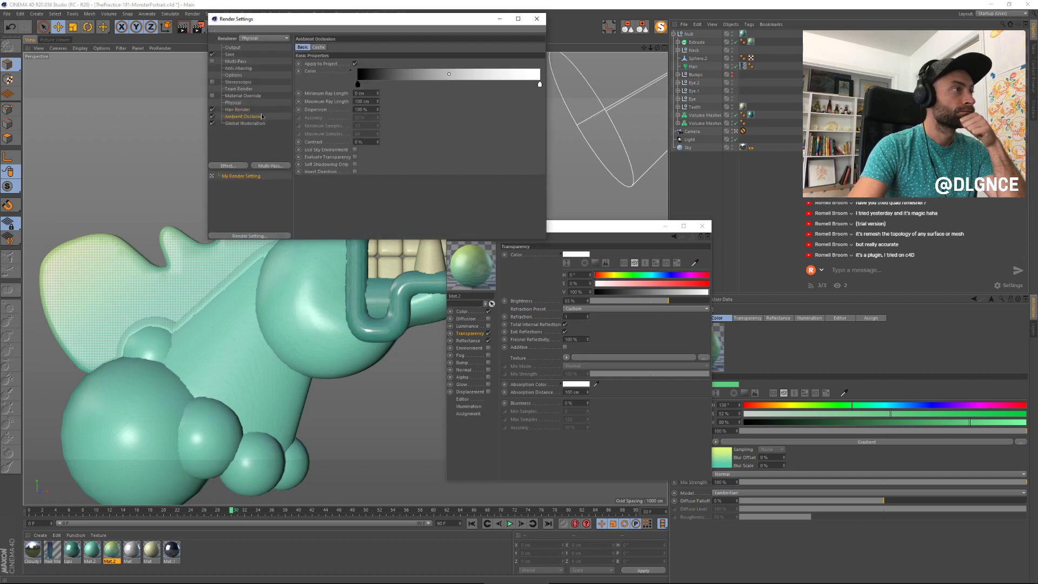
{"action": "left_click", "coordinate": [354, 157]}
Step: Color the Ambient Occlusion gradient's black start knot dark blue with 36% saturation and 24% value
{"action": "double_click", "coordinate": [359, 84]}
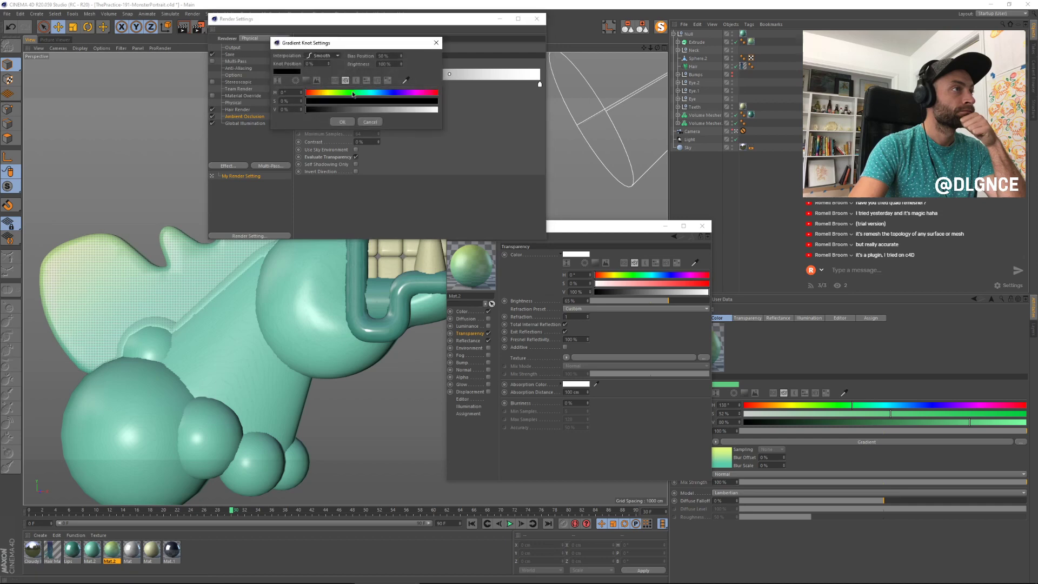
{"action": "left_click", "coordinate": [385, 93]}
{"action": "left_click", "coordinate": [361, 101]}
{"action": "left_click", "coordinate": [337, 109]}
{"action": "left_click", "coordinate": [342, 122]}
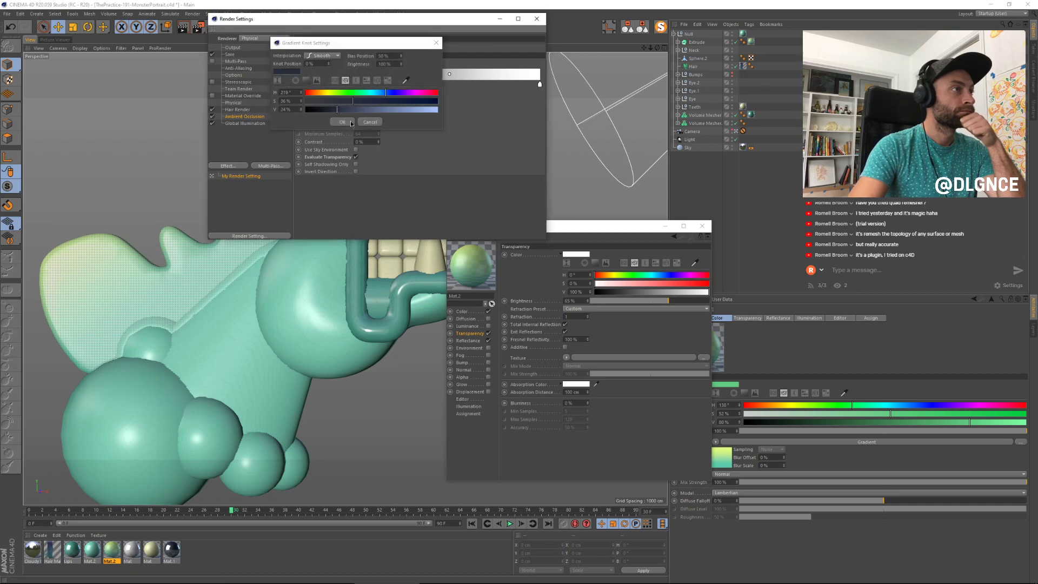
{"action": "left_click", "coordinate": [536, 19]}
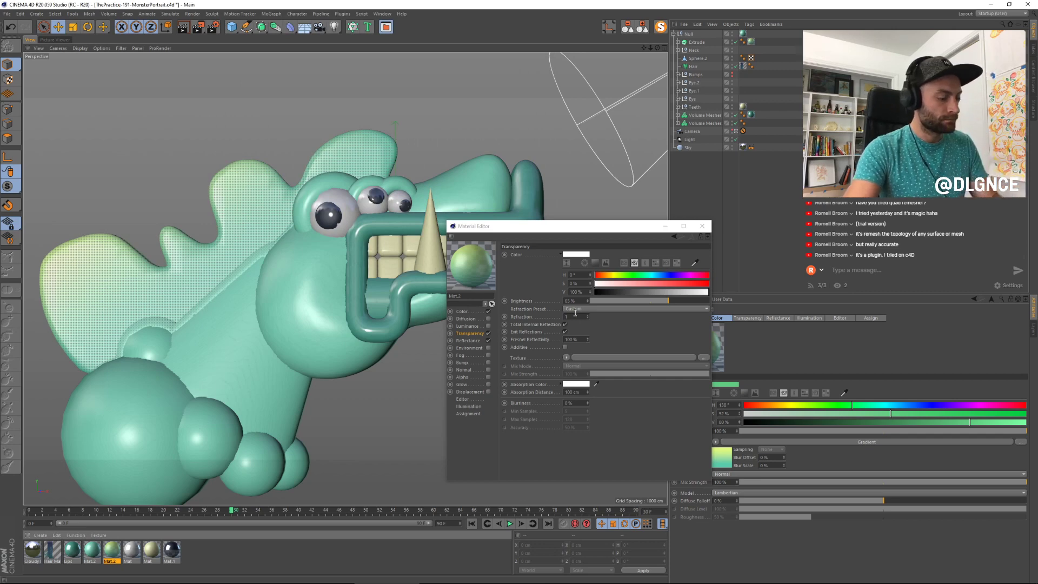
Step: Render the monster with the transparent crest to the Picture Viewer and close the Material Editor
{"action": "key", "text": "shift+r"}
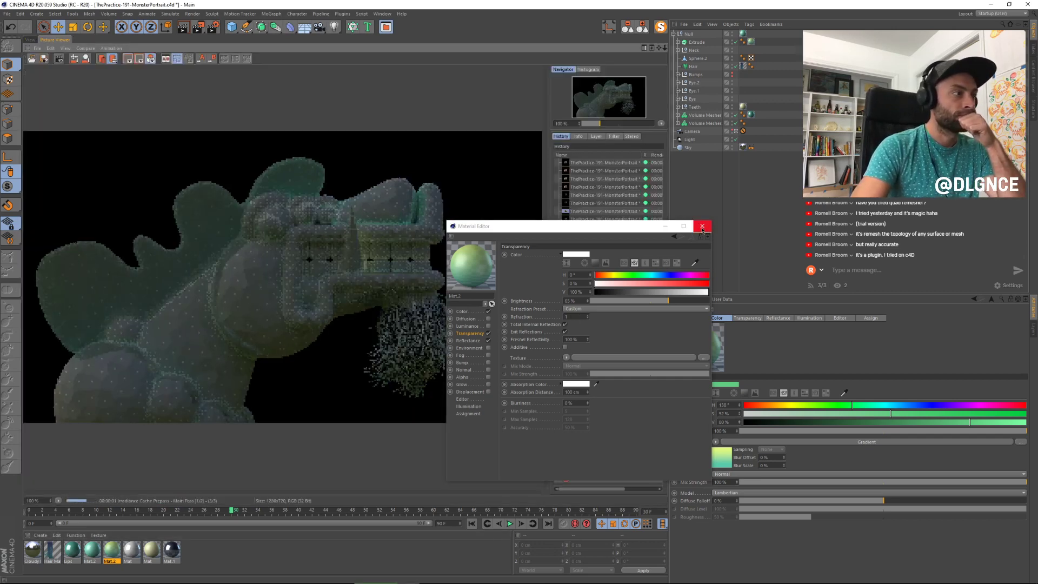
{"action": "left_click", "coordinate": [693, 230]}
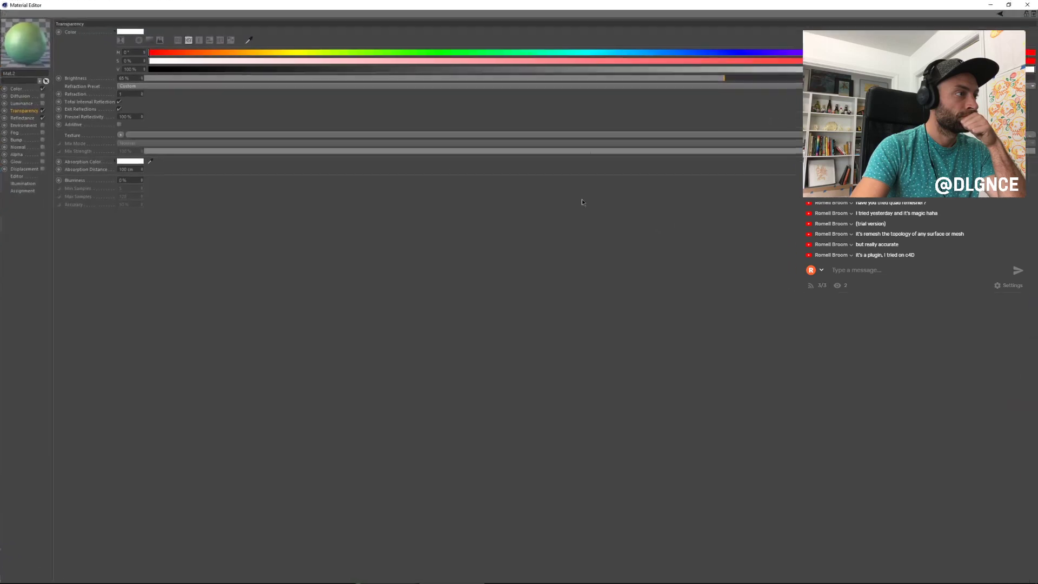
Step: In the green gradient material used on the fins, disable Transparency and enable Luminance at 0% brightness
{"action": "left_click", "coordinate": [1009, 4]}
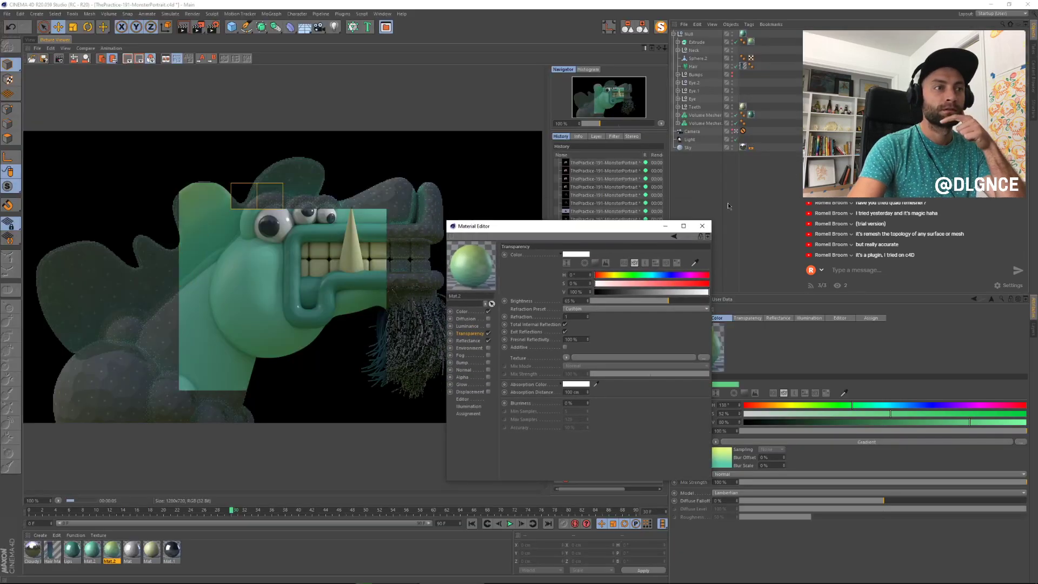
{"action": "left_click", "coordinate": [707, 225]}
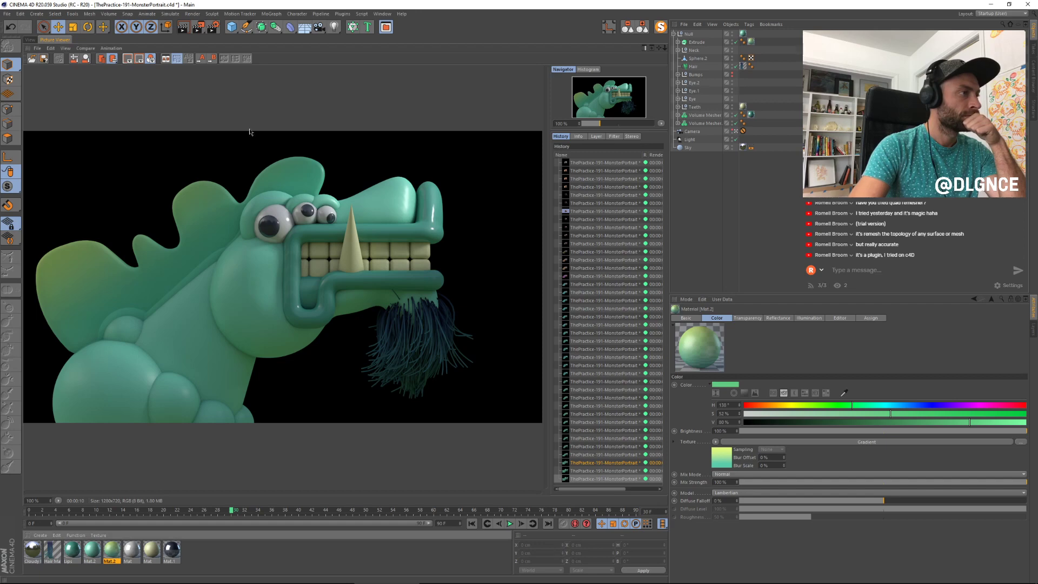
{"action": "double_click", "coordinate": [112, 550]}
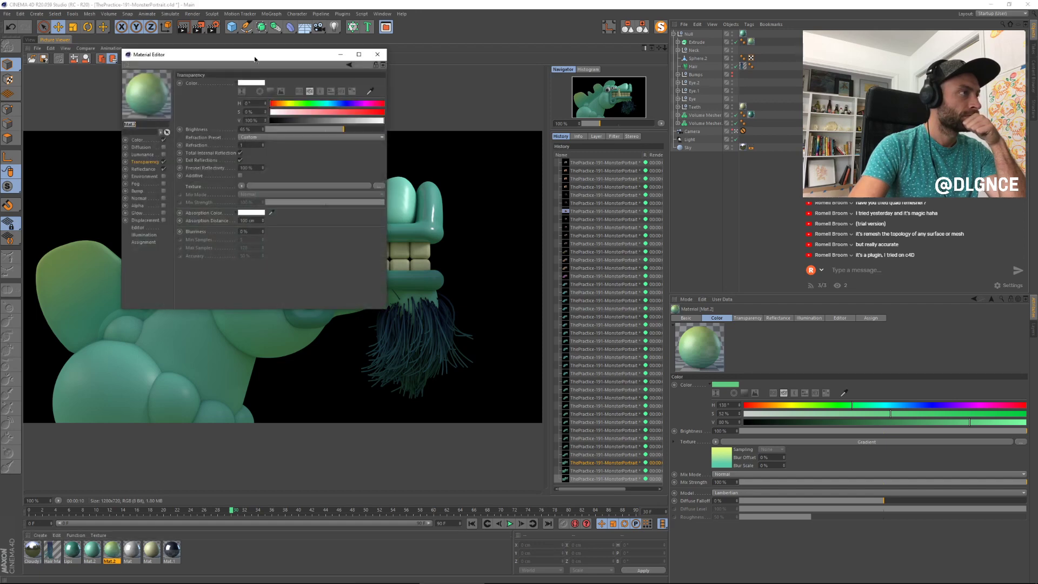
{"action": "left_click_drag", "start_coordinate": [253, 58], "coordinate": [584, 210]}
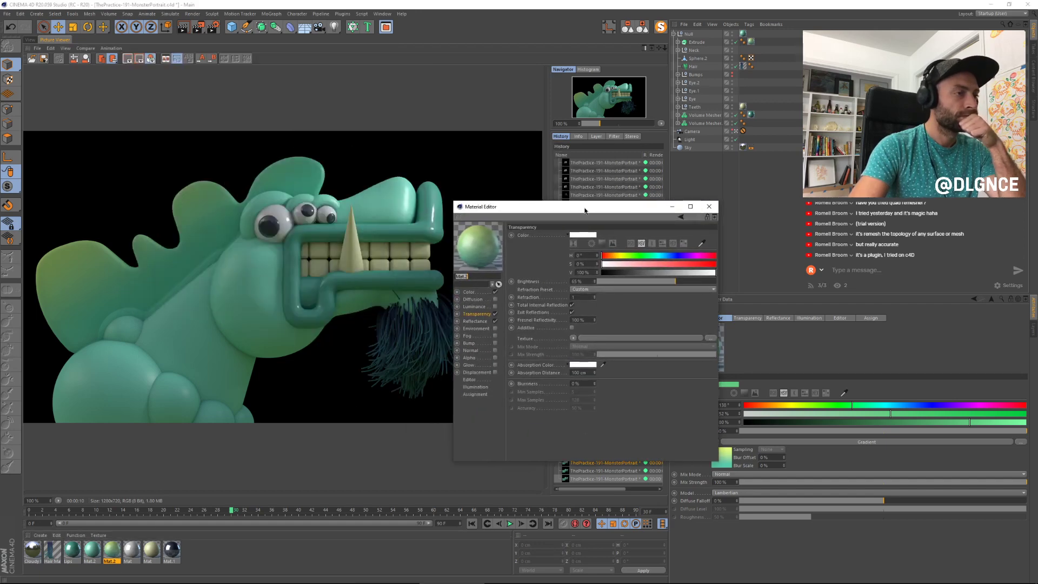
{"action": "left_click", "coordinate": [495, 314]}
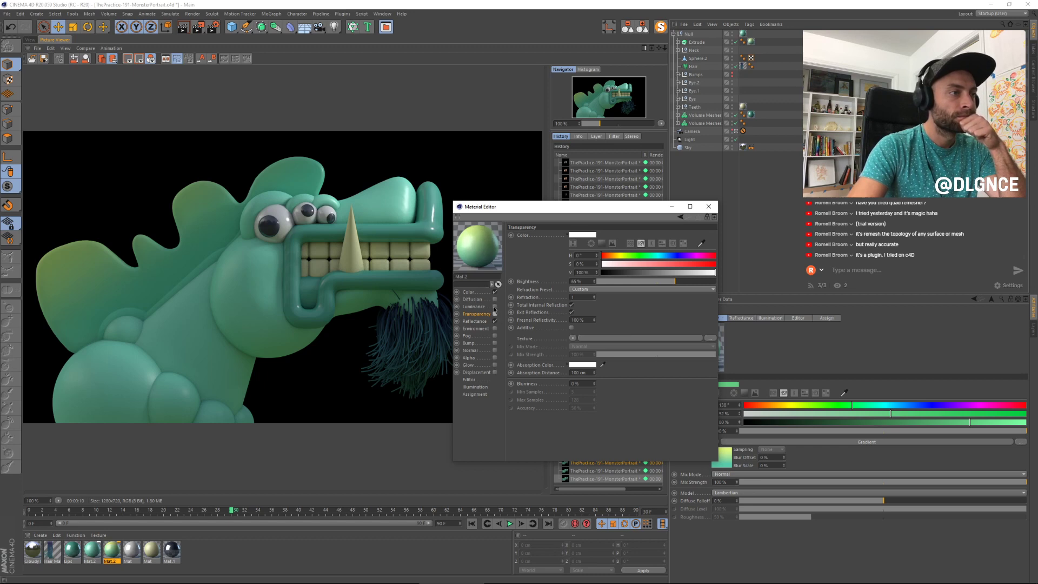
{"action": "left_click", "coordinate": [494, 306]}
{"action": "left_click_drag", "start_coordinate": [594, 279], "coordinate": [570, 281]}
Step: Load a Subsurface Scattering shader as the luminance texture and open the shader's properties
{"action": "left_click", "coordinate": [549, 292]}
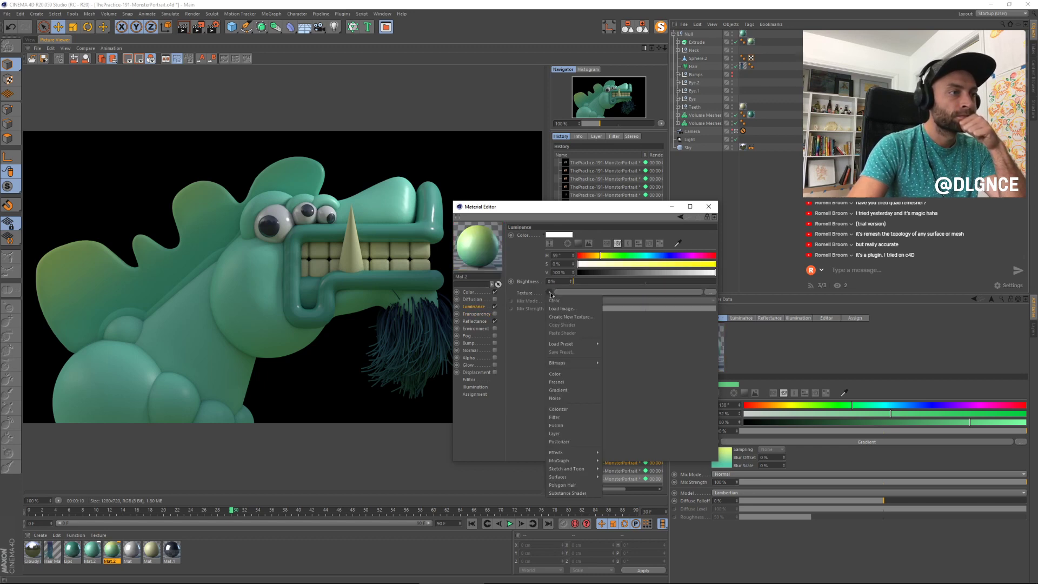
{"action": "mouse_move", "coordinate": [578, 452]}
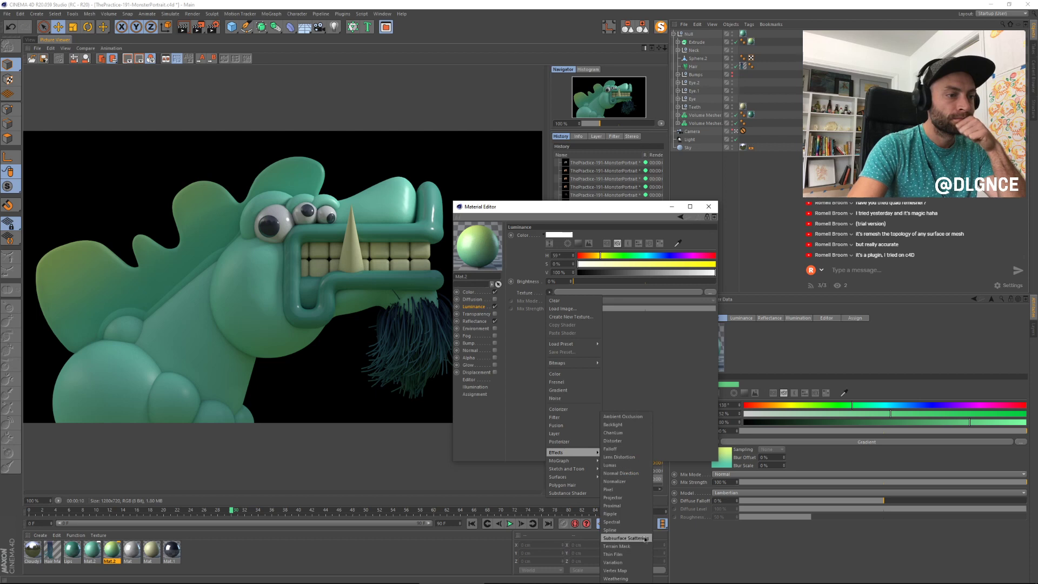
{"action": "left_click", "coordinate": [622, 538]}
{"action": "left_click", "coordinate": [563, 313]}
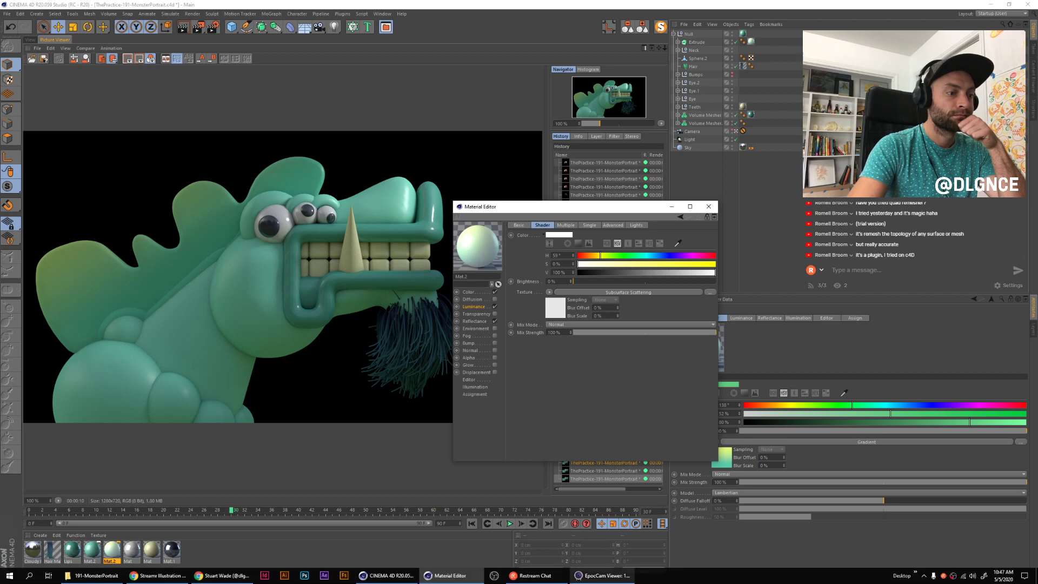
{"action": "mouse_move", "coordinate": [407, 577]}
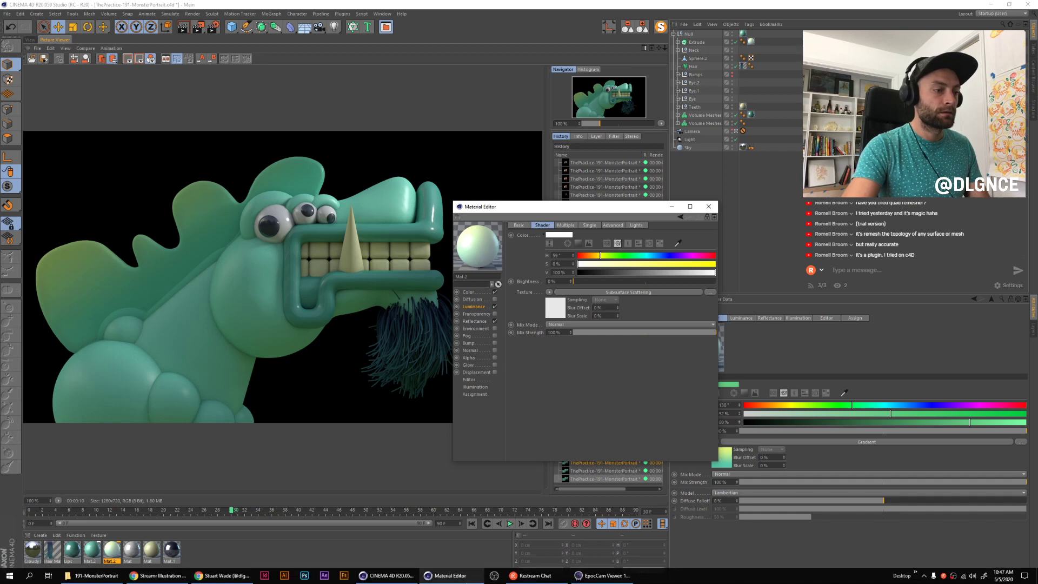
{"action": "left_click", "coordinate": [452, 576]}
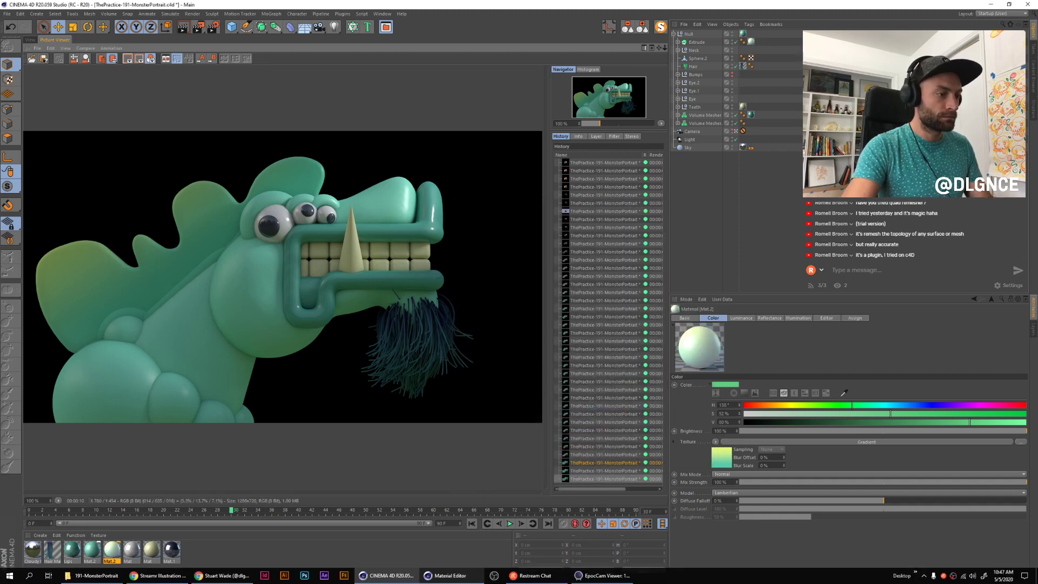
{"action": "left_click", "coordinate": [452, 576]}
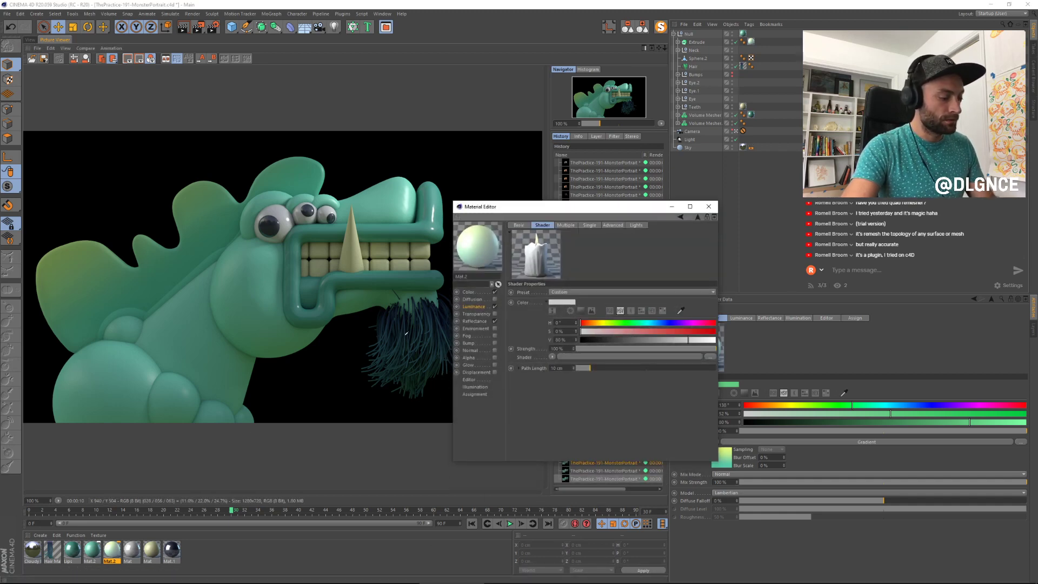
{"action": "left_click", "coordinate": [405, 339]}
{"action": "left_click_drag", "start_coordinate": [544, 208], "coordinate": [546, 220]}
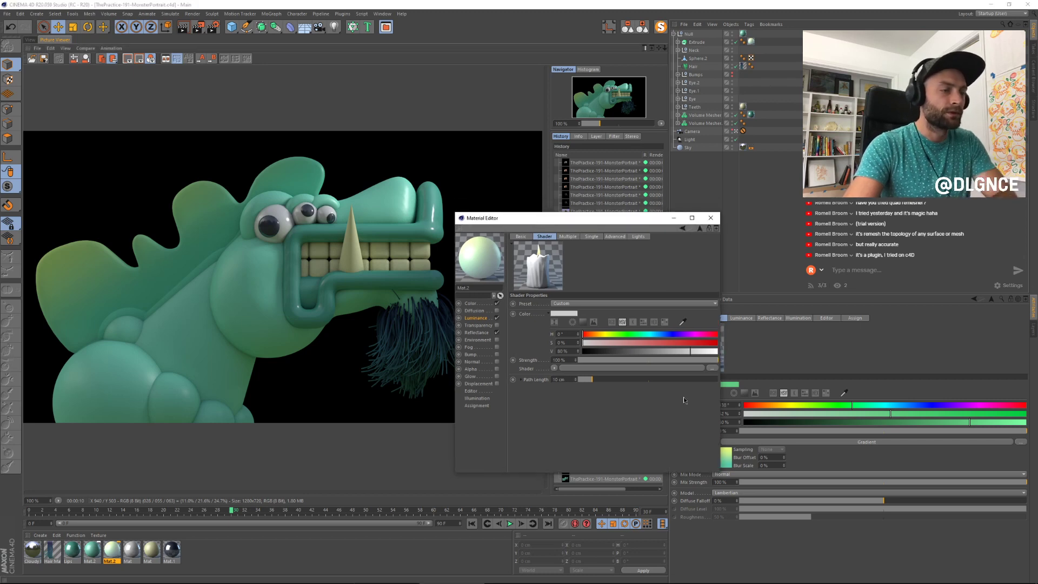
Step: Set the Subsurface Scattering color to a yellow-green with hue 87° and saturation 60%, and reduce the path length to 4 cm
{"action": "left_click", "coordinate": [476, 317]}
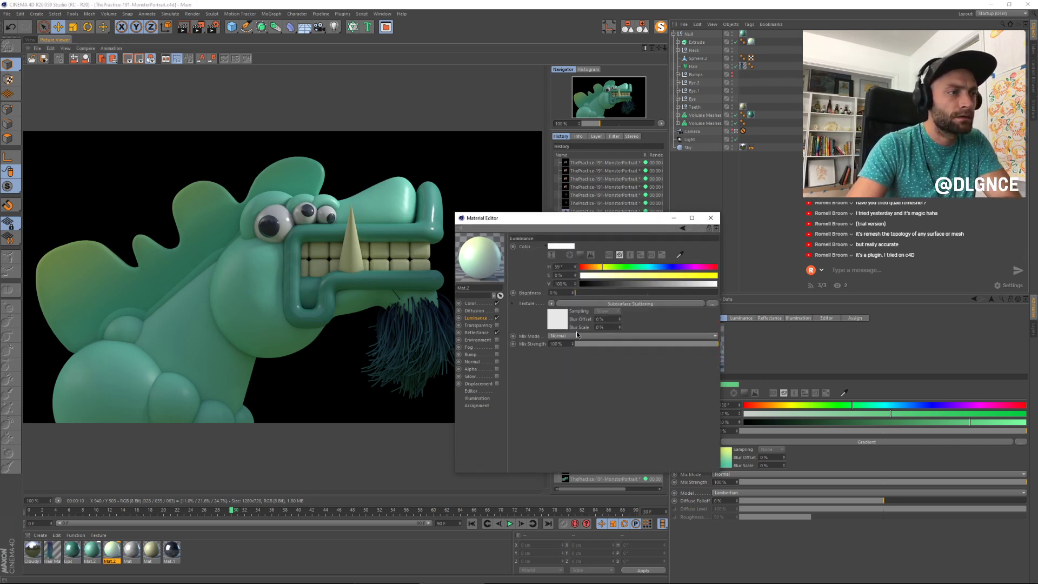
{"action": "left_click", "coordinate": [558, 323]}
{"action": "left_click", "coordinate": [615, 335]}
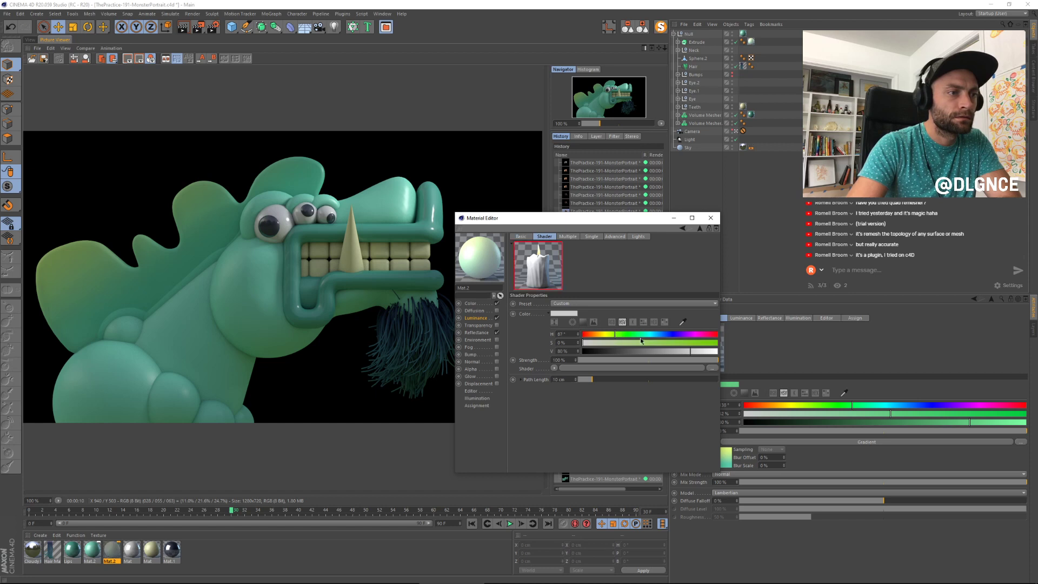
{"action": "left_click", "coordinate": [664, 343]}
{"action": "left_click", "coordinate": [585, 380]}
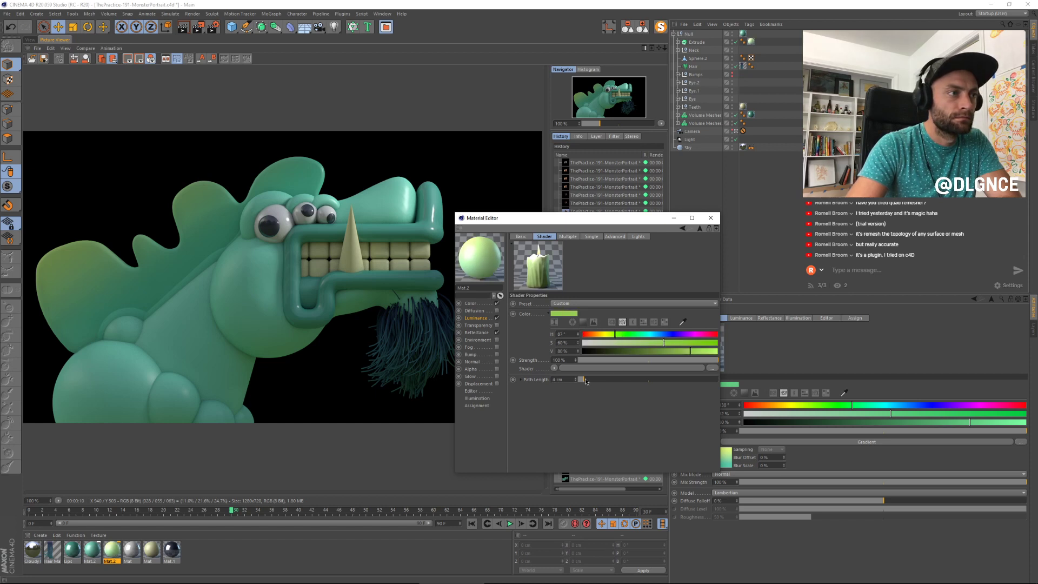
Step: Lower the luminance texture's mix strength to about 49% and close the material editor
{"action": "left_click", "coordinate": [478, 318]}
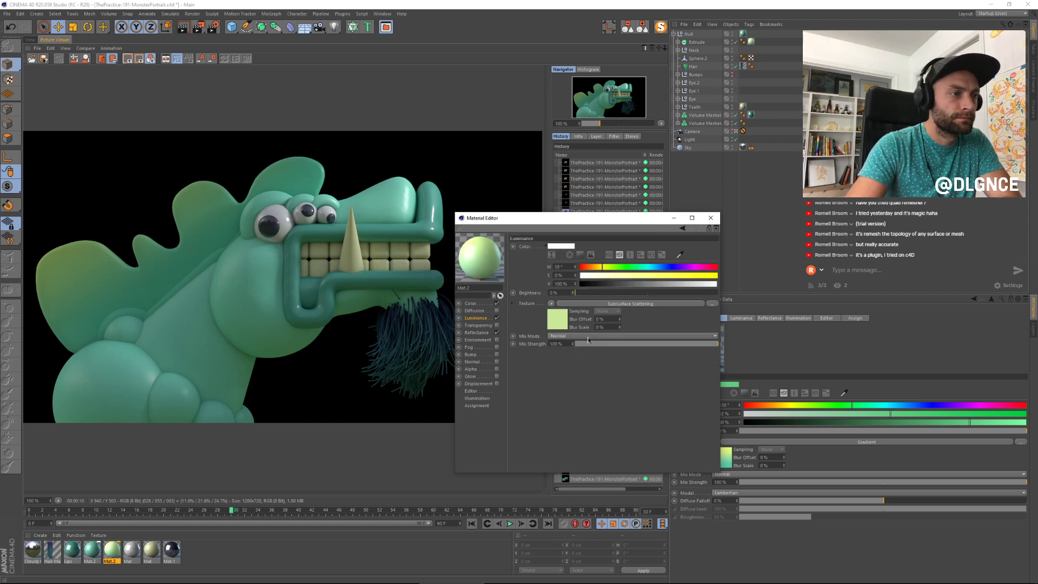
{"action": "left_click", "coordinate": [645, 345]}
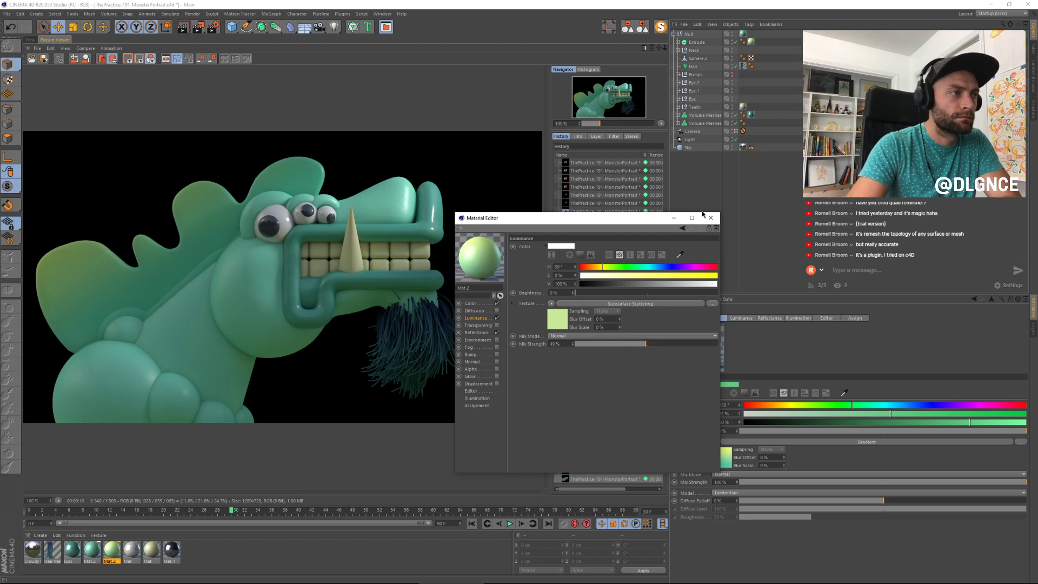
{"action": "left_click", "coordinate": [711, 219]}
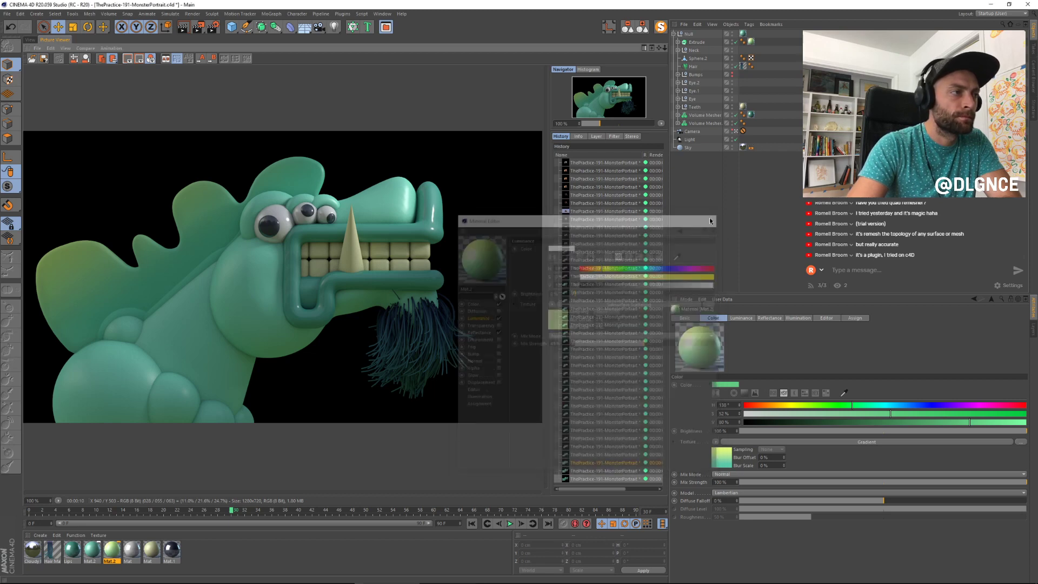
Step: Render the monster portrait with the scattering material and compare it with the previous renders in the history
{"action": "left_click", "coordinate": [30, 41]}
{"action": "key", "text": "shift+r"}
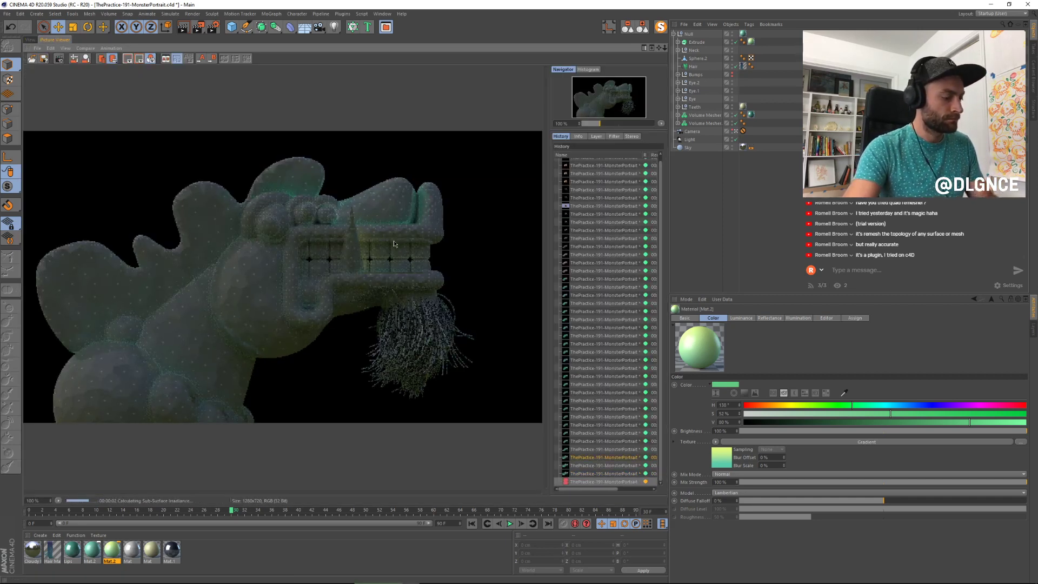
{"action": "left_click", "coordinate": [596, 472]}
{"action": "key", "text": "Up"}
{"action": "key", "text": "Down"}
{"action": "key", "text": "Down"}
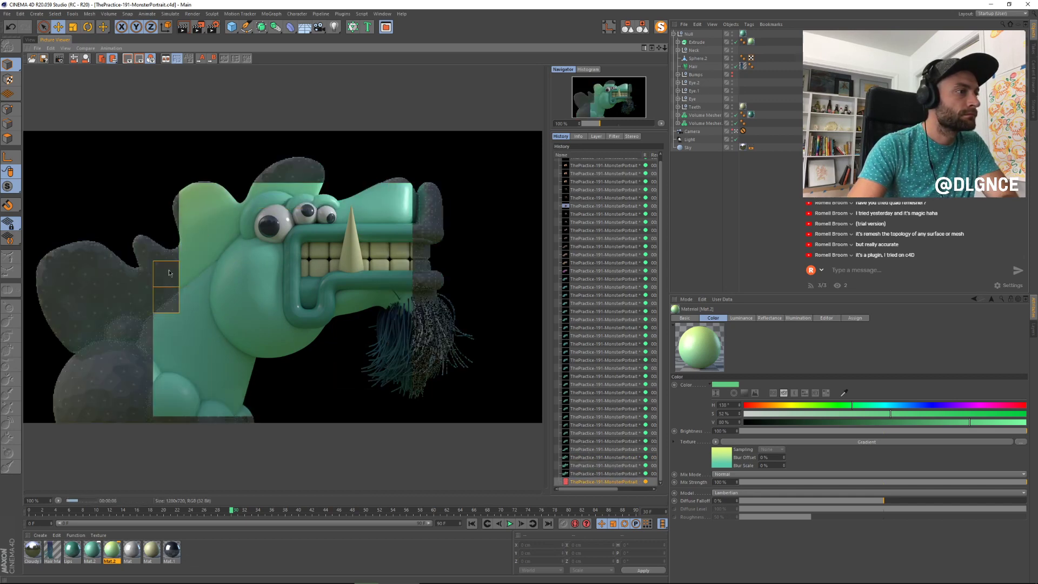
Step: Recolor the root knot of the hair material's color gradient with the teal-green sampled from the monster's rendered body
{"action": "double_click", "coordinate": [53, 550]}
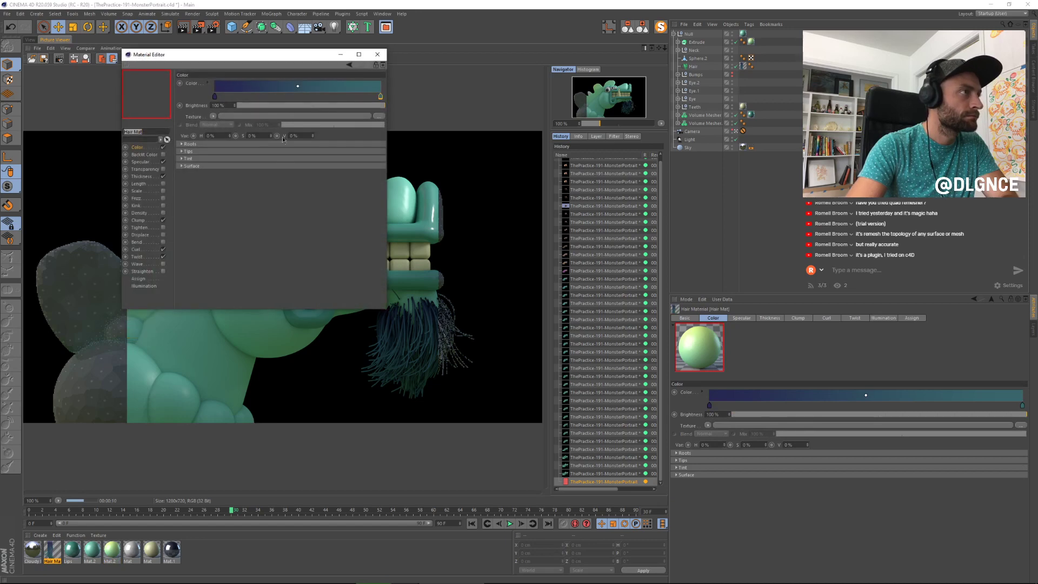
{"action": "left_click_drag", "start_coordinate": [260, 59], "coordinate": [547, 172]}
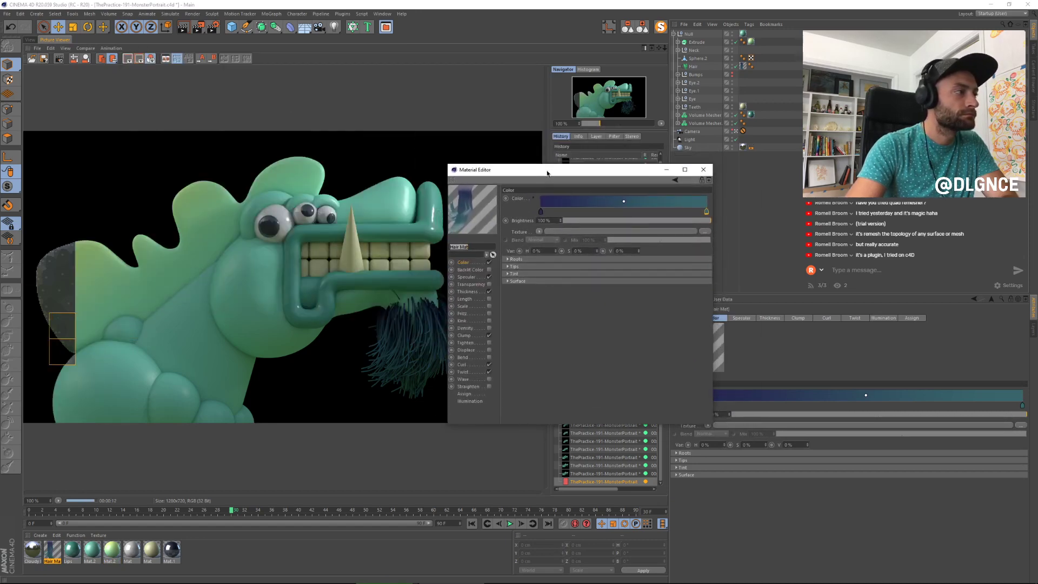
{"action": "double_click", "coordinate": [624, 201]}
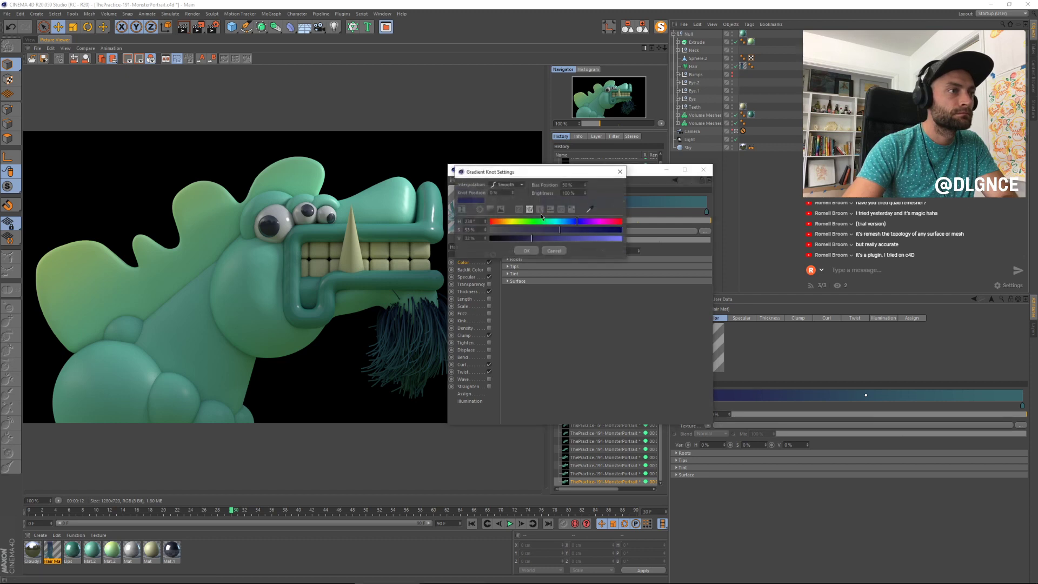
{"action": "left_click", "coordinate": [591, 211]}
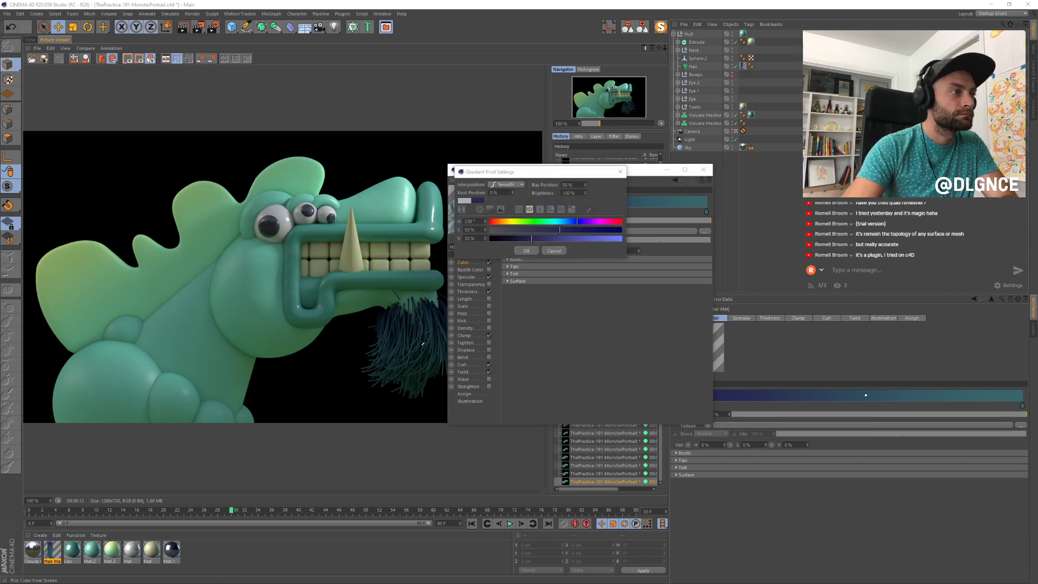
{"action": "left_click", "coordinate": [267, 293]}
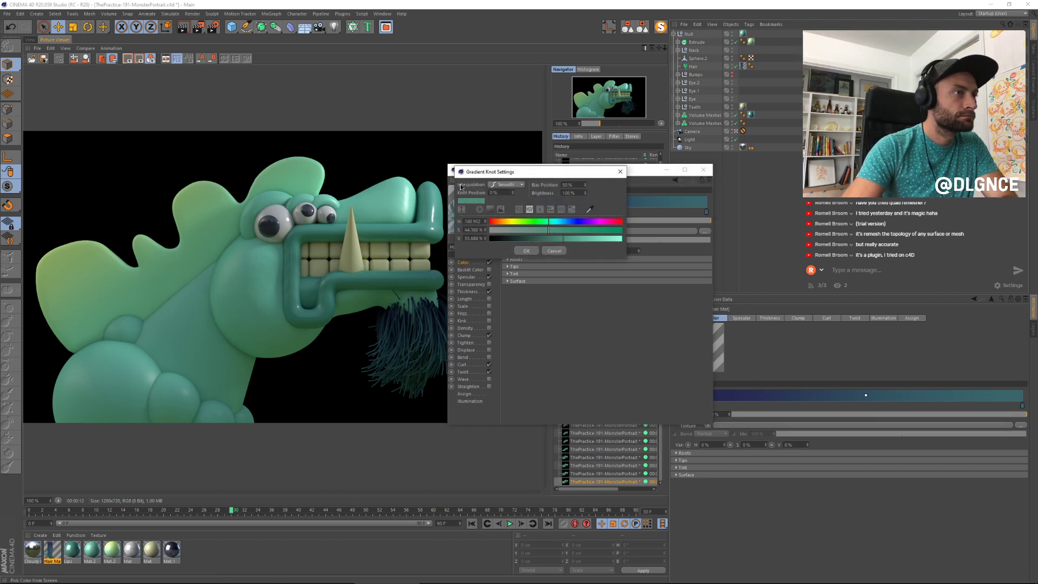
{"action": "left_click", "coordinate": [528, 251]}
Step: Recolor the tip knot of the hair gradient with the yellow-green sampled from the rendered back fin
{"action": "double_click", "coordinate": [706, 212]}
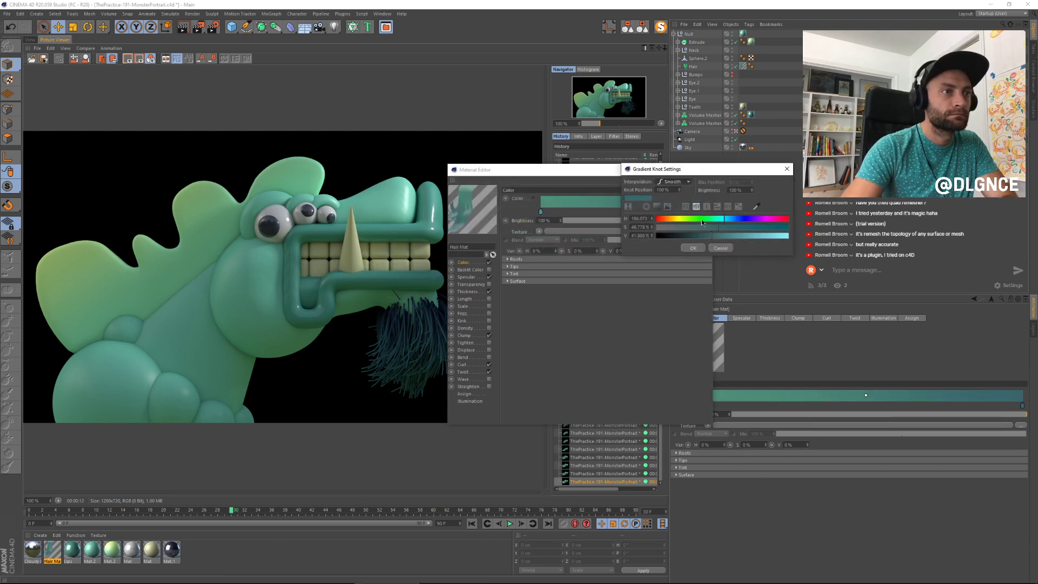
{"action": "left_click", "coordinate": [756, 206]}
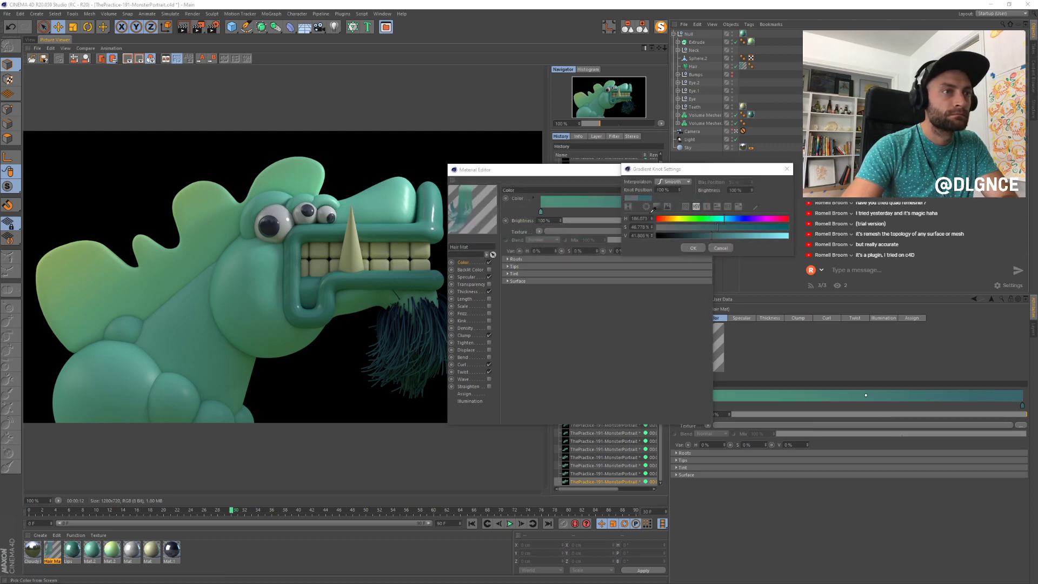
{"action": "left_click", "coordinate": [55, 248]}
{"action": "left_click", "coordinate": [691, 248]}
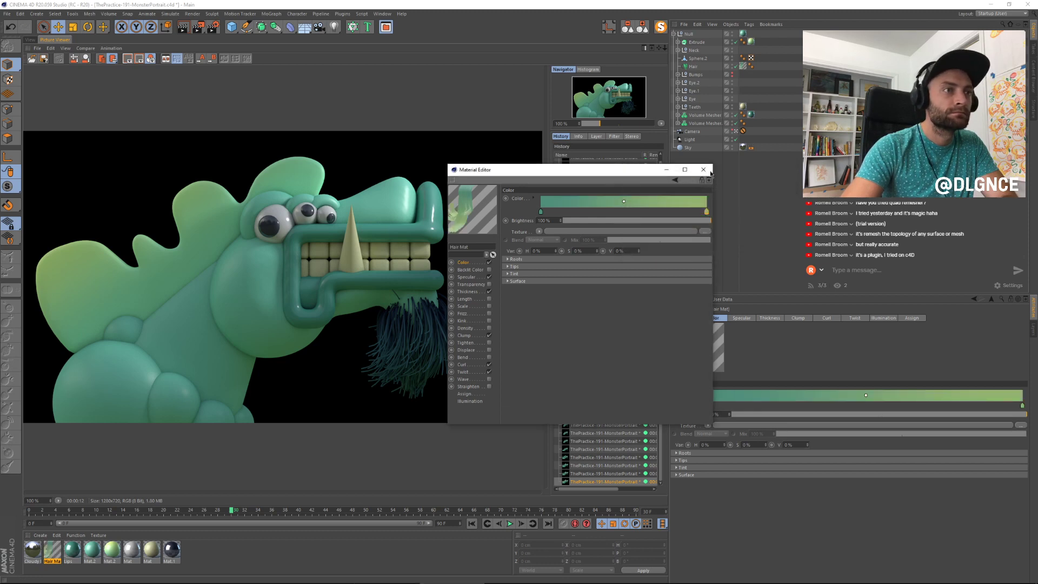
Step: Adjust the hair material's specular strengths to about 8% primary and 15% secondary
{"action": "left_click", "coordinate": [472, 277]}
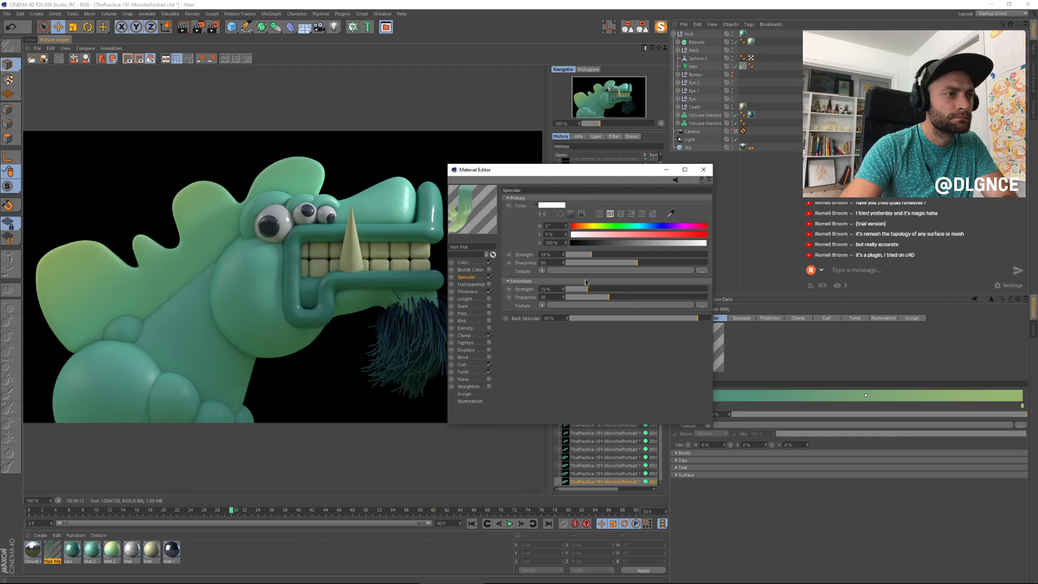
{"action": "left_click_drag", "start_coordinate": [592, 292], "coordinate": [587, 290]}
{"action": "left_click_drag", "start_coordinate": [591, 254], "coordinate": [580, 254]}
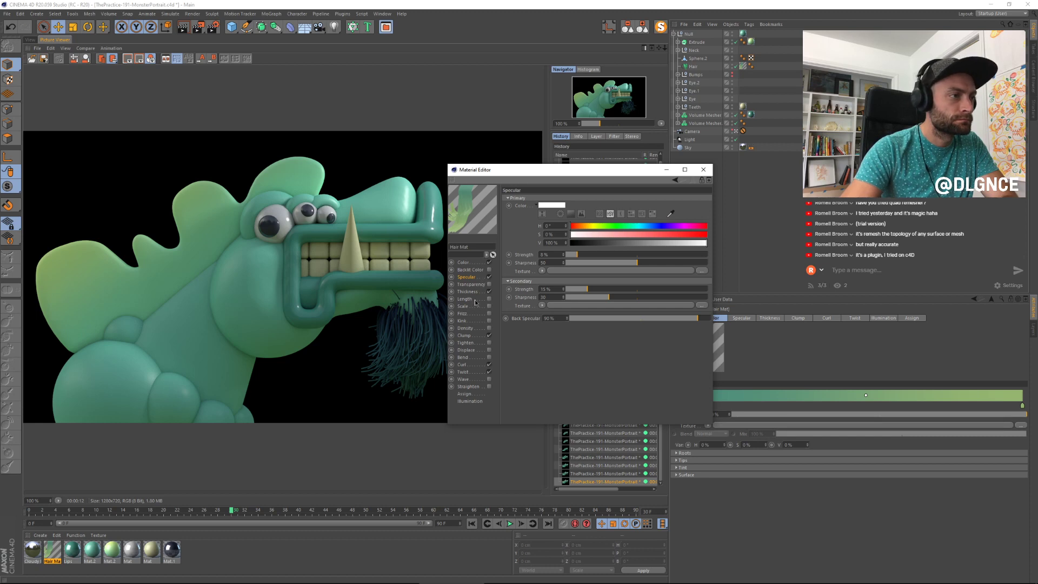
Step: Enable Frizz on the hair material, set its amount to about 67%, and close the material editor
{"action": "left_click", "coordinate": [489, 313]}
{"action": "left_click", "coordinate": [465, 314]}
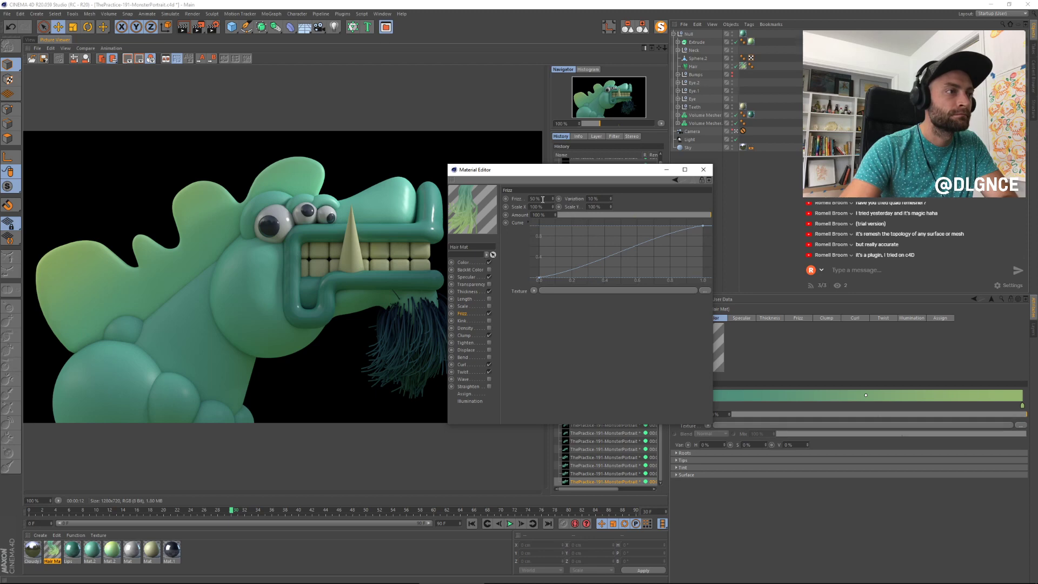
{"action": "left_click_drag", "start_coordinate": [662, 217], "coordinate": [660, 216]}
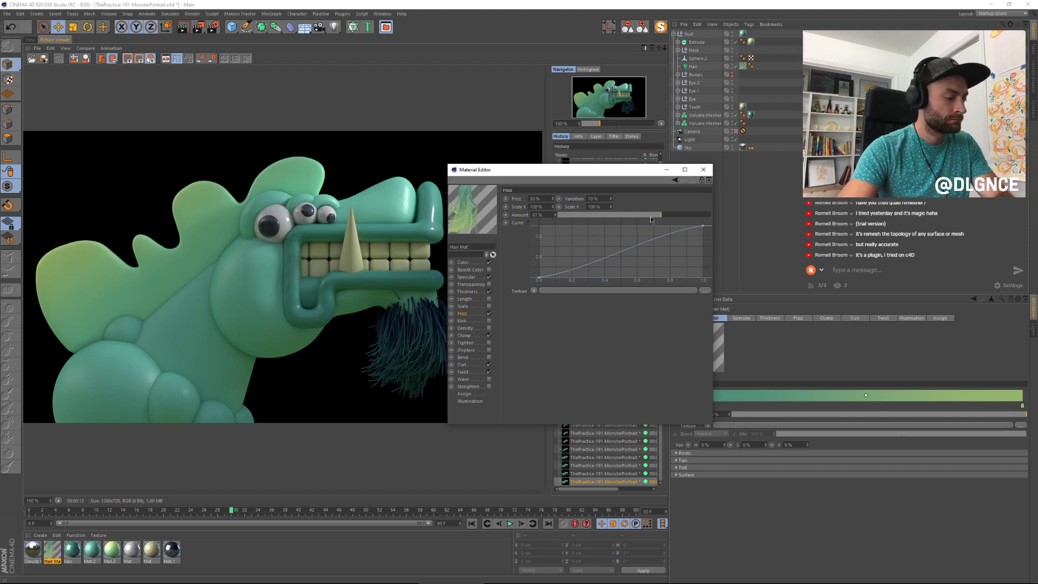
{"action": "left_click", "coordinate": [727, 197]}
Step: Render the portrait with the recolored, frizzed beard and compare it with the earlier renders in the history
{"action": "key", "text": "shift+r"}
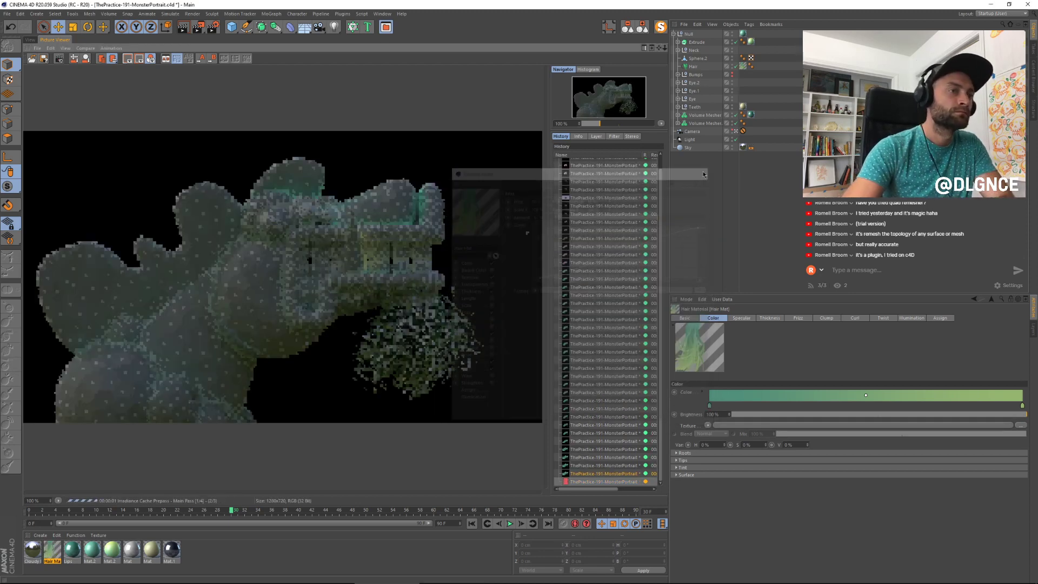
{"action": "left_click", "coordinate": [623, 474]}
{"action": "key", "text": "Up"}
{"action": "key", "text": "Up"}
{"action": "key", "text": "Down"}
{"action": "key", "text": "Down"}
{"action": "key", "text": "Down"}
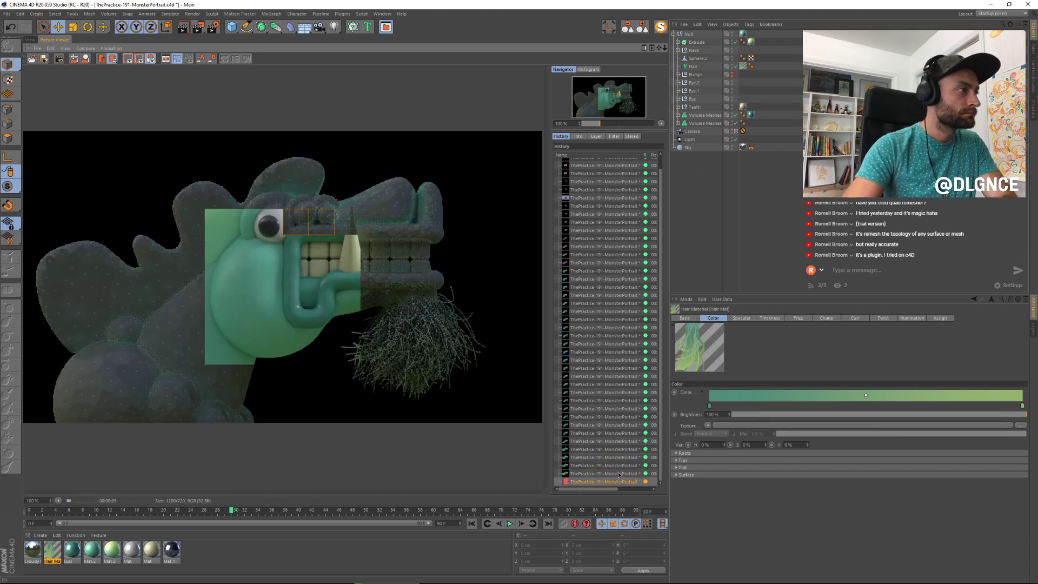
{"action": "key", "text": "Up"}
{"action": "key", "text": "Up"}
{"action": "key", "text": "Down"}
{"action": "key", "text": "Down"}
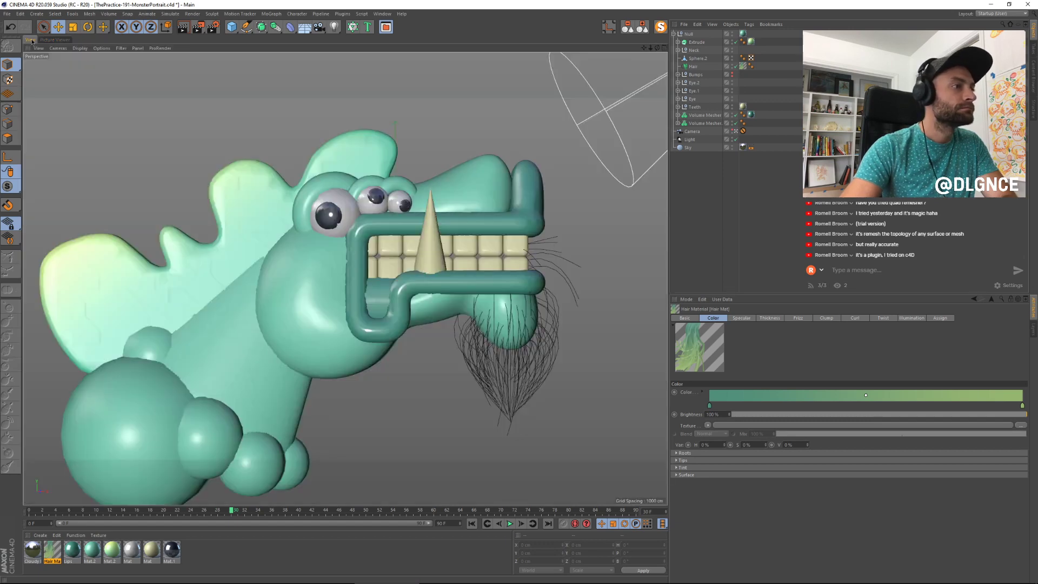
Step: Shorten the beard hair's guides, replay the animation so the dynamics settle the strands, and render the portrait
{"action": "left_click", "coordinate": [29, 40]}
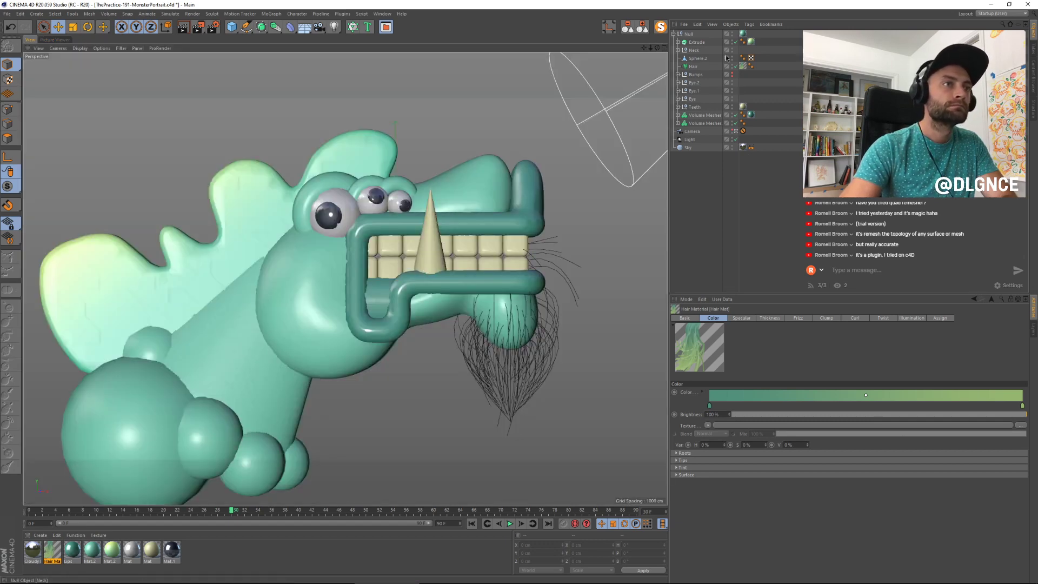
{"action": "left_click", "coordinate": [693, 66]}
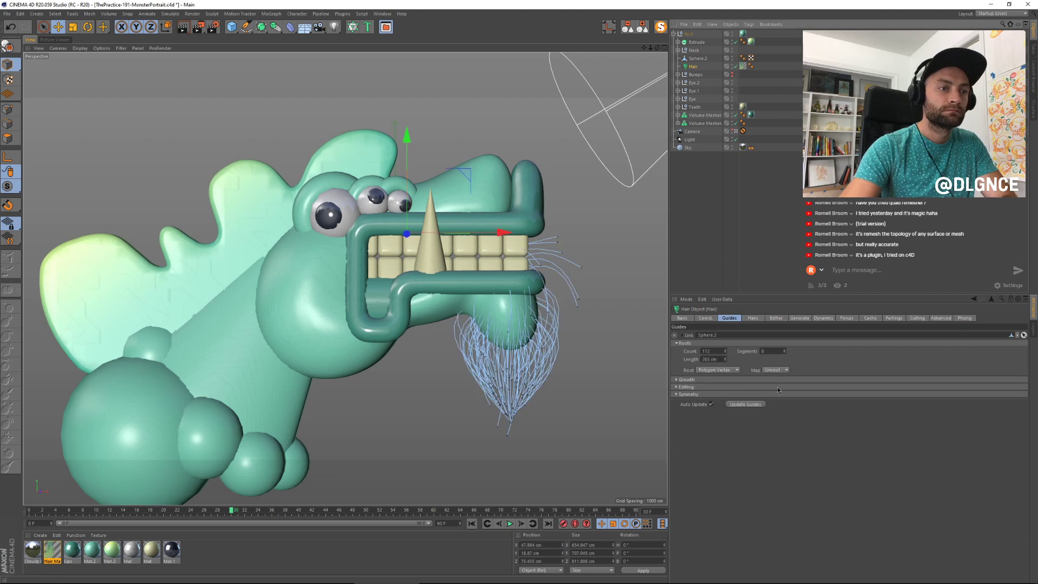
{"action": "left_click", "coordinate": [725, 361]}
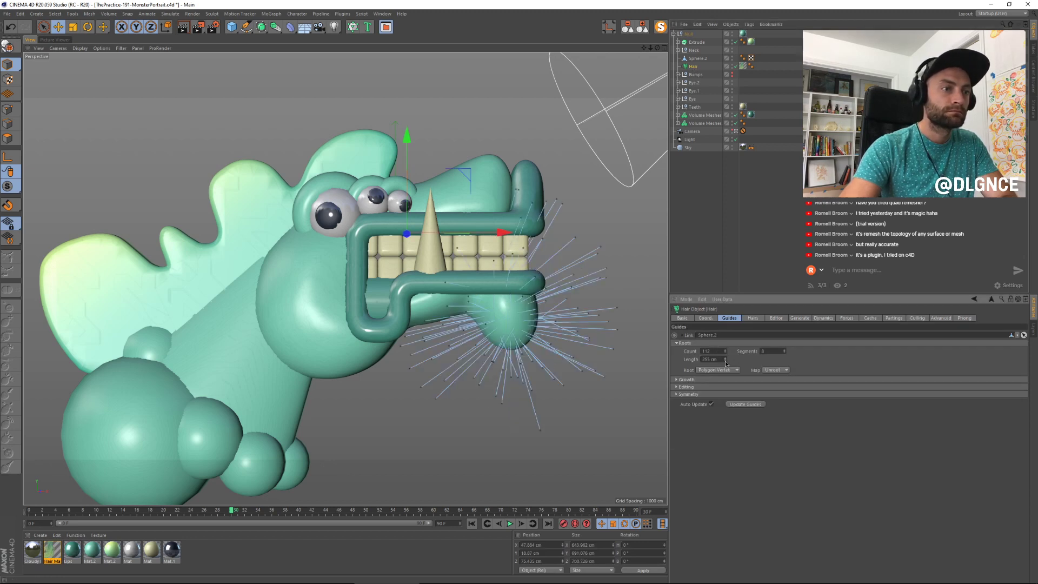
{"action": "left_click", "coordinate": [472, 523]}
{"action": "left_click", "coordinate": [510, 523]}
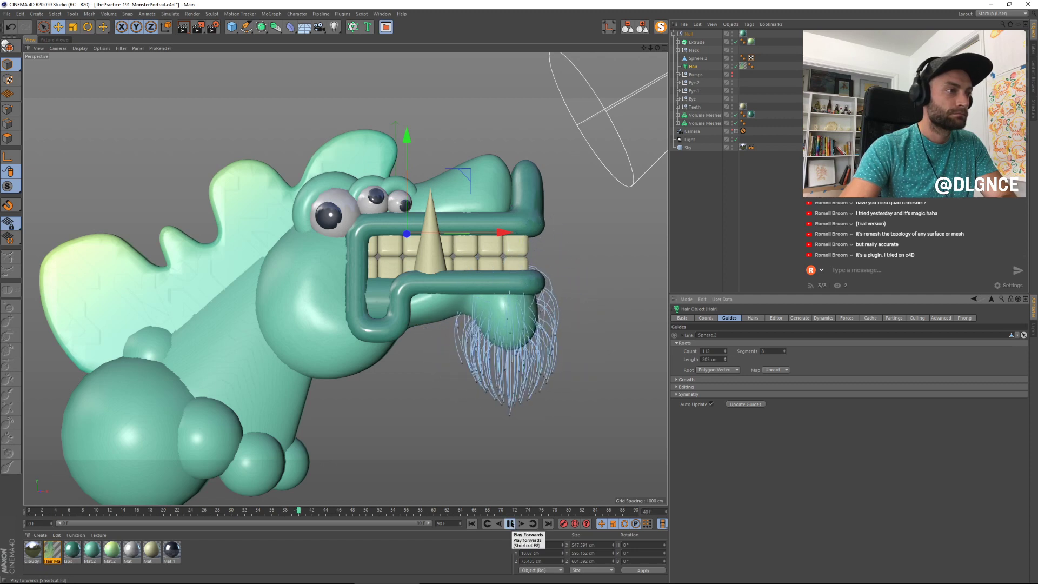
{"action": "right_click", "coordinate": [511, 524]}
{"action": "left_click", "coordinate": [507, 523]}
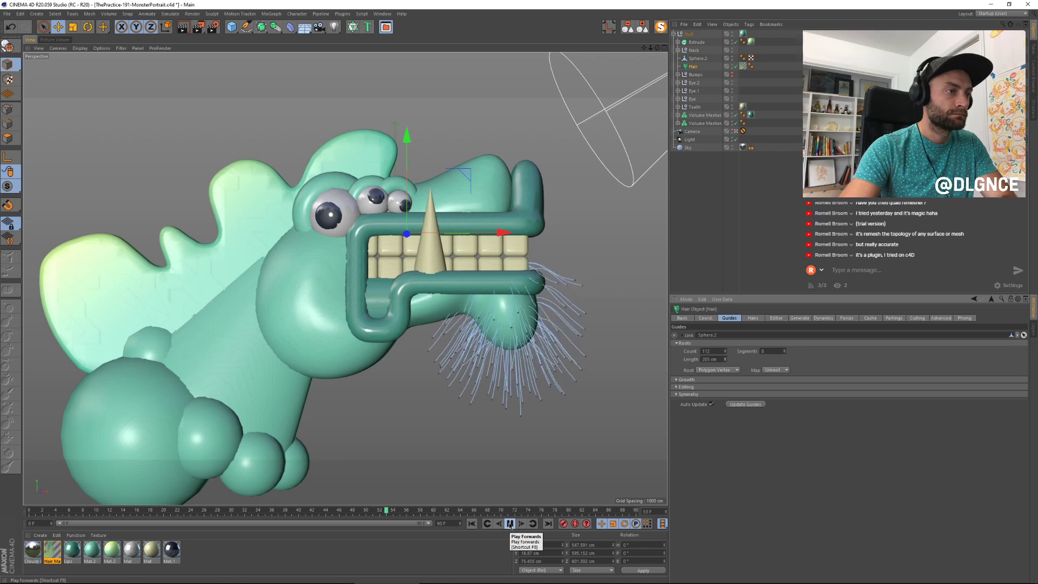
{"action": "left_click", "coordinate": [510, 524]}
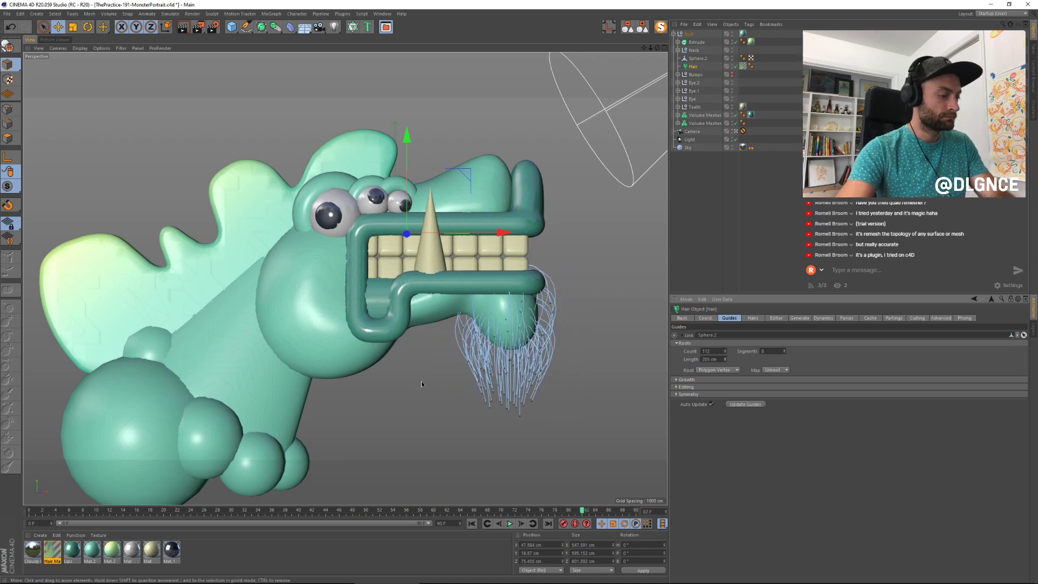
{"action": "key", "text": "shift+r"}
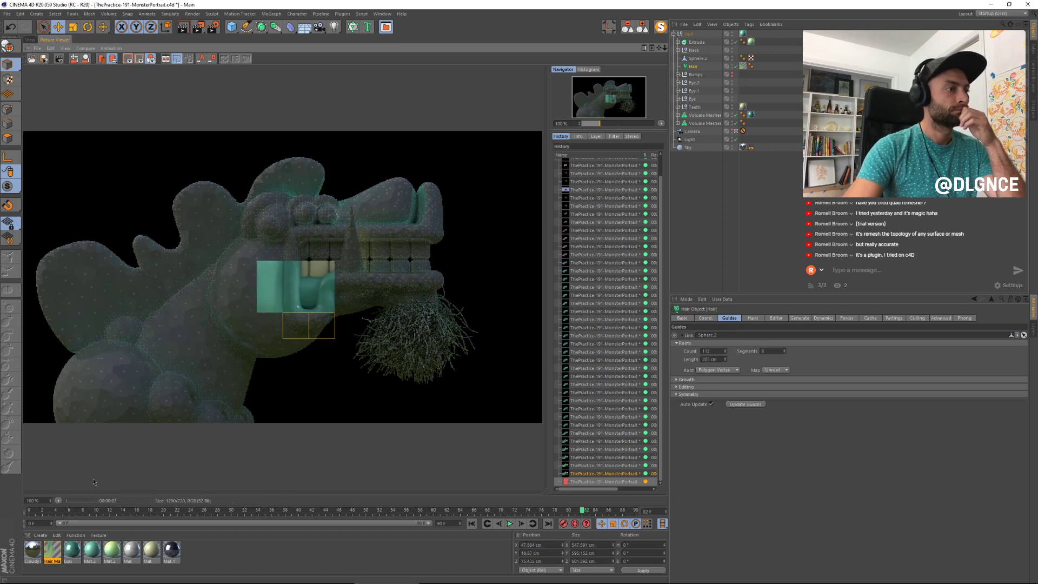
Step: Disable Curl and Twist on the hair material and close the material editor
{"action": "double_click", "coordinate": [52, 549]}
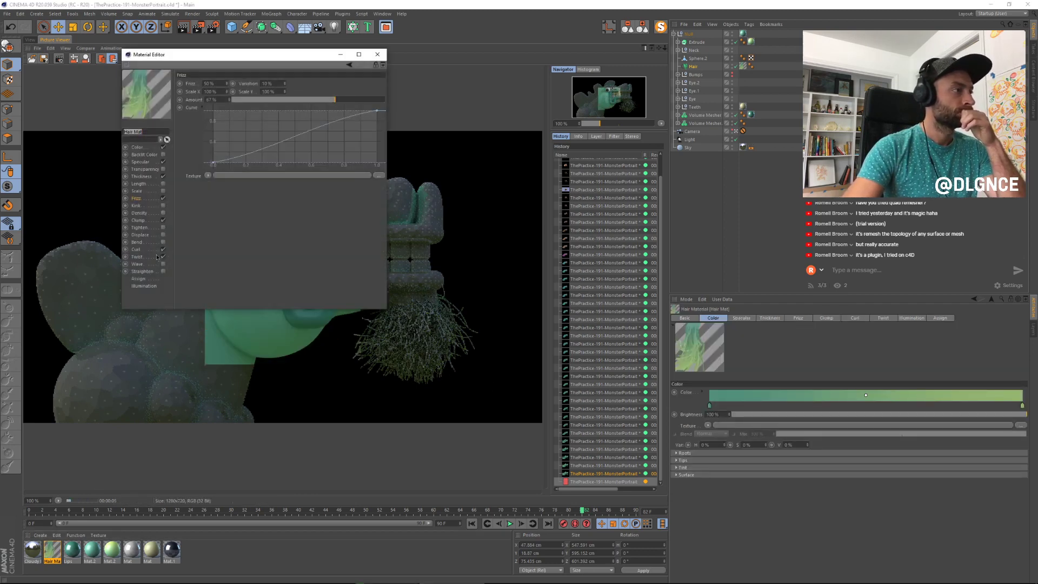
{"action": "left_click", "coordinate": [156, 257]}
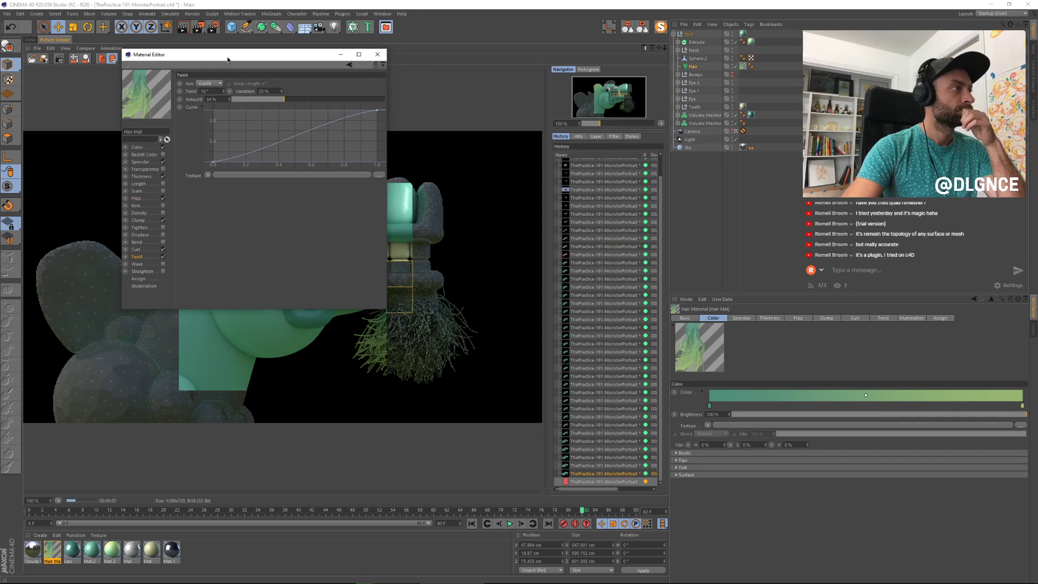
{"action": "left_click_drag", "start_coordinate": [227, 60], "coordinate": [547, 282]}
{"action": "left_click", "coordinate": [485, 476]}
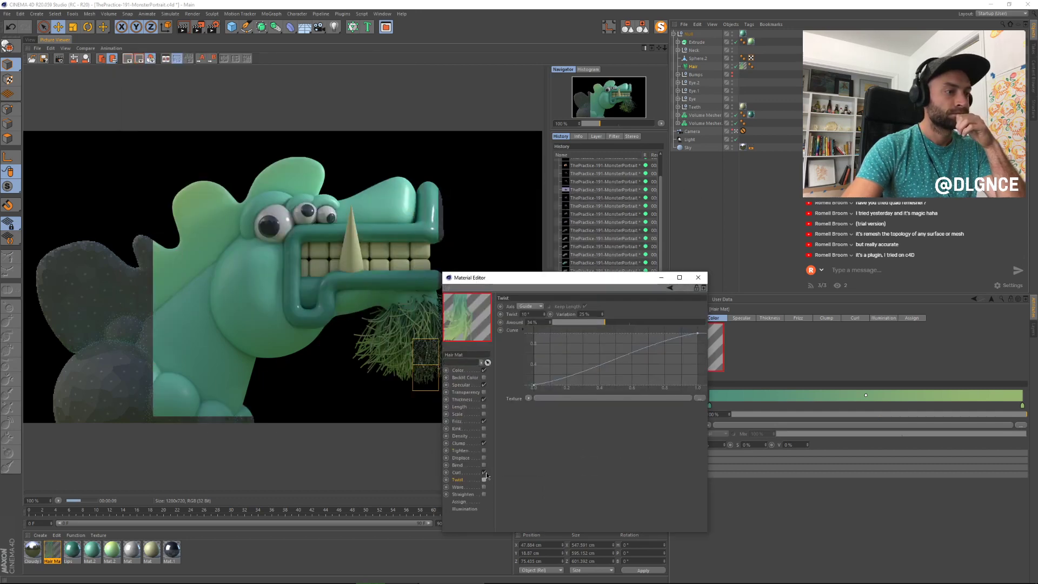
{"action": "left_click", "coordinate": [483, 473]}
{"action": "left_click", "coordinate": [468, 444]}
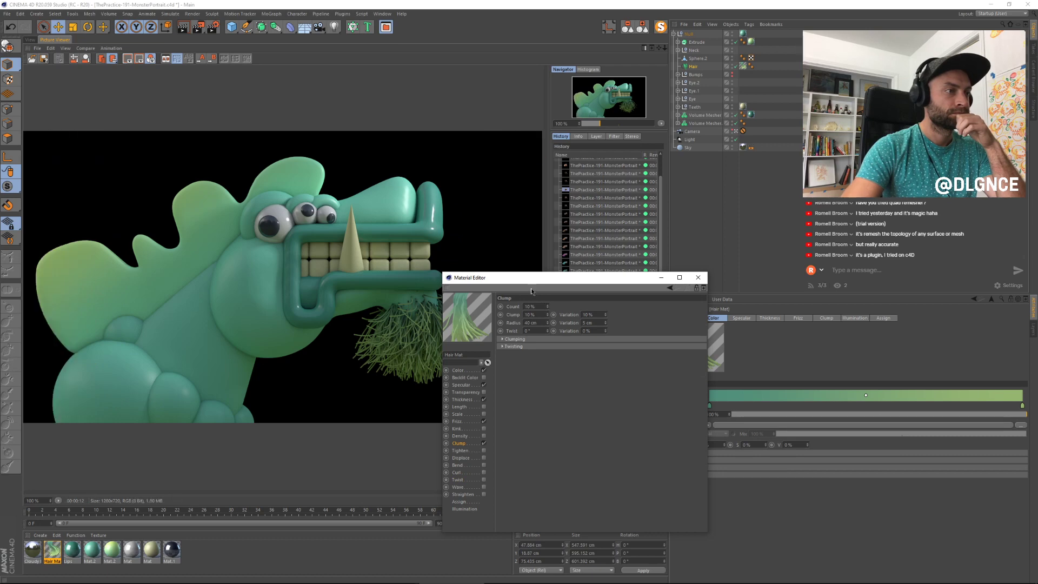
{"action": "left_click", "coordinate": [698, 278]}
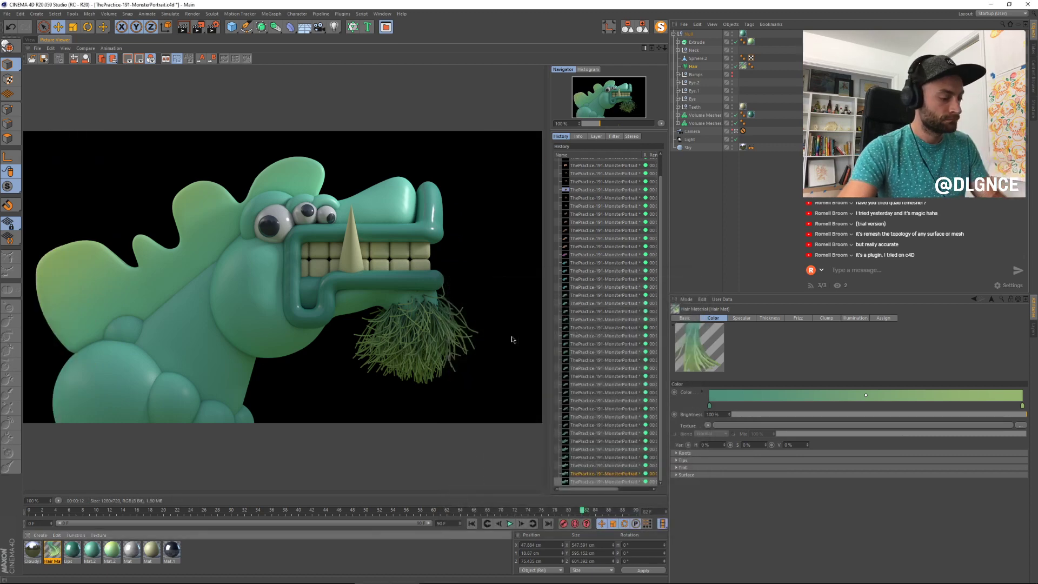
Step: Render the portrait without curl and twist on the beard and compare it with the previous render in the history
{"action": "key", "text": "shift+r"}
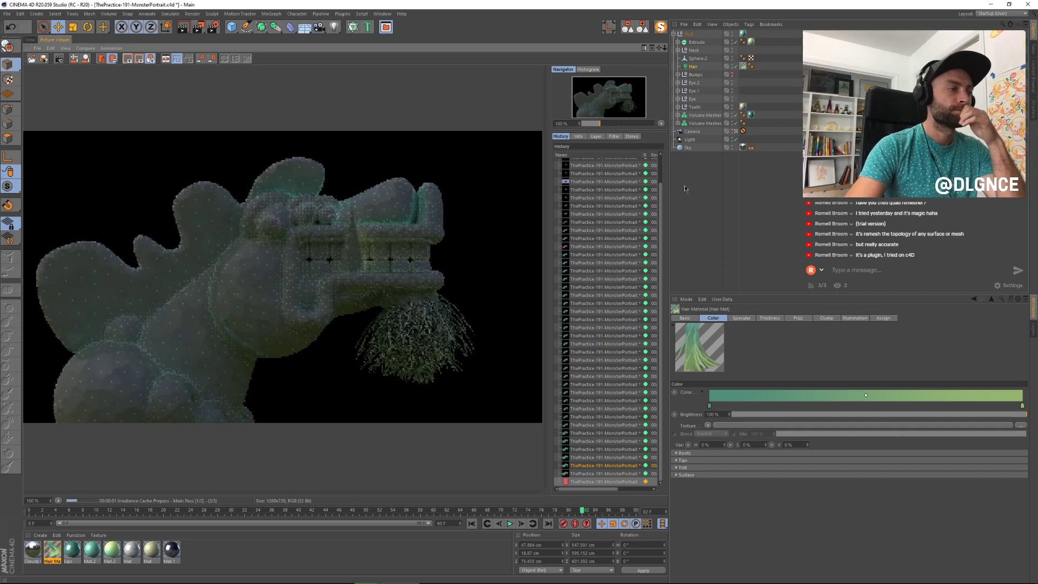
{"action": "left_click", "coordinate": [608, 473]}
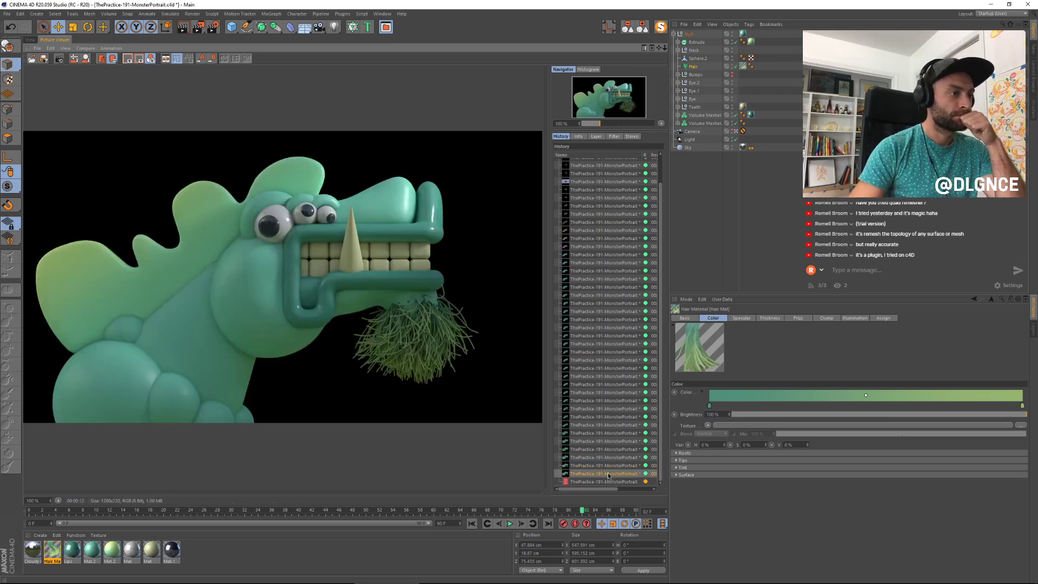
{"action": "key", "text": "Down"}
{"action": "key", "text": "Up"}
{"action": "key", "text": "Down"}
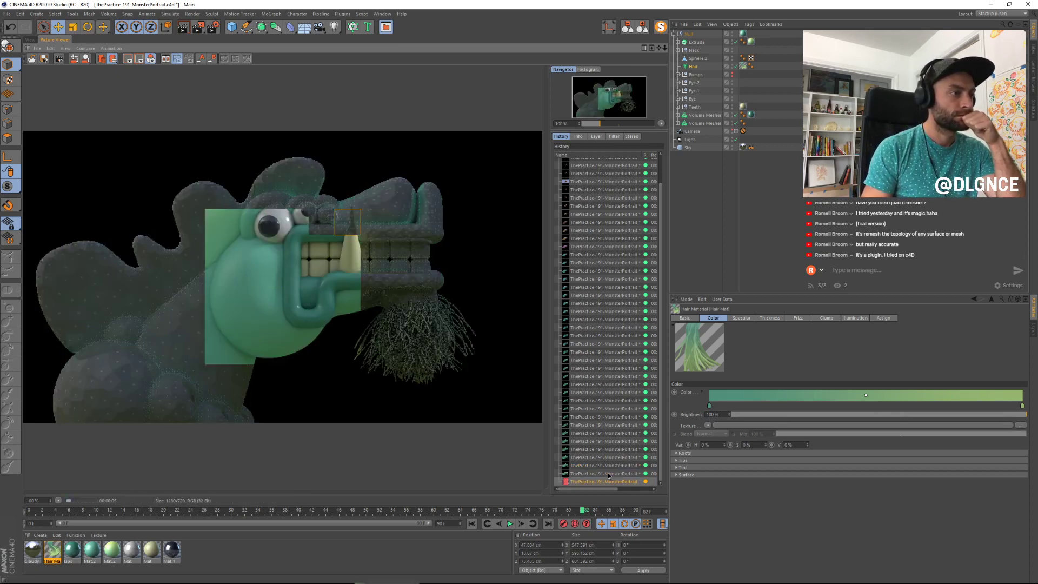
{"action": "key", "text": "Up"}
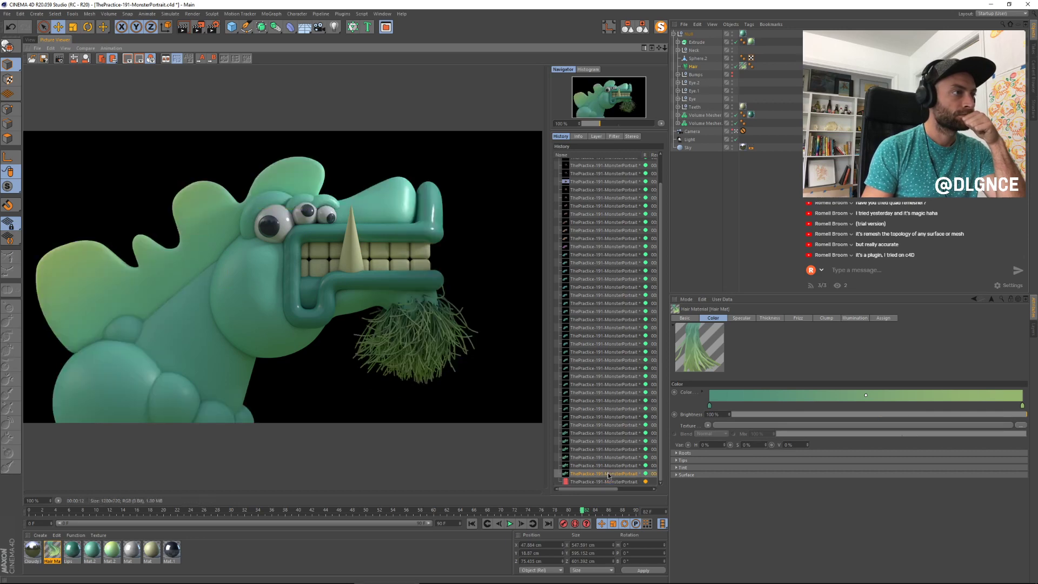
{"action": "key", "text": "Down"}
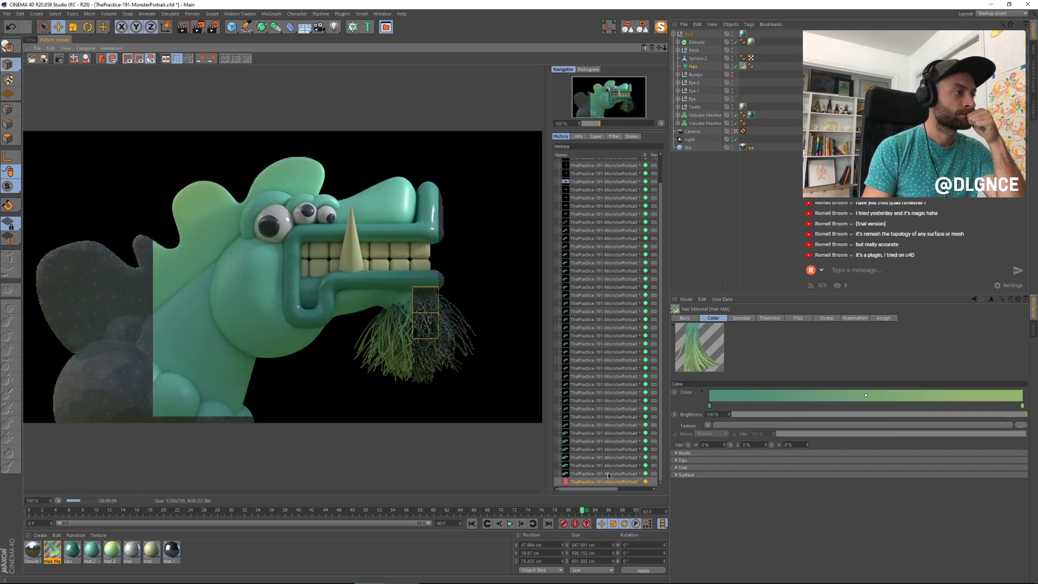
{"action": "key", "text": "Up"}
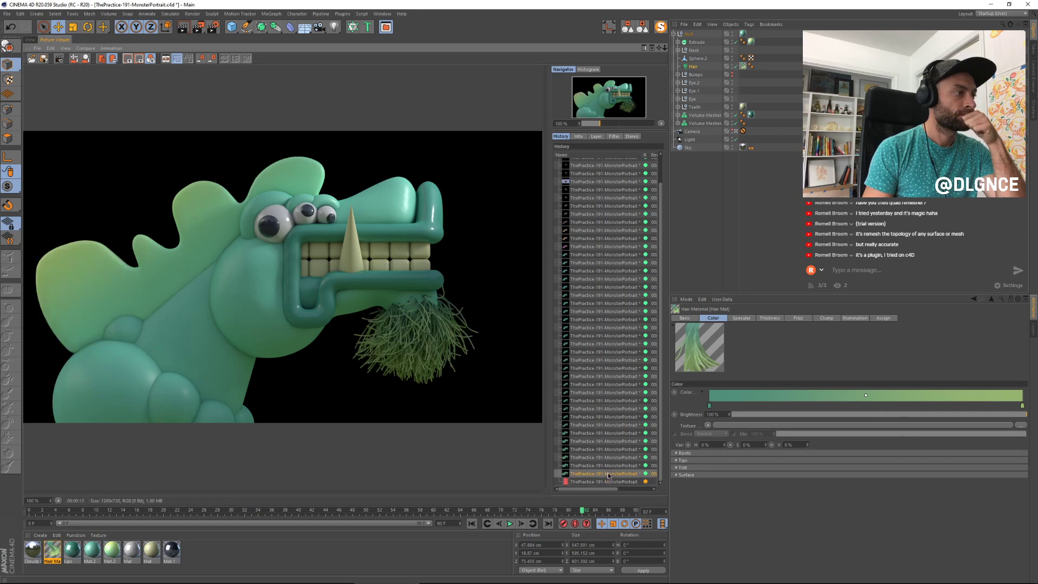
{"action": "key", "text": "Down"}
{"action": "key", "text": "Up"}
{"action": "key", "text": "Down"}
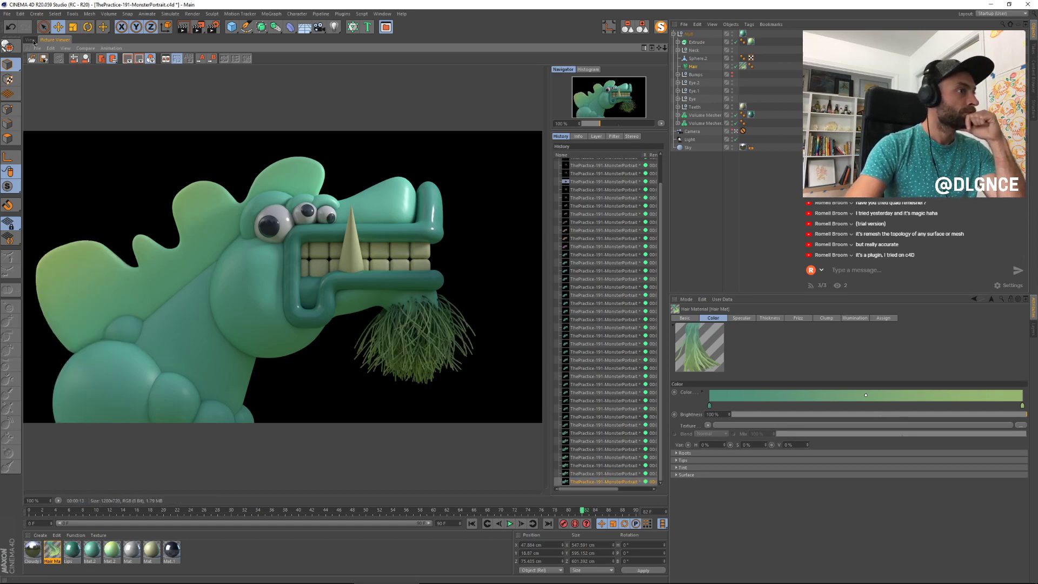
Step: Move the monster's parent null slightly forward along the X axis, toward the snout side
{"action": "left_click", "coordinate": [33, 40]}
{"action": "left_click", "coordinate": [689, 35]}
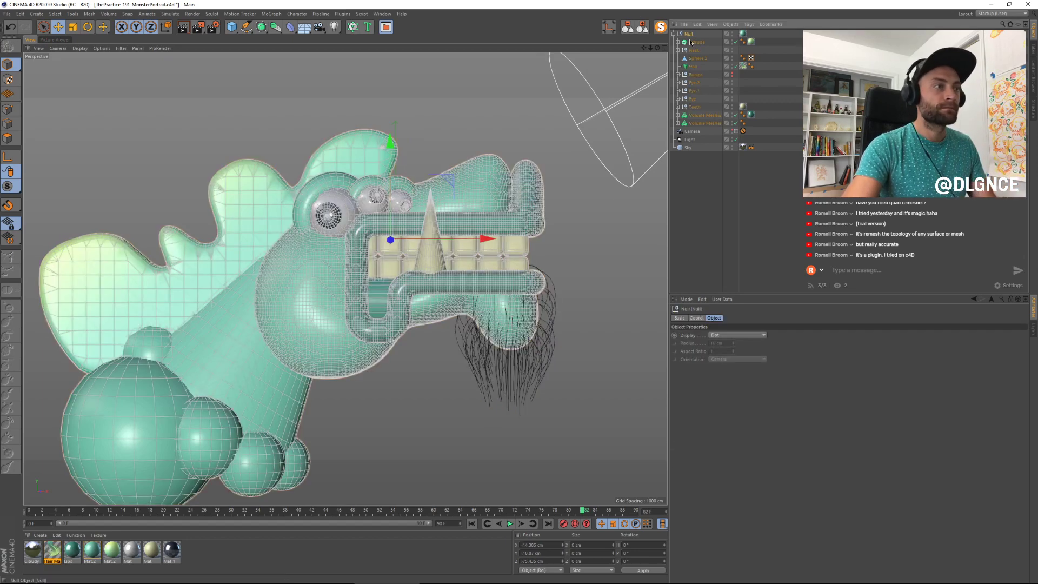
{"action": "left_click_drag", "start_coordinate": [484, 242], "coordinate": [369, 199]}
Step: Shift the spot light sideways along its own X axis, check its aim from outside, and return to the scene camera's view
{"action": "scroll", "coordinate": [511, 265], "scroll_direction": "down", "scroll_amount": 6}
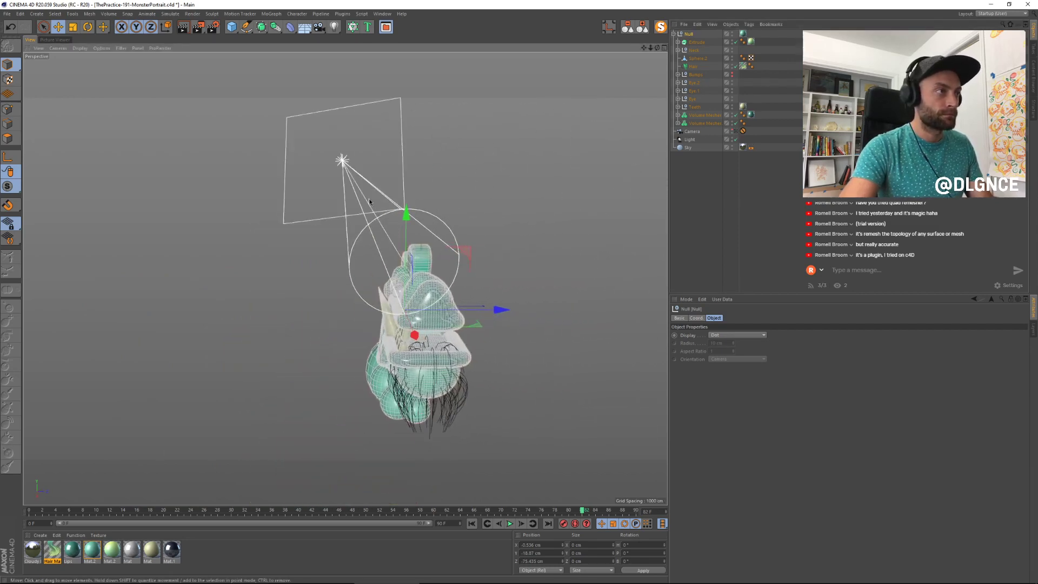
{"action": "left_click", "coordinate": [341, 161]}
{"action": "left_click_drag", "start_coordinate": [430, 146], "coordinate": [371, 156]}
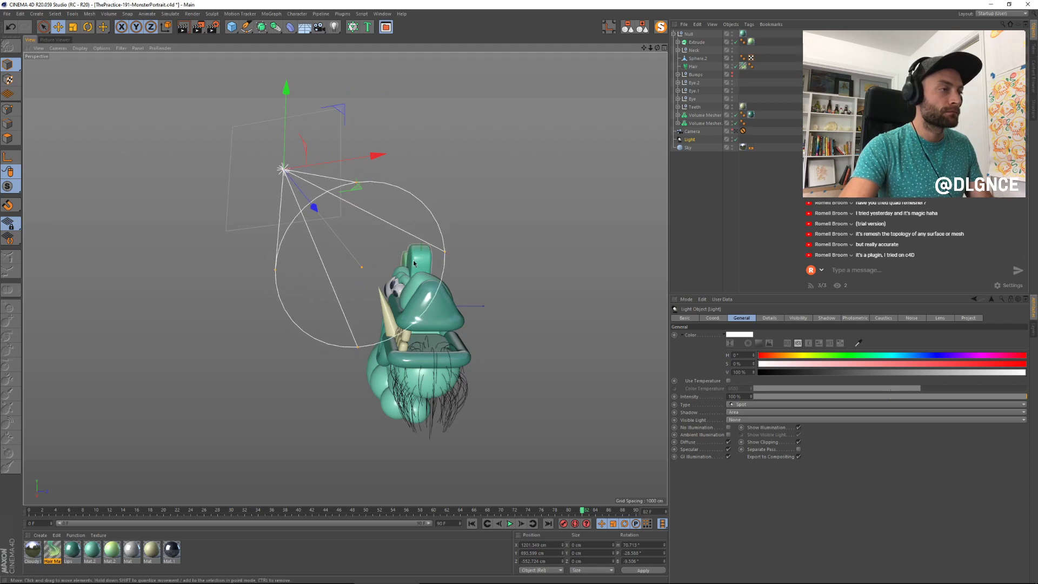
{"action": "left_click_drag", "start_coordinate": [413, 260], "coordinate": [473, 246], "text": "alt"}
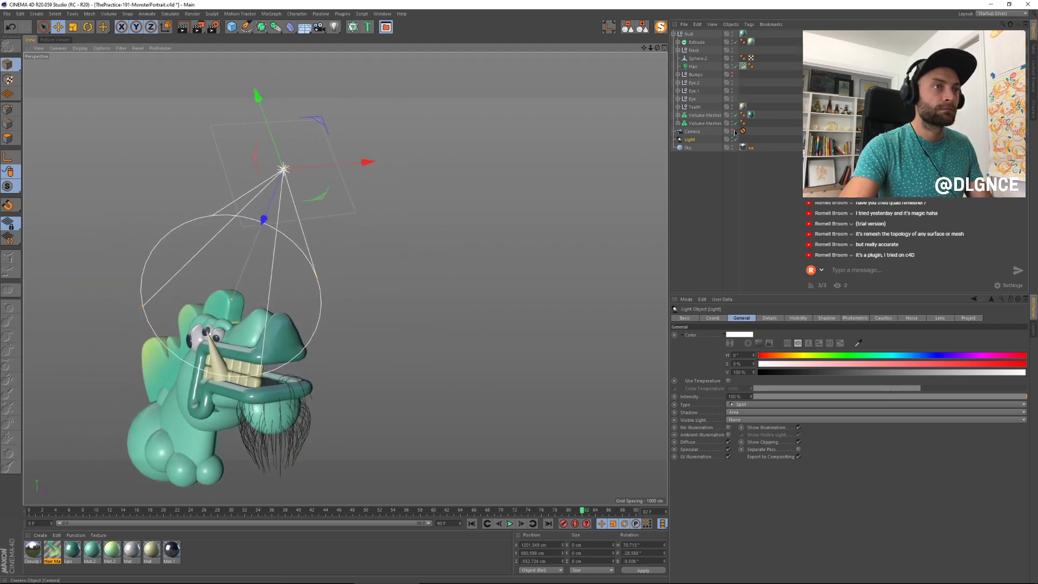
{"action": "left_click", "coordinate": [736, 132]}
Step: Render the portrait with the moved light and compare it with the earlier renders in the history
{"action": "key", "text": "shift+r"}
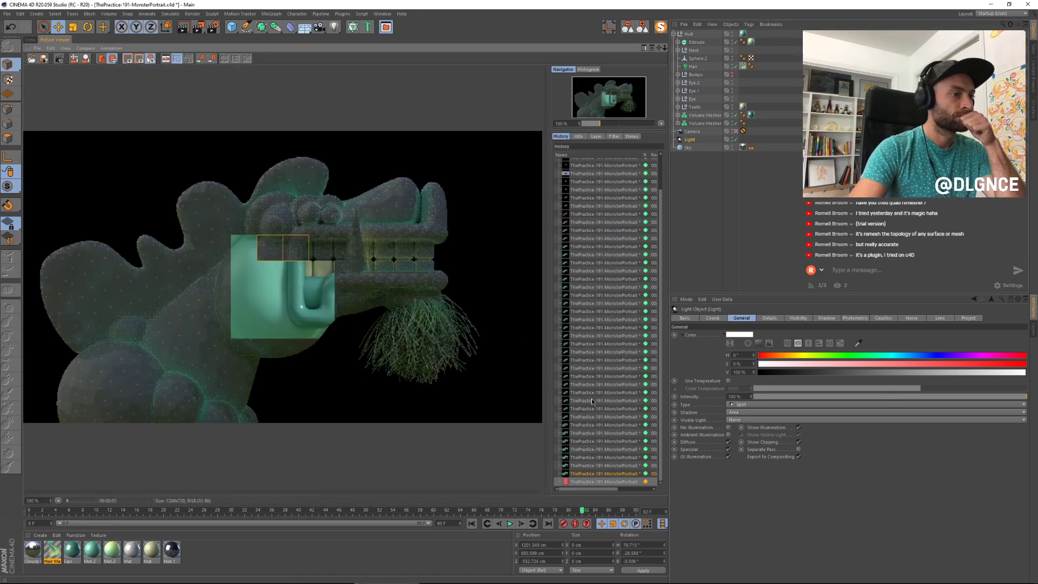
{"action": "key", "text": "Up"}
{"action": "key", "text": "Up"}
{"action": "key", "text": "Up"}
{"action": "key", "text": "Up"}
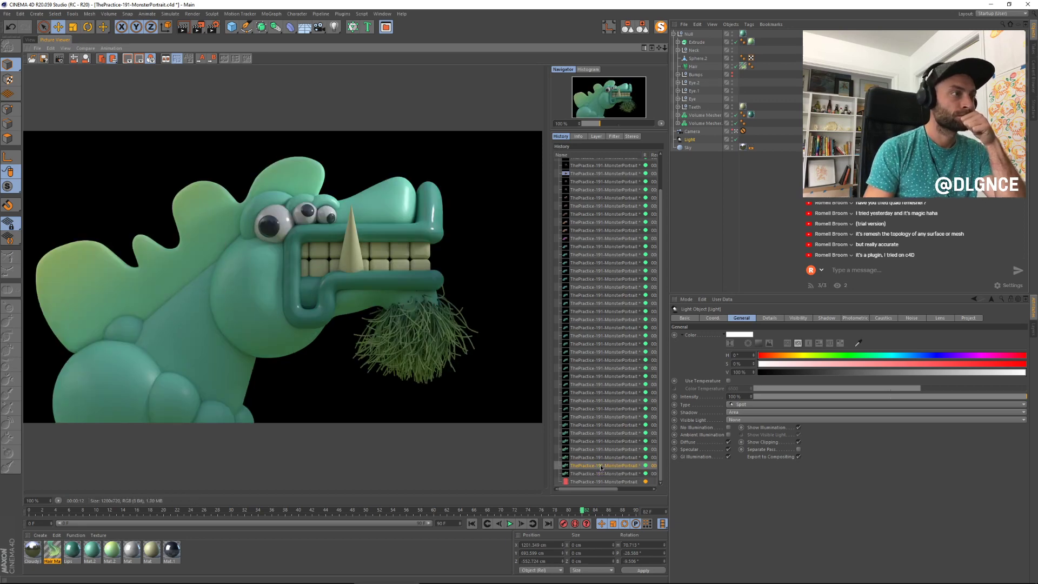
{"action": "key", "text": "Down"}
{"action": "key", "text": "Down"}
{"action": "key", "text": "Down"}
{"action": "key", "text": "Down"}
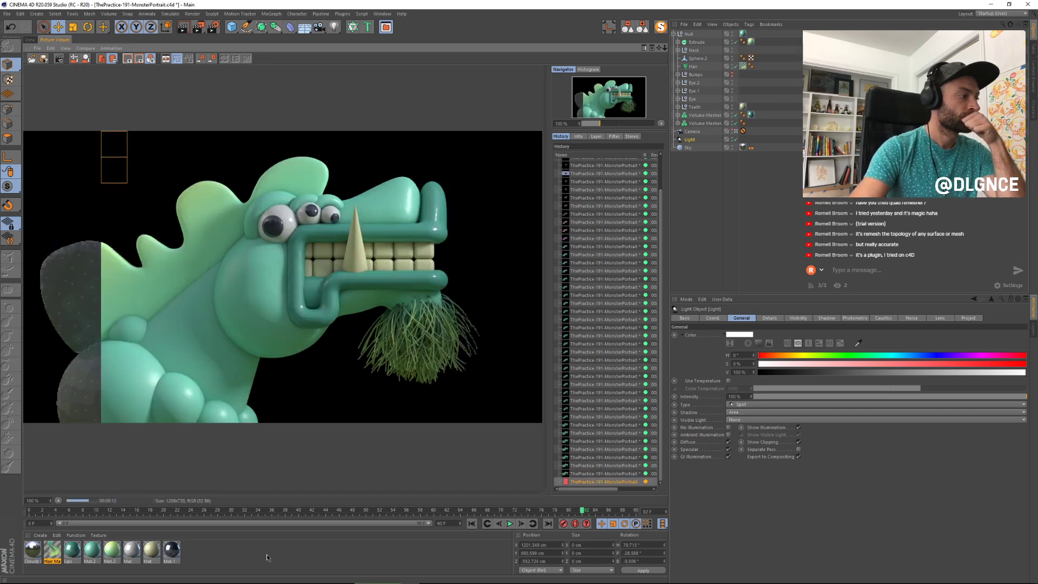
Step: Adjust the Mat.2 body material to 36% color saturation, about 28% default specular, and about 49% roughness on reflectance Layer 1
{"action": "double_click", "coordinate": [93, 548]}
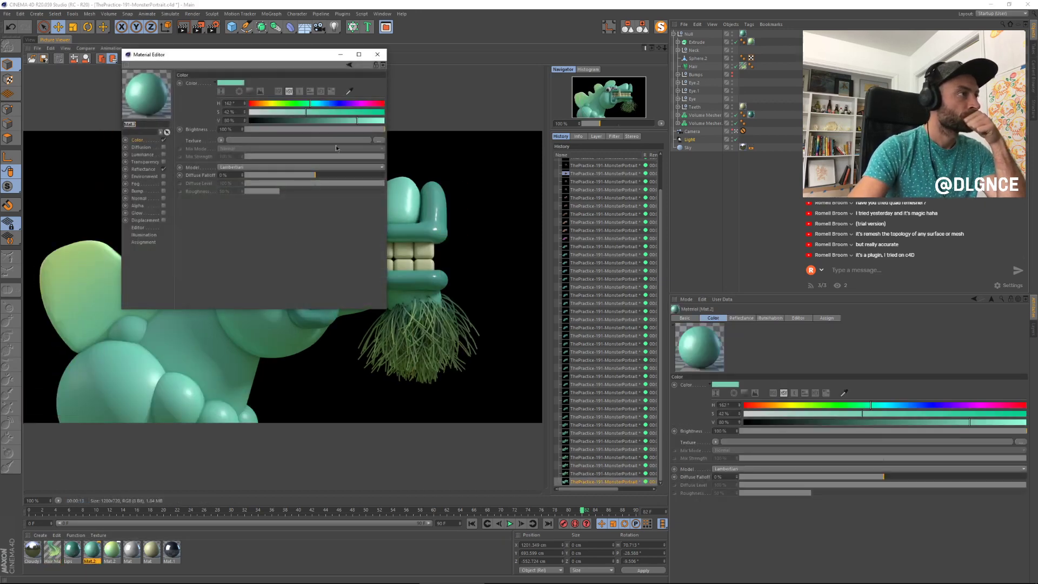
{"action": "left_click_drag", "start_coordinate": [293, 58], "coordinate": [692, 261]}
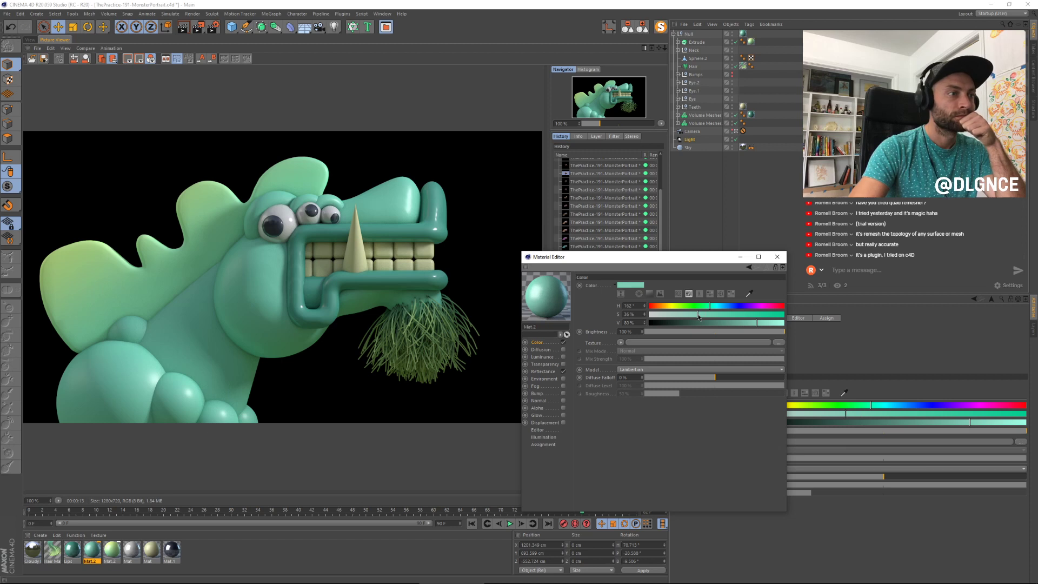
{"action": "left_click", "coordinate": [543, 372]}
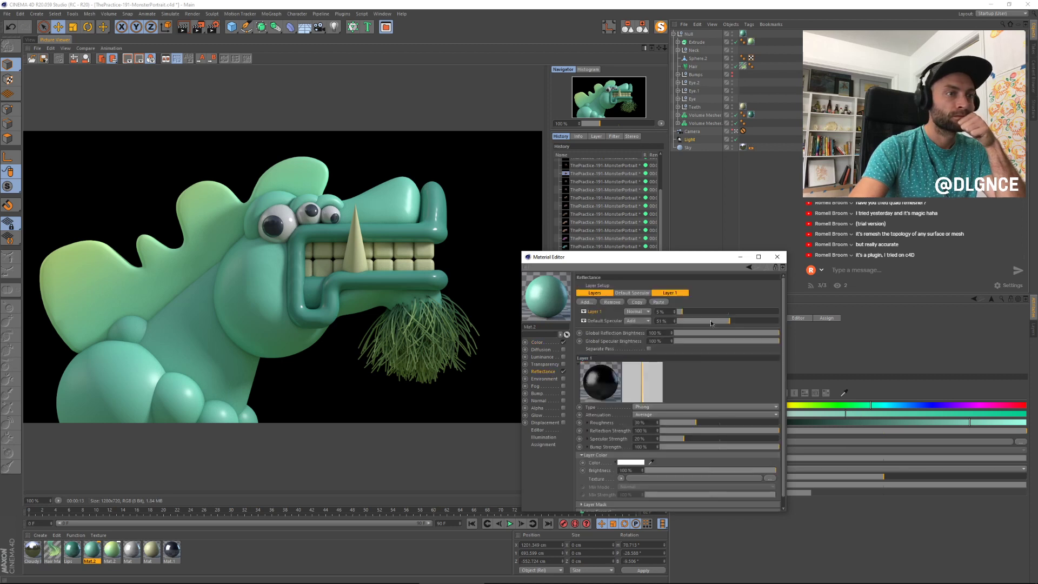
{"action": "left_click_drag", "start_coordinate": [711, 324], "coordinate": [676, 311]}
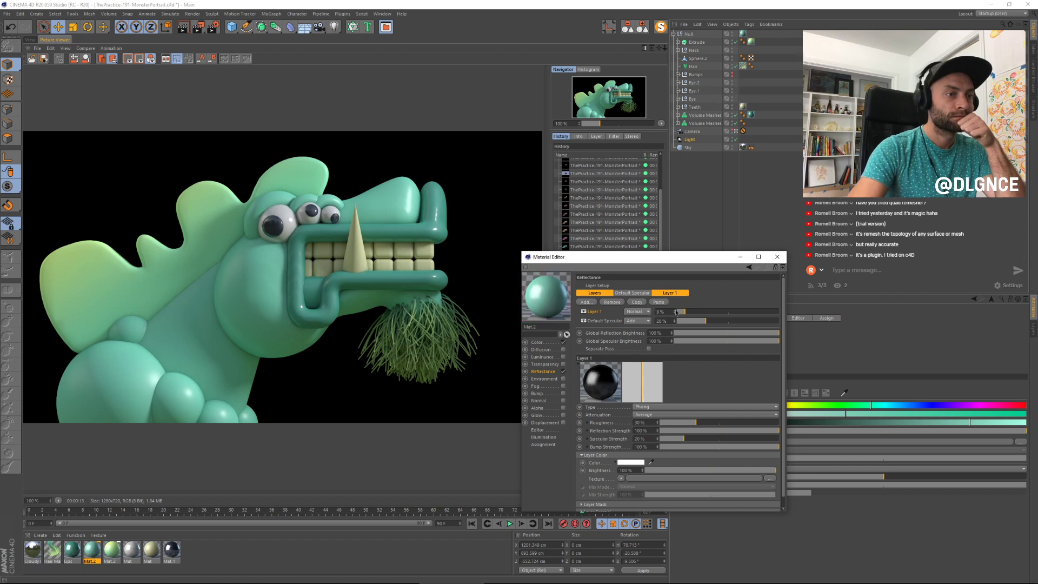
{"action": "left_click", "coordinate": [719, 422]}
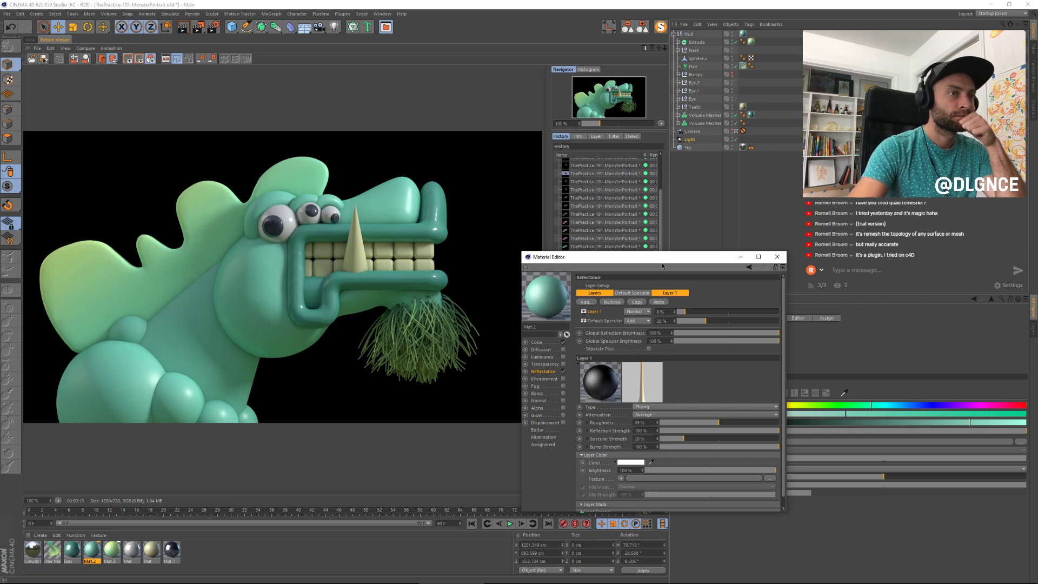
{"action": "left_click", "coordinate": [777, 256]}
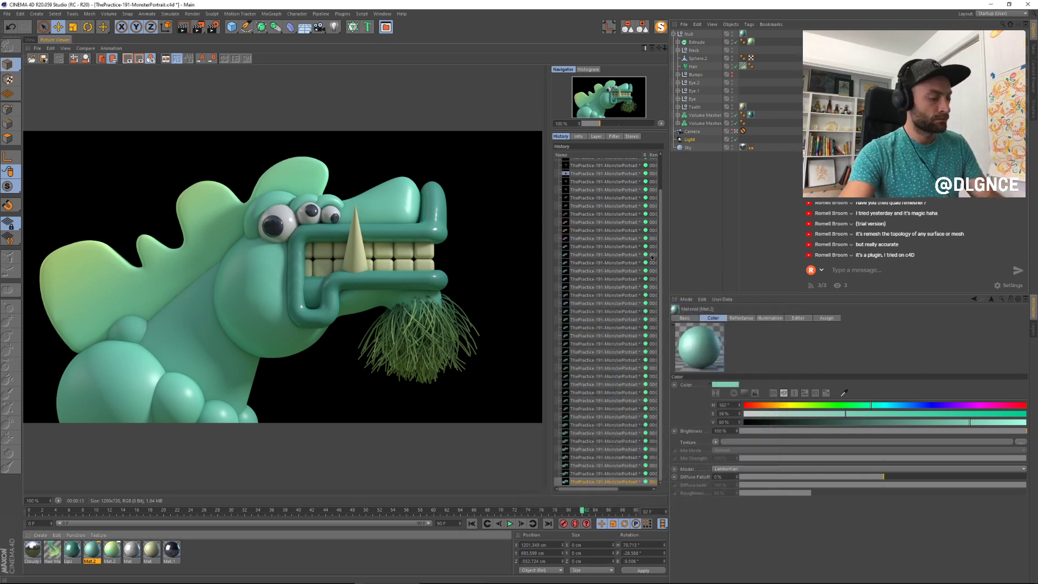
Step: Render the portrait with the adjusted Mat.2 material and enlarge the picture area beside the render history
{"action": "key", "text": "shift+r"}
{"action": "scroll", "coordinate": [409, 339], "scroll_direction": "up", "scroll_amount": 1}
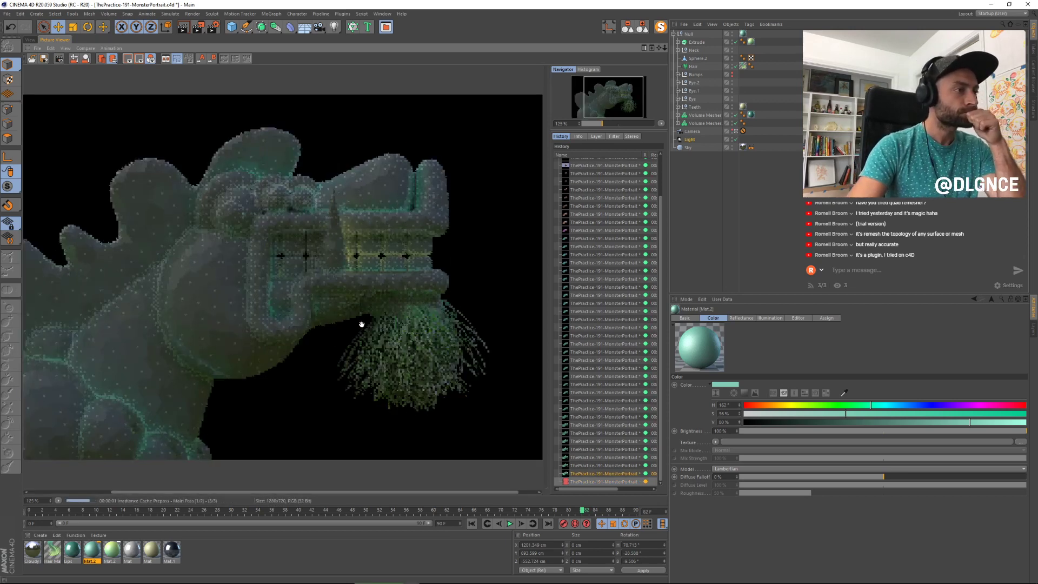
{"action": "scroll", "coordinate": [340, 308], "scroll_direction": "down", "scroll_amount": 1}
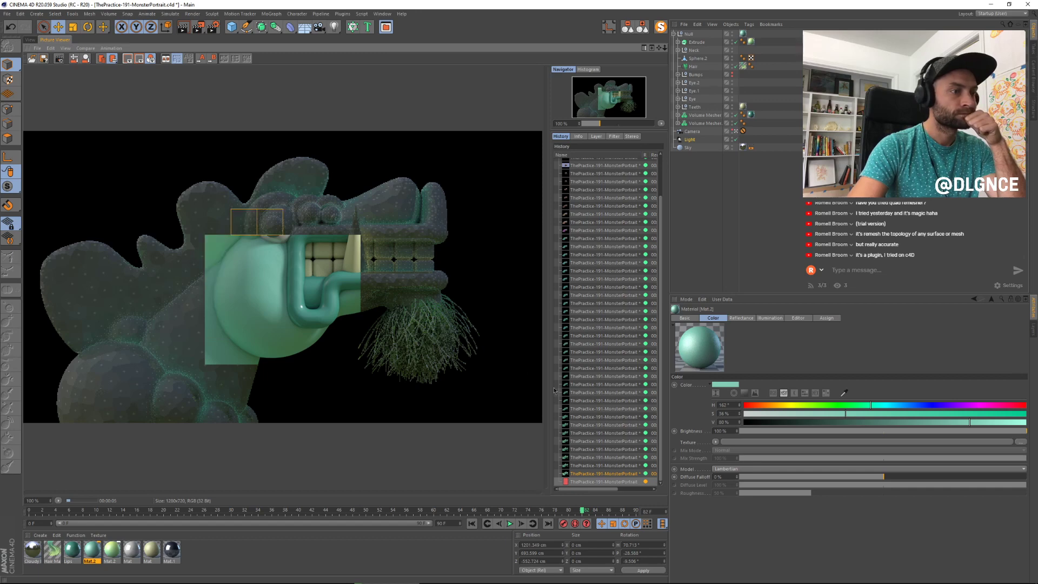
{"action": "left_click_drag", "start_coordinate": [547, 385], "coordinate": [583, 378]}
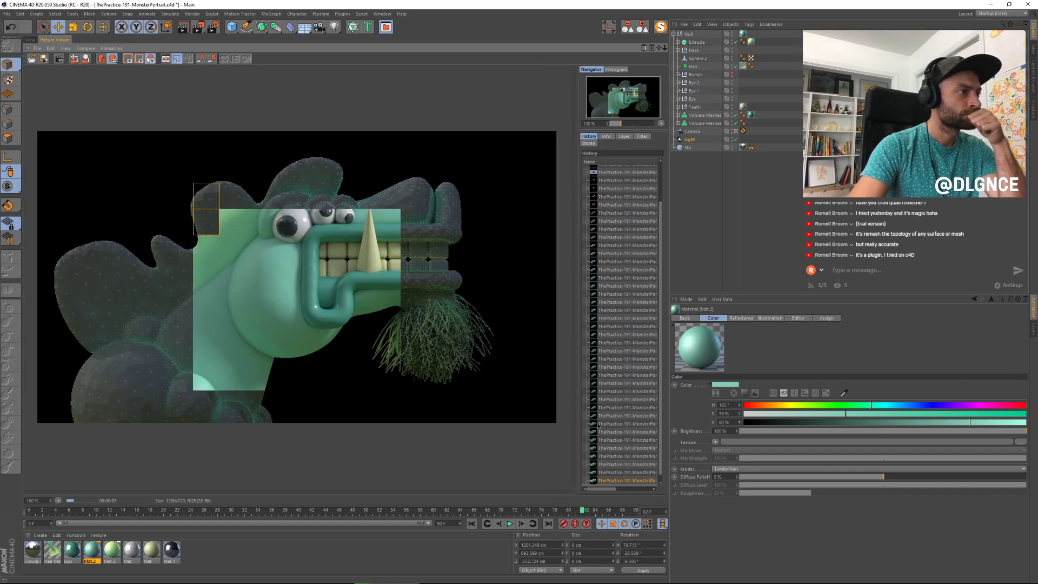
{"action": "key", "text": "shift+r"}
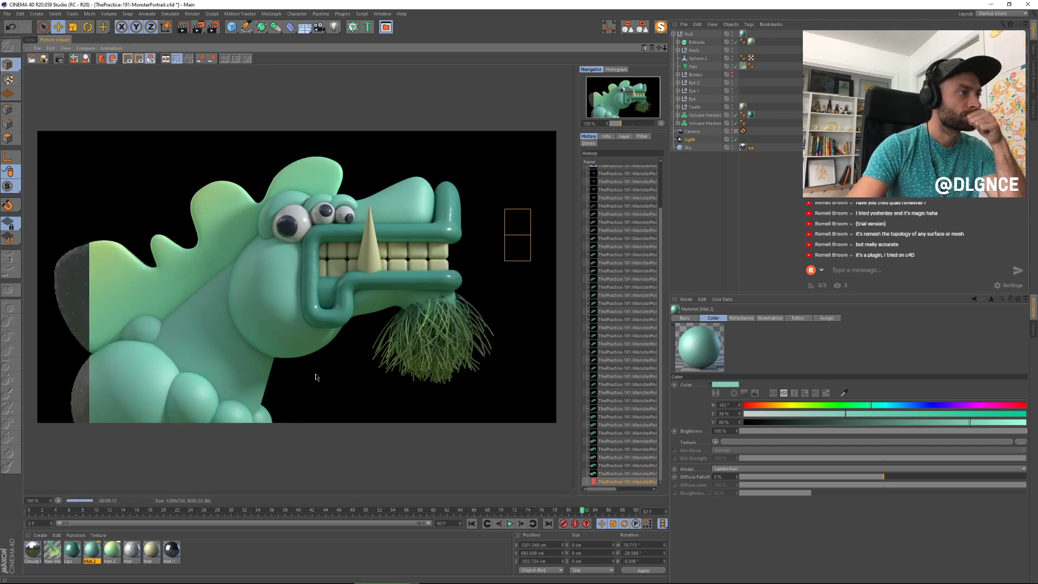
Step: Enable luminance on the Mat.2 body material at 10% brightness and load a Noise shader as its texture
{"action": "double_click", "coordinate": [91, 549]}
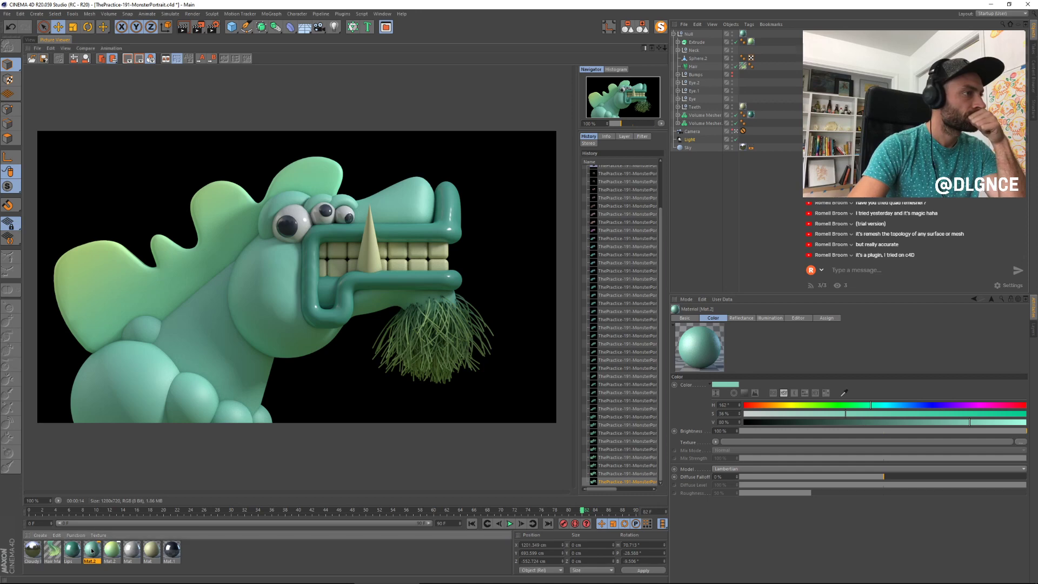
{"action": "left_click_drag", "start_coordinate": [246, 56], "coordinate": [598, 250]}
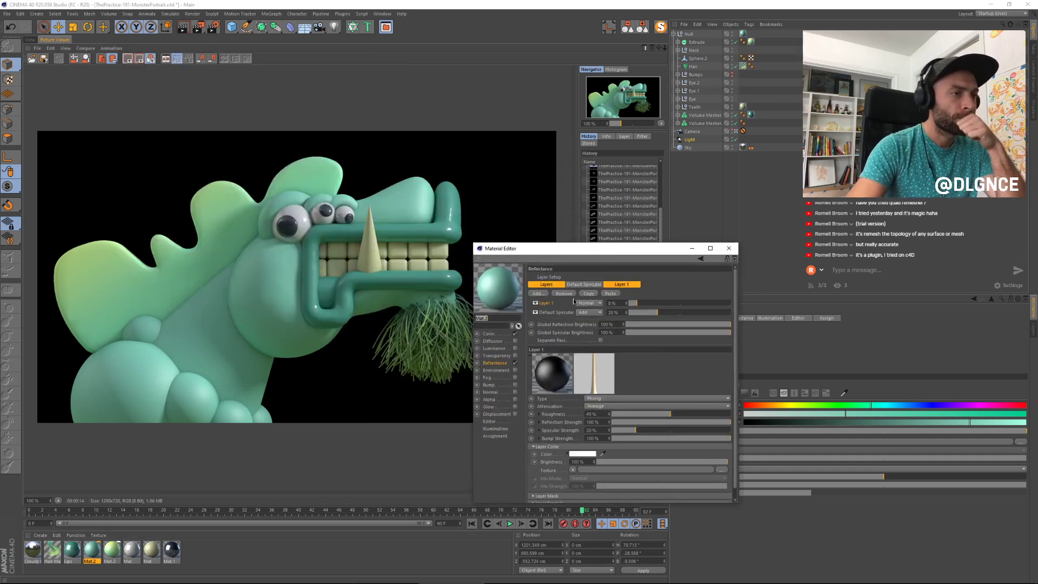
{"action": "left_click", "coordinate": [494, 348]}
{"action": "left_click", "coordinate": [515, 349]}
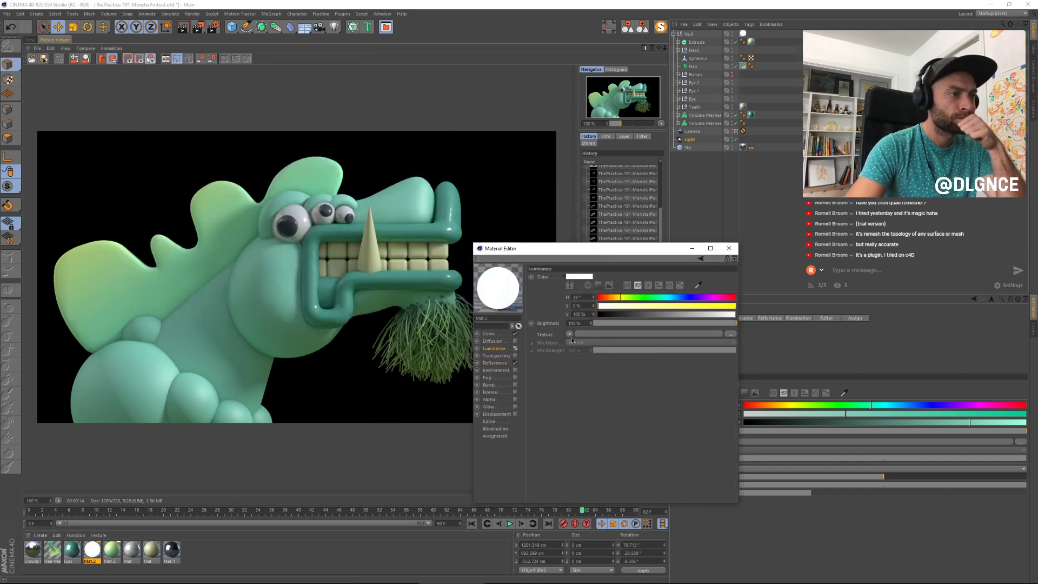
{"action": "left_click", "coordinate": [608, 323]}
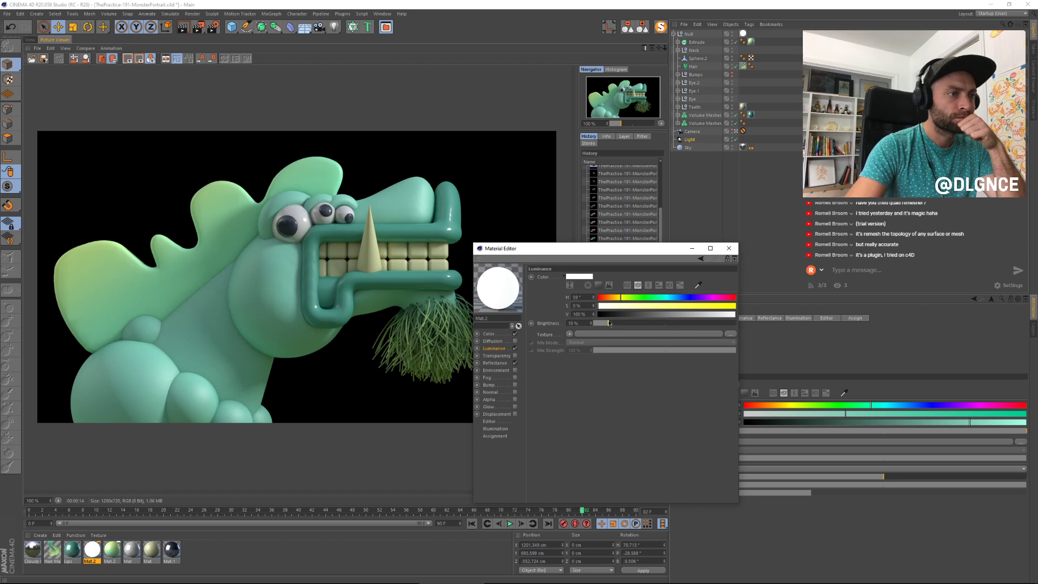
{"action": "left_click", "coordinate": [570, 335]}
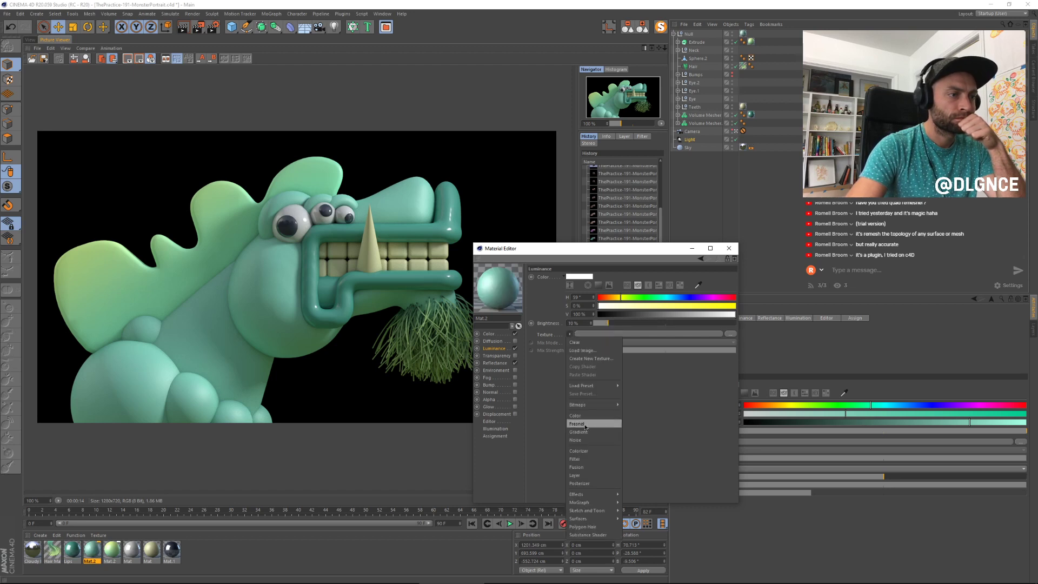
{"action": "left_click", "coordinate": [583, 442]}
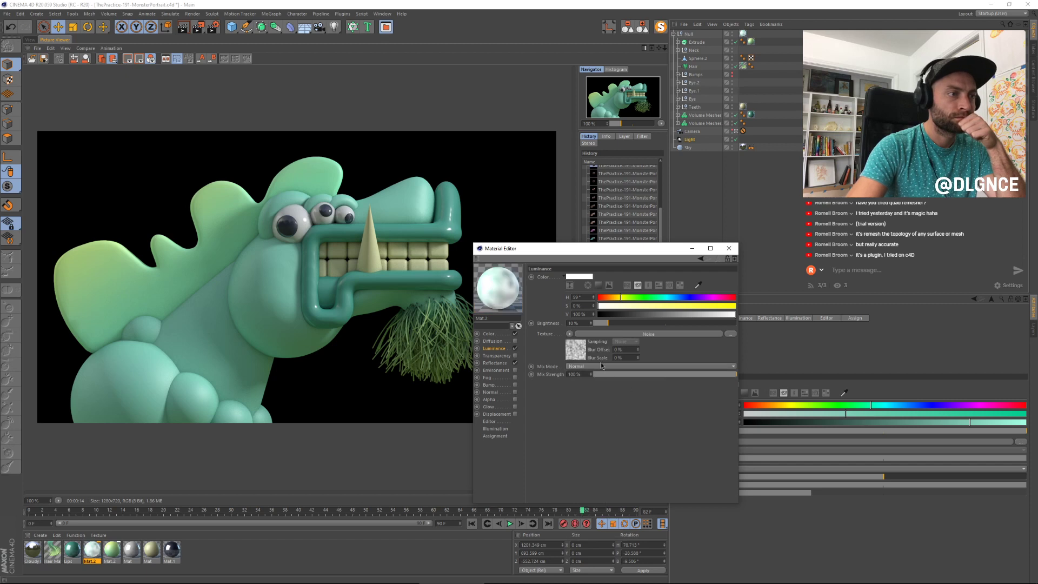
Step: Set the luminance noise type to Ober with low clip 72% and high clip 82% to create sparse speckles
{"action": "left_click", "coordinate": [579, 350]}
{"action": "left_click", "coordinate": [728, 355]}
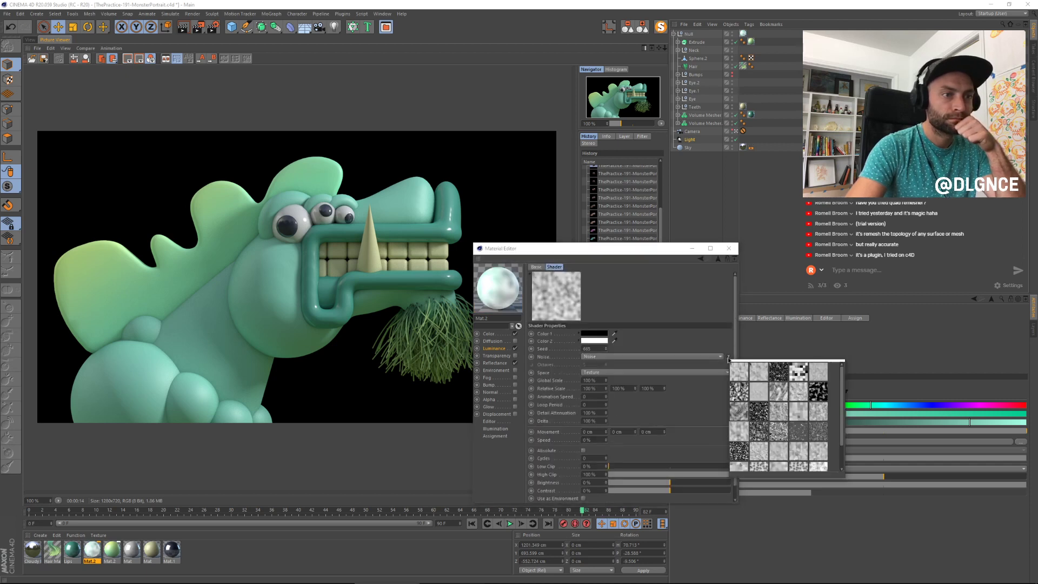
{"action": "scroll", "coordinate": [785, 402], "scroll_direction": "down", "scroll_amount": 2}
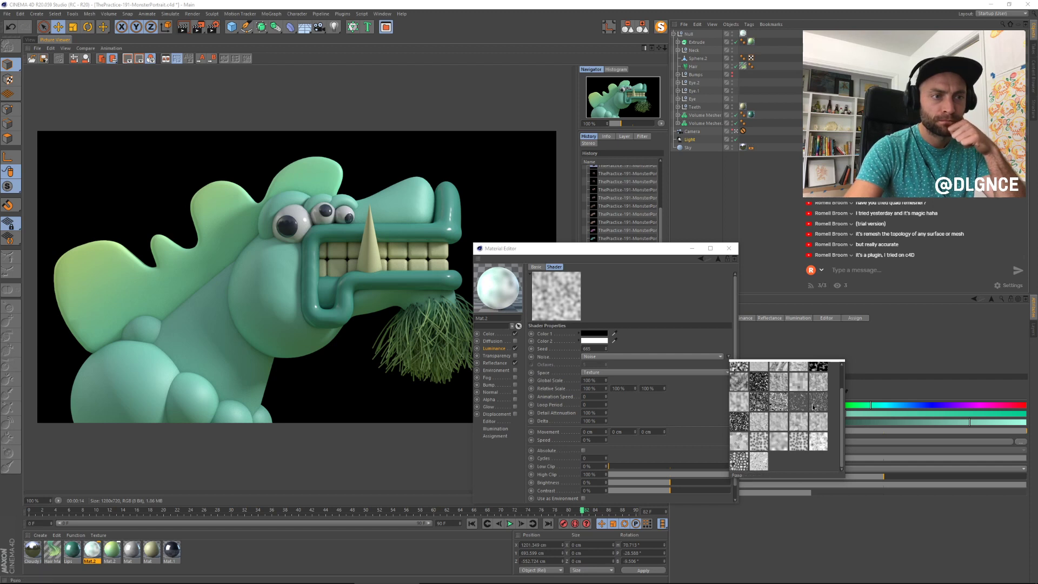
{"action": "left_click", "coordinate": [780, 405]}
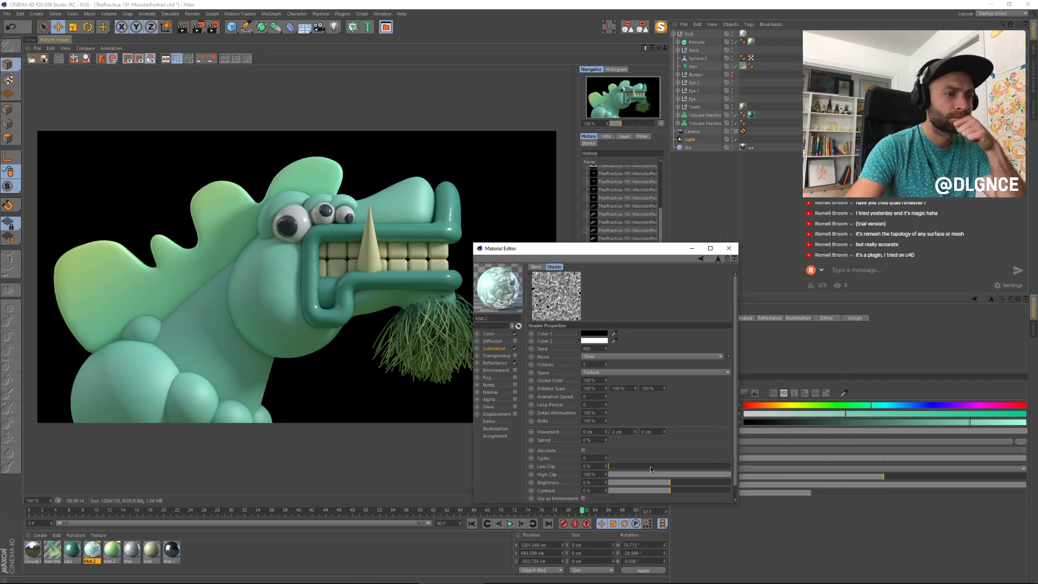
{"action": "left_click_drag", "start_coordinate": [611, 466], "coordinate": [697, 466]}
{"action": "left_click", "coordinate": [675, 467]}
{"action": "left_click", "coordinate": [693, 475]}
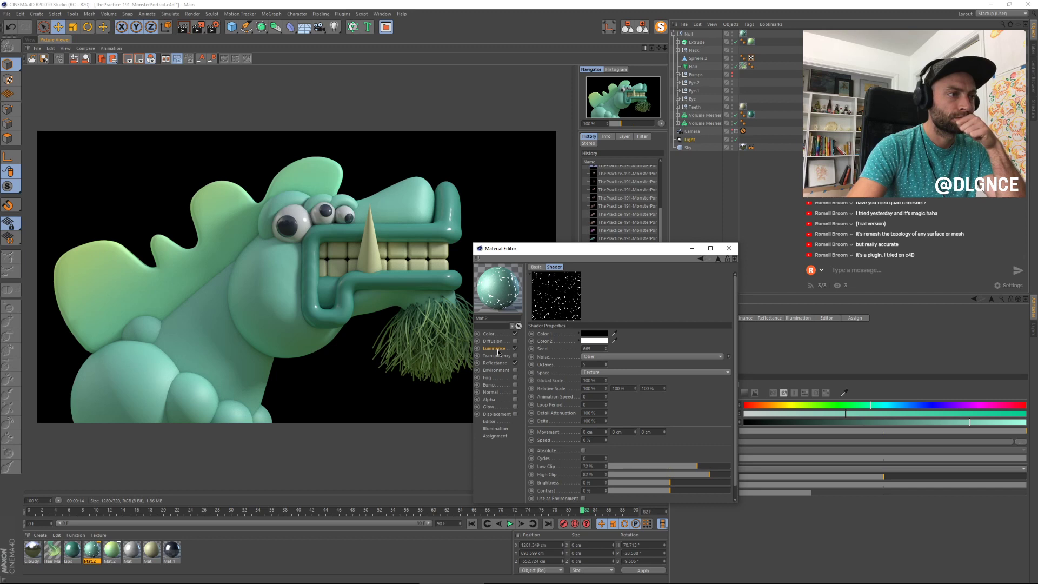
{"action": "left_click", "coordinate": [595, 340]}
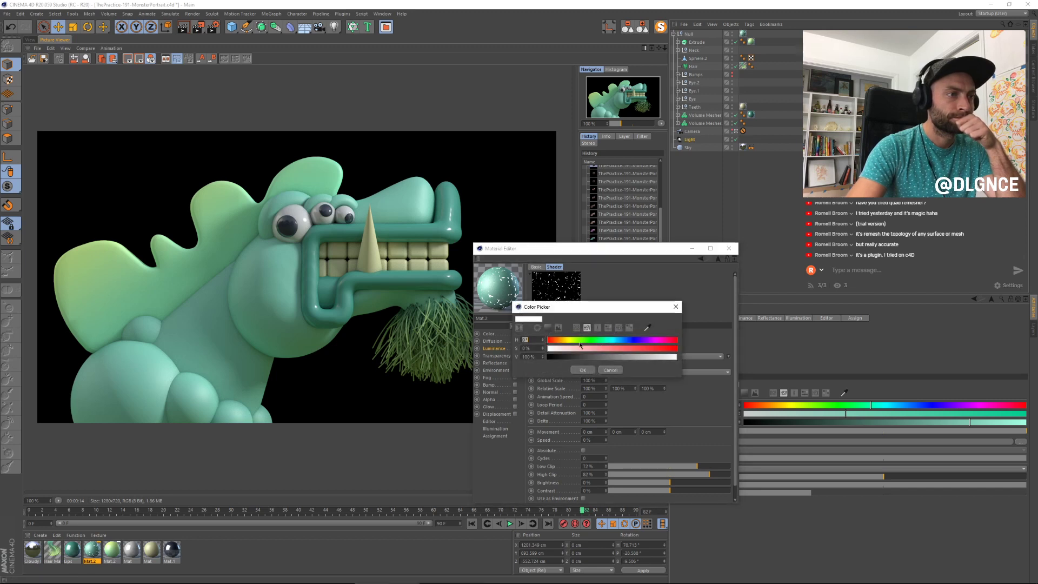
{"action": "left_click_drag", "start_coordinate": [563, 340], "coordinate": [583, 340]}
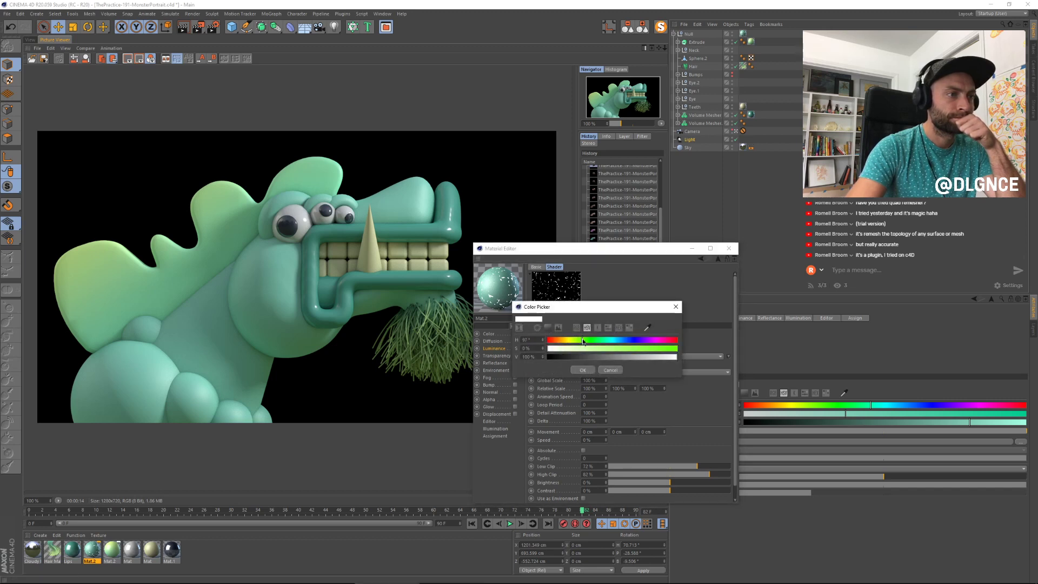
{"action": "left_click", "coordinate": [610, 370]}
{"action": "left_click", "coordinate": [494, 348]}
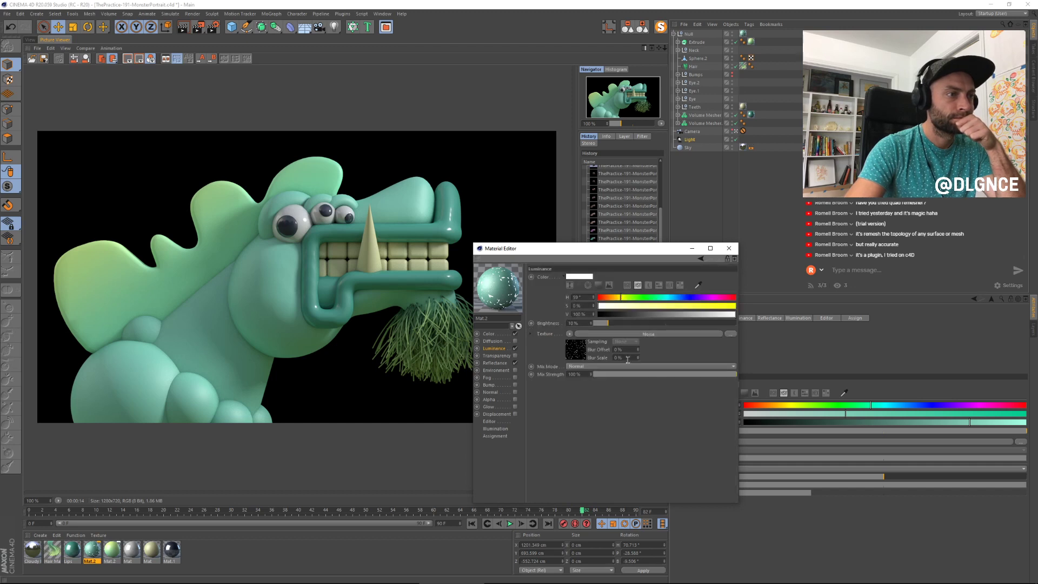
Step: Tint the noise's Color 2 pale yellow-green and set the luminance texture's mix strength to 12%
{"action": "left_click", "coordinate": [574, 349]}
{"action": "left_click", "coordinate": [597, 341]}
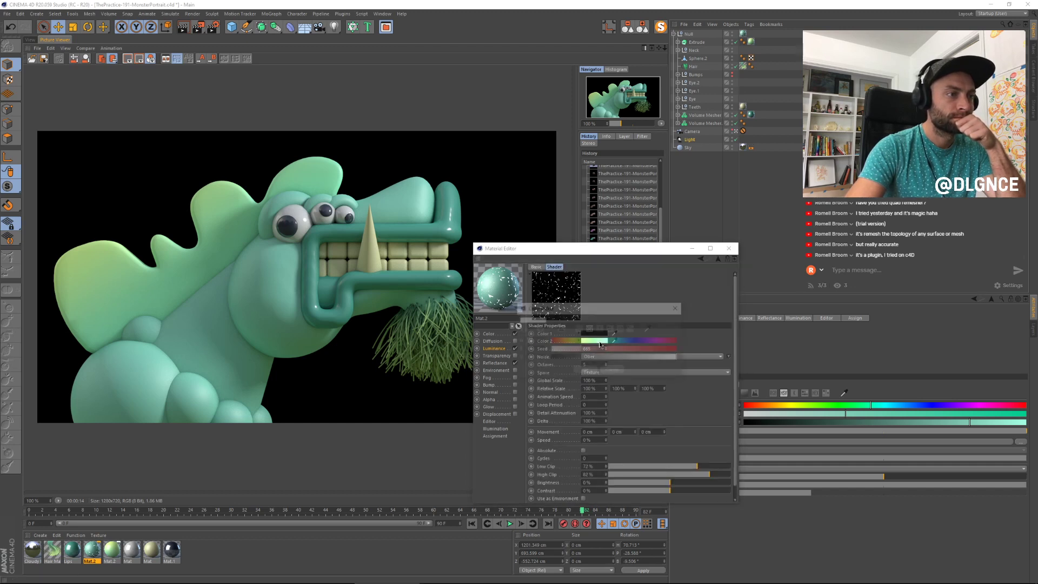
{"action": "left_click_drag", "start_coordinate": [581, 340], "coordinate": [580, 342]}
{"action": "left_click", "coordinate": [604, 350]}
{"action": "left_click", "coordinate": [585, 370]}
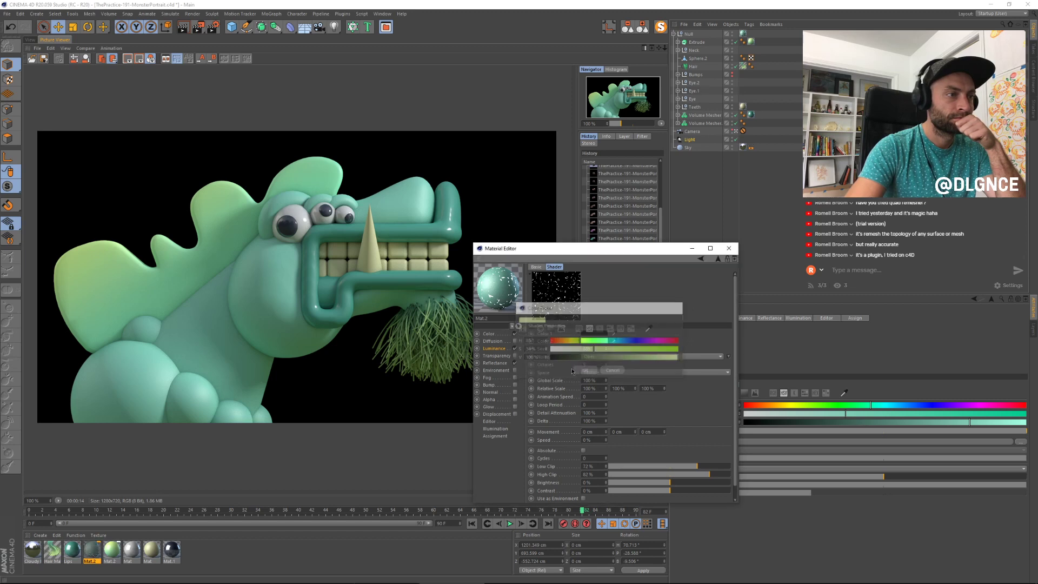
{"action": "left_click", "coordinate": [494, 348]}
{"action": "left_click_drag", "start_coordinate": [653, 374], "coordinate": [618, 374]}
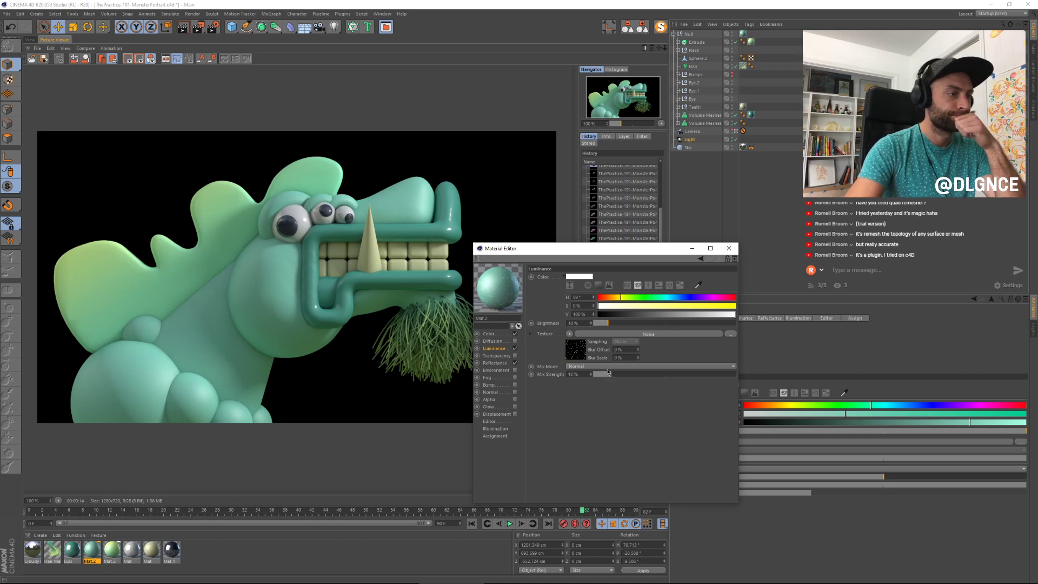
Step: Render the portrait with the speckled body material and compare it with the earlier renders in the history
{"action": "key", "text": "shift+r"}
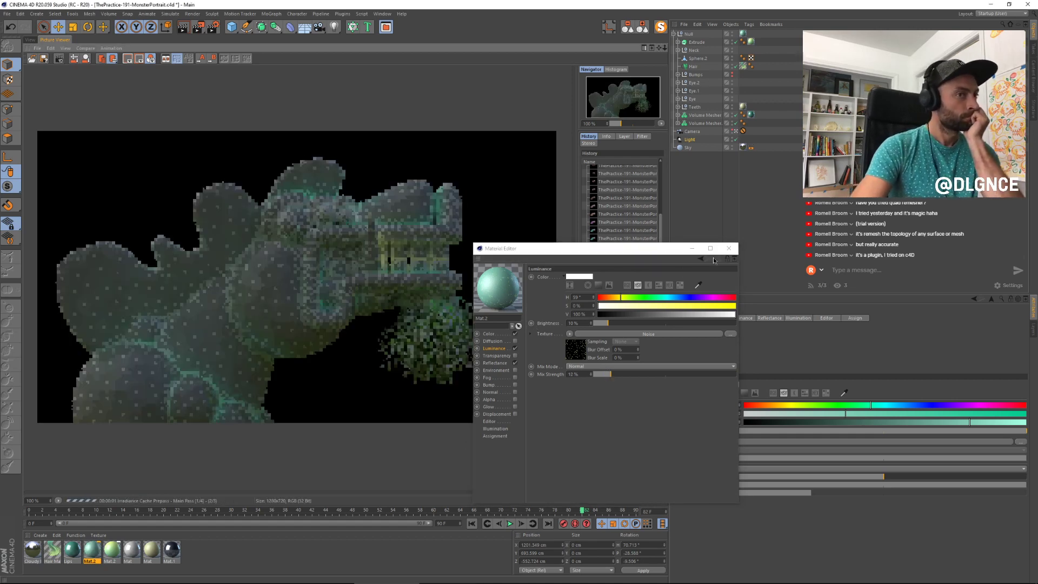
{"action": "left_click", "coordinate": [728, 248]}
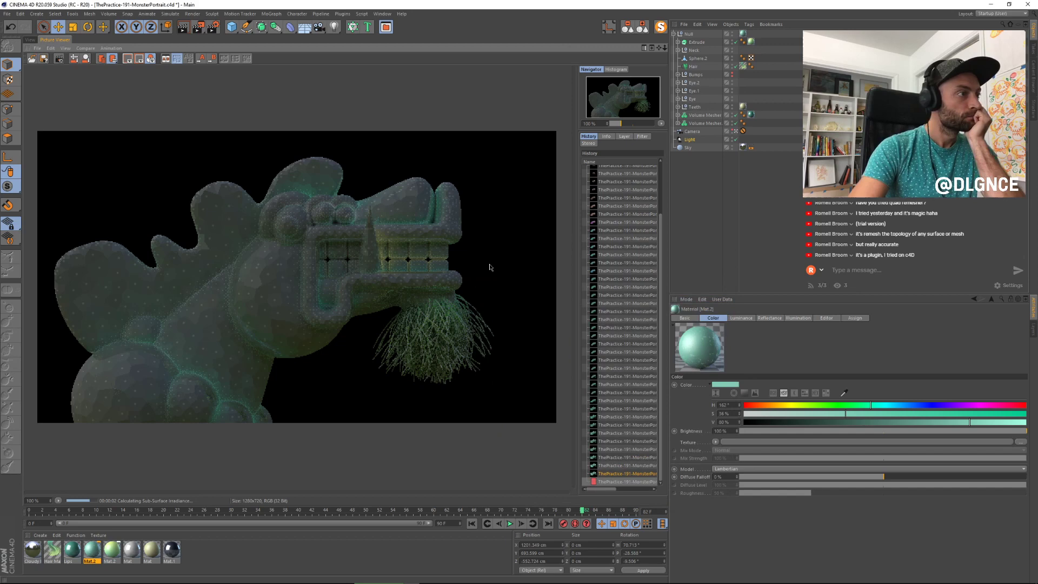
{"action": "left_click", "coordinate": [613, 456]}
{"action": "key", "text": "Up"}
{"action": "key", "text": "Up"}
{"action": "key", "text": "Up"}
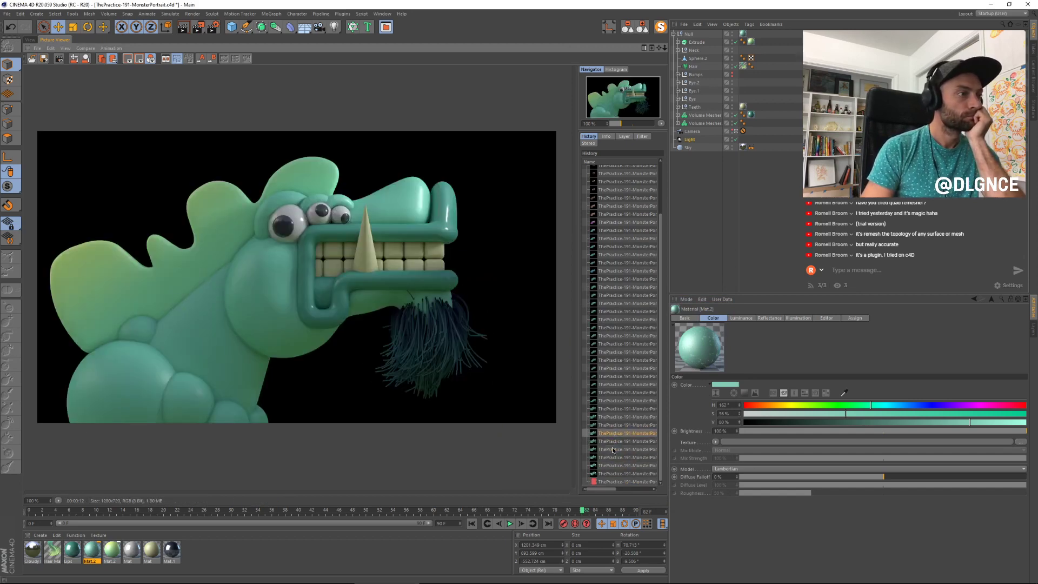
{"action": "key", "text": "Down"}
{"action": "key", "text": "Down"}
{"action": "key", "text": "Down"}
{"action": "key", "text": "Down"}
{"action": "key", "text": "Down"}
{"action": "key", "text": "Down"}
{"action": "key", "text": "Up"}
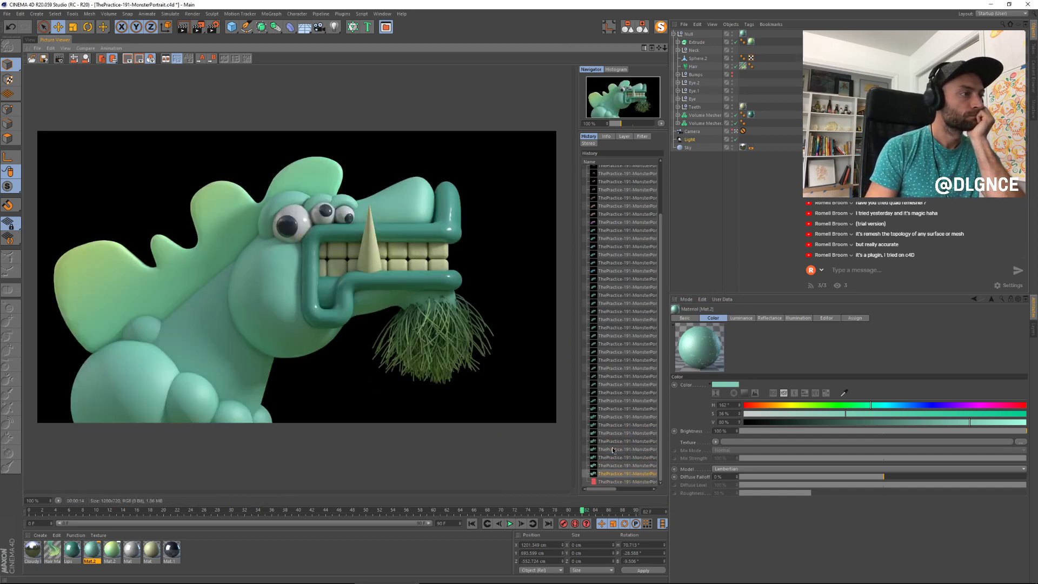
{"action": "key", "text": "Down"}
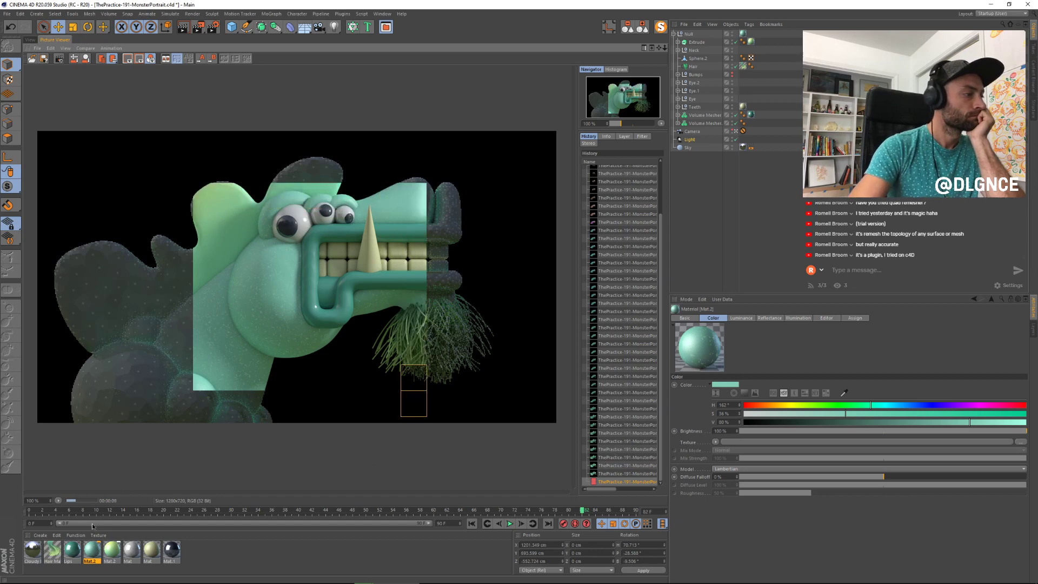
Step: Switch Mat.2's luminance noise type to Hama and set its low clip to 44% and high clip to 38%
{"action": "double_click", "coordinate": [90, 551]}
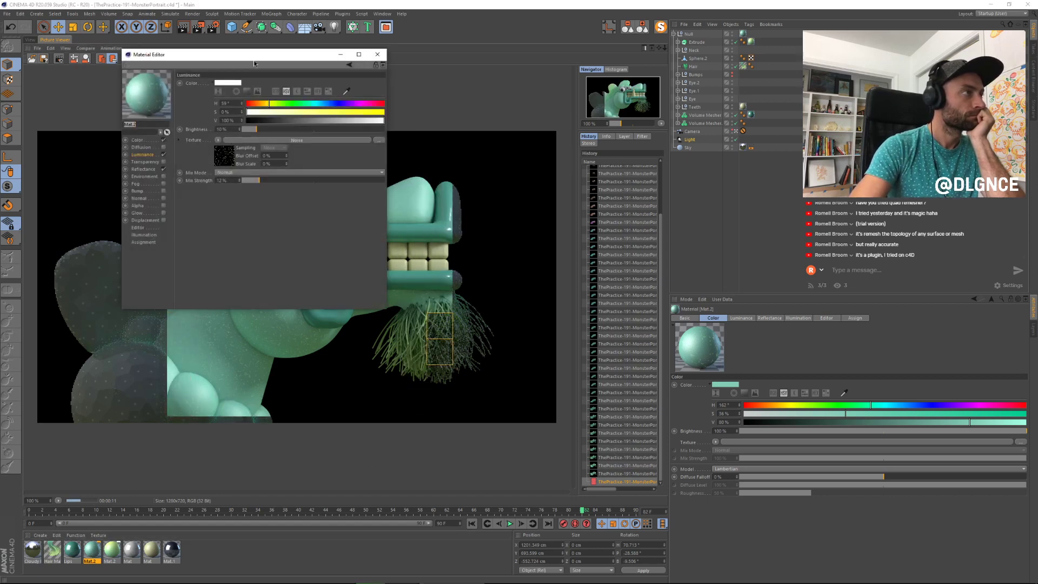
{"action": "left_click_drag", "start_coordinate": [258, 60], "coordinate": [647, 248]}
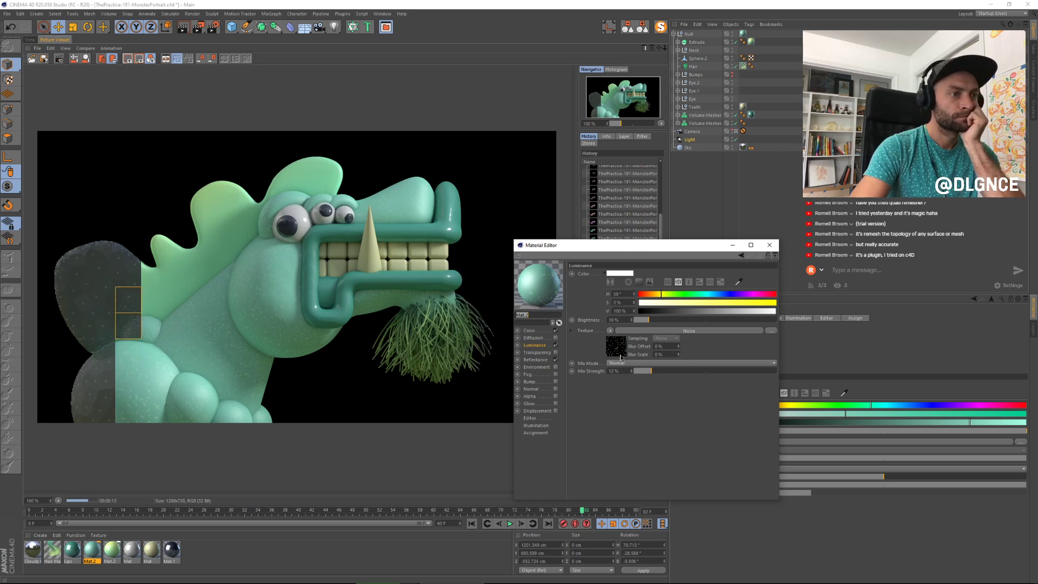
{"action": "left_click", "coordinate": [689, 330]}
{"action": "left_click", "coordinate": [769, 353]}
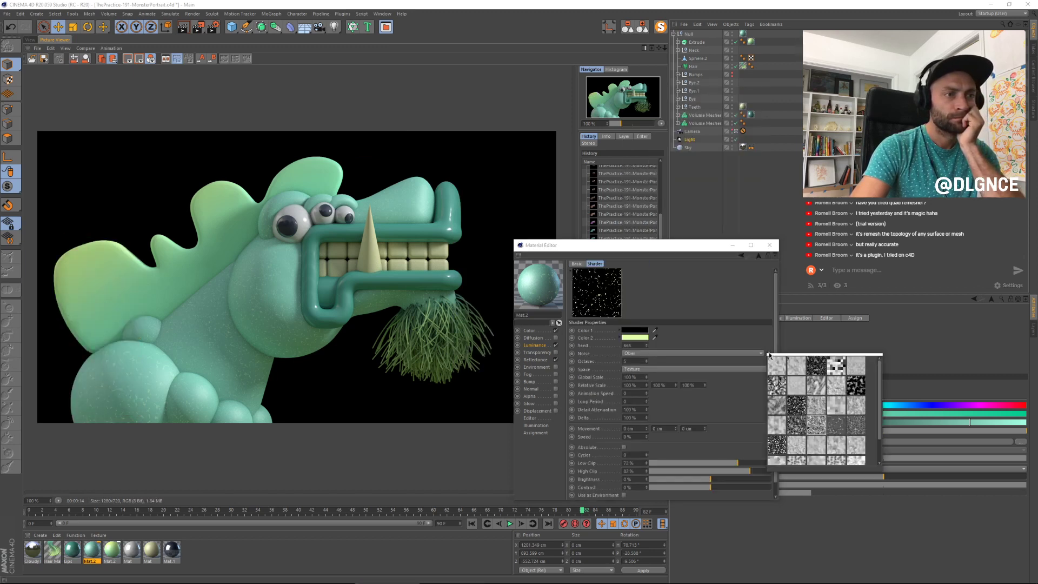
{"action": "left_click", "coordinate": [821, 419]}
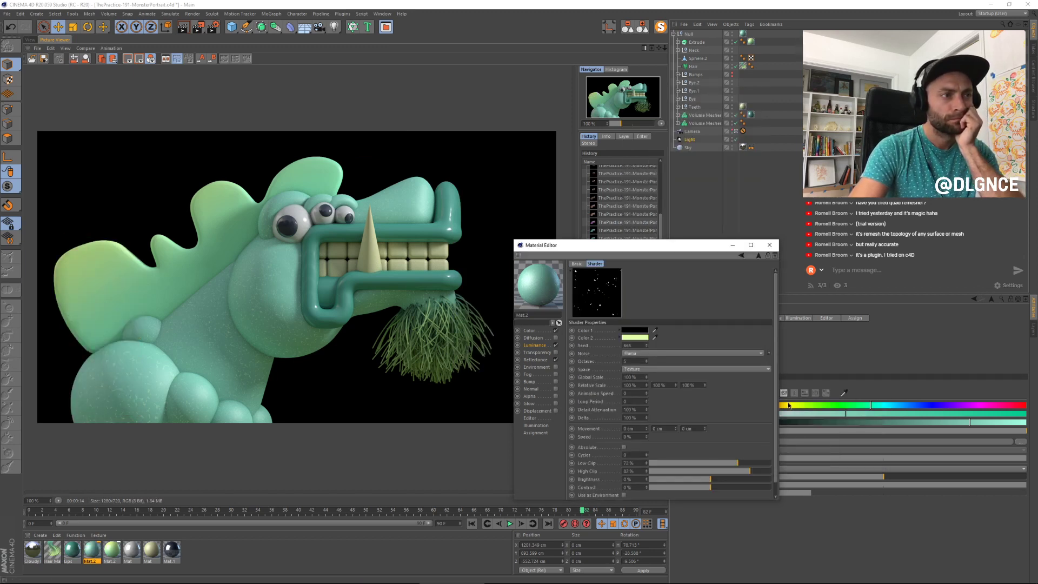
{"action": "left_click", "coordinate": [693, 464]}
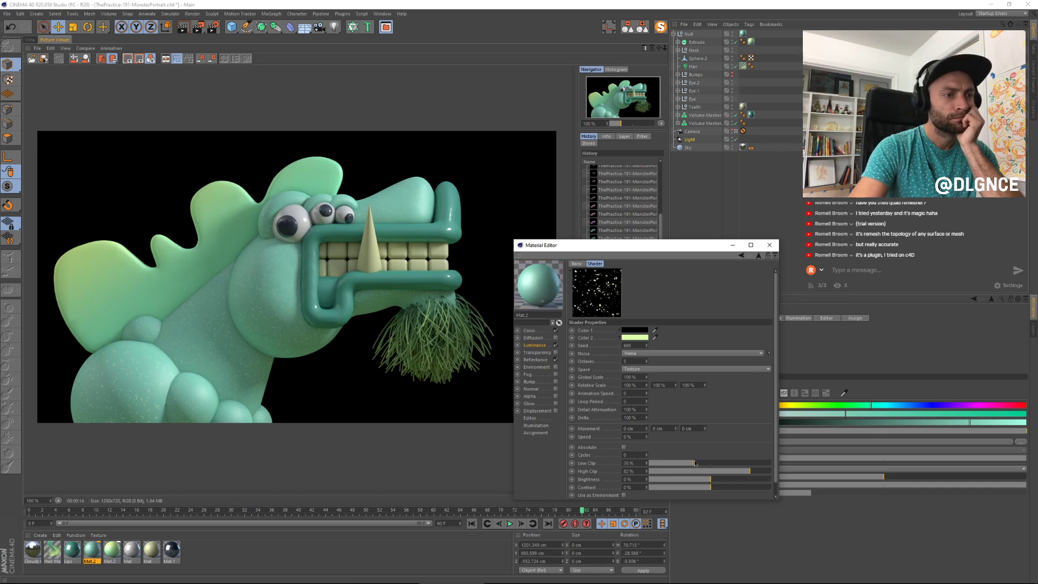
{"action": "left_click", "coordinate": [740, 463]}
{"action": "left_click", "coordinate": [696, 471]}
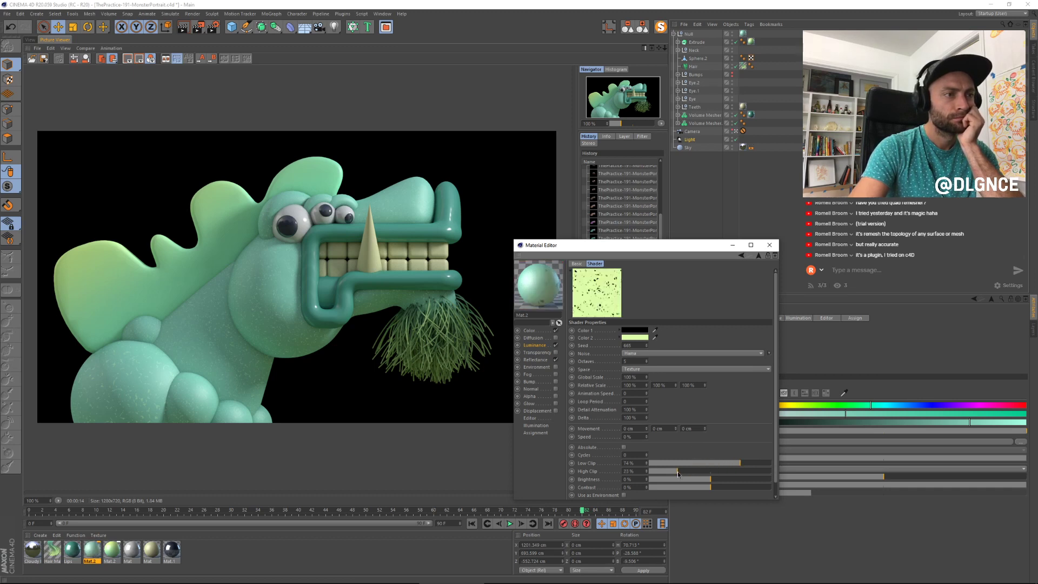
{"action": "left_click", "coordinate": [702, 463]}
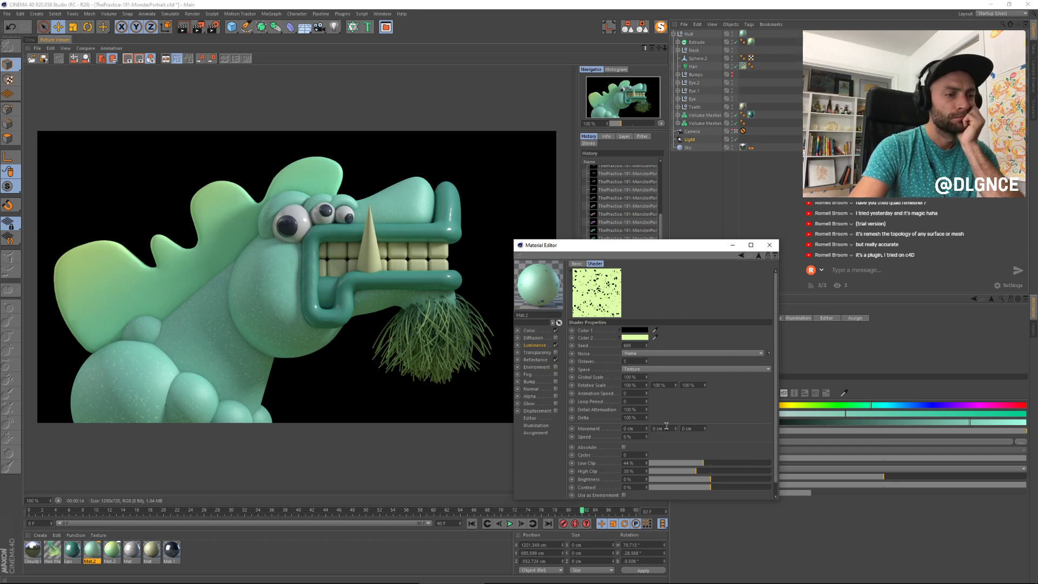
Step: Set the noise's first movement value to 1 cm and change the noise type to Displaced Turbulence
{"action": "left_click", "coordinate": [646, 426]}
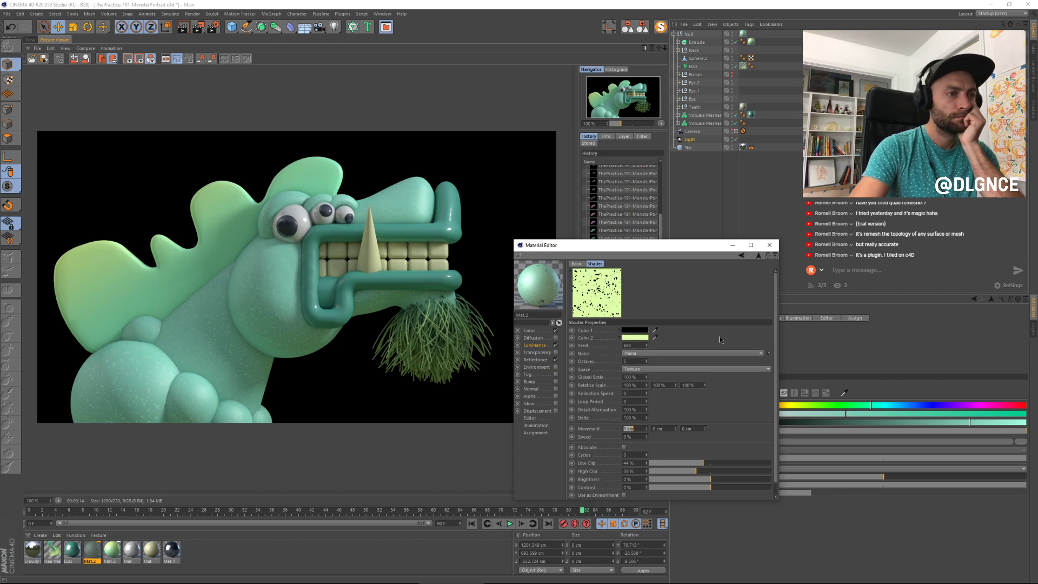
{"action": "left_click", "coordinate": [768, 353]}
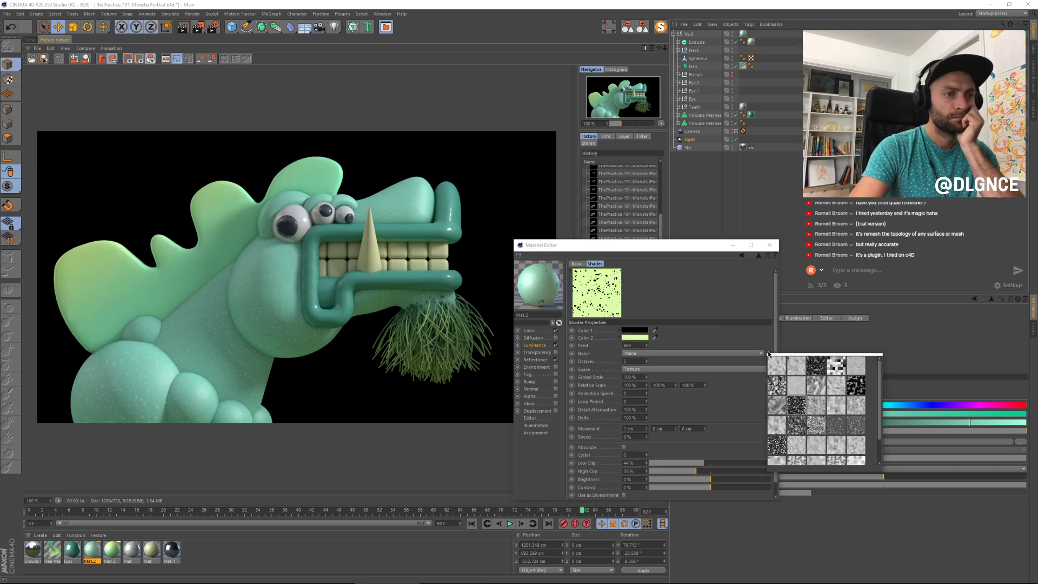
{"action": "left_click", "coordinate": [815, 408]}
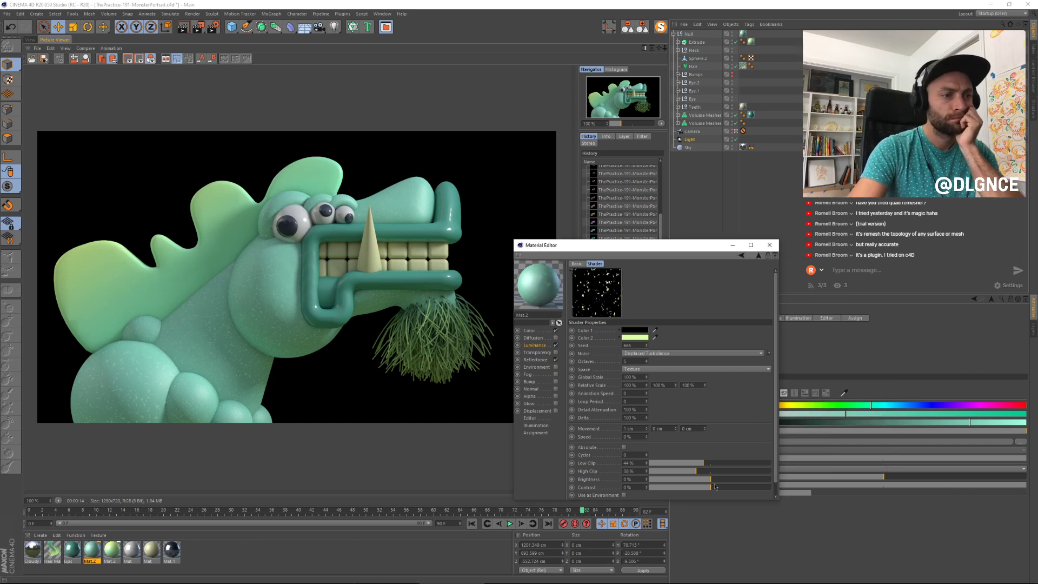
Step: Try different clip levels for the luminance noise, ending with the low clip at 53% and the high clip at 38%
{"action": "left_click_drag", "start_coordinate": [696, 471], "coordinate": [771, 471]}
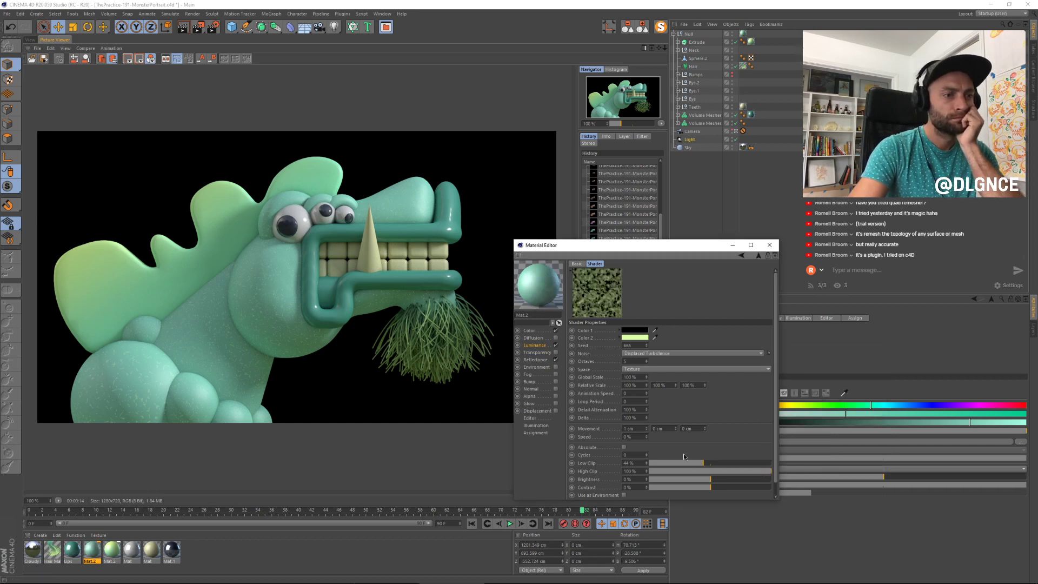
{"action": "left_click_drag", "start_coordinate": [683, 463], "coordinate": [653, 463]}
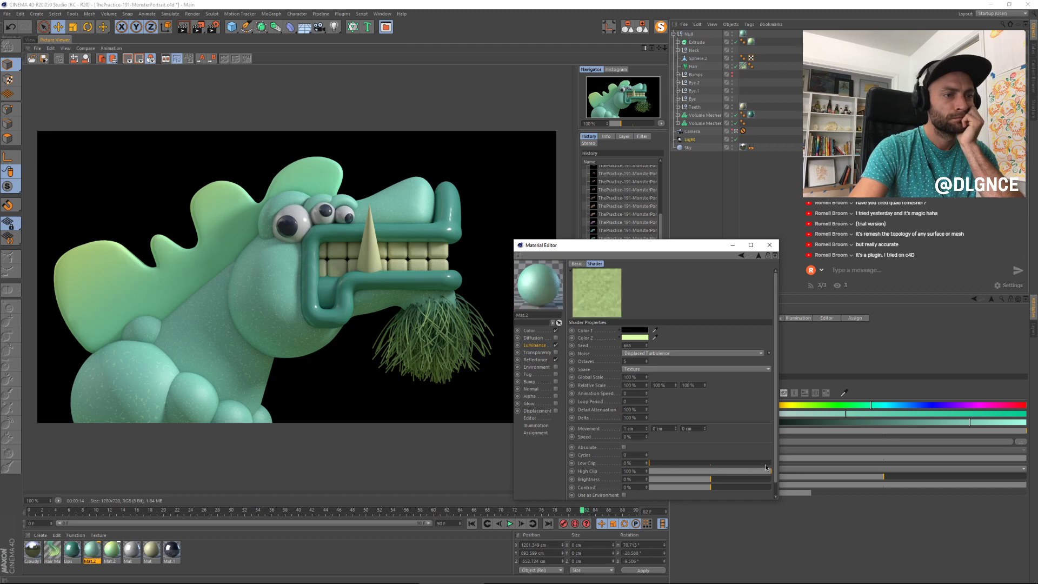
{"action": "left_click", "coordinate": [771, 464]}
{"action": "left_click", "coordinate": [649, 471]}
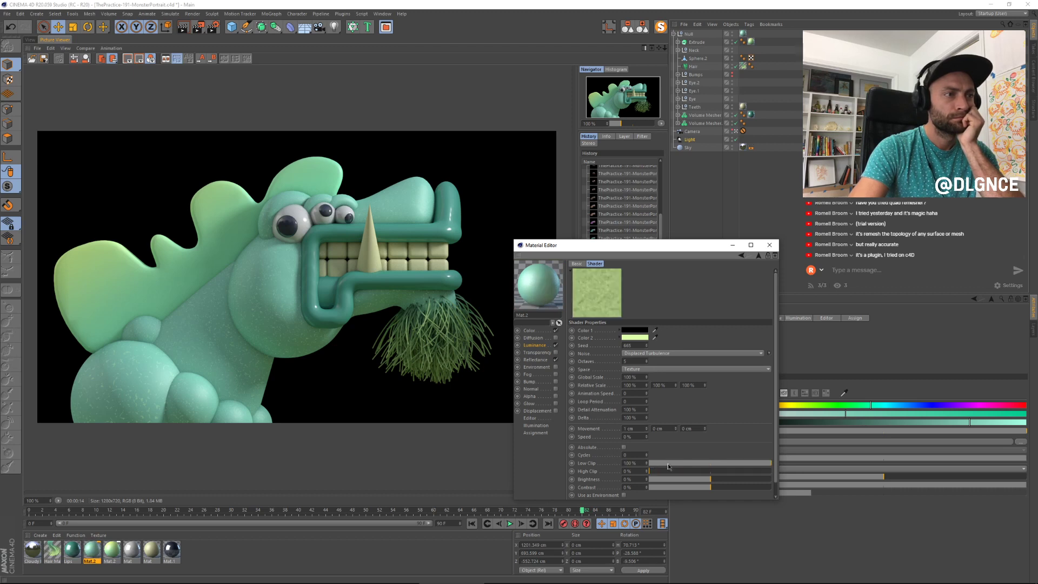
{"action": "left_click", "coordinate": [700, 470]}
{"action": "left_click", "coordinate": [728, 463]}
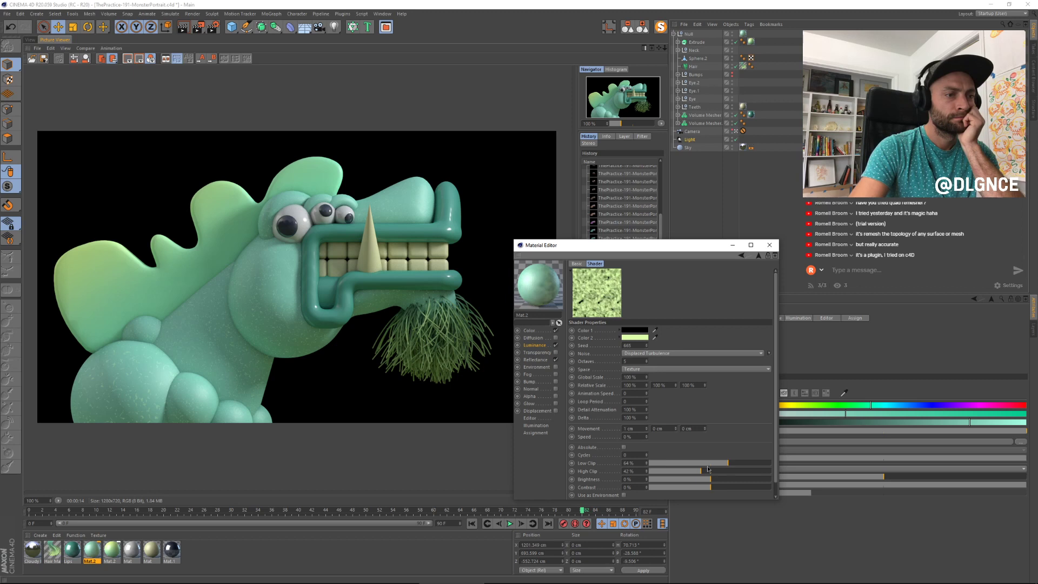
{"action": "left_click", "coordinate": [679, 470]}
{"action": "left_click_drag", "start_coordinate": [692, 463], "coordinate": [714, 463]}
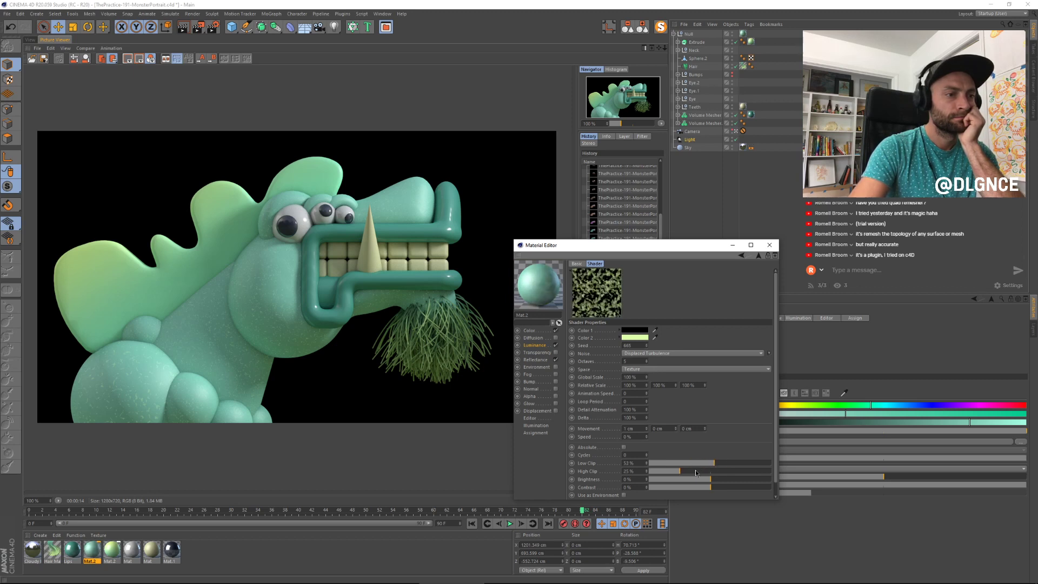
{"action": "left_click", "coordinate": [695, 470]}
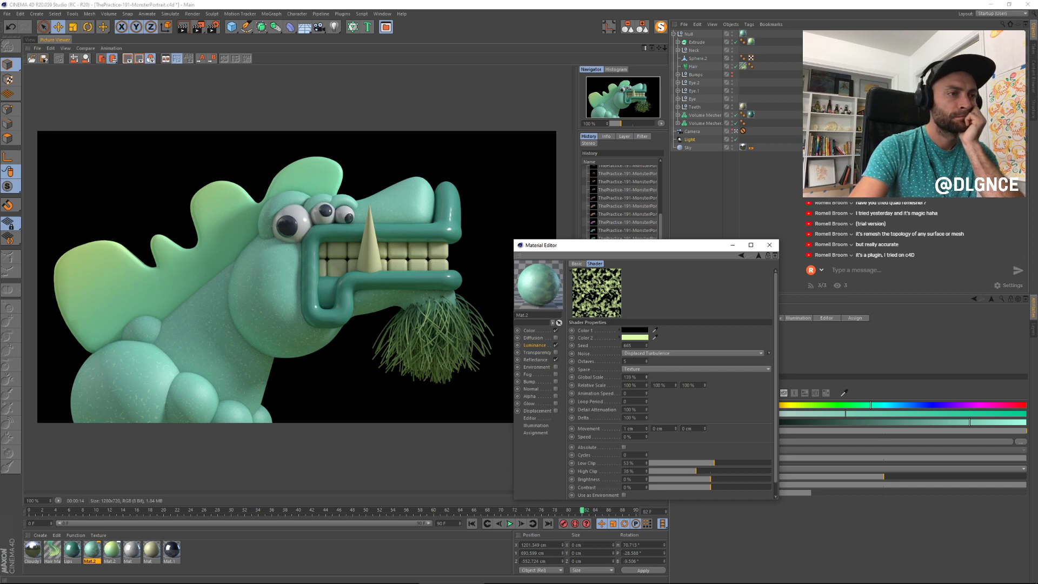
Step: Set the noise's global scale to 257%, low clip to 44% and high clip to 31%, and render the portrait
{"action": "left_click_drag", "start_coordinate": [646, 377], "coordinate": [647, 378]}
{"action": "left_click_drag", "start_coordinate": [647, 377], "coordinate": [650, 385]}
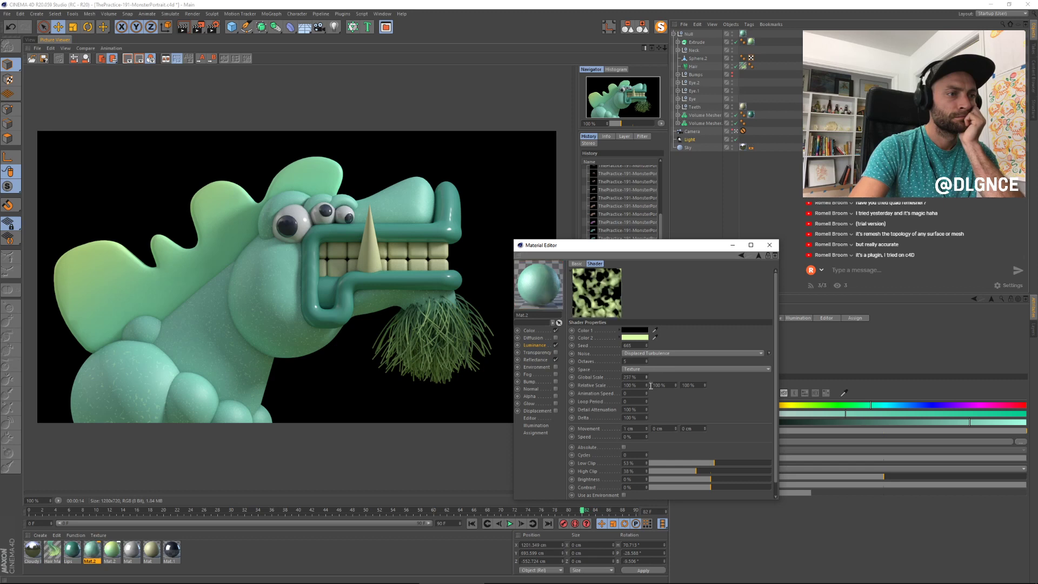
{"action": "mouse_move", "coordinate": [696, 468]}
{"action": "left_mouse_down"}
{"action": "mouse_move", "coordinate": [705, 473]}
{"action": "mouse_move", "coordinate": [689, 473]}
{"action": "left_mouse_up"}
{"action": "left_click", "coordinate": [693, 463]}
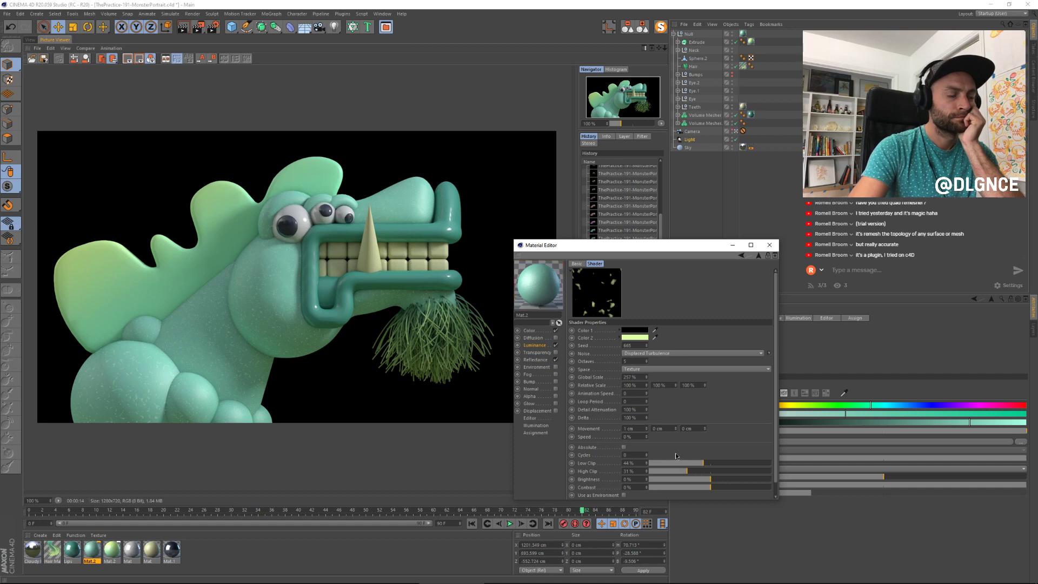
{"action": "key", "text": "shift+r"}
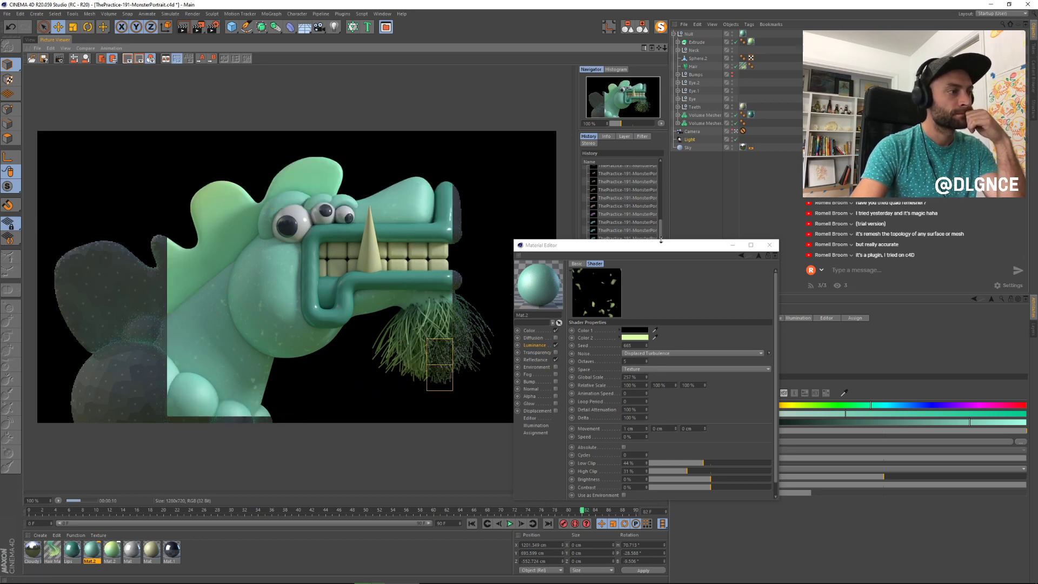
Step: Turn off Mat.2's luminance channel, close the material editor and return to the 3D viewport
{"action": "left_click", "coordinate": [540, 343]}
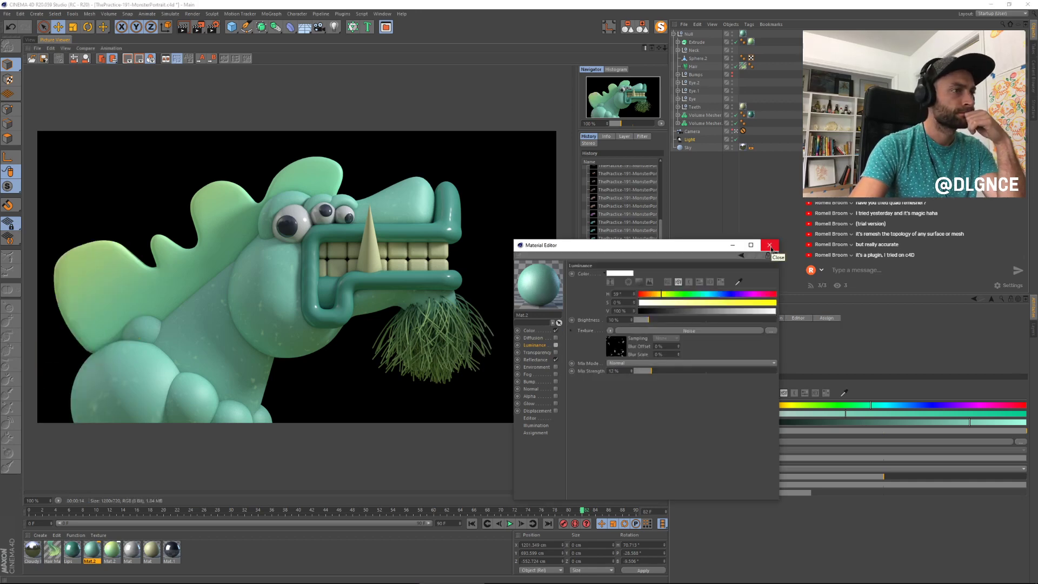
{"action": "left_click", "coordinate": [770, 245]}
{"action": "left_click", "coordinate": [27, 40]}
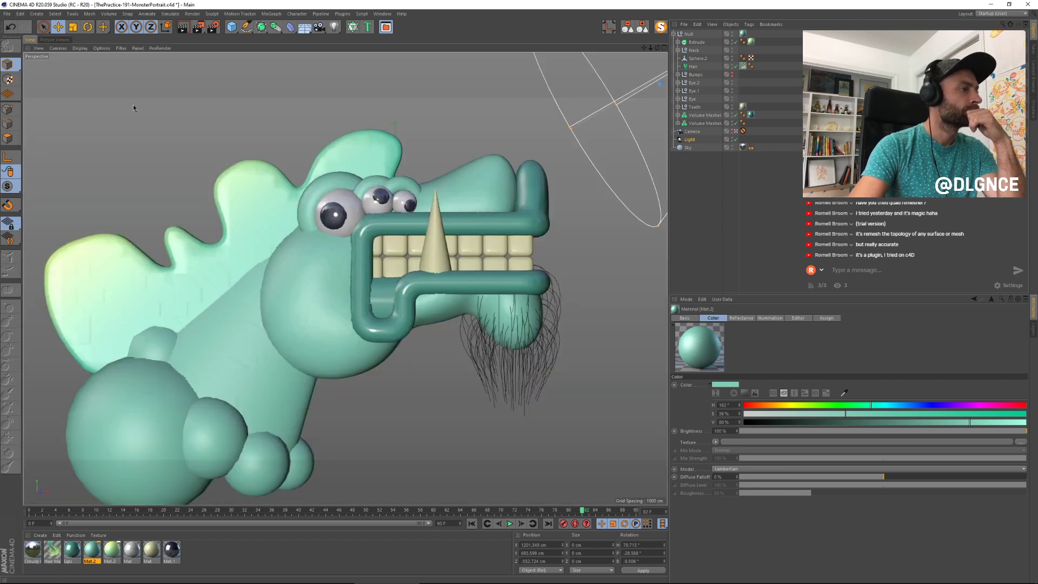
Step: Try forming a lower eyelid by rotating a copy of the largest eye's lid and shifting it beneath the eye
{"action": "left_click", "coordinate": [314, 205]}
{"action": "key", "text": "r"}
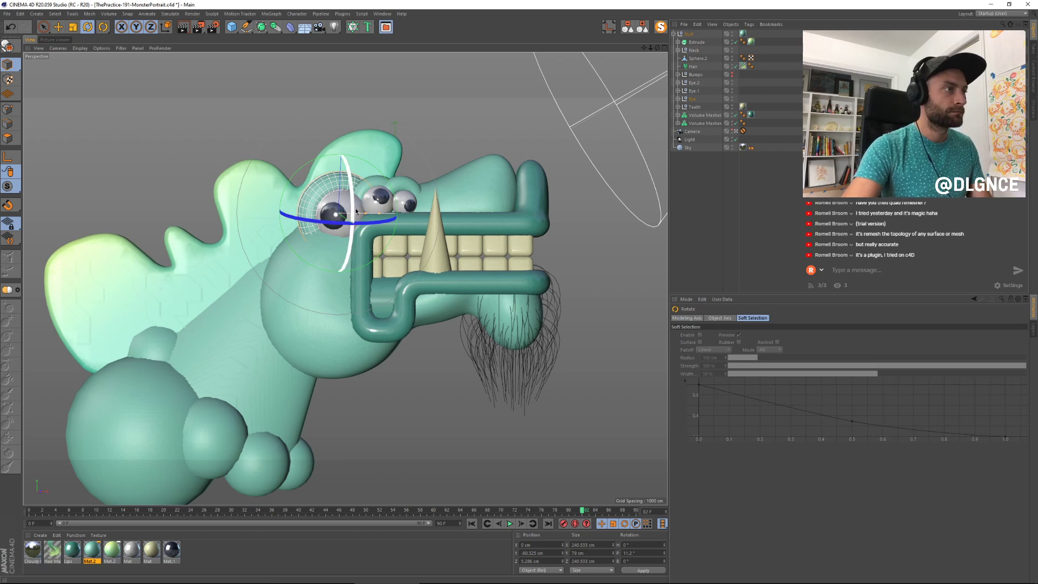
{"action": "left_click_drag", "start_coordinate": [351, 202], "coordinate": [379, 212]}
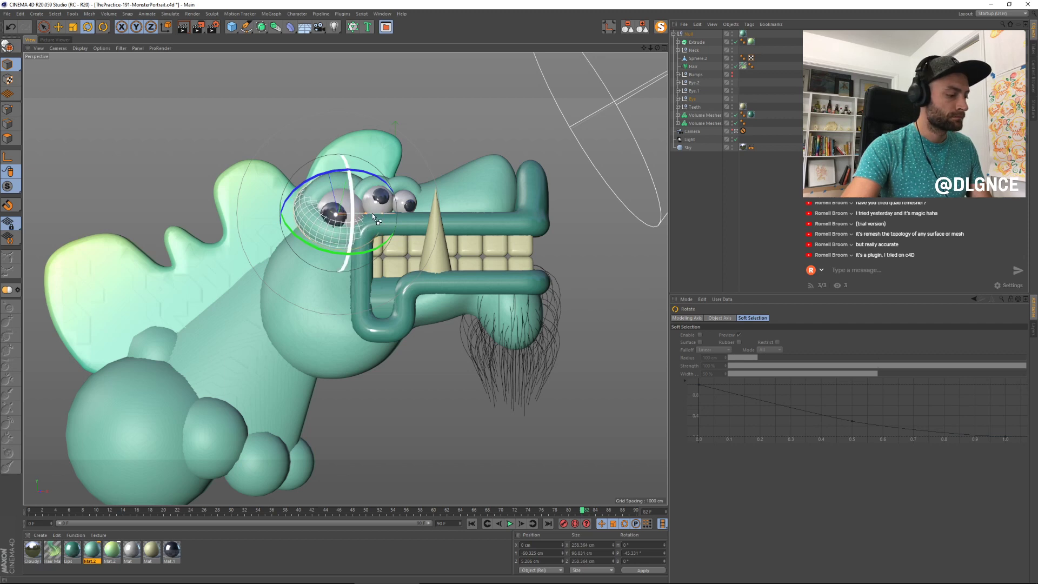
{"action": "key", "text": "e"}
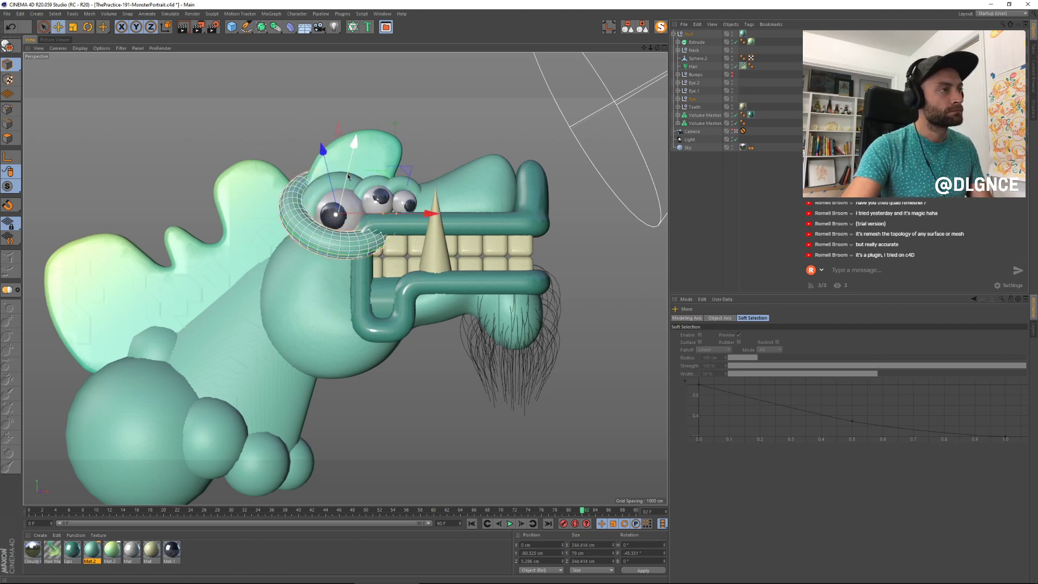
{"action": "mouse_move", "coordinate": [348, 176]}
{"action": "left_mouse_down"}
{"action": "mouse_move", "coordinate": [346, 194]}
{"action": "mouse_move", "coordinate": [345, 178]}
{"action": "left_mouse_up"}
{"action": "key", "text": "r"}
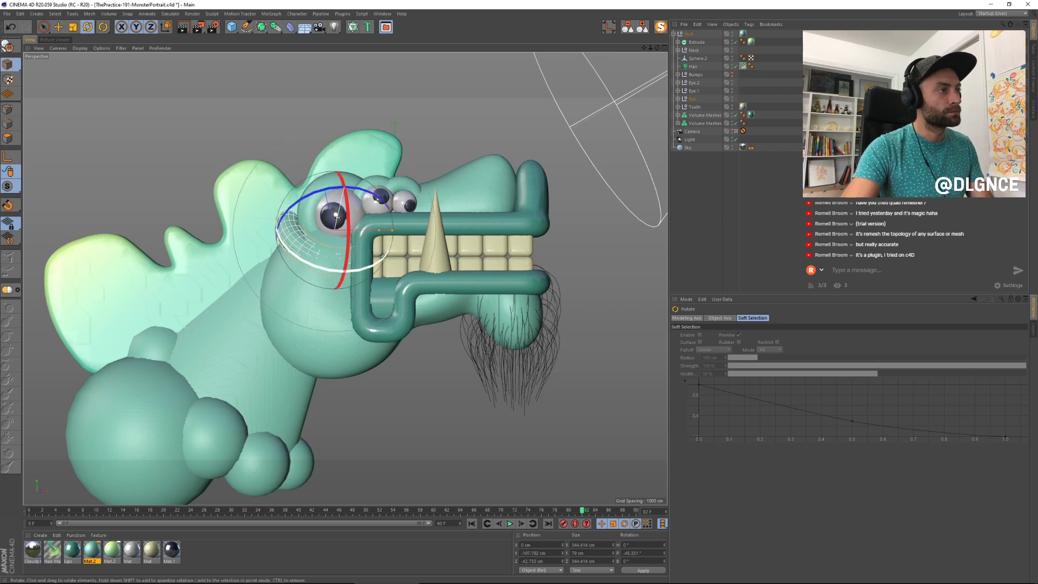
{"action": "left_click_drag", "start_coordinate": [337, 217], "coordinate": [377, 215]}
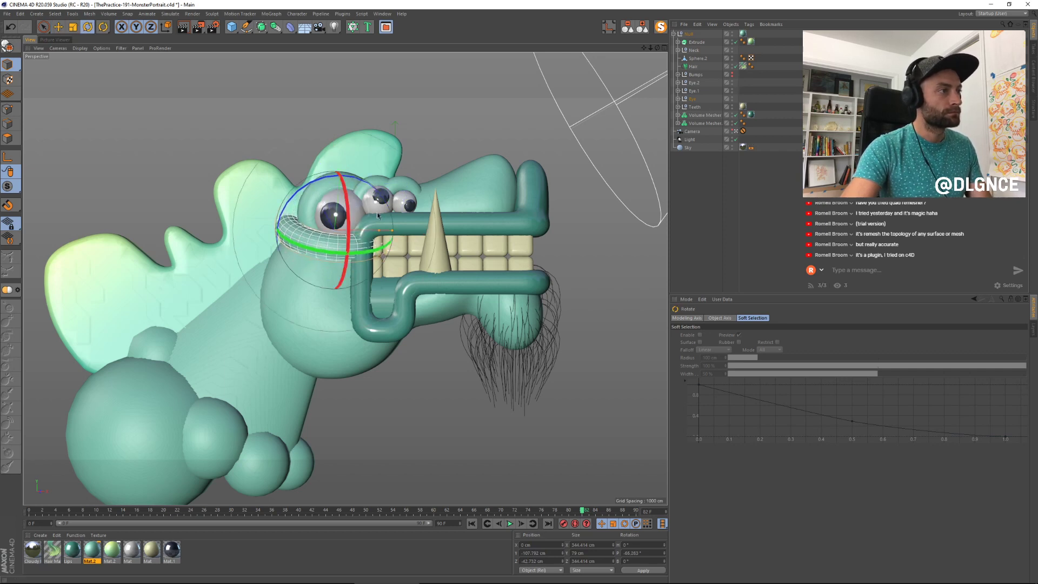
{"action": "mouse_move", "coordinate": [305, 182]}
{"action": "left_mouse_down"}
{"action": "mouse_move", "coordinate": [295, 194]}
{"action": "mouse_move", "coordinate": [300, 188]}
{"action": "left_mouse_up"}
Step: Try enlarging the lower eyelid under the largest eye, and delete the lower-lid geometry
{"action": "key", "text": "t"}
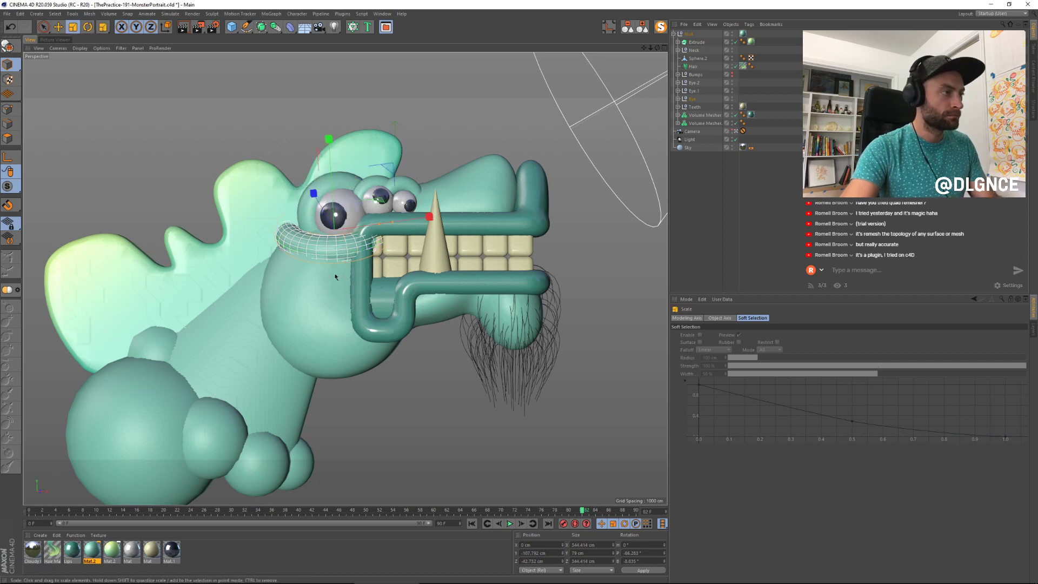
{"action": "left_click_drag", "start_coordinate": [293, 280], "coordinate": [351, 248]}
{"action": "key", "text": "r"}
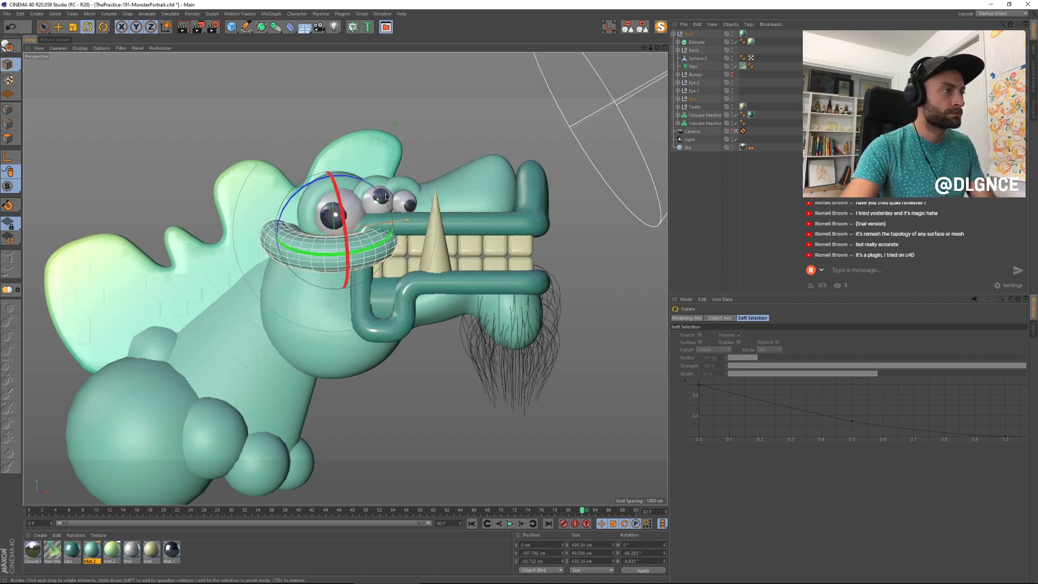
{"action": "key", "text": "Delete"}
{"action": "left_click", "coordinate": [313, 240]}
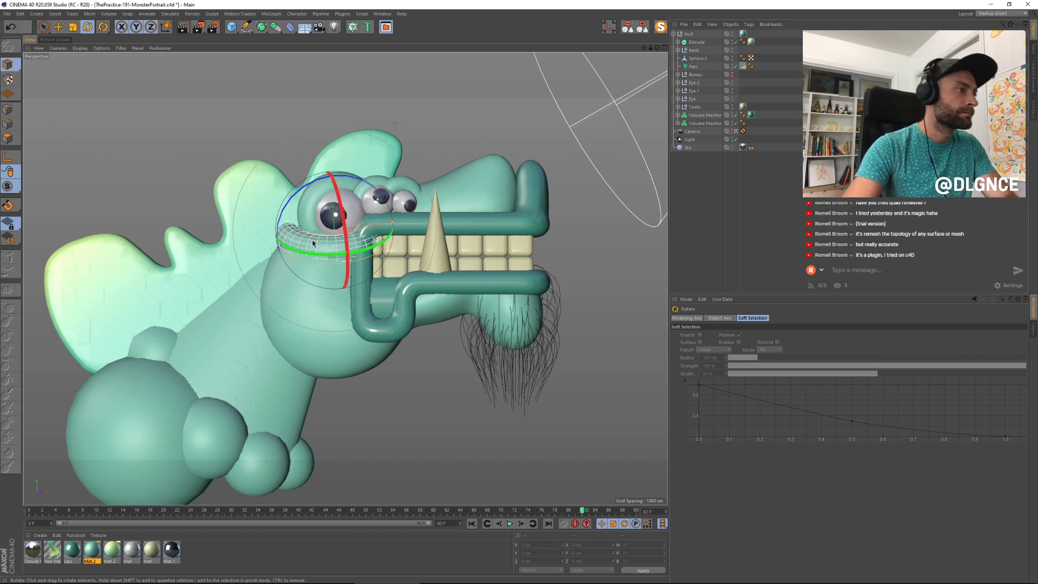
{"action": "key", "text": "Delete"}
Step: Copy the small sphere on the monster's back to just behind the largest eye and scale it to about 112 cm
{"action": "left_click", "coordinate": [171, 349]}
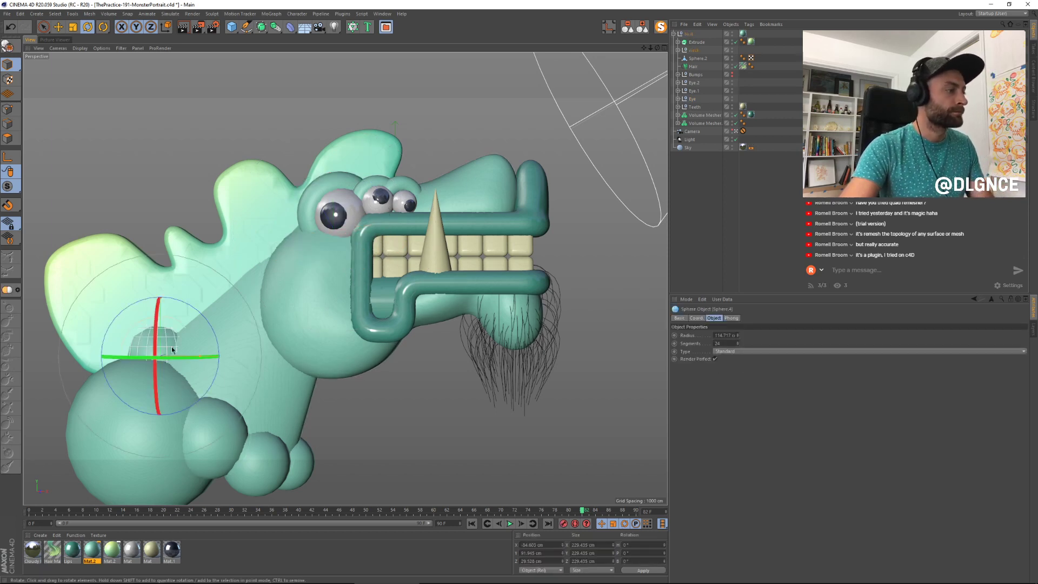
{"action": "key", "text": "e"}
{"action": "left_click_drag", "start_coordinate": [170, 353], "coordinate": [206, 302]}
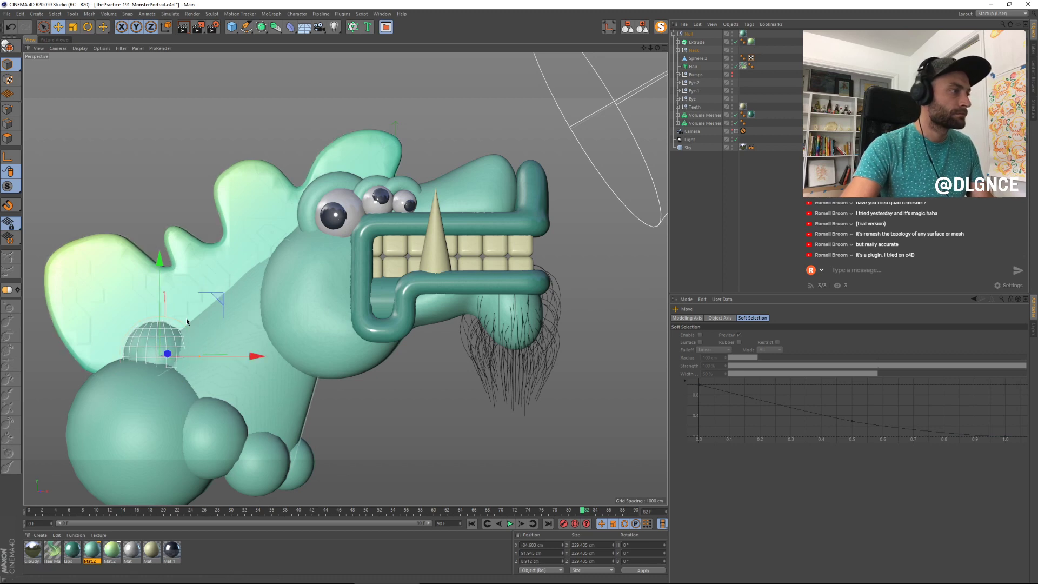
{"action": "left_click_drag", "start_coordinate": [170, 353], "coordinate": [349, 170]}
{"action": "key", "text": "t"}
{"action": "left_click_drag", "start_coordinate": [415, 180], "coordinate": [327, 204]}
{"action": "key", "text": "e"}
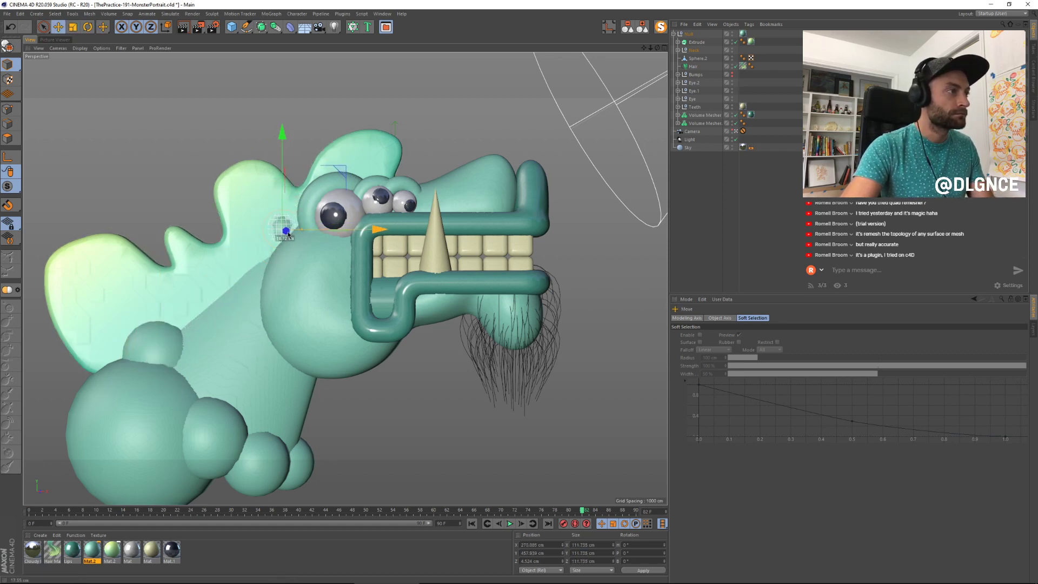
{"action": "left_click_drag", "start_coordinate": [288, 235], "coordinate": [298, 234]}
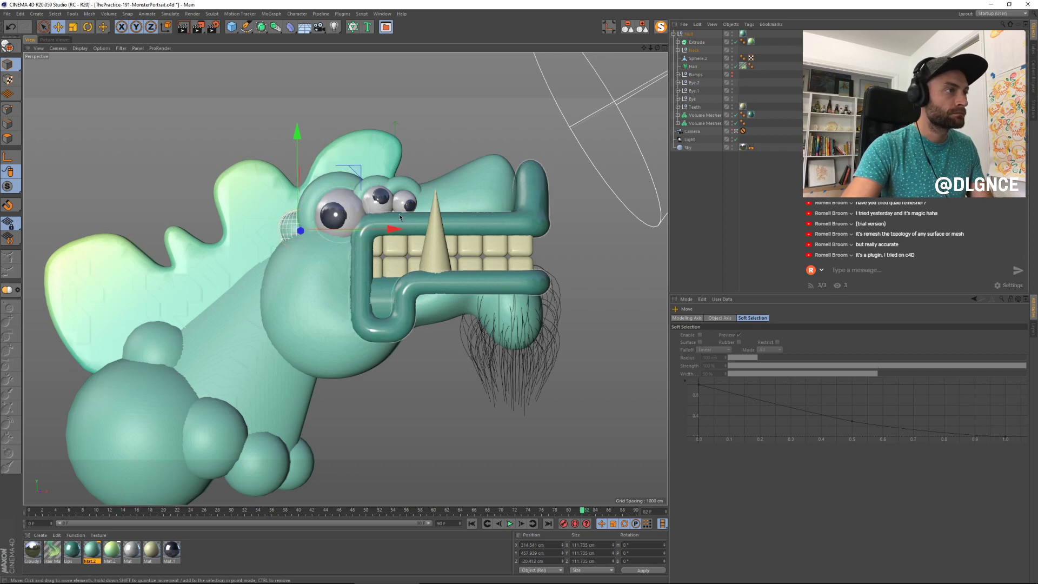
Step: Copy the sphere to below the largest eye beside the mouth corner and scale it down to about 47 cm
{"action": "left_click_drag", "start_coordinate": [399, 229], "coordinate": [448, 239]}
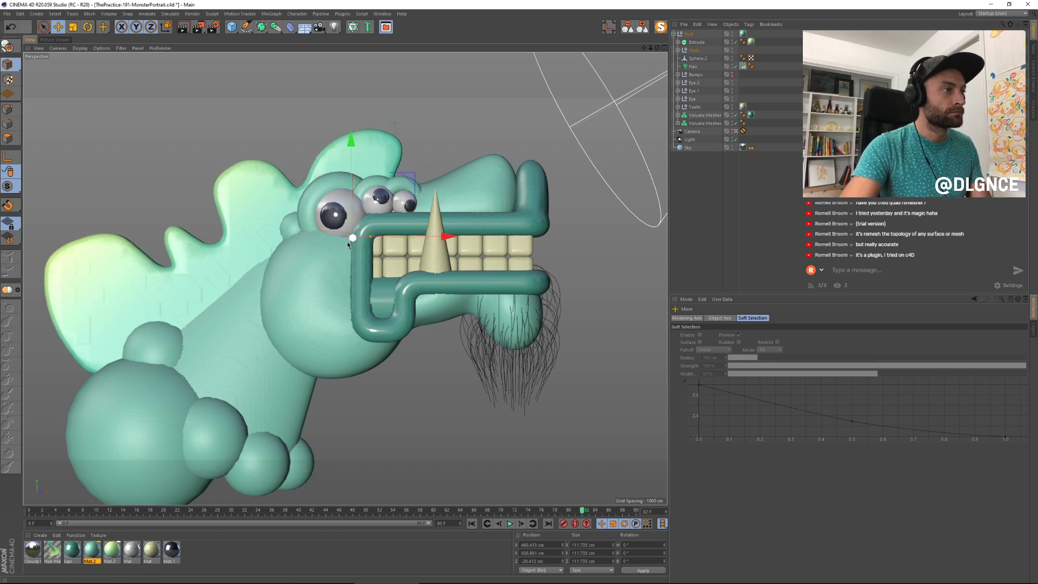
{"action": "left_click_drag", "start_coordinate": [347, 242], "coordinate": [345, 240]}
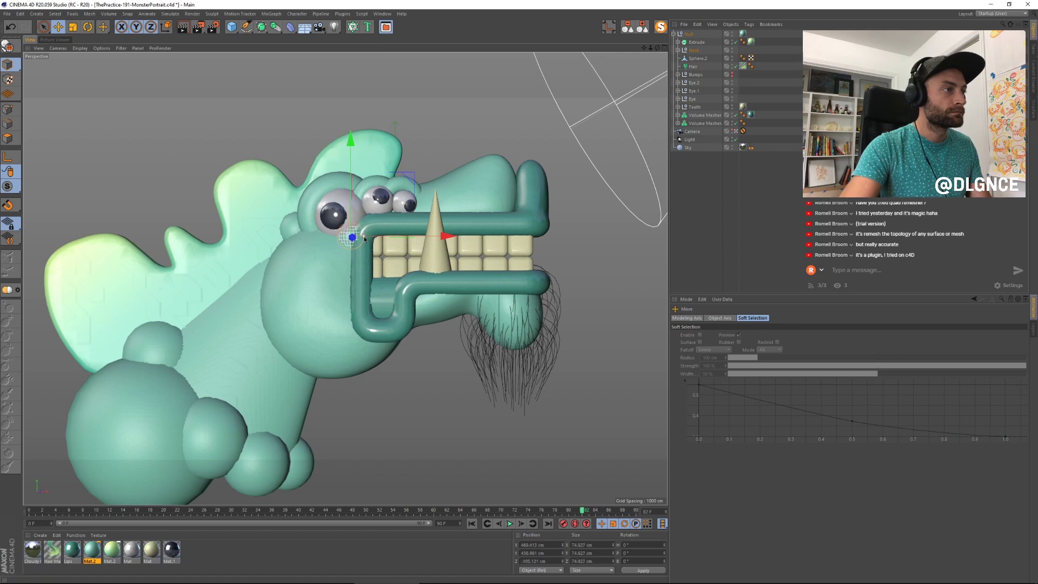
{"action": "left_click_drag", "start_coordinate": [411, 178], "coordinate": [407, 177]}
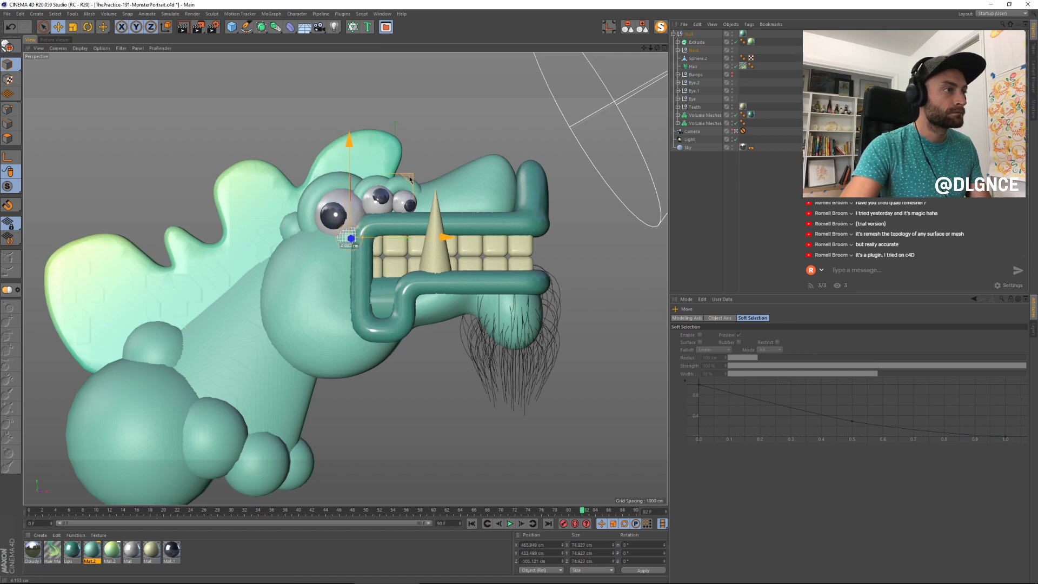
{"action": "key", "text": "h"}
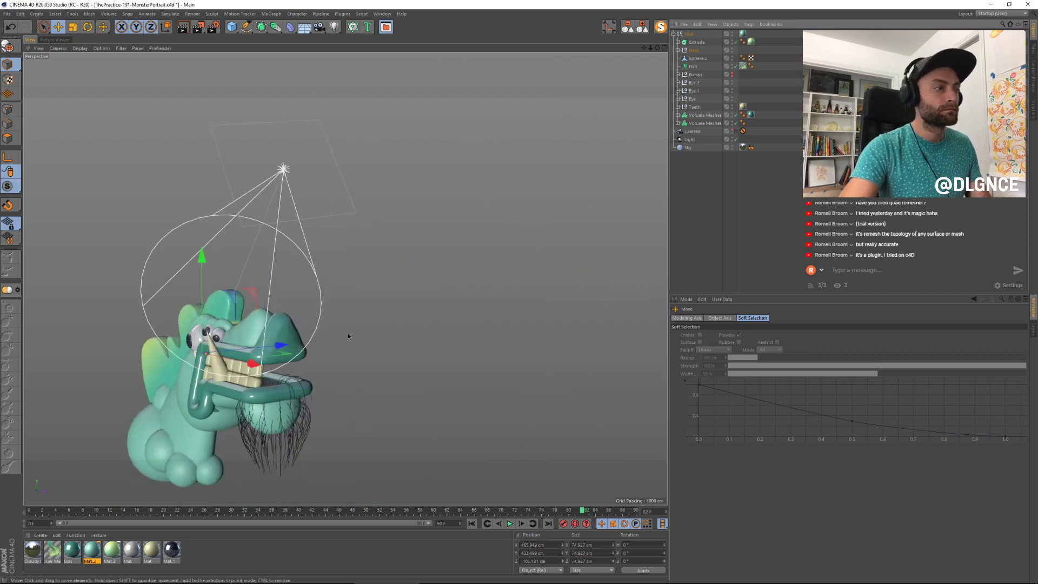
{"action": "key", "text": "o"}
{"action": "left_click_drag", "start_coordinate": [382, 354], "coordinate": [351, 253], "text": "alt"}
{"action": "key", "text": "t"}
{"action": "key", "text": "e"}
Step: Scale the sphere behind the largest eye down to about 81 cm
{"action": "left_click", "coordinate": [284, 344]}
{"action": "key", "text": "t"}
{"action": "left_click_drag", "start_coordinate": [426, 213], "coordinate": [414, 250]}
{"action": "key", "text": "e"}
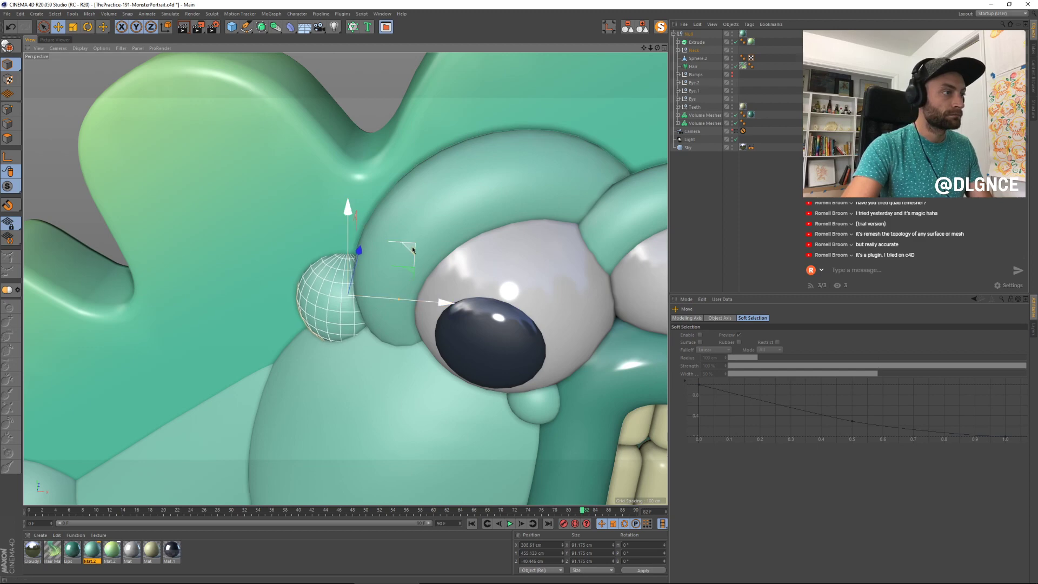
Step: Copy the small sphere under the largest eye to the eye's rear lower edge, next to the larger bump, and adjust its depth
{"action": "scroll", "coordinate": [489, 290], "scroll_direction": "down", "scroll_amount": 3}
{"action": "middle_click_drag", "start_coordinate": [490, 290], "coordinate": [415, 230], "text": "alt"}
{"action": "scroll", "coordinate": [415, 232], "scroll_direction": "down", "scroll_amount": 1}
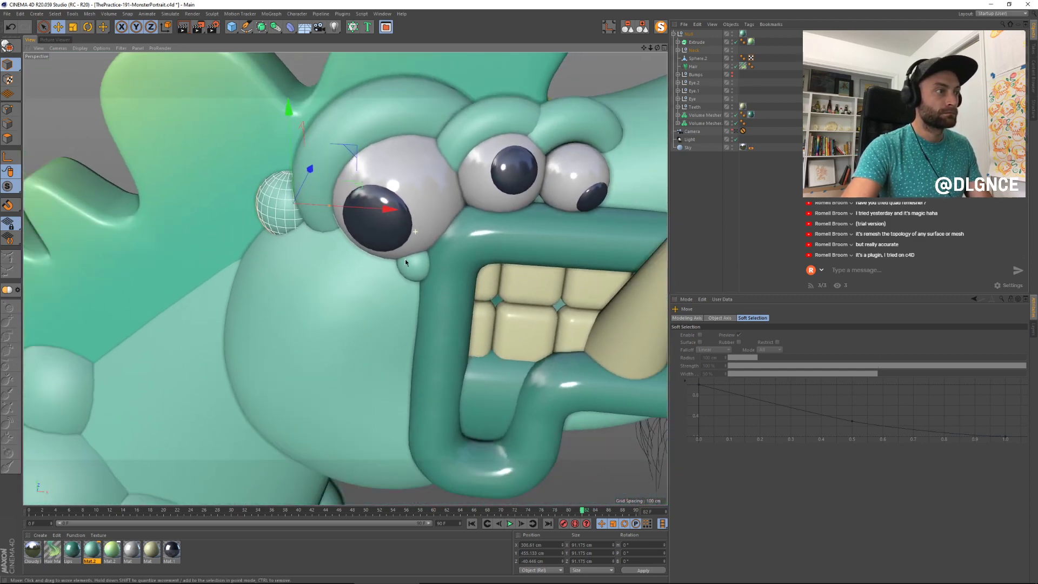
{"action": "left_click_drag", "start_coordinate": [404, 258], "coordinate": [440, 173], "text": "alt"}
{"action": "left_click", "coordinate": [446, 228]}
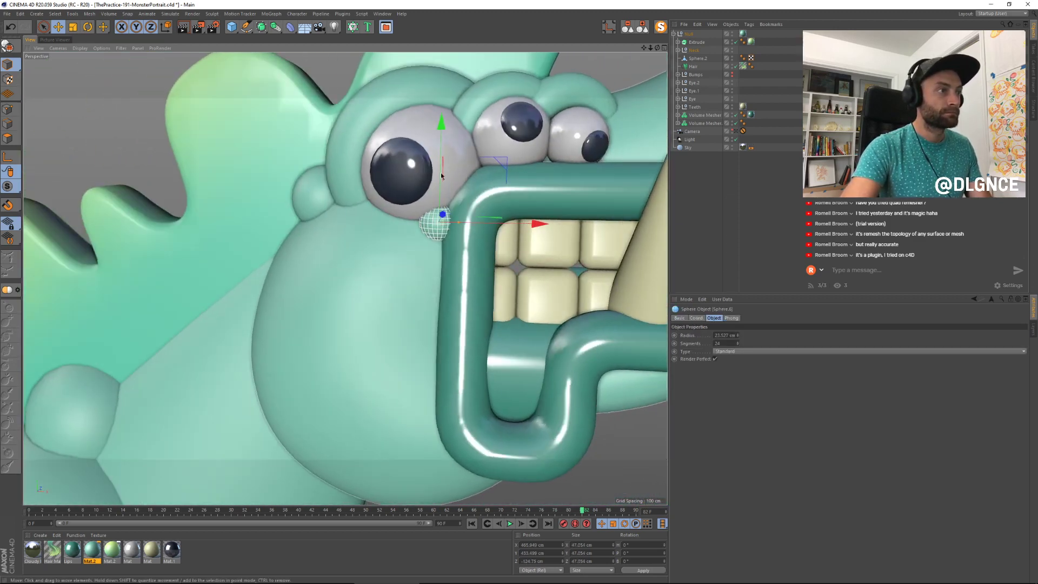
{"action": "left_click_drag", "start_coordinate": [503, 163], "coordinate": [354, 240], "text": "ctrl"}
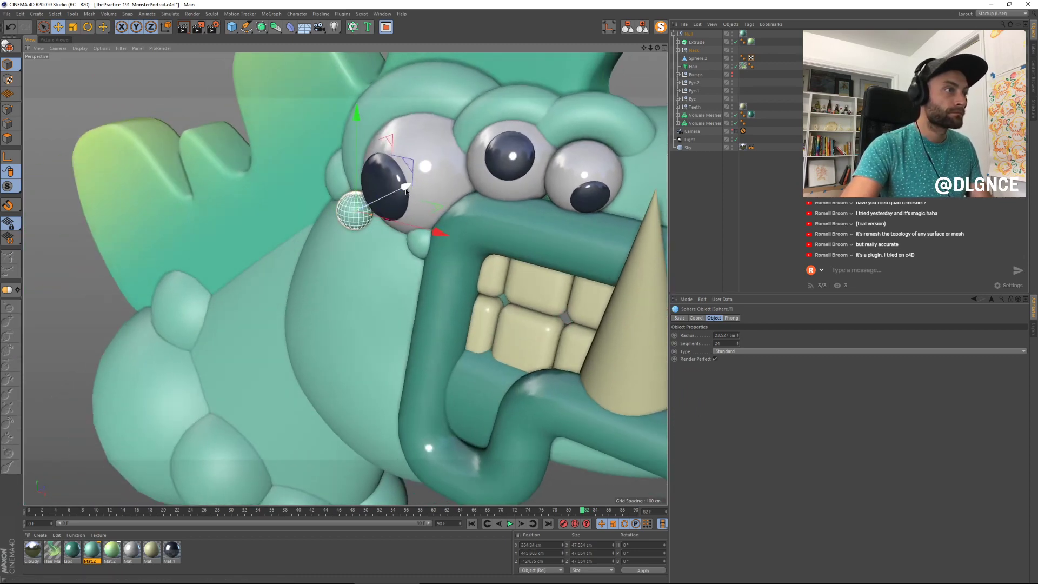
{"action": "left_click_drag", "start_coordinate": [405, 187], "coordinate": [462, 231]}
Step: Copy the sphere beside the mouth corner to beneath the lower lip's bend and scale it to about 53 cm
{"action": "middle_click_drag", "start_coordinate": [462, 230], "coordinate": [324, 183], "text": "alt"}
{"action": "left_click", "coordinate": [302, 165]}
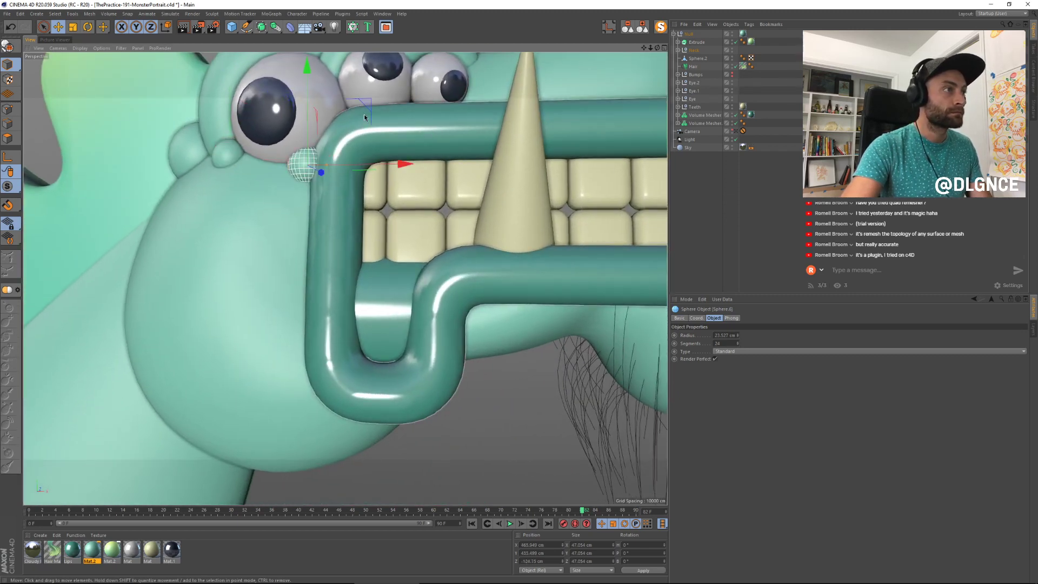
{"action": "left_click_drag", "start_coordinate": [364, 115], "coordinate": [331, 112], "text": "alt"}
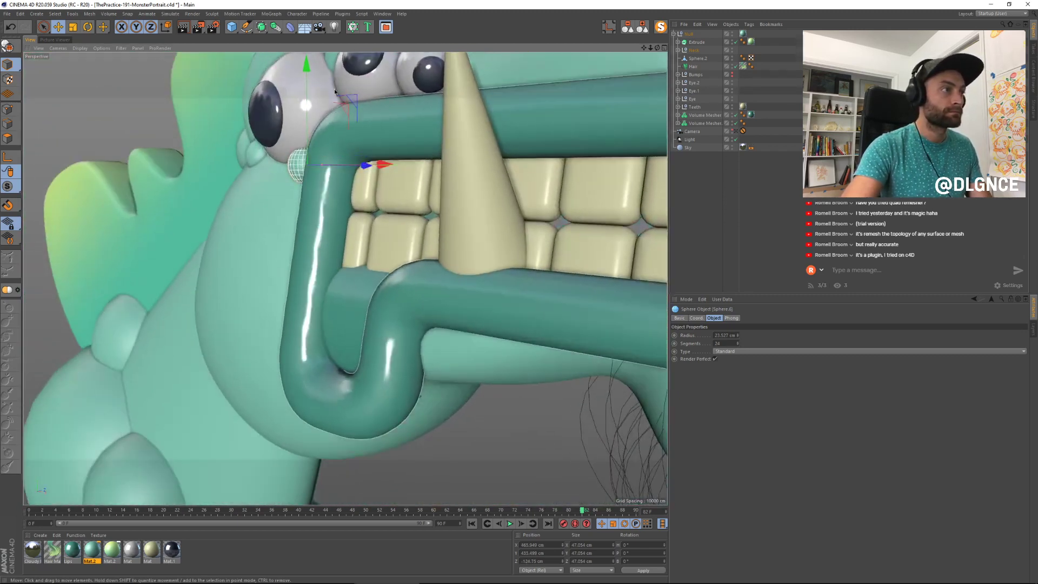
{"action": "left_click_drag", "start_coordinate": [391, 147], "coordinate": [448, 185], "text": "alt"}
{"action": "left_click_drag", "start_coordinate": [378, 112], "coordinate": [566, 202]}
{"action": "key", "text": "t"}
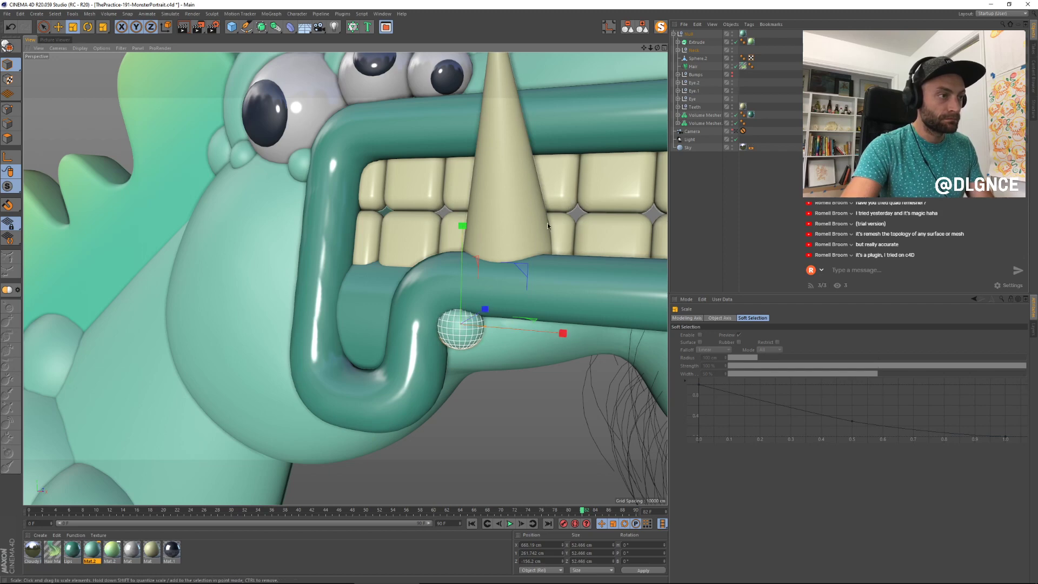
{"action": "middle_click_drag", "start_coordinate": [519, 308], "coordinate": [438, 243], "text": "alt"}
{"action": "mouse_move", "coordinate": [430, 275]}
{"action": "left_mouse_down", "text": "alt"}
{"action": "mouse_move", "coordinate": [476, 275]}
{"action": "mouse_move", "coordinate": [416, 265]}
{"action": "left_mouse_up", "text": "alt"}
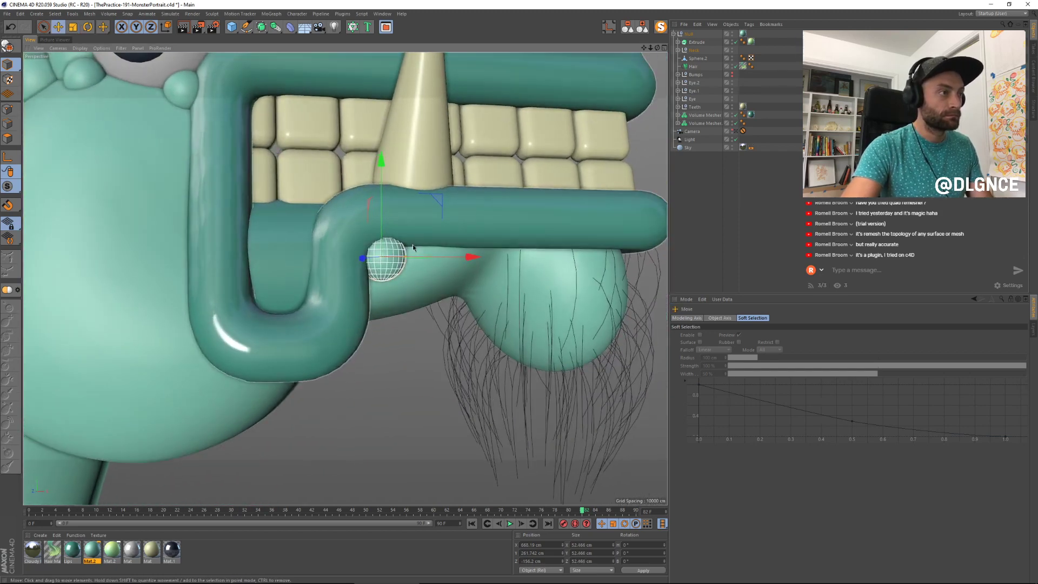
Step: Fine-tune the position and depth of the small sphere beneath the lower lip's bend
{"action": "key", "text": "e"}
{"action": "left_click_drag", "start_coordinate": [436, 202], "coordinate": [429, 207]}
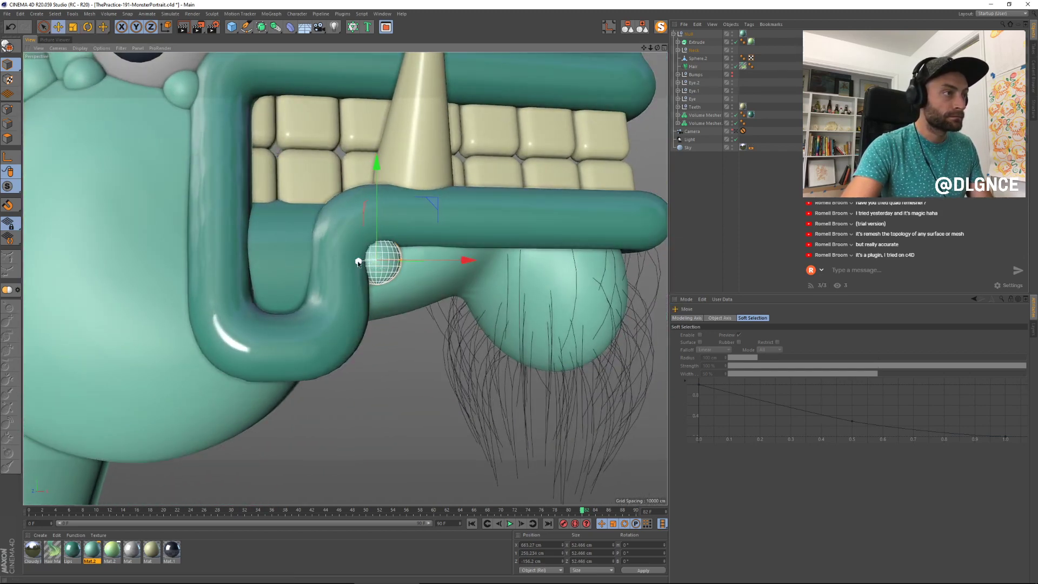
{"action": "left_click_drag", "start_coordinate": [358, 263], "coordinate": [378, 319]}
Step: Copy the small sphere from beneath the lower lip to the corner where the snout meets the upturned upper lip
{"action": "left_click_drag", "start_coordinate": [437, 296], "coordinate": [520, 145]}
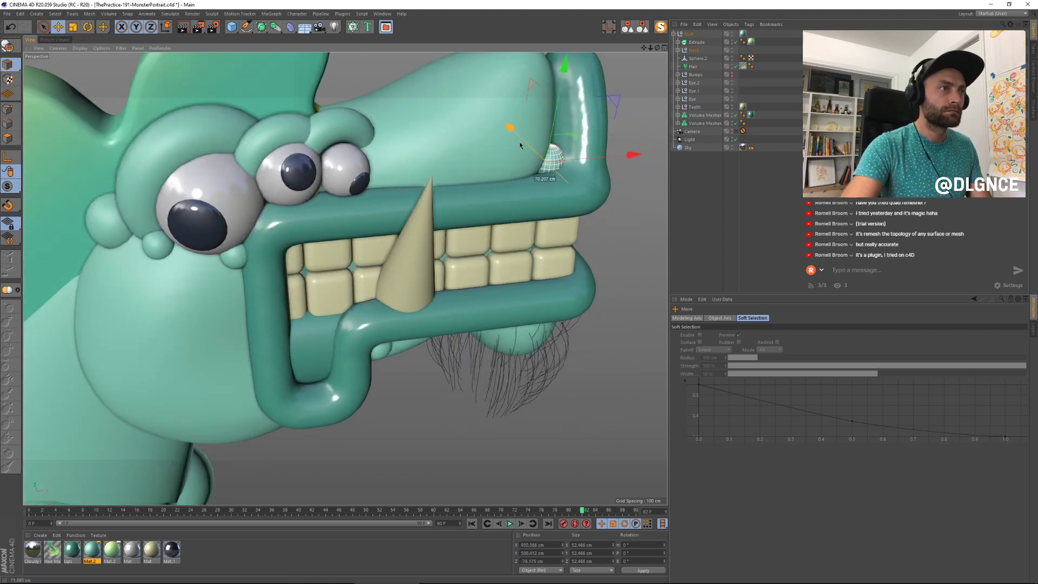
{"action": "left_click_drag", "start_coordinate": [619, 174], "coordinate": [540, 245], "text": "alt"}
{"action": "key", "text": "t"}
{"action": "middle_click_drag", "start_coordinate": [540, 244], "coordinate": [428, 265], "text": "alt"}
{"action": "left_click_drag", "start_coordinate": [428, 265], "coordinate": [479, 238], "text": "alt"}
Step: Place another sphere copy in front of the smallest eye, scale it down to about 48 cm and adjust its position against the brow
{"action": "key", "text": "e"}
{"action": "left_click_drag", "start_coordinate": [527, 131], "coordinate": [363, 210], "text": "alt"}
{"action": "left_click_drag", "start_coordinate": [276, 120], "coordinate": [268, 103]}
{"action": "left_click_drag", "start_coordinate": [427, 125], "coordinate": [359, 164], "text": "alt"}
{"action": "key", "text": "t"}
{"action": "left_click_drag", "start_coordinate": [419, 149], "coordinate": [391, 152]}
{"action": "key", "text": "e"}
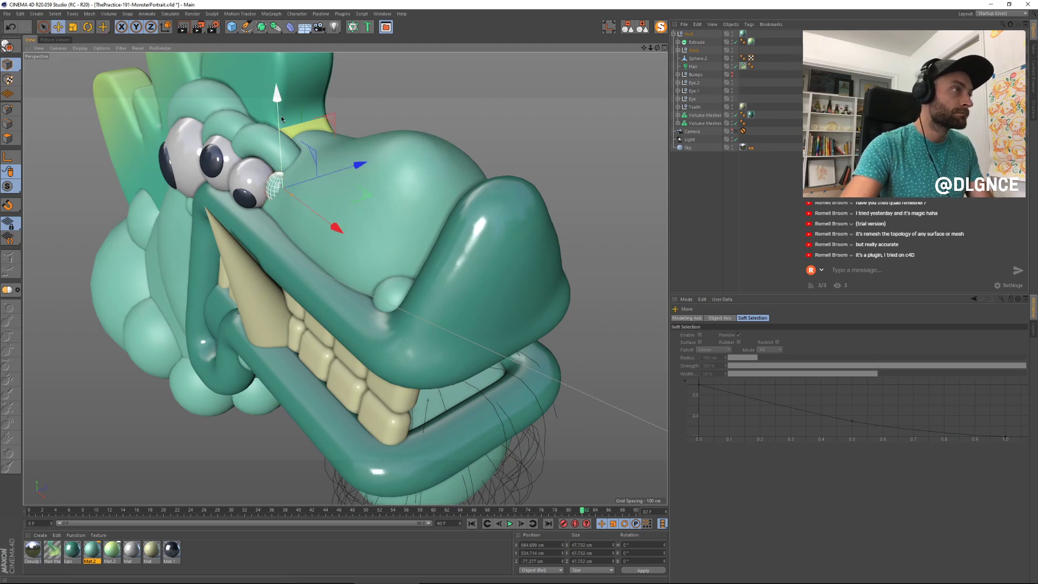
{"action": "left_click_drag", "start_coordinate": [282, 118], "coordinate": [282, 111]}
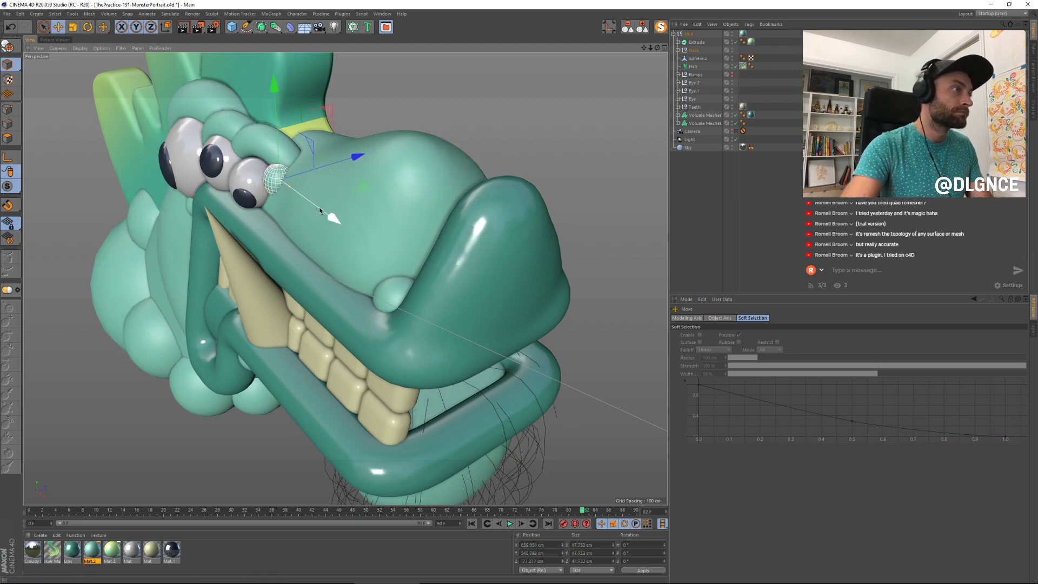
{"action": "left_click_drag", "start_coordinate": [338, 187], "coordinate": [415, 143], "text": "alt"}
{"action": "left_click_drag", "start_coordinate": [338, 119], "coordinate": [340, 116]}
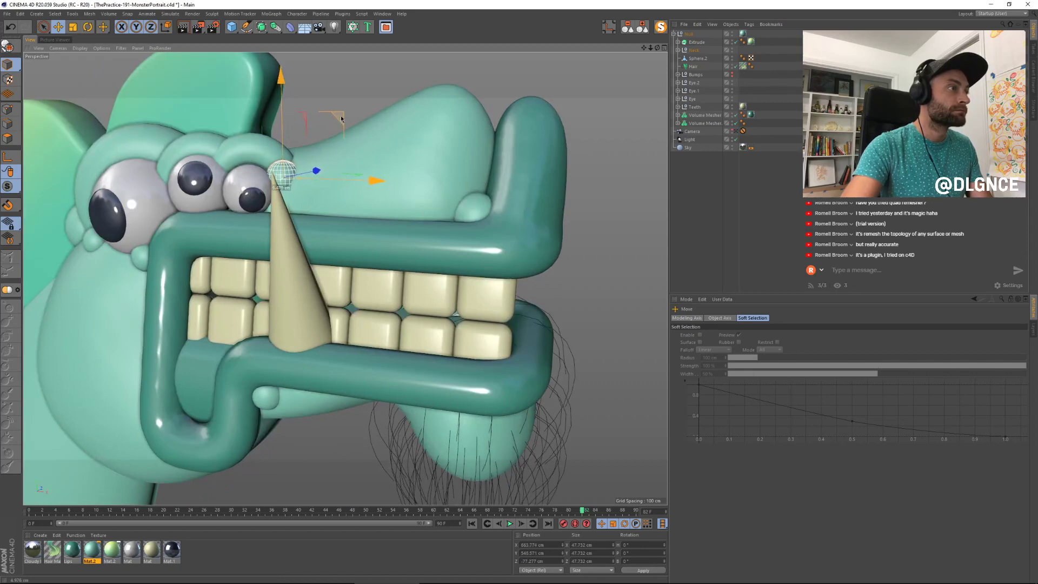
Step: Render the monster through the scene camera and view the new render in the history
{"action": "left_click", "coordinate": [736, 132]}
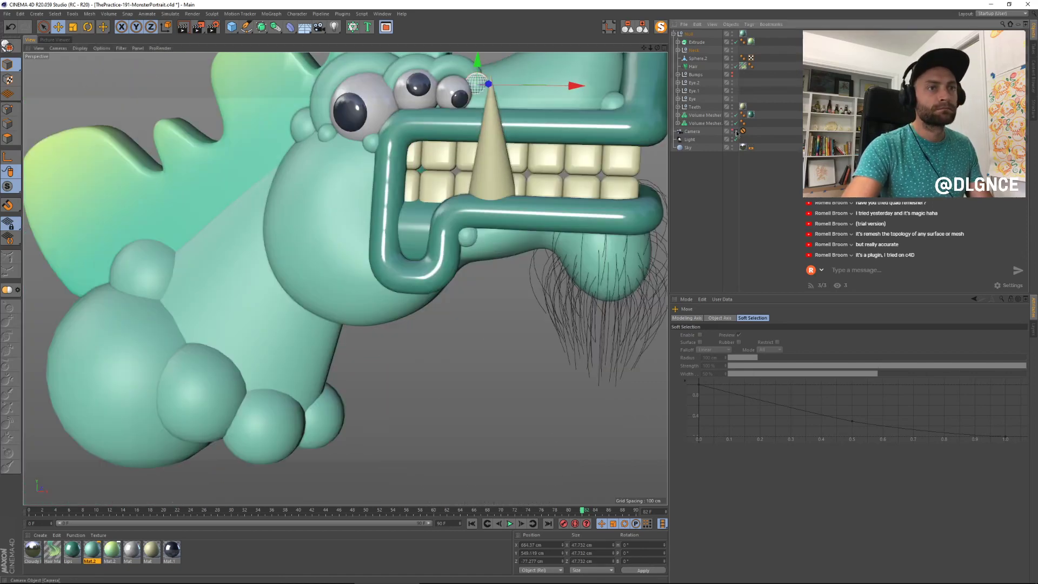
{"action": "key", "text": "shift+r"}
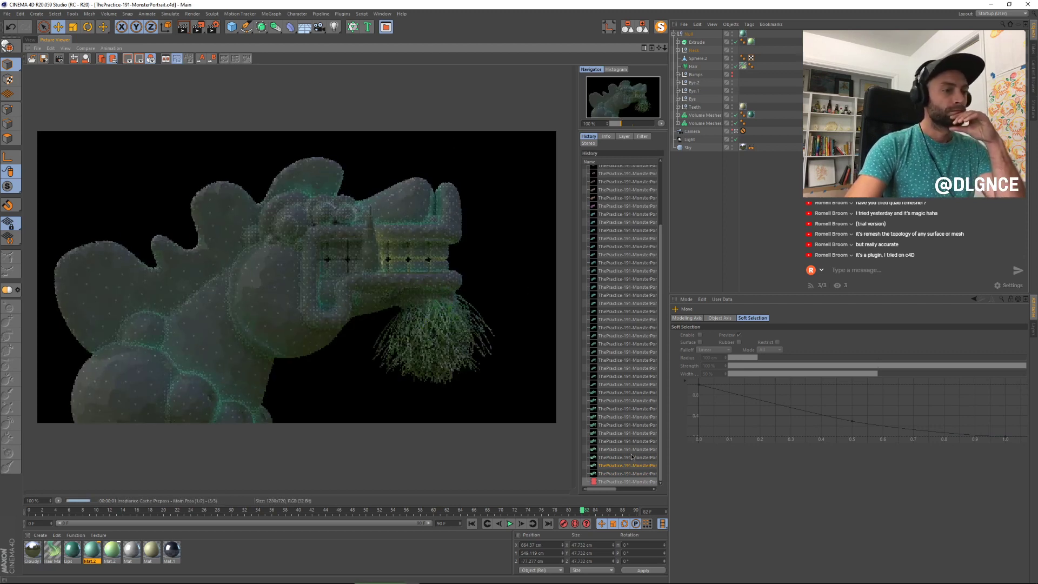
{"action": "key", "text": "Down"}
{"action": "key", "text": "Down"}
{"action": "key", "text": "Down"}
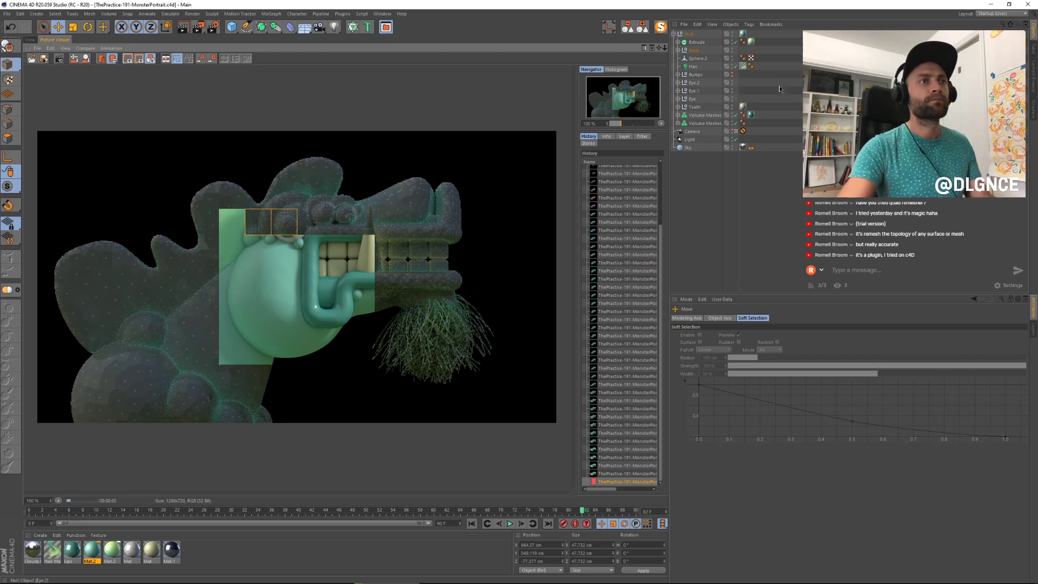
Step: Switch off the Hair object and render the monster again without the beard
{"action": "left_click", "coordinate": [732, 69]}
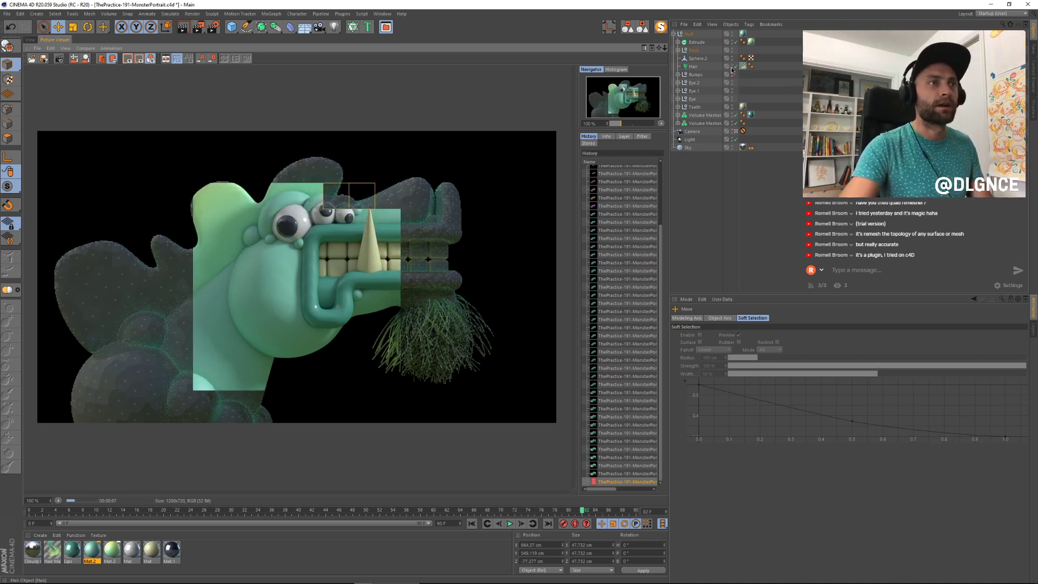
{"action": "left_click", "coordinate": [733, 68]}
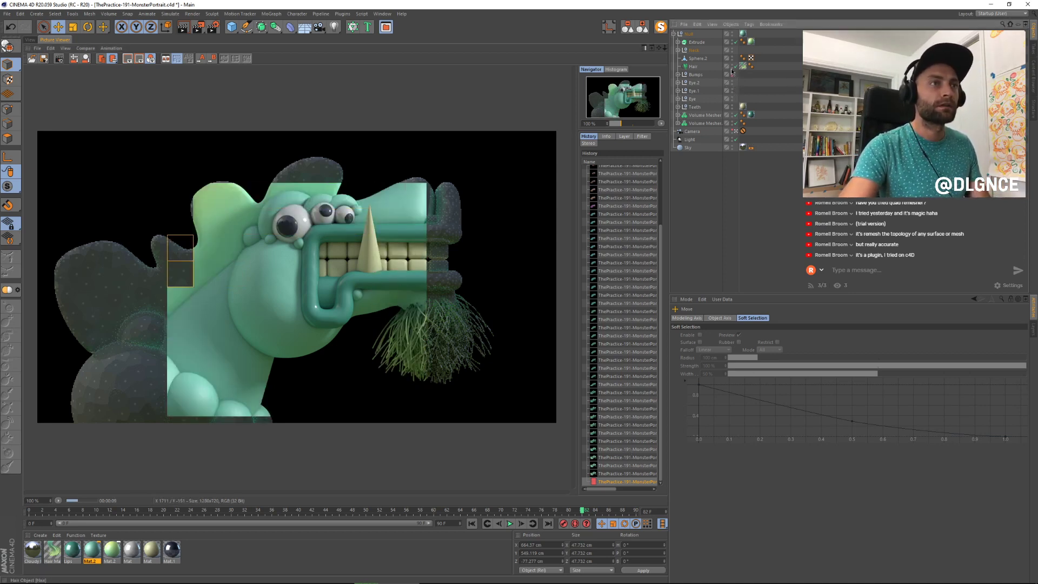
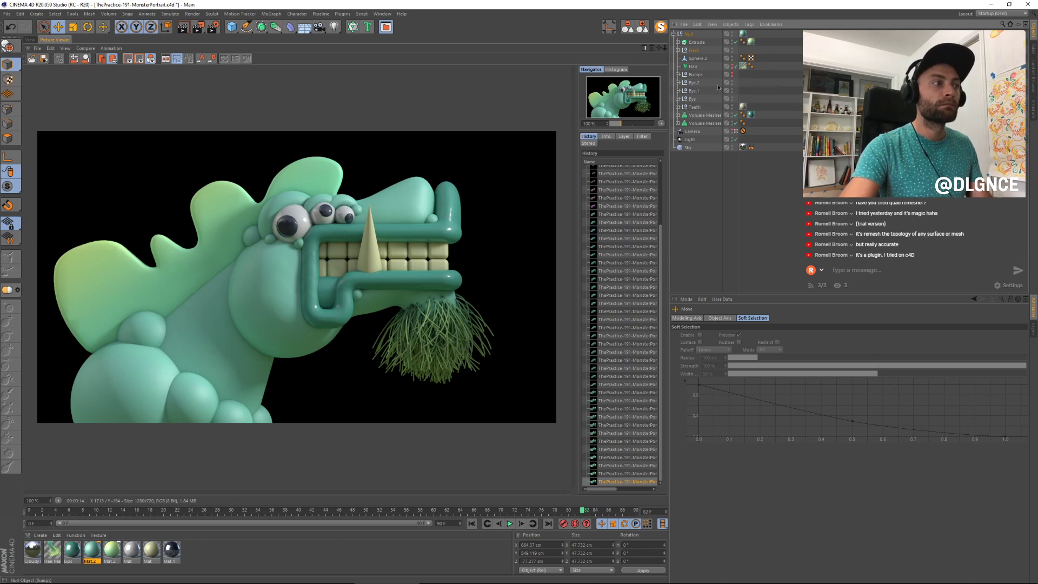
{"action": "key", "text": "shift+r"}
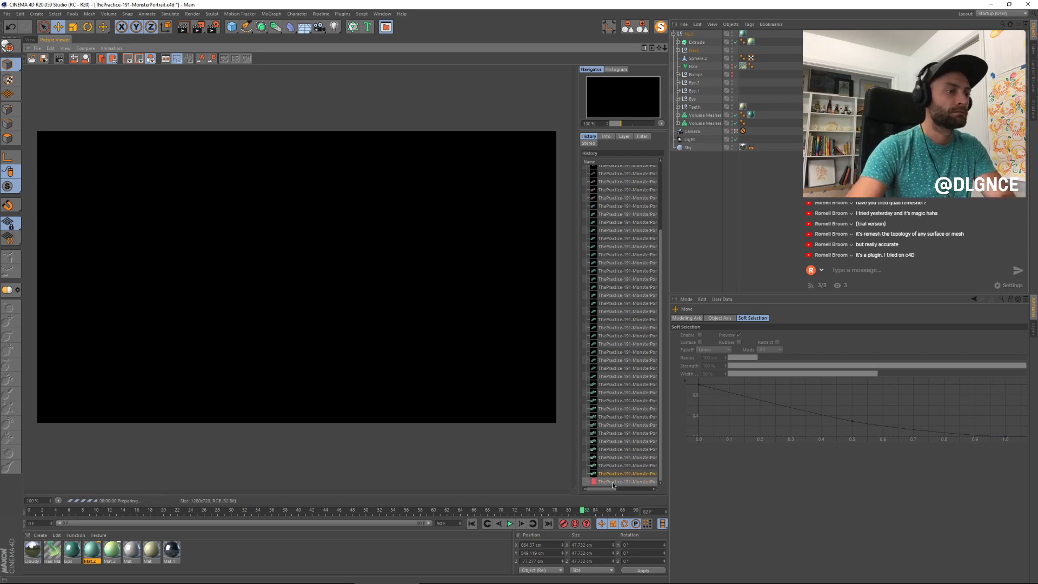
Step: Compare the new render with the earlier ones in the render history
{"action": "left_click", "coordinate": [614, 471]}
{"action": "key", "text": "Up"}
{"action": "key", "text": "Down"}
{"action": "key", "text": "Down"}
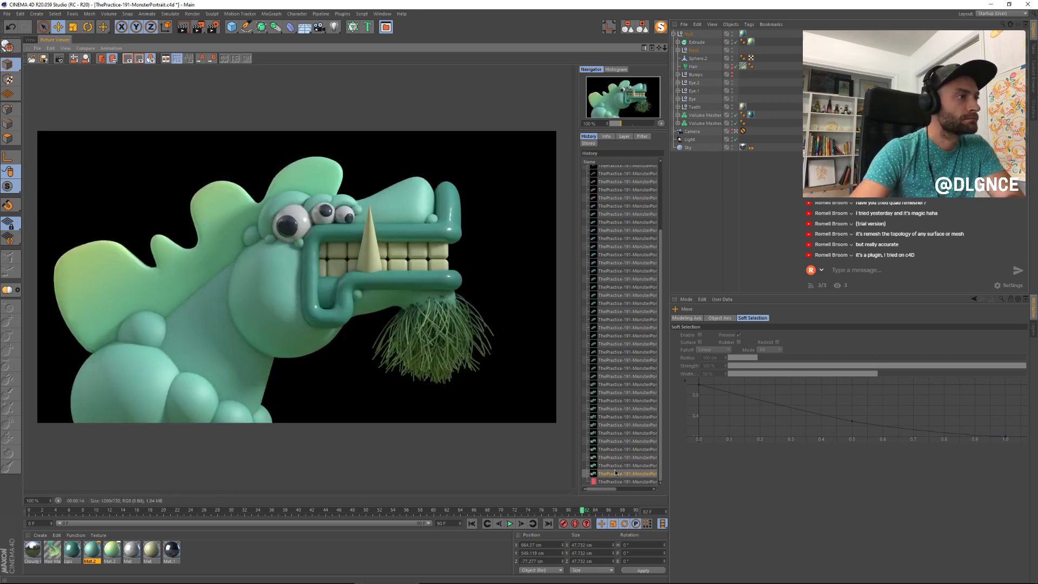
{"action": "key", "text": "Up"}
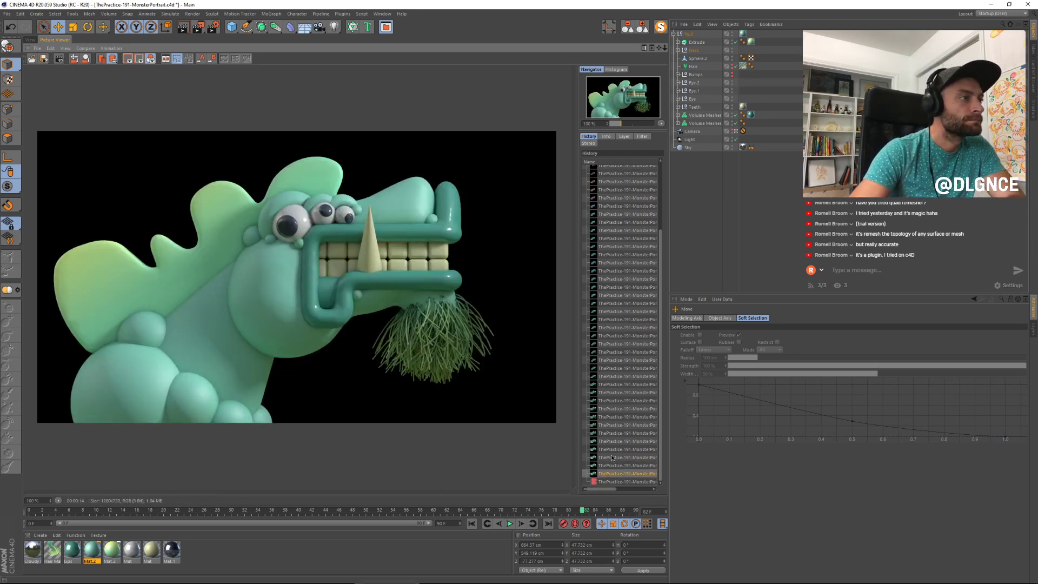
{"action": "key", "text": "Down"}
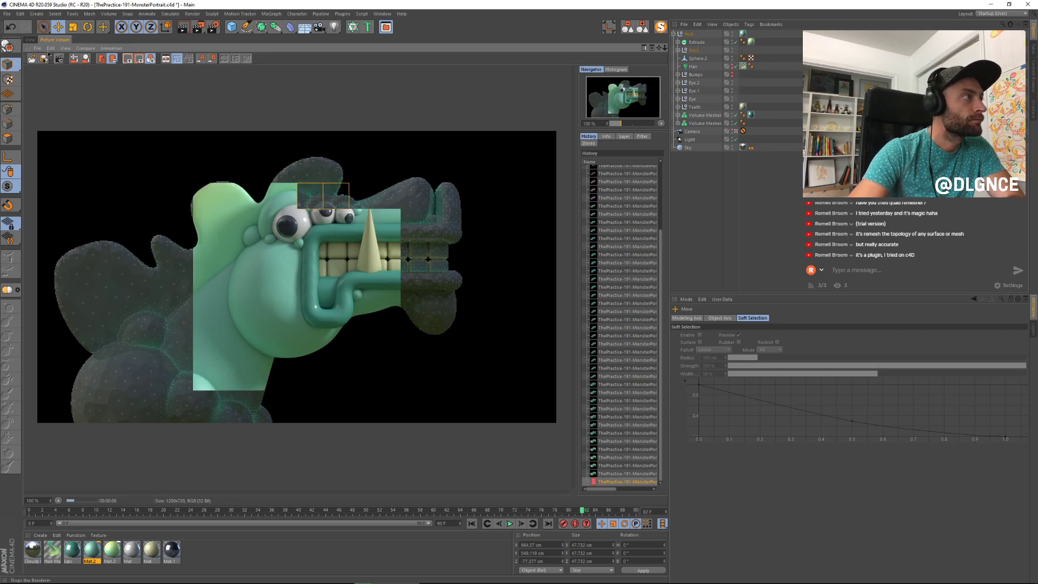
Step: Group the six small bump spheres around the eyes and mouth under a null and move it out of the Neck group
{"action": "left_click", "coordinate": [30, 39]}
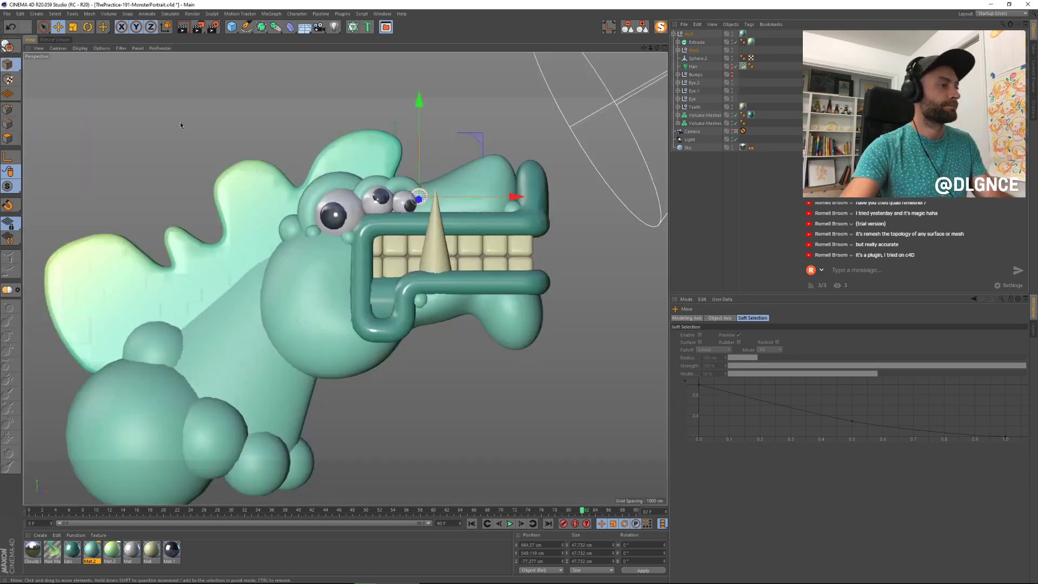
{"action": "left_click", "coordinate": [329, 287]}
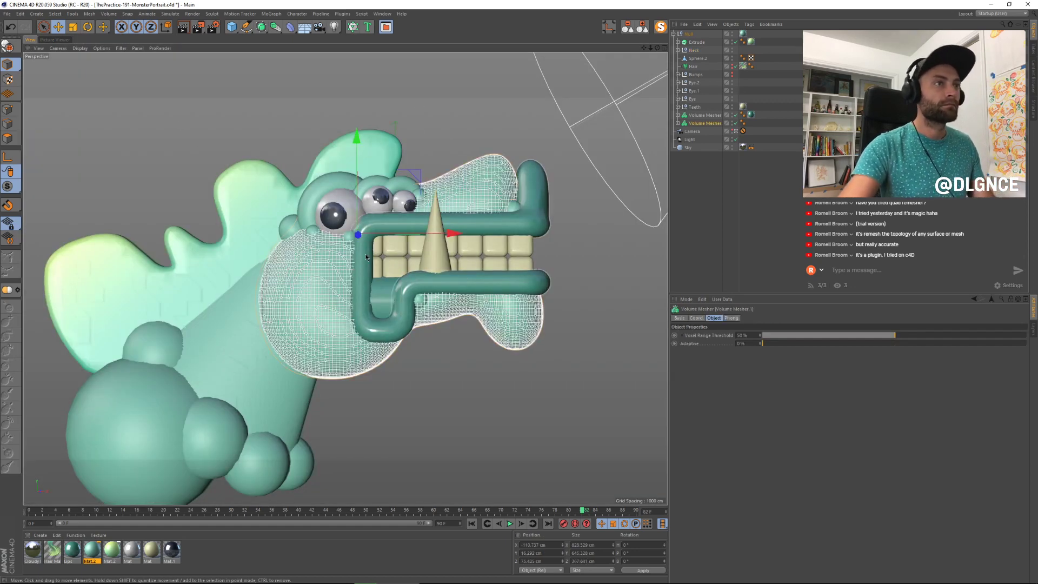
{"action": "left_click", "coordinate": [694, 50]}
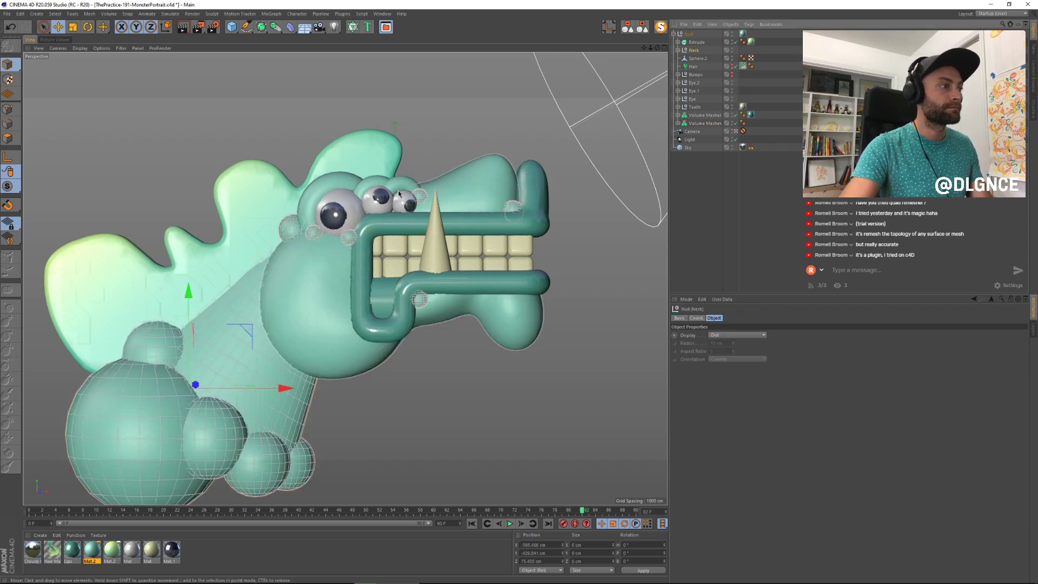
{"action": "left_click", "coordinate": [678, 50]}
{"action": "left_click", "coordinate": [275, 229]}
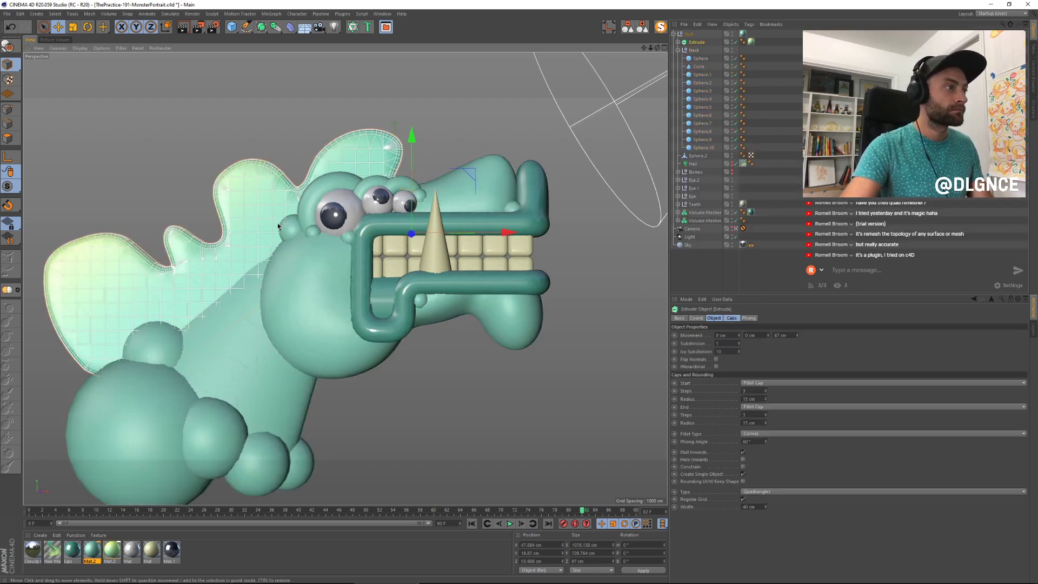
{"action": "left_click", "coordinate": [296, 232]}
{"action": "left_click", "coordinate": [313, 233], "text": "shift"}
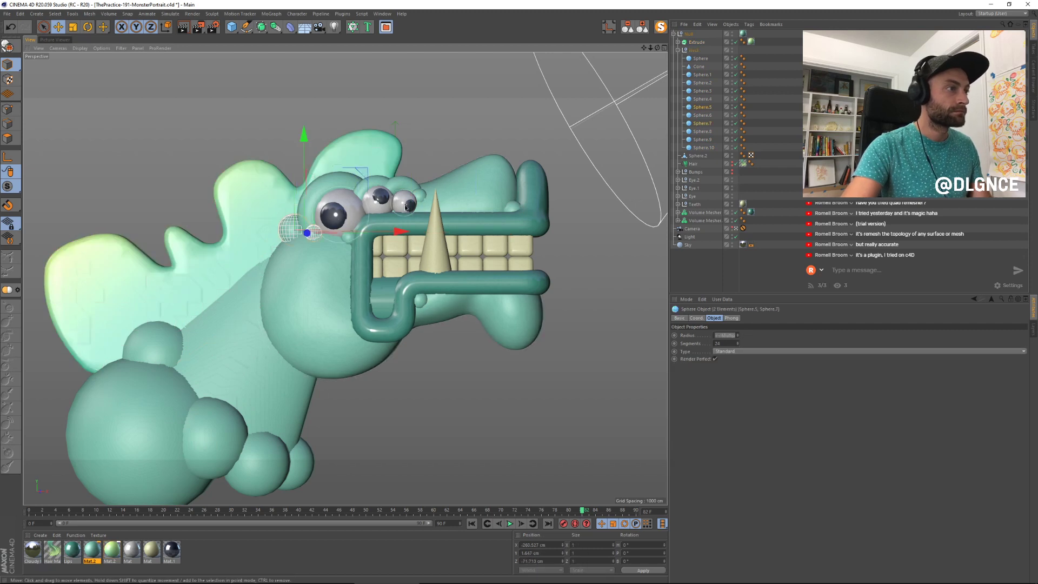
{"action": "left_click", "coordinate": [419, 196], "text": "shift"}
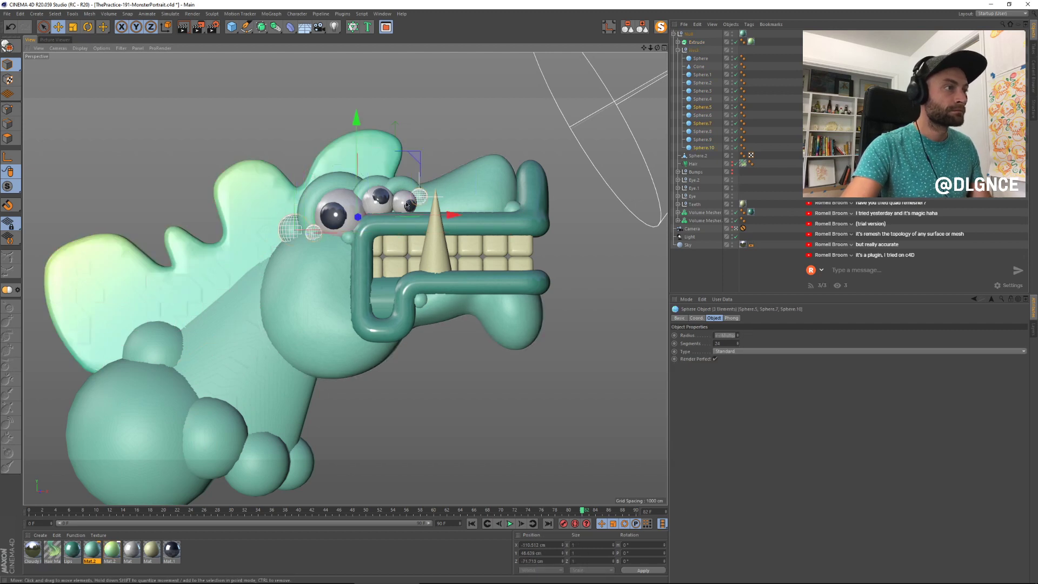
{"action": "left_click", "coordinate": [421, 301], "text": "shift"}
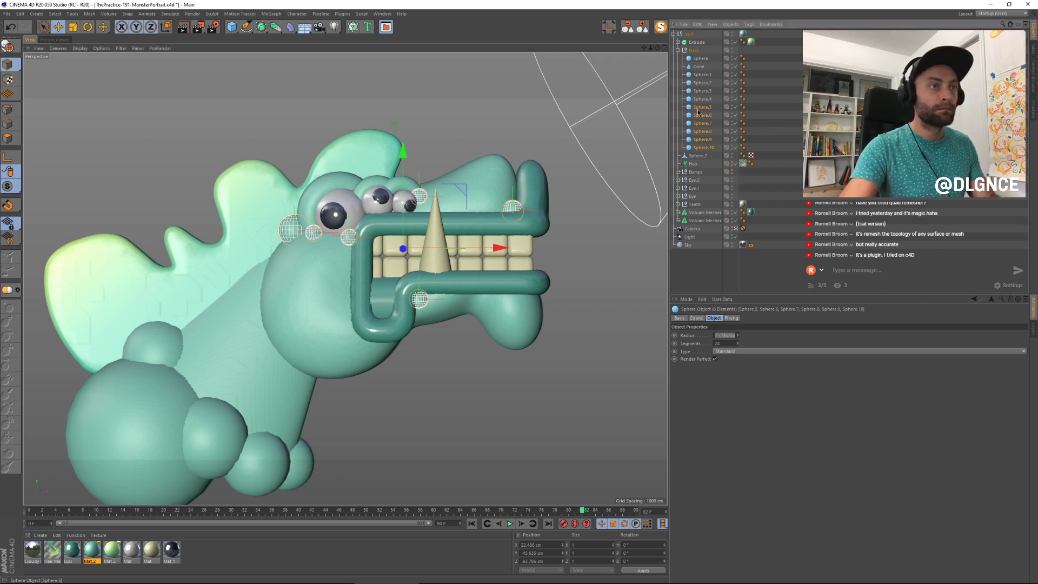
{"action": "key", "text": "alt+g"}
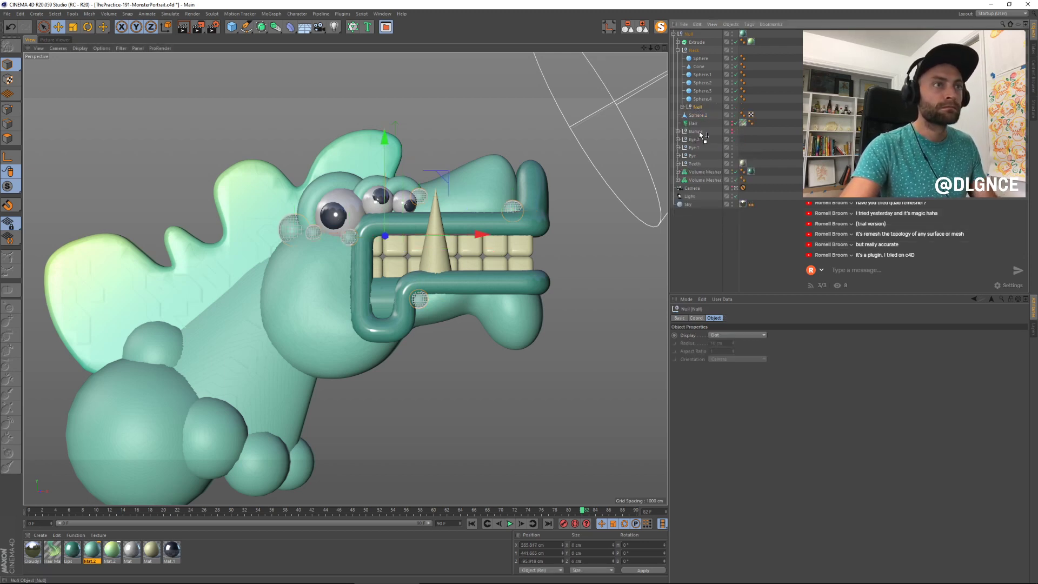
{"action": "left_click_drag", "start_coordinate": [696, 129], "coordinate": [694, 127]}
Step: Group all head parts, from Sphere.2 through both Volume Meshers, under a null named Head
{"action": "left_click", "coordinate": [696, 107]}
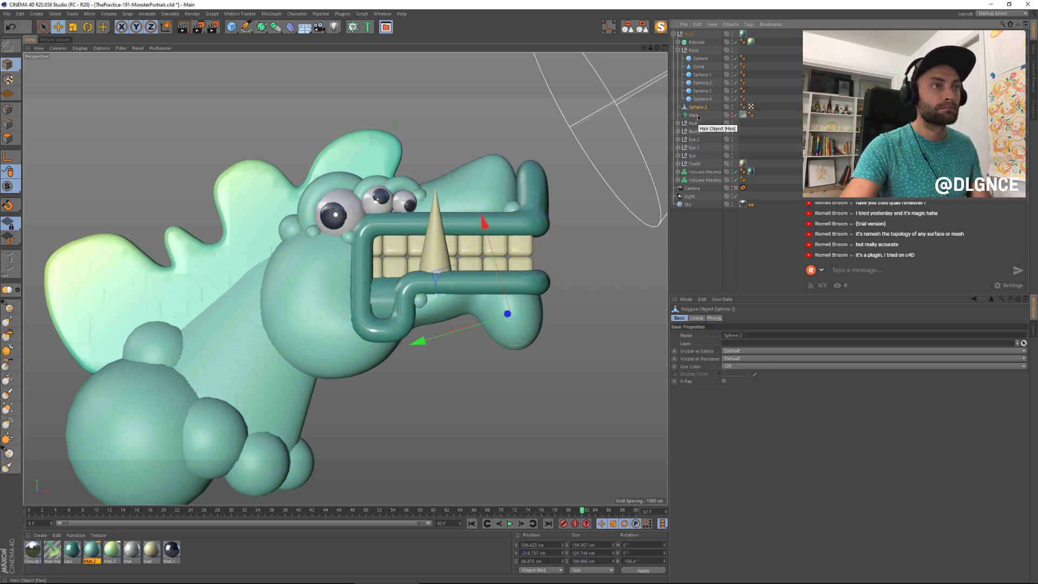
{"action": "left_click", "coordinate": [695, 164], "text": "shift"}
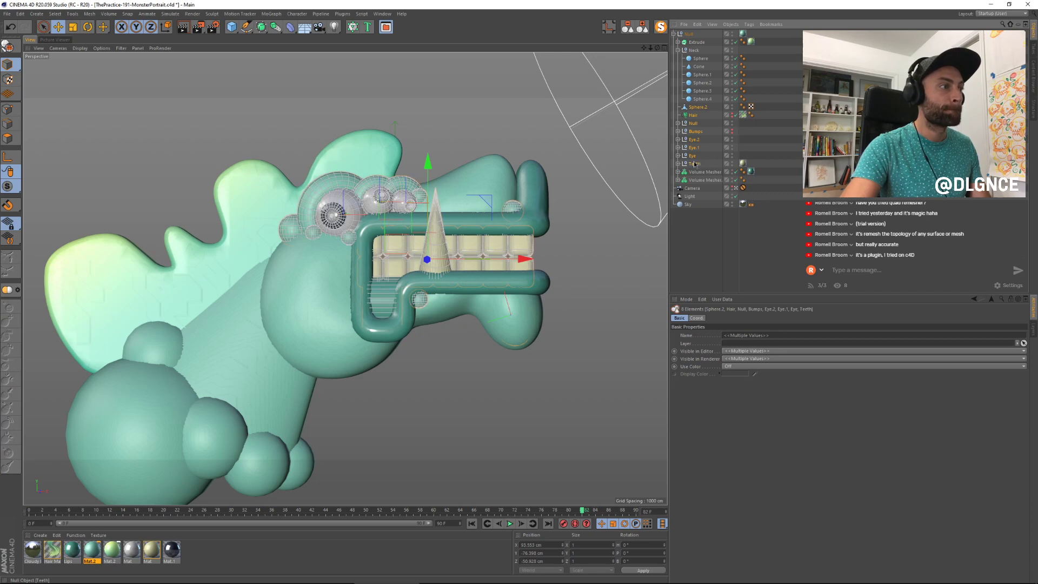
{"action": "left_click", "coordinate": [695, 172], "text": "shift"}
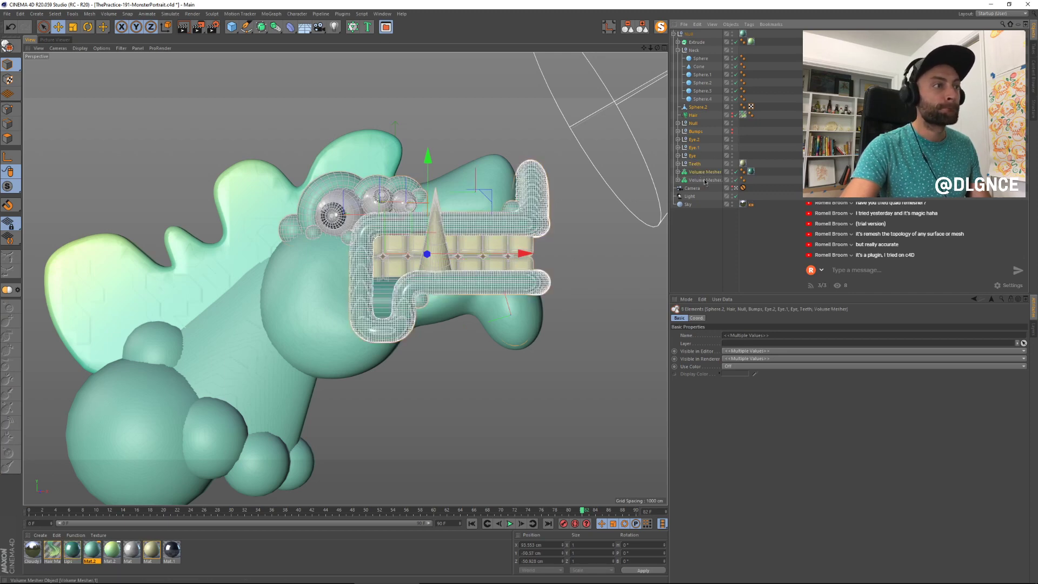
{"action": "left_click", "coordinate": [705, 180], "text": "shift"}
{"action": "left_click_drag", "start_coordinate": [488, 197], "coordinate": [515, 186]}
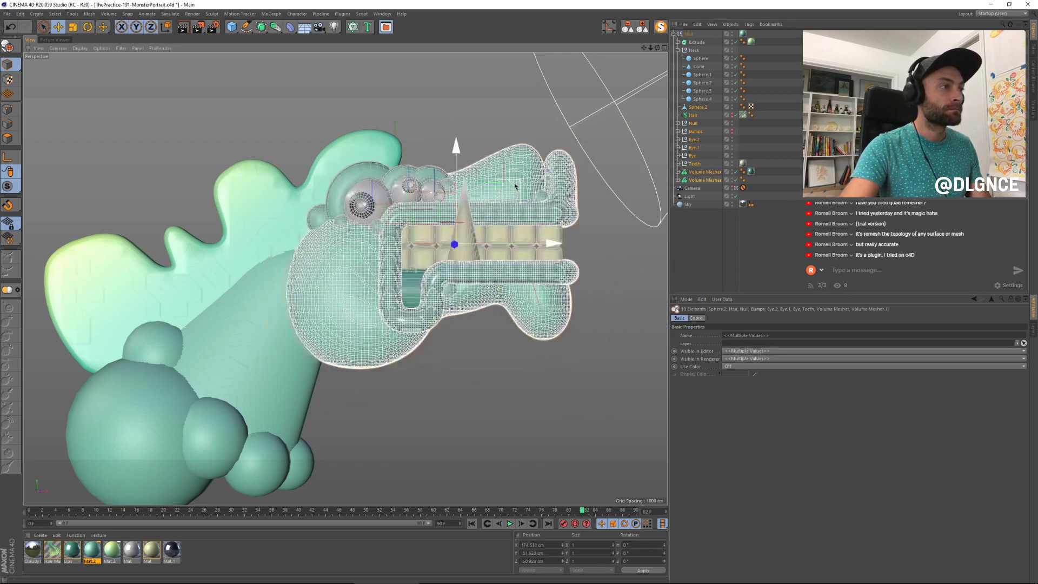
{"action": "key", "text": "ctrl+z"}
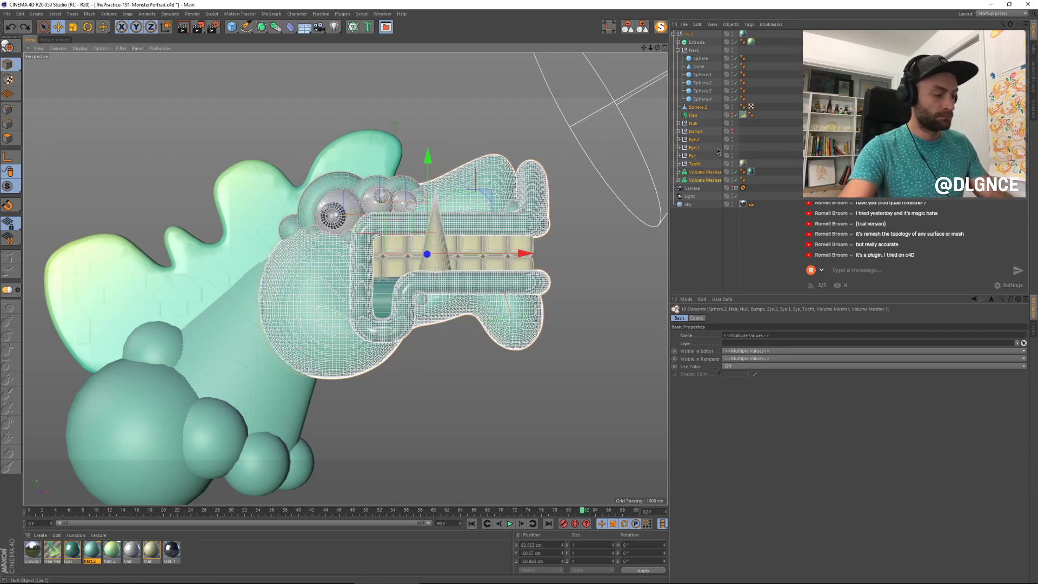
{"action": "key", "text": "alt+g"}
{"action": "double_click", "coordinate": [693, 107]}
{"action": "type", "text": "Head"}
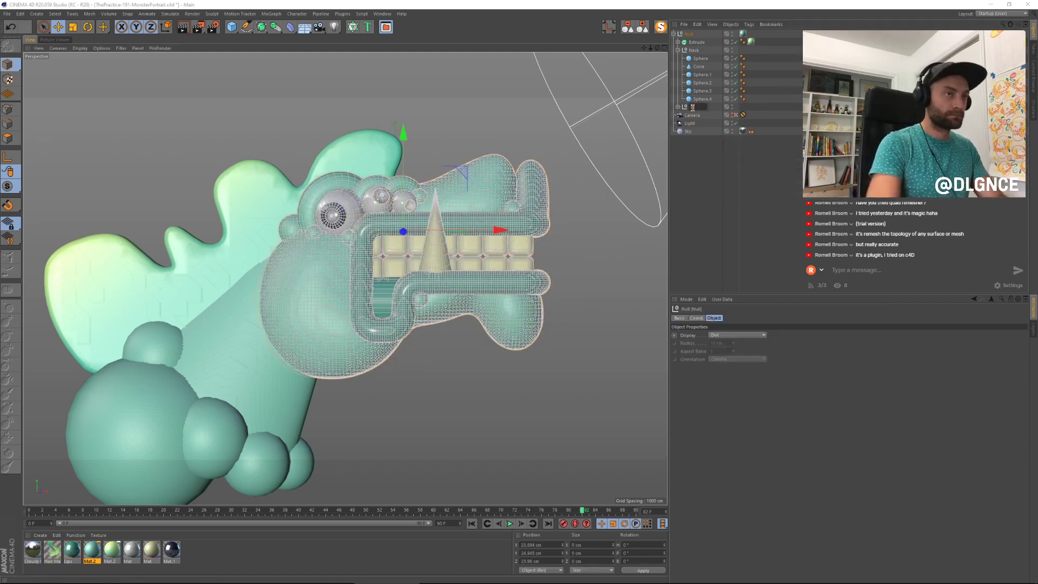
{"action": "key", "text": "Return"}
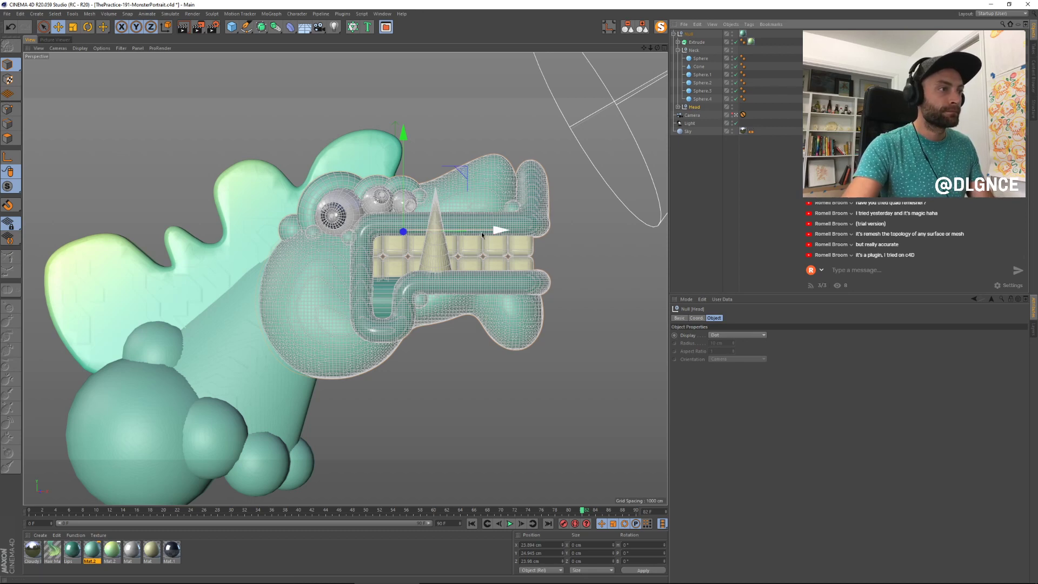
Step: Scale the Head group down to about 91% and move it forward horizontally, away from the neck
{"action": "key", "text": "t"}
{"action": "left_click_drag", "start_coordinate": [523, 130], "coordinate": [520, 129]}
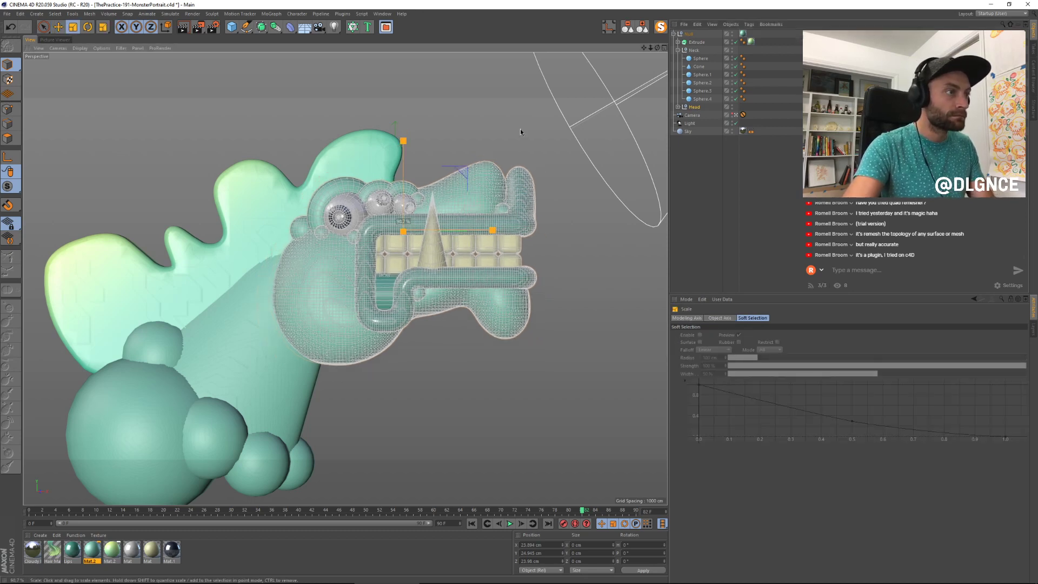
{"action": "key", "text": "e"}
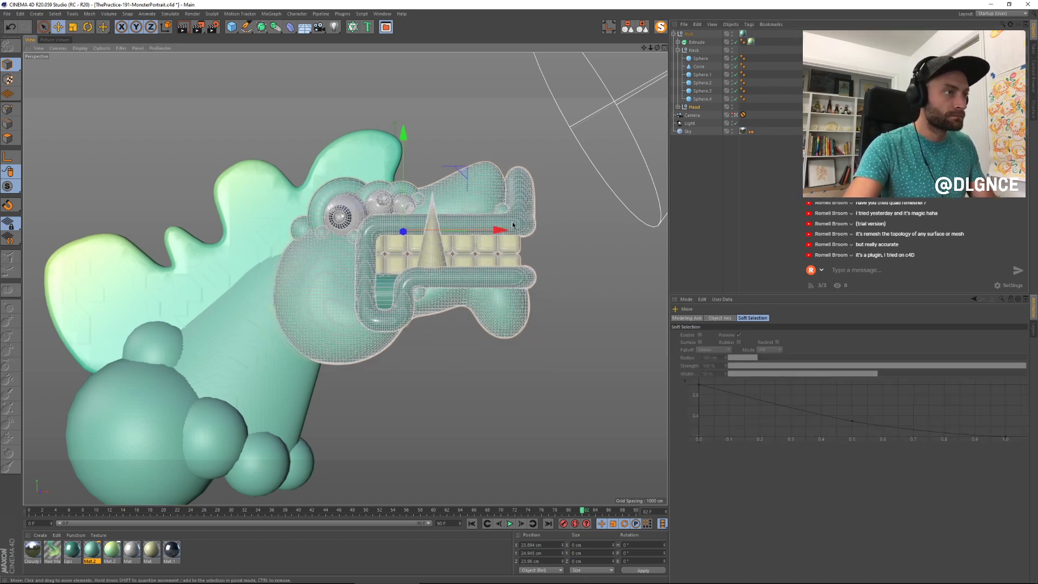
{"action": "left_click_drag", "start_coordinate": [496, 234], "coordinate": [521, 235]}
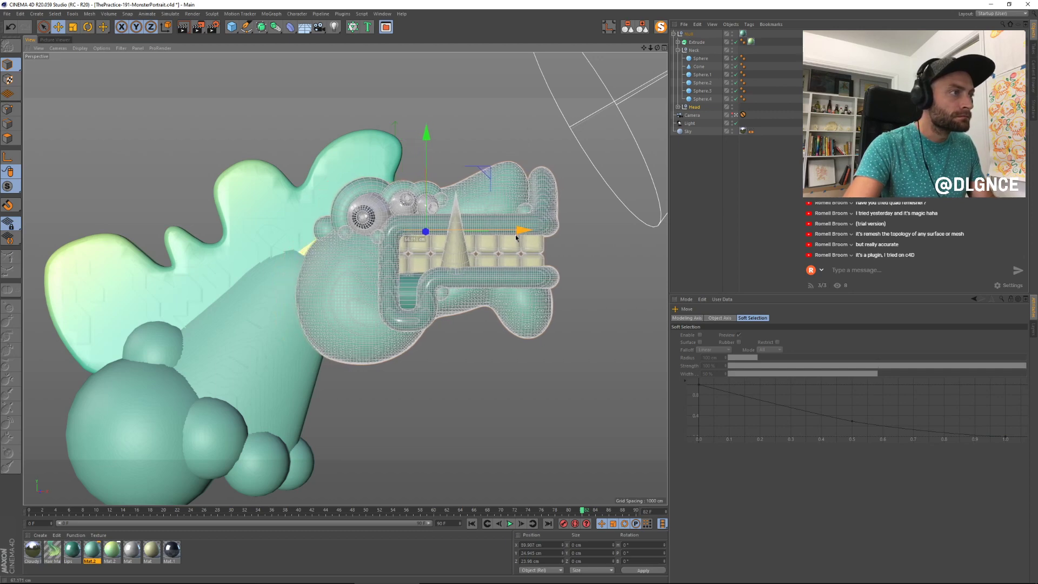
Step: Rotate the neck cone to about 42° and reposition it so that it meets the head
{"action": "left_click", "coordinate": [273, 351]}
{"action": "key", "text": "r"}
{"action": "left_click_drag", "start_coordinate": [323, 314], "coordinate": [355, 254]}
{"action": "key", "text": "e"}
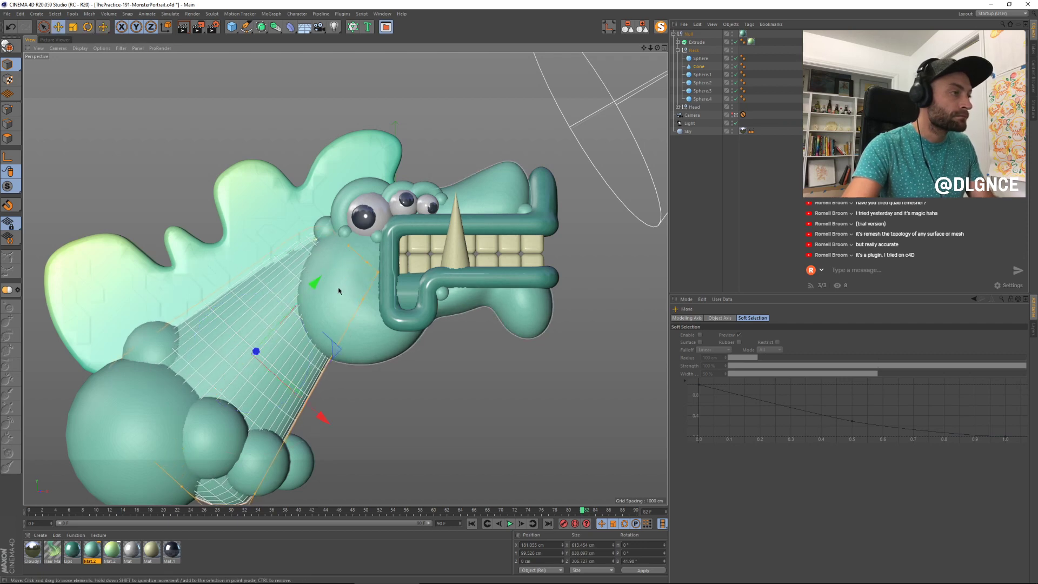
{"action": "left_click_drag", "start_coordinate": [336, 352], "coordinate": [335, 348]}
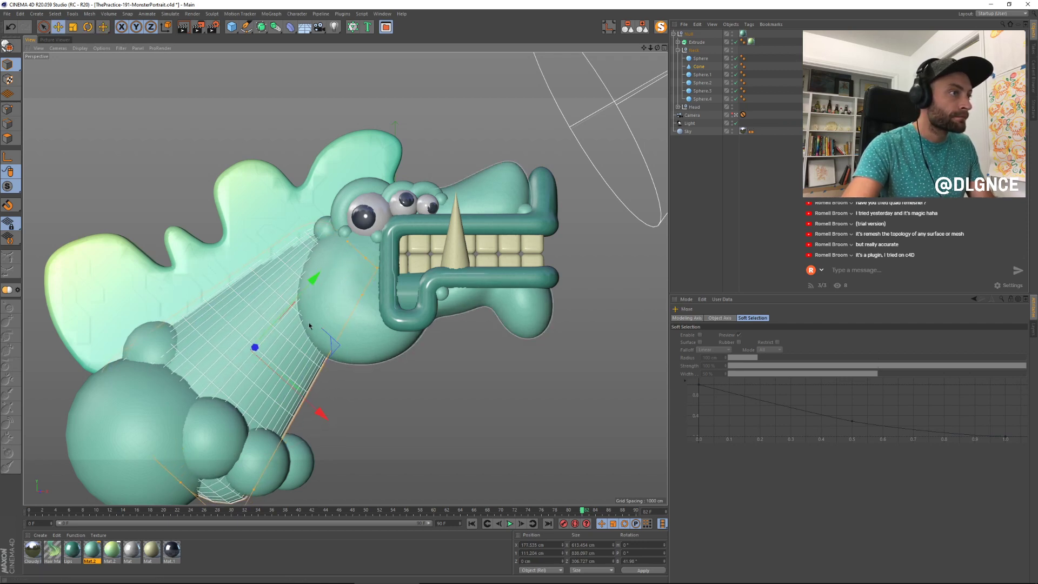
Step: Shift the five shoulder spheres slightly away from the head, then duplicate the uppermost one to the lower back of the large sphere
{"action": "left_click", "coordinate": [145, 343]}
{"action": "left_click", "coordinate": [144, 390], "text": "shift"}
{"action": "left_click", "coordinate": [216, 433], "text": "shift"}
{"action": "left_click", "coordinate": [257, 463], "text": "shift"}
{"action": "left_click", "coordinate": [302, 459], "text": "shift"}
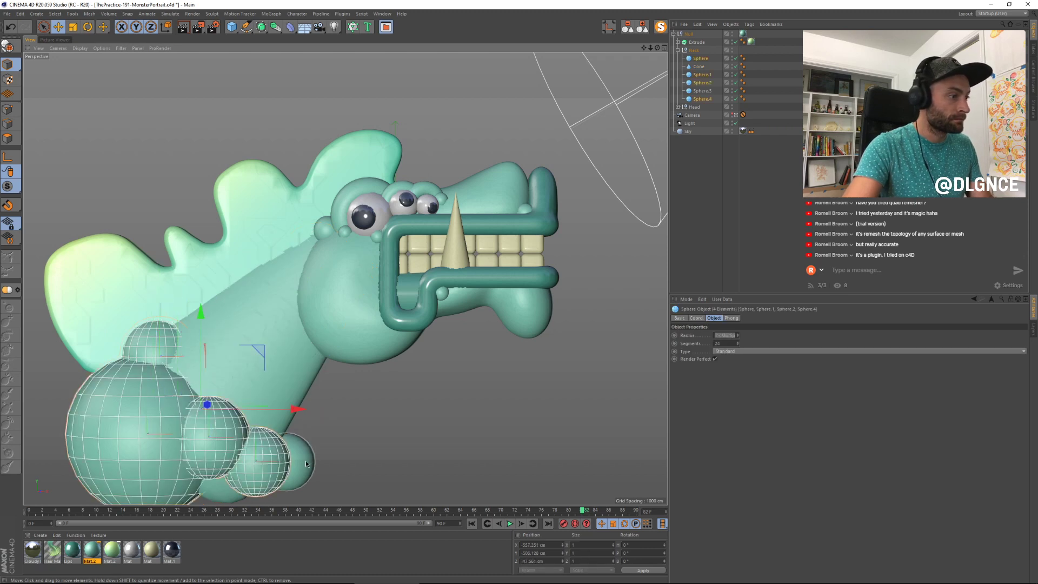
{"action": "left_click_drag", "start_coordinate": [301, 410], "coordinate": [287, 402]}
{"action": "left_click", "coordinate": [436, 423]}
{"action": "left_click", "coordinate": [150, 327]}
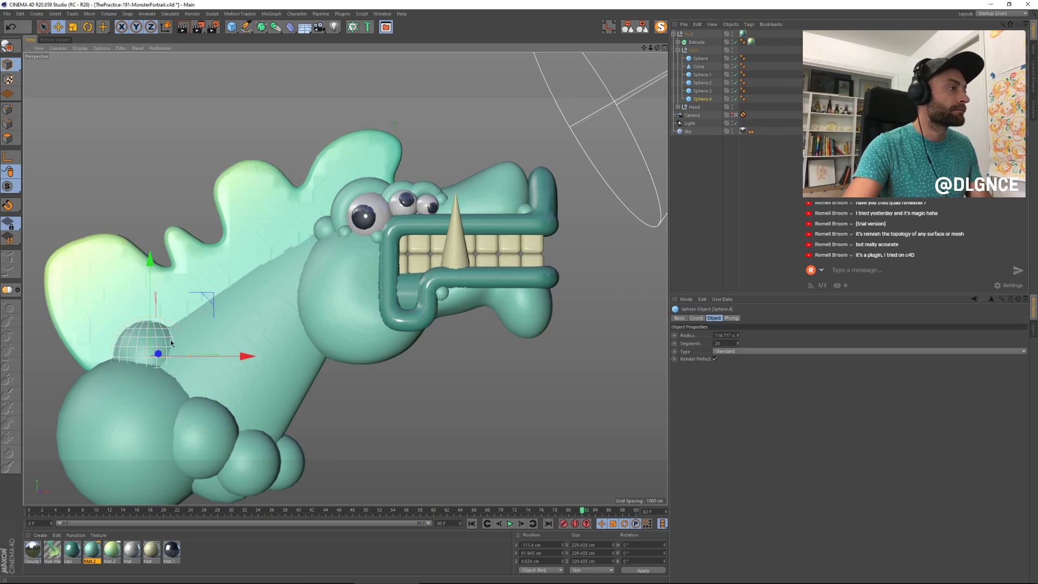
{"action": "left_click_drag", "start_coordinate": [212, 298], "coordinate": [120, 392], "text": "ctrl"}
Step: Duplicate the neck cone, rotate it nearly horizontal, scale it down to about 639 cm long, and place it behind the shoulder as the back
{"action": "left_click", "coordinate": [305, 337]}
{"action": "left_click_drag", "start_coordinate": [305, 338], "coordinate": [155, 307], "text": "ctrl"}
{"action": "key", "text": "r"}
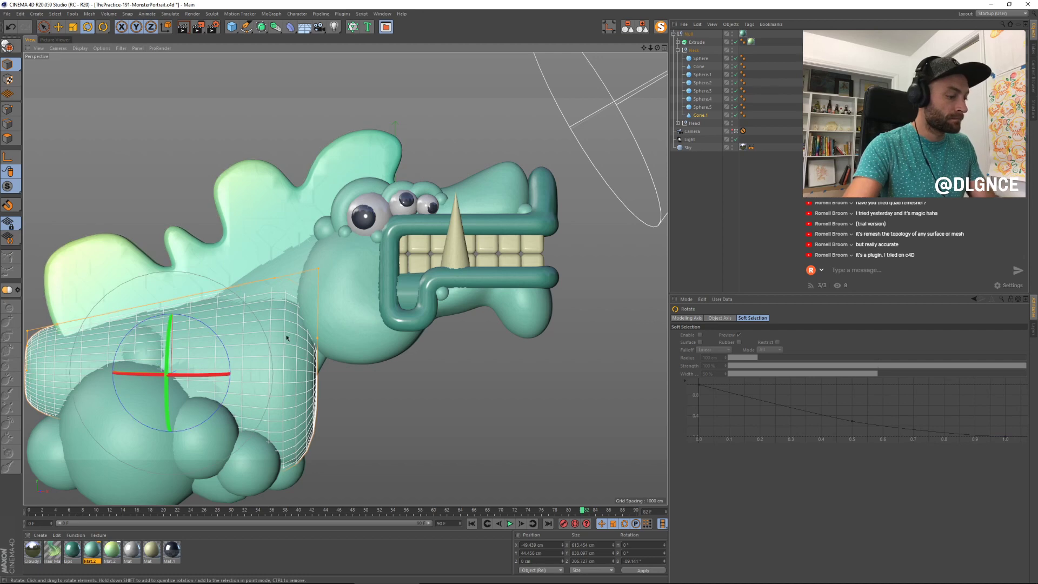
{"action": "key", "text": "t"}
{"action": "left_click_drag", "start_coordinate": [438, 270], "coordinate": [373, 300]}
{"action": "key", "text": "e"}
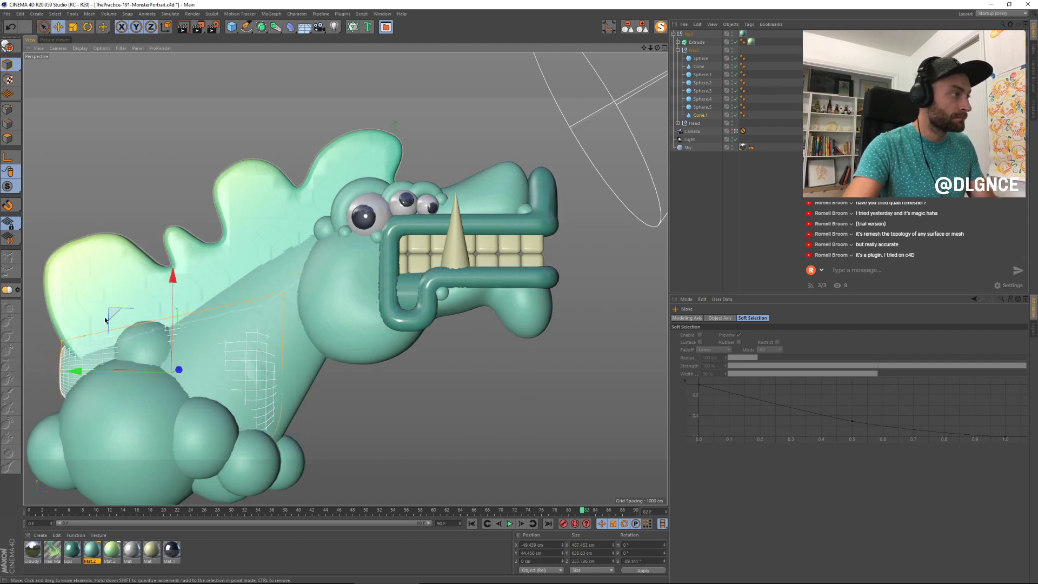
{"action": "left_click_drag", "start_coordinate": [115, 315], "coordinate": [11, 346]}
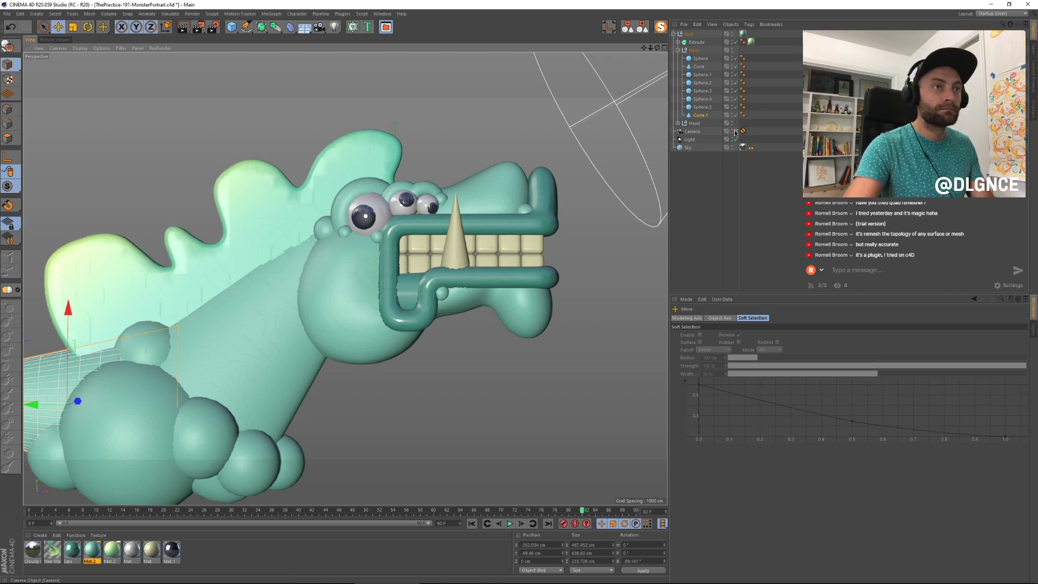
Step: Set the Z scale of the duplicated back cone to 0.8, checking its width outside the camera view before returning to the camera
{"action": "left_click", "coordinate": [735, 132]}
{"action": "left_click_drag", "start_coordinate": [359, 267], "coordinate": [297, 313], "text": "alt"}
{"action": "right_click_drag", "start_coordinate": [297, 314], "coordinate": [199, 356], "text": "alt"}
{"action": "left_click_drag", "start_coordinate": [199, 355], "coordinate": [444, 344], "text": "alt"}
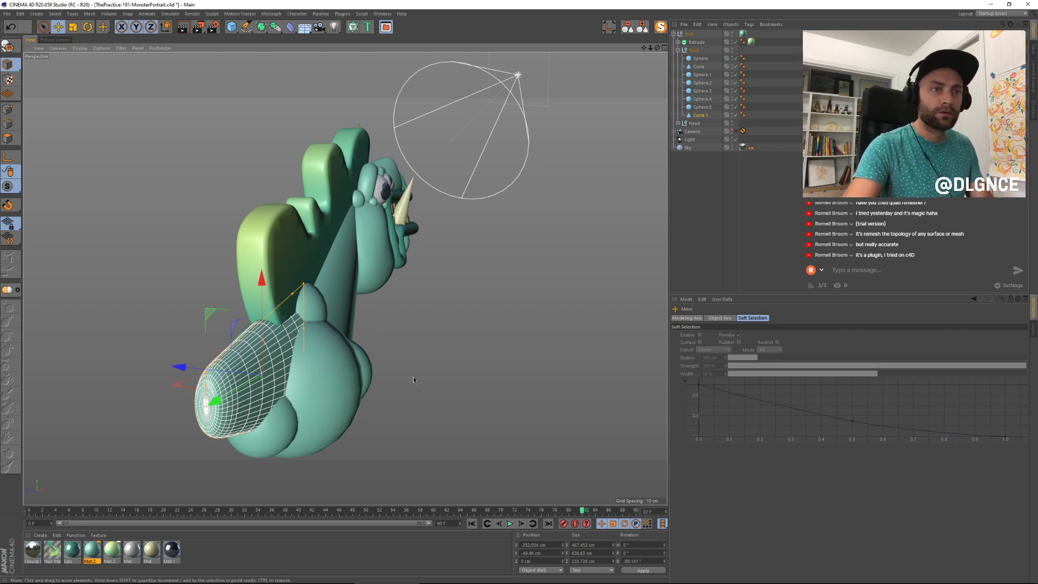
{"action": "left_click_drag", "start_coordinate": [413, 380], "coordinate": [437, 390], "text": "alt"}
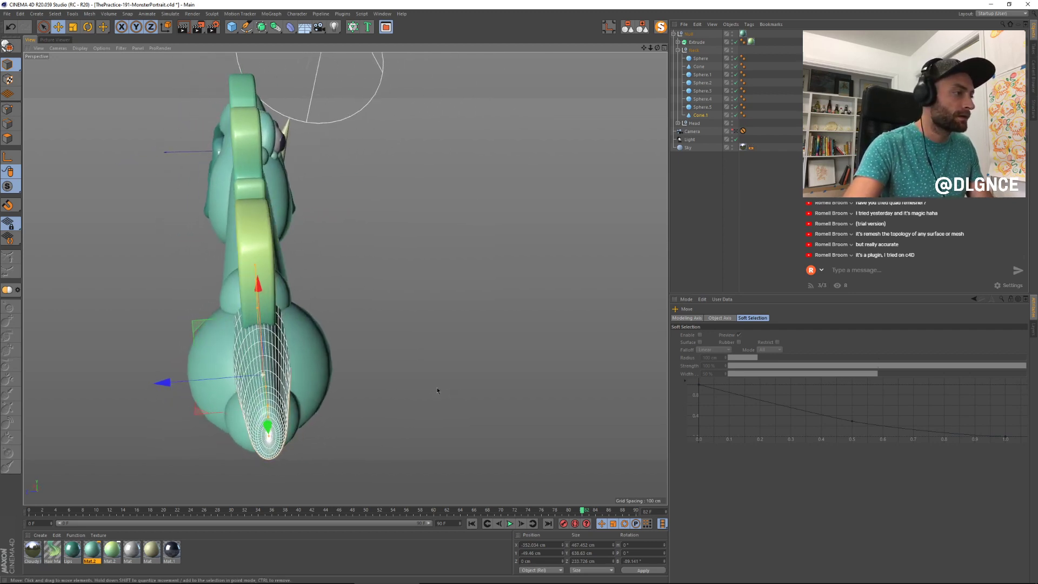
{"action": "left_click", "coordinate": [698, 115]}
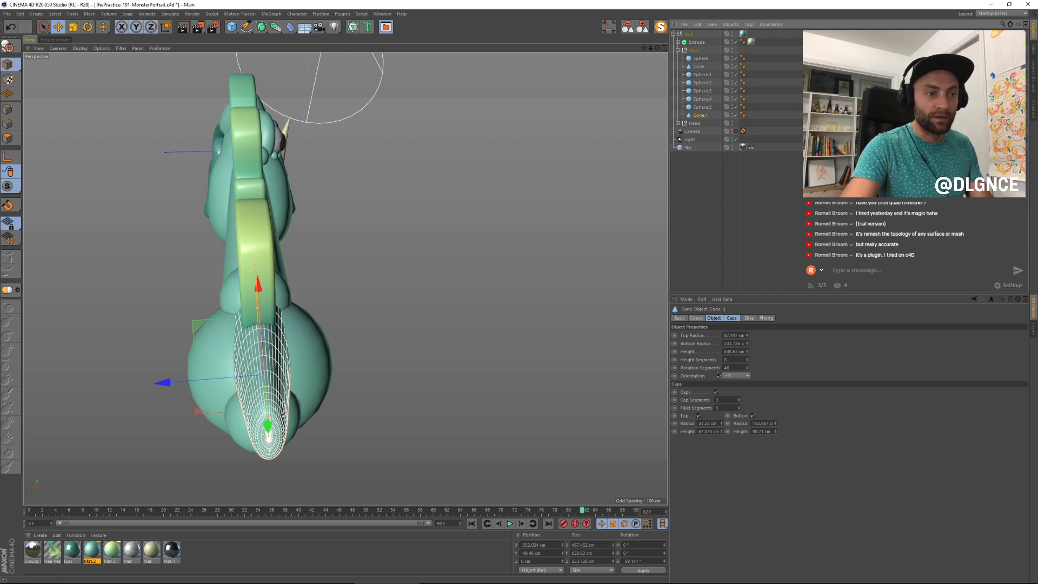
{"action": "left_click", "coordinate": [714, 317]}
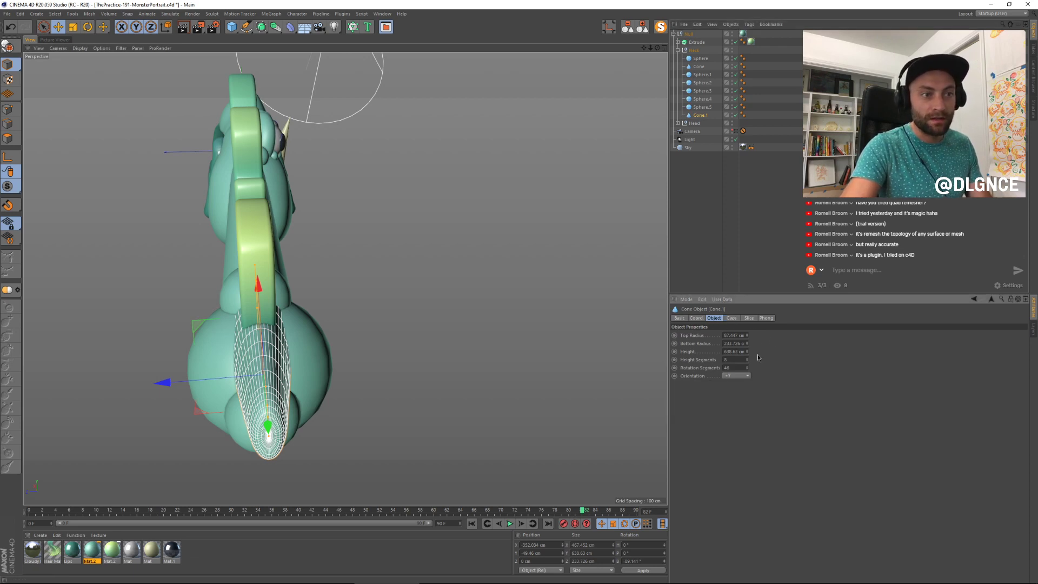
{"action": "left_click", "coordinate": [698, 318]}
{"action": "left_click_drag", "start_coordinate": [764, 354], "coordinate": [764, 354]}
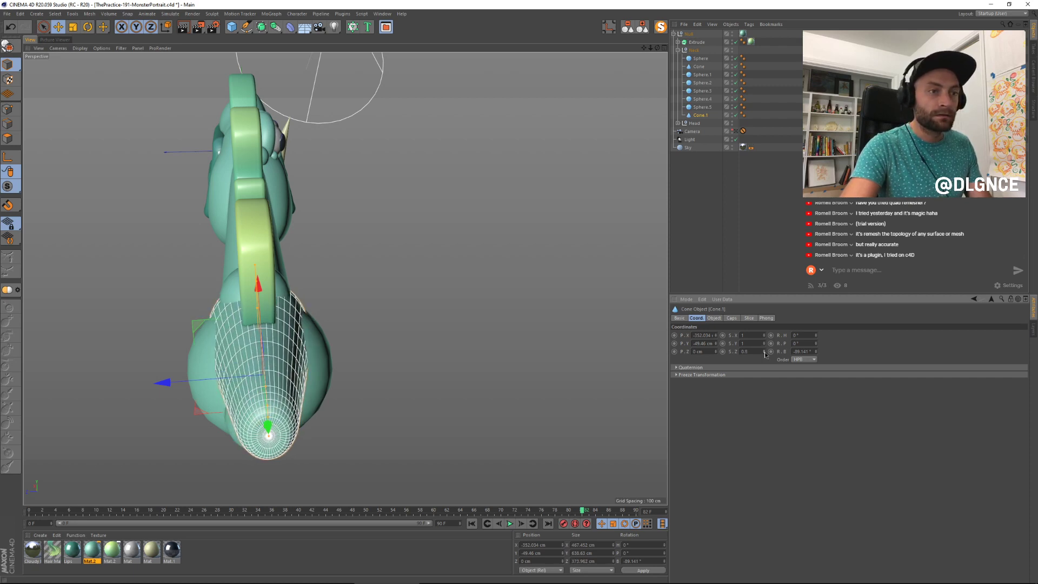
{"action": "left_click", "coordinate": [736, 131]}
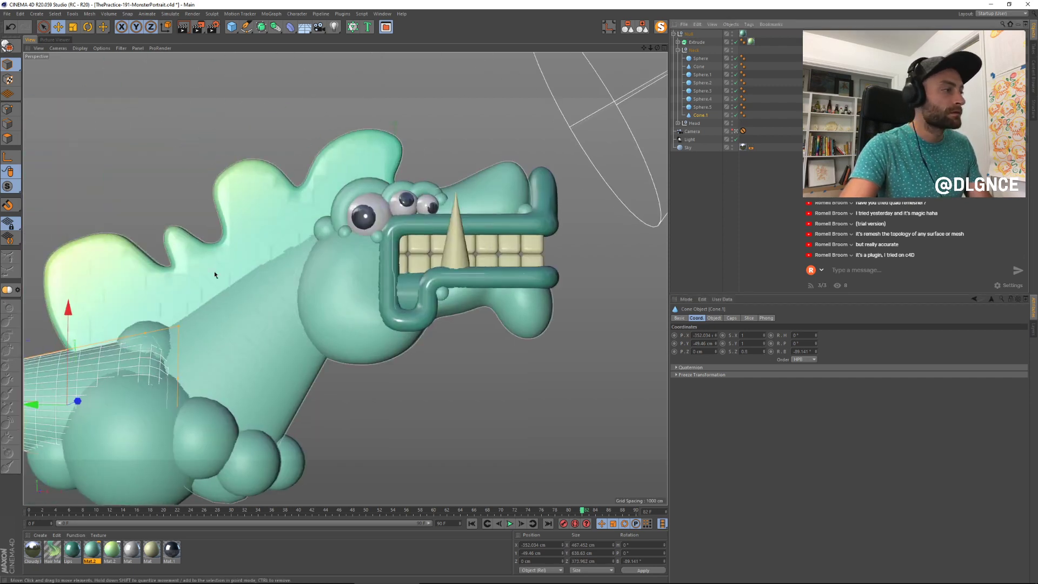
Step: Move the back cone slightly lower behind the shoulder spheres
{"action": "key", "text": "e"}
{"action": "mouse_move", "coordinate": [211, 261]}
{"action": "left_mouse_down"}
{"action": "mouse_move", "coordinate": [197, 271]}
{"action": "mouse_move", "coordinate": [227, 272]}
{"action": "mouse_move", "coordinate": [216, 268]}
{"action": "left_mouse_up"}
{"action": "left_click_drag", "start_coordinate": [81, 407], "coordinate": [81, 408]}
Step: Enlarge the rearmost shoulder sphere to about 269 cm across and nudge it slightly backward
{"action": "left_click", "coordinate": [48, 450]}
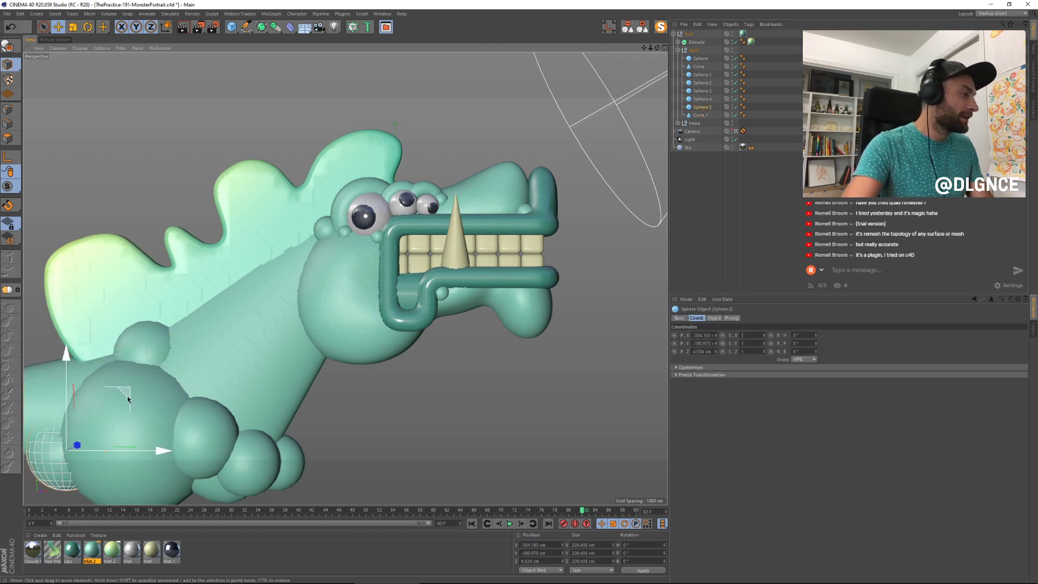
{"action": "key", "text": "t"}
{"action": "left_click_drag", "start_coordinate": [197, 387], "coordinate": [238, 357]}
{"action": "key", "text": "e"}
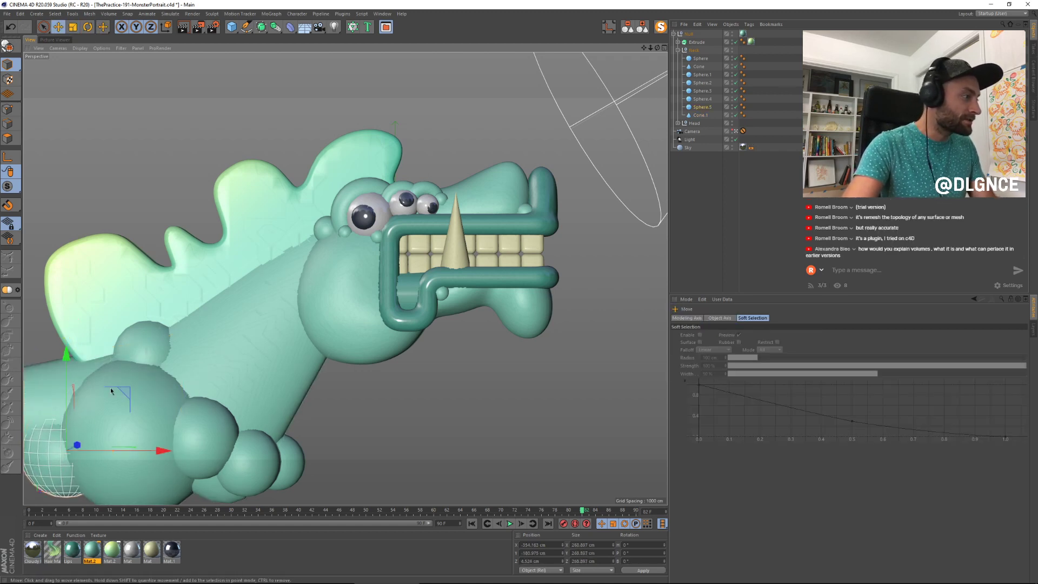
{"action": "left_click_drag", "start_coordinate": [131, 395], "coordinate": [126, 391]}
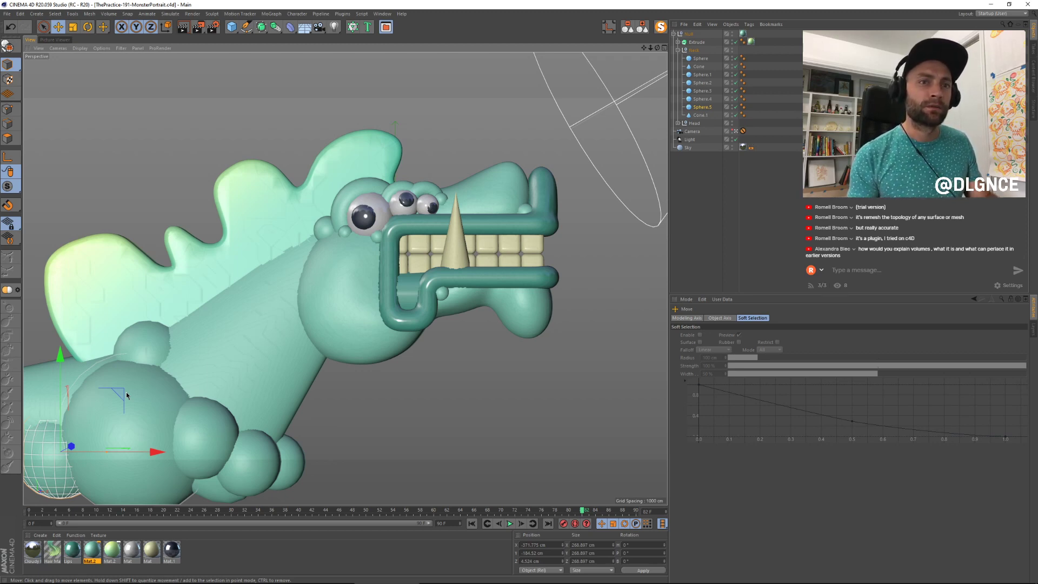
Step: Render the current frame to the Picture Viewer and return to the modelling view
{"action": "key", "text": "shift+r"}
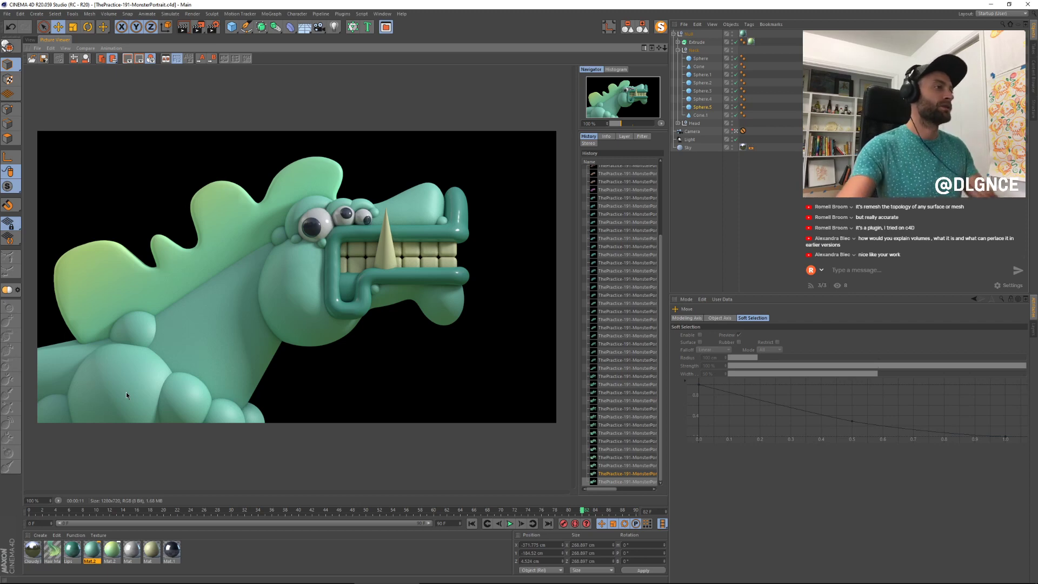
{"action": "key", "text": "super+Tab"}
{"action": "left_click", "coordinate": [92, 119]}
{"action": "left_click", "coordinate": [30, 40]}
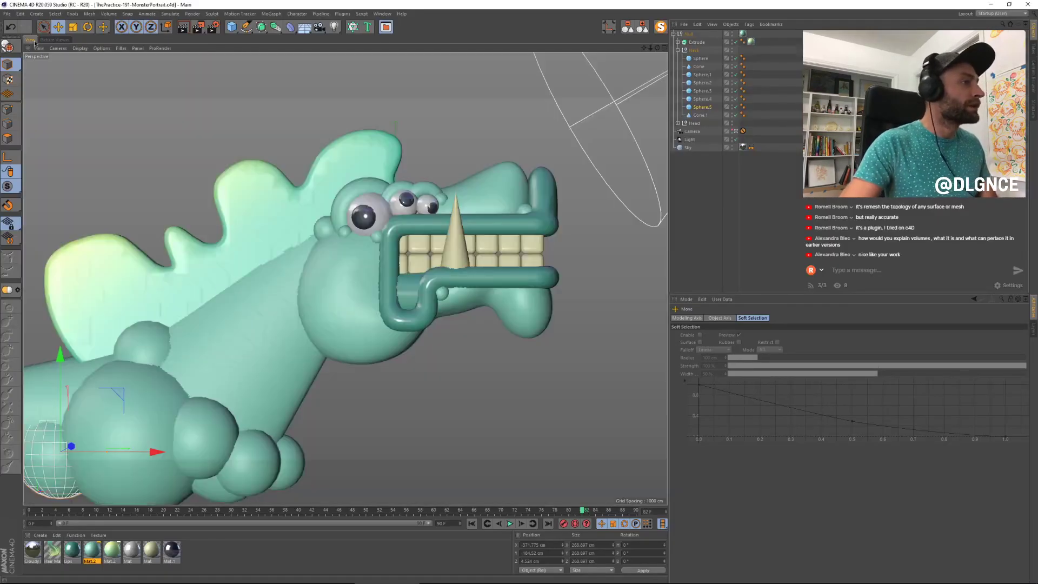
Step: Reveal the head's Volume Mesher in the hierarchy and expand it down to the source cubes and spheres in its Volume Builder
{"action": "left_click", "coordinate": [482, 180]}
{"action": "key", "text": "s"}
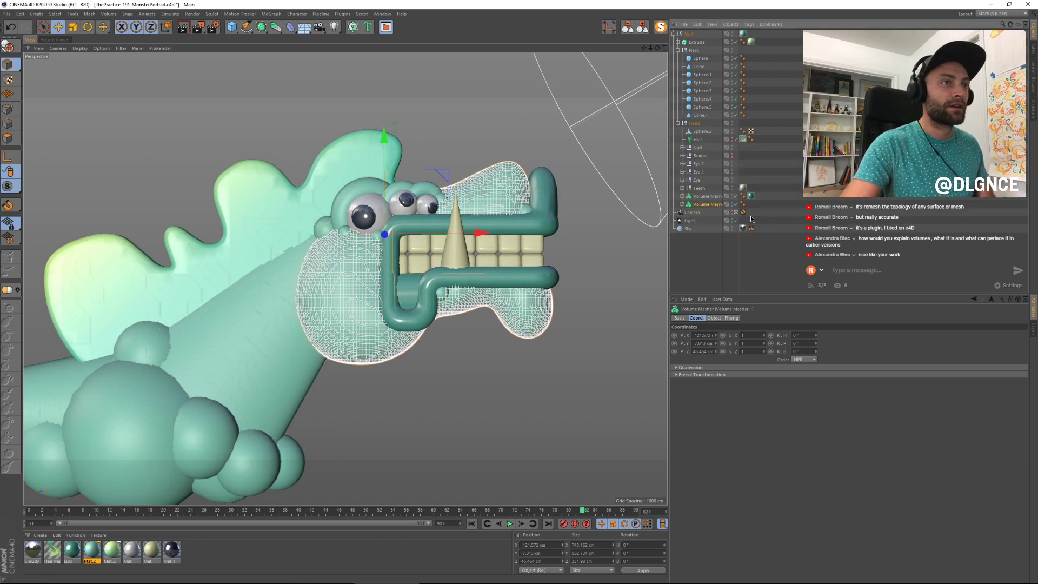
{"action": "left_click", "coordinate": [683, 204]}
{"action": "left_click", "coordinate": [687, 213]}
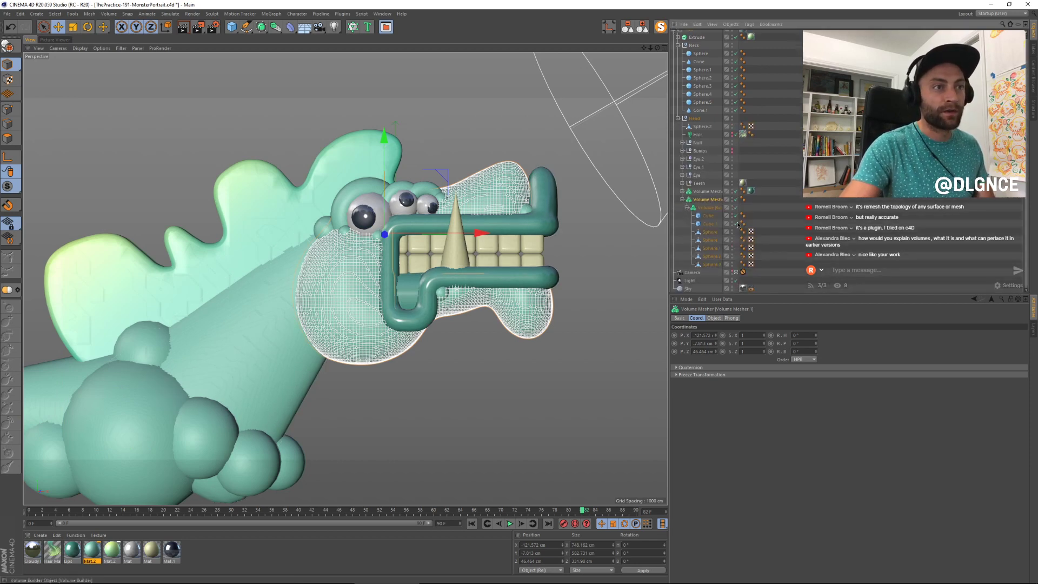
{"action": "left_click_drag", "start_coordinate": [738, 258], "coordinate": [765, 259]}
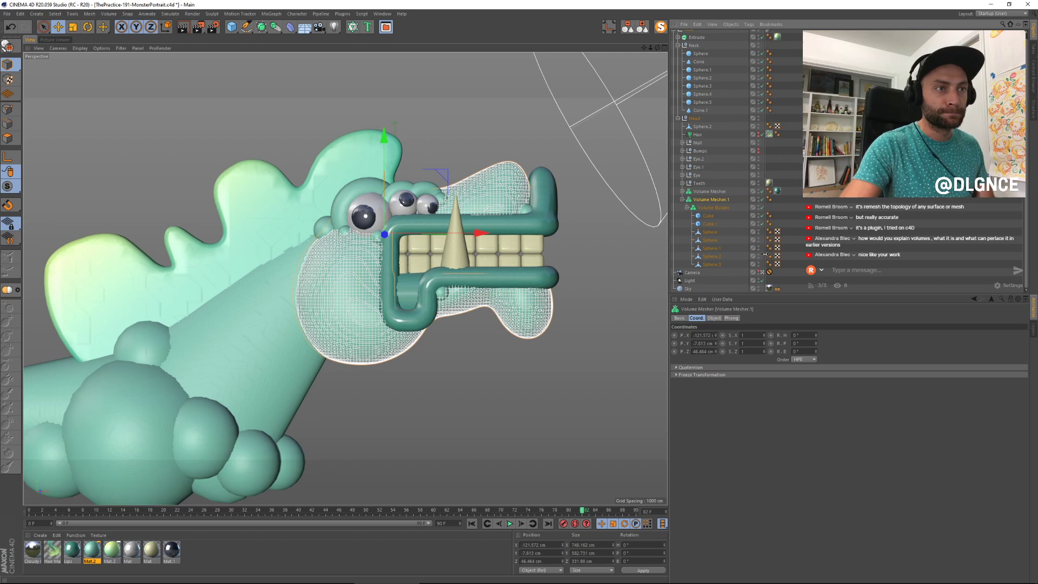
{"action": "left_click", "coordinate": [713, 264]}
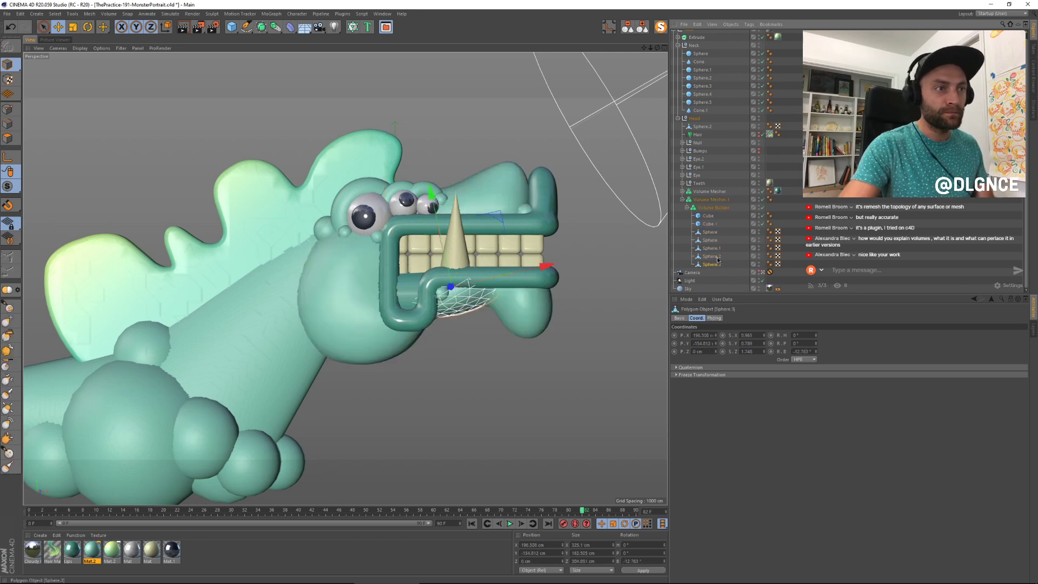
Step: Disable the head's volume generators, try moving the snout sphere above the head, undo the move, and re-enable both generators
{"action": "left_click", "coordinate": [763, 207]}
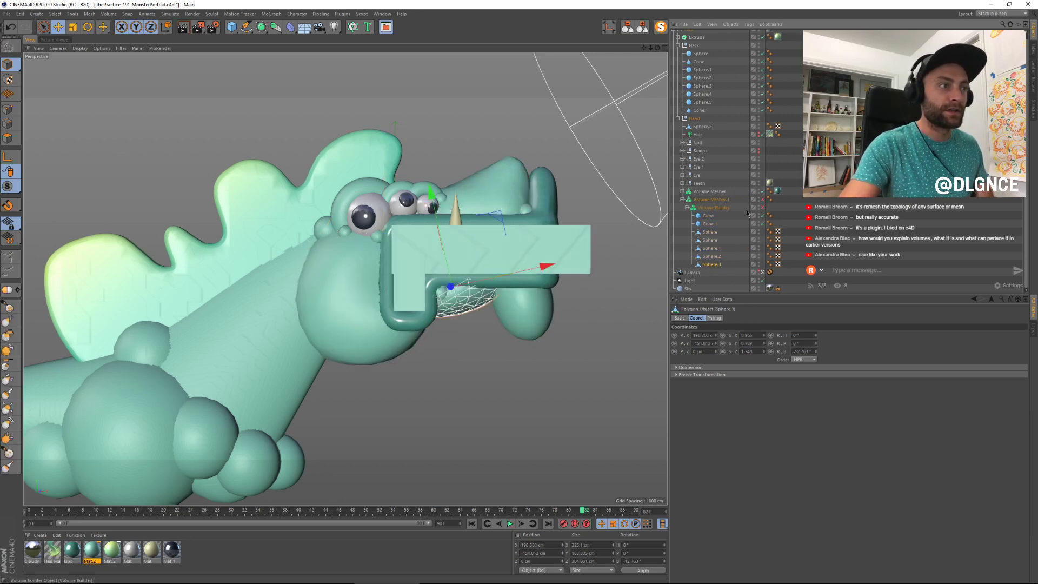
{"action": "left_click", "coordinate": [492, 181]}
{"action": "left_click_drag", "start_coordinate": [503, 134], "coordinate": [545, 33]}
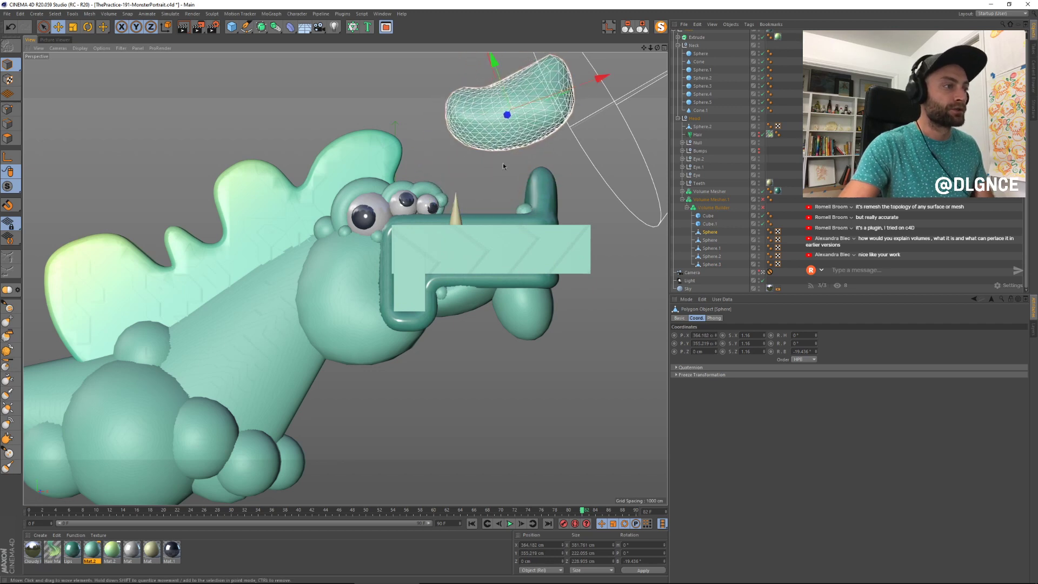
{"action": "key", "text": "ctrl+z"}
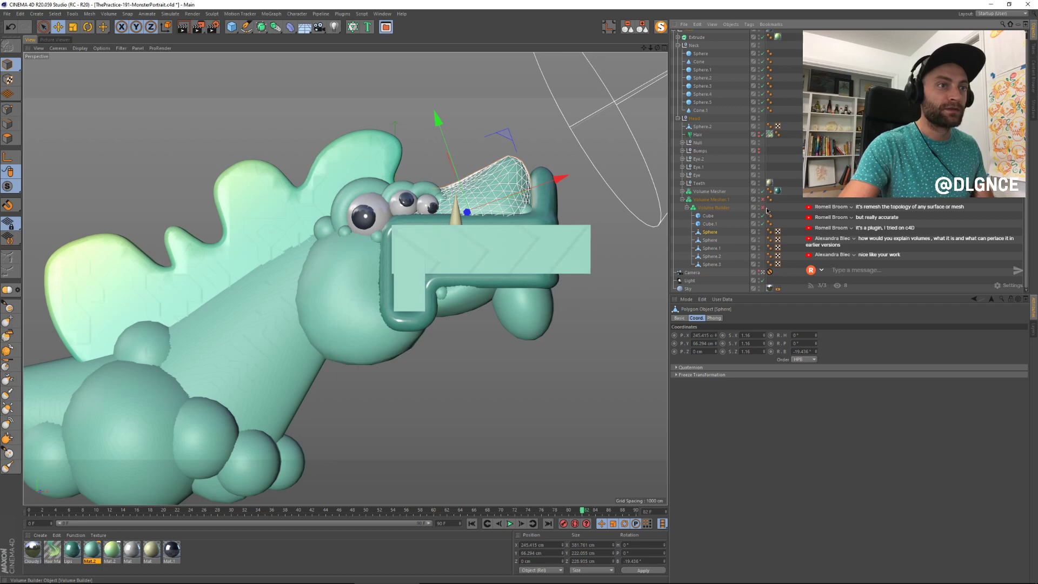
{"action": "left_click", "coordinate": [763, 208]}
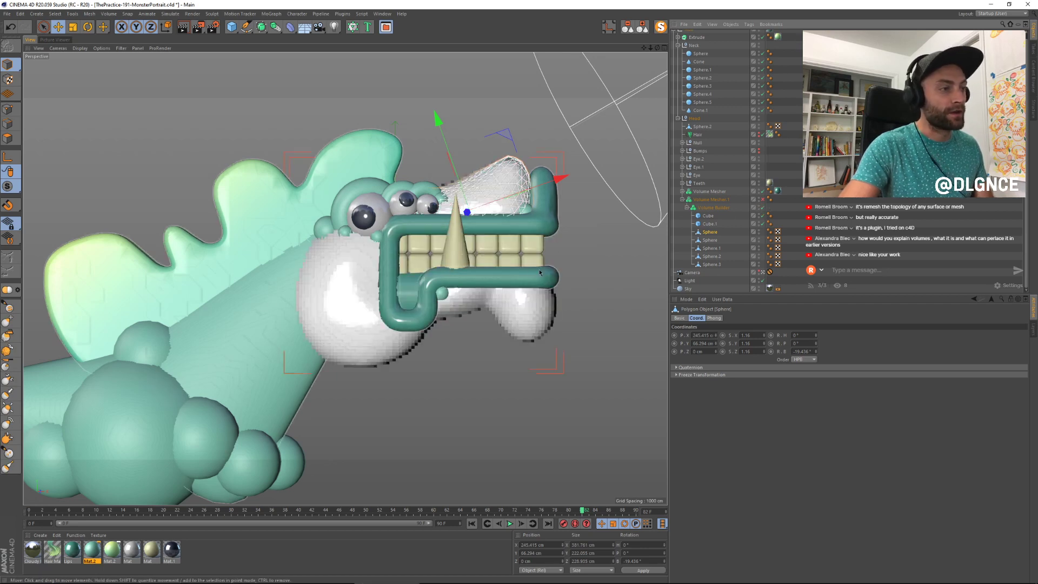
{"action": "left_click", "coordinate": [762, 199]}
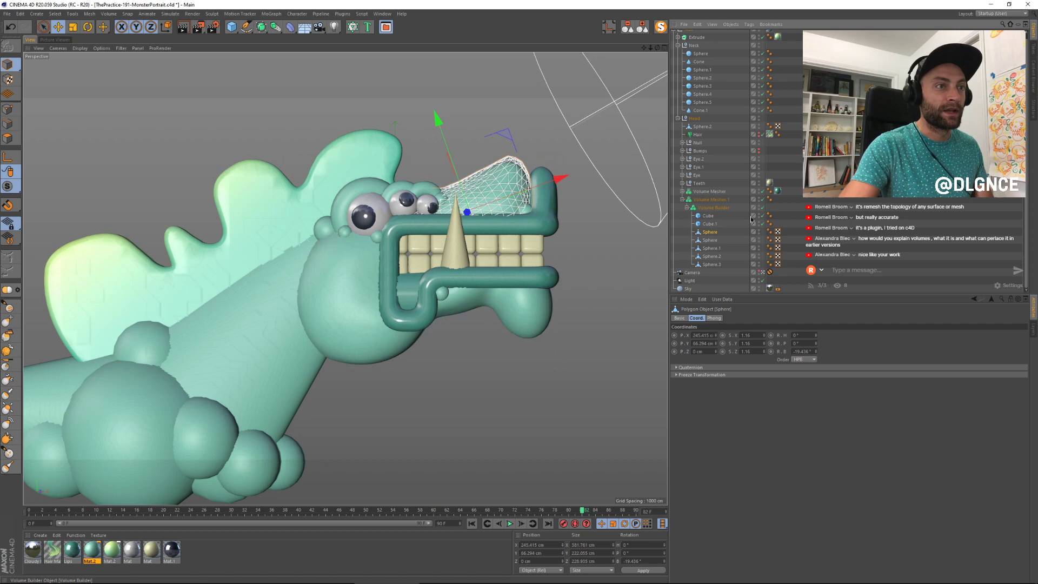
Step: Inspect the Volume Builder's Mouth Subtract folder by switching its two cubes off and back on, then clear the selection
{"action": "left_click", "coordinate": [725, 208]}
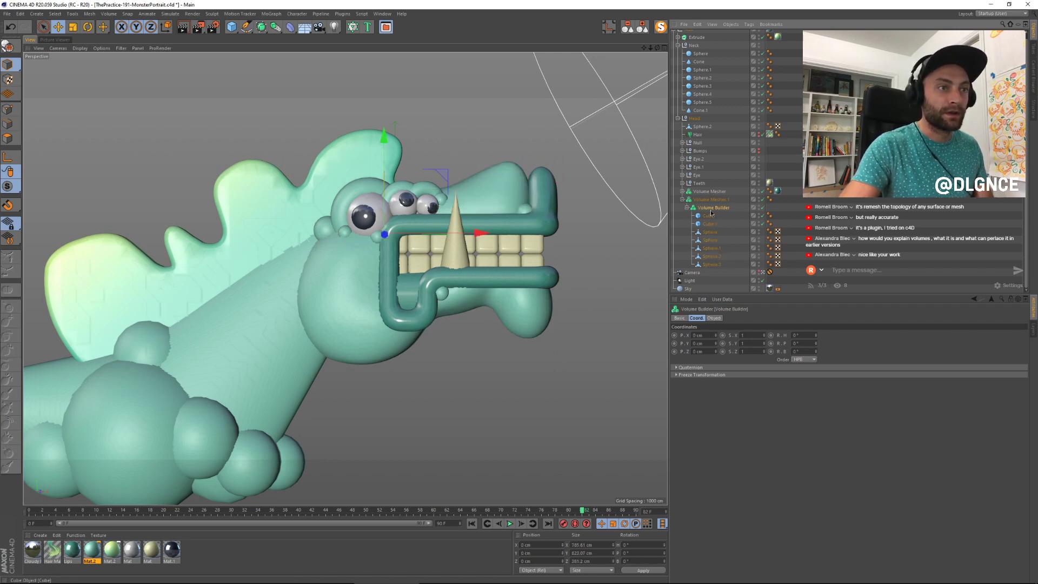
{"action": "left_click", "coordinate": [713, 318]}
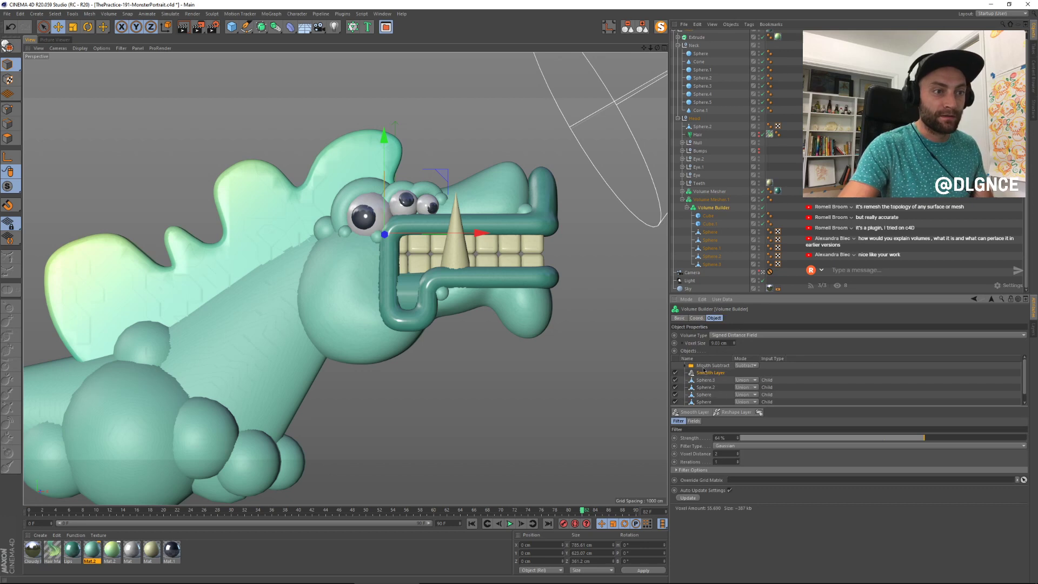
{"action": "left_click", "coordinate": [701, 366]}
{"action": "left_click", "coordinate": [684, 366]}
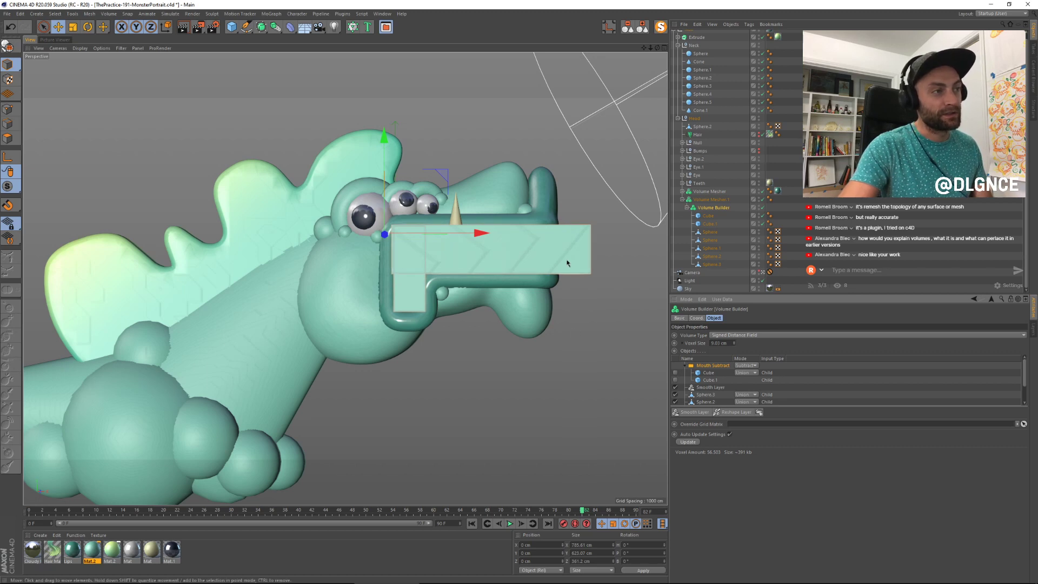
{"action": "left_click", "coordinate": [675, 372]}
{"action": "left_click", "coordinate": [675, 380]}
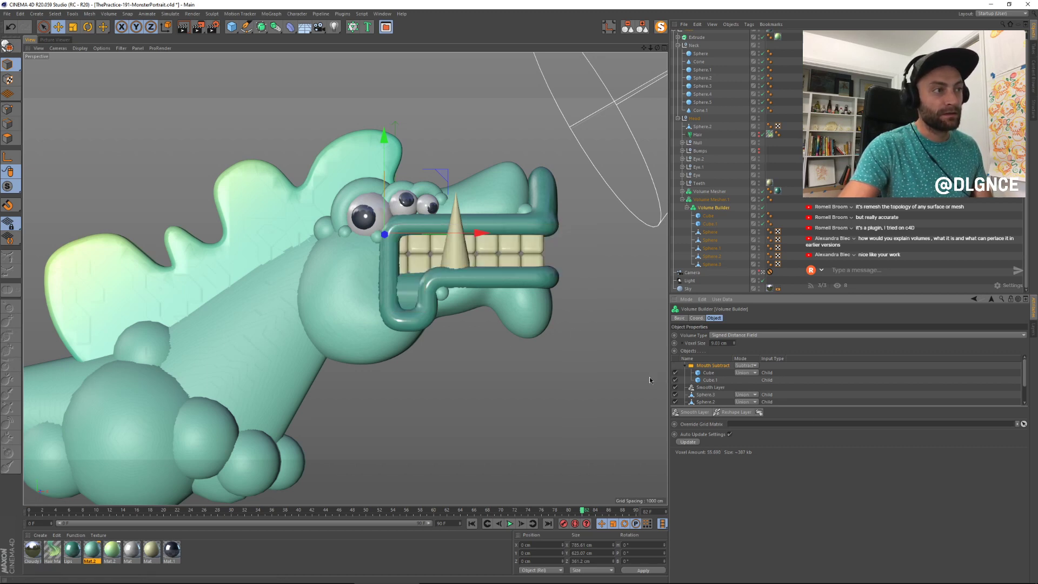
{"action": "left_click", "coordinate": [532, 314]}
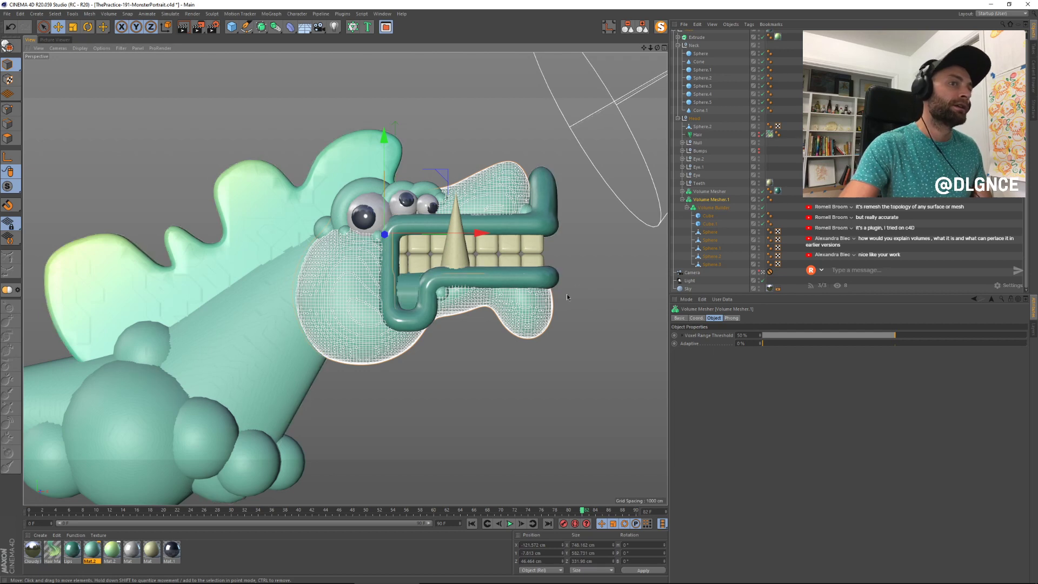
{"action": "left_click", "coordinate": [572, 331]}
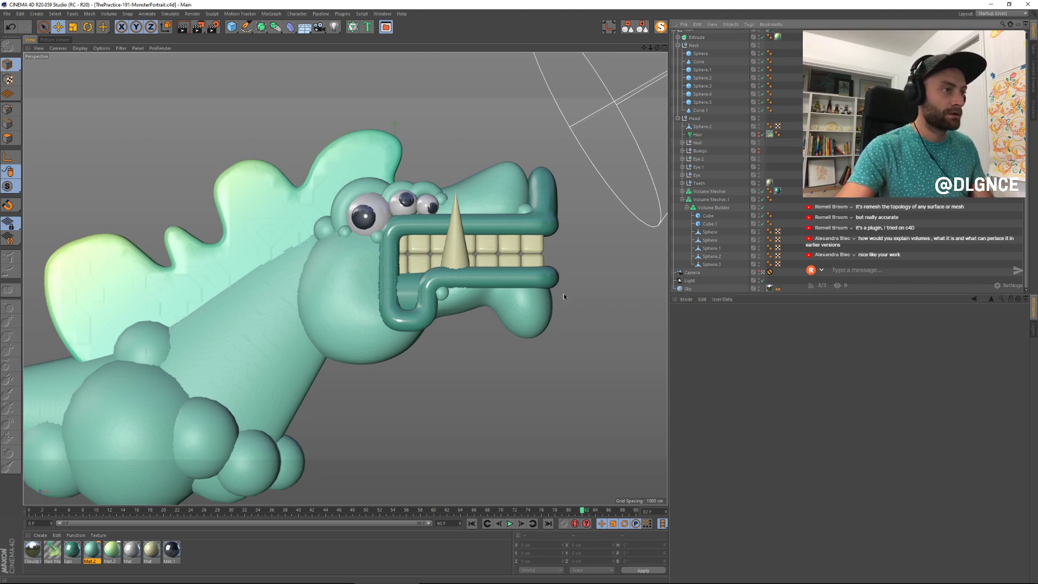
Step: Nudge the small bump sphere below the lower lip slightly and render the frame to the Picture Viewer
{"action": "left_click", "coordinate": [445, 295]}
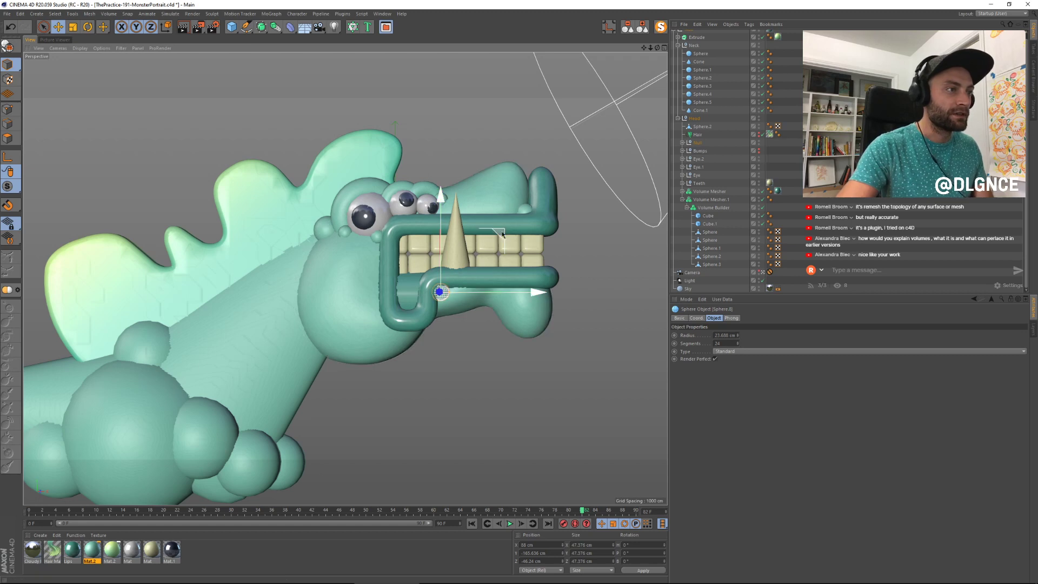
{"action": "left_click_drag", "start_coordinate": [500, 232], "coordinate": [502, 231]}
{"action": "left_click_drag", "start_coordinate": [441, 292], "coordinate": [437, 294]}
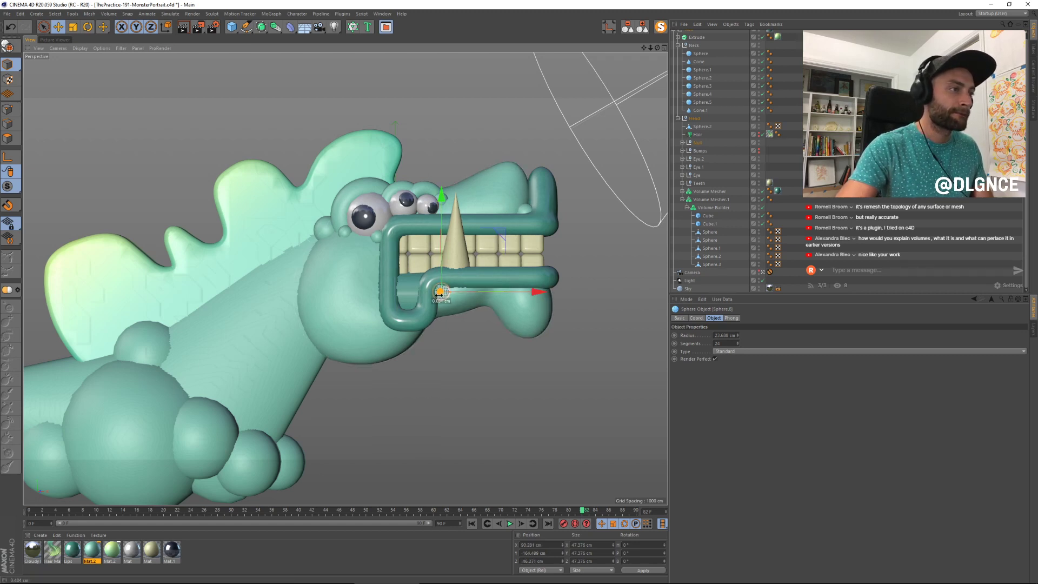
{"action": "left_click", "coordinate": [470, 346]}
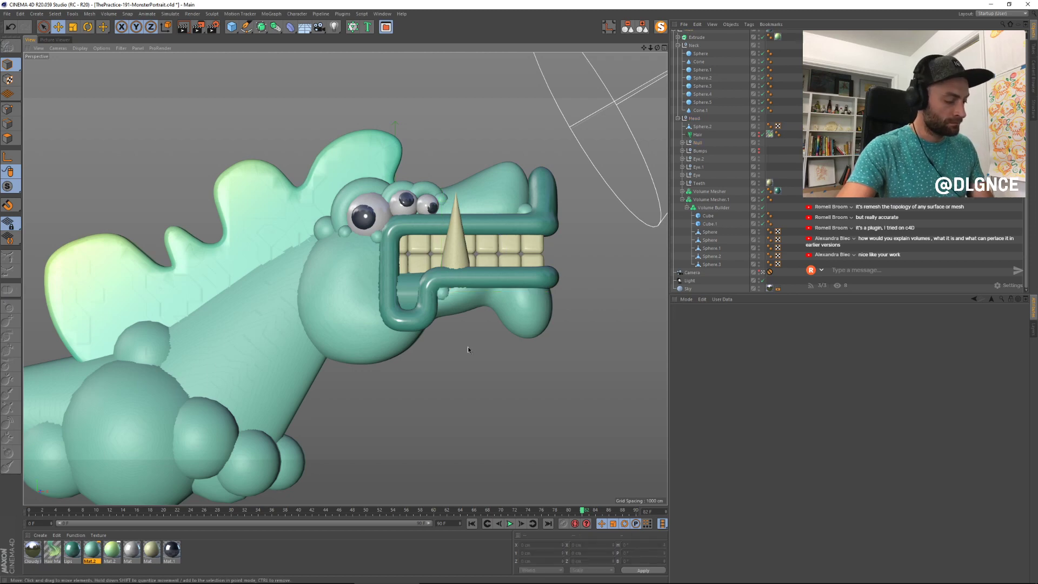
{"action": "key", "text": "shift+r"}
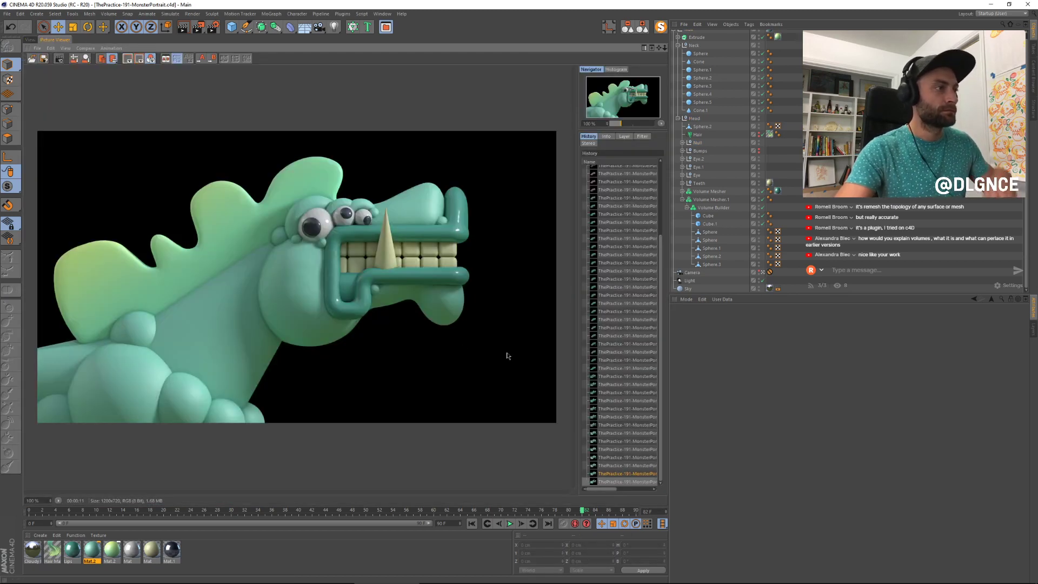
Step: Compare the in-progress render with the previous renders in the Picture Viewer history
{"action": "key", "text": "Up"}
{"action": "key", "text": "Up"}
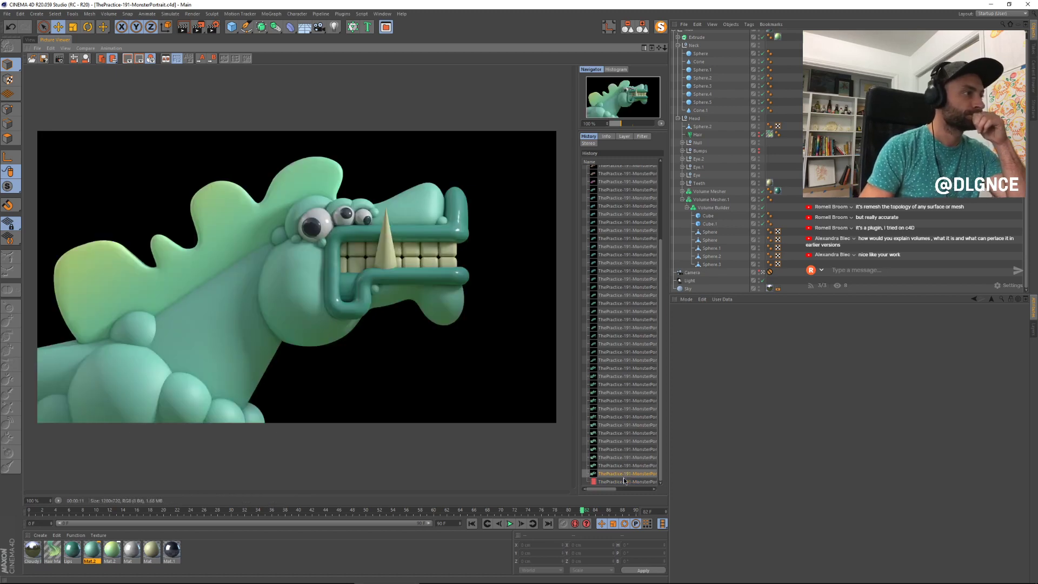
{"action": "key", "text": "Down"}
{"action": "key", "text": "Up"}
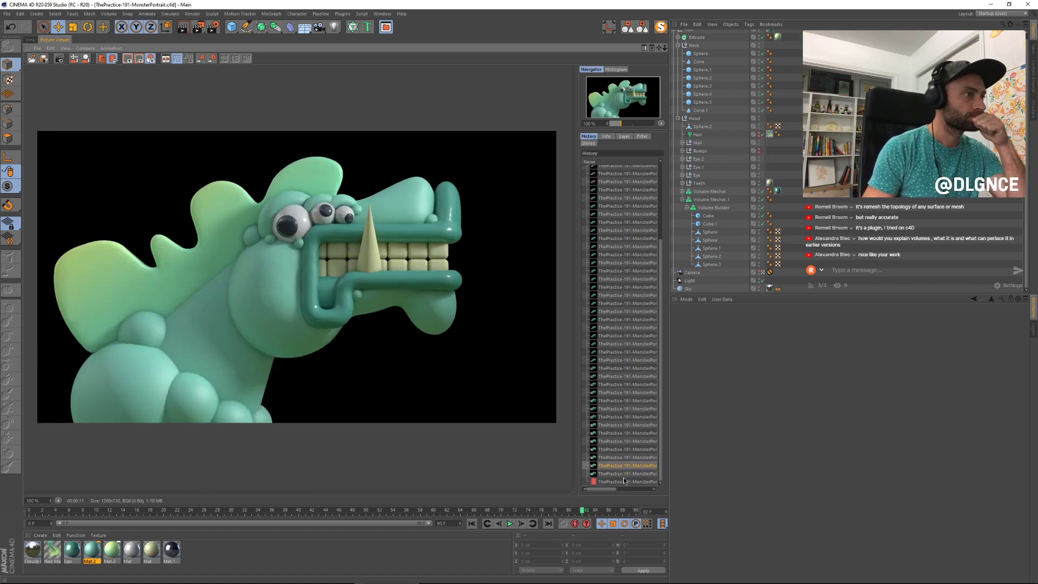
{"action": "key", "text": "Down"}
{"action": "key", "text": "Up"}
{"action": "key", "text": "Down"}
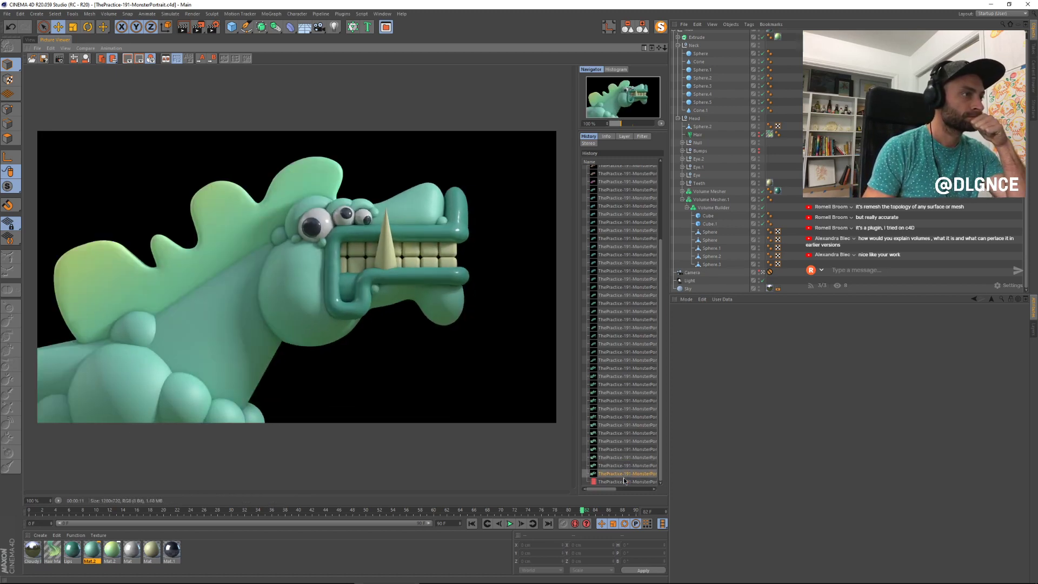
{"action": "key", "text": "Down"}
{"action": "key", "text": "Up"}
{"action": "key", "text": "Down"}
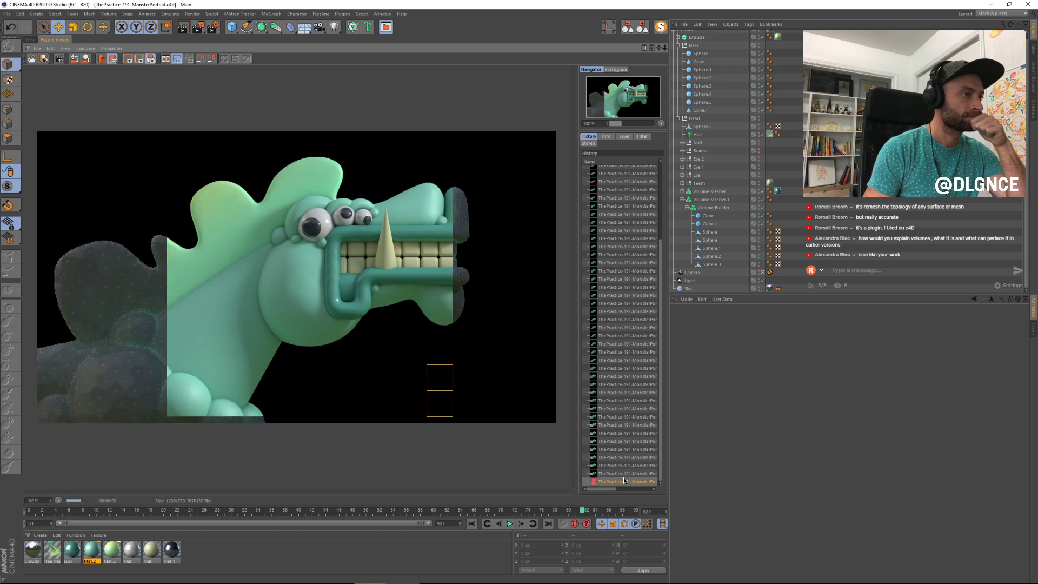
{"action": "key", "text": "Up"}
{"action": "key", "text": "Down"}
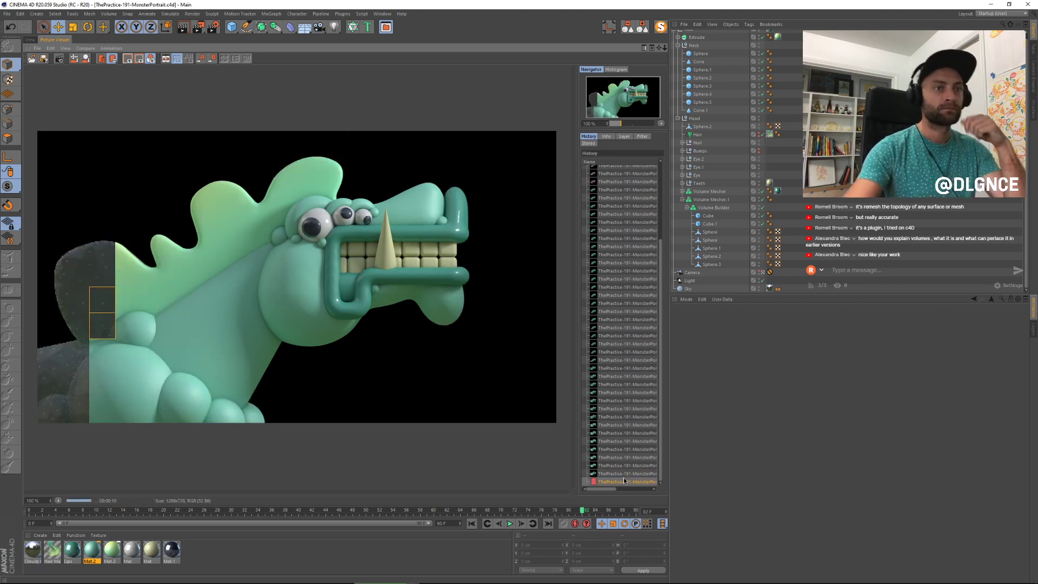
Step: Duplicate the small bump sphere below the lower lip, place the copy beside the chin bulge and enlarge it to about 66 cm
{"action": "left_click", "coordinate": [34, 40]}
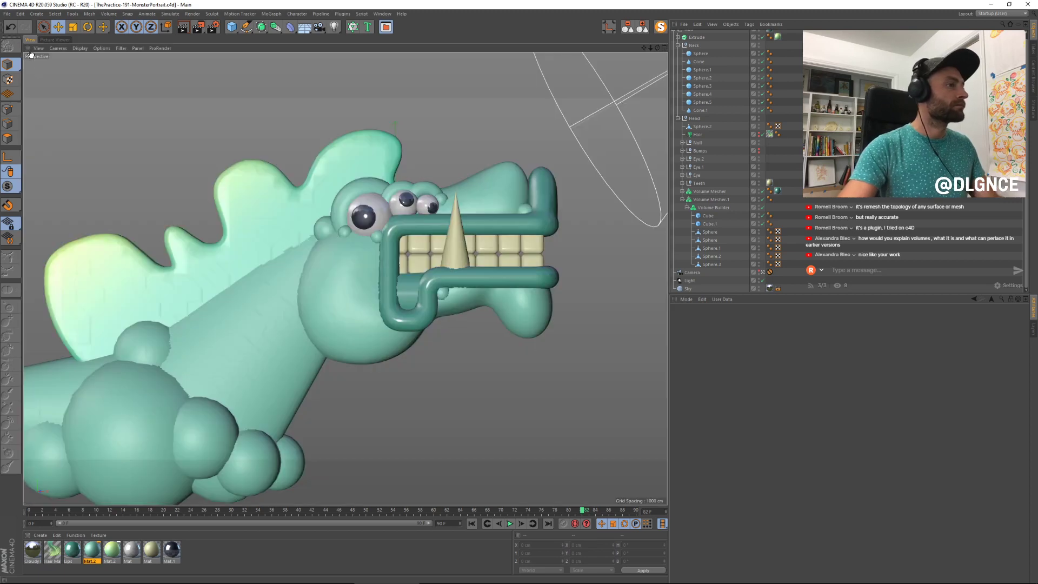
{"action": "left_click", "coordinate": [441, 293]}
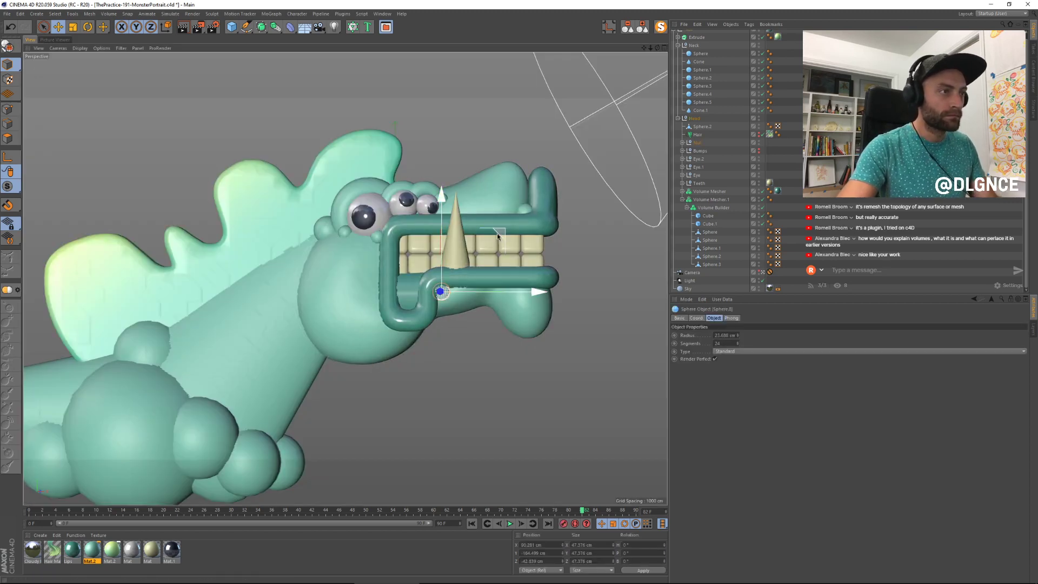
{"action": "left_click_drag", "start_coordinate": [500, 234], "coordinate": [559, 235]}
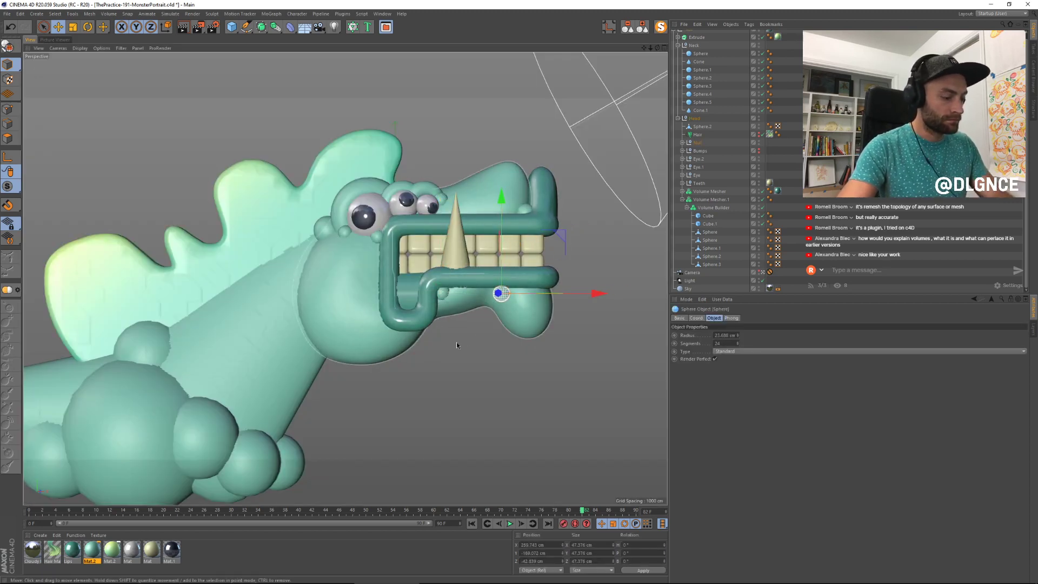
{"action": "key", "text": "t"}
{"action": "left_click_drag", "start_coordinate": [457, 342], "coordinate": [551, 334]}
{"action": "key", "text": "e"}
{"action": "left_click_drag", "start_coordinate": [501, 297], "coordinate": [500, 294]}
Step: Place another copy of the bump sphere above the upper lip beside the smallest eye, then clear the selection
{"action": "left_click_drag", "start_coordinate": [560, 234], "coordinate": [503, 154]}
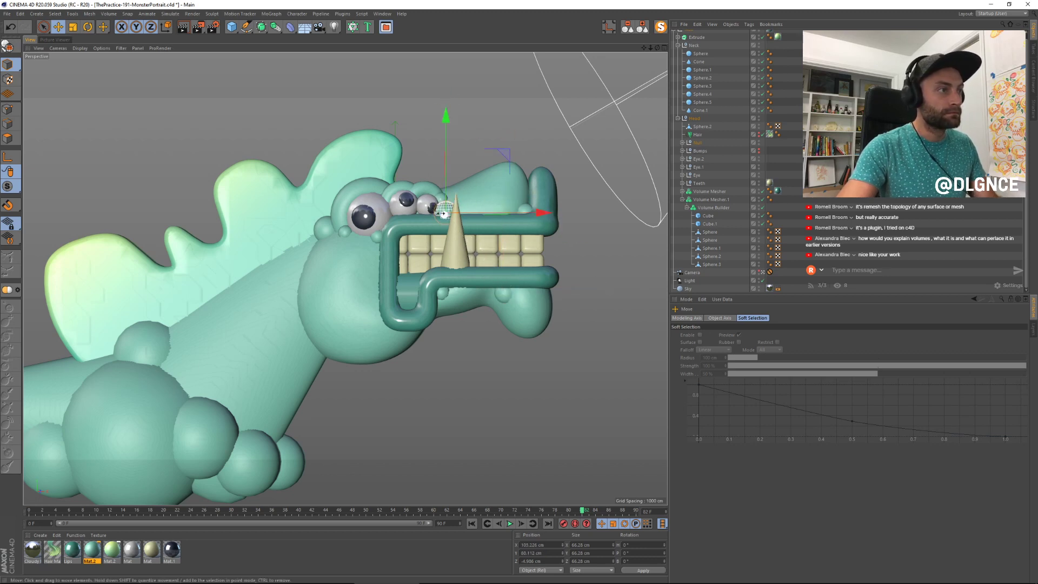
{"action": "left_click_drag", "start_coordinate": [442, 213], "coordinate": [445, 214]}
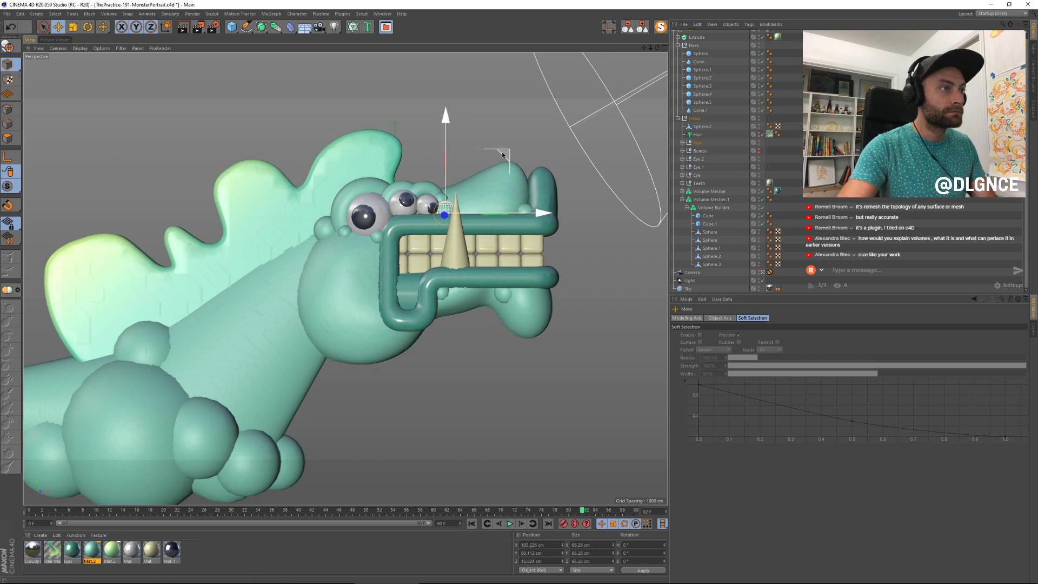
{"action": "left_click_drag", "start_coordinate": [505, 150], "coordinate": [505, 151]}
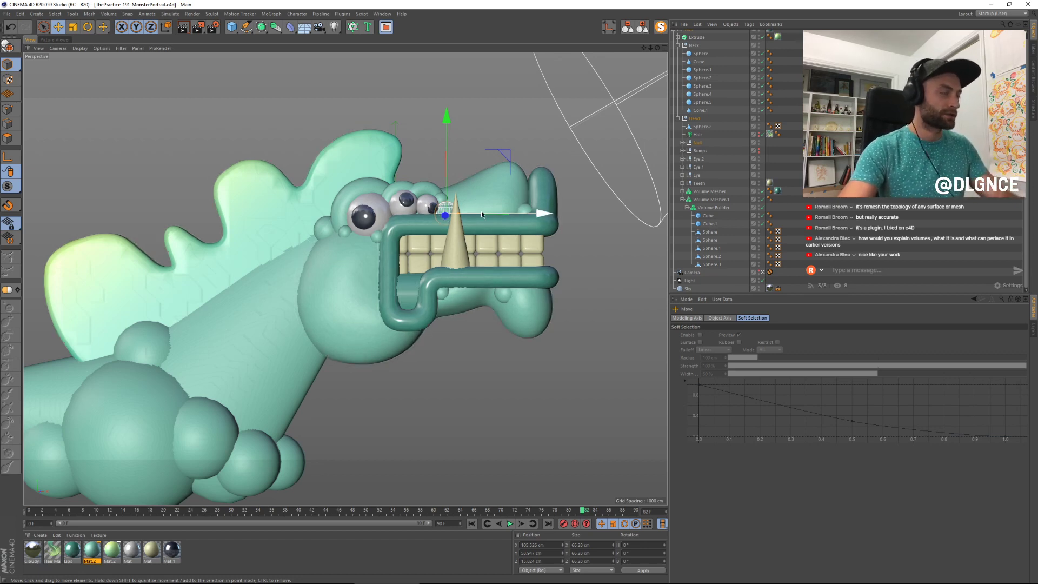
{"action": "left_click", "coordinate": [418, 87]}
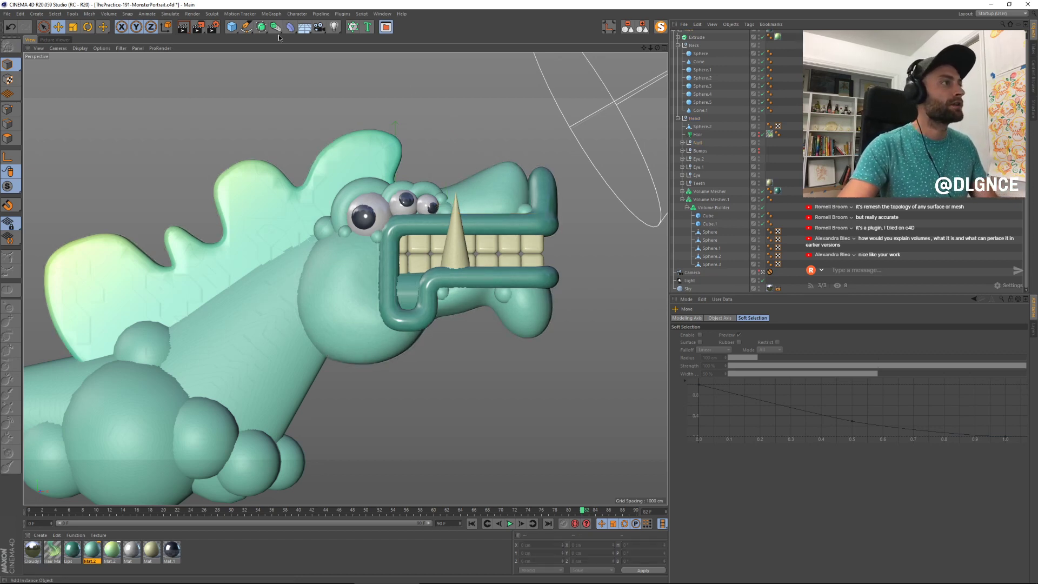
Step: Add a new sphere primitive, leave the camera view and bring the sphere out in front of the teeth beside the tusk
{"action": "left_click", "coordinate": [232, 27]}
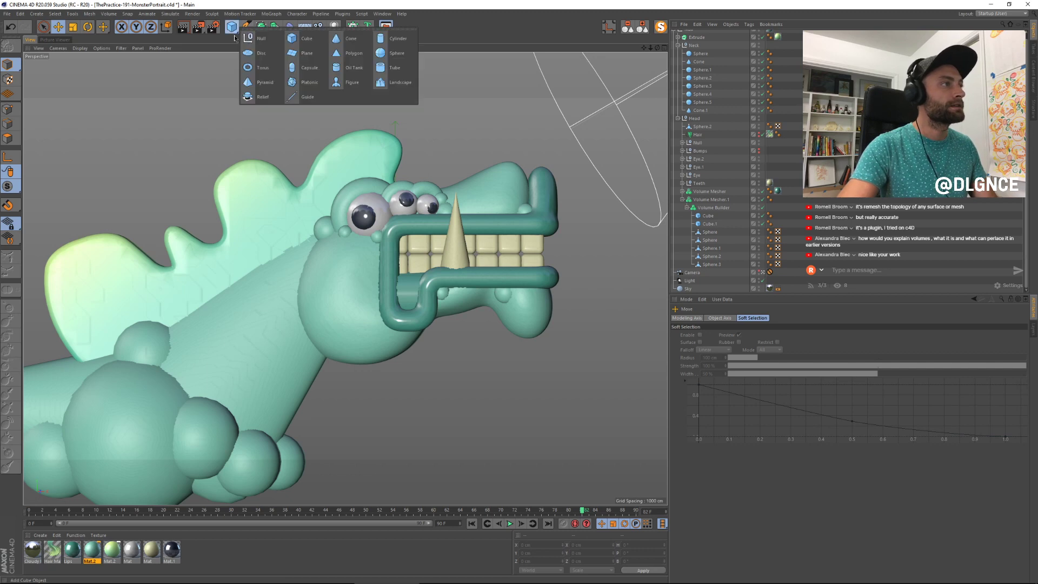
{"action": "left_click", "coordinate": [397, 53]}
{"action": "left_click_drag", "start_coordinate": [449, 182], "coordinate": [547, 202]}
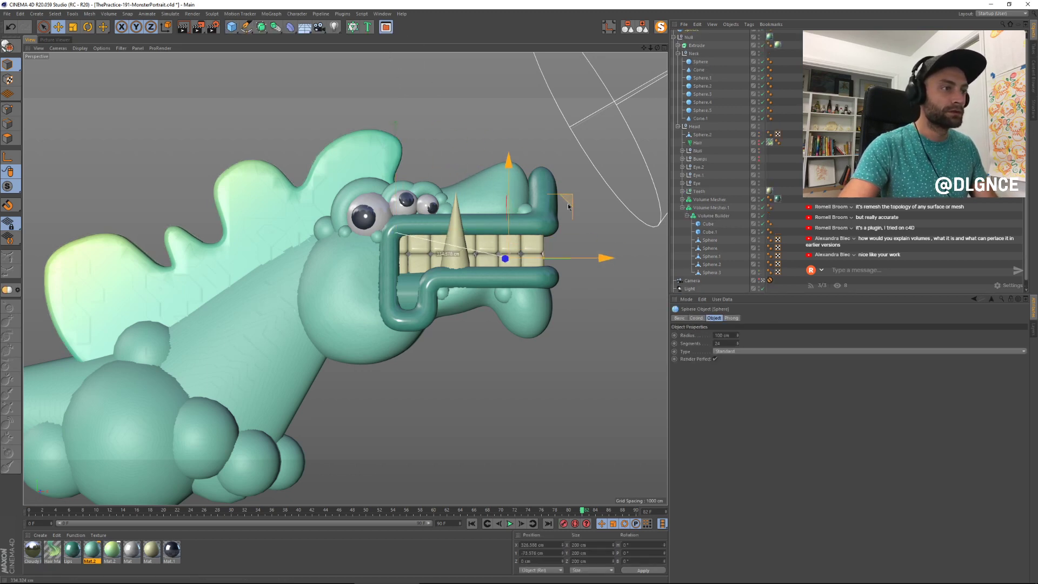
{"action": "left_click", "coordinate": [632, 29]}
{"action": "left_click", "coordinate": [764, 51]}
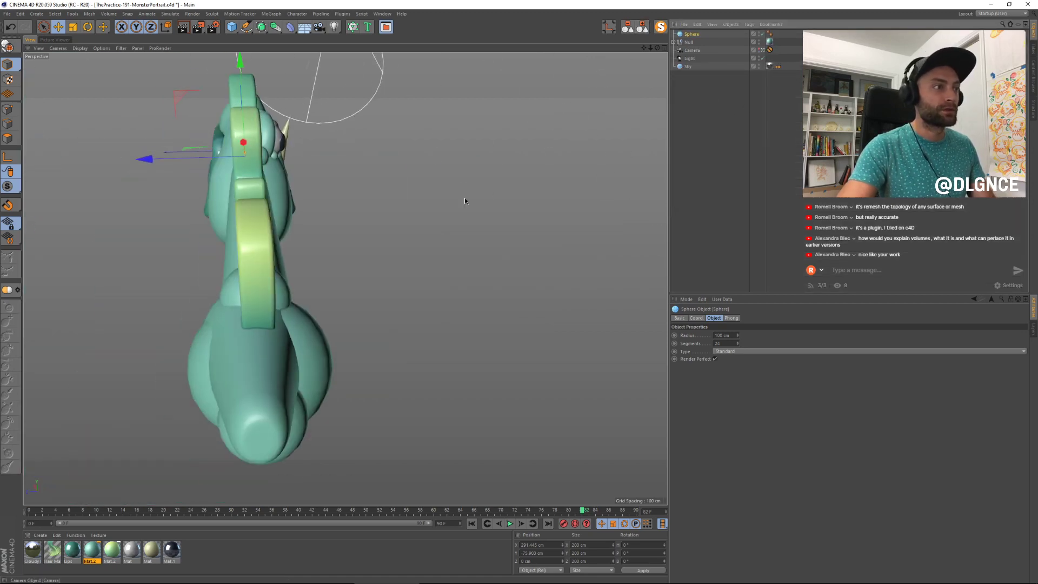
{"action": "key", "text": "s"}
{"action": "scroll", "coordinate": [594, 345], "scroll_direction": "down", "scroll_amount": 10}
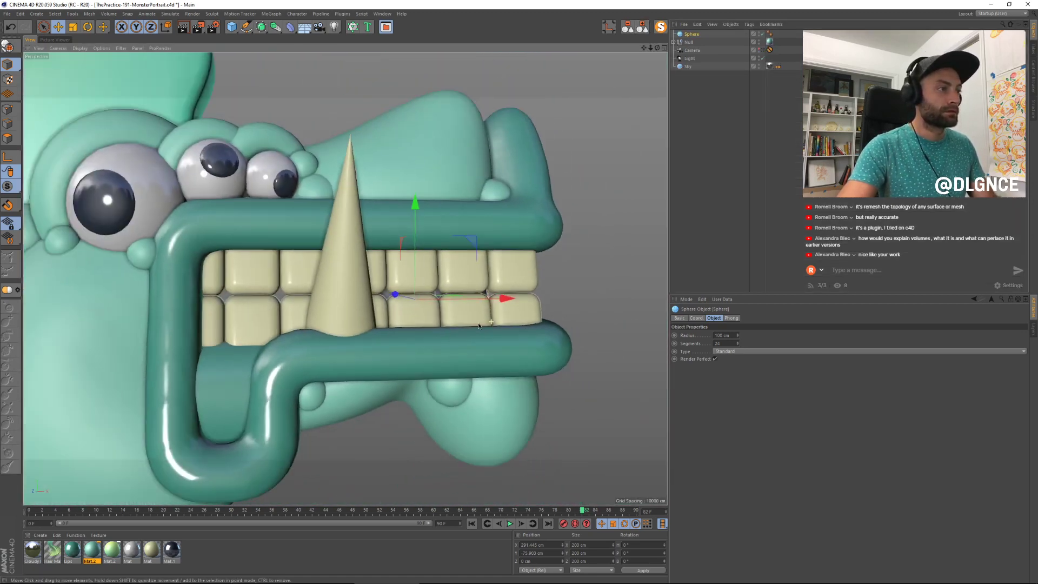
{"action": "scroll", "coordinate": [465, 338], "scroll_direction": "up", "scroll_amount": 8}
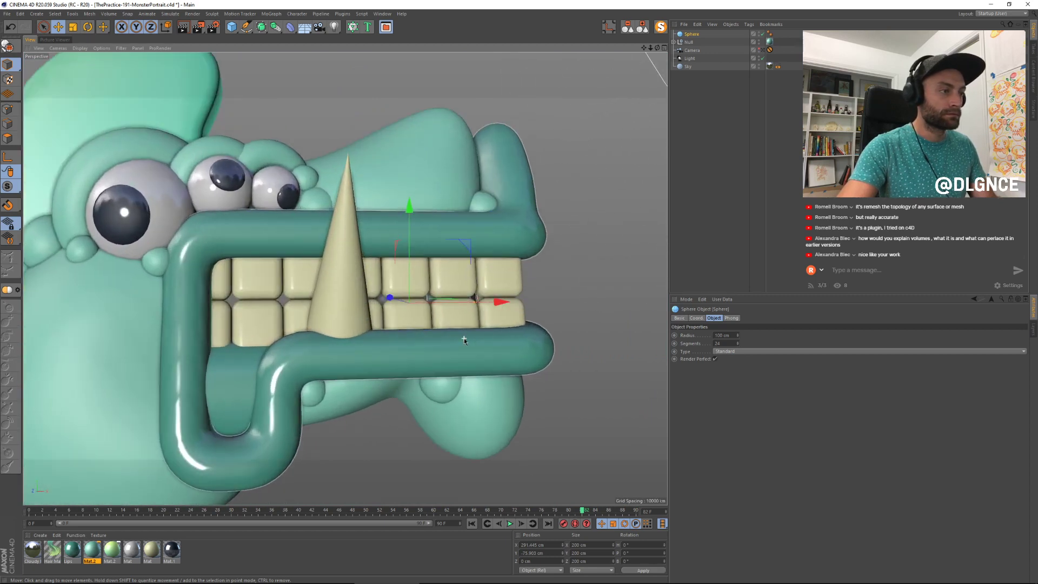
{"action": "left_click_drag", "start_coordinate": [386, 290], "coordinate": [413, 310]}
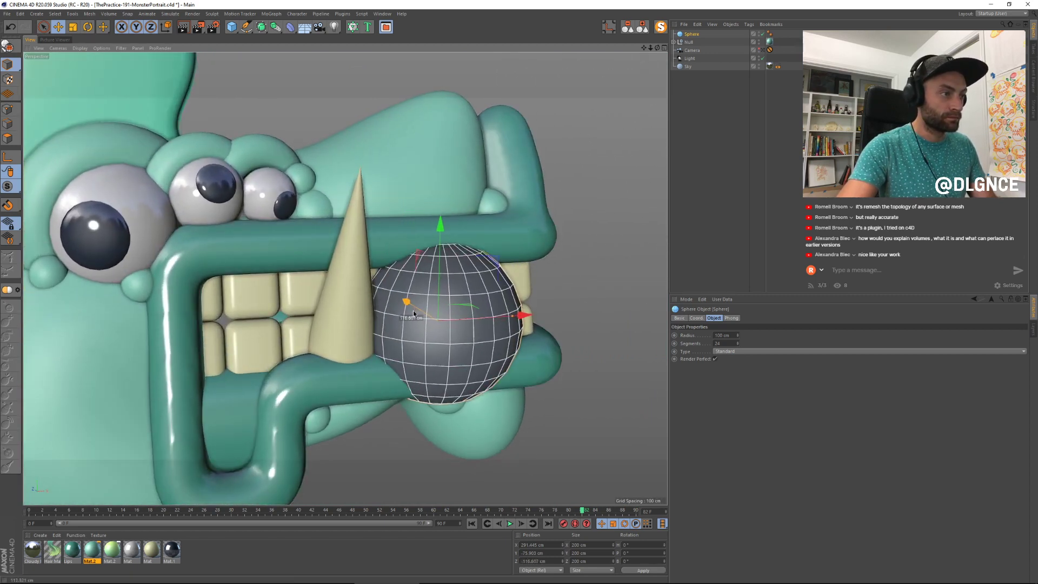
Step: Shrink the new sphere to about 61 cm and set it on the lower lip at the tusk's base
{"action": "key", "text": "t"}
{"action": "left_click_drag", "start_coordinate": [574, 273], "coordinate": [447, 288]}
{"action": "key", "text": "e"}
{"action": "left_click_drag", "start_coordinate": [461, 342], "coordinate": [533, 382], "text": "alt"}
{"action": "left_click_drag", "start_coordinate": [362, 327], "coordinate": [366, 329]}
{"action": "key", "text": "t"}
{"action": "left_click_drag", "start_coordinate": [546, 276], "coordinate": [516, 283]}
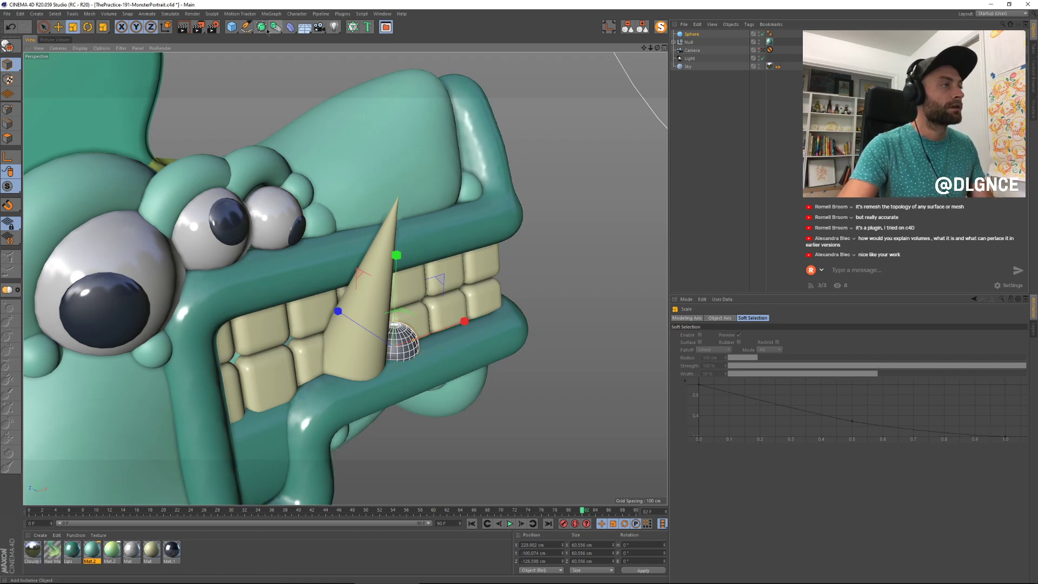
Step: Put the new sphere inside a Volume Builder and nest that builder in a Volume Mesher
{"action": "left_click_drag", "start_coordinate": [267, 31], "coordinate": [357, 44]}
{"action": "left_click_drag", "start_coordinate": [276, 27], "coordinate": [390, 81]}
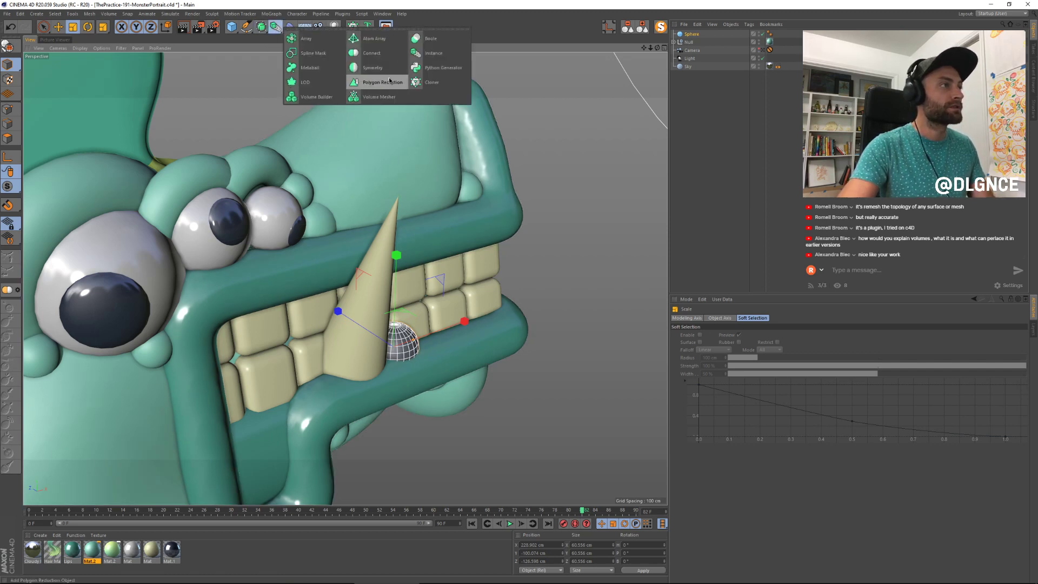
{"action": "left_click", "coordinate": [321, 99]}
{"action": "key", "text": "super"}
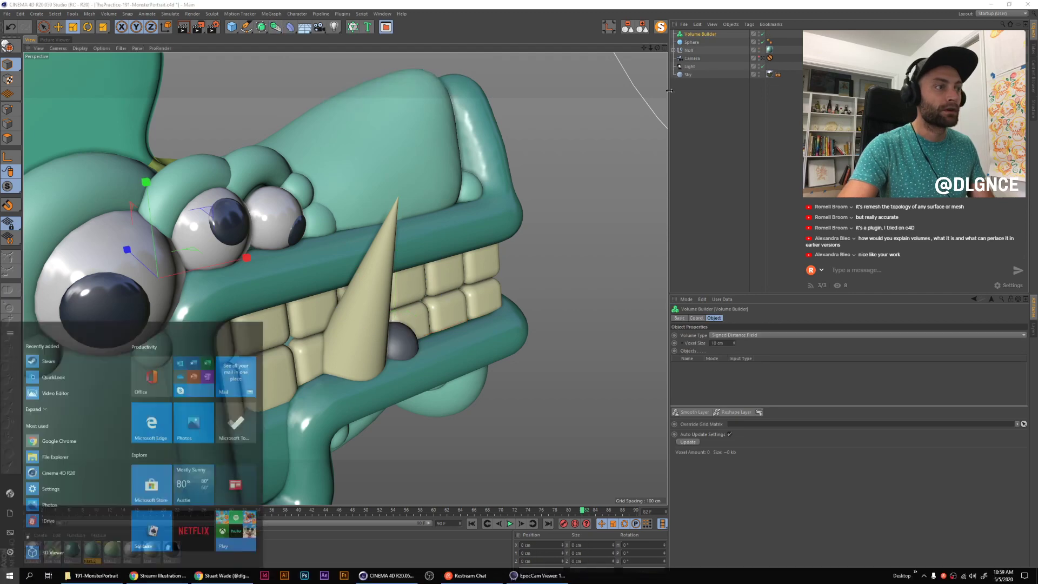
{"action": "left_click_drag", "start_coordinate": [692, 43], "coordinate": [697, 34]}
{"action": "left_click_drag", "start_coordinate": [501, 356], "coordinate": [469, 325], "text": "alt"}
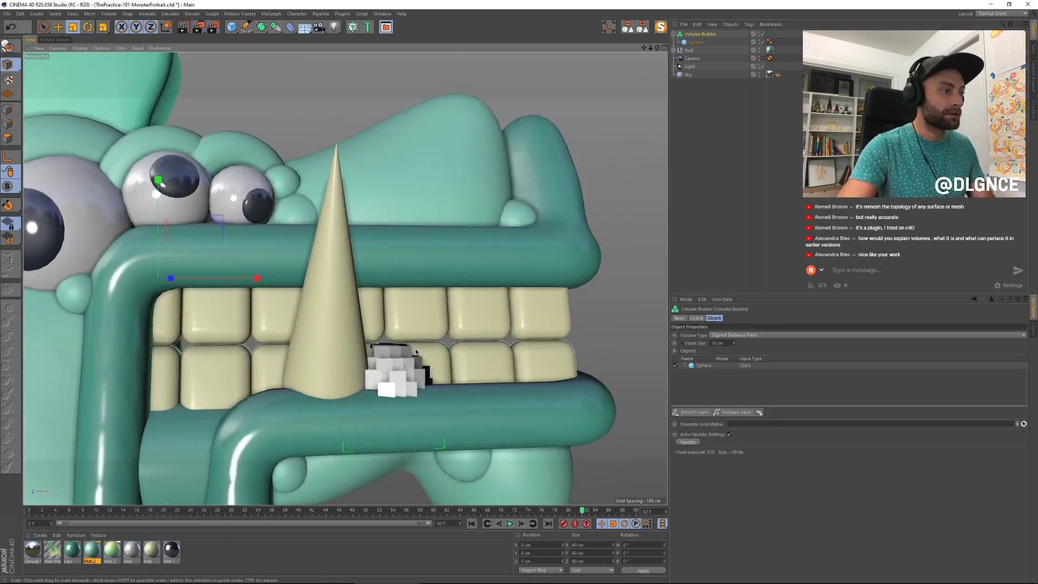
{"action": "middle_click_drag", "start_coordinate": [397, 378], "coordinate": [442, 316], "text": "alt"}
{"action": "left_click_drag", "start_coordinate": [442, 319], "coordinate": [524, 316], "text": "alt"}
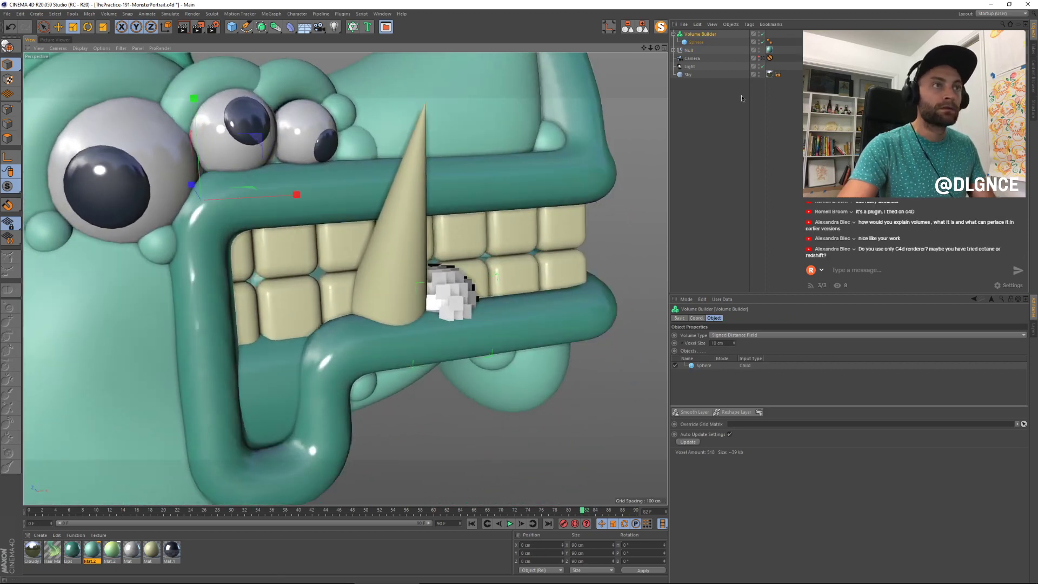
{"action": "left_click", "coordinate": [276, 28]}
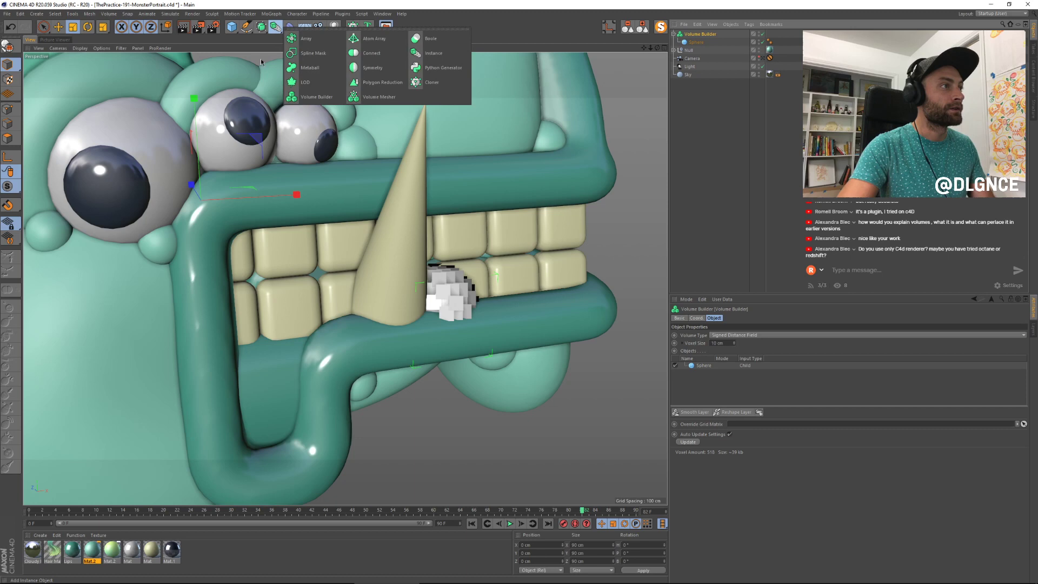
{"action": "left_click", "coordinate": [366, 98]}
Step: Select the sphere inside the Volume Builder and reposition it slightly on the lower lip beside the tusk
{"action": "left_click", "coordinate": [699, 53]}
{"action": "left_click_drag", "start_coordinate": [454, 325], "coordinate": [325, 300], "text": "alt"}
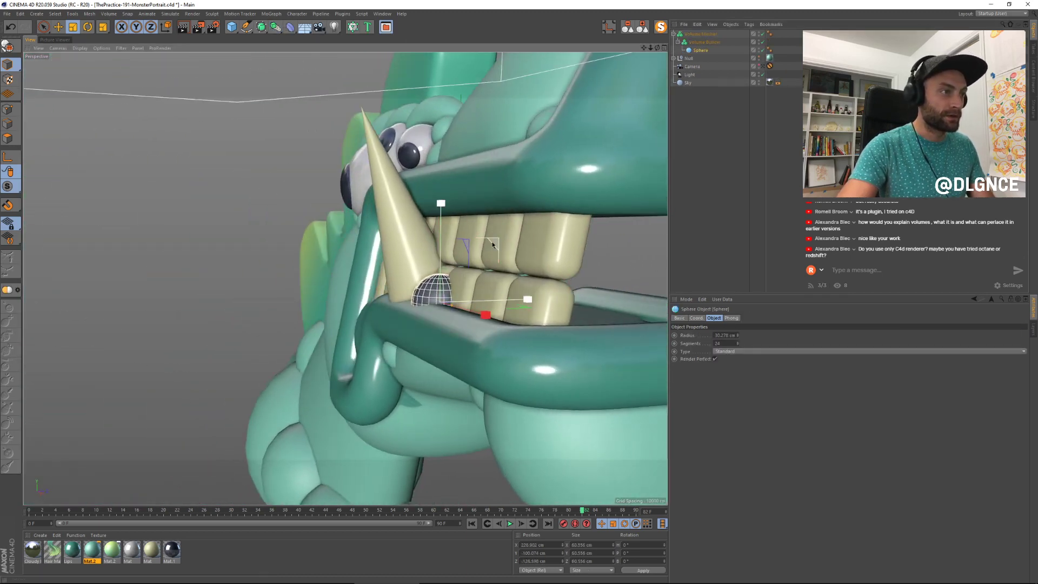
{"action": "key", "text": "e"}
{"action": "left_click_drag", "start_coordinate": [495, 241], "coordinate": [378, 319]}
Step: Make the sphere editable and stretch it along Z to about 71 cm
{"action": "key", "text": "t"}
{"action": "left_click_drag", "start_coordinate": [521, 287], "coordinate": [528, 282]}
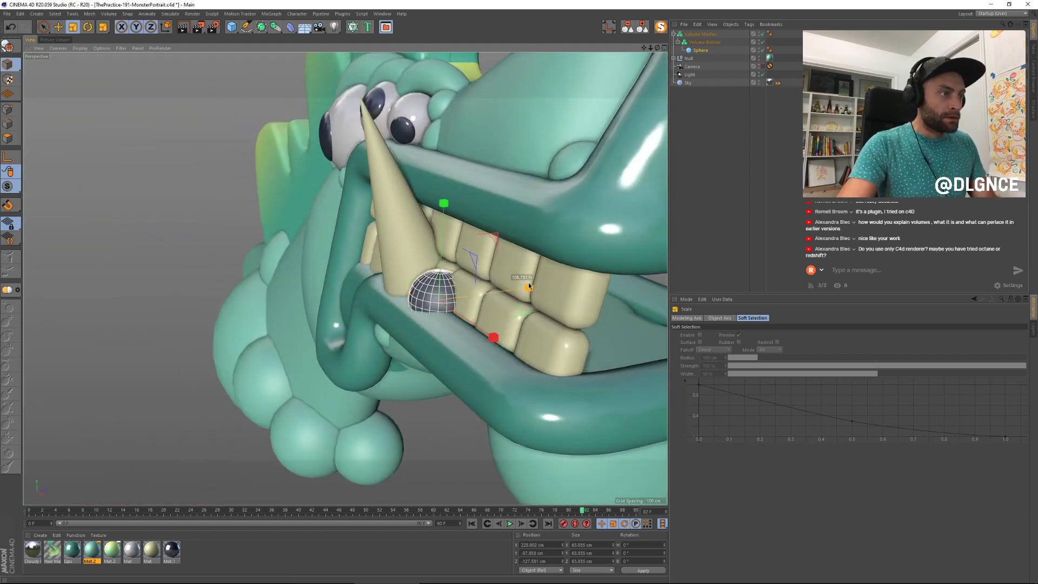
{"action": "key", "text": "ctrl+z"}
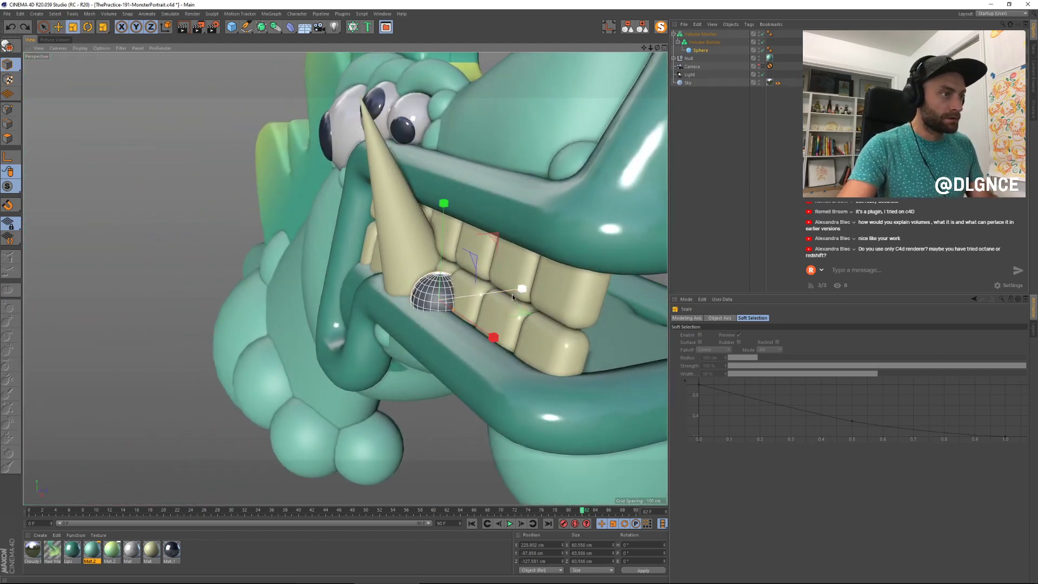
{"action": "key", "text": "c"}
{"action": "left_click_drag", "start_coordinate": [519, 291], "coordinate": [531, 288]}
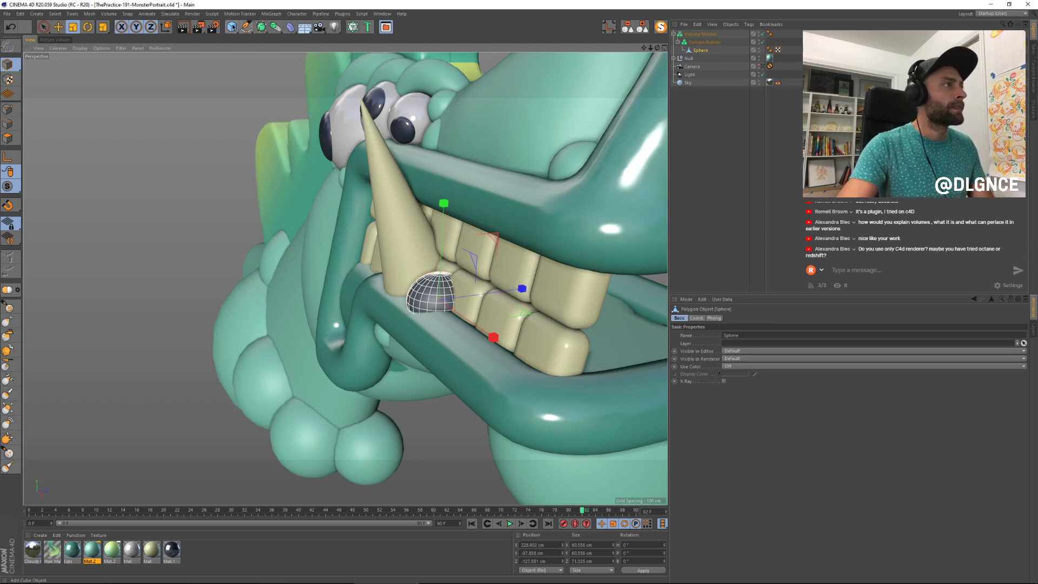
Step: Add a capsule at the sphere's position and place it below the sphere inside the Volume Builder
{"action": "left_click_drag", "start_coordinate": [233, 27], "coordinate": [267, 52]}
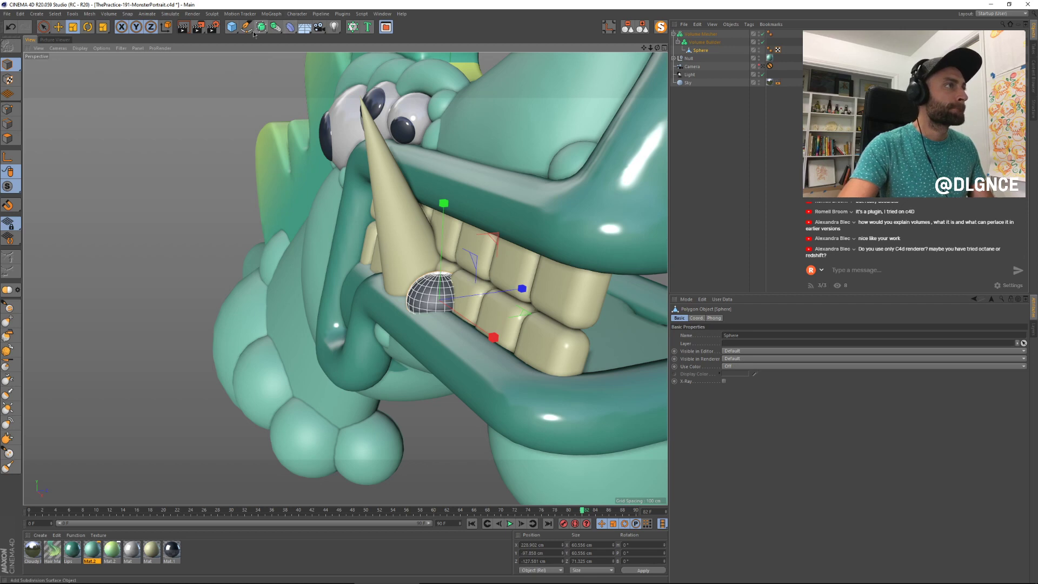
{"action": "left_click", "coordinate": [232, 27]}
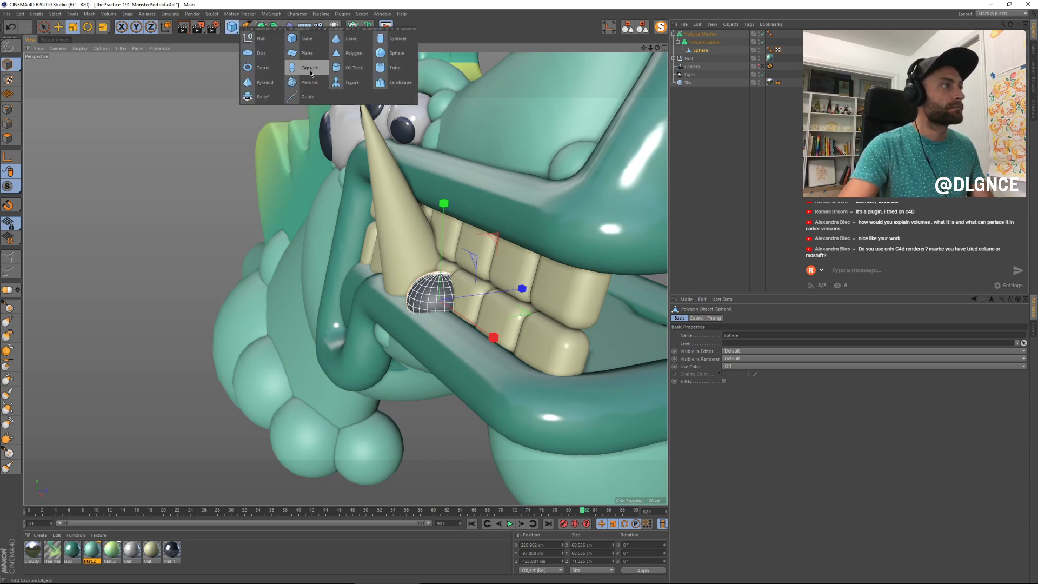
{"action": "left_click", "coordinate": [310, 68]}
{"action": "left_click_drag", "start_coordinate": [706, 59], "coordinate": [704, 47]}
{"action": "left_click", "coordinate": [702, 59]}
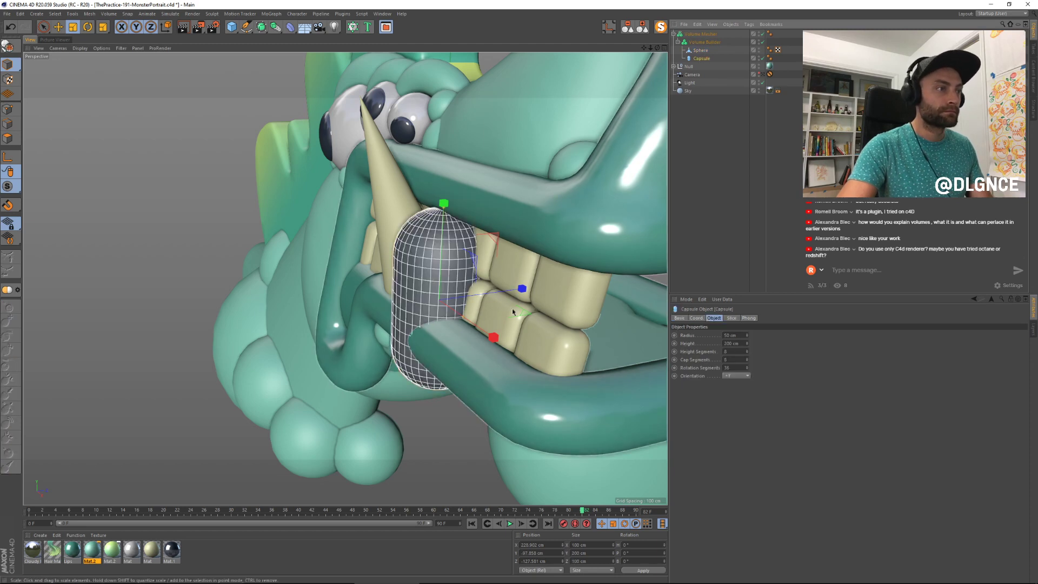
Step: Narrow the capsule to about 46 cm wide and move it to hang down over the outside of the lower lip
{"action": "key", "text": "e"}
{"action": "left_click_drag", "start_coordinate": [518, 288], "coordinate": [472, 296]}
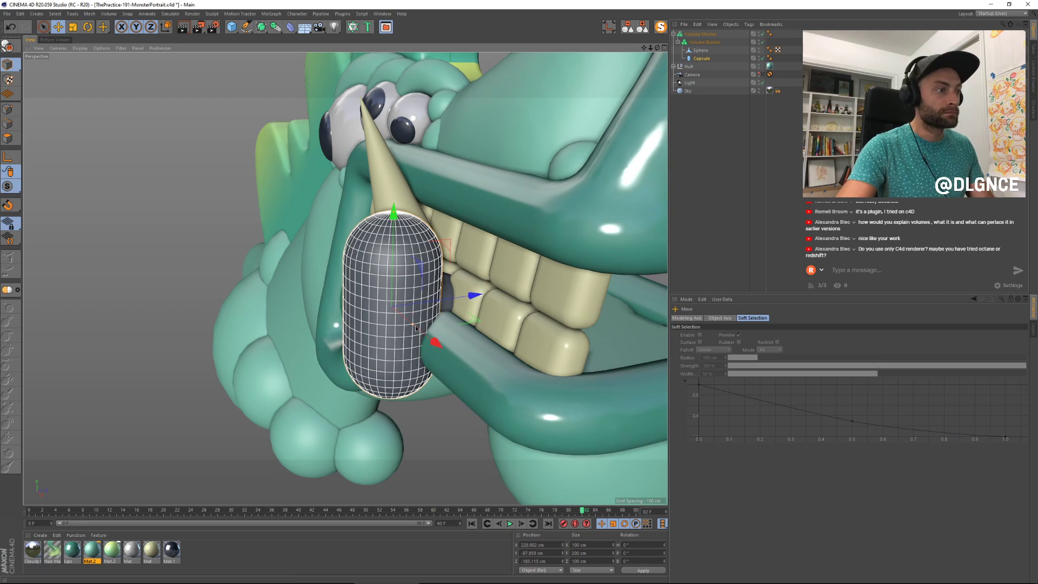
{"action": "left_click_drag", "start_coordinate": [416, 328], "coordinate": [399, 321]}
{"action": "left_click_drag", "start_coordinate": [397, 243], "coordinate": [398, 319]}
{"action": "mouse_move", "coordinate": [469, 362]}
{"action": "left_mouse_down"}
{"action": "mouse_move", "coordinate": [484, 359]}
{"action": "mouse_move", "coordinate": [471, 361]}
{"action": "left_mouse_up"}
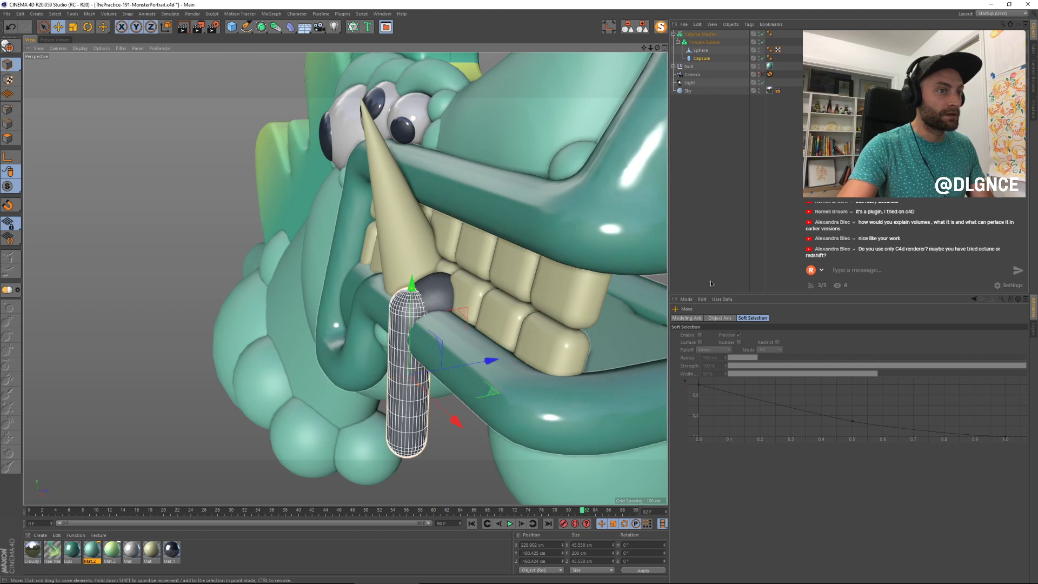
Step: Duplicate the sphere in the Volume Builder, shift the copy outward over the capsule's upper end and tilt it about 14 degrees
{"action": "left_click", "coordinate": [721, 50]}
{"action": "left_click_drag", "start_coordinate": [520, 290], "coordinate": [503, 293], "text": "alt"}
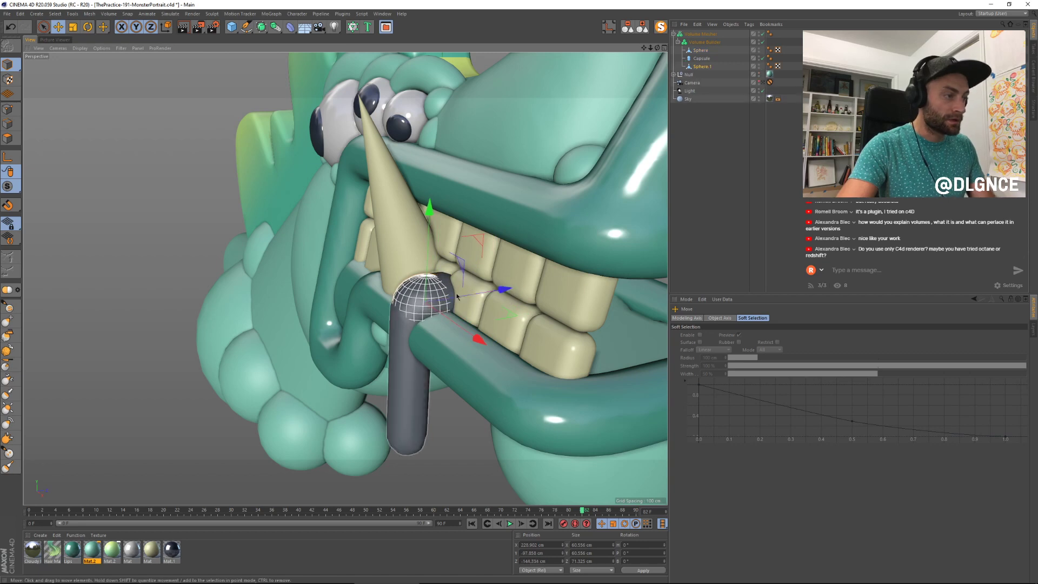
{"action": "key", "text": "r"}
{"action": "left_click_drag", "start_coordinate": [397, 260], "coordinate": [388, 271]}
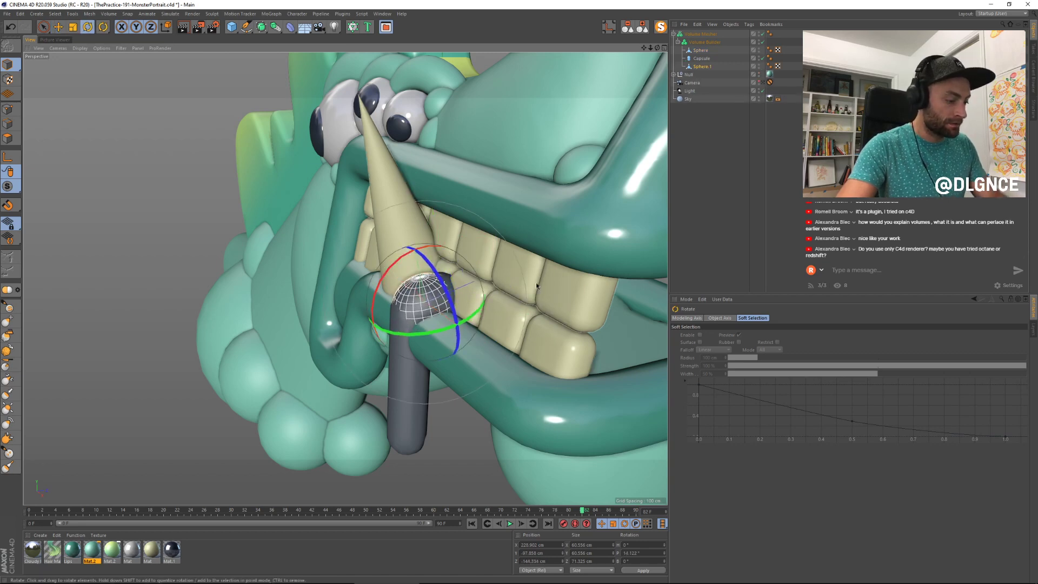
Step: Scale the duplicated sphere down to about 51 × 51 × 60 cm and increase its tilt to about 32 degrees
{"action": "key", "text": "t"}
{"action": "left_click_drag", "start_coordinate": [541, 235], "coordinate": [458, 235]}
{"action": "key", "text": "e"}
{"action": "key", "text": "r"}
{"action": "left_click_drag", "start_coordinate": [385, 266], "coordinate": [388, 289]}
{"action": "left_click_drag", "start_coordinate": [464, 341], "coordinate": [501, 352], "text": "alt"}
{"action": "left_click", "coordinate": [449, 364]}
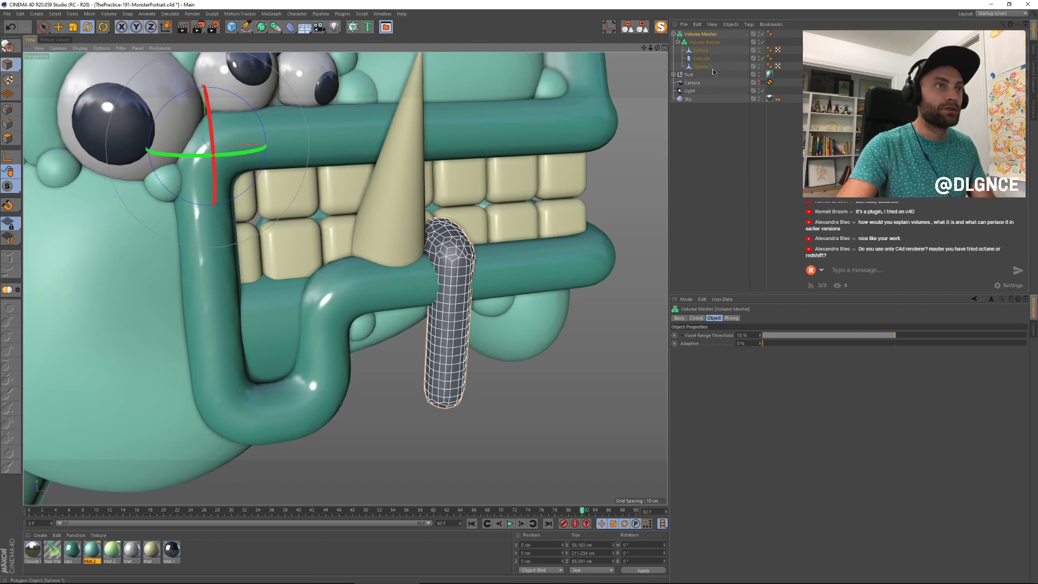
Step: Narrow the capsule to about 22 cm wide and shift it outward to about Z -174 cm, in front of the lower lip
{"action": "left_click", "coordinate": [700, 58]}
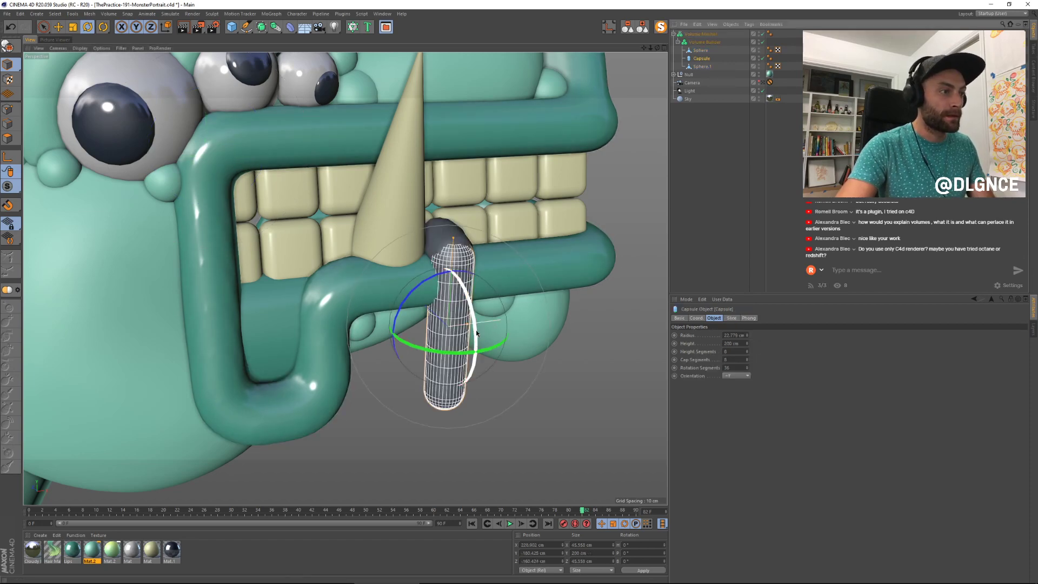
{"action": "left_click_drag", "start_coordinate": [468, 324], "coordinate": [457, 329]}
{"action": "key", "text": "e"}
{"action": "key", "text": "super"}
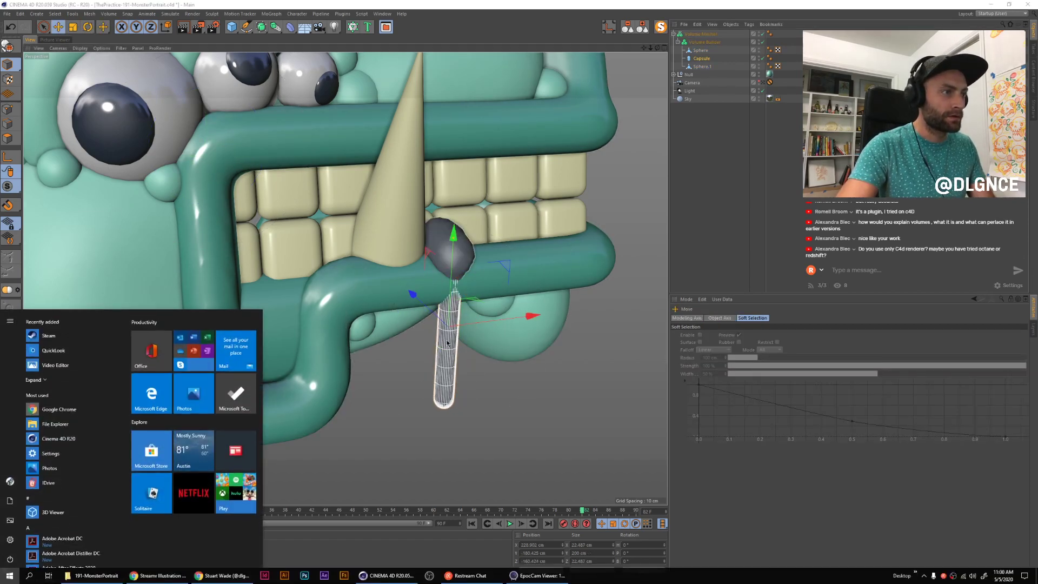
{"action": "type", "text": "1"}
{"action": "key", "text": "Escape"}
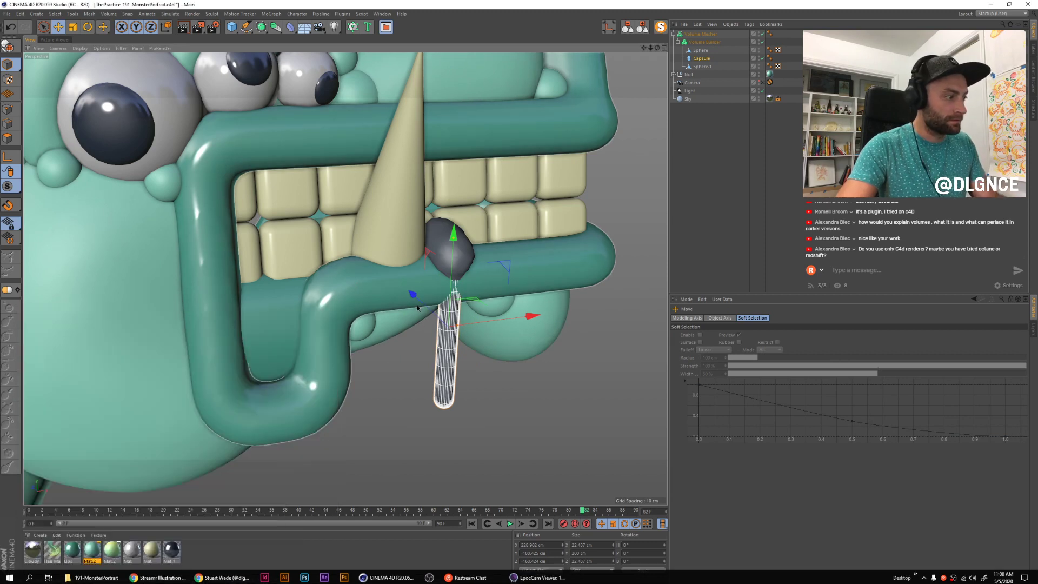
{"action": "left_click_drag", "start_coordinate": [417, 305], "coordinate": [416, 305]}
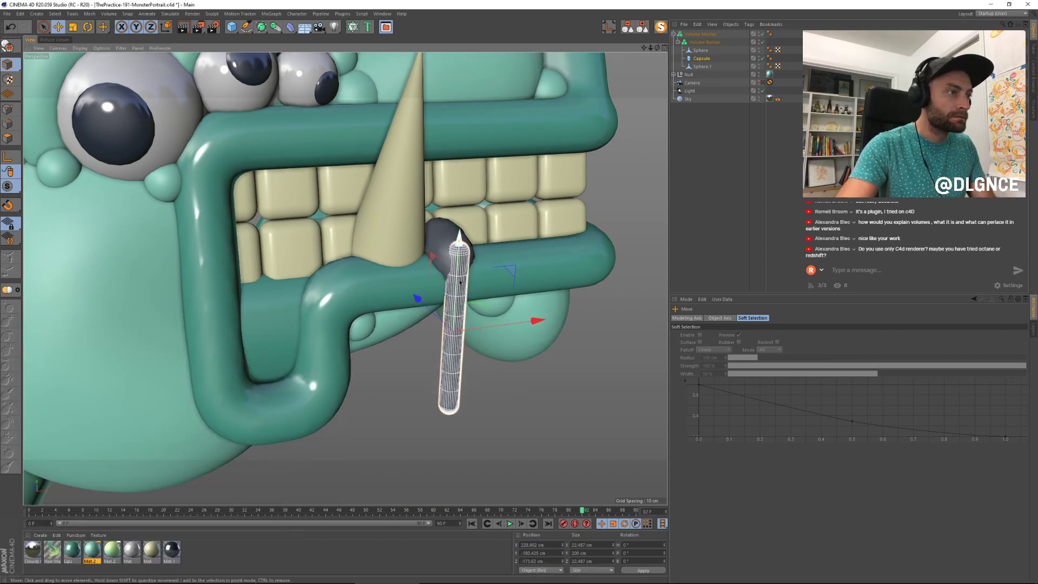
{"action": "mouse_move", "coordinate": [451, 276]}
{"action": "left_mouse_down"}
{"action": "mouse_move", "coordinate": [494, 299]}
{"action": "mouse_move", "coordinate": [461, 302]}
{"action": "mouse_move", "coordinate": [446, 274]}
{"action": "left_mouse_up"}
Step: Shorten the capsule to about 158 cm and nudge it outward to about Z -176 cm along the lip
{"action": "left_click_drag", "start_coordinate": [555, 382], "coordinate": [492, 317], "text": "alt"}
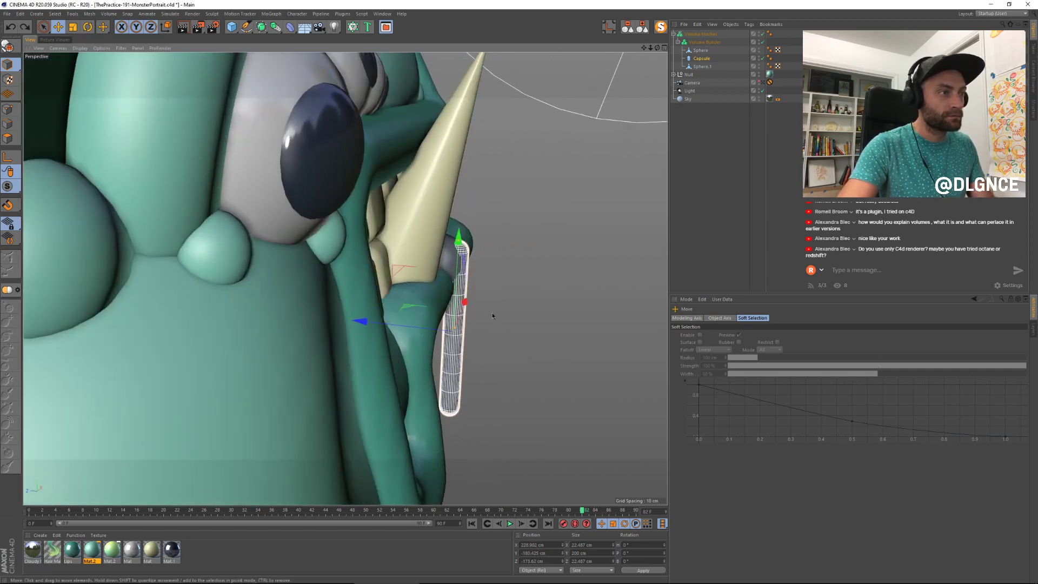
{"action": "left_click_drag", "start_coordinate": [410, 326], "coordinate": [412, 326]}
{"action": "left_click_drag", "start_coordinate": [456, 280], "coordinate": [458, 255]}
{"action": "mouse_move", "coordinate": [466, 340]}
{"action": "left_mouse_down", "text": "alt"}
{"action": "mouse_move", "coordinate": [510, 345]}
{"action": "mouse_move", "coordinate": [469, 342]}
{"action": "left_mouse_up", "text": "alt"}
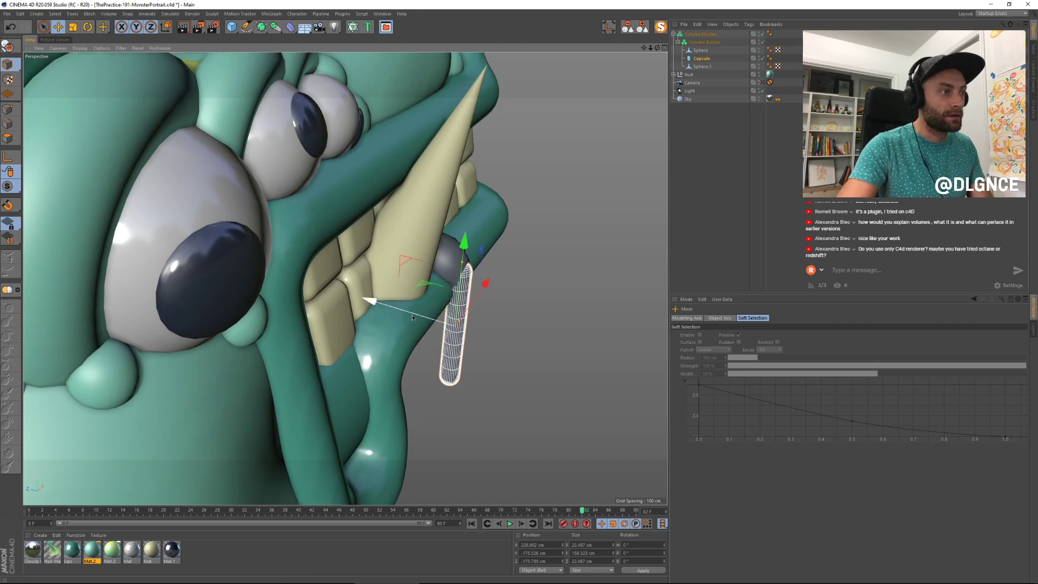
{"action": "left_click_drag", "start_coordinate": [412, 318], "coordinate": [487, 346]}
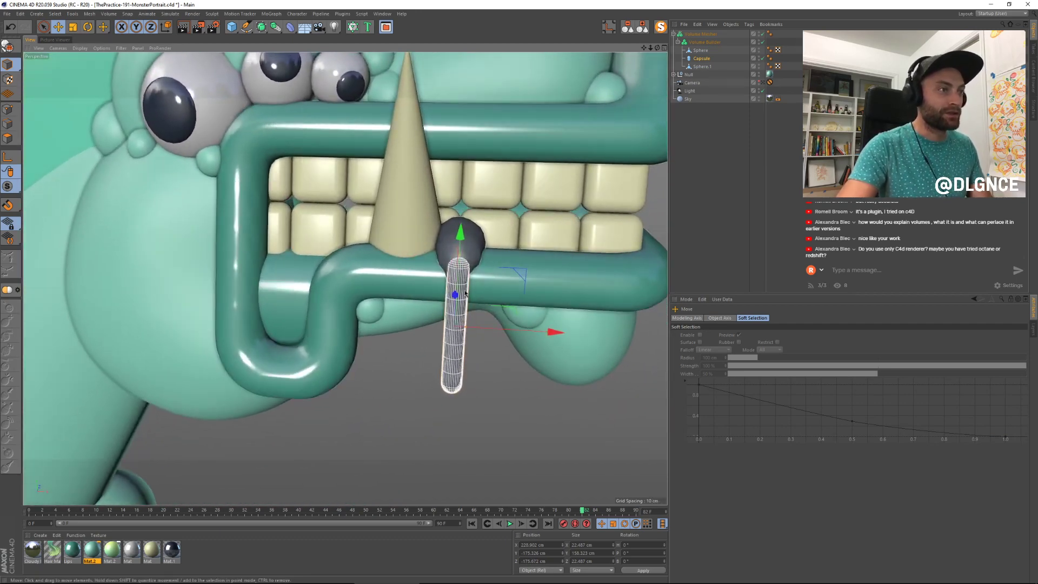
Step: Lower the whole Volume Mesher slightly so the hanging form rests on the lip, then select the tilted sphere
{"action": "left_click", "coordinate": [699, 50]}
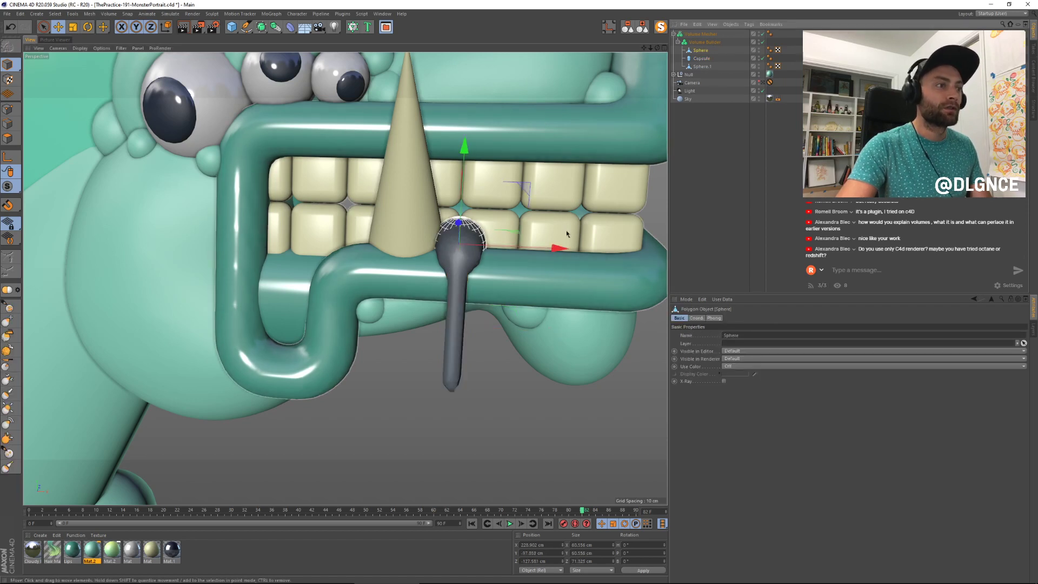
{"action": "mouse_move", "coordinate": [558, 249]}
{"action": "left_mouse_down"}
{"action": "mouse_move", "coordinate": [549, 251]}
{"action": "mouse_move", "coordinate": [565, 249]}
{"action": "left_mouse_up"}
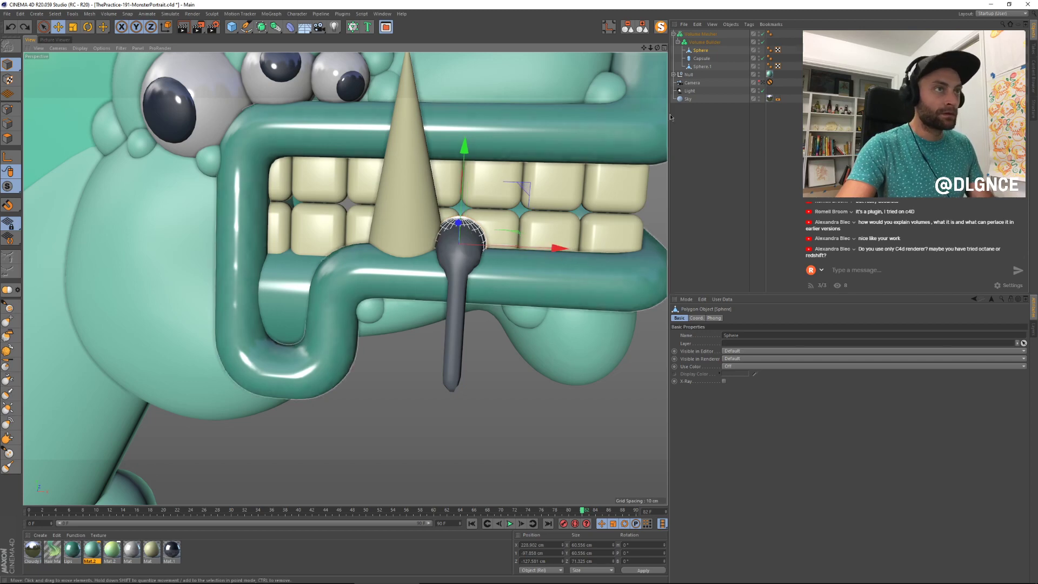
{"action": "left_click", "coordinate": [706, 34]}
{"action": "left_click_drag", "start_coordinate": [508, 236], "coordinate": [486, 216], "text": "alt"}
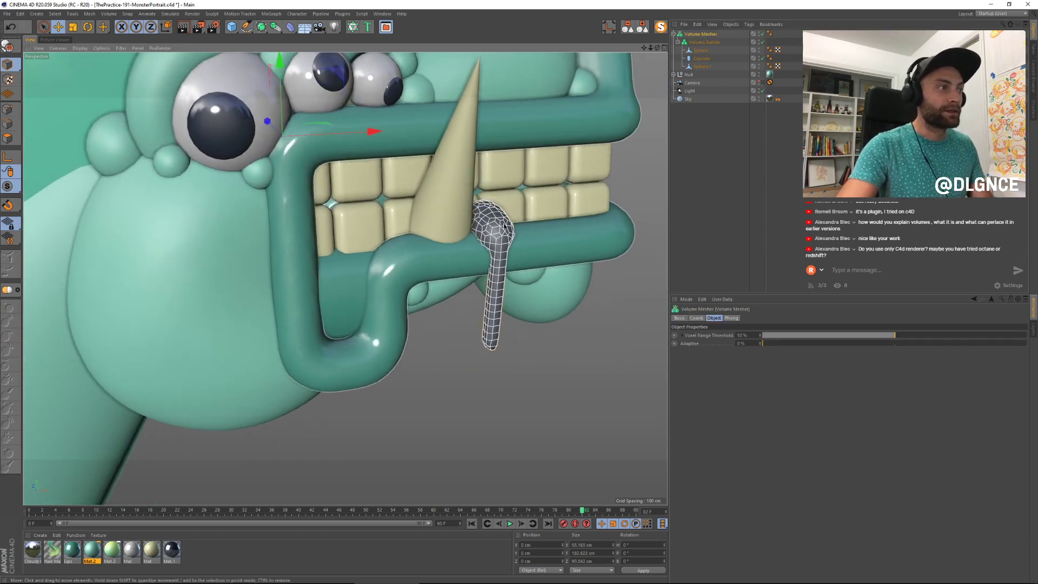
{"action": "left_click_drag", "start_coordinate": [281, 64], "coordinate": [280, 76]}
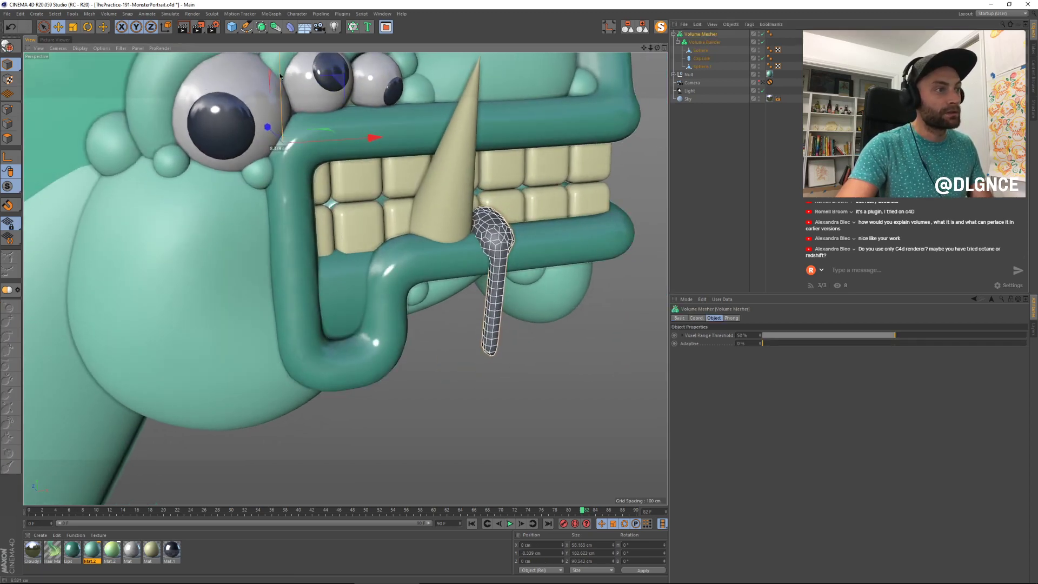
{"action": "left_click", "coordinate": [700, 50]}
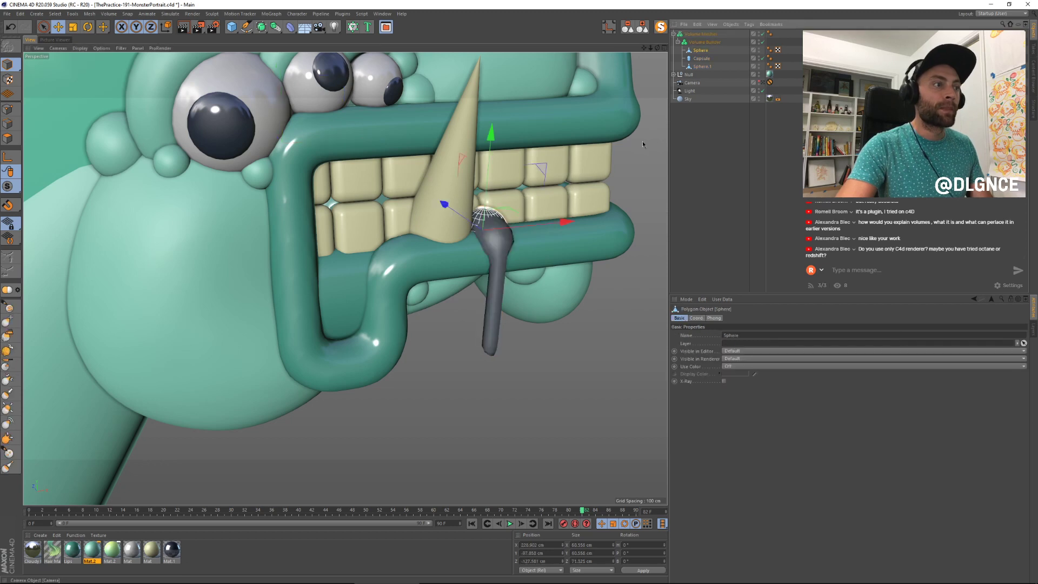
{"action": "left_click", "coordinate": [703, 67]}
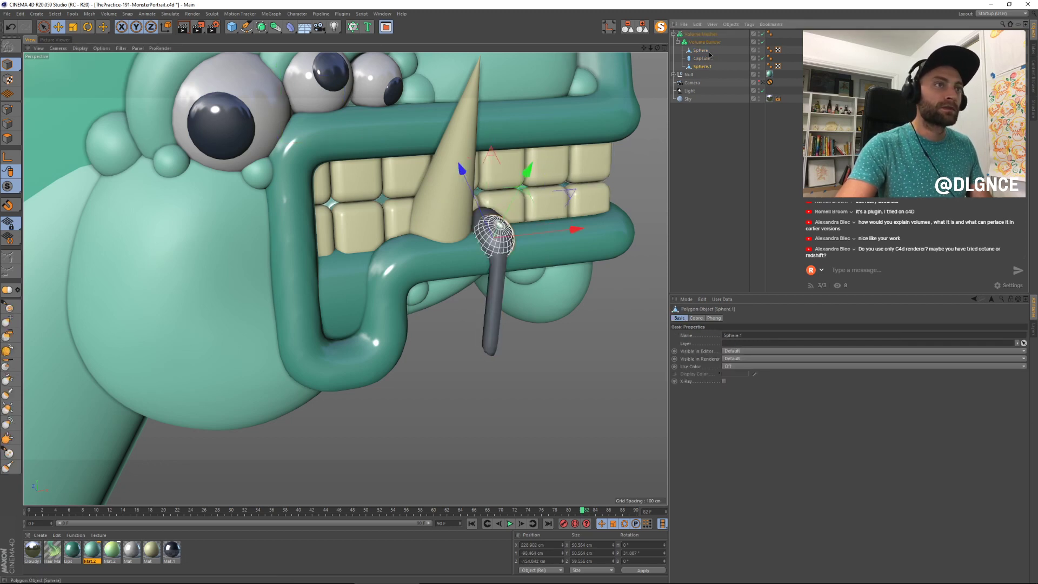
{"action": "left_click", "coordinate": [232, 28]}
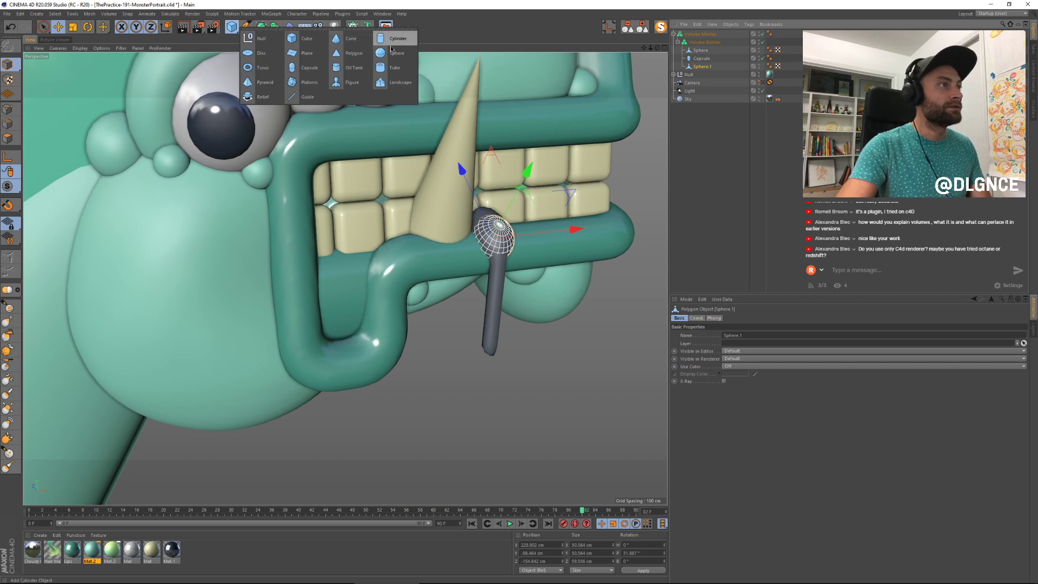
{"action": "left_click", "coordinate": [394, 53]}
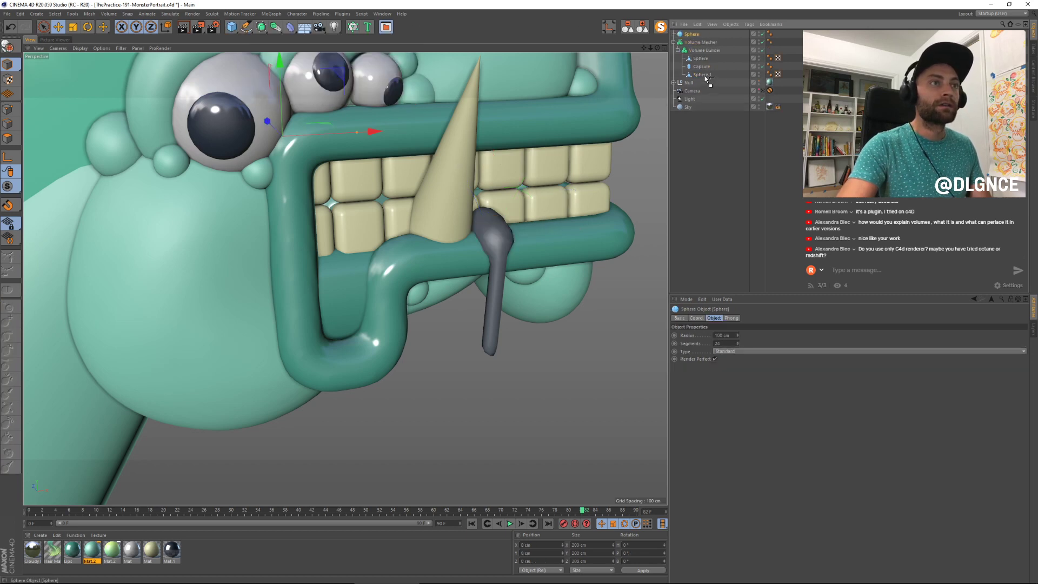
{"action": "left_click_drag", "start_coordinate": [705, 77], "coordinate": [705, 78]}
{"action": "key", "text": "ctrl+z"}
{"action": "key", "text": "ctrl+z"}
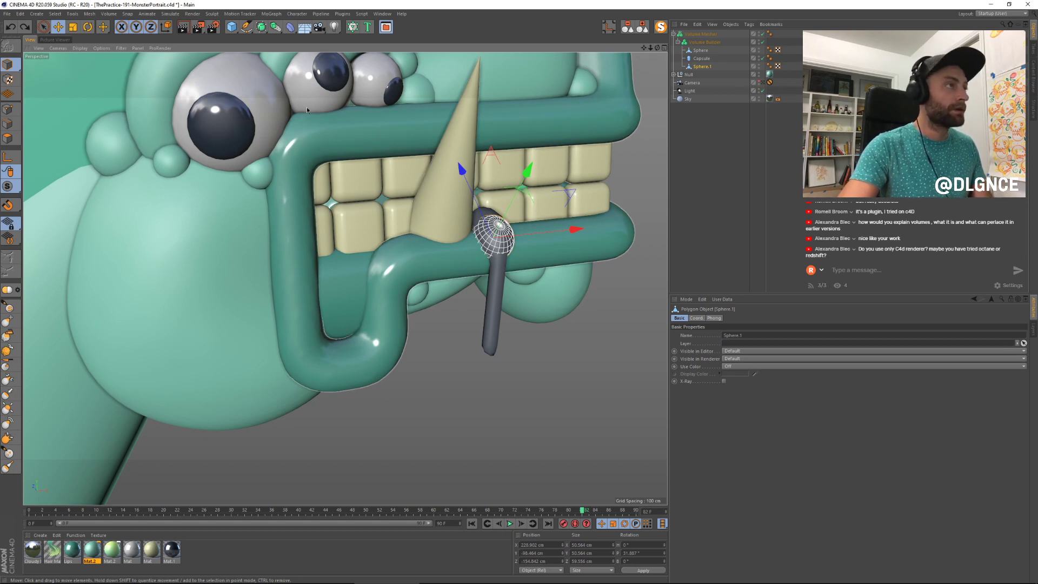
Step: Add a new sphere at the tilted sphere's position and make it a separate child of the Volume Builder
{"action": "left_click", "coordinate": [234, 31]}
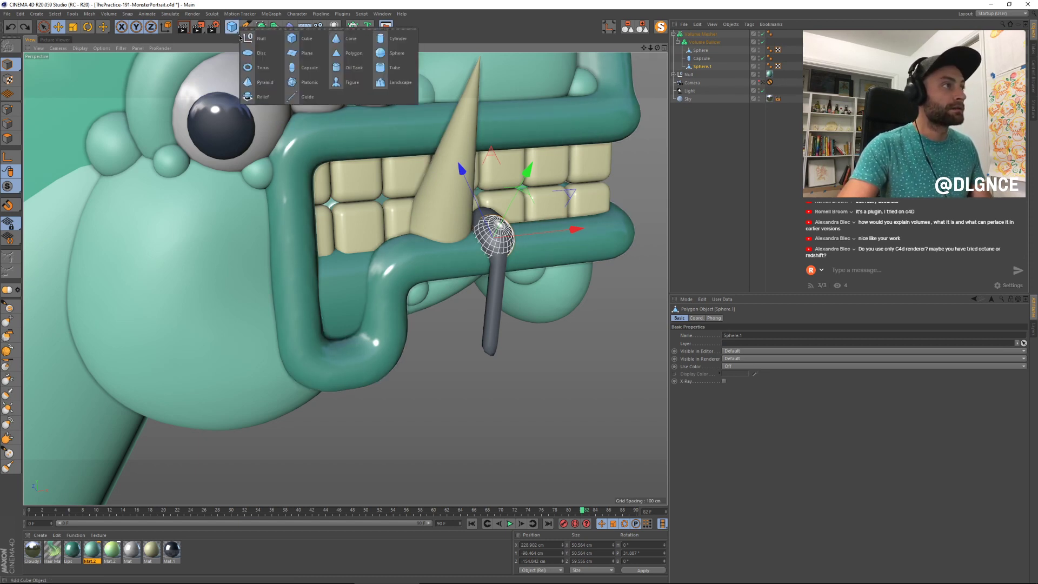
{"action": "left_click", "coordinate": [383, 54], "text": "alt"}
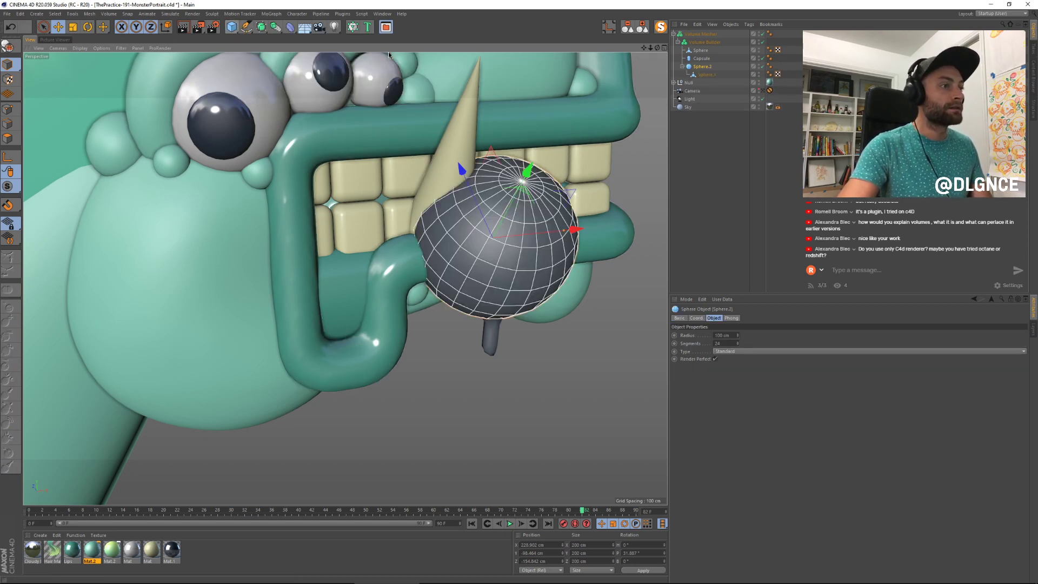
{"action": "left_click_drag", "start_coordinate": [714, 72], "coordinate": [706, 63]}
{"action": "left_click", "coordinate": [705, 75]}
{"action": "key", "text": "w"}
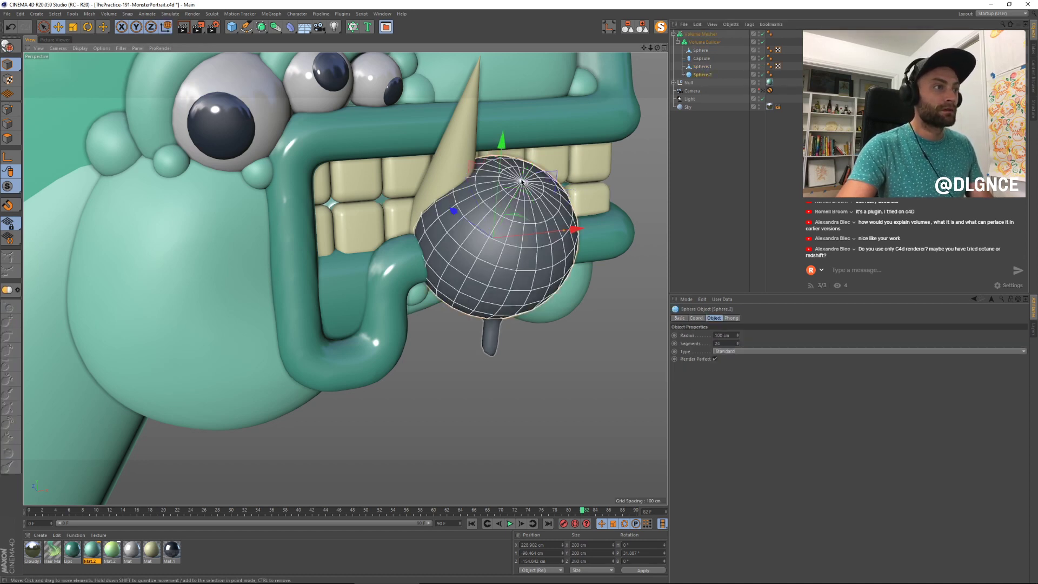
Step: Move the new sphere down to the capsule's lower end and scale it to about 42 cm across
{"action": "left_click_drag", "start_coordinate": [503, 162], "coordinate": [550, 281]}
{"action": "key", "text": "t"}
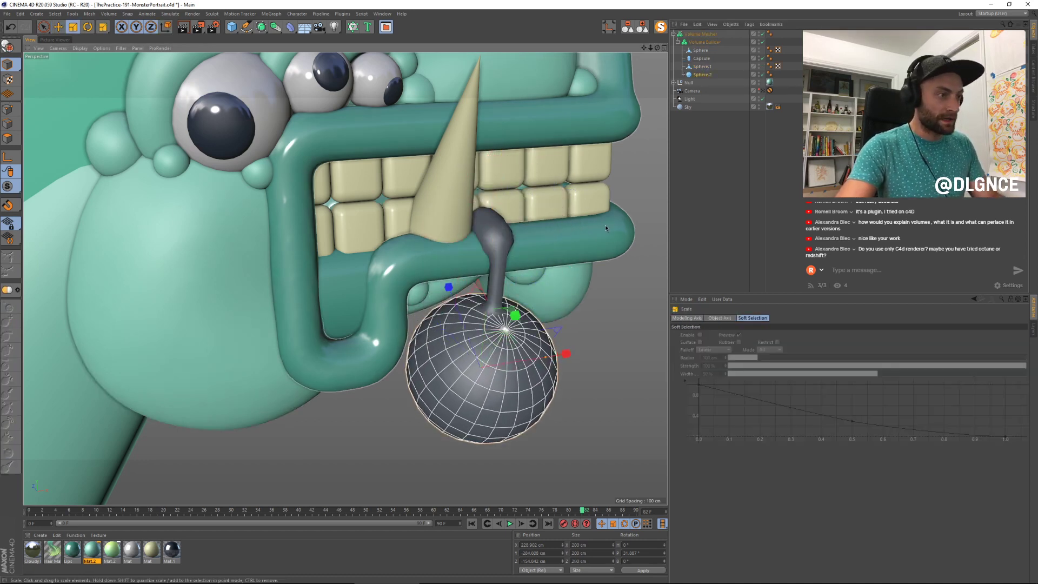
{"action": "left_click_drag", "start_coordinate": [605, 228], "coordinate": [494, 351]}
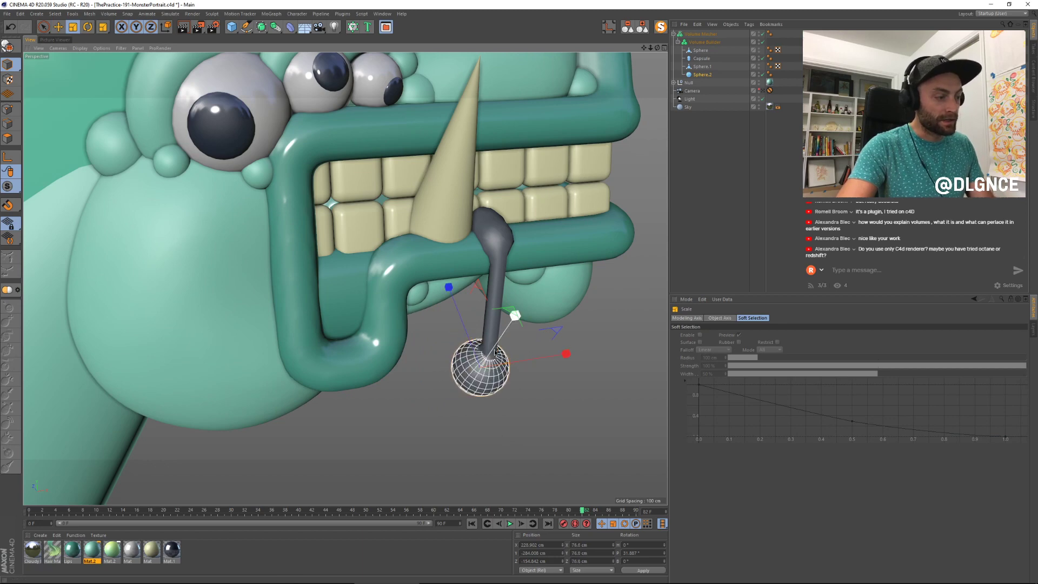
{"action": "key", "text": "e"}
{"action": "left_click_drag", "start_coordinate": [535, 410], "coordinate": [564, 390], "text": "alt"}
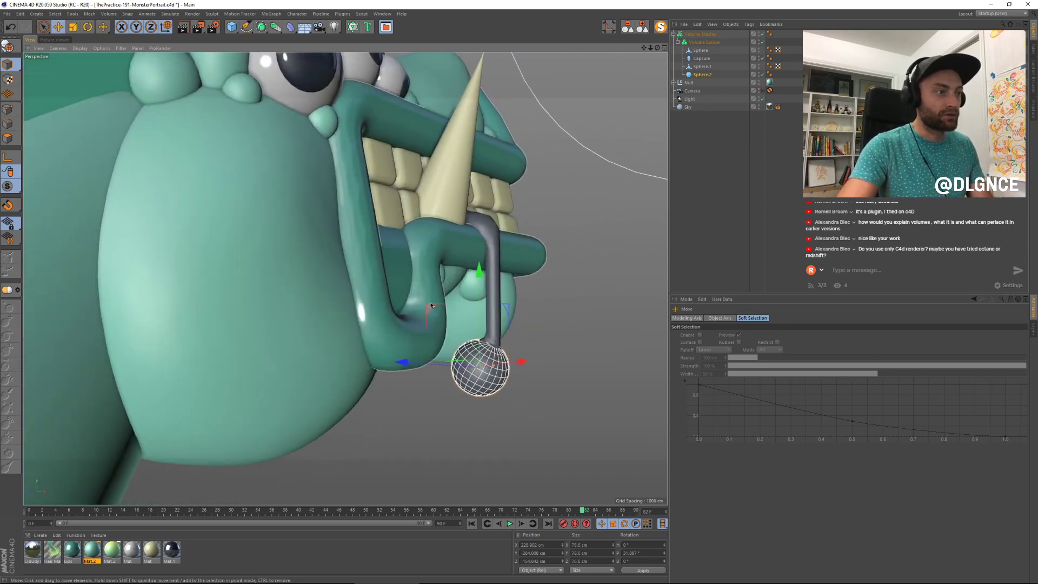
{"action": "left_click_drag", "start_coordinate": [432, 309], "coordinate": [444, 302]}
{"action": "key", "text": "t"}
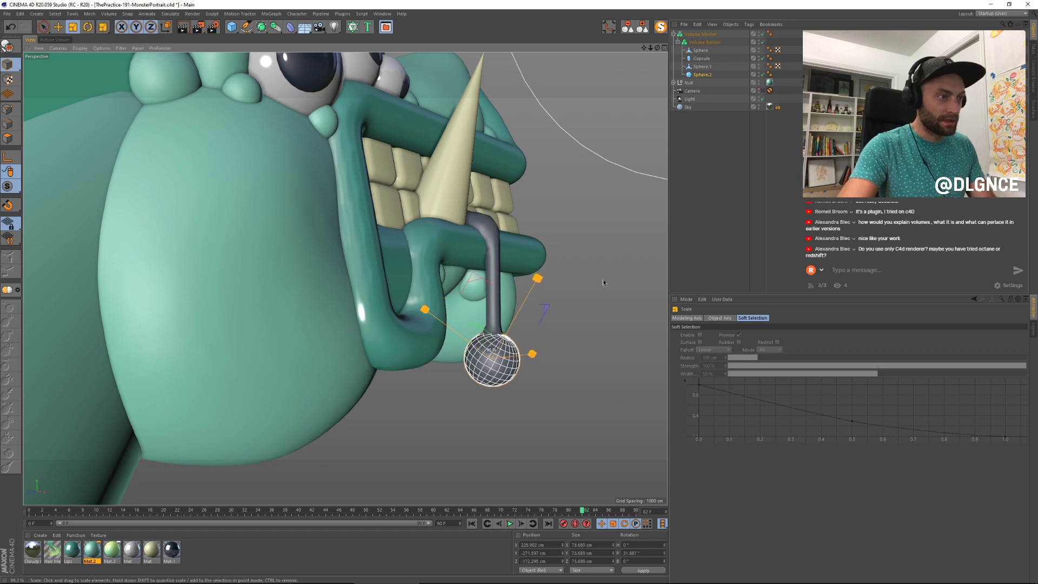
{"action": "left_click_drag", "start_coordinate": [602, 279], "coordinate": [503, 349]}
{"action": "key", "text": "ctrl+shift+a"}
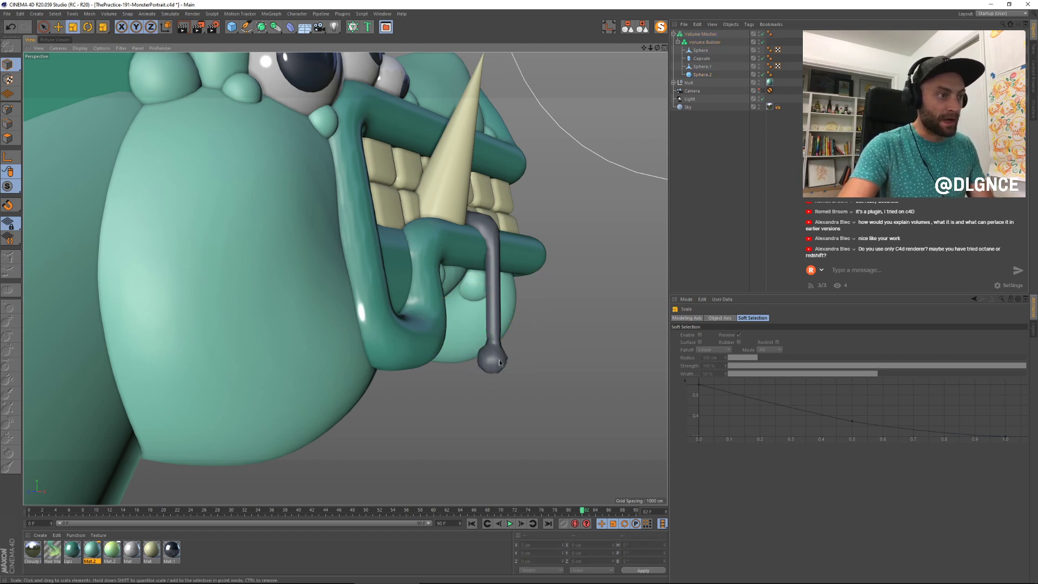
Step: Set the Volume Builder's voxel size to 6 cm
{"action": "left_click", "coordinate": [704, 41]}
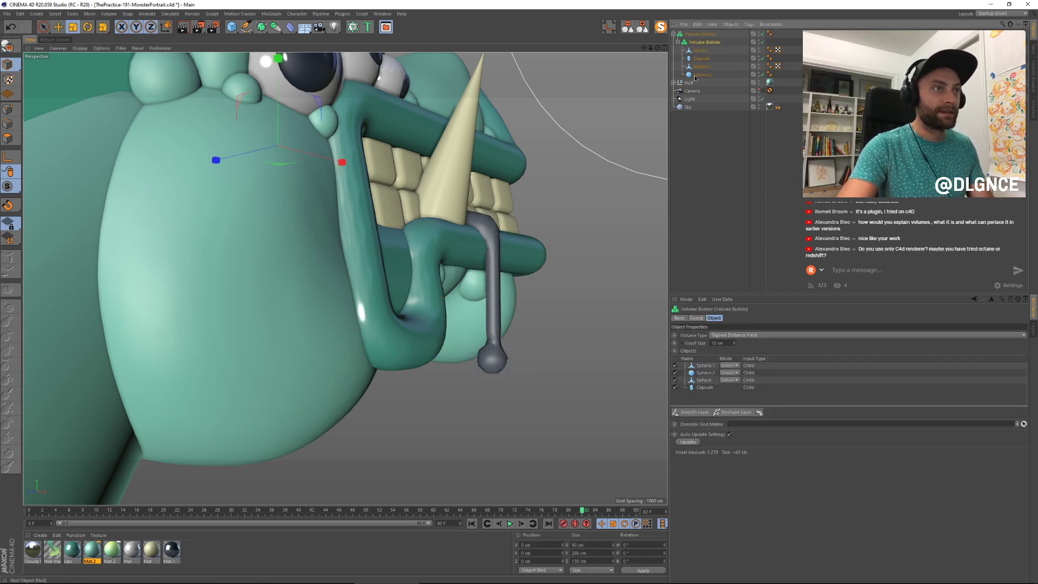
{"action": "left_click", "coordinate": [706, 34]}
{"action": "left_click_drag", "start_coordinate": [529, 300], "coordinate": [466, 298], "text": "alt"}
{"action": "left_click", "coordinate": [699, 42]}
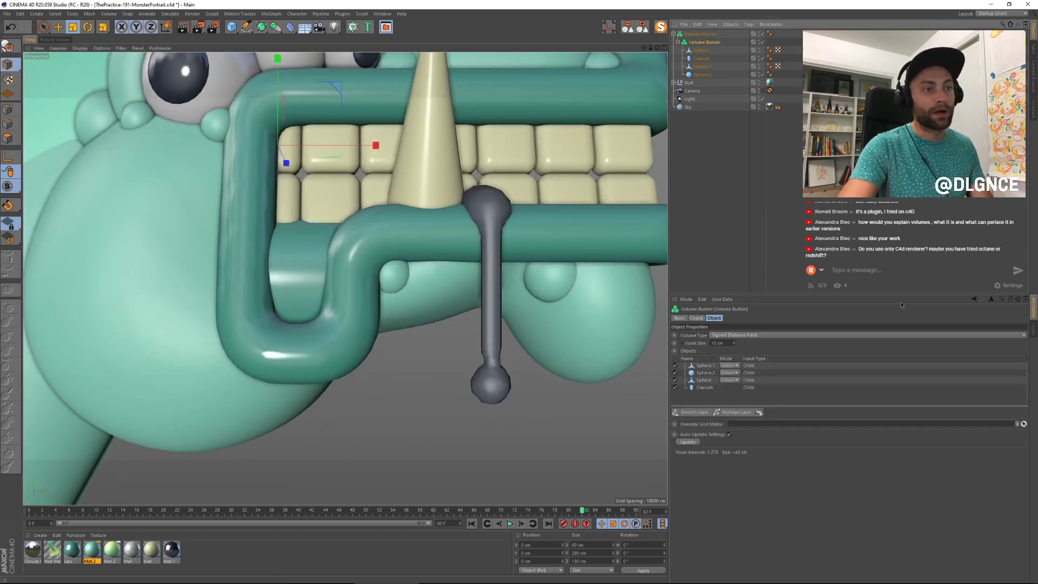
{"action": "left_click_drag", "start_coordinate": [734, 345], "coordinate": [734, 346]}
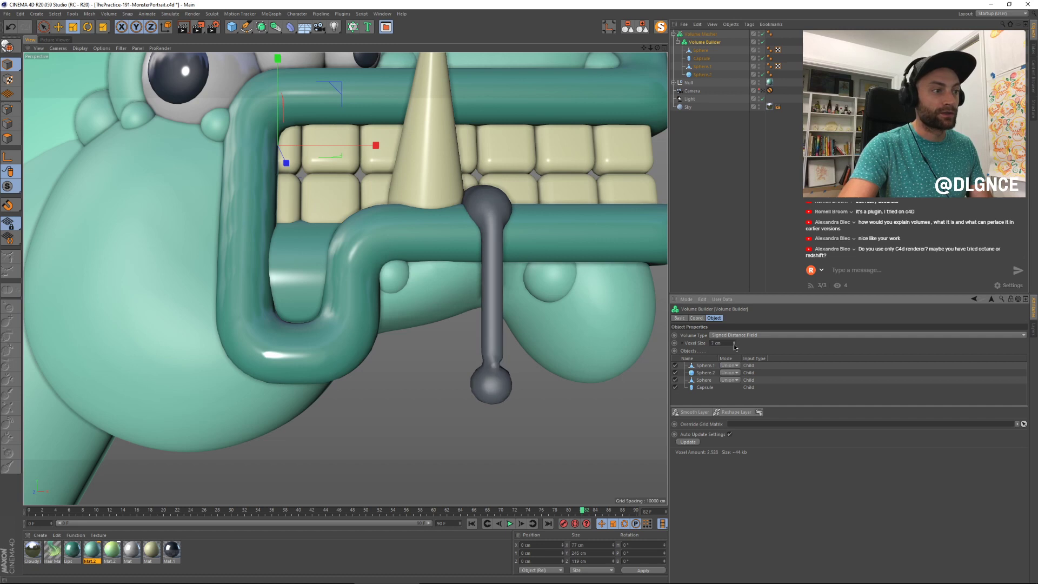
{"action": "left_click", "coordinate": [700, 33]}
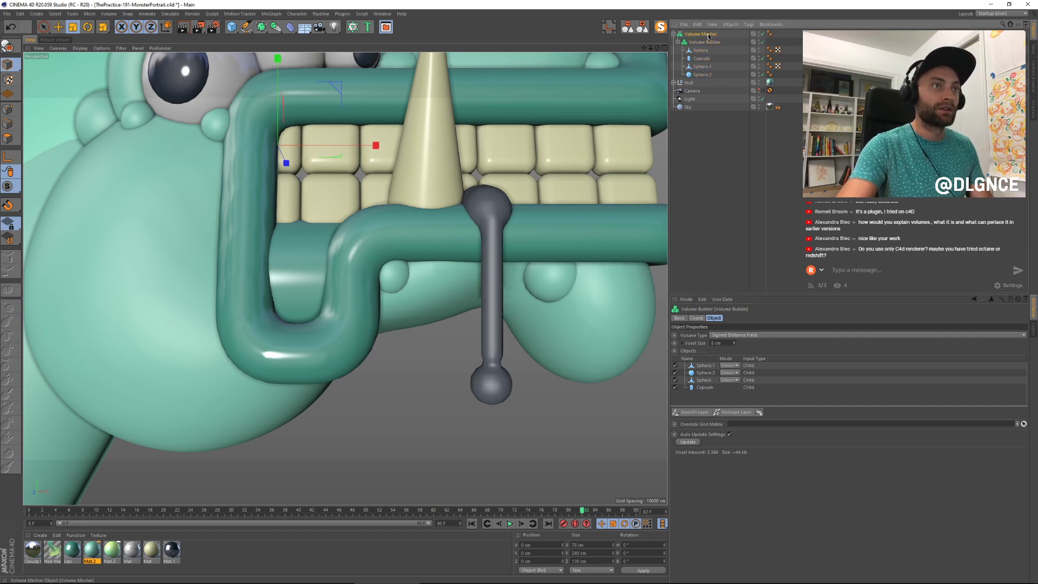
Step: Raise the bottom sphere by about 8 cm over the capsule's end and nudge it outward to about Z -174 cm
{"action": "left_click", "coordinate": [701, 76]}
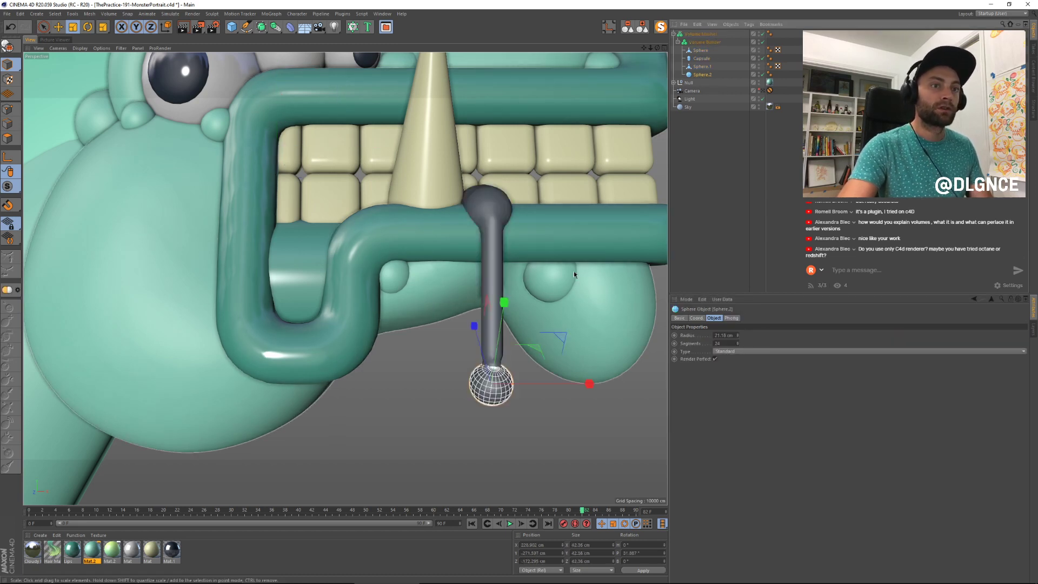
{"action": "key", "text": "e"}
{"action": "left_click_drag", "start_coordinate": [490, 290], "coordinate": [491, 284]}
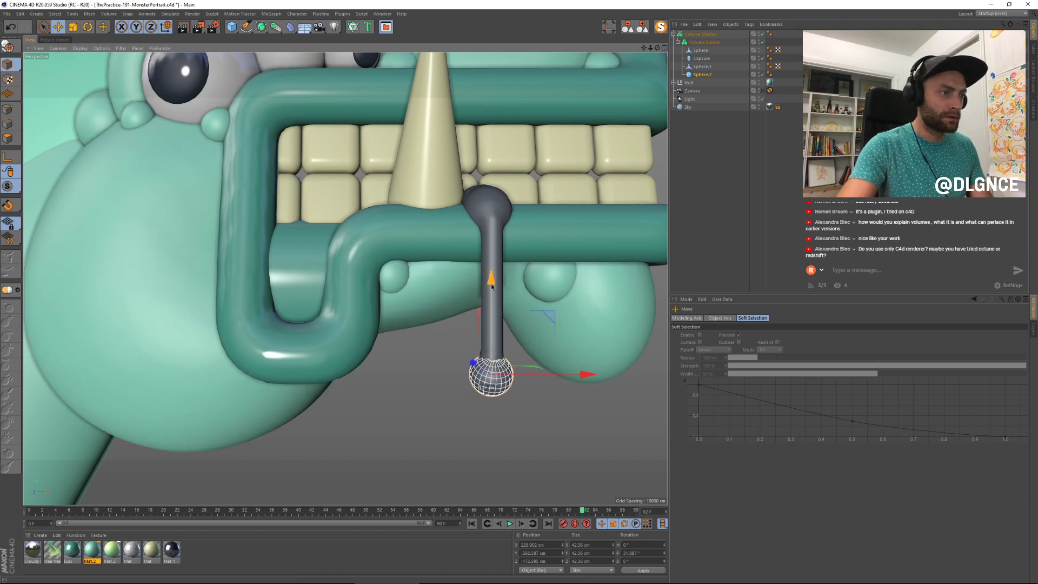
{"action": "left_click_drag", "start_coordinate": [550, 425], "coordinate": [588, 421], "text": "alt"}
{"action": "left_click_drag", "start_coordinate": [427, 365], "coordinate": [431, 365]}
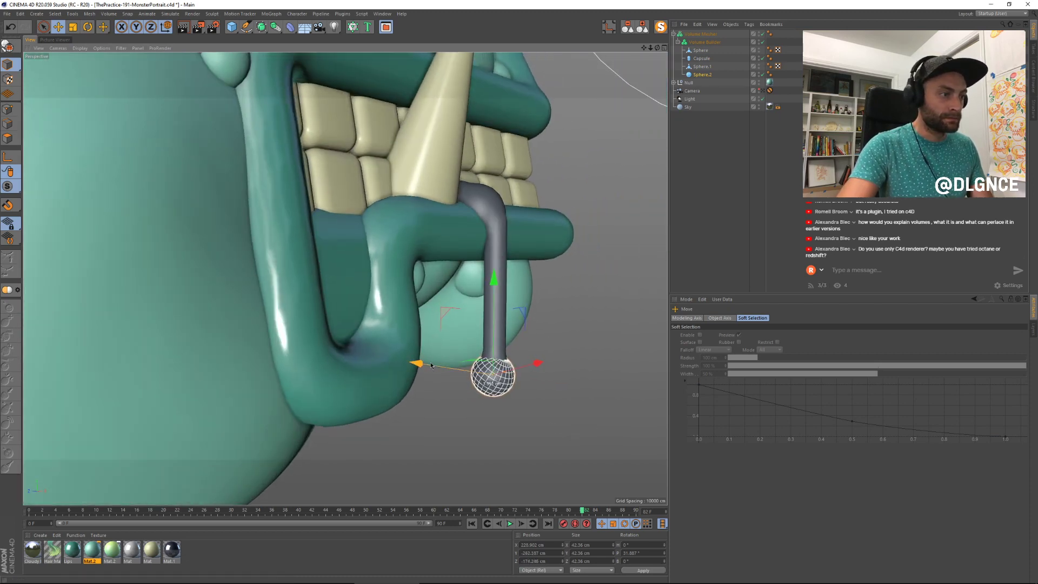
{"action": "left_click", "coordinate": [586, 426]}
{"action": "left_click_drag", "start_coordinate": [582, 427], "coordinate": [534, 427], "text": "alt"}
{"action": "scroll", "coordinate": [535, 423], "scroll_direction": "up", "scroll_amount": 2}
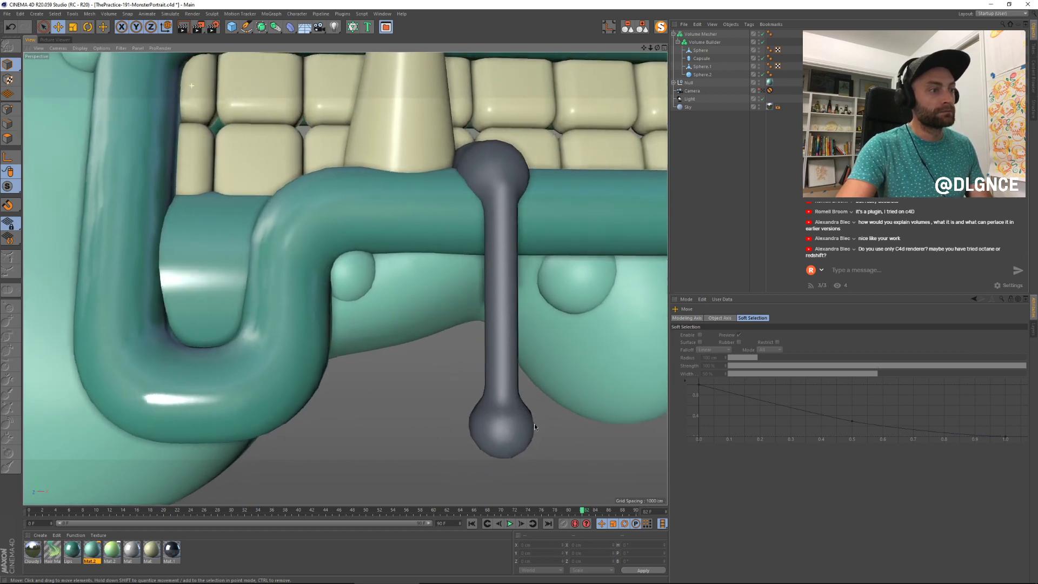
Step: Add a Smooth Layer to the Volume Builder
{"action": "left_click", "coordinate": [711, 43]}
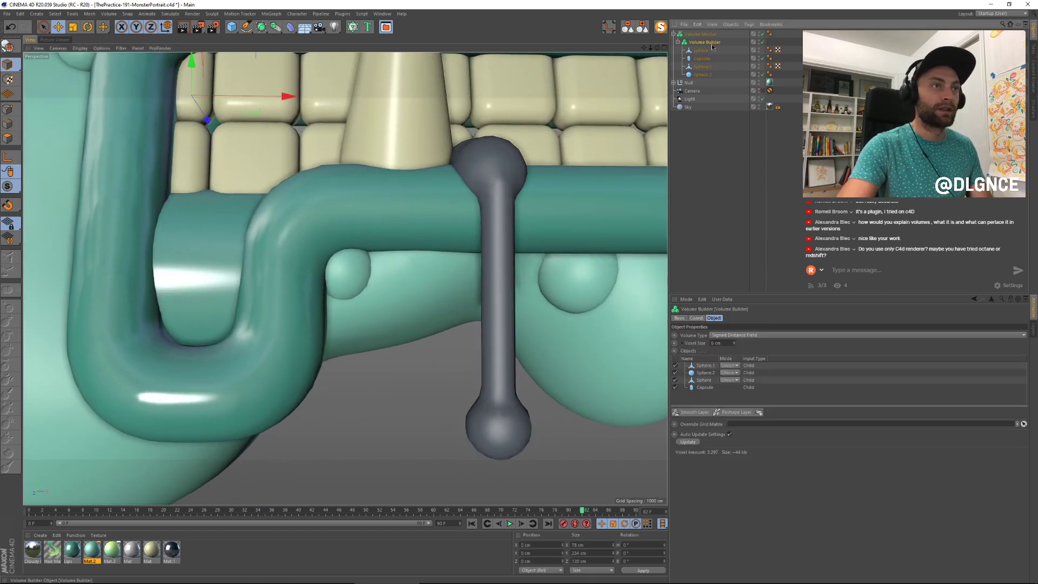
{"action": "left_click", "coordinate": [693, 413]}
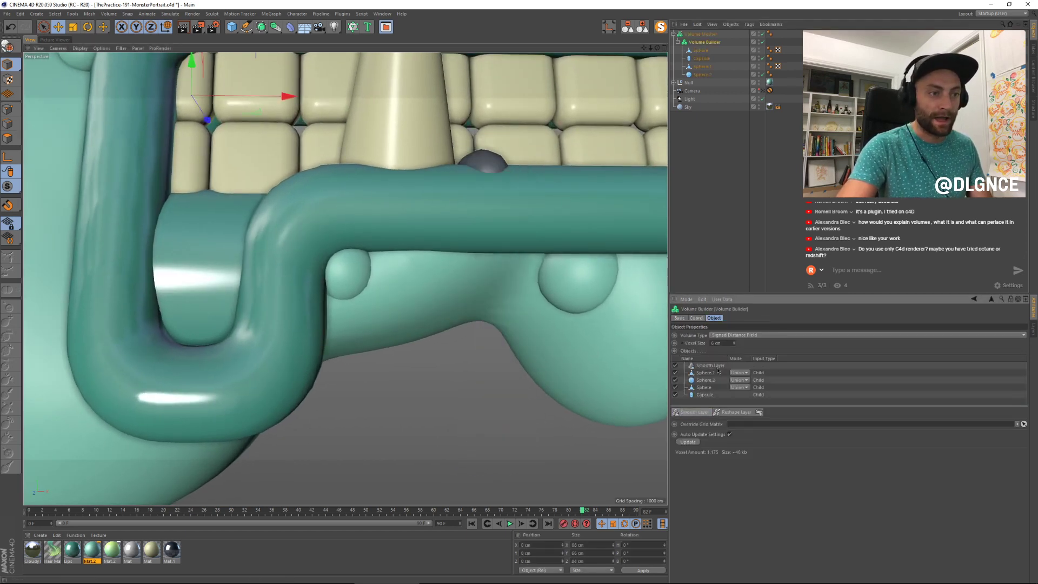
Step: Set the Smooth Layer's strength to 16% and the Volume Builder's voxel size to 4.6 cm
{"action": "left_click", "coordinate": [709, 367]}
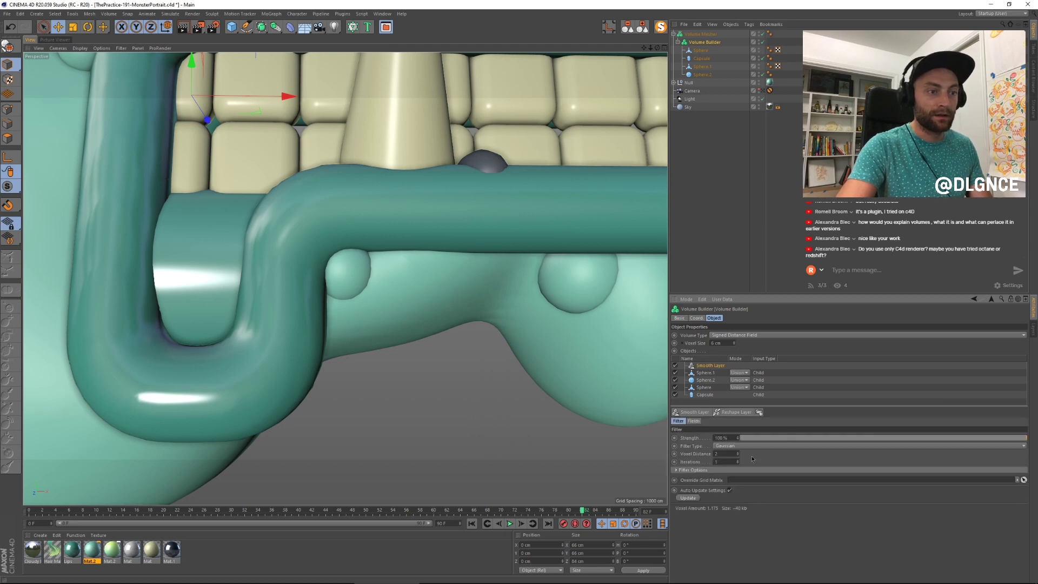
{"action": "left_click_drag", "start_coordinate": [996, 438], "coordinate": [786, 441]}
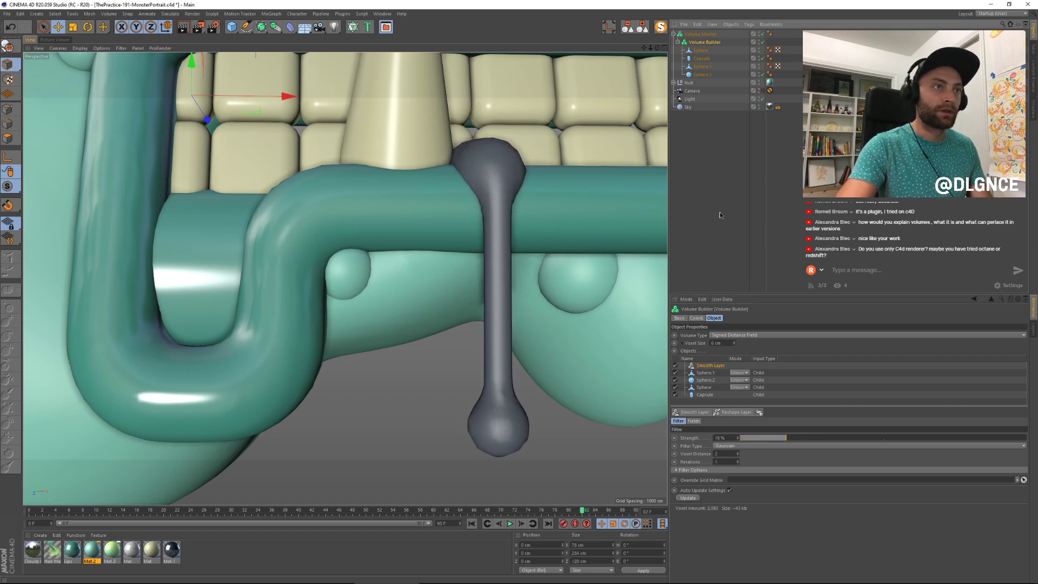
{"action": "left_click", "coordinate": [735, 345]}
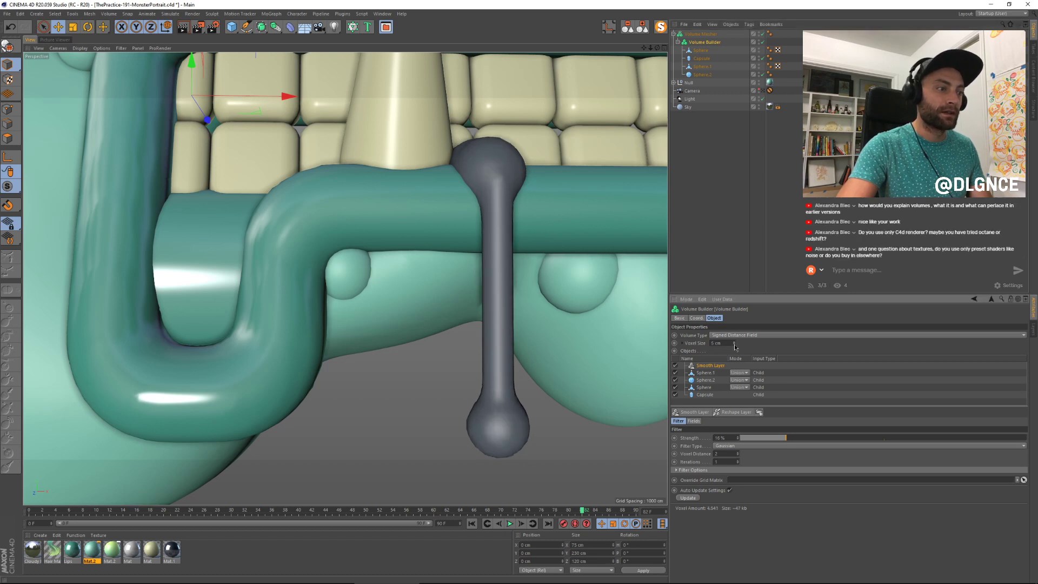
{"action": "left_click", "coordinate": [734, 345]}
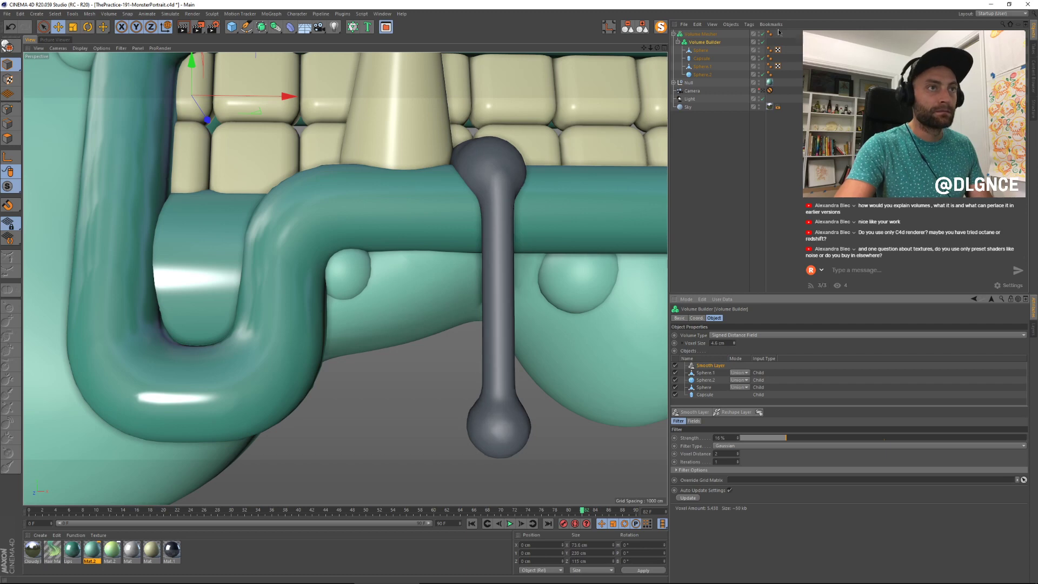
Step: Return to the scene camera's view of the monster and save the project
{"action": "left_click", "coordinate": [762, 92]}
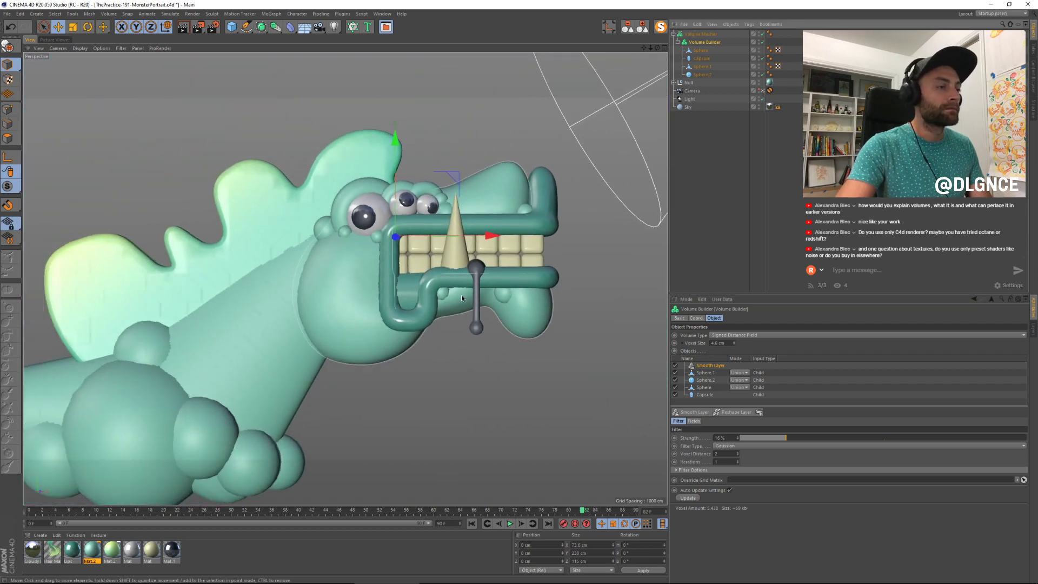
{"action": "left_click", "coordinate": [510, 243]}
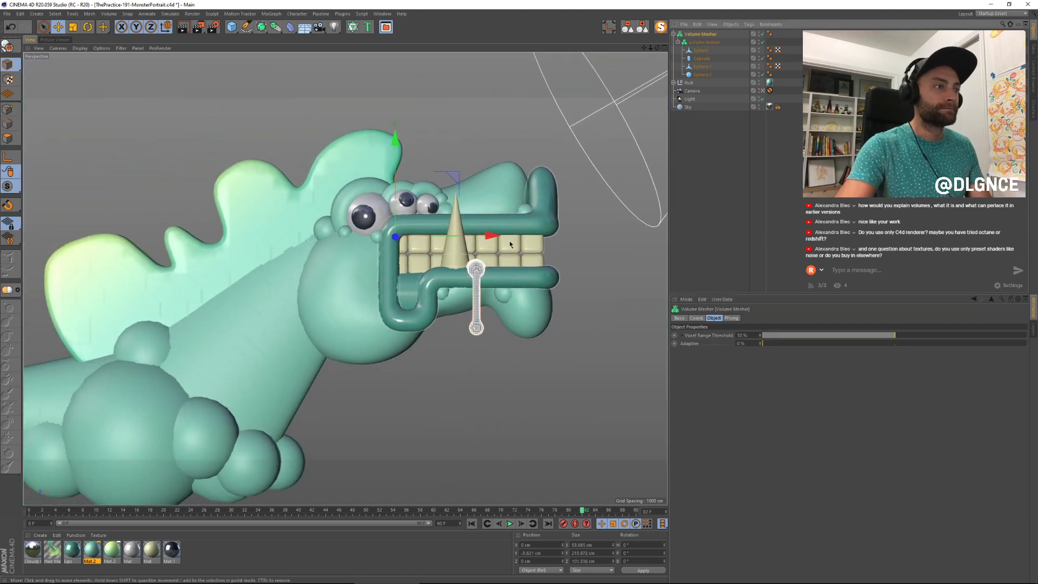
{"action": "mouse_move", "coordinate": [452, 181]}
{"action": "left_mouse_down"}
{"action": "mouse_move", "coordinate": [377, 185]}
{"action": "mouse_move", "coordinate": [448, 177]}
{"action": "left_mouse_up"}
{"action": "key", "text": "ctrl+z"}
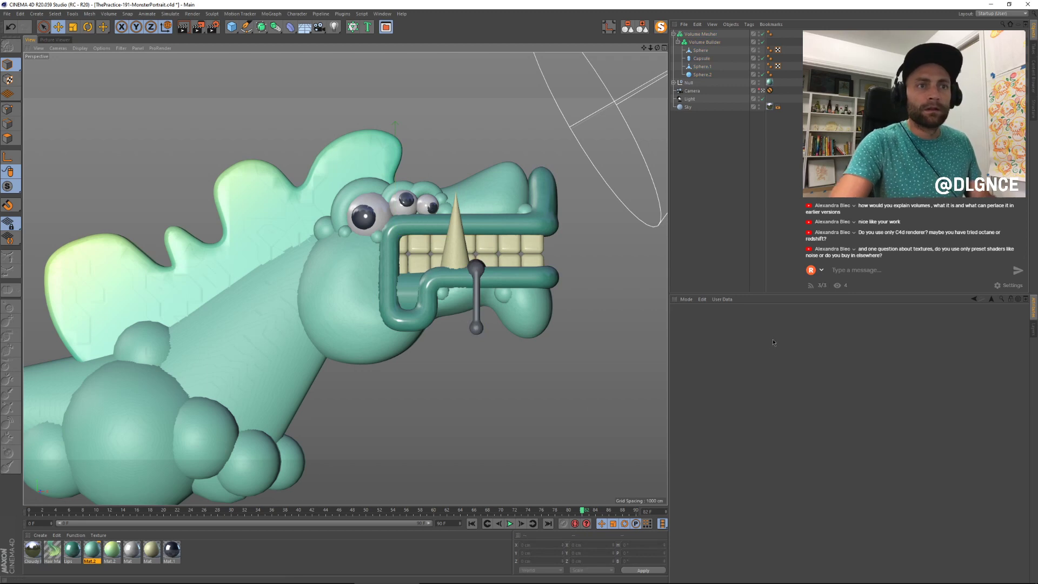
{"action": "key", "text": "ctrl+s"}
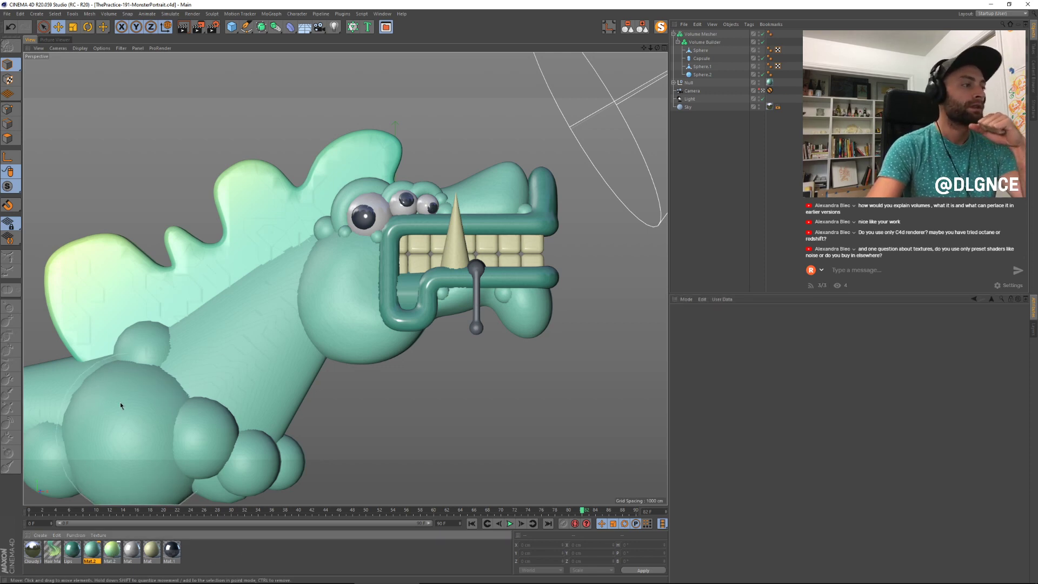
Step: Lower the small sphere beside the big chest sphere by about 17 cm and deselect it
{"action": "left_click", "coordinate": [211, 430]}
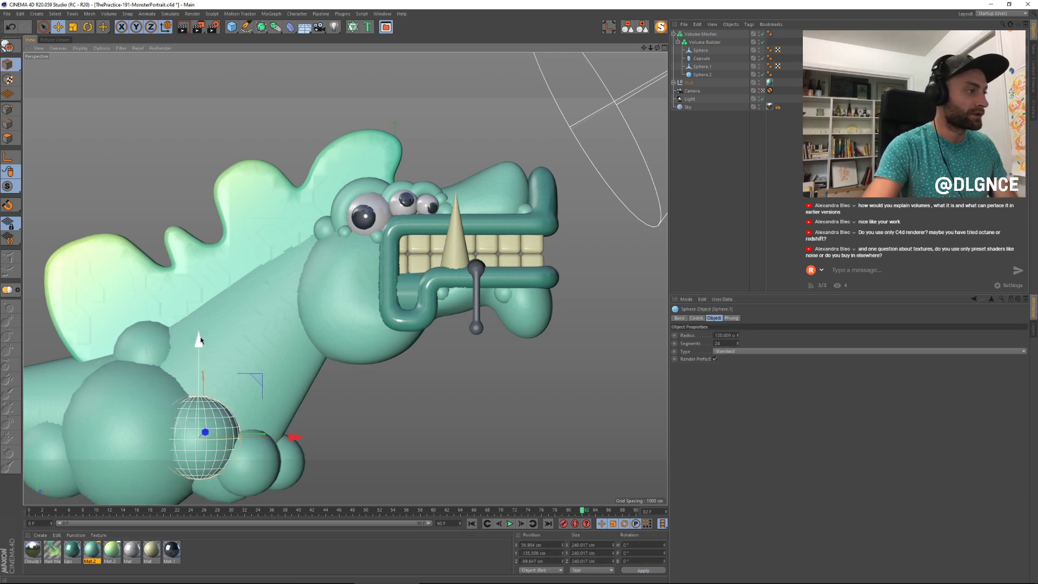
{"action": "left_click_drag", "start_coordinate": [197, 343], "coordinate": [199, 348]}
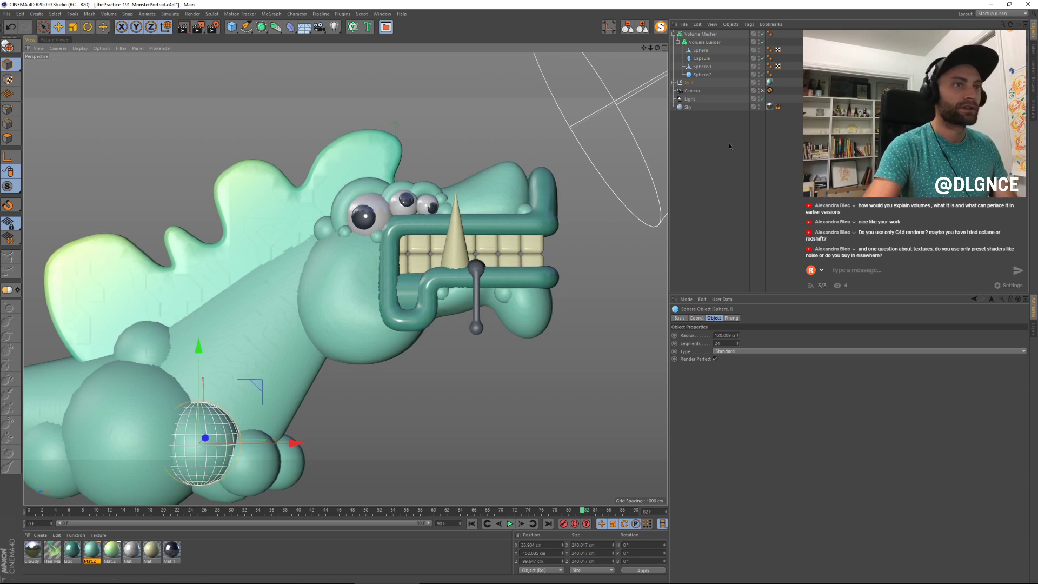
{"action": "left_click", "coordinate": [551, 342]}
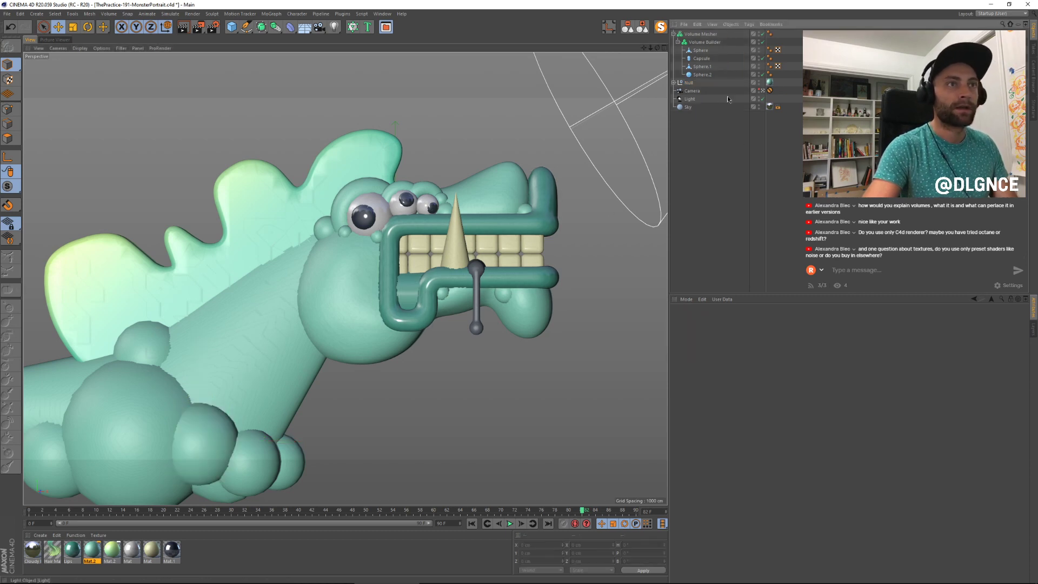
Step: Check the luminance settings of the body material Mat.2, then close them and clear the material selection
{"action": "double_click", "coordinate": [91, 549]}
{"action": "left_click_drag", "start_coordinate": [216, 51], "coordinate": [532, 233]}
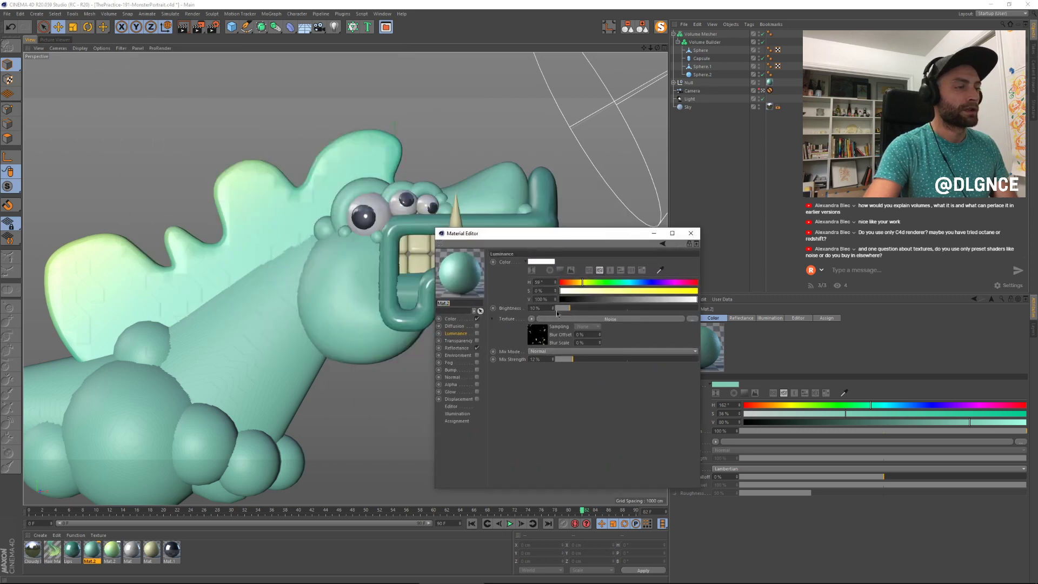
{"action": "left_click", "coordinate": [690, 233]}
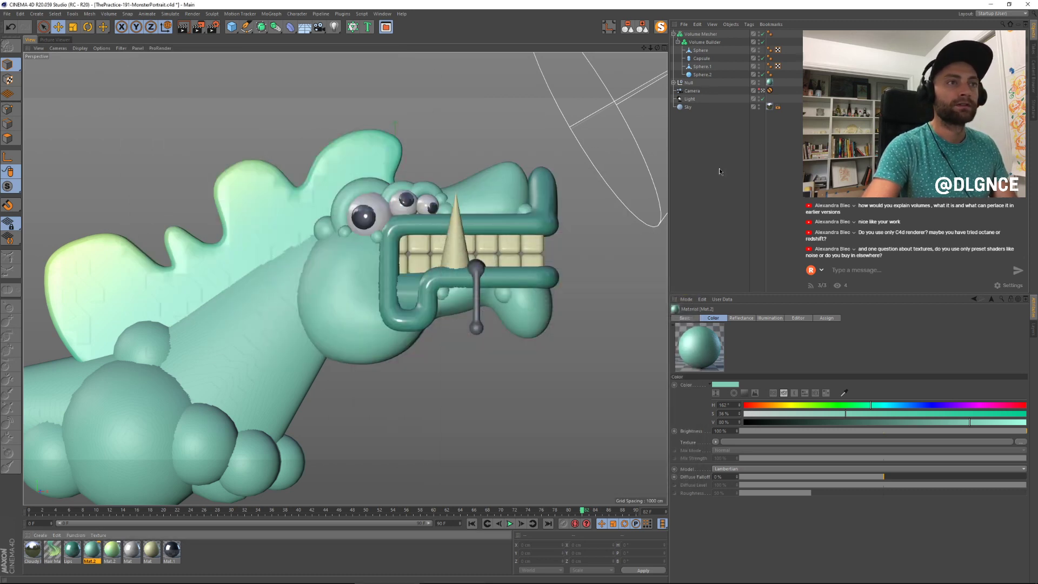
{"action": "left_click", "coordinate": [215, 557]}
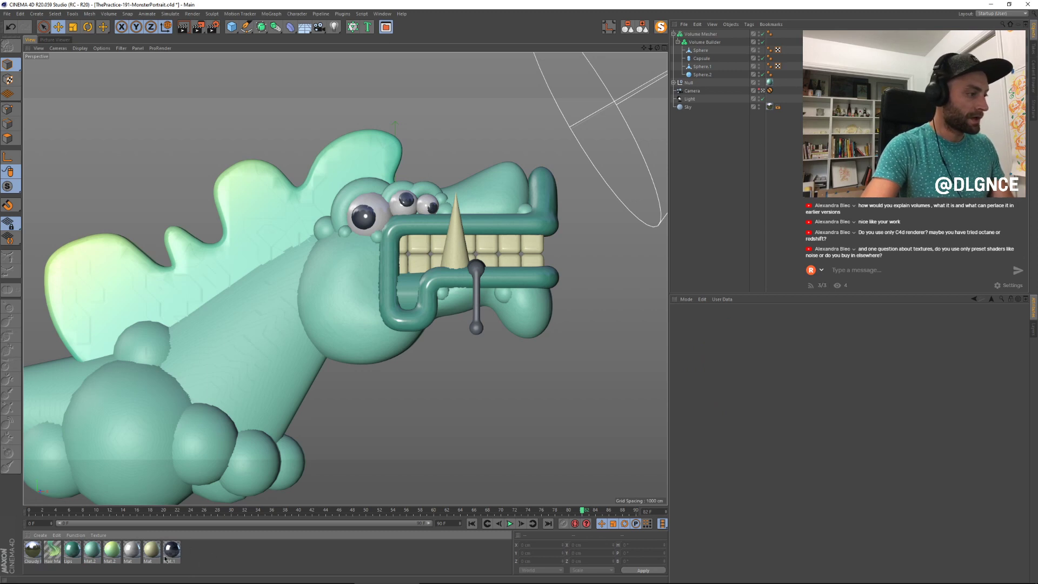
Step: Duplicate the glossy white material and enable Transparency on the copy with brightness at about 85%
{"action": "left_click", "coordinate": [135, 554]}
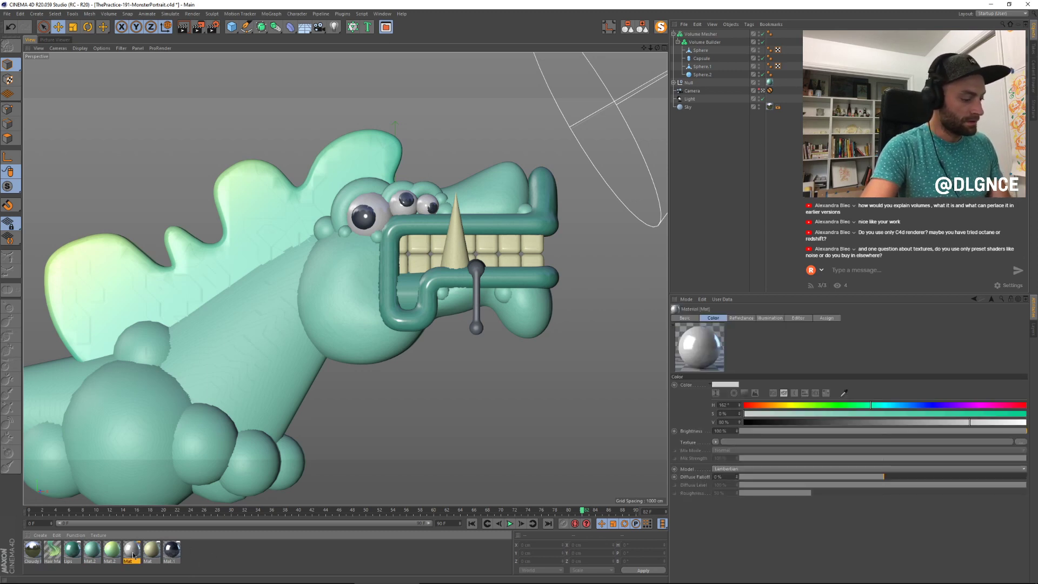
{"action": "left_click_drag", "start_coordinate": [133, 556], "coordinate": [192, 550], "text": "ctrl"}
{"action": "double_click", "coordinate": [192, 551]}
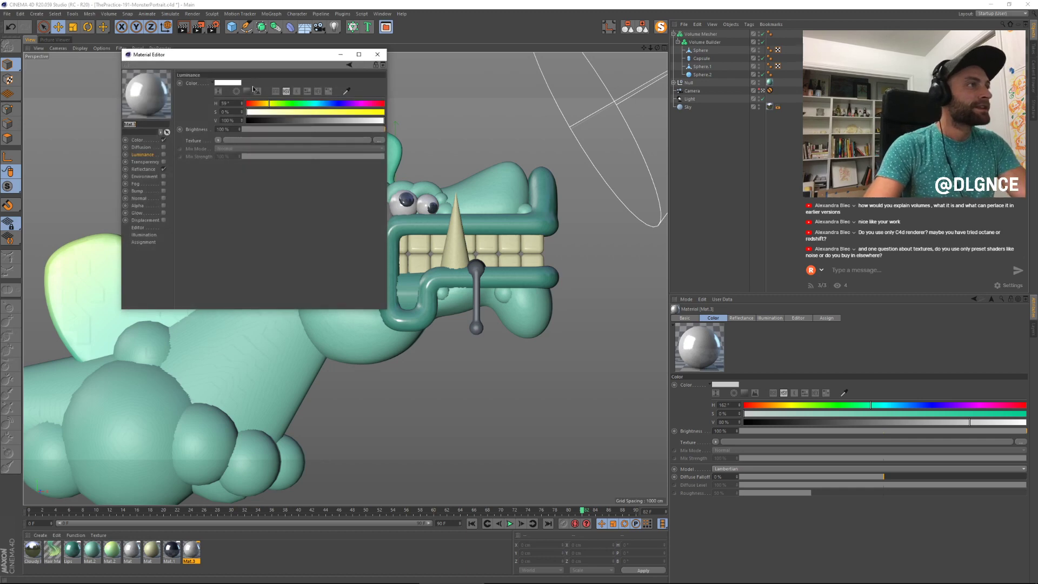
{"action": "left_click_drag", "start_coordinate": [264, 55], "coordinate": [651, 262]}
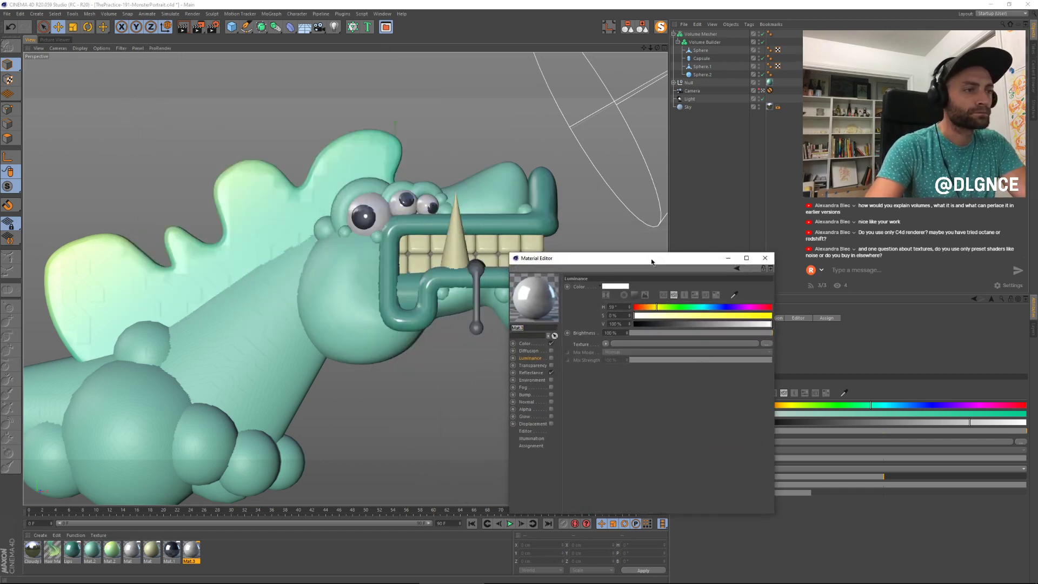
{"action": "left_click", "coordinate": [540, 366]}
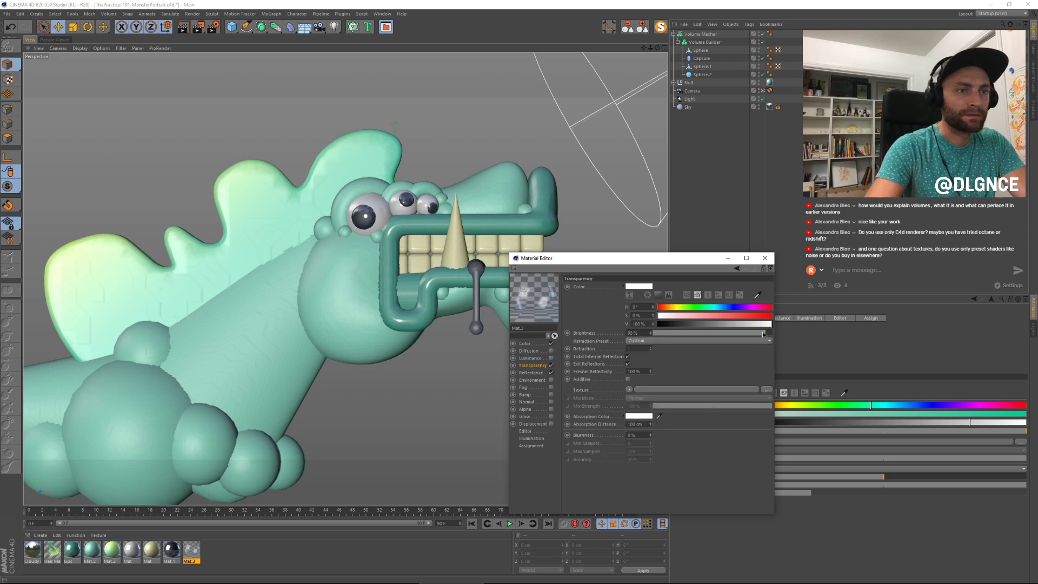
{"action": "left_click_drag", "start_coordinate": [763, 334], "coordinate": [753, 333]}
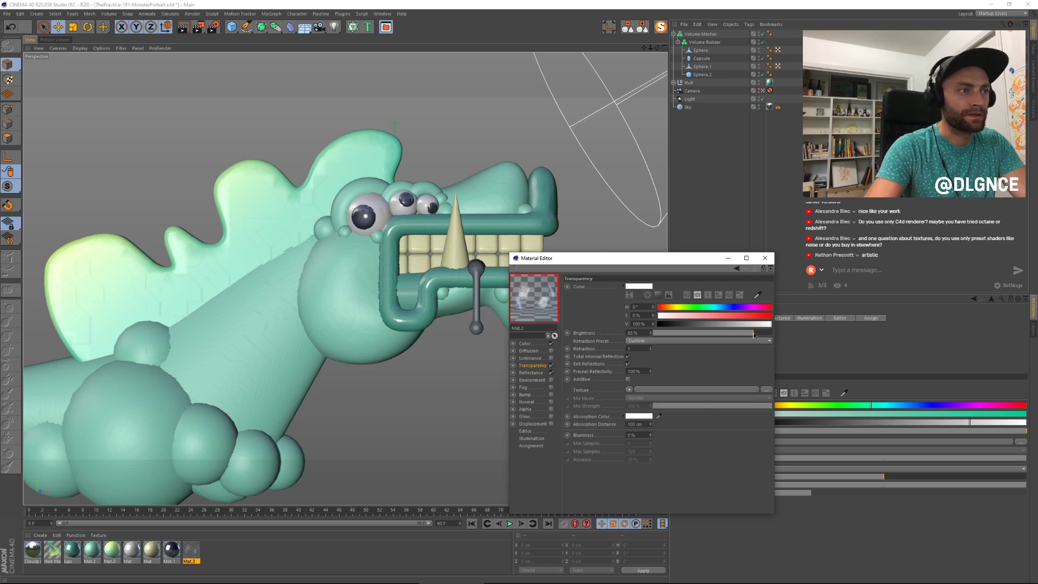
Step: Set the copied material's refraction preset to Milk and its transparency blurriness to 10%
{"action": "left_click", "coordinate": [649, 342]}
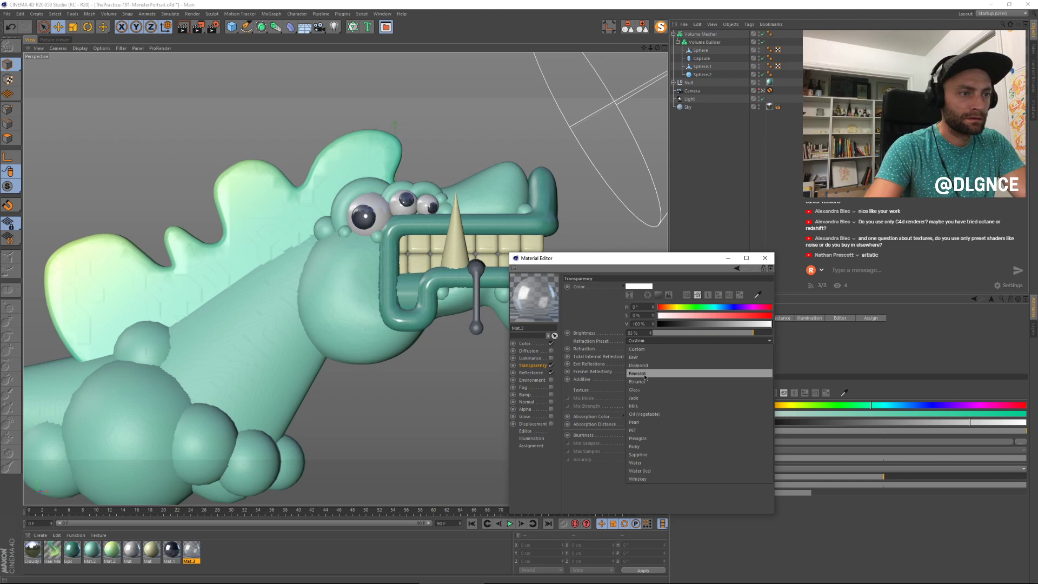
{"action": "left_click", "coordinate": [642, 406]}
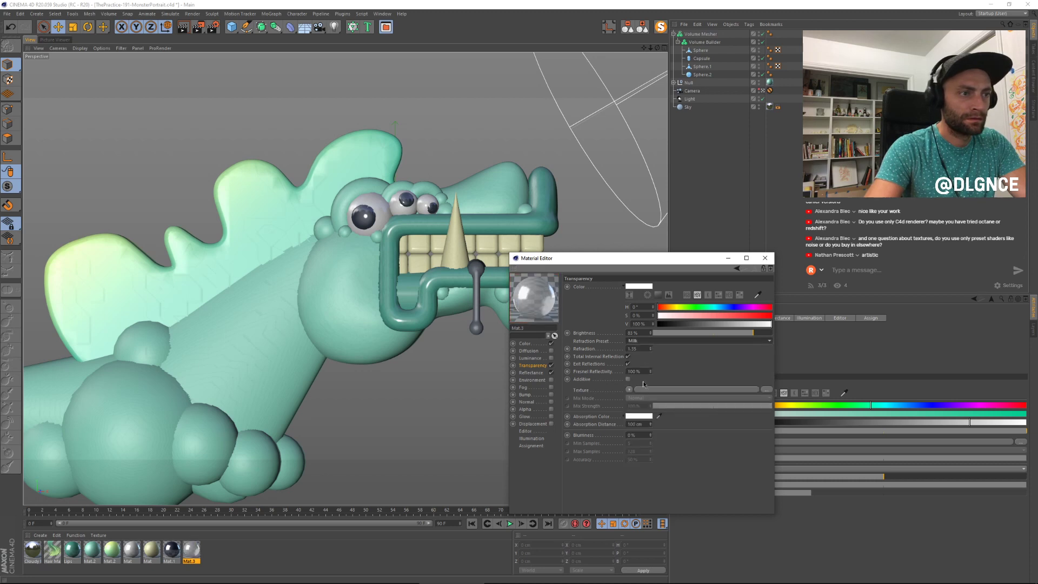
{"action": "left_click", "coordinate": [651, 433]}
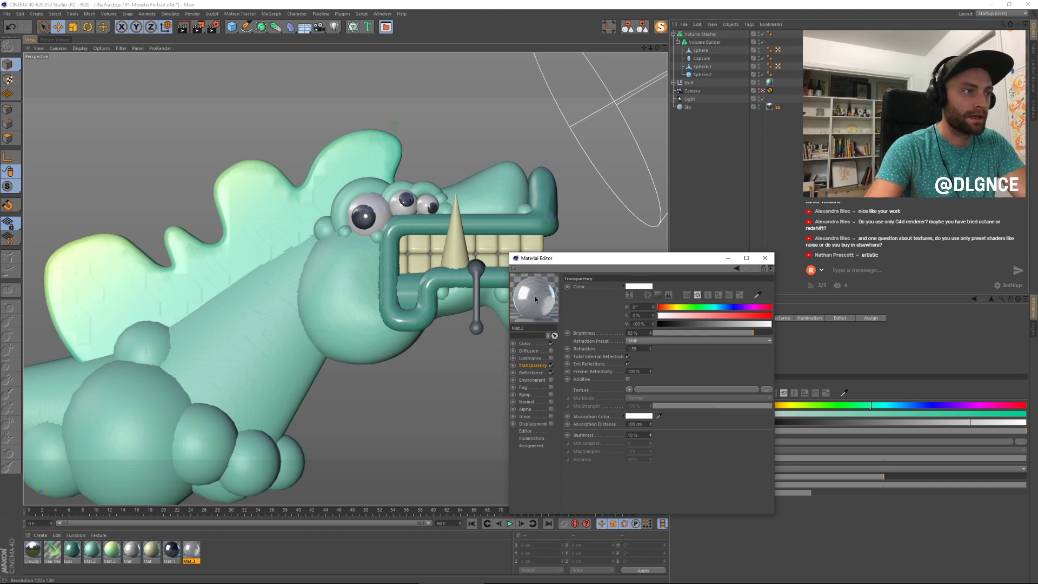
Step: Assign the transparent material to the drip's Volume Mesher and render the portrait to the Picture Viewer
{"action": "left_click_drag", "start_coordinate": [534, 296], "coordinate": [476, 295]}
{"action": "left_click", "coordinate": [765, 259]}
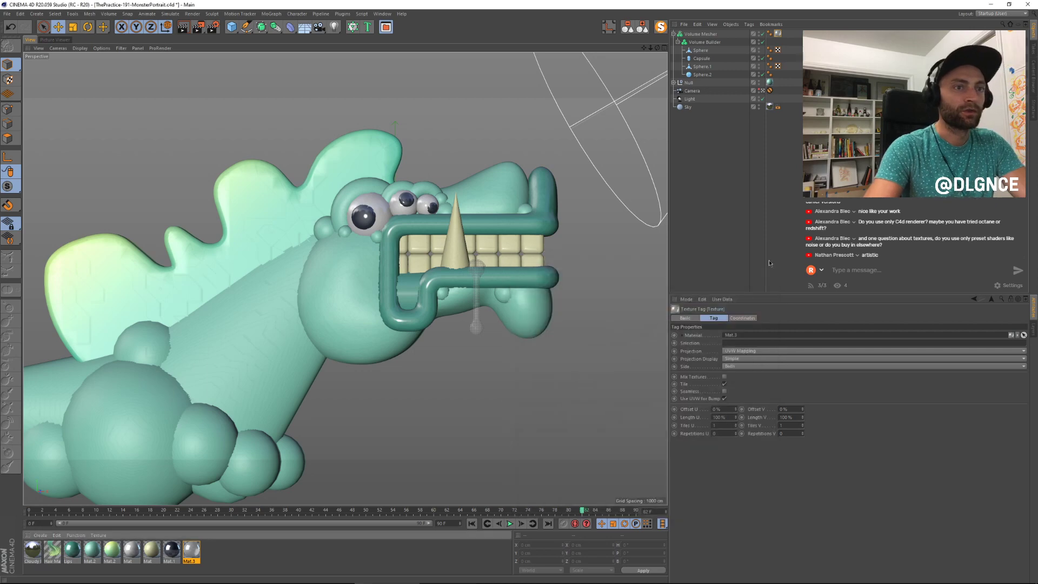
{"action": "key", "text": "shift+r"}
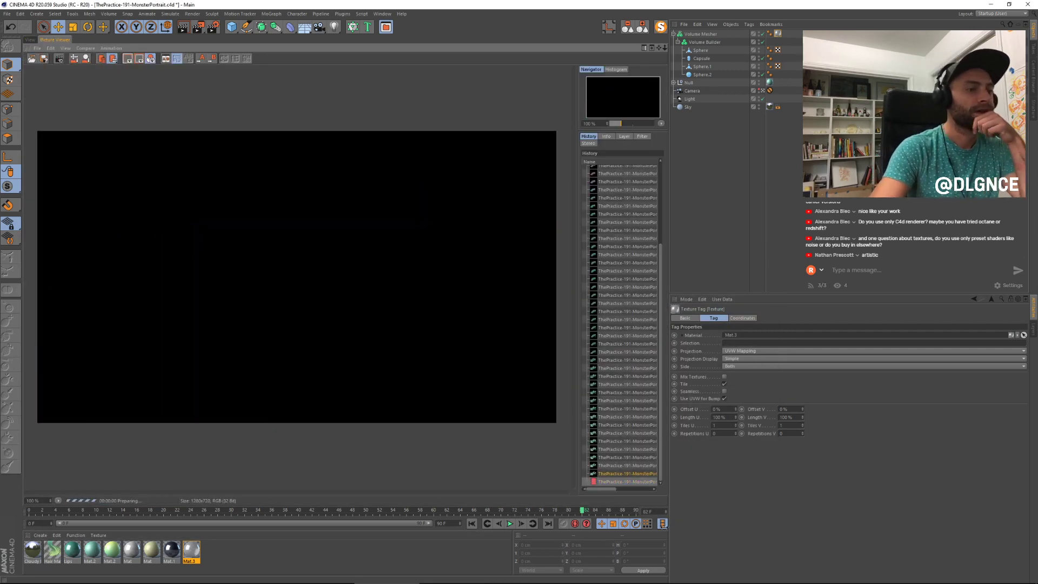
{"action": "key", "text": "Down"}
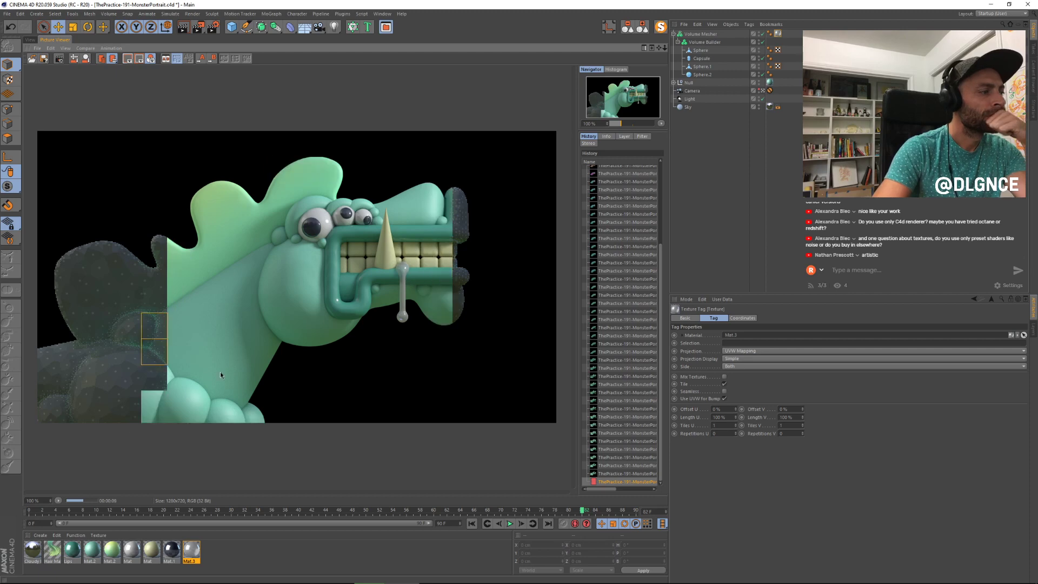
Step: Raise the drip material's transparency brightness to about 95% and return to the perspective viewport
{"action": "double_click", "coordinate": [191, 551]}
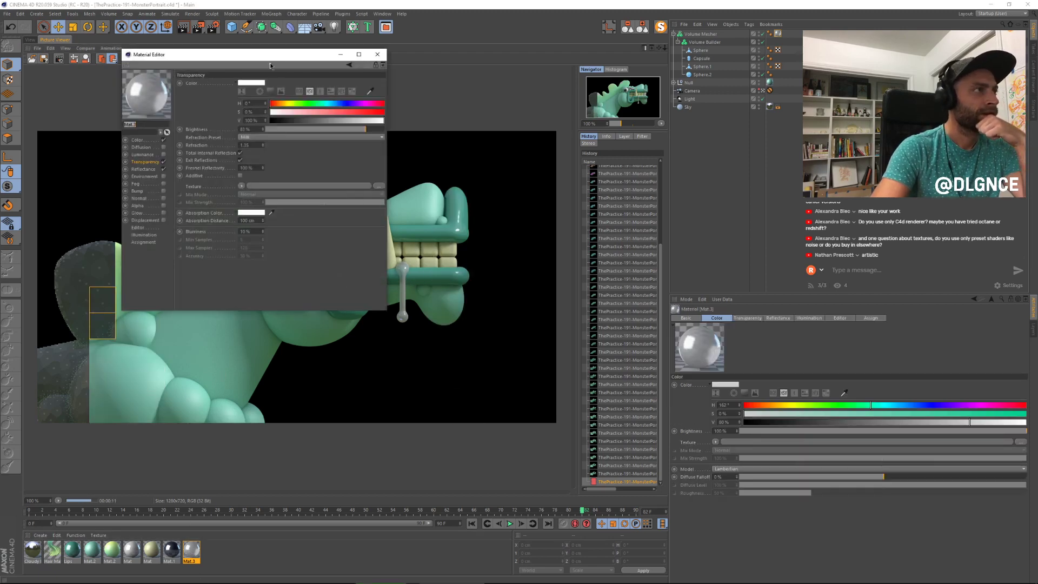
{"action": "left_click_drag", "start_coordinate": [274, 52], "coordinate": [661, 244]}
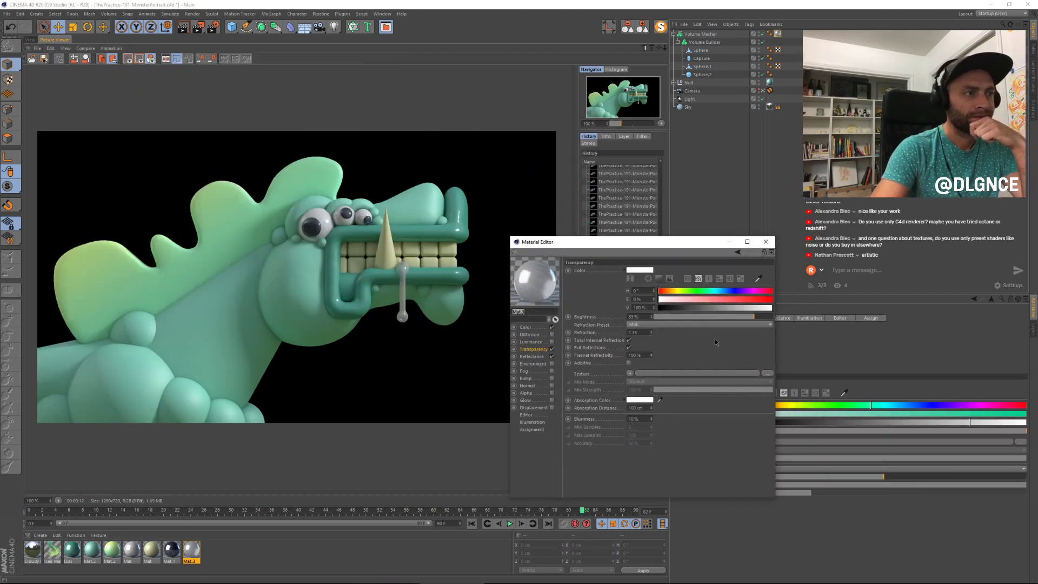
{"action": "left_click_drag", "start_coordinate": [764, 318], "coordinate": [767, 318]}
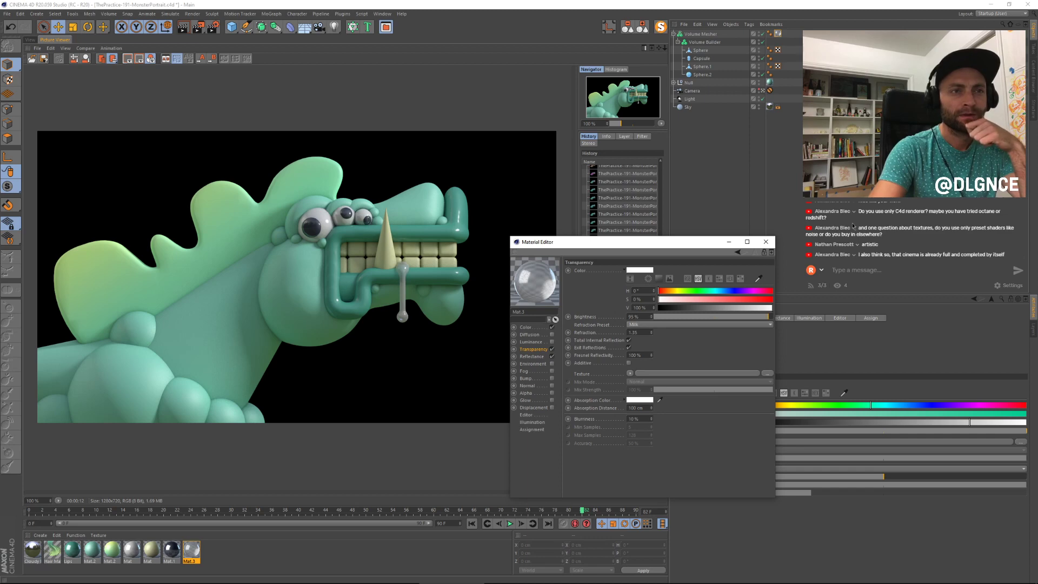
{"action": "left_click", "coordinate": [765, 242]}
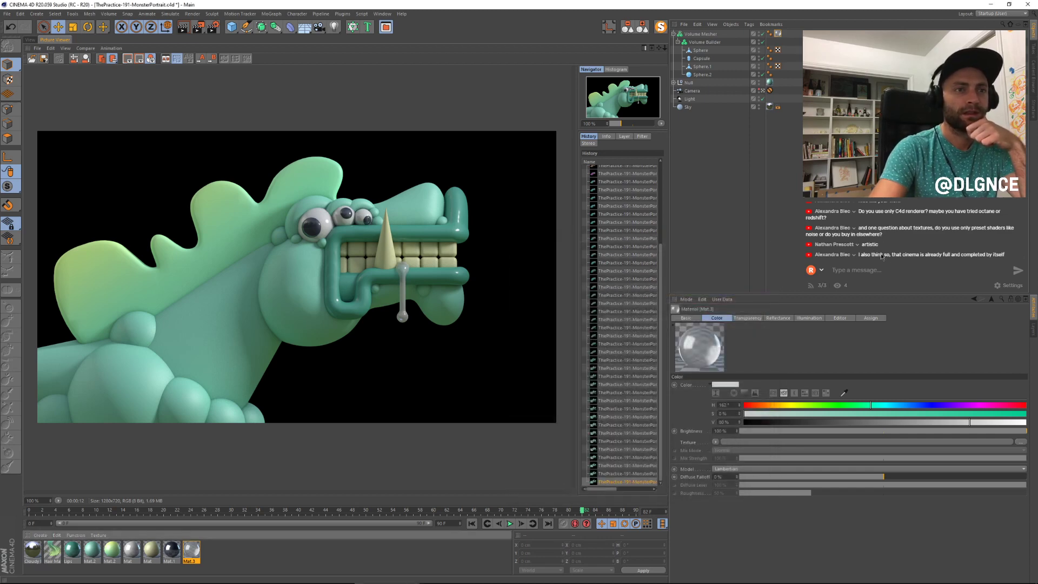
{"action": "left_click", "coordinate": [30, 39]}
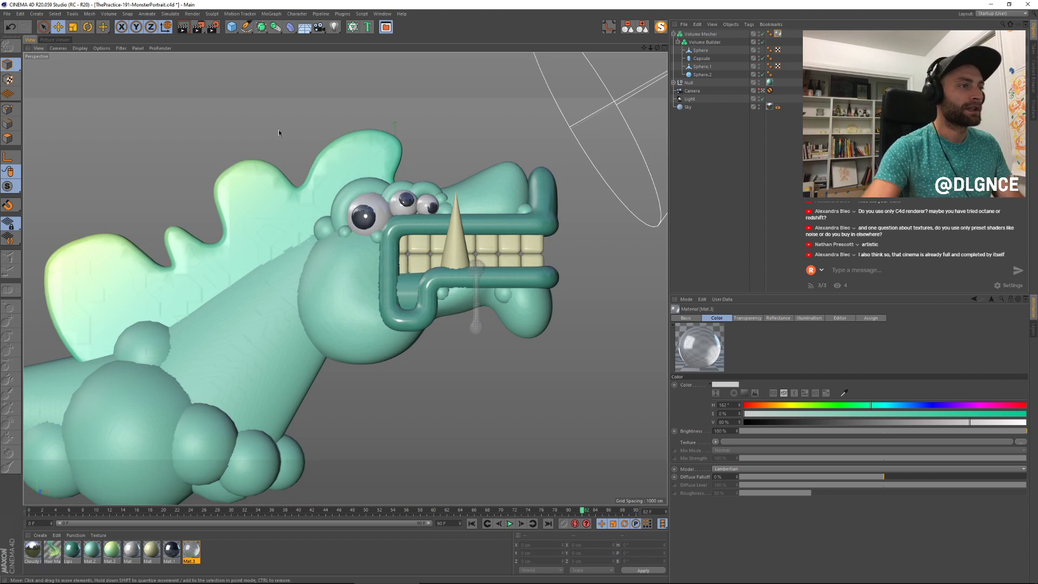
Step: Duplicate the drip's first upper sphere, scale the copy to about 49 cm wide and place it beside the drip along the lower lip
{"action": "left_click", "coordinate": [702, 66]}
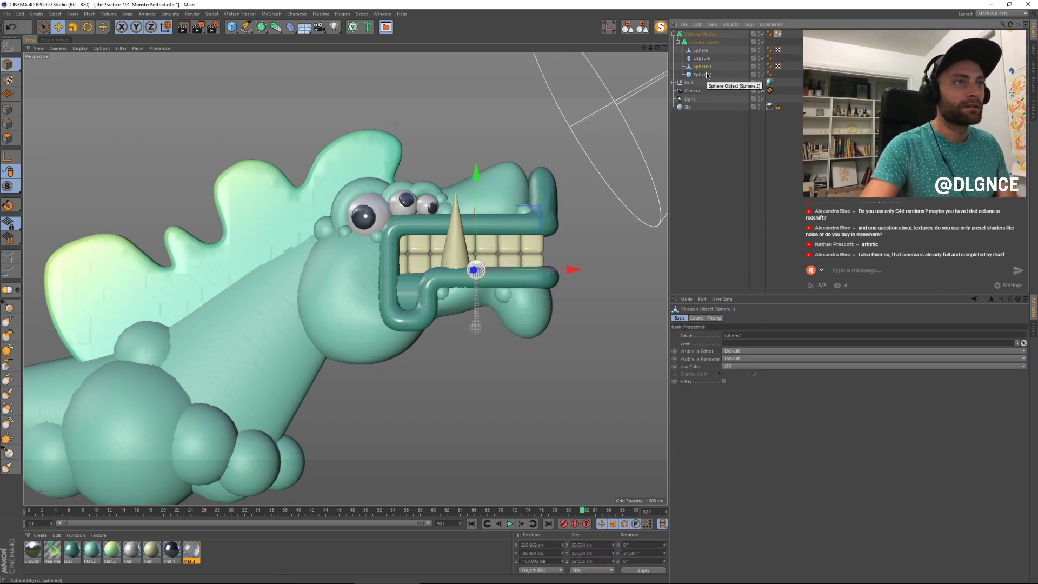
{"action": "left_click", "coordinate": [703, 74]}
{"action": "left_click", "coordinate": [701, 51]}
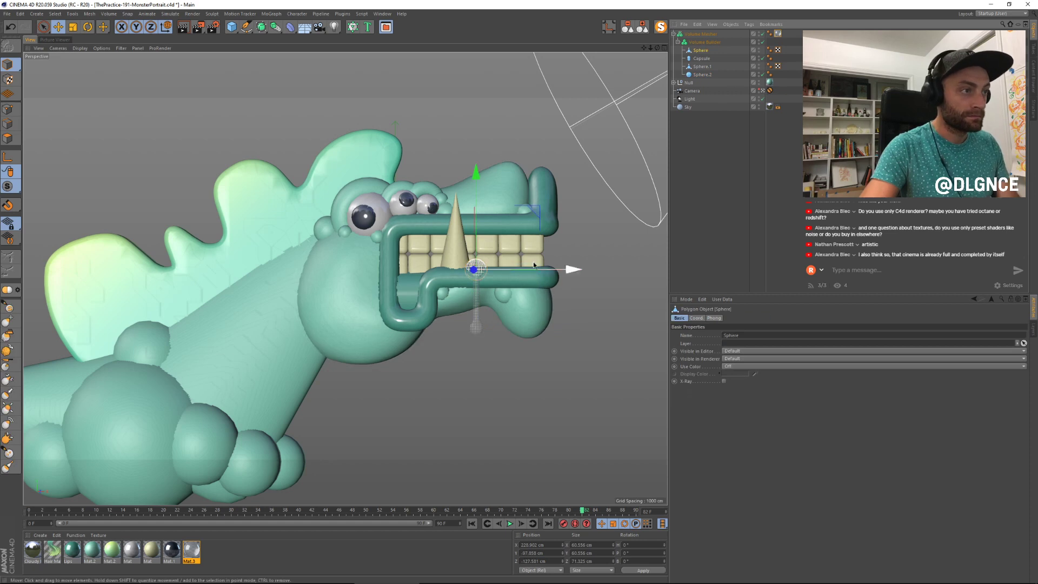
{"action": "left_click_drag", "start_coordinate": [562, 270], "coordinate": [580, 270], "text": "ctrl"}
{"action": "key", "text": "t"}
{"action": "left_click_drag", "start_coordinate": [581, 218], "coordinate": [556, 239]}
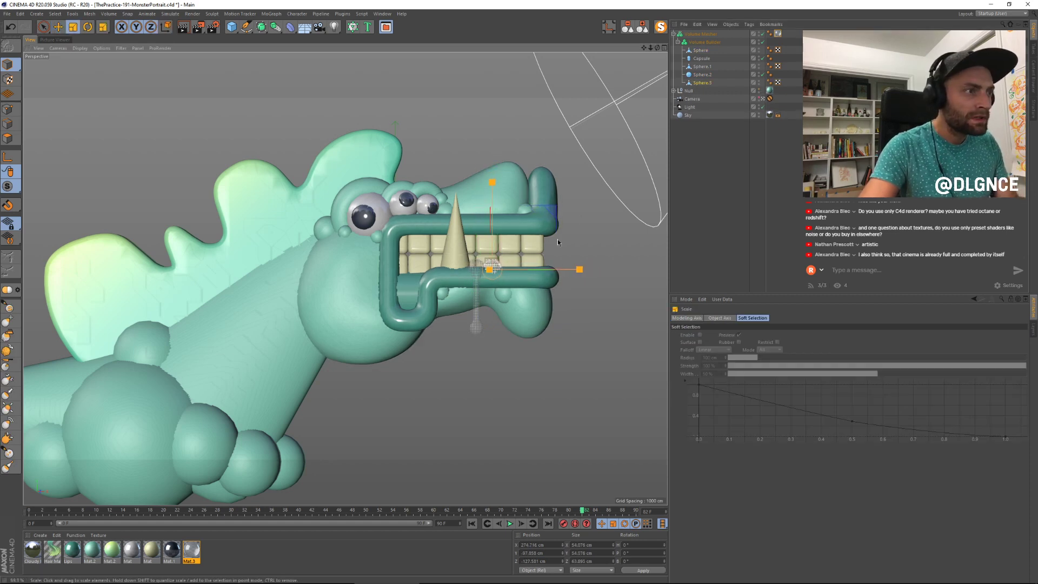
{"action": "key", "text": "e"}
{"action": "left_click_drag", "start_coordinate": [488, 269], "coordinate": [487, 269]}
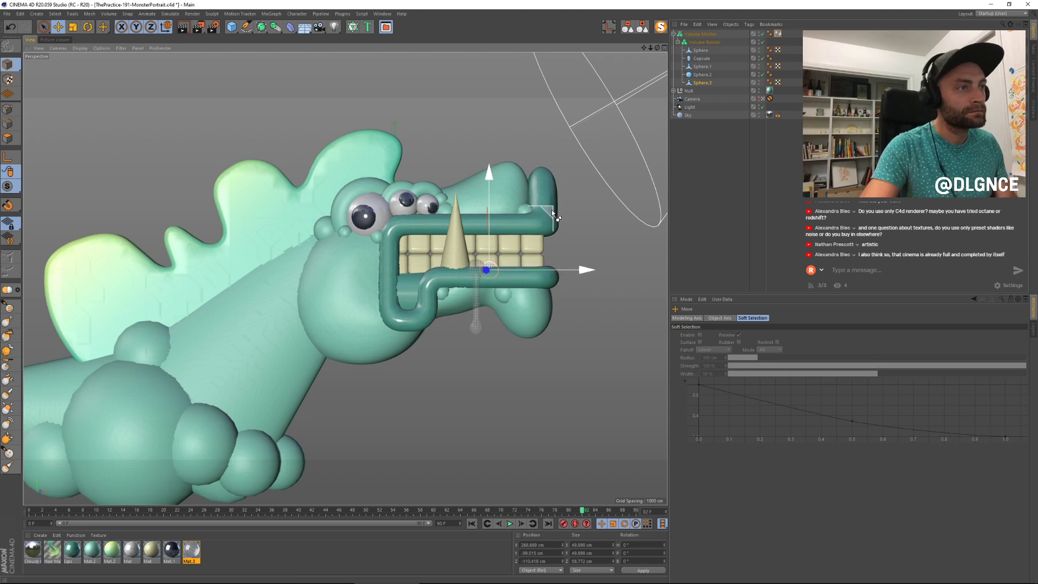
Step: Duplicate the 49 cm drool sphere and seat the copy in the lower bend at the back corner of the mouth
{"action": "left_click_drag", "start_coordinate": [551, 209], "coordinate": [463, 249]}
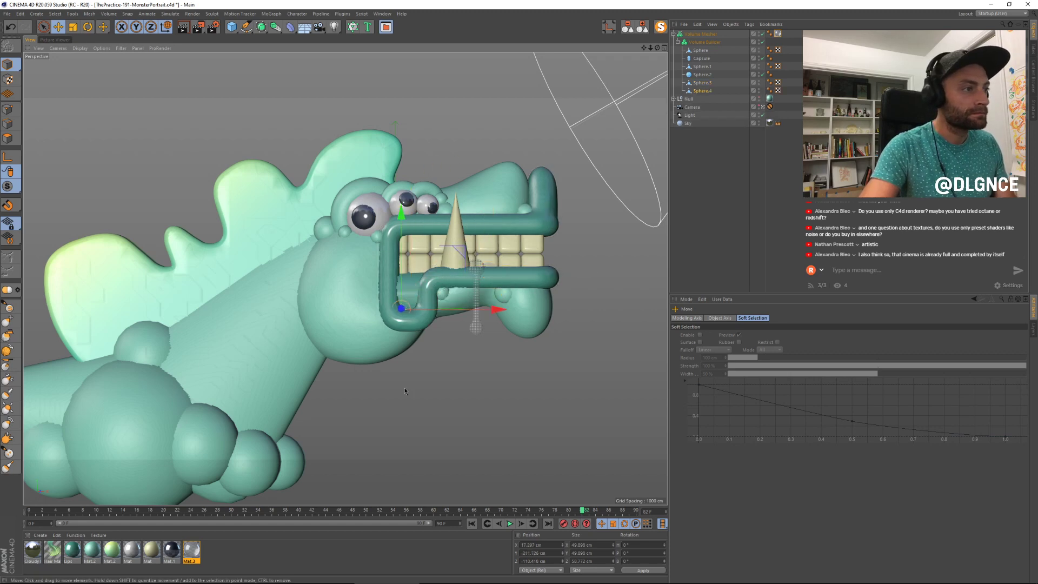
{"action": "left_click_drag", "start_coordinate": [400, 307], "coordinate": [402, 305]}
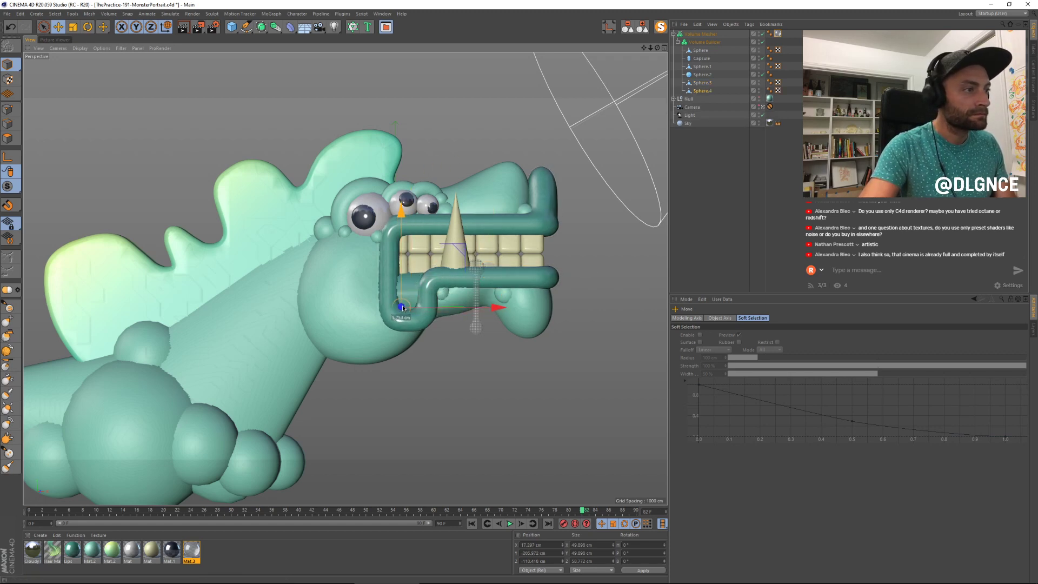
{"action": "scroll", "coordinate": [654, 156], "scroll_direction": "up", "scroll_amount": 2}
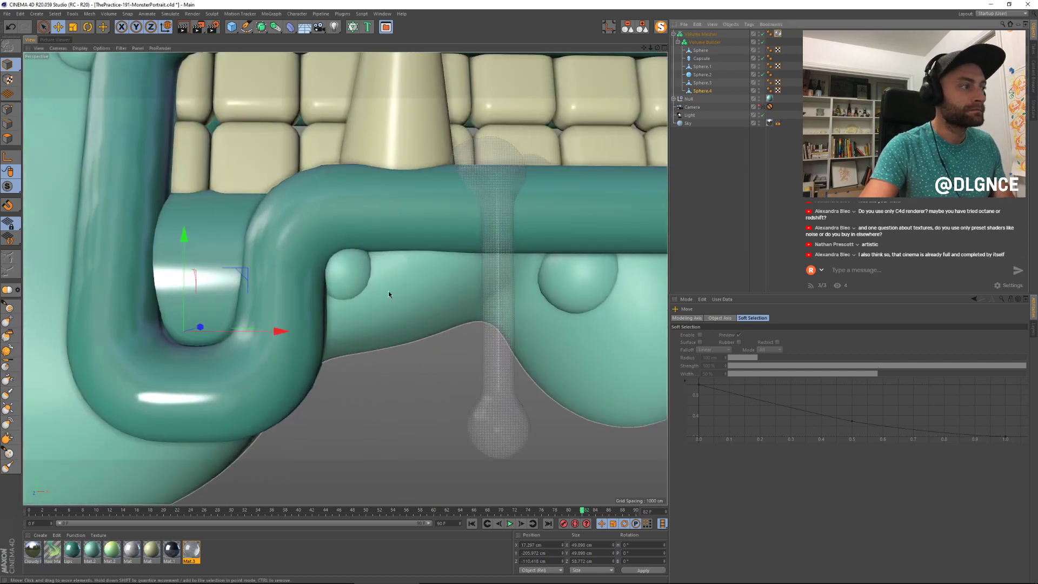
{"action": "scroll", "coordinate": [388, 291], "scroll_direction": "up", "scroll_amount": 3}
{"action": "left_click_drag", "start_coordinate": [244, 298], "coordinate": [231, 323]}
{"action": "middle_click_drag", "start_coordinate": [281, 325], "coordinate": [359, 246], "text": "alt"}
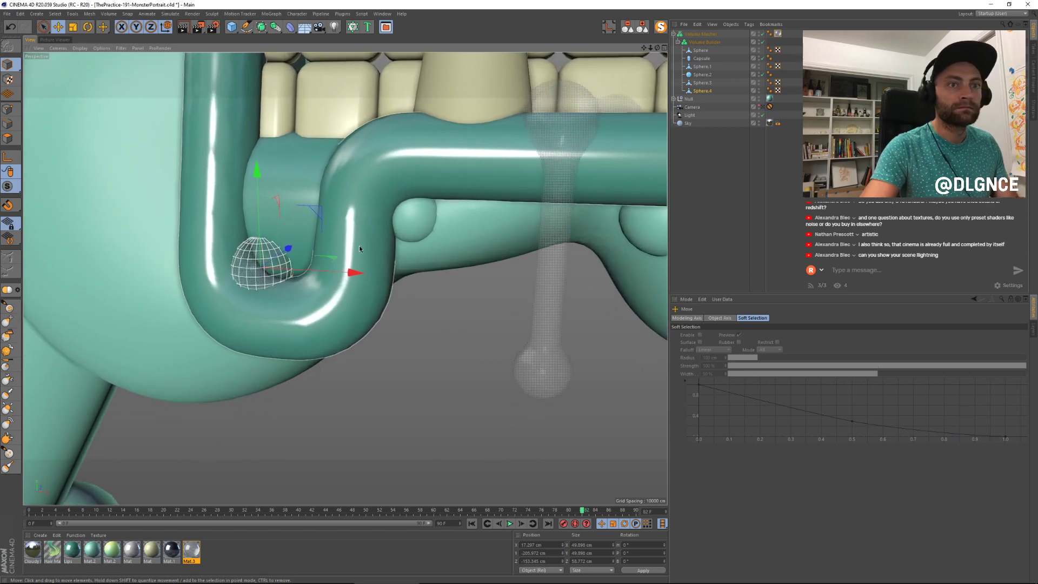
Step: Duplicate the mouth-corner sphere, offset the copy slightly over the lip and rotate it about 27°
{"action": "left_click_drag", "start_coordinate": [368, 300], "coordinate": [397, 290], "text": "alt"}
{"action": "left_click_drag", "start_coordinate": [320, 217], "coordinate": [296, 278], "text": "alt"}
{"action": "key", "text": "r"}
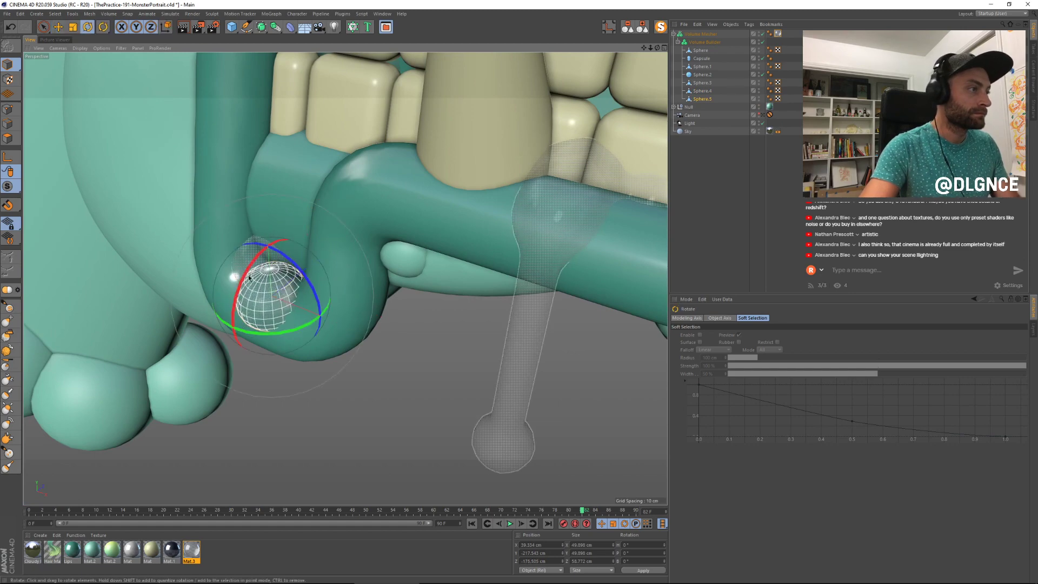
{"action": "left_click_drag", "start_coordinate": [240, 260], "coordinate": [237, 295]}
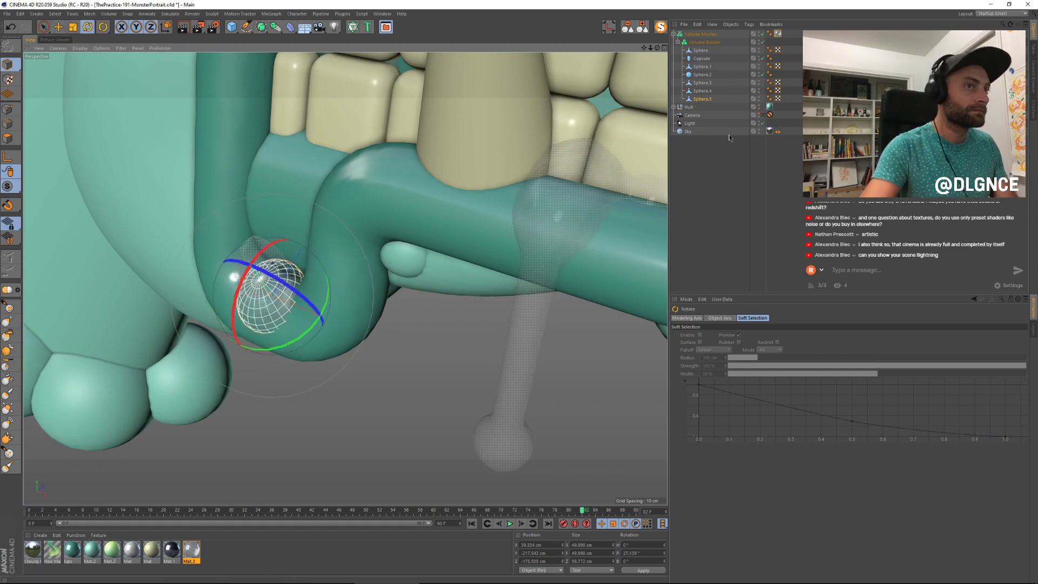
Step: Return to the scene camera's view and render the portrait to the Picture Viewer
{"action": "left_click", "coordinate": [763, 115]}
{"action": "left_click", "coordinate": [576, 365]}
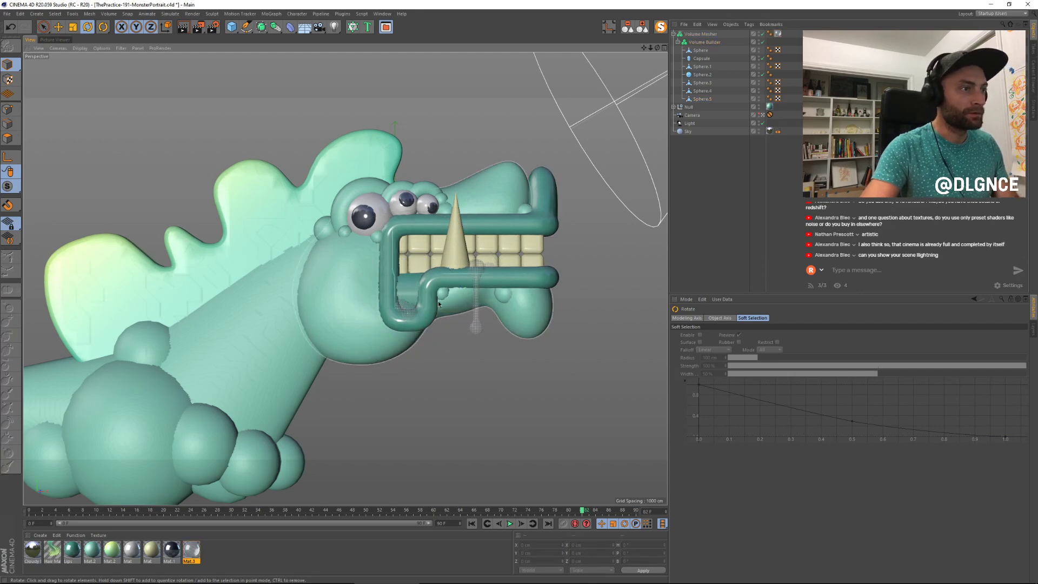
{"action": "key", "text": "shift+r"}
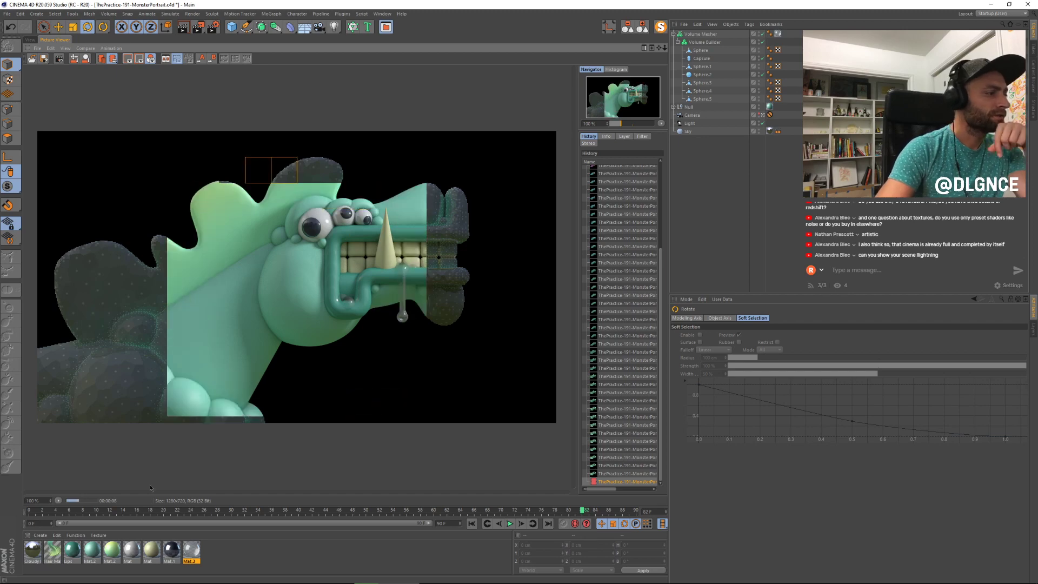
Step: Raise the roughness of the drool material's Layer 1 reflectance to about 41%
{"action": "double_click", "coordinate": [191, 550]}
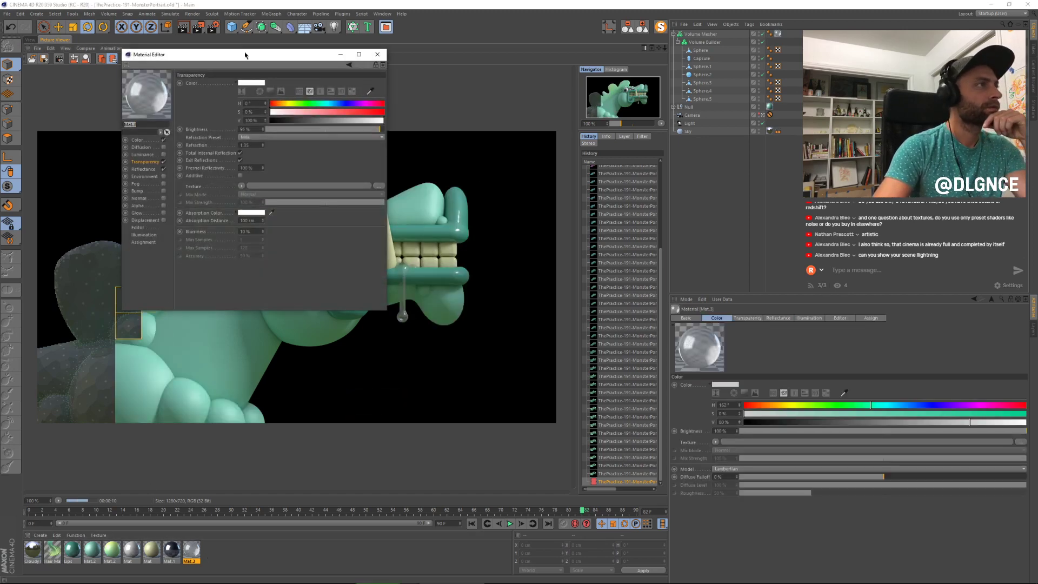
{"action": "left_click_drag", "start_coordinate": [247, 54], "coordinate": [645, 251]}
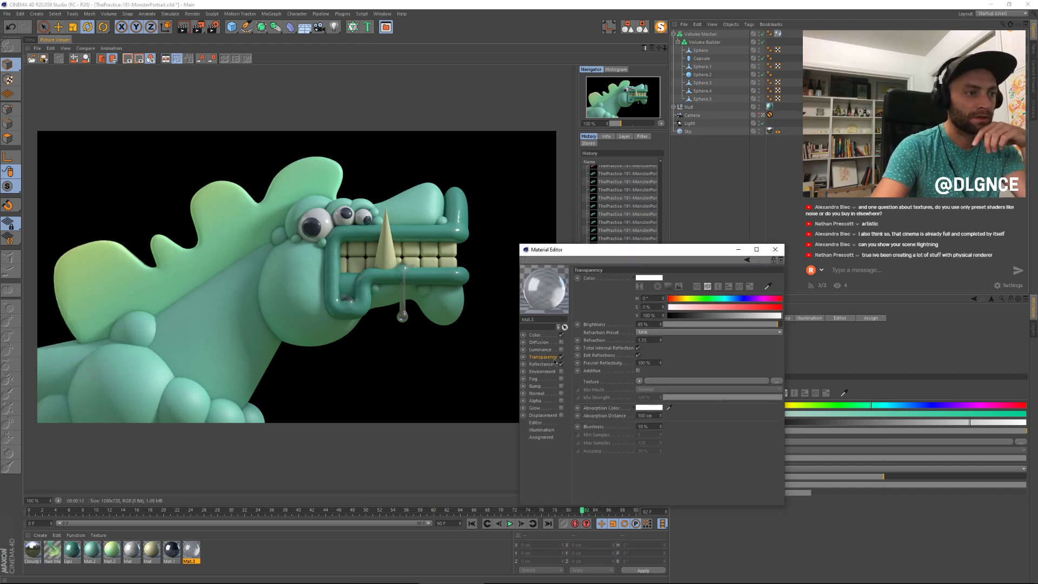
{"action": "left_click", "coordinate": [553, 364]}
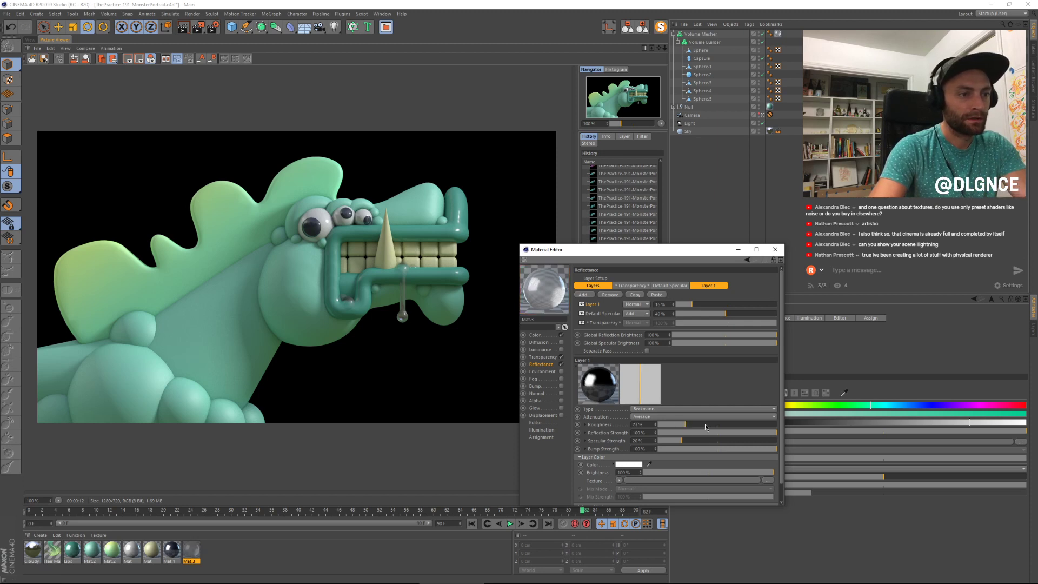
{"action": "left_click", "coordinate": [707, 426]}
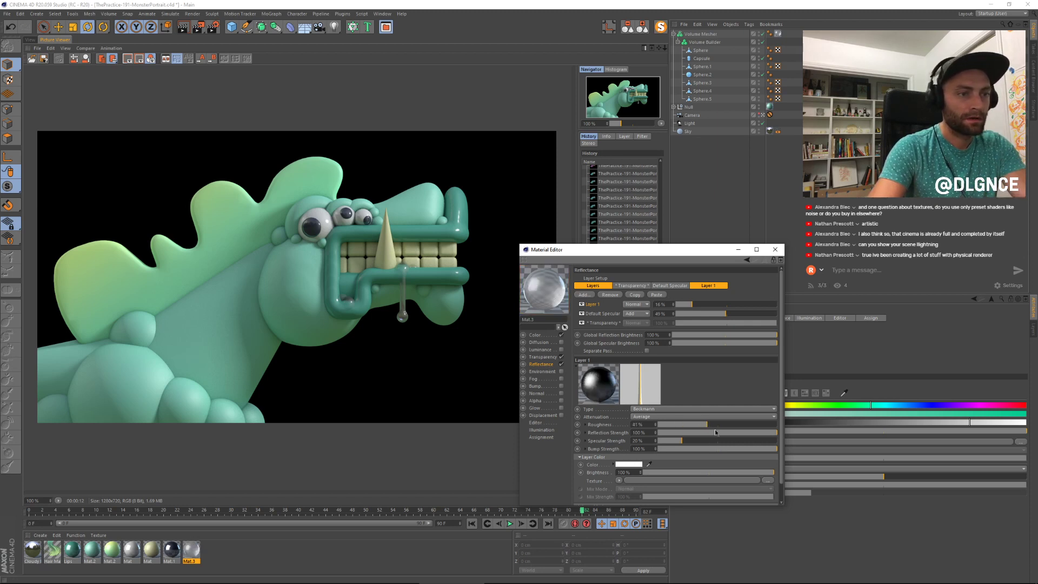
Step: Set the drool material's transparency blurriness to 20% and render the portrait to the Picture Viewer
{"action": "left_click", "coordinate": [544, 356]}
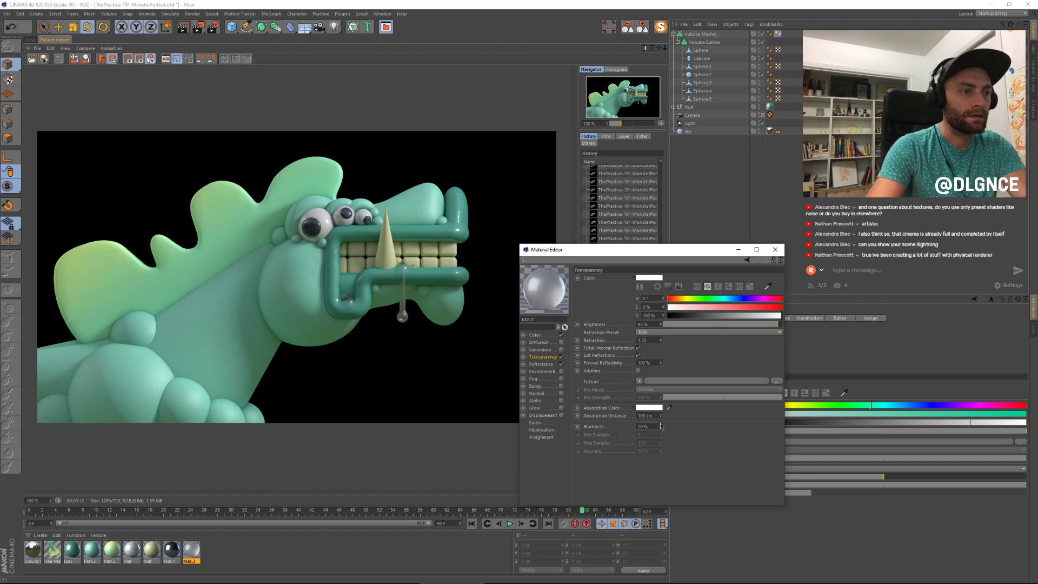
{"action": "mouse_move", "coordinate": [570, 249]}
{"action": "left_mouse_down"}
{"action": "mouse_move", "coordinate": [573, 227]}
{"action": "mouse_move", "coordinate": [570, 237]}
{"action": "left_mouse_up"}
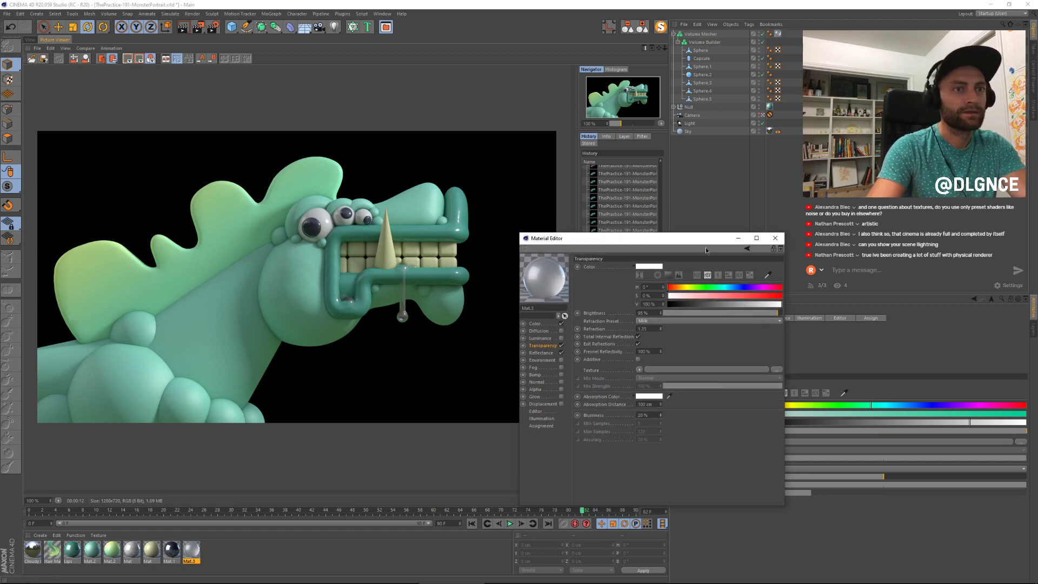
{"action": "key", "text": "shift+r"}
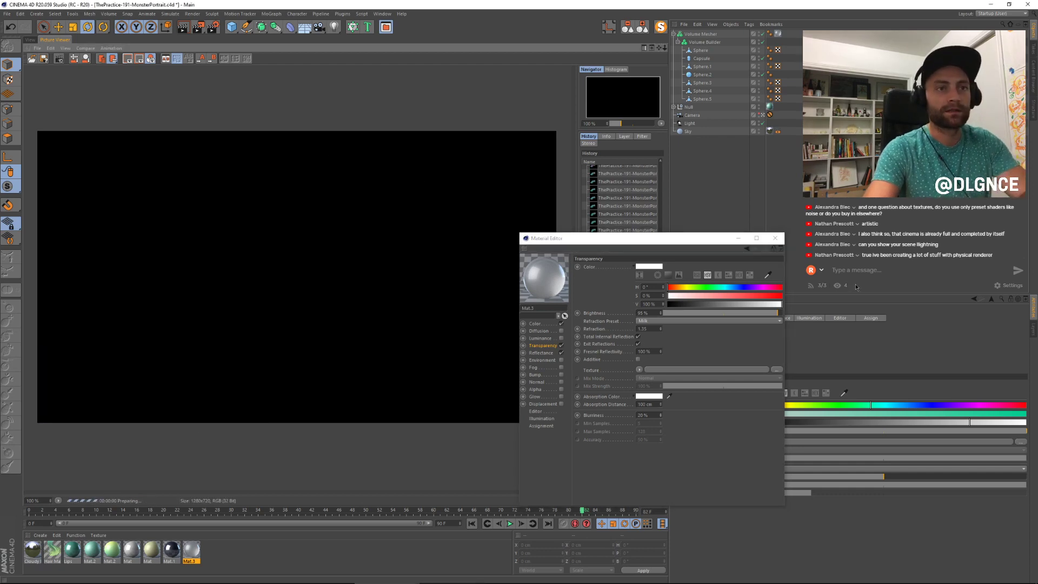
{"action": "left_click", "coordinate": [775, 238]}
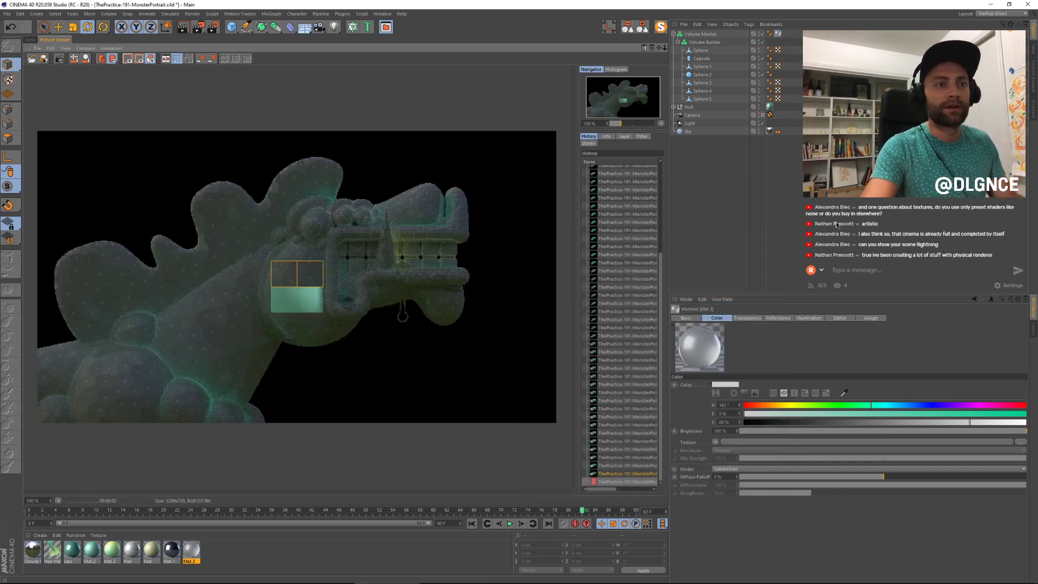
Step: Examine the spot light's placement relative to the monster from outside the camera, and return to the camera view
{"action": "left_click", "coordinate": [30, 40]}
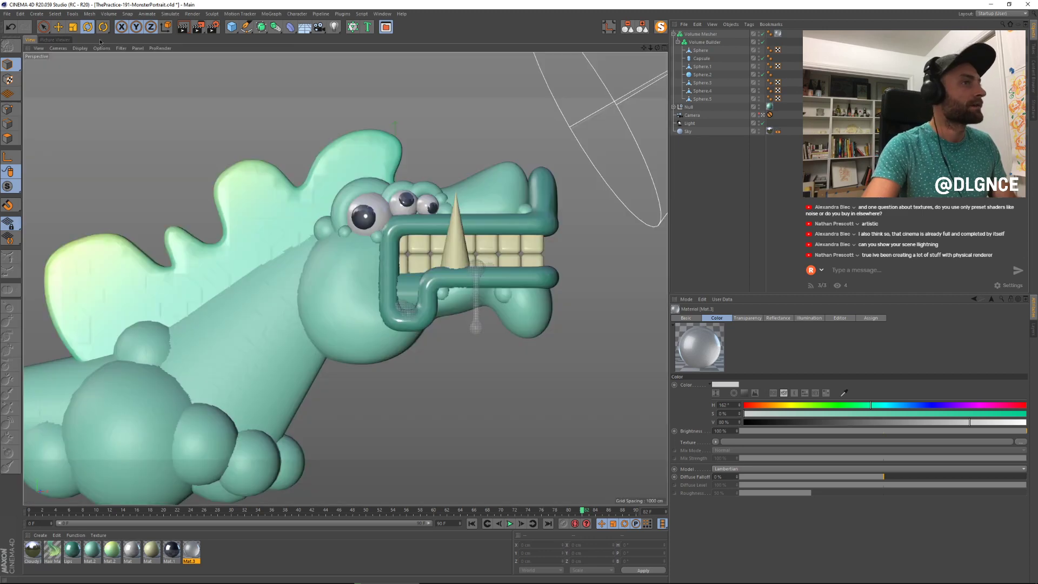
{"action": "left_click", "coordinate": [764, 115]}
{"action": "middle_click_drag", "start_coordinate": [569, 140], "coordinate": [503, 148], "text": "alt"}
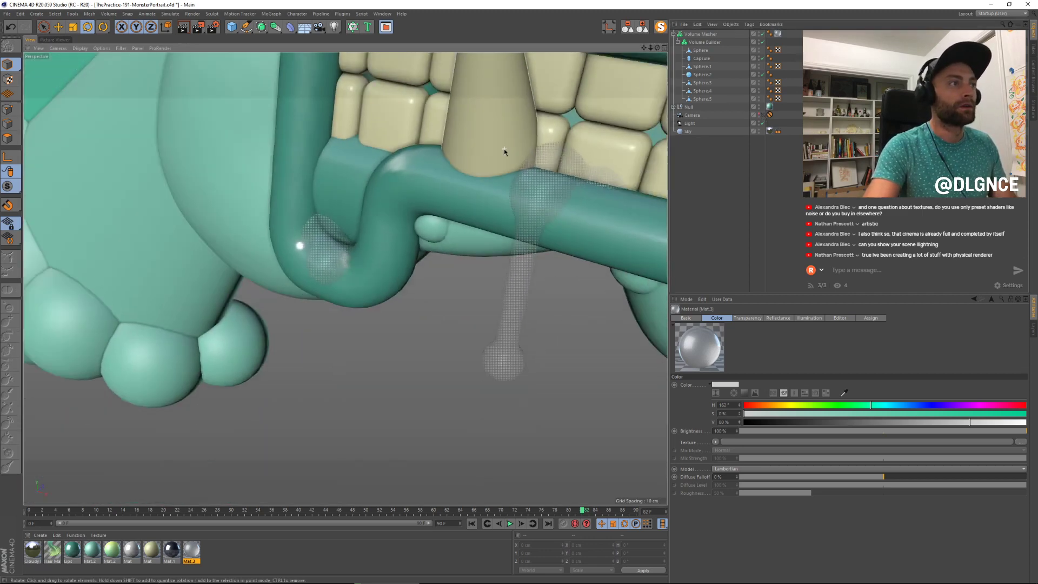
{"action": "scroll", "coordinate": [504, 148], "scroll_direction": "down", "scroll_amount": 10}
{"action": "left_click", "coordinate": [590, 116]}
{"action": "middle_click_drag", "start_coordinate": [584, 170], "coordinate": [510, 279], "text": "alt"}
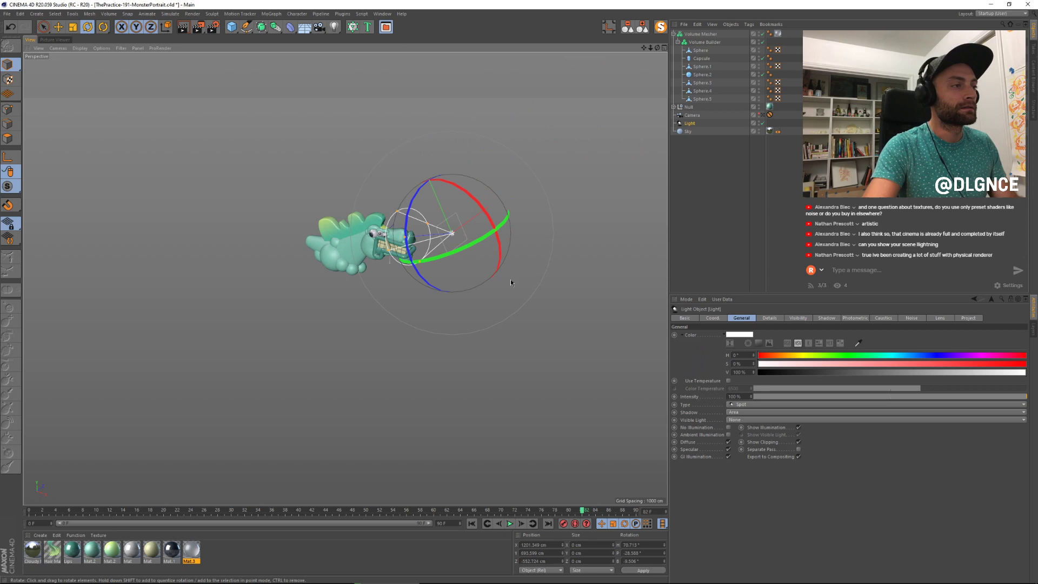
{"action": "left_click", "coordinate": [764, 115]}
Step: Try deleting the Sky's Compositing tag to reveal its background in the viewport, and undo the deletion
{"action": "left_click", "coordinate": [689, 131]}
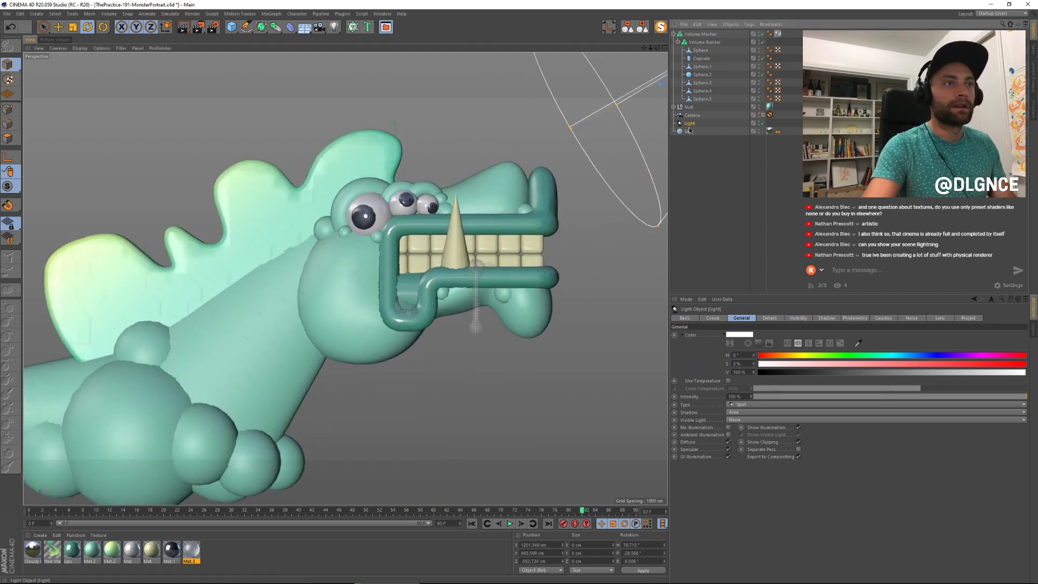
{"action": "left_click", "coordinate": [778, 132]}
{"action": "key", "text": "Delete"}
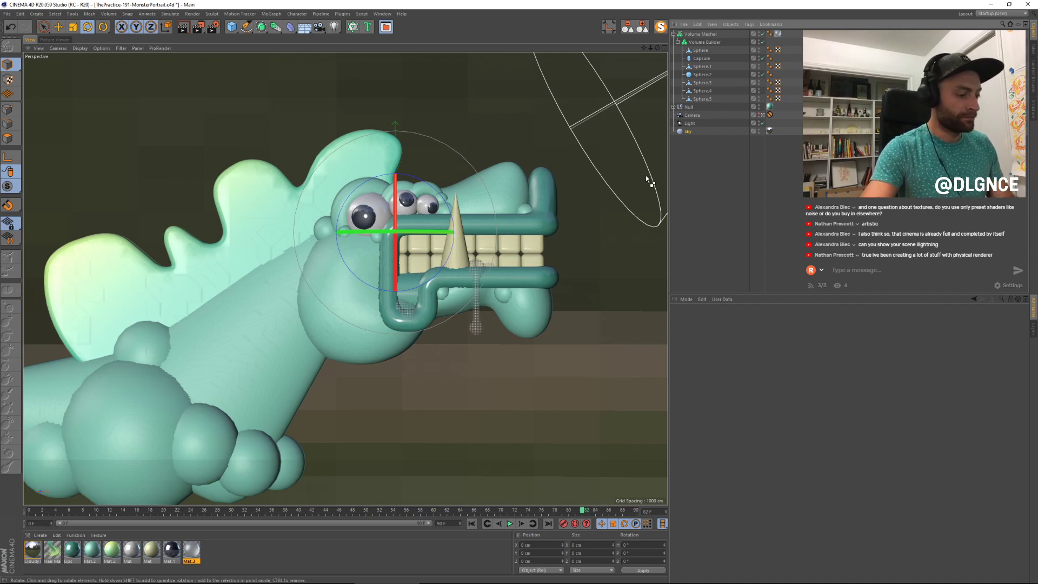
{"action": "key", "text": "ctrl+z"}
Step: Review the Luminance channel of the Cloudy Park sky material and close its editor
{"action": "double_click", "coordinate": [33, 550]}
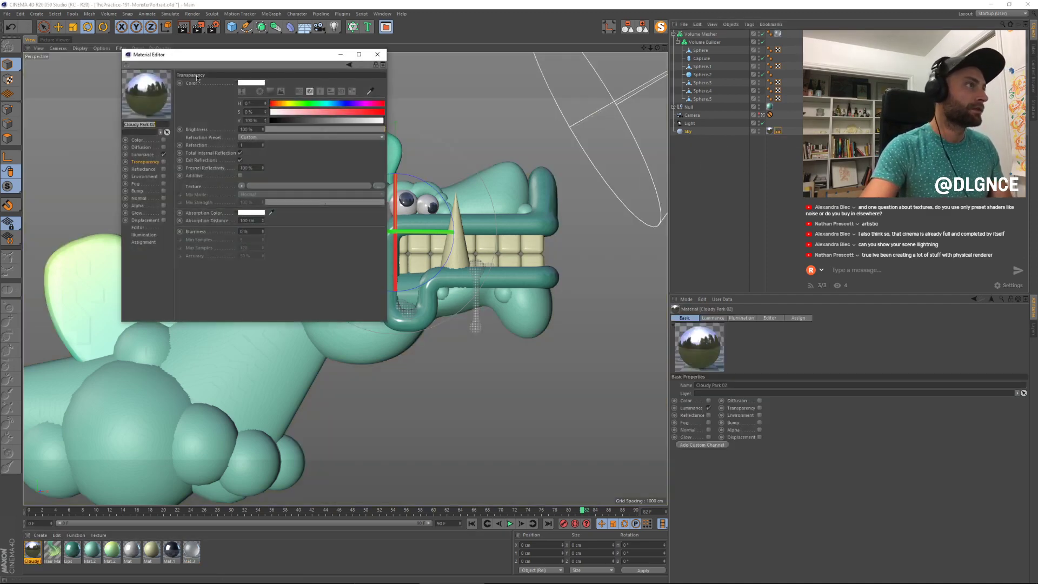
{"action": "left_click_drag", "start_coordinate": [213, 58], "coordinate": [552, 203]}
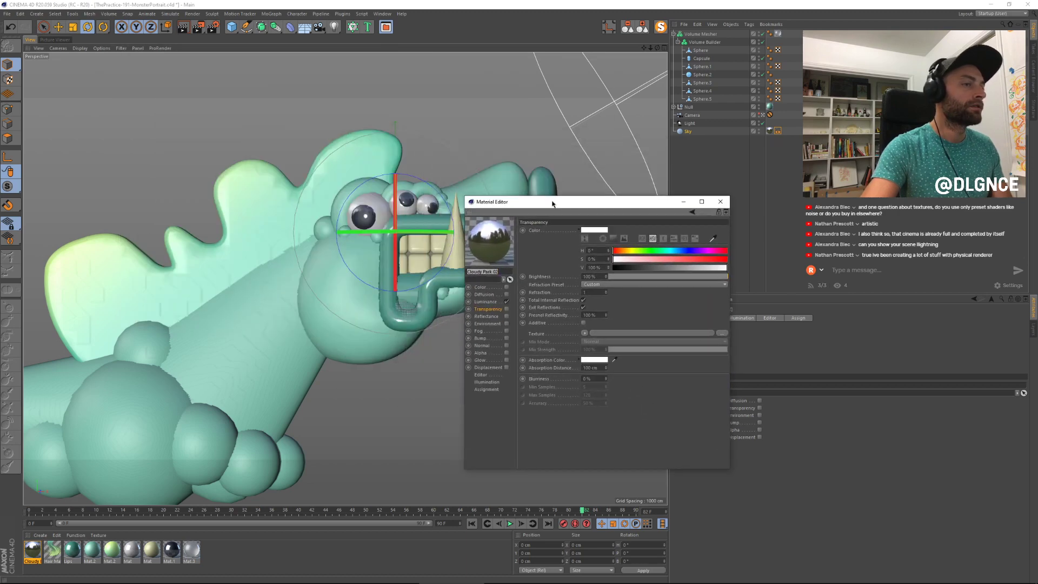
{"action": "left_click", "coordinate": [486, 301]}
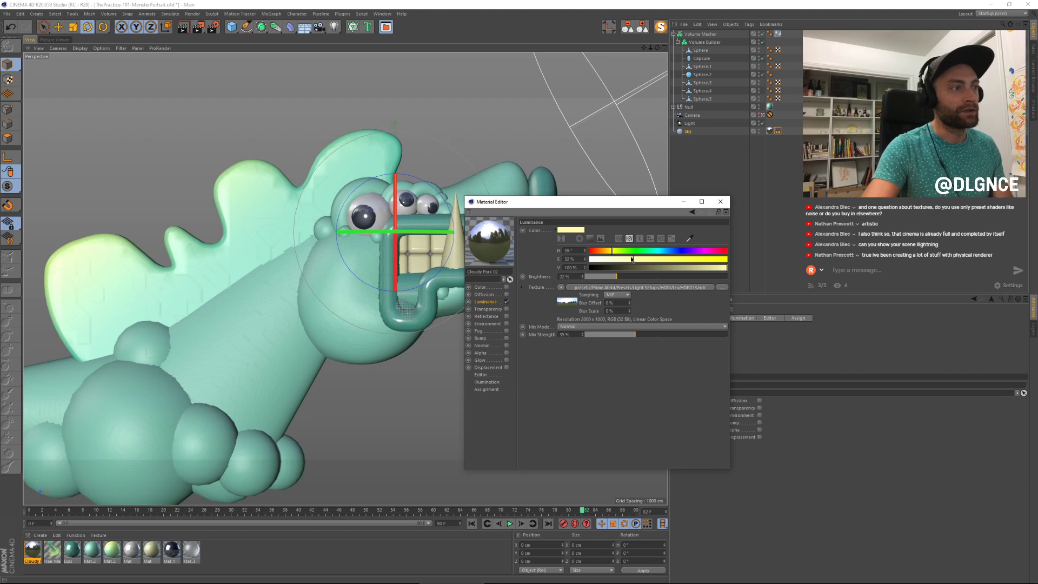
{"action": "left_click", "coordinate": [720, 201]}
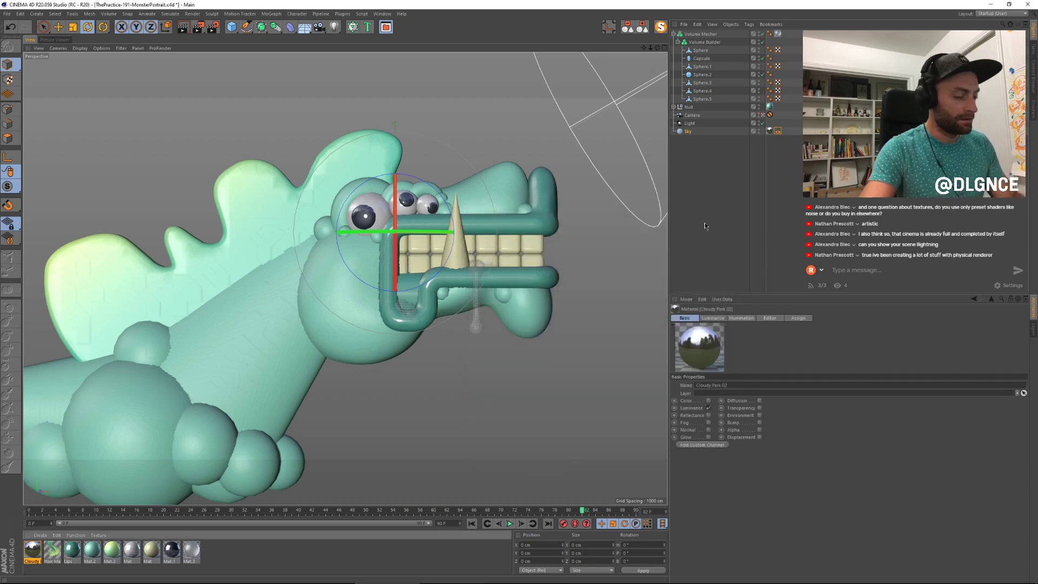
Step: Start another Picture Viewer render and compare the recent portrait renders in the history for changes in the drool
{"action": "key", "text": "shift+r"}
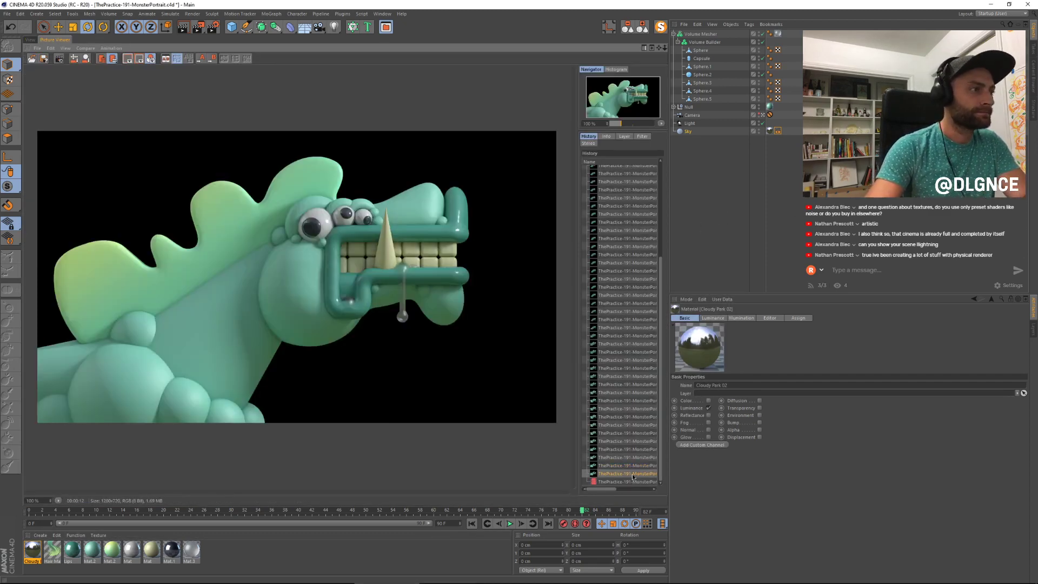
{"action": "key", "text": "Up"}
{"action": "key", "text": "Up"}
{"action": "key", "text": "Up"}
{"action": "key", "text": "Down"}
{"action": "key", "text": "Down"}
{"action": "key", "text": "Down"}
{"action": "key", "text": "Down"}
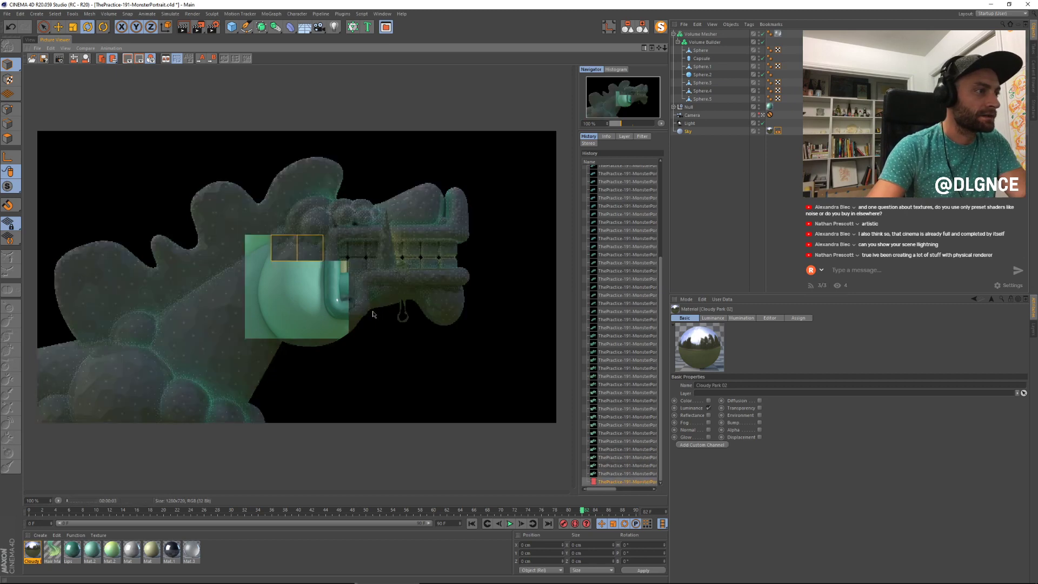
{"action": "key", "text": "Up"}
{"action": "key", "text": "Up"}
{"action": "key", "text": "Up"}
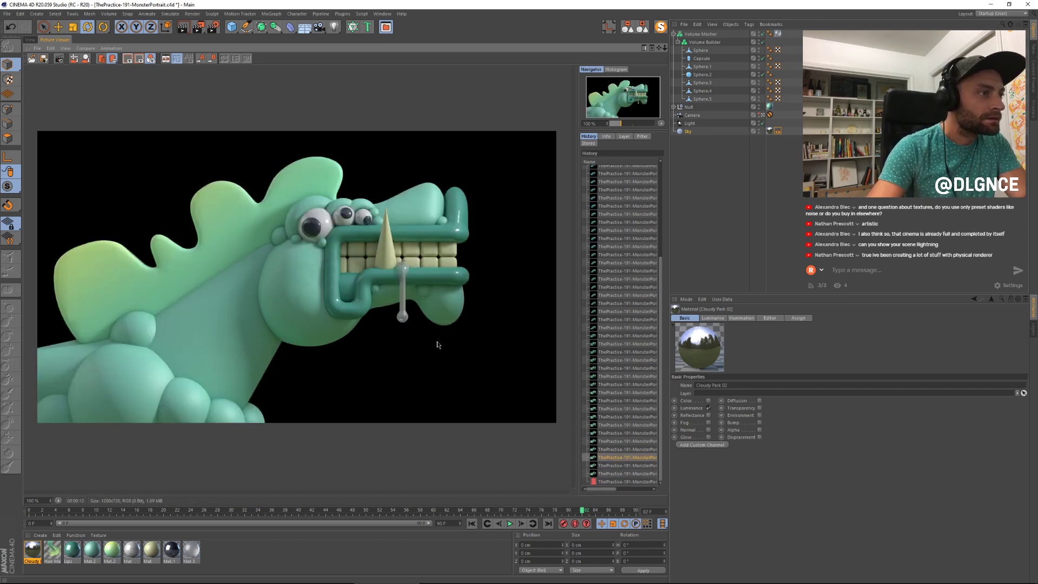
{"action": "key", "text": "Down"}
{"action": "key", "text": "Down"}
{"action": "key", "text": "Down"}
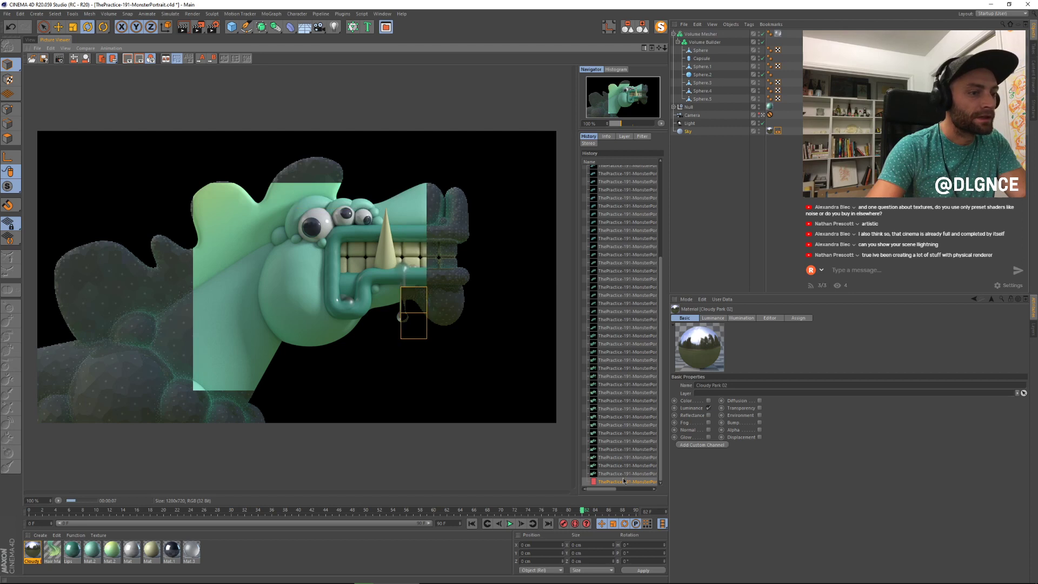
Step: Stop the running render and delete the unfinished image from the render history
{"action": "left_click", "coordinate": [60, 59]}
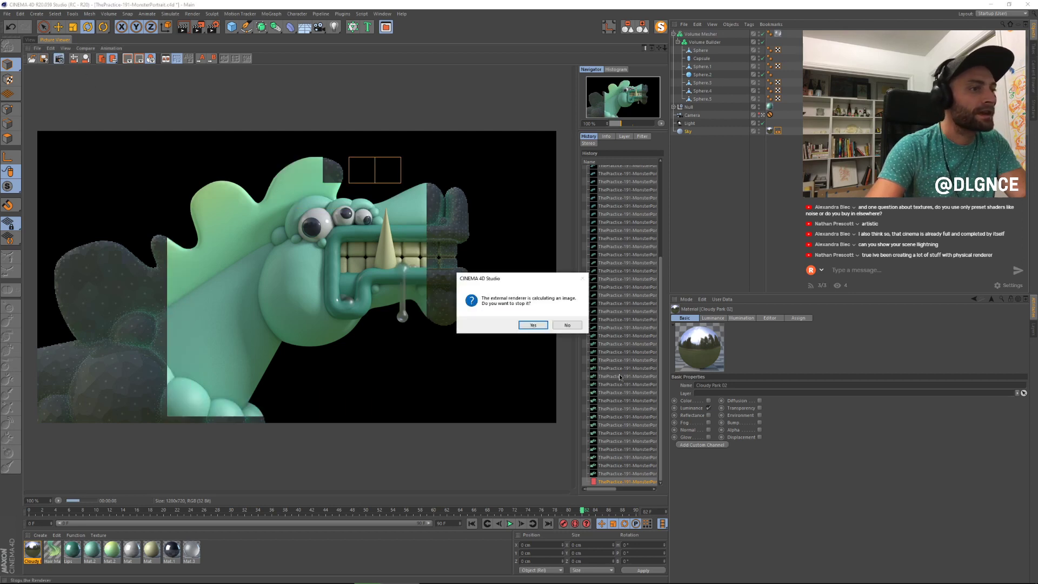
{"action": "left_click", "coordinate": [533, 325]}
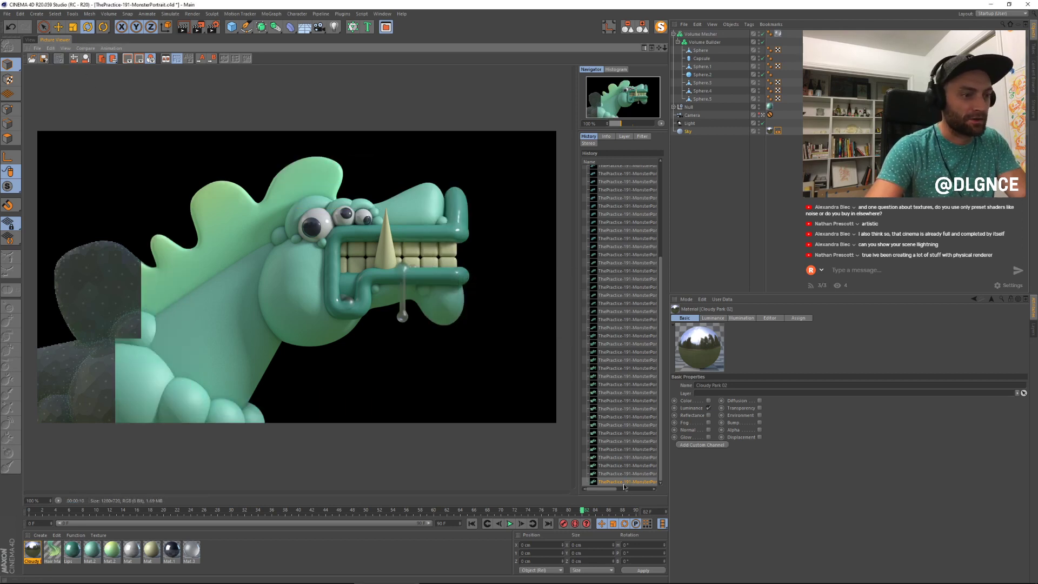
{"action": "key", "text": "Delete"}
{"action": "left_click", "coordinate": [514, 322]}
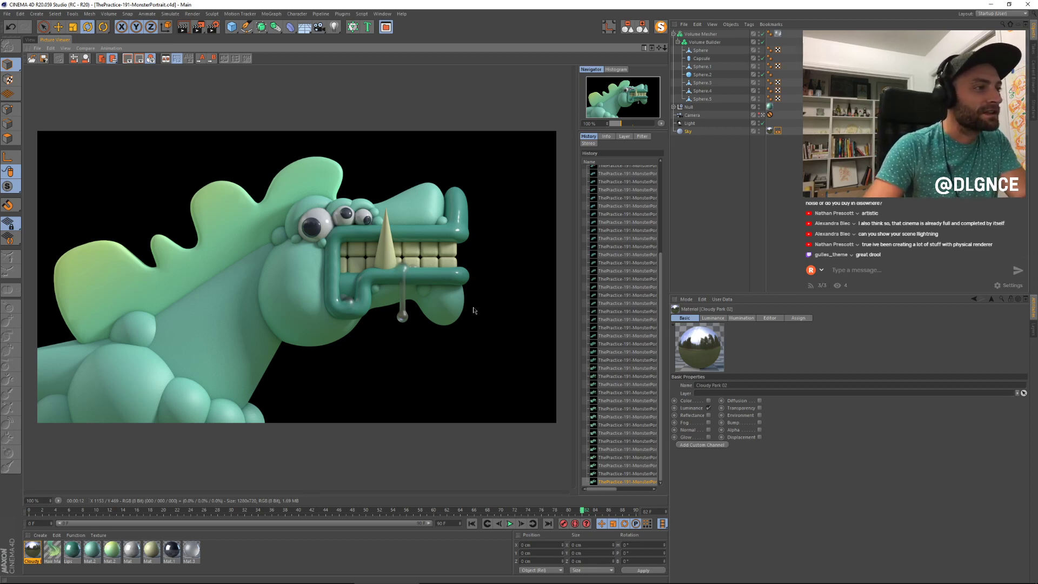
Step: Open the drool's transparent material for editing and place its editor clear of the rendered monster
{"action": "double_click", "coordinate": [191, 550]}
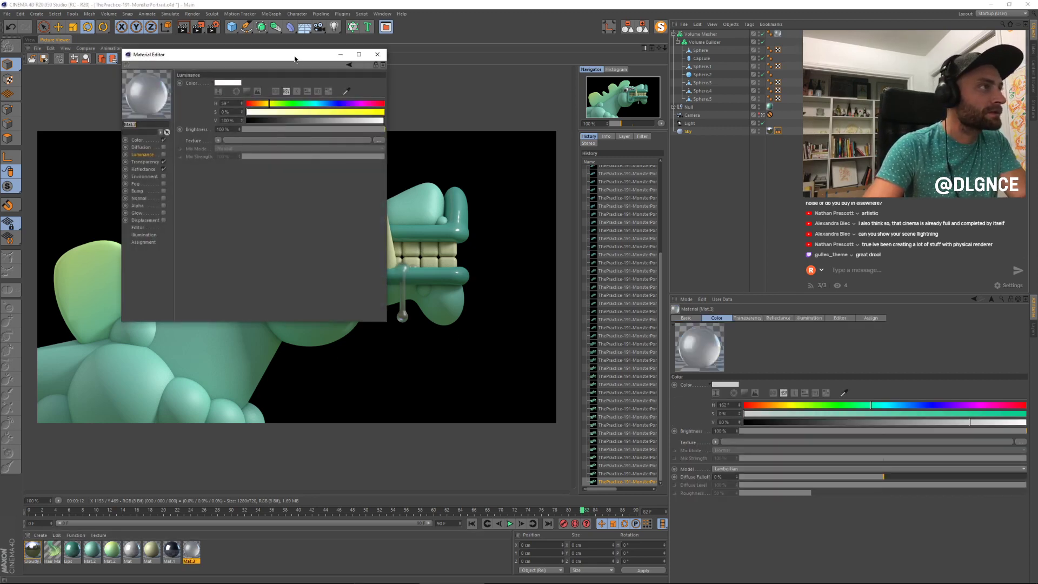
{"action": "left_click_drag", "start_coordinate": [308, 55], "coordinate": [695, 222]}
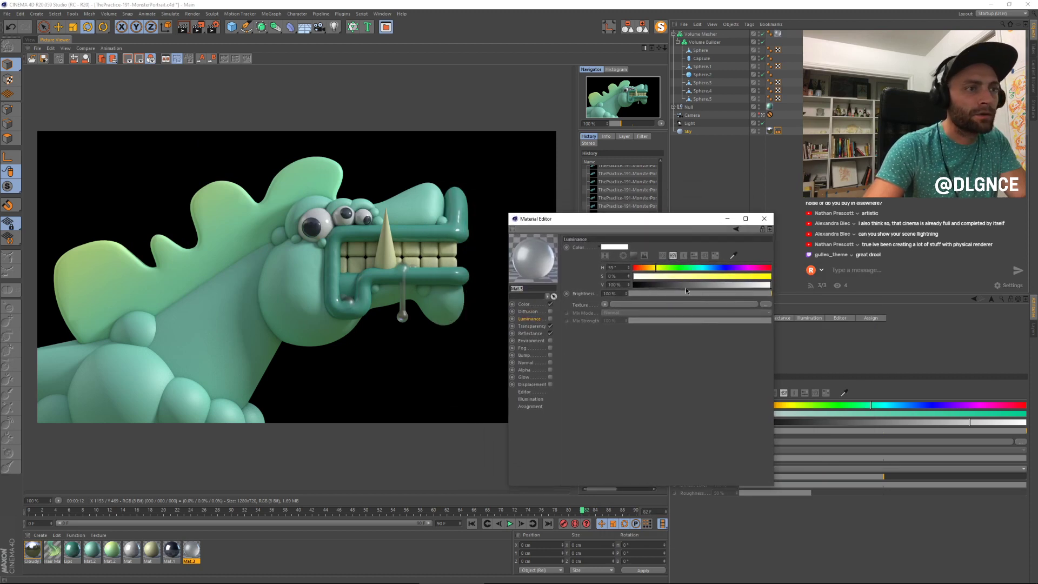
Step: Enable the Luminance channel of the Mat.3 material and set its brightness to 6%
{"action": "left_click", "coordinate": [548, 327]}
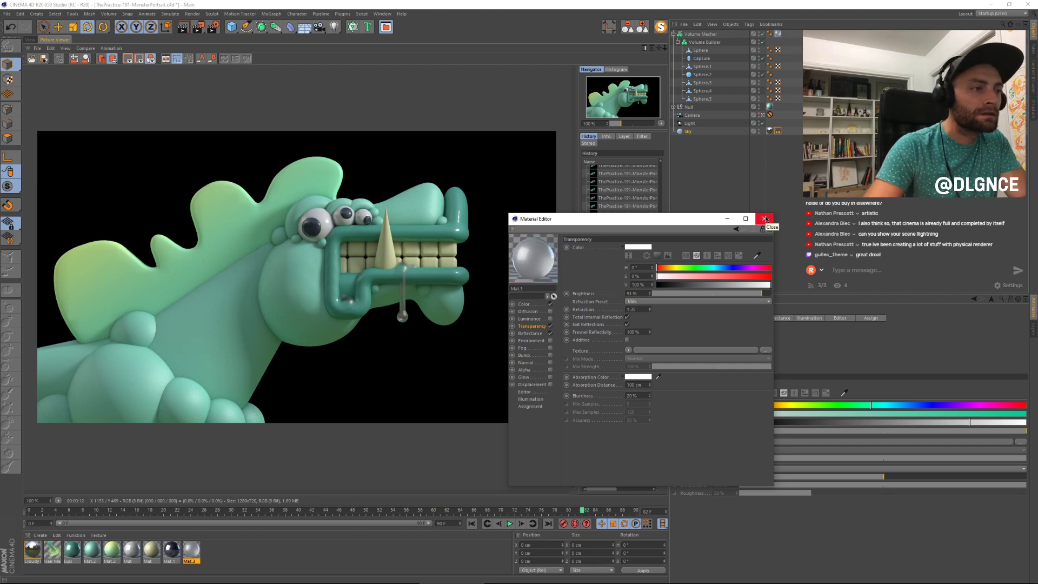
{"action": "left_click", "coordinate": [532, 319]}
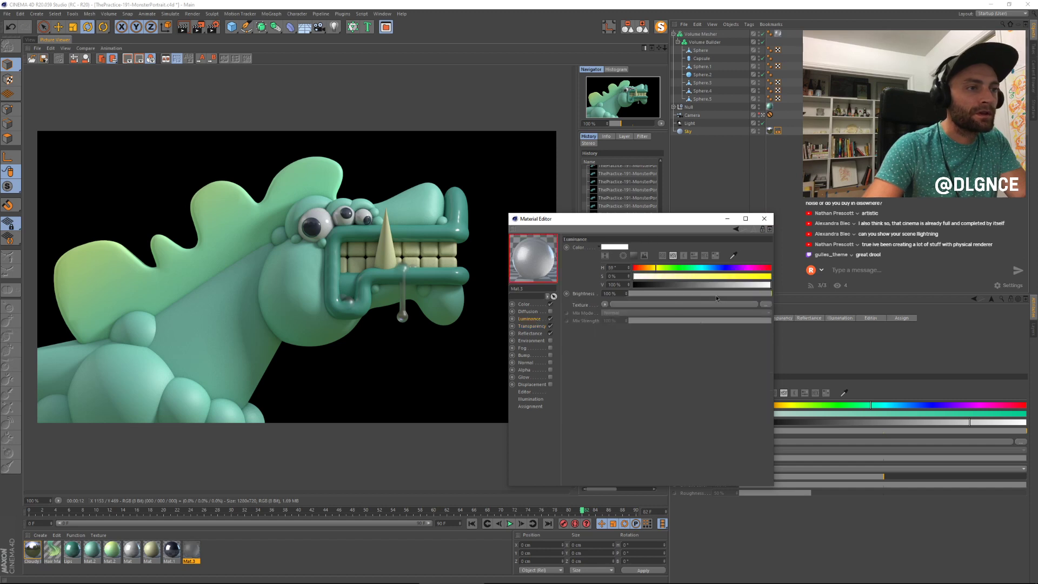
{"action": "left_click_drag", "start_coordinate": [716, 295], "coordinate": [663, 294]}
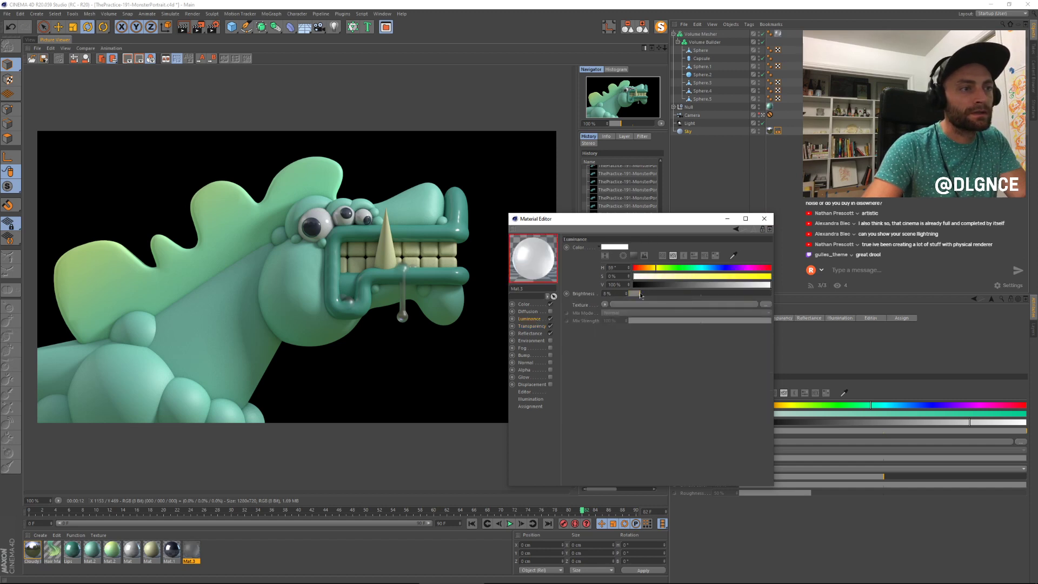
Step: Load a Subsurface Scattering shader as the luminance texture at 32% mix strength and render the picture
{"action": "left_click", "coordinate": [605, 304]}
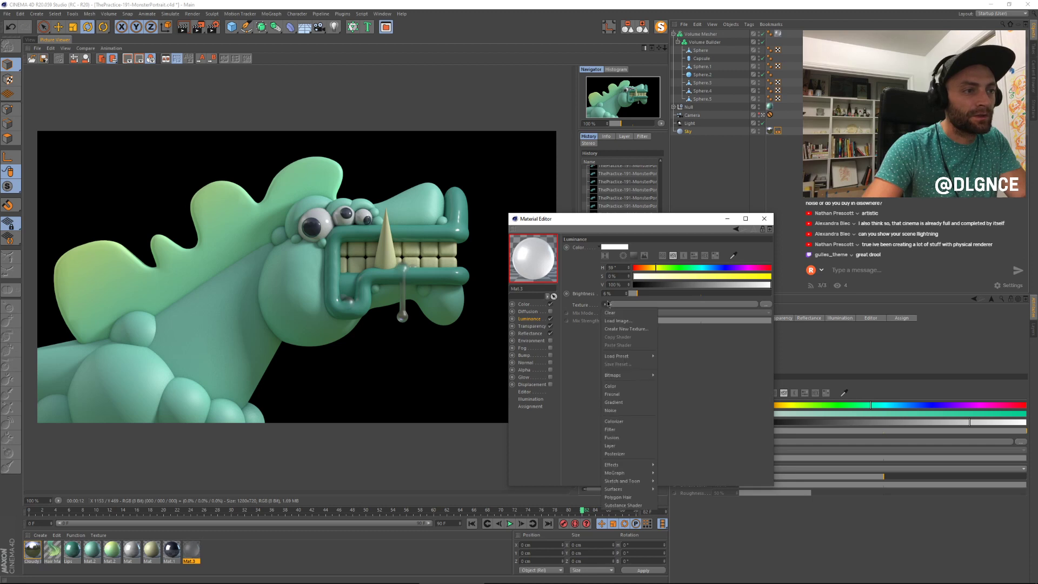
{"action": "mouse_move", "coordinate": [630, 465]}
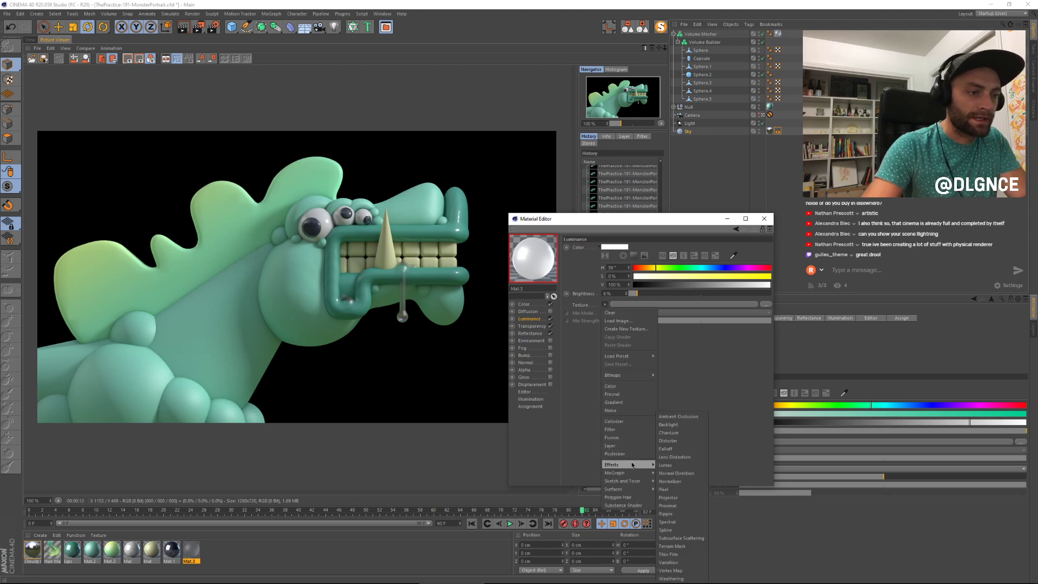
{"action": "left_click", "coordinate": [705, 540]}
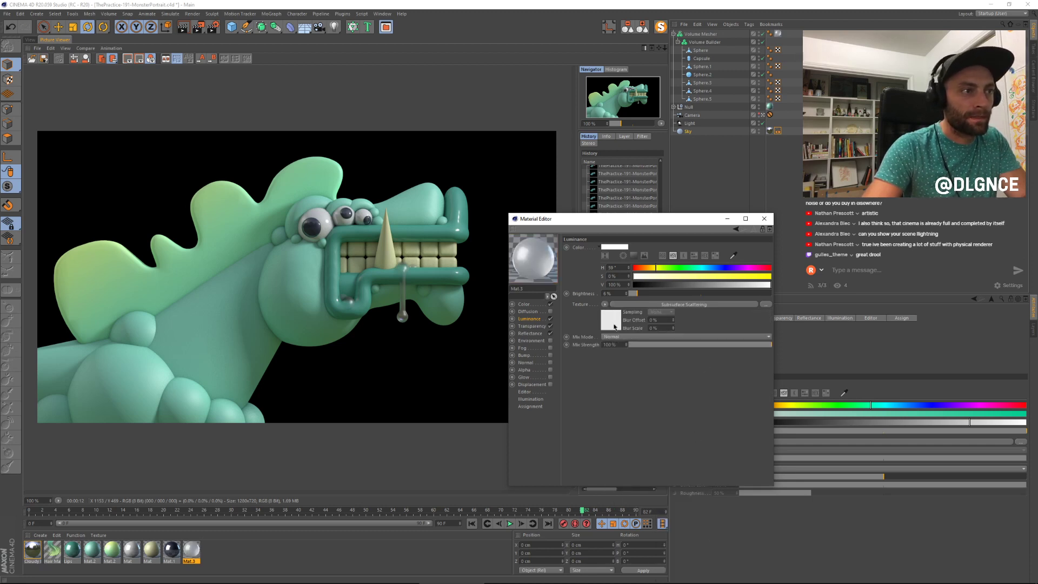
{"action": "left_click_drag", "start_coordinate": [697, 344], "coordinate": [674, 350]}
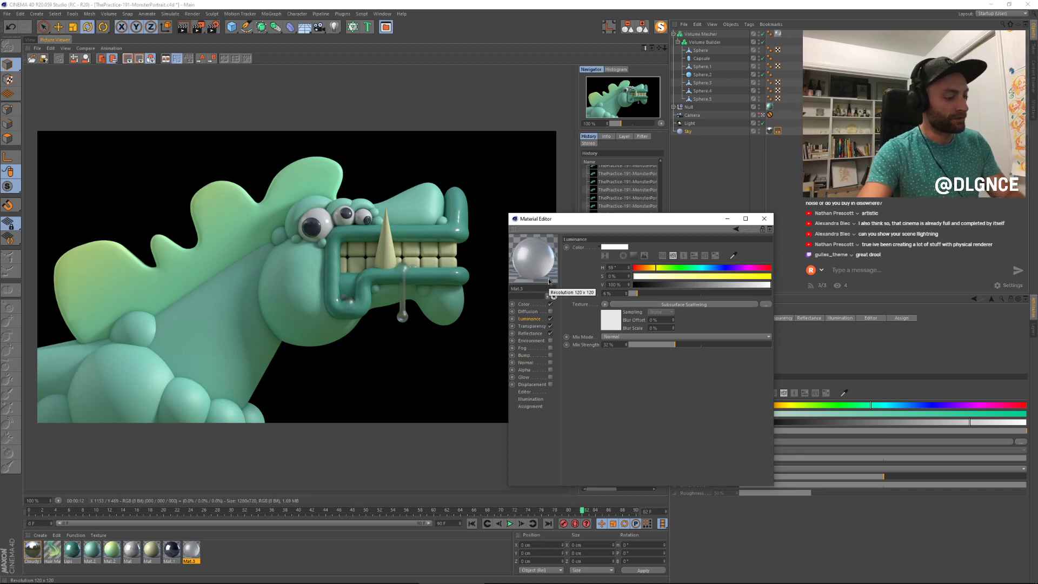
{"action": "key", "text": "shift+r"}
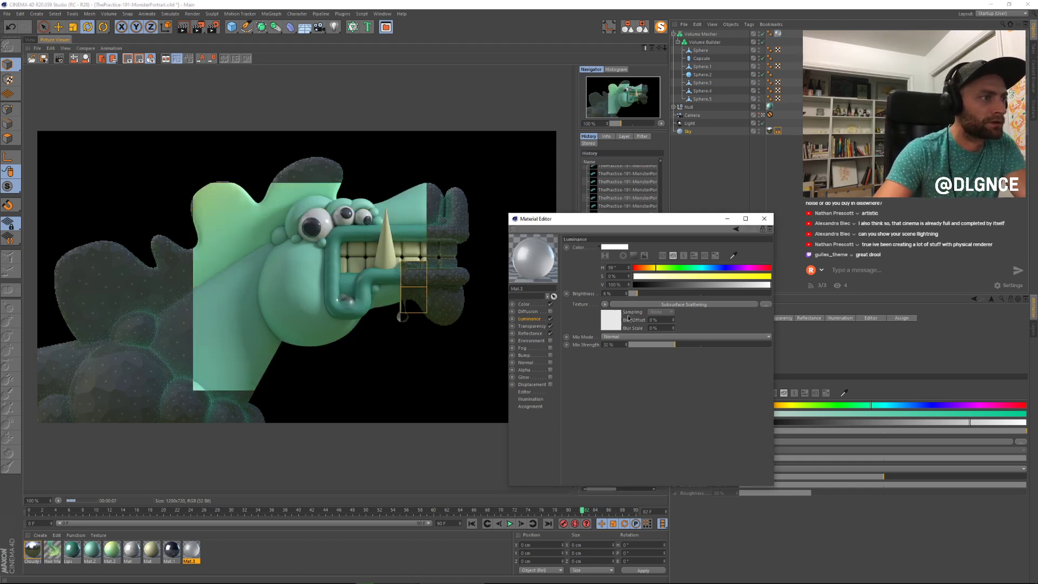
Step: Set the luminance texture's mix strength to 54%, close the material settings and render the picture again
{"action": "left_click", "coordinate": [706, 345]}
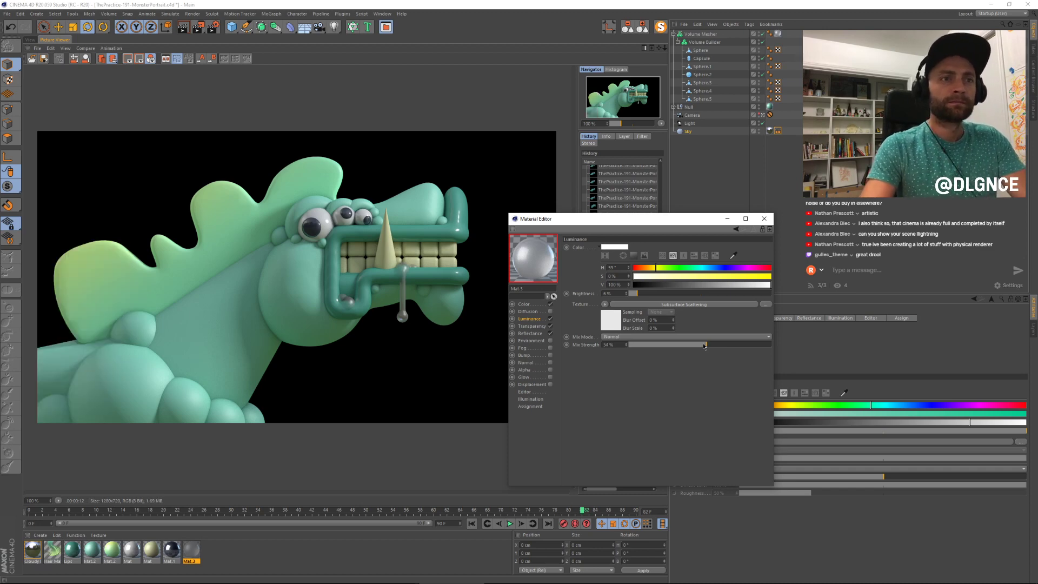
{"action": "left_click", "coordinate": [705, 345]}
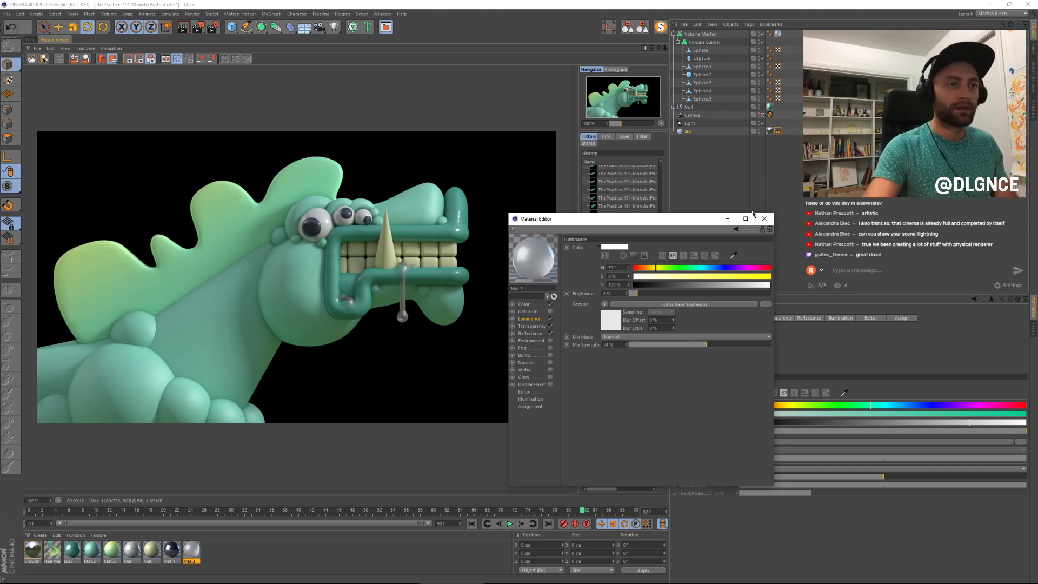
{"action": "left_click", "coordinate": [764, 219]}
{"action": "key", "text": "shift+r"}
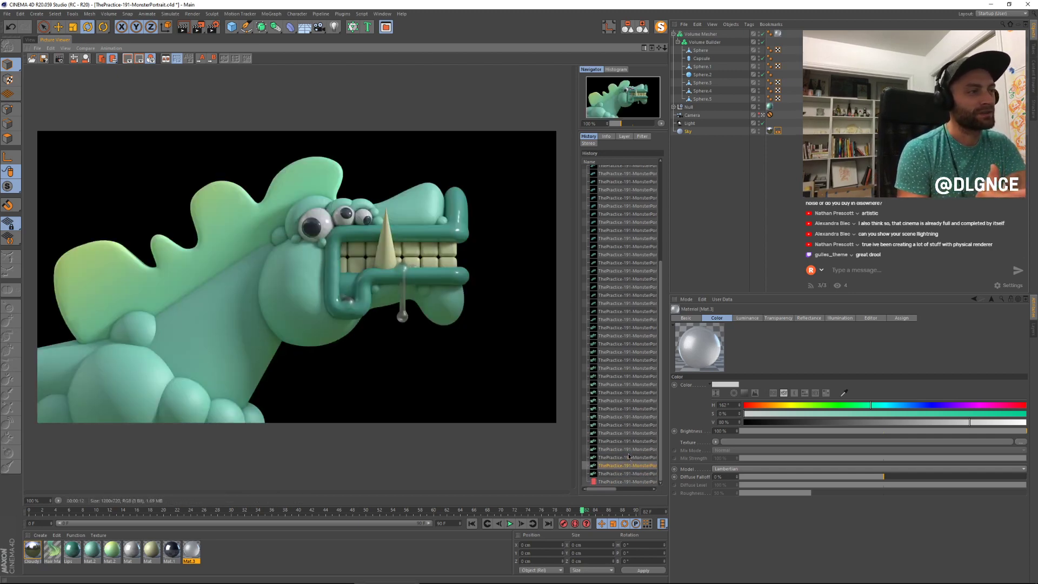
Step: Compare the newest render with the previous ones in the render history to examine the drool
{"action": "key", "text": "Down"}
{"action": "key", "text": "Down"}
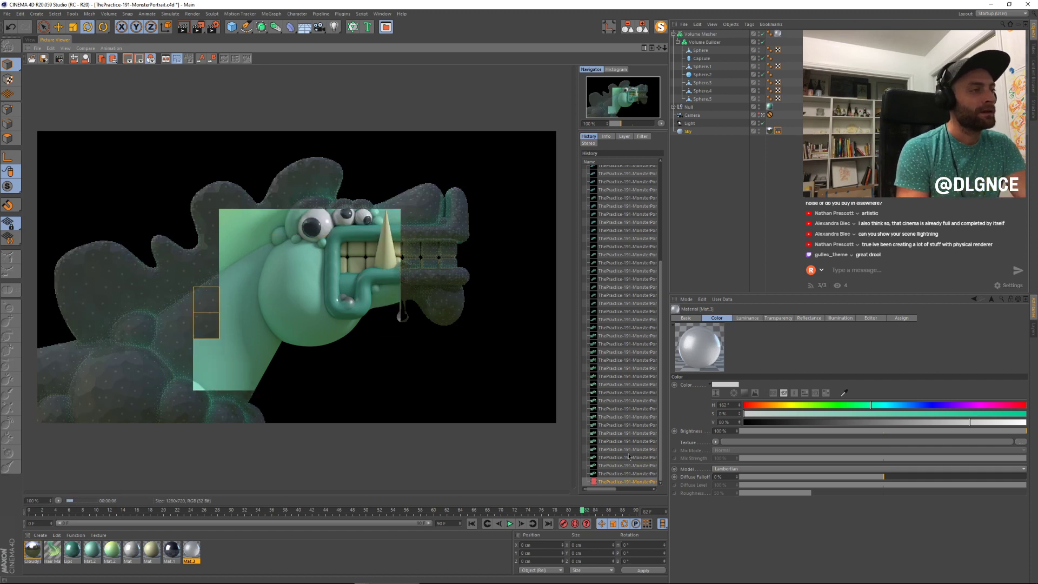
{"action": "key", "text": "Up"}
{"action": "key", "text": "Up"}
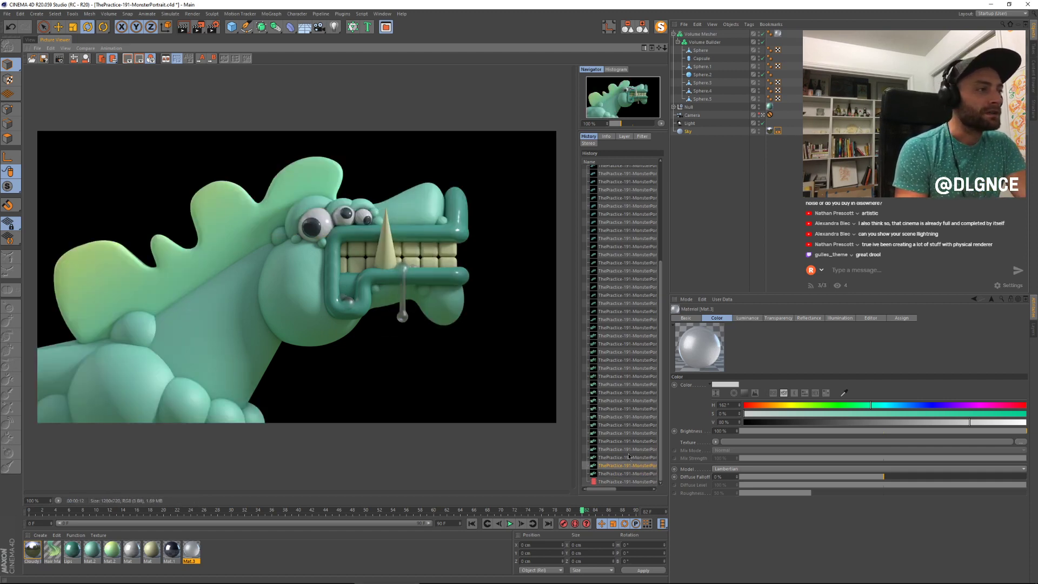
{"action": "key", "text": "Up"}
{"action": "key", "text": "Down"}
{"action": "key", "text": "Down"}
{"action": "key", "text": "Down"}
{"action": "key", "text": "Up"}
{"action": "key", "text": "Up"}
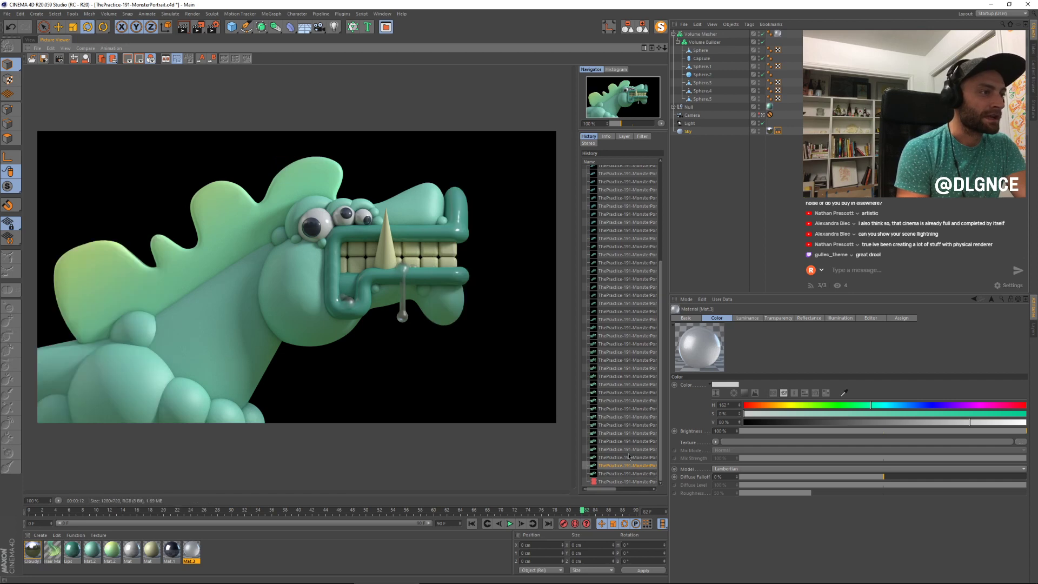
{"action": "key", "text": "Down"}
{"action": "key", "text": "Down"}
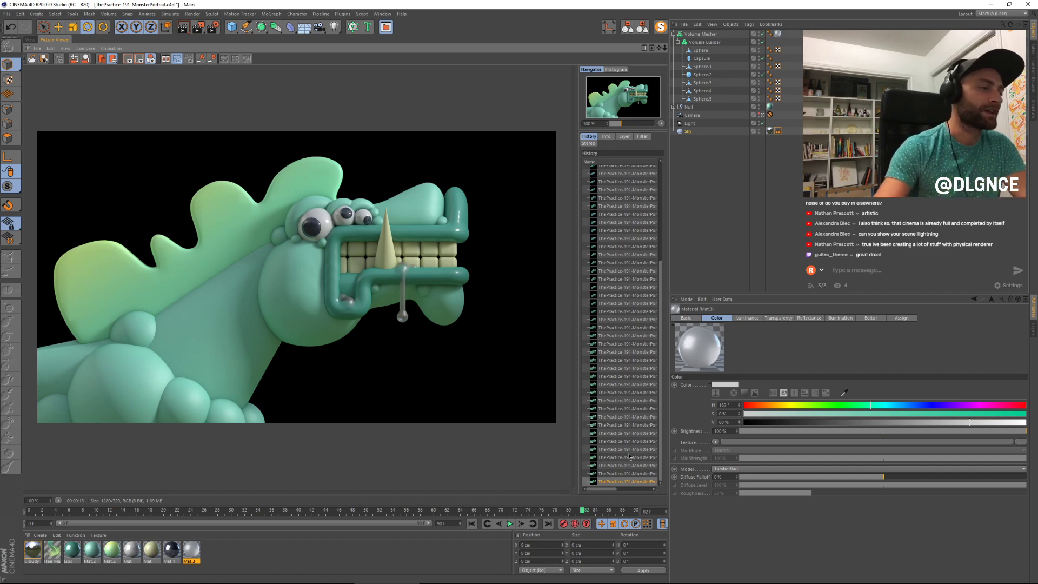
{"action": "double_click", "coordinate": [192, 550]}
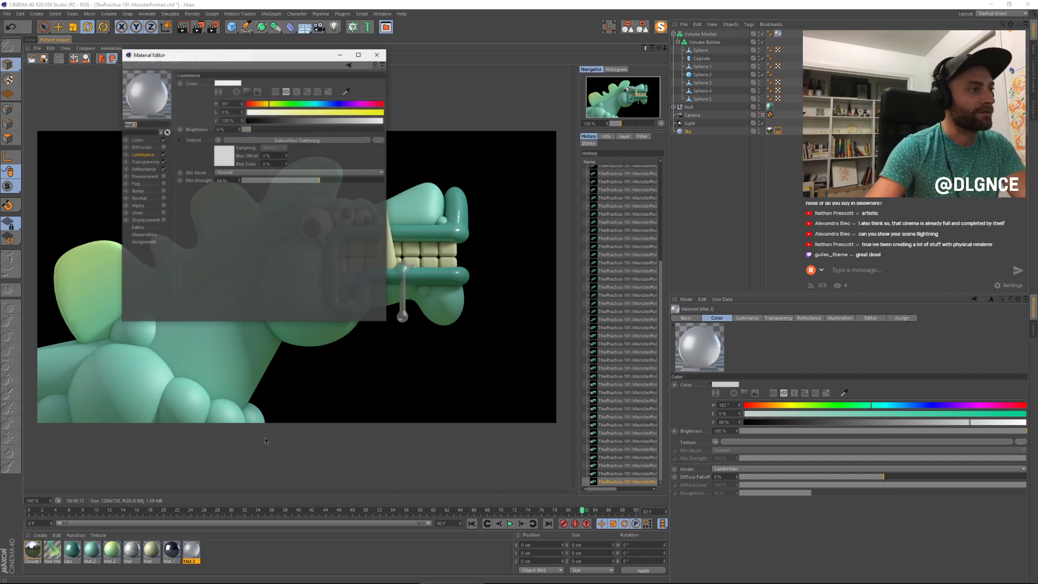
{"action": "left_click_drag", "start_coordinate": [255, 56], "coordinate": [516, 275]}
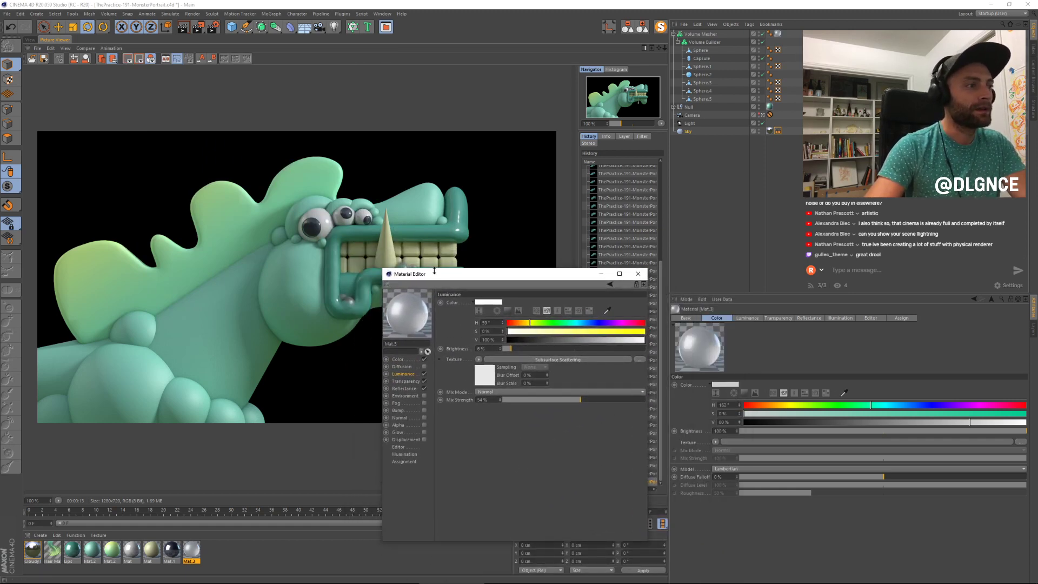
{"action": "left_click_drag", "start_coordinate": [434, 270], "coordinate": [533, 268]}
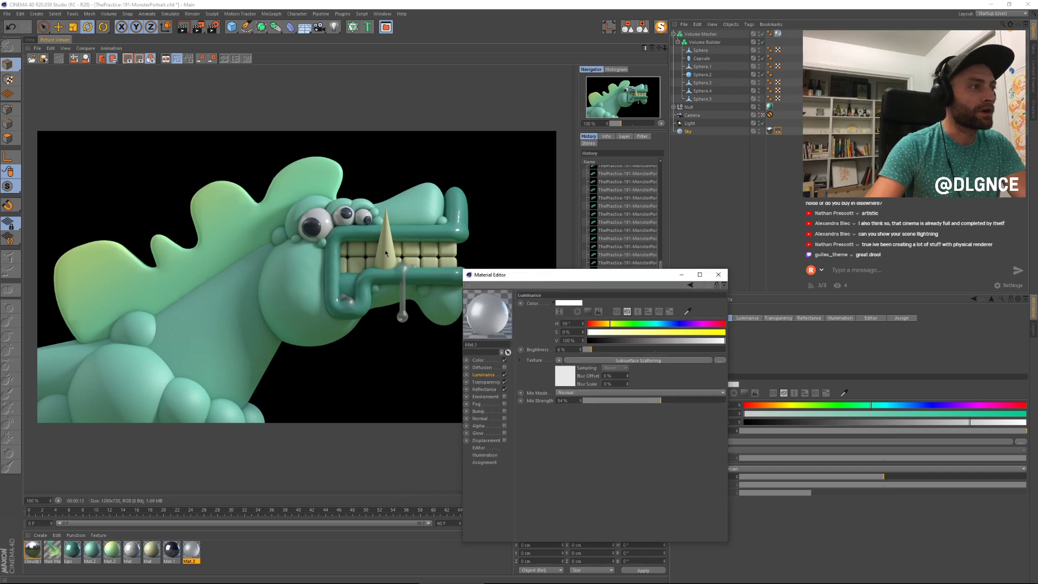
{"action": "left_click", "coordinate": [719, 275]}
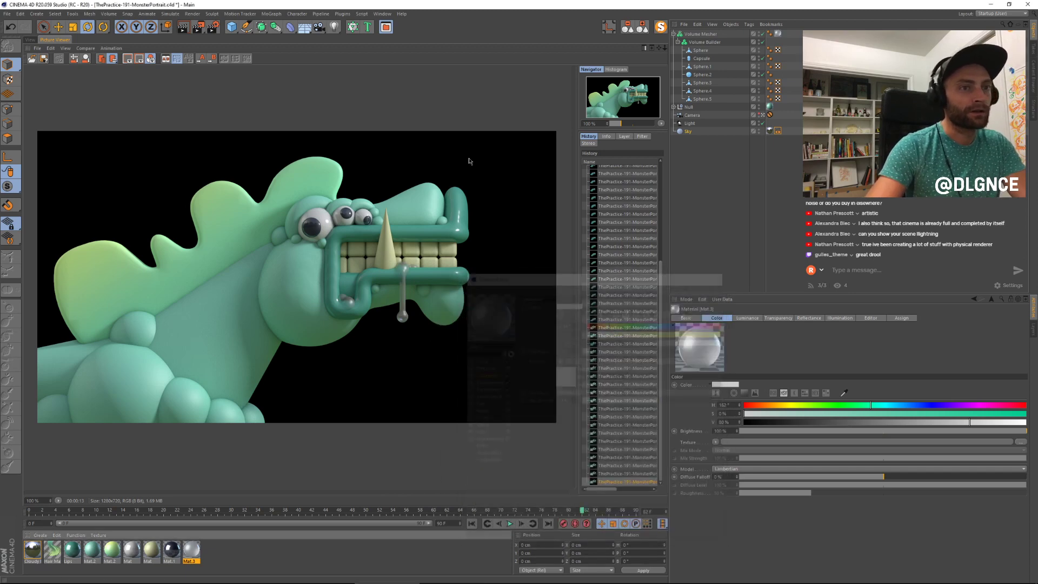
Step: Return to the 3D view and select the spline inside the crest's Extrude object for point editing
{"action": "left_click", "coordinate": [30, 39]}
{"action": "left_click", "coordinate": [189, 290]}
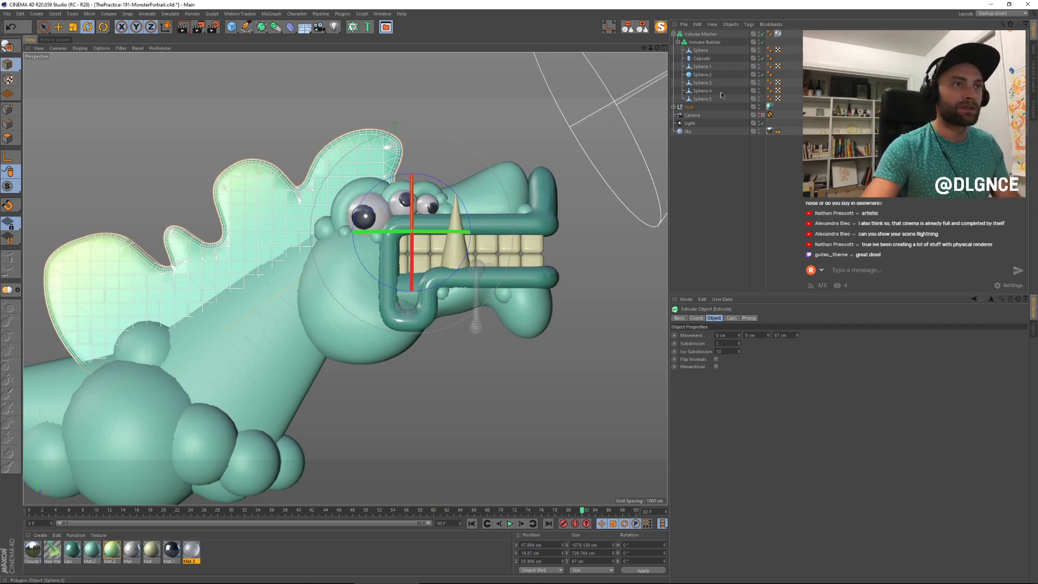
{"action": "key", "text": "s"}
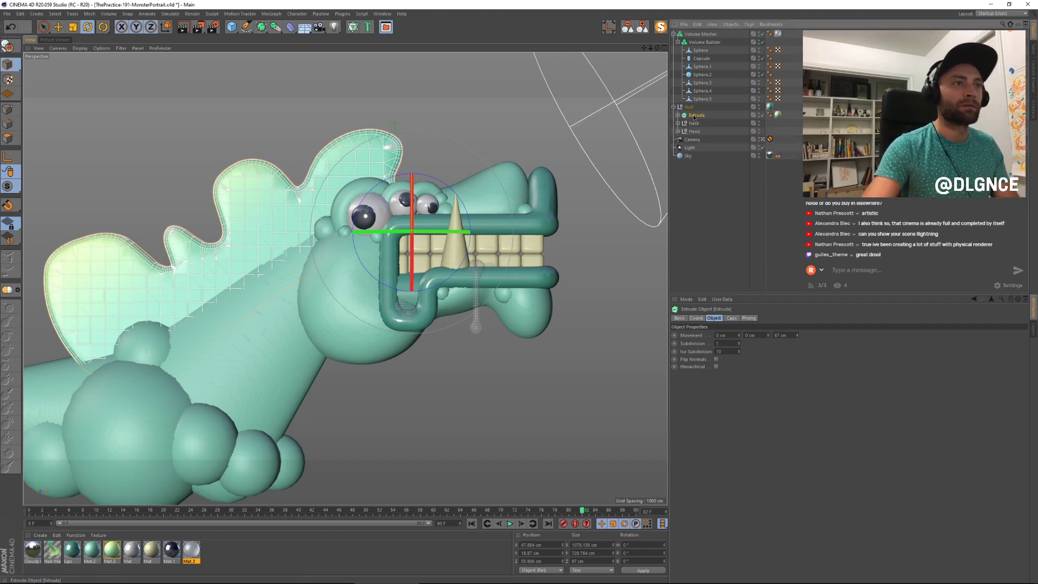
{"action": "left_click", "coordinate": [679, 115]}
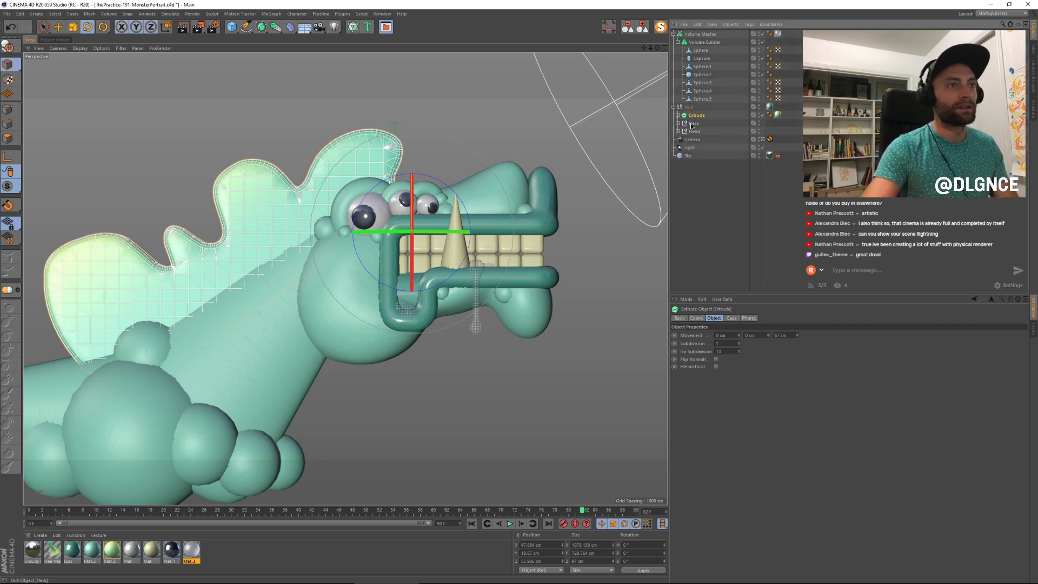
{"action": "left_click", "coordinate": [678, 115]}
{"action": "left_click", "coordinate": [699, 124]}
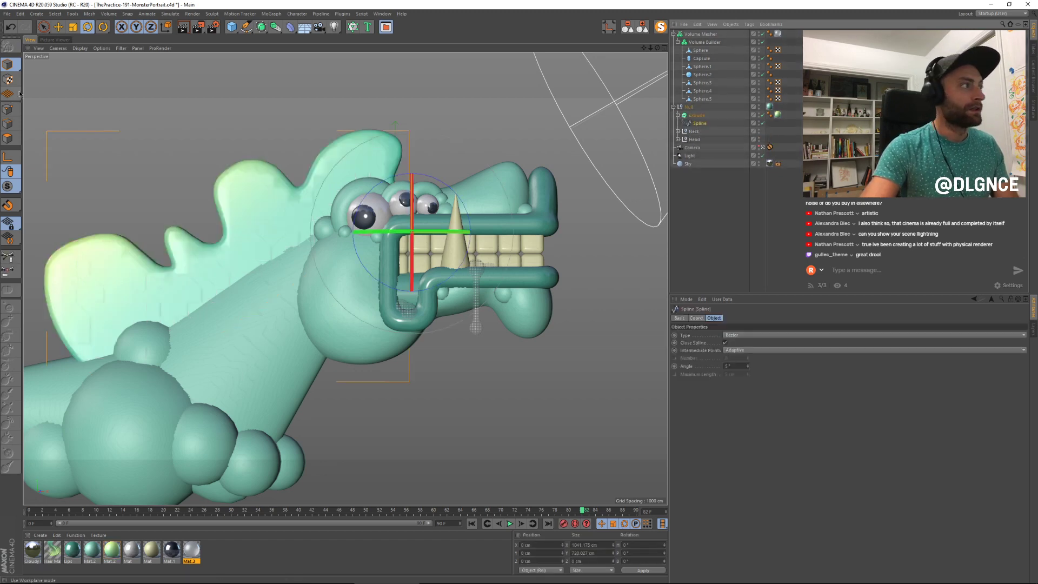
{"action": "left_click", "coordinate": [9, 109]}
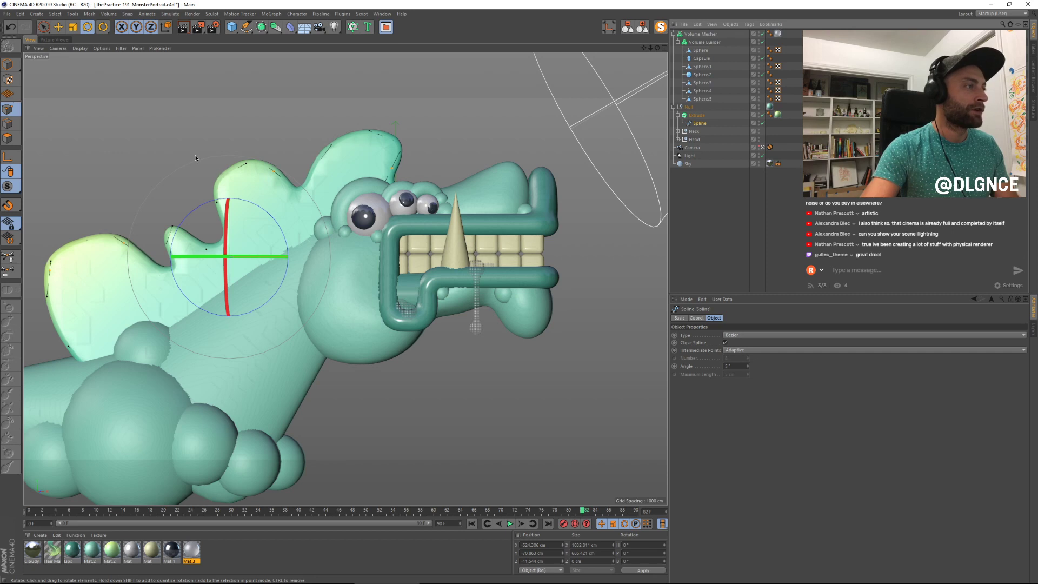
Step: Select the top point of the crest's middle hump and move it slightly up and toward the rear
{"action": "key", "text": "v"}
{"action": "left_click", "coordinate": [139, 193]}
{"action": "left_click_drag", "start_coordinate": [189, 151], "coordinate": [246, 172]}
{"action": "key", "text": "e"}
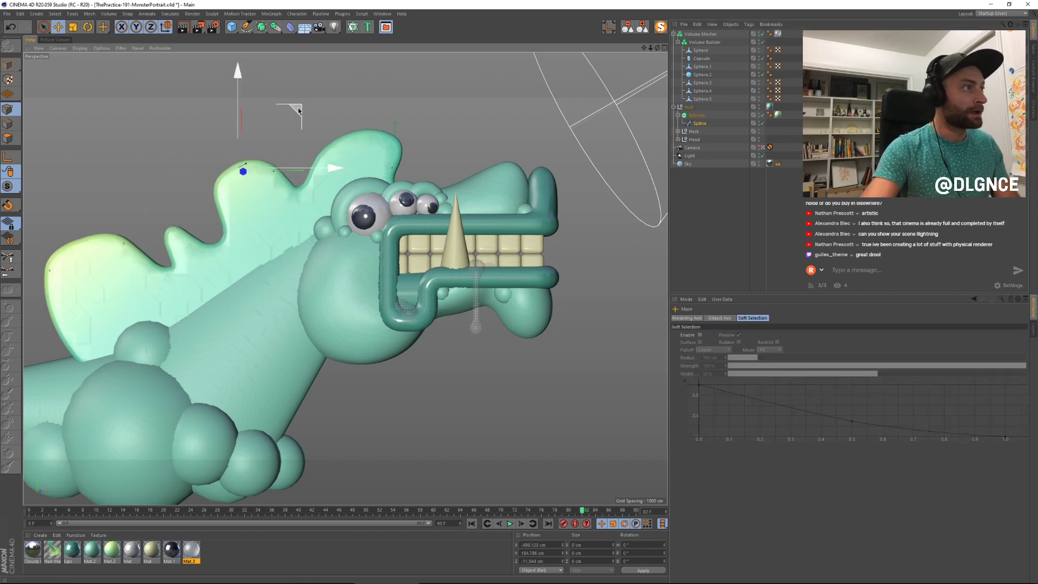
{"action": "left_click_drag", "start_coordinate": [298, 110], "coordinate": [294, 104]}
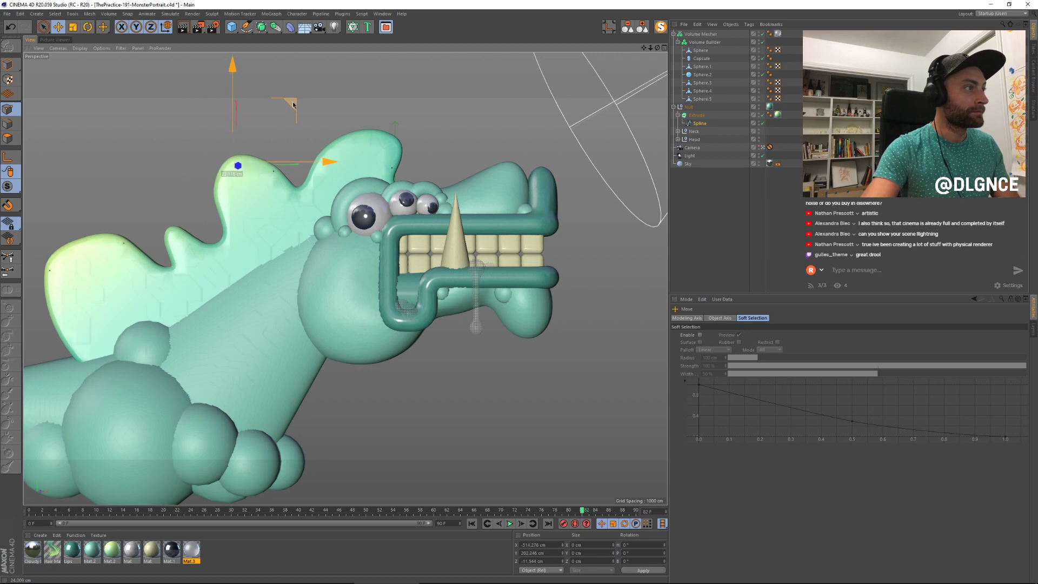
Step: Isolate the crest spline and smooth the middle hump's top by adjusting that point's tangents and position
{"action": "left_click", "coordinate": [643, 27]}
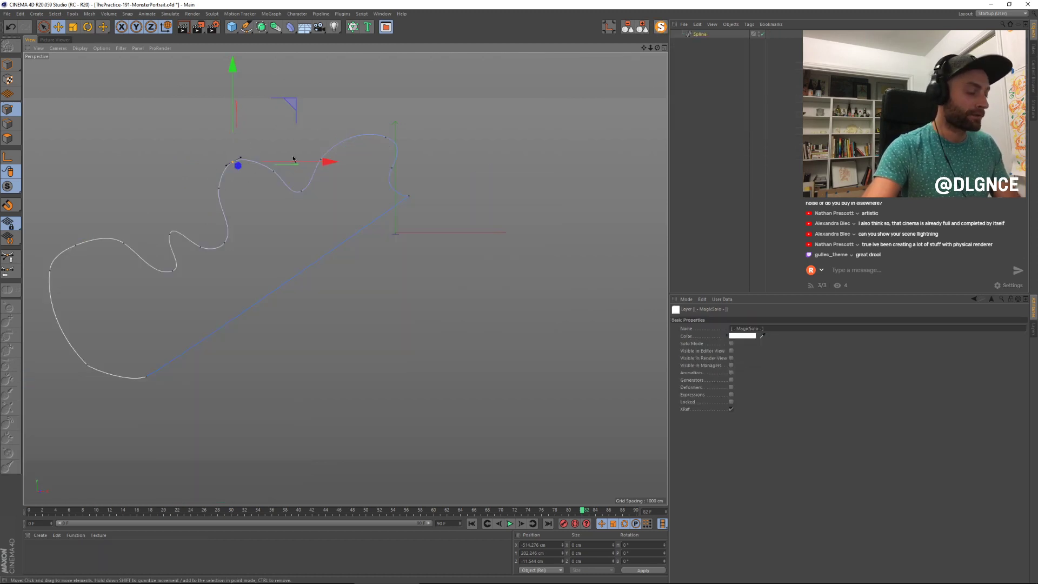
{"action": "key", "text": "r"}
{"action": "left_click_drag", "start_coordinate": [280, 131], "coordinate": [289, 140]}
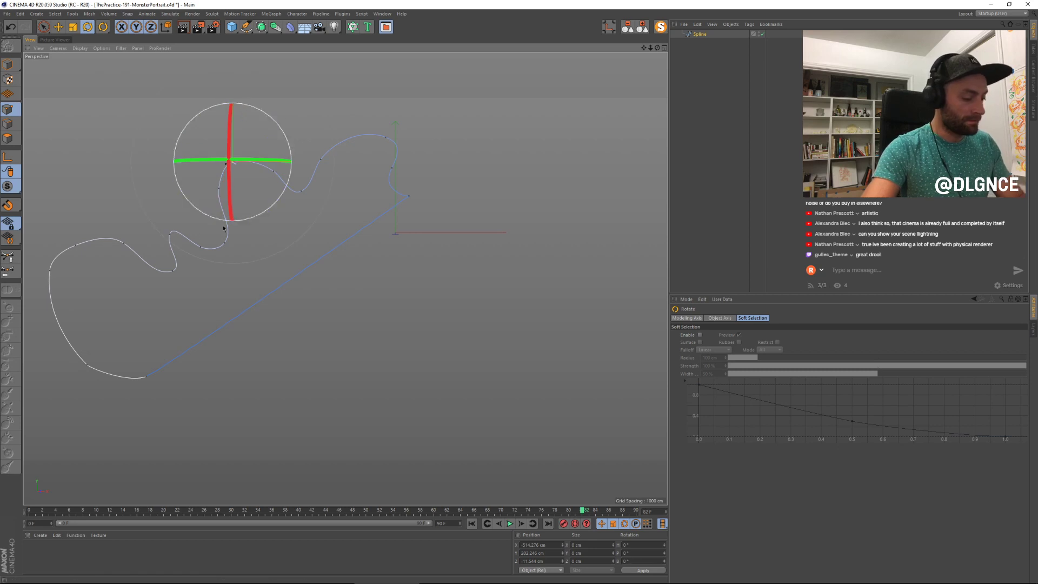
{"action": "key", "text": "t"}
{"action": "left_click_drag", "start_coordinate": [225, 227], "coordinate": [266, 235]}
{"action": "key", "text": "e"}
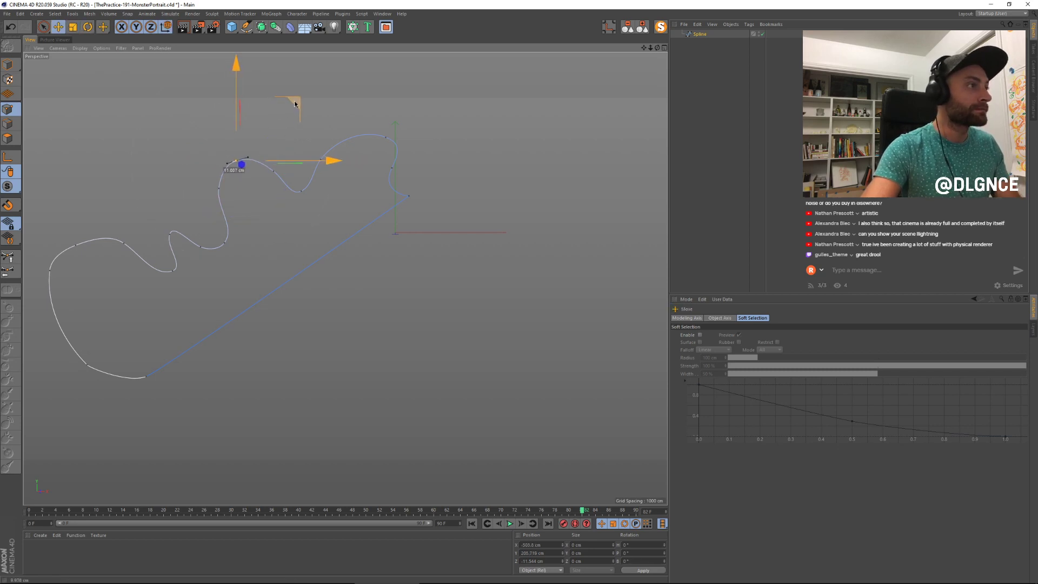
Step: Move the point on the middle hump's rear side slightly outward and raise the upper point of the rear hump
{"action": "left_click", "coordinate": [218, 191]}
{"action": "left_click", "coordinate": [219, 189]}
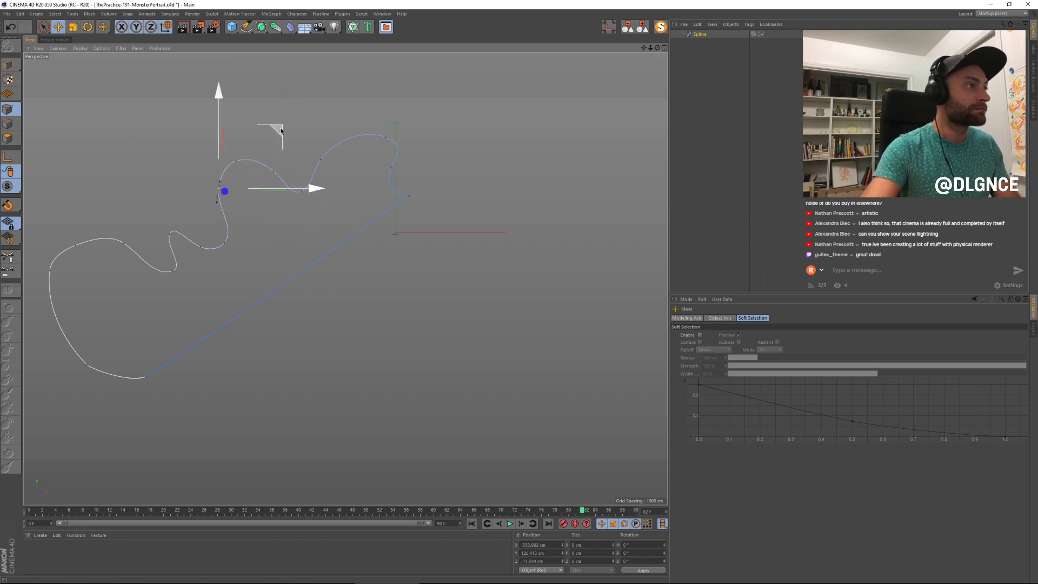
{"action": "left_click_drag", "start_coordinate": [278, 130], "coordinate": [274, 128]}
{"action": "left_click", "coordinate": [76, 245]}
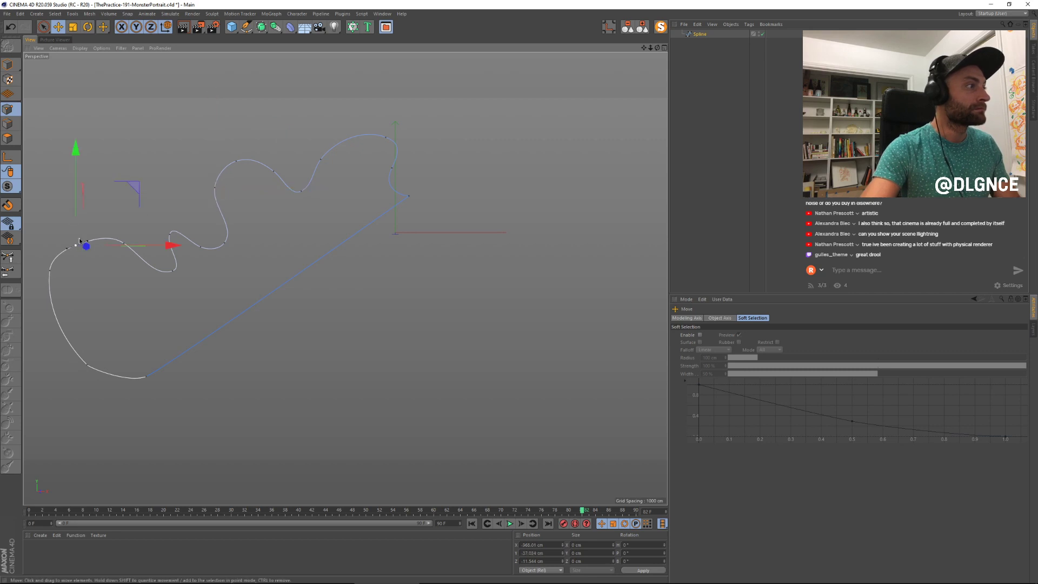
{"action": "left_click_drag", "start_coordinate": [77, 177], "coordinate": [79, 172]}
Step: Equalize the tangent lengths of the crest spline's lower rear point and bring back the full scene
{"action": "key", "text": "t"}
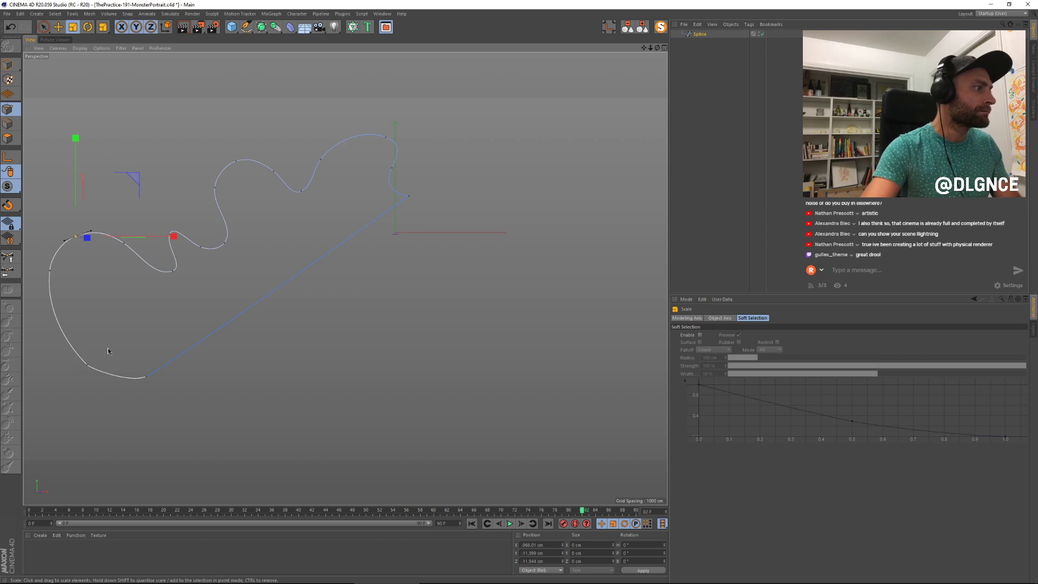
{"action": "left_click", "coordinate": [88, 365]}
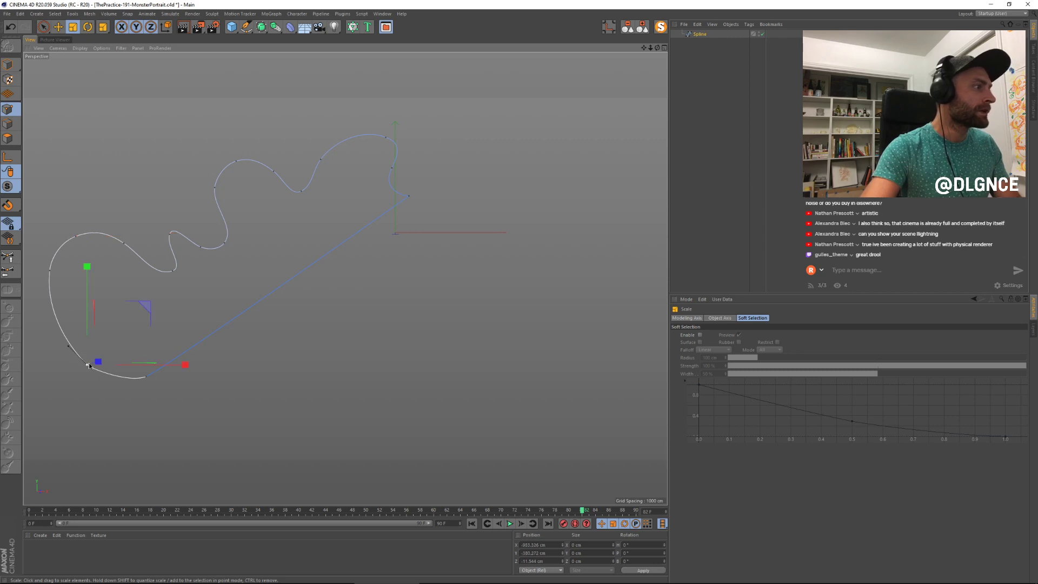
{"action": "left_click", "coordinate": [15, 273]}
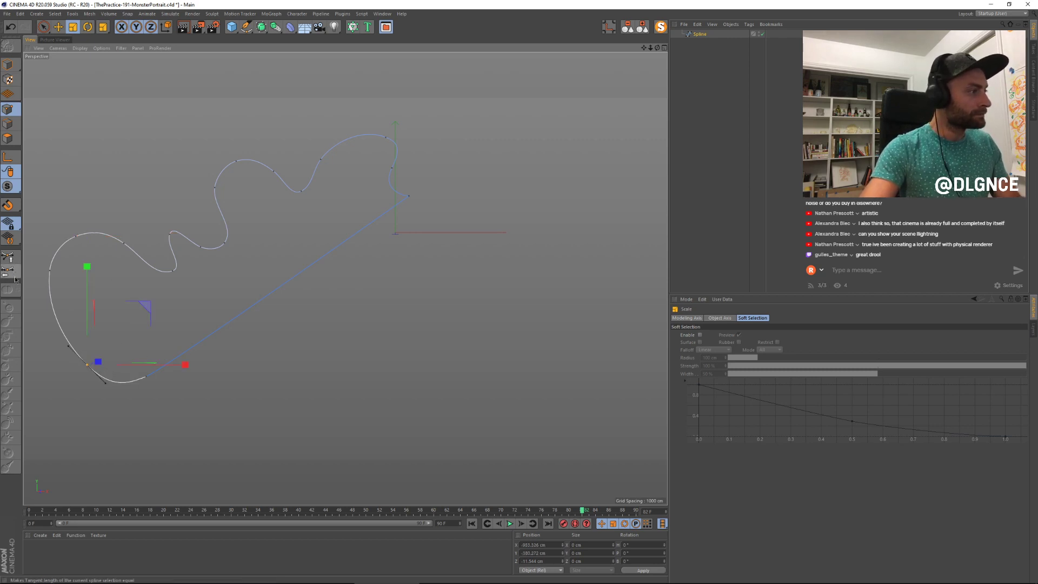
{"action": "left_click", "coordinate": [661, 29]}
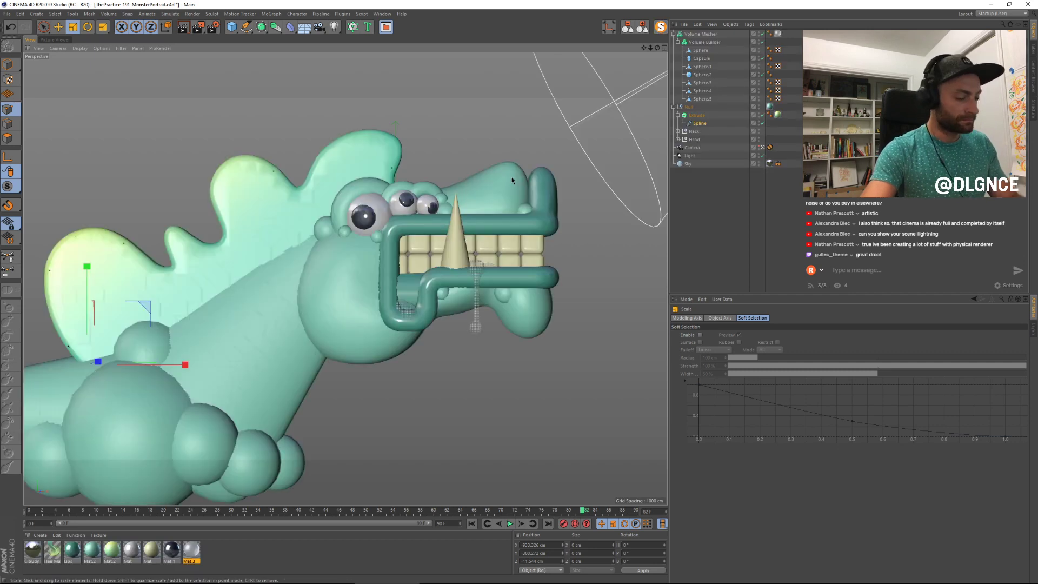
Step: Render the portrait and compare the new image with the previous renders in the history
{"action": "key", "text": "shift+r"}
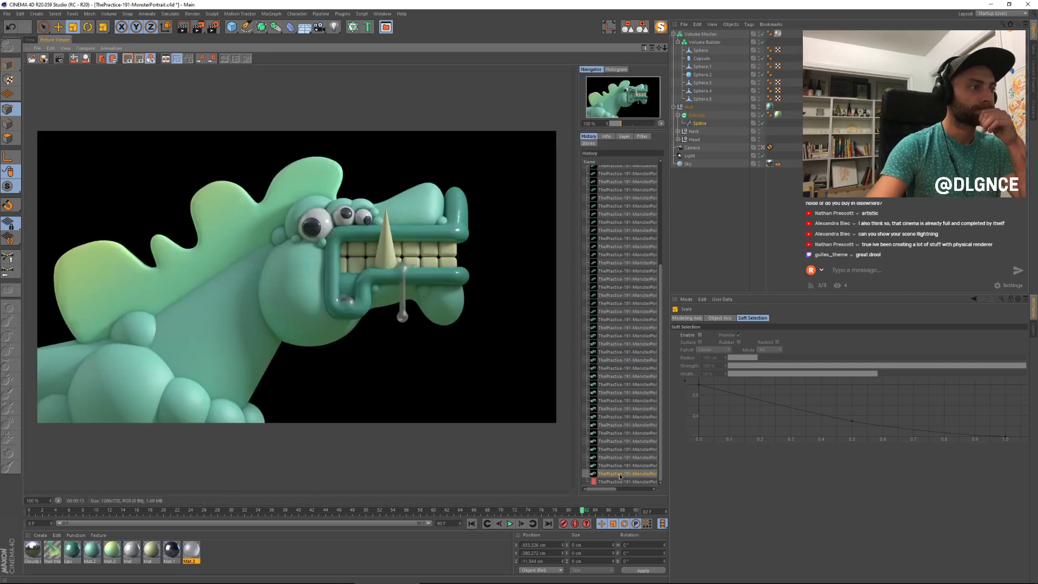
{"action": "key", "text": "Up"}
{"action": "key", "text": "Down"}
{"action": "key", "text": "Down"}
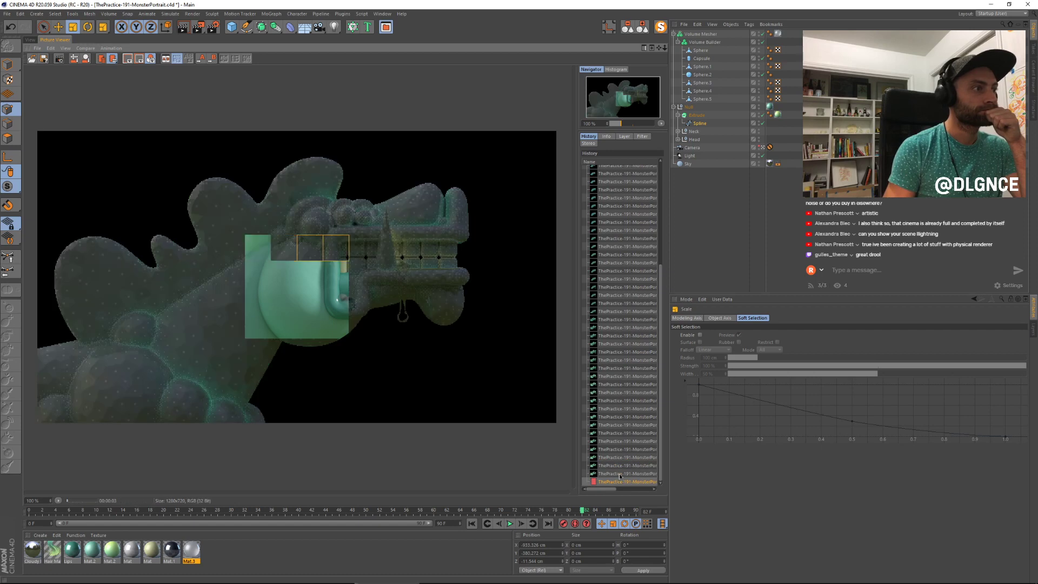
{"action": "key", "text": "Up"}
{"action": "key", "text": "Down"}
{"action": "key", "text": "Up"}
{"action": "key", "text": "Up"}
{"action": "key", "text": "Up"}
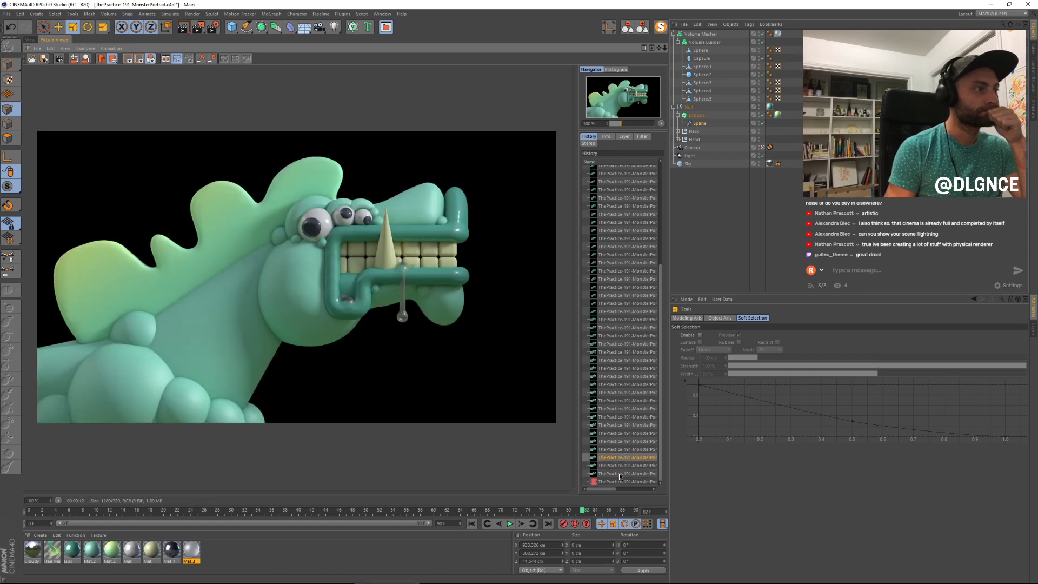
{"action": "key", "text": "Up"}
{"action": "key", "text": "Down"}
{"action": "key", "text": "Down"}
{"action": "key", "text": "Down"}
{"action": "key", "text": "Down"}
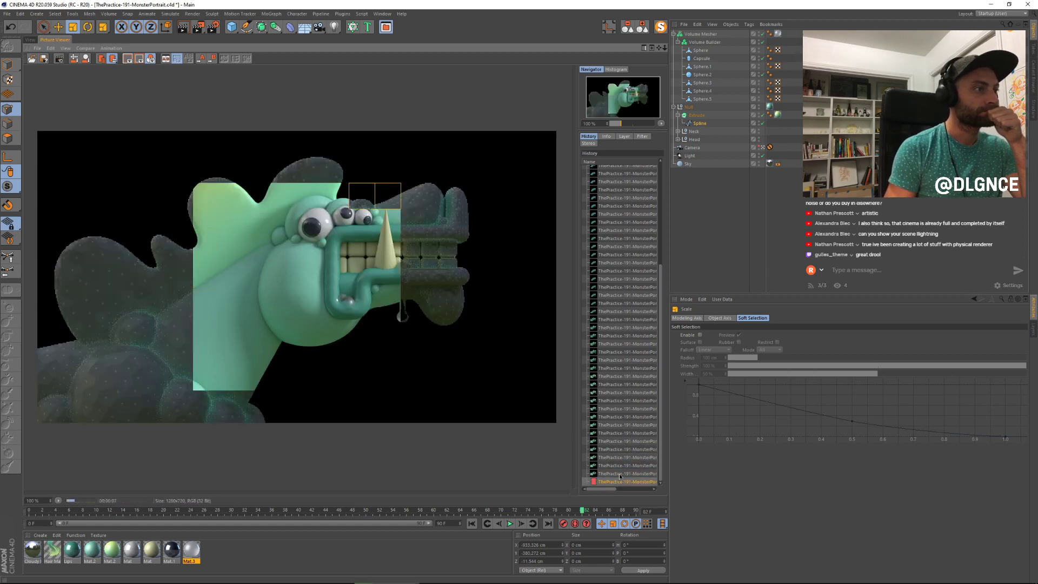
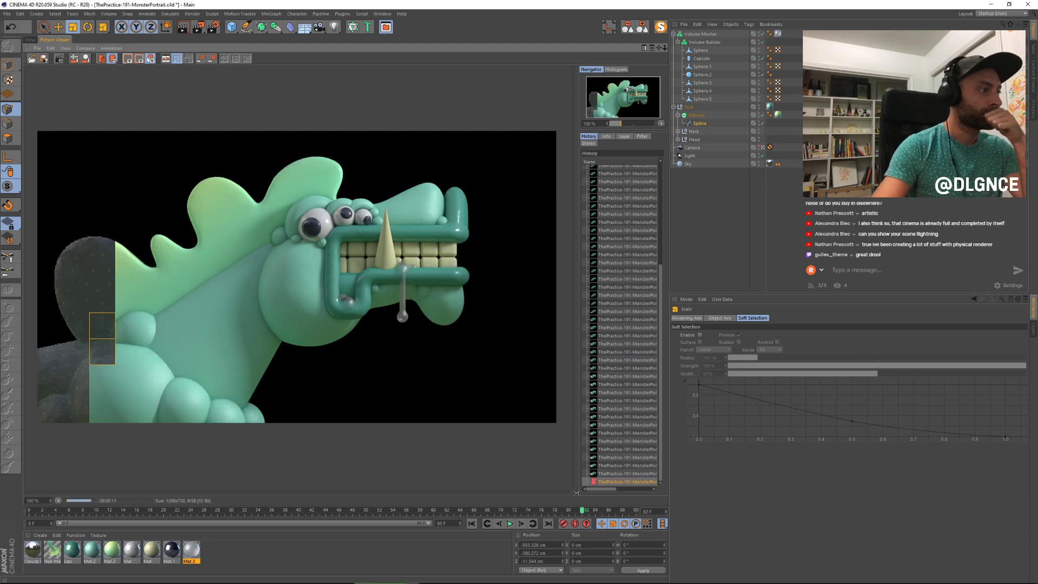
Step: Edit the Lips, body, eye and teeth materials together, enabling Luminance with brightness 0%
{"action": "double_click", "coordinate": [79, 560]}
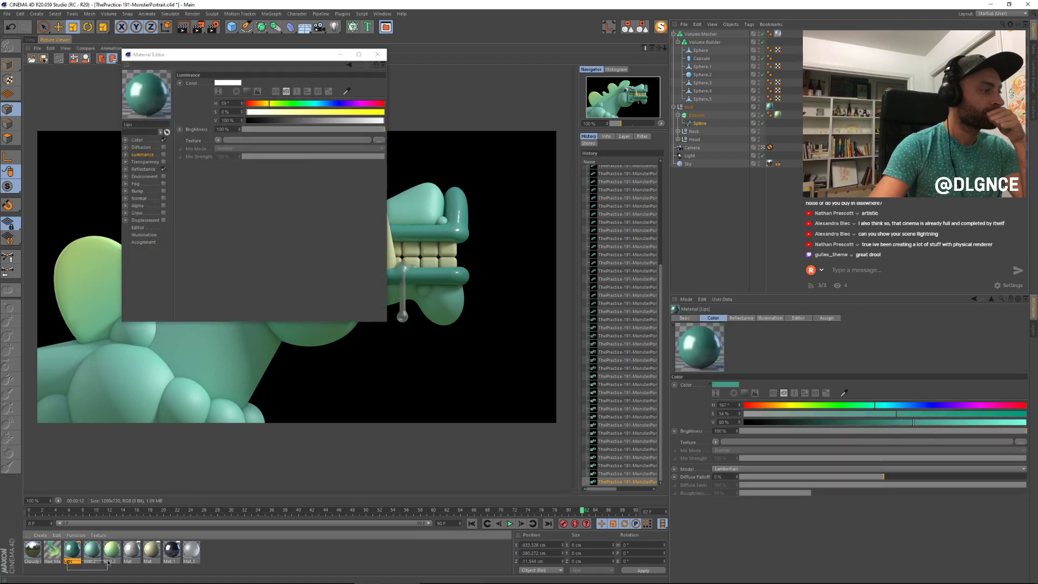
{"action": "left_click_drag", "start_coordinate": [108, 563], "coordinate": [99, 551]}
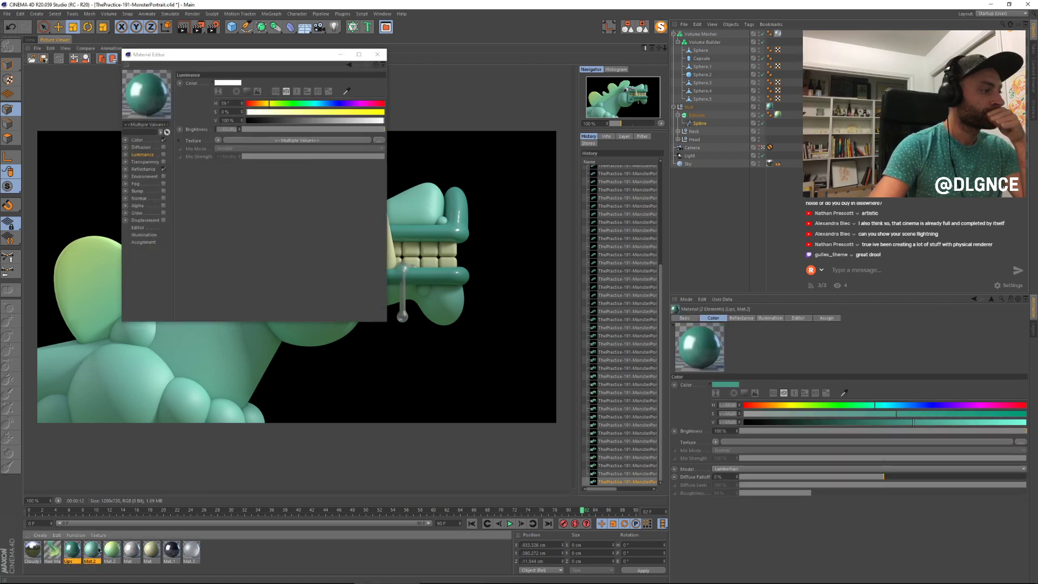
{"action": "left_click_drag", "start_coordinate": [228, 55], "coordinate": [485, 177]}
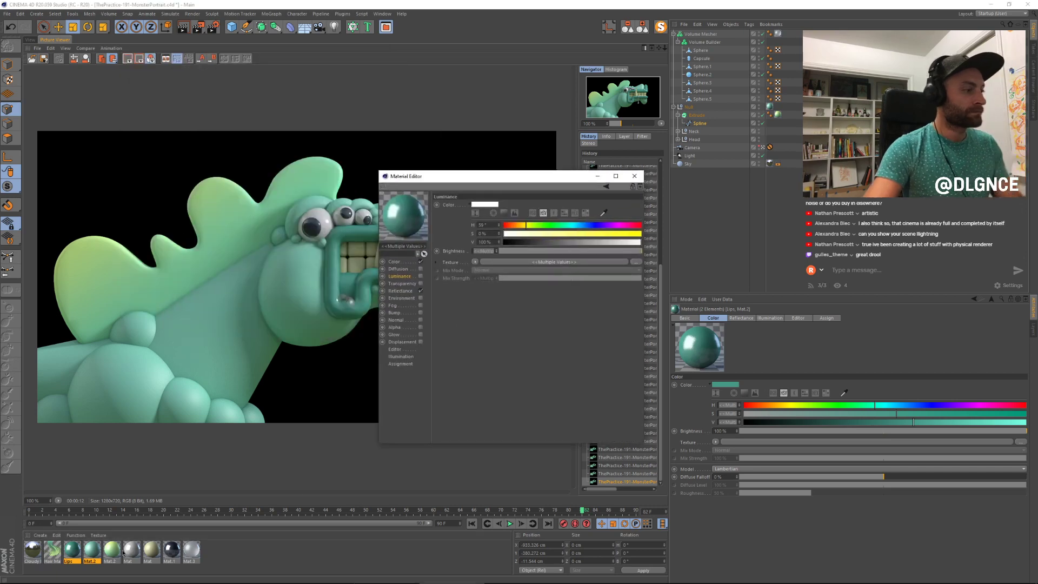
{"action": "left_click", "coordinate": [133, 551], "text": "shift"}
{"action": "left_click", "coordinate": [151, 551], "text": "shift"}
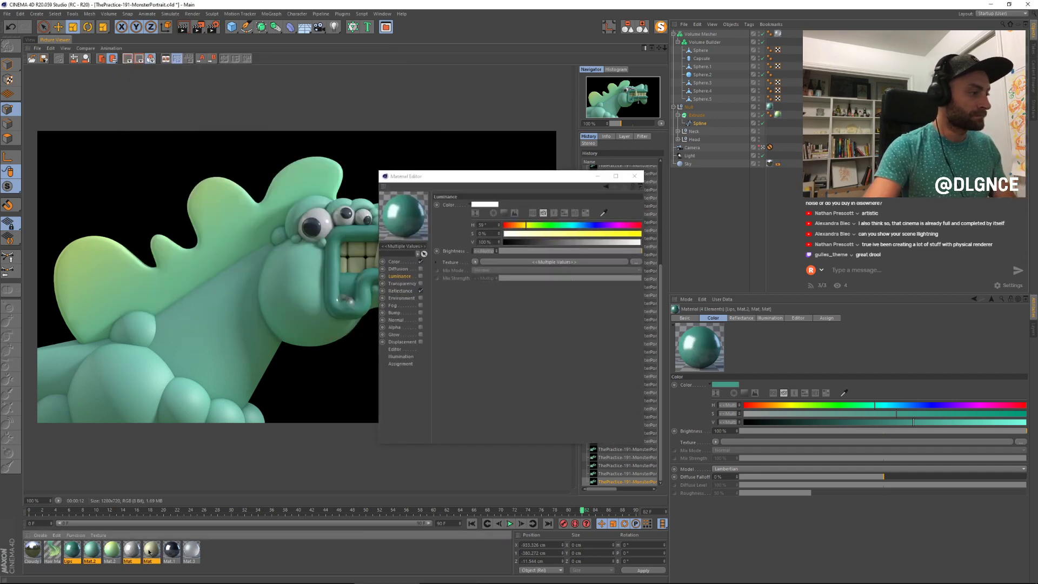
{"action": "left_click", "coordinate": [420, 277]}
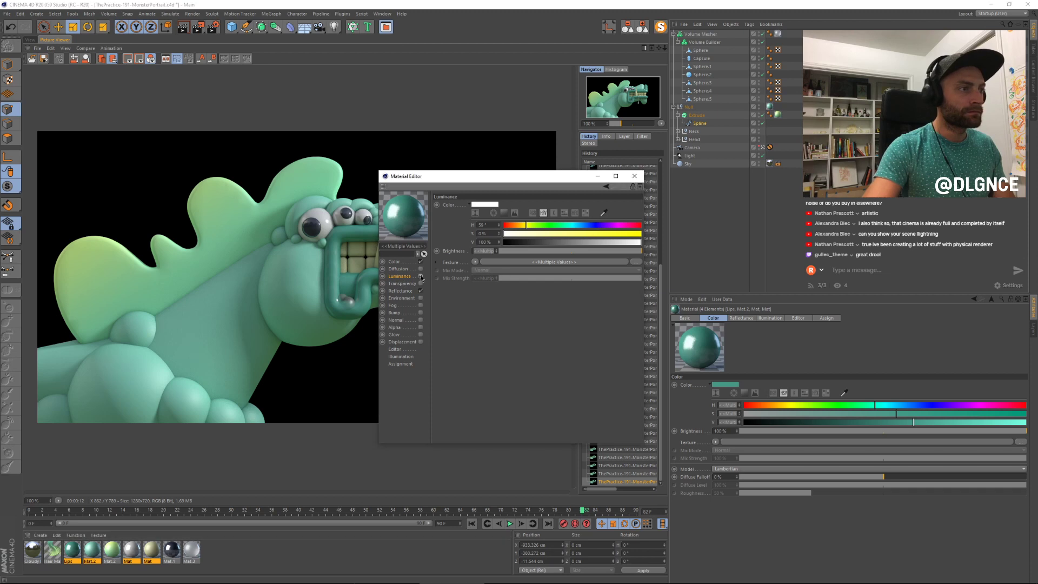
{"action": "left_click_drag", "start_coordinate": [512, 252], "coordinate": [487, 252]}
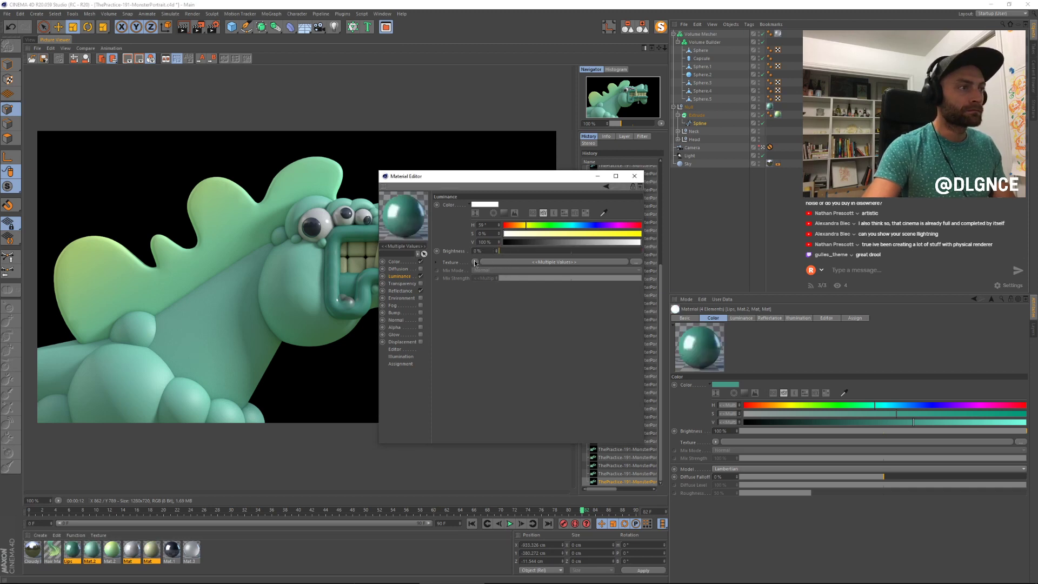
Step: Load a Subsurface Scattering shader into the shared luminance texture and set its path length to 5 cm
{"action": "left_click", "coordinate": [475, 263]}
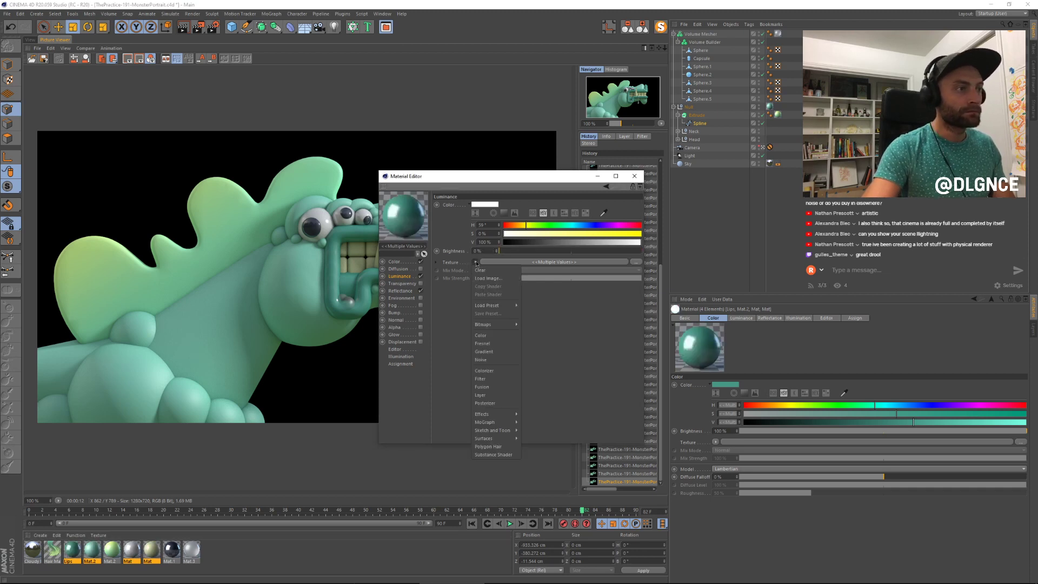
{"action": "mouse_move", "coordinate": [501, 415]}
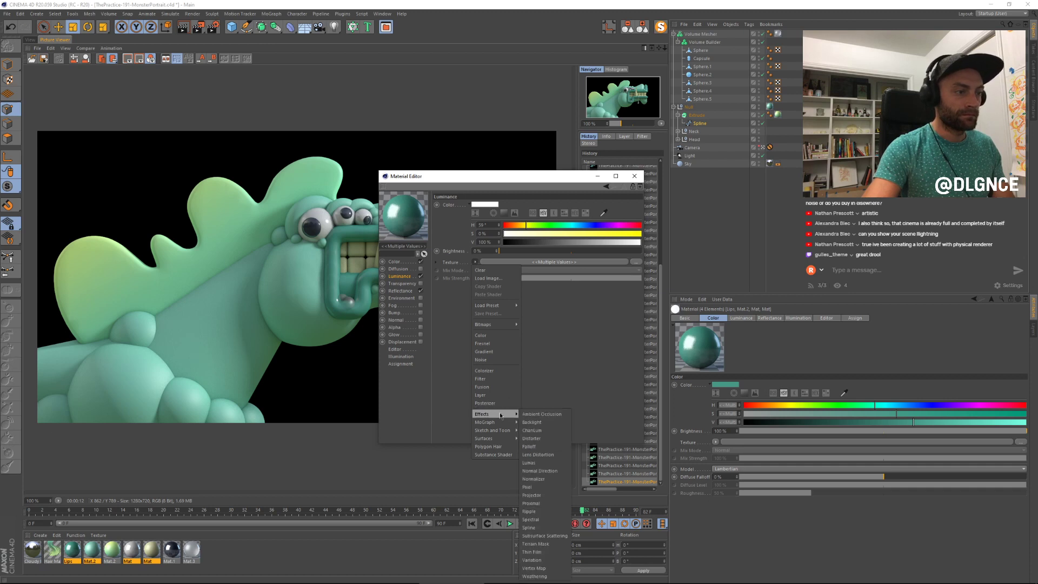
{"action": "left_click", "coordinate": [544, 536]}
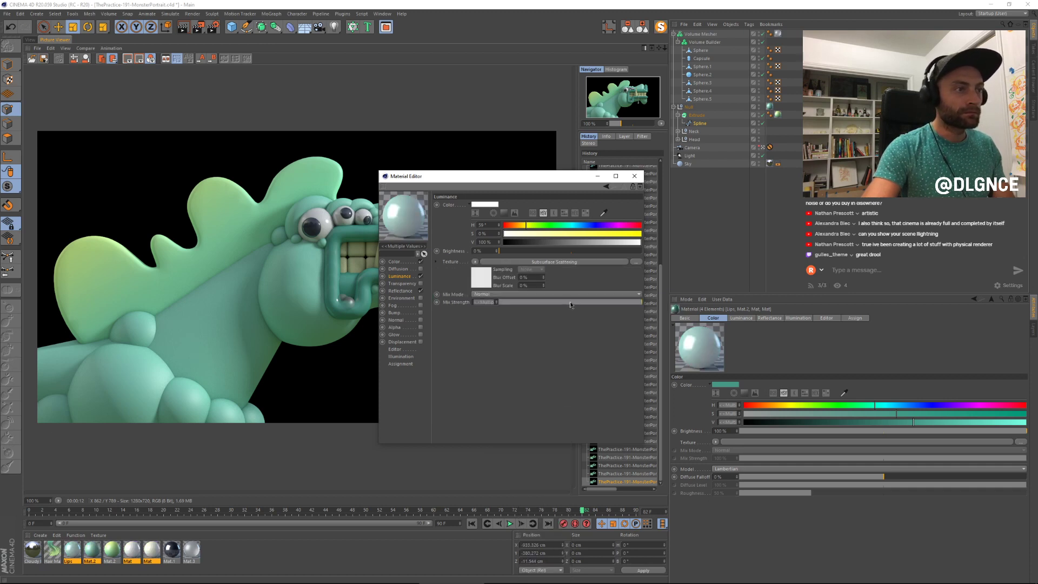
{"action": "left_click", "coordinate": [520, 262]}
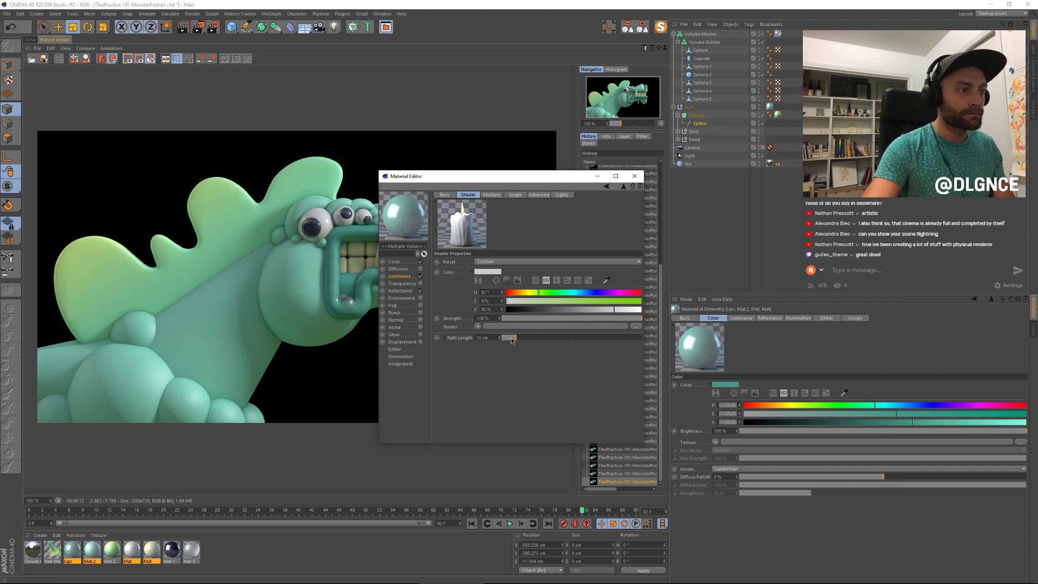
{"action": "left_click_drag", "start_coordinate": [511, 340], "coordinate": [512, 340]}
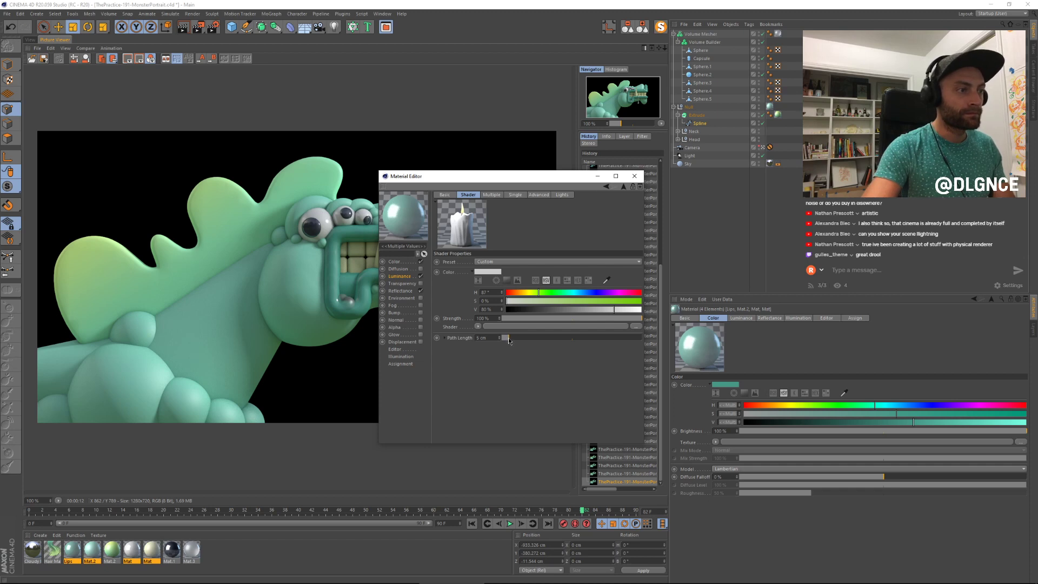
Step: Tint the Lips material's subsurface scattering color a saturated green with hue 144°
{"action": "left_click", "coordinate": [72, 550]}
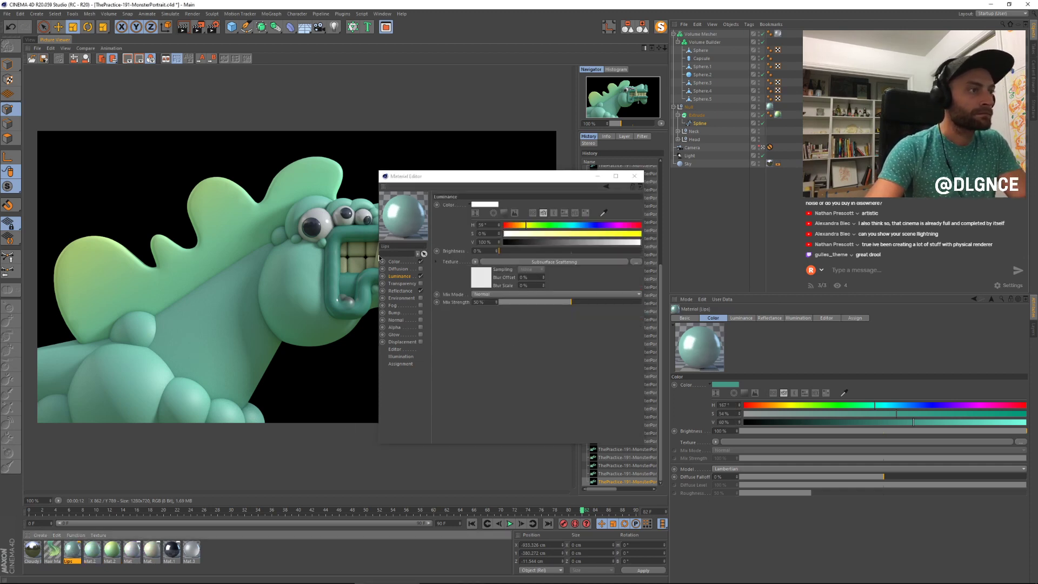
{"action": "left_click", "coordinate": [480, 287]}
{"action": "left_click", "coordinate": [560, 291]}
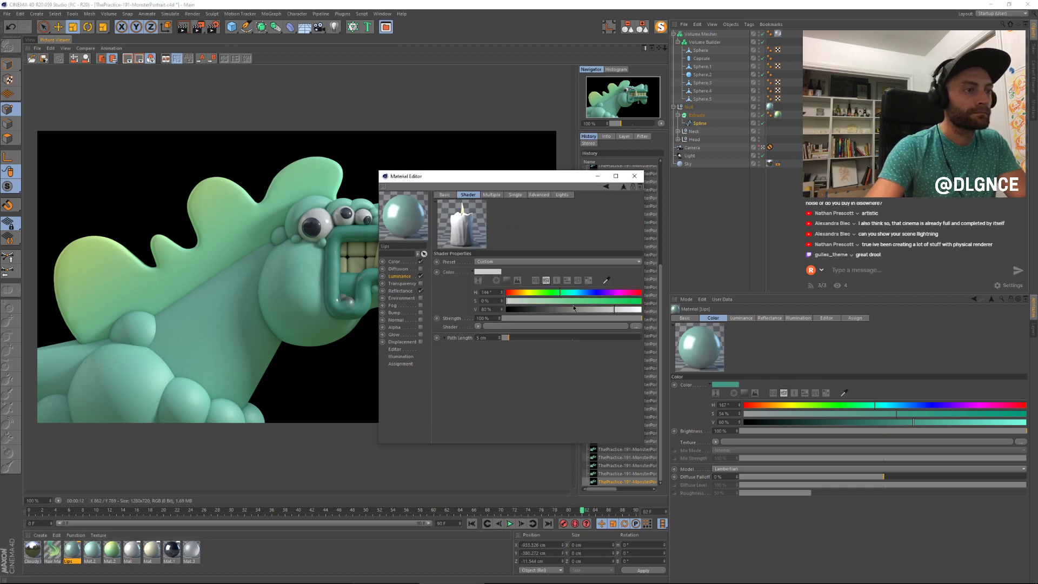
{"action": "left_click", "coordinate": [552, 300]}
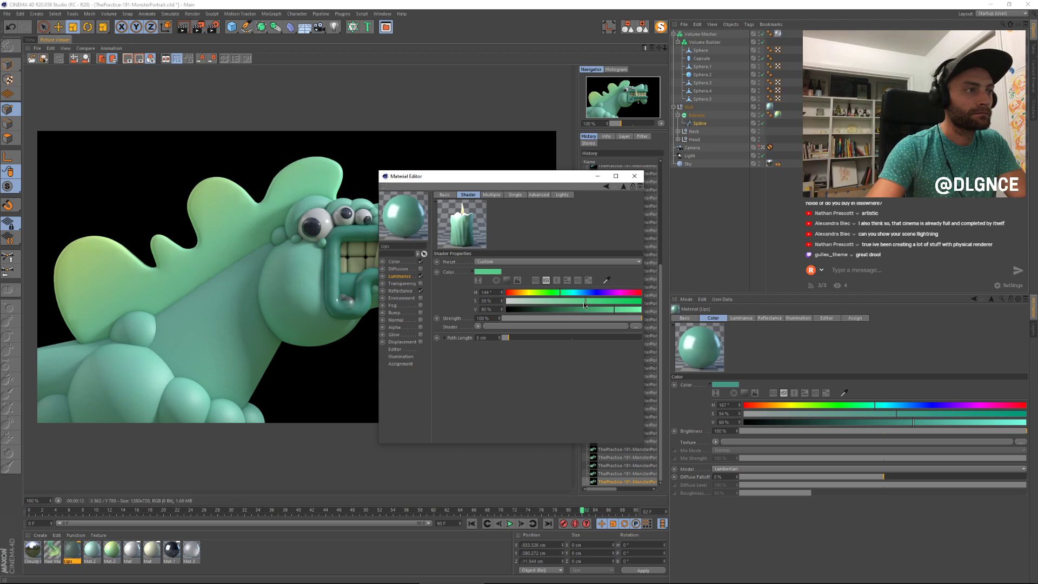
{"action": "left_click", "coordinate": [576, 301]}
Step: Set the body material's subsurface scattering color to hue 144°, saturation 43% and value about 72%
{"action": "left_click", "coordinate": [93, 550]}
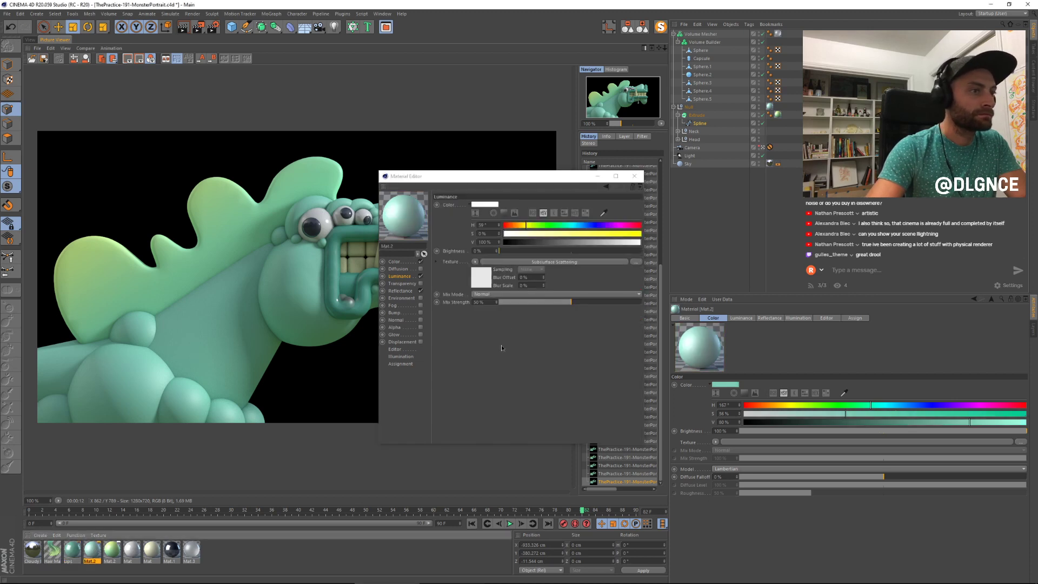
{"action": "left_click", "coordinate": [490, 270]}
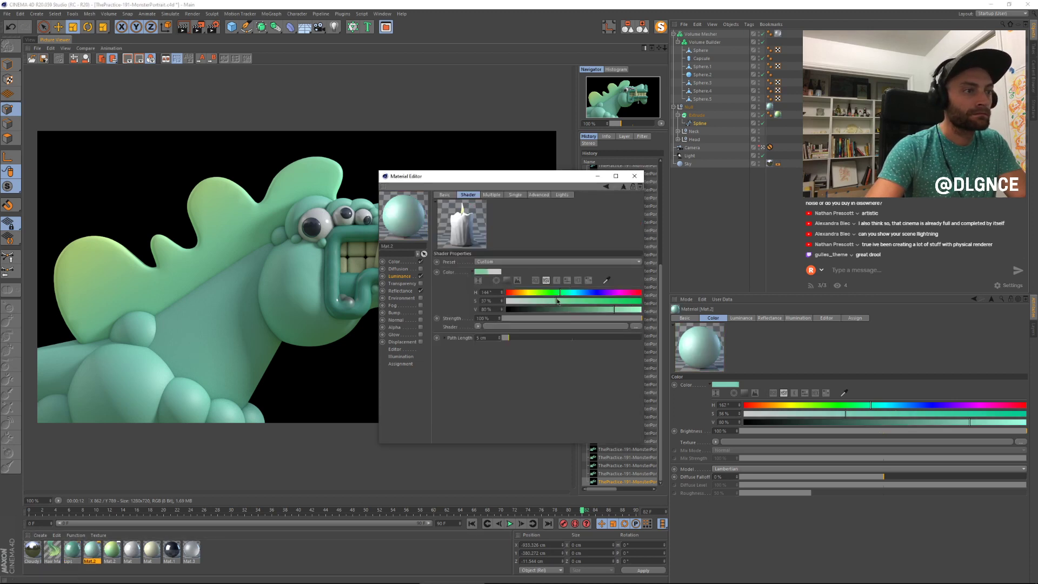
{"action": "left_click", "coordinate": [564, 301]}
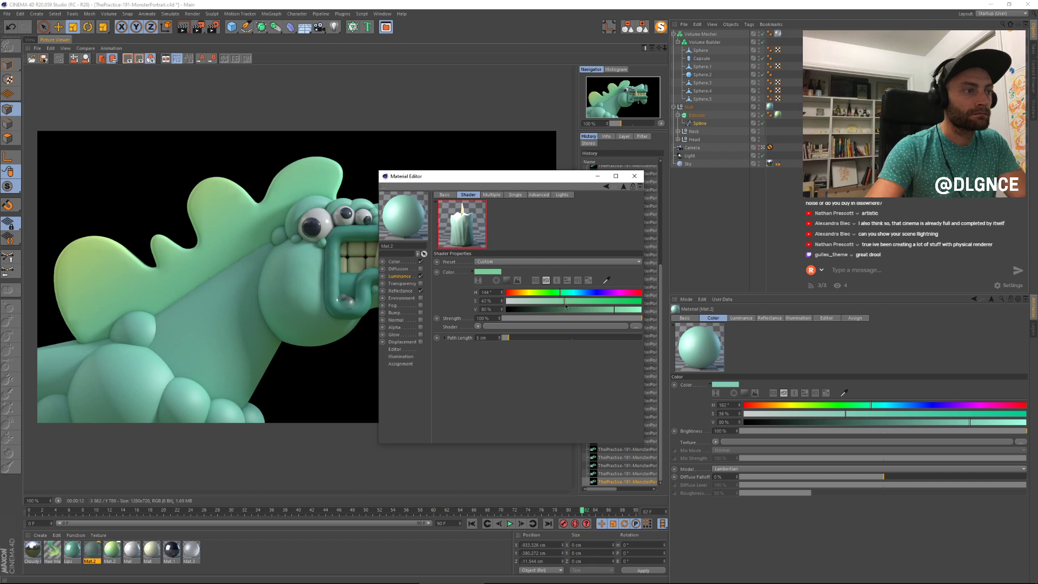
{"action": "left_click", "coordinate": [604, 309]}
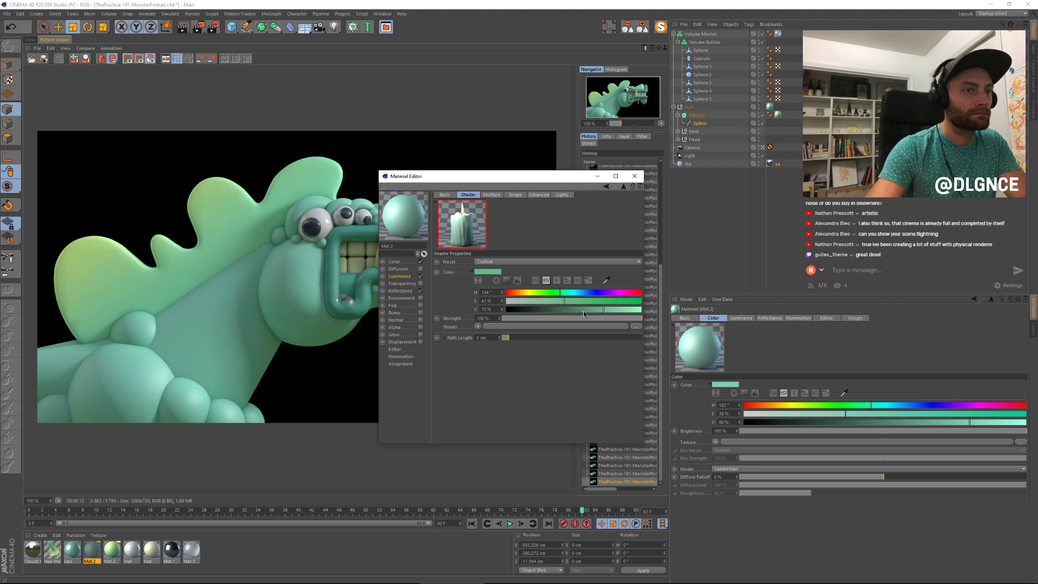
Step: Raise the Lips material's luminance mix strength to about 64% and lower the body material's mix strength
{"action": "left_click", "coordinate": [72, 550]}
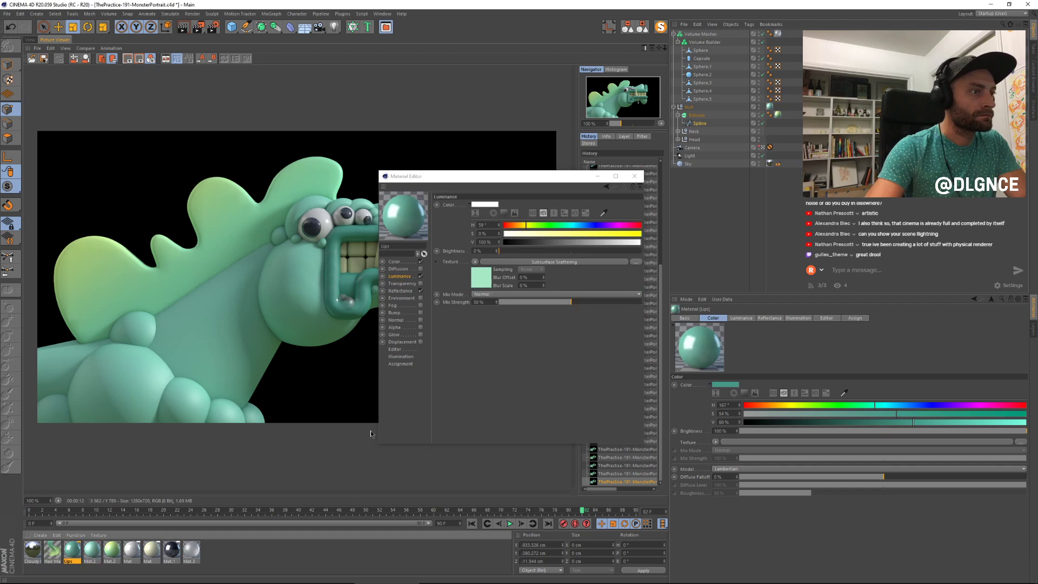
{"action": "left_click", "coordinate": [589, 301]}
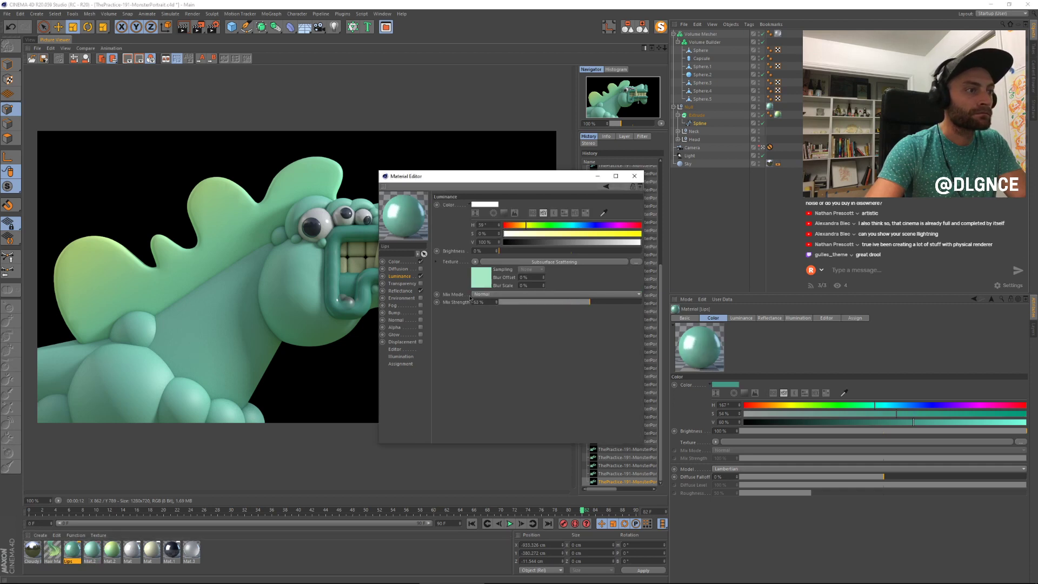
{"action": "left_click", "coordinate": [91, 551]}
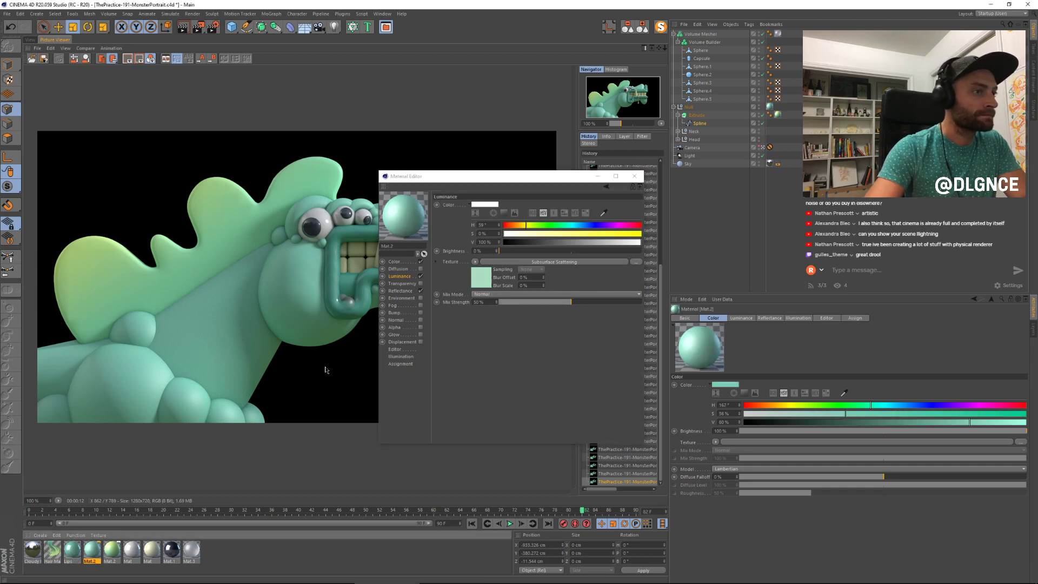
{"action": "left_click", "coordinate": [548, 301]}
Step: Set the teeth material's subsurface scattering color to hue 44° and saturation 28%, with a path length of 4 cm
{"action": "left_click", "coordinate": [113, 553]}
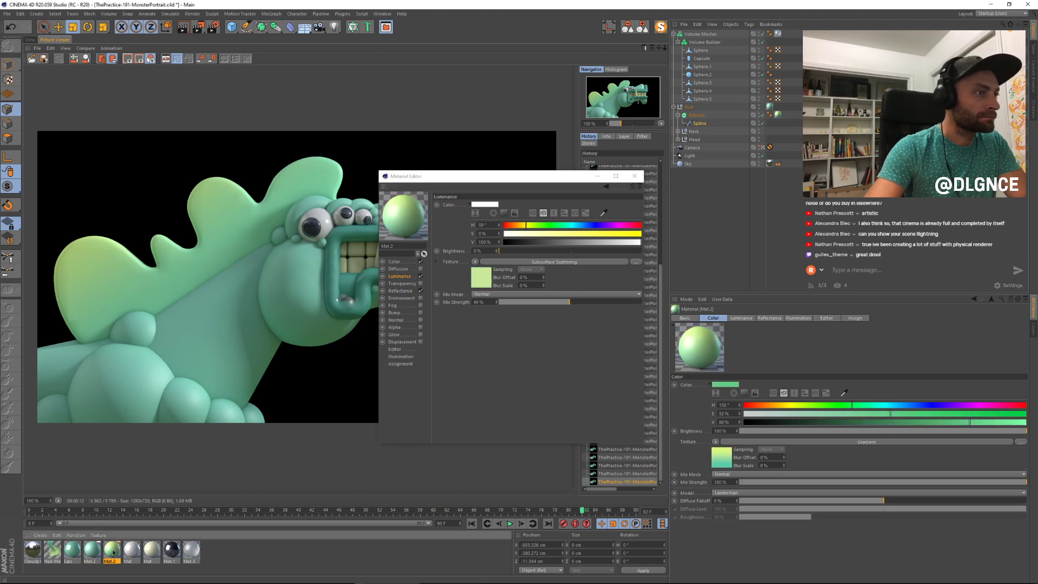
{"action": "left_click", "coordinate": [130, 551]}
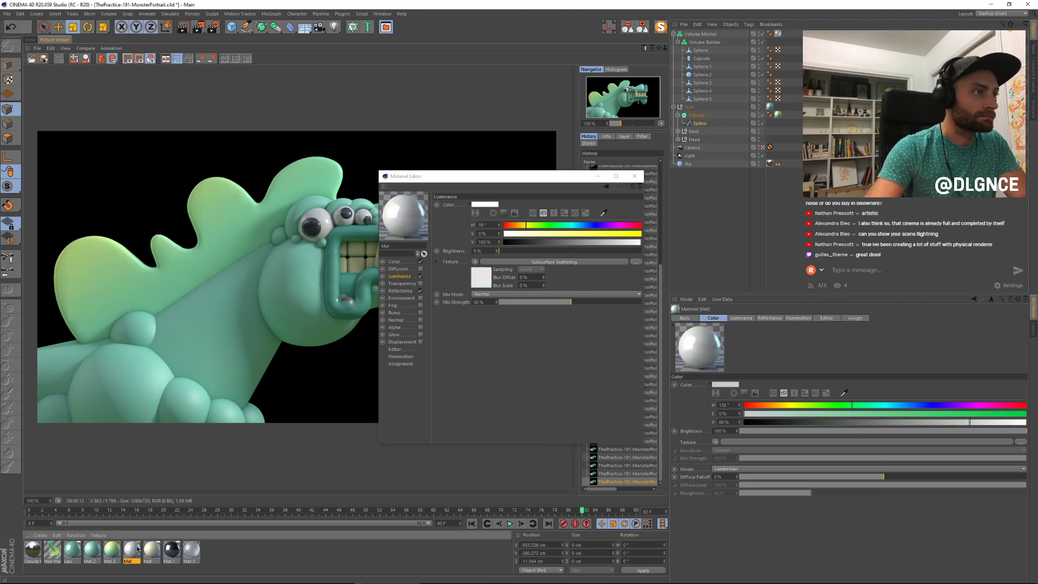
{"action": "left_click", "coordinate": [157, 549]}
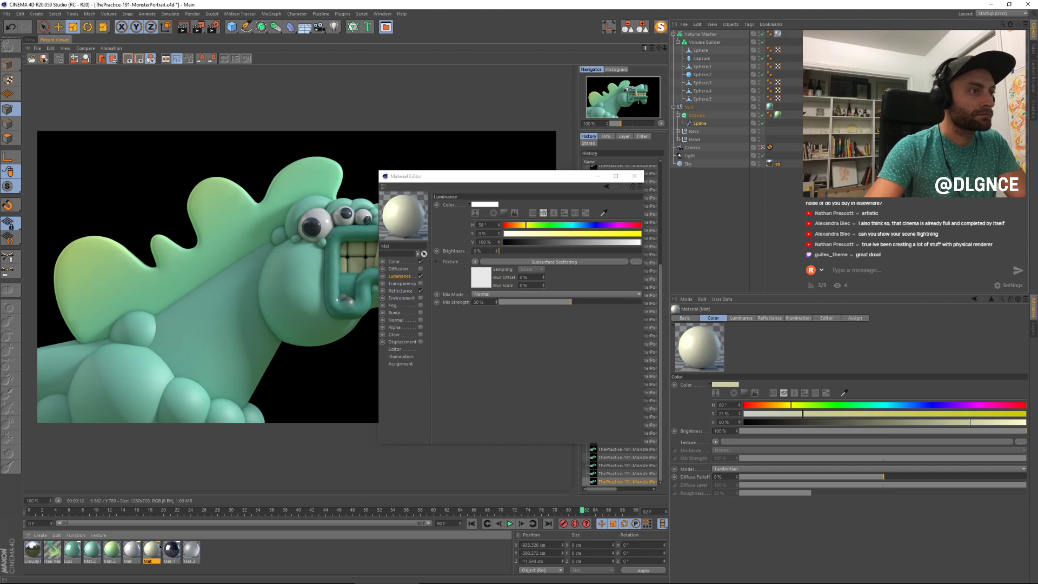
{"action": "left_click", "coordinate": [554, 262]}
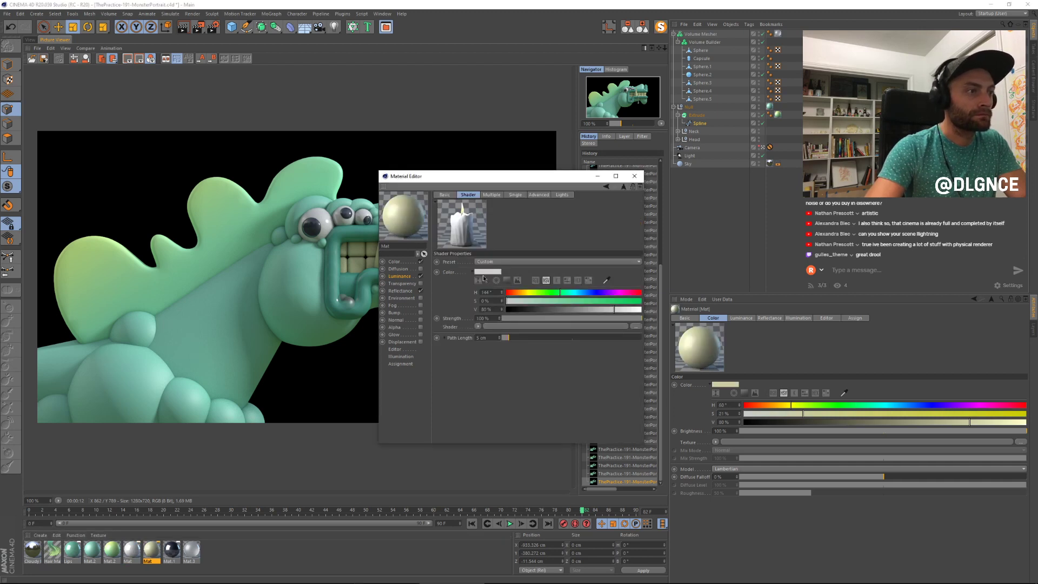
{"action": "left_click", "coordinate": [523, 293]}
{"action": "left_click", "coordinate": [543, 301]}
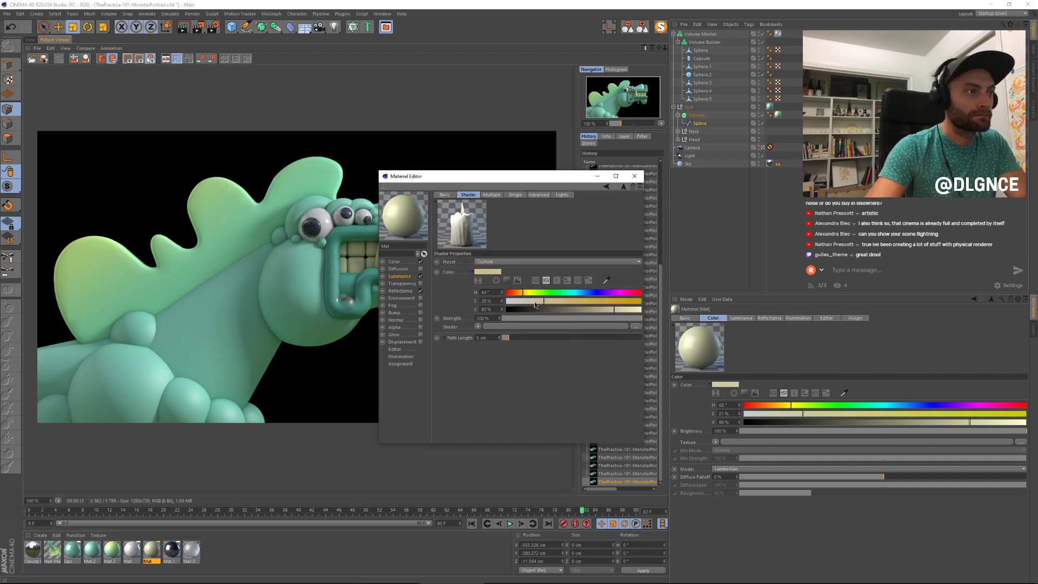
{"action": "left_click", "coordinate": [499, 339]}
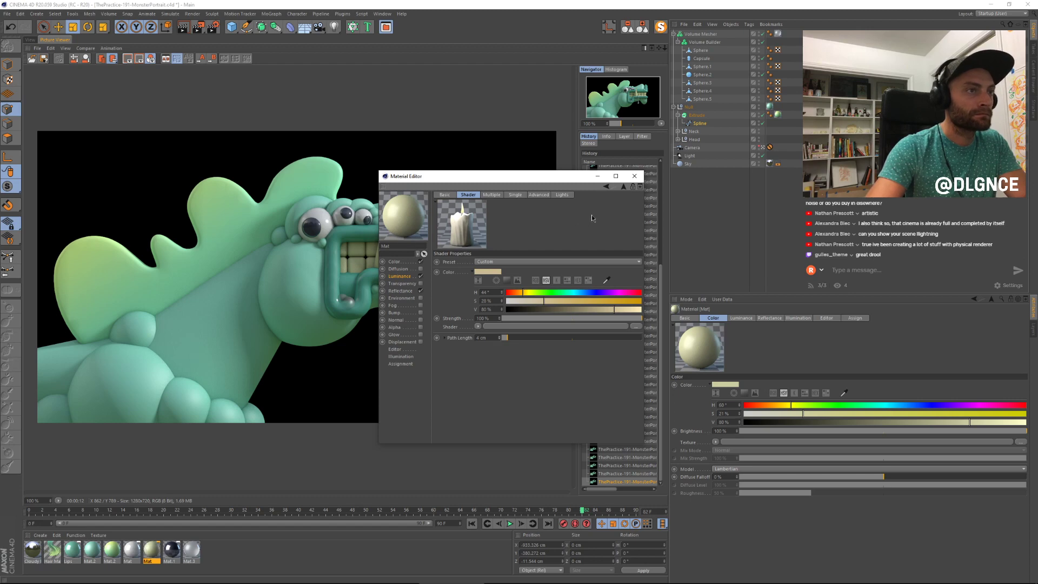
{"action": "left_click", "coordinate": [635, 176]}
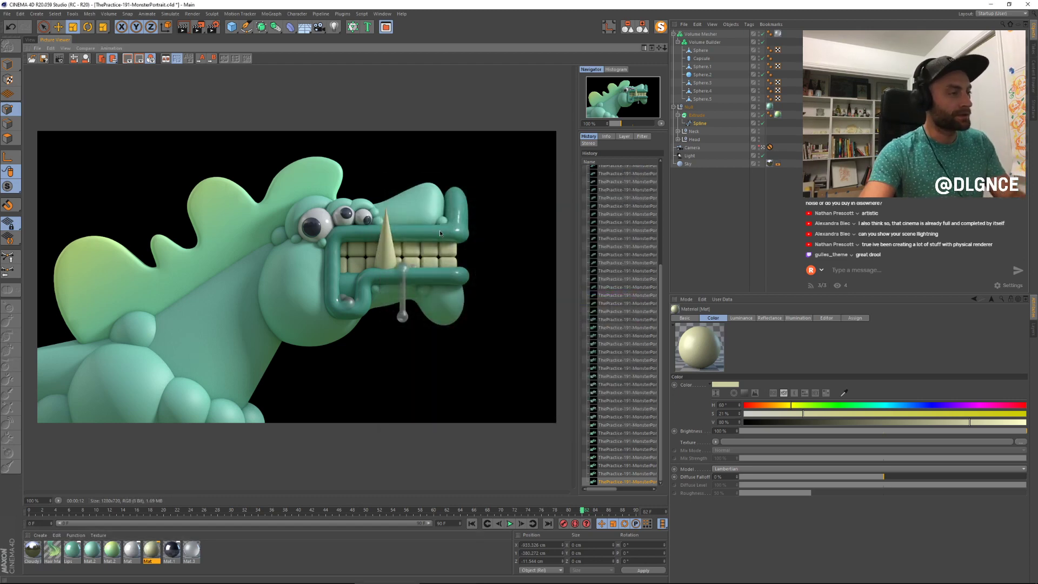
Step: Render the portrait again with the updated materials and bring up the new render in the history
{"action": "key", "text": "shift+r"}
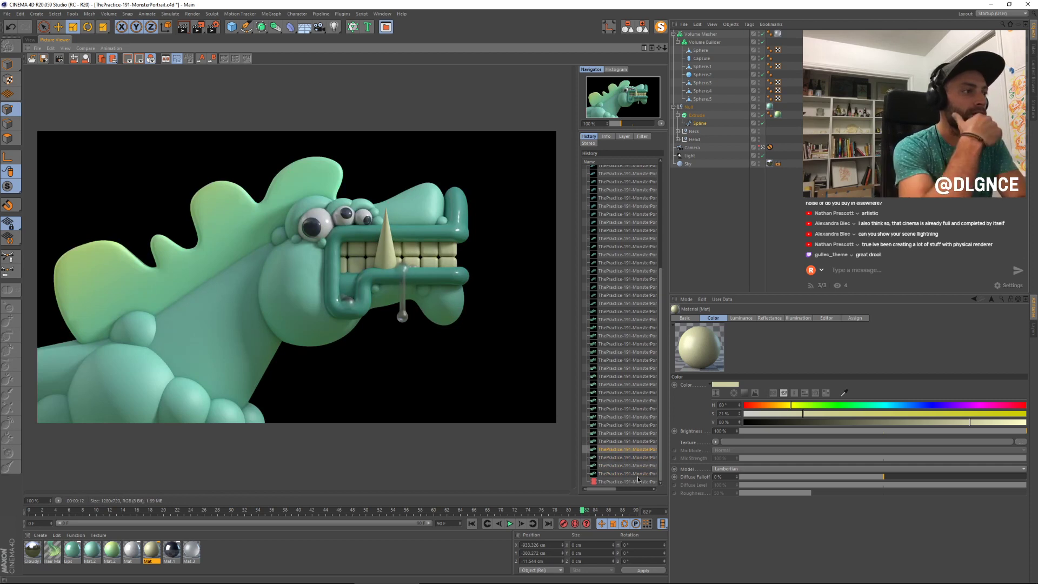
{"action": "key", "text": "Down"}
{"action": "key", "text": "Down"}
{"action": "key", "text": "Down"}
{"action": "key", "text": "Down"}
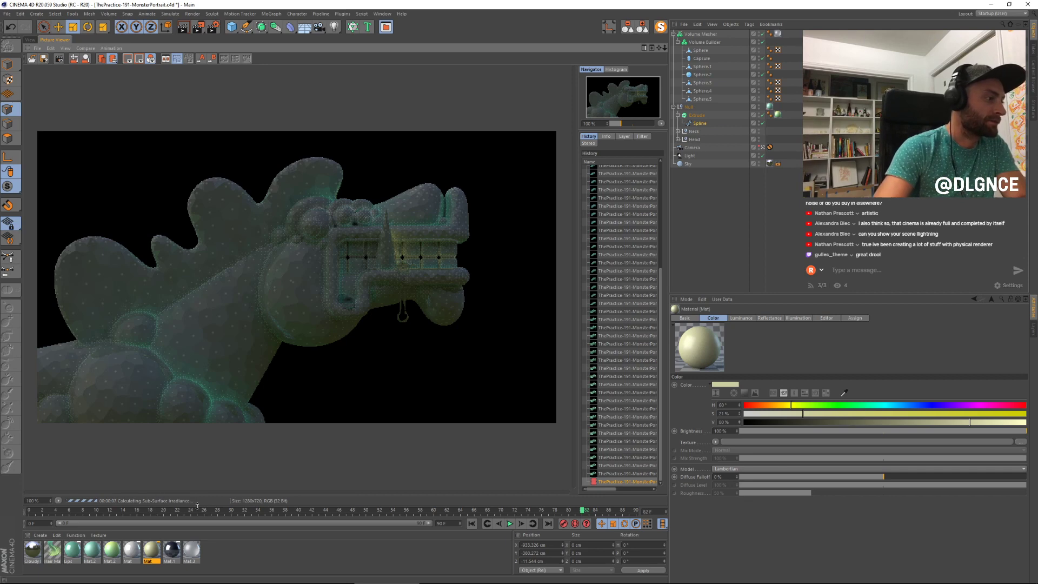
Step: Compare the in-progress render with the previous portrait renders in the history, checking how the subsurface scattering changes the materials
{"action": "key", "text": "Up"}
{"action": "key", "text": "Up"}
{"action": "key", "text": "Up"}
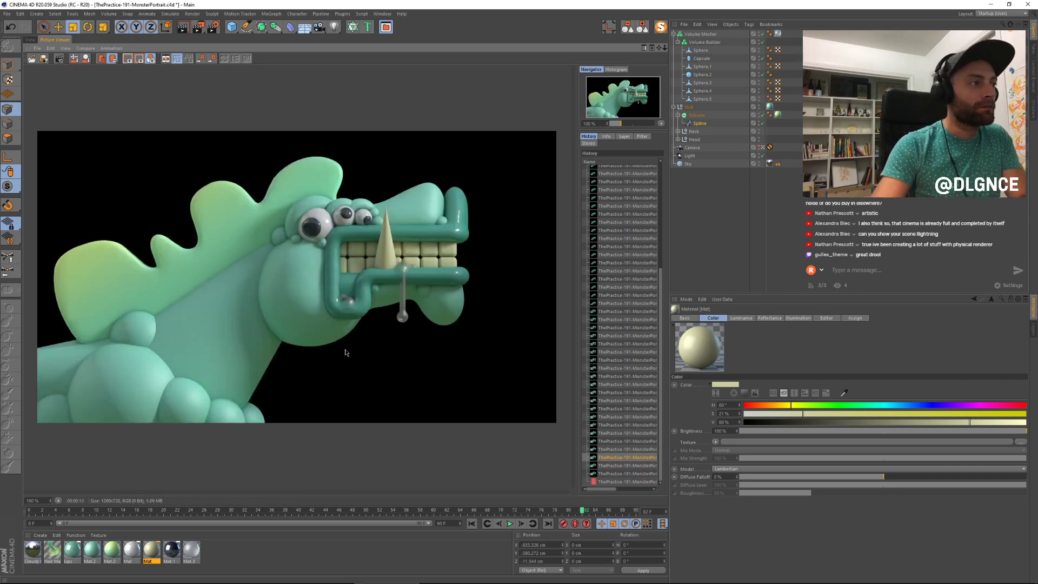
{"action": "key", "text": "Down"}
{"action": "key", "text": "Down"}
{"action": "key", "text": "Down"}
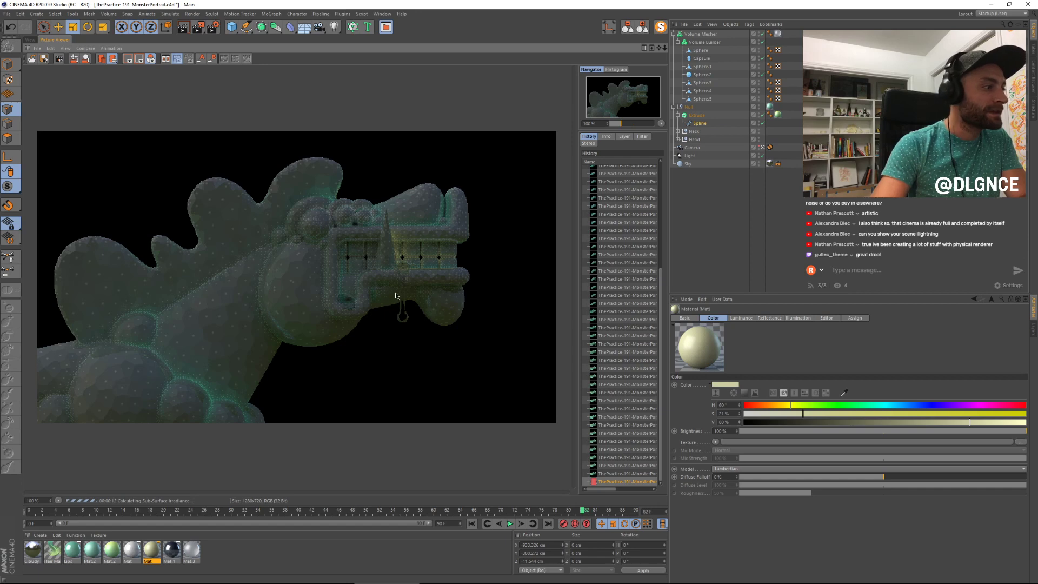
{"action": "key", "text": "Up"}
{"action": "key", "text": "Up"}
{"action": "key", "text": "Up"}
{"action": "key", "text": "Up"}
{"action": "key", "text": "Down"}
{"action": "key", "text": "Down"}
{"action": "key", "text": "Down"}
{"action": "key", "text": "Down"}
{"action": "key", "text": "Up"}
{"action": "key", "text": "Up"}
{"action": "key", "text": "Up"}
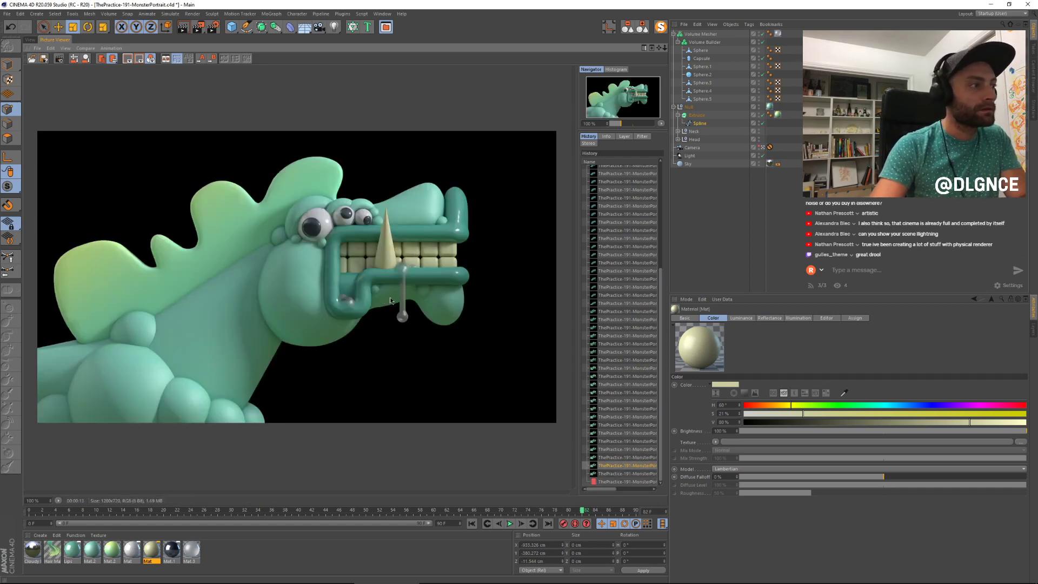
{"action": "key", "text": "Down"}
{"action": "key", "text": "Down"}
{"action": "key", "text": "Down"}
{"action": "key", "text": "Up"}
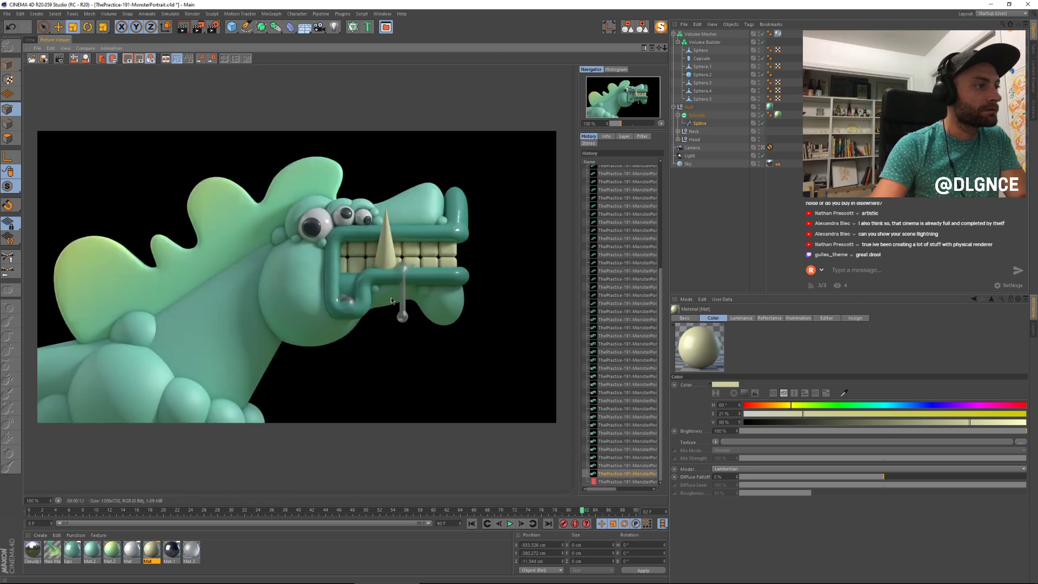
{"action": "key", "text": "Up"}
{"action": "key", "text": "Down"}
{"action": "key", "text": "Down"}
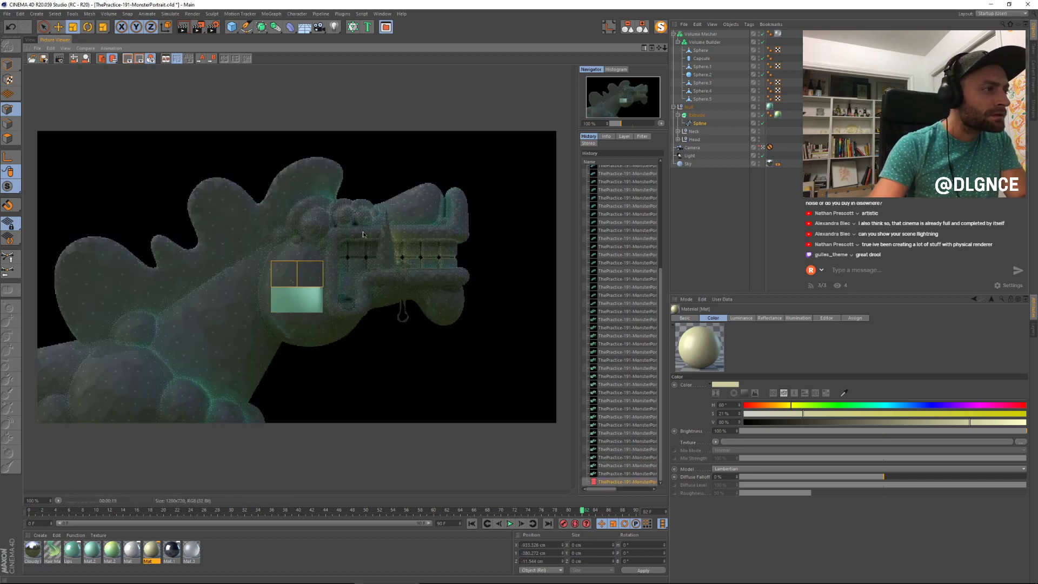
{"action": "key", "text": "Up"}
{"action": "key", "text": "Down"}
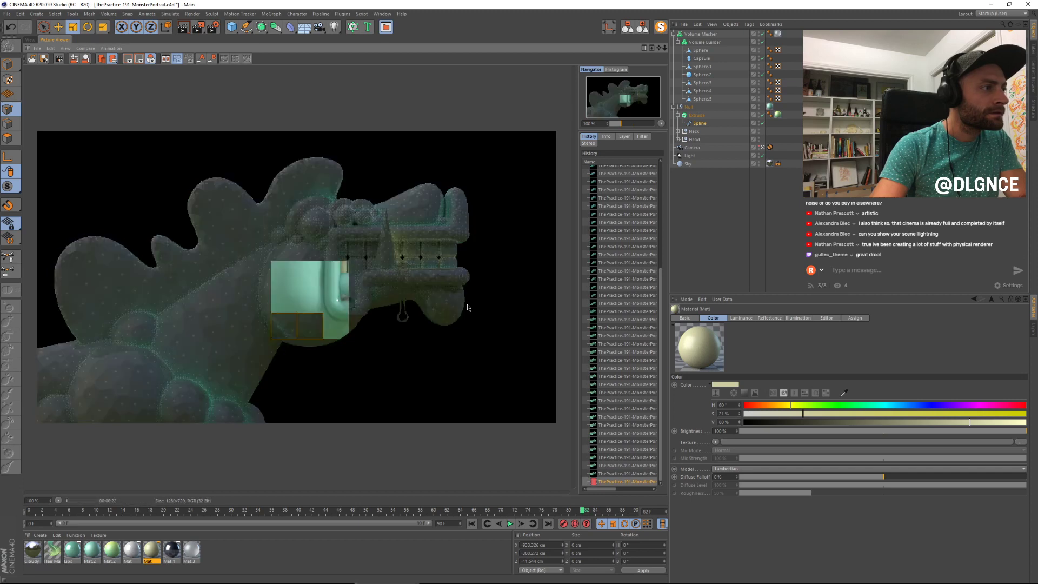
{"action": "key", "text": "Up"}
{"action": "key", "text": "Down"}
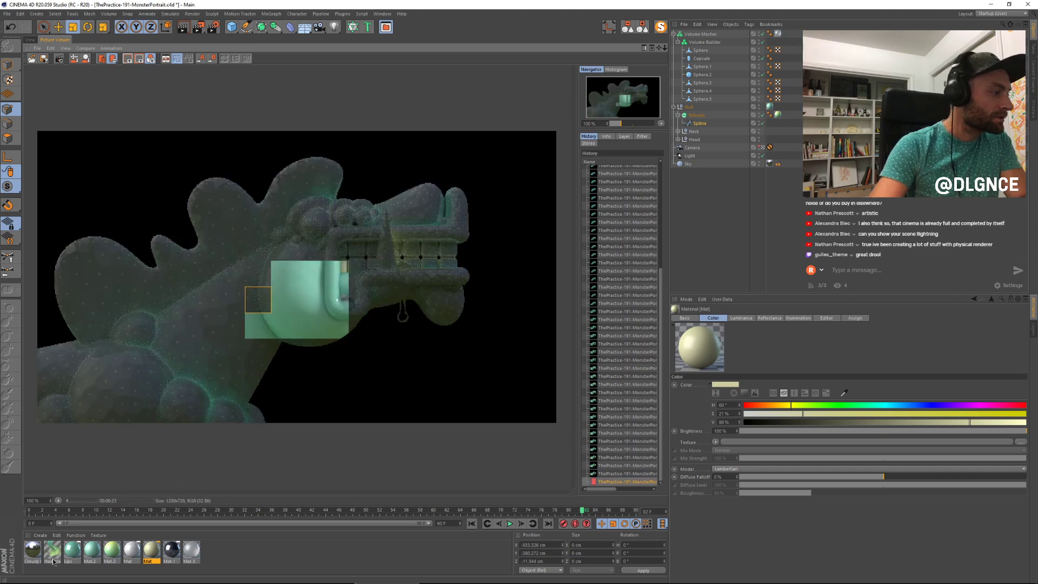
Step: Set the Lips material's subsurface scattering color to hue 157°, saturation 86% and value 63%
{"action": "double_click", "coordinate": [72, 549]}
{"action": "left_click_drag", "start_coordinate": [237, 58], "coordinate": [578, 216]}
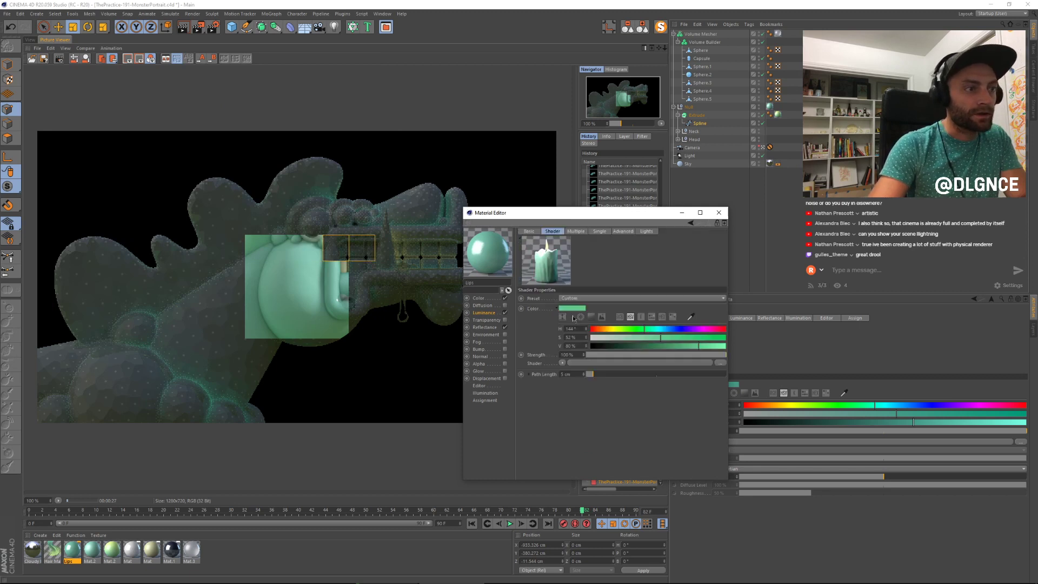
{"action": "left_click", "coordinate": [639, 297]}
{"action": "left_click", "coordinate": [677, 343]}
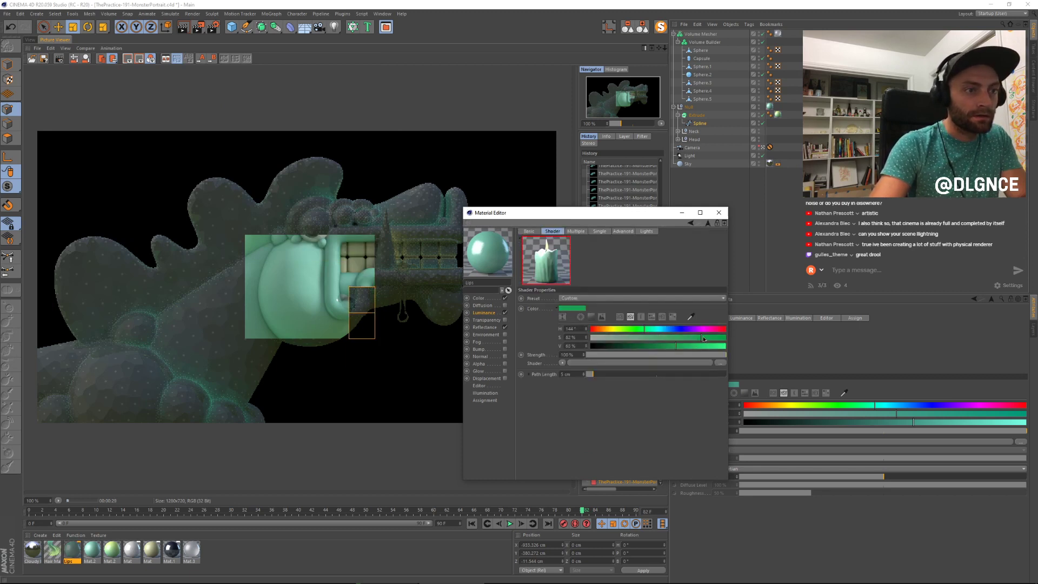
{"action": "left_click", "coordinate": [650, 328]}
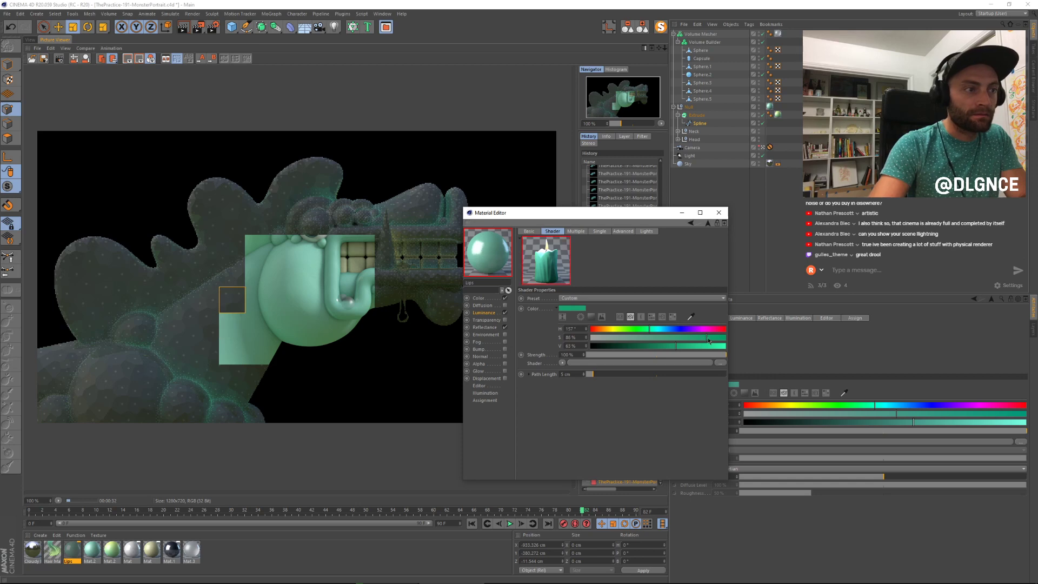
{"action": "left_click", "coordinate": [707, 223]}
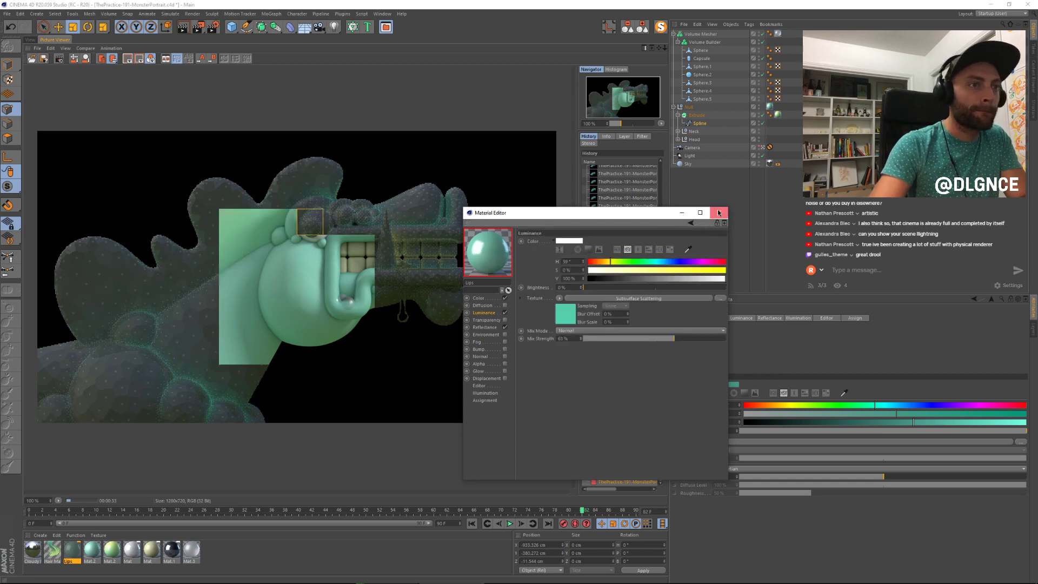
{"action": "left_click", "coordinate": [719, 212]}
Step: Compare the earlier finished portrait renders in the history and return to the render in progress
{"action": "key", "text": "Down"}
{"action": "key", "text": "Down"}
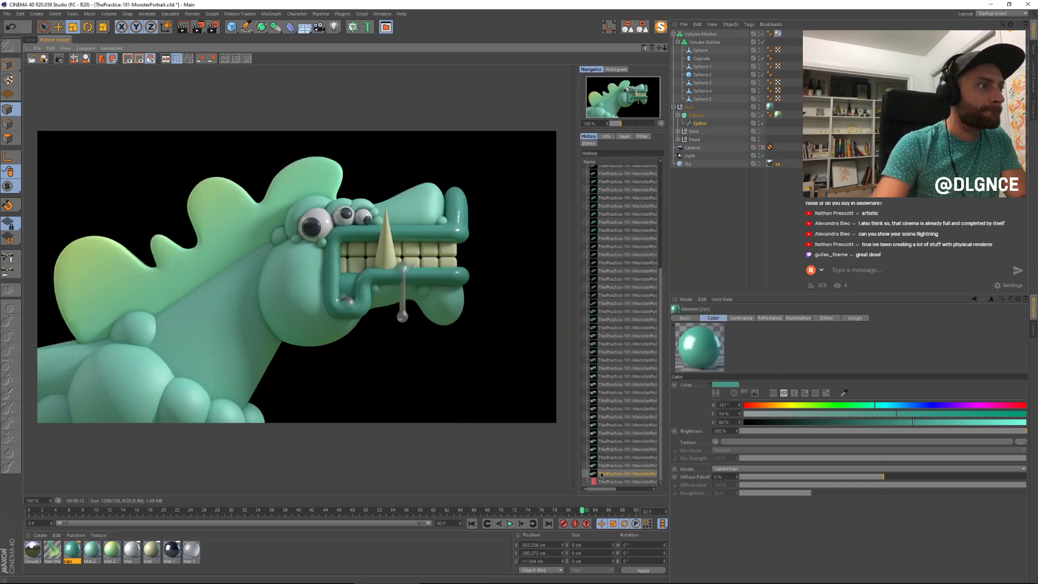
{"action": "key", "text": "Up"}
{"action": "key", "text": "Down"}
{"action": "key", "text": "Up"}
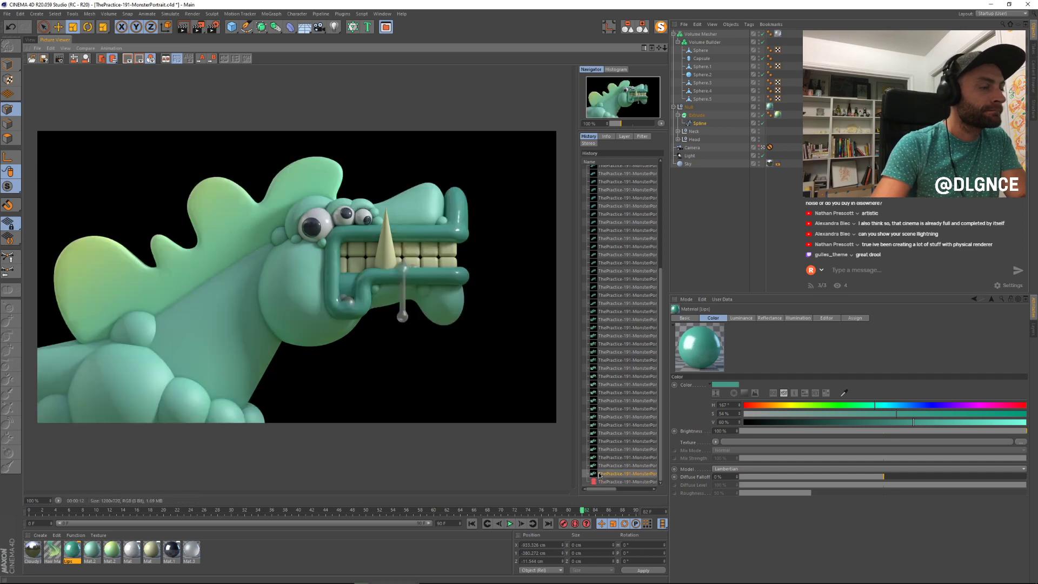
{"action": "key", "text": "Down"}
{"action": "key", "text": "Up"}
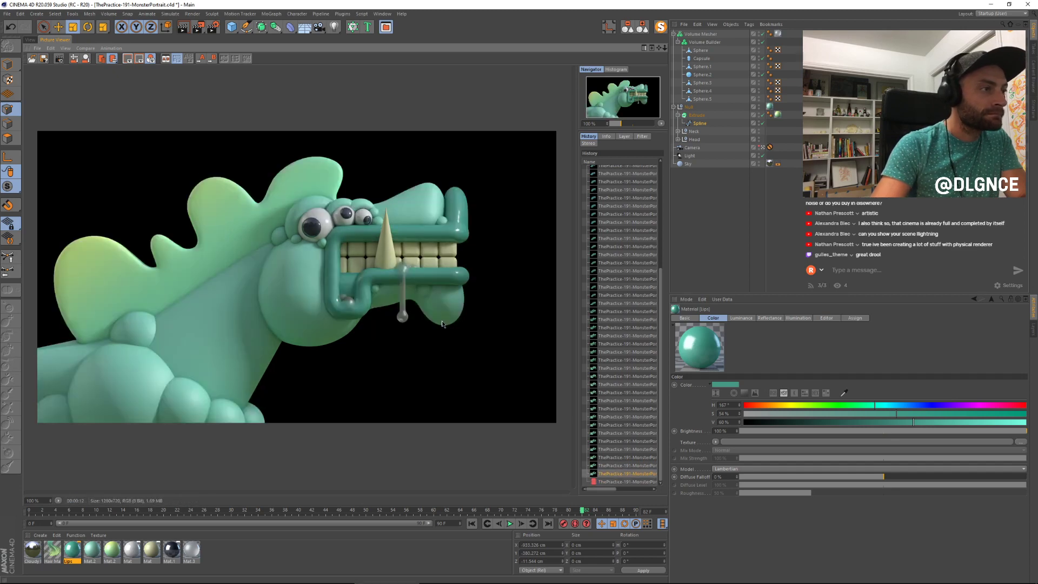
{"action": "key", "text": "Up"}
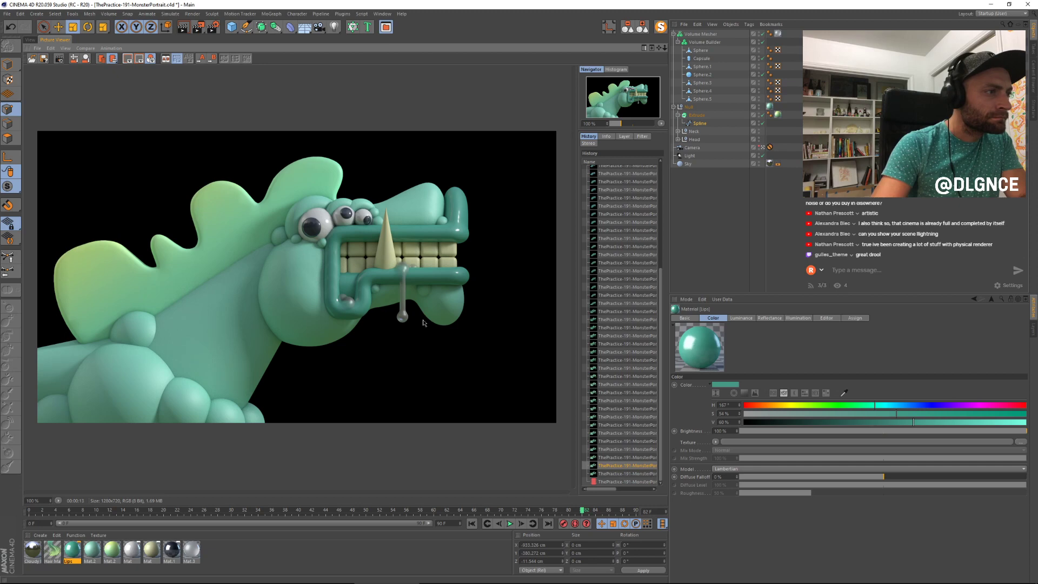
{"action": "key", "text": "Down"}
{"action": "key", "text": "Down"}
{"action": "key", "text": "Up"}
{"action": "key", "text": "Down"}
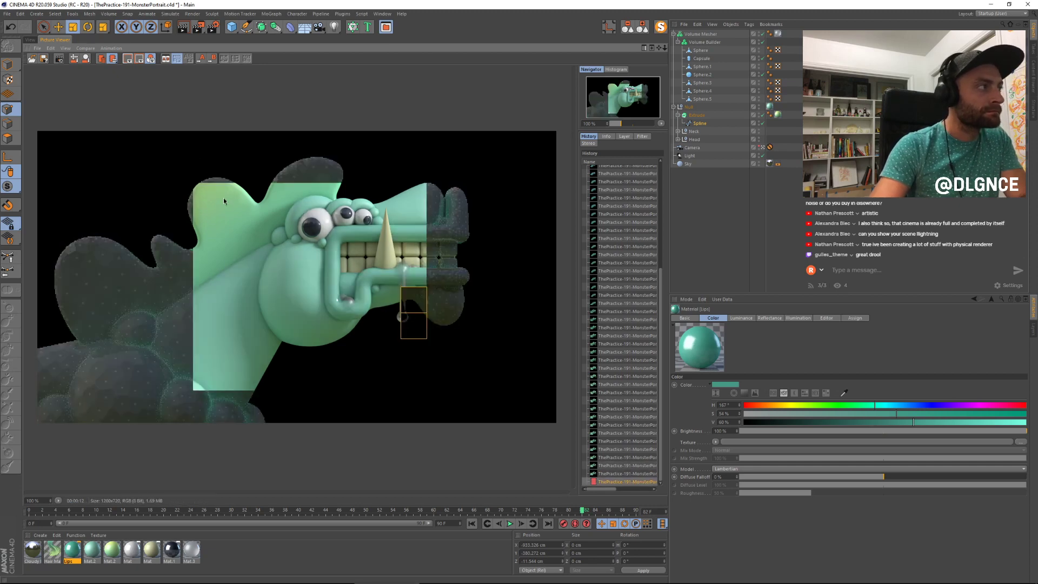
Step: Lower the drool material's transparency brightness to 82% and set its color value to 83%
{"action": "left_click", "coordinate": [31, 39]}
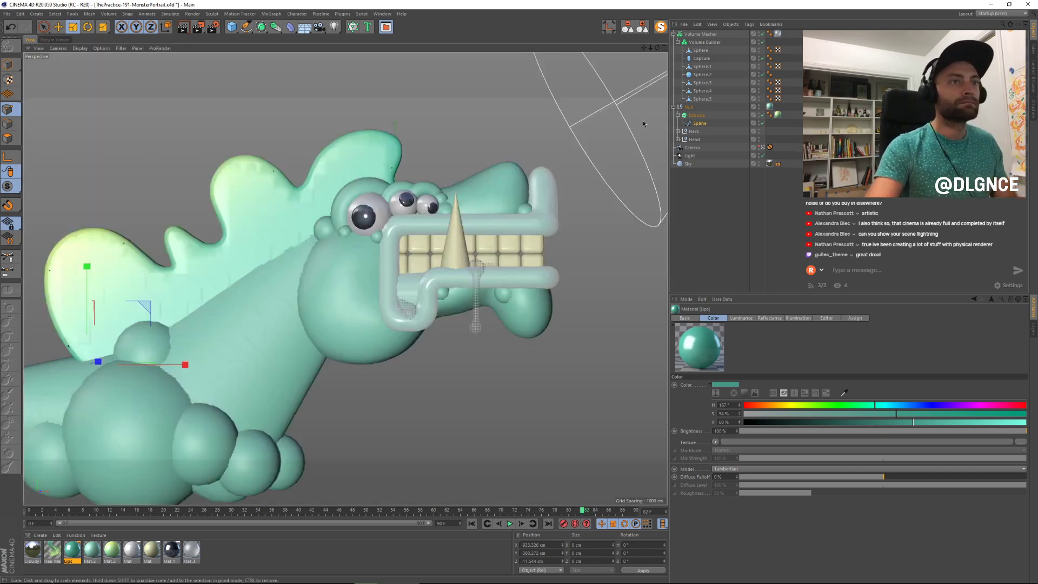
{"action": "double_click", "coordinate": [190, 549]}
{"action": "left_click_drag", "start_coordinate": [270, 57], "coordinate": [698, 260]}
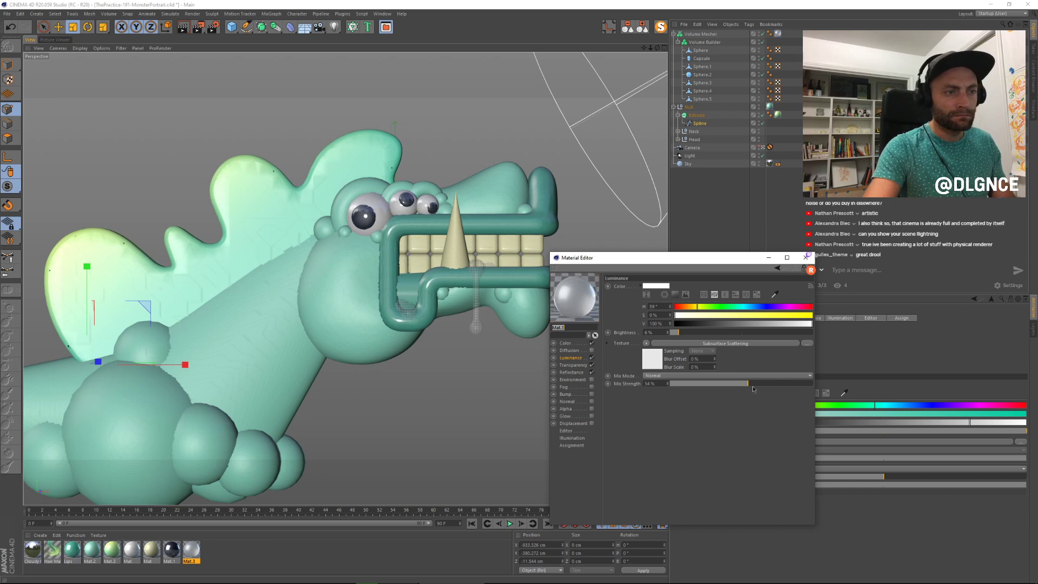
{"action": "left_click", "coordinate": [577, 366]}
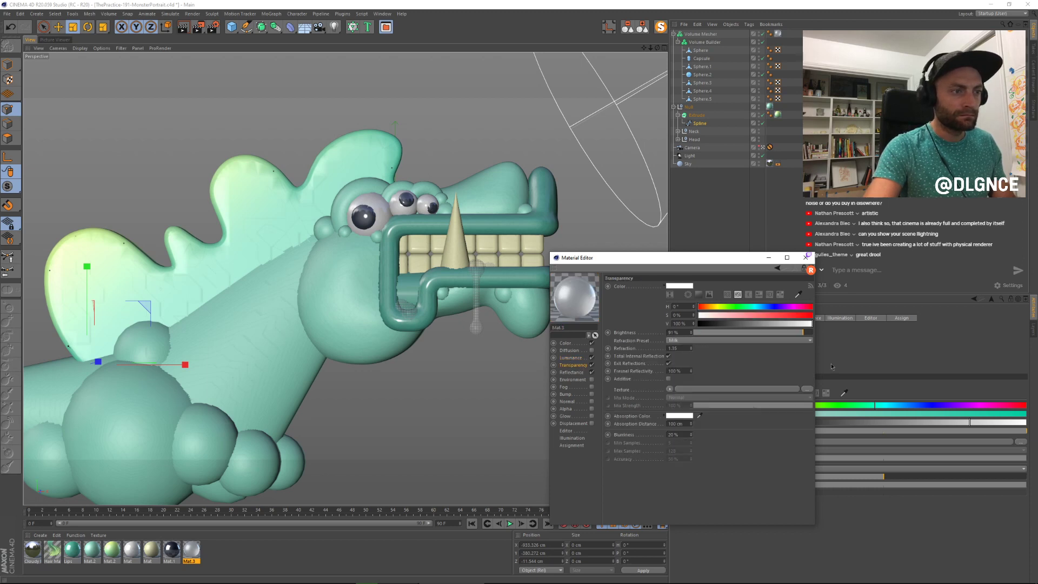
{"action": "left_click", "coordinate": [796, 332]}
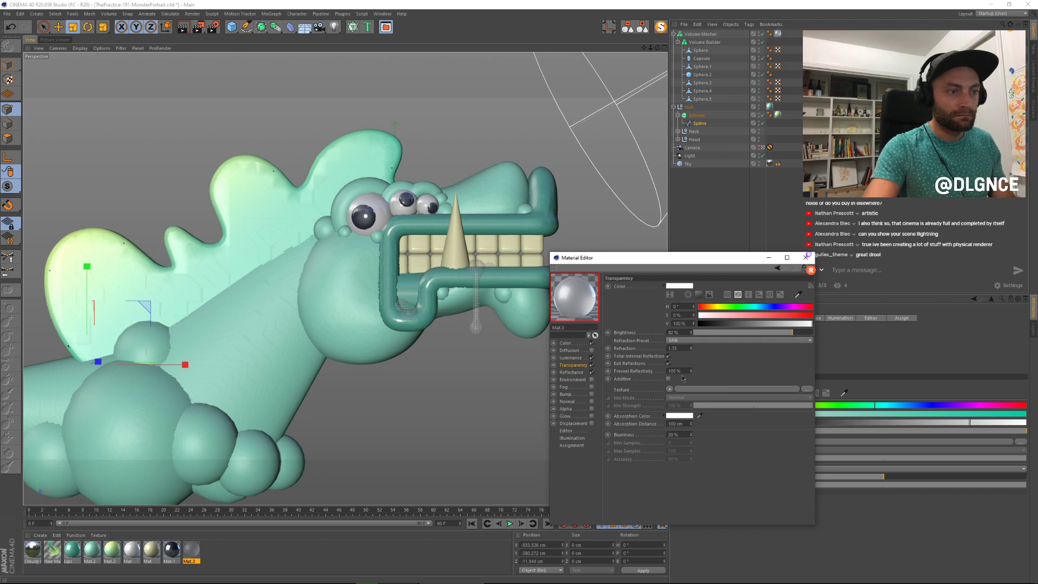
{"action": "left_click", "coordinate": [567, 344]}
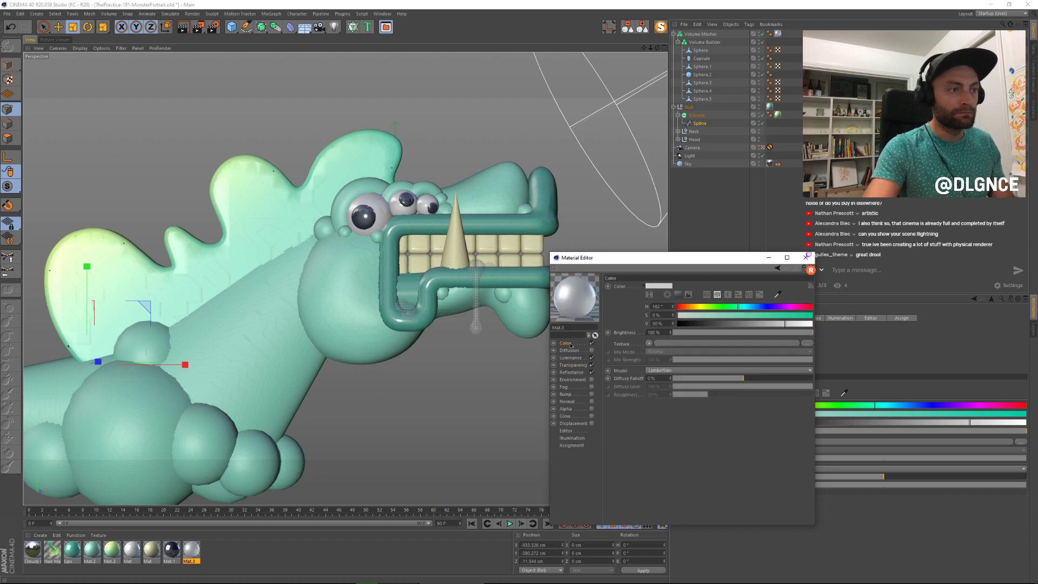
{"action": "left_click", "coordinate": [789, 324]}
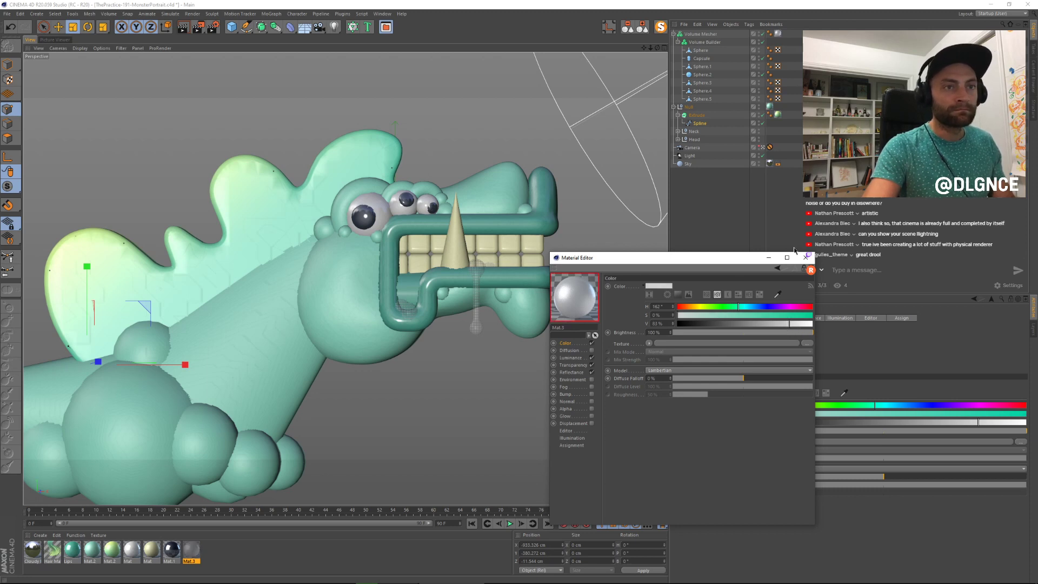
{"action": "left_click", "coordinate": [806, 257]}
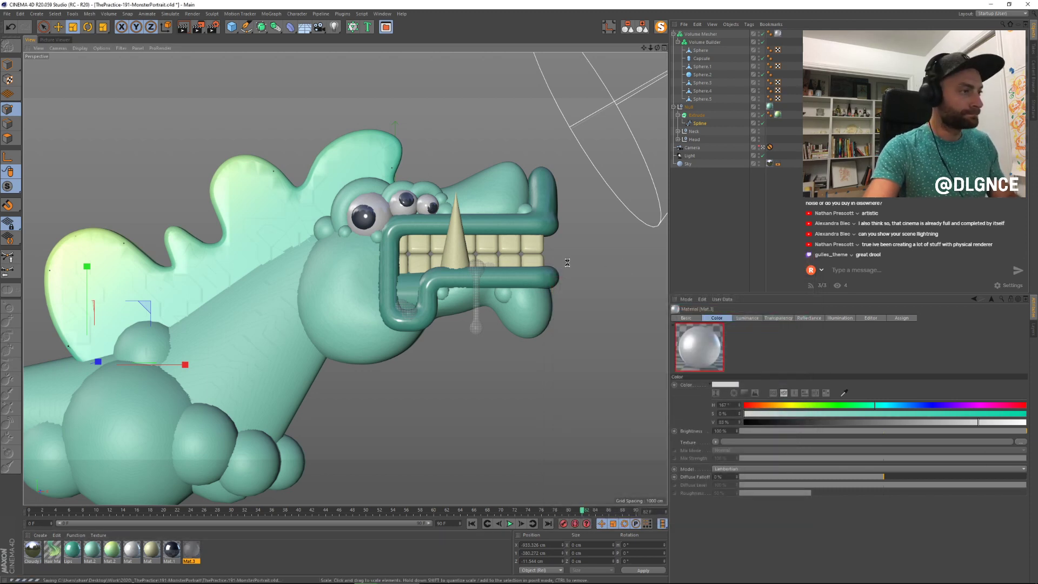
Step: Recolor the end knot of the crest material's color gradient to hue 177° and value 100%, and render the portrait again
{"action": "left_click", "coordinate": [54, 40]}
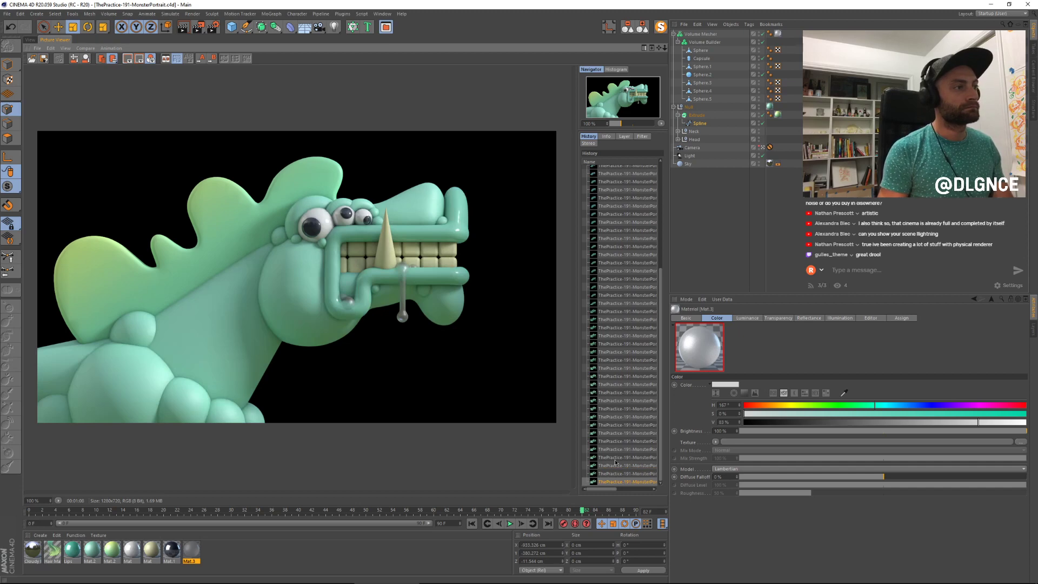
{"action": "double_click", "coordinate": [112, 549]}
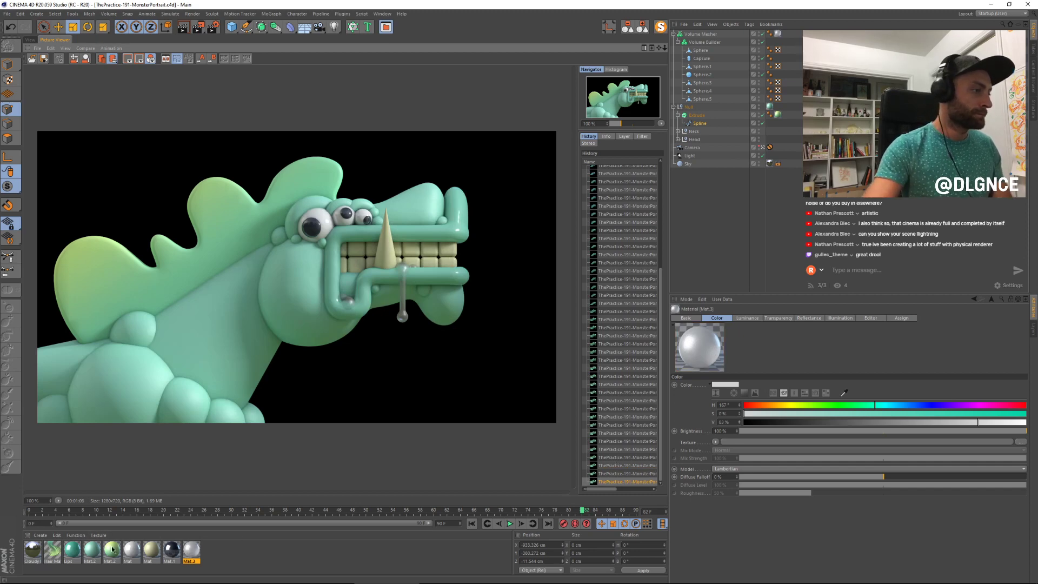
{"action": "left_click_drag", "start_coordinate": [199, 60], "coordinate": [500, 196]}
{"action": "left_click", "coordinate": [532, 303]}
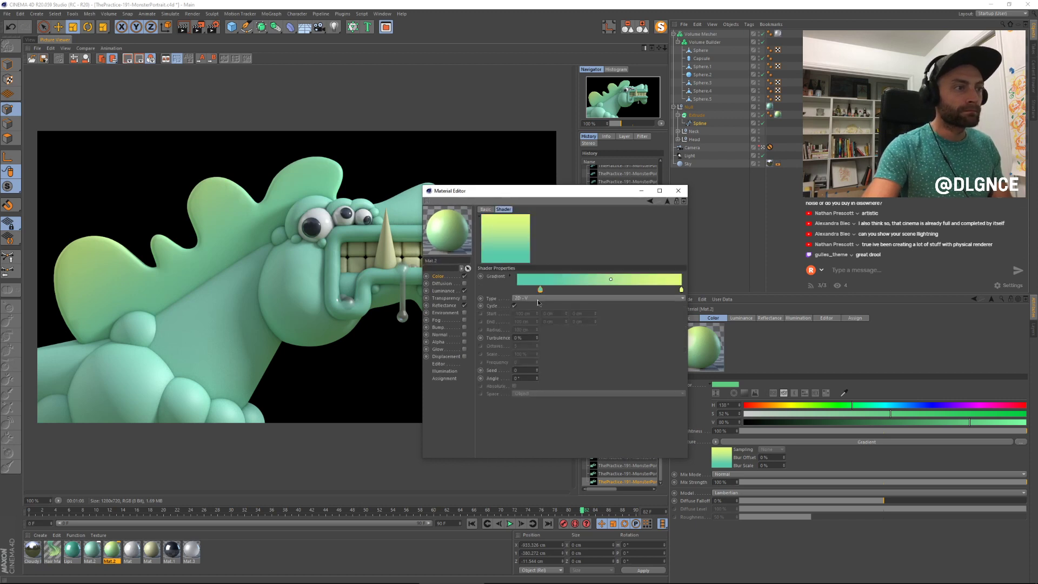
{"action": "double_click", "coordinate": [681, 291]}
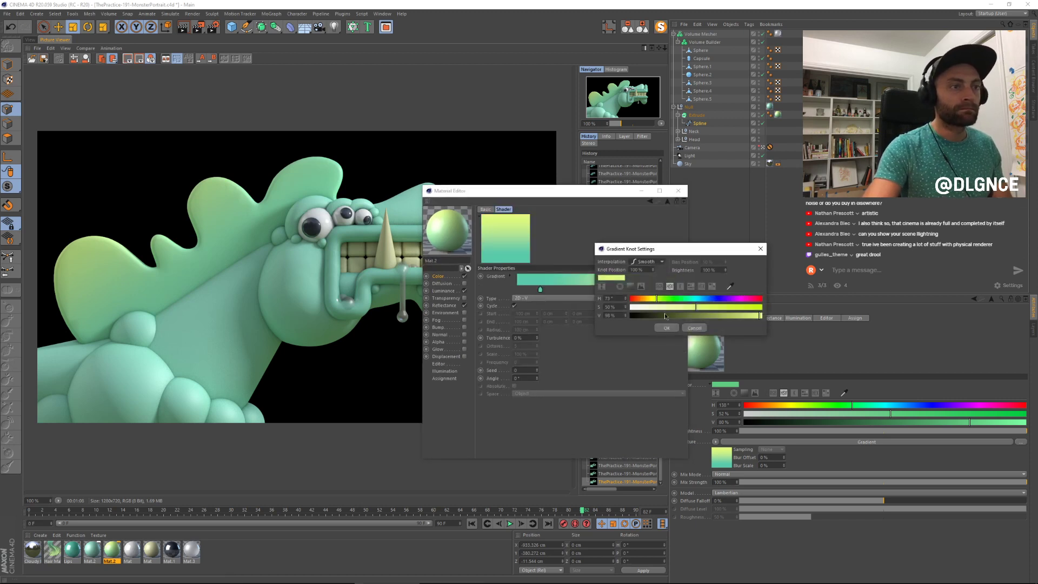
{"action": "left_click", "coordinate": [694, 300]}
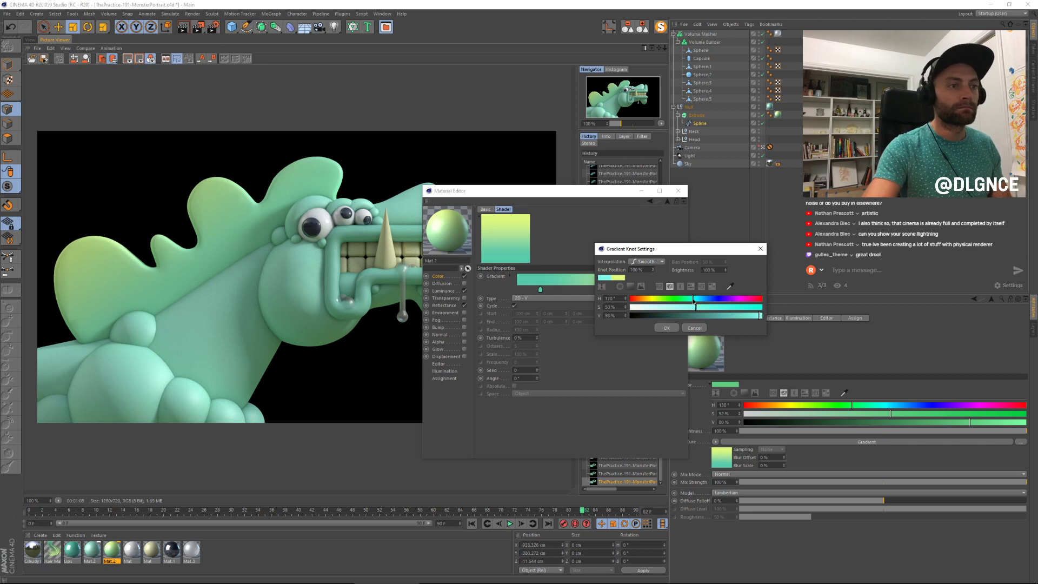
{"action": "left_click", "coordinate": [762, 316]}
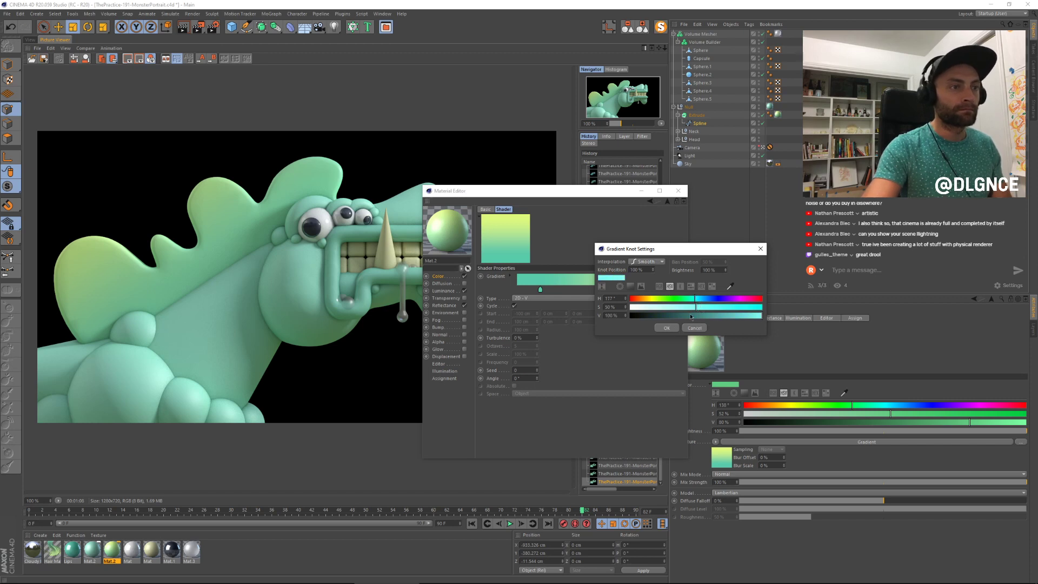
{"action": "left_click", "coordinate": [675, 327]}
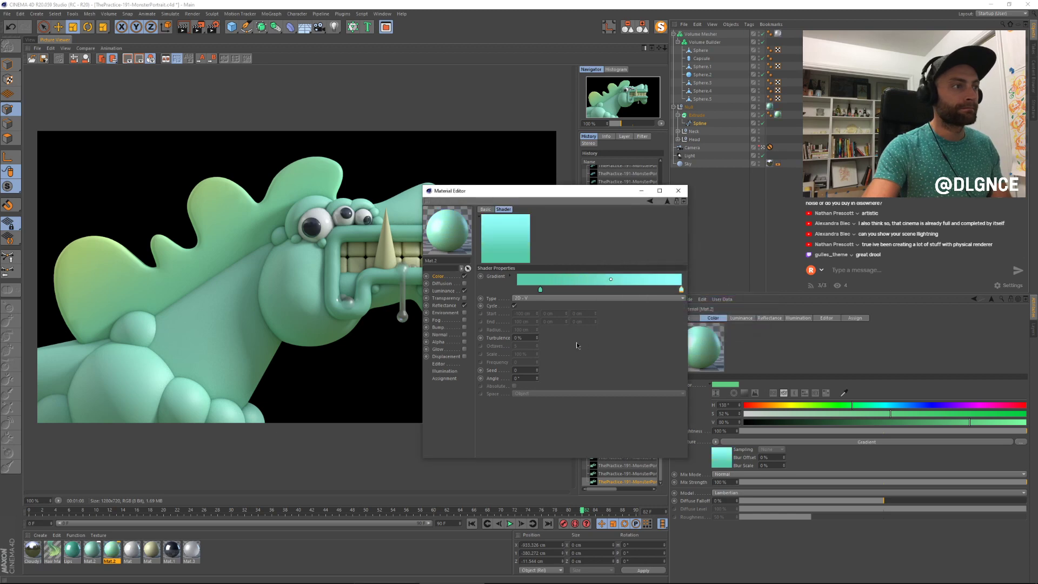
{"action": "key", "text": "shift+r"}
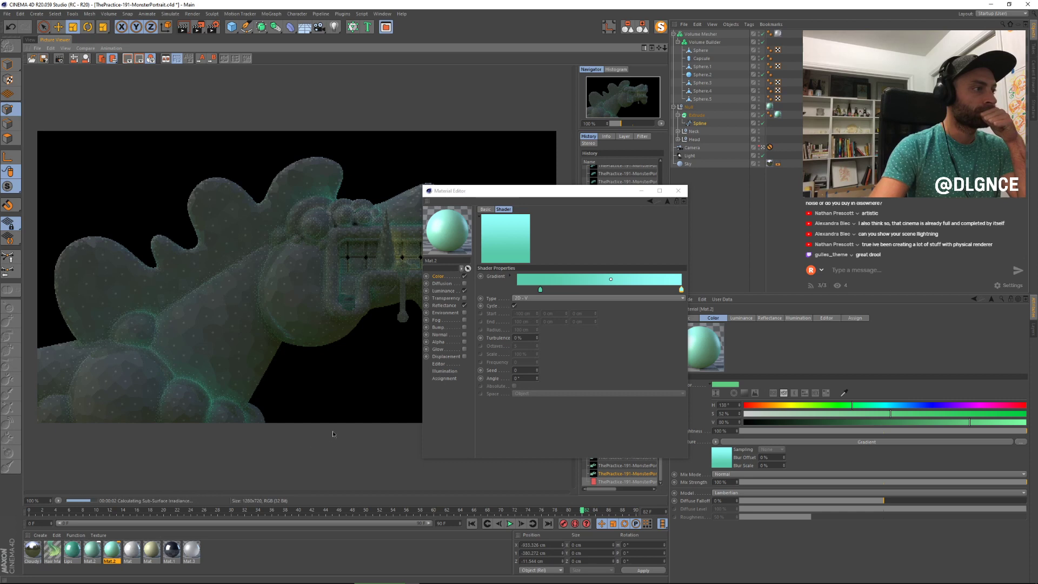
Step: Change the crest gradient's end knot to a pale yellow with hue 56° and saturation 43%
{"action": "left_click_drag", "start_coordinate": [505, 192], "coordinate": [669, 248]}
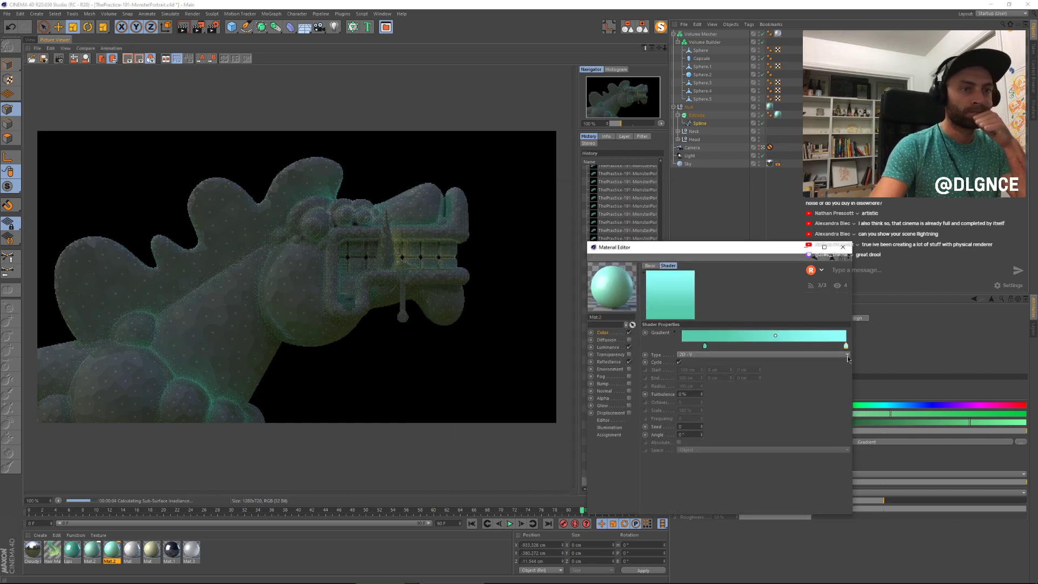
{"action": "double_click", "coordinate": [845, 345]}
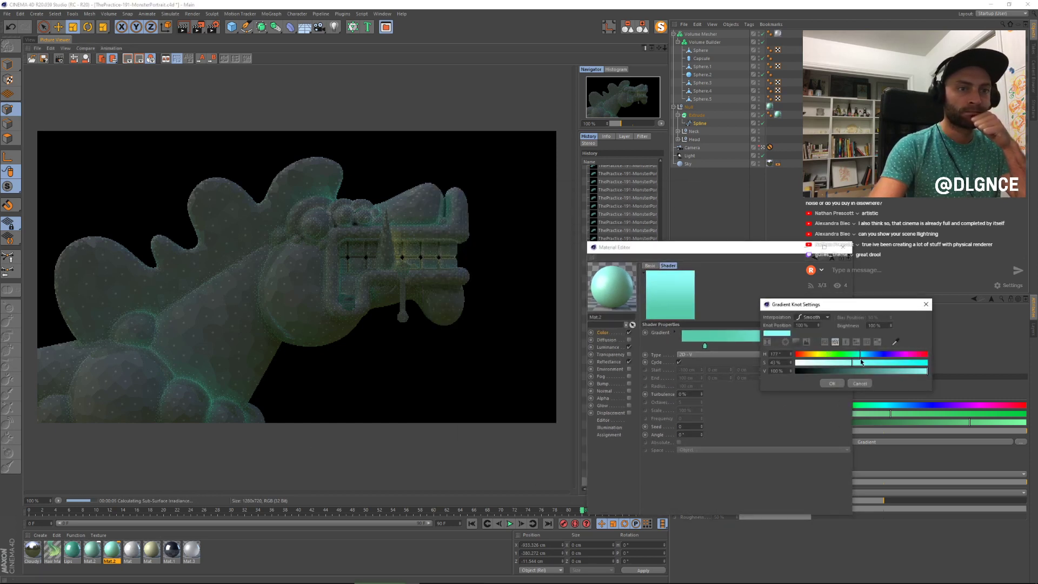
{"action": "left_click", "coordinate": [816, 355]}
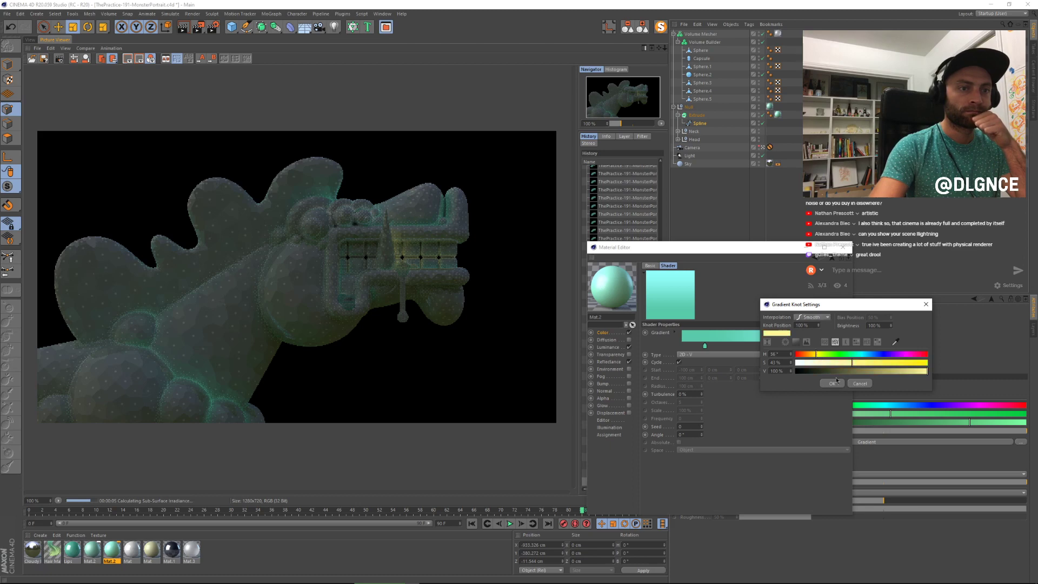
{"action": "left_click", "coordinate": [832, 383]}
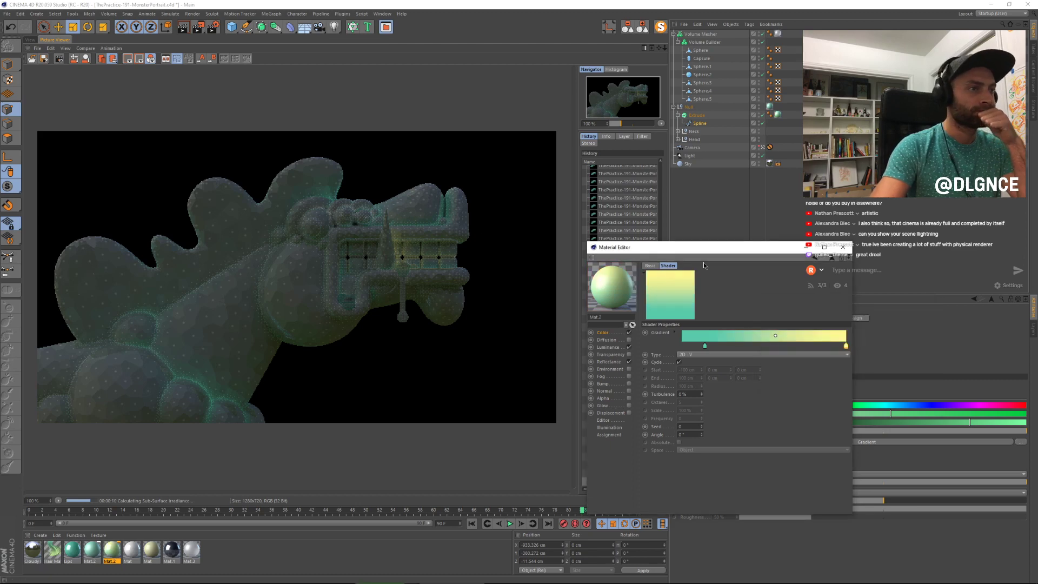
Step: Close the crest material's settings and compare the earlier finished portrait renders in the history with the render in progress
{"action": "left_click", "coordinate": [843, 247]}
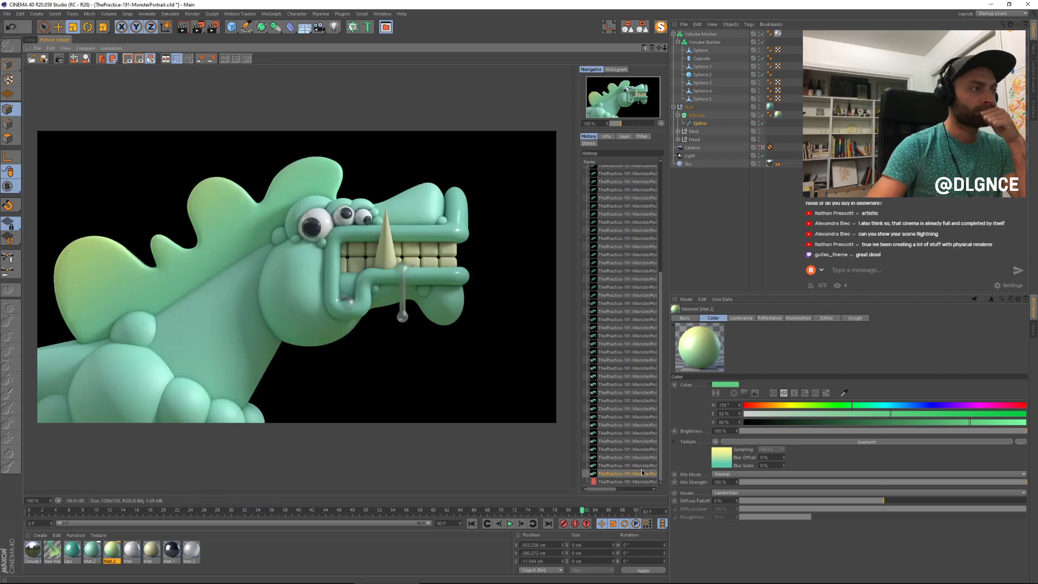
{"action": "key", "text": "Up"}
{"action": "key", "text": "Down"}
{"action": "key", "text": "Down"}
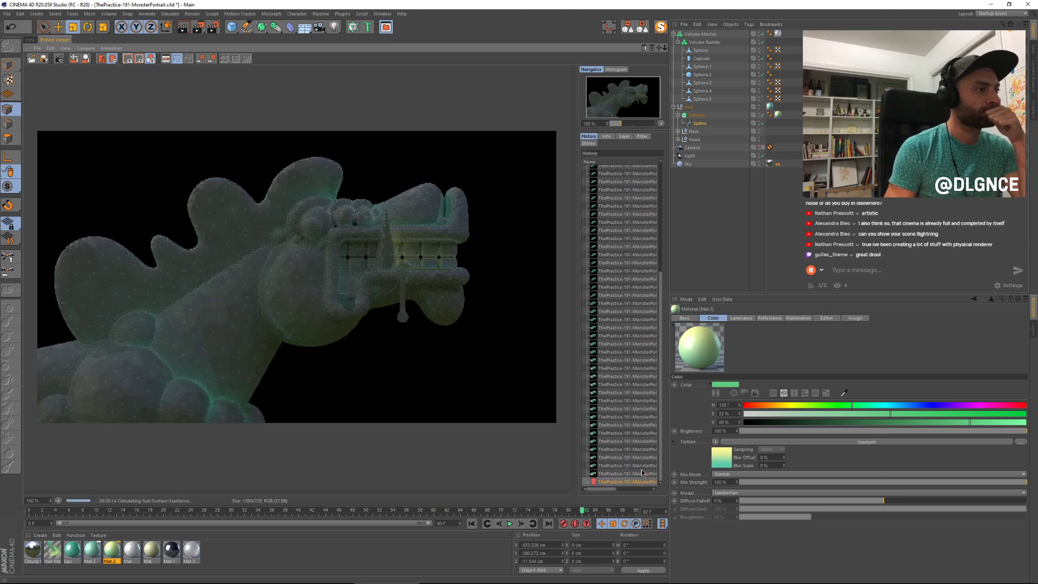
{"action": "key", "text": "Up"}
{"action": "key", "text": "Up"}
{"action": "key", "text": "Up"}
{"action": "key", "text": "Up"}
{"action": "key", "text": "Up"}
{"action": "key", "text": "Up"}
{"action": "key", "text": "Up"}
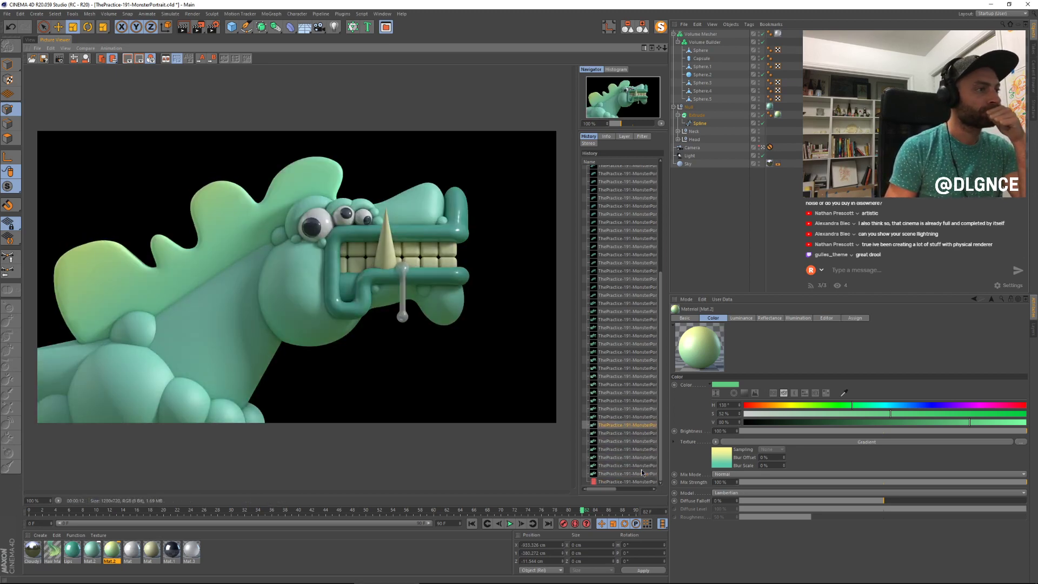
{"action": "key", "text": "Down"}
{"action": "key", "text": "Down"}
{"action": "key", "text": "Down"}
{"action": "key", "text": "Down"}
{"action": "key", "text": "Down"}
{"action": "key", "text": "Down"}
{"action": "key", "text": "Down"}
{"action": "key", "text": "Up"}
{"action": "key", "text": "Up"}
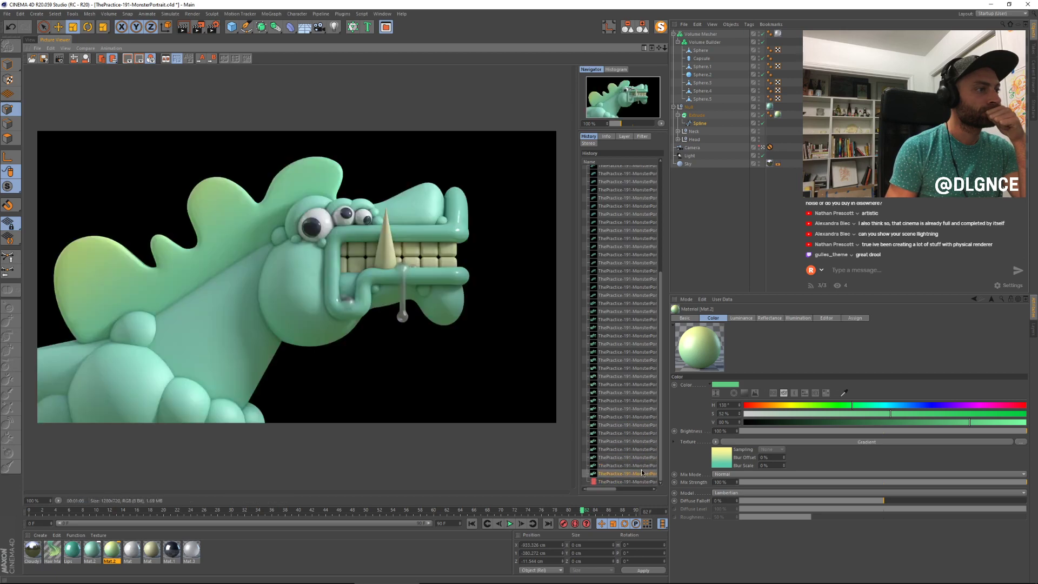
{"action": "key", "text": "Up"}
{"action": "key", "text": "Up"}
{"action": "key", "text": "Up"}
{"action": "key", "text": "Down"}
{"action": "key", "text": "Down"}
{"action": "key", "text": "Down"}
{"action": "key", "text": "Down"}
{"action": "key", "text": "Down"}
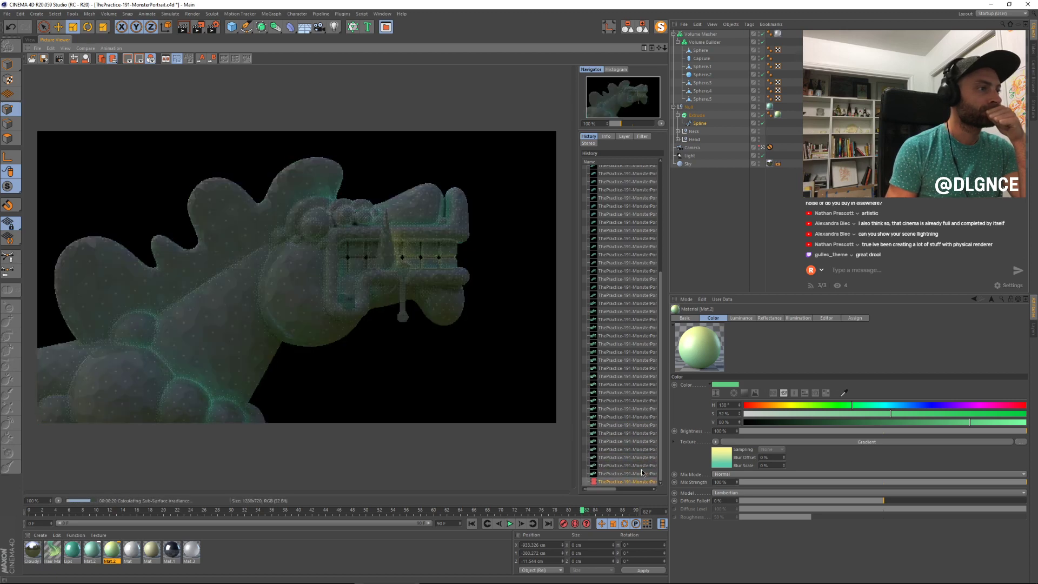
{"action": "key", "text": "Up"}
{"action": "key", "text": "Up"}
{"action": "key", "text": "Down"}
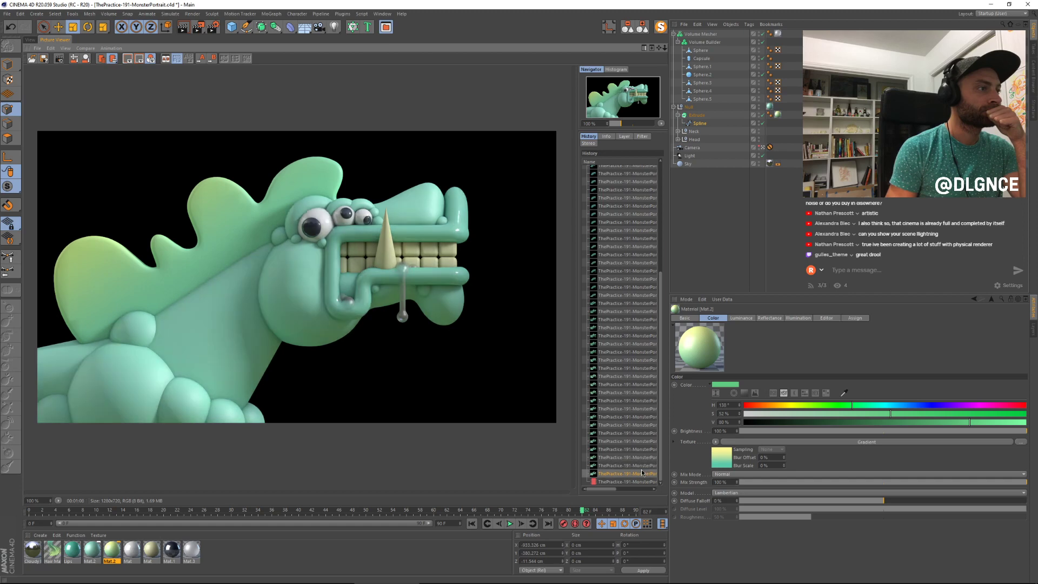
{"action": "key", "text": "Down"}
{"action": "key", "text": "Up"}
{"action": "key", "text": "Down"}
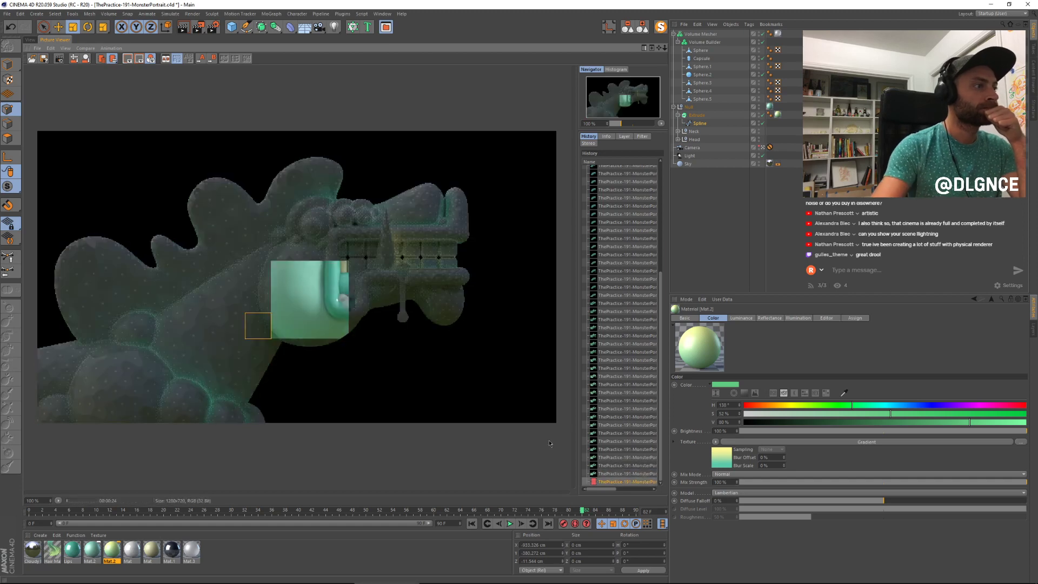
Step: Set the voxel size of the head's Volume Builder to 8 cm and its smooth layer's strength to 72%
{"action": "left_click", "coordinate": [30, 39]}
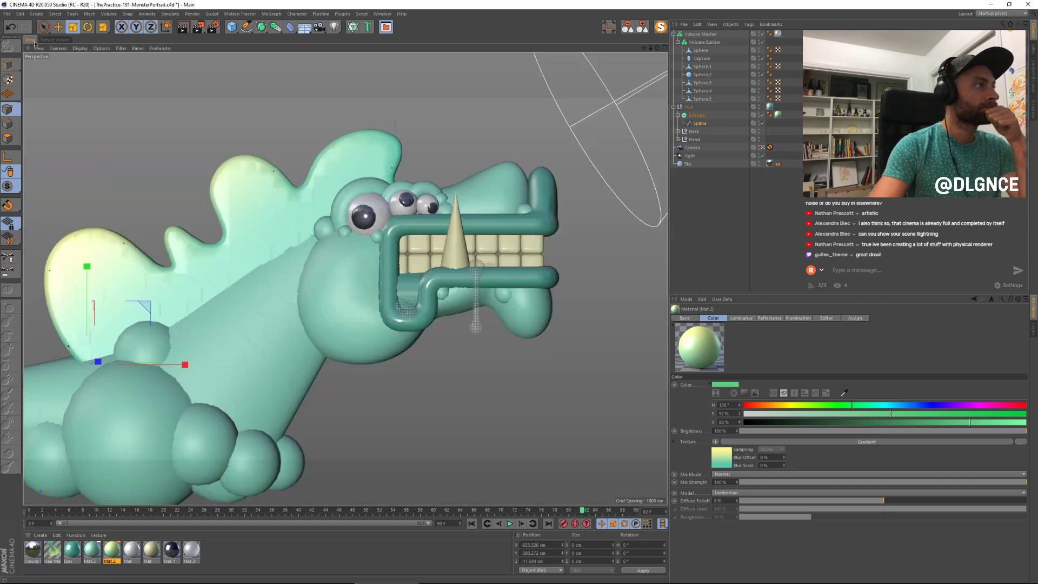
{"action": "left_click", "coordinate": [8, 64]}
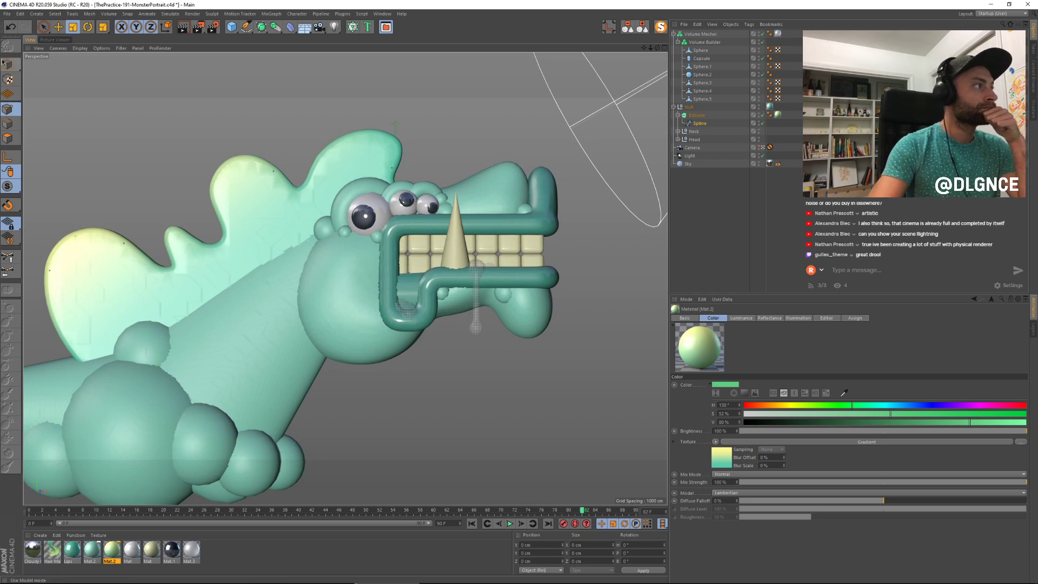
{"action": "left_click", "coordinate": [345, 283]}
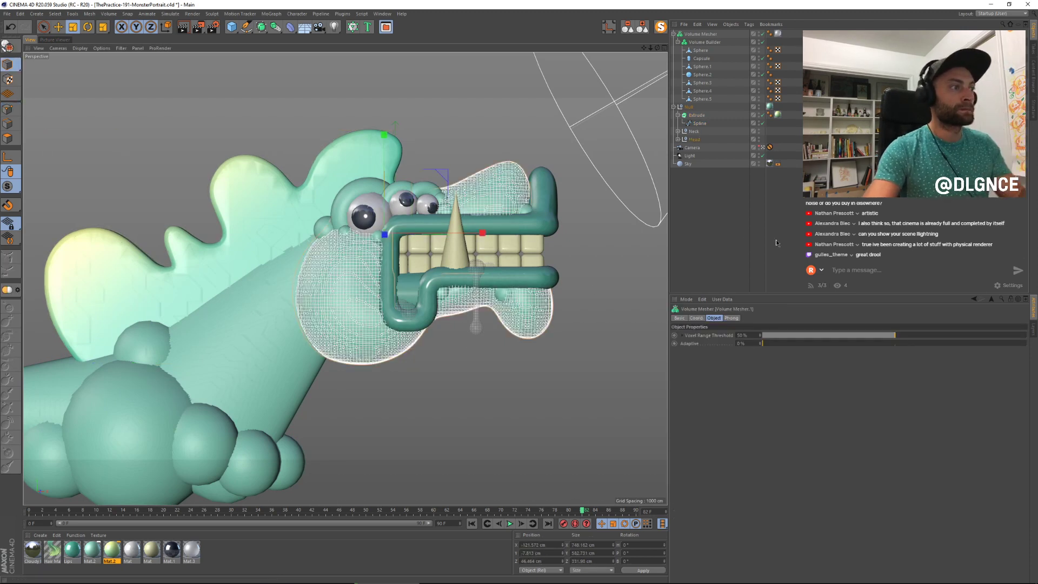
{"action": "left_click", "coordinate": [678, 140]}
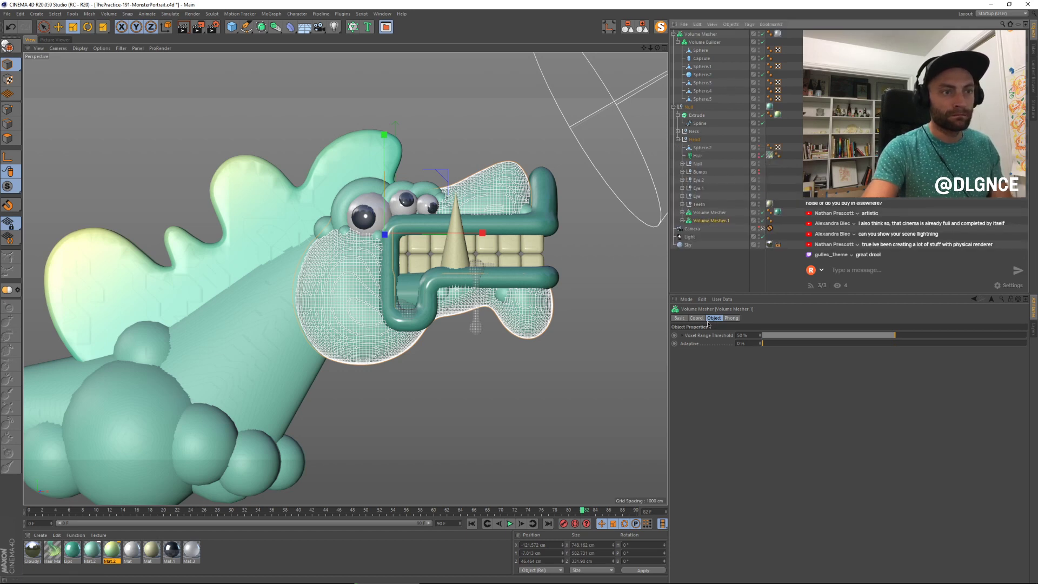
{"action": "left_click", "coordinate": [683, 221]}
{"action": "left_click", "coordinate": [712, 229]}
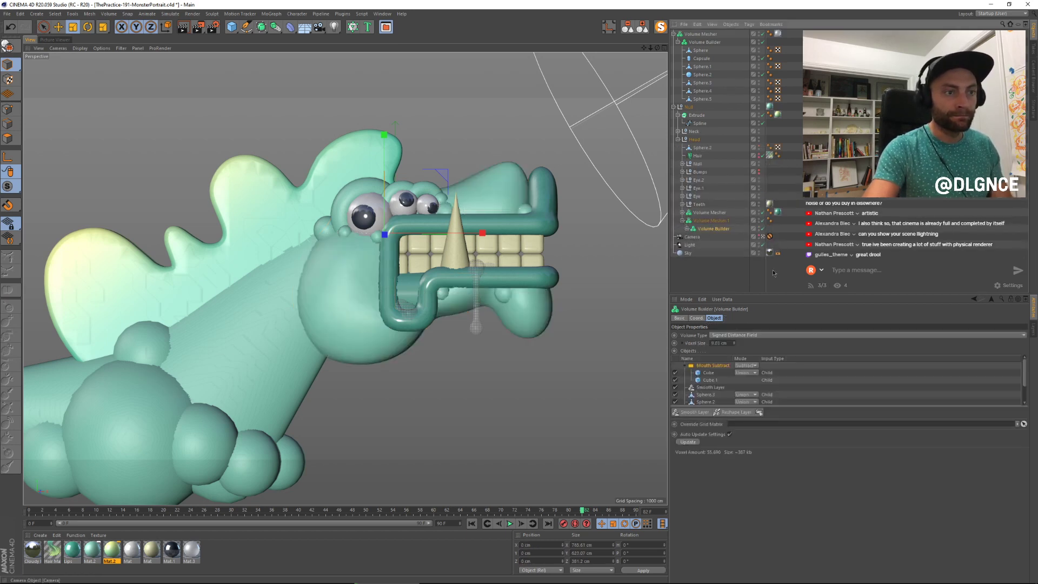
{"action": "left_click", "coordinate": [734, 344]}
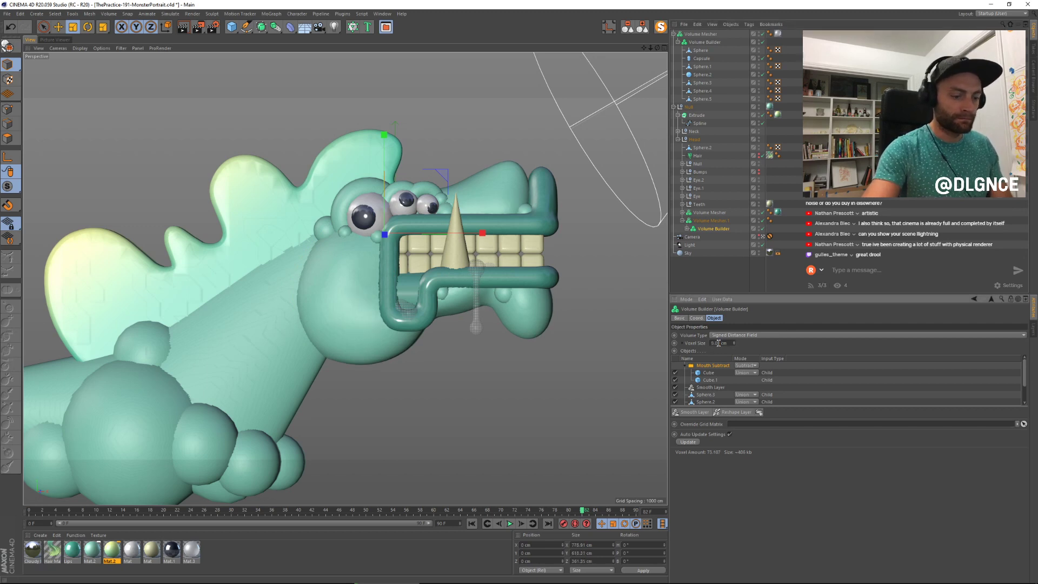
{"action": "type", "text": "8"}
{"action": "key", "text": "Return"}
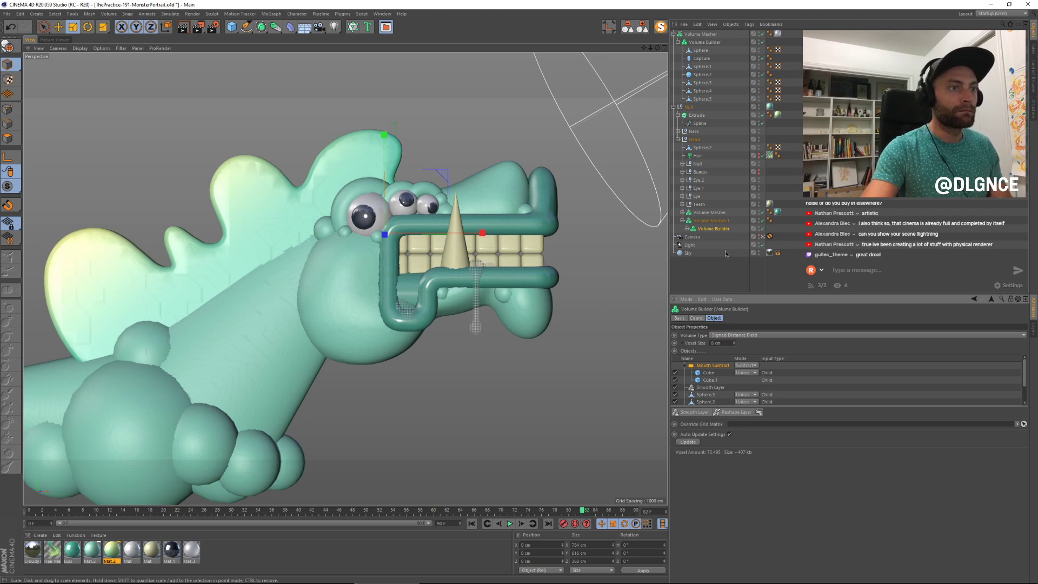
{"action": "left_click", "coordinate": [707, 388]}
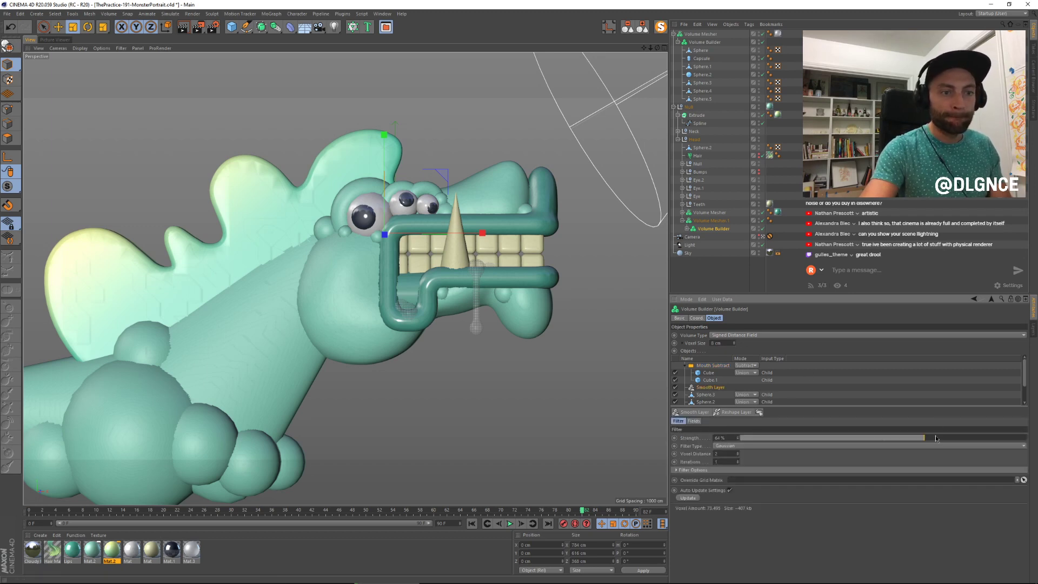
{"action": "left_click_drag", "start_coordinate": [929, 438], "coordinate": [949, 436]}
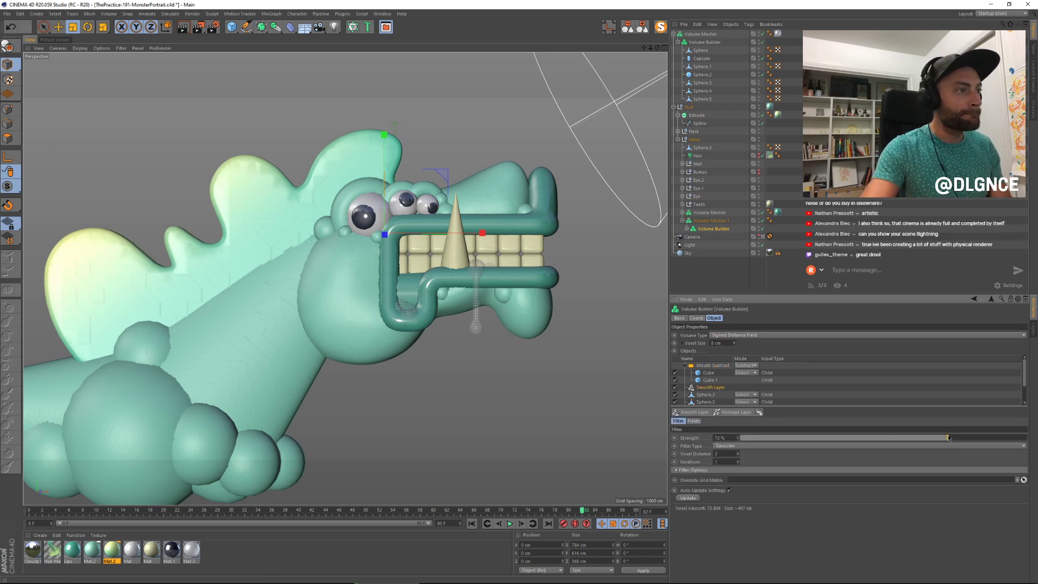
Step: Render the portrait again and compare it with the previous render in the history
{"action": "left_click", "coordinate": [517, 106]}
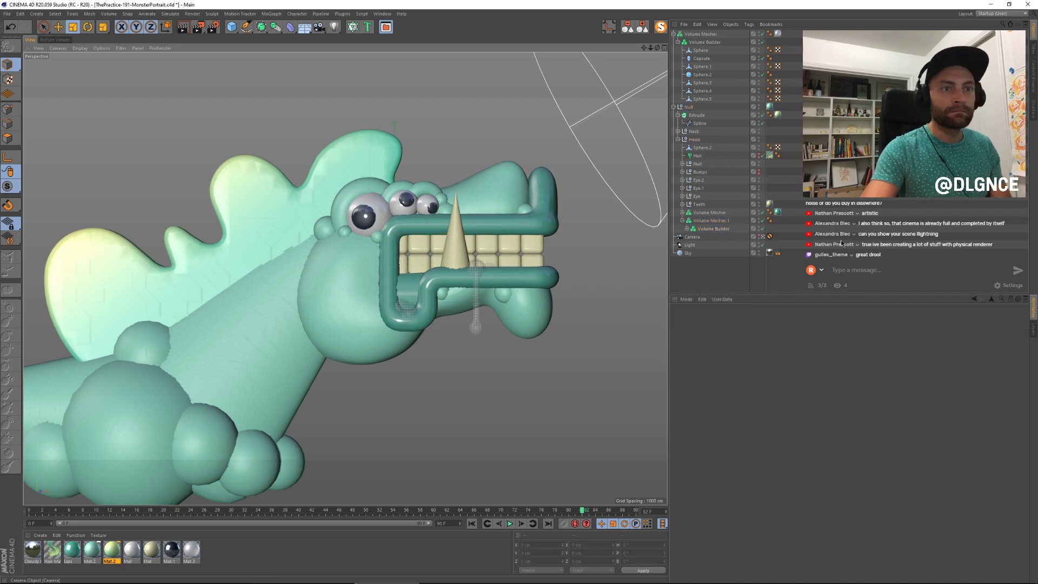
{"action": "key", "text": "shift+r"}
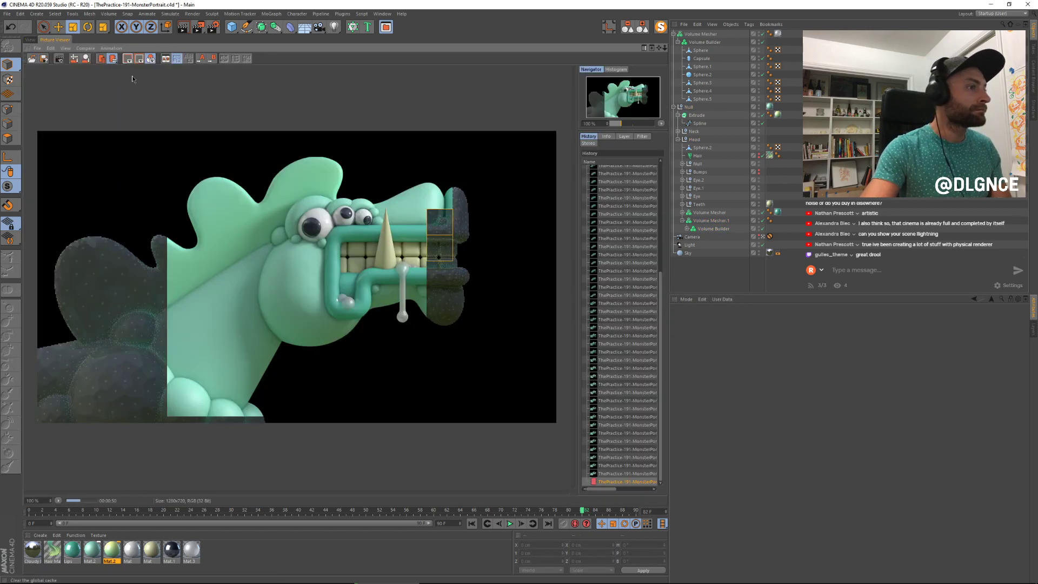
{"action": "left_click", "coordinate": [630, 474]}
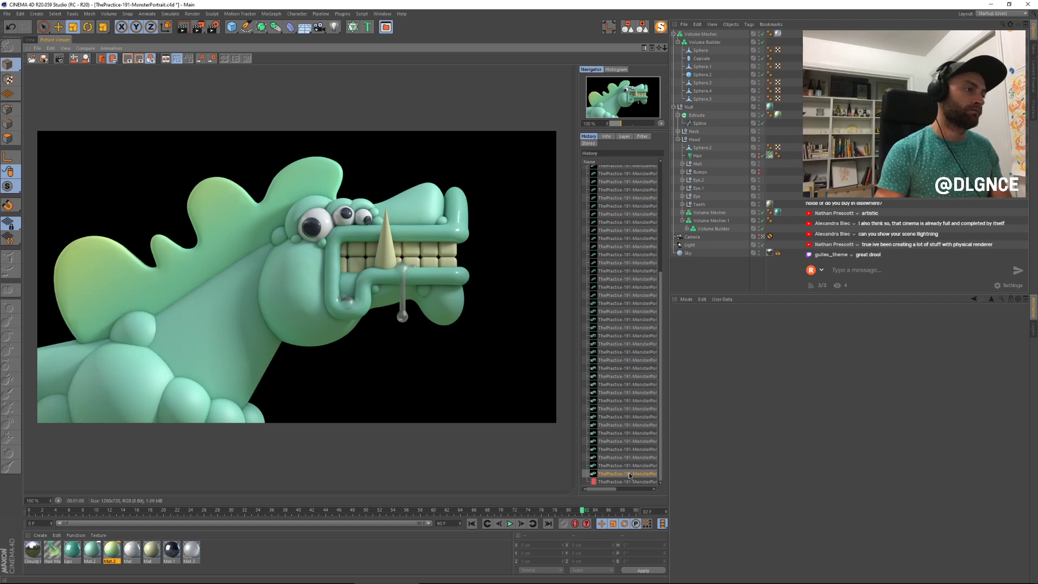
{"action": "key", "text": "Down"}
{"action": "key", "text": "Up"}
{"action": "key", "text": "Down"}
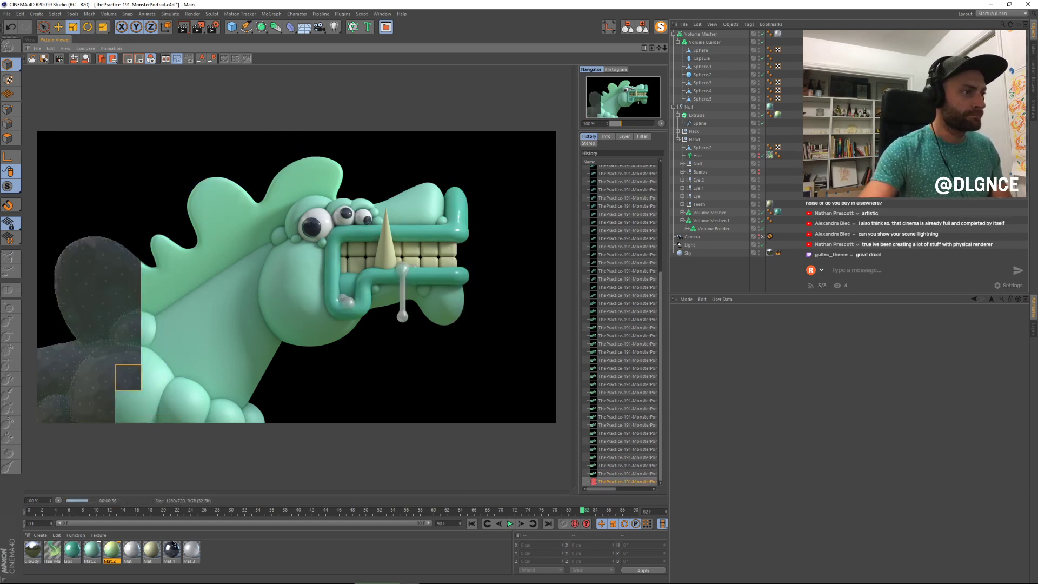
Step: Lower the Fresnel reflectivity in the drool material's transparency channel
{"action": "double_click", "coordinate": [192, 550]}
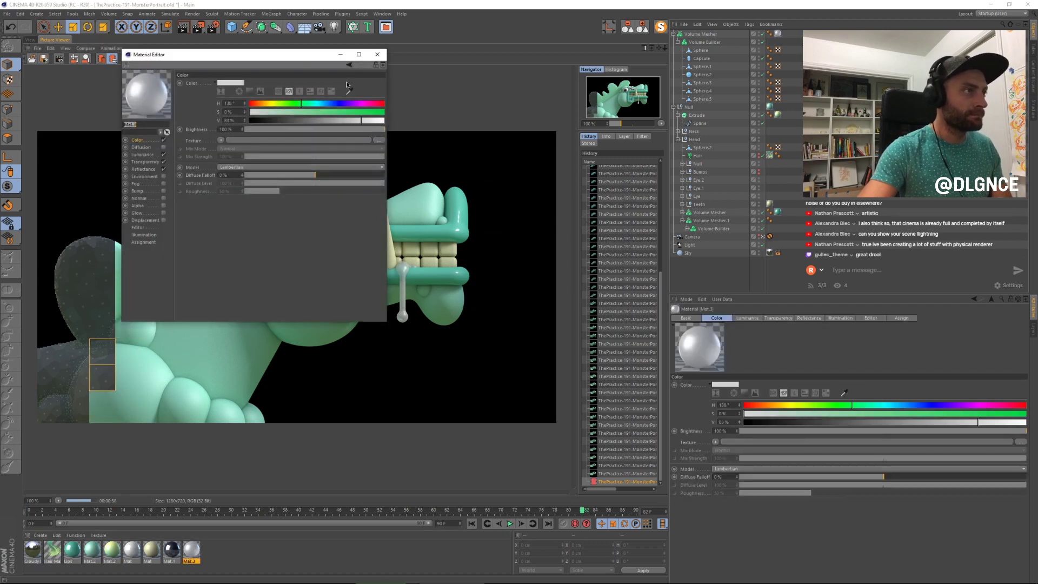
{"action": "left_click_drag", "start_coordinate": [285, 54], "coordinate": [710, 295]}
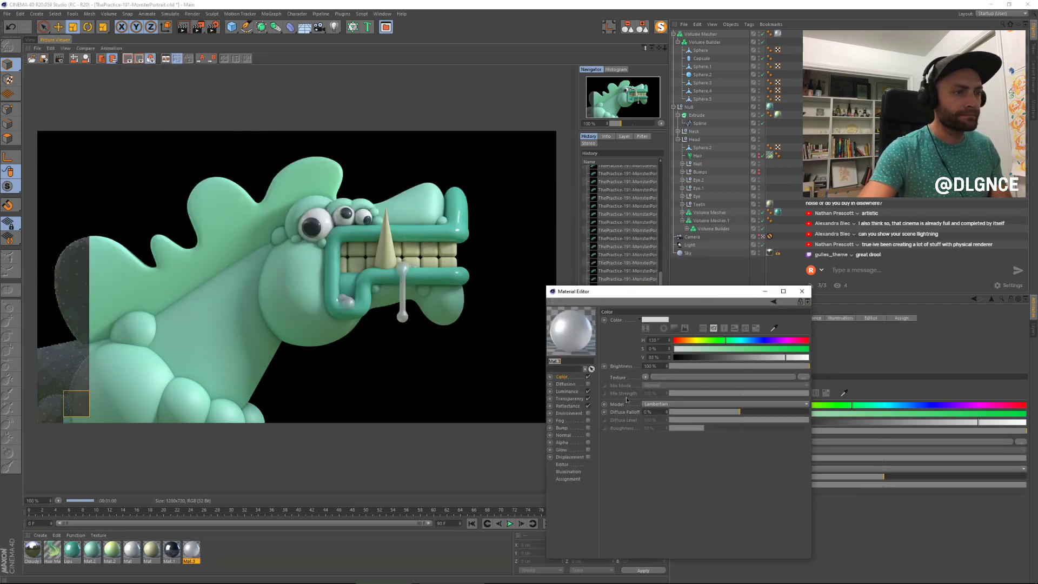
{"action": "left_click", "coordinate": [571, 398]}
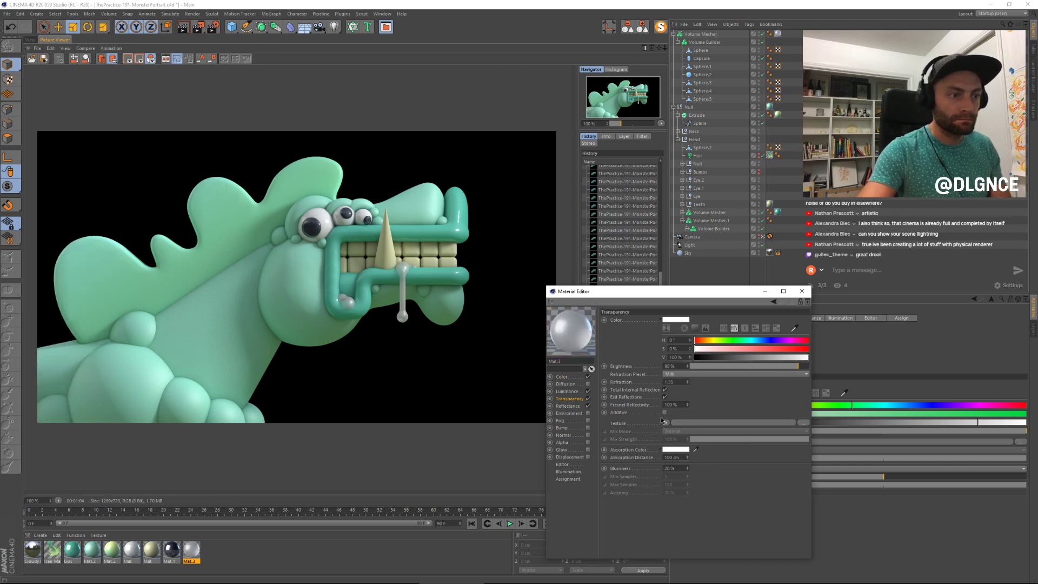
{"action": "left_click", "coordinate": [687, 406], "text": "shift"}
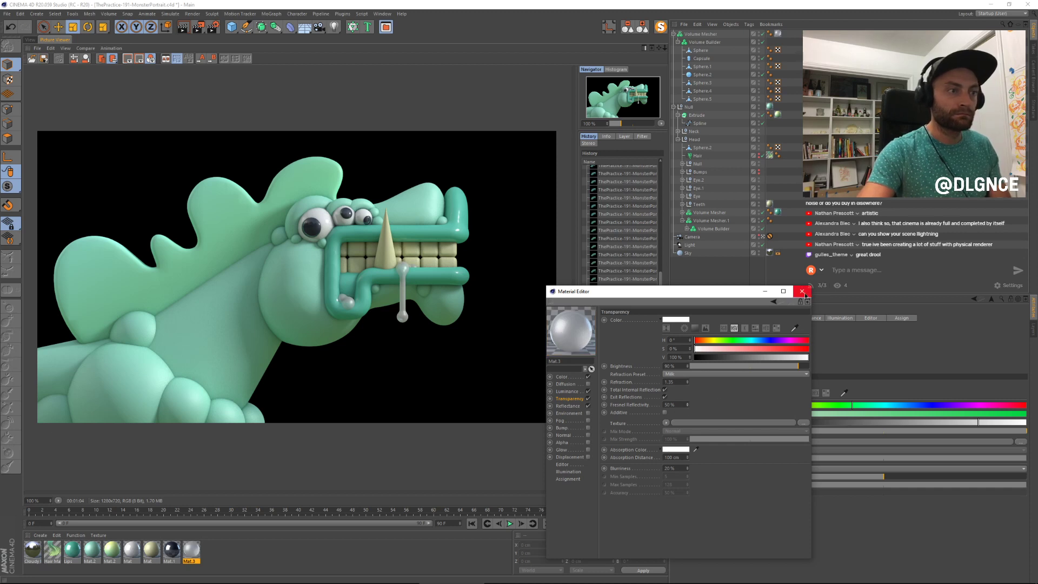
Step: Add a Fresnel texture to the drool material's transparency, reverse its gradient and shift the black knot slightly inward
{"action": "left_click", "coordinate": [666, 423]}
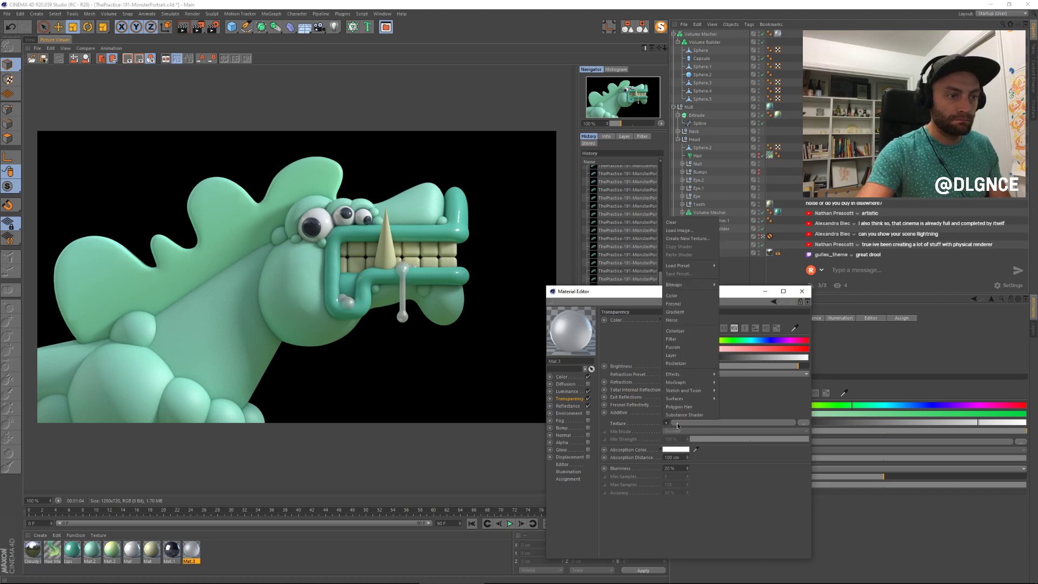
{"action": "left_click", "coordinate": [677, 304]}
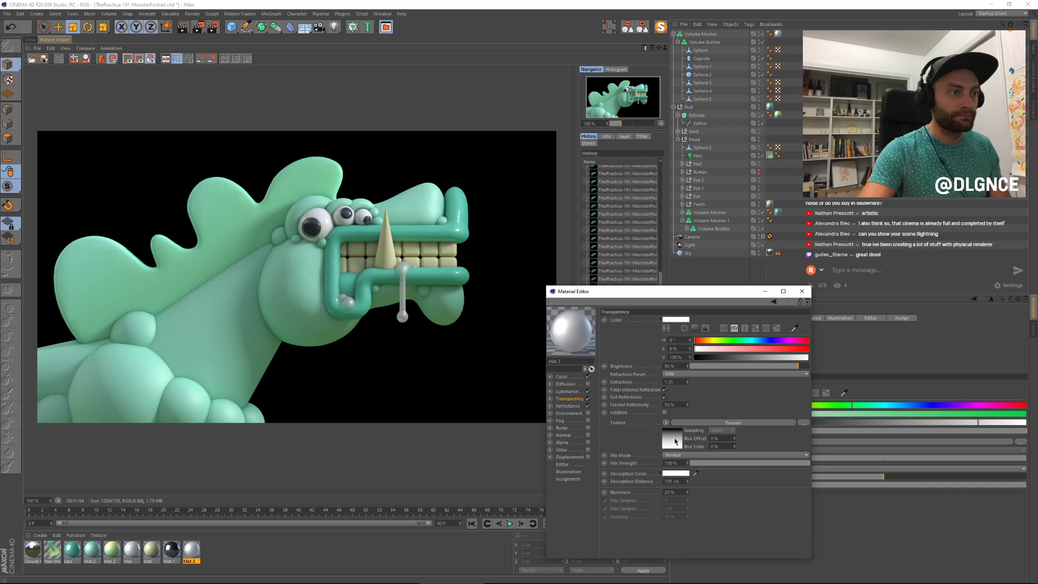
{"action": "left_click", "coordinate": [676, 442]}
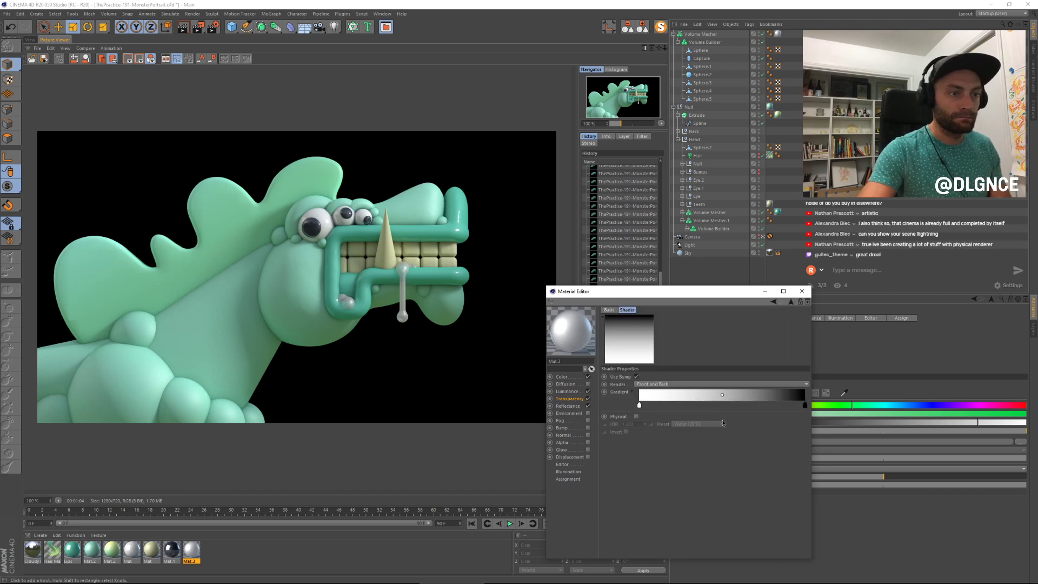
{"action": "mouse_move", "coordinate": [805, 405]}
{"action": "left_mouse_down"}
{"action": "mouse_move", "coordinate": [660, 405]}
{"action": "mouse_move", "coordinate": [805, 405]}
{"action": "left_mouse_up"}
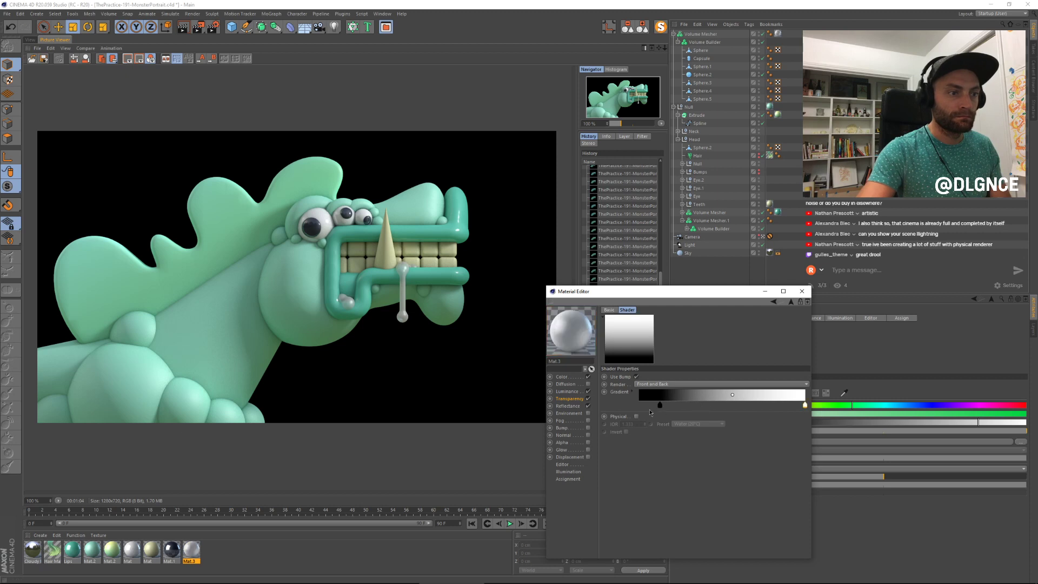
Step: Reduce the mix strength of the drool transparency's Fresnel texture to about 40% and close the material settings
{"action": "left_click", "coordinate": [570, 398]}
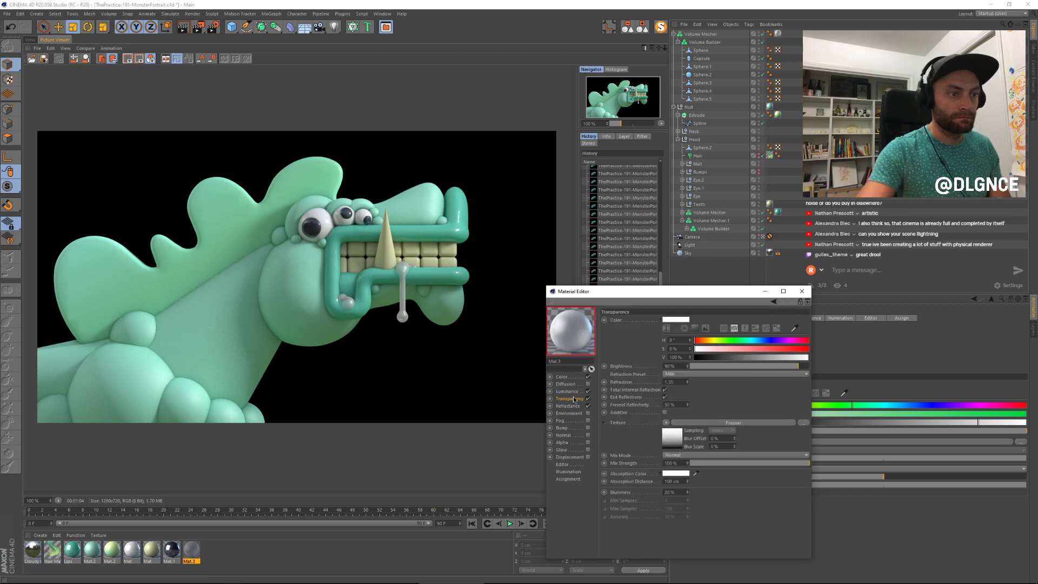
{"action": "left_click_drag", "start_coordinate": [751, 466], "coordinate": [739, 463]}
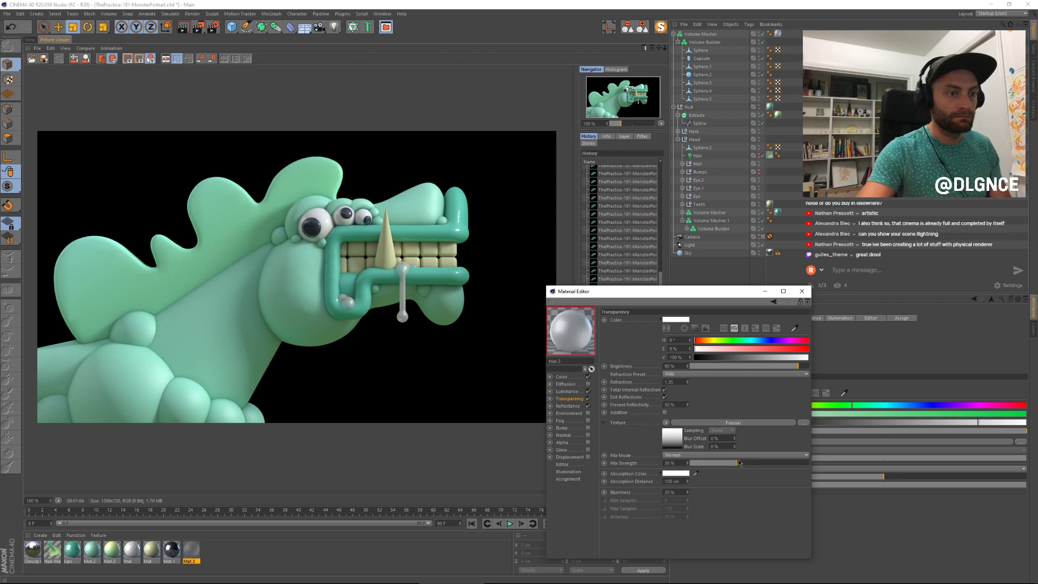
{"action": "left_click", "coordinate": [802, 291]}
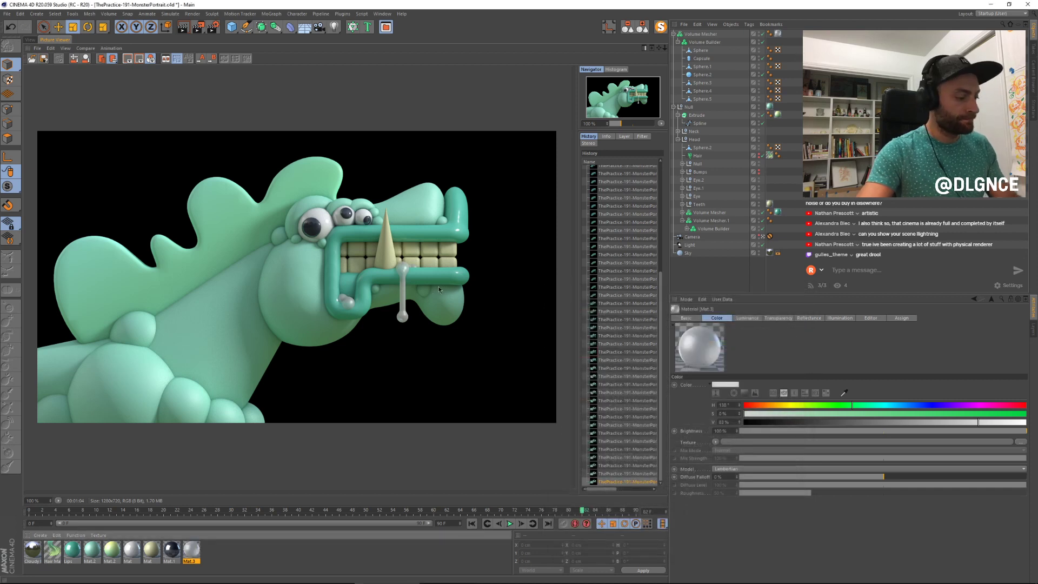
Step: Save the scene, start a new render of the portrait and return to the 3D view
{"action": "key", "text": "ctrl+s"}
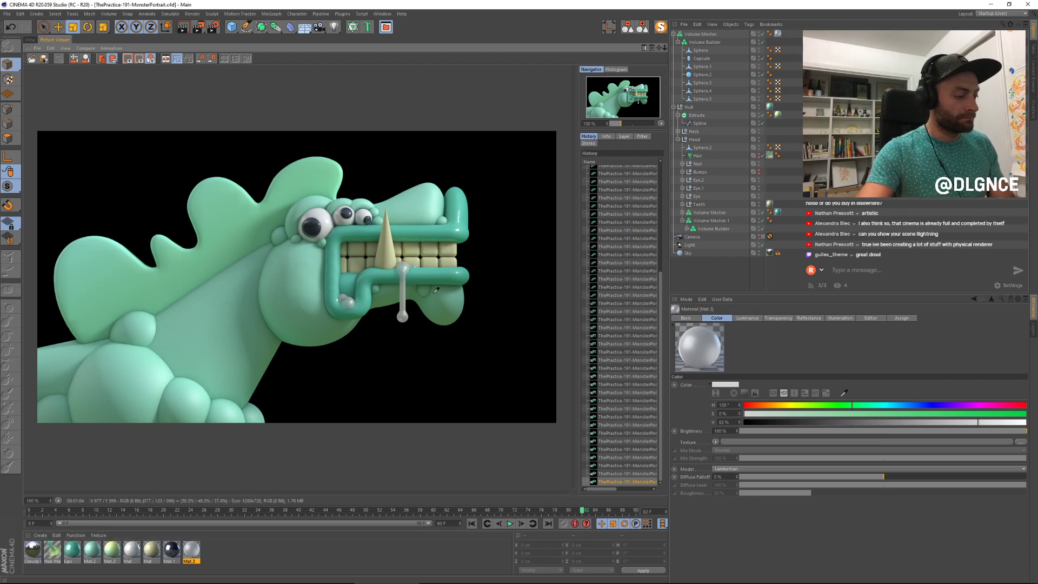
{"action": "key", "text": "shift+r"}
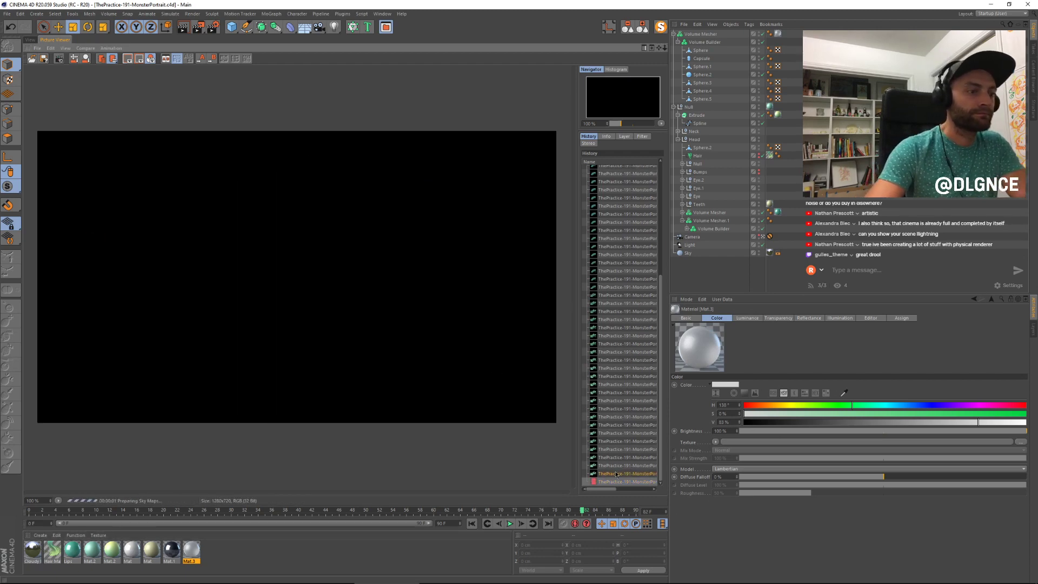
{"action": "left_click", "coordinate": [617, 474]}
{"action": "left_click", "coordinate": [616, 481]}
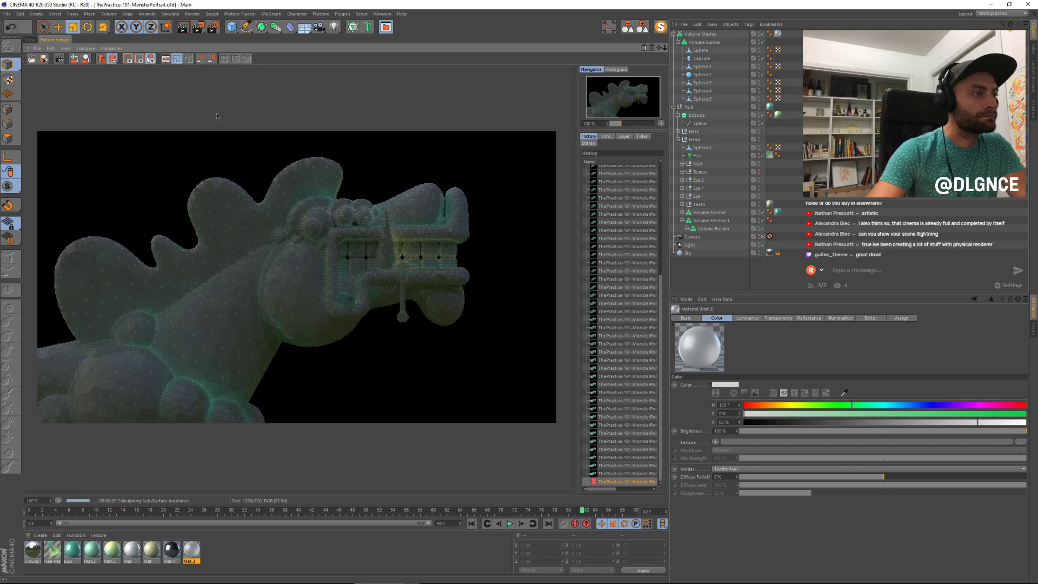
{"action": "left_click", "coordinate": [29, 39]}
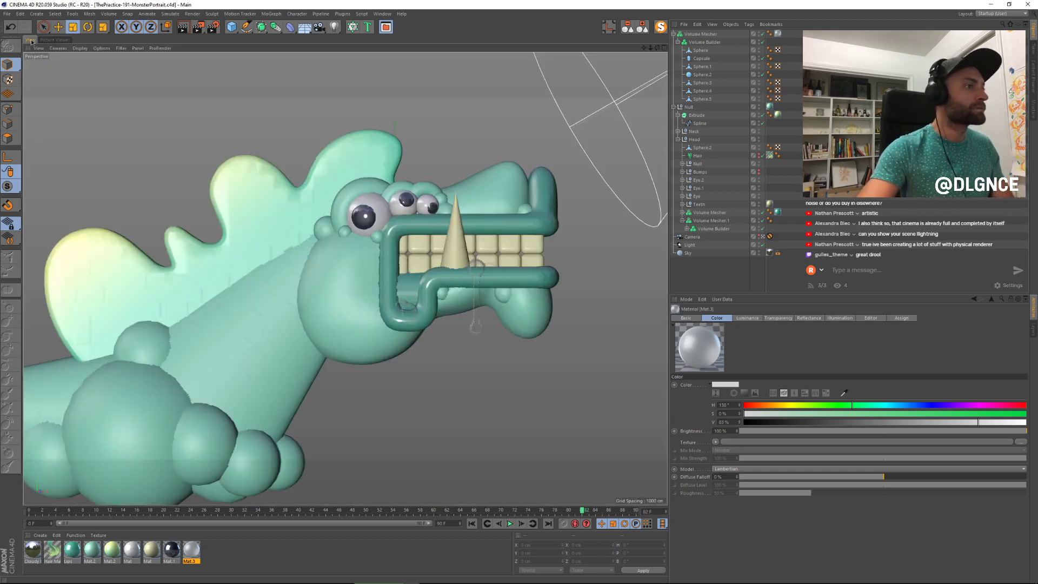
Step: Move the small drool sphere over the teeth beside the cone-shaped tooth slightly toward the mouth and adjust its scale
{"action": "left_click", "coordinate": [488, 268]}
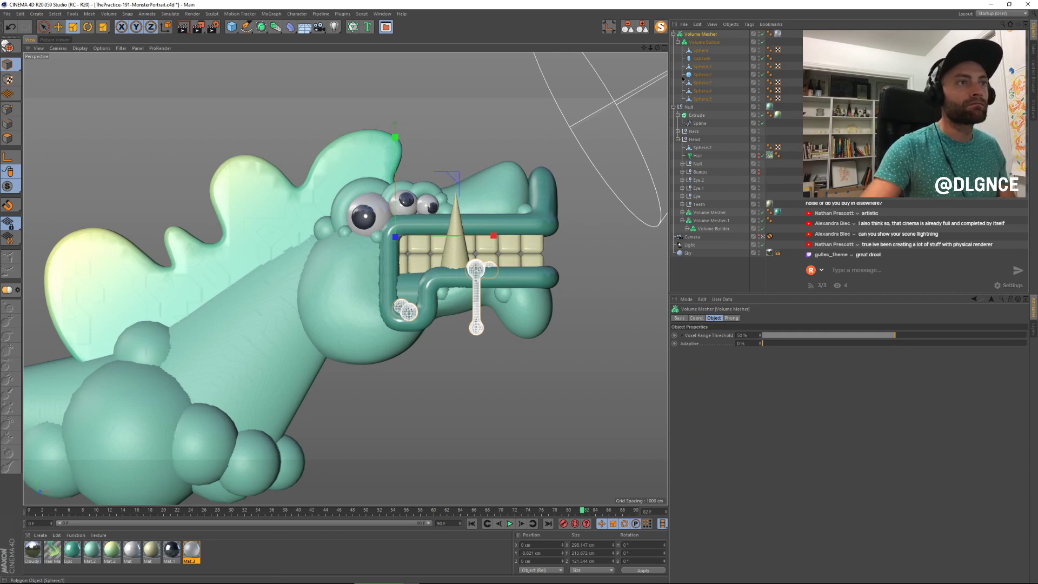
{"action": "left_click", "coordinate": [763, 236]}
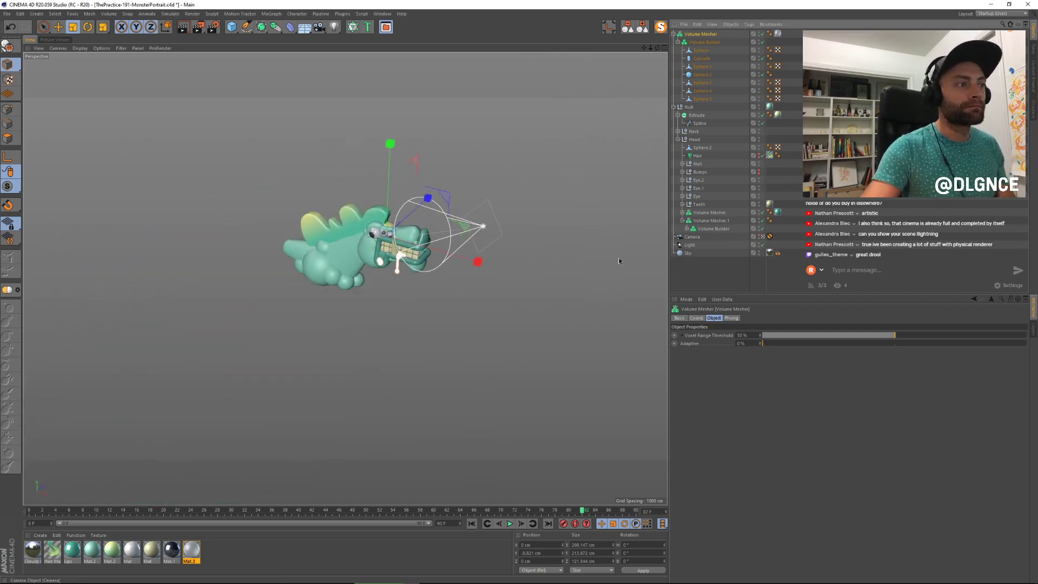
{"action": "key", "text": "s"}
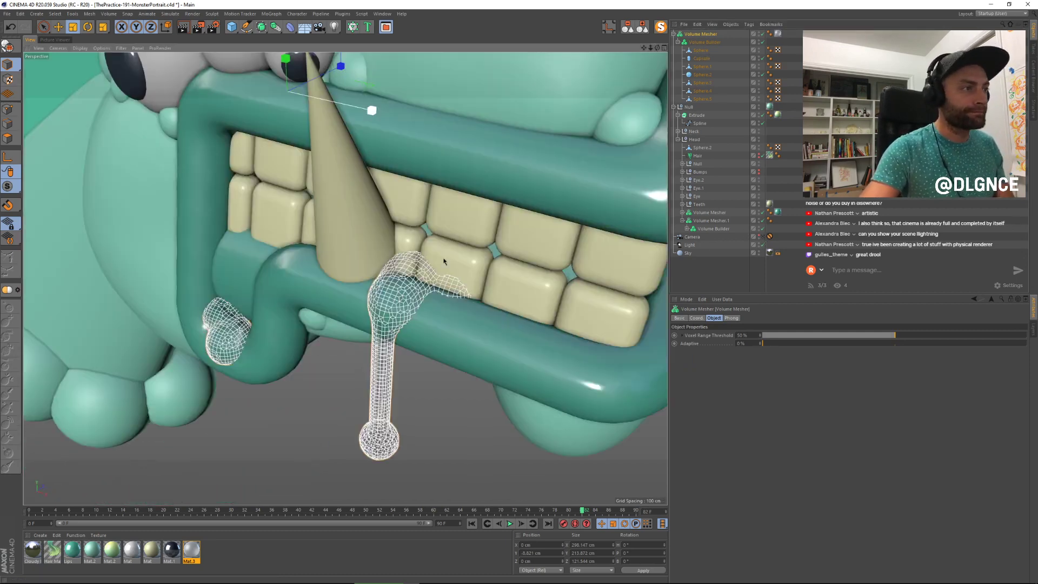
{"action": "left_click", "coordinate": [696, 51]}
{"action": "left_click", "coordinate": [703, 66]}
{"action": "left_click", "coordinate": [705, 75]}
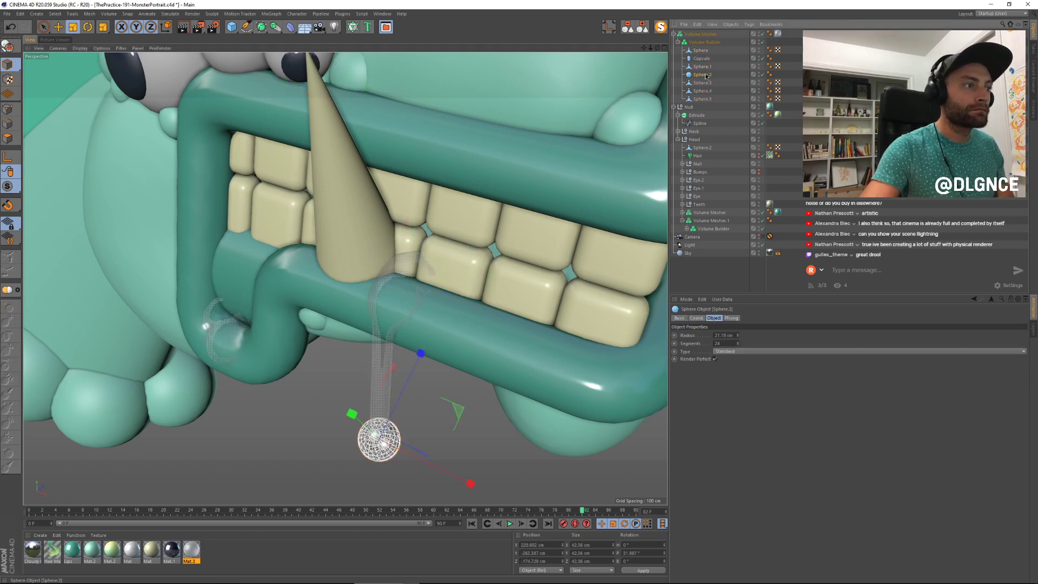
{"action": "left_click", "coordinate": [708, 82]}
{"action": "key", "text": "e"}
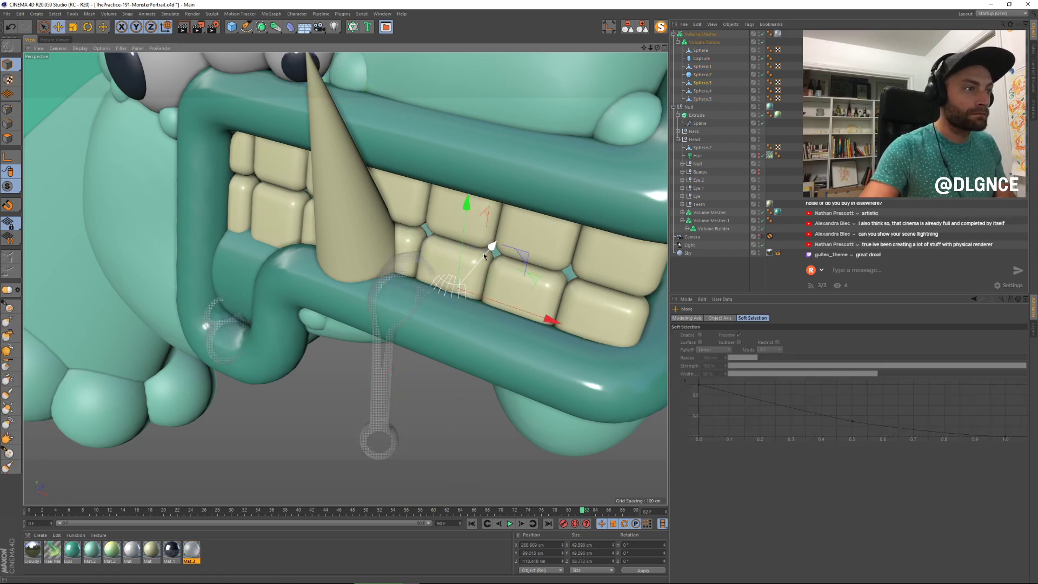
{"action": "left_click_drag", "start_coordinate": [488, 251], "coordinate": [480, 263]}
{"action": "key", "text": "t"}
{"action": "left_click_drag", "start_coordinate": [537, 236], "coordinate": [481, 261]}
Step: Duplicate the drool sphere across the cone tooth and again at the mouth's upper inner corner, adjust its depth, and return to the camera view
{"action": "key", "text": "e"}
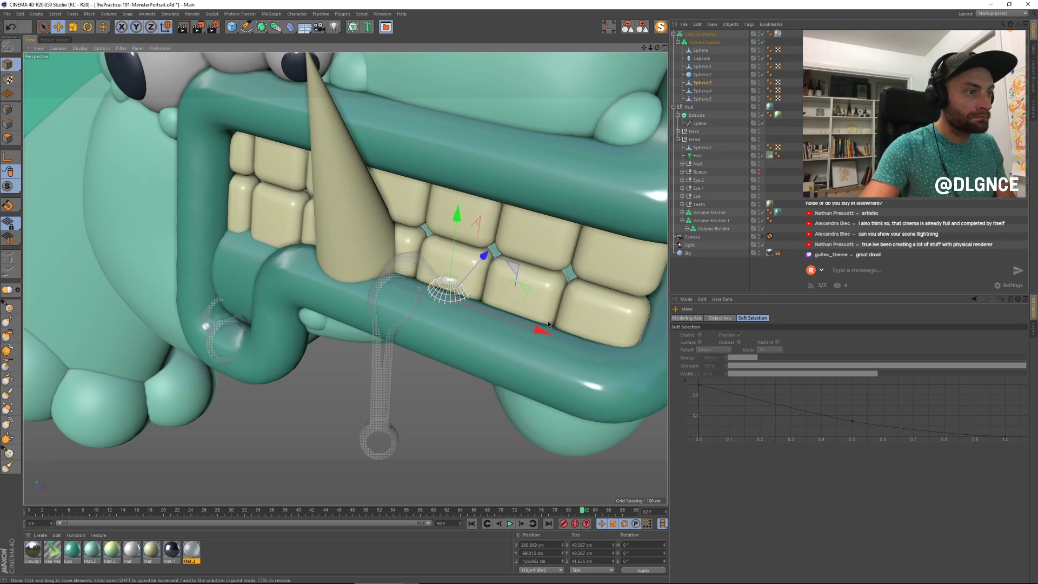
{"action": "left_click_drag", "start_coordinate": [540, 330], "coordinate": [462, 266]}
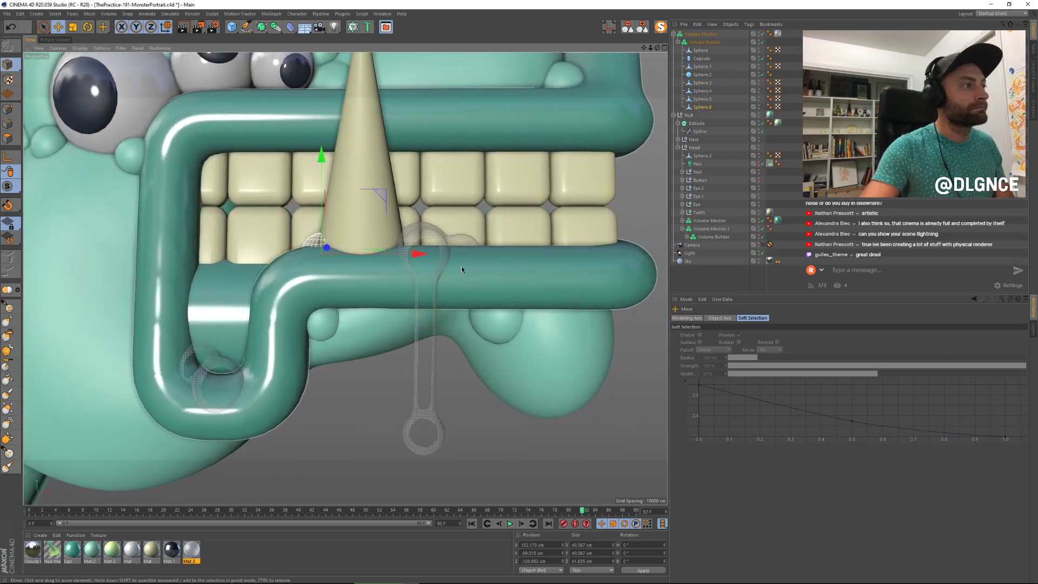
{"action": "left_click_drag", "start_coordinate": [383, 197], "coordinate": [274, 97], "text": "ctrl"}
{"action": "left_click_drag", "start_coordinate": [285, 193], "coordinate": [239, 189], "text": "alt"}
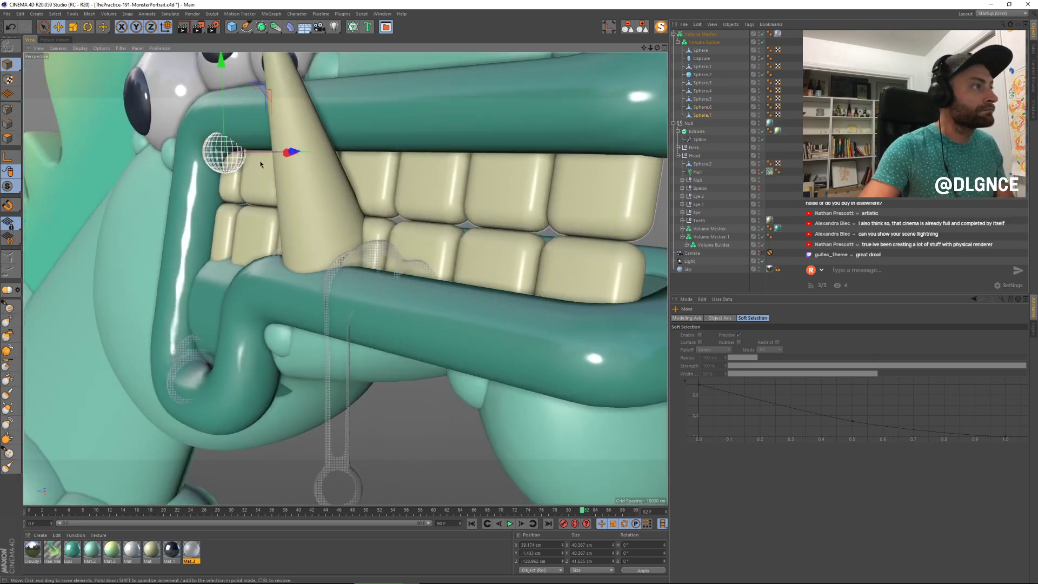
{"action": "left_click_drag", "start_coordinate": [285, 154], "coordinate": [287, 181]}
{"action": "left_click_drag", "start_coordinate": [300, 138], "coordinate": [370, 130]}
{"action": "left_click_drag", "start_coordinate": [305, 89], "coordinate": [301, 85]}
{"action": "left_click", "coordinate": [767, 252]}
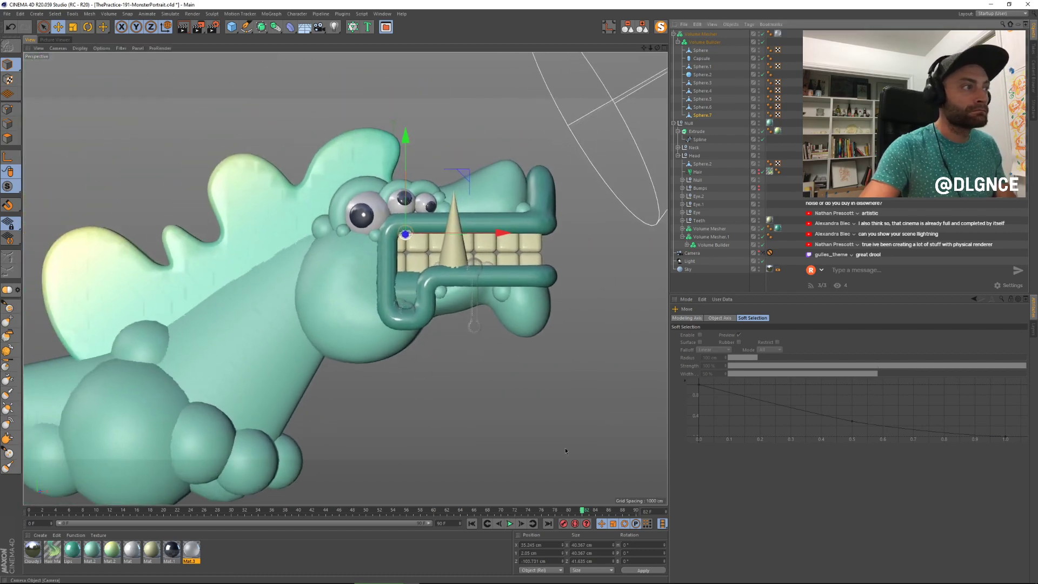
Step: Change the Lips material's base color from teal to a brownish red with a hue of 12°
{"action": "double_click", "coordinate": [68, 553]}
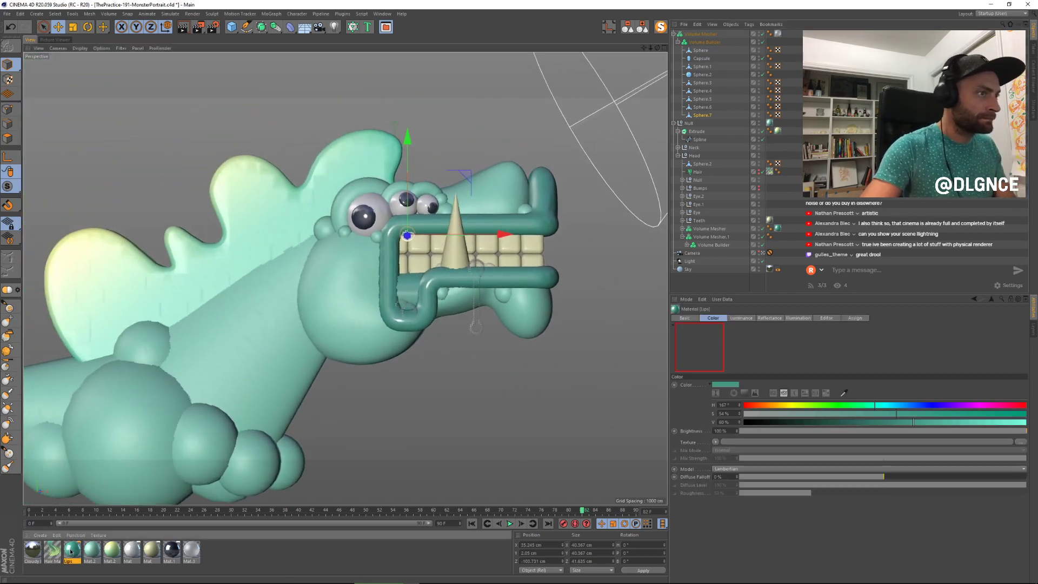
{"action": "left_click_drag", "start_coordinate": [255, 55], "coordinate": [610, 238]}
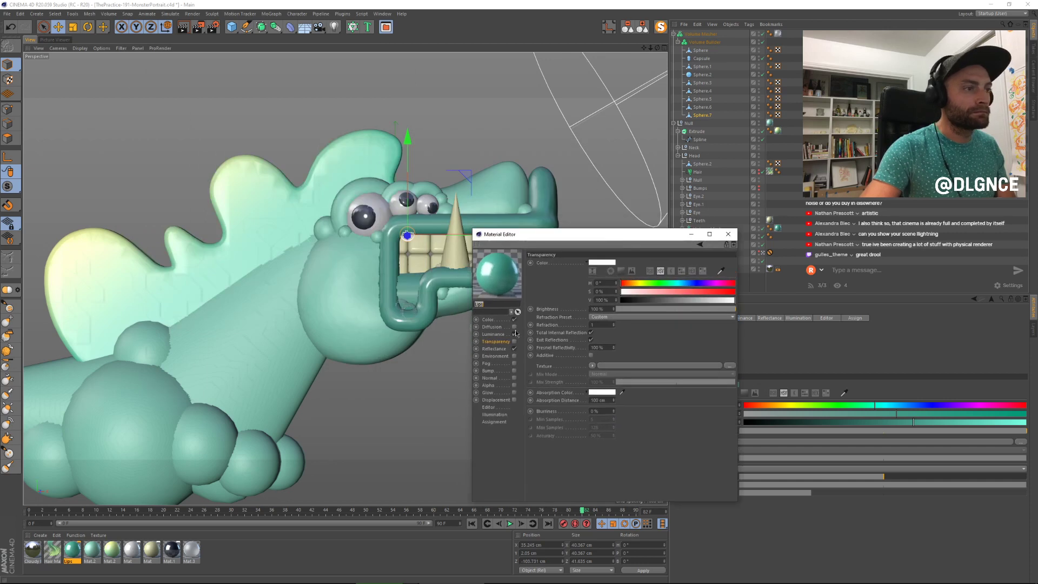
{"action": "left_click", "coordinate": [487, 320]}
{"action": "left_click", "coordinate": [601, 283]}
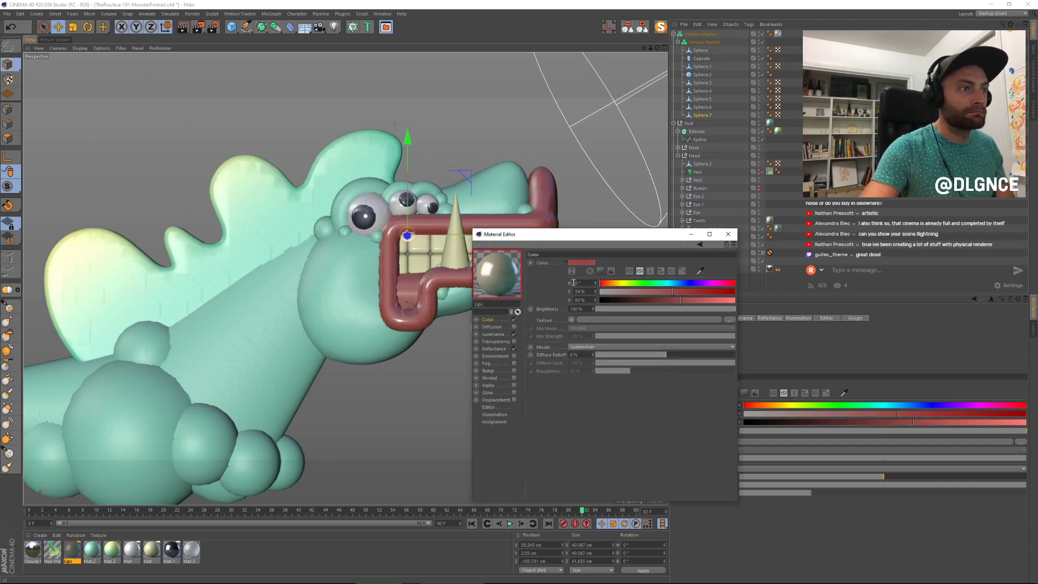
Step: Make the subsurface scattering color in the Lips material's luminance dark red, close the material settings and keep the current render running
{"action": "left_click", "coordinate": [494, 334]}
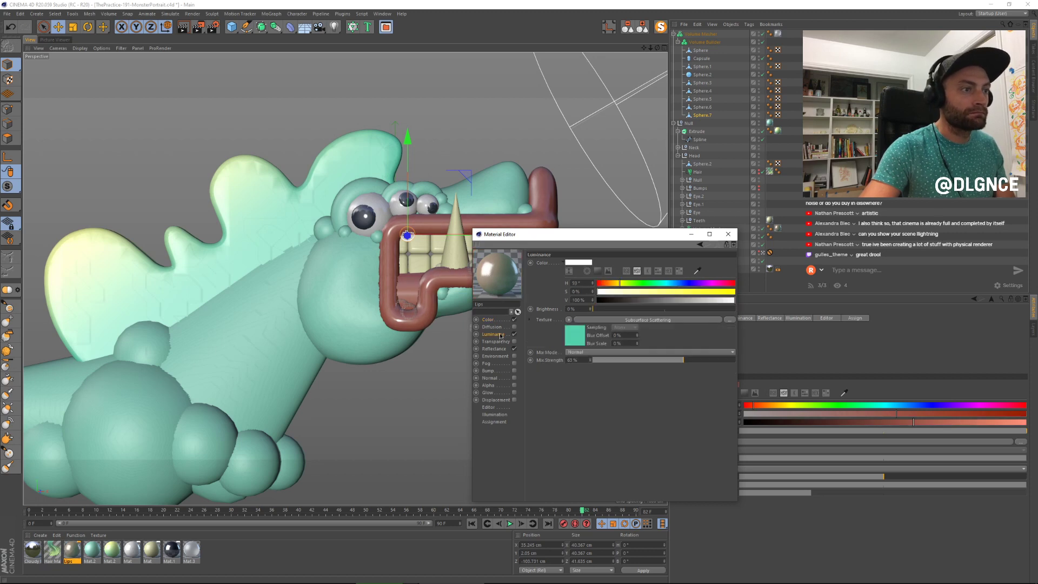
{"action": "left_click", "coordinate": [572, 338]}
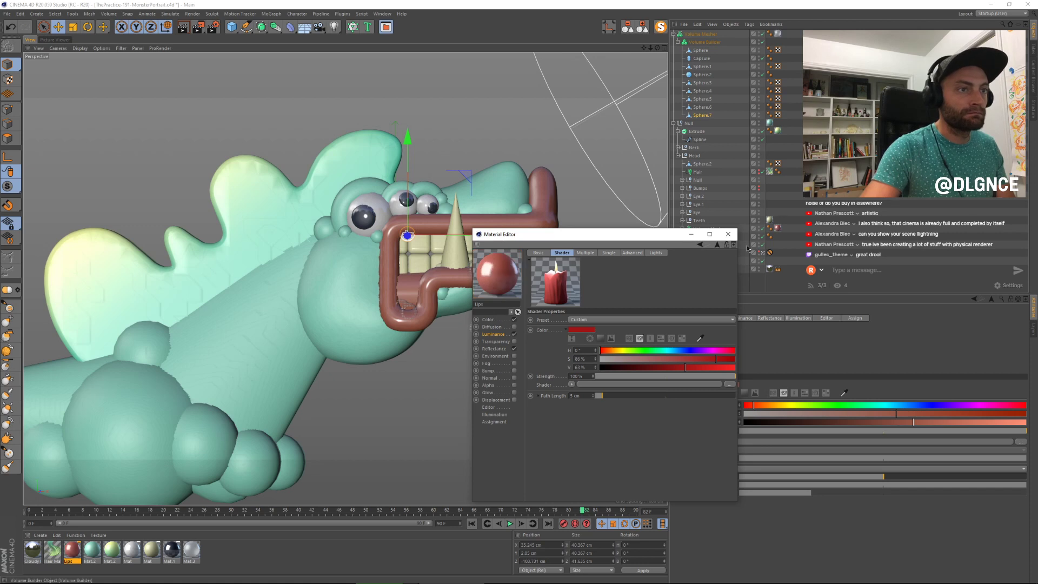
{"action": "left_click", "coordinate": [728, 234]}
{"action": "key", "text": "shift+r"}
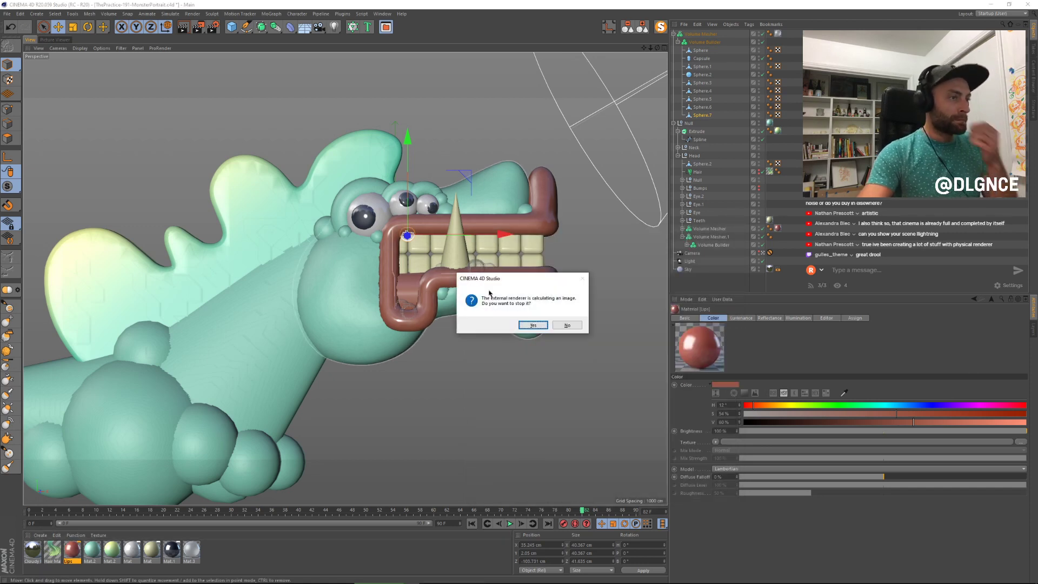
{"action": "left_click", "coordinate": [563, 325]}
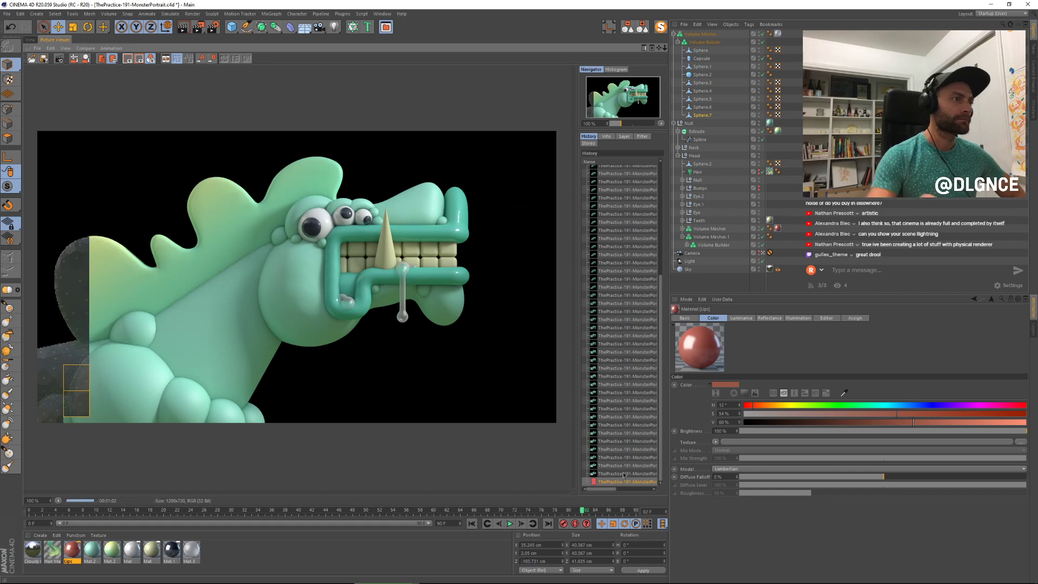
Step: Reduce the mix strength of the drool material's transparency Fresnel texture to about 26% and start a new render of the portrait
{"action": "double_click", "coordinate": [191, 550]}
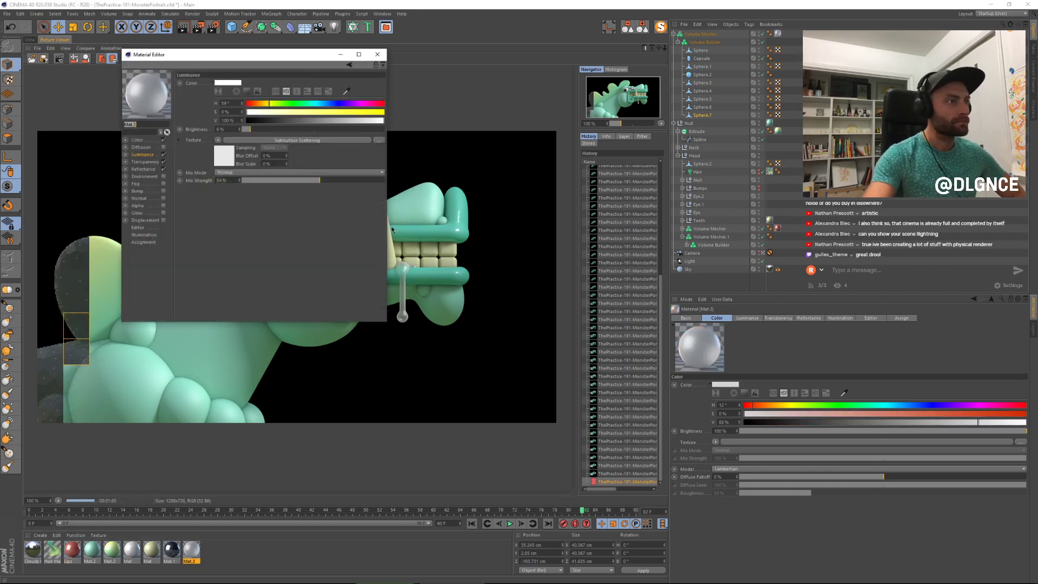
{"action": "left_click_drag", "start_coordinate": [279, 114], "coordinate": [594, 232]}
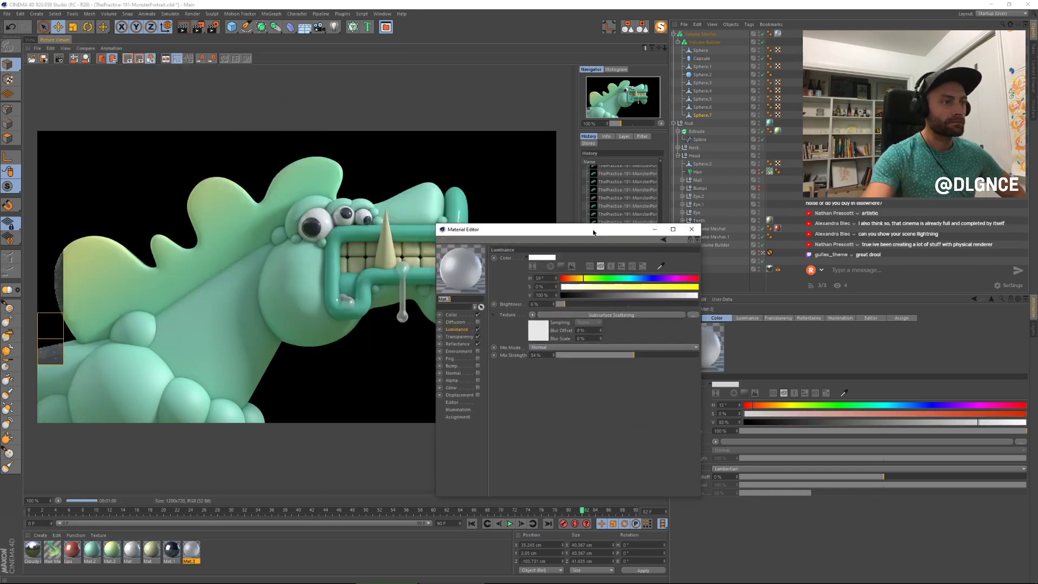
{"action": "left_click", "coordinate": [466, 337]}
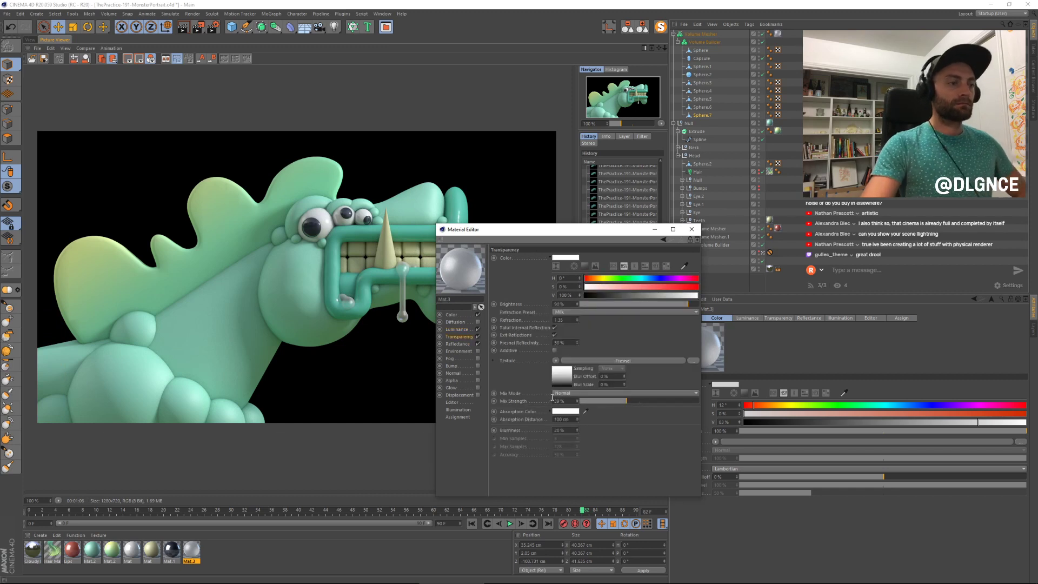
{"action": "left_click", "coordinate": [613, 402]}
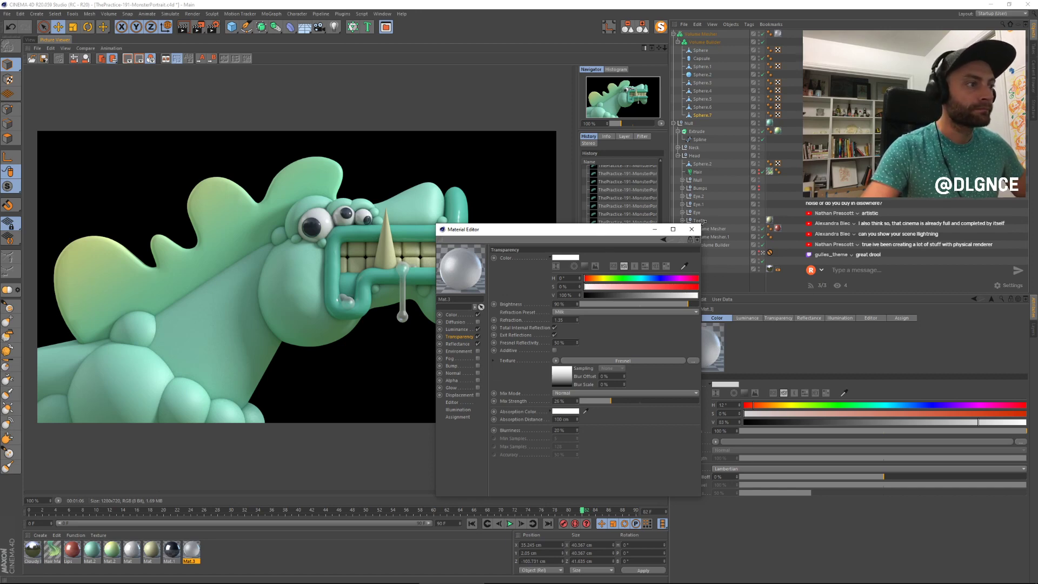
{"action": "left_click", "coordinate": [691, 228]}
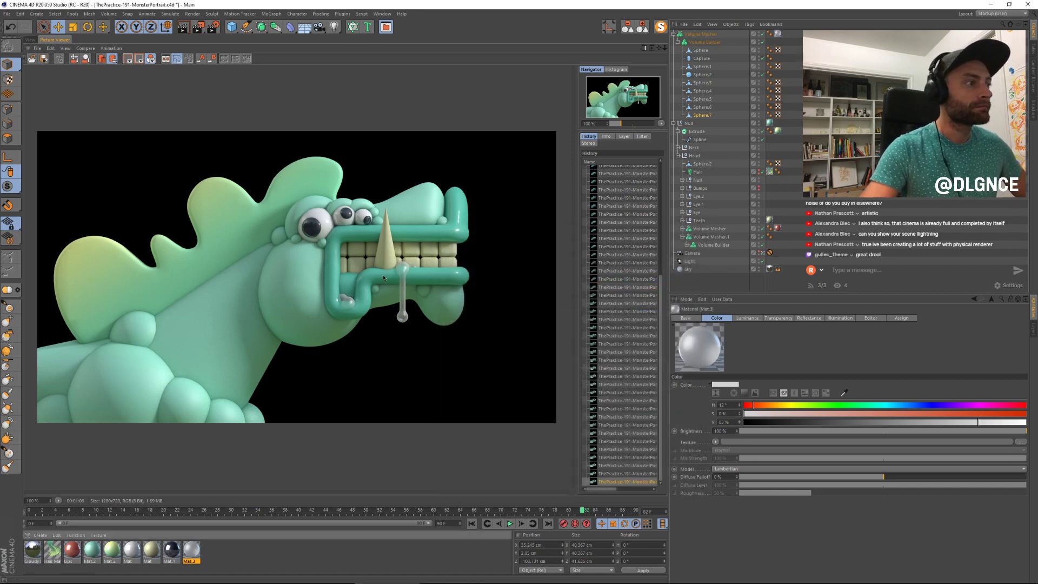
{"action": "left_click", "coordinate": [287, 249]}
{"action": "key", "text": "shift+r"}
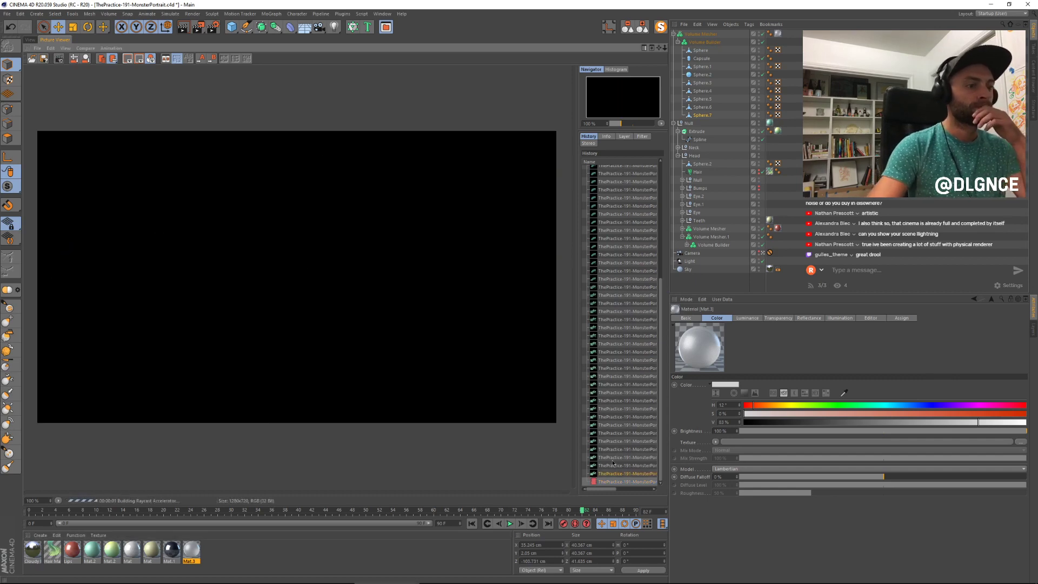
Step: Compare the new red-lipped render in progress with the previous teal-lipped render
{"action": "left_click", "coordinate": [608, 474]}
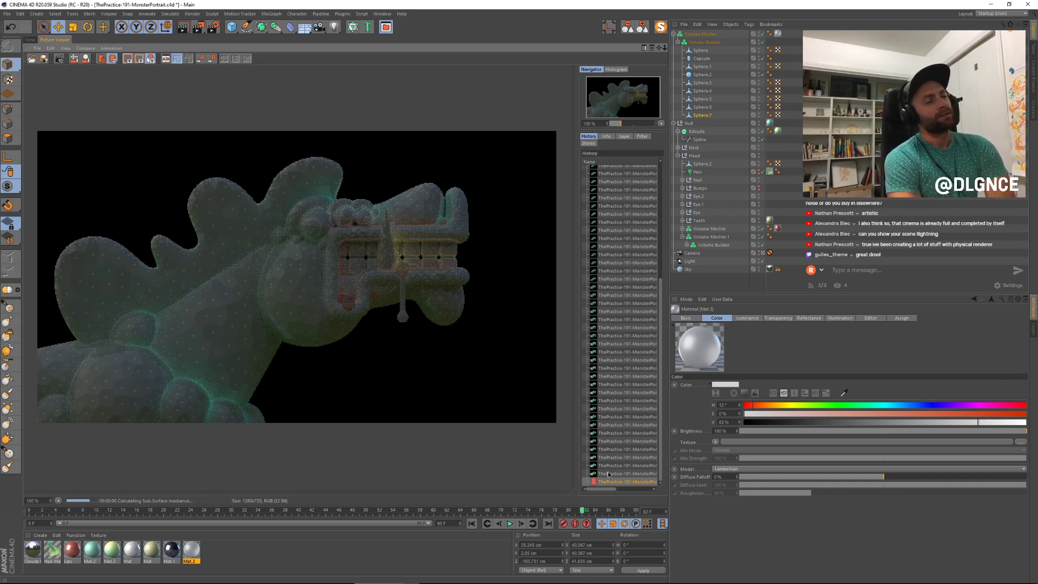
{"action": "key", "text": "Up"}
{"action": "key", "text": "Up"}
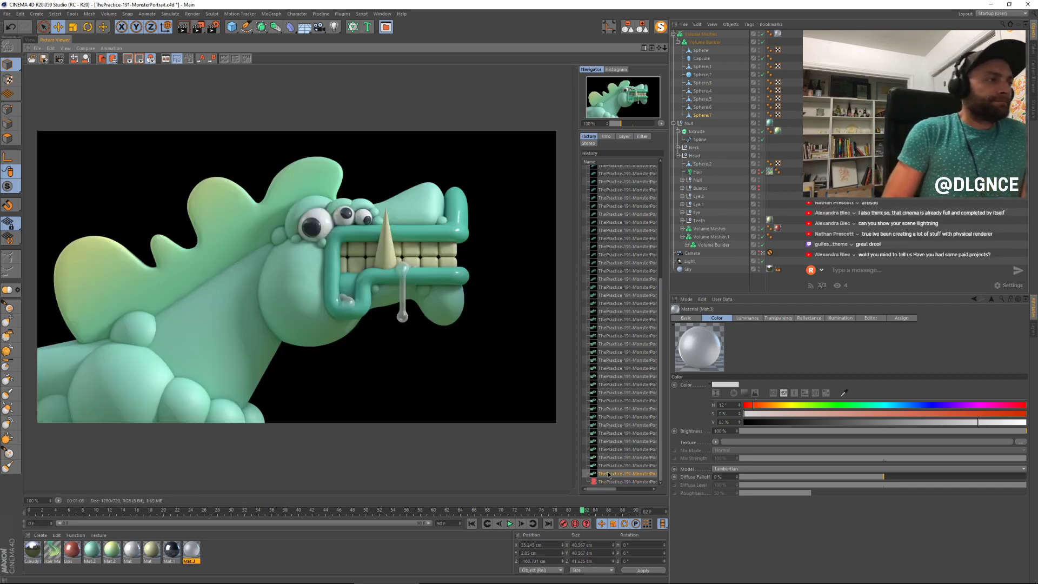
{"action": "key", "text": "Down"}
{"action": "key", "text": "Down"}
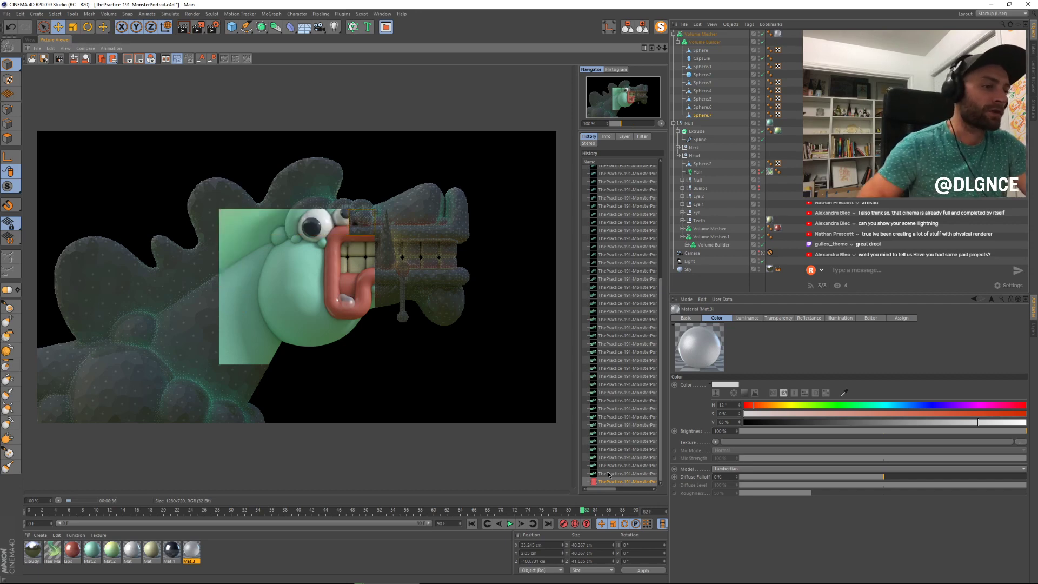
{"action": "left_click", "coordinate": [608, 474]}
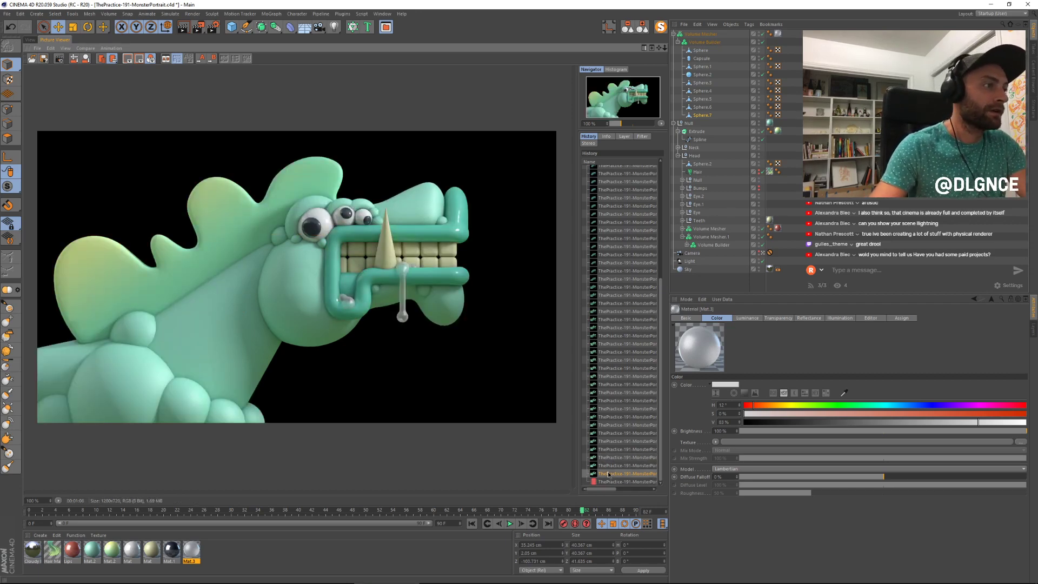
{"action": "key", "text": "Down"}
{"action": "key", "text": "Up"}
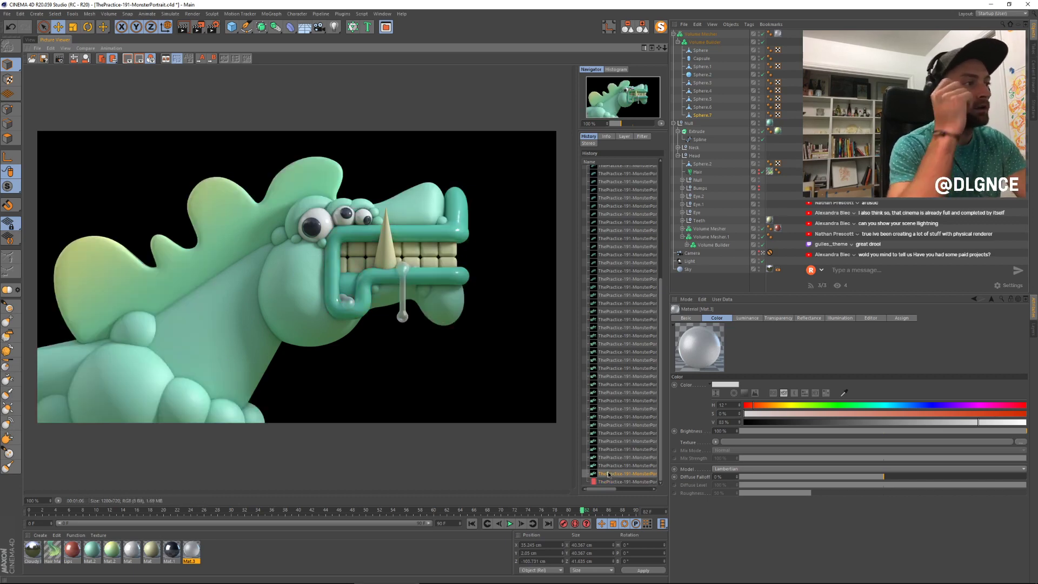
{"action": "key", "text": "Down"}
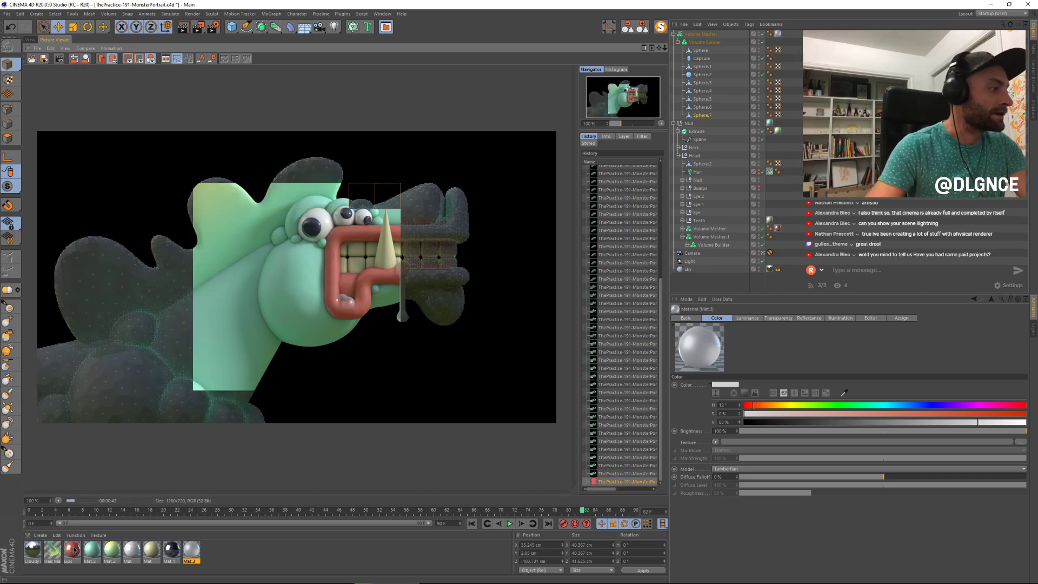
Step: Adjust the brightness of the Lips material's subsurface scattering color and set its base color to hue 6° and saturation 67%
{"action": "double_click", "coordinate": [74, 551]}
{"action": "left_click_drag", "start_coordinate": [215, 58], "coordinate": [601, 299]}
{"action": "left_click", "coordinate": [534, 395]}
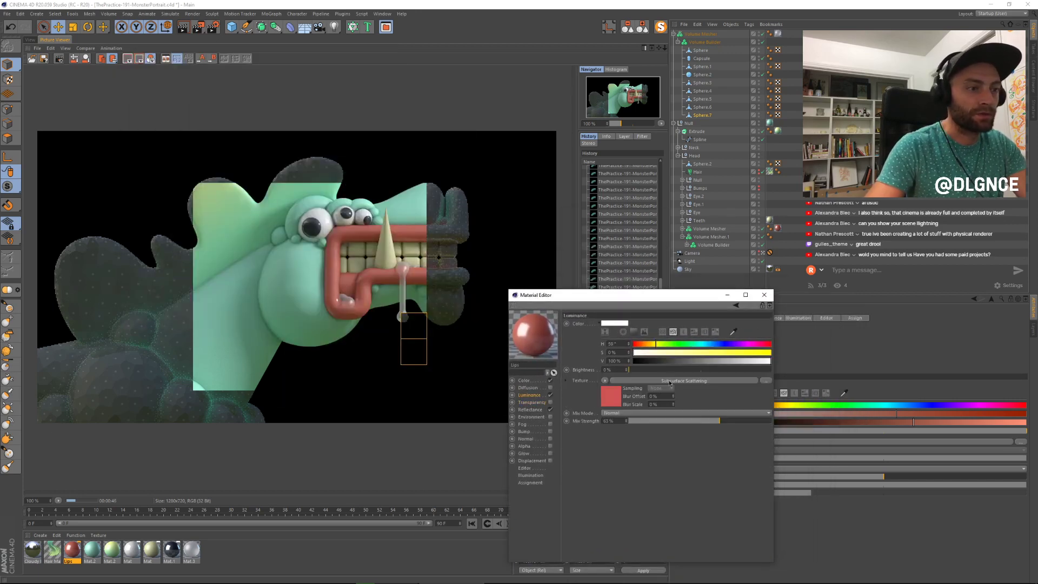
{"action": "left_click", "coordinate": [616, 402]}
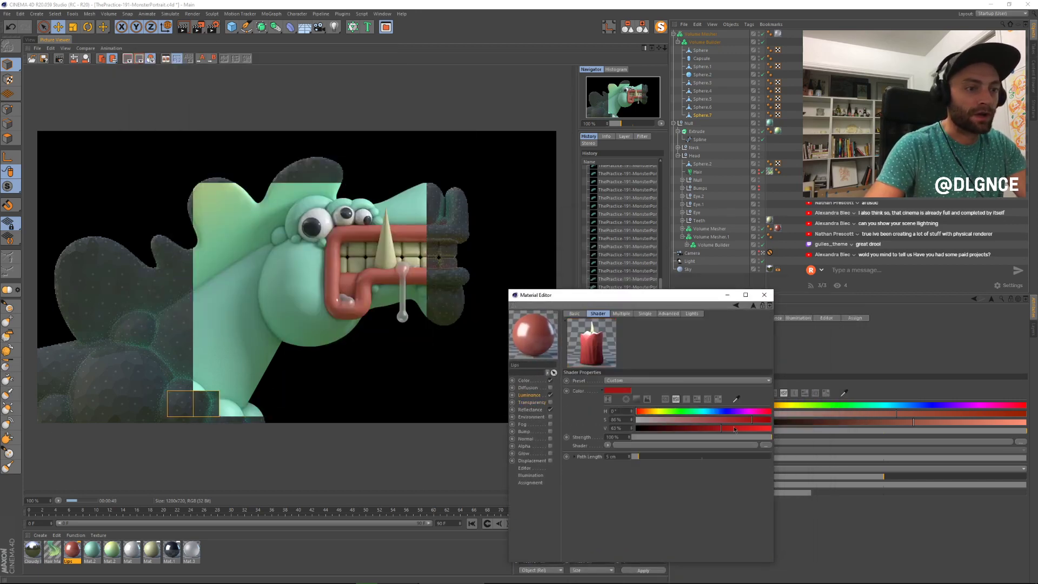
{"action": "left_click", "coordinate": [523, 380]}
{"action": "left_click_drag", "start_coordinate": [643, 350], "coordinate": [731, 355]}
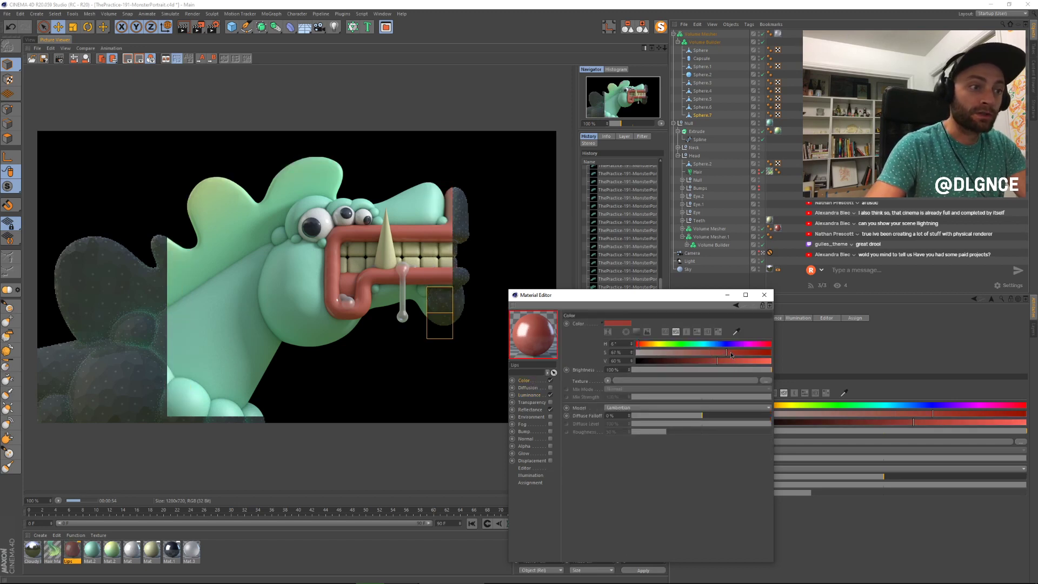
{"action": "left_click", "coordinate": [763, 295]}
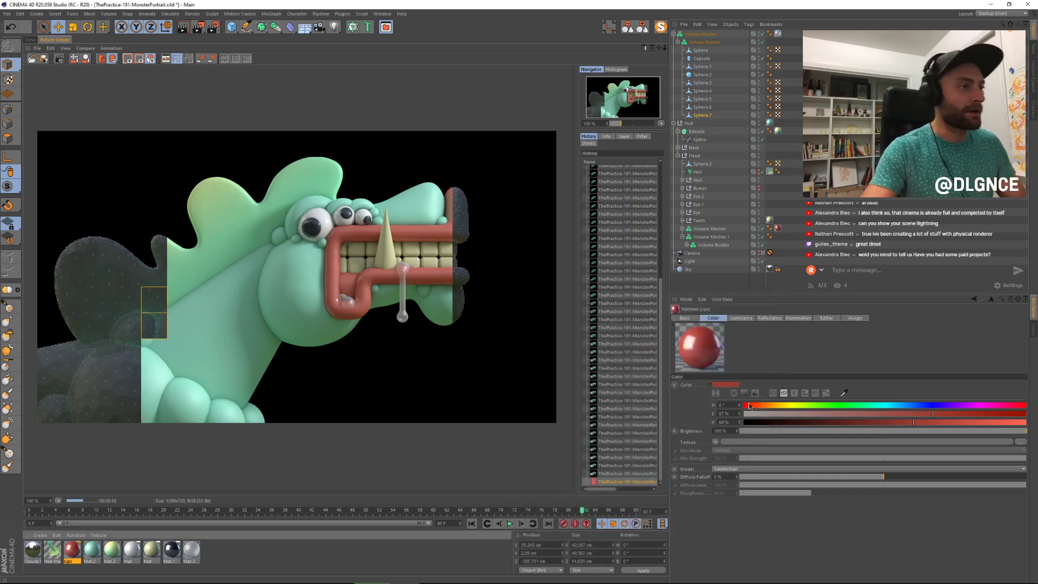
Step: Flip through the latest renders in the history to compare the drool and lip color versions
{"action": "left_click", "coordinate": [627, 466]}
{"action": "key", "text": "Up"}
{"action": "key", "text": "Up"}
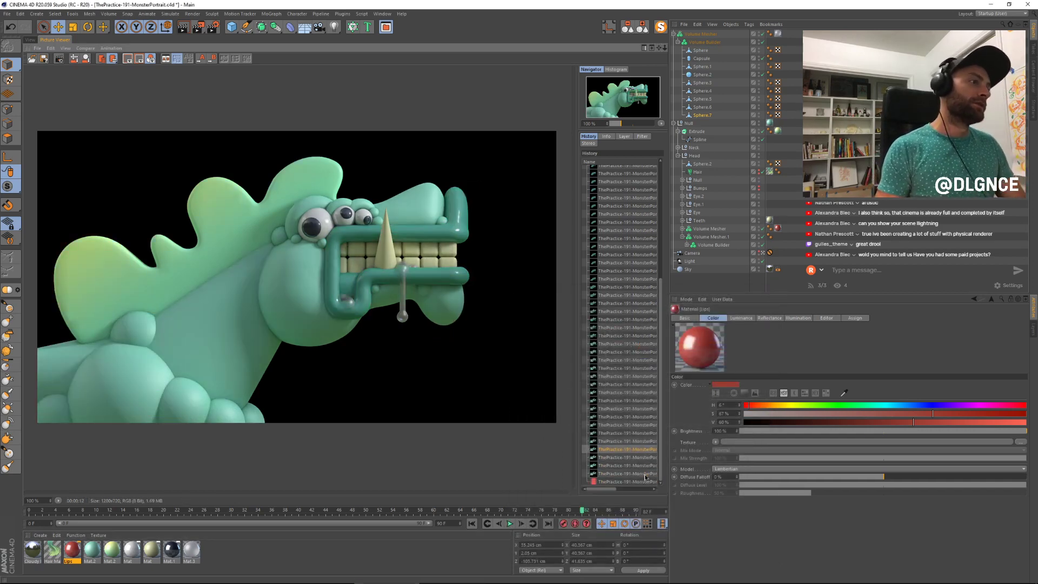
{"action": "key", "text": "Down"}
{"action": "key", "text": "Down"}
{"action": "key", "text": "Down"}
{"action": "key", "text": "Down"}
{"action": "key", "text": "Up"}
{"action": "key", "text": "Up"}
{"action": "key", "text": "Up"}
{"action": "key", "text": "Up"}
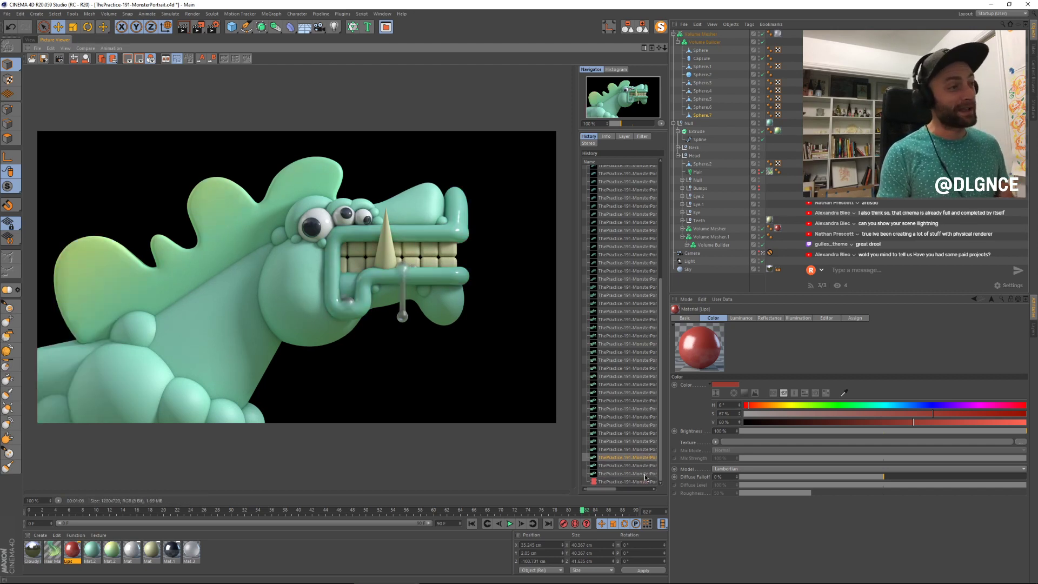
{"action": "key", "text": "Down"}
{"action": "key", "text": "Down"}
{"action": "key", "text": "Down"}
{"action": "key", "text": "Down"}
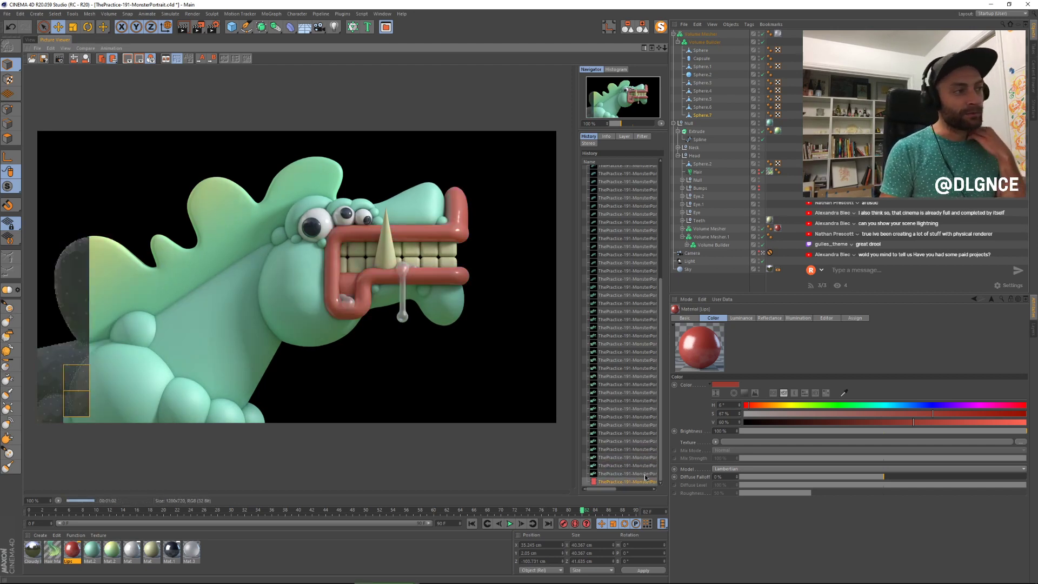
Step: Compare the red-lipped render in progress with the previous versions in the render history and save the project
{"action": "key", "text": "Up"}
{"action": "key", "text": "Up"}
{"action": "key", "text": "Up"}
{"action": "key", "text": "Down"}
{"action": "key", "text": "Down"}
{"action": "key", "text": "Down"}
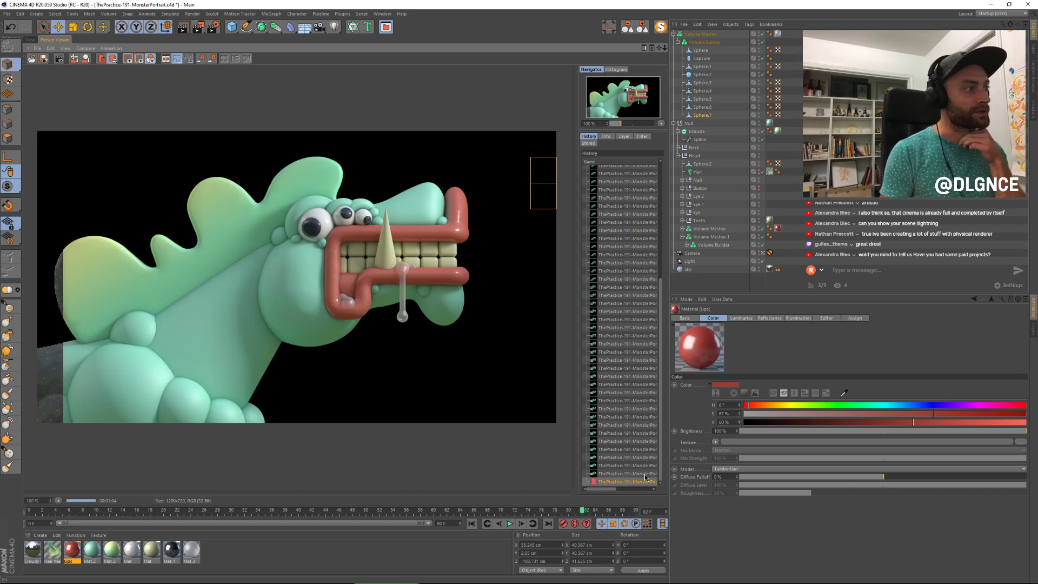
{"action": "key", "text": "ctrl+s"}
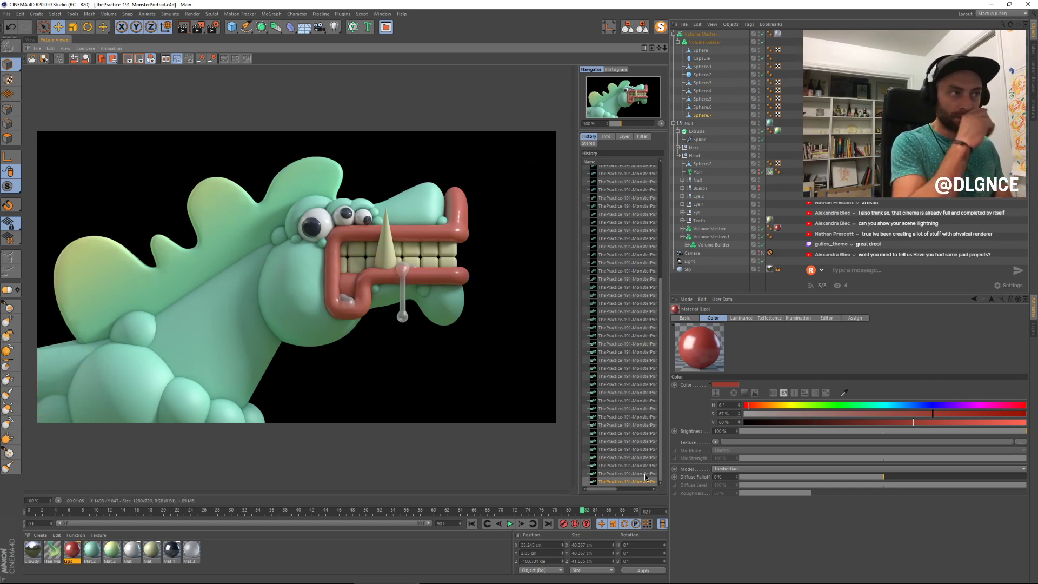
Step: Post "diligence.studio" as a reply in the stream chat
{"action": "left_click", "coordinate": [847, 270]}
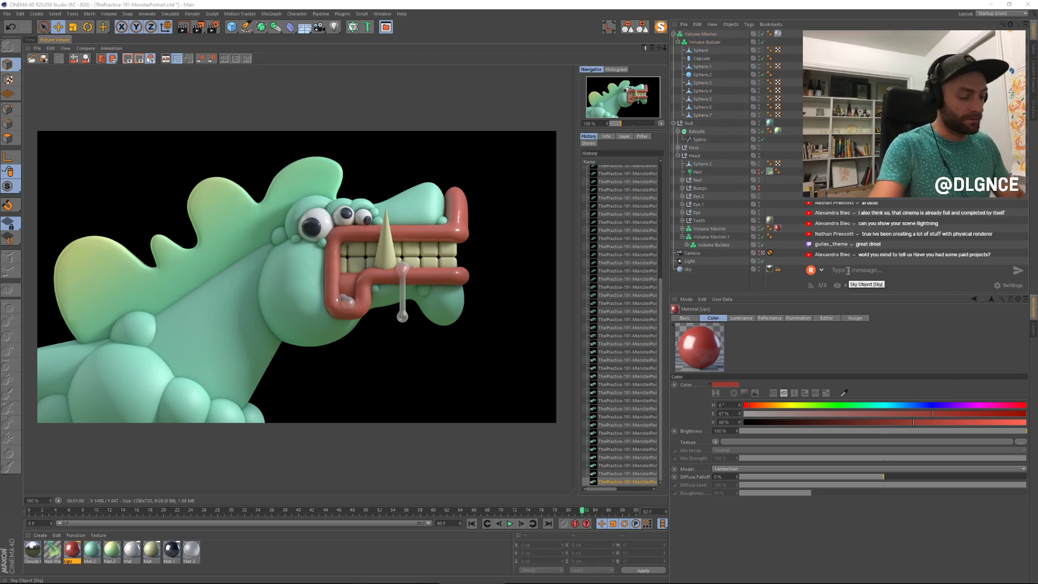
{"action": "type", "text": "diligence.studio"}
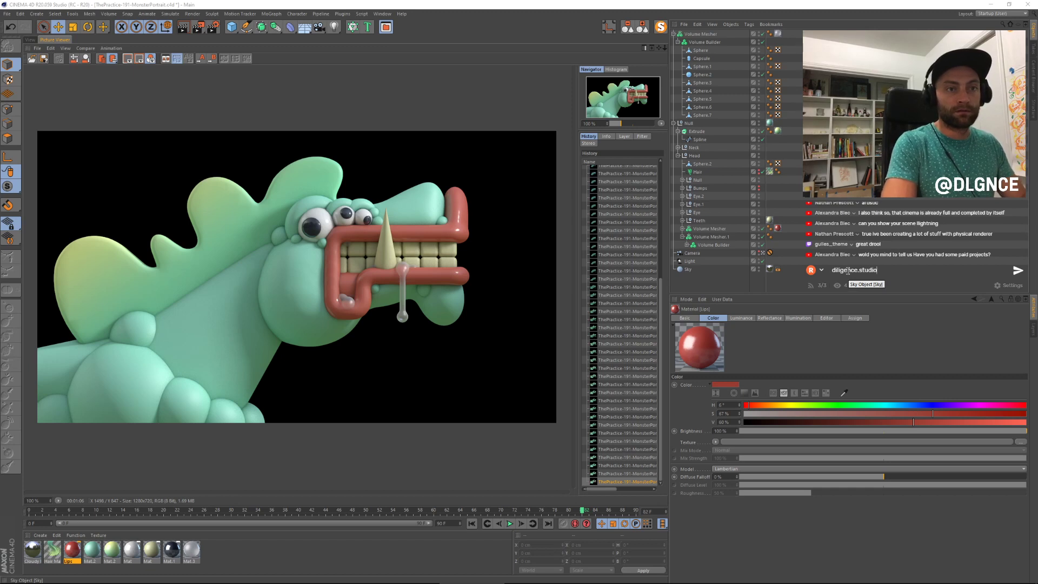
{"action": "key", "text": "Return"}
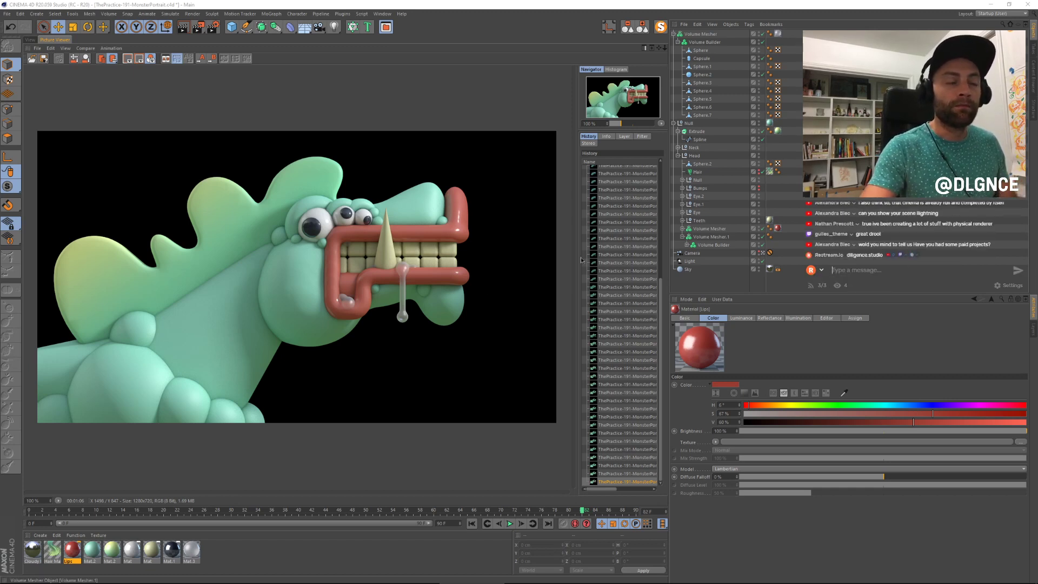
Step: Flip back and forth through the render history to compare the teal-lipped versions with the finished red-lipped portrait
{"action": "left_click", "coordinate": [643, 475]}
{"action": "key", "text": "Up"}
{"action": "key", "text": "Up"}
{"action": "key", "text": "Up"}
{"action": "key", "text": "Up"}
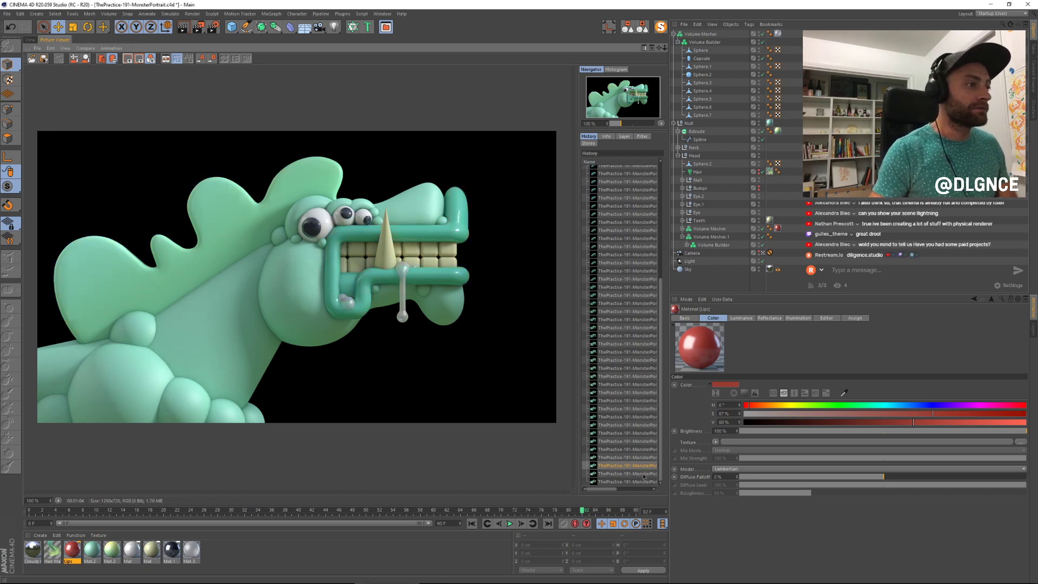
{"action": "key", "text": "Down"}
{"action": "key", "text": "Down"}
{"action": "key", "text": "Down"}
{"action": "key", "text": "Down"}
{"action": "key", "text": "Down"}
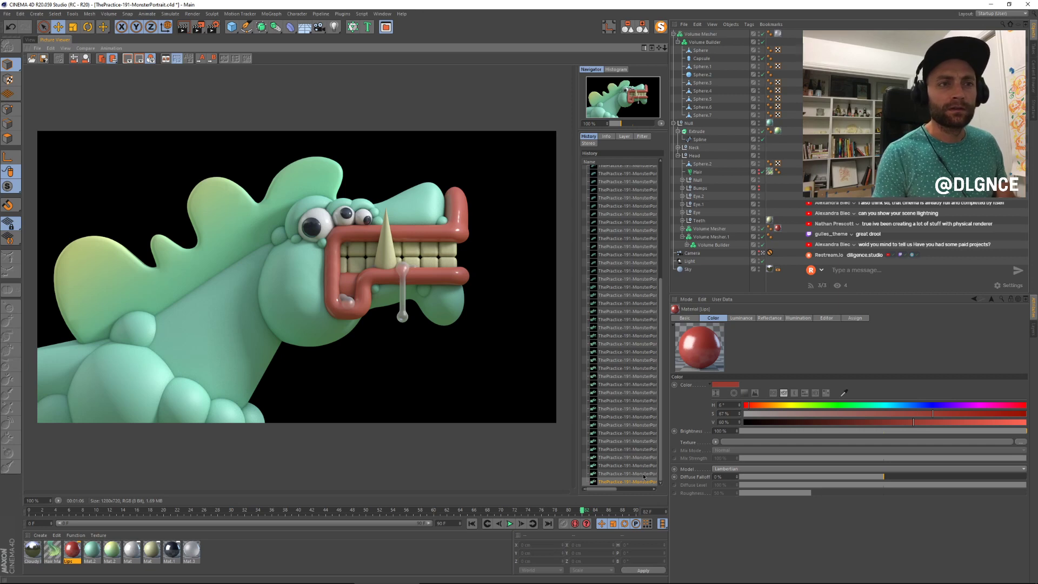
{"action": "key", "text": "Up"}
{"action": "key", "text": "Down"}
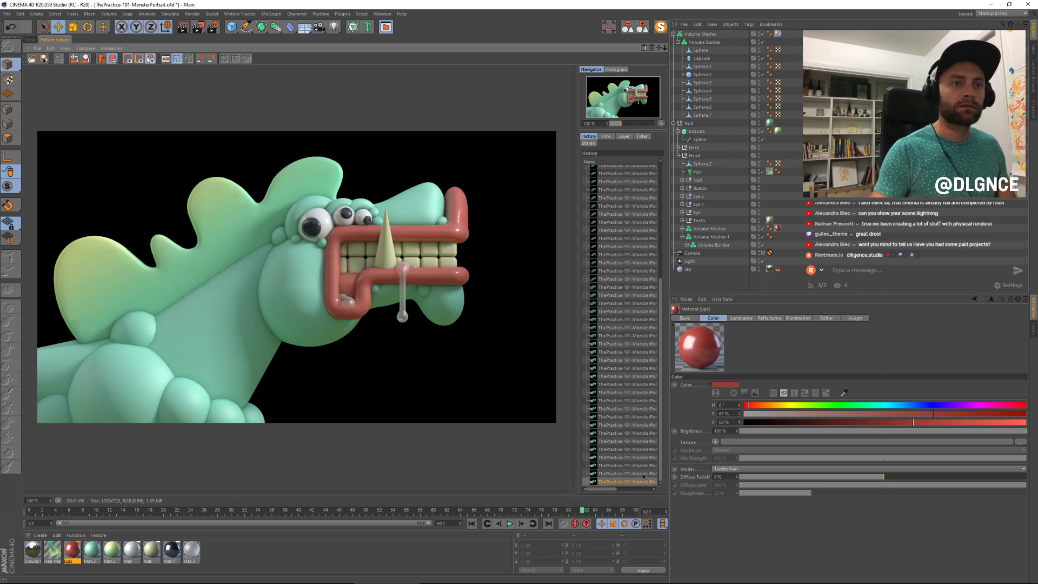
{"action": "key", "text": "Up"}
{"action": "key", "text": "Up"}
{"action": "key", "text": "Up"}
{"action": "key", "text": "Up"}
{"action": "key", "text": "Up"}
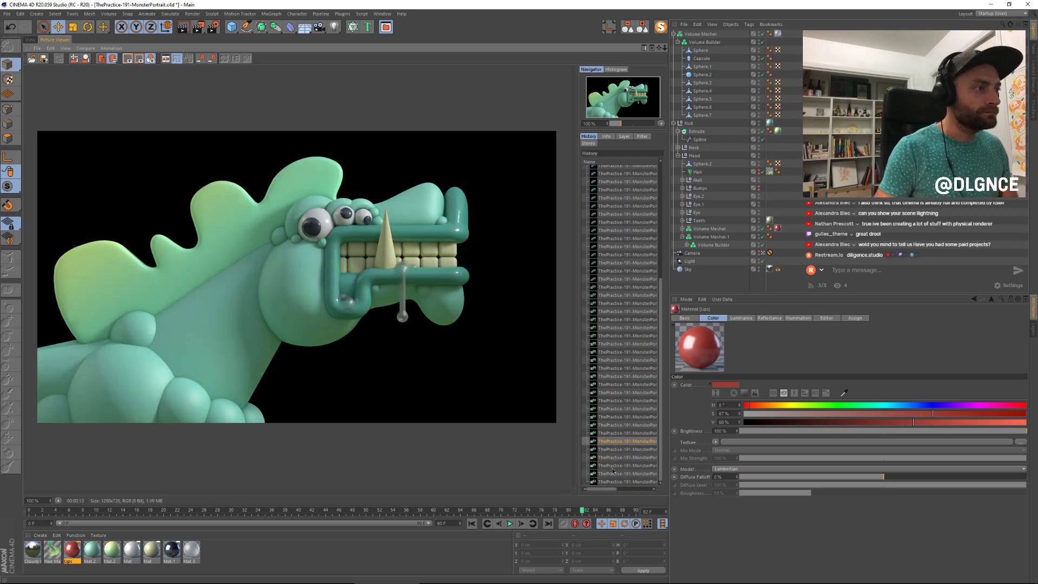
{"action": "key", "text": "Down"}
{"action": "key", "text": "Down"}
{"action": "key", "text": "Down"}
{"action": "key", "text": "Down"}
{"action": "key", "text": "Down"}
{"action": "key", "text": "Up"}
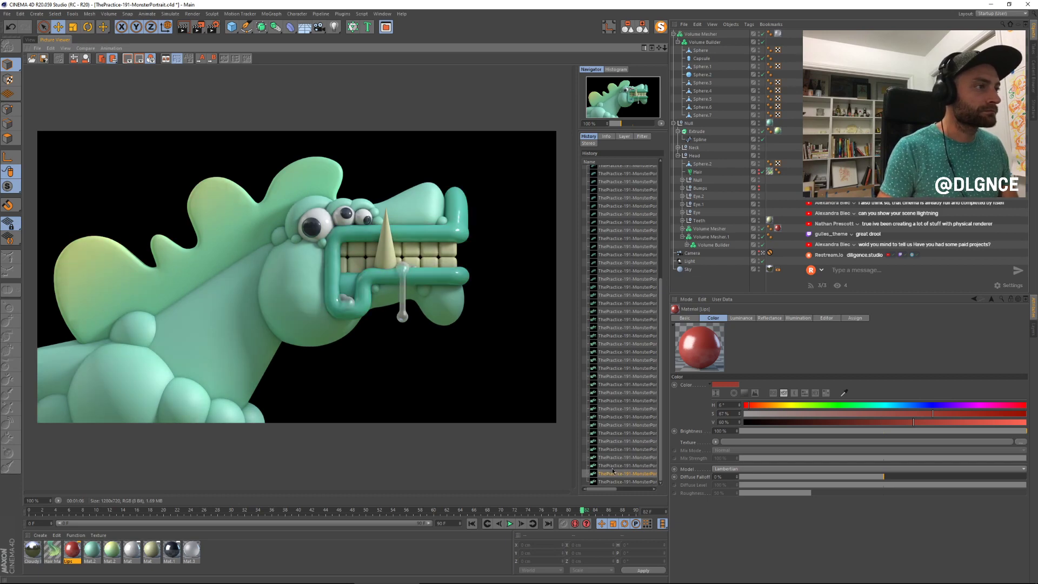
{"action": "key", "text": "Down"}
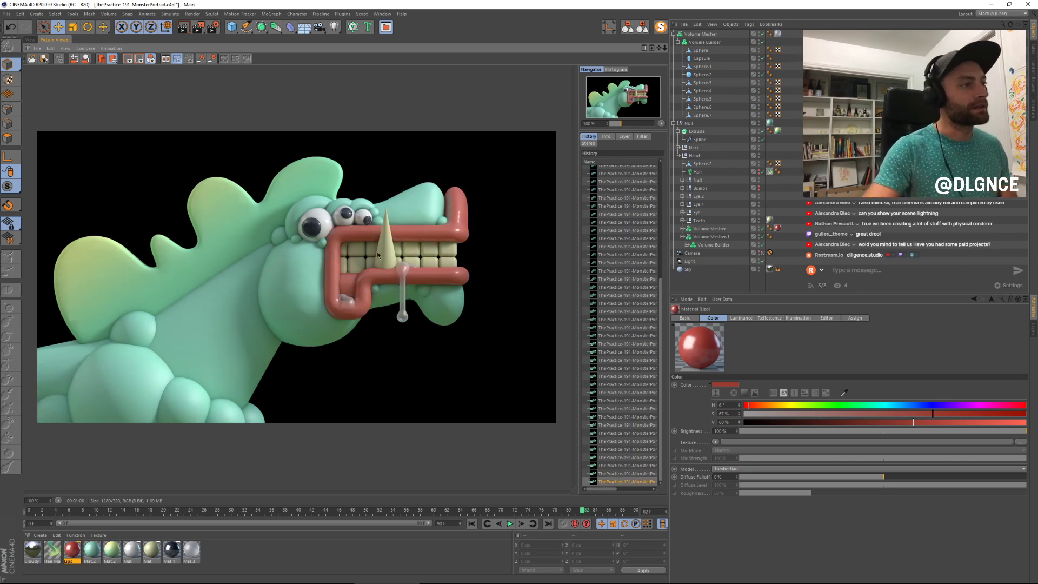
Step: Shift the Lips material's base color to a yellow hue of 52° and start a new render of the portrait
{"action": "double_click", "coordinate": [71, 549]}
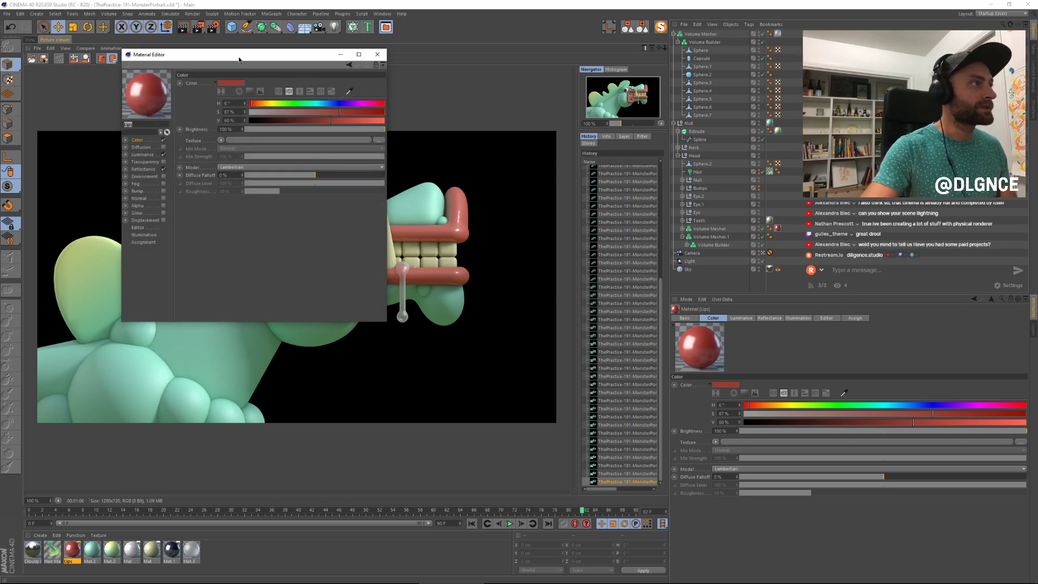
{"action": "left_click_drag", "start_coordinate": [247, 56], "coordinate": [526, 217]}
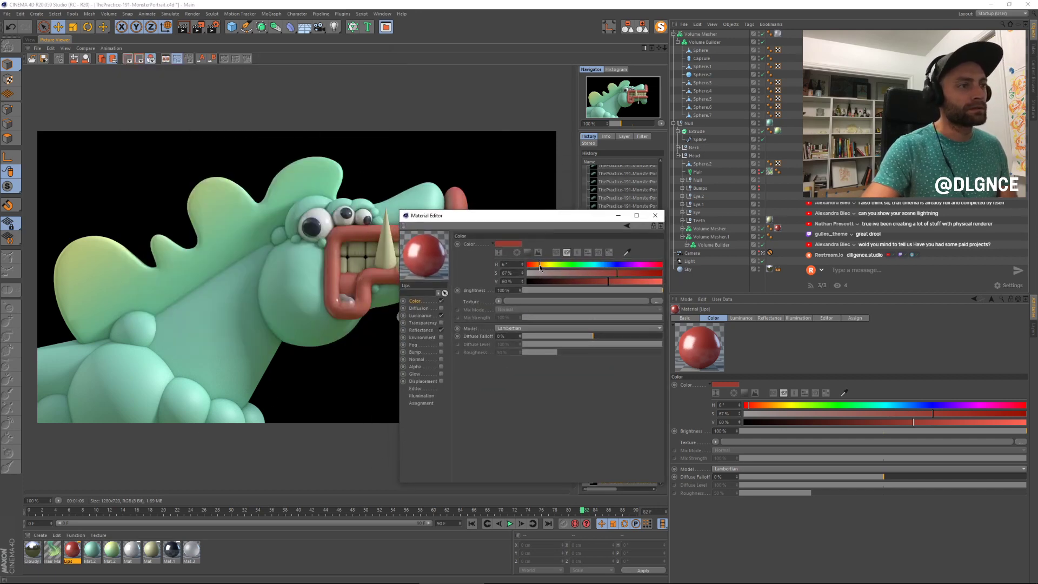
{"action": "left_click_drag", "start_coordinate": [539, 267], "coordinate": [547, 266]}
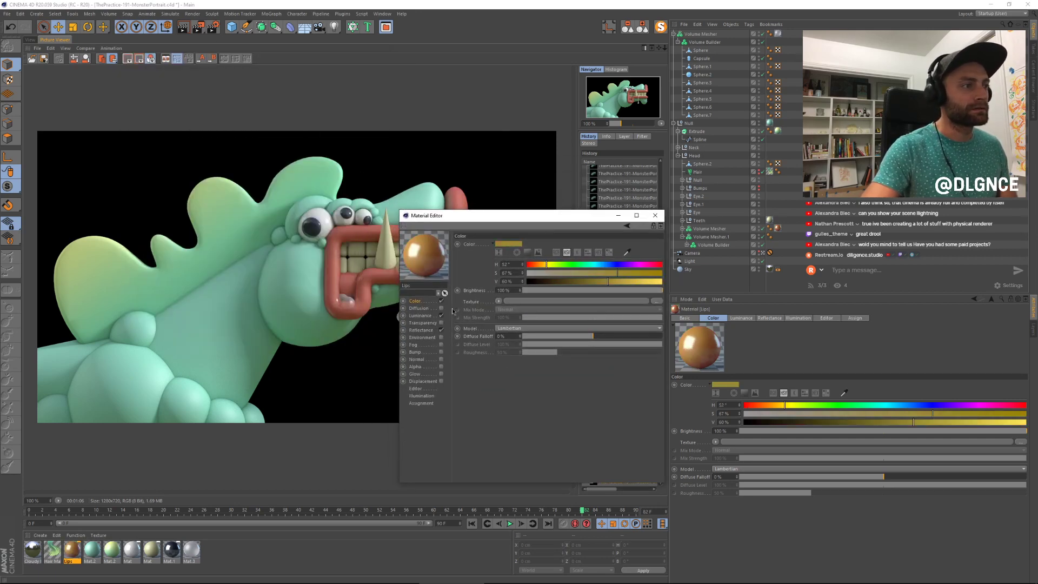
{"action": "key", "text": "shift+r"}
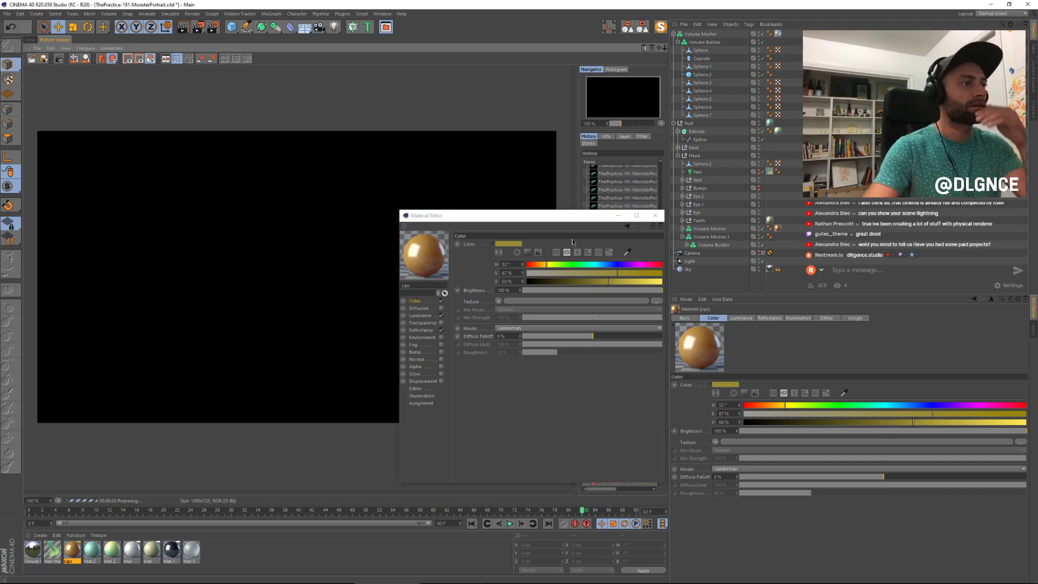
Step: Set the Lips material's base color to saturation 85% and value 74%, and close the material editor
{"action": "left_click_drag", "start_coordinate": [567, 219], "coordinate": [604, 234]}
{"action": "left_click_drag", "start_coordinate": [663, 287], "coordinate": [677, 287]}
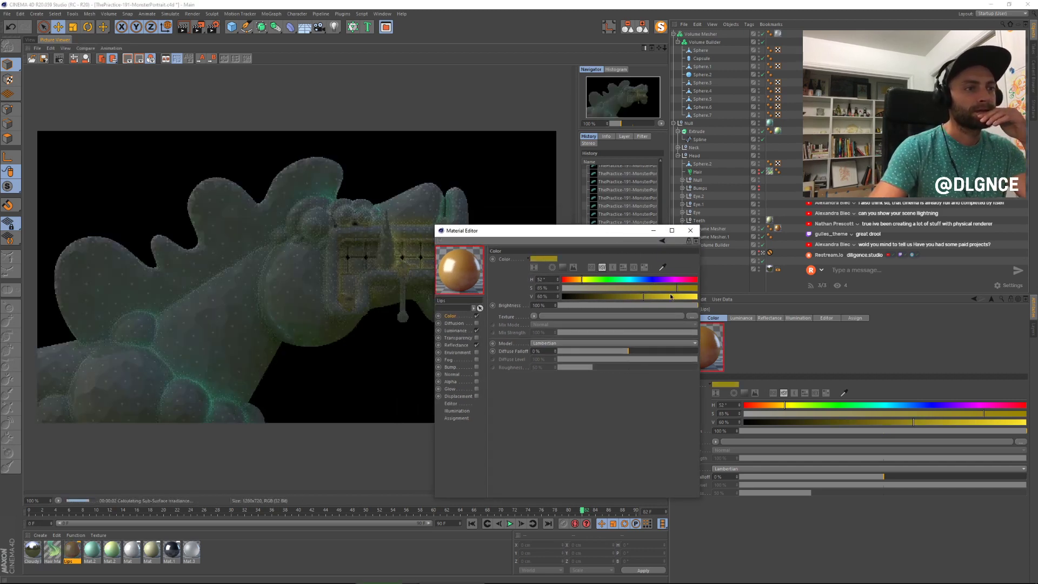
{"action": "left_click", "coordinate": [662, 296]}
{"action": "left_click", "coordinate": [690, 231]}
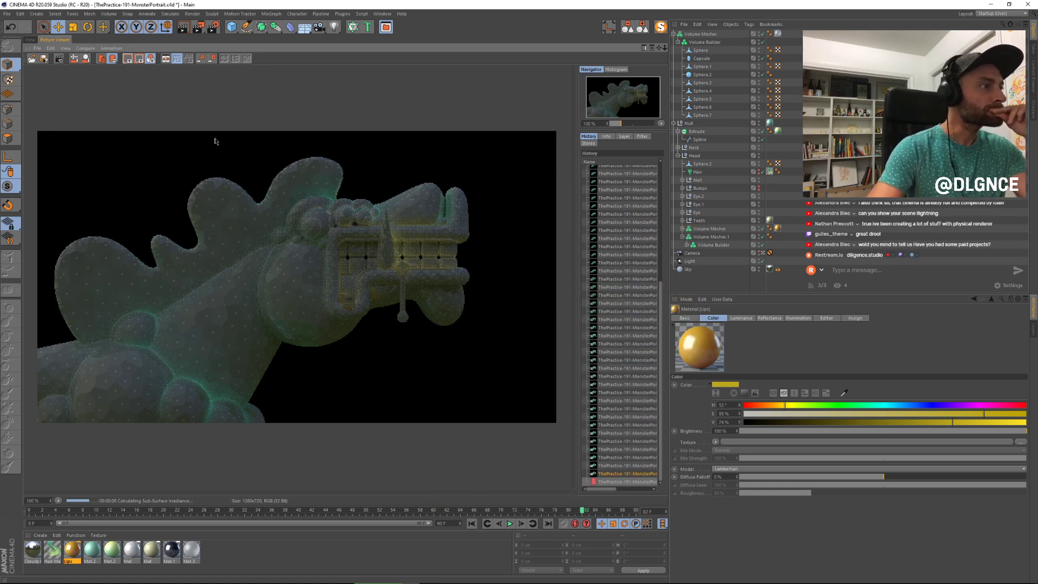
Step: Compare the earlier teal- and red-lipped renders while the yellow-lipped version is being calculated
{"action": "left_click", "coordinate": [621, 472]}
{"action": "key", "text": "Up"}
{"action": "key", "text": "Up"}
{"action": "key", "text": "Up"}
{"action": "key", "text": "Up"}
{"action": "key", "text": "Down"}
{"action": "key", "text": "Down"}
{"action": "key", "text": "Down"}
{"action": "key", "text": "Down"}
{"action": "key", "text": "Down"}
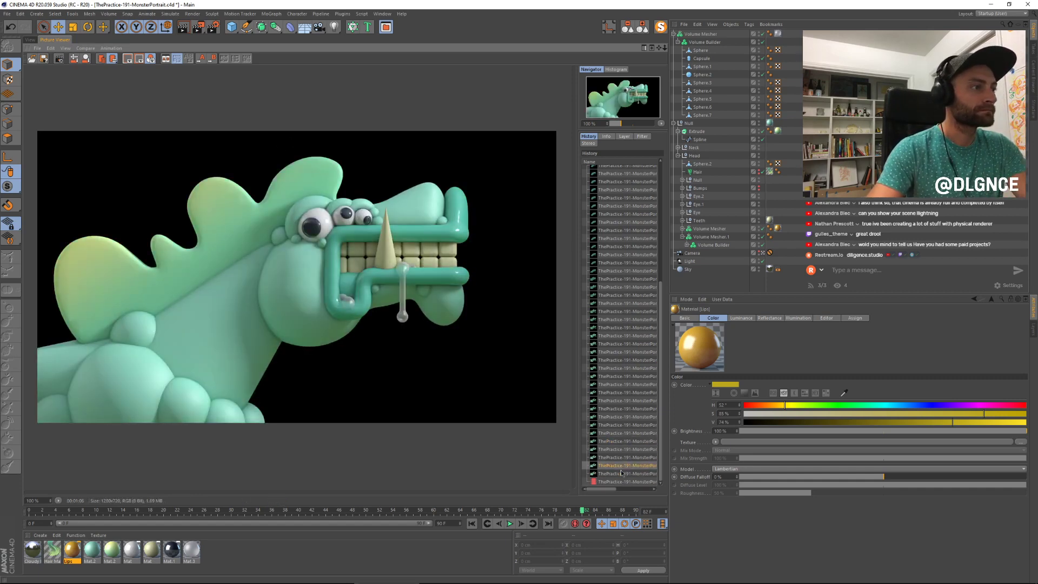
{"action": "key", "text": "Up"}
{"action": "key", "text": "Down"}
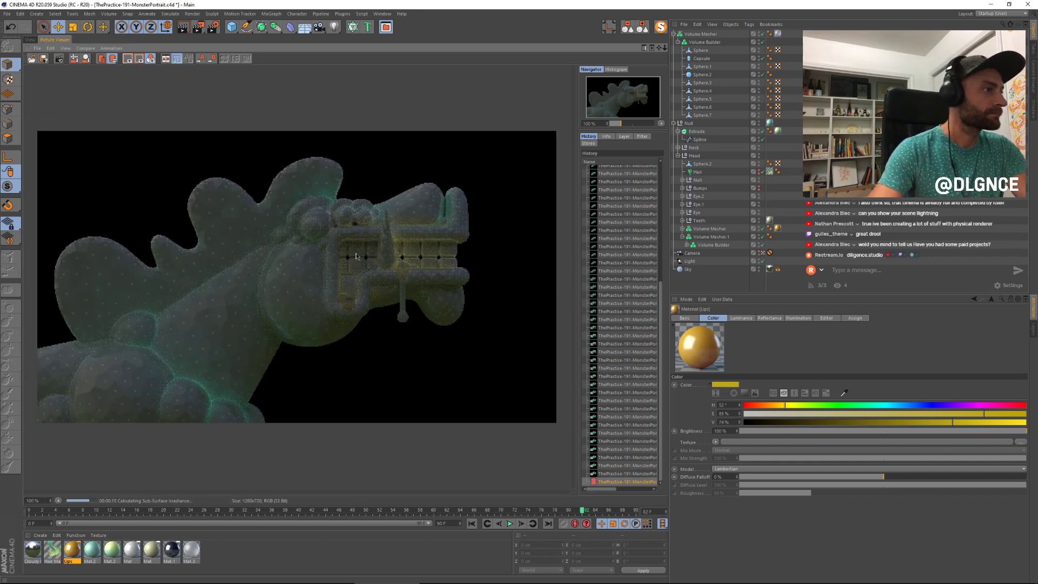
Step: In the perspective view, copy the sphere on the monster's neck to behind the eyes and scale it to about 189 cm across
{"action": "left_click", "coordinate": [30, 39]}
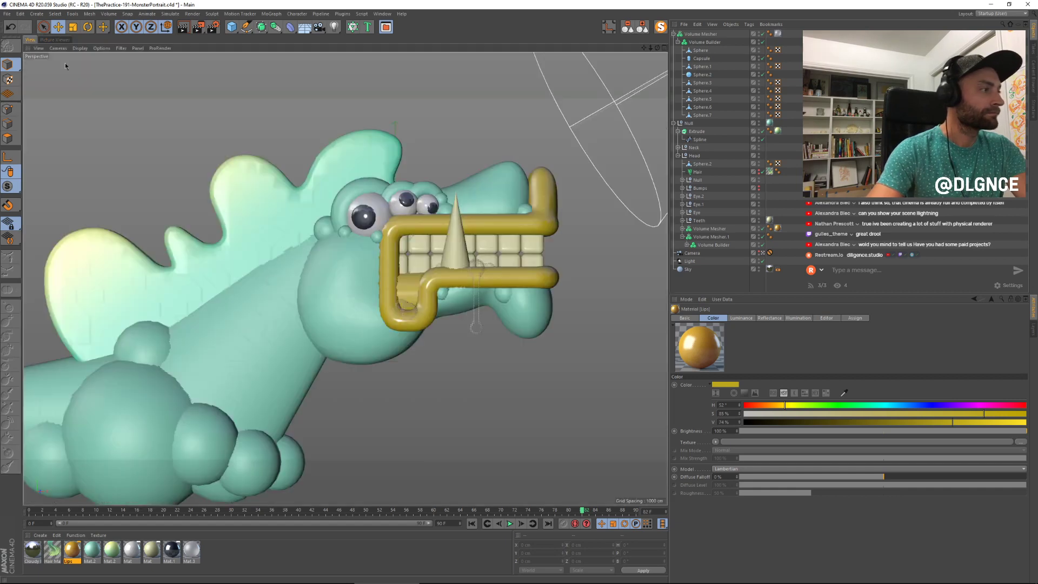
{"action": "left_click", "coordinate": [179, 290]}
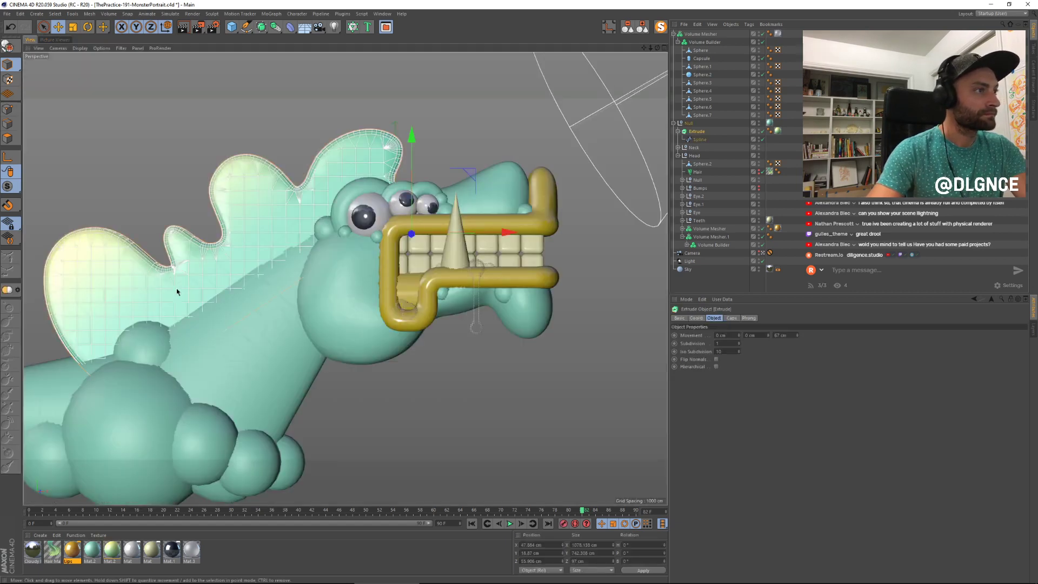
{"action": "left_click", "coordinate": [144, 402]}
{"action": "left_click", "coordinate": [151, 352]}
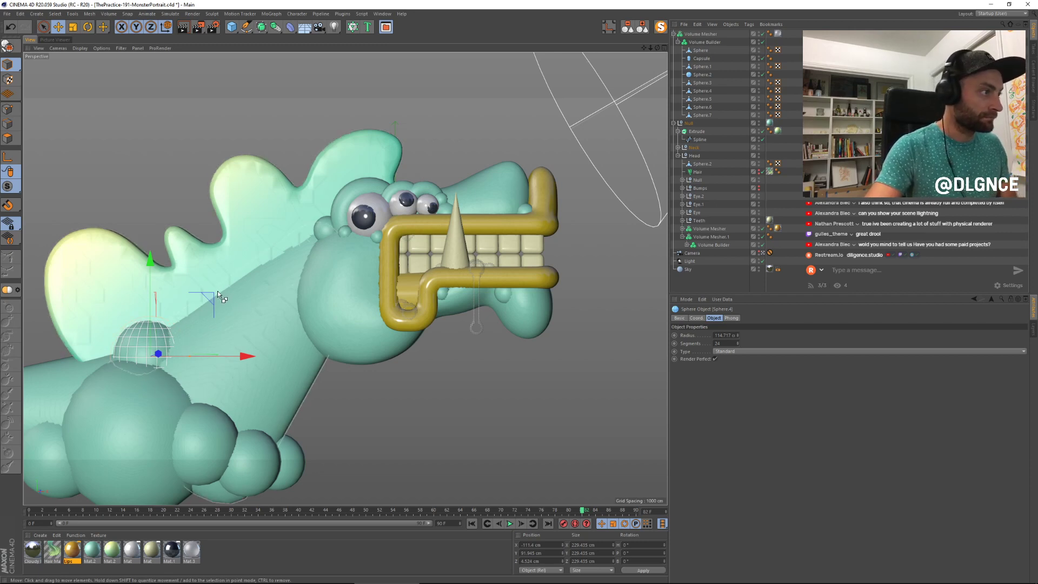
{"action": "left_click_drag", "start_coordinate": [208, 296], "coordinate": [372, 190]}
{"action": "key", "text": "t"}
{"action": "key", "text": "e"}
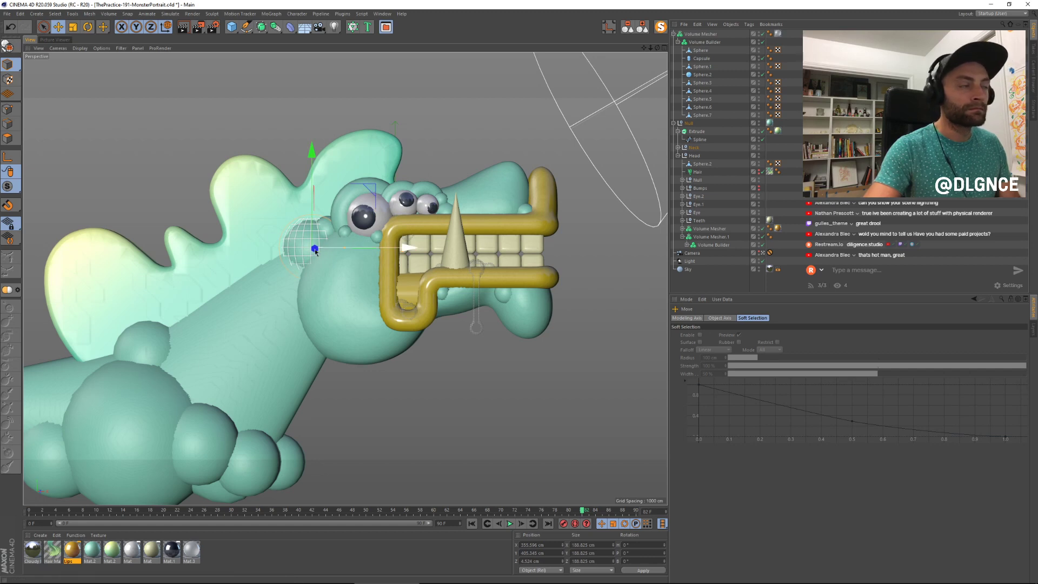
{"action": "left_click_drag", "start_coordinate": [315, 251], "coordinate": [315, 251]}
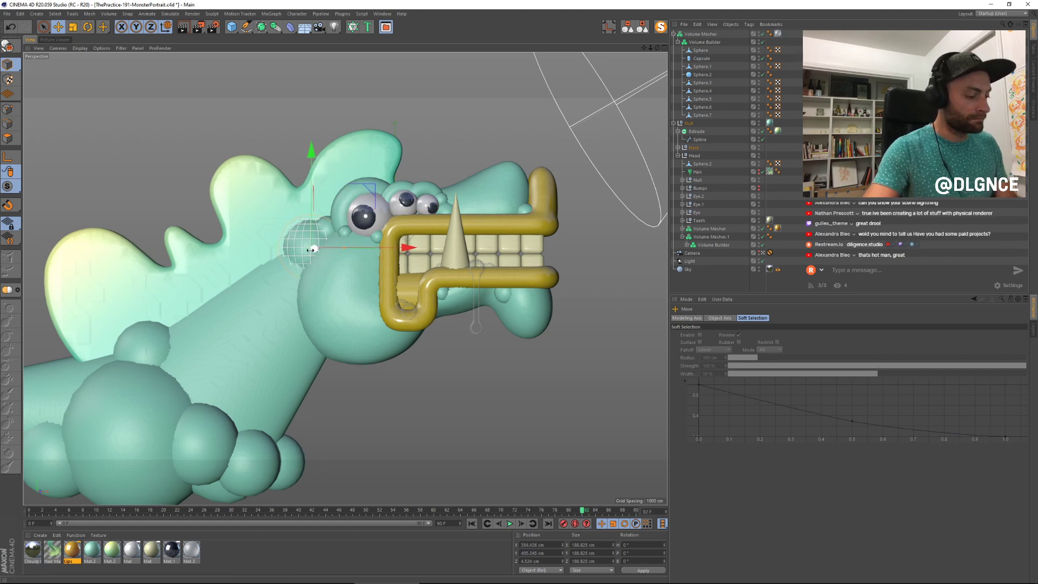
Step: Check the render in progress and set the Lips material's base color to hue 47° and saturation 89%
{"action": "left_click", "coordinate": [58, 40]}
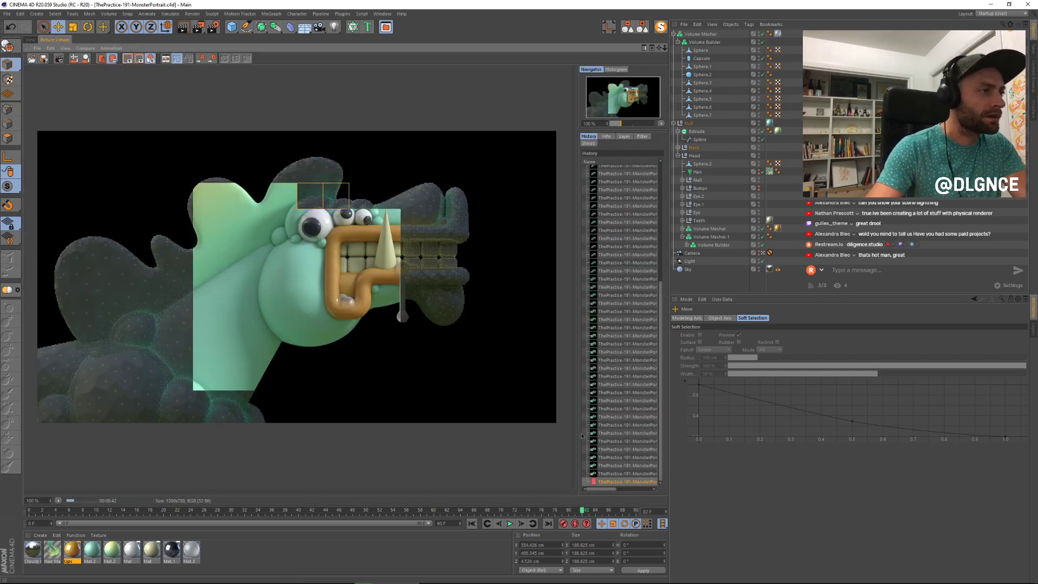
{"action": "left_click", "coordinate": [624, 472]}
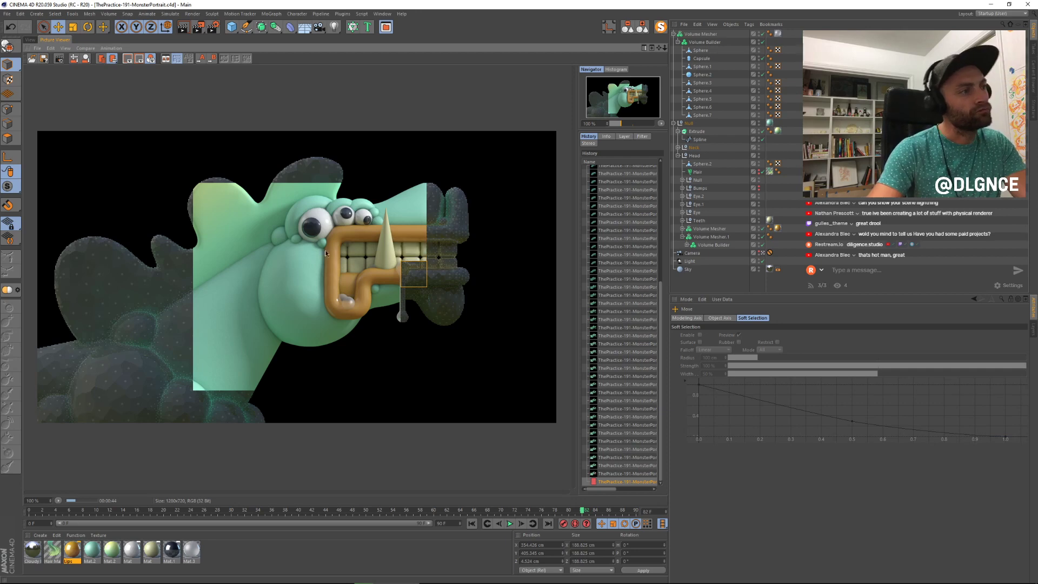
{"action": "double_click", "coordinate": [72, 550]}
{"action": "left_click_drag", "start_coordinate": [206, 57], "coordinate": [621, 255]}
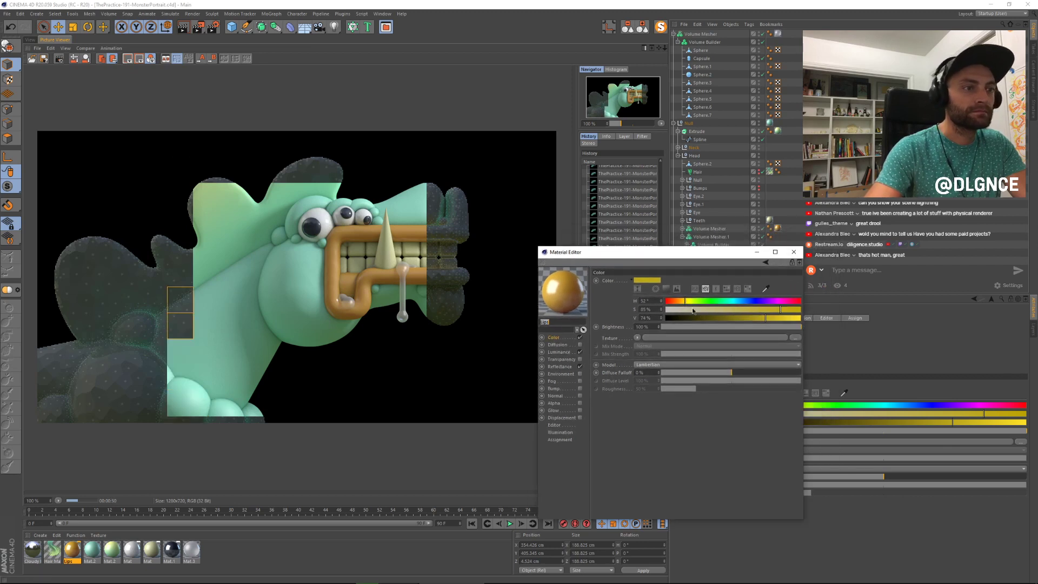
{"action": "left_click", "coordinate": [684, 302]}
{"action": "left_click_drag", "start_coordinate": [683, 303], "coordinate": [684, 303]}
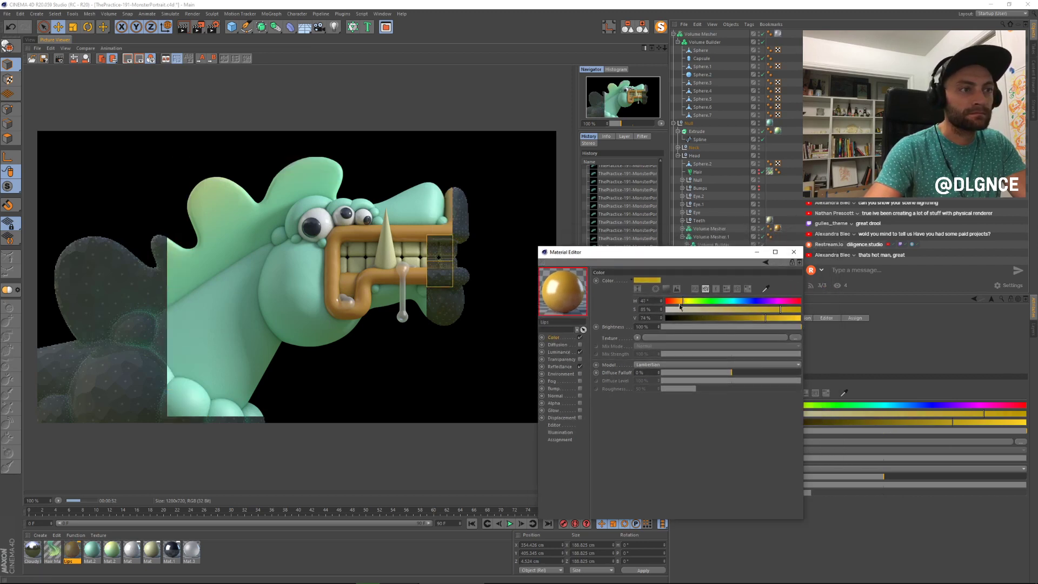
{"action": "left_click", "coordinate": [786, 309]}
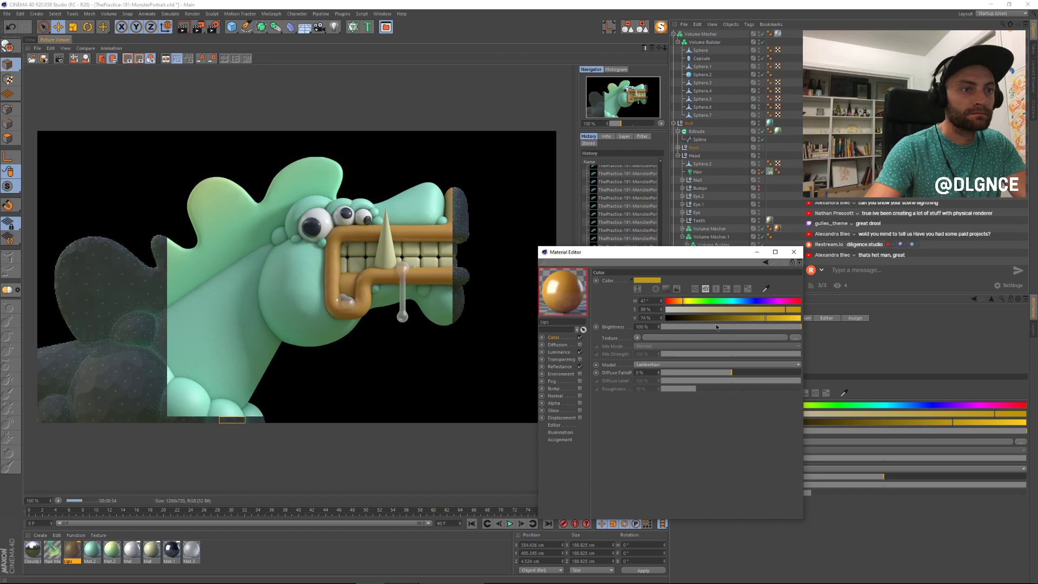
Step: Set the saturation of the Lips material's subsurface scattering color to 91% in its luminance texture
{"action": "left_click", "coordinate": [560, 367]}
{"action": "left_click", "coordinate": [566, 352]}
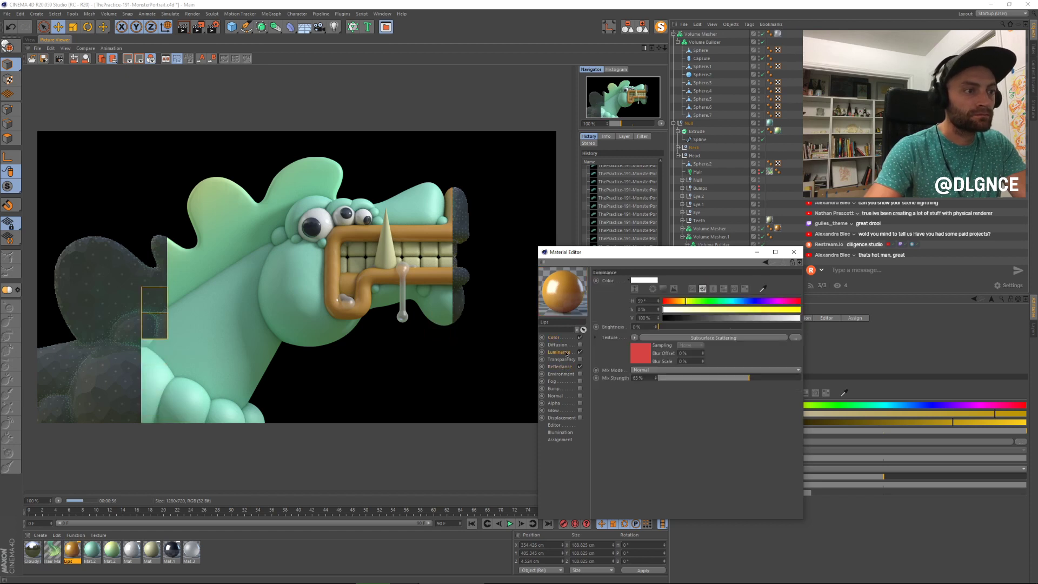
{"action": "left_click", "coordinate": [713, 337]}
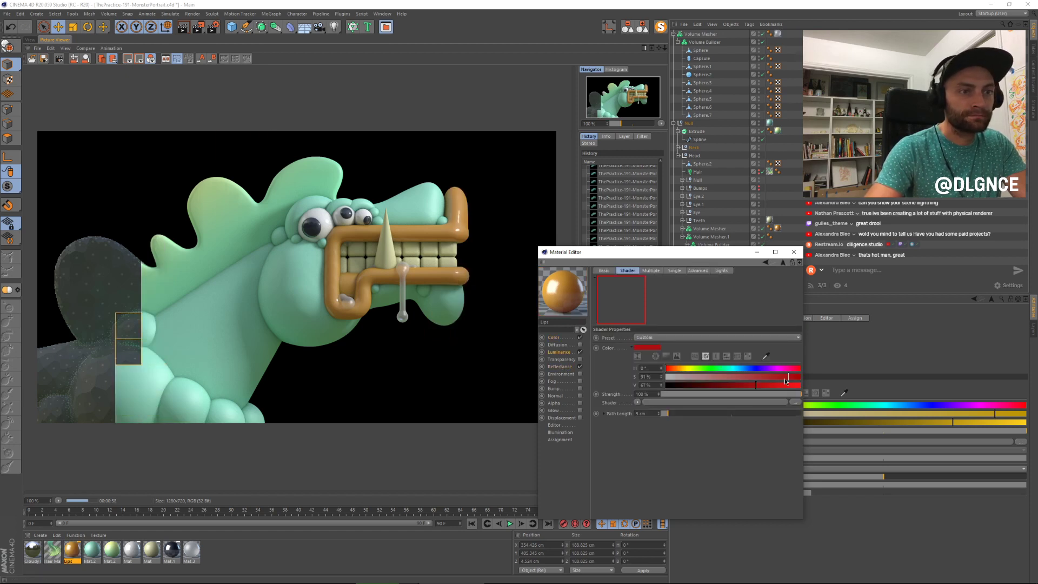
Step: Set the Lips material's luminance brightness to 5% with a color of hue 14° and saturation 100%, and close the editor
{"action": "left_click", "coordinate": [560, 353]}
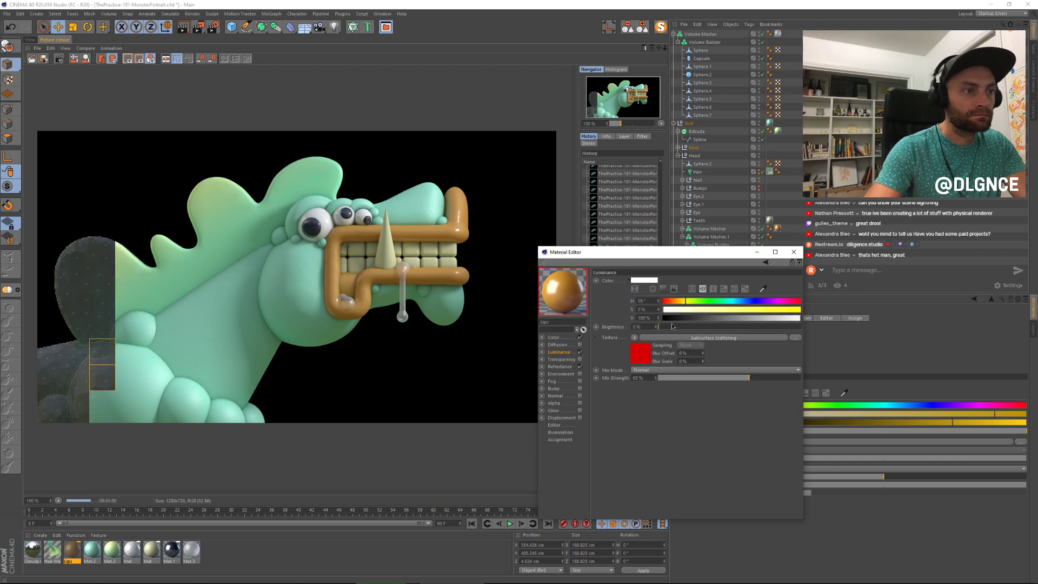
{"action": "left_click", "coordinate": [665, 327]}
{"action": "left_click", "coordinate": [672, 301]}
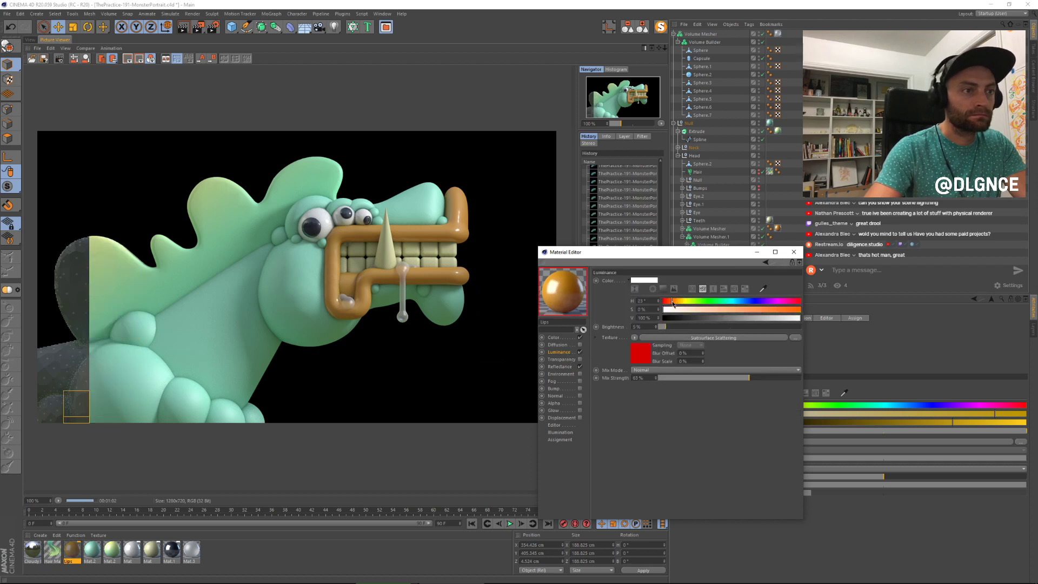
{"action": "left_click_drag", "start_coordinate": [710, 308], "coordinate": [800, 309]}
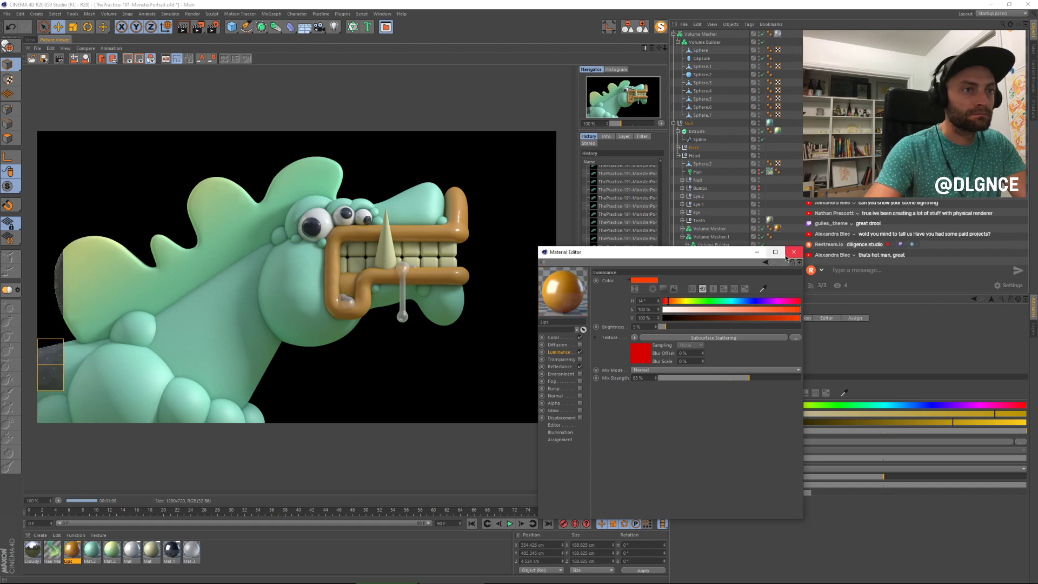
{"action": "left_click", "coordinate": [794, 252]}
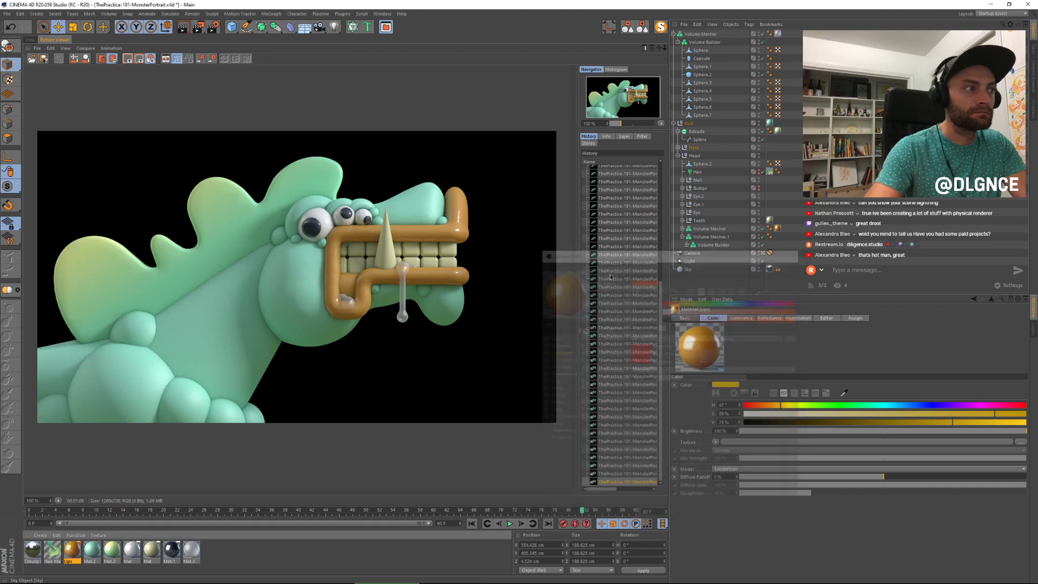
Step: Compare the orange-lip render with the earlier green-lip renders in the render history
{"action": "left_click", "coordinate": [625, 458]}
{"action": "key", "text": "Down"}
{"action": "key", "text": "Down"}
{"action": "key", "text": "Down"}
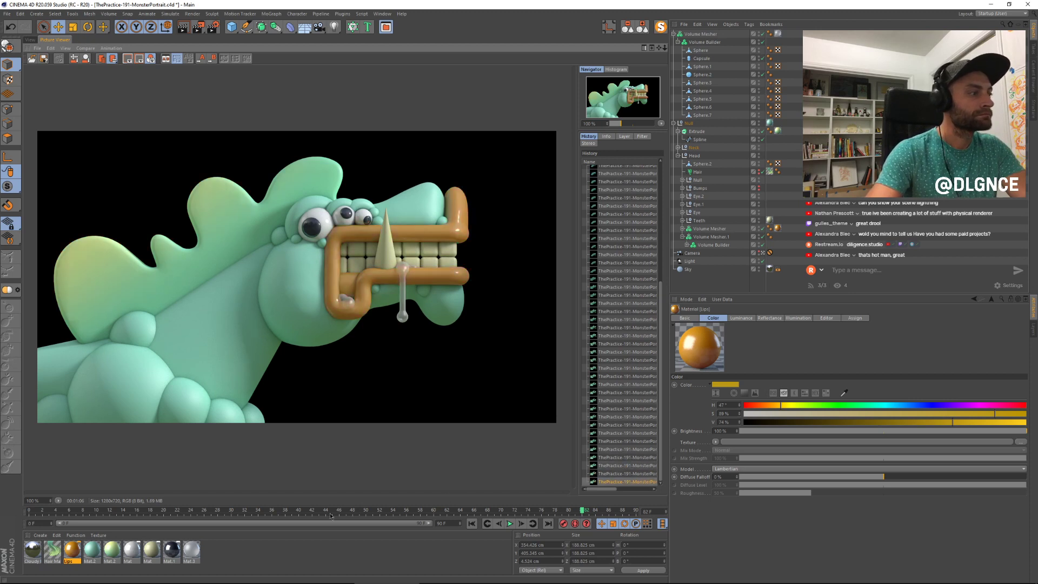
{"action": "key", "text": "Up"}
{"action": "key", "text": "Up"}
{"action": "key", "text": "Up"}
{"action": "key", "text": "Up"}
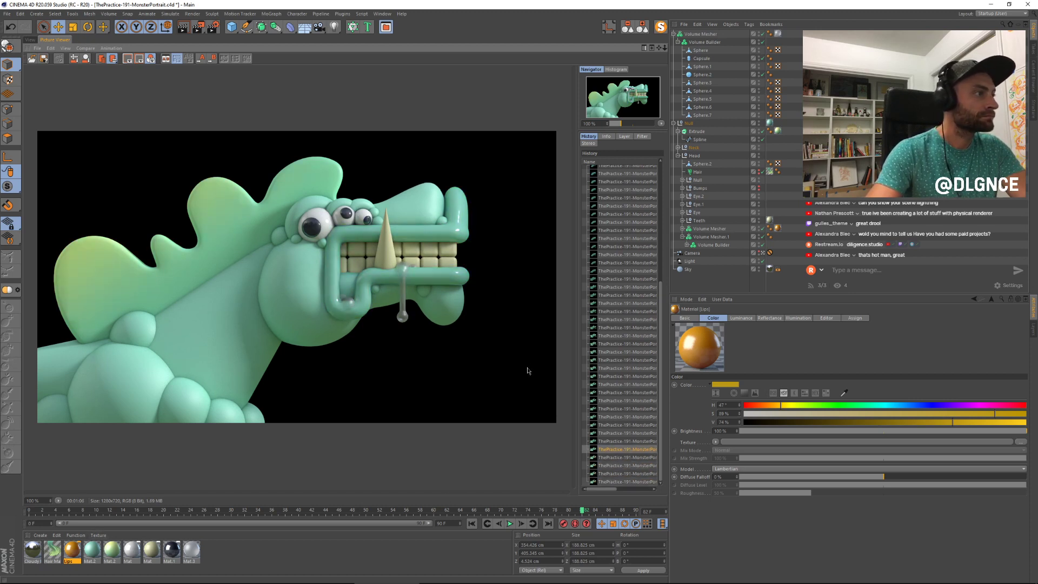
{"action": "key", "text": "Down"}
{"action": "key", "text": "Down"}
{"action": "key", "text": "Down"}
{"action": "key", "text": "Down"}
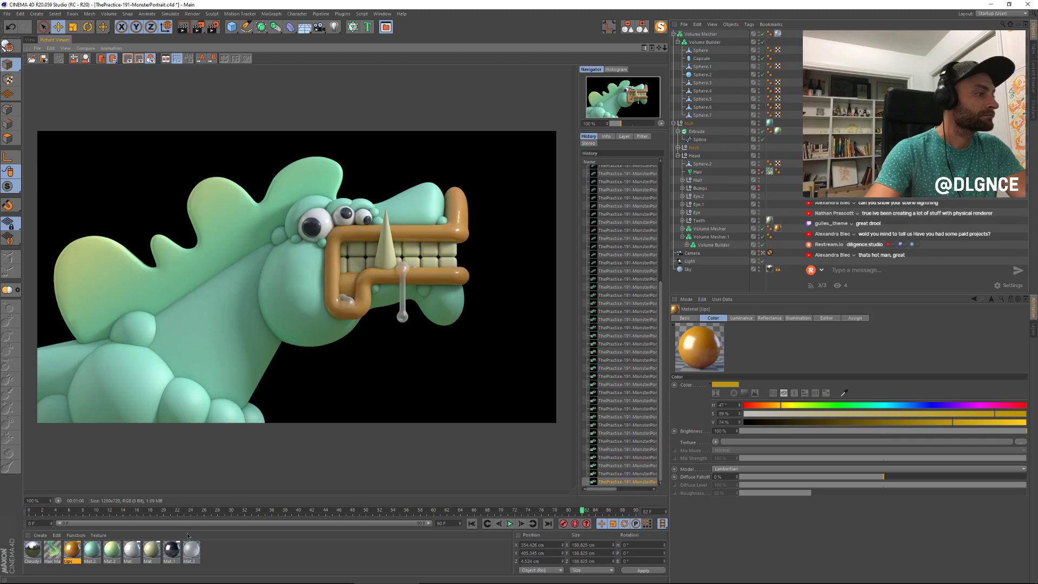
Step: In Mat.2's color gradient, move the yellow knot to about 93% with 23% saturation and shift the teal knot slightly inward
{"action": "double_click", "coordinate": [106, 550]}
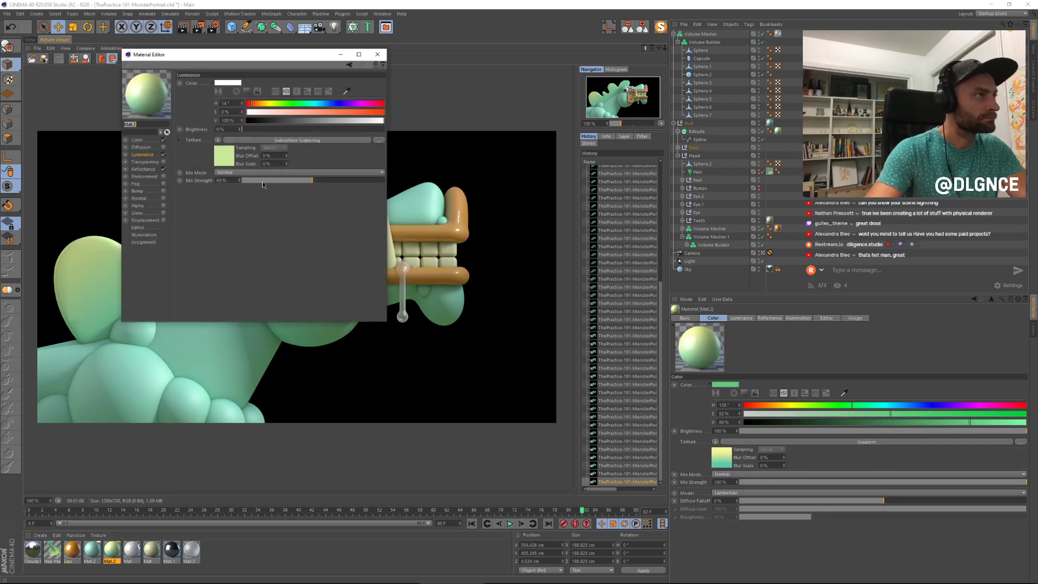
{"action": "left_click_drag", "start_coordinate": [210, 56], "coordinate": [515, 242]}
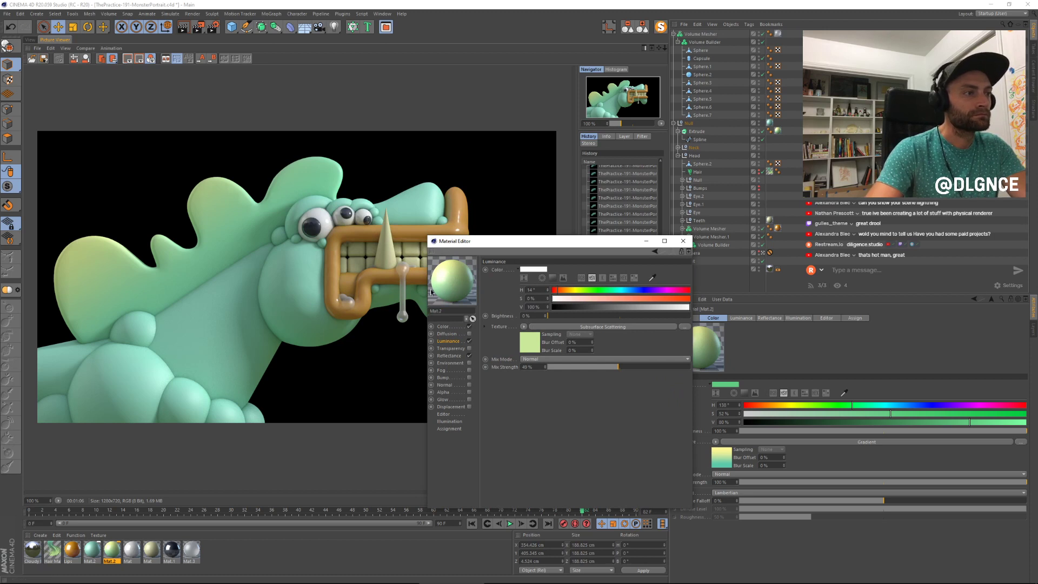
{"action": "left_click", "coordinate": [443, 326]}
{"action": "left_click", "coordinate": [533, 346]}
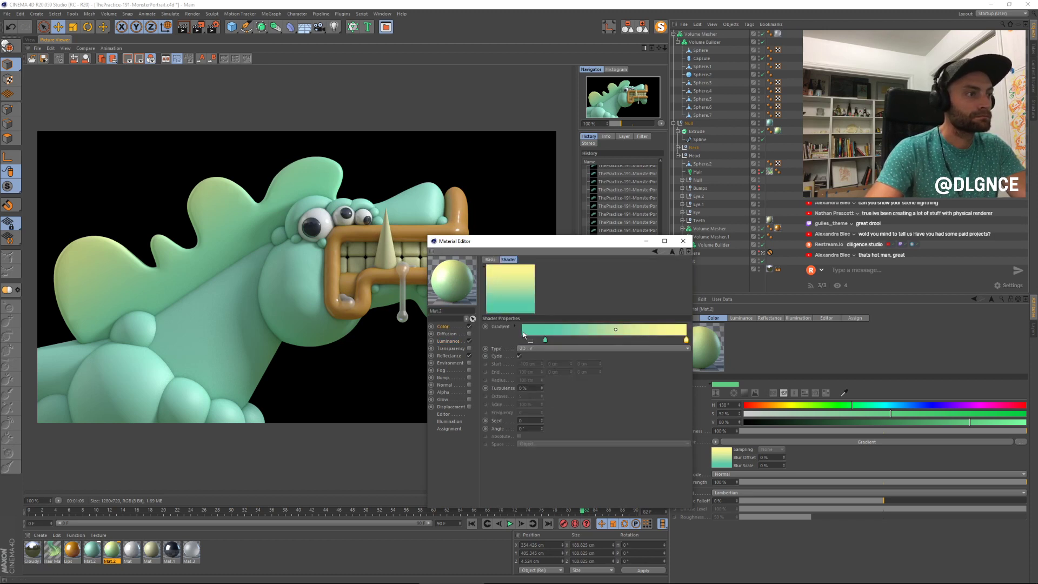
{"action": "left_click_drag", "start_coordinate": [686, 340], "coordinate": [675, 343]}
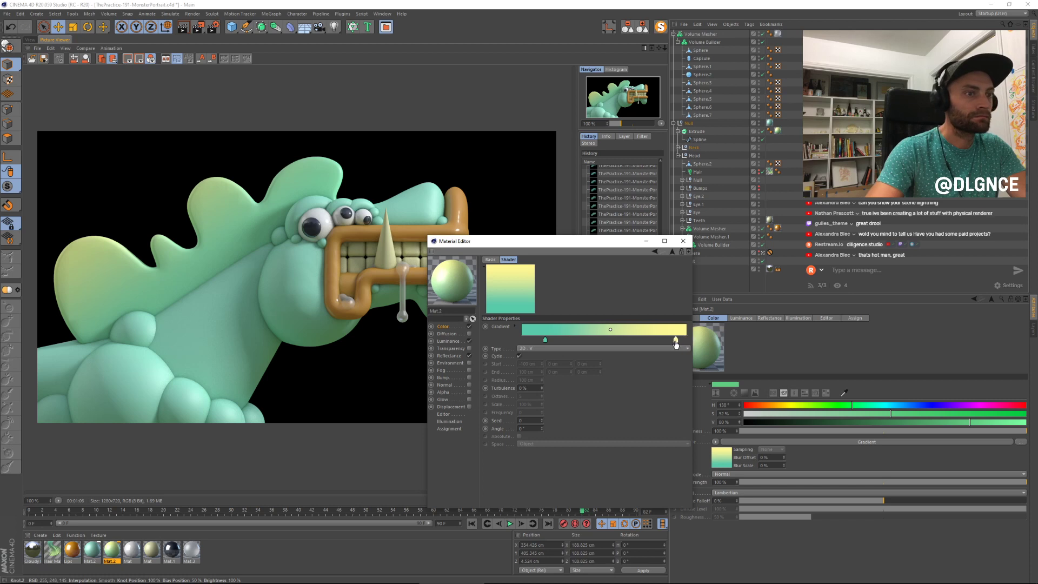
{"action": "double_click", "coordinate": [676, 340]}
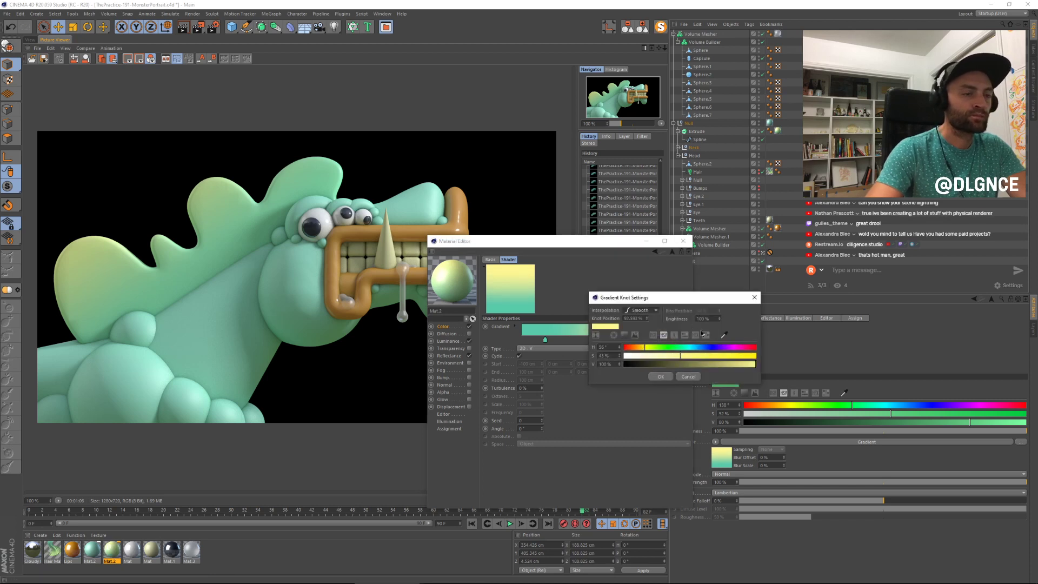
{"action": "left_click_drag", "start_coordinate": [681, 356], "coordinate": [655, 357]}
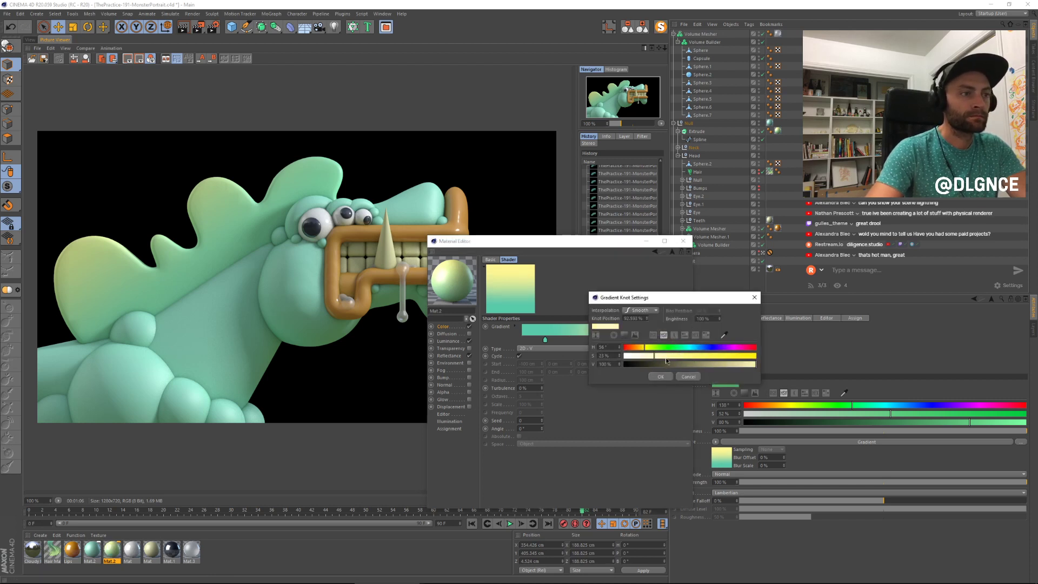
{"action": "left_click", "coordinate": [661, 377]}
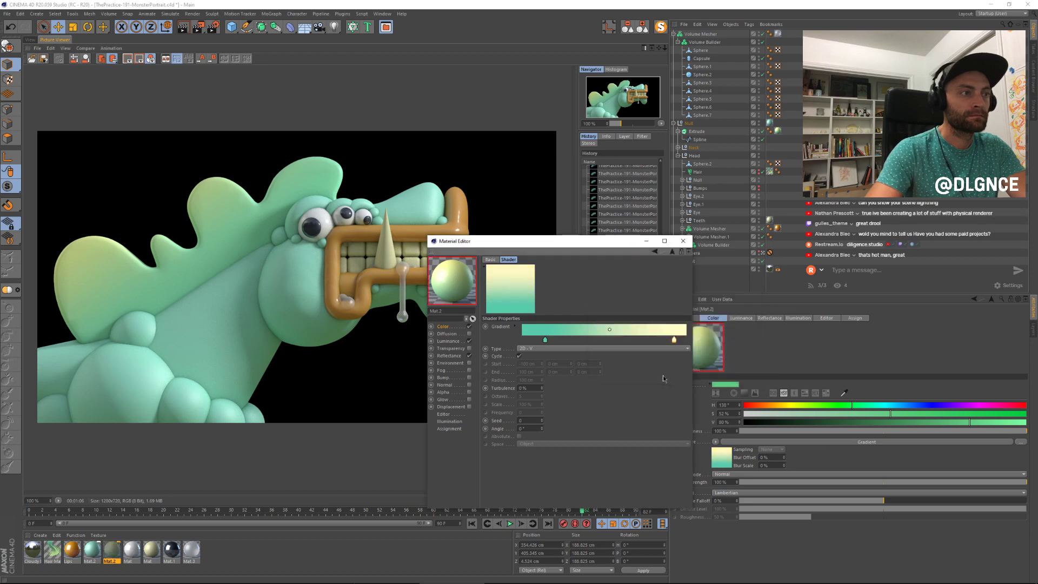
{"action": "left_click", "coordinate": [544, 340]}
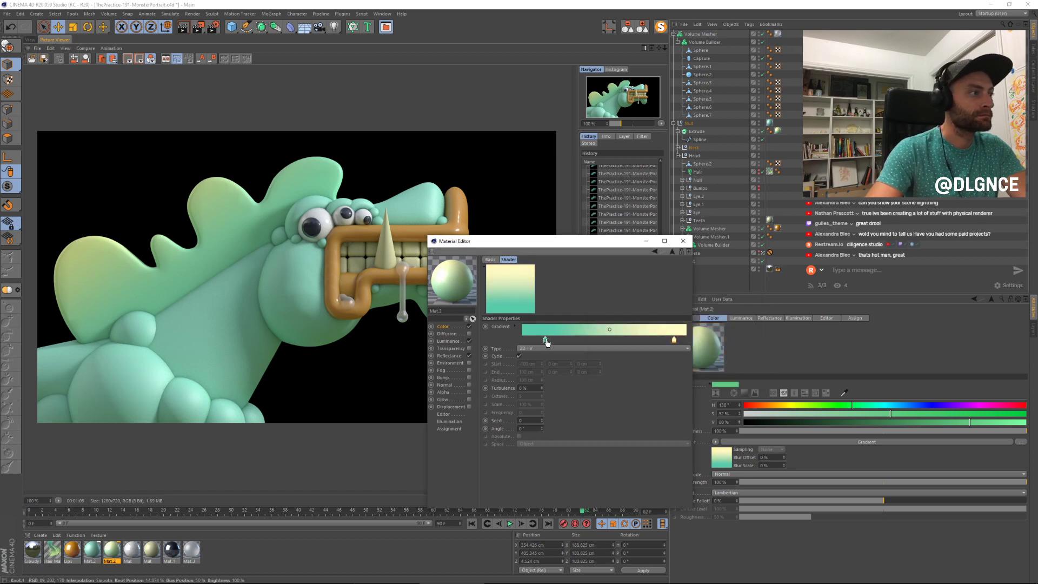
{"action": "left_click_drag", "start_coordinate": [546, 342], "coordinate": [550, 343]}
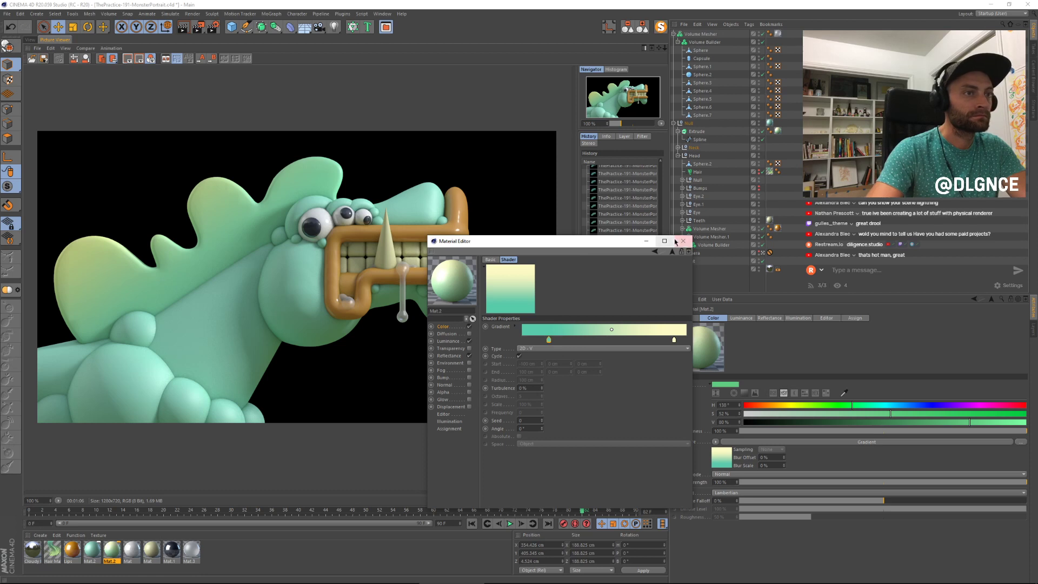
Step: Set the saturation of Mat.2's subsurface scattering color to 68% in its luminance texture and close the material editor
{"action": "left_click", "coordinate": [456, 342]}
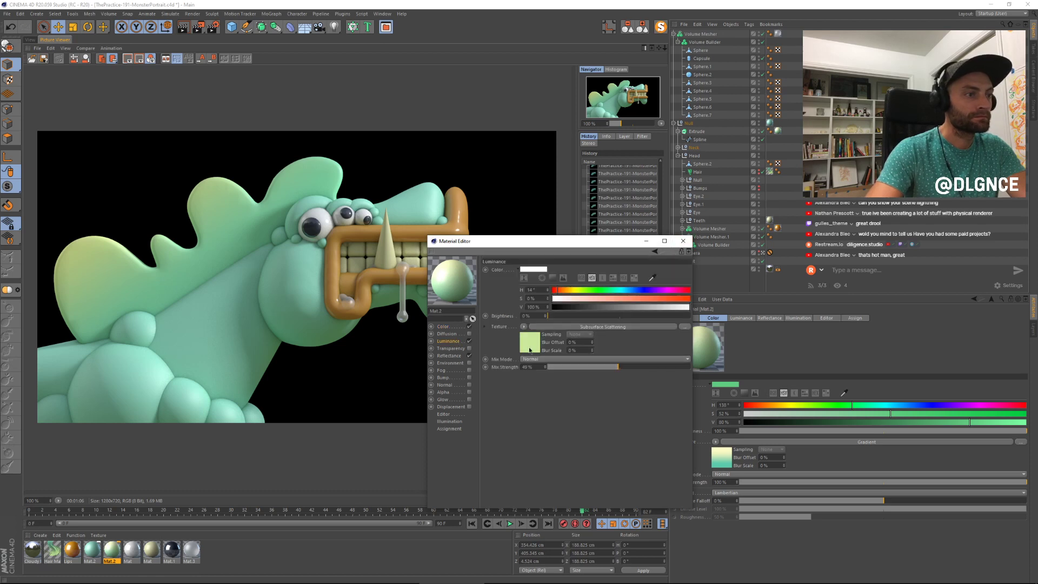
{"action": "left_click", "coordinate": [529, 350]}
{"action": "left_click", "coordinate": [649, 366]}
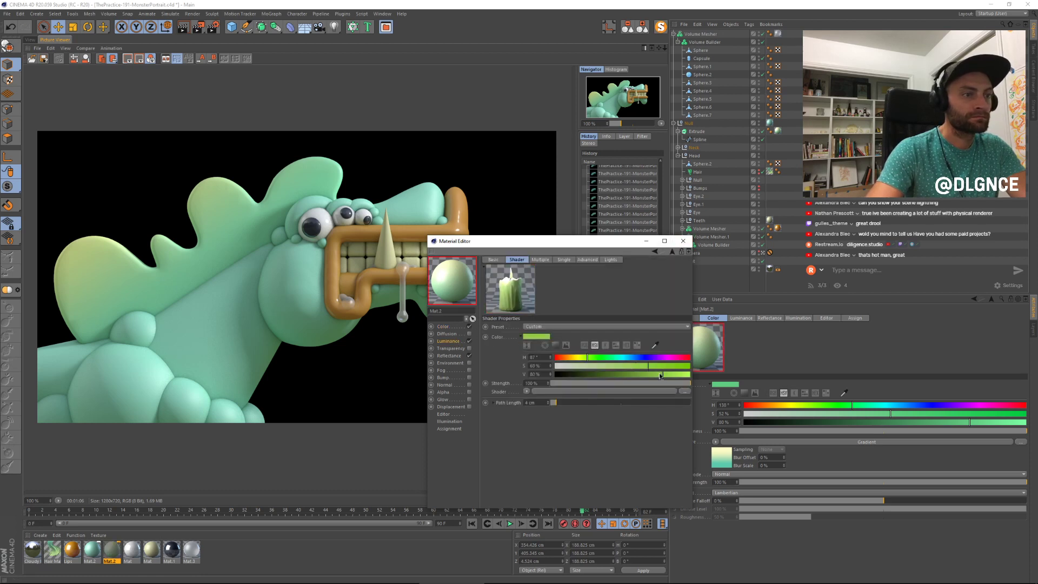
{"action": "left_click", "coordinate": [683, 241]}
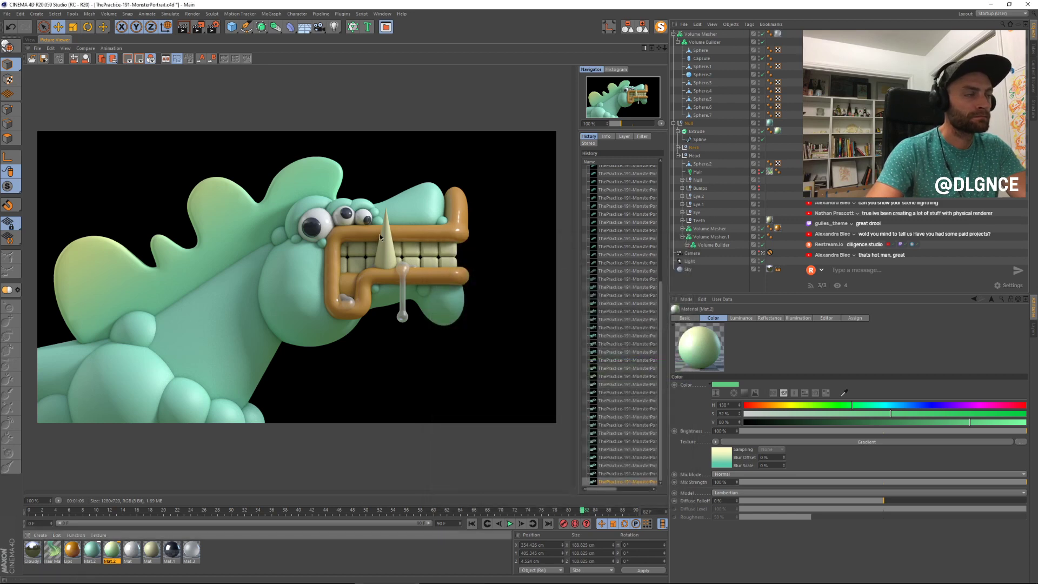
Step: Back in the perspective view, collapse the object hierarchy, rotate the Sky to a heading of about -67°, and start a test render
{"action": "left_click", "coordinate": [29, 39]}
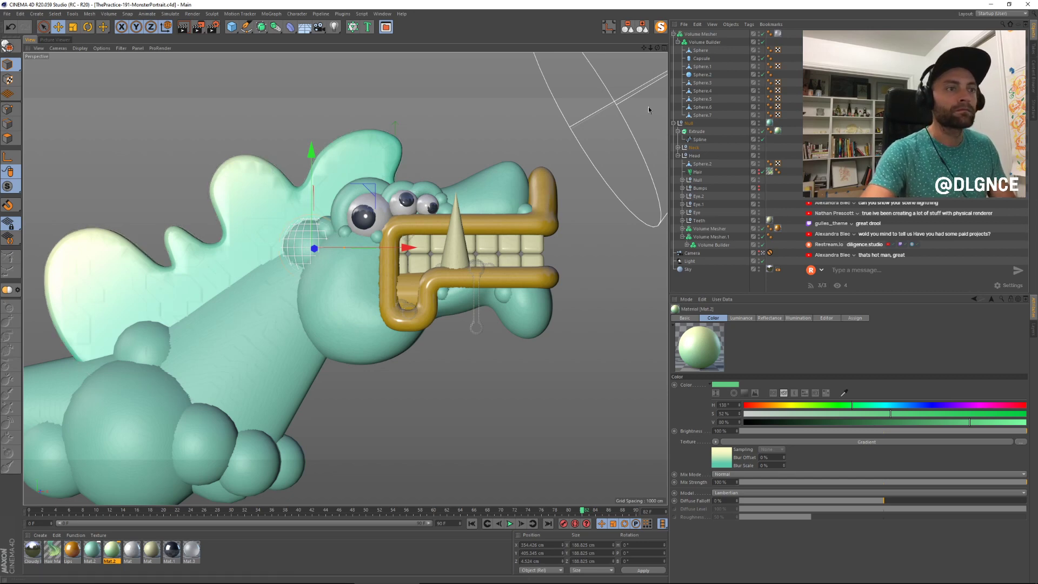
{"action": "left_click", "coordinate": [642, 27]}
{"action": "left_click", "coordinate": [685, 69]}
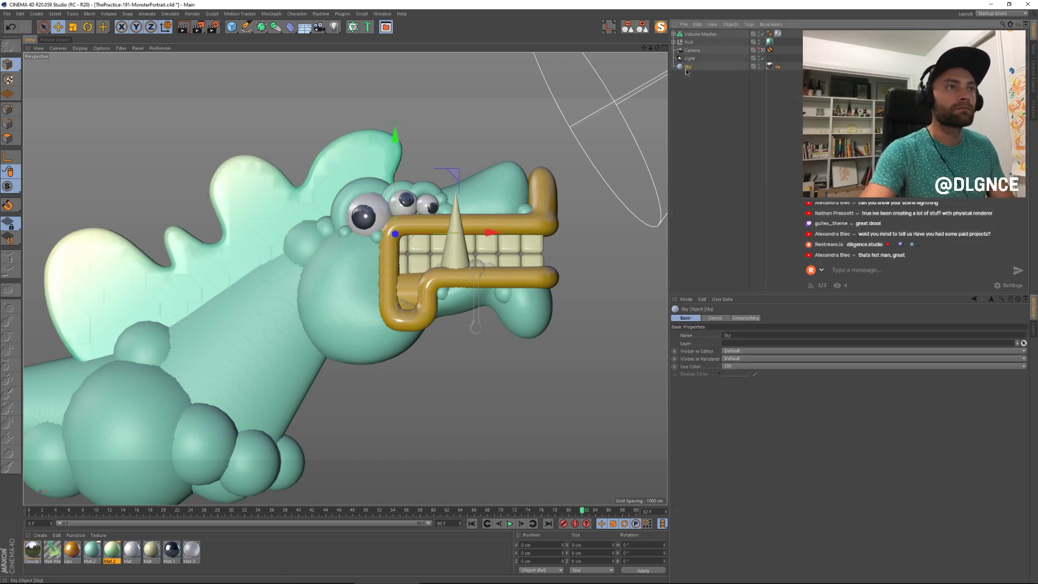
{"action": "key", "text": "r"}
{"action": "left_click_drag", "start_coordinate": [419, 231], "coordinate": [360, 242]}
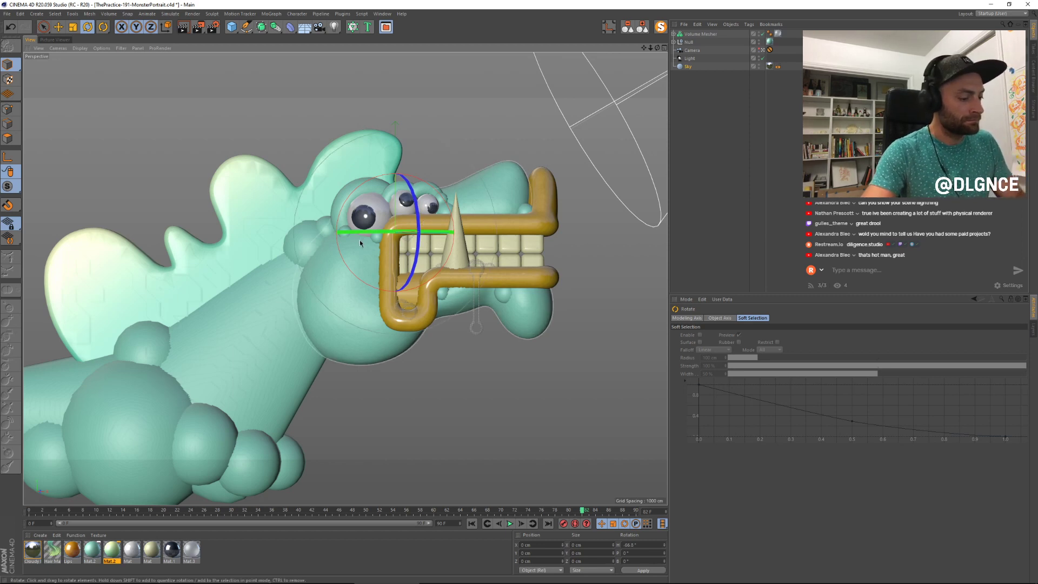
{"action": "key", "text": "shift+r"}
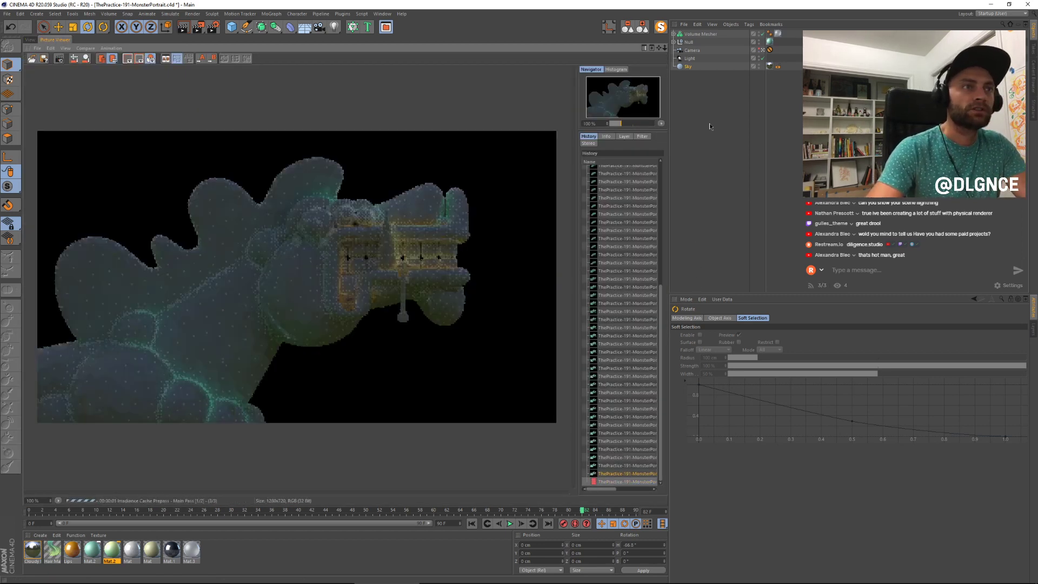
Step: Step through earlier renders in the history and compare their lip and fin colors with the new render in progress
{"action": "key", "text": "Up"}
{"action": "key", "text": "Up"}
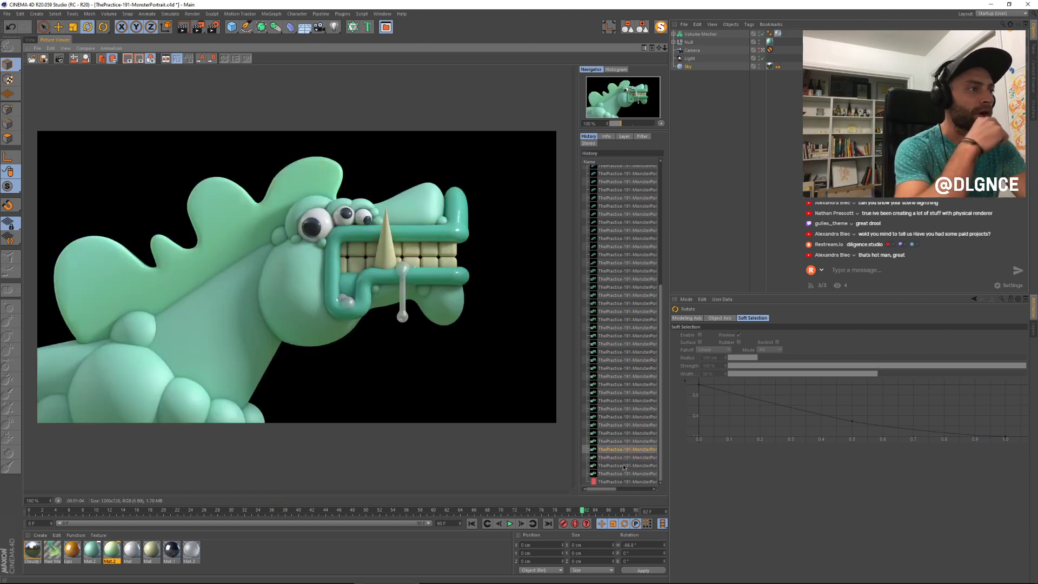
{"action": "key", "text": "Down"}
{"action": "key", "text": "Down"}
{"action": "key", "text": "Down"}
{"action": "key", "text": "Up"}
{"action": "key", "text": "Up"}
{"action": "key", "text": "Up"}
{"action": "key", "text": "Up"}
{"action": "key", "text": "Up"}
{"action": "key", "text": "Up"}
{"action": "key", "text": "Up"}
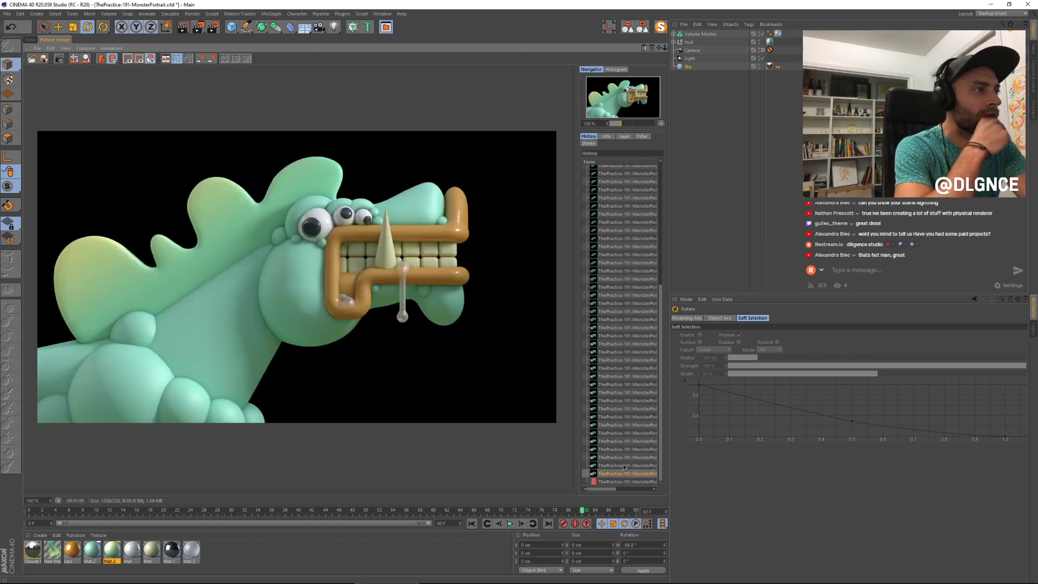
{"action": "key", "text": "Down"}
{"action": "key", "text": "Down"}
{"action": "key", "text": "Down"}
{"action": "key", "text": "Down"}
{"action": "key", "text": "Down"}
{"action": "key", "text": "Down"}
{"action": "key", "text": "Down"}
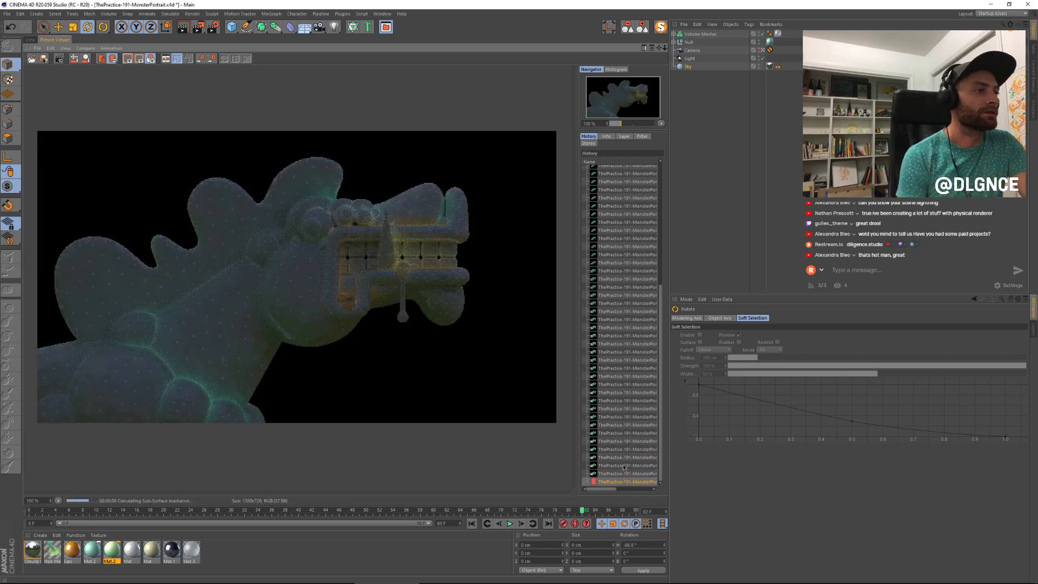
{"action": "key", "text": "Up"}
{"action": "key", "text": "Down"}
{"action": "key", "text": "Up"}
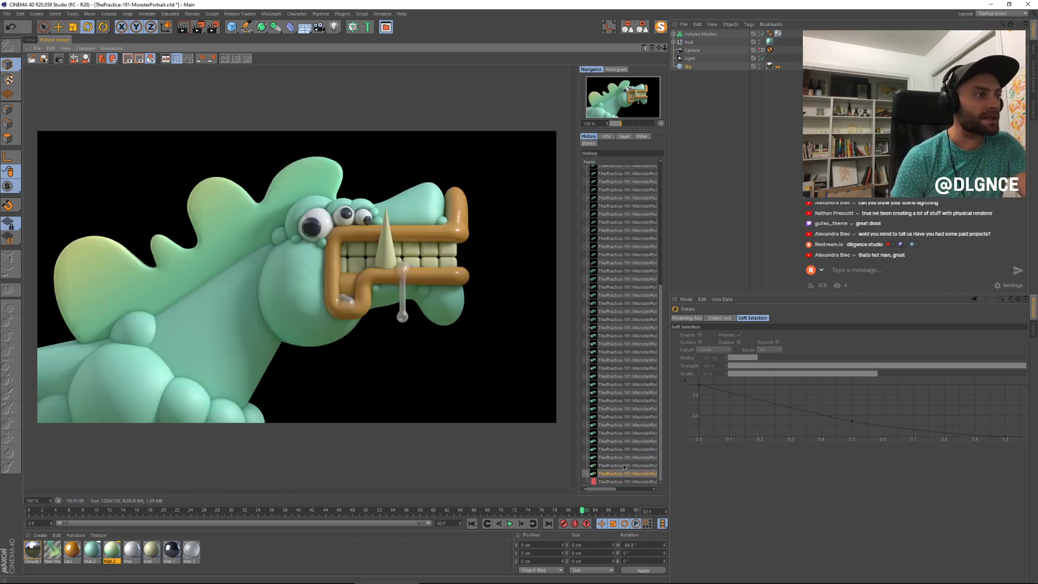
{"action": "key", "text": "Up"}
{"action": "key", "text": "Down"}
{"action": "key", "text": "Down"}
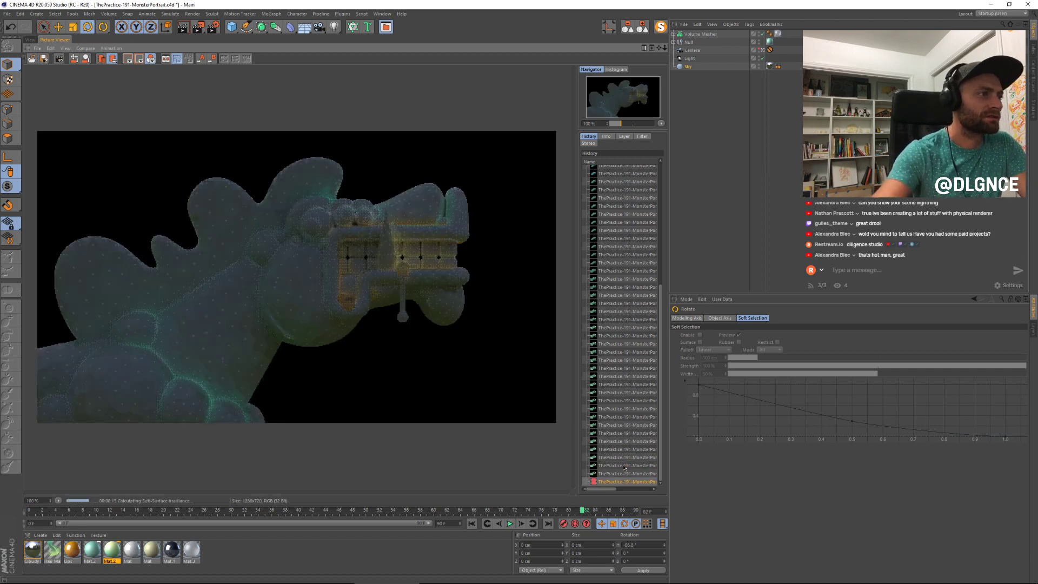
Step: In the Lips material's reflectance, set Layer 1's strength to 14% and its roughness to 38%, keeping bump strength at 100%, and close the editor
{"action": "left_click", "coordinate": [69, 552]}
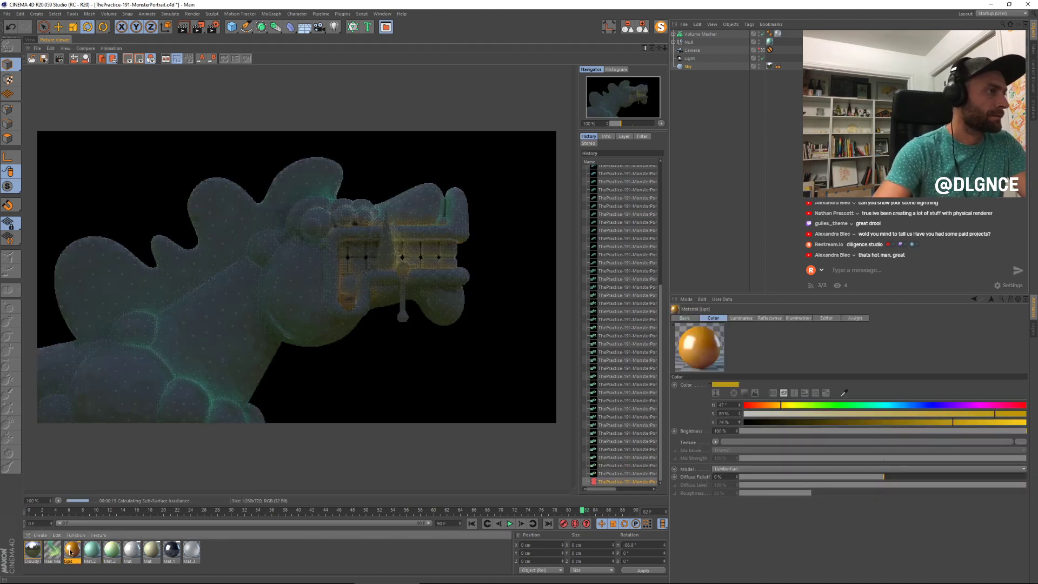
{"action": "double_click", "coordinate": [73, 552]}
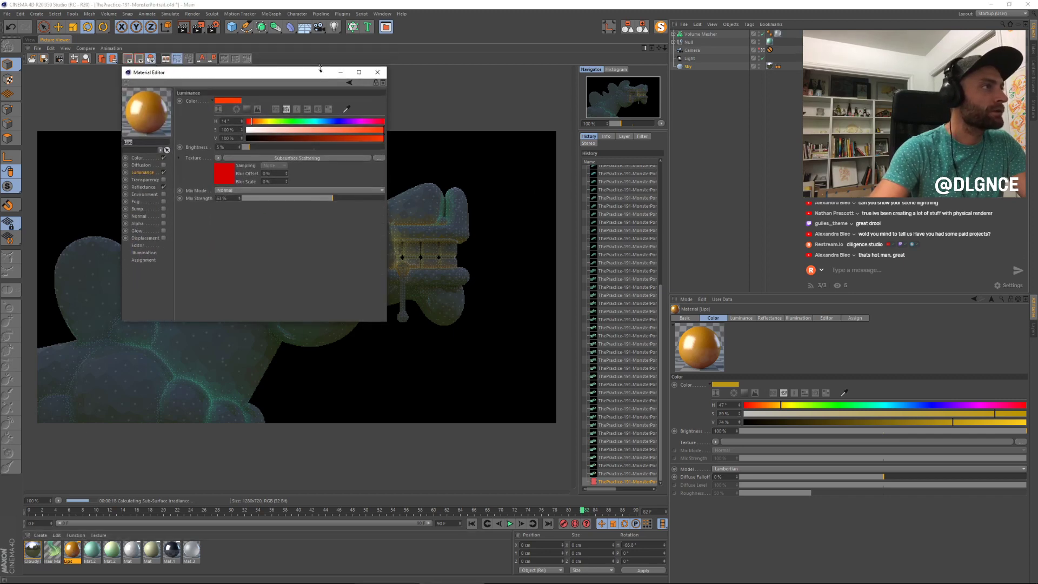
{"action": "left_click_drag", "start_coordinate": [339, 55], "coordinate": [720, 290]}
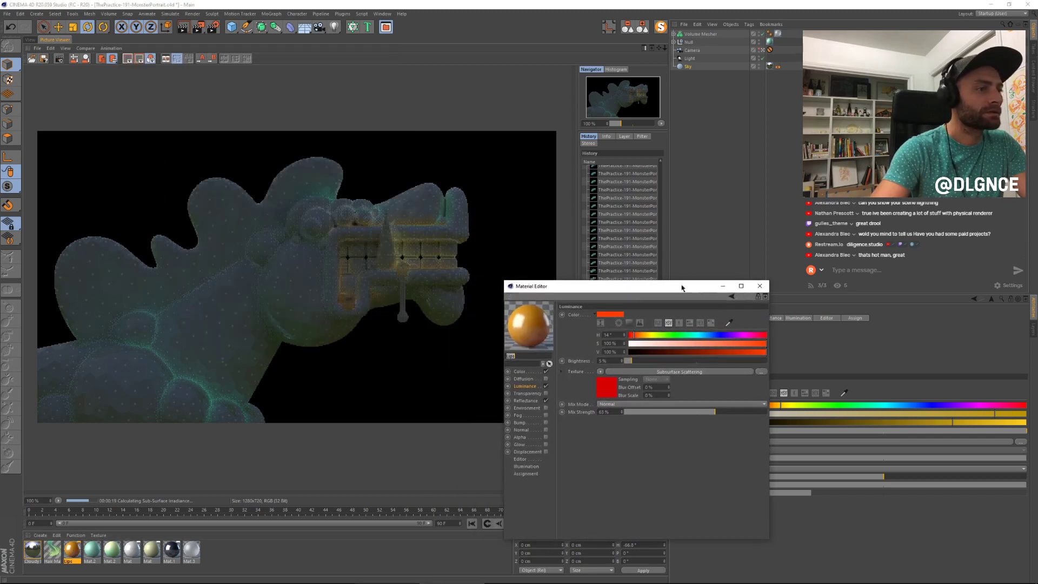
{"action": "left_click", "coordinate": [523, 406]}
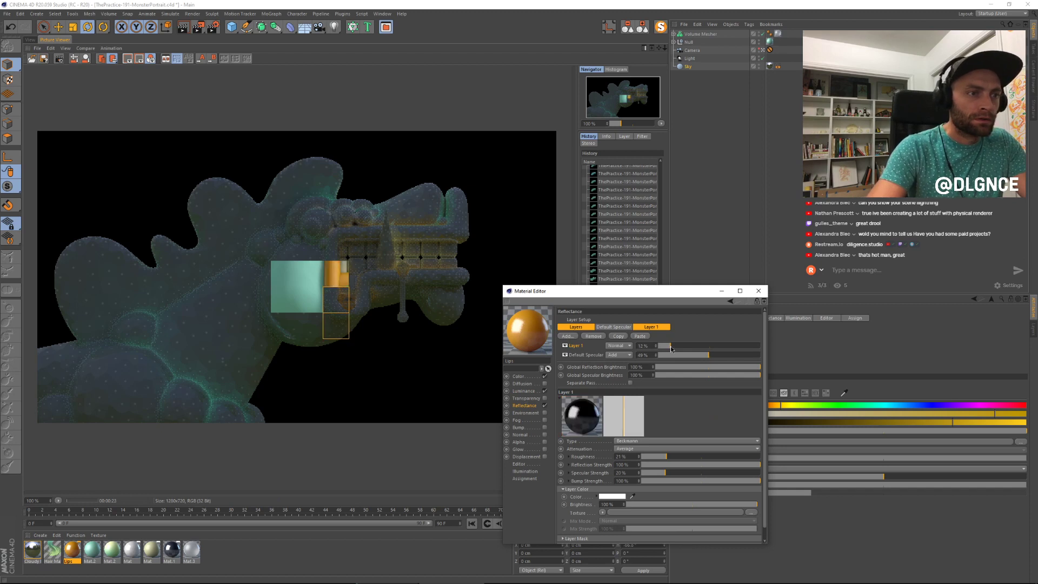
{"action": "left_click_drag", "start_coordinate": [675, 347], "coordinate": [673, 347]}
{"action": "left_click_drag", "start_coordinate": [666, 457], "coordinate": [689, 457]}
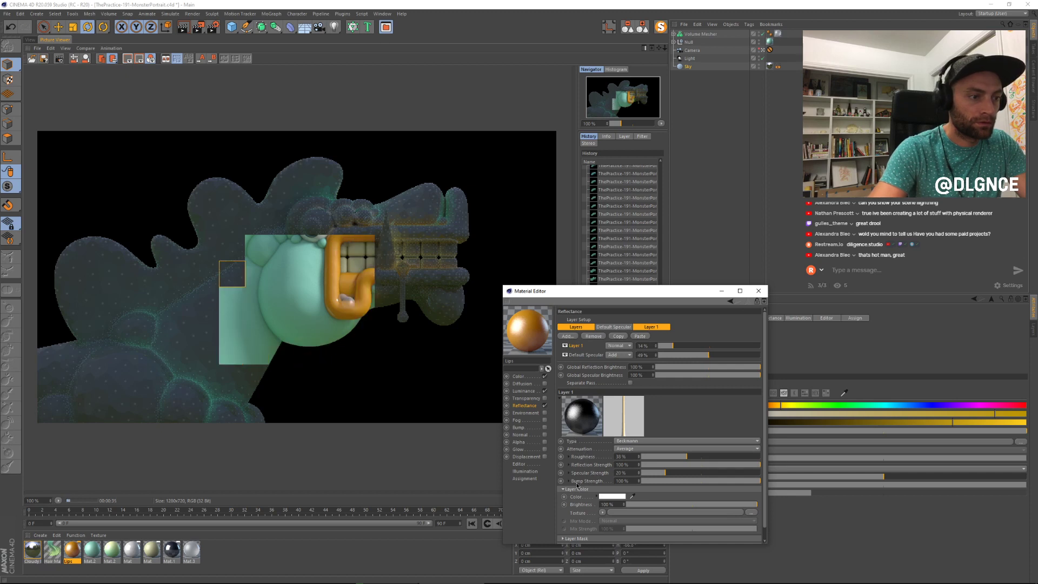
{"action": "left_click", "coordinate": [700, 481]}
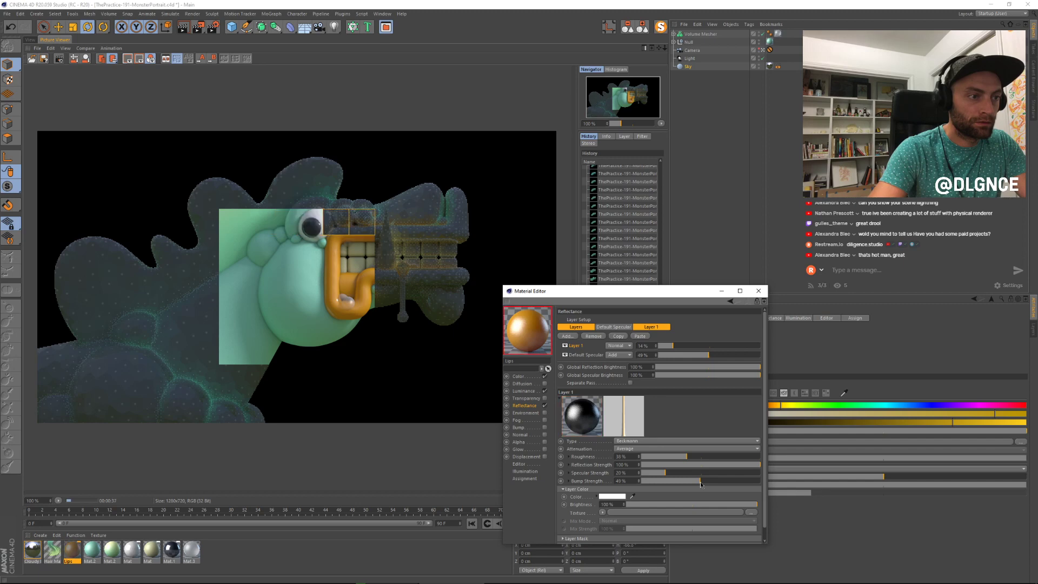
{"action": "left_click_drag", "start_coordinate": [701, 482], "coordinate": [761, 481]}
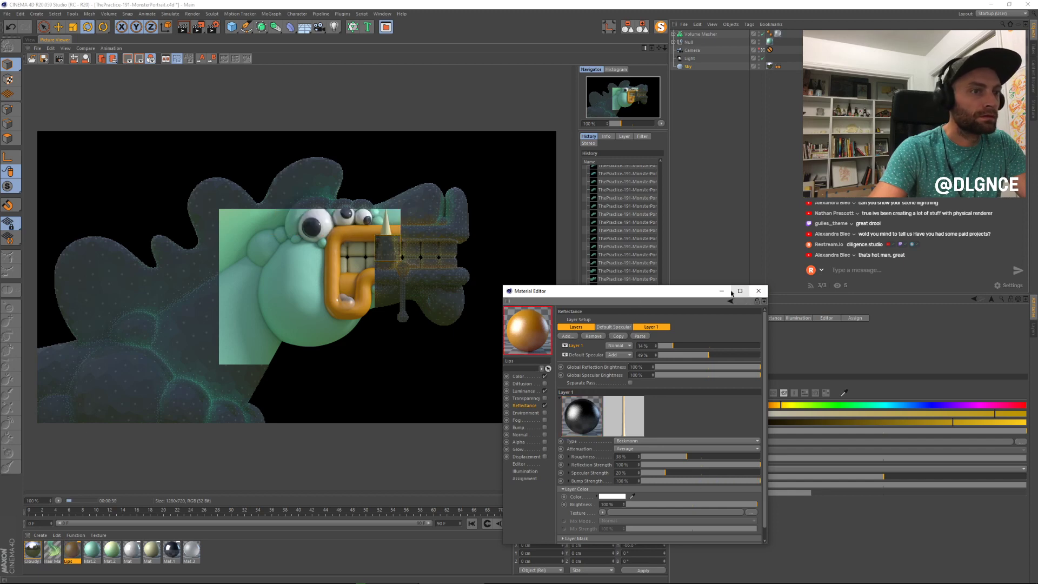
{"action": "left_click", "coordinate": [759, 290]}
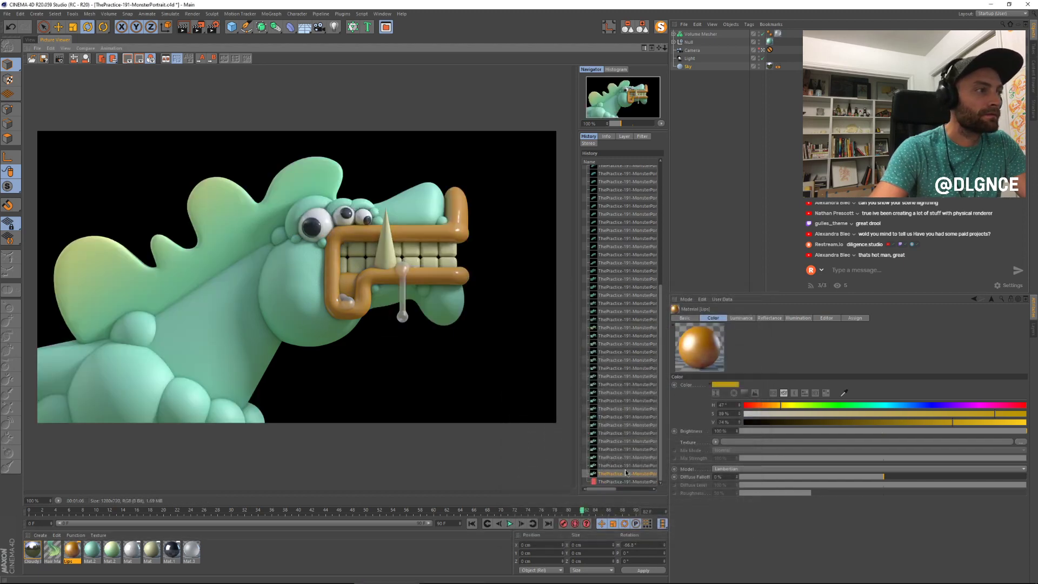
Step: Compare the partly finished rotated-sky render with the previous renders in the history
{"action": "key", "text": "shift+r"}
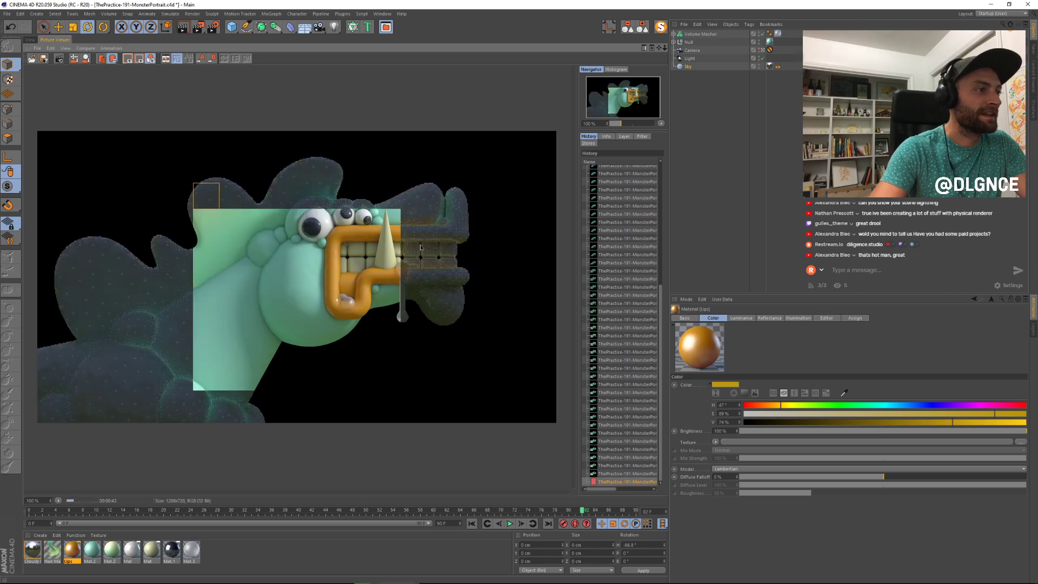
{"action": "key", "text": "Up"}
{"action": "key", "text": "Up"}
{"action": "key", "text": "Up"}
{"action": "key", "text": "Up"}
{"action": "key", "text": "Up"}
{"action": "key", "text": "Up"}
{"action": "key", "text": "Down"}
{"action": "key", "text": "Down"}
{"action": "key", "text": "Down"}
{"action": "key", "text": "Down"}
{"action": "key", "text": "Down"}
{"action": "key", "text": "Down"}
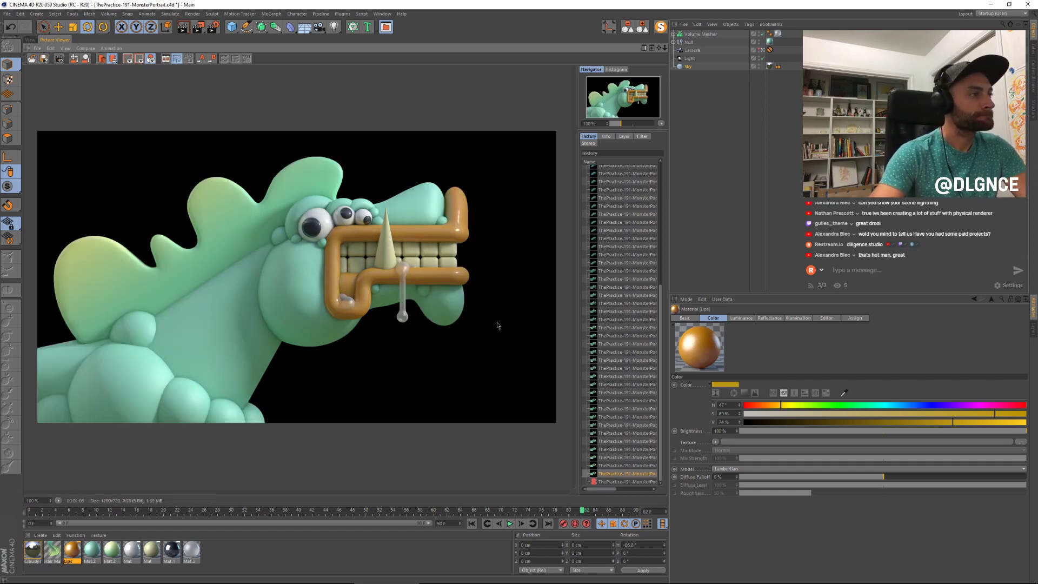
{"action": "key", "text": "Down"}
{"action": "key", "text": "Up"}
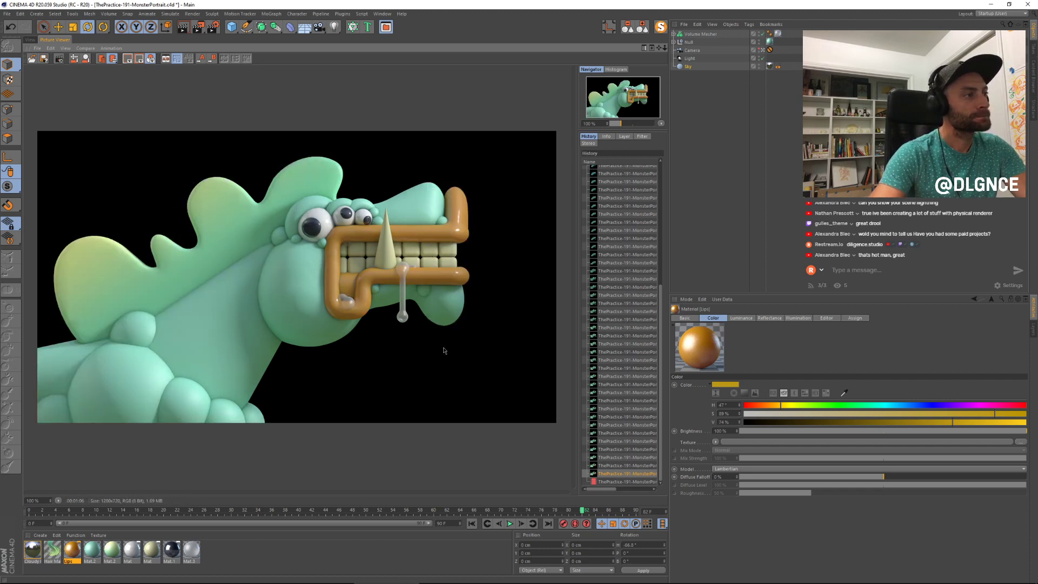
Step: Compare the rotated-sky render in progress with the earlier orange-lip and teal-lip renders in the history
{"action": "key", "text": "Down"}
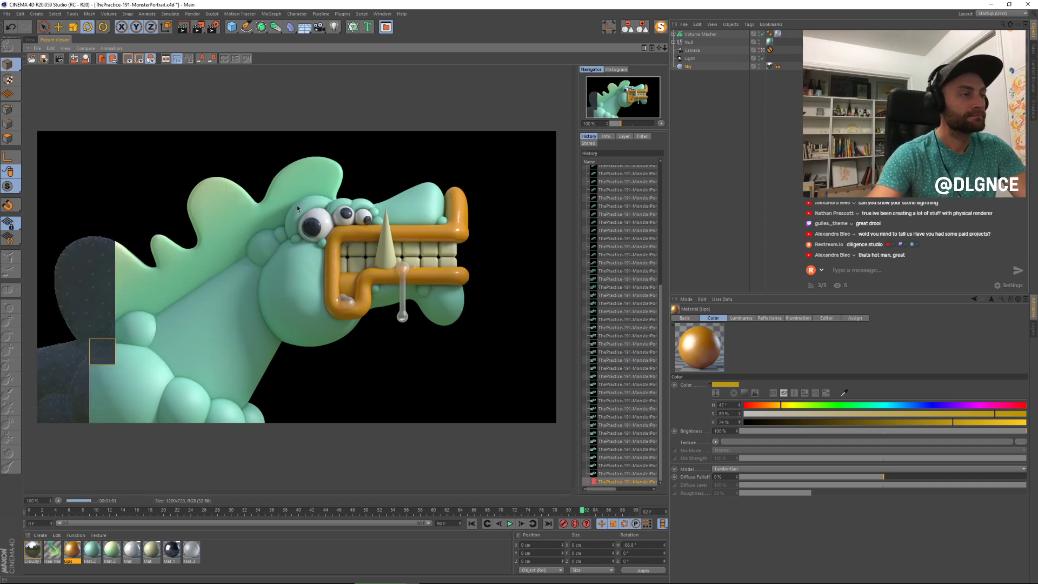
{"action": "key", "text": "Up"}
{"action": "key", "text": "Up"}
{"action": "key", "text": "Up"}
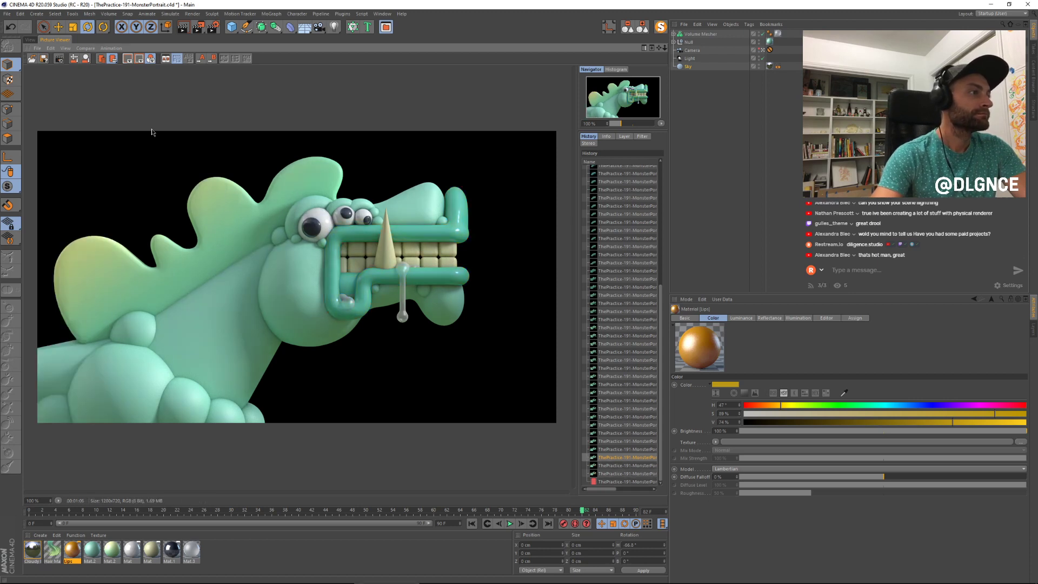
{"action": "key", "text": "Down"}
{"action": "key", "text": "Down"}
{"action": "key", "text": "Down"}
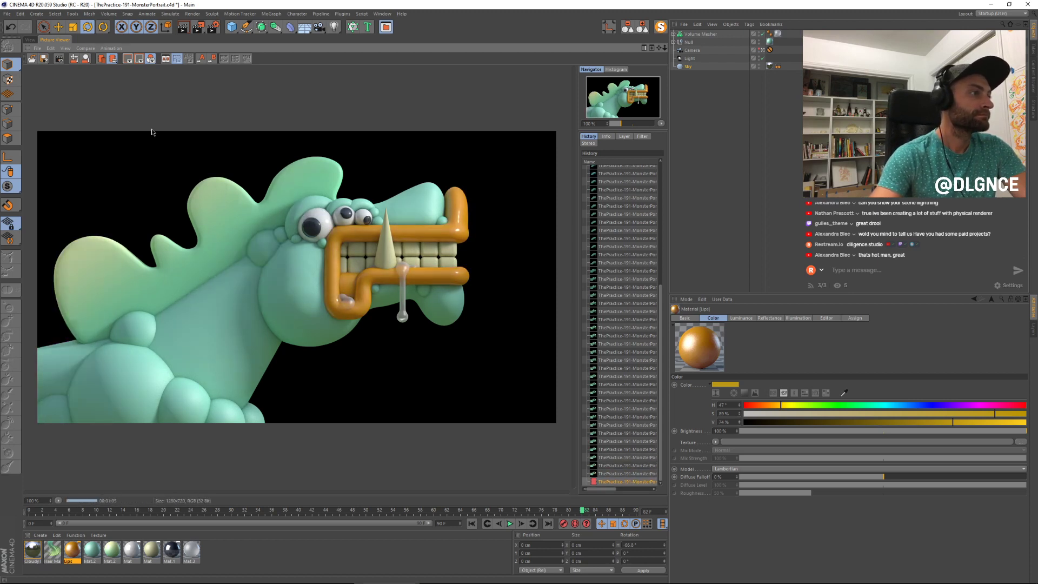
Step: Flip between the rotated-sky render and the previous orange-lip render to judge the lighting on the fins and lips
{"action": "key", "text": "Up"}
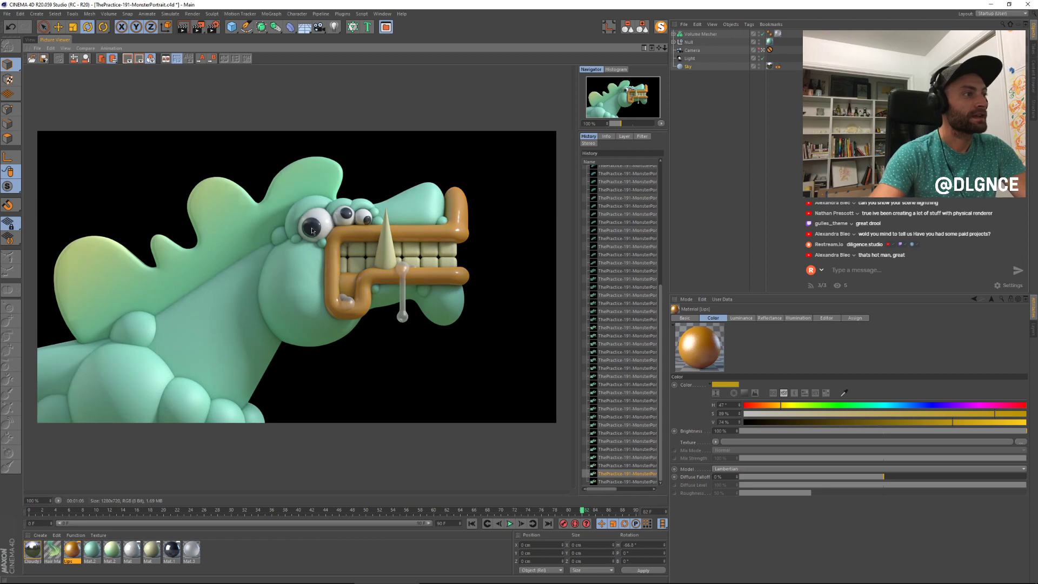
{"action": "key", "text": "Down"}
{"action": "key", "text": "Up"}
{"action": "key", "text": "Down"}
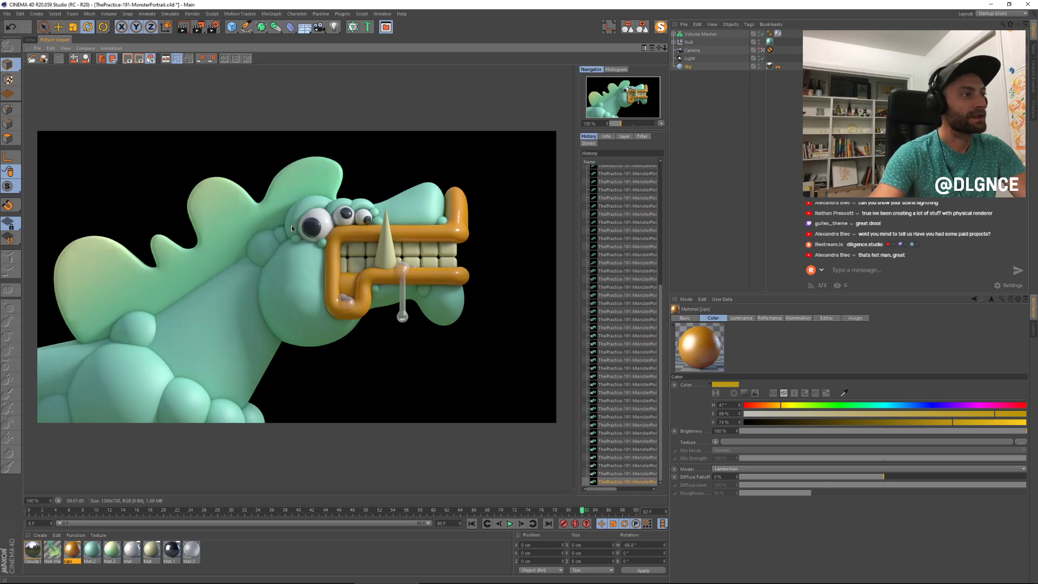
{"action": "key", "text": "Up"}
{"action": "key", "text": "Down"}
{"action": "key", "text": "Up"}
{"action": "key", "text": "Down"}
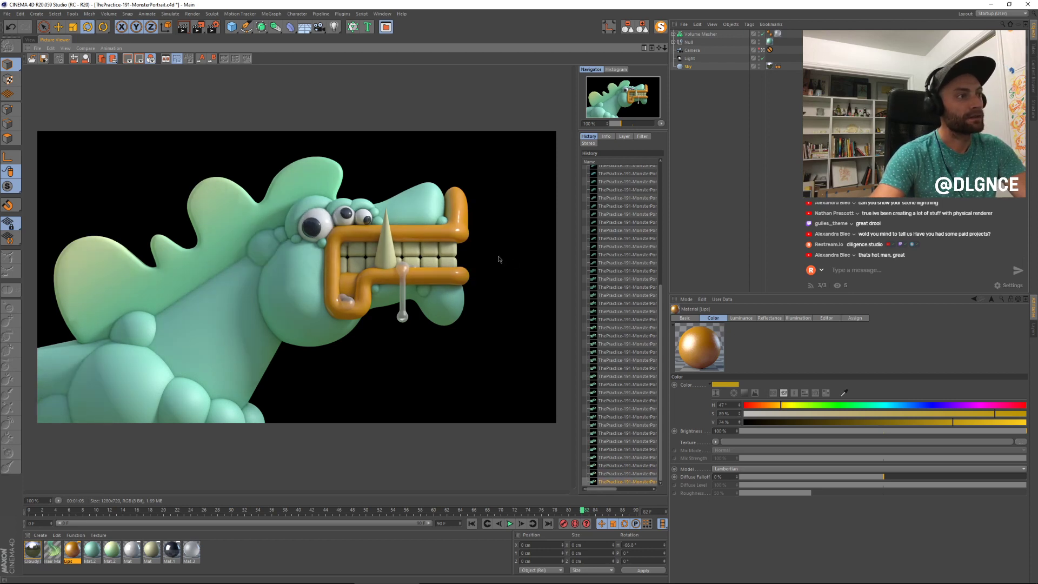
Step: Replace the Sky's material with the Cloudy Park 03 HDRI preset from the Content Browser and close the browser
{"action": "left_click", "coordinate": [30, 40]}
{"action": "left_click", "coordinate": [386, 26]}
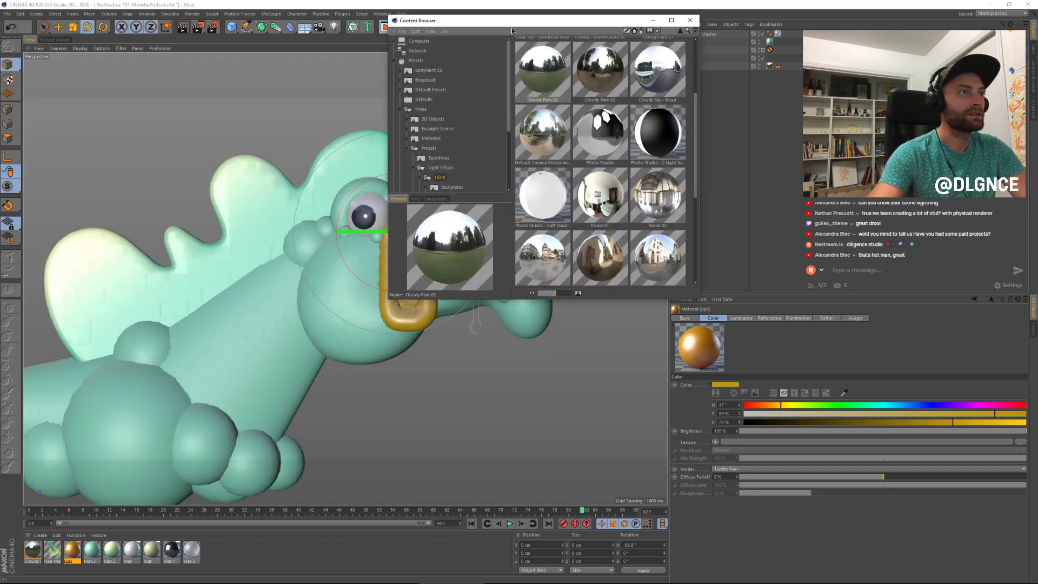
{"action": "left_click_drag", "start_coordinate": [518, 24], "coordinate": [472, 195]}
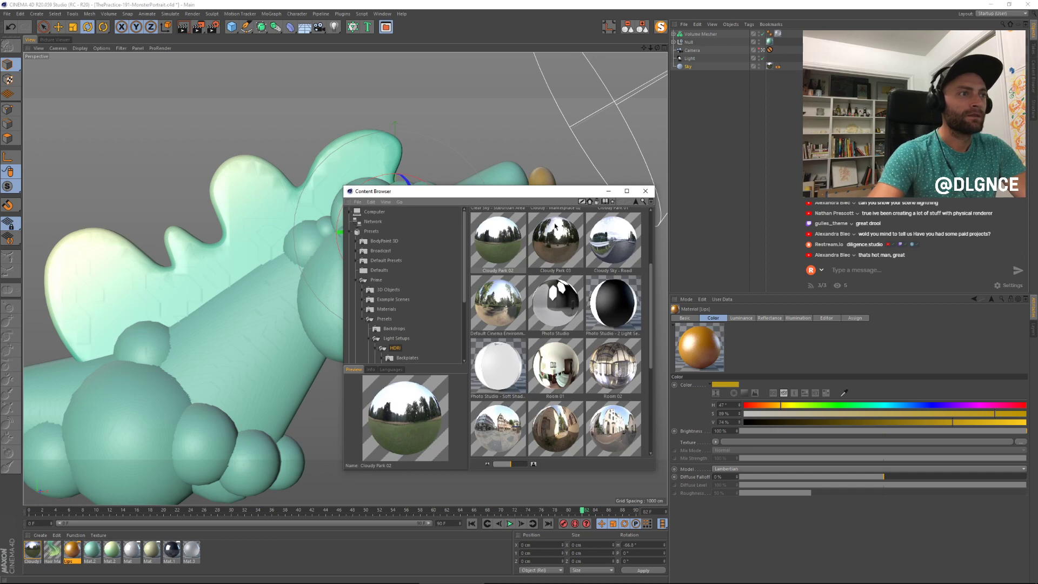
{"action": "left_click_drag", "start_coordinate": [562, 240], "coordinate": [771, 66]}
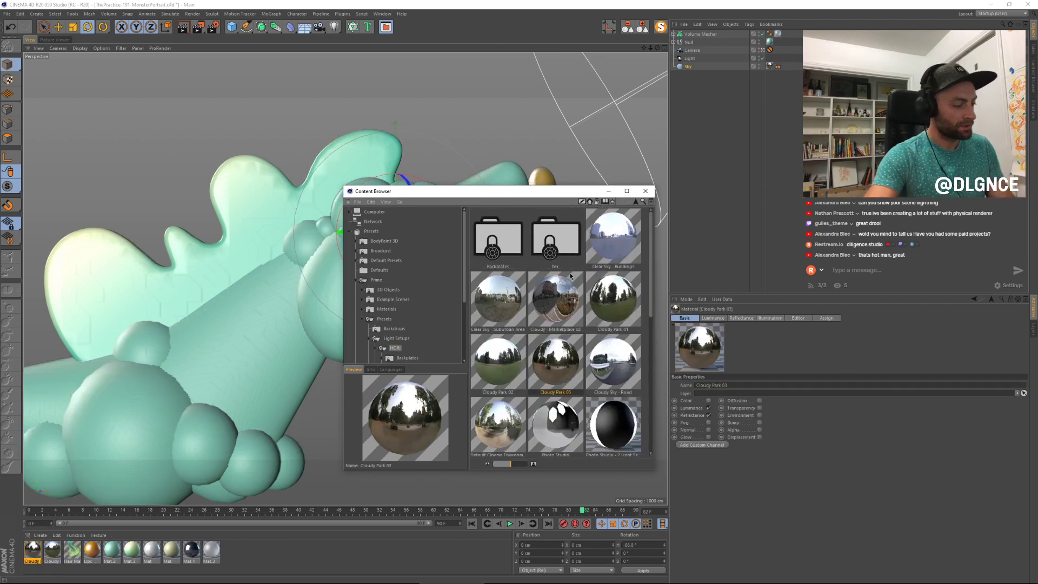
{"action": "key", "text": "ctrl+z"}
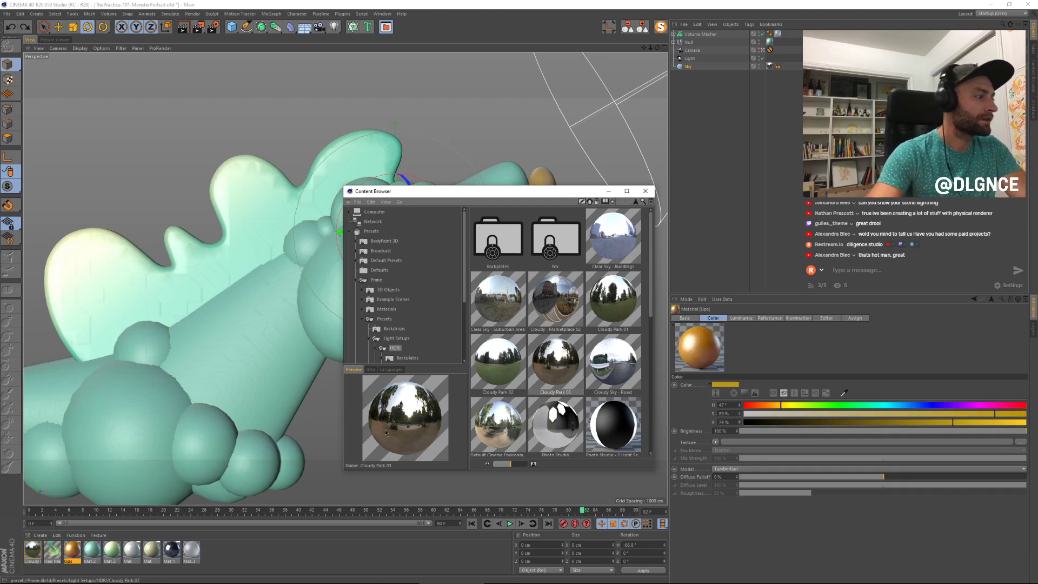
{"action": "left_click", "coordinate": [562, 354]}
{"action": "left_click_drag", "start_coordinate": [772, 68], "coordinate": [770, 67]}
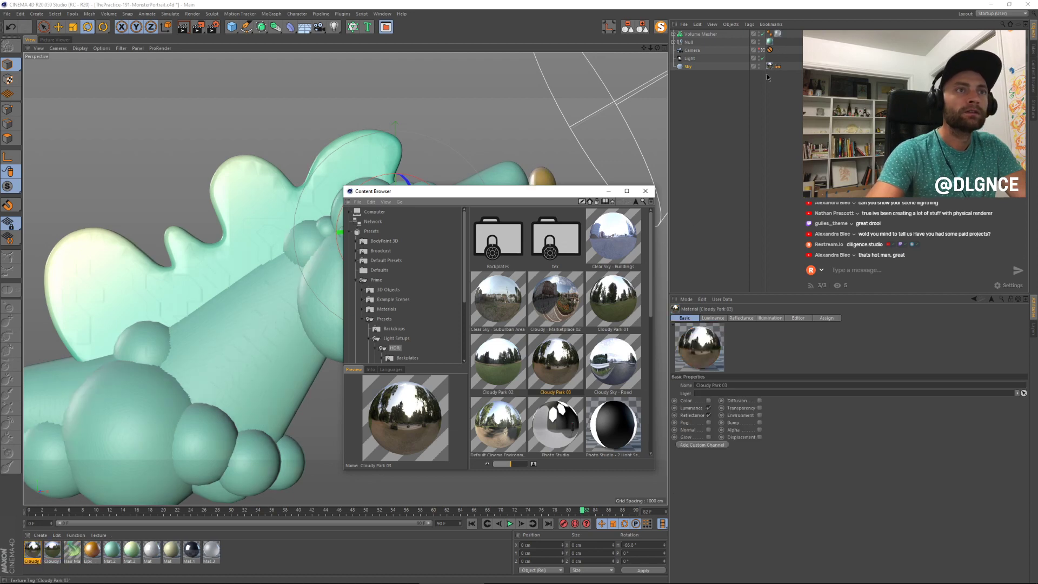
{"action": "left_click", "coordinate": [645, 191]}
Step: In the Cloudy Park 03 material, disable reflectance, set luminance brightness to 0% and mix strength to 51%, and start a test render
{"action": "double_click", "coordinate": [34, 542]}
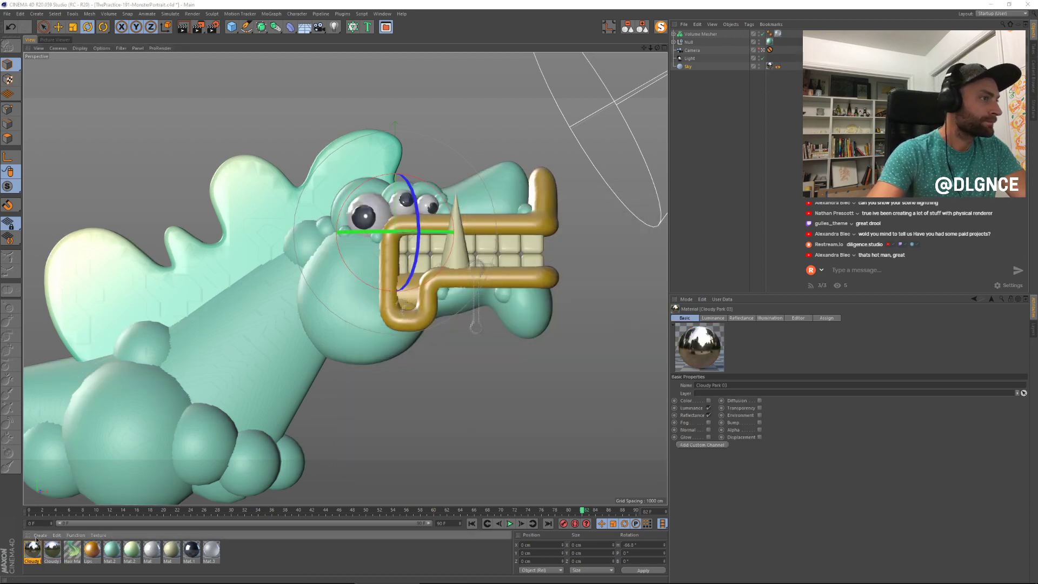
{"action": "left_click_drag", "start_coordinate": [260, 62], "coordinate": [574, 278]}
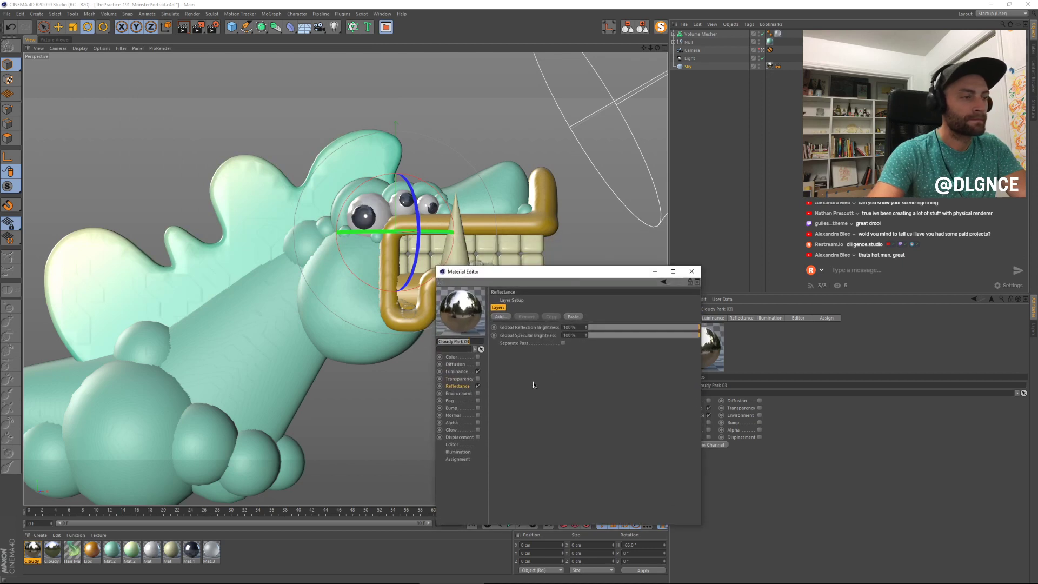
{"action": "left_click", "coordinate": [477, 387]}
{"action": "left_click", "coordinate": [466, 372]}
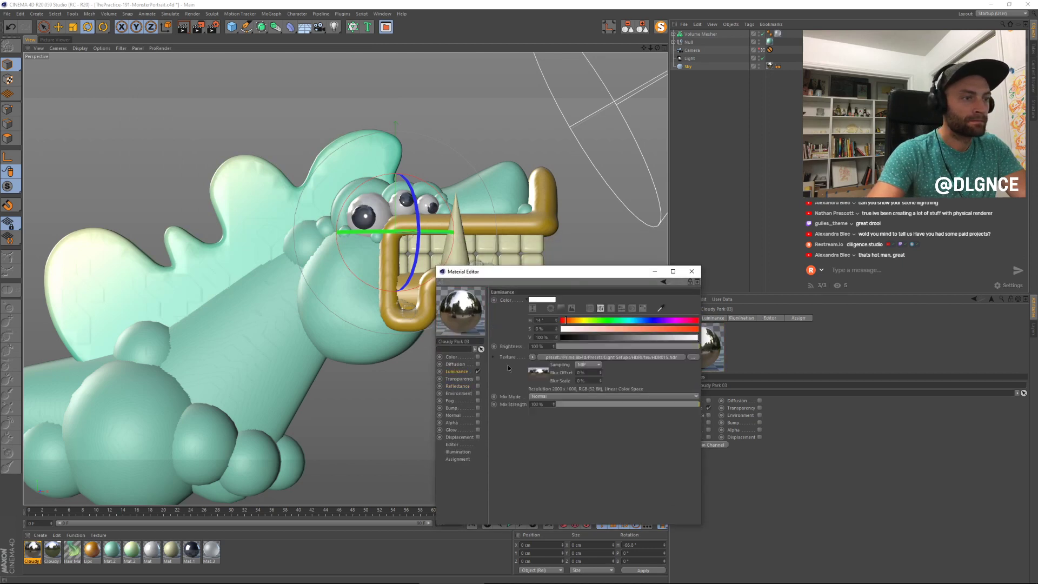
{"action": "left_click_drag", "start_coordinate": [626, 405], "coordinate": [636, 393]}
{"action": "left_click_drag", "start_coordinate": [571, 345], "coordinate": [555, 346]}
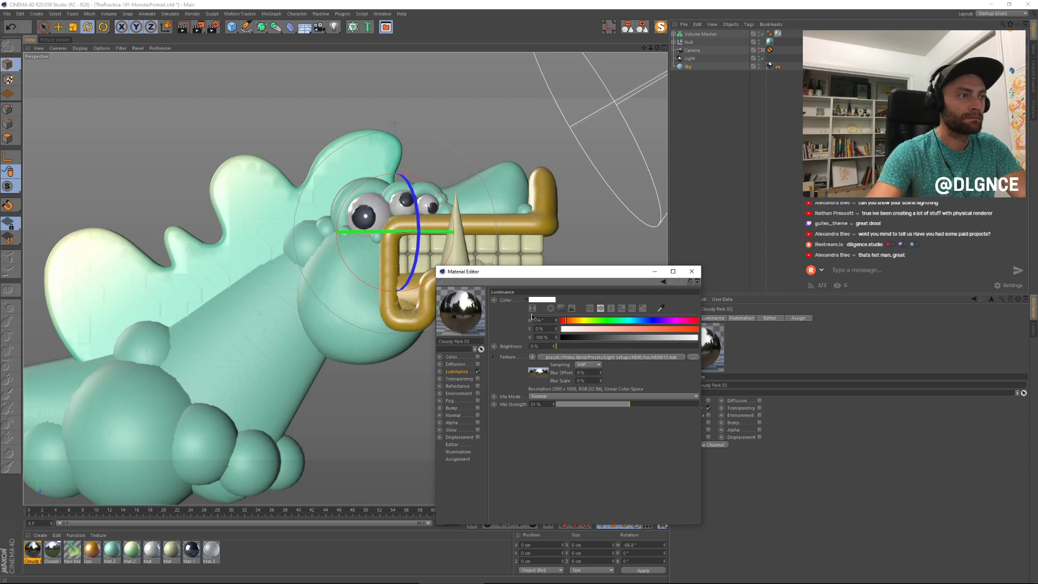
{"action": "key", "text": "shift+r"}
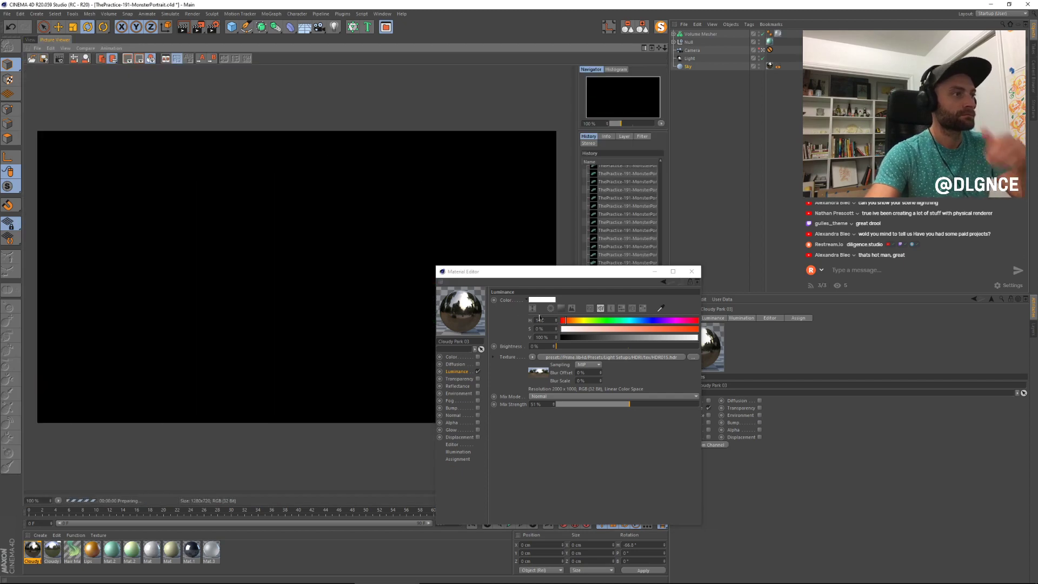
{"action": "left_click", "coordinate": [691, 272]}
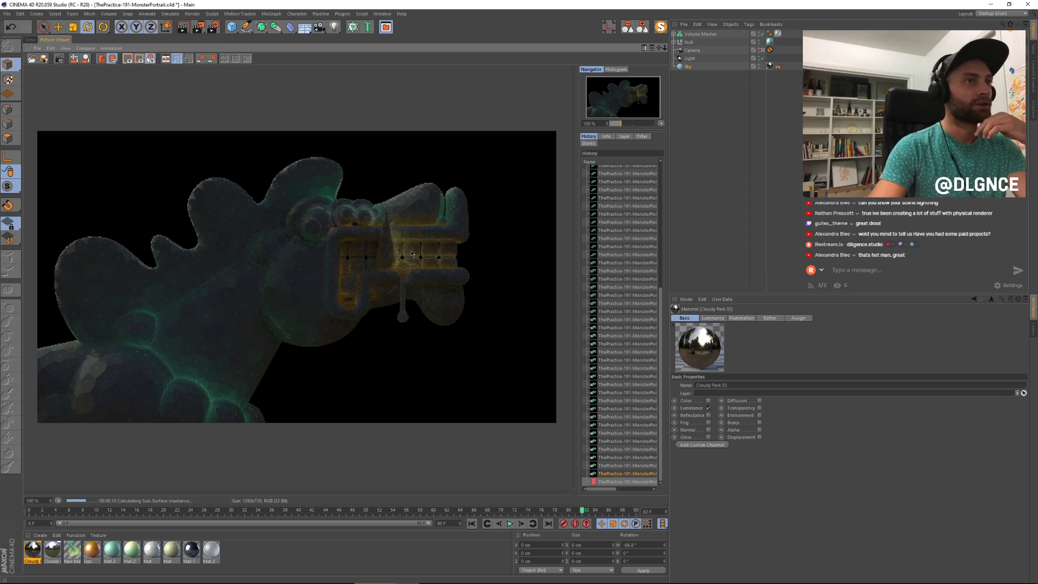
Step: Compare the Cloudy Park 03 render in progress with the latest orange-lip and red-lip renders in the history
{"action": "left_click", "coordinate": [609, 466]}
{"action": "key", "text": "Down"}
{"action": "key", "text": "Down"}
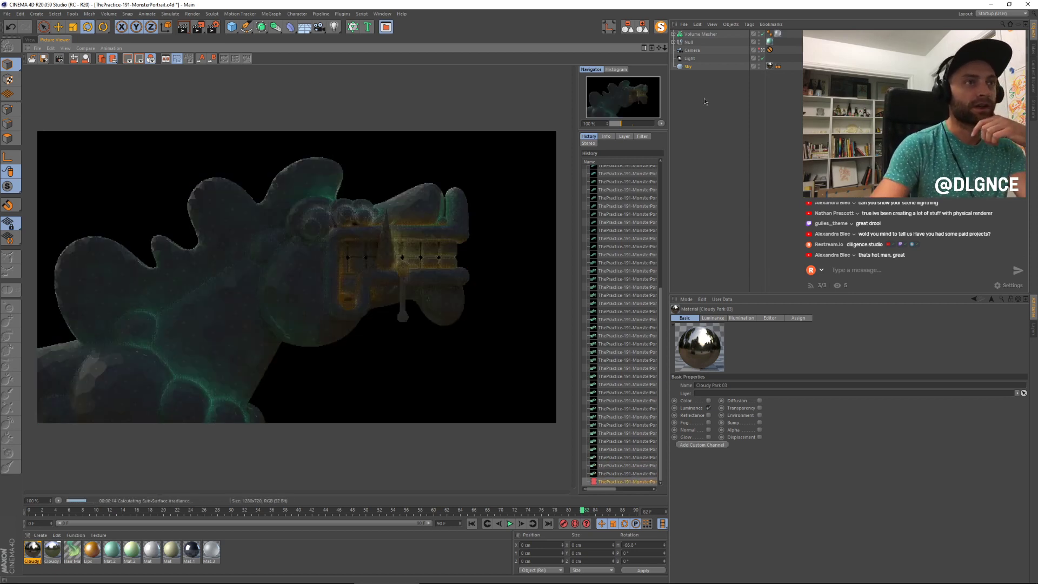
{"action": "key", "text": "Up"}
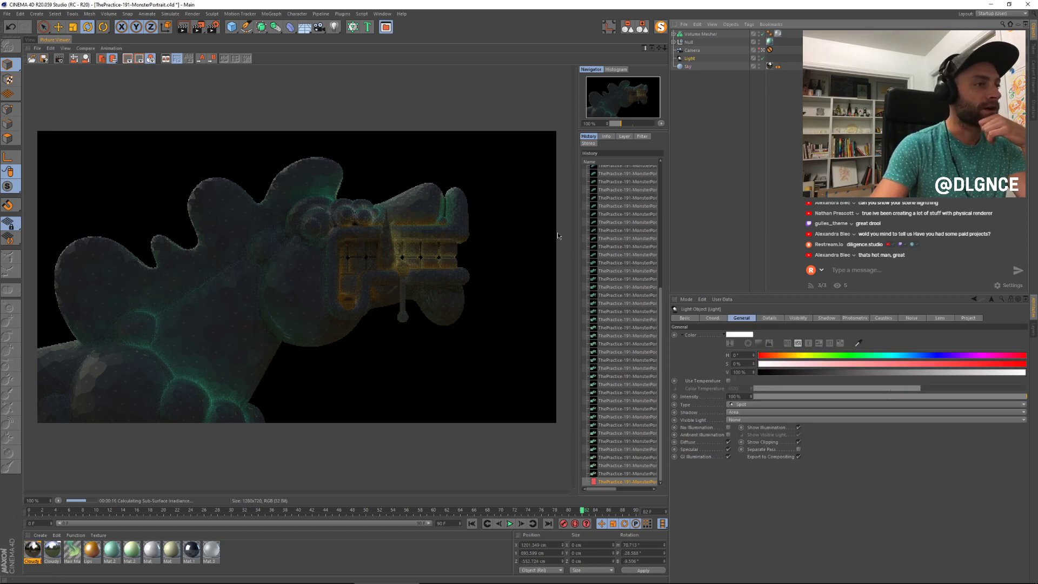
{"action": "left_click", "coordinate": [642, 473]}
{"action": "key", "text": "Up"}
{"action": "key", "text": "Up"}
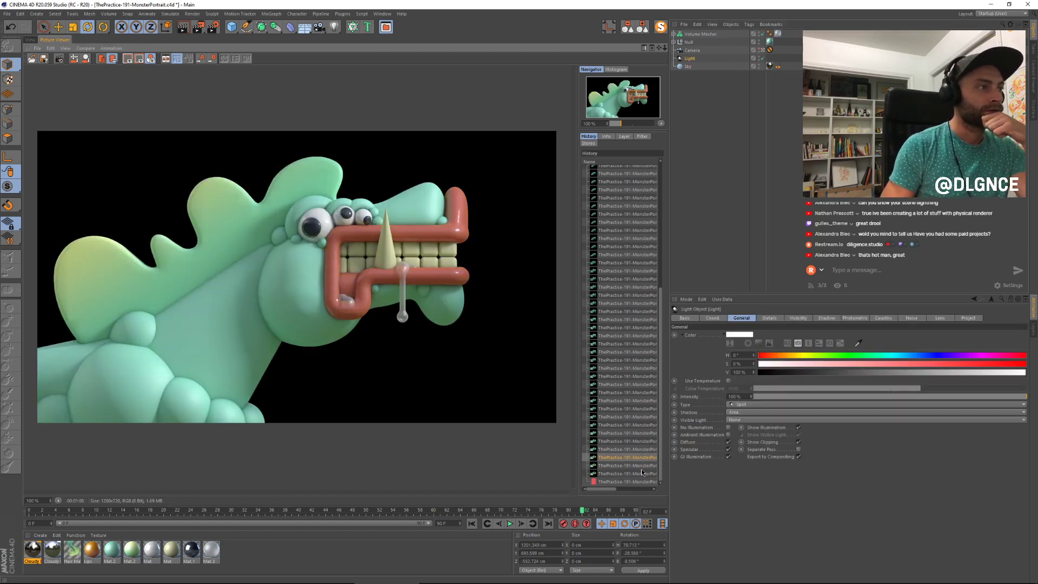
{"action": "key", "text": "Down"}
{"action": "key", "text": "Up"}
{"action": "key", "text": "Down"}
{"action": "key", "text": "Down"}
{"action": "key", "text": "Down"}
{"action": "key", "text": "Up"}
{"action": "key", "text": "Up"}
{"action": "key", "text": "Up"}
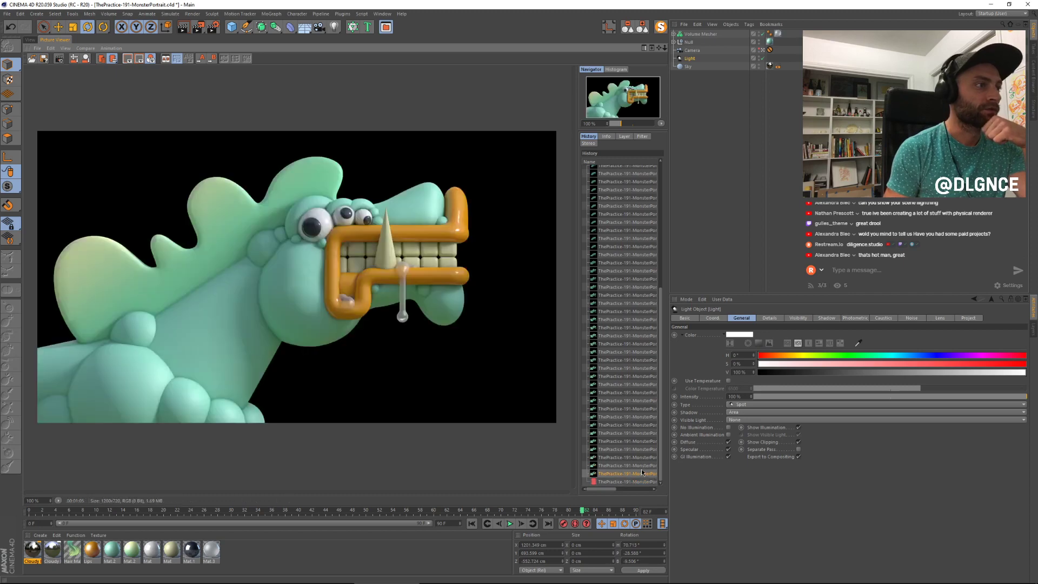
{"action": "key", "text": "Down"}
{"action": "key", "text": "Down"}
{"action": "key", "text": "Down"}
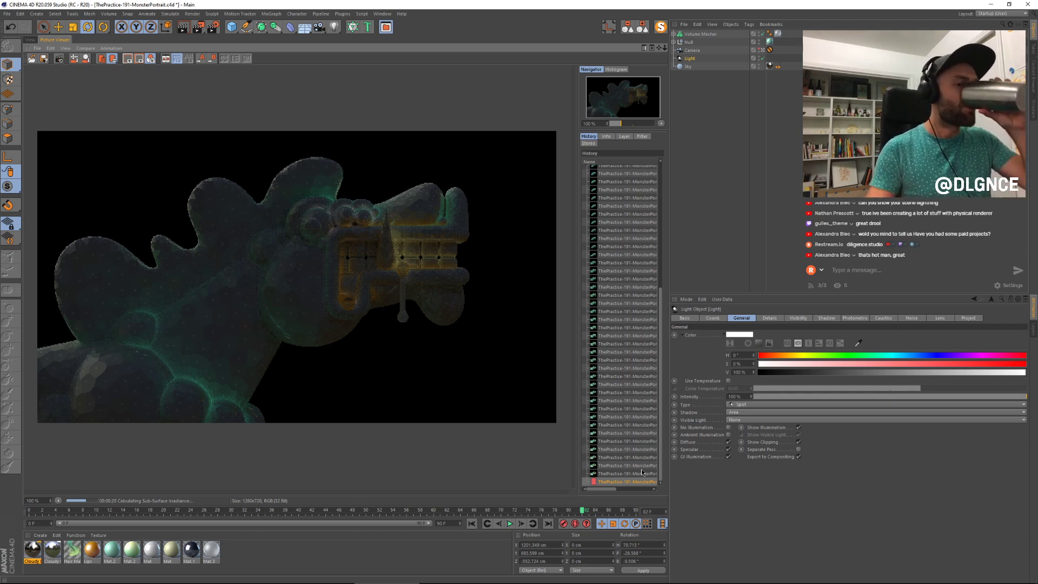
{"action": "mouse_move", "coordinate": [678, 582]}
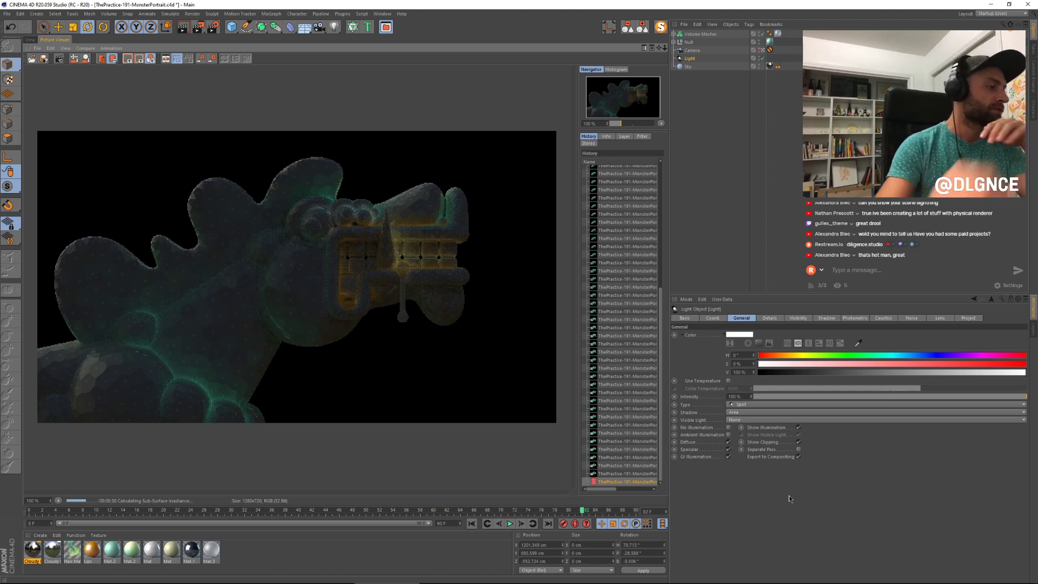
Step: Step back through the older teal-lip renders and compare them with the latest orange-lip render and the one in progress
{"action": "left_click", "coordinate": [636, 474]}
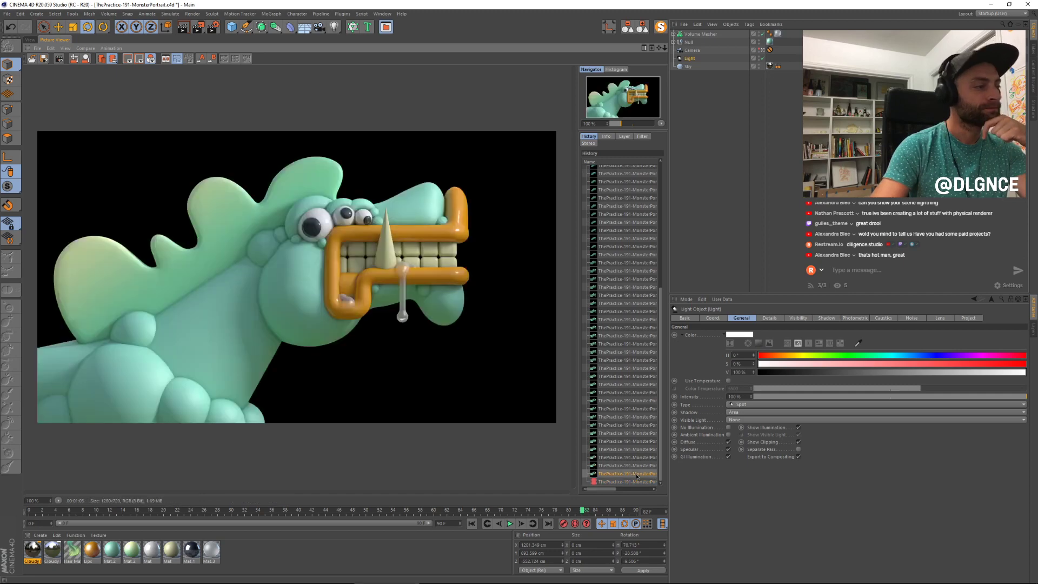
{"action": "key", "text": "Up"}
{"action": "key", "text": "Up"}
{"action": "key", "text": "Up"}
{"action": "key", "text": "Up"}
{"action": "key", "text": "Up"}
{"action": "key", "text": "Down"}
{"action": "key", "text": "Down"}
{"action": "key", "text": "Down"}
{"action": "key", "text": "Down"}
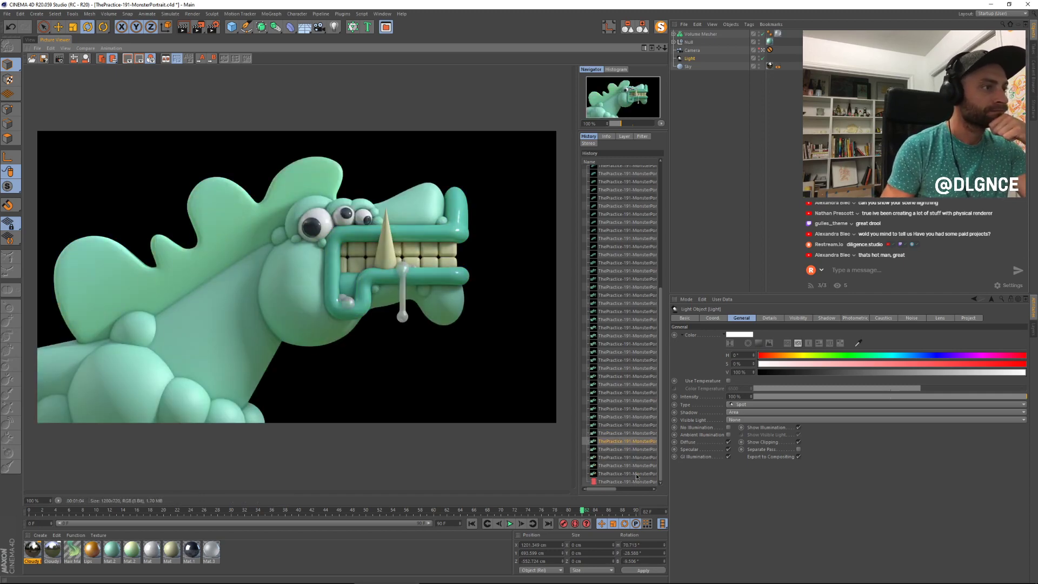
{"action": "key", "text": "Down"}
{"action": "key", "text": "Down"}
{"action": "key", "text": "Up"}
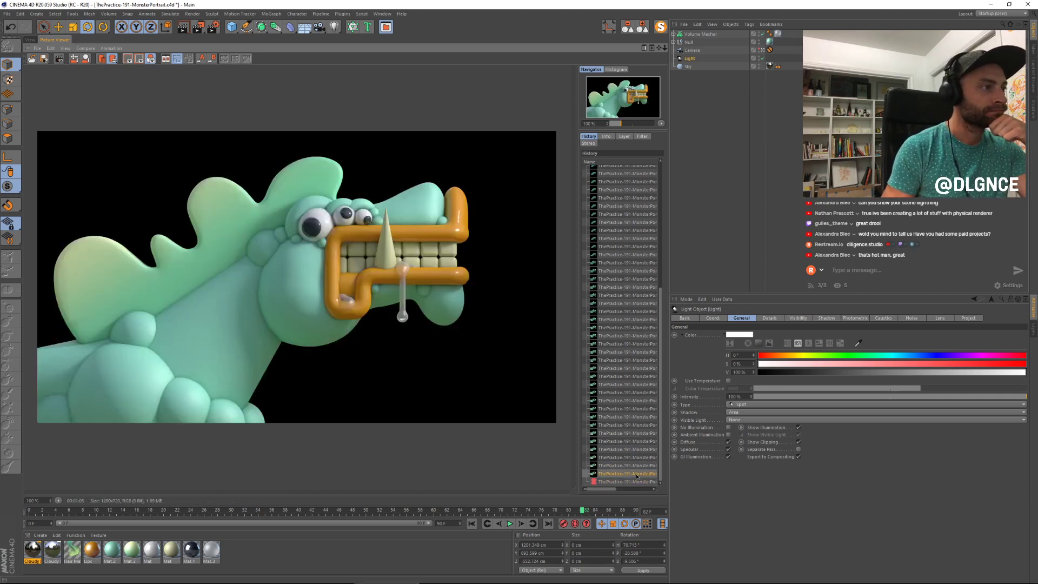
{"action": "key", "text": "Down"}
{"action": "key", "text": "Up"}
{"action": "key", "text": "Up"}
{"action": "key", "text": "Down"}
{"action": "key", "text": "Down"}
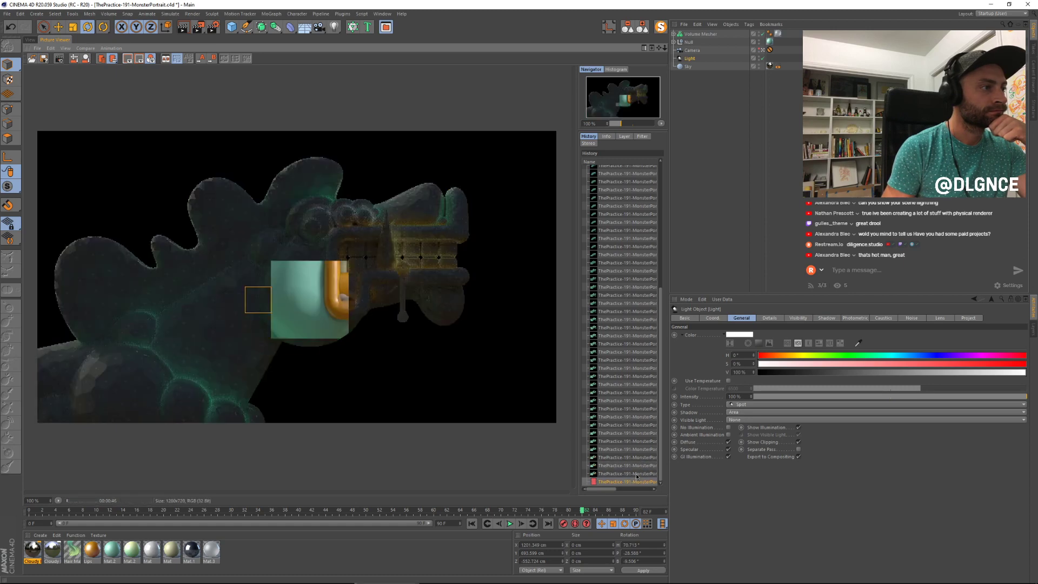
{"action": "key", "text": "Up"}
{"action": "key", "text": "Down"}
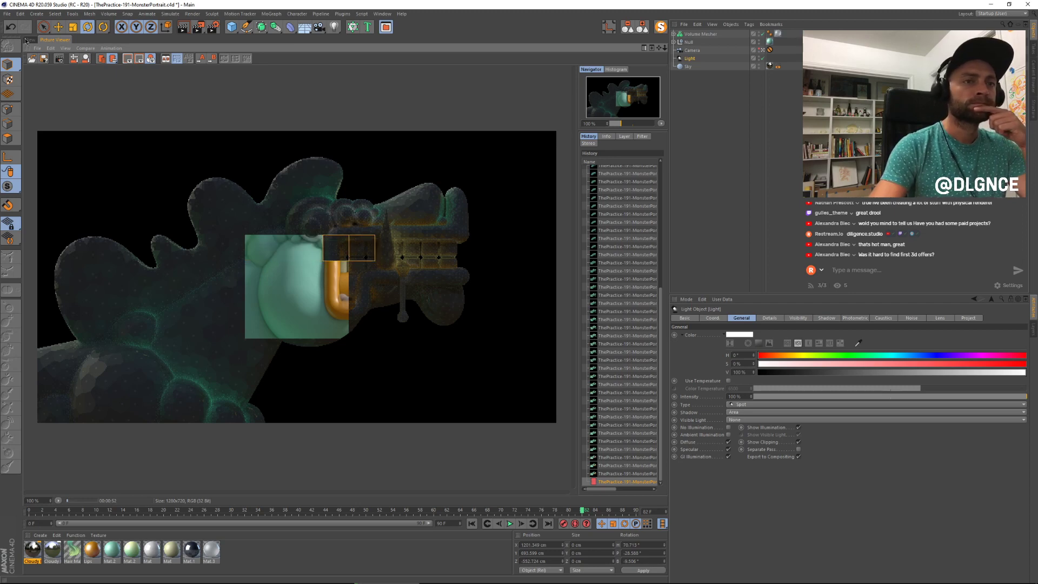
Step: Review the lip color variations in the render history again and return to the Cloudy Park 03 render in progress
{"action": "left_click", "coordinate": [29, 40]}
{"action": "left_click", "coordinate": [55, 40]}
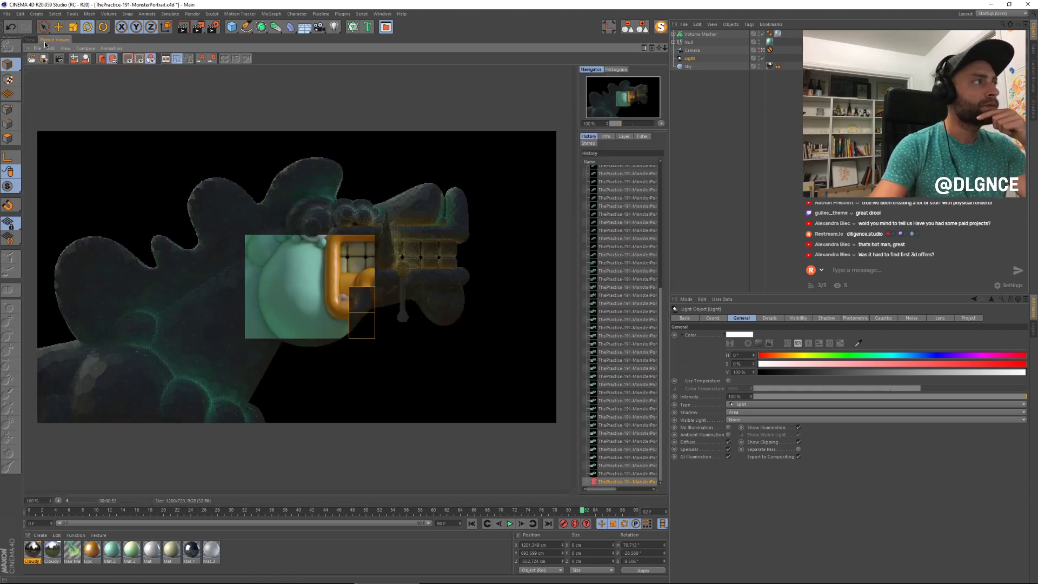
{"action": "left_click", "coordinate": [619, 458]}
{"action": "key", "text": "Up"}
{"action": "key", "text": "Up"}
{"action": "key", "text": "Up"}
{"action": "key", "text": "Down"}
{"action": "key", "text": "Down"}
{"action": "key", "text": "Down"}
{"action": "key", "text": "Down"}
{"action": "key", "text": "Down"}
{"action": "key", "text": "Down"}
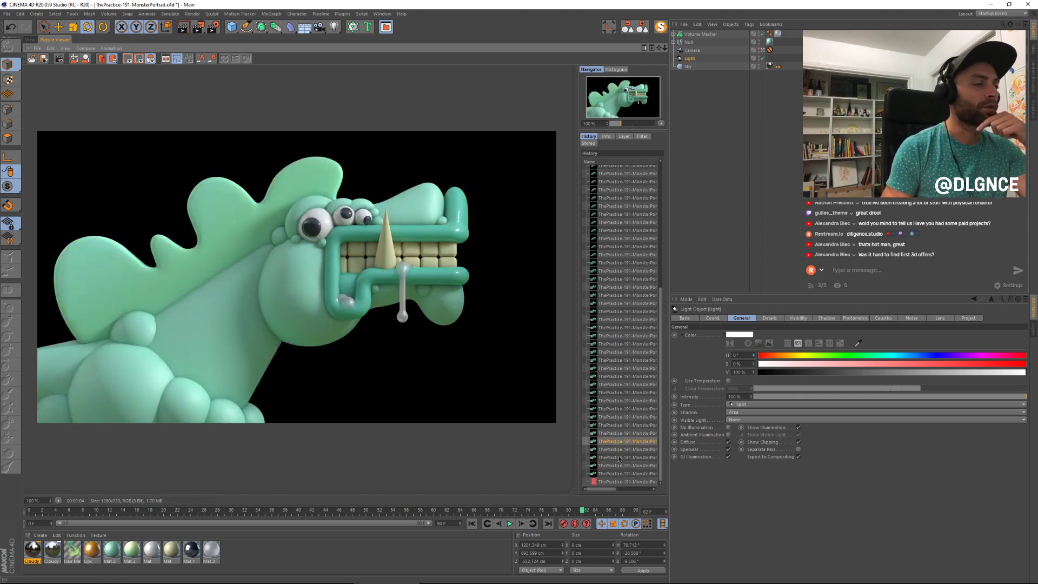
{"action": "key", "text": "Up"}
{"action": "key", "text": "Down"}
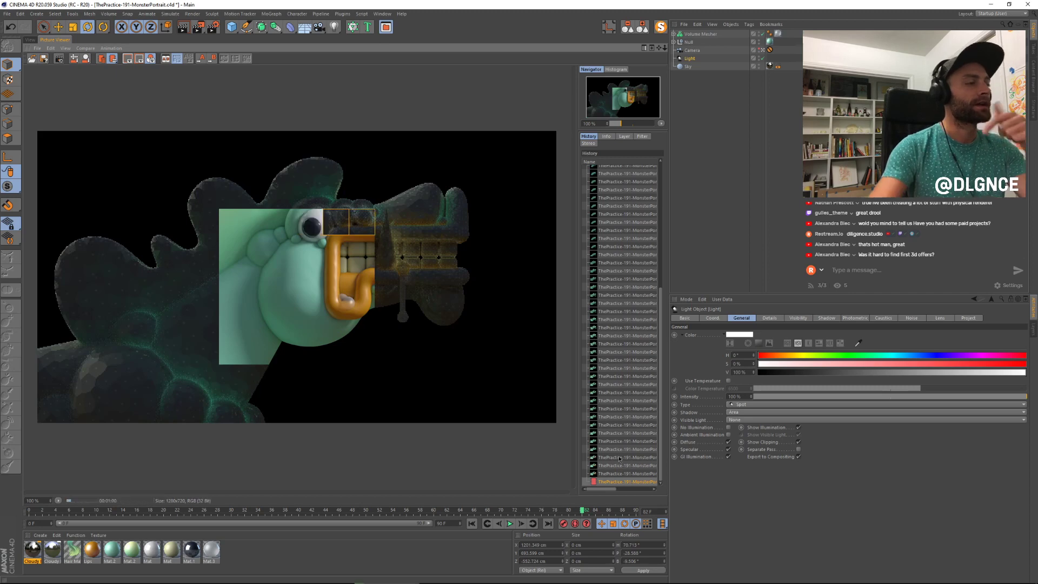
Step: Examine the lips' volume mesh from the front of the snout outside the scene camera, and return to the camera view
{"action": "left_click", "coordinate": [29, 40]}
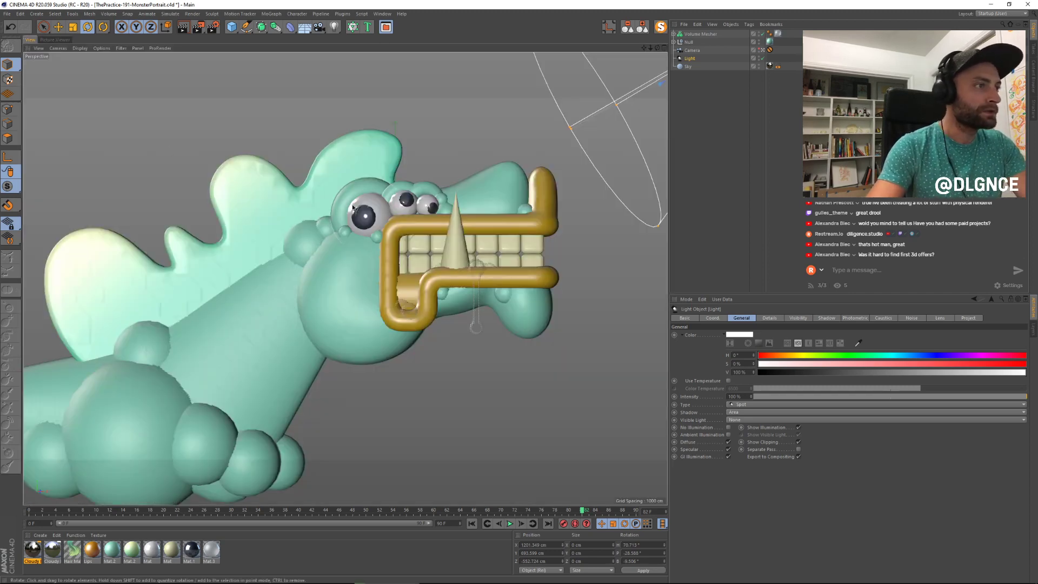
{"action": "left_click", "coordinate": [404, 222]}
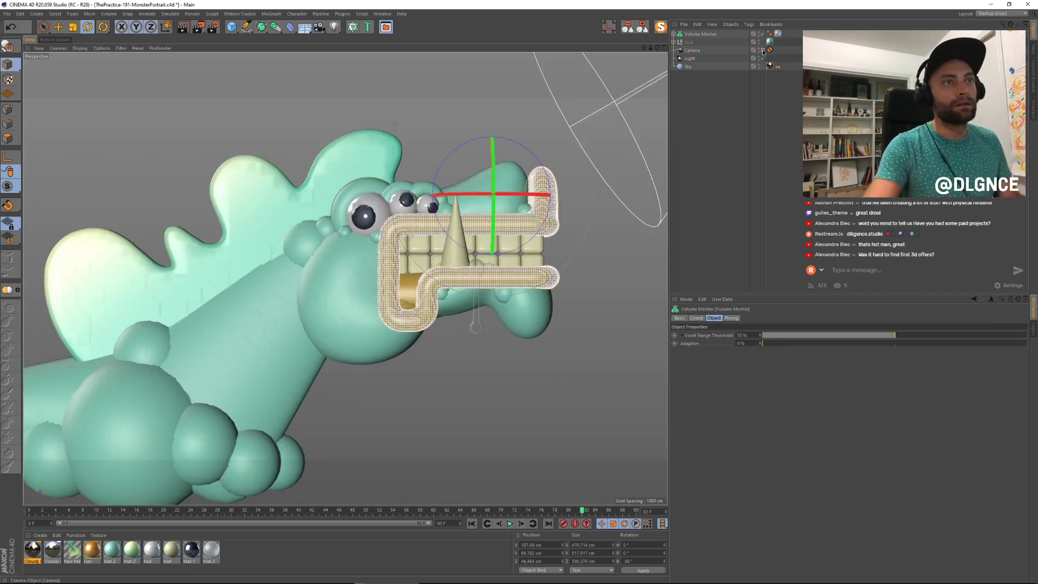
{"action": "key", "text": "o"}
{"action": "key", "text": "s"}
{"action": "left_click_drag", "start_coordinate": [450, 313], "coordinate": [379, 332], "text": "alt"}
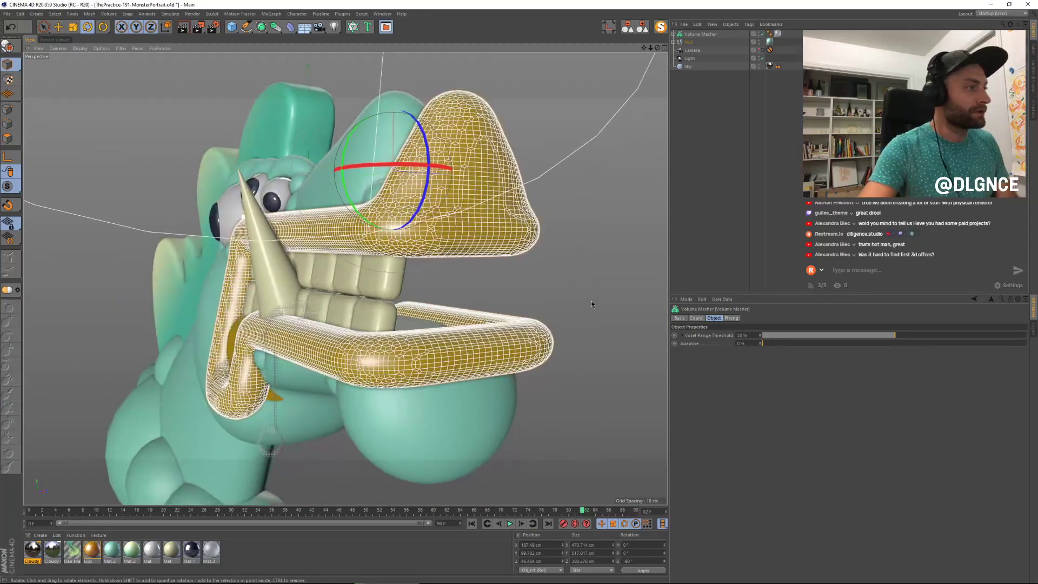
{"action": "left_click", "coordinate": [763, 50]}
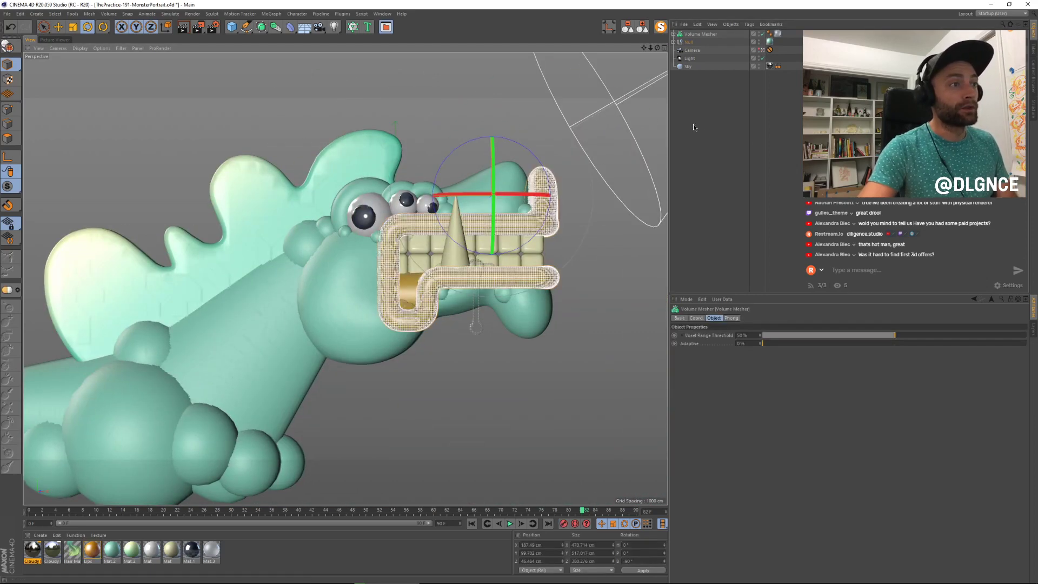
Step: Raise the Smooth Layer strength to 66% in the volume builder of the lips' Volume Mesher
{"action": "left_click", "coordinate": [673, 41]}
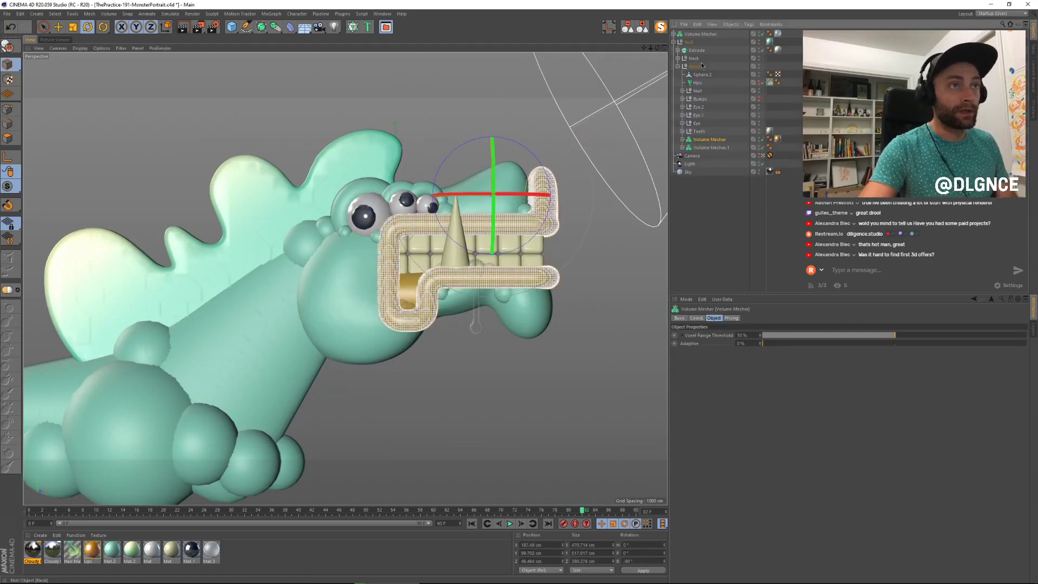
{"action": "left_click", "coordinate": [682, 139]}
{"action": "left_click", "coordinate": [693, 148]}
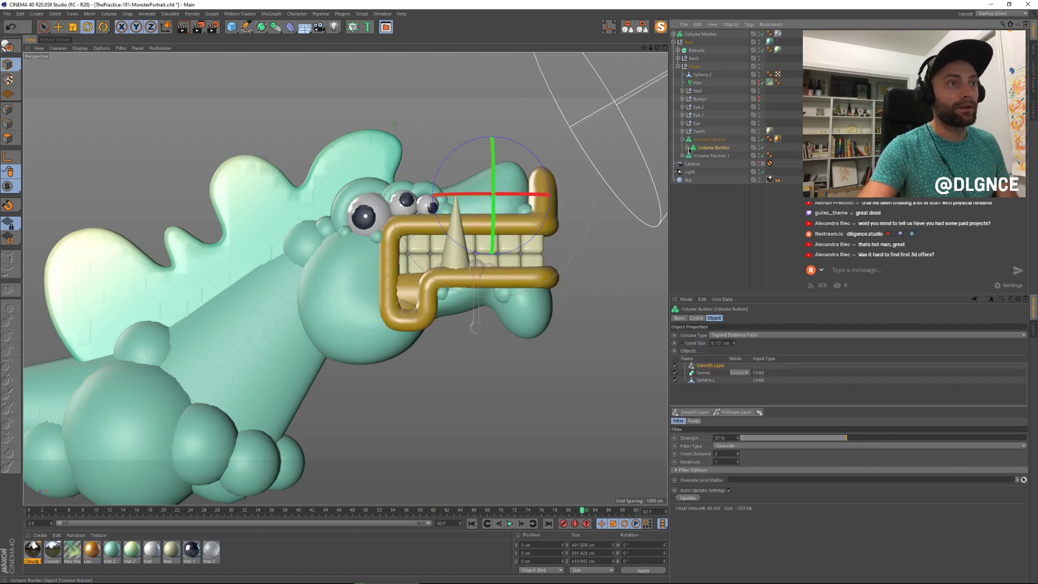
{"action": "left_click", "coordinate": [686, 147]}
{"action": "left_click", "coordinate": [712, 139]}
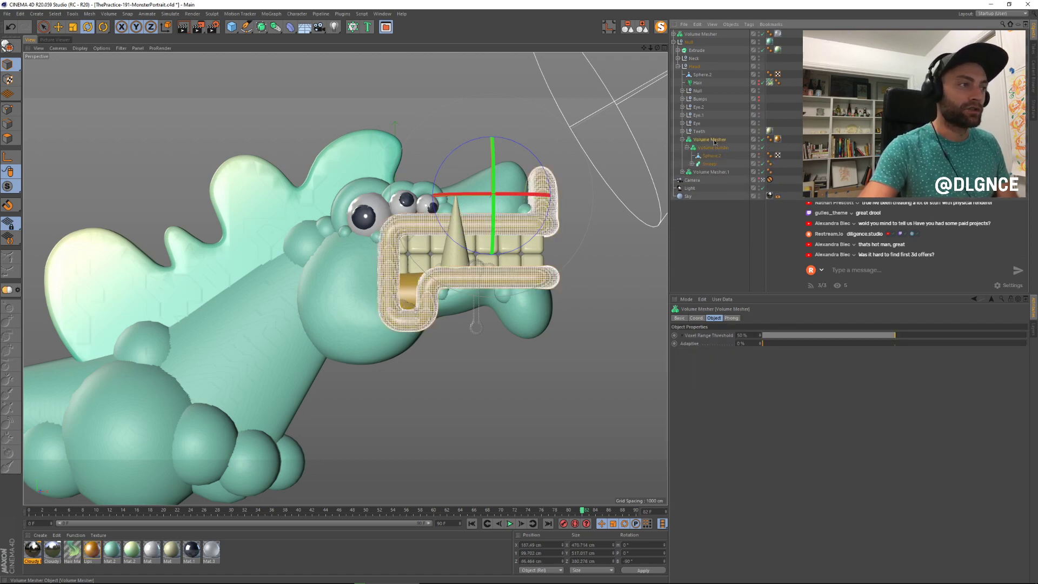
{"action": "left_click", "coordinate": [717, 148]}
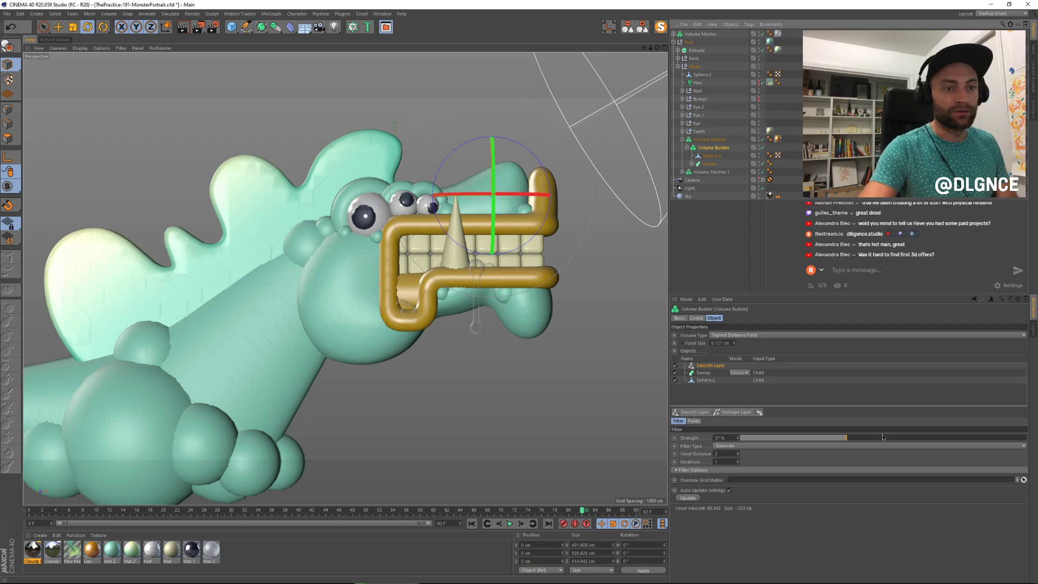
{"action": "left_click_drag", "start_coordinate": [882, 434], "coordinate": [930, 436]}
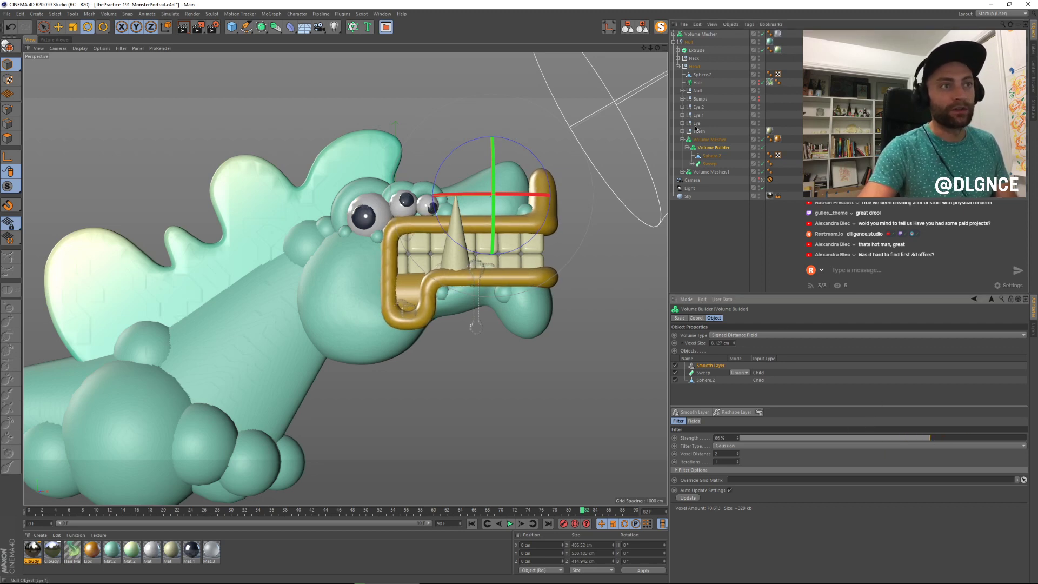
Step: Thicken the lips by scaling the sweep's Circle profile up to about 78 cm across
{"action": "left_click", "coordinate": [692, 164]}
{"action": "left_click", "coordinate": [712, 172]}
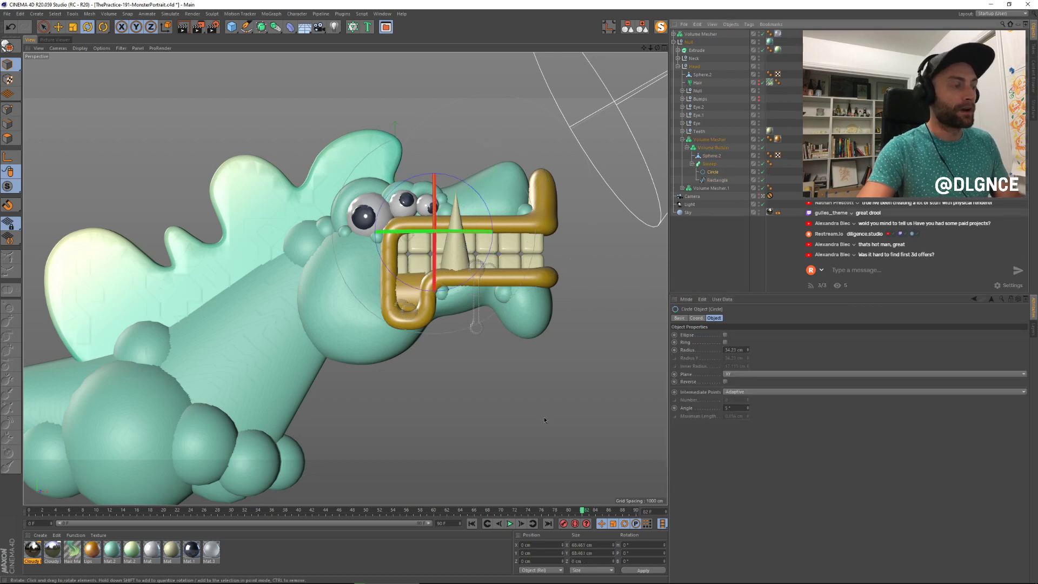
{"action": "key", "text": "t"}
{"action": "left_click_drag", "start_coordinate": [499, 417], "coordinate": [512, 413]}
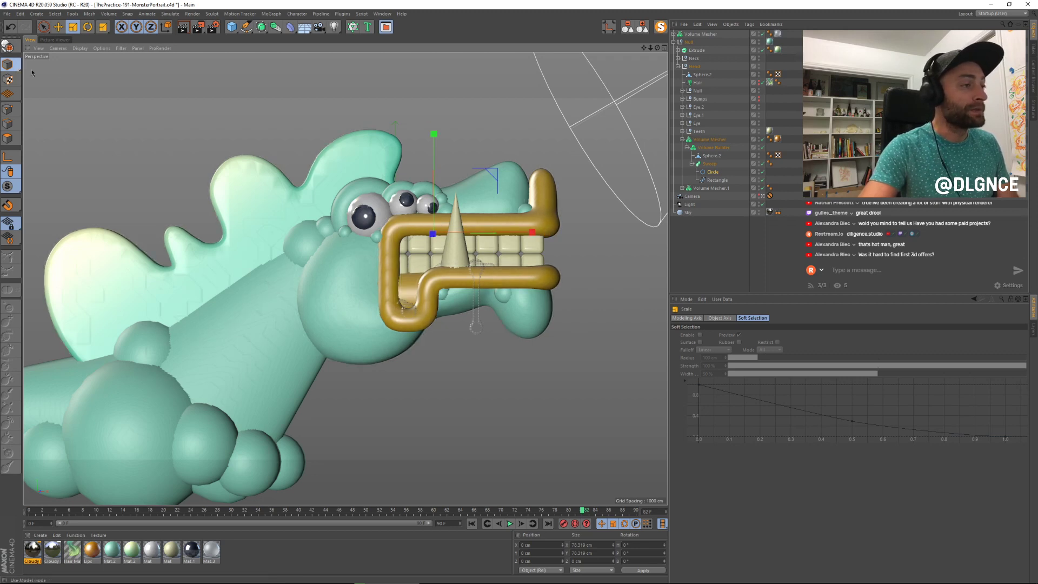
{"action": "key", "text": "e"}
{"action": "left_click", "coordinate": [239, 109]}
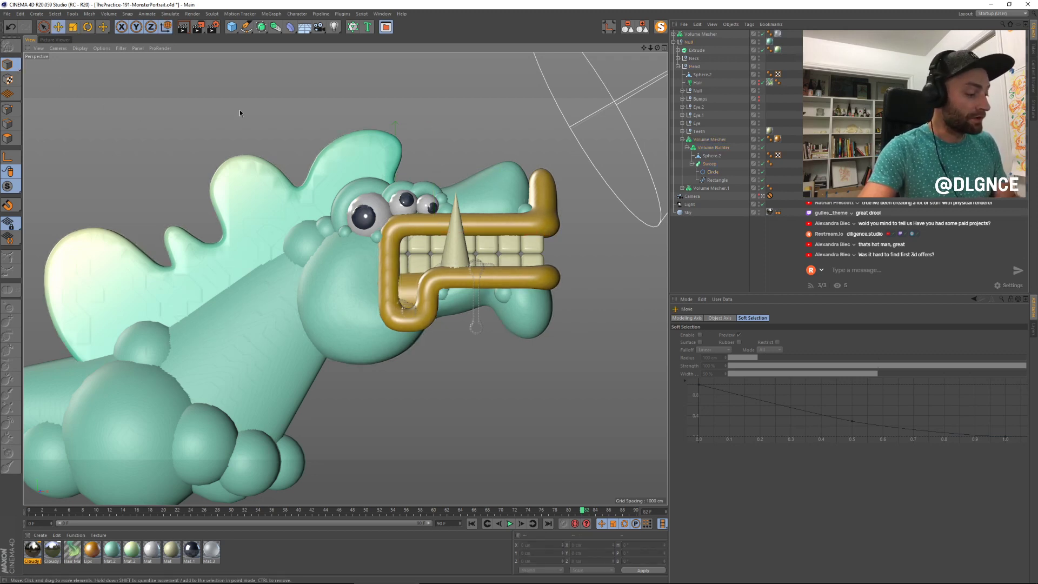
Step: Save the project and compare the two latest renders in the history
{"action": "key", "text": "ctrl+s"}
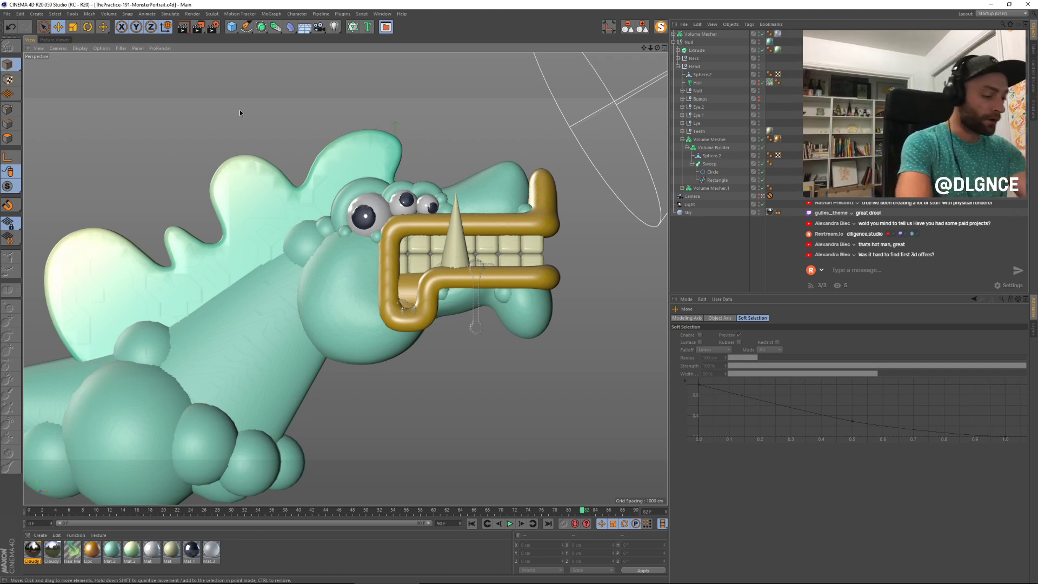
{"action": "key", "text": "shift+r"}
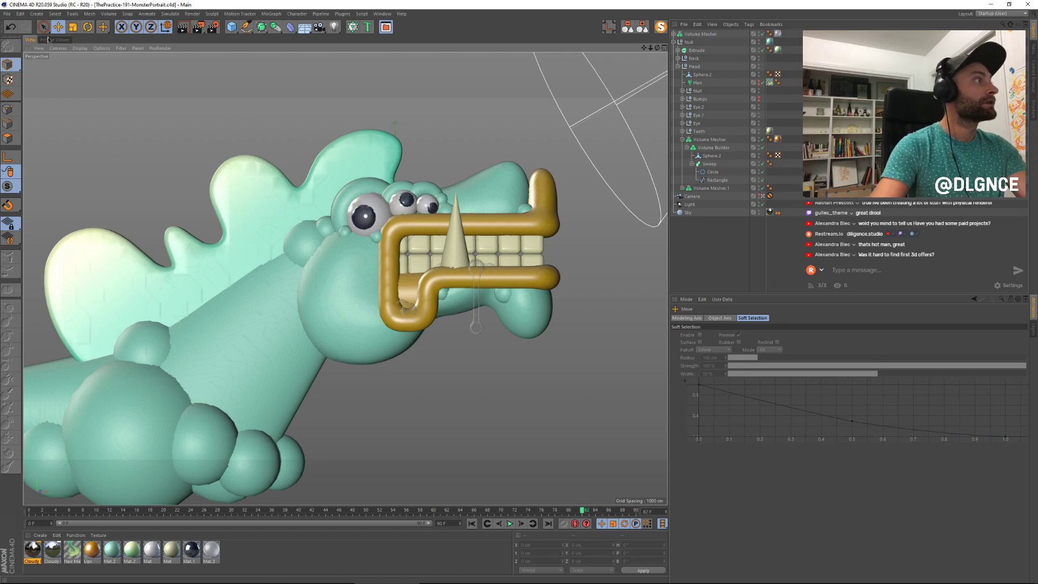
{"action": "left_click", "coordinate": [637, 473]}
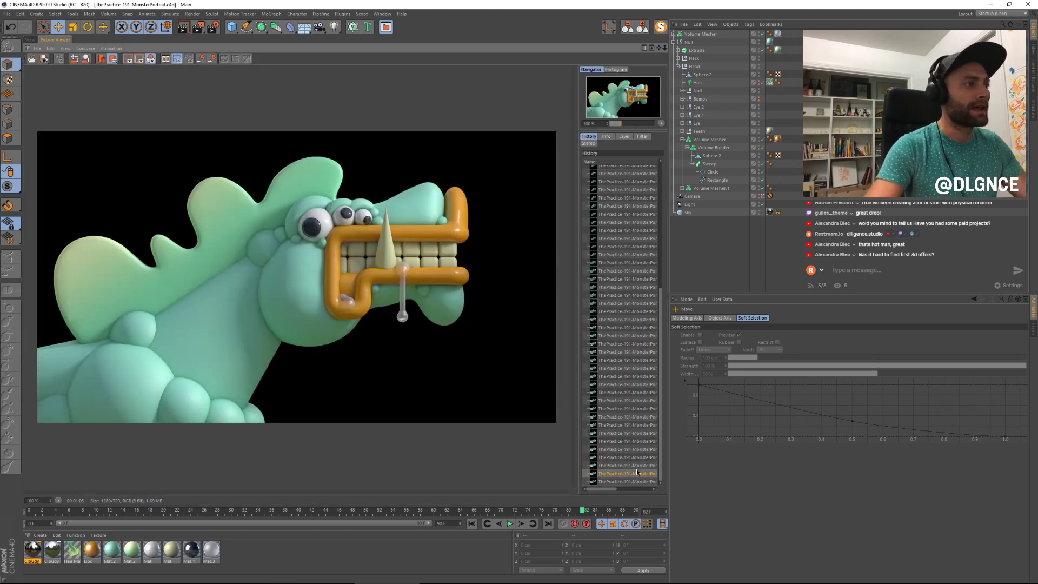
{"action": "left_click", "coordinate": [637, 481]}
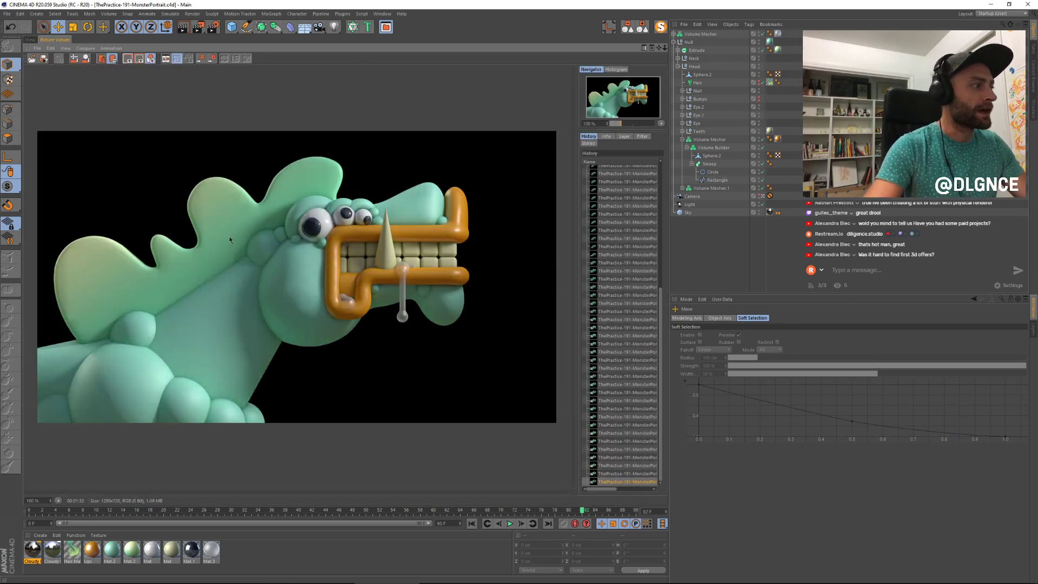
Step: Rename the top-level Volume Mesher that forms the saliva strands as Drool
{"action": "left_click", "coordinate": [650, 24]}
{"action": "left_click", "coordinate": [697, 34]}
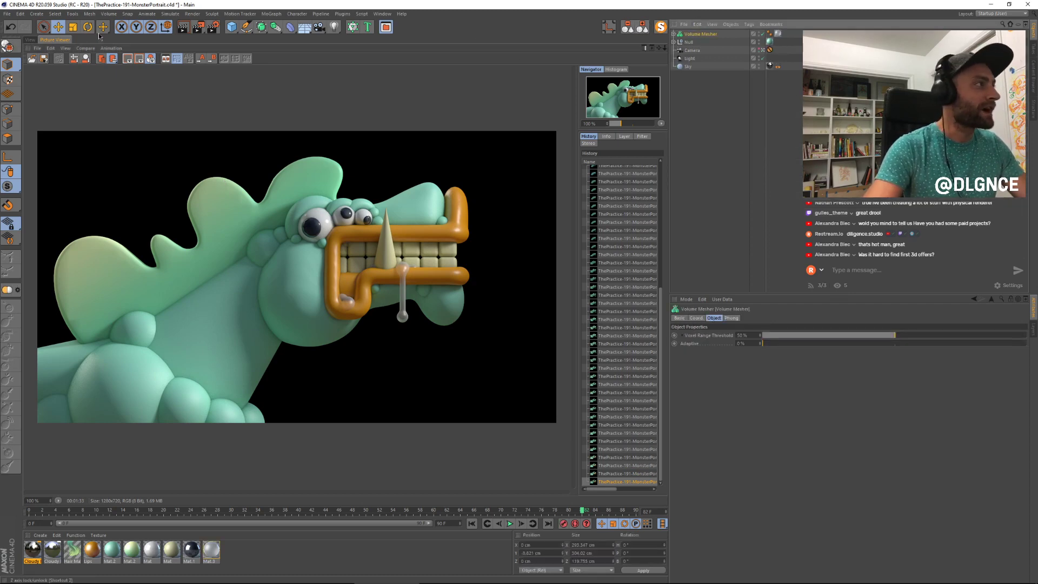
{"action": "left_click", "coordinate": [30, 40]}
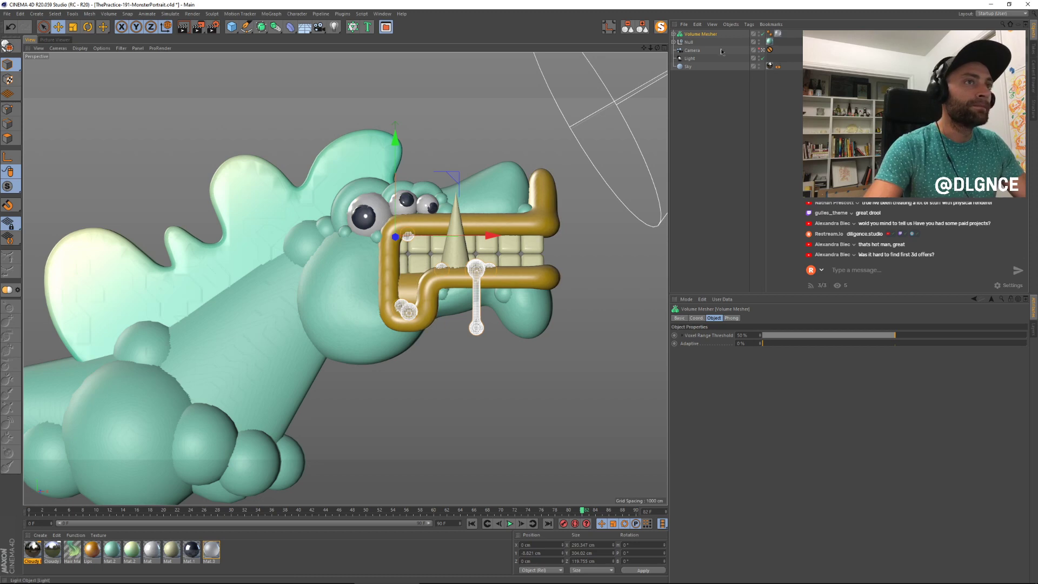
{"action": "double_click", "coordinate": [711, 35]}
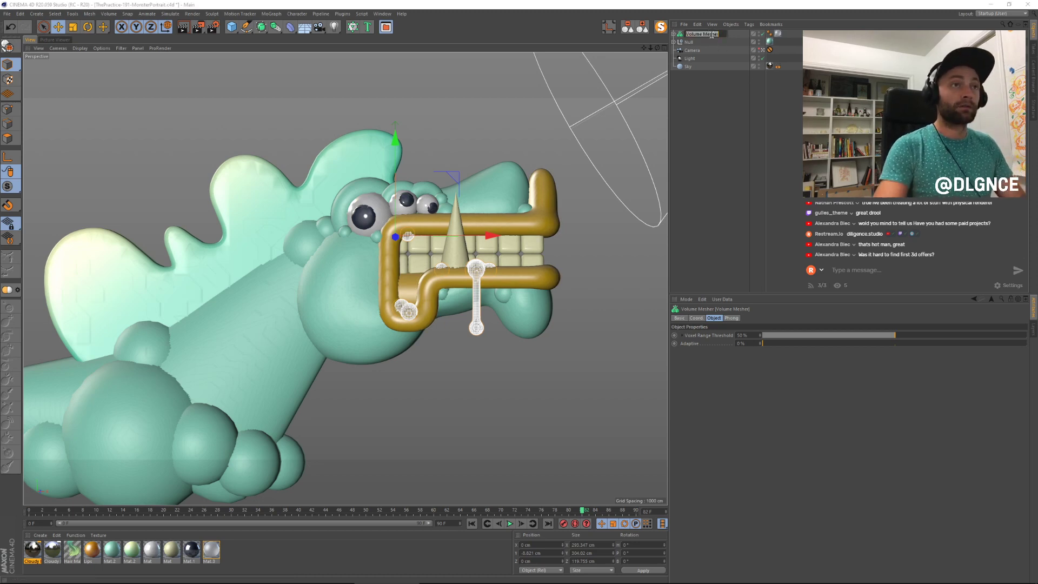
{"action": "type", "text": "D"}
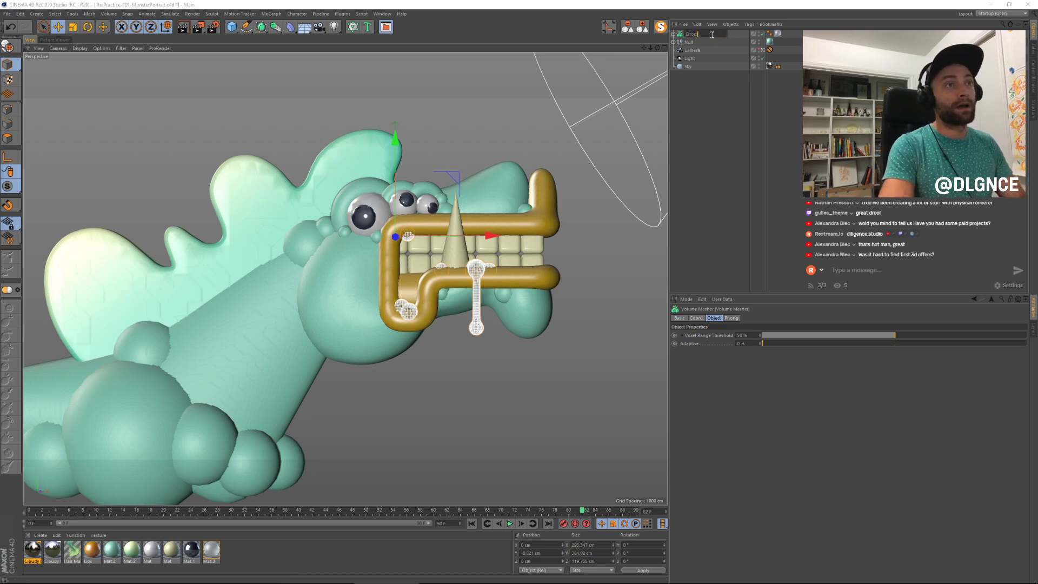
{"action": "type", "text": "rool"}
{"action": "key", "text": "Return"}
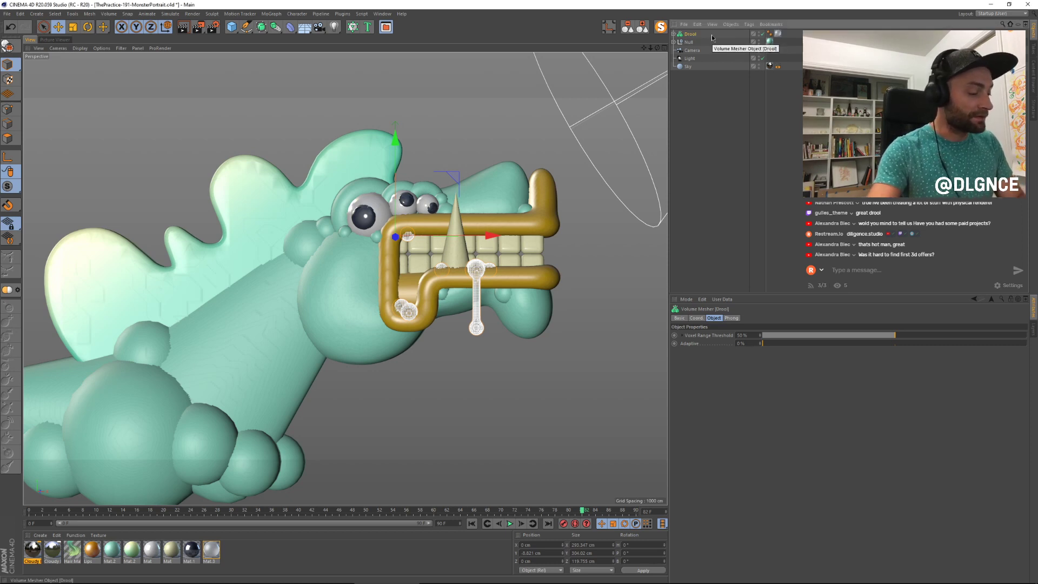
Step: Start a new test render with the thicker lips and return to the viewport
{"action": "left_click", "coordinate": [734, 101]}
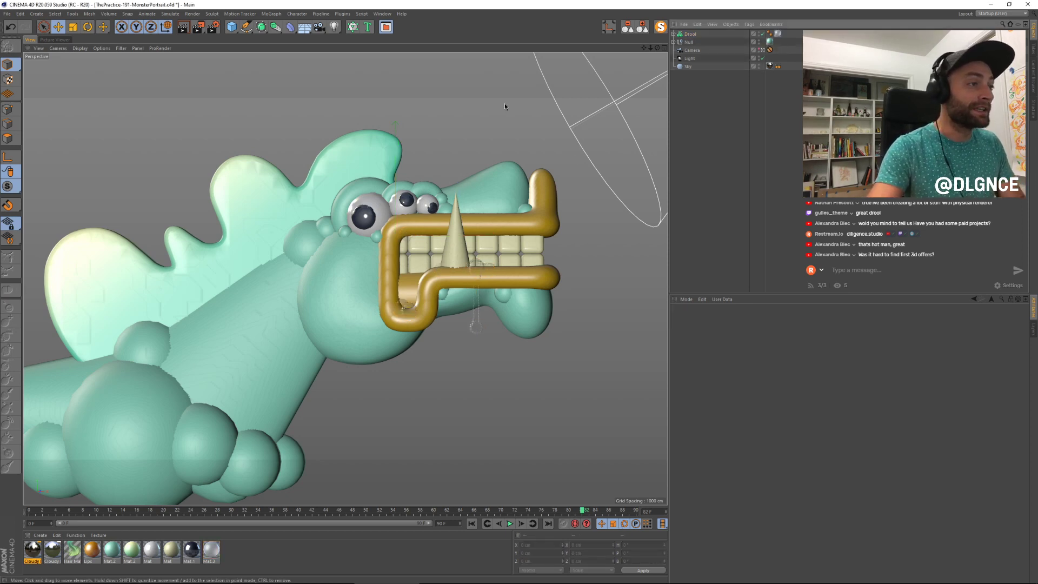
{"action": "key", "text": "shift+r"}
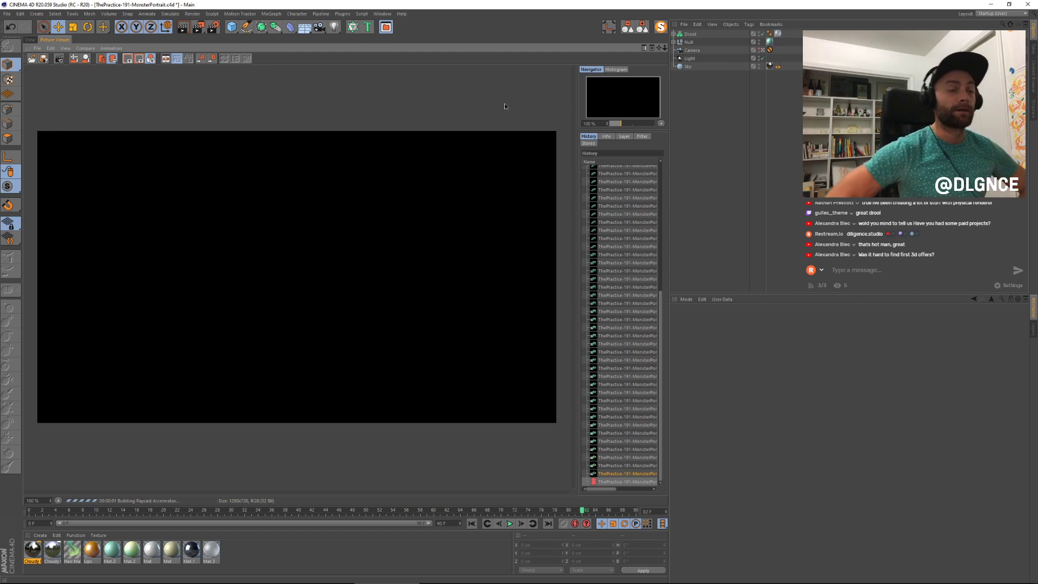
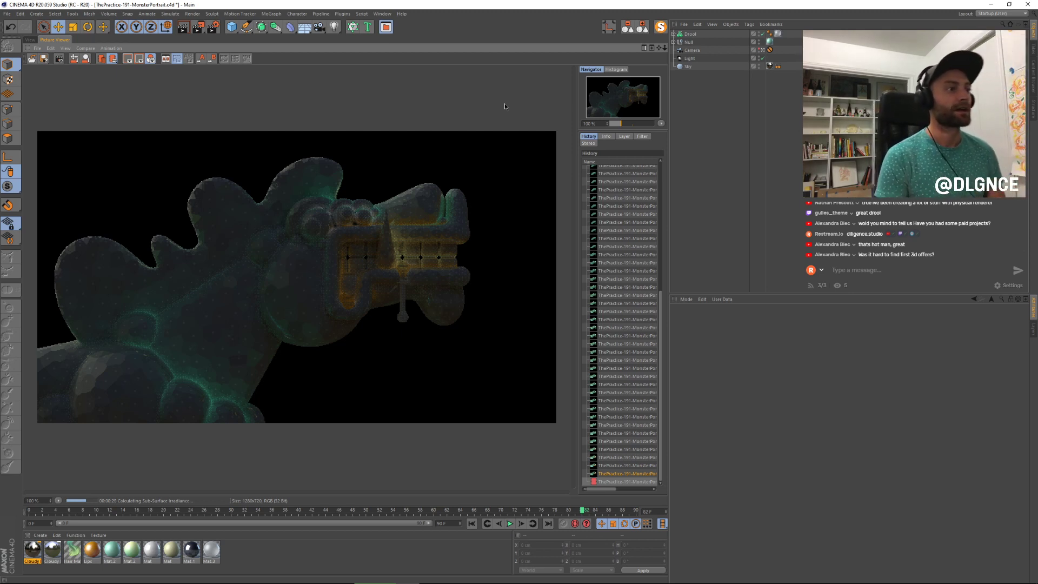
{"action": "left_click", "coordinate": [31, 39]}
Step: Duplicate the first sphere in Drool's Volume Builder, place the copy over the upper front teeth and scale it to about 47 cm
{"action": "left_click", "coordinate": [399, 310]}
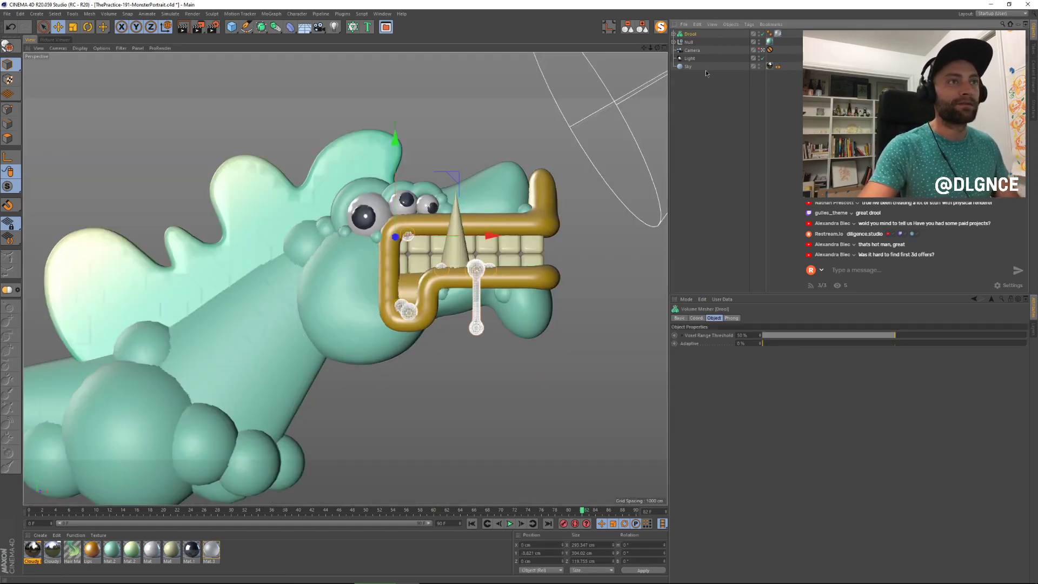
{"action": "left_click", "coordinate": [674, 34]}
{"action": "left_click", "coordinate": [678, 43]}
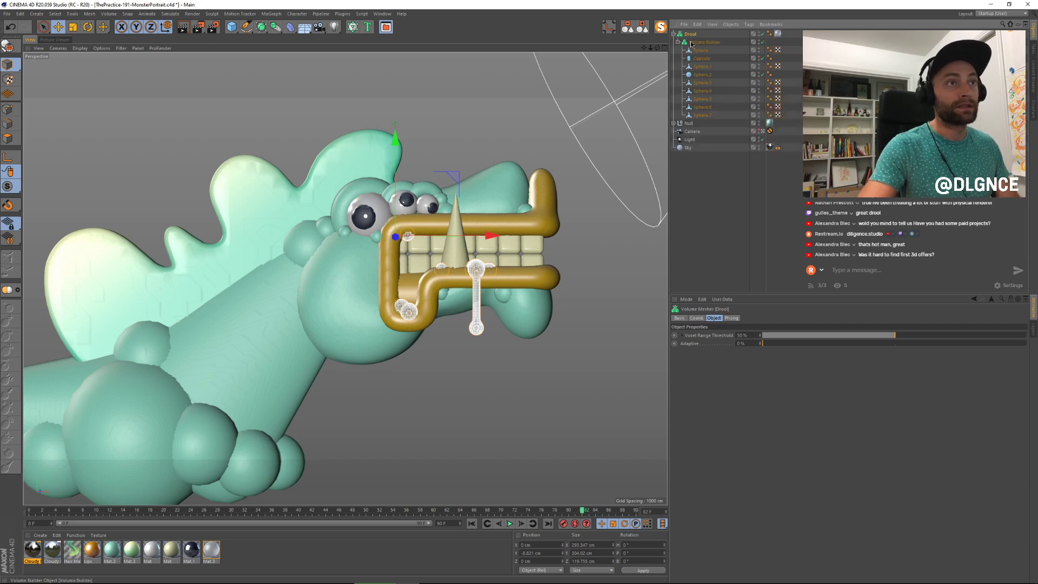
{"action": "left_click", "coordinate": [700, 50]}
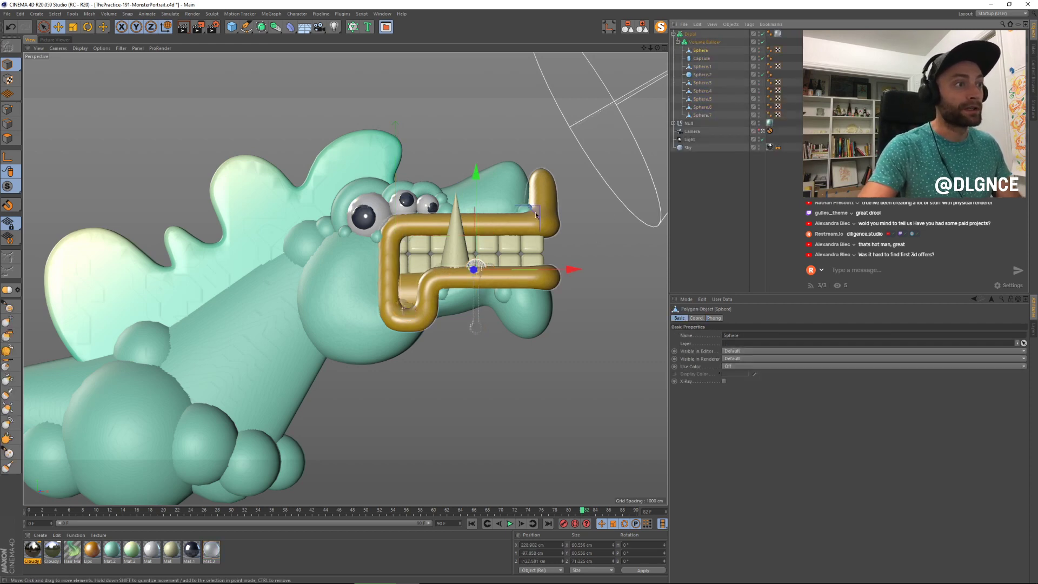
{"action": "left_click_drag", "start_coordinate": [543, 202], "coordinate": [593, 171], "text": "ctrl"}
{"action": "left_click_drag", "start_coordinate": [524, 238], "coordinate": [526, 238]}
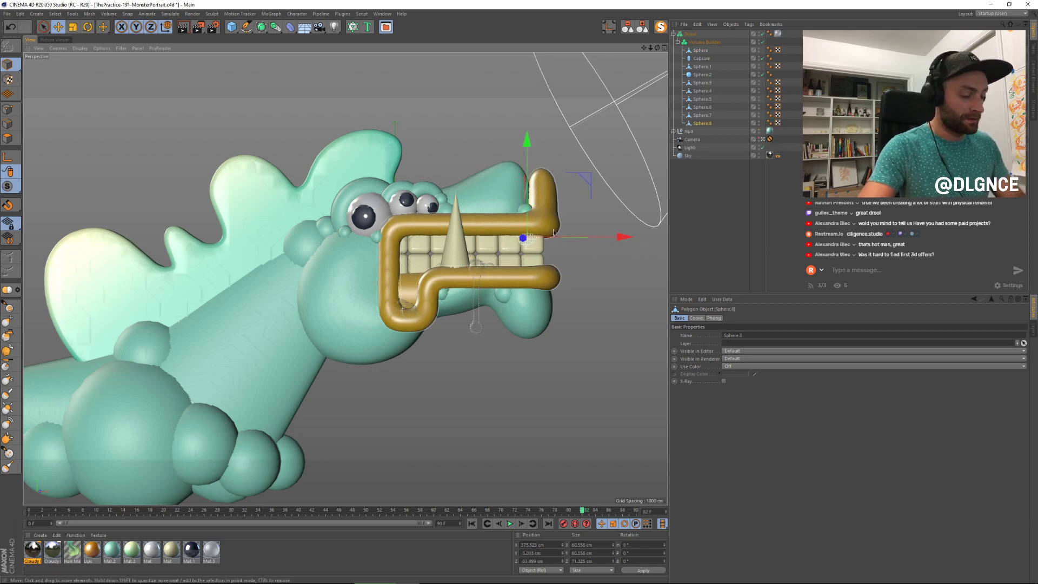
{"action": "key", "text": "t"}
{"action": "left_click_drag", "start_coordinate": [604, 209], "coordinate": [578, 183]}
{"action": "key", "text": "e"}
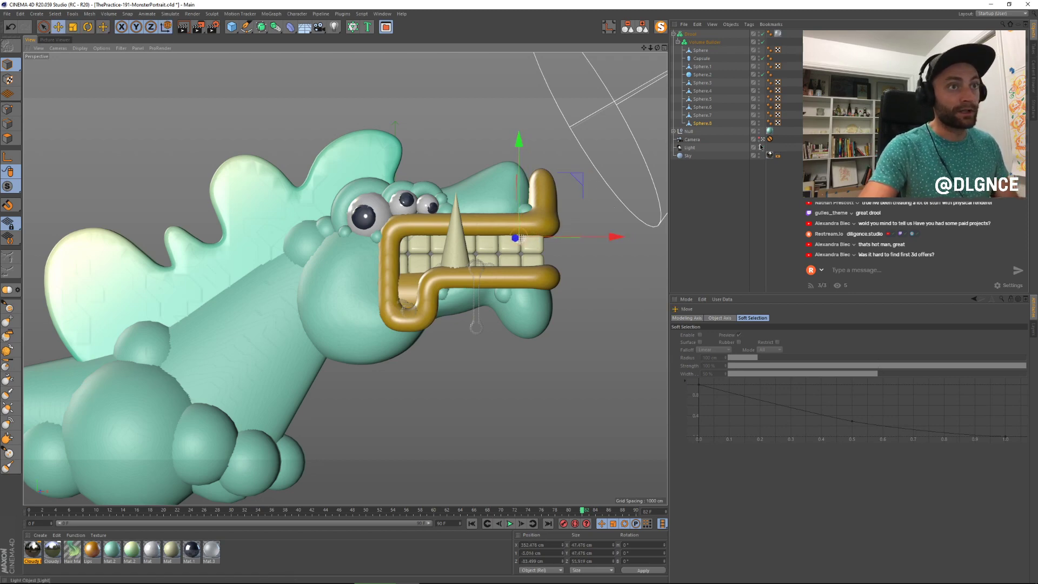
Step: Leave the scene camera and move the new drool sphere onto the upper front teeth just under the upper lip
{"action": "left_click", "coordinate": [763, 139]}
{"action": "left_click", "coordinate": [763, 140]}
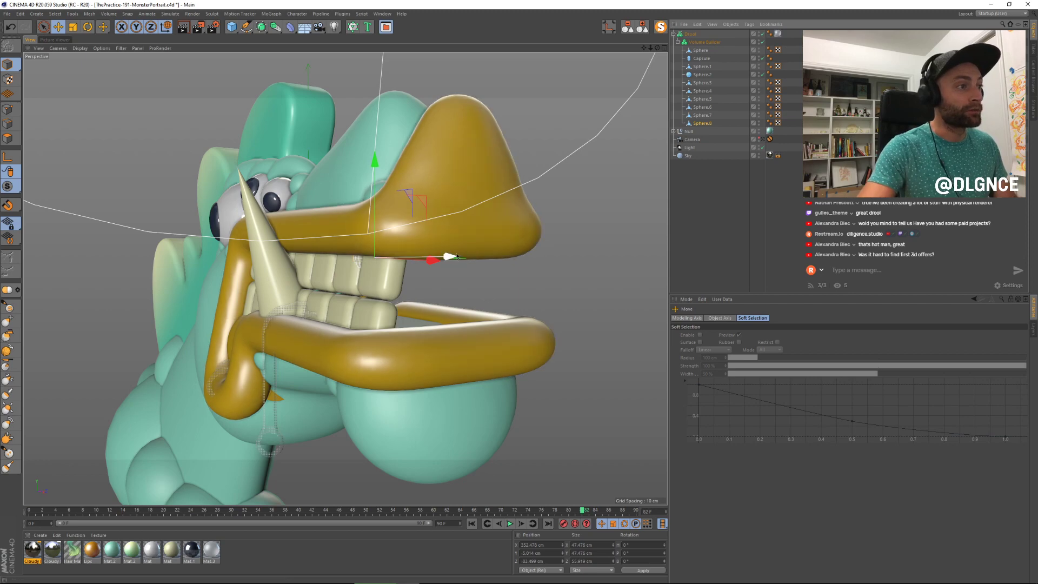
{"action": "left_click_drag", "start_coordinate": [449, 257], "coordinate": [441, 258]}
{"action": "left_click_drag", "start_coordinate": [479, 311], "coordinate": [567, 275], "text": "alt"}
{"action": "left_click_drag", "start_coordinate": [460, 261], "coordinate": [464, 261]}
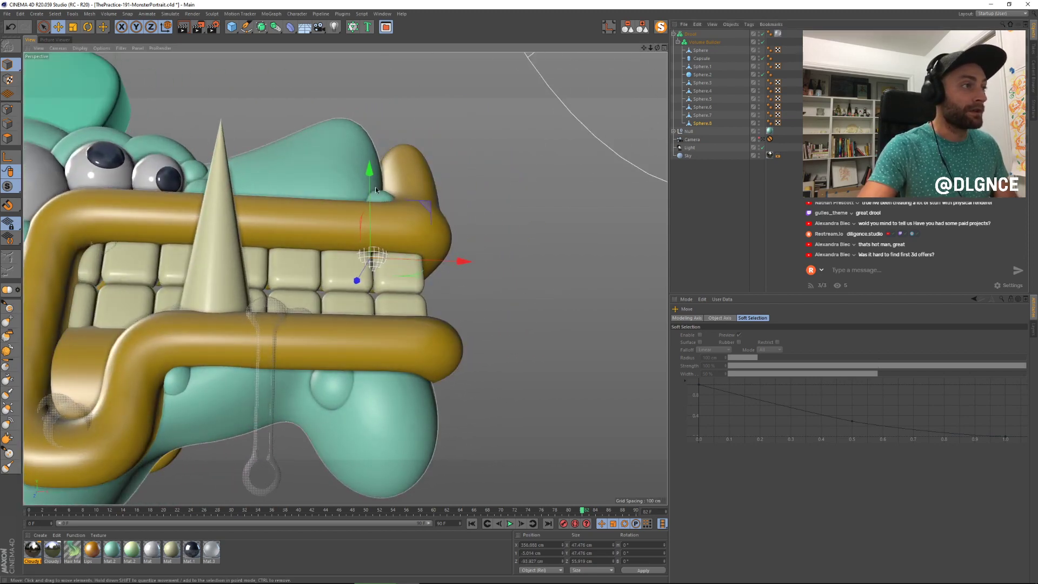
{"action": "left_click_drag", "start_coordinate": [371, 184], "coordinate": [371, 180]}
{"action": "left_click_drag", "start_coordinate": [485, 282], "coordinate": [427, 307], "text": "alt"}
Step: Scale the new drool sphere down to about 41 cm and flatten its depth against the teeth
{"action": "key", "text": "t"}
{"action": "left_click_drag", "start_coordinate": [494, 220], "coordinate": [486, 213]}
{"action": "left_click_drag", "start_coordinate": [409, 263], "coordinate": [412, 198], "text": "alt"}
{"action": "key", "text": "e"}
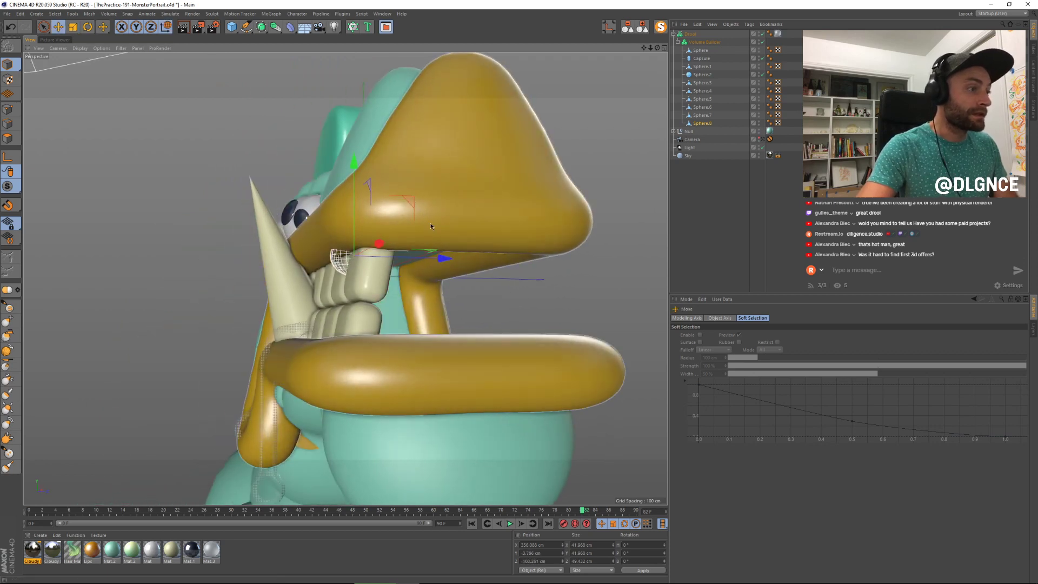
{"action": "key", "text": "t"}
{"action": "left_click_drag", "start_coordinate": [439, 271], "coordinate": [414, 260]}
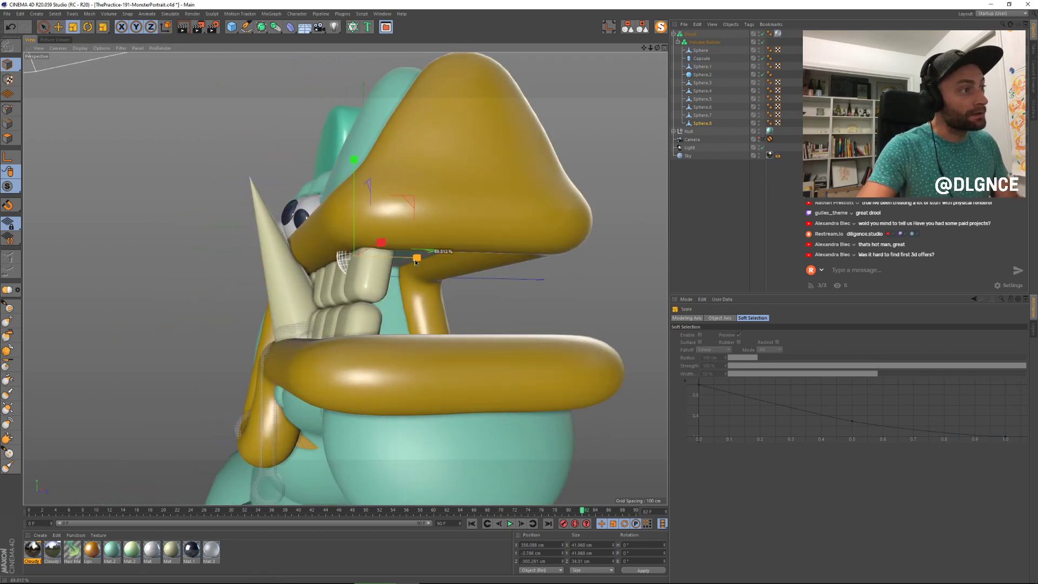
Step: Nudge the flattened sphere to the lip's lower edge, scale it down to about 33 cm wide, and return to the camera view
{"action": "key", "text": "e"}
{"action": "left_click_drag", "start_coordinate": [409, 178], "coordinate": [427, 196]}
{"action": "key", "text": "t"}
{"action": "left_click_drag", "start_coordinate": [476, 167], "coordinate": [405, 203]}
{"action": "key", "text": "e"}
{"action": "key", "text": "o"}
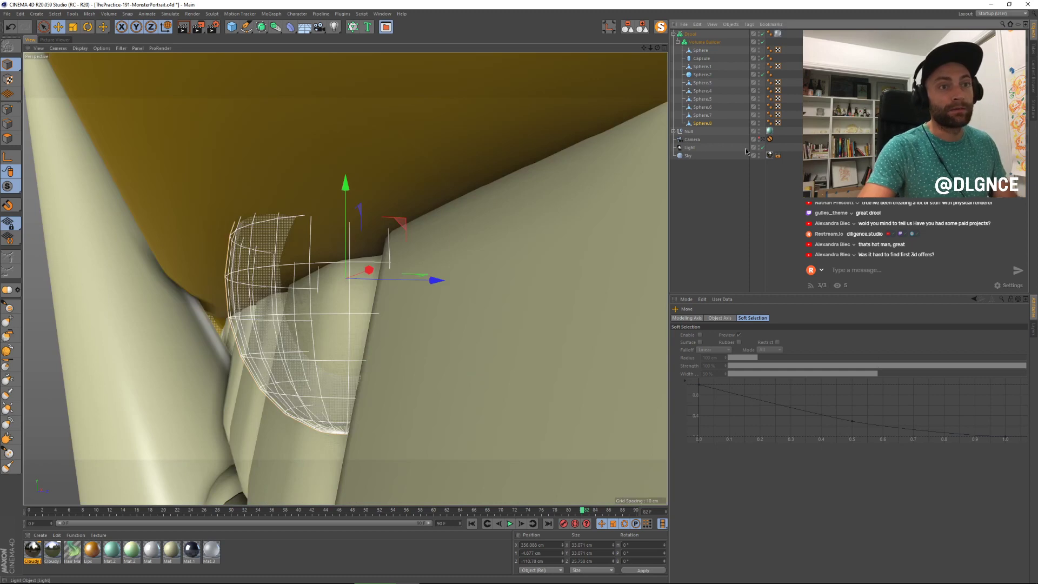
{"action": "key", "text": "h"}
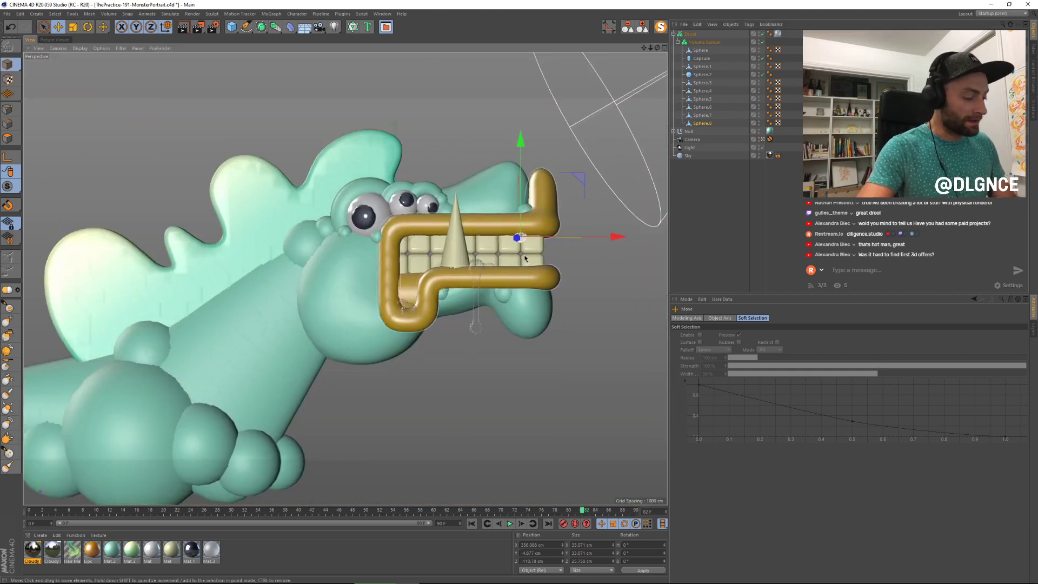
{"action": "left_click", "coordinate": [563, 313]}
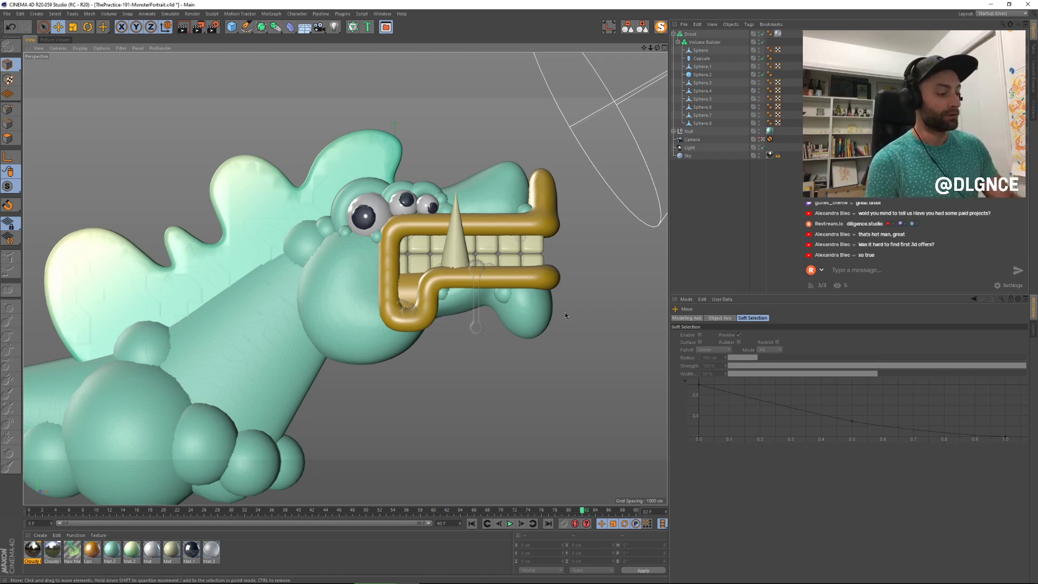
Step: Try to start another test render, keep the one in progress running, and review the latest renders in the history
{"action": "key", "text": "shift+r"}
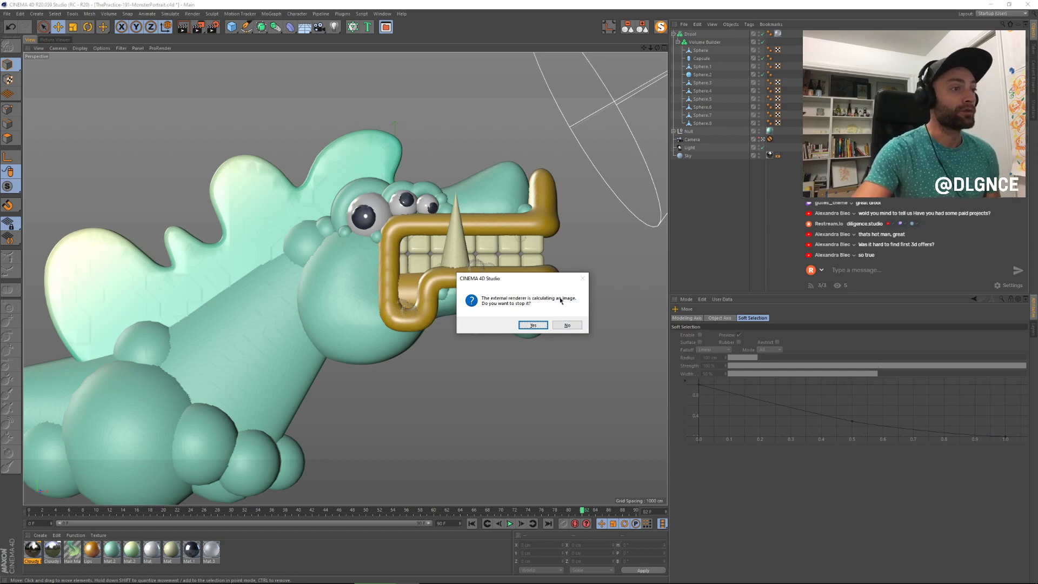
{"action": "left_click", "coordinate": [565, 325]}
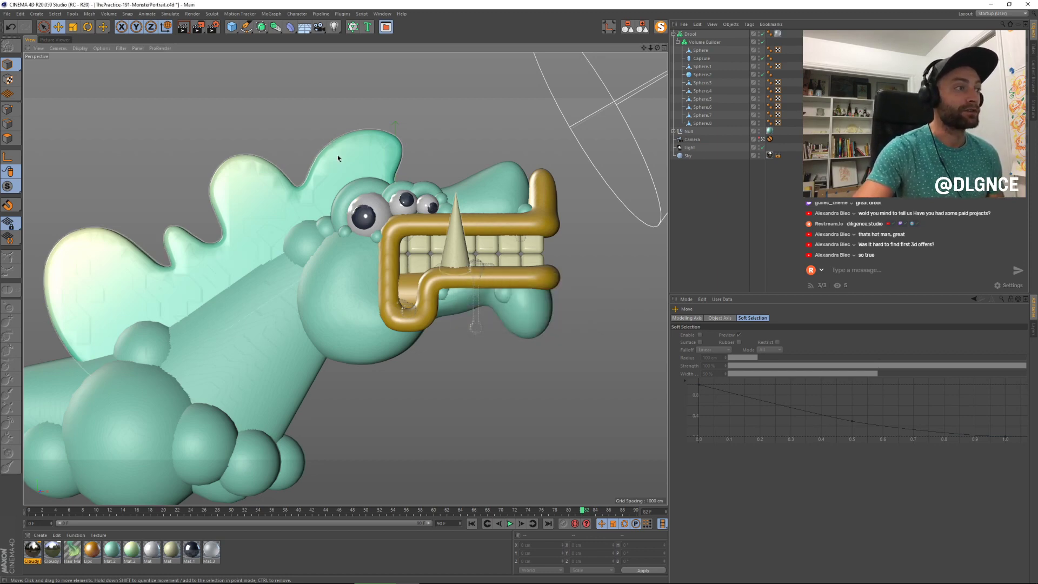
{"action": "left_click", "coordinate": [54, 39]}
{"action": "left_click", "coordinate": [629, 466]}
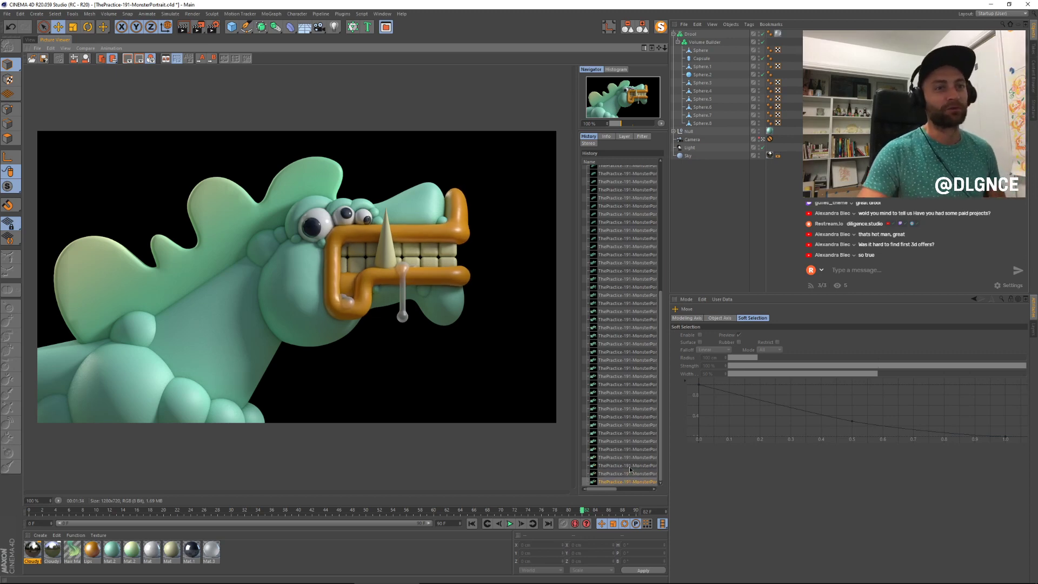
Step: Return to the scene view and nudge the Sphere.7 drool ball slightly lower at the back corner of the upper teeth
{"action": "left_click", "coordinate": [30, 39]}
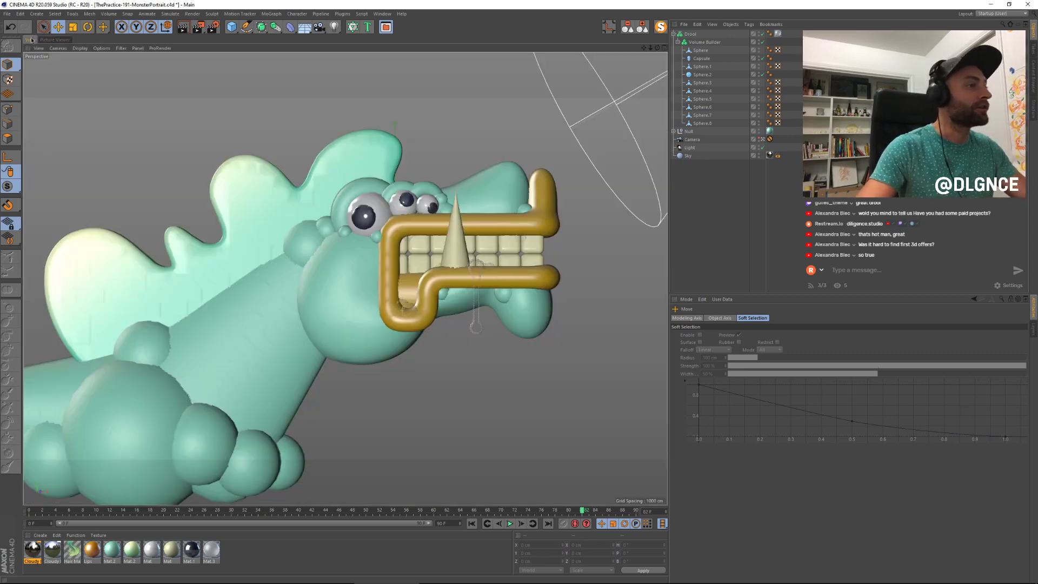
{"action": "left_click", "coordinate": [690, 35]}
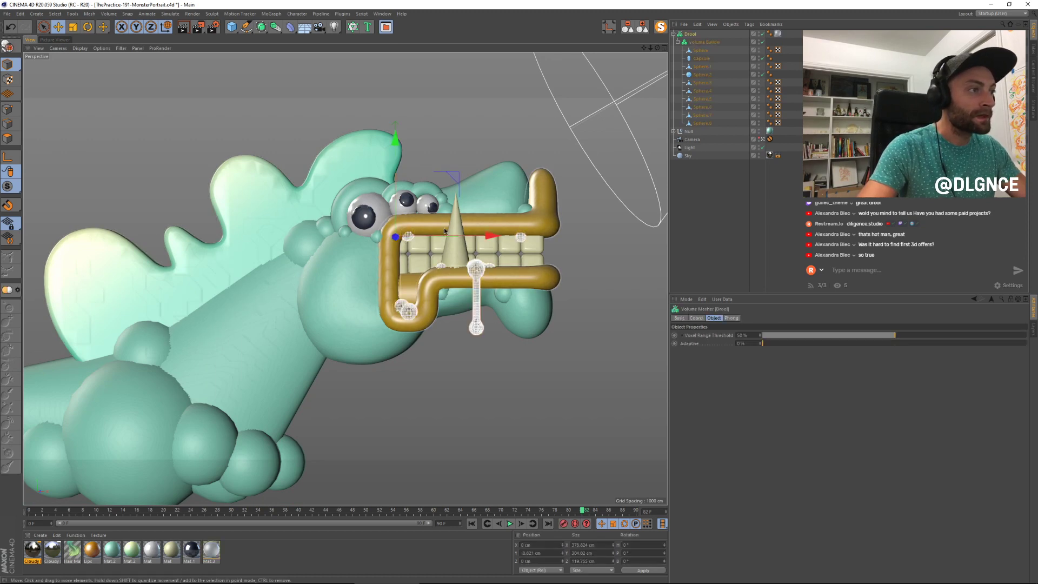
{"action": "left_click", "coordinate": [703, 75]}
{"action": "left_click", "coordinate": [703, 83]}
{"action": "left_click", "coordinate": [703, 91]}
{"action": "left_click", "coordinate": [703, 99]}
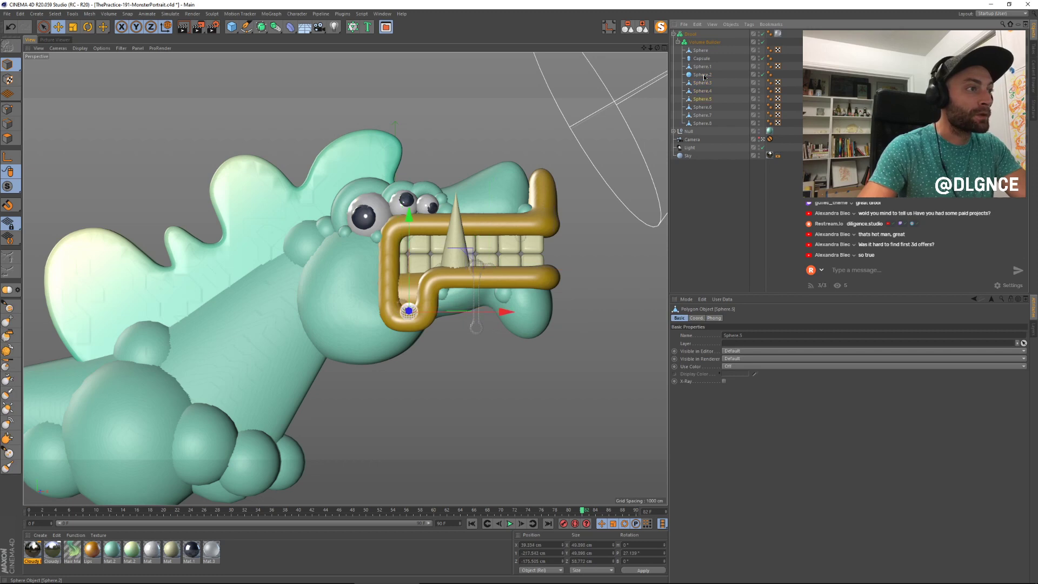
{"action": "left_click", "coordinate": [704, 108]}
{"action": "left_click", "coordinate": [703, 115]}
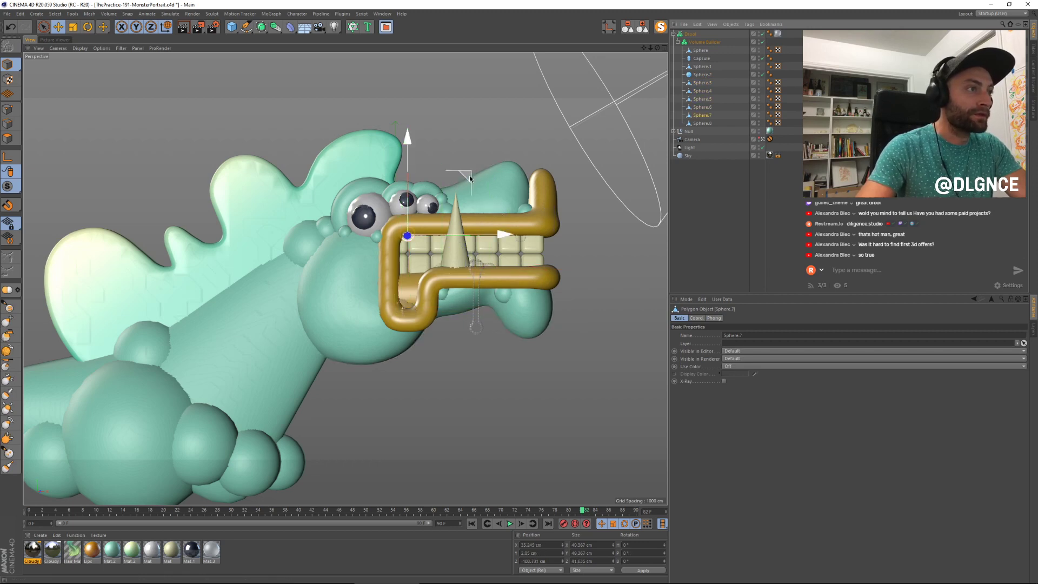
{"action": "left_click_drag", "start_coordinate": [469, 176], "coordinate": [467, 183]}
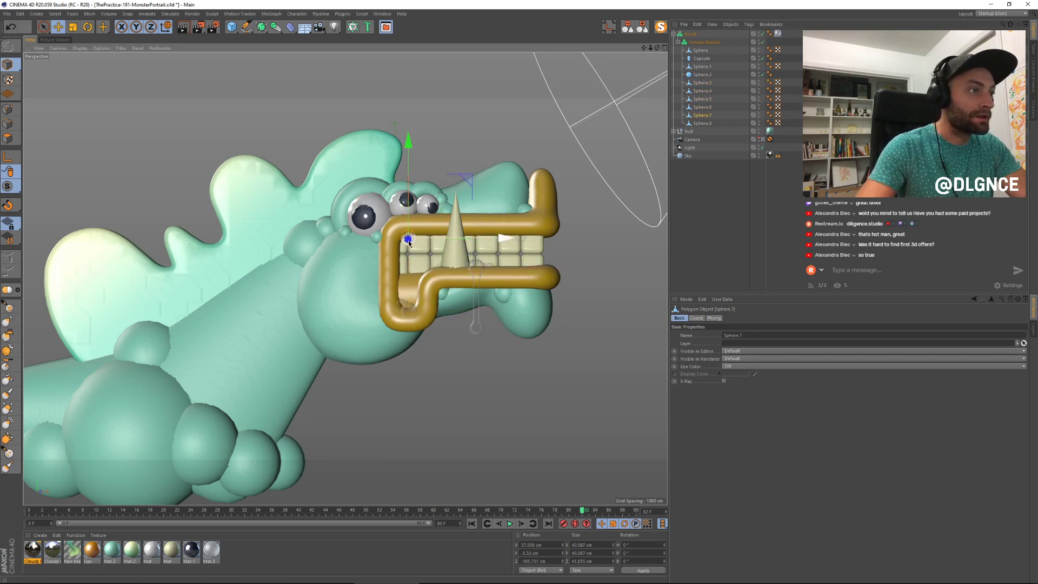
{"action": "left_click_drag", "start_coordinate": [408, 242], "coordinate": [409, 238]}
{"action": "left_click", "coordinate": [691, 34]}
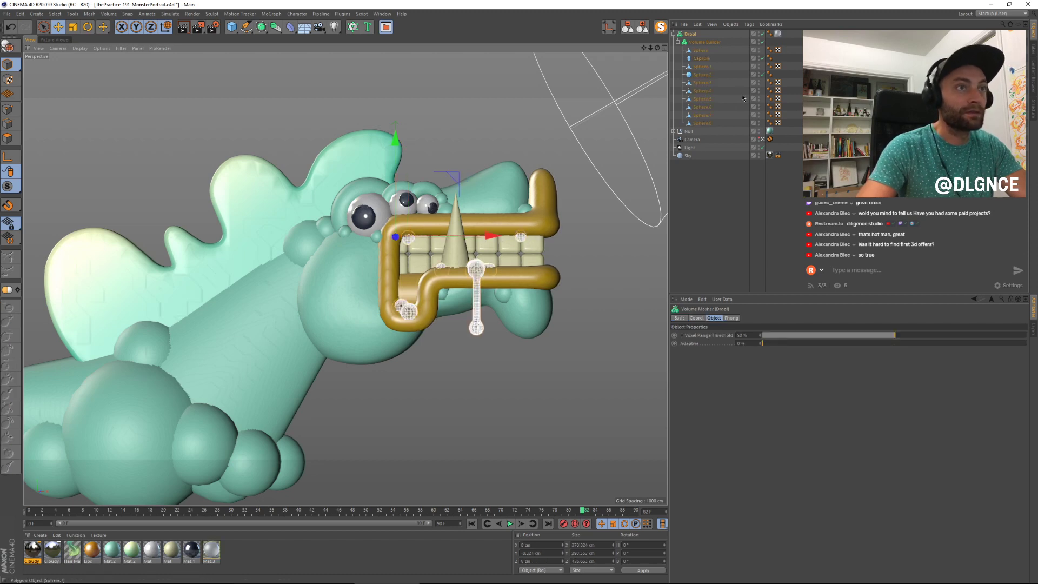
Step: Nudge the Sphere.8 drool ball on the upper front teeth slightly forward and up, and clear the selection
{"action": "left_click", "coordinate": [701, 124]}
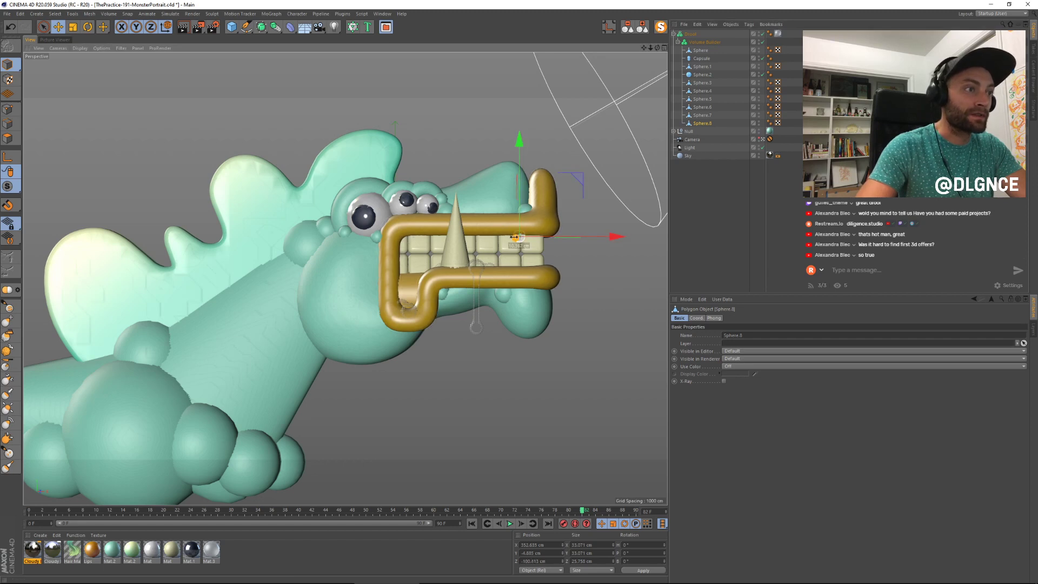
{"action": "left_click_drag", "start_coordinate": [517, 237], "coordinate": [580, 180]}
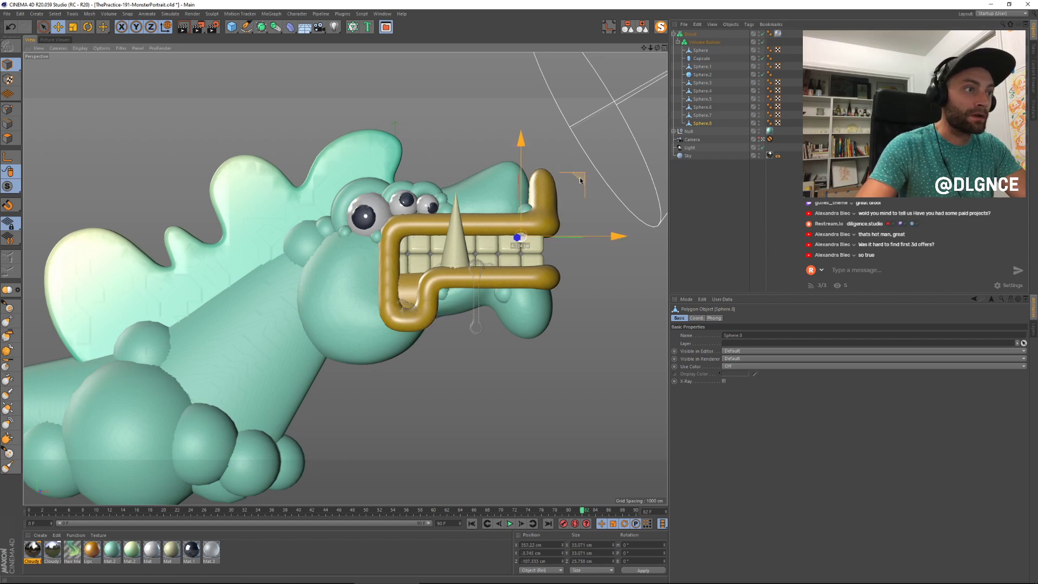
{"action": "left_click", "coordinate": [718, 212]}
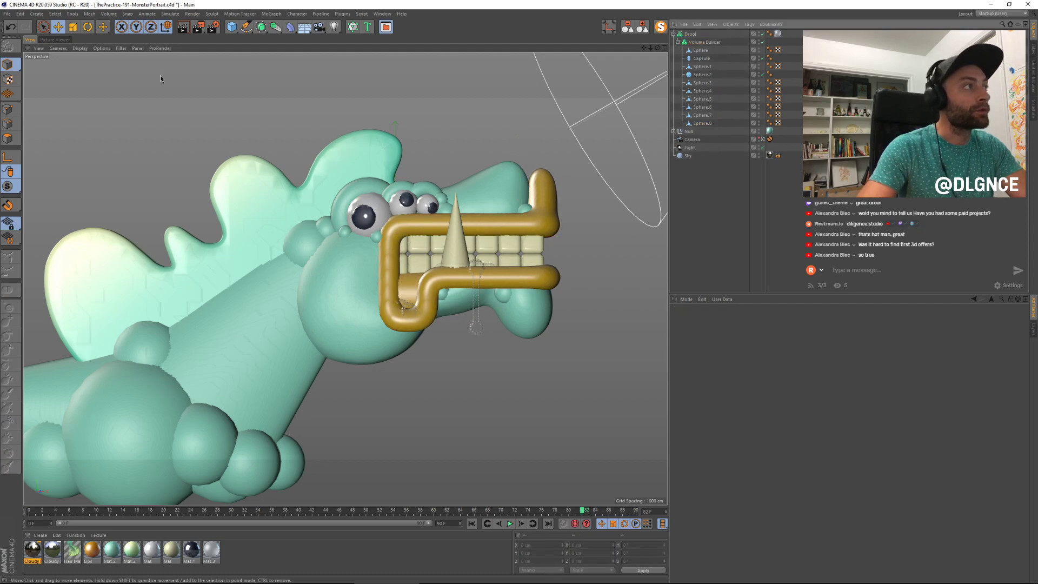
Step: Examine the mouth and drool up close in the latest test render
{"action": "left_click", "coordinate": [52, 41]}
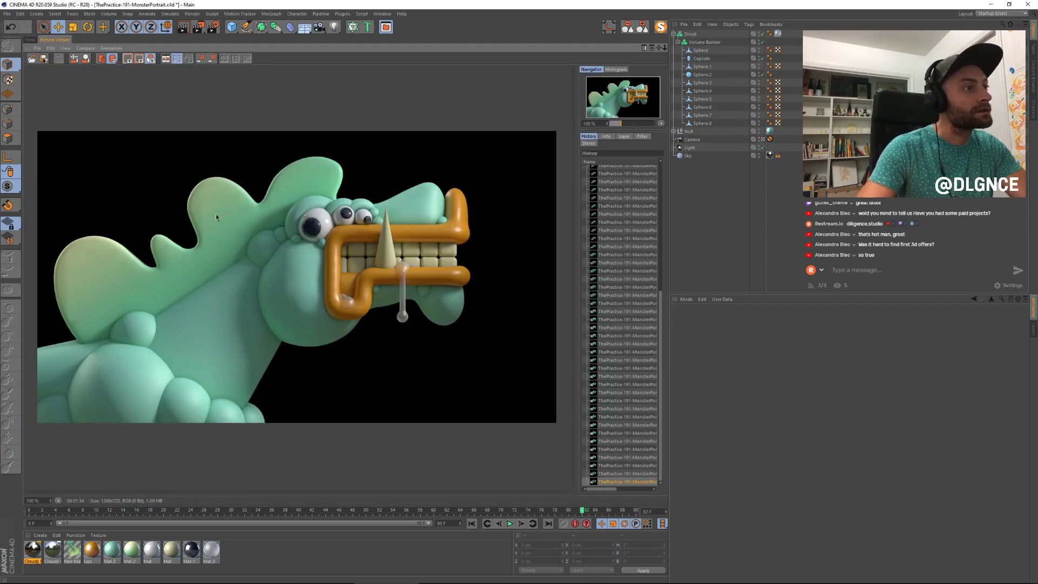
{"action": "scroll", "coordinate": [349, 295], "scroll_direction": "up", "scroll_amount": 3}
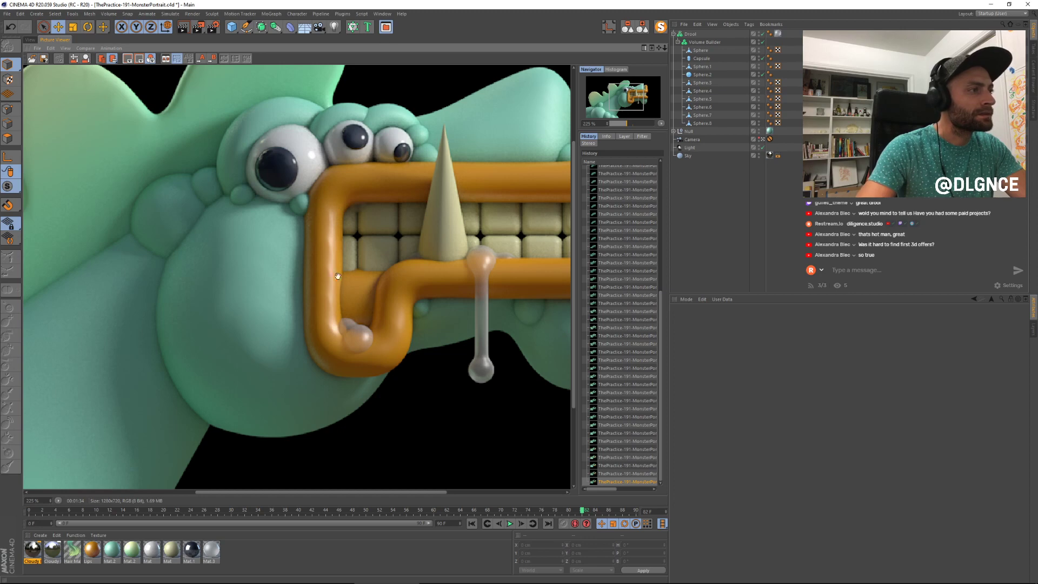
{"action": "scroll", "coordinate": [341, 271], "scroll_direction": "down", "scroll_amount": 3}
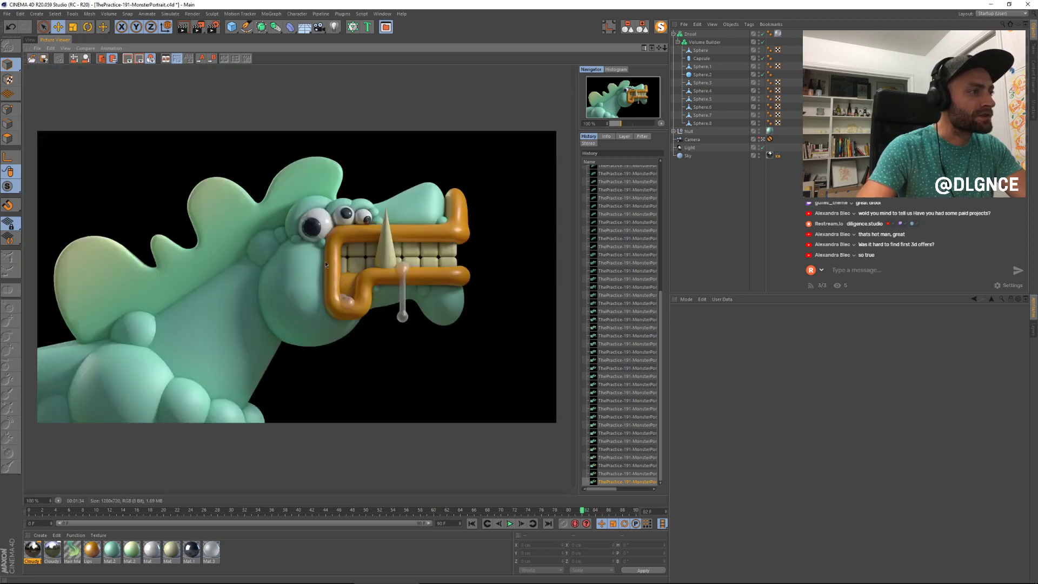
Step: Leave the scene camera and examine the orange lip mesh from the front, side and rear
{"action": "left_click", "coordinate": [29, 40]}
{"action": "left_click", "coordinate": [391, 317]}
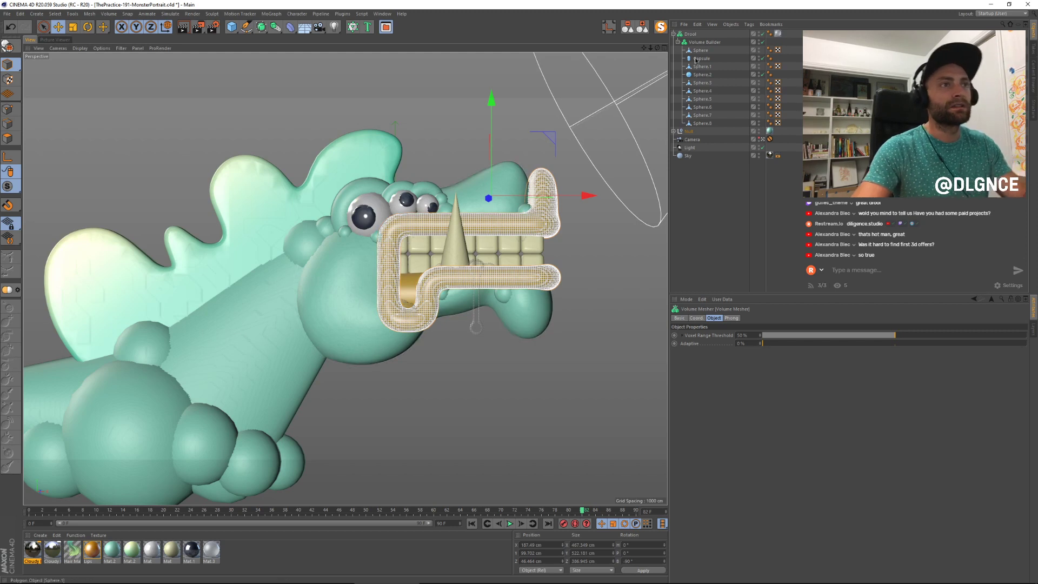
{"action": "left_click", "coordinate": [675, 131]}
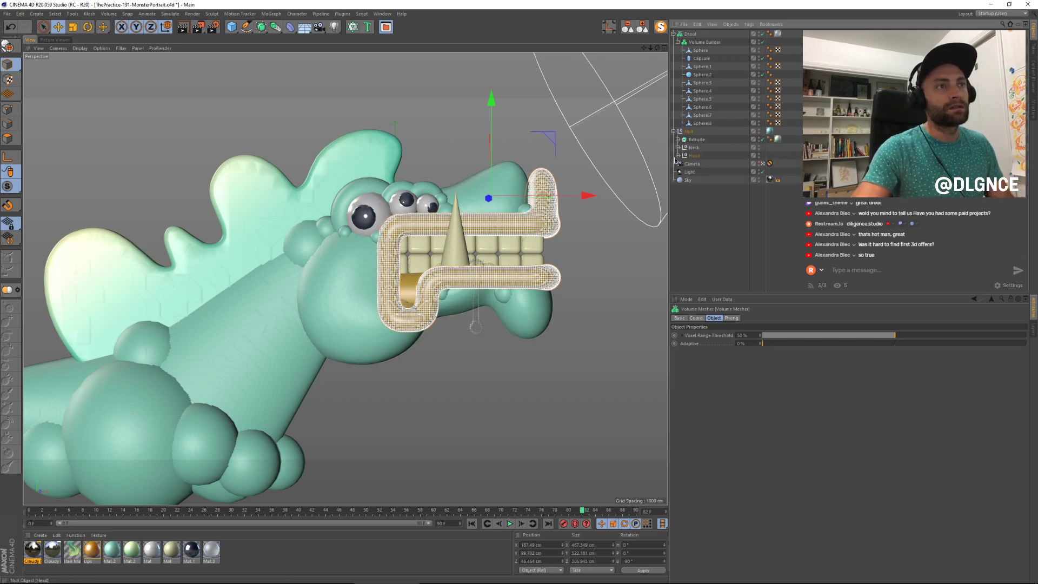
{"action": "left_click", "coordinate": [763, 164]}
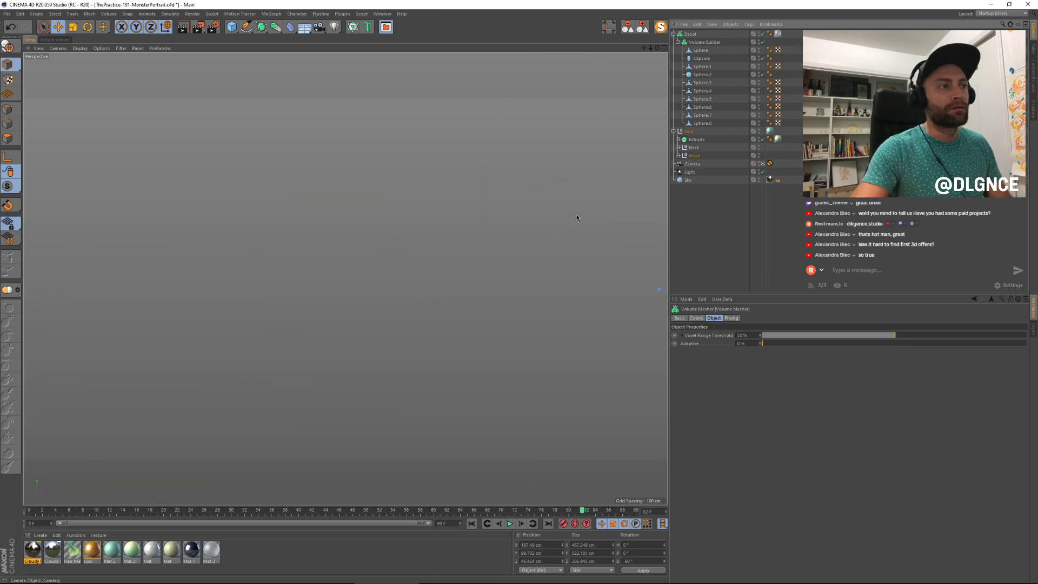
{"action": "scroll", "coordinate": [433, 233], "scroll_direction": "down", "scroll_amount": 10}
{"action": "left_click_drag", "start_coordinate": [417, 248], "coordinate": [387, 236], "text": "alt"}
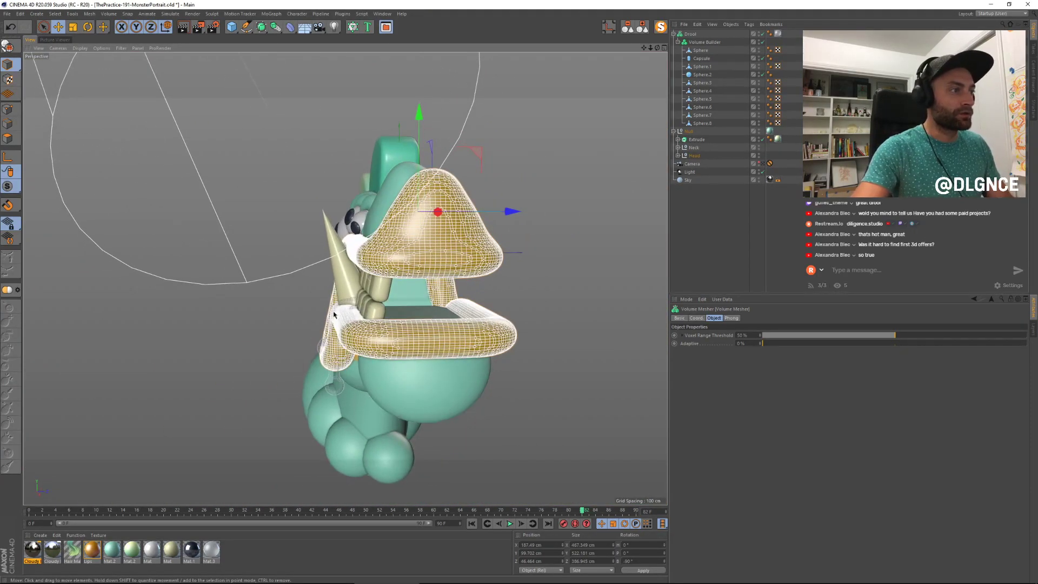
{"action": "left_click_drag", "start_coordinate": [356, 306], "coordinate": [552, 303], "text": "alt"}
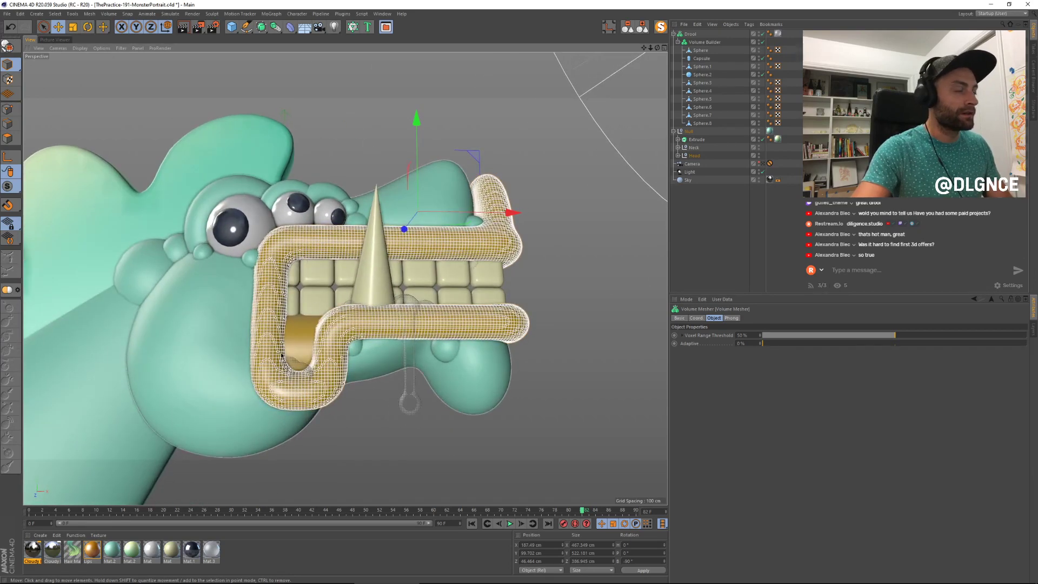
{"action": "left_click_drag", "start_coordinate": [281, 355], "coordinate": [384, 360], "text": "alt"}
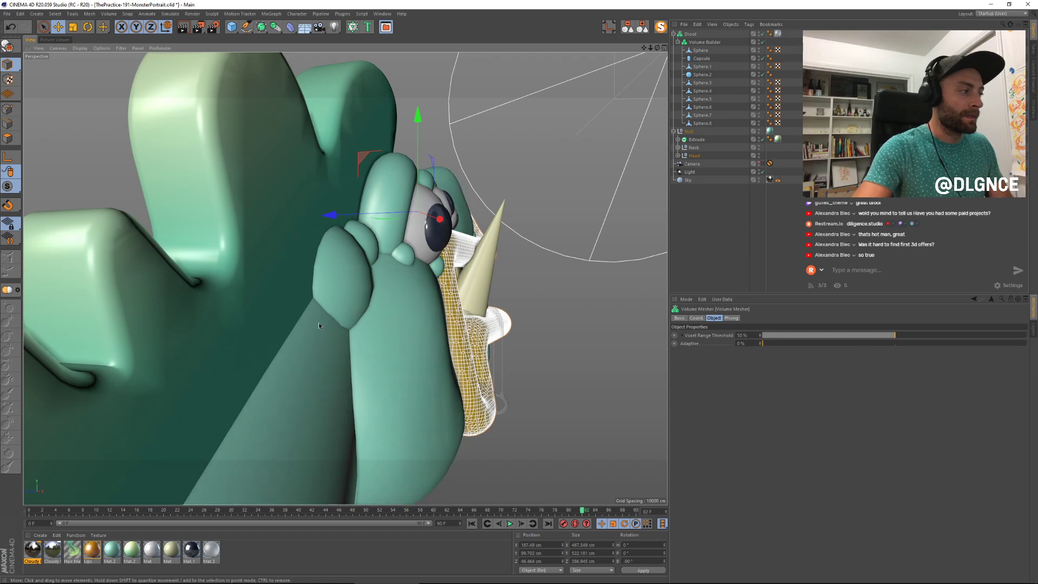
{"action": "left_click_drag", "start_coordinate": [517, 364], "coordinate": [471, 319], "text": "alt"}
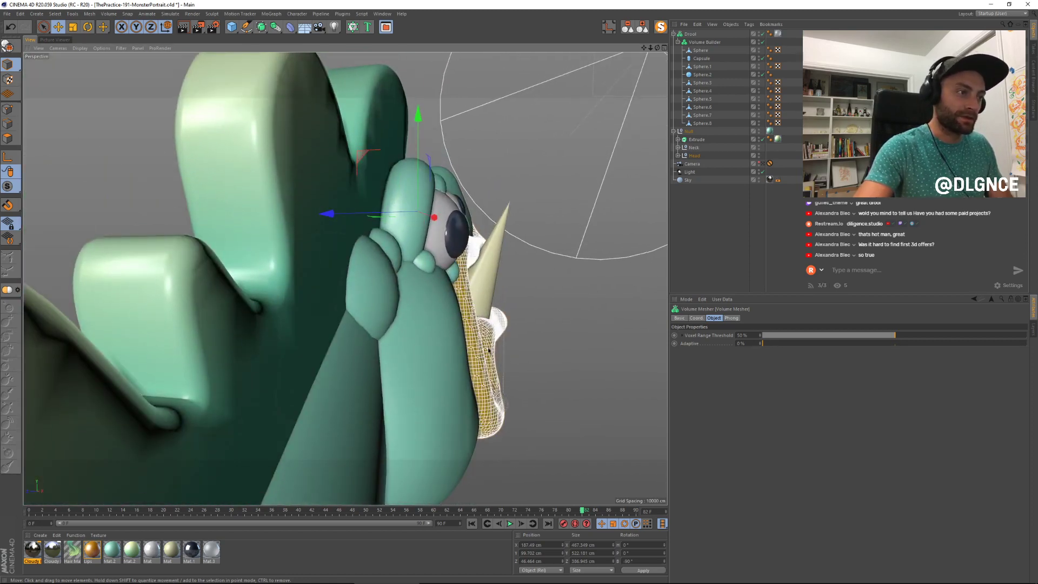
{"action": "left_click_drag", "start_coordinate": [517, 433], "coordinate": [234, 325], "text": "alt"}
{"action": "scroll", "coordinate": [235, 326], "scroll_direction": "up", "scroll_amount": 2}
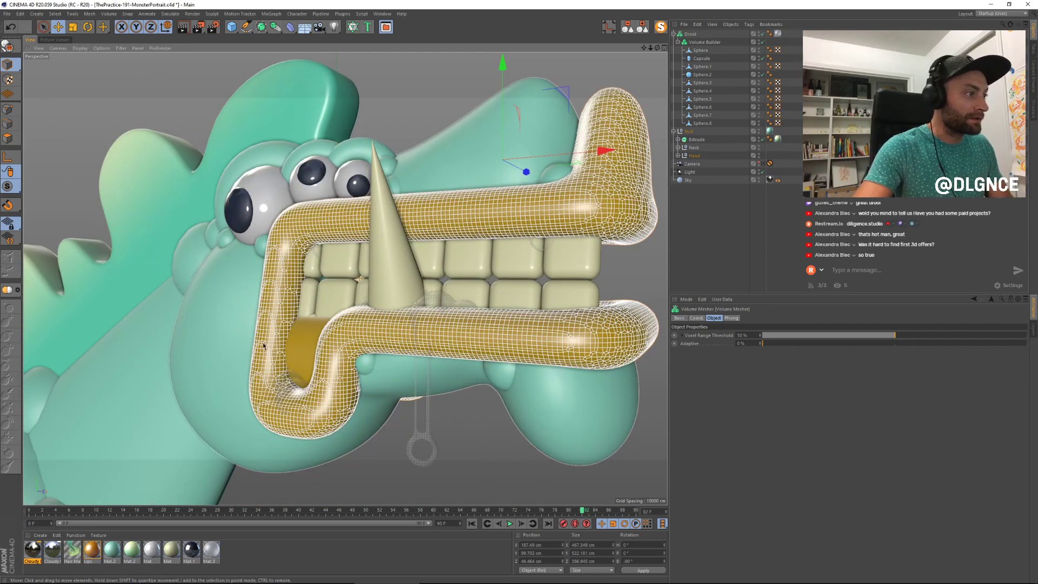
Step: Raise the Smooth Layer strength to 100% in the lips' Volume Builder and check the lip surface
{"action": "left_click", "coordinate": [677, 156]}
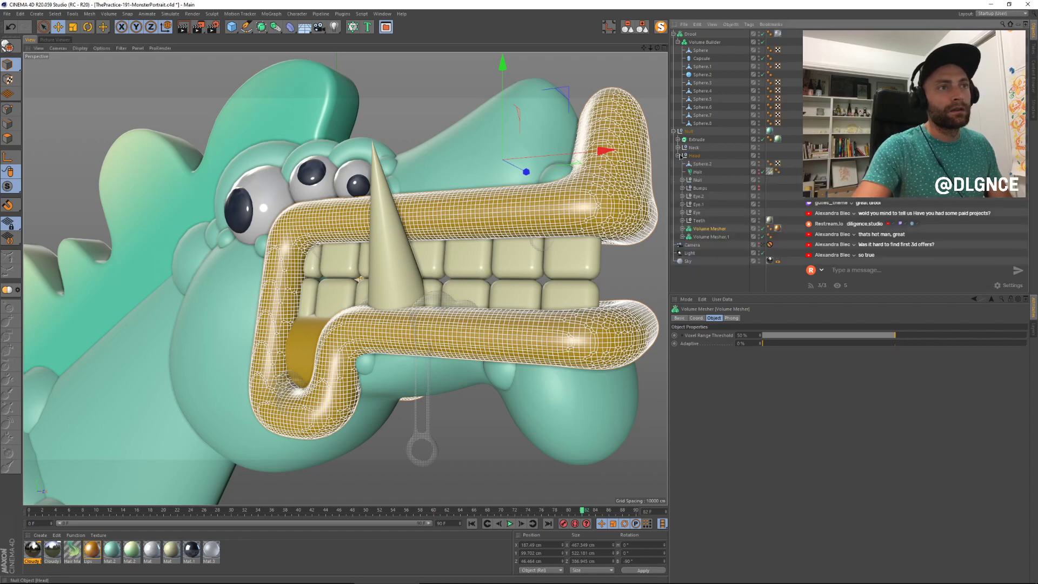
{"action": "left_click", "coordinate": [683, 229]}
{"action": "left_click", "coordinate": [692, 237]}
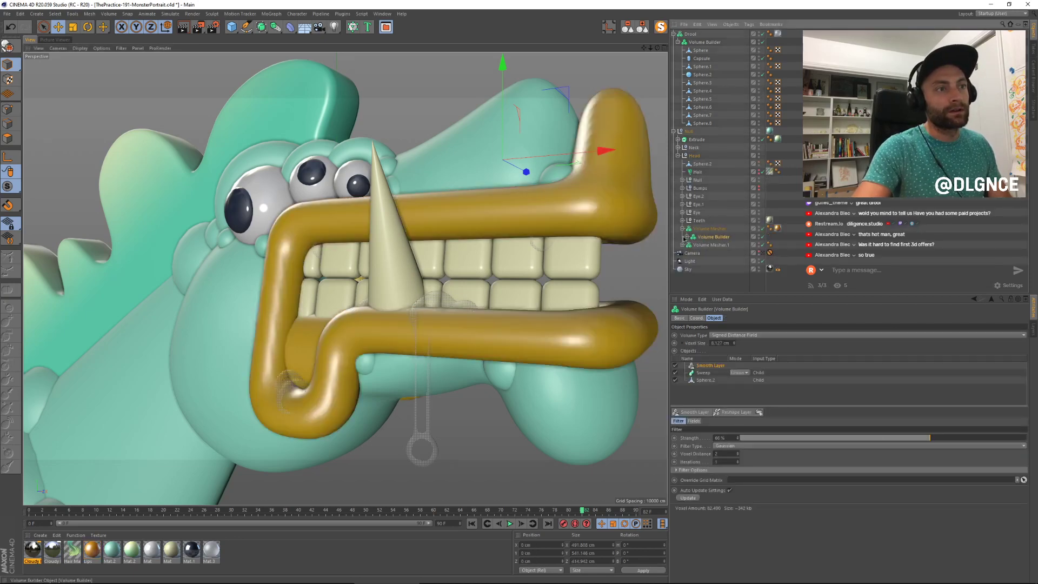
{"action": "left_click", "coordinate": [690, 237]}
{"action": "left_click", "coordinate": [687, 237]}
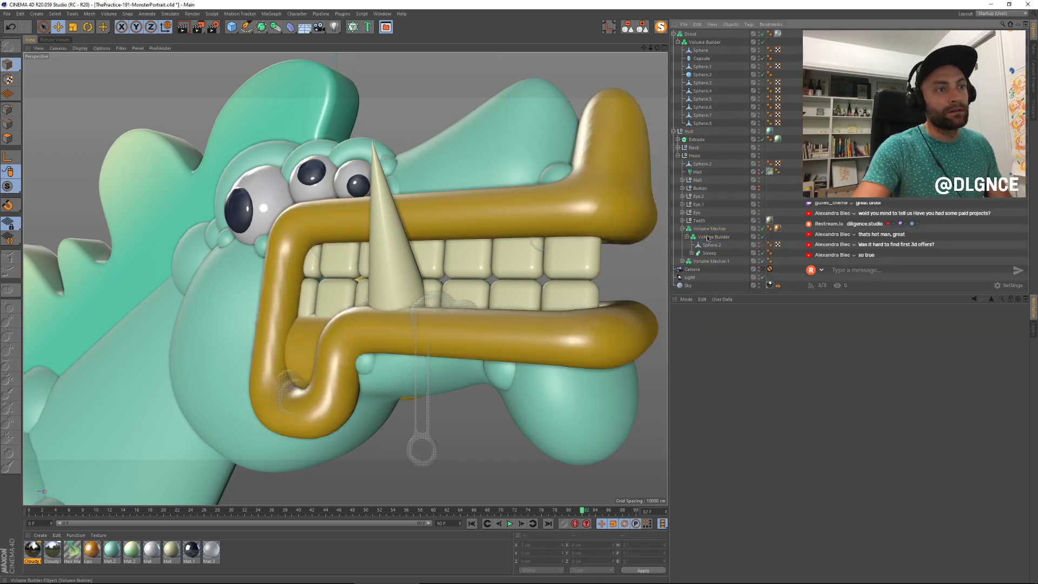
{"action": "left_click", "coordinate": [713, 237]}
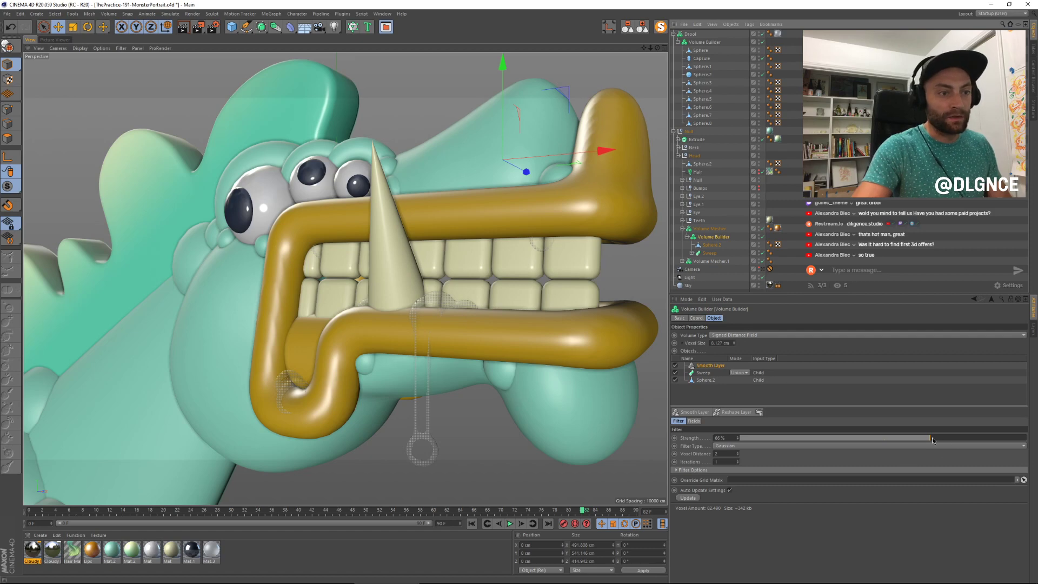
{"action": "left_click_drag", "start_coordinate": [932, 439], "coordinate": [1037, 447]}
{"action": "left_click_drag", "start_coordinate": [605, 378], "coordinate": [433, 367], "text": "alt"}
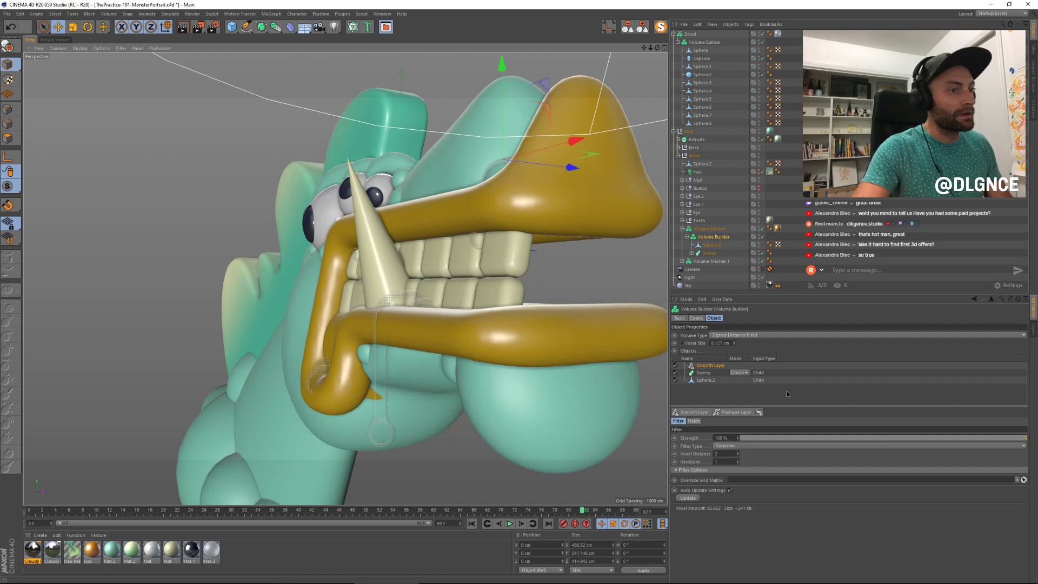
Step: Set the lips' voxel size to 7.127 cm, check the lips, and return to the scene camera and the test render
{"action": "left_click", "coordinate": [734, 345]}
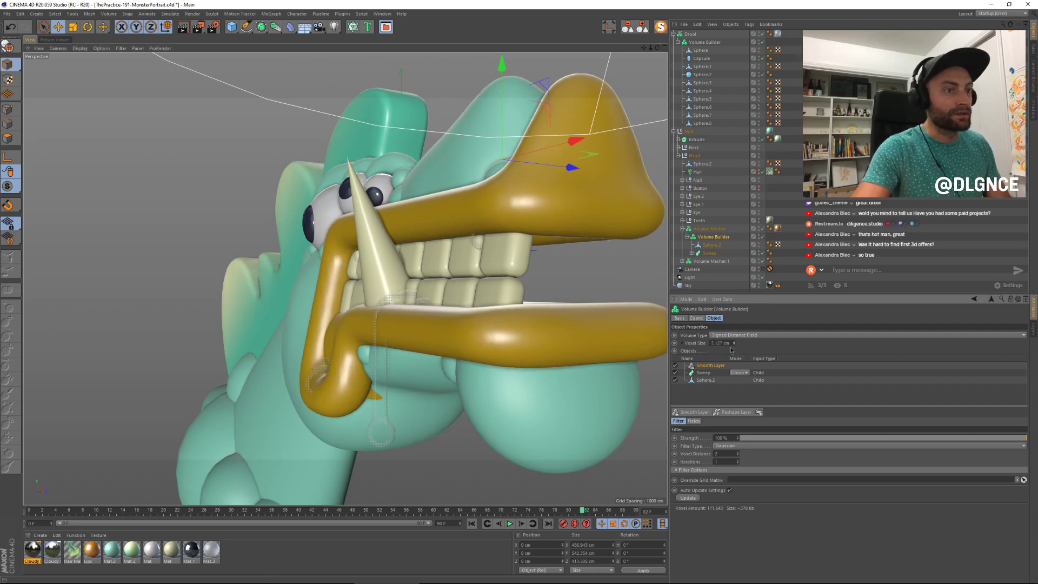
{"action": "left_click_drag", "start_coordinate": [436, 358], "coordinate": [510, 362], "text": "alt"}
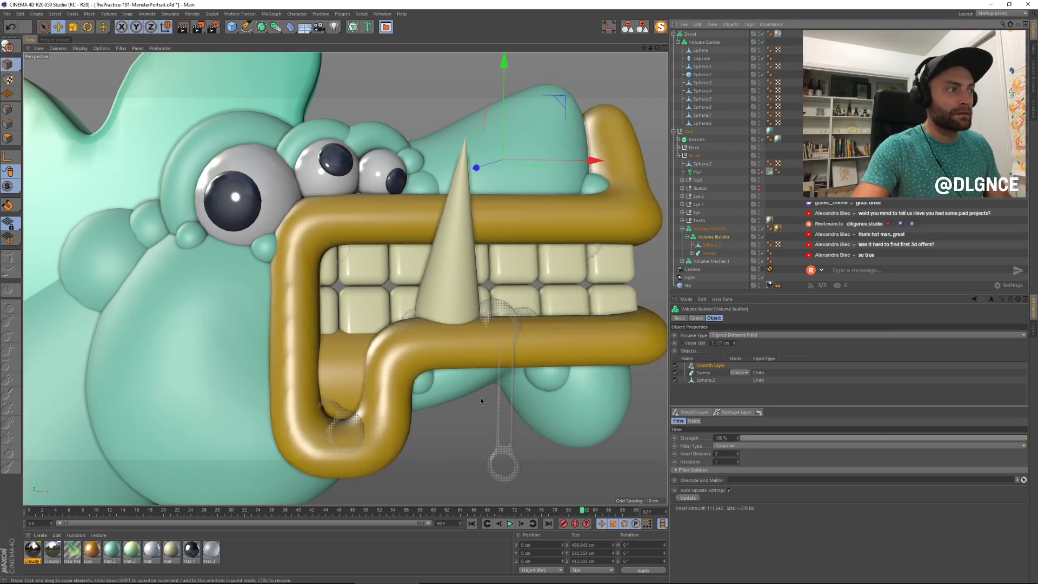
{"action": "left_click_drag", "start_coordinate": [443, 391], "coordinate": [417, 386], "text": "alt"}
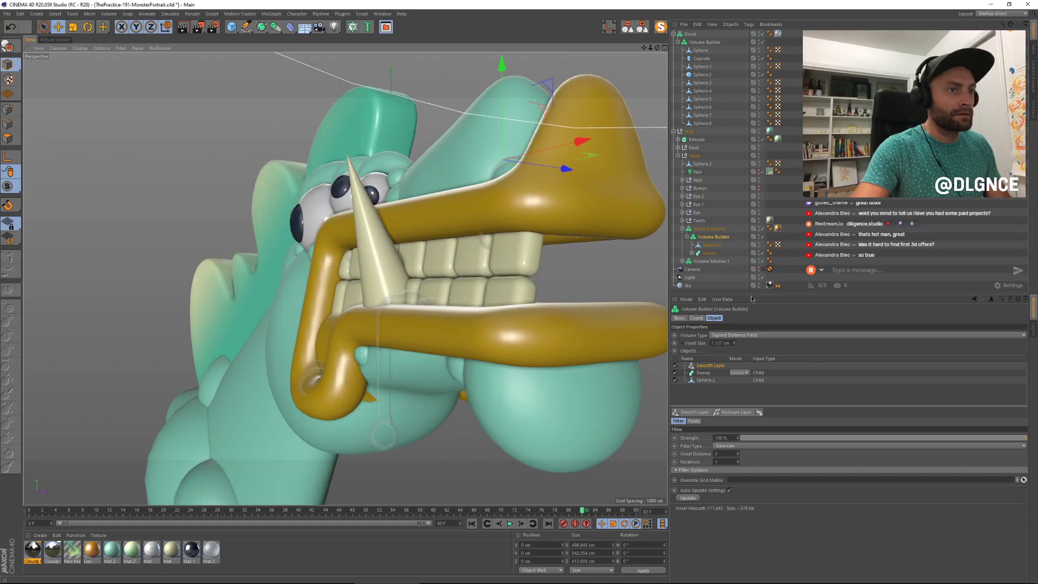
{"action": "left_click", "coordinate": [763, 269]}
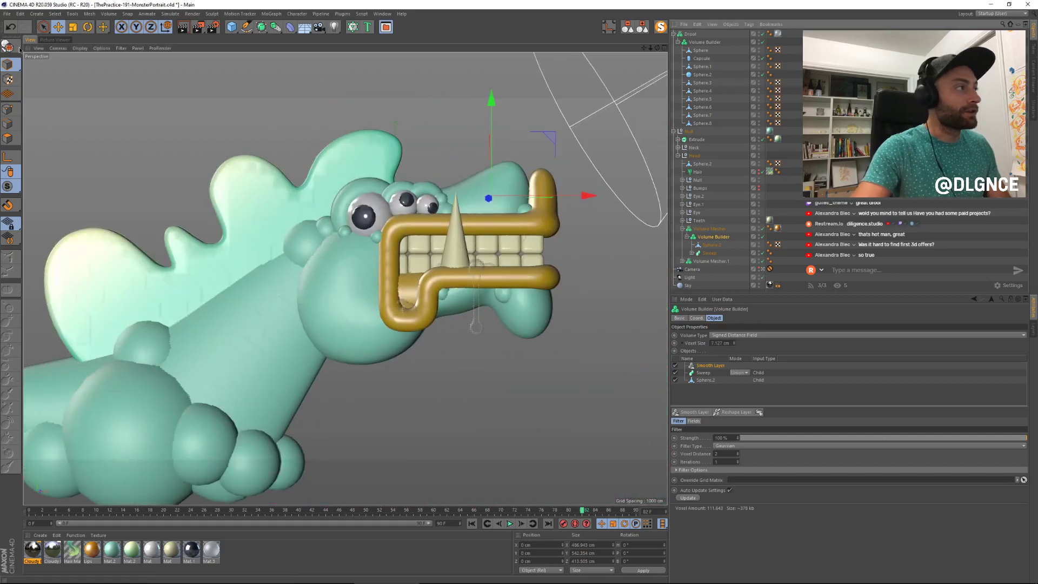
{"action": "left_click", "coordinate": [57, 40]}
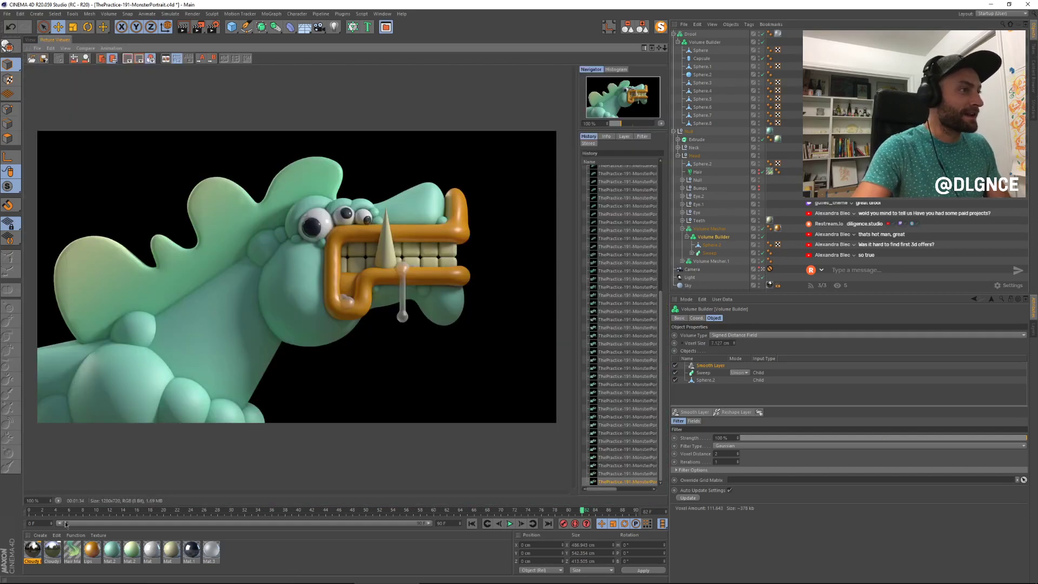
Step: Set the Lips material's Default Specular to 18% and reflectance Layer 1 to 10%, and render the frame again
{"action": "left_click", "coordinate": [80, 512]}
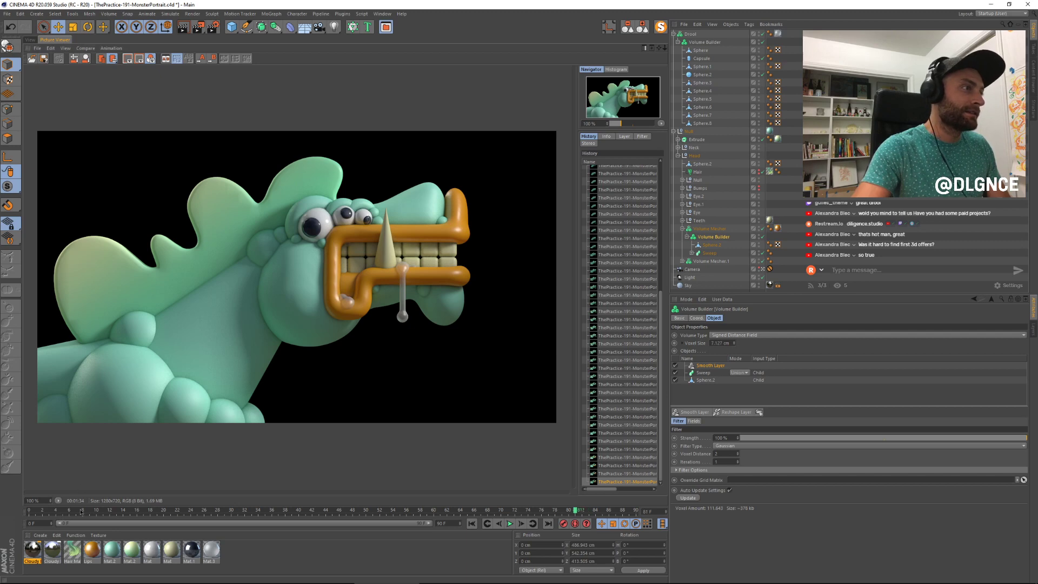
{"action": "double_click", "coordinate": [91, 552]}
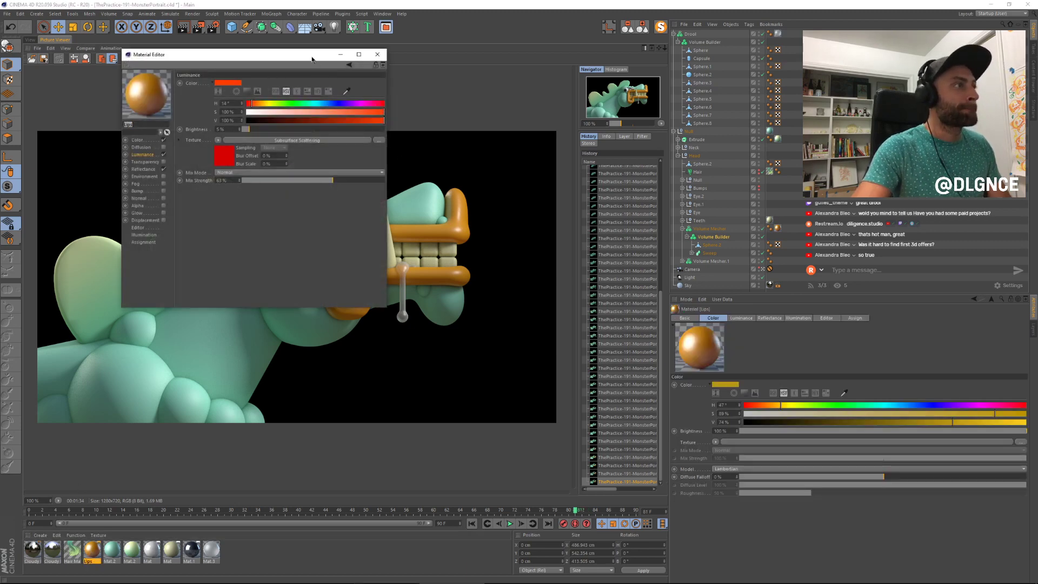
{"action": "left_click_drag", "start_coordinate": [312, 59], "coordinate": [652, 249]}
{"action": "left_click", "coordinate": [483, 358]}
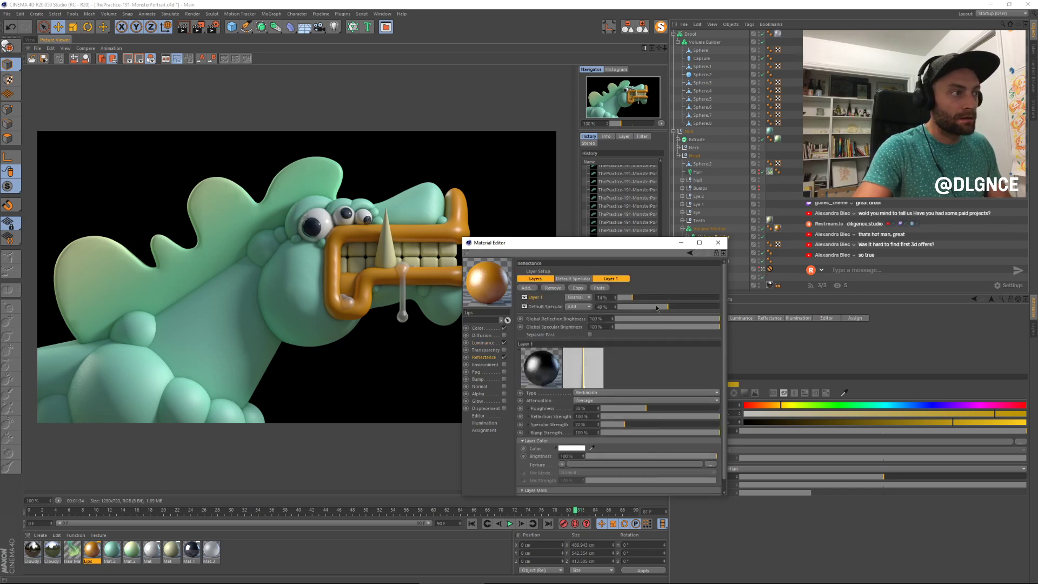
{"action": "left_click_drag", "start_coordinate": [656, 308], "coordinate": [643, 308]}
{"action": "left_click_drag", "start_coordinate": [630, 300], "coordinate": [626, 299]}
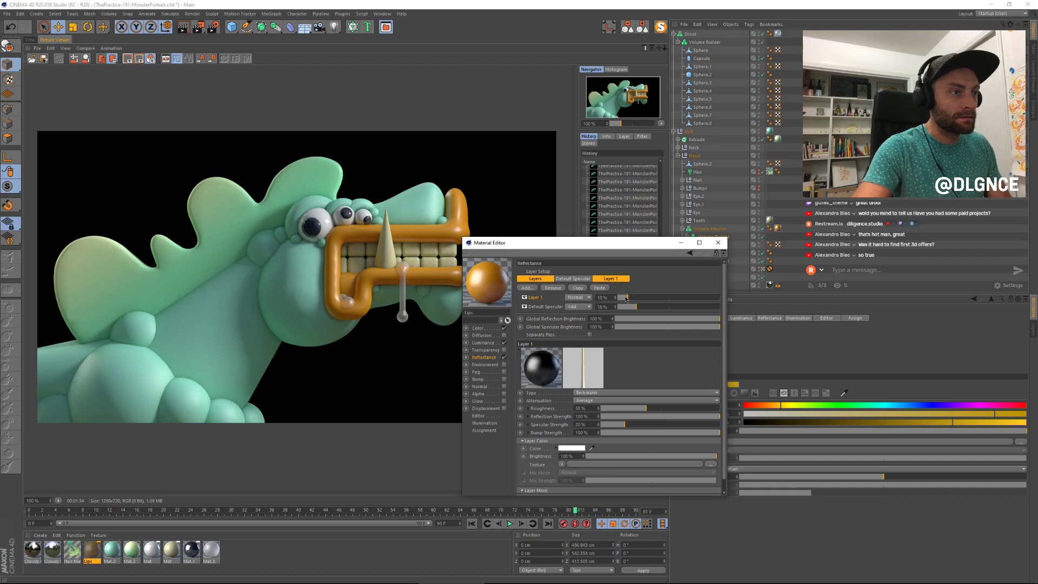
{"action": "left_click", "coordinate": [718, 244]}
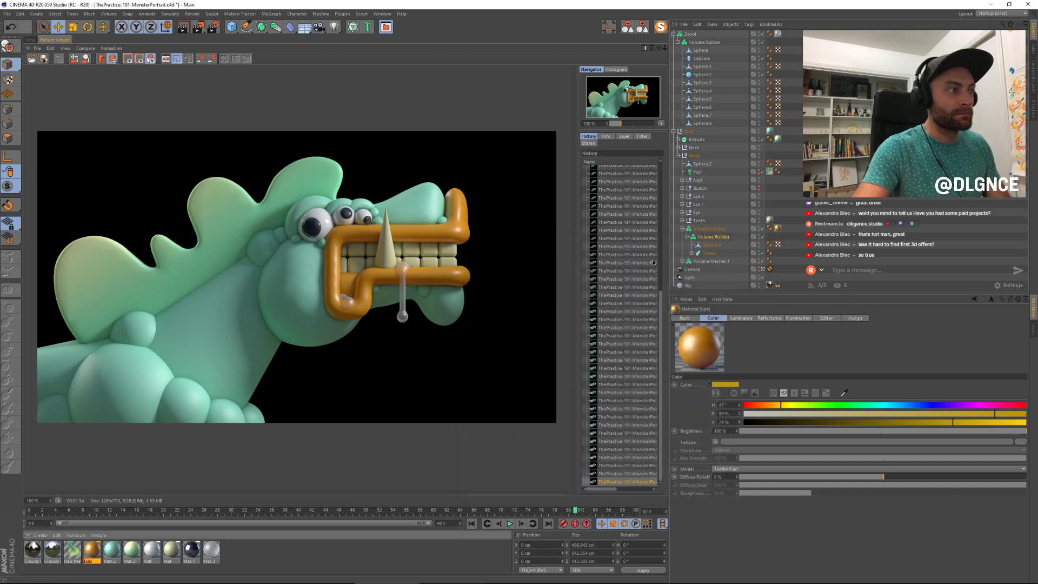
{"action": "key", "text": "shift+r"}
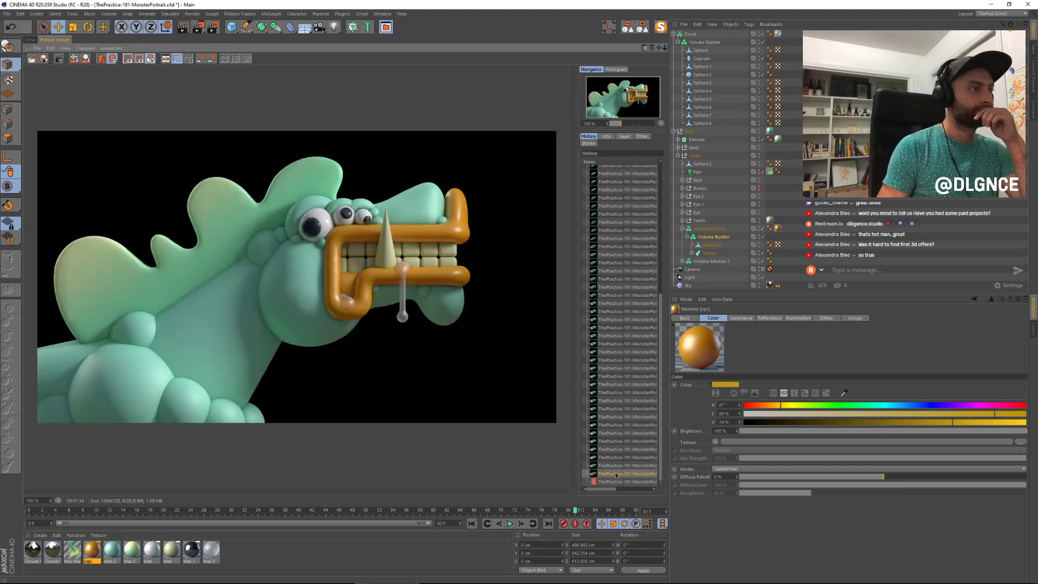
Step: Compare the most recent monster renders in the render history, ending on the render in progress
{"action": "key", "text": "Up"}
{"action": "key", "text": "Up"}
{"action": "key", "text": "Up"}
{"action": "key", "text": "Up"}
{"action": "key", "text": "Down"}
{"action": "key", "text": "Up"}
{"action": "key", "text": "Down"}
{"action": "key", "text": "Down"}
{"action": "key", "text": "Down"}
{"action": "key", "text": "Down"}
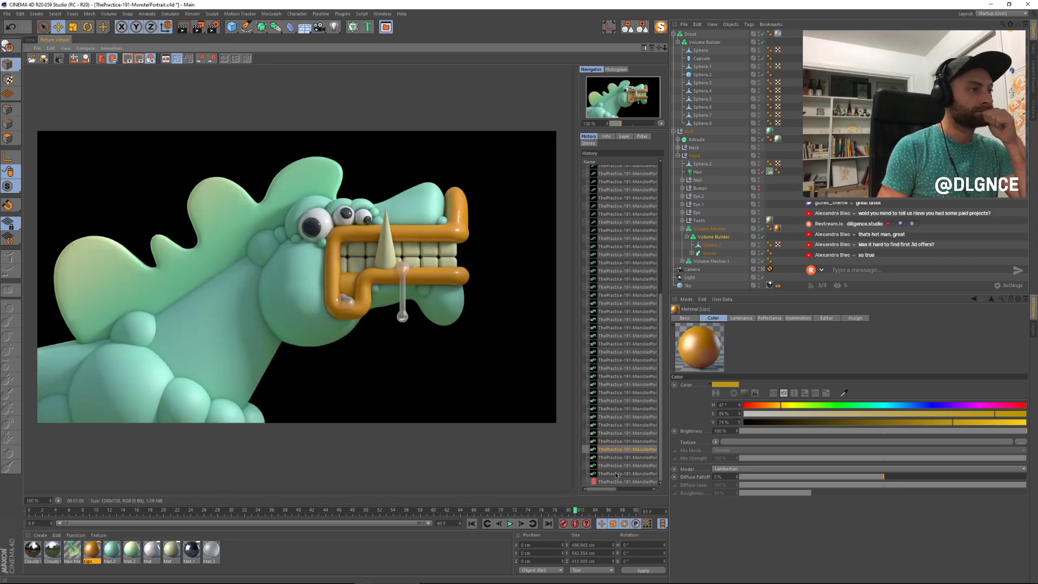
{"action": "key", "text": "Up"}
{"action": "key", "text": "Down"}
{"action": "key", "text": "Down"}
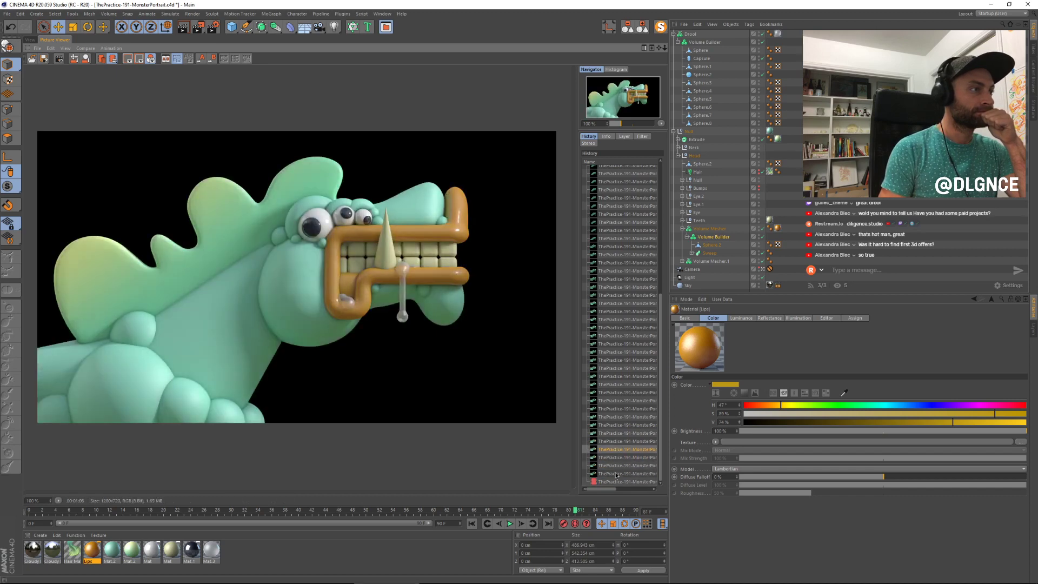
{"action": "key", "text": "Up"}
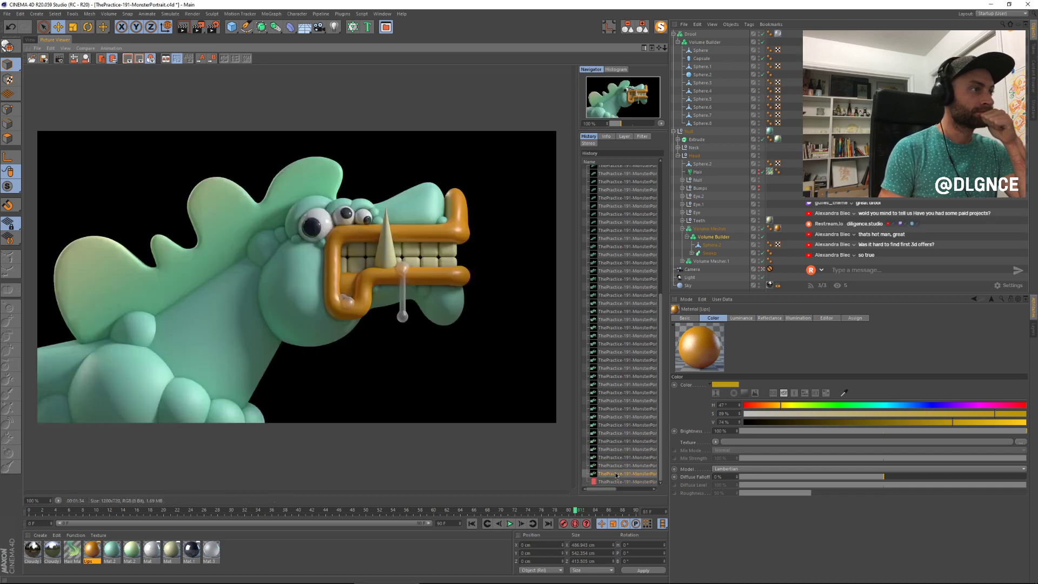
{"action": "key", "text": "Up"}
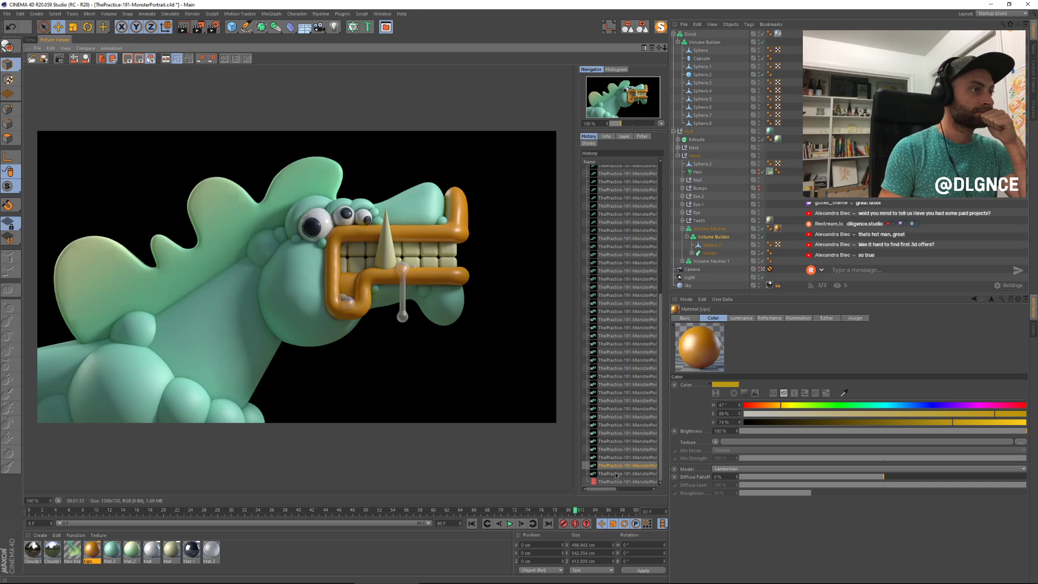
{"action": "key", "text": "Down"}
{"action": "key", "text": "Down"}
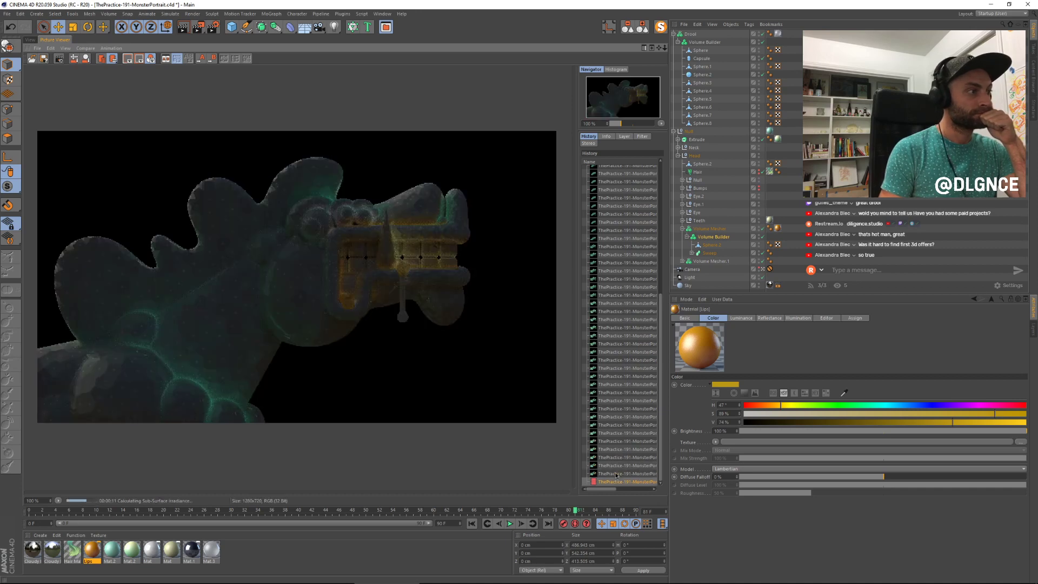
Step: Return to the scene view, collapse the object hierarchy and rotate the Sky object's heading to about -180°
{"action": "left_click", "coordinate": [30, 39]}
{"action": "key", "text": "shift+f"}
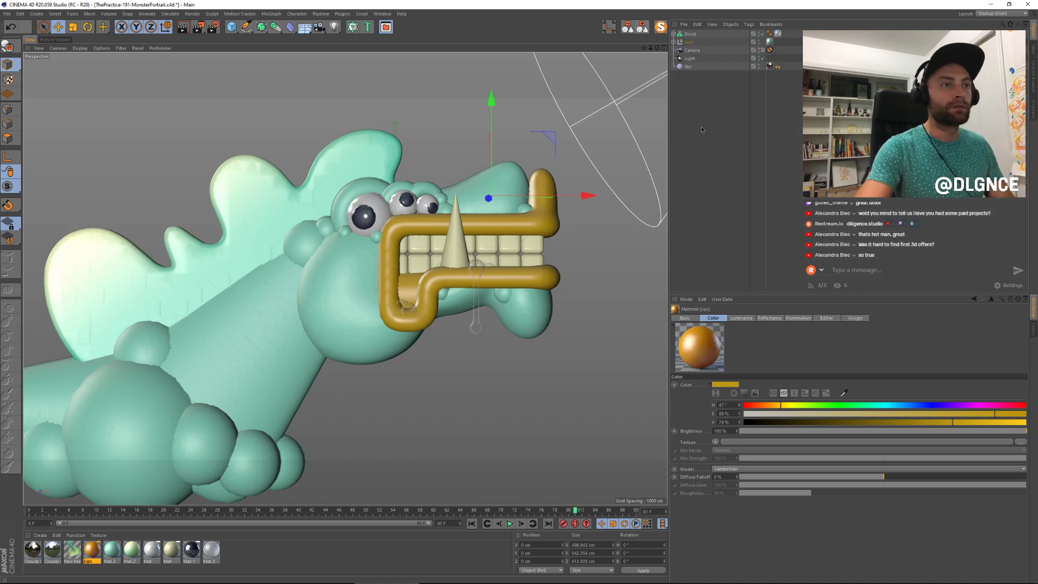
{"action": "left_click", "coordinate": [681, 66]}
{"action": "key", "text": "r"}
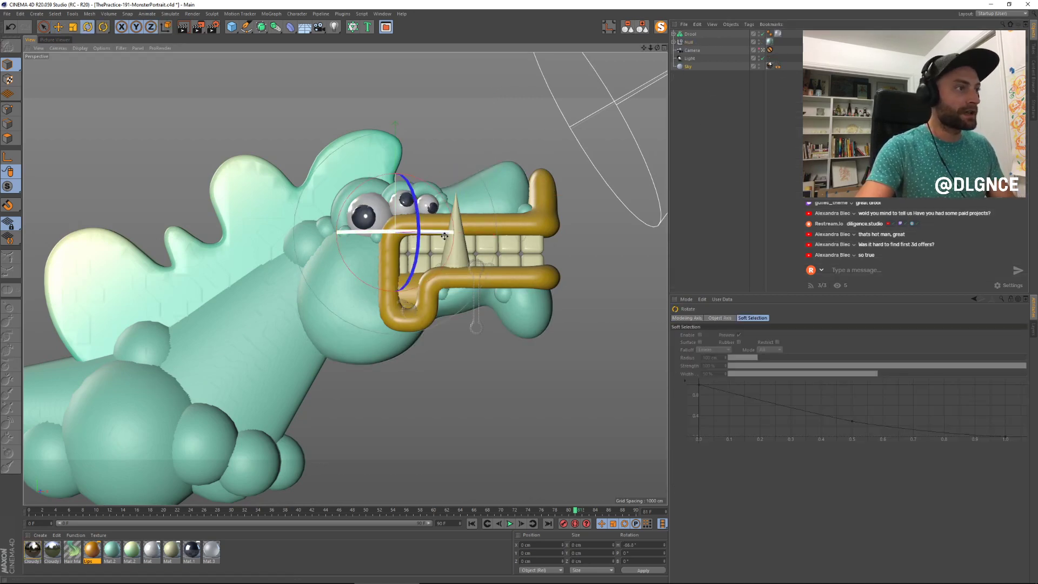
{"action": "left_click_drag", "start_coordinate": [446, 232], "coordinate": [269, 218]}
Step: Check the new render's progress against the last finished renders, comparing the lips' highlights and overall lighting
{"action": "left_click", "coordinate": [53, 41]}
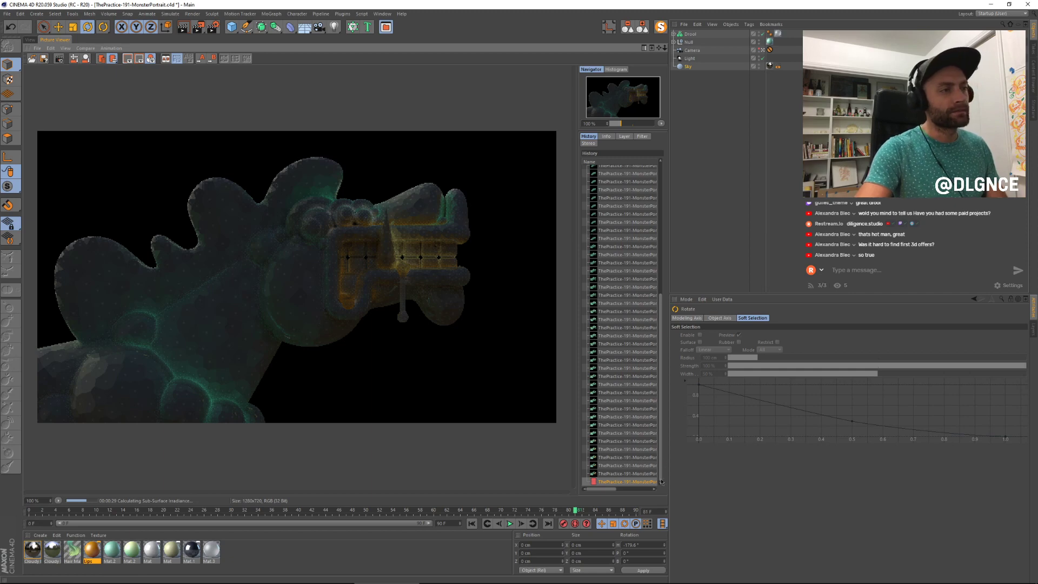
{"action": "key", "text": "Up"}
{"action": "key", "text": "Up"}
{"action": "key", "text": "Up"}
{"action": "key", "text": "Down"}
{"action": "key", "text": "Down"}
{"action": "key", "text": "Down"}
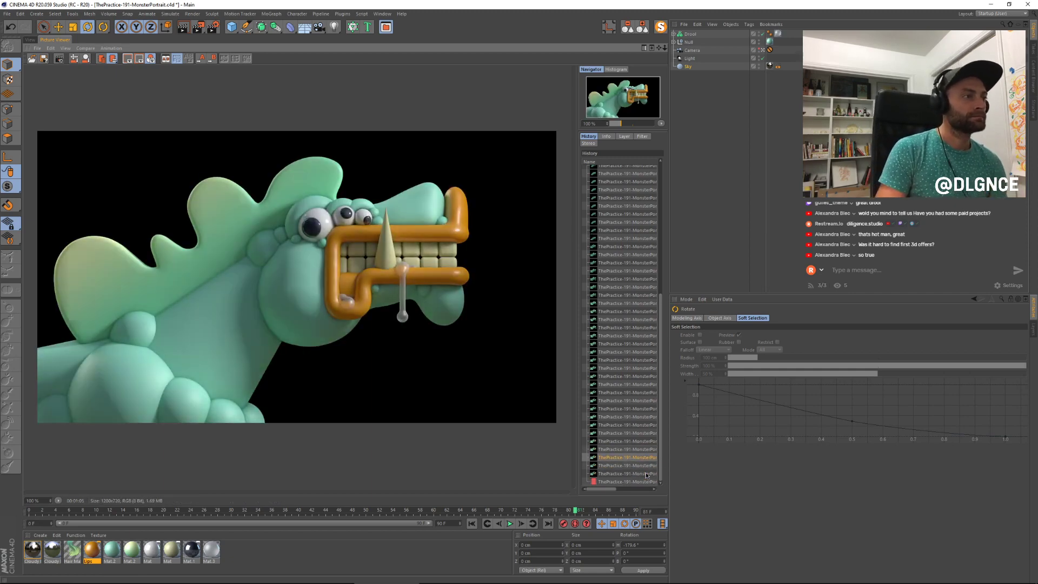
{"action": "key", "text": "Up"}
{"action": "key", "text": "Down"}
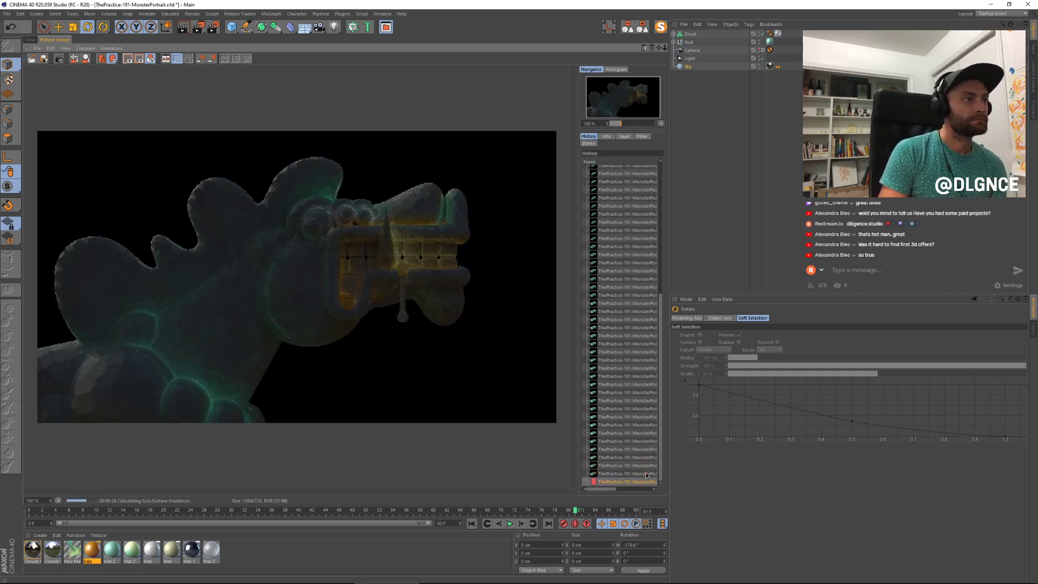
{"action": "key", "text": "Up"}
{"action": "key", "text": "Up"}
{"action": "key", "text": "Down"}
{"action": "key", "text": "Up"}
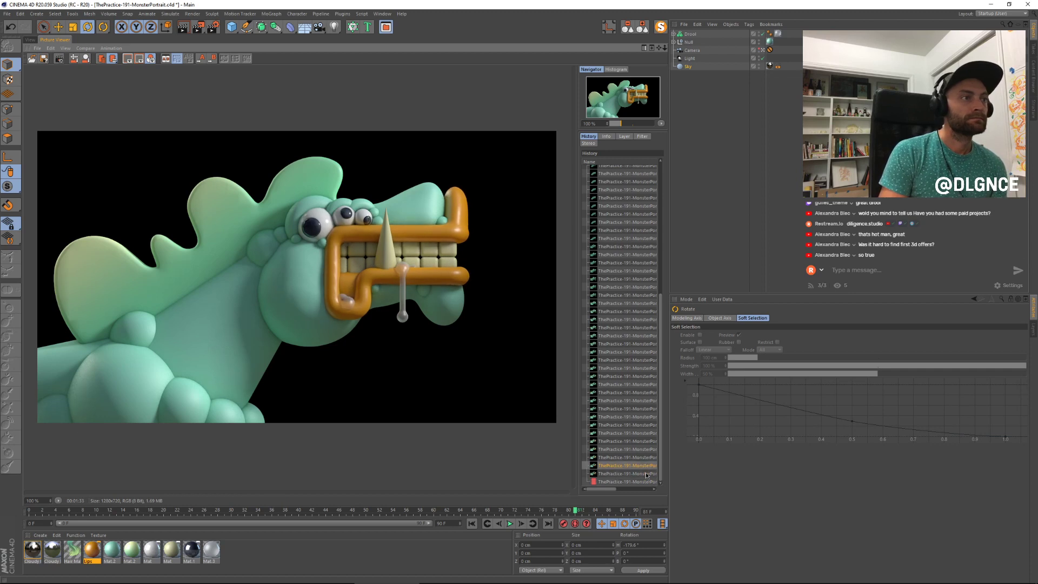
{"action": "key", "text": "Down"}
{"action": "key", "text": "Up"}
{"action": "key", "text": "Down"}
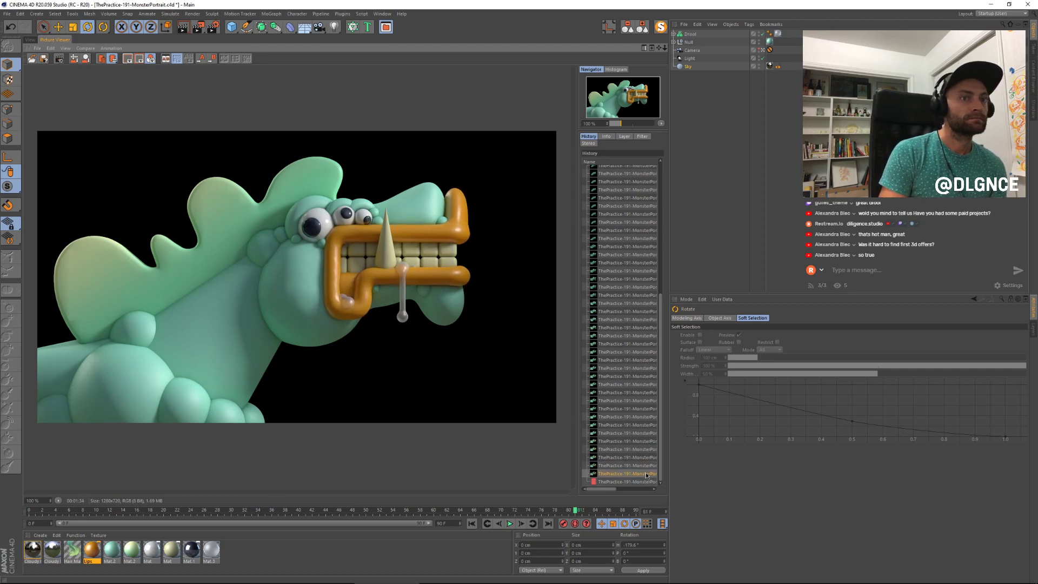
{"action": "key", "text": "Up"}
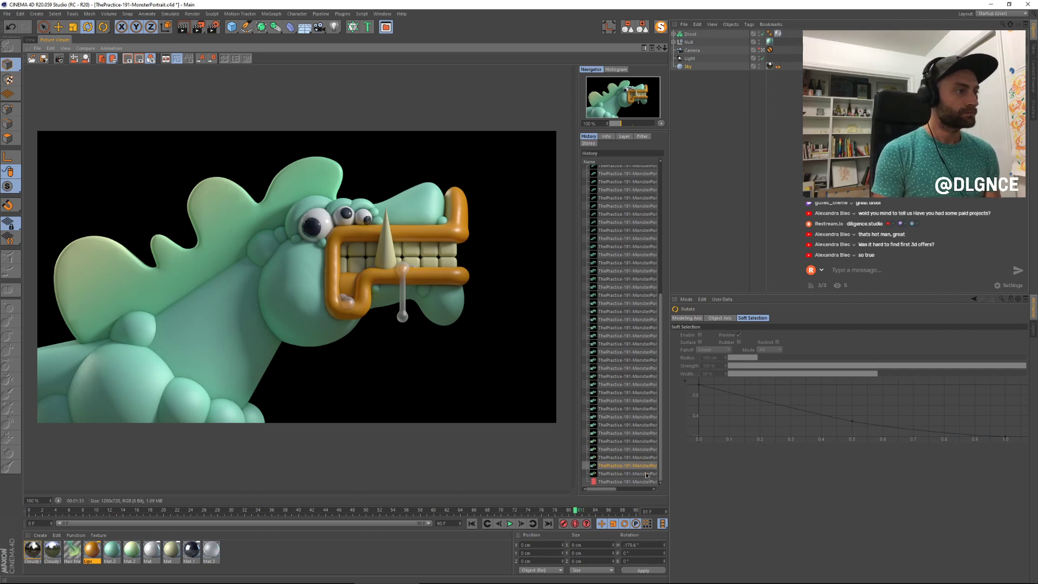
{"action": "key", "text": "Down"}
{"action": "key", "text": "Up"}
{"action": "key", "text": "Down"}
{"action": "key", "text": "Down"}
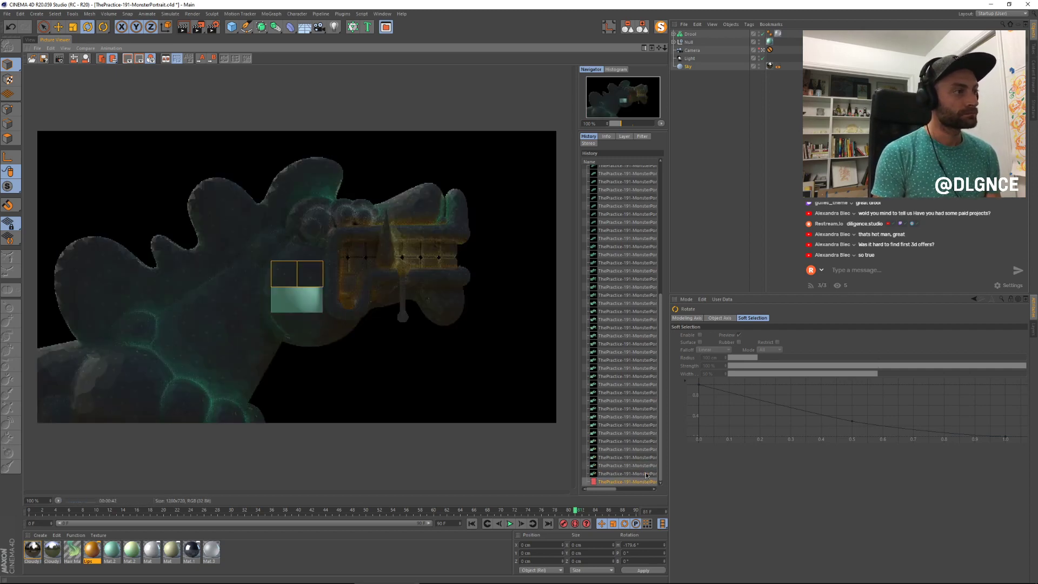
{"action": "key", "text": "Up"}
{"action": "key", "text": "Down"}
{"action": "key", "text": "Up"}
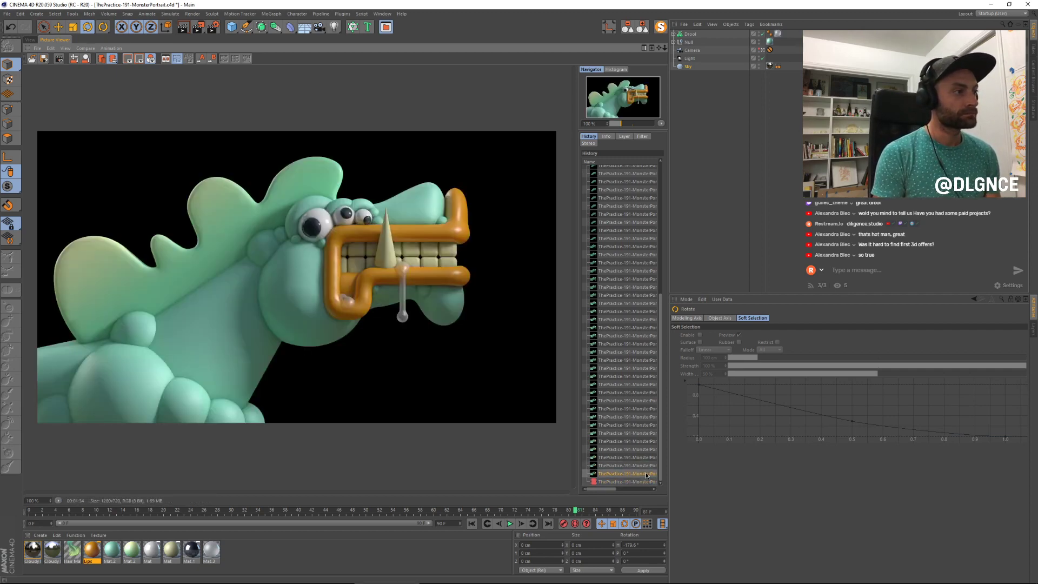
{"action": "key", "text": "Down"}
{"action": "key", "text": "Up"}
{"action": "key", "text": "Down"}
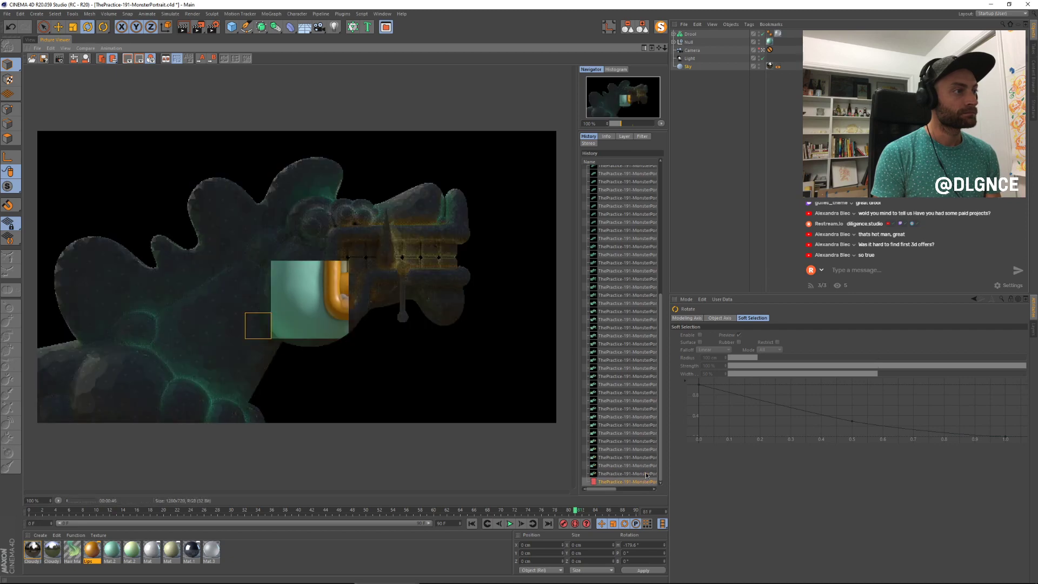
{"action": "key", "text": "Up"}
{"action": "key", "text": "Up"}
{"action": "key", "text": "Up"}
{"action": "key", "text": "Up"}
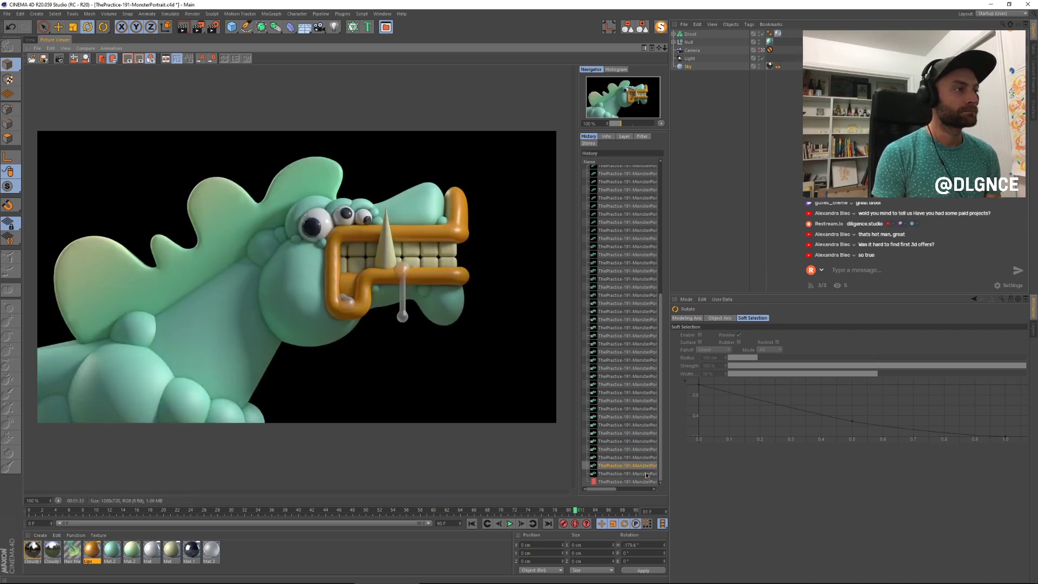
{"action": "key", "text": "Down"}
{"action": "key", "text": "Down"}
{"action": "key", "text": "Down"}
{"action": "key", "text": "Down"}
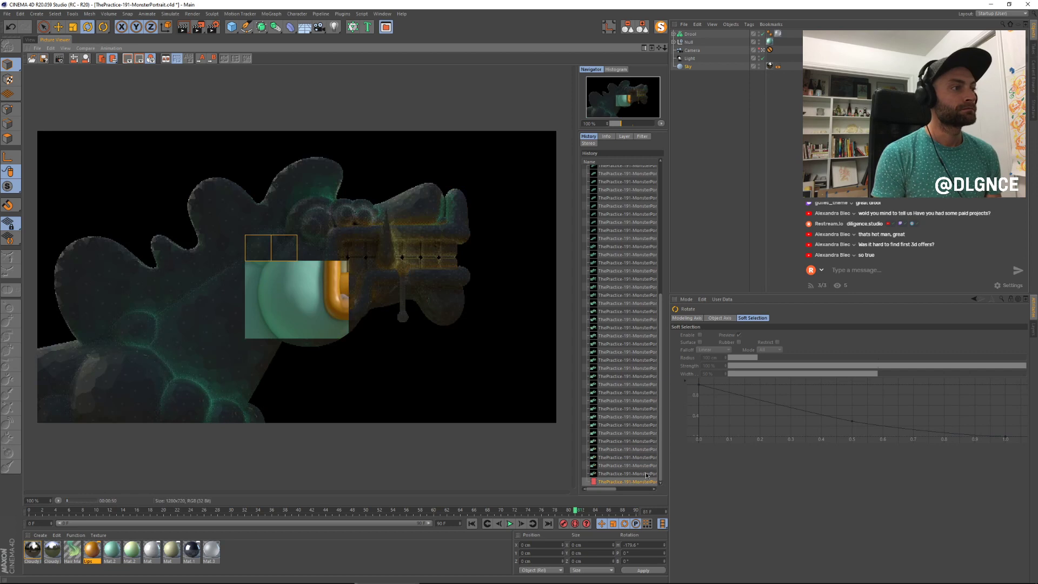
{"action": "key", "text": "Up"}
{"action": "key", "text": "Up"}
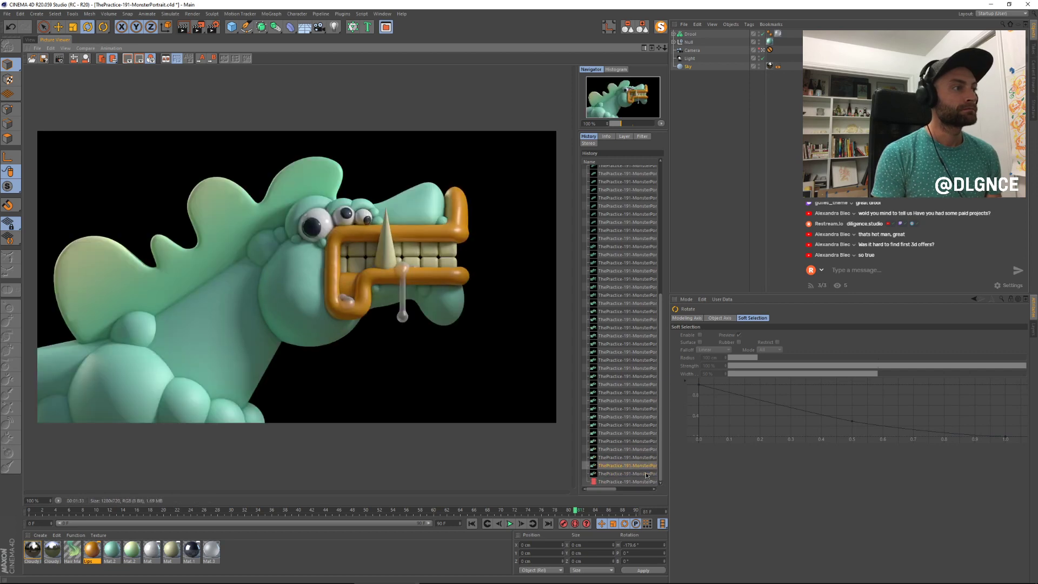
{"action": "key", "text": "Down"}
{"action": "key", "text": "Up"}
{"action": "key", "text": "Down"}
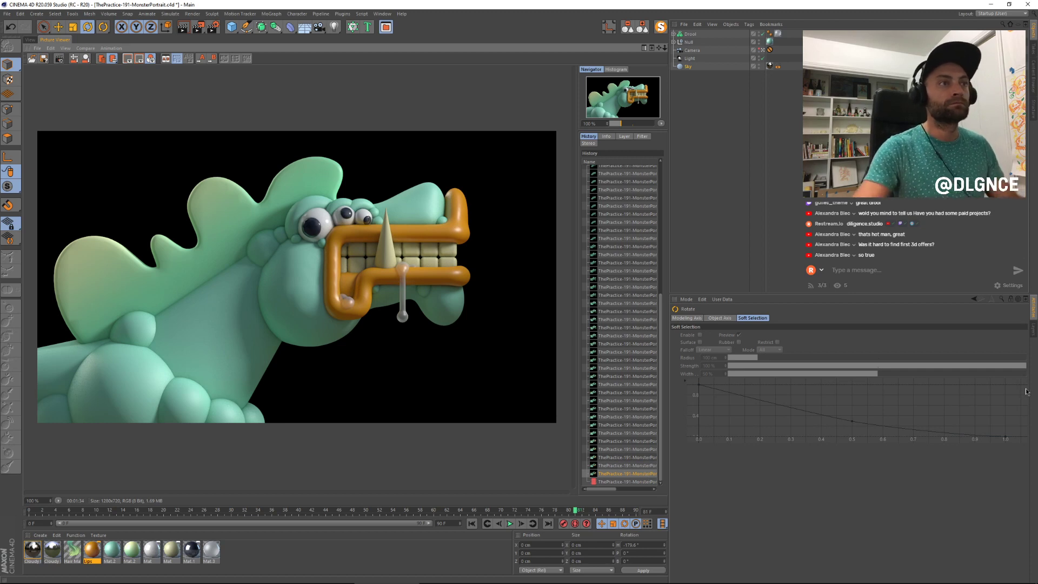
{"action": "scroll", "coordinate": [349, 279], "scroll_direction": "down", "scroll_amount": 3}
{"action": "scroll", "coordinate": [349, 277], "scroll_direction": "up", "scroll_amount": 1}
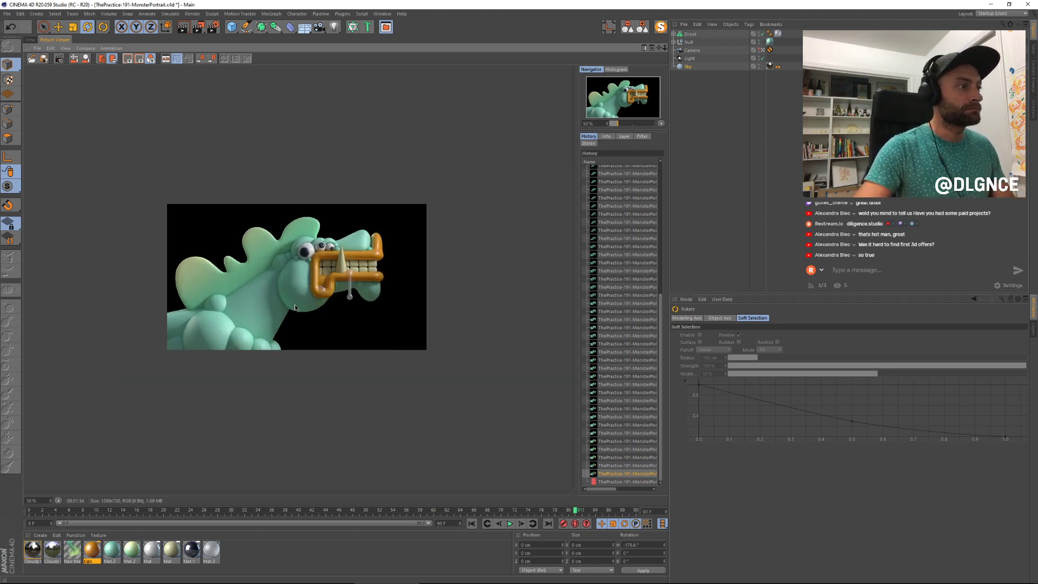
{"action": "scroll", "coordinate": [244, 239], "scroll_direction": "up", "scroll_amount": 3}
Step: Select the orange lips mesh in the scene and leave the scene camera for a free three-quarter view of the mouth
{"action": "left_click", "coordinate": [31, 40]}
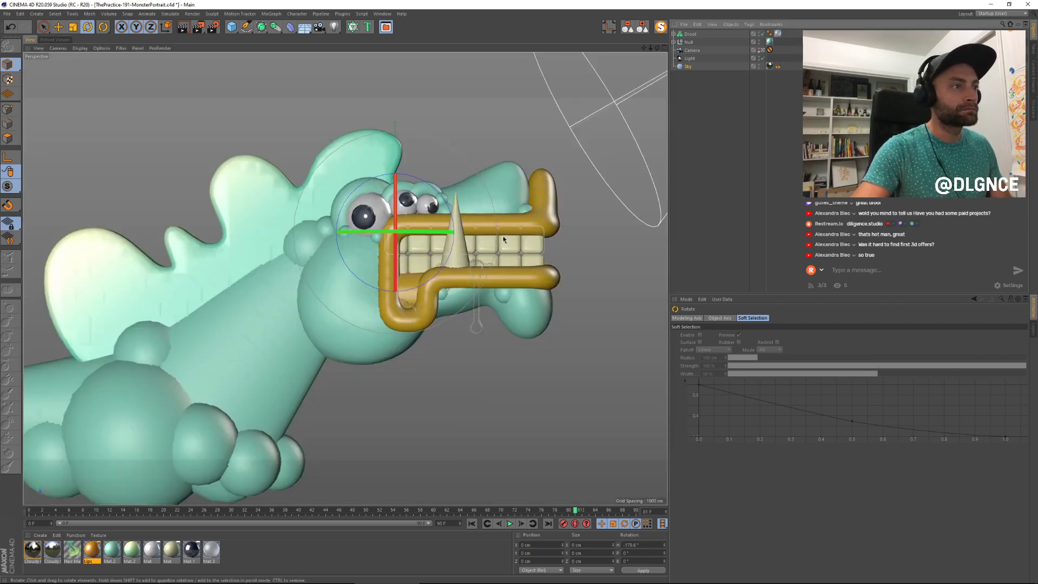
{"action": "left_click", "coordinate": [550, 279]}
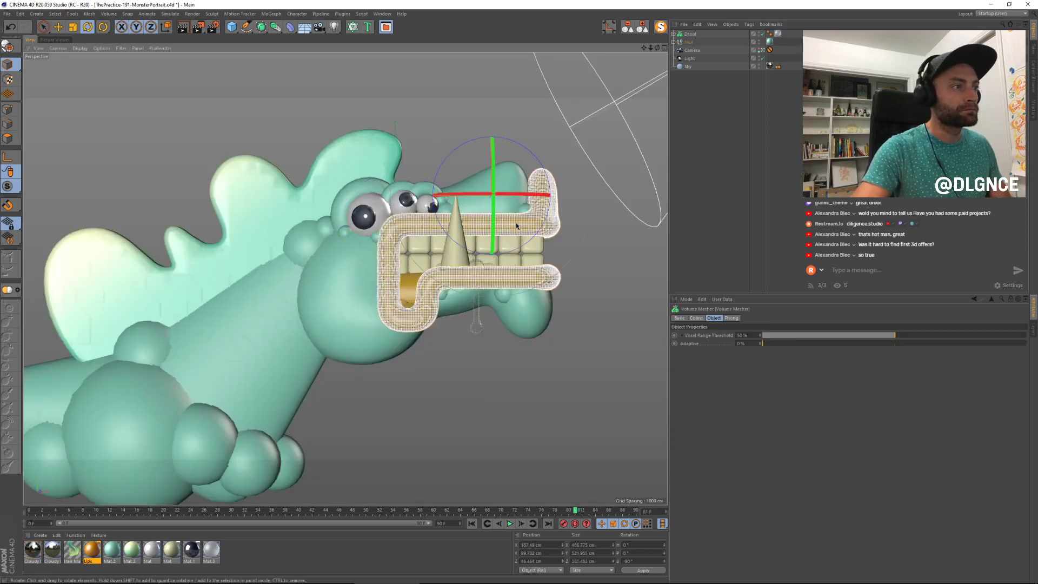
{"action": "left_click", "coordinate": [762, 50]}
{"action": "left_click_drag", "start_coordinate": [393, 323], "coordinate": [566, 172], "text": "alt"}
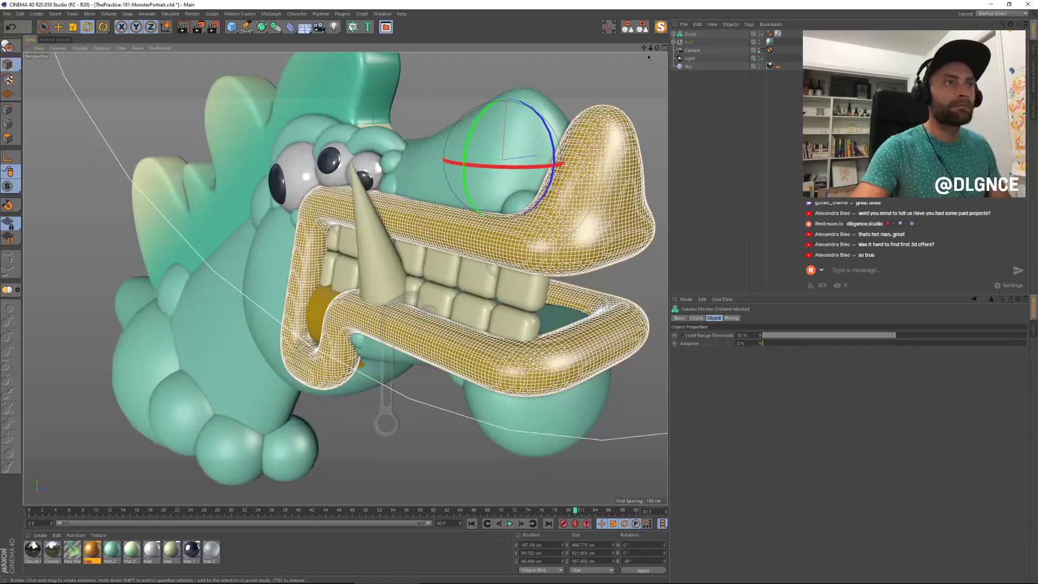
Step: Expand the lips' Volume Mesher hierarchy, select the Rectangle spline inside its Sweep, and switch to point editing
{"action": "left_click", "coordinate": [674, 42]}
{"action": "left_click", "coordinate": [677, 68]}
{"action": "left_click", "coordinate": [678, 67]}
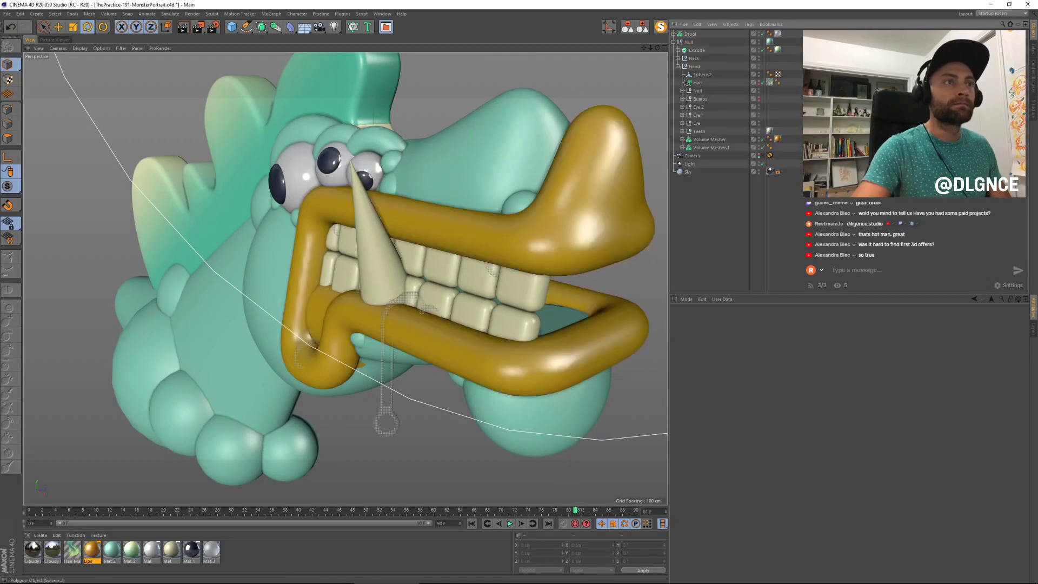
{"action": "left_click", "coordinate": [684, 148]}
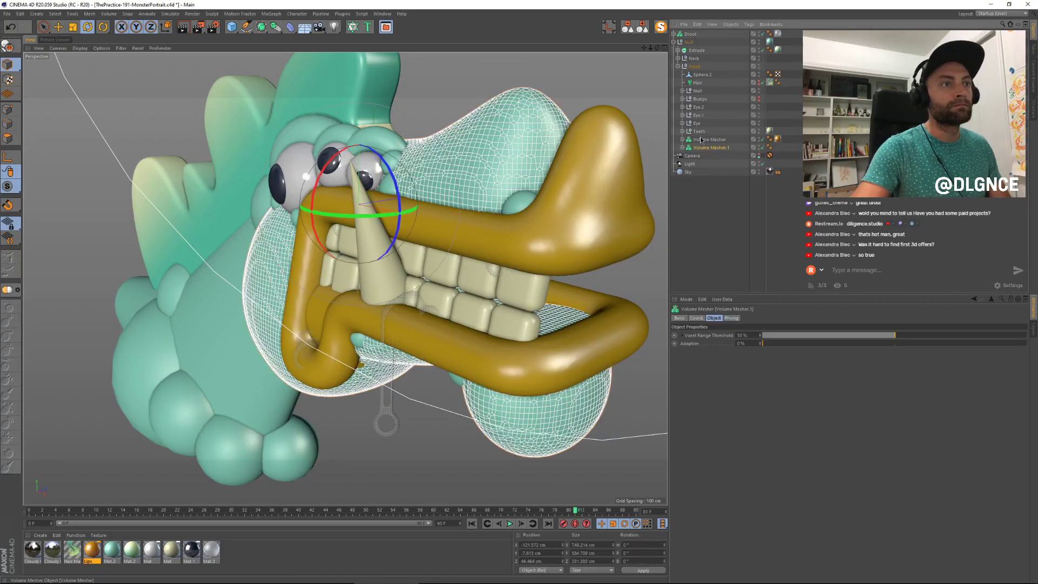
{"action": "left_click", "coordinate": [702, 140]}
{"action": "left_click", "coordinate": [682, 140]}
{"action": "left_click", "coordinate": [682, 139]}
{"action": "left_click", "coordinate": [682, 139]}
{"action": "left_click", "coordinate": [687, 149]}
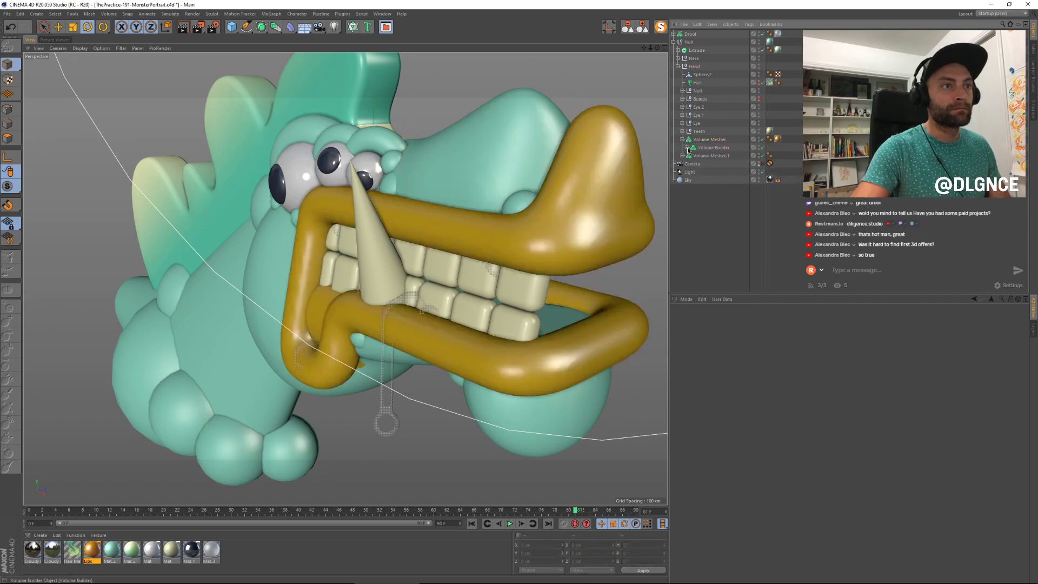
{"action": "left_click", "coordinate": [687, 148]}
{"action": "left_click", "coordinate": [691, 163]}
{"action": "left_click", "coordinate": [711, 181]}
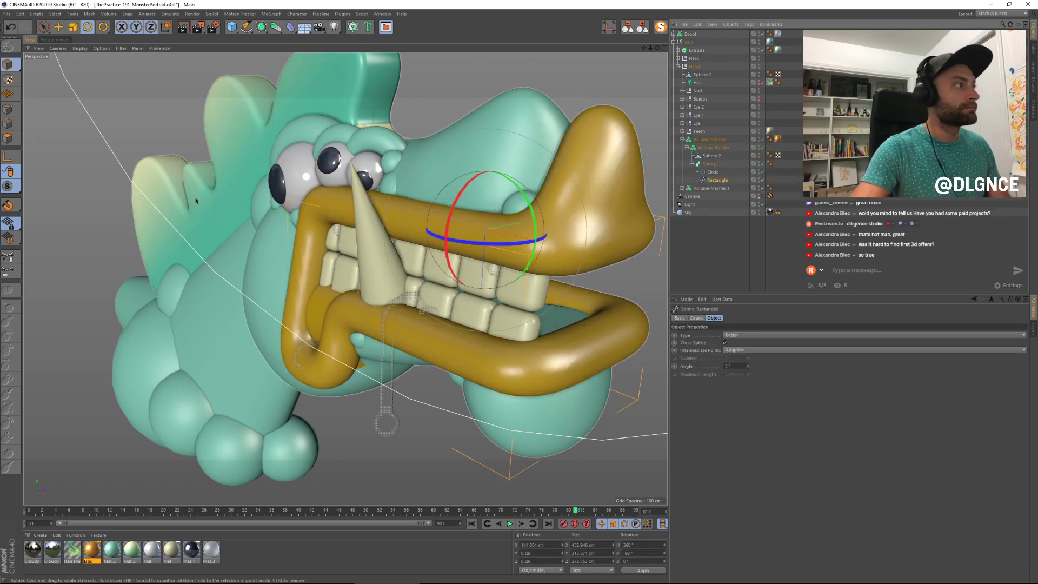
{"action": "left_click", "coordinate": [7, 109]}
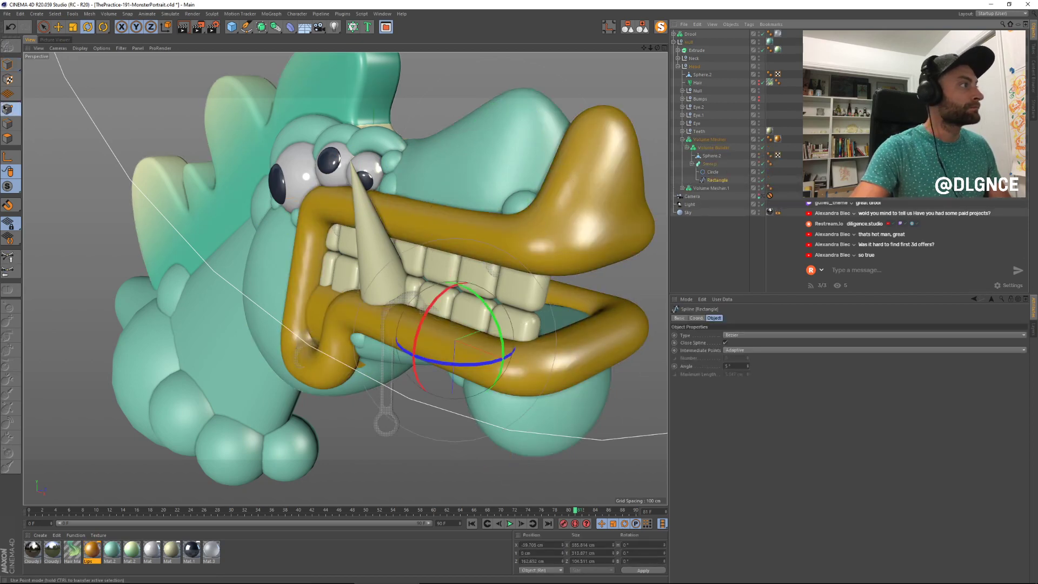
Step: Isolate the Rectangle spline, select the points at its two upper back corners and scale their spread to about 220 cm
{"action": "left_click", "coordinate": [661, 28]}
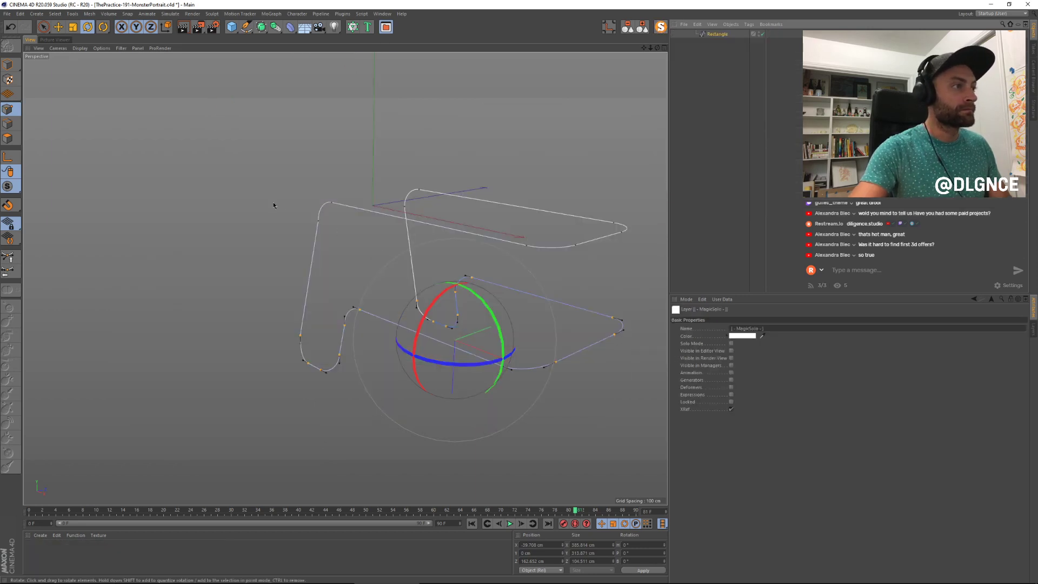
{"action": "left_click_drag", "start_coordinate": [273, 156], "coordinate": [455, 236]}
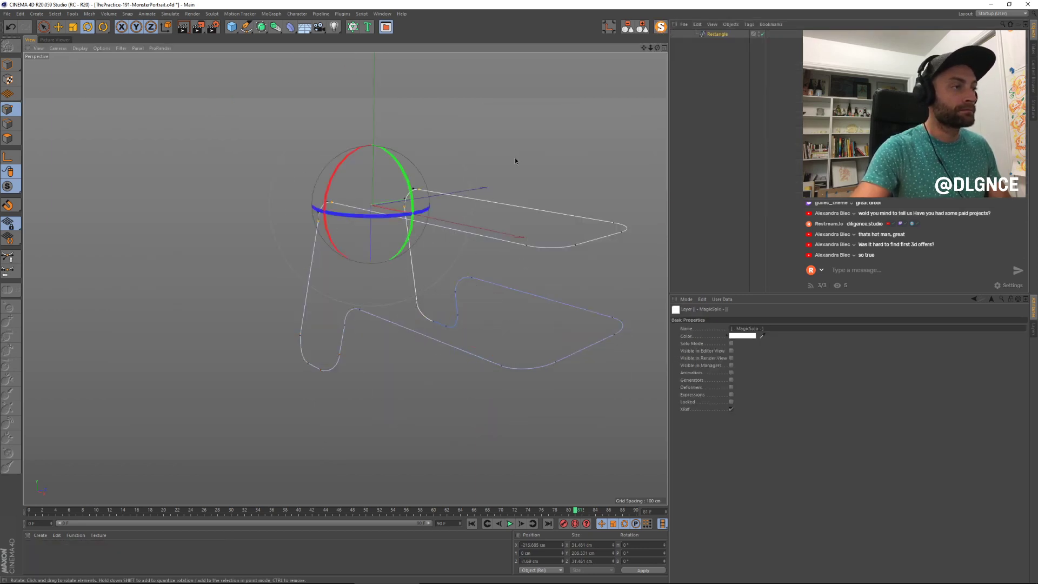
{"action": "key", "text": "t"}
{"action": "left_click", "coordinate": [659, 29]}
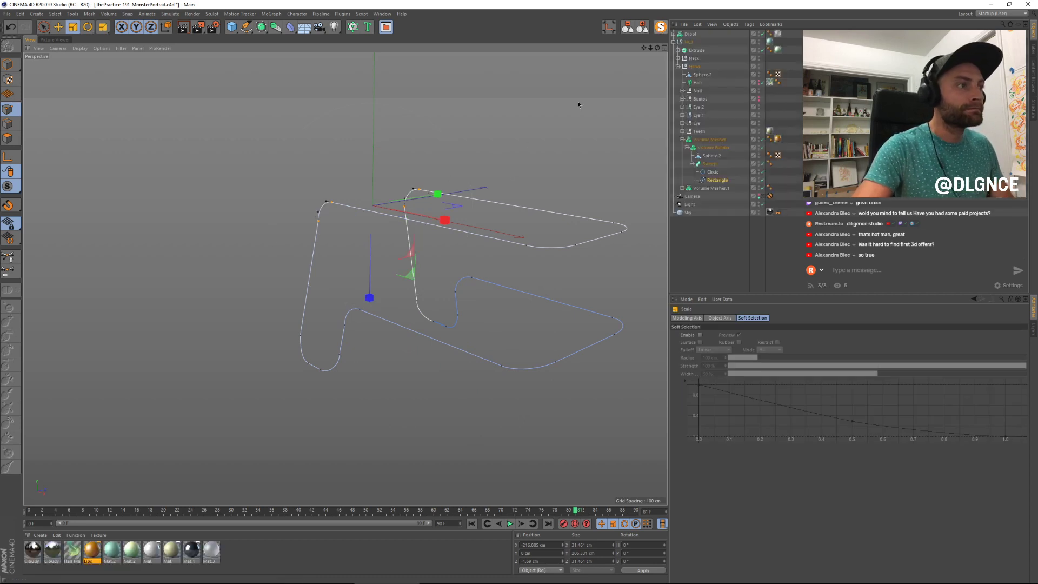
{"action": "left_click_drag", "start_coordinate": [434, 192], "coordinate": [512, 302]}
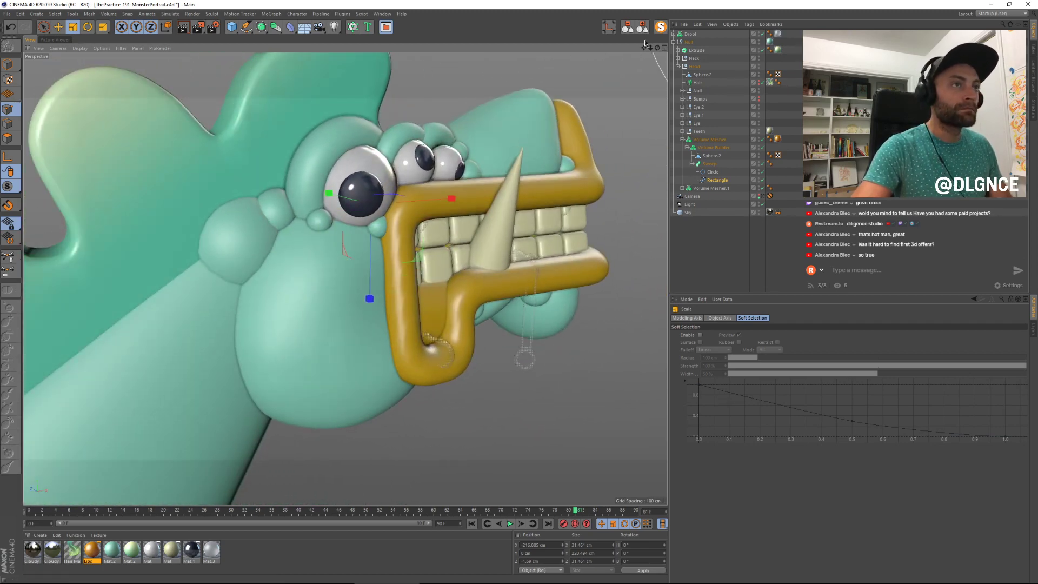
Step: Isolate the spline again, pick the single point just below its near upper corner and rotate its tangents slightly
{"action": "left_click", "coordinate": [661, 27]}
{"action": "left_click_drag", "start_coordinate": [324, 201], "coordinate": [398, 238]}
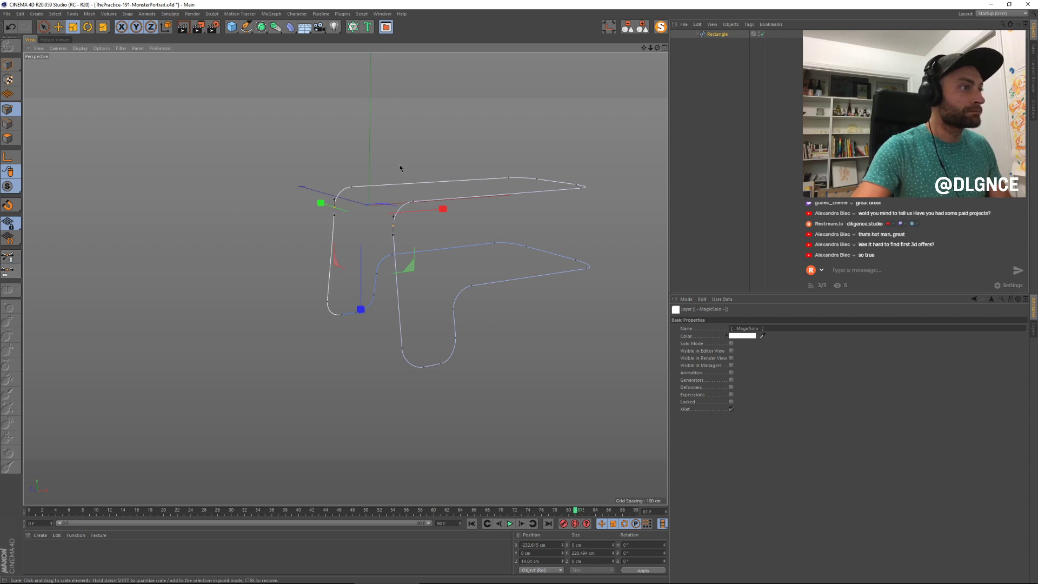
{"action": "left_click_drag", "start_coordinate": [400, 168], "coordinate": [529, 237], "text": "alt"}
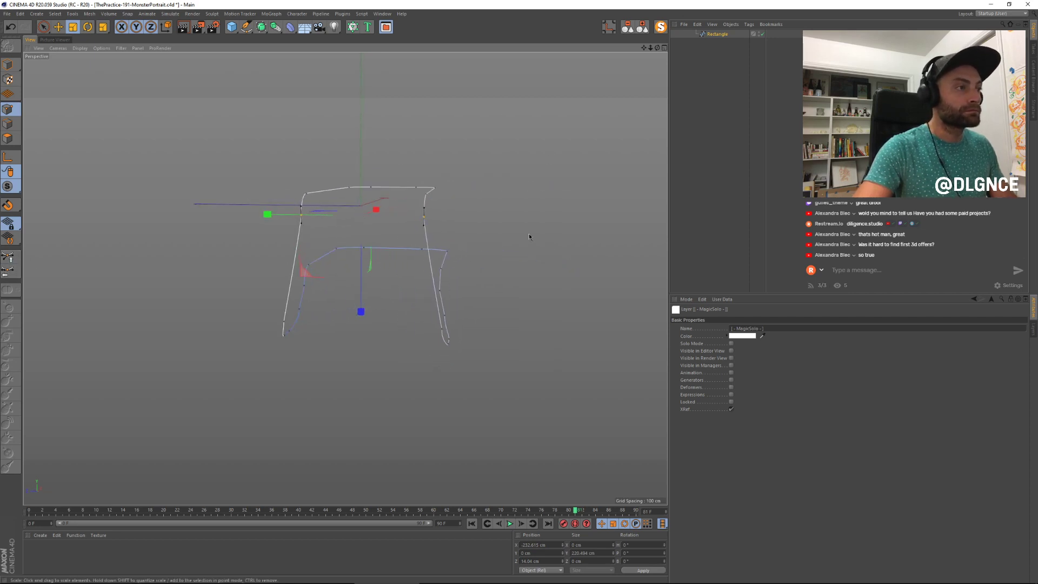
{"action": "scroll", "coordinate": [452, 224], "scroll_direction": "up", "scroll_amount": 3}
{"action": "left_click", "coordinate": [414, 216]}
{"action": "key", "text": "r"}
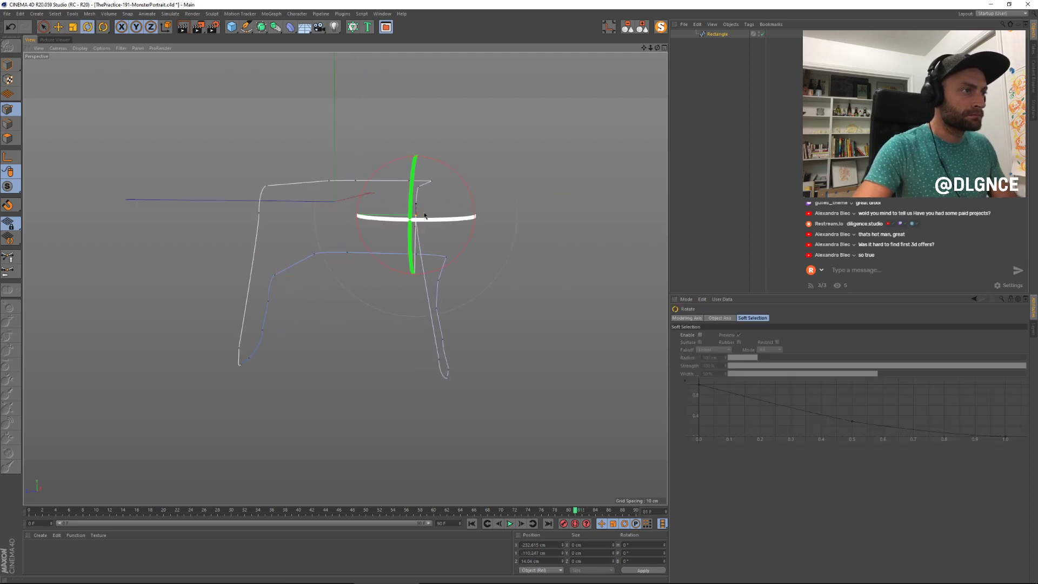
{"action": "left_click_drag", "start_coordinate": [469, 190], "coordinate": [461, 183]}
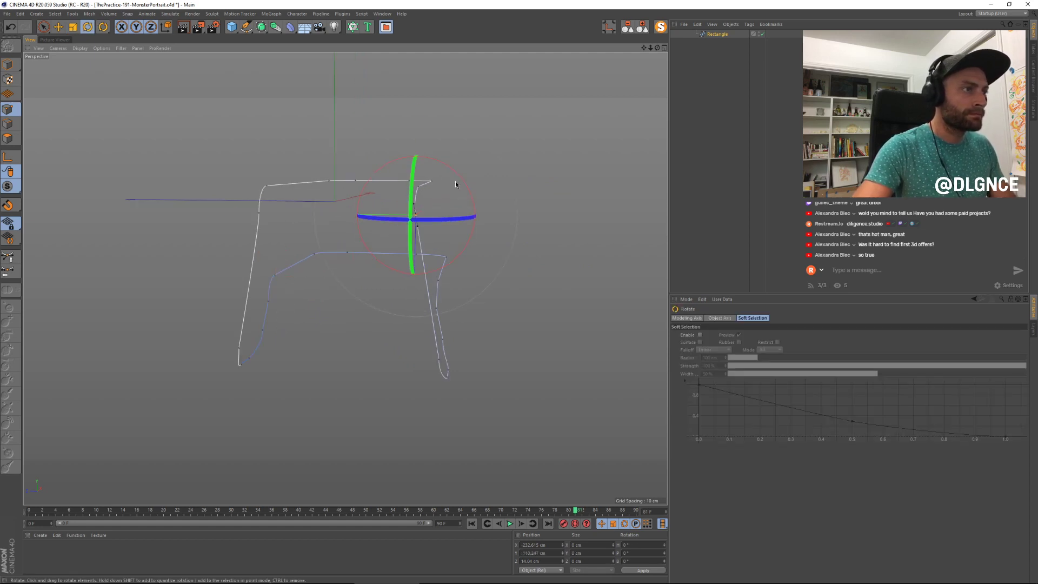
{"action": "key", "text": "e"}
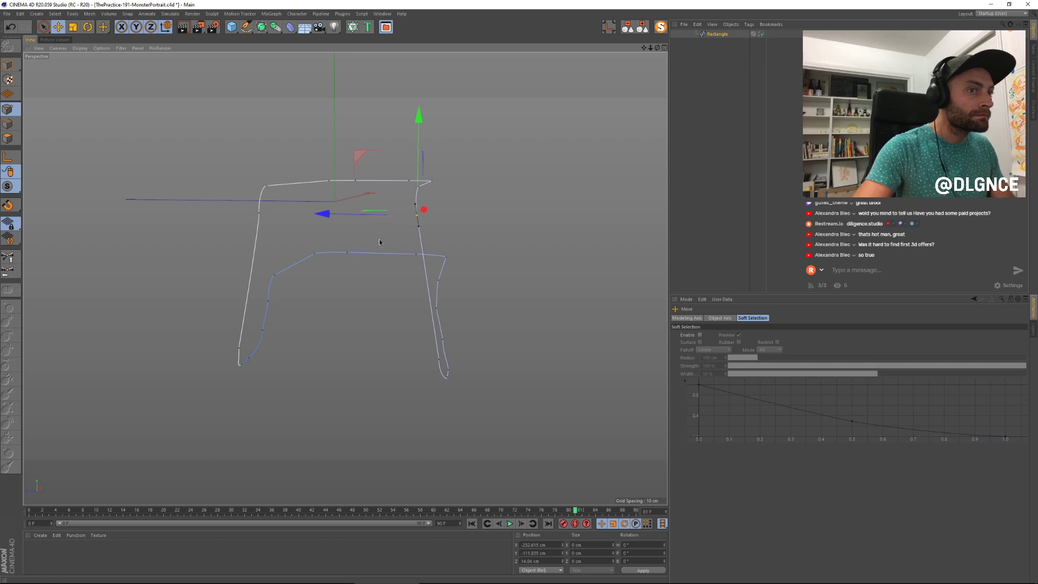
Step: Select the point at the bottom of the spline's near vertical section and rotate its tangents slightly
{"action": "middle_click_drag", "start_coordinate": [457, 281], "coordinate": [458, 253], "text": "alt"}
{"action": "left_click_drag", "start_coordinate": [482, 272], "coordinate": [413, 319], "text": "alt"}
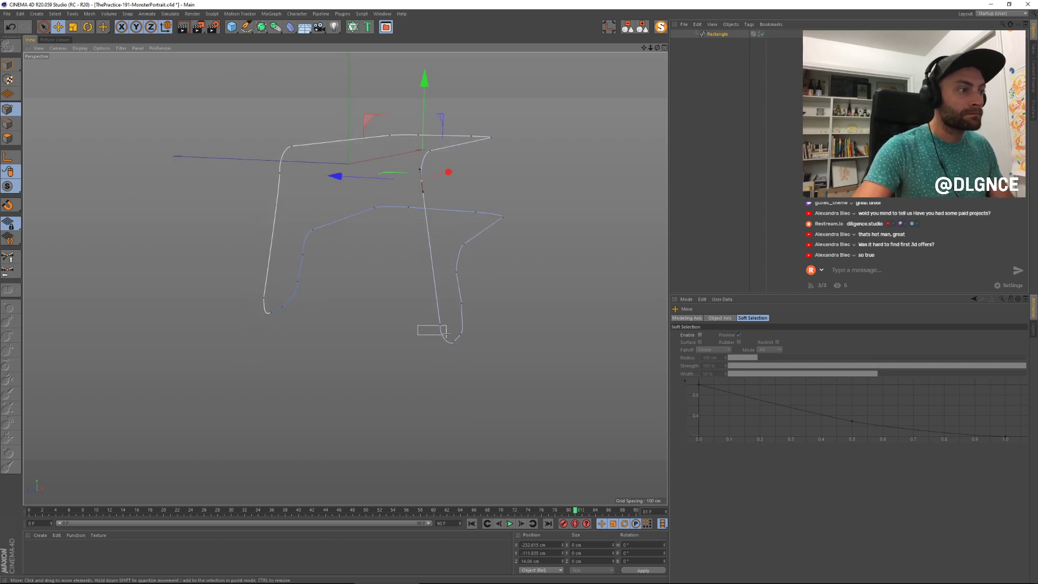
{"action": "scroll", "coordinate": [103, 298], "scroll_direction": "down", "scroll_amount": 1}
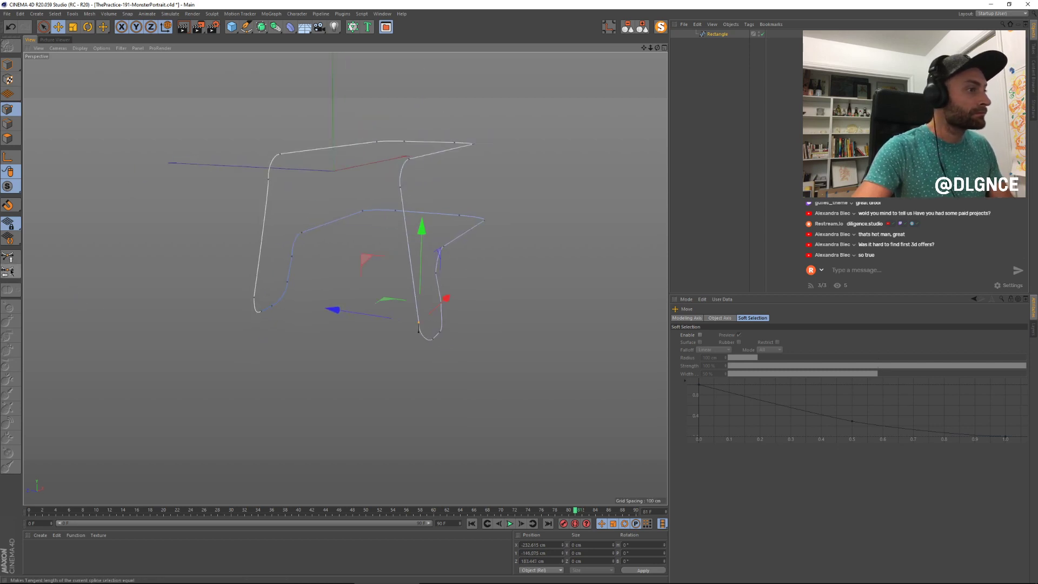
{"action": "key", "text": "r"}
{"action": "left_click_drag", "start_coordinate": [460, 296], "coordinate": [450, 287]}
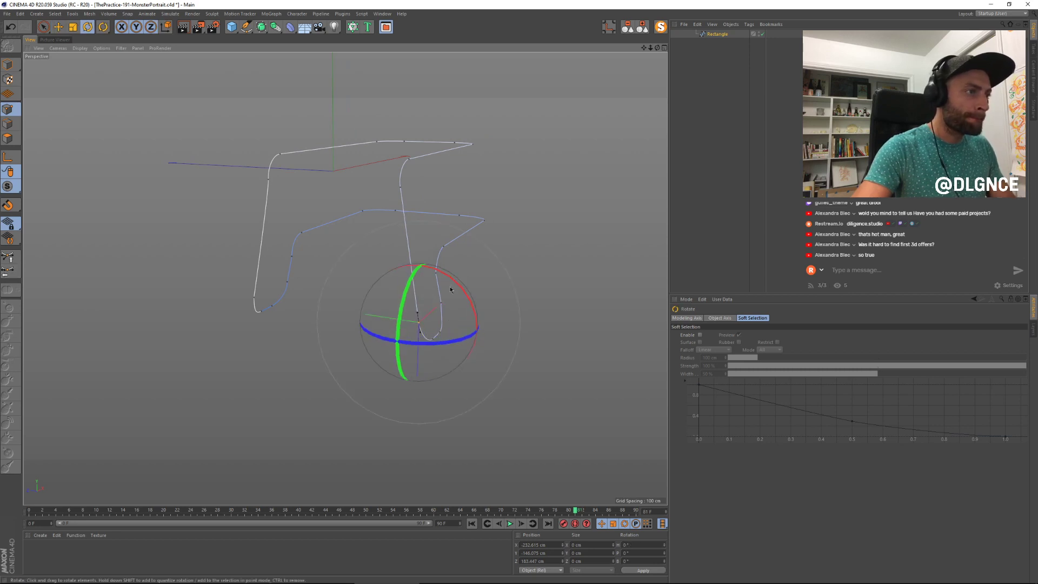
Step: Show the full scene again, look through the scene camera and render the reshaped lips to the Picture Viewer
{"action": "left_click", "coordinate": [661, 27]}
{"action": "mouse_move", "coordinate": [563, 294]}
{"action": "left_mouse_down", "text": "alt"}
{"action": "mouse_move", "coordinate": [352, 272]}
{"action": "mouse_move", "coordinate": [561, 294]}
{"action": "left_mouse_up", "text": "alt"}
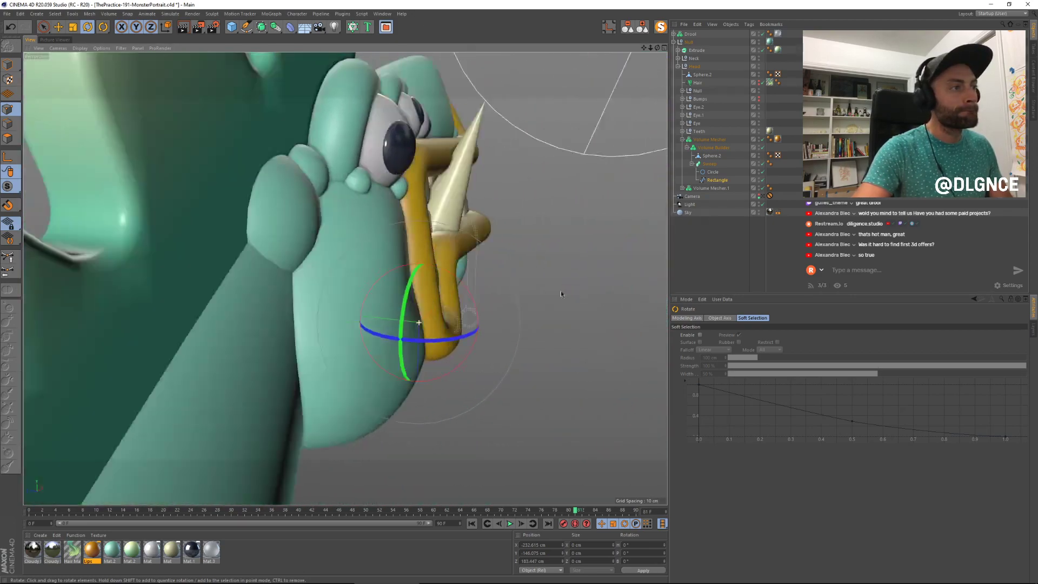
{"action": "left_click", "coordinate": [763, 196]}
{"action": "left_click", "coordinate": [762, 197]}
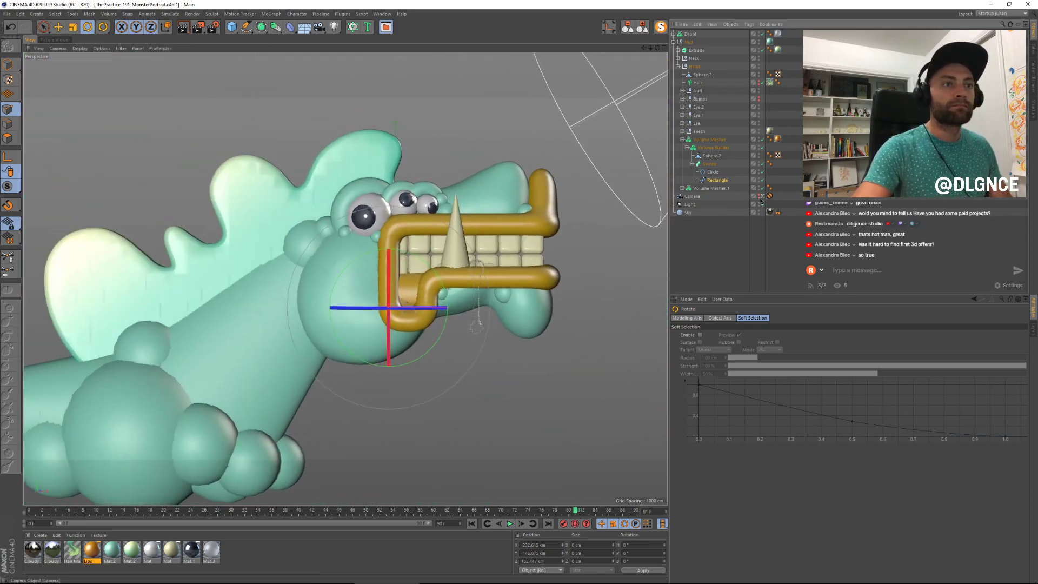
{"action": "key", "text": "shift+r"}
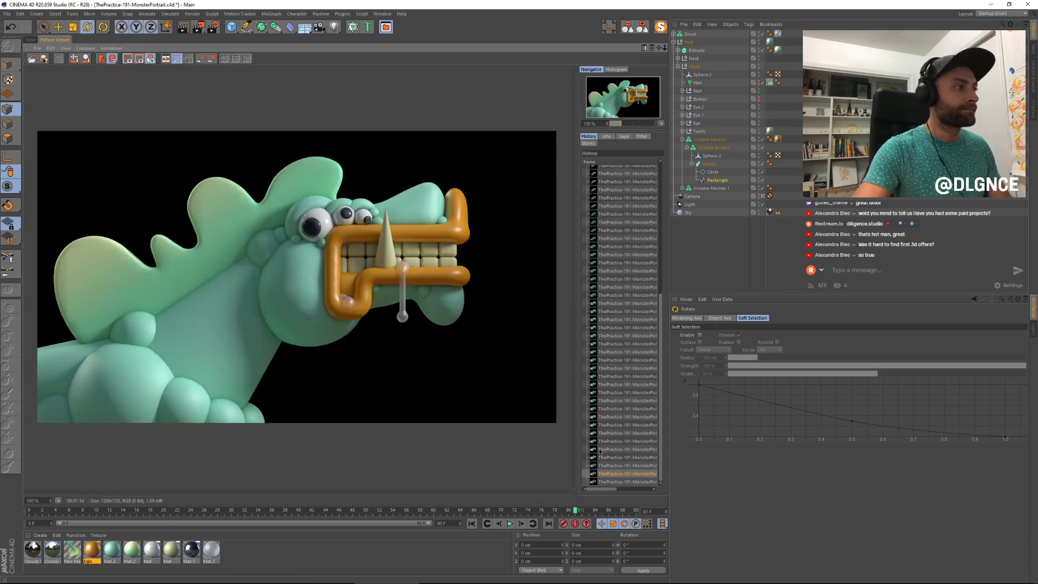
Step: Compare the most recent renders in the history, examining how the lips' highlights and the overall lighting differ
{"action": "left_click", "coordinate": [619, 459]}
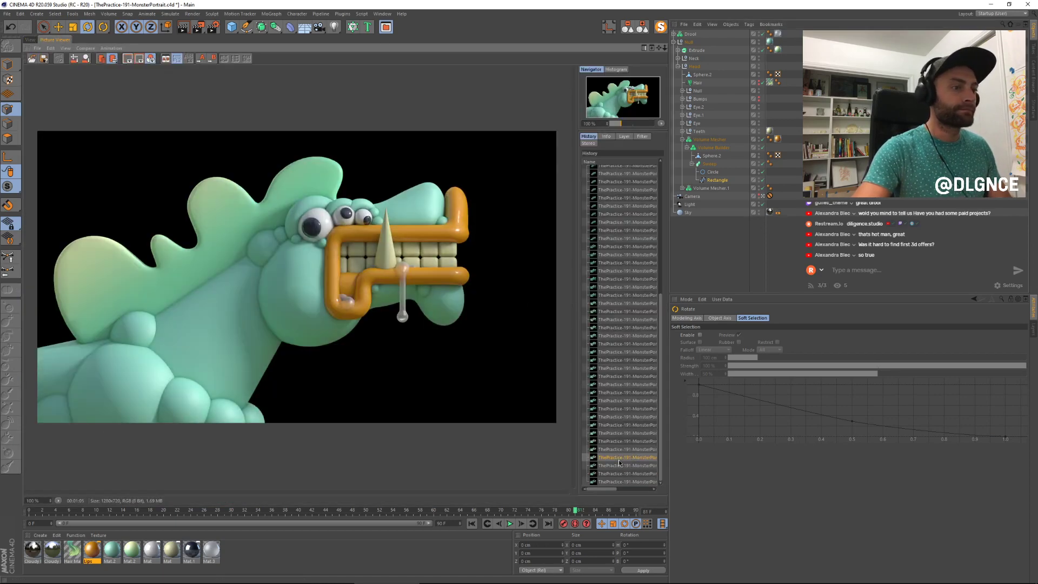
{"action": "key", "text": "Down"}
{"action": "key", "text": "Down"}
{"action": "key", "text": "Down"}
{"action": "key", "text": "Up"}
{"action": "key", "text": "Up"}
{"action": "key", "text": "Up"}
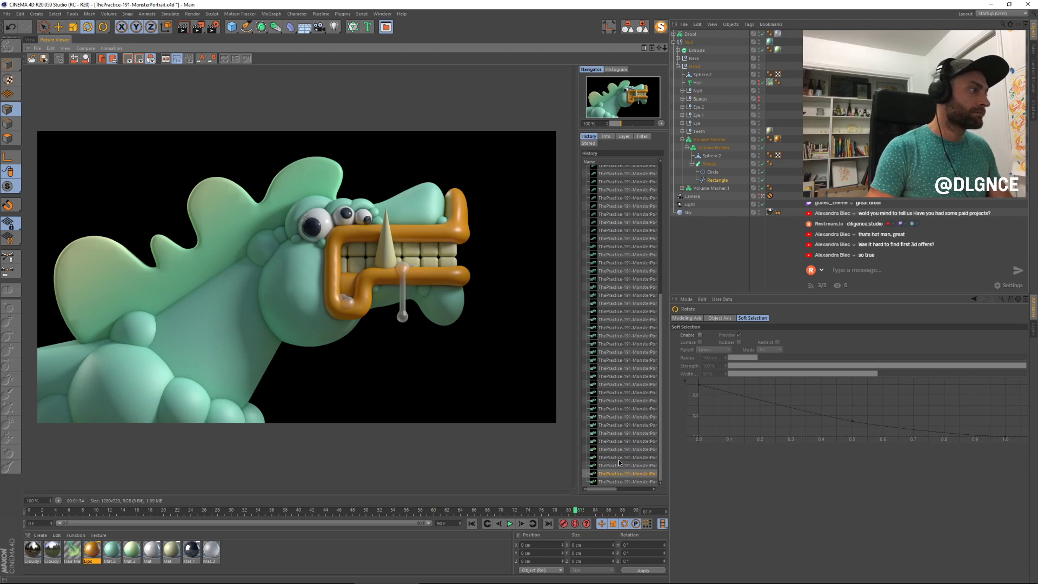
{"action": "key", "text": "Down"}
{"action": "key", "text": "Down"}
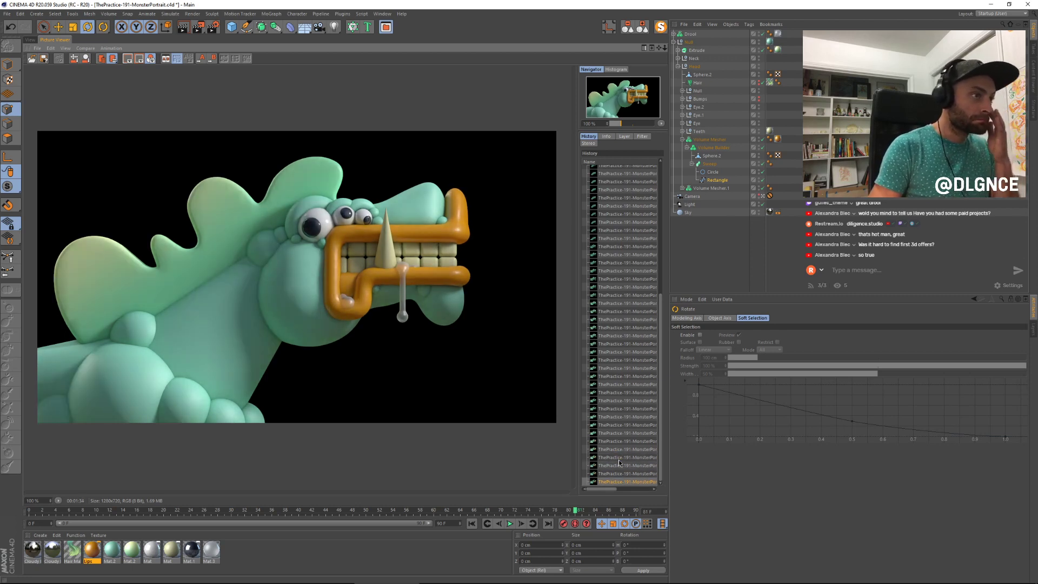
{"action": "key", "text": "Down"}
{"action": "key", "text": "Up"}
{"action": "key", "text": "Down"}
{"action": "key", "text": "Up"}
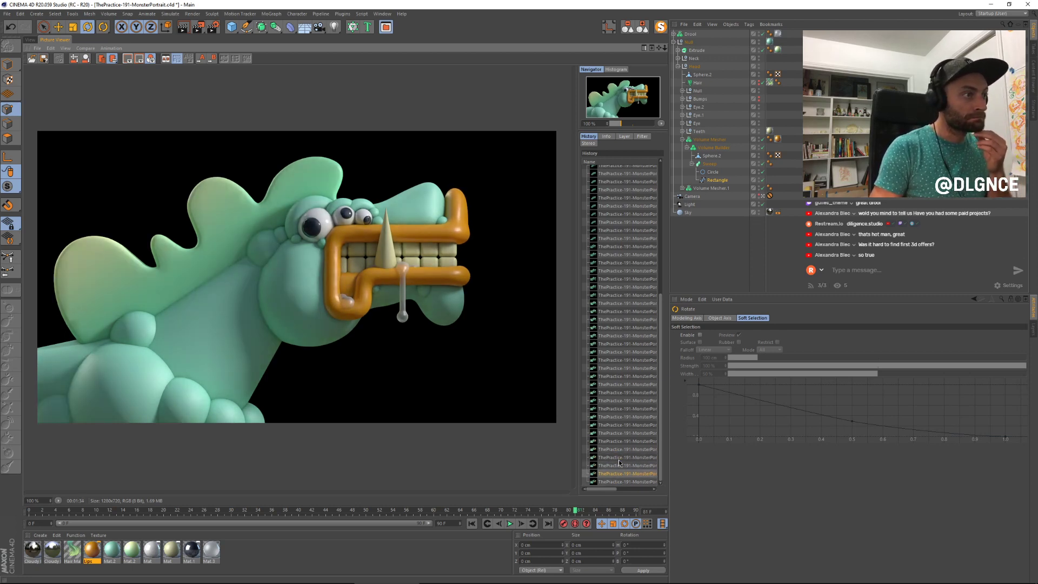
{"action": "key", "text": "Down"}
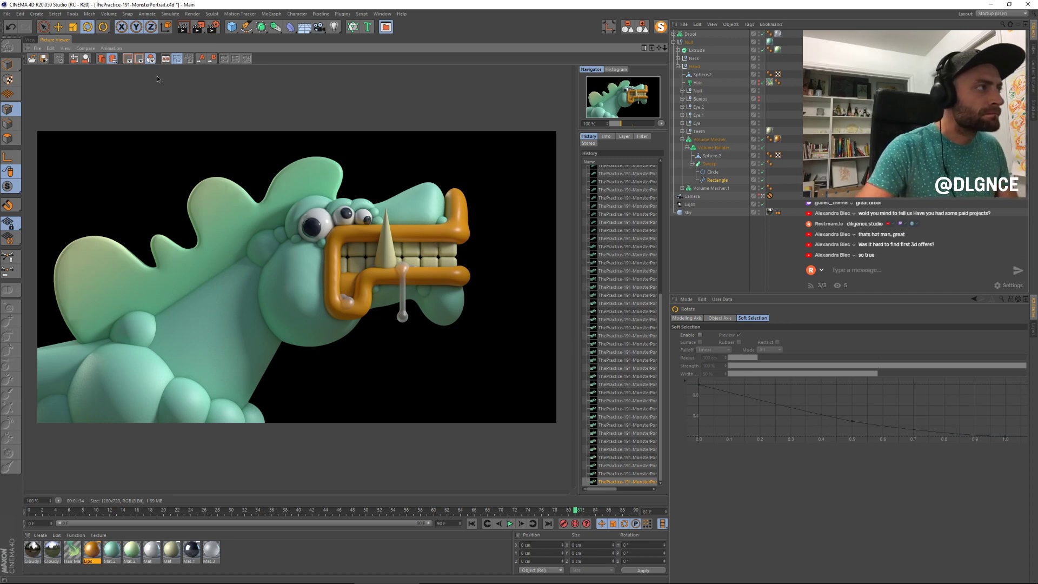
Step: Return to the scene view, leave the camera for a free front view of the mouth and expand the Drool mesher hierarchy
{"action": "left_click", "coordinate": [30, 40]}
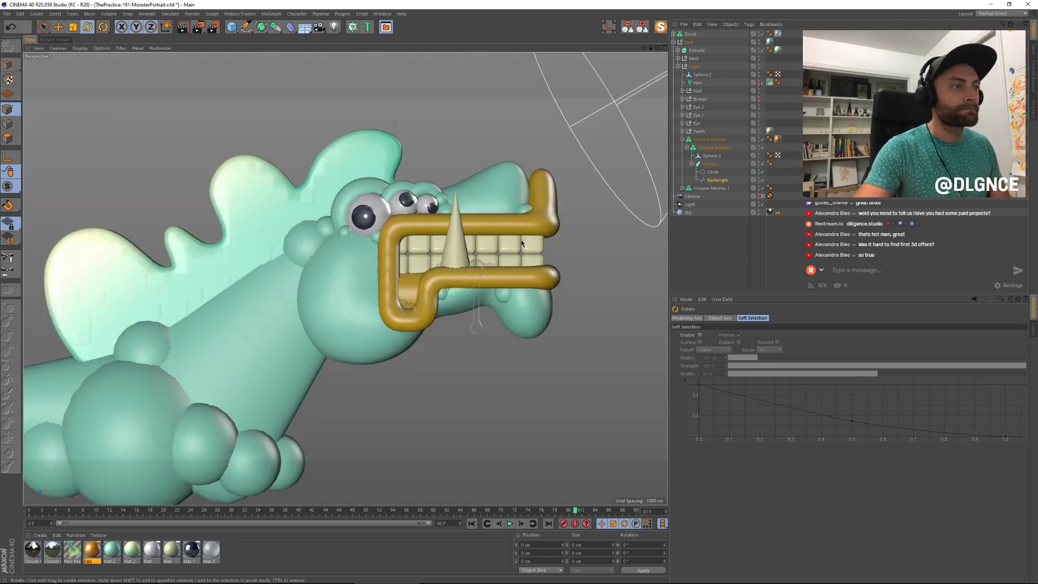
{"action": "left_click", "coordinate": [763, 197]}
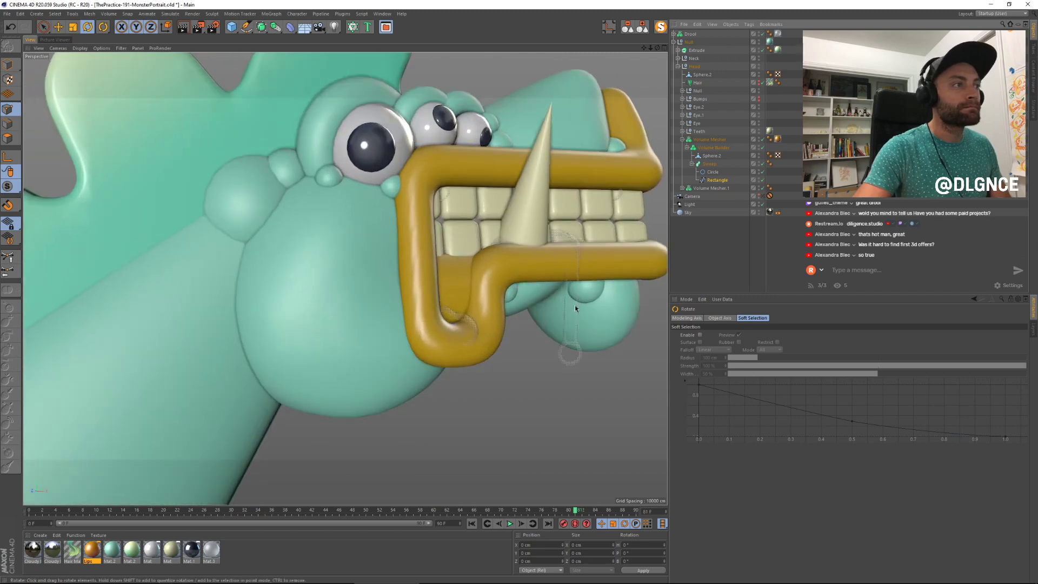
{"action": "left_click_drag", "start_coordinate": [575, 305], "coordinate": [449, 295], "text": "alt"}
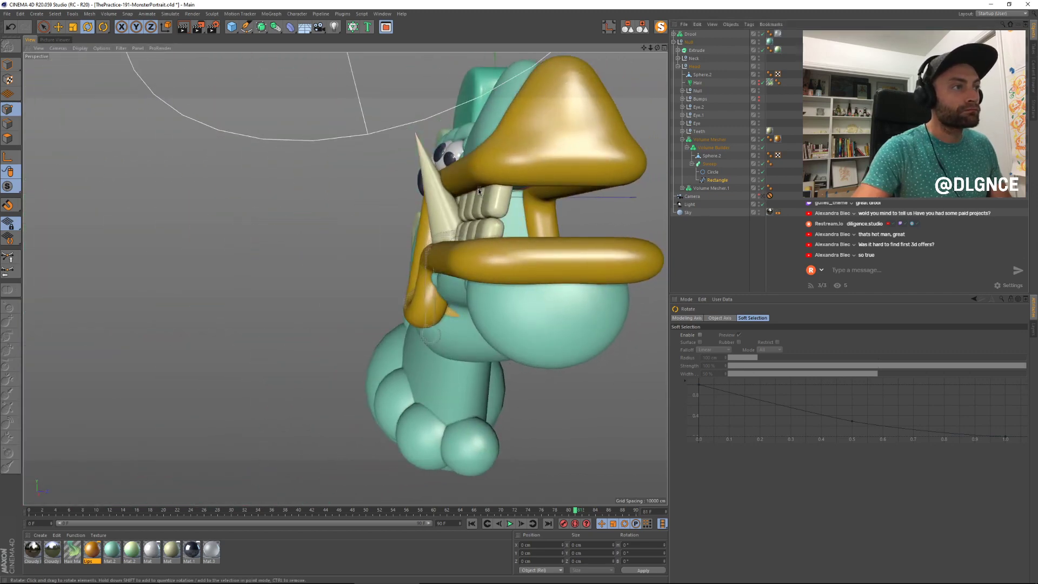
{"action": "left_click", "coordinate": [689, 33]}
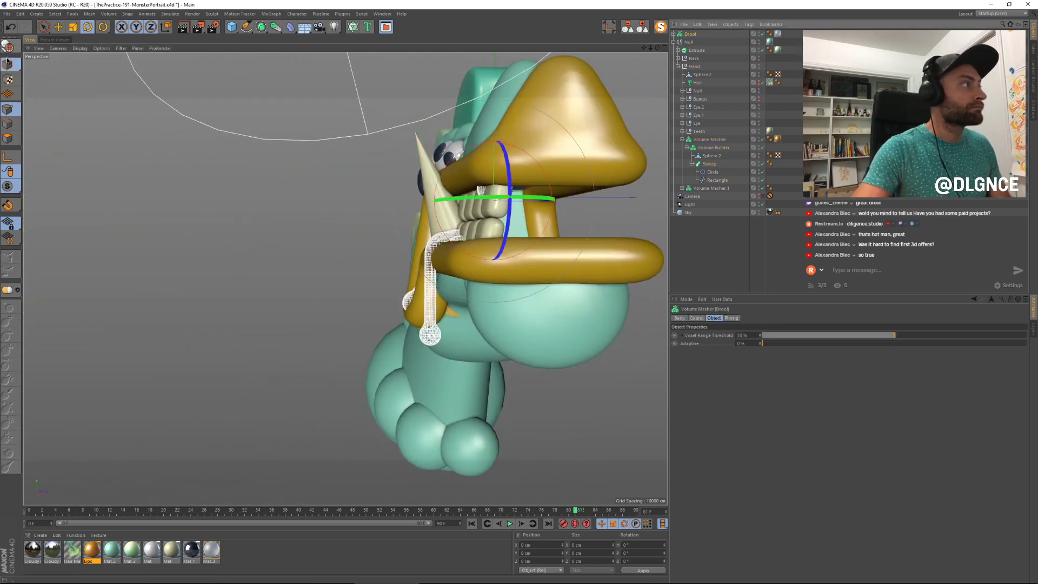
{"action": "left_click", "coordinate": [674, 34]}
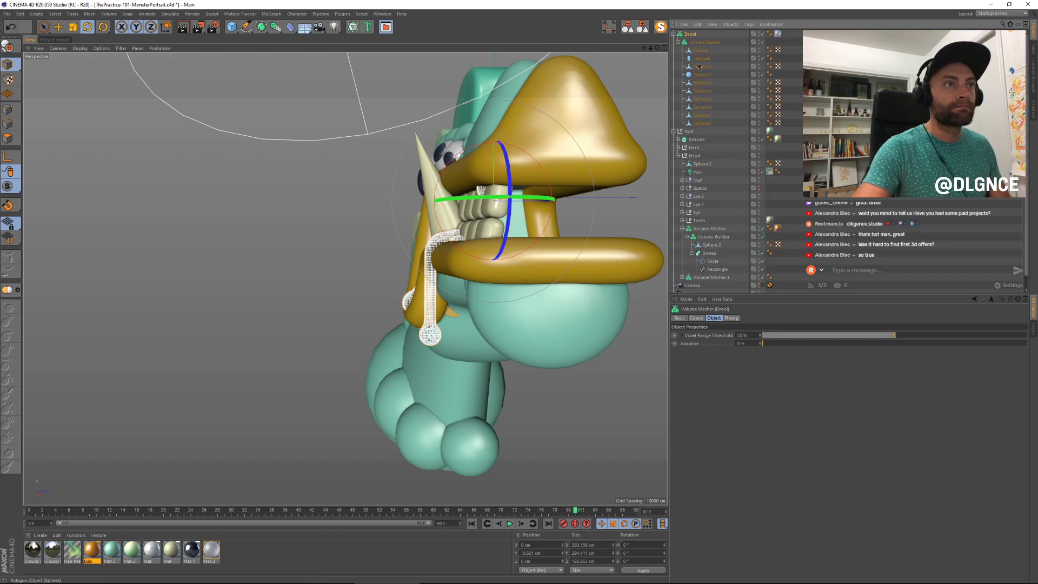
Step: Scale down the Drool's Sphere.8 and move it slightly down and outward against the front upper teeth
{"action": "left_click", "coordinate": [703, 123]}
{"action": "scroll", "coordinate": [549, 199], "scroll_direction": "up", "scroll_amount": 3}
{"action": "key", "text": "e"}
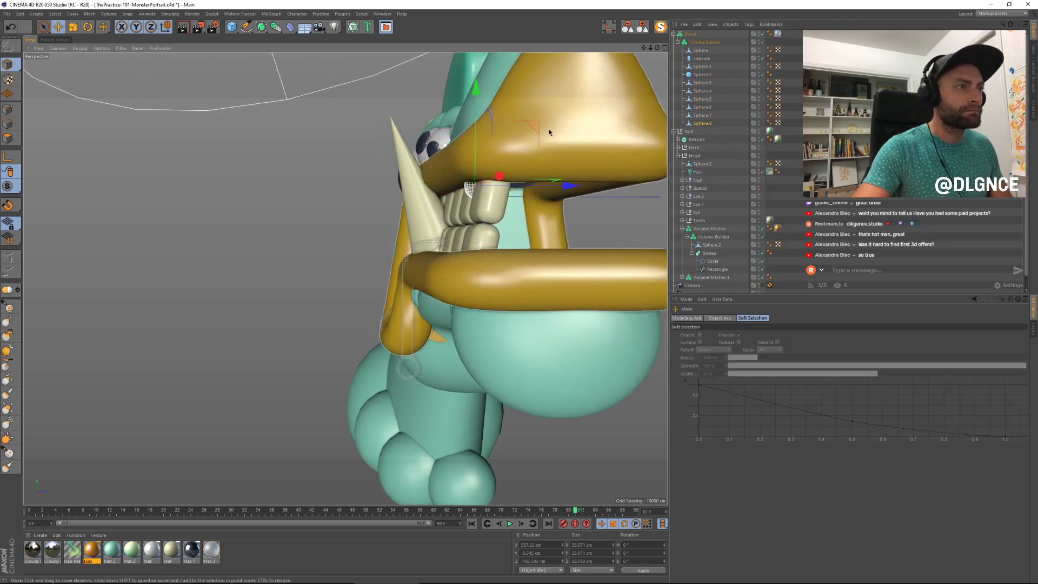
{"action": "key", "text": "t"}
{"action": "left_click_drag", "start_coordinate": [580, 122], "coordinate": [529, 146]}
{"action": "key", "text": "e"}
{"action": "left_click_drag", "start_coordinate": [535, 131], "coordinate": [529, 137]}
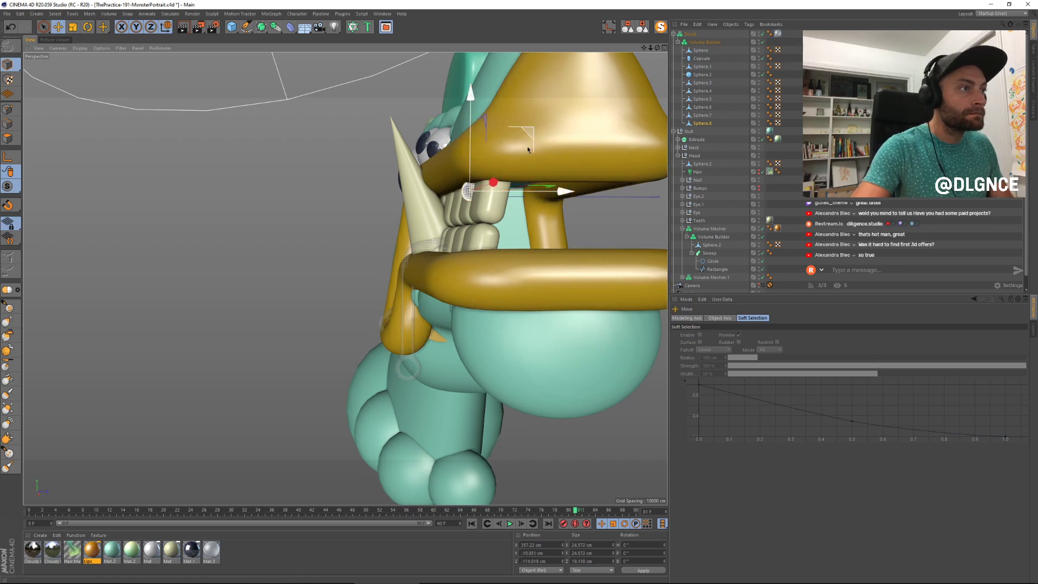
{"action": "left_click_drag", "start_coordinate": [526, 236], "coordinate": [551, 230], "text": "alt"}
{"action": "left_click_drag", "start_coordinate": [487, 182], "coordinate": [537, 202], "text": "alt"}
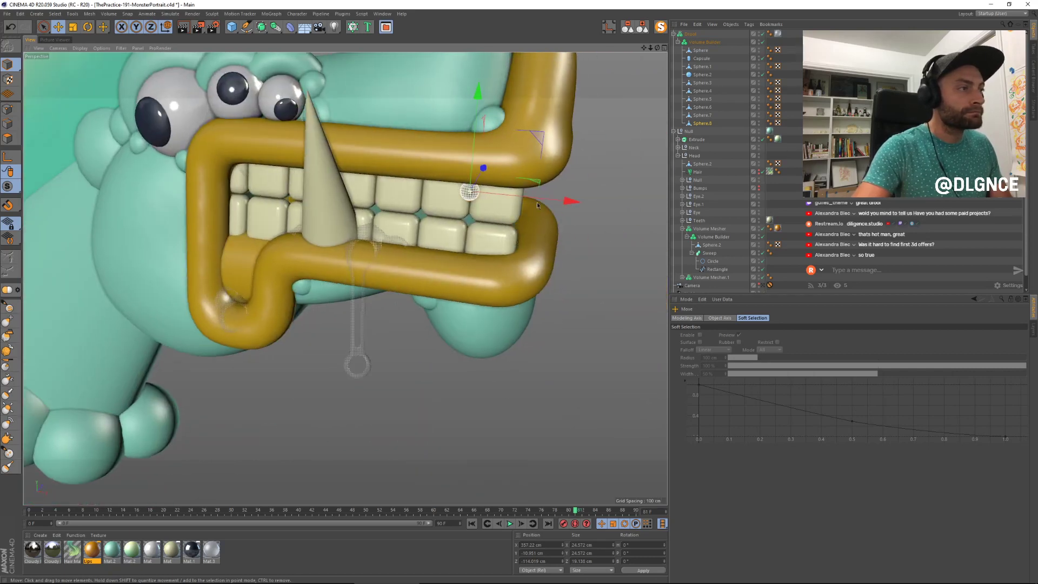
Step: Shrink the Drool's Sphere.7 and position it against the rearmost upper tooth beside the lip's upper back corner
{"action": "left_click", "coordinate": [702, 116]}
{"action": "scroll", "coordinate": [235, 144], "scroll_direction": "up", "scroll_amount": 5}
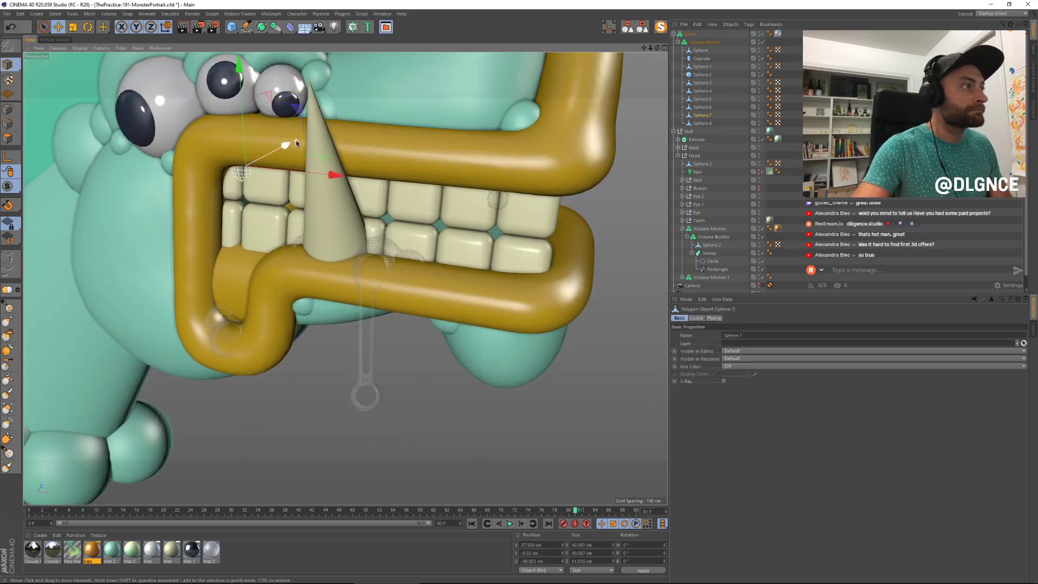
{"action": "left_click_drag", "start_coordinate": [182, 109], "coordinate": [287, 179], "text": "alt"}
{"action": "key", "text": "t"}
{"action": "left_click_drag", "start_coordinate": [357, 115], "coordinate": [276, 171]}
{"action": "left_click_drag", "start_coordinate": [276, 172], "coordinate": [432, 175], "text": "alt"}
{"action": "key", "text": "e"}
{"action": "left_click_drag", "start_coordinate": [174, 177], "coordinate": [176, 176]}
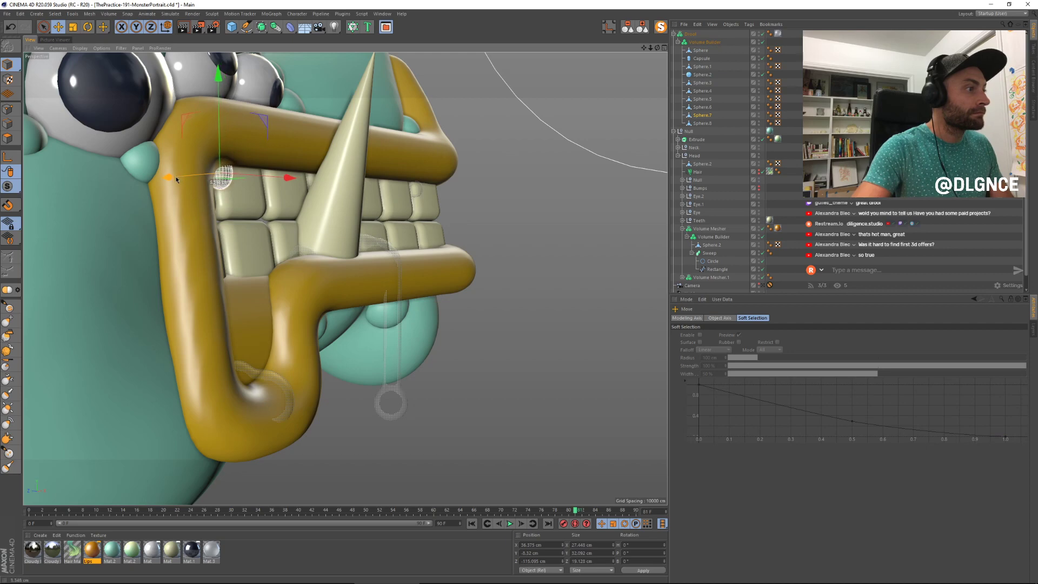
Step: Select the Drool's Sphere.4 and Sphere.5 together and move them slightly up and inward in the lip's lower back corner
{"action": "left_click_drag", "start_coordinate": [303, 265], "coordinate": [188, 285], "text": "alt"}
{"action": "middle_click_drag", "start_coordinate": [187, 287], "coordinate": [259, 217], "text": "alt"}
{"action": "left_click", "coordinate": [263, 301]}
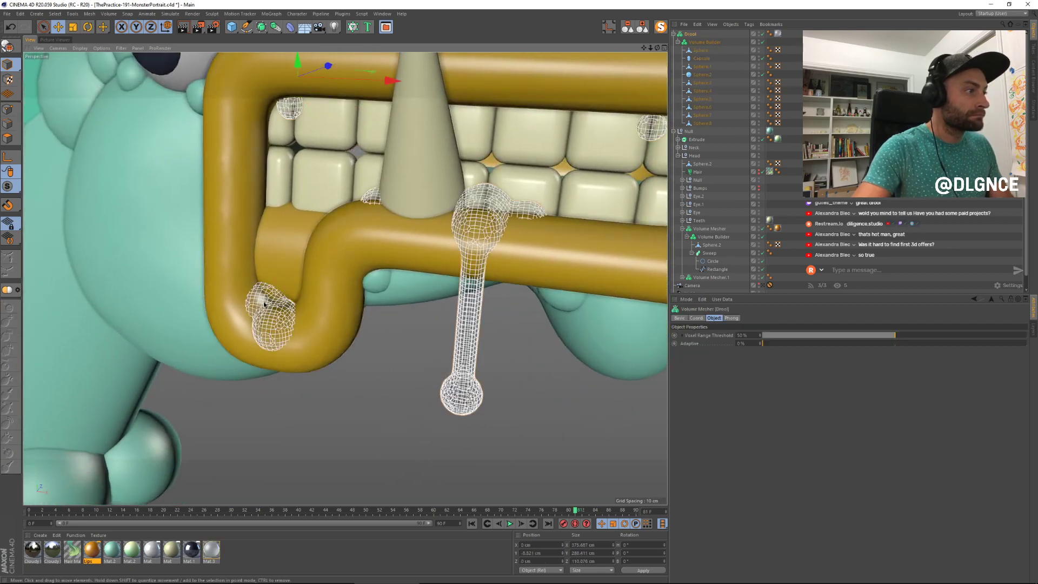
{"action": "left_click_drag", "start_coordinate": [315, 274], "coordinate": [277, 280], "text": "alt"}
{"action": "left_click", "coordinate": [702, 99]}
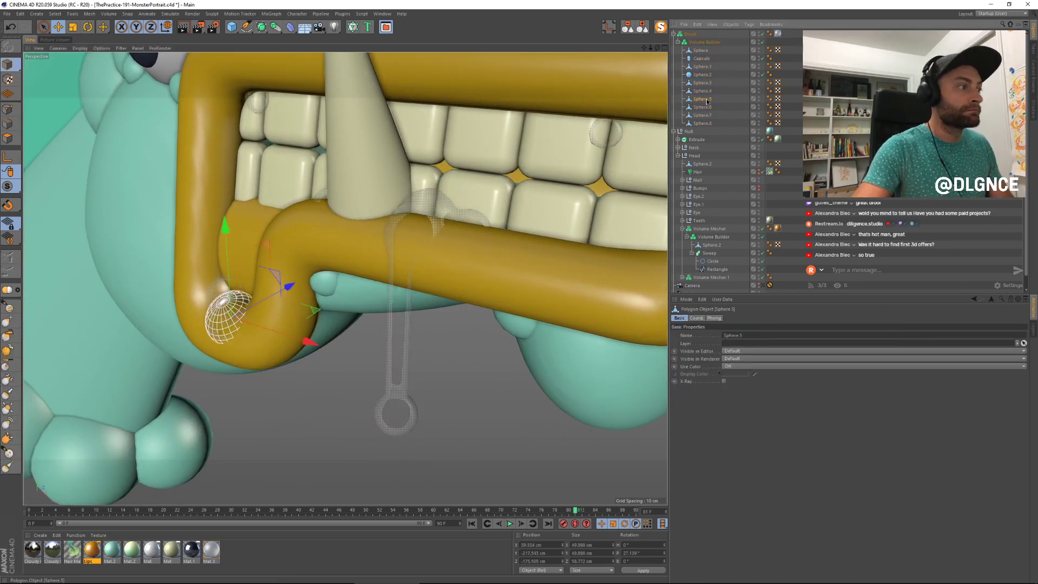
{"action": "left_click", "coordinate": [706, 91]}
{"action": "left_click", "coordinate": [705, 83]}
{"action": "left_click", "coordinate": [703, 90]}
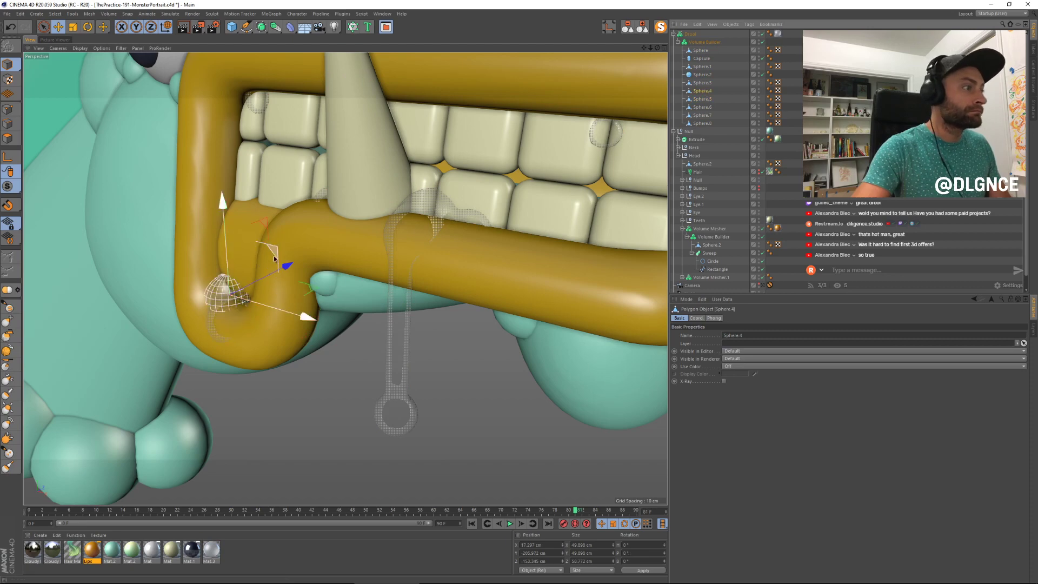
{"action": "left_click", "coordinate": [704, 99], "text": "ctrl"}
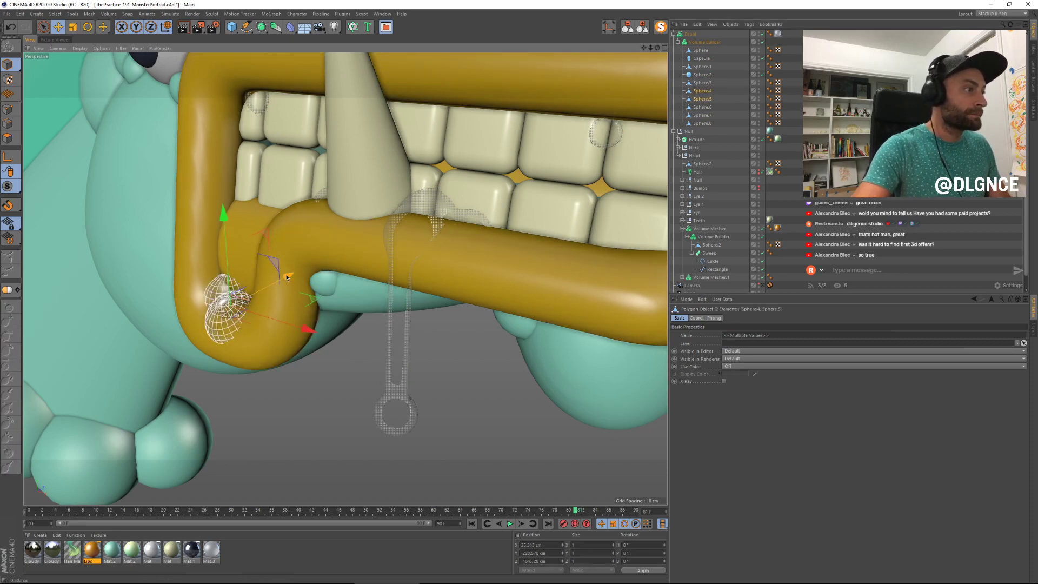
{"action": "left_click_drag", "start_coordinate": [282, 280], "coordinate": [347, 264], "text": "alt"}
{"action": "left_click_drag", "start_coordinate": [282, 249], "coordinate": [219, 299]}
Step: Rescale the Drool's Sphere.4 and Sphere.5 together and nudge them slightly toward the front of the mouth
{"action": "key", "text": "t"}
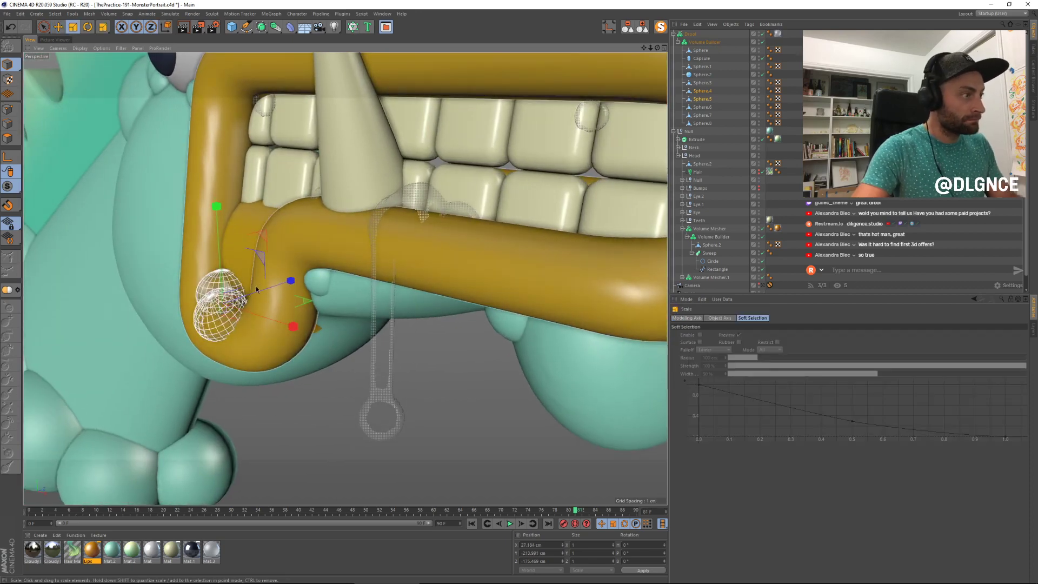
{"action": "mouse_move", "coordinate": [289, 282]}
{"action": "left_mouse_down"}
{"action": "mouse_move", "coordinate": [278, 295]}
{"action": "mouse_move", "coordinate": [399, 287]}
{"action": "mouse_move", "coordinate": [306, 293]}
{"action": "left_mouse_up"}
{"action": "key", "text": "e"}
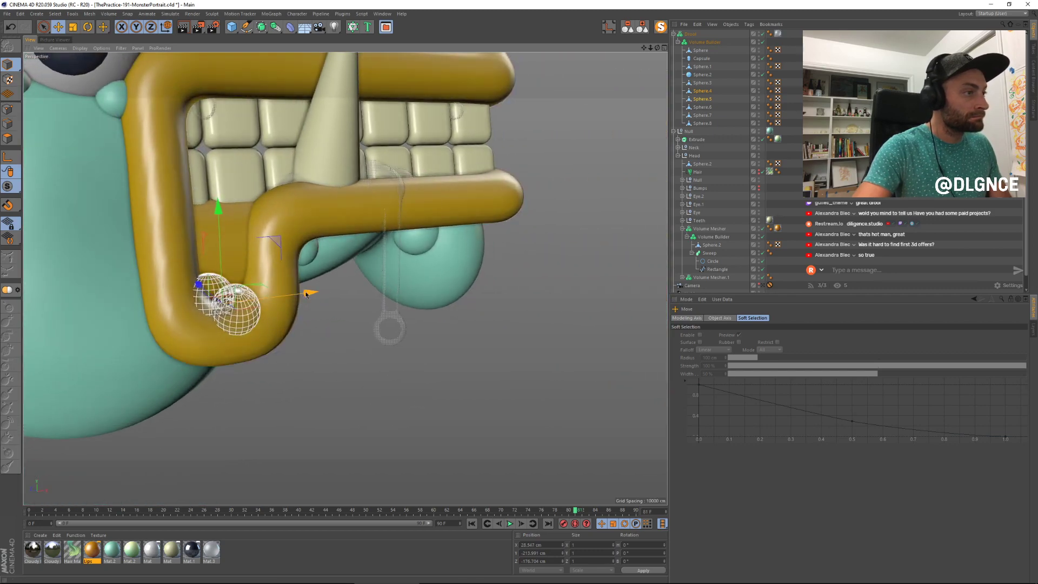
{"action": "scroll", "coordinate": [534, 238], "scroll_direction": "down", "scroll_amount": 5}
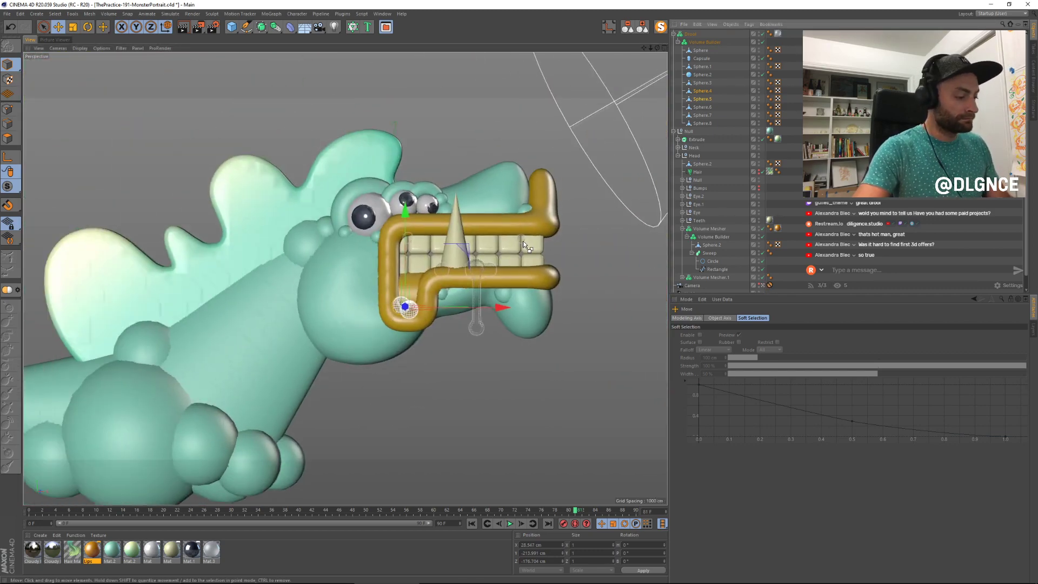
Step: Start a new test render and compare it with the previous renders in the history, examining the lip colour, lighting and drool
{"action": "key", "text": "shift+r"}
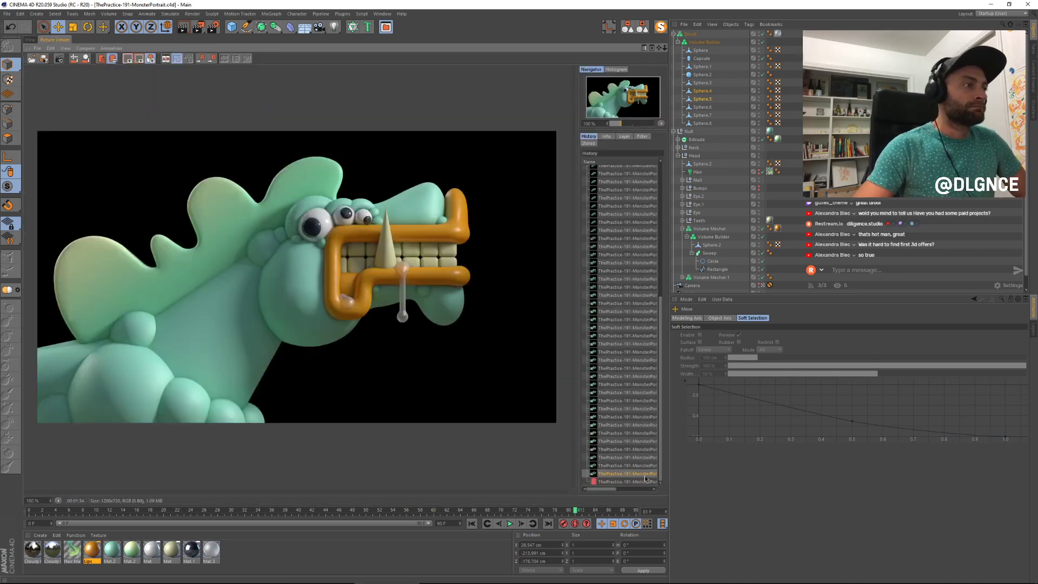
{"action": "key", "text": "Up"}
{"action": "key", "text": "Down"}
{"action": "key", "text": "Down"}
{"action": "key", "text": "Up"}
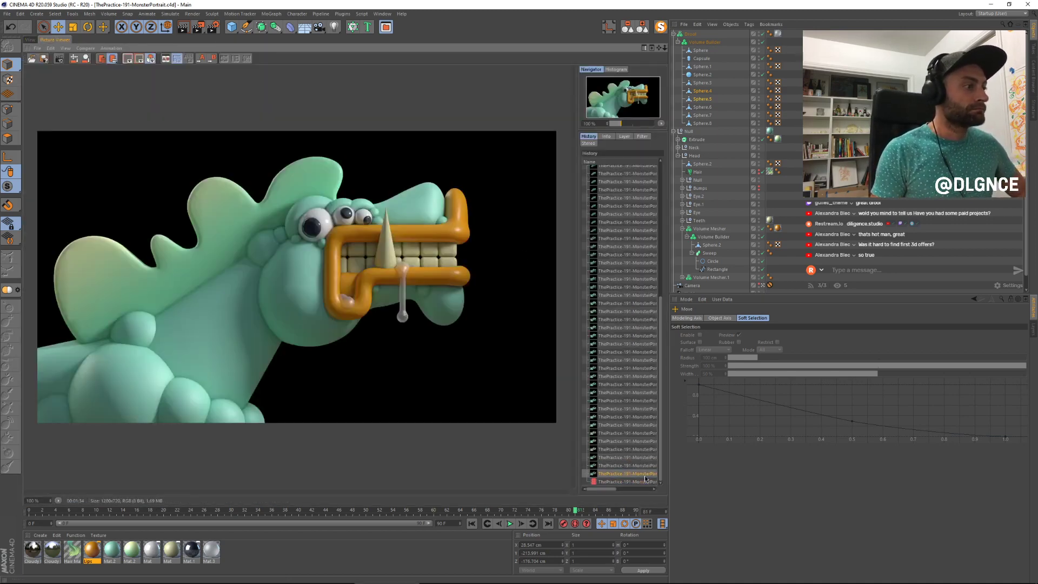
{"action": "key", "text": "Down"}
{"action": "key", "text": "Up"}
{"action": "key", "text": "Up"}
{"action": "key", "text": "Up"}
{"action": "key", "text": "Up"}
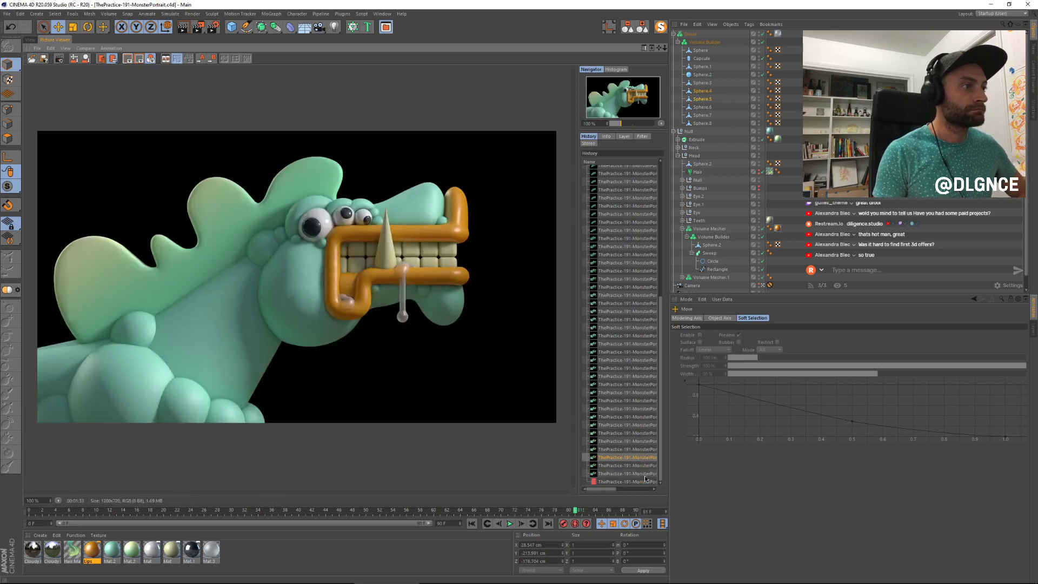
{"action": "key", "text": "Down"}
{"action": "key", "text": "Down"}
{"action": "key", "text": "Down"}
{"action": "key", "text": "Down"}
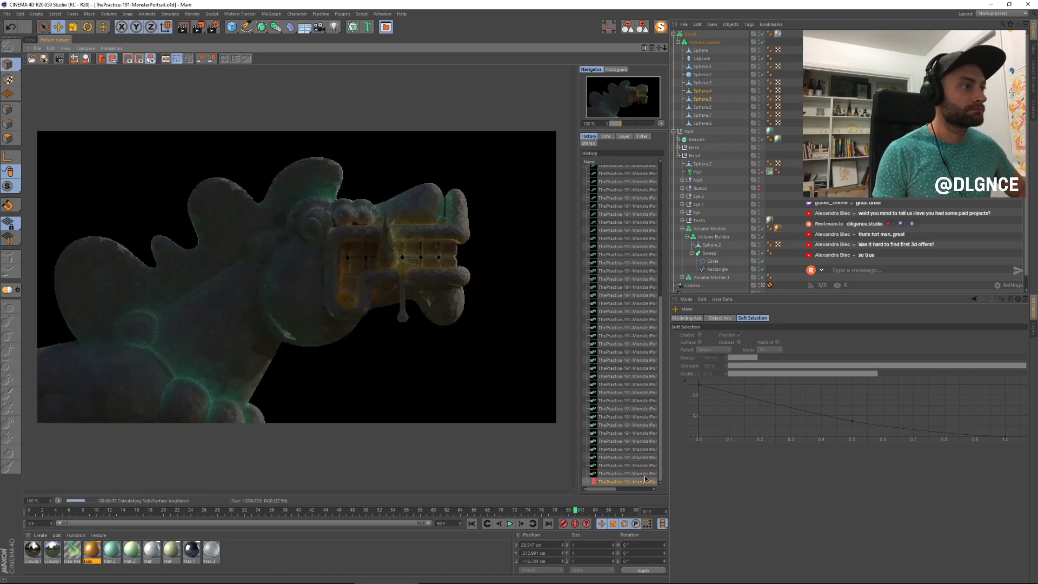
{"action": "key", "text": "Up"}
{"action": "key", "text": "Up"}
{"action": "key", "text": "Down"}
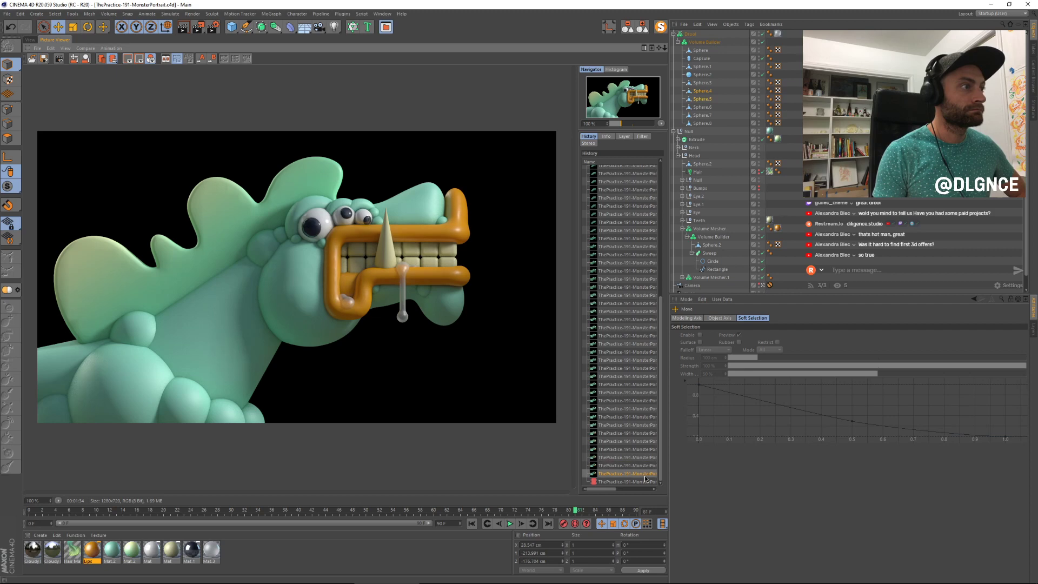
{"action": "key", "text": "Down"}
{"action": "key", "text": "Up"}
{"action": "key", "text": "Down"}
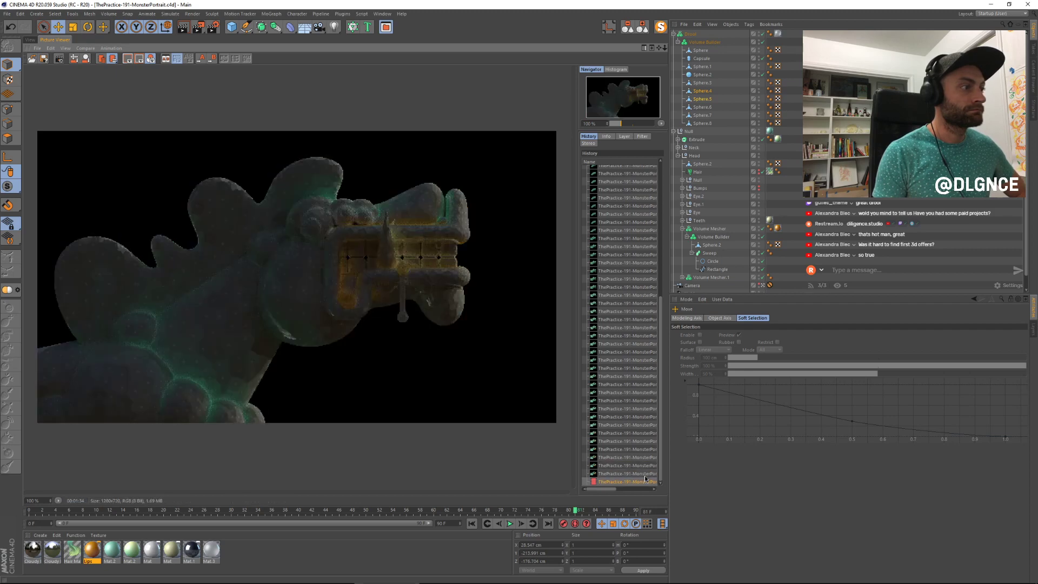
{"action": "key", "text": "Up"}
{"action": "key", "text": "Down"}
{"action": "key", "text": "Up"}
{"action": "key", "text": "Up"}
{"action": "key", "text": "Up"}
{"action": "key", "text": "Up"}
{"action": "key", "text": "Up"}
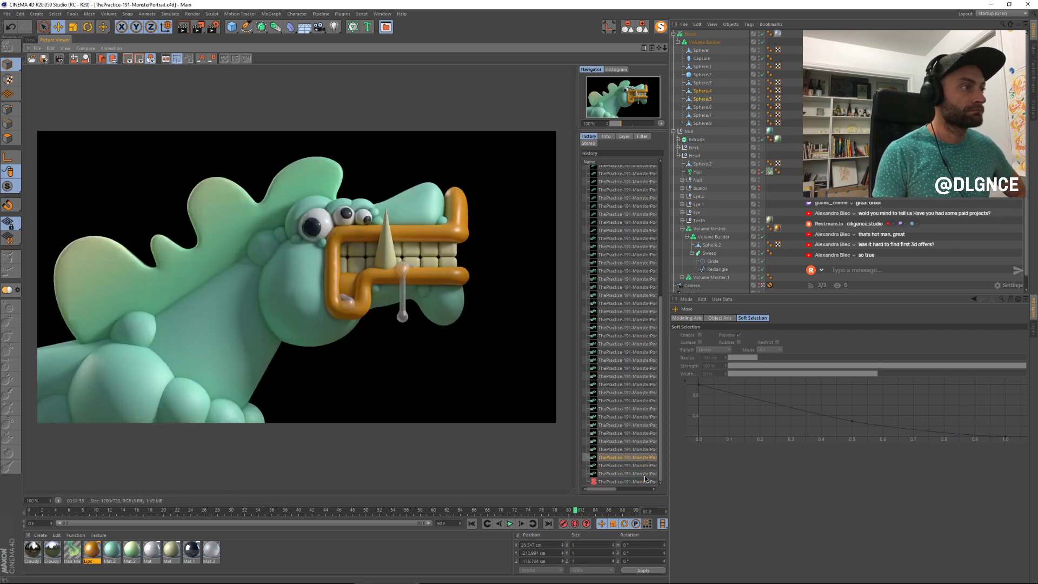
{"action": "key", "text": "Down"}
{"action": "key", "text": "Down"}
{"action": "key", "text": "Down"}
{"action": "key", "text": "Down"}
{"action": "key", "text": "Down"}
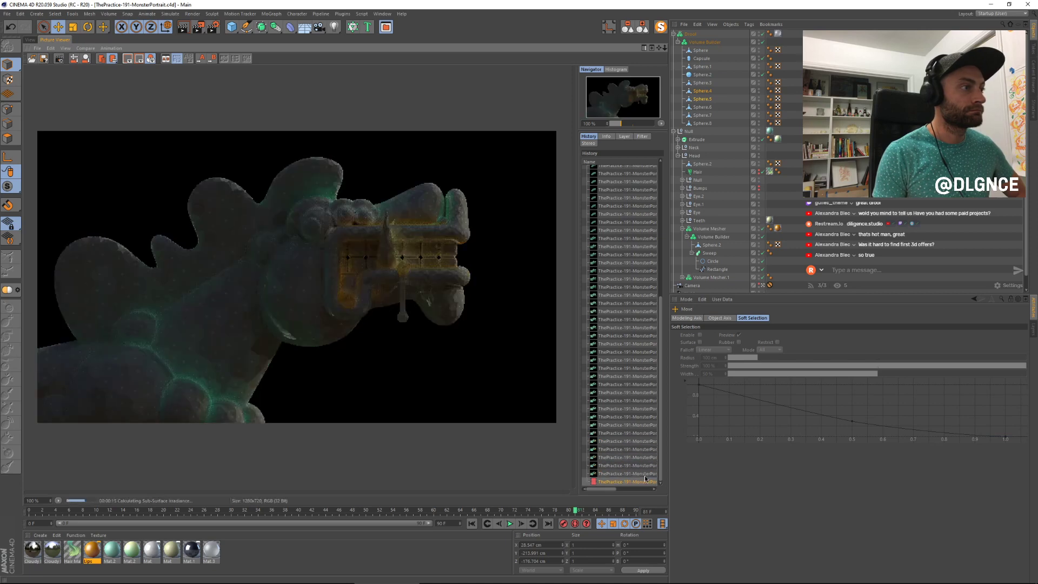
{"action": "key", "text": "Up"}
{"action": "key", "text": "Up"}
{"action": "key", "text": "Up"}
{"action": "key", "text": "Up"}
{"action": "key", "text": "Up"}
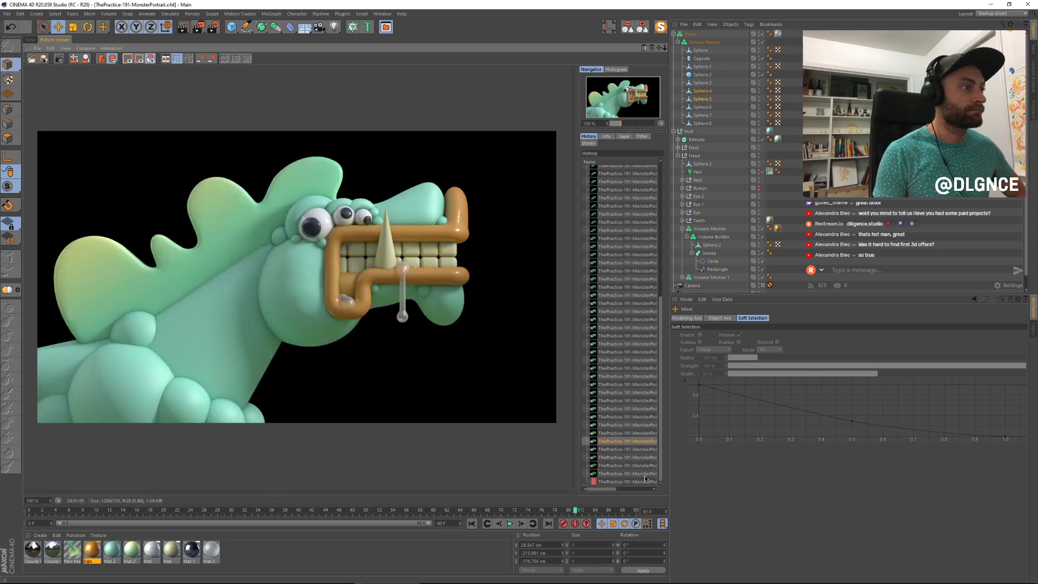
{"action": "key", "text": "Down"}
{"action": "key", "text": "Down"}
{"action": "key", "text": "Down"}
{"action": "key", "text": "Down"}
{"action": "key", "text": "Down"}
{"action": "key", "text": "Up"}
{"action": "key", "text": "Up"}
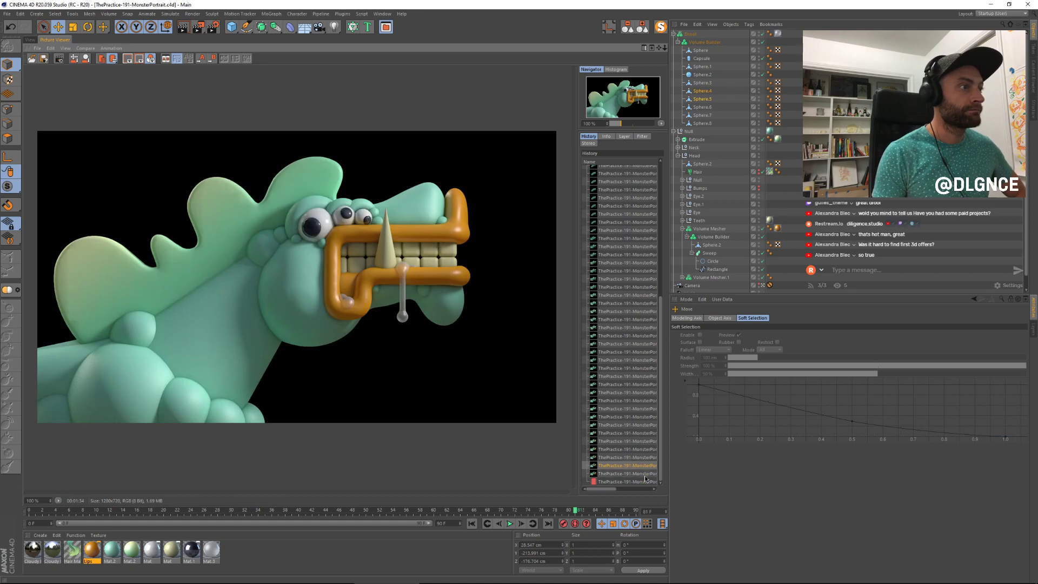
{"action": "key", "text": "Up"}
{"action": "key", "text": "Up"}
{"action": "key", "text": "Up"}
{"action": "key", "text": "Down"}
{"action": "key", "text": "Down"}
{"action": "key", "text": "Down"}
{"action": "key", "text": "Down"}
{"action": "key", "text": "Down"}
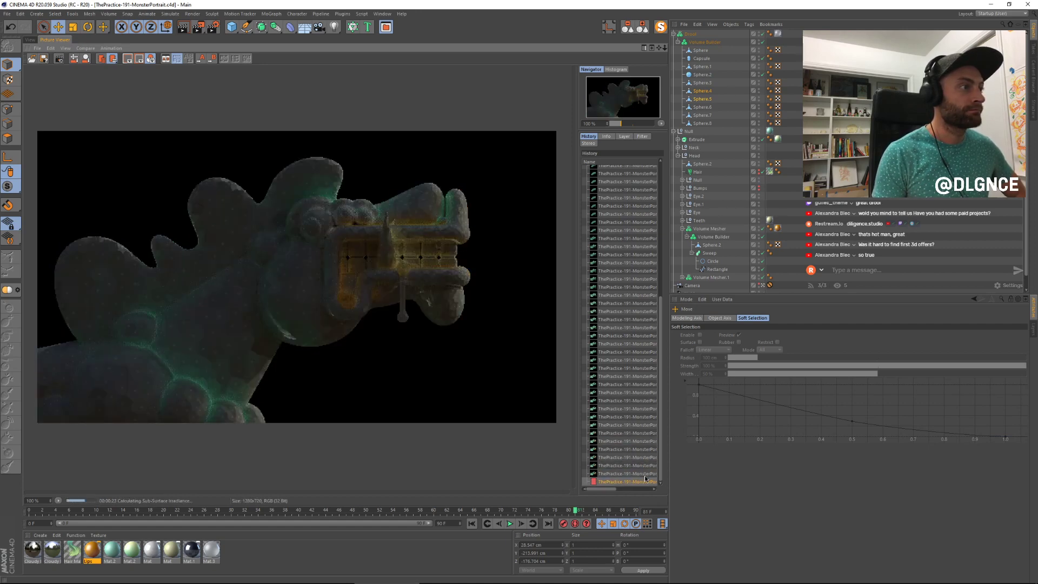
{"action": "key", "text": "Up"}
{"action": "key", "text": "Down"}
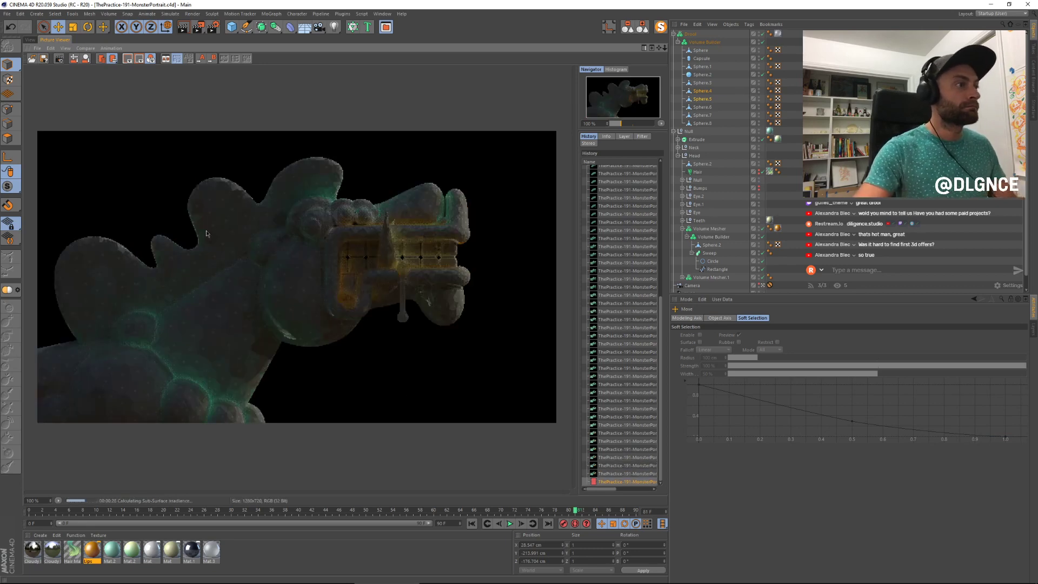
Step: Return to the scene view, collapse the object hierarchy, and check the Light and the Cloudy Park 03 sky material's luminance settings
{"action": "left_click", "coordinate": [31, 39]}
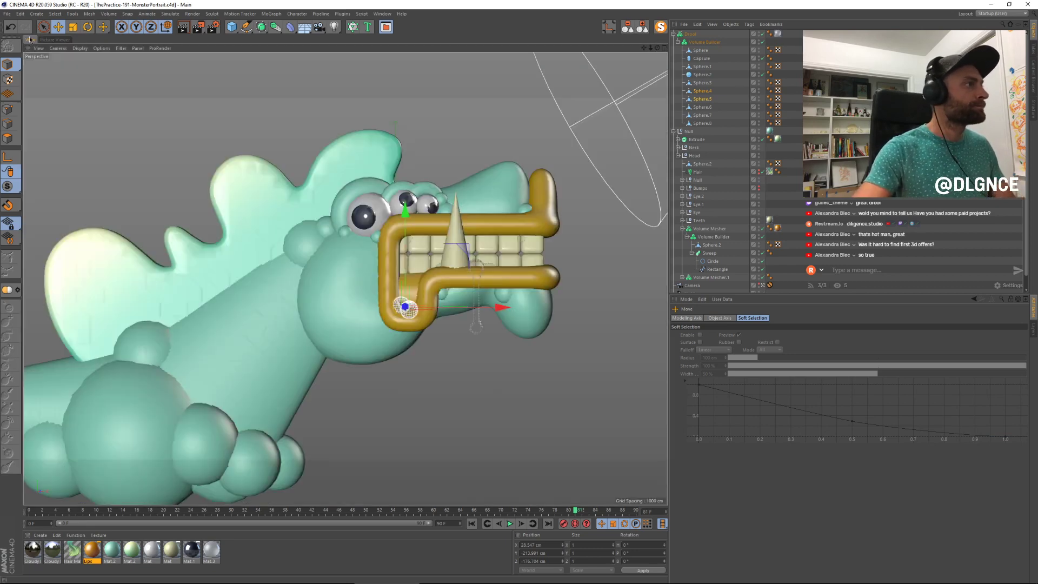
{"action": "left_click", "coordinate": [640, 29]}
{"action": "left_click", "coordinate": [758, 59]}
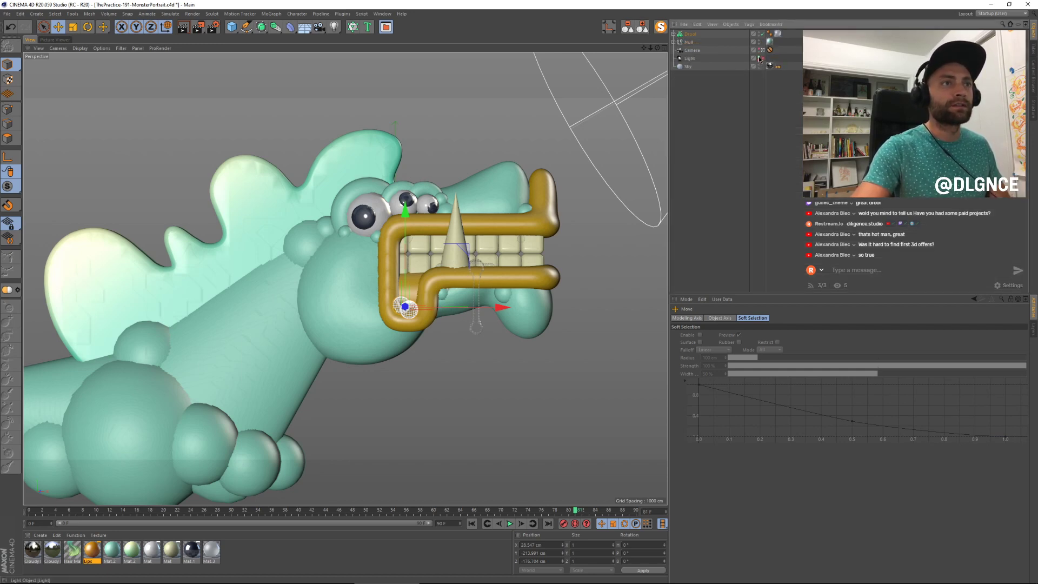
{"action": "left_click", "coordinate": [688, 67]}
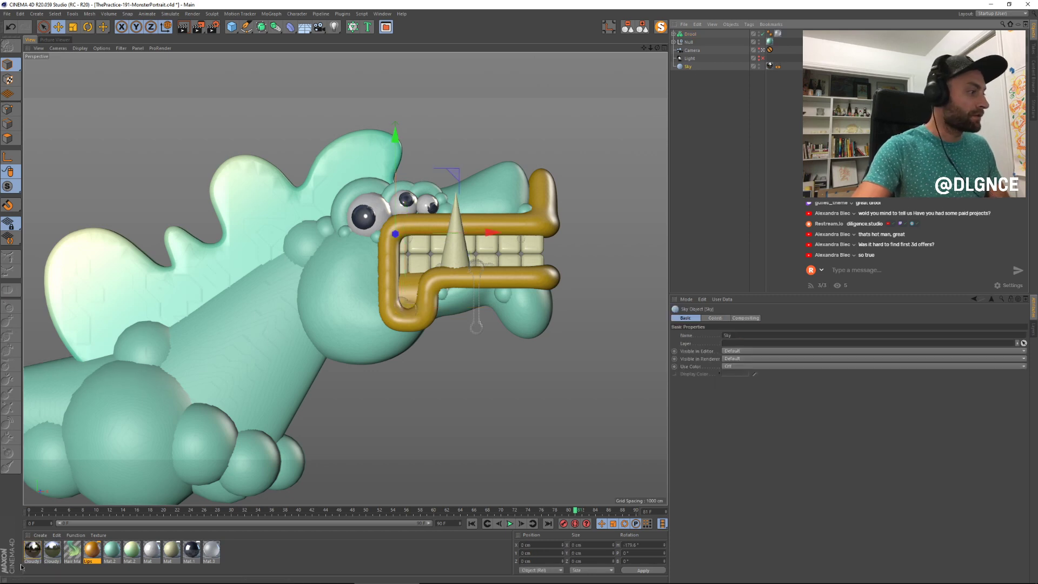
{"action": "double_click", "coordinate": [33, 550]}
{"action": "left_click_drag", "start_coordinate": [252, 57], "coordinate": [612, 206]}
{"action": "left_click", "coordinate": [504, 303]}
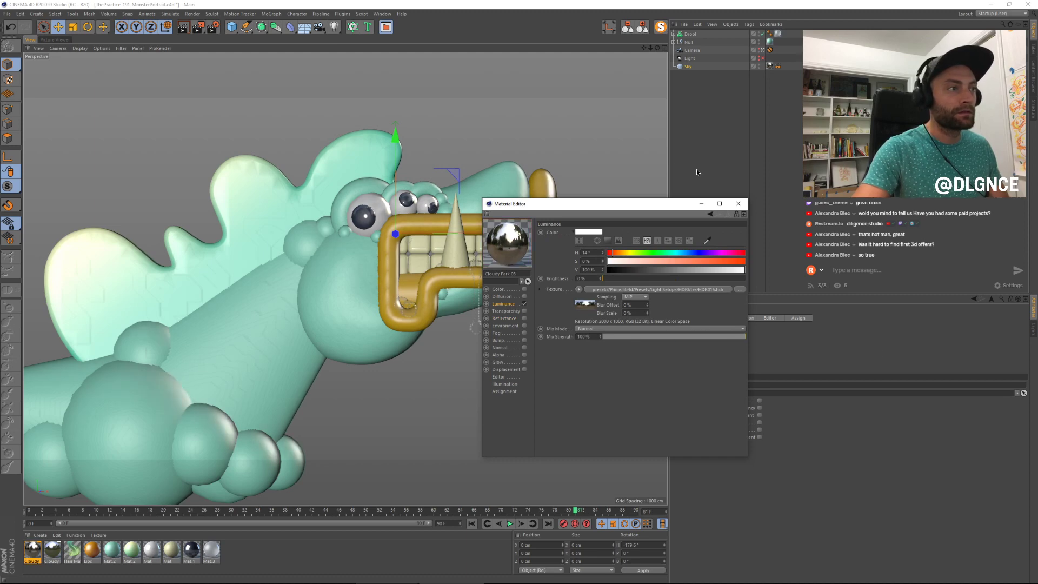
{"action": "left_click", "coordinate": [738, 204]}
Step: Return to the render in progress and compare its finished areas around the cheek and lips with the earlier renders
{"action": "key", "text": "shift+r"}
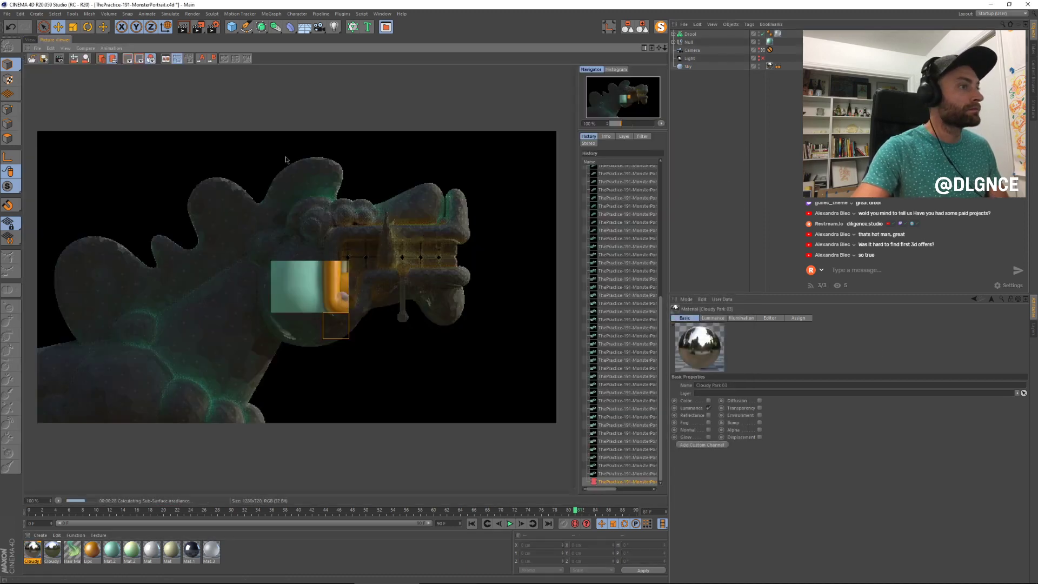
{"action": "left_click", "coordinate": [636, 474]}
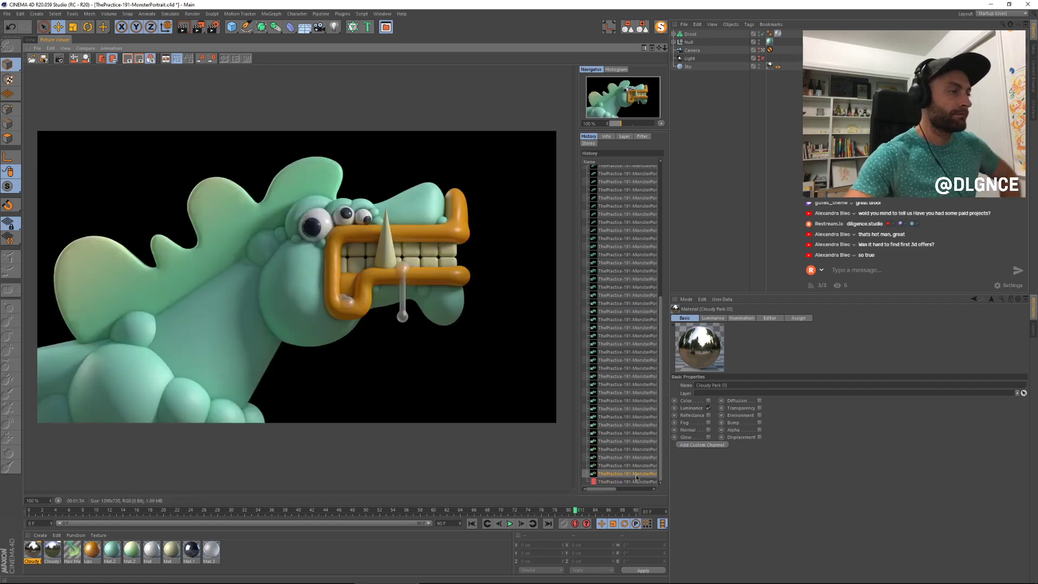
{"action": "key", "text": "Down"}
{"action": "key", "text": "Up"}
{"action": "key", "text": "Up"}
{"action": "key", "text": "Up"}
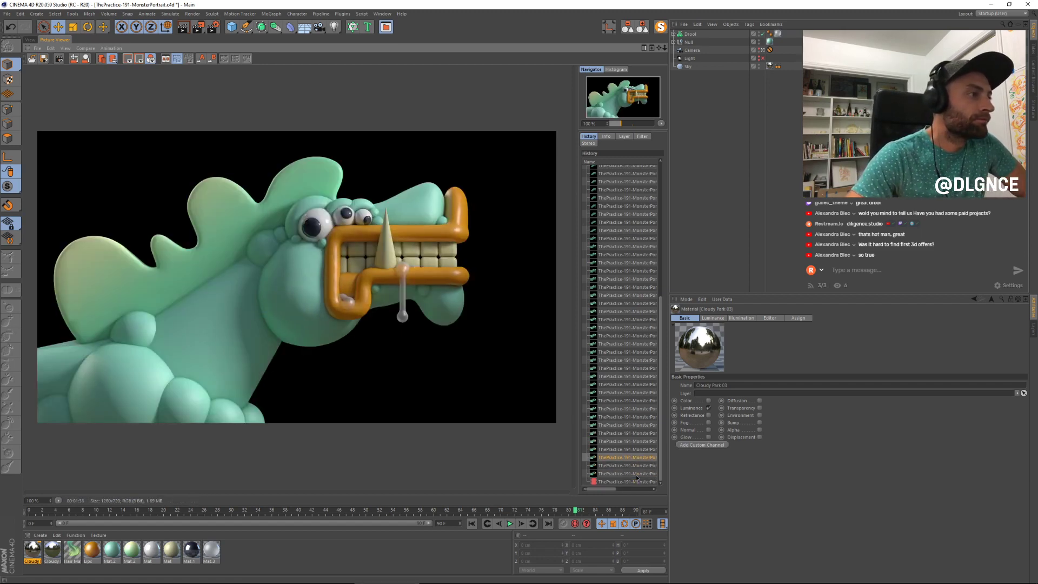
{"action": "key", "text": "Down"}
{"action": "key", "text": "Down"}
{"action": "key", "text": "Down"}
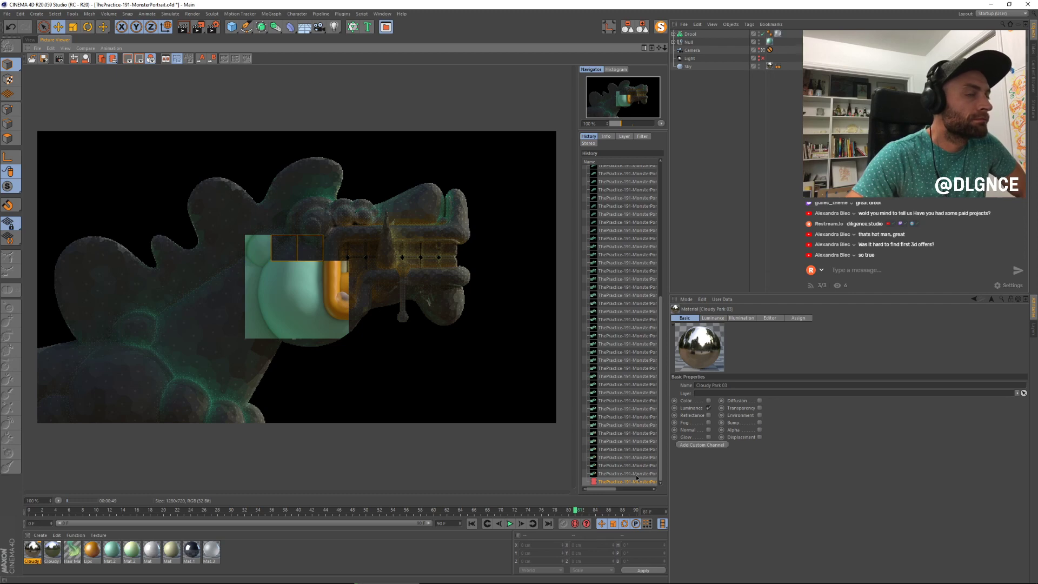
{"action": "key", "text": "Up"}
{"action": "key", "text": "Up"}
{"action": "key", "text": "Up"}
{"action": "key", "text": "Down"}
{"action": "key", "text": "Down"}
{"action": "key", "text": "Down"}
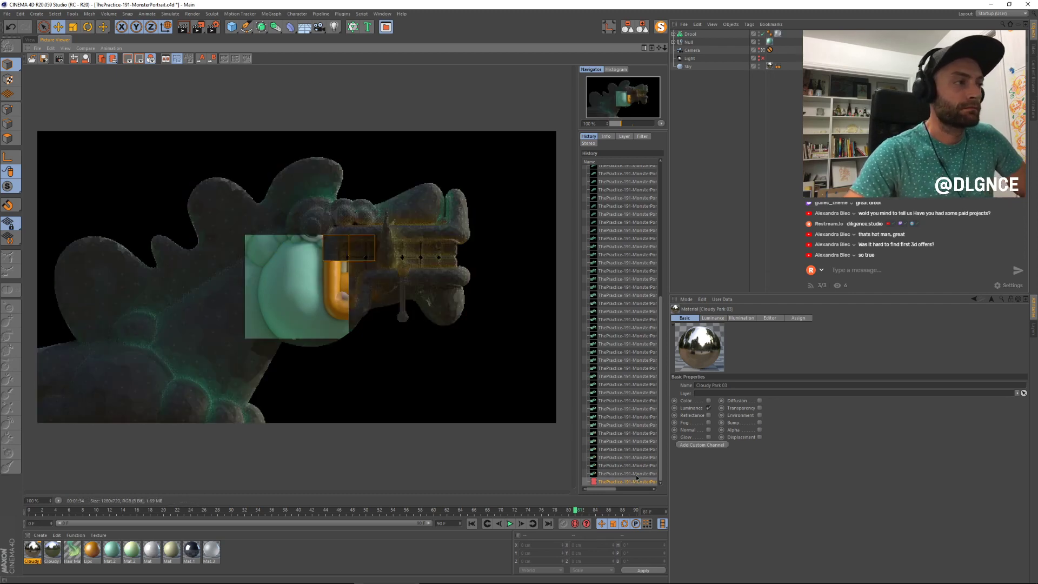
{"action": "key", "text": "Up"}
{"action": "key", "text": "Up"}
{"action": "key", "text": "Up"}
{"action": "key", "text": "Up"}
{"action": "key", "text": "Down"}
{"action": "key", "text": "Down"}
{"action": "key", "text": "Down"}
{"action": "key", "text": "Down"}
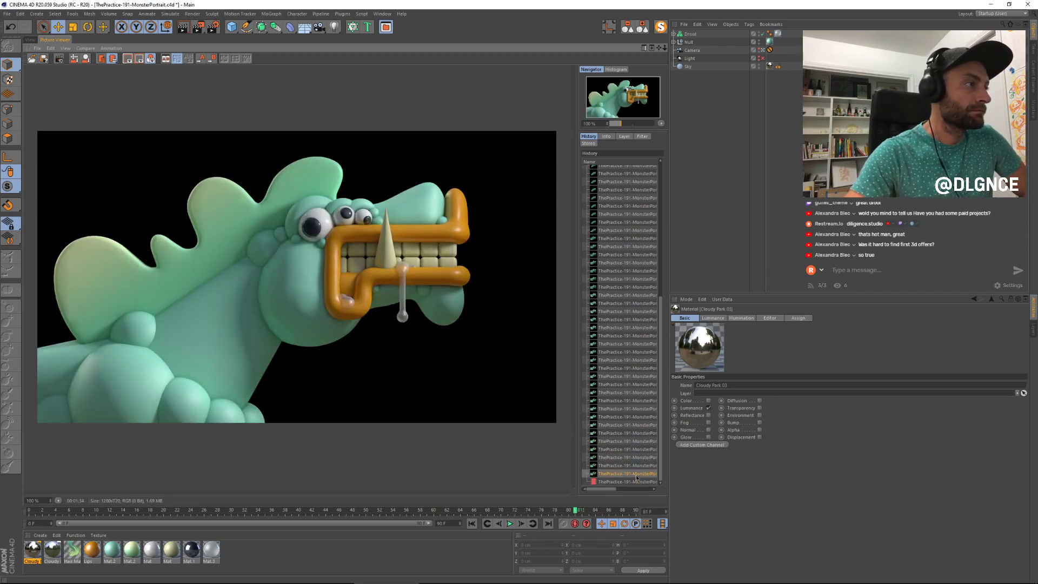
{"action": "key", "text": "Up"}
{"action": "key", "text": "Down"}
{"action": "key", "text": "Up"}
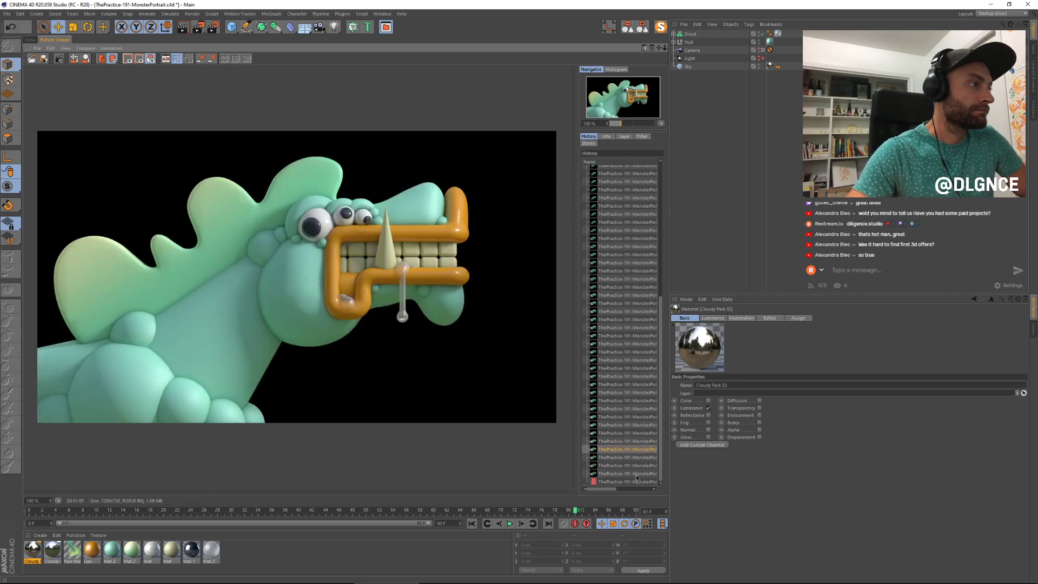
{"action": "key", "text": "Down"}
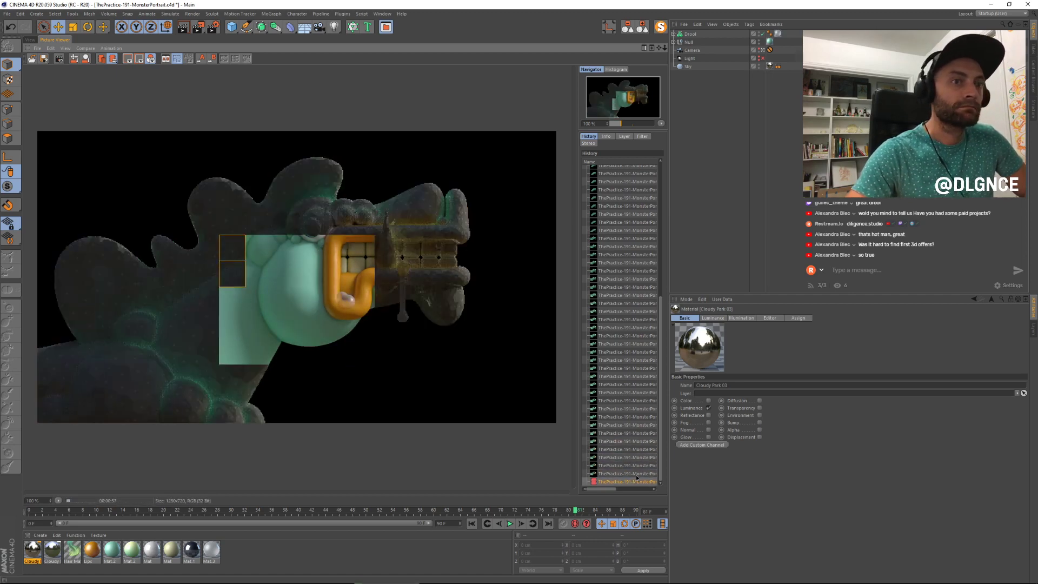
{"action": "key", "text": "Up"}
{"action": "key", "text": "Down"}
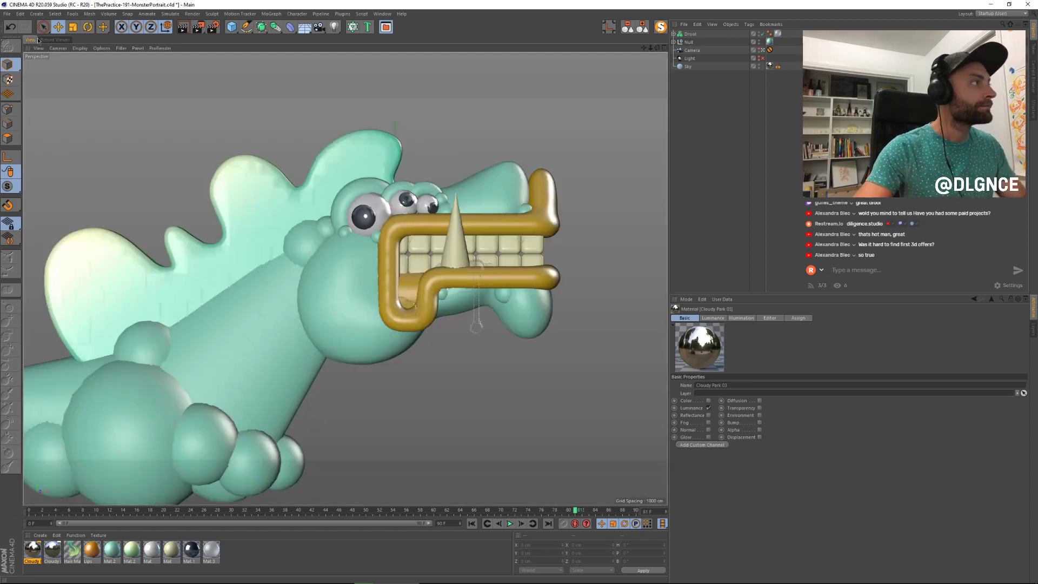
Step: Return to the scene view and expand the Drool object down to the spheres in its Volume Builder
{"action": "left_click", "coordinate": [29, 40]}
{"action": "left_click", "coordinate": [436, 262]}
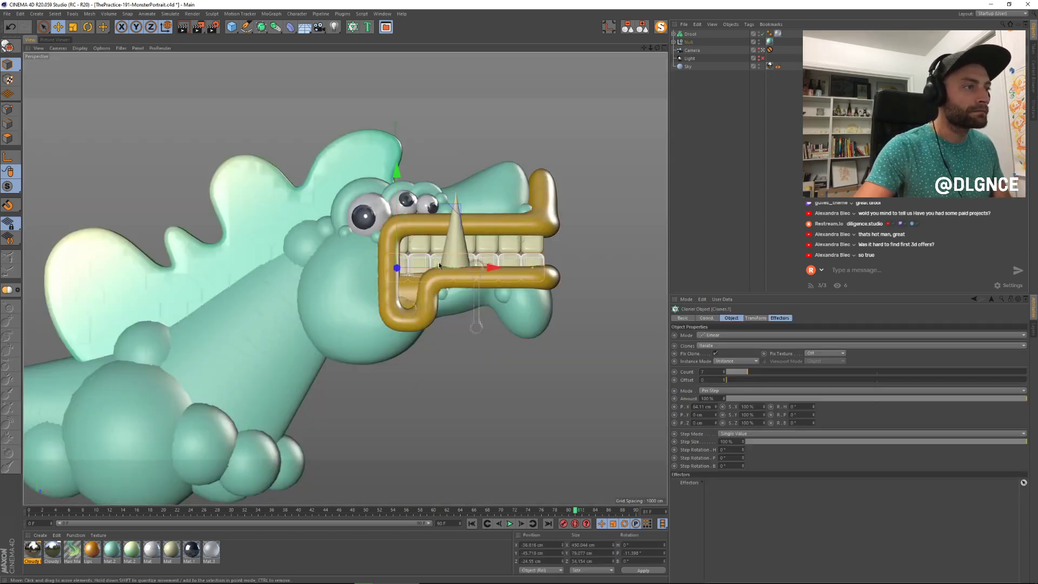
{"action": "left_click", "coordinate": [691, 35]}
{"action": "left_click", "coordinate": [673, 34]}
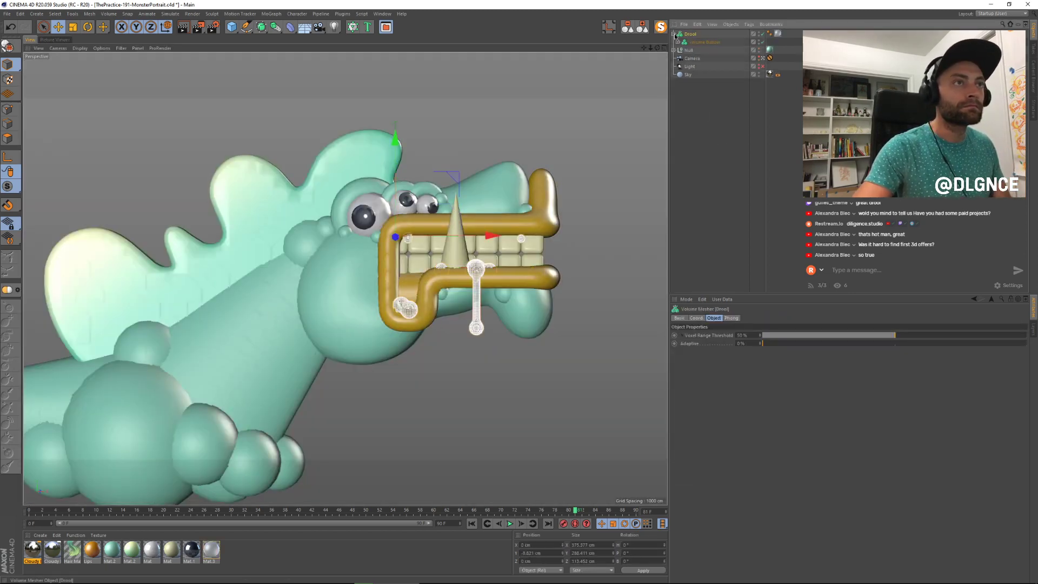
{"action": "left_click", "coordinate": [678, 43]}
{"action": "left_click", "coordinate": [702, 75]}
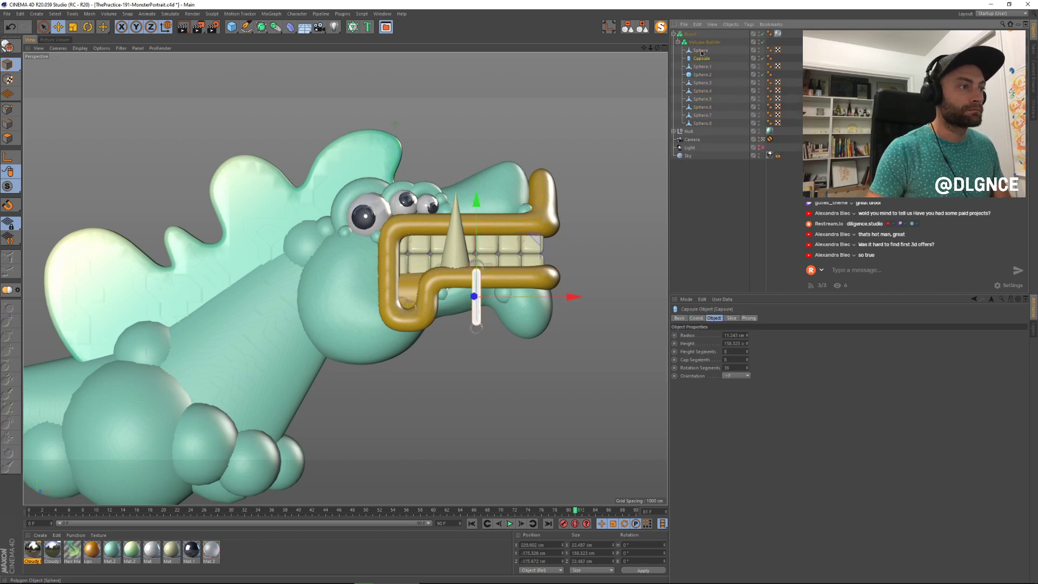
Step: Shift the Drool's Sphere.6 slightly back along the lower lip and scale it down to about 28 cm
{"action": "key", "text": "Down"}
{"action": "key", "text": "Down"}
{"action": "key", "text": "Down"}
{"action": "key", "text": "Down"}
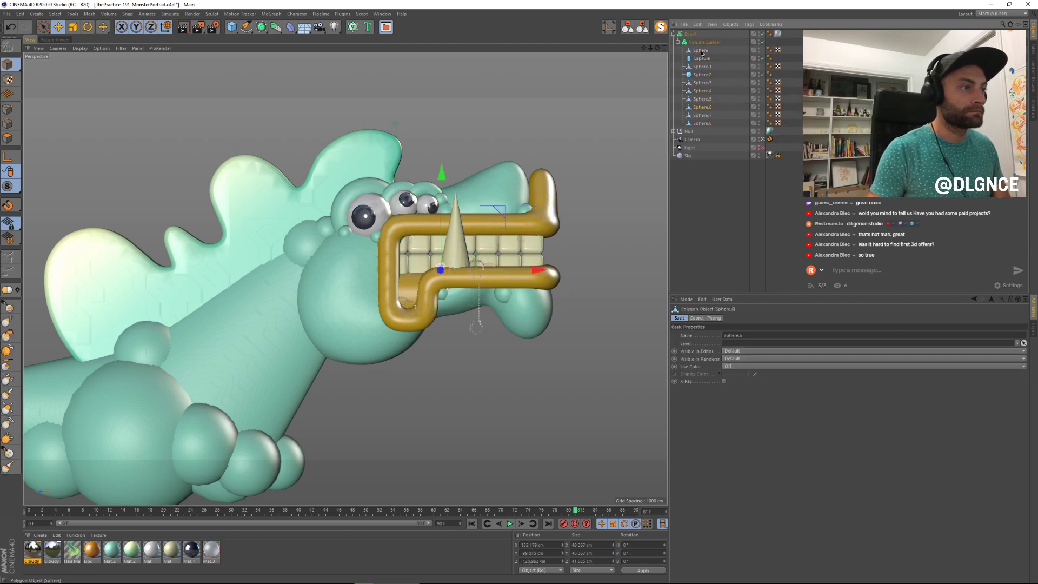
{"action": "left_click_drag", "start_coordinate": [505, 214], "coordinate": [545, 234]}
{"action": "key", "text": "t"}
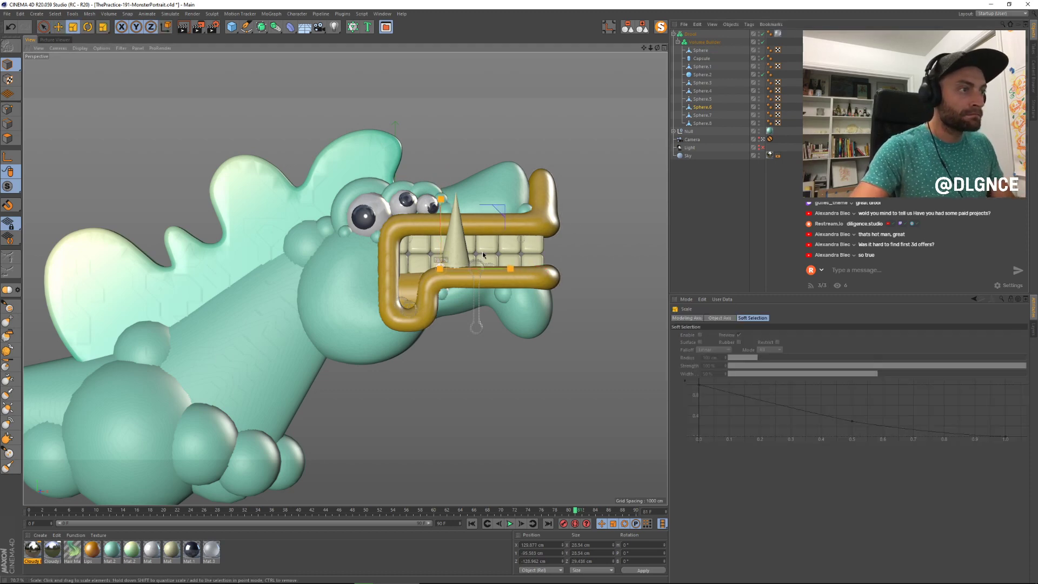
{"action": "left_click_drag", "start_coordinate": [482, 252], "coordinate": [481, 252]}
Step: Raise Sphere.6 onto the lower lip beside the base of the tusk and shrink it to about 20 cm
{"action": "scroll", "coordinate": [495, 270], "scroll_direction": "up", "scroll_amount": 10}
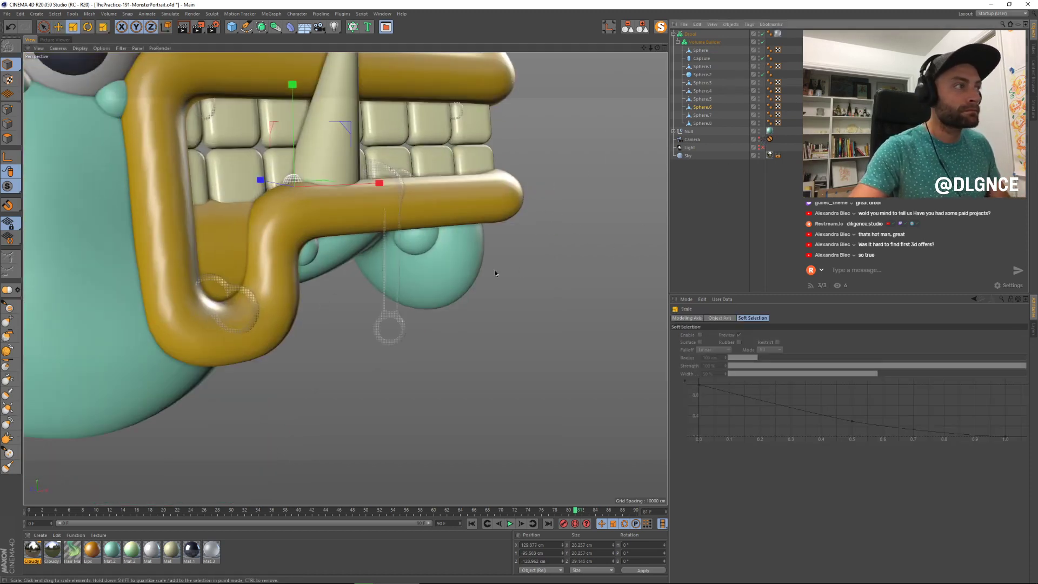
{"action": "scroll", "coordinate": [416, 279], "scroll_direction": "down", "scroll_amount": 6}
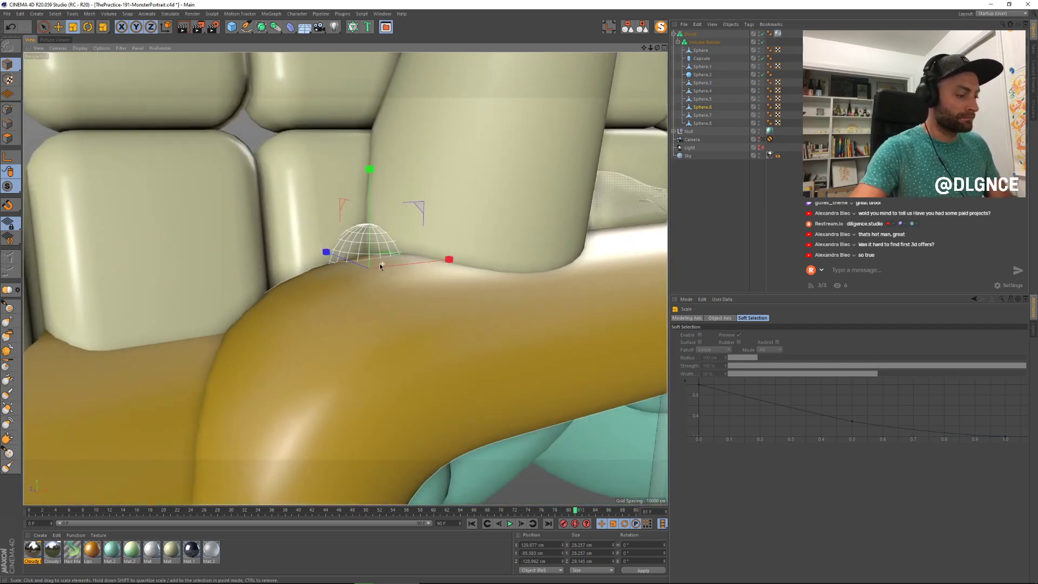
{"action": "key", "text": "e"}
{"action": "scroll", "coordinate": [403, 295], "scroll_direction": "up", "scroll_amount": 5}
{"action": "scroll", "coordinate": [403, 296], "scroll_direction": "down", "scroll_amount": 3}
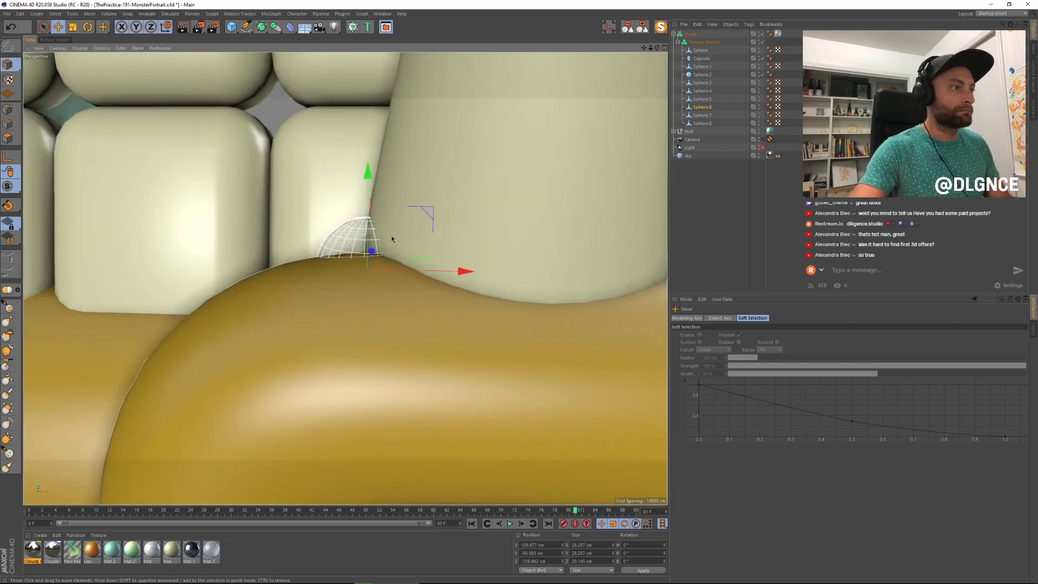
{"action": "left_click_drag", "start_coordinate": [427, 215], "coordinate": [407, 174]}
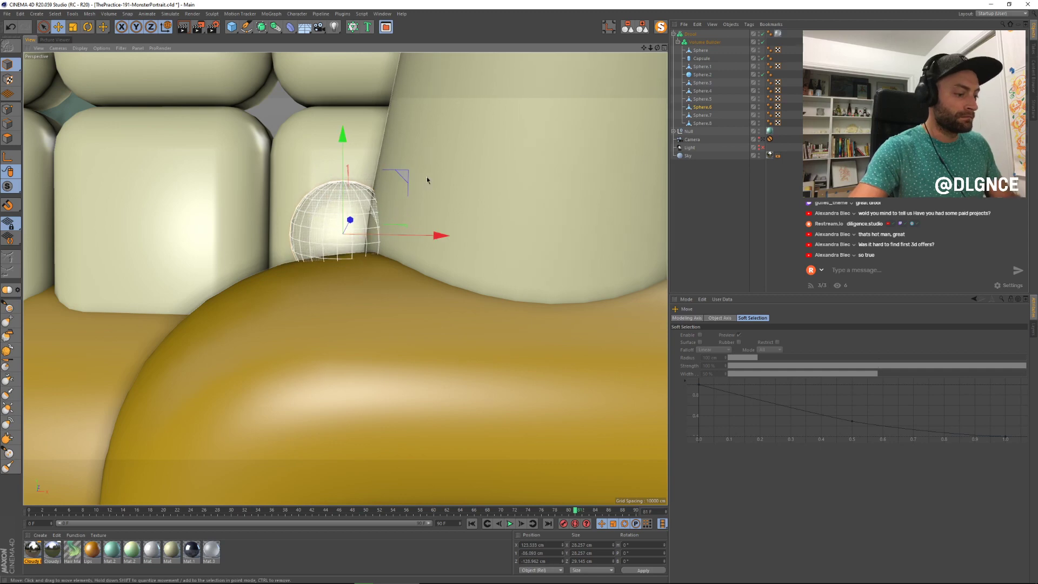
{"action": "left_click_drag", "start_coordinate": [474, 155], "coordinate": [403, 168]}
{"action": "key", "text": "e"}
Step: Duplicate Sphere.6 outward along its Z axis toward the front of the lip and scale the copy to about 14.6 cm wide
{"action": "mouse_move", "coordinate": [407, 248]}
{"action": "left_mouse_down", "text": "alt"}
{"action": "mouse_move", "coordinate": [473, 280]}
{"action": "mouse_move", "coordinate": [389, 251]}
{"action": "left_mouse_up", "text": "alt"}
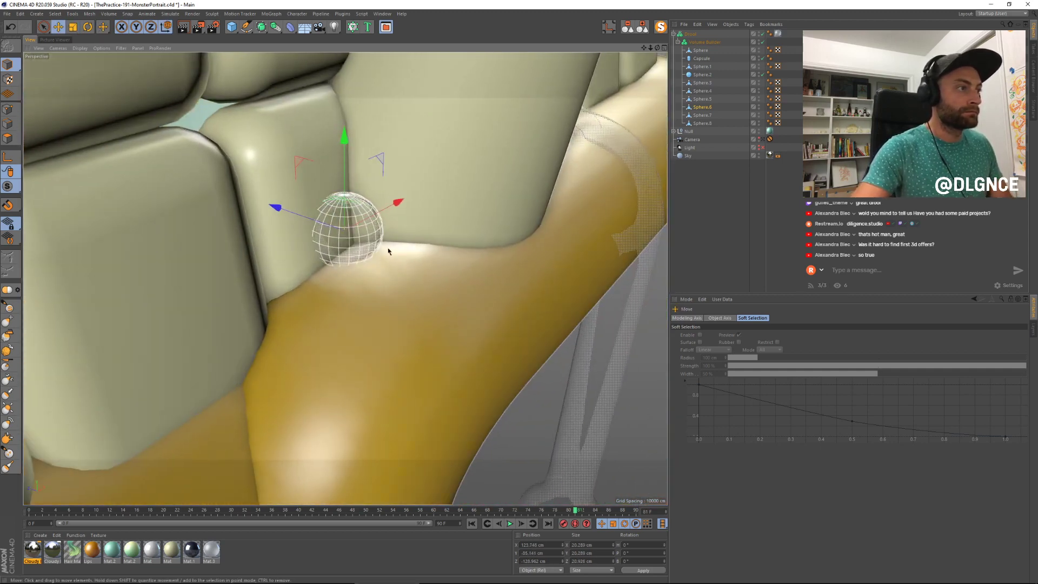
{"action": "left_click_drag", "start_coordinate": [294, 213], "coordinate": [331, 219]}
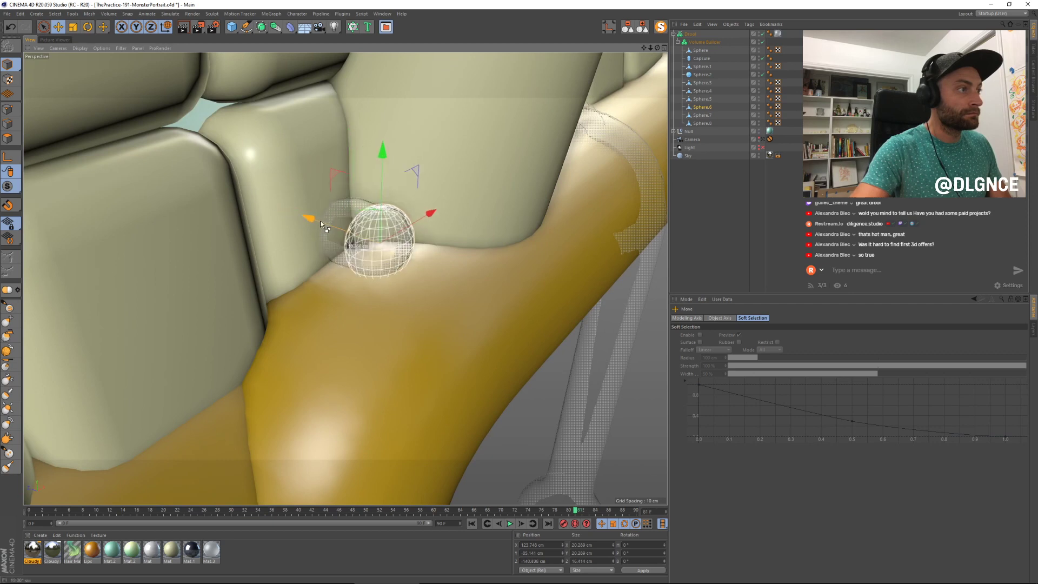
{"action": "key", "text": "t"}
{"action": "left_click_drag", "start_coordinate": [489, 140], "coordinate": [434, 173]}
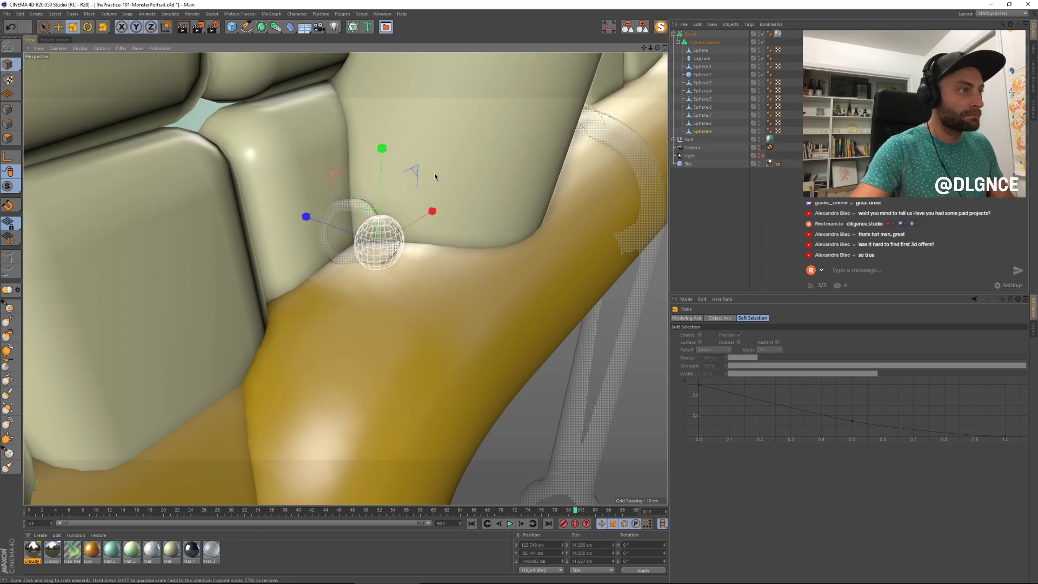
Step: Shift the new sphere along X, flatten its height to about 12 cm, and lower it onto the lip
{"action": "key", "text": "e"}
{"action": "left_click_drag", "start_coordinate": [426, 220], "coordinate": [431, 211]}
{"action": "key", "text": "t"}
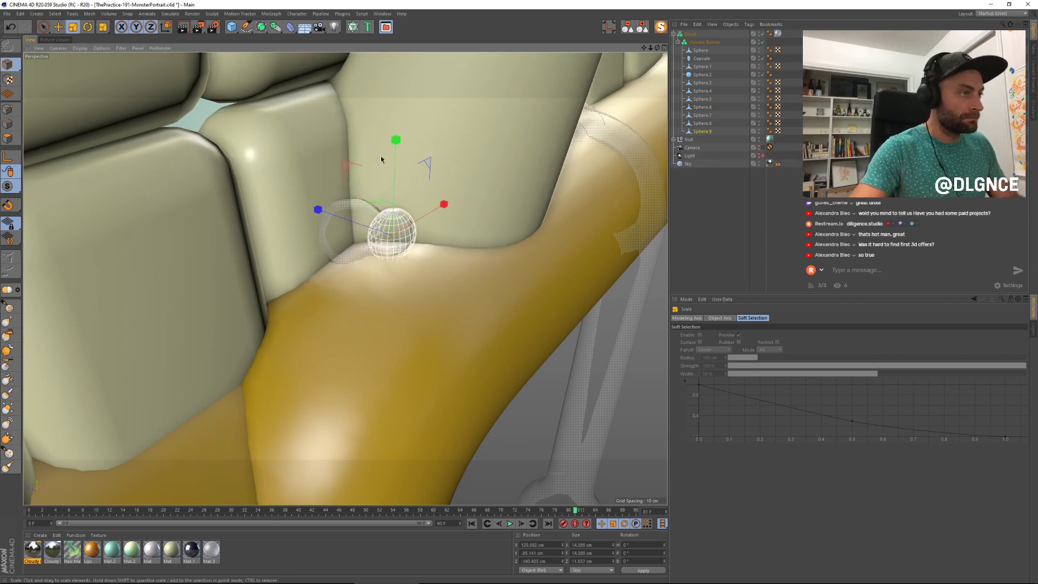
{"action": "left_click_drag", "start_coordinate": [394, 148], "coordinate": [395, 217]}
{"action": "key", "text": "e"}
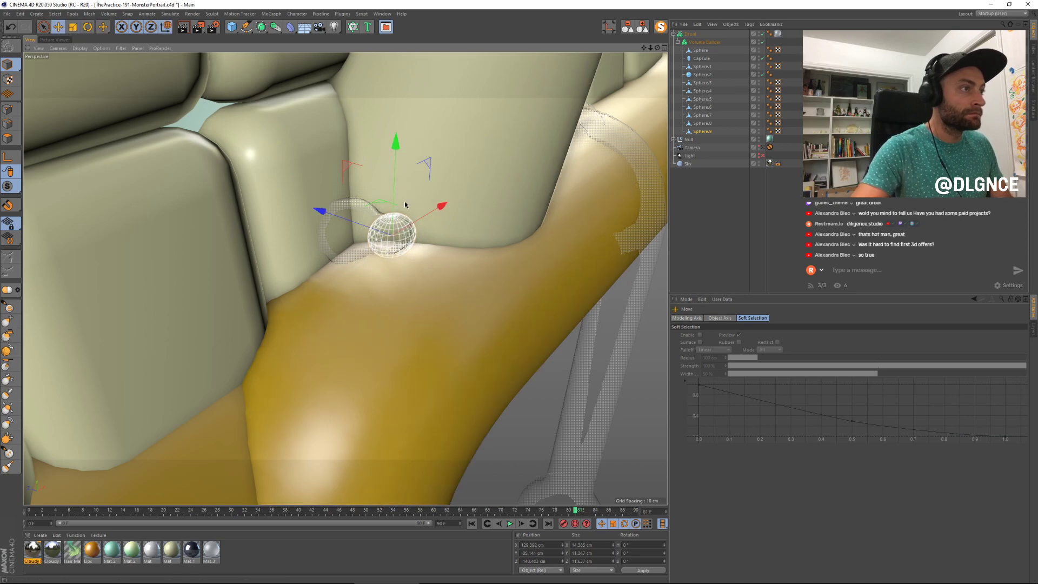
{"action": "left_click_drag", "start_coordinate": [396, 170], "coordinate": [396, 178]}
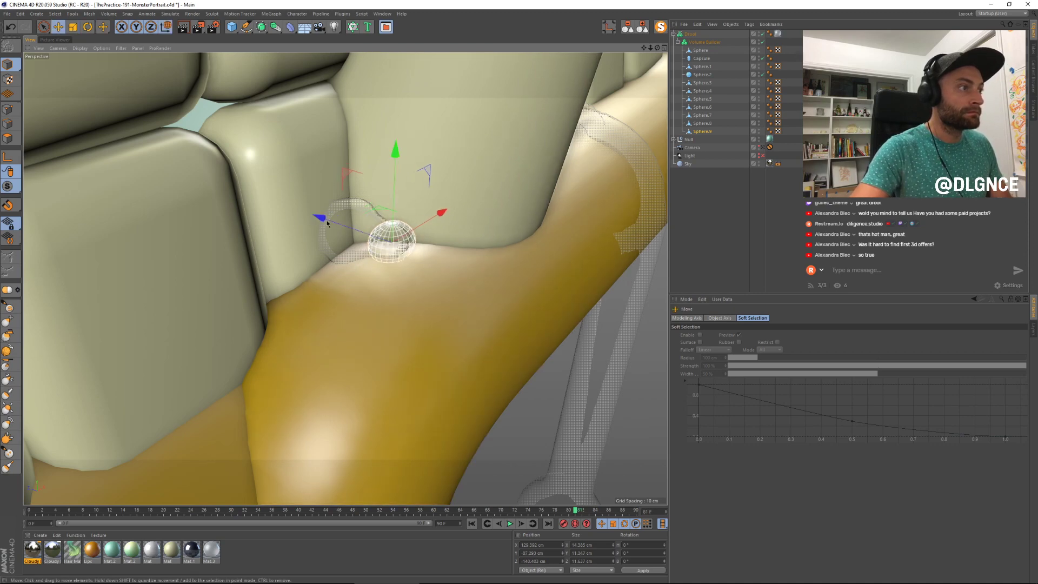
Step: Check the drool spheres' placement from another angle, restore the scene camera's view and clear the selection
{"action": "left_click_drag", "start_coordinate": [329, 213], "coordinate": [228, 199], "text": "alt"}
{"action": "left_click_drag", "start_coordinate": [238, 201], "coordinate": [352, 243], "text": "alt"}
{"action": "left_click", "coordinate": [763, 147]}
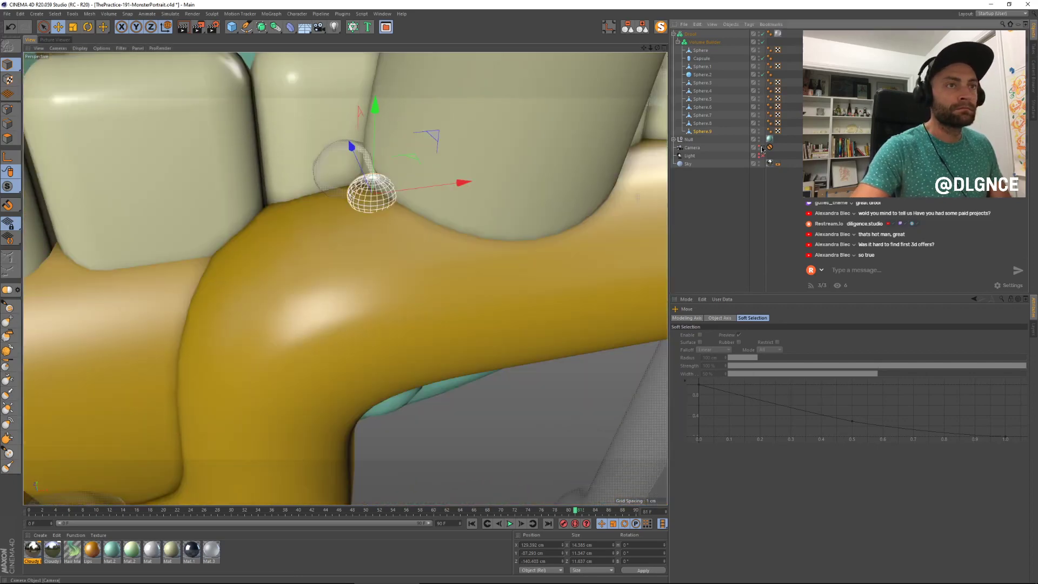
{"action": "left_click", "coordinate": [511, 413]}
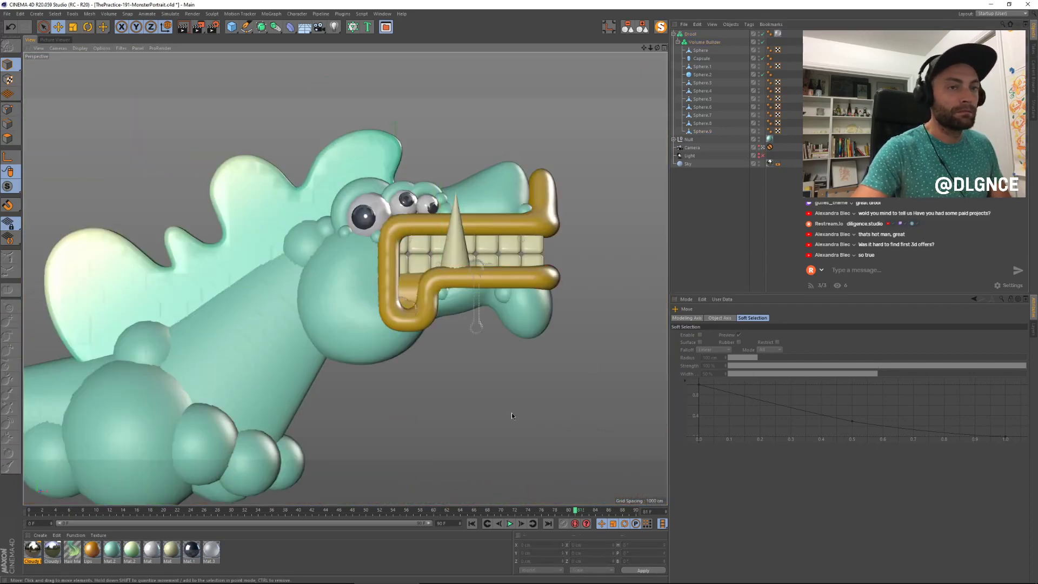
Step: Open the rendered images and compare the two latest test renders, examining the drool and lighting
{"action": "left_click", "coordinate": [55, 40]}
{"action": "left_click", "coordinate": [637, 474]}
{"action": "left_click", "coordinate": [637, 481]}
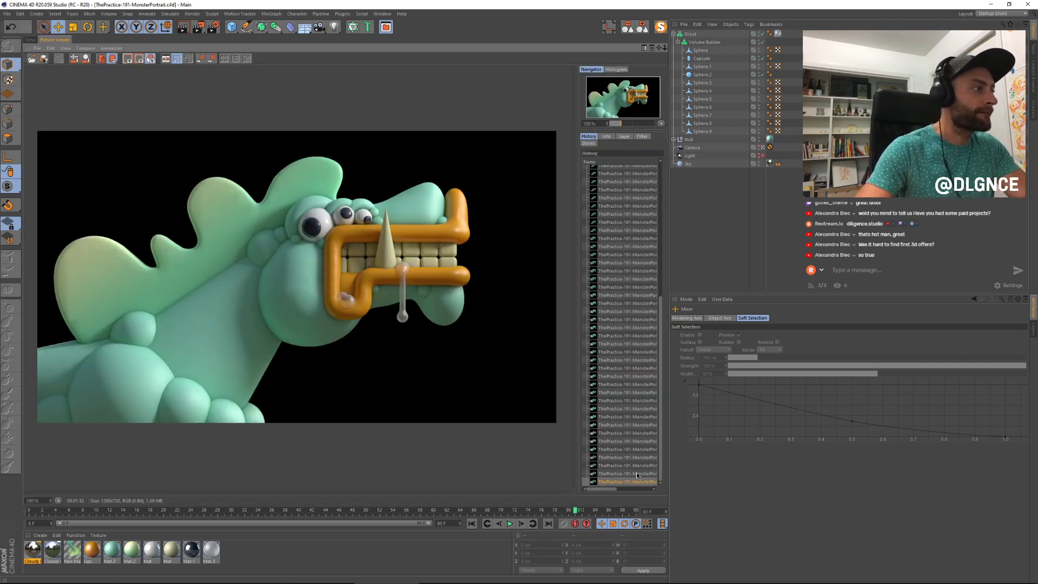
{"action": "left_click", "coordinate": [637, 473]}
{"action": "left_click", "coordinate": [637, 481]}
{"action": "left_click", "coordinate": [636, 473]}
{"action": "key", "text": "Down"}
{"action": "key", "text": "Up"}
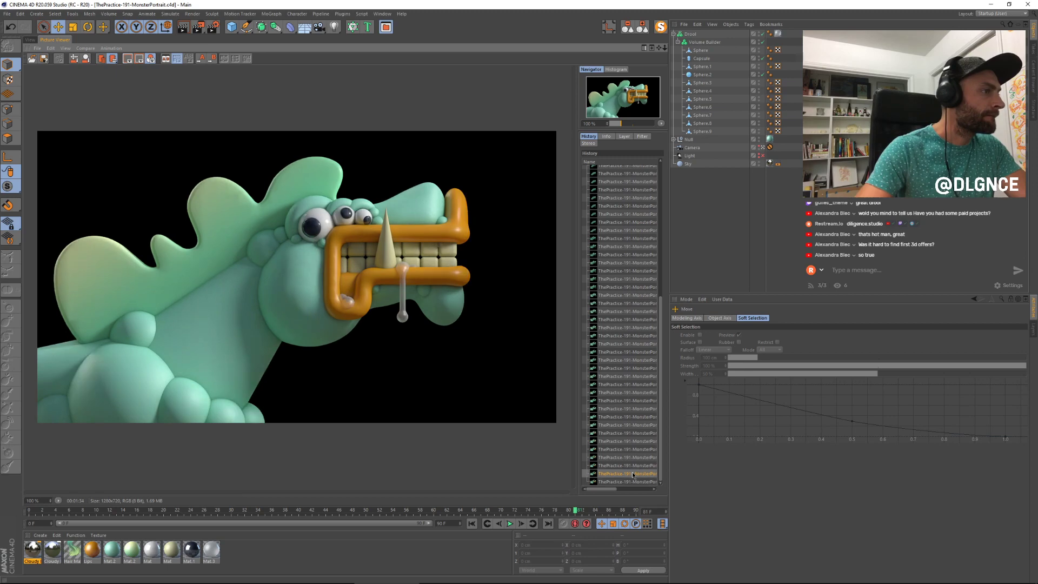
{"action": "key", "text": "Up"}
{"action": "key", "text": "Down"}
{"action": "key", "text": "Down"}
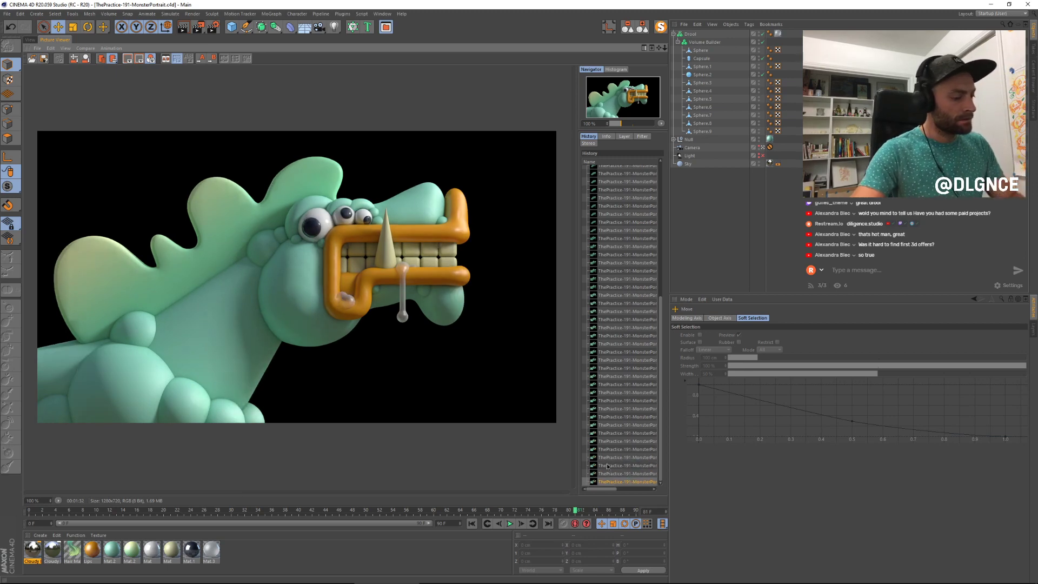
Step: Start a new test render and compare the last few finished renders while it calculates
{"action": "key", "text": "shift+r"}
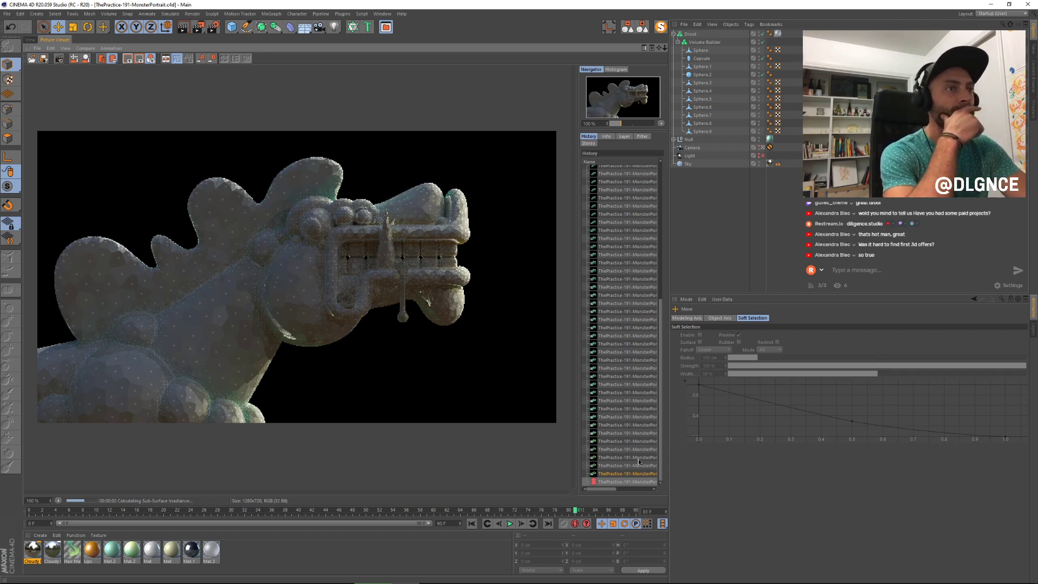
{"action": "key", "text": "Up"}
{"action": "key", "text": "Up"}
{"action": "key", "text": "Up"}
{"action": "key", "text": "Up"}
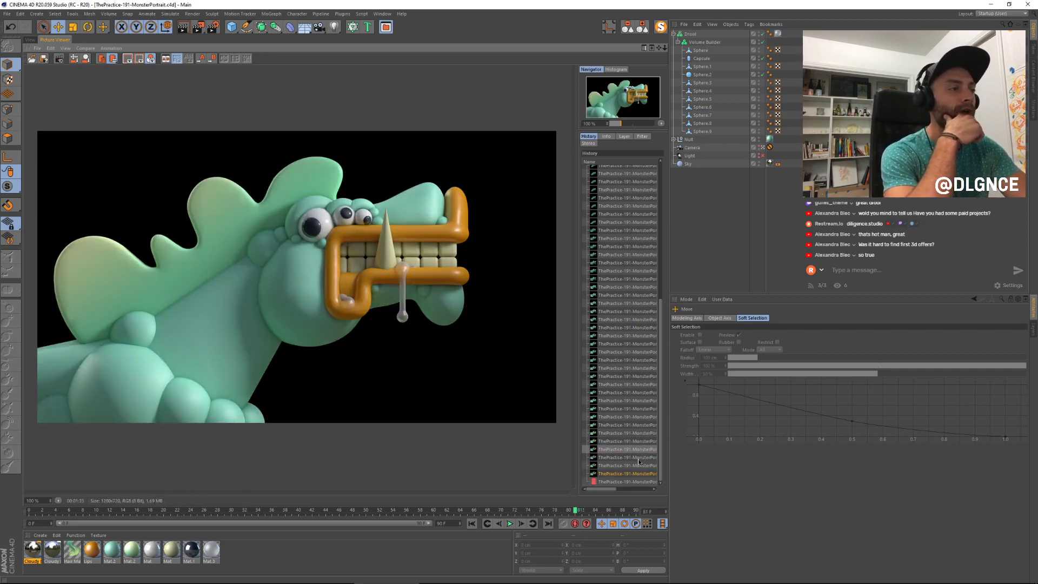
{"action": "key", "text": "Down"}
{"action": "key", "text": "Down"}
{"action": "key", "text": "Down"}
{"action": "key", "text": "Down"}
{"action": "key", "text": "Up"}
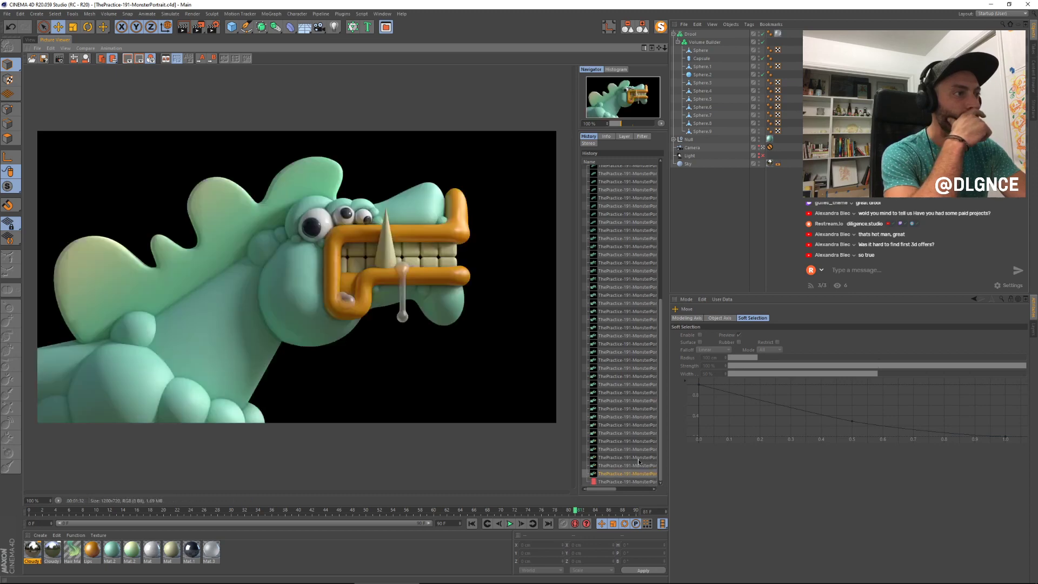
{"action": "key", "text": "Down"}
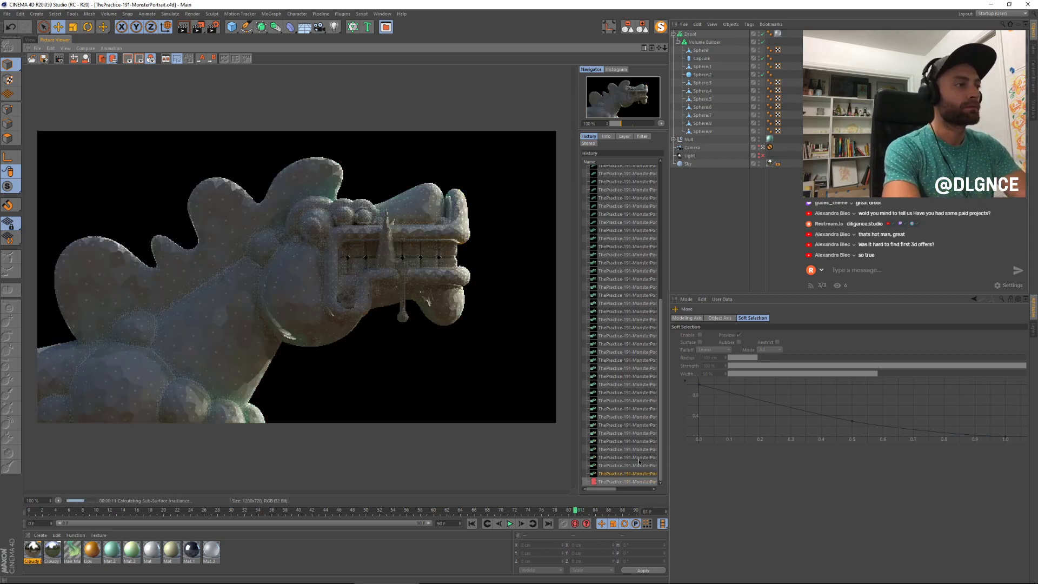
Step: Flip repeatedly between the render in progress and the recent finished renders, examining the lips, drool and lighting
{"action": "key", "text": "Up"}
{"action": "key", "text": "Up"}
{"action": "key", "text": "Up"}
{"action": "key", "text": "Up"}
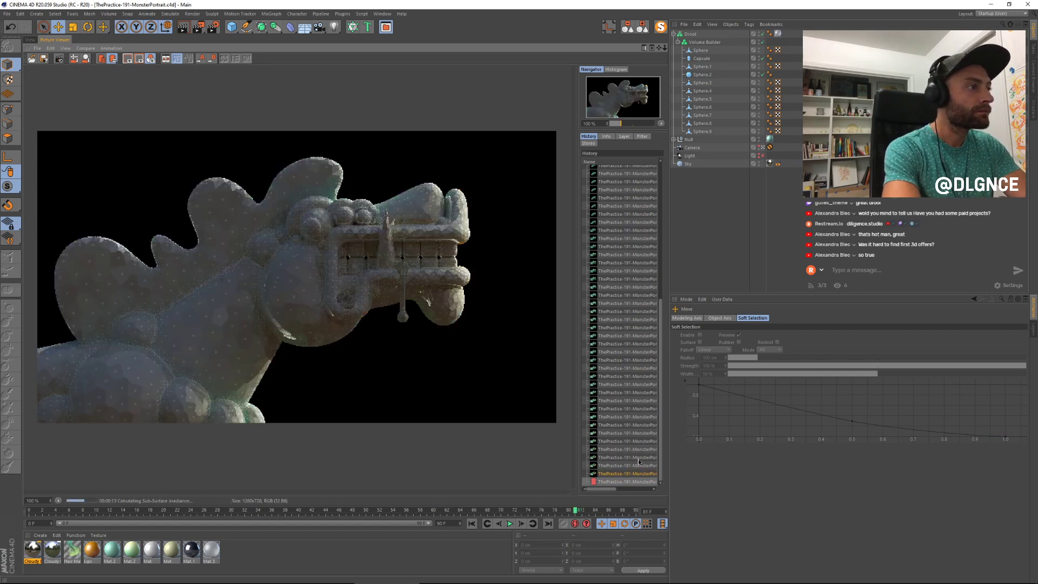
{"action": "key", "text": "Down"}
{"action": "key", "text": "Down"}
{"action": "key", "text": "Down"}
{"action": "key", "text": "Down"}
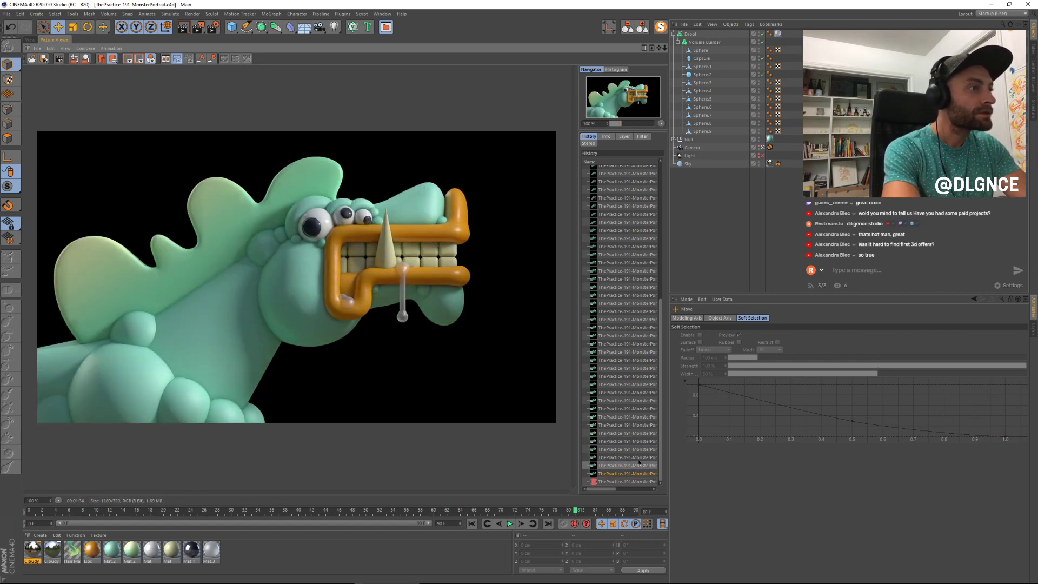
{"action": "key", "text": "Up"}
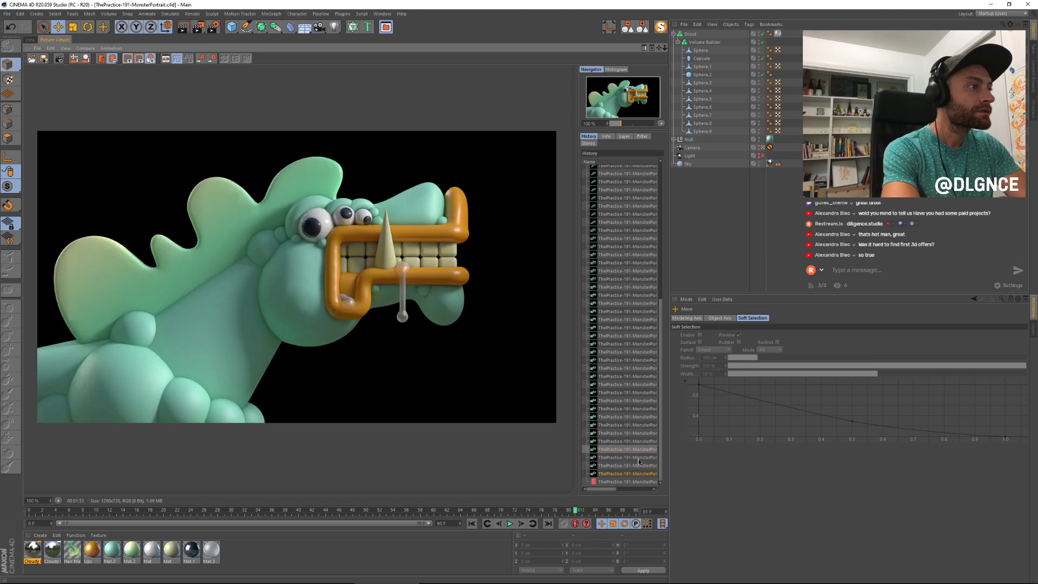
{"action": "key", "text": "Down"}
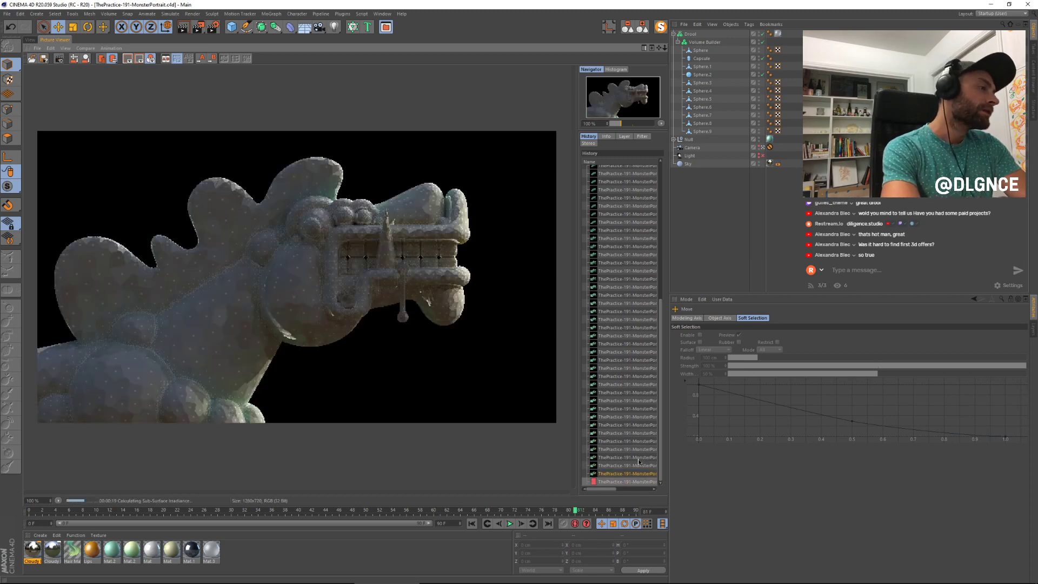
{"action": "key", "text": "Up"}
{"action": "key", "text": "Up"}
{"action": "key", "text": "Up"}
{"action": "key", "text": "Up"}
{"action": "key", "text": "Down"}
{"action": "key", "text": "Down"}
{"action": "key", "text": "Down"}
{"action": "key", "text": "Down"}
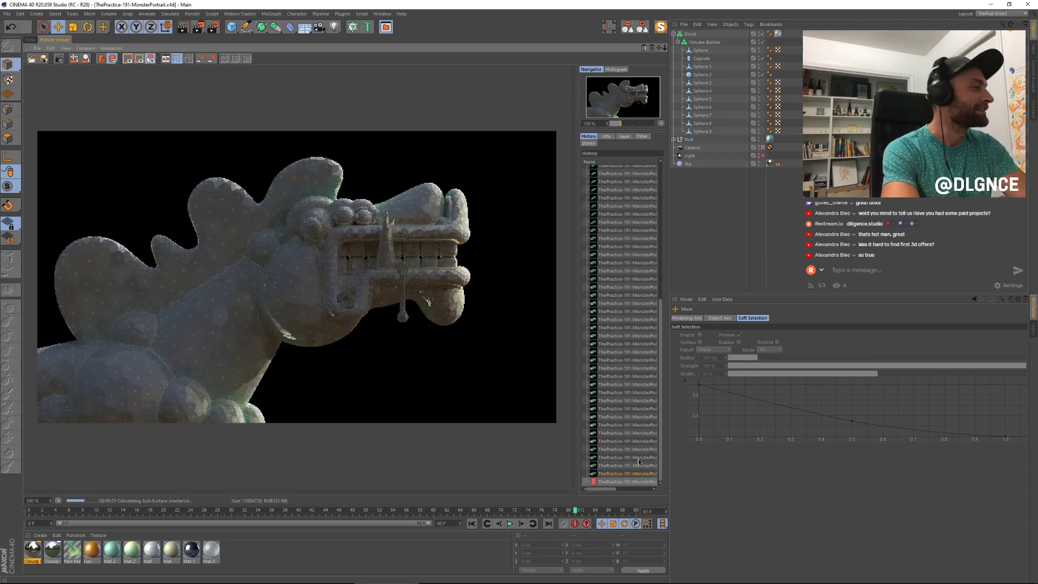
Step: Step further back through the render history to compare older lip and fin colours, ending on the render in progress
{"action": "key", "text": "Up"}
{"action": "key", "text": "Up"}
{"action": "key", "text": "Up"}
{"action": "key", "text": "Up"}
{"action": "key", "text": "Up"}
{"action": "key", "text": "Up"}
{"action": "key", "text": "Up"}
{"action": "key", "text": "Up"}
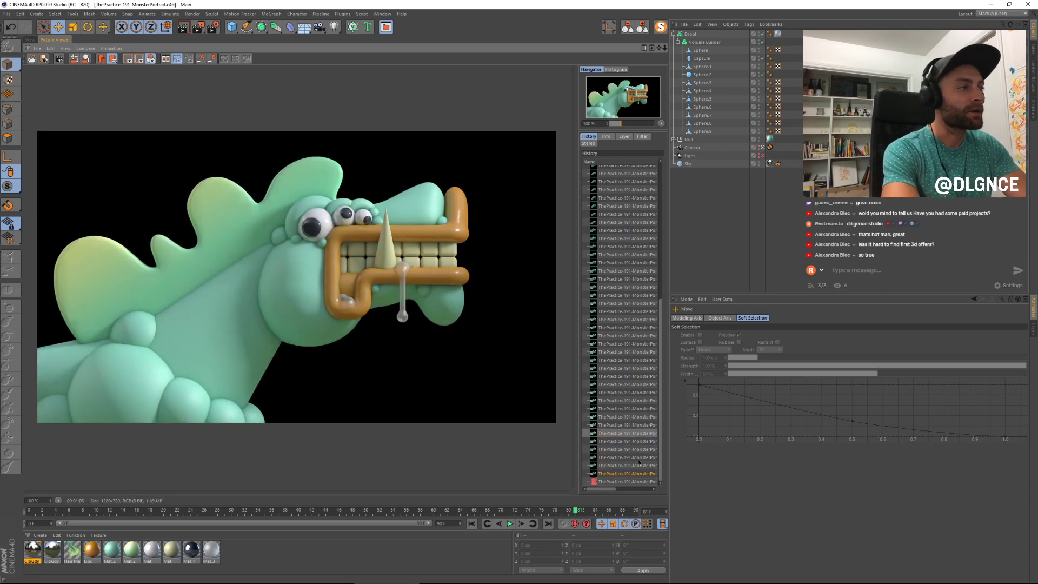
{"action": "key", "text": "Down"}
{"action": "key", "text": "Down"}
{"action": "key", "text": "Down"}
{"action": "key", "text": "Down"}
{"action": "key", "text": "Down"}
{"action": "key", "text": "Down"}
{"action": "key", "text": "Down"}
{"action": "key", "text": "Down"}
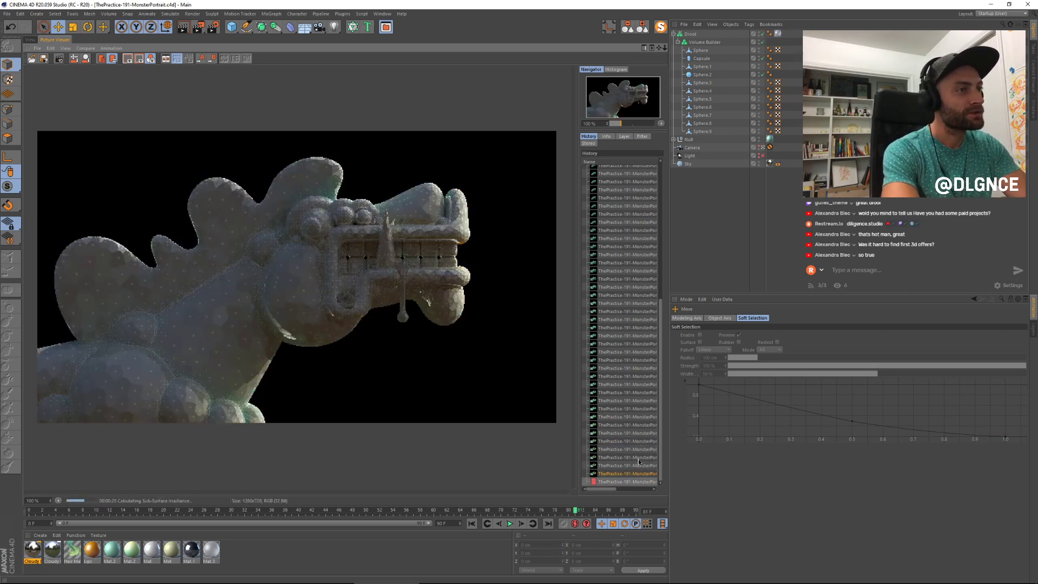
Step: Review the render history from the very first image, examining how the early skin-toned head, eyes and neck developed
{"action": "scroll", "coordinate": [621, 245], "scroll_direction": "up", "scroll_amount": 10}
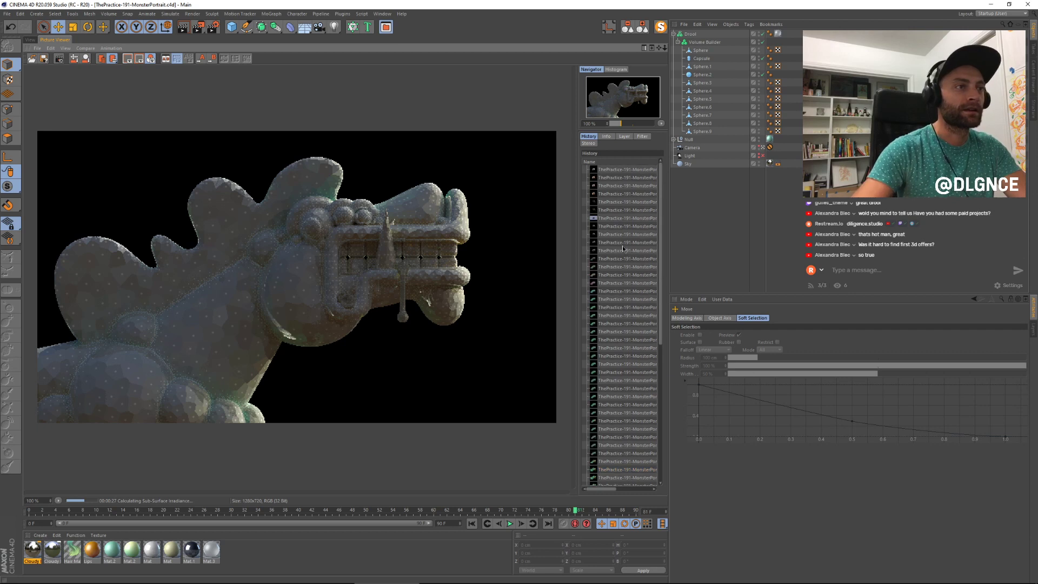
{"action": "left_click", "coordinate": [636, 170]}
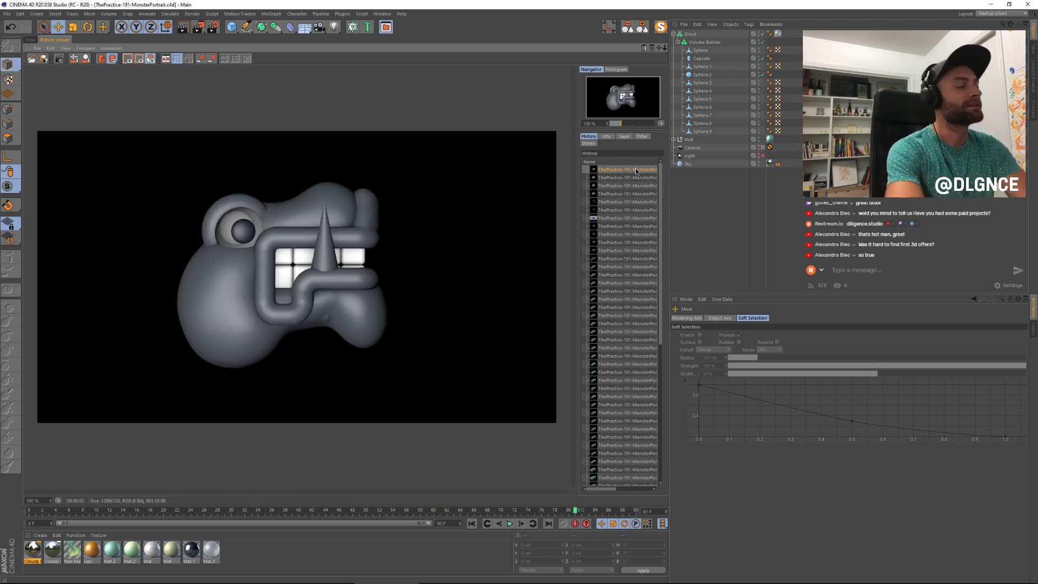
{"action": "key", "text": "Down"}
{"action": "key", "text": "Down"}
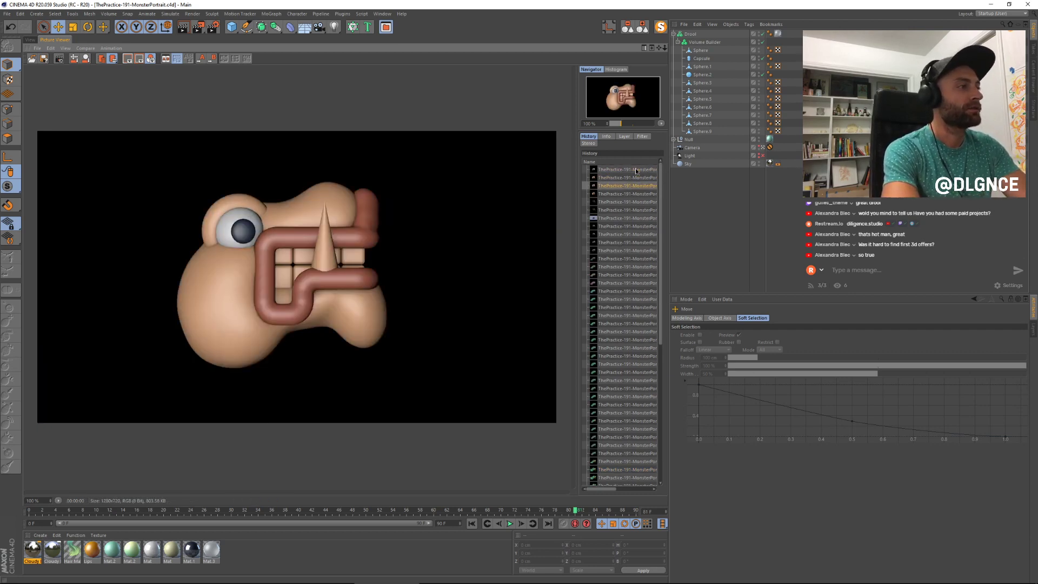
{"action": "key", "text": "Down"}
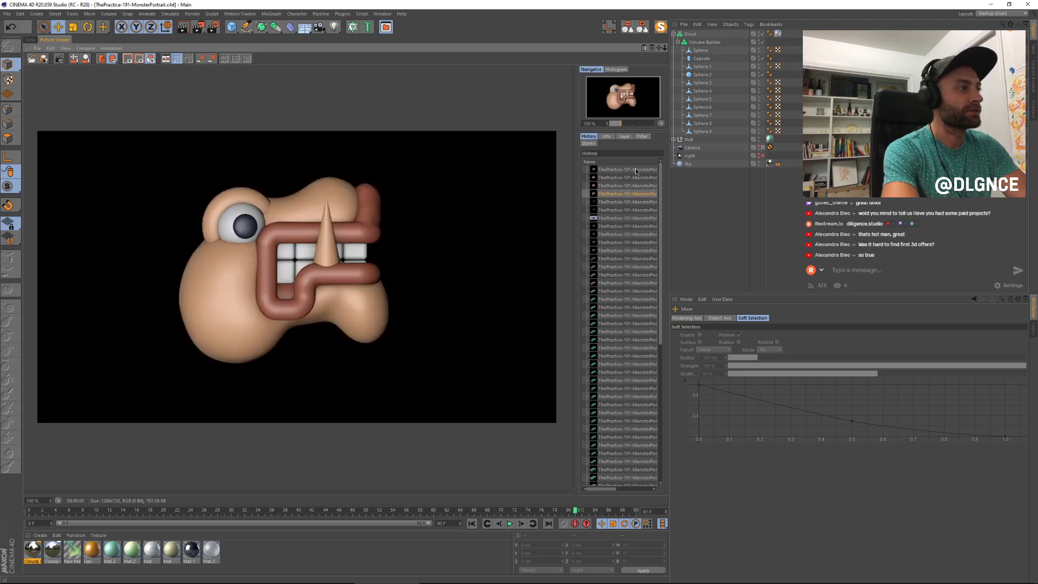
{"action": "key", "text": "Down"}
{"action": "key", "text": "Down"}
{"action": "key", "text": "Down"}
{"action": "key", "text": "Down"}
{"action": "key", "text": "Down"}
{"action": "key", "text": "Down"}
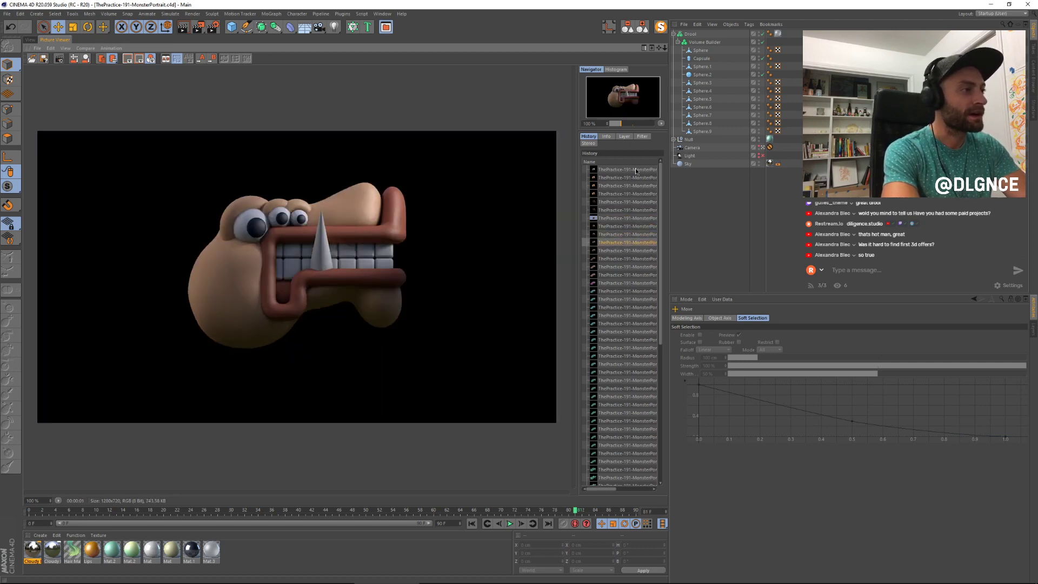
{"action": "key", "text": "Up"}
{"action": "key", "text": "Down"}
{"action": "key", "text": "Up"}
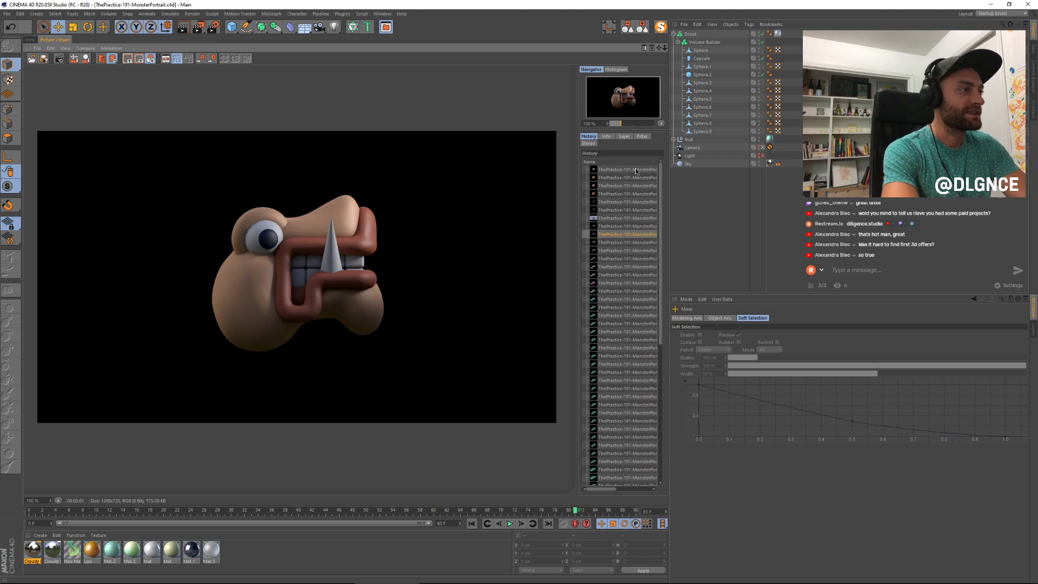
{"action": "key", "text": "Down"}
{"action": "key", "text": "Down"}
{"action": "key", "text": "Down"}
{"action": "key", "text": "Down"}
{"action": "key", "text": "Down"}
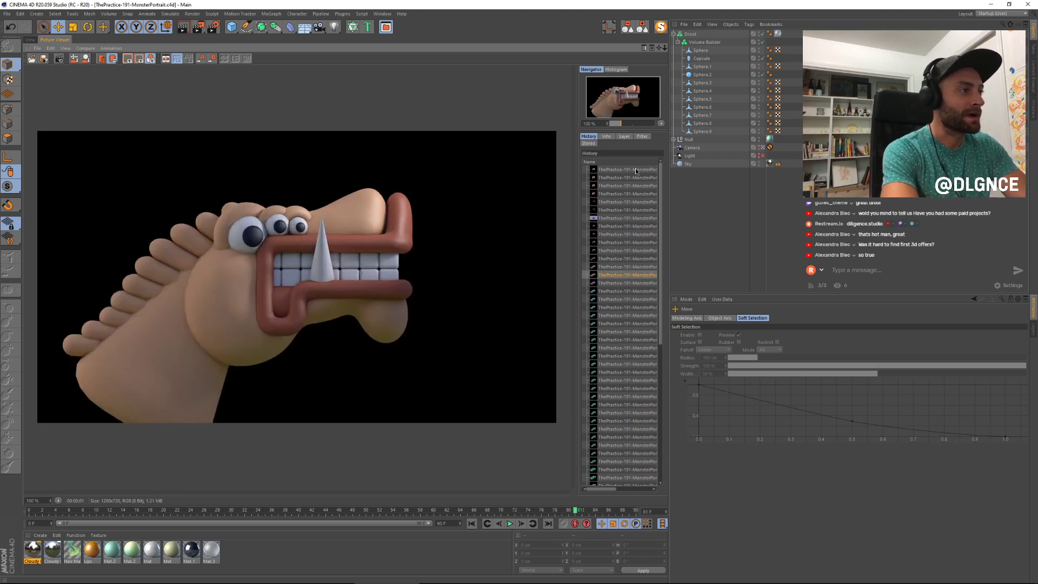
Step: Continue forward through the history, examining the green skin, furry chin and tooth colour versions
{"action": "key", "text": "Down"}
{"action": "key", "text": "Down"}
{"action": "key", "text": "Down"}
{"action": "key", "text": "Down"}
{"action": "key", "text": "Down"}
{"action": "key", "text": "Down"}
{"action": "key", "text": "Down"}
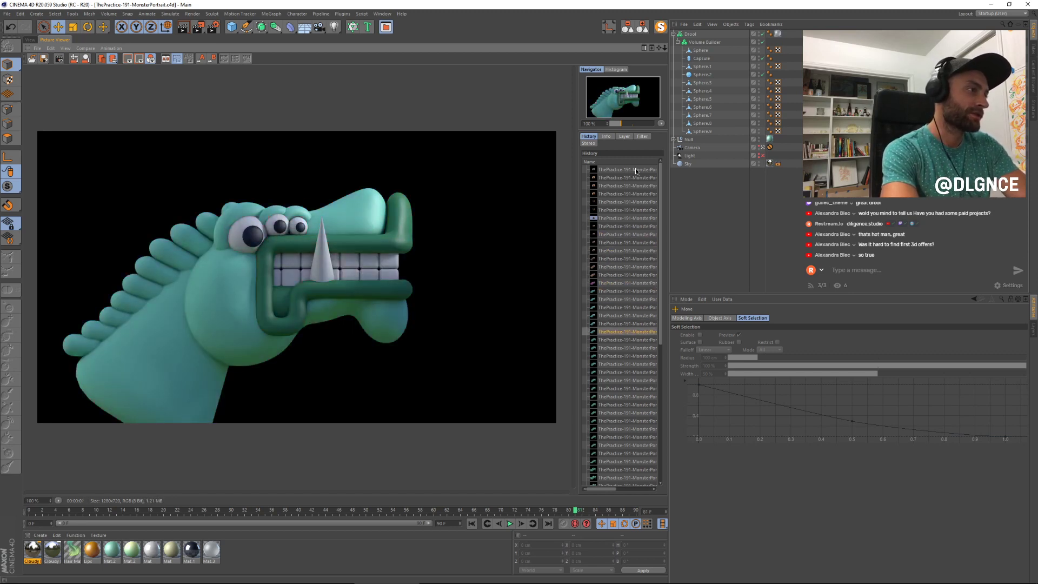
{"action": "key", "text": "Down"}
{"action": "key", "text": "Down"}
{"action": "key", "text": "Down"}
{"action": "key", "text": "Down"}
{"action": "key", "text": "Down"}
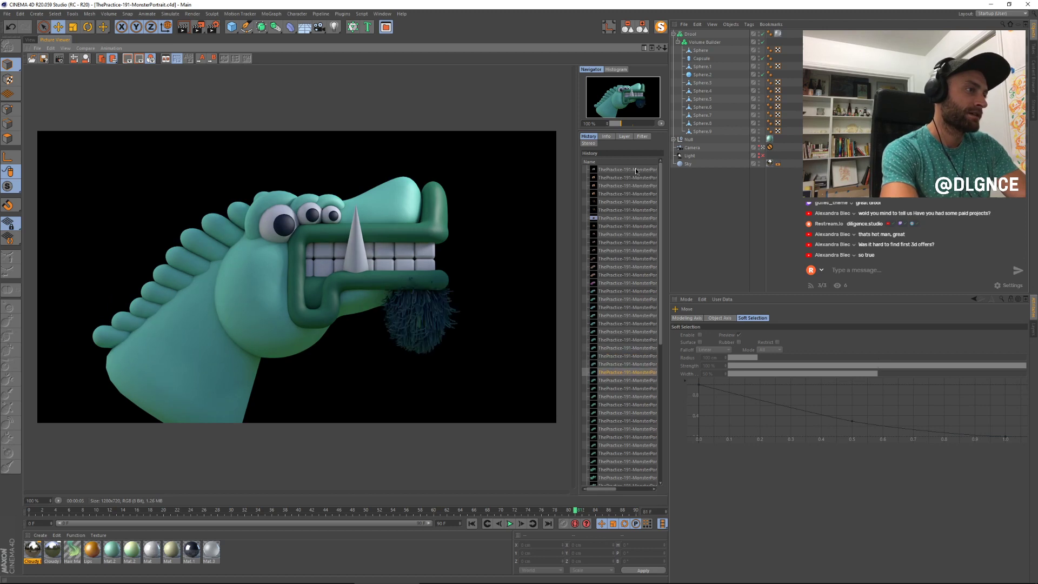
{"action": "key", "text": "Down"}
{"action": "key", "text": "Down"}
{"action": "key", "text": "Down"}
{"action": "key", "text": "Down"}
{"action": "key", "text": "Down"}
{"action": "key", "text": "Down"}
{"action": "key", "text": "Down"}
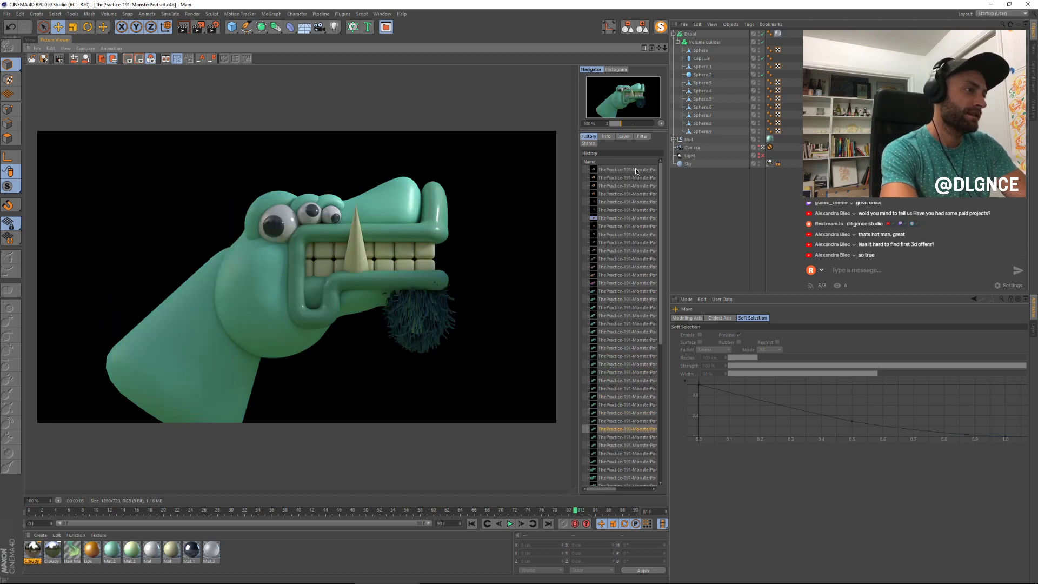
Step: Step through the finned and drooling monster versions up to the render in progress, examining how the portrait evolved
{"action": "key", "text": "Down"}
{"action": "key", "text": "Down"}
{"action": "key", "text": "Down"}
{"action": "key", "text": "Down"}
{"action": "key", "text": "Down"}
{"action": "key", "text": "Down"}
{"action": "key", "text": "Down"}
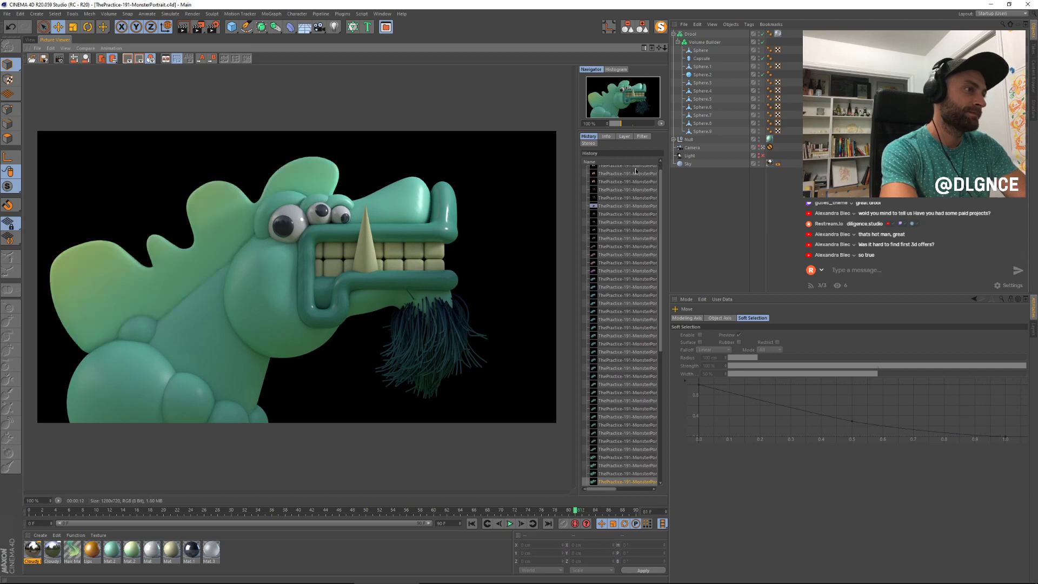
{"action": "key", "text": "Down"}
{"action": "key", "text": "Down"}
{"action": "key", "text": "Down"}
{"action": "key", "text": "Down"}
{"action": "key", "text": "Down"}
{"action": "key", "text": "Down"}
{"action": "key", "text": "Down"}
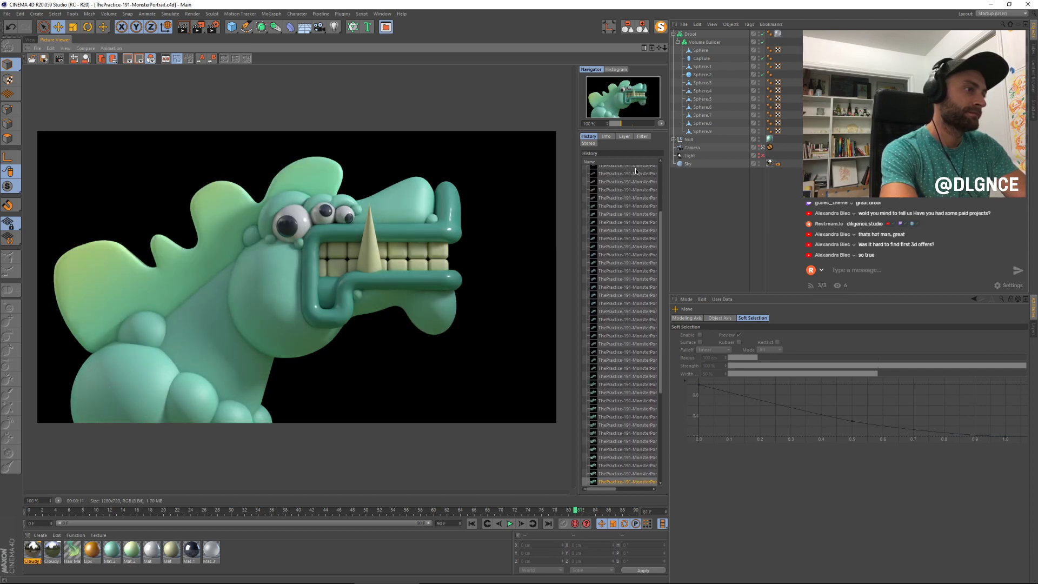
{"action": "key", "text": "Down"}
{"action": "key", "text": "Down"}
{"action": "key", "text": "Down"}
{"action": "key", "text": "Down"}
{"action": "key", "text": "Down"}
{"action": "key", "text": "Down"}
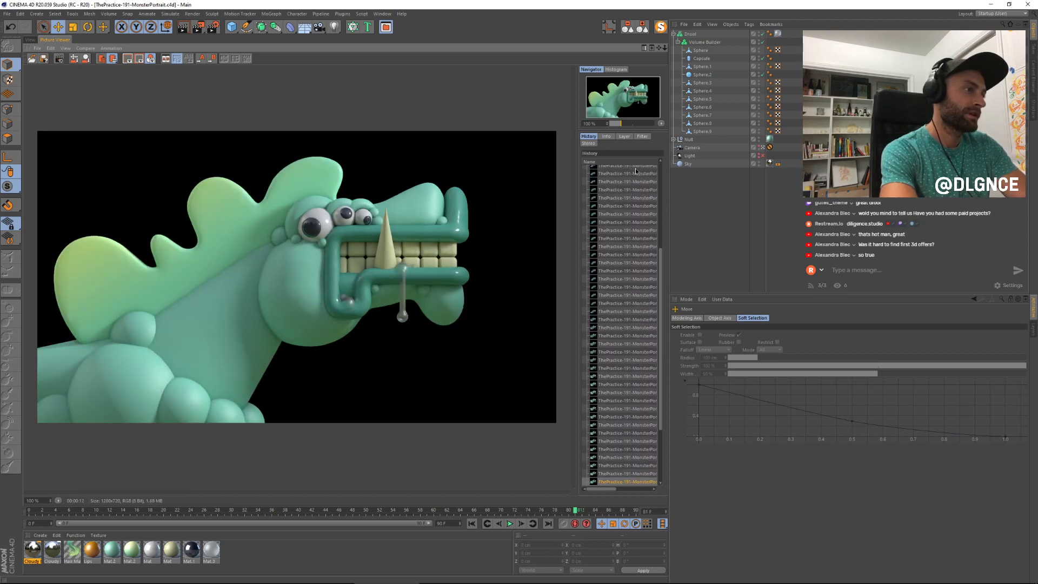
{"action": "key", "text": "Down"}
{"action": "key", "text": "Down"}
{"action": "key", "text": "Down"}
{"action": "key", "text": "Down"}
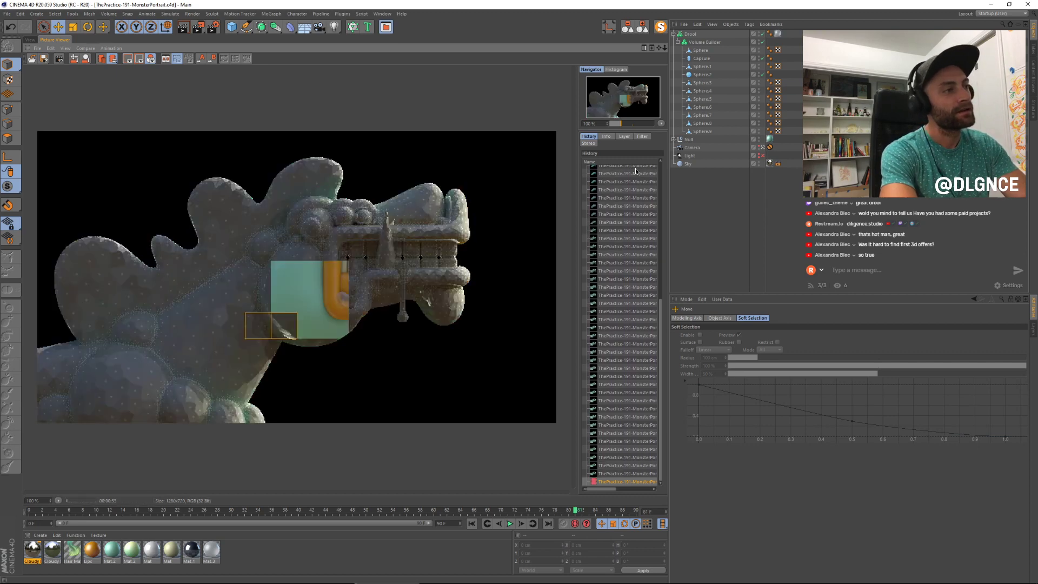
Step: Flip repeatedly between the render in progress and the latest finished renders, examining the newly rendered face, lips and lighting
{"action": "key", "text": "Up"}
{"action": "key", "text": "Up"}
{"action": "key", "text": "Down"}
{"action": "key", "text": "Down"}
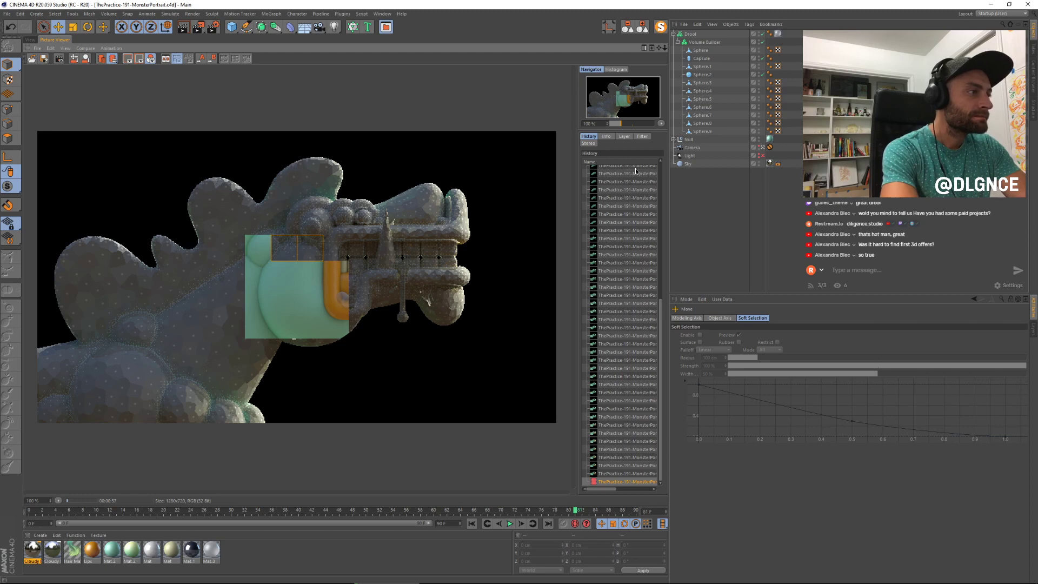
{"action": "key", "text": "Up"}
{"action": "key", "text": "Down"}
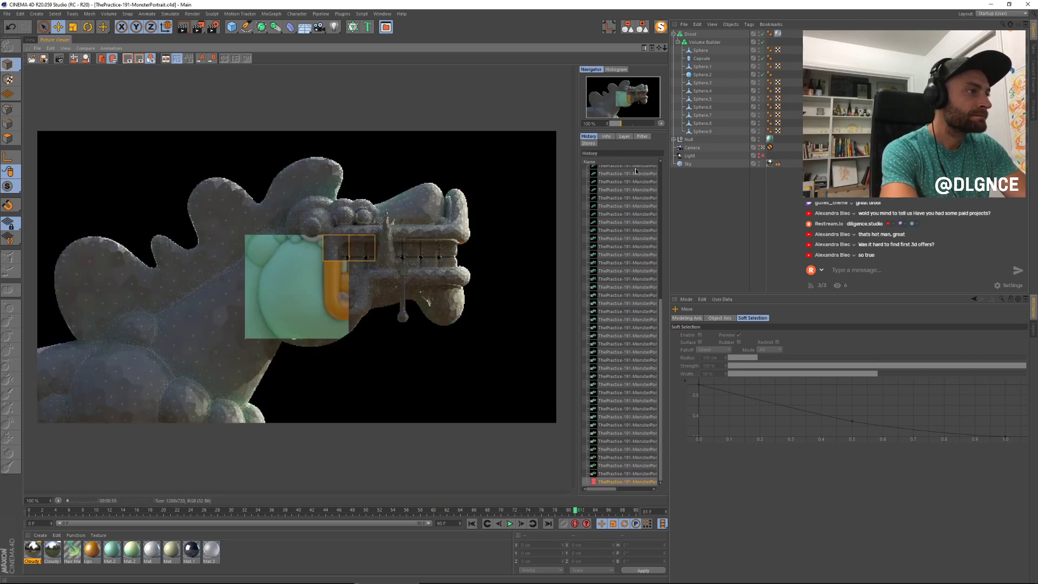
{"action": "key", "text": "Up"}
{"action": "key", "text": "Down"}
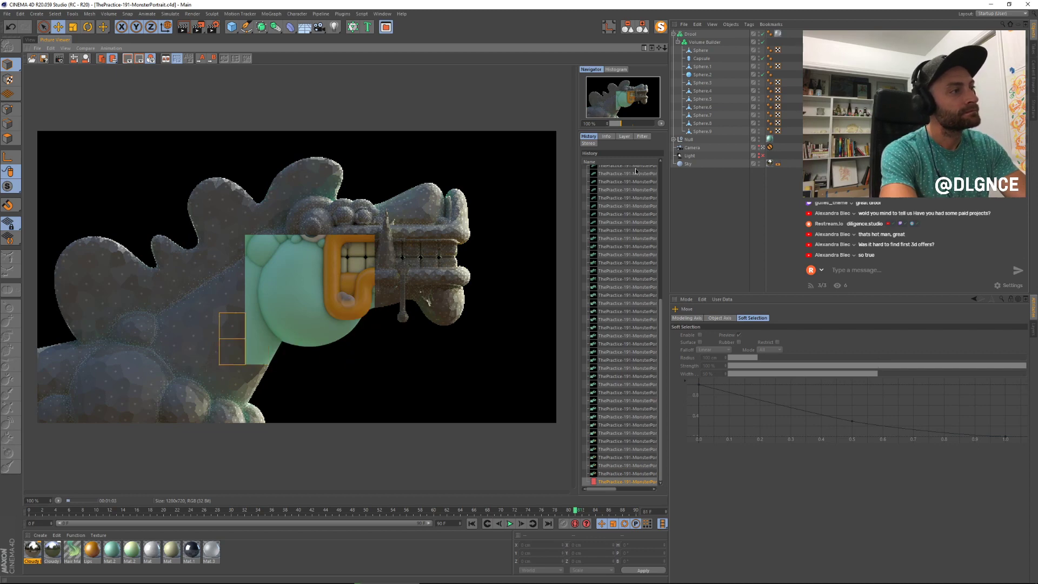
{"action": "key", "text": "Up"}
{"action": "key", "text": "Down"}
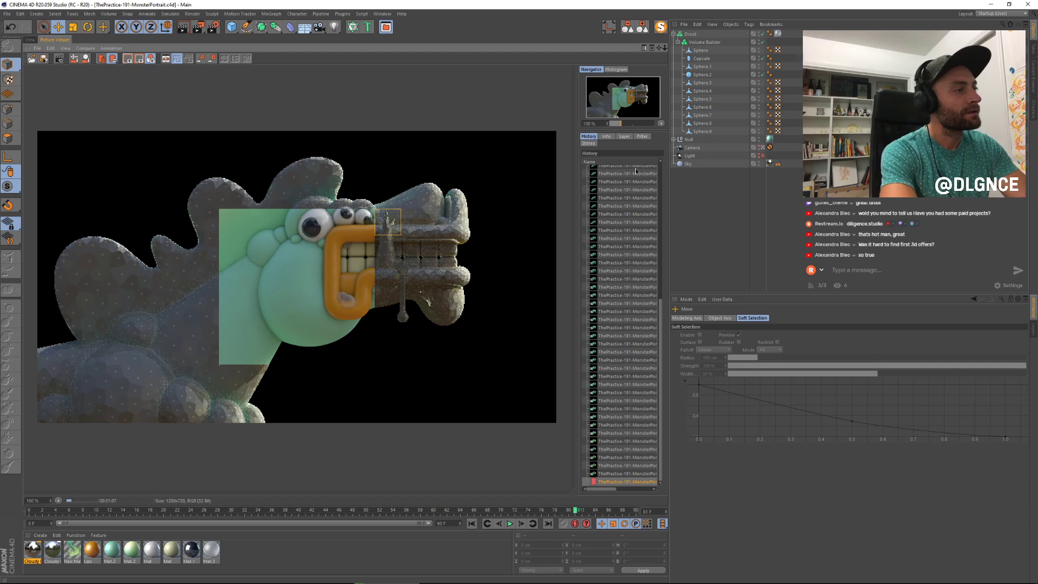
{"action": "key", "text": "Up"}
{"action": "key", "text": "Down"}
{"action": "key", "text": "Up"}
{"action": "key", "text": "Down"}
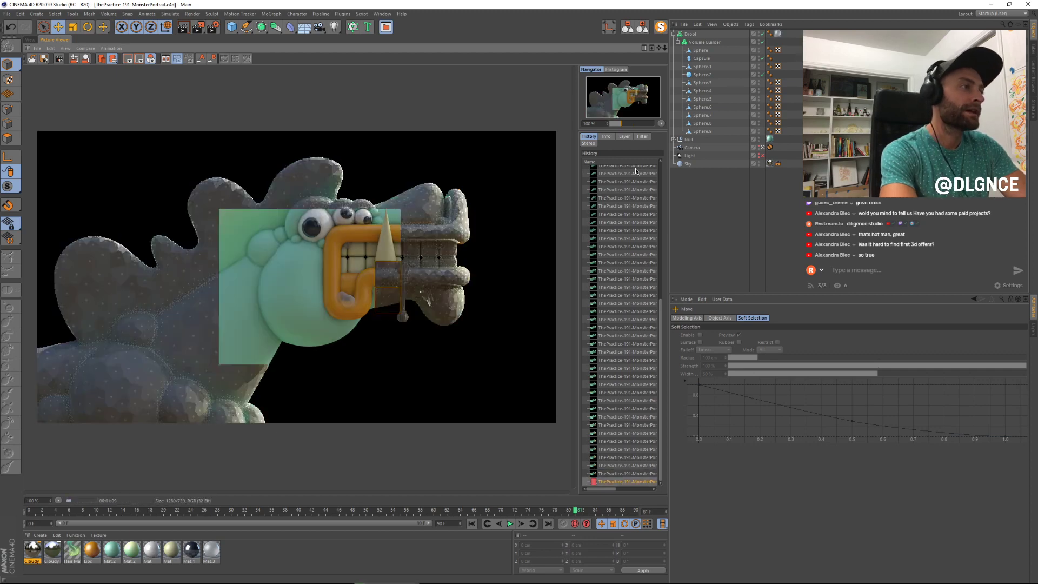
{"action": "key", "text": "Up"}
{"action": "key", "text": "Down"}
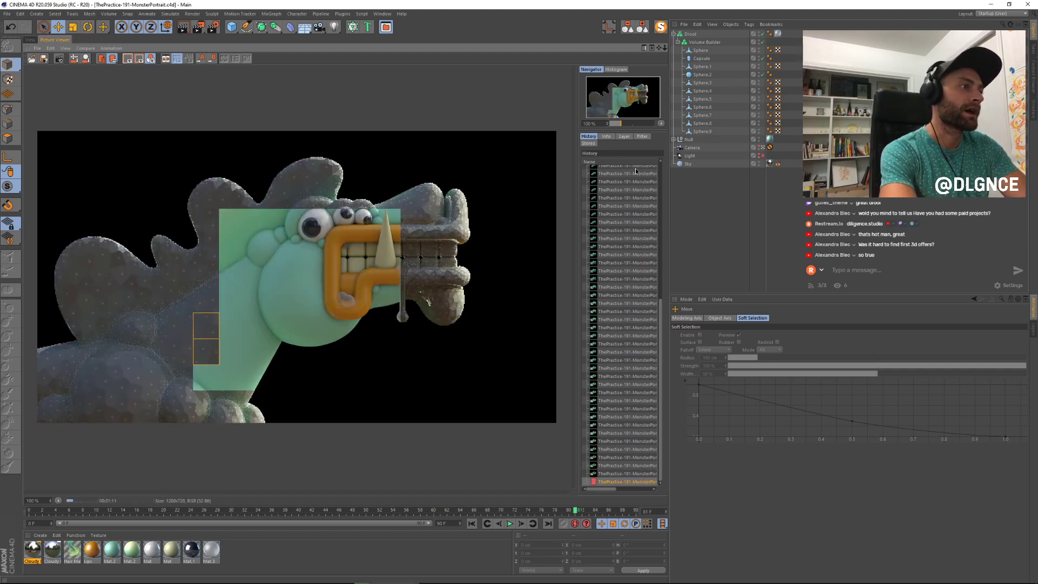
{"action": "key", "text": "Up"}
{"action": "key", "text": "Down"}
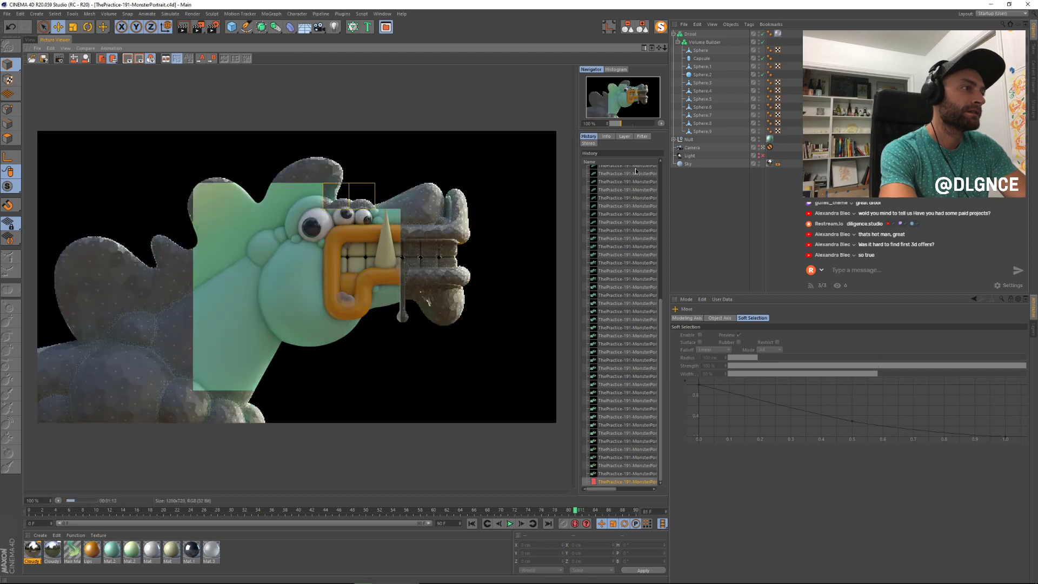
{"action": "key", "text": "Up"}
{"action": "key", "text": "Down"}
{"action": "key", "text": "Up"}
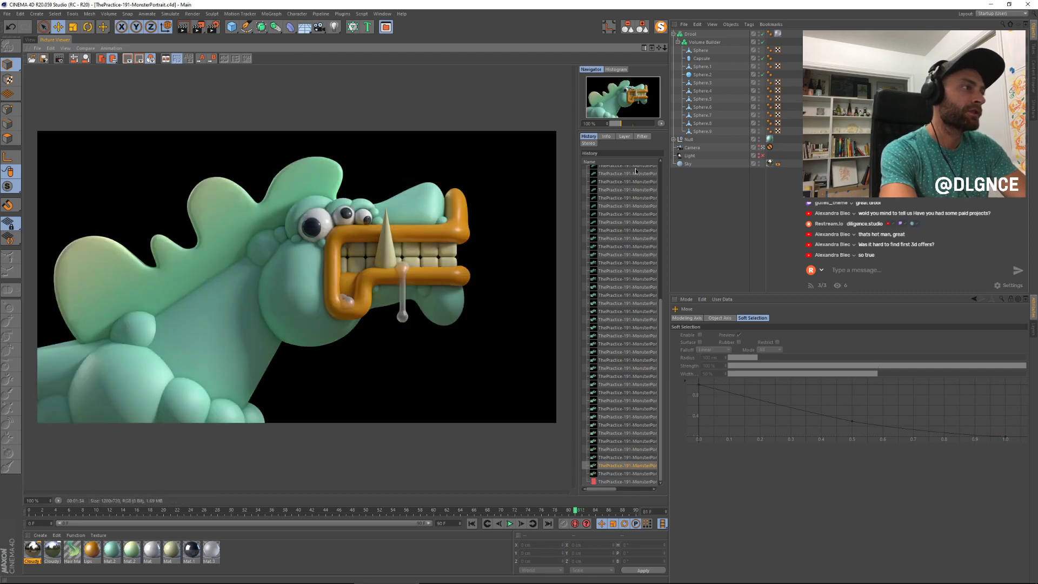
{"action": "key", "text": "Down"}
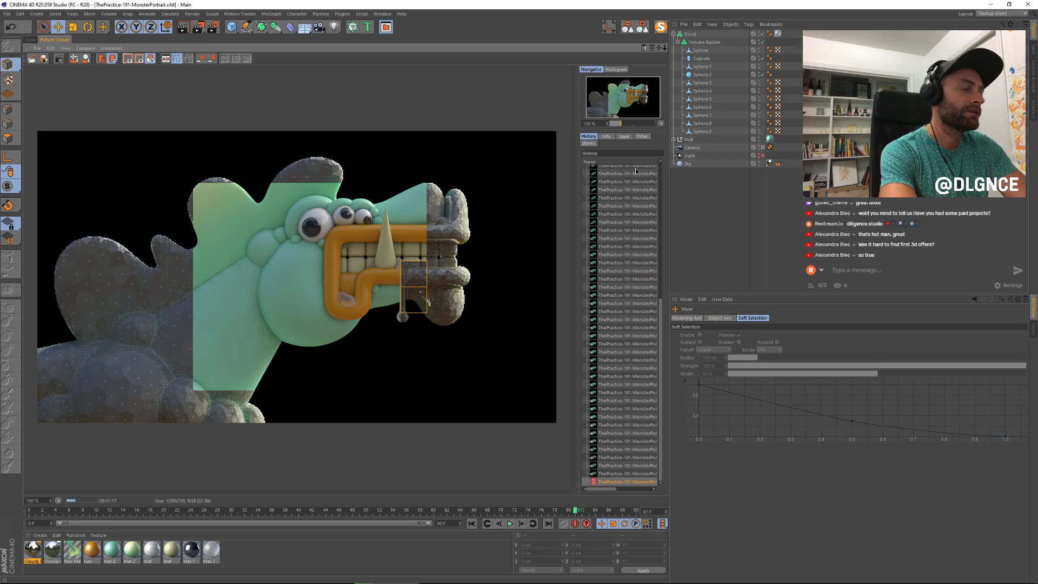
Step: Step four renders back in the history and return to the render in progress, comparing the lighting and drool
{"action": "key", "text": "Up"}
{"action": "key", "text": "Up"}
{"action": "key", "text": "Up"}
{"action": "key", "text": "Up"}
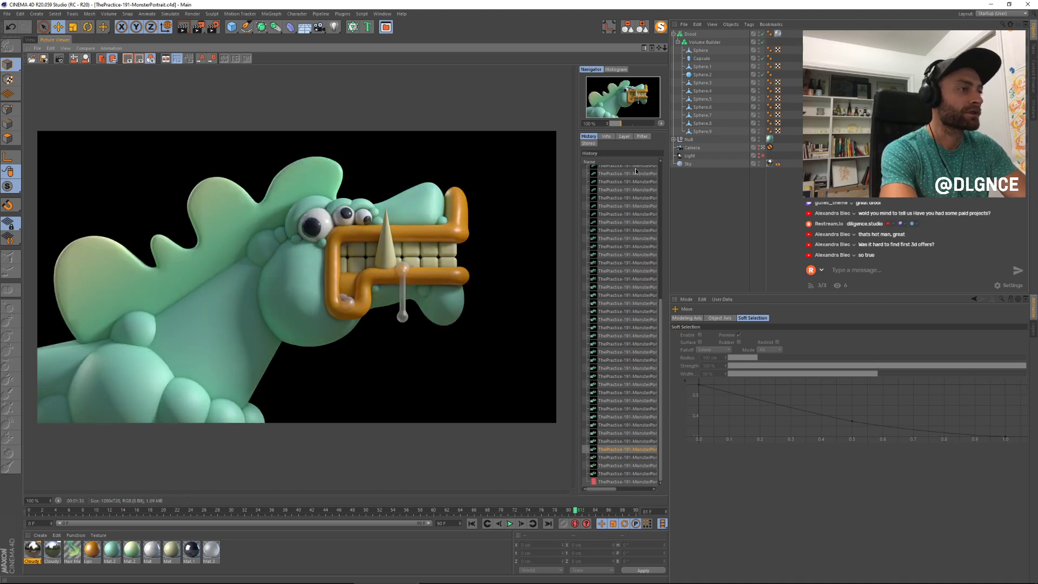
{"action": "key", "text": "Down"}
{"action": "key", "text": "Down"}
{"action": "key", "text": "Down"}
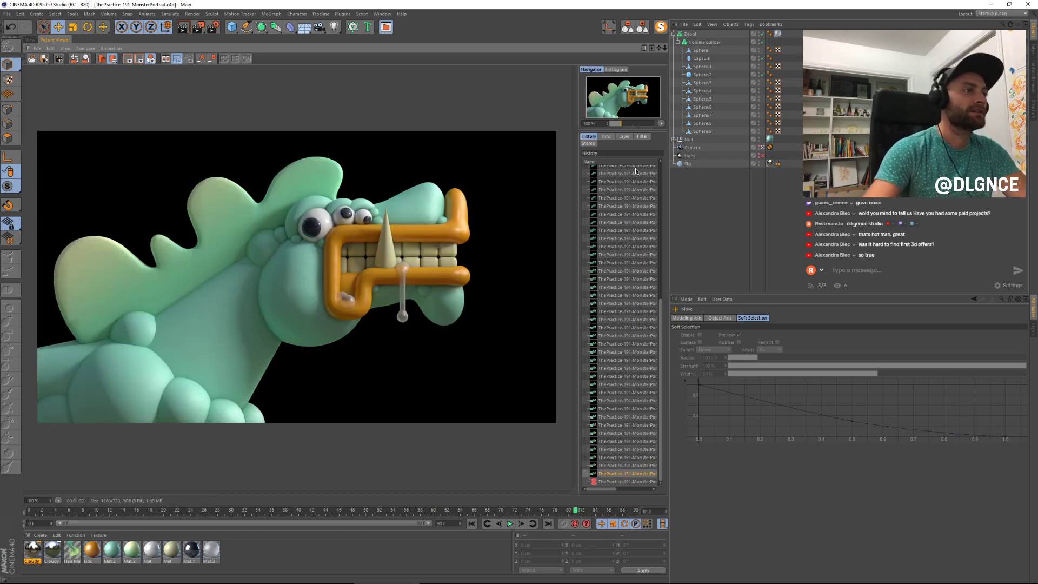
{"action": "key", "text": "Down"}
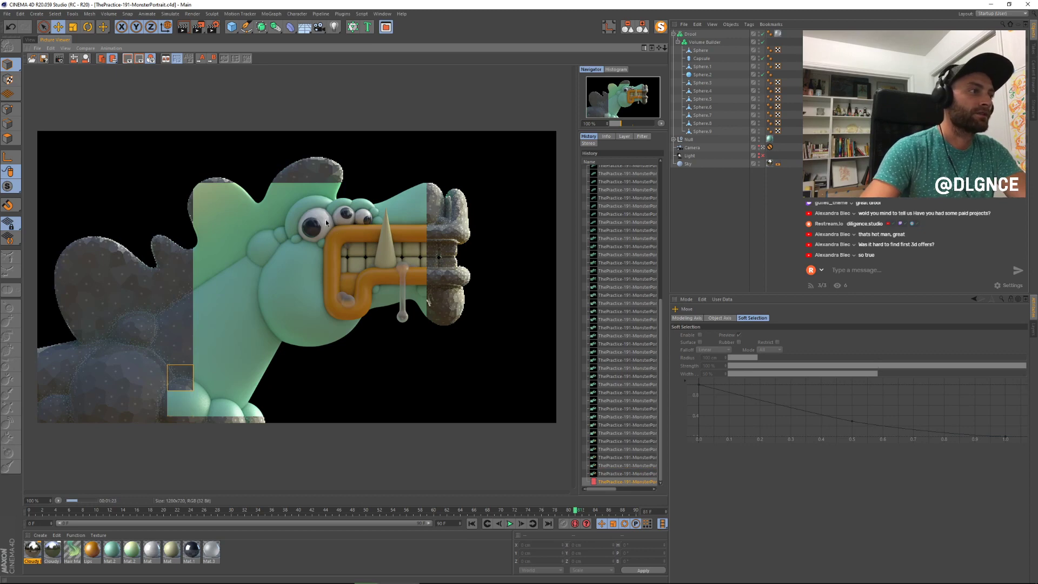
Step: Compare the render in progress with the two preceding finished renders, examining the skin shading and snout
{"action": "key", "text": "Up"}
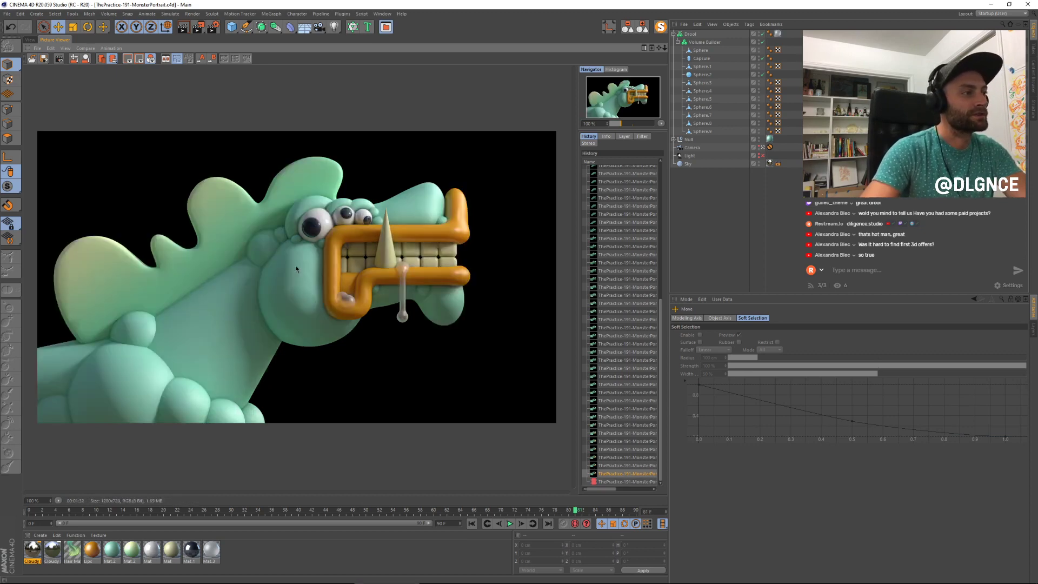
{"action": "key", "text": "Down"}
{"action": "key", "text": "Up"}
{"action": "key", "text": "Up"}
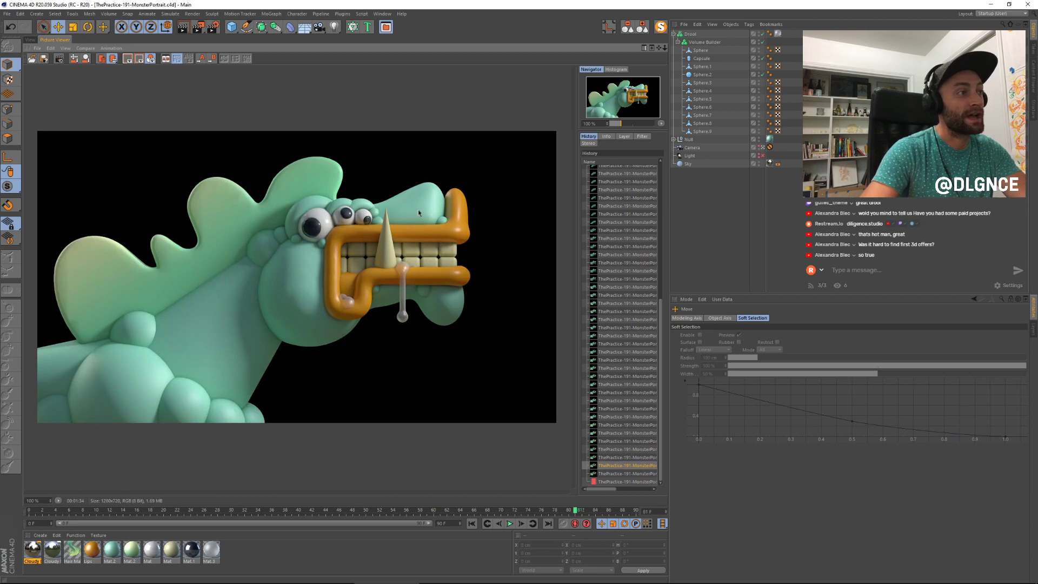
{"action": "key", "text": "Down"}
{"action": "key", "text": "Down"}
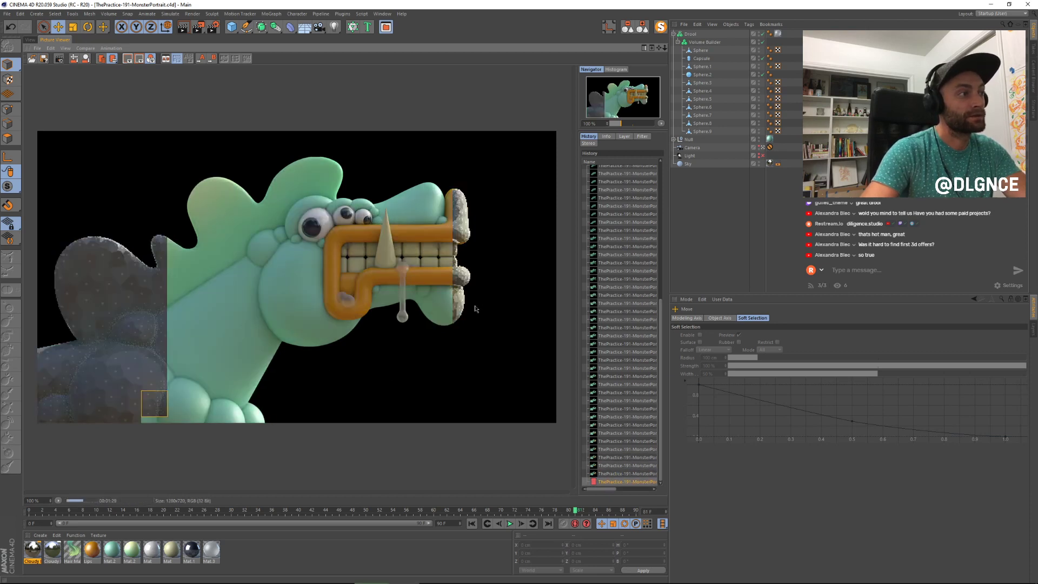
Step: Compare the nearly complete render with the previous one at full size, and return to the 3D scene view
{"action": "scroll", "coordinate": [191, 272], "scroll_direction": "down", "scroll_amount": 3}
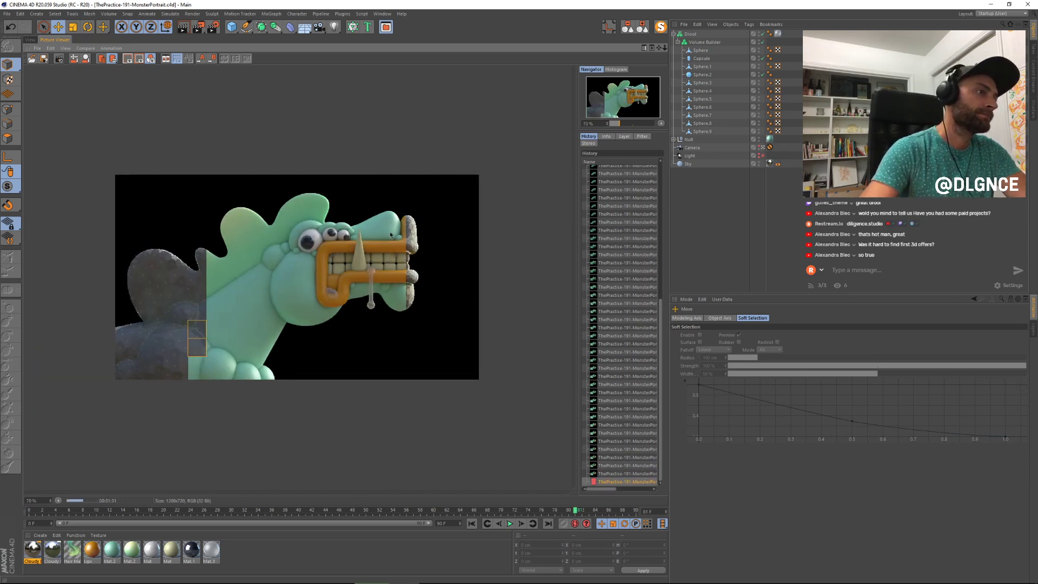
{"action": "scroll", "coordinate": [311, 258], "scroll_direction": "up", "scroll_amount": 3}
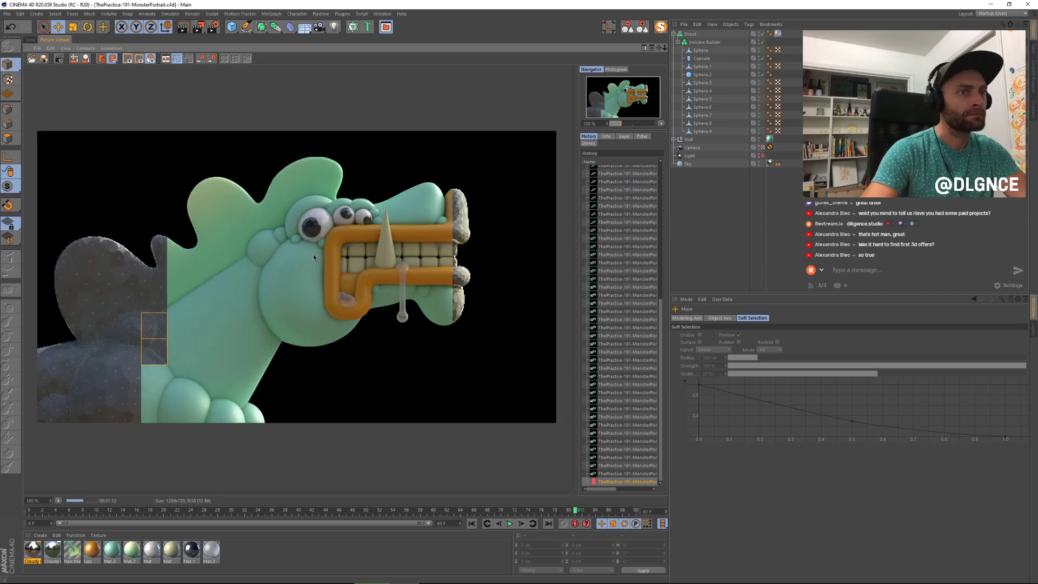
{"action": "key", "text": "Up"}
{"action": "key", "text": "Down"}
{"action": "key", "text": "Up"}
{"action": "key", "text": "Down"}
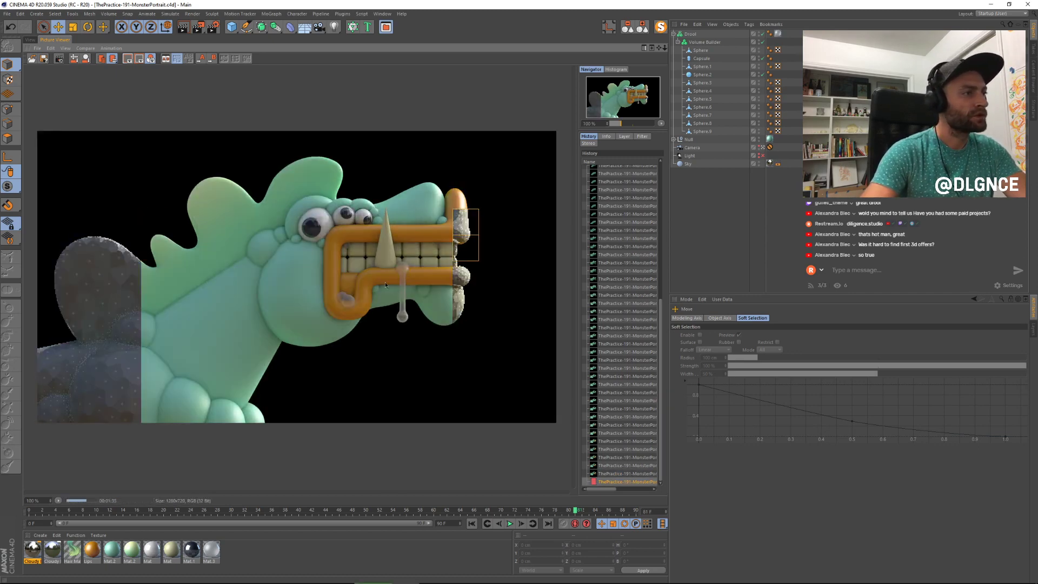
{"action": "key", "text": "Up"}
{"action": "key", "text": "Down"}
{"action": "key", "text": "Up"}
{"action": "key", "text": "Down"}
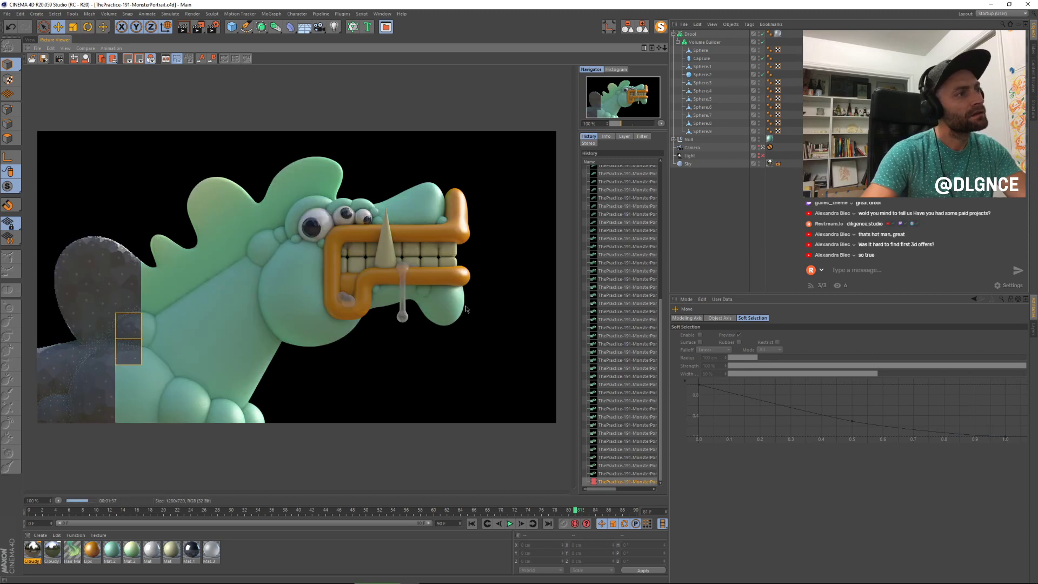
{"action": "key", "text": "Up"}
{"action": "key", "text": "Down"}
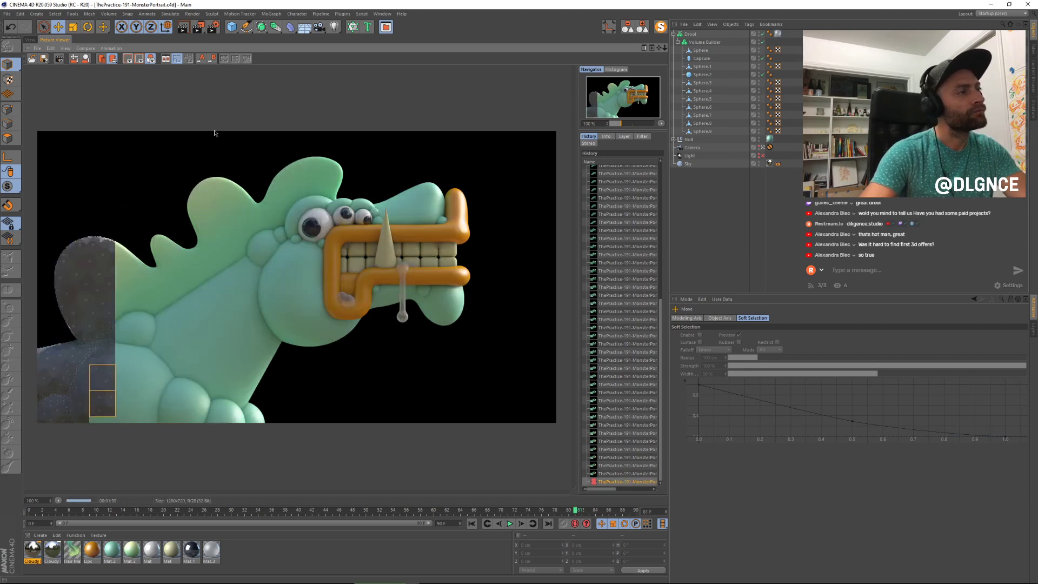
{"action": "left_click", "coordinate": [31, 40]}
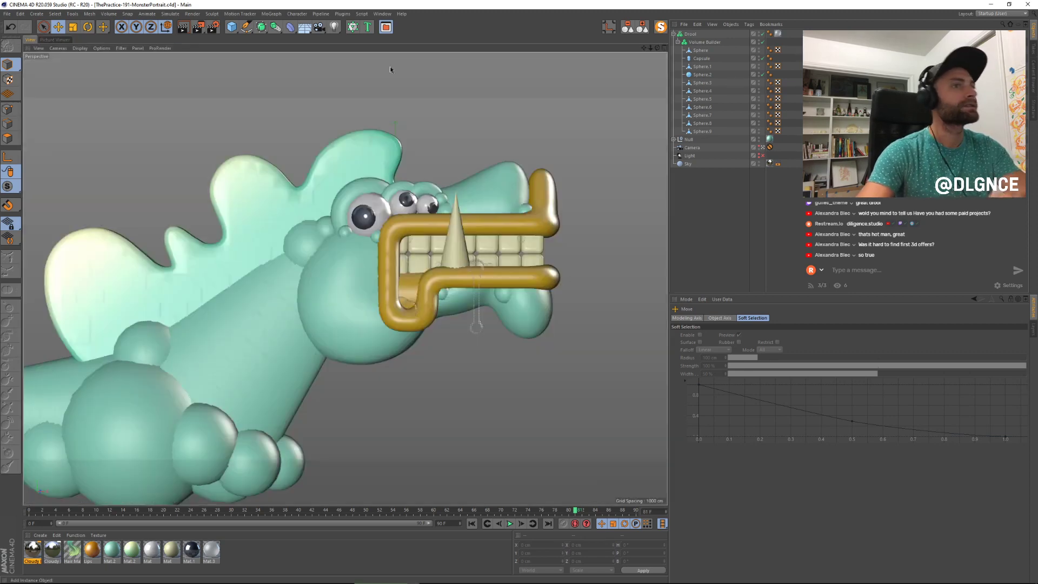
Step: Rotate the Sky object around its heading axis to change the reflected lighting, and start a new test render of the monster
{"action": "left_click", "coordinate": [688, 164]}
{"action": "key", "text": "r"}
{"action": "left_click_drag", "start_coordinate": [385, 232], "coordinate": [226, 232]}
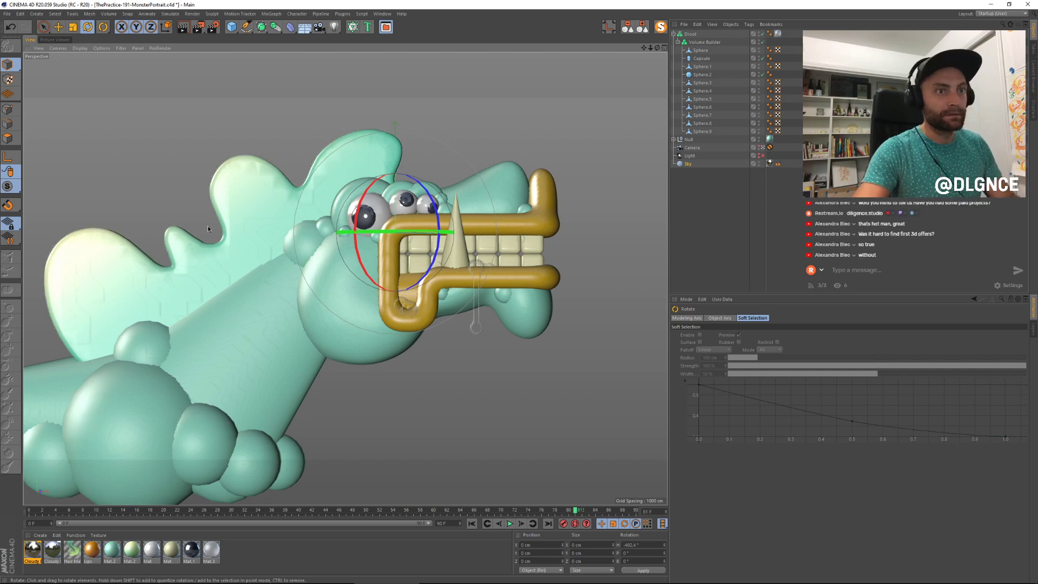
{"action": "key", "text": "shift+r"}
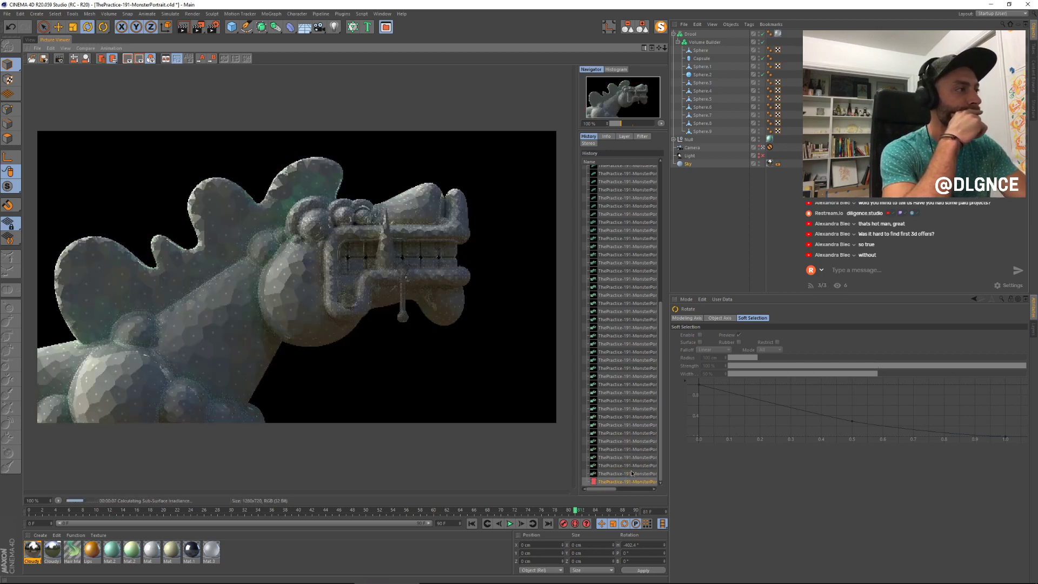
Step: Step four renders back in the history and return to the newly started render, comparing the lighting on the lips and skin
{"action": "key", "text": "Up"}
{"action": "key", "text": "Up"}
{"action": "key", "text": "Up"}
{"action": "key", "text": "Up"}
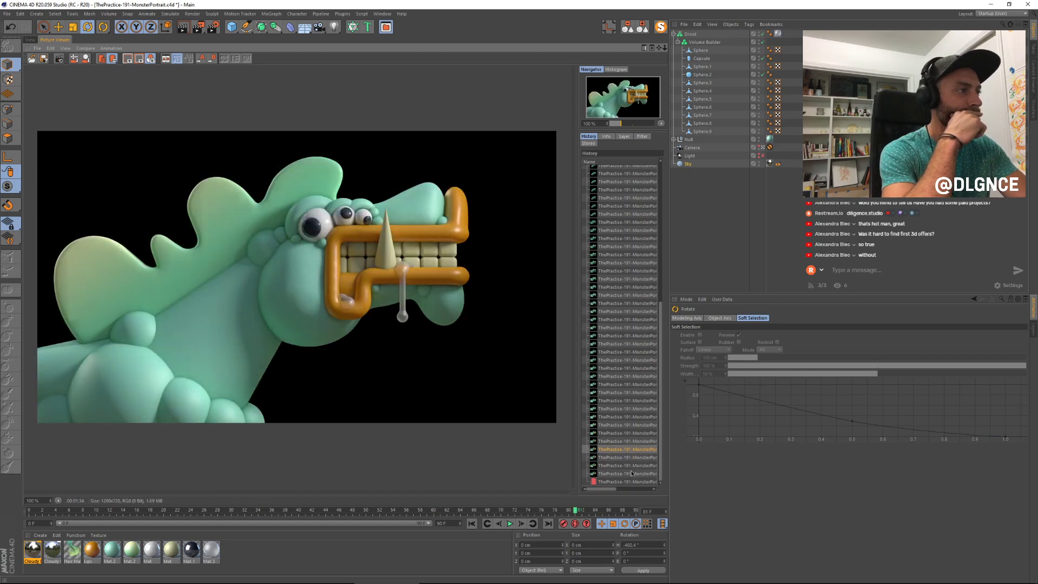
{"action": "key", "text": "Down"}
{"action": "key", "text": "Down"}
{"action": "key", "text": "Down"}
{"action": "key", "text": "Down"}
Step: Flip through the latest finished renders again, comparing their highlights and shading with the sky-lighting test in progress
{"action": "key", "text": "Up"}
{"action": "key", "text": "Up"}
{"action": "key", "text": "Up"}
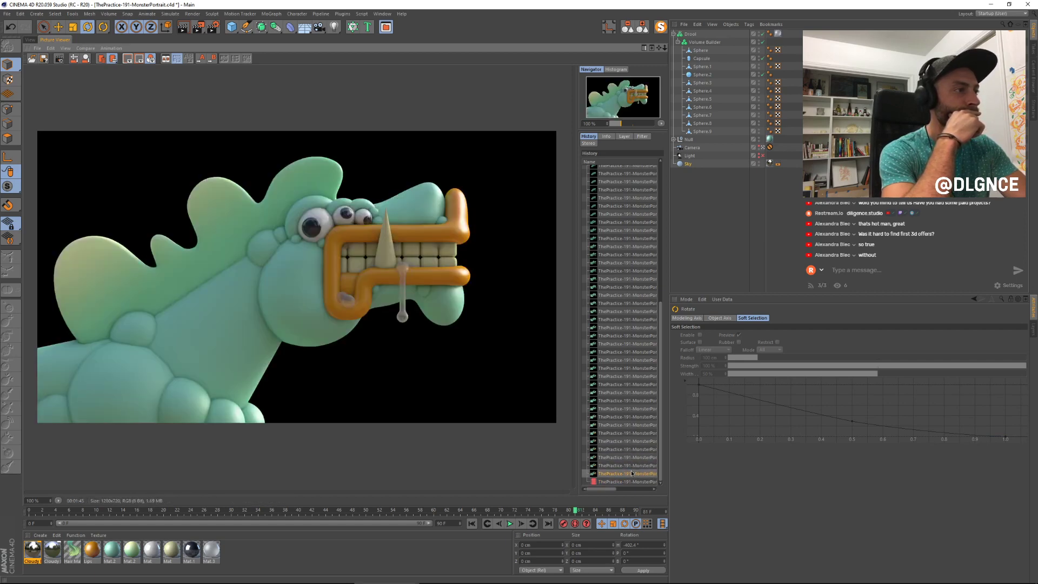
{"action": "key", "text": "Up"}
{"action": "key", "text": "Up"}
{"action": "key", "text": "Up"}
{"action": "key", "text": "Down"}
{"action": "key", "text": "Down"}
{"action": "key", "text": "Down"}
{"action": "key", "text": "Down"}
{"action": "key", "text": "Down"}
{"action": "key", "text": "Down"}
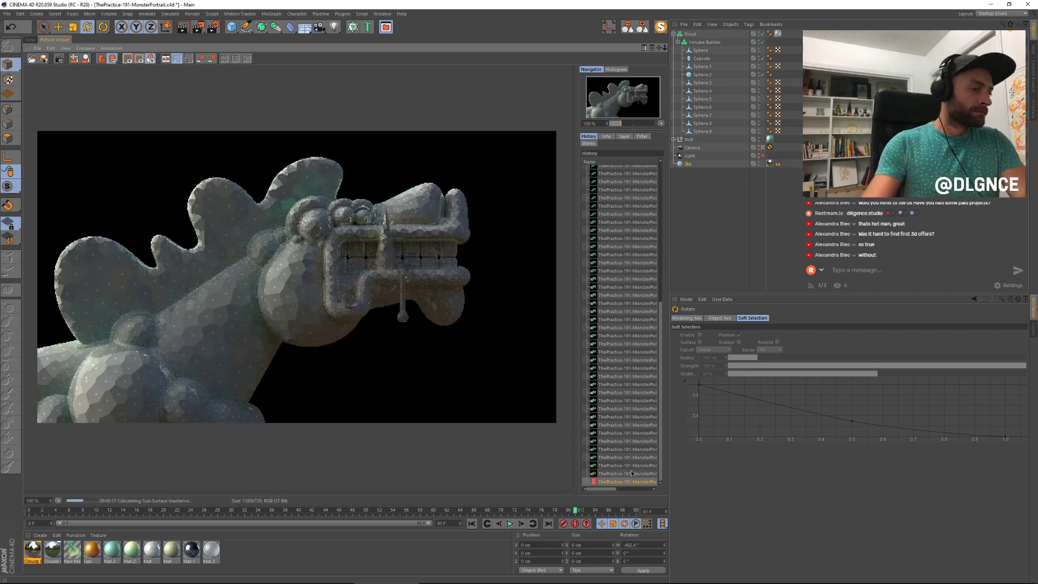
{"action": "mouse_move", "coordinate": [500, 582]}
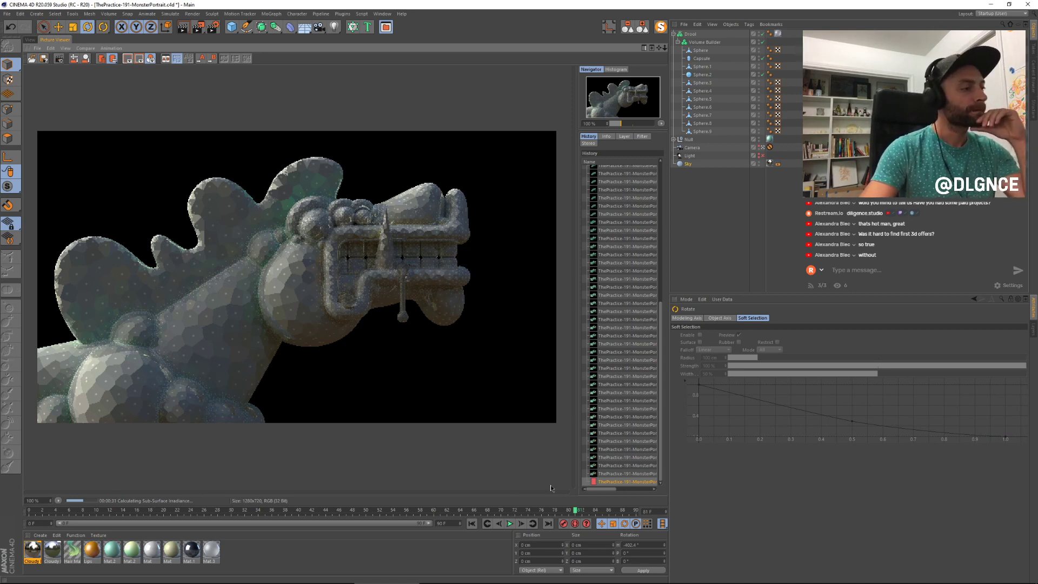
Step: Go back several renders from the latest finished one and forward to the current render, examining body shadows and drool
{"action": "left_click", "coordinate": [623, 476]}
{"action": "key", "text": "Up"}
{"action": "key", "text": "Up"}
{"action": "key", "text": "Up"}
{"action": "key", "text": "Up"}
{"action": "key", "text": "Up"}
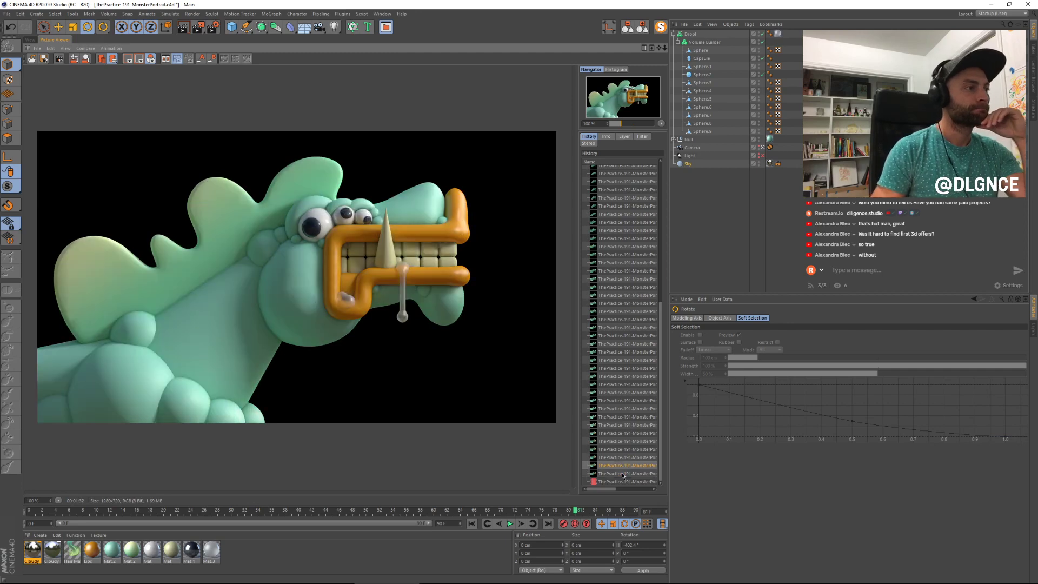
{"action": "key", "text": "Down"}
{"action": "key", "text": "Down"}
{"action": "key", "text": "Down"}
{"action": "key", "text": "Down"}
{"action": "key", "text": "Down"}
{"action": "key", "text": "Down"}
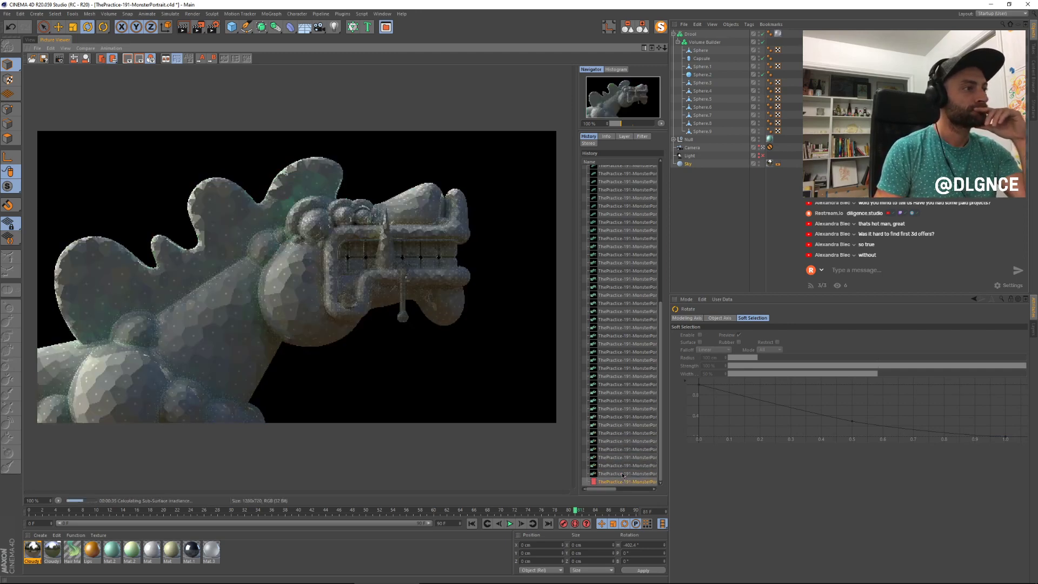
Step: Compare the earlier darker-shaded renders with the latest finished one, alternating it with the render in progress
{"action": "key", "text": "Up"}
{"action": "key", "text": "Up"}
{"action": "key", "text": "Up"}
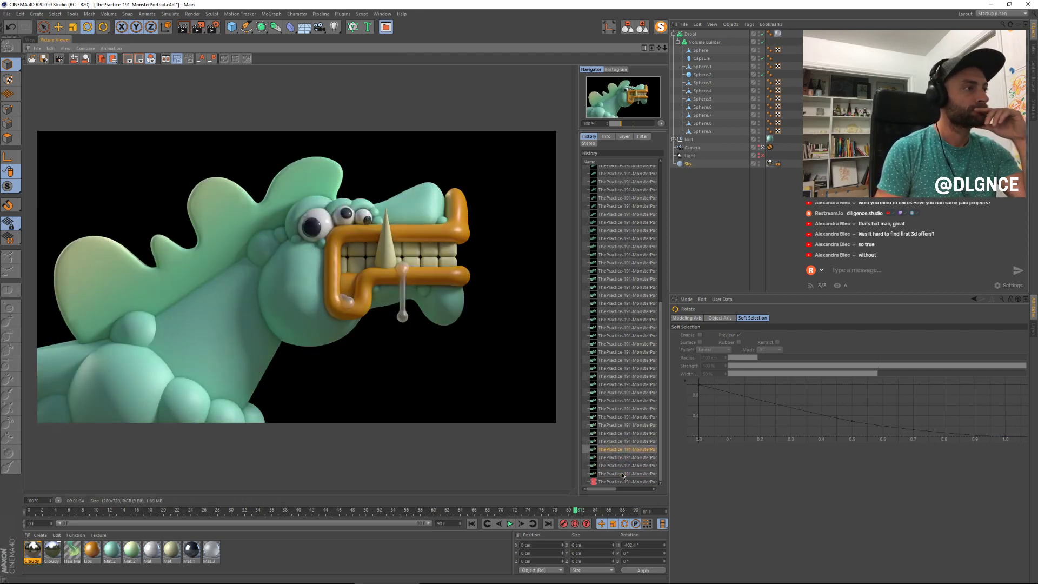
{"action": "key", "text": "Down"}
{"action": "key", "text": "Down"}
{"action": "key", "text": "Down"}
{"action": "key", "text": "Up"}
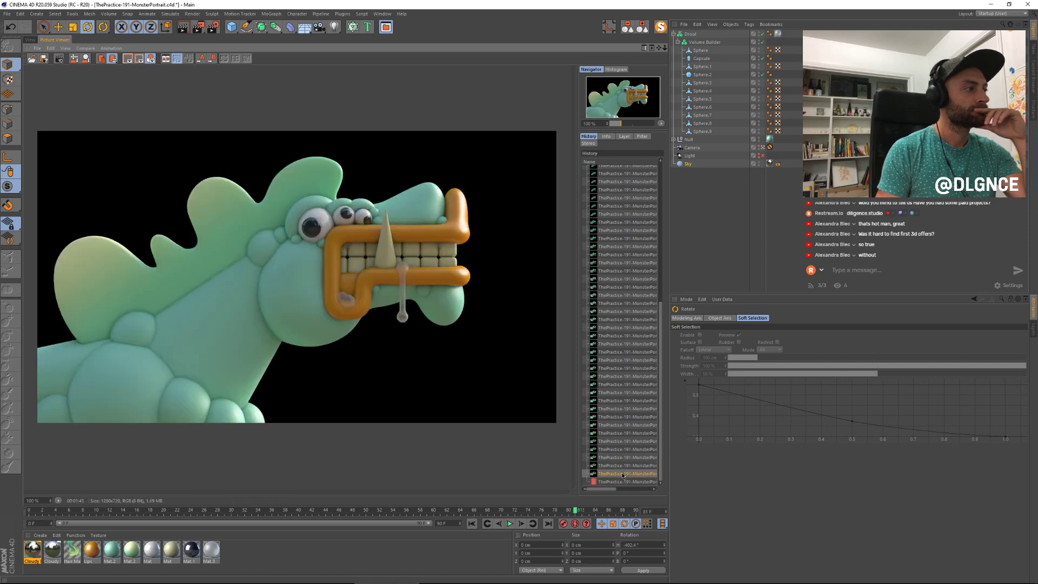
{"action": "key", "text": "Down"}
{"action": "key", "text": "Up"}
{"action": "key", "text": "Down"}
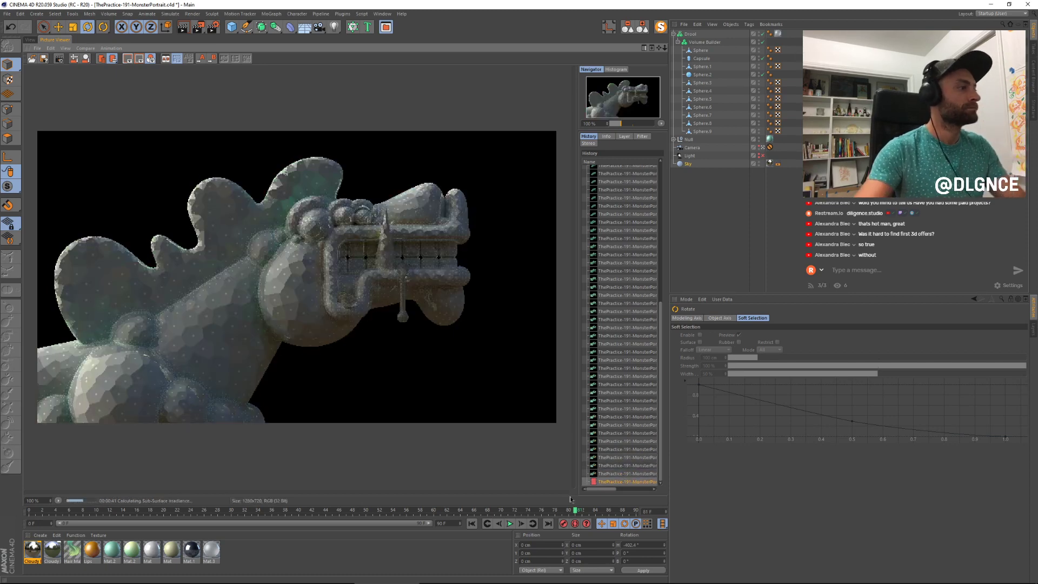
Step: In the 3D scene view, place a smaller copy of the upper shoulder sphere just behind it, scaled to about 169 cm
{"action": "left_click", "coordinate": [29, 40]}
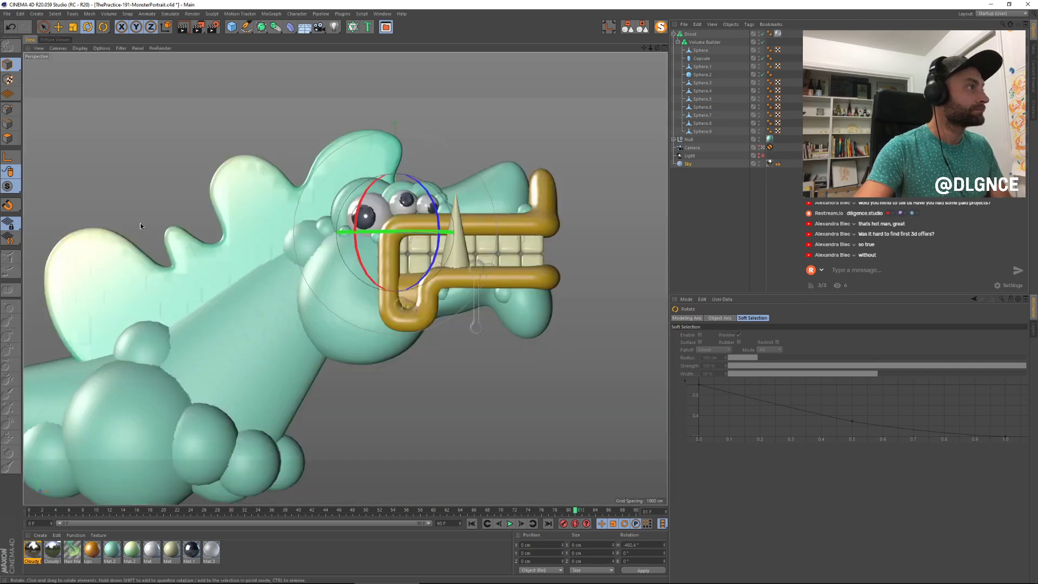
{"action": "key", "text": "e"}
{"action": "left_click", "coordinate": [149, 339]}
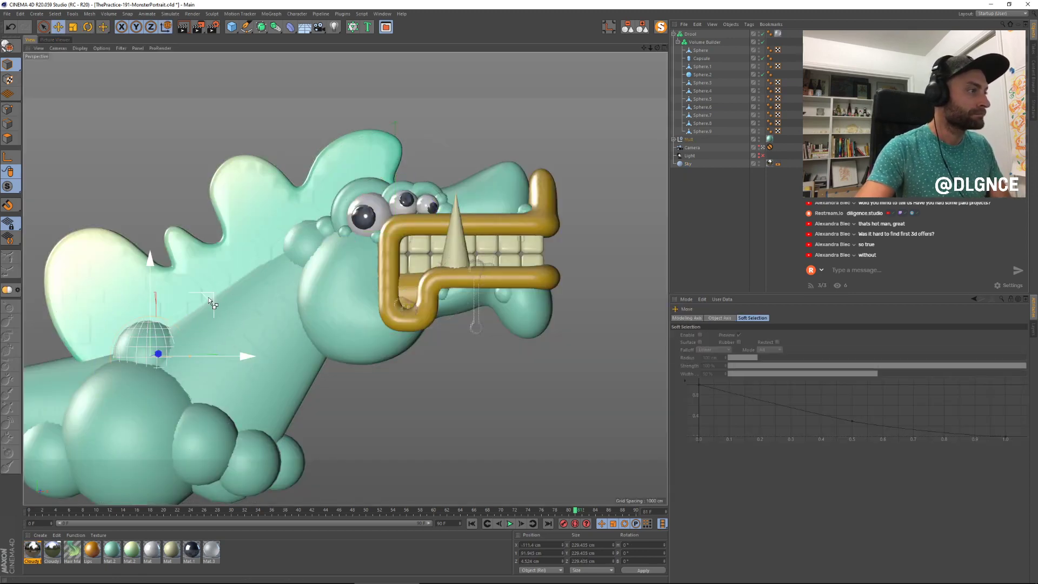
{"action": "left_click_drag", "start_coordinate": [208, 297], "coordinate": [169, 312]}
{"action": "key", "text": "t"}
{"action": "key", "text": "e"}
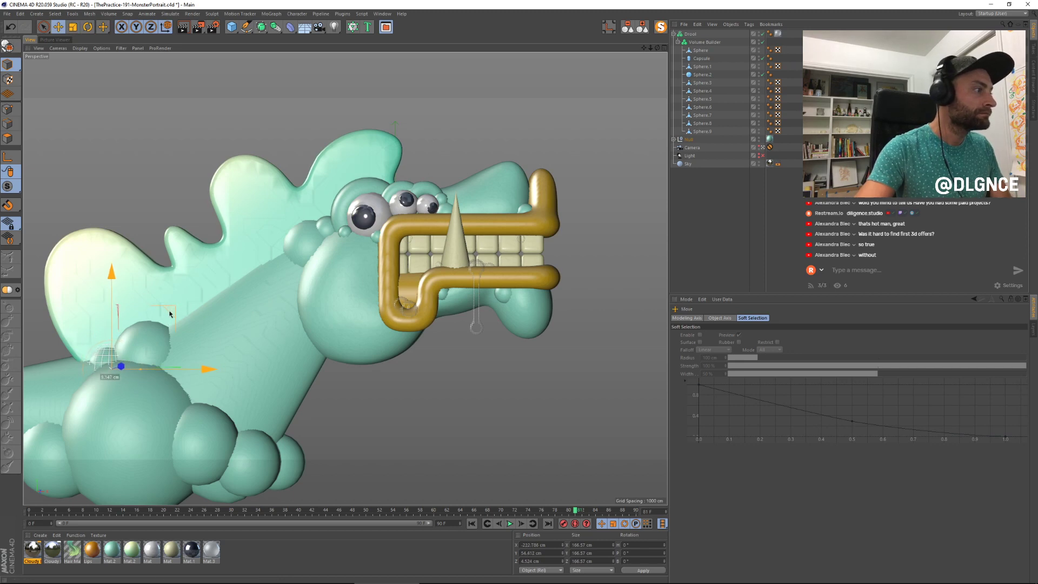
{"action": "mouse_move", "coordinate": [125, 363]}
{"action": "left_mouse_down"}
{"action": "mouse_move", "coordinate": [117, 333]}
{"action": "mouse_move", "coordinate": [123, 360]}
{"action": "left_mouse_up"}
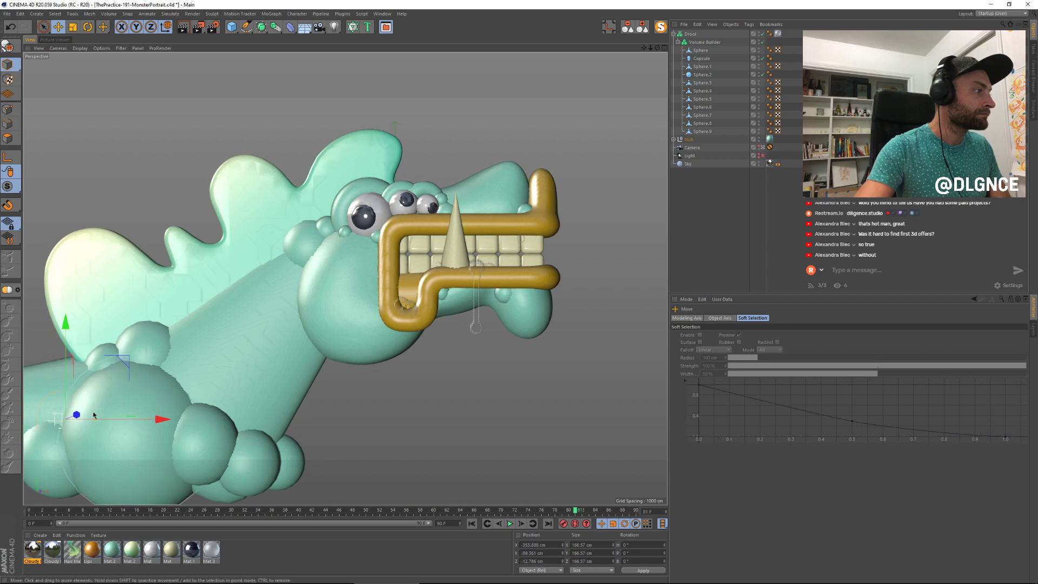
Step: Place another sphere copy at the rear edge of the large shoulder sphere and scale it to about 179 cm
{"action": "left_click_drag", "start_coordinate": [76, 415], "coordinate": [209, 339]}
{"action": "left_click", "coordinate": [44, 453]}
{"action": "key", "text": "t"}
{"action": "left_click", "coordinate": [61, 416]}
{"action": "key", "text": "e"}
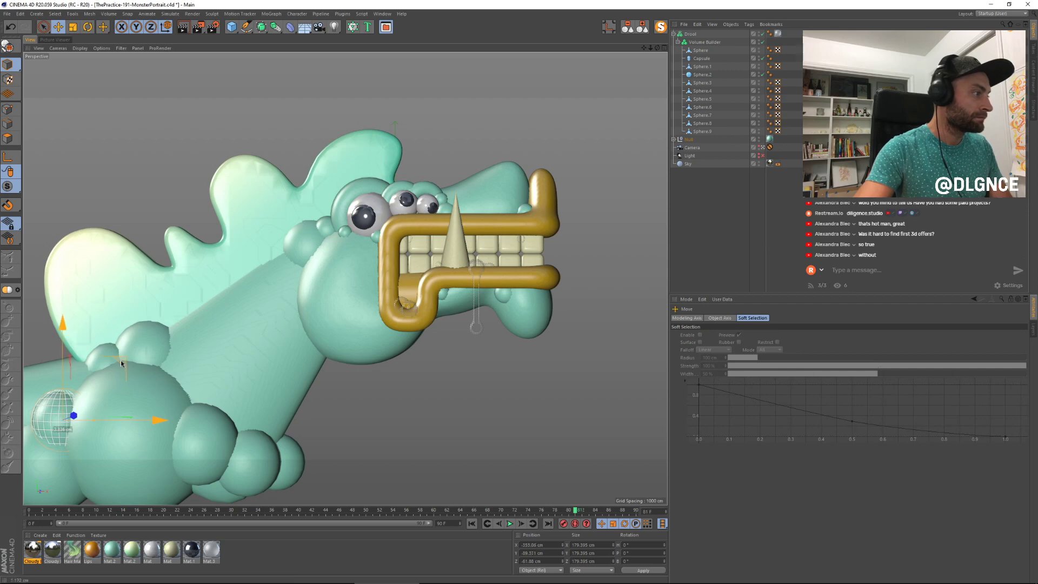
{"action": "left_click", "coordinate": [437, 434]}
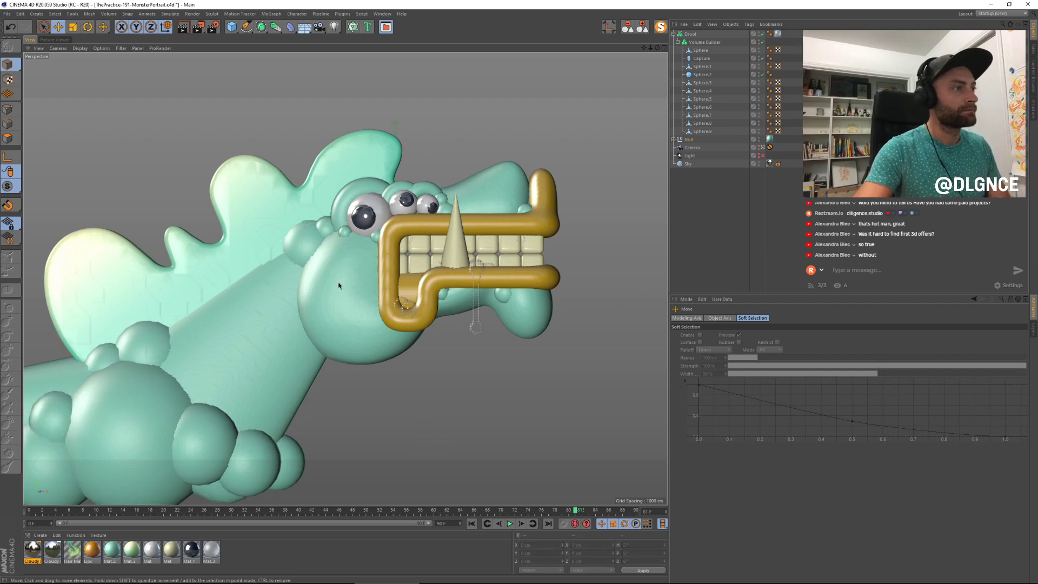
Step: Return to the render and set Layer 1 in the cream material's reflectance to 6%
{"action": "key", "text": "shift+r"}
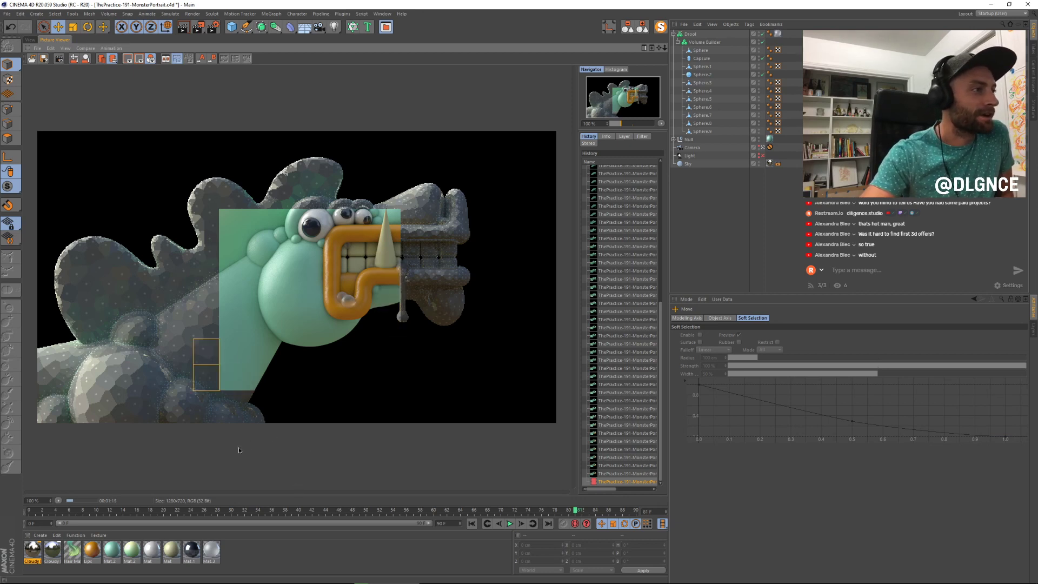
{"action": "double_click", "coordinate": [172, 548]}
{"action": "left_click_drag", "start_coordinate": [267, 57], "coordinate": [568, 233]}
{"action": "left_click", "coordinate": [443, 344]}
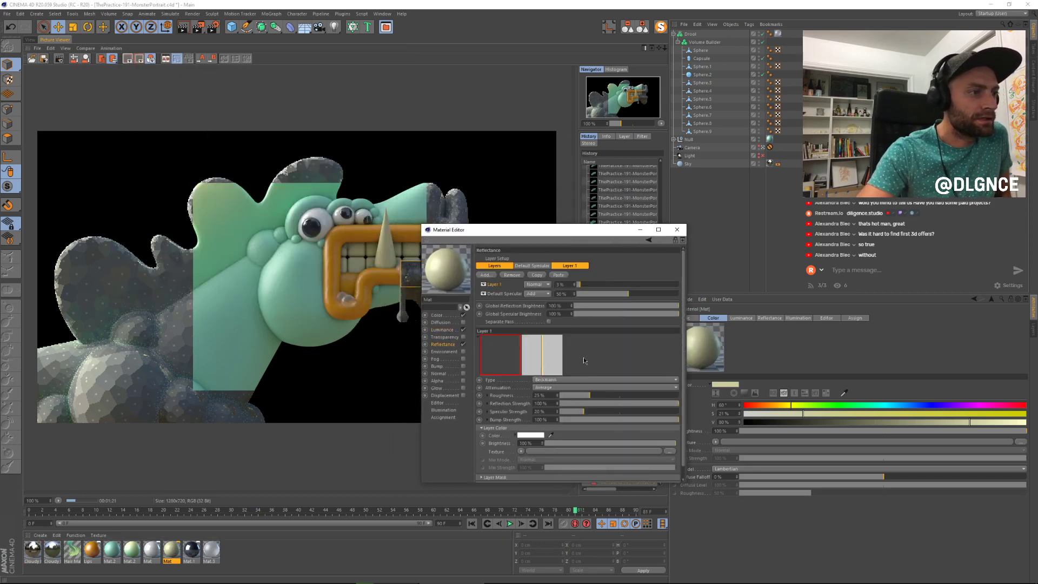
{"action": "left_click_drag", "start_coordinate": [579, 284], "coordinate": [584, 286]}
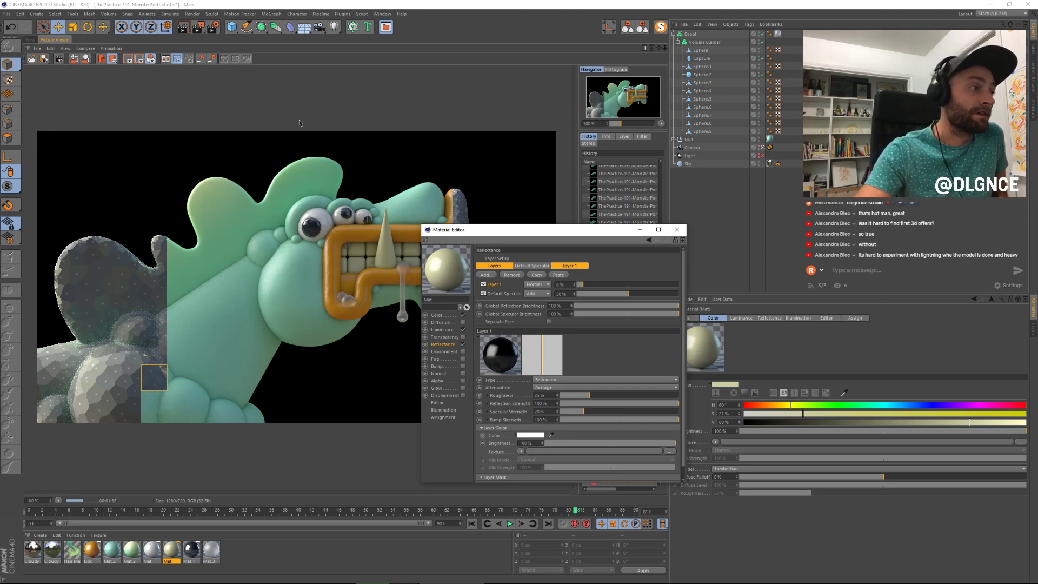
Step: Examine the render in progress, and compare the luminance settings of the cream material and the Lips material
{"action": "left_click", "coordinate": [383, 381]}
{"action": "scroll", "coordinate": [376, 347], "scroll_direction": "down", "scroll_amount": 1}
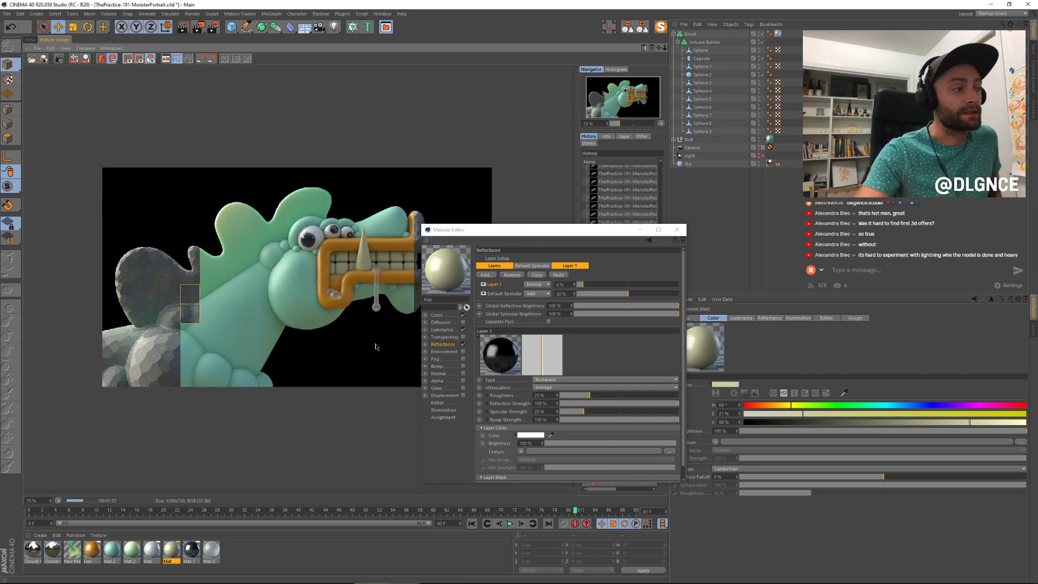
{"action": "scroll", "coordinate": [250, 296], "scroll_direction": "up", "scroll_amount": 1}
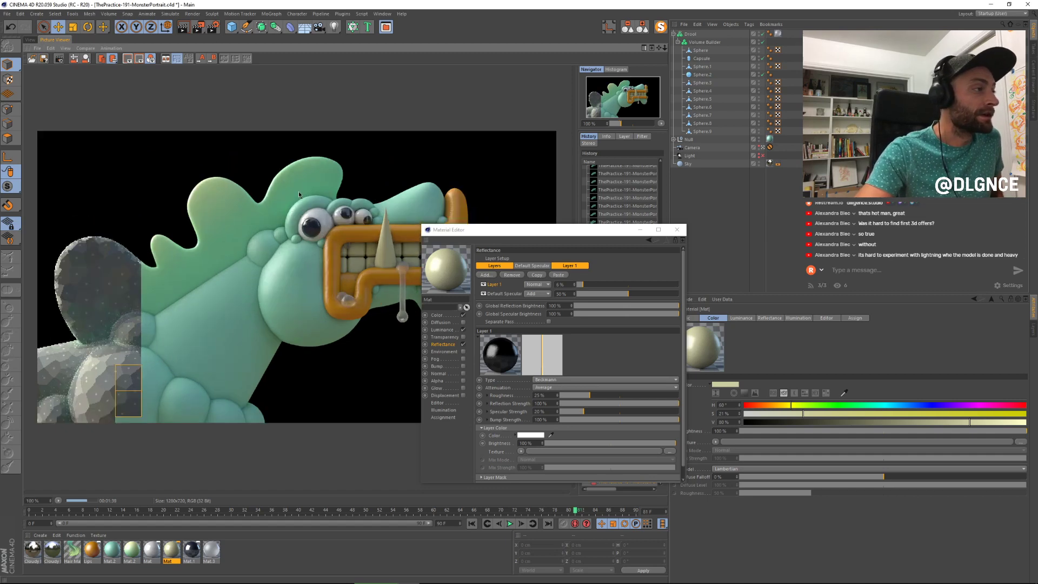
{"action": "left_click_drag", "start_coordinate": [495, 234], "coordinate": [530, 267]}
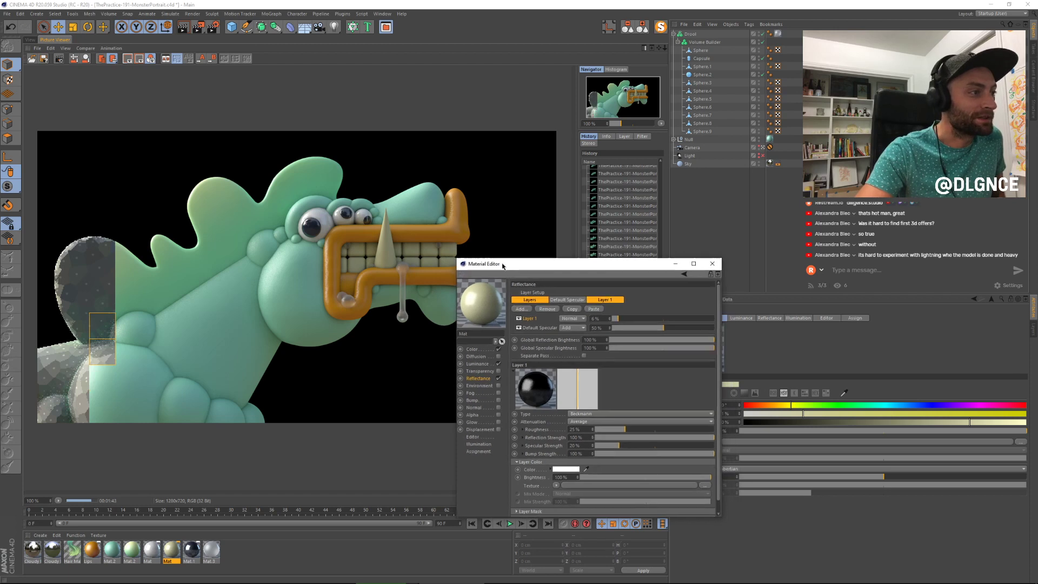
{"action": "left_click", "coordinate": [477, 364]}
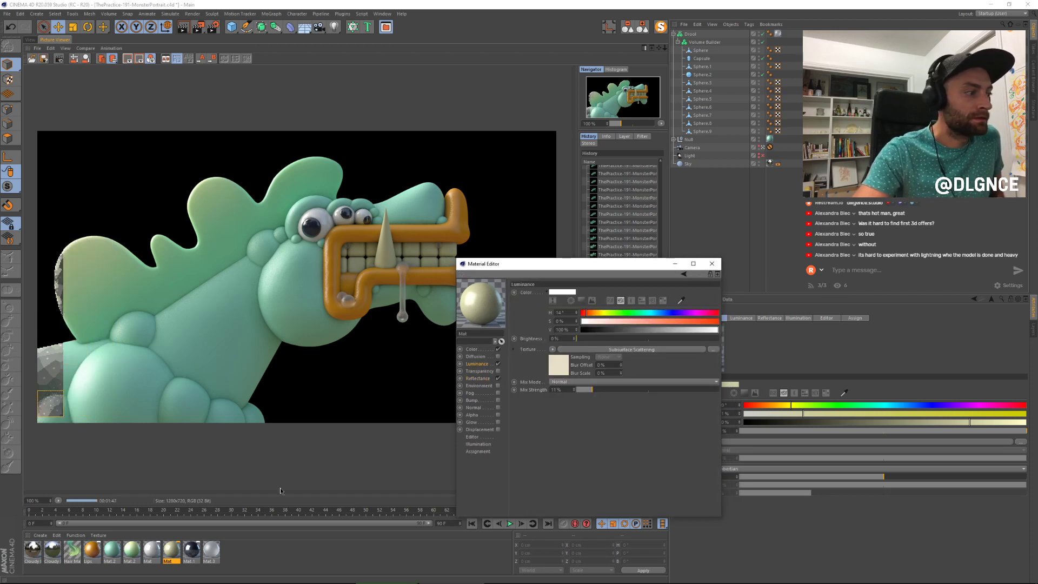
{"action": "left_click", "coordinate": [92, 550]}
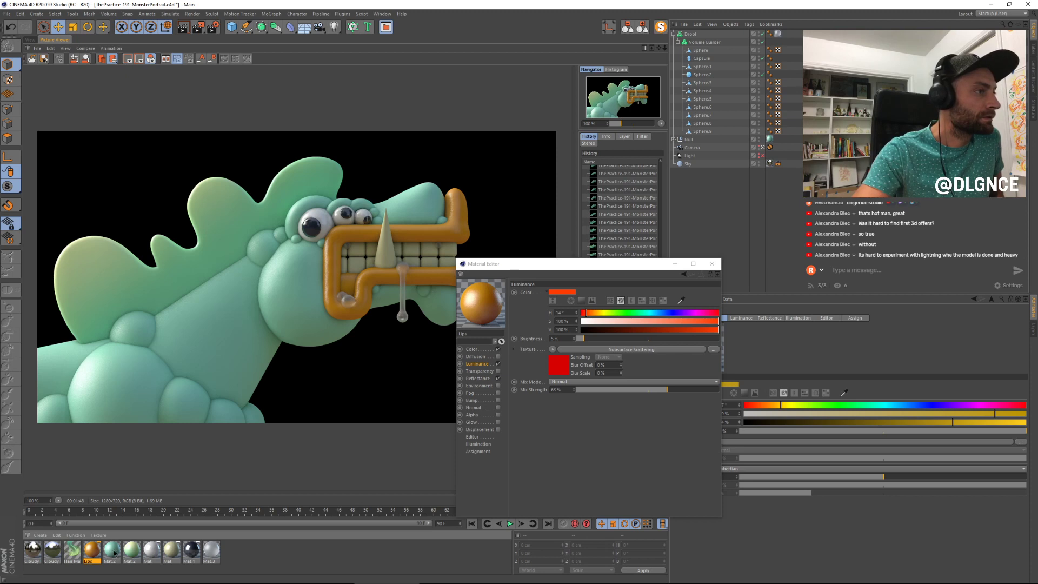
{"action": "left_click", "coordinate": [173, 549]}
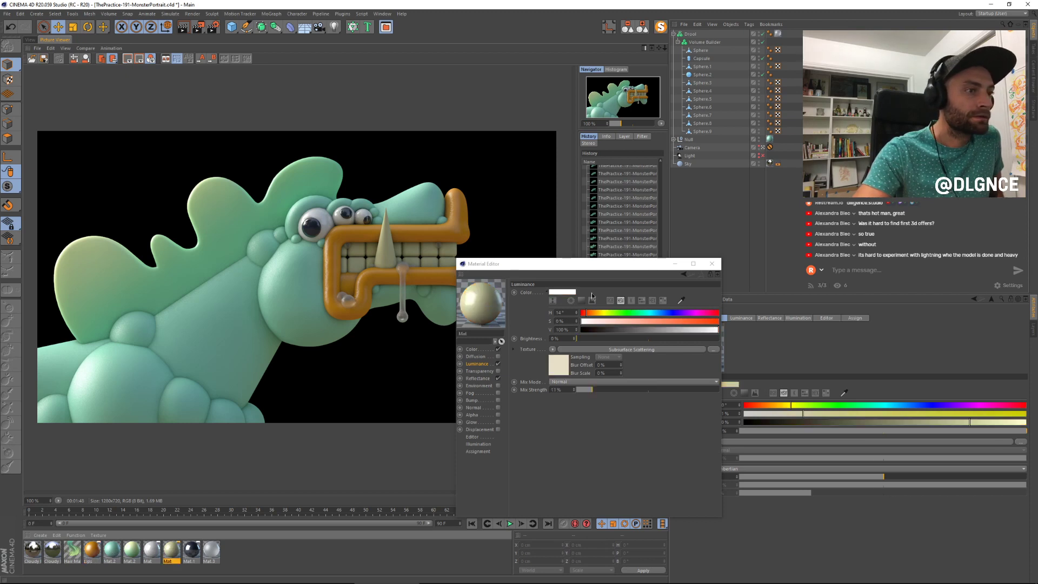
Step: Set the cream material's colour to 24% saturation and 85% value, and close the material editor
{"action": "left_click", "coordinate": [472, 349]}
{"action": "left_click_drag", "start_coordinate": [695, 333], "coordinate": [698, 334]}
{"action": "left_click_drag", "start_coordinate": [610, 320], "coordinate": [617, 321]}
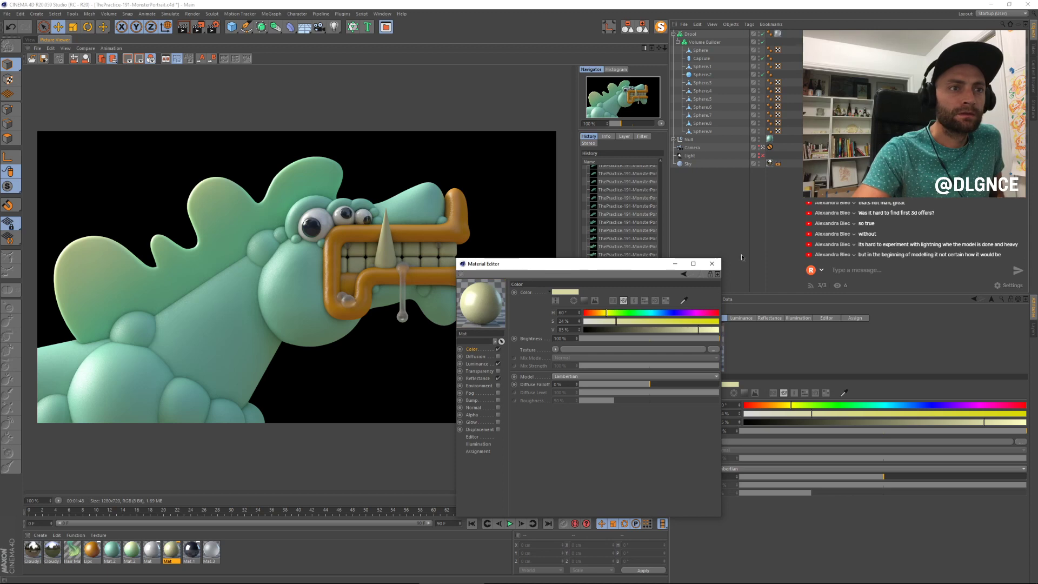
{"action": "left_click", "coordinate": [712, 263]}
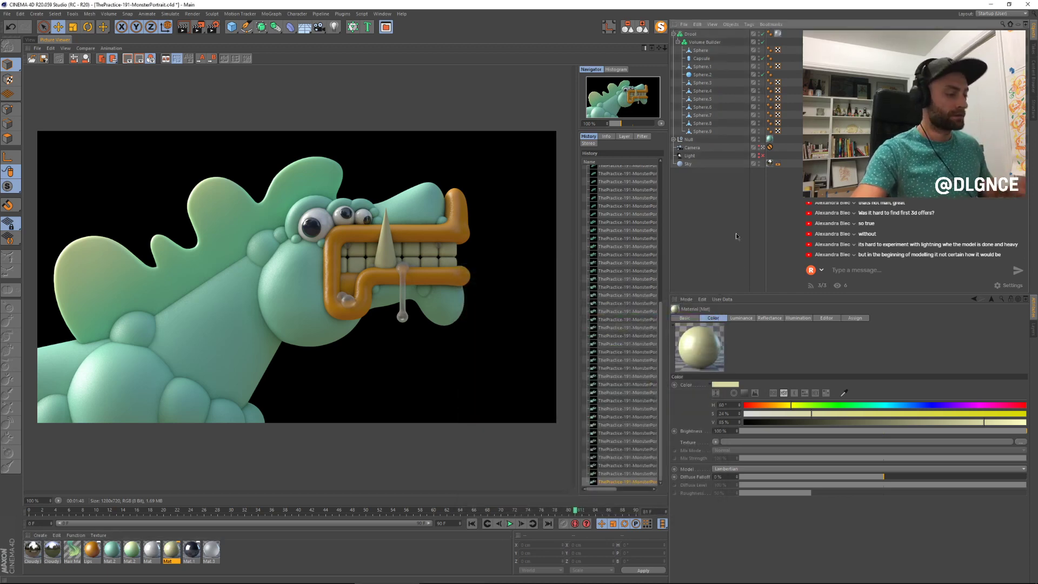
Step: Compare the just-finished render with the previous one several times, and start a new test render
{"action": "left_click", "coordinate": [629, 474]}
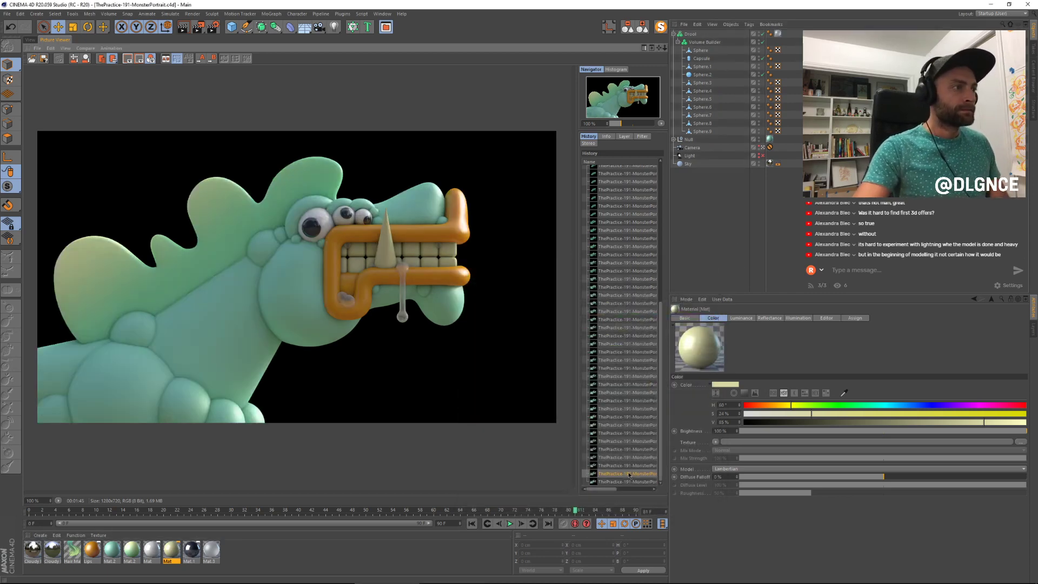
{"action": "key", "text": "Down"}
{"action": "key", "text": "Up"}
{"action": "key", "text": "Down"}
{"action": "key", "text": "Up"}
{"action": "key", "text": "Down"}
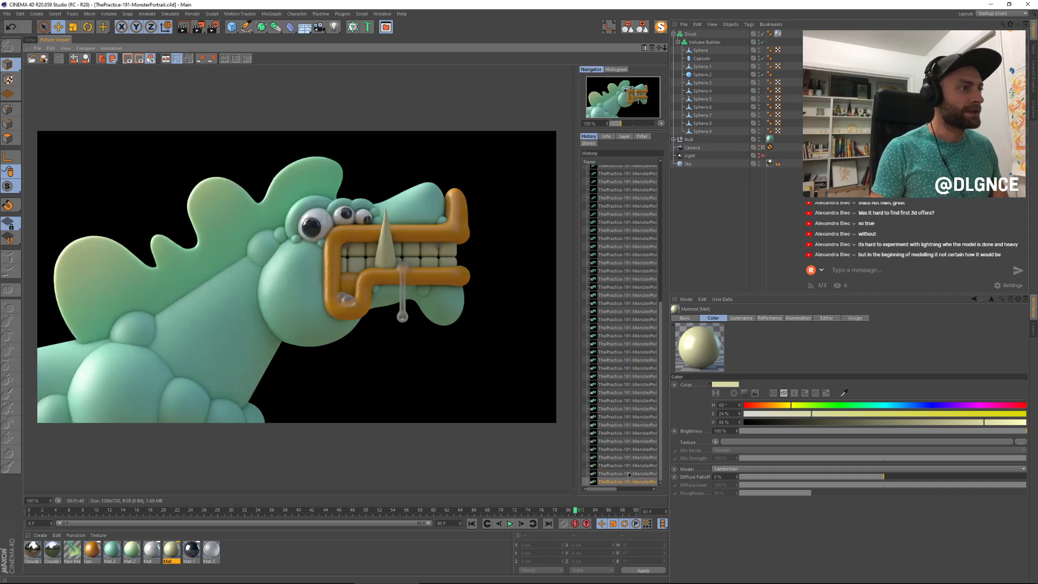
{"action": "key", "text": "shift+r"}
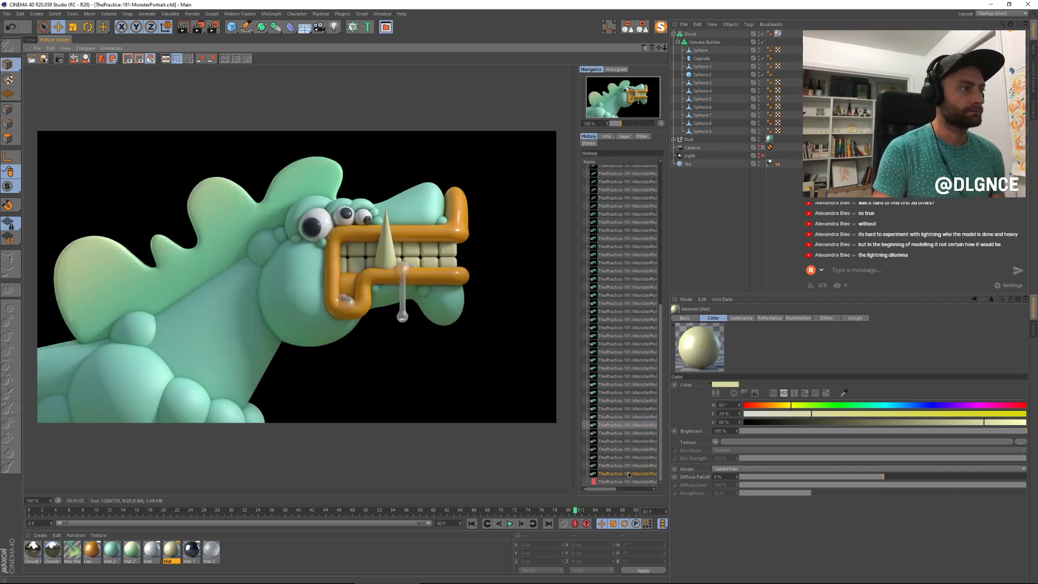
Step: Step forward through the recent finished renders to the new one in progress, comparing the teeth and the added shoulder bumps
{"action": "key", "text": "Down"}
{"action": "key", "text": "Down"}
{"action": "key", "text": "Down"}
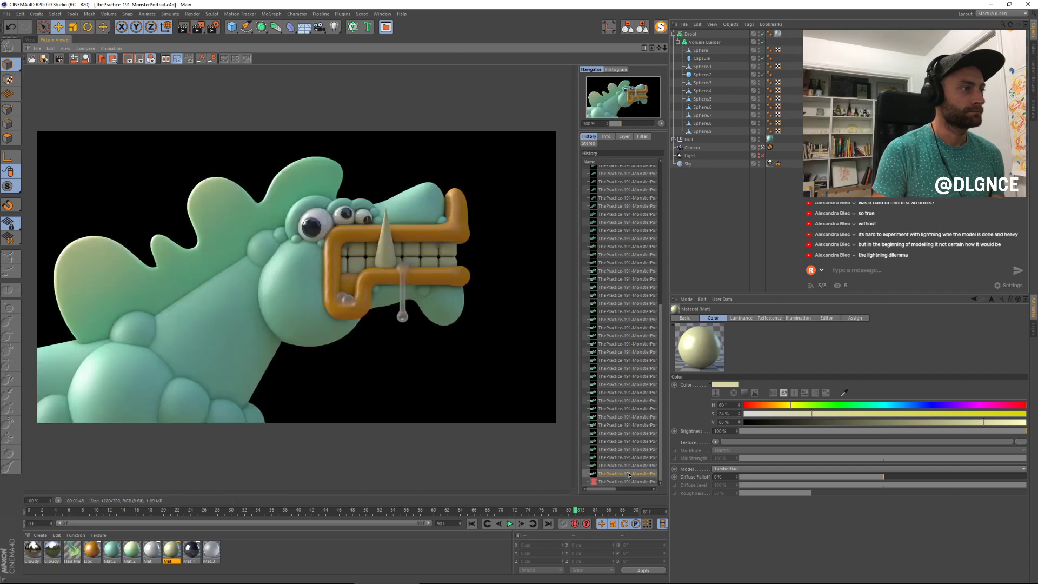
{"action": "key", "text": "Down"}
{"action": "key", "text": "Down"}
{"action": "key", "text": "Down"}
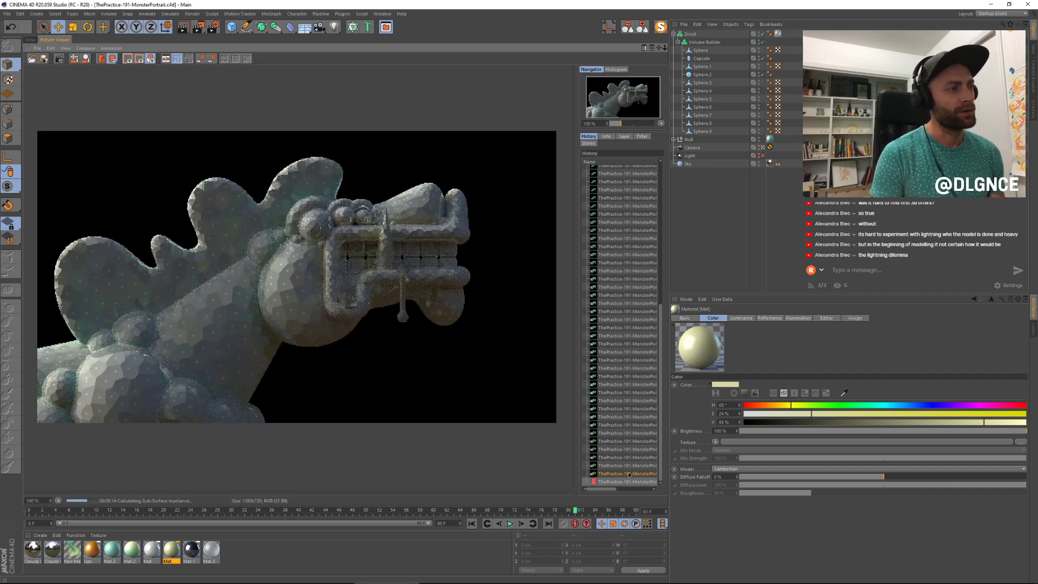
{"action": "key", "text": "Up"}
{"action": "key", "text": "Up"}
{"action": "key", "text": "Down"}
{"action": "key", "text": "Down"}
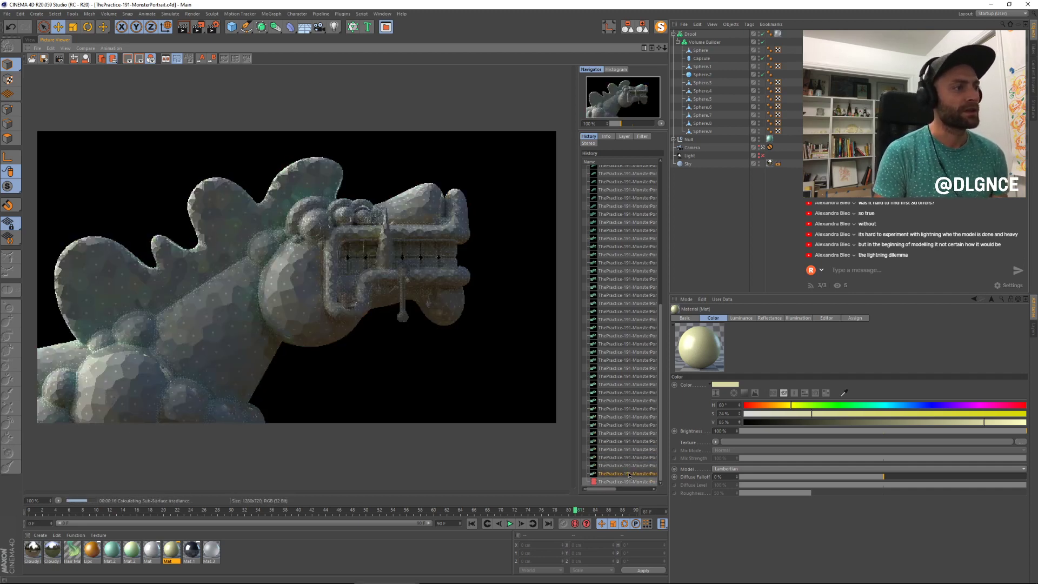
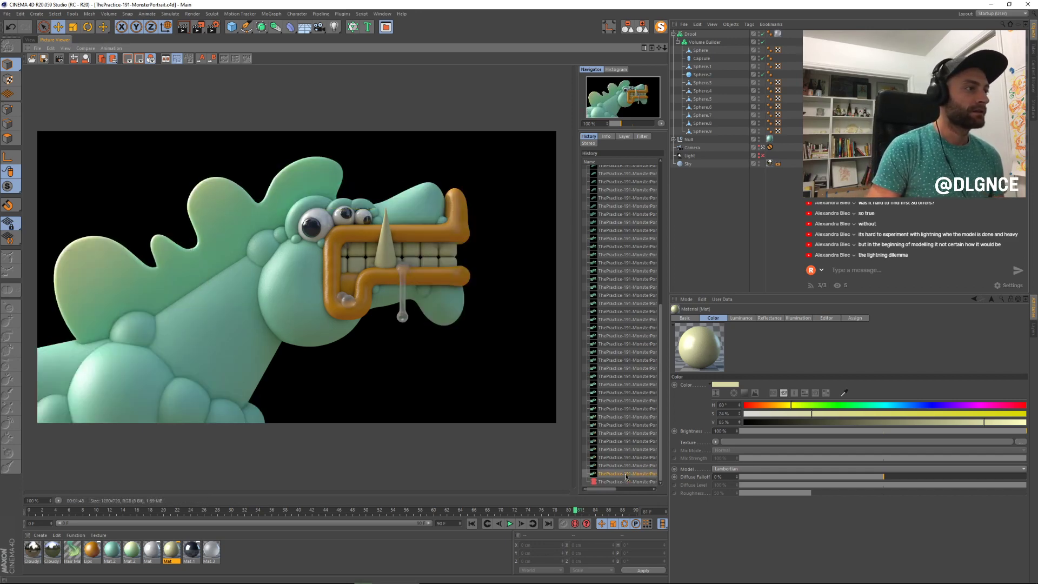
Step: Compare the render in progress with the previous finished render, switching back and forth between them
{"action": "key", "text": "Down"}
{"action": "key", "text": "Up"}
{"action": "key", "text": "Down"}
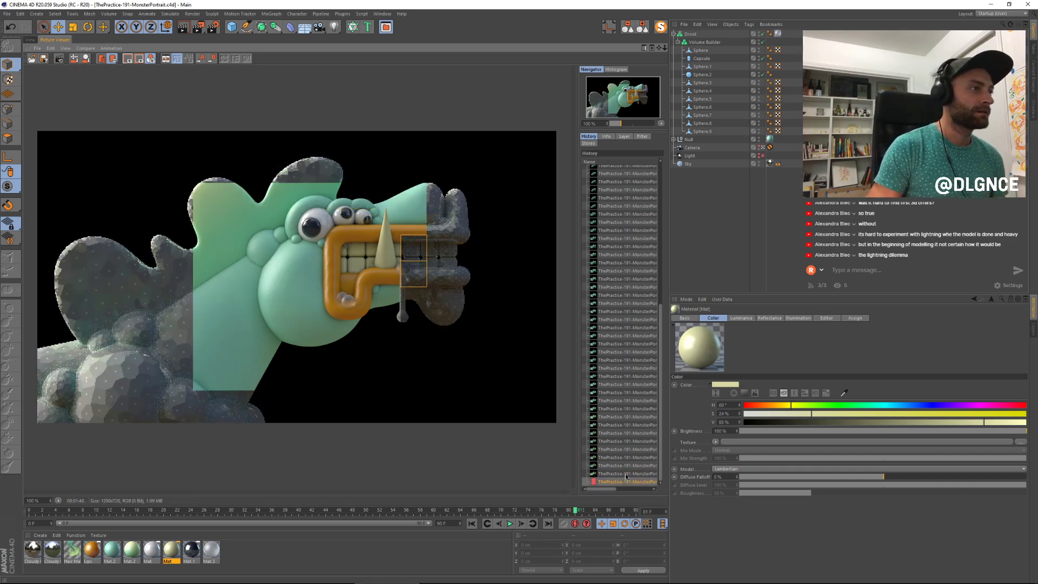
{"action": "key", "text": "Up"}
{"action": "key", "text": "Down"}
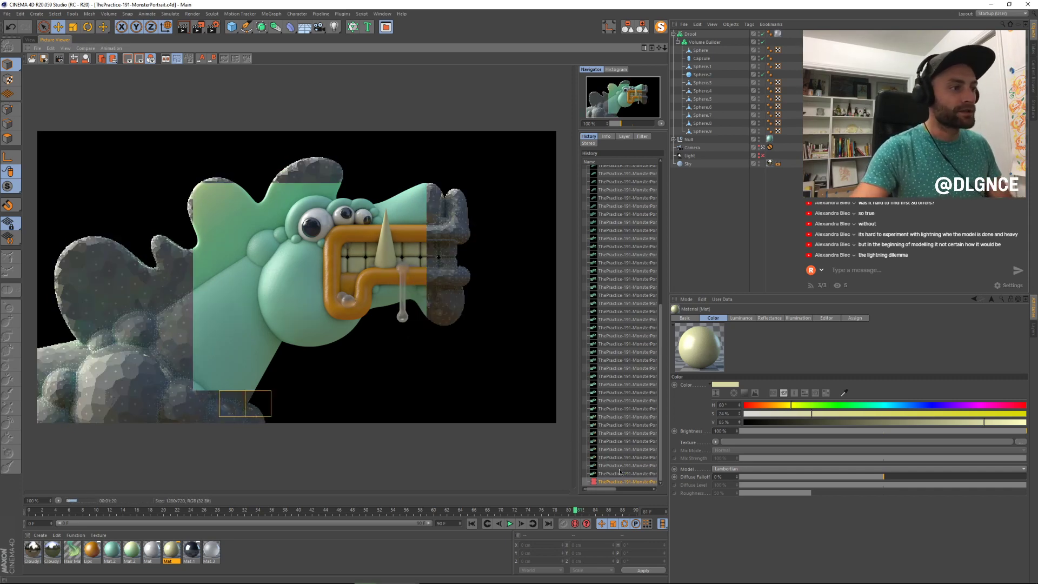
Step: Compare the render in progress with the several finished renders before it, checking the teeth, lips and shoulder bumps
{"action": "left_click", "coordinate": [624, 467]}
{"action": "key", "text": "Down"}
{"action": "key", "text": "Down"}
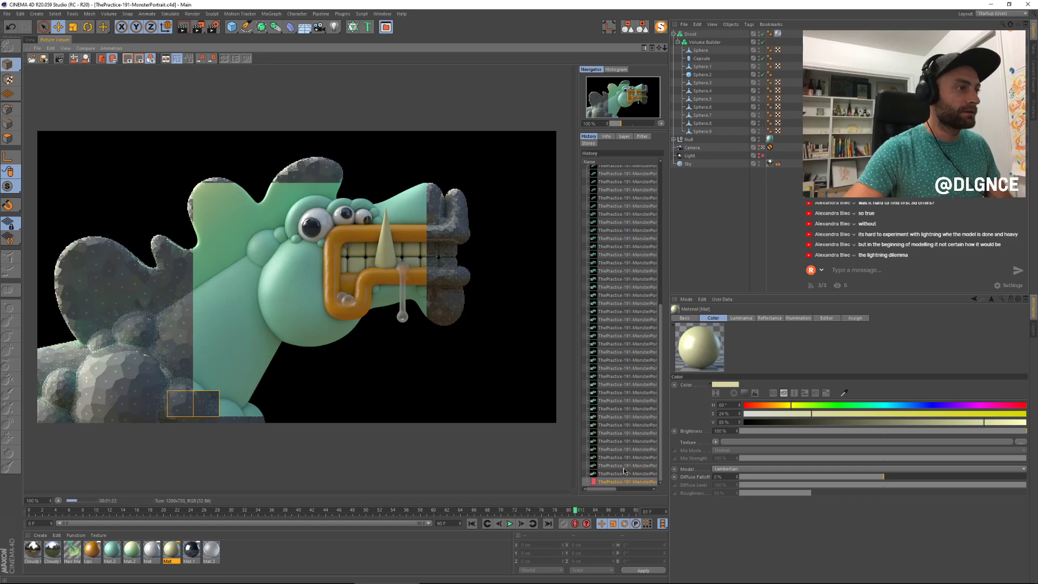
{"action": "key", "text": "Up"}
{"action": "key", "text": "Up"}
{"action": "key", "text": "Up"}
{"action": "key", "text": "Up"}
{"action": "key", "text": "Up"}
{"action": "key", "text": "Down"}
{"action": "key", "text": "Down"}
{"action": "key", "text": "Down"}
{"action": "key", "text": "Down"}
{"action": "key", "text": "Down"}
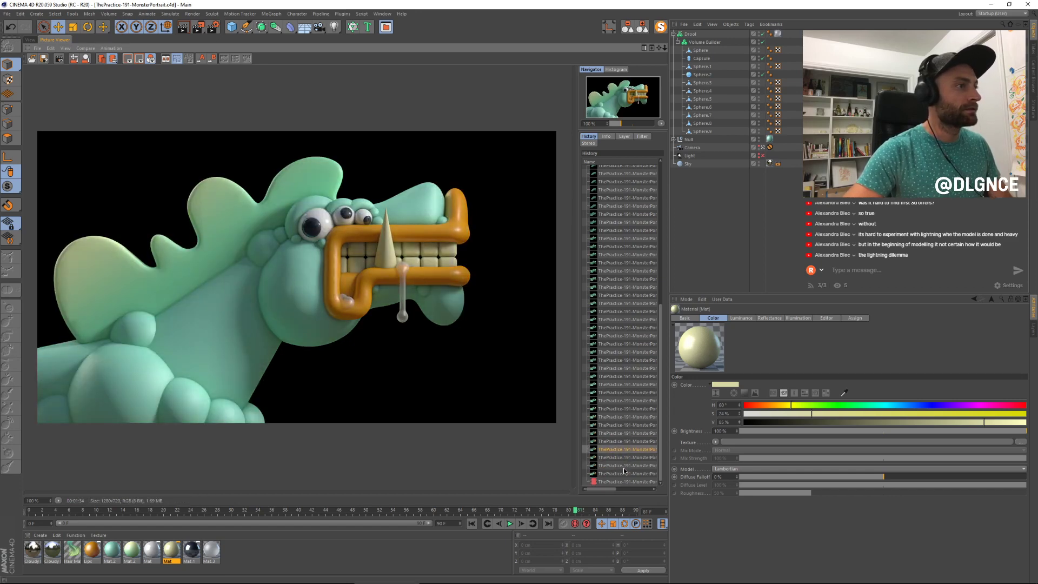
{"action": "key", "text": "Up"}
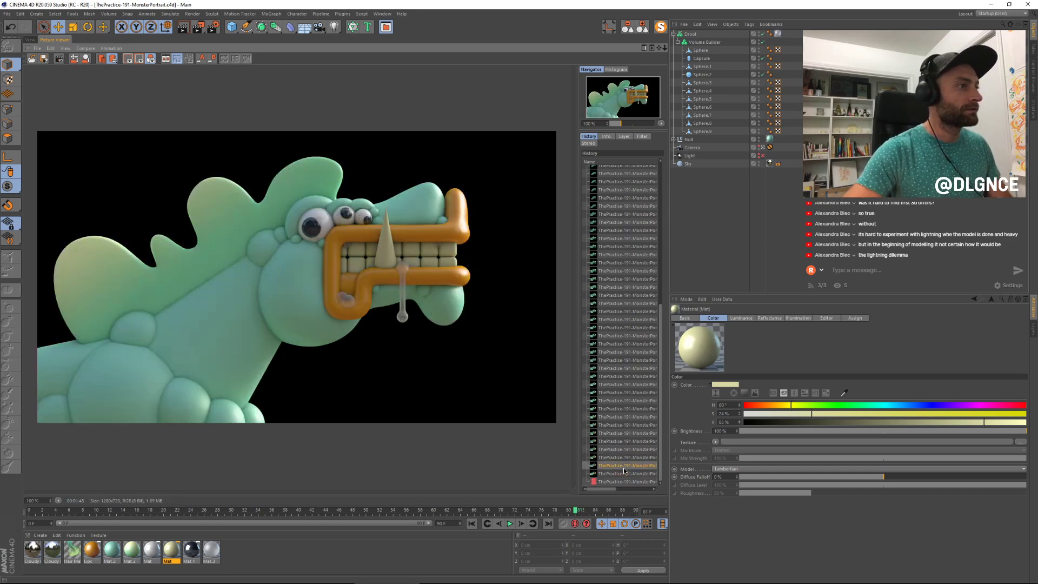
{"action": "key", "text": "Down"}
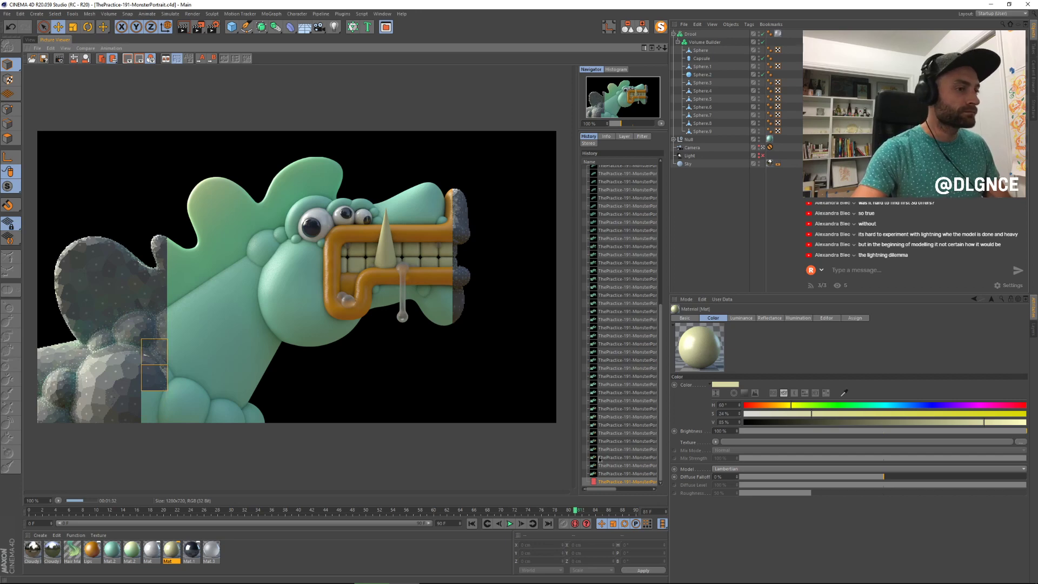
Step: Go back through the render history to the older teal-lipped version, and return step by step to the newest render
{"action": "left_click", "coordinate": [620, 466]}
{"action": "key", "text": "Up"}
{"action": "key", "text": "Up"}
{"action": "key", "text": "Up"}
{"action": "key", "text": "Up"}
{"action": "key", "text": "Up"}
{"action": "key", "text": "Up"}
{"action": "key", "text": "Up"}
{"action": "key", "text": "Up"}
{"action": "key", "text": "Up"}
{"action": "key", "text": "Up"}
{"action": "key", "text": "Up"}
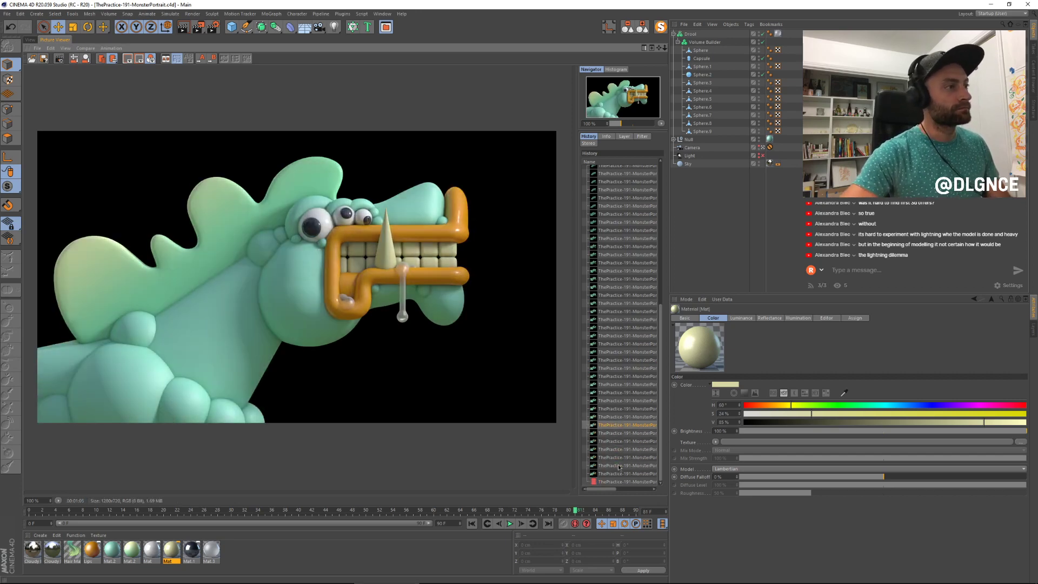
{"action": "key", "text": "Up"}
{"action": "key", "text": "Up"}
{"action": "key", "text": "Up"}
{"action": "key", "text": "Up"}
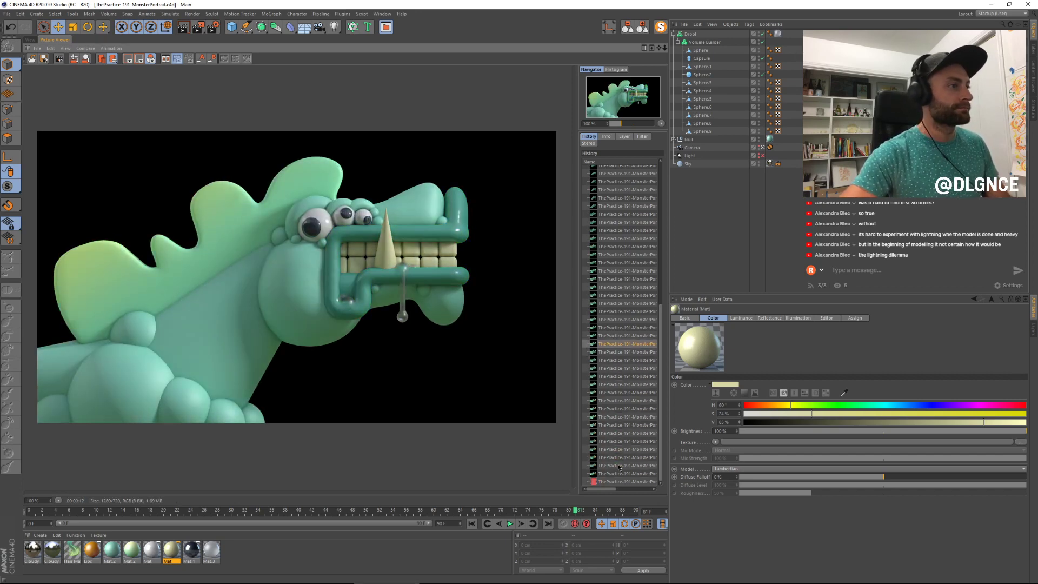
{"action": "key", "text": "Down"}
{"action": "key", "text": "Down"}
{"action": "key", "text": "Down"}
{"action": "key", "text": "Down"}
{"action": "key", "text": "Down"}
{"action": "key", "text": "Down"}
{"action": "key", "text": "Down"}
{"action": "key", "text": "Down"}
{"action": "key", "text": "Down"}
{"action": "key", "text": "Down"}
{"action": "key", "text": "Down"}
{"action": "key", "text": "Down"}
{"action": "key", "text": "Down"}
{"action": "key", "text": "Down"}
{"action": "key", "text": "Down"}
{"action": "key", "text": "Down"}
{"action": "key", "text": "Down"}
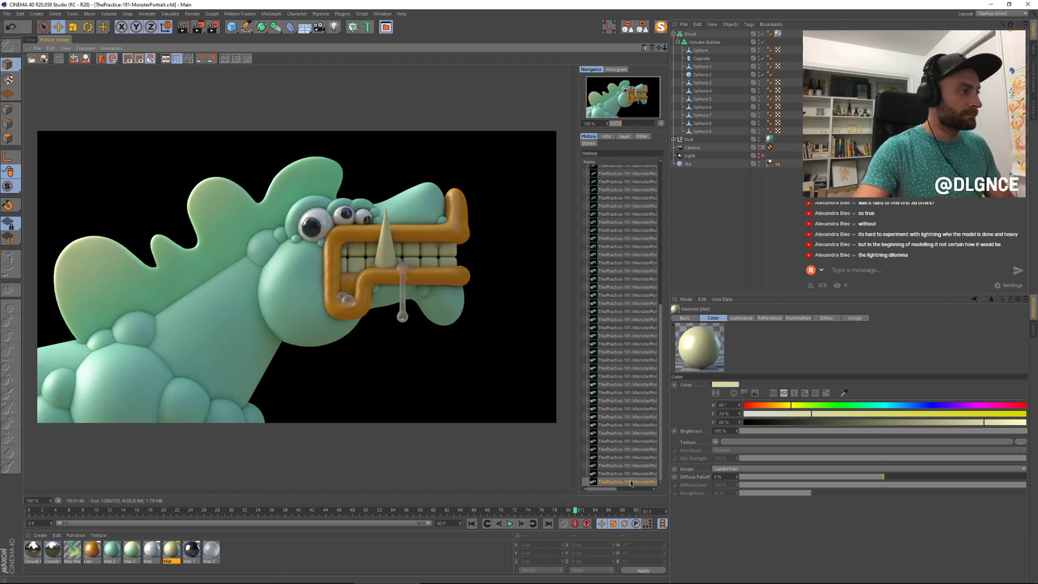
Step: Save the finished render as a PNG still image named ThePractice-191-MonsterPortrait, replacing the existing file
{"action": "key", "text": "ctrl+s"}
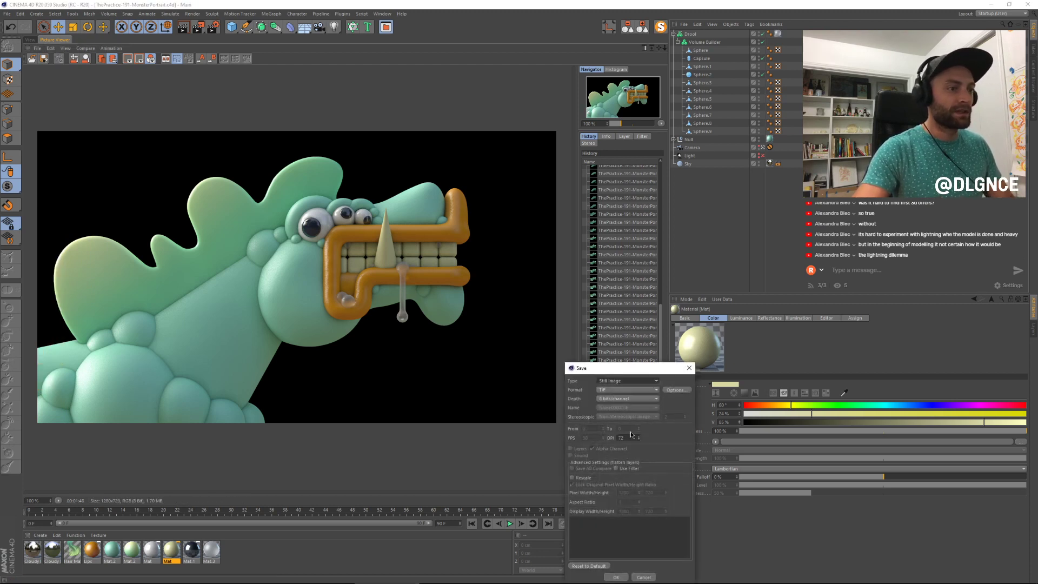
{"action": "left_click", "coordinate": [621, 390]}
{"action": "left_click", "coordinate": [617, 471]}
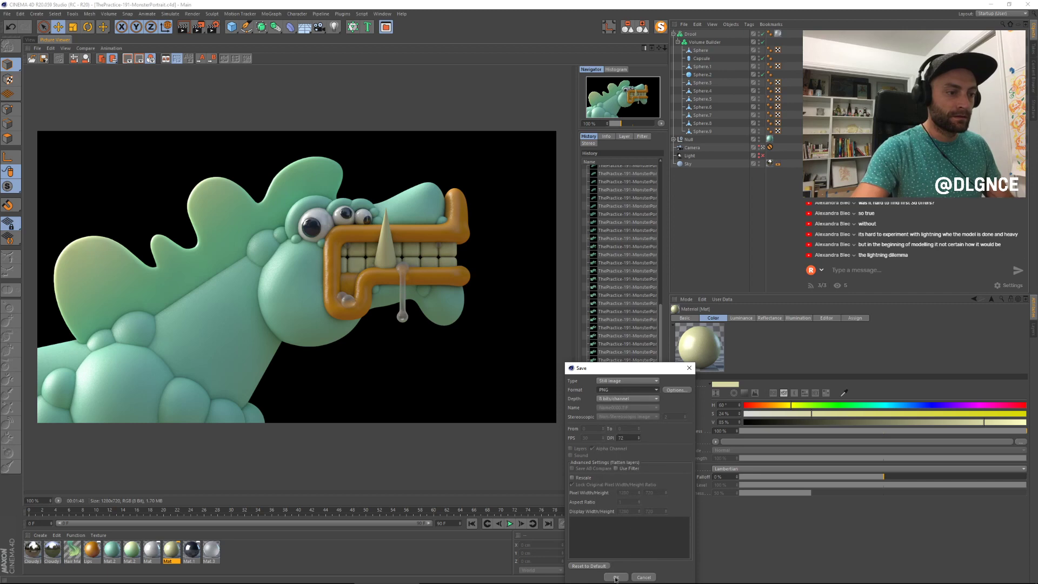
{"action": "left_click", "coordinate": [616, 577]}
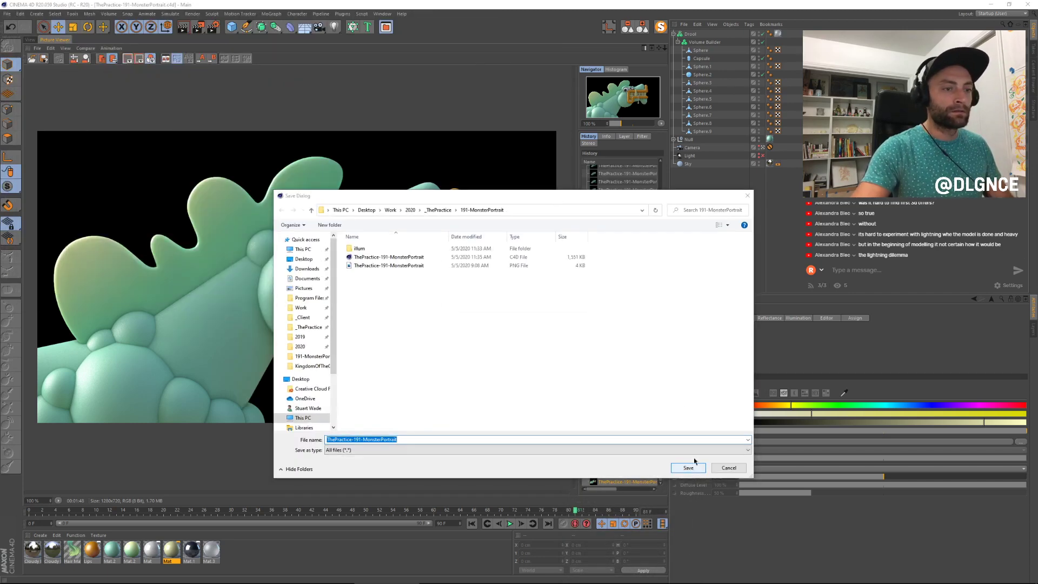
{"action": "left_click", "coordinate": [692, 466]}
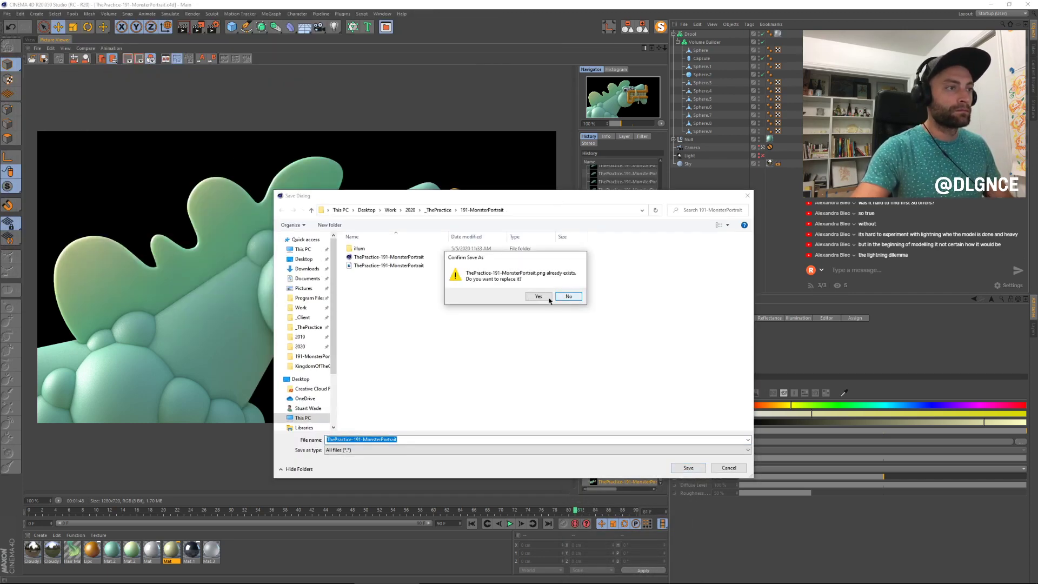
{"action": "left_click", "coordinate": [541, 298]}
Step: Launch Photoshop and open the saved ThePractice-191-MonsterPortrait PNG from its project folder
{"action": "key", "text": "alt+Tab"}
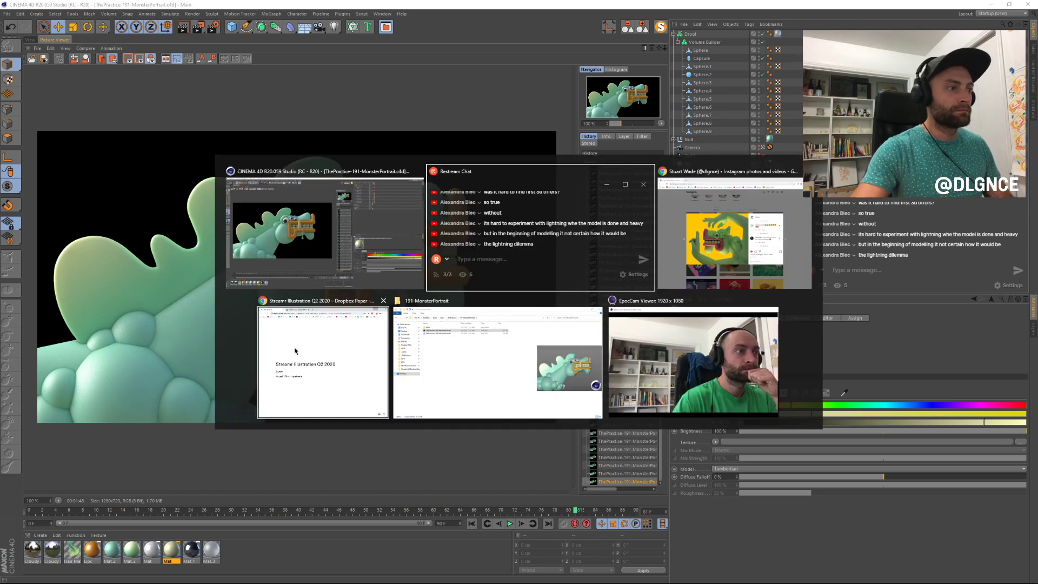
{"action": "left_click", "coordinate": [462, 388]}
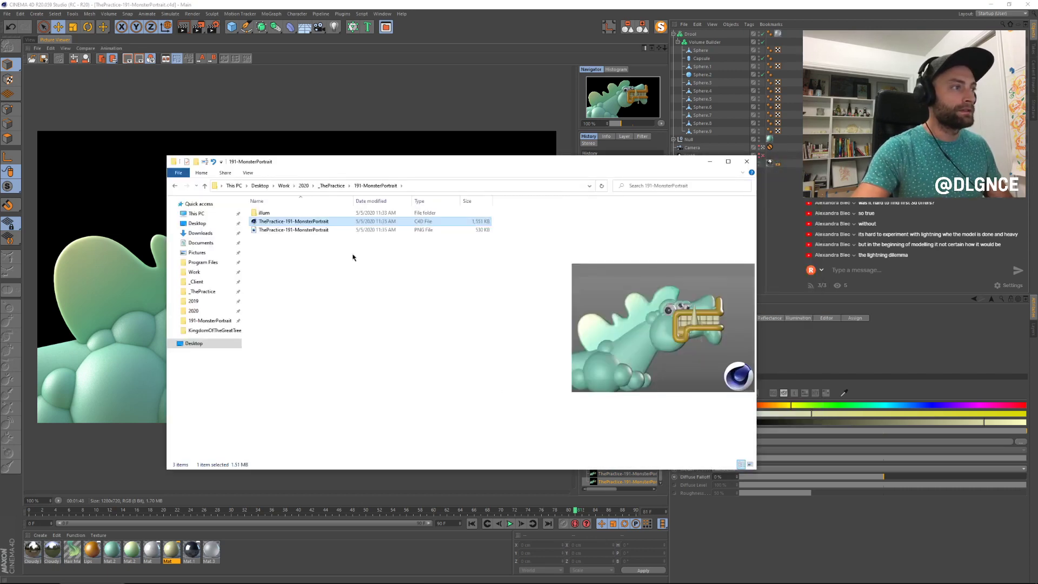
{"action": "left_click", "coordinate": [300, 230]}
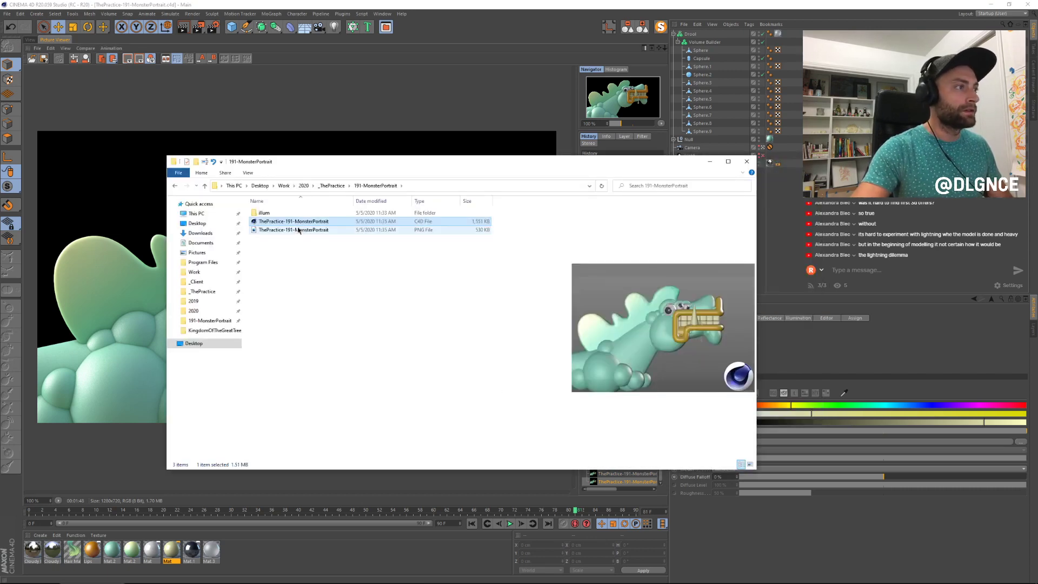
{"action": "left_click", "coordinate": [327, 270]}
{"action": "left_click", "coordinate": [304, 575]}
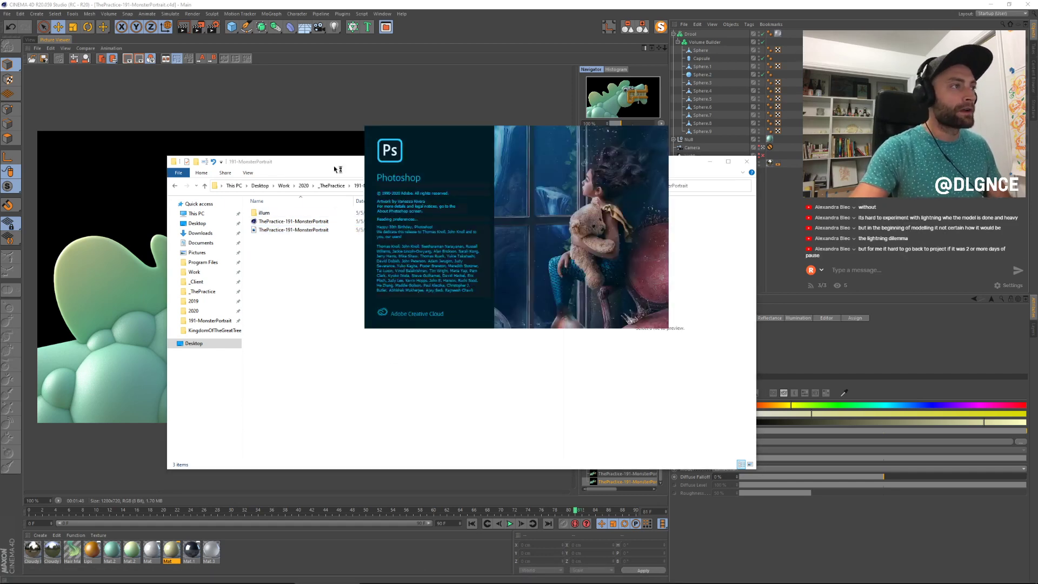
{"action": "left_click_drag", "start_coordinate": [339, 170], "coordinate": [343, 204]}
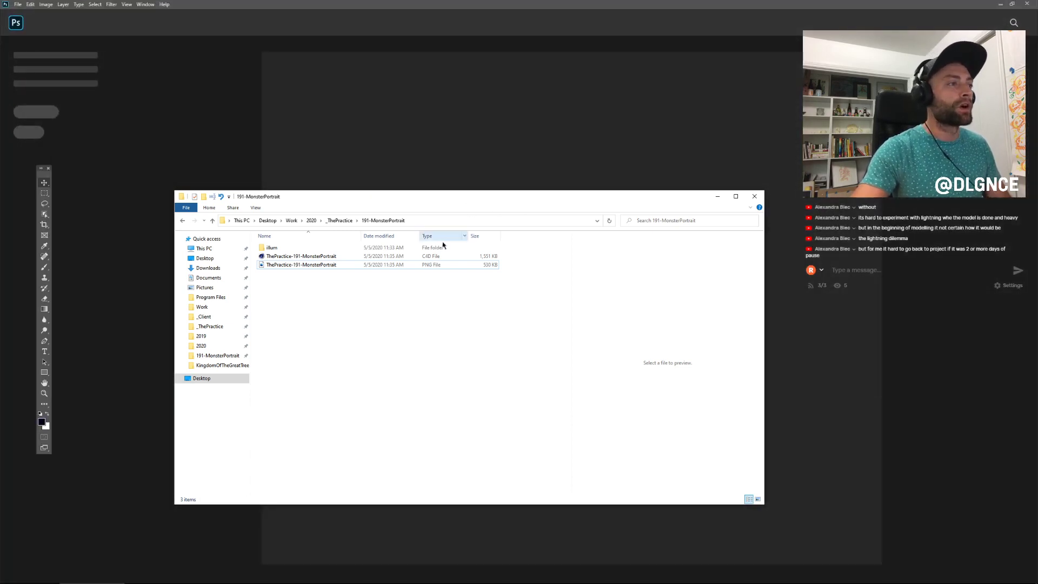
{"action": "left_click", "coordinate": [308, 266]}
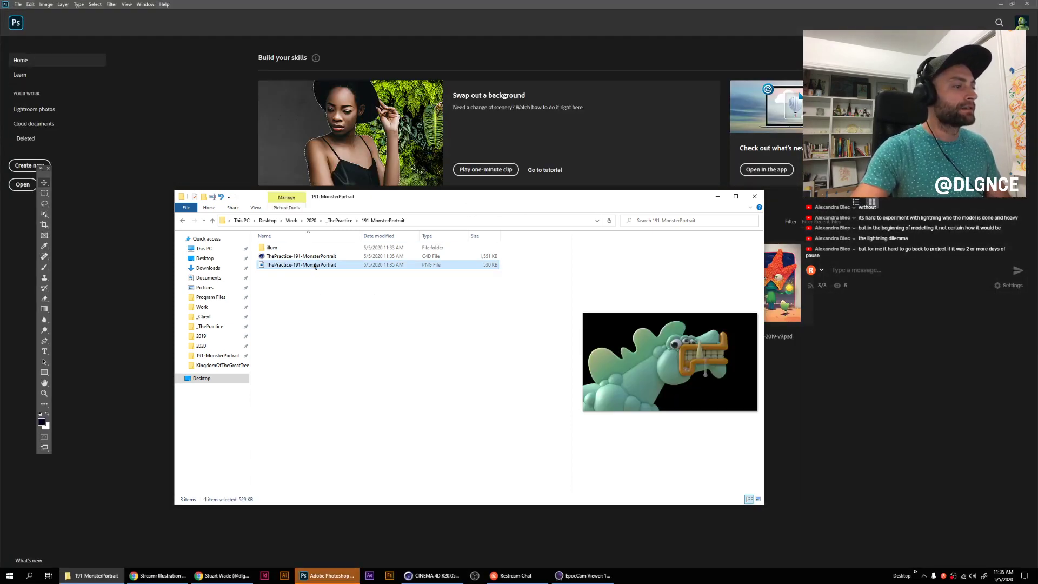
{"action": "left_click_drag", "start_coordinate": [313, 266], "coordinate": [216, 162]}
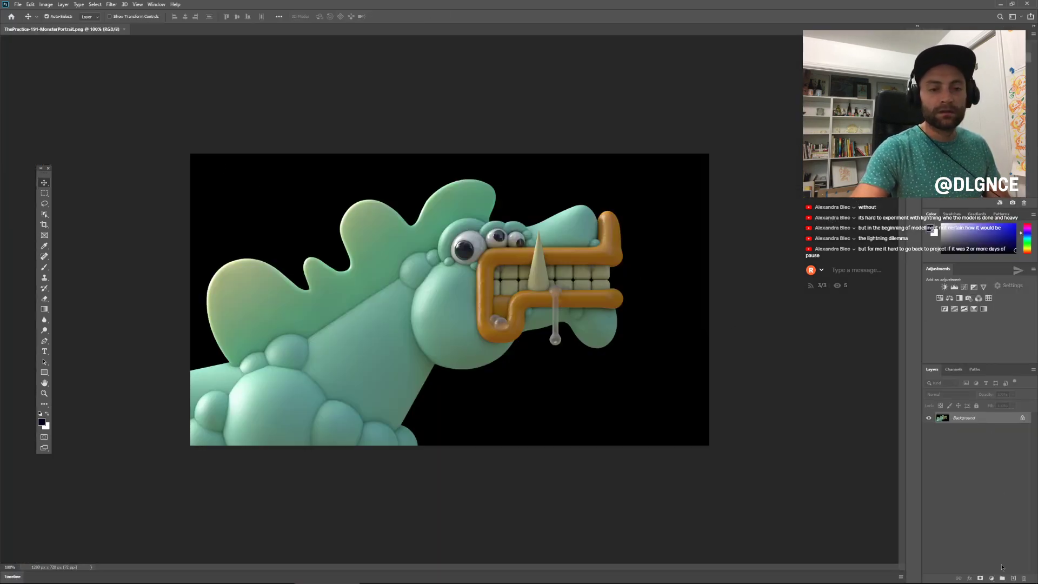
Step: Add a Levels adjustment layer above the render, and brighten the image's highlights and midtones
{"action": "left_click", "coordinate": [991, 578]}
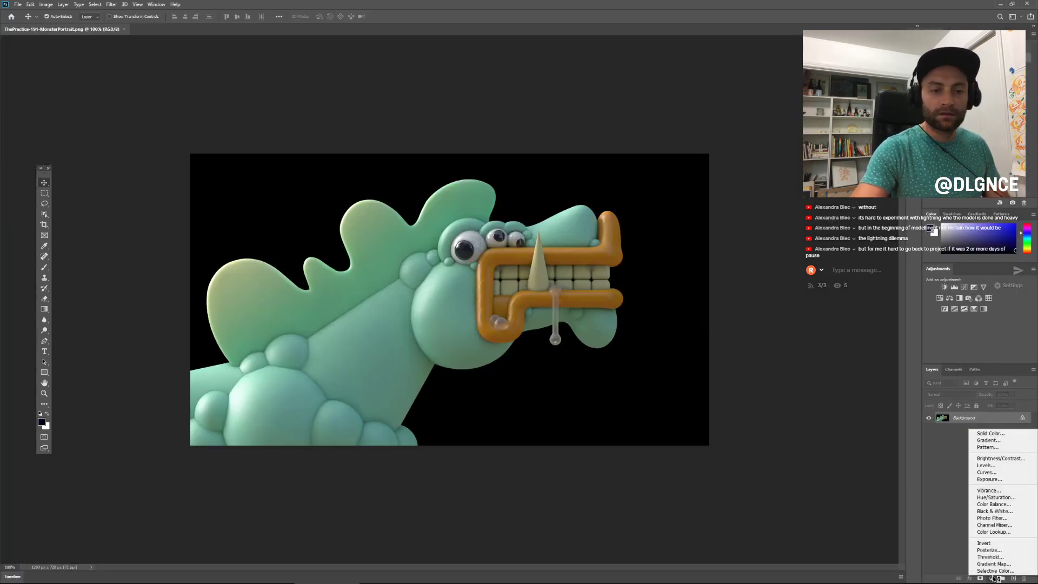
{"action": "left_click", "coordinate": [992, 466]}
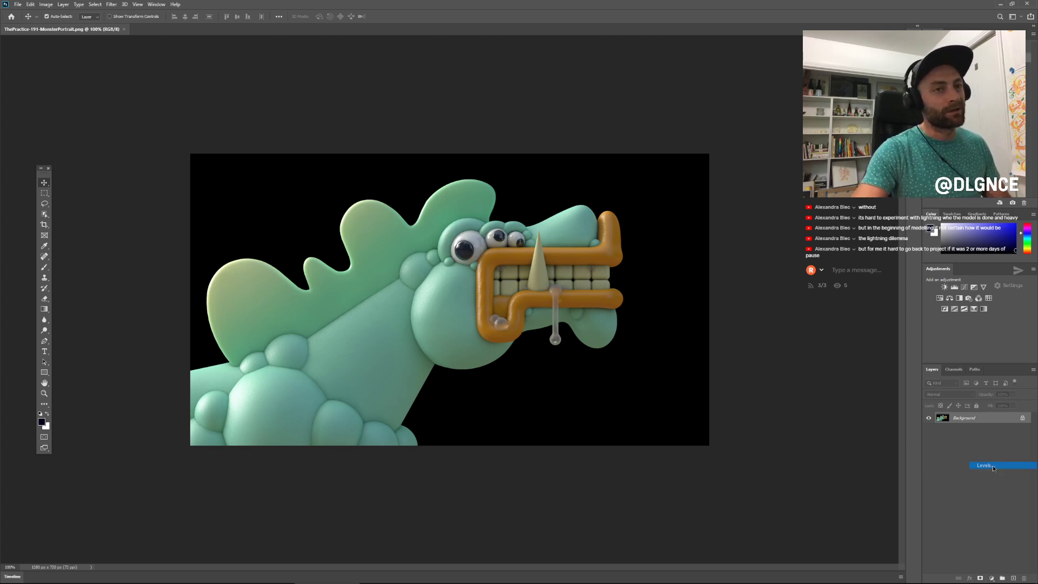
{"action": "left_click_drag", "start_coordinate": [895, 120], "coordinate": [867, 120]}
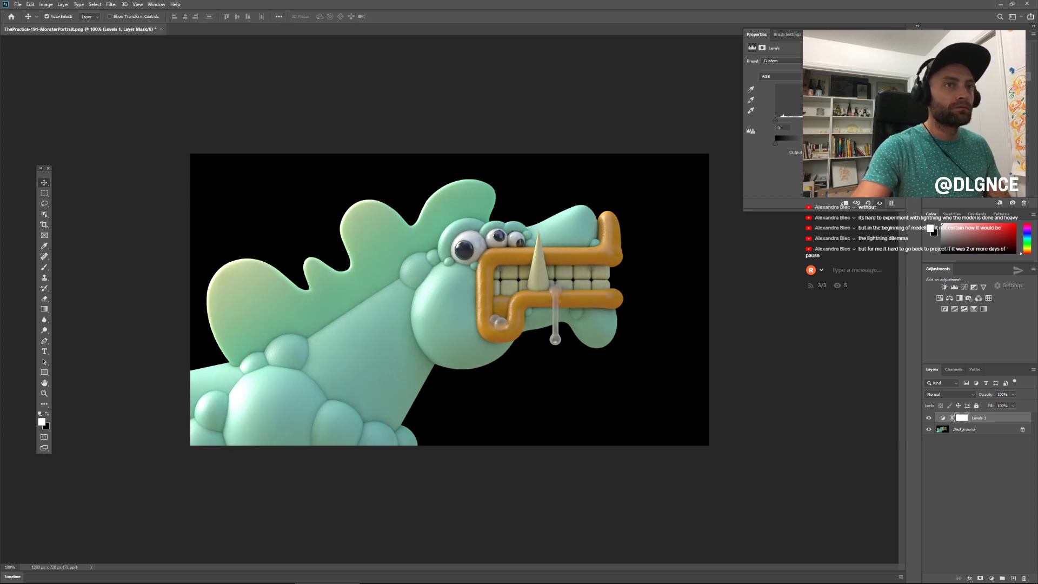
{"action": "left_click_drag", "start_coordinate": [827, 120], "coordinate": [819, 120]}
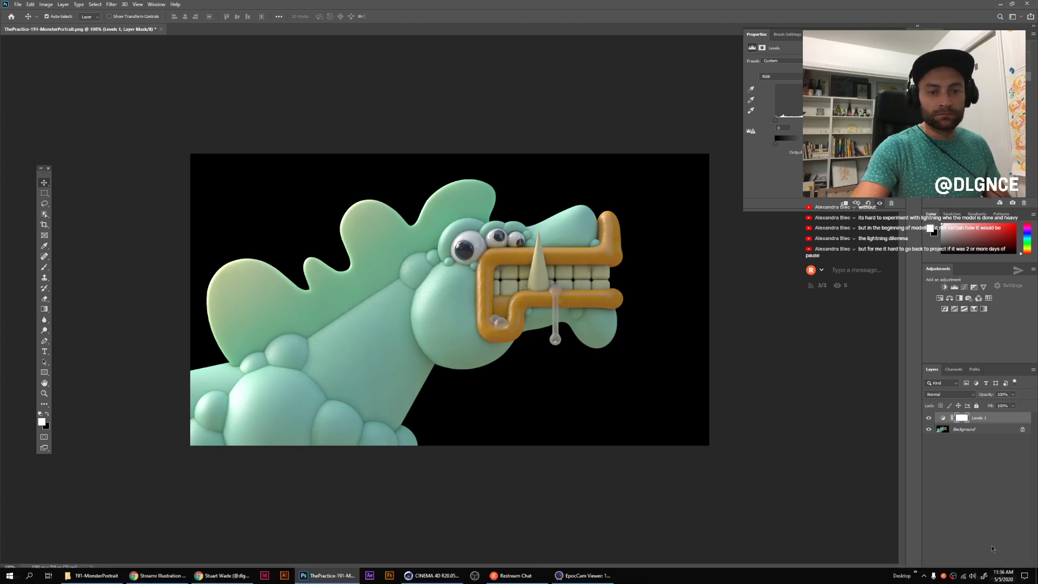
Step: Add a Curves adjustment layer, and raise the blue channel's black point to tint the shadows blue
{"action": "left_click", "coordinate": [992, 577]}
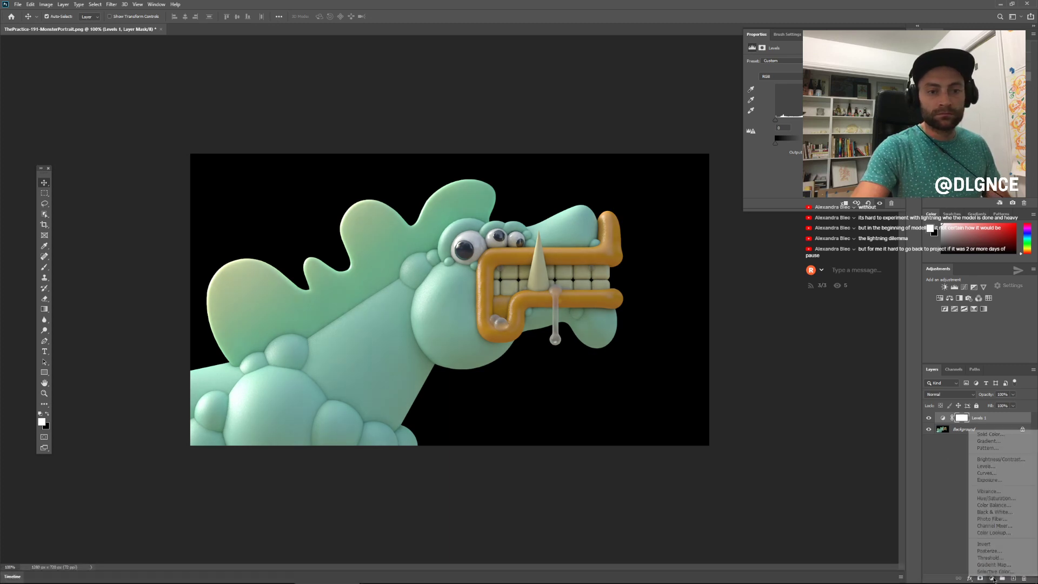
{"action": "left_click", "coordinate": [1000, 473]}
{"action": "left_click", "coordinate": [783, 72]}
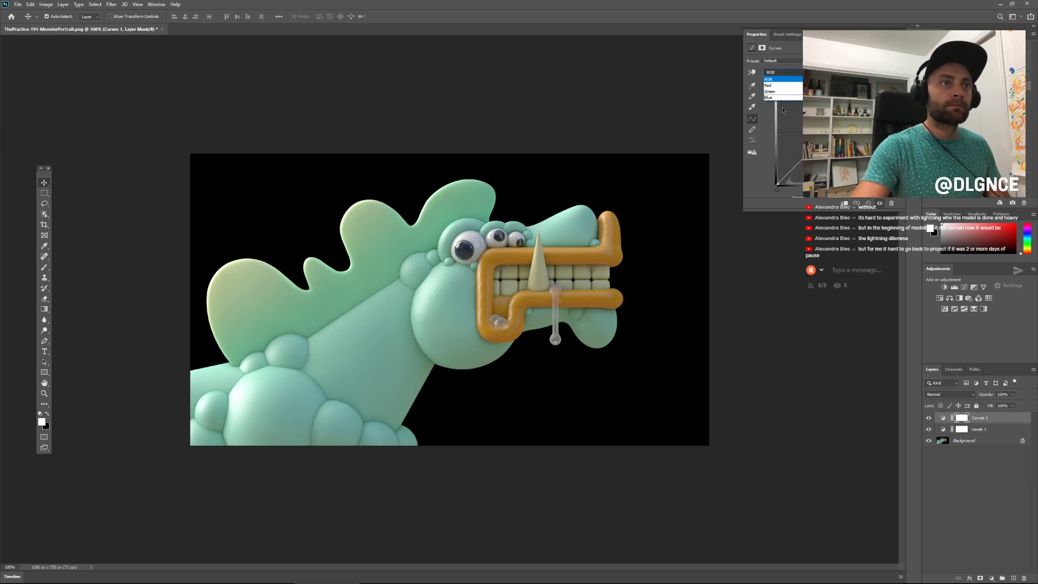
{"action": "left_click", "coordinate": [774, 98]}
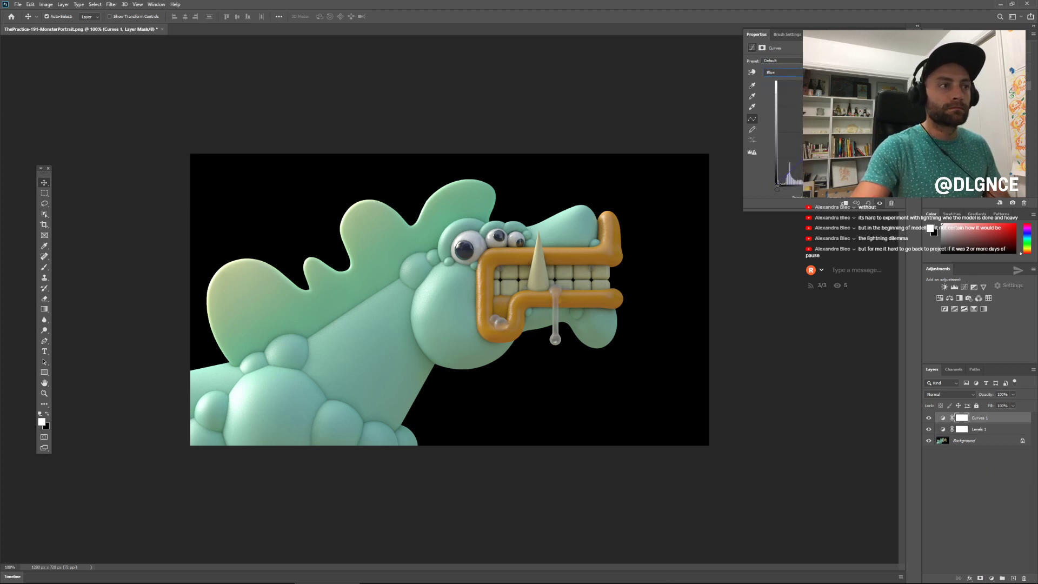
{"action": "left_click_drag", "start_coordinate": [776, 184], "coordinate": [770, 169]}
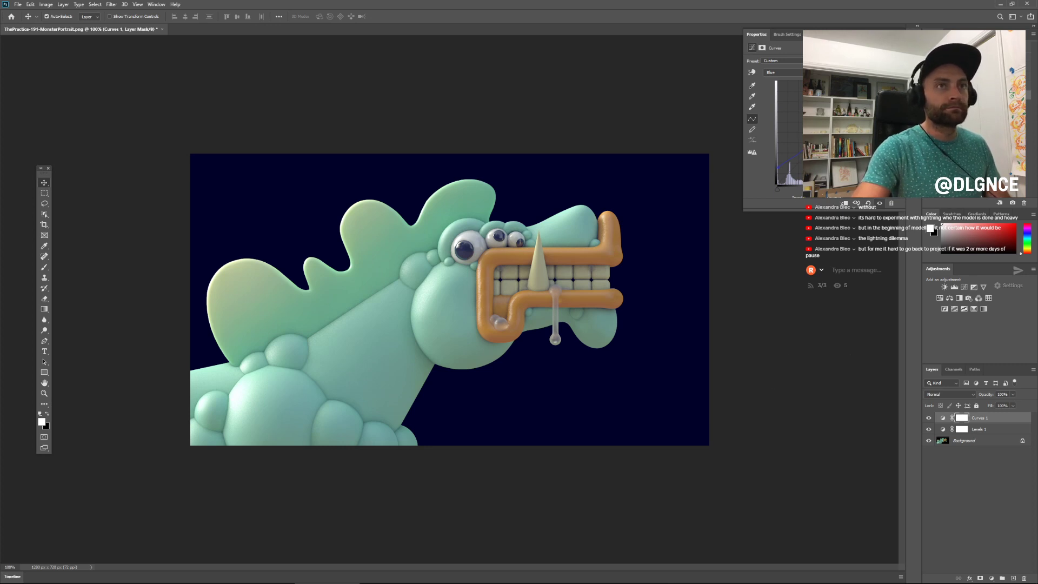
{"action": "left_click", "coordinate": [894, 34]}
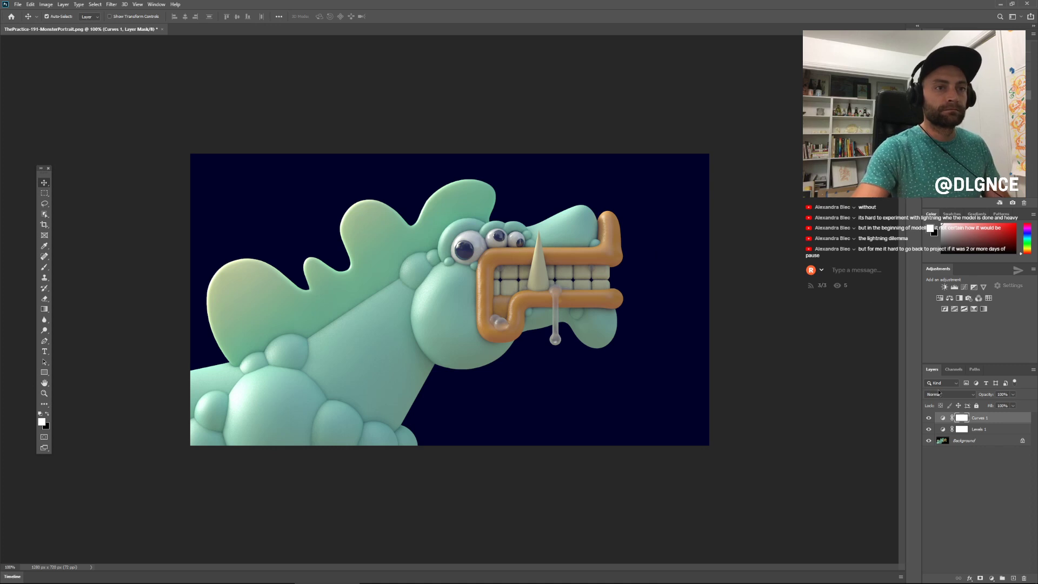
Step: Select the render's flat dark background on the Background layer using Color Range with sampled colours and a fuzziness of 0
{"action": "left_click", "coordinate": [946, 439]}
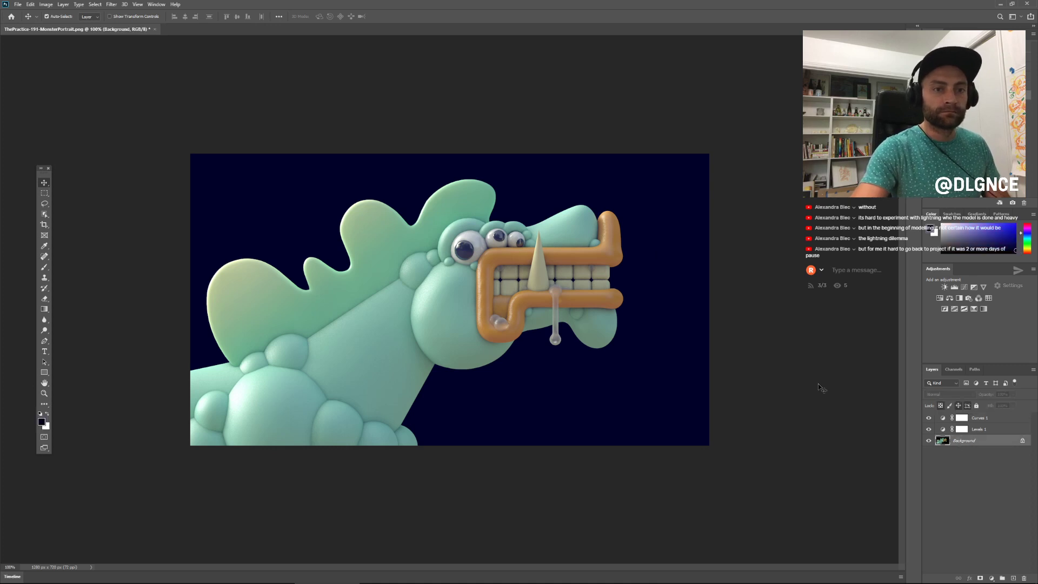
{"action": "left_click", "coordinate": [117, 5]}
{"action": "mouse_move", "coordinate": [95, 5]}
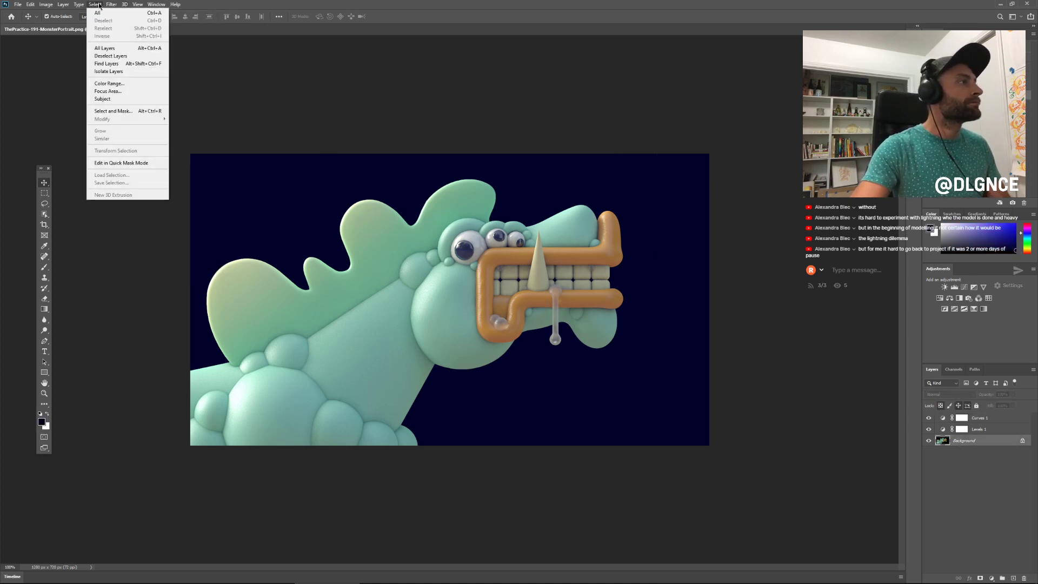
{"action": "left_click", "coordinate": [127, 83]}
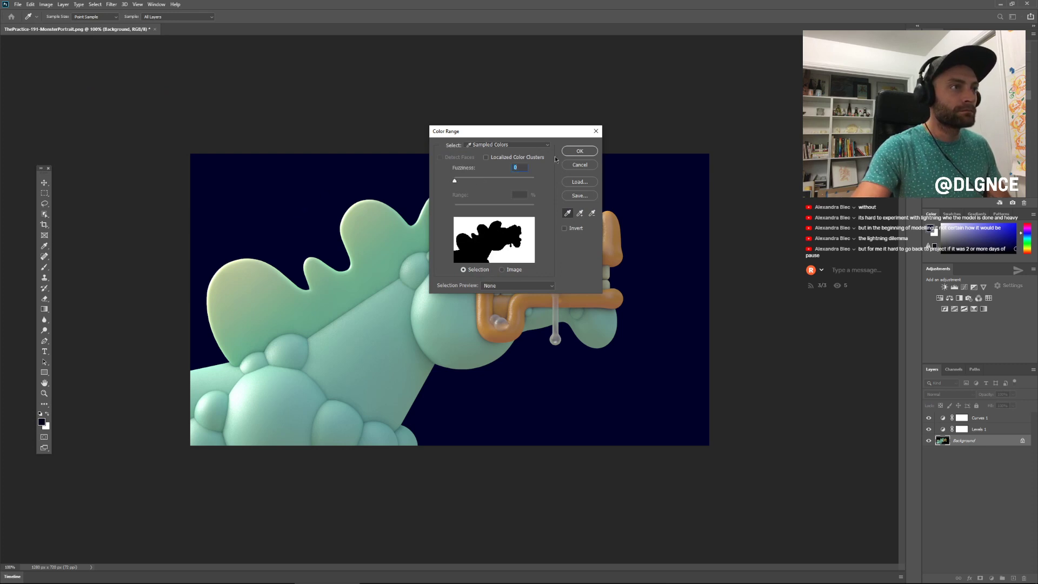
{"action": "left_click", "coordinate": [579, 150]}
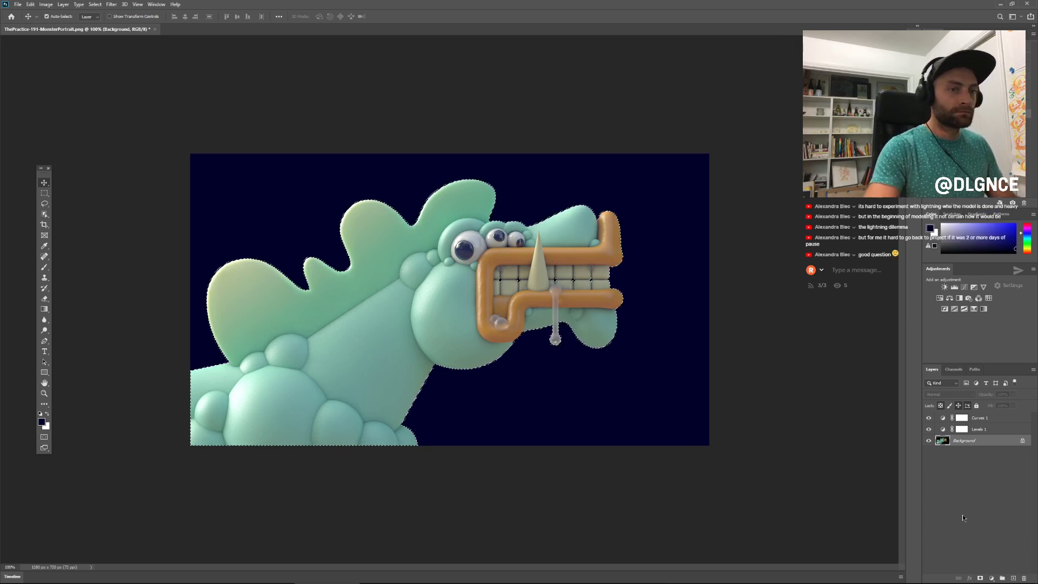
Step: Mask out the selected dark background on the render layer, and review the mask's edges in Select and Mask
{"action": "left_click", "coordinate": [980, 577], "text": "alt"}
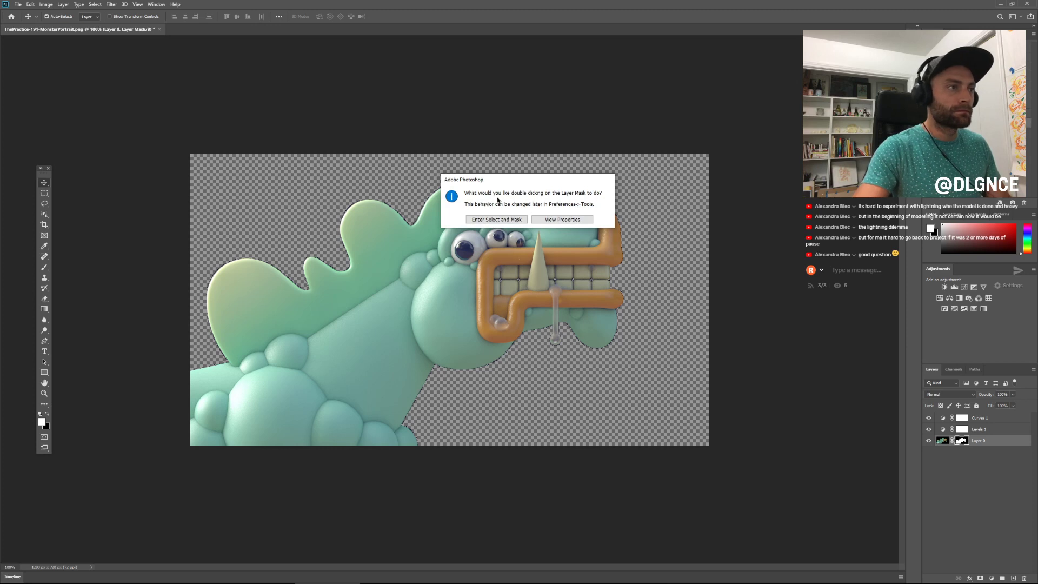
{"action": "left_click", "coordinate": [496, 219]}
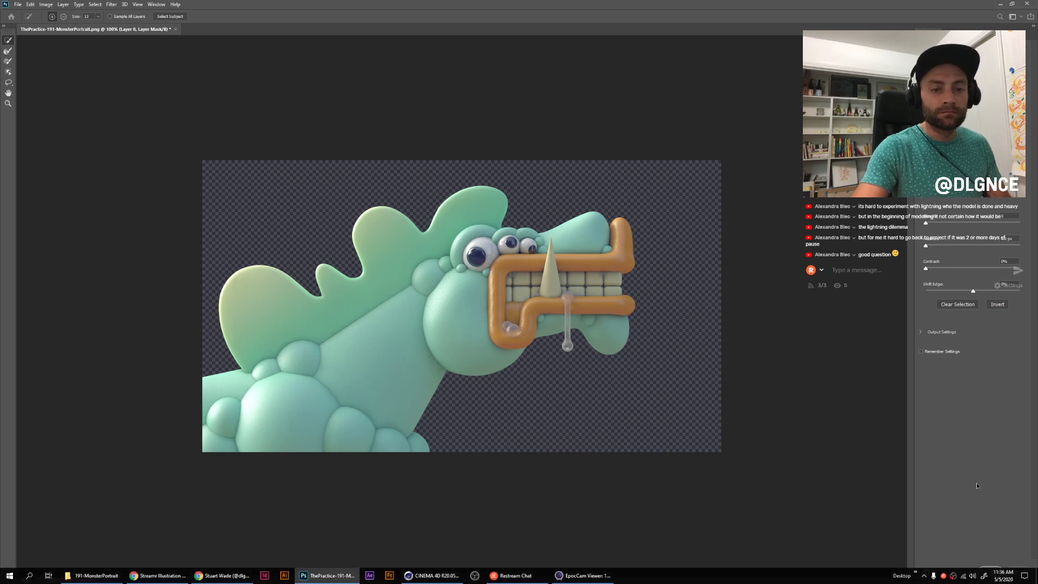
{"action": "left_click", "coordinate": [990, 571]}
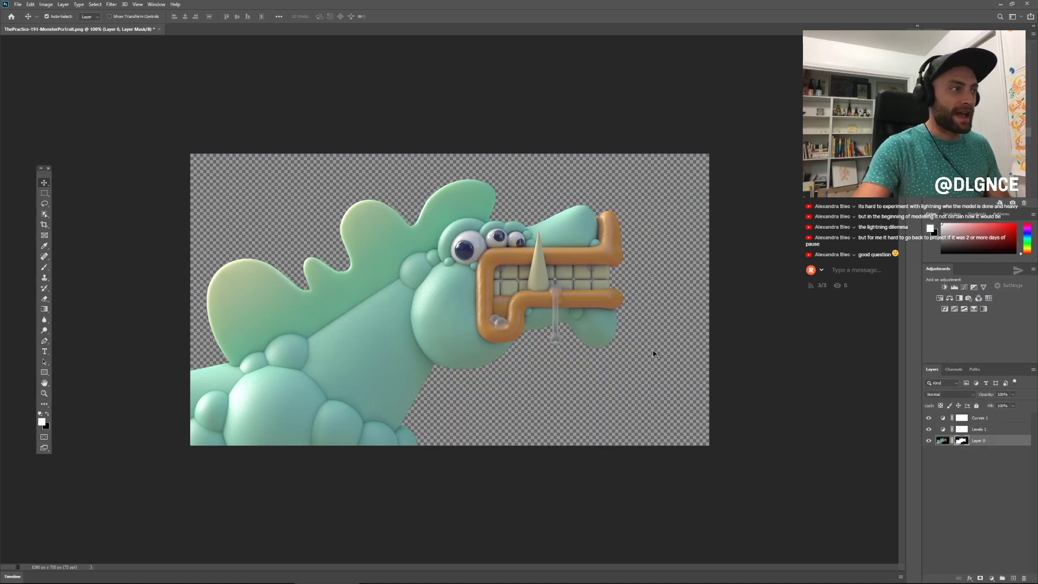
Step: Add an olive-green Solid Color fill layer, move it beneath Layer 0 as a backdrop, and toggle its visibility to compare
{"action": "left_click", "coordinate": [992, 578]}
{"action": "left_click", "coordinate": [990, 434]}
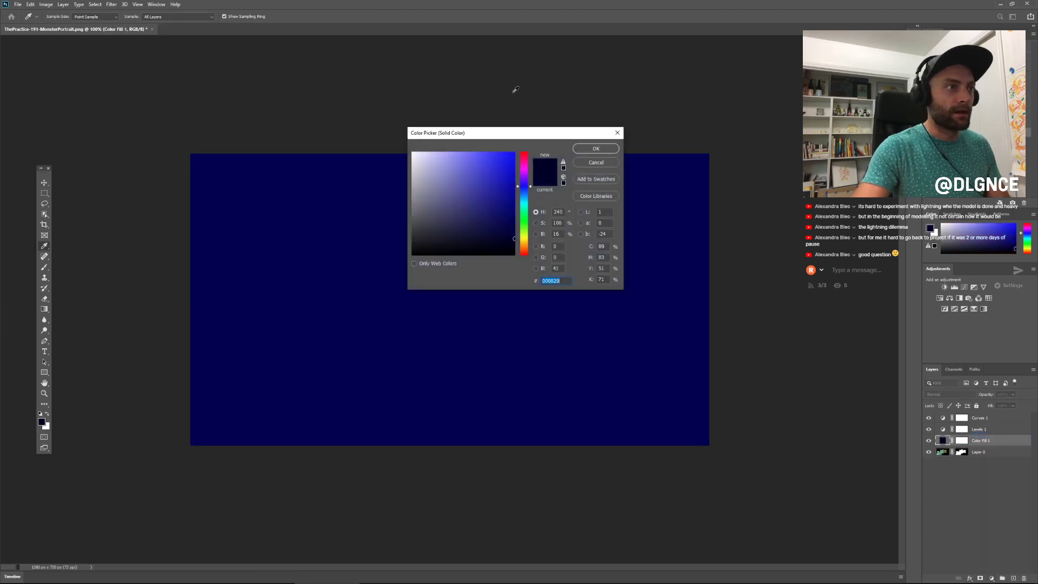
{"action": "left_click_drag", "start_coordinate": [523, 231], "coordinate": [515, 206]}
{"action": "key", "text": "Return"}
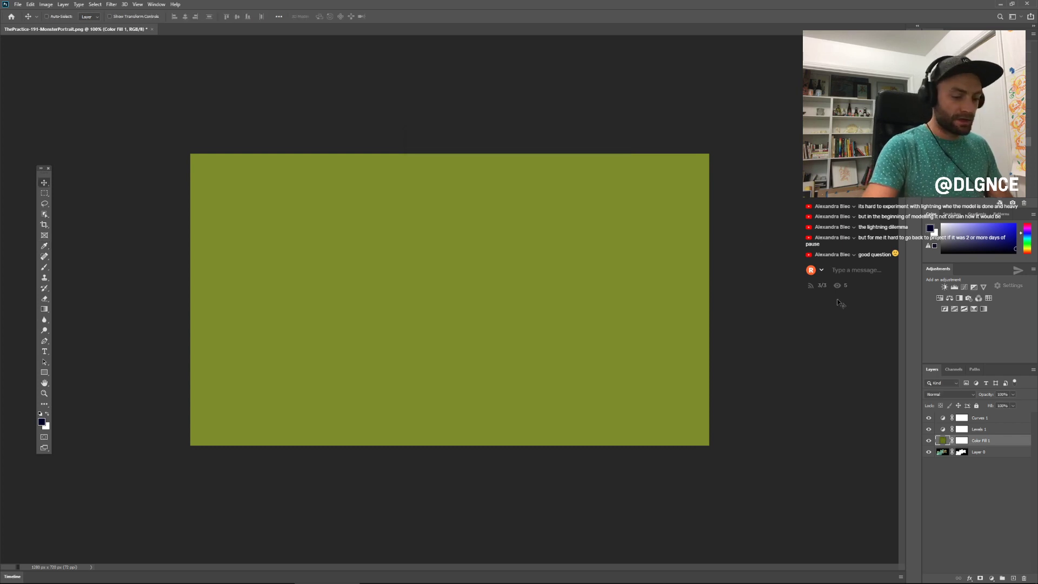
{"action": "key", "text": "ctrl+bracketleft"}
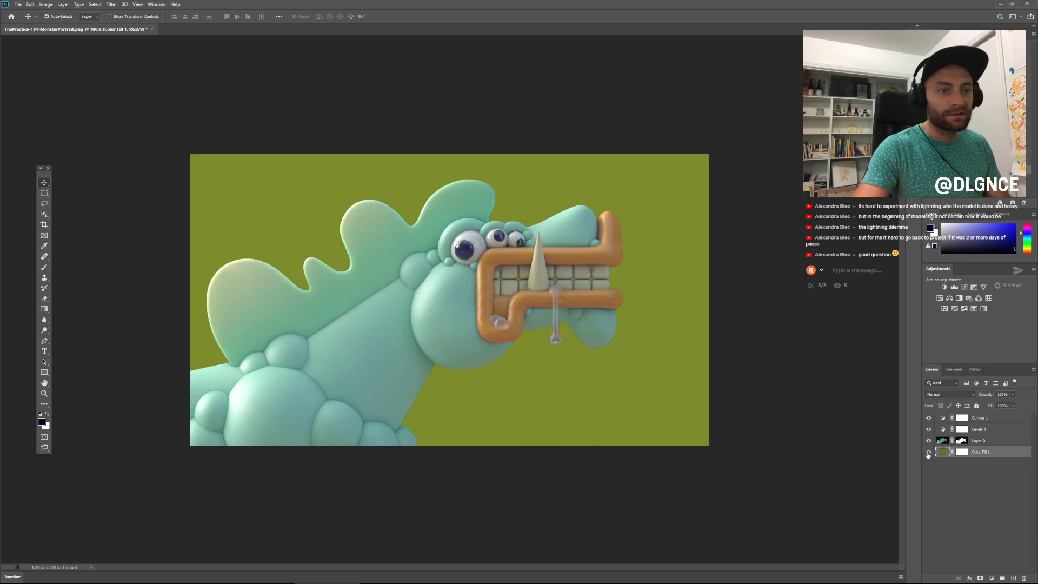
{"action": "left_click", "coordinate": [928, 453]}
{"action": "left_click", "coordinate": [928, 453]}
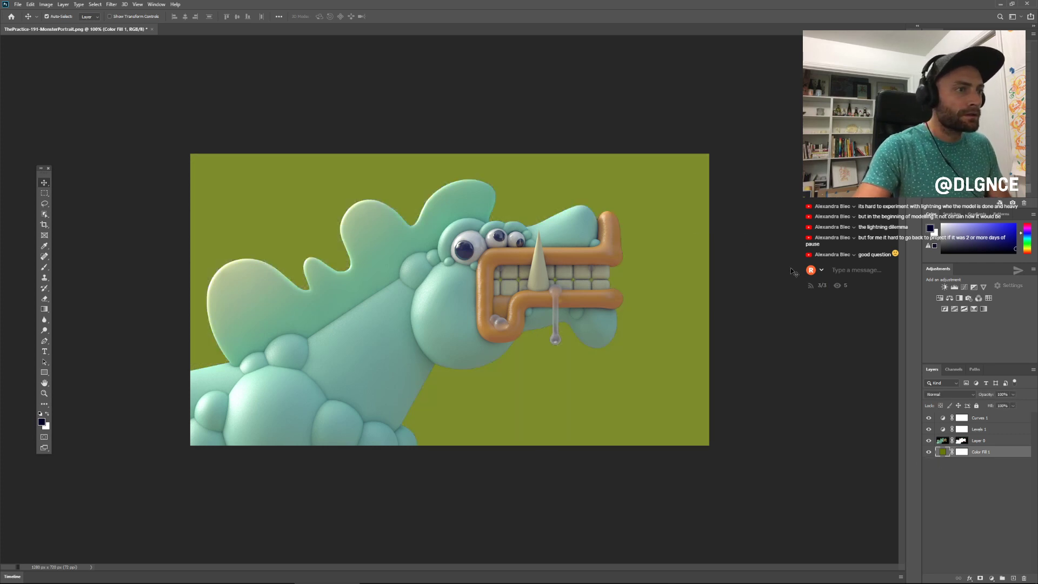
Step: Delete the layer mask from Layer 0 without applying it
{"action": "left_click", "coordinate": [992, 441]}
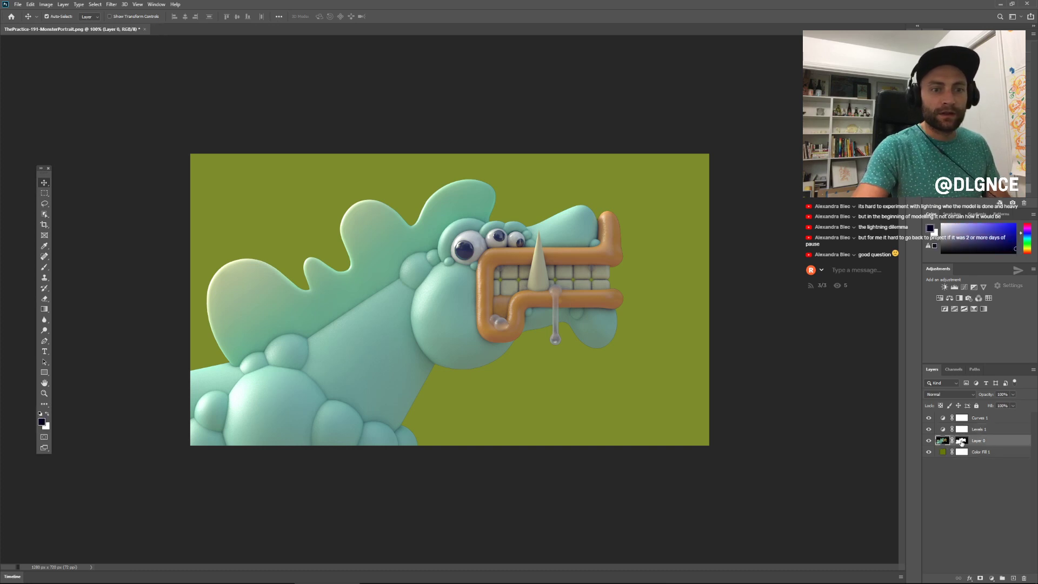
{"action": "left_click_drag", "start_coordinate": [961, 442], "coordinate": [1024, 578]}
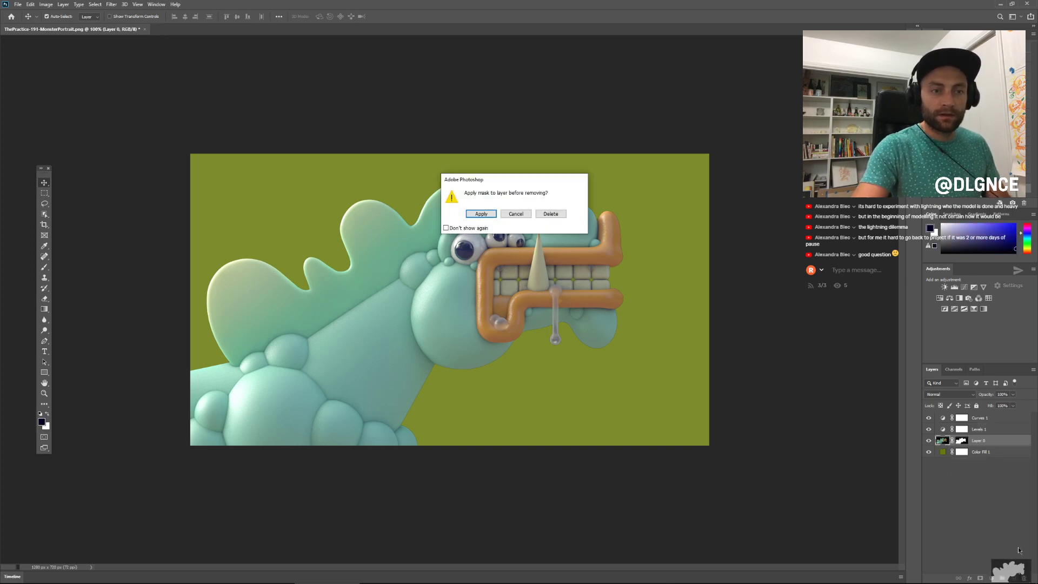
{"action": "left_click", "coordinate": [550, 214]}
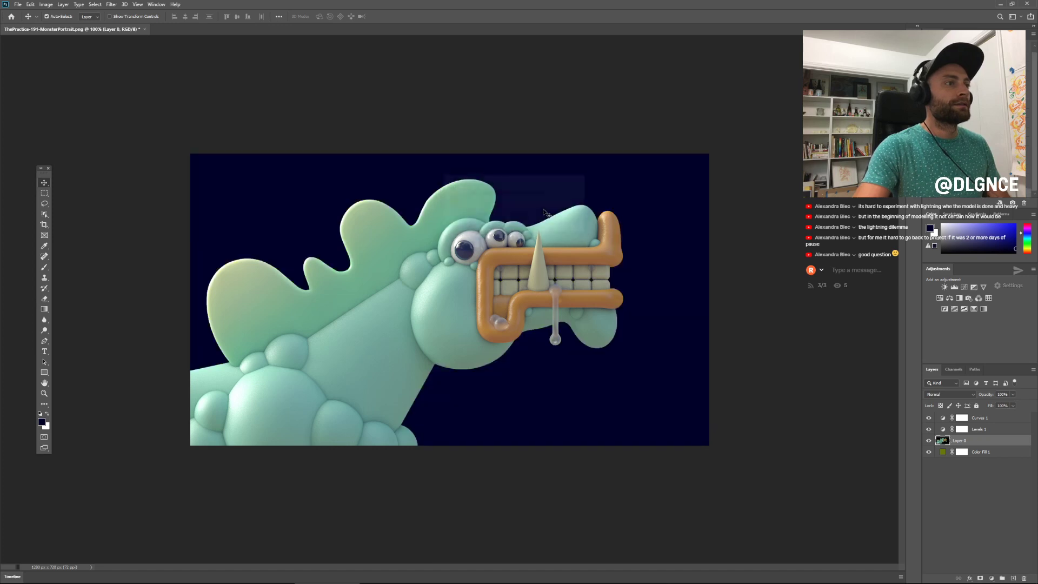
Step: Switch to Cinema 4D, and disable the Ambient Occlusion and Global Illumination effects in the render settings
{"action": "key", "text": "alt+Tab"}
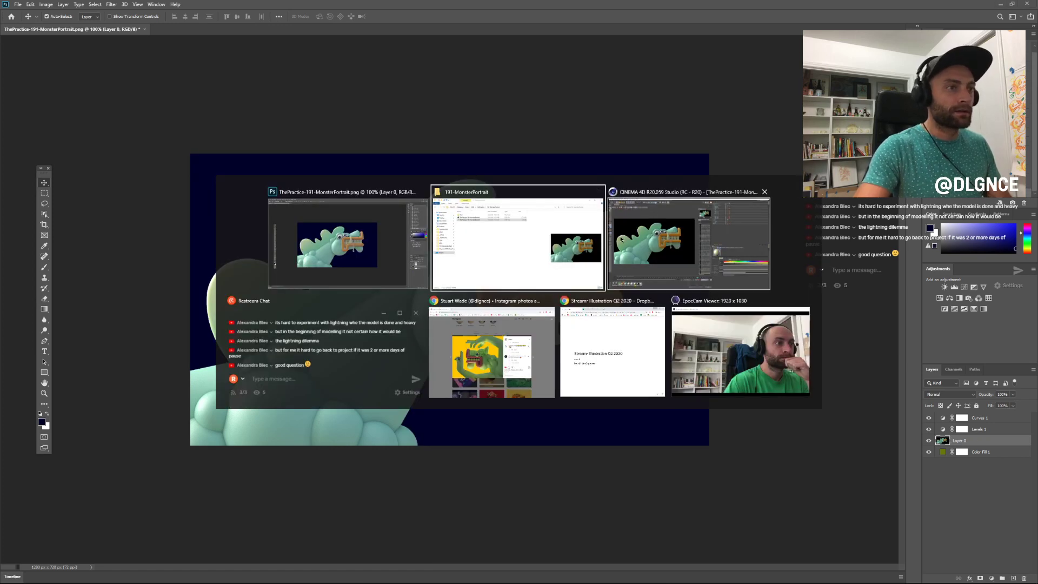
{"action": "left_click", "coordinate": [683, 243]}
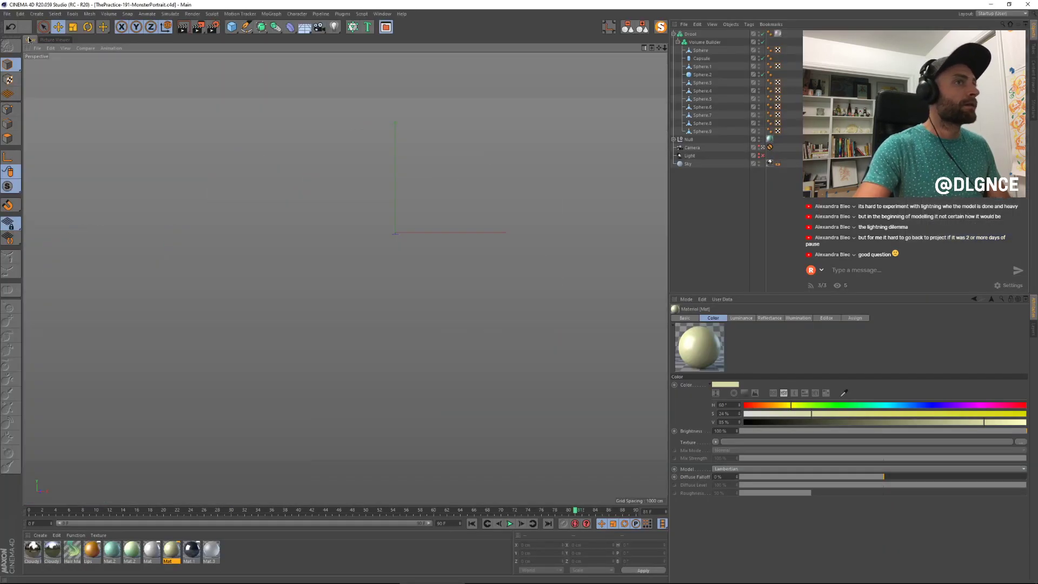
{"action": "left_click", "coordinate": [31, 40]}
{"action": "left_click", "coordinate": [674, 33]}
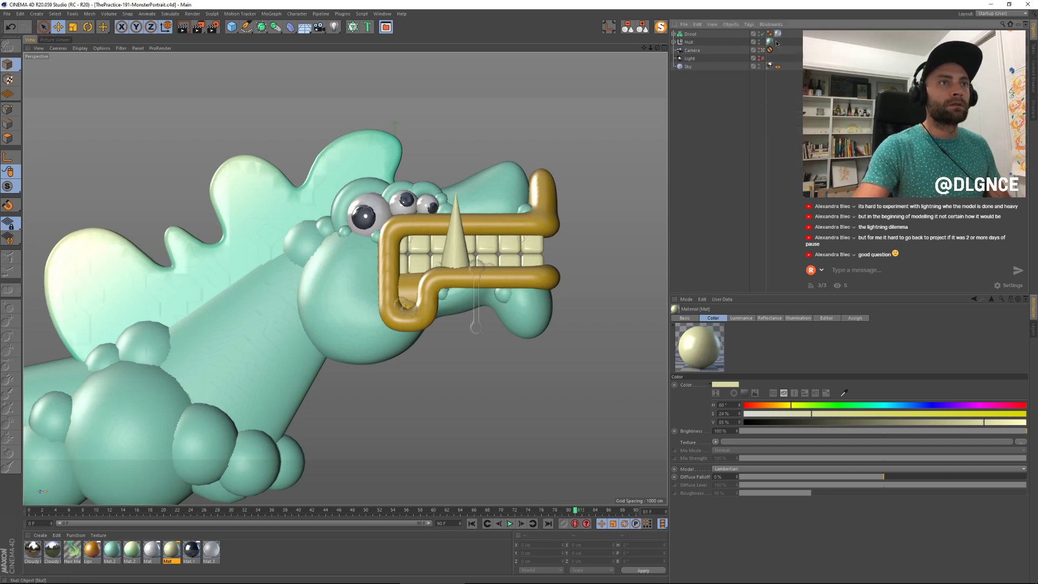
{"action": "left_click", "coordinate": [769, 42]}
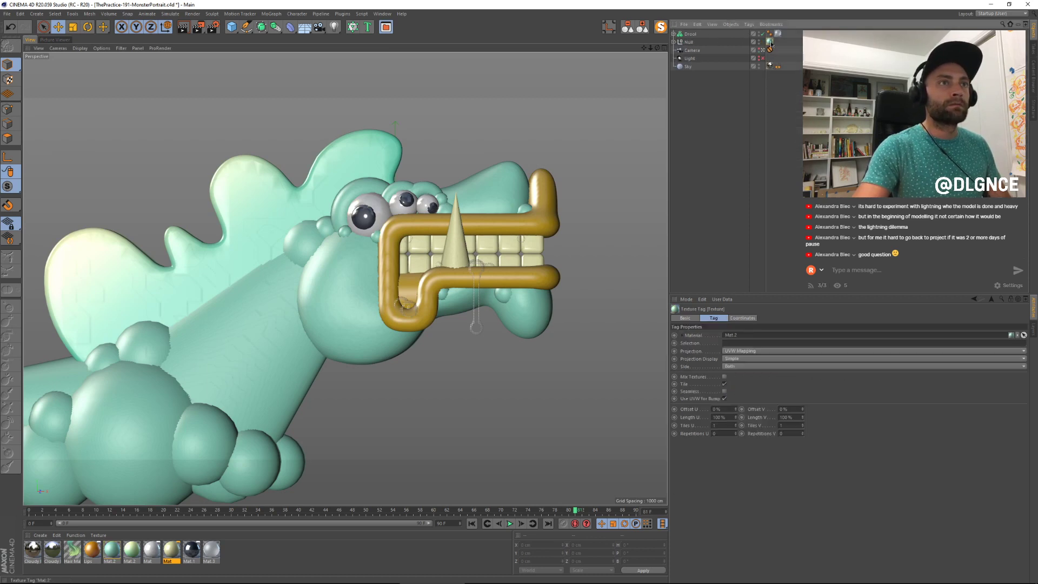
{"action": "left_click", "coordinate": [214, 26]}
{"action": "left_click_drag", "start_coordinate": [363, 15], "coordinate": [674, 188]}
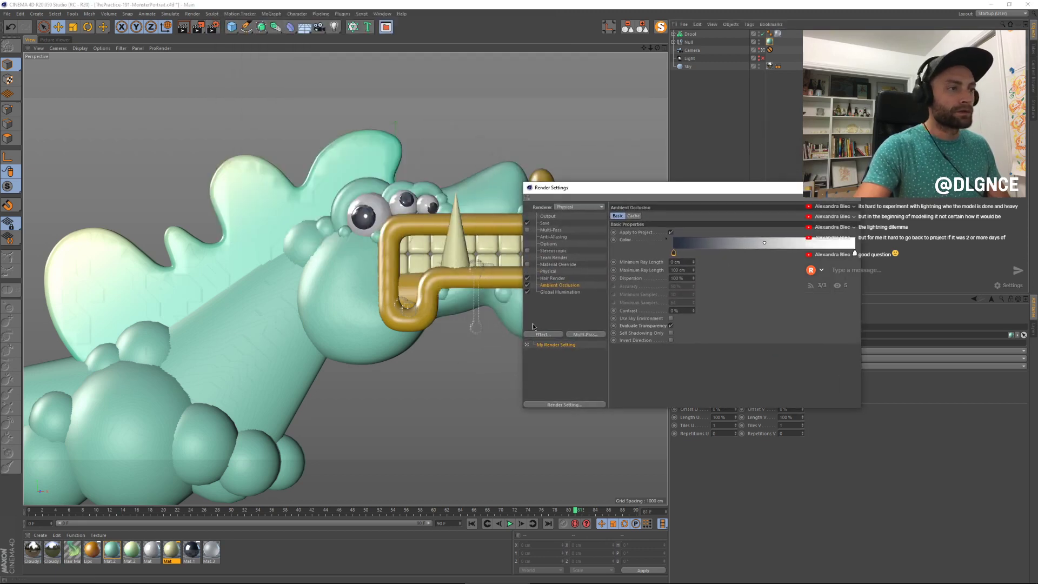
{"action": "left_click", "coordinate": [527, 286]}
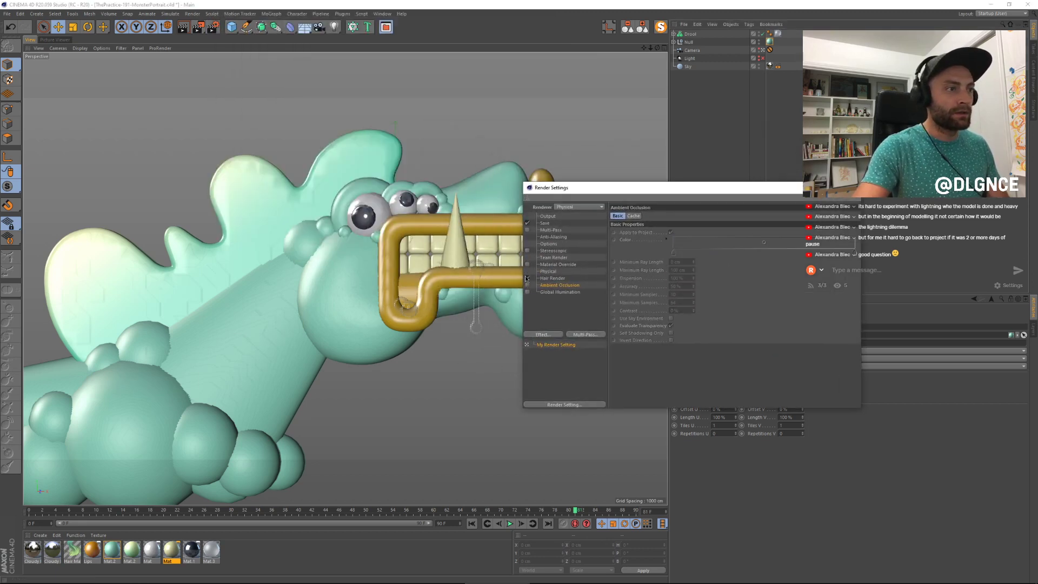
Step: Enable the alpha channel in the render's save settings, and render the current frame to the Picture Viewer
{"action": "left_click", "coordinate": [546, 217]}
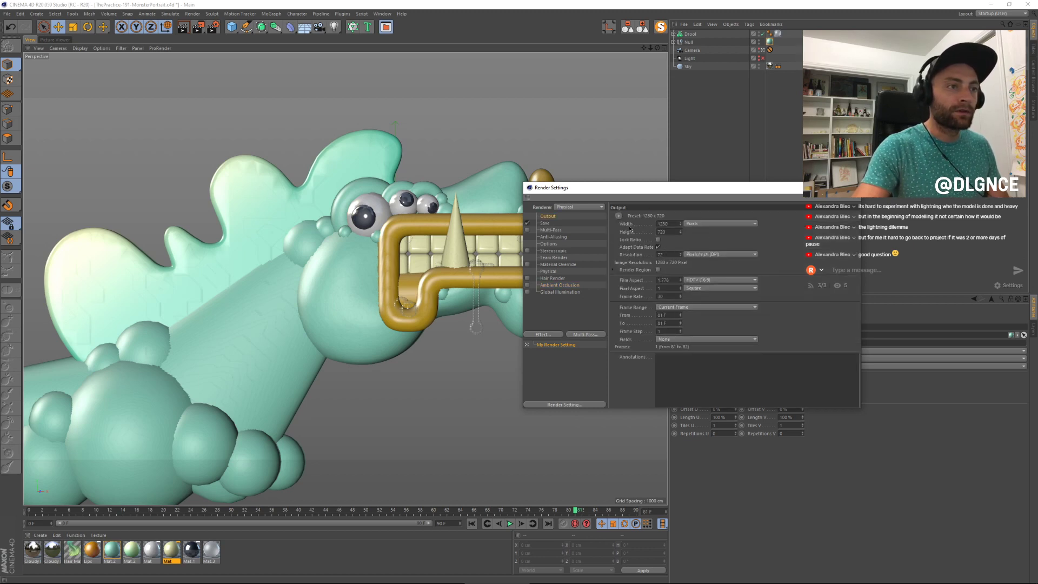
{"action": "left_click", "coordinate": [545, 223]}
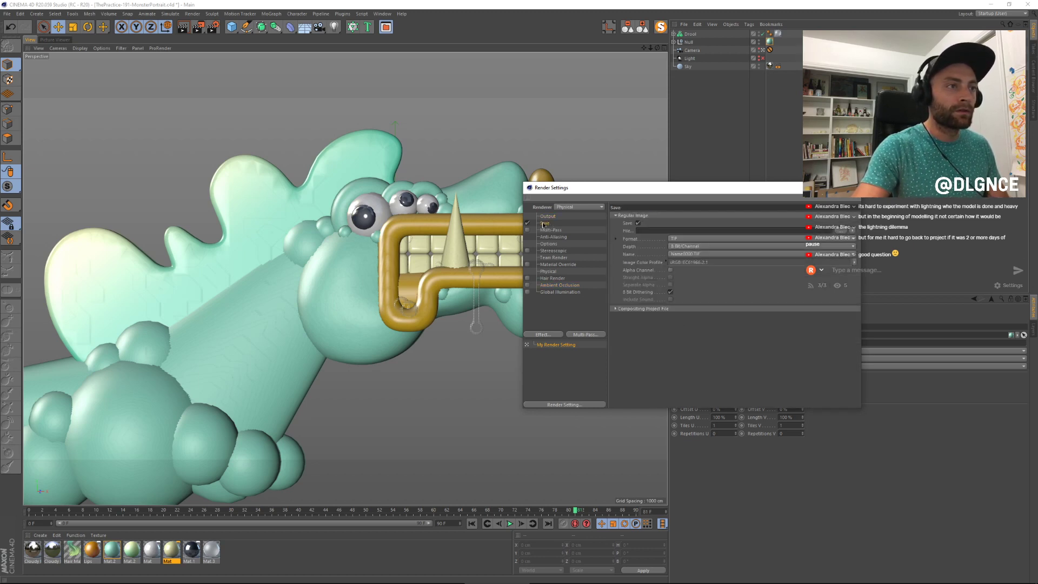
{"action": "left_click", "coordinate": [671, 270]}
{"action": "key", "text": "shift+r"}
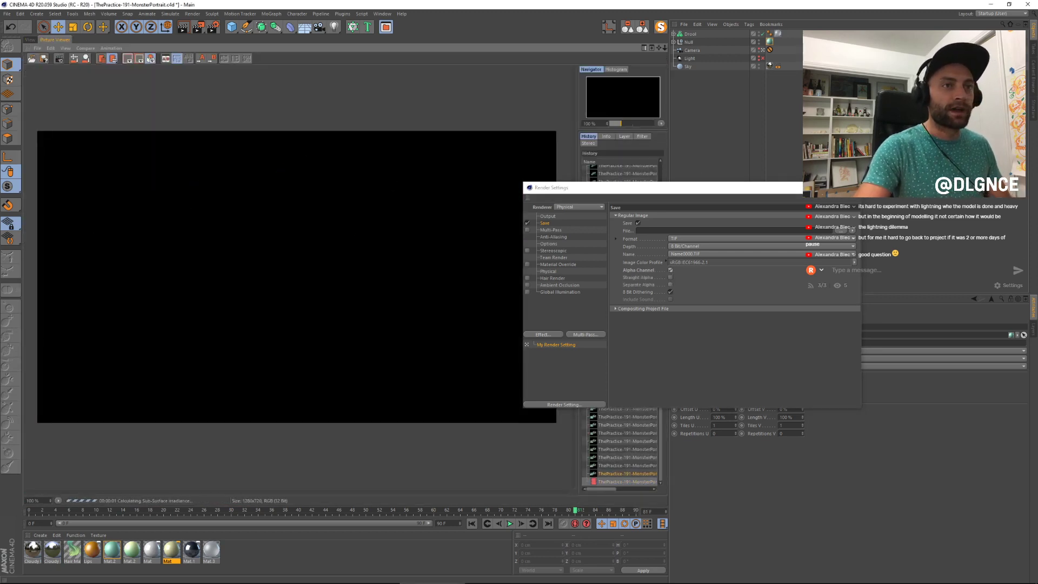
{"action": "left_click", "coordinate": [850, 188]}
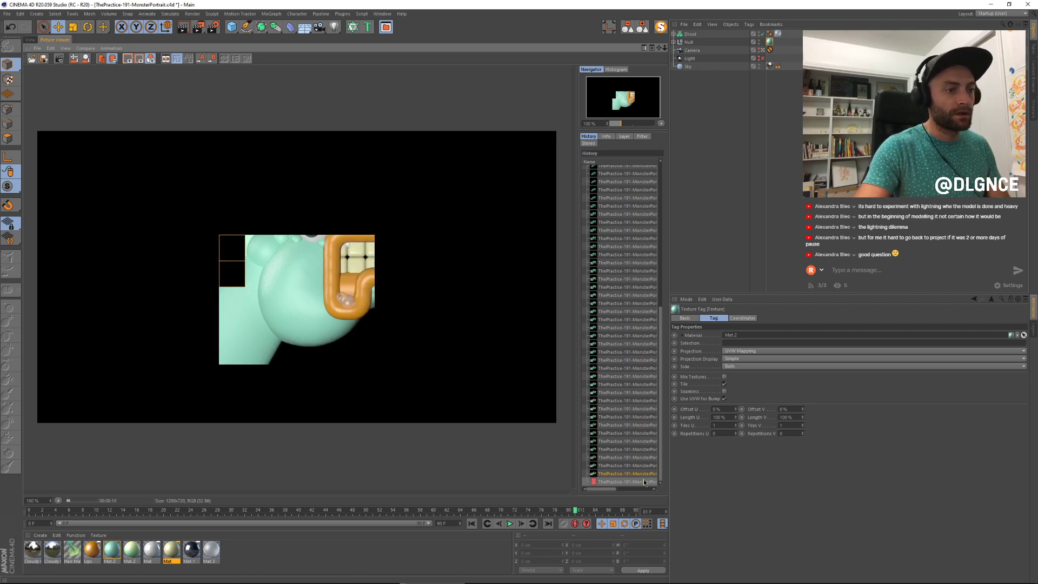
Step: Switch to Photoshop, and add a Hue/Saturation adjustment layer with custom settings directly above Layer 0
{"action": "key", "text": "alt+Tab"}
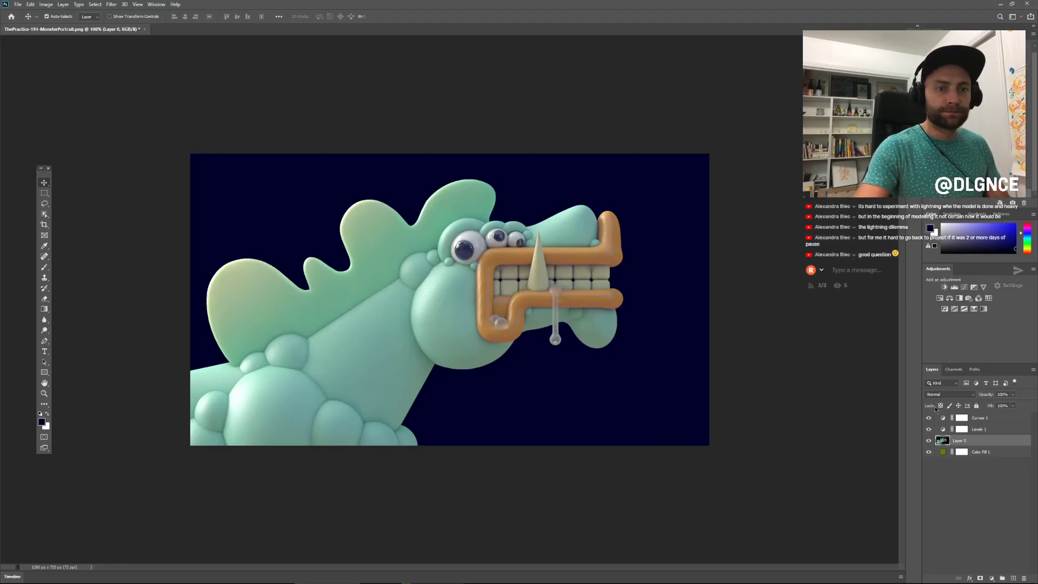
{"action": "left_click", "coordinate": [992, 579]}
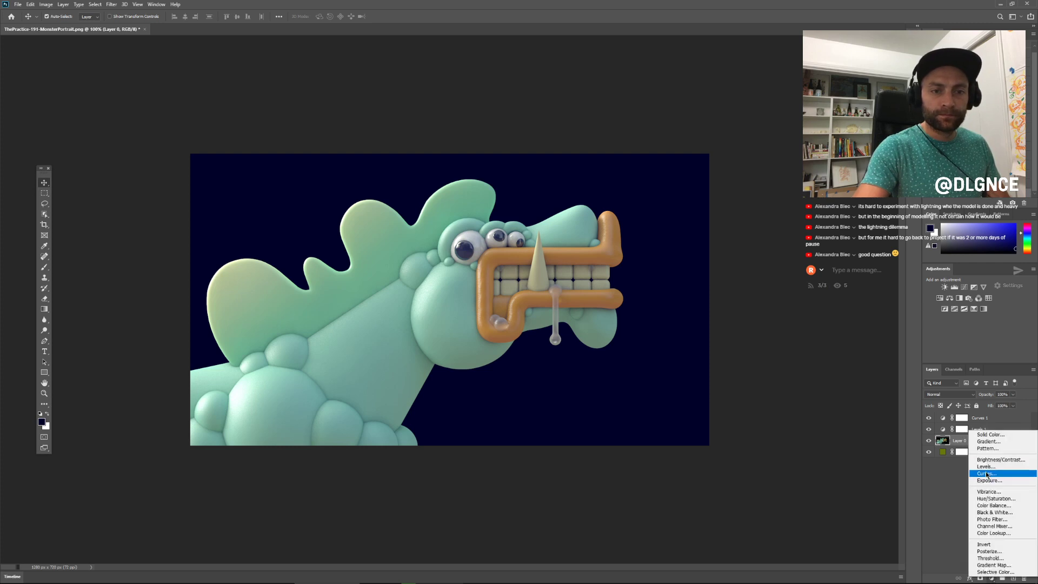
{"action": "left_click", "coordinate": [995, 498]}
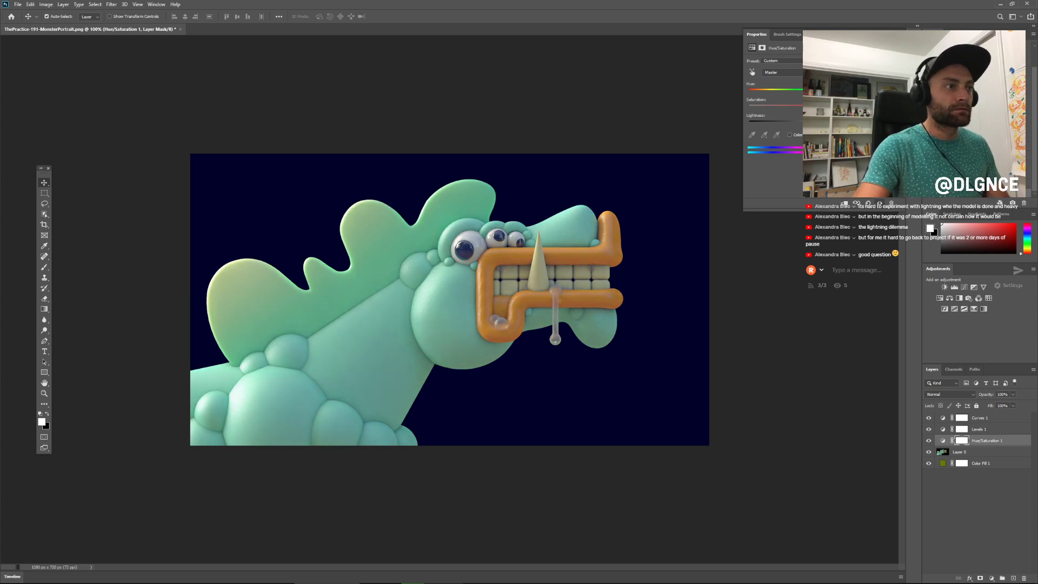
Step: Switch to Cinema 4D, and save the new render as a PNG with alpha channel named ThePractice-191-MonsterPortraitAlpha
{"action": "key", "text": "alt+Tab"}
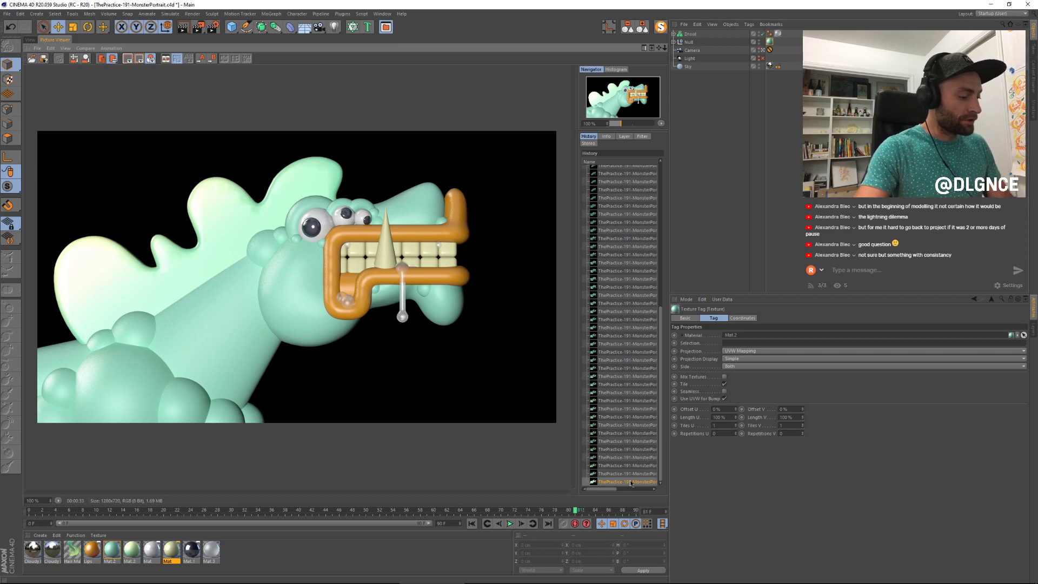
{"action": "key", "text": "ctrl+s"}
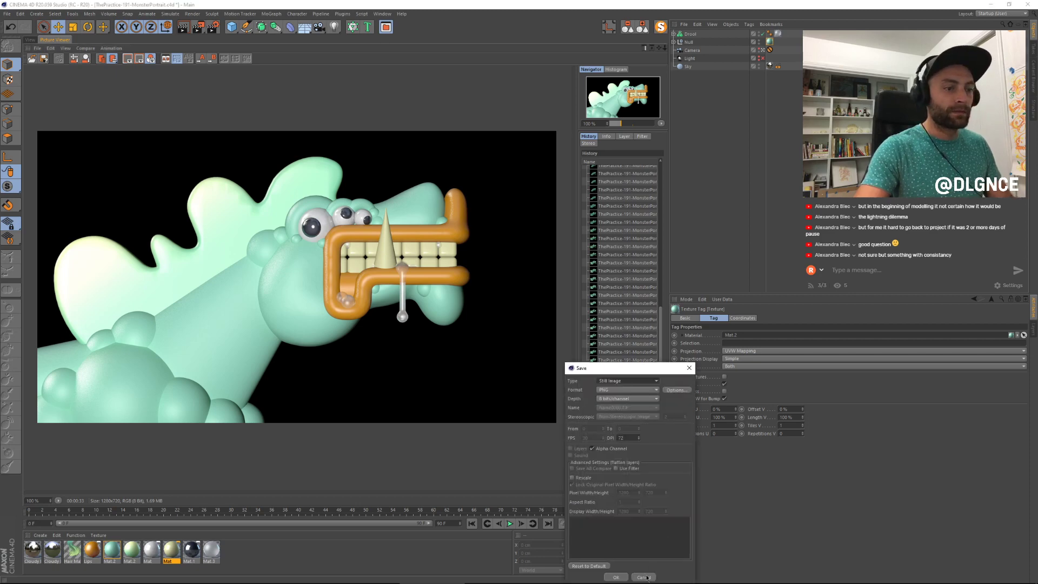
{"action": "left_click", "coordinate": [616, 577]}
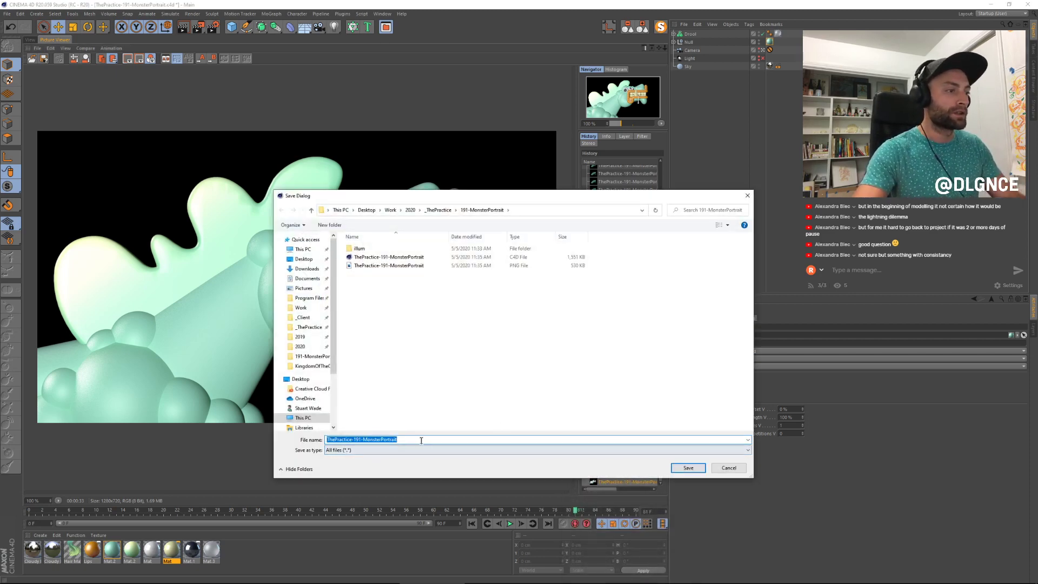
{"action": "left_click", "coordinate": [422, 441]}
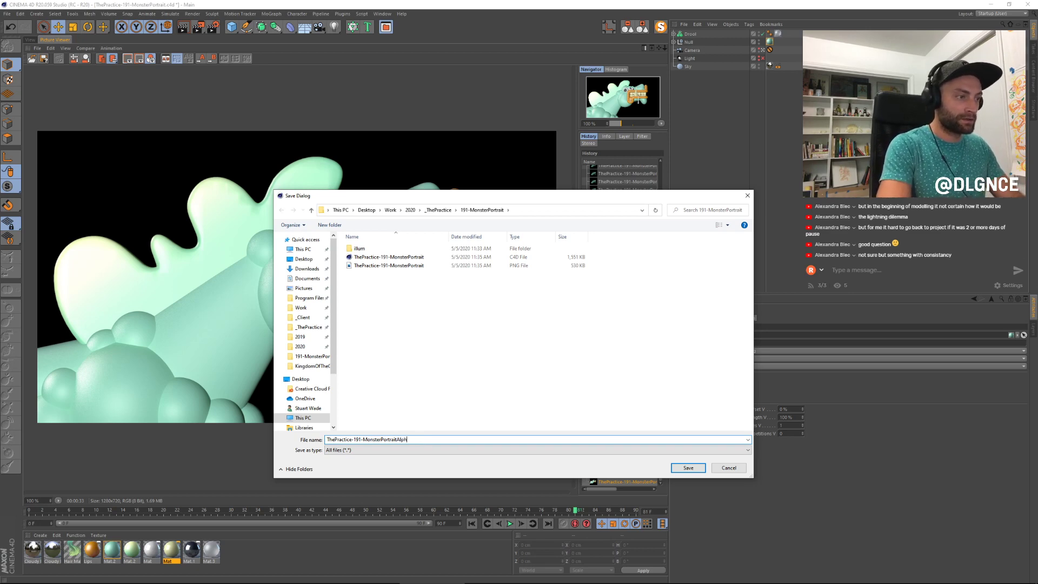
{"action": "key", "text": "Return"}
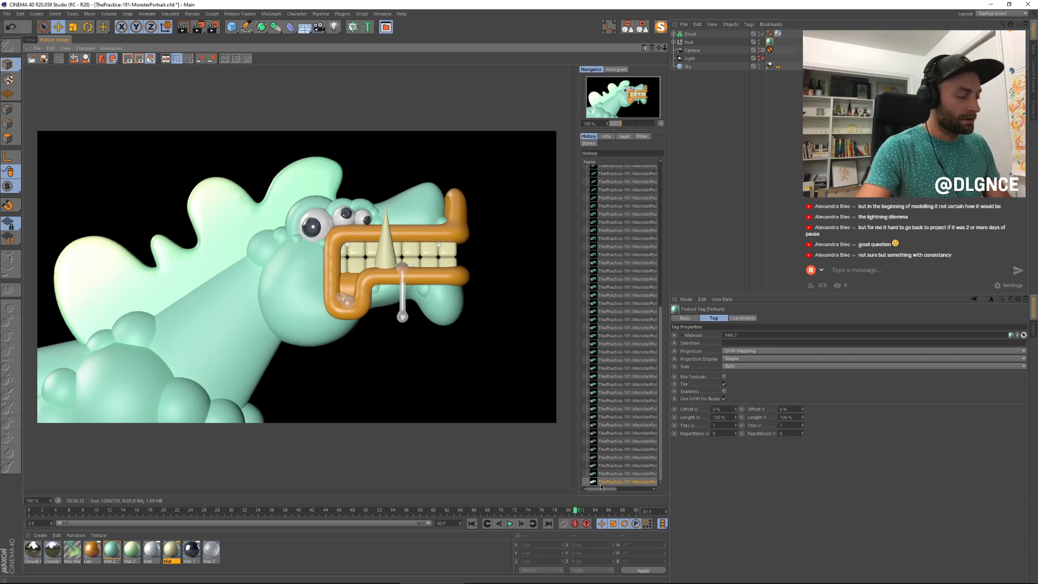
Step: Place the ThePractice-191-MonsterPortraitAlpha PNG from the project folder into the Photoshop portrait document as a new layer
{"action": "key", "text": "alt+Tab"}
{"action": "left_click", "coordinate": [697, 243]}
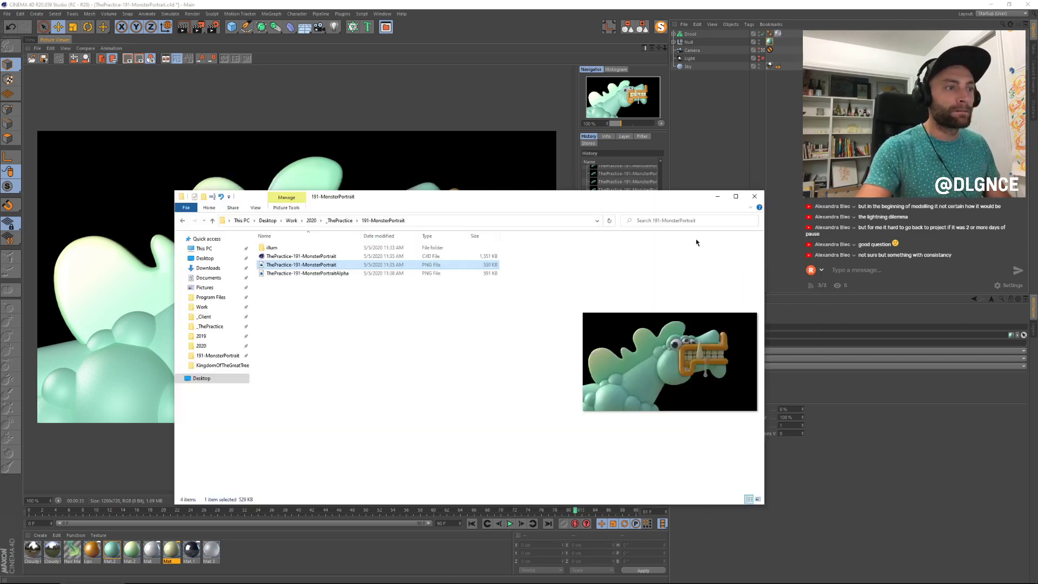
{"action": "left_click", "coordinate": [332, 274]}
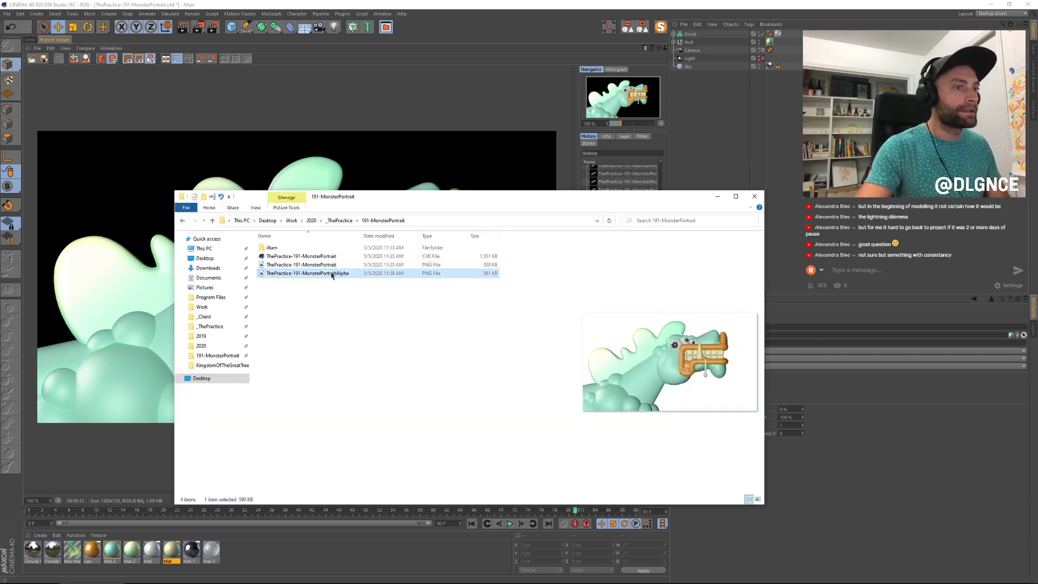
{"action": "left_click_drag", "start_coordinate": [332, 274], "coordinate": [702, 254]}
{"action": "key", "text": "alt+Tab"}
{"action": "key", "text": "alt+Tab"}
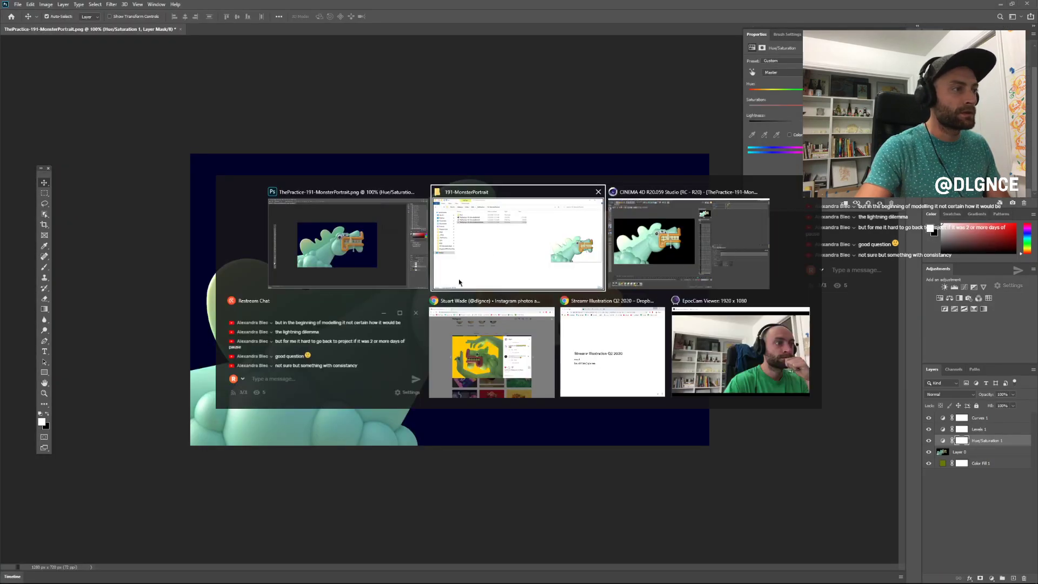
{"action": "left_click_drag", "start_coordinate": [321, 275], "coordinate": [390, 184]}
{"action": "key", "text": "alt+Tab"}
{"action": "key", "text": "Return"}
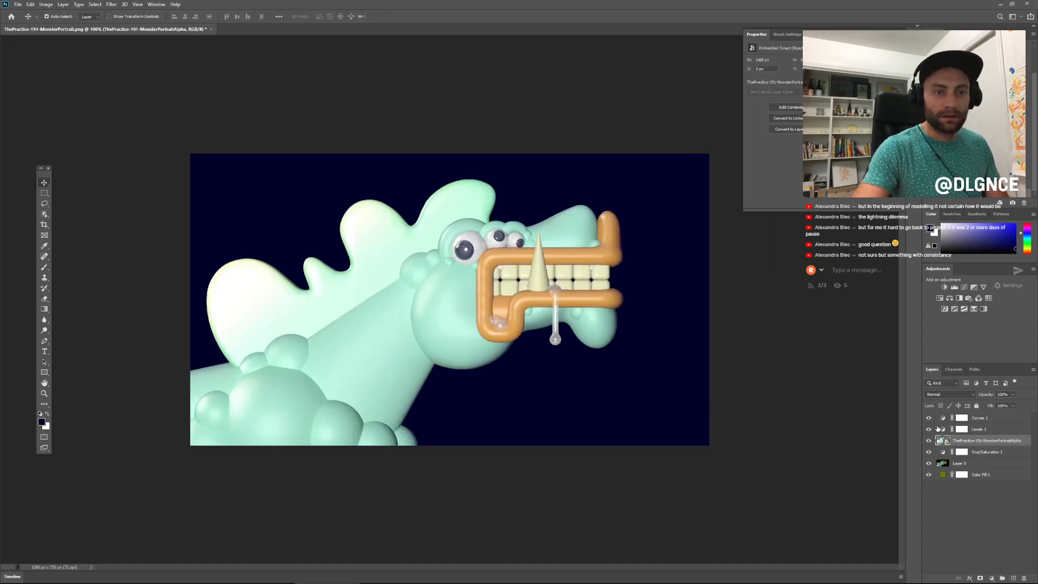
Step: Load the monster's outline from the placed alpha render as a selection, delete that layer, and mask Layer 0 with the selection
{"action": "left_click", "coordinate": [941, 442], "text": "ctrl"}
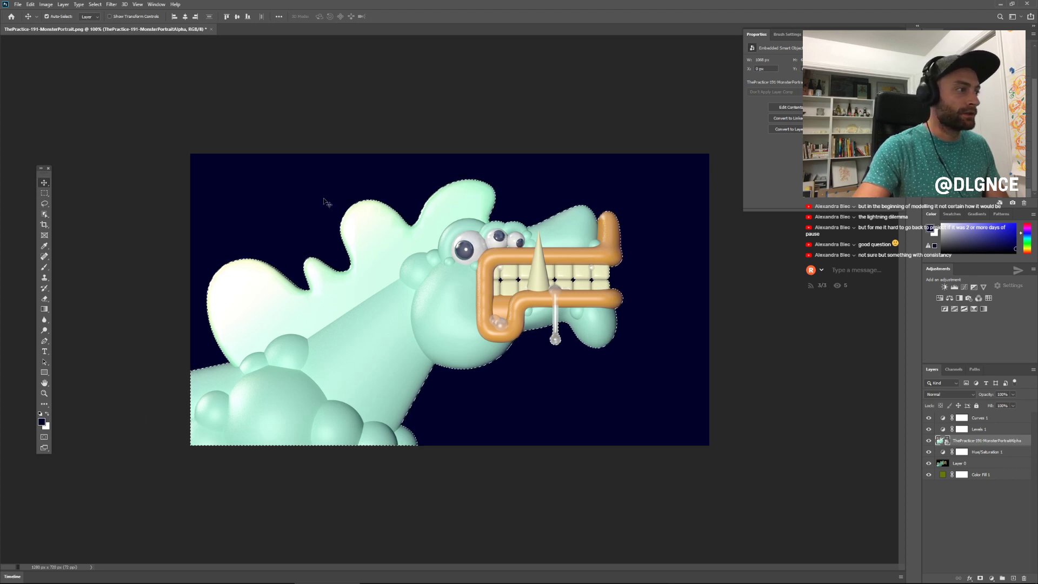
{"action": "left_click_drag", "start_coordinate": [979, 440], "coordinate": [1024, 578]}
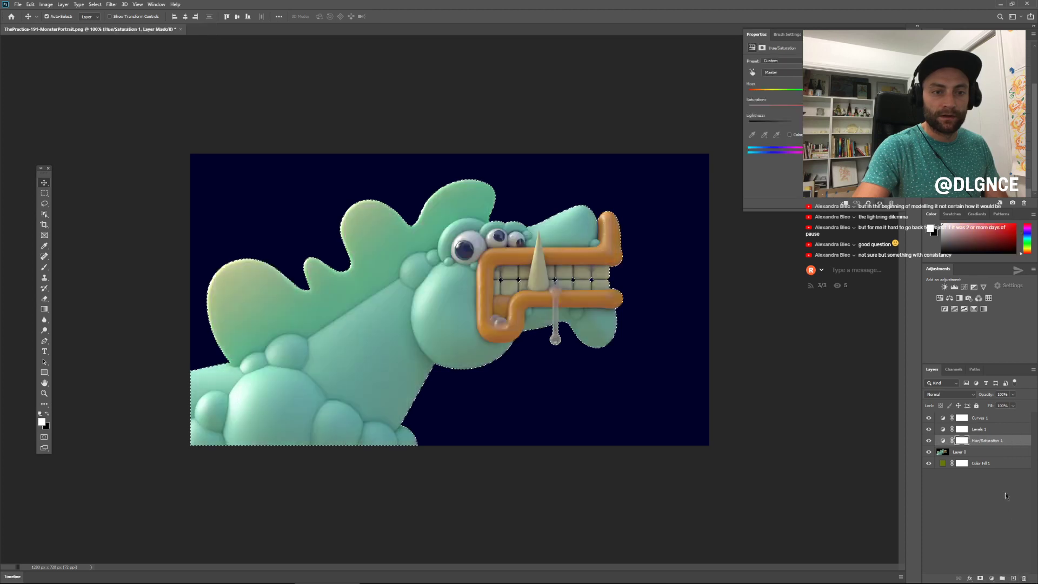
{"action": "left_click", "coordinate": [980, 578]}
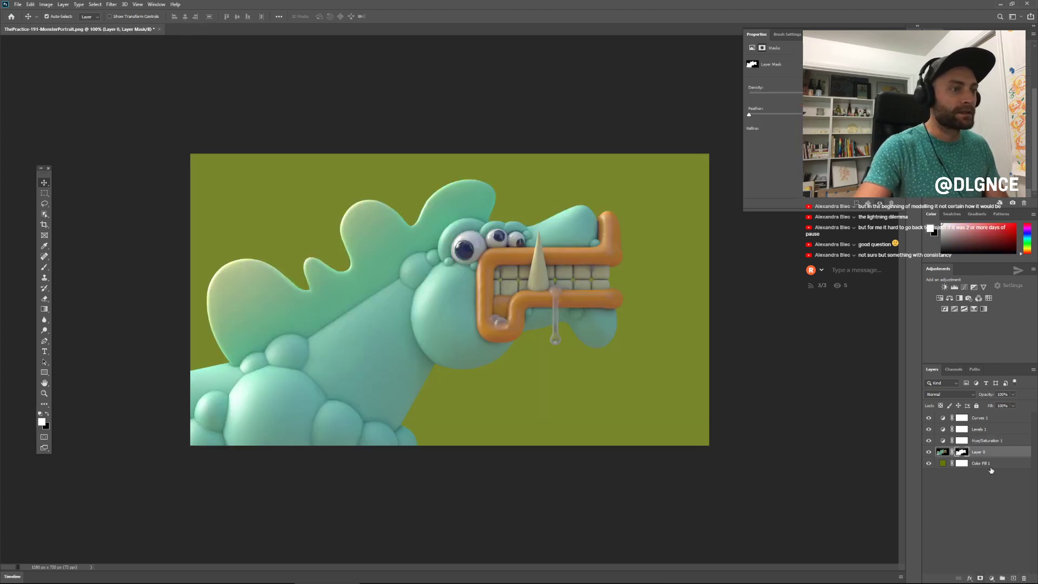
Step: Try dark red and light pink (ff7676) as the background colour of the Color Fill 1 layer
{"action": "double_click", "coordinate": [945, 464]}
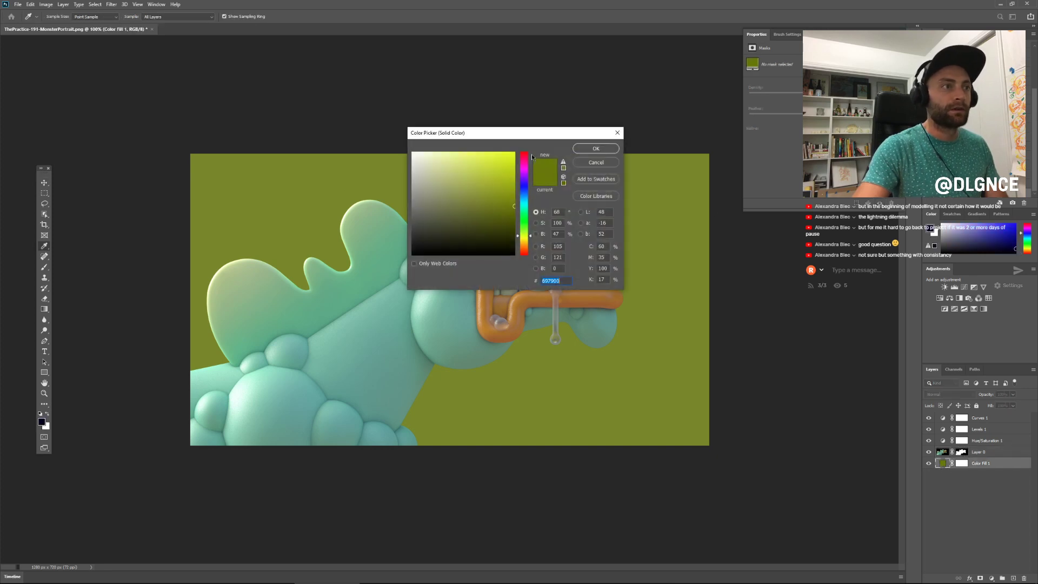
{"action": "left_click_drag", "start_coordinate": [508, 135], "coordinate": [747, 422]}
{"action": "left_click_drag", "start_coordinate": [362, 342], "coordinate": [380, 357]}
{"action": "mouse_move", "coordinate": [681, 398]}
{"action": "left_mouse_down"}
{"action": "mouse_move", "coordinate": [764, 431]}
{"action": "mouse_move", "coordinate": [753, 345]}
{"action": "left_mouse_up"}
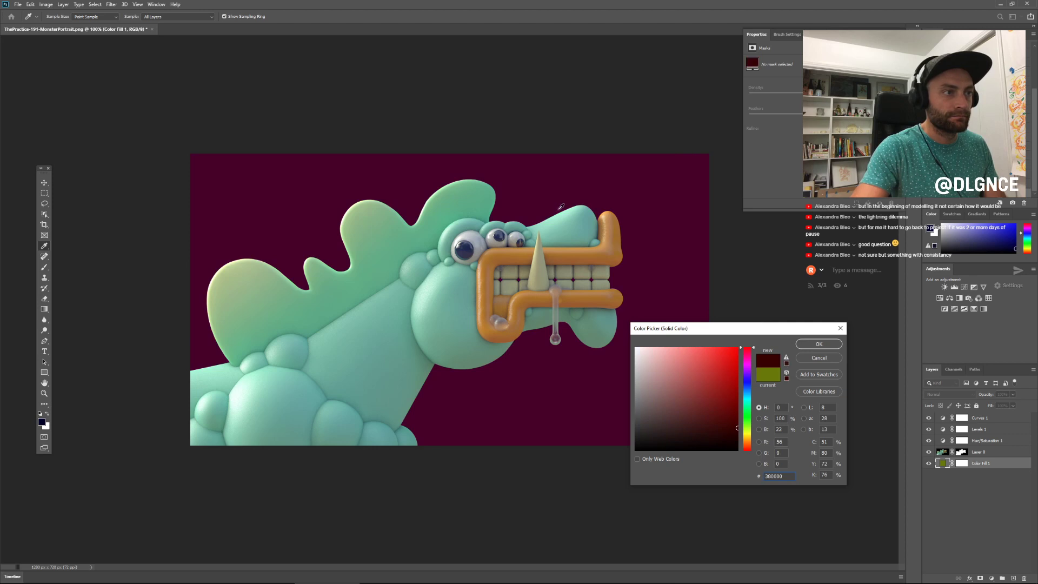
{"action": "left_click", "coordinate": [586, 257]}
{"action": "mouse_move", "coordinate": [733, 404]}
{"action": "left_mouse_down"}
{"action": "mouse_move", "coordinate": [766, 415]}
{"action": "mouse_move", "coordinate": [750, 444]}
{"action": "mouse_move", "coordinate": [750, 344]}
{"action": "left_mouse_up"}
{"action": "mouse_move", "coordinate": [671, 357]}
{"action": "left_mouse_down"}
{"action": "mouse_move", "coordinate": [675, 344]}
{"action": "mouse_move", "coordinate": [648, 337]}
{"action": "mouse_move", "coordinate": [689, 332]}
{"action": "left_mouse_up"}
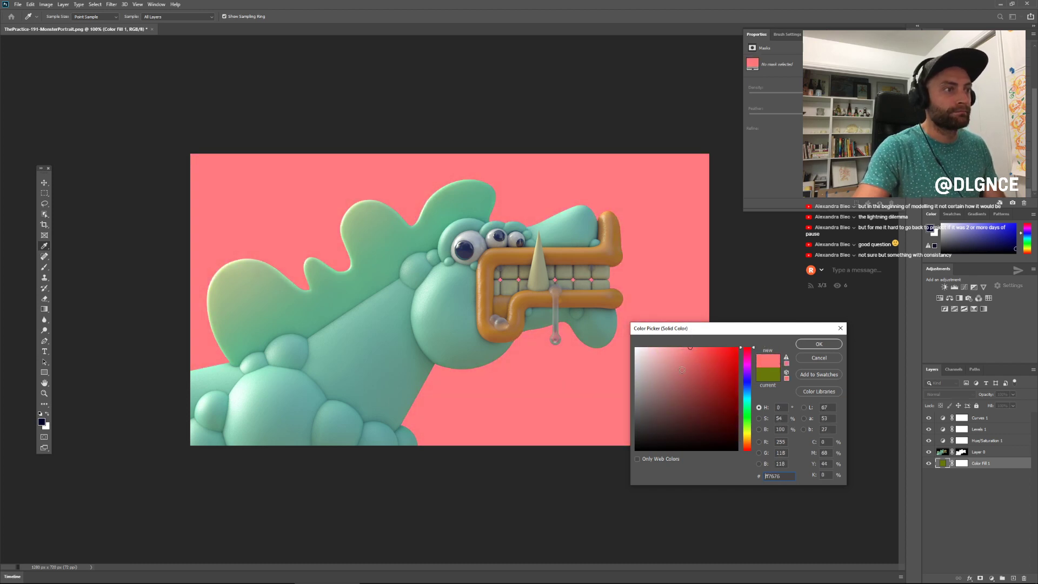
Step: Set the Color Fill 1 background to a light mint green, 75ff9c, after trying several turquoise shades
{"action": "left_click", "coordinate": [751, 416]}
{"action": "left_click_drag", "start_coordinate": [753, 419], "coordinate": [752, 405]}
{"action": "left_click", "coordinate": [673, 345]}
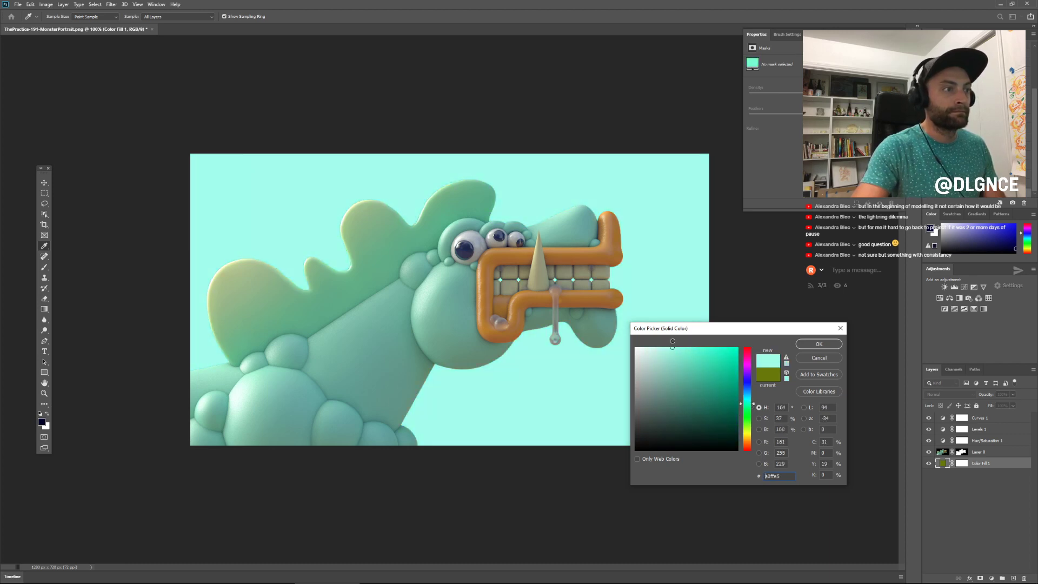
{"action": "mouse_move", "coordinate": [666, 342]}
{"action": "left_mouse_down"}
{"action": "mouse_move", "coordinate": [677, 342]}
{"action": "mouse_move", "coordinate": [684, 385]}
{"action": "mouse_move", "coordinate": [700, 404]}
{"action": "mouse_move", "coordinate": [676, 419]}
{"action": "mouse_move", "coordinate": [774, 465]}
{"action": "left_mouse_up"}
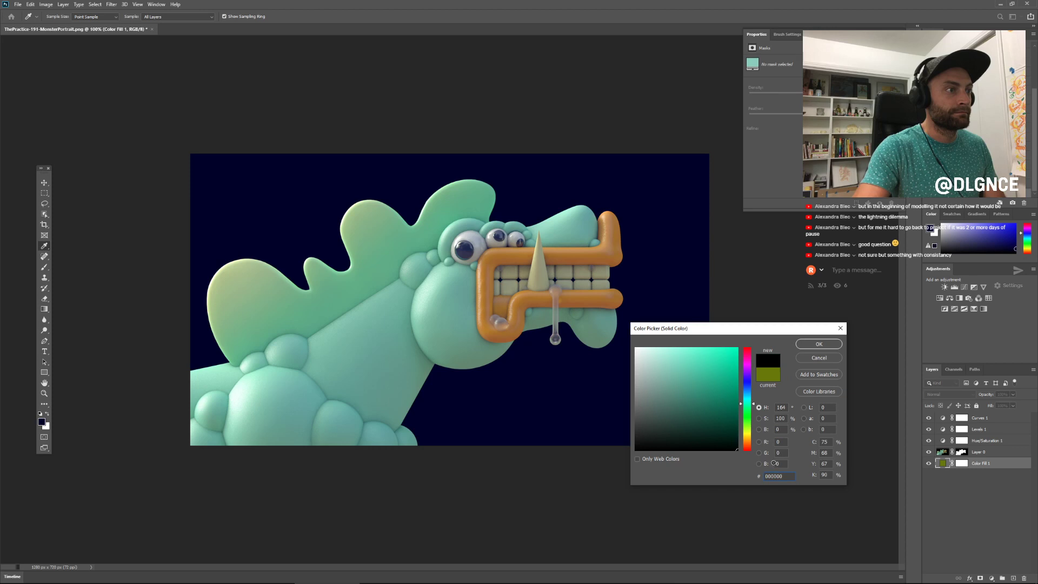
{"action": "left_click", "coordinate": [724, 405]}
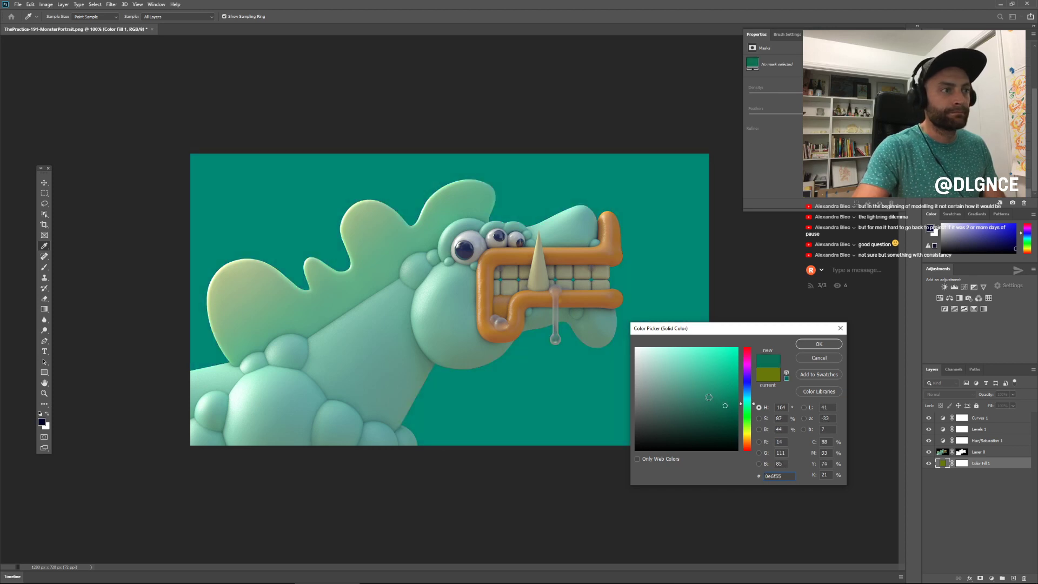
{"action": "mouse_move", "coordinate": [708, 398]}
{"action": "left_mouse_down"}
{"action": "mouse_move", "coordinate": [672, 348]}
{"action": "mouse_move", "coordinate": [656, 346]}
{"action": "mouse_move", "coordinate": [712, 333]}
{"action": "mouse_move", "coordinate": [682, 338]}
{"action": "mouse_move", "coordinate": [690, 335]}
{"action": "left_mouse_up"}
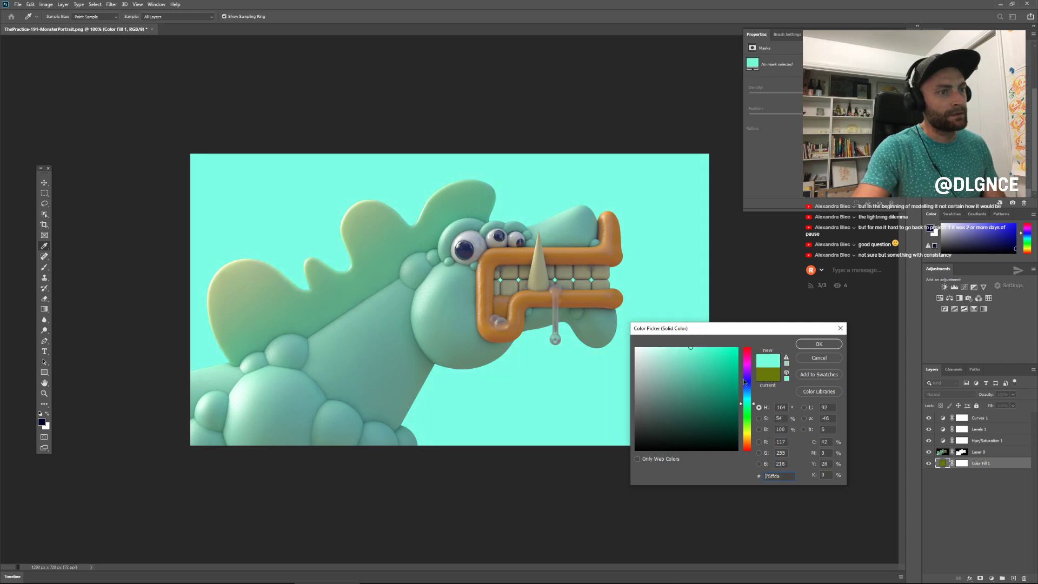
{"action": "mouse_move", "coordinate": [753, 403]}
{"action": "left_mouse_down"}
{"action": "mouse_move", "coordinate": [754, 393]}
{"action": "mouse_move", "coordinate": [758, 416]}
{"action": "left_mouse_up"}
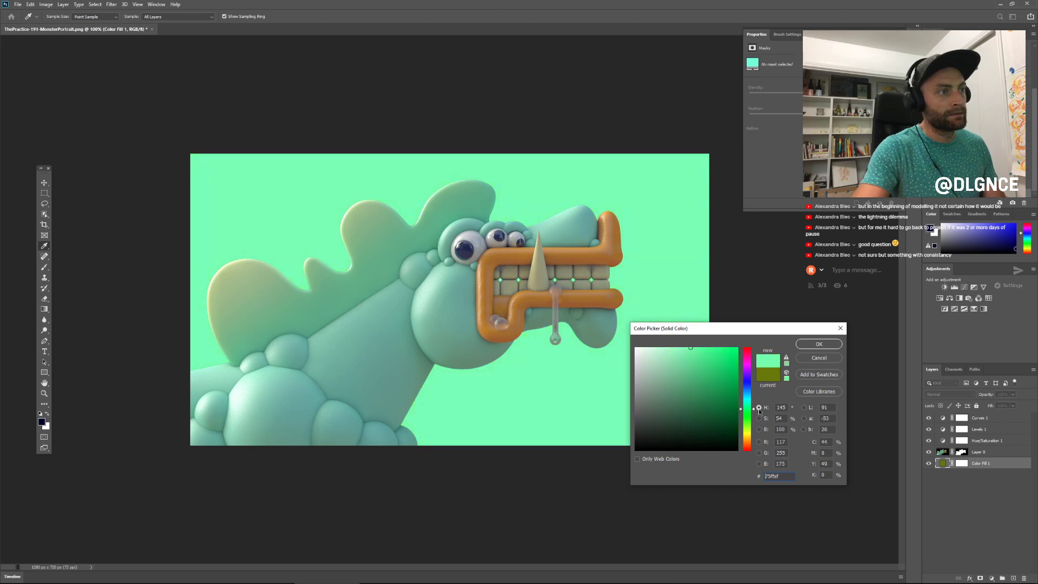
{"action": "left_click", "coordinate": [819, 344]}
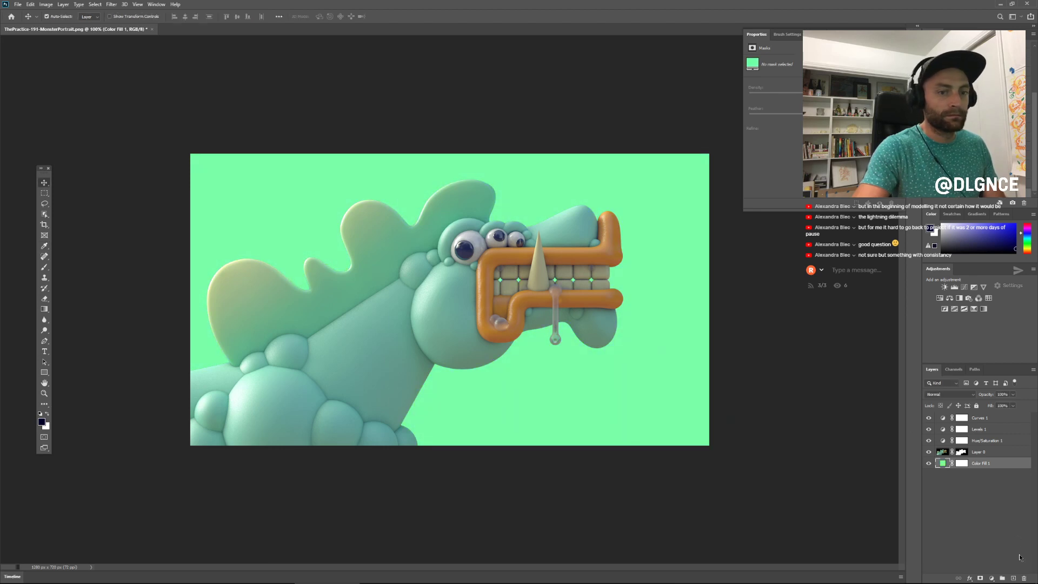
Step: Add a new empty pixel layer and place it beneath the Color Fill 1 layer
{"action": "left_click", "coordinate": [1002, 579]}
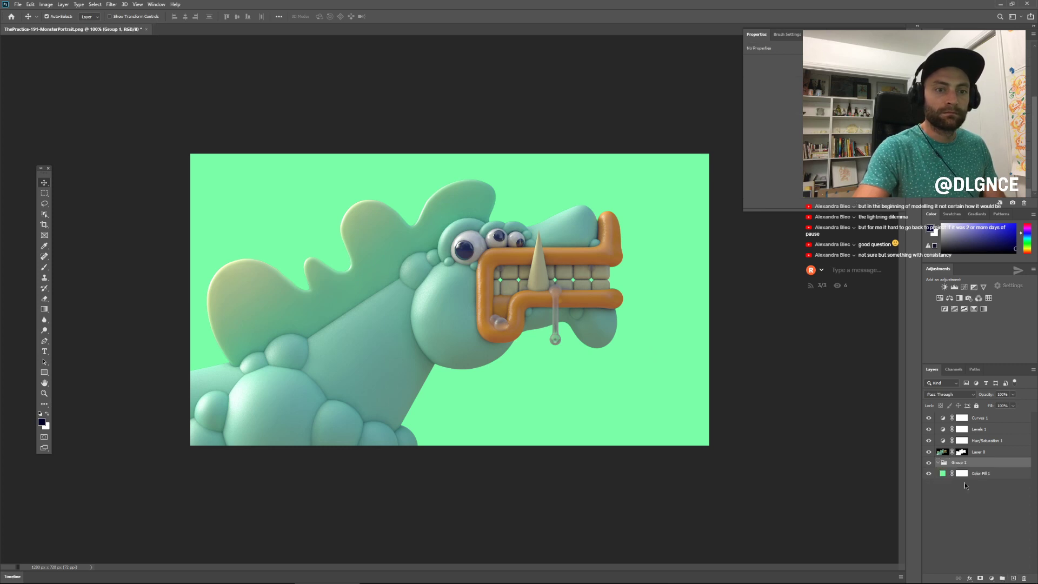
{"action": "key", "text": "ctrl+z"}
{"action": "left_click", "coordinate": [1013, 578]}
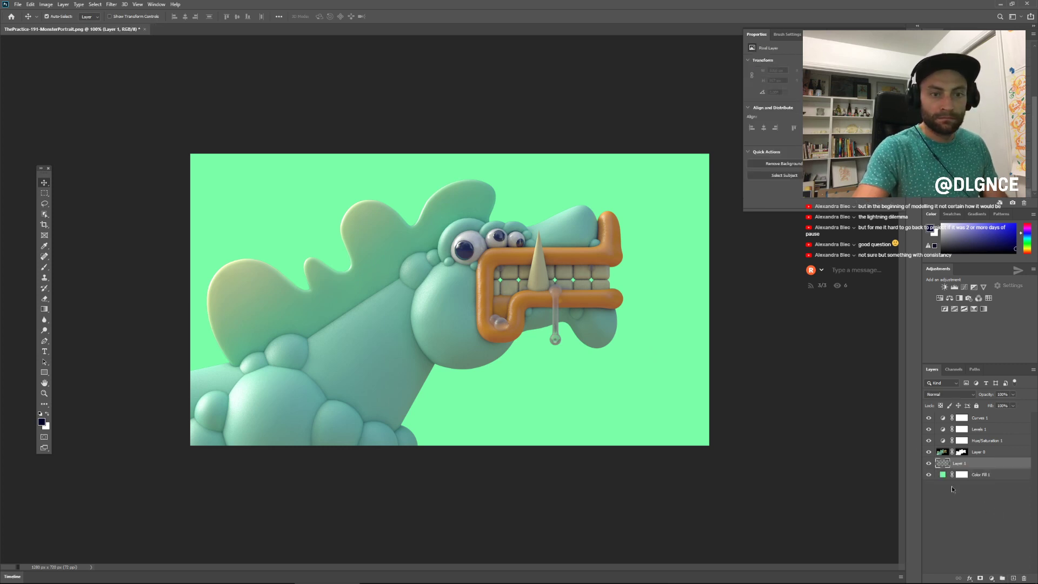
{"action": "left_click_drag", "start_coordinate": [960, 463], "coordinate": [961, 477]}
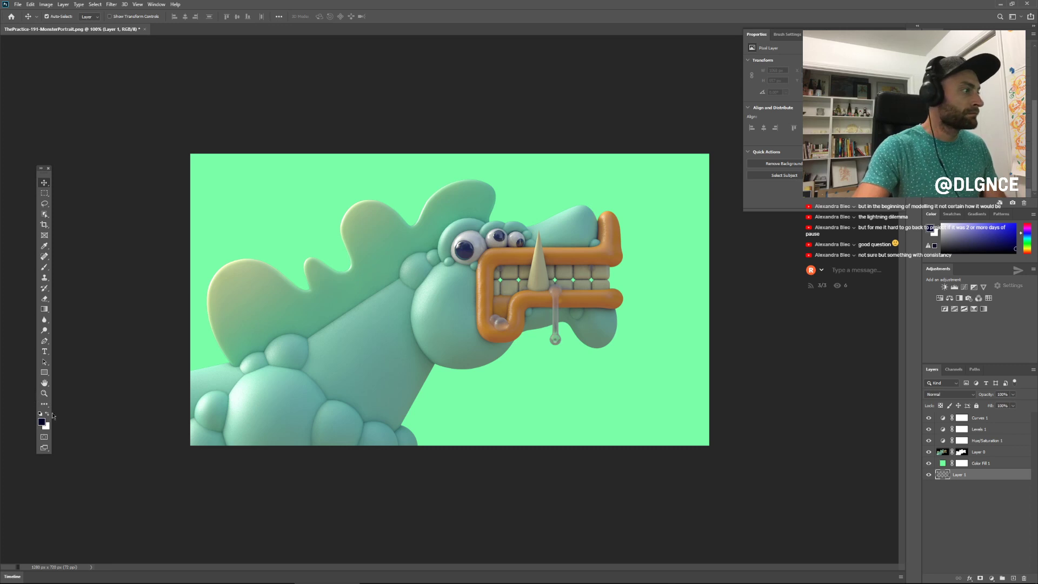
Step: Sample the background green and paint it across the lower part of Layer 1 with a very large brush at 0% hardness
{"action": "key", "text": "i"}
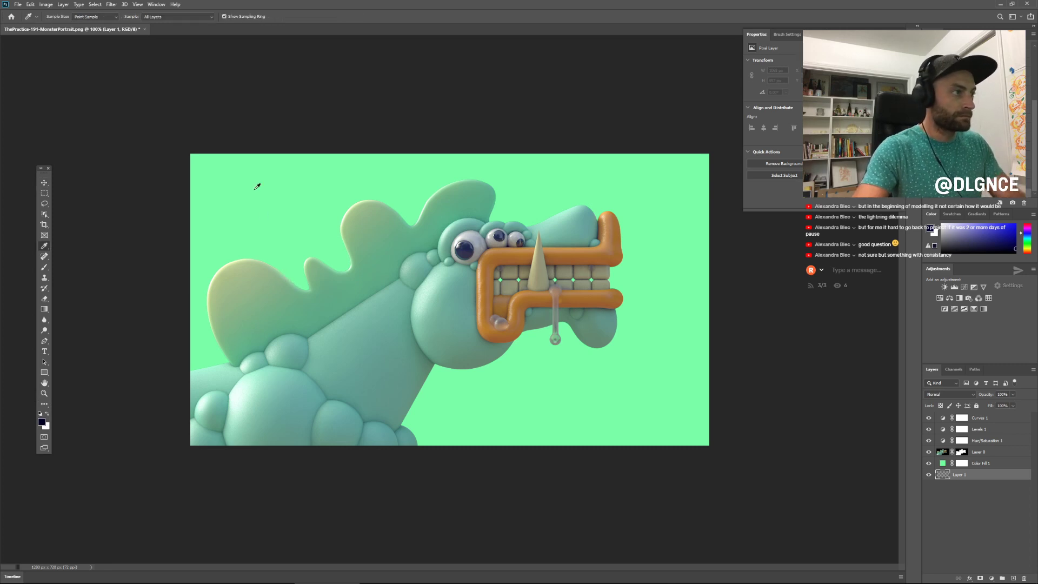
{"action": "left_click", "coordinate": [279, 194]}
{"action": "key", "text": "b"}
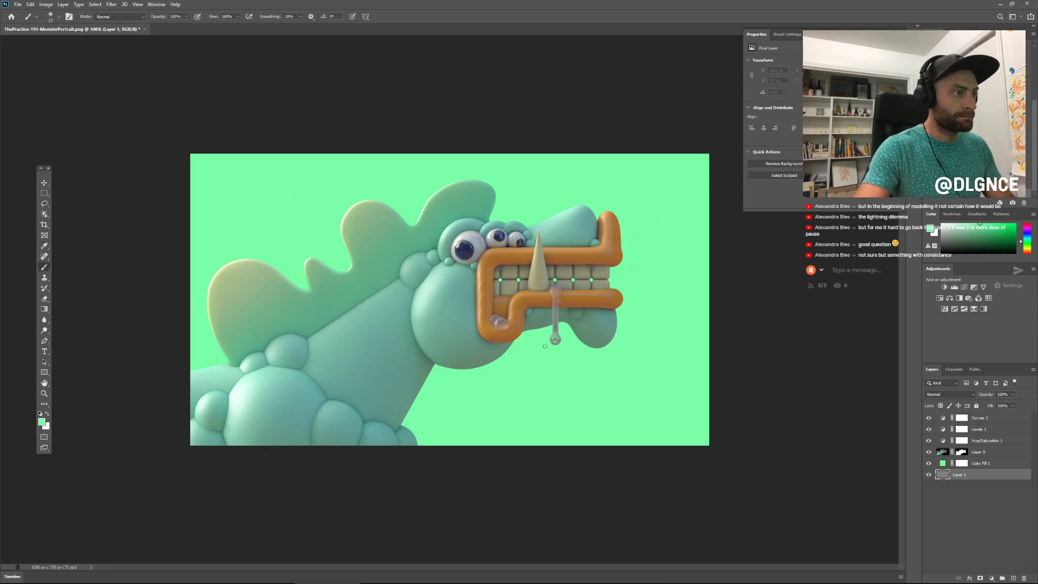
{"action": "right_click", "coordinate": [507, 388]}
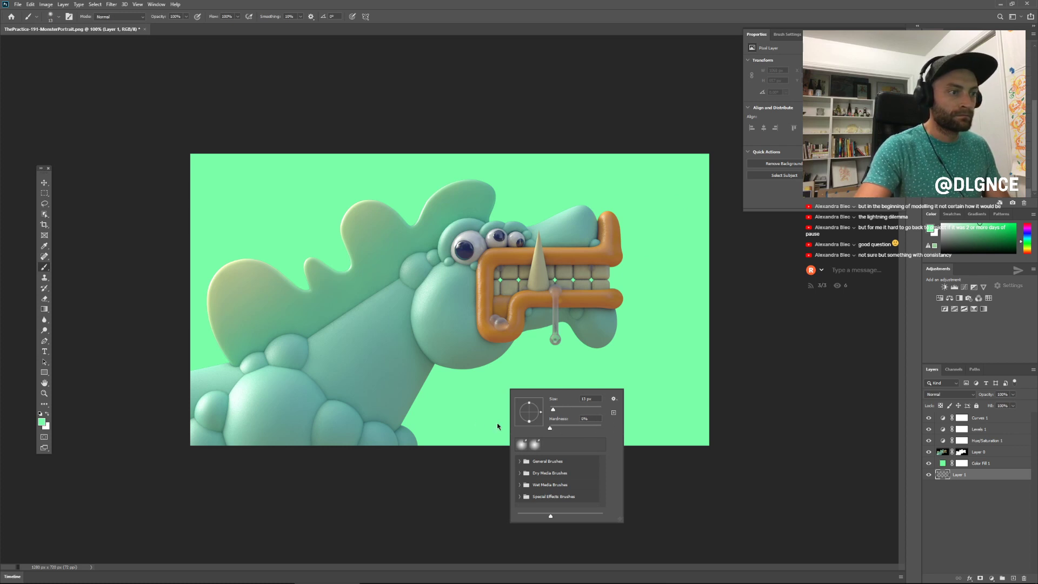
{"action": "left_click_drag", "start_coordinate": [573, 410], "coordinate": [590, 409]}
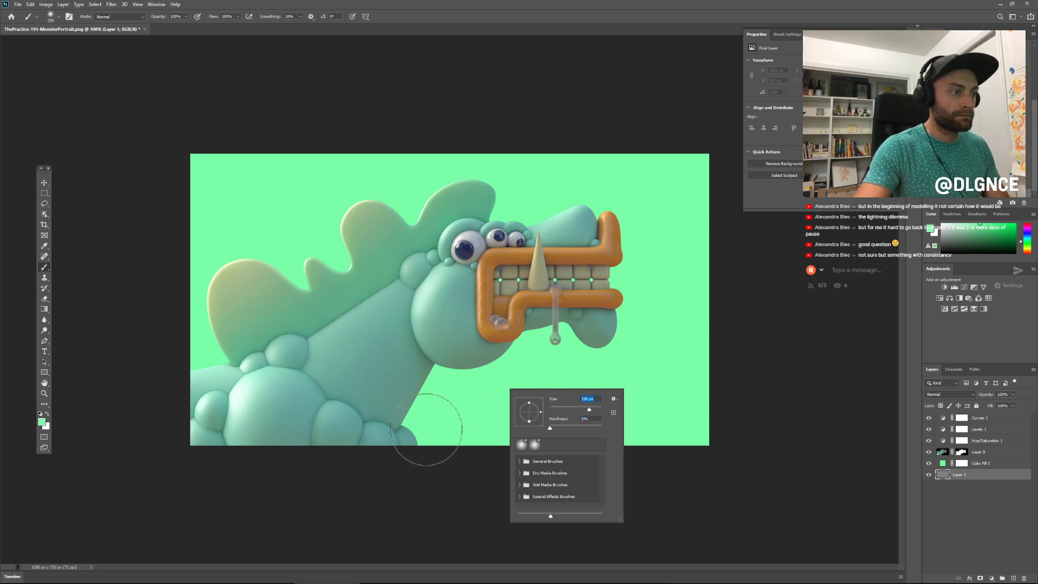
{"action": "key", "text": "Return"}
{"action": "key", "text": "bracketright"}
{"action": "key", "text": "bracketright"}
{"action": "key", "text": "bracketright"}
{"action": "key", "text": "bracketright"}
{"action": "key", "text": "bracketright"}
{"action": "key", "text": "bracketright"}
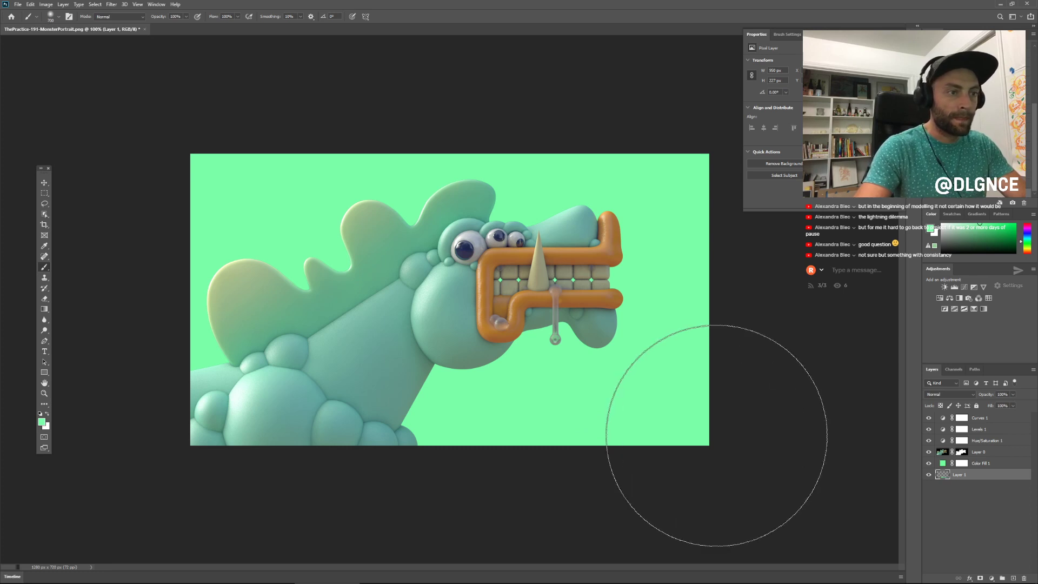
{"action": "mouse_move", "coordinate": [730, 426]}
{"action": "left_mouse_down"}
{"action": "mouse_move", "coordinate": [514, 411]}
{"action": "mouse_move", "coordinate": [164, 411]}
{"action": "left_mouse_up"}
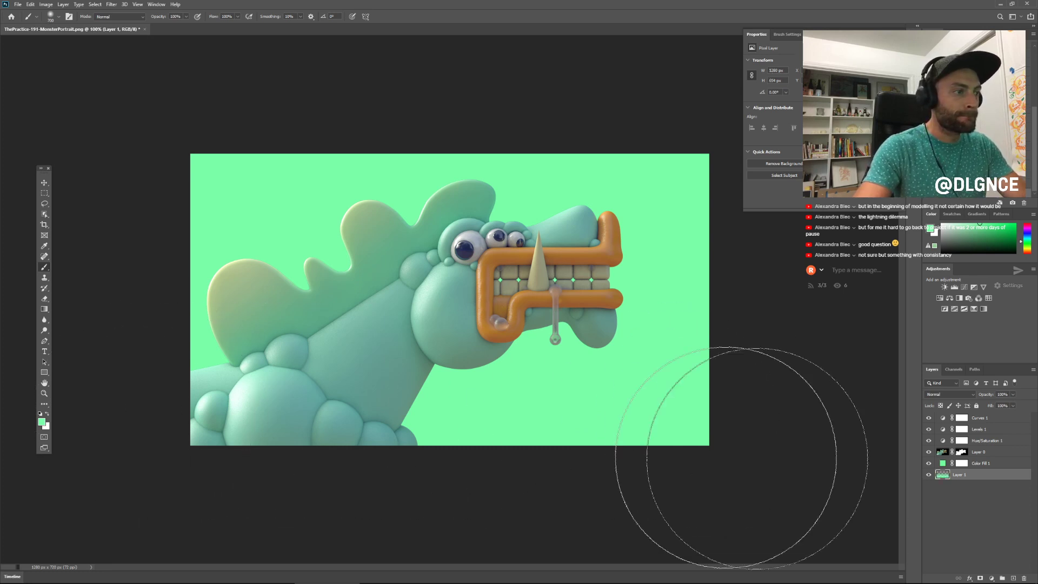
Step: Set Layer 1's blend mode to Multiply and move it directly above the Color Fill 1 layer
{"action": "left_click", "coordinate": [942, 394]}
{"action": "left_click", "coordinate": [940, 417]}
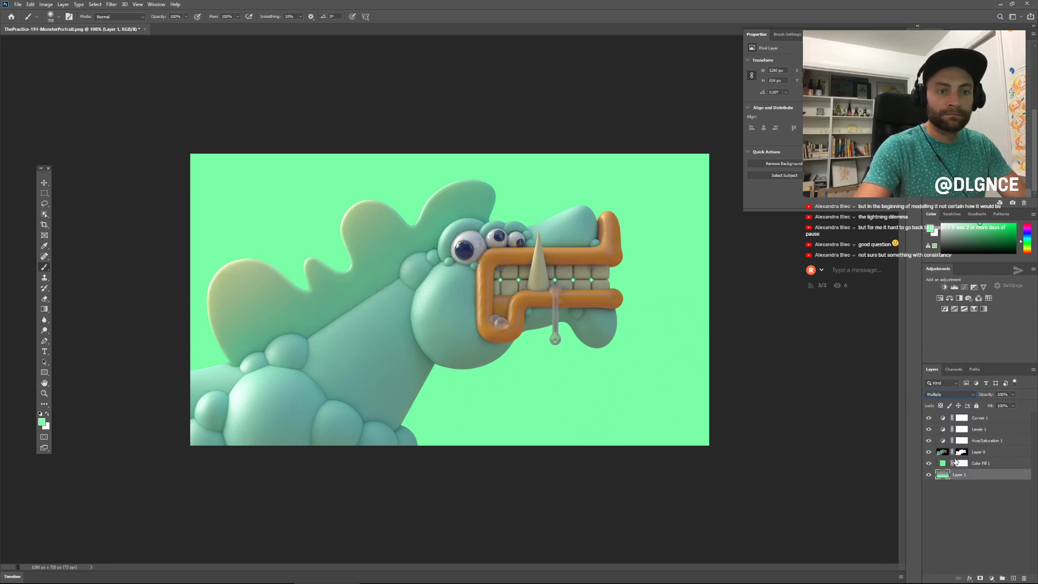
{"action": "left_click_drag", "start_coordinate": [968, 474], "coordinate": [960, 457]}
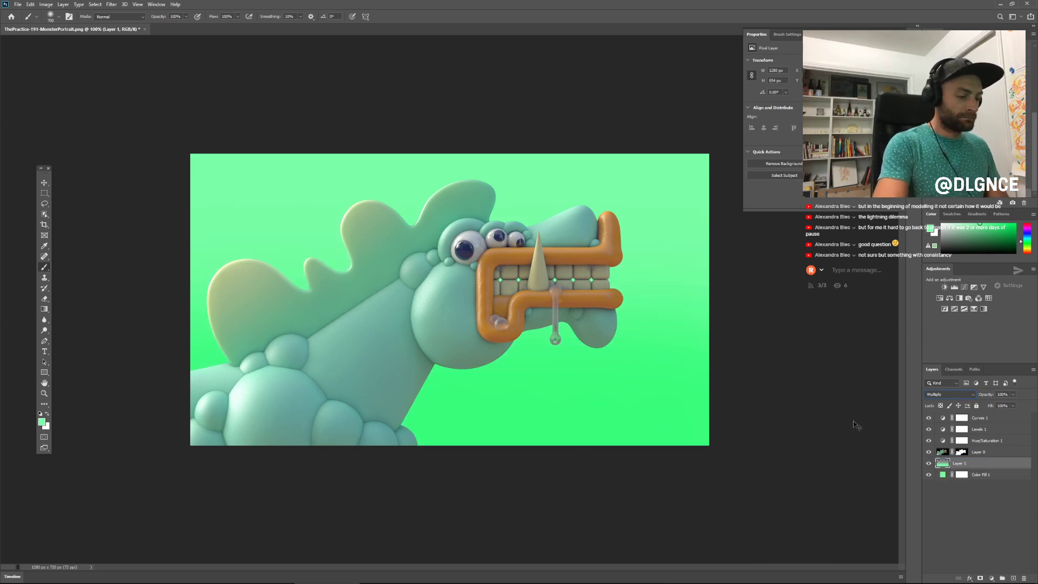
Step: Darken Layer 1 with Hue/Saturation at saturation -58 and lightness -29, and lower its opacity to 83%
{"action": "key", "text": "ctrl+u"}
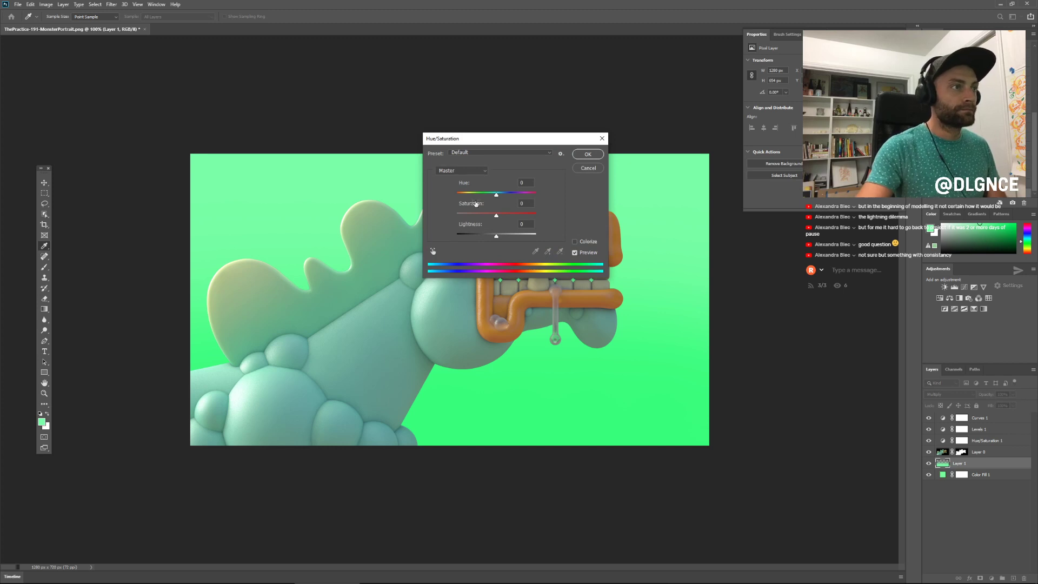
{"action": "left_click_drag", "start_coordinate": [476, 214], "coordinate": [486, 236]}
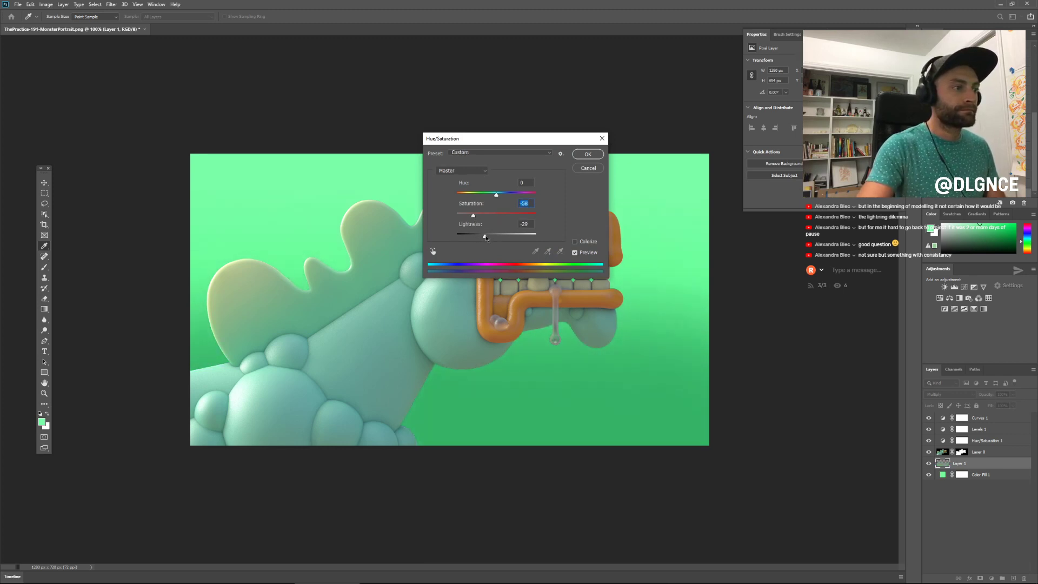
{"action": "left_click", "coordinate": [587, 154]}
{"action": "key", "text": "b"}
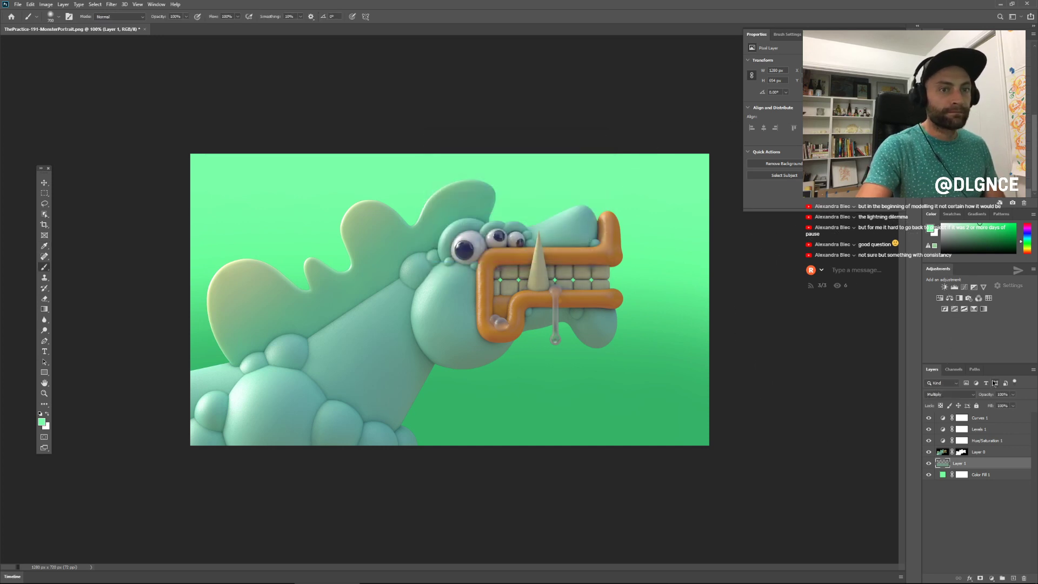
{"action": "left_click_drag", "start_coordinate": [988, 397], "coordinate": [979, 398]}
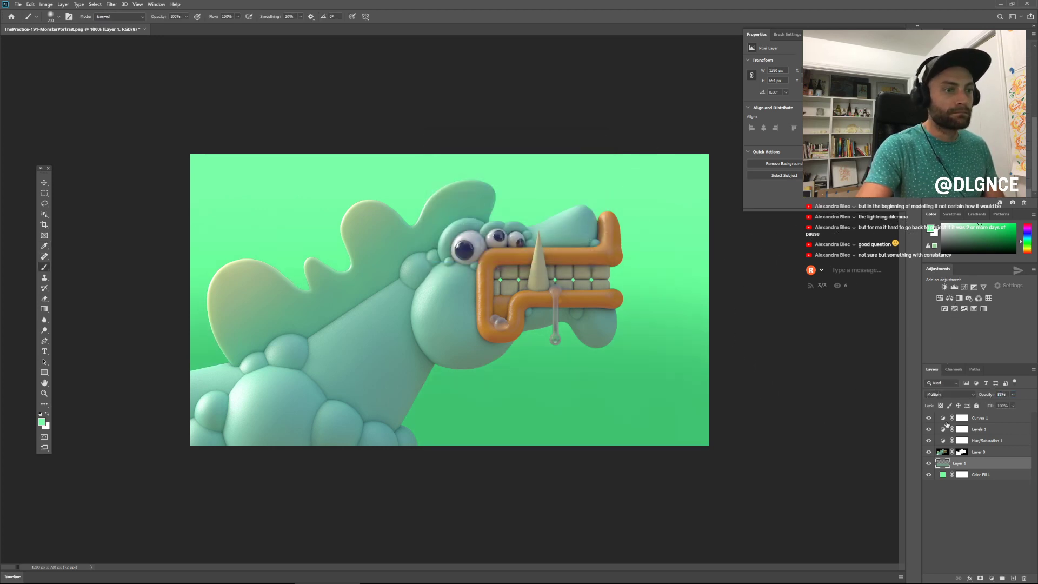
Step: Shift Layer 1 with Hue/Saturation at hue +57, saturation +48 and lightness -26, reduce its opacity further, and compare with it hidden
{"action": "key", "text": "ctrl+u"}
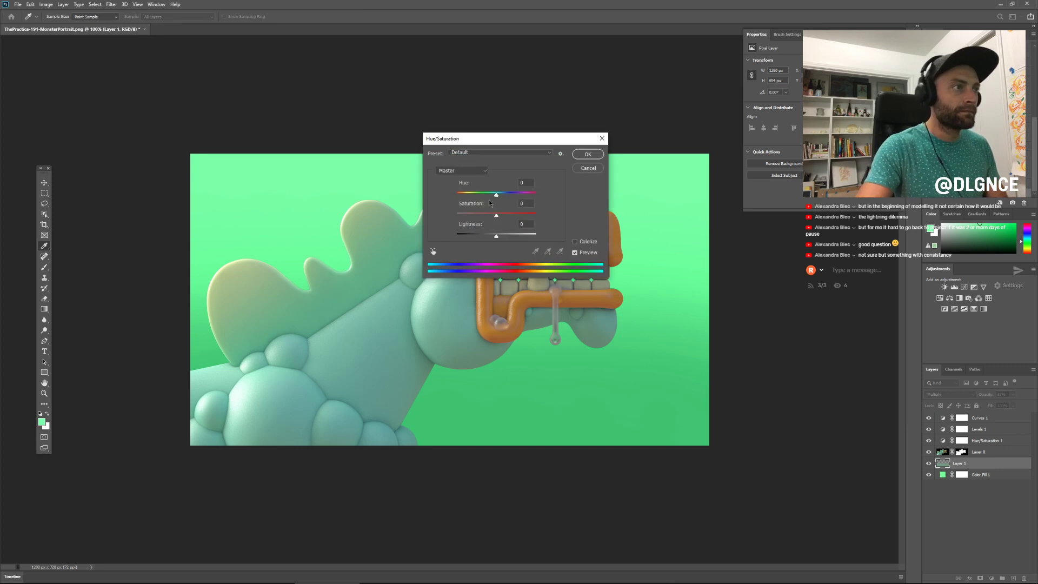
{"action": "left_click_drag", "start_coordinate": [497, 197], "coordinate": [517, 194]}
{"action": "left_click_drag", "start_coordinate": [496, 237], "coordinate": [486, 236]}
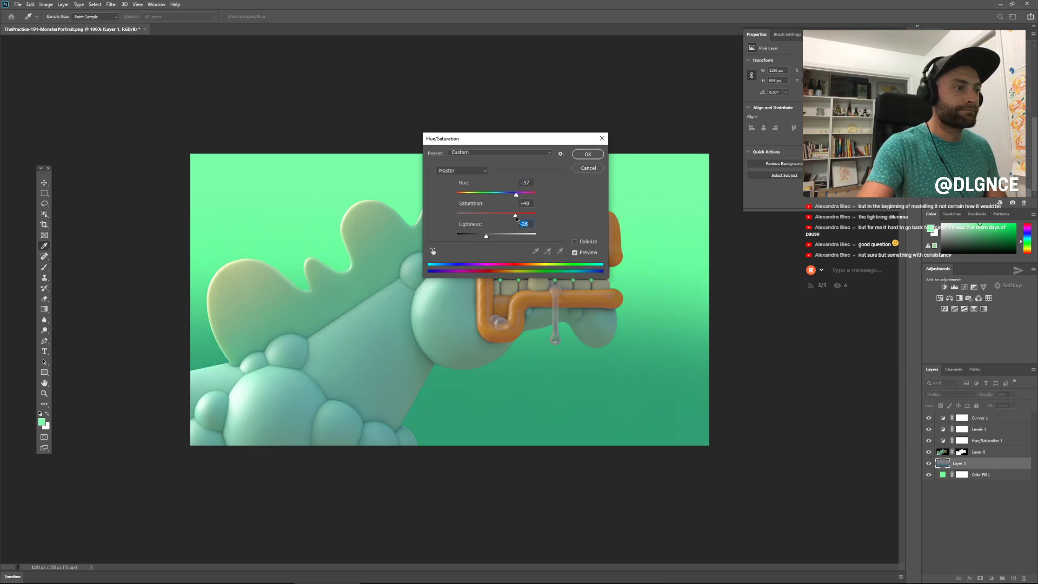
{"action": "left_click", "coordinate": [517, 217]}
{"action": "left_click", "coordinate": [597, 154]}
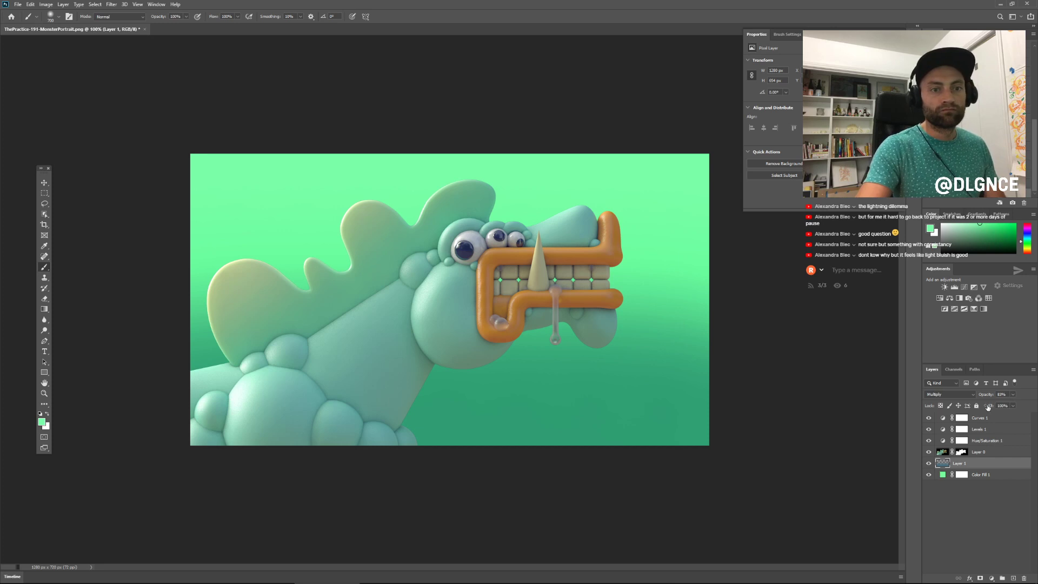
{"action": "left_click_drag", "start_coordinate": [986, 394], "coordinate": [984, 398]}
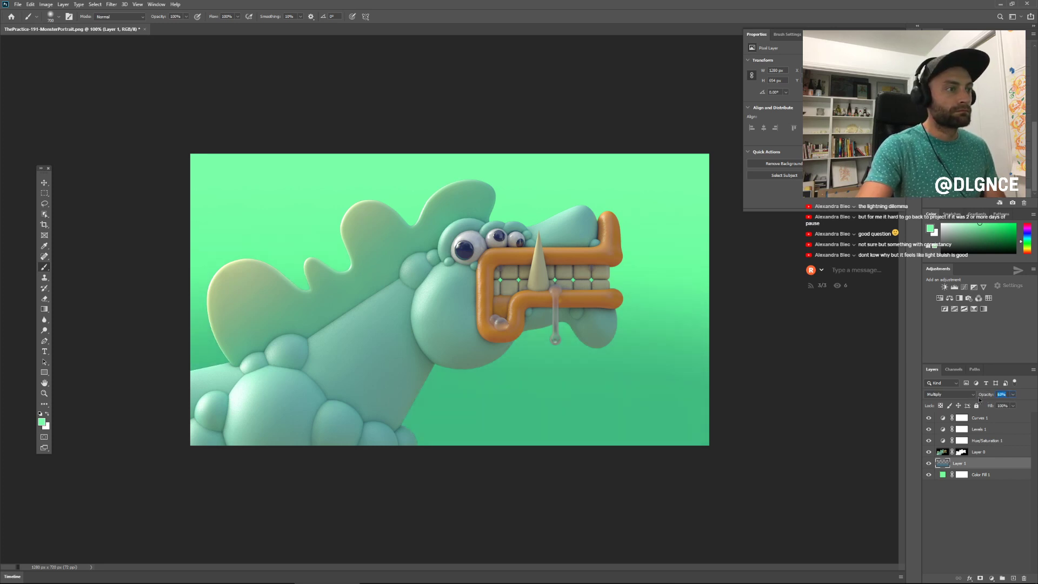
{"action": "left_click", "coordinate": [928, 464]}
{"action": "left_click", "coordinate": [928, 464]}
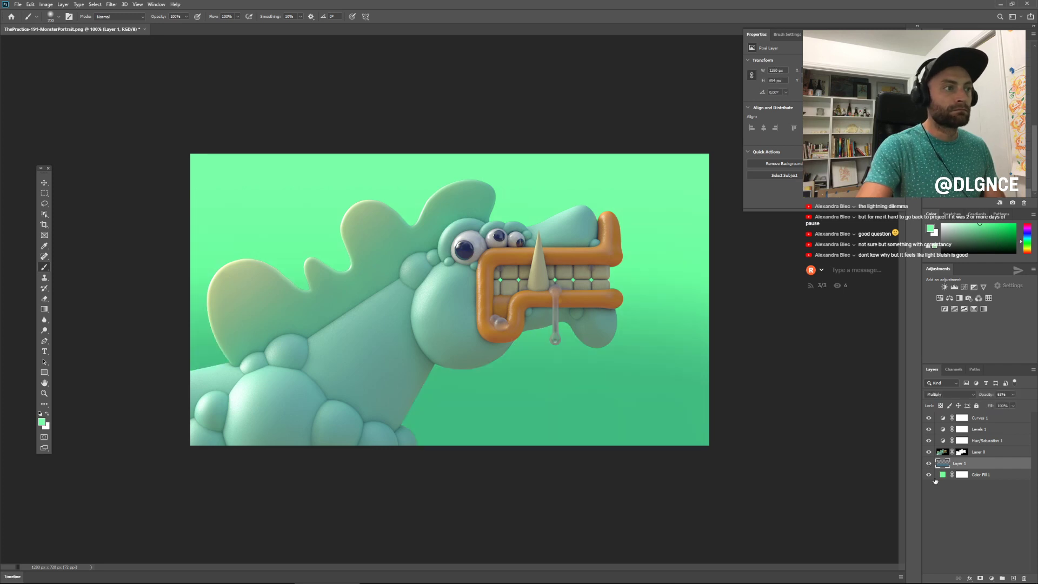
Step: Try a paler green (98ffb5) and a dark blue as the Color Fill 1 background colour
{"action": "double_click", "coordinate": [943, 475]}
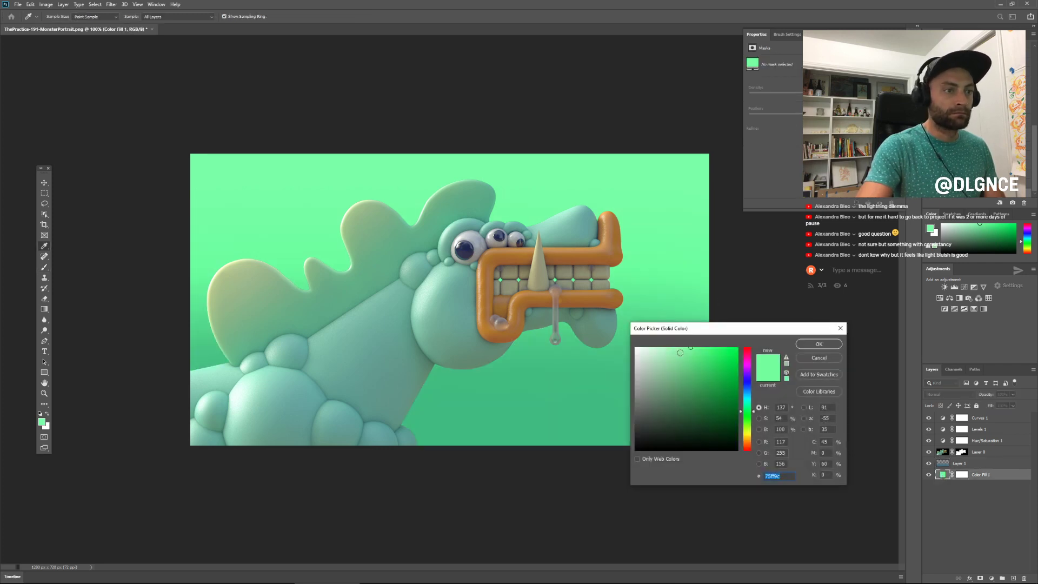
{"action": "left_click", "coordinate": [676, 345]}
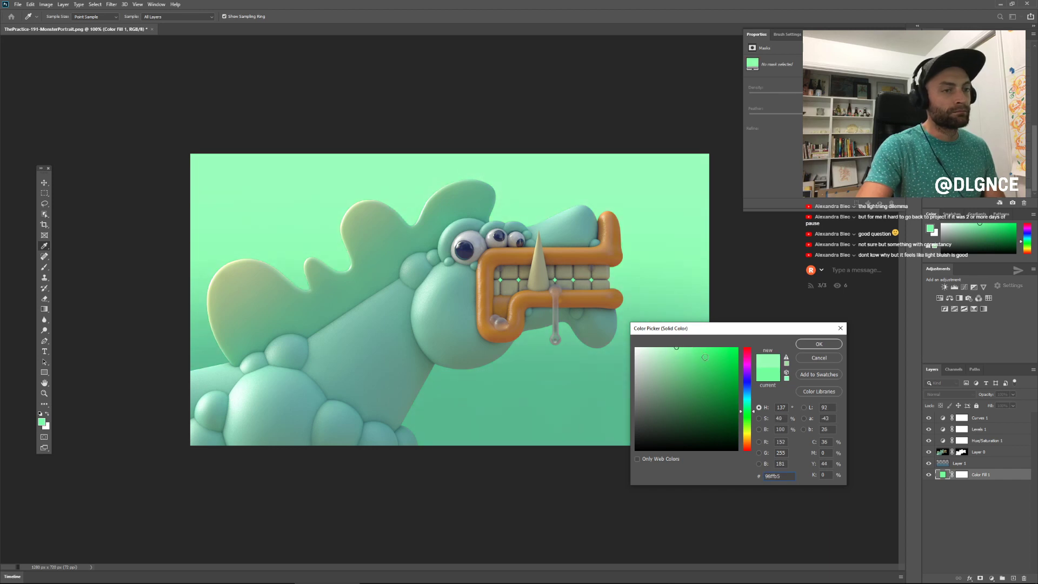
{"action": "mouse_move", "coordinate": [676, 344]}
{"action": "left_mouse_down"}
{"action": "mouse_move", "coordinate": [689, 398]}
{"action": "mouse_move", "coordinate": [755, 402]}
{"action": "mouse_move", "coordinate": [709, 401]}
{"action": "mouse_move", "coordinate": [685, 436]}
{"action": "mouse_move", "coordinate": [693, 416]}
{"action": "left_mouse_up"}
{"action": "left_click", "coordinate": [747, 381]}
{"action": "left_click", "coordinate": [716, 404]}
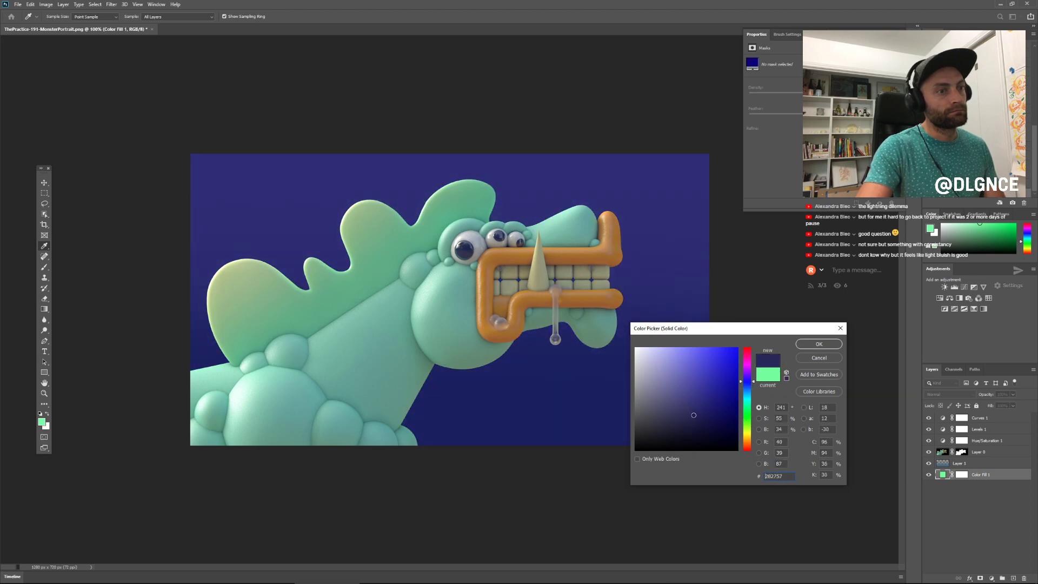
Step: Try a very dark red (1d0000) background for Color Fill 1, and apply black (000000)
{"action": "mouse_move", "coordinate": [747, 380]}
{"action": "left_mouse_down"}
{"action": "mouse_move", "coordinate": [682, 368]}
{"action": "mouse_move", "coordinate": [738, 434]}
{"action": "mouse_move", "coordinate": [765, 432]}
{"action": "mouse_move", "coordinate": [766, 451]}
{"action": "left_mouse_up"}
{"action": "left_click", "coordinate": [749, 449]}
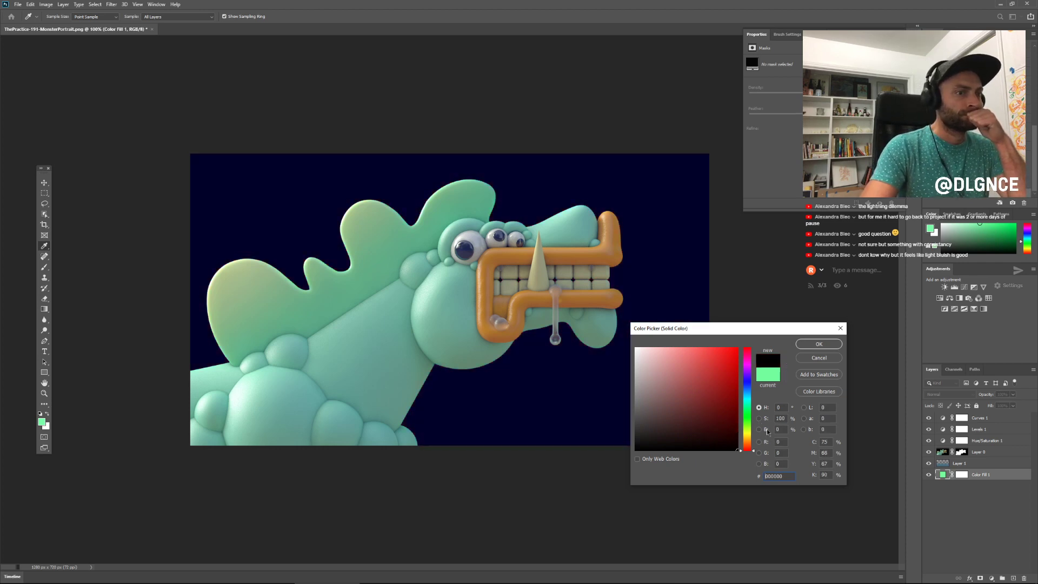
{"action": "left_click", "coordinate": [732, 439]}
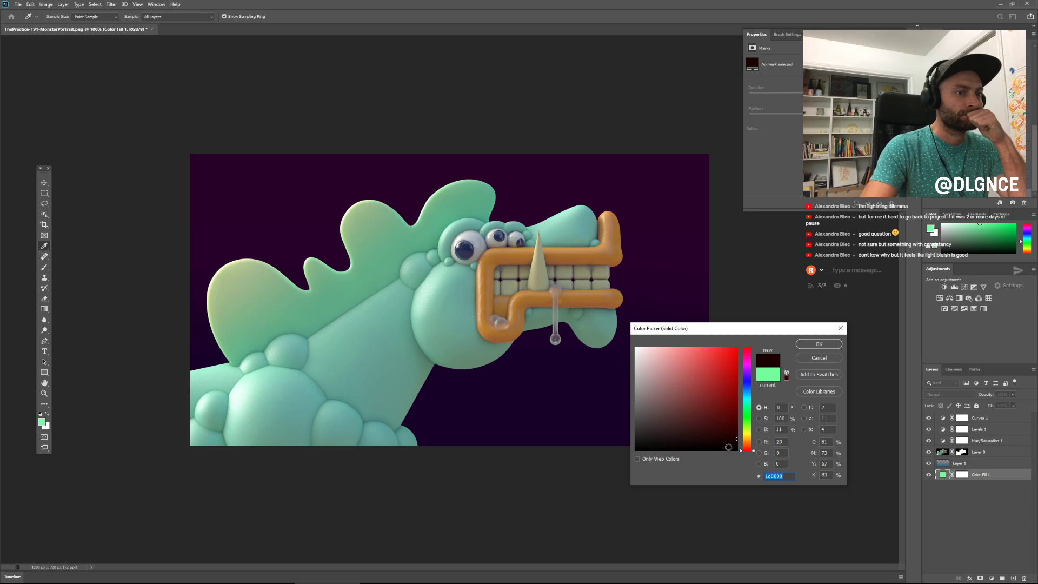
{"action": "right_click", "coordinate": [570, 372]}
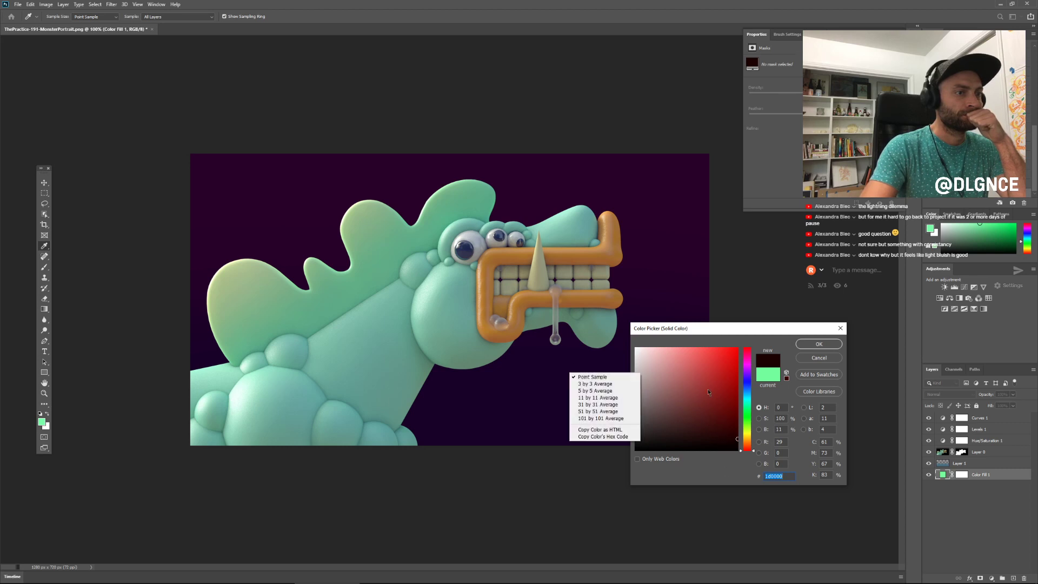
{"action": "left_click", "coordinate": [717, 431]}
{"action": "mouse_move", "coordinate": [717, 430]}
{"action": "left_mouse_down"}
{"action": "mouse_move", "coordinate": [616, 325]}
{"action": "mouse_move", "coordinate": [786, 468]}
{"action": "left_mouse_up"}
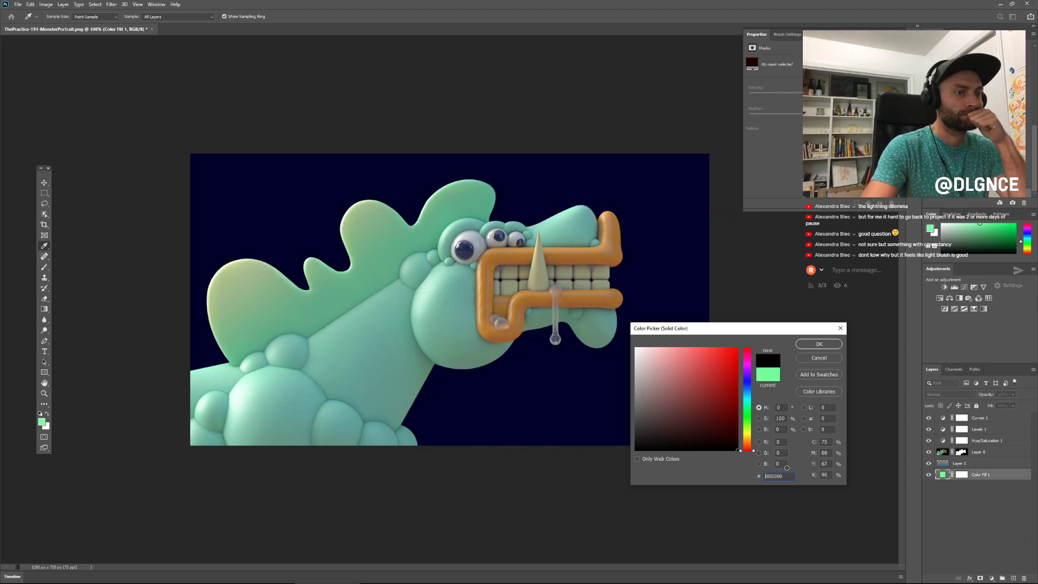
{"action": "left_click", "coordinate": [818, 344]}
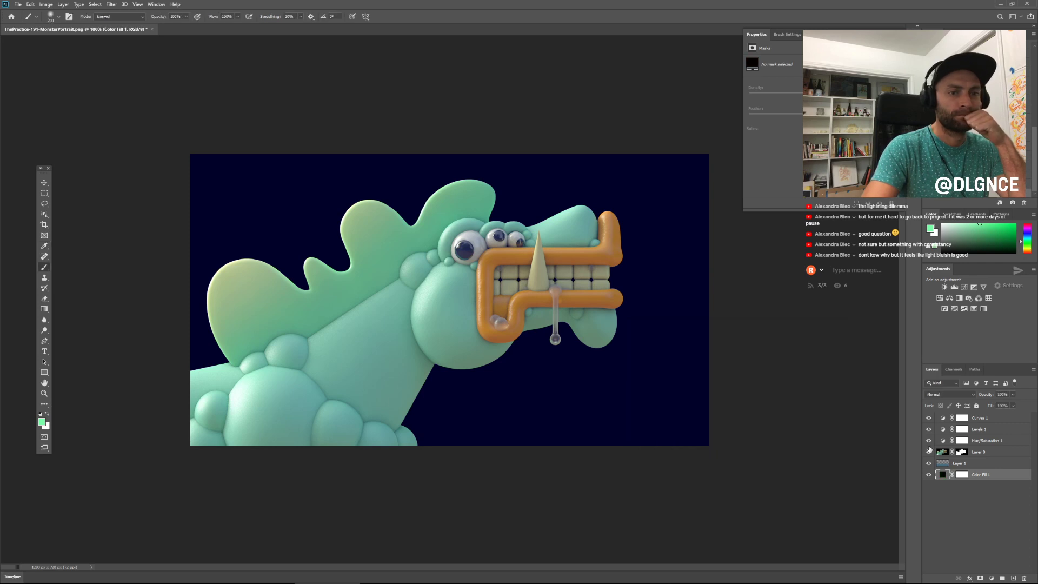
Step: Change the Color Fill 1 colour to a near-black navy blue (070516)
{"action": "double_click", "coordinate": [942, 476]}
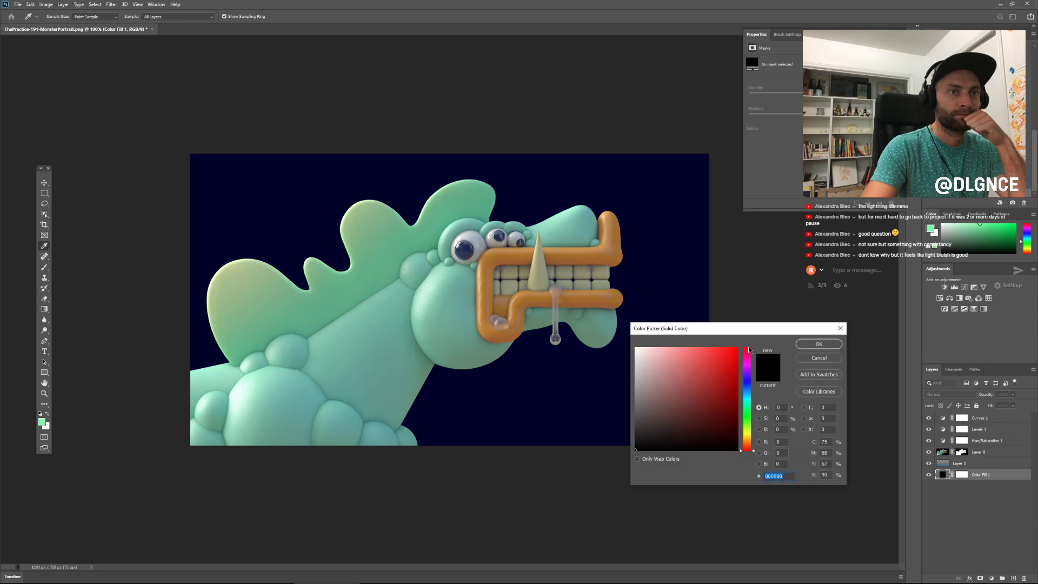
{"action": "left_click", "coordinate": [723, 439]}
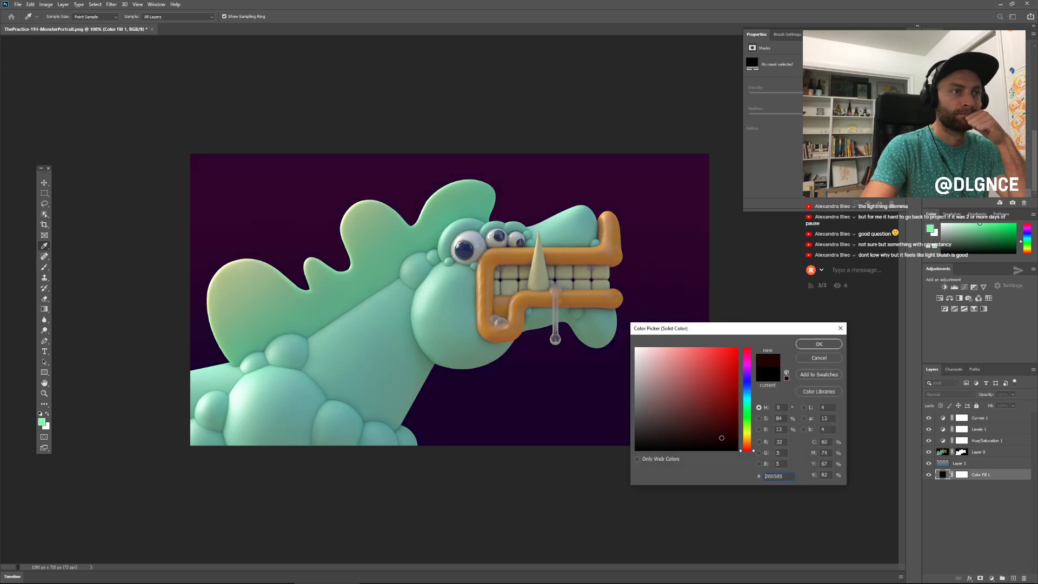
{"action": "left_click_drag", "start_coordinate": [748, 400], "coordinate": [747, 380]}
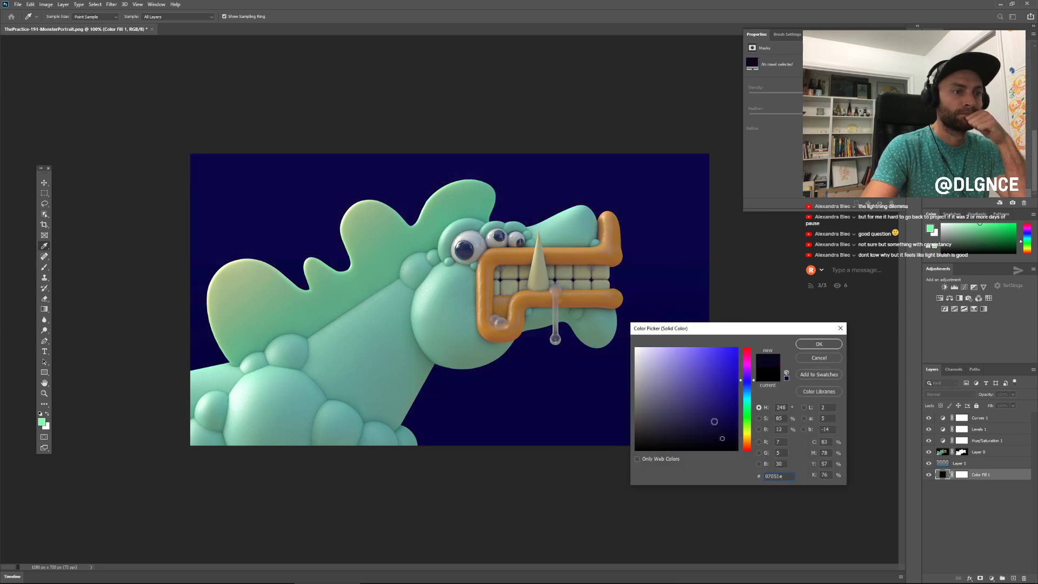
{"action": "mouse_move", "coordinate": [719, 433]}
{"action": "left_mouse_down"}
{"action": "mouse_move", "coordinate": [689, 429]}
{"action": "mouse_move", "coordinate": [714, 441]}
{"action": "left_mouse_up"}
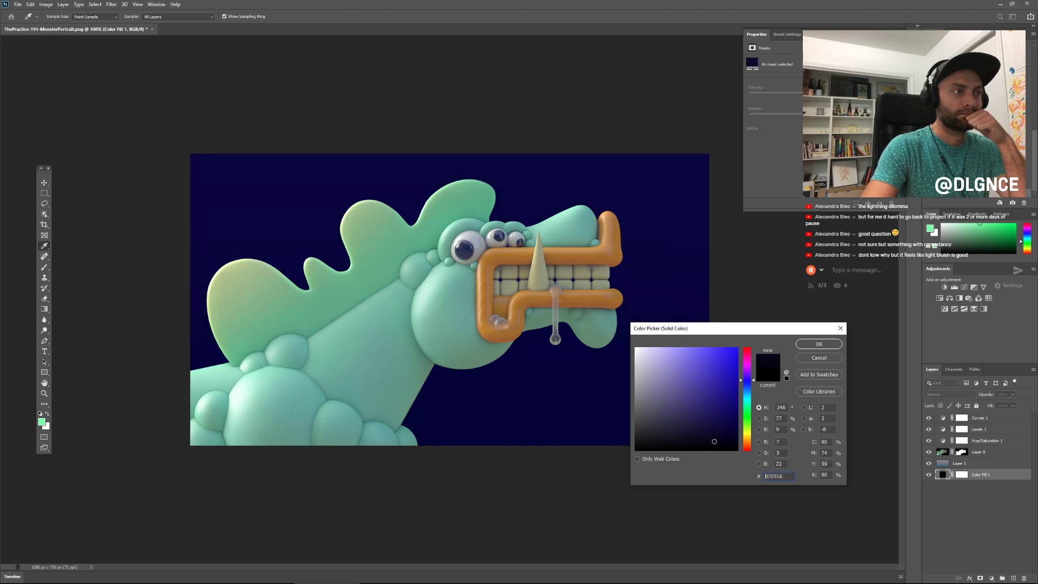
{"action": "left_click", "coordinate": [819, 344]}
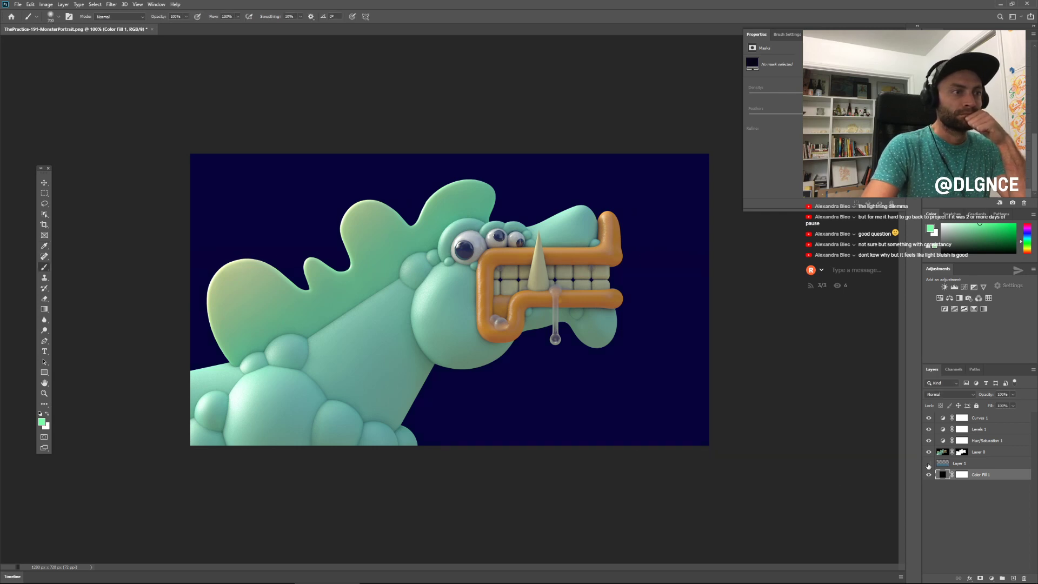
Step: Compare the picture with the Curves 1 and Levels 1 adjustments hidden, and fine-tune the input slider of Levels 1
{"action": "mouse_move", "coordinate": [930, 441]}
{"action": "left_mouse_down"}
{"action": "mouse_move", "coordinate": [929, 419]}
{"action": "mouse_move", "coordinate": [933, 429]}
{"action": "left_mouse_up"}
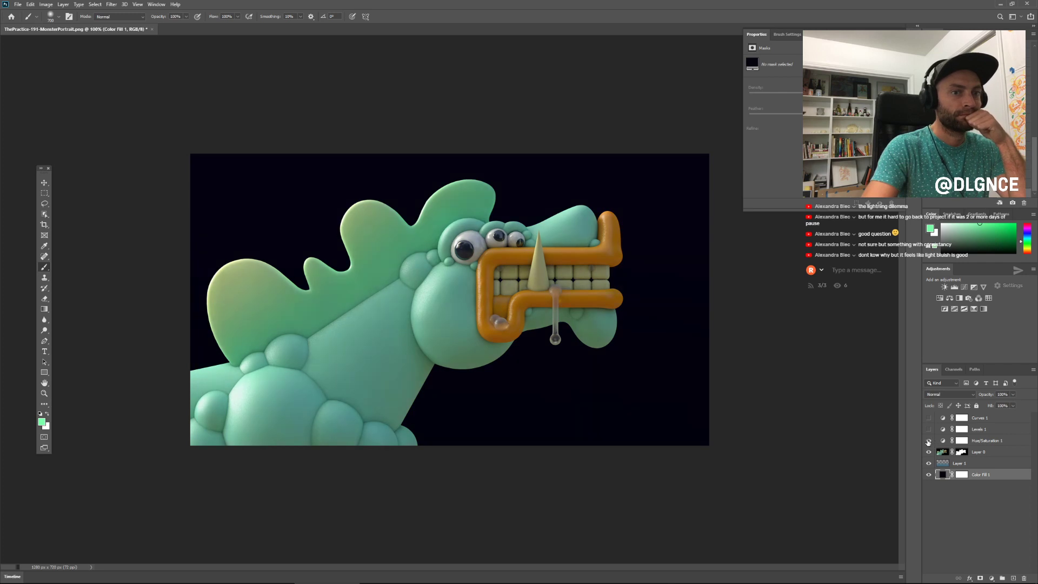
{"action": "left_click", "coordinate": [930, 430]}
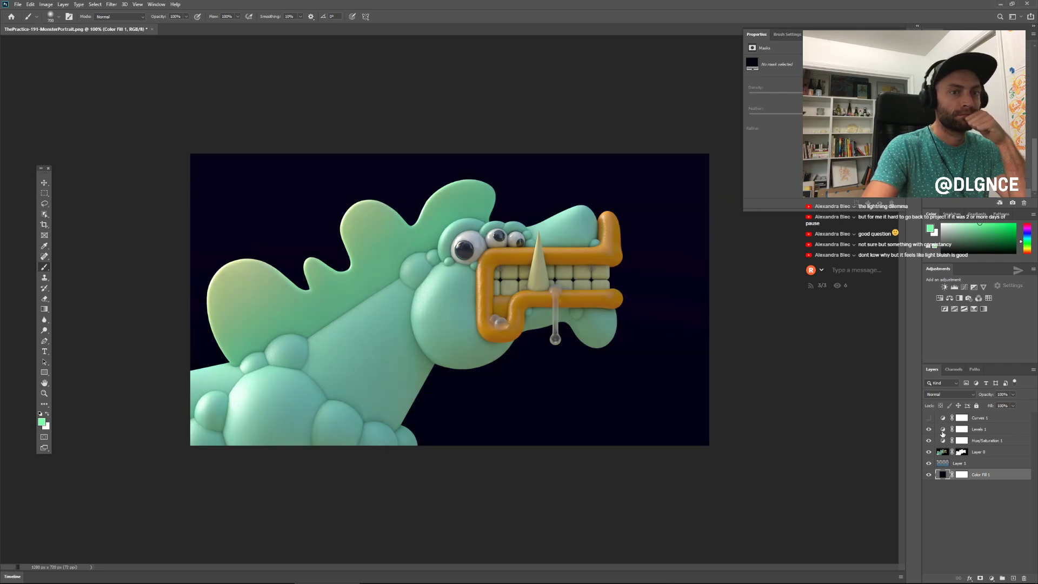
{"action": "left_click", "coordinate": [942, 430]}
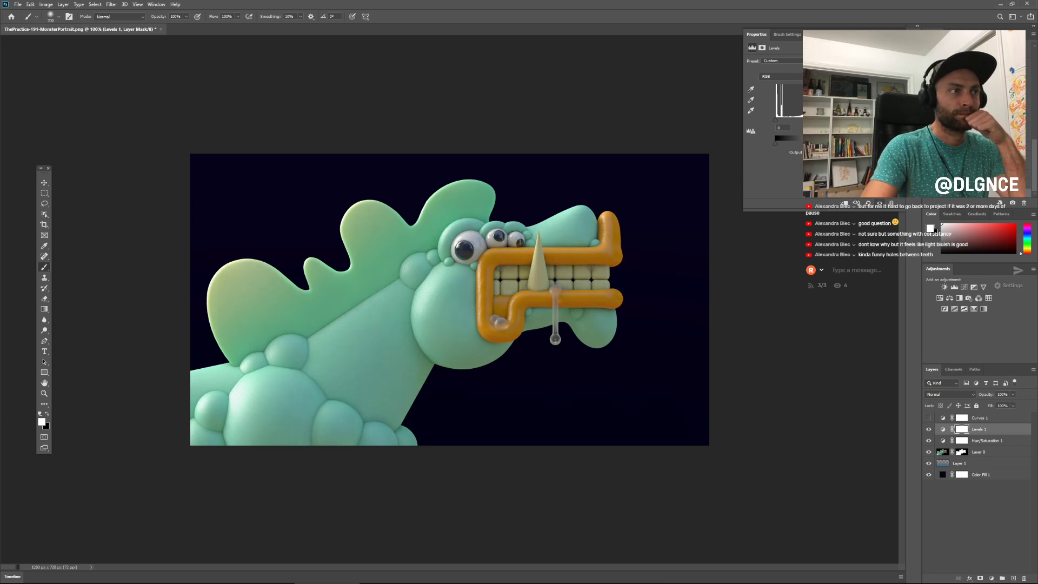
{"action": "left_click_drag", "start_coordinate": [836, 120], "coordinate": [843, 120]}
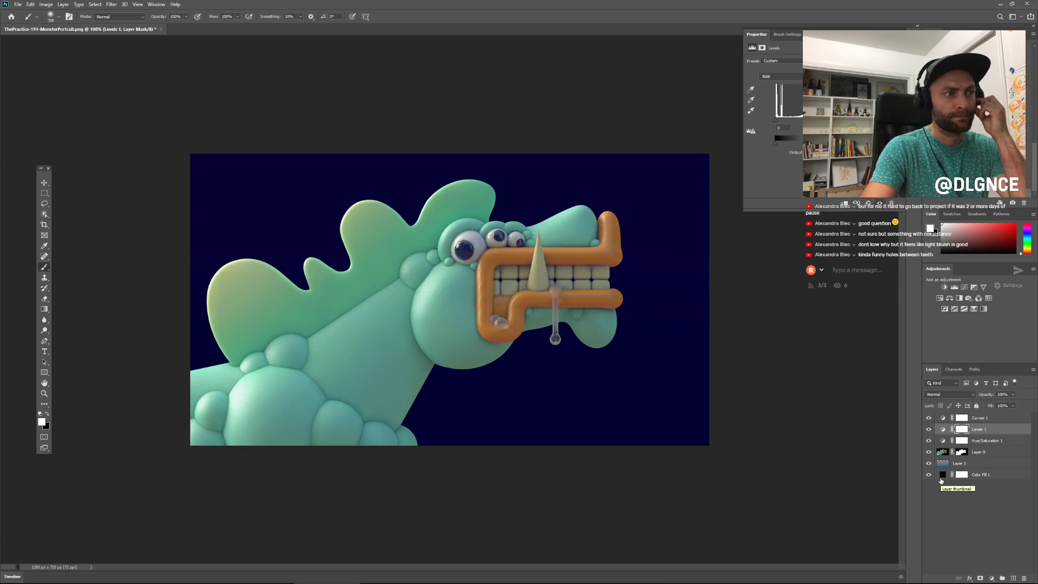
Step: Compare the picture without the Color Fill 1 layer, and change its fill colour to white
{"action": "left_click", "coordinate": [929, 475]}
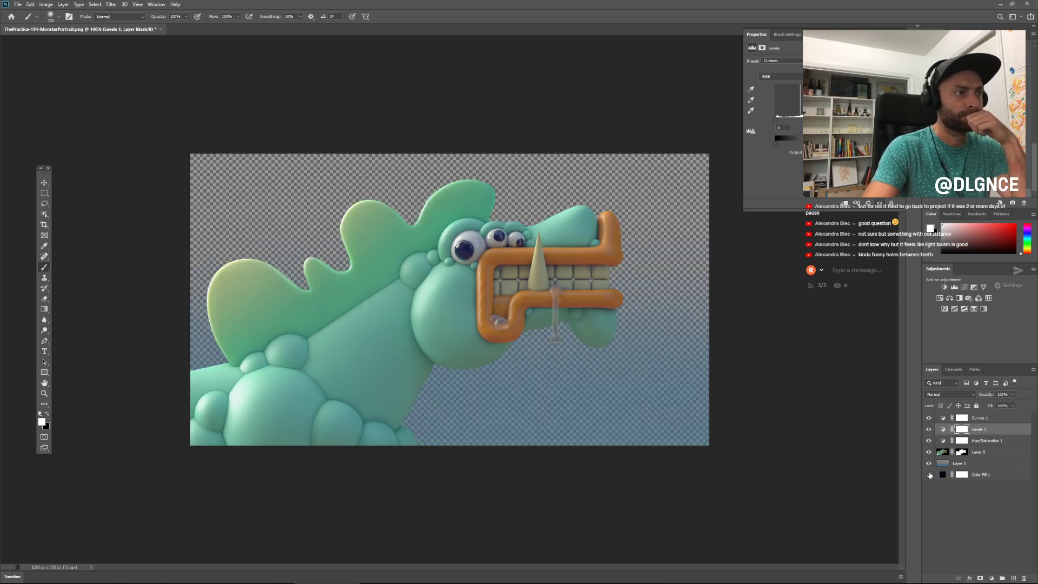
{"action": "left_click", "coordinate": [929, 475]}
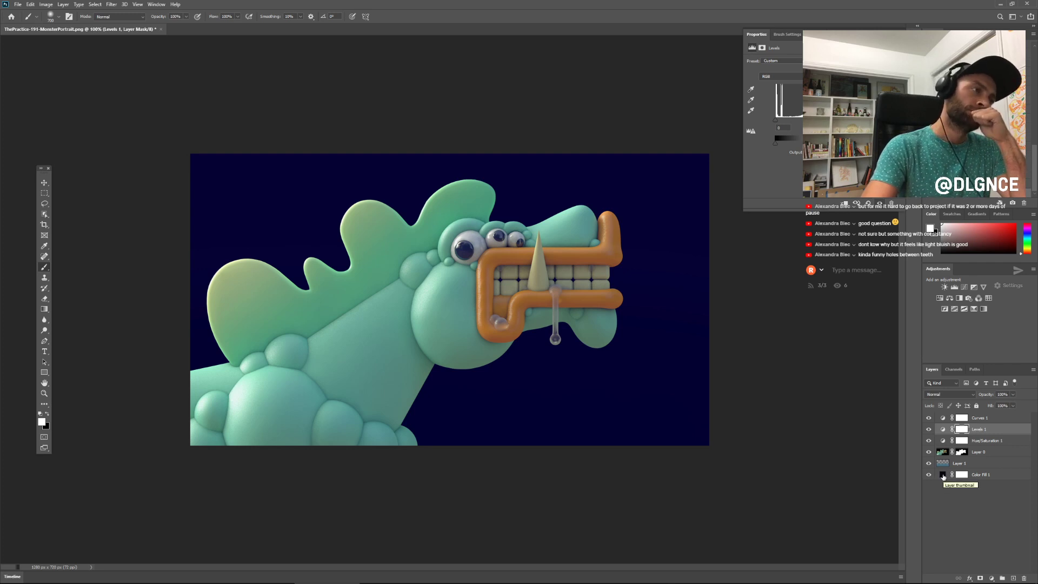
{"action": "double_click", "coordinate": [943, 475]}
{"action": "left_click_drag", "start_coordinate": [676, 378], "coordinate": [565, 292]}
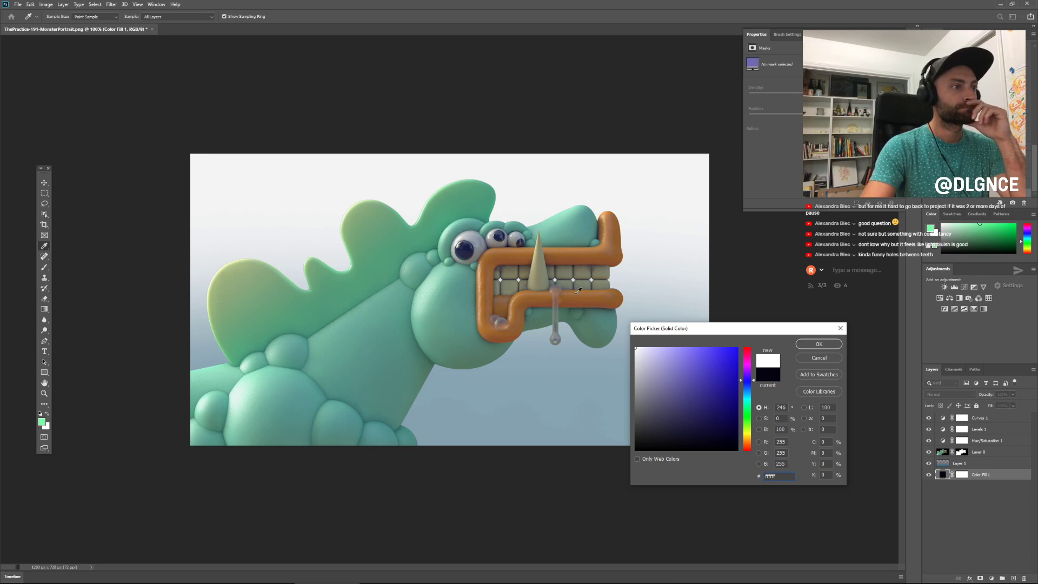
{"action": "left_click", "coordinate": [819, 344]}
Step: Crop the empty strip beyond the monster's snout, leaving the canvas about 1186 px wide
{"action": "key", "text": "c"}
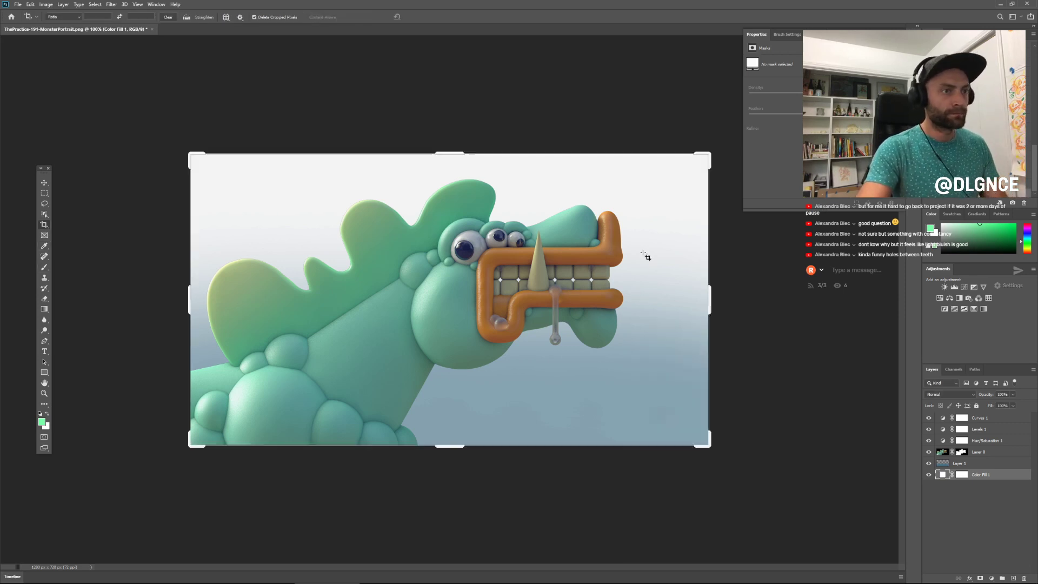
{"action": "left_click_drag", "start_coordinate": [709, 302], "coordinate": [690, 303]}
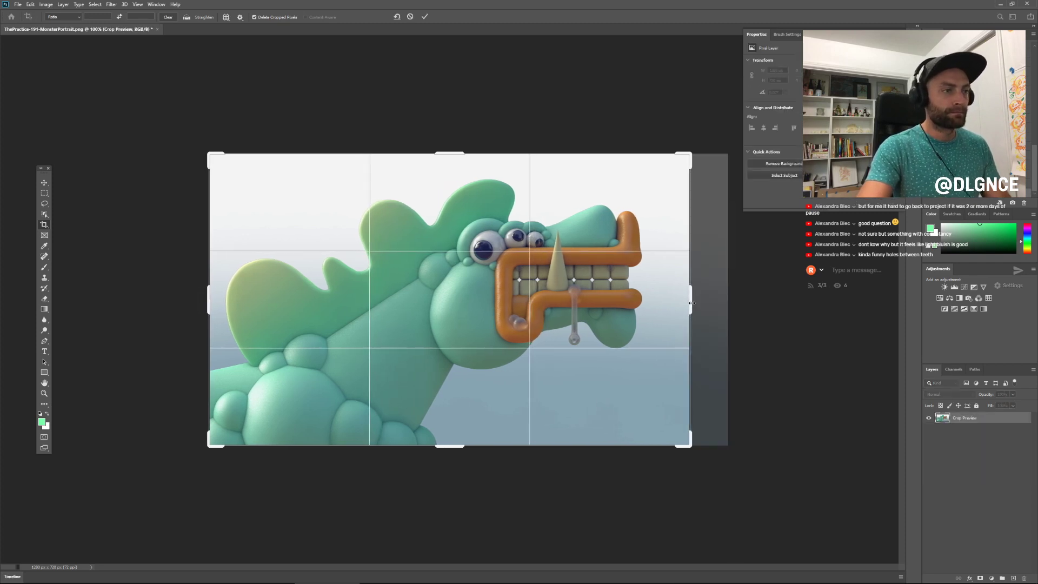
{"action": "key", "text": "Return"}
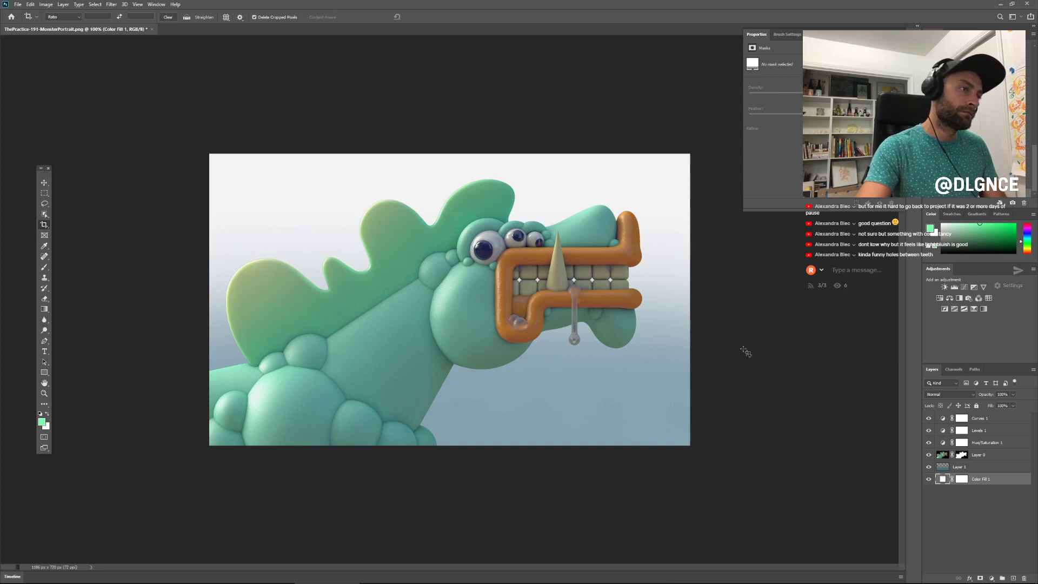
Step: Hide Layer 1, try pale pink and pale blue backgrounds, and set Color Fill 1 to a dark blue (0d1923)
{"action": "left_click", "coordinate": [929, 467]}
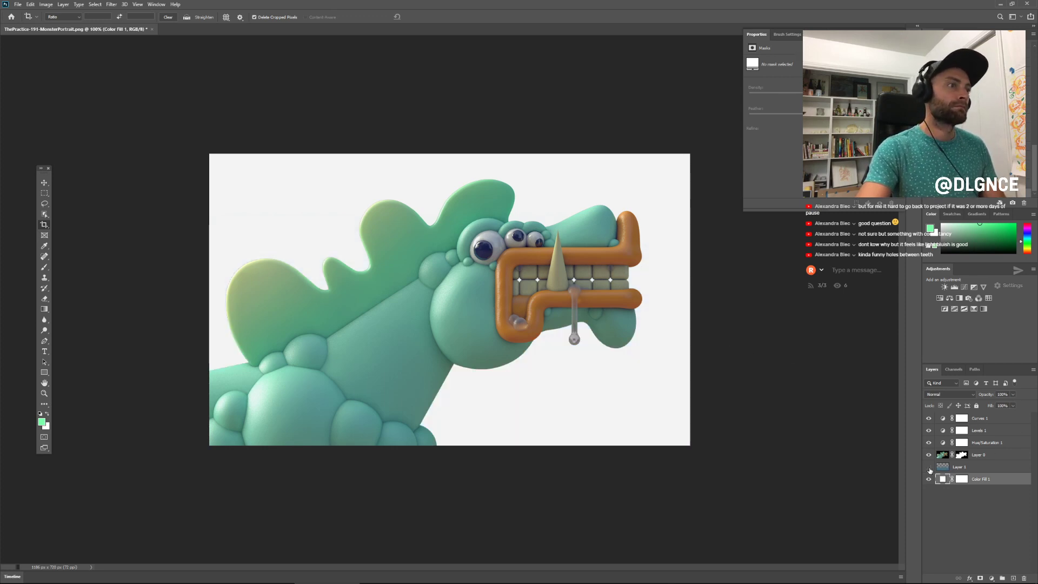
{"action": "double_click", "coordinate": [943, 479]}
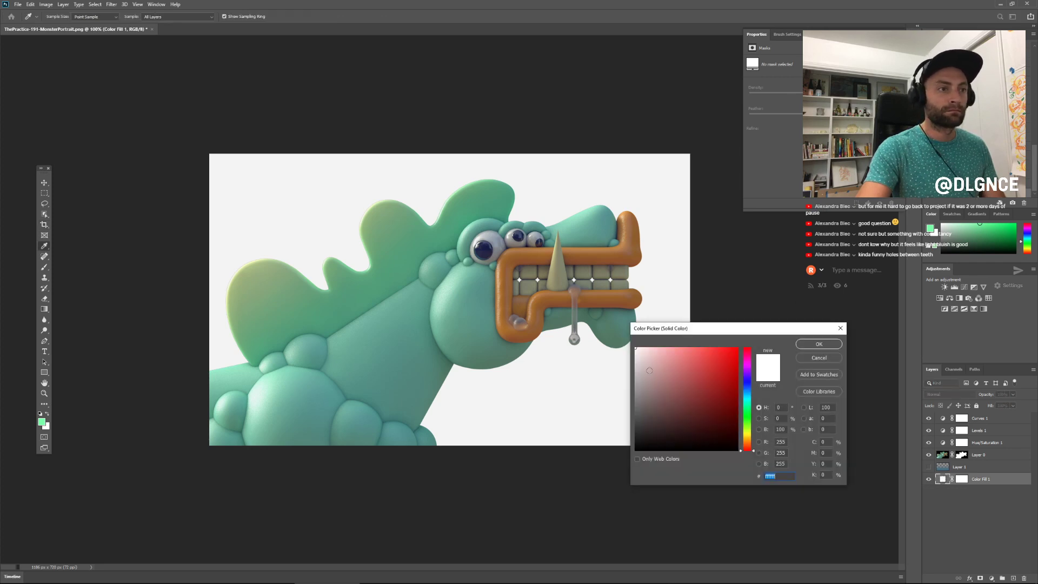
{"action": "left_click", "coordinate": [650, 353]}
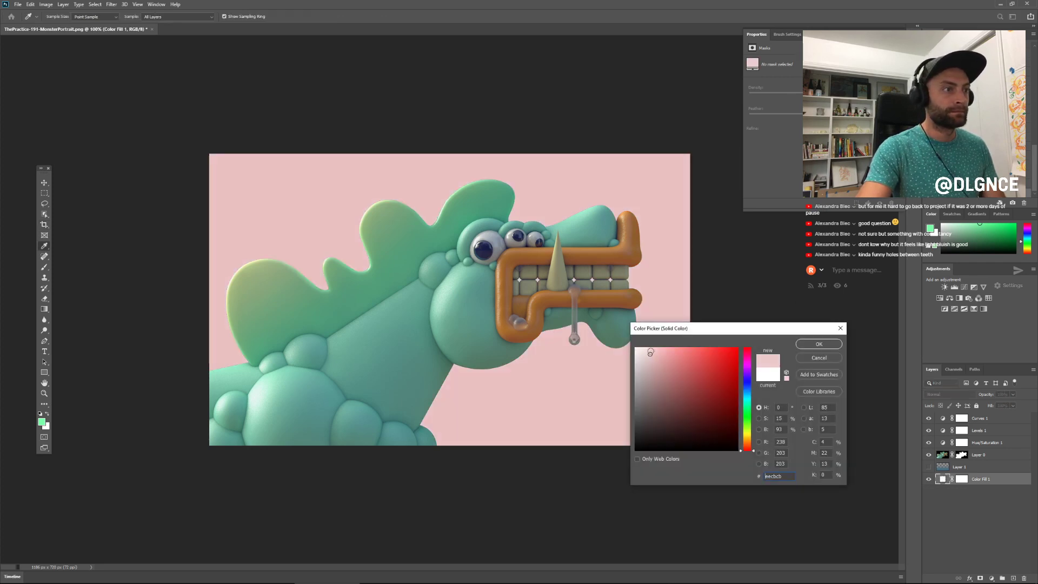
{"action": "left_click", "coordinate": [748, 390]}
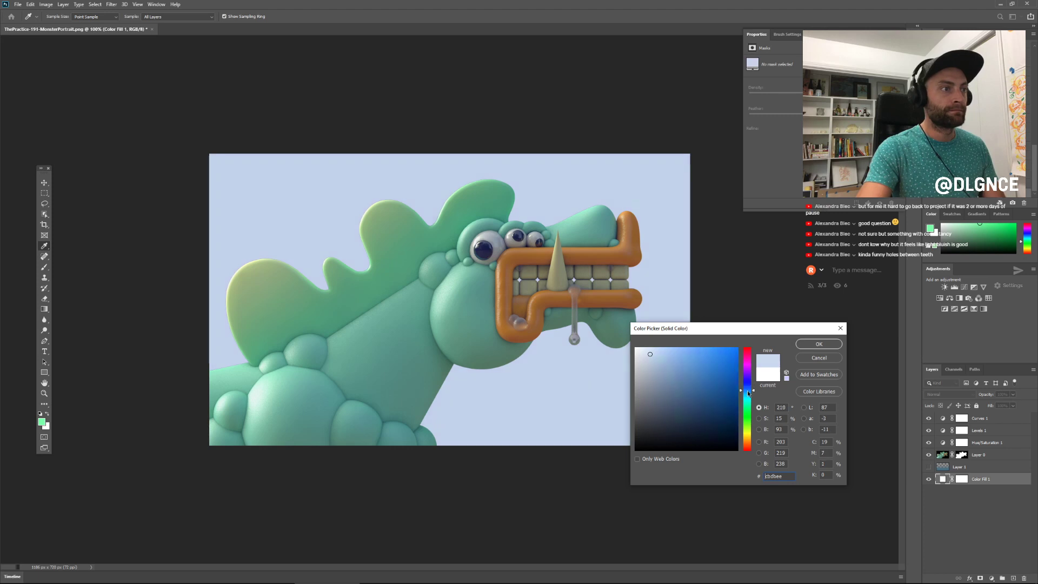
{"action": "left_click", "coordinate": [657, 361]}
{"action": "mouse_move", "coordinate": [657, 361]}
{"action": "left_mouse_down"}
{"action": "mouse_move", "coordinate": [635, 376]}
{"action": "mouse_move", "coordinate": [668, 378]}
{"action": "mouse_move", "coordinate": [577, 292]}
{"action": "left_mouse_up"}
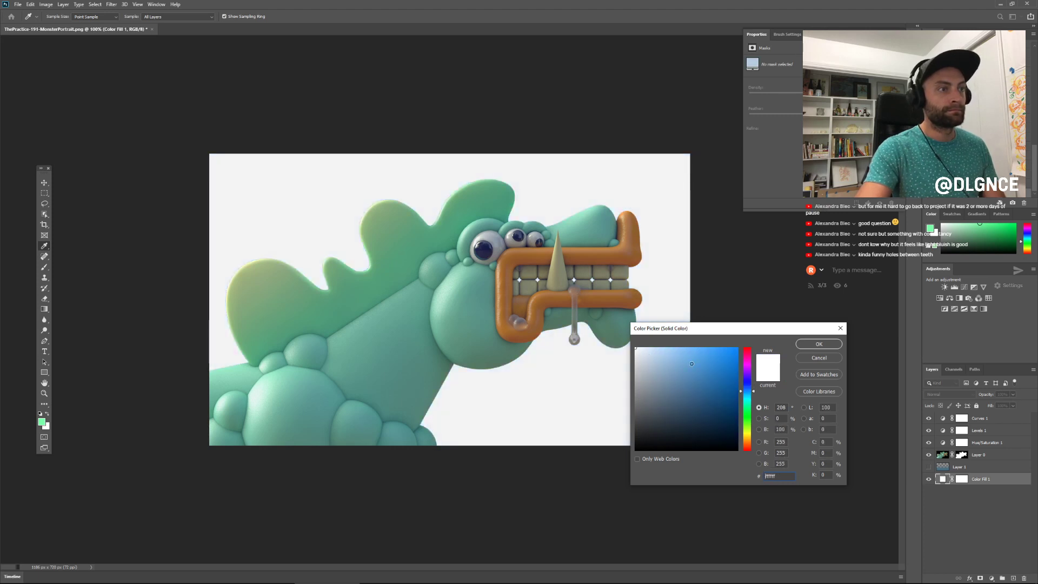
{"action": "left_click_drag", "start_coordinate": [691, 363], "coordinate": [975, 566]}
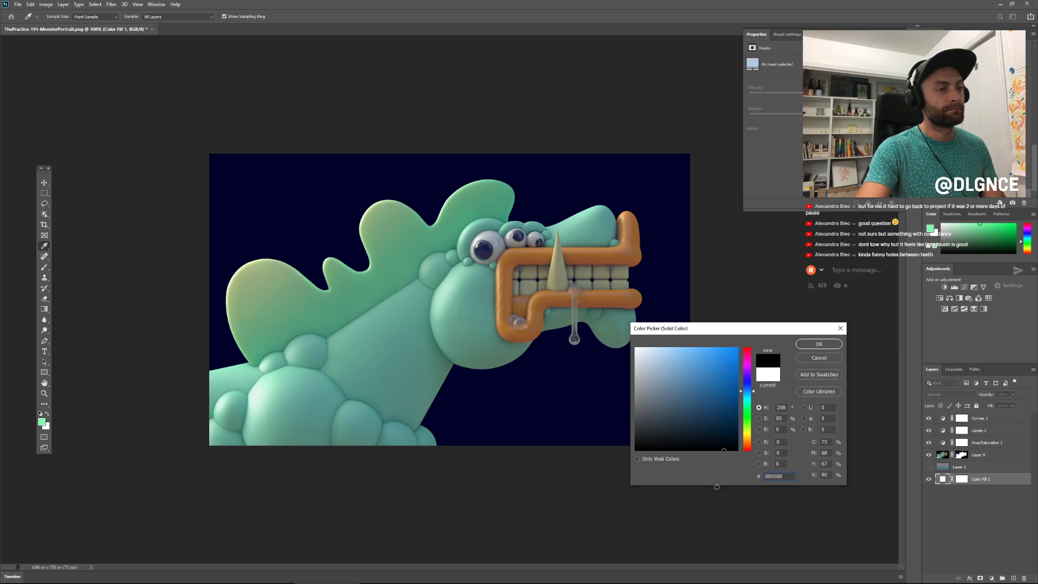
{"action": "mouse_move", "coordinate": [717, 487]}
{"action": "left_mouse_down"}
{"action": "mouse_move", "coordinate": [696, 433]}
{"action": "mouse_move", "coordinate": [706, 429]}
{"action": "left_mouse_up"}
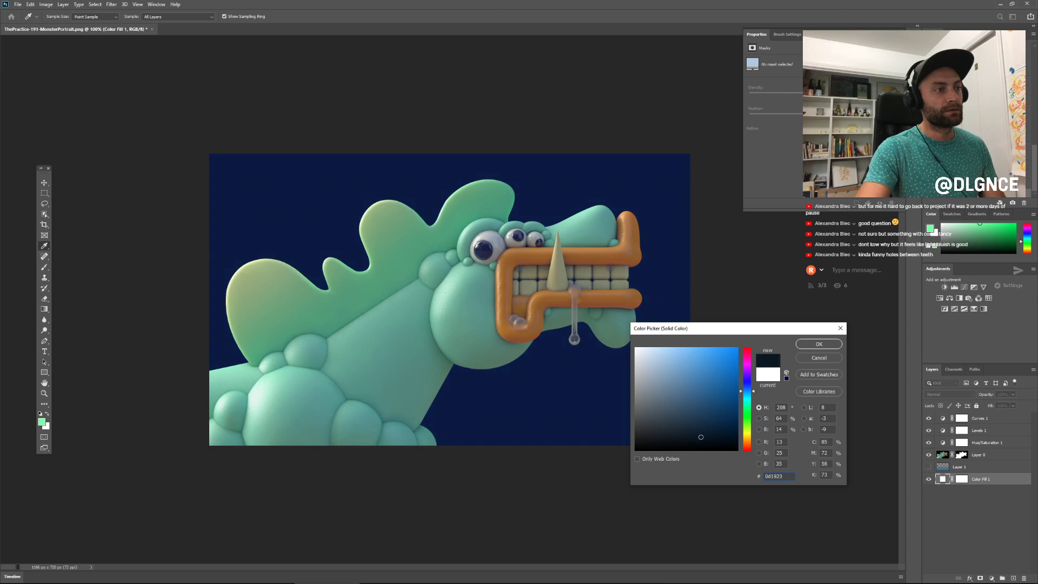
{"action": "left_click", "coordinate": [819, 344]}
Step: Add a new layer above Color Fill 1 and prepare a smaller brush with the dark blue sampled from the background
{"action": "key", "text": "c"}
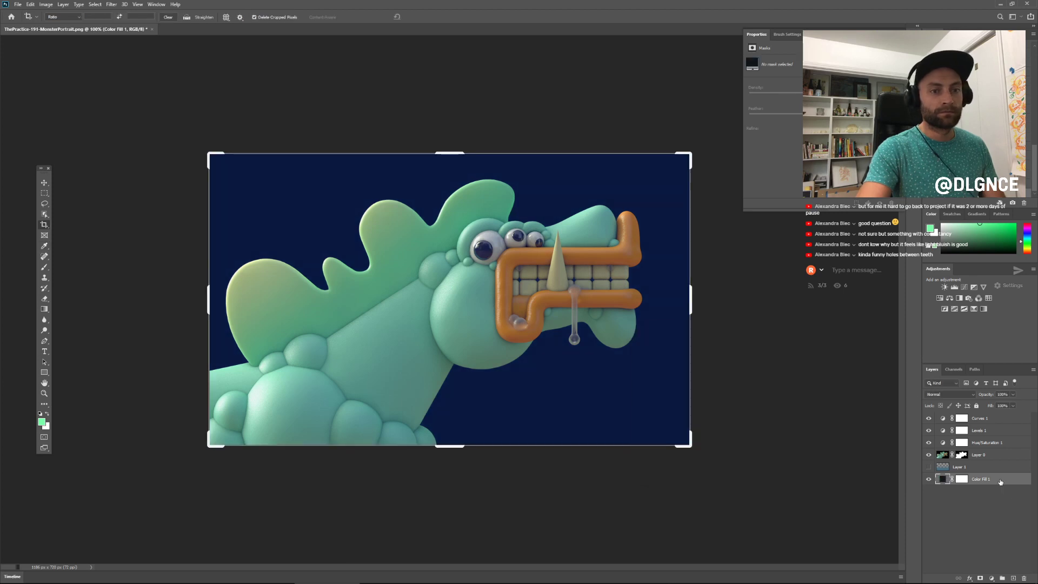
{"action": "left_click", "coordinate": [1012, 579]}
{"action": "key", "text": "b"}
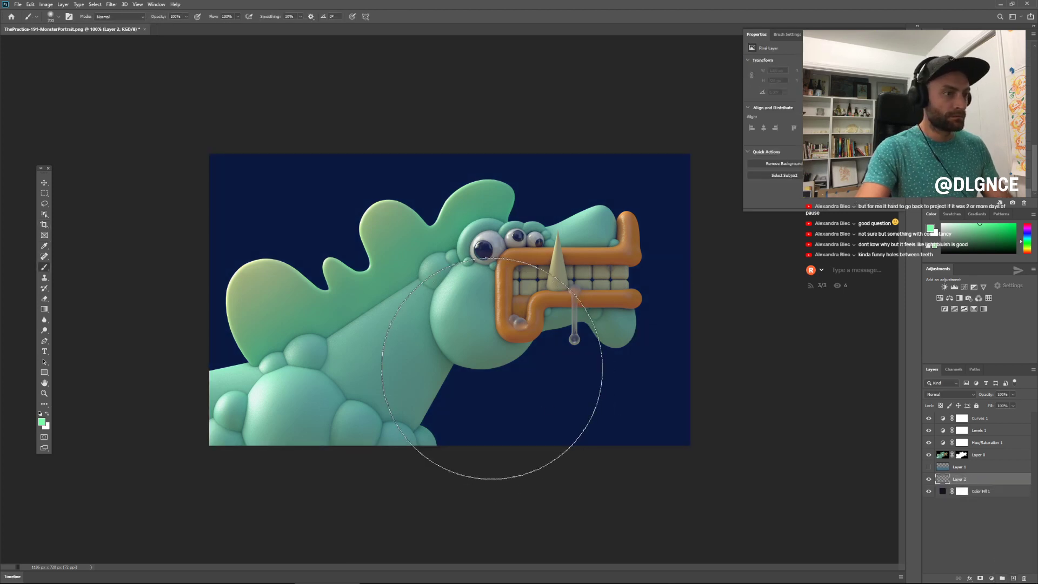
{"action": "key", "text": "super"}
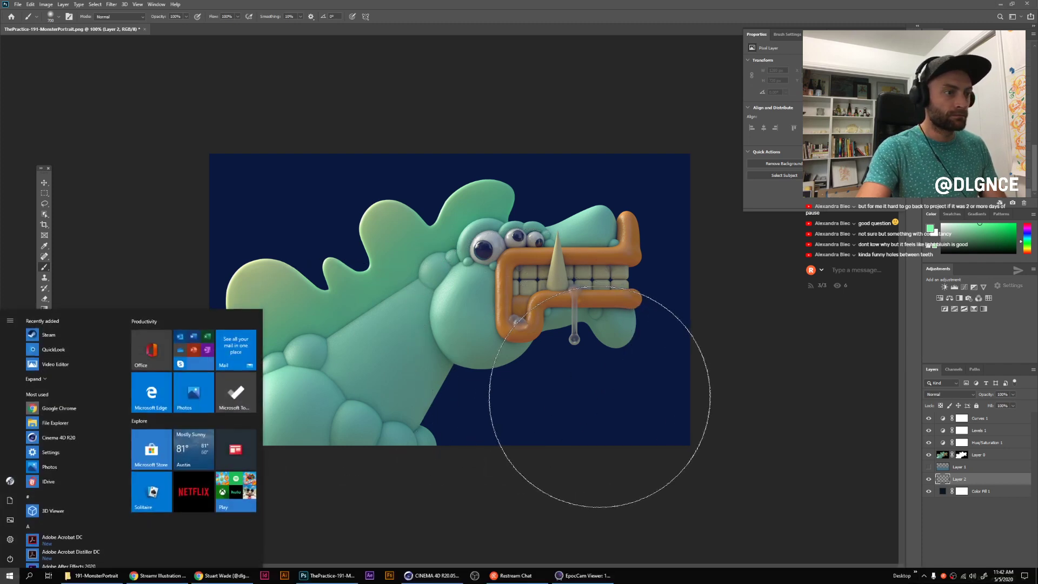
{"action": "key", "text": "super"}
{"action": "left_click", "coordinate": [610, 398], "text": "alt"}
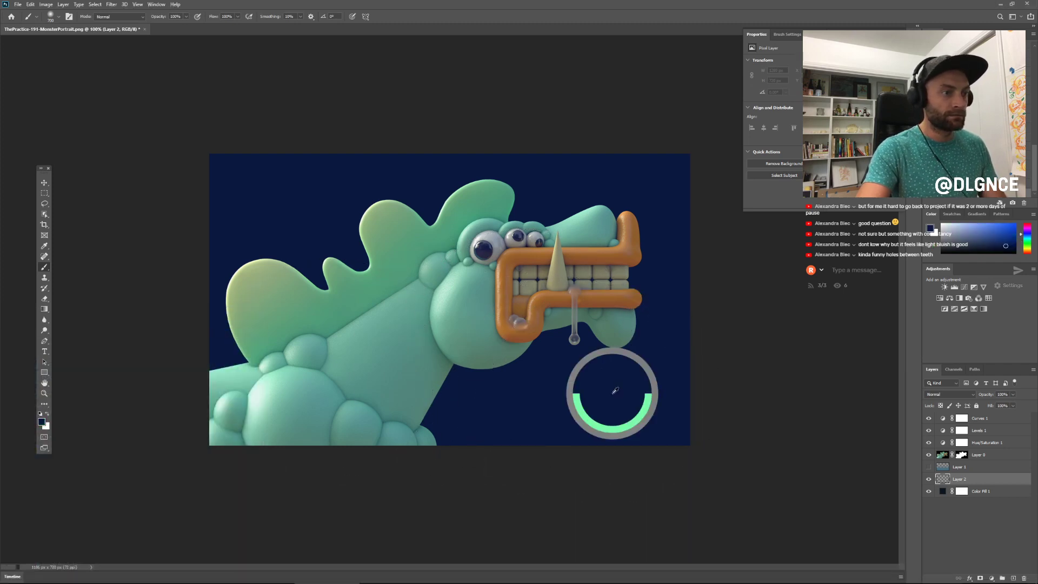
{"action": "key", "text": "bracketleft"}
{"action": "key", "text": "bracketleft"}
{"action": "key", "text": "bracketleft"}
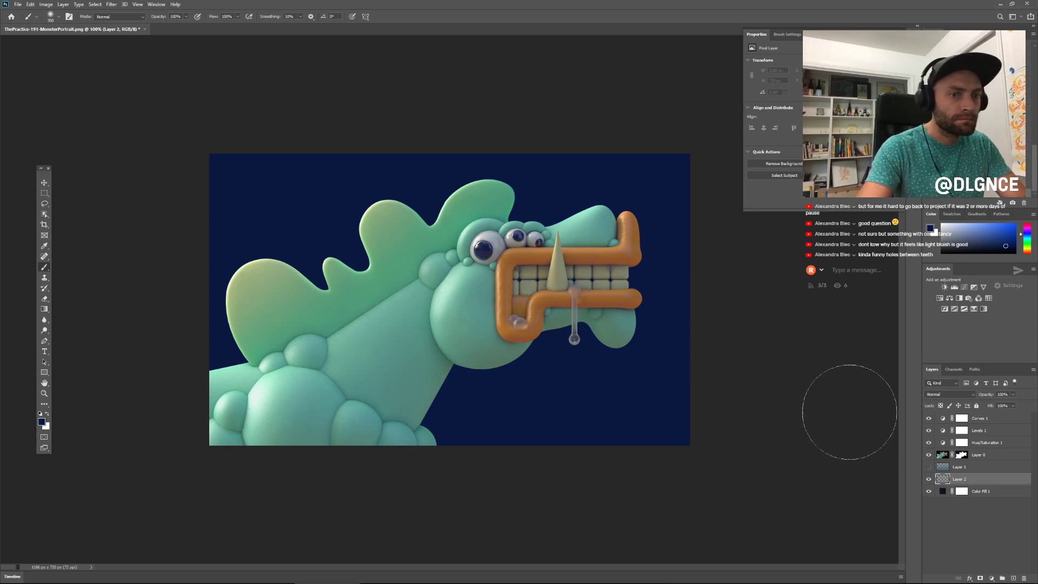
Step: Set Layer 2's blend mode to Multiply and paint a soft dark shadow behind the monster's head and neck
{"action": "left_click", "coordinate": [950, 394]}
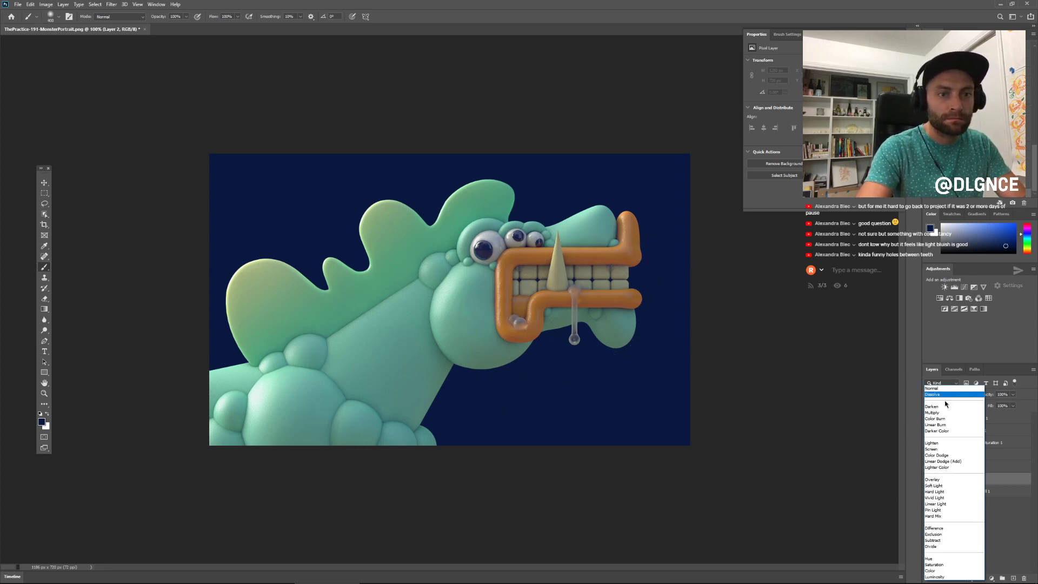
{"action": "left_click", "coordinate": [943, 420]}
{"action": "mouse_move", "coordinate": [553, 320]}
{"action": "left_mouse_down"}
{"action": "mouse_move", "coordinate": [586, 332]}
{"action": "mouse_move", "coordinate": [546, 325]}
{"action": "mouse_move", "coordinate": [492, 341]}
{"action": "mouse_move", "coordinate": [490, 330]}
{"action": "mouse_move", "coordinate": [395, 417]}
{"action": "mouse_move", "coordinate": [407, 424]}
{"action": "mouse_move", "coordinate": [399, 405]}
{"action": "mouse_move", "coordinate": [494, 342]}
{"action": "mouse_move", "coordinate": [568, 346]}
{"action": "mouse_move", "coordinate": [236, 360]}
{"action": "mouse_move", "coordinate": [359, 286]}
{"action": "left_mouse_up"}
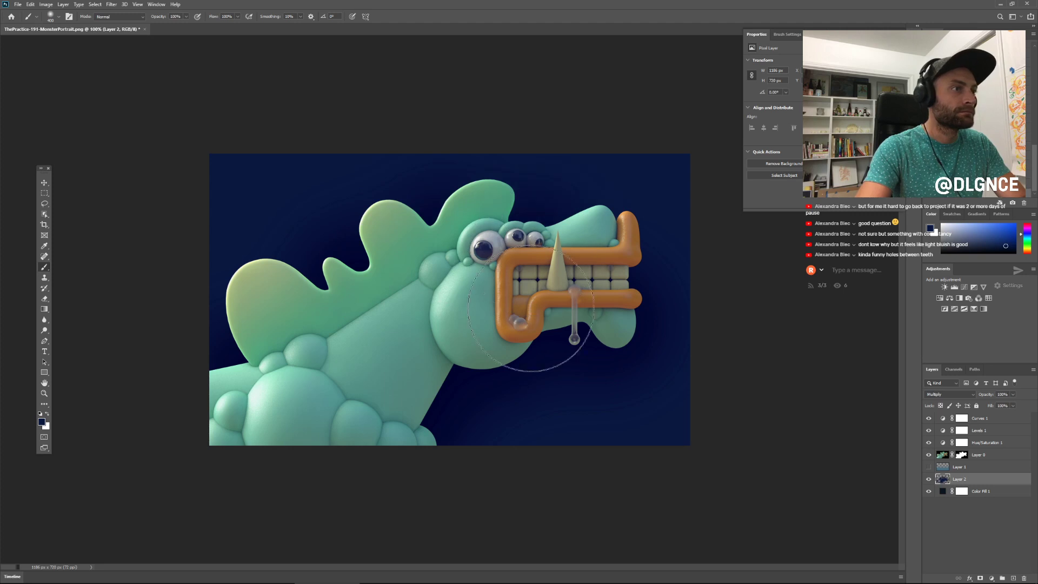
Step: Apply the Add Noise filter to Layer 2's painted shadow with an amount of 12.5% and uniform distribution
{"action": "left_click", "coordinate": [111, 4]}
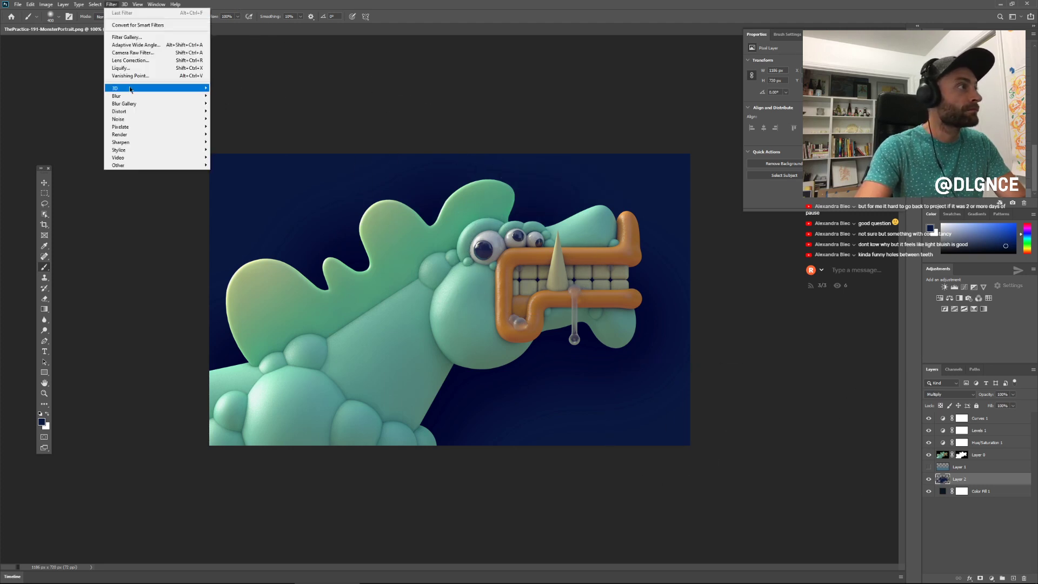
{"action": "mouse_move", "coordinate": [130, 119]}
{"action": "left_click", "coordinate": [220, 120]}
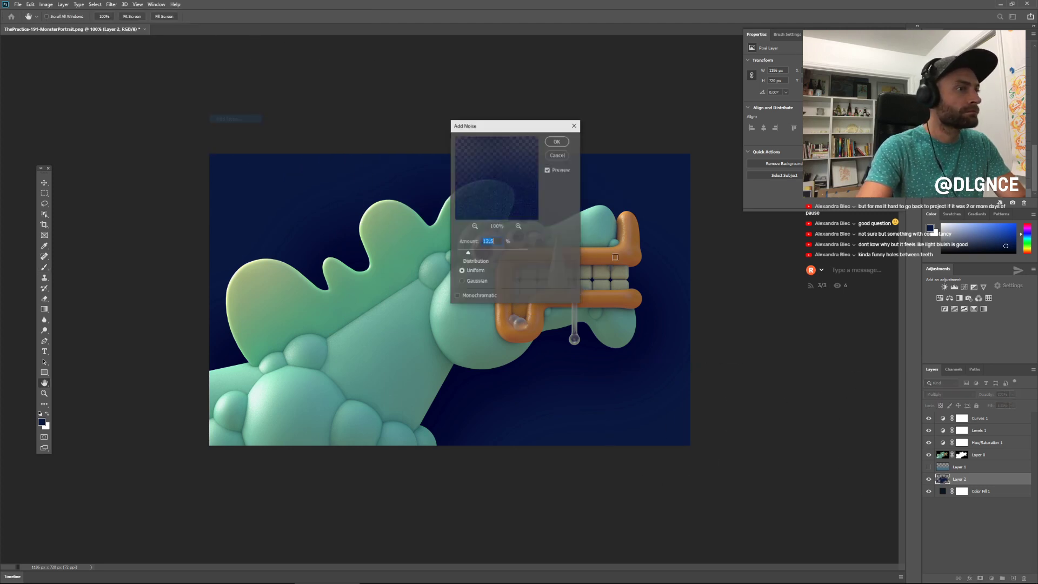
{"action": "left_click_drag", "start_coordinate": [489, 128], "coordinate": [730, 260]}
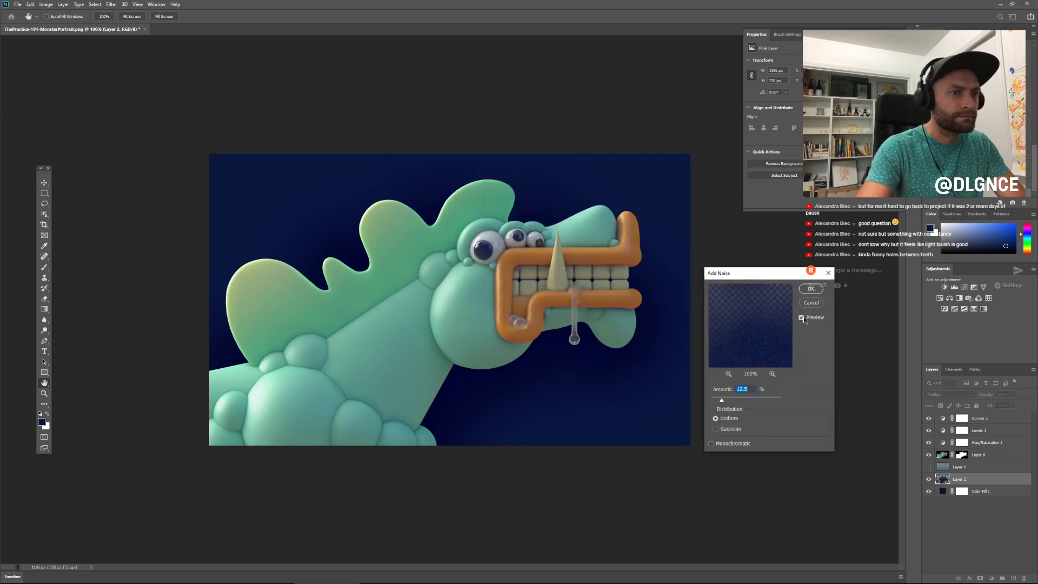
{"action": "left_click", "coordinate": [801, 272]}
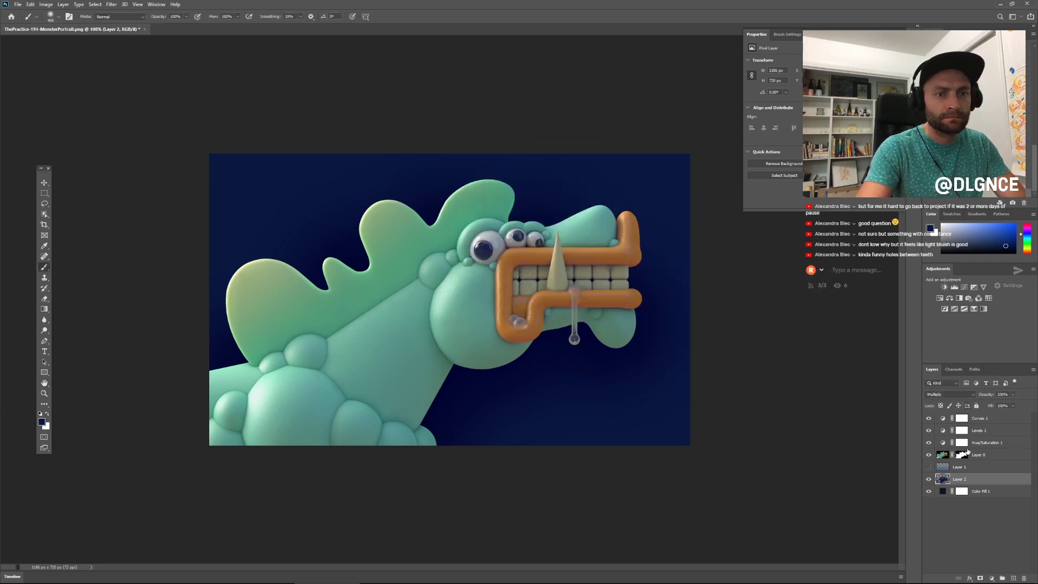
Step: Compare the portrait with and without Layer 2's shadow, and lower that layer's opacity to 60%
{"action": "left_click", "coordinate": [929, 479]}
{"action": "left_click", "coordinate": [929, 480]}
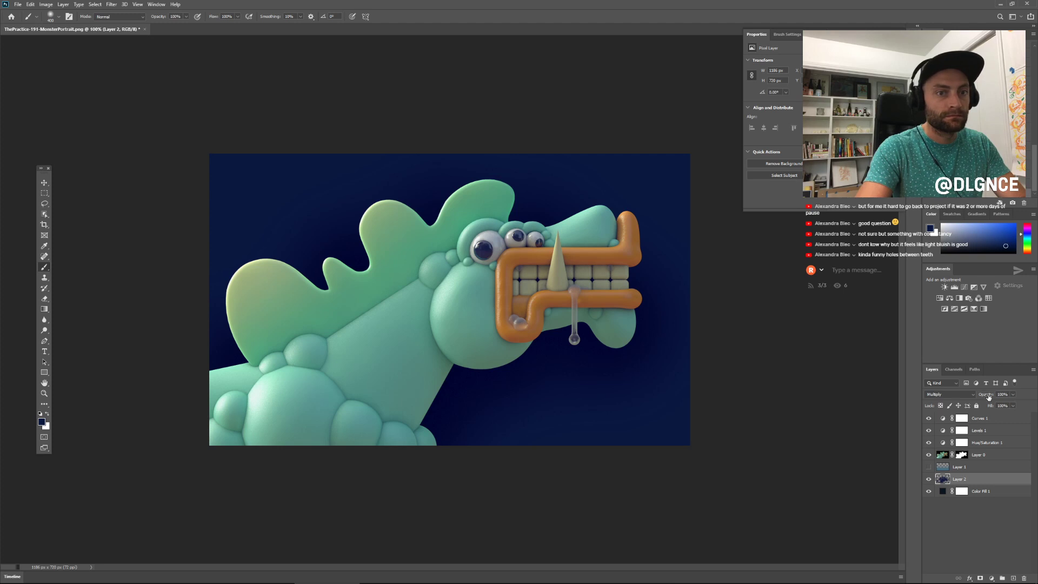
{"action": "left_click_drag", "start_coordinate": [985, 399], "coordinate": [975, 399]}
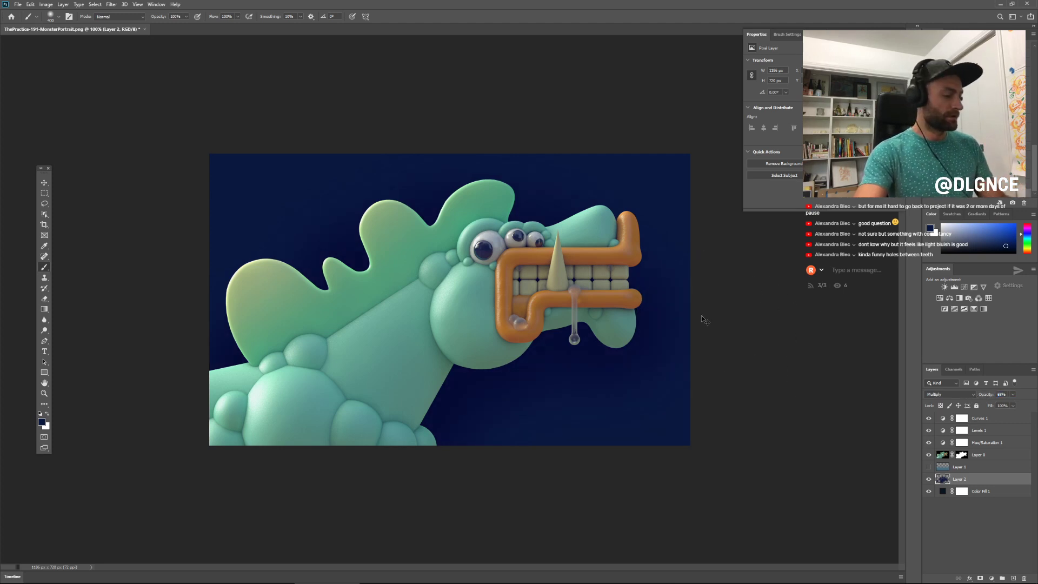
Step: Save the layered portrait as the Photoshop file ThePractice-191-MonsterPortrait in the 191-MonsterPortrait folder and check the artwork without the interface
{"action": "key", "text": "ctrl+shift+s"}
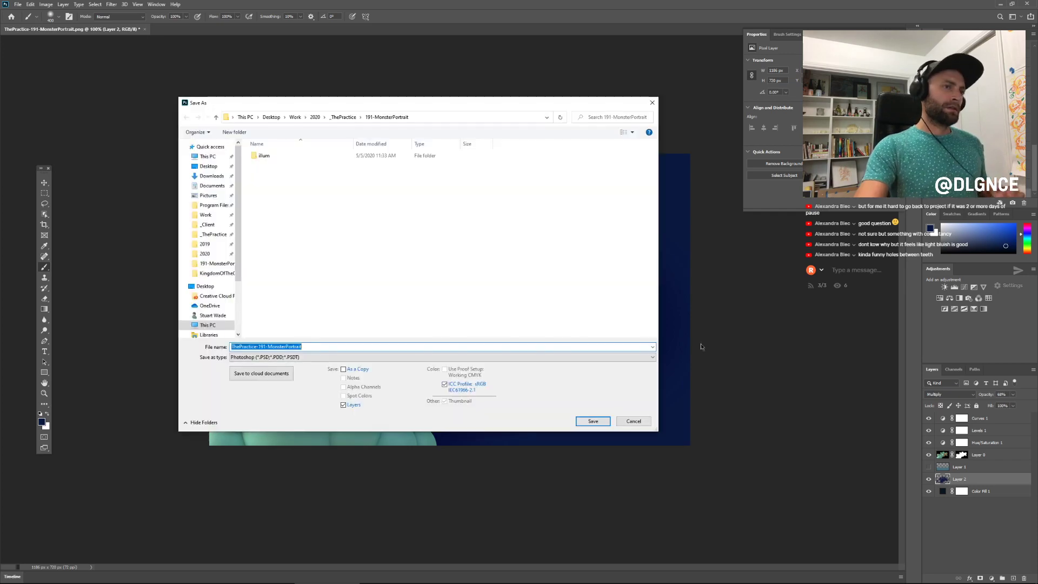
{"action": "left_click", "coordinate": [593, 421]}
{"action": "key", "text": "Return"}
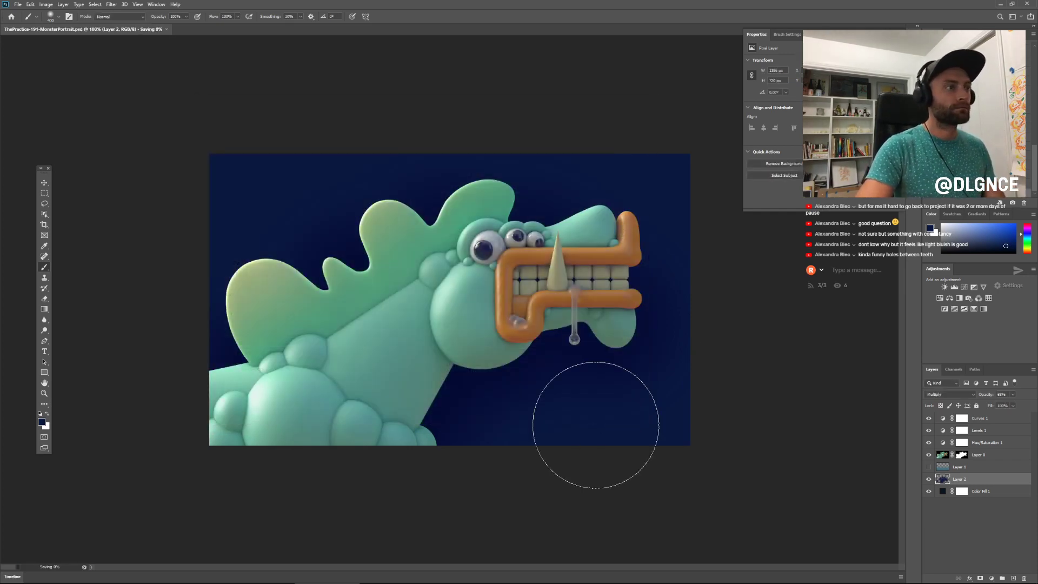
{"action": "key", "text": "Tab"}
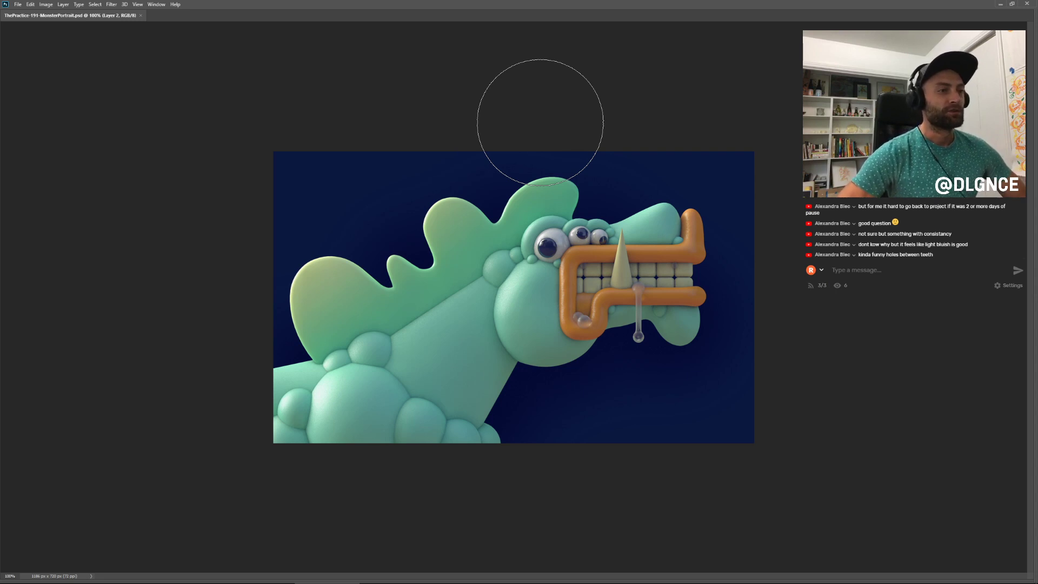
{"action": "key", "text": "Tab"}
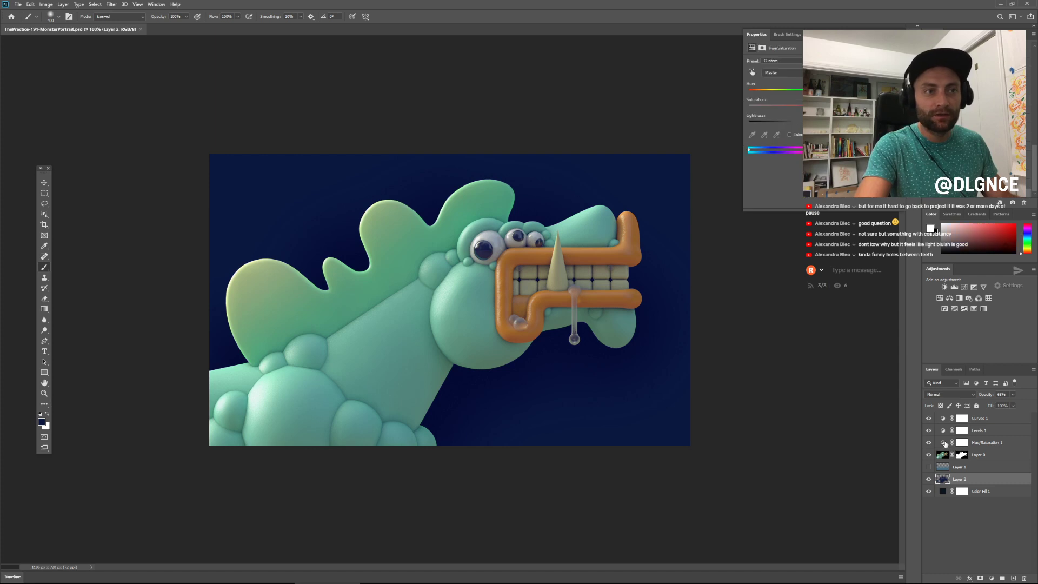
Step: Raise the color saturation slightly in the Hue/Saturation 1 adjustment layer and check the portrait without the interface
{"action": "left_click", "coordinate": [944, 443]}
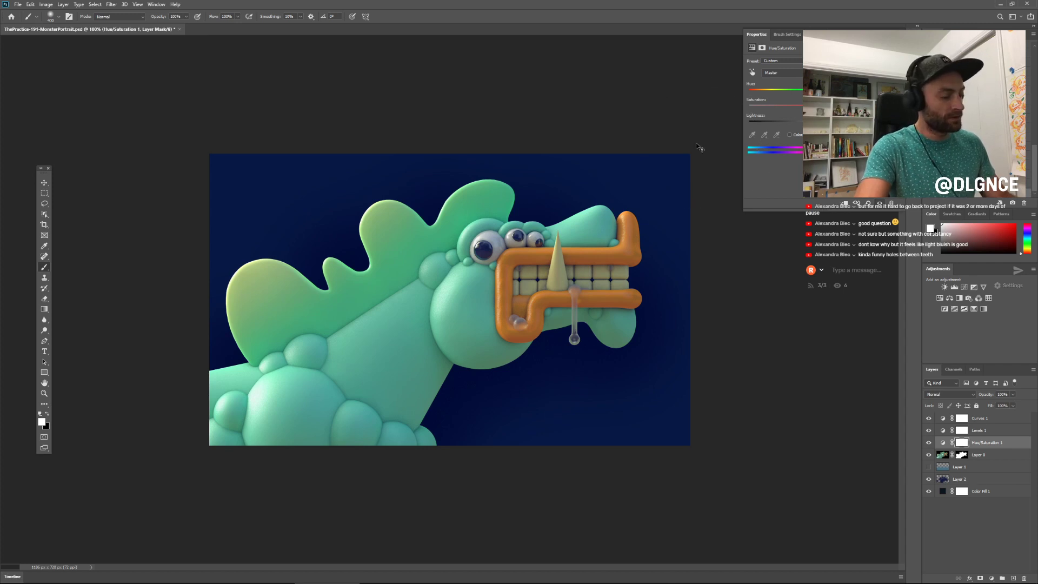
{"action": "key", "text": "Tab"}
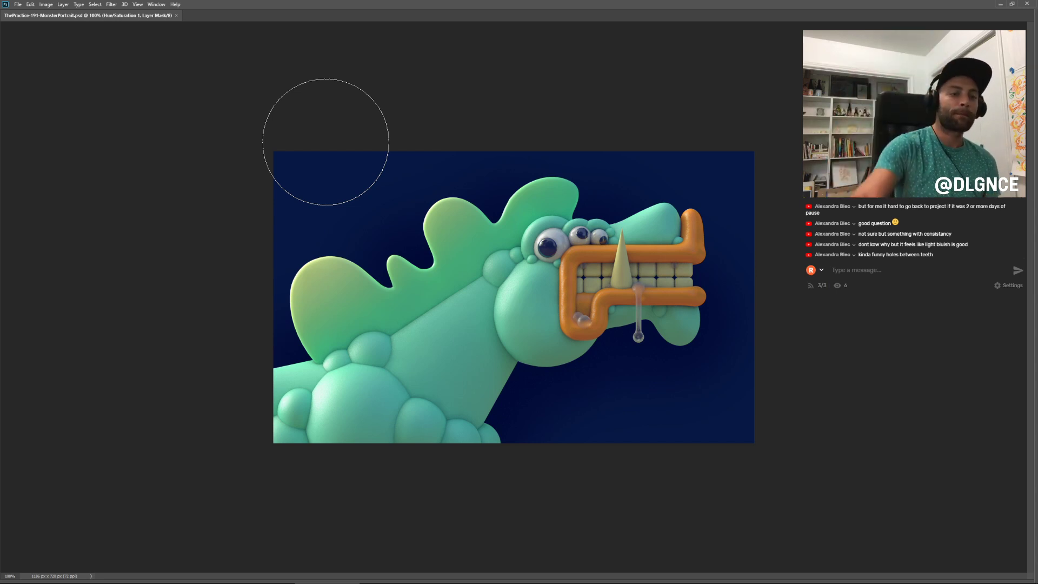
{"action": "mouse_move", "coordinate": [465, 582]}
{"action": "right_click", "coordinate": [944, 576]}
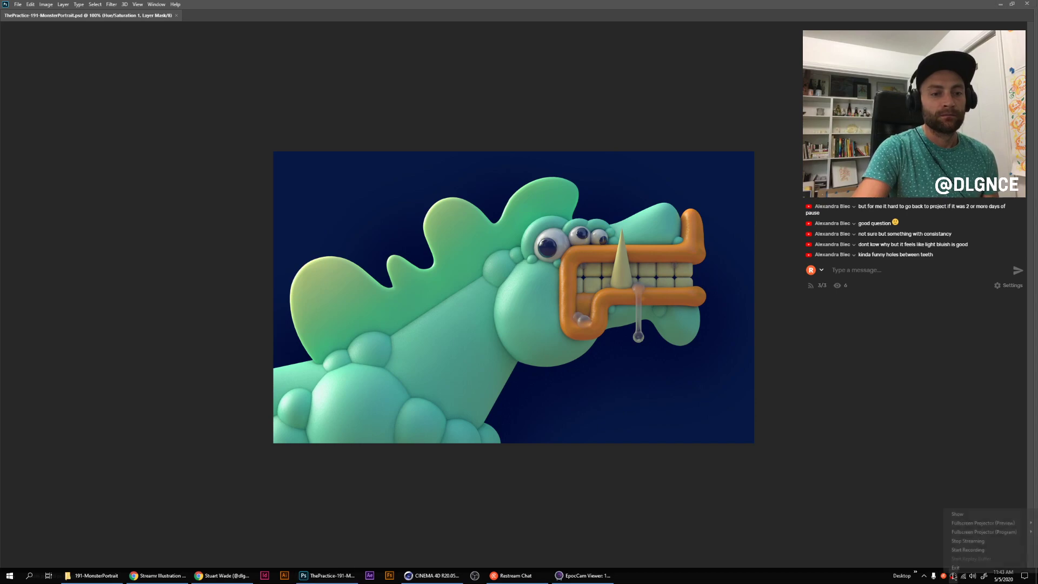